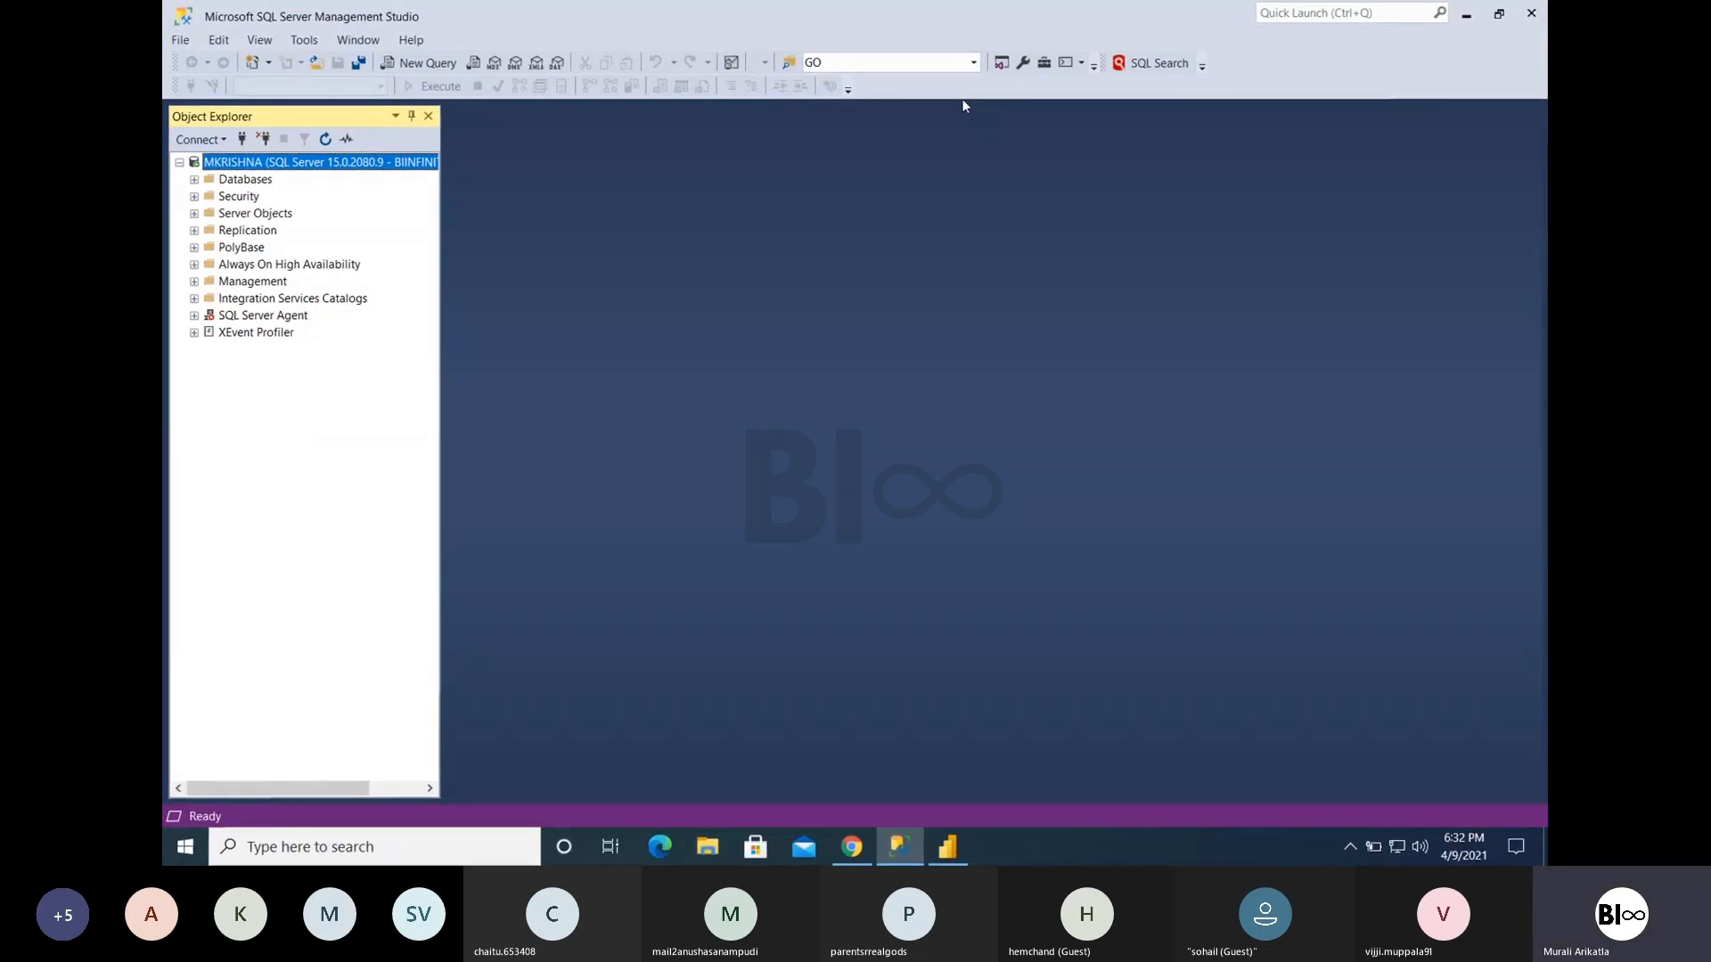
{"action": "right_click", "coordinate": [245, 180]}
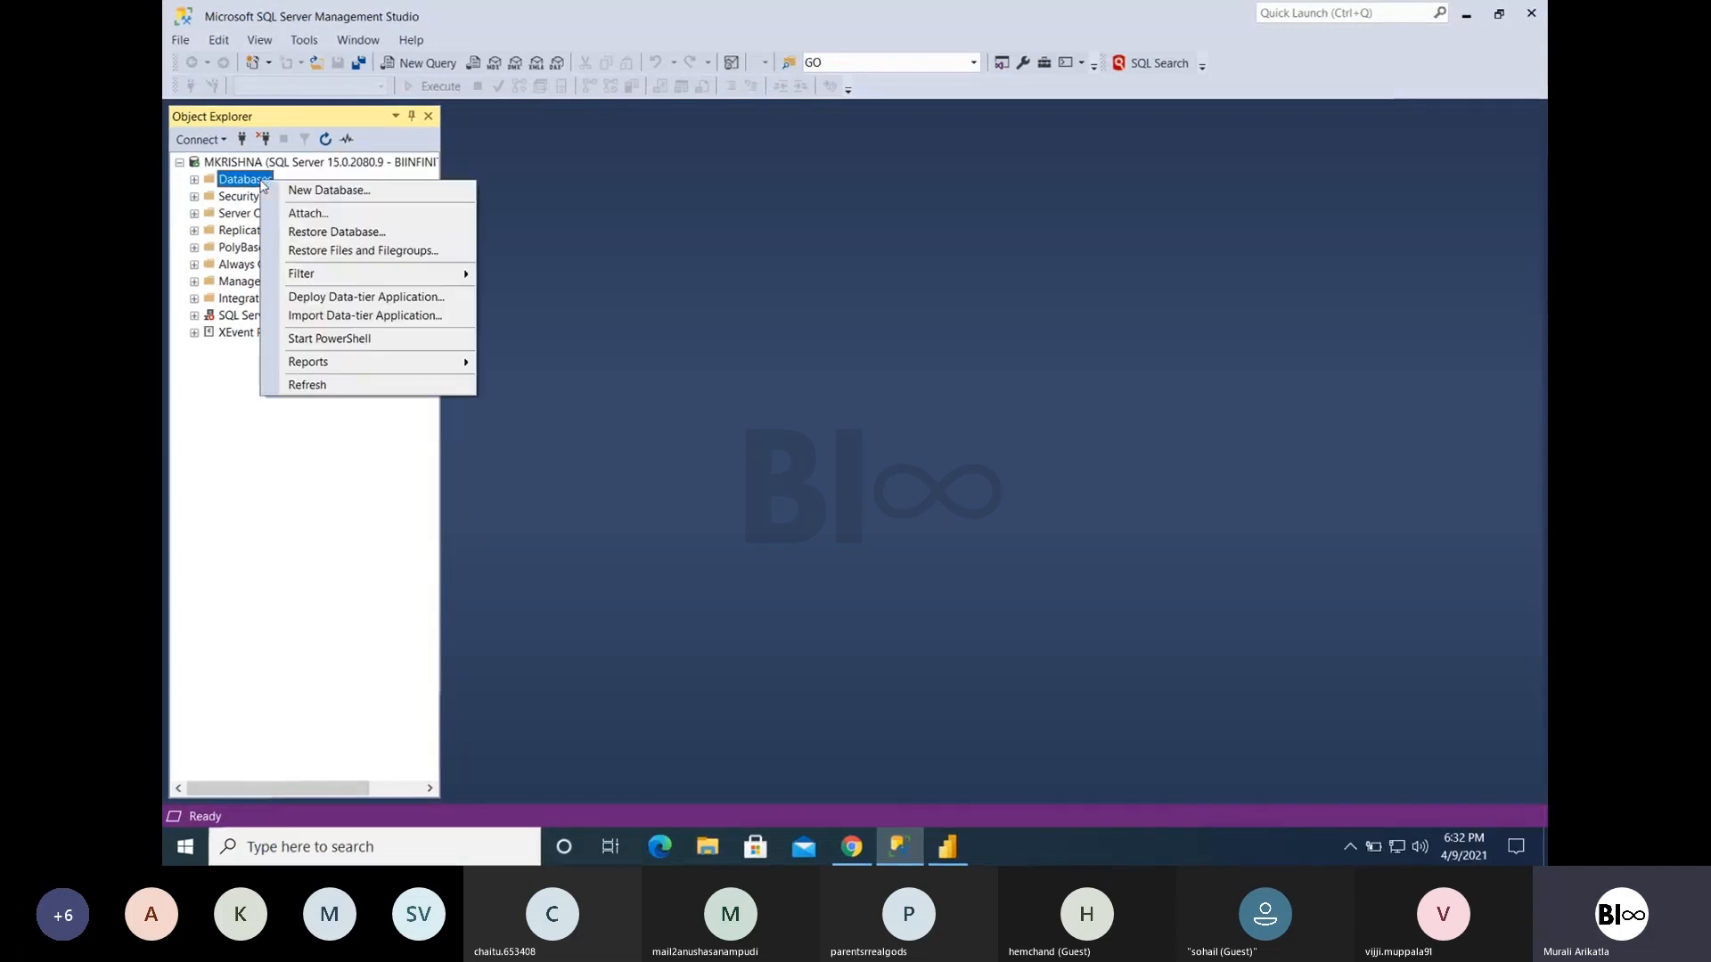
{"action": "left_click", "coordinate": [308, 234]}
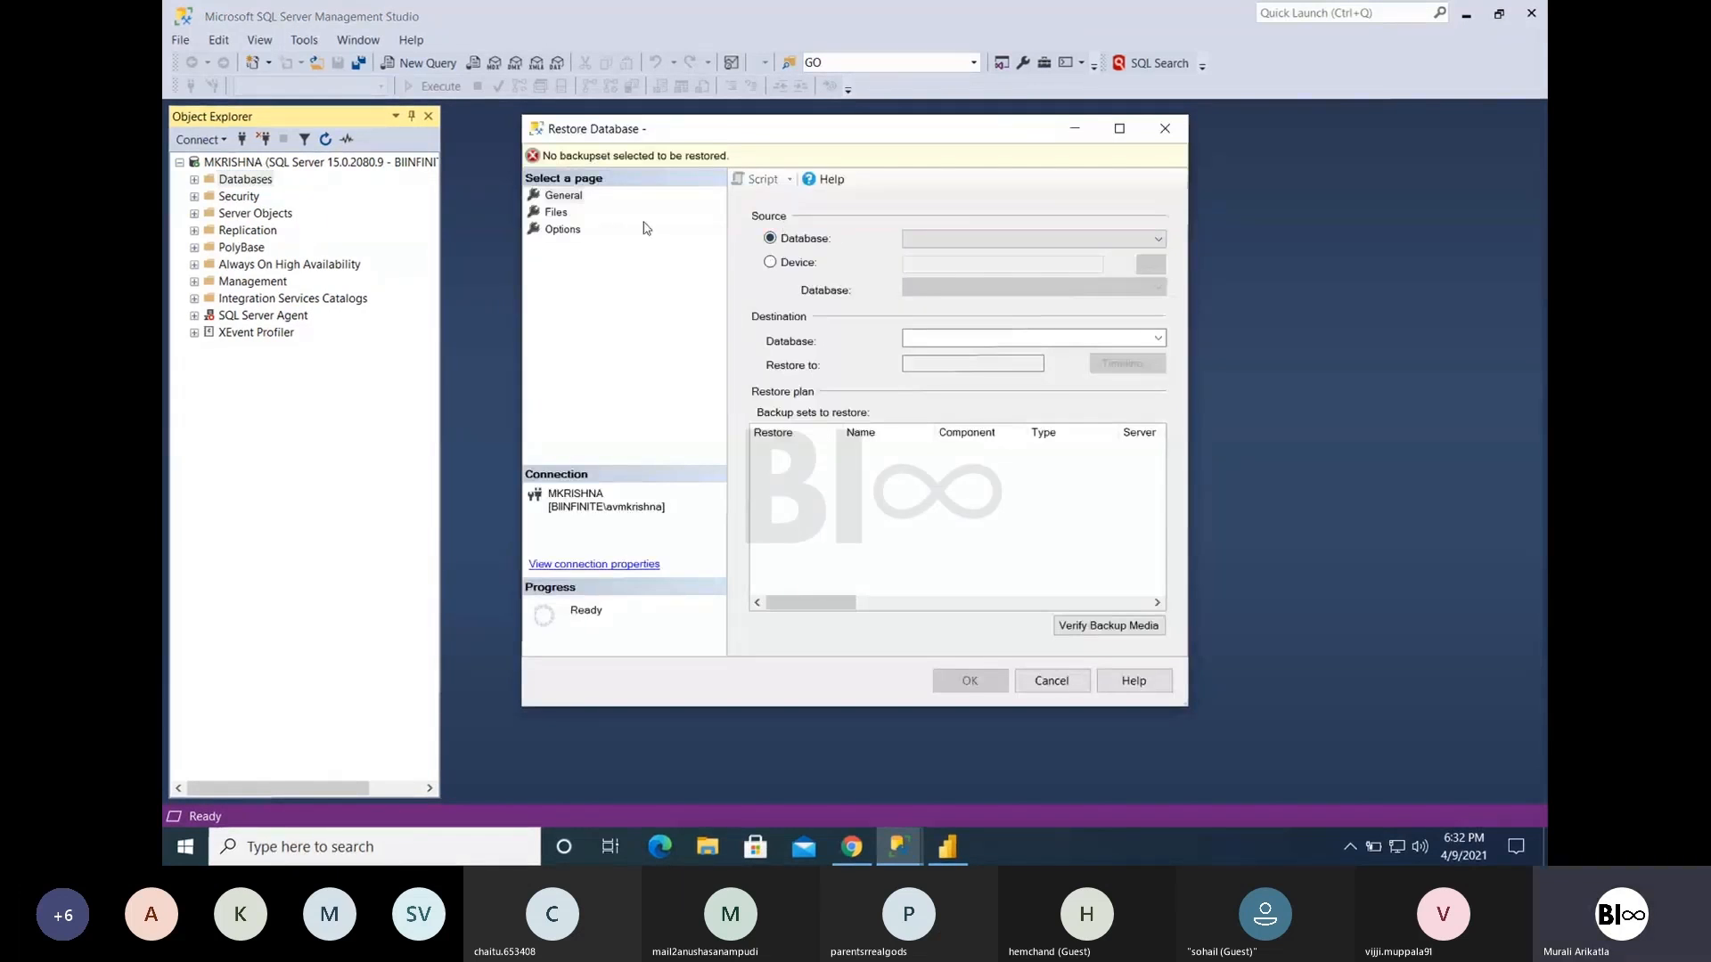
{"action": "left_click", "coordinate": [770, 262]}
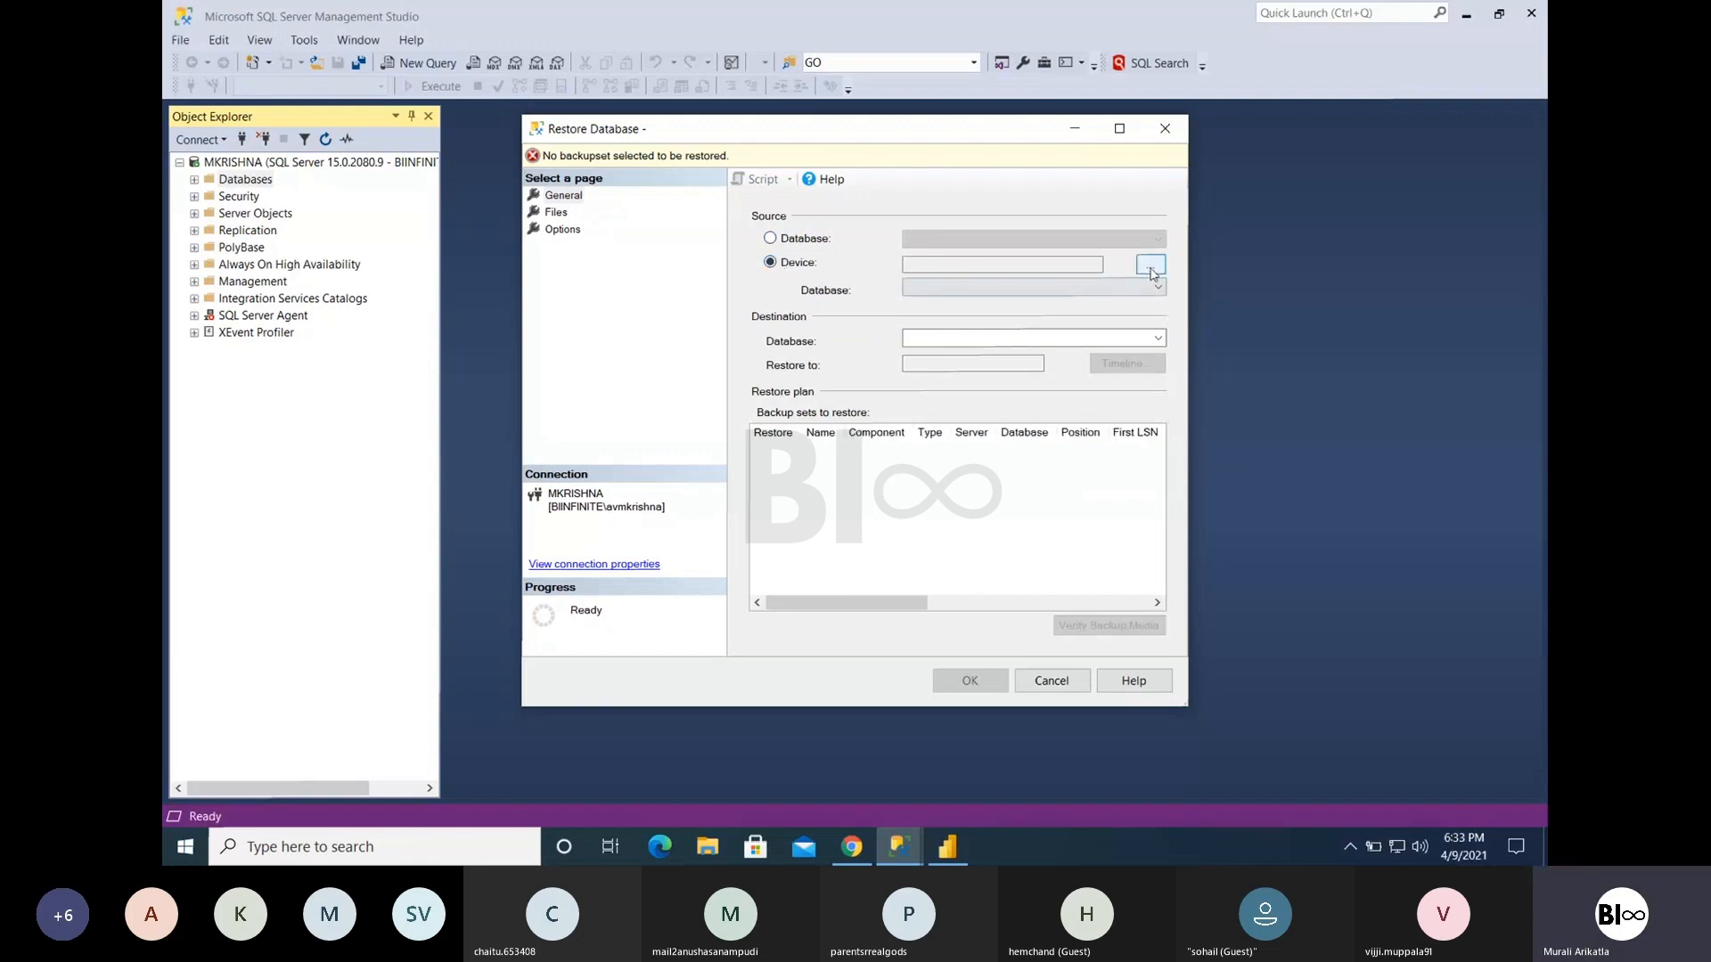
{"action": "left_click", "coordinate": [1151, 267]}
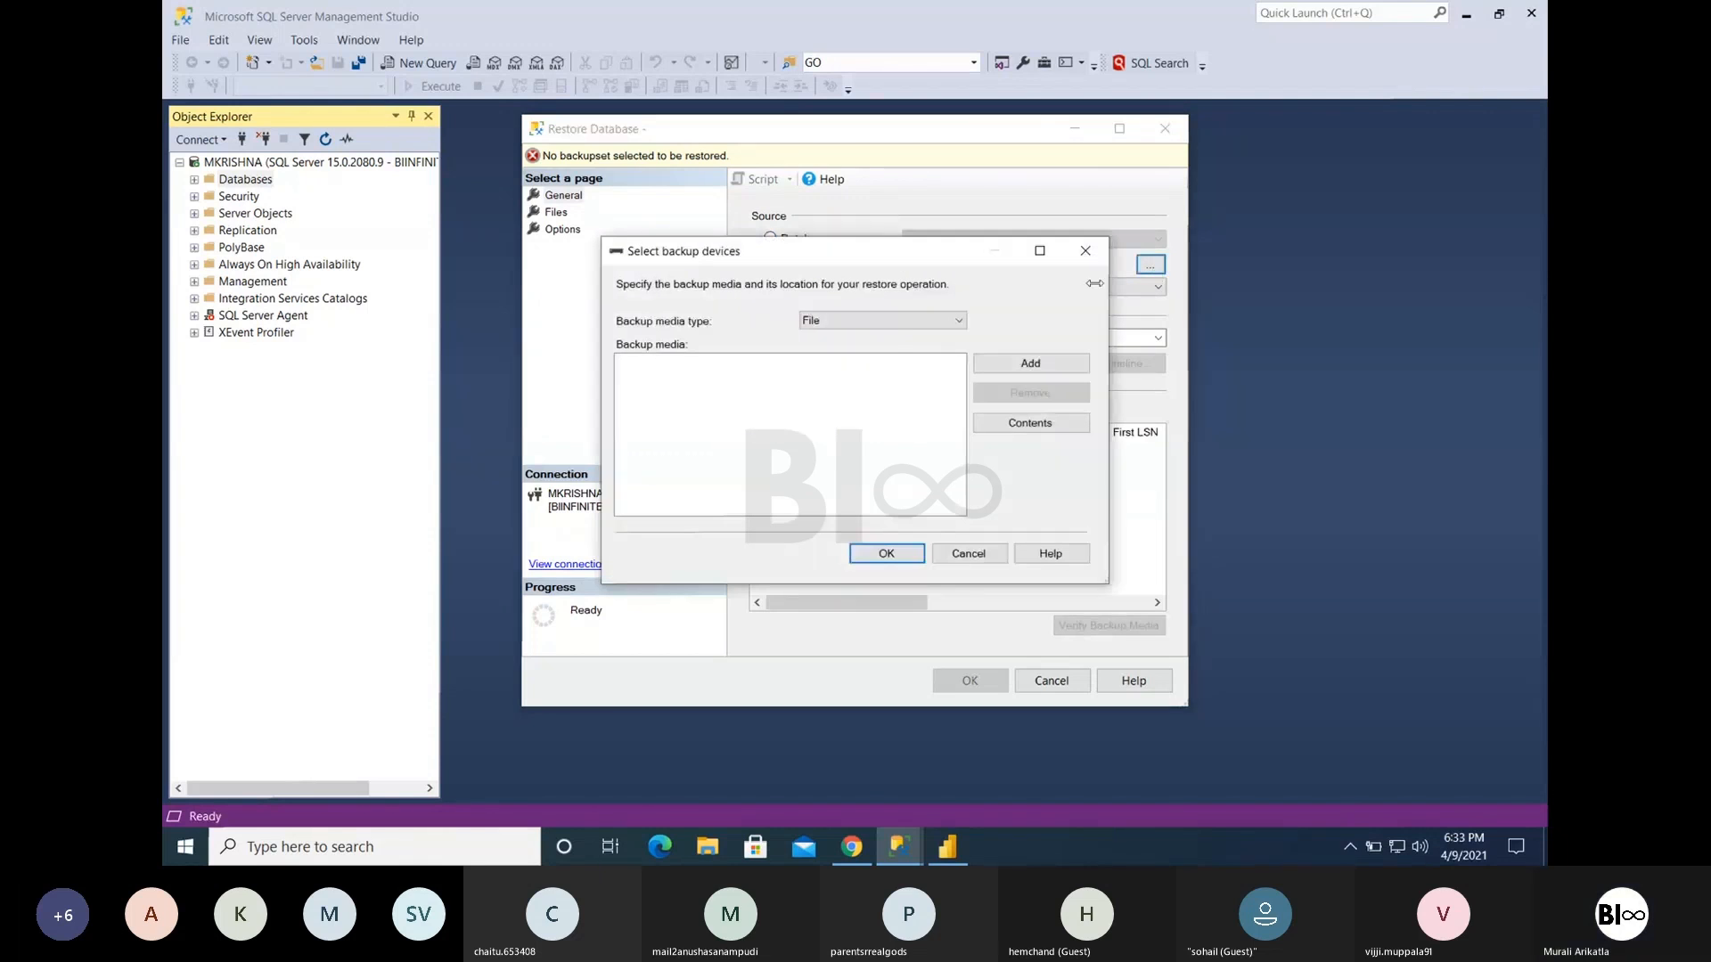
{"action": "left_click", "coordinate": [1038, 364]}
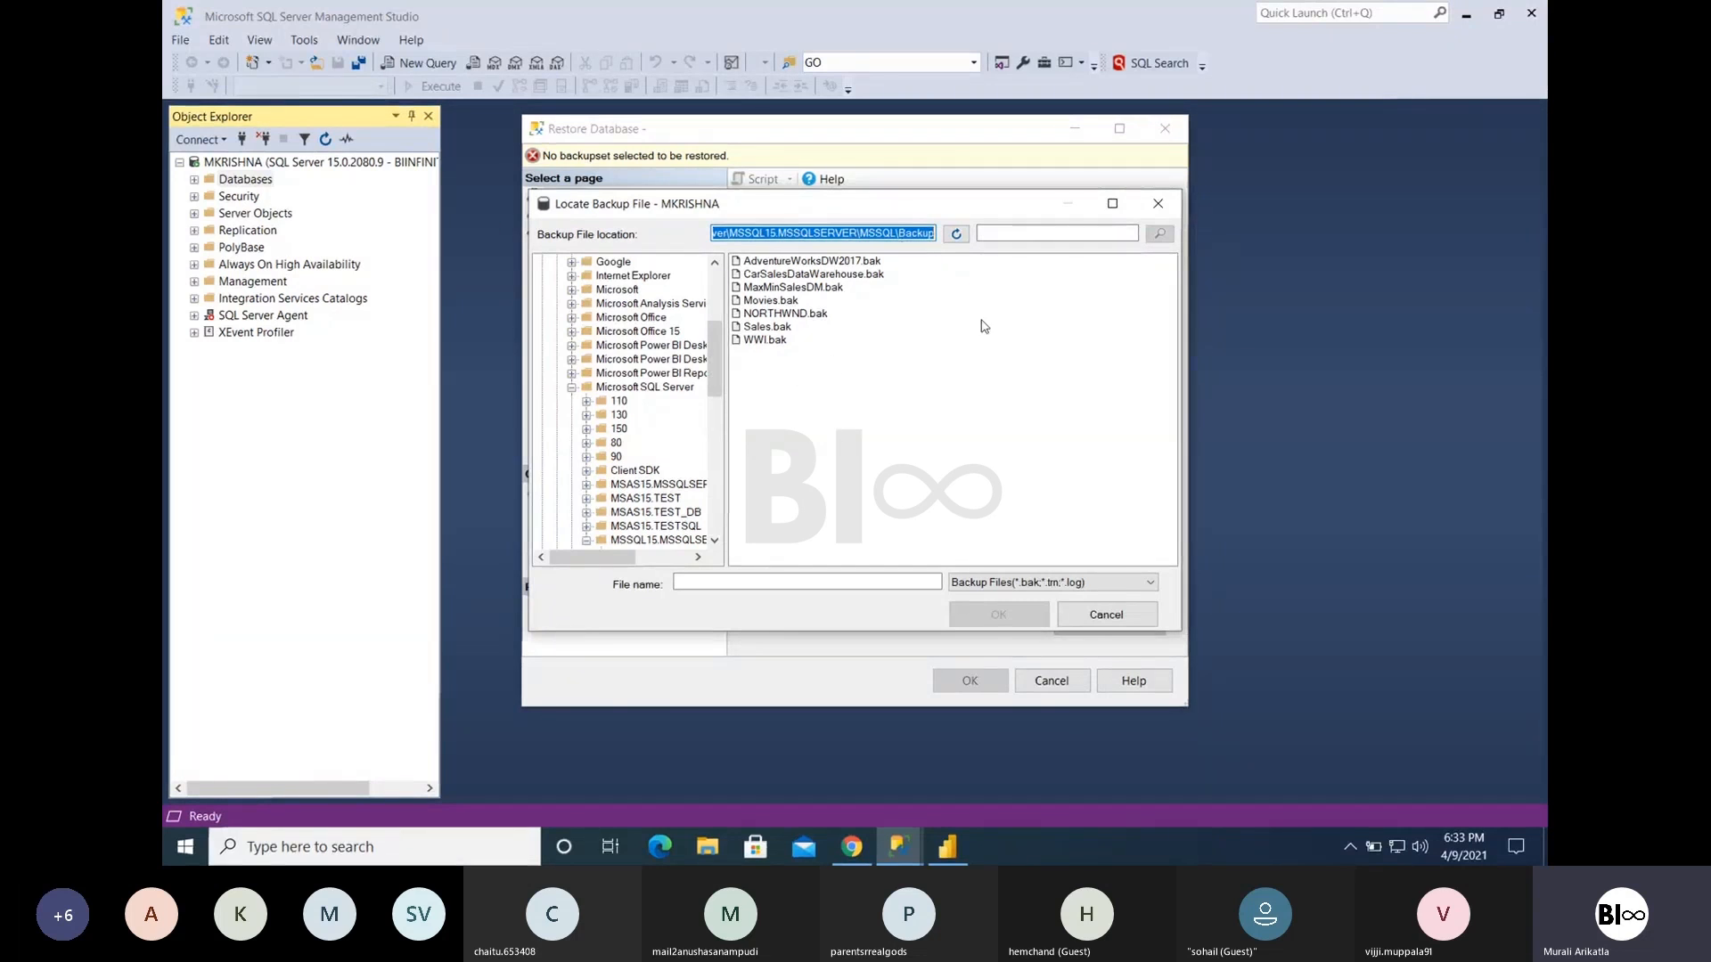
{"action": "left_click", "coordinate": [1115, 620]}
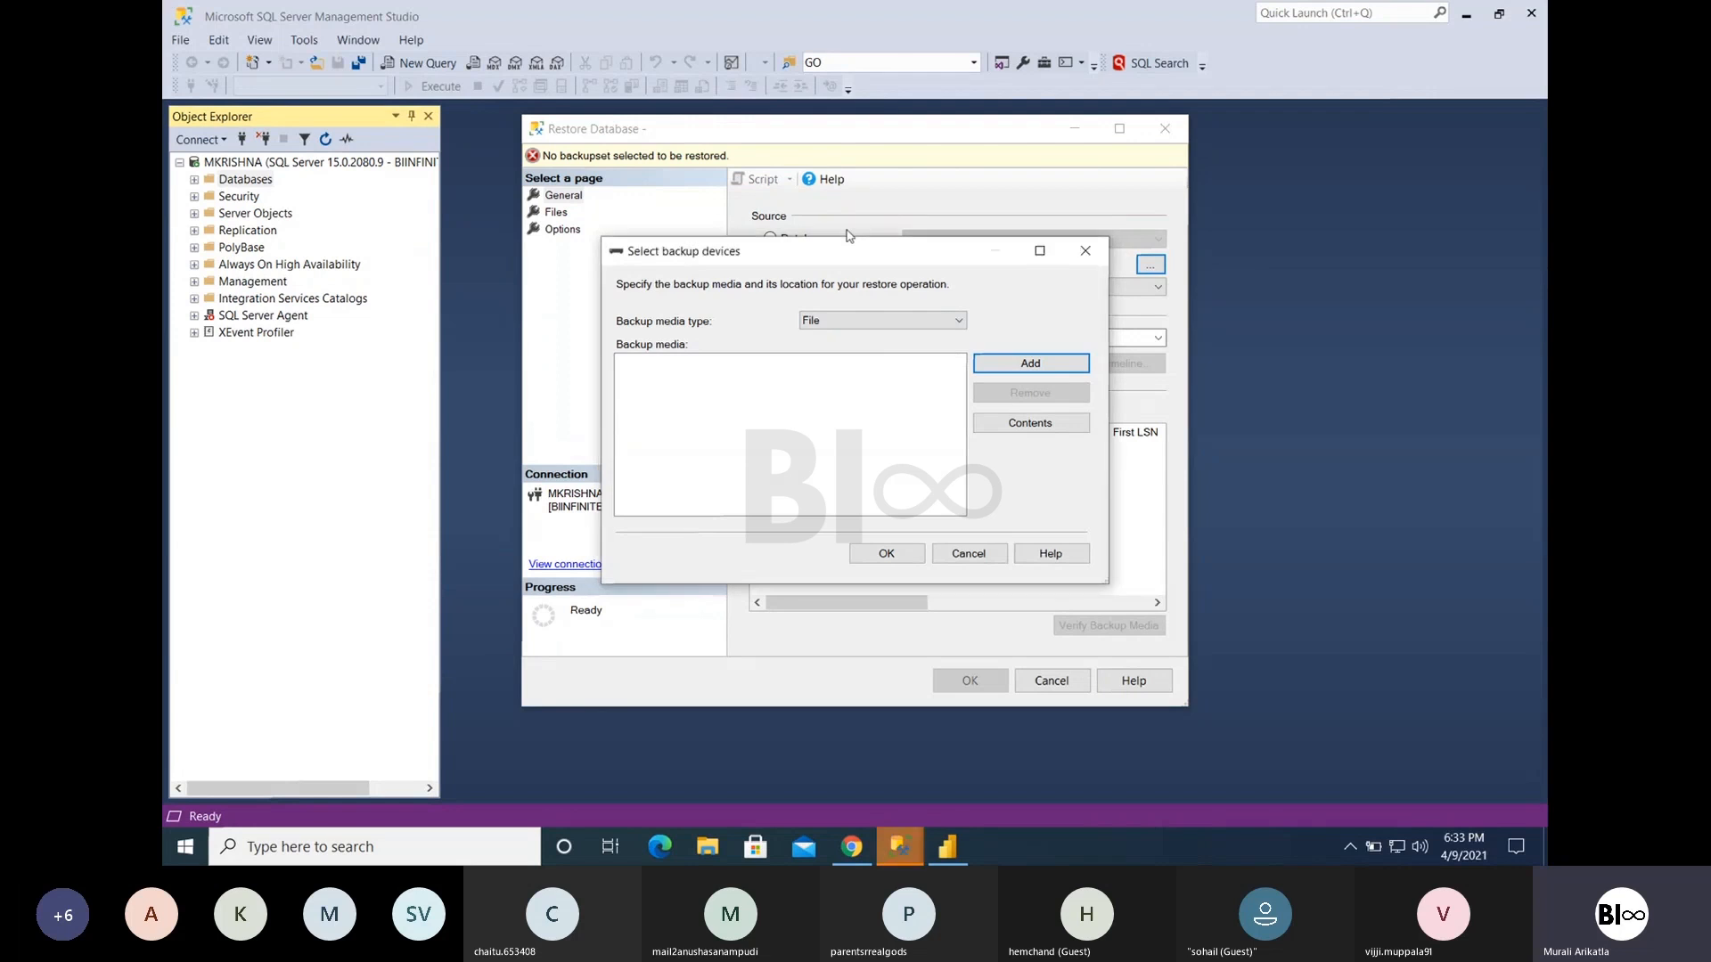
{"action": "left_click", "coordinate": [1030, 364]}
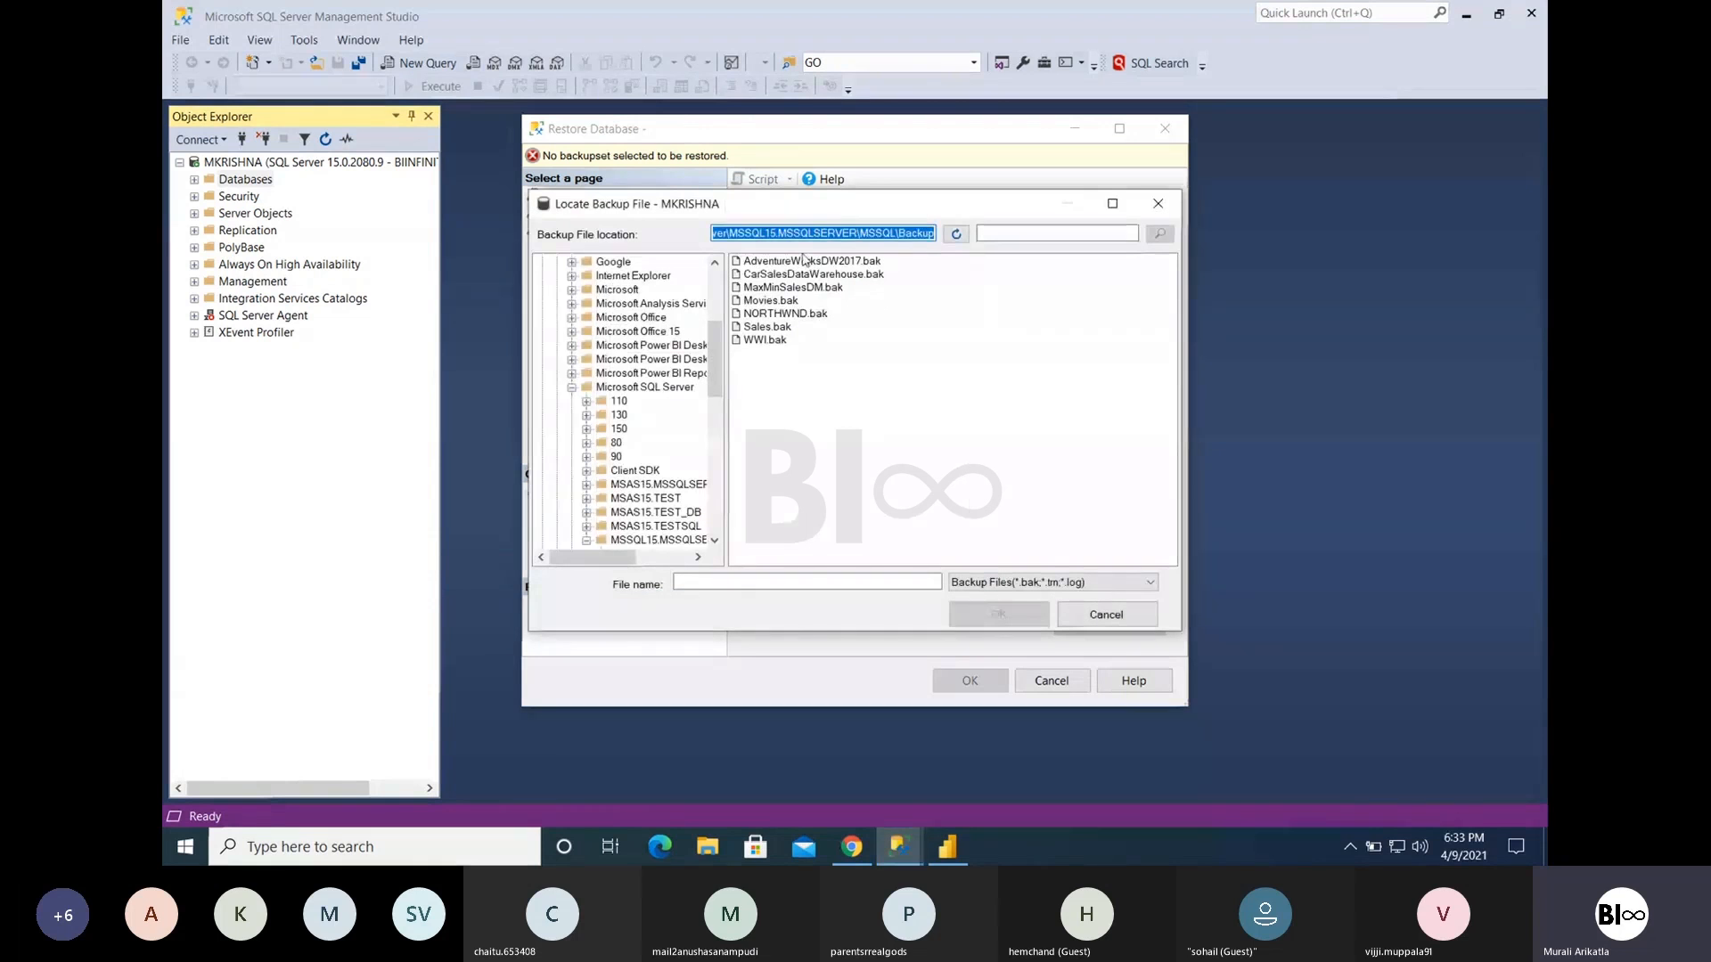
{"action": "left_click", "coordinate": [805, 260]}
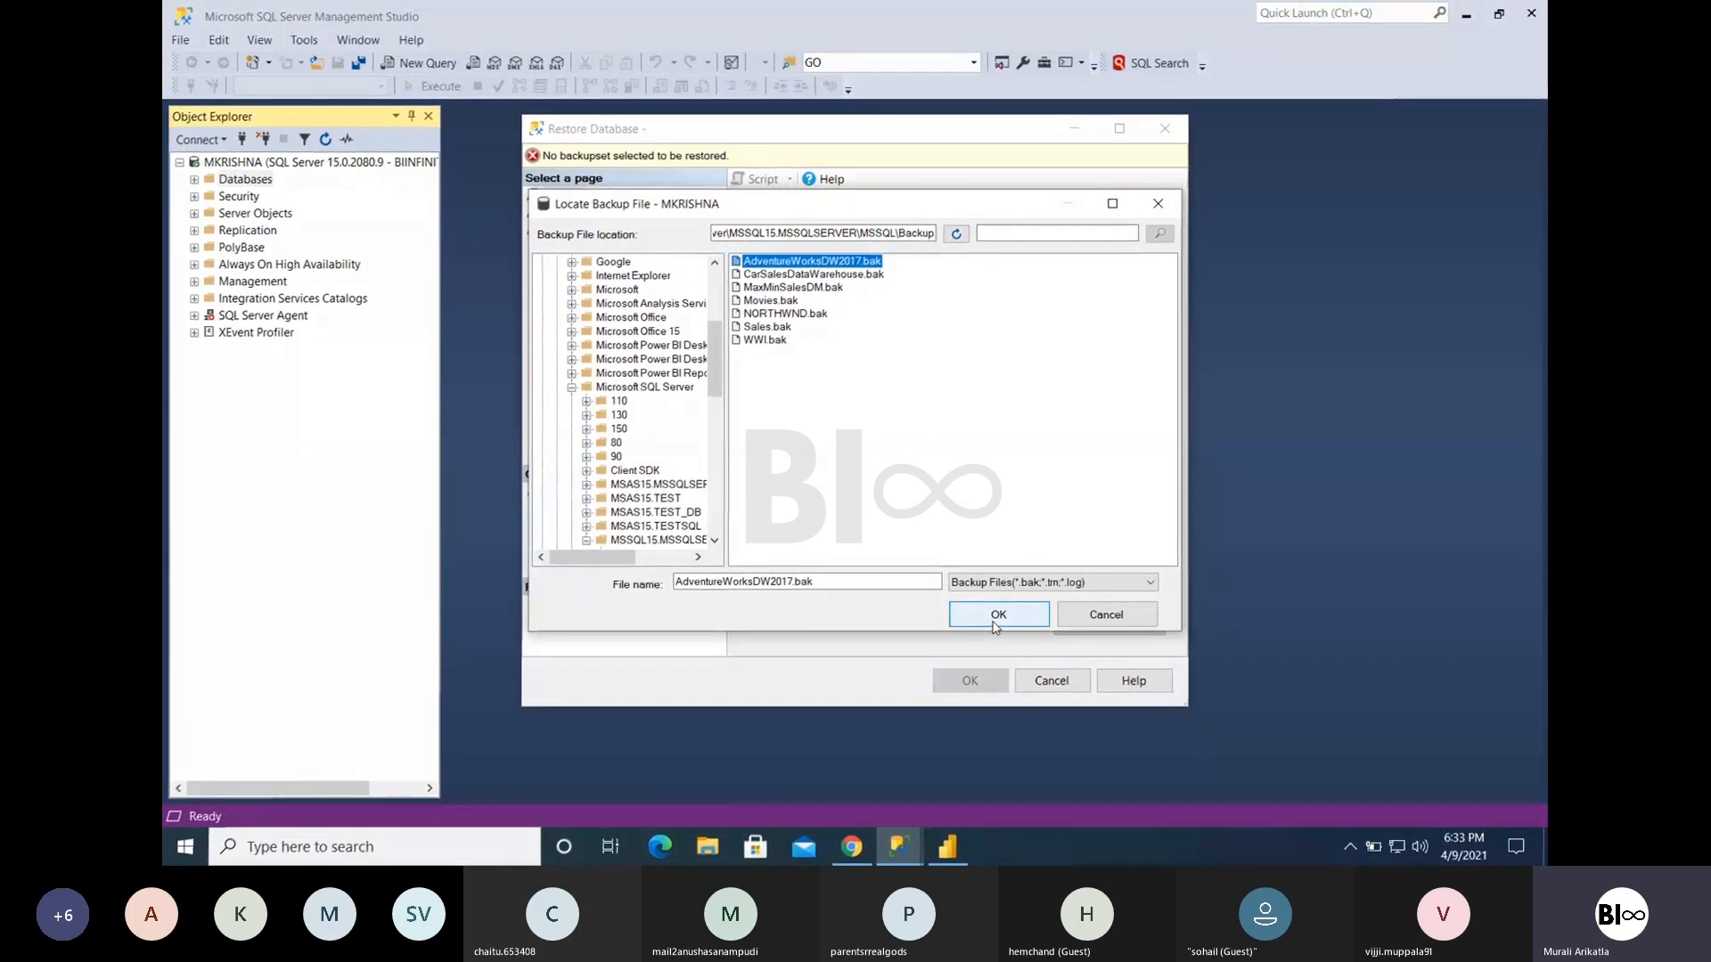
{"action": "left_click", "coordinate": [1065, 623]}
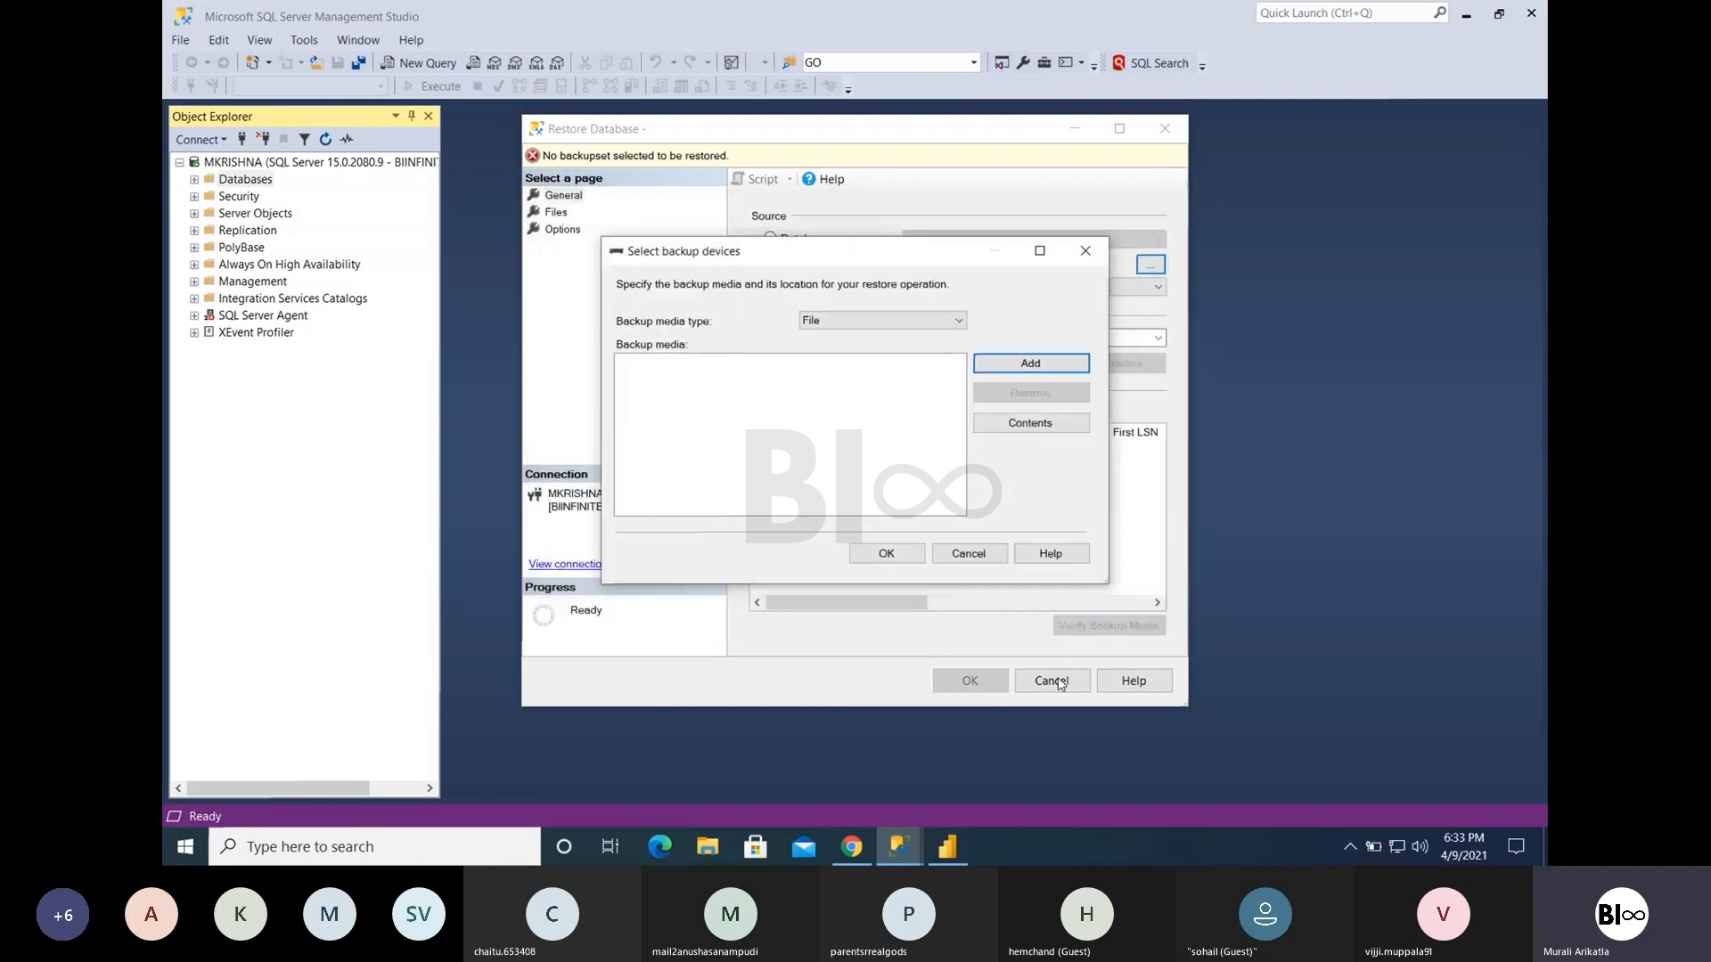
{"action": "left_click", "coordinate": [999, 557]}
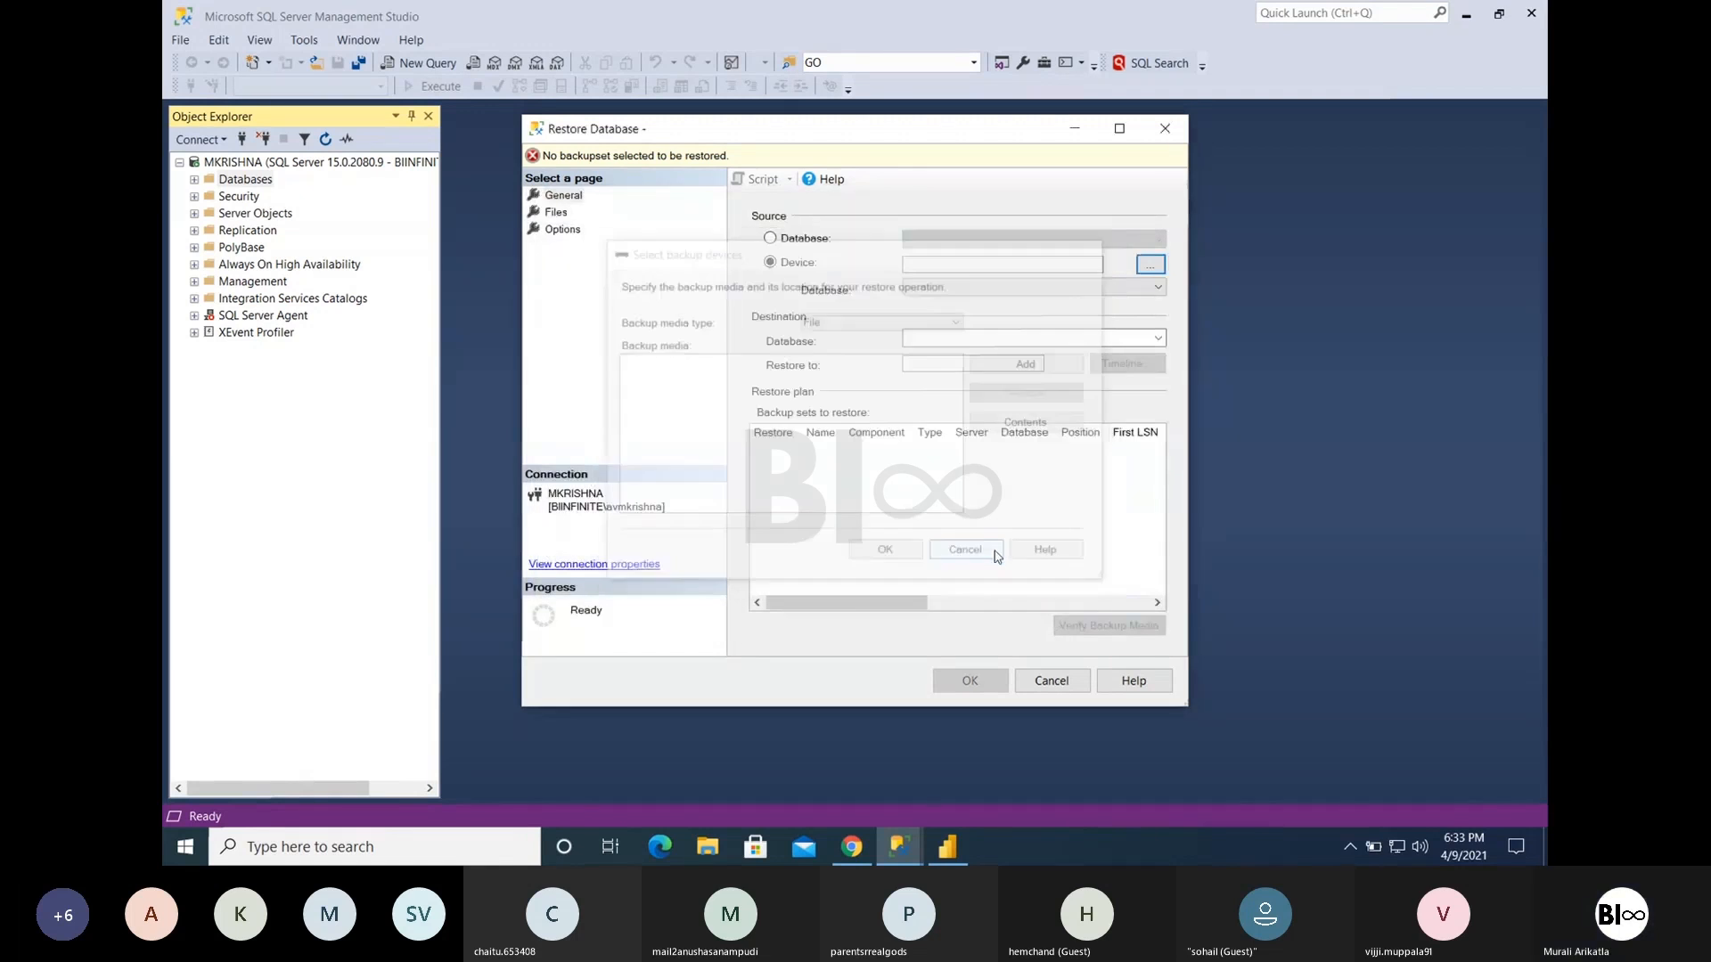
{"action": "left_click", "coordinate": [1052, 681]}
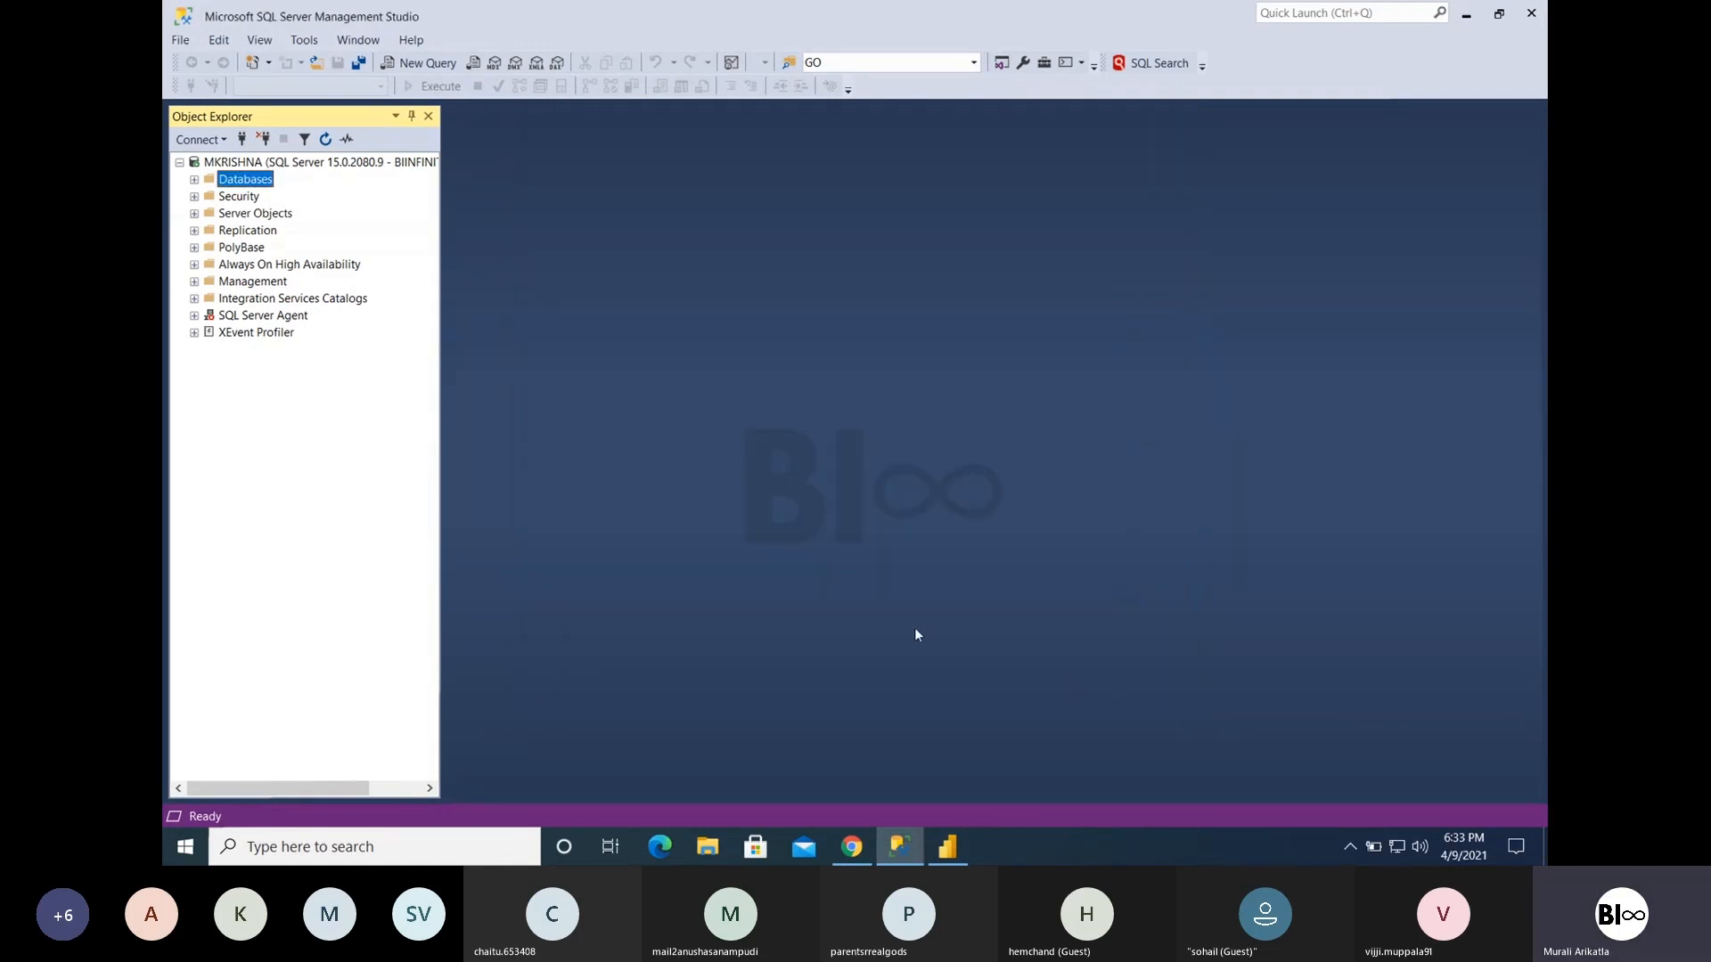
- Switch to Power BI Desktop and place an empty matrix visual on the report page
{"action": "left_click", "coordinate": [955, 852]}
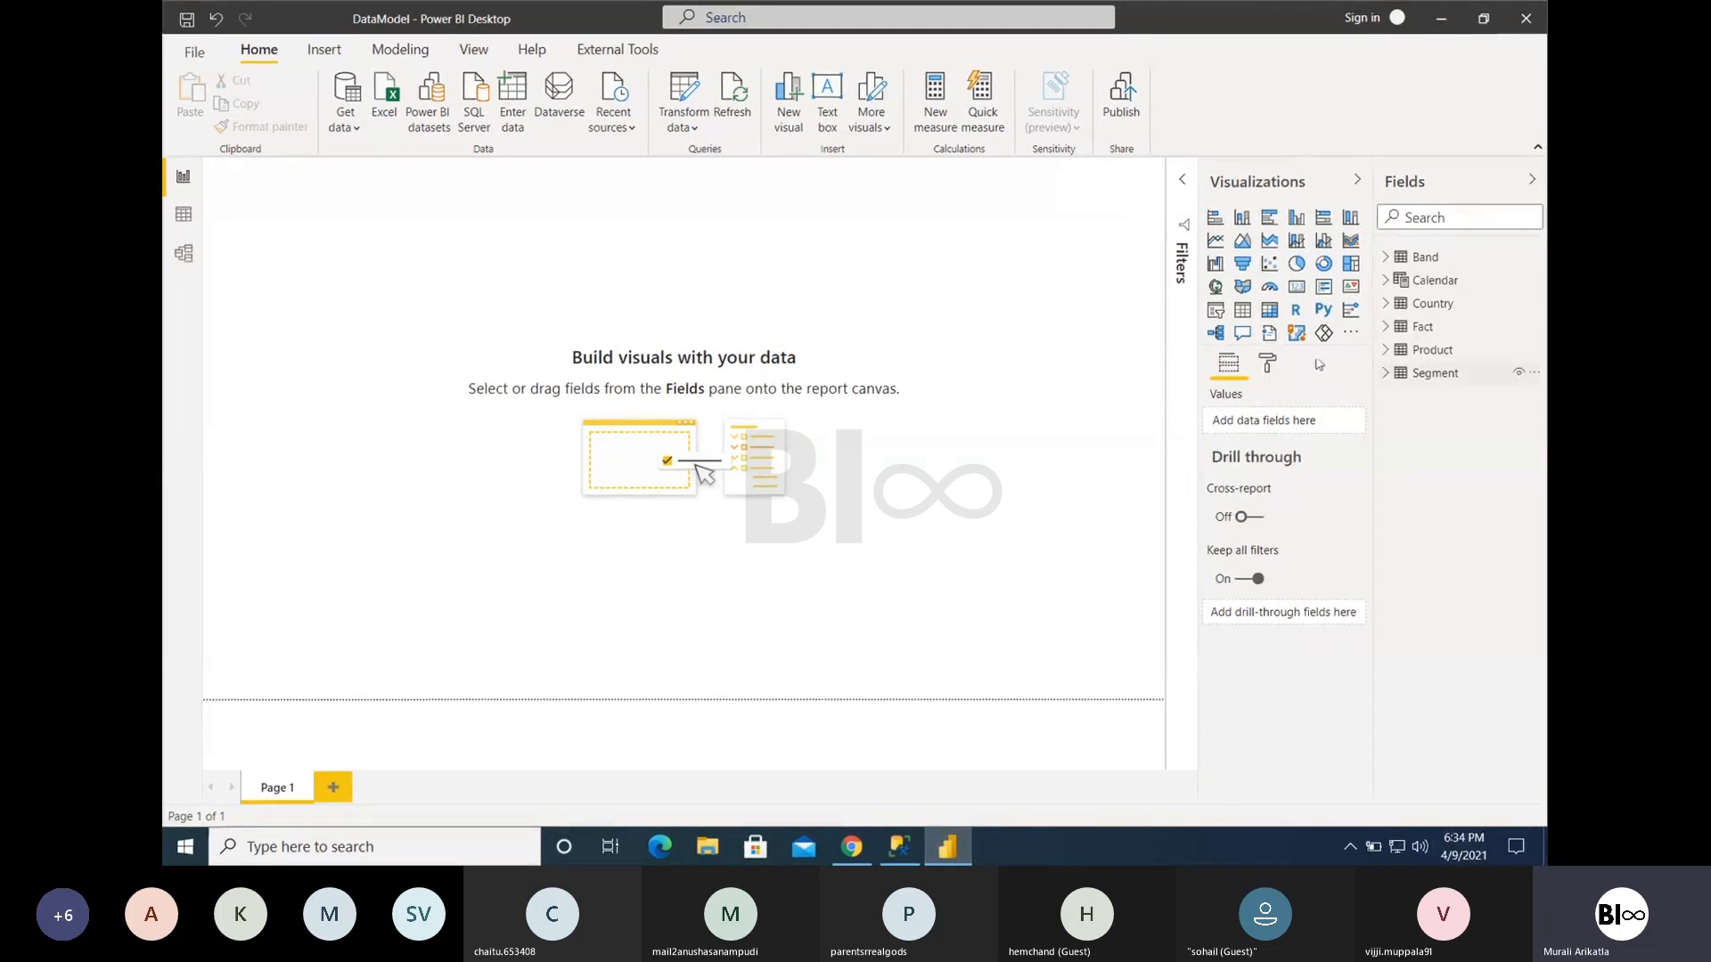
{"action": "left_click", "coordinate": [1271, 314]}
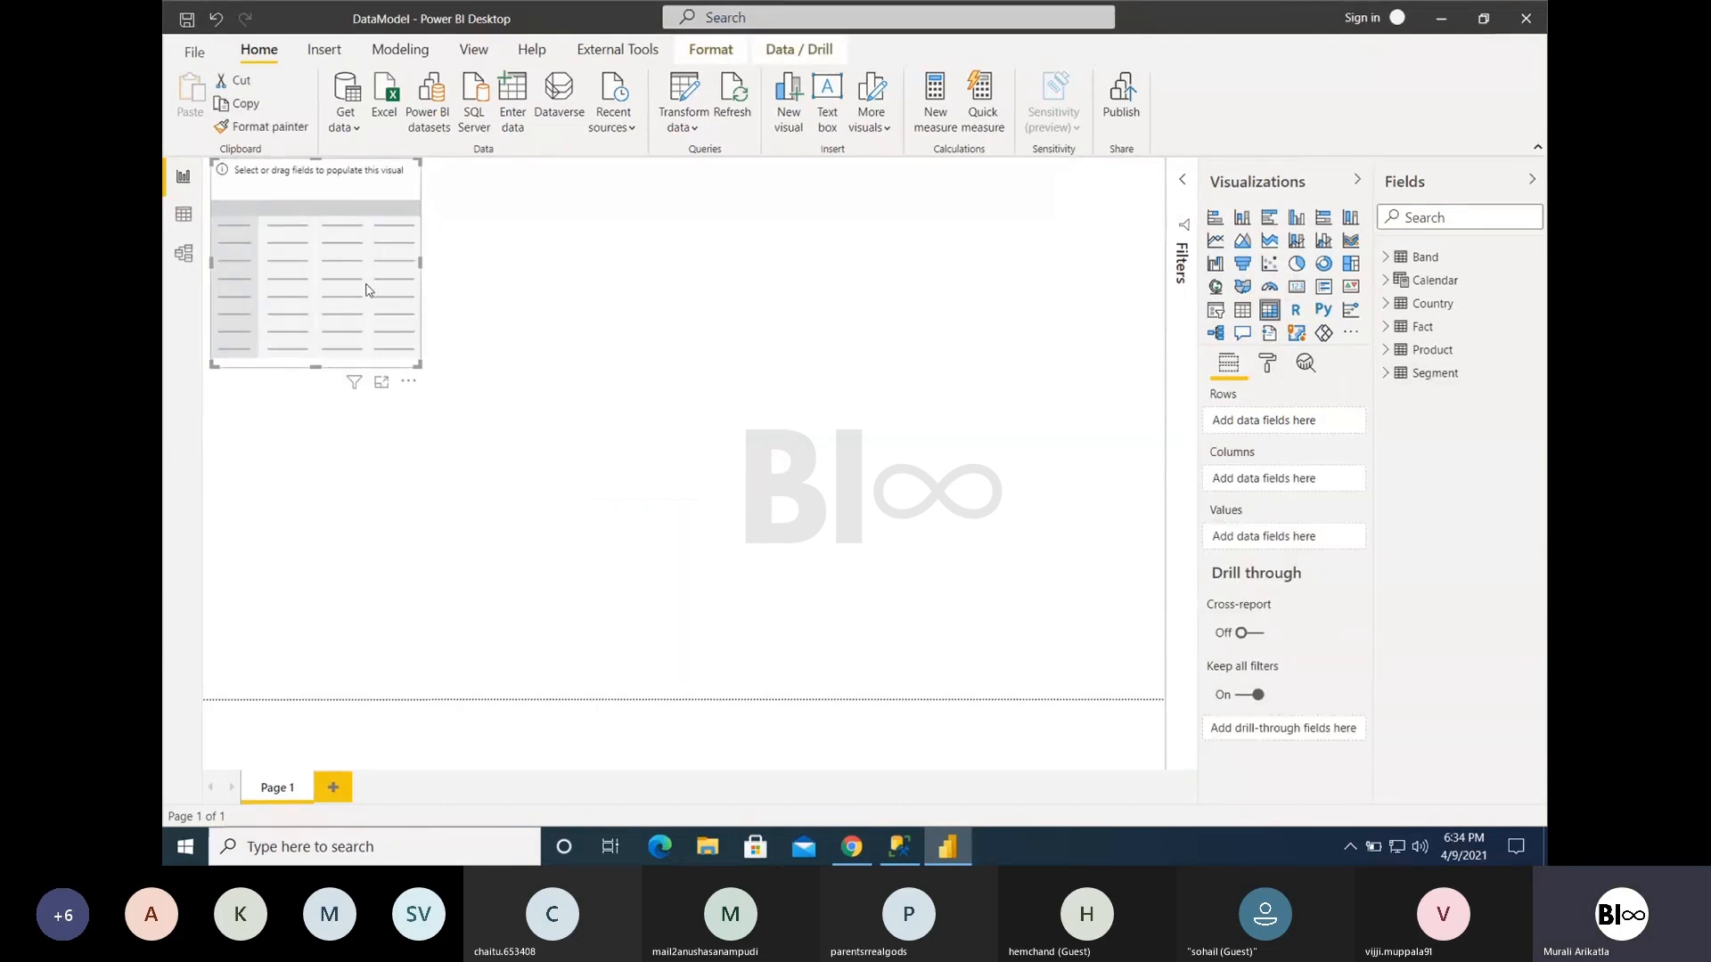
{"action": "left_click_drag", "start_coordinate": [365, 290], "coordinate": [440, 396]}
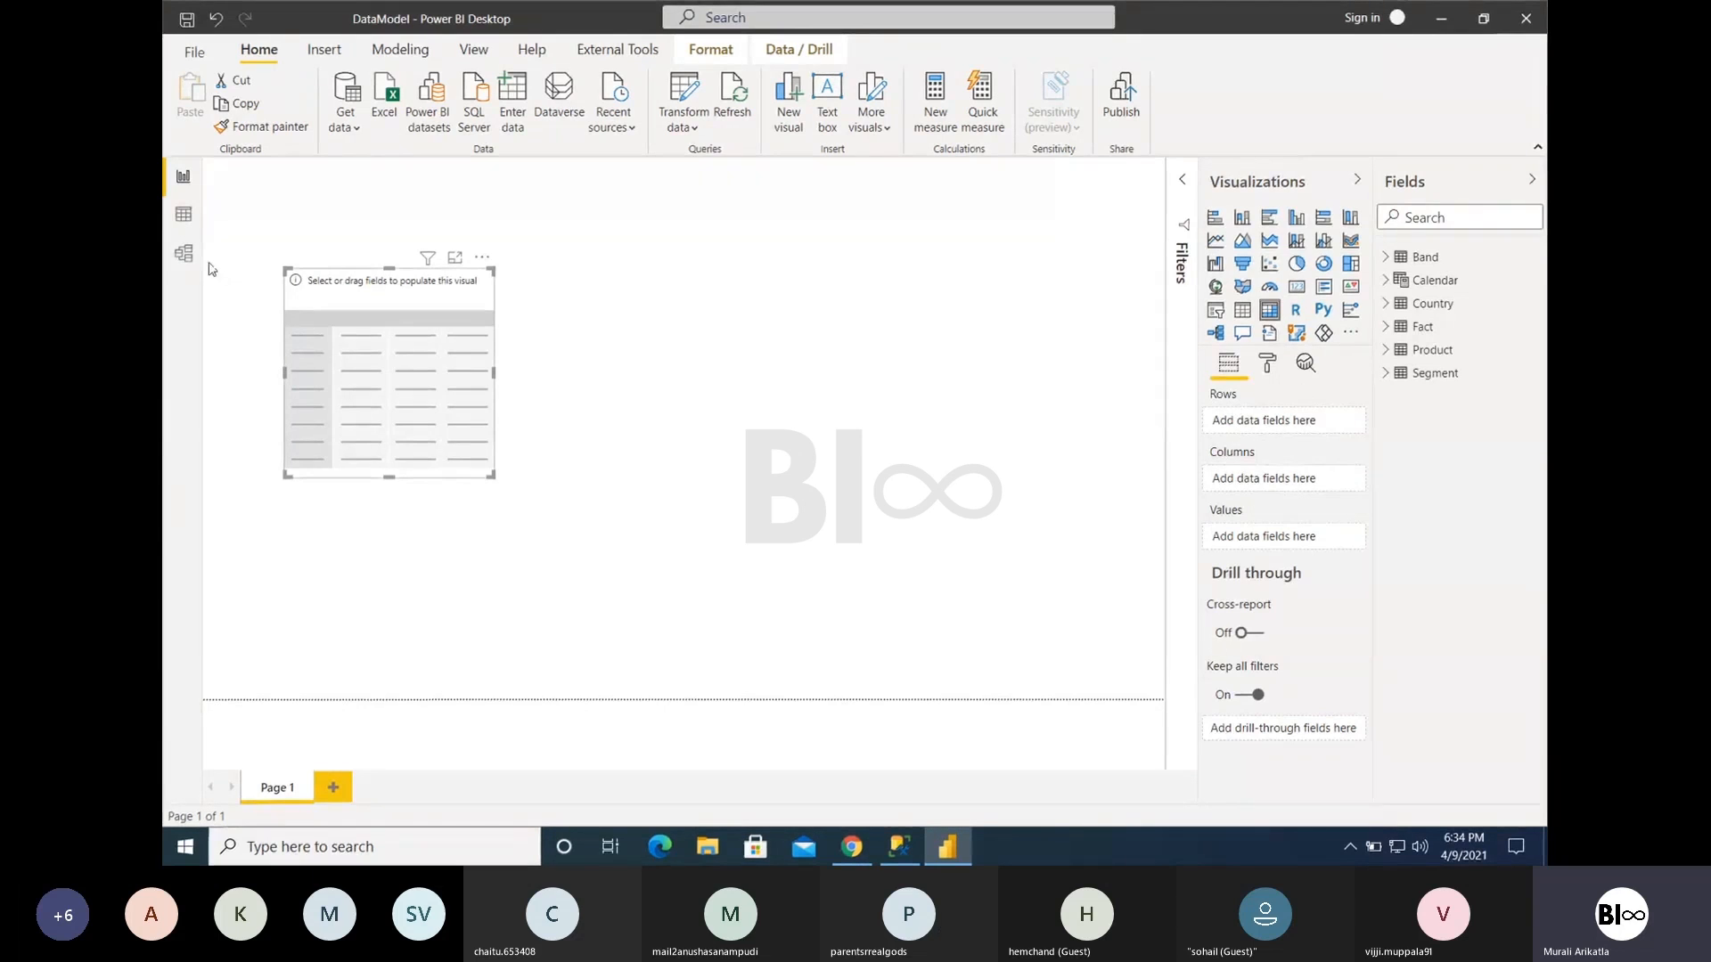
- Review the table relationships in the data model, and add Country from the Country table to the matrix rows
{"action": "left_click", "coordinate": [183, 253]}
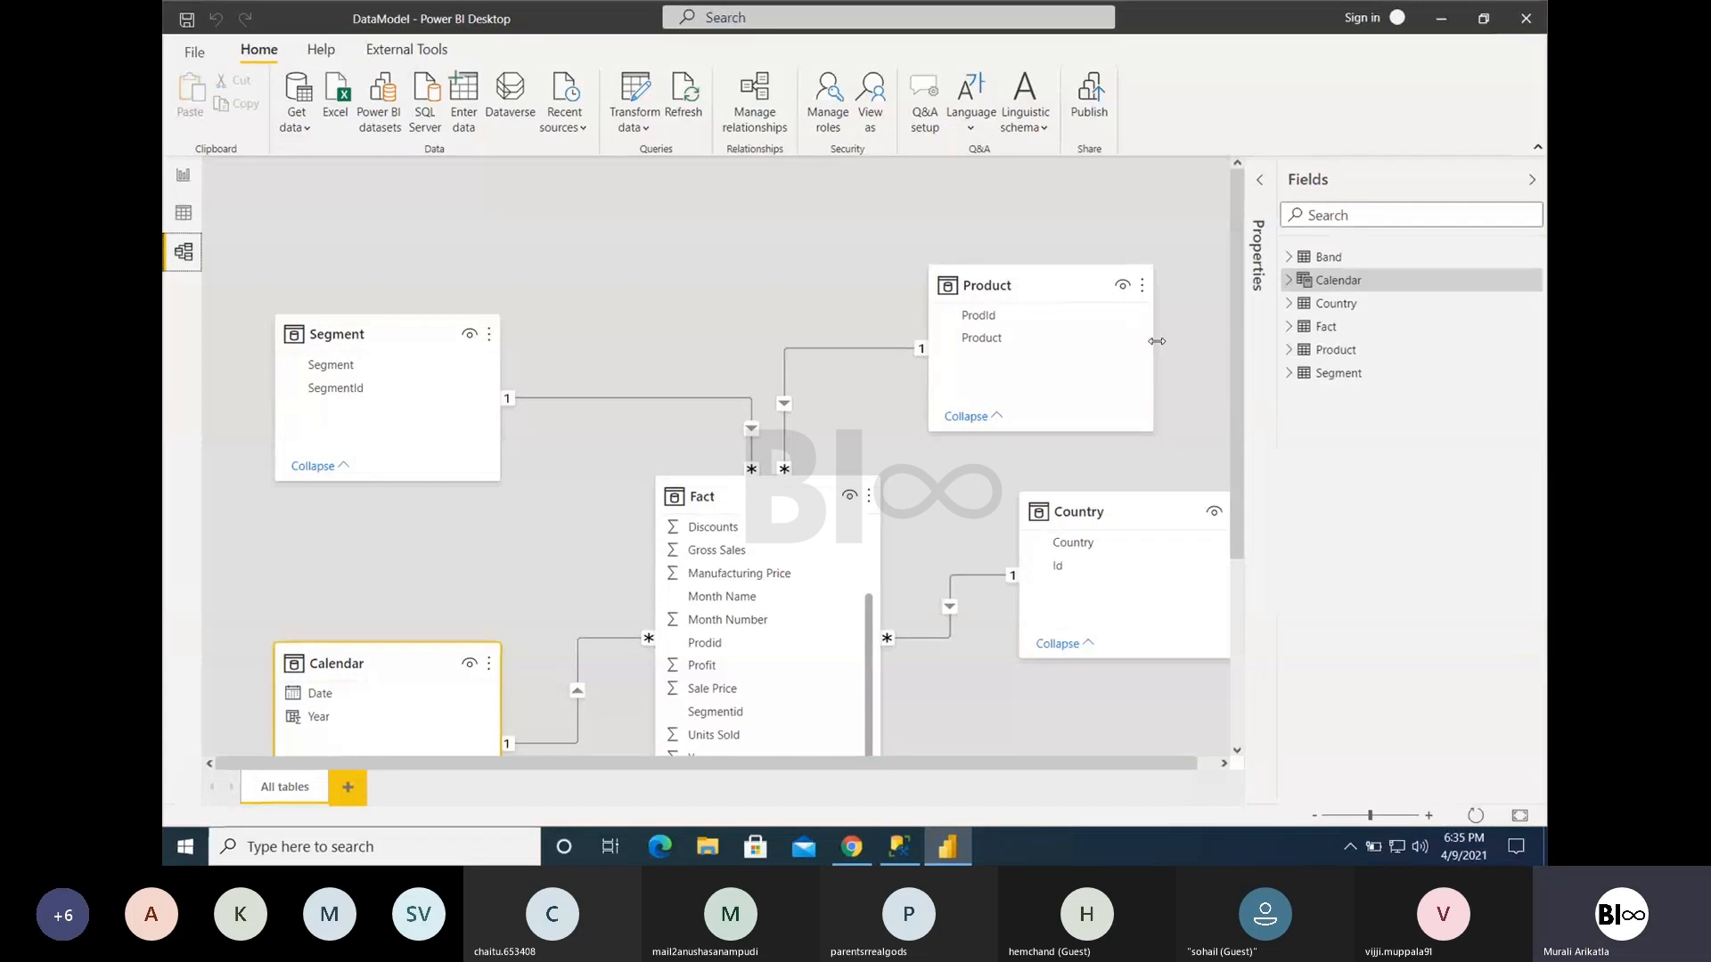
{"action": "left_click", "coordinate": [188, 189]}
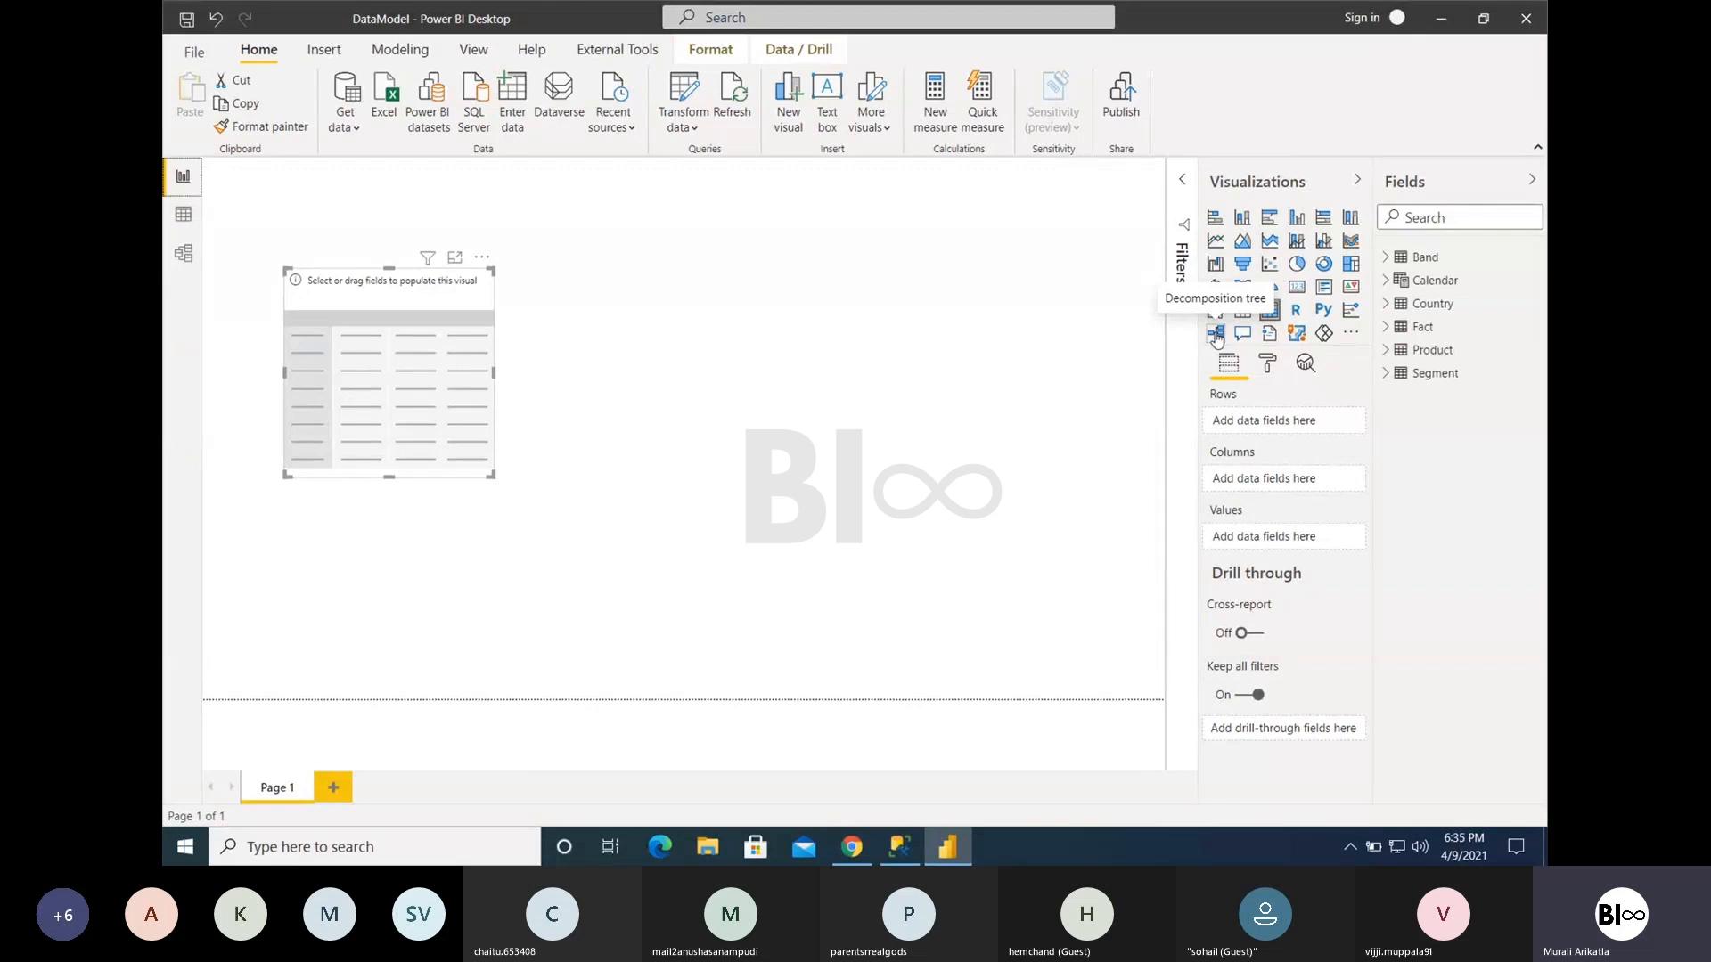
{"action": "left_click", "coordinate": [1387, 304]}
{"action": "left_click", "coordinate": [1413, 326]}
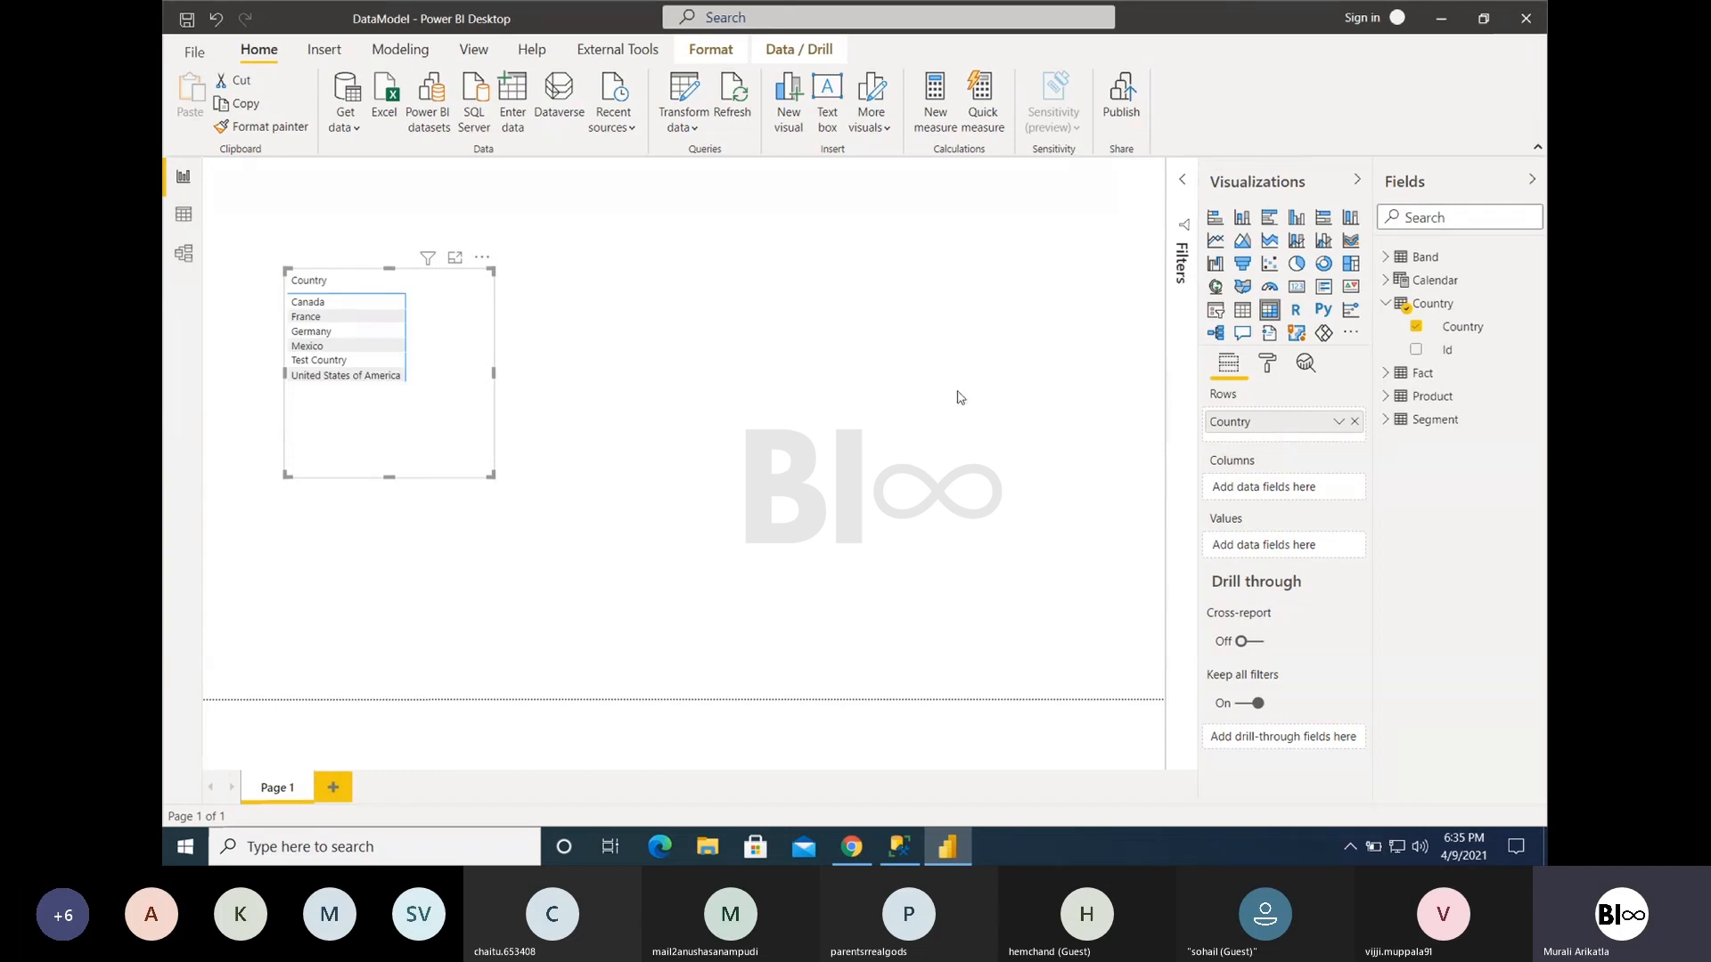
- Set the matrix grid's text size to 20 pt and enlarge the visual on the page
{"action": "left_click", "coordinate": [1267, 364]}
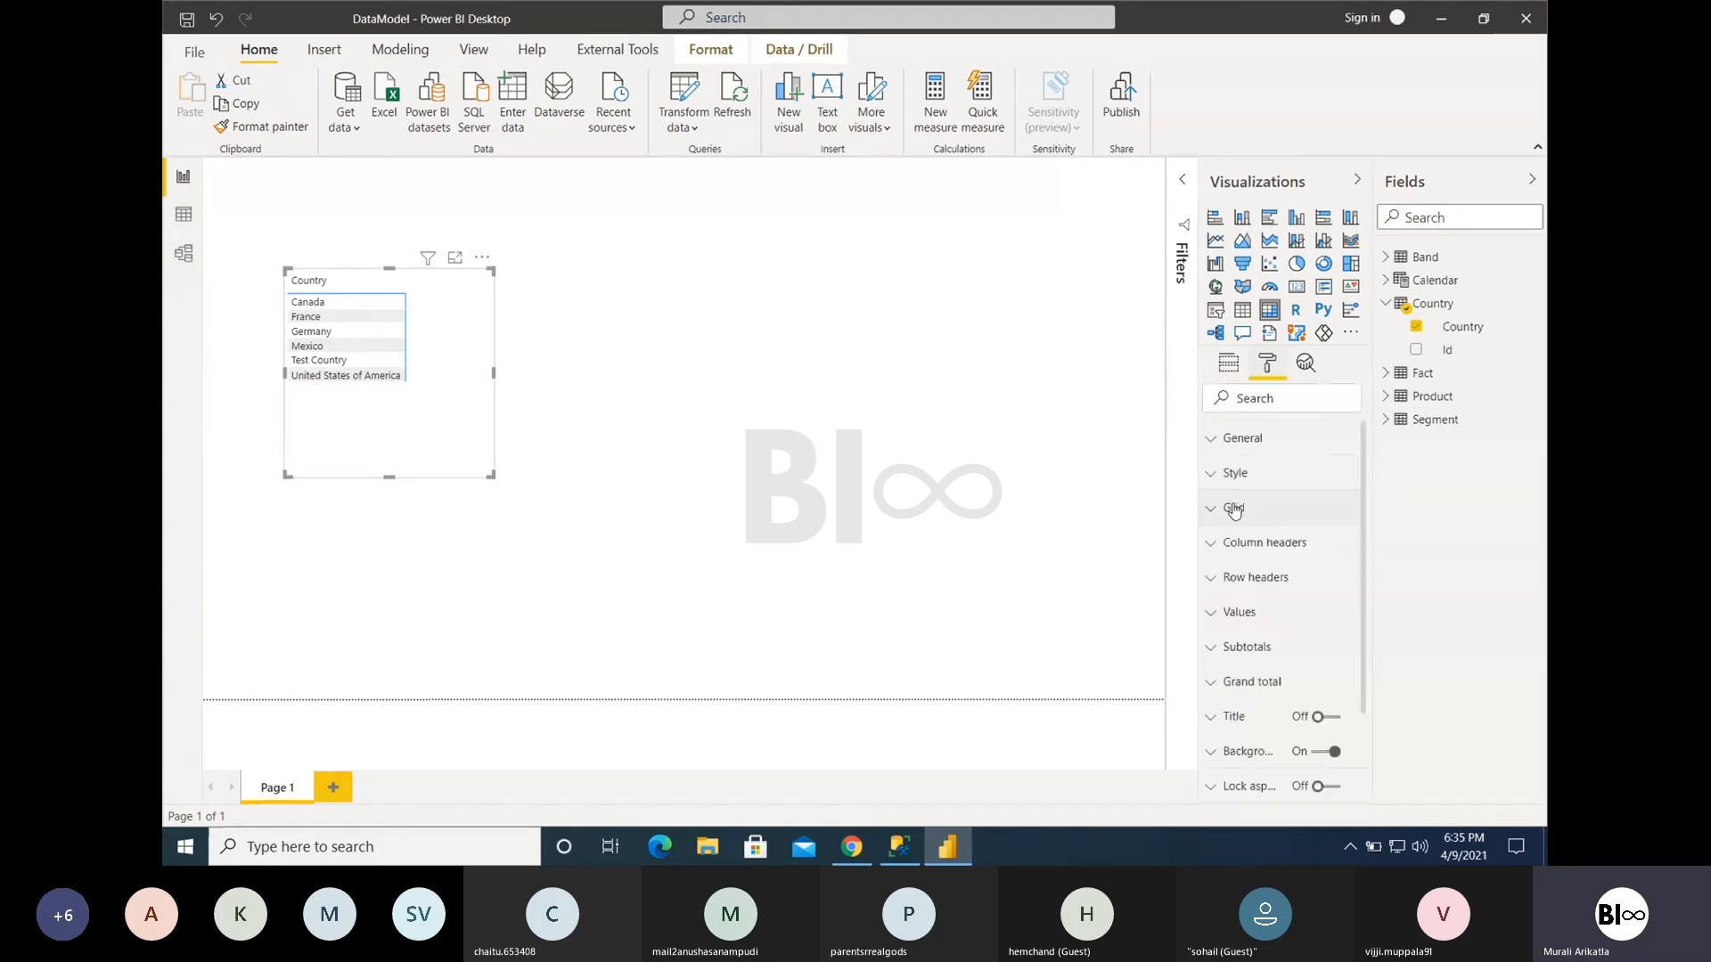
{"action": "left_click", "coordinate": [1234, 510]}
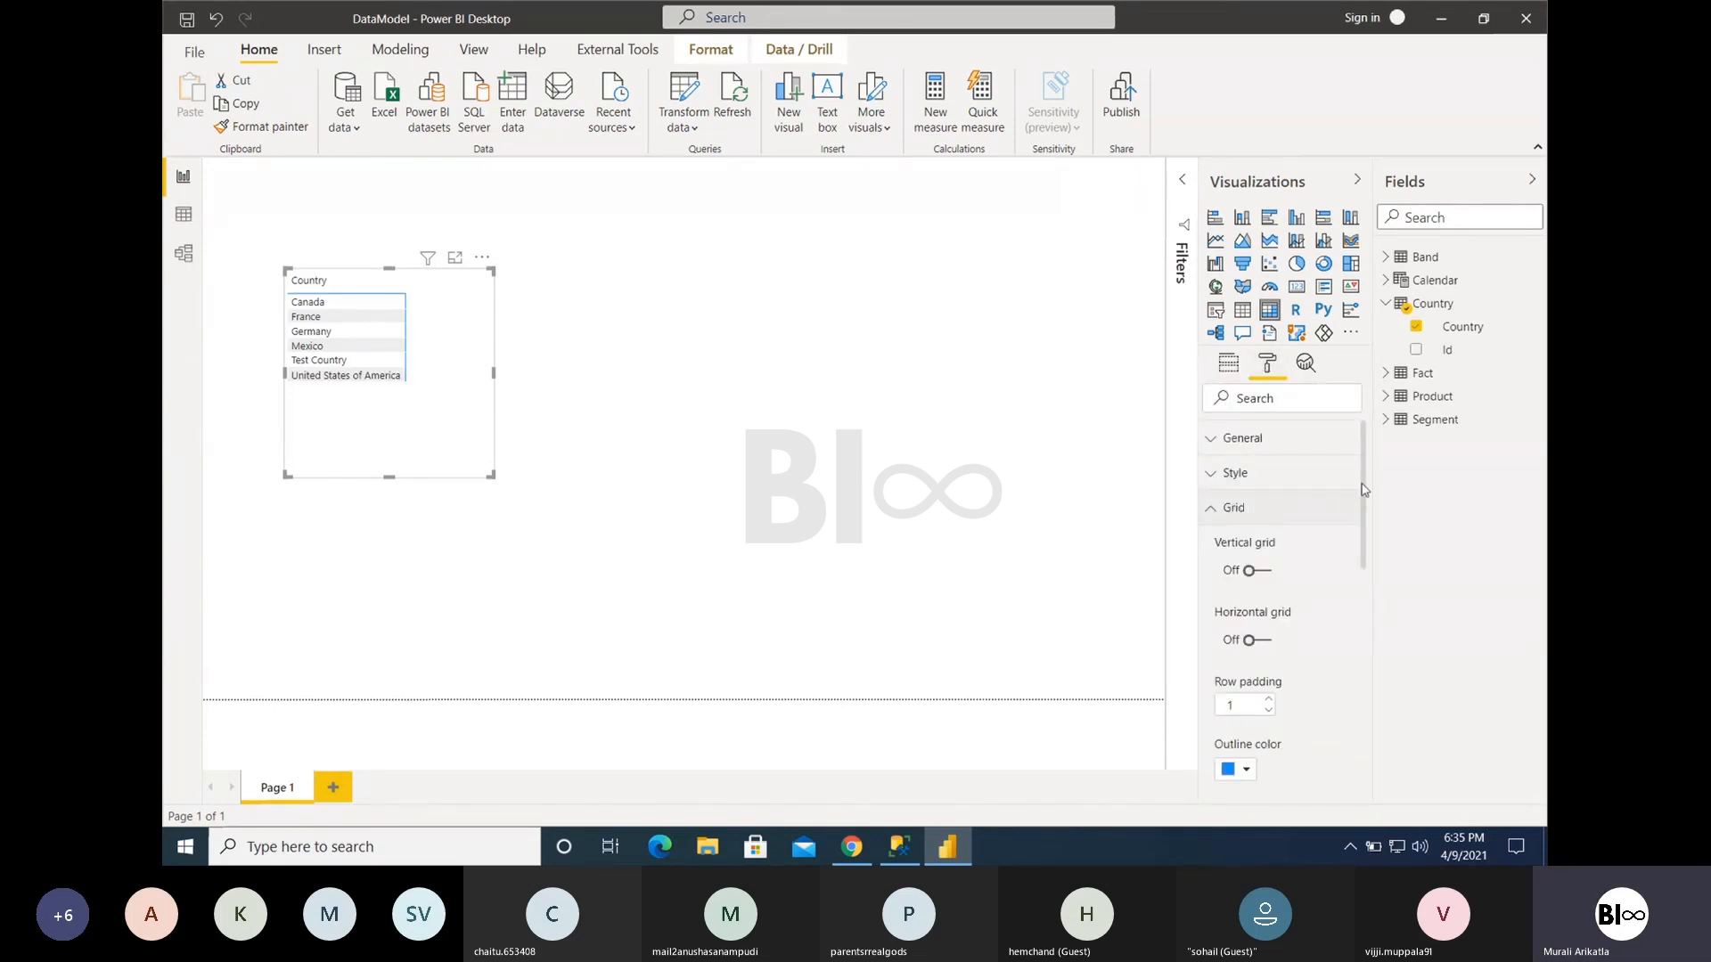
{"action": "left_click_drag", "start_coordinate": [1363, 489], "coordinate": [1368, 593]}
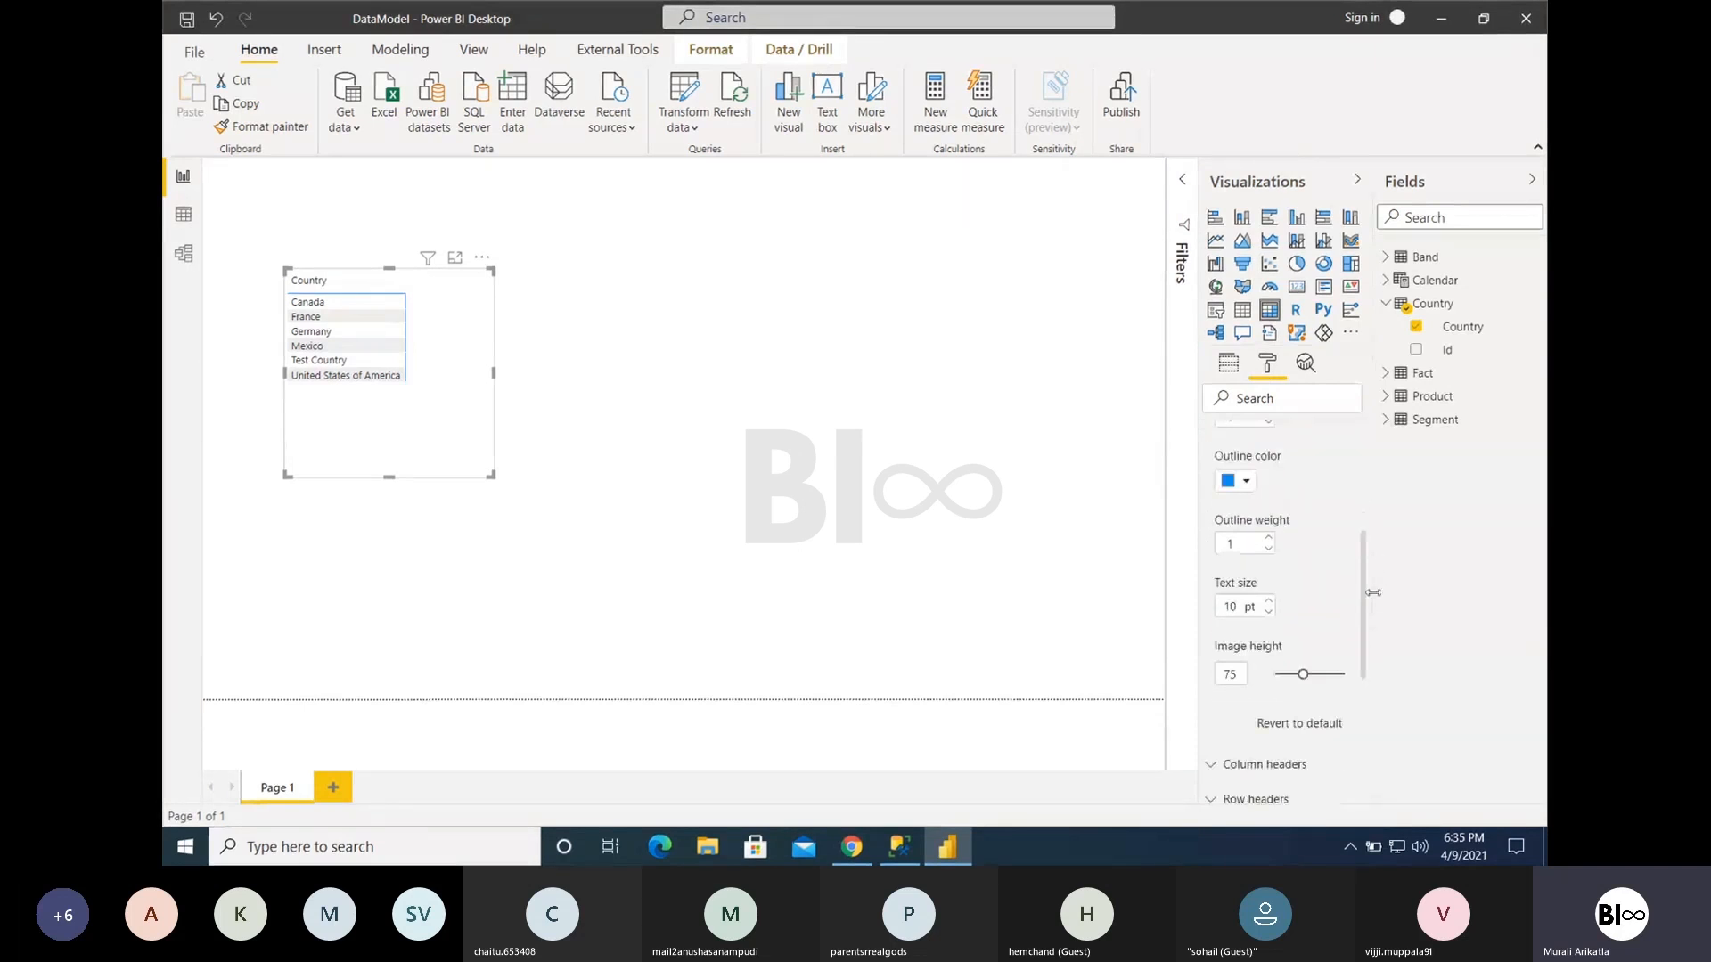
{"action": "left_click", "coordinate": [1268, 603]}
{"action": "left_click", "coordinate": [1268, 603]}
{"action": "left_click", "coordinate": [1268, 602]}
{"action": "left_click", "coordinate": [1268, 603]}
{"action": "left_click", "coordinate": [1268, 602]}
{"action": "left_click", "coordinate": [1268, 602]}
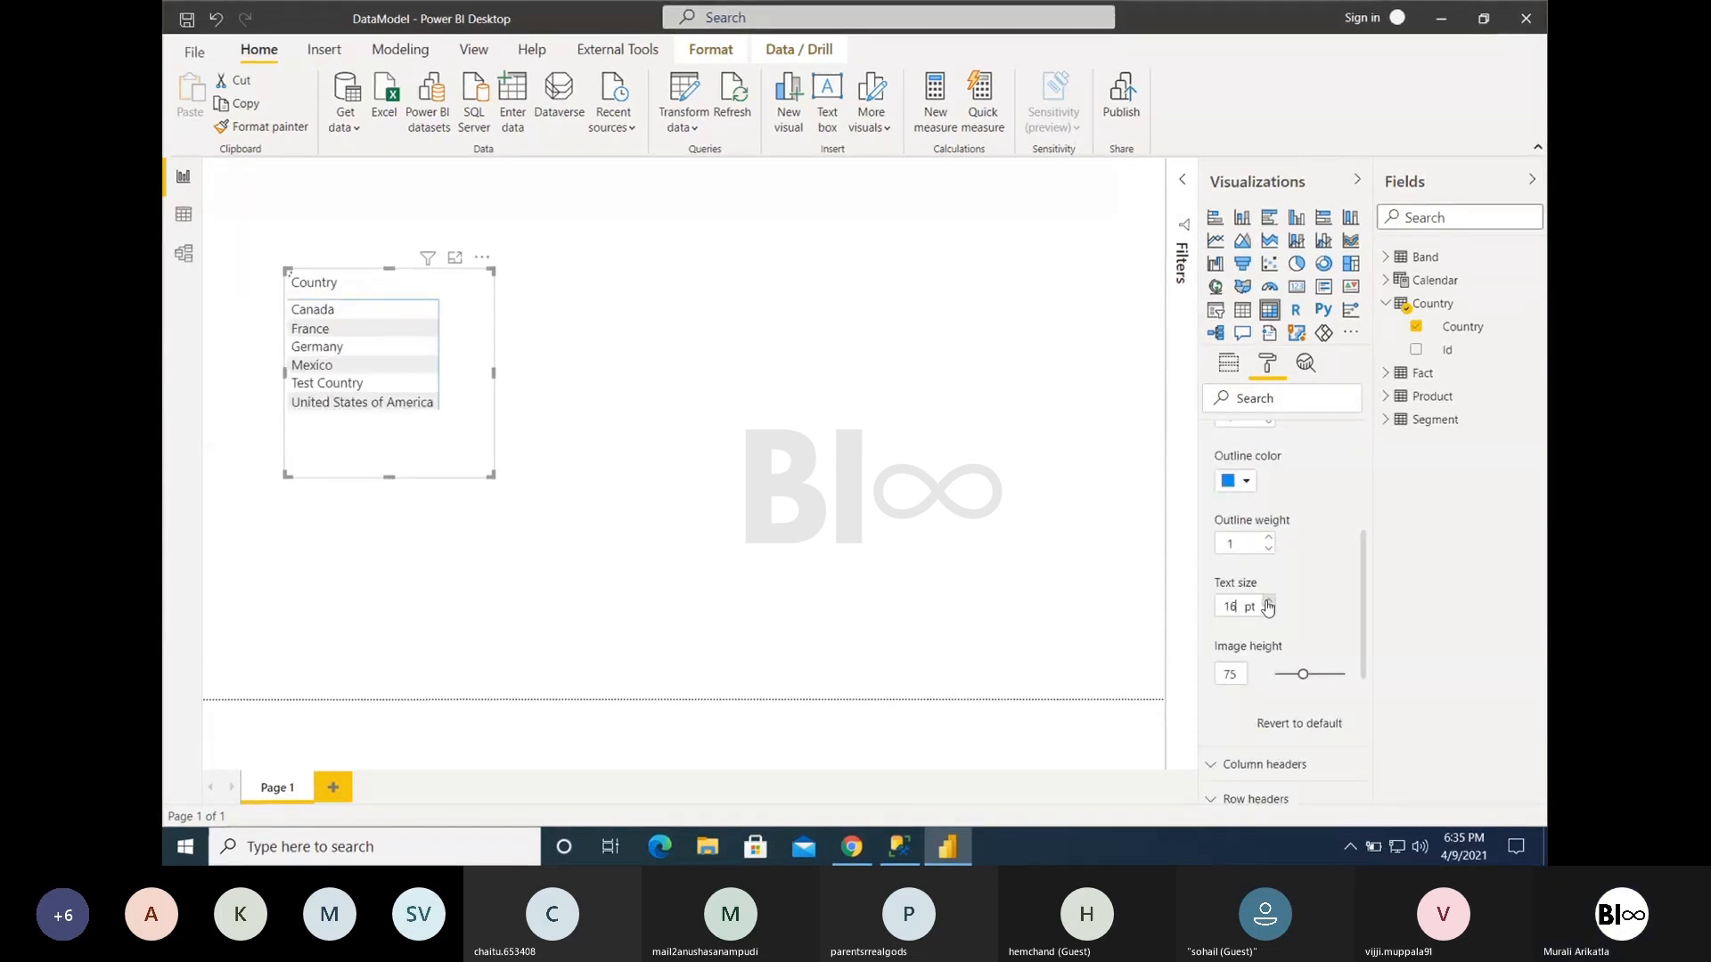
{"action": "left_click", "coordinate": [1268, 602]}
{"action": "left_click", "coordinate": [1268, 602]}
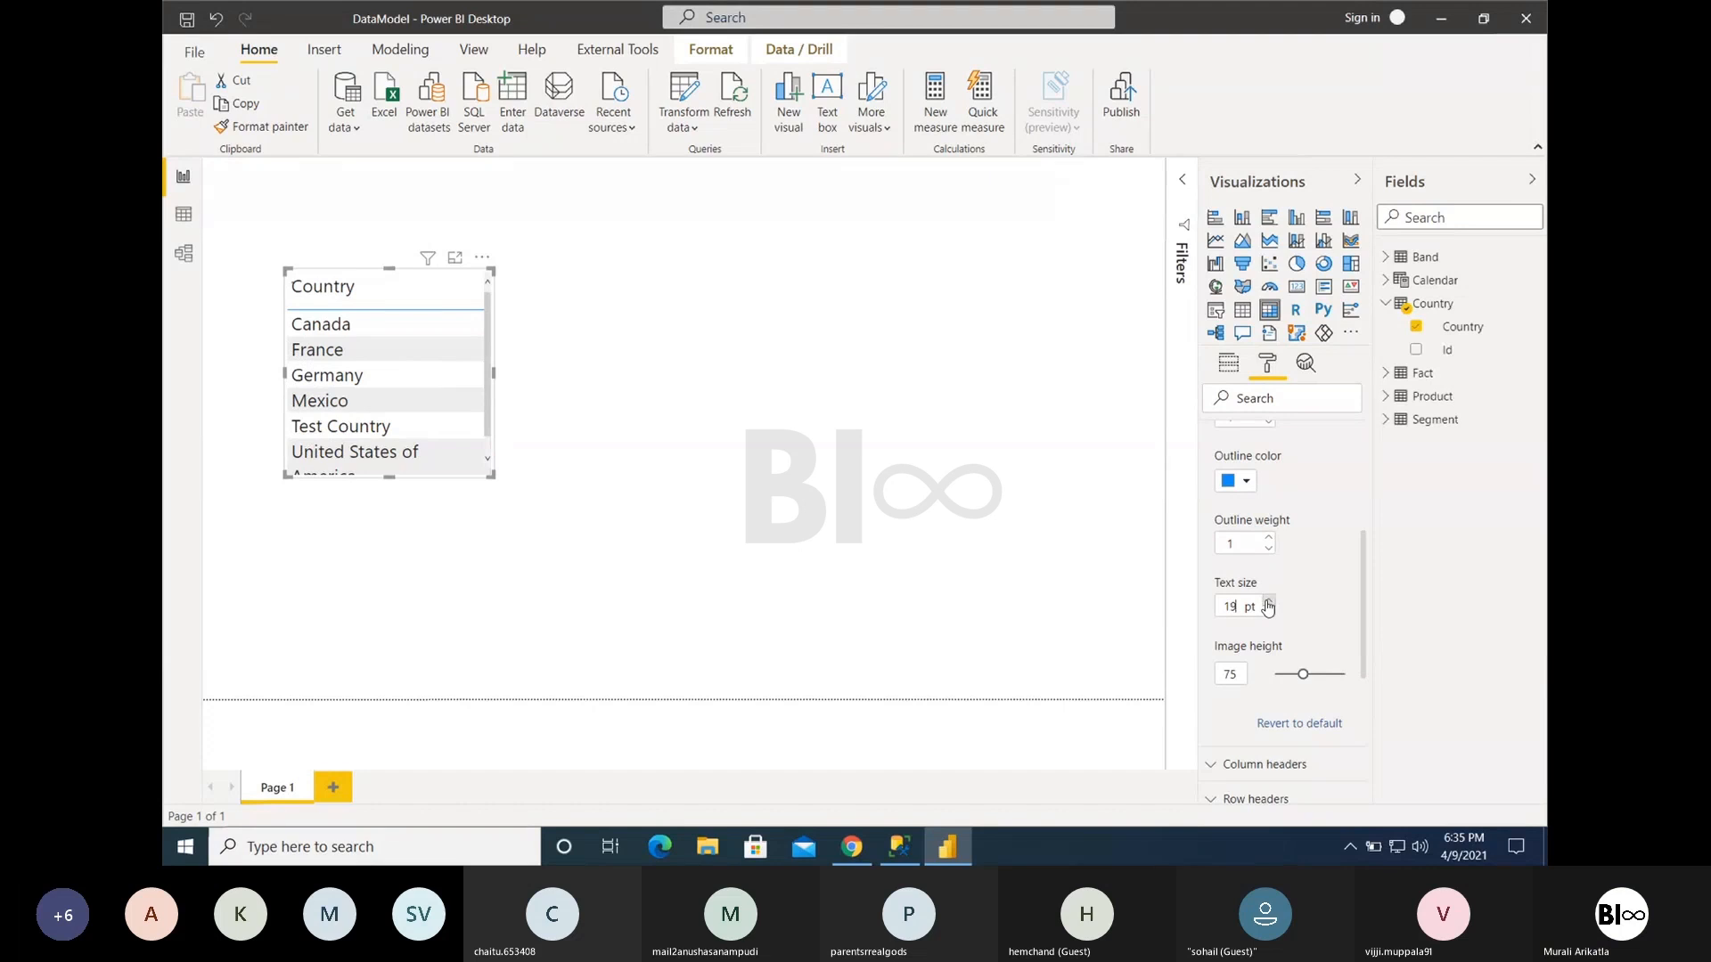
{"action": "left_click", "coordinate": [1268, 602]}
{"action": "left_click_drag", "start_coordinate": [491, 475], "coordinate": [782, 627]}
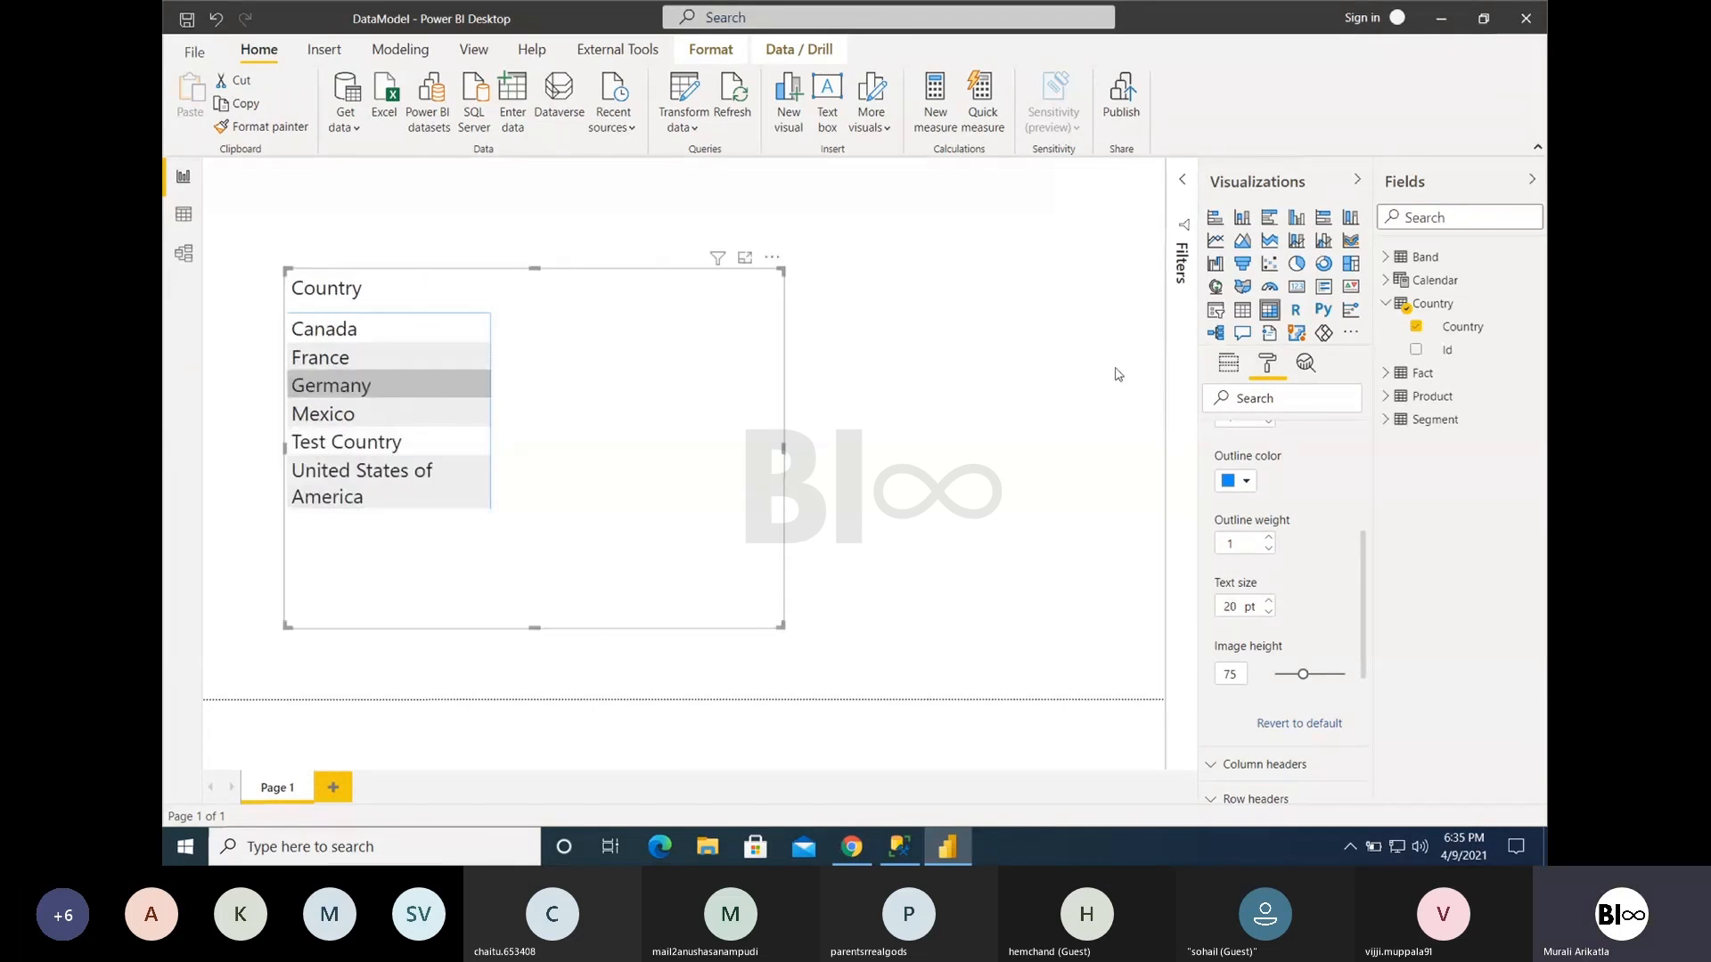
- Add Gross Sales from the Fact table to the matrix values
{"action": "left_click", "coordinate": [1230, 365]}
{"action": "left_click", "coordinate": [1386, 374]}
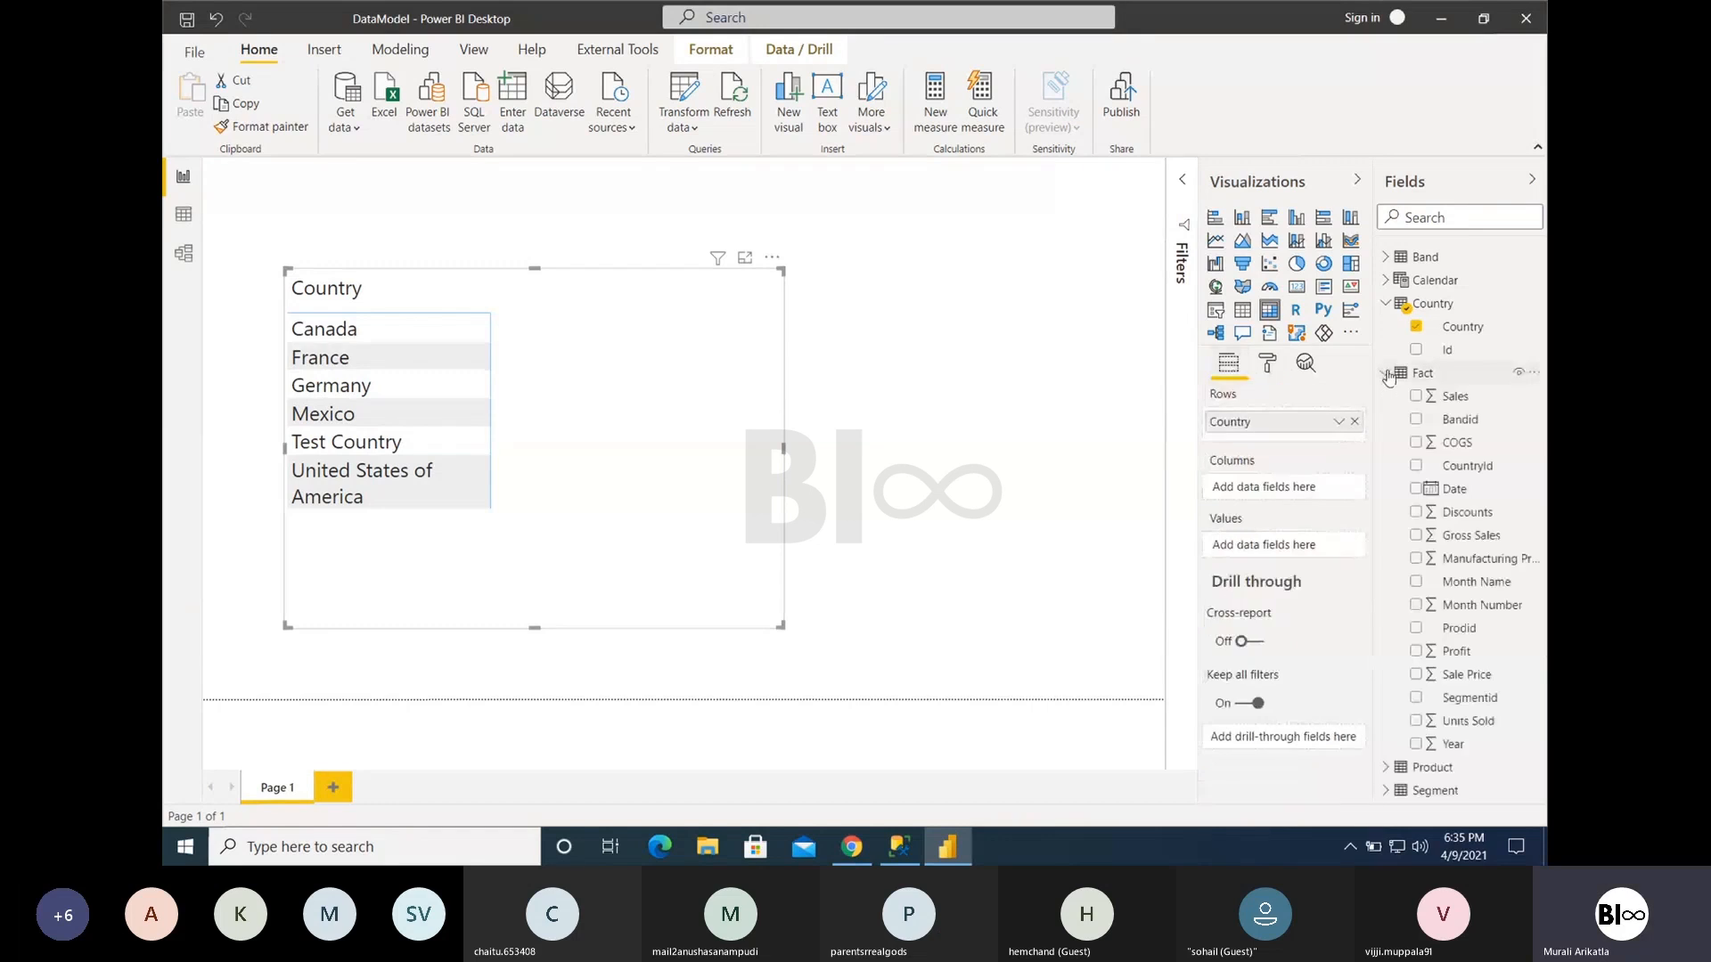
{"action": "left_click_drag", "start_coordinate": [1464, 545], "coordinate": [1283, 545]}
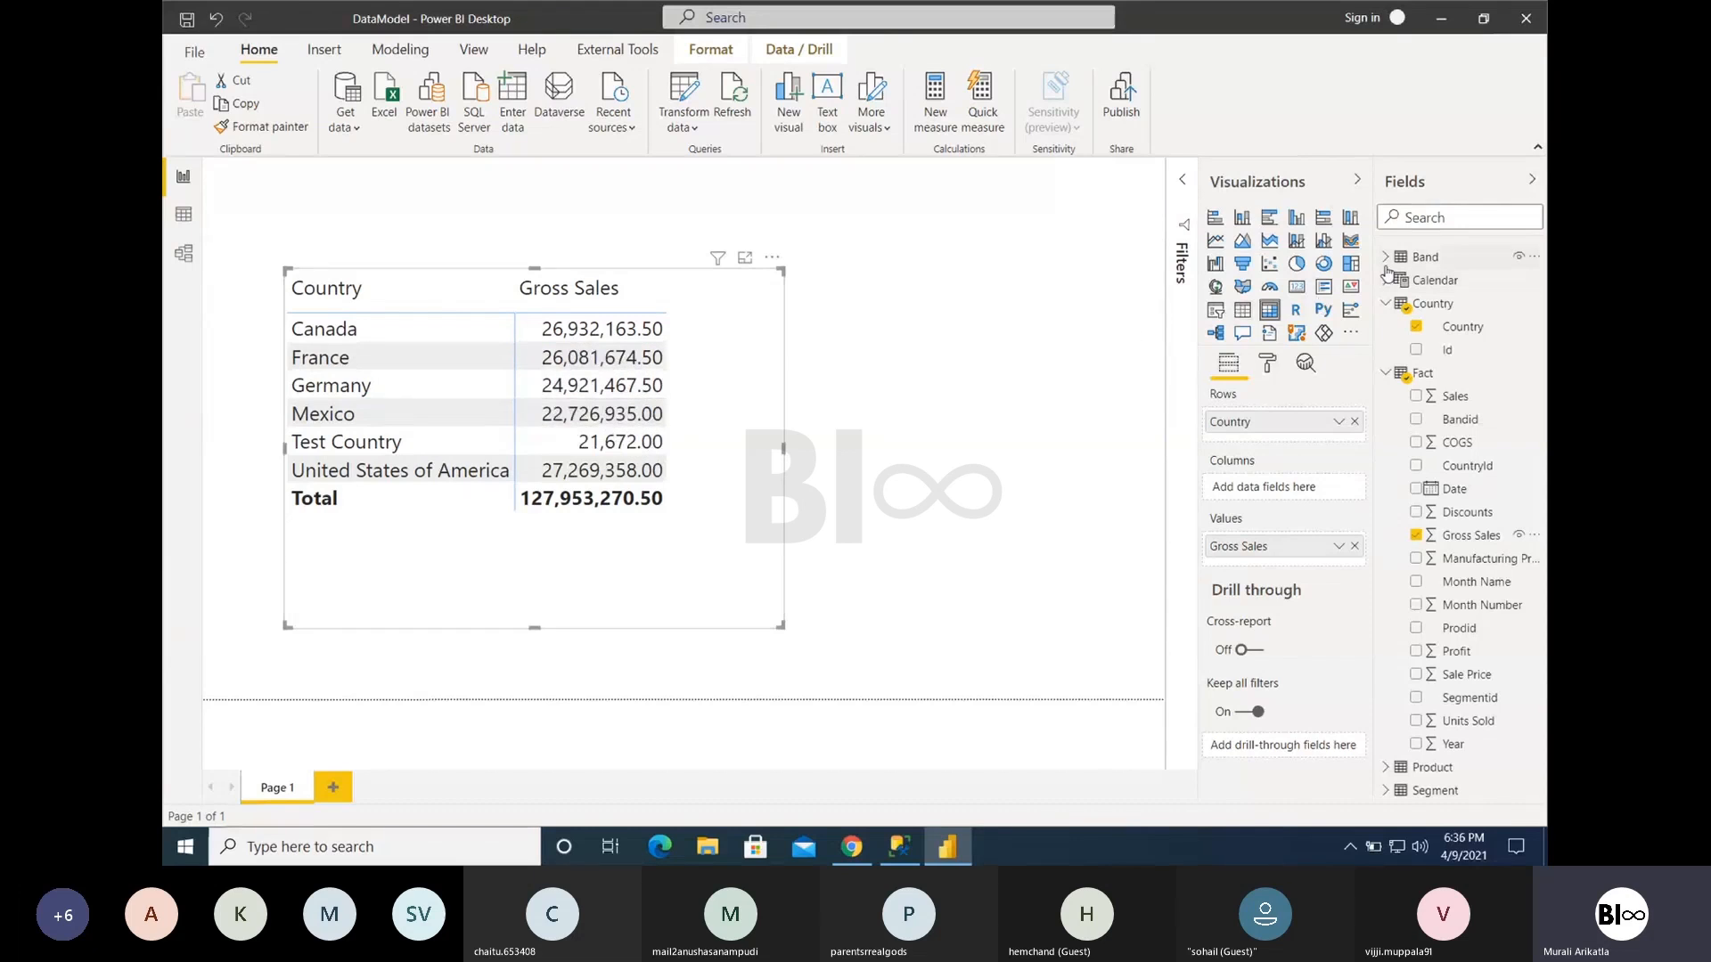
{"action": "key", "text": "ctrl+Left"}
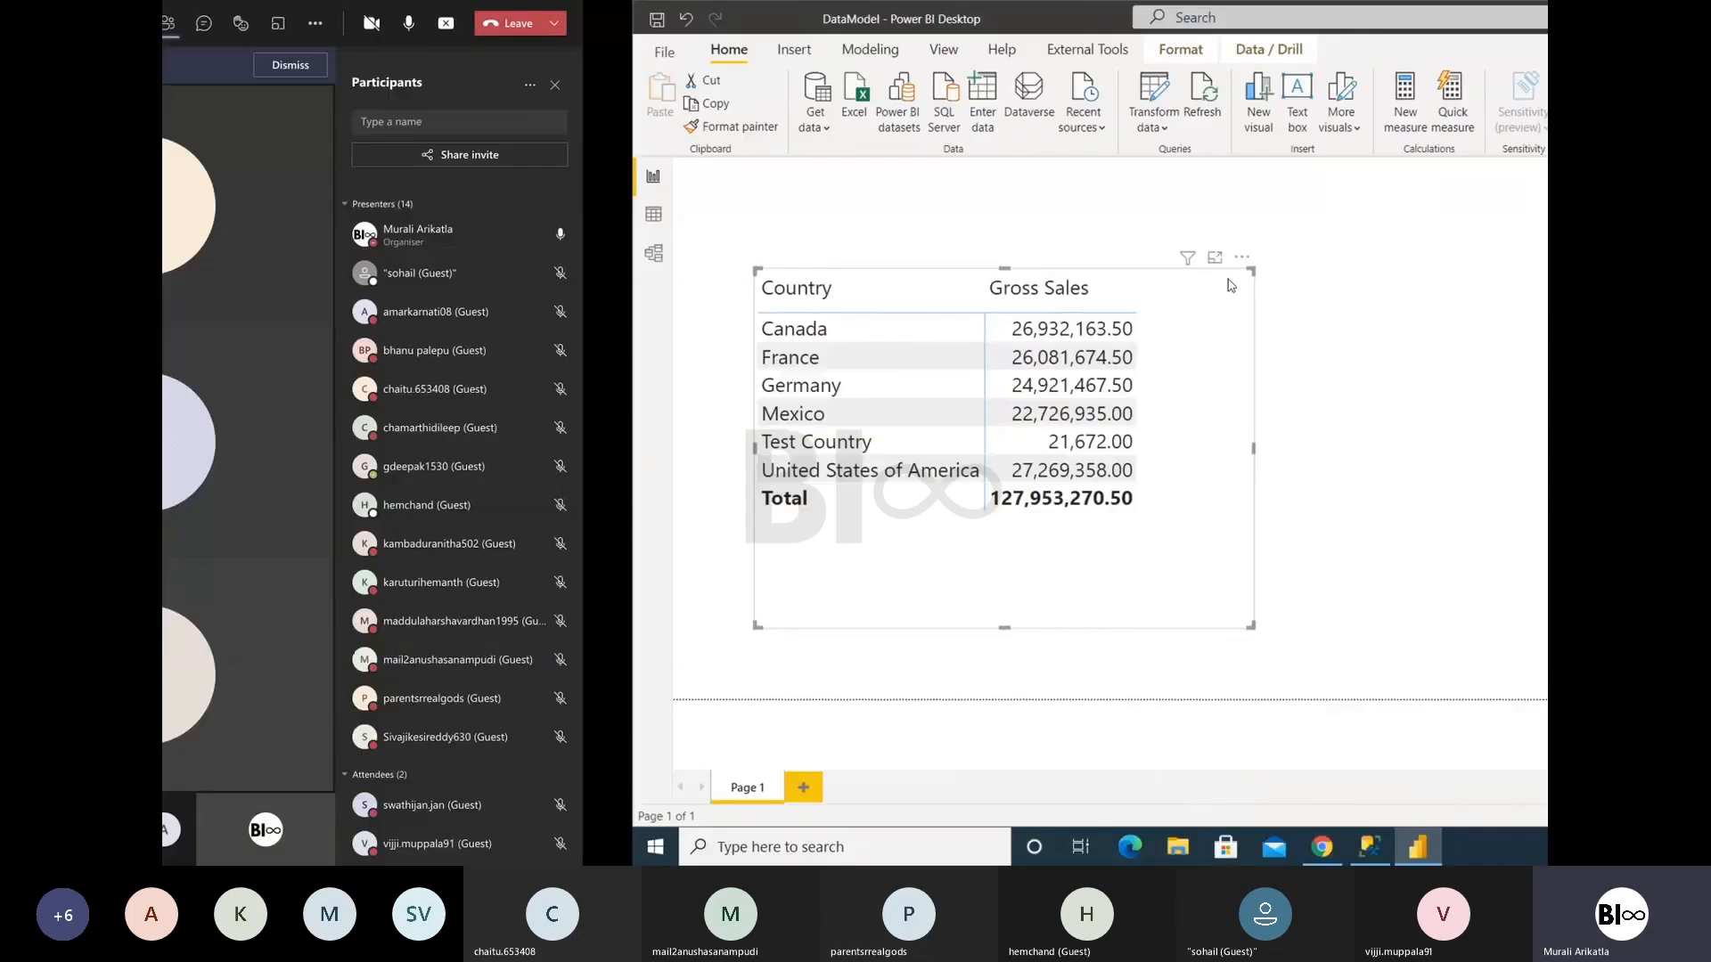
{"action": "key", "text": "ctrl+super+Right"}
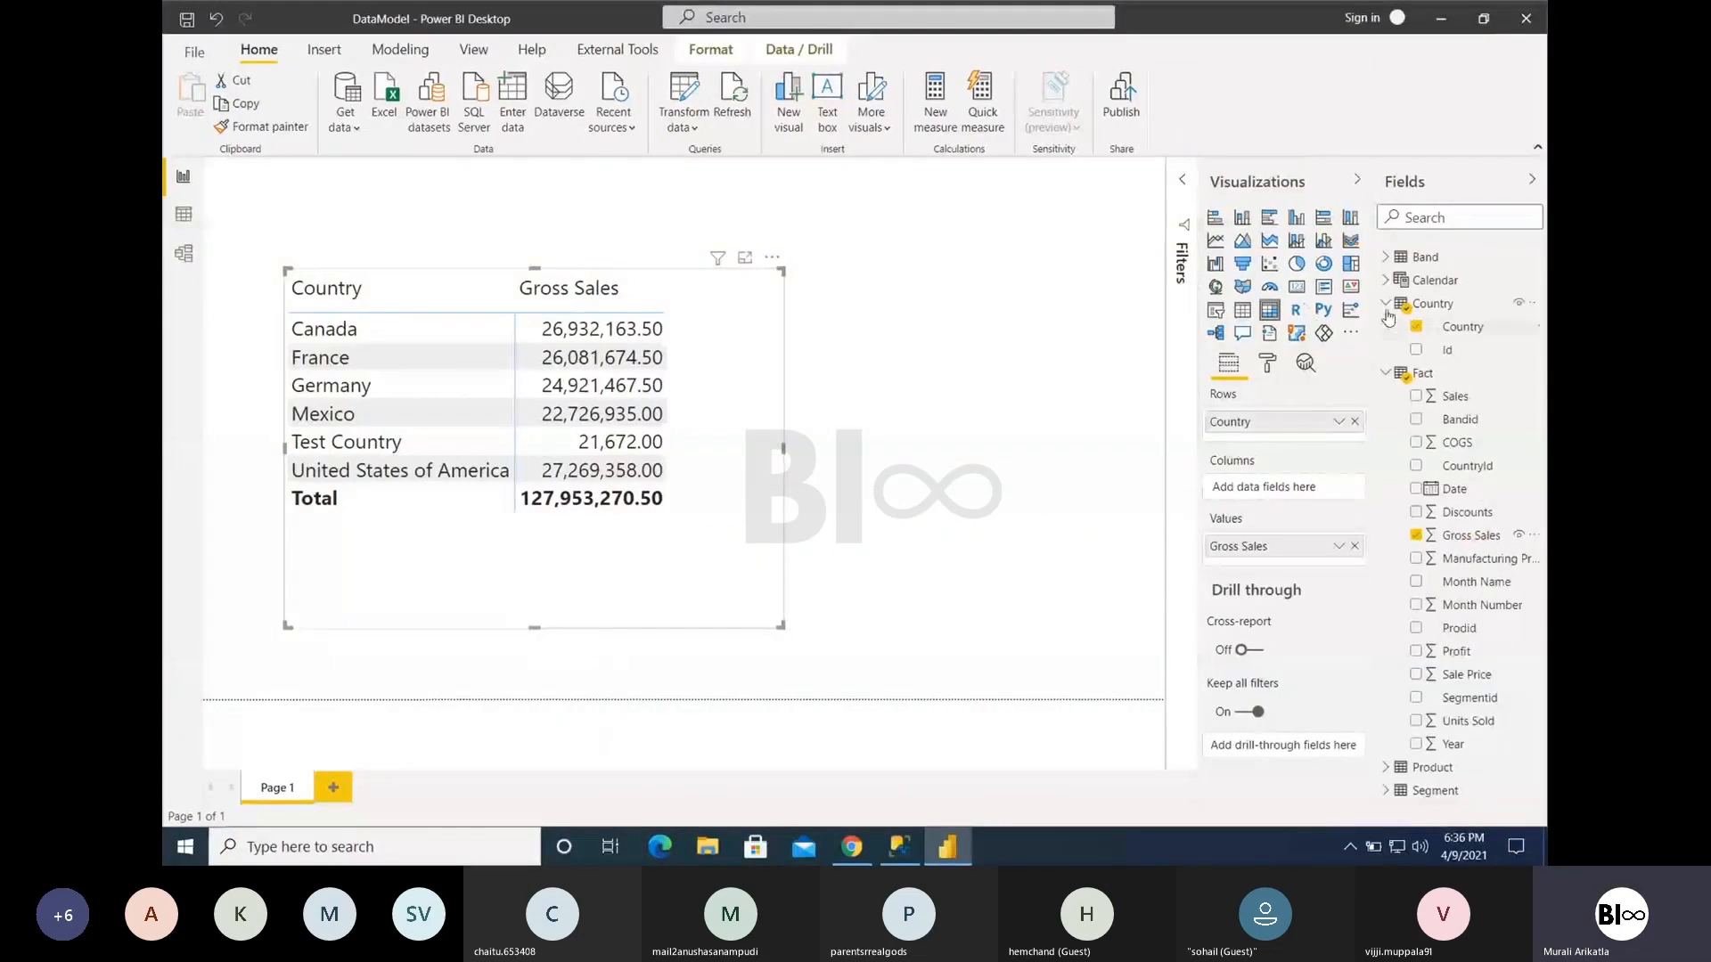
- Collapse the Country and Fact field lists and examine the Calendar table's data and its formula
{"action": "left_click", "coordinate": [1387, 304]}
{"action": "left_click", "coordinate": [1386, 327]}
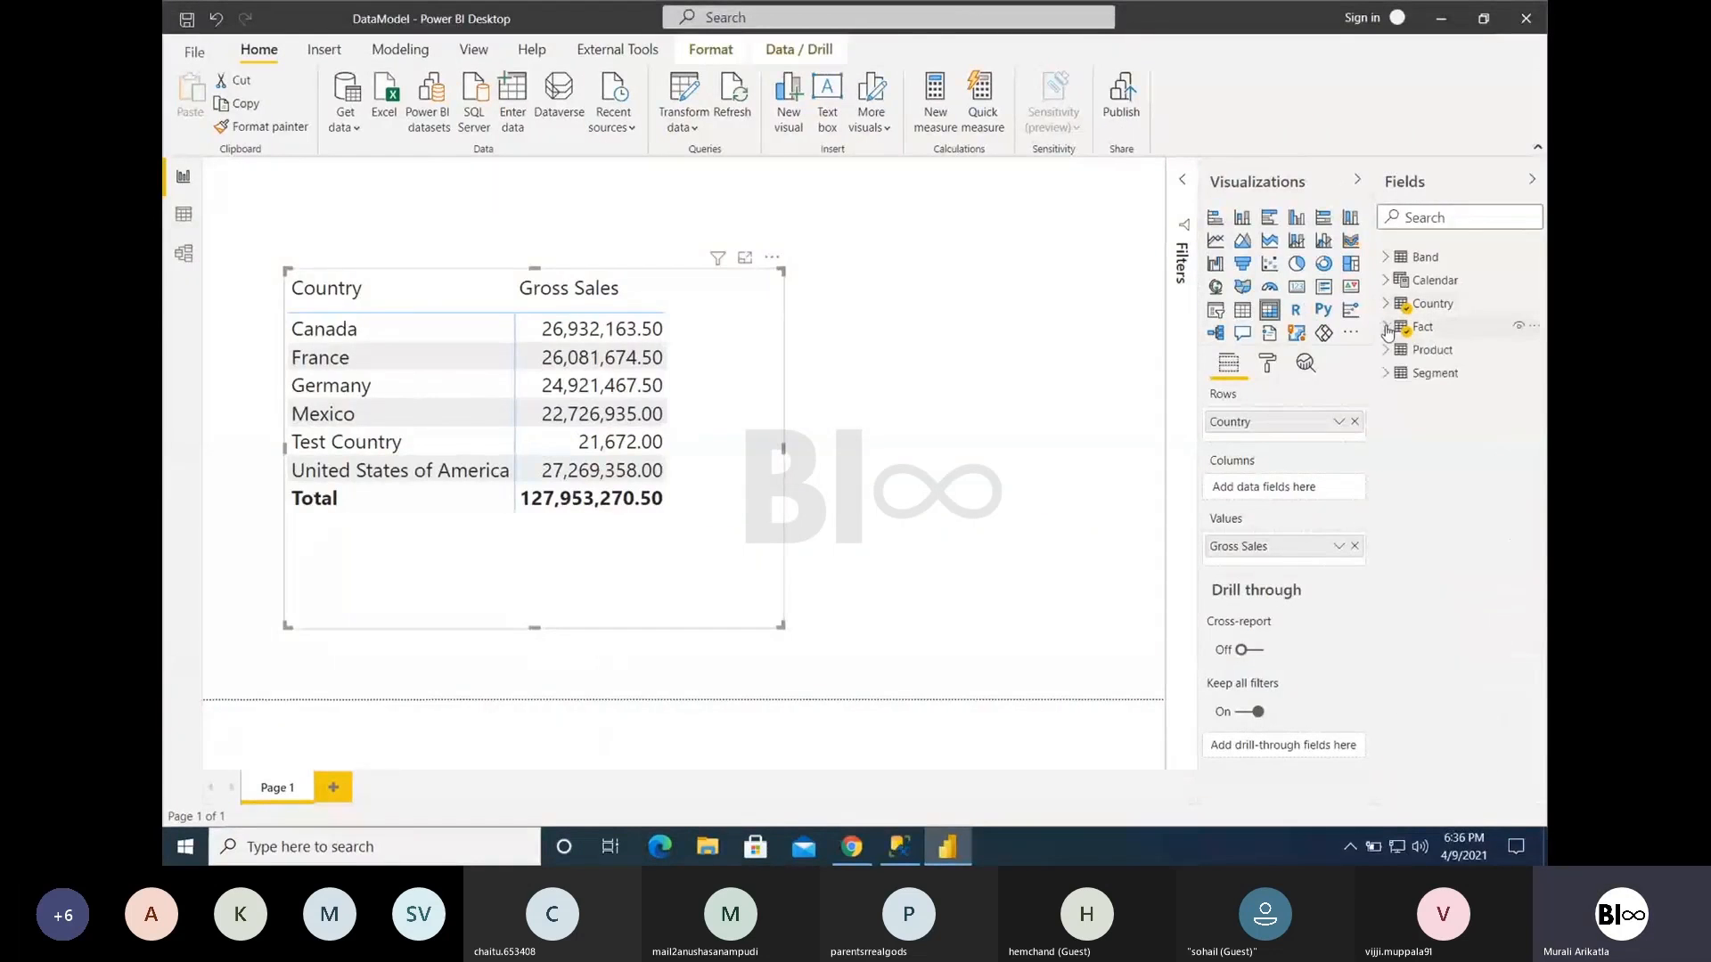
{"action": "left_click", "coordinate": [185, 217]}
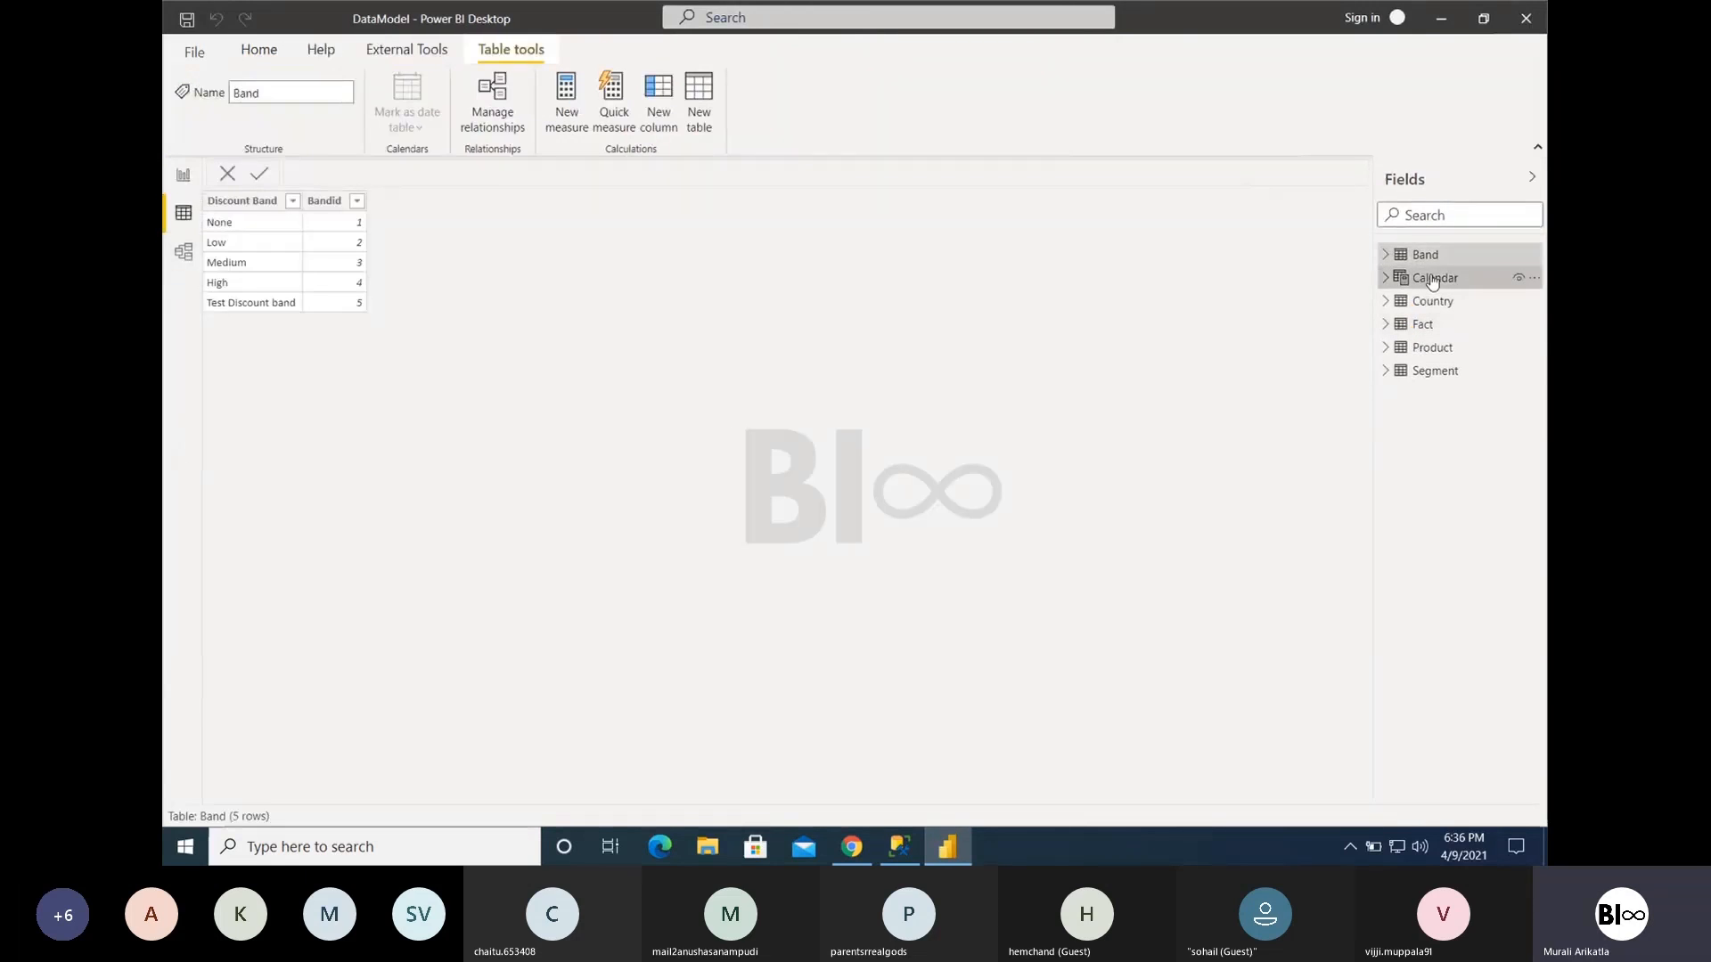
{"action": "left_click", "coordinate": [1461, 277]}
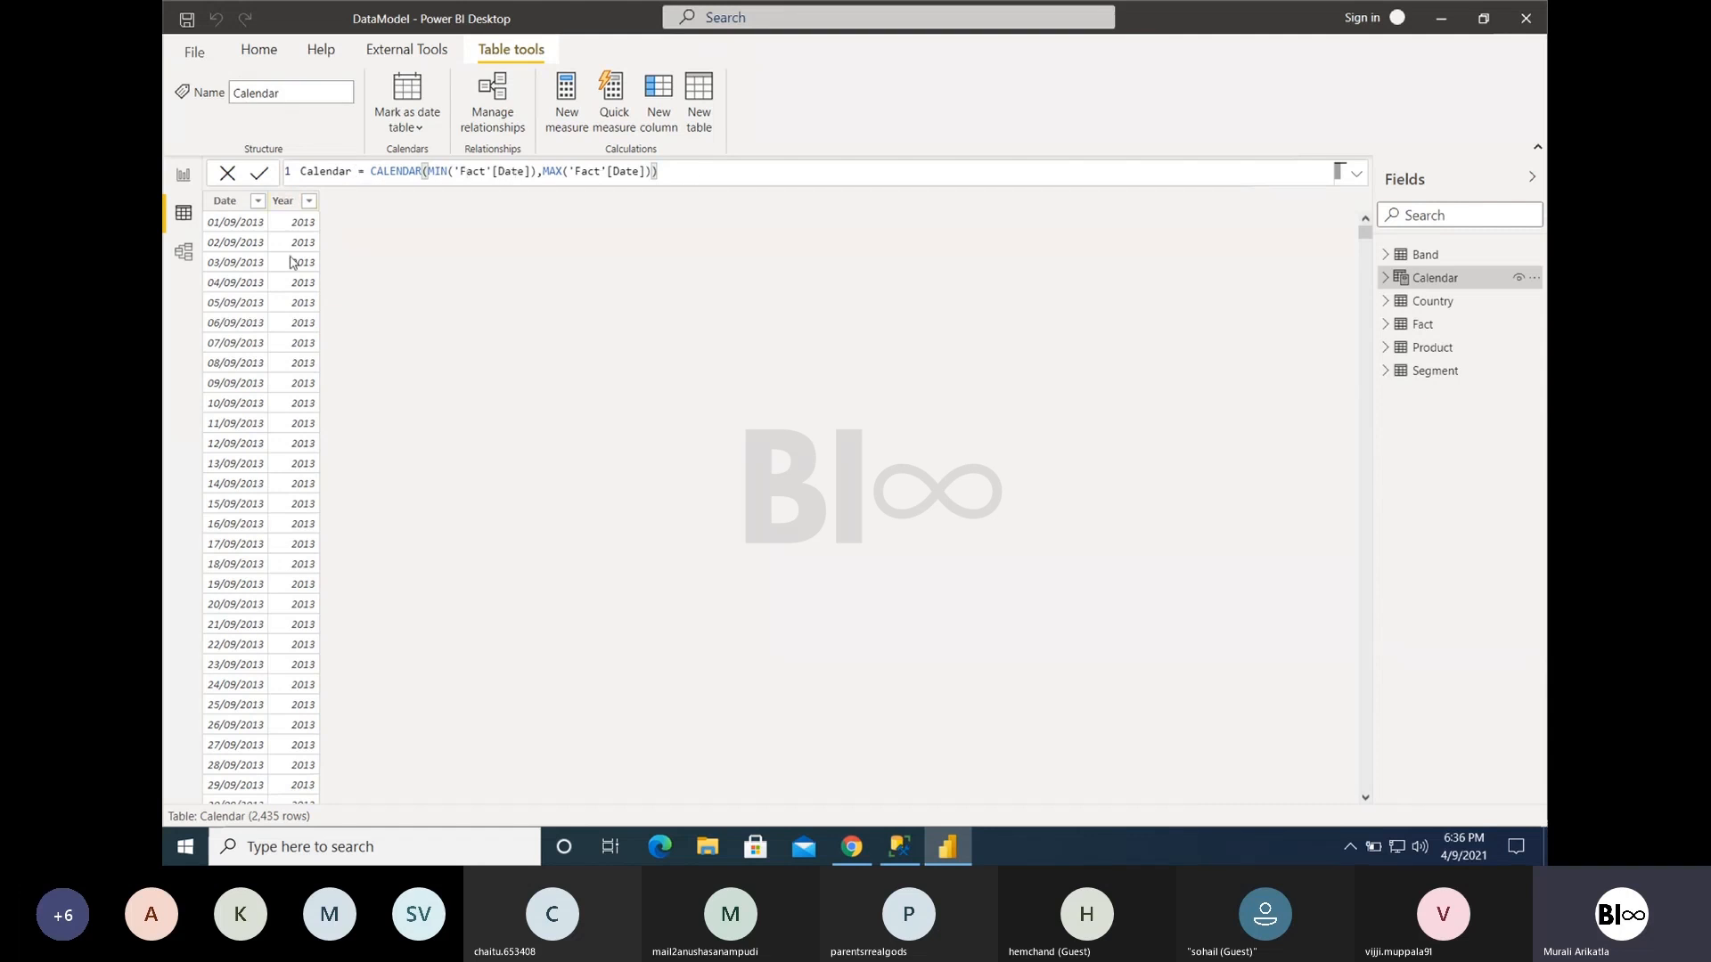
{"action": "left_click", "coordinate": [181, 177]}
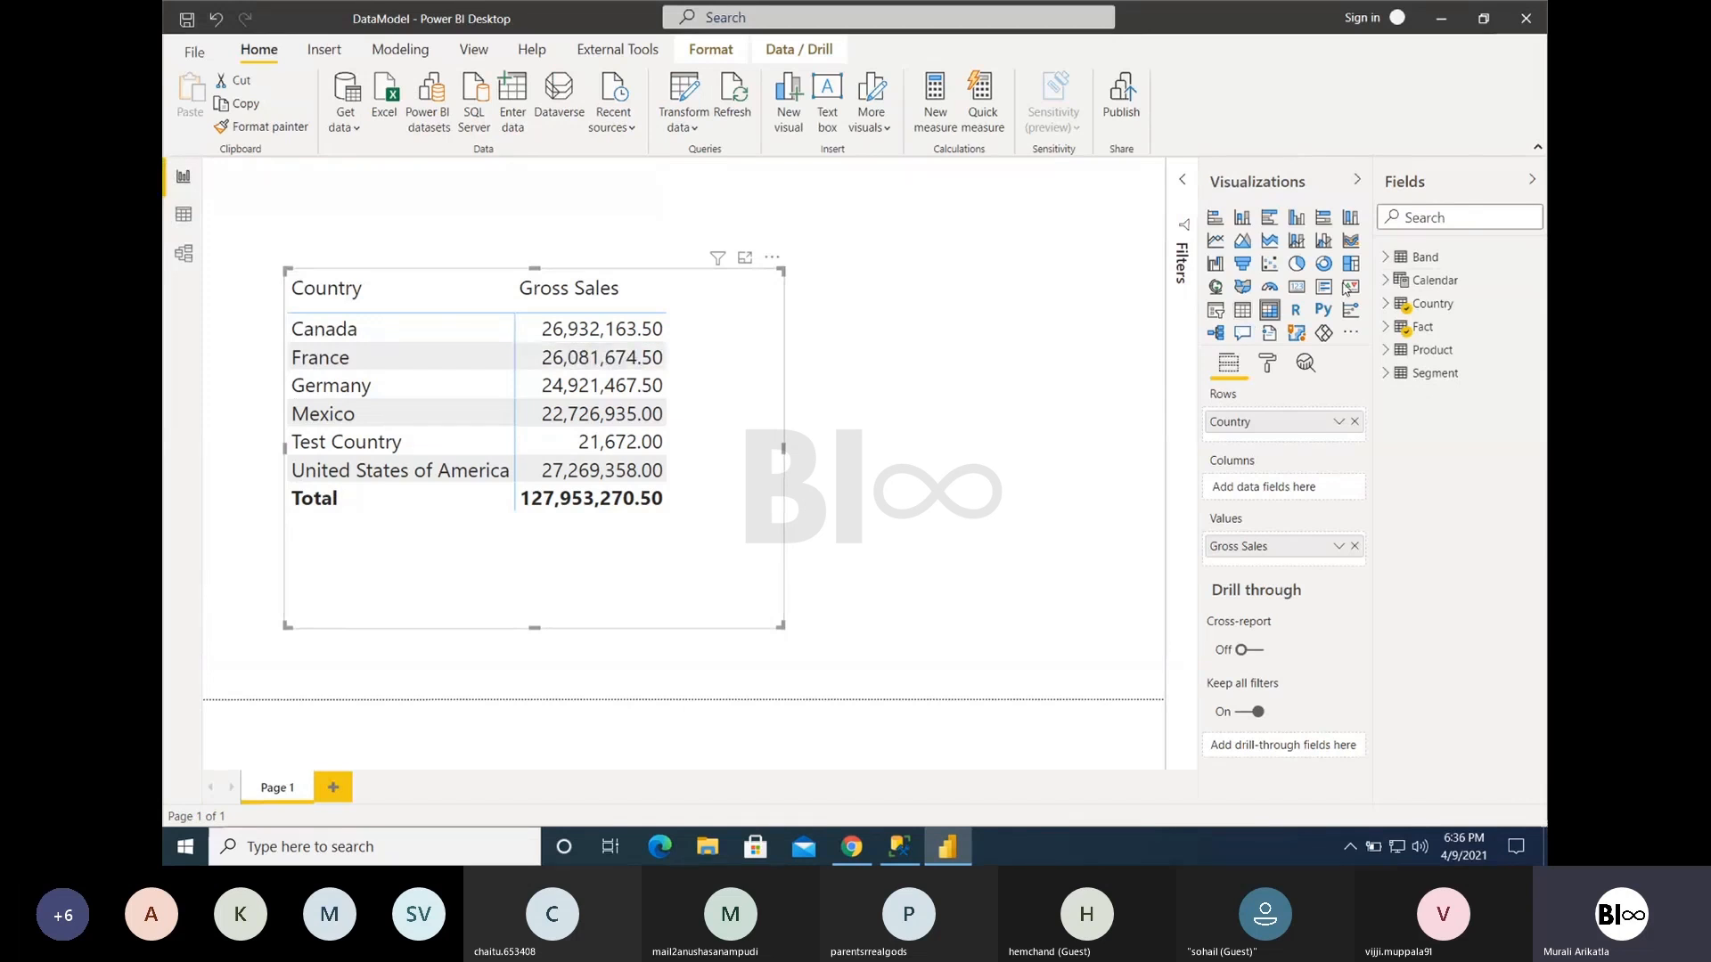
- Add Year from the Calendar table to the matrix columns and widen the visual to fit them
{"action": "left_click", "coordinate": [1386, 280]}
{"action": "left_click_drag", "start_coordinate": [1453, 327], "coordinate": [1263, 489]}
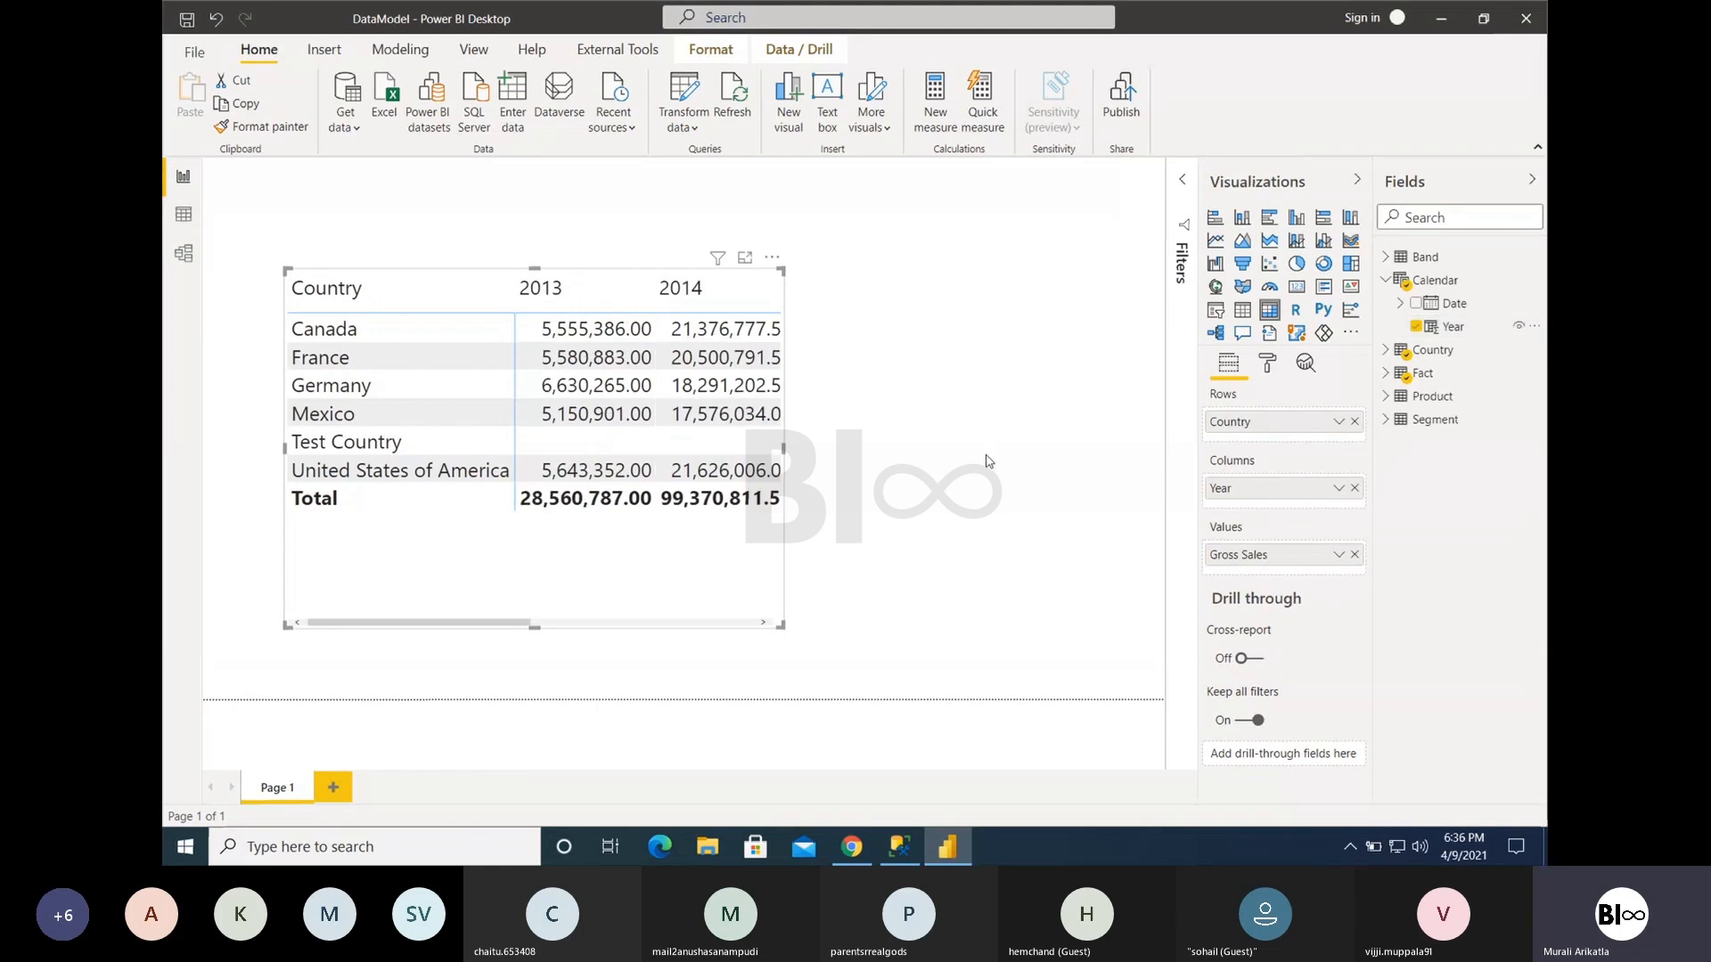
{"action": "left_click_drag", "start_coordinate": [780, 625], "coordinate": [1095, 617]}
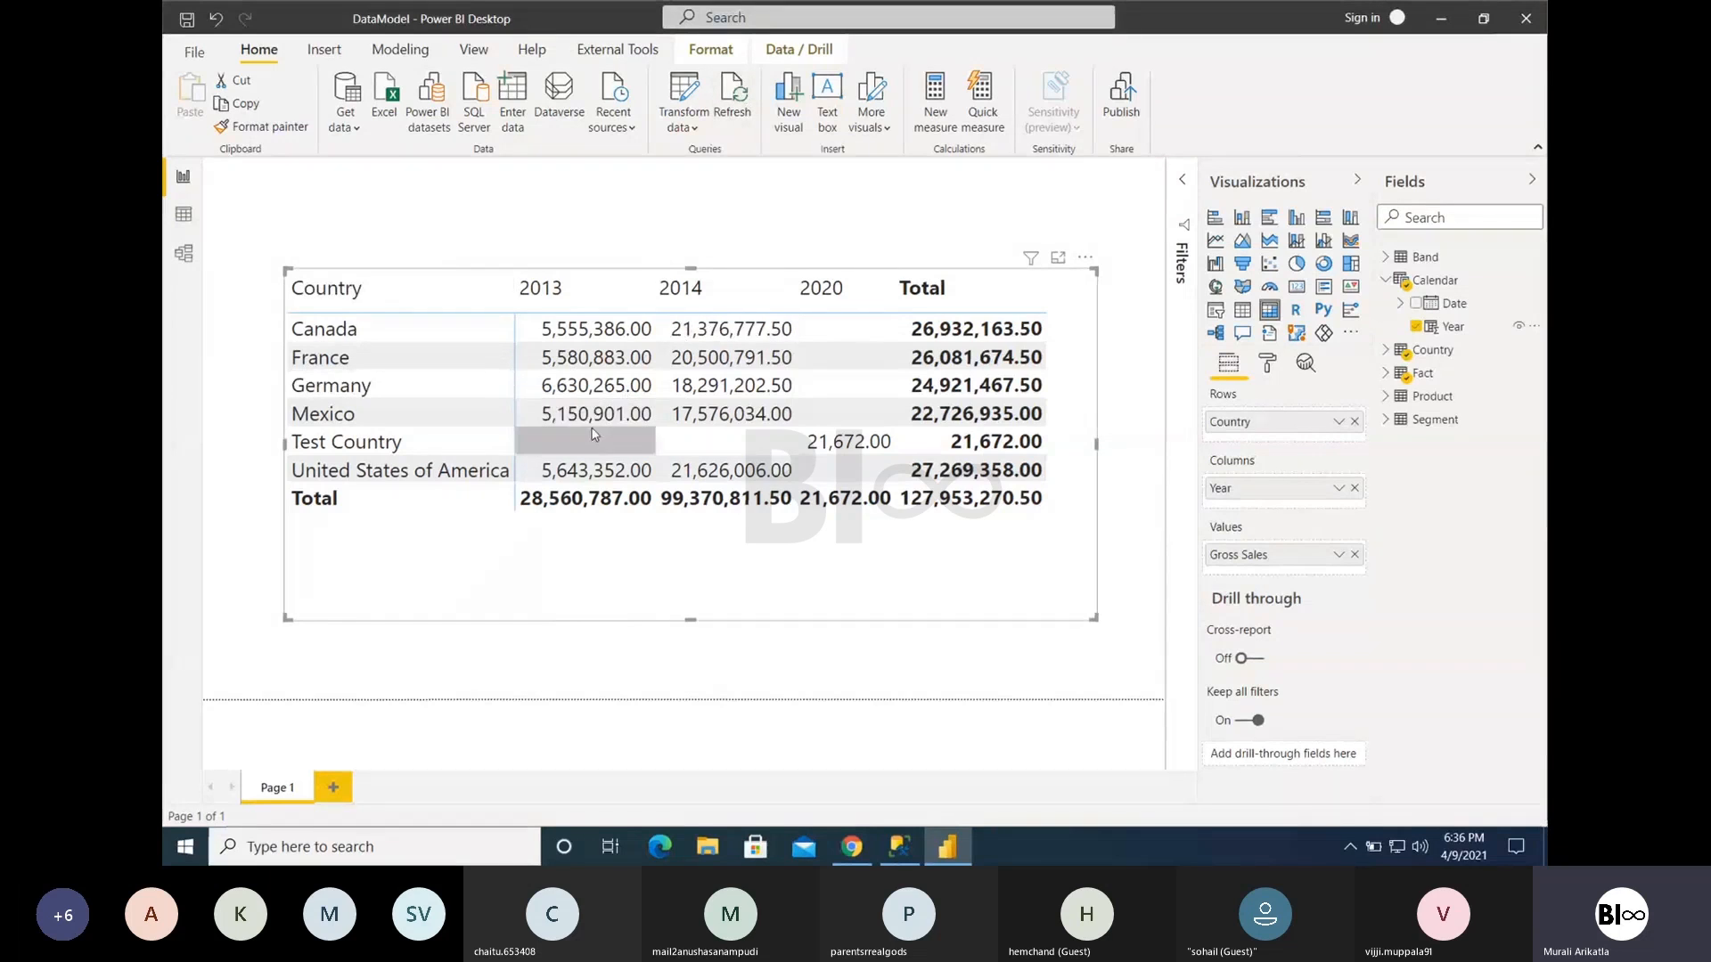
- Refresh the report data and remove Year from the matrix columns
{"action": "left_click", "coordinate": [734, 100]}
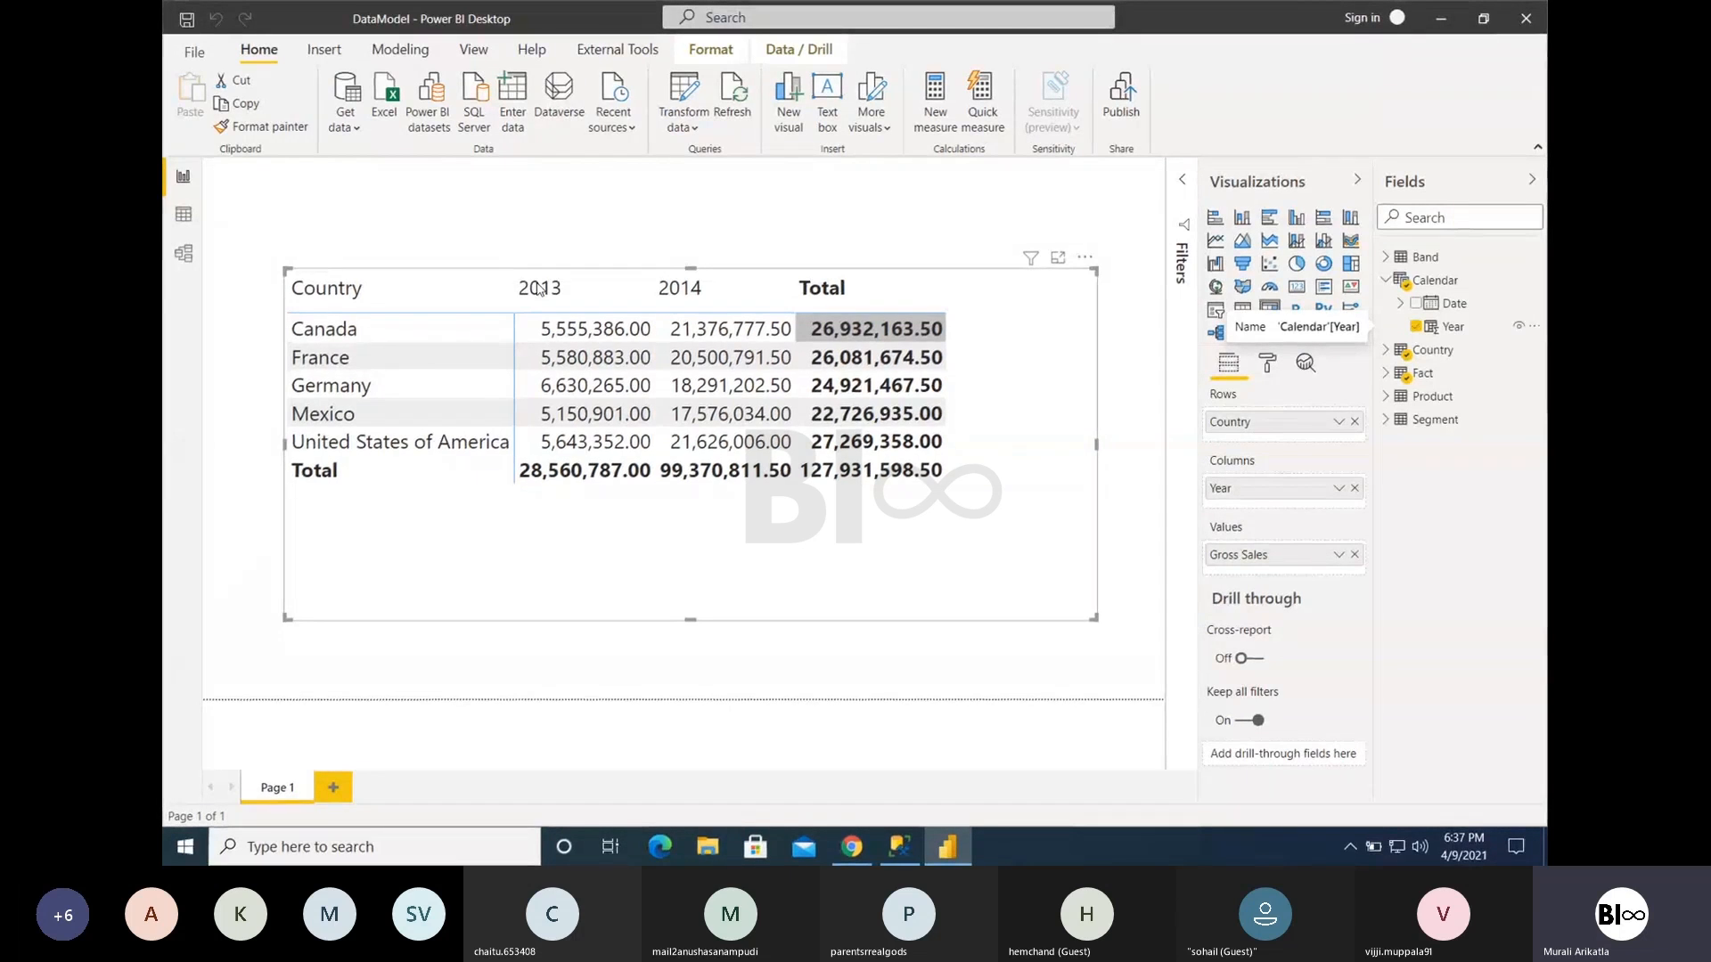
{"action": "left_click", "coordinate": [1356, 489]}
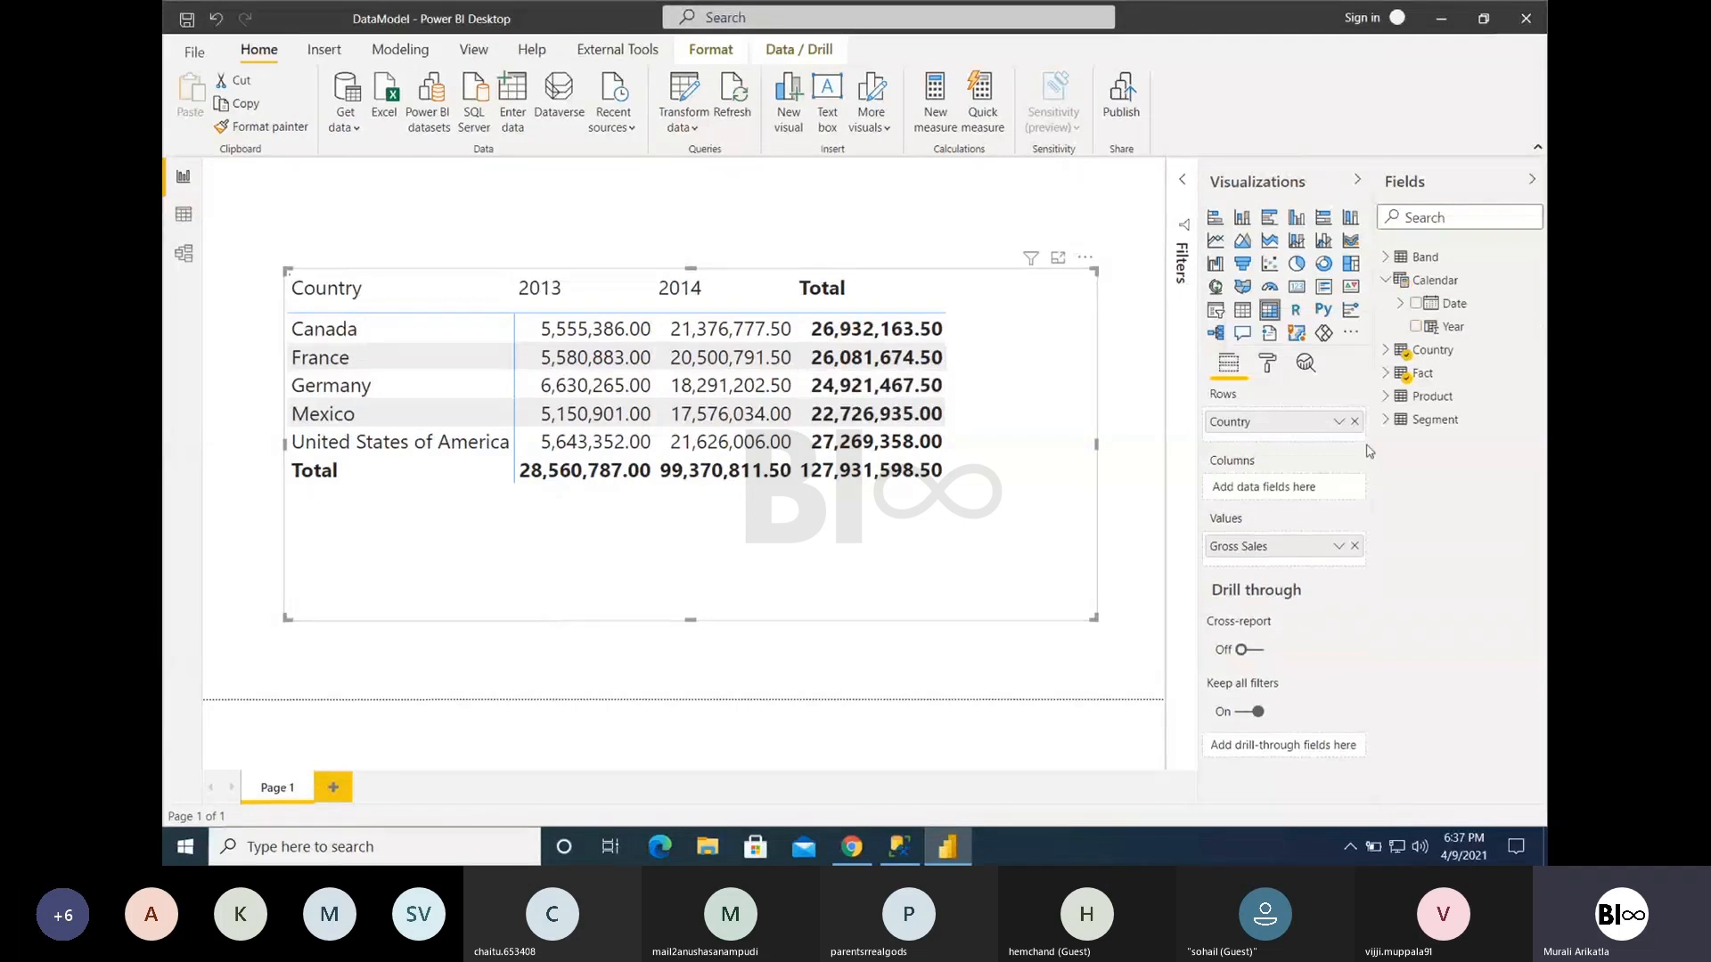
- Add Segment from the Segment table to the matrix columns and widen the visual
{"action": "left_click", "coordinate": [1386, 421]}
{"action": "left_click_drag", "start_coordinate": [1462, 443], "coordinate": [1248, 497]}
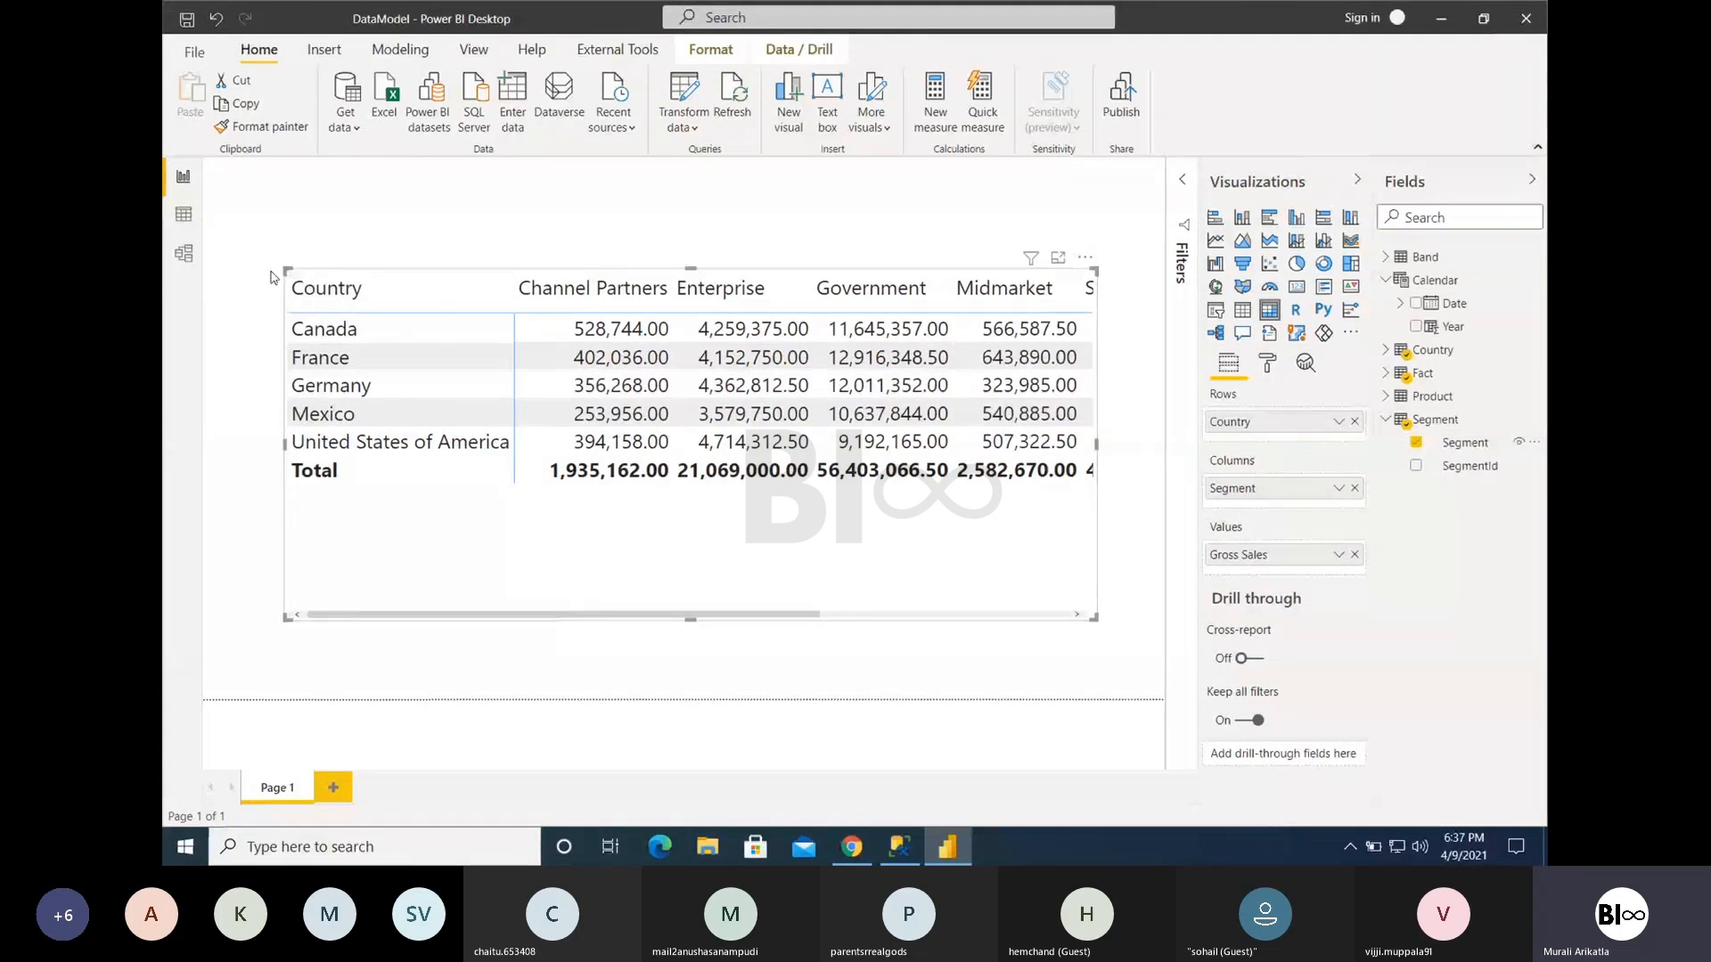
{"action": "left_click_drag", "start_coordinate": [286, 270], "coordinate": [205, 266]}
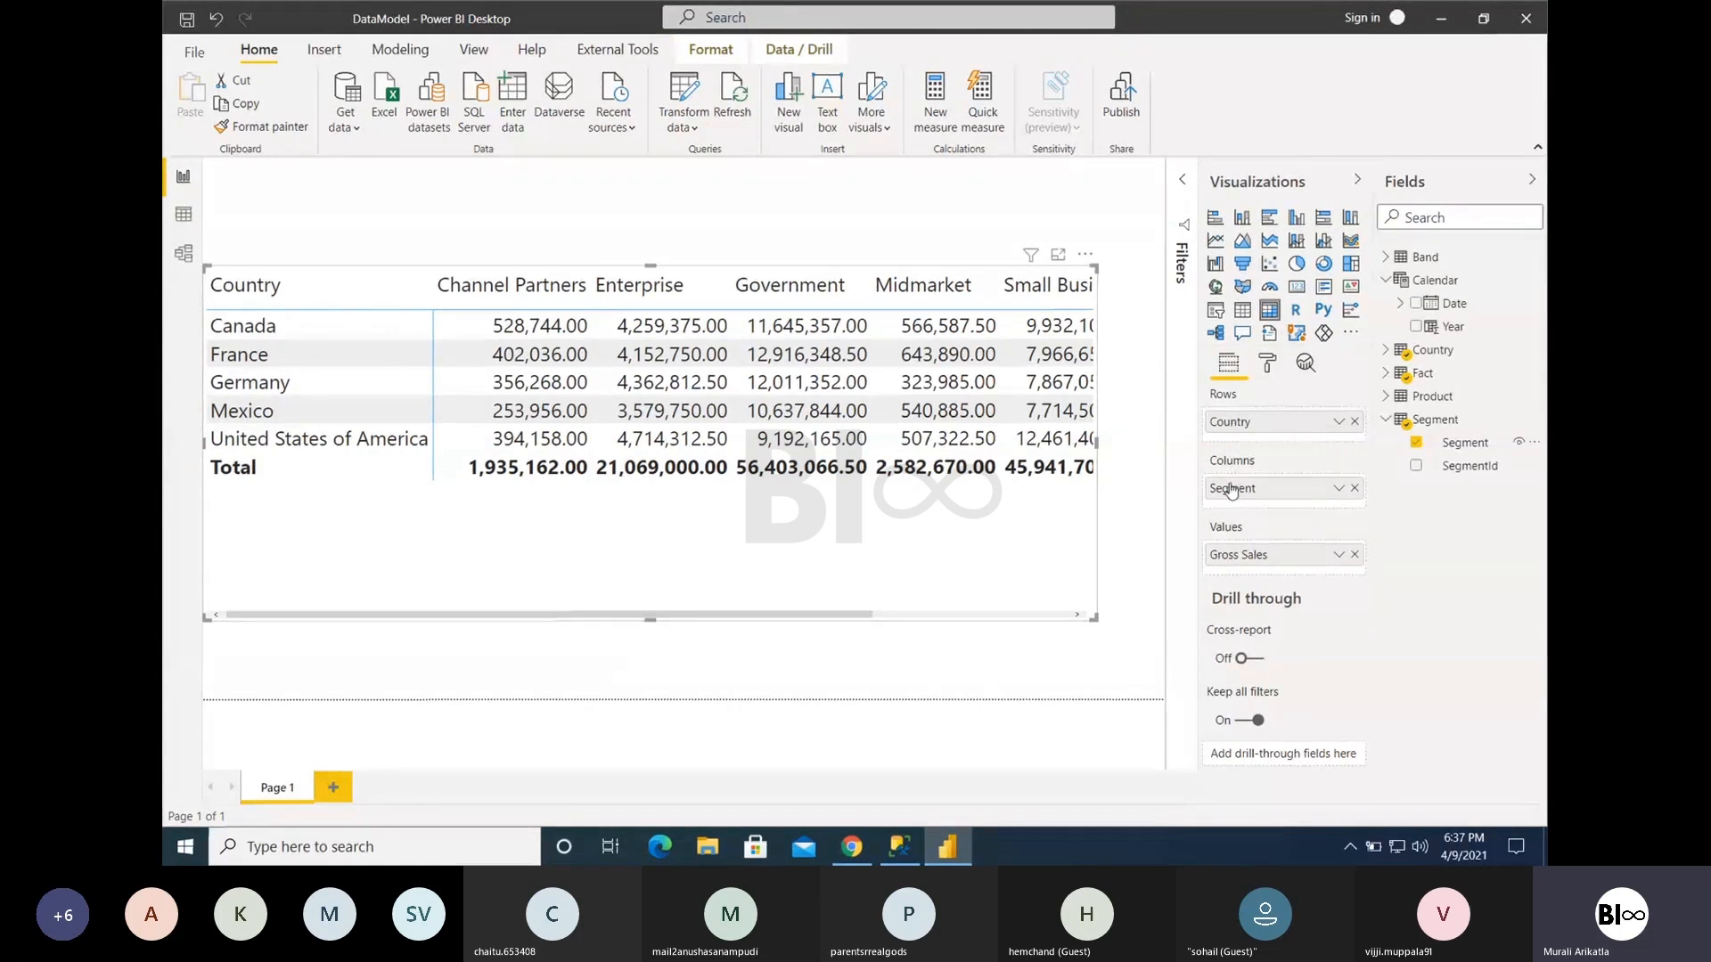
- Move Segment from the matrix columns to the rows below Country and review Canada's segment breakdown before collapsing it
{"action": "left_click_drag", "start_coordinate": [1274, 493], "coordinate": [1270, 442]}
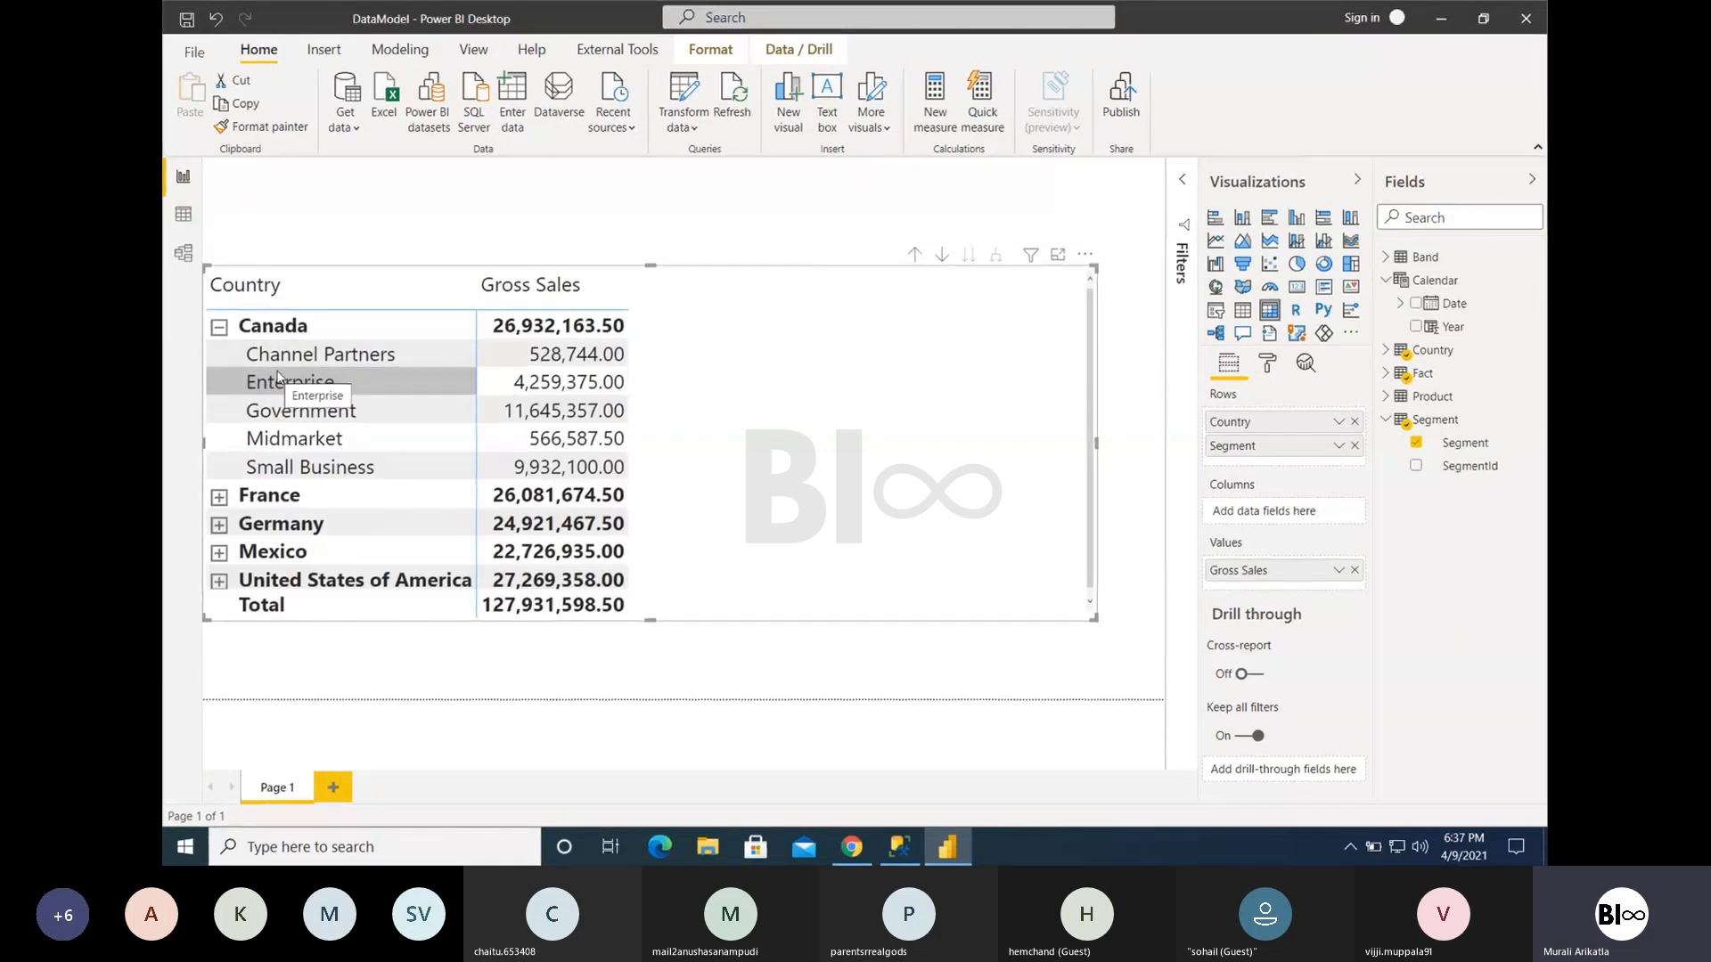
{"action": "left_click", "coordinate": [221, 334]}
{"action": "left_click", "coordinate": [377, 288]}
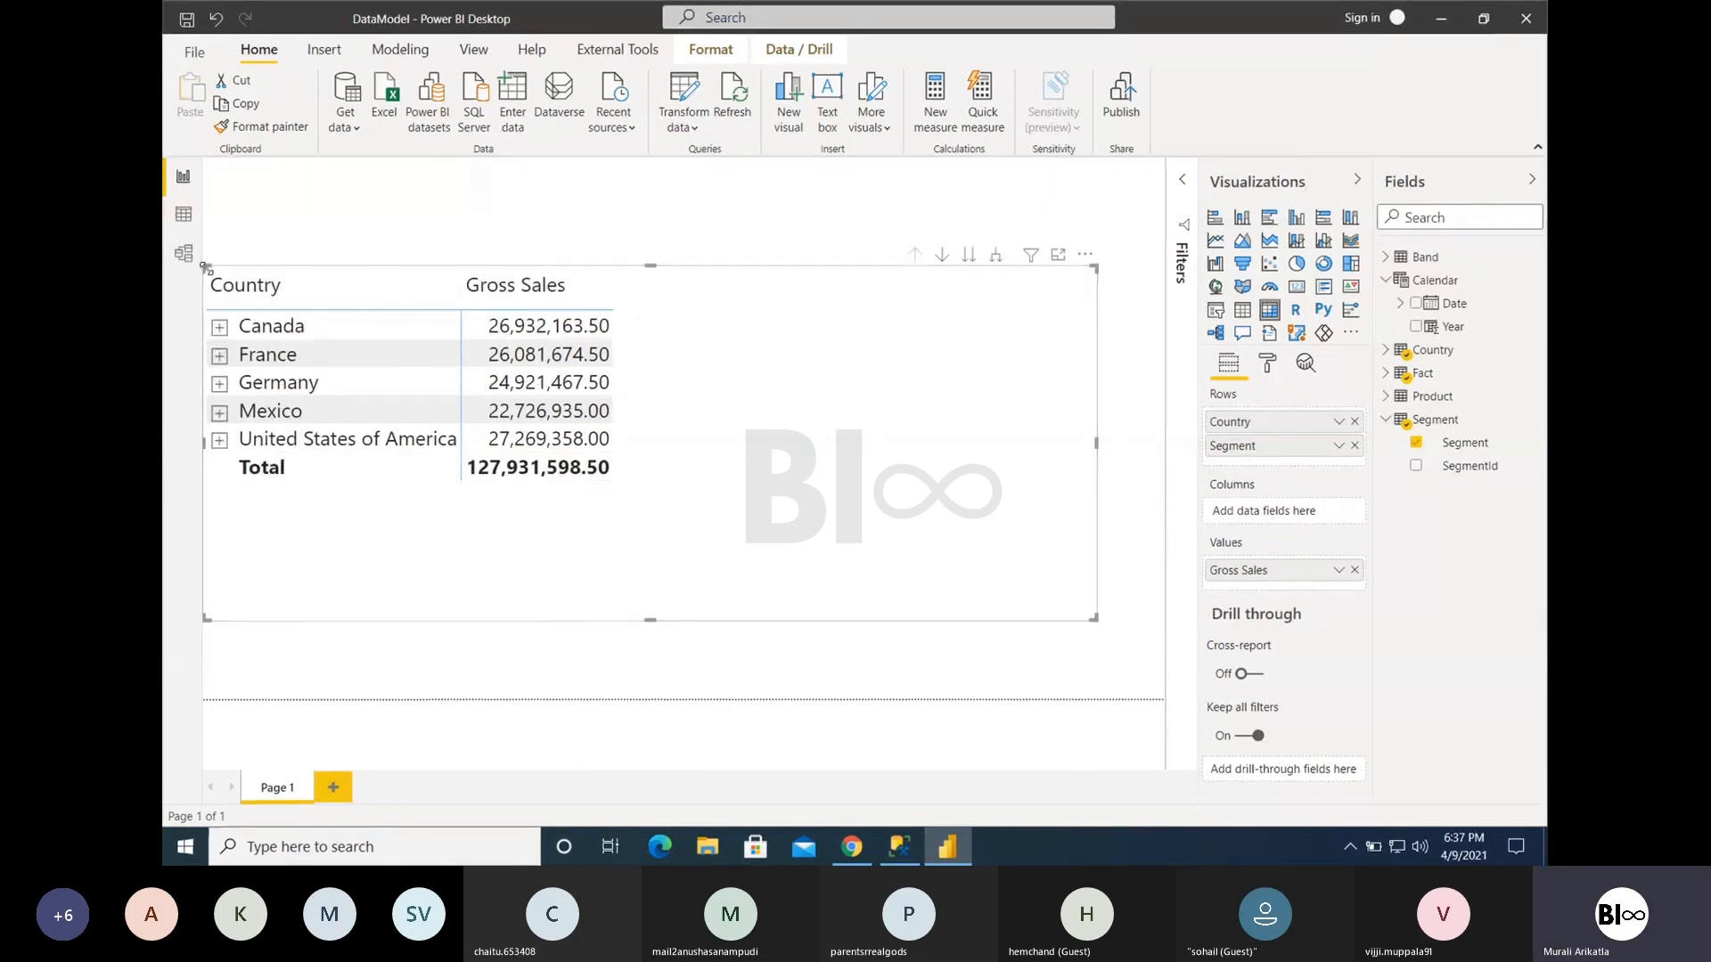
- Narrow the matrix visual, and remove and re-add Segment below Country in its rows
{"action": "left_click_drag", "start_coordinate": [206, 268], "coordinate": [313, 259]}
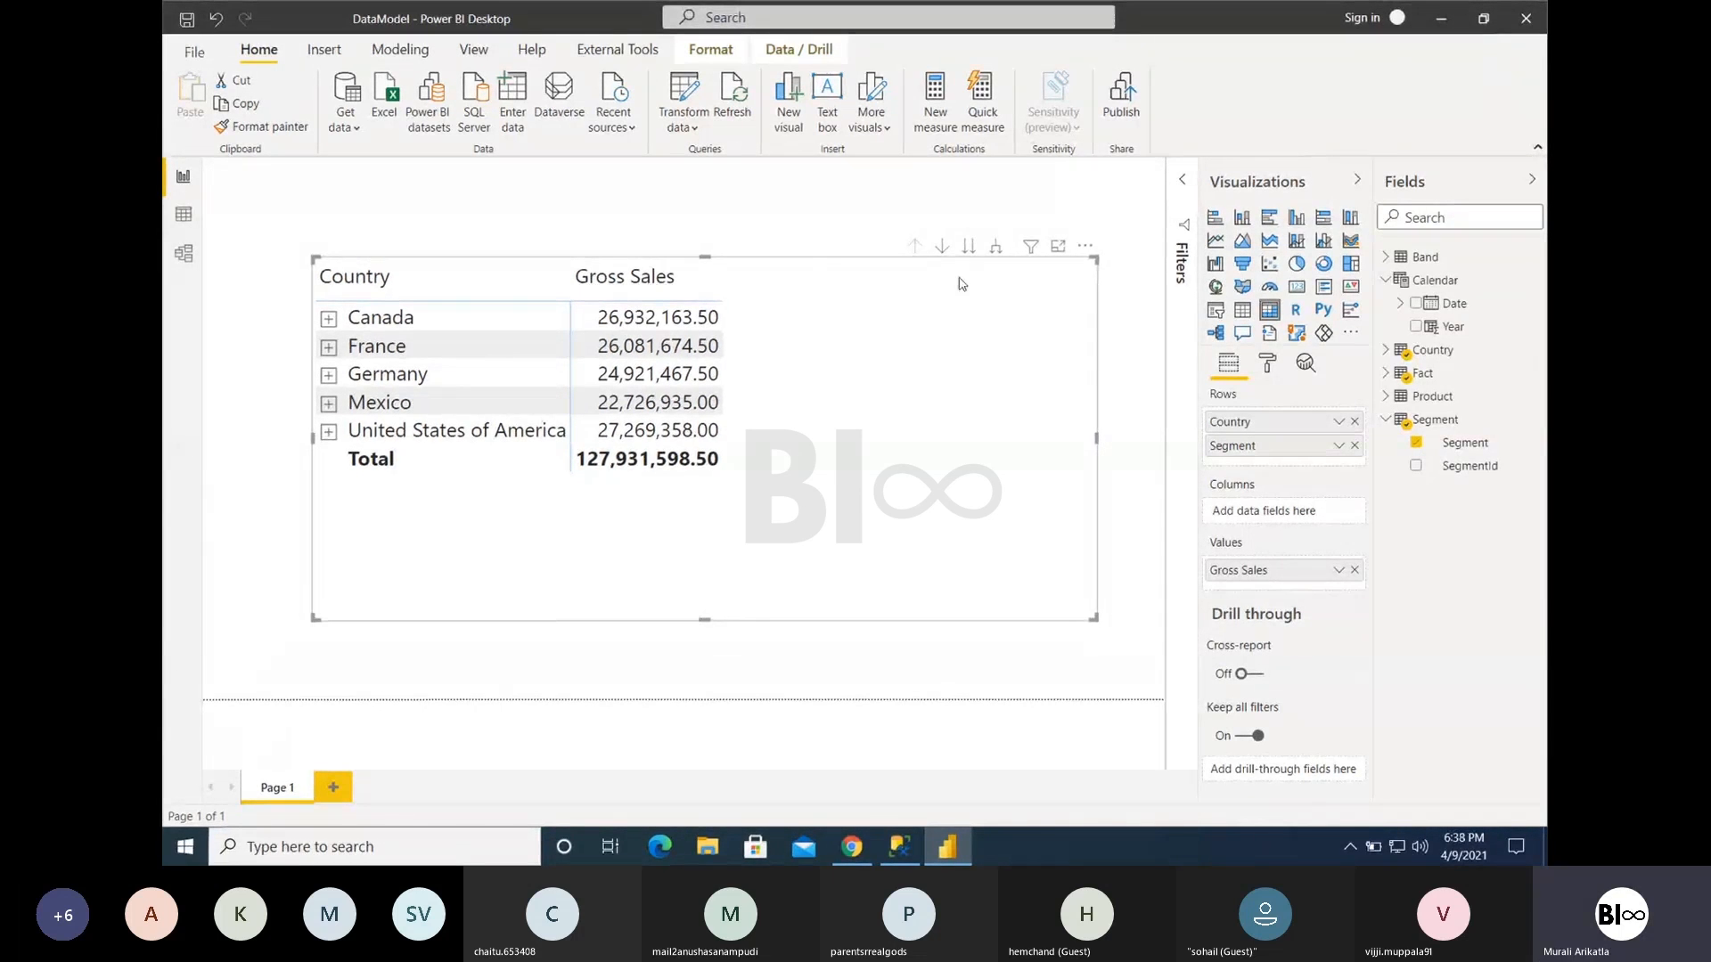
{"action": "left_click", "coordinate": [1354, 446]}
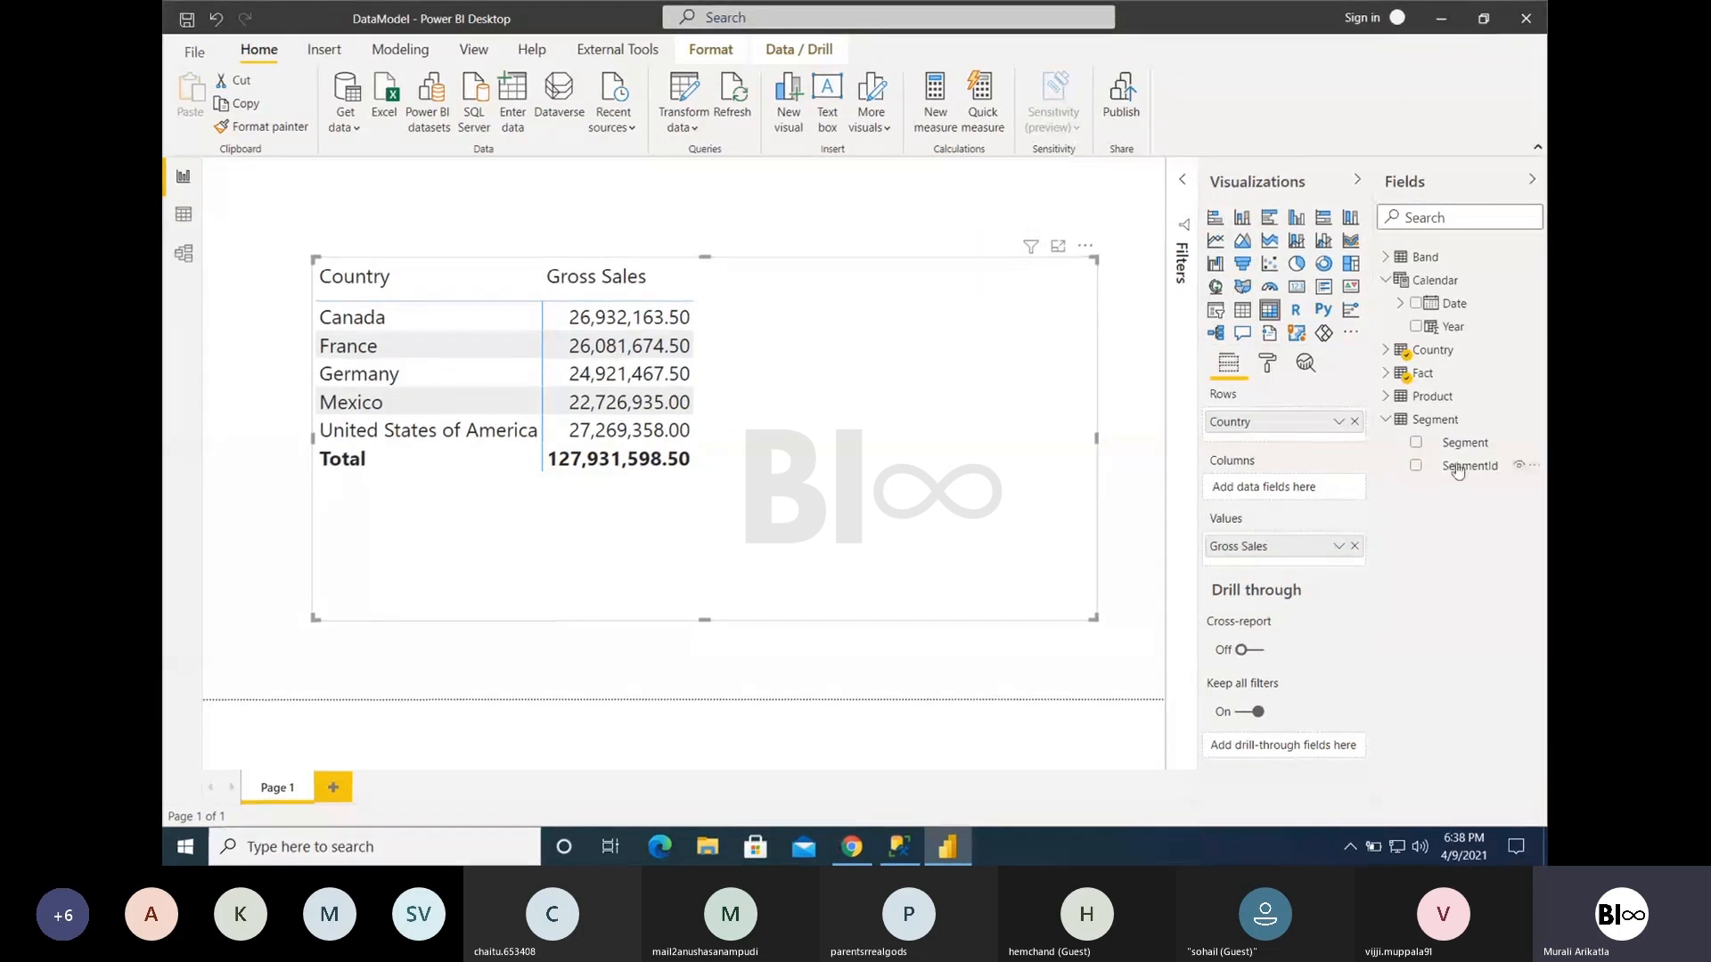
{"action": "left_click_drag", "start_coordinate": [1456, 443], "coordinate": [1257, 438]}
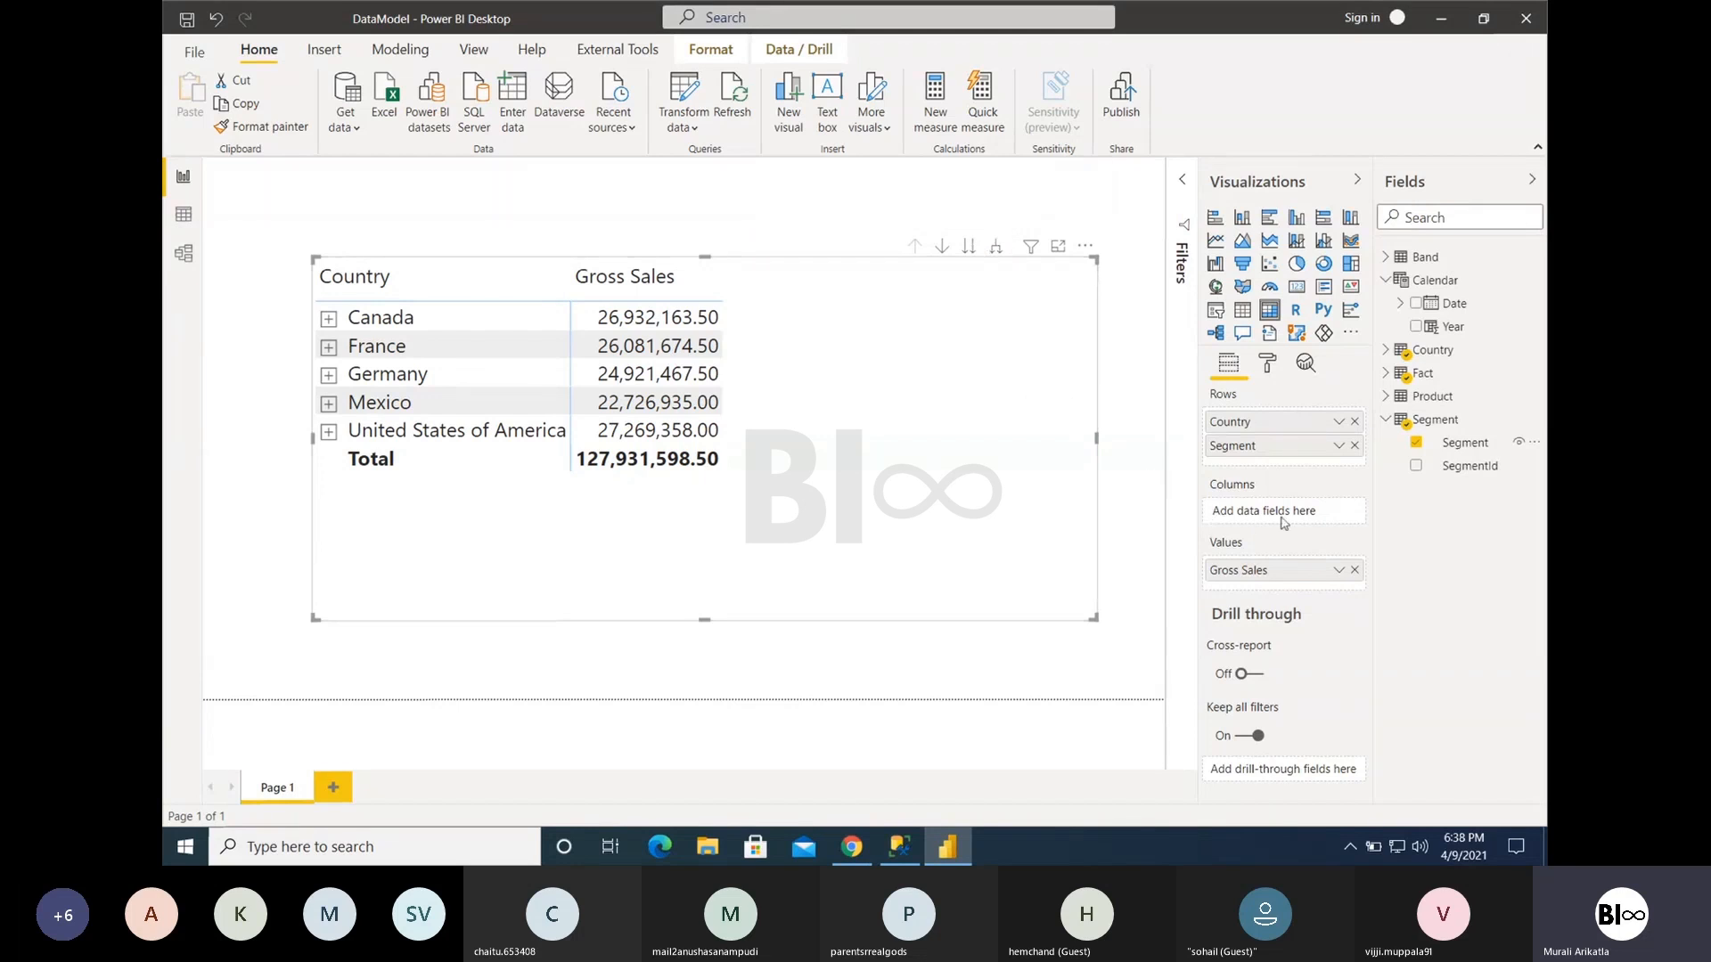
- Add Year from the Calendar table to the matrix columns and check Canada's segment breakdown by year
{"action": "left_click_drag", "start_coordinate": [1425, 328], "coordinate": [1251, 510]}
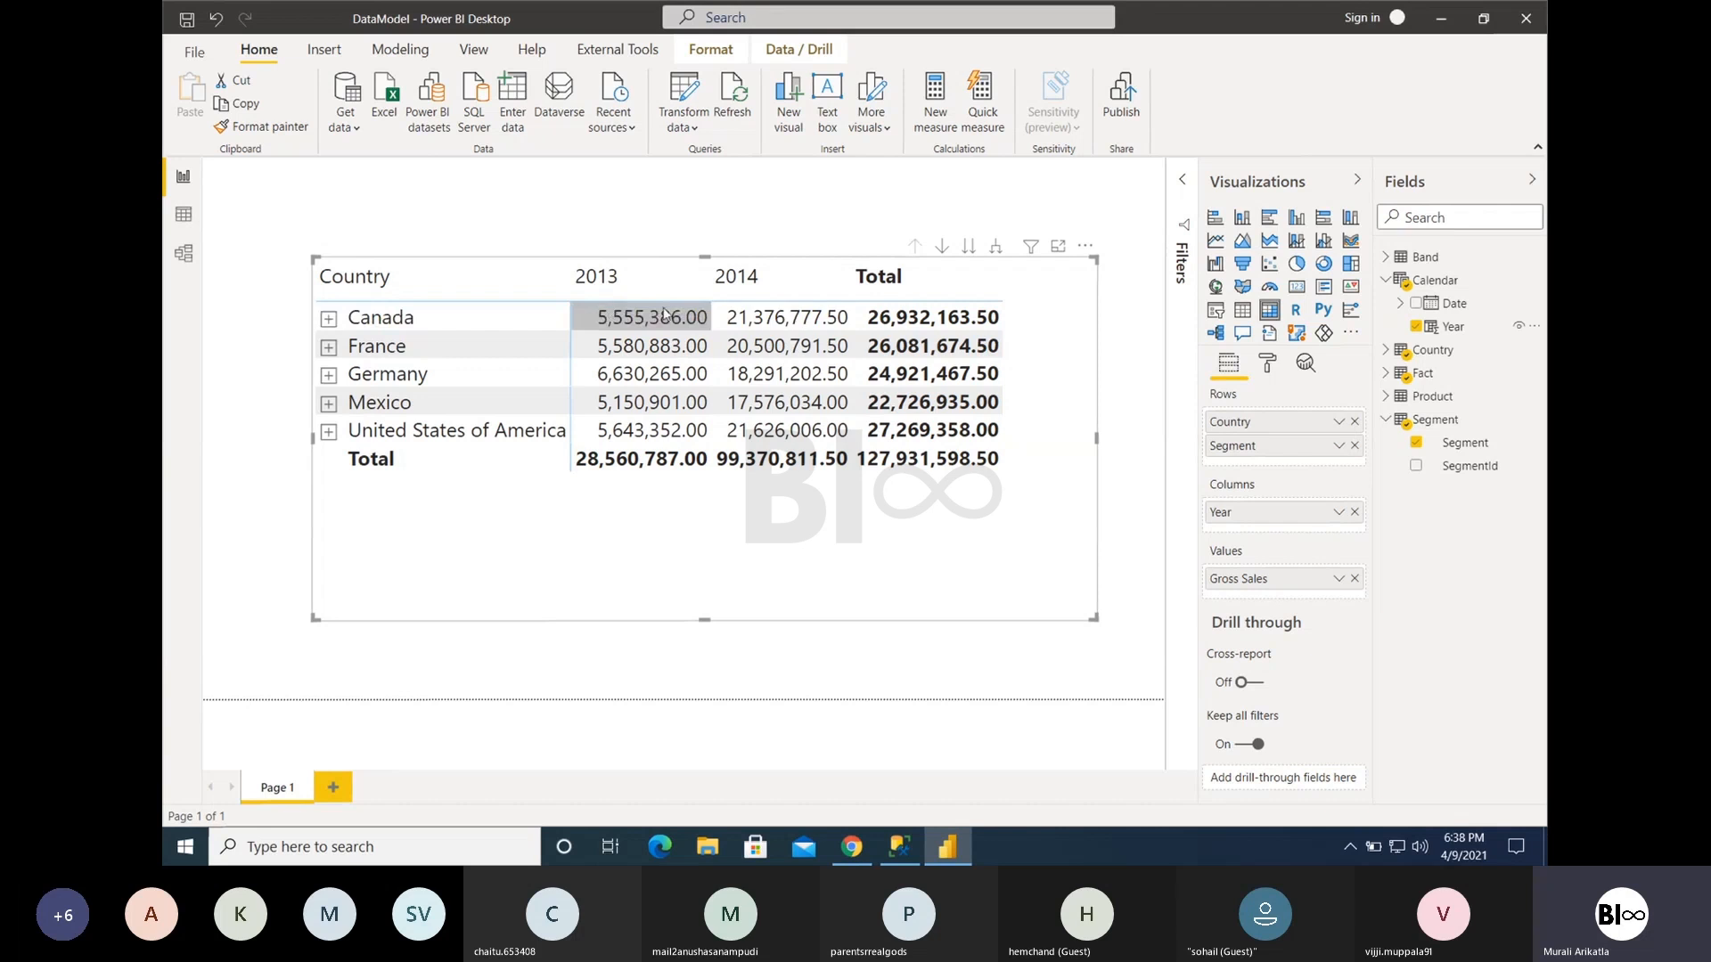
{"action": "left_click", "coordinate": [329, 319]}
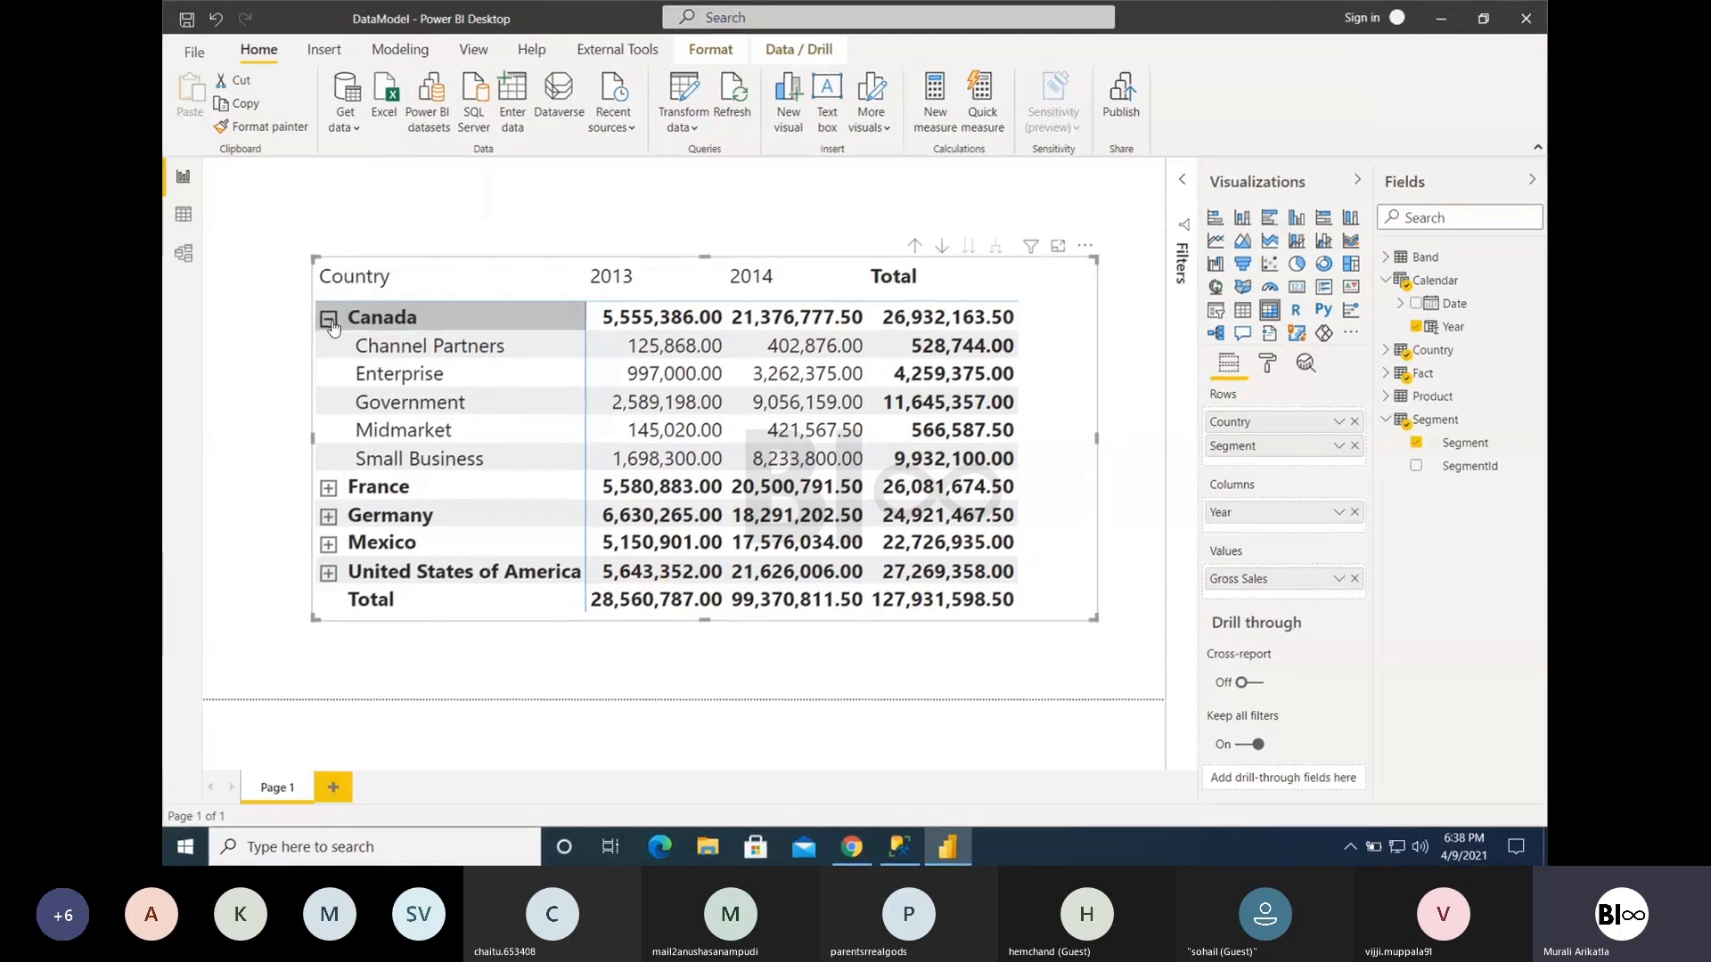
{"action": "left_click", "coordinate": [330, 321]}
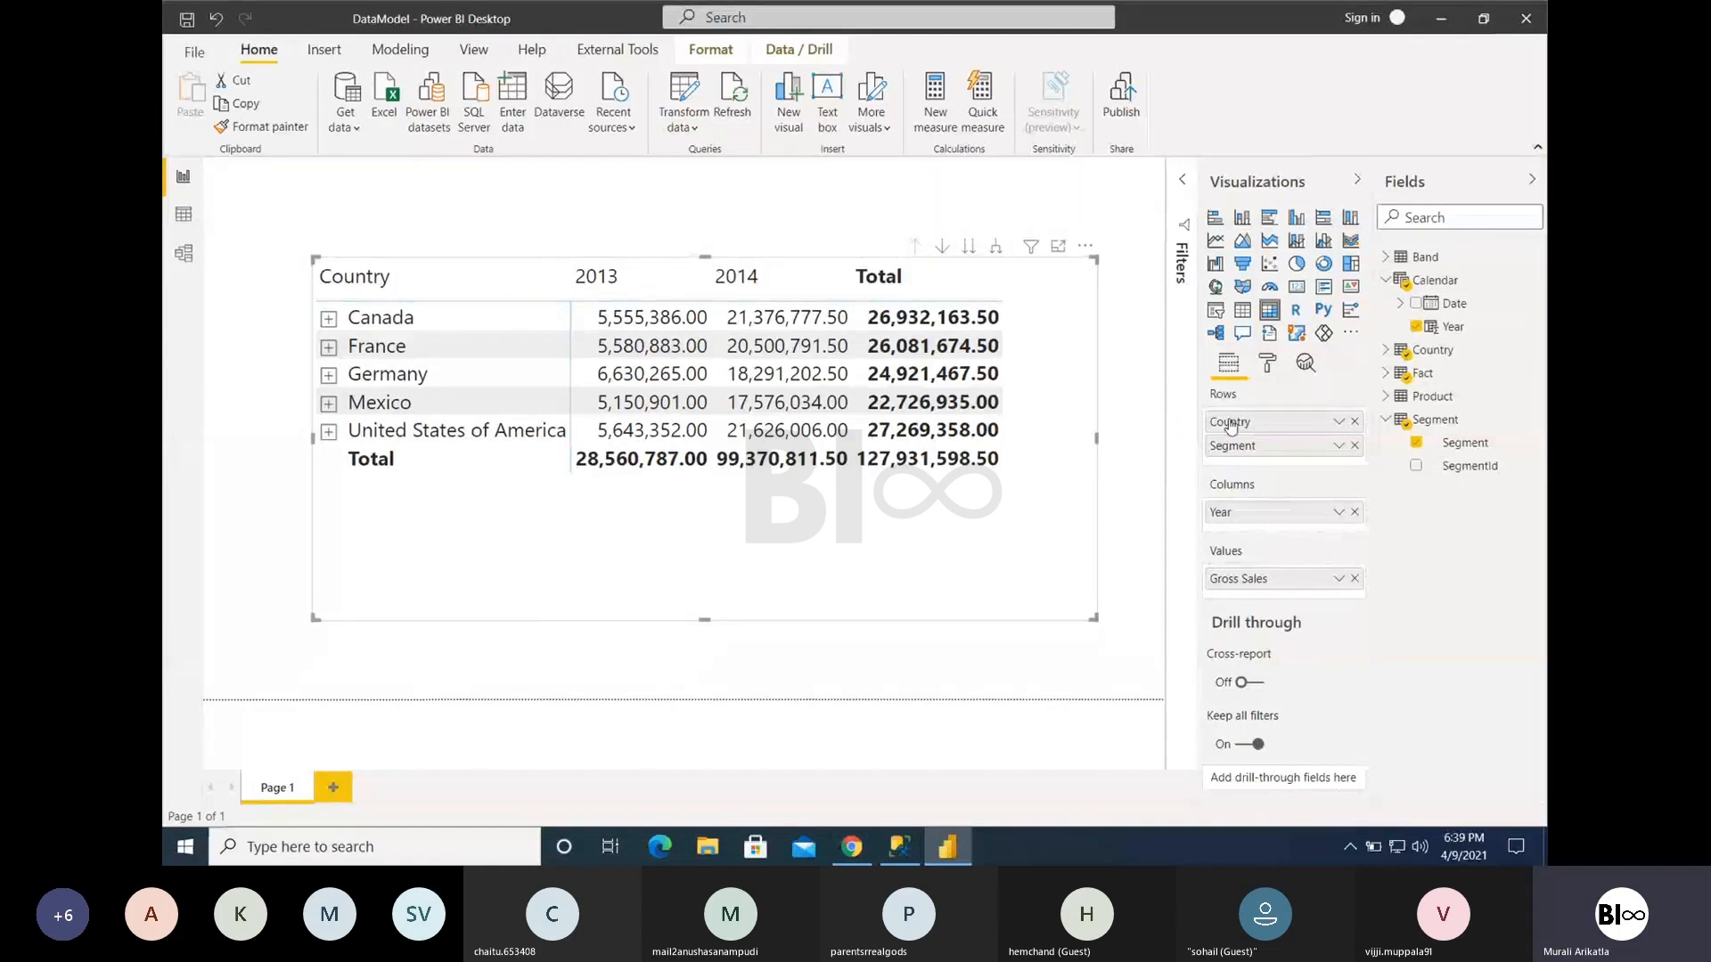
- Add Product from the Product table below Segment in the matrix rows and inspect the products under Canada's Channel Partners
{"action": "left_click", "coordinate": [1386, 395]}
{"action": "left_click_drag", "start_coordinate": [1462, 442], "coordinate": [1278, 459]}
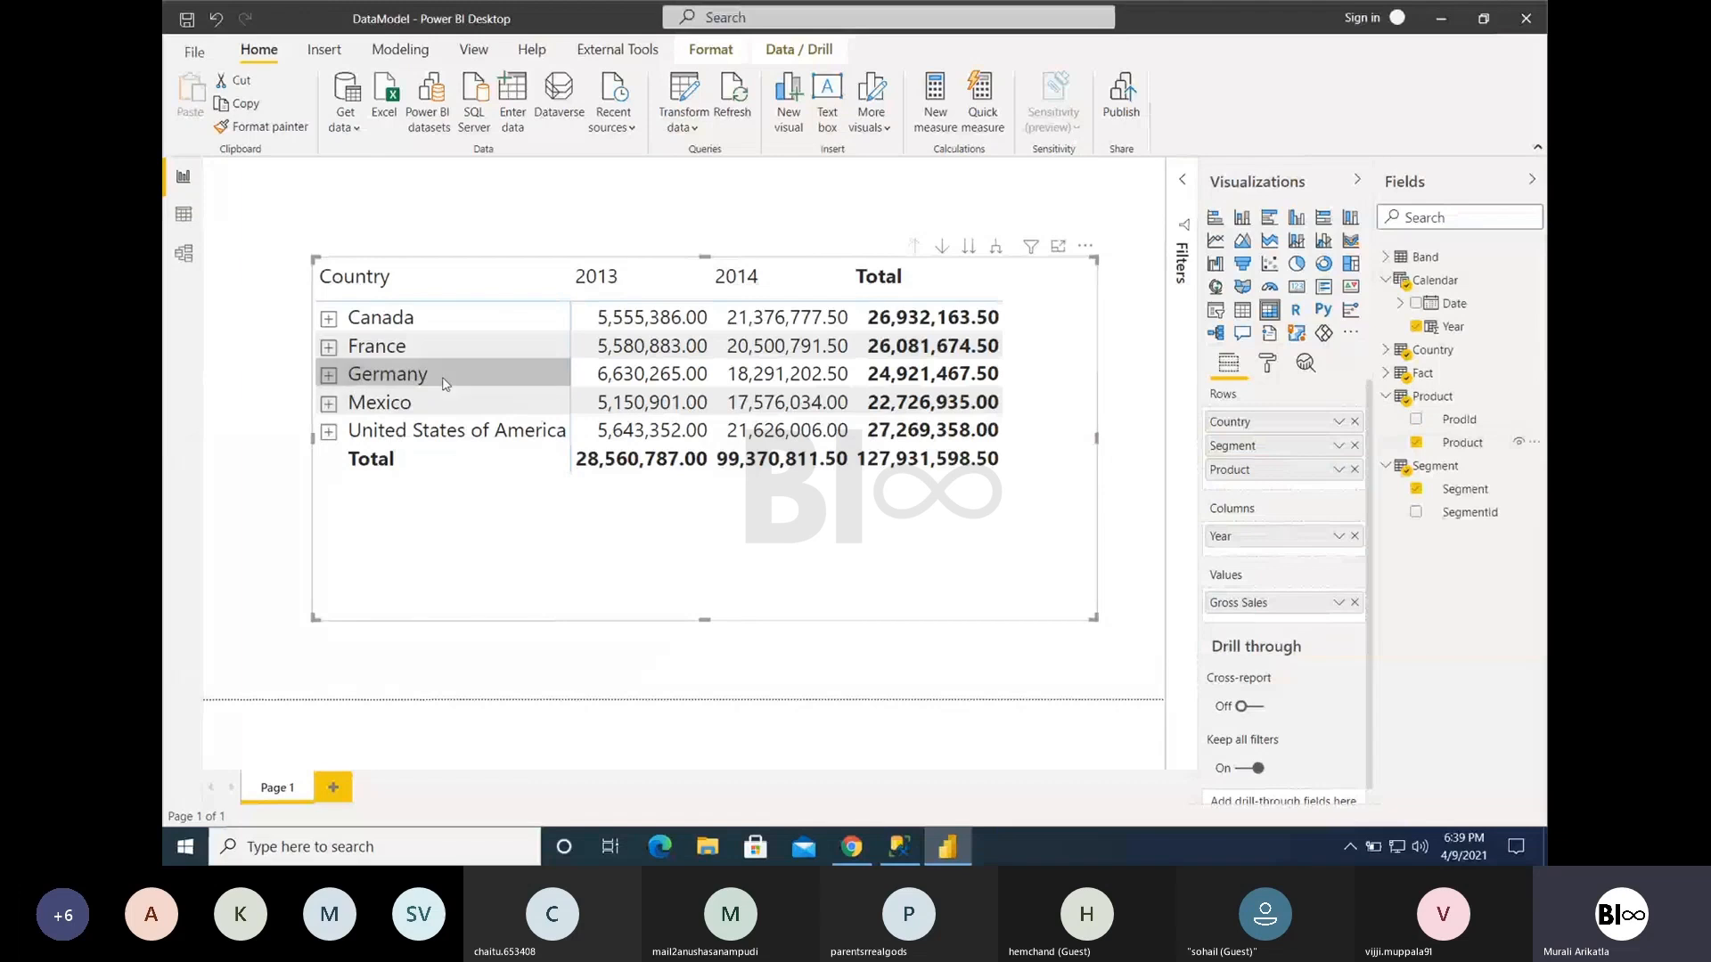
{"action": "left_click", "coordinate": [329, 319]}
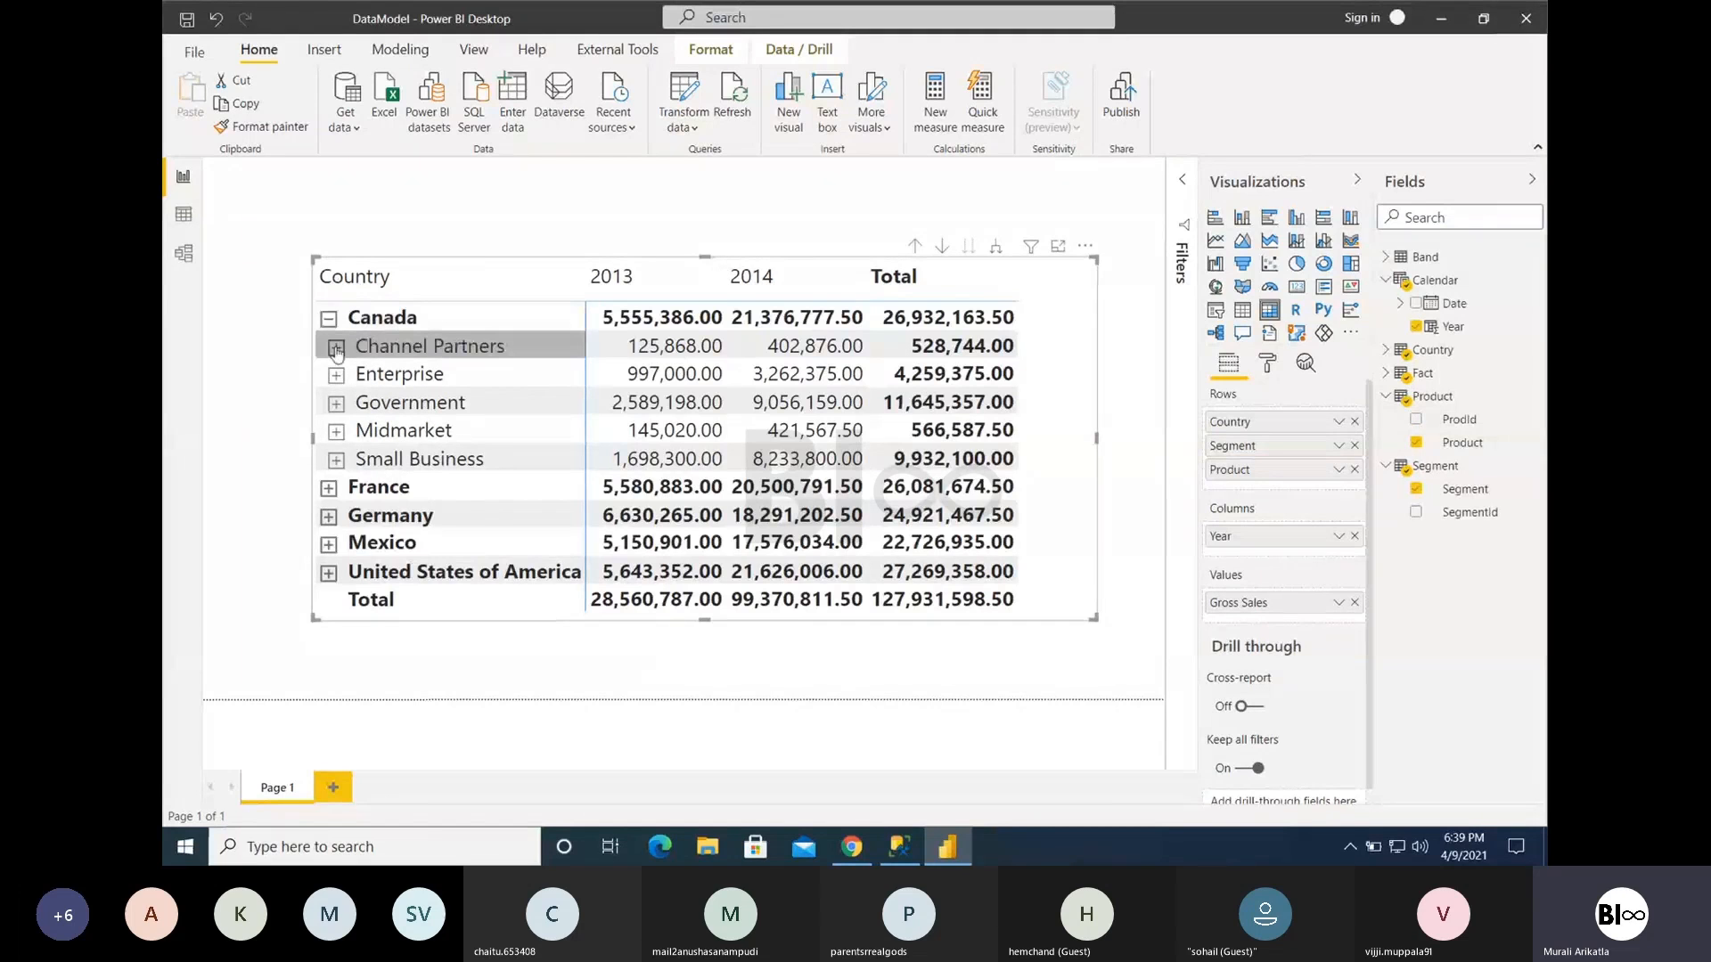
{"action": "left_click", "coordinate": [336, 348]}
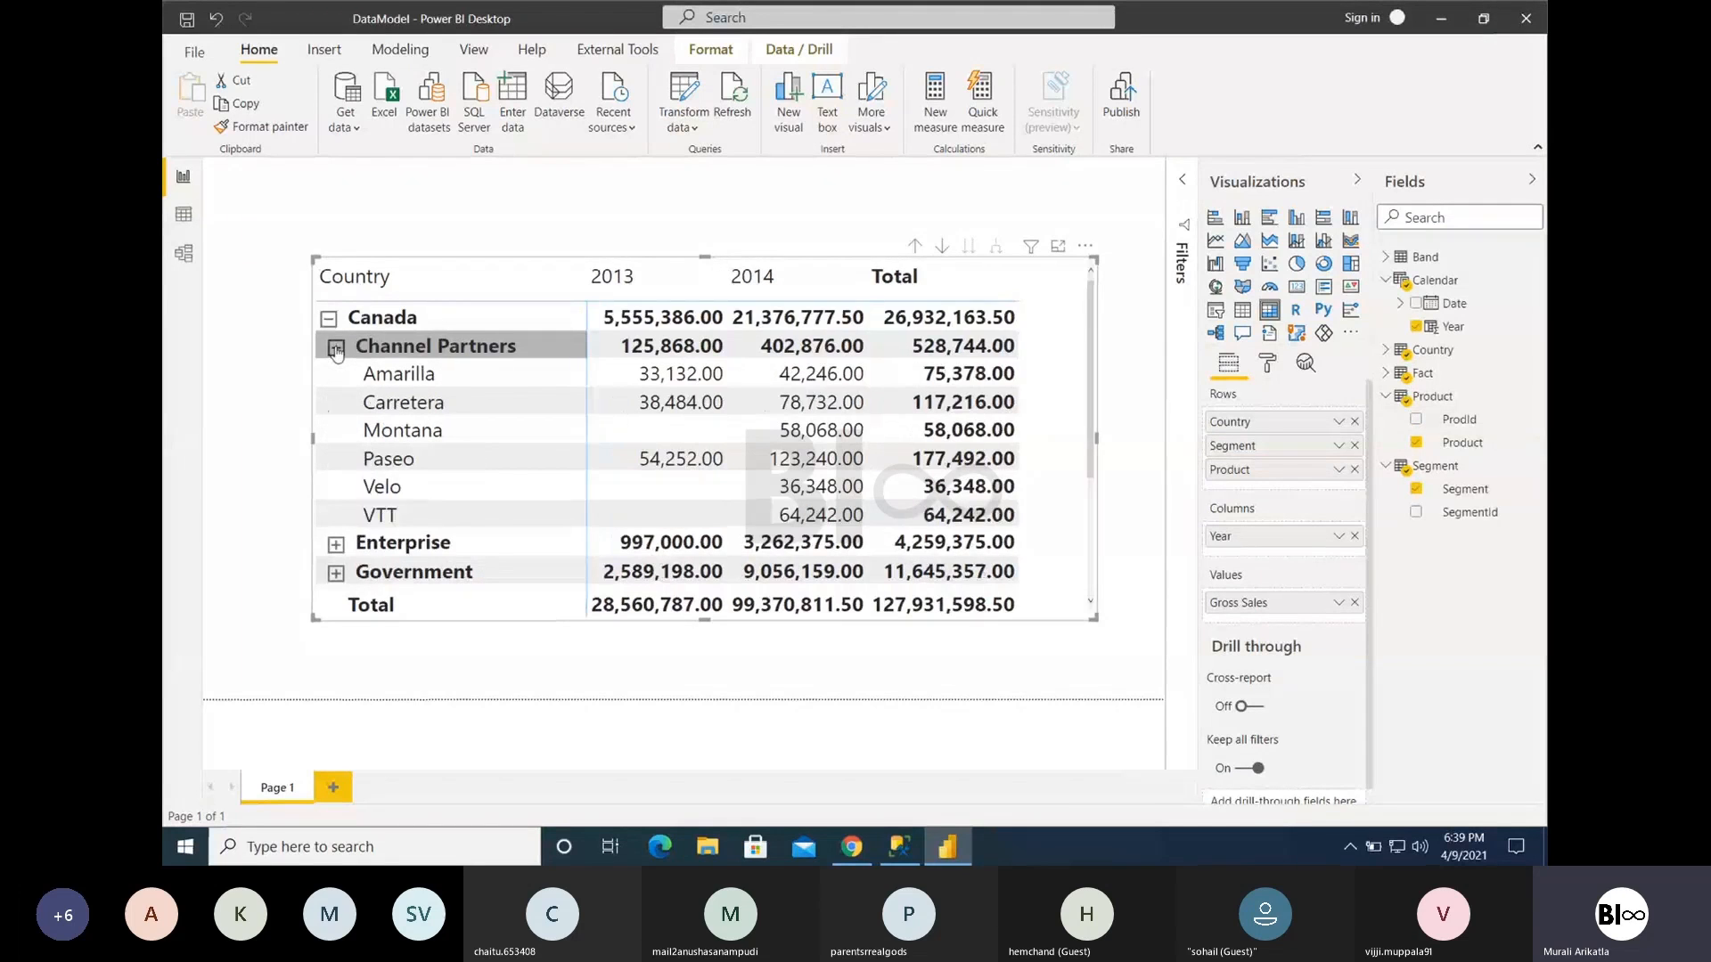
{"action": "left_click", "coordinate": [335, 348]}
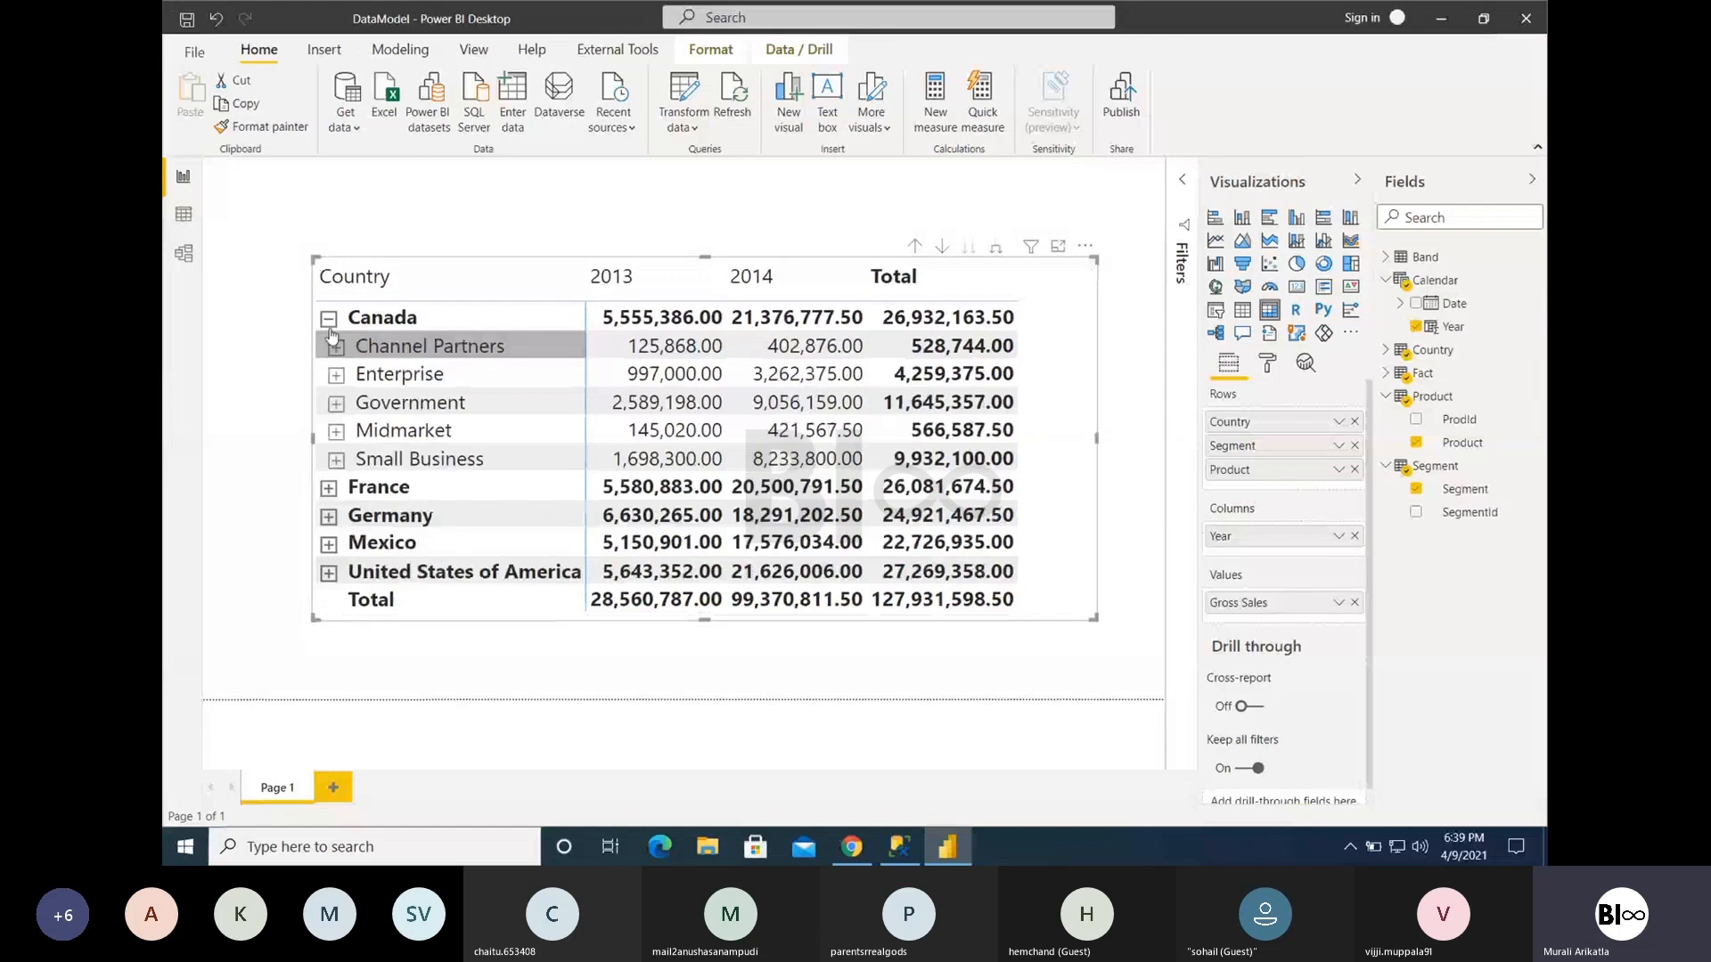
{"action": "left_click", "coordinate": [328, 321]}
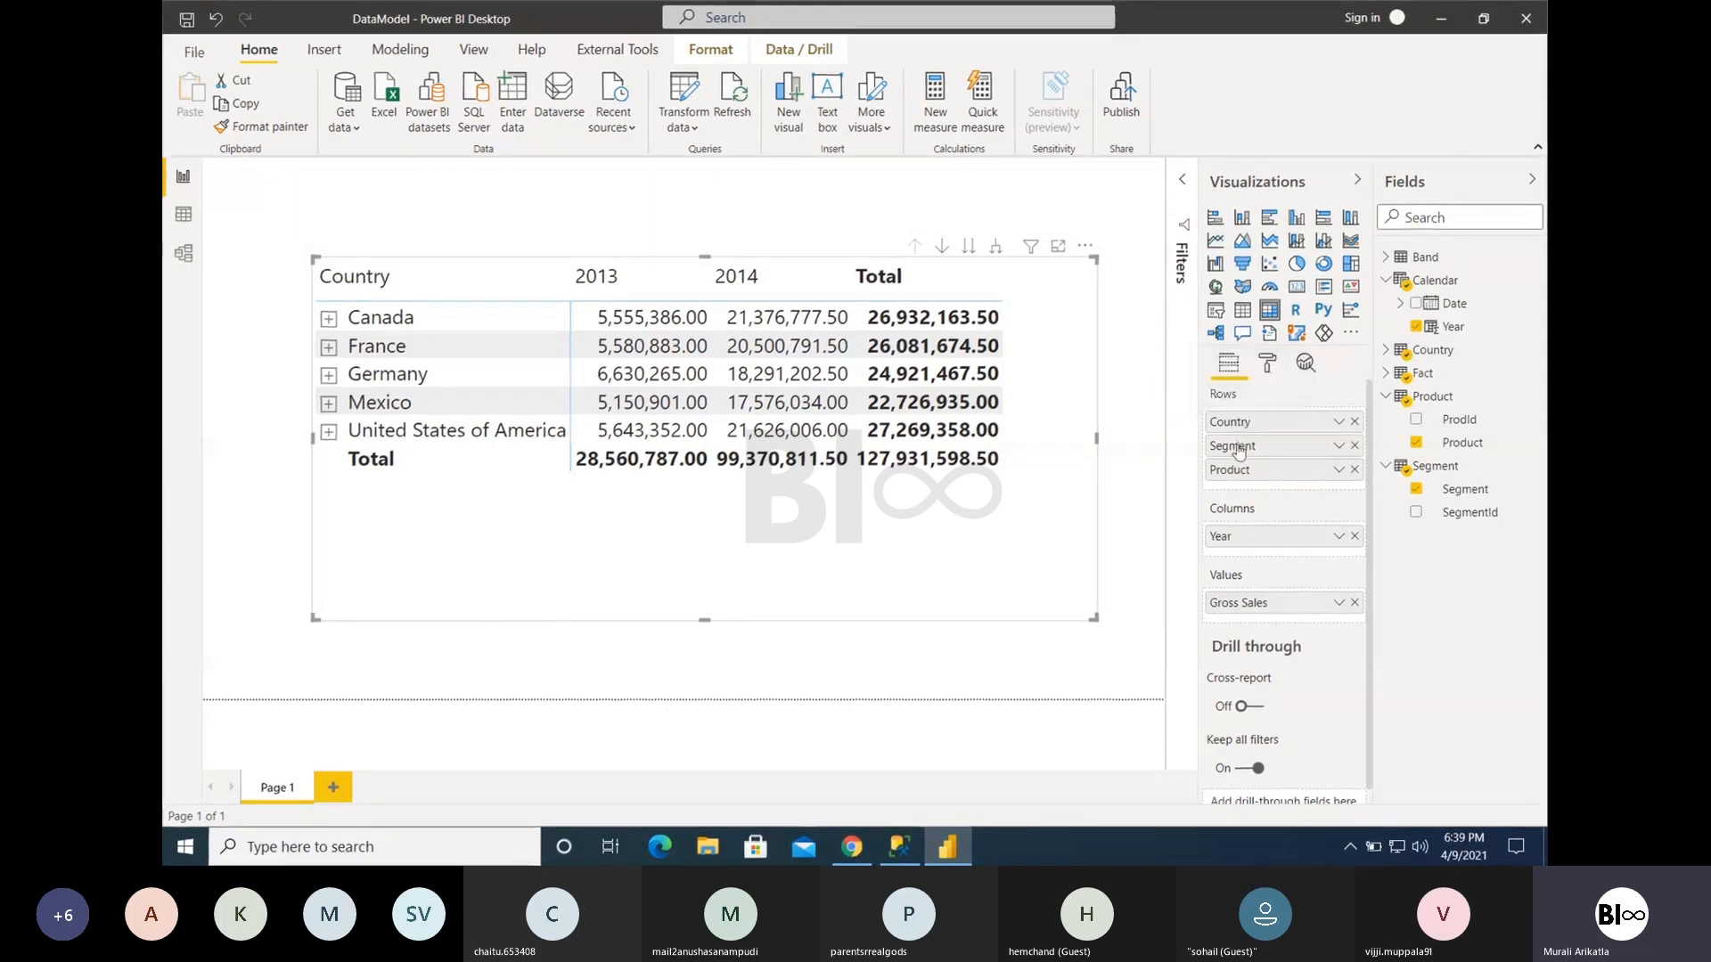
- Reorder the matrix rows to put Segment above Country and check the breakdown of Channel Partners
{"action": "left_click_drag", "start_coordinate": [1238, 451], "coordinate": [1236, 422]}
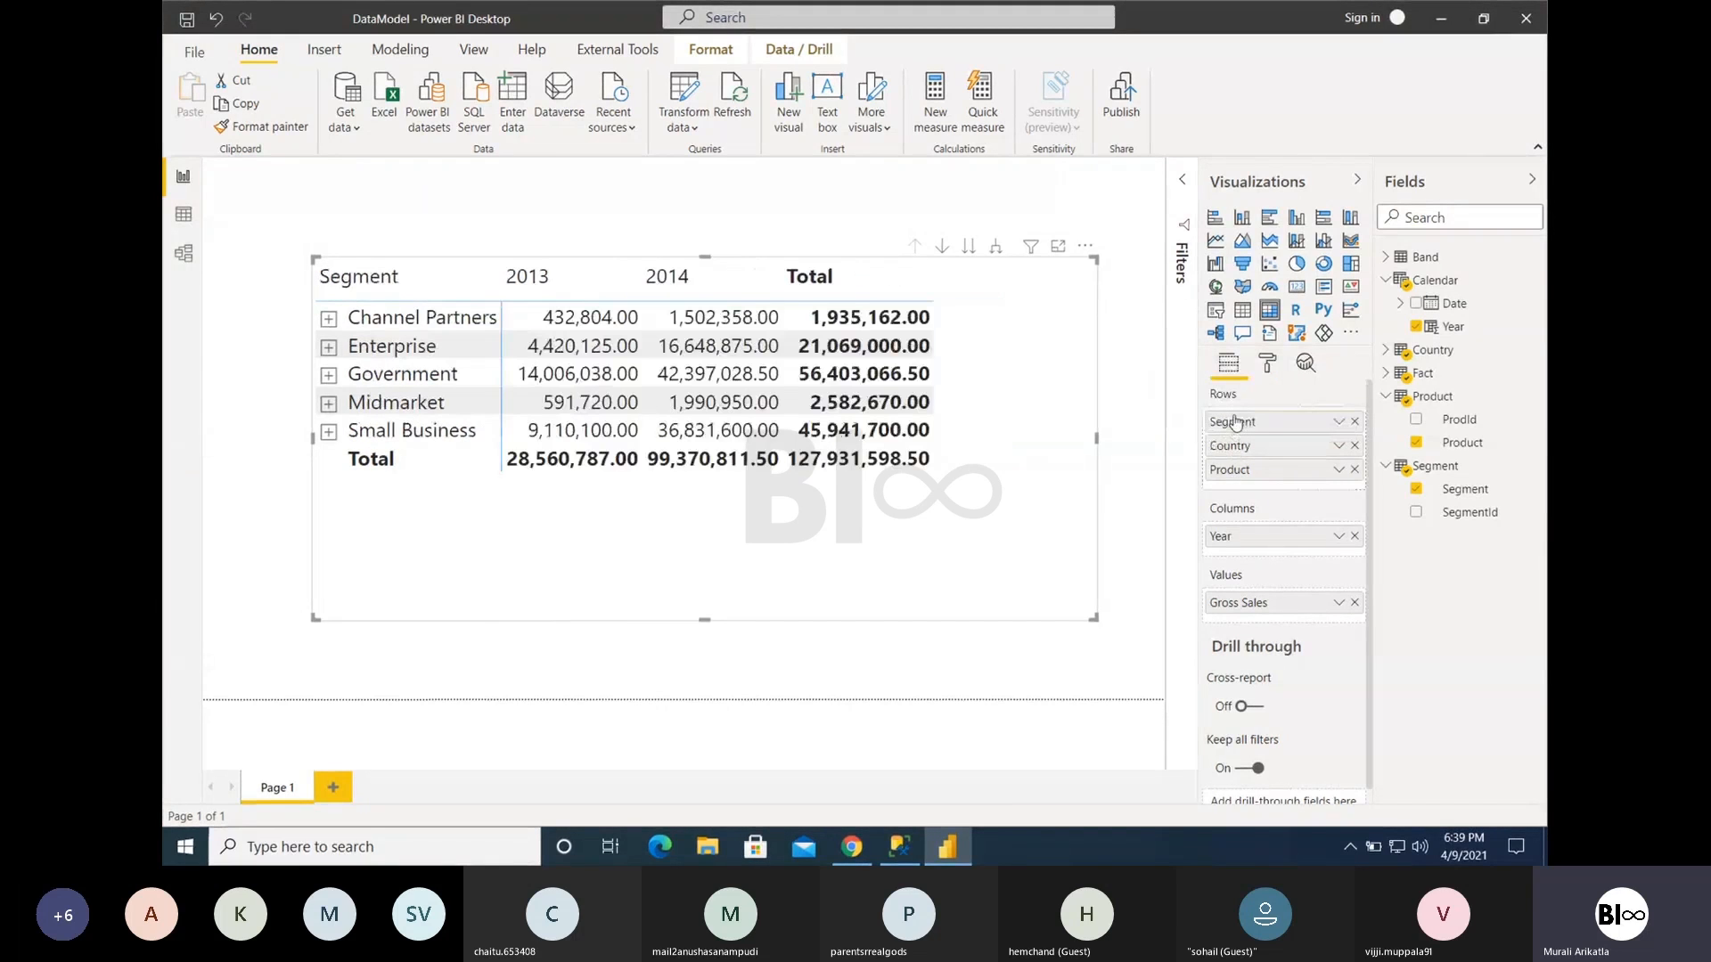
{"action": "left_click", "coordinate": [329, 319]}
{"action": "left_click", "coordinate": [329, 320]}
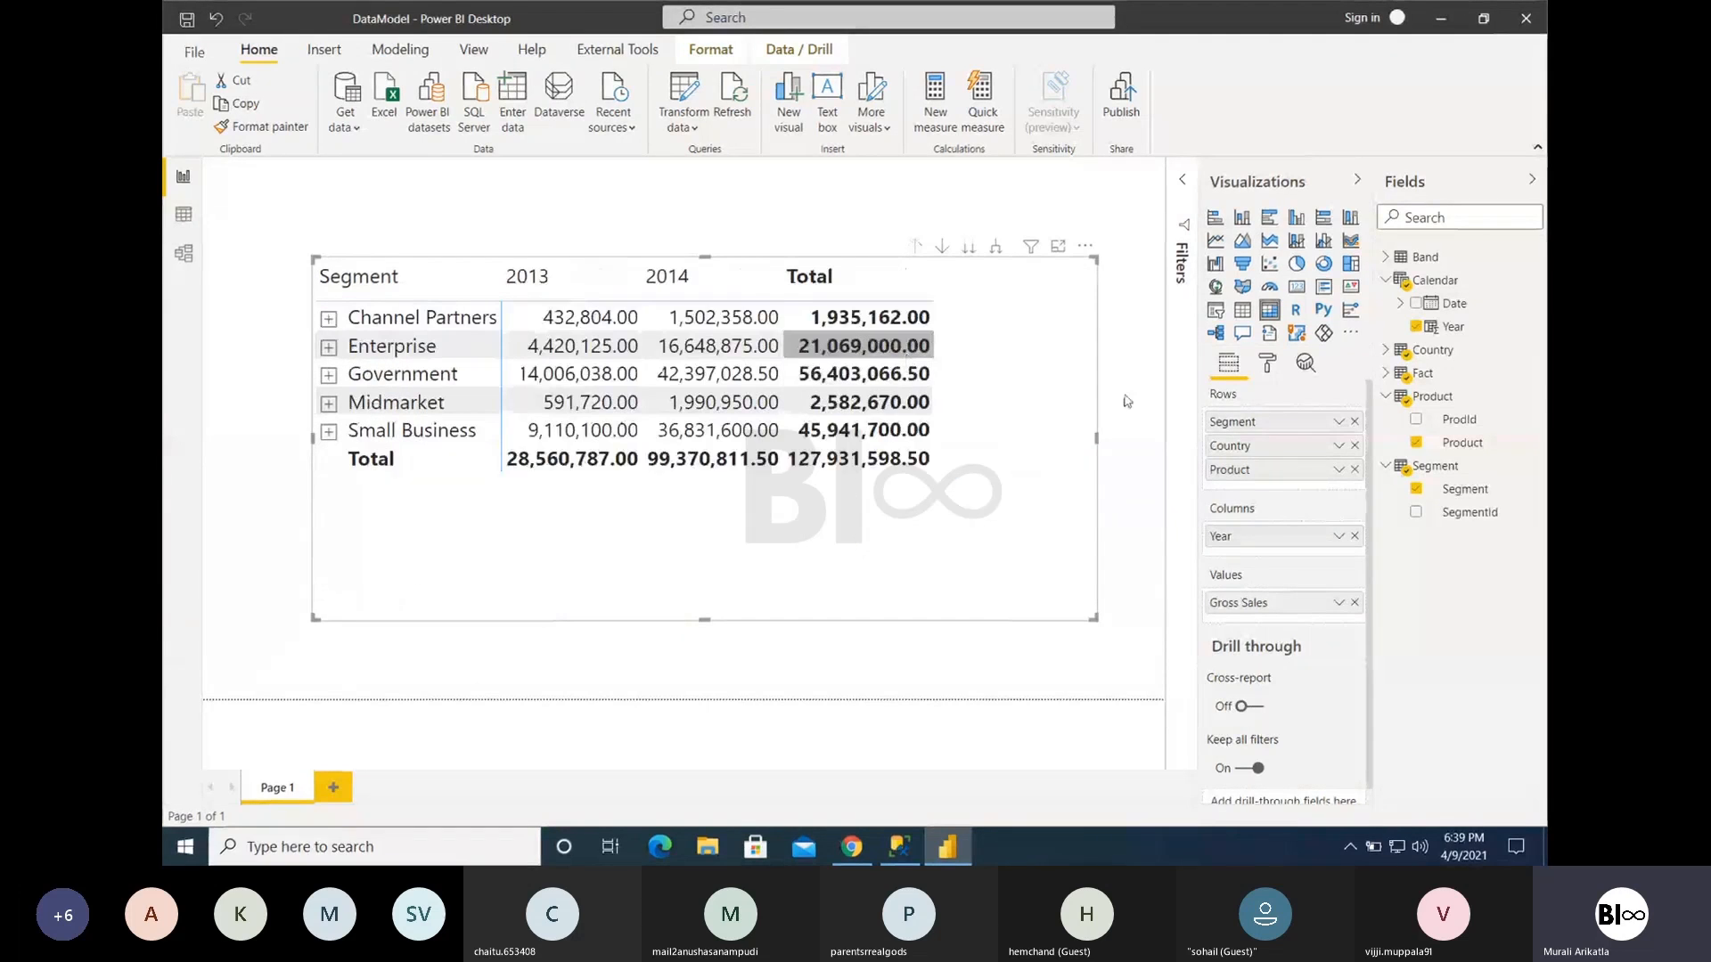
- Move Country back above Segment in the matrix rows and remove Product from them
{"action": "left_click_drag", "start_coordinate": [1271, 452], "coordinate": [1261, 421]}
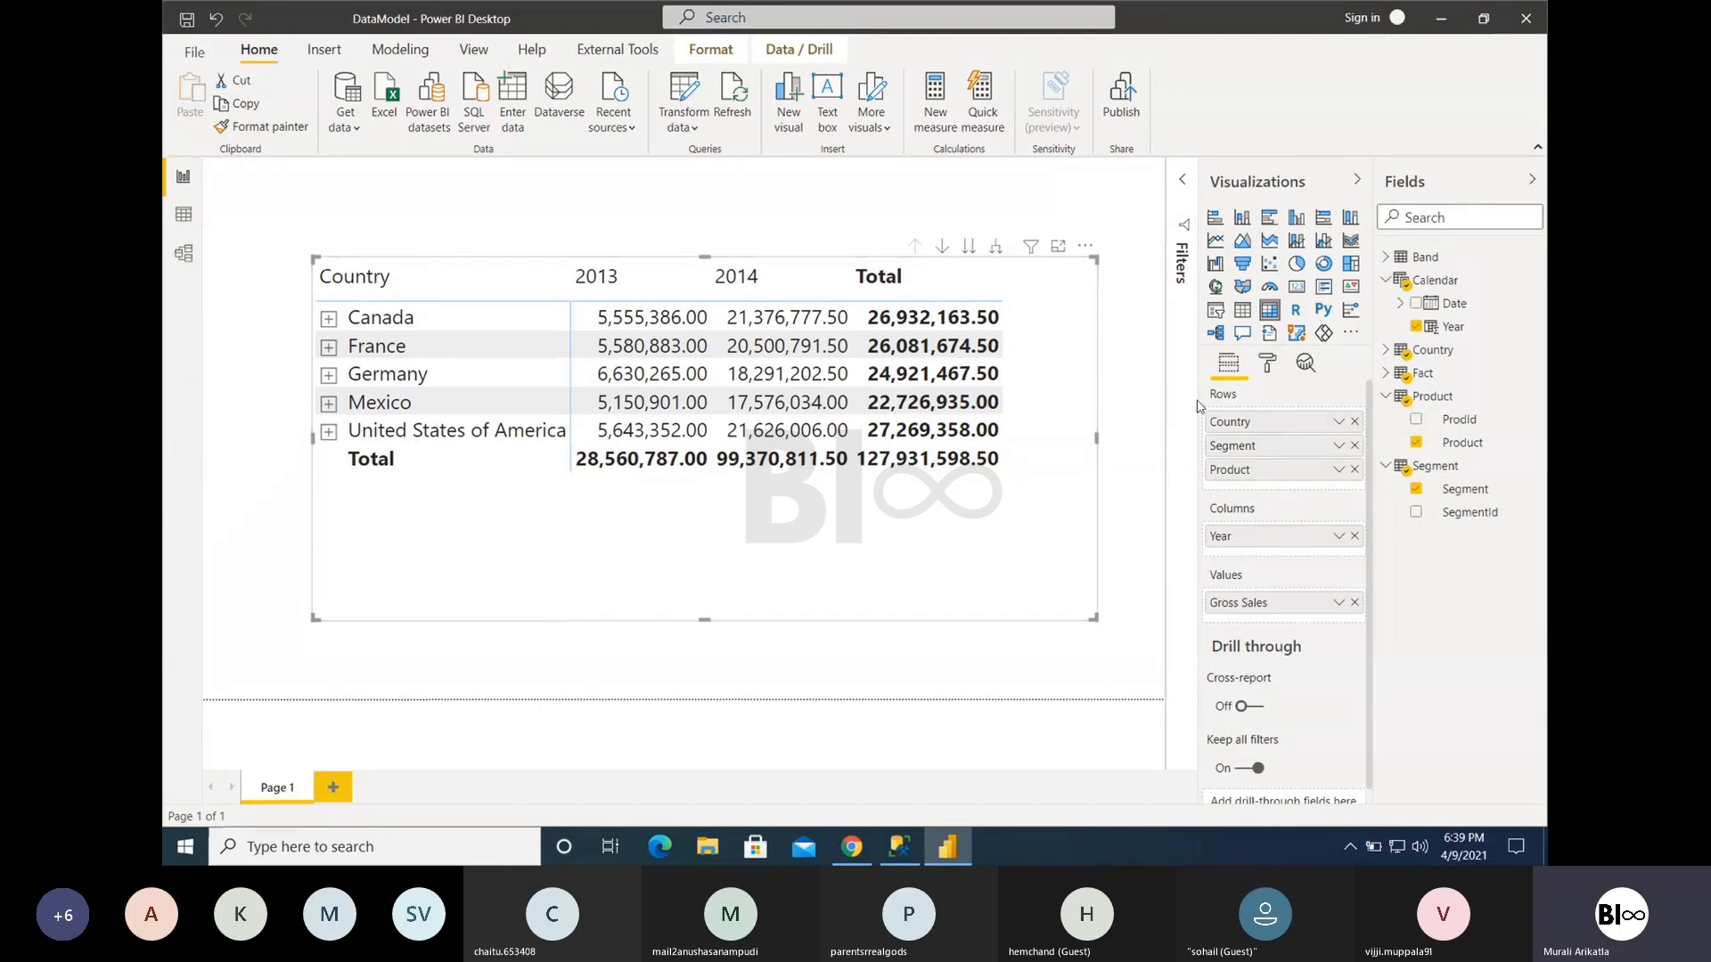
{"action": "left_click", "coordinate": [1355, 470]}
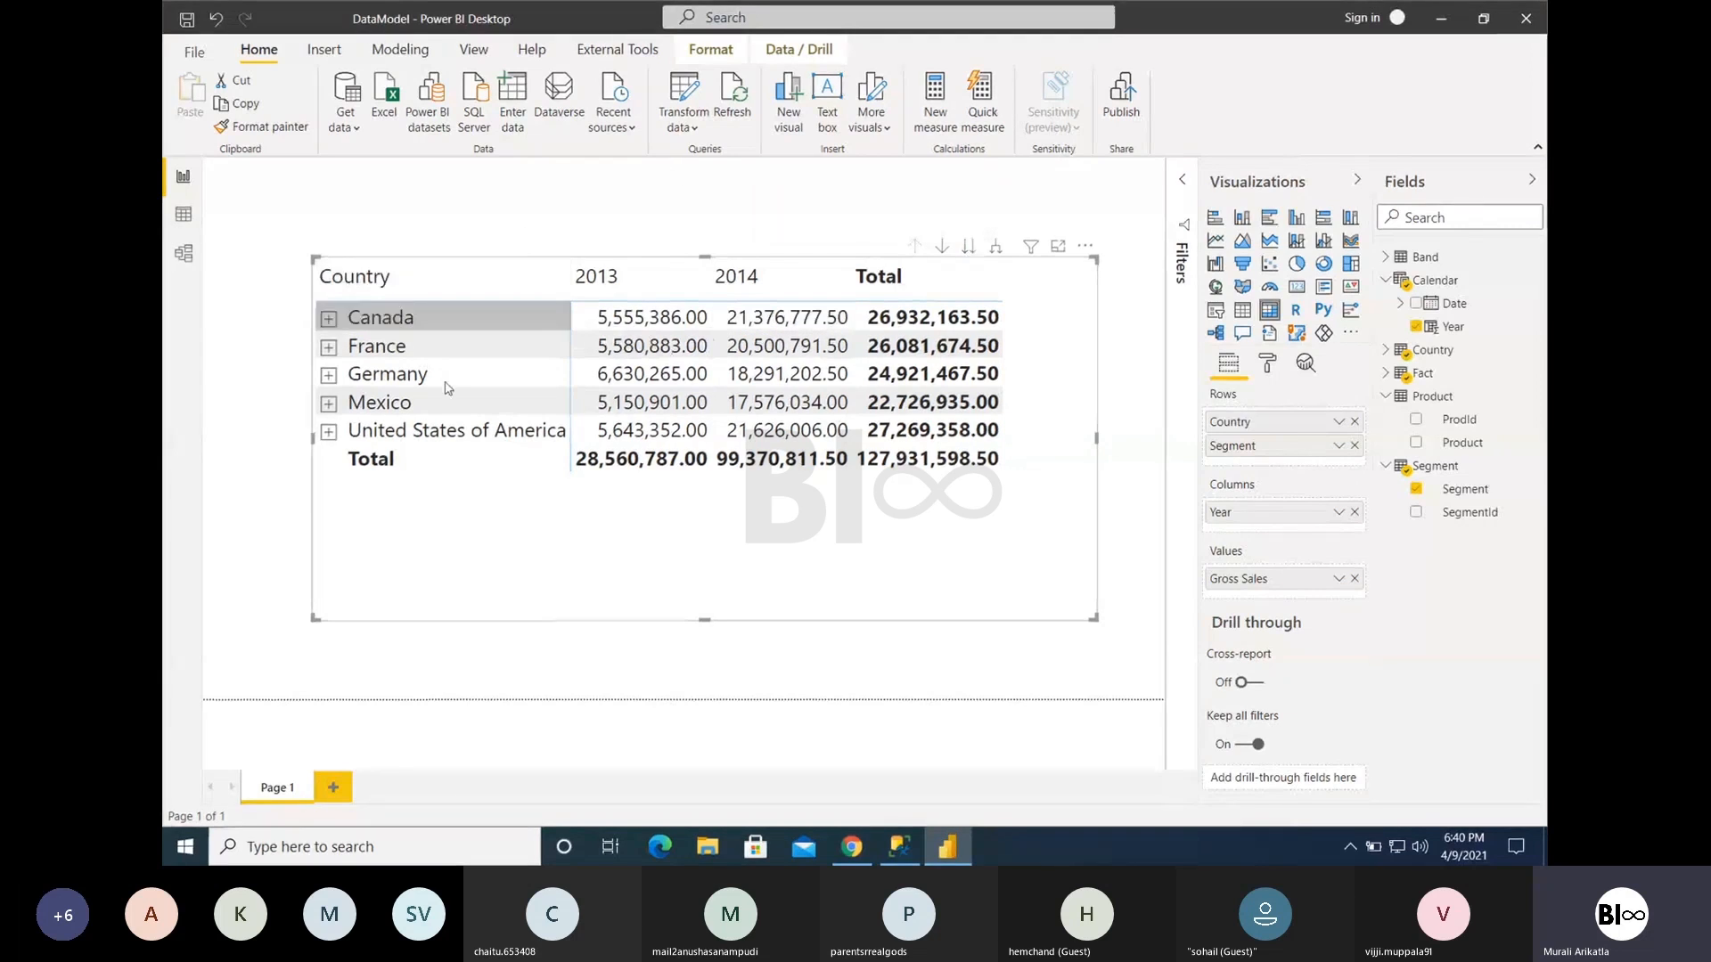
- Switch the whole matrix to the next hierarchy level to view segments, and drill back up to countries, twice
{"action": "left_click", "coordinate": [968, 246]}
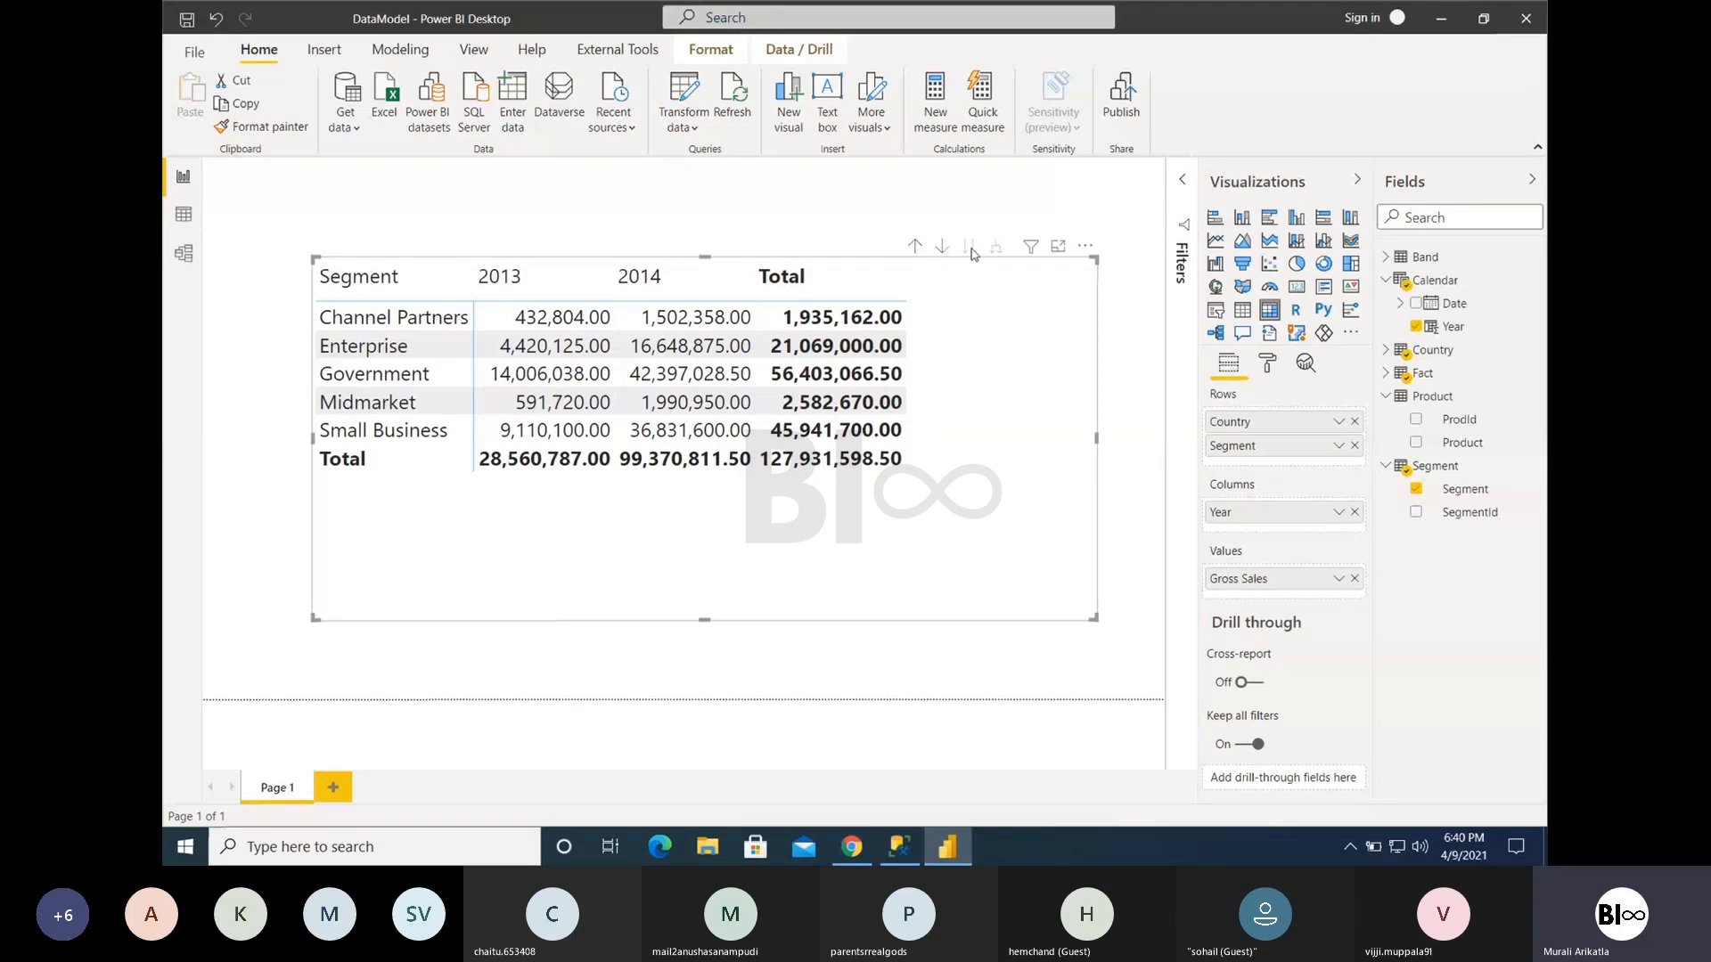
{"action": "left_click", "coordinate": [917, 249]}
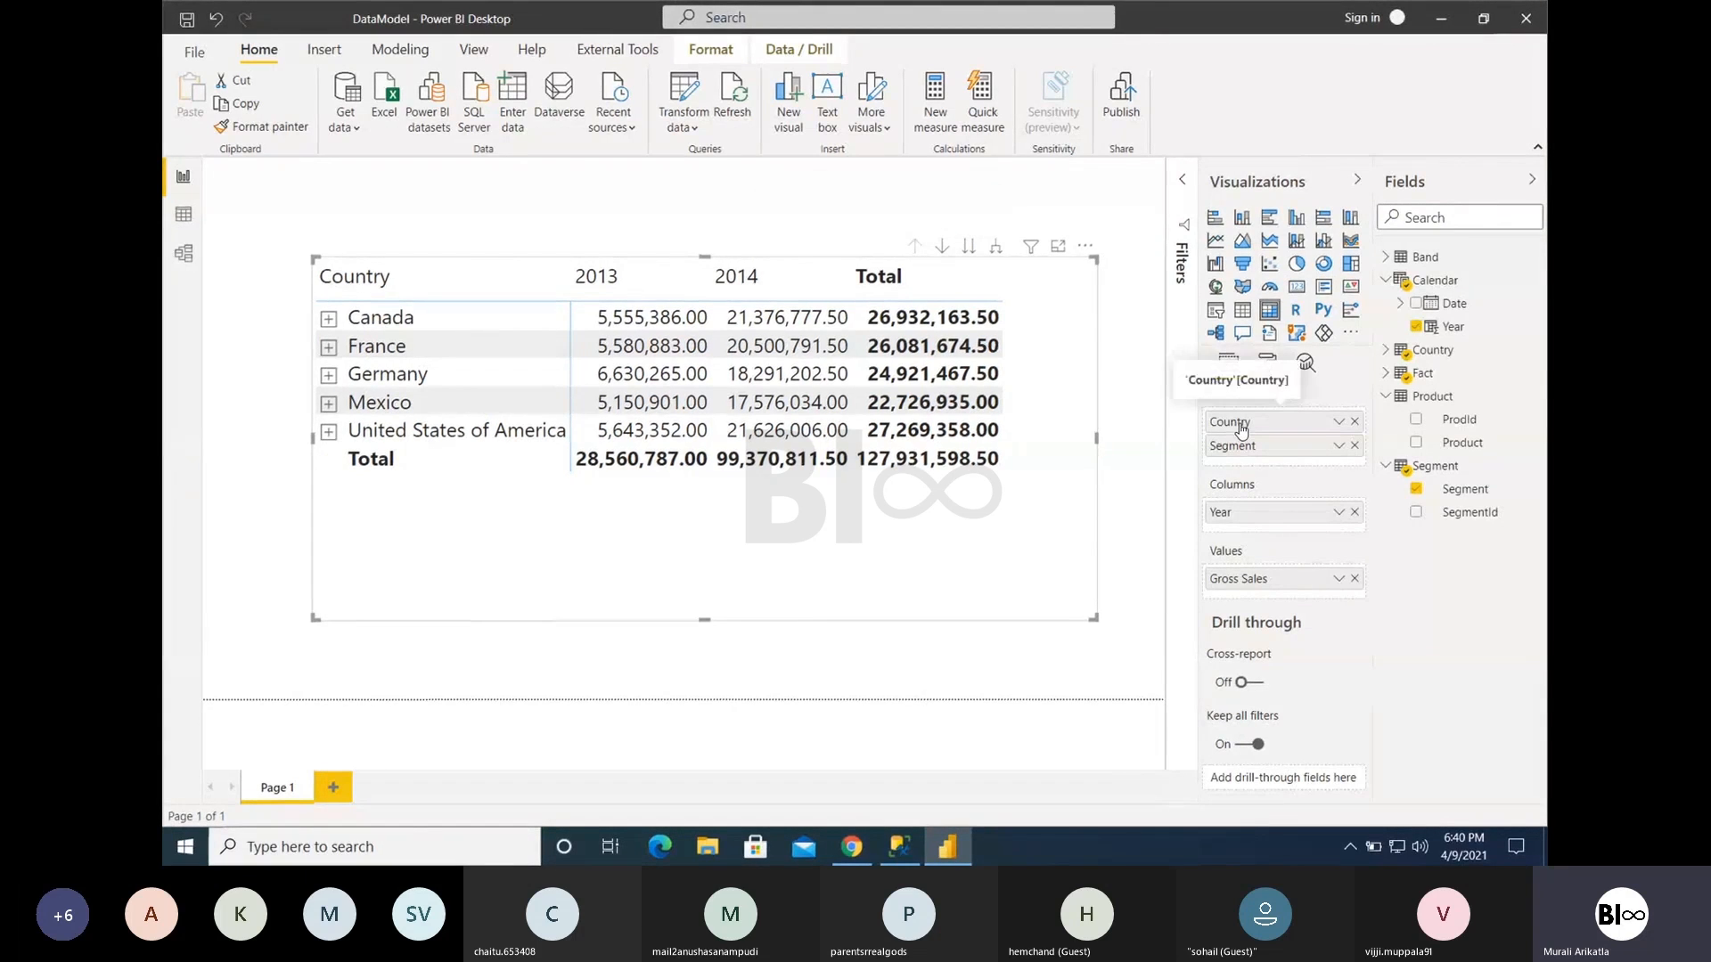
{"action": "left_click", "coordinate": [969, 253]}
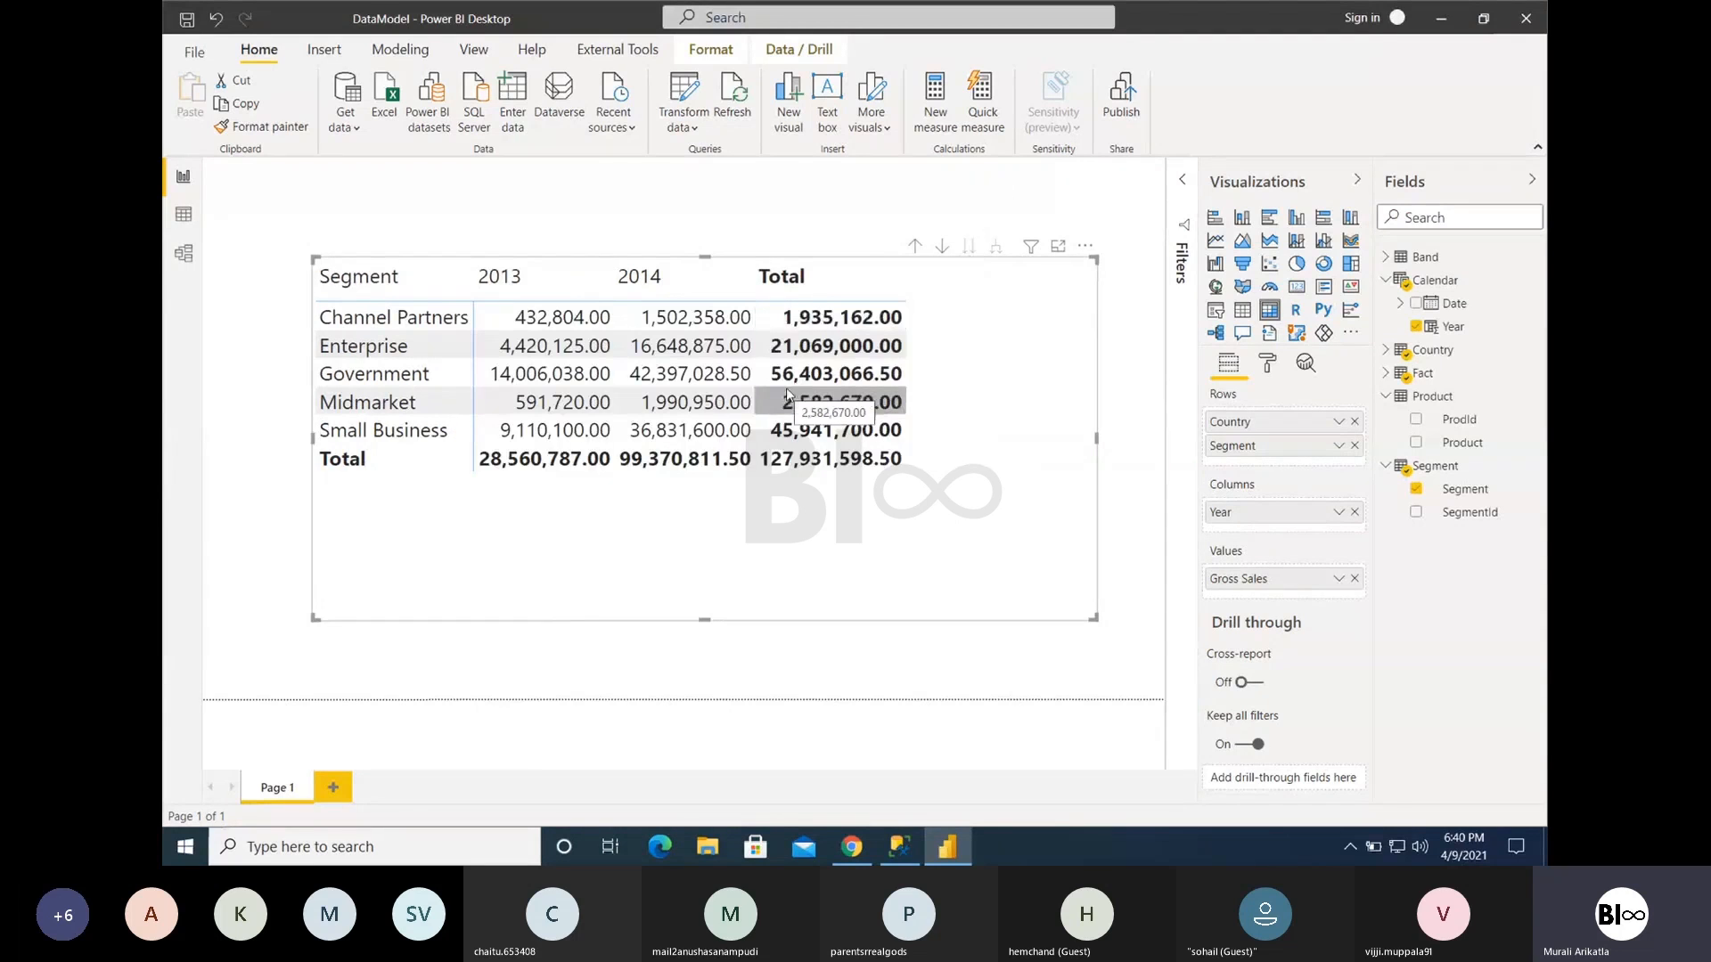
{"action": "left_click", "coordinate": [915, 247]}
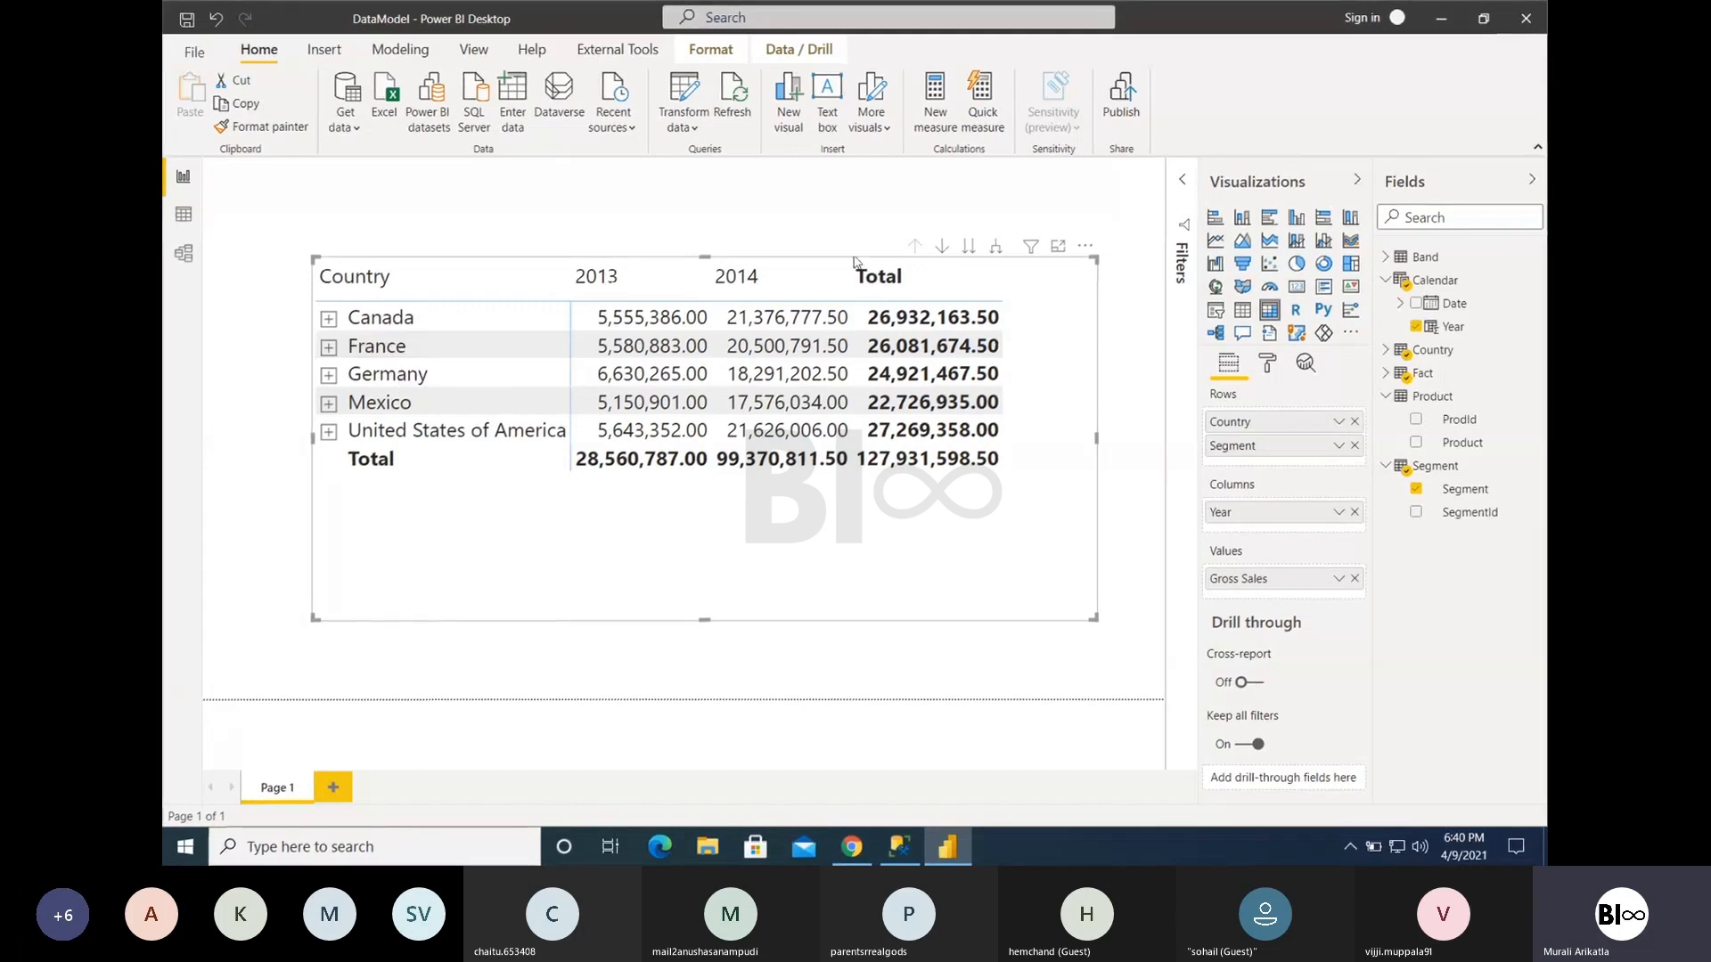
- Drill down into Canada and back up with drill-down mode, and compare that with expanding Canada's row in place
{"action": "left_click", "coordinate": [941, 249]}
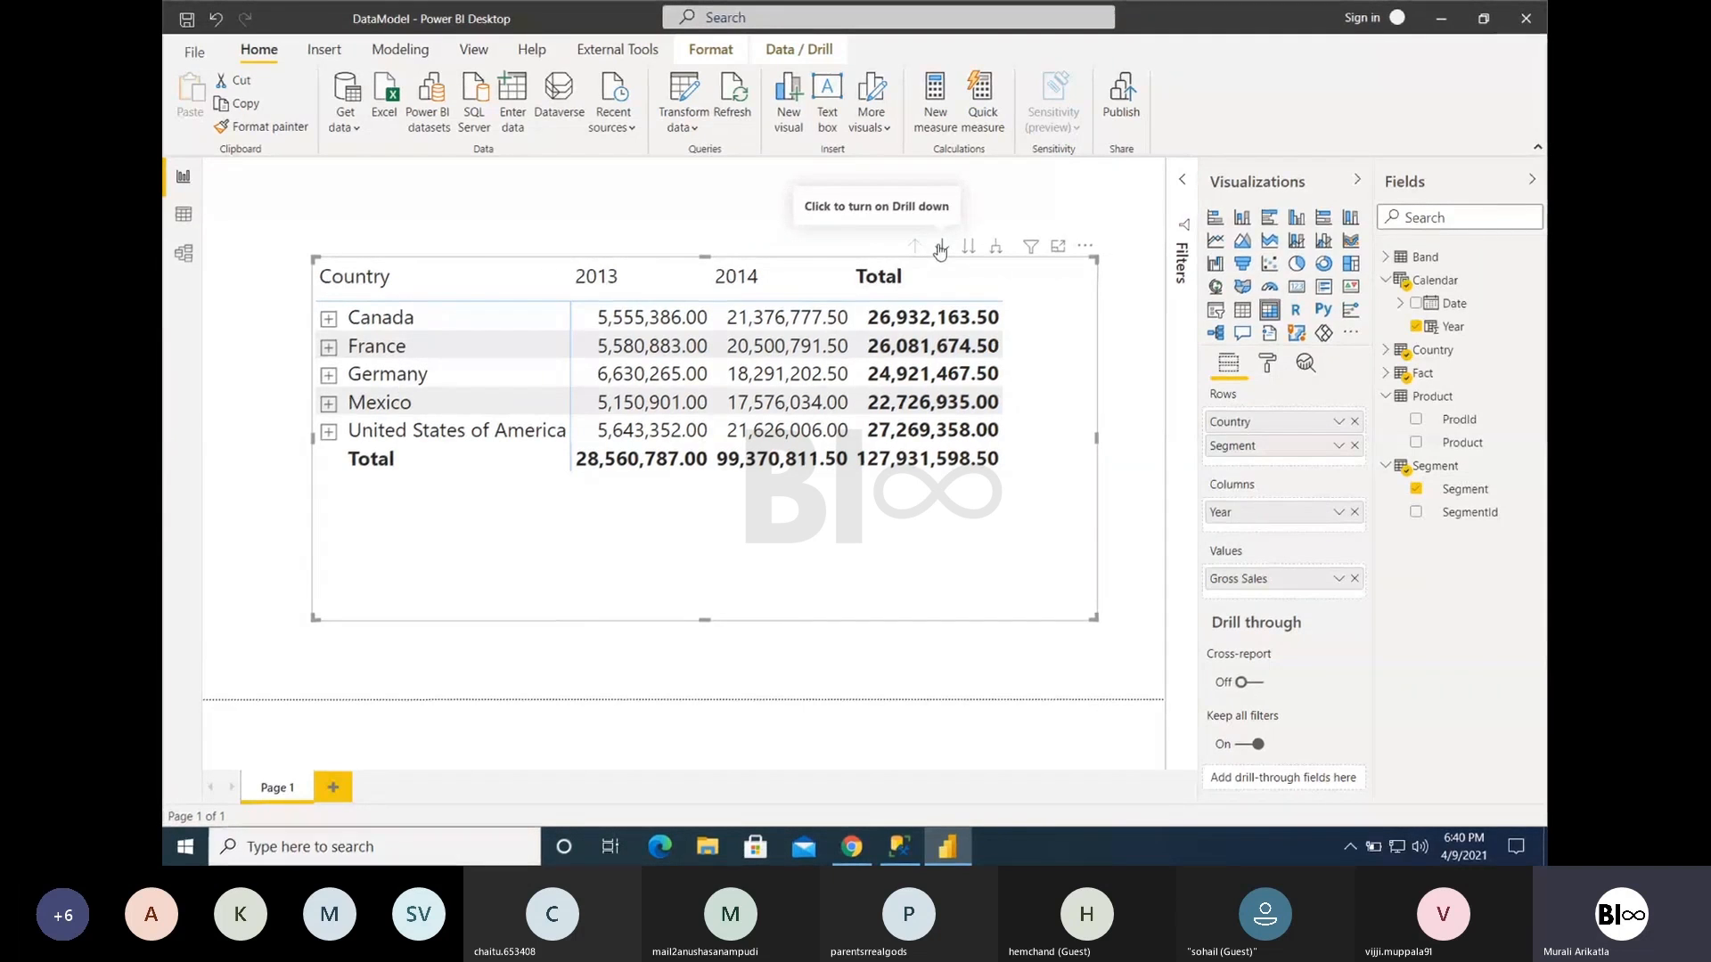
{"action": "left_click", "coordinate": [941, 248]}
{"action": "left_click", "coordinate": [374, 324]}
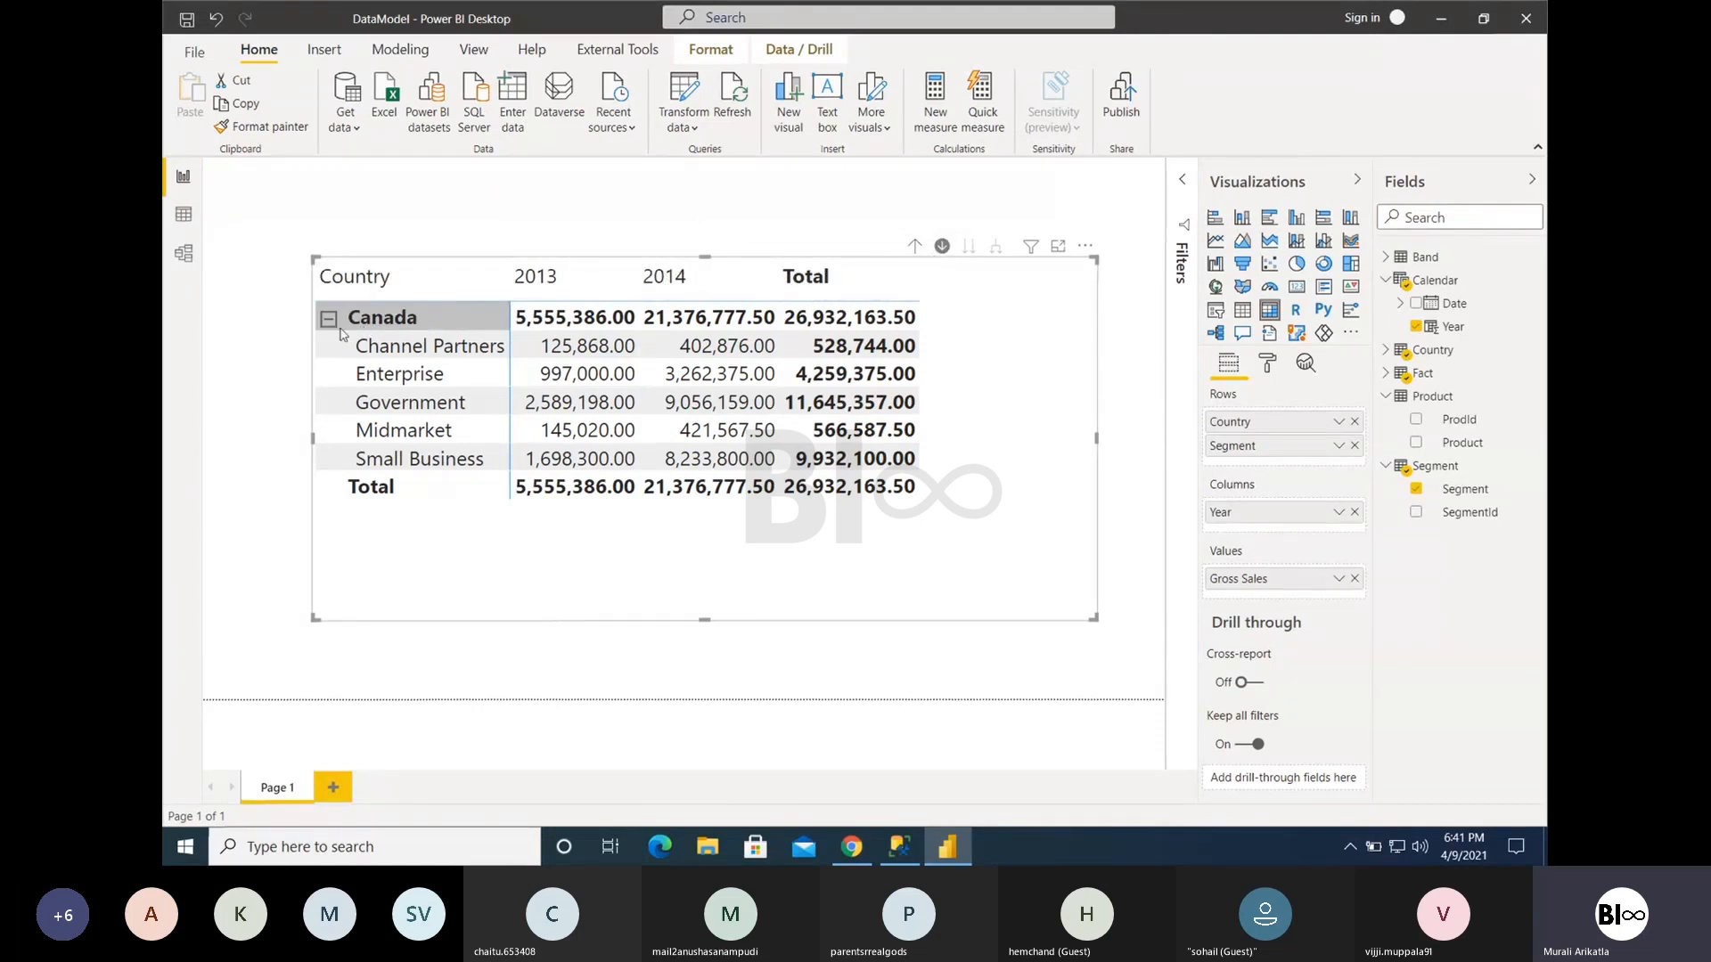
{"action": "left_click", "coordinate": [942, 249]}
{"action": "left_click", "coordinate": [913, 250]}
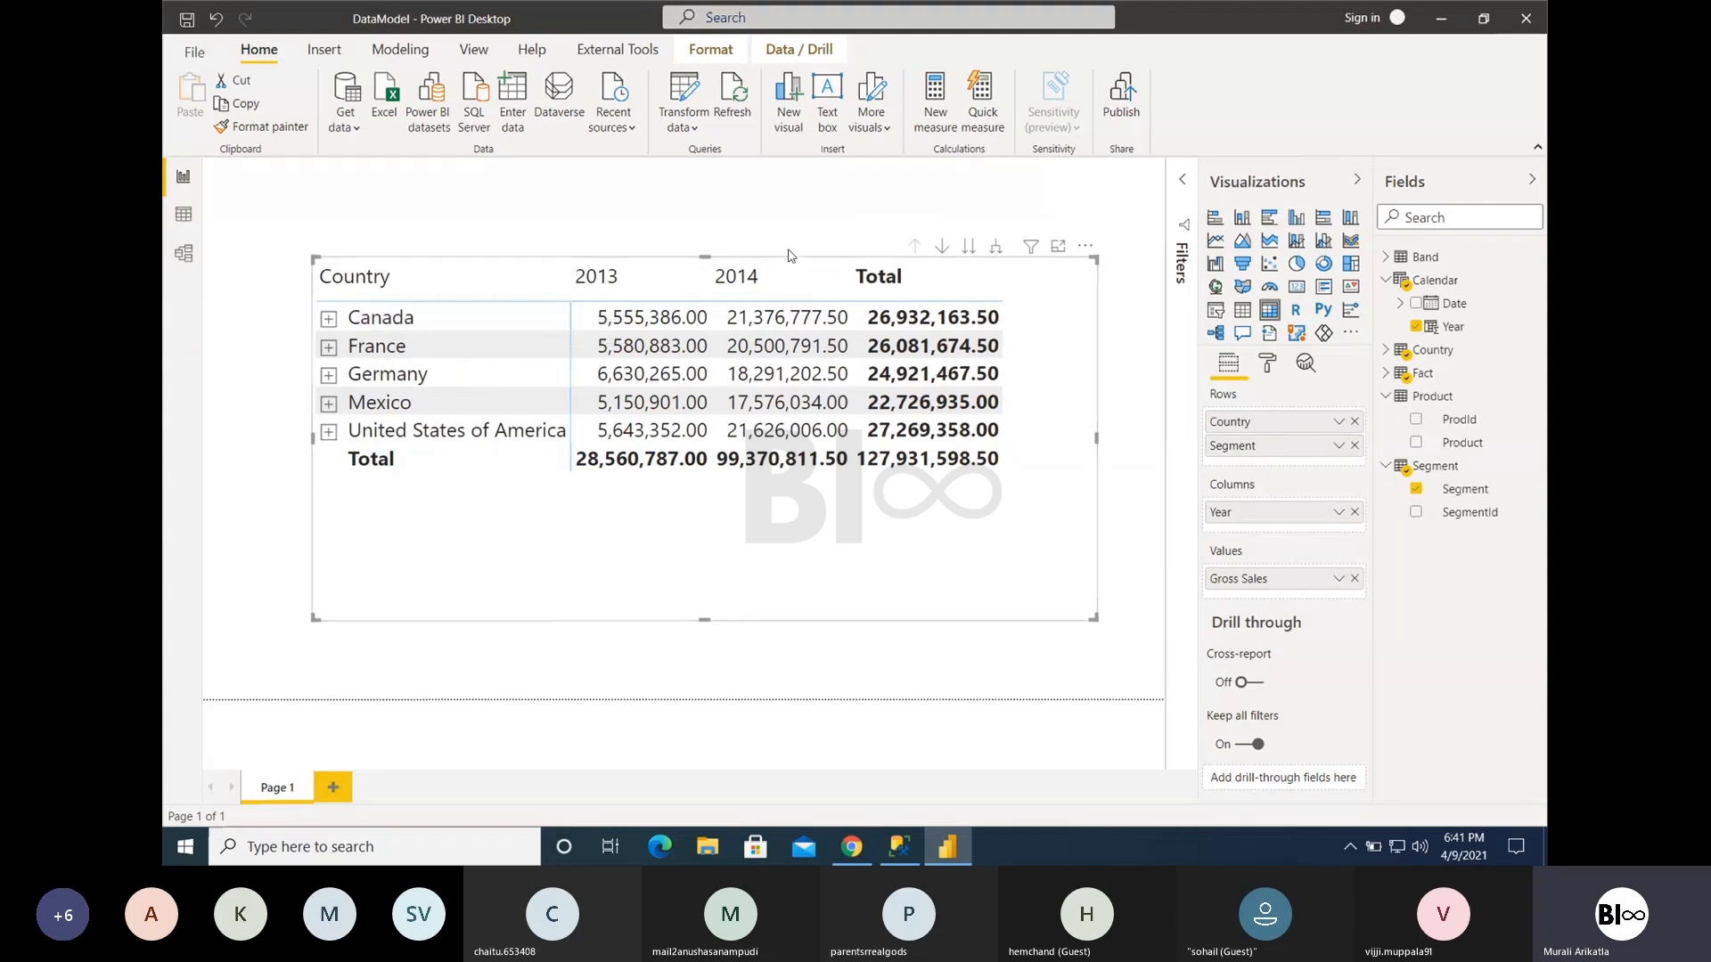
{"action": "left_click", "coordinate": [329, 320]}
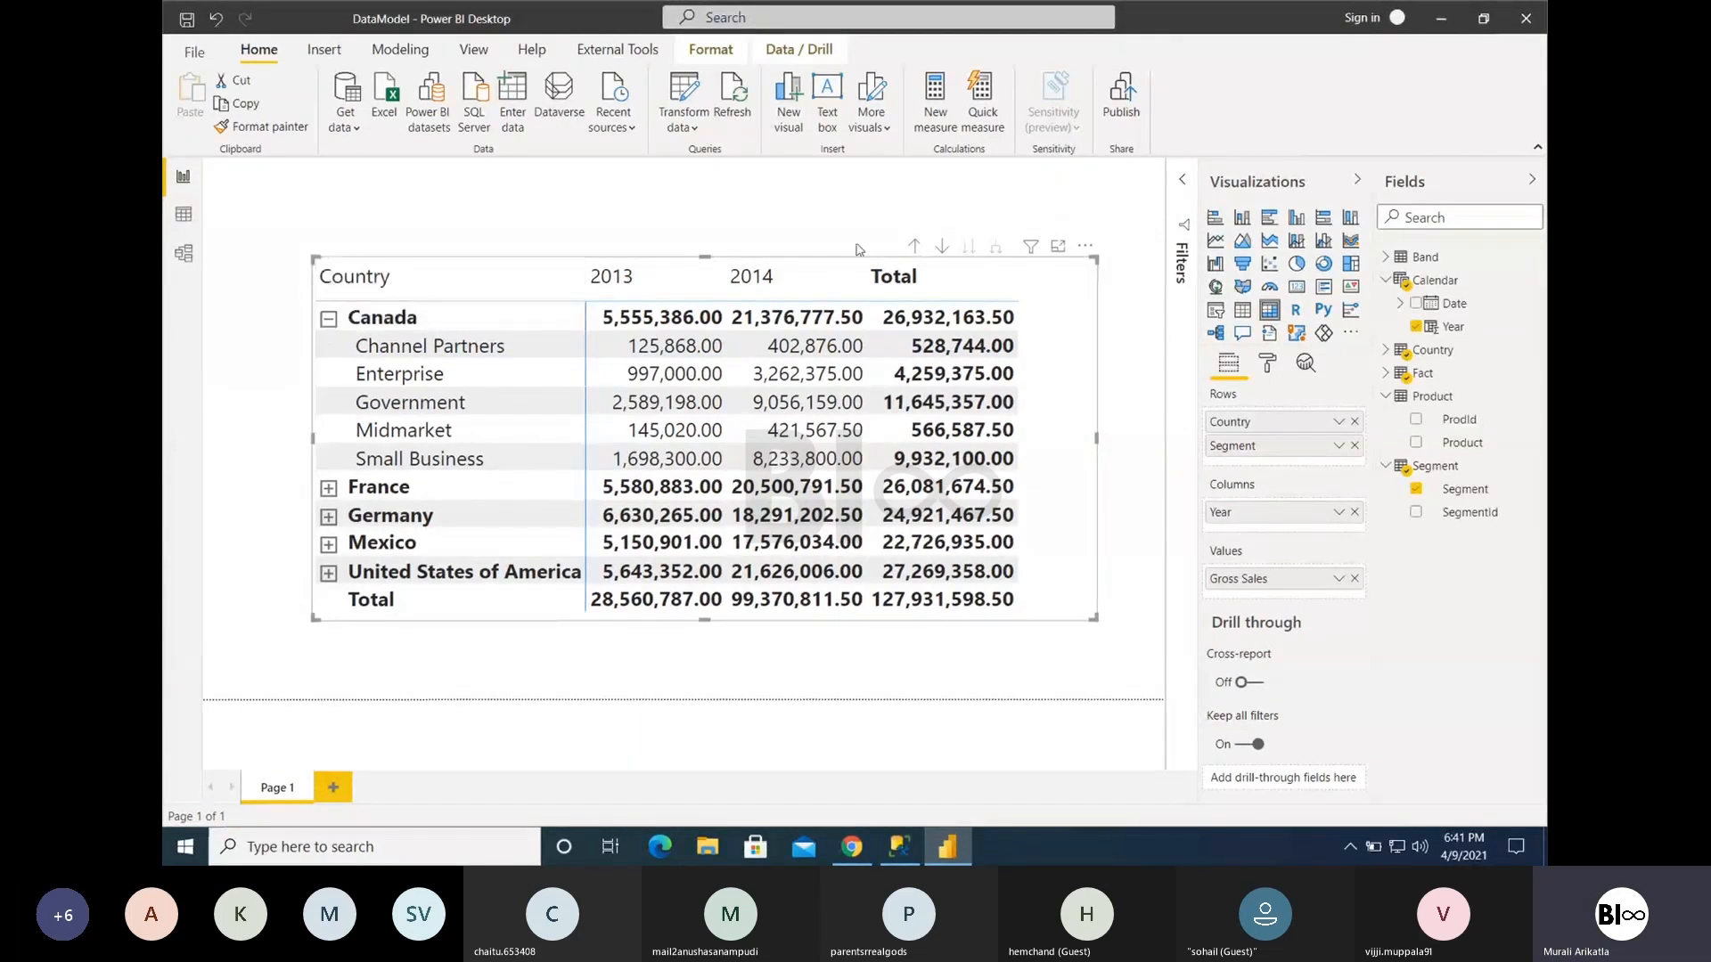
{"action": "left_click", "coordinate": [330, 319]}
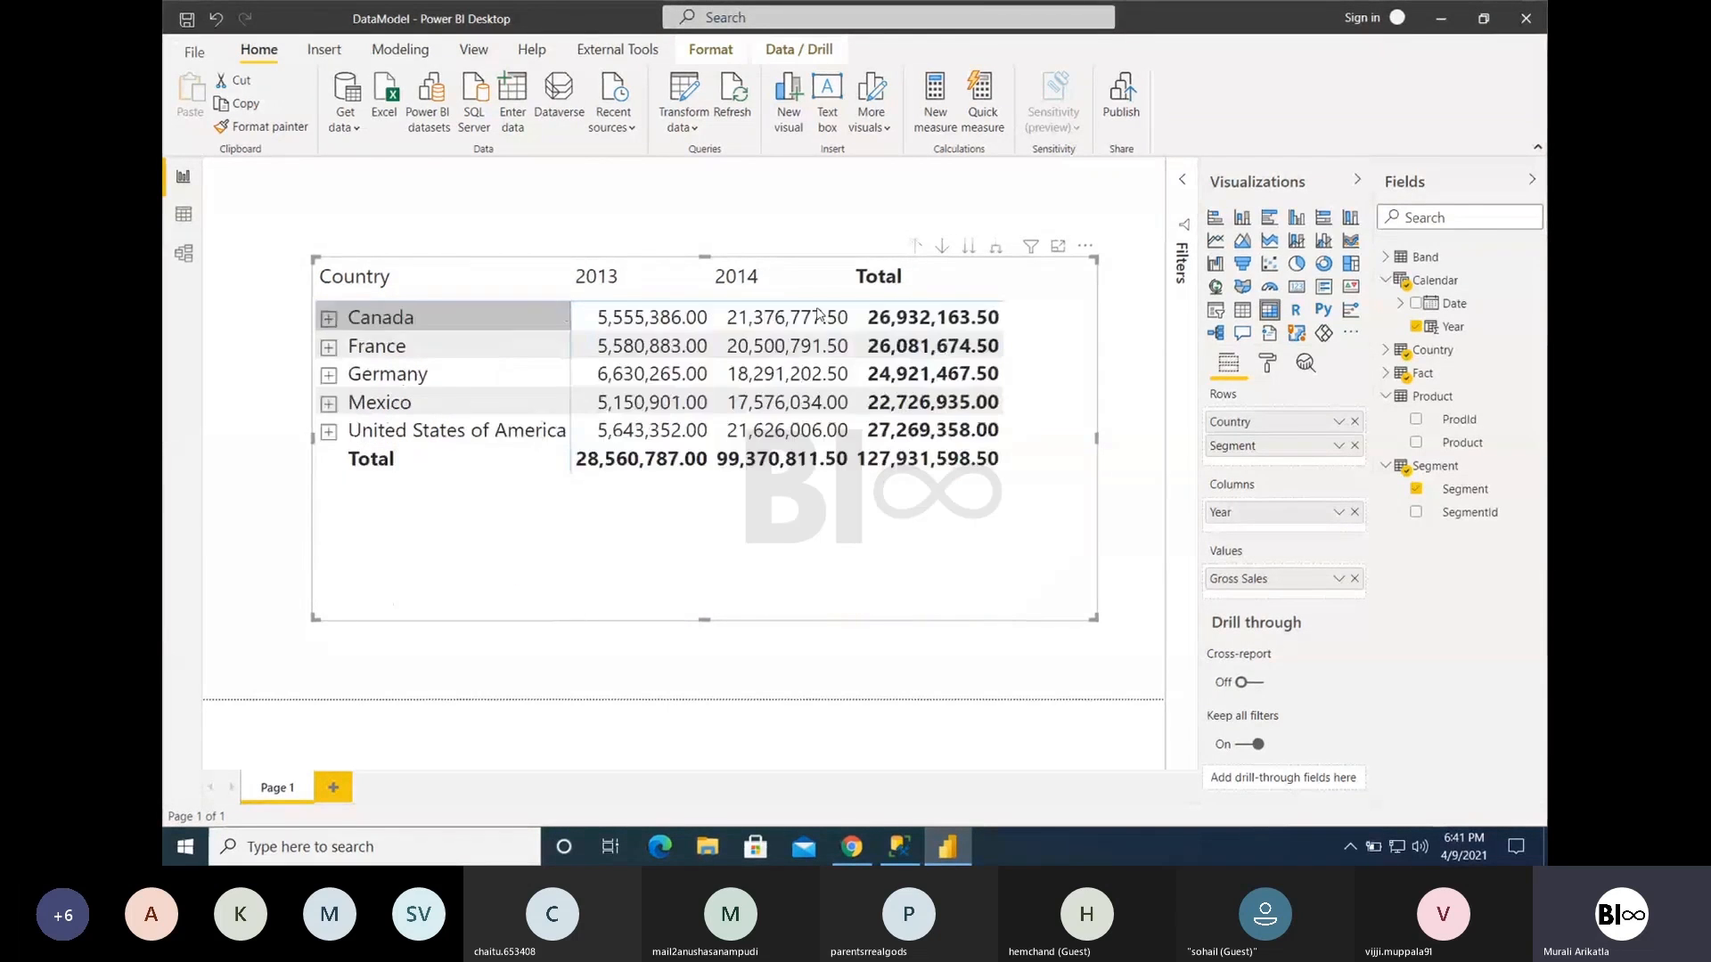
- Turn on drill-down mode, view France's segments, and drill back up to all countries
{"action": "left_click", "coordinate": [943, 247]}
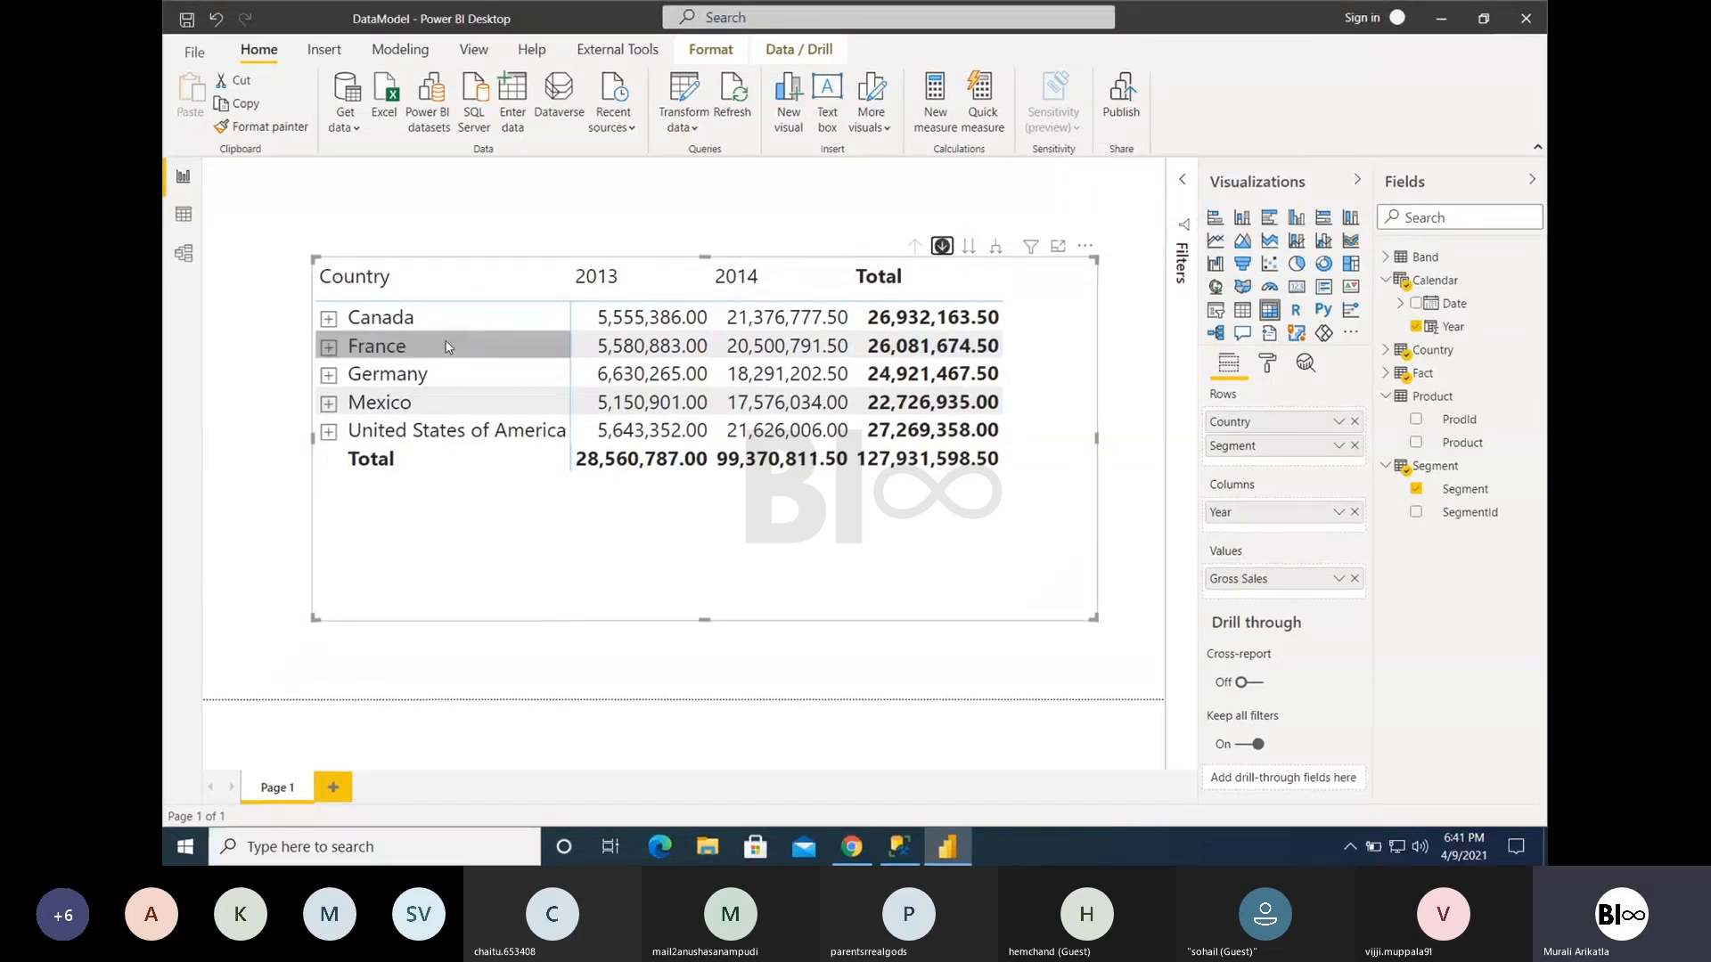
{"action": "left_click", "coordinate": [403, 349]}
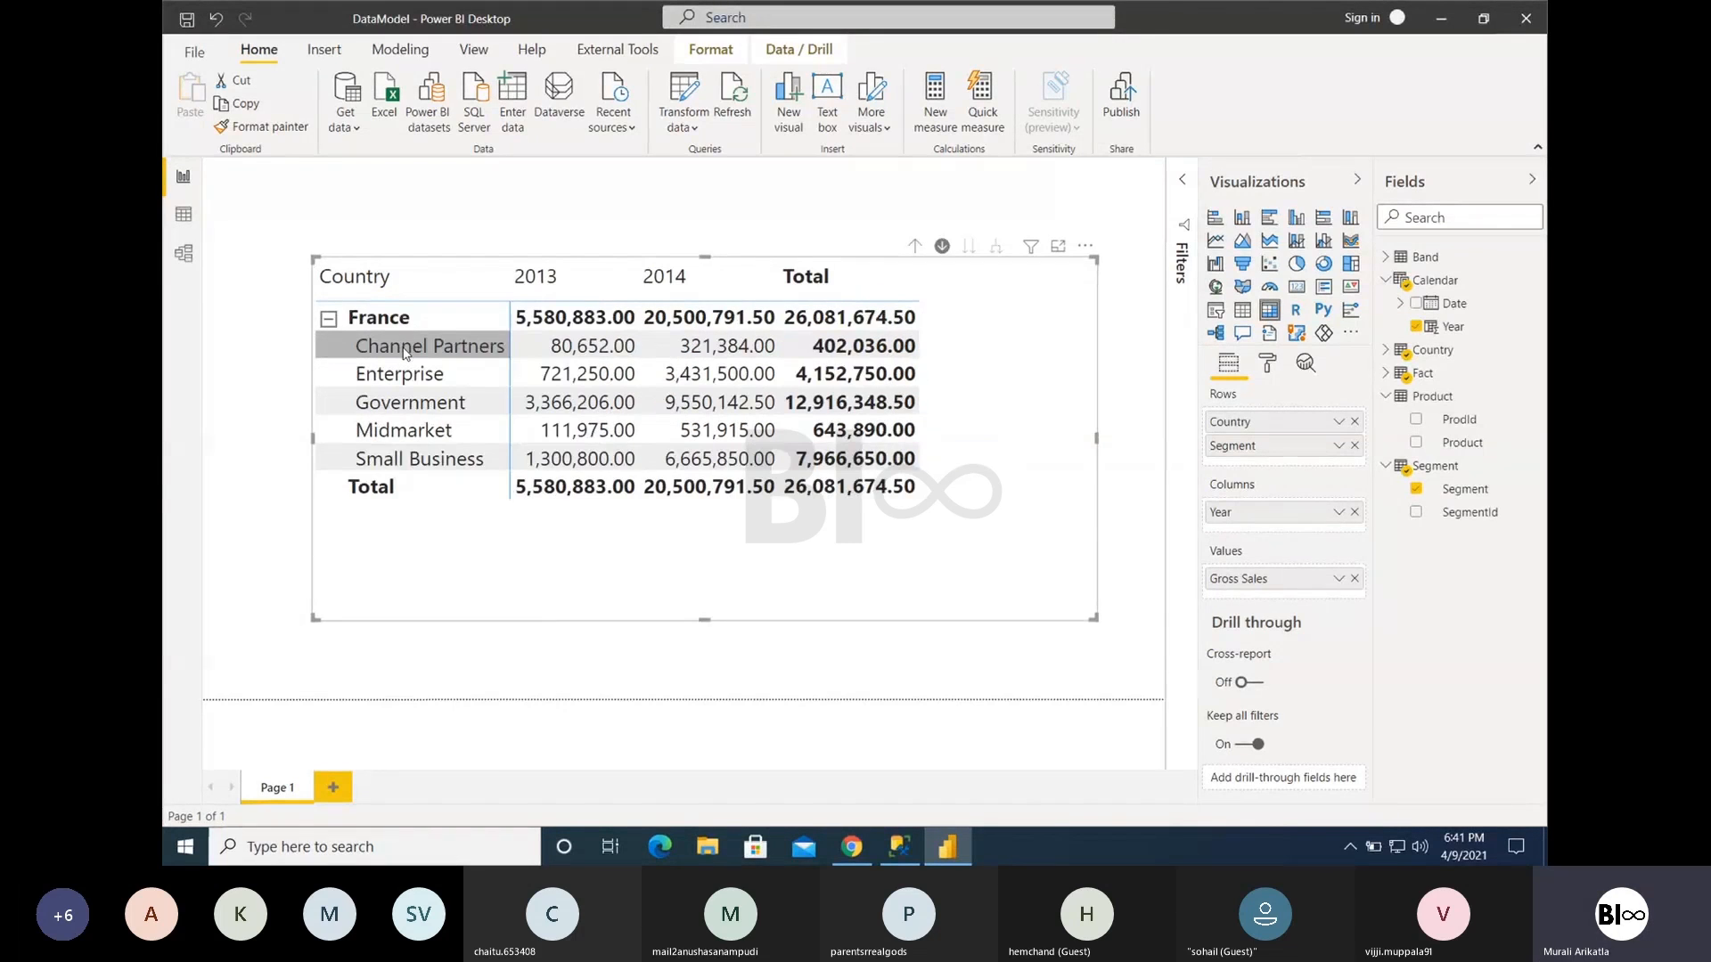
{"action": "left_click", "coordinate": [329, 320]}
{"action": "left_click", "coordinate": [915, 246]}
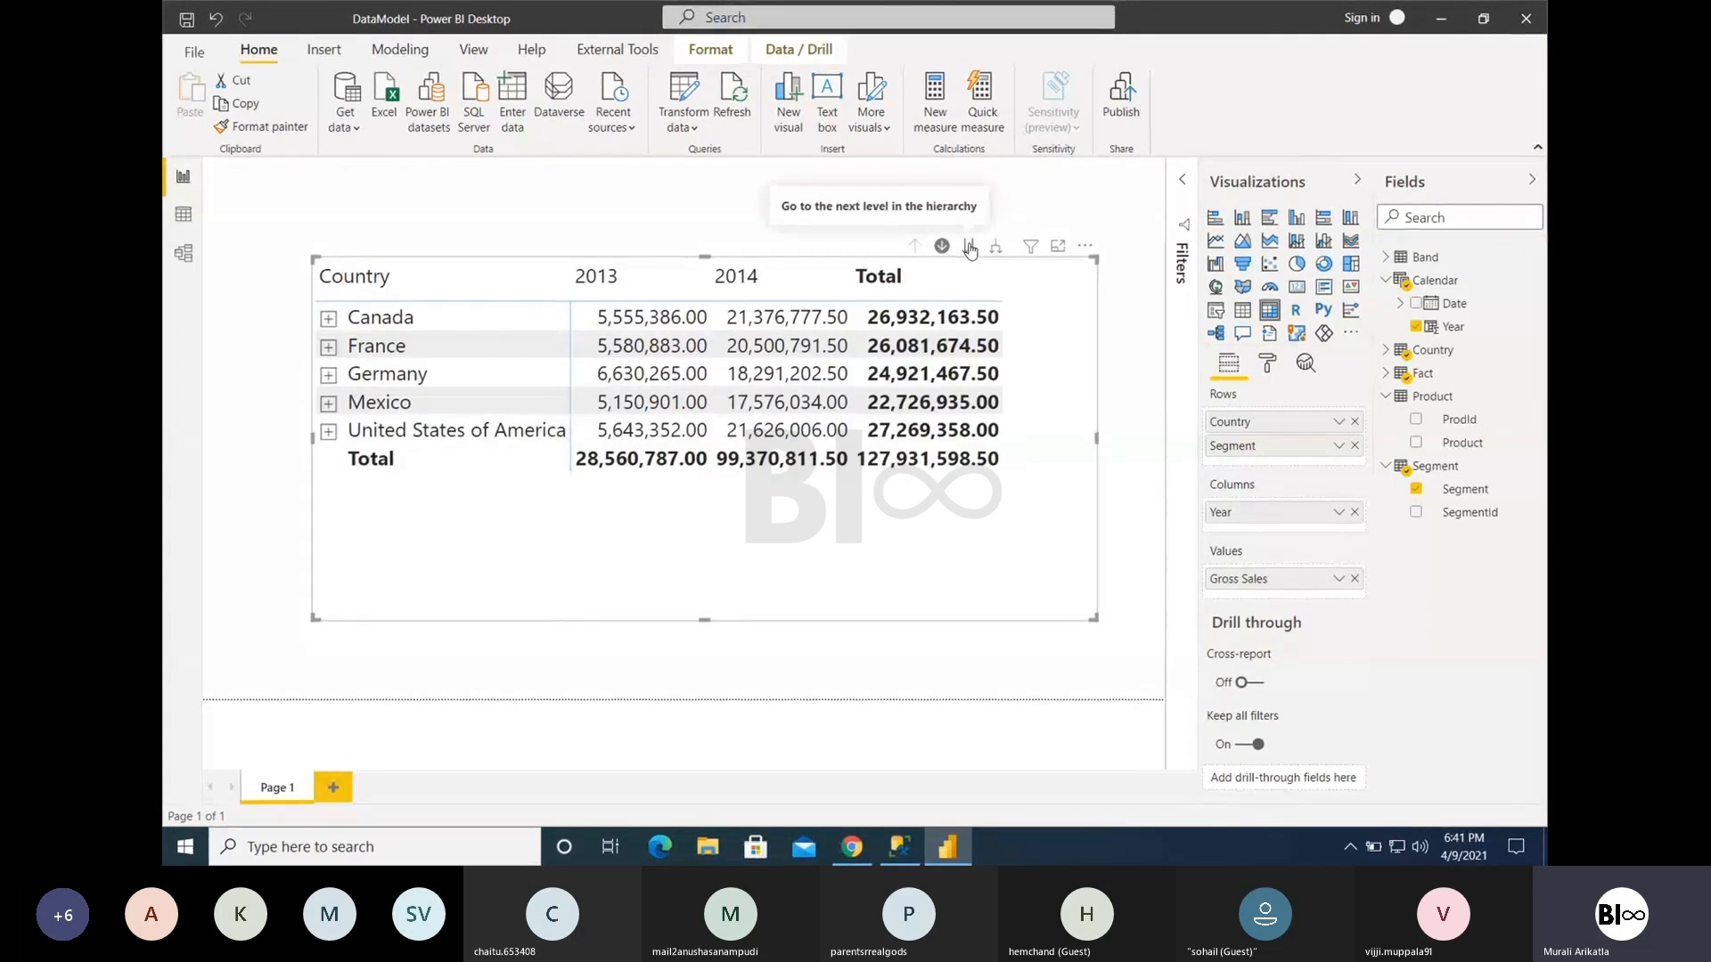
- Compare going to the next hierarchy level with expanding all countries down one level, returning to the country level each time
{"action": "left_click", "coordinate": [971, 247]}
{"action": "left_click", "coordinate": [915, 247]}
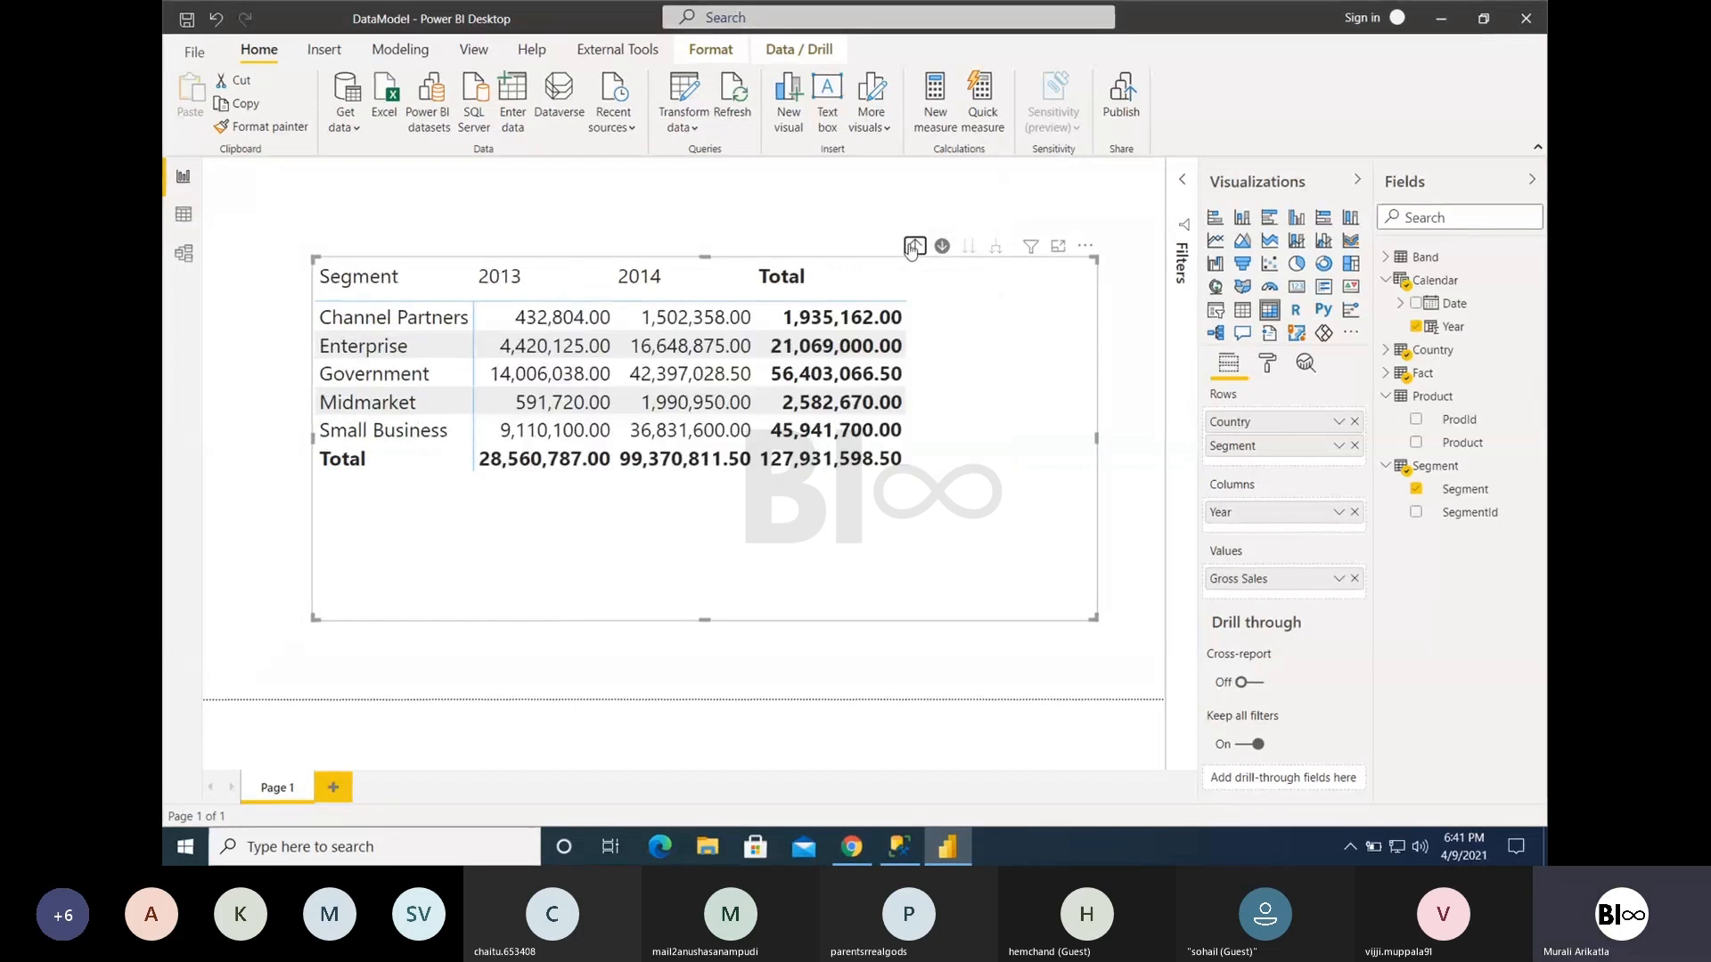
{"action": "left_click", "coordinate": [996, 247]}
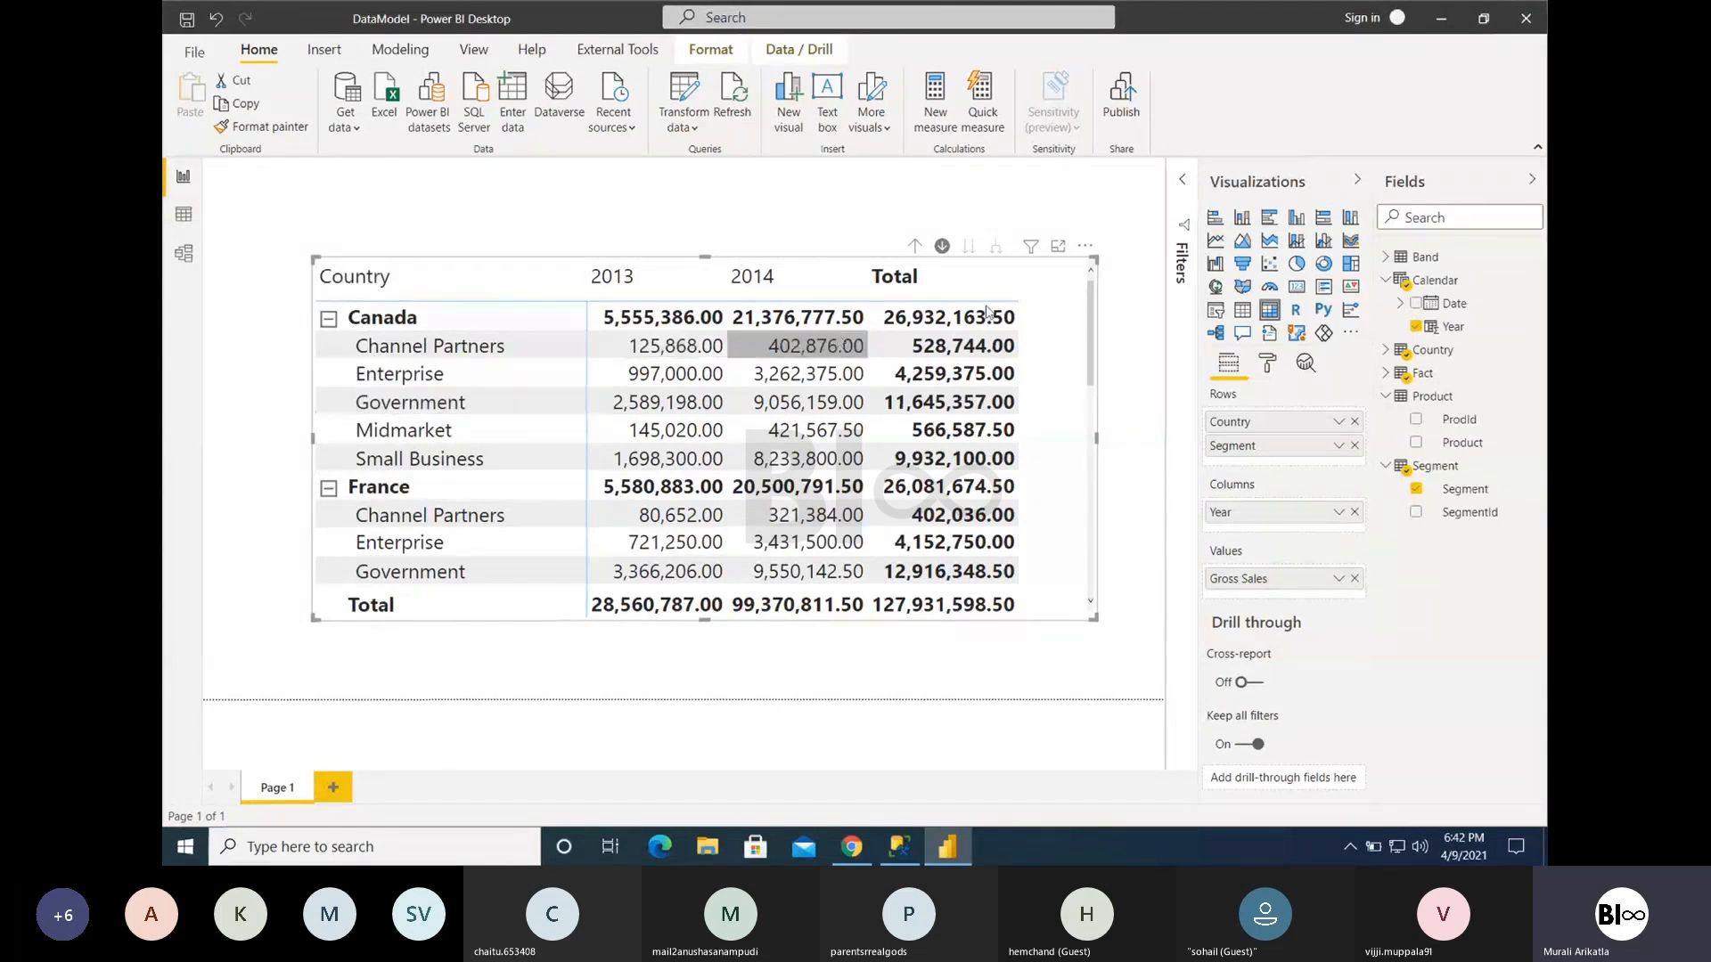
{"action": "left_click", "coordinate": [915, 247]}
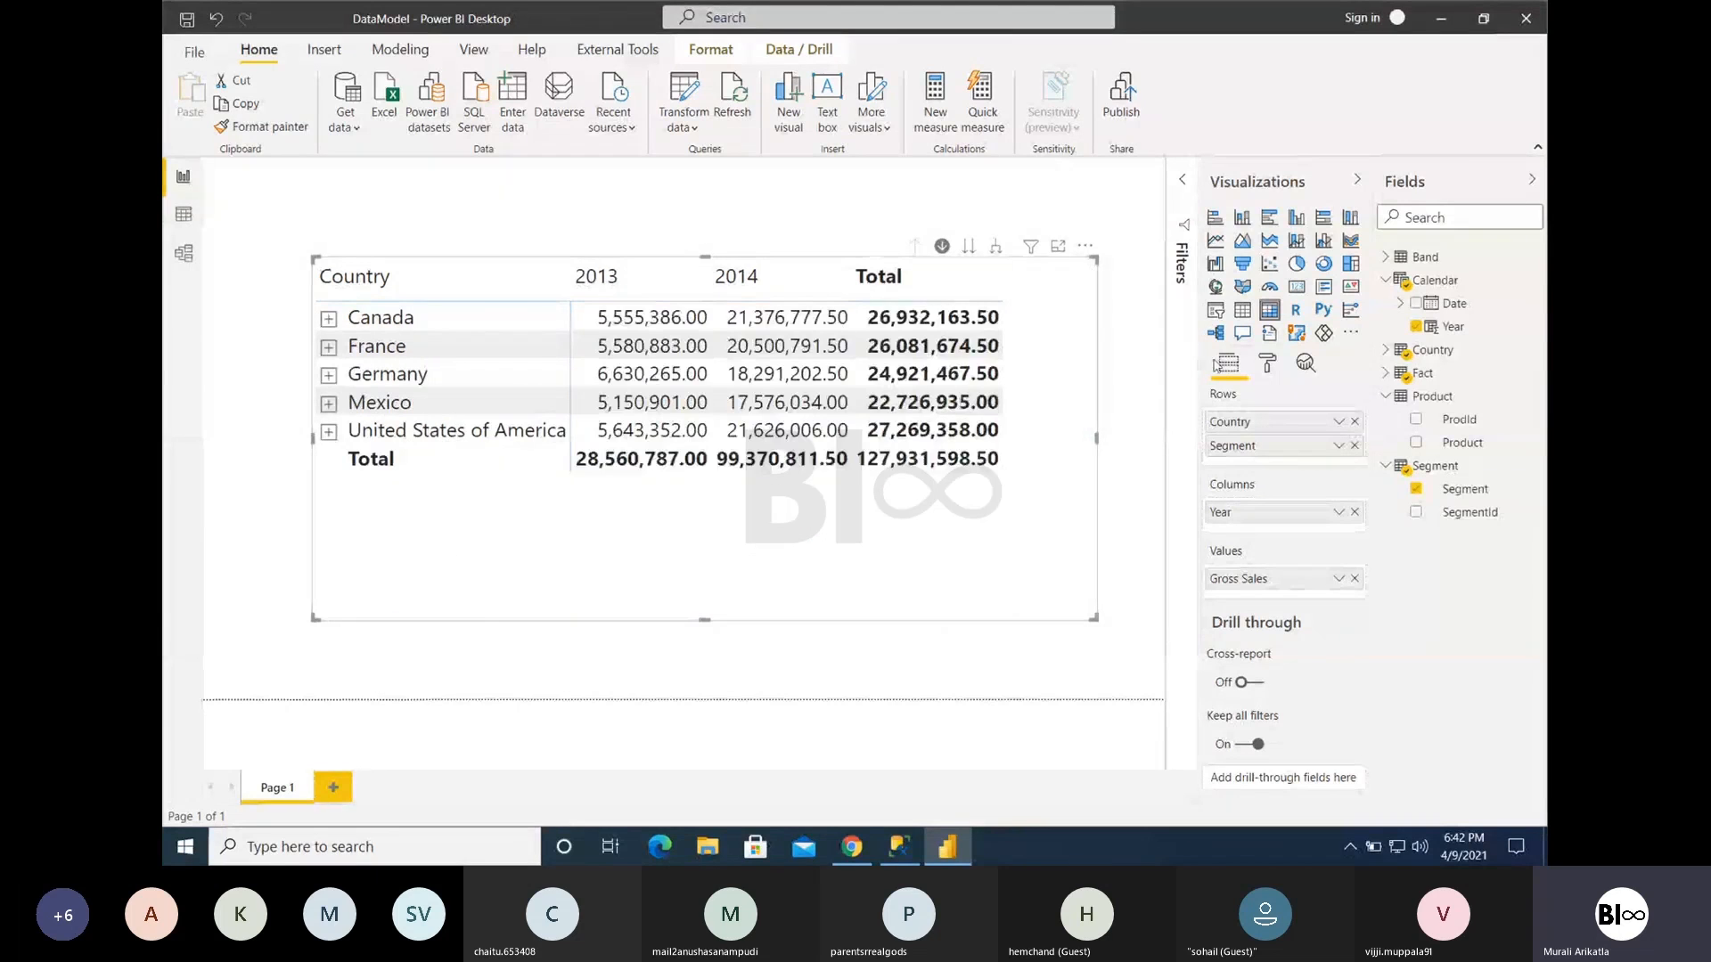
- Add Product from the Product table below Segment in the matrix rows
{"action": "left_click_drag", "start_coordinate": [1453, 443], "coordinate": [1259, 472]}
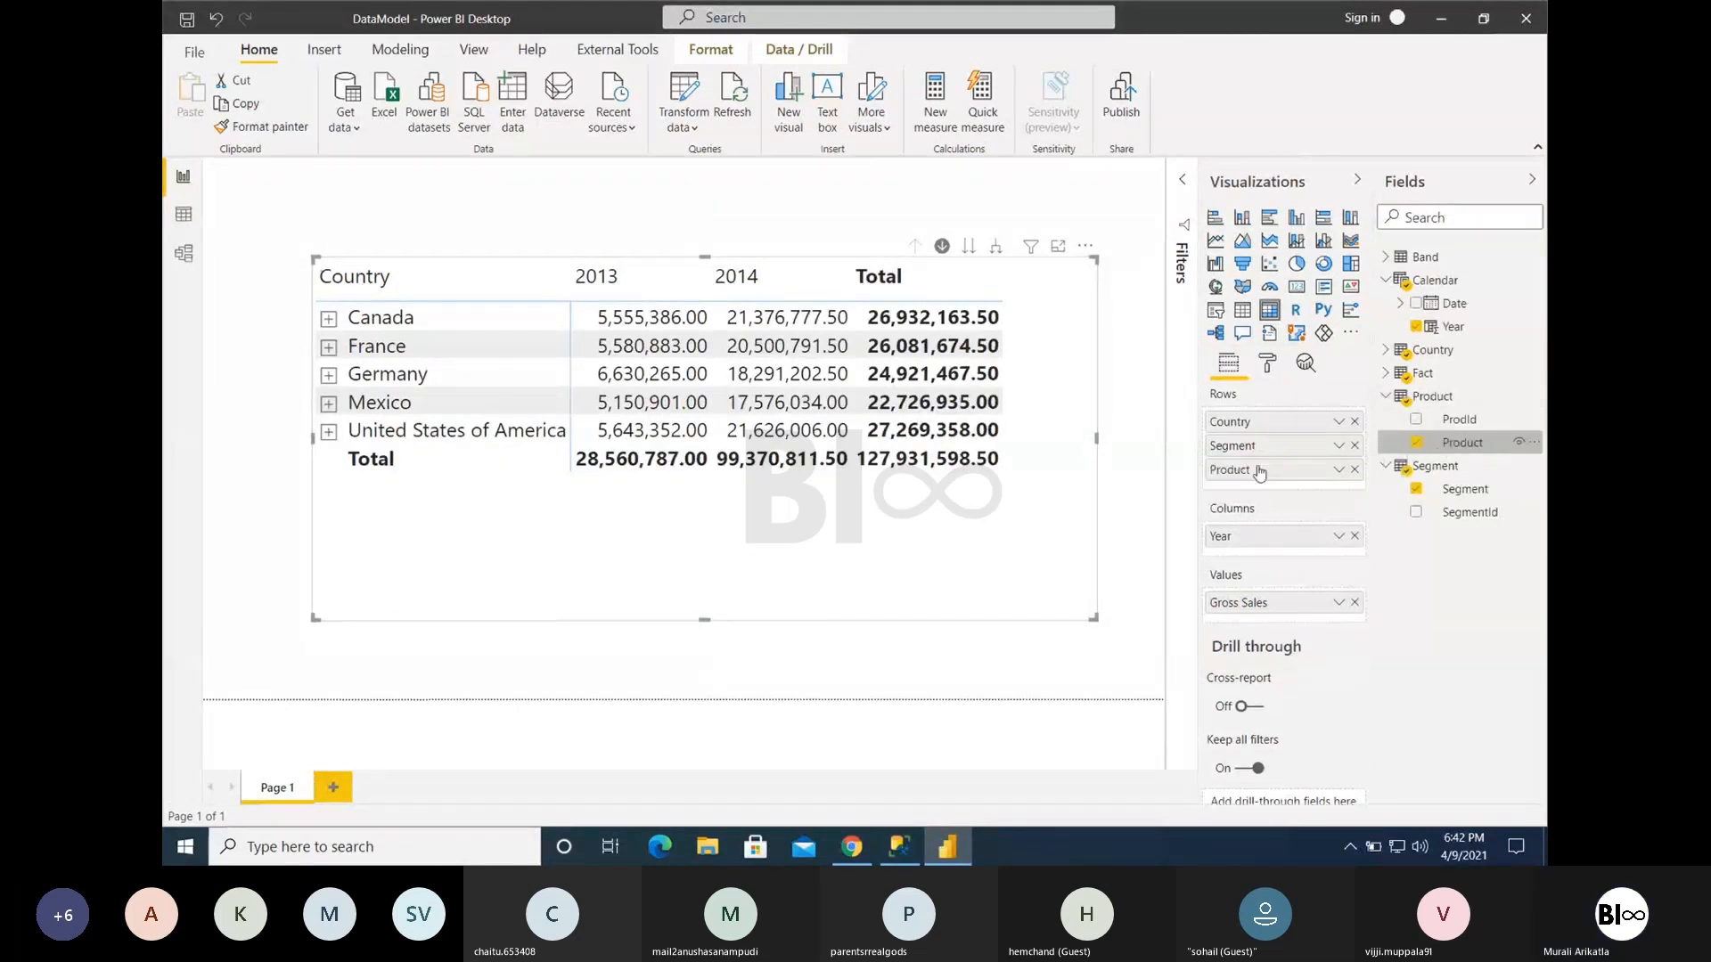
- Expand all countries down to their segments and enlarge the matrix toward its upper-left corner
{"action": "left_click", "coordinate": [998, 247]}
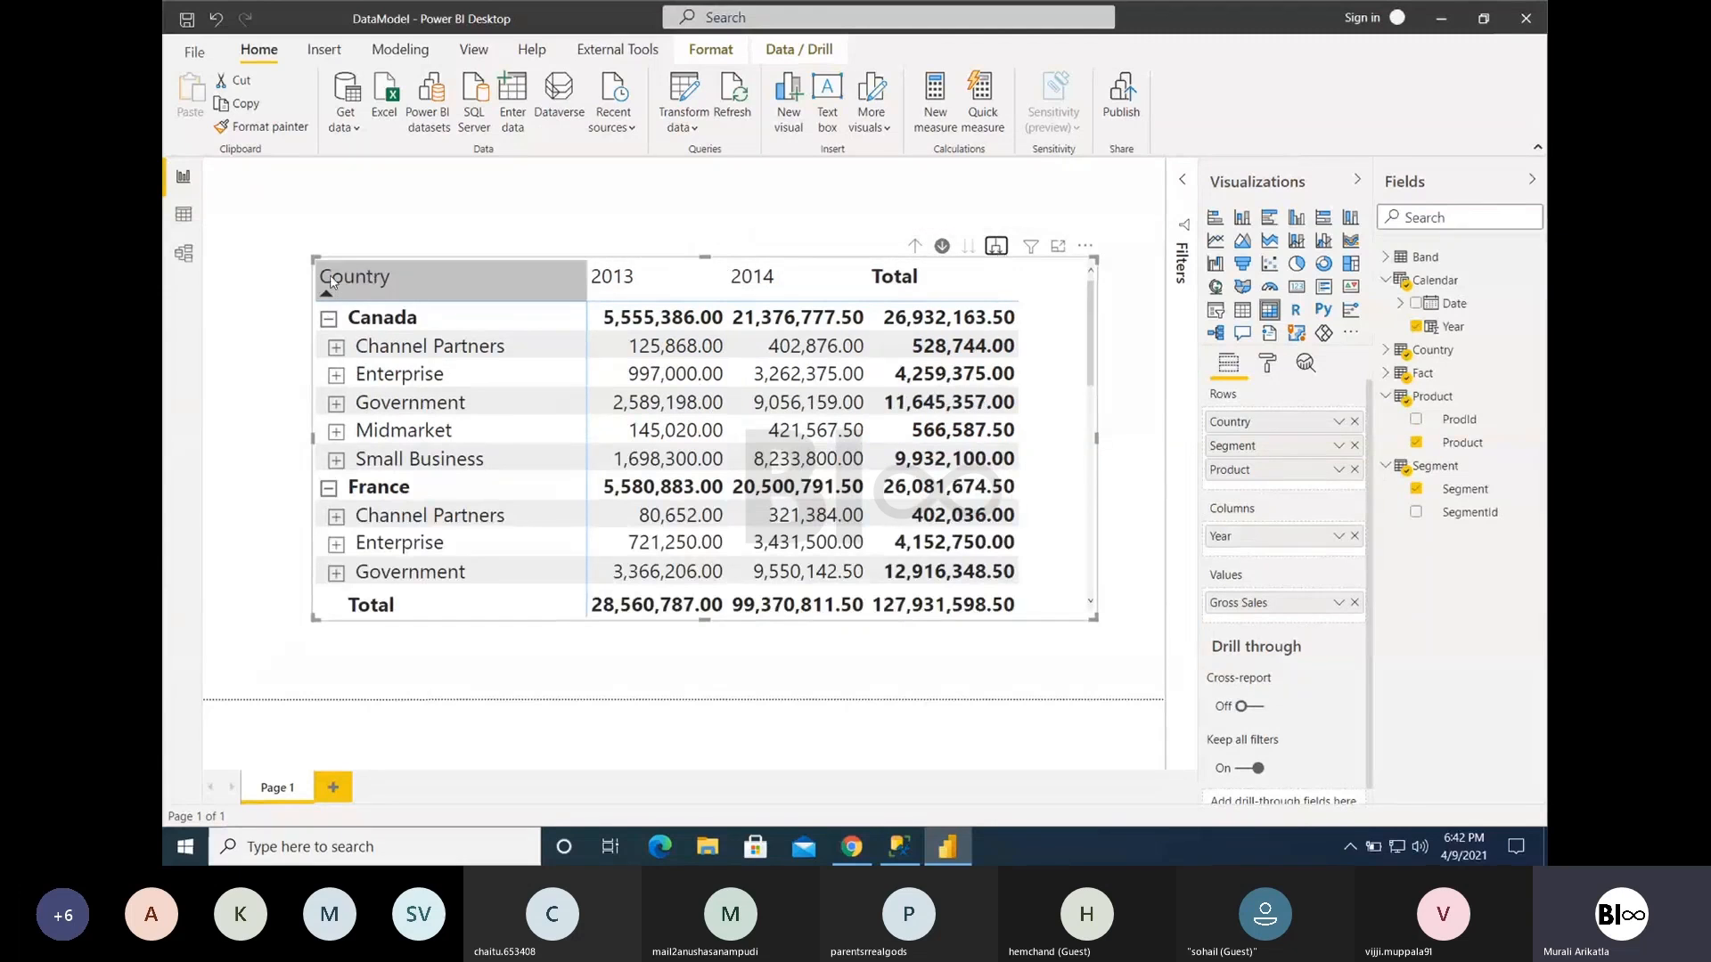
{"action": "left_click_drag", "start_coordinate": [256, 205], "coordinate": [242, 182]}
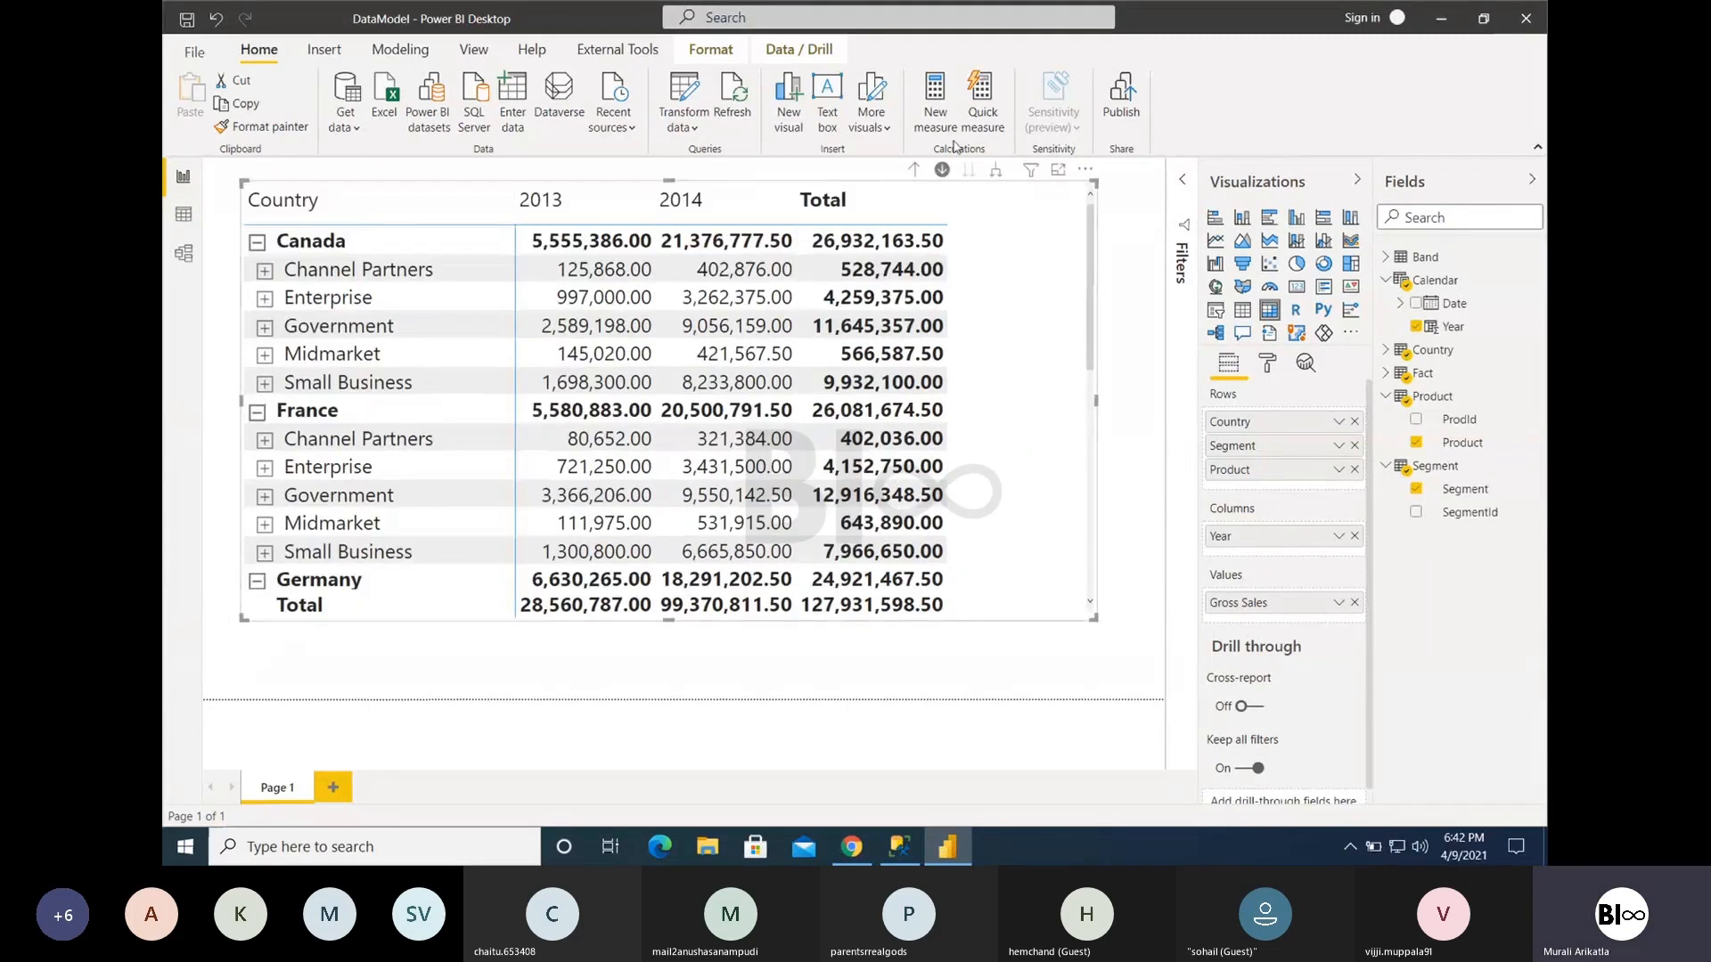
- Turn off drill-down mode, and expand and collapse the products of Canada's Channel Partners segment in place
{"action": "left_click", "coordinate": [943, 171]}
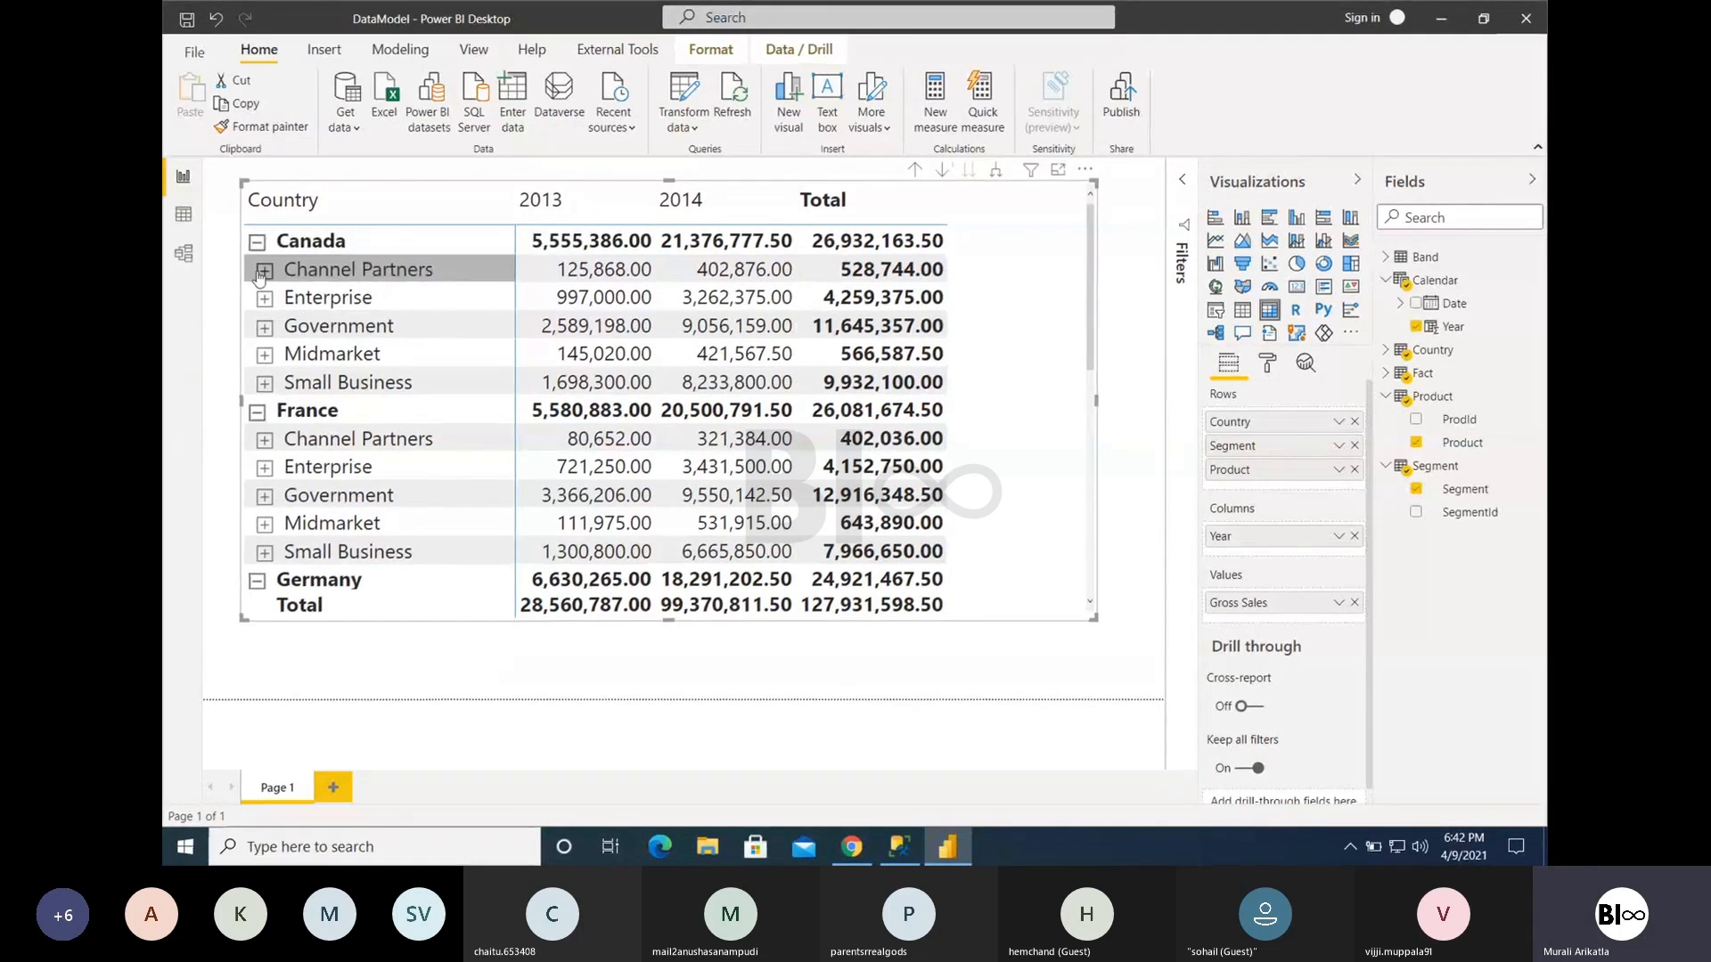
{"action": "left_click", "coordinate": [263, 272]}
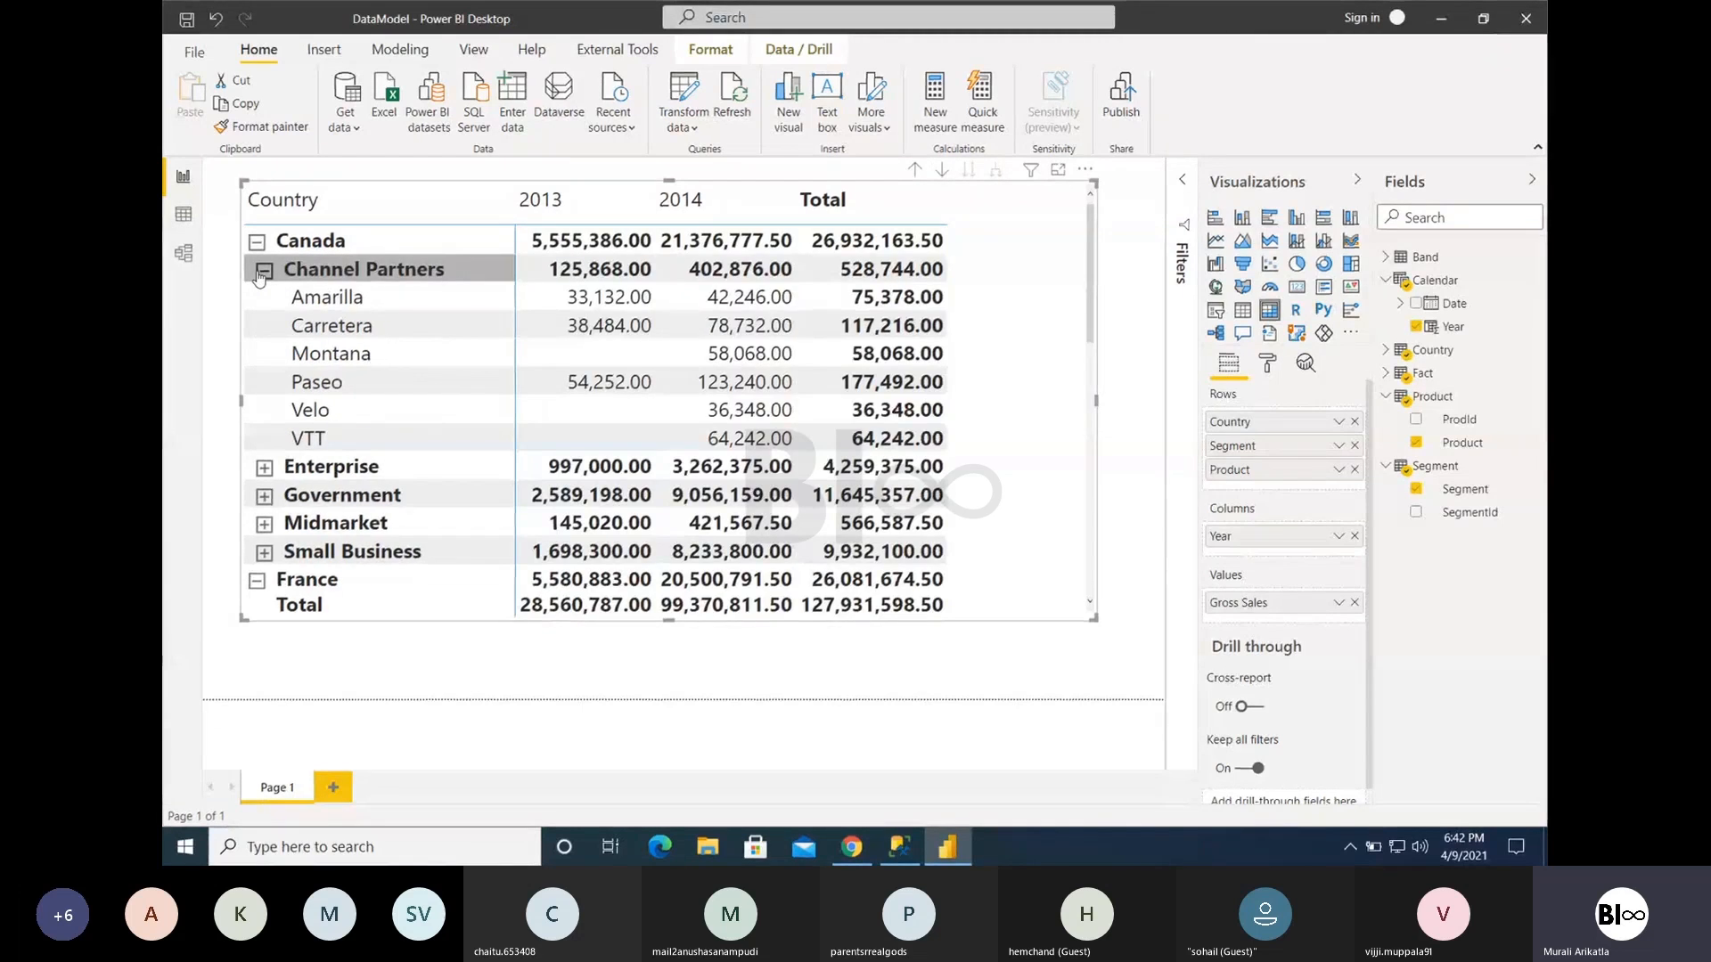
{"action": "left_click", "coordinate": [261, 272]}
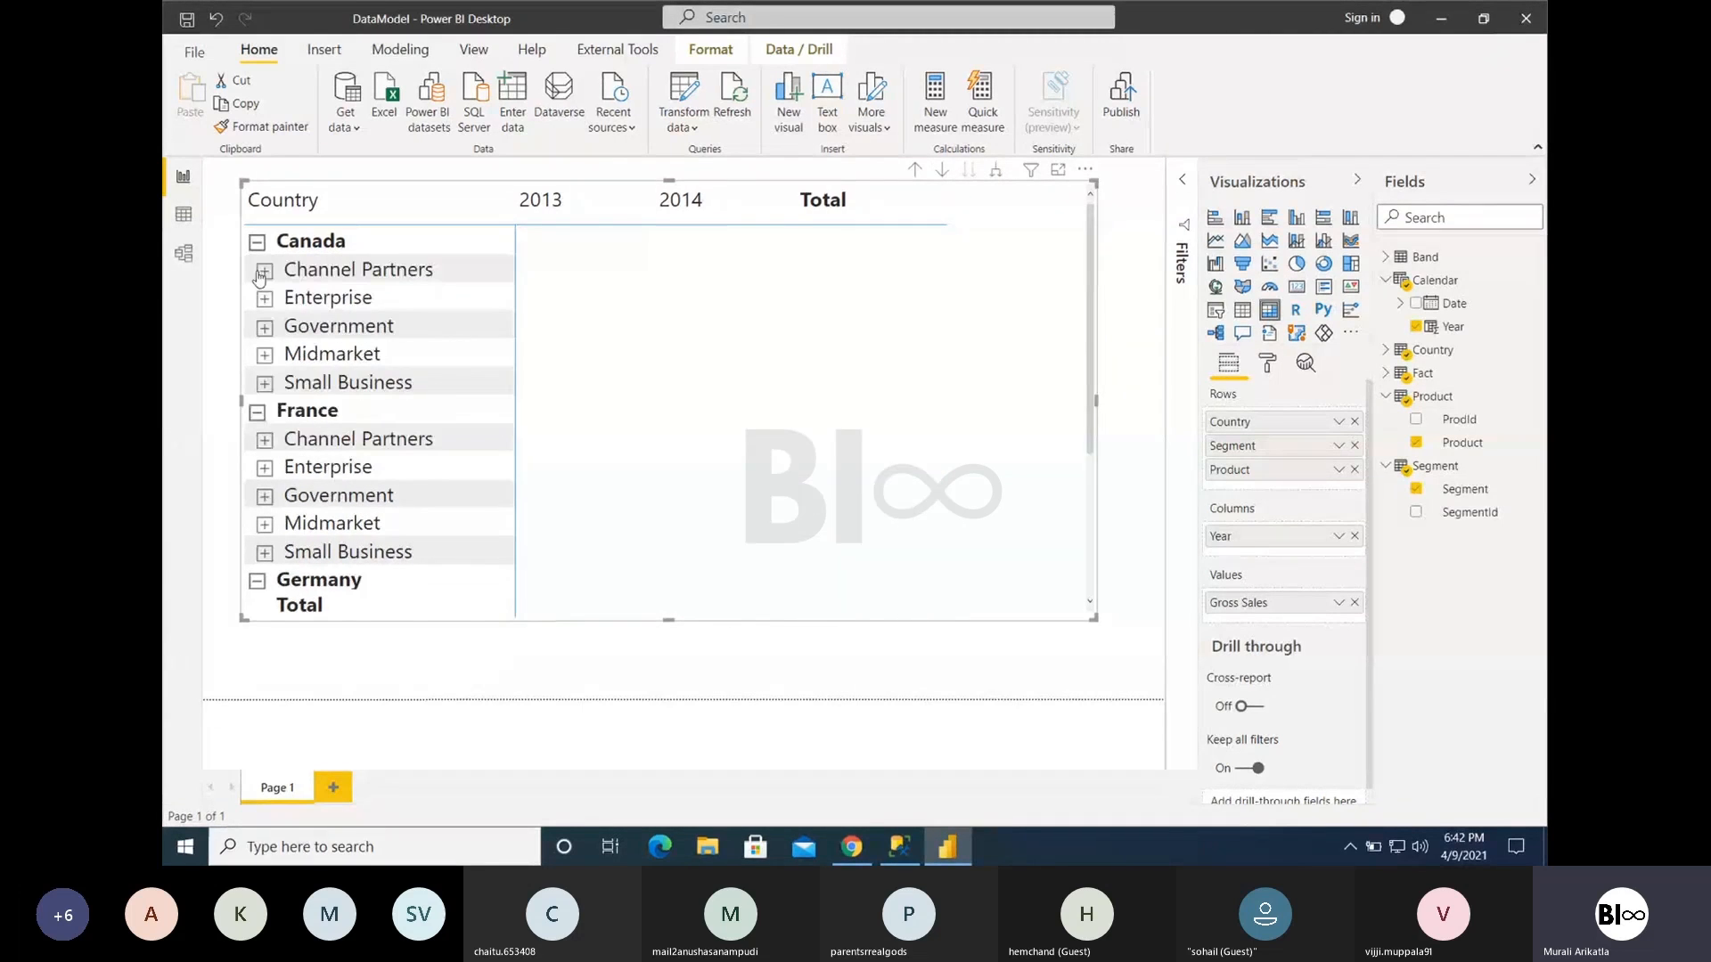
- Expand all levels of the row hierarchy from Canada's row and look through the products under each segment
{"action": "right_click", "coordinate": [318, 249]}
{"action": "mouse_move", "coordinate": [374, 260]}
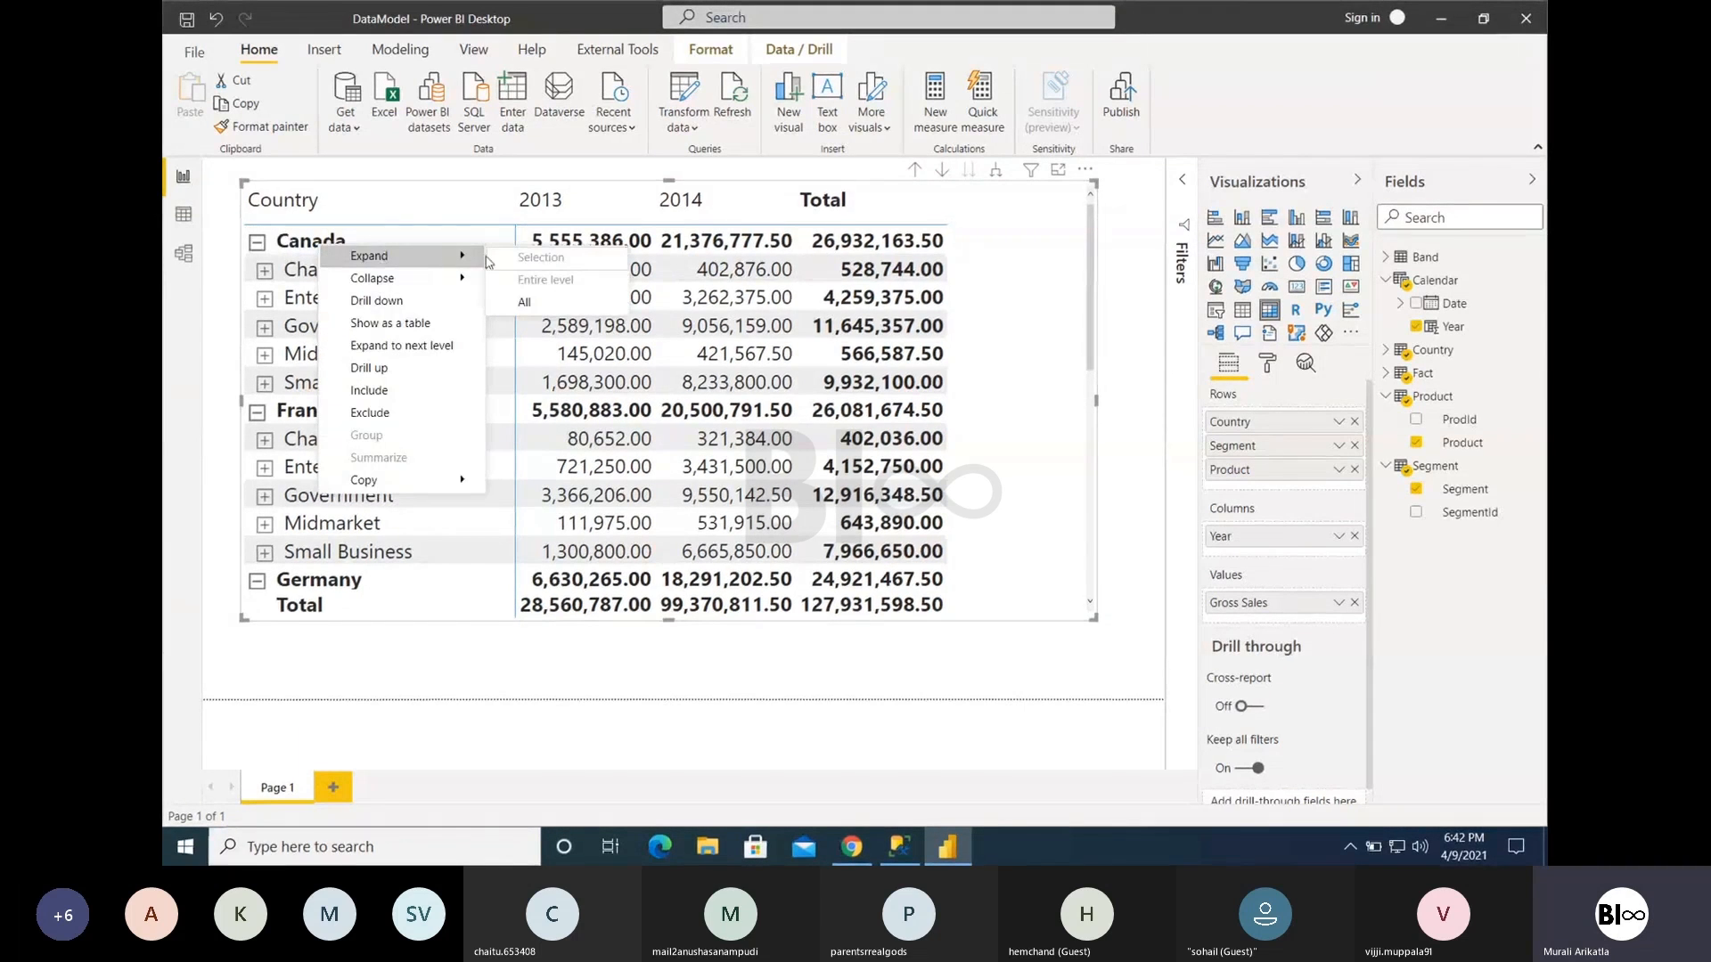
{"action": "mouse_move", "coordinate": [471, 281]}
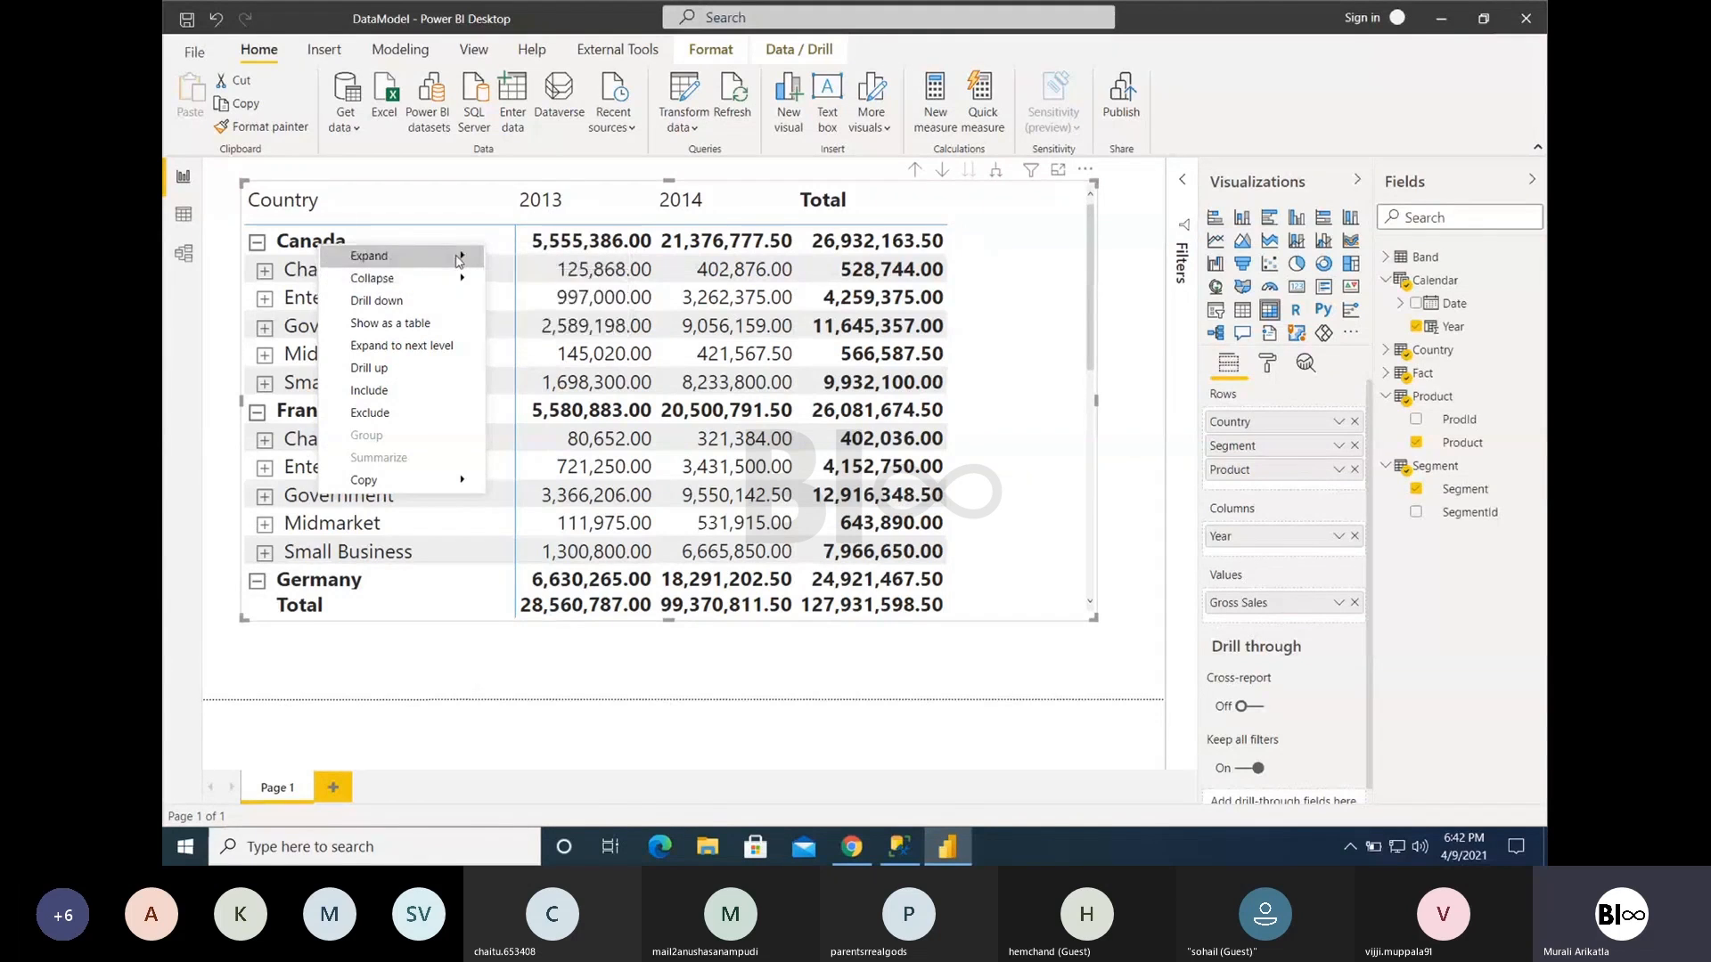
{"action": "left_click", "coordinate": [539, 306]}
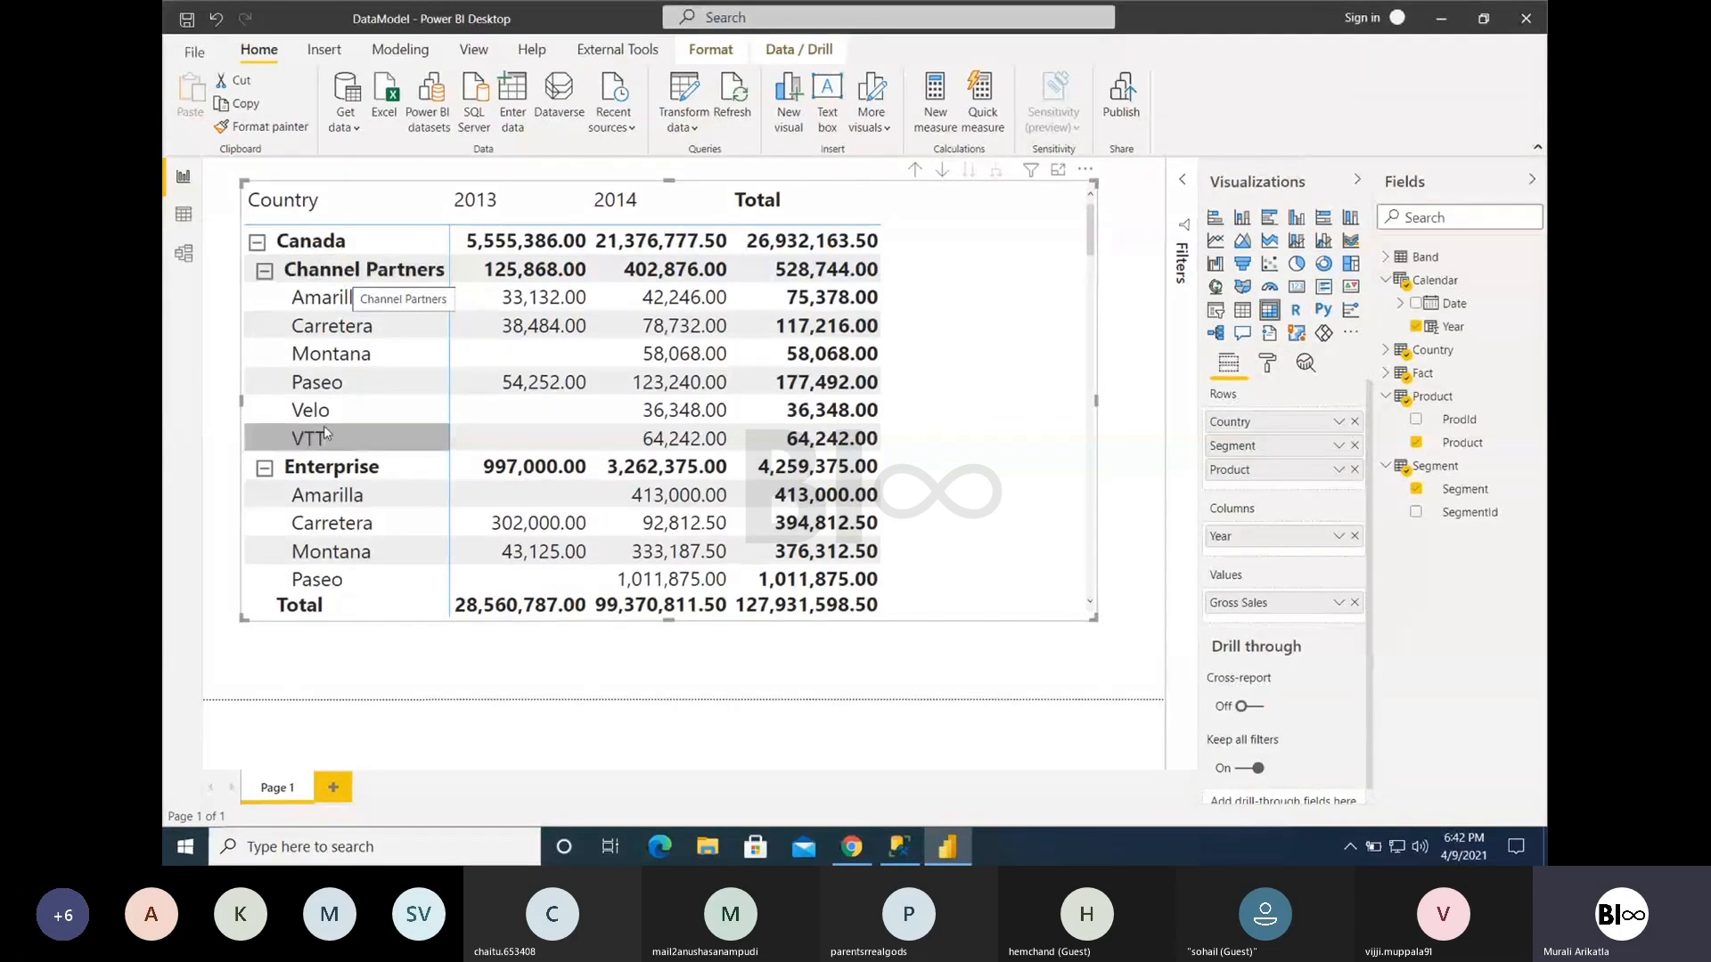
{"action": "scroll", "coordinate": [491, 518], "scroll_direction": "down", "scroll_amount": 3}
{"action": "scroll", "coordinate": [491, 518], "scroll_direction": "down", "scroll_amount": 3}
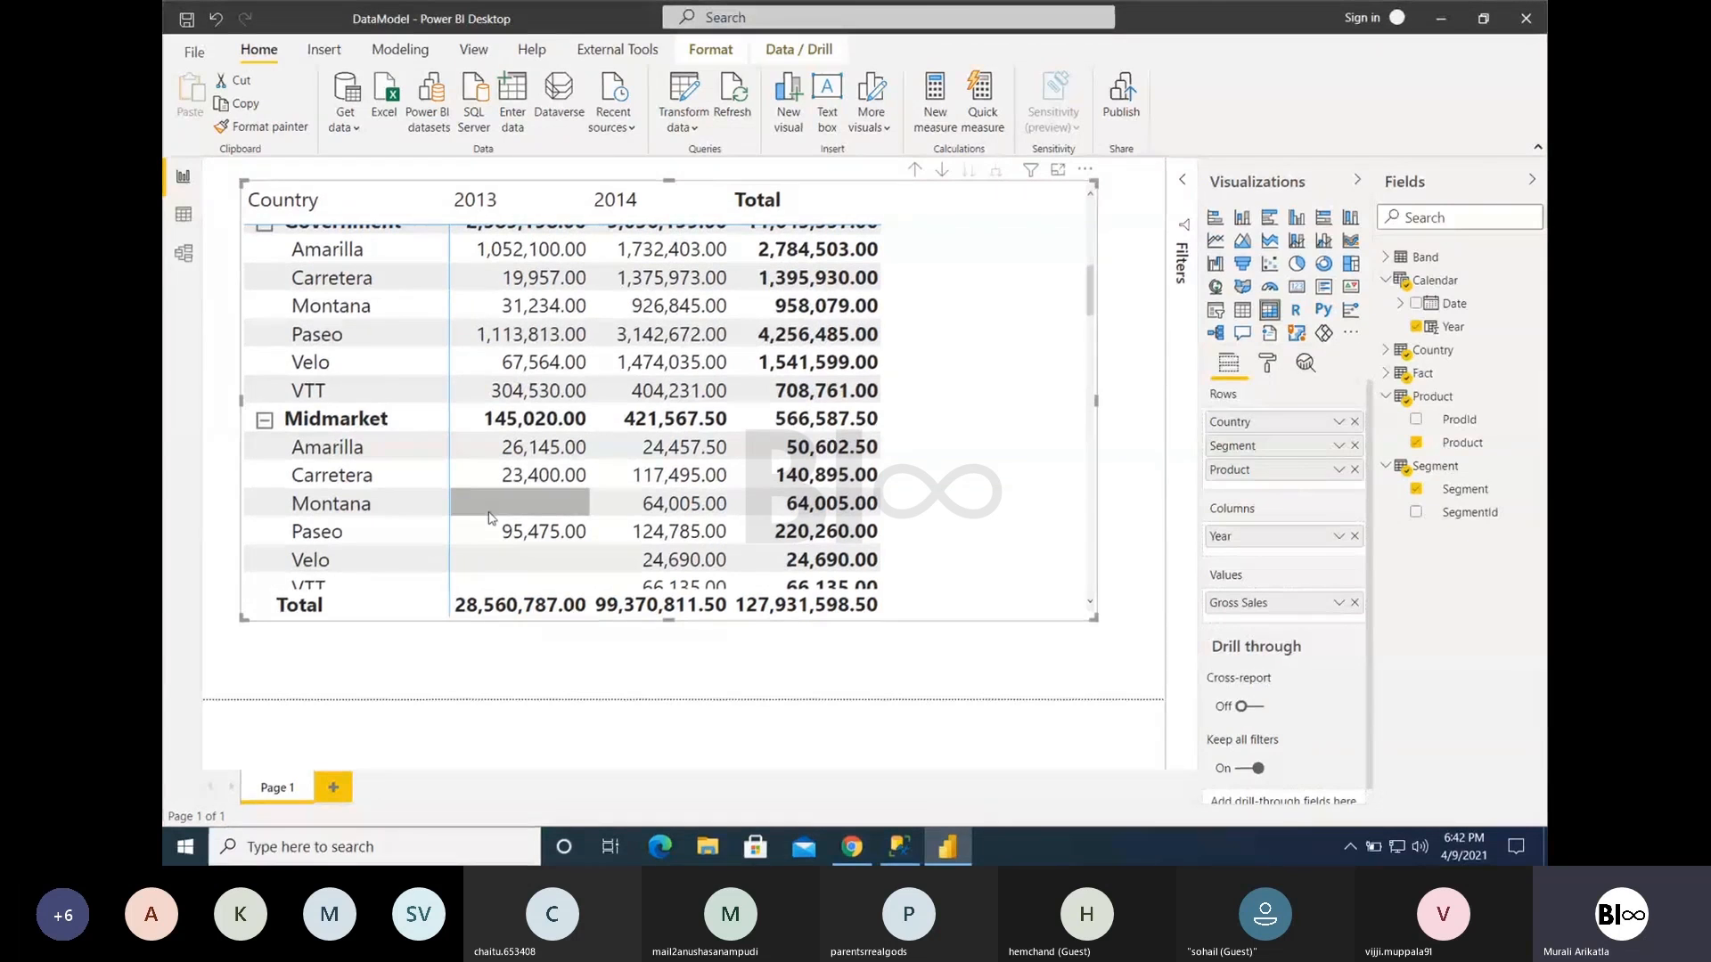
{"action": "scroll", "coordinate": [491, 518], "scroll_direction": "down", "scroll_amount": 1}
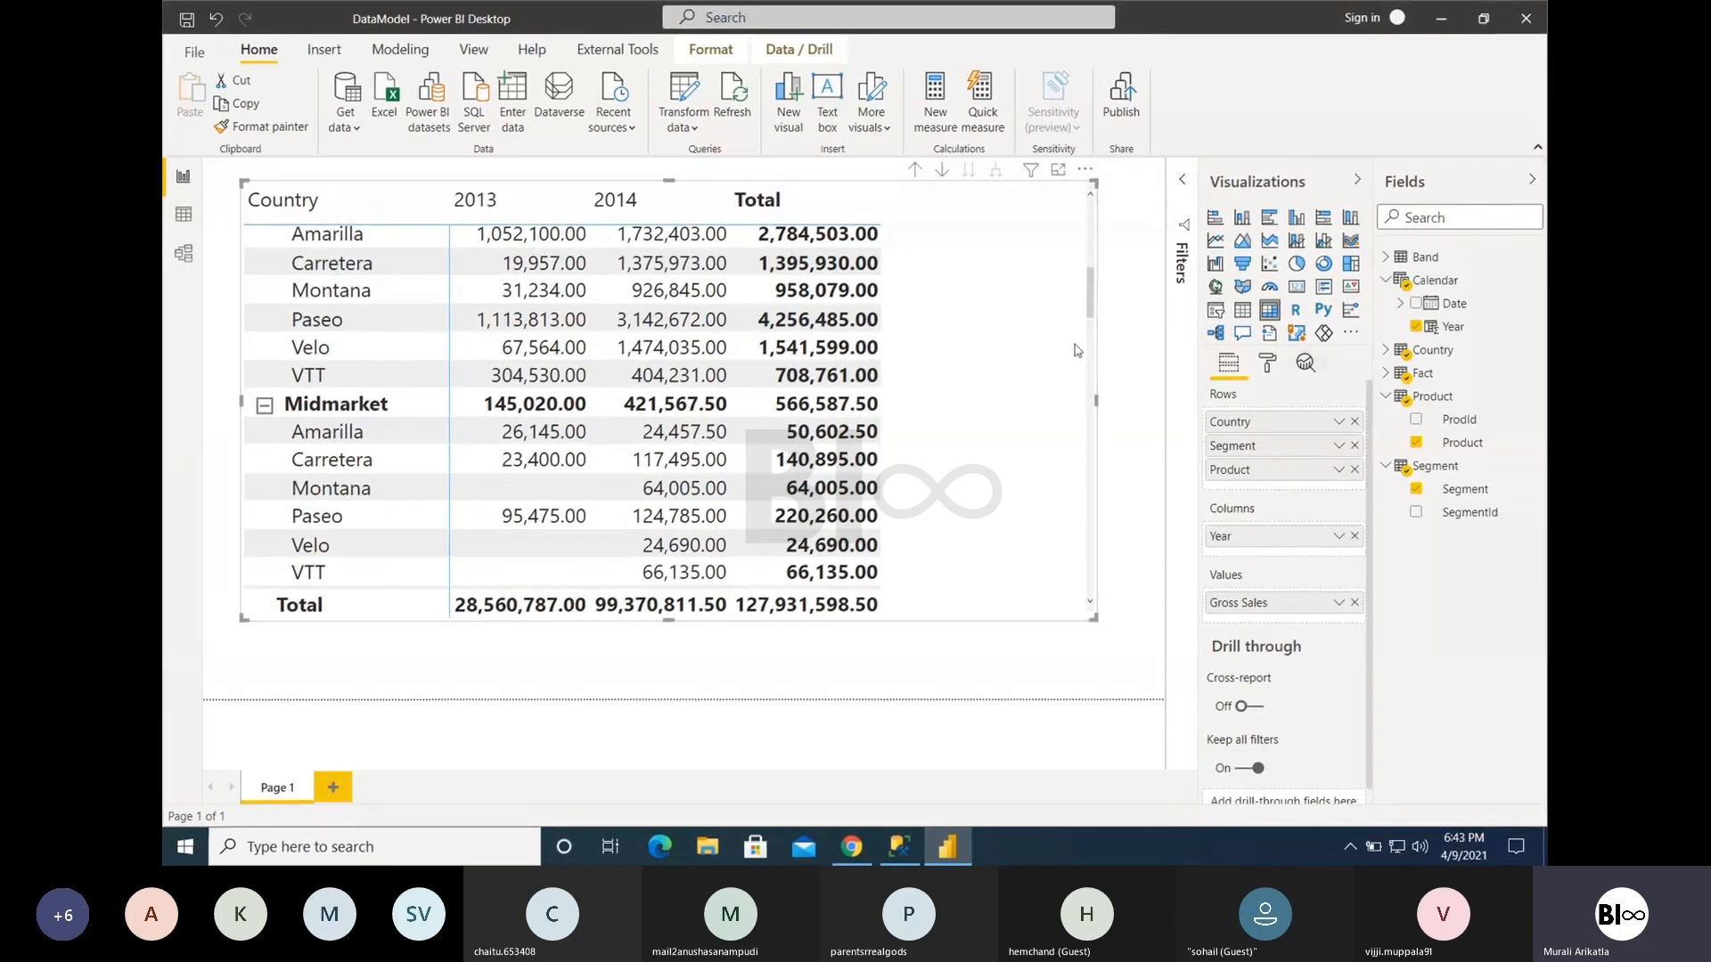
{"action": "scroll", "coordinate": [816, 321], "scroll_direction": "up", "scroll_amount": 5}
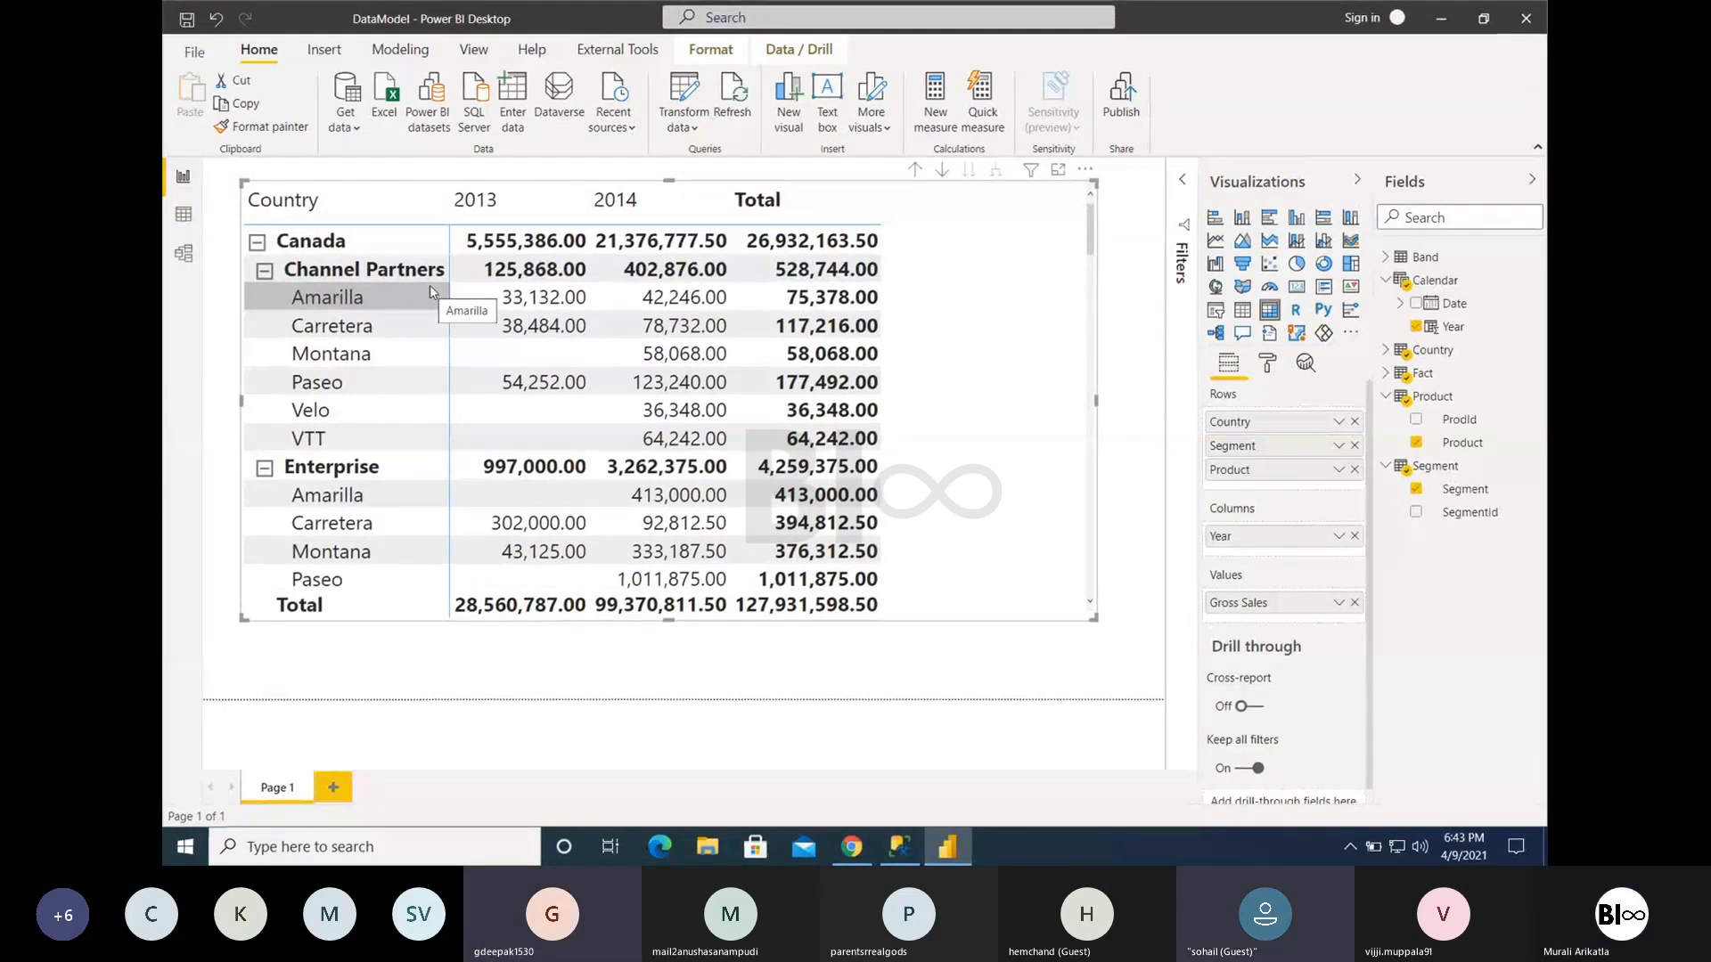
- Drill up to the segment level and collapse the rows of France, Germany, Mexico, United States of America and Canada
{"action": "left_click", "coordinate": [914, 171]}
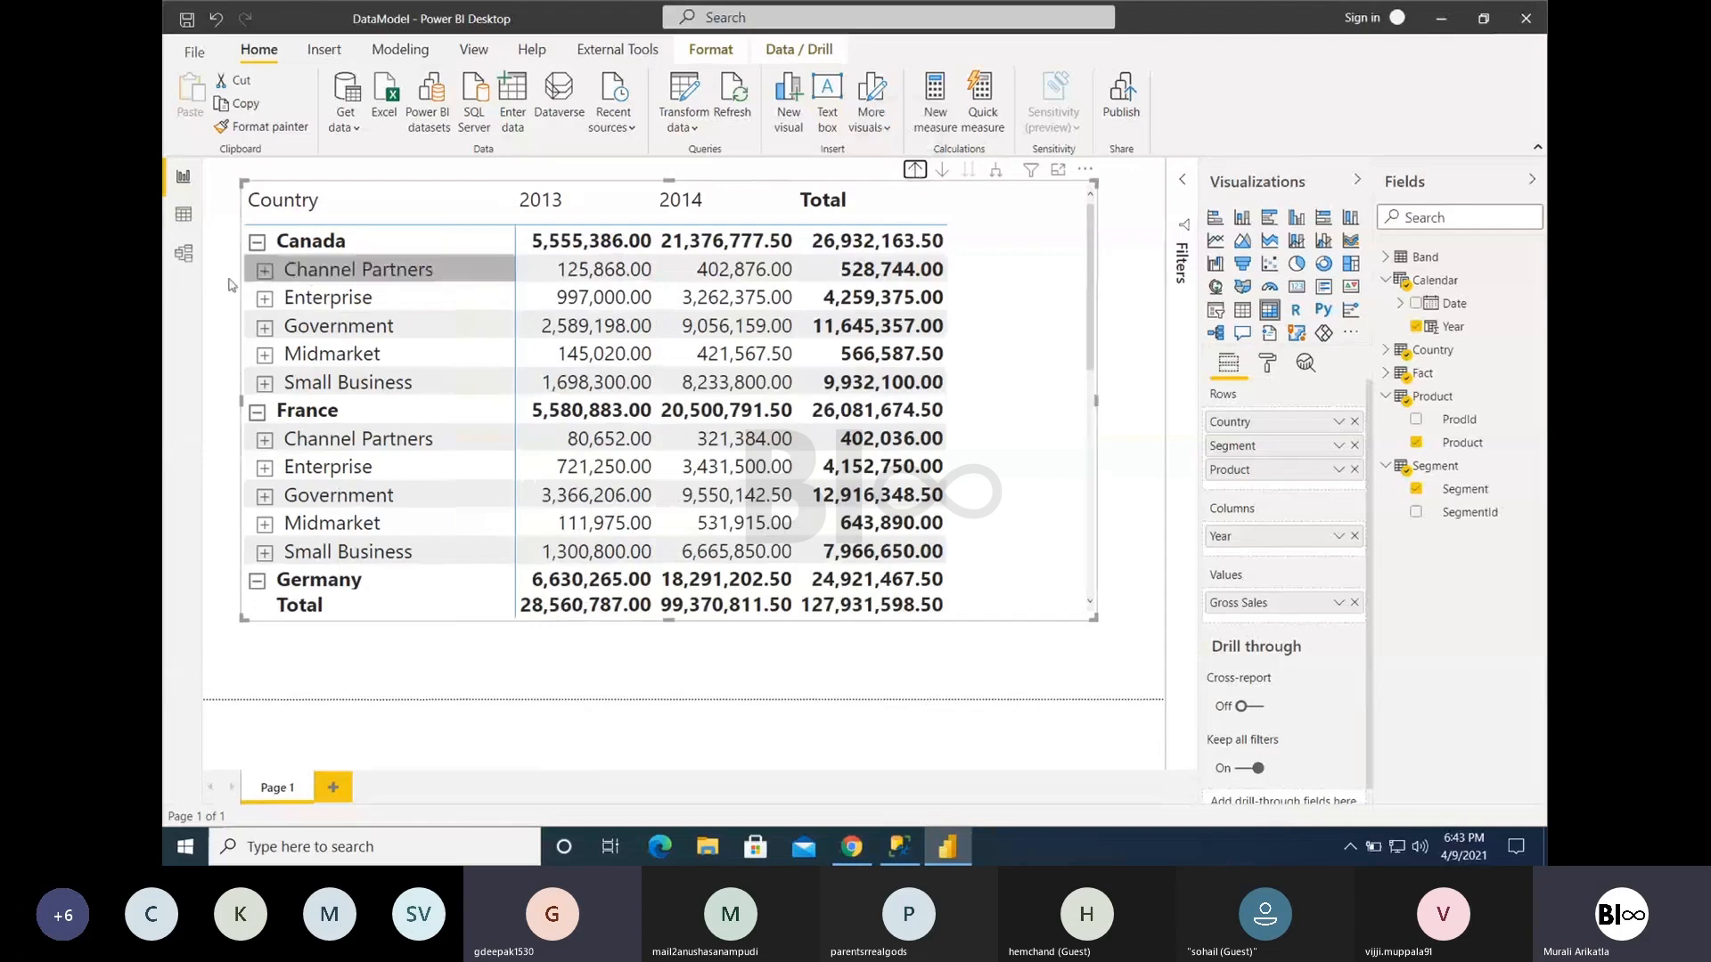
{"action": "left_click", "coordinate": [257, 415]}
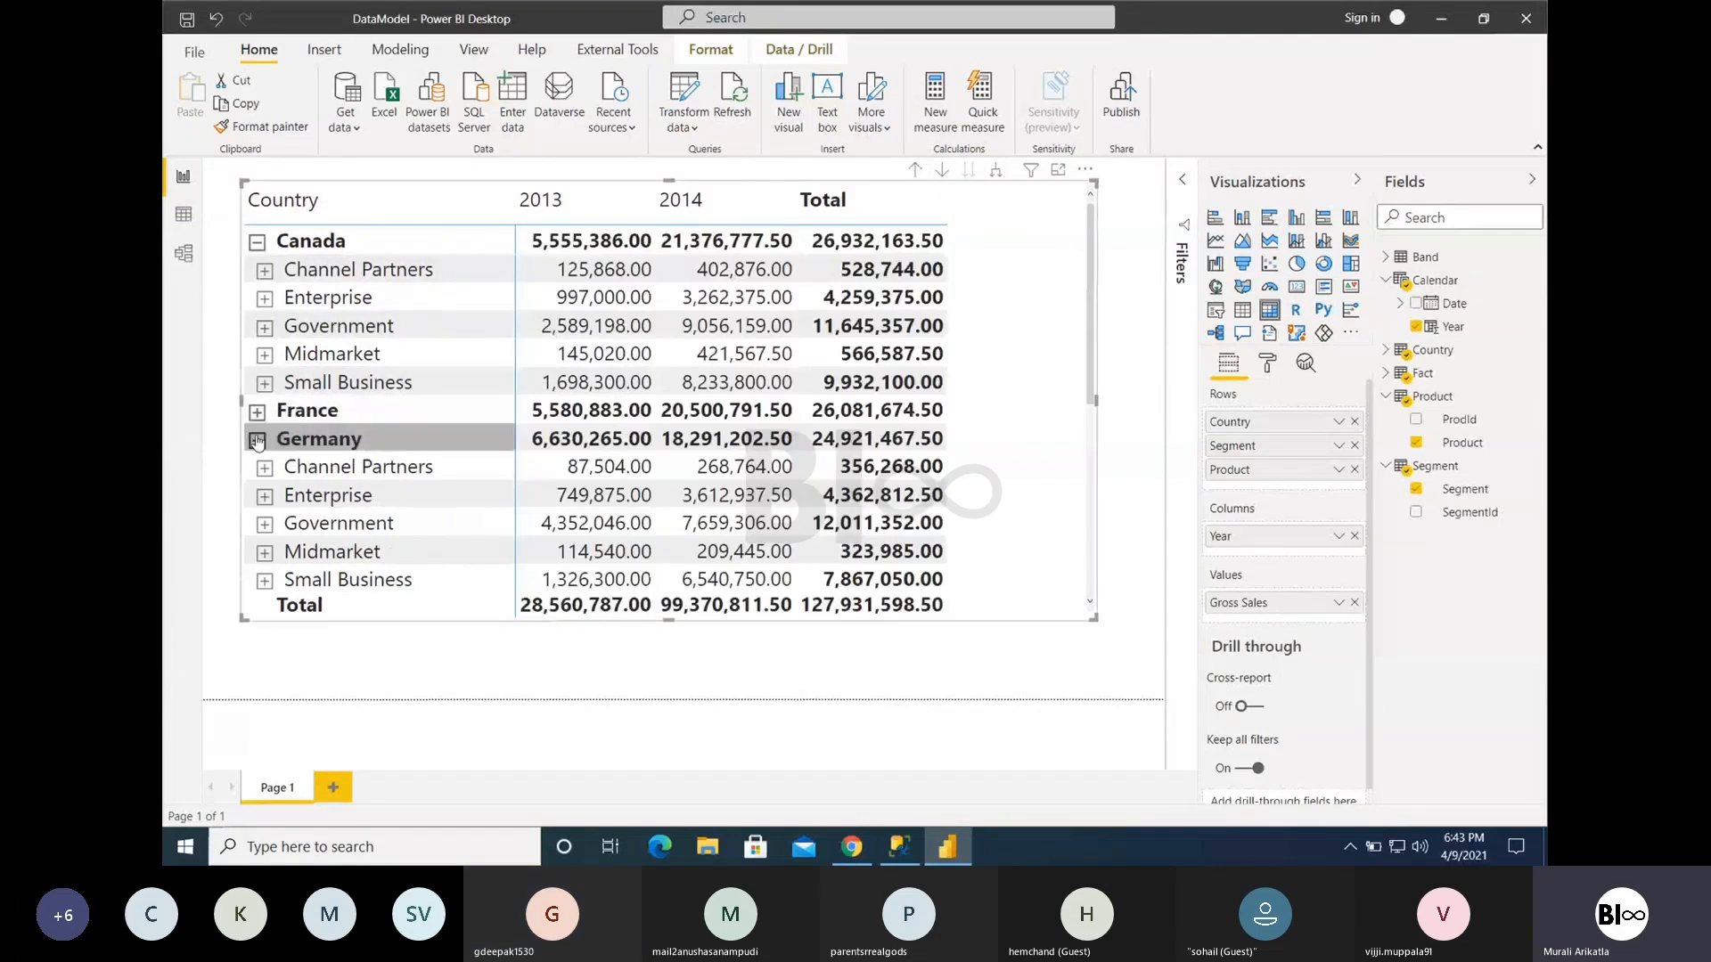
{"action": "left_click", "coordinate": [256, 441]}
{"action": "left_click", "coordinate": [257, 468]}
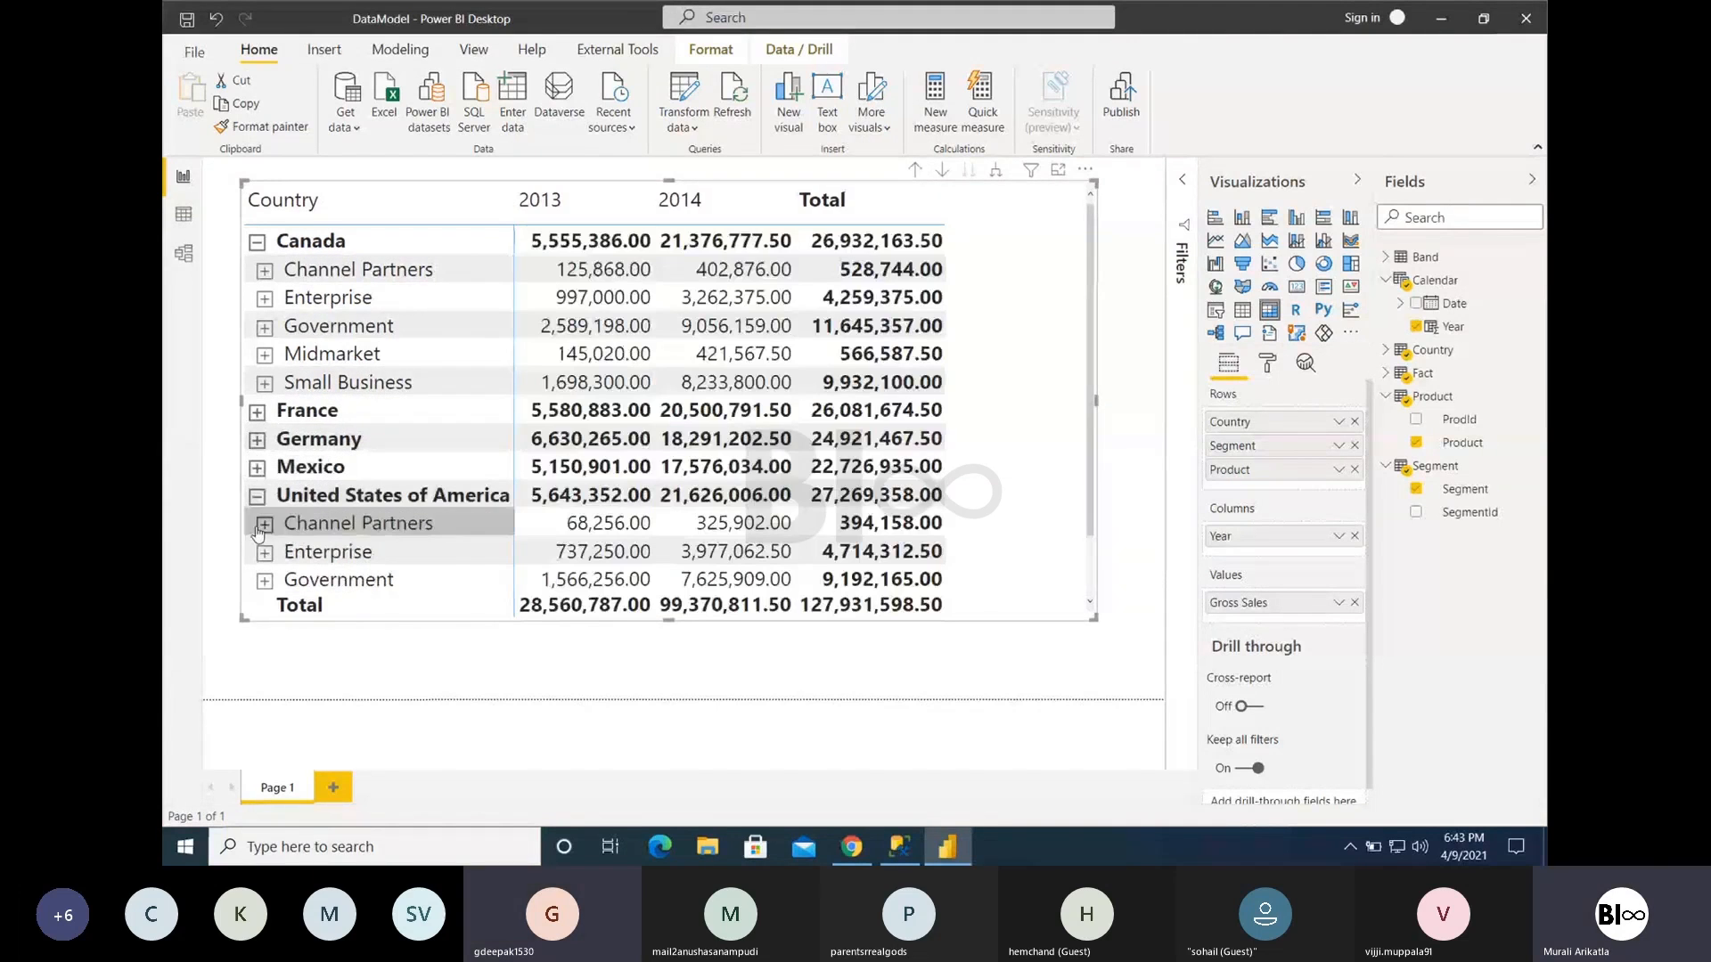
{"action": "left_click", "coordinate": [257, 500]}
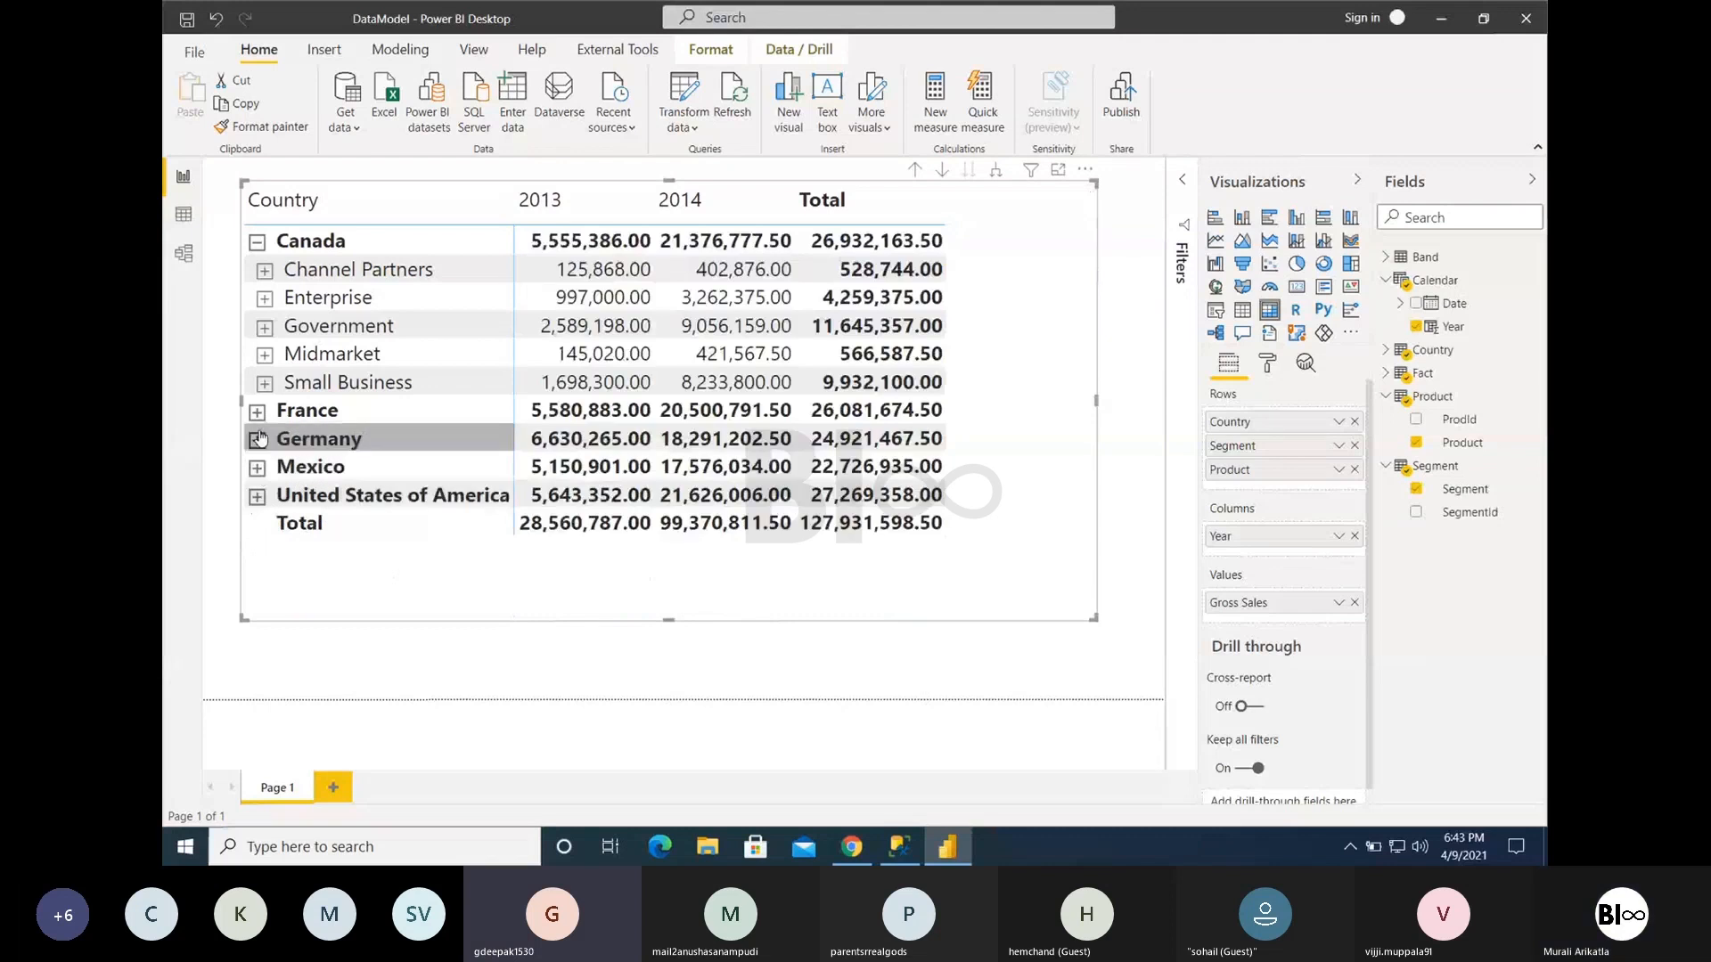
{"action": "left_click", "coordinate": [256, 241]}
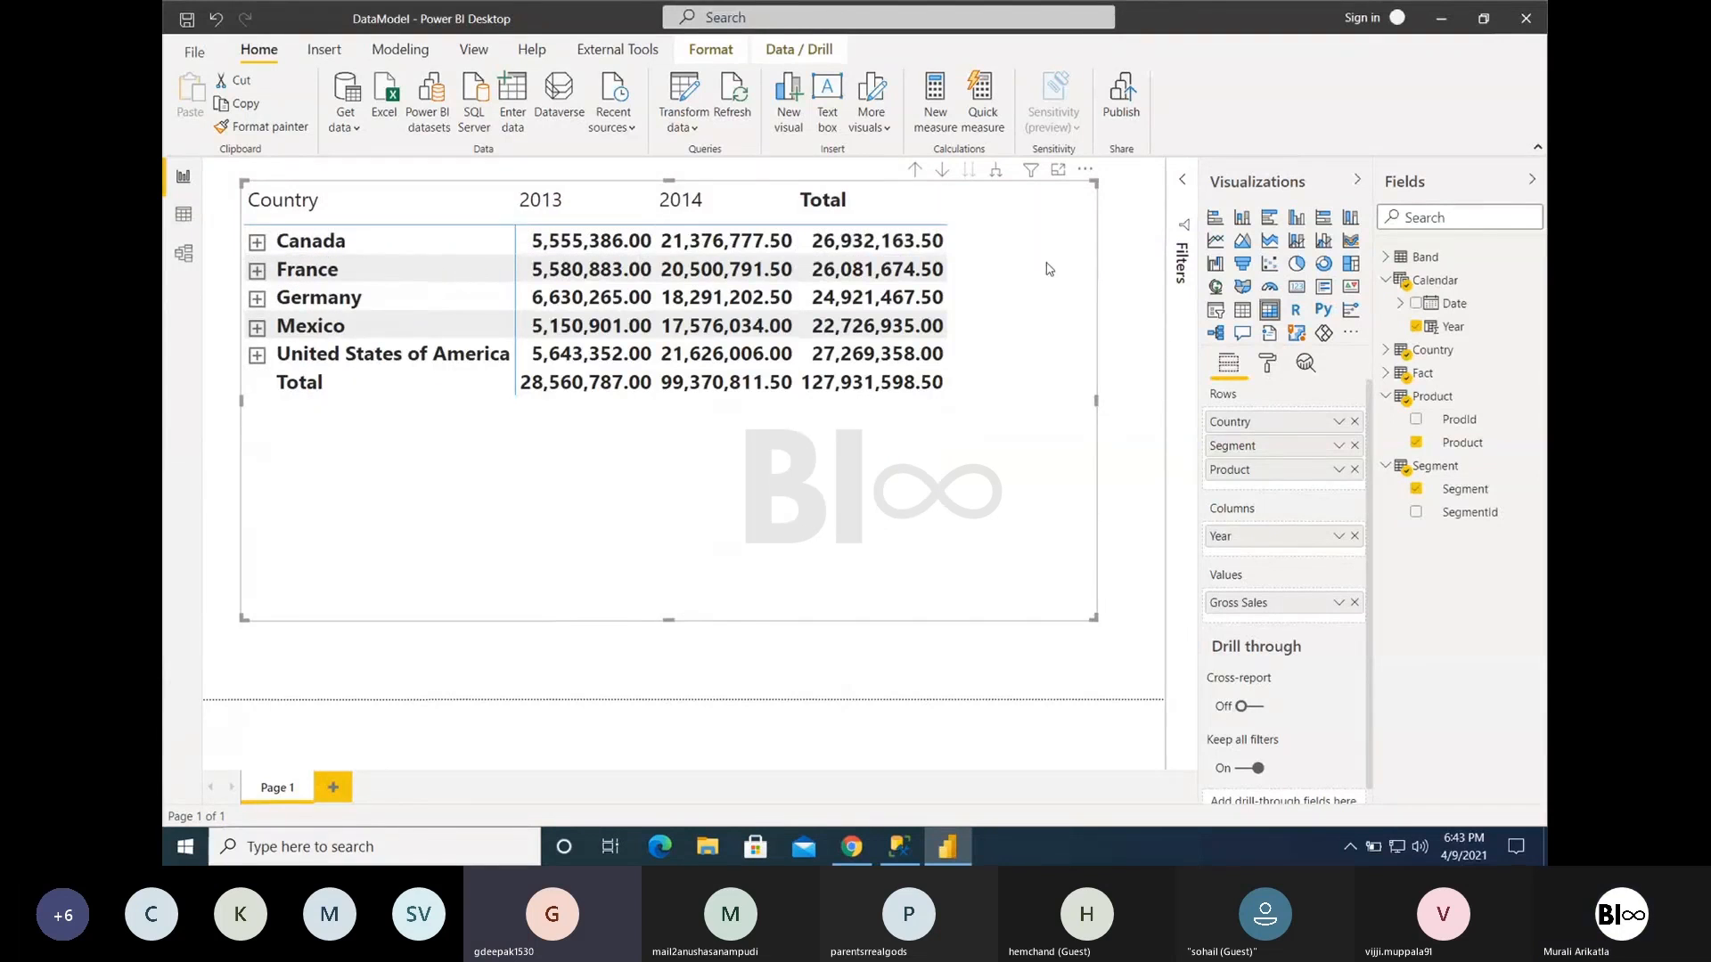
- Turn on drill-down mode, drill into Canada to view its segments and products, and drill back up to all countries
{"action": "left_click", "coordinate": [942, 172]}
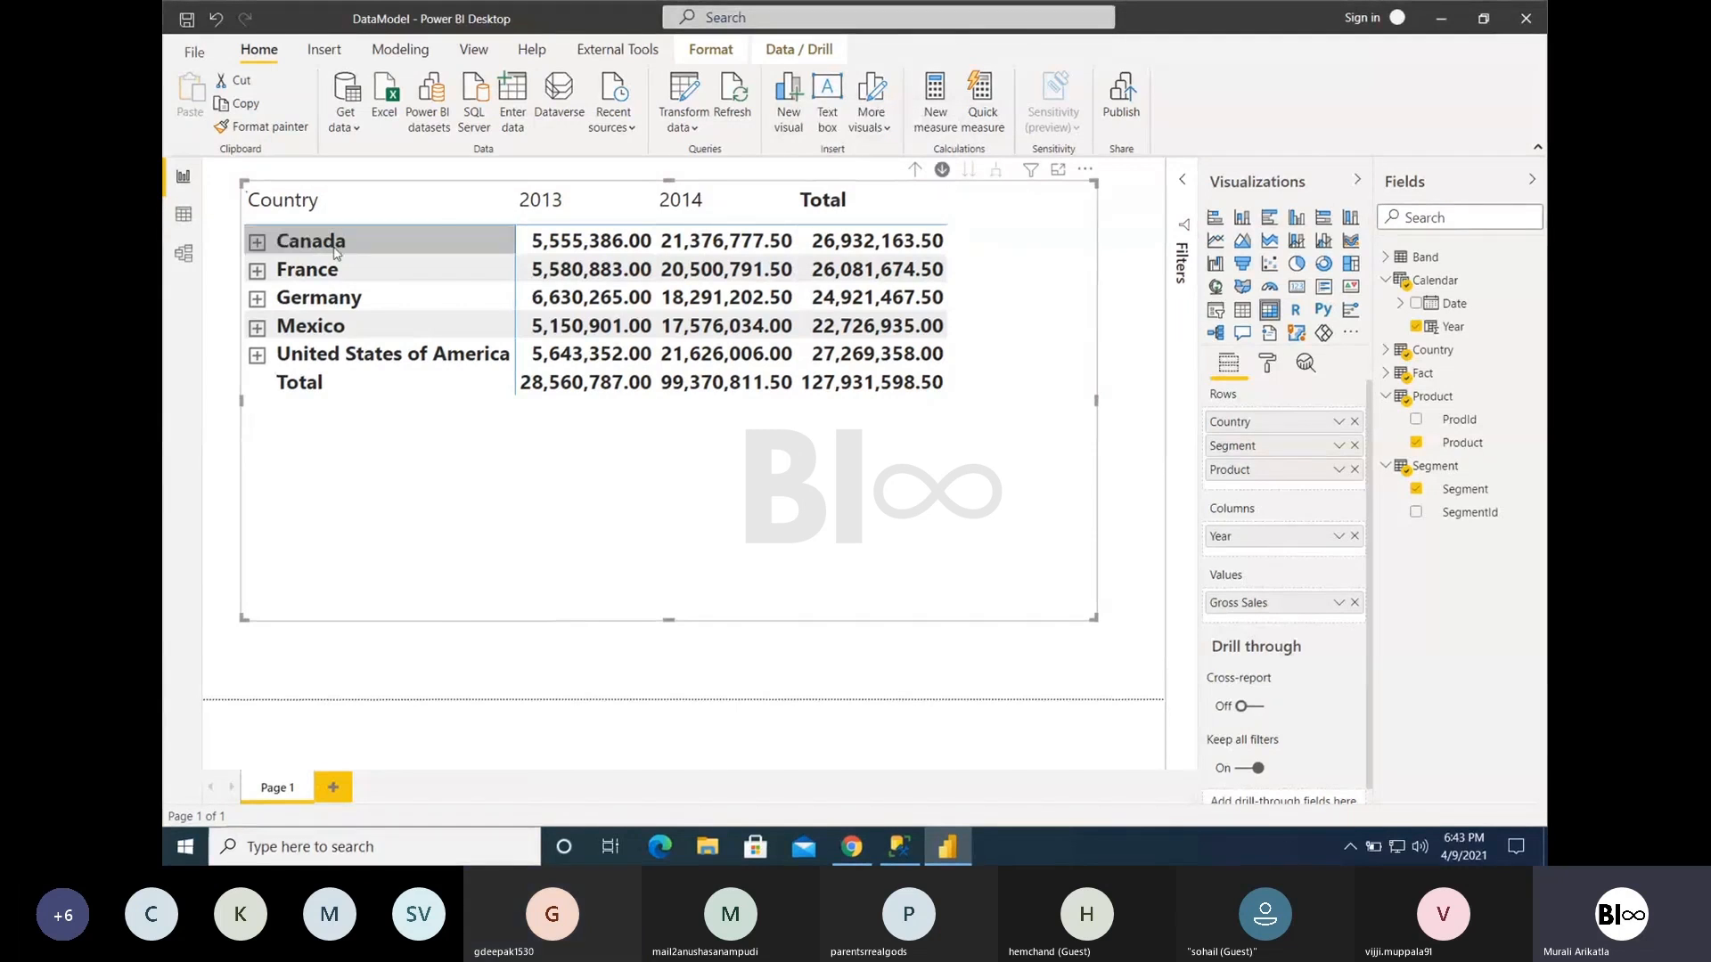
{"action": "left_click", "coordinate": [335, 251]}
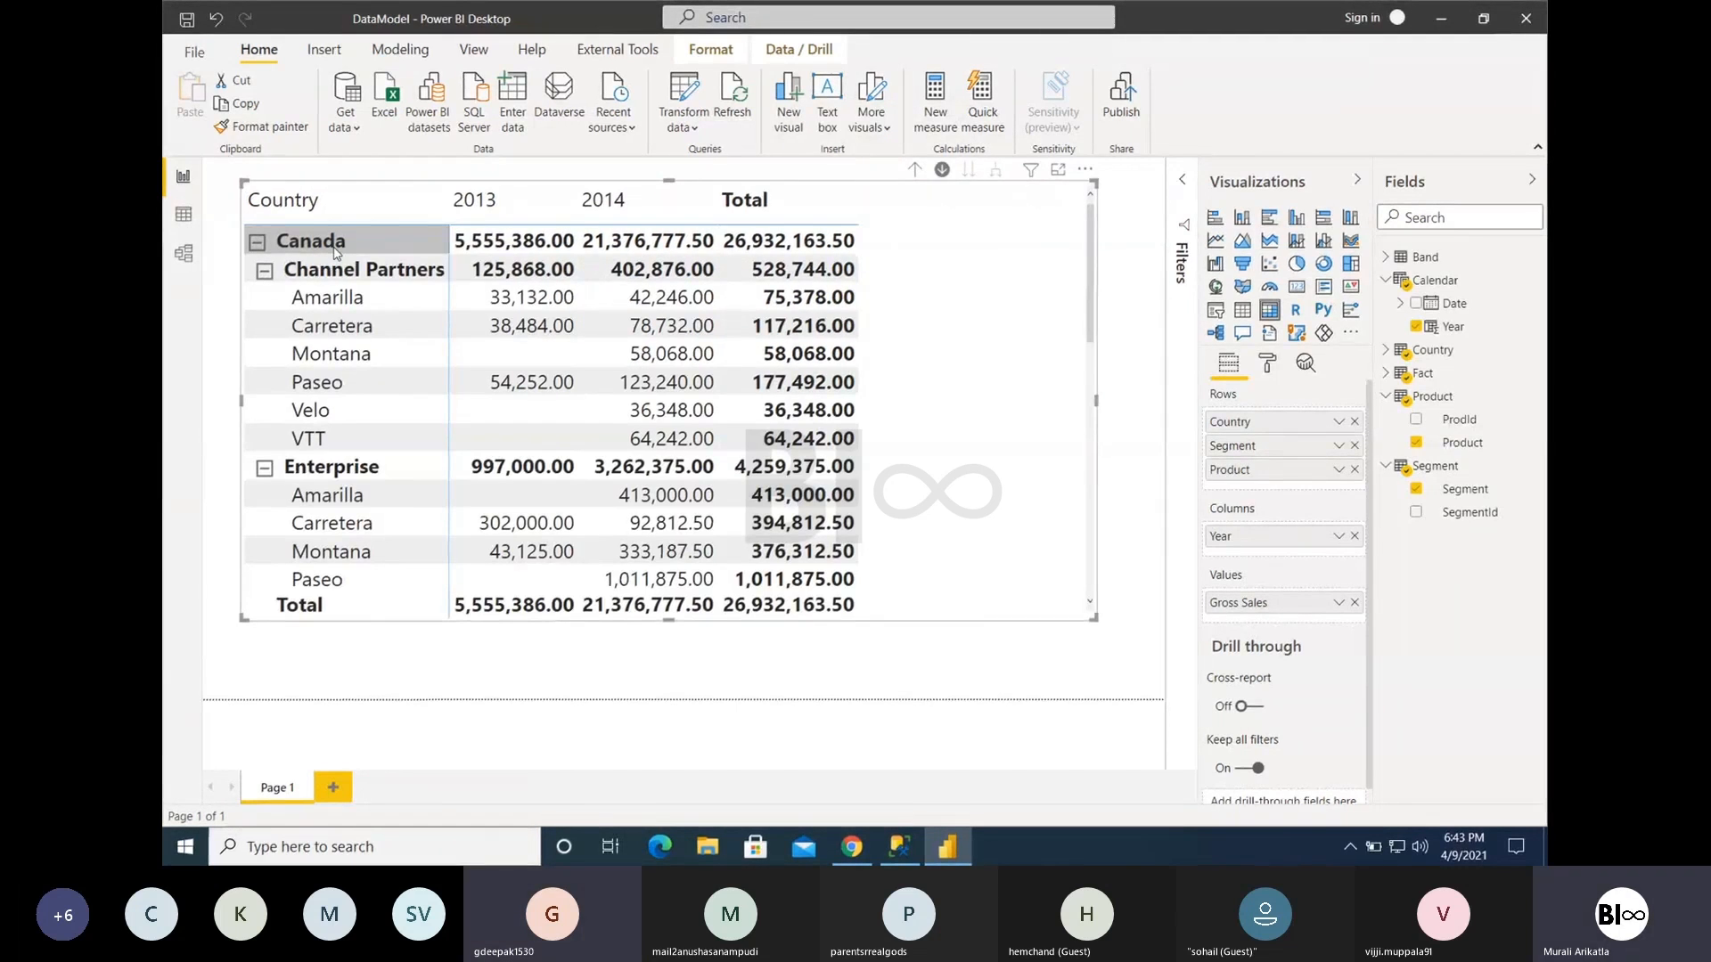
{"action": "scroll", "coordinate": [398, 460], "scroll_direction": "down", "scroll_amount": 5}
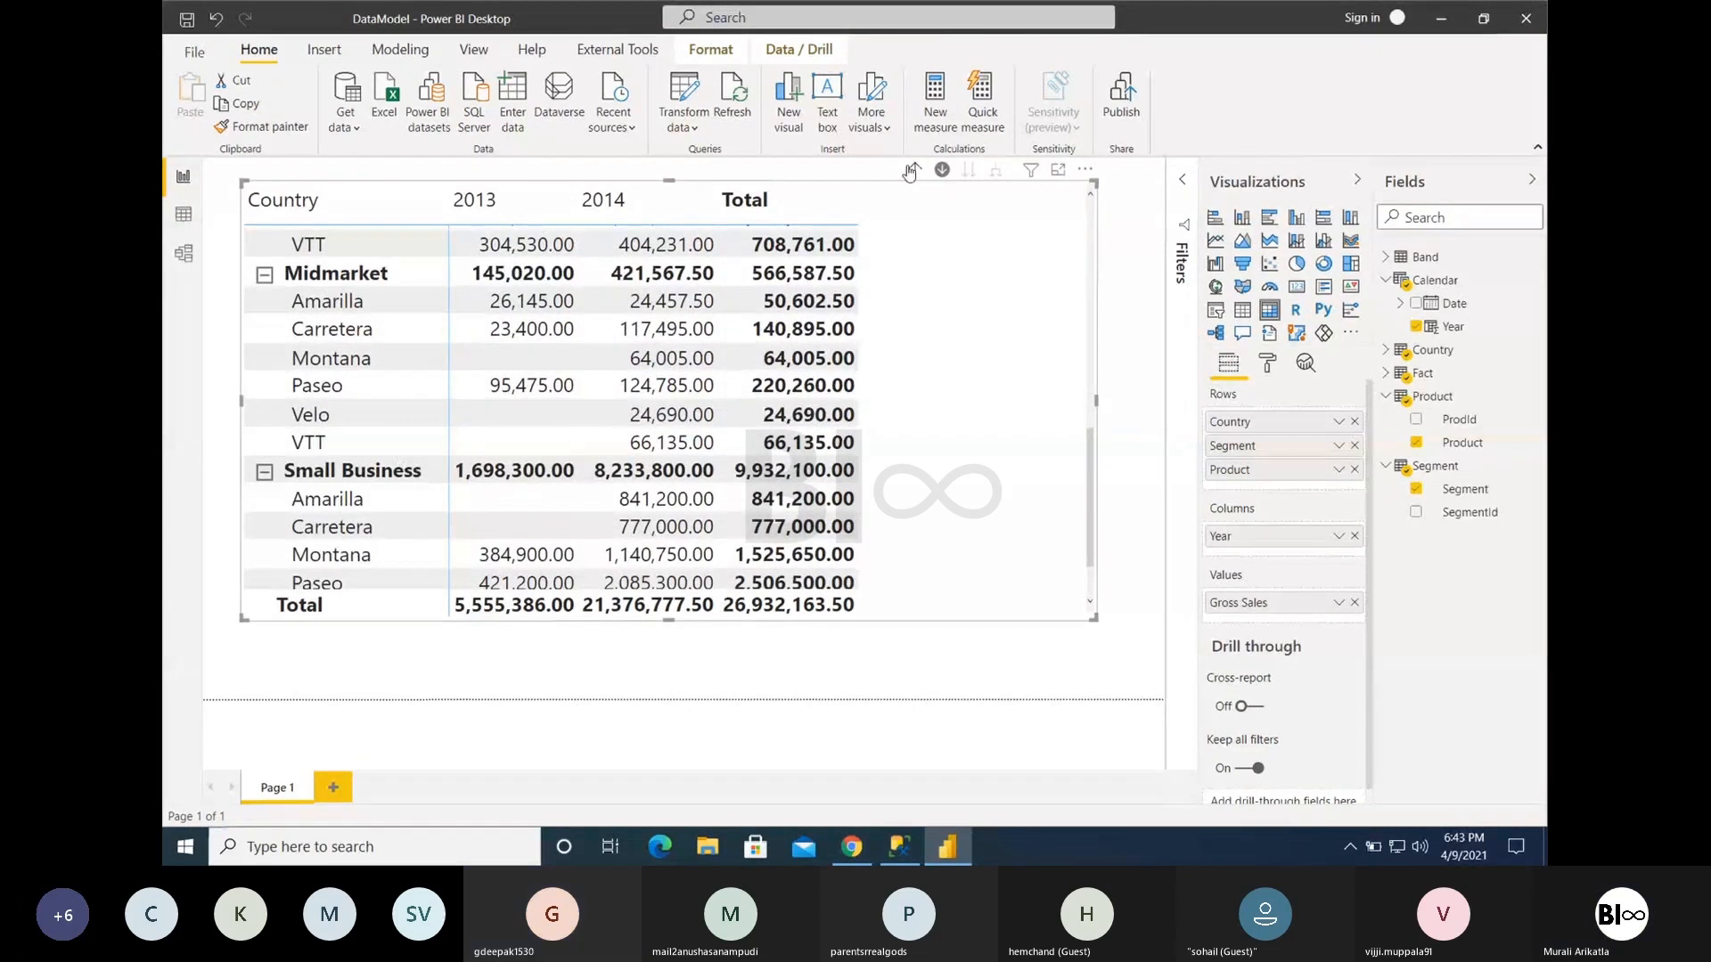
{"action": "left_click", "coordinate": [911, 171]}
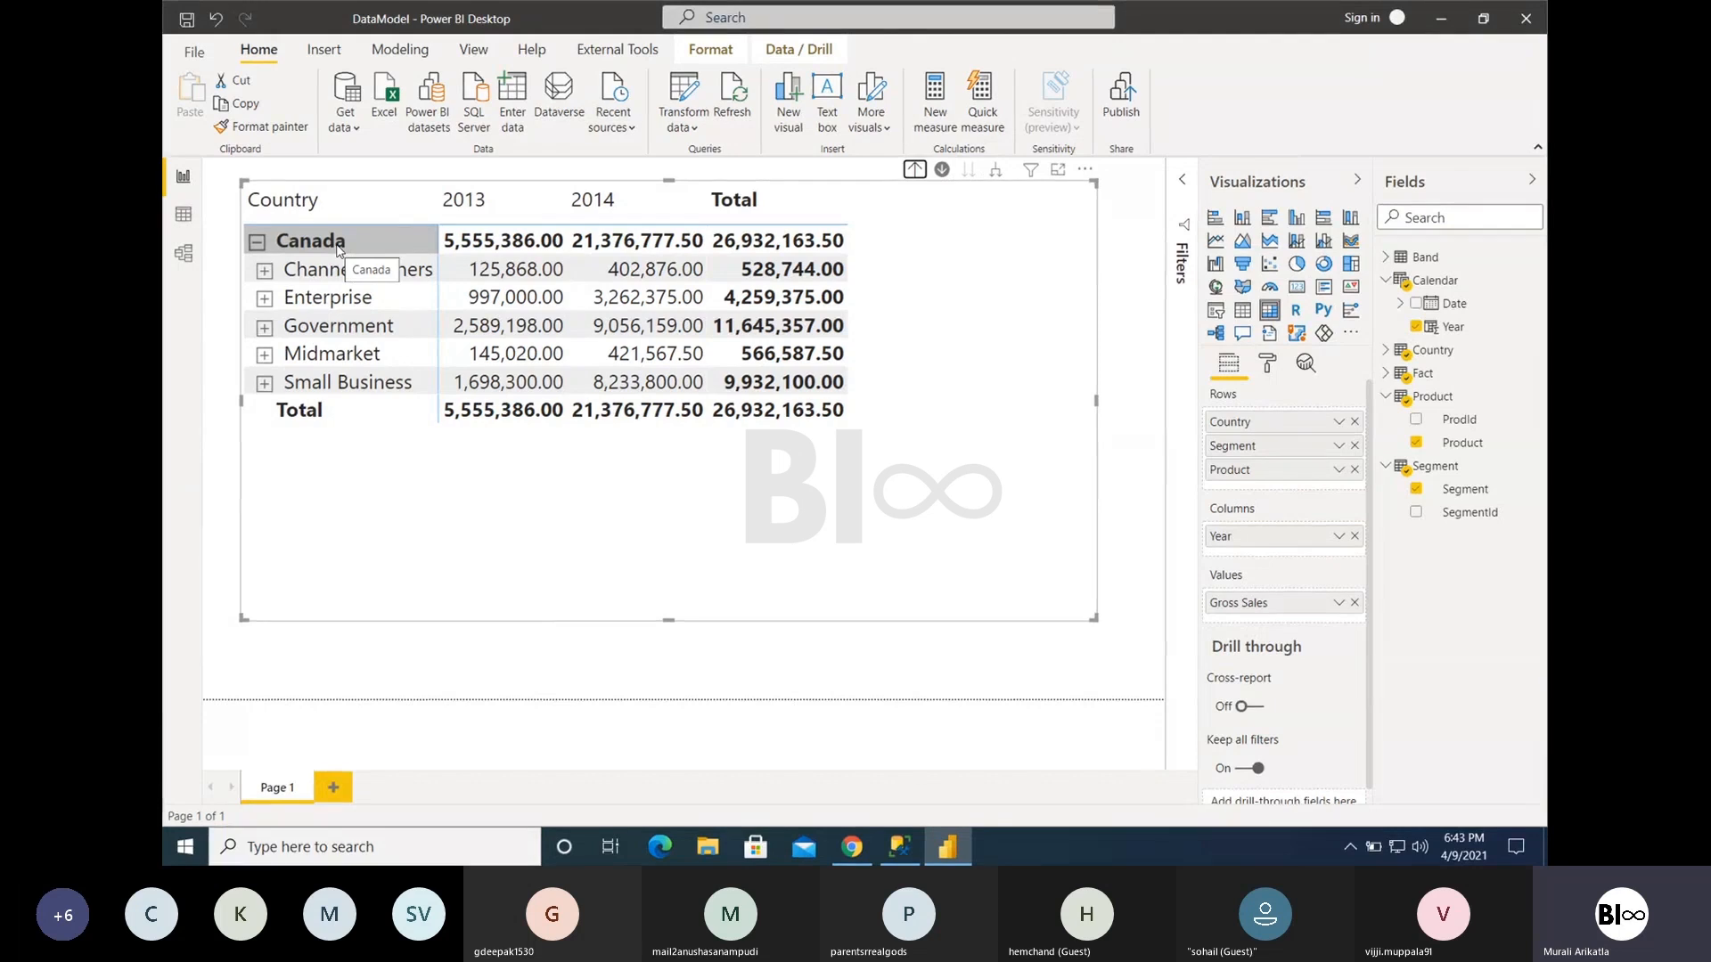
{"action": "left_click", "coordinate": [915, 169]}
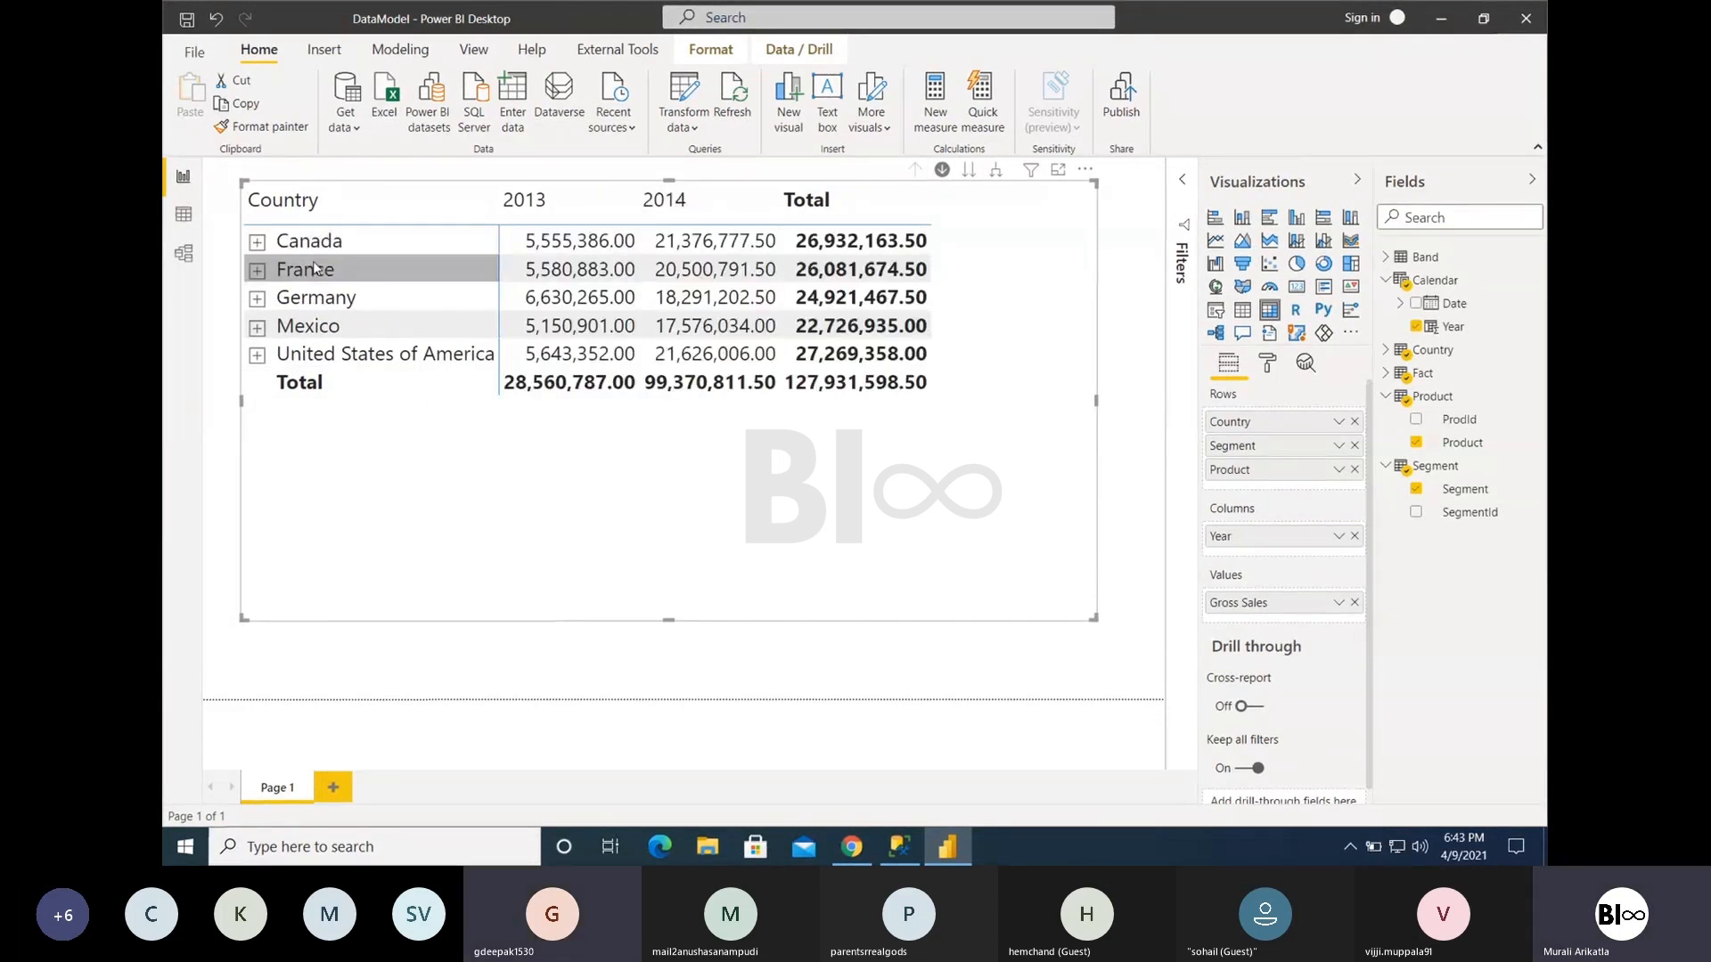
- Expand Canada and France in place to view their segments, and collapse both back to the country level
{"action": "left_click", "coordinate": [257, 242]}
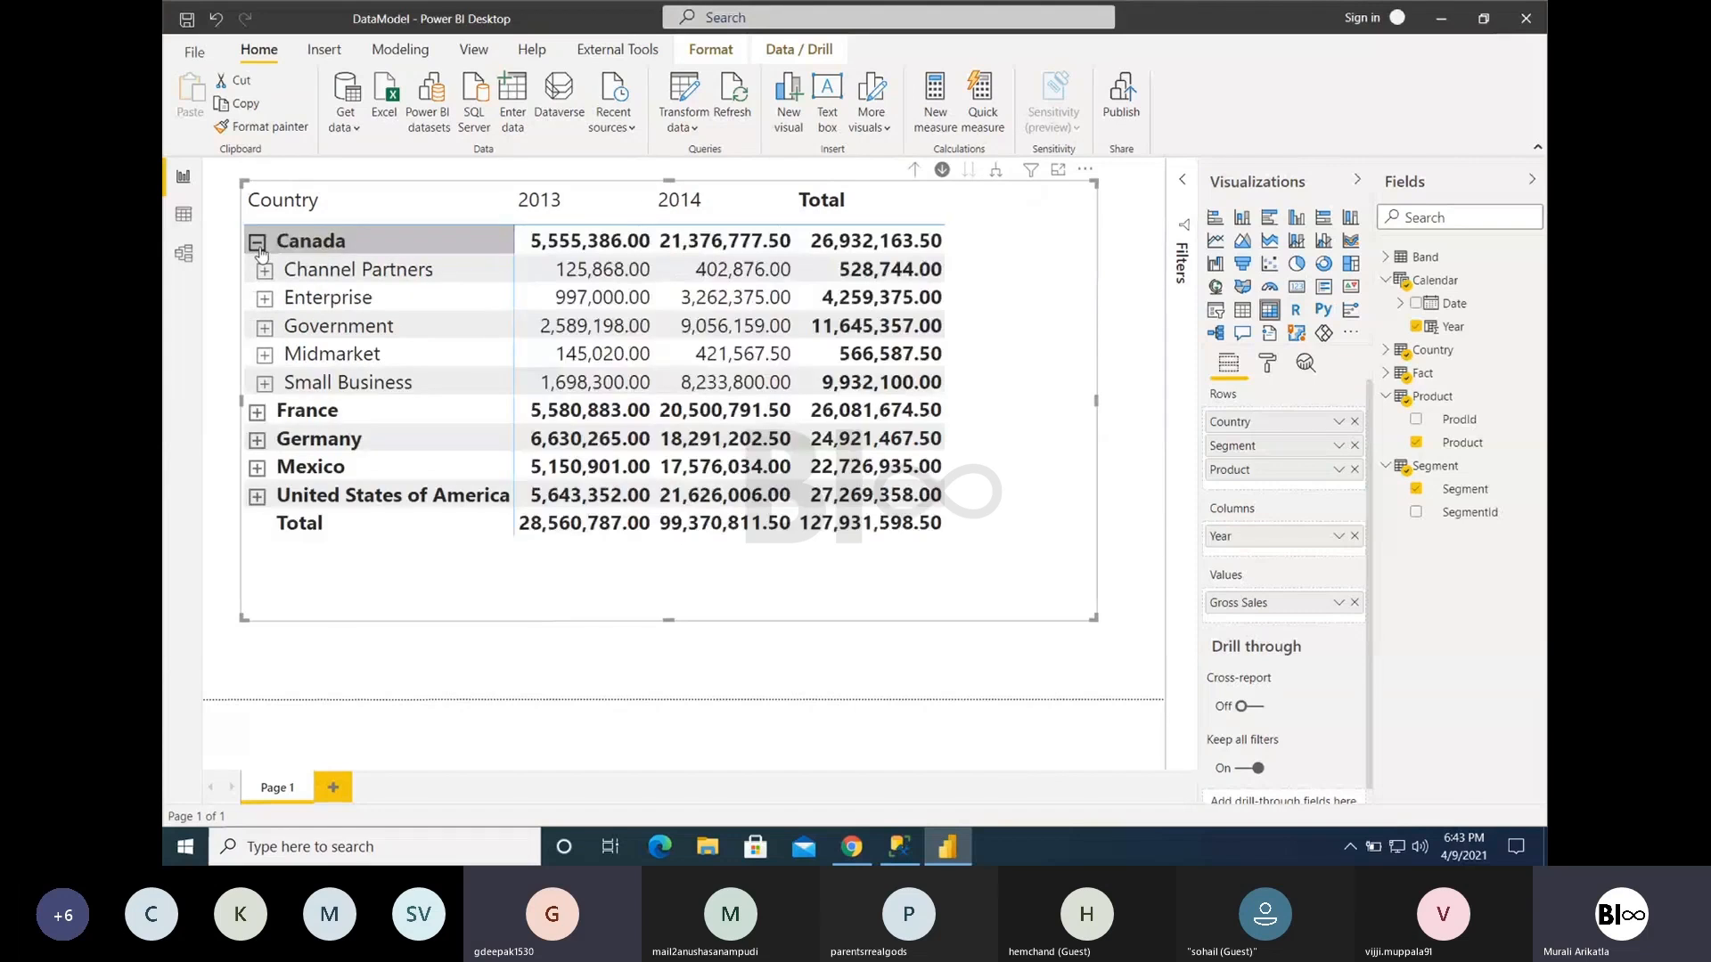
{"action": "left_click", "coordinate": [258, 412]}
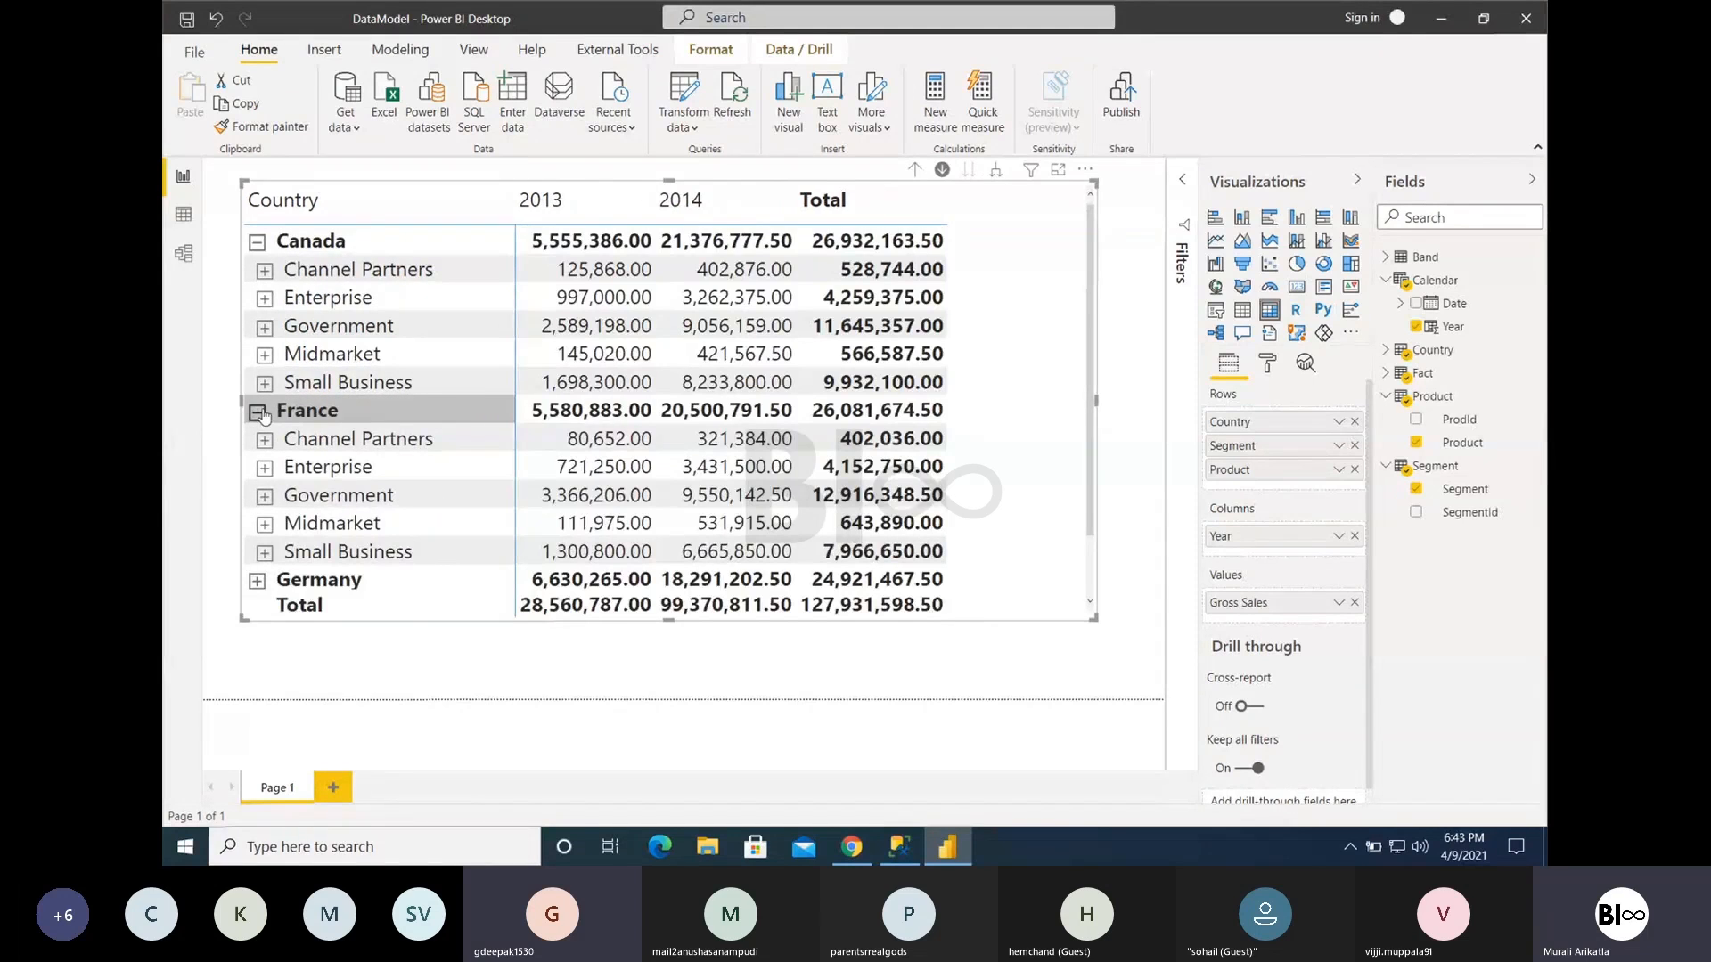
{"action": "left_click", "coordinate": [257, 241]}
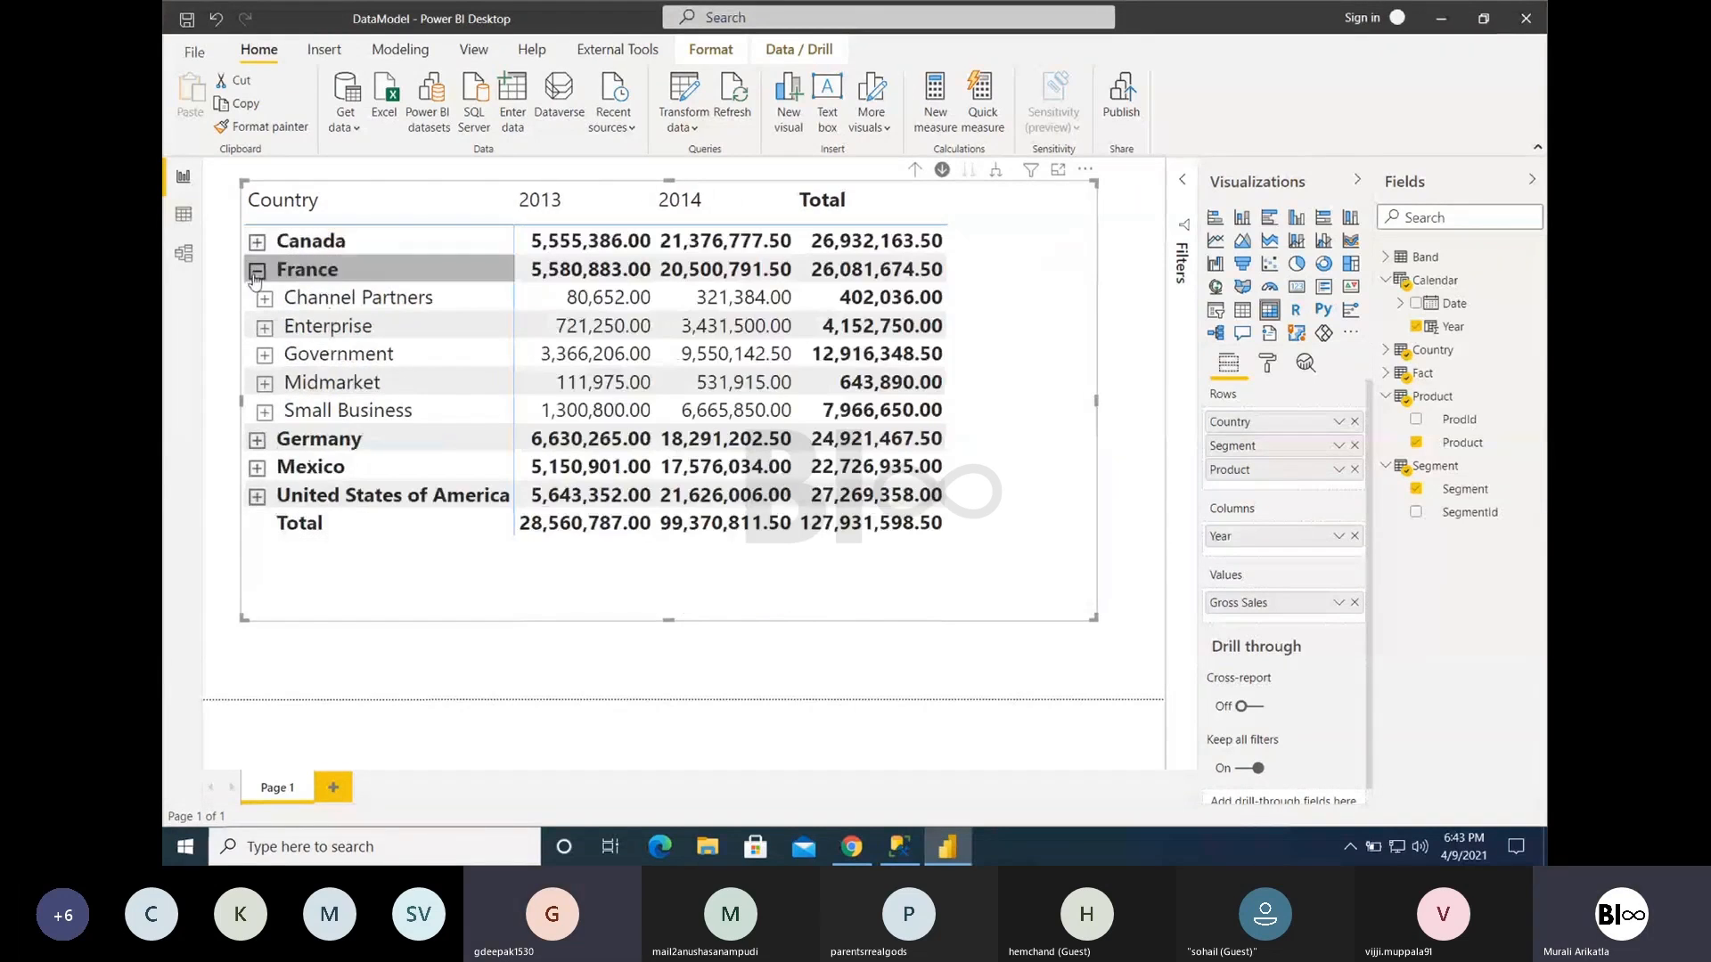
{"action": "left_click", "coordinate": [257, 270]}
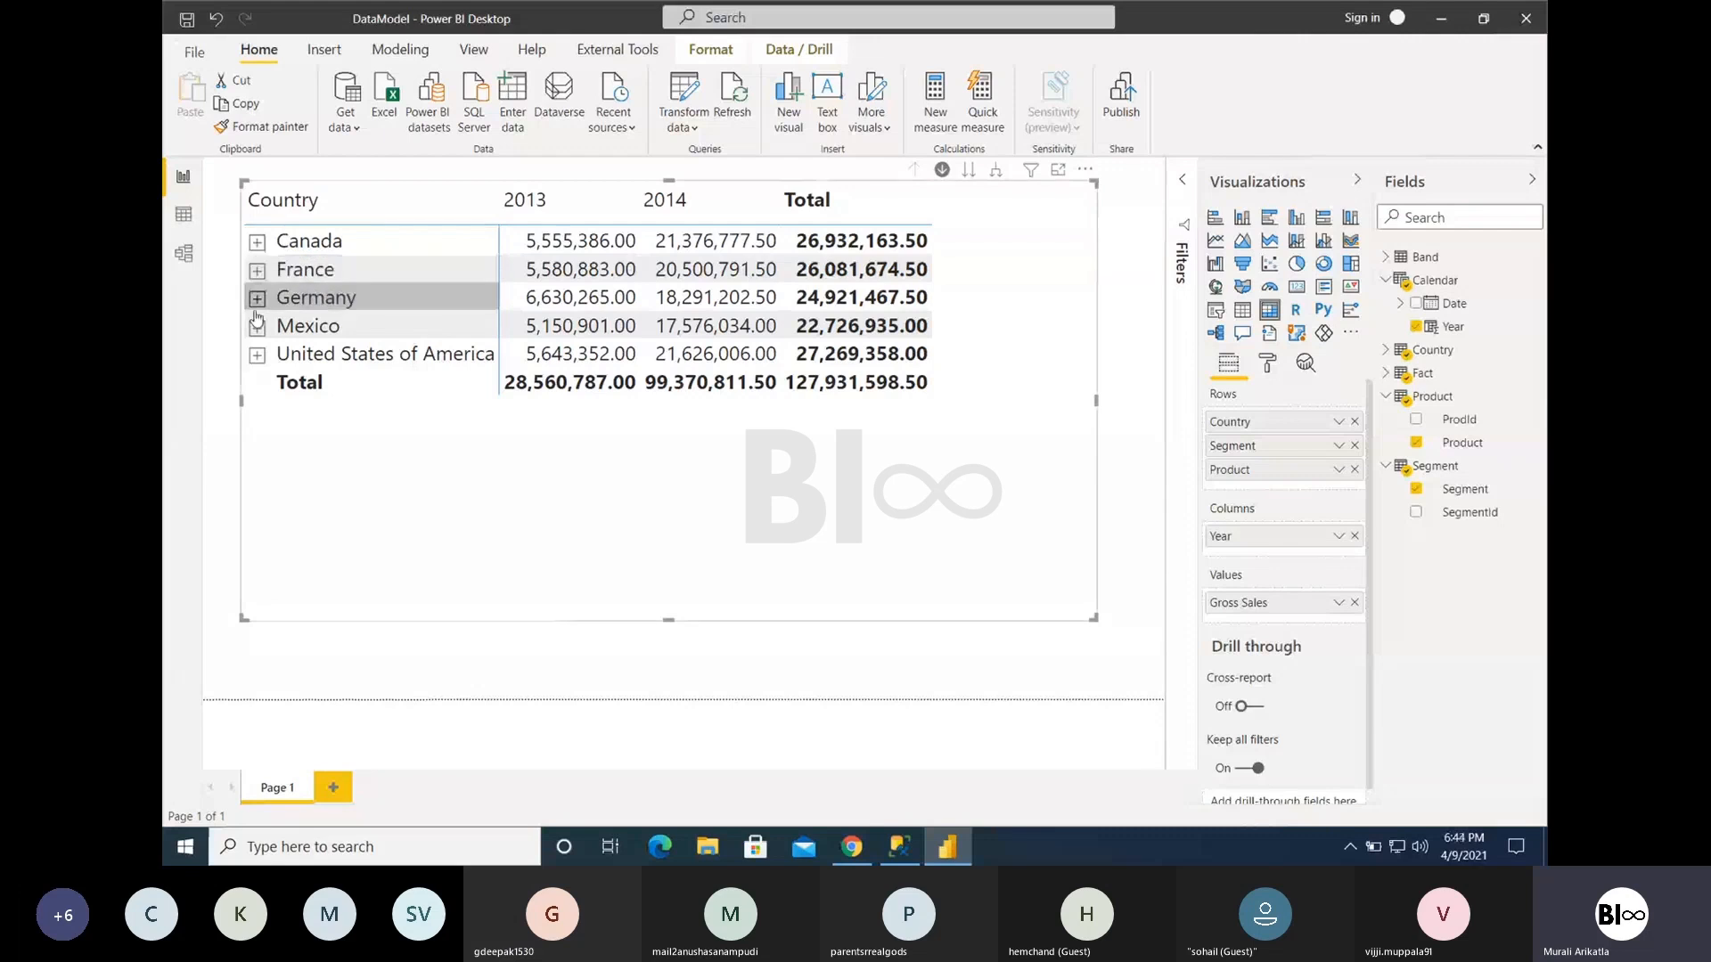
{"action": "left_click", "coordinate": [258, 244]}
{"action": "left_click", "coordinate": [258, 243]}
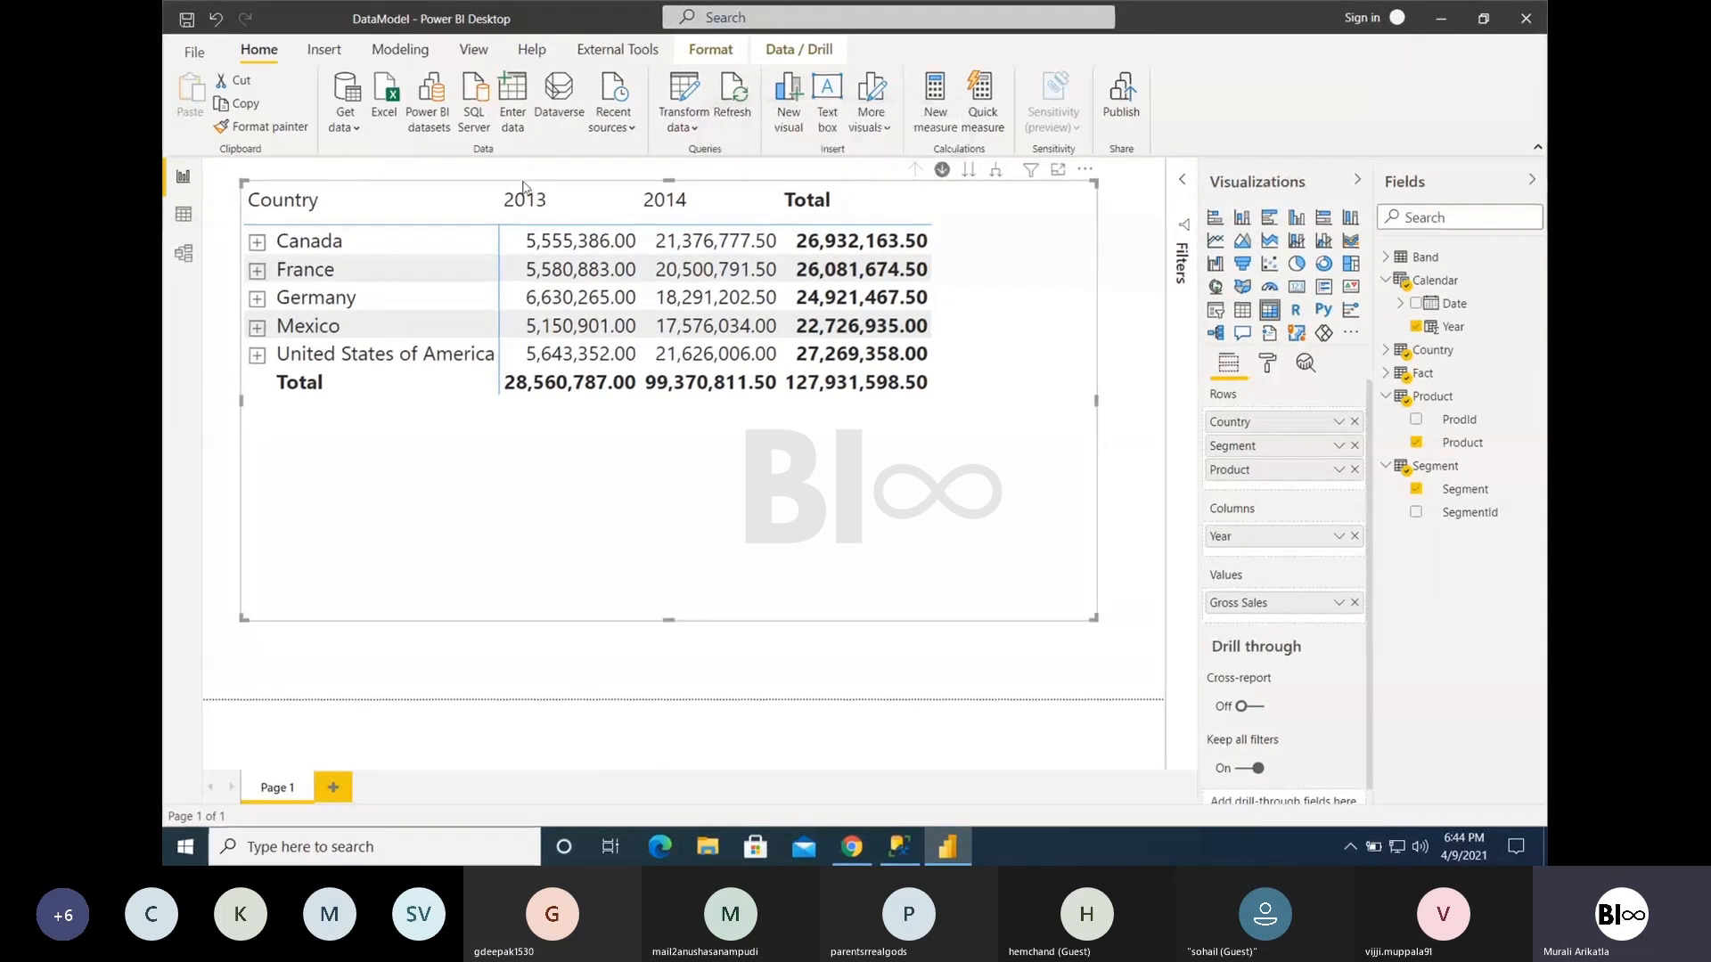
- Drill into Canada and its Channel Partners segment, collapse the products, and drill up to Canada's segments
{"action": "left_click", "coordinate": [310, 241]}
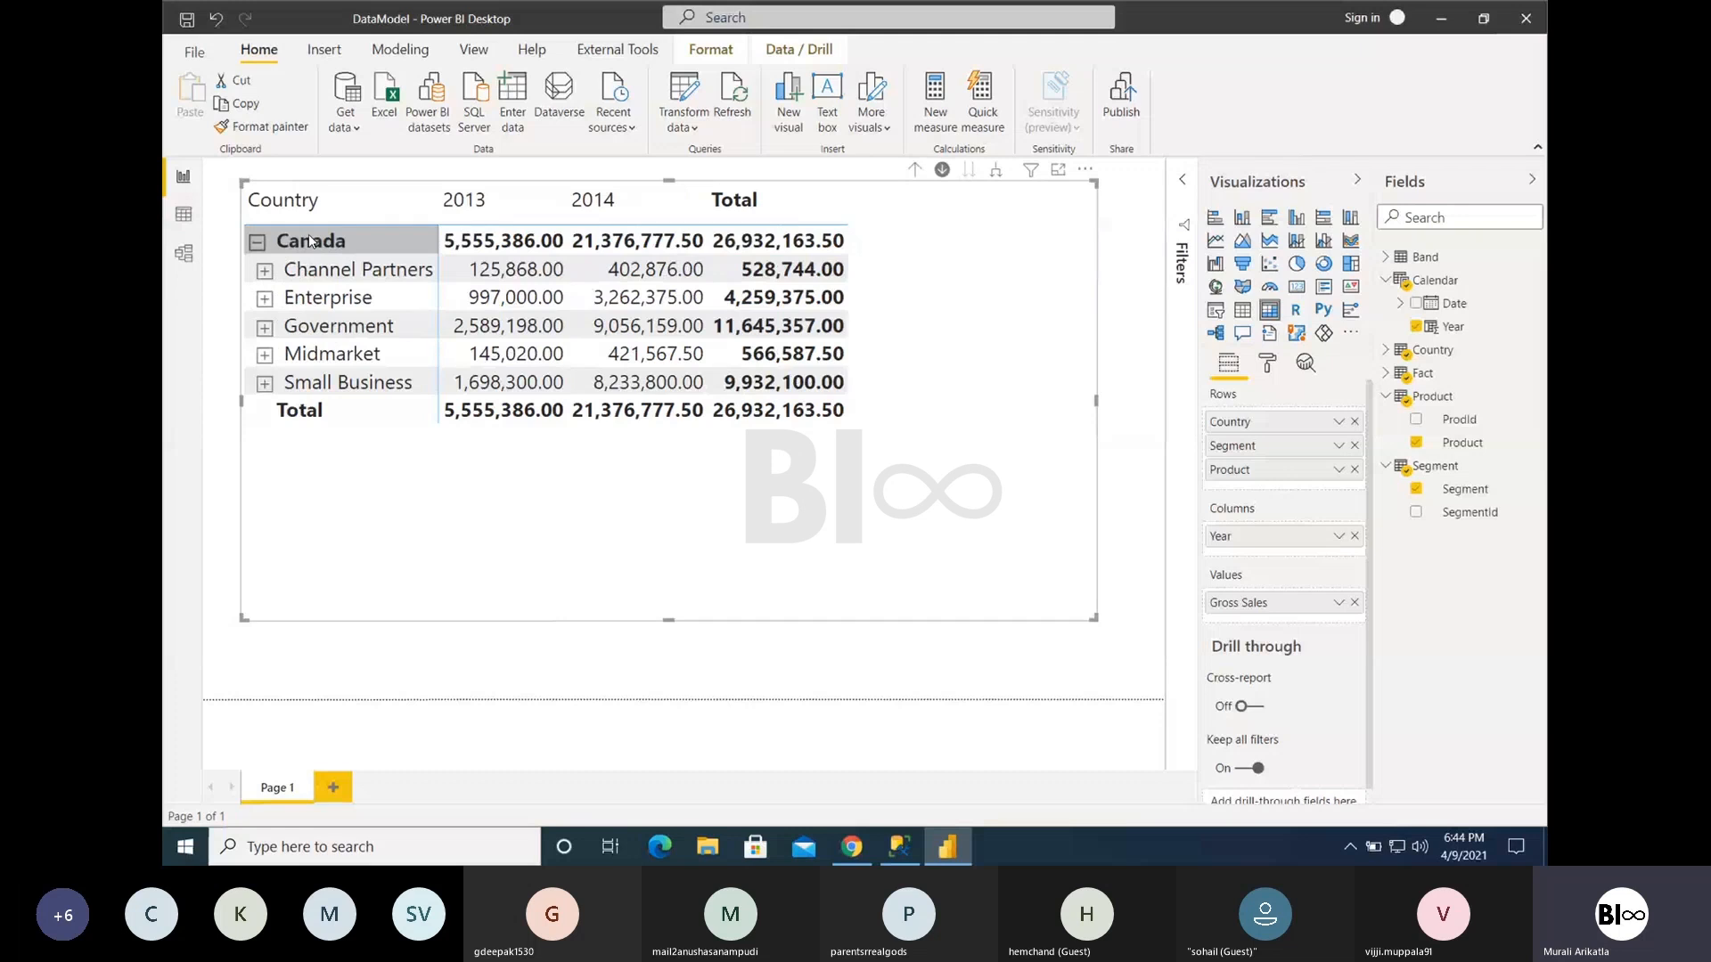
{"action": "left_click", "coordinate": [319, 270]}
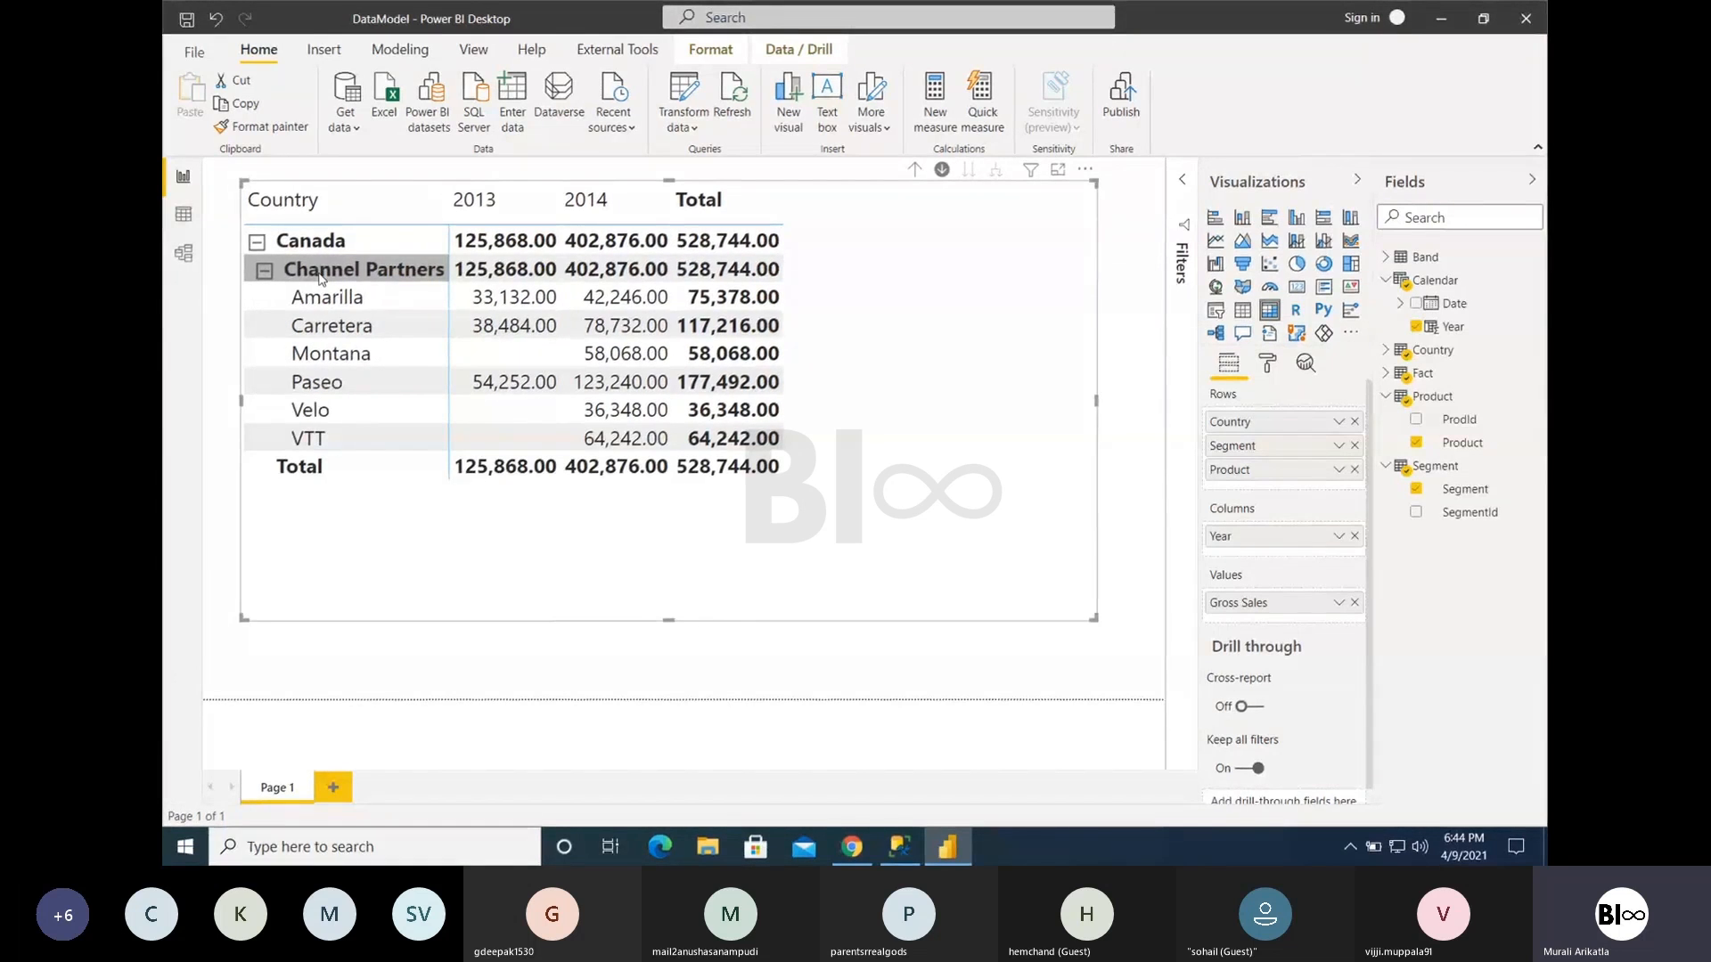
{"action": "left_click", "coordinate": [265, 271]}
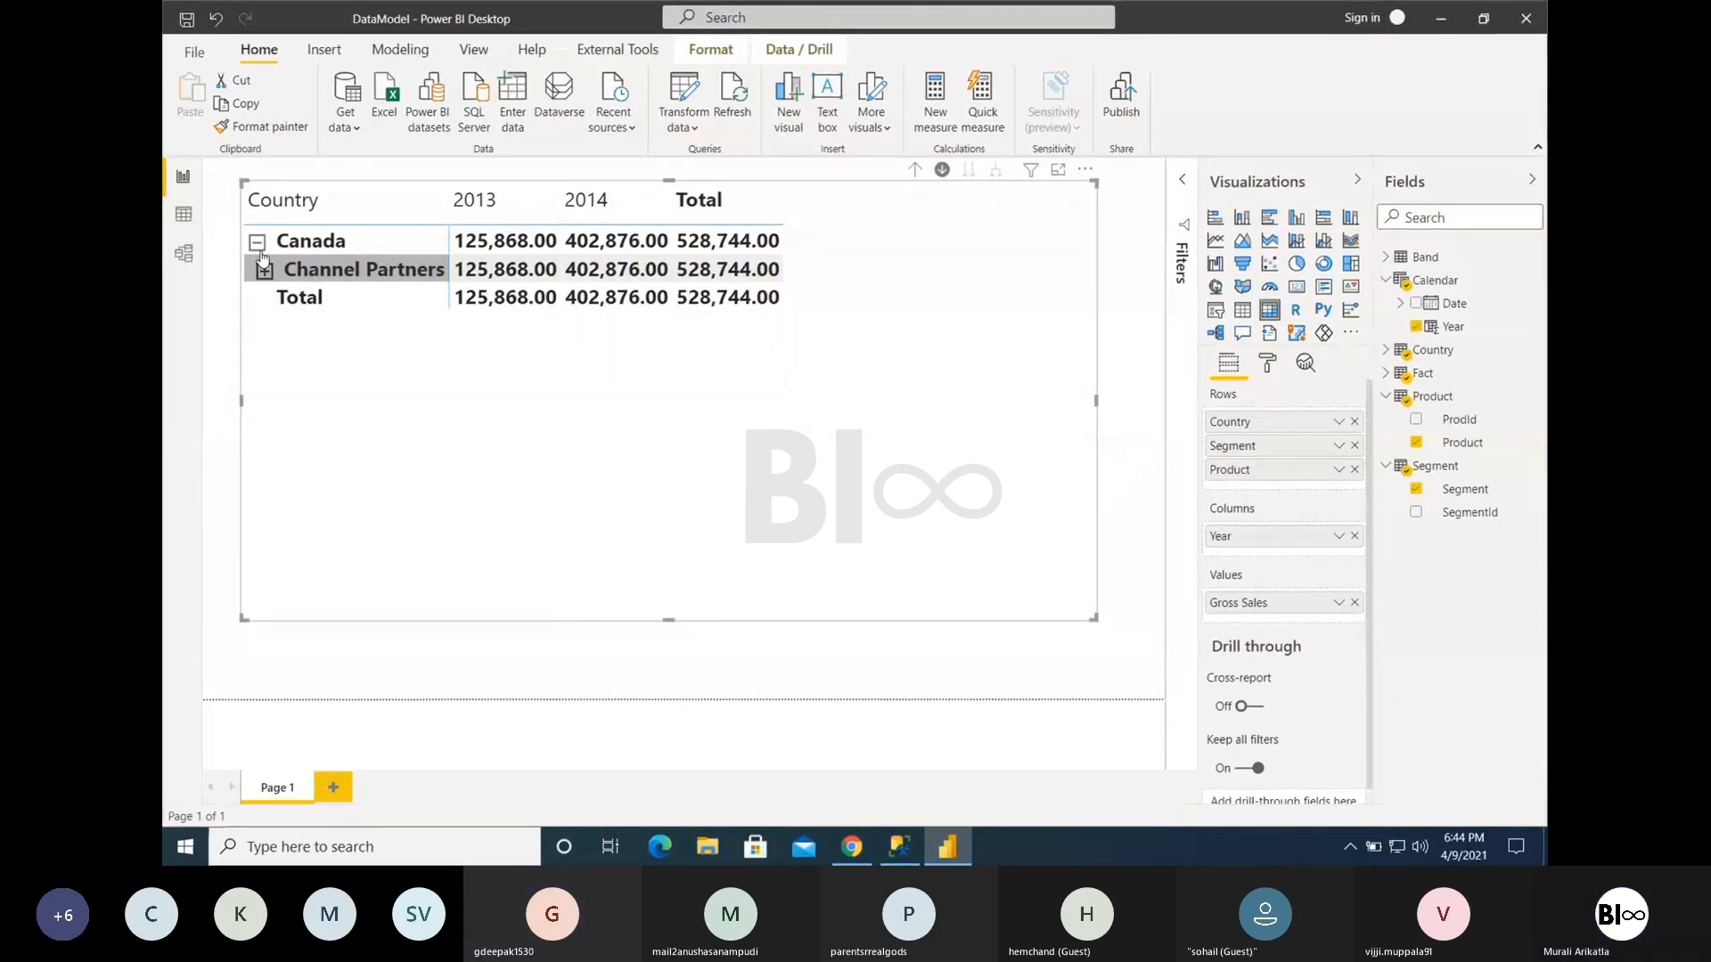
{"action": "left_click", "coordinate": [921, 172]}
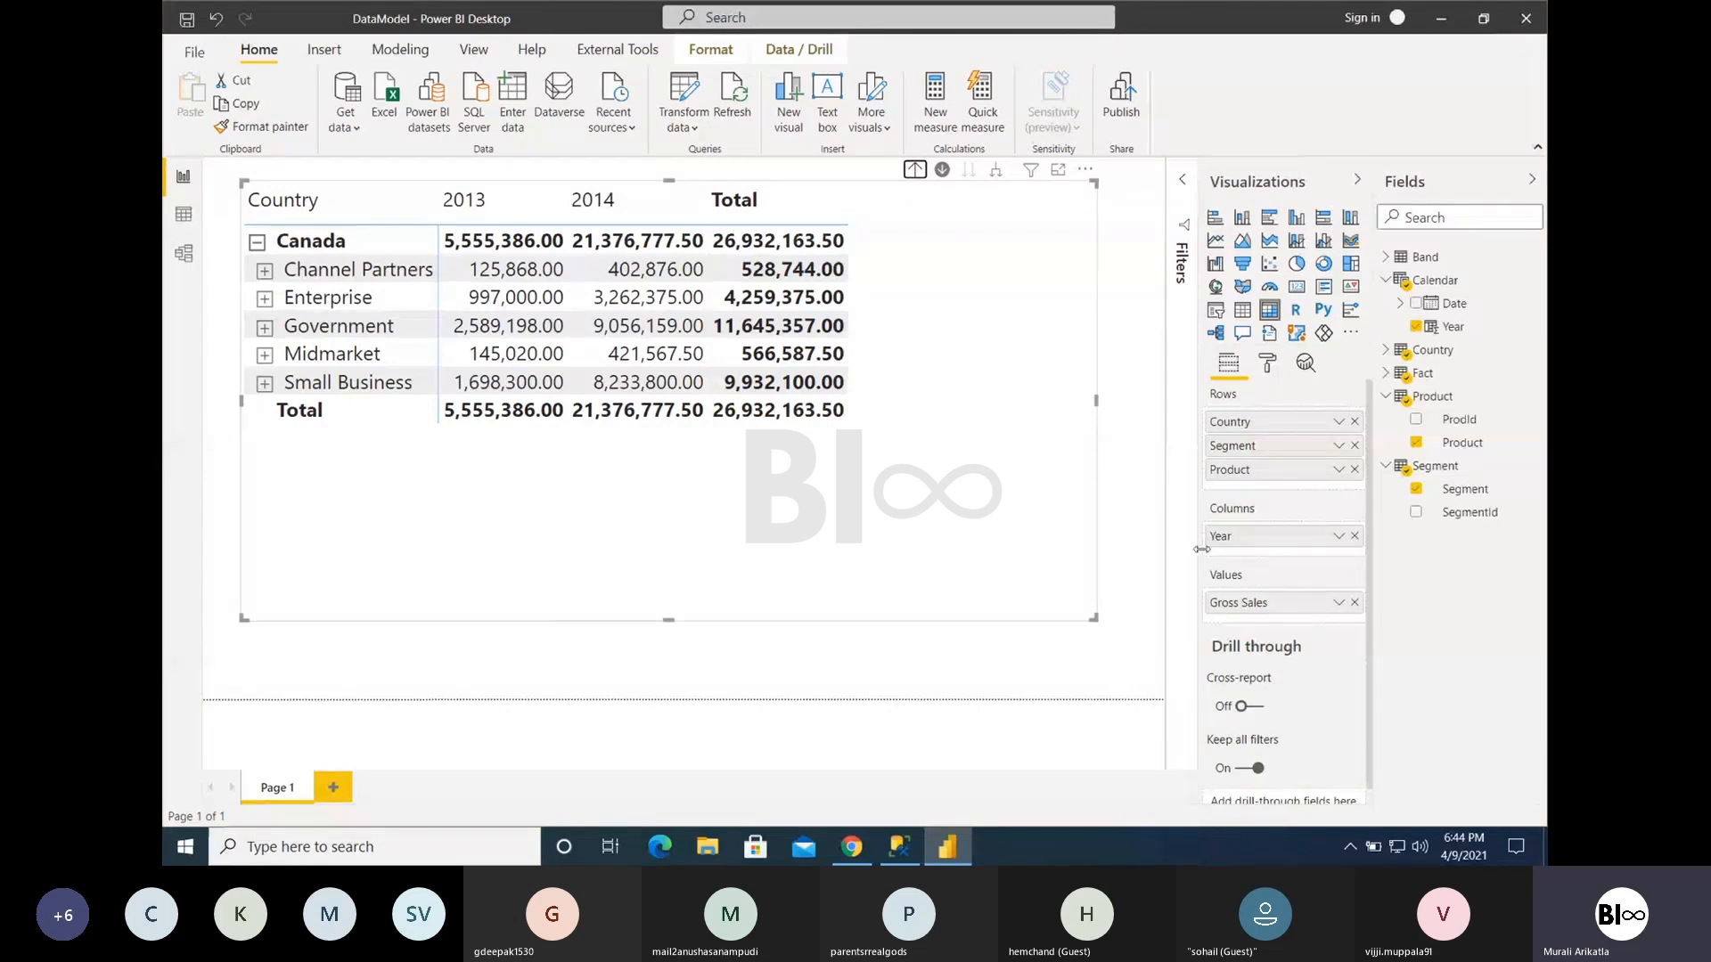
- Add Discount Band from the Band table below Year in the matrix columns, and shift the matrix slightly down and right
{"action": "left_click", "coordinate": [1385, 256]}
{"action": "left_click_drag", "start_coordinate": [1443, 303], "coordinate": [1216, 553]}
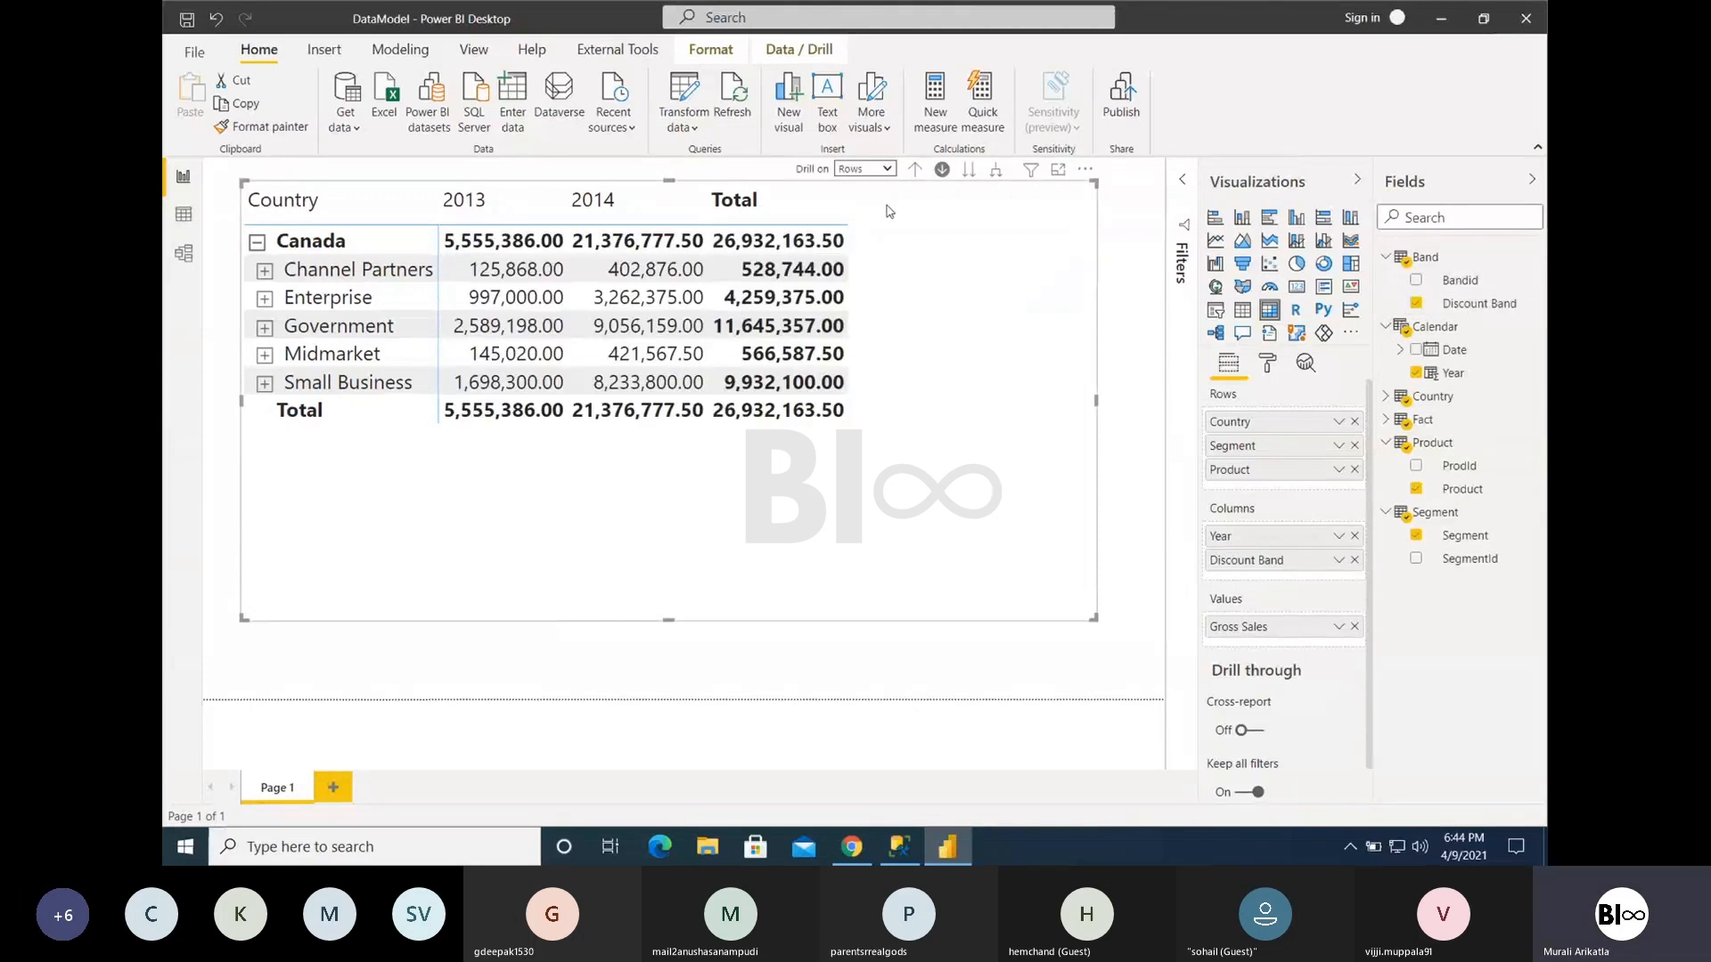
{"action": "left_click_drag", "start_coordinate": [1088, 177], "coordinate": [1102, 190]}
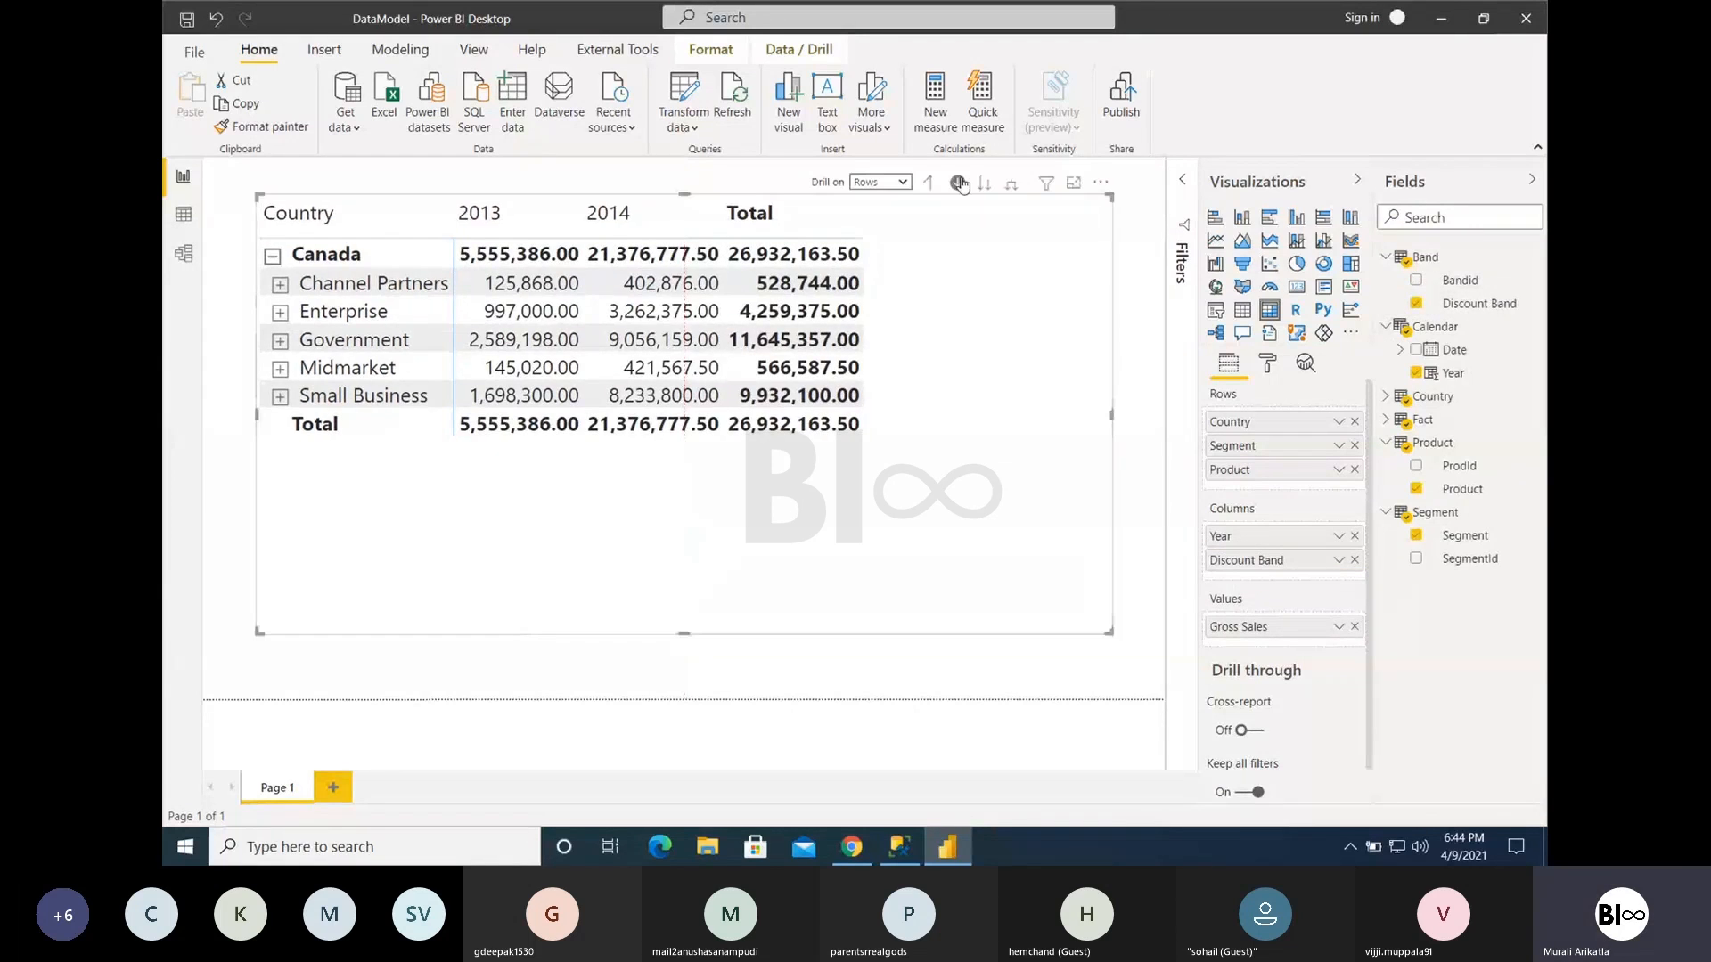
- Set drilling to act on Columns and drill down into 2013 by discount band
{"action": "left_click", "coordinate": [861, 185]}
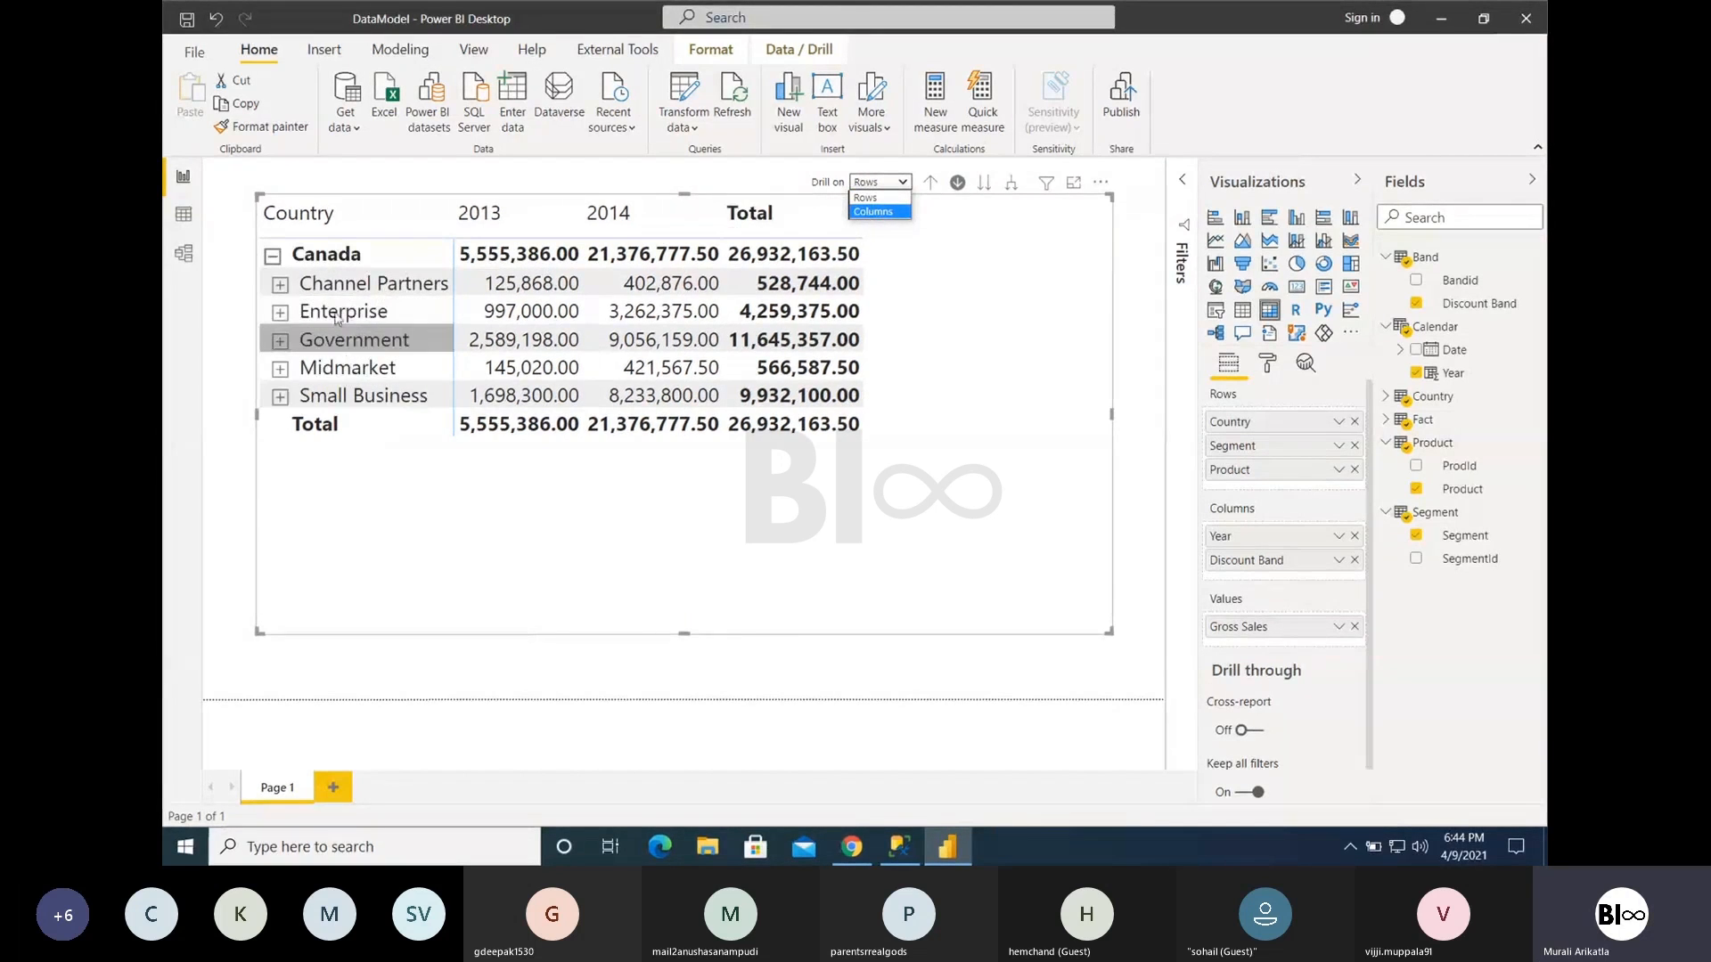
{"action": "left_click", "coordinate": [873, 211]}
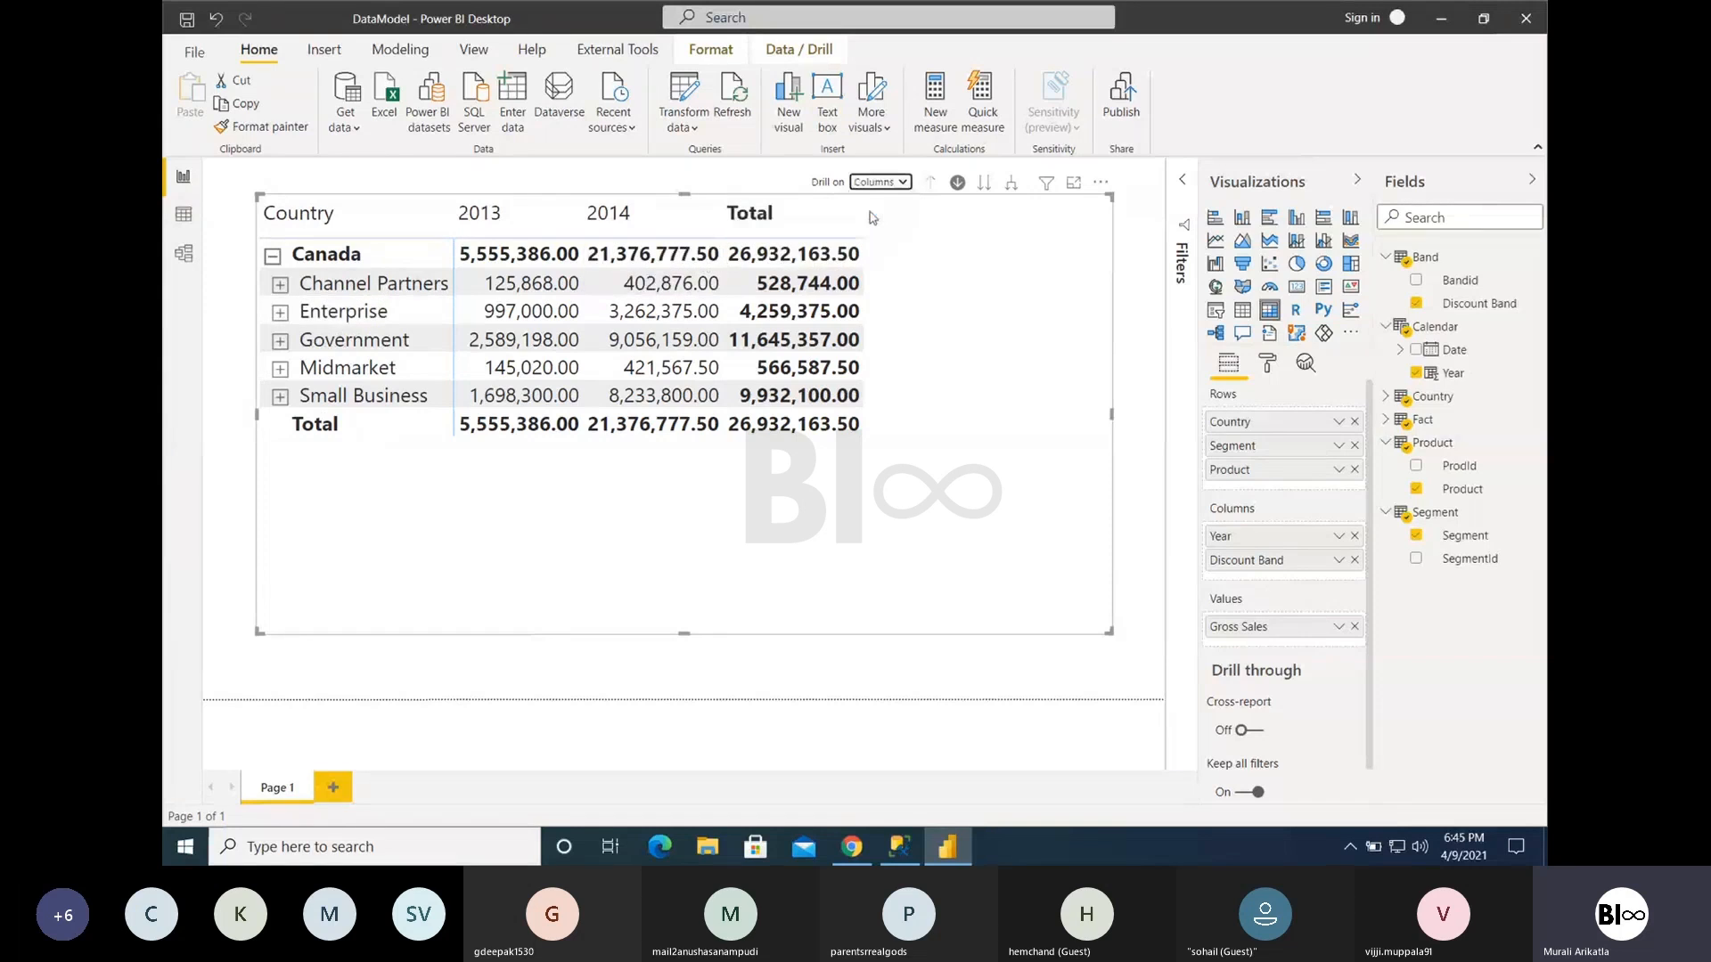
{"action": "left_click", "coordinate": [499, 222]}
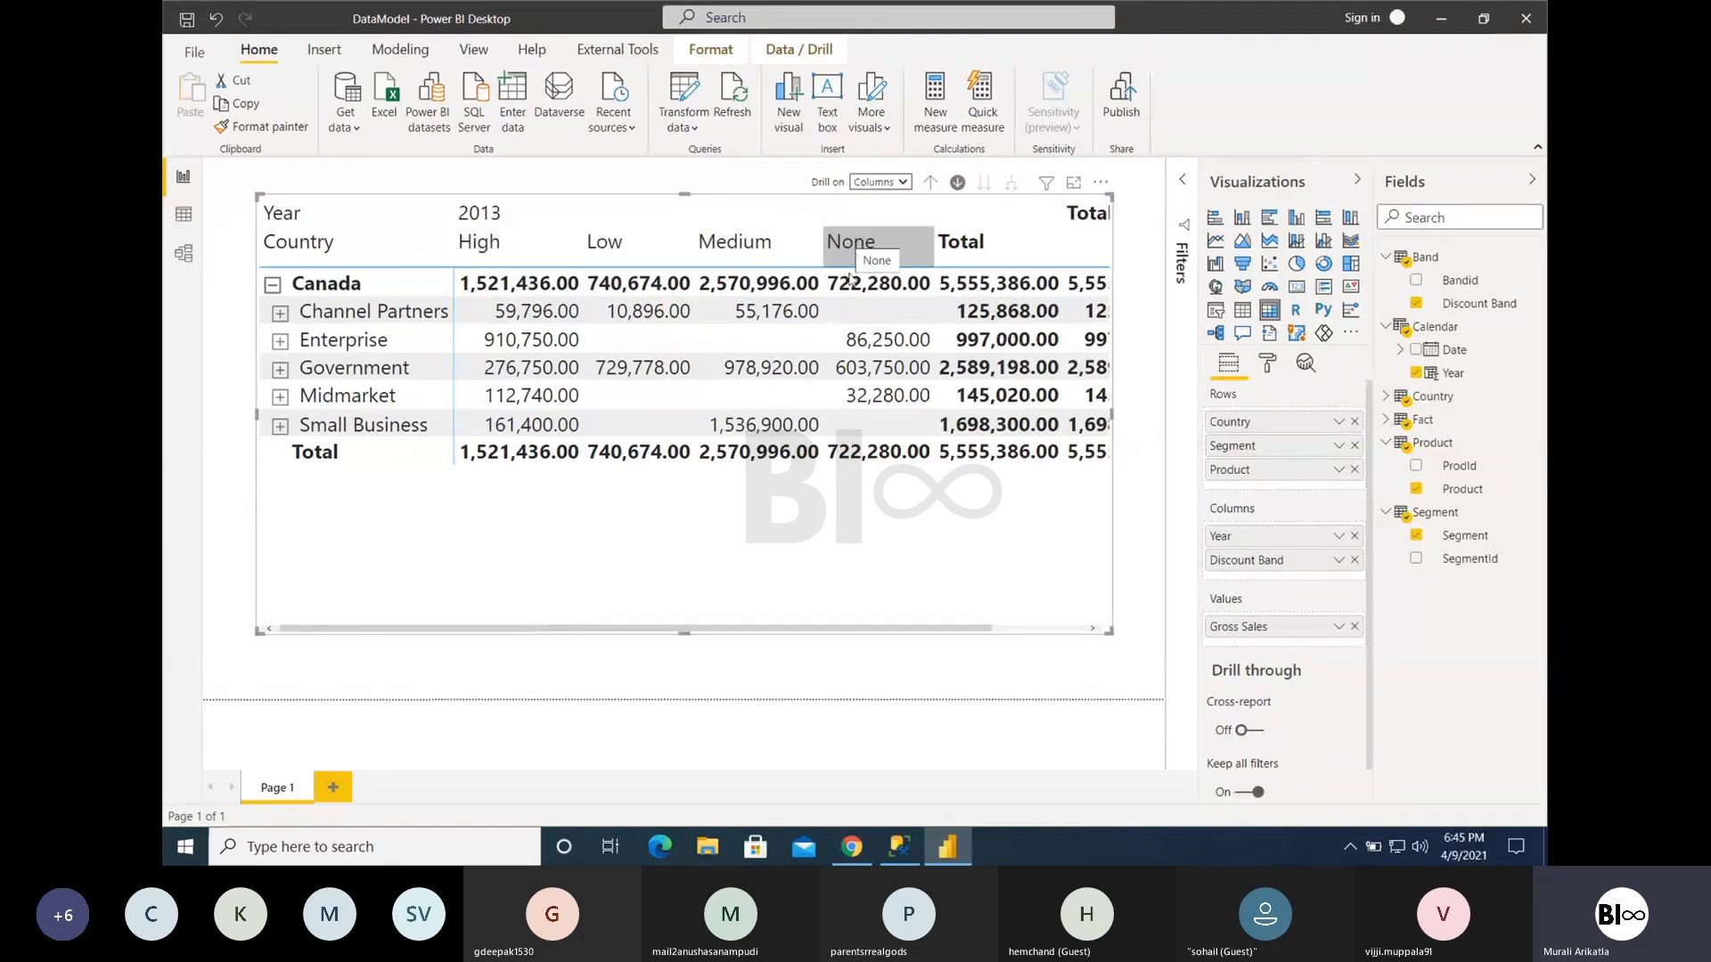
- Turn off drill-down mode, drill the columns up from 2013 to the years, and switch them to the Discount Band level and back
{"action": "left_click_drag", "start_coordinate": [787, 628], "coordinate": [875, 628]}
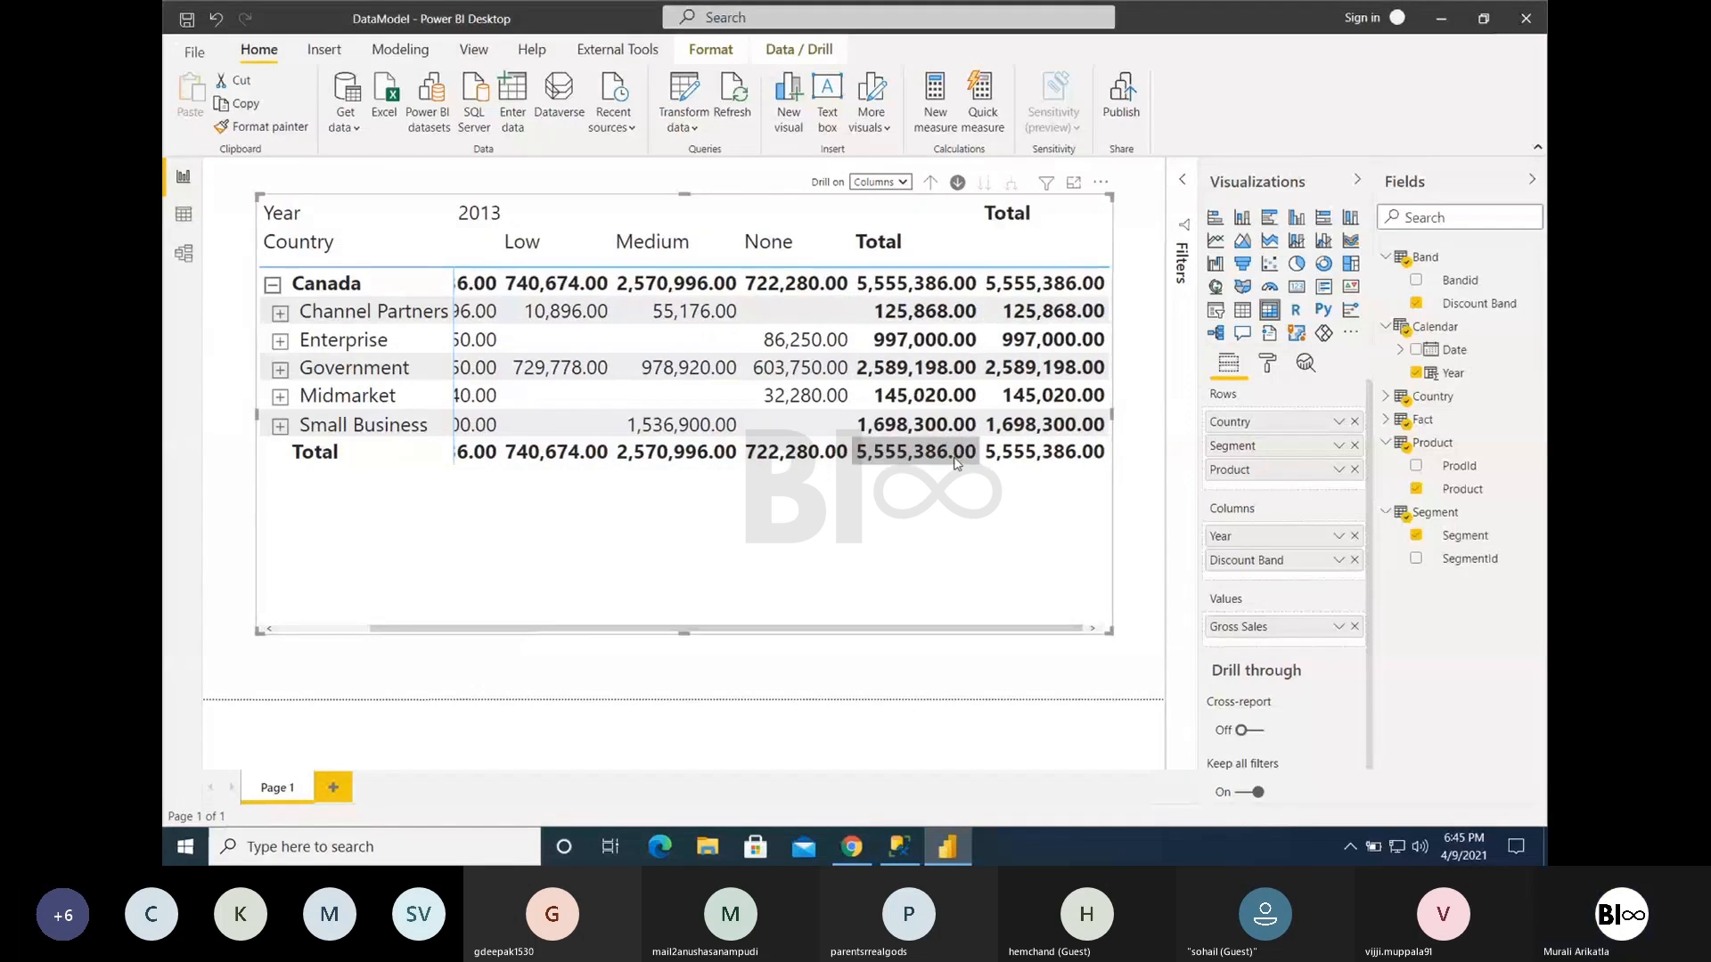
{"action": "left_click", "coordinate": [959, 188]}
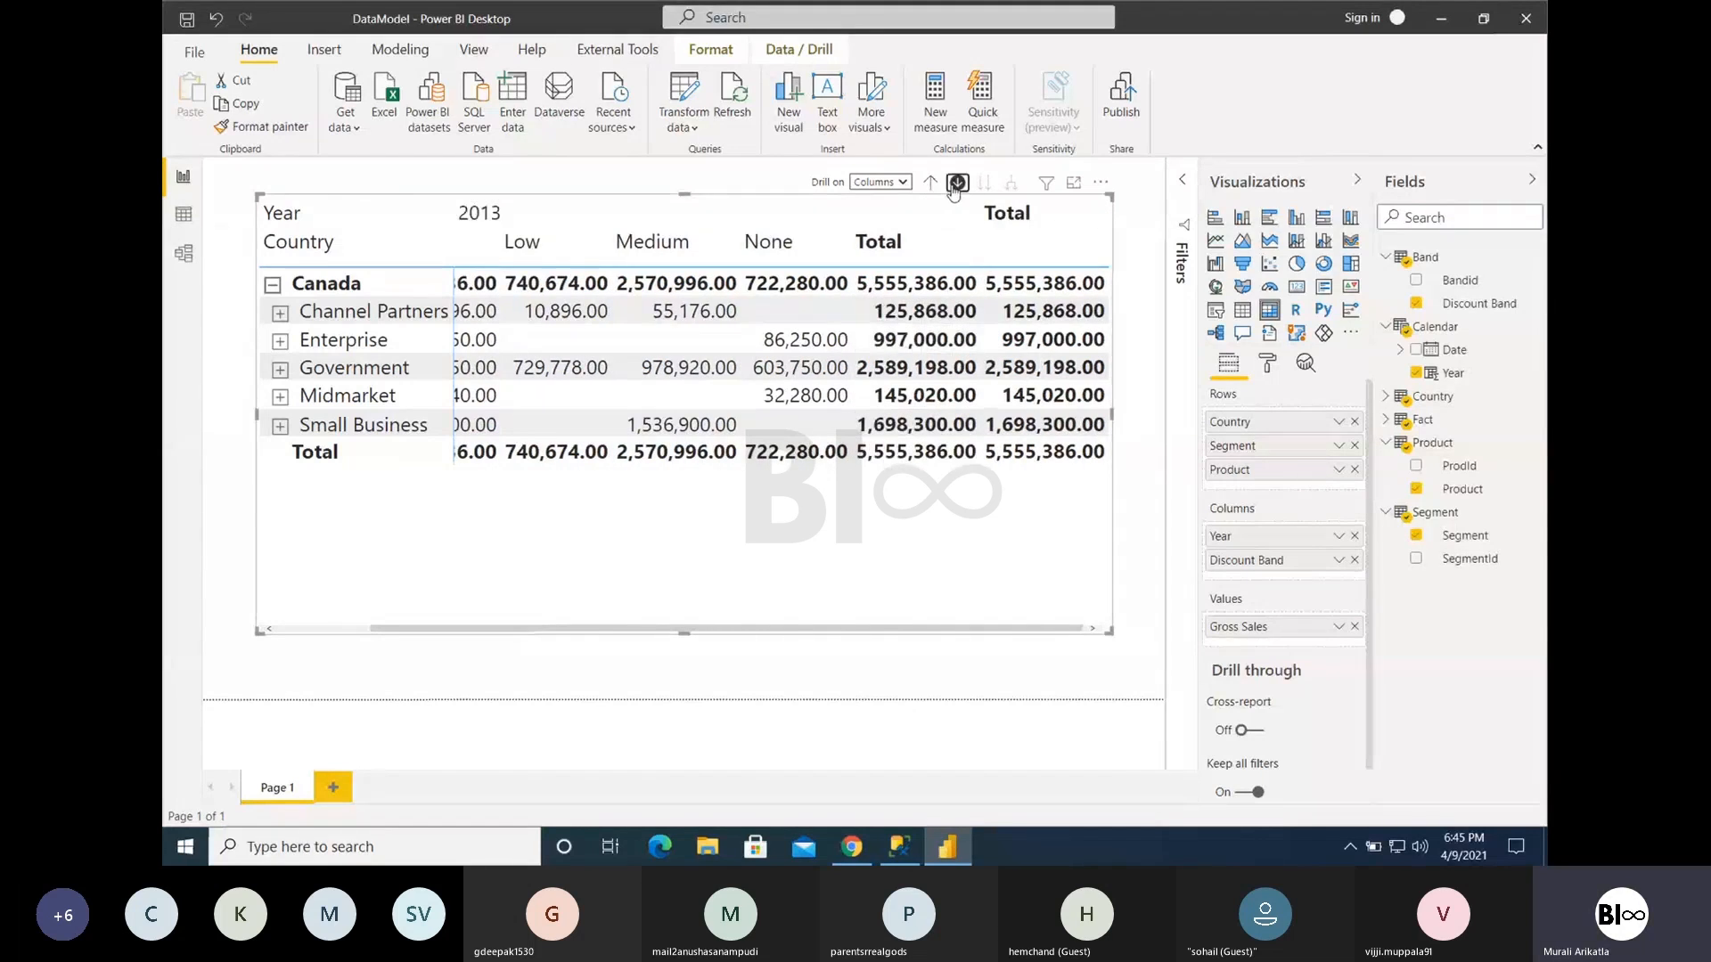
{"action": "left_click", "coordinate": [932, 188]}
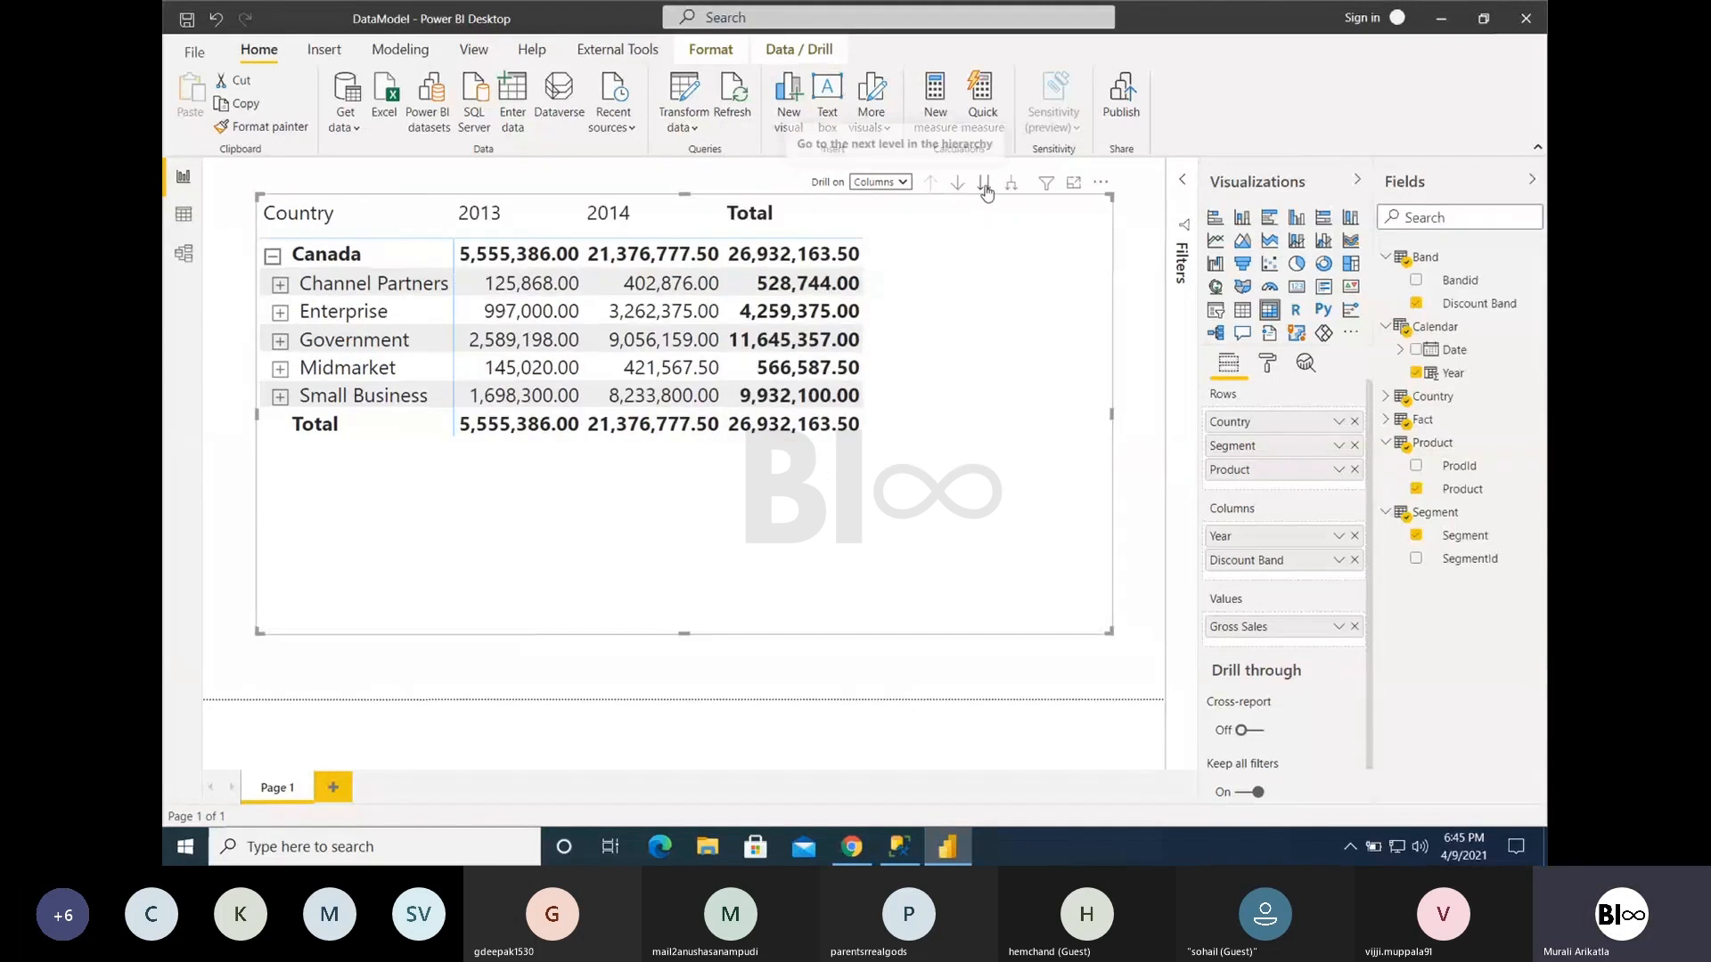
{"action": "left_click", "coordinate": [985, 188]}
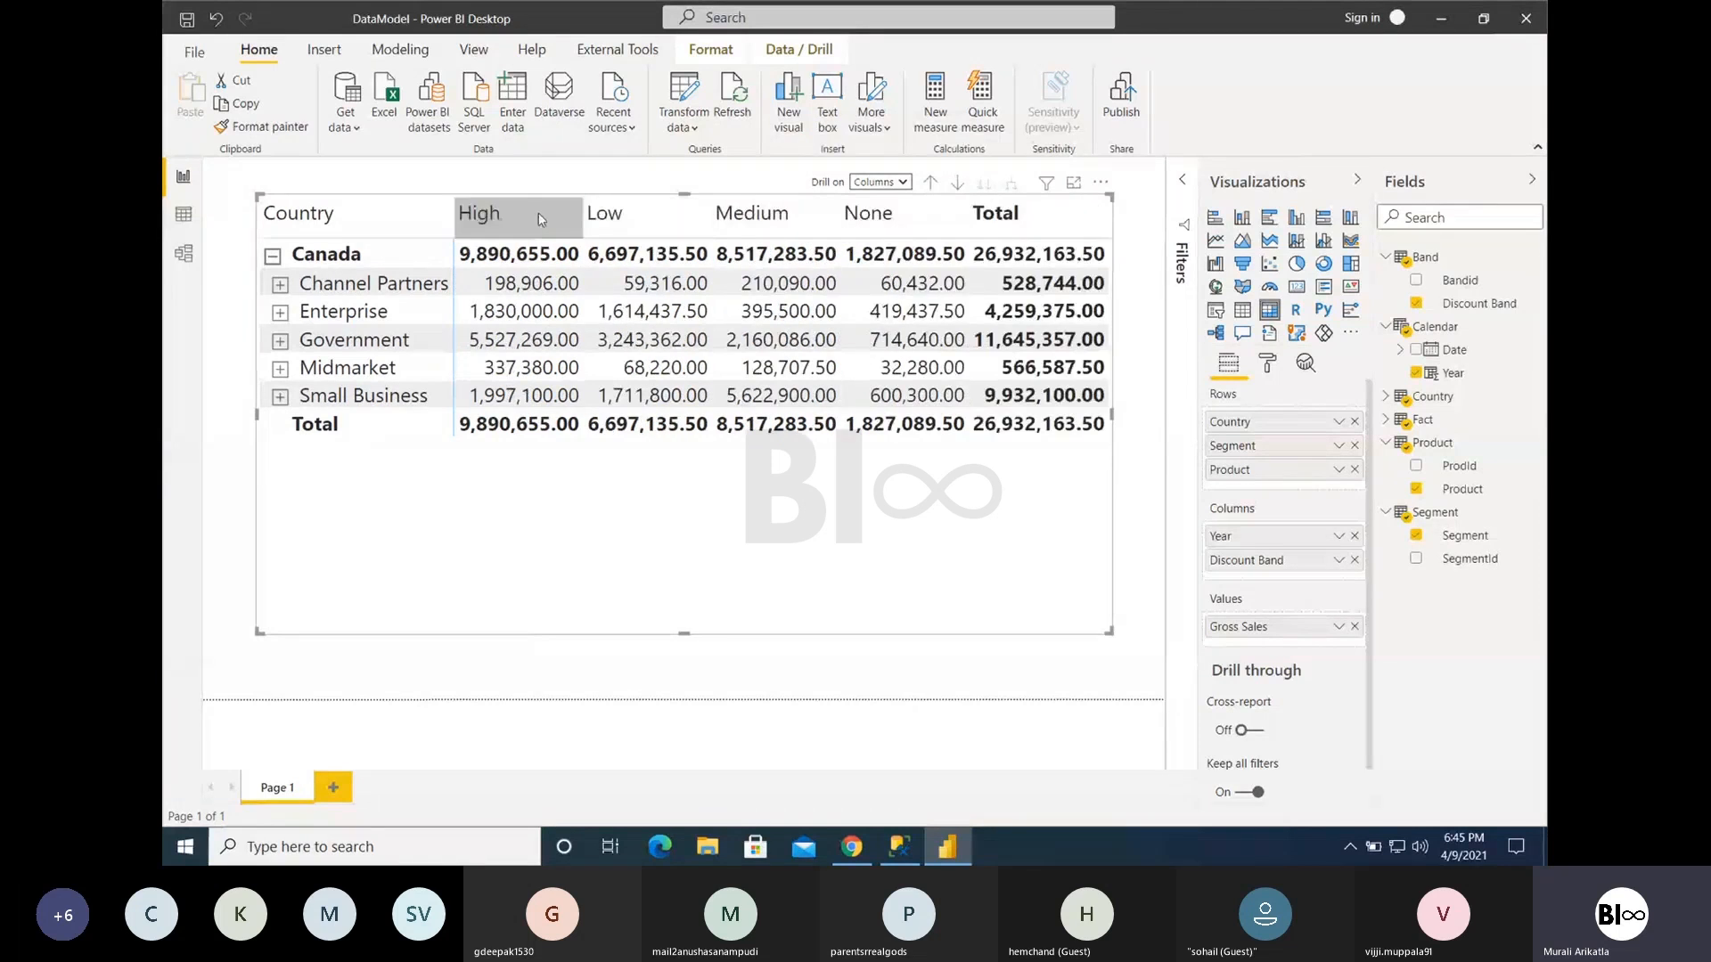
{"action": "left_click", "coordinate": [932, 187]}
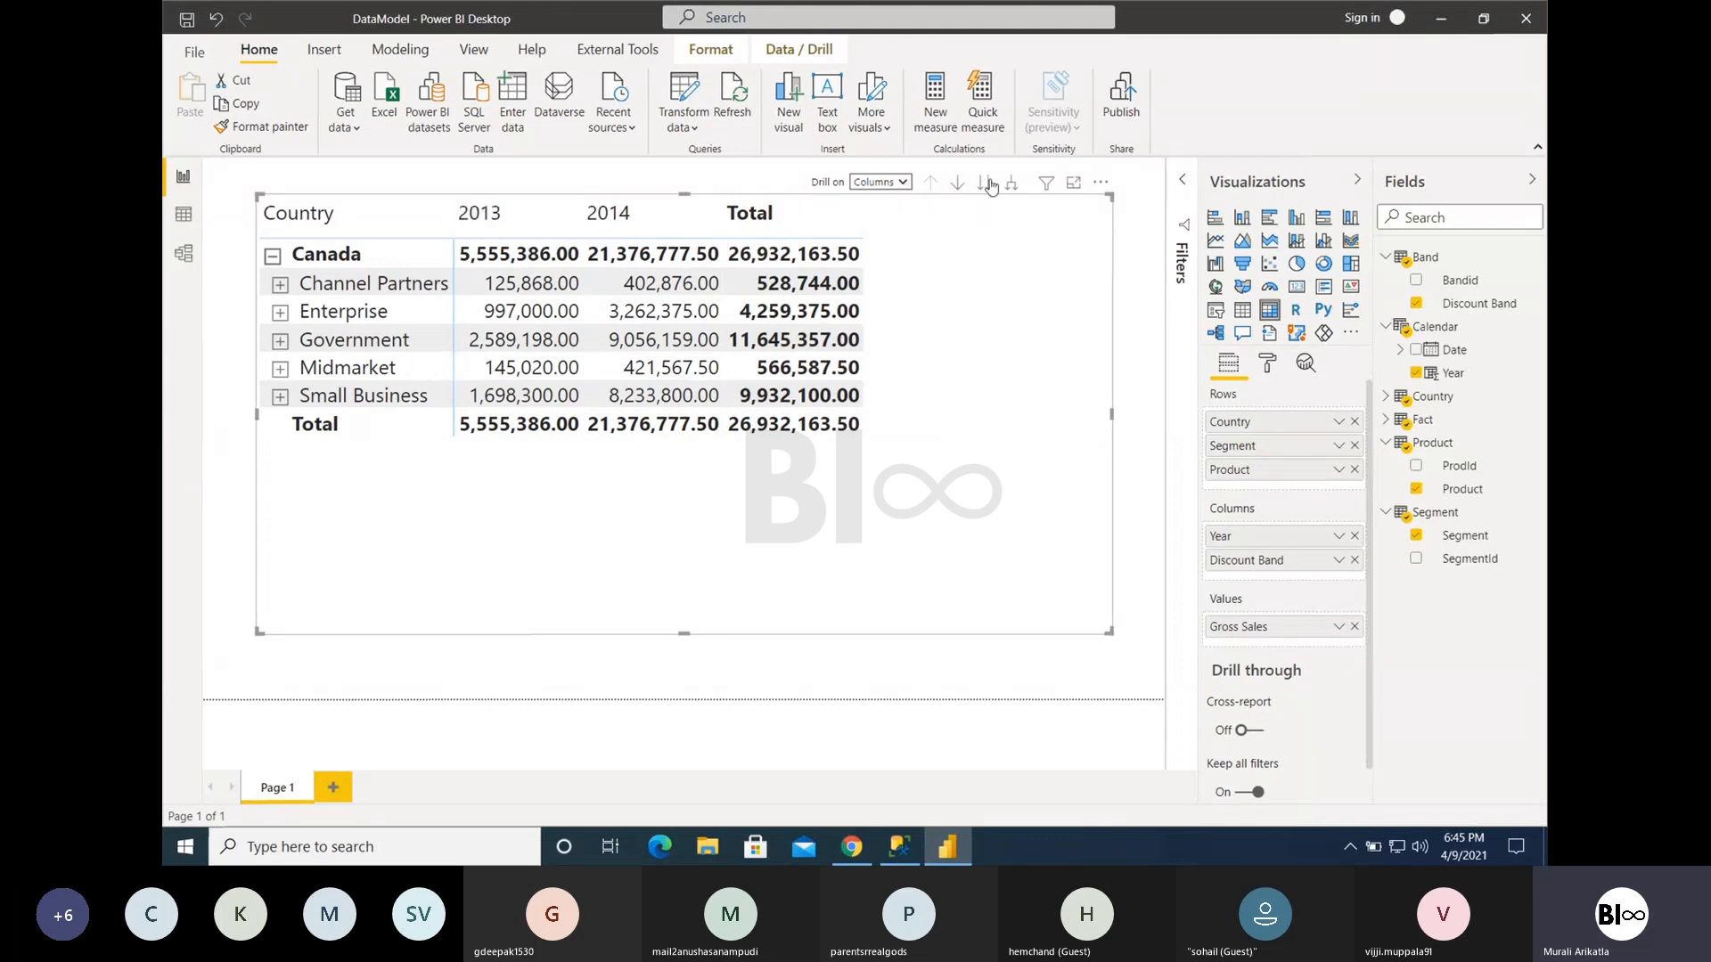
- Expand all year columns down one level to show discount bands under each year, and inspect the full width of the matrix
{"action": "left_click", "coordinate": [957, 185]}
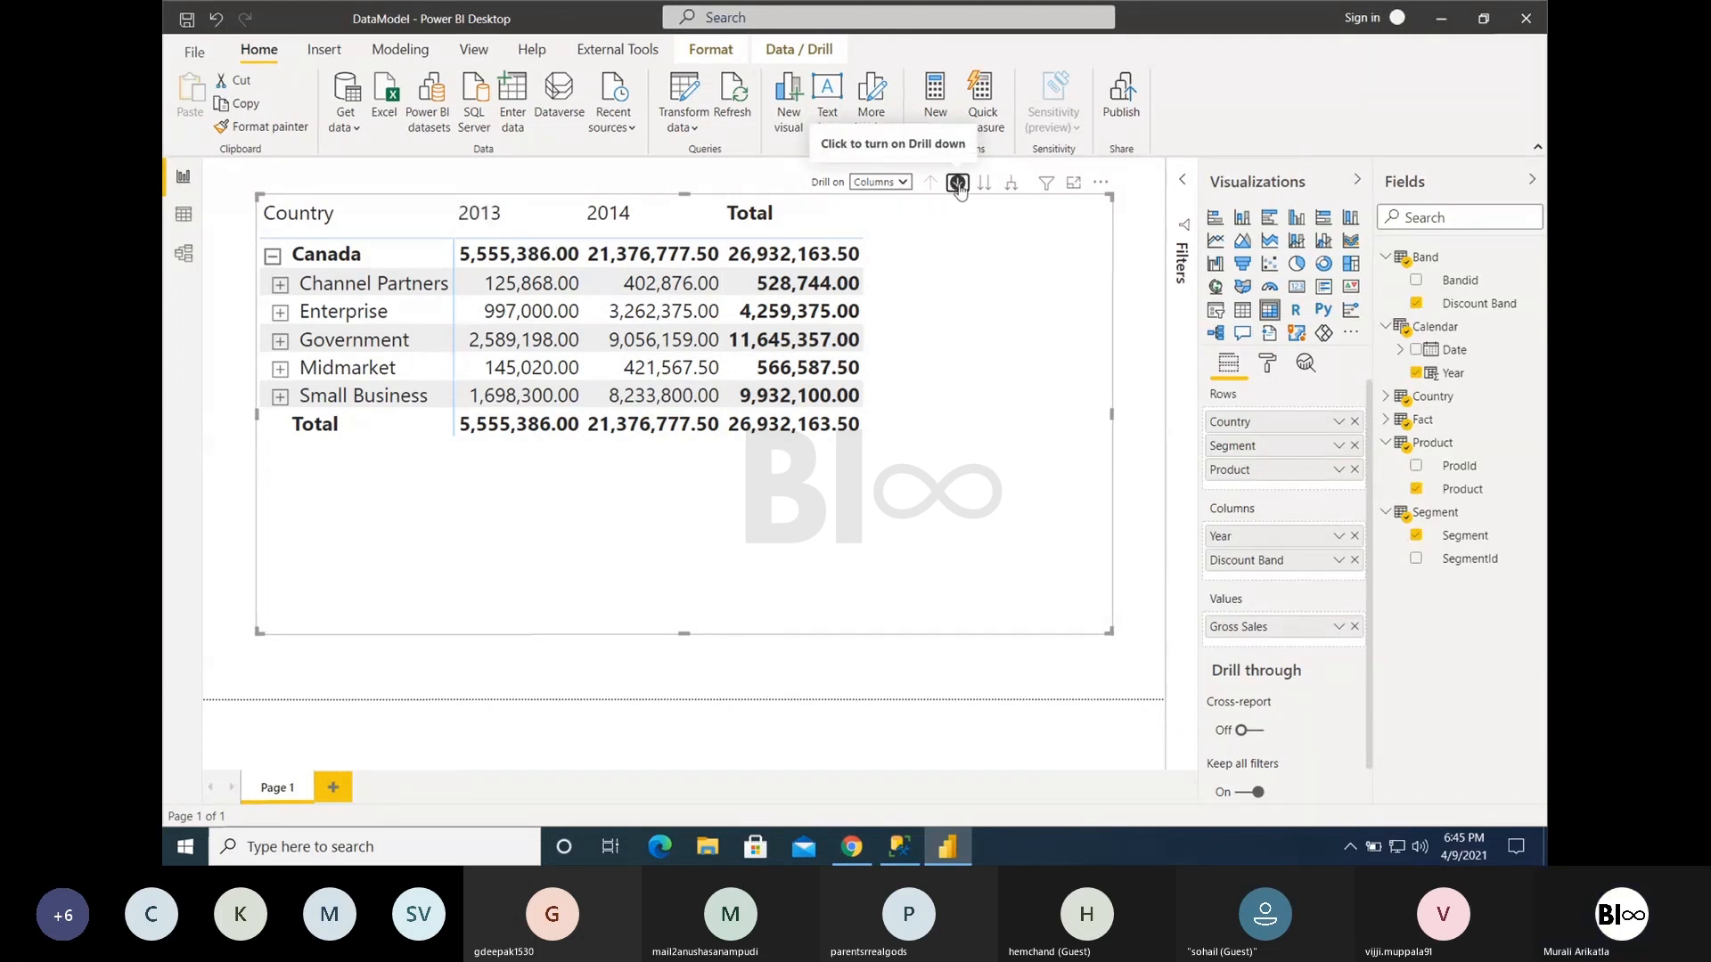
{"action": "left_click", "coordinate": [1012, 185]}
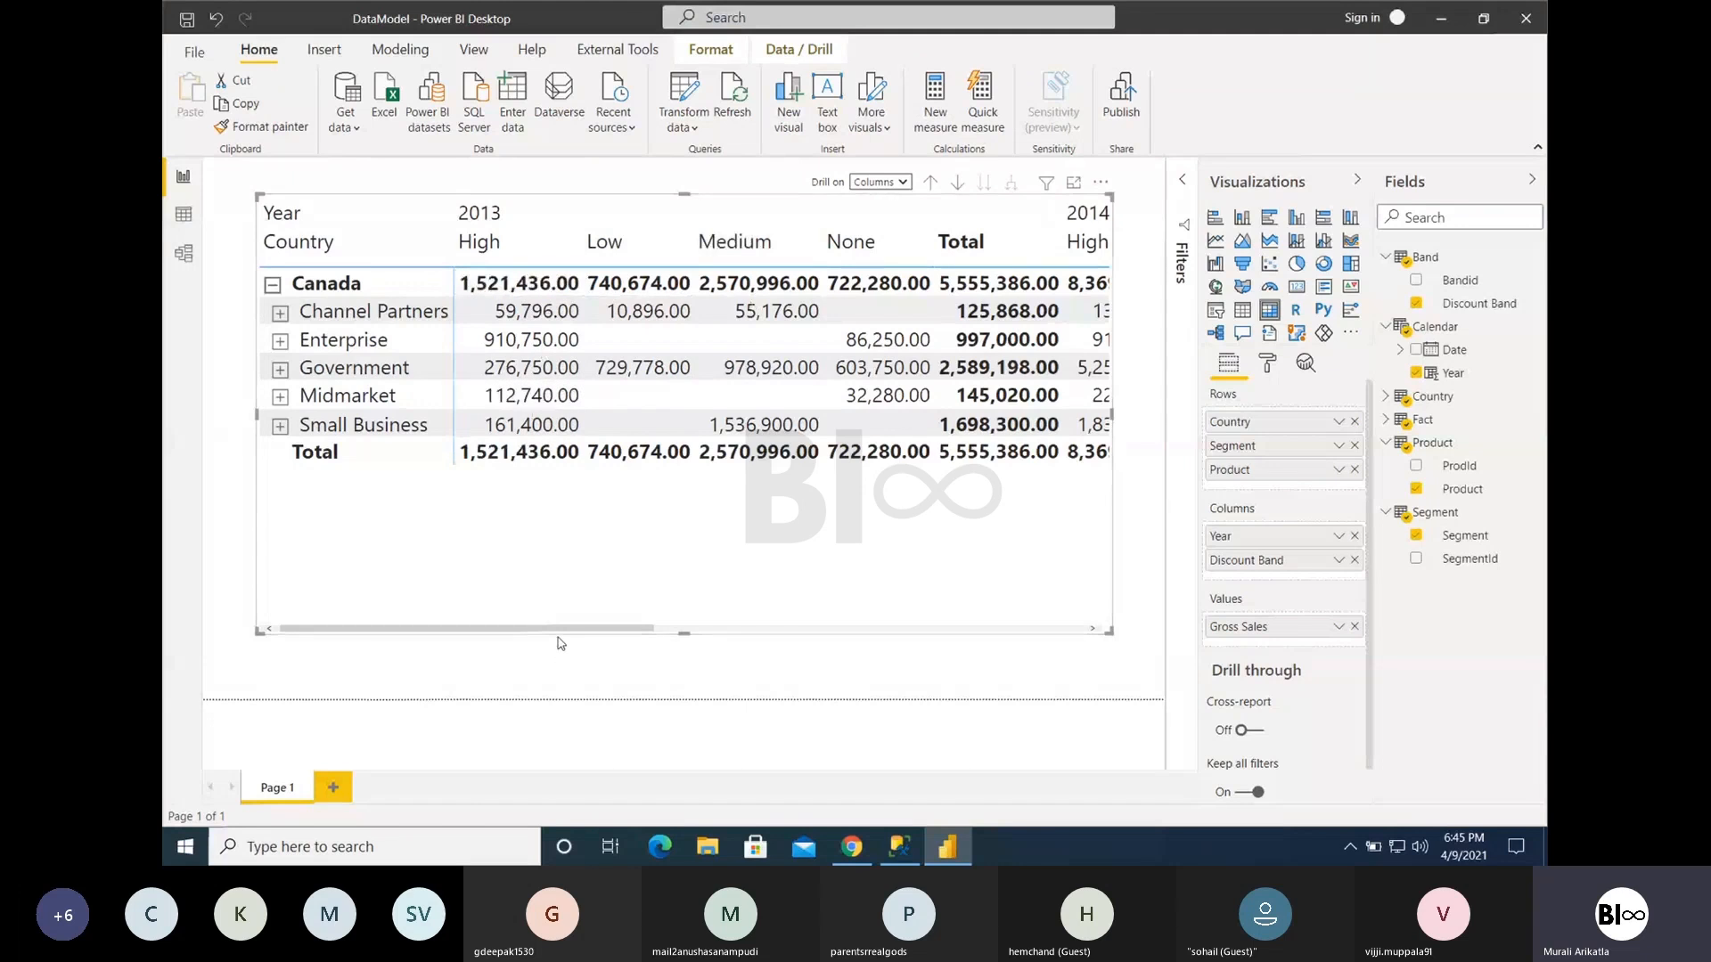
{"action": "left_click_drag", "start_coordinate": [558, 630], "coordinate": [1048, 612]}
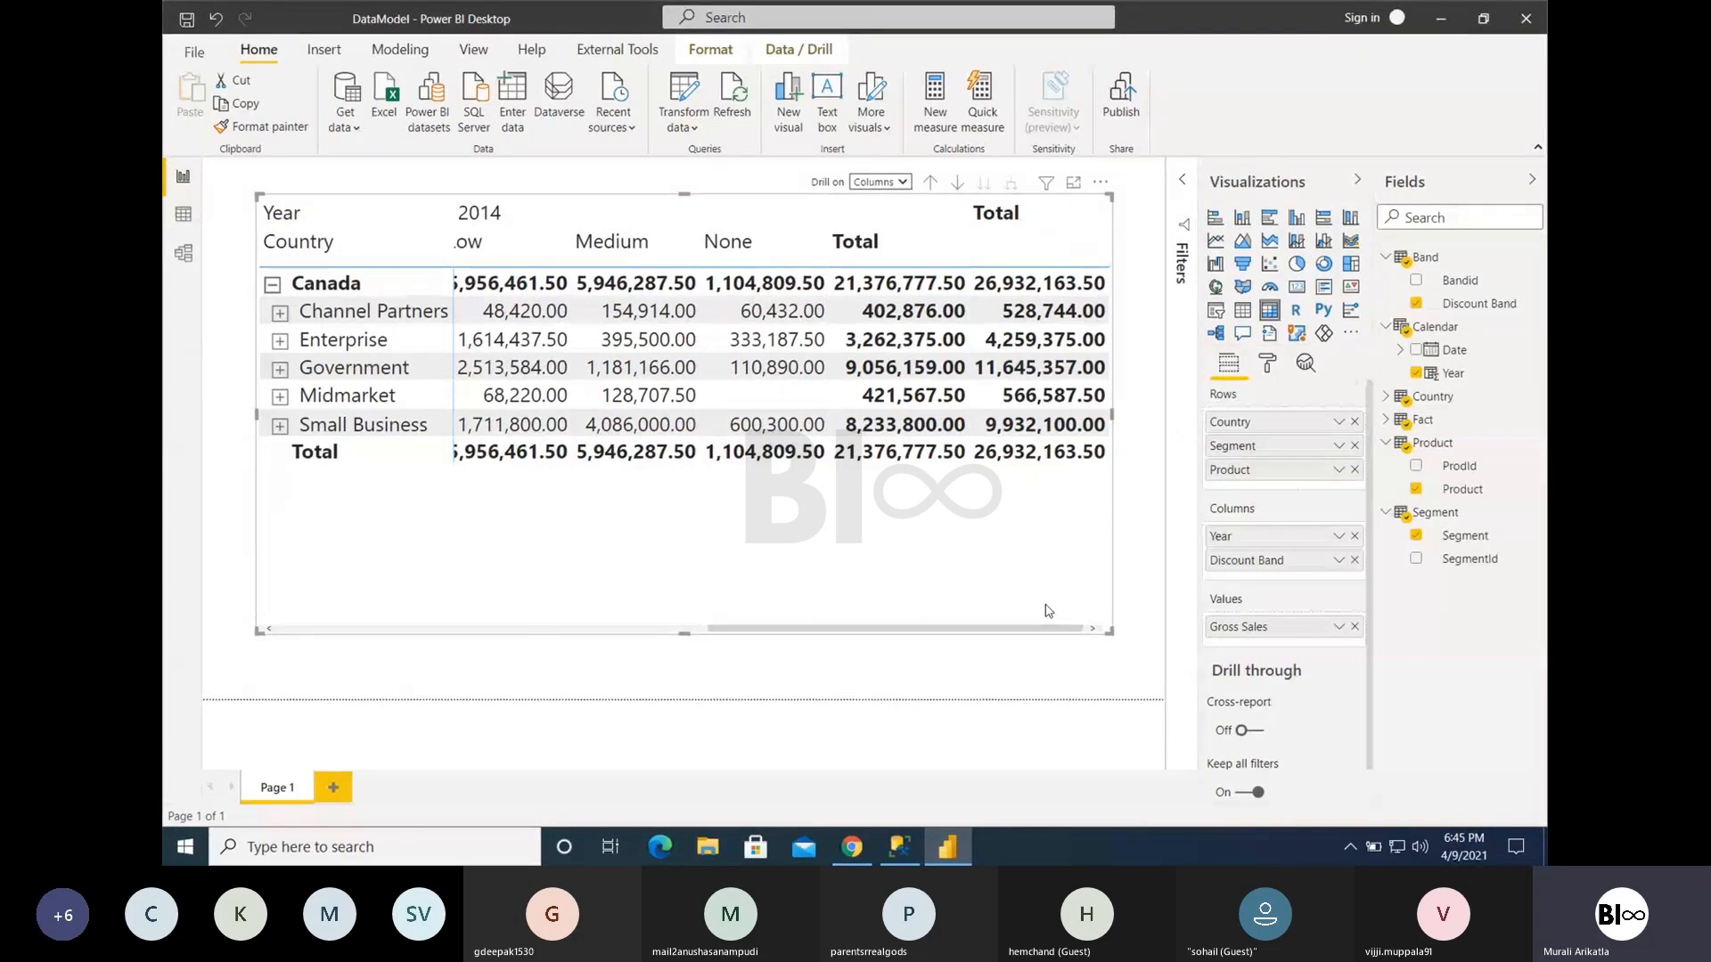
{"action": "left_click_drag", "start_coordinate": [961, 631], "coordinate": [519, 636]}
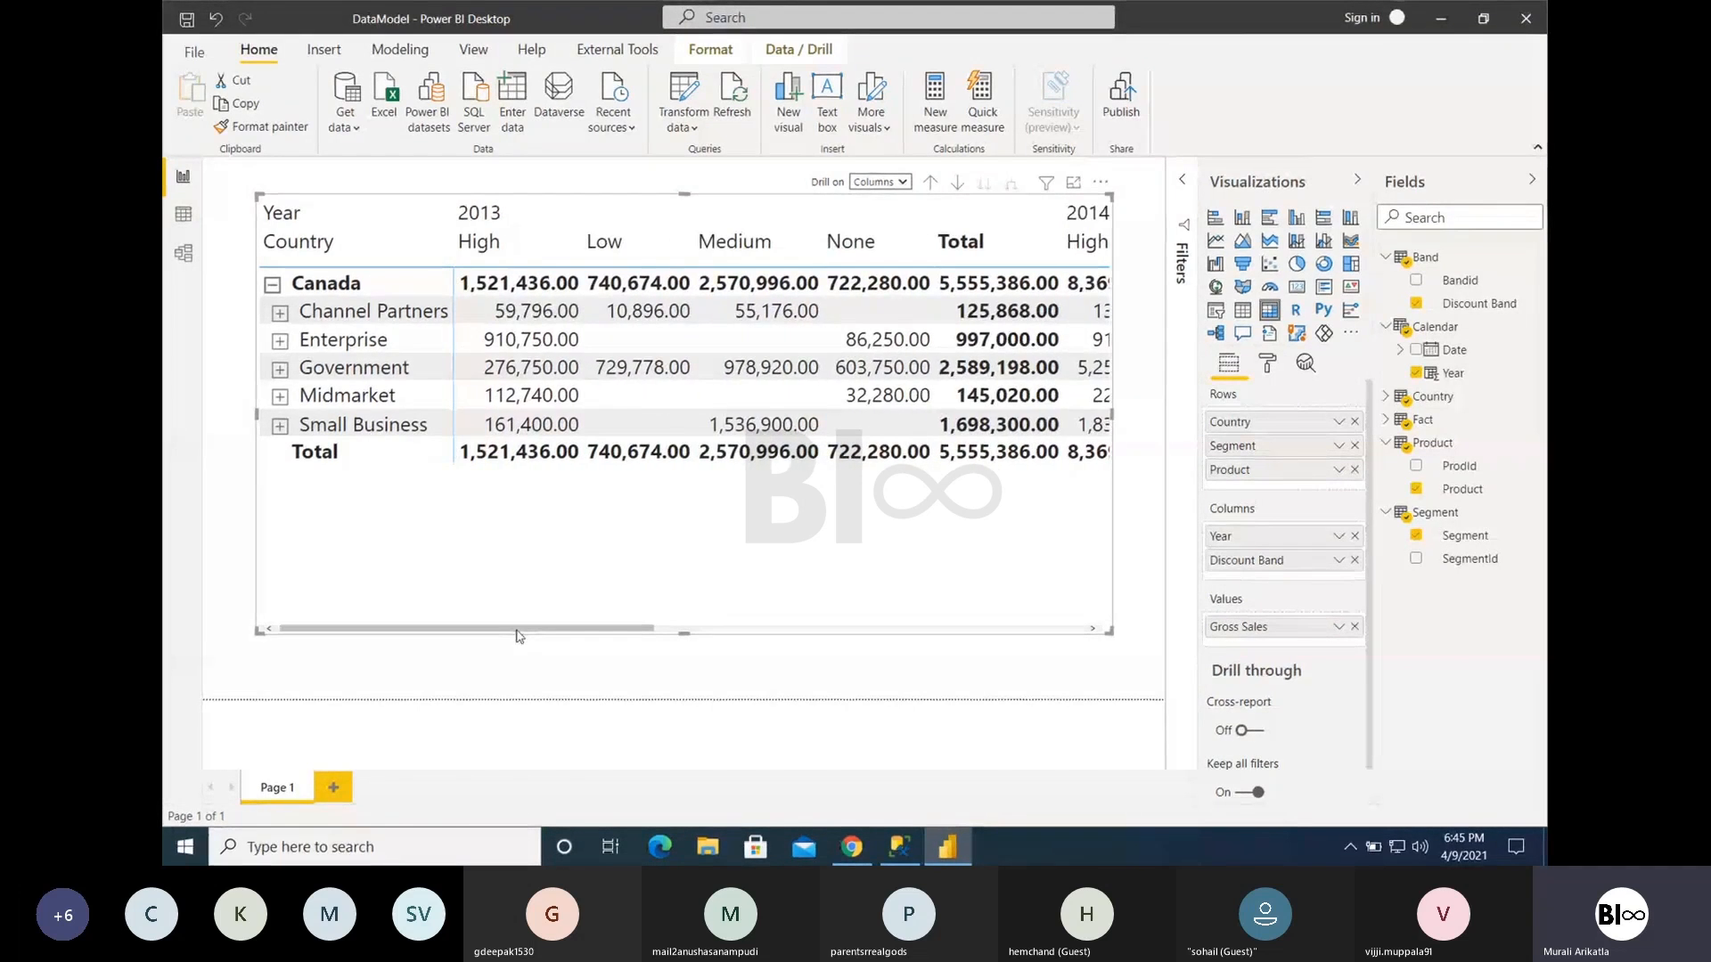
- Remove Discount Band from the matrix columns and review the visual's General formatting options
{"action": "left_click", "coordinate": [1353, 562]}
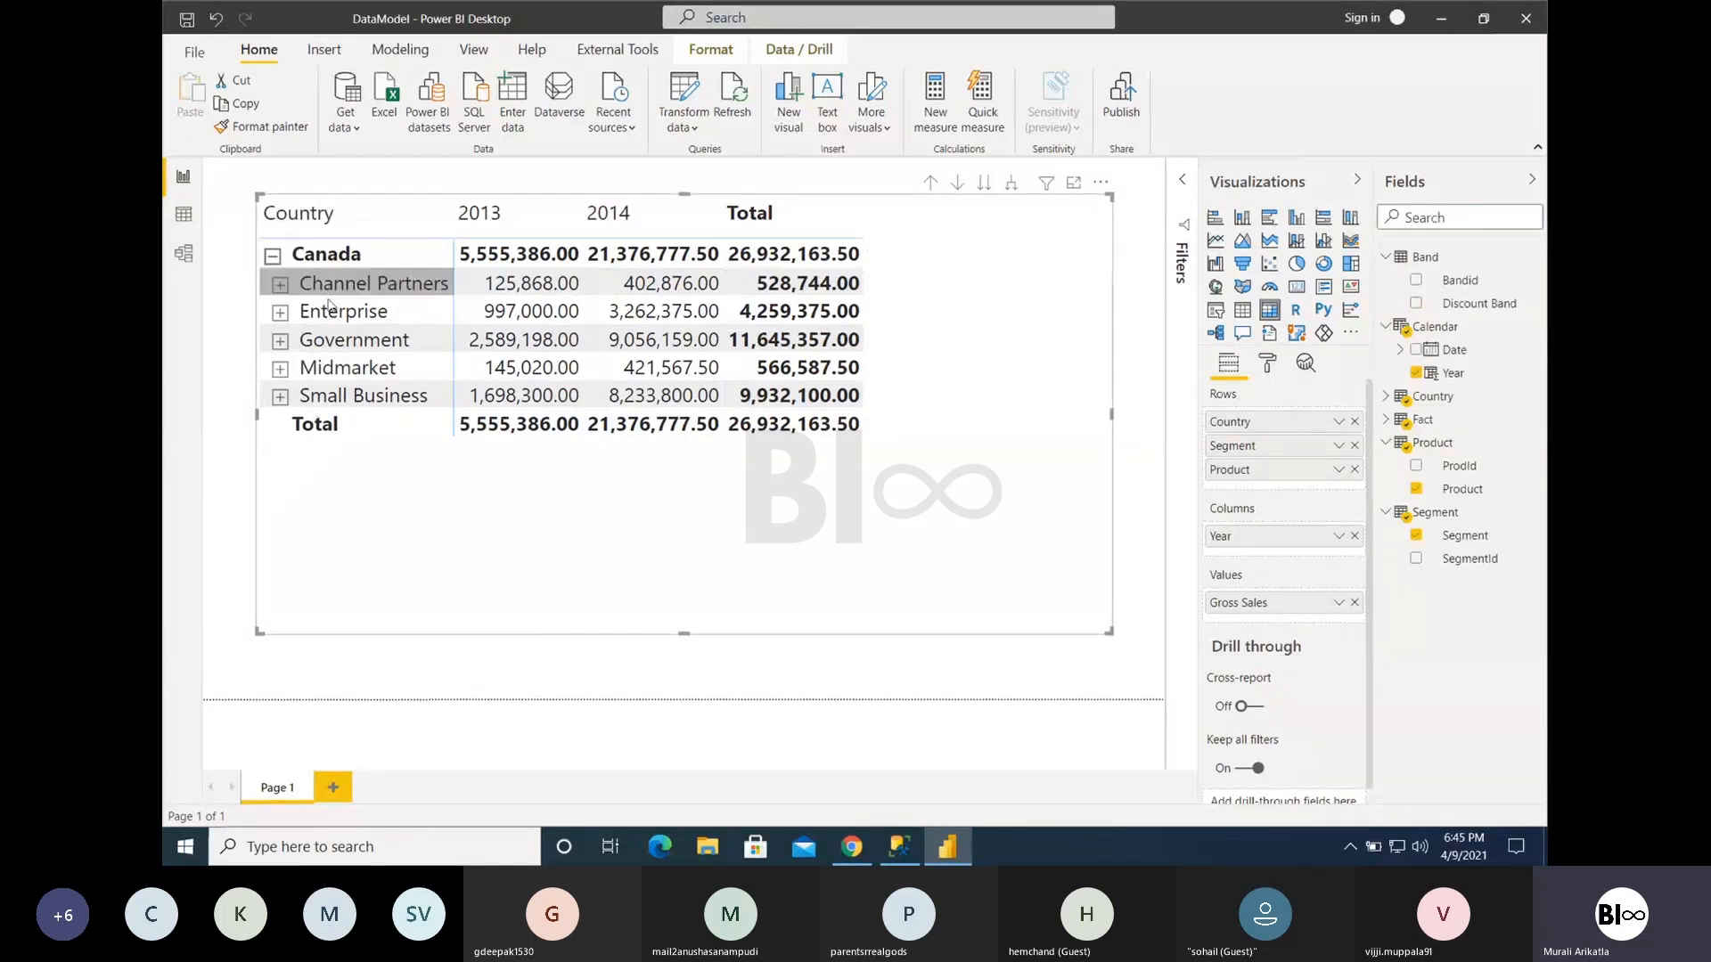
{"action": "left_click", "coordinate": [1266, 367]}
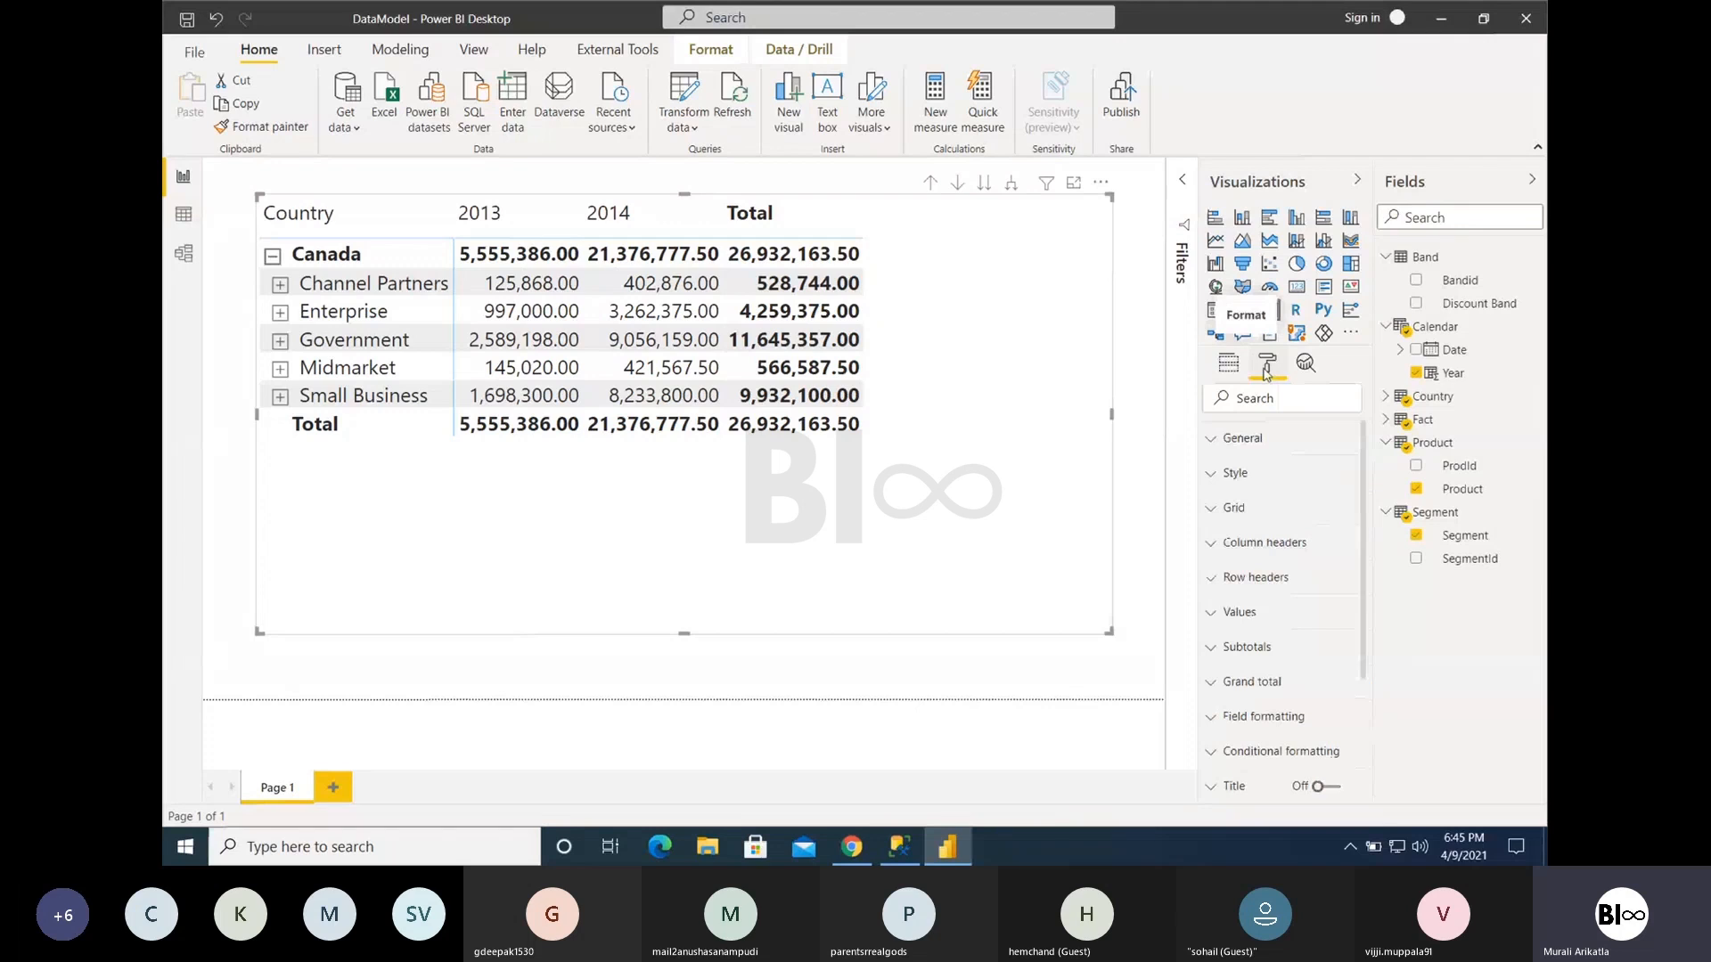
{"action": "left_click", "coordinate": [1224, 442]}
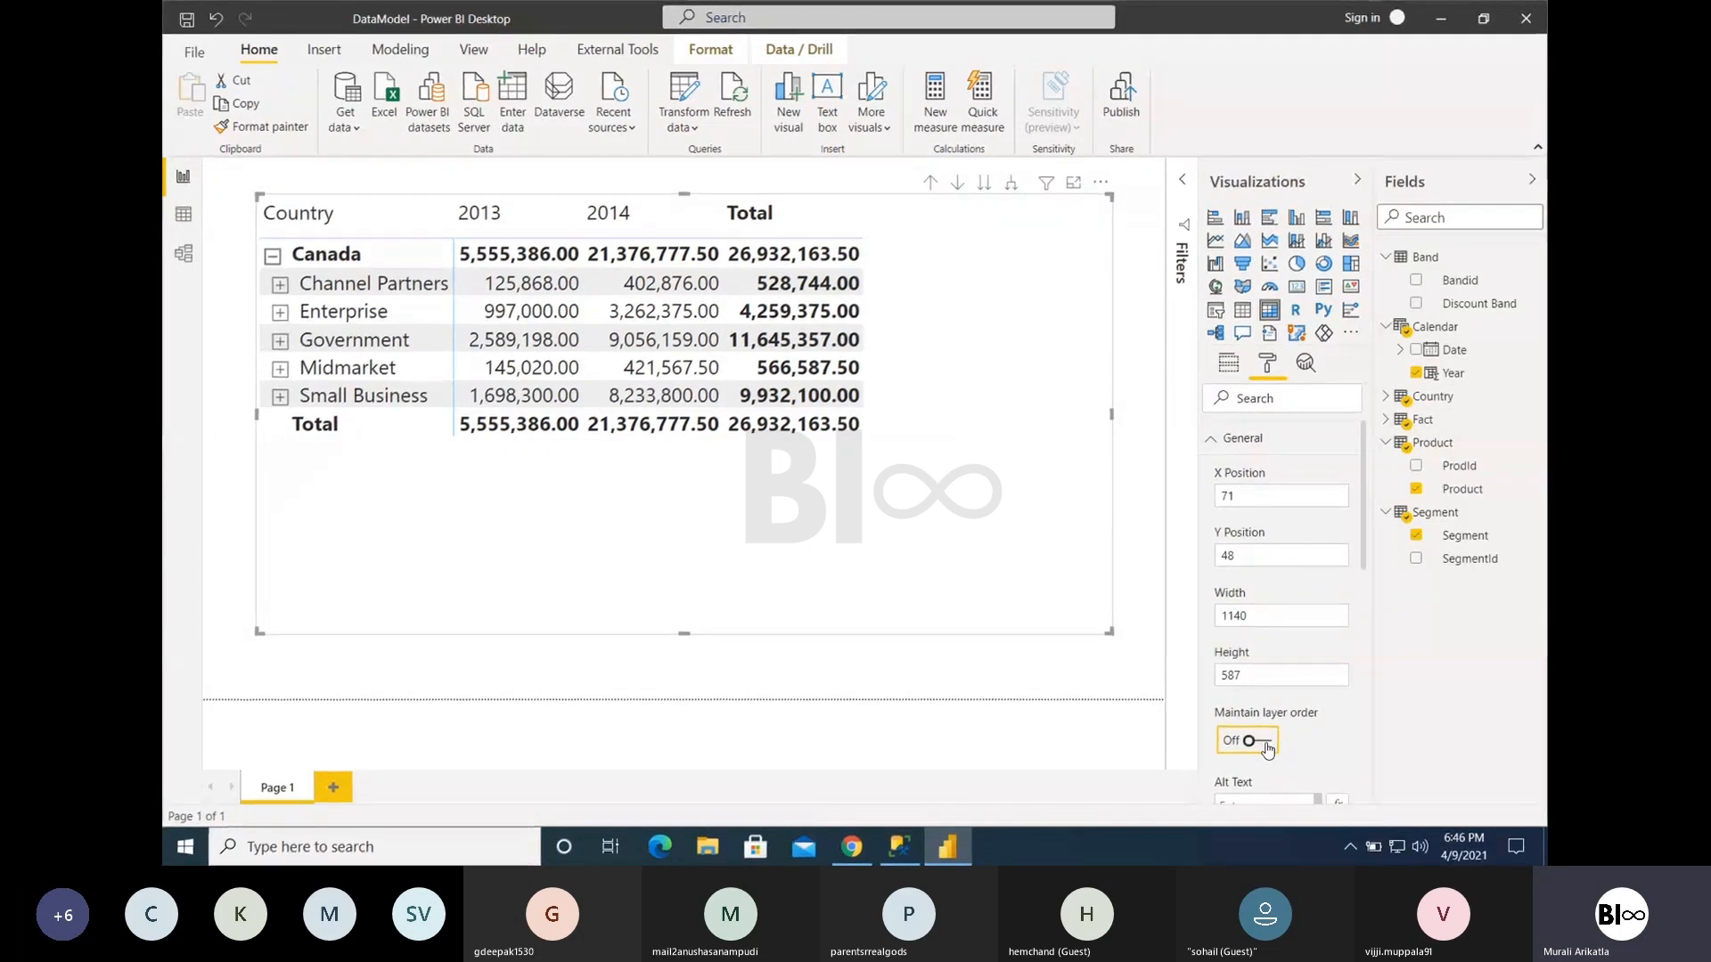
{"action": "left_click", "coordinate": [1211, 448]}
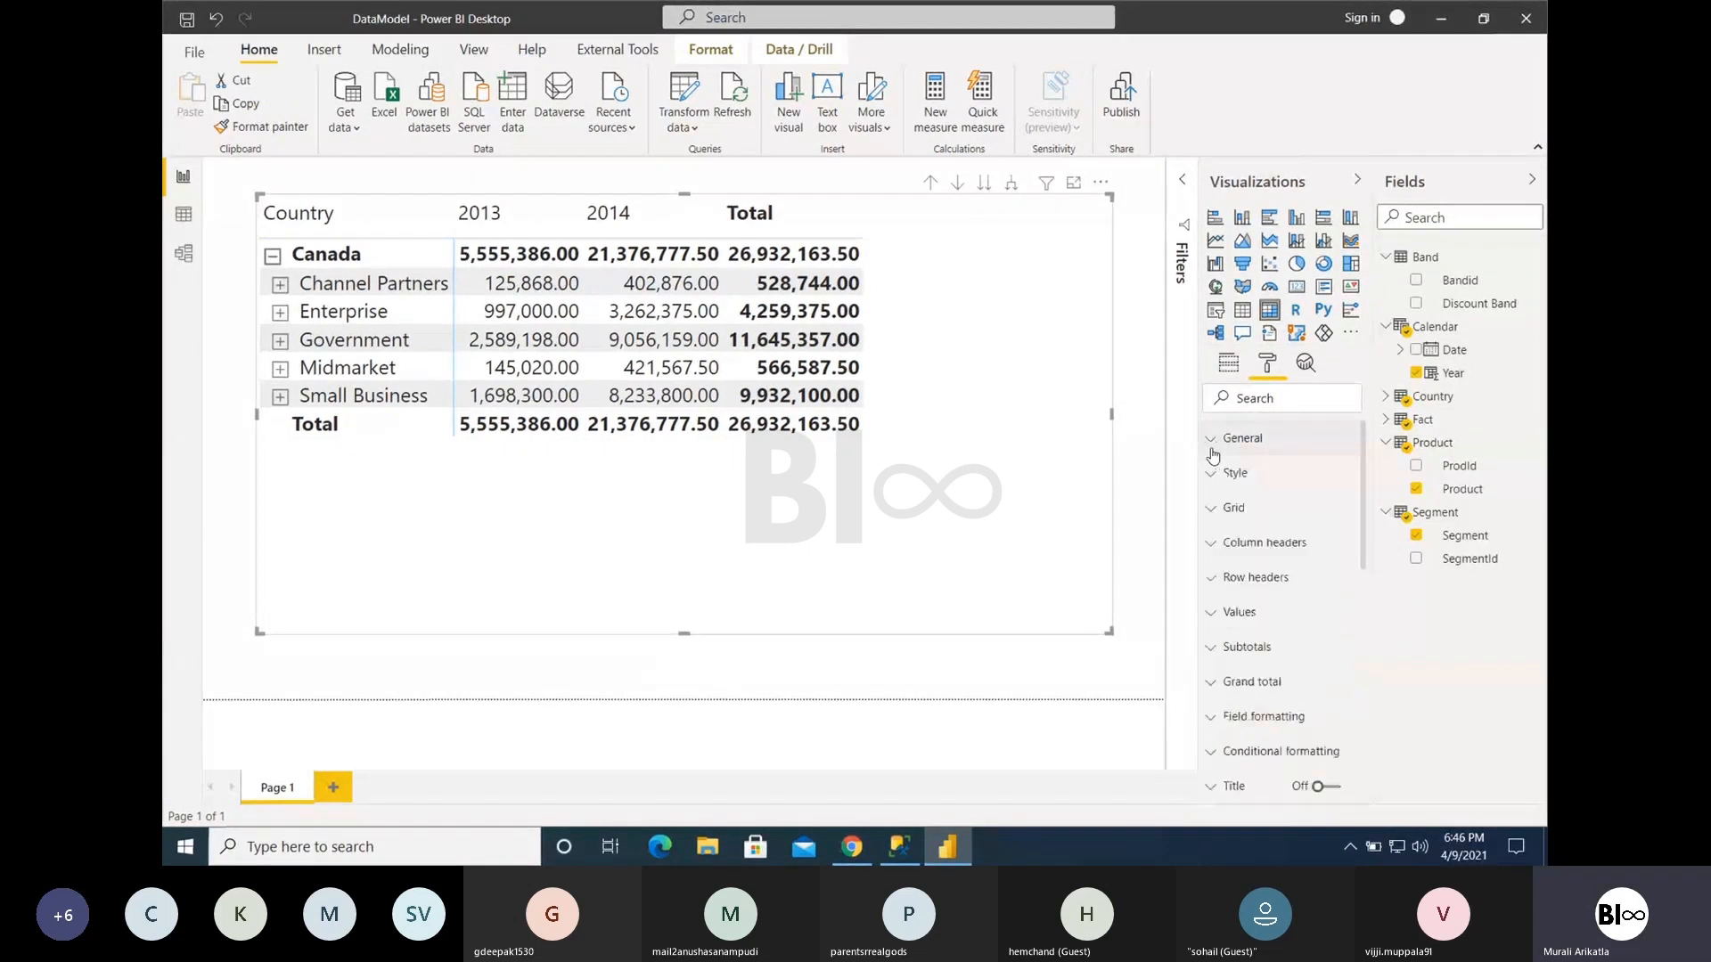
- Try the Flashy rows style and the Condensed style on the matrix
{"action": "left_click", "coordinate": [1217, 475]}
{"action": "left_click", "coordinate": [1246, 532]}
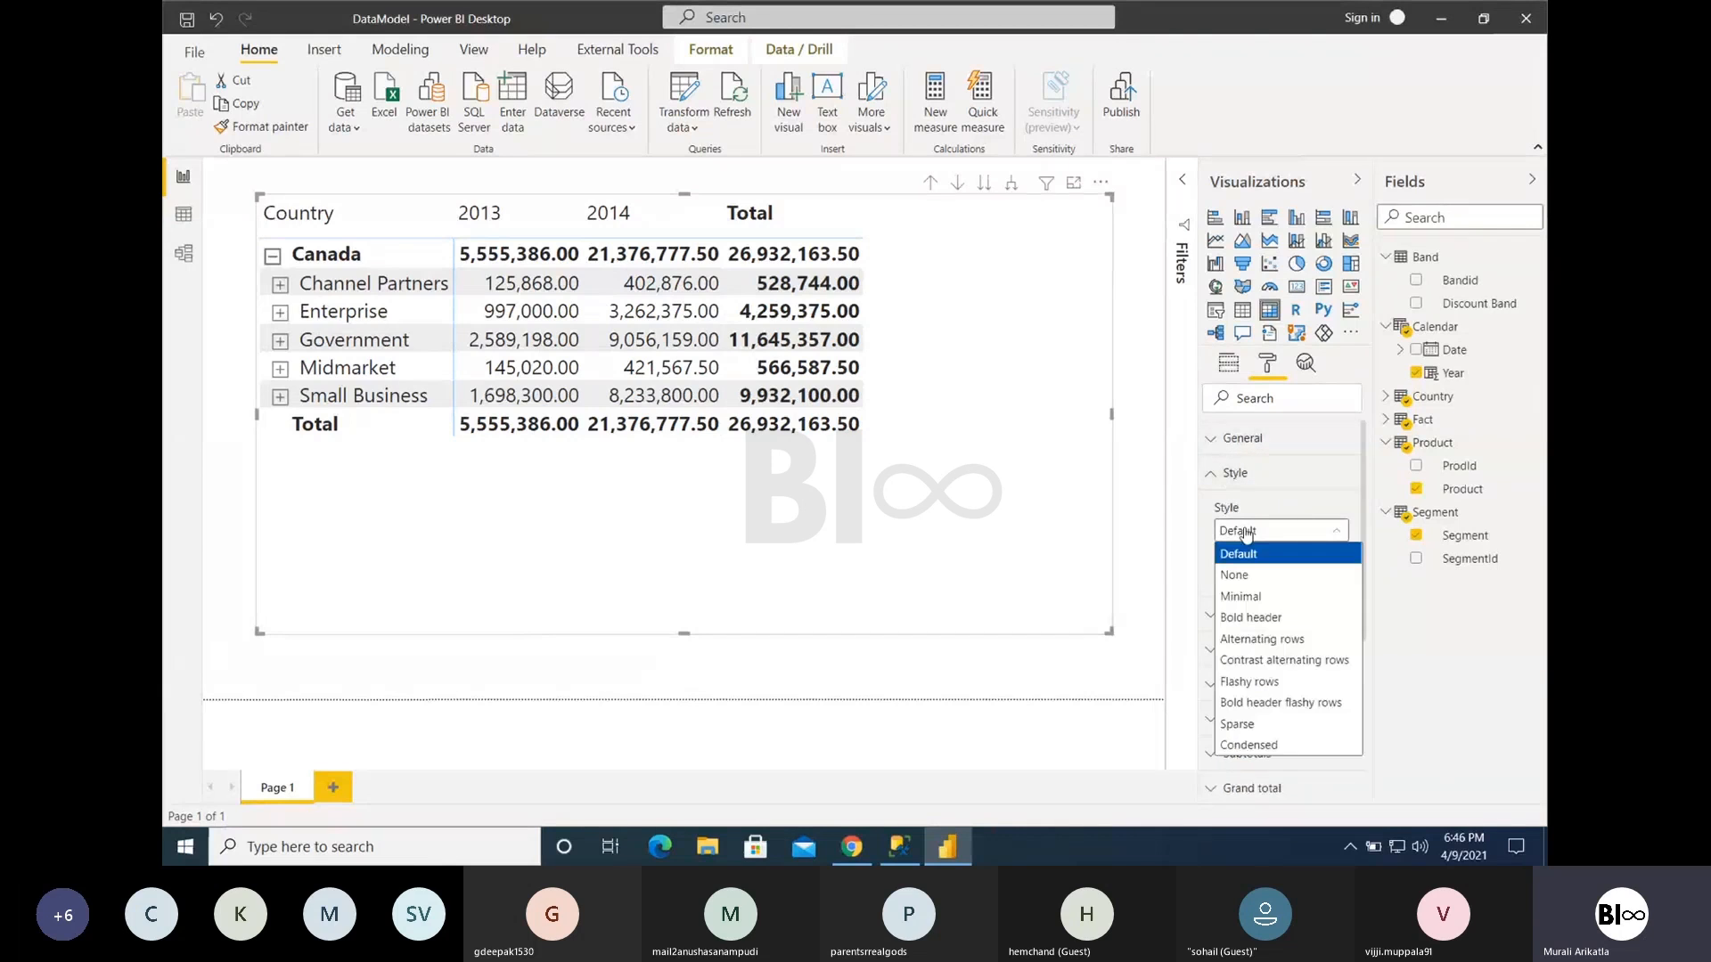
{"action": "left_click", "coordinate": [1248, 682]}
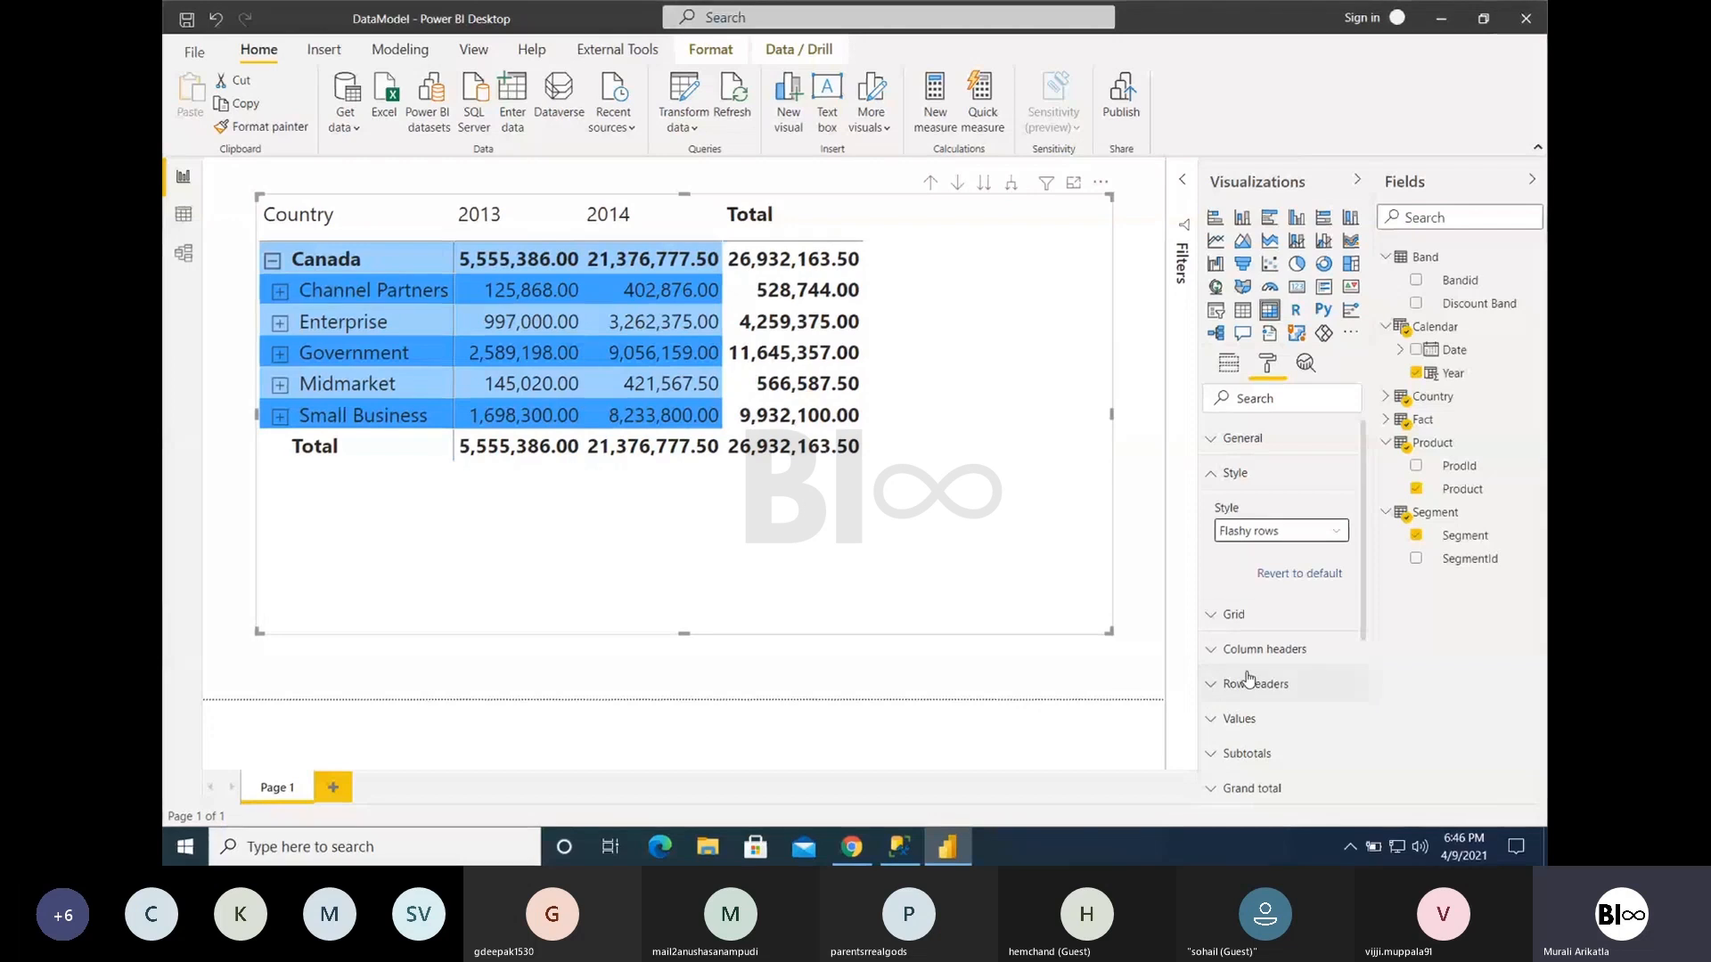
{"action": "left_click", "coordinate": [1248, 533]}
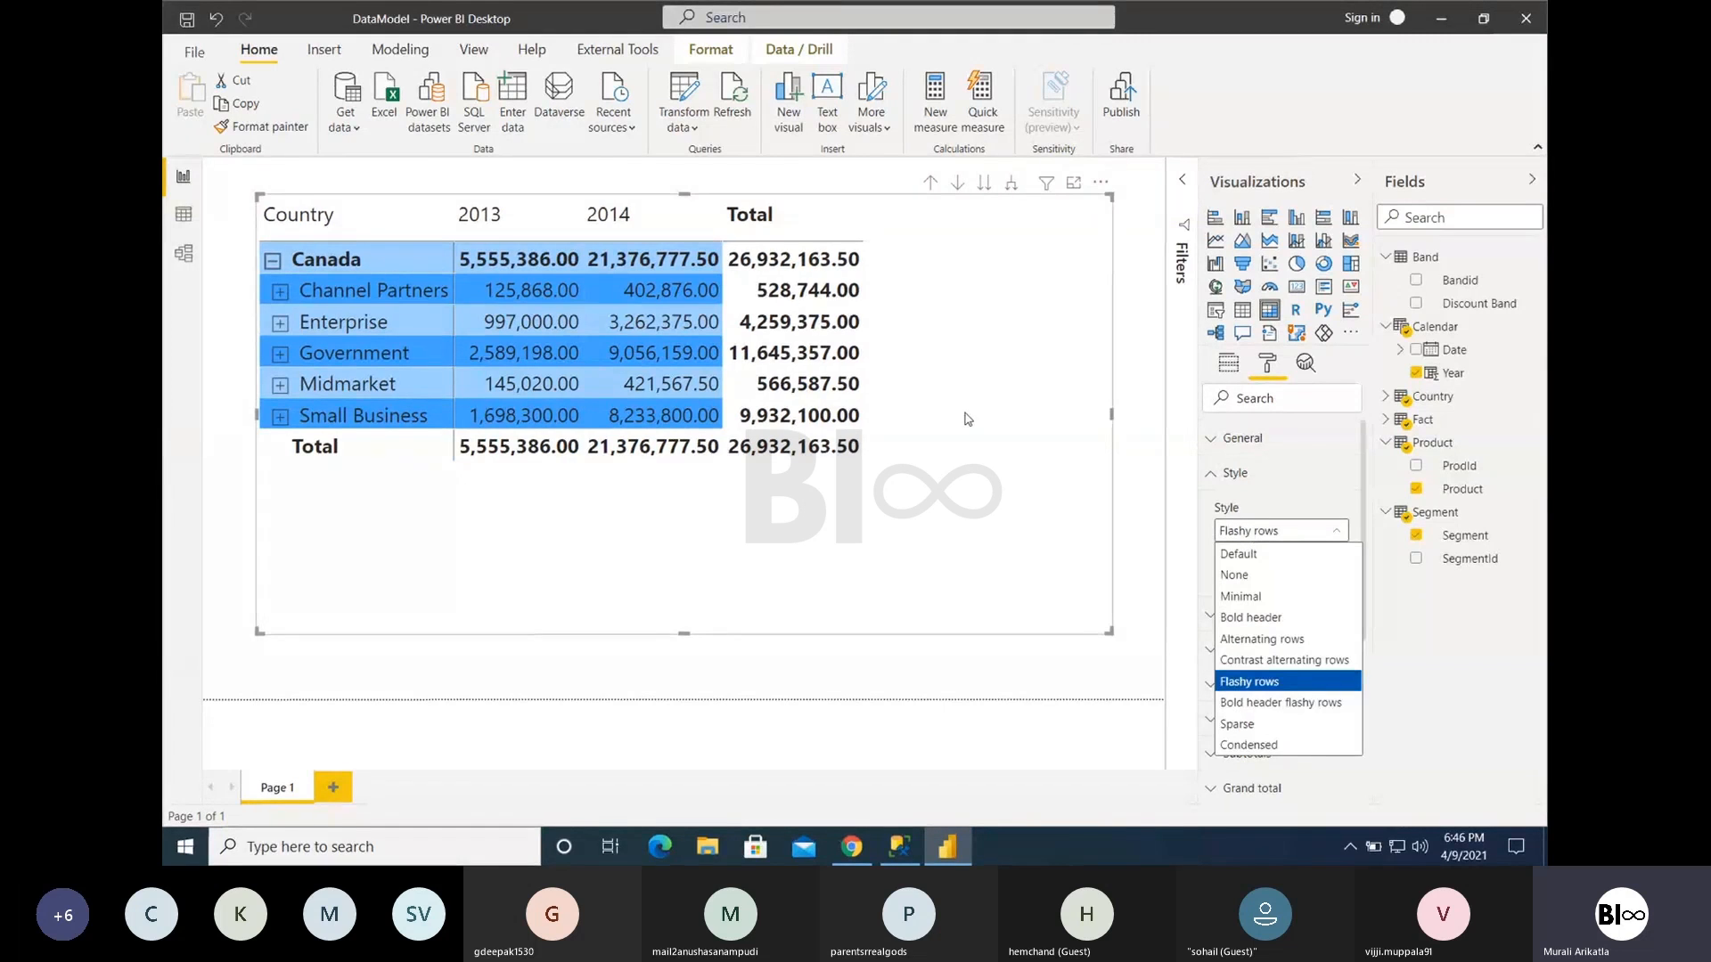
{"action": "left_click", "coordinate": [1323, 748]}
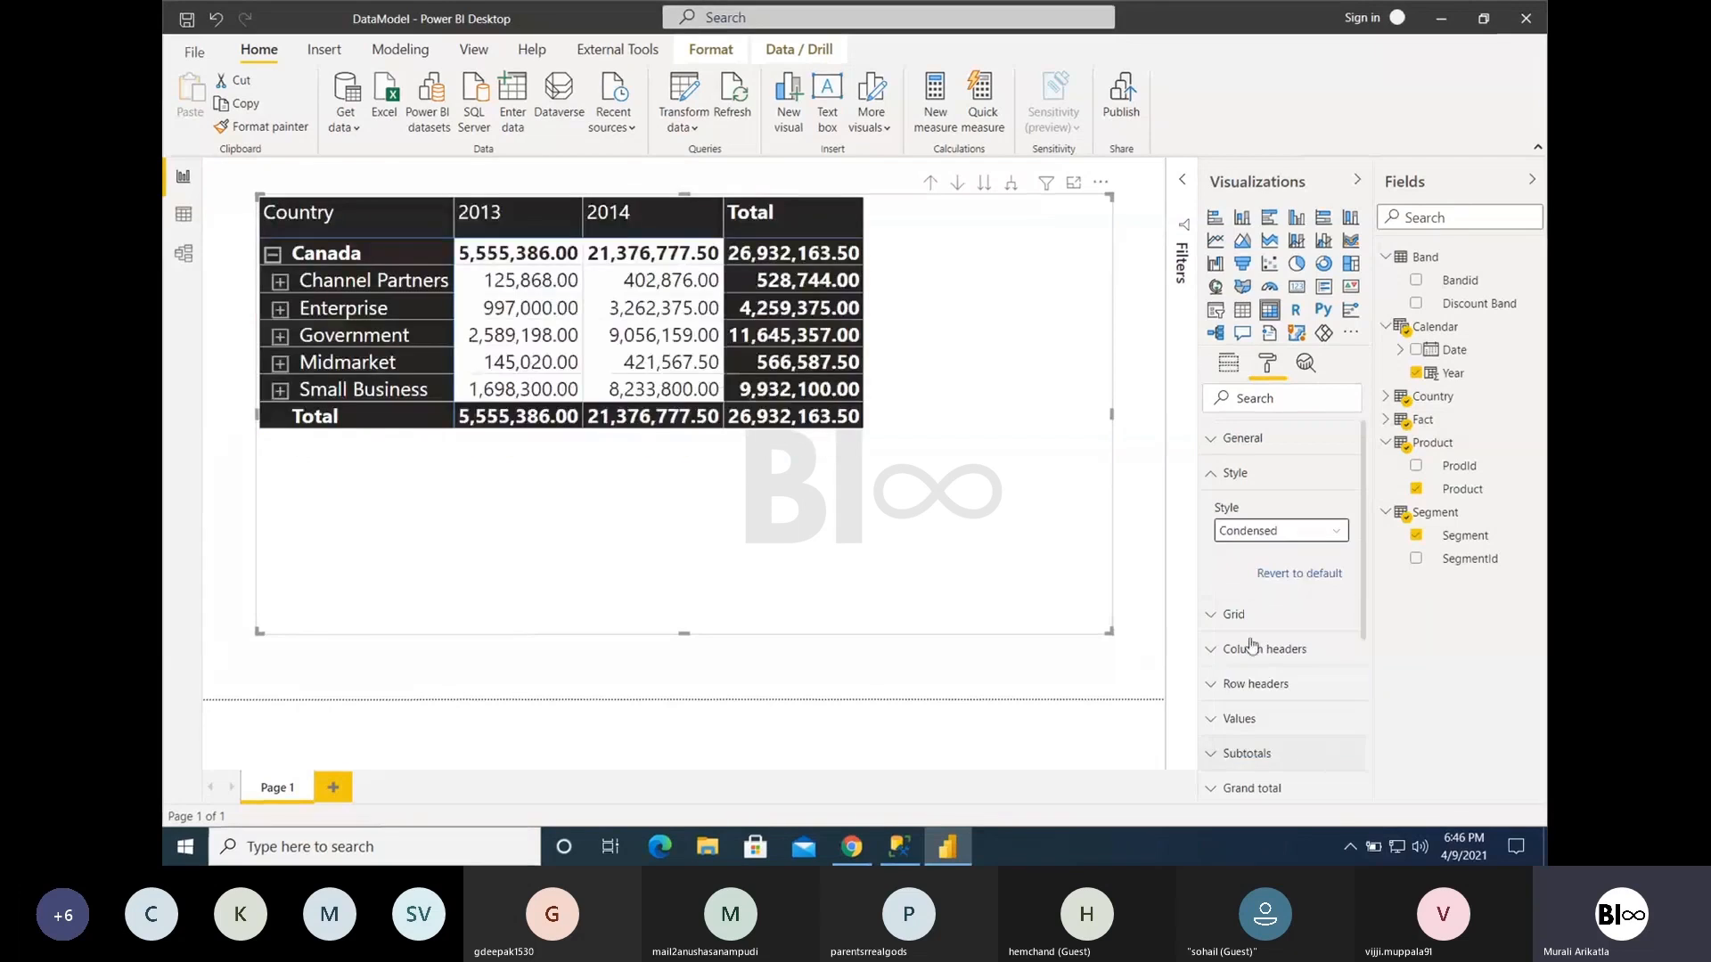
- Expand Channel Partners to its products and revert the matrix style to default
{"action": "left_click", "coordinate": [280, 280]}
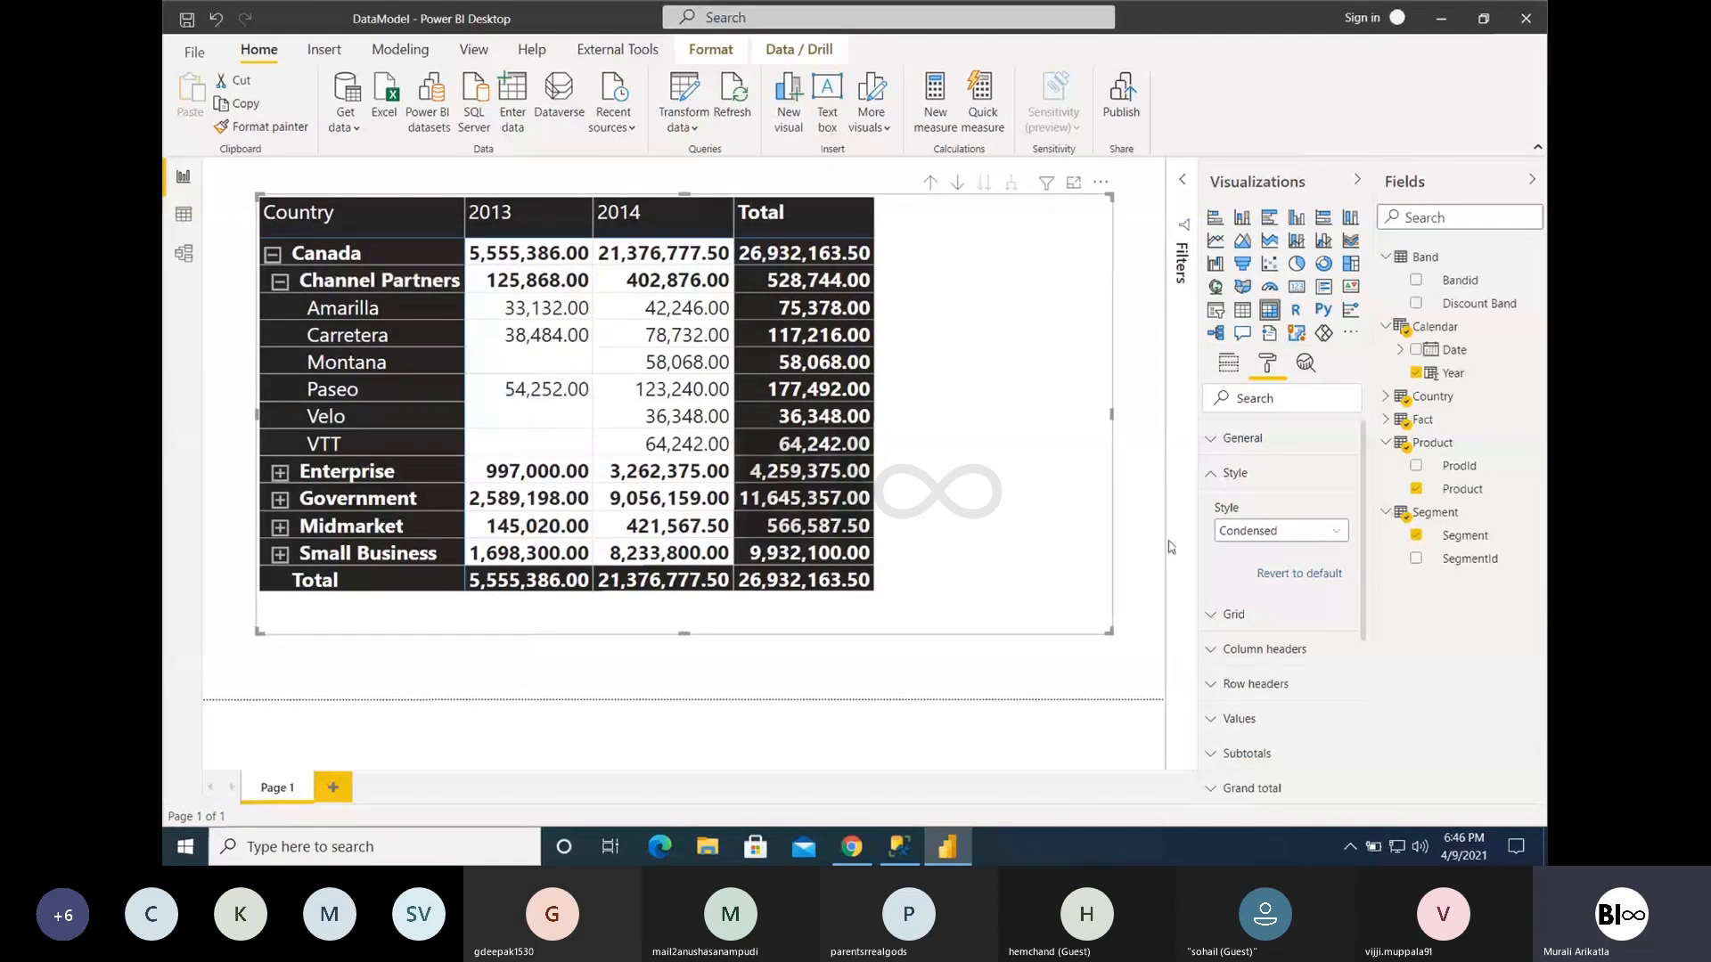
{"action": "left_click", "coordinate": [1318, 575]}
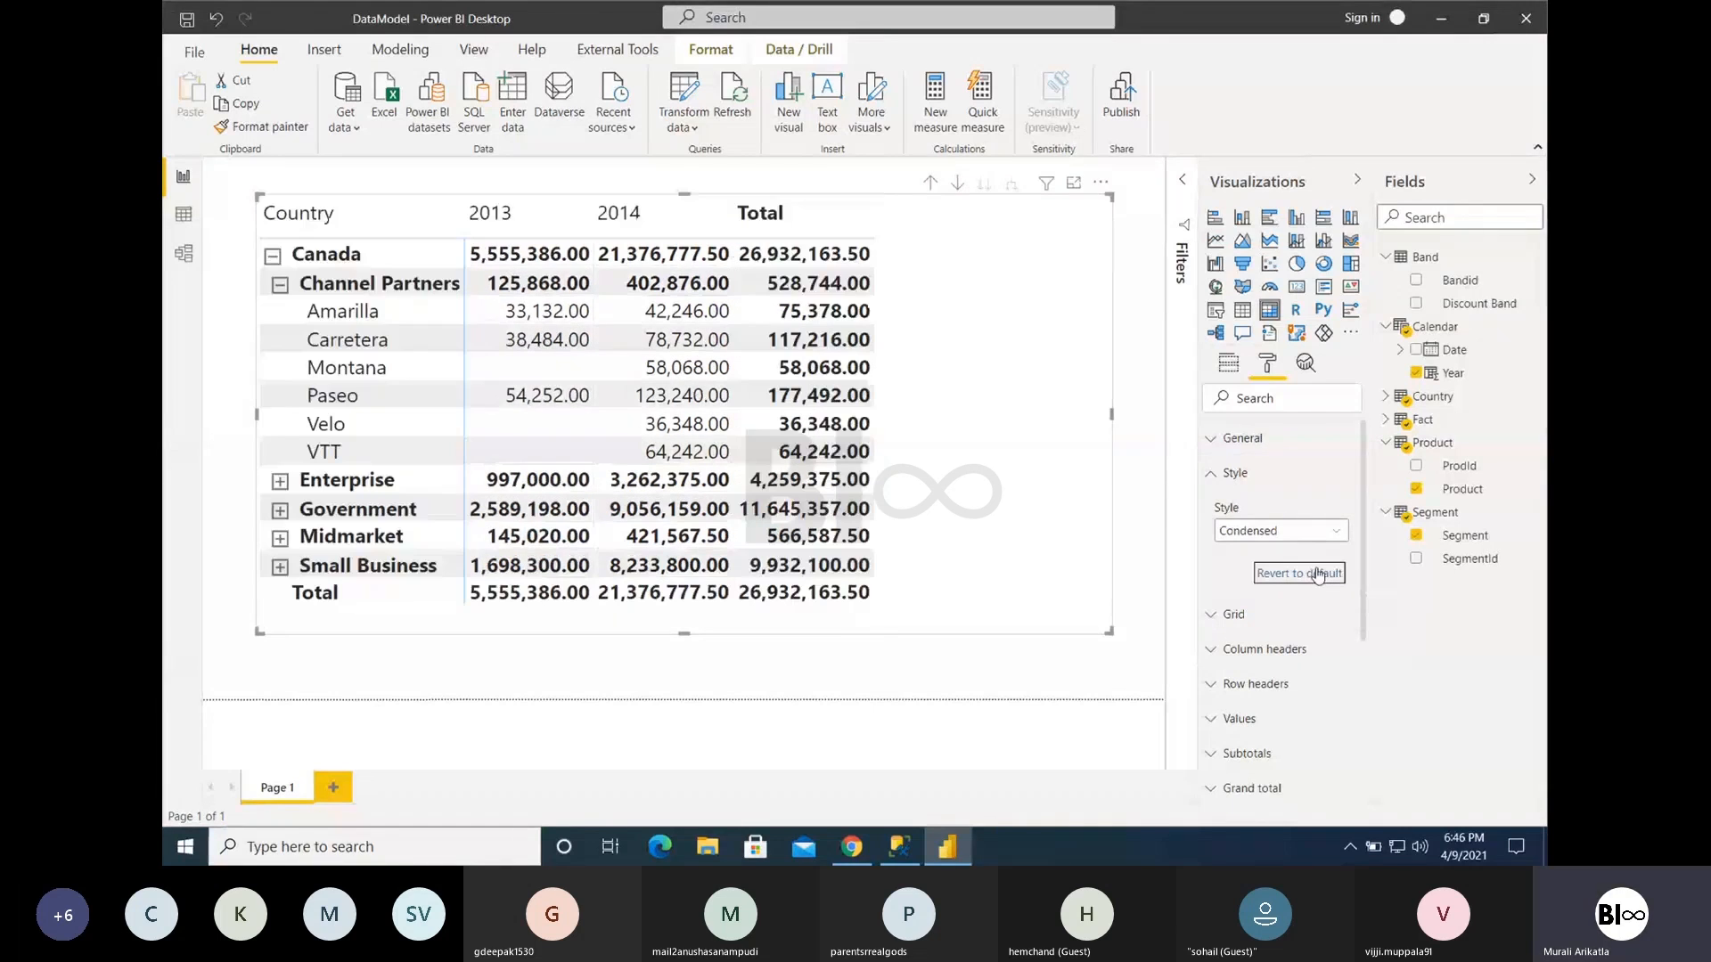
{"action": "left_click", "coordinate": [1222, 475]}
- Try the vertical grid on the matrix with a thickness of 3, and turn it back off
{"action": "left_click", "coordinate": [1231, 513]}
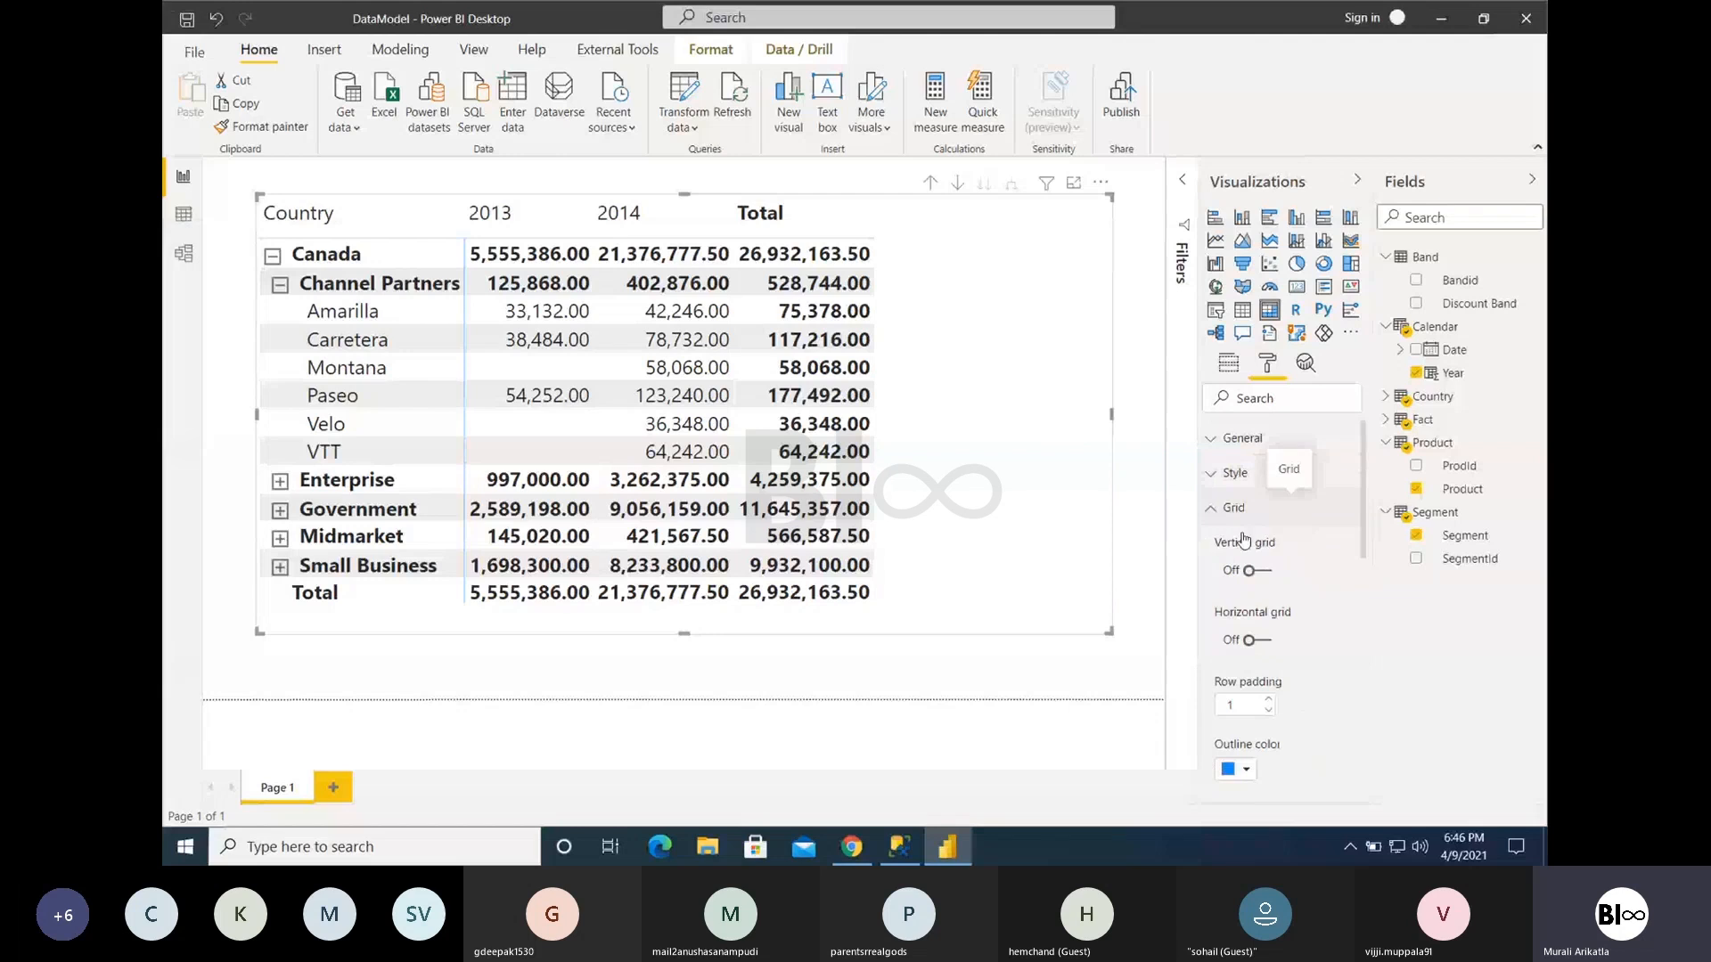
{"action": "left_click", "coordinate": [1265, 571]}
{"action": "left_click", "coordinate": [1241, 638]}
{"action": "left_click", "coordinate": [1274, 548]}
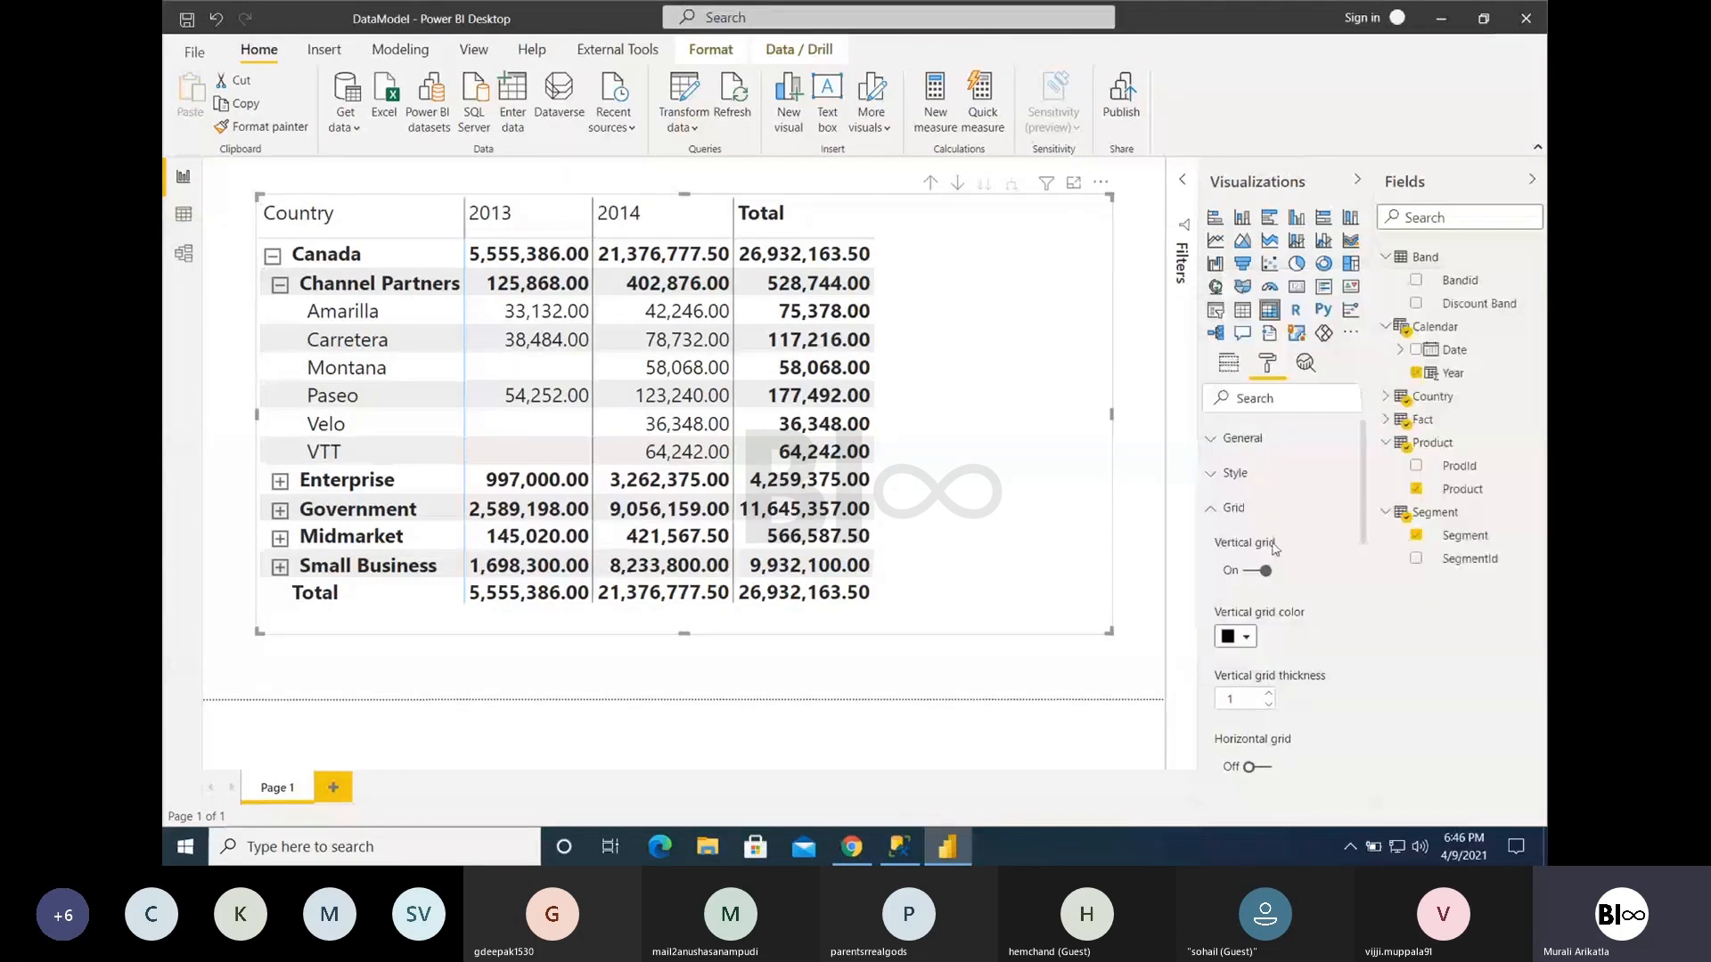
{"action": "double_click", "coordinate": [1268, 696]}
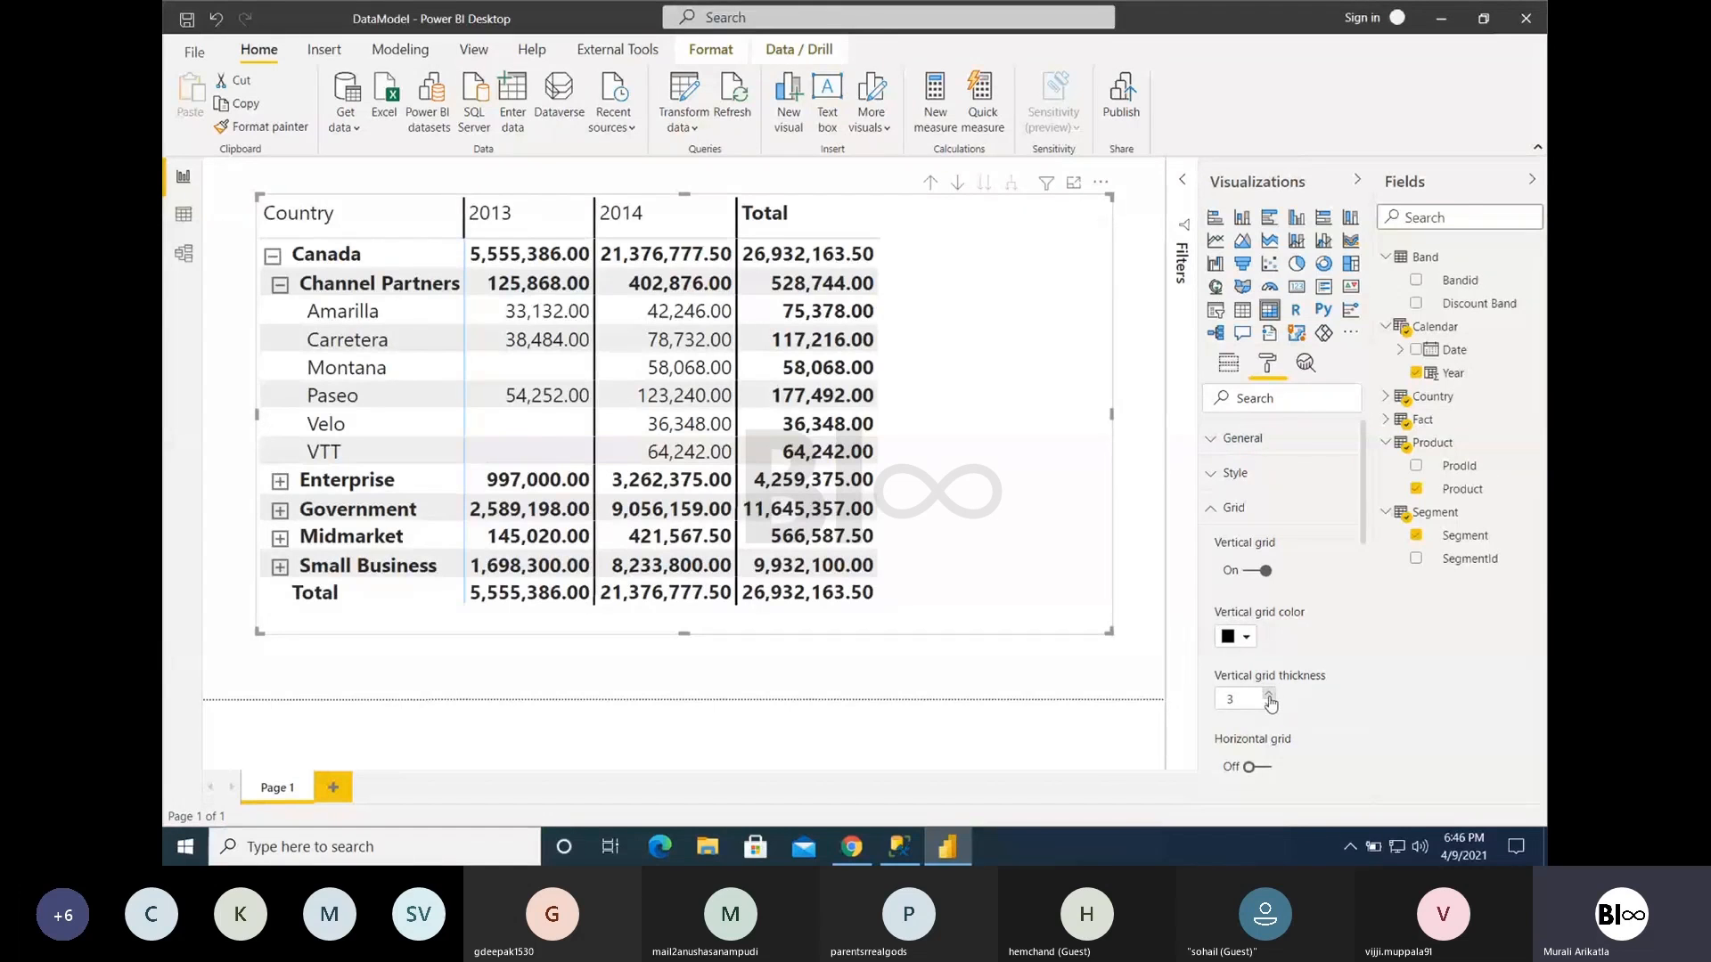
{"action": "left_click", "coordinate": [1252, 570]}
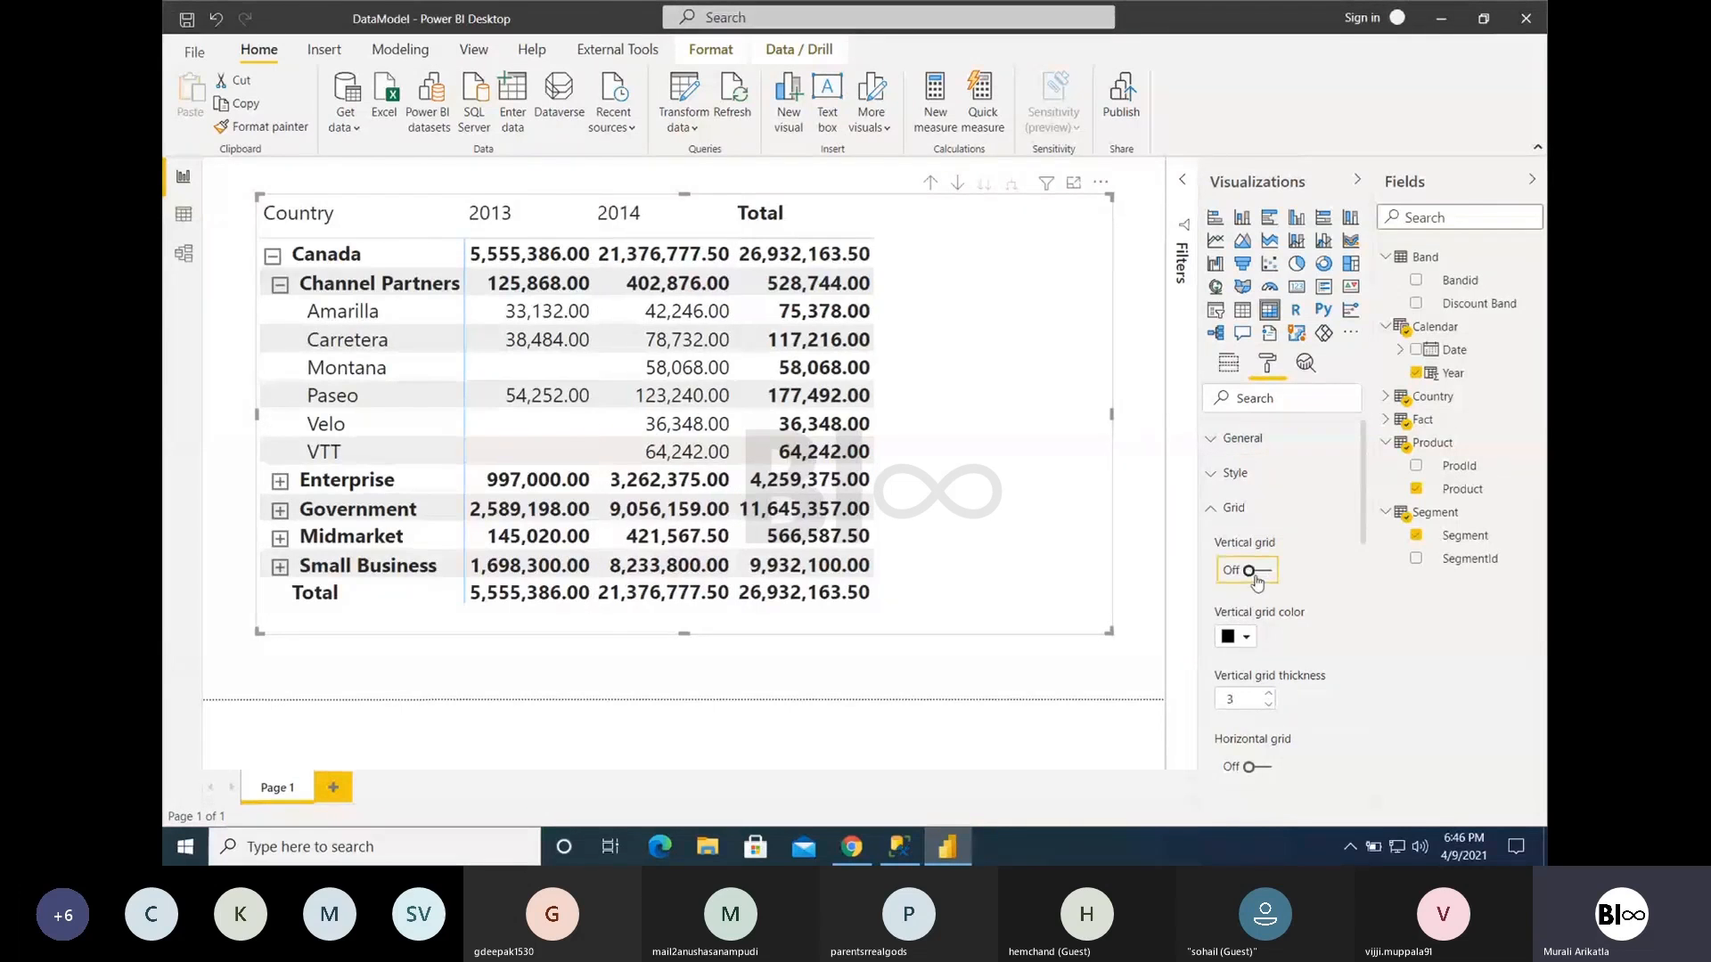
- Review the remaining Grid formatting options, such as row padding, outline color, outline weight and text size
{"action": "left_click", "coordinate": [1223, 507]}
{"action": "left_click", "coordinate": [1228, 512]}
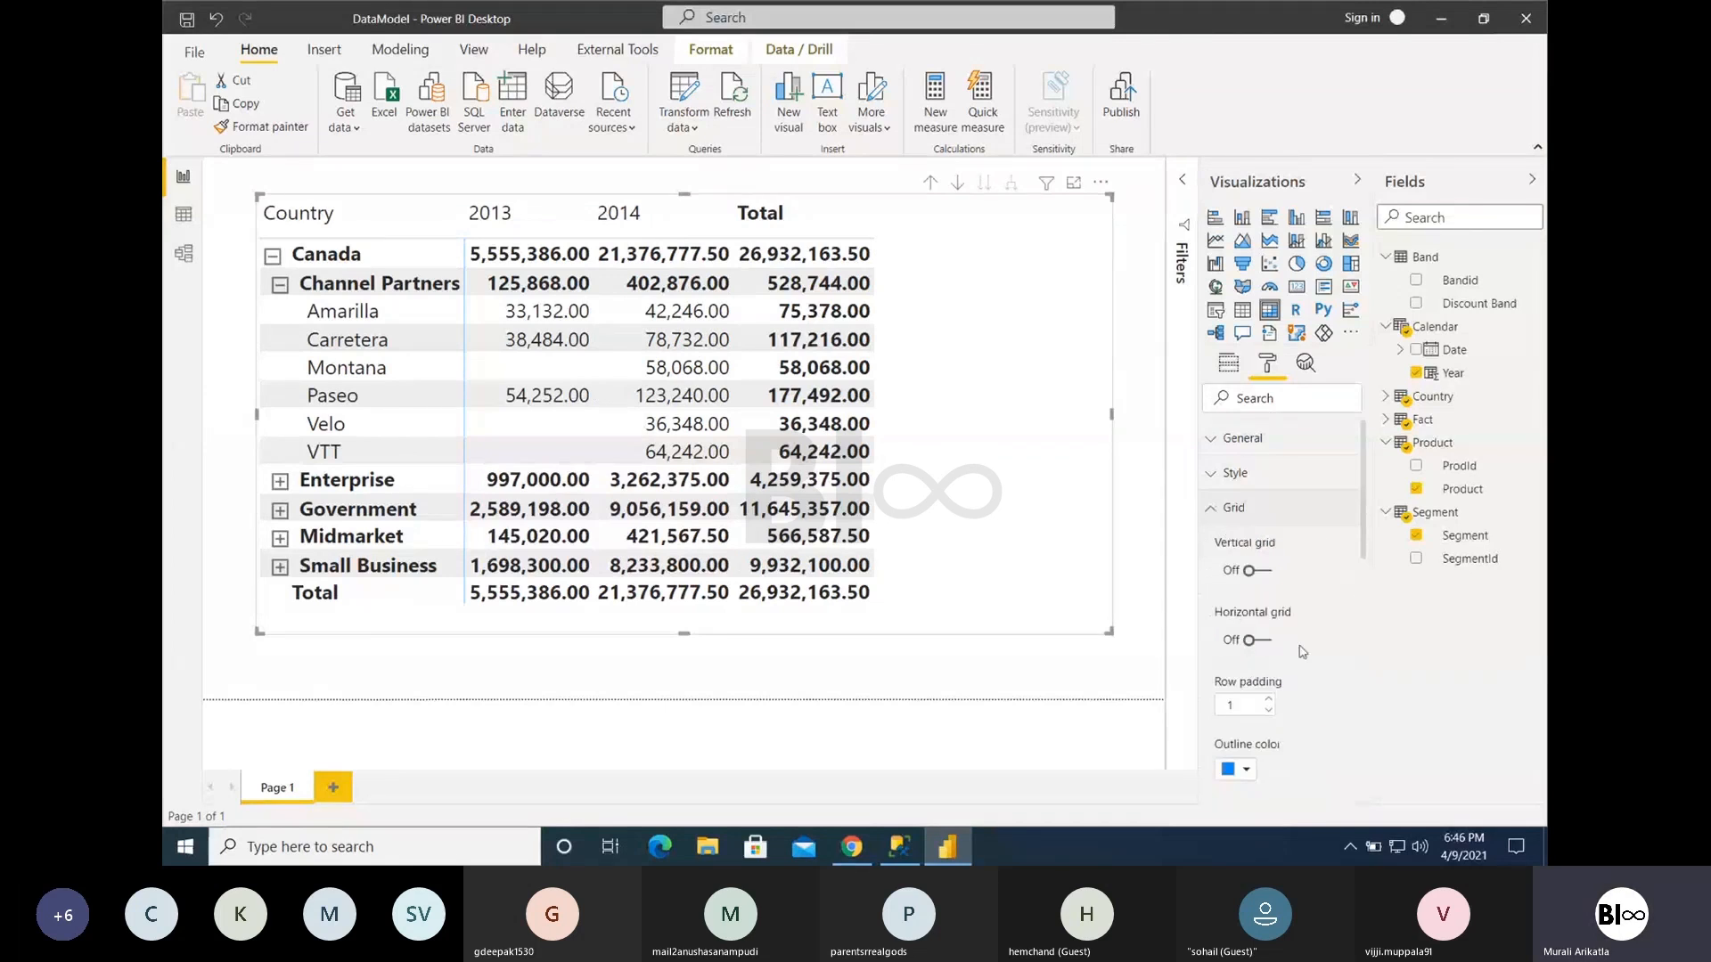
{"action": "scroll", "coordinate": [1303, 652], "scroll_direction": "down", "scroll_amount": 3}
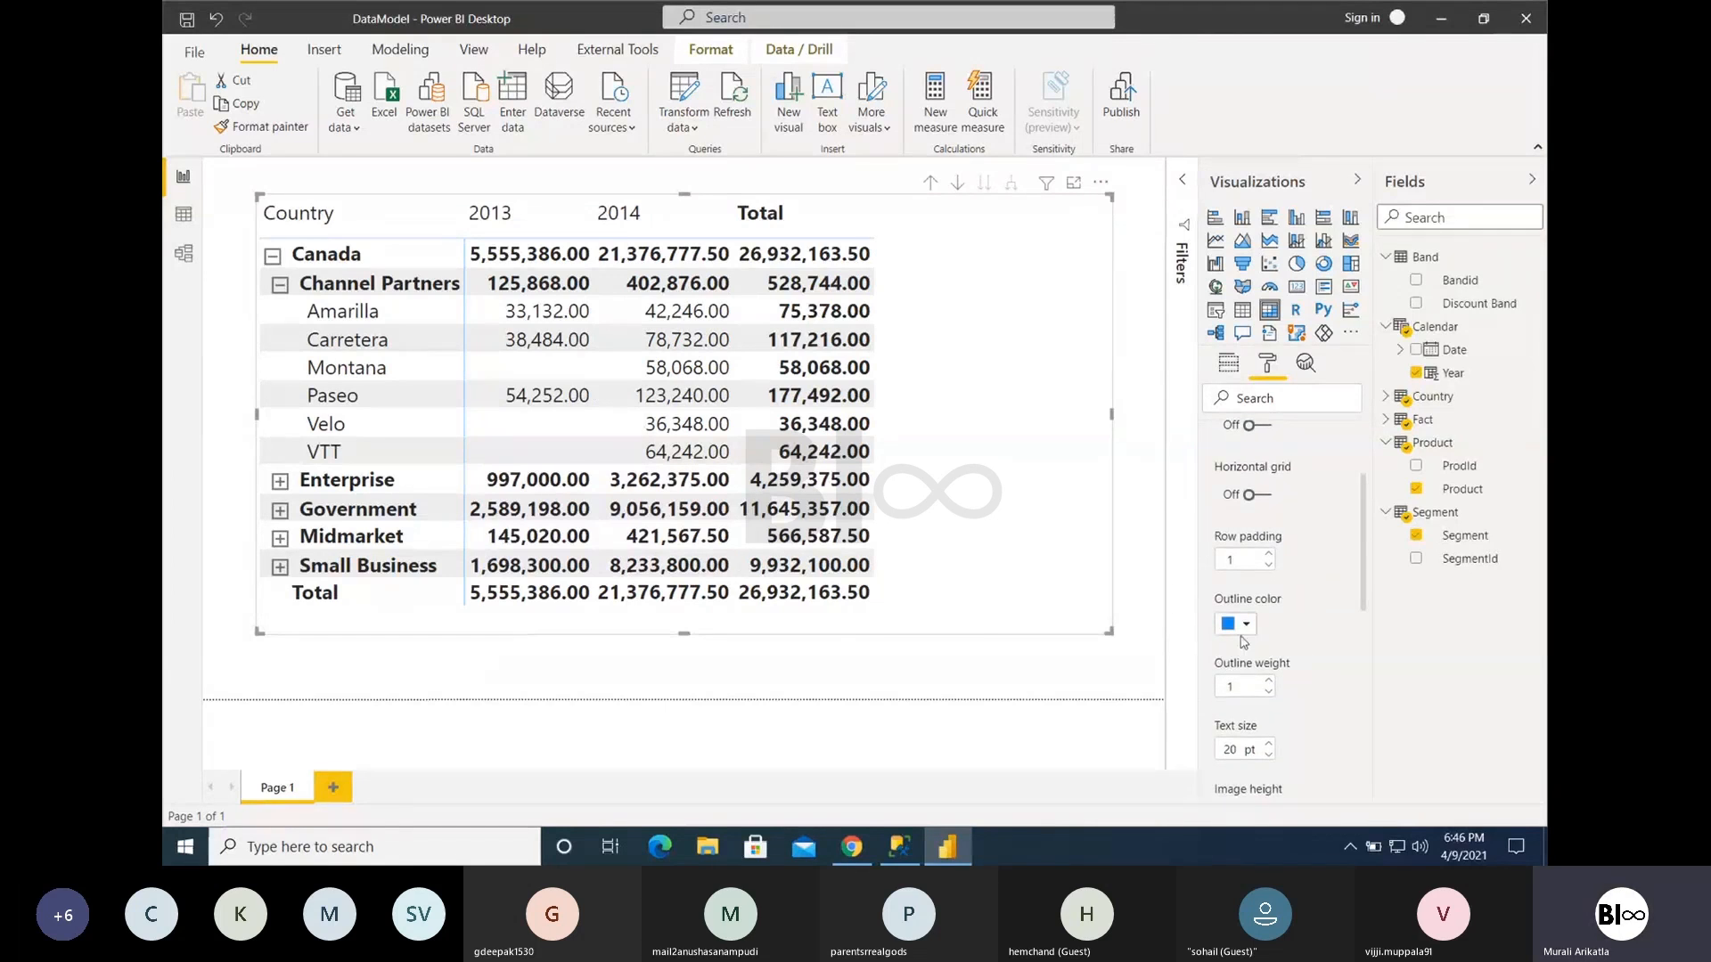
{"action": "scroll", "coordinate": [1260, 717], "scroll_direction": "down", "scroll_amount": 2}
{"action": "scroll", "coordinate": [1260, 717], "scroll_direction": "up", "scroll_amount": 5}
{"action": "left_click", "coordinate": [1226, 514]}
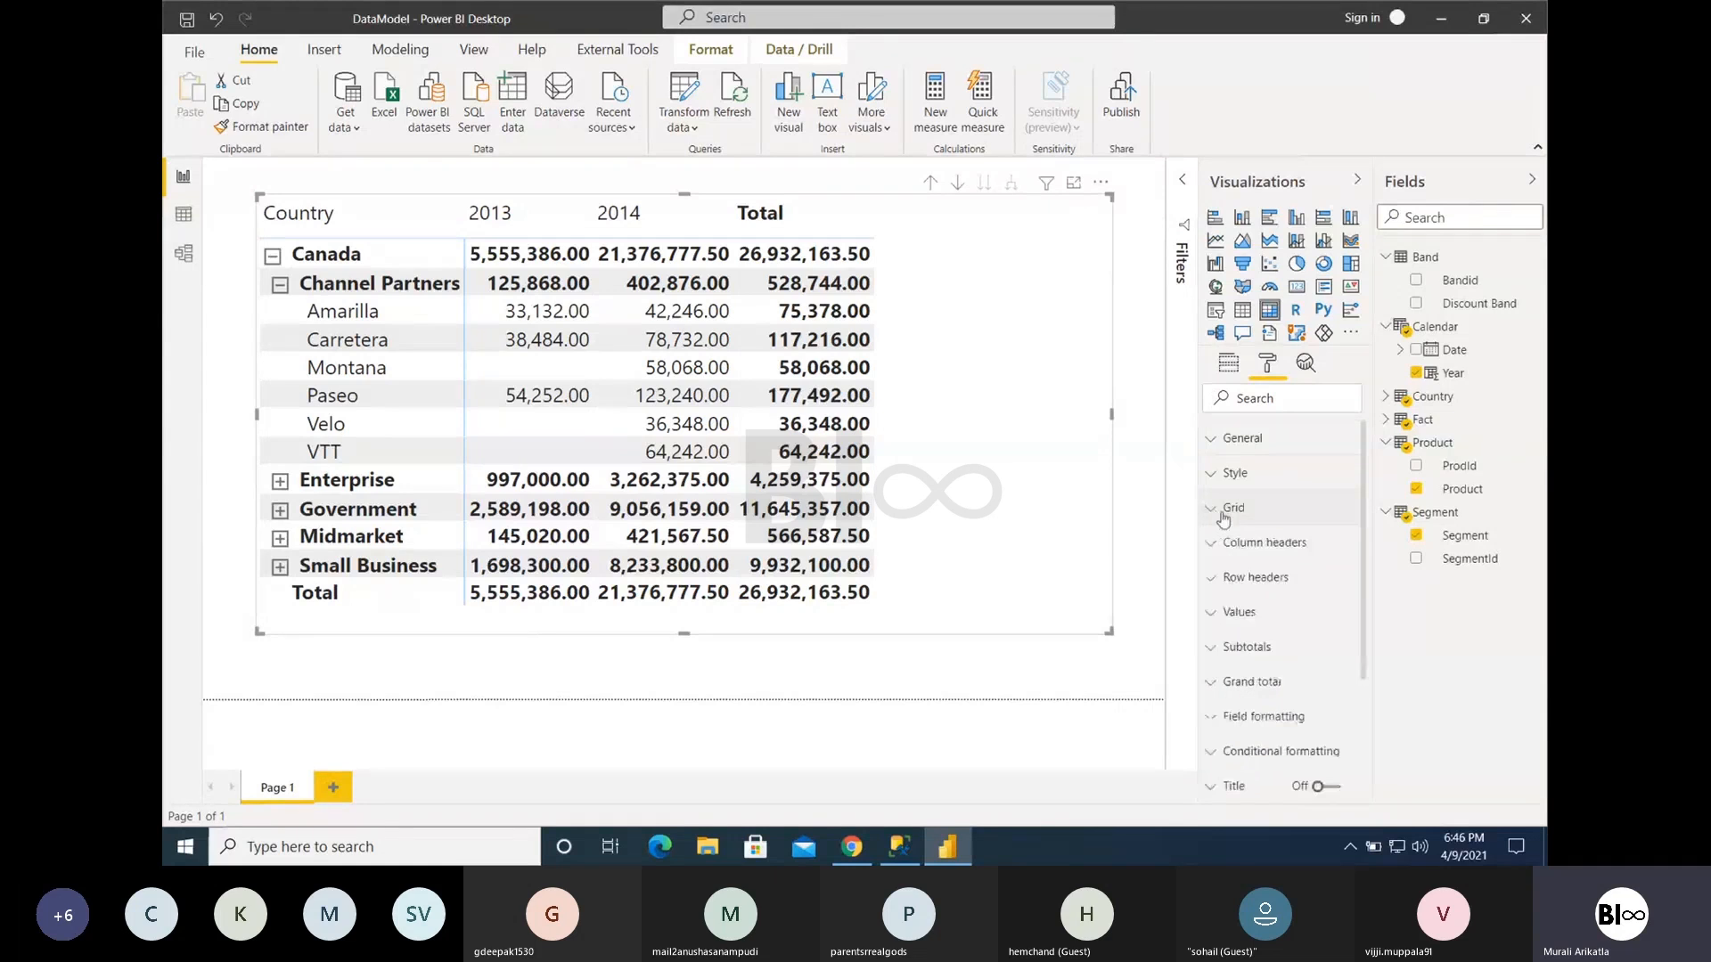
- Review the Column headers formatting options, including colors, outline, font, text size and the alignment choices
{"action": "left_click", "coordinate": [1230, 544]}
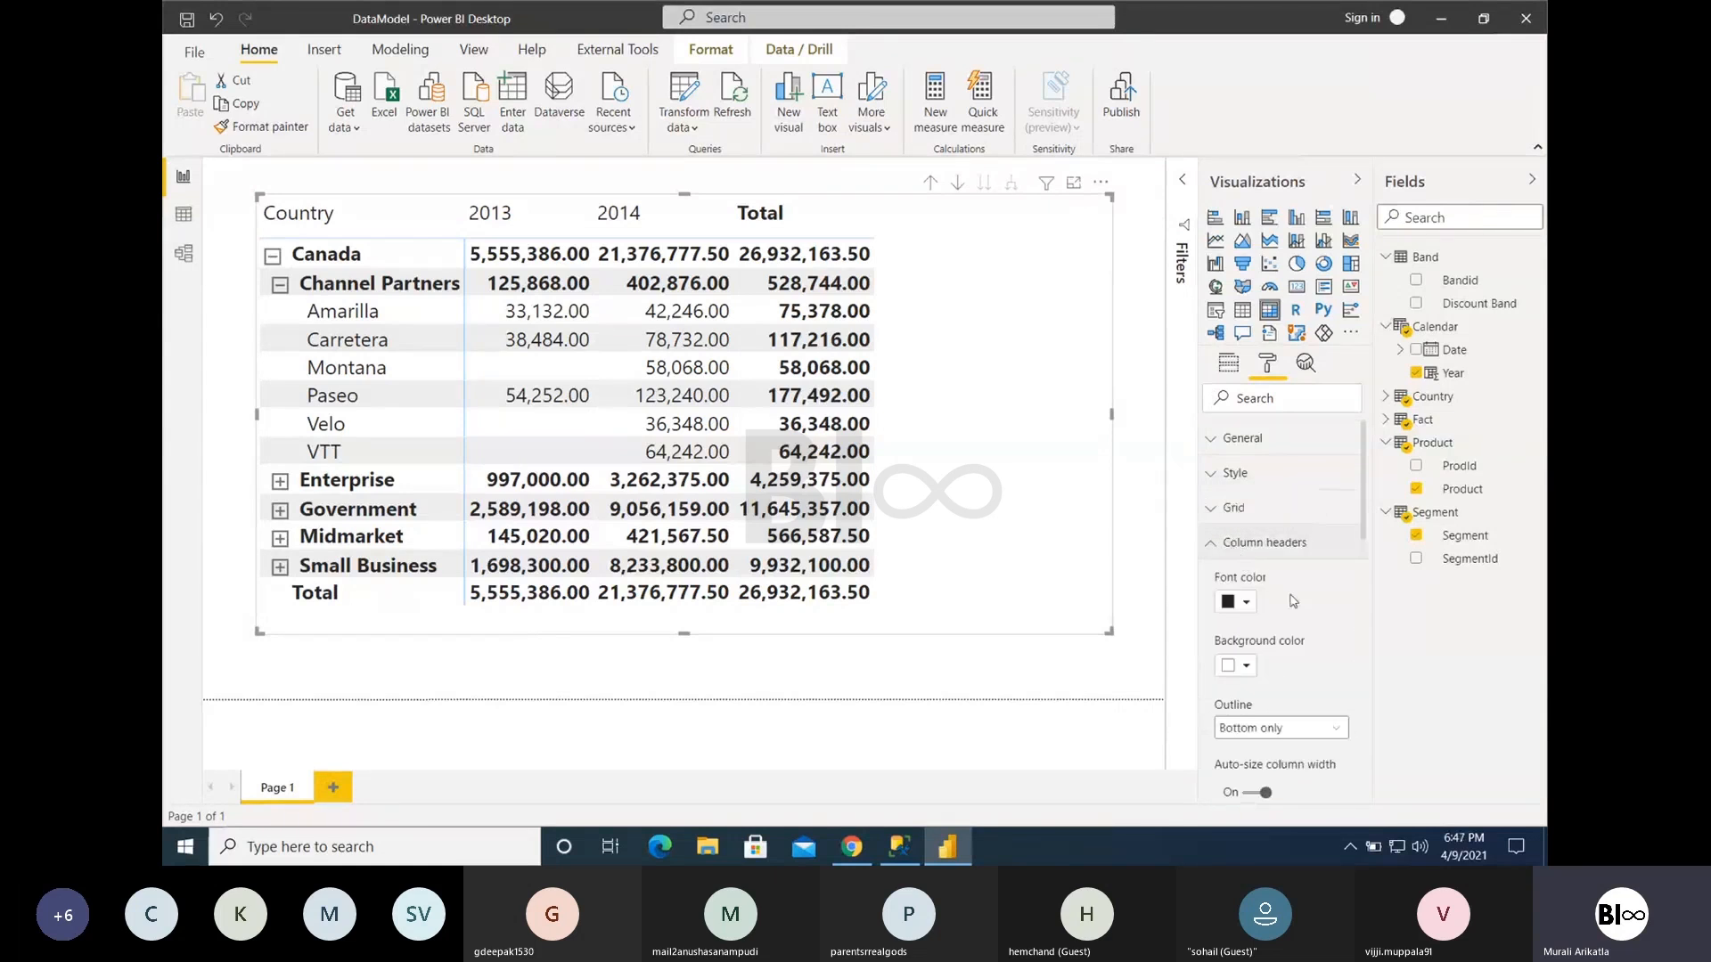
{"action": "scroll", "coordinate": [1301, 608], "scroll_direction": "down", "scroll_amount": 3}
{"action": "scroll", "coordinate": [1303, 611], "scroll_direction": "down", "scroll_amount": 4}
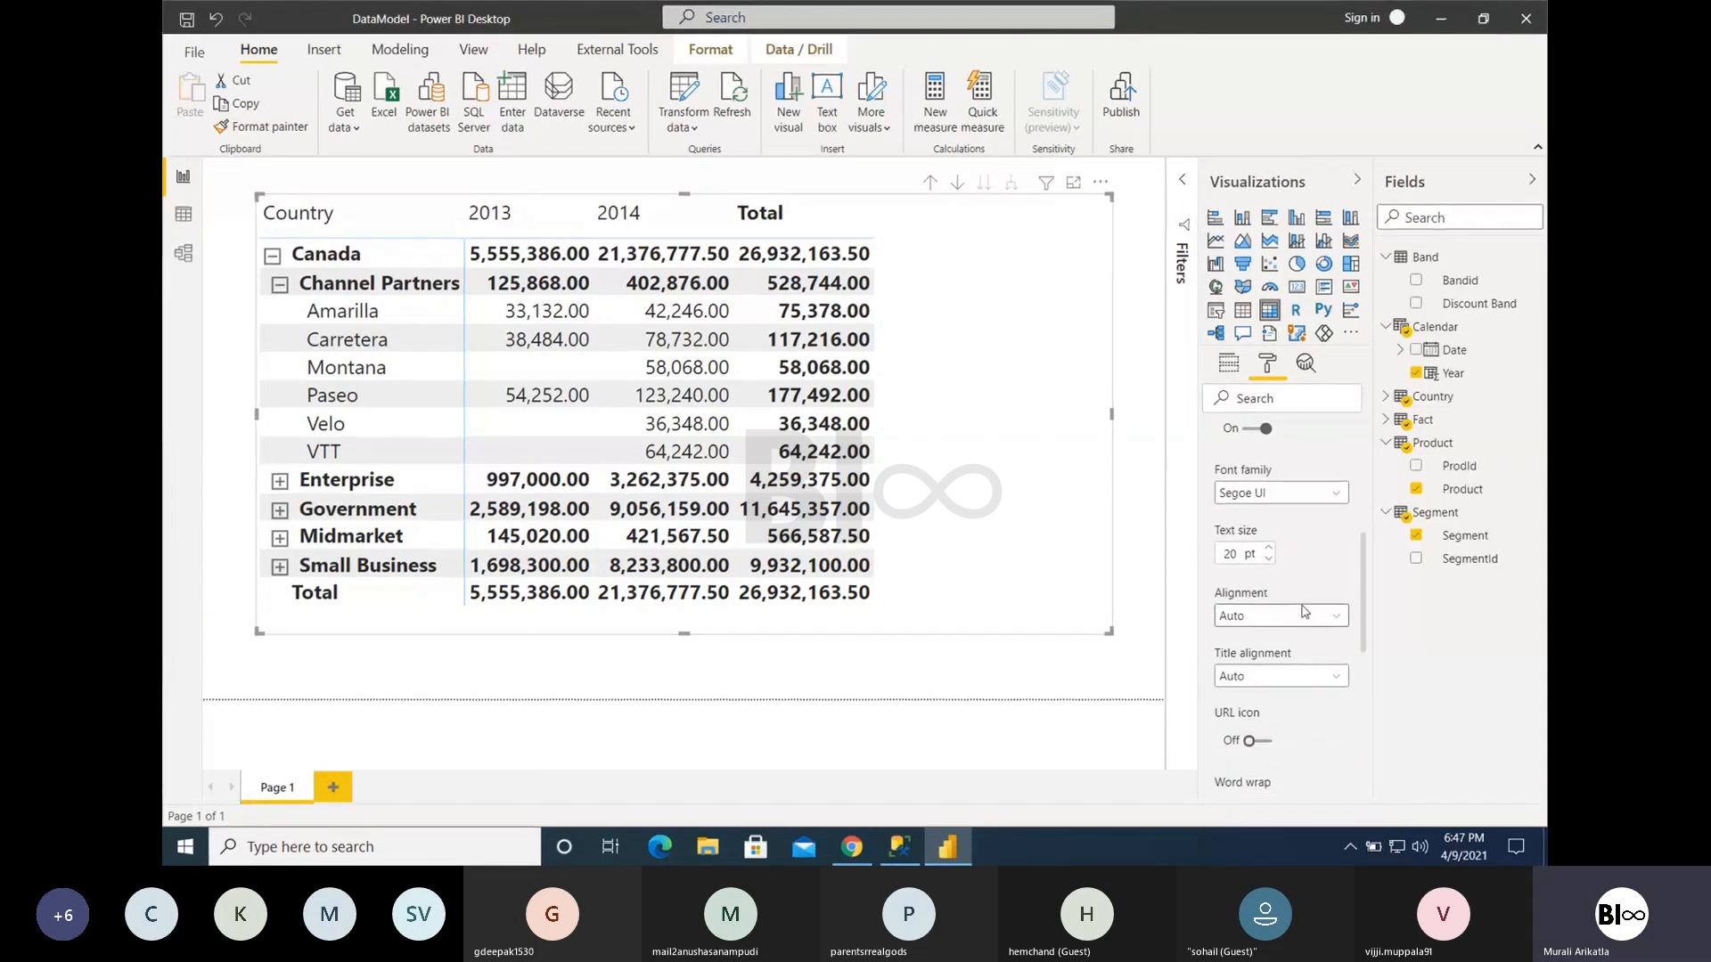
{"action": "left_click", "coordinate": [1287, 617]}
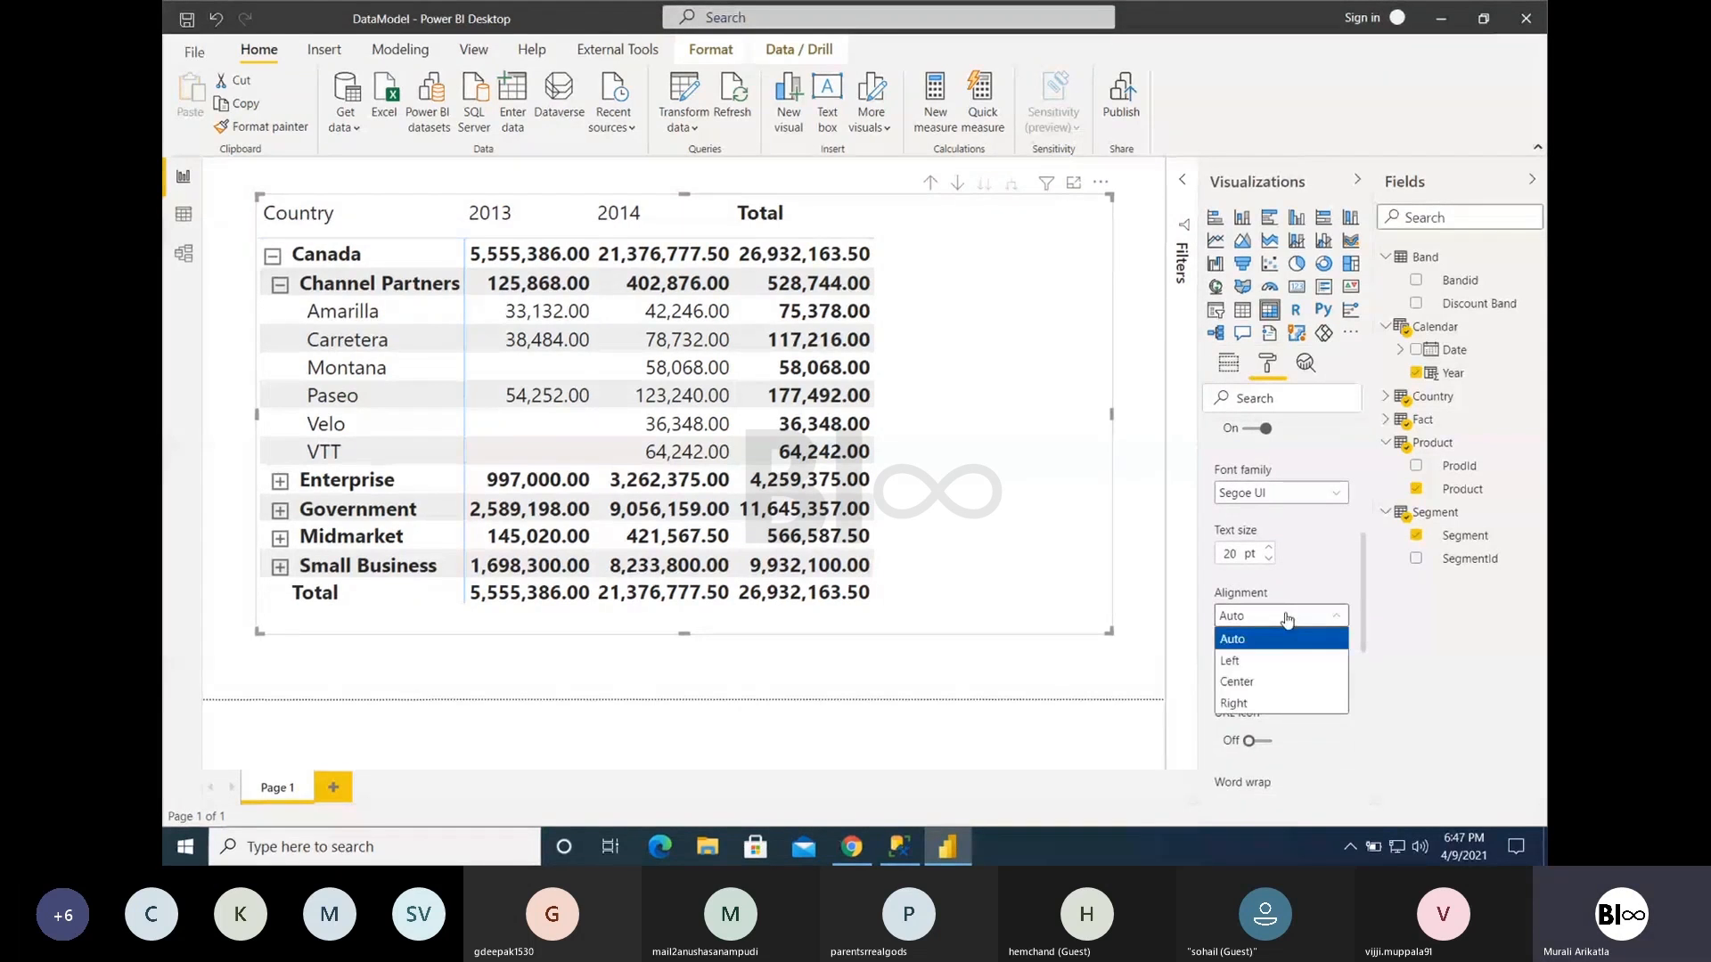
{"action": "scroll", "coordinate": [1286, 595], "scroll_direction": "up", "scroll_amount": 4}
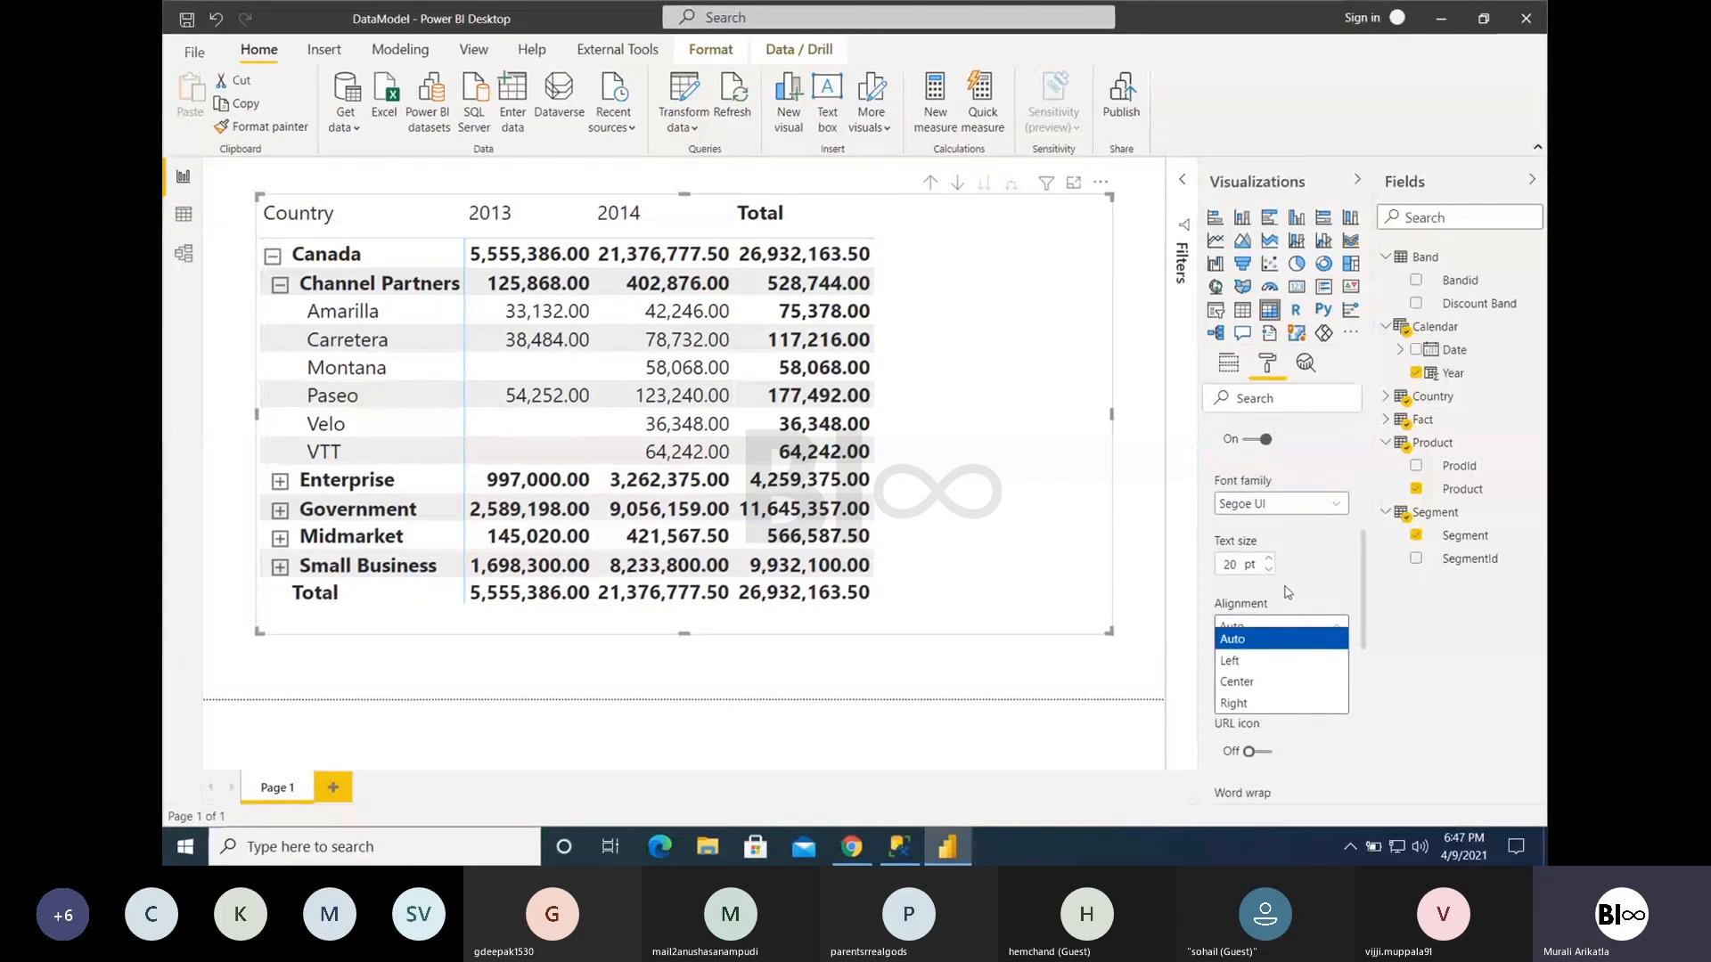
{"action": "left_click", "coordinate": [1290, 571]}
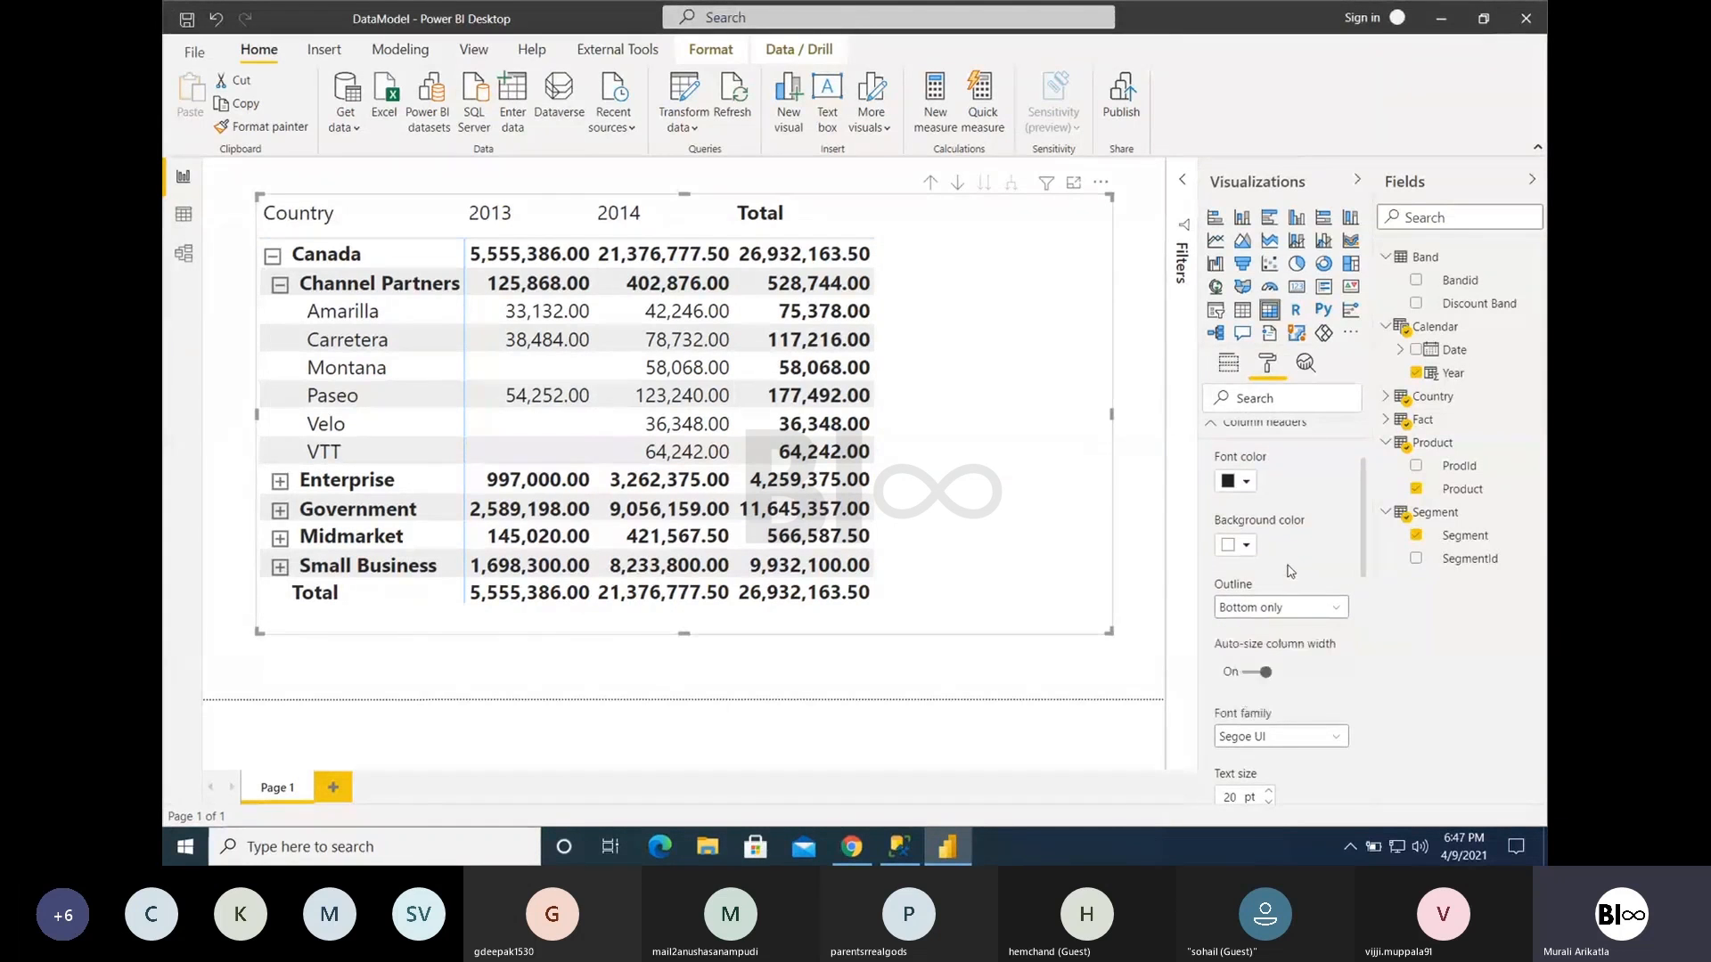
{"action": "scroll", "coordinate": [1289, 571], "scroll_direction": "up", "scroll_amount": 1}
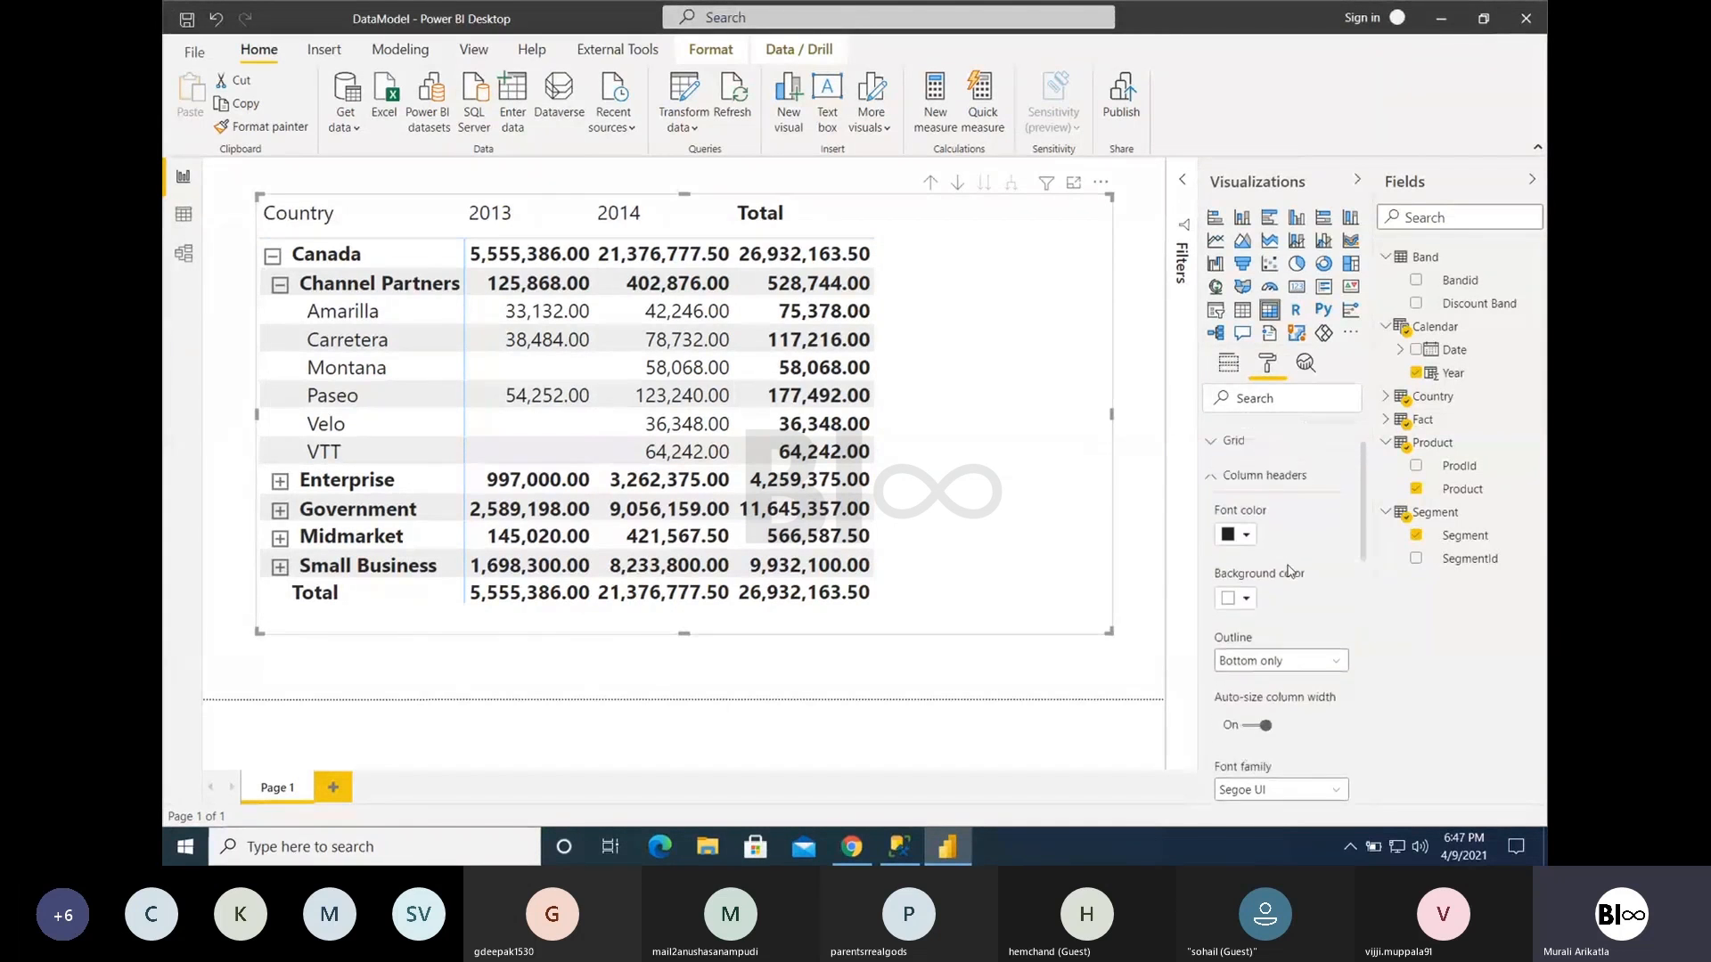
{"action": "left_click", "coordinate": [1217, 482]}
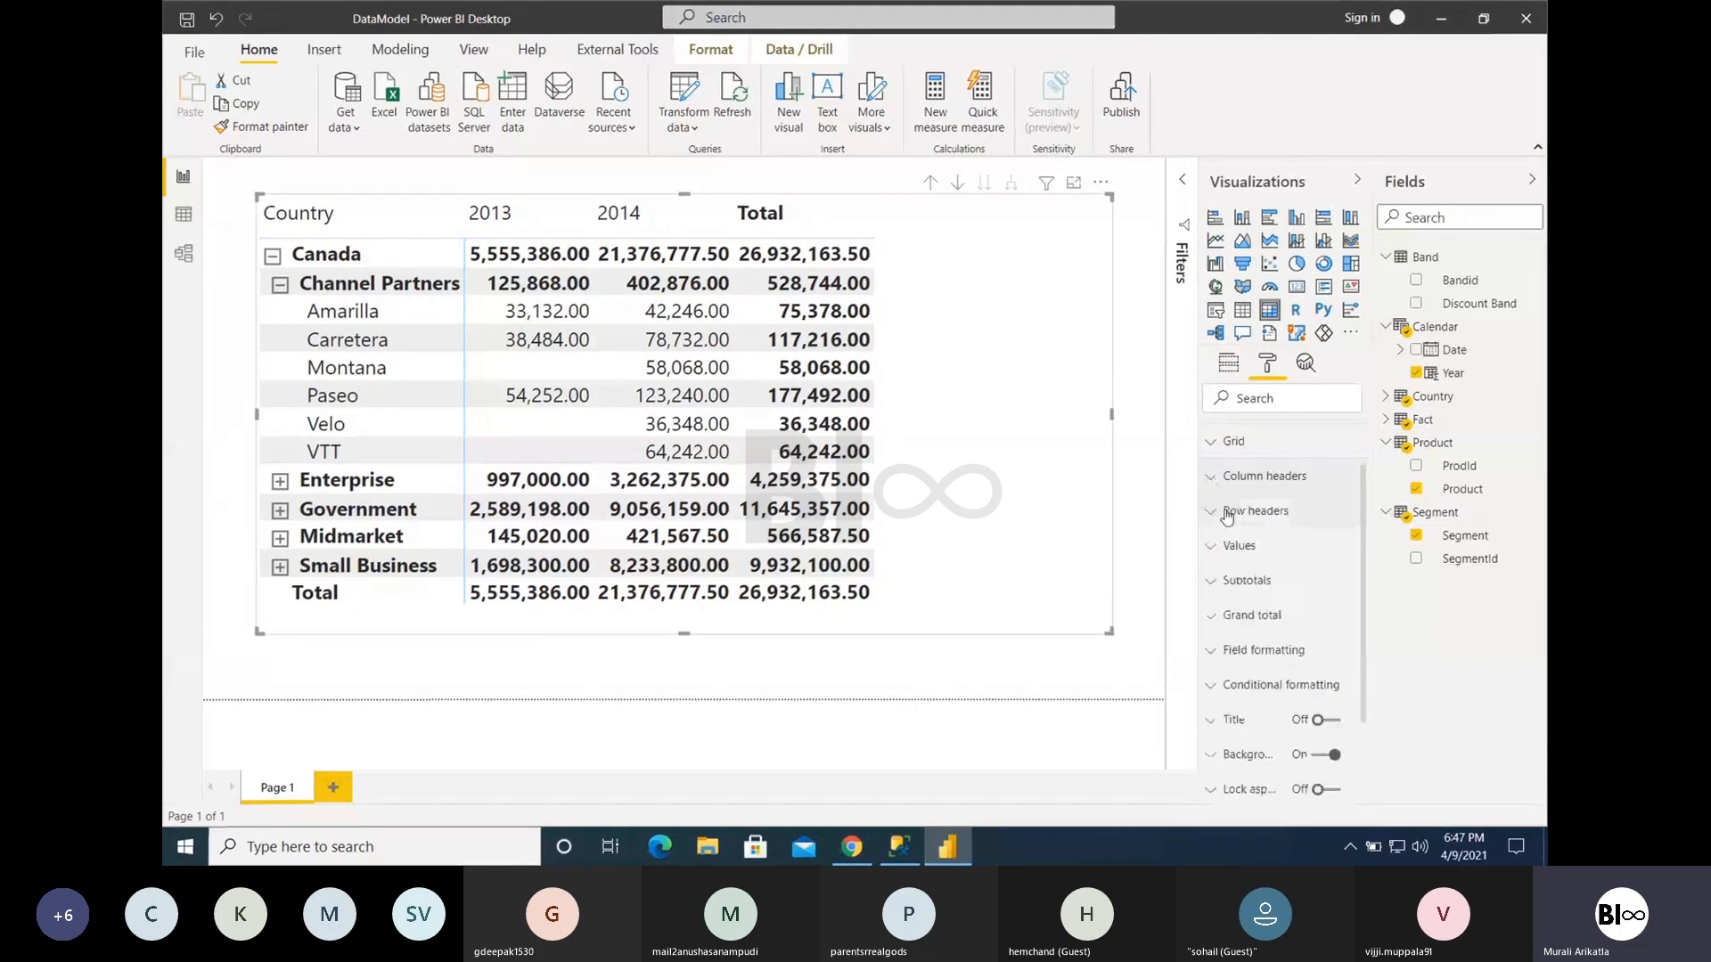
- Show the Row headers formatting options, collapse Channel Partners, and collapse and re-expand Canada in the matrix
{"action": "left_click", "coordinate": [1228, 514]}
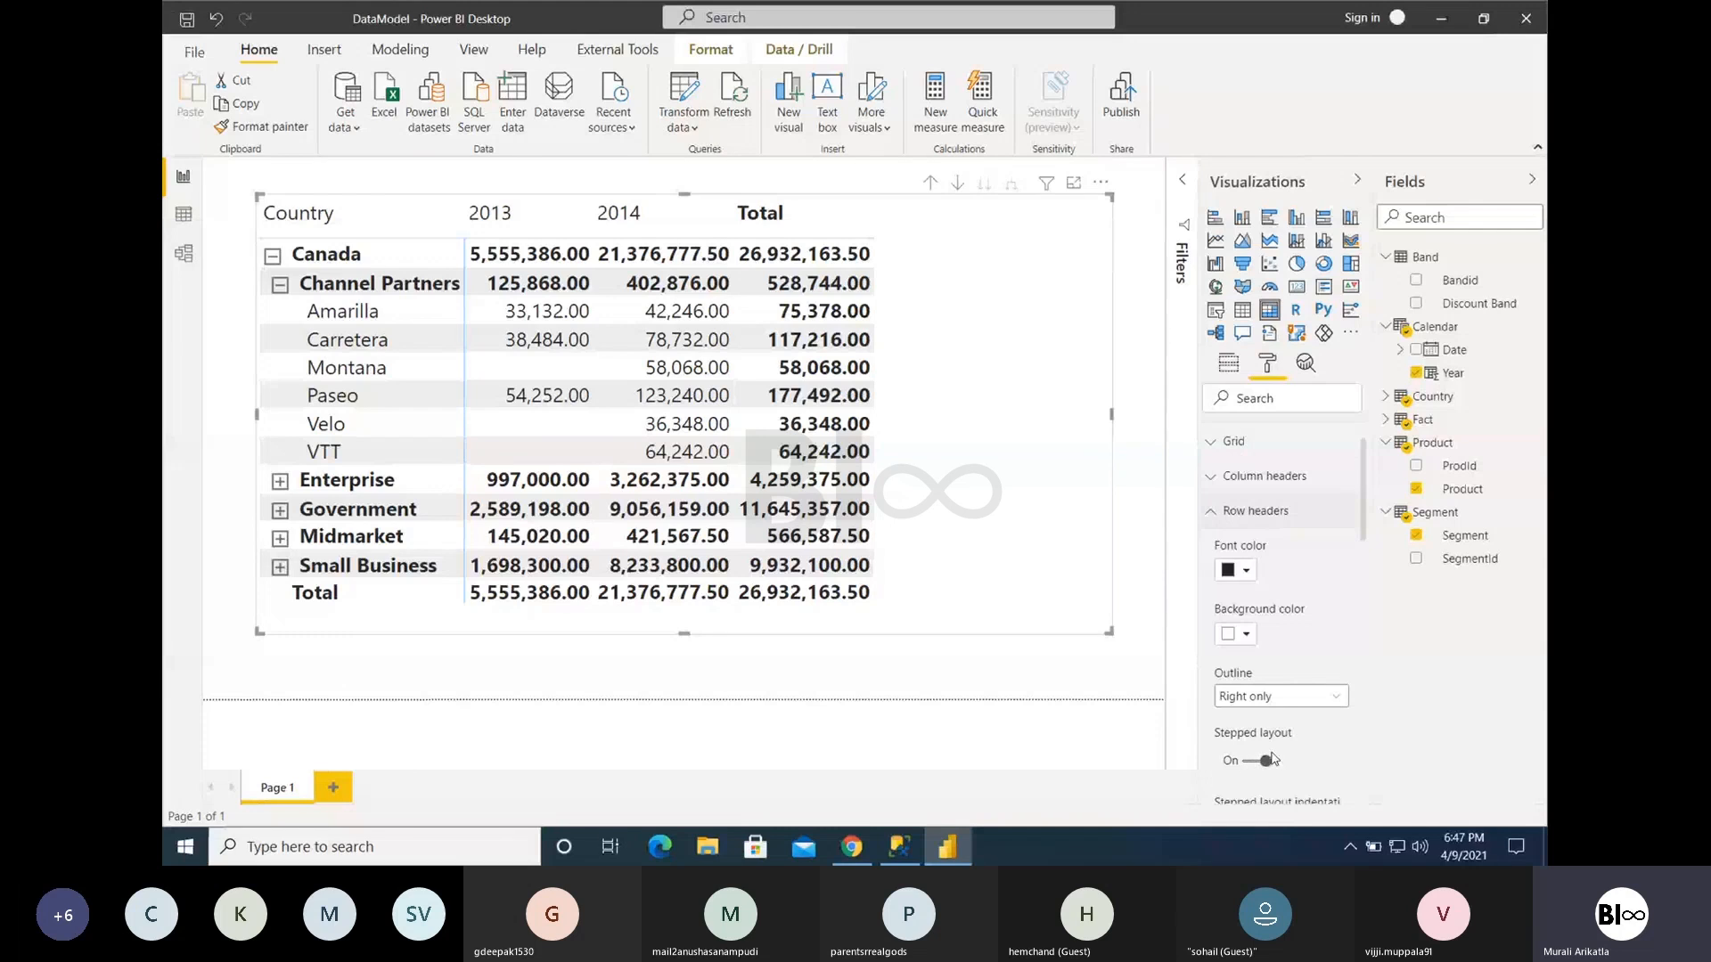
{"action": "left_click", "coordinate": [281, 285]}
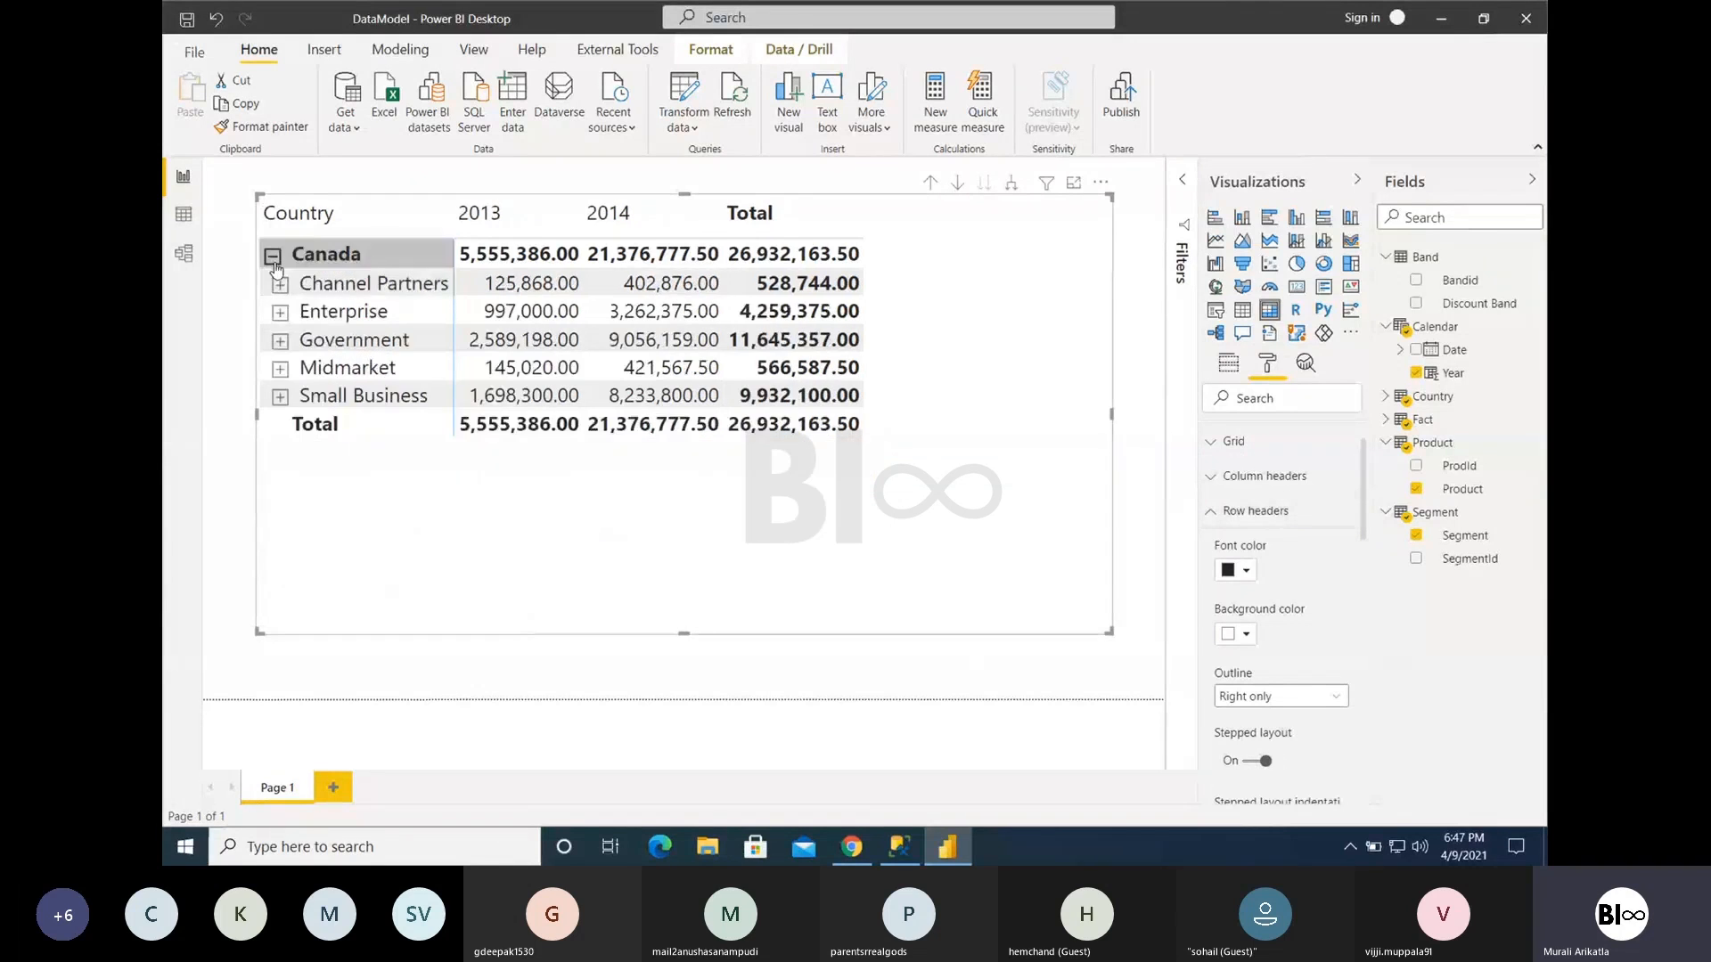
{"action": "left_click", "coordinate": [273, 257]}
{"action": "left_click", "coordinate": [272, 256]}
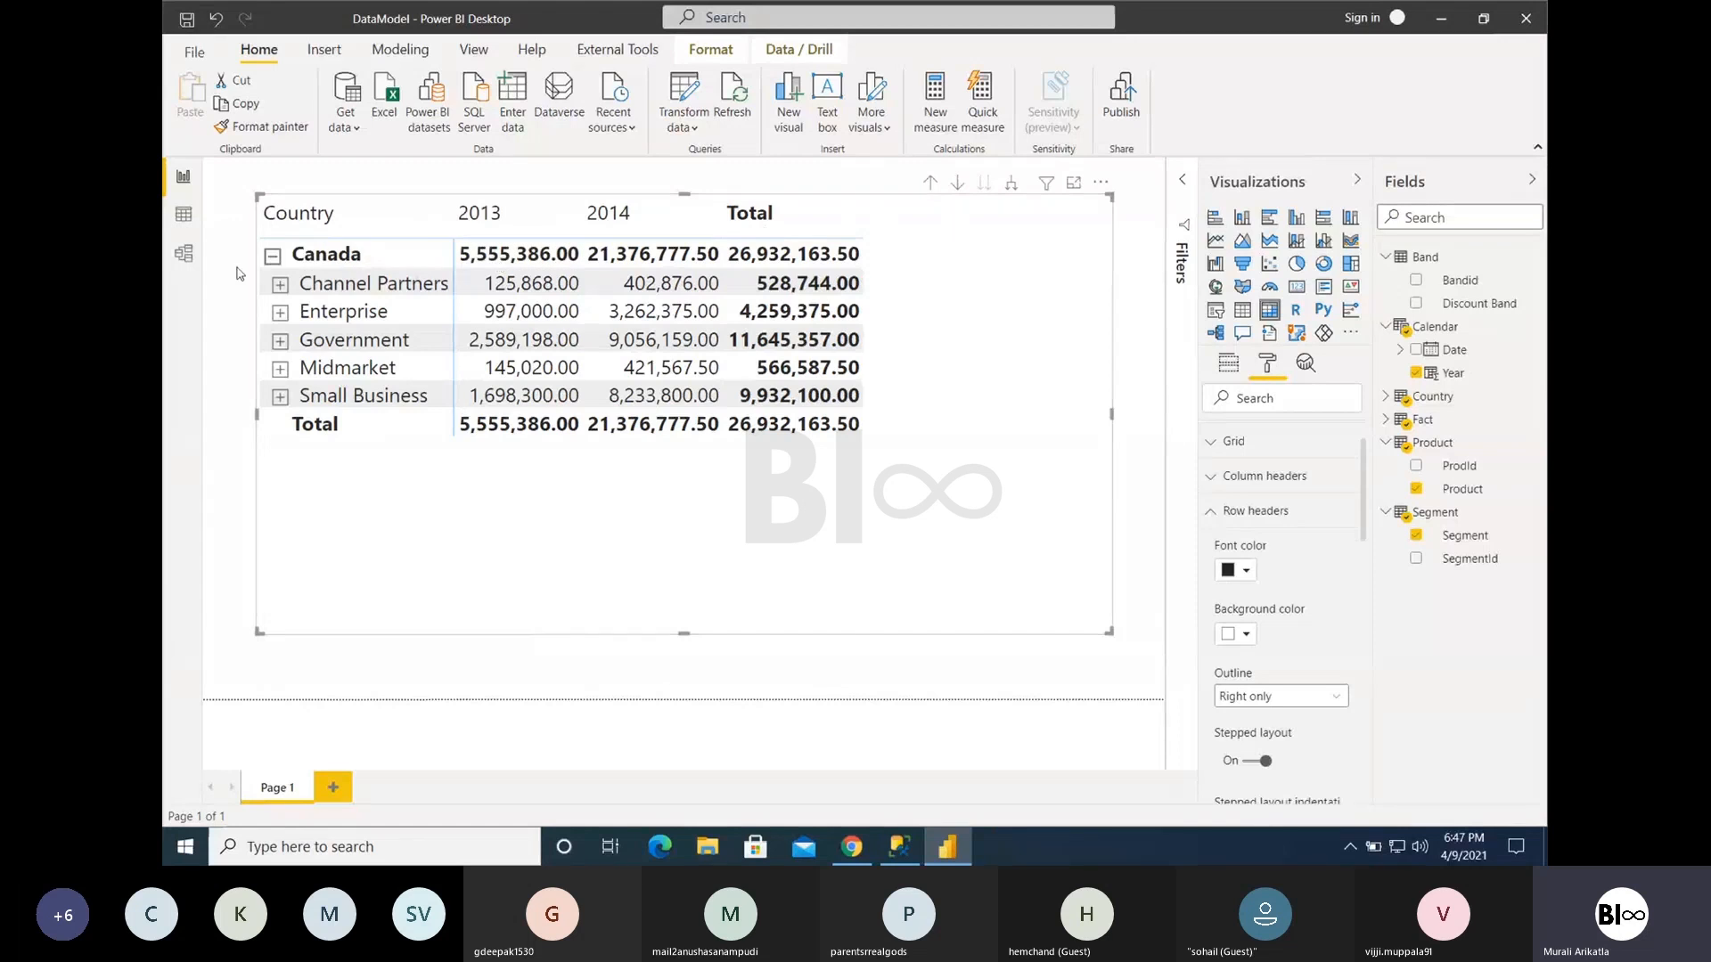
- Drill the matrix back up to the country level and turn off the row headers' +/- icons
{"action": "left_click", "coordinate": [931, 185]}
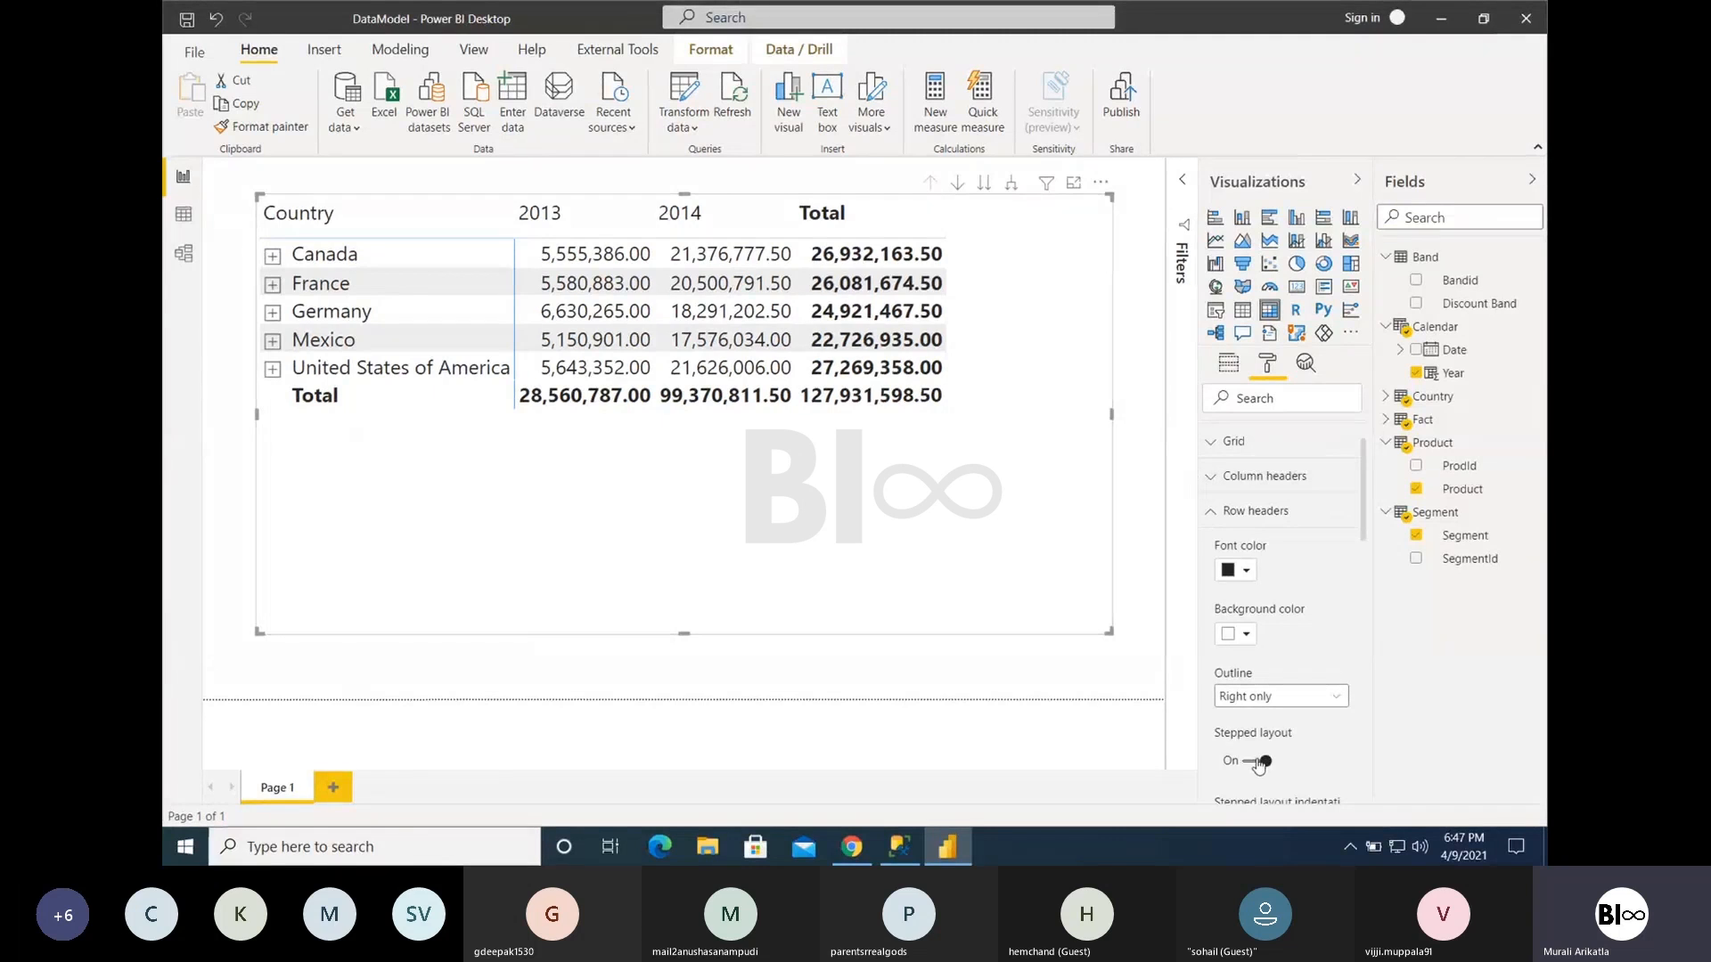
{"action": "scroll", "coordinate": [1301, 756], "scroll_direction": "down", "scroll_amount": 3}
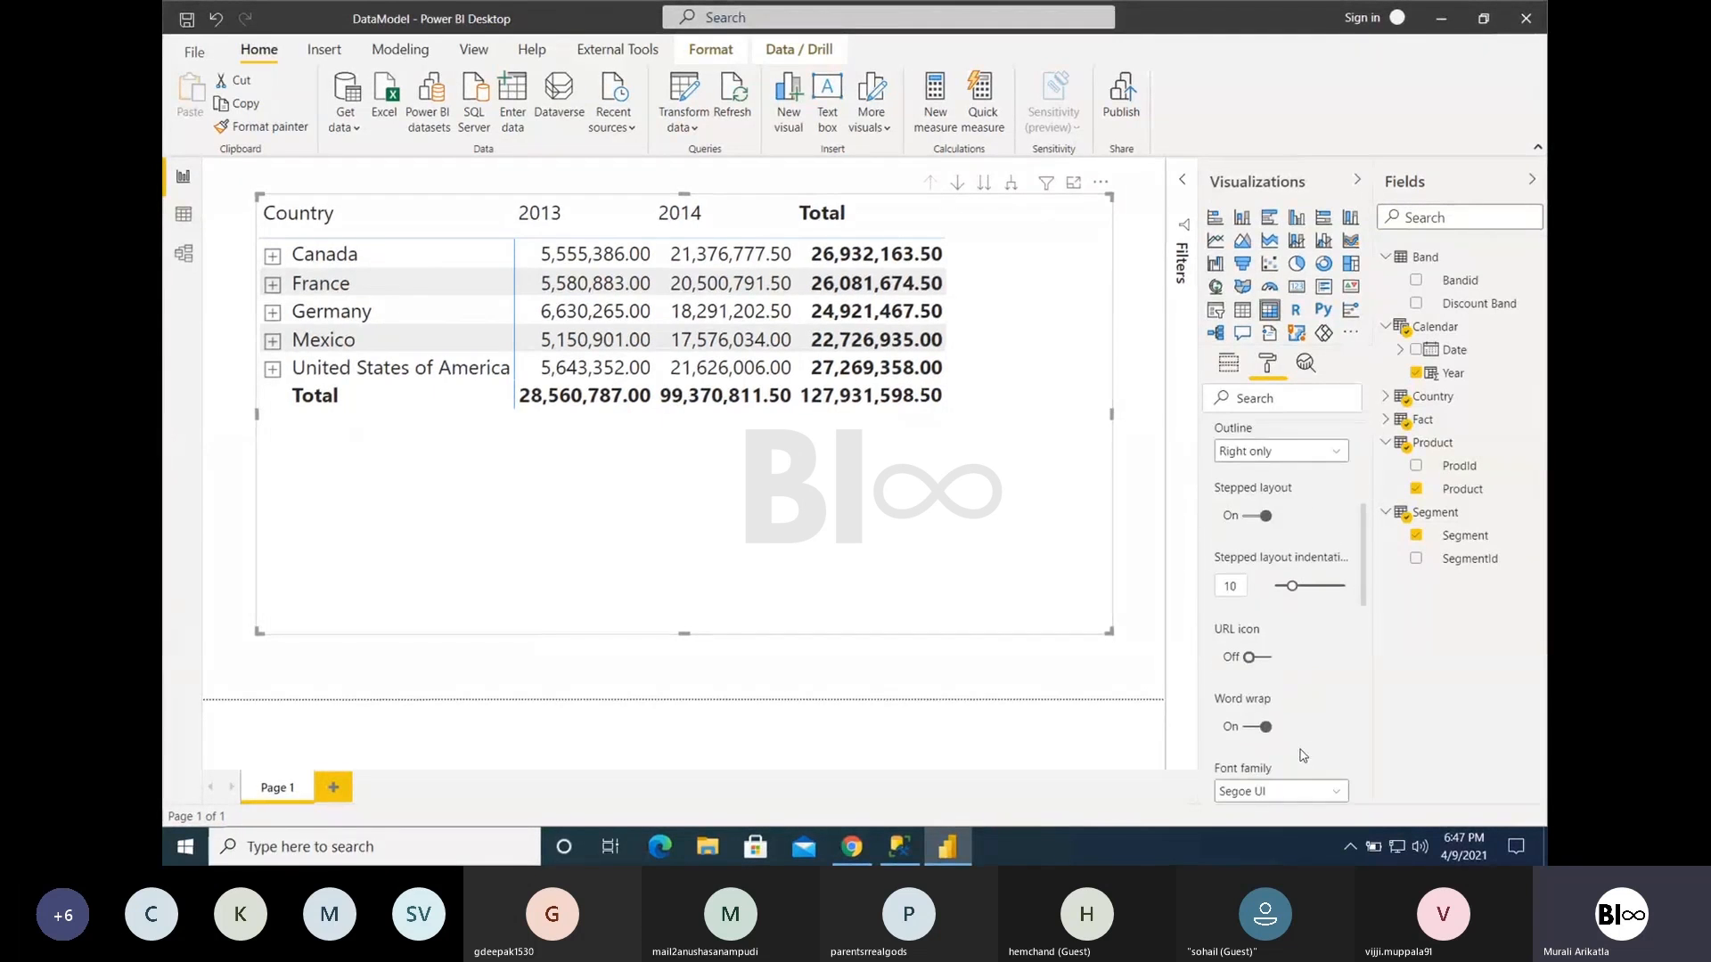
{"action": "scroll", "coordinate": [1264, 704], "scroll_direction": "down", "scroll_amount": 3}
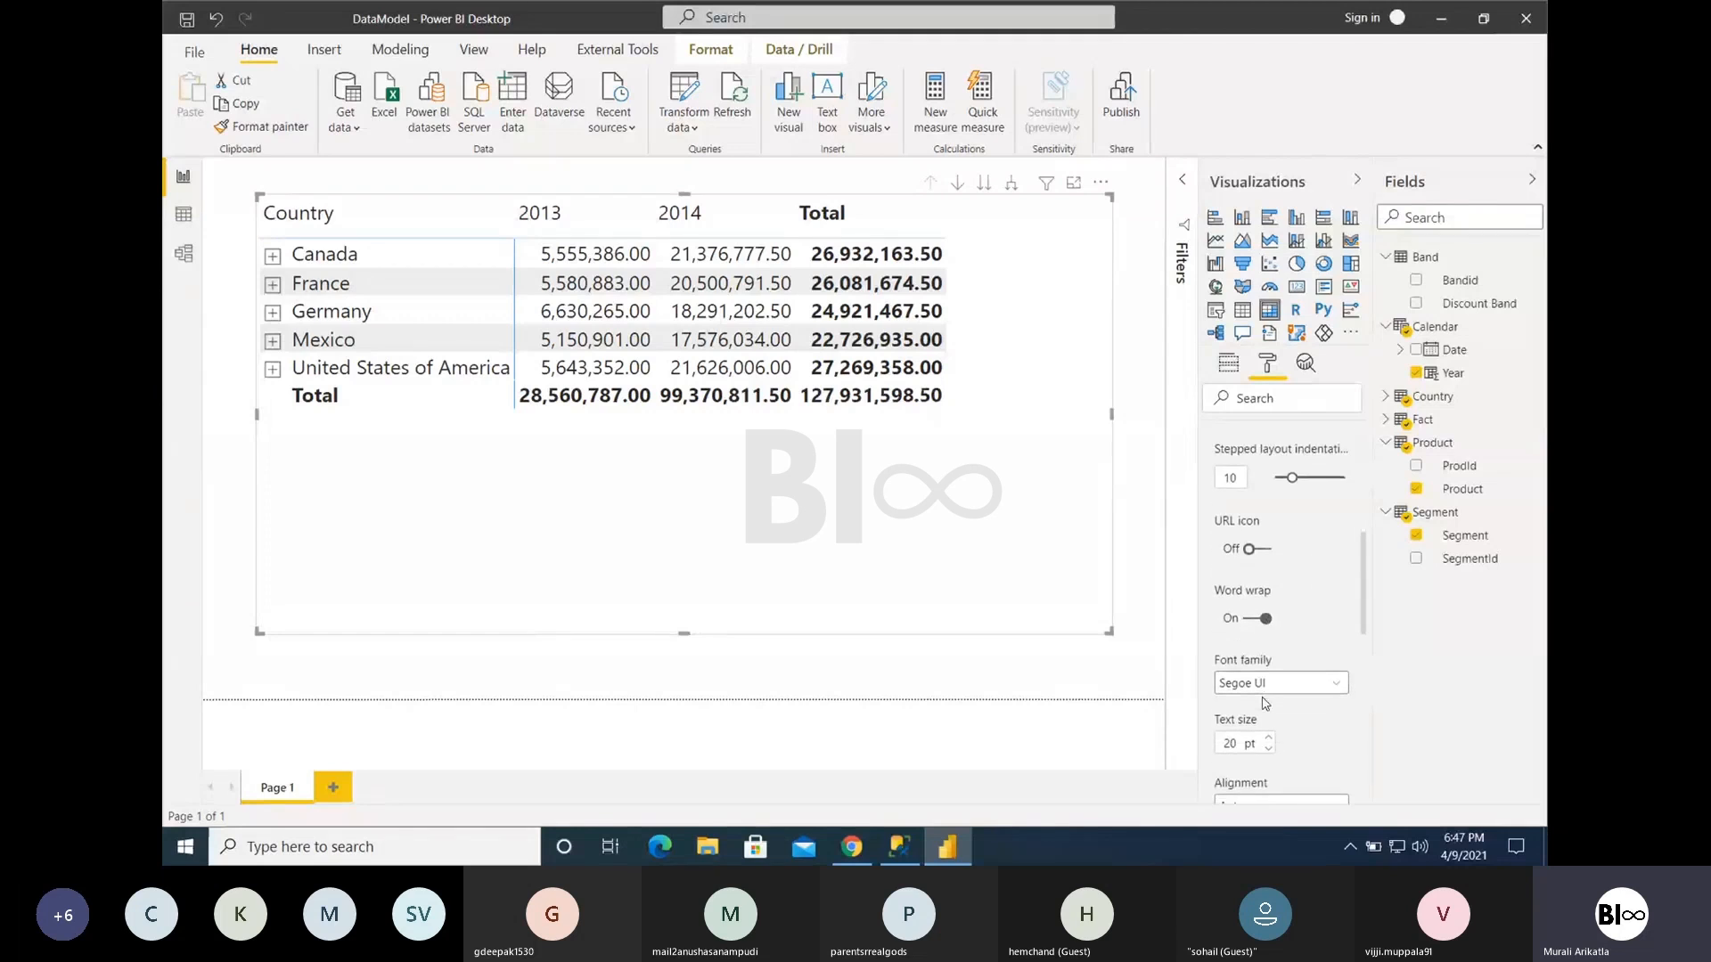
{"action": "scroll", "coordinate": [1265, 704], "scroll_direction": "down", "scroll_amount": 2}
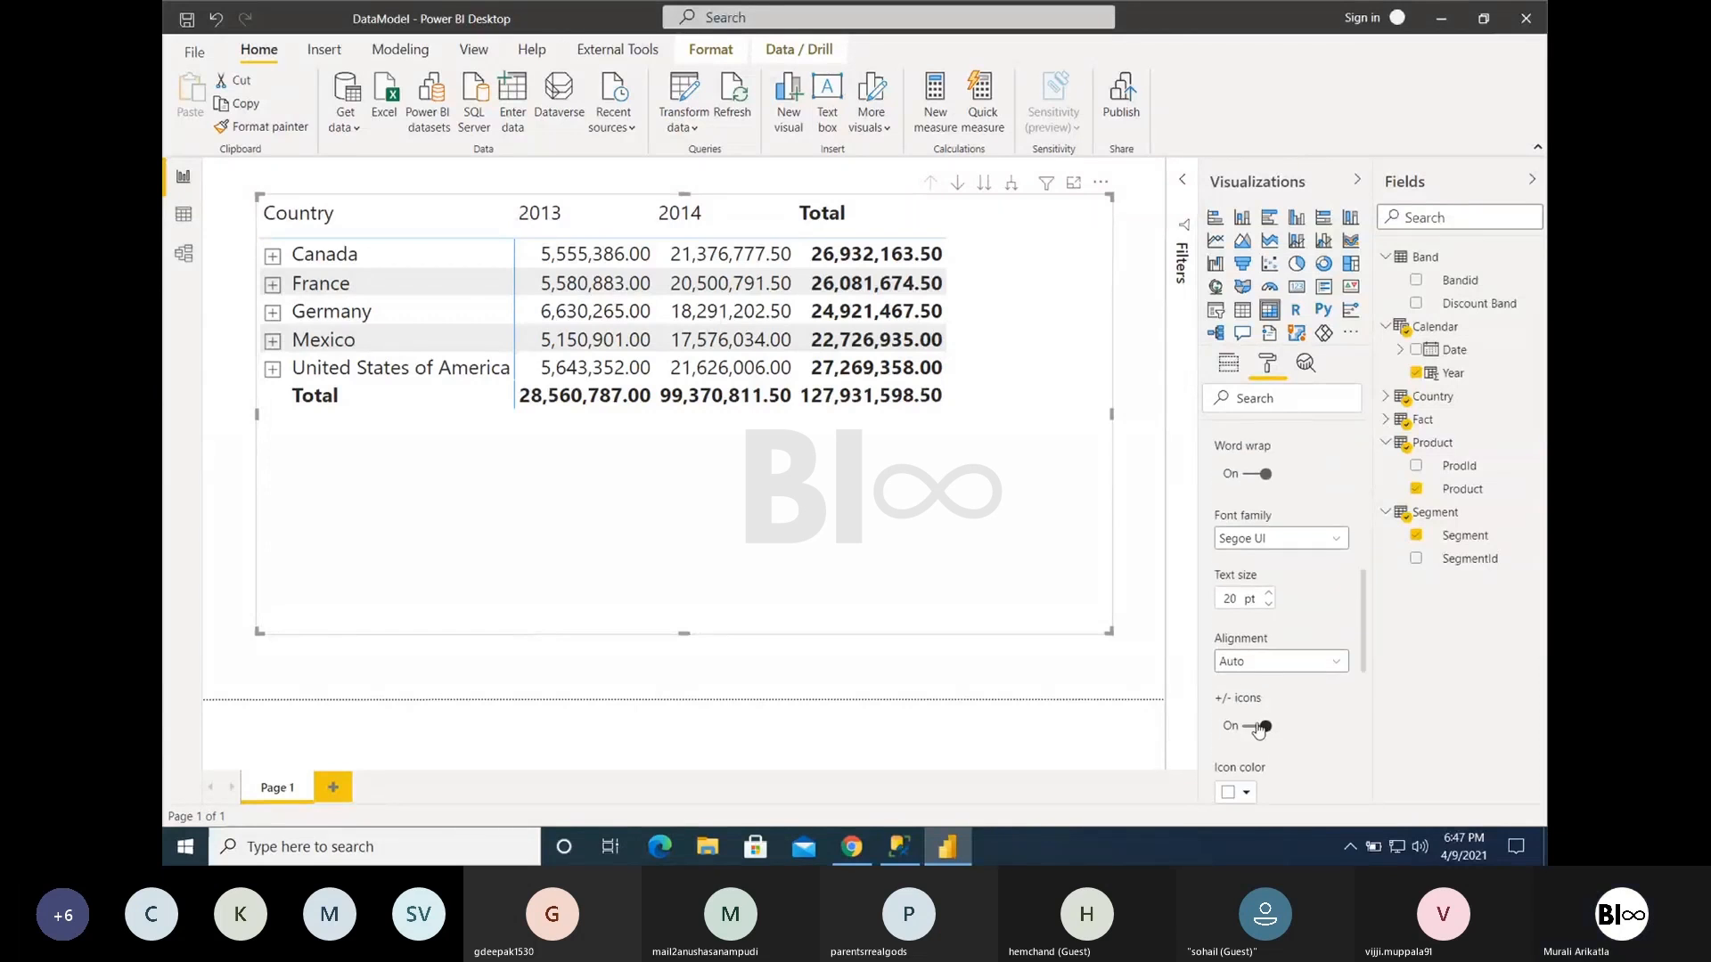
{"action": "left_click", "coordinate": [1254, 727]}
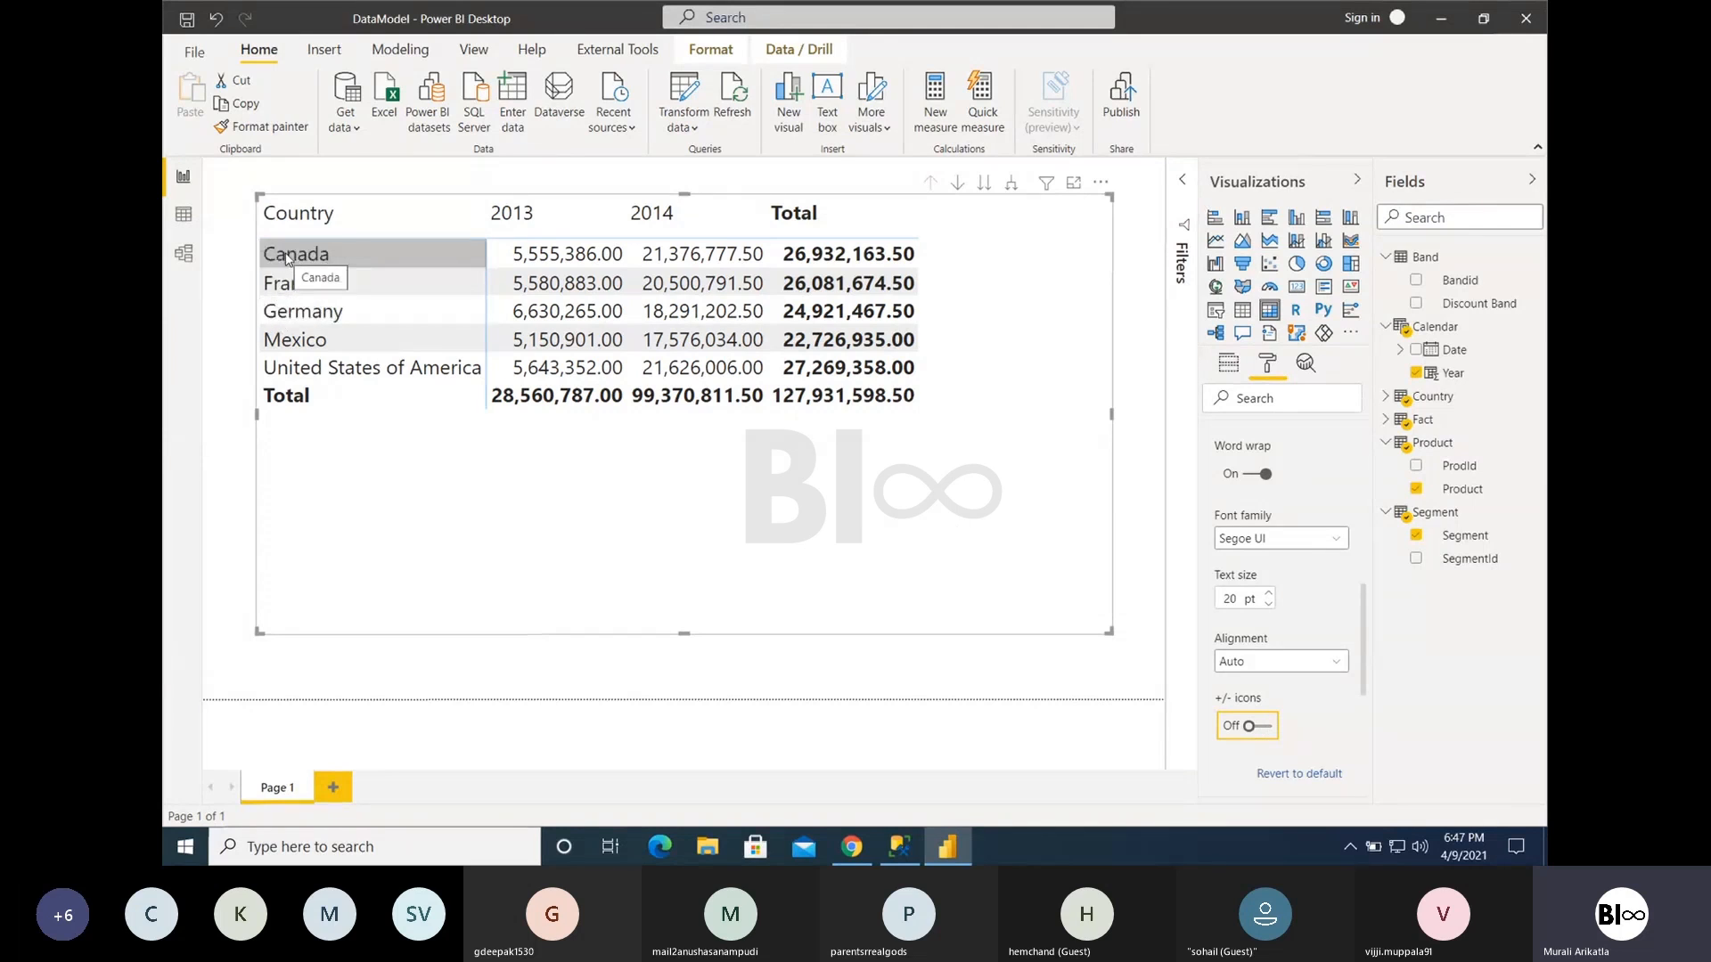
- Turn on drill mode to drill down into Canada, and turn the +/- icons back on
{"action": "left_click", "coordinate": [957, 184]}
{"action": "left_click", "coordinate": [326, 258]}
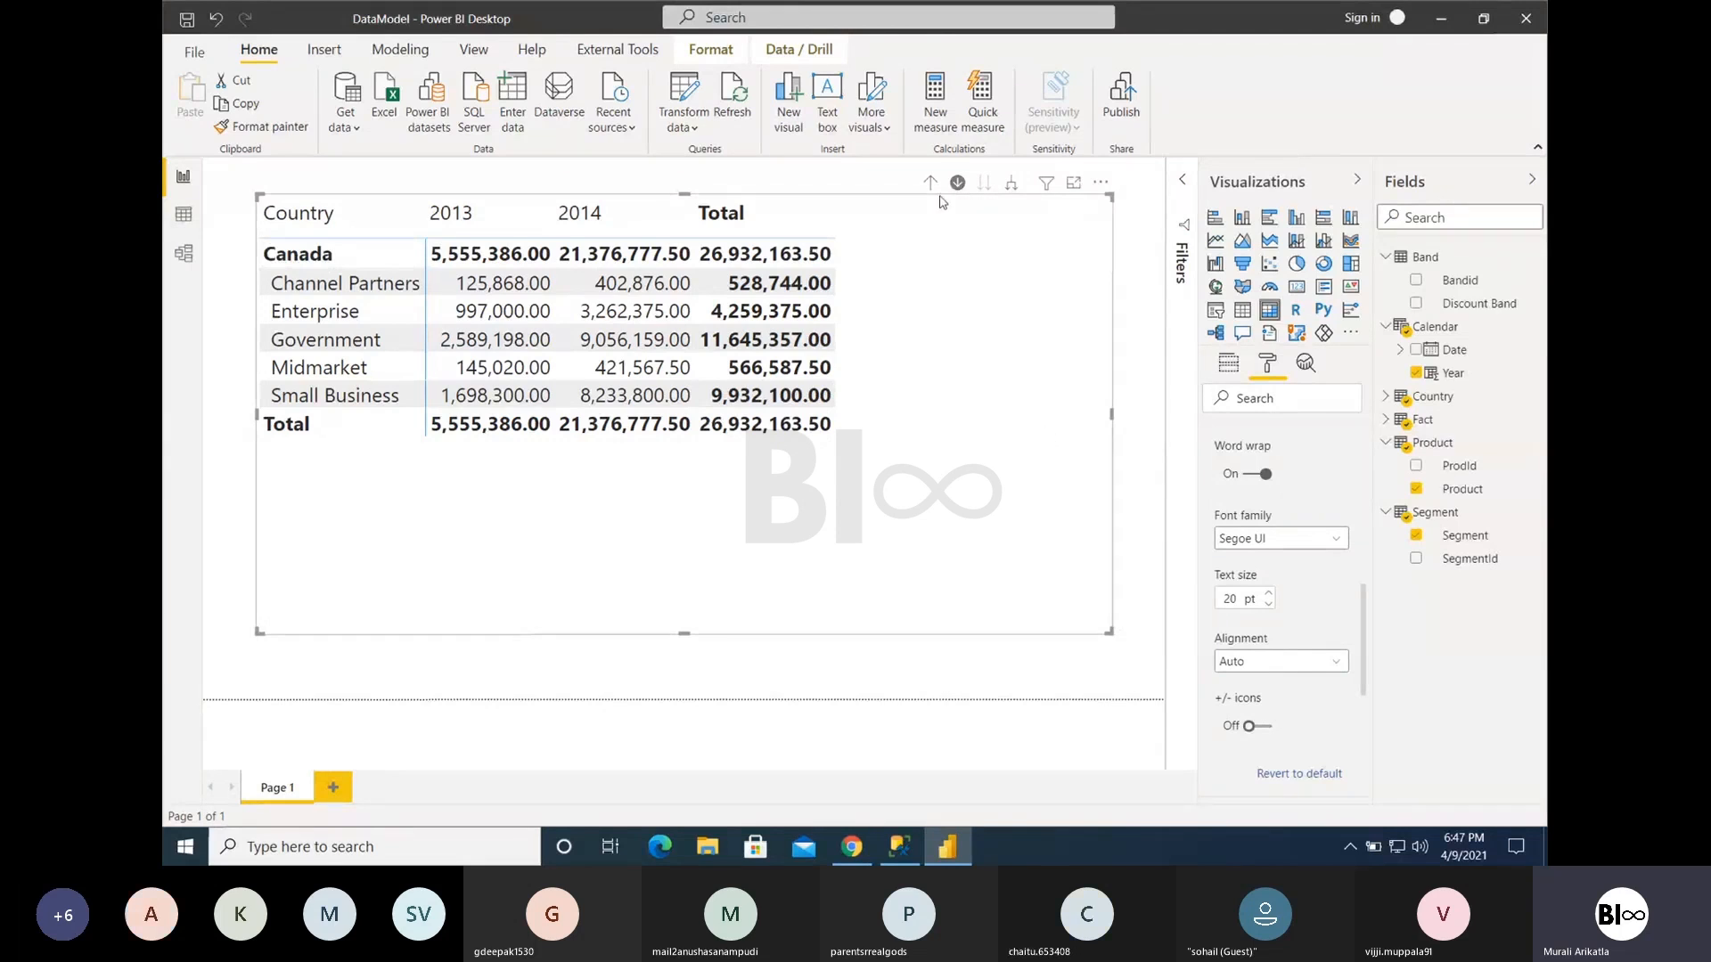
{"action": "left_click", "coordinate": [1257, 728]}
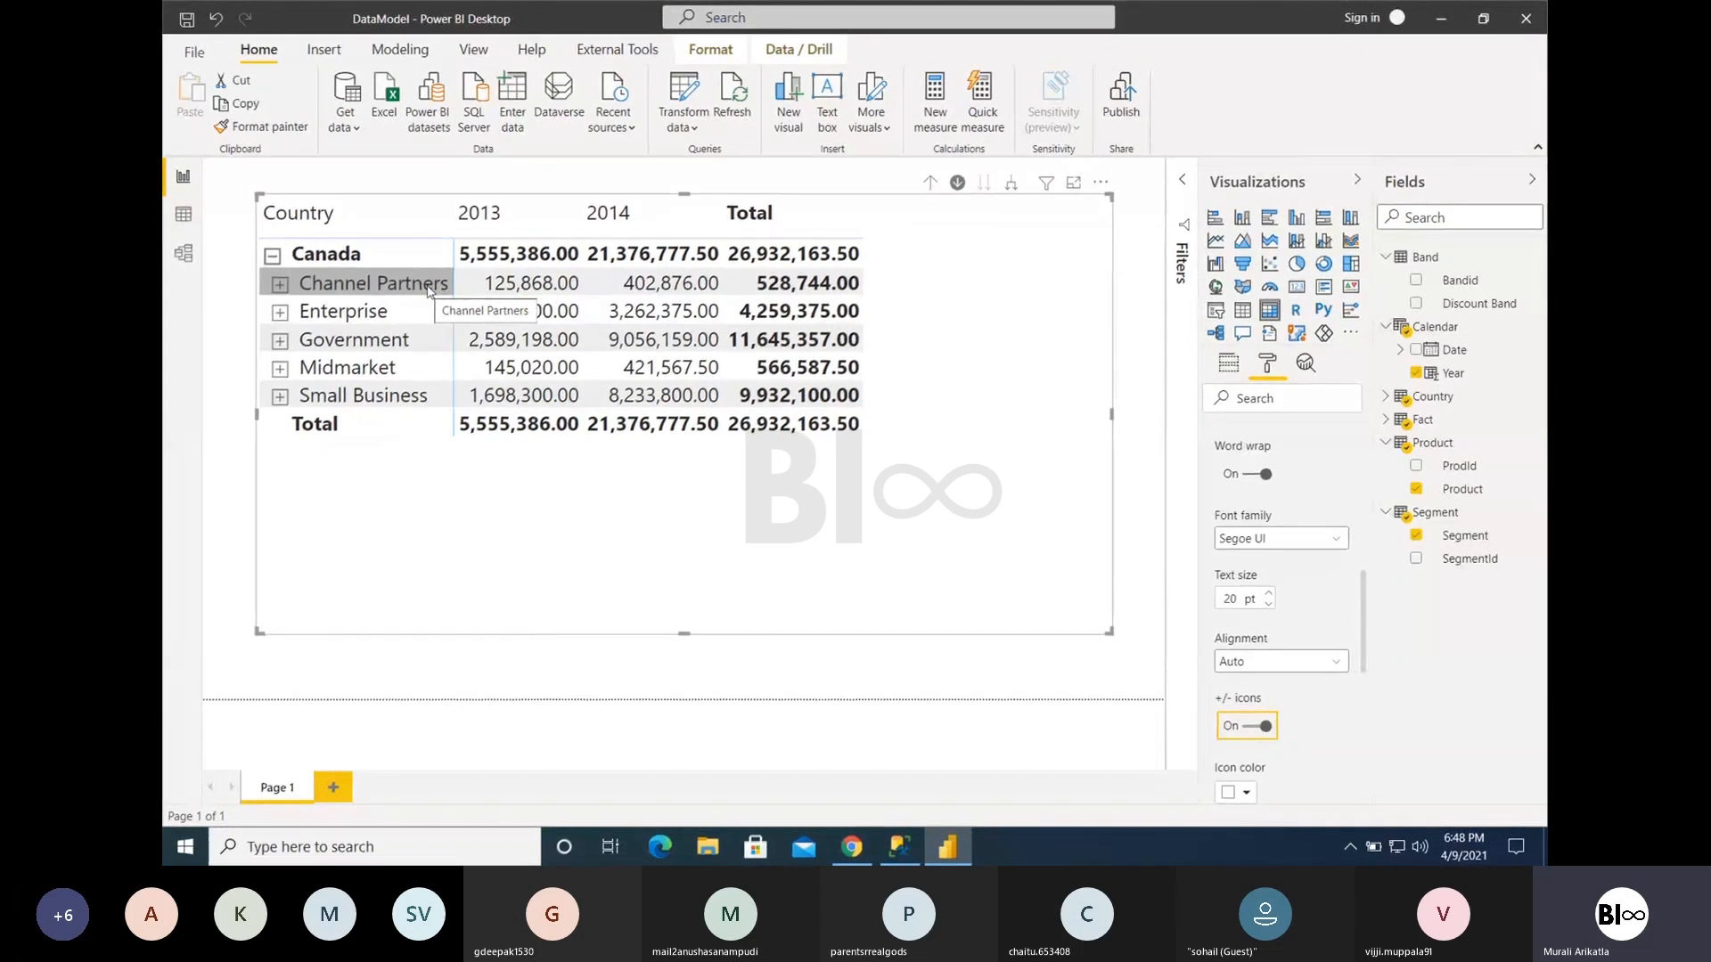
- Switch to the Teams meeting, admit the participant waiting in the lobby, and return to Power BI
{"action": "key", "text": "ctrl+Left"}
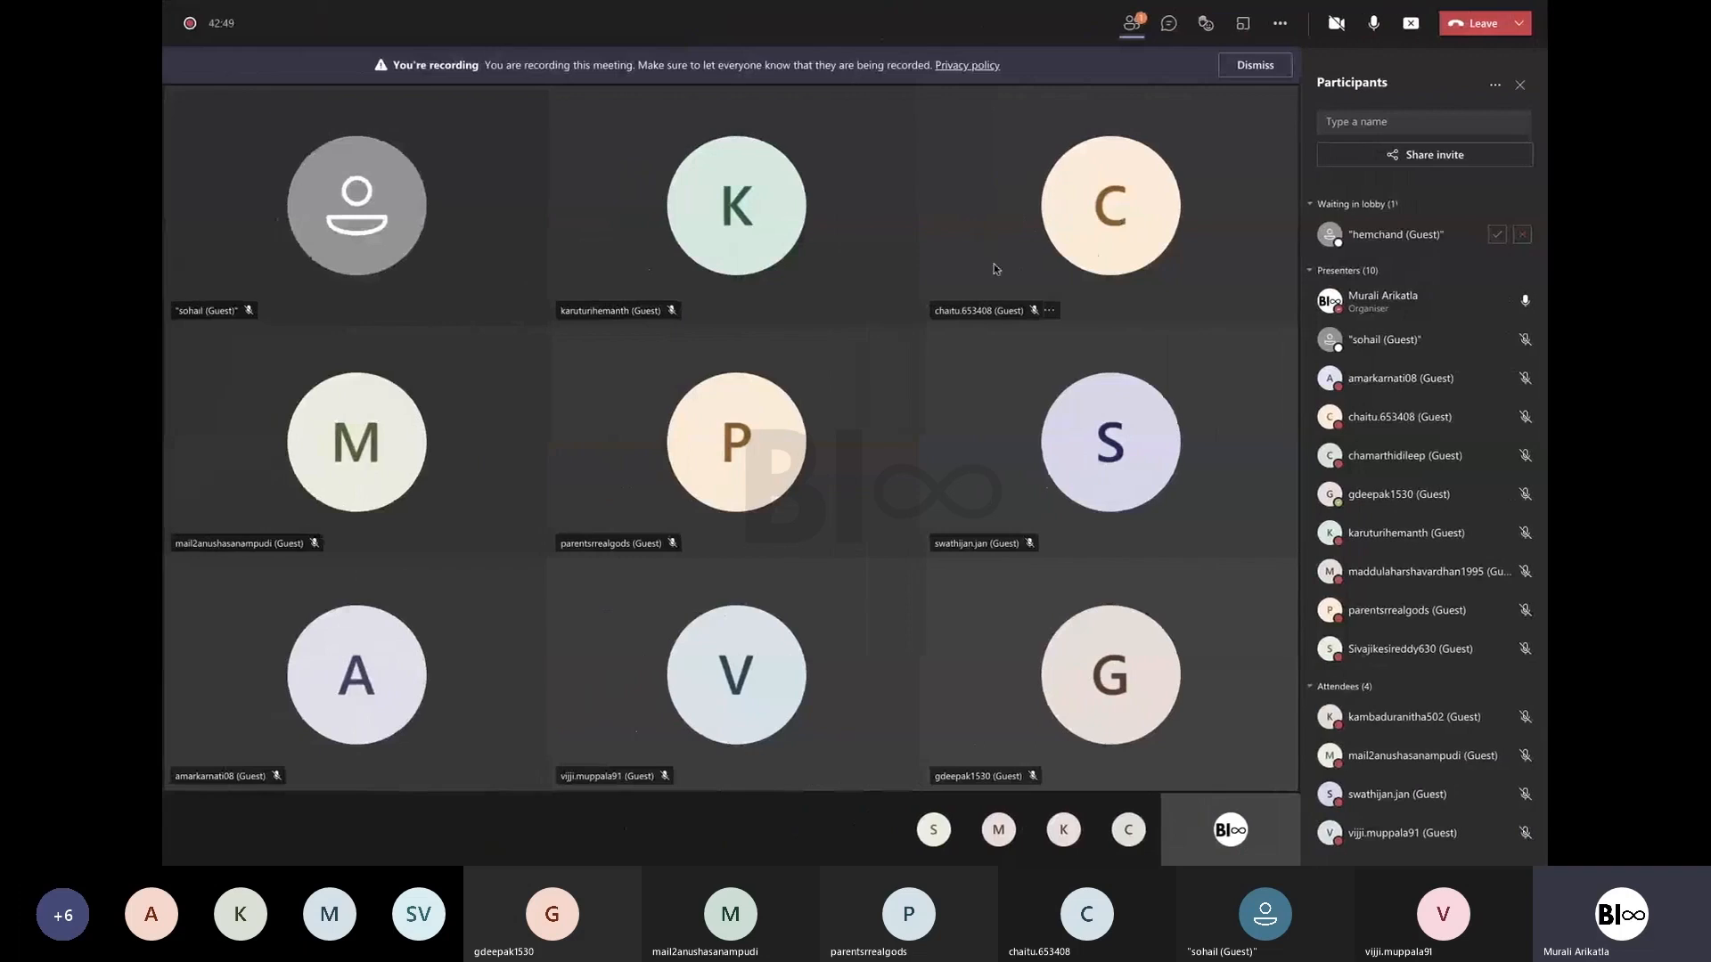
{"action": "left_click", "coordinate": [1497, 235]}
{"action": "key", "text": "ctrl+super+Right"}
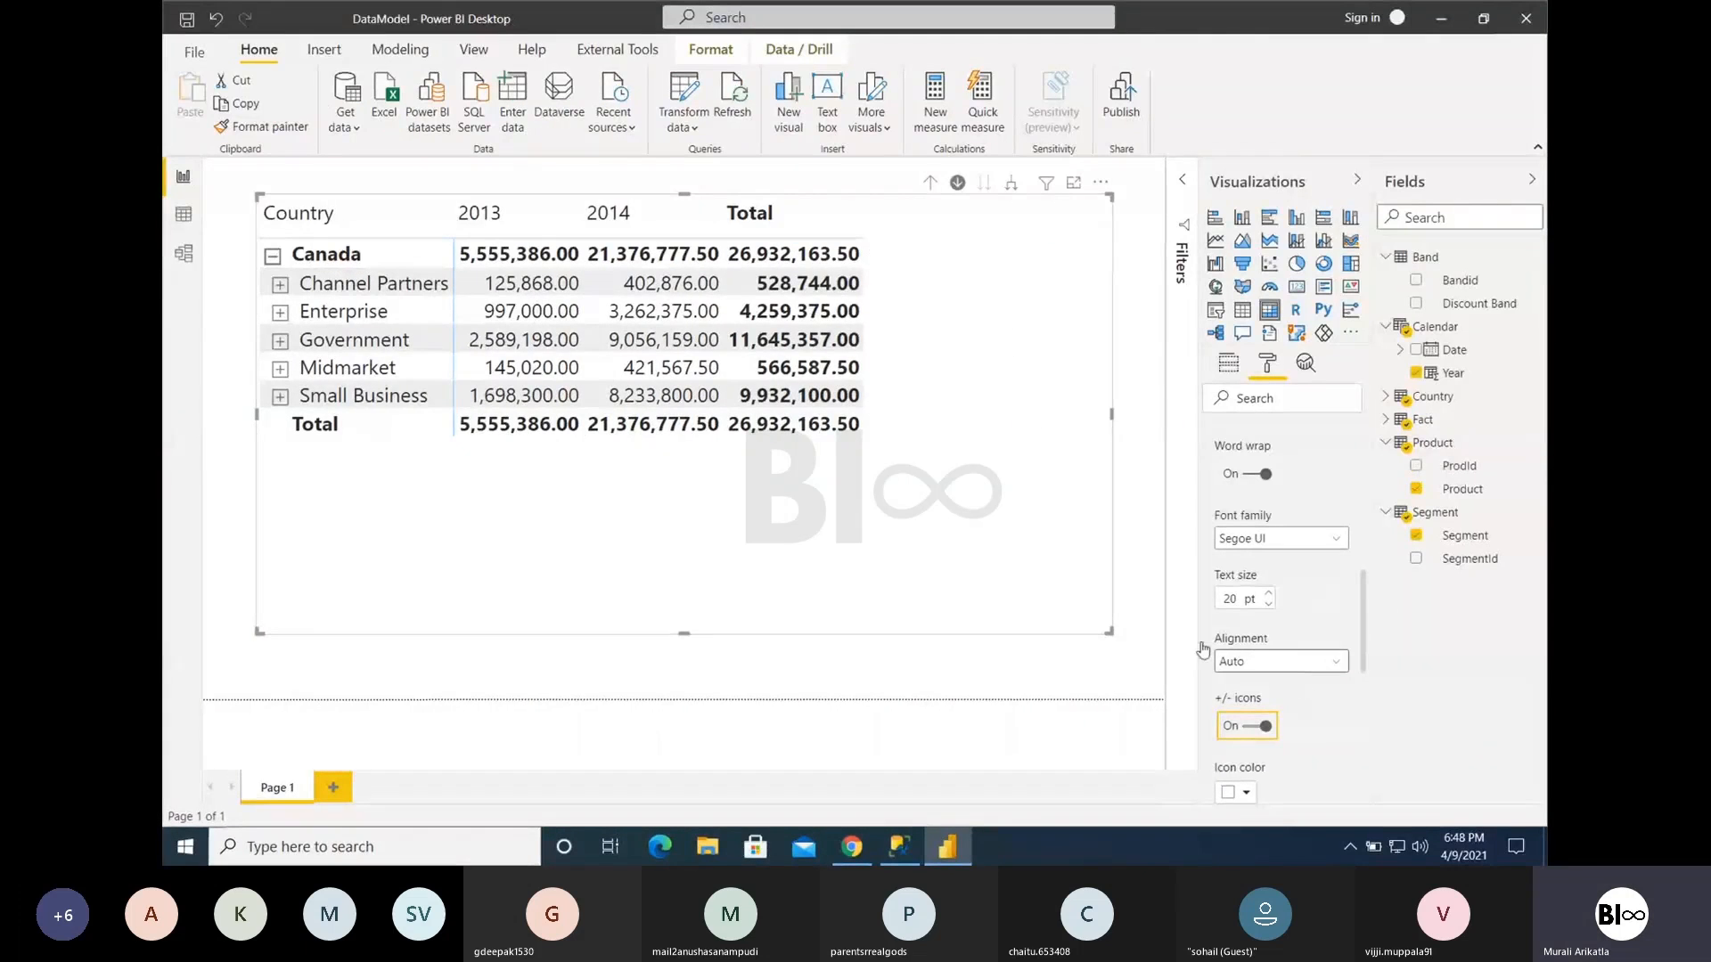
- Toggle the +/- icons off and on again, and collapse and re-expand Canada in the matrix
{"action": "left_click", "coordinate": [1258, 727]}
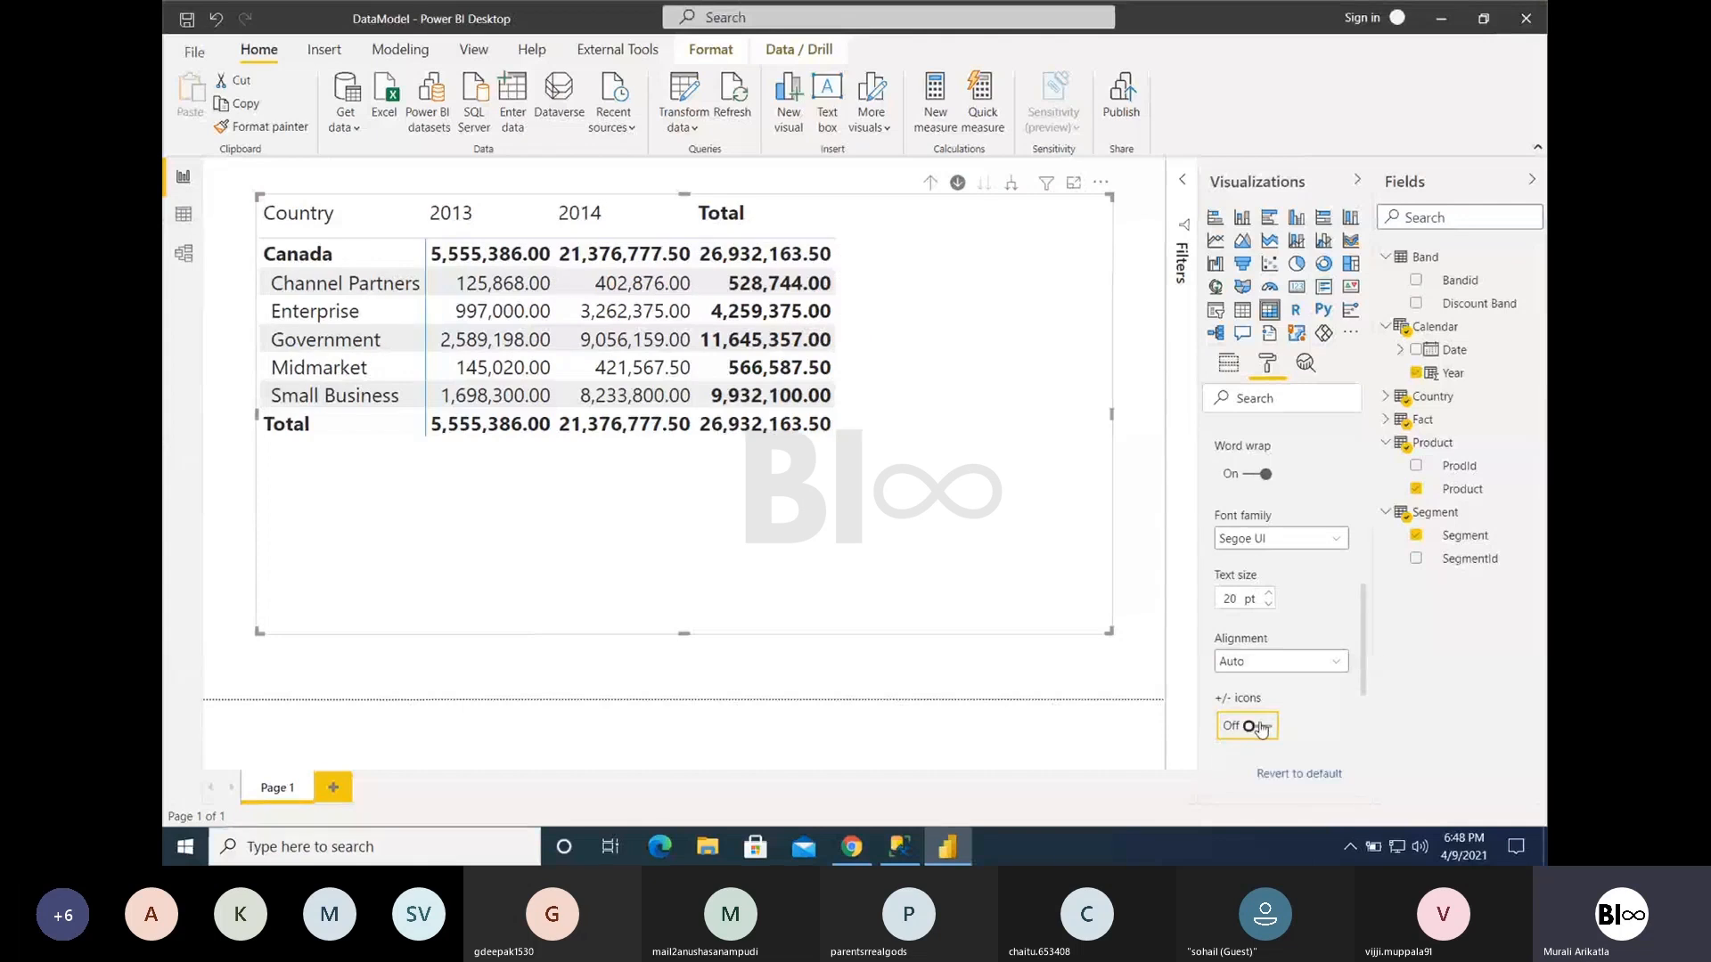
{"action": "left_click", "coordinate": [1261, 727]}
{"action": "scroll", "coordinate": [1261, 727], "scroll_direction": "up", "scroll_amount": 5}
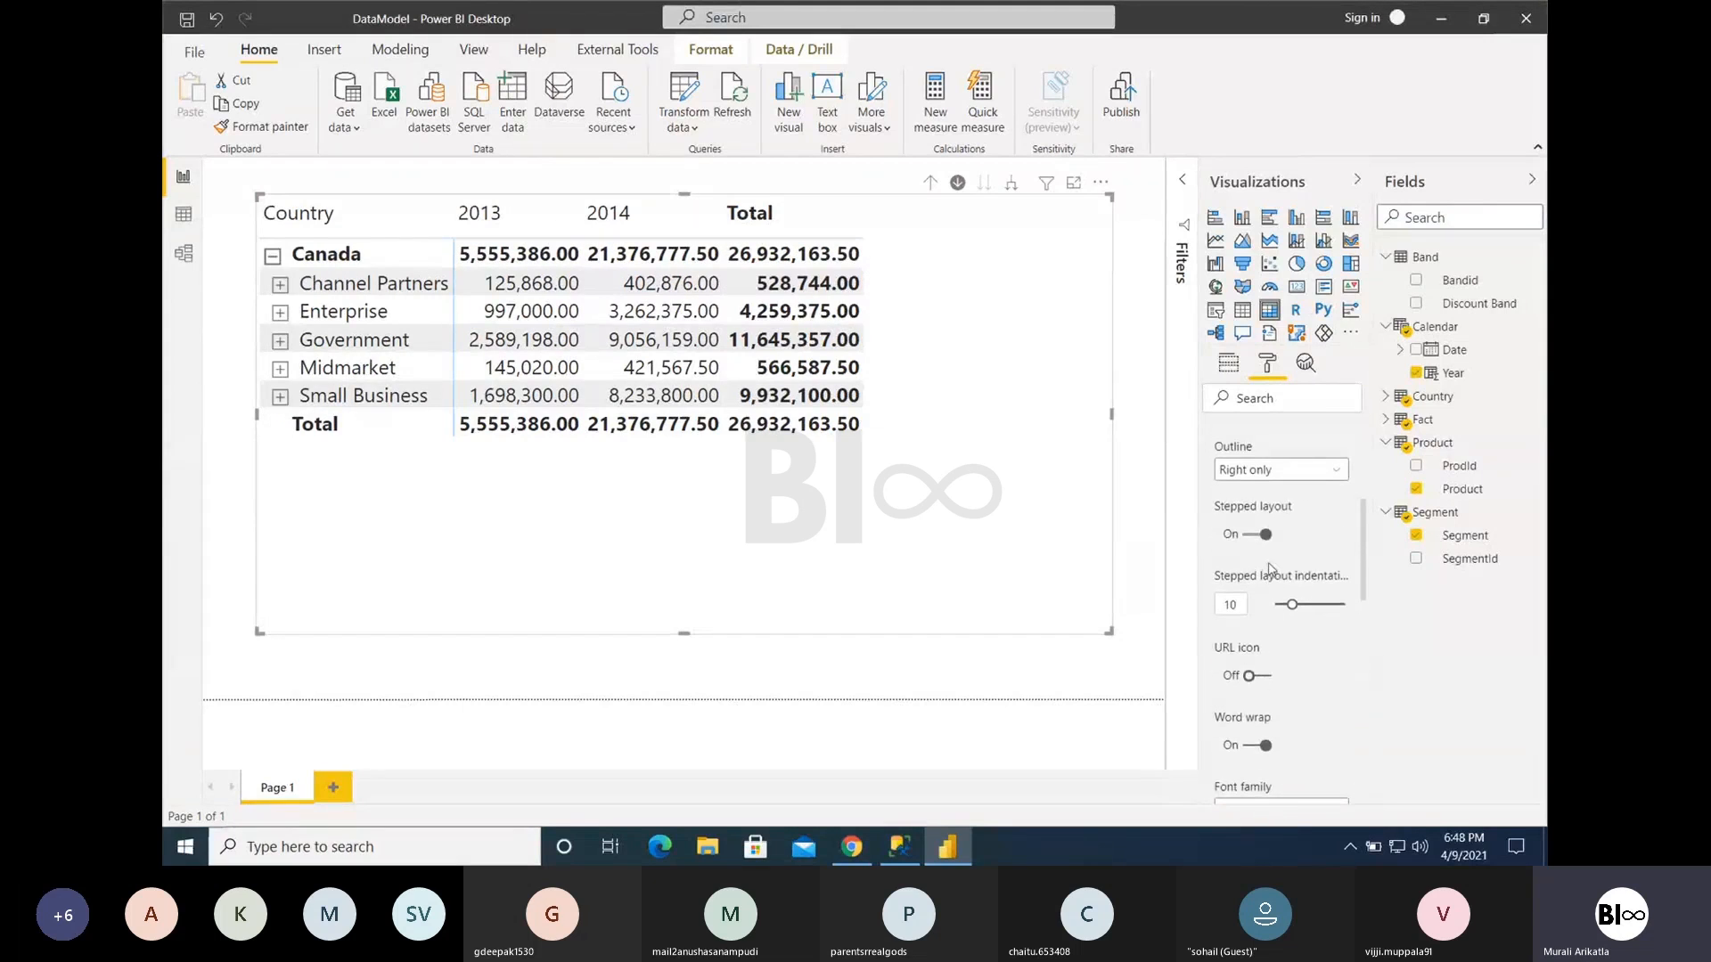
{"action": "scroll", "coordinate": [1272, 597], "scroll_direction": "up", "scroll_amount": 1}
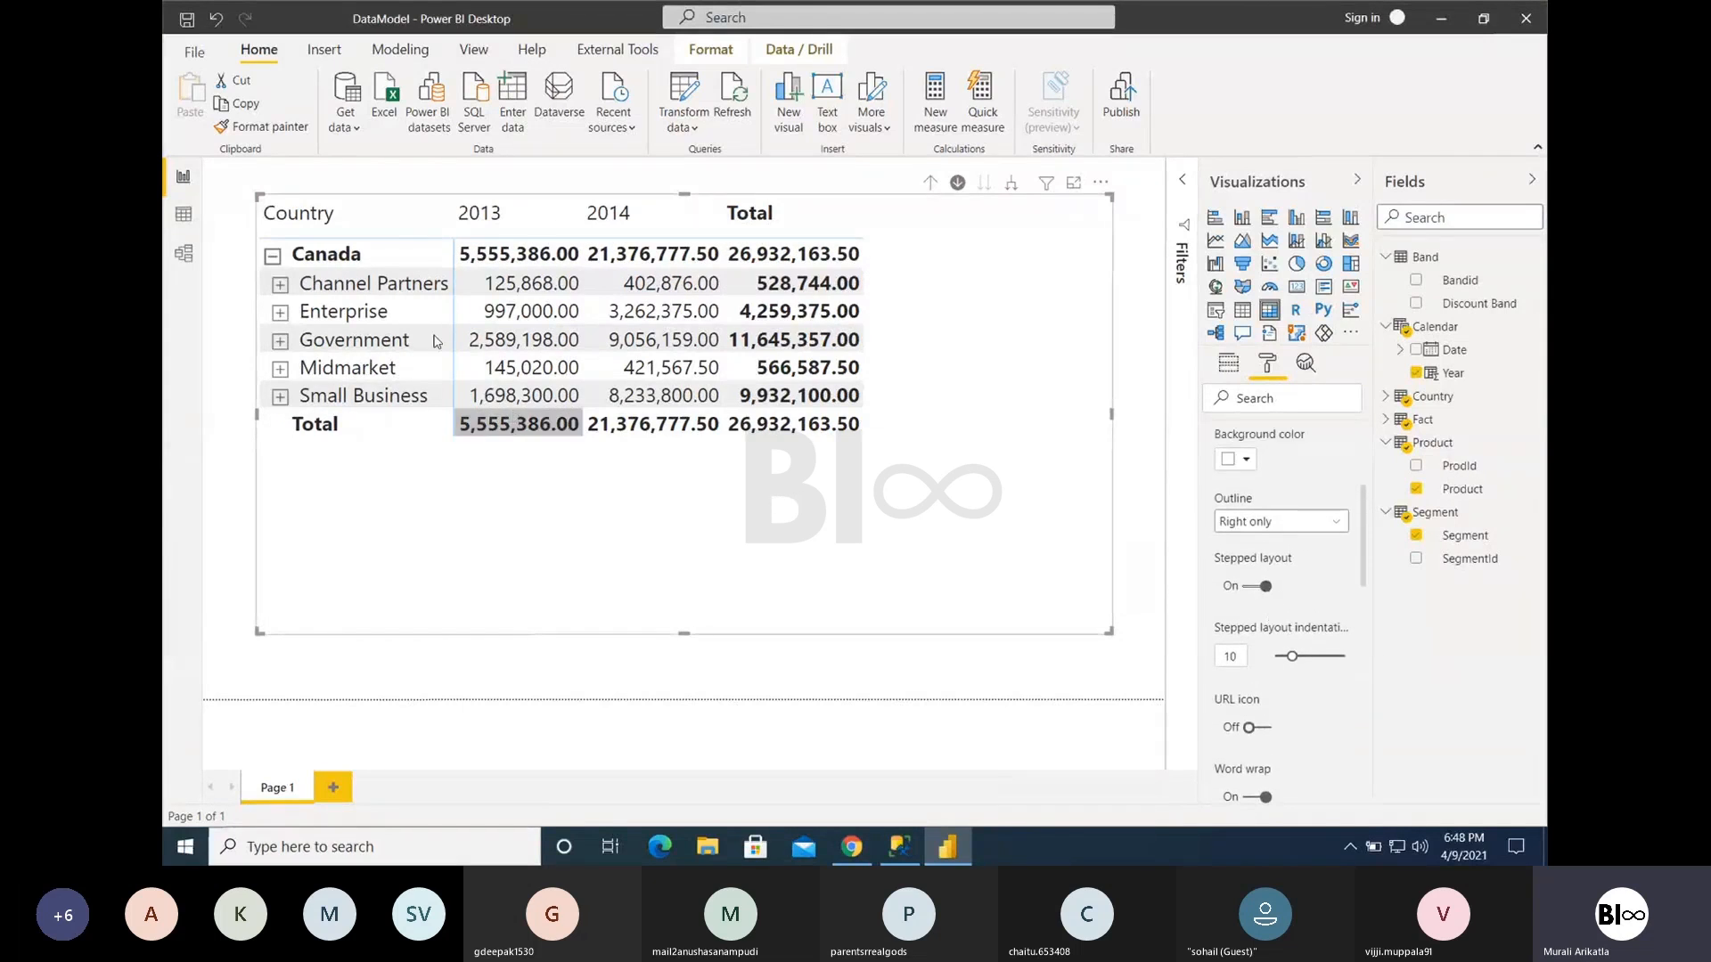
{"action": "left_click", "coordinate": [271, 257]}
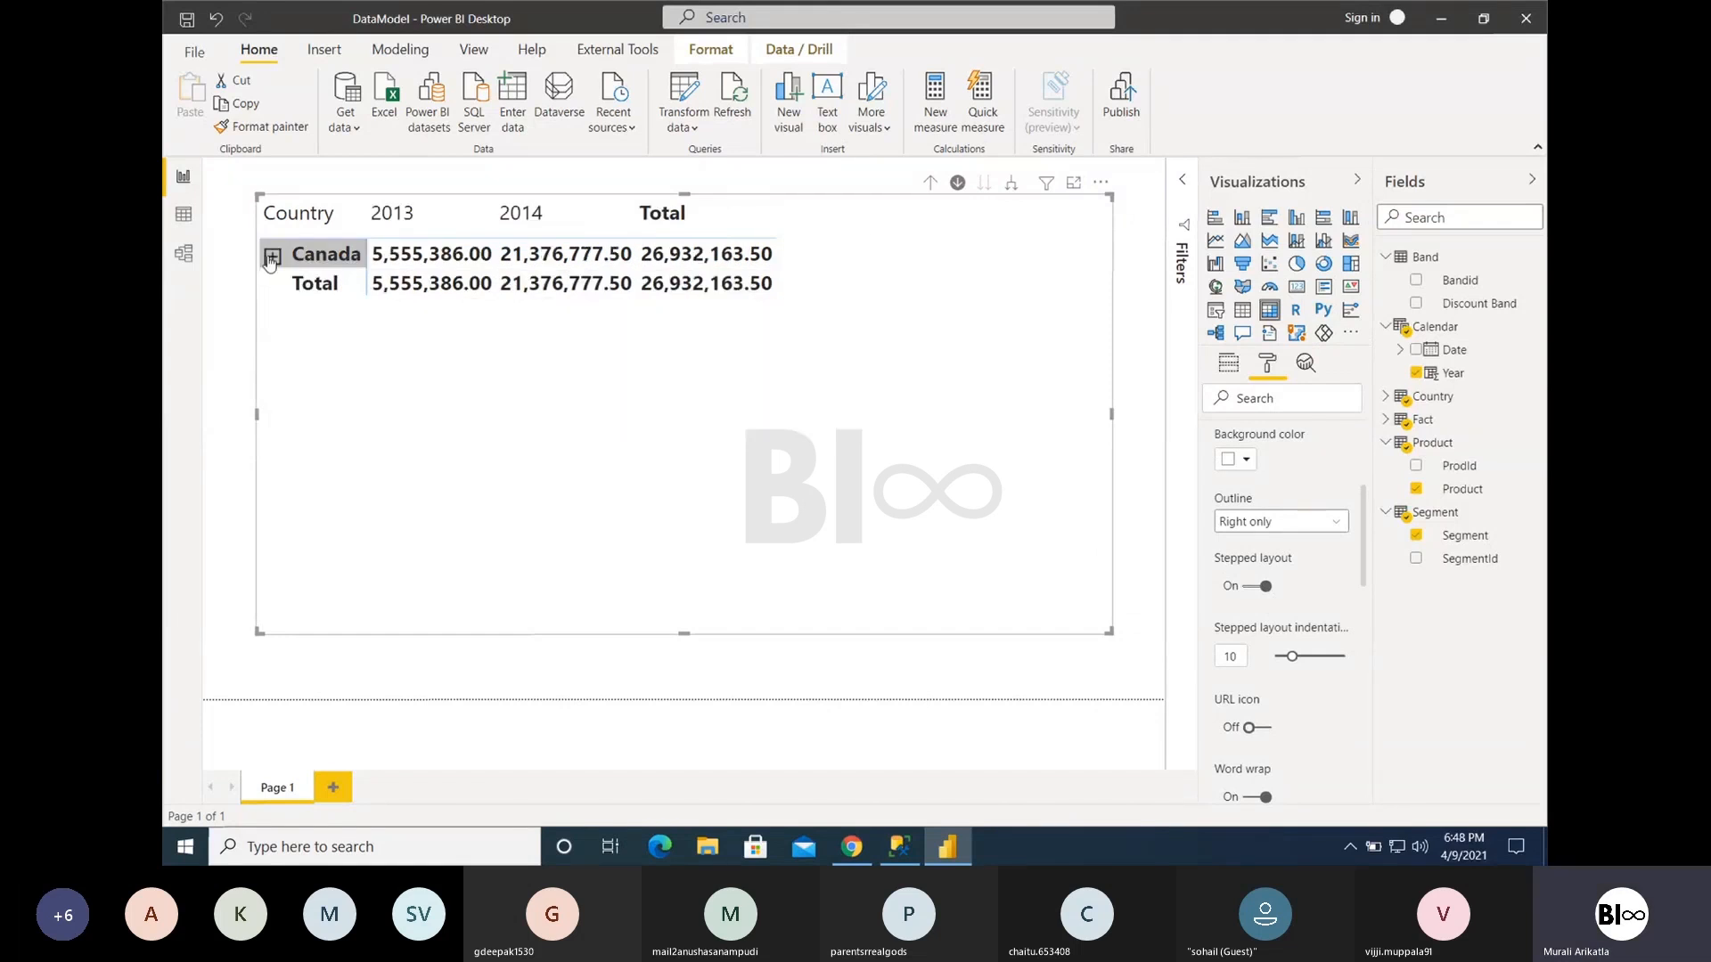
{"action": "left_click", "coordinate": [272, 256]}
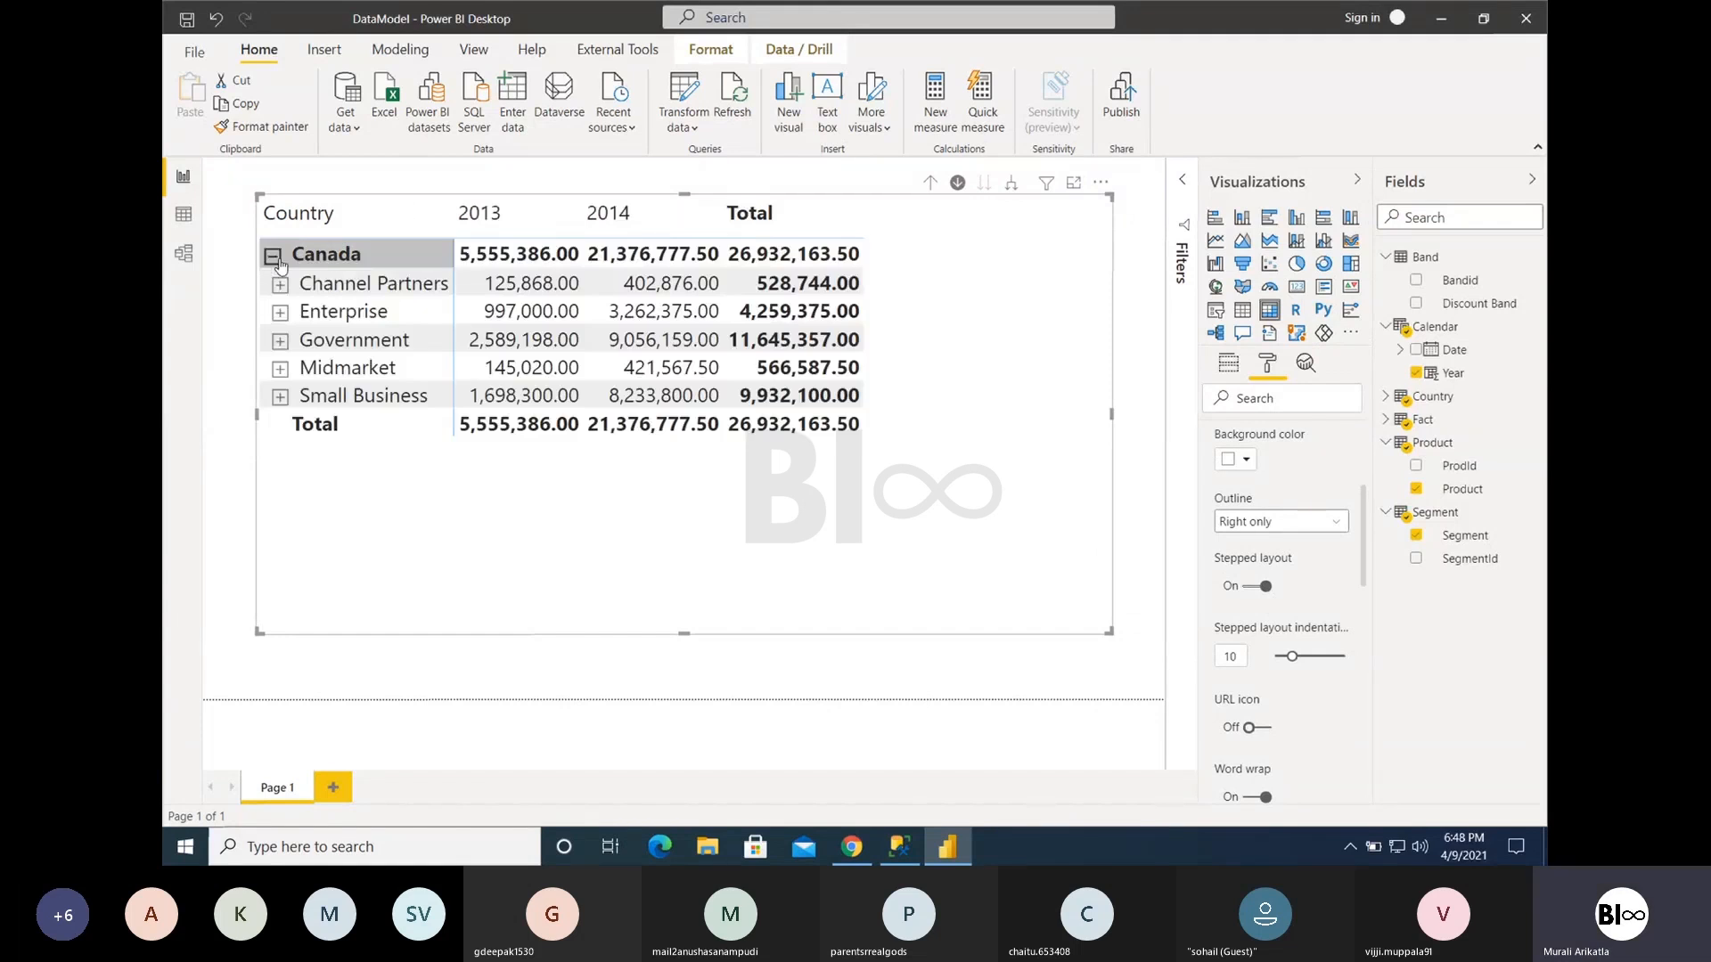
- Turn off the row headers' stepped layout and drill the matrix up to all countries
{"action": "left_click", "coordinate": [1255, 587]}
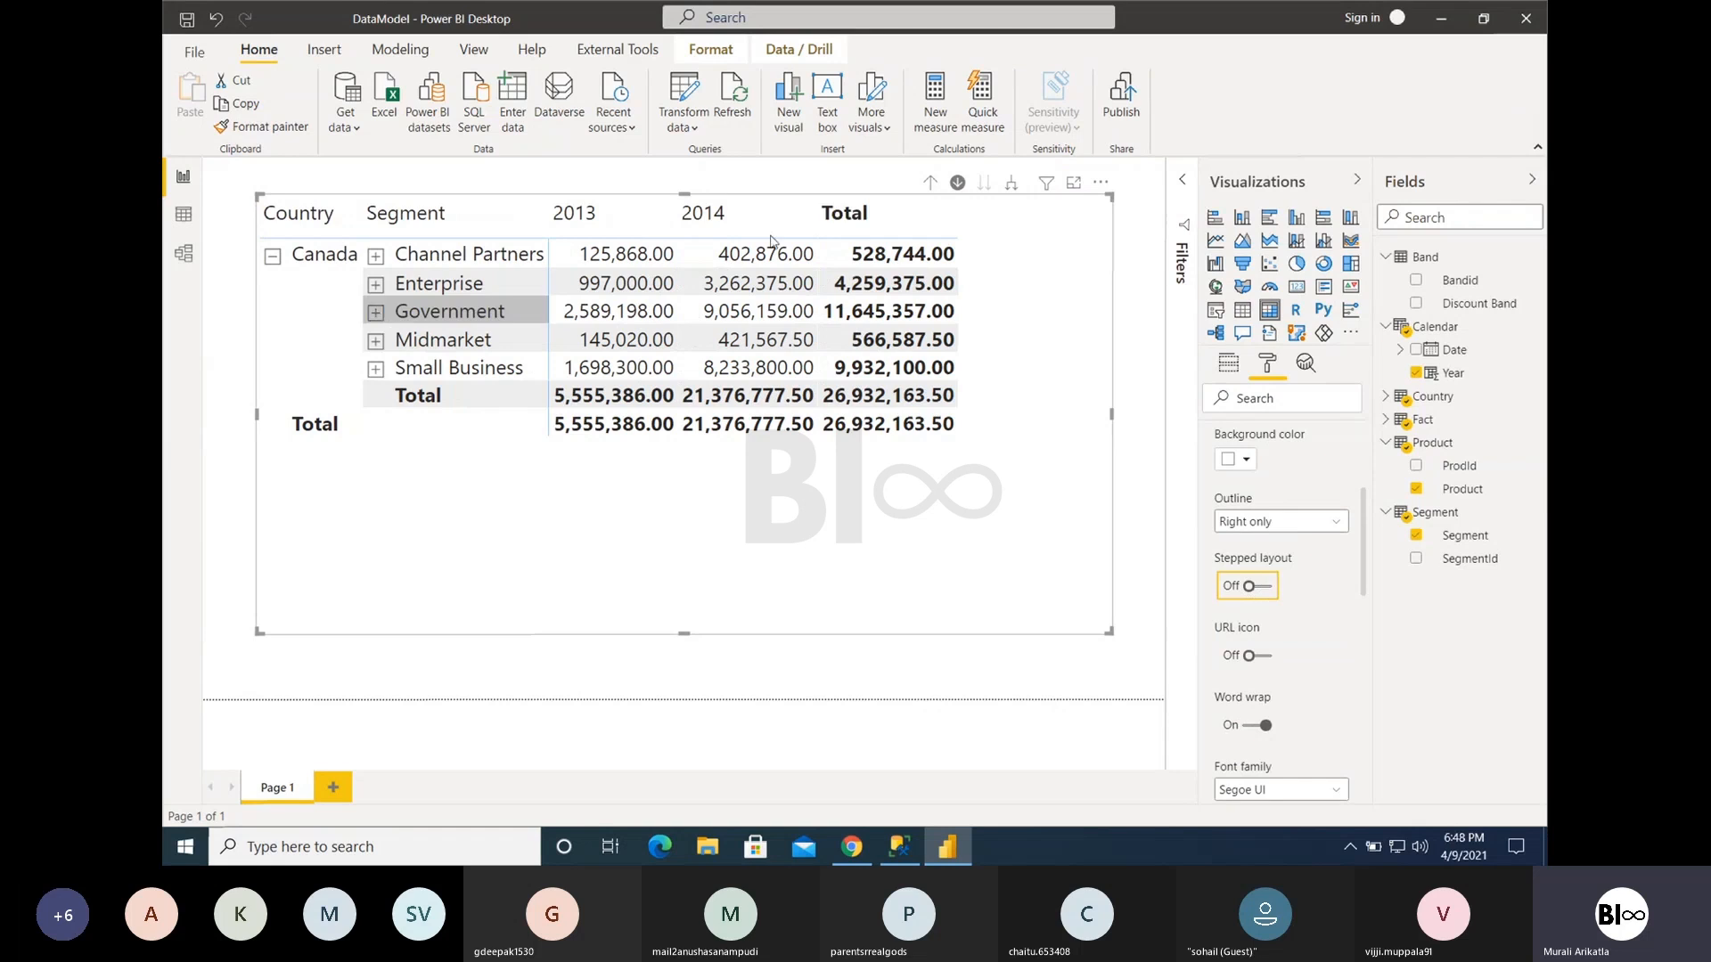
{"action": "left_click", "coordinate": [930, 183]}
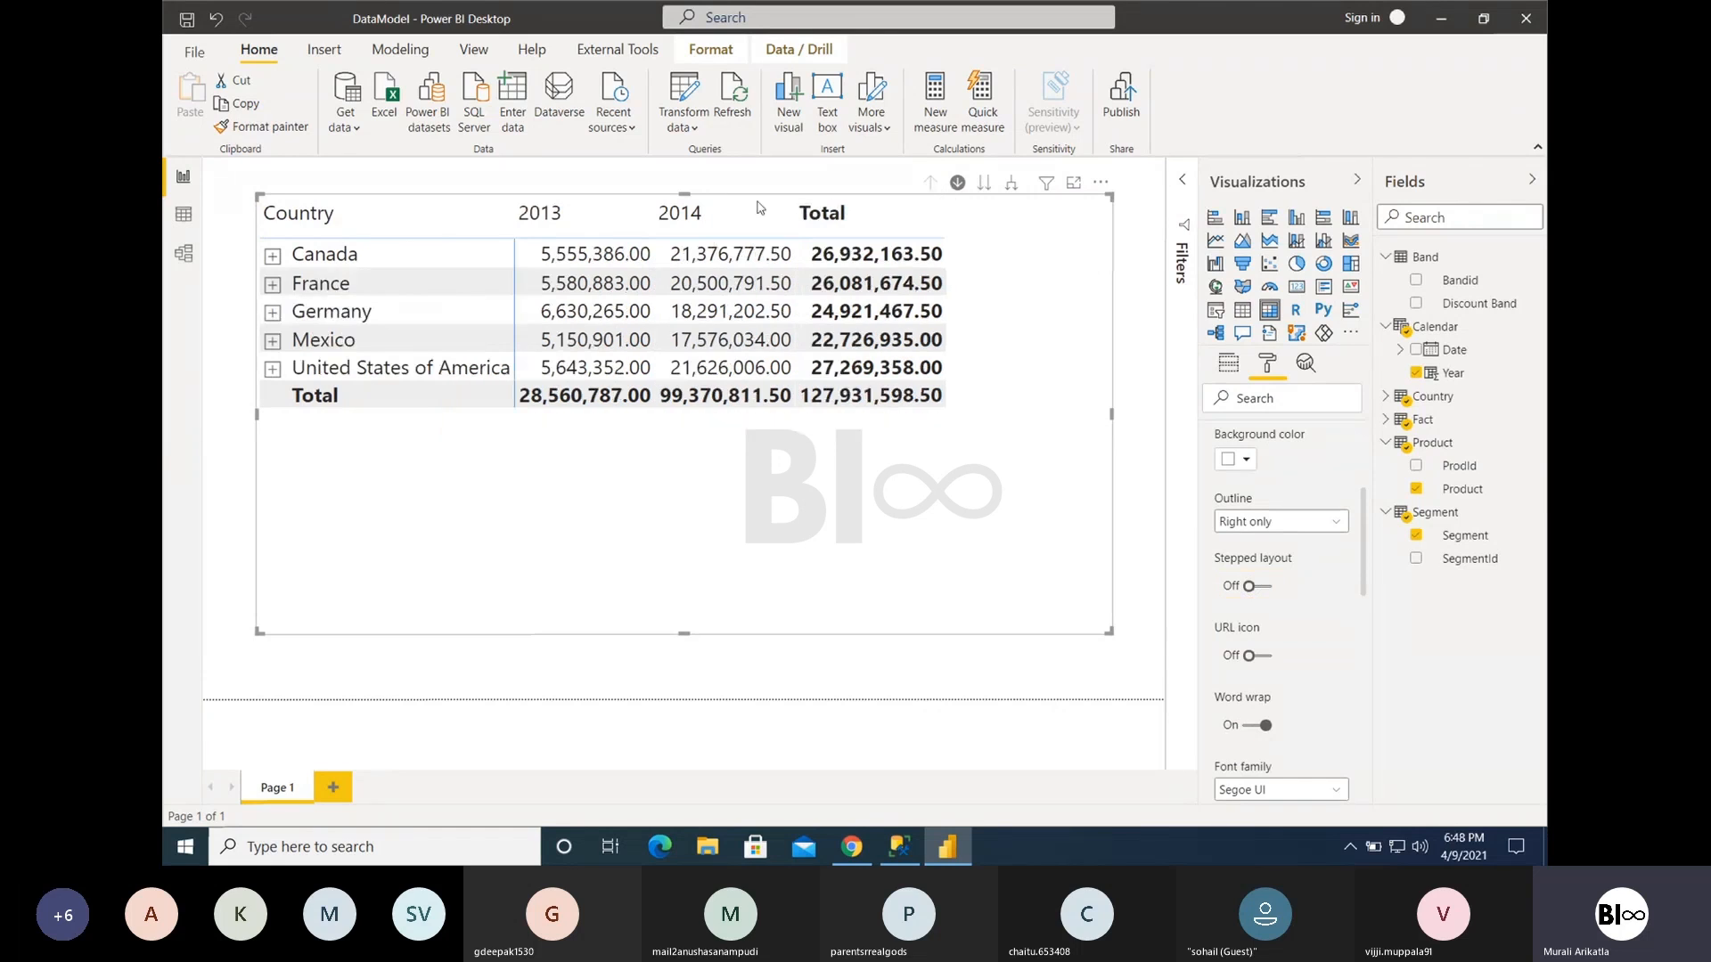
- Expand Canada and France to their segments, and Canada's Channel Partners to its products
{"action": "left_click", "coordinate": [272, 255]}
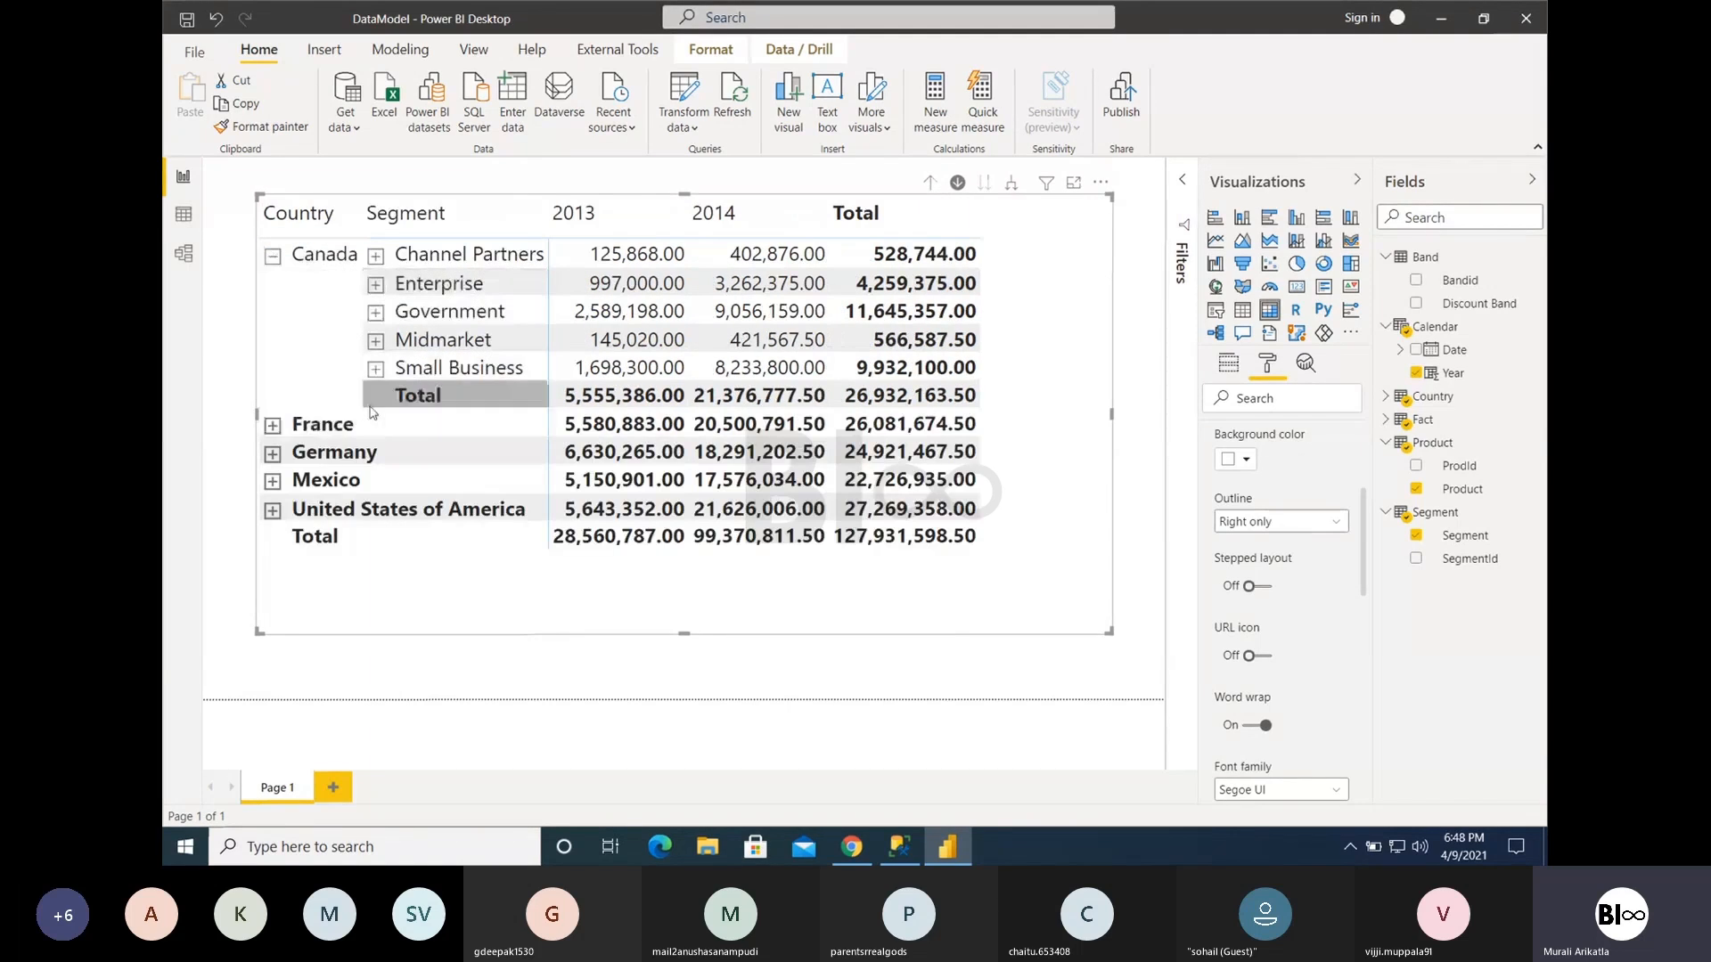
{"action": "left_click", "coordinate": [271, 425]}
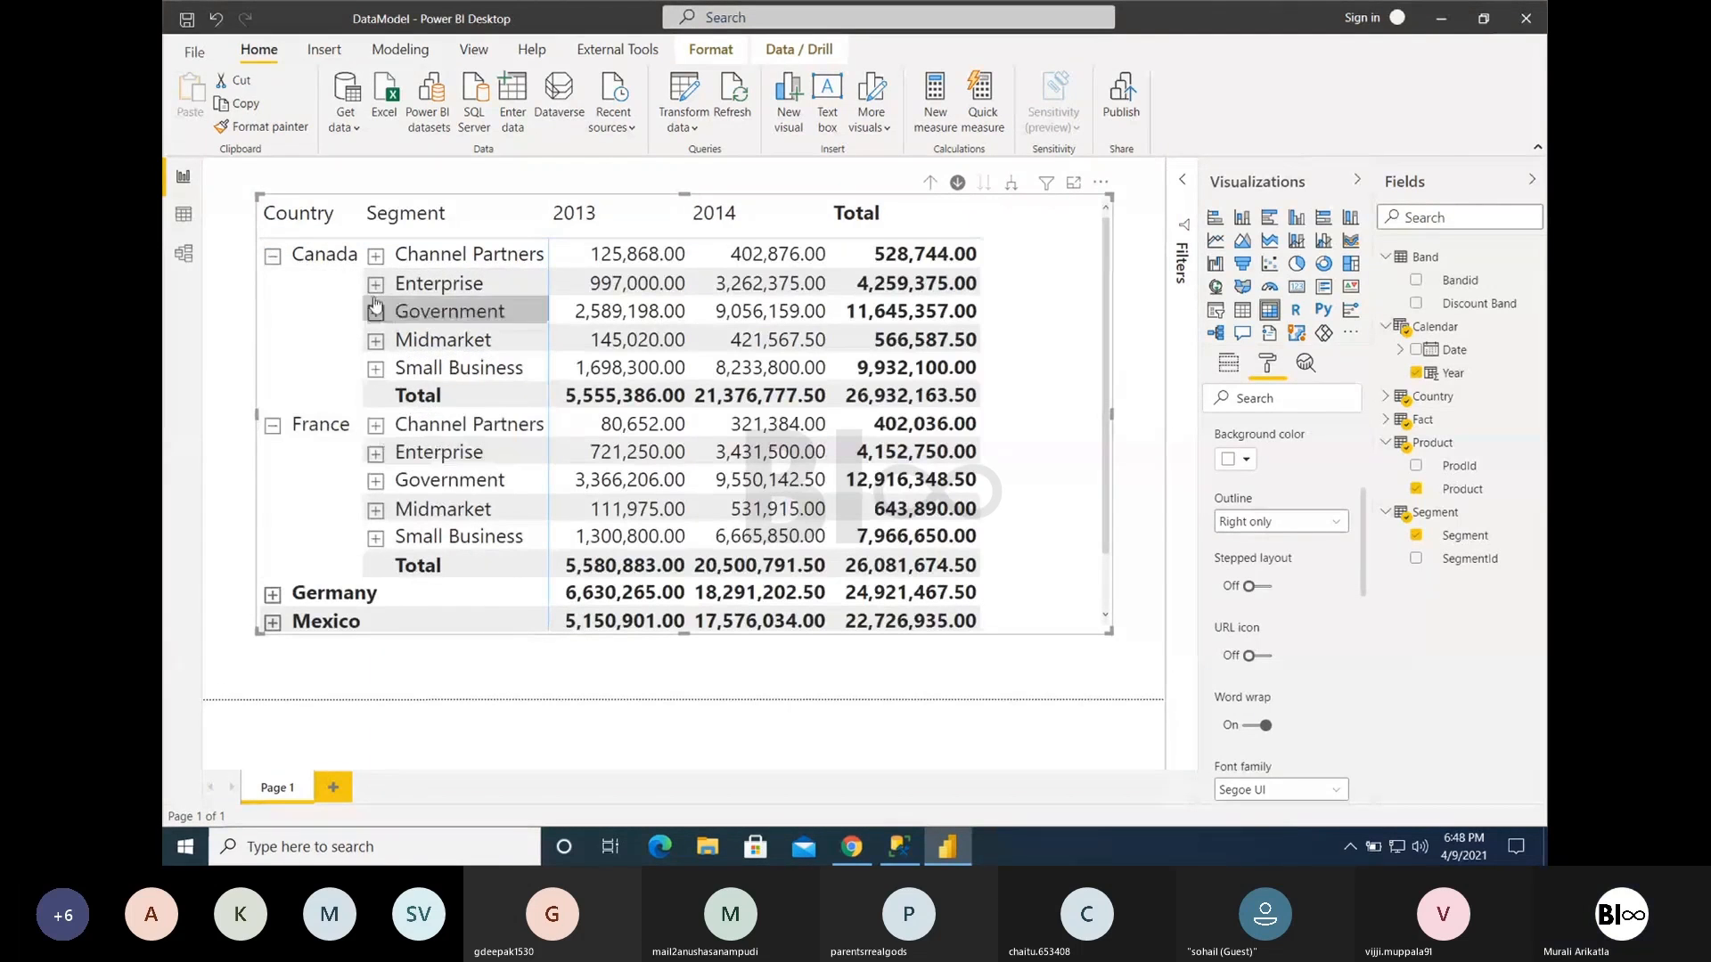
{"action": "left_click", "coordinate": [375, 256]}
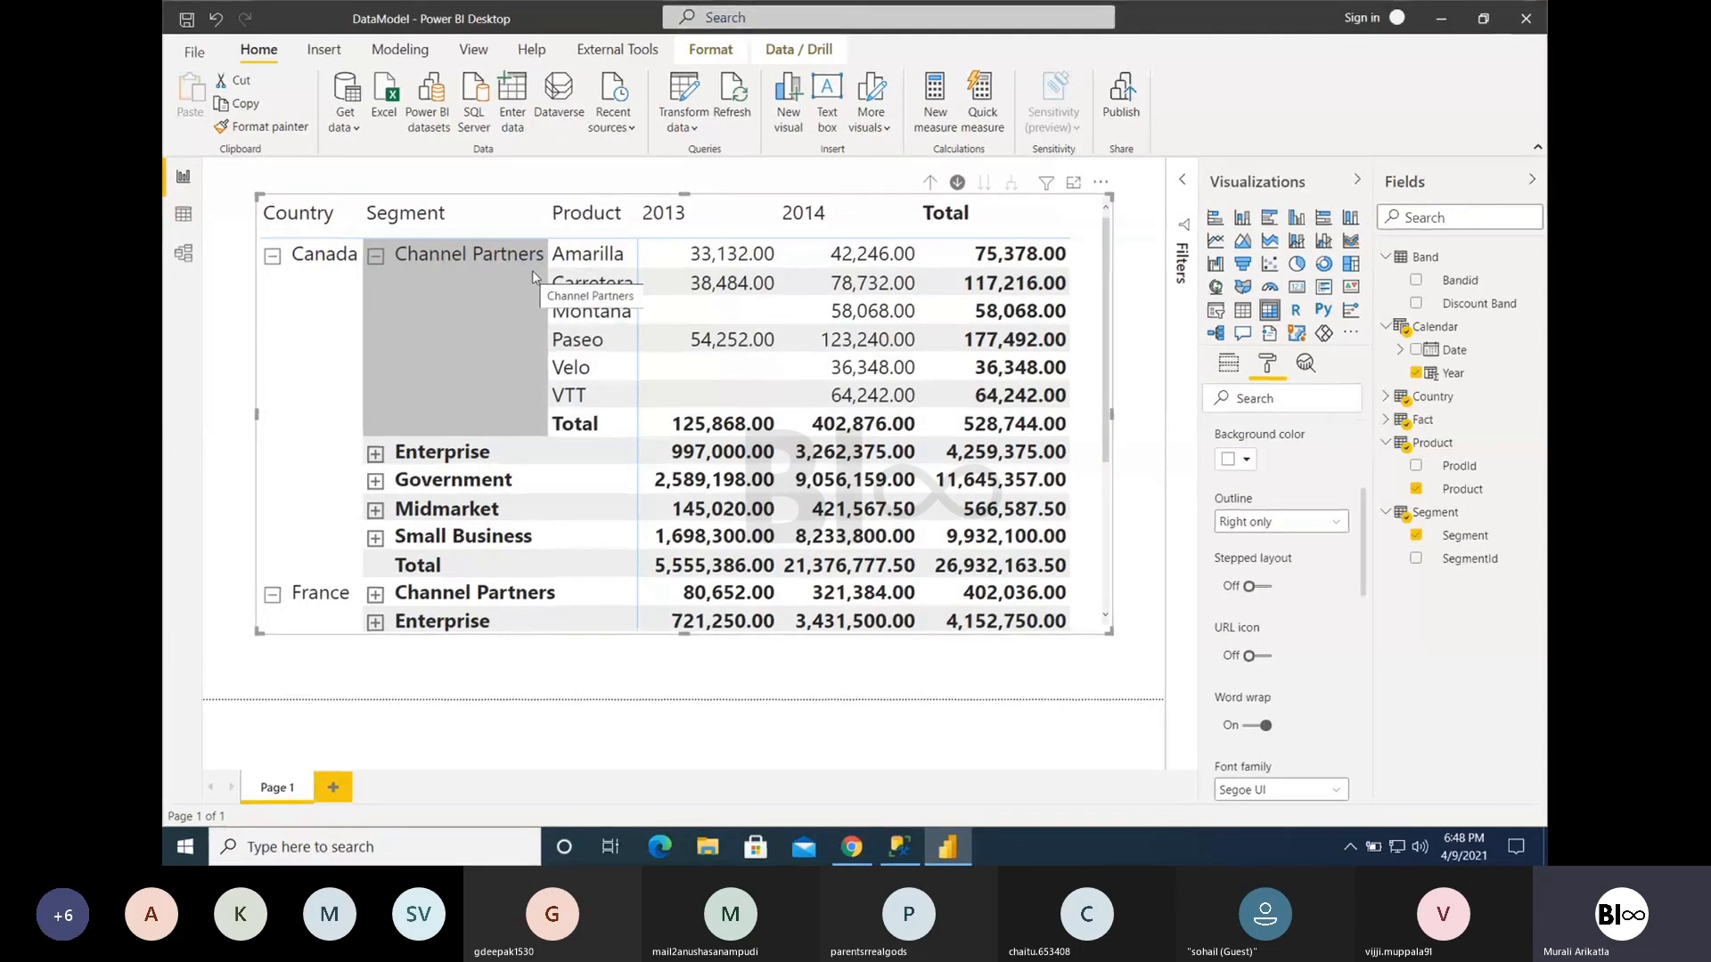
- Check the meeting lobby in Teams for the waiting participant, and return to Power BI
{"action": "key", "text": "alt+Tab"}
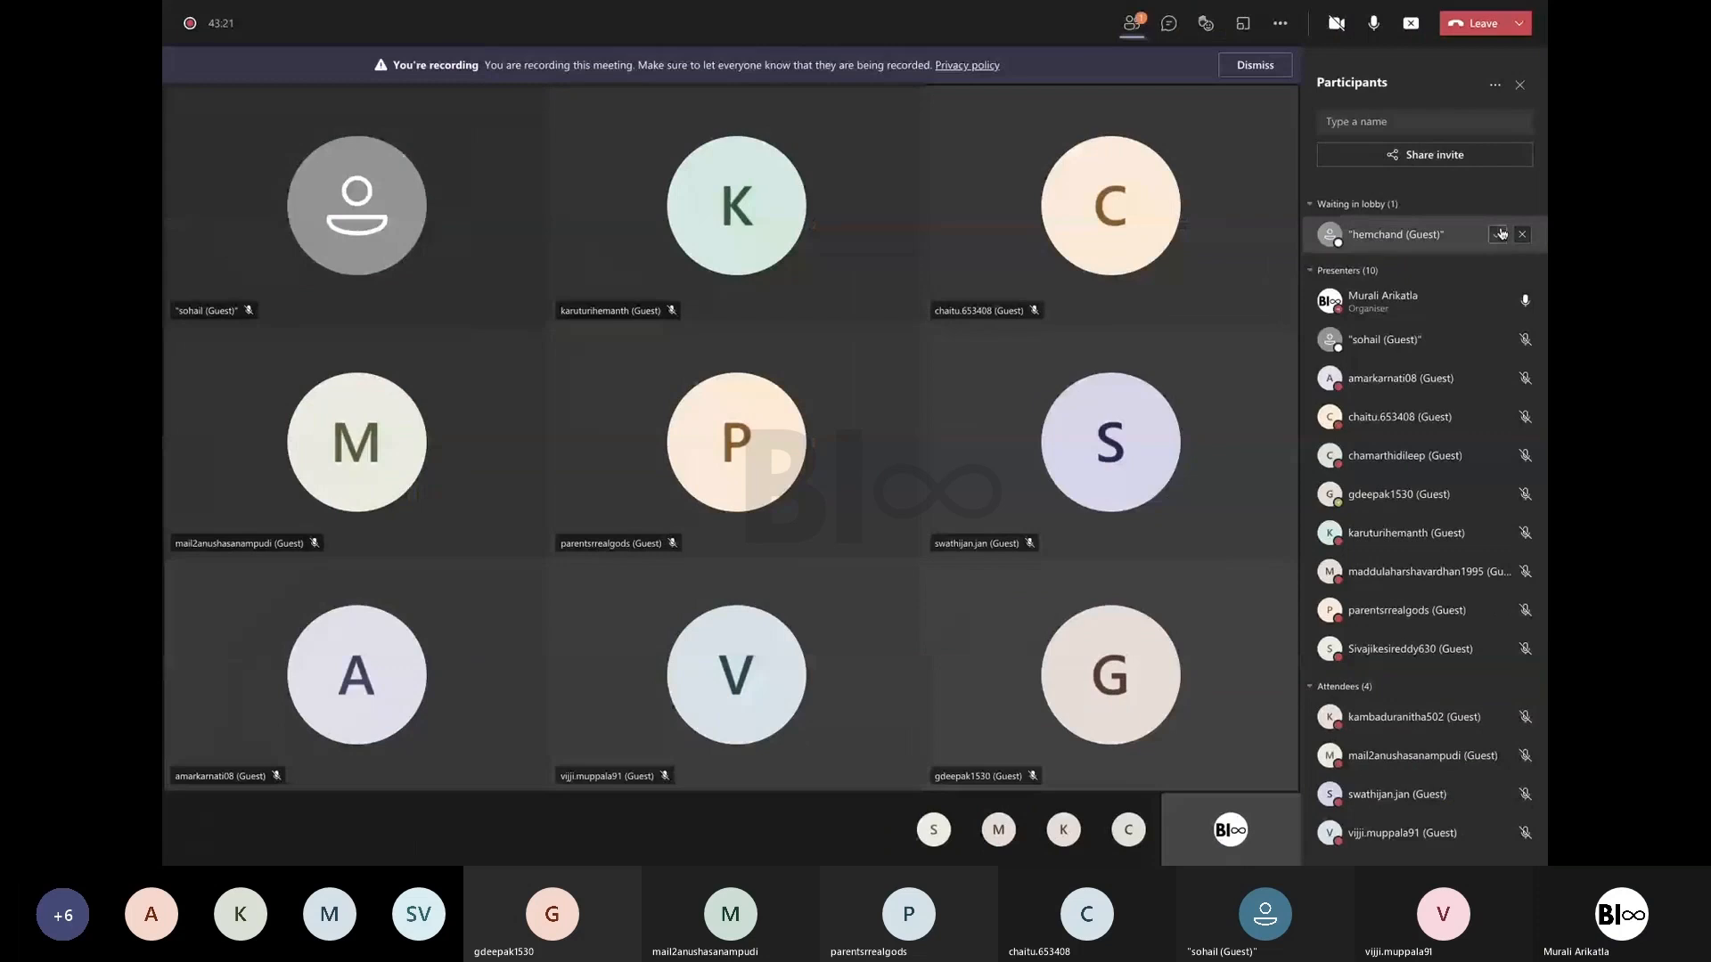
{"action": "key", "text": "alt+Tab"}
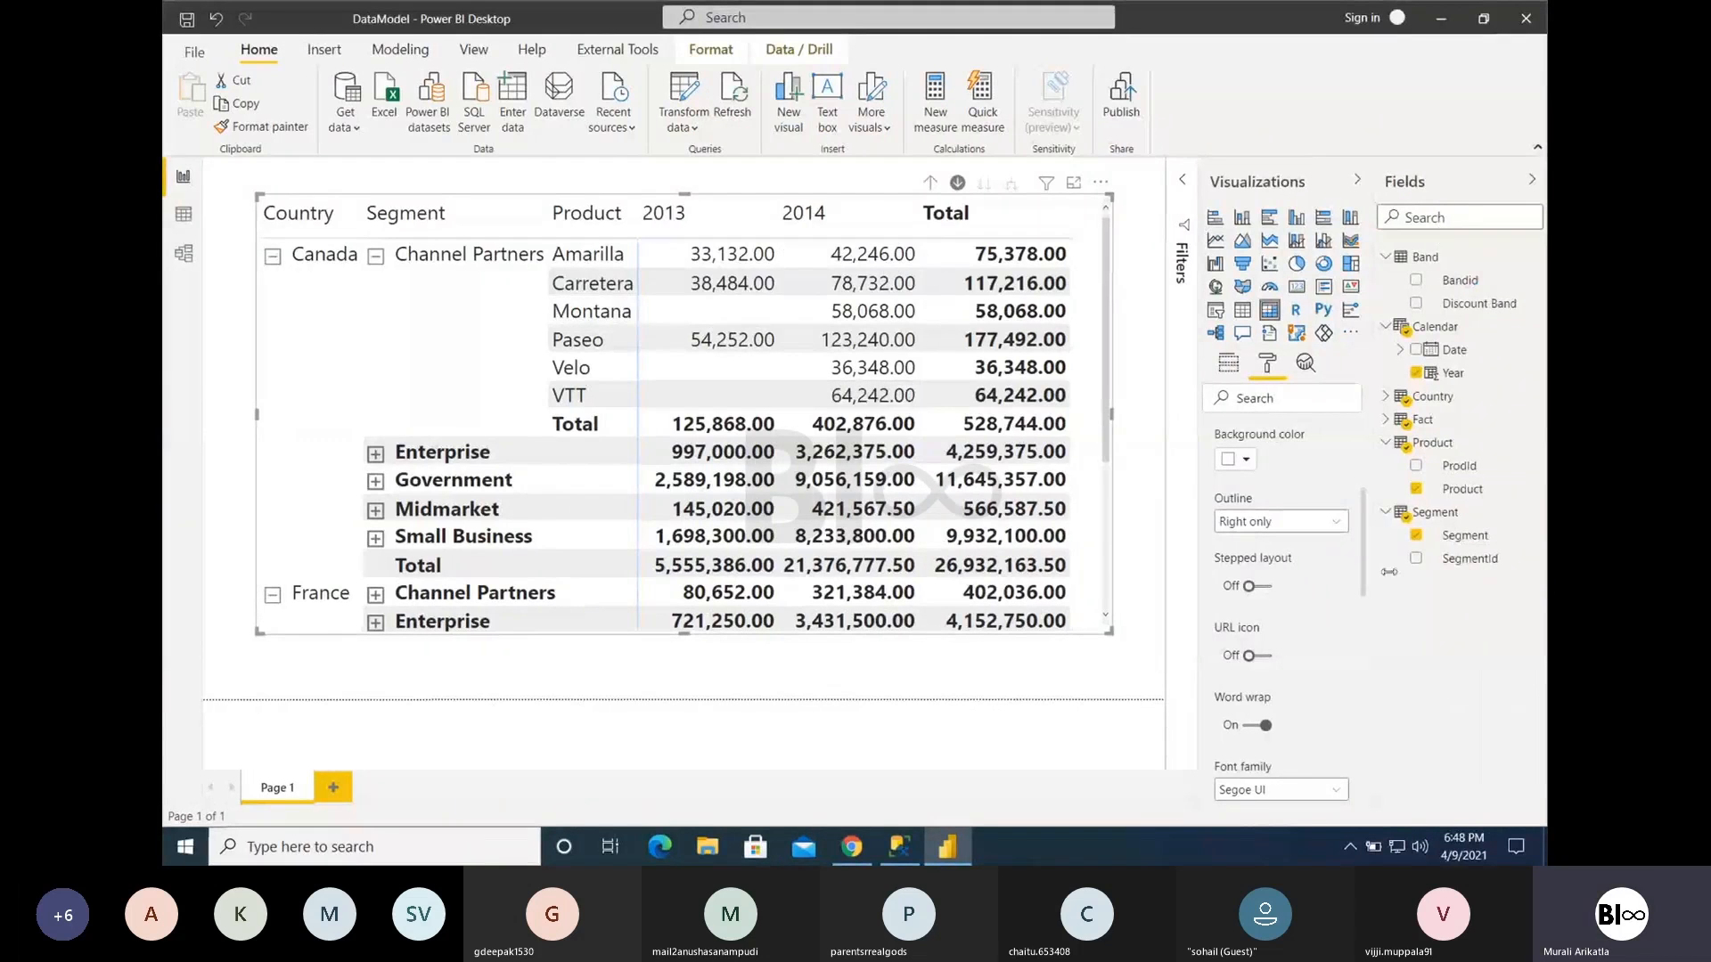
- Compare the expanded matrix with stepped layout on and off, leaving stepped layout on
{"action": "left_click", "coordinate": [1255, 589]}
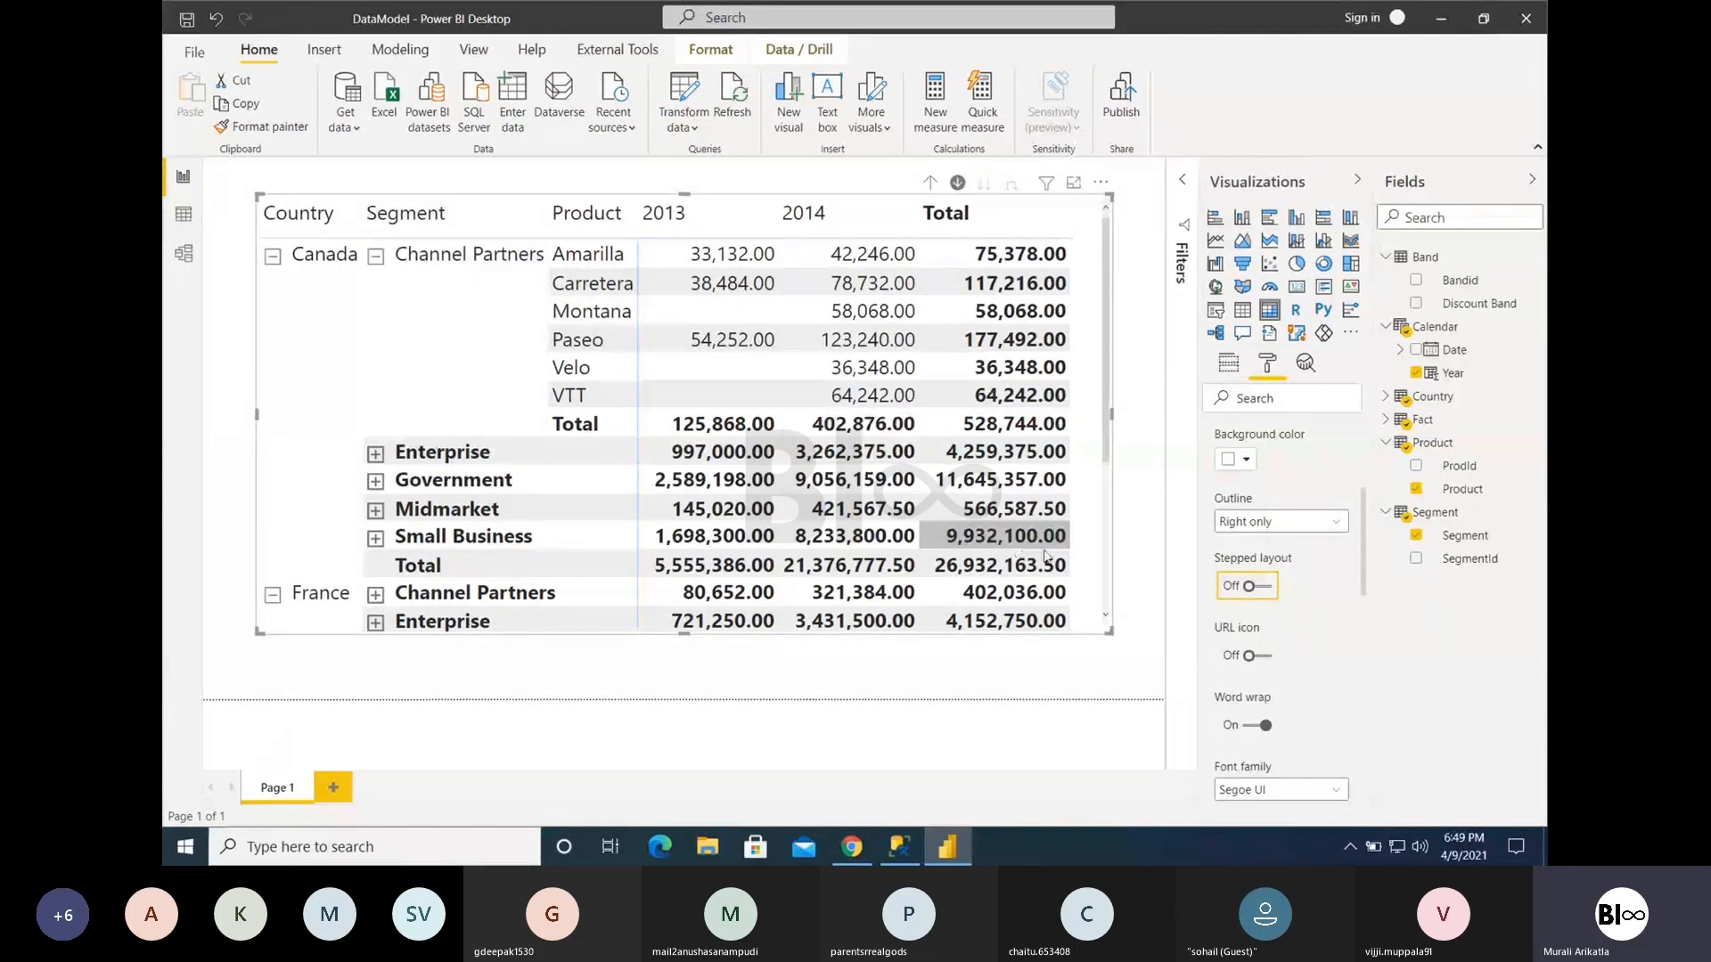
{"action": "left_click", "coordinate": [1265, 595]}
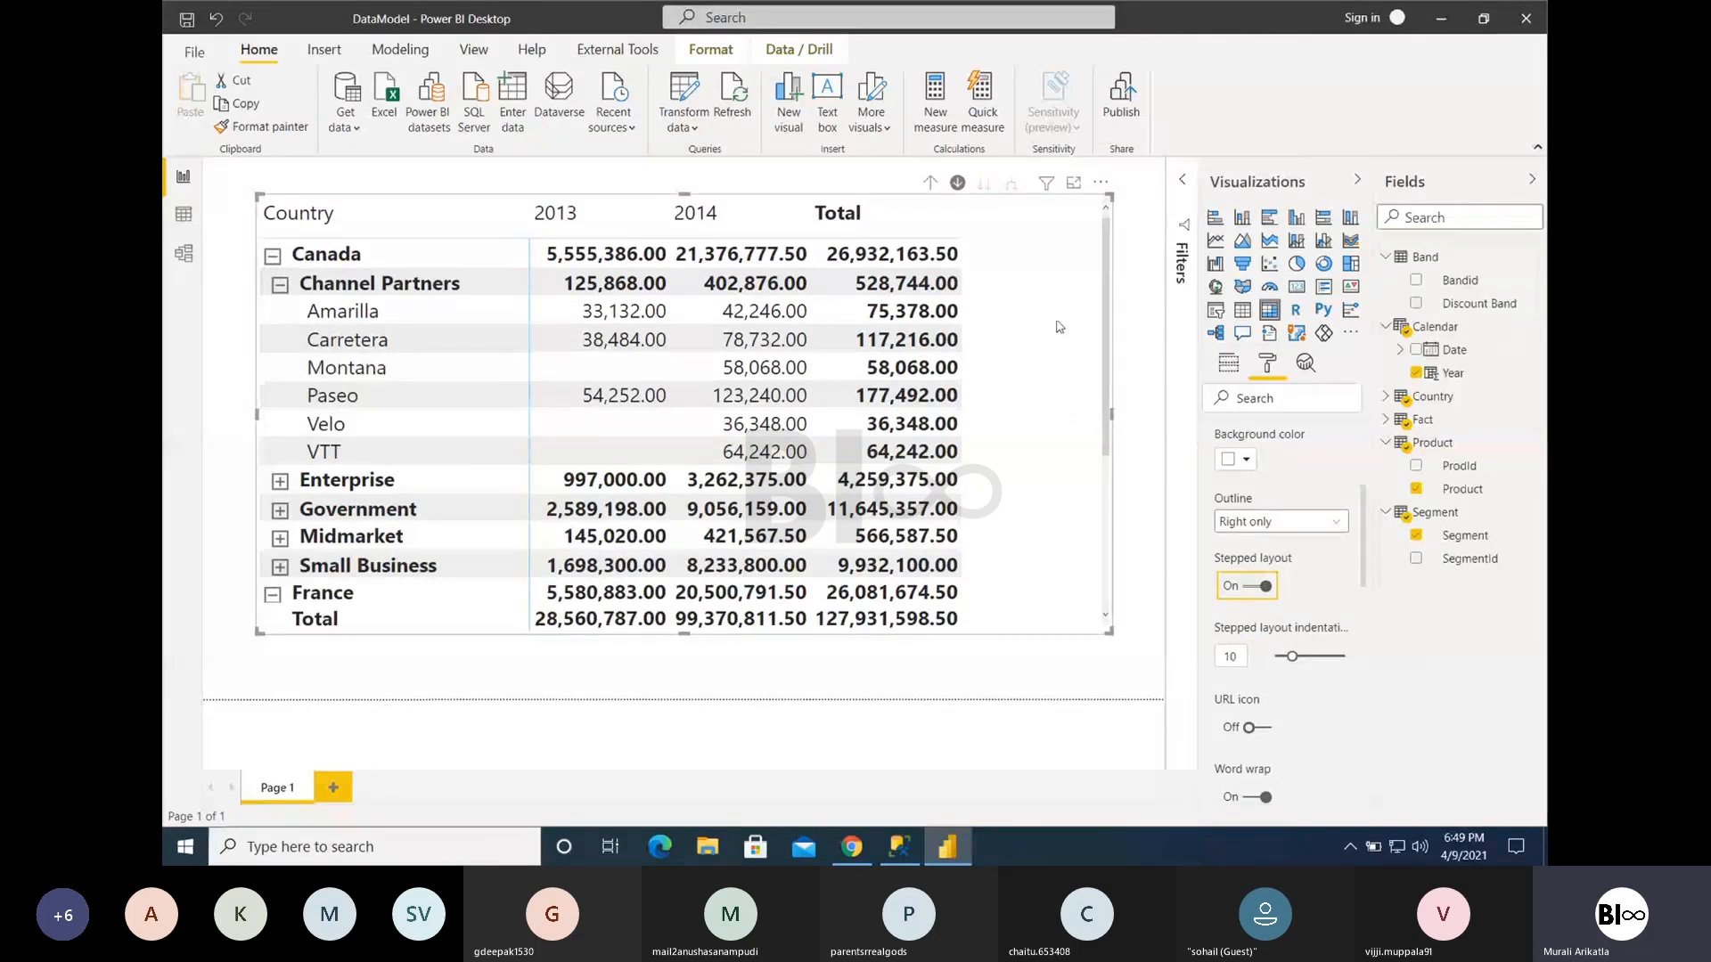
{"action": "scroll", "coordinate": [1121, 424], "scroll_direction": "down", "scroll_amount": 1}
{"action": "scroll", "coordinate": [1121, 424], "scroll_direction": "down", "scroll_amount": 2}
{"action": "scroll", "coordinate": [1079, 336], "scroll_direction": "up", "scroll_amount": 3}
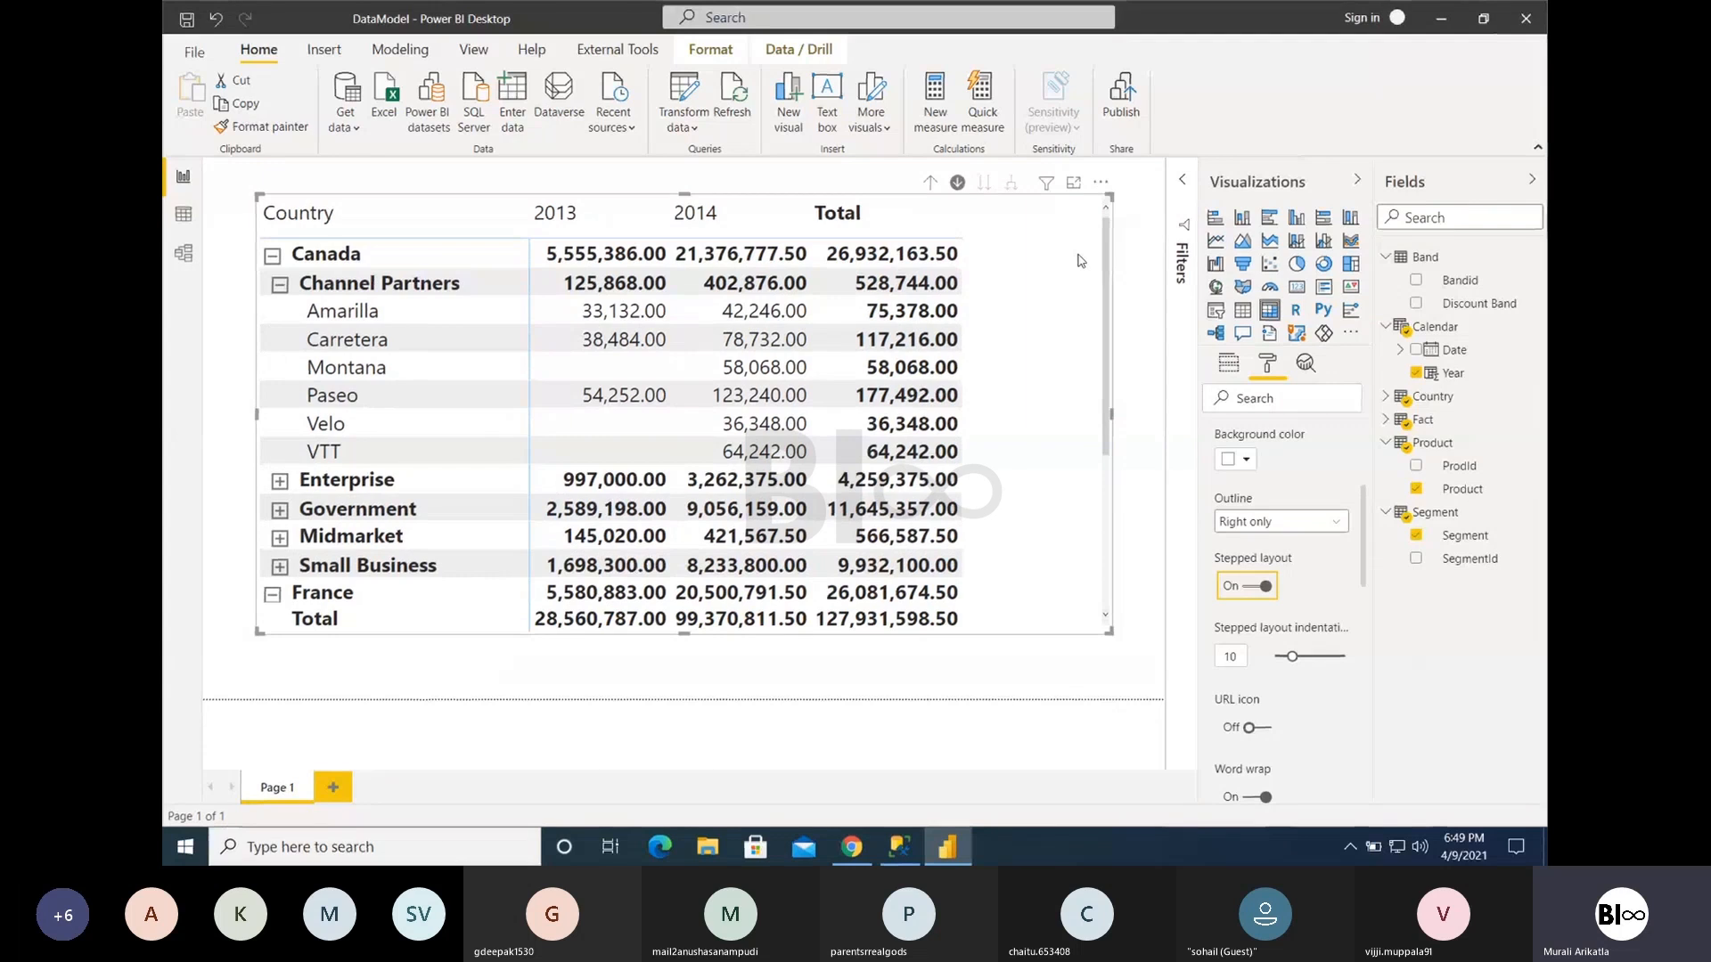
{"action": "left_click", "coordinate": [1251, 585]}
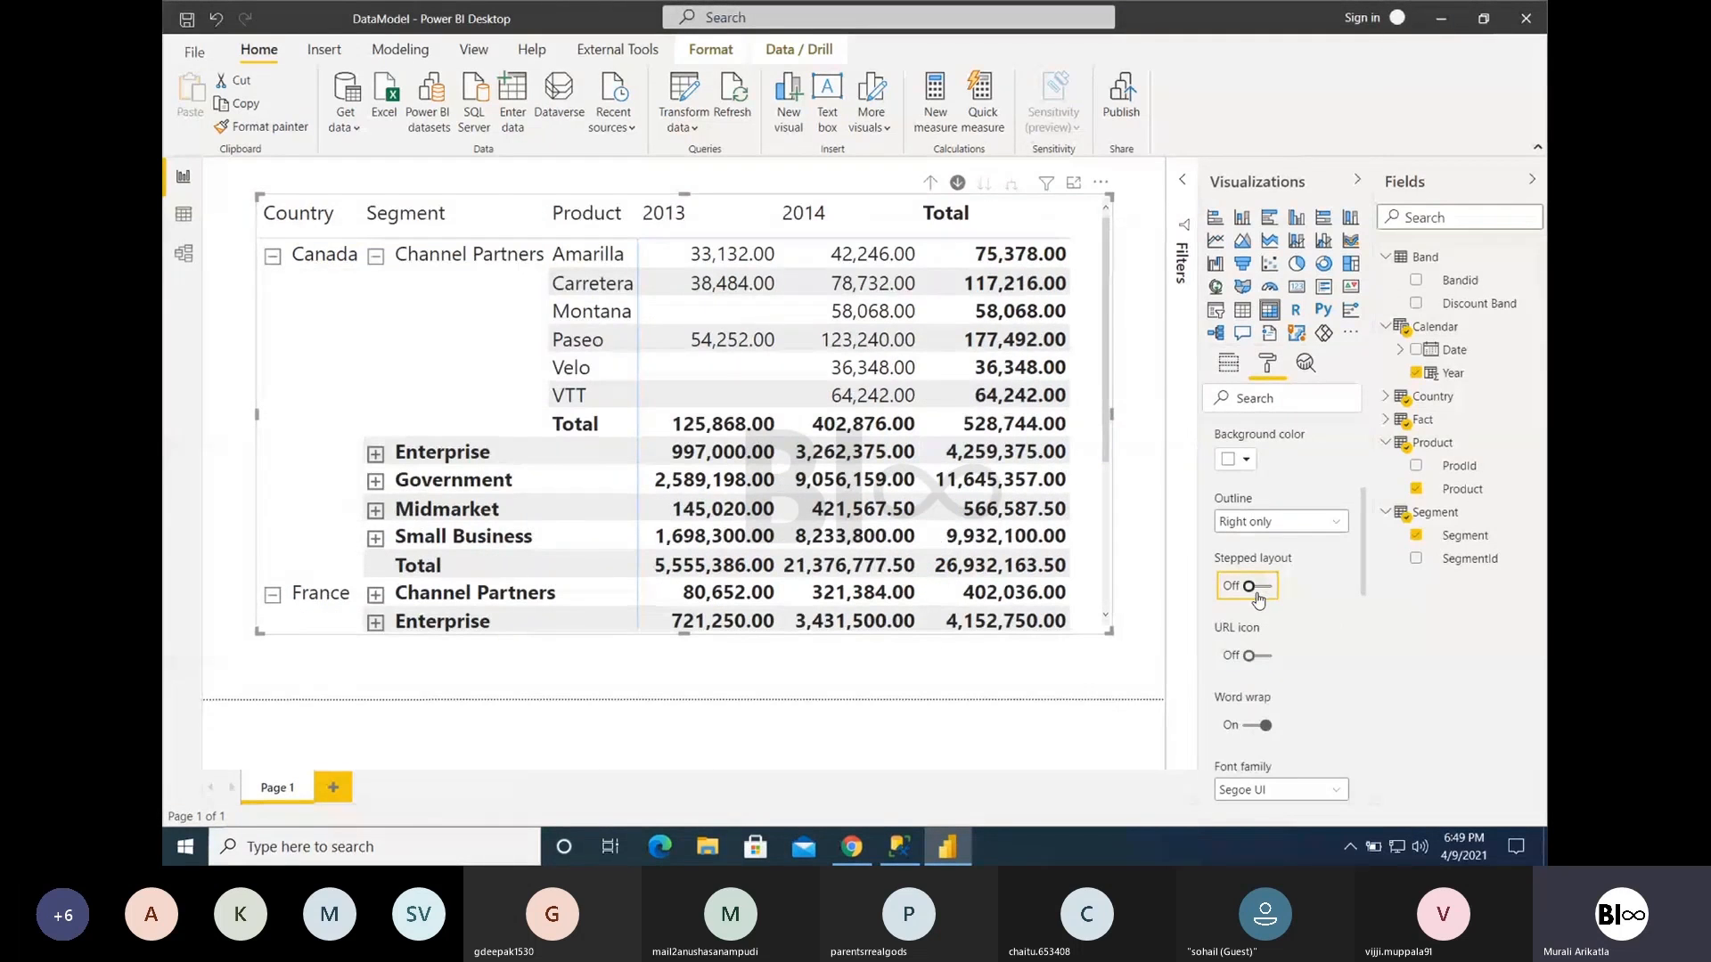
{"action": "left_click", "coordinate": [1250, 585]}
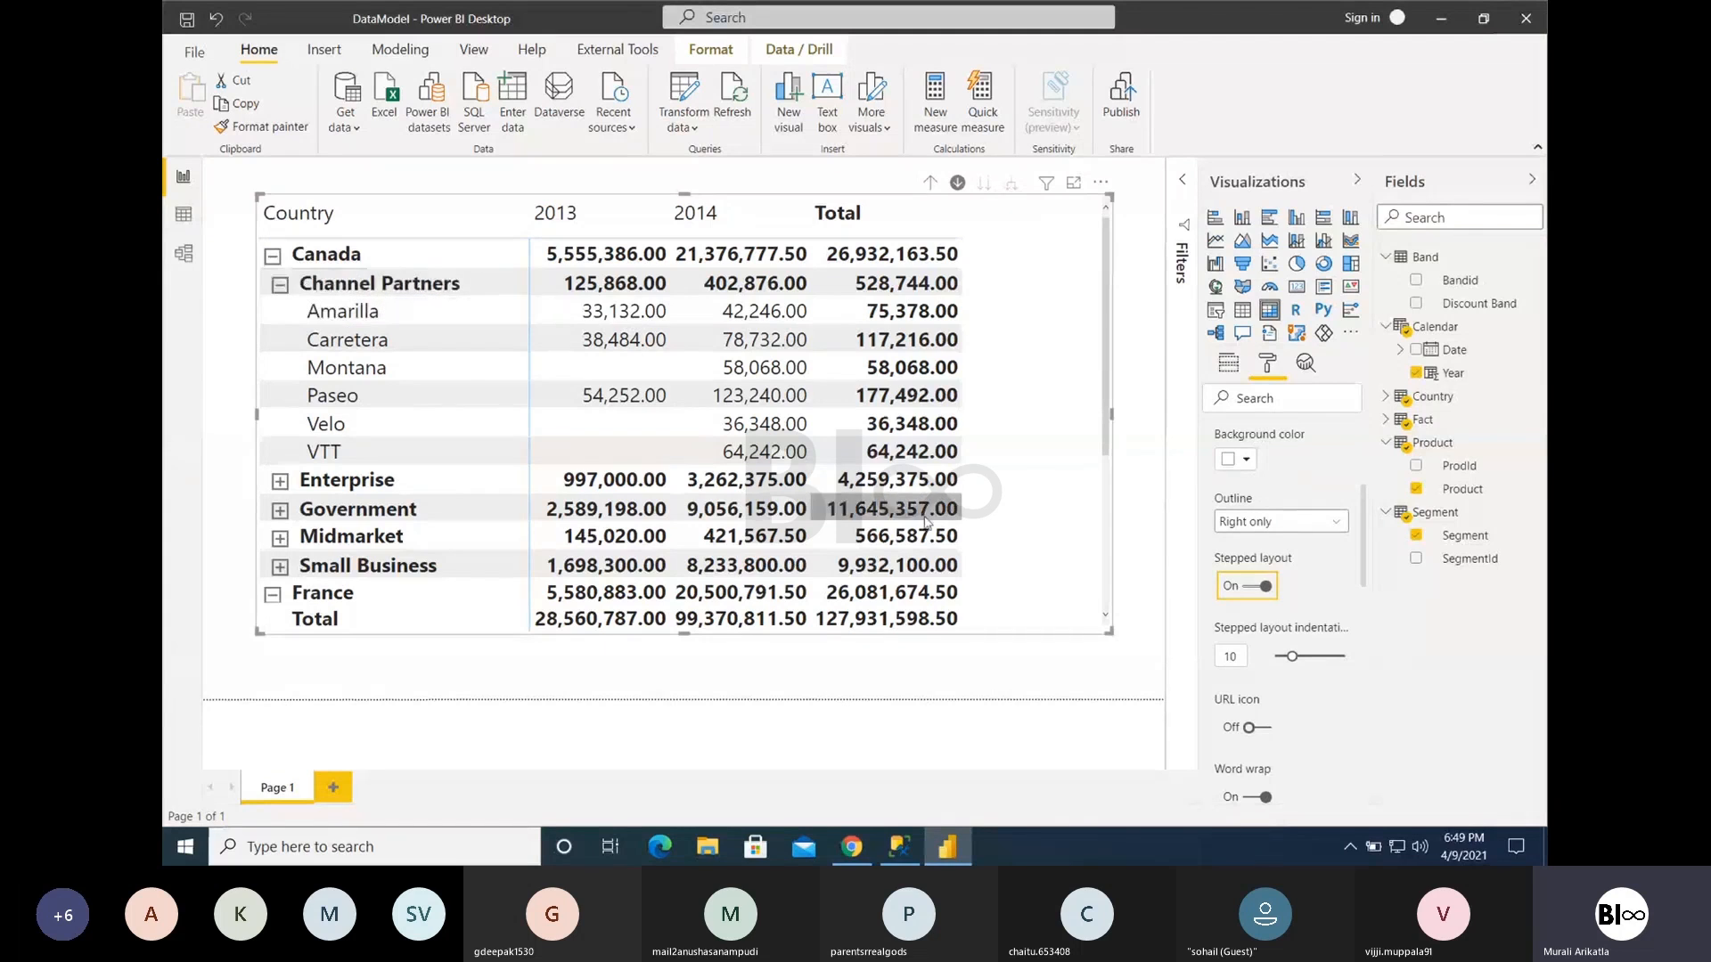
- Try a stepped layout indentation of 39, and set it back to 10
{"action": "left_click_drag", "start_coordinate": [1293, 655], "coordinate": [1343, 656]}
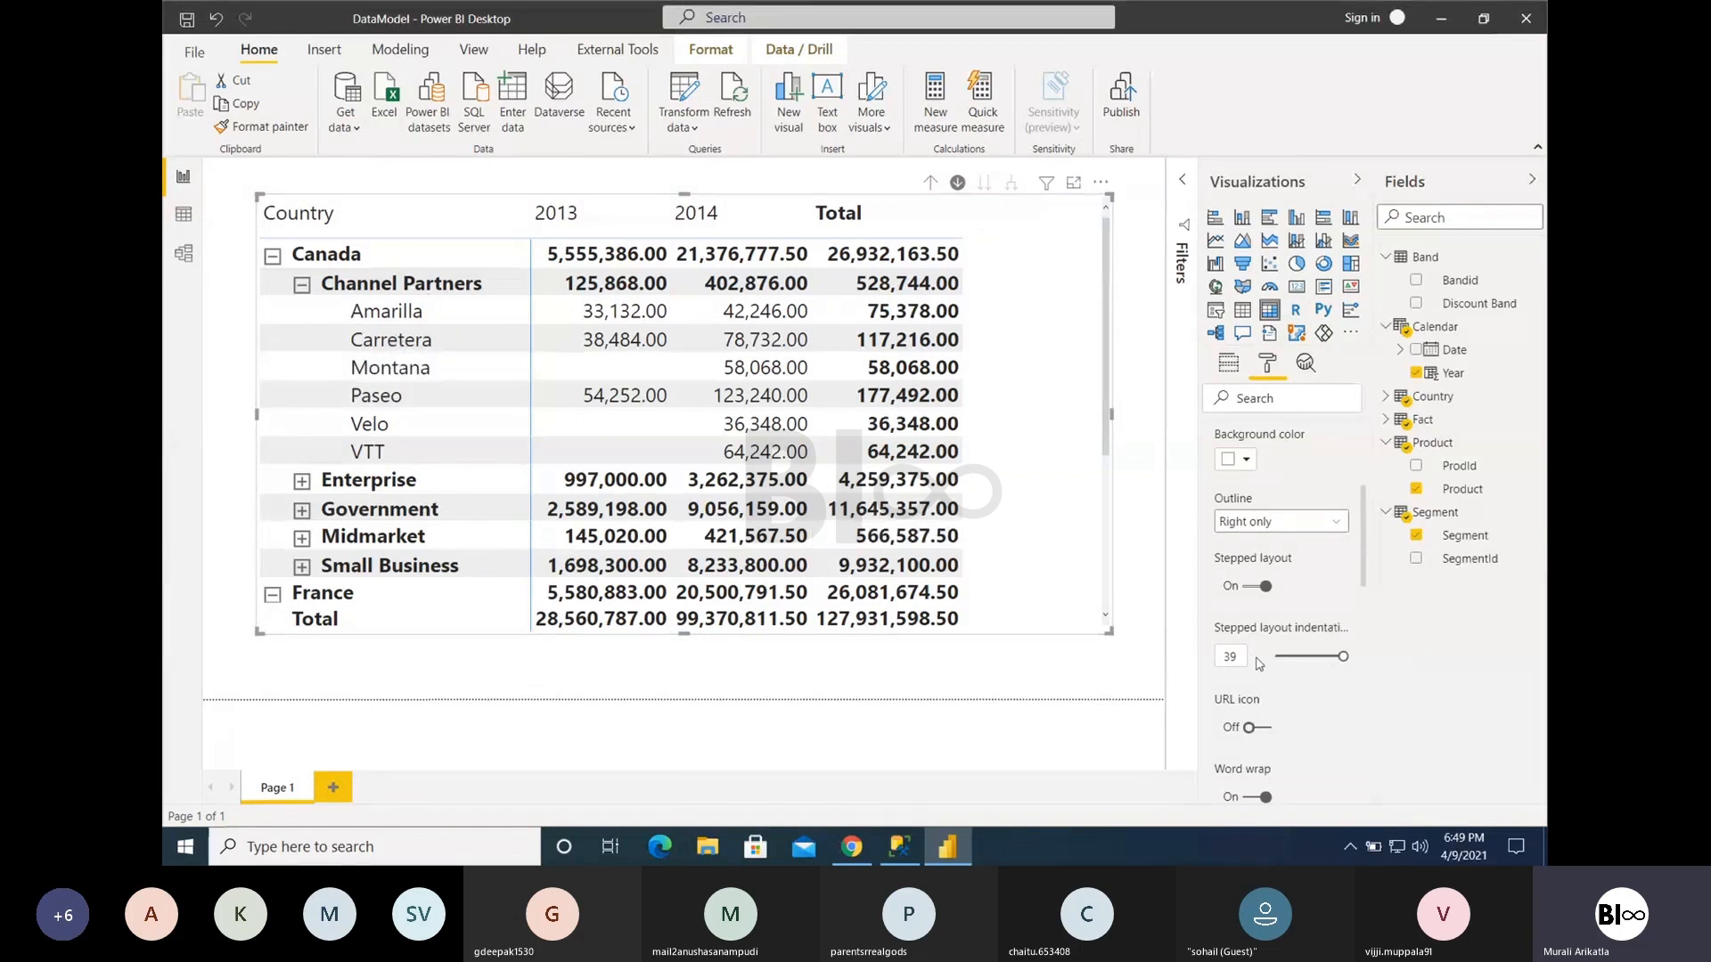
{"action": "type", "text": "10"}
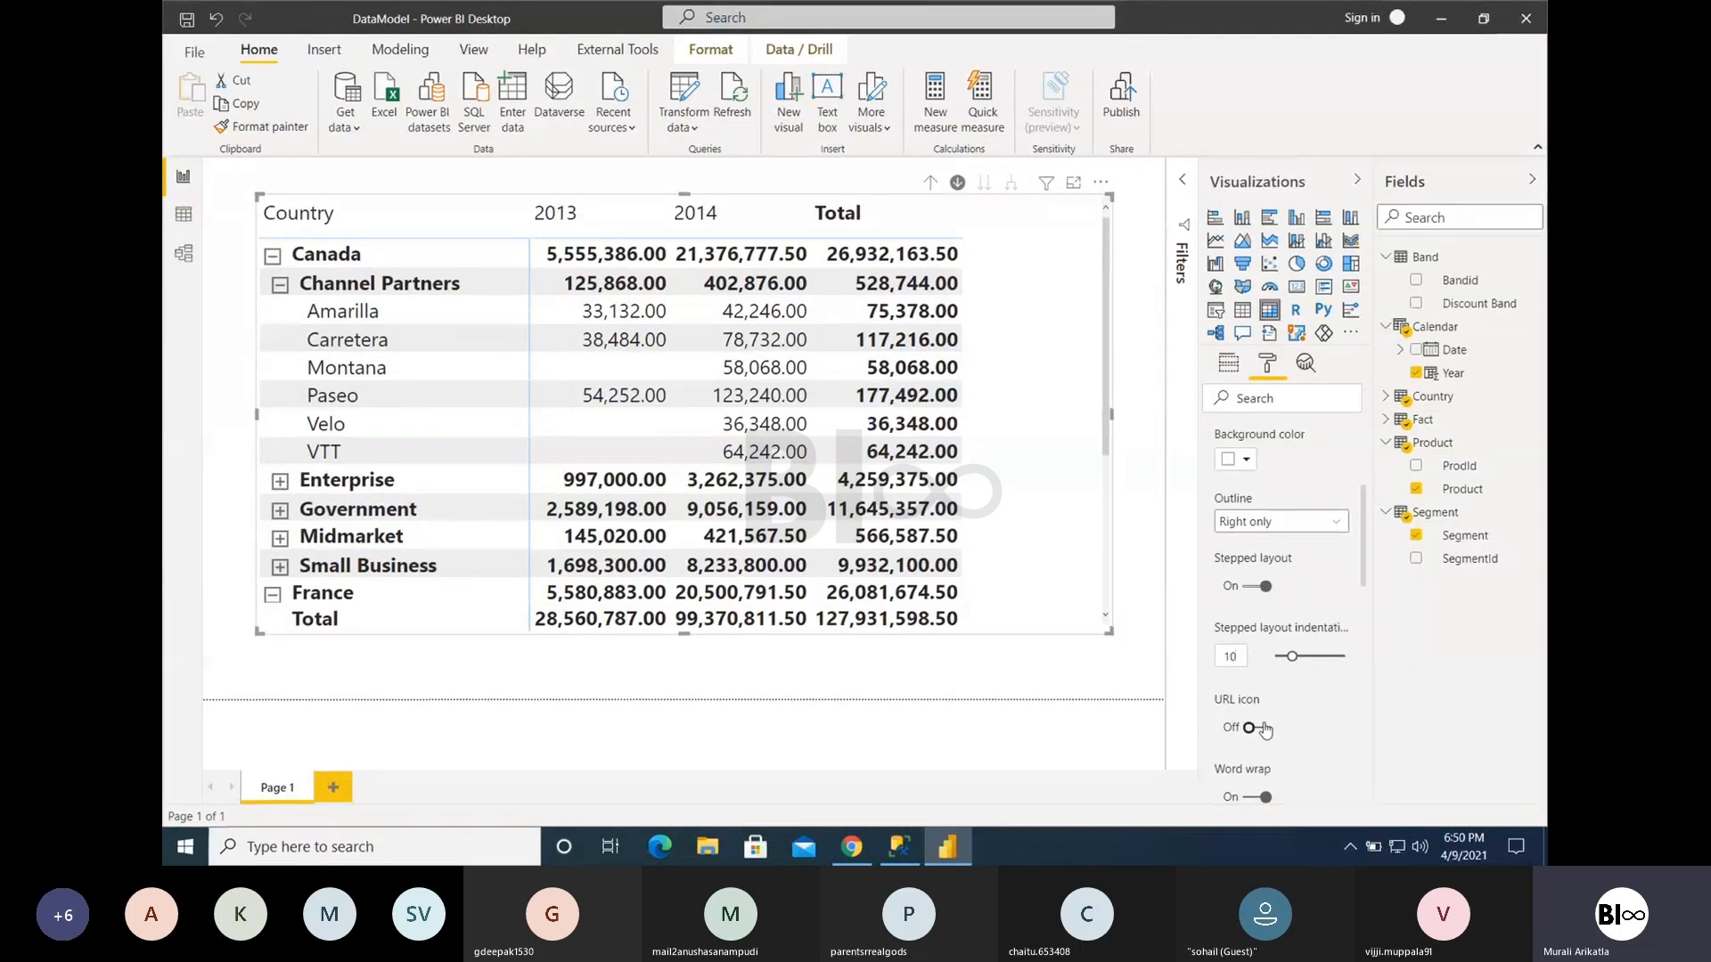
- Set the row headers' +/- icon color to blue and raise the icon size to 23 pt
{"action": "scroll", "coordinate": [1266, 729], "scroll_direction": "down", "scroll_amount": 1}
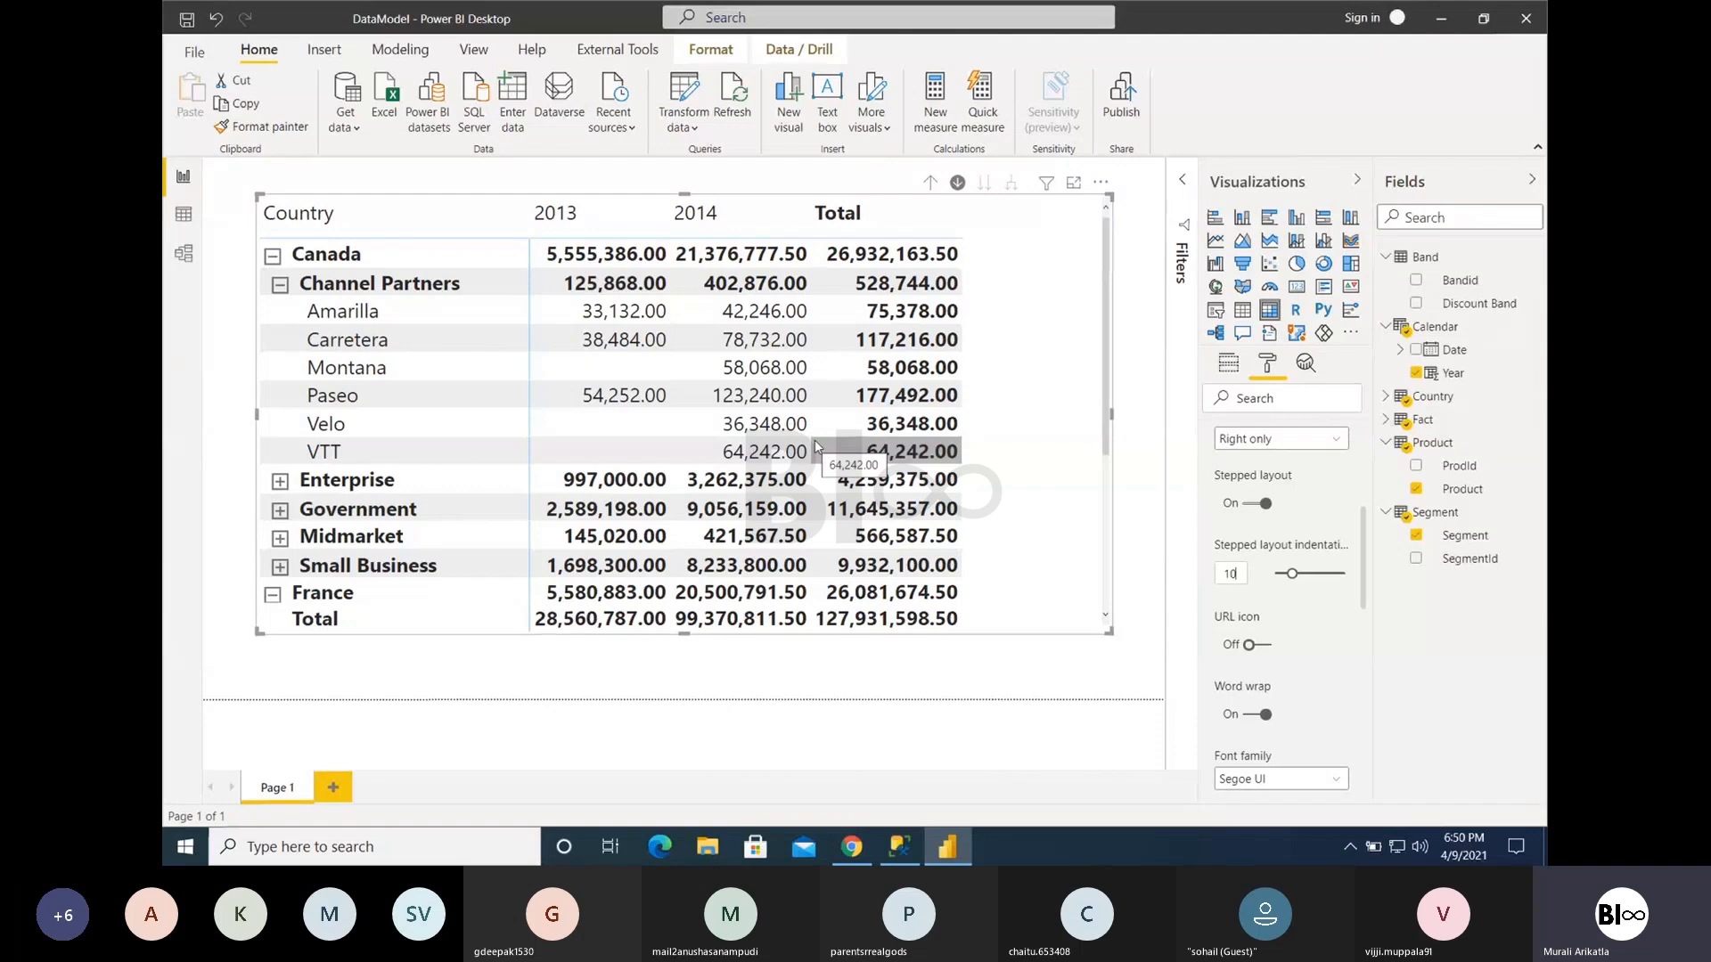
{"action": "scroll", "coordinate": [1325, 694], "scroll_direction": "down", "scroll_amount": 2}
{"action": "scroll", "coordinate": [1326, 694], "scroll_direction": "down", "scroll_amount": 2}
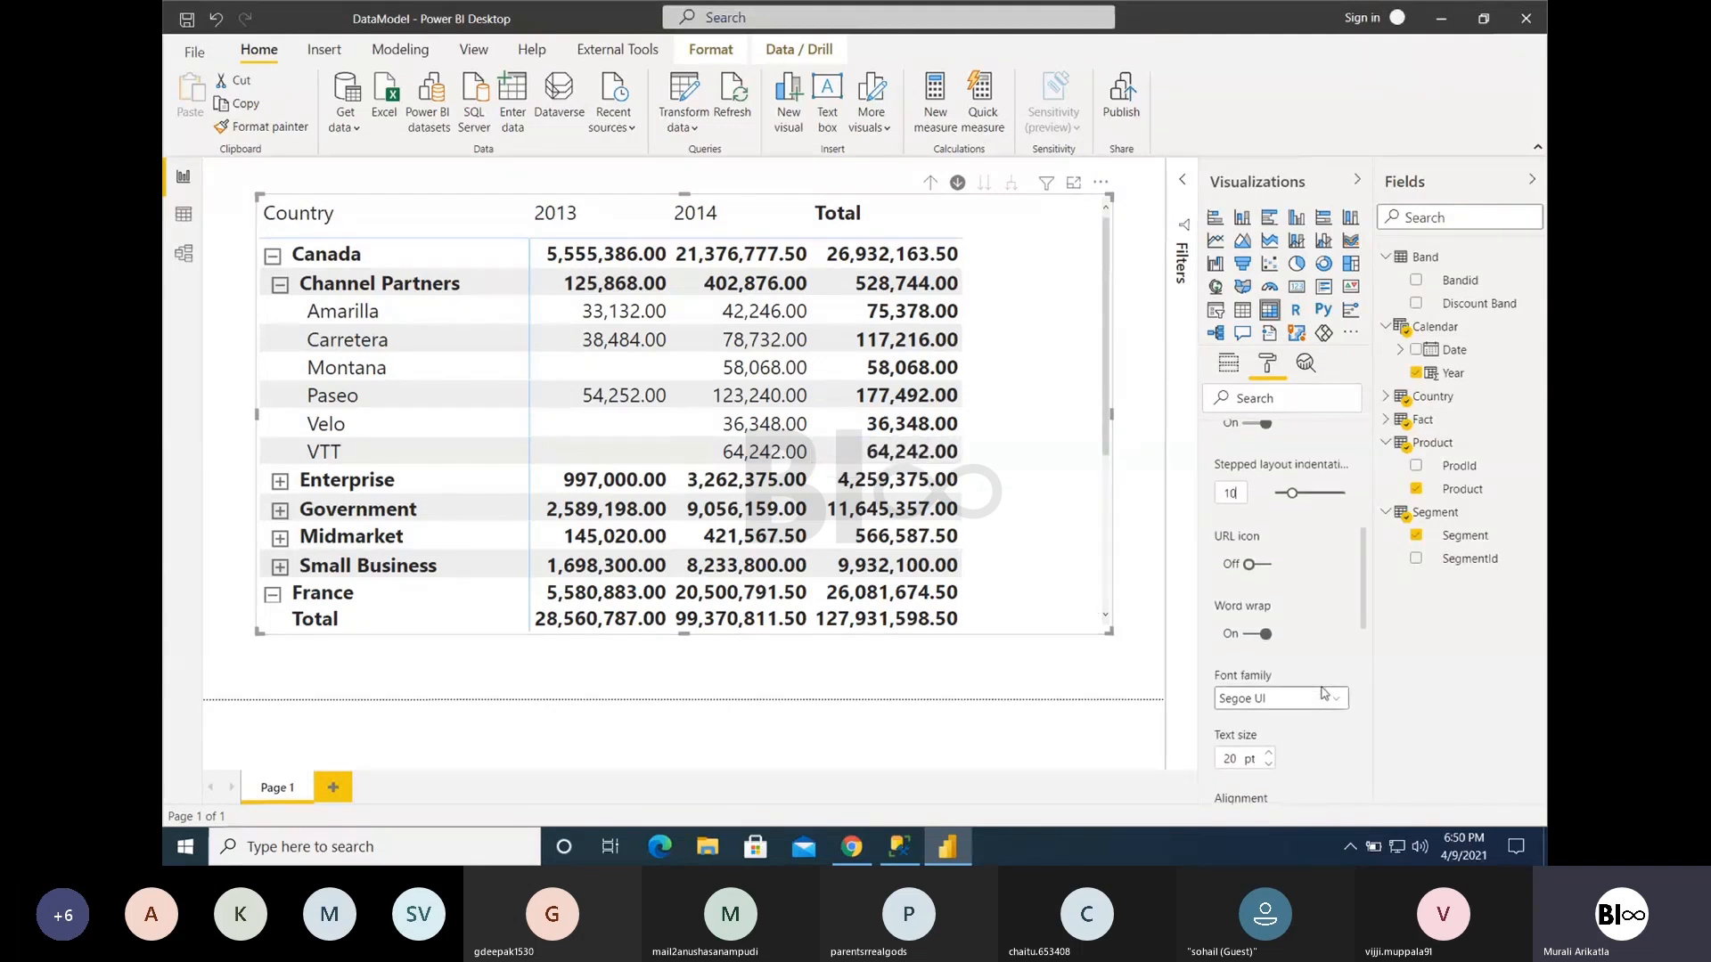
{"action": "scroll", "coordinate": [1324, 693], "scroll_direction": "down", "scroll_amount": 4}
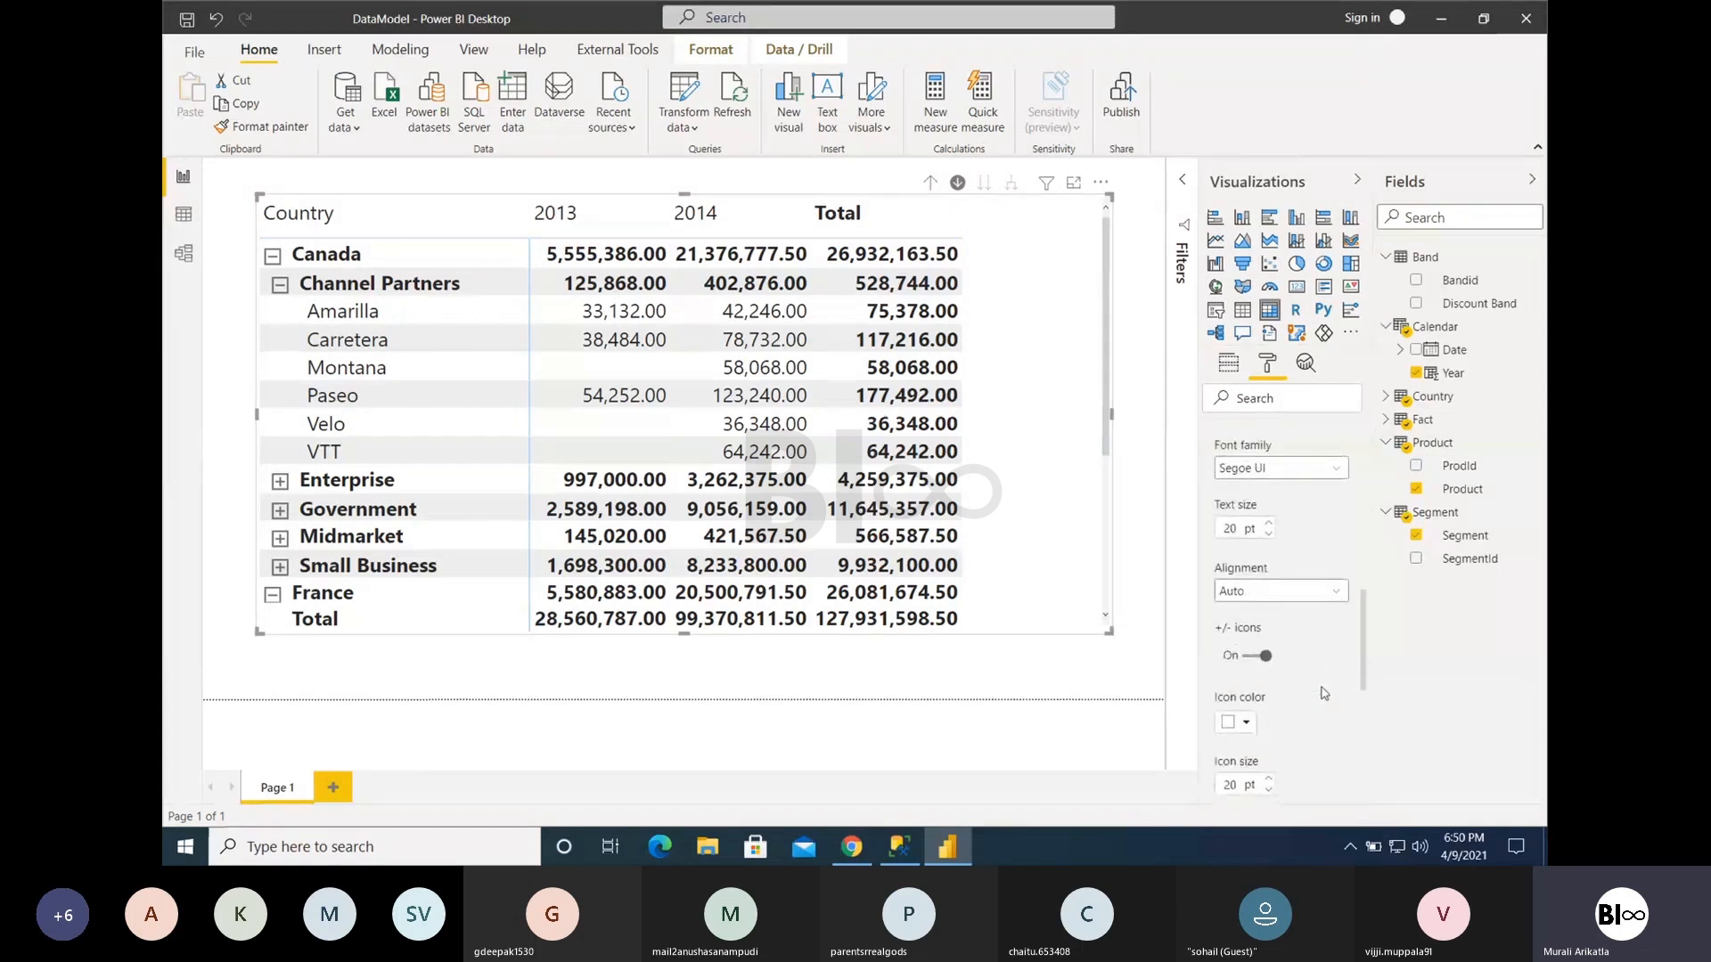
{"action": "scroll", "coordinate": [1324, 694], "scroll_direction": "down", "scroll_amount": 3}
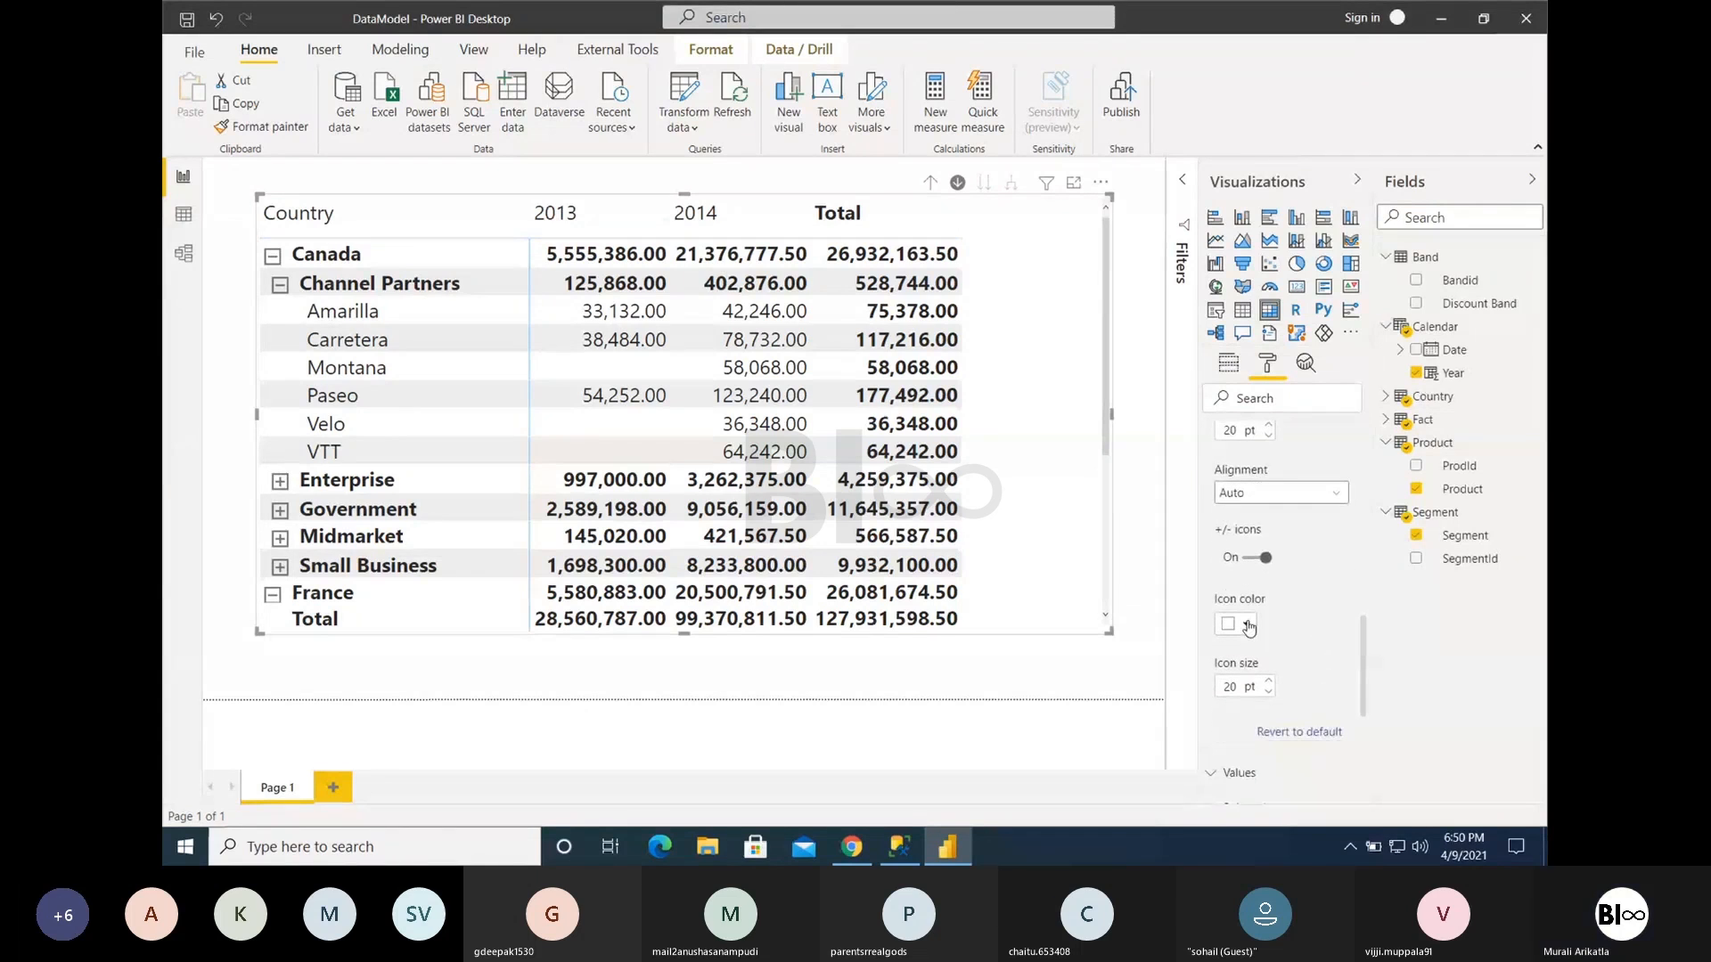
{"action": "left_click", "coordinate": [1248, 628]}
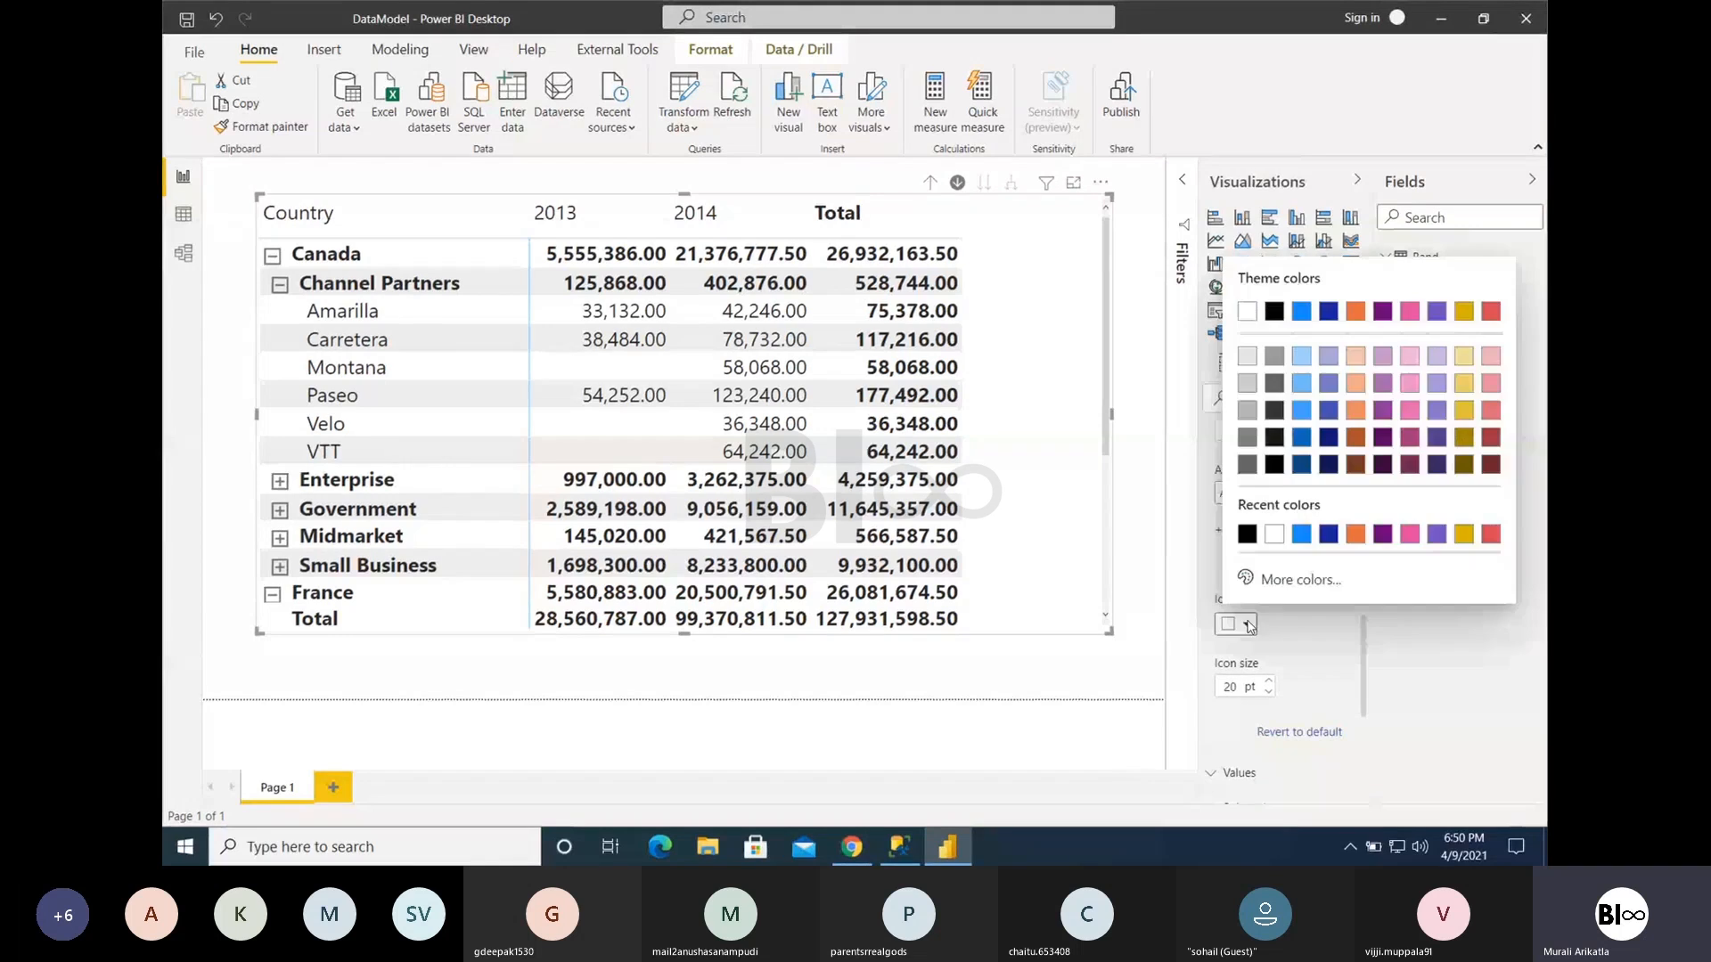
{"action": "left_click", "coordinate": [1311, 543]}
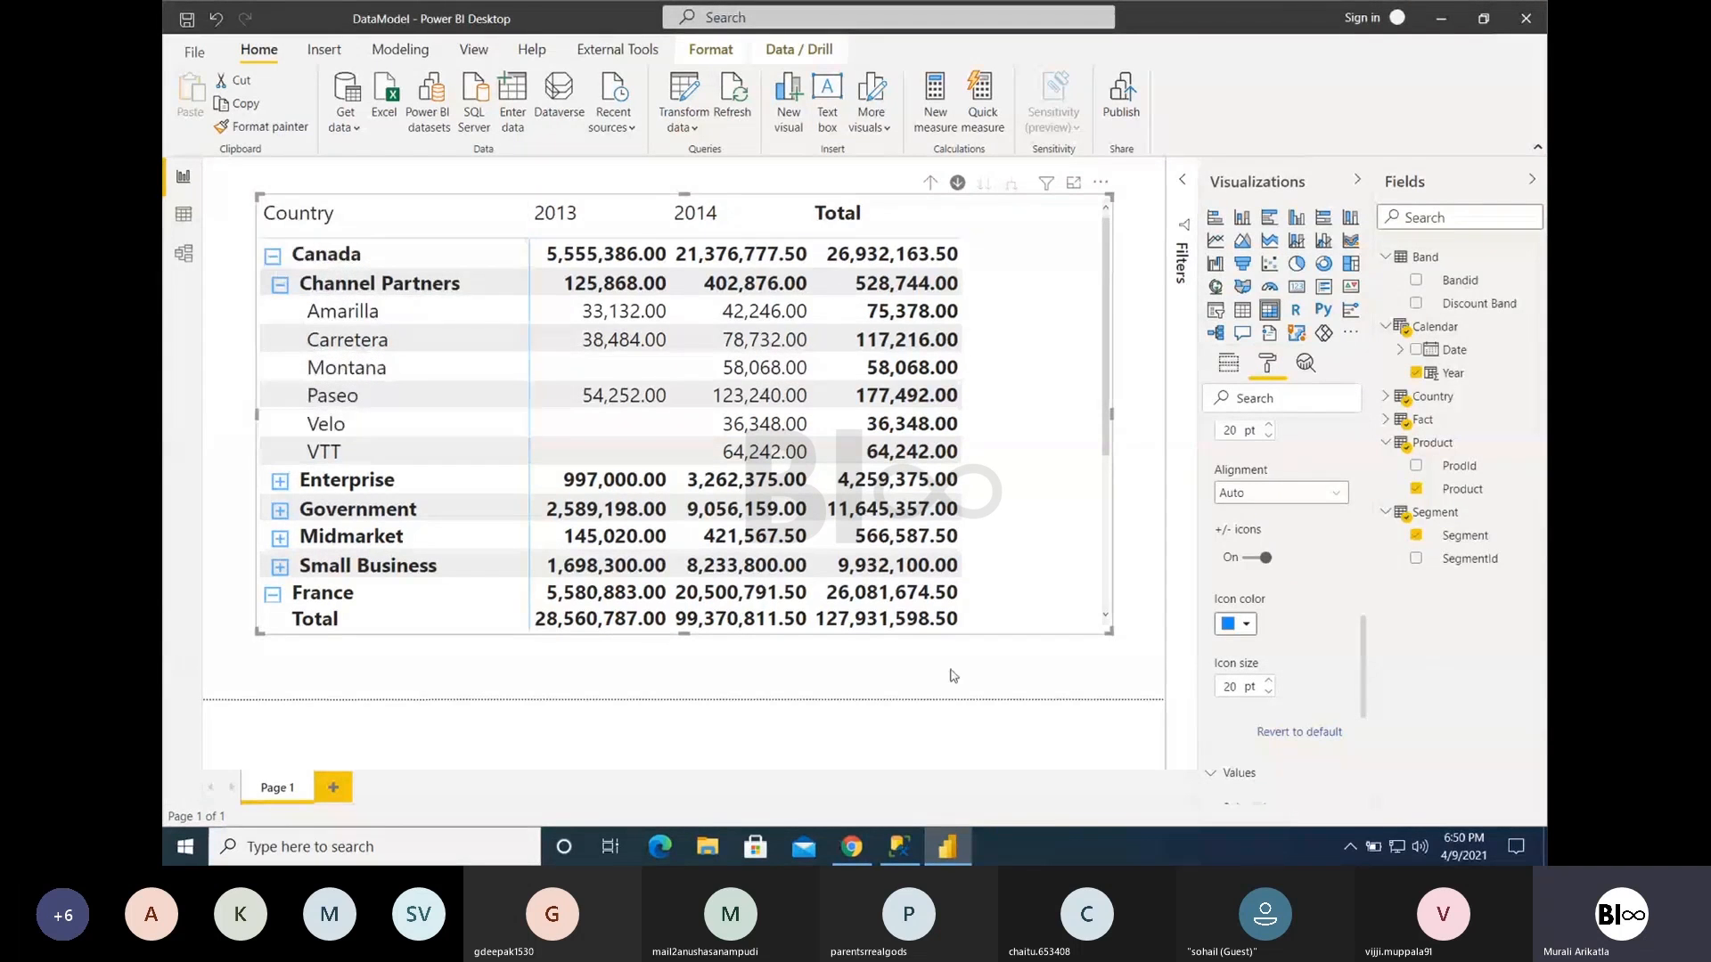
{"action": "left_click", "coordinate": [1269, 681]}
{"action": "left_click", "coordinate": [1269, 682]}
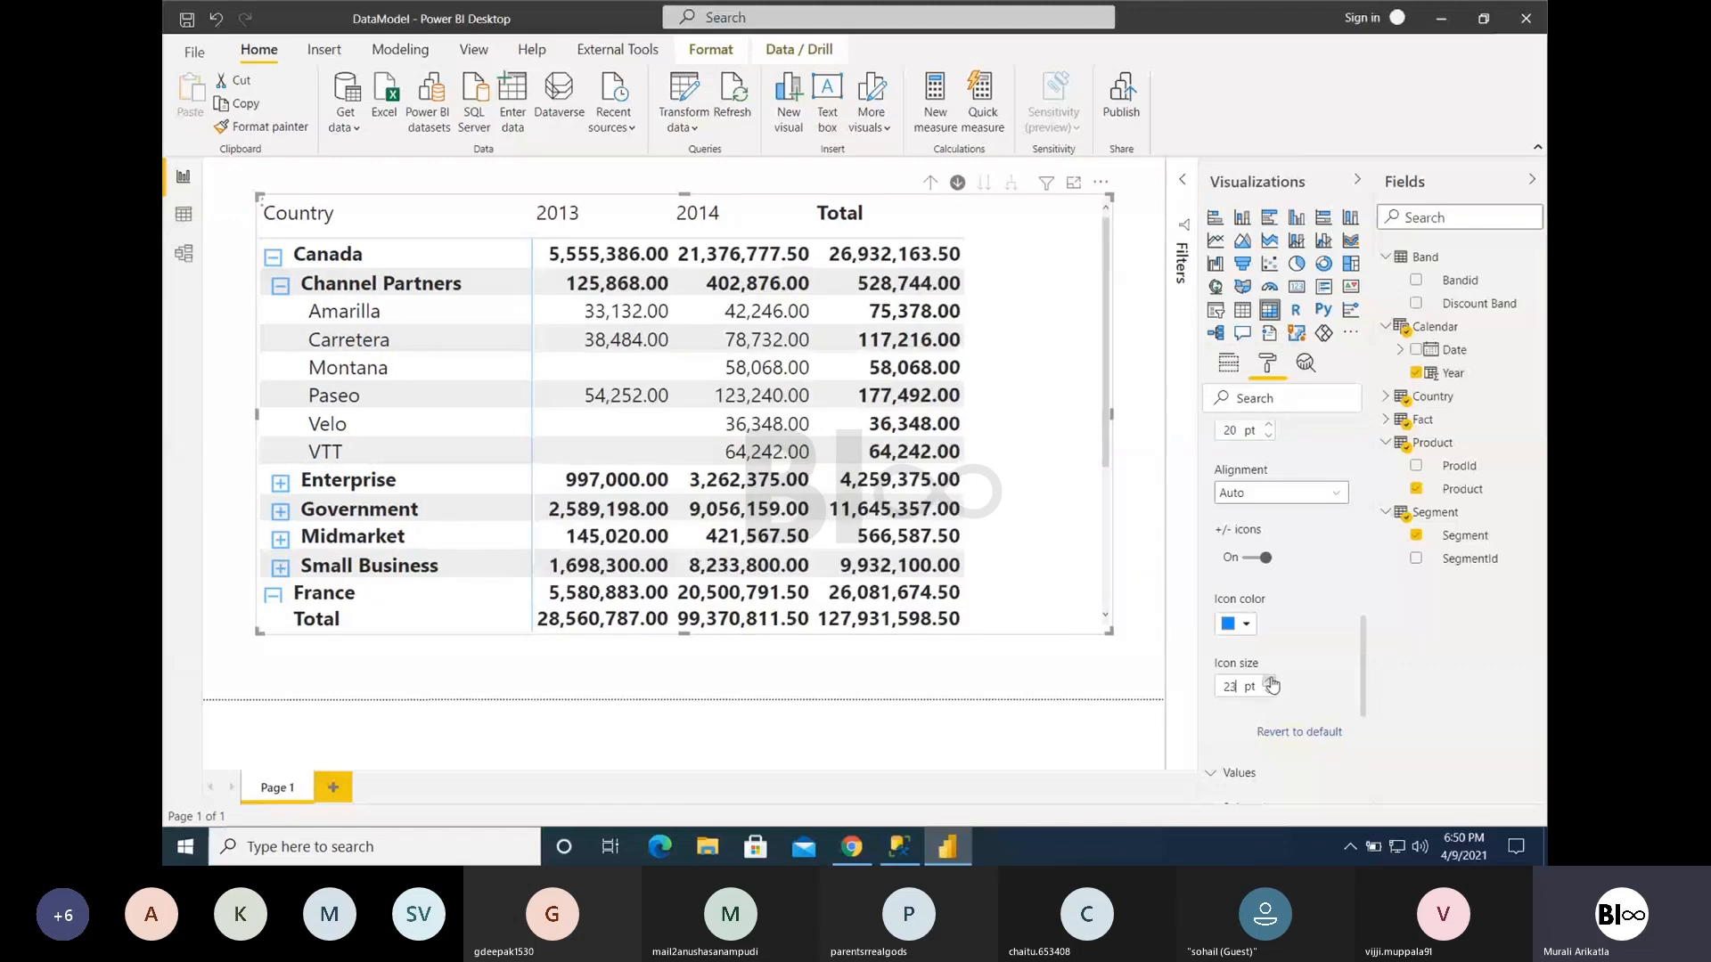
- Lower the size of the row headers' +/- icons and close the row header settings
{"action": "left_click", "coordinate": [1269, 681]}
{"action": "left_click", "coordinate": [1268, 696]}
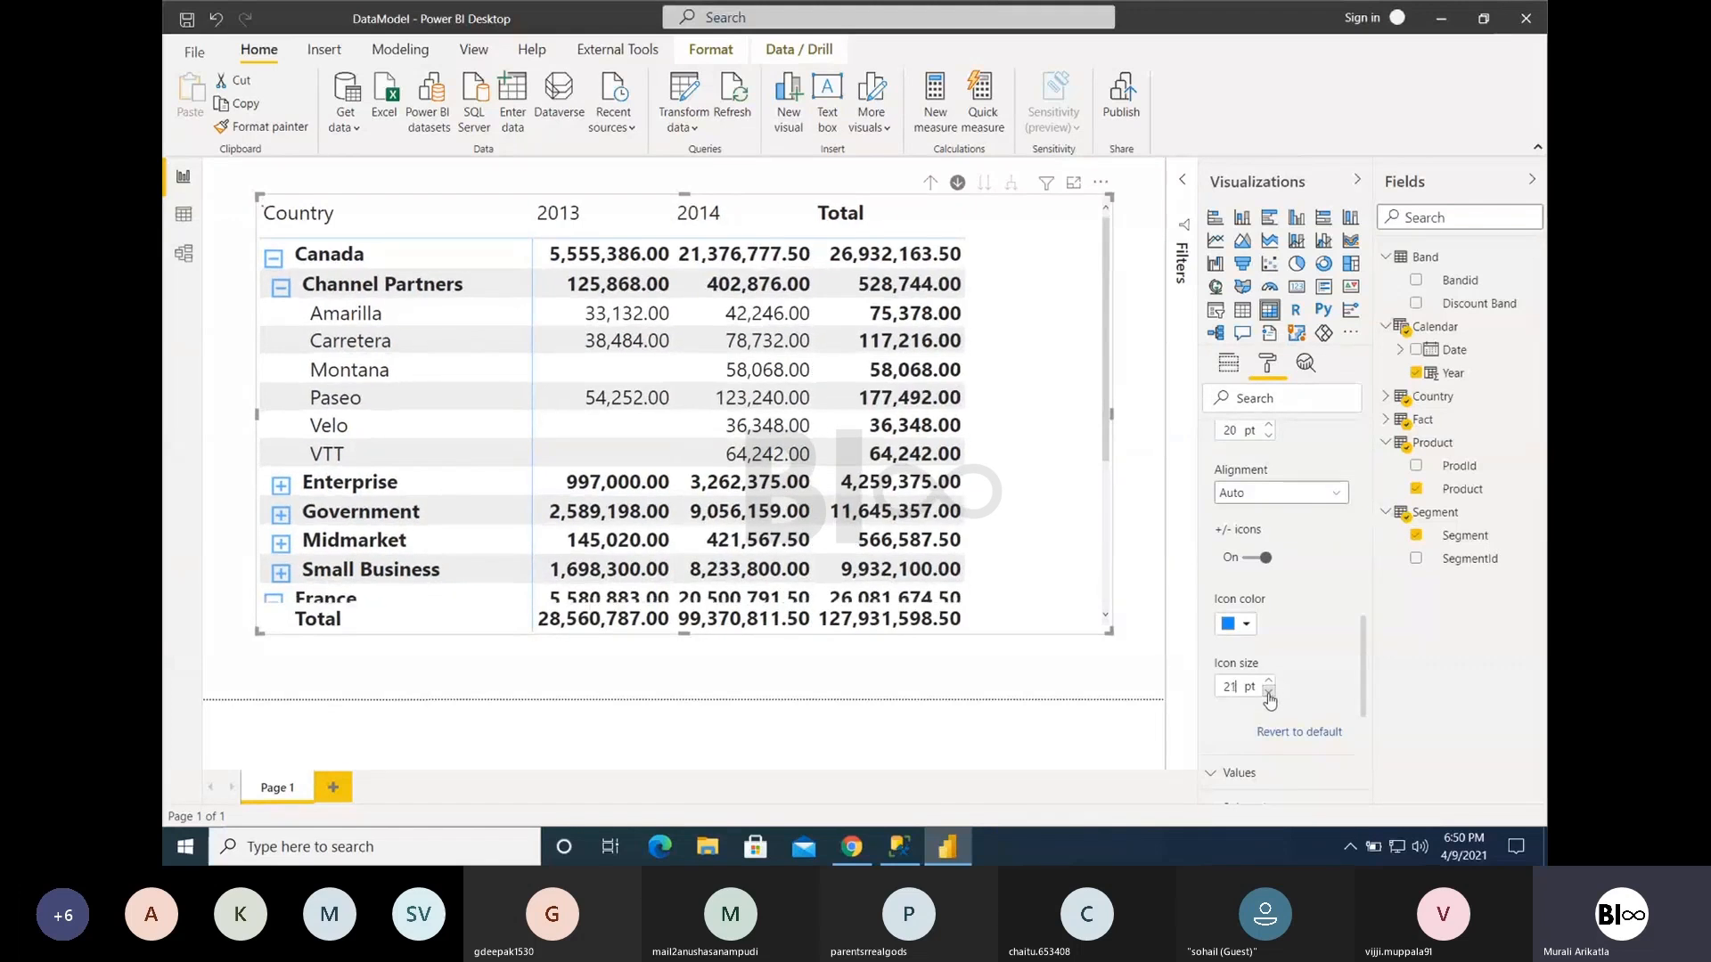
{"action": "left_click", "coordinate": [1269, 696]}
{"action": "scroll", "coordinate": [1275, 659], "scroll_direction": "up", "scroll_amount": 5}
{"action": "scroll", "coordinate": [1278, 646], "scroll_direction": "up", "scroll_amount": 2}
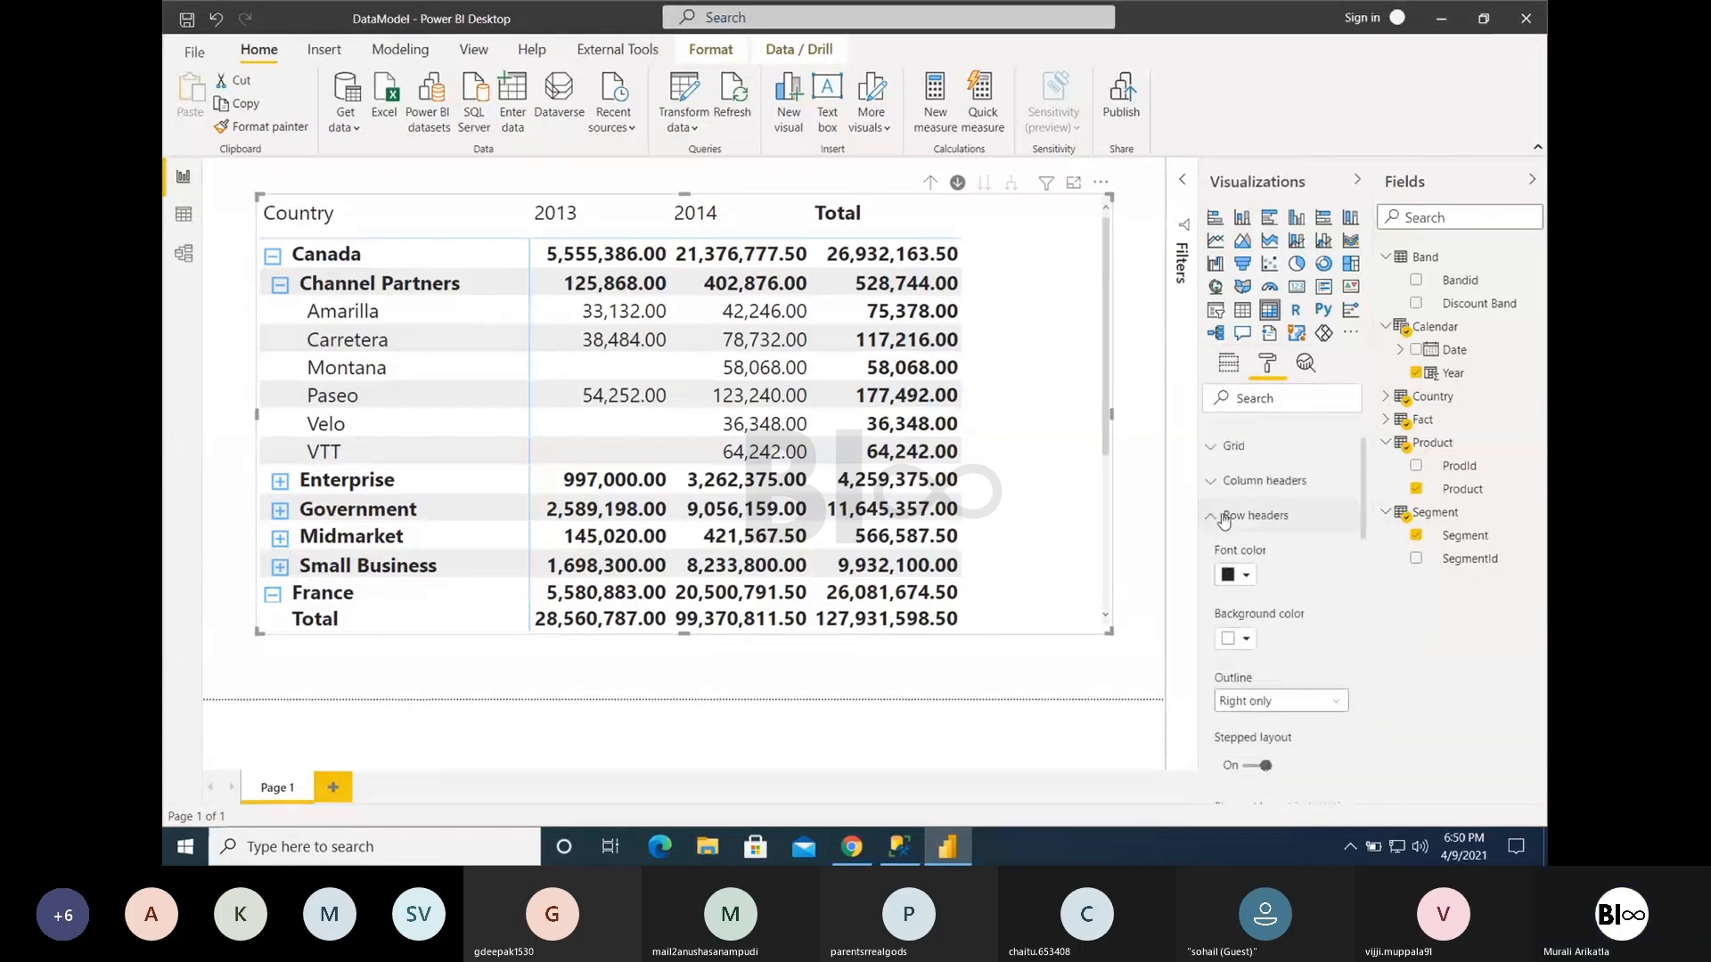
{"action": "left_click", "coordinate": [1234, 515]}
- Compare the matrix values with banded row style off and on, collapsing Canada's Channel Partners and leaving banding on
{"action": "left_click", "coordinate": [1234, 553]}
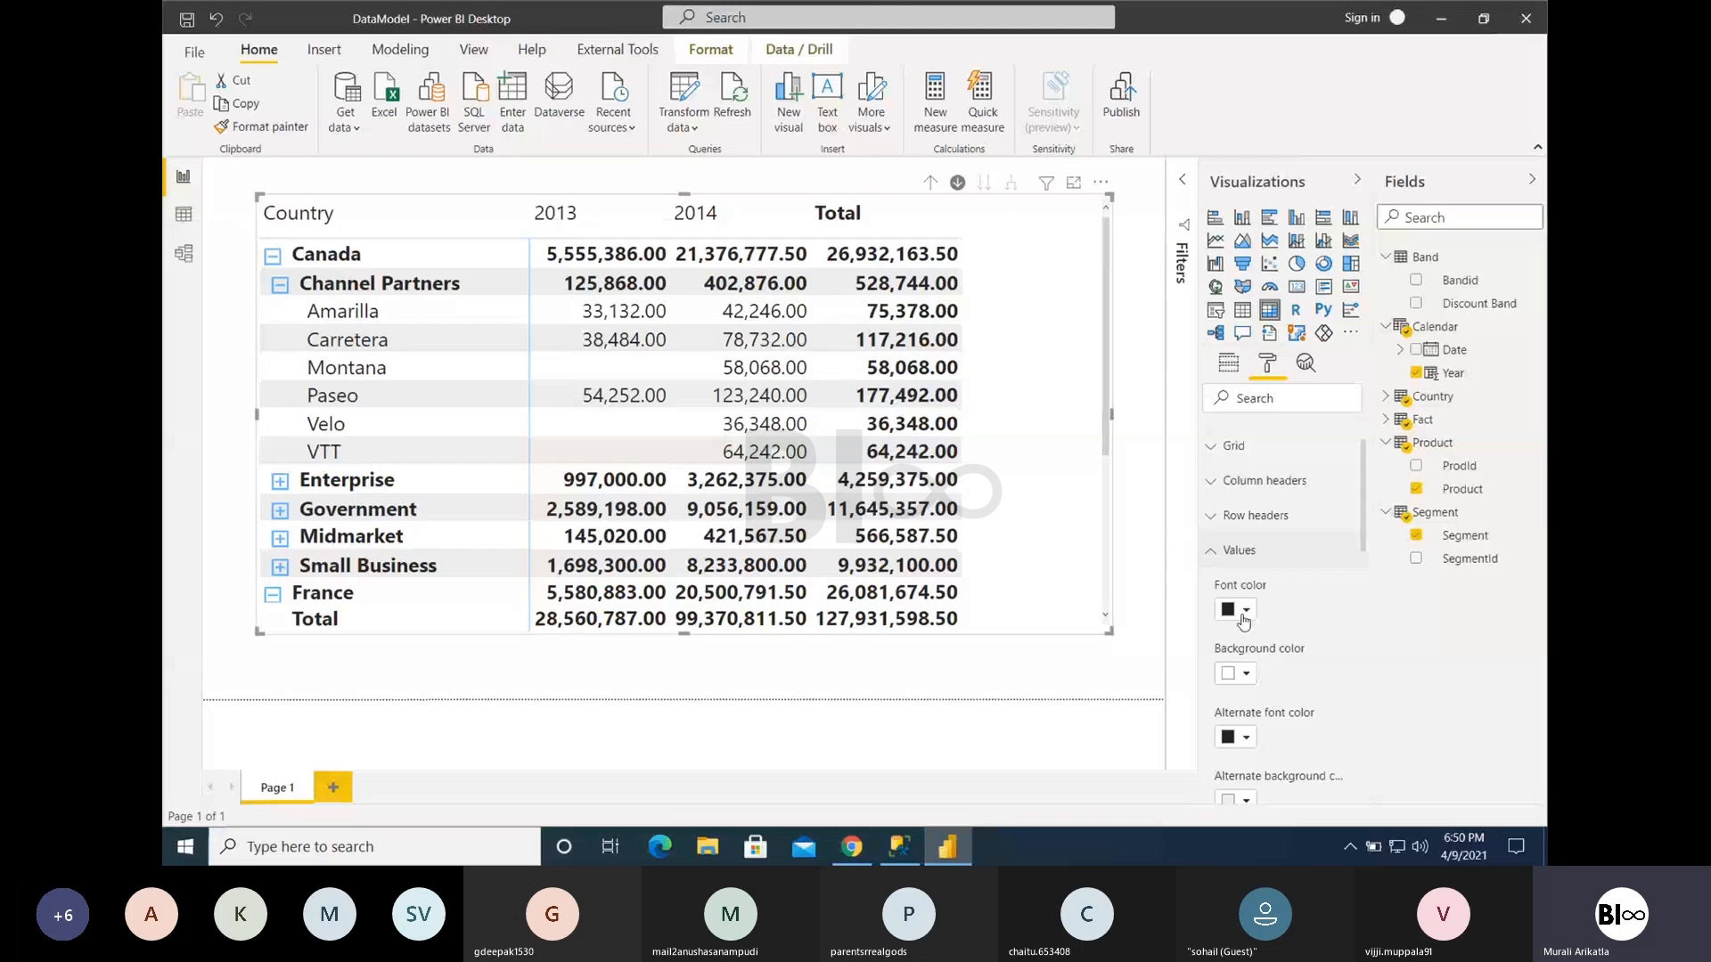
{"action": "scroll", "coordinate": [1250, 680], "scroll_direction": "down", "scroll_amount": 3}
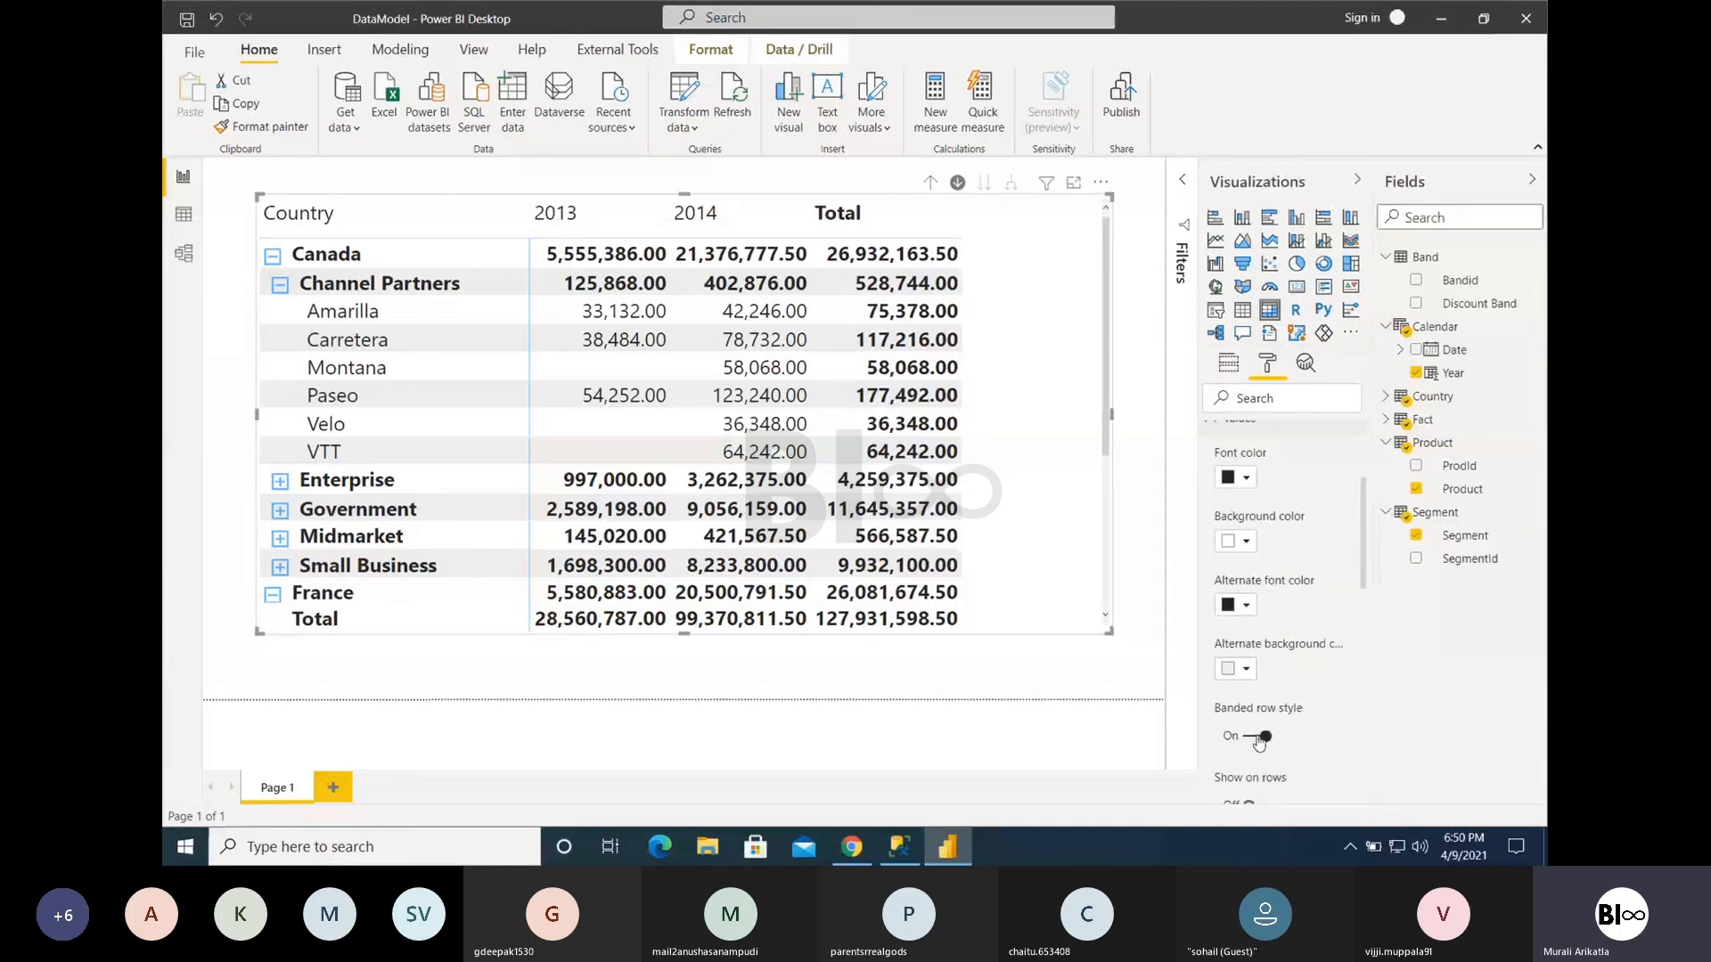
{"action": "left_click", "coordinate": [1258, 738]}
{"action": "left_click", "coordinate": [1258, 738]}
{"action": "left_click", "coordinate": [1257, 738]}
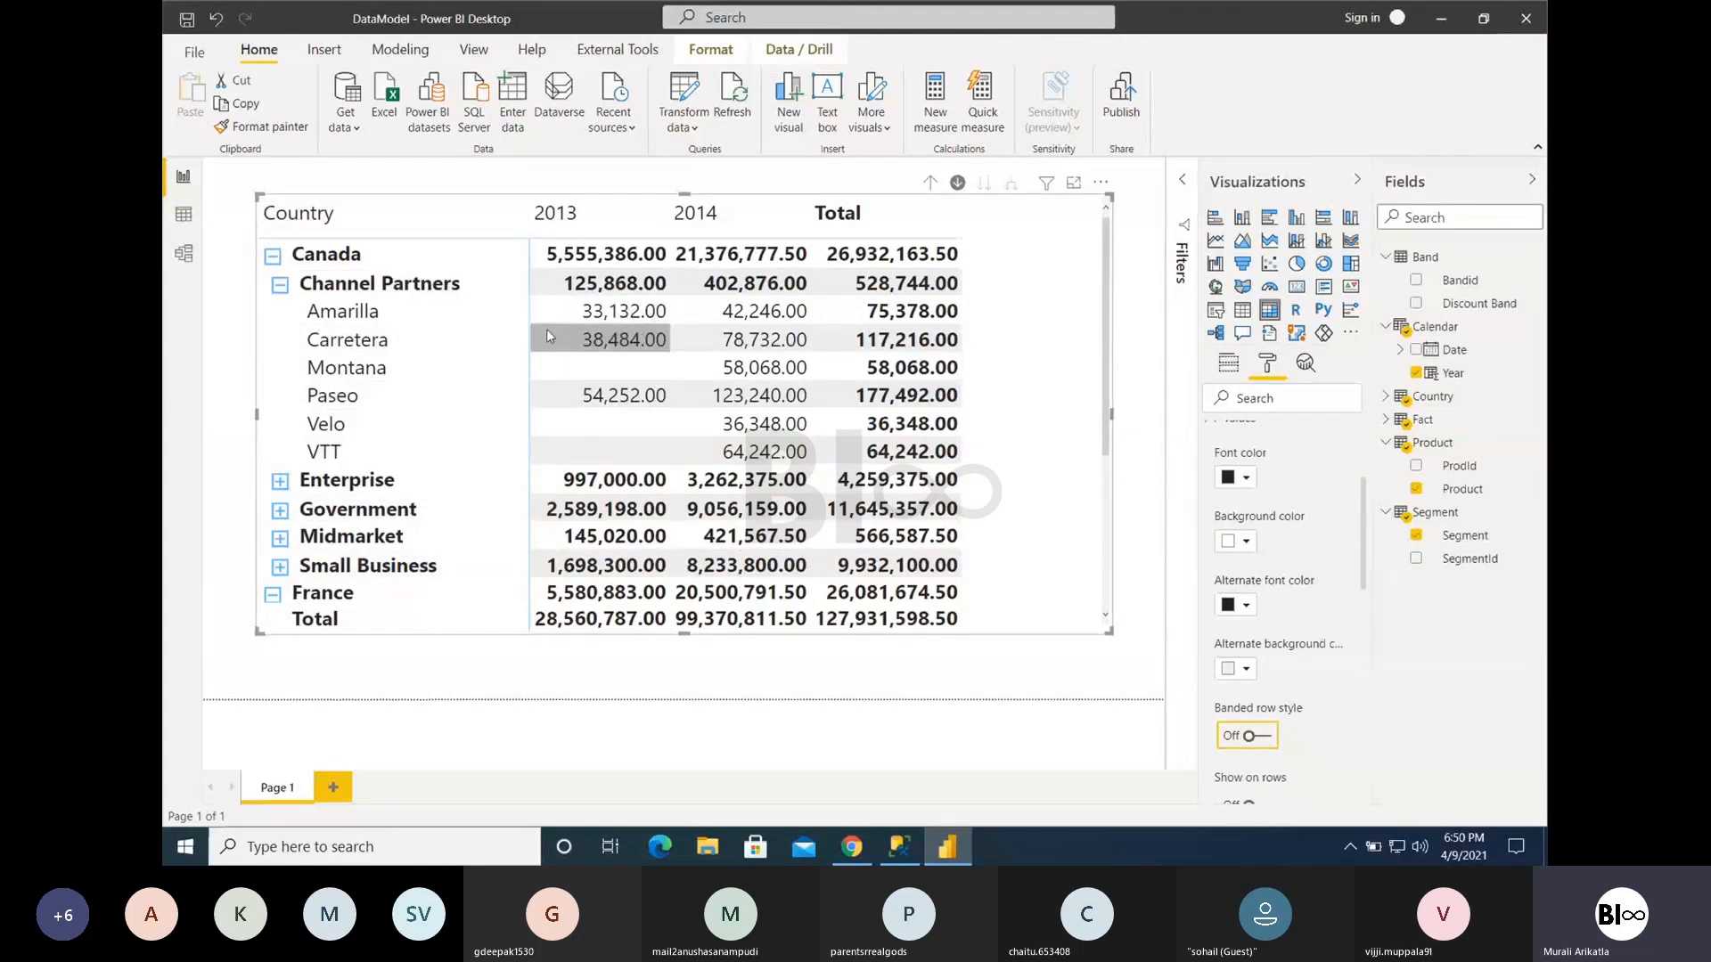
{"action": "left_click", "coordinate": [280, 284]}
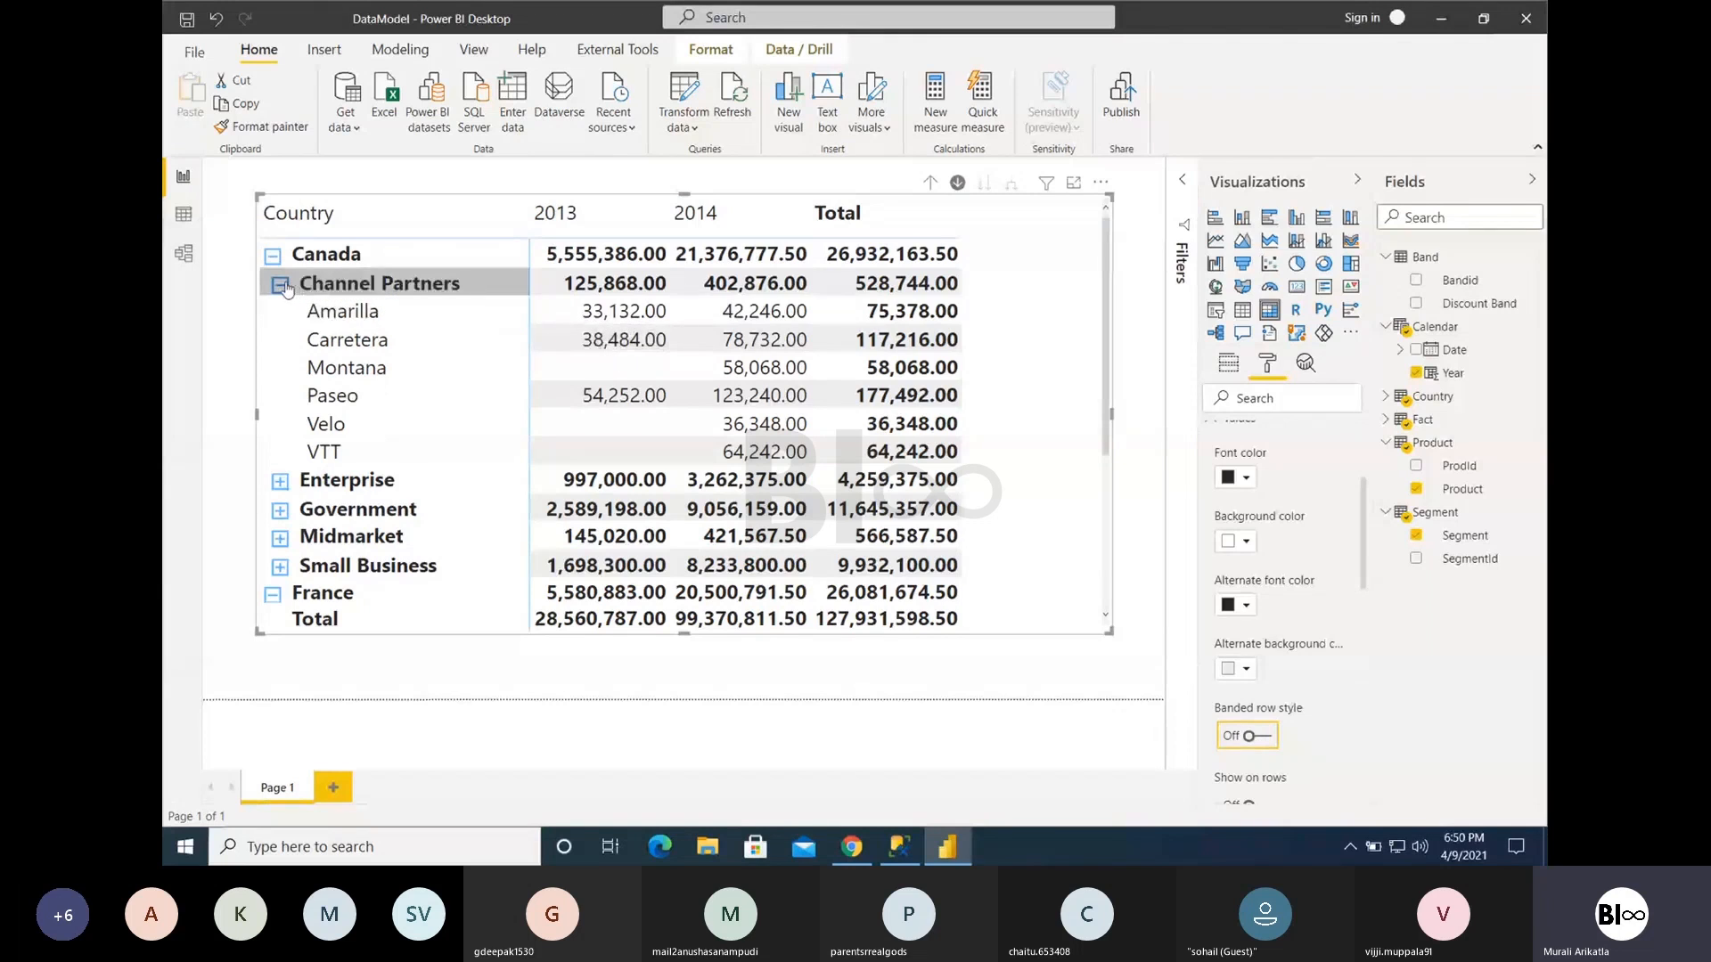
{"action": "left_click", "coordinate": [1264, 739]}
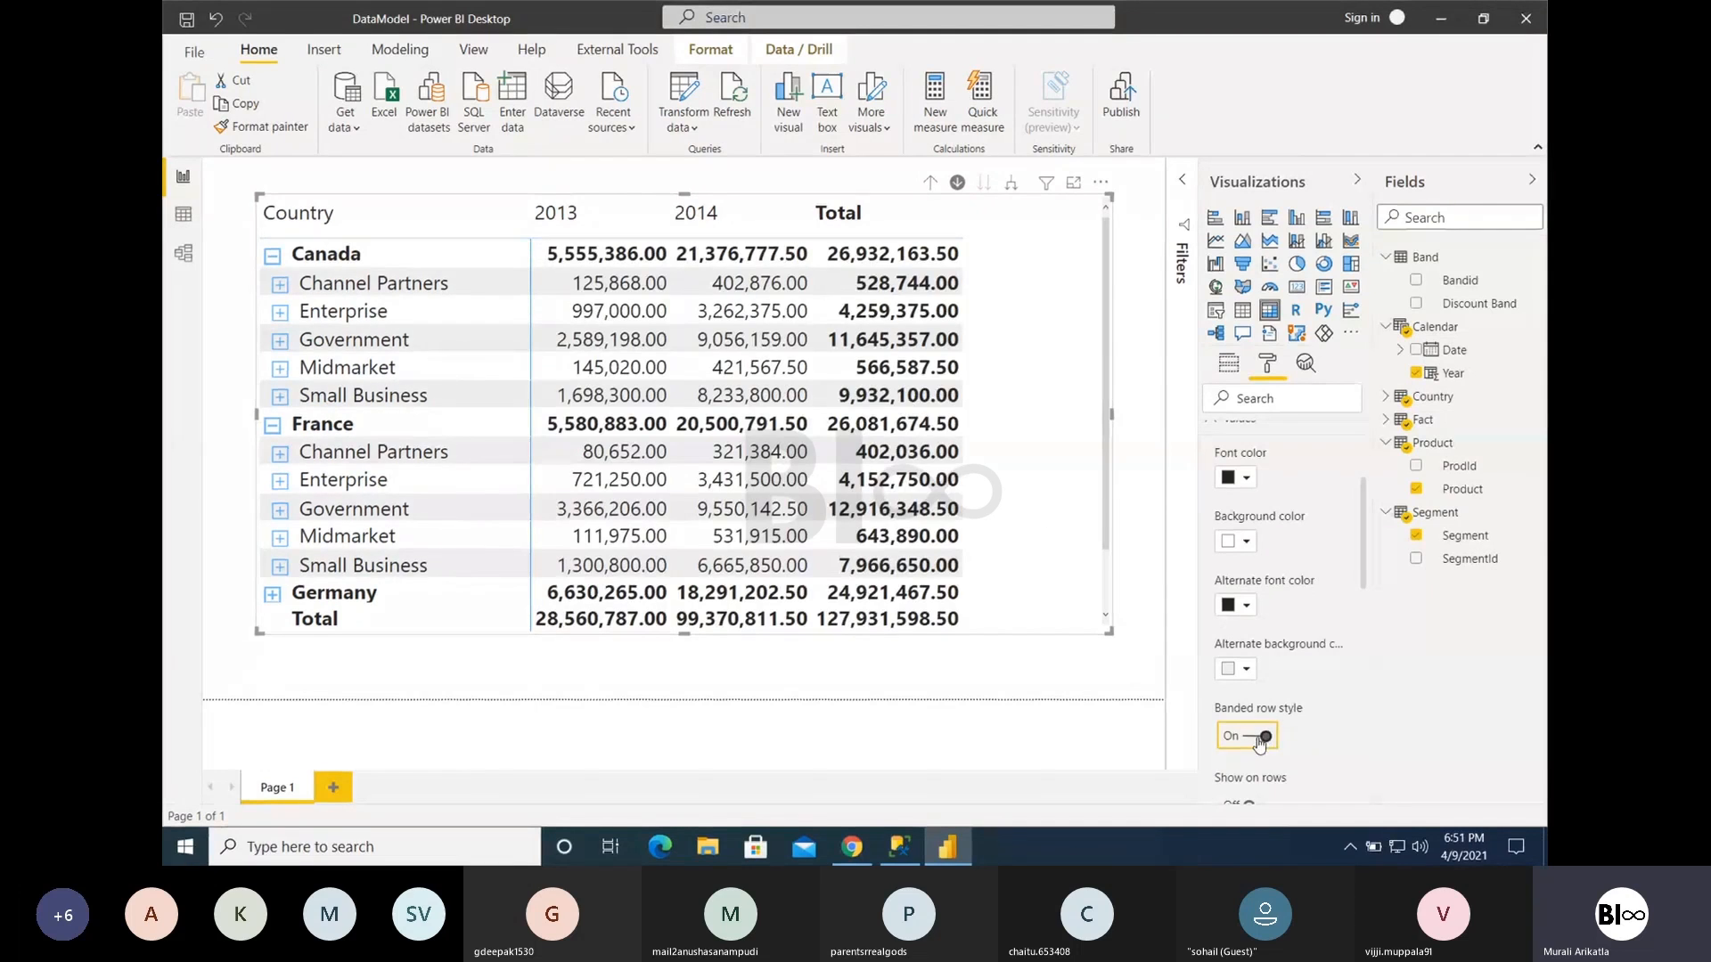
{"action": "left_click", "coordinate": [1259, 739]}
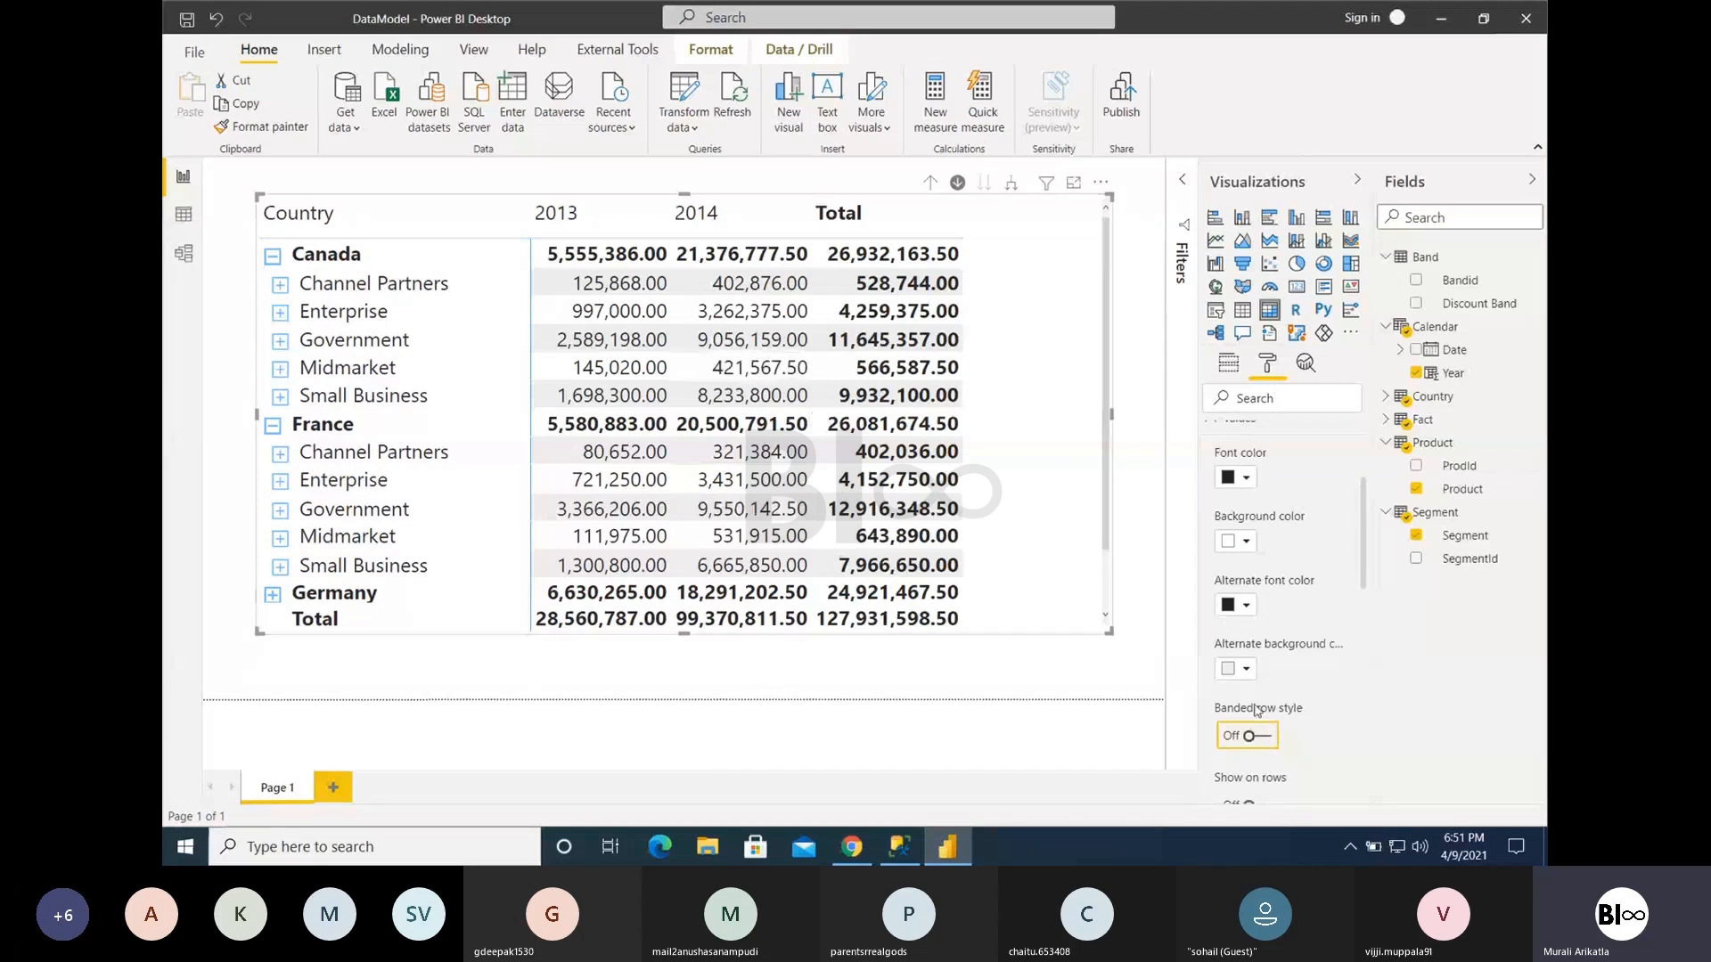
{"action": "left_click", "coordinate": [1264, 738]}
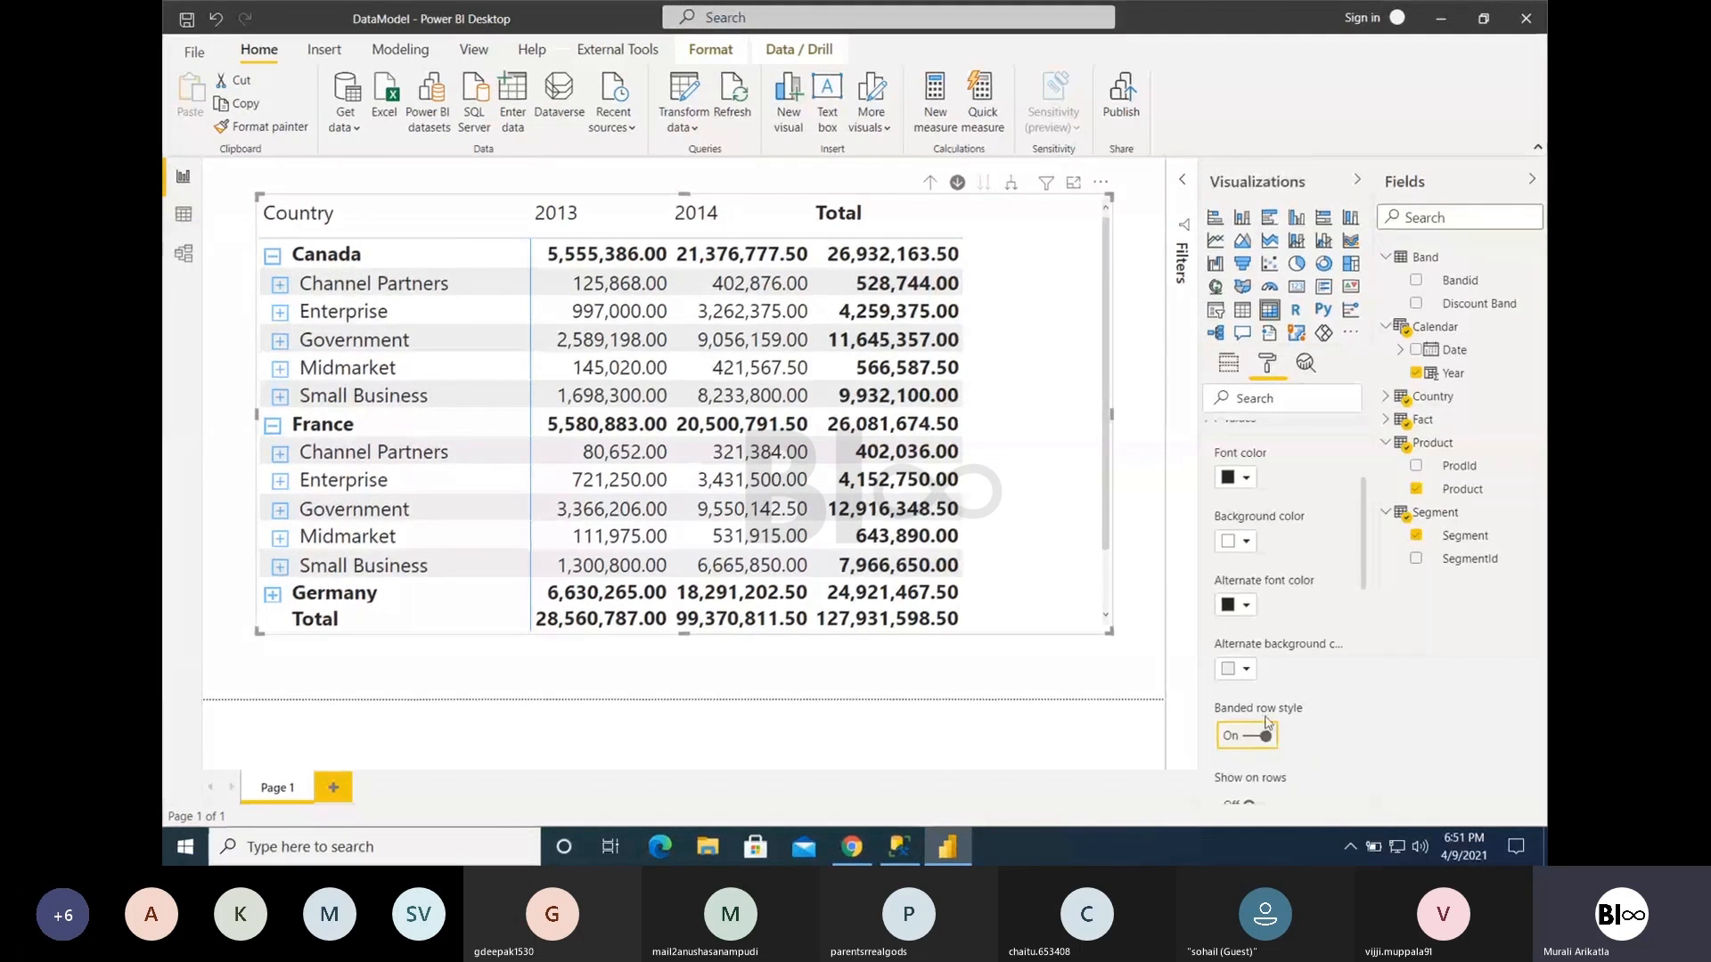
- Turn on Show on rows for the matrix values, and collapse the Canada and France rows
{"action": "scroll", "coordinate": [1267, 731], "scroll_direction": "down", "scroll_amount": 1}
{"action": "scroll", "coordinate": [1267, 722], "scroll_direction": "down", "scroll_amount": 1}
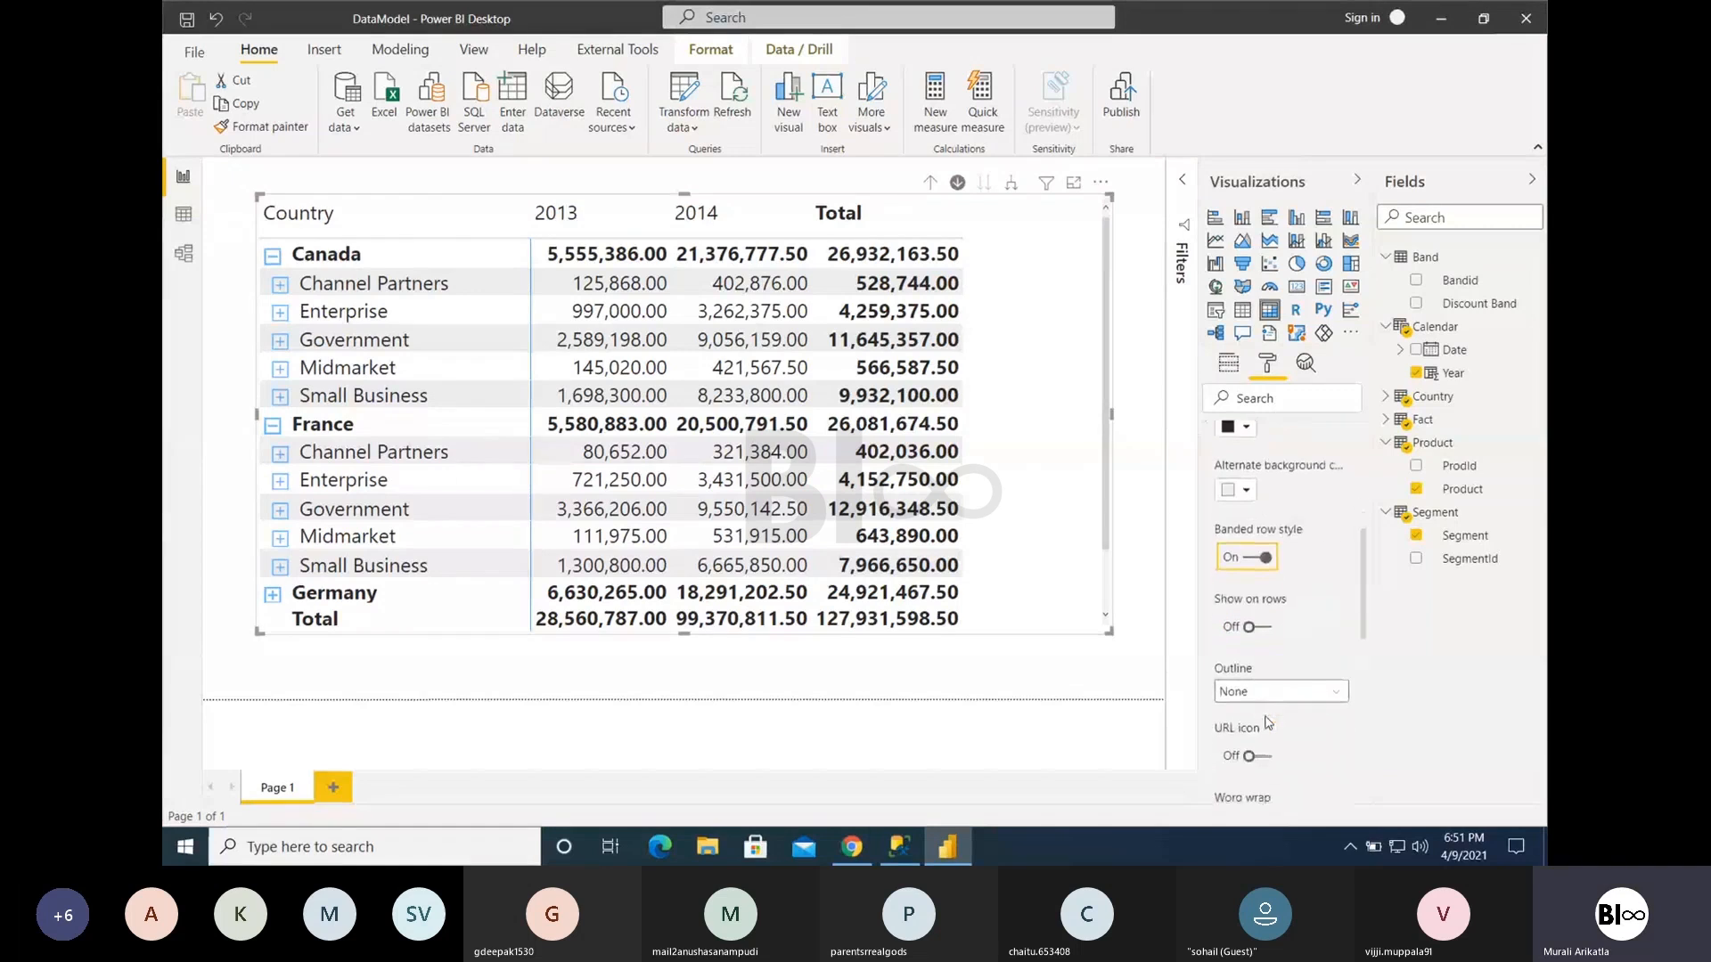
{"action": "left_click", "coordinate": [1260, 628]}
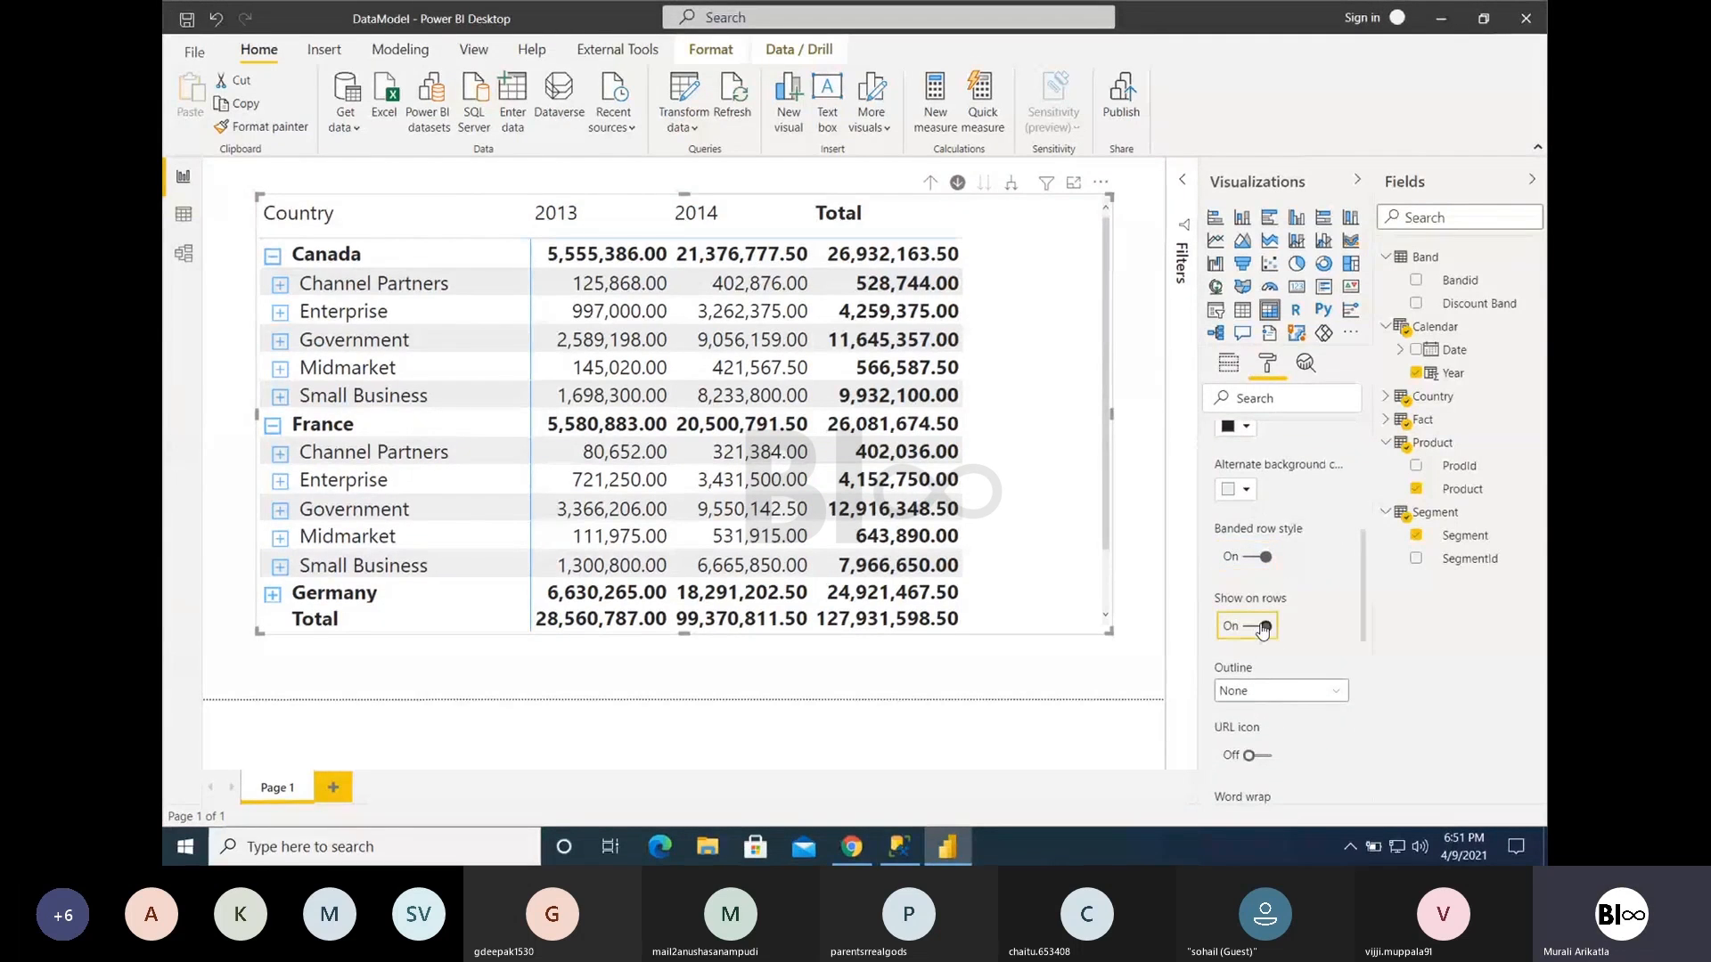
{"action": "scroll", "coordinate": [1336, 612], "scroll_direction": "up", "scroll_amount": 4}
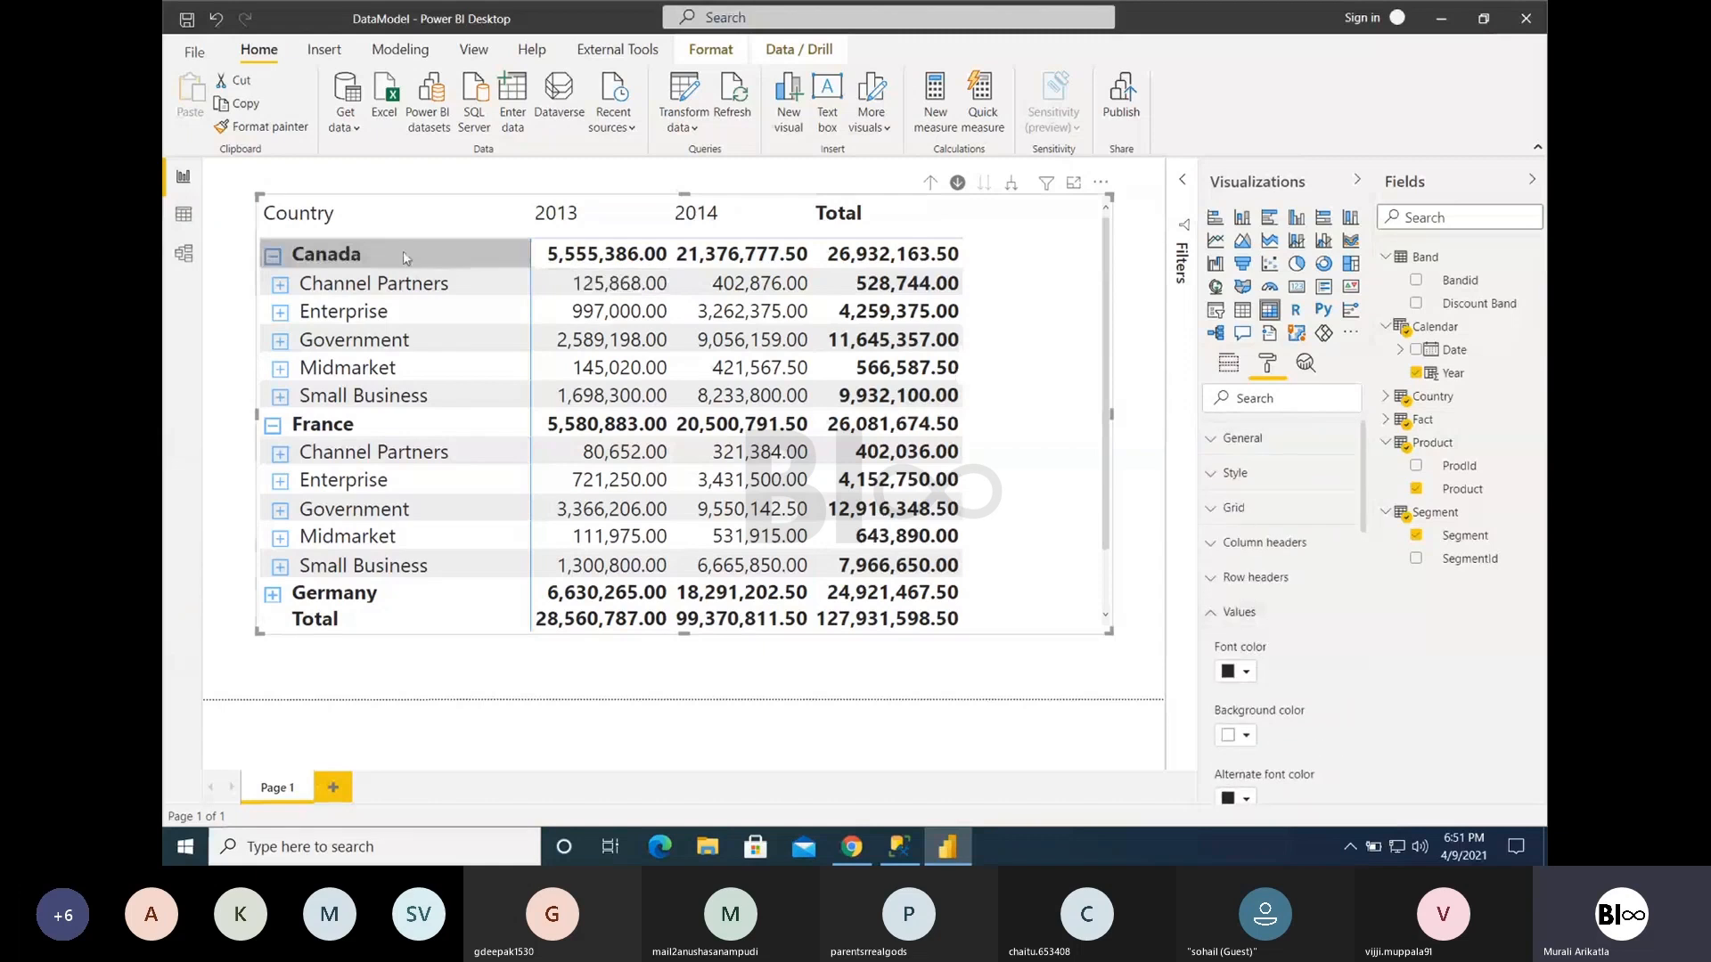
{"action": "left_click", "coordinate": [272, 256]}
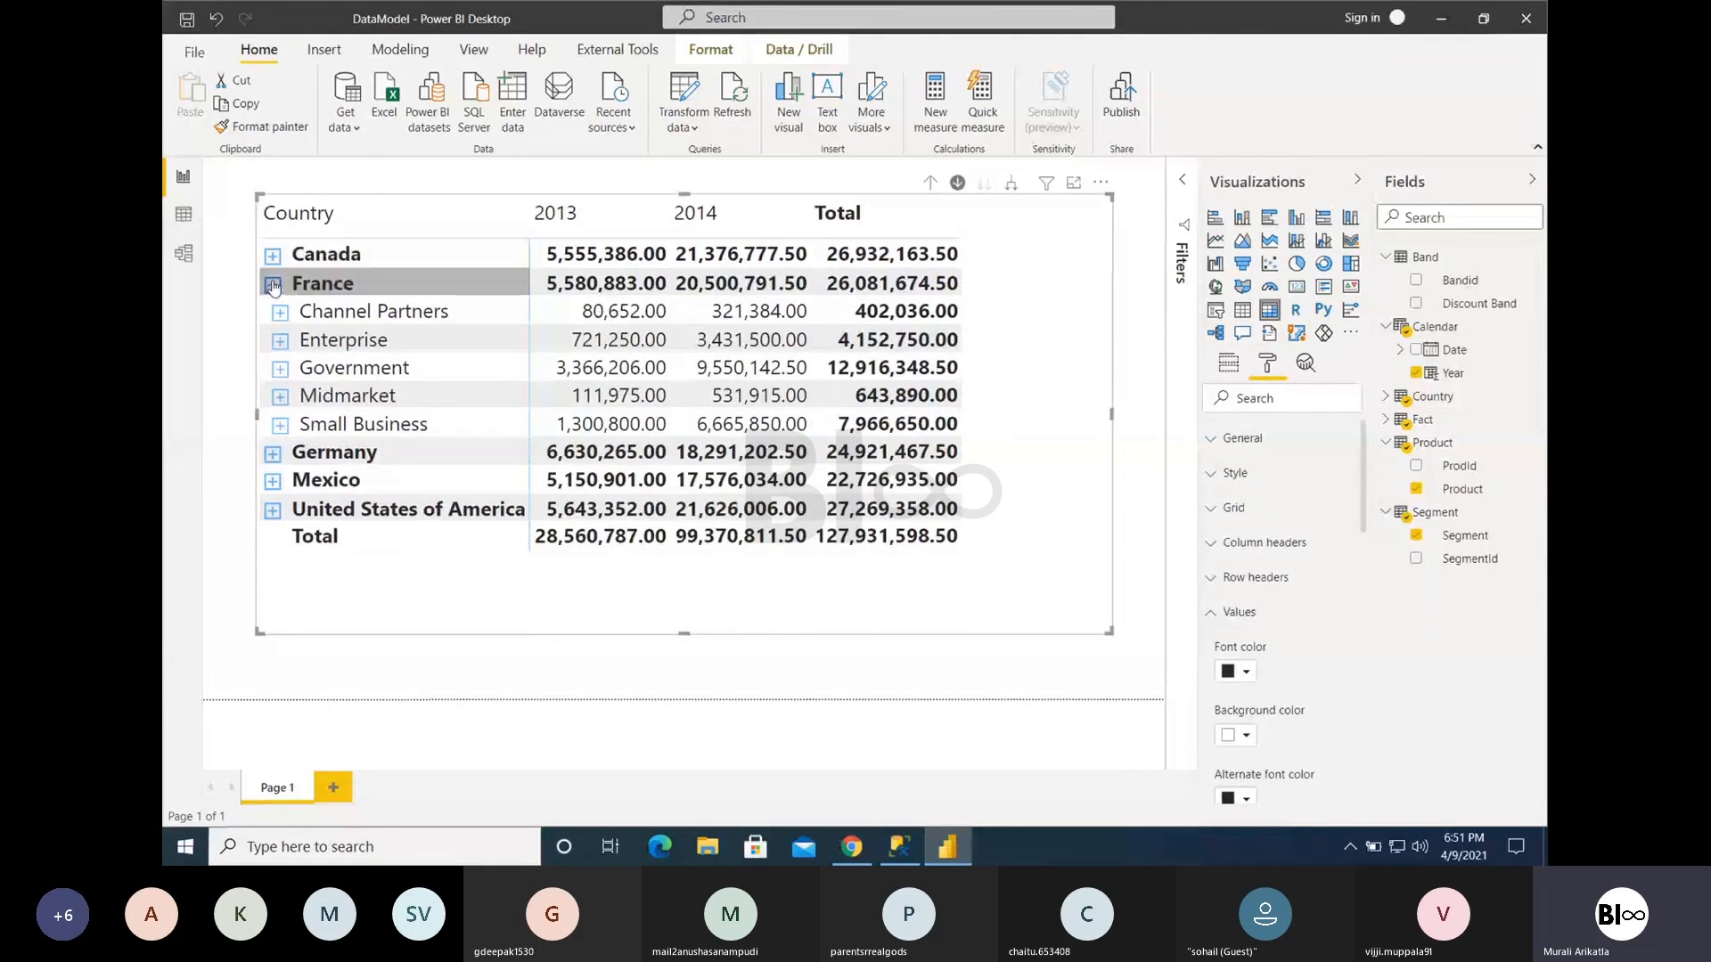
{"action": "left_click", "coordinate": [272, 284]}
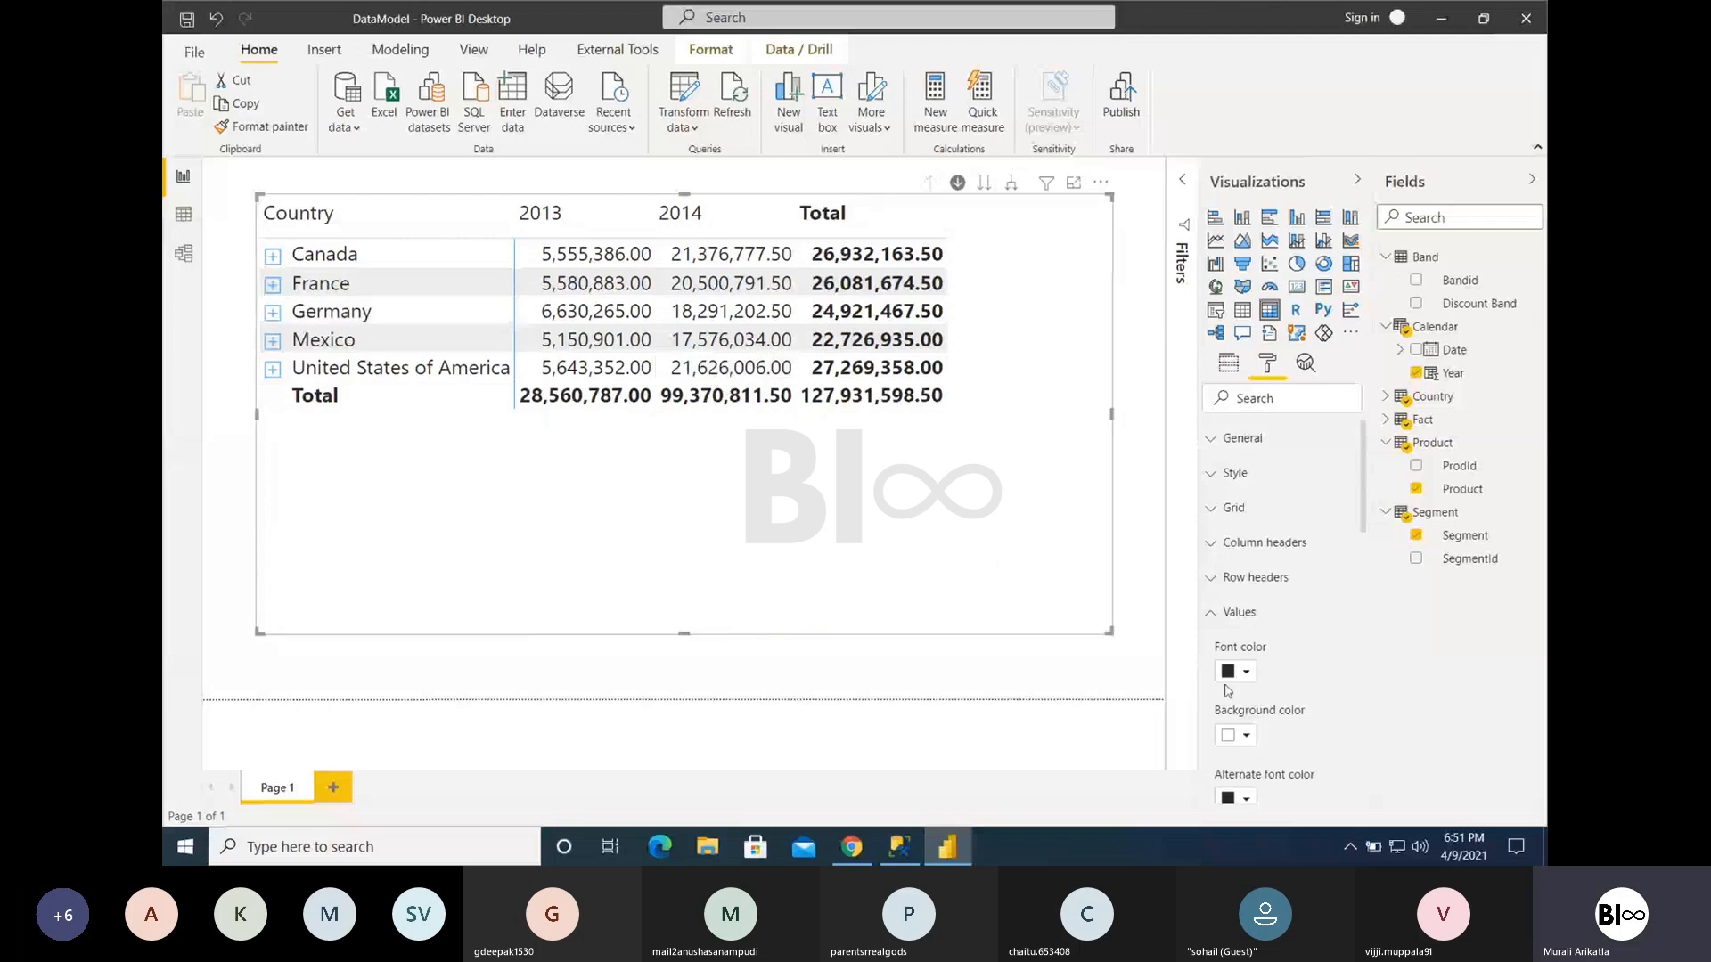
- Expand Canada and compare the matrix with Show on rows off and on, leaving the option on
{"action": "scroll", "coordinate": [1311, 736], "scroll_direction": "down", "scroll_amount": 1}
{"action": "scroll", "coordinate": [1312, 736], "scroll_direction": "down", "scroll_amount": 8}
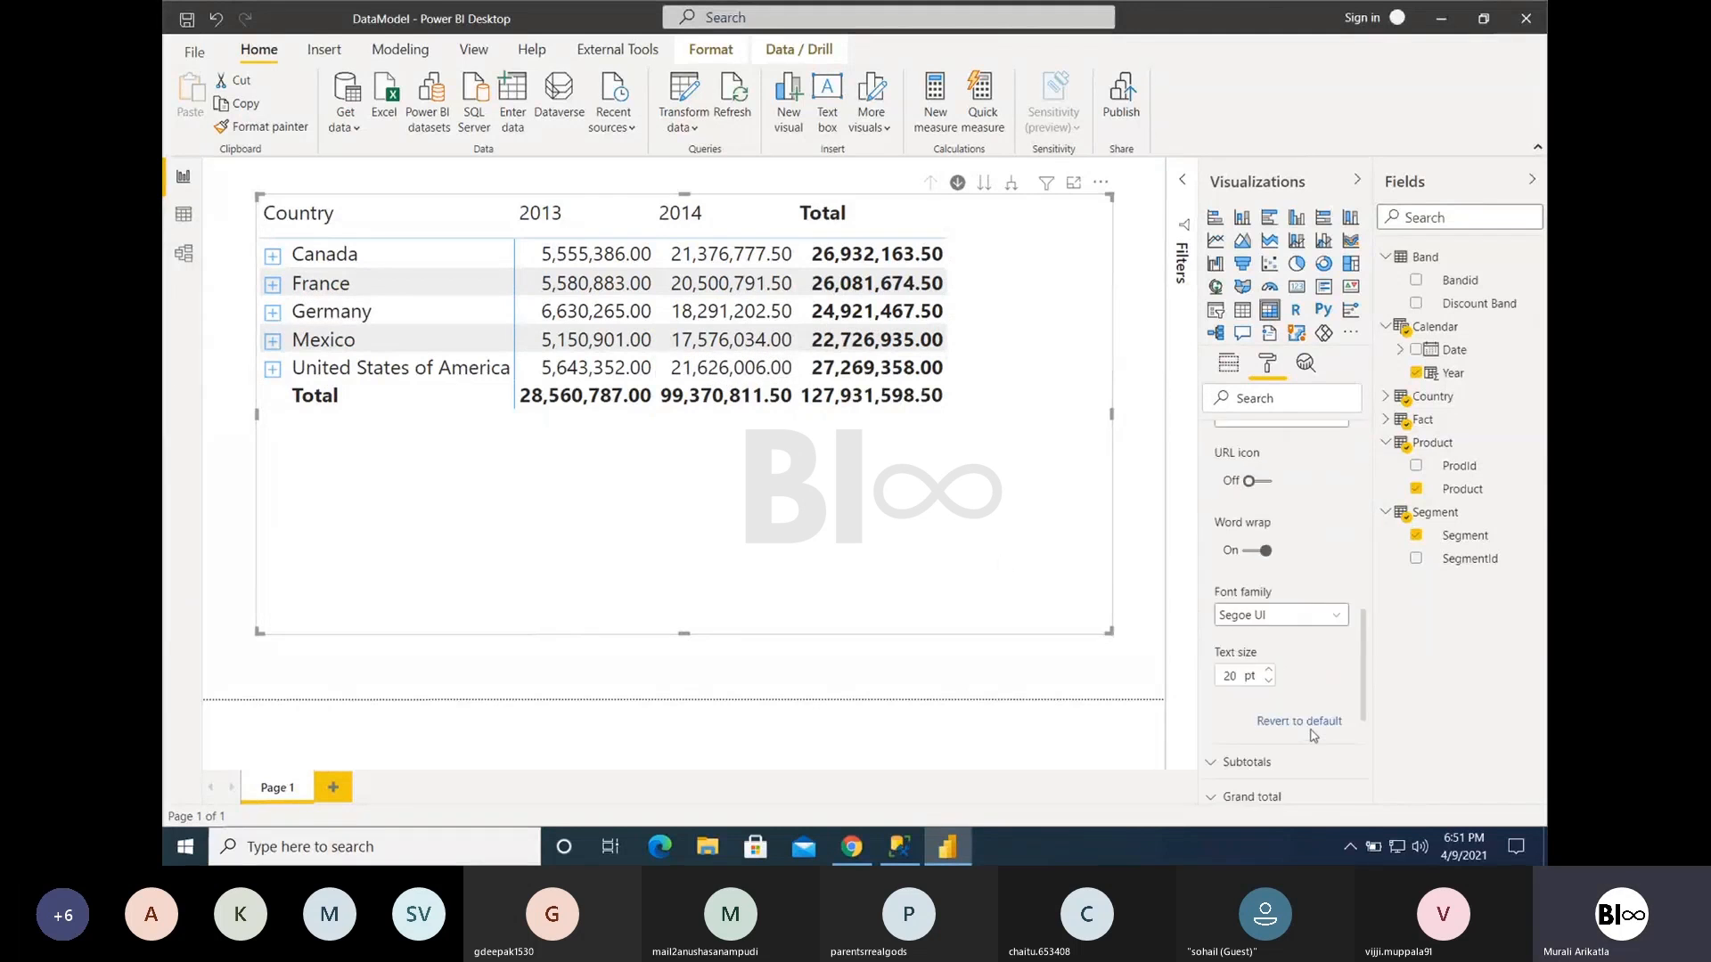
{"action": "scroll", "coordinate": [1311, 736], "scroll_direction": "up", "scroll_amount": 1}
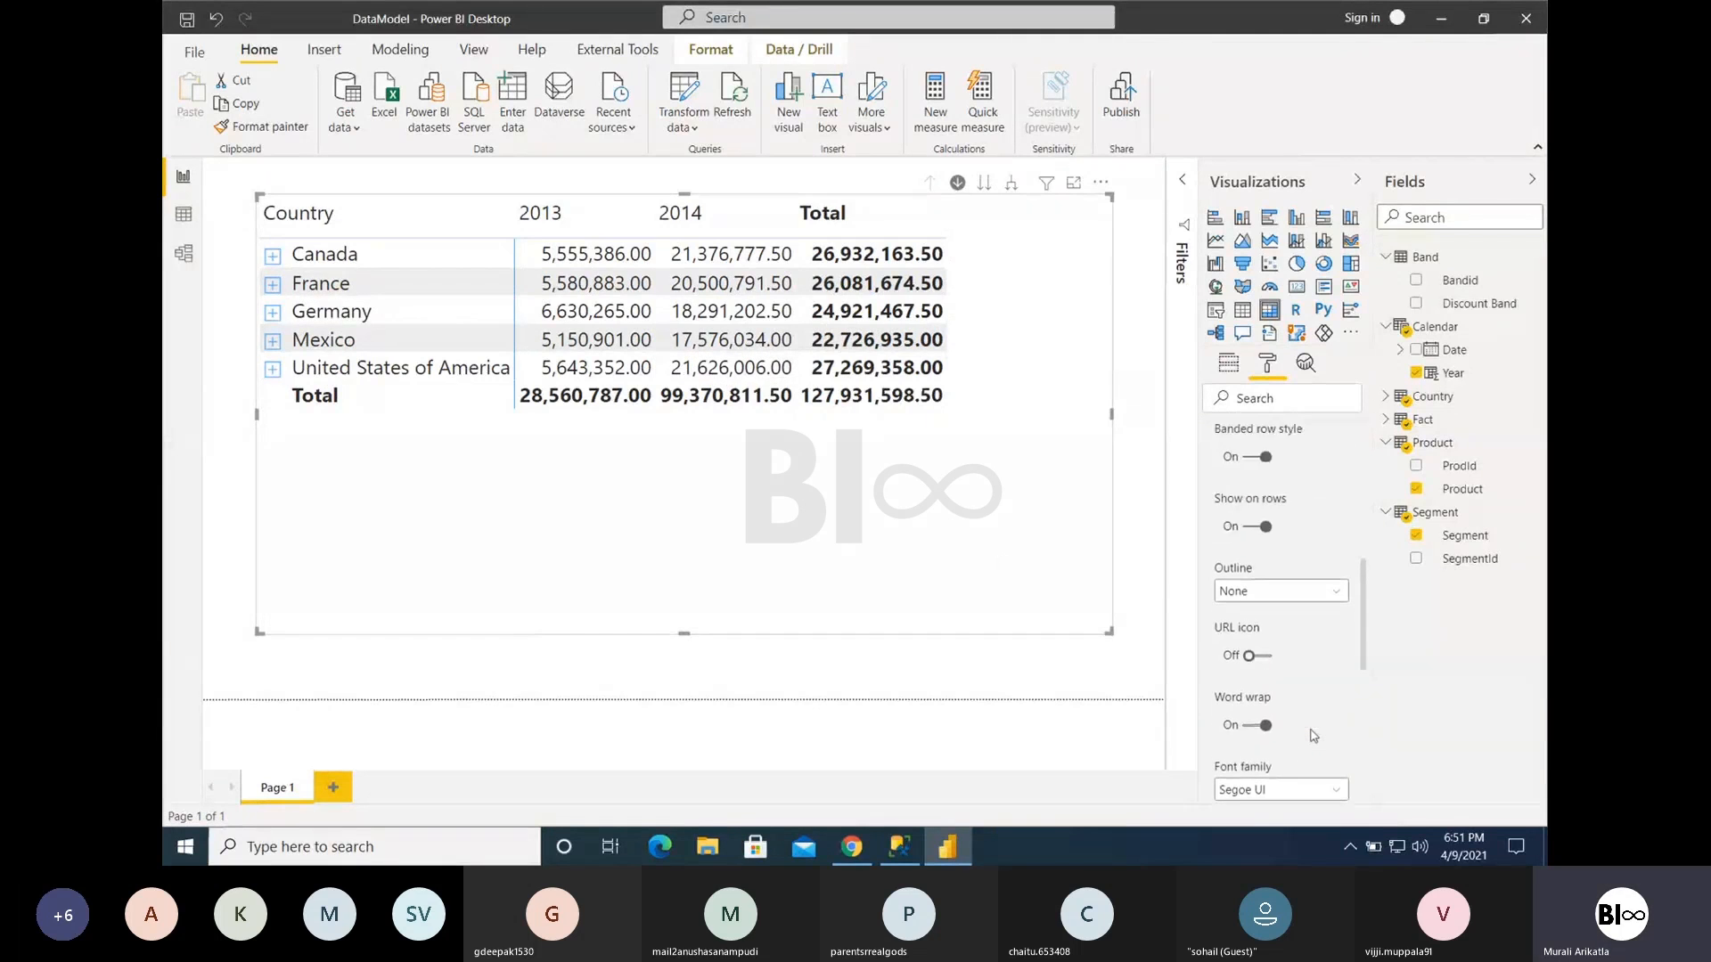
{"action": "left_click", "coordinate": [1257, 553]}
{"action": "left_click", "coordinate": [1252, 553]}
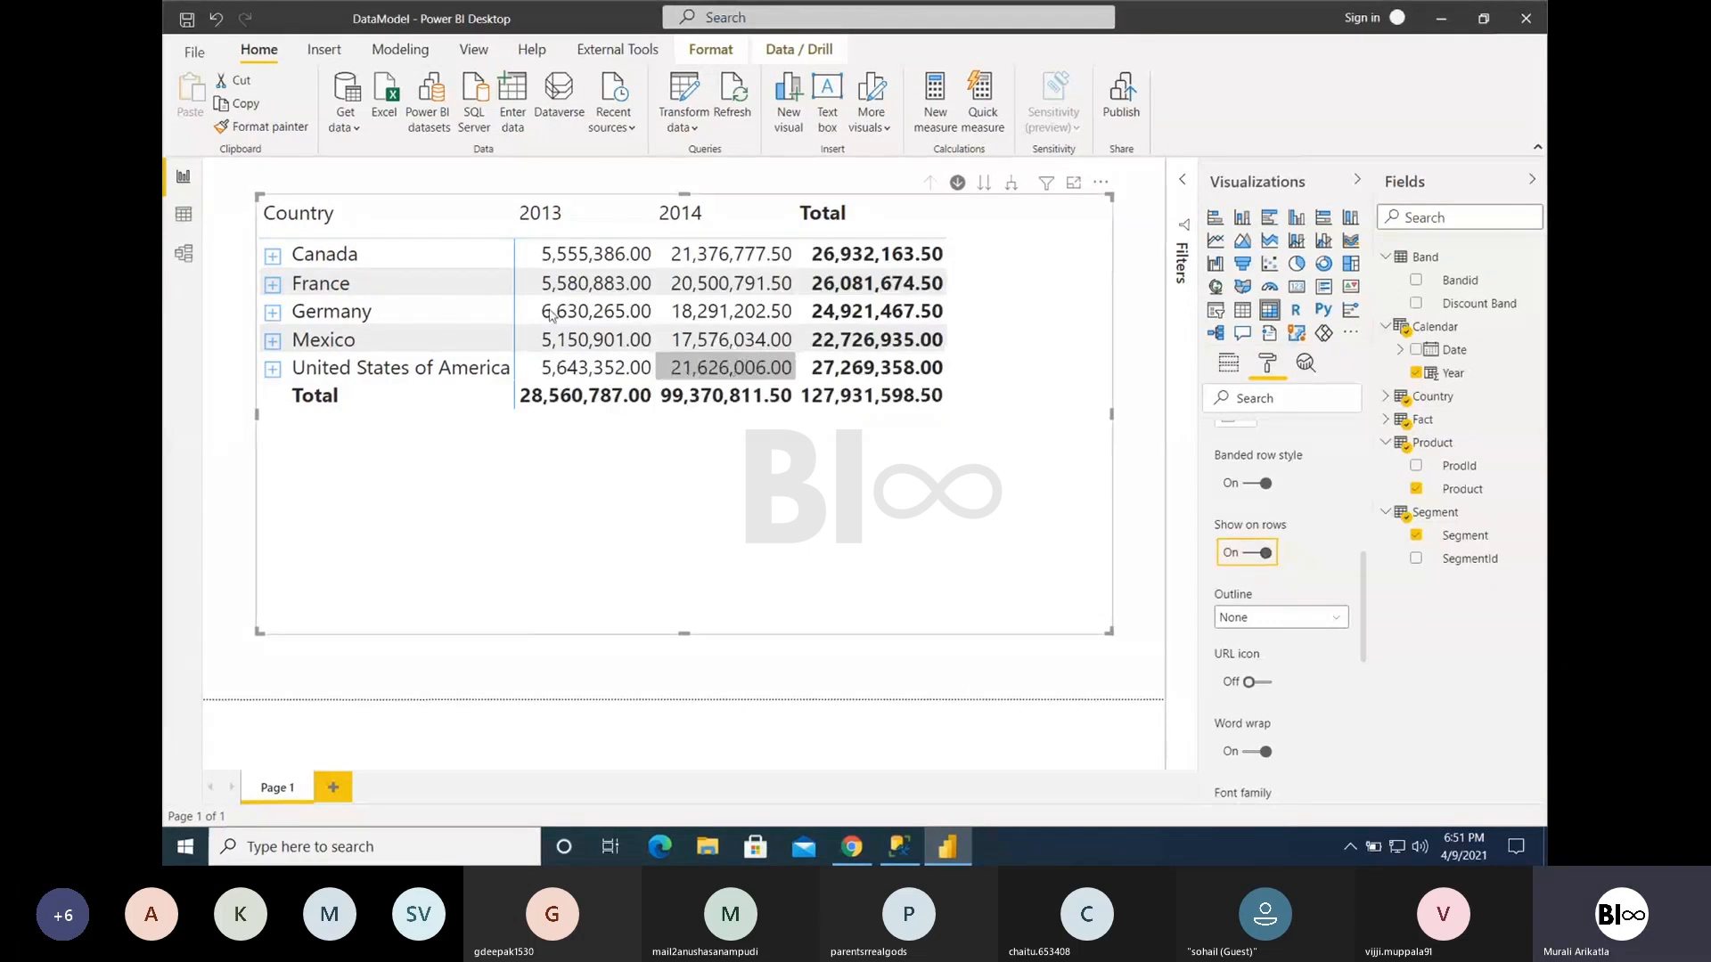
{"action": "left_click", "coordinate": [272, 257]}
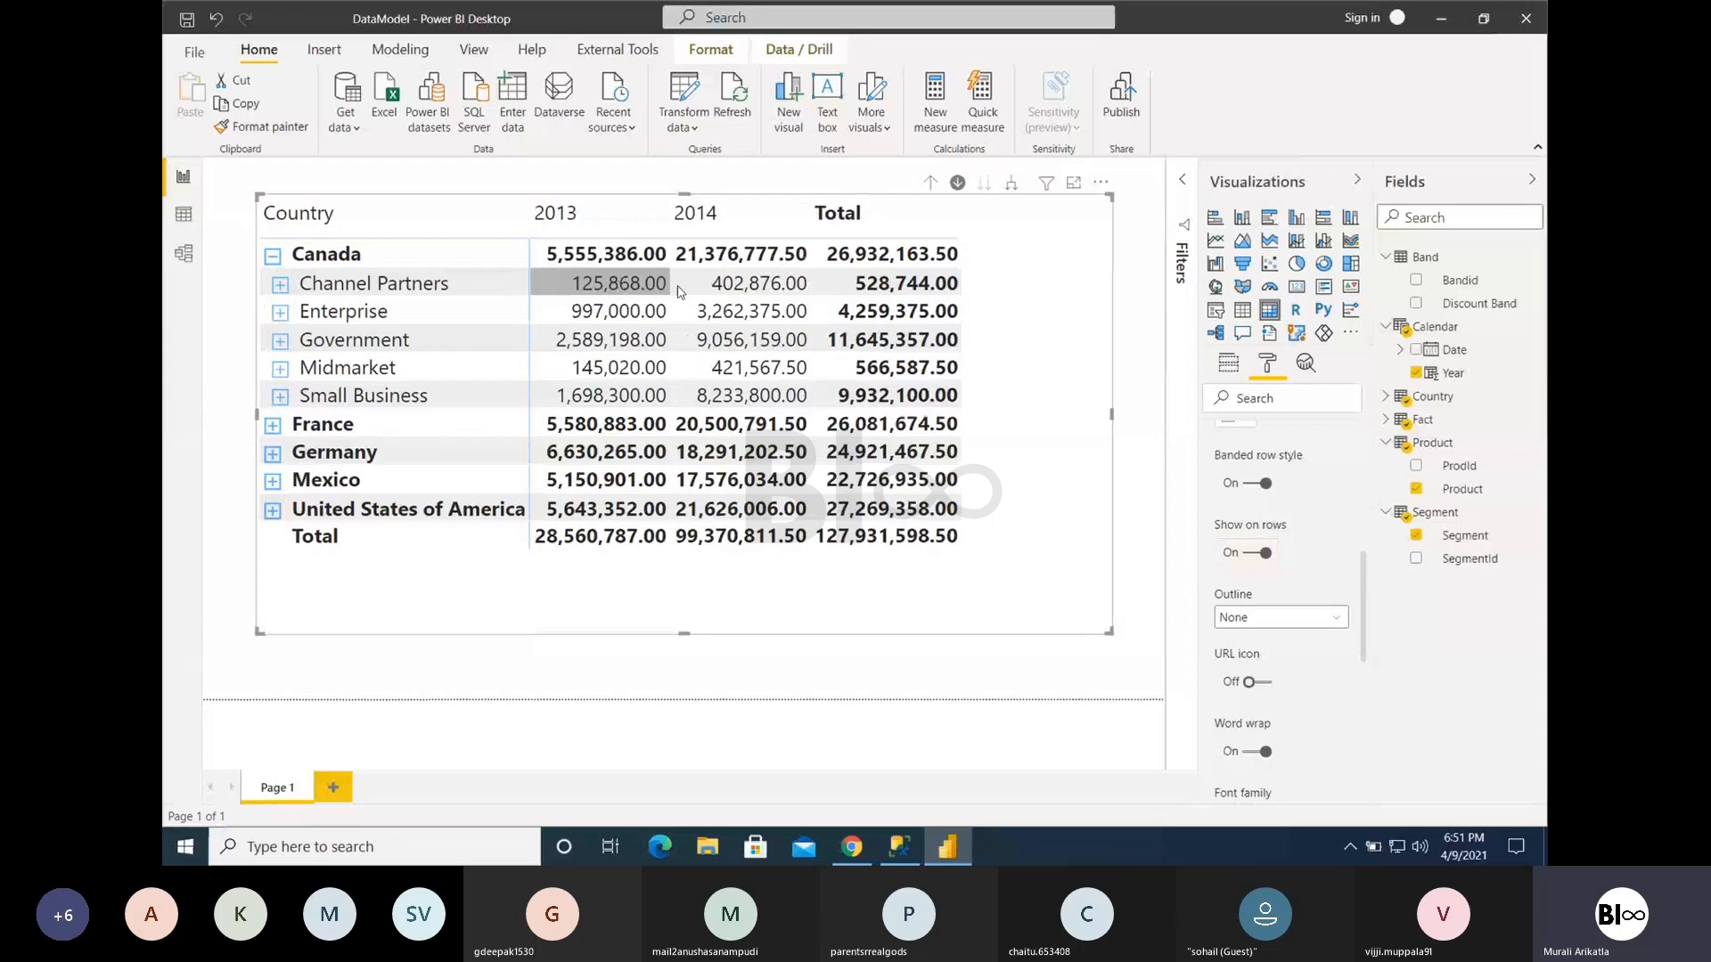
{"action": "left_click", "coordinate": [1253, 554]}
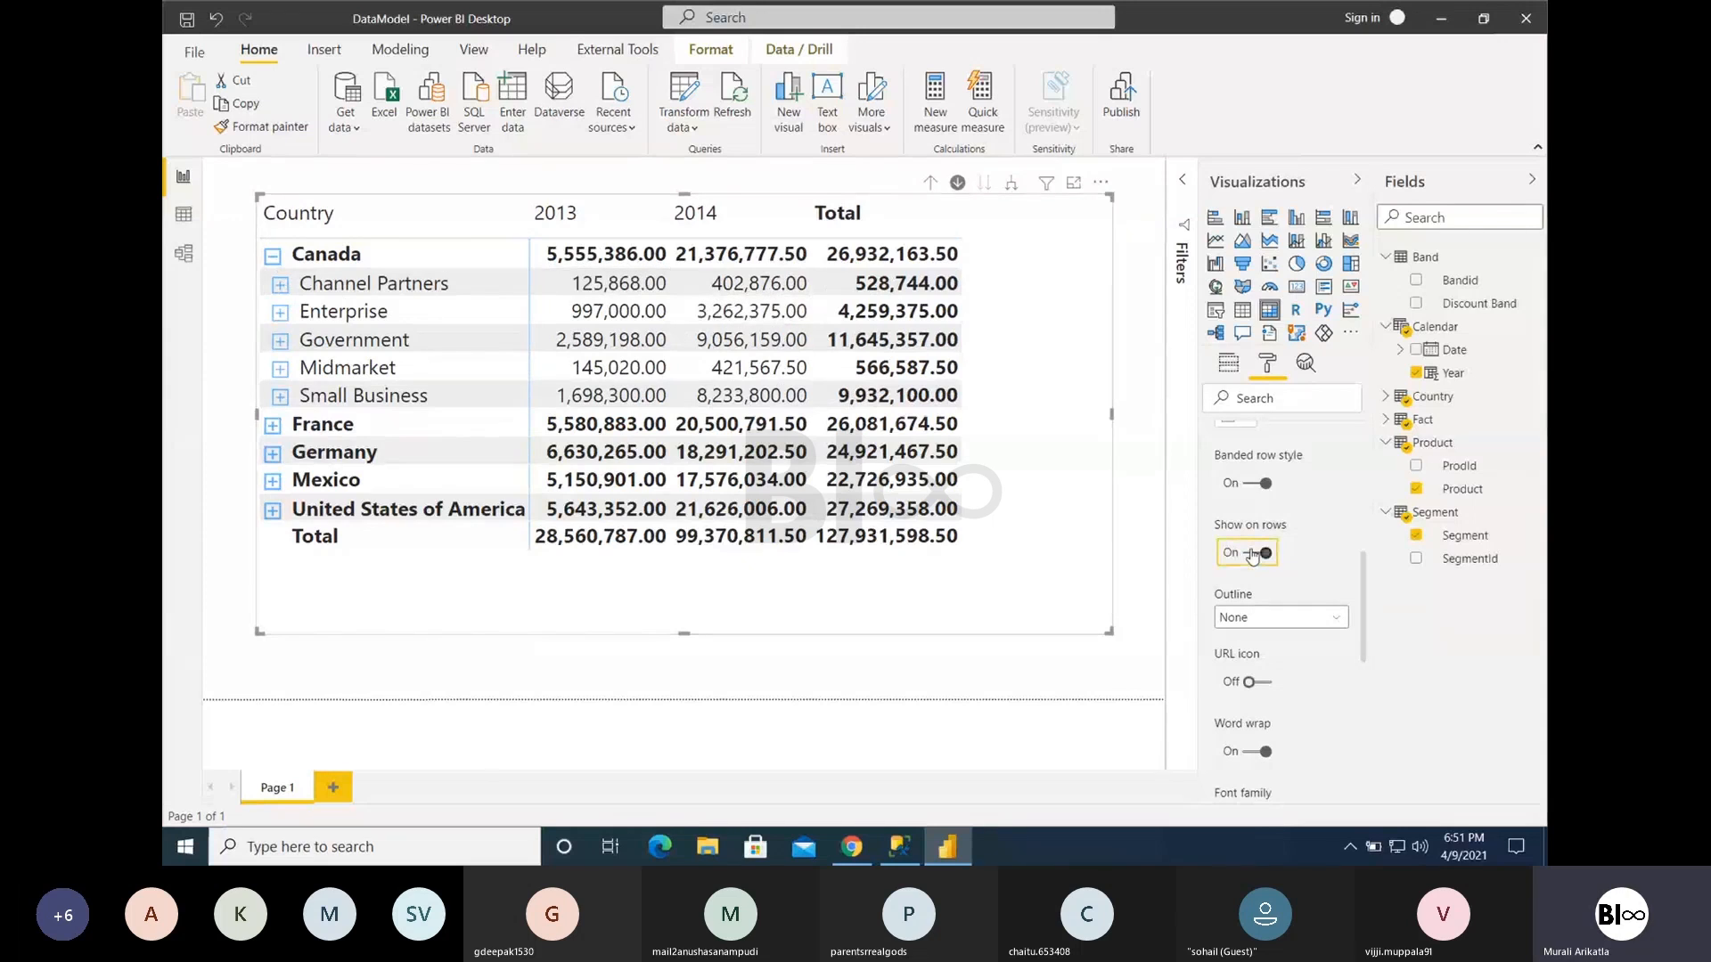
{"action": "left_click", "coordinate": [1252, 554]}
{"action": "left_click", "coordinate": [1253, 554]}
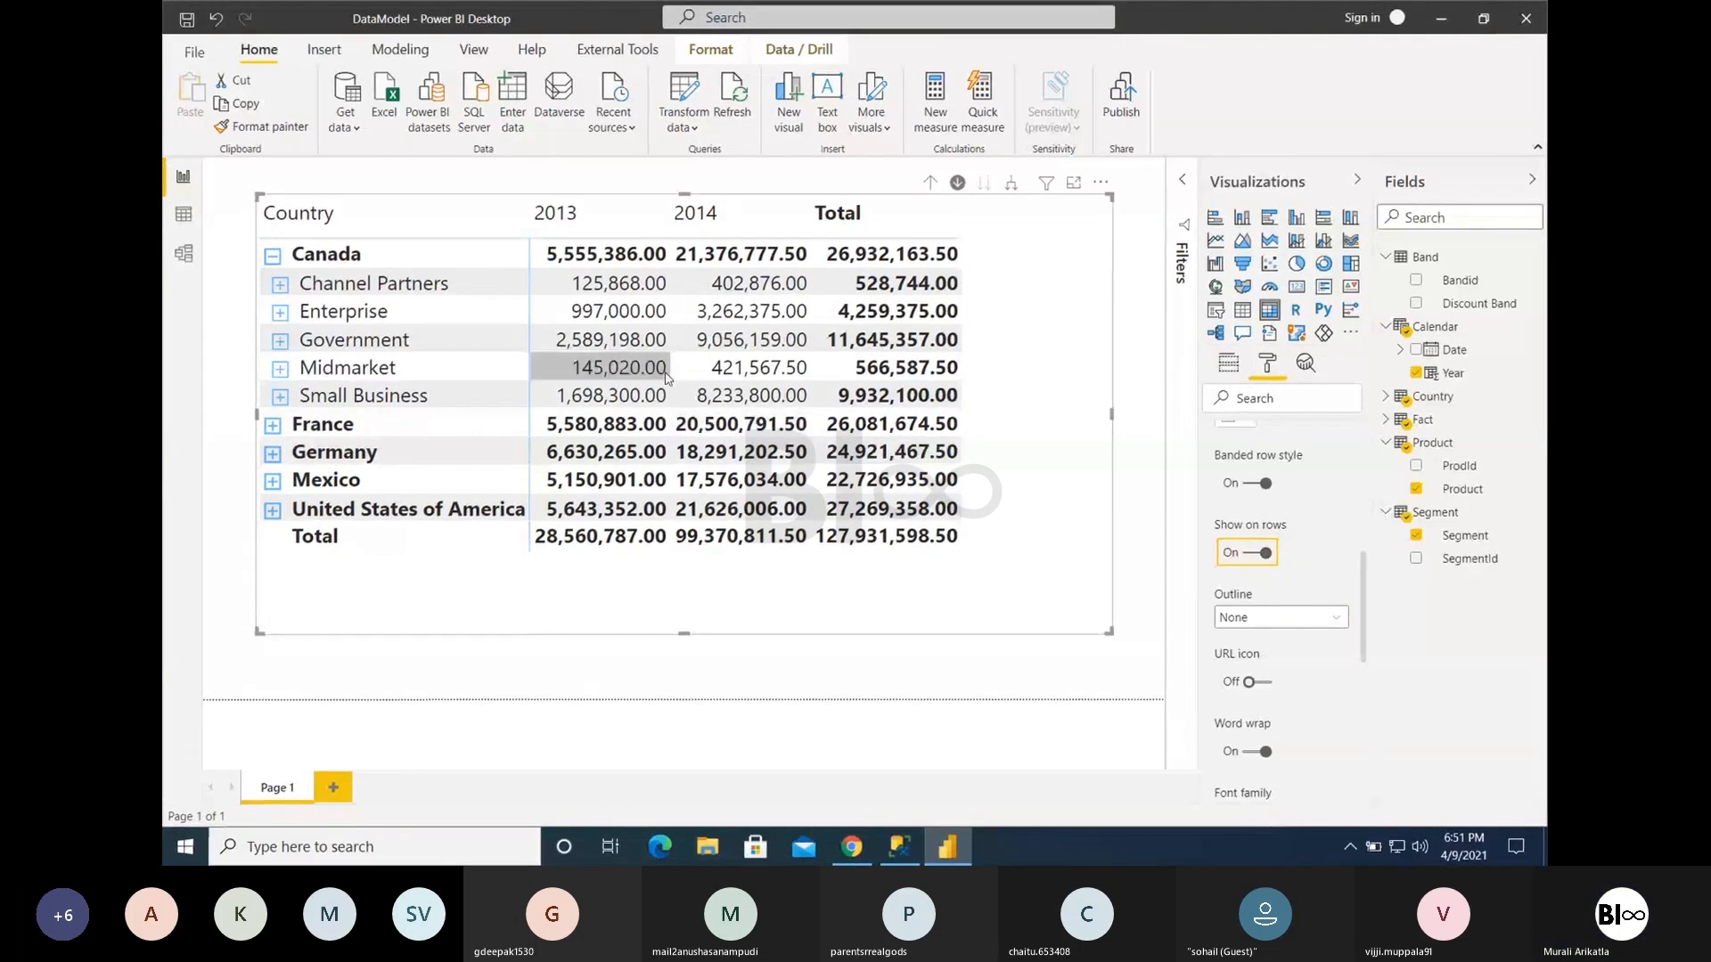
{"action": "left_click", "coordinate": [1256, 557]}
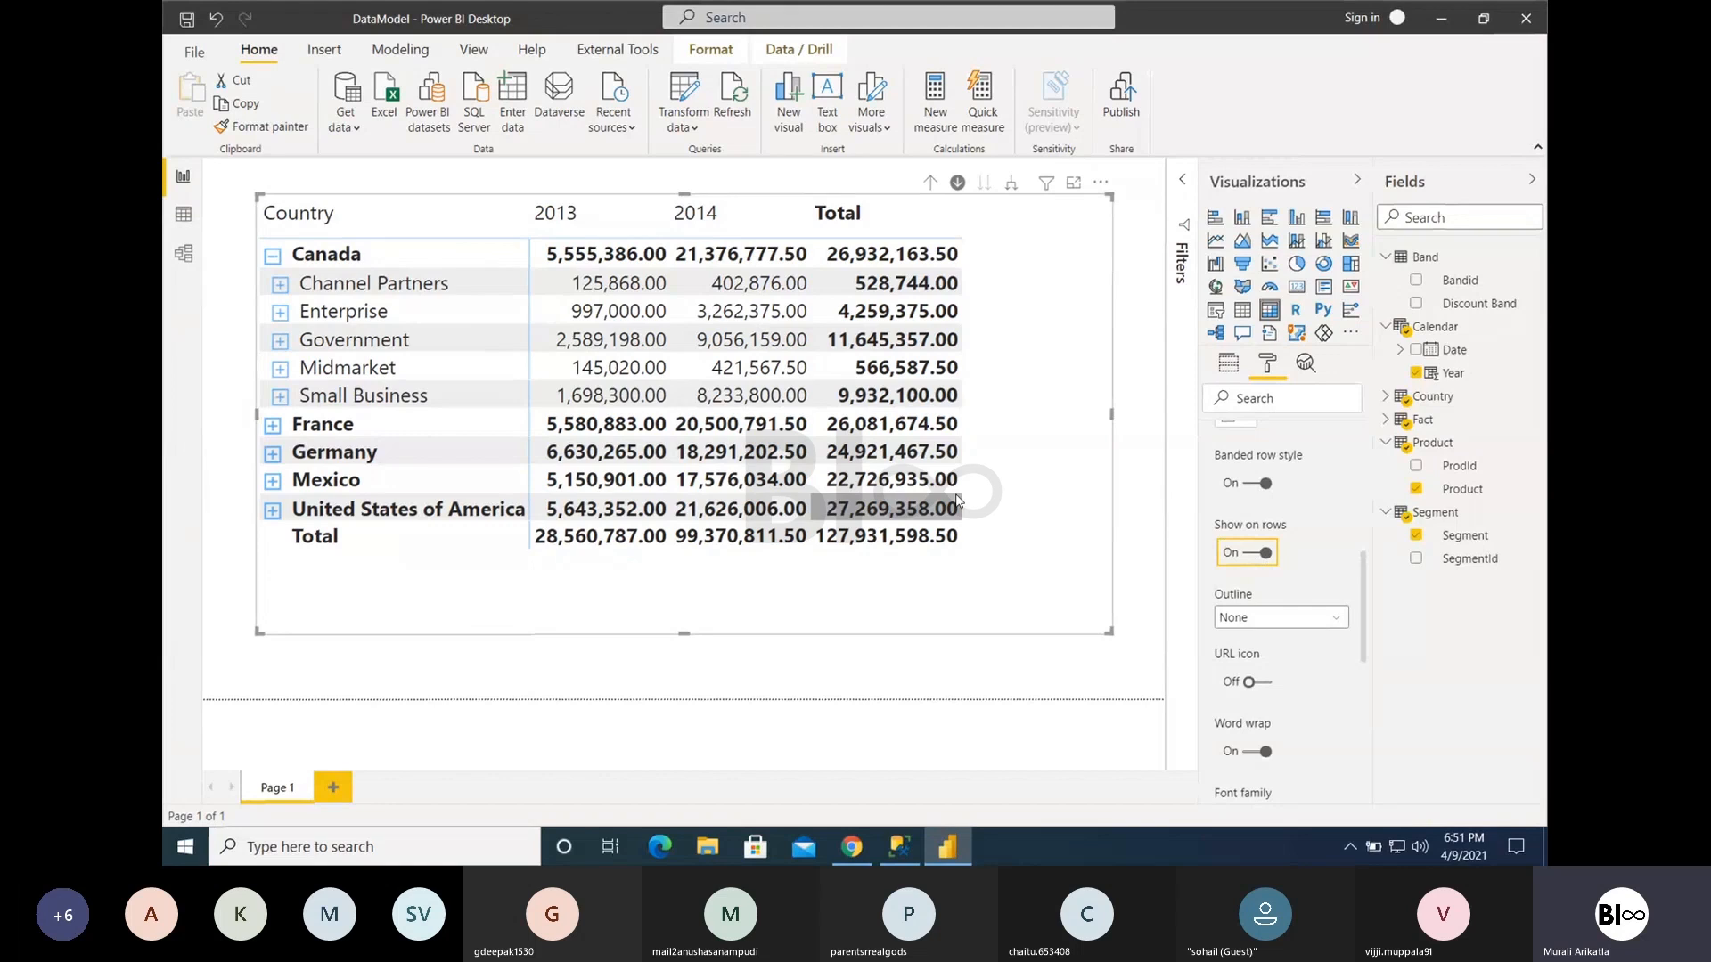
{"action": "left_click", "coordinate": [1255, 554]}
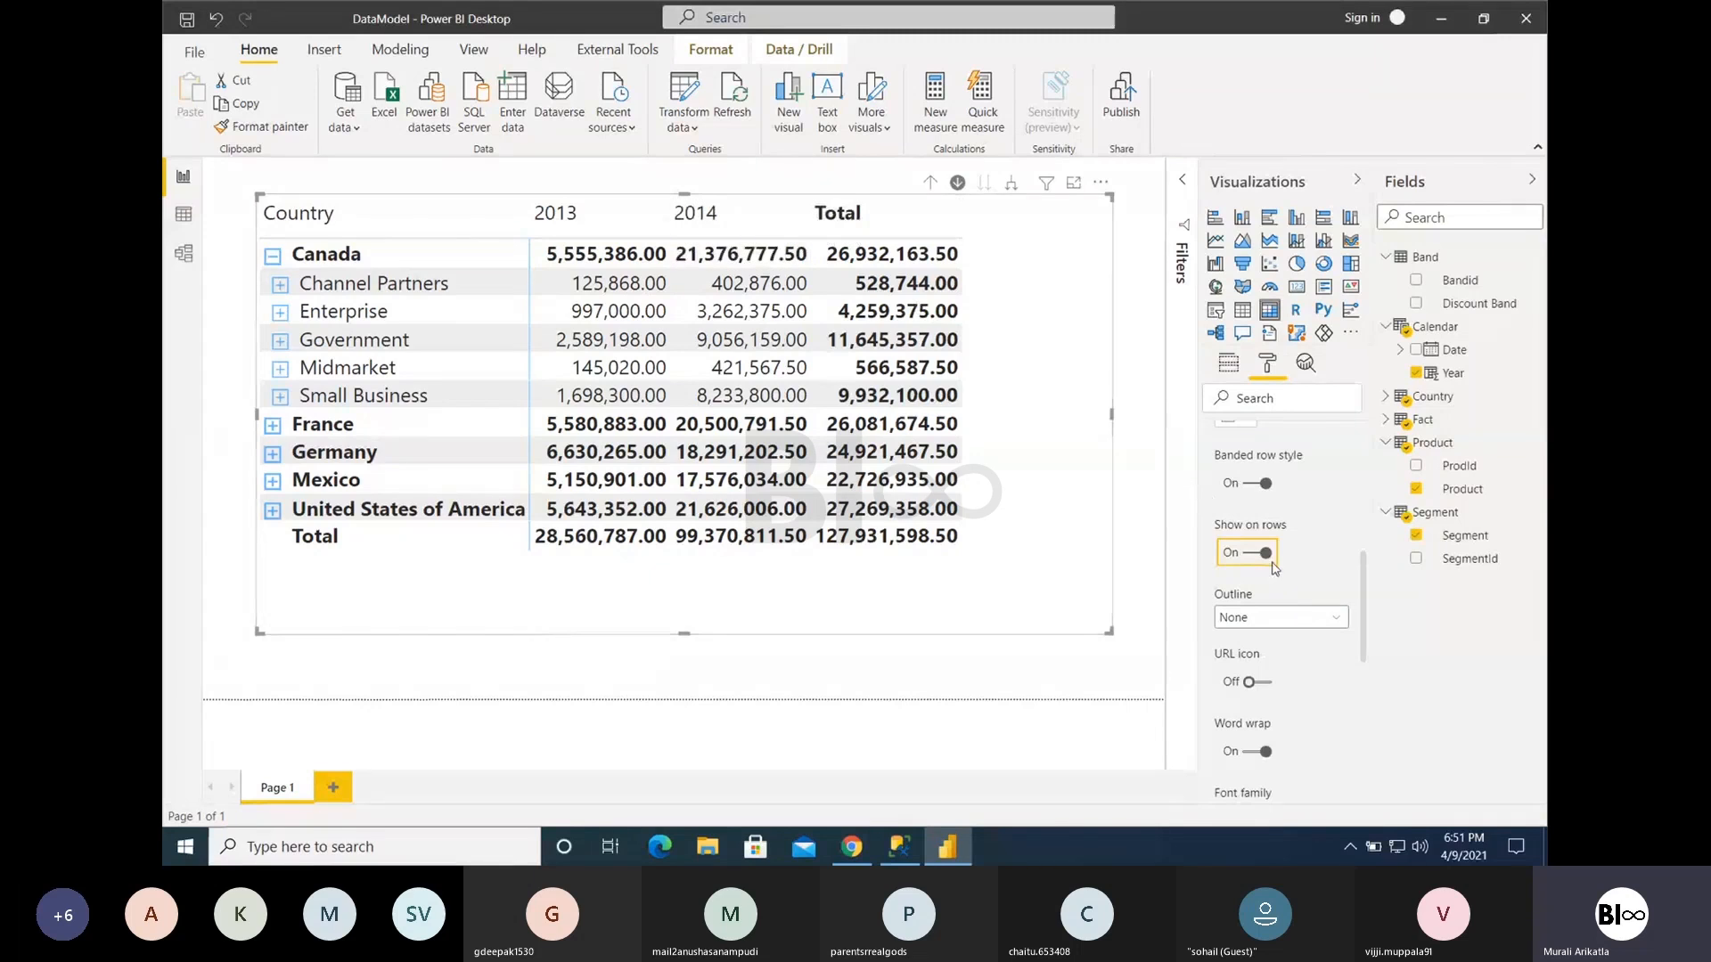
- Set the outline of the matrix values to Frame and look through the other value formatting options
{"action": "left_click", "coordinate": [1292, 618]}
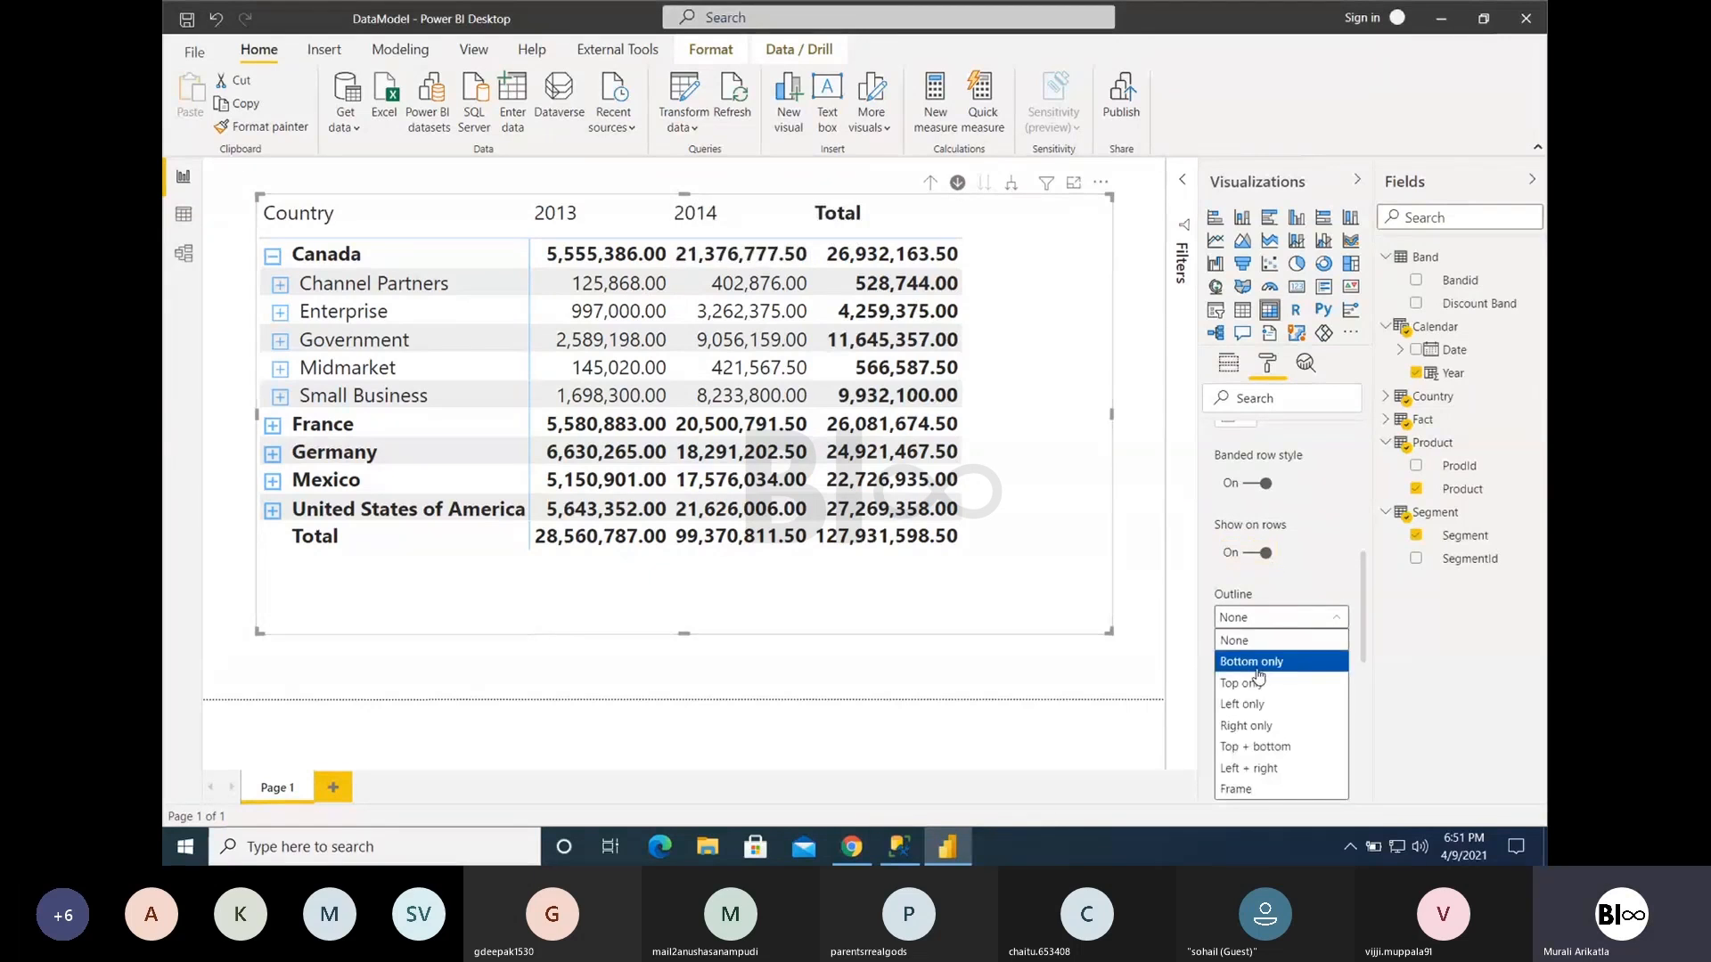
{"action": "left_click", "coordinate": [1260, 789]}
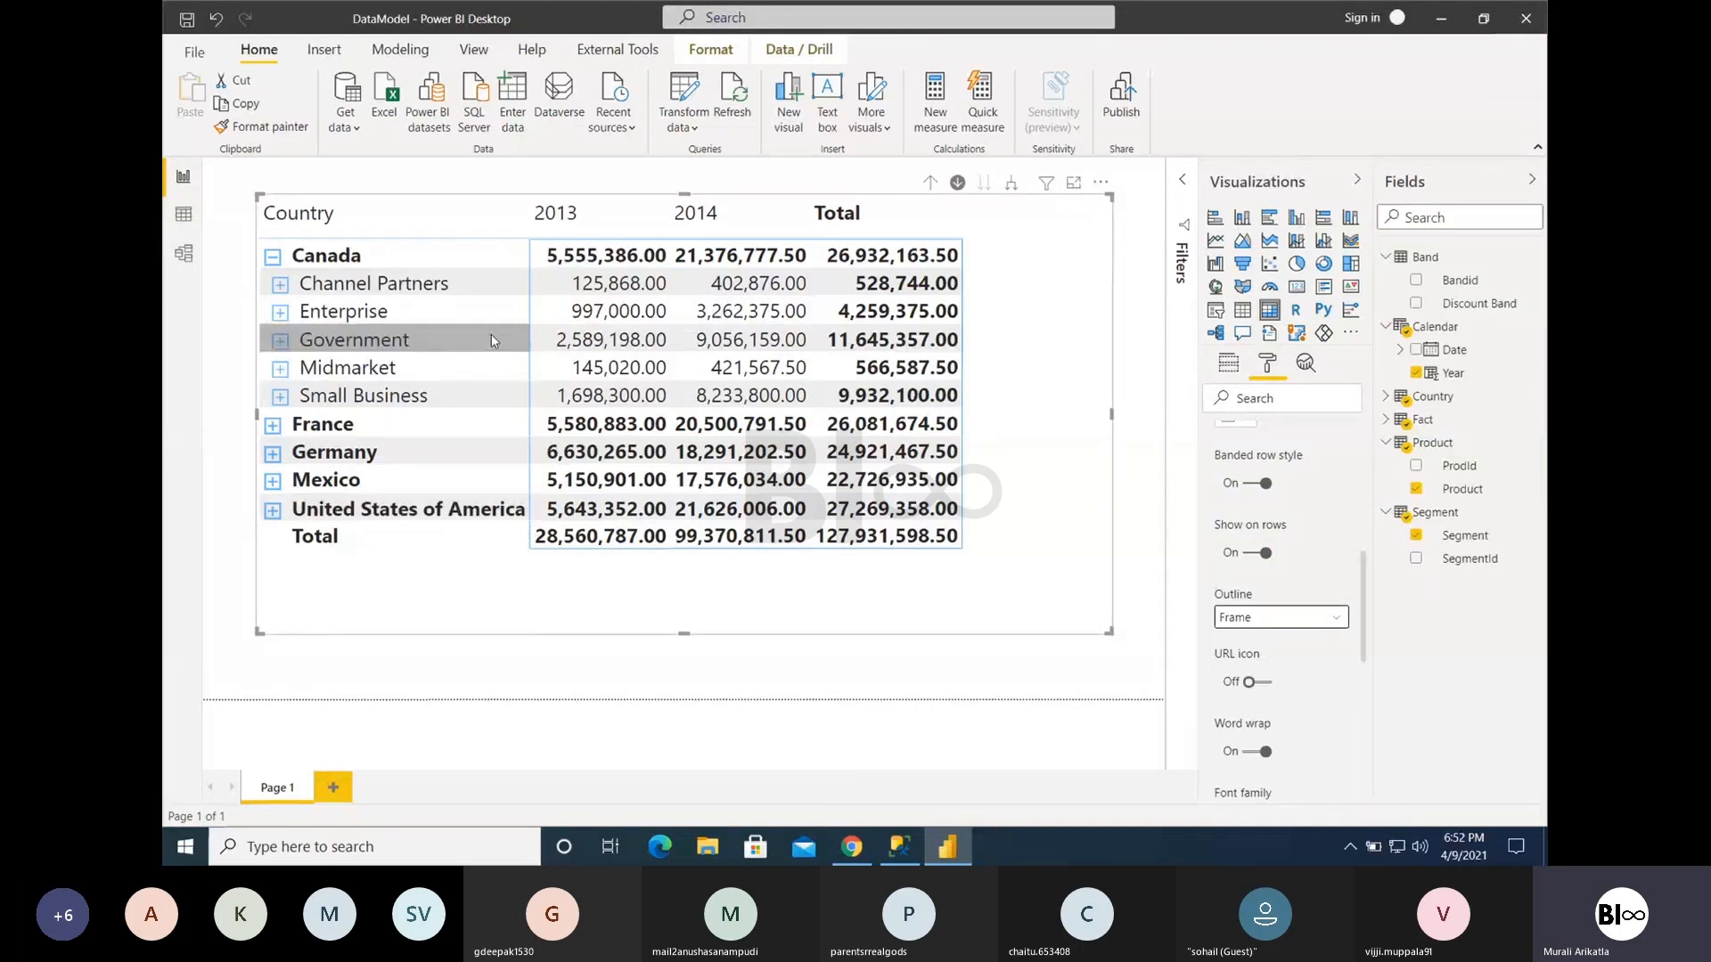
{"action": "scroll", "coordinate": [1280, 674], "scroll_direction": "down", "scroll_amount": 4}
{"action": "scroll", "coordinate": [1280, 674], "scroll_direction": "down", "scroll_amount": 2}
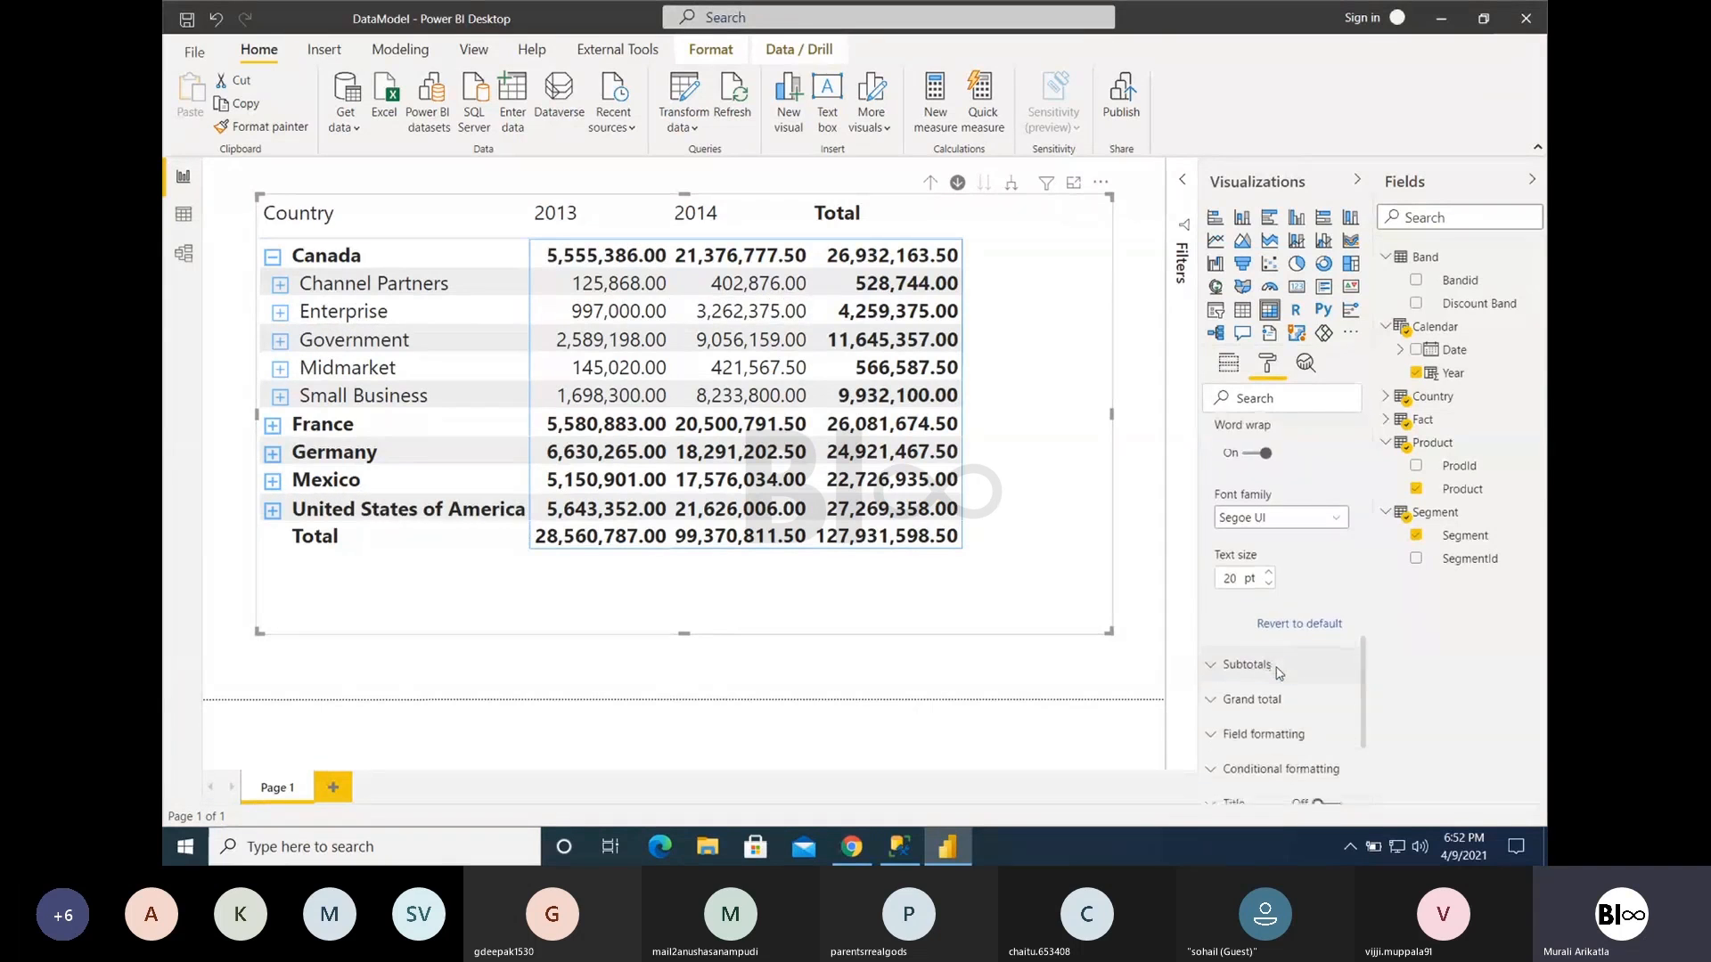
{"action": "scroll", "coordinate": [1280, 545], "scroll_direction": "up", "scroll_amount": 3}
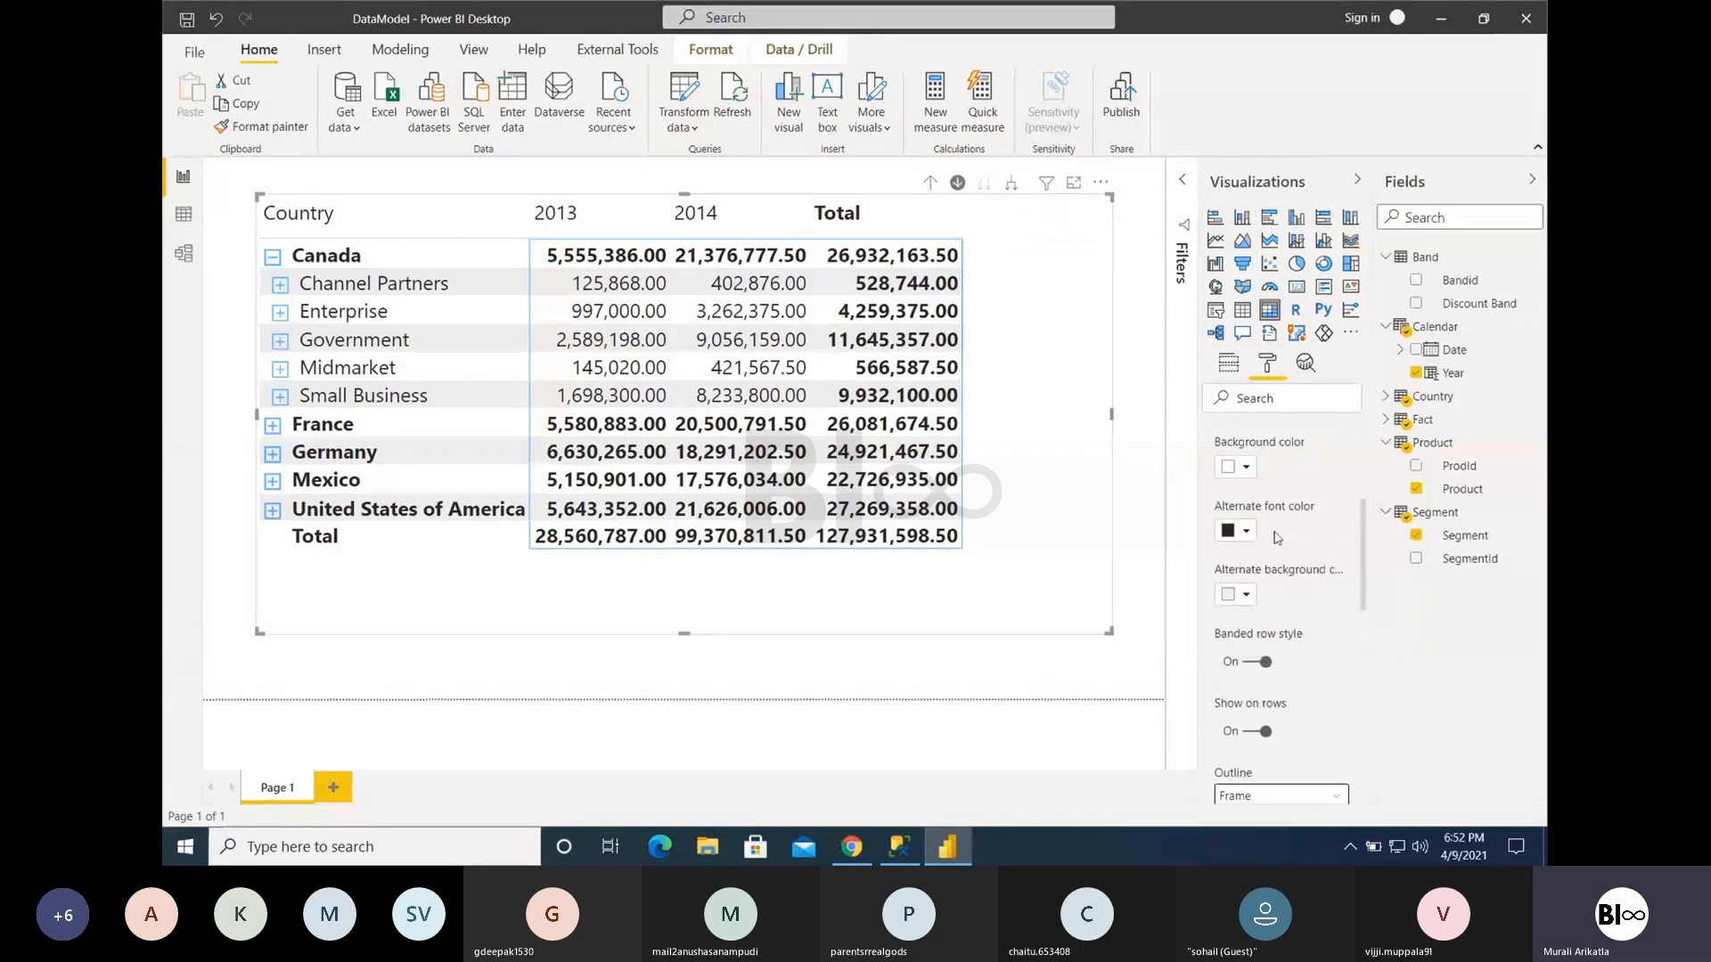
{"action": "scroll", "coordinate": [1252, 508], "scroll_direction": "up", "scroll_amount": 2}
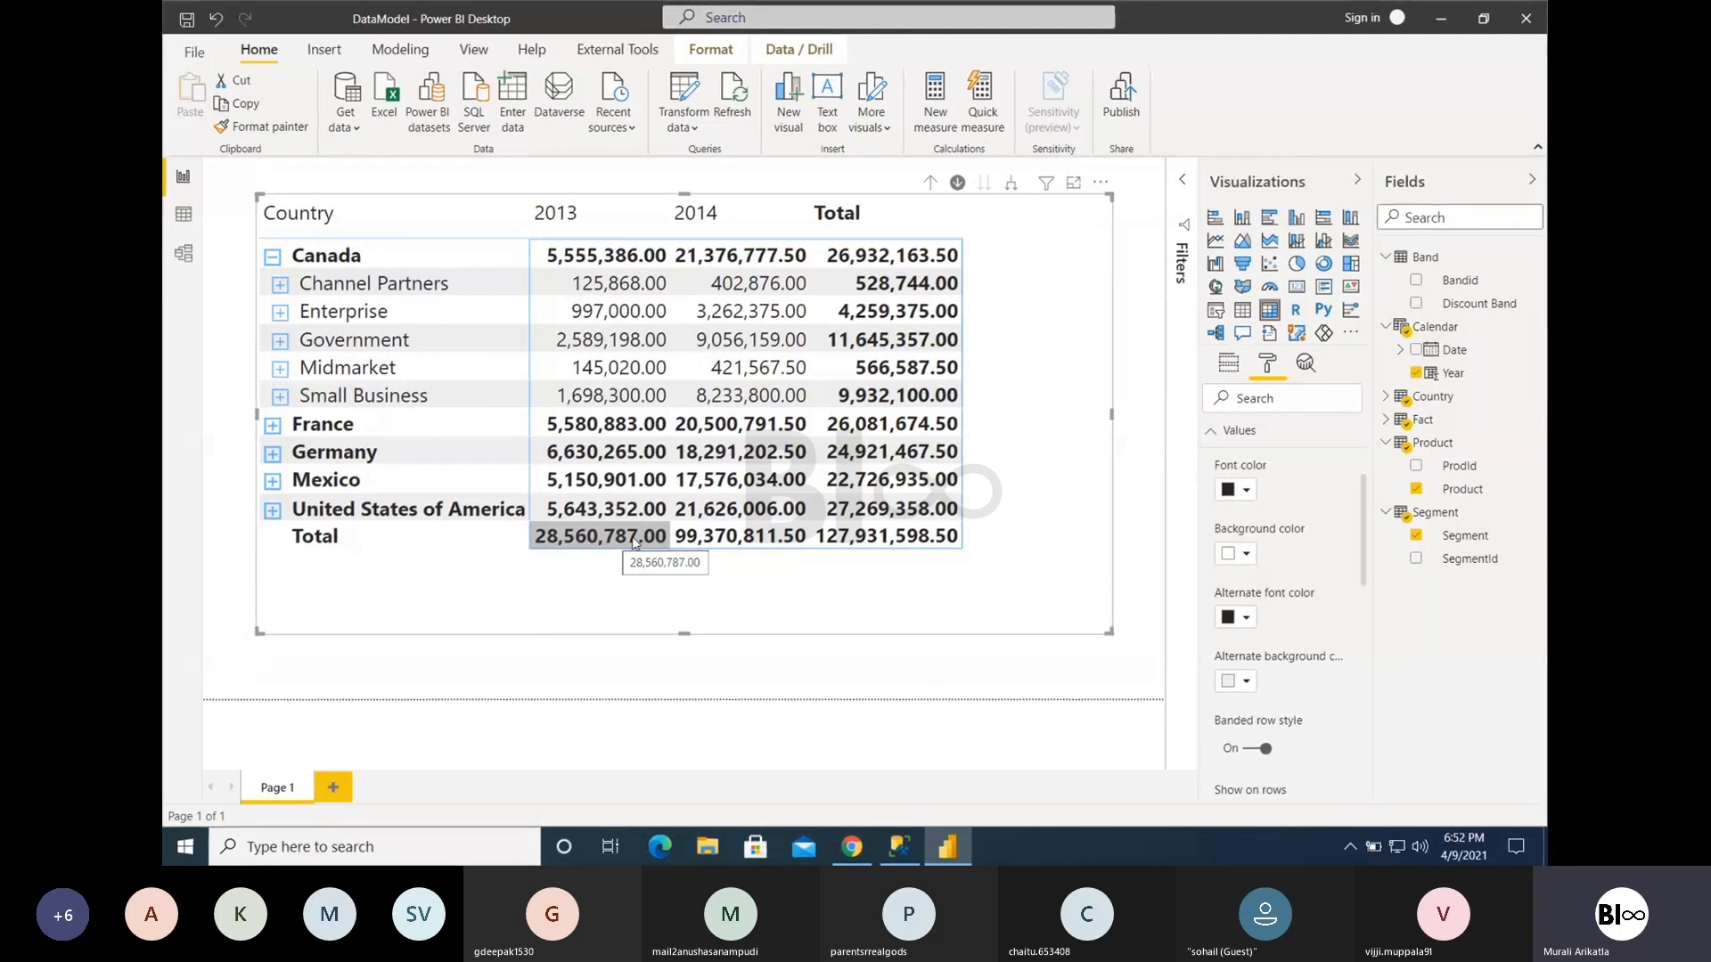
- Switch from the values settings to the subtotals settings, turn row subtotals off, and collapse Canada
{"action": "scroll", "coordinate": [1270, 704], "scroll_direction": "down", "scroll_amount": 1}
{"action": "scroll", "coordinate": [1269, 704], "scroll_direction": "up", "scroll_amount": 5}
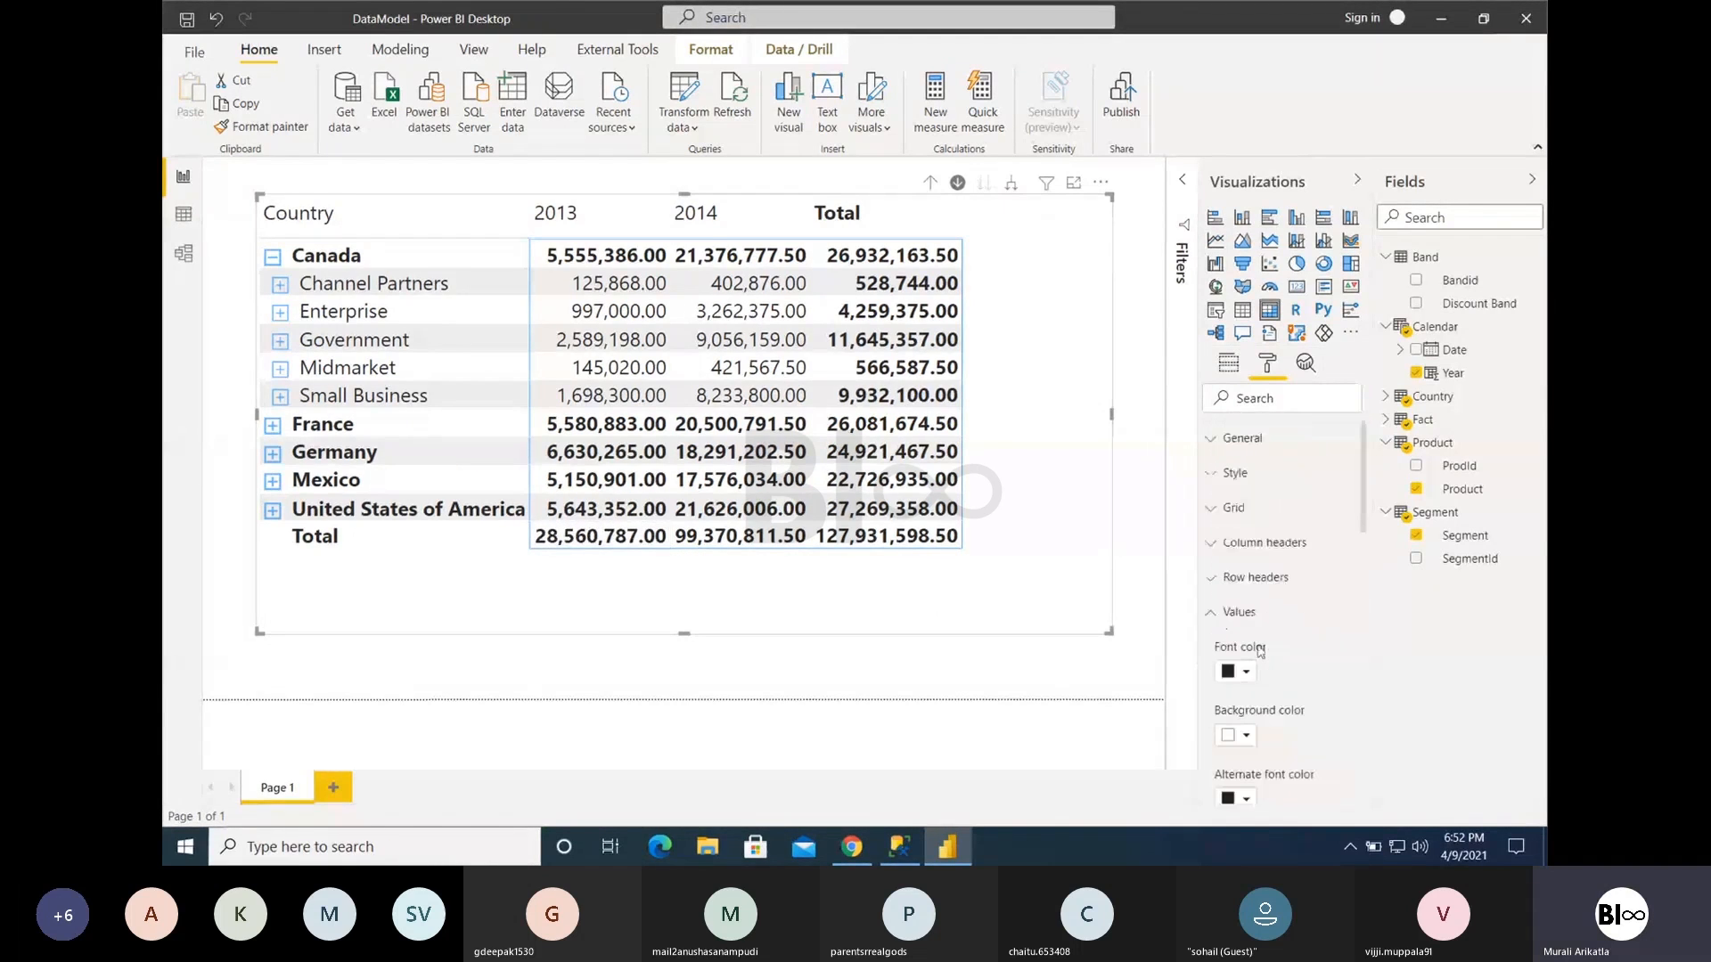
{"action": "left_click", "coordinate": [1247, 612]}
{"action": "left_click", "coordinate": [1252, 647]}
{"action": "scroll", "coordinate": [1258, 659], "scroll_direction": "down", "scroll_amount": 1}
{"action": "left_click", "coordinate": [1257, 641]}
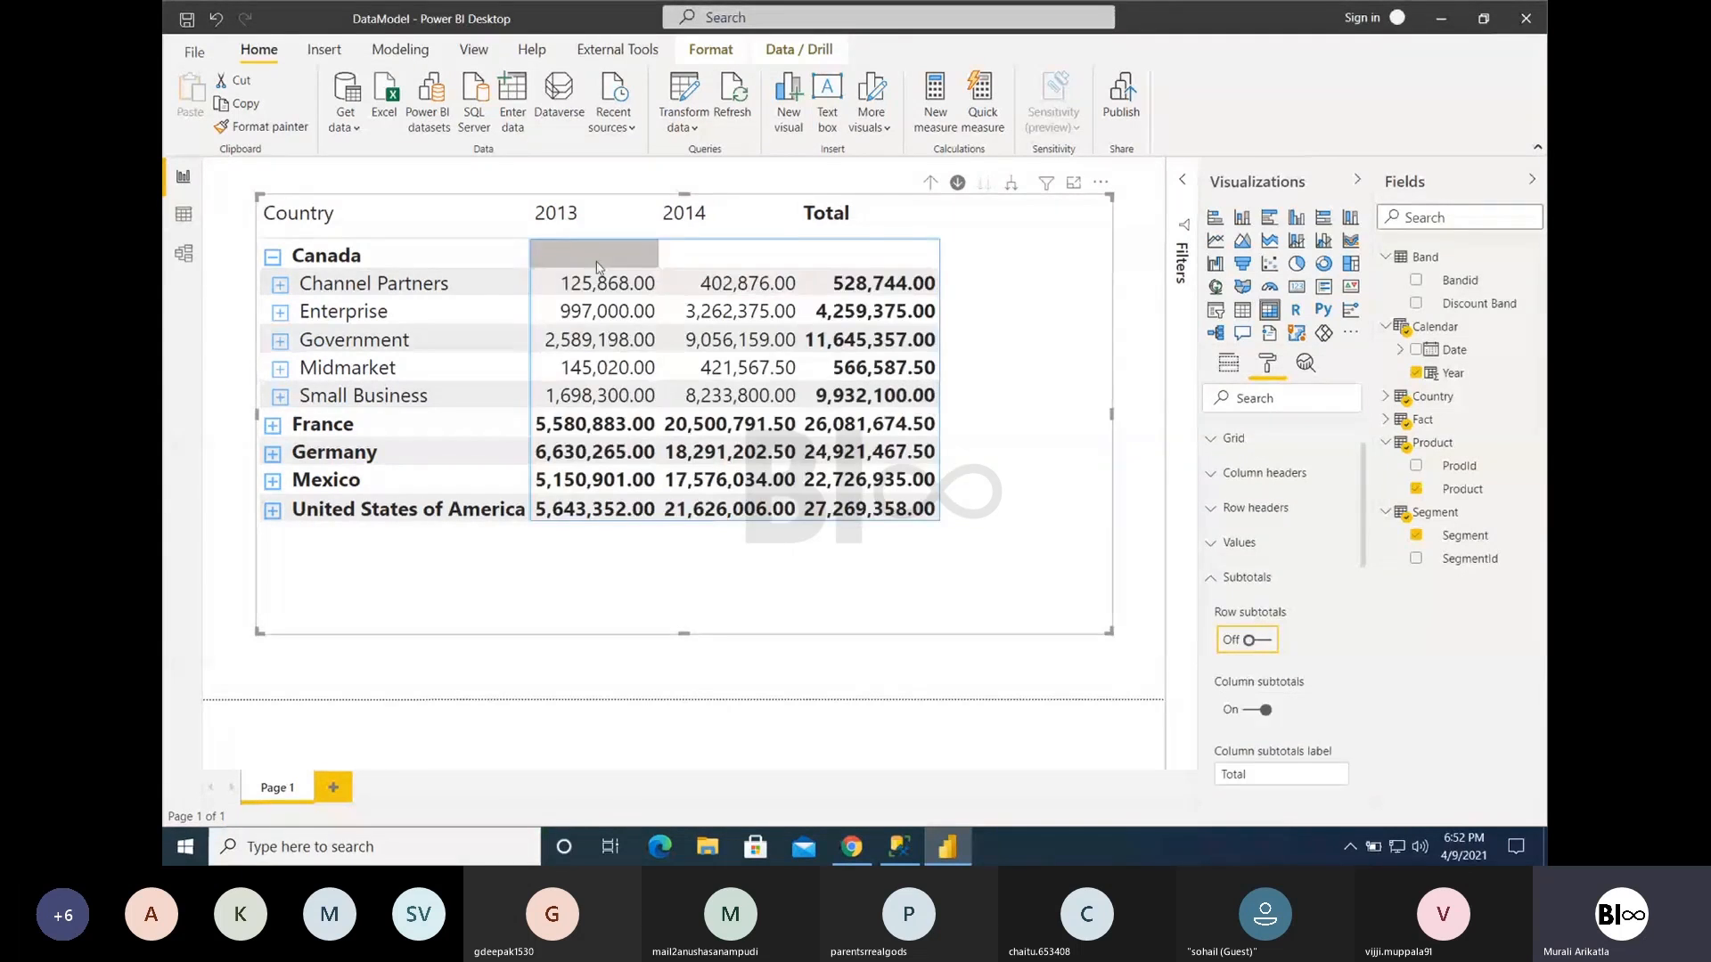
{"action": "left_click", "coordinate": [273, 258]}
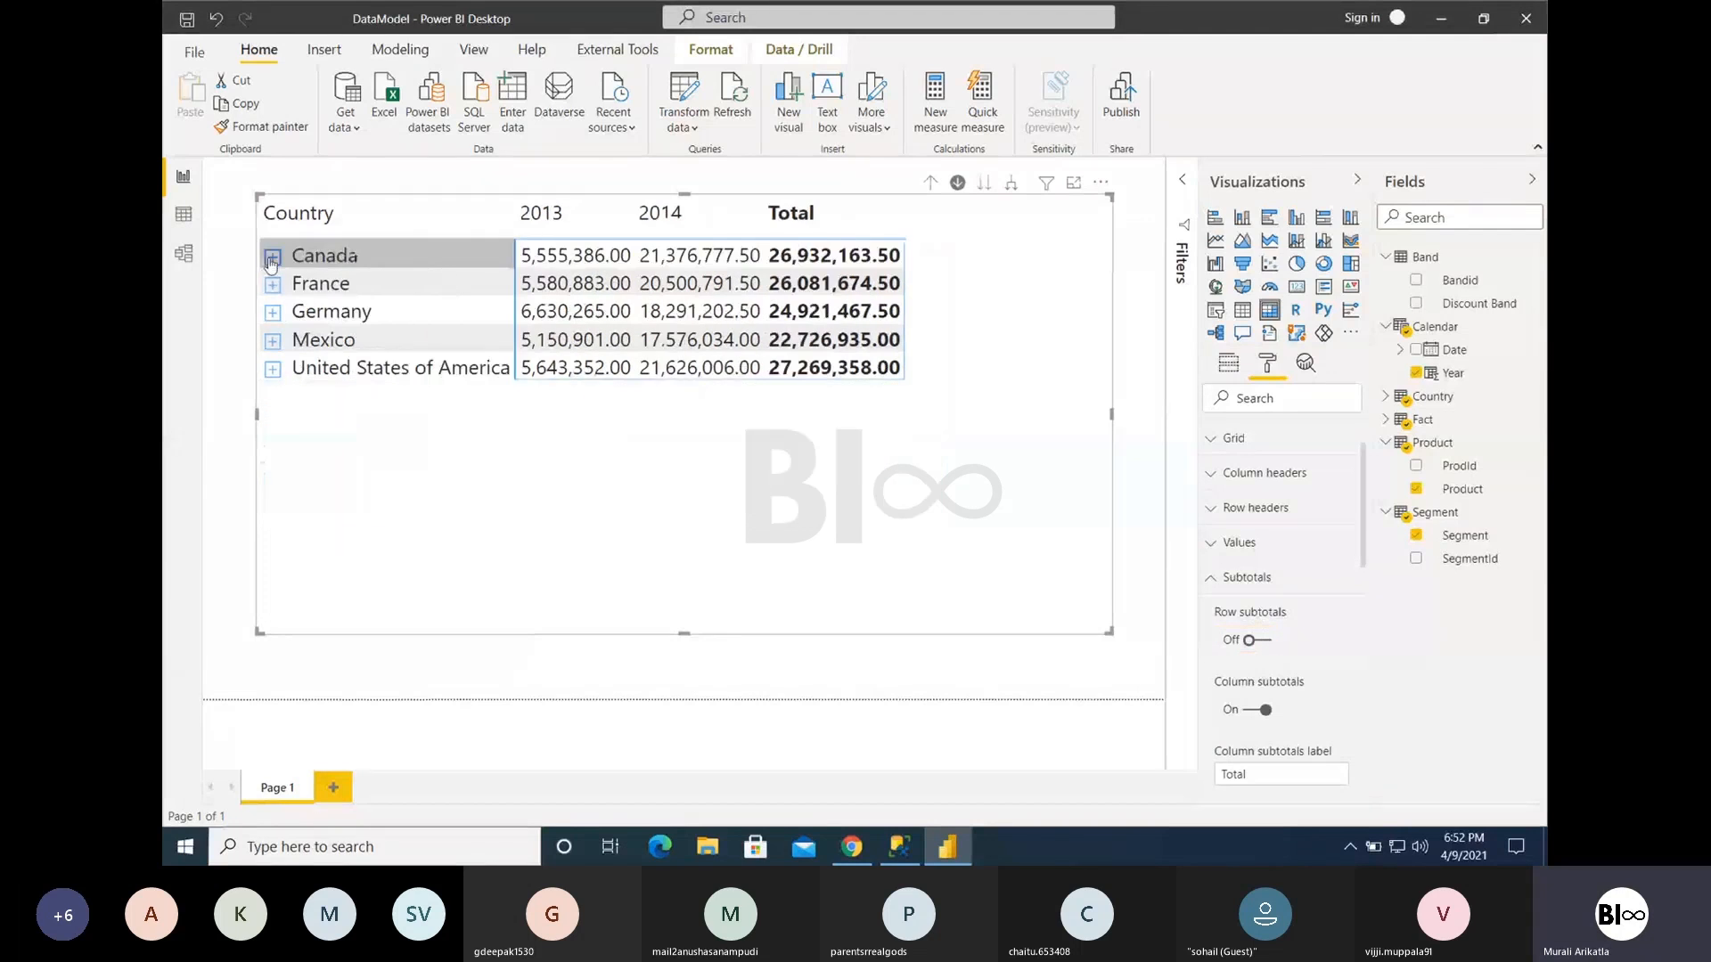
- Turn row subtotals back on, and expand and collapse Canada to check its subtotal row
{"action": "left_click", "coordinate": [1256, 641]}
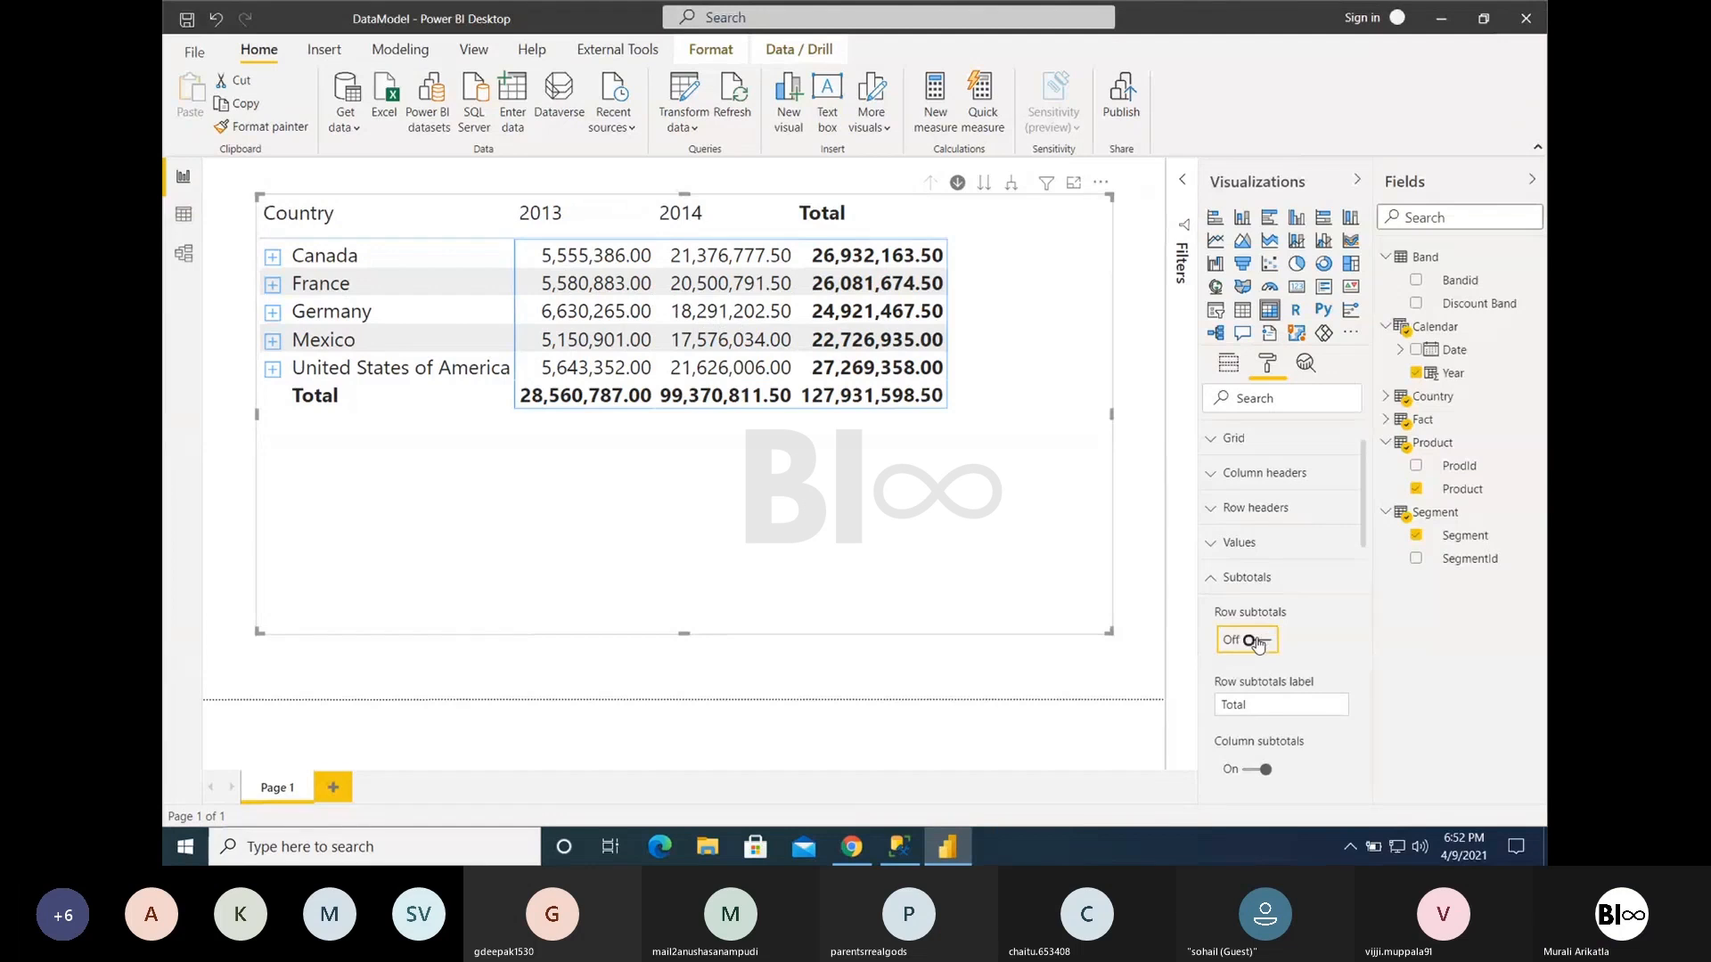
{"action": "left_click", "coordinate": [1252, 640]}
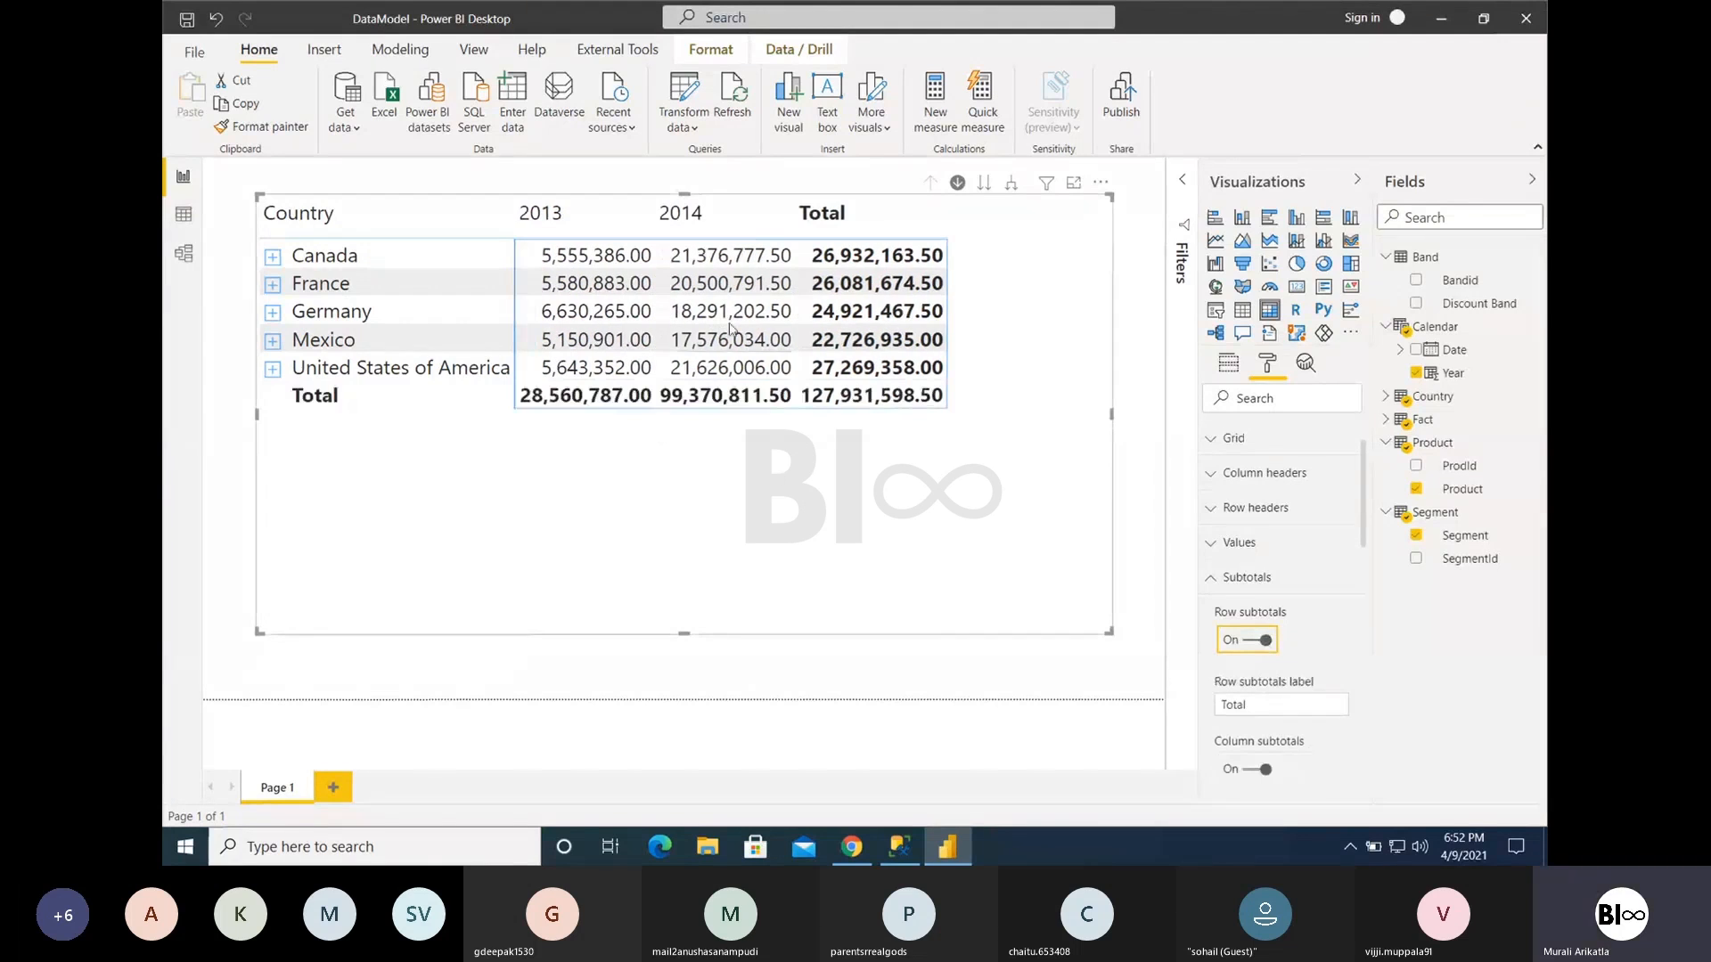
{"action": "left_click", "coordinate": [272, 256]}
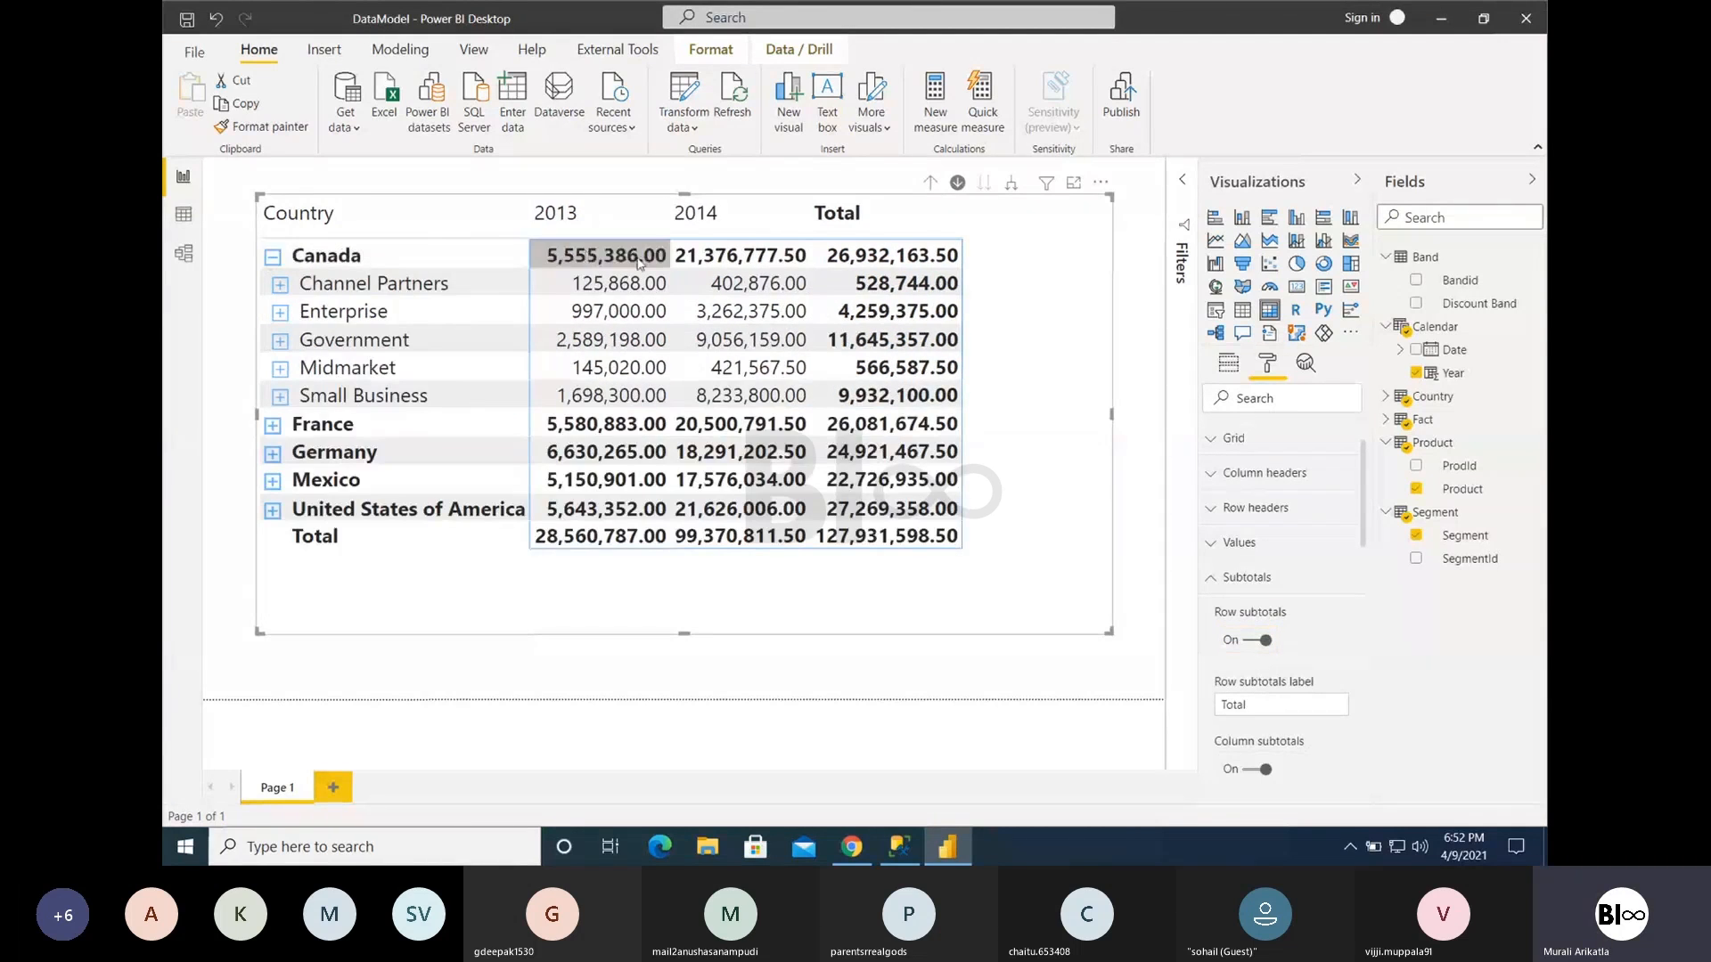
{"action": "left_click", "coordinate": [272, 255]}
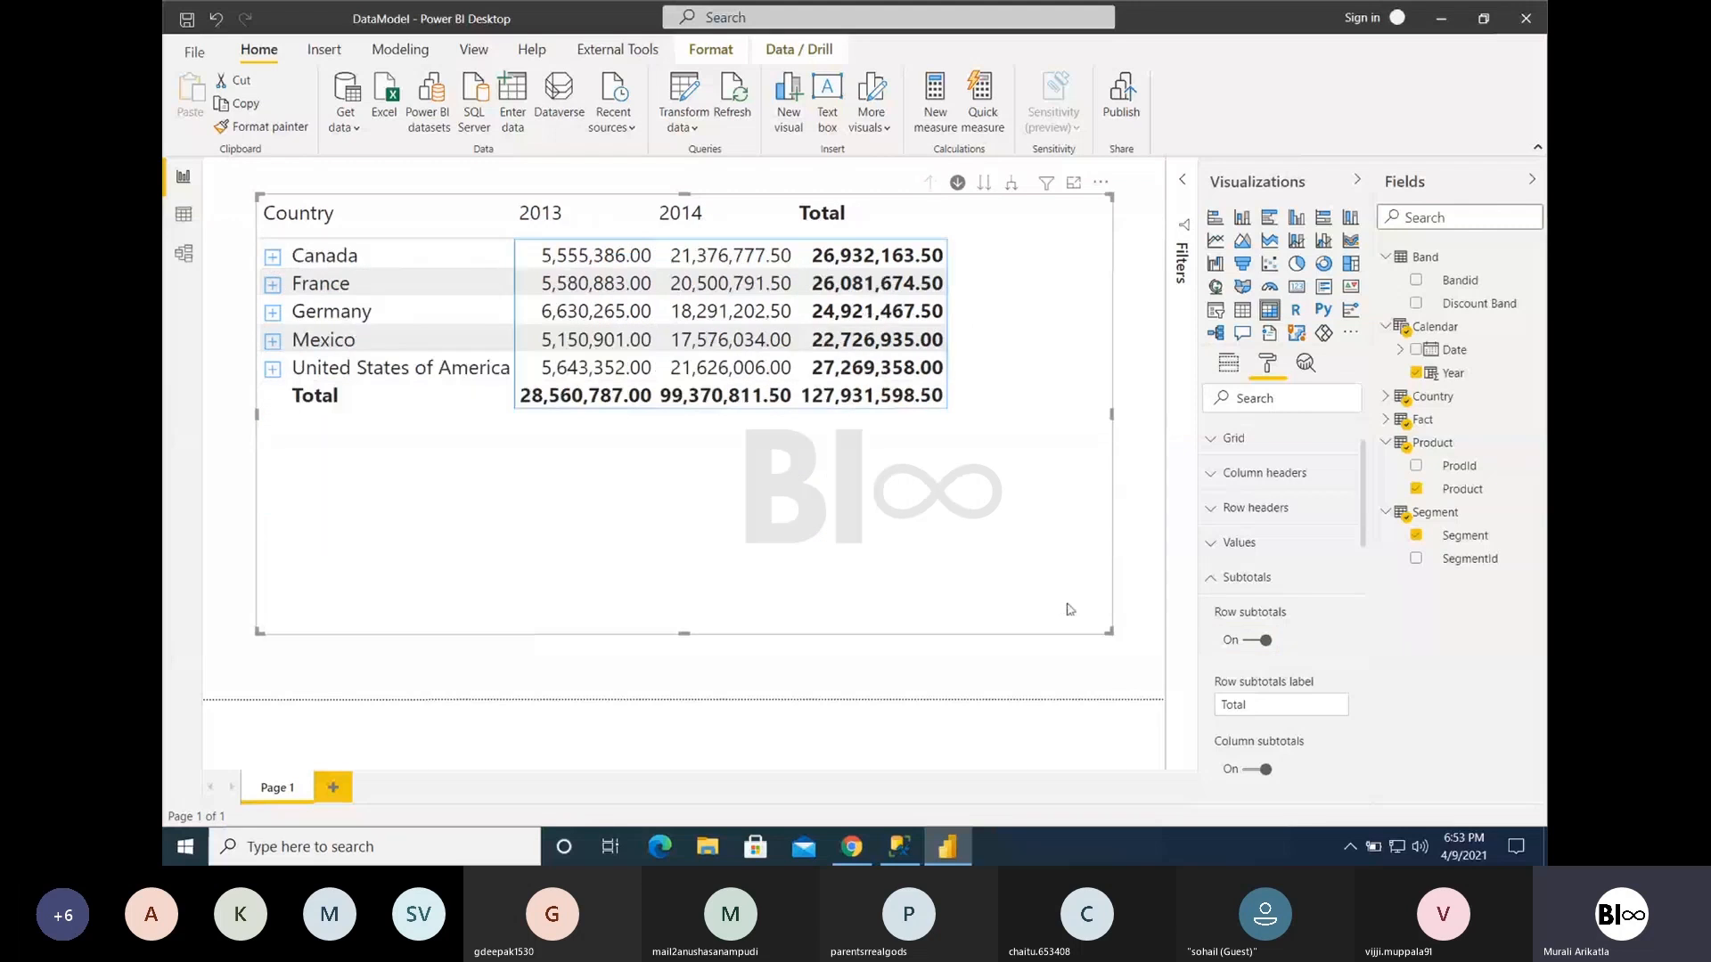
- Turn row subtotals off and look through the remaining subtotal settings, including Apply to labels
{"action": "left_click", "coordinate": [1248, 642]}
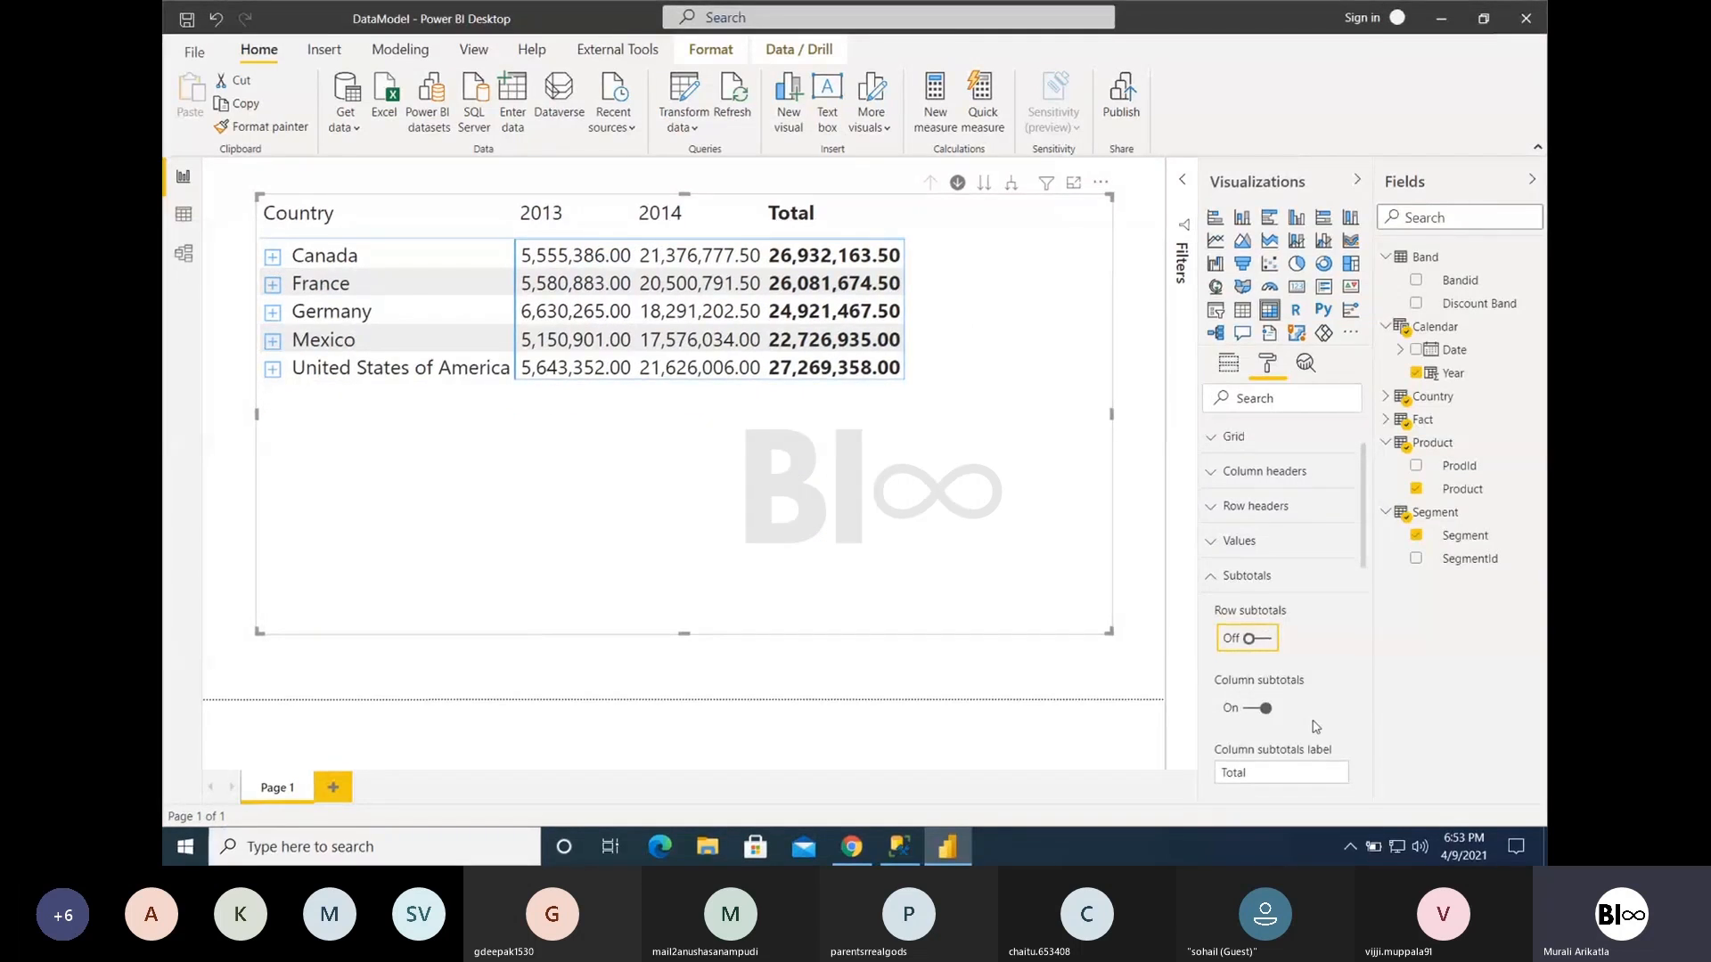
{"action": "scroll", "coordinate": [1316, 726], "scroll_direction": "down", "scroll_amount": 1}
{"action": "scroll", "coordinate": [1316, 726], "scroll_direction": "down", "scroll_amount": 1}
{"action": "left_click", "coordinate": [1263, 733]}
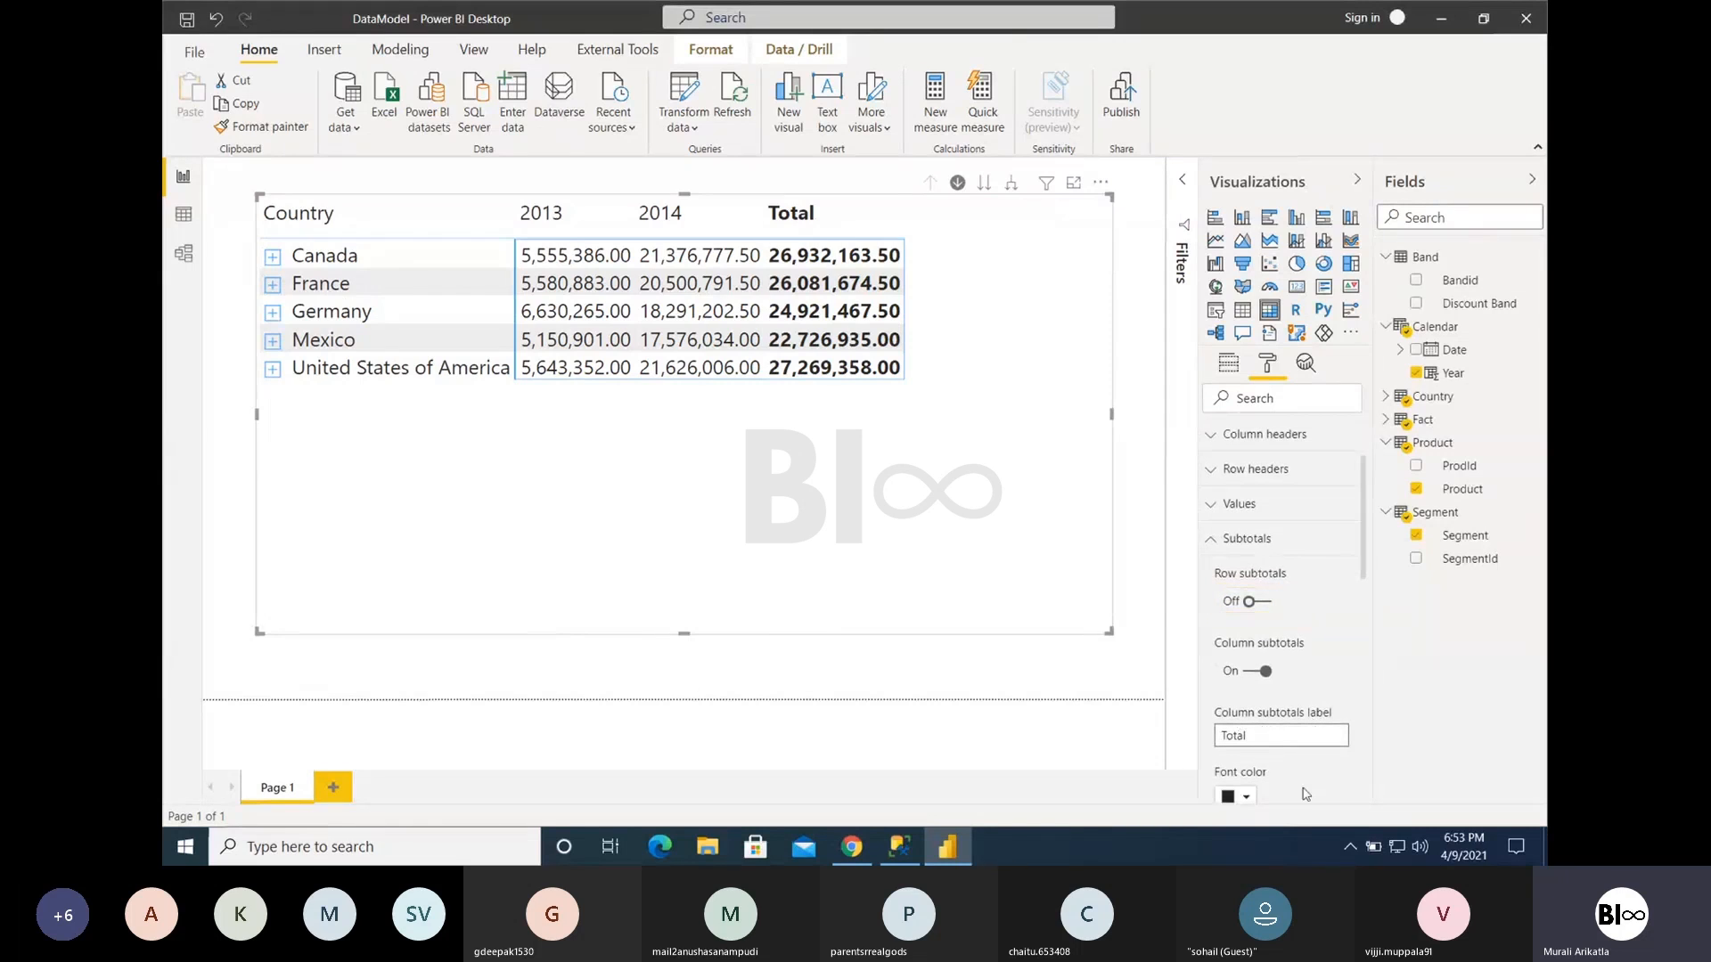
{"action": "scroll", "coordinate": [1306, 794], "scroll_direction": "down", "scroll_amount": 1}
{"action": "scroll", "coordinate": [1305, 794], "scroll_direction": "down", "scroll_amount": 3}
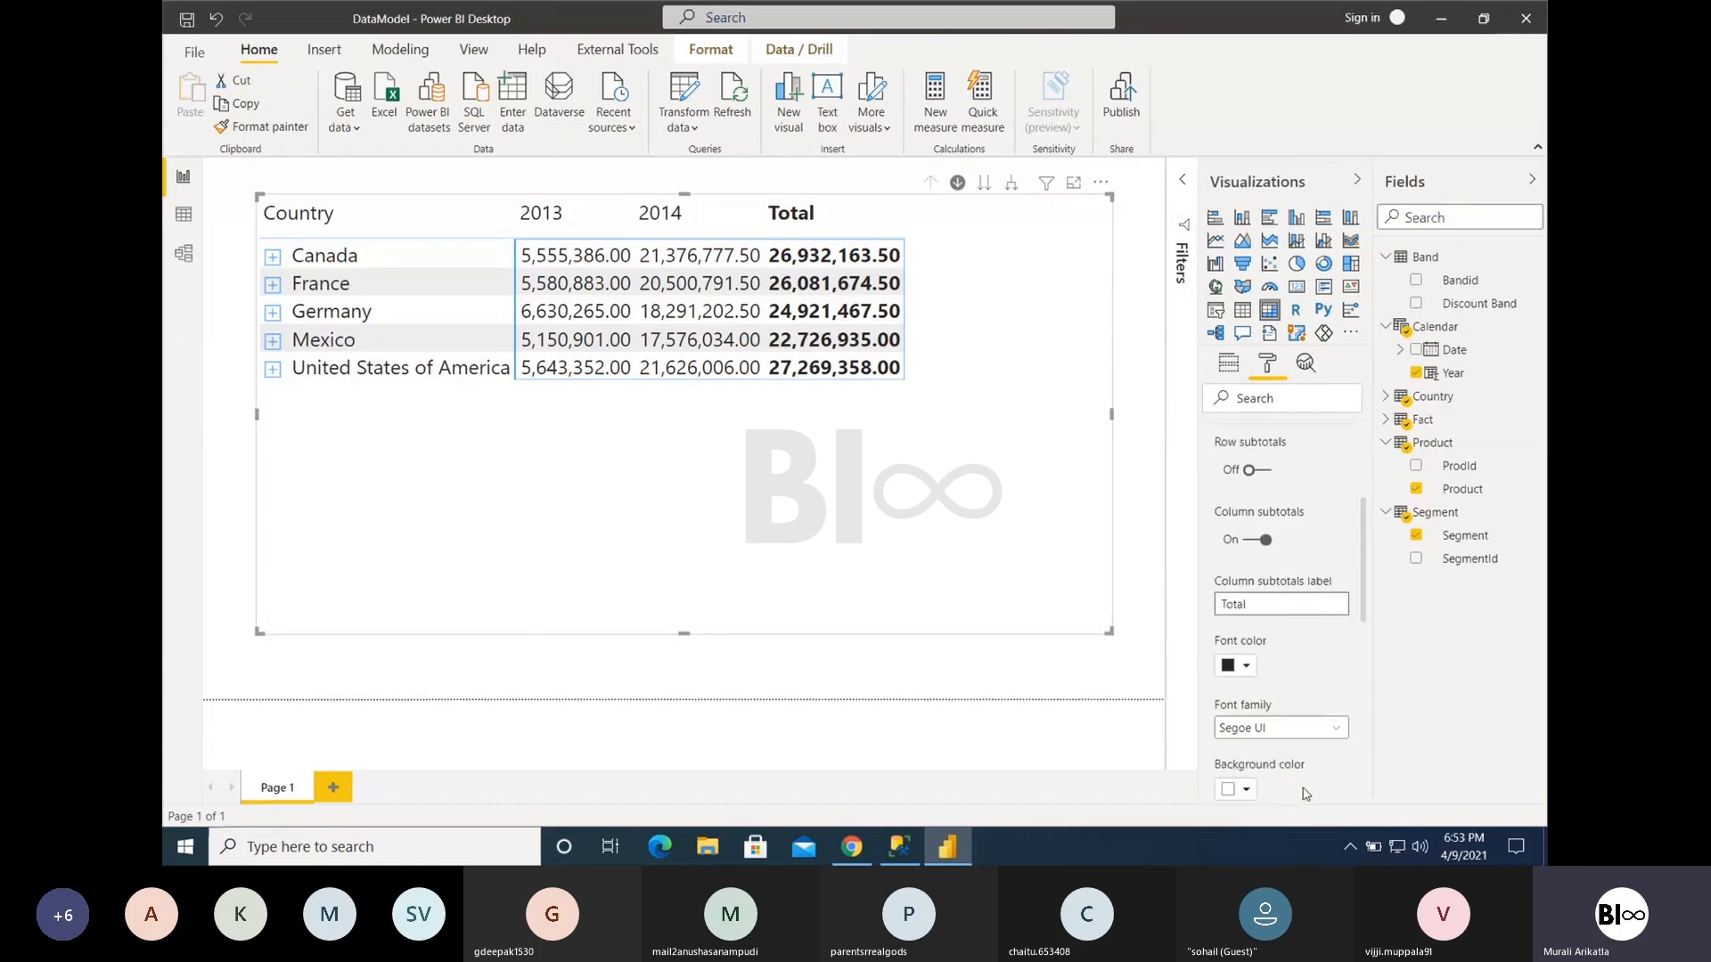
{"action": "scroll", "coordinate": [1305, 794], "scroll_direction": "down", "scroll_amount": 4}
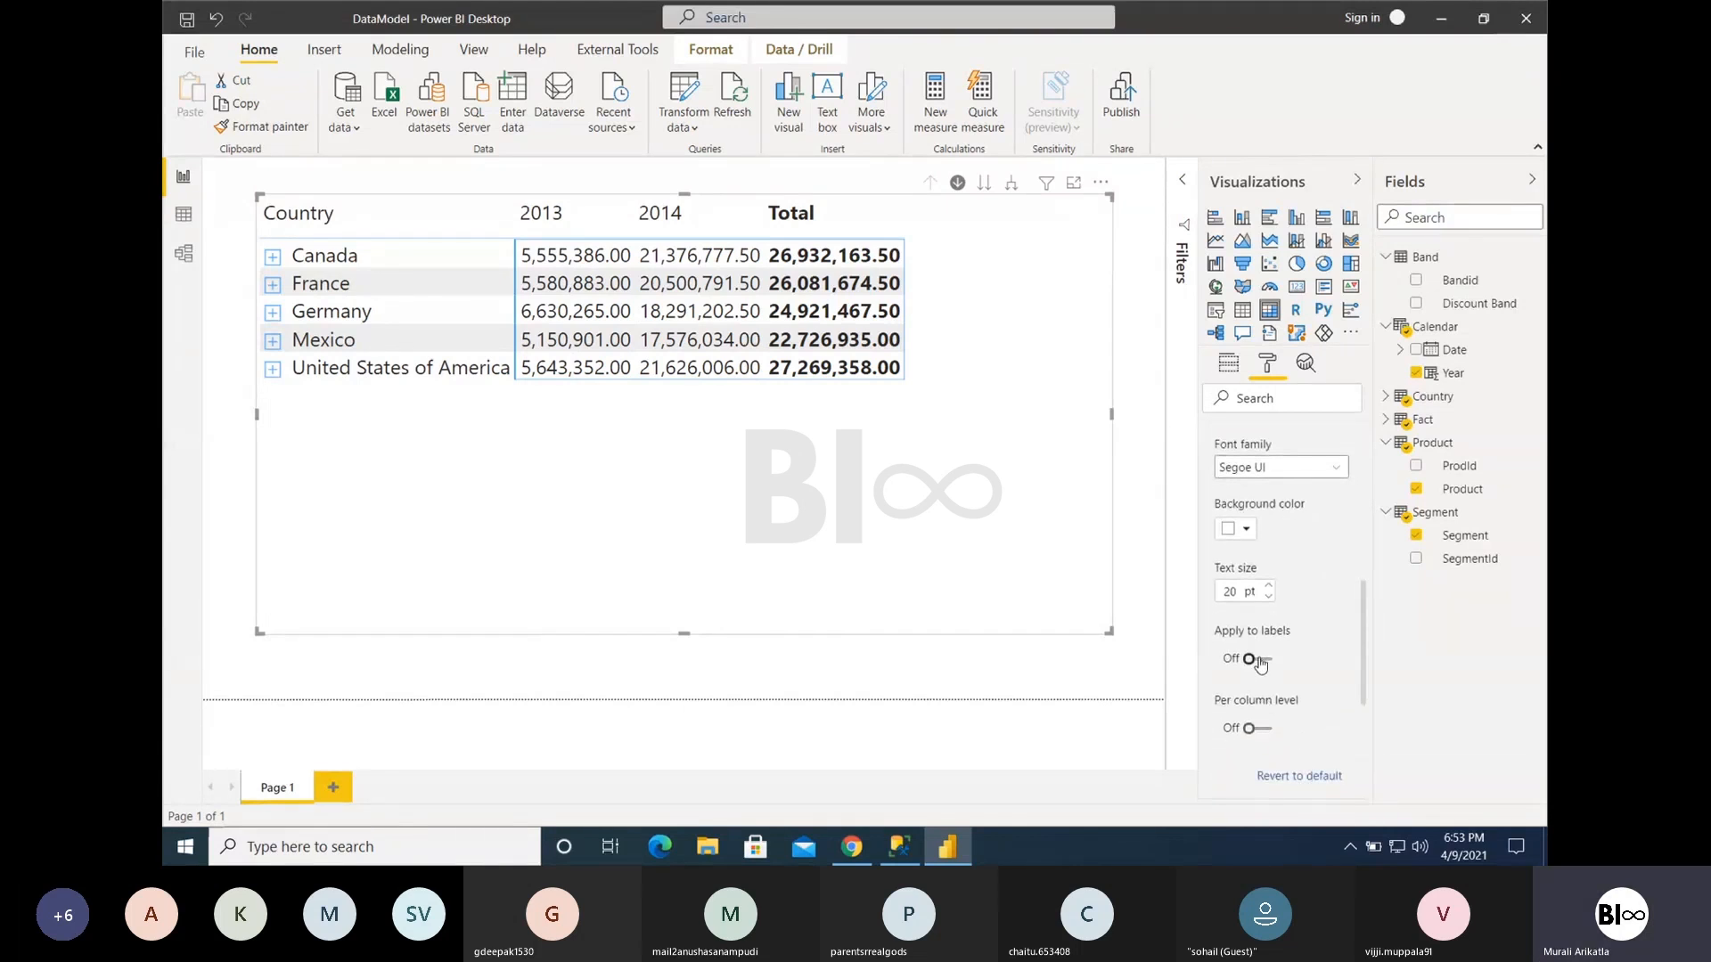
{"action": "left_click", "coordinate": [1260, 661]}
{"action": "scroll", "coordinate": [1255, 670], "scroll_direction": "up", "scroll_amount": 5}
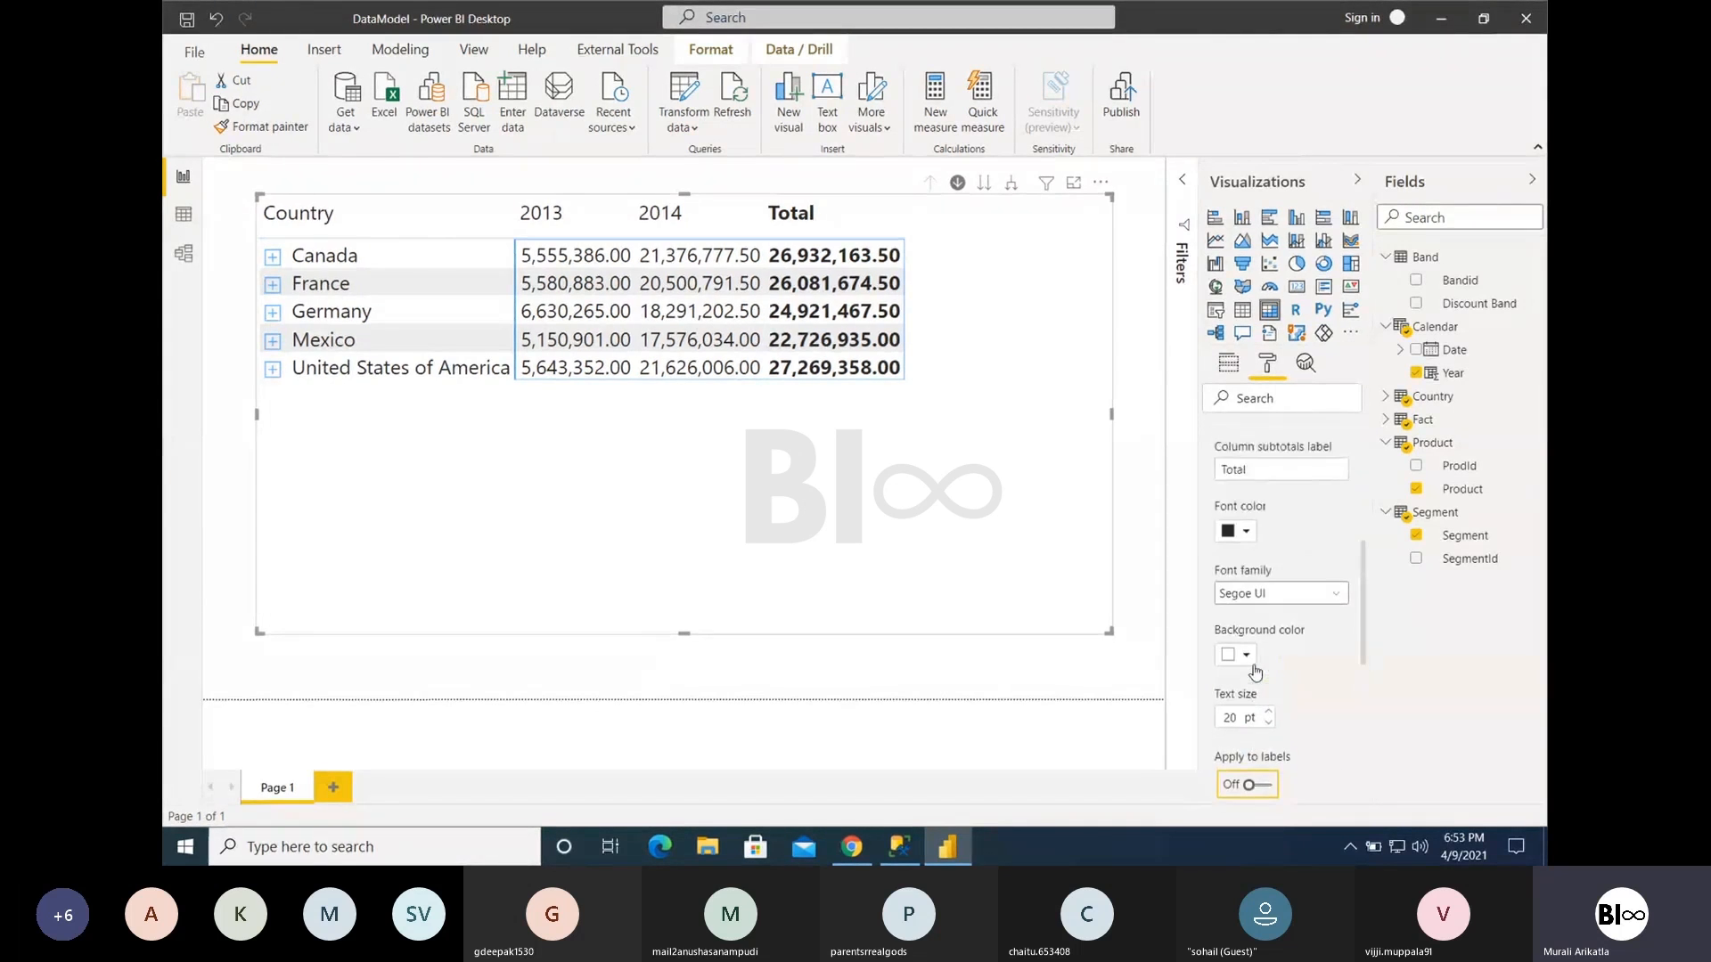
{"action": "scroll", "coordinate": [1255, 670], "scroll_direction": "down", "scroll_amount": 2}
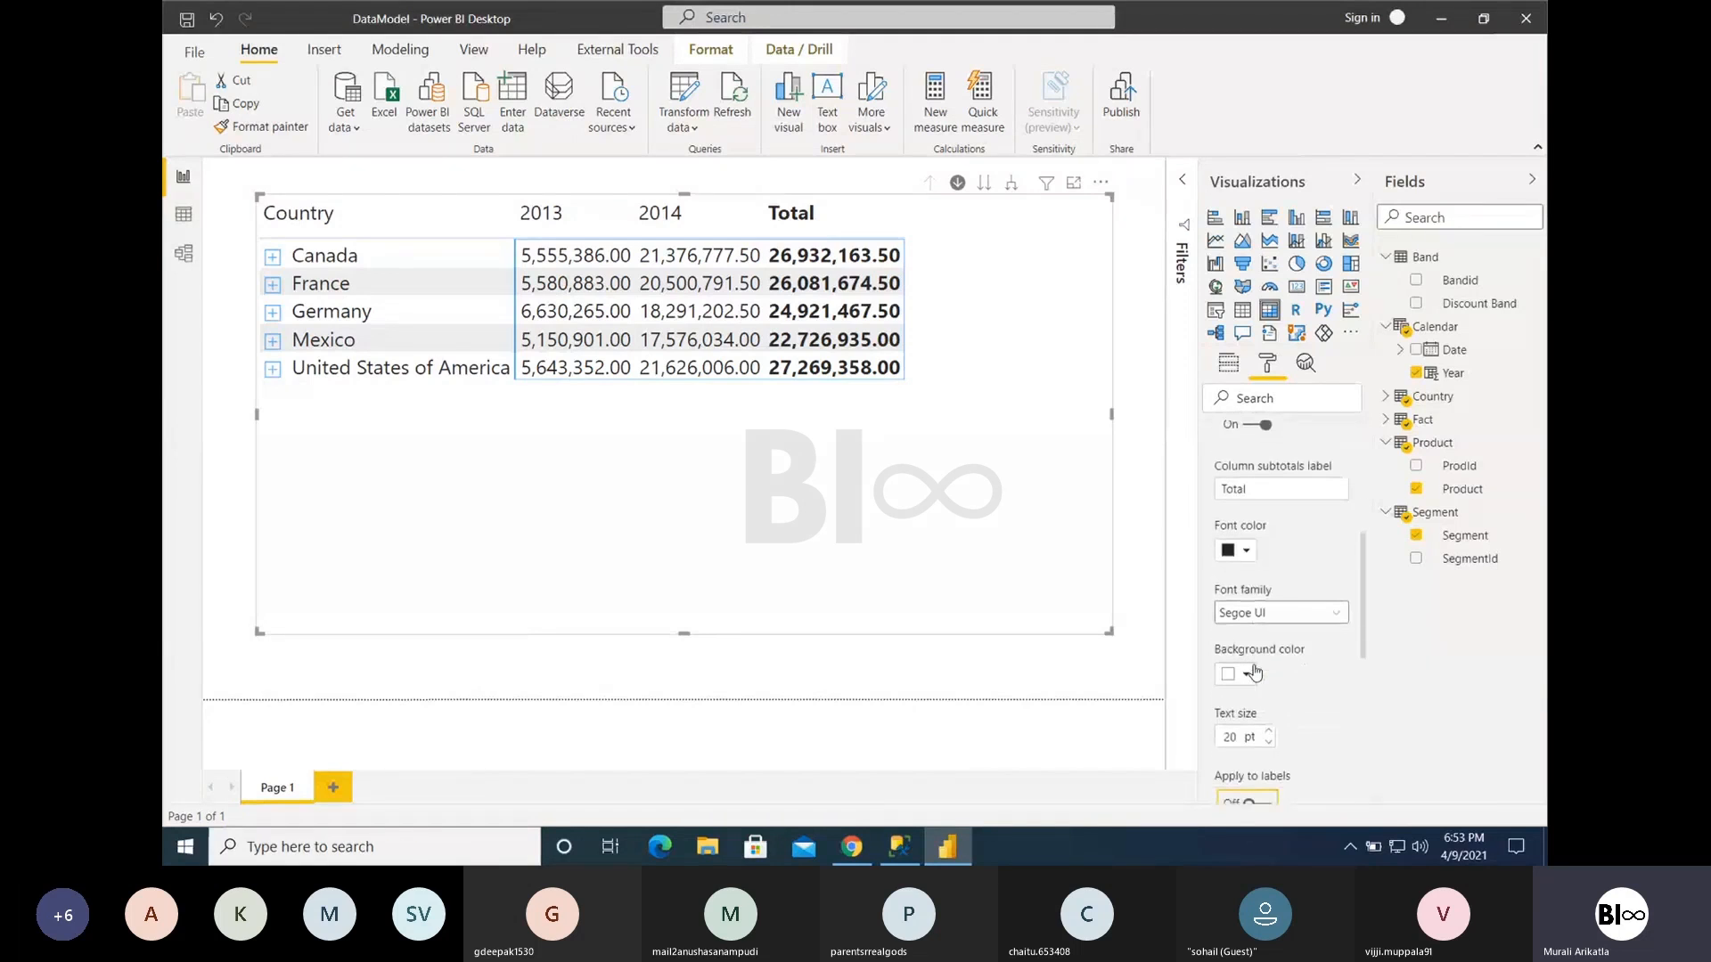
- Expand Canada into its segments and turn row subtotals back on
{"action": "left_click", "coordinate": [272, 258]}
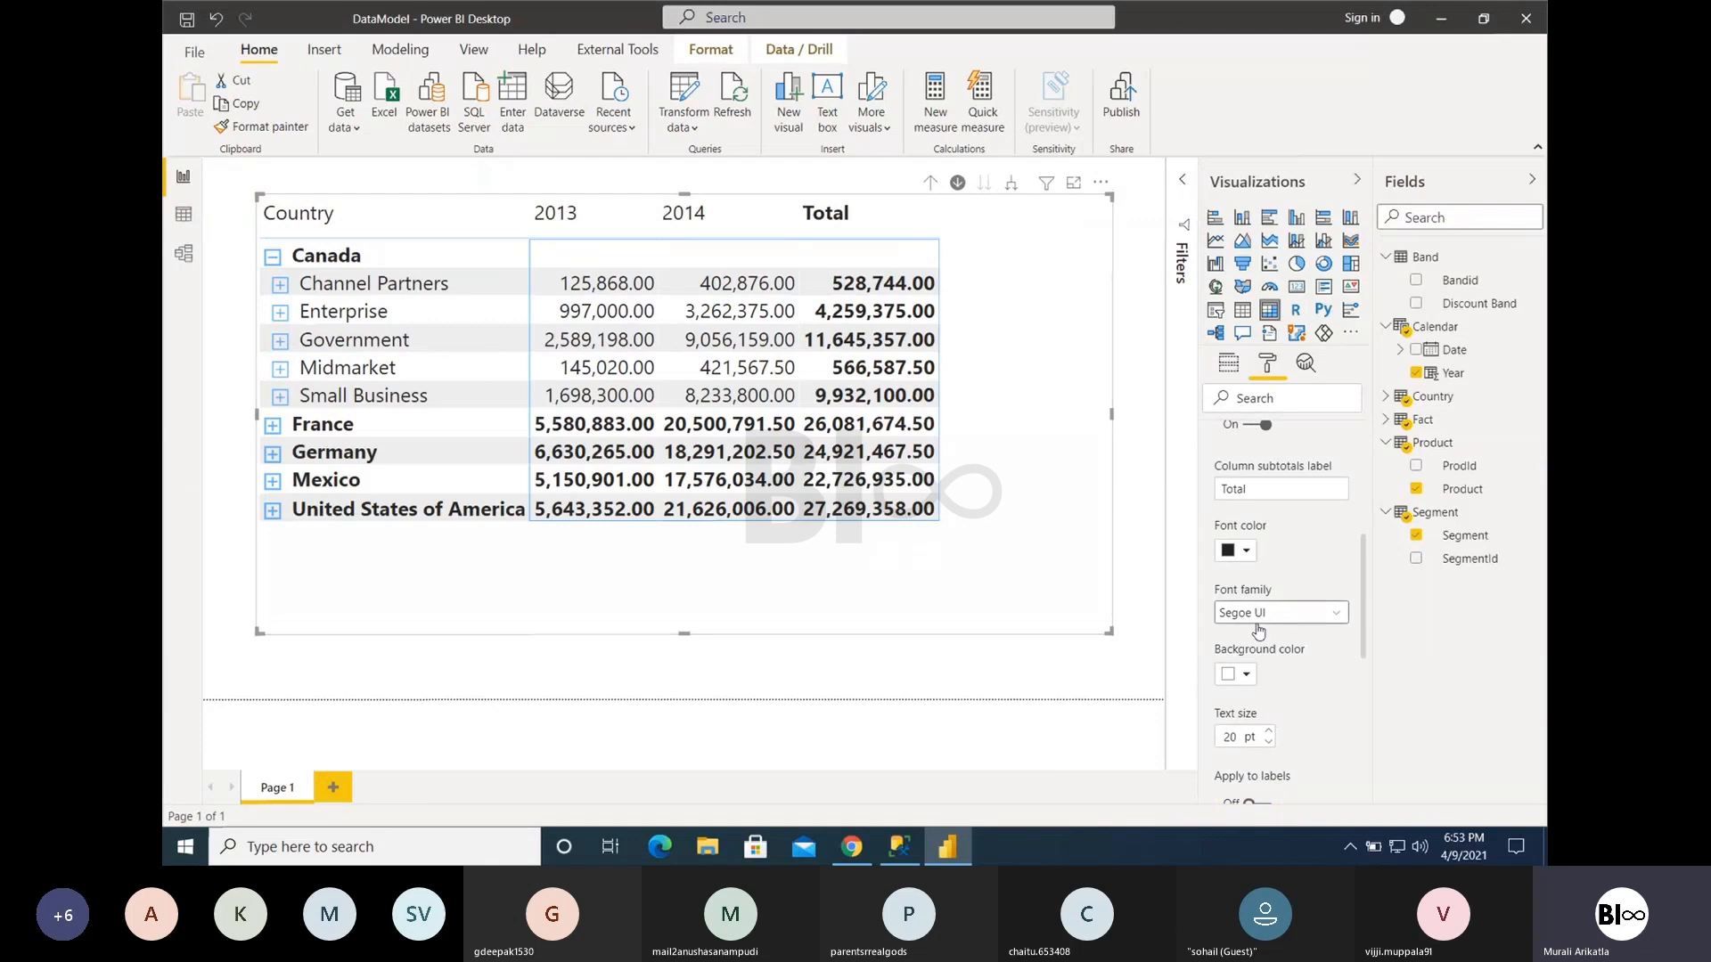
{"action": "scroll", "coordinate": [1258, 631], "scroll_direction": "up", "scroll_amount": 2}
{"action": "scroll", "coordinate": [1252, 508], "scroll_direction": "up", "scroll_amount": 4}
{"action": "left_click", "coordinate": [1256, 480]}
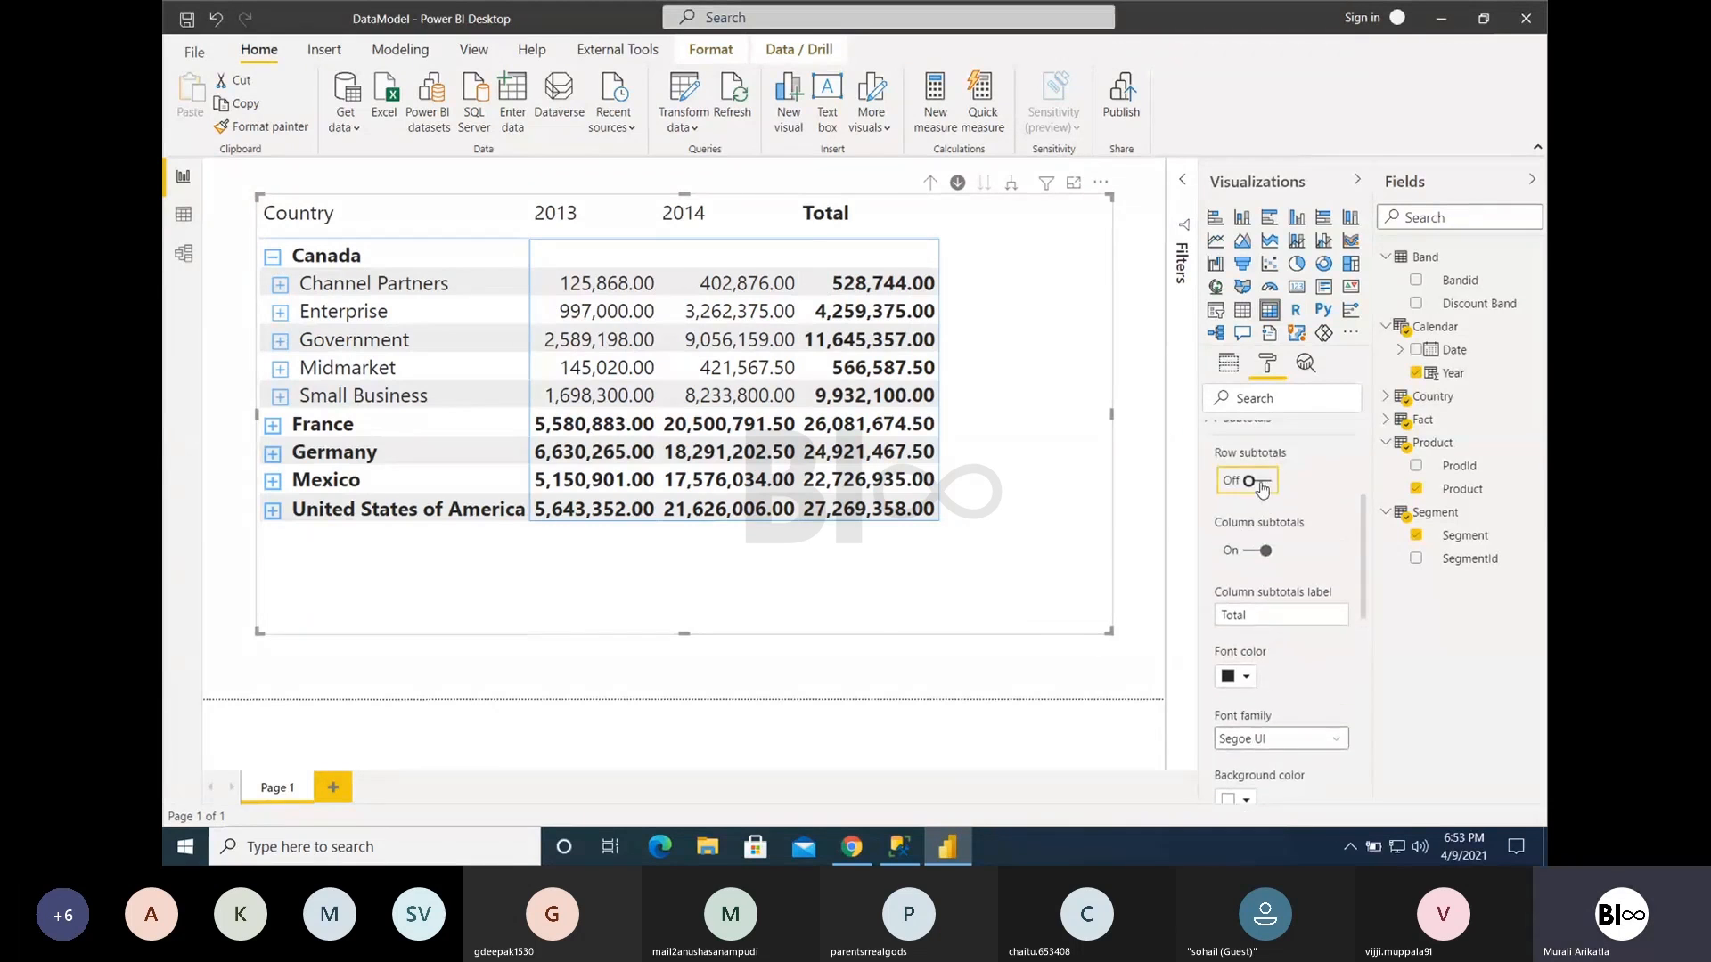
- Turn off Apply to labels for the subtotals and set their background color to light blue
{"action": "scroll", "coordinate": [1264, 660], "scroll_direction": "down", "scroll_amount": 5}
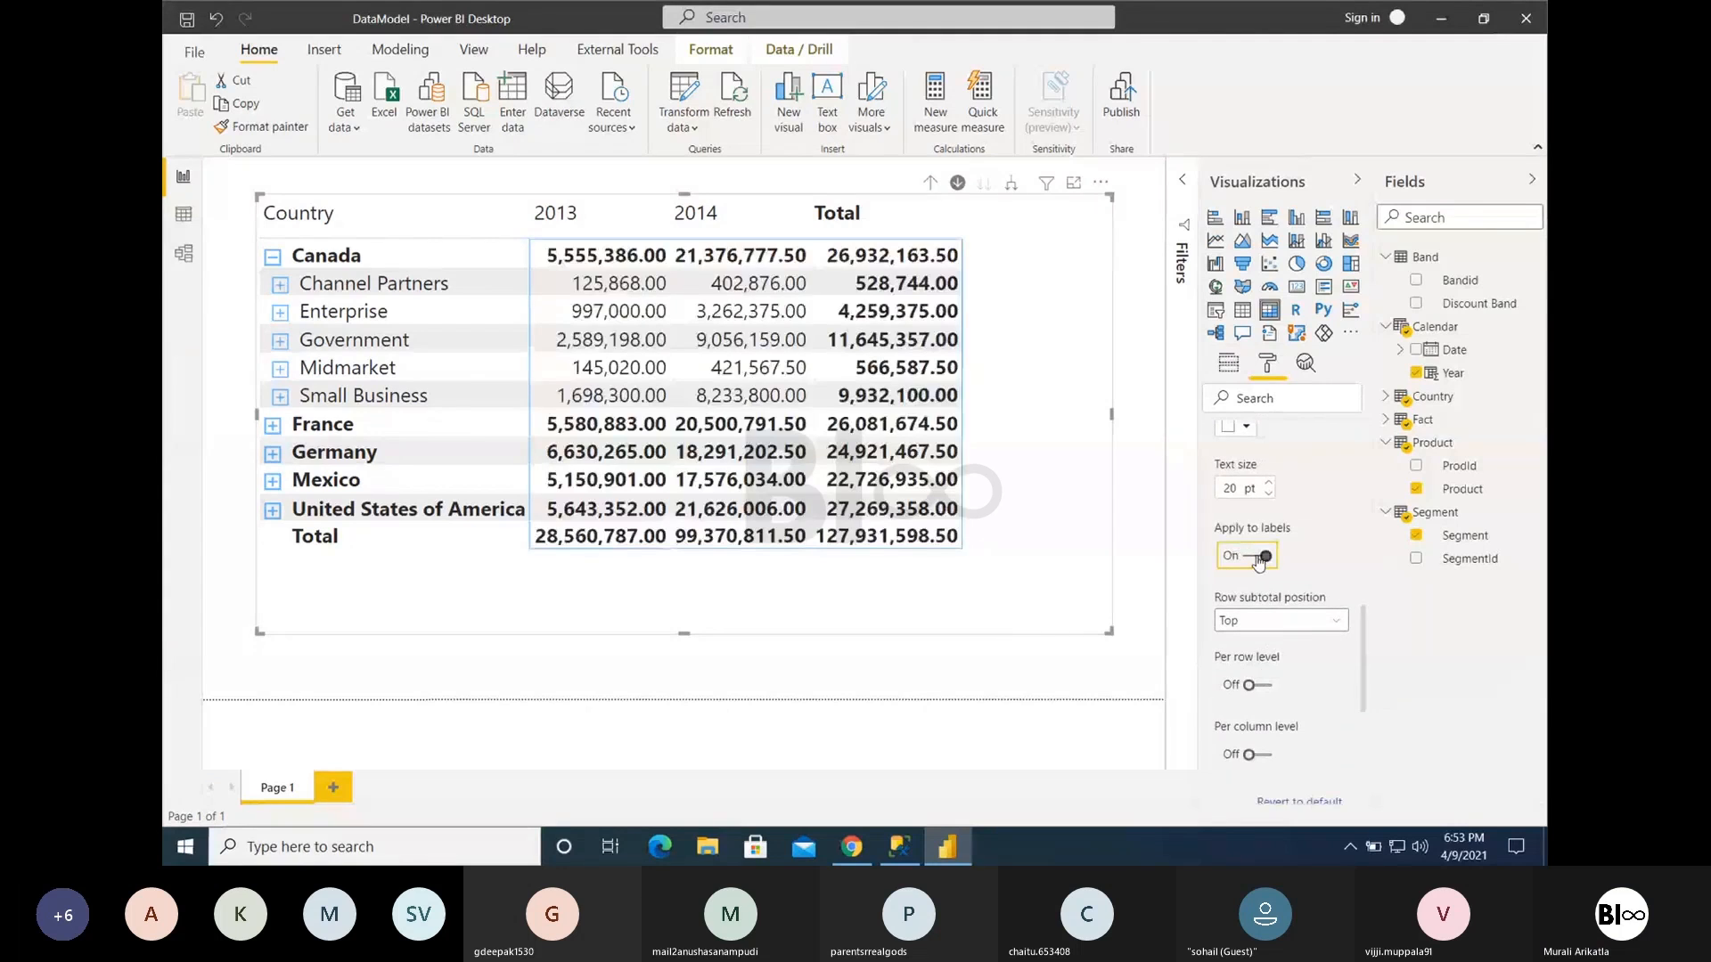
{"action": "left_click", "coordinate": [1256, 559]}
{"action": "scroll", "coordinate": [1266, 489], "scroll_direction": "up", "scroll_amount": 1}
{"action": "left_click", "coordinate": [1228, 489]}
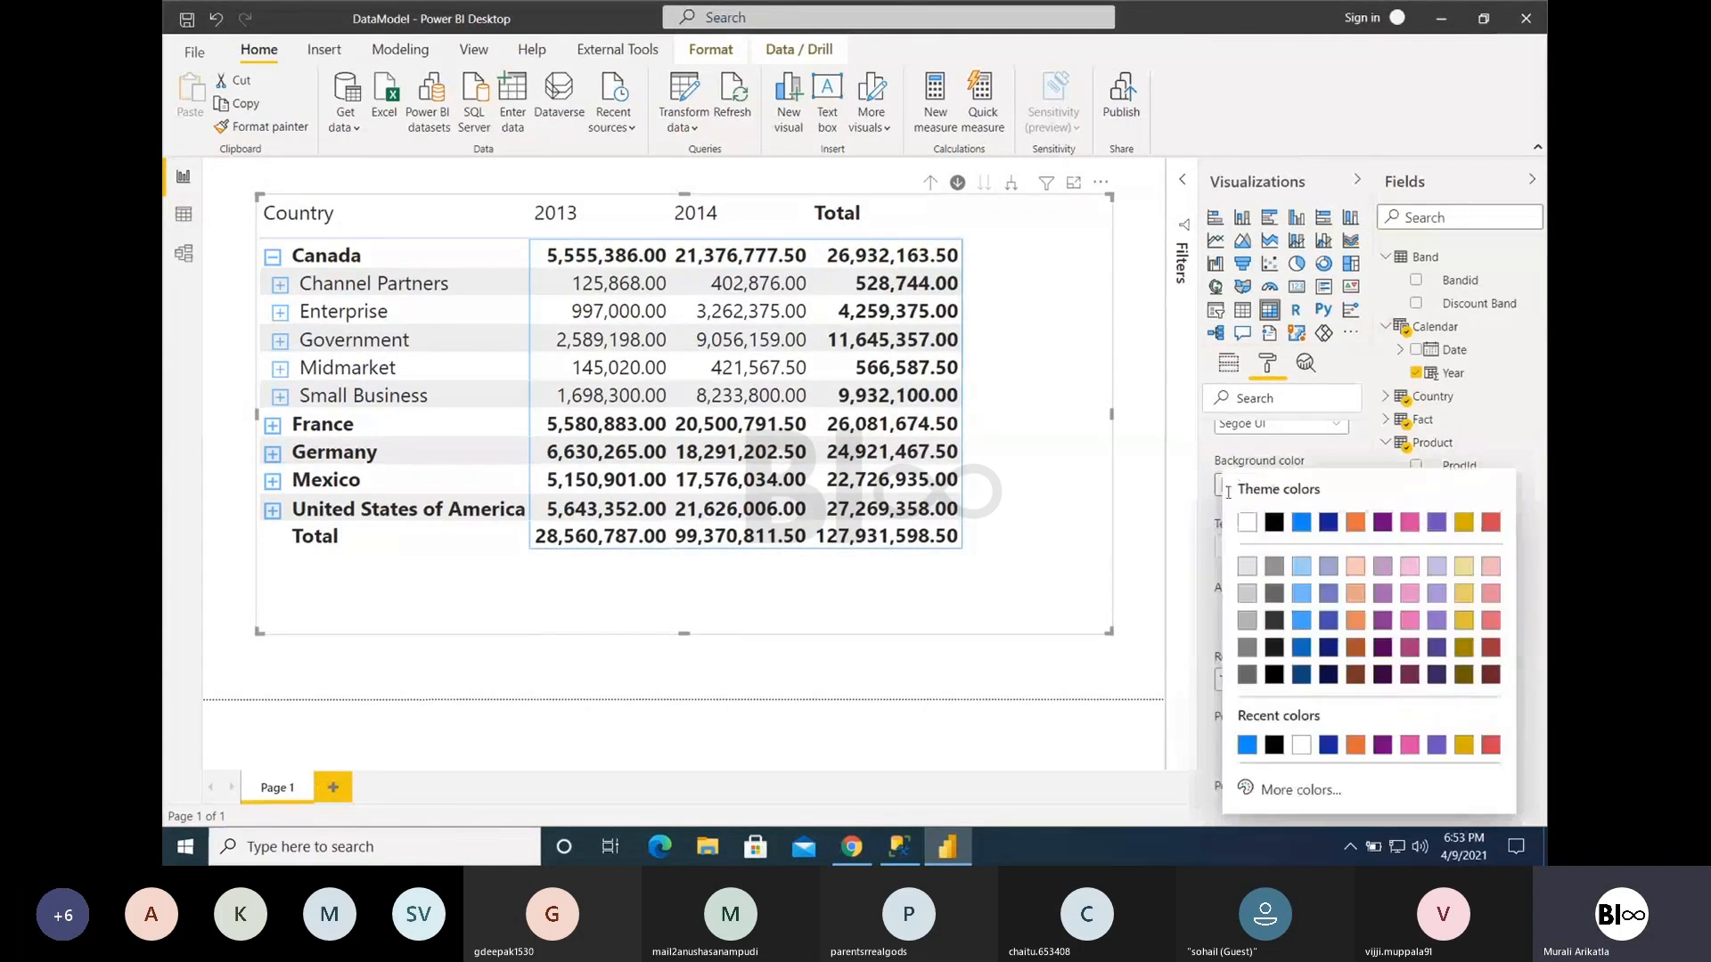
{"action": "left_click", "coordinate": [1301, 567]}
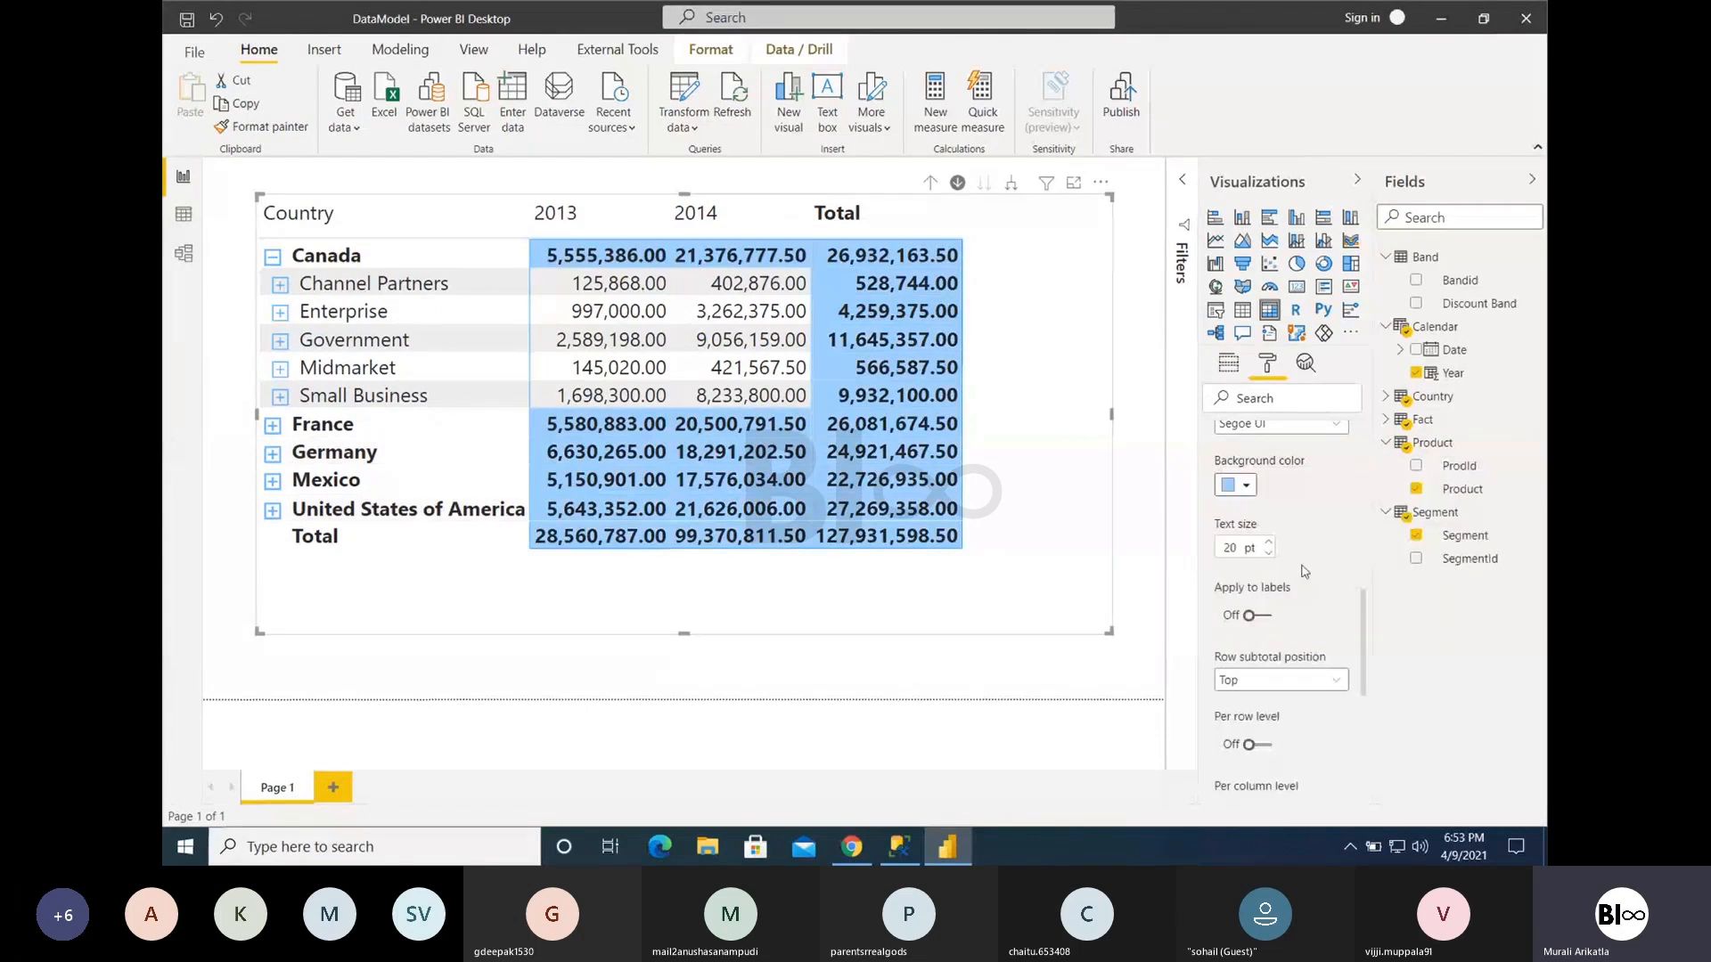
- Switch Apply to labels on and off to compare the shading of the subtotal labels, leaving it off
{"action": "left_click", "coordinate": [1249, 616]}
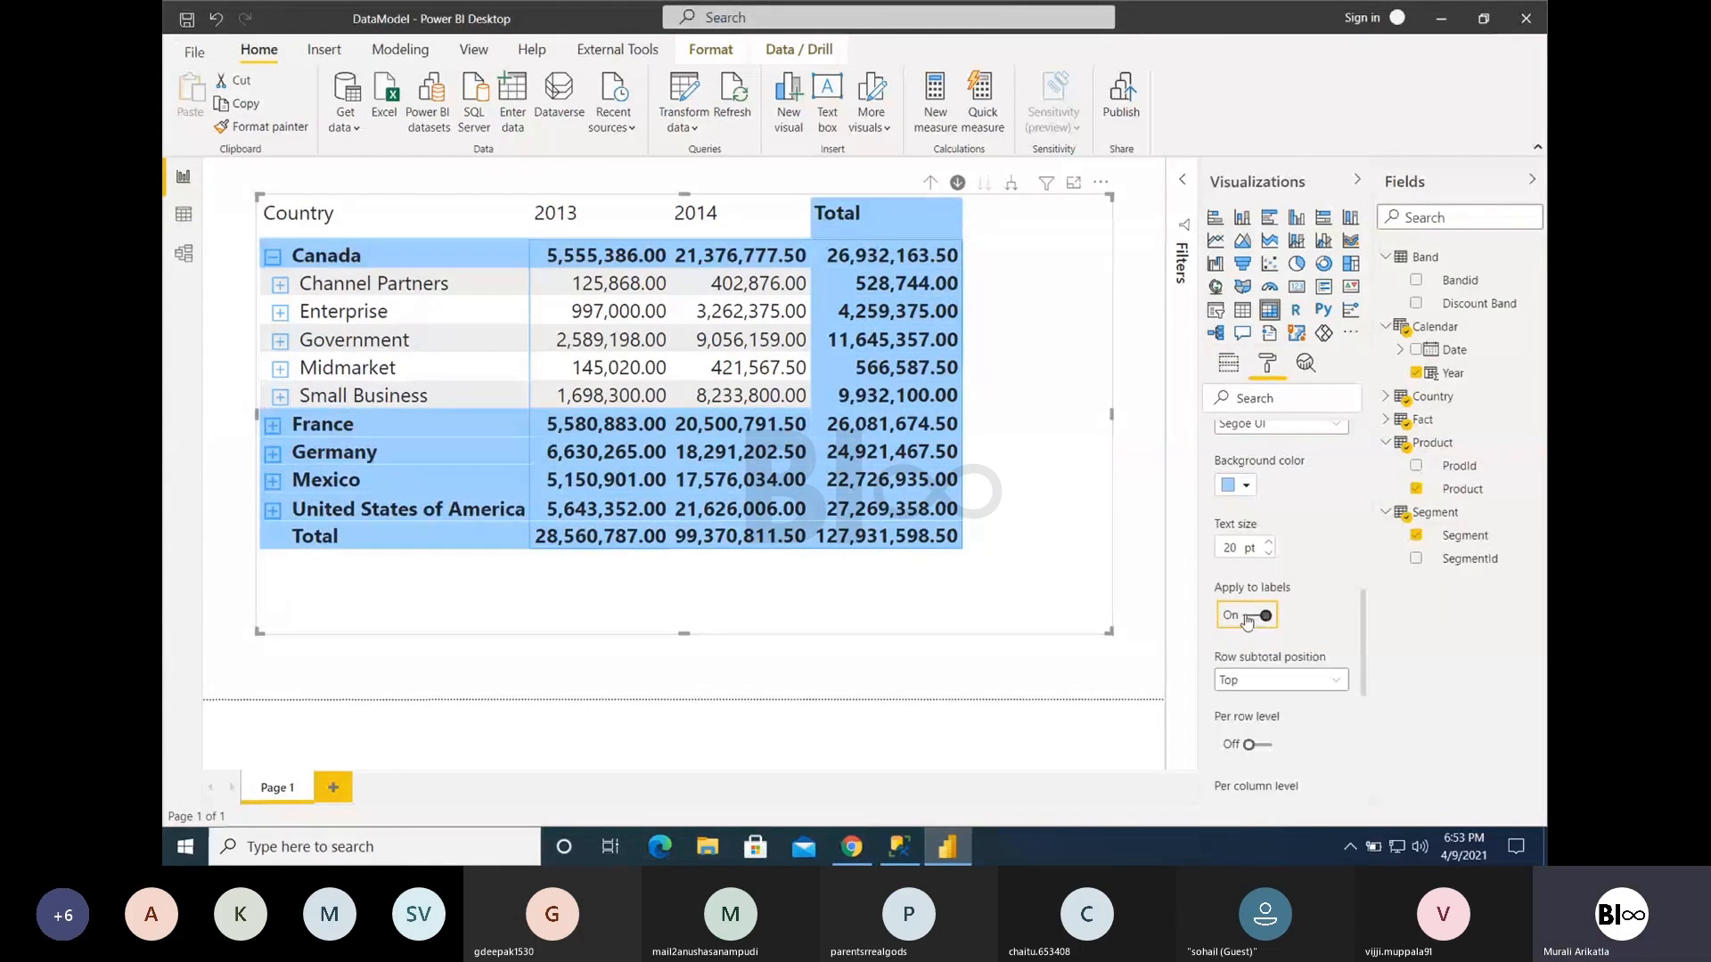
{"action": "left_click", "coordinate": [1246, 616]}
{"action": "left_click", "coordinate": [1252, 616]}
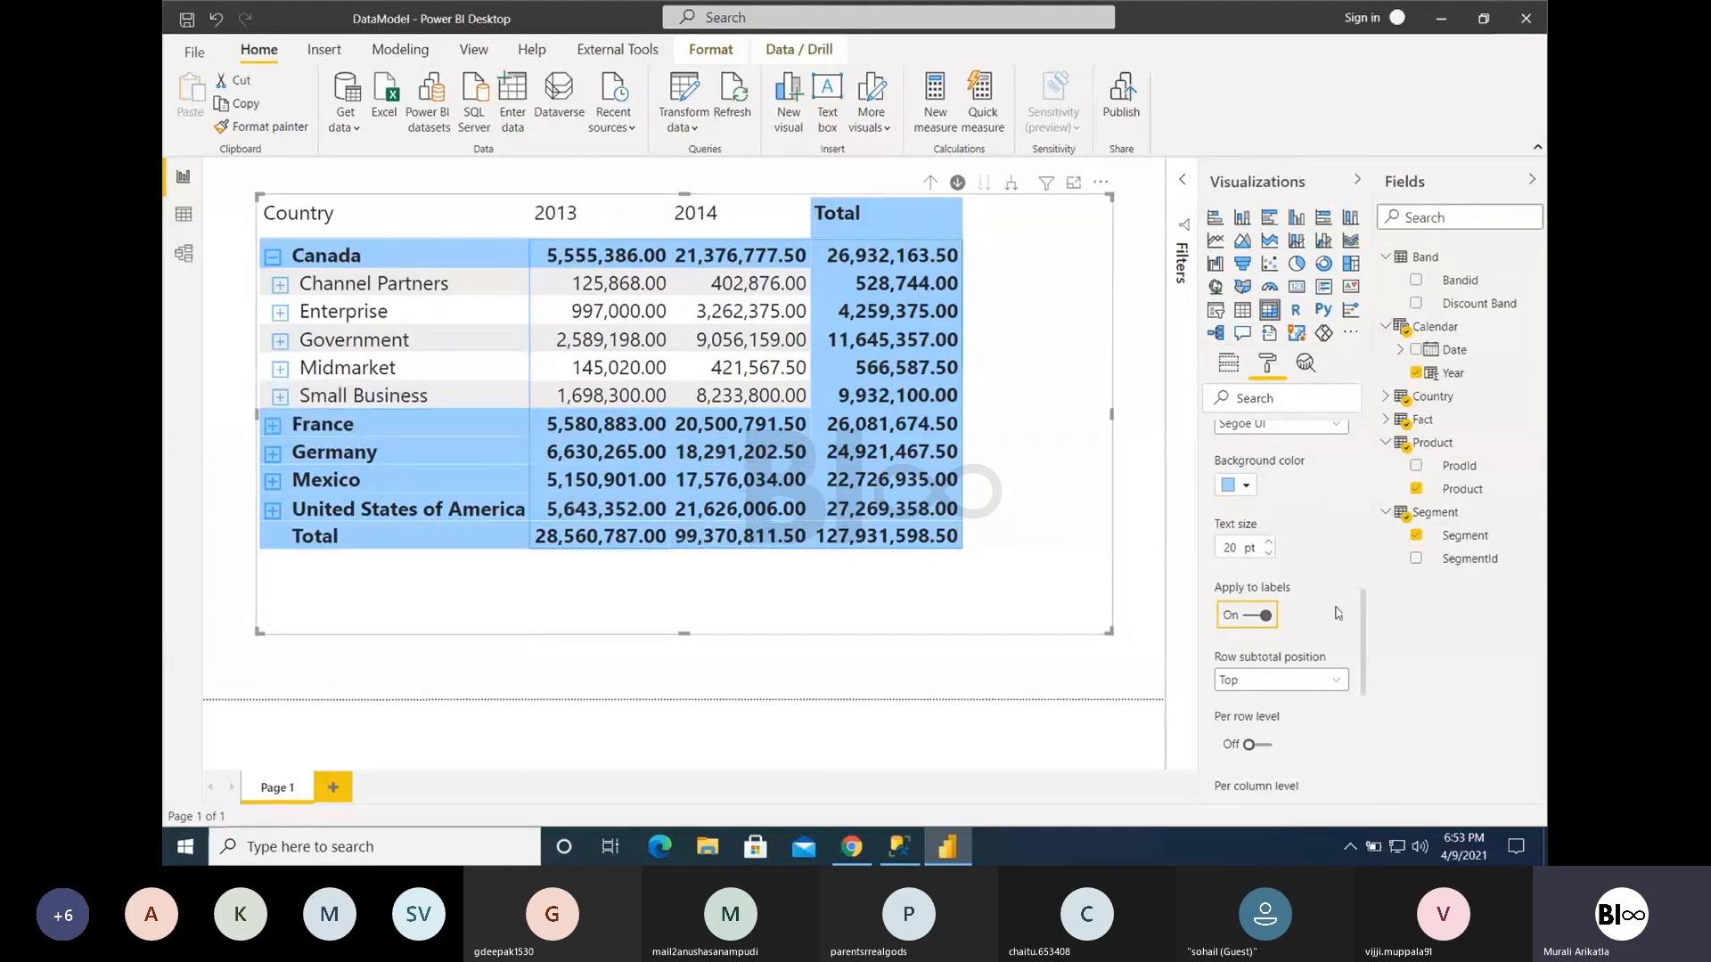
{"action": "left_click", "coordinate": [1259, 623]}
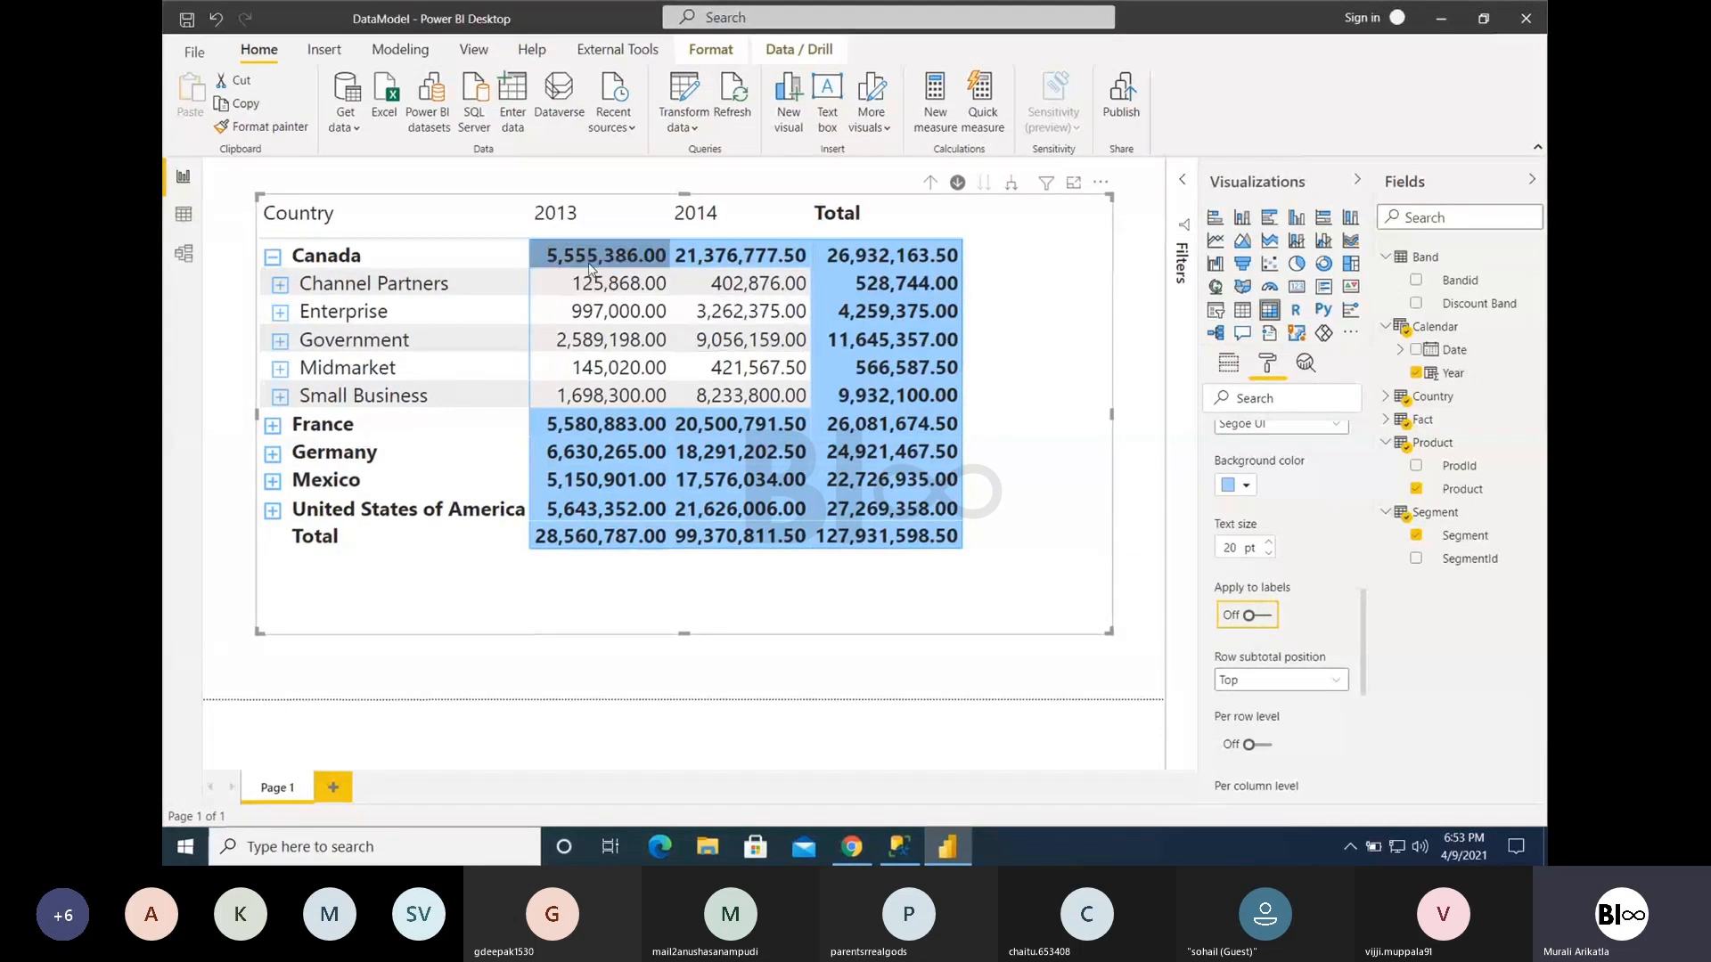
- Set the row subtotal position to Bottom and expand France to check where its subtotal row appears
{"action": "left_click", "coordinate": [1268, 680]}
{"action": "left_click", "coordinate": [1266, 723]}
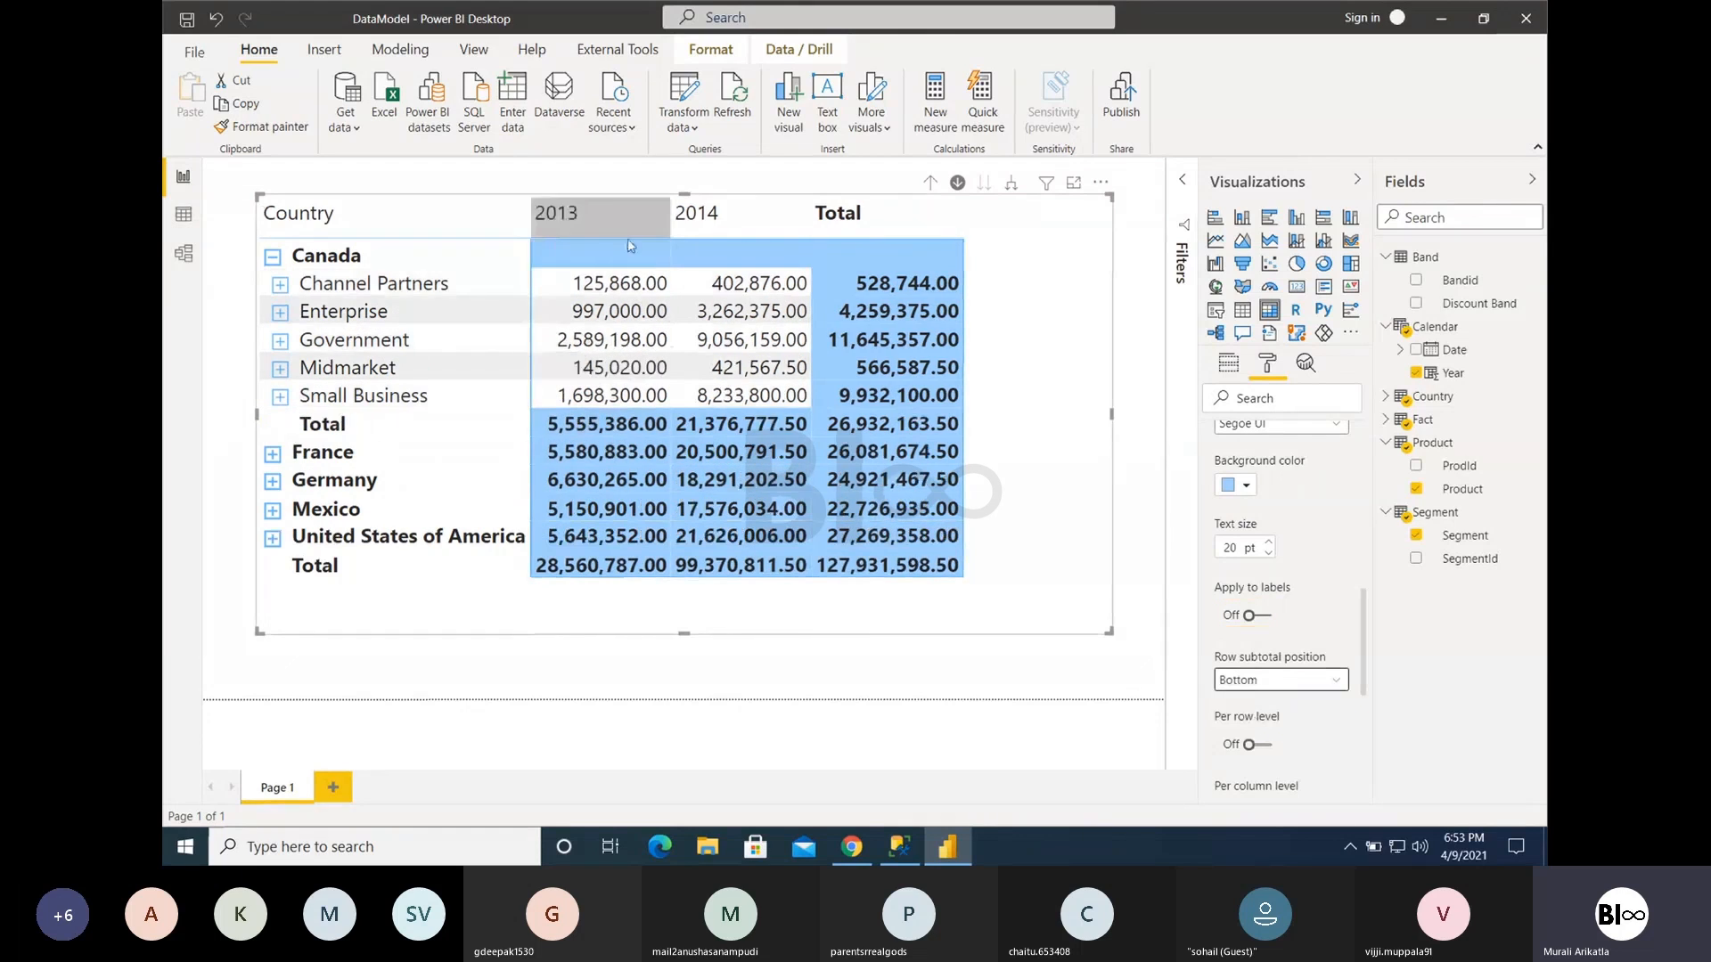
{"action": "left_click", "coordinate": [273, 454]}
{"action": "scroll", "coordinate": [388, 486], "scroll_direction": "down", "scroll_amount": 3}
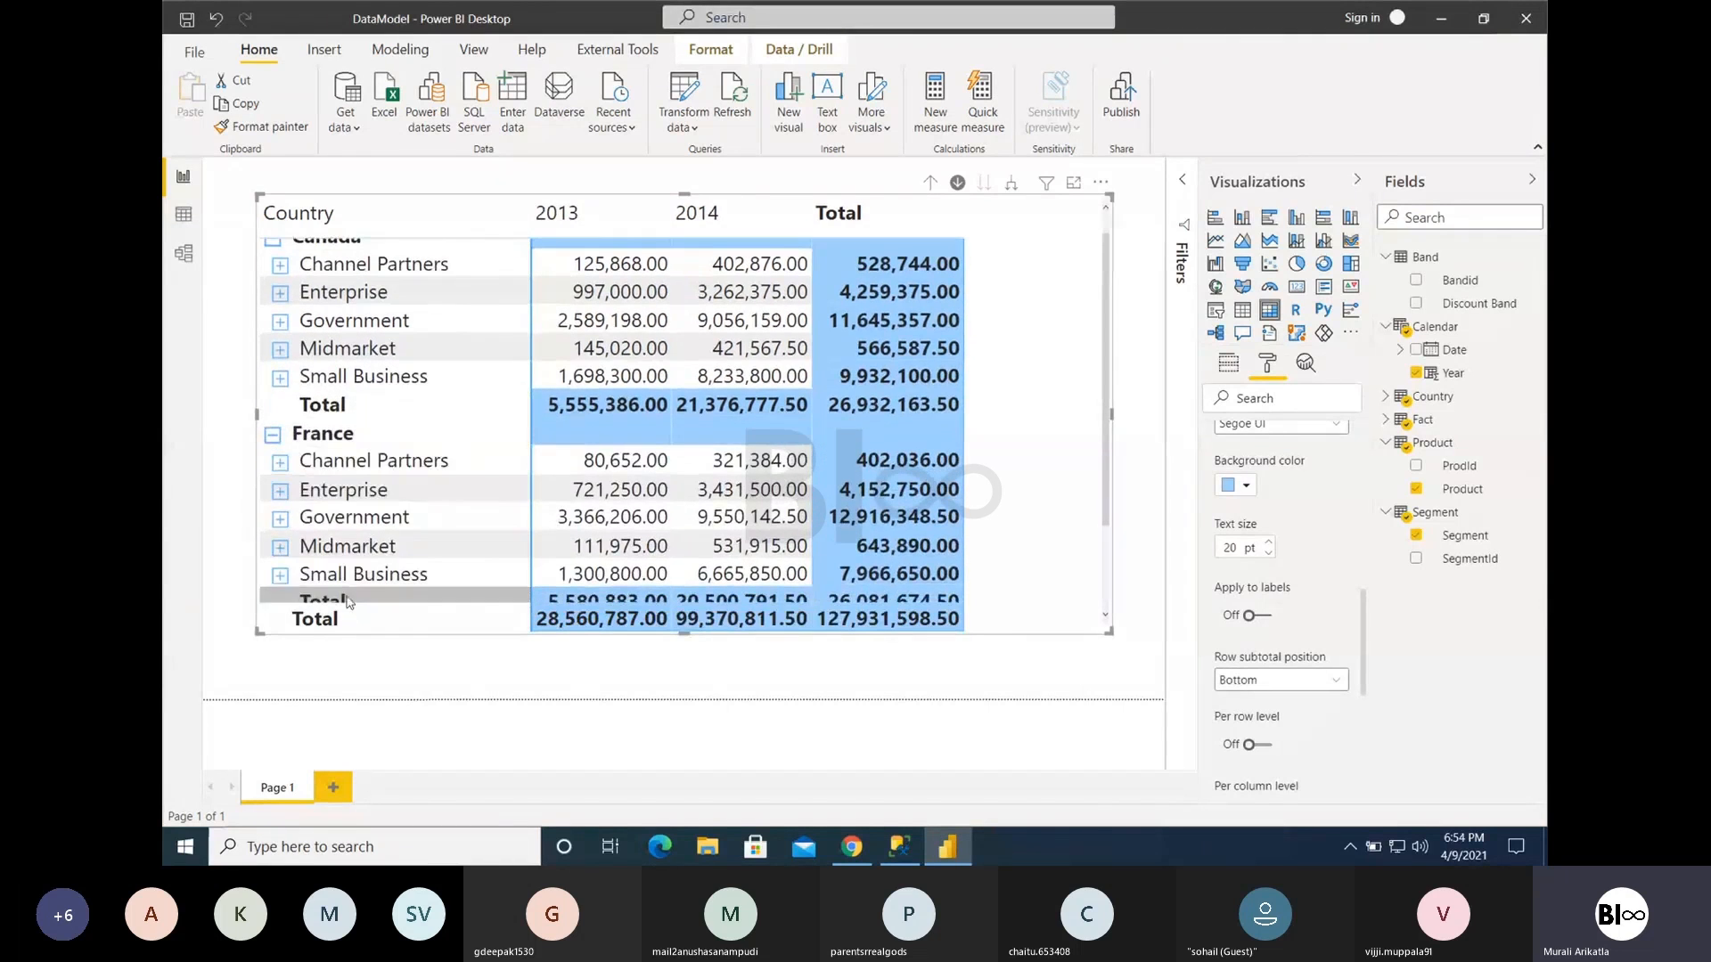
{"action": "scroll", "coordinate": [373, 531], "scroll_direction": "down", "scroll_amount": 1}
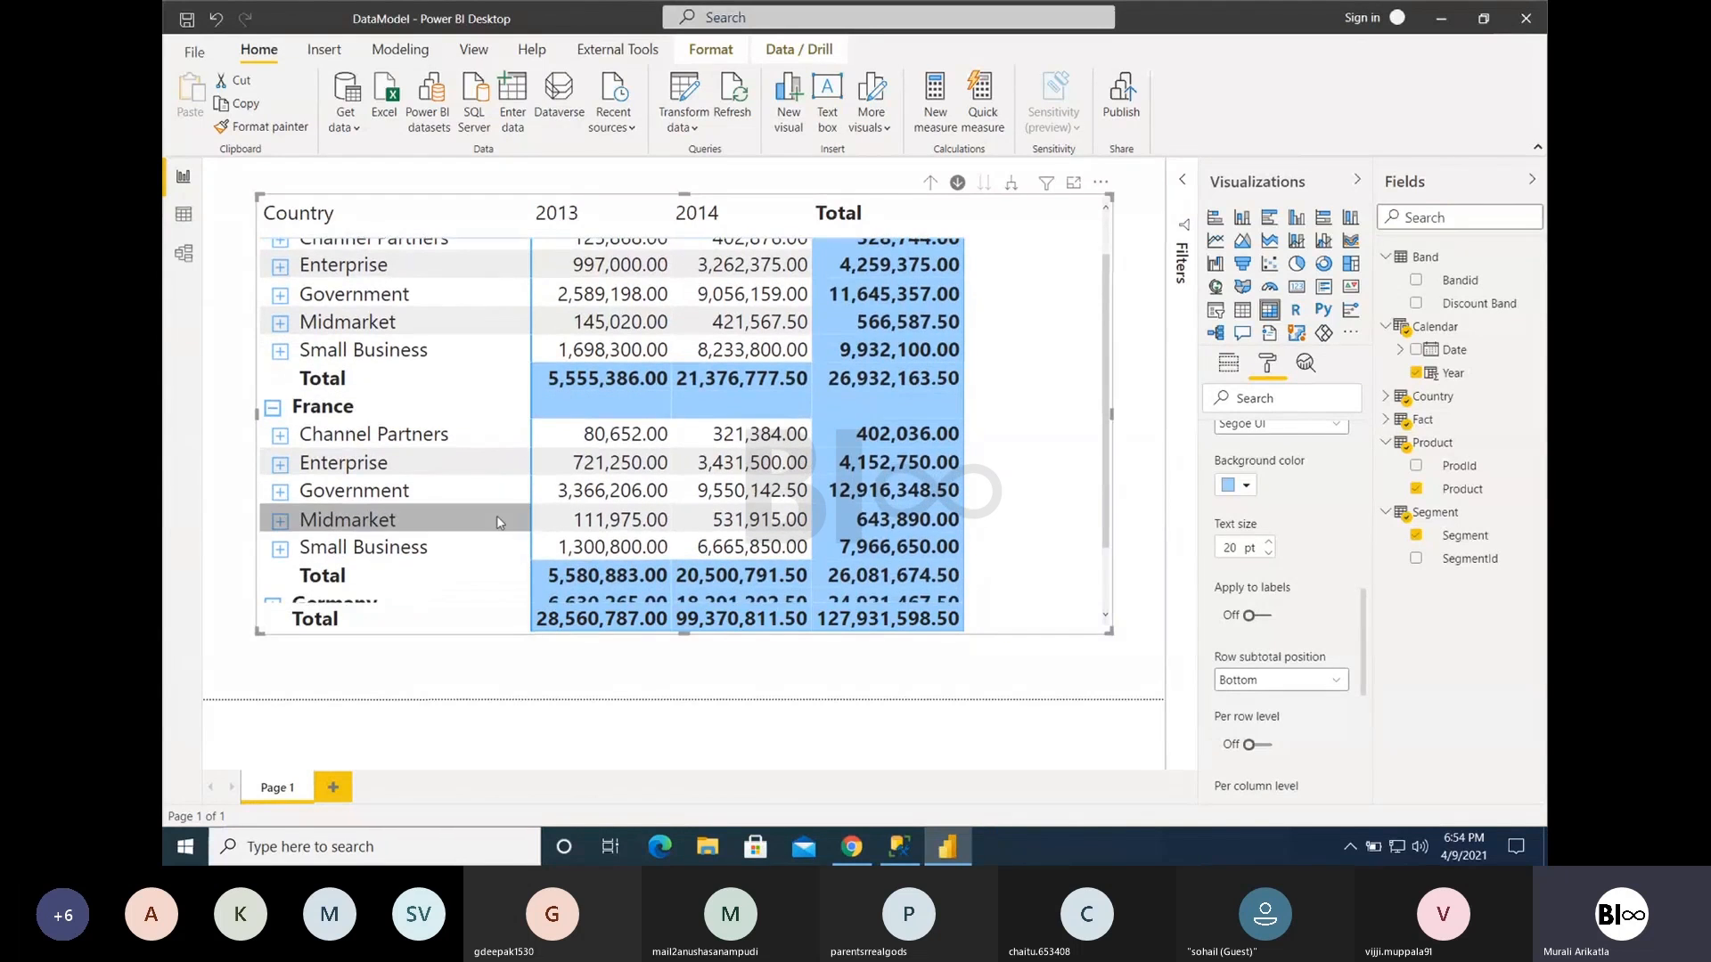
{"action": "scroll", "coordinate": [508, 503], "scroll_direction": "down", "scroll_amount": 5}
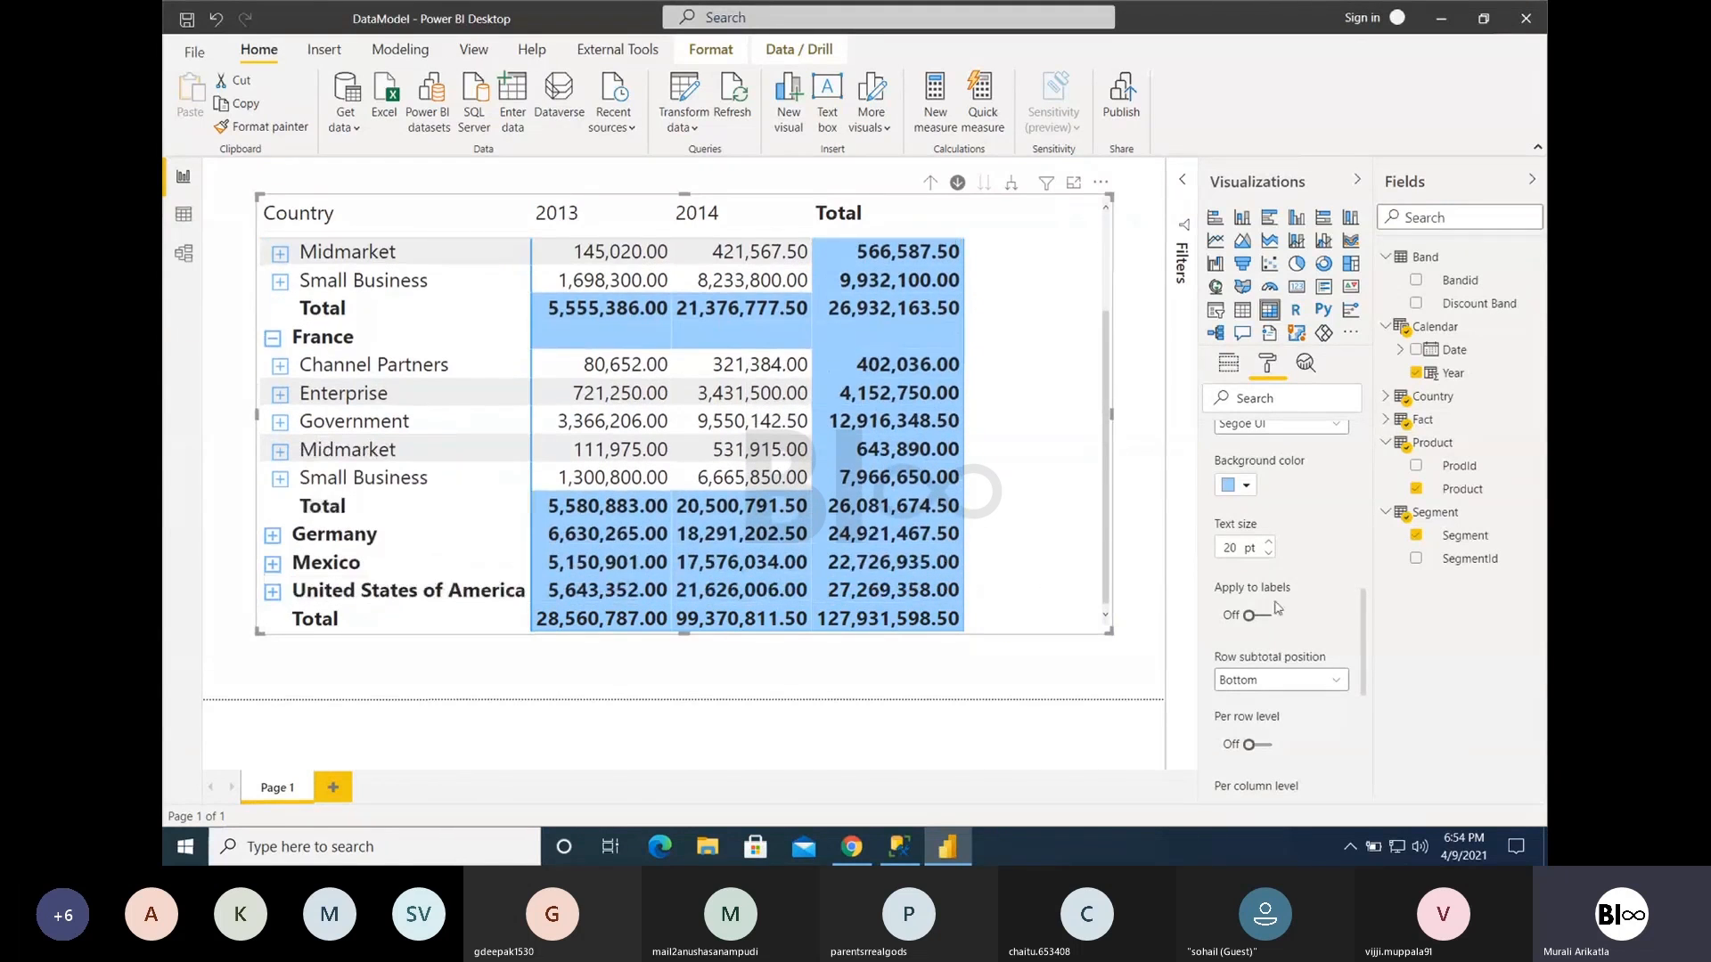
{"action": "scroll", "coordinate": [1274, 584], "scroll_direction": "up", "scroll_amount": 4}
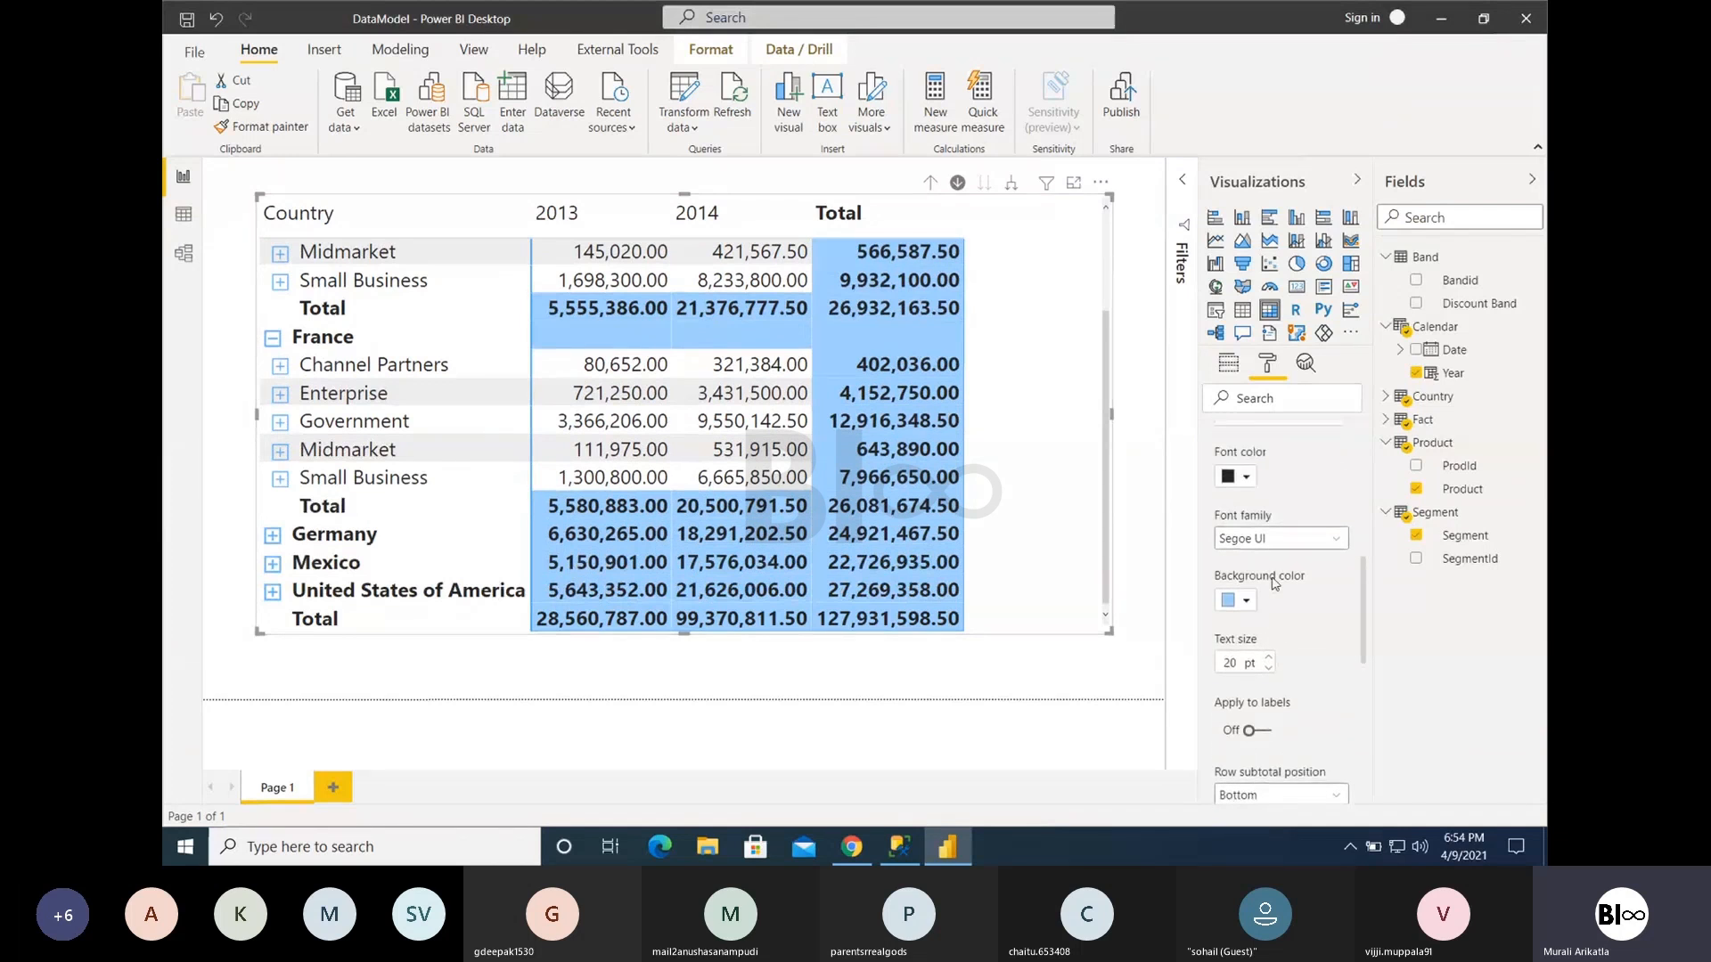
{"action": "scroll", "coordinate": [1274, 583], "scroll_direction": "up", "scroll_amount": 3}
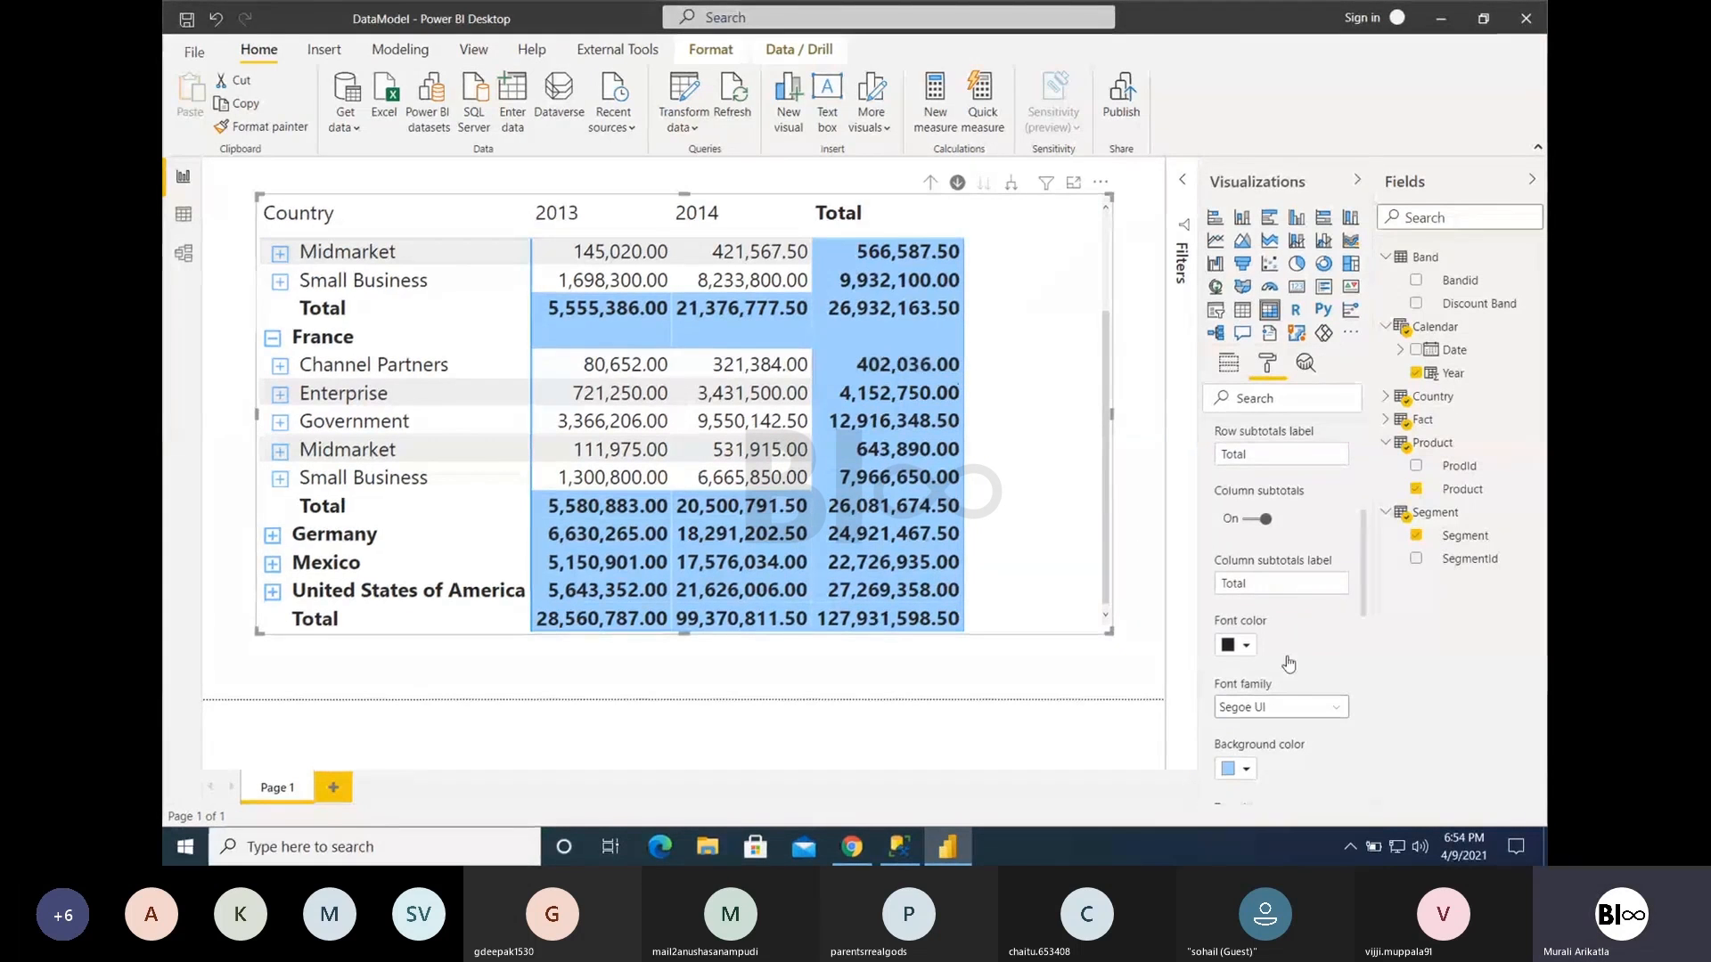
{"action": "scroll", "coordinate": [1293, 665], "scroll_direction": "down", "scroll_amount": 5}
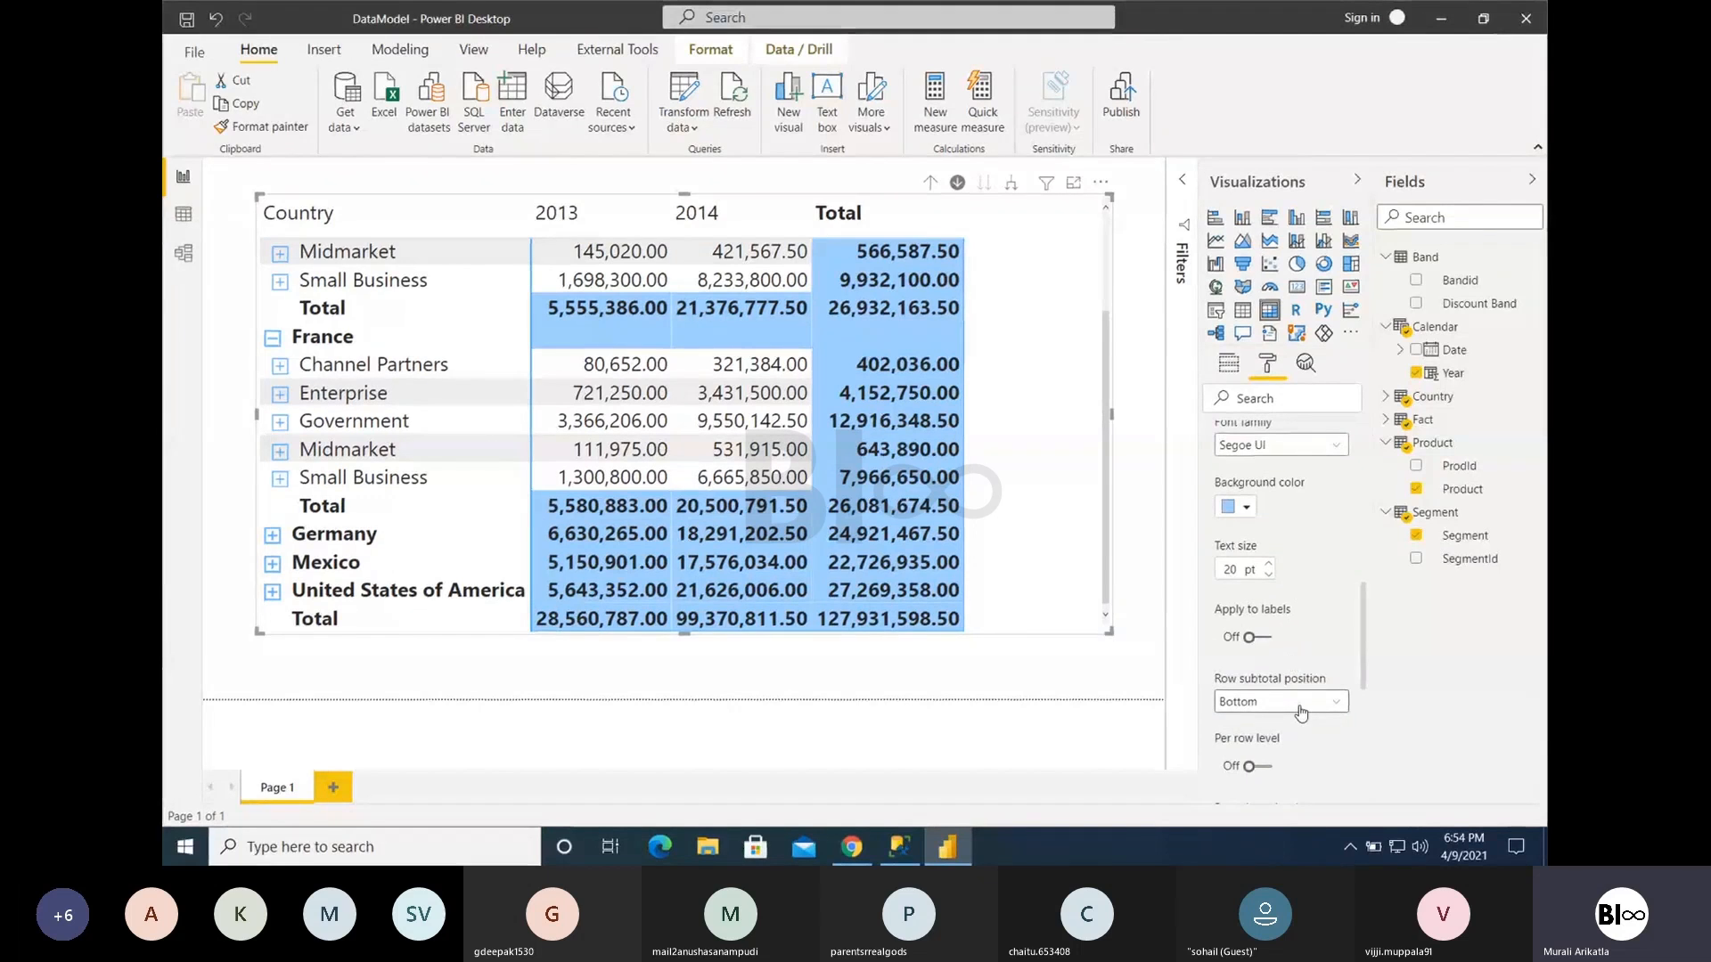
- Try the Top row subtotal position, turn Per row level on, and return the position to Bottom
{"action": "left_click", "coordinate": [1294, 704]}
{"action": "left_click", "coordinate": [1247, 725]}
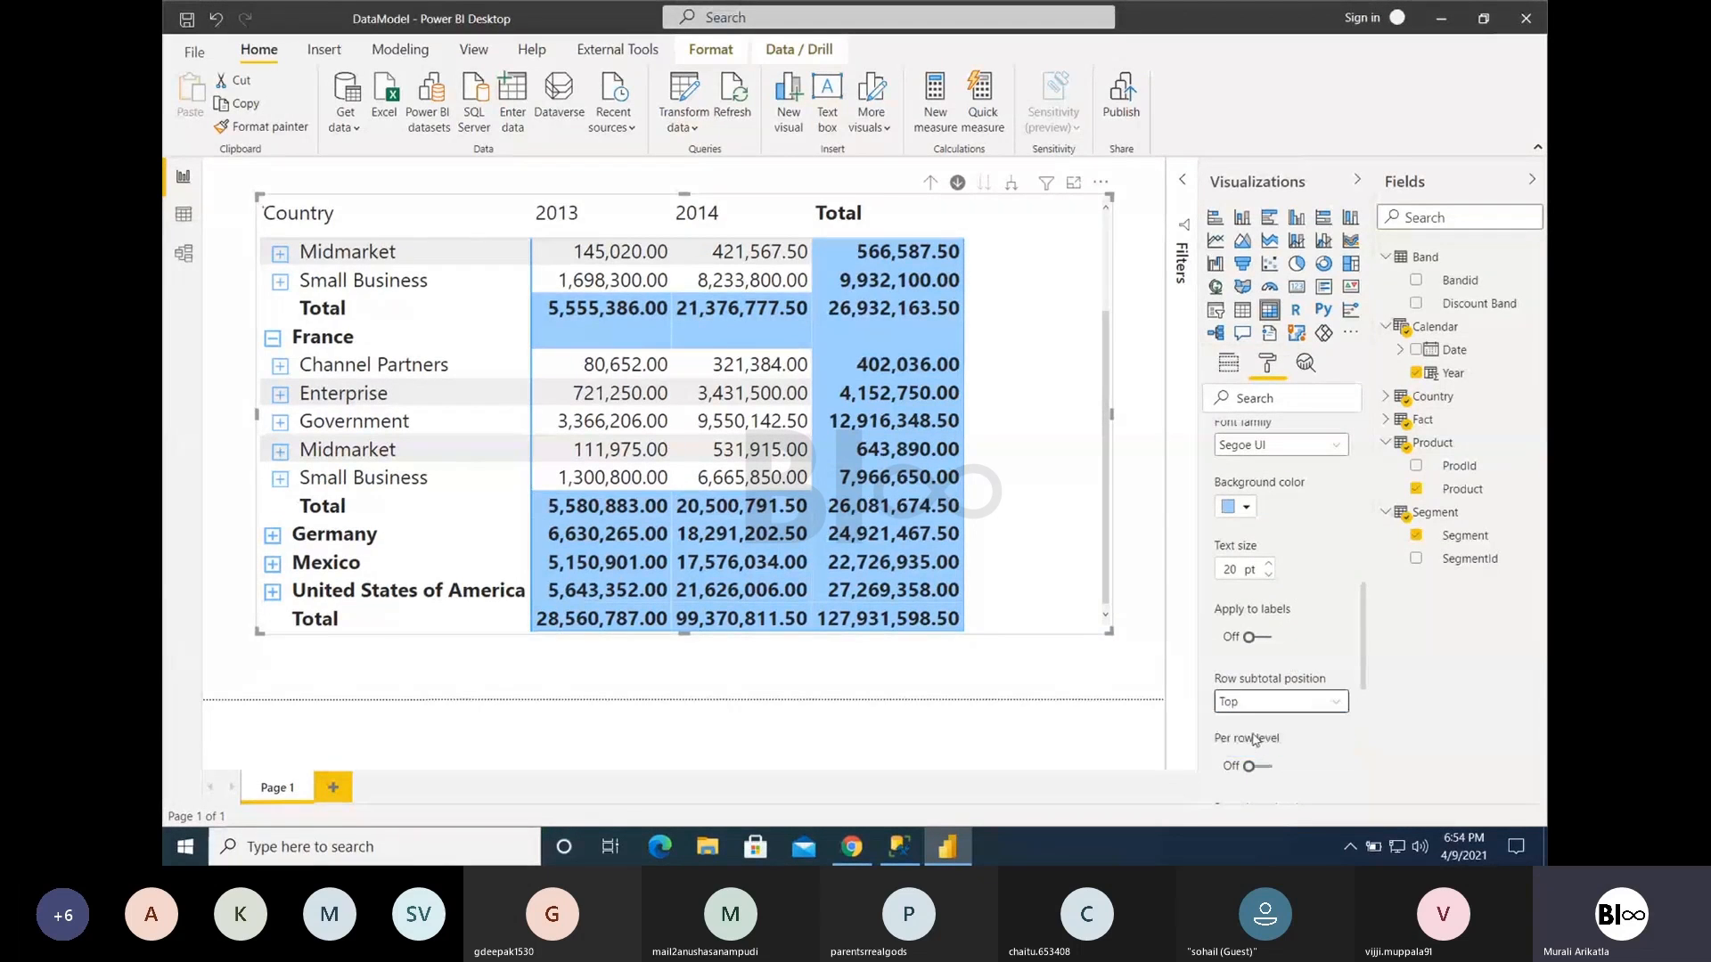
{"action": "left_click", "coordinate": [1260, 766]}
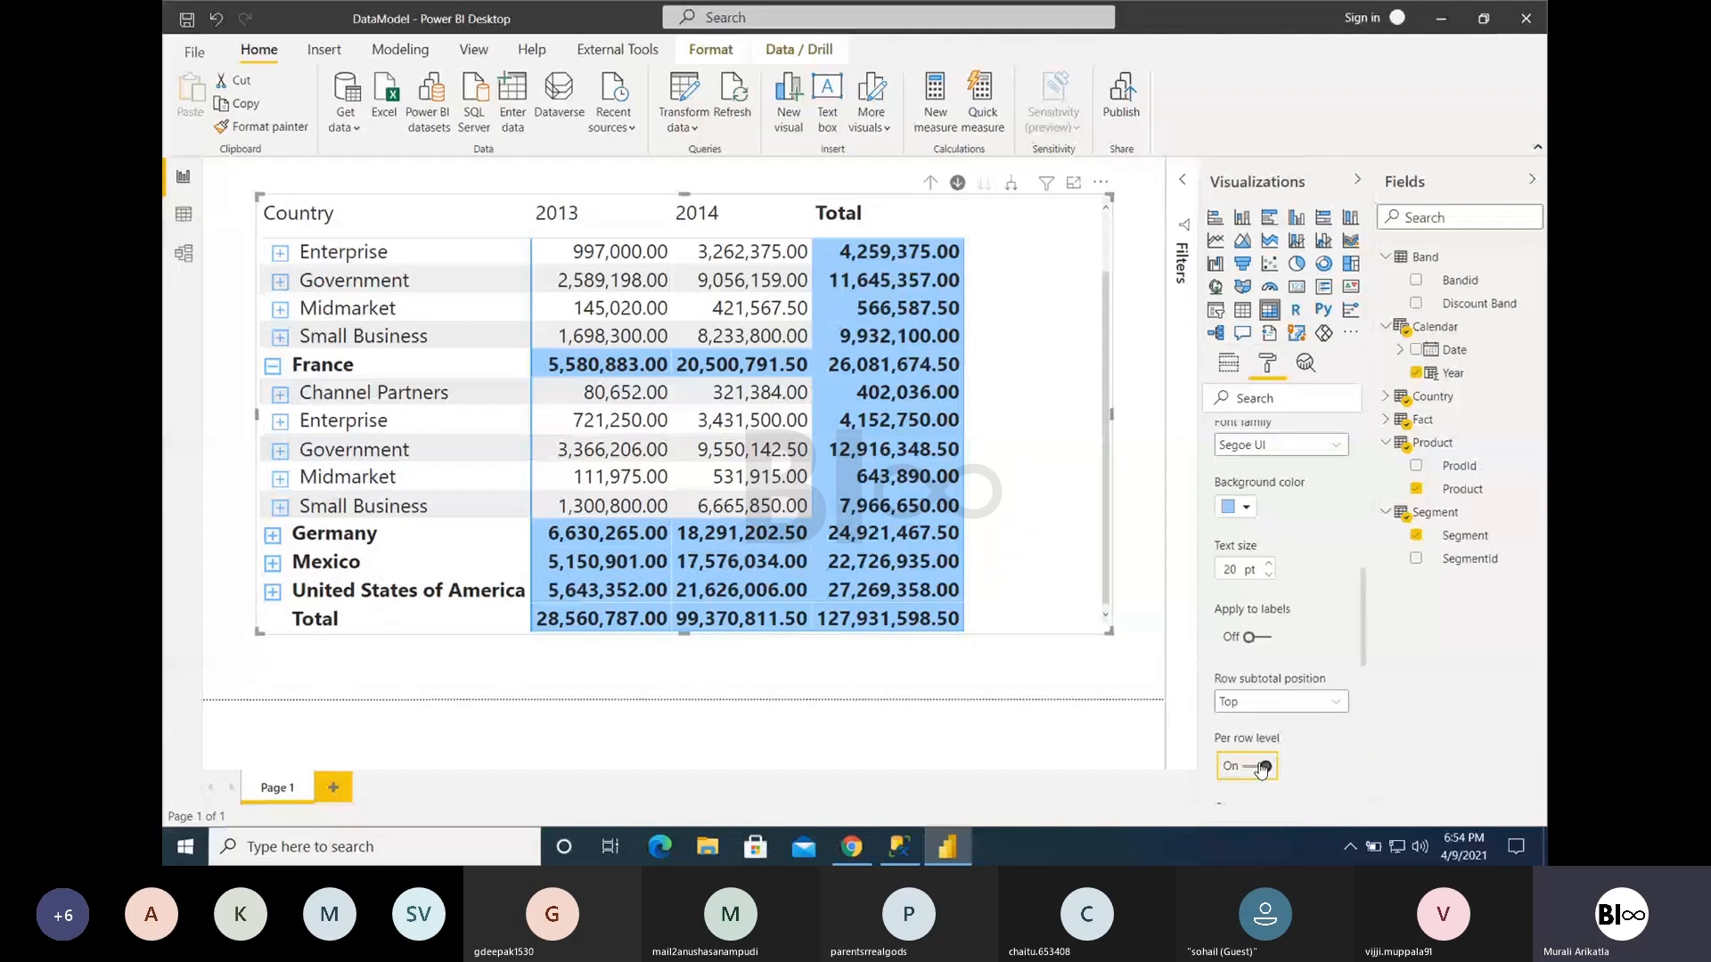
{"action": "left_click", "coordinate": [1247, 706]}
{"action": "left_click", "coordinate": [1250, 744]}
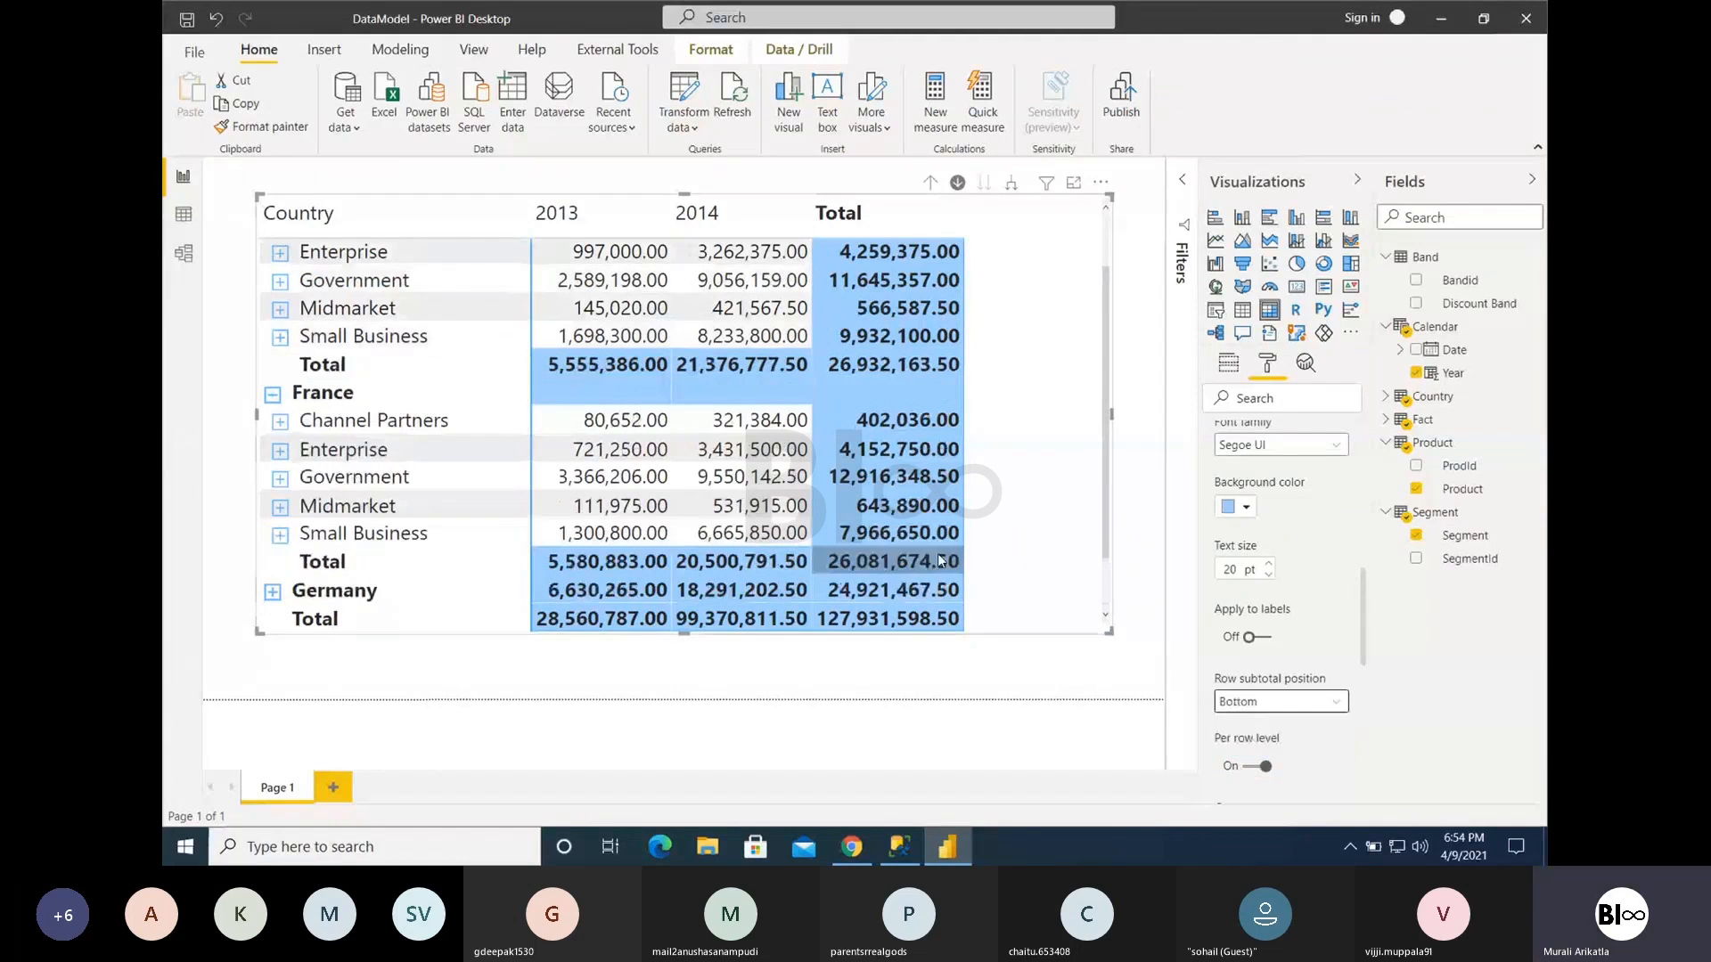
- Toggle Per row level off and on over the expanded matrix, and collapse Canada and France
{"action": "scroll", "coordinate": [431, 347], "scroll_direction": "up", "scroll_amount": 3}
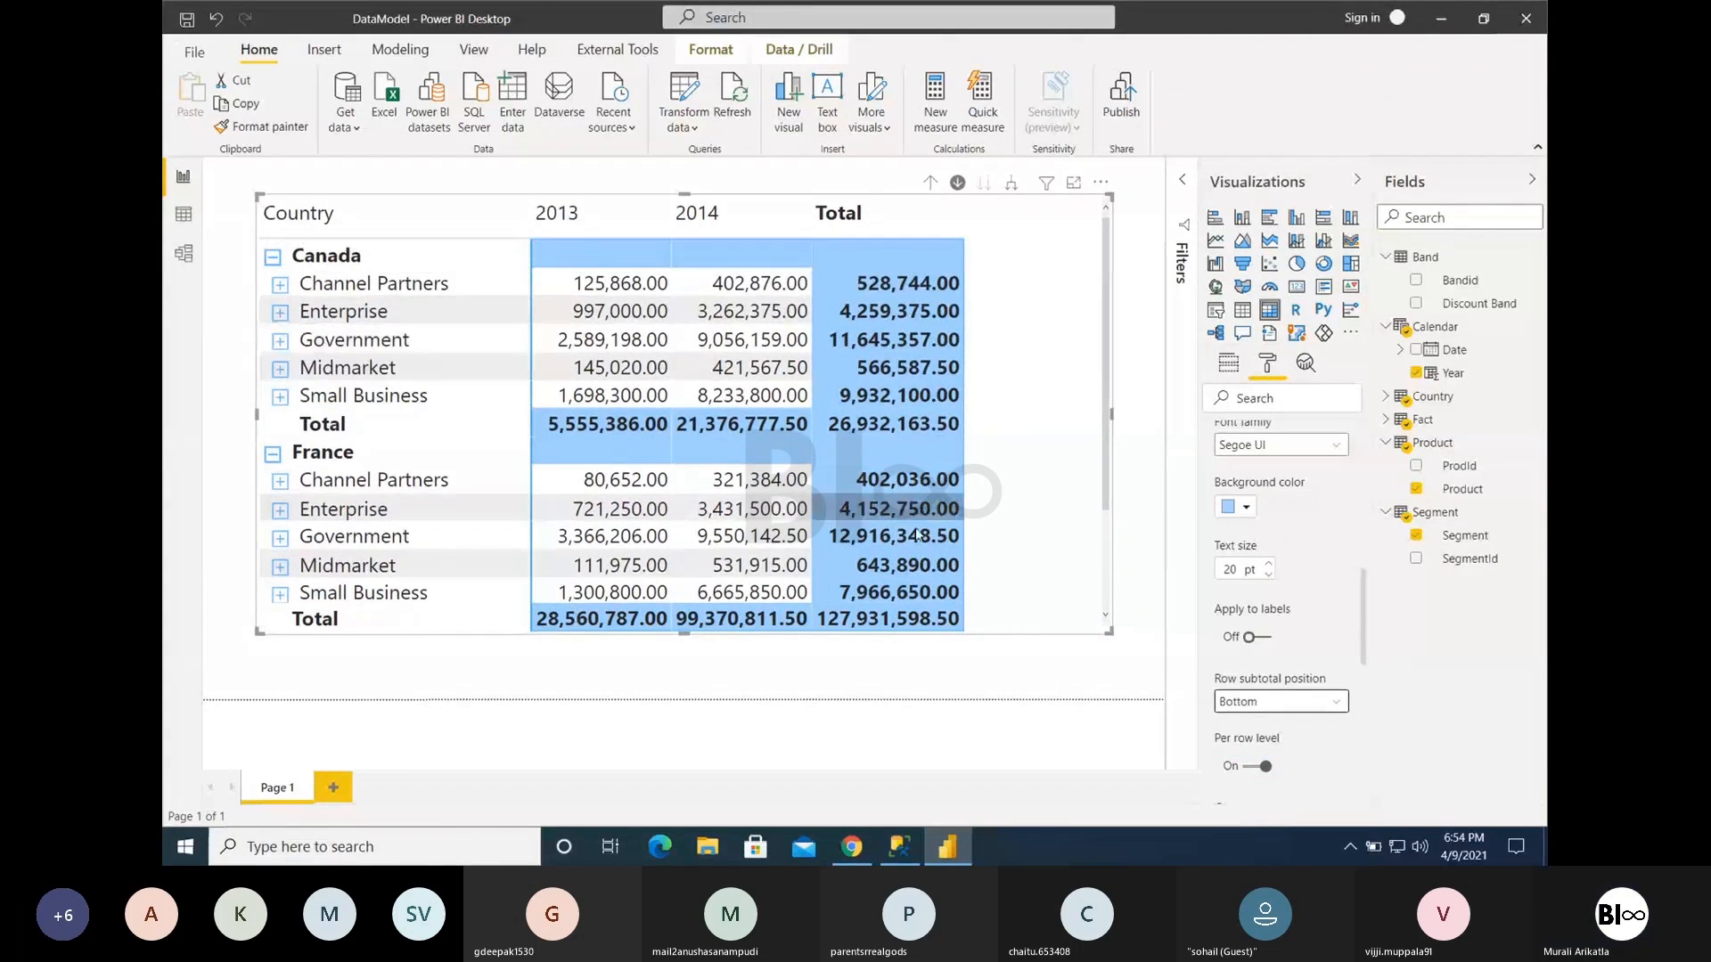
{"action": "left_click", "coordinate": [1252, 766]}
{"action": "left_click", "coordinate": [1252, 766]}
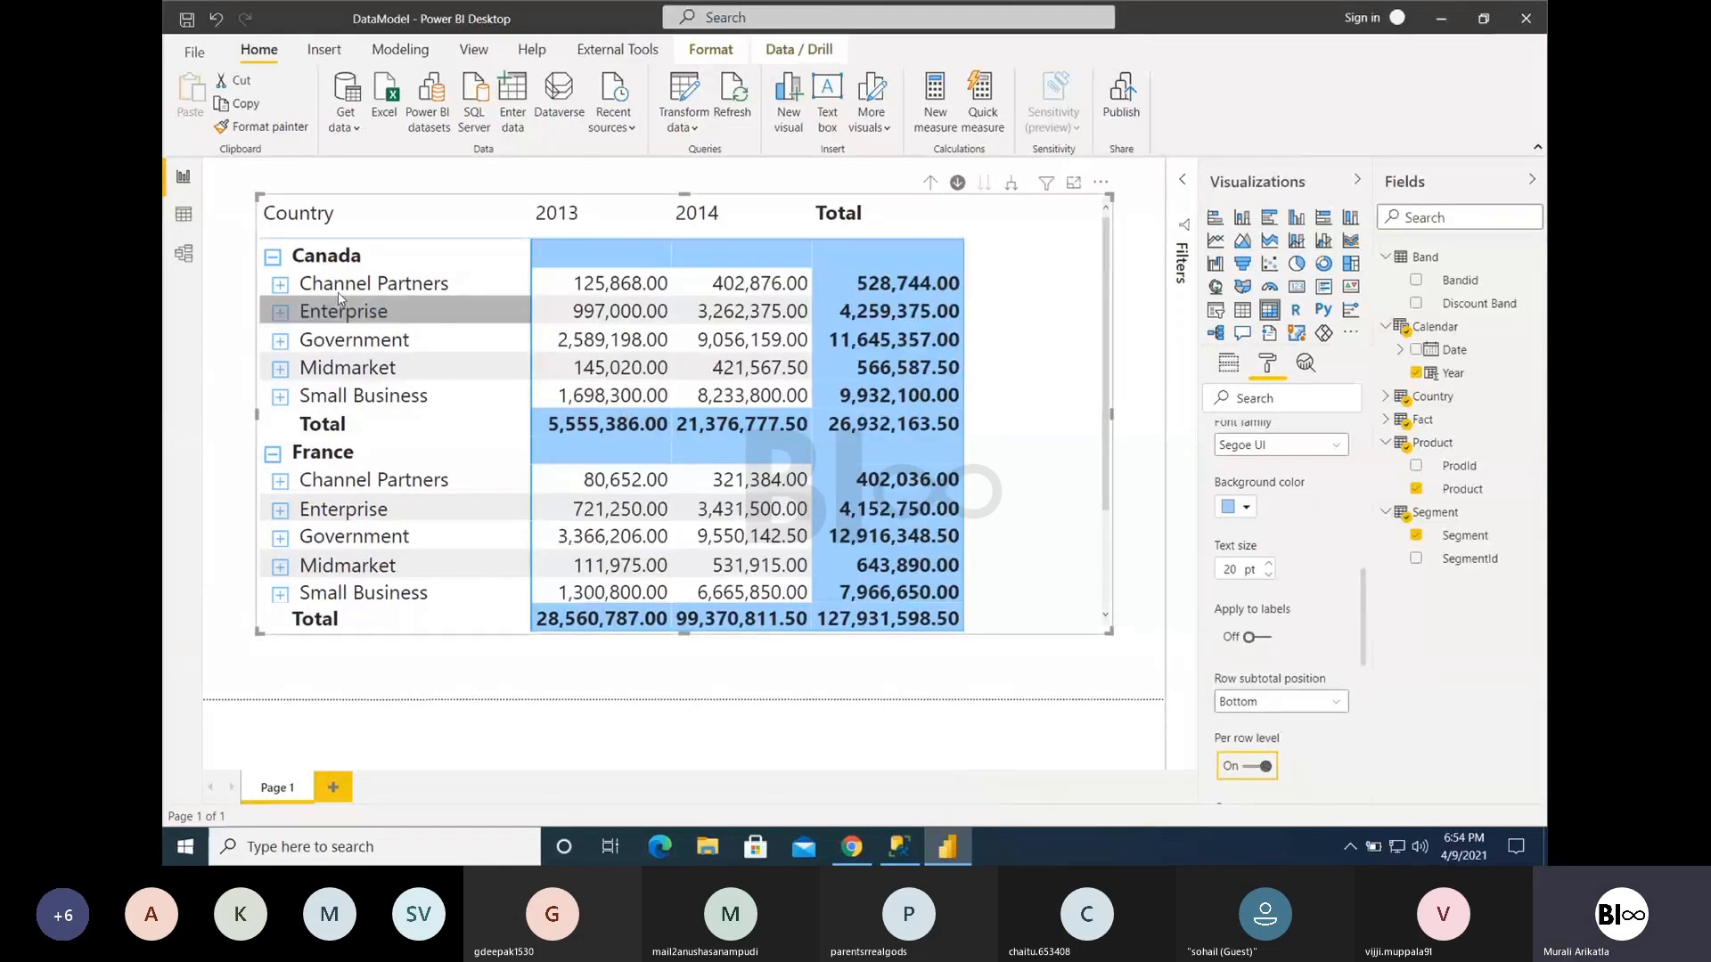
{"action": "left_click", "coordinate": [273, 256]}
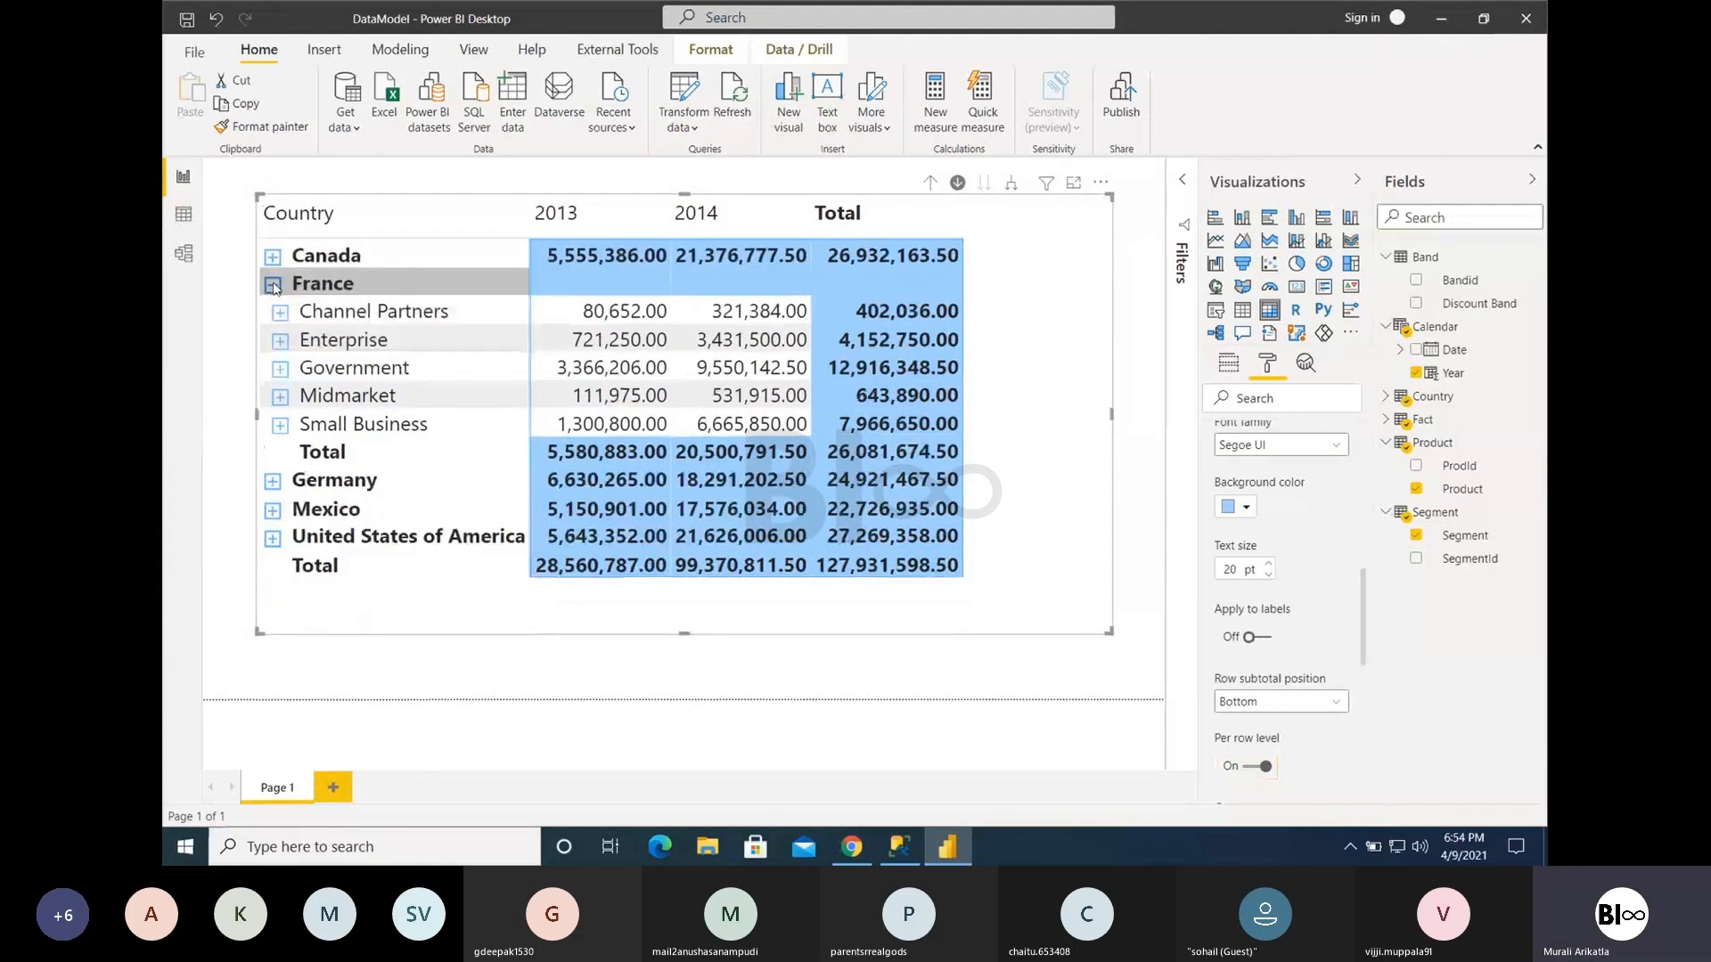
{"action": "left_click", "coordinate": [272, 283]}
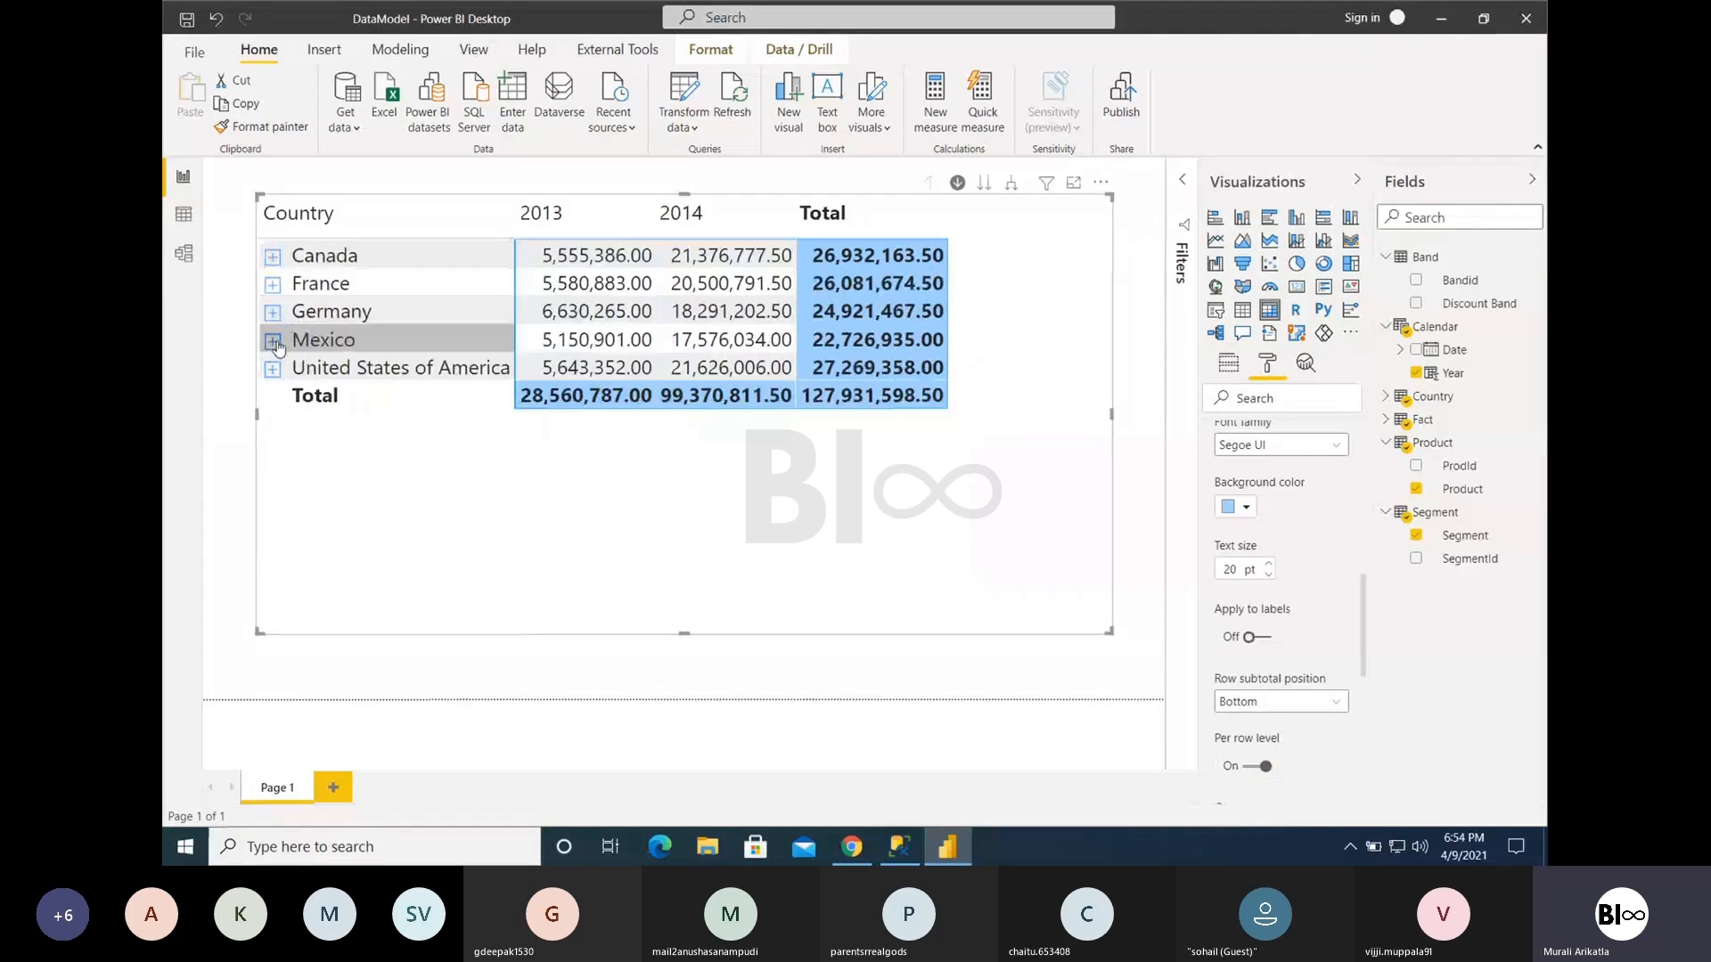
- Turn Per row level off and expand Canada again to compare its subtotal row
{"action": "left_click", "coordinate": [1259, 768]}
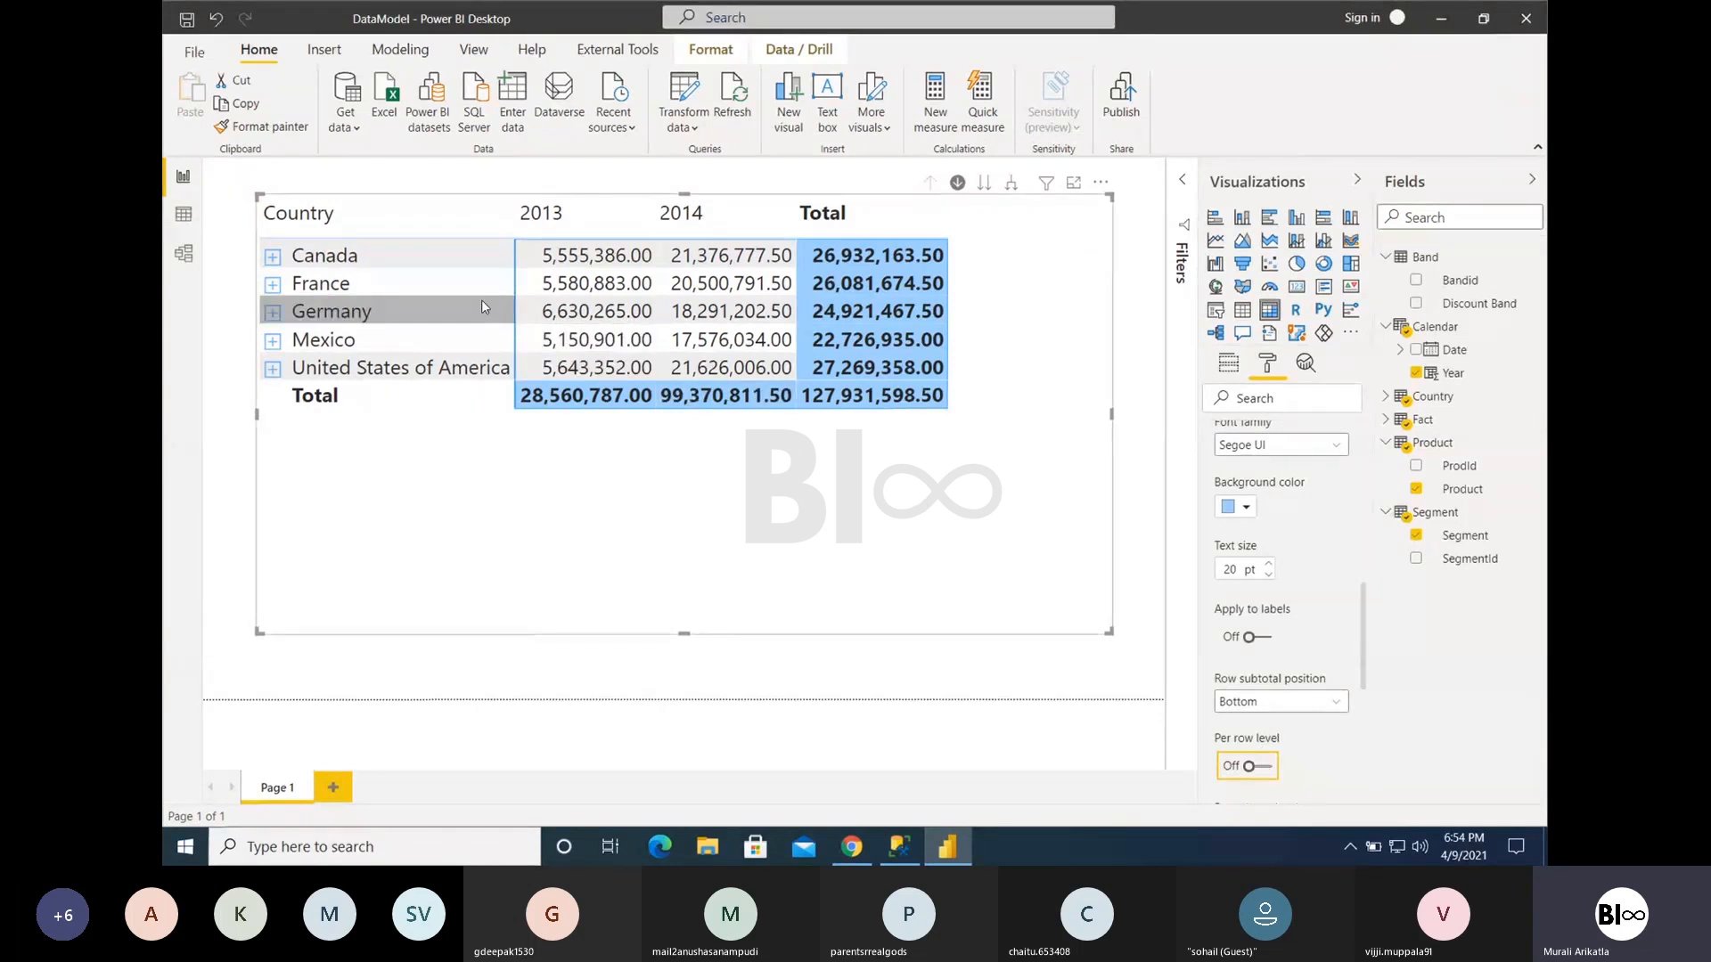
{"action": "left_click", "coordinate": [1259, 768]}
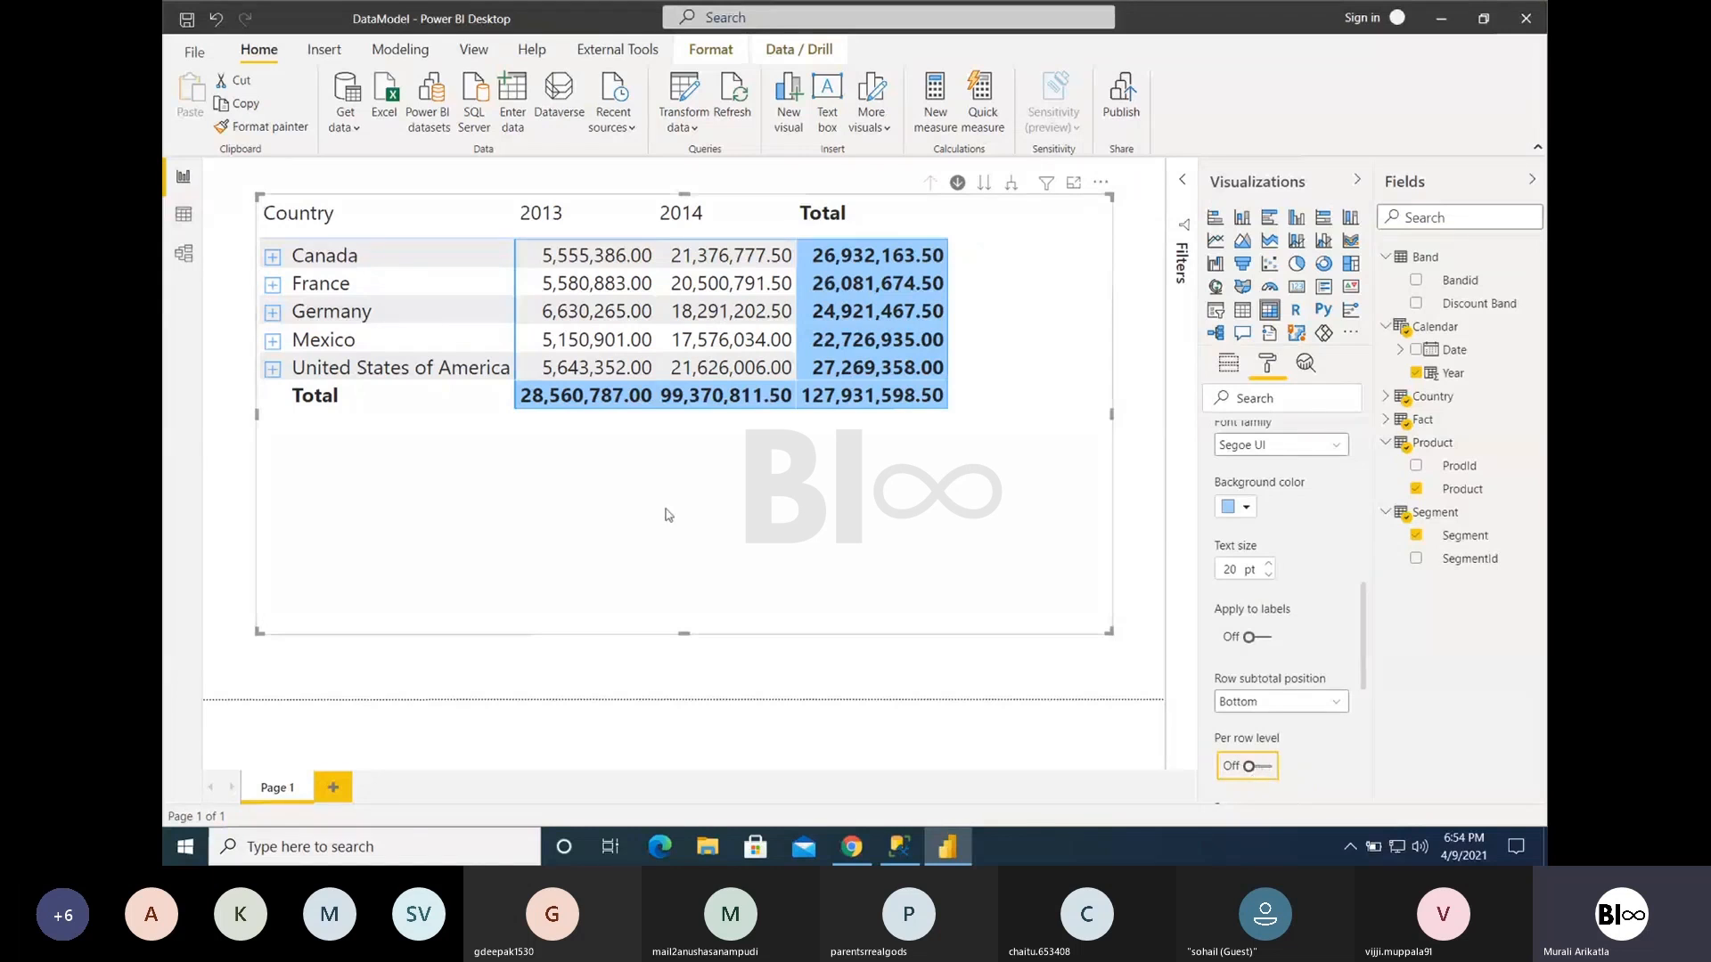
{"action": "left_click", "coordinate": [272, 256]}
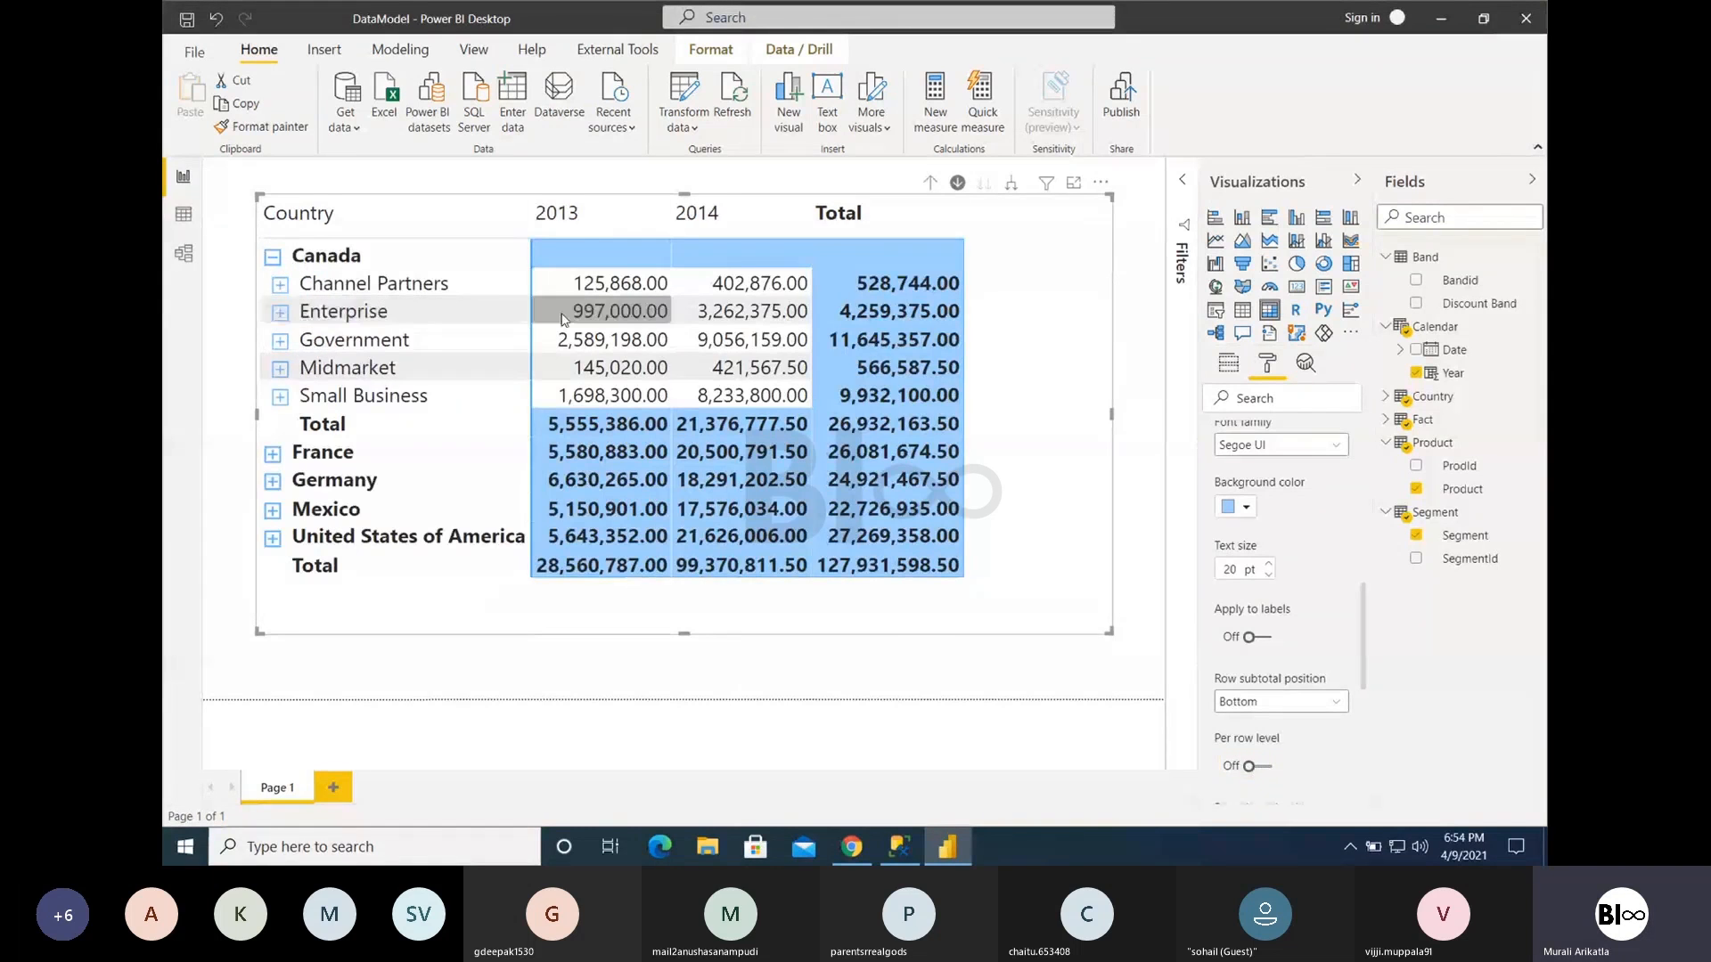
- Turn Per row level on and look at the separate Country and Segment subtotal options
{"action": "left_click", "coordinate": [1267, 768]}
{"action": "scroll", "coordinate": [1319, 770], "scroll_direction": "down", "scroll_amount": 1}
{"action": "scroll", "coordinate": [1340, 772], "scroll_direction": "down", "scroll_amount": 5}
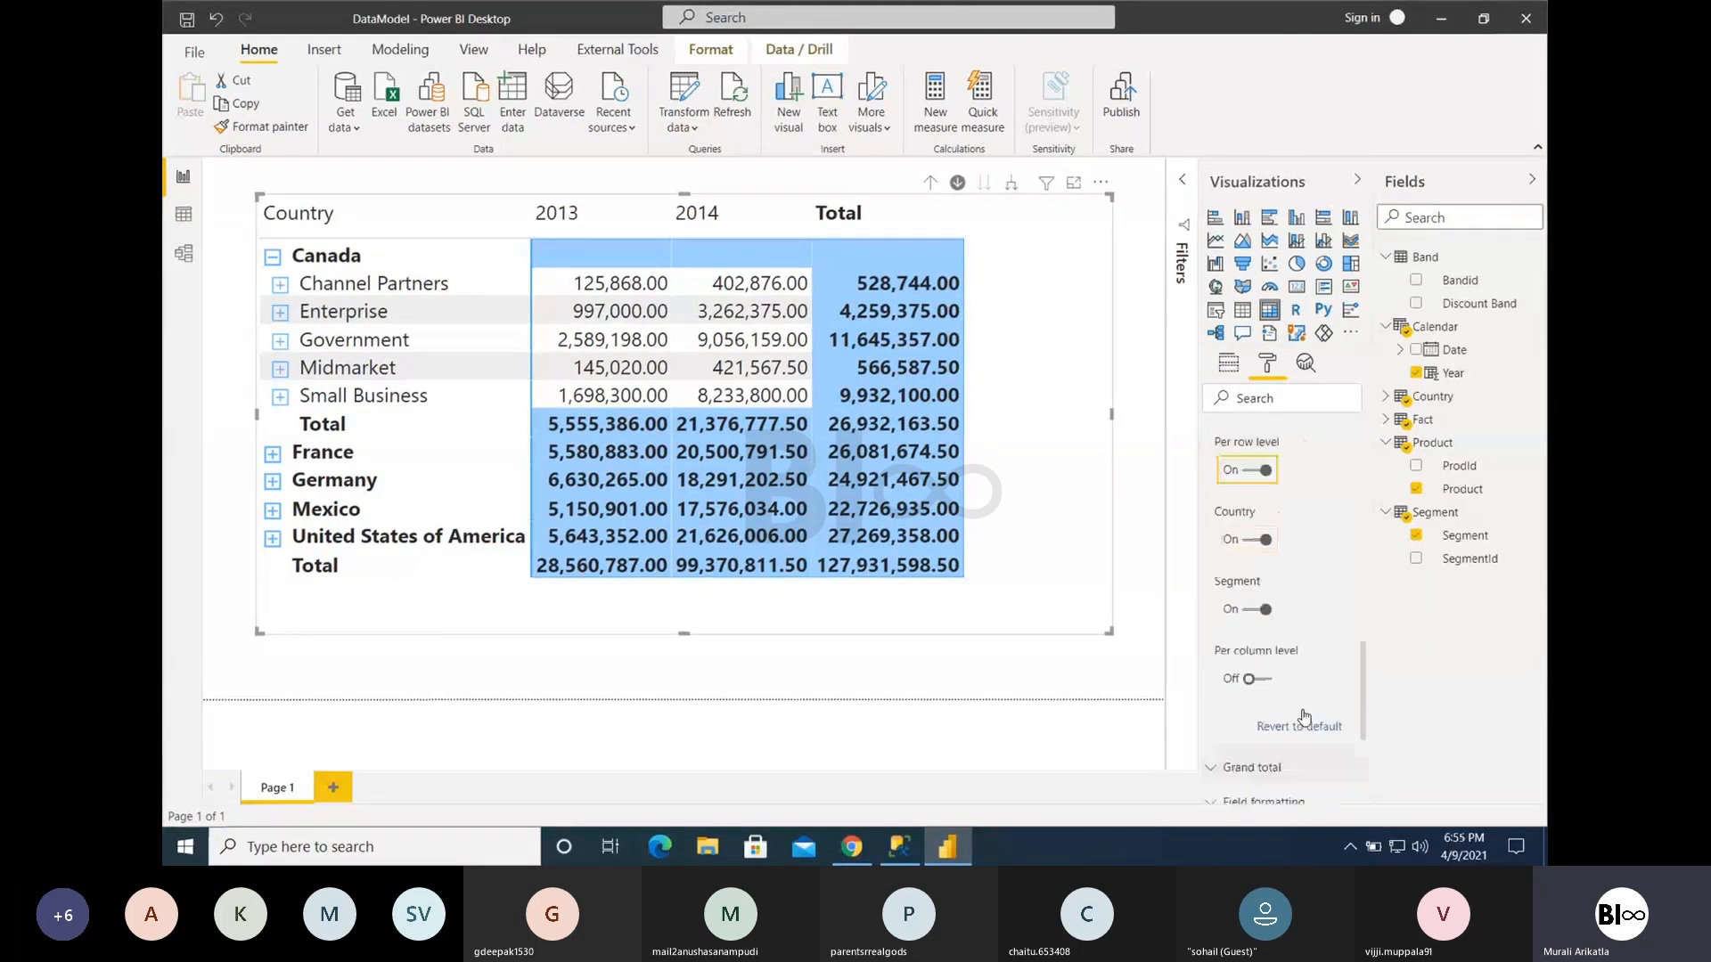
{"action": "scroll", "coordinate": [1291, 643], "scroll_direction": "up", "scroll_amount": 1}
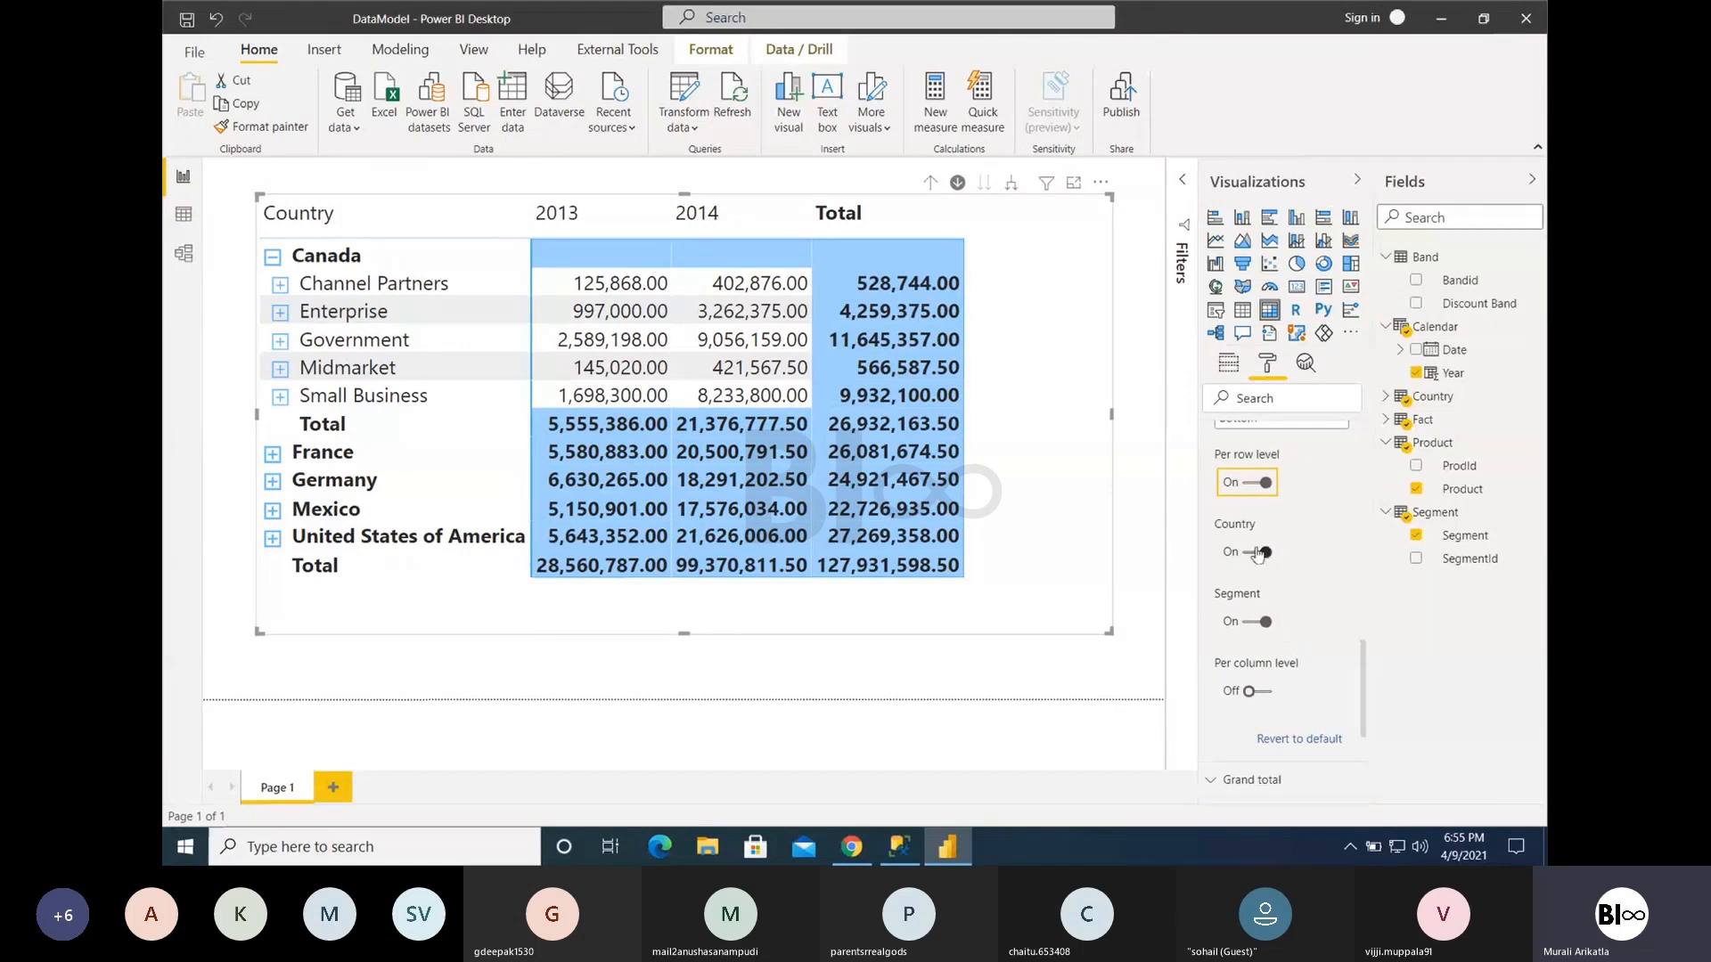
- Turn Per row level off and Per column level on for the subtotals
{"action": "left_click", "coordinate": [1258, 488]}
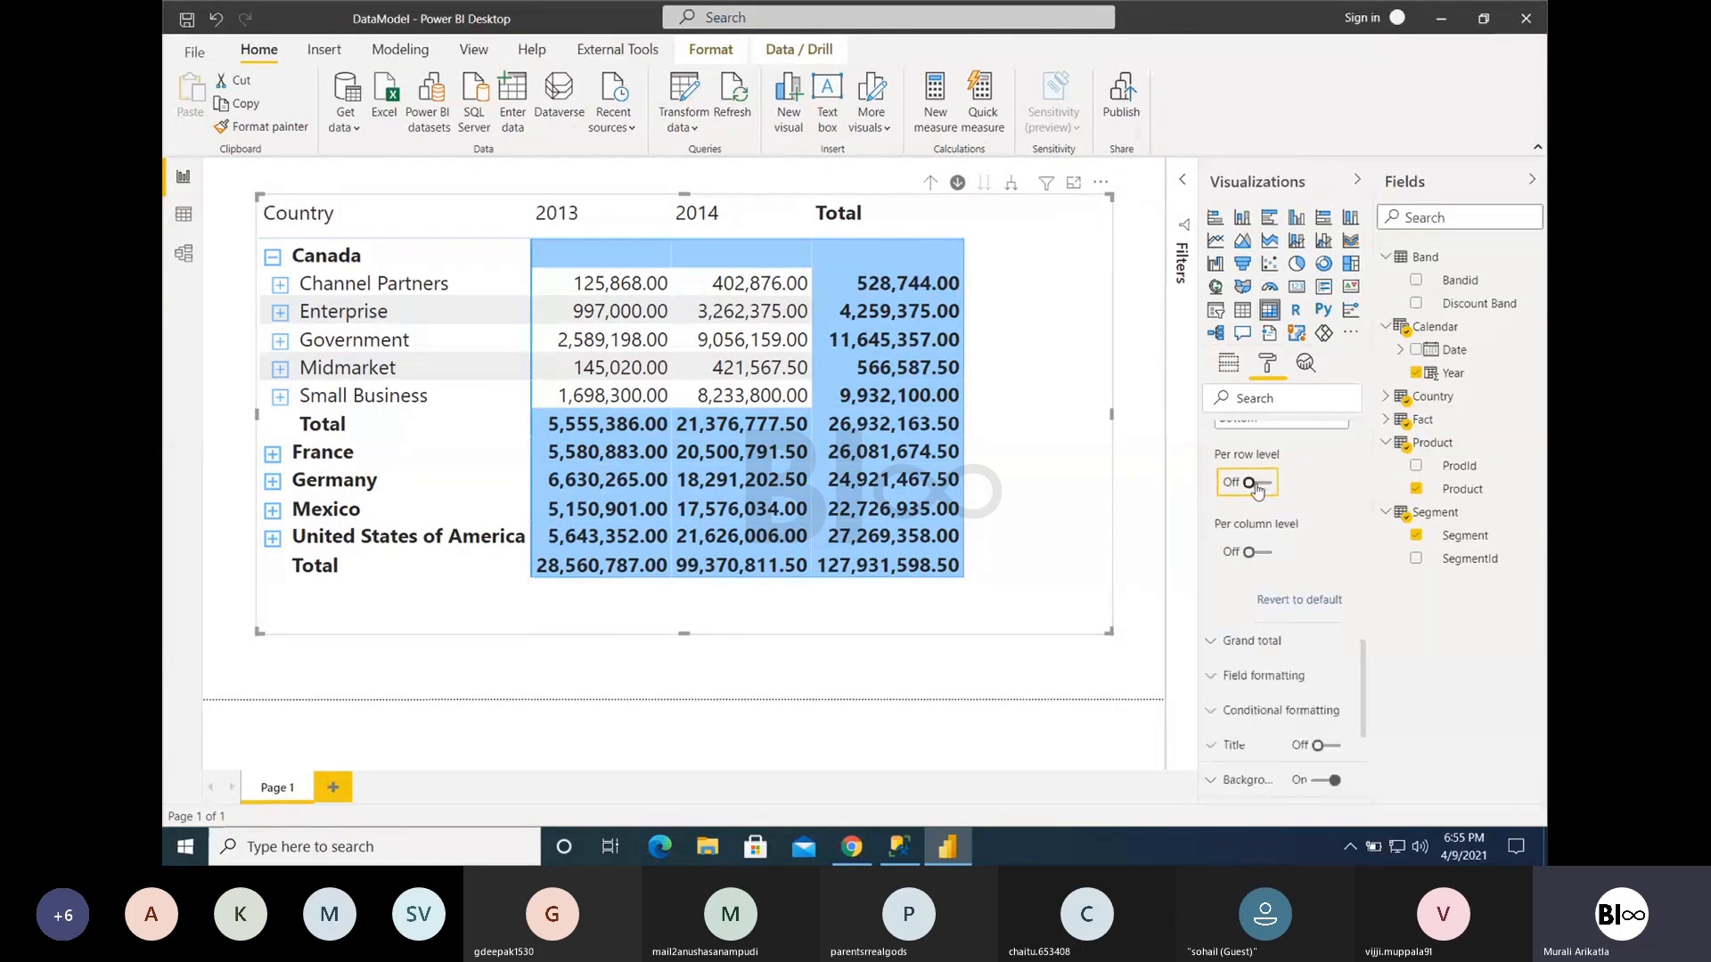
{"action": "left_click", "coordinate": [1261, 554]}
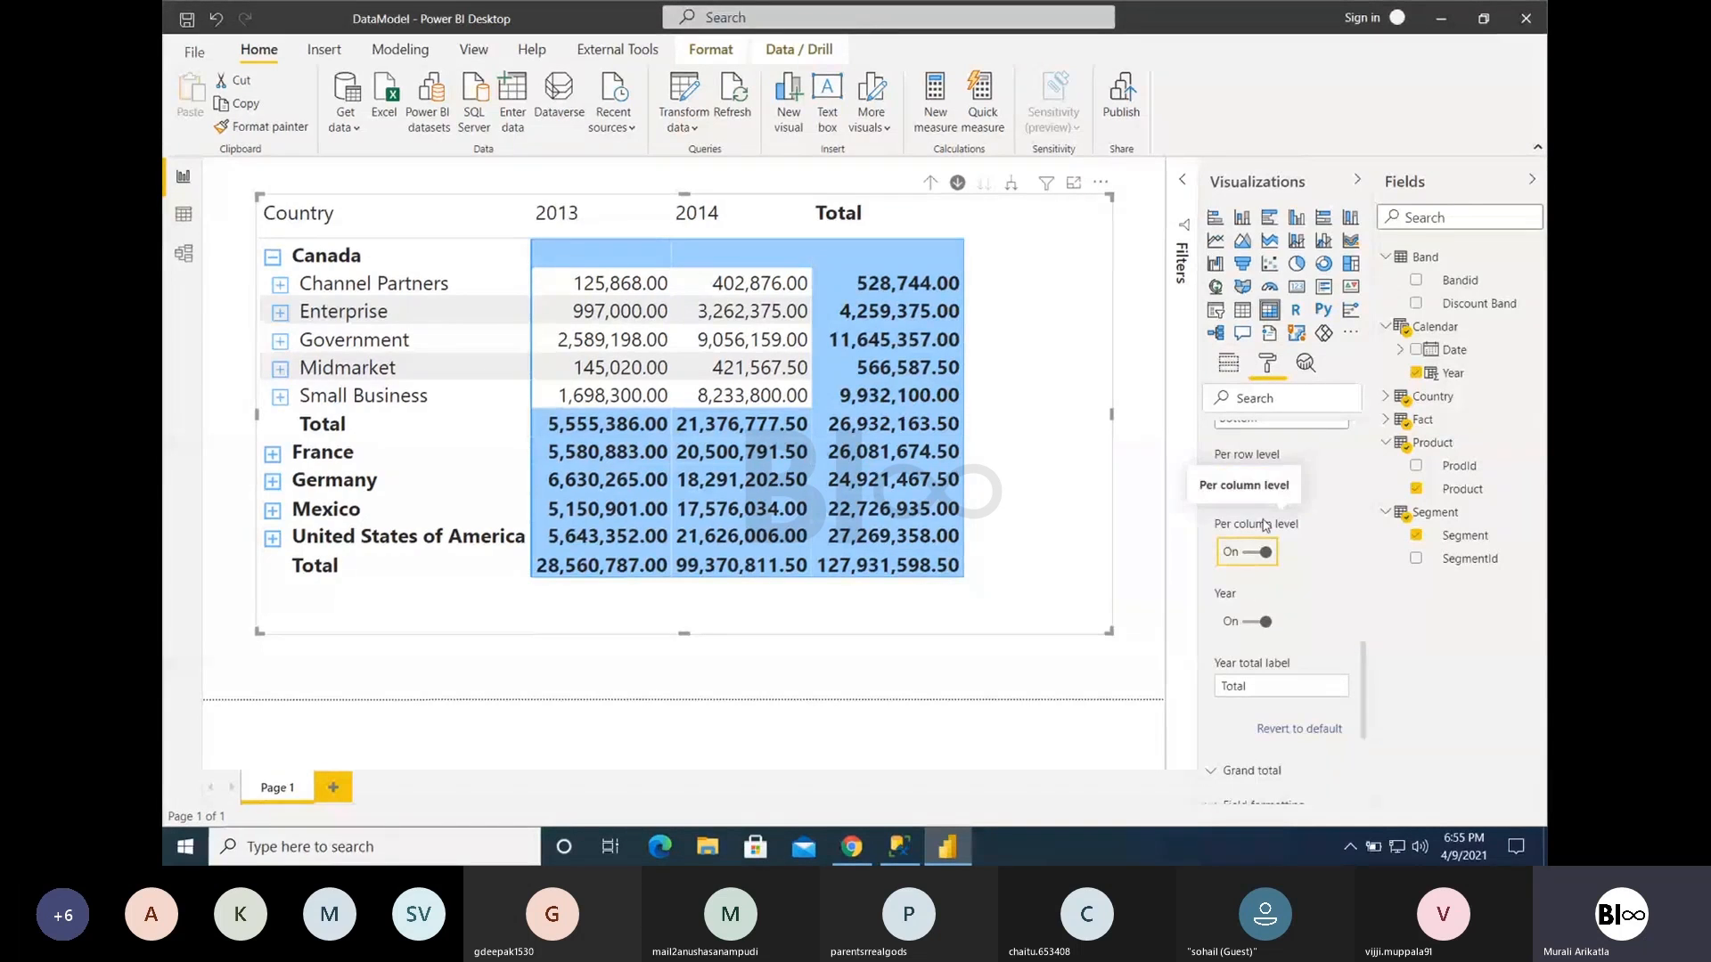
- Turn Per column level off and Per row level on for the subtotals, and set the row subtotal position to Top
{"action": "left_click", "coordinate": [1262, 554]}
{"action": "left_click", "coordinate": [1258, 482]}
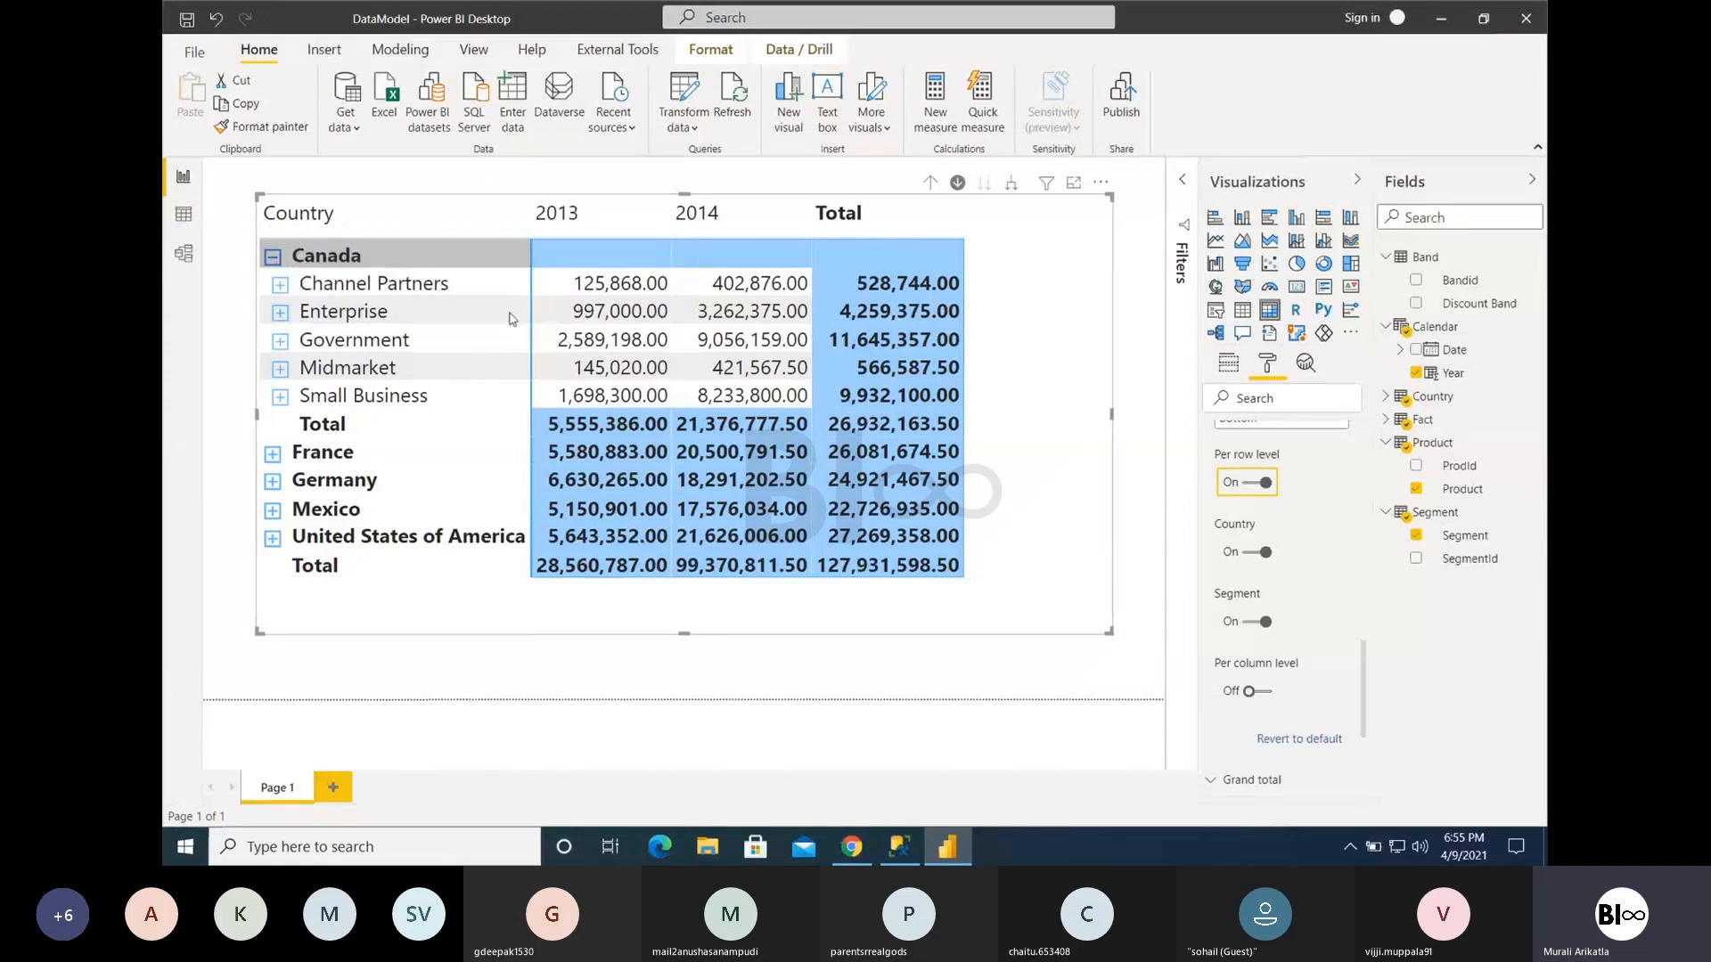
{"action": "scroll", "coordinate": [1269, 519], "scroll_direction": "up", "scroll_amount": 2}
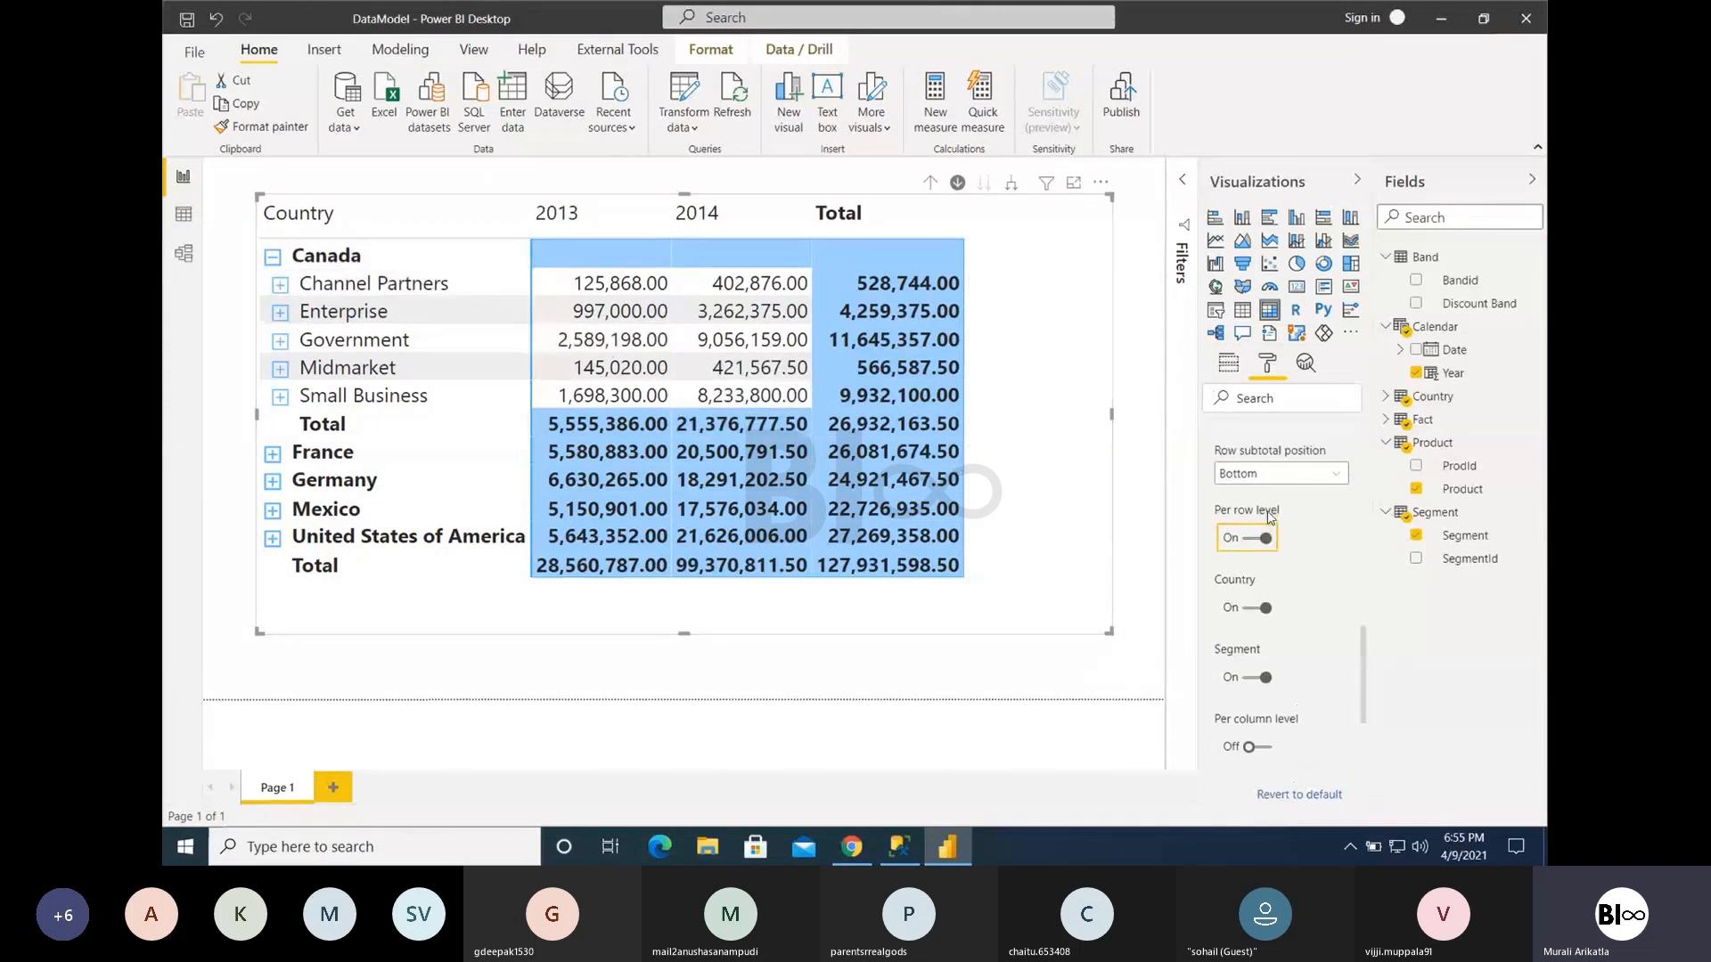
{"action": "left_click", "coordinate": [1281, 474]}
{"action": "left_click", "coordinate": [1256, 501]}
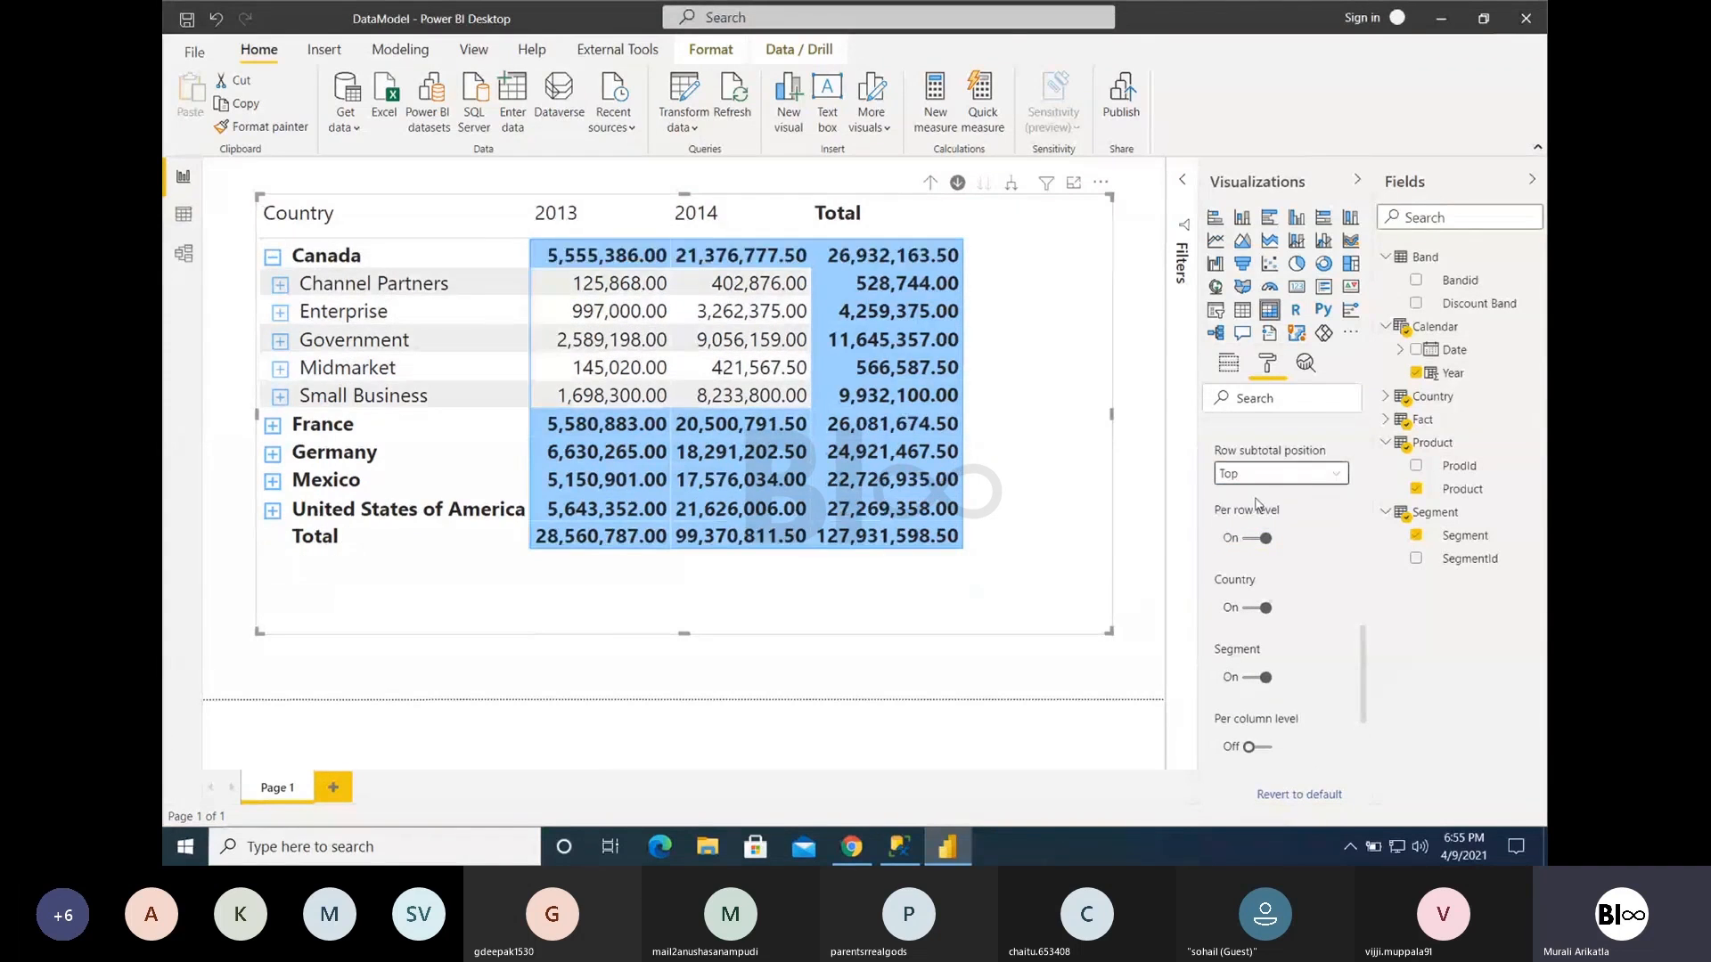
- Toggle the Country subtotal off and on to compare the matrix's bottom total row, leaving it off
{"action": "left_click", "coordinate": [1257, 608]}
{"action": "left_click", "coordinate": [1264, 608]}
{"action": "left_click", "coordinate": [1265, 610]}
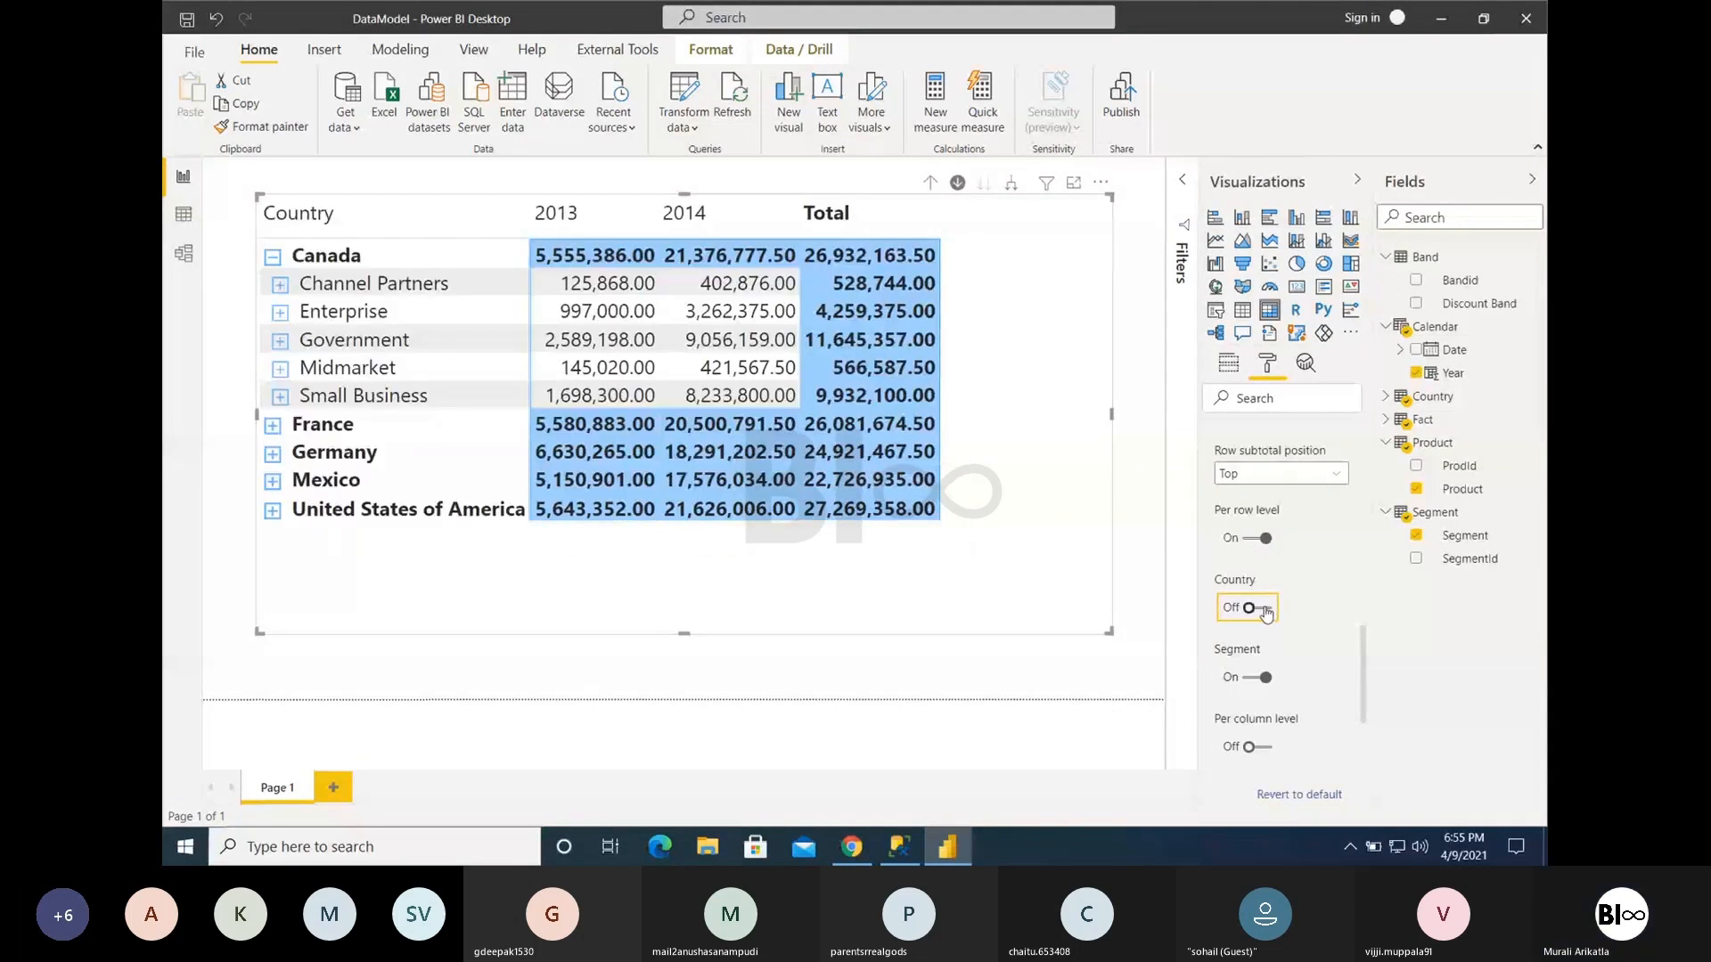
{"action": "left_click", "coordinate": [1265, 611]}
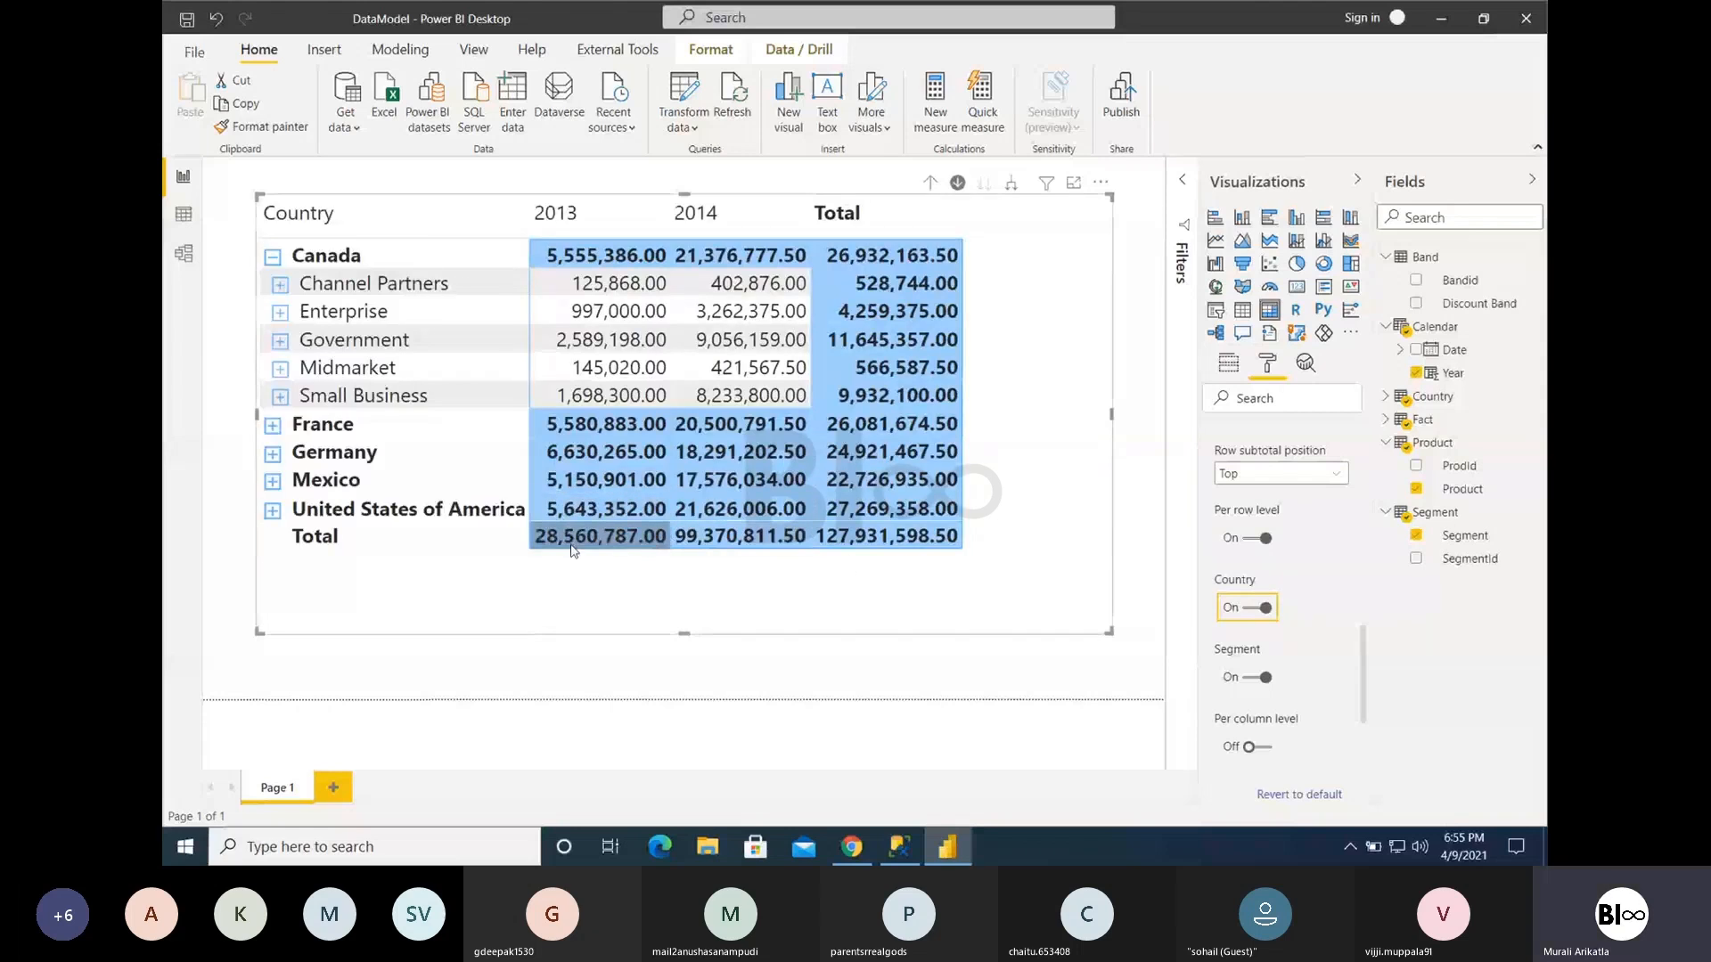
{"action": "left_click", "coordinate": [1255, 611]}
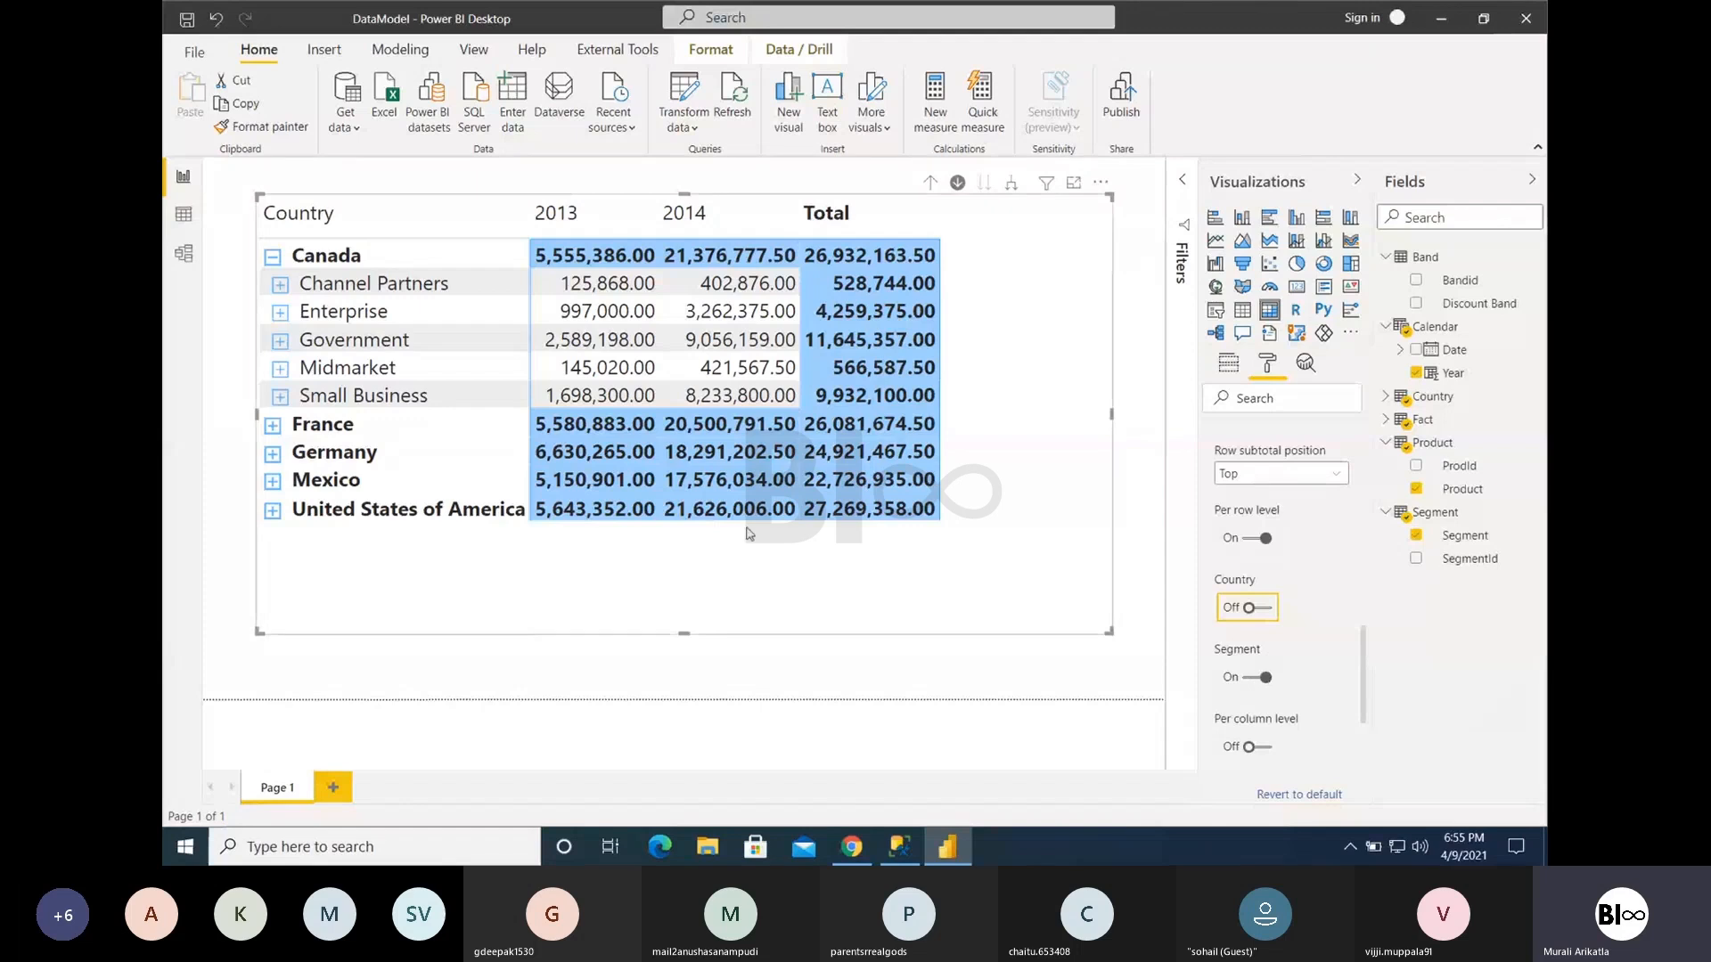
- Expand Channel Partners under Canada and set the subtotals to Segment off and Country on, with Per row level turned off
{"action": "left_click", "coordinate": [278, 284]}
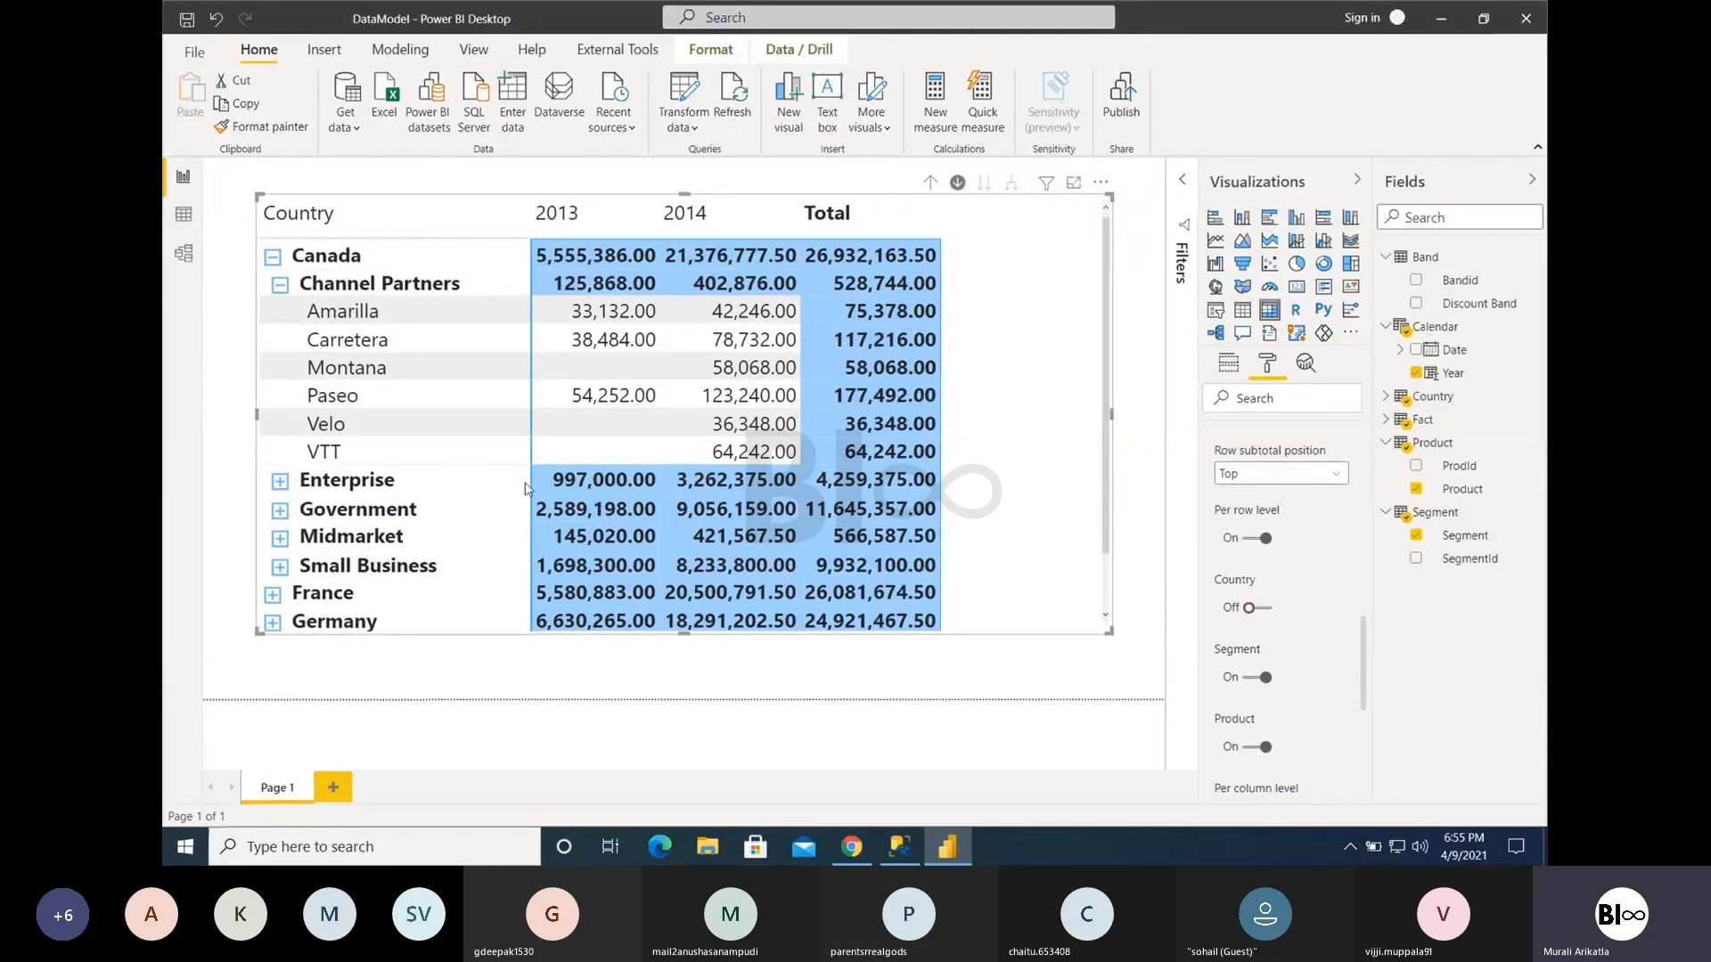
{"action": "scroll", "coordinate": [526, 488], "scroll_direction": "down", "scroll_amount": 2}
{"action": "left_click", "coordinate": [1253, 681]}
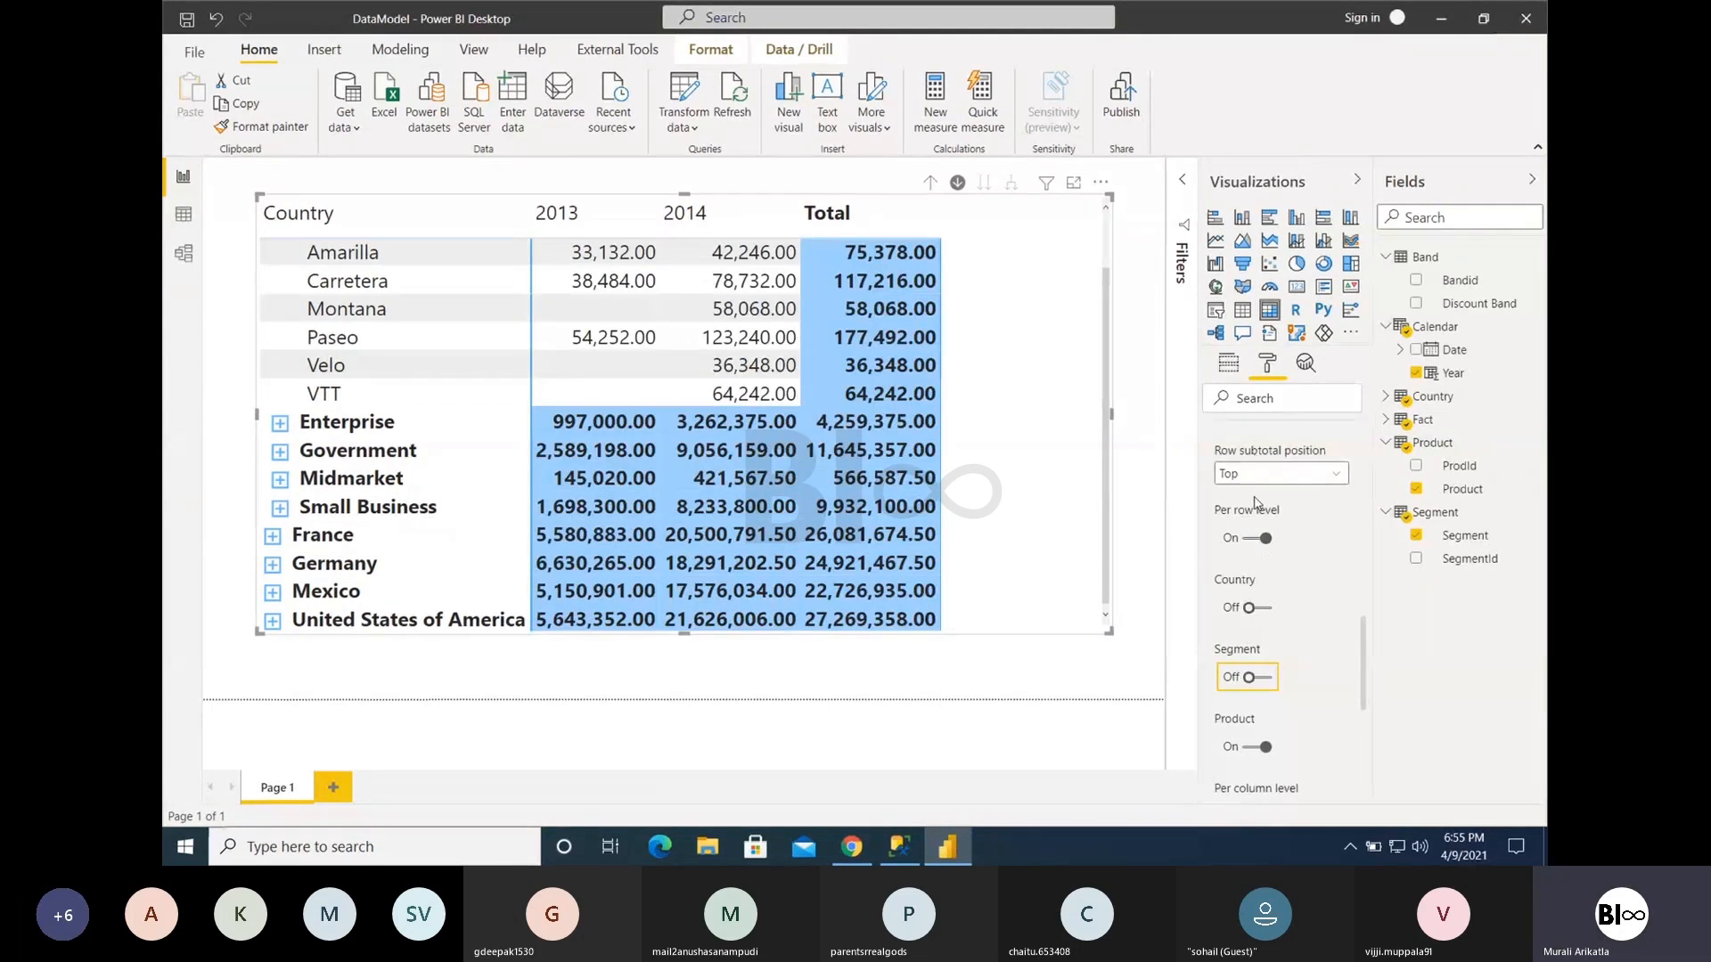
{"action": "left_click", "coordinate": [1252, 609]}
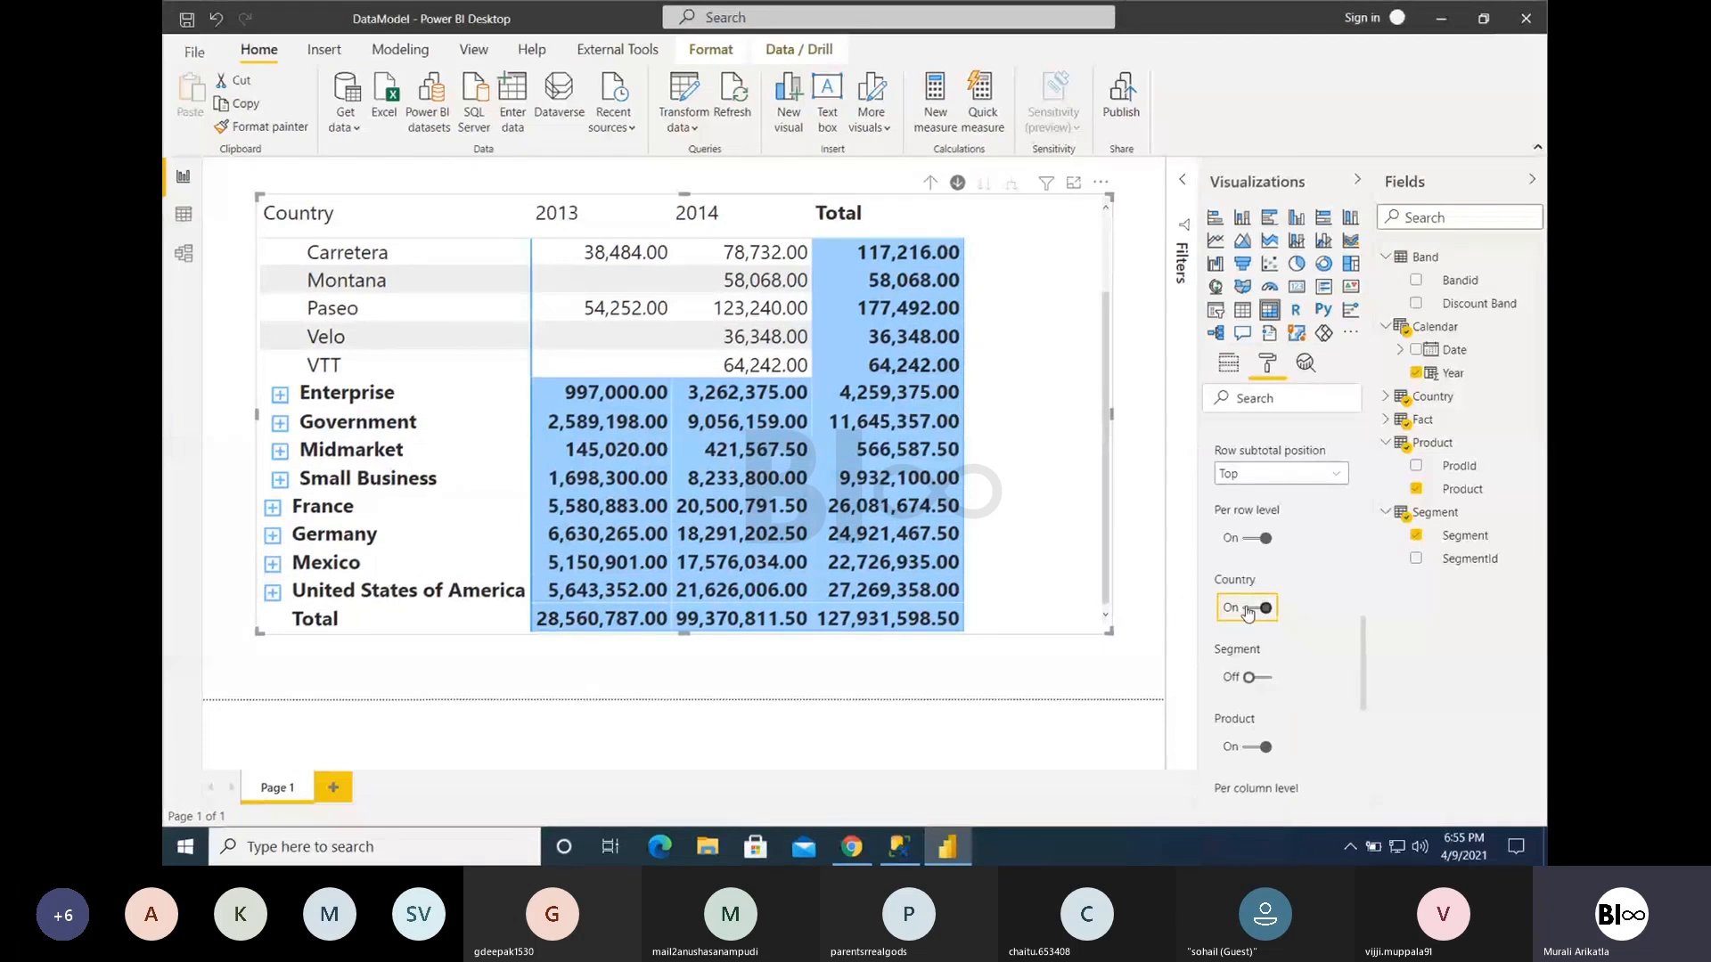
{"action": "left_click", "coordinate": [1256, 540]}
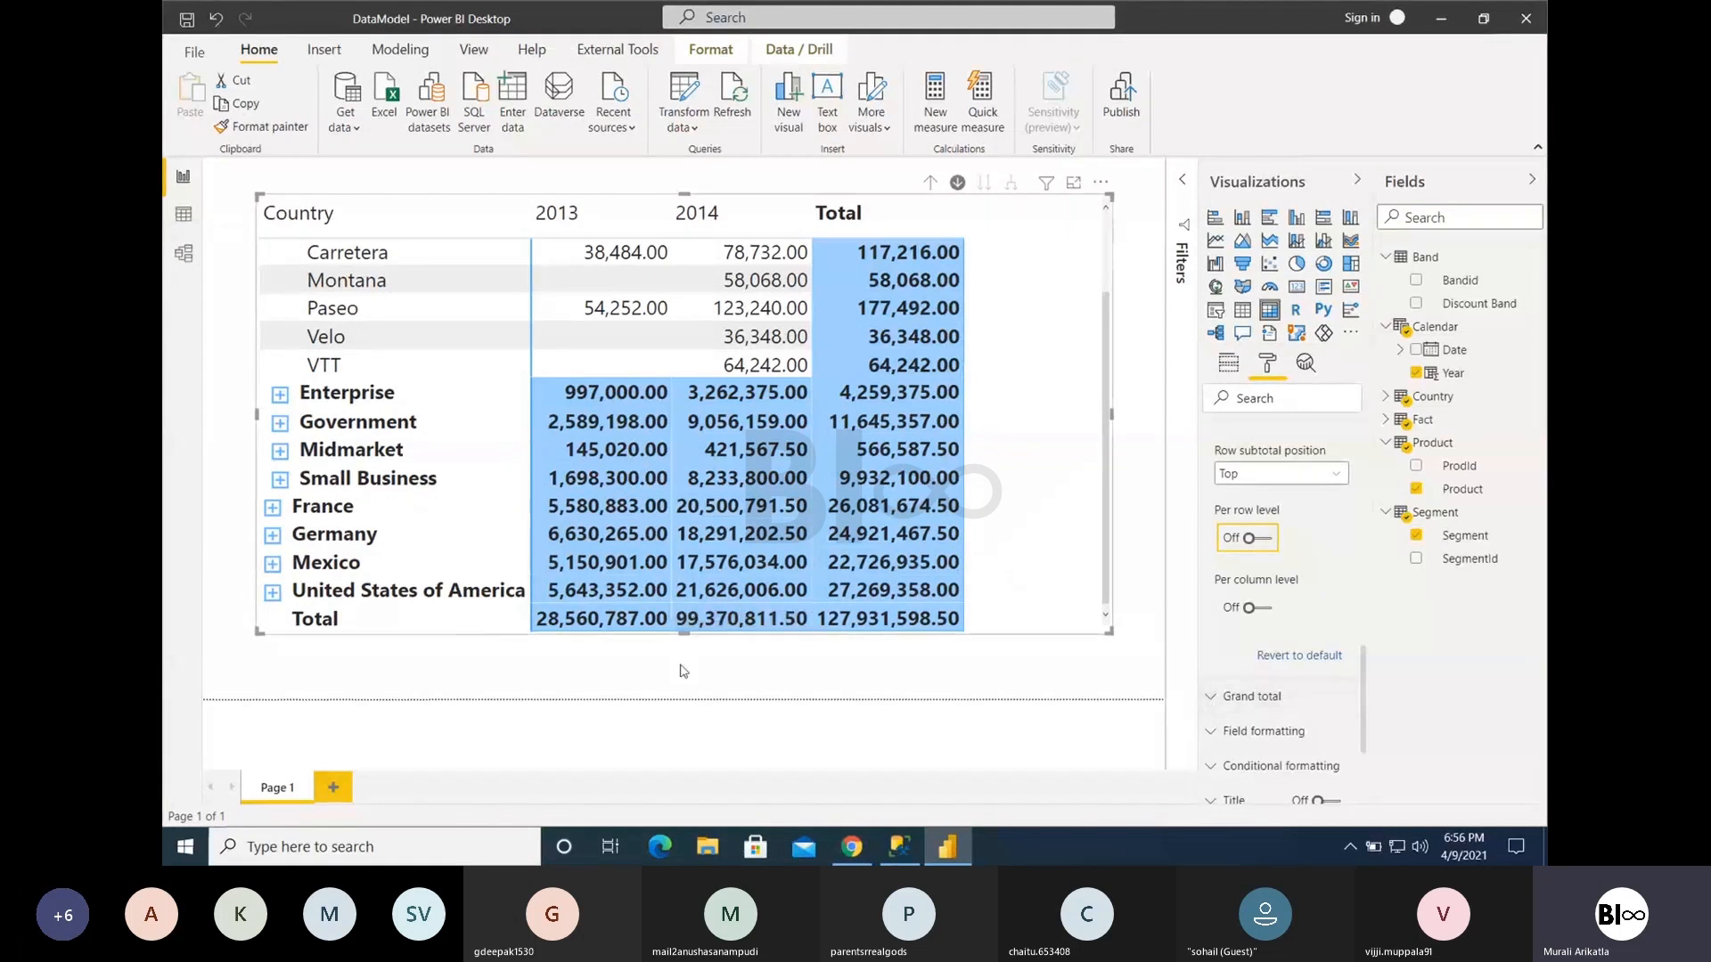
- Examine the Grand total options, the Field formatting field choice and the matrix's assigned rows, columns and values
{"action": "left_click", "coordinate": [1277, 704]}
{"action": "scroll", "coordinate": [1288, 755], "scroll_direction": "down", "scroll_amount": 1}
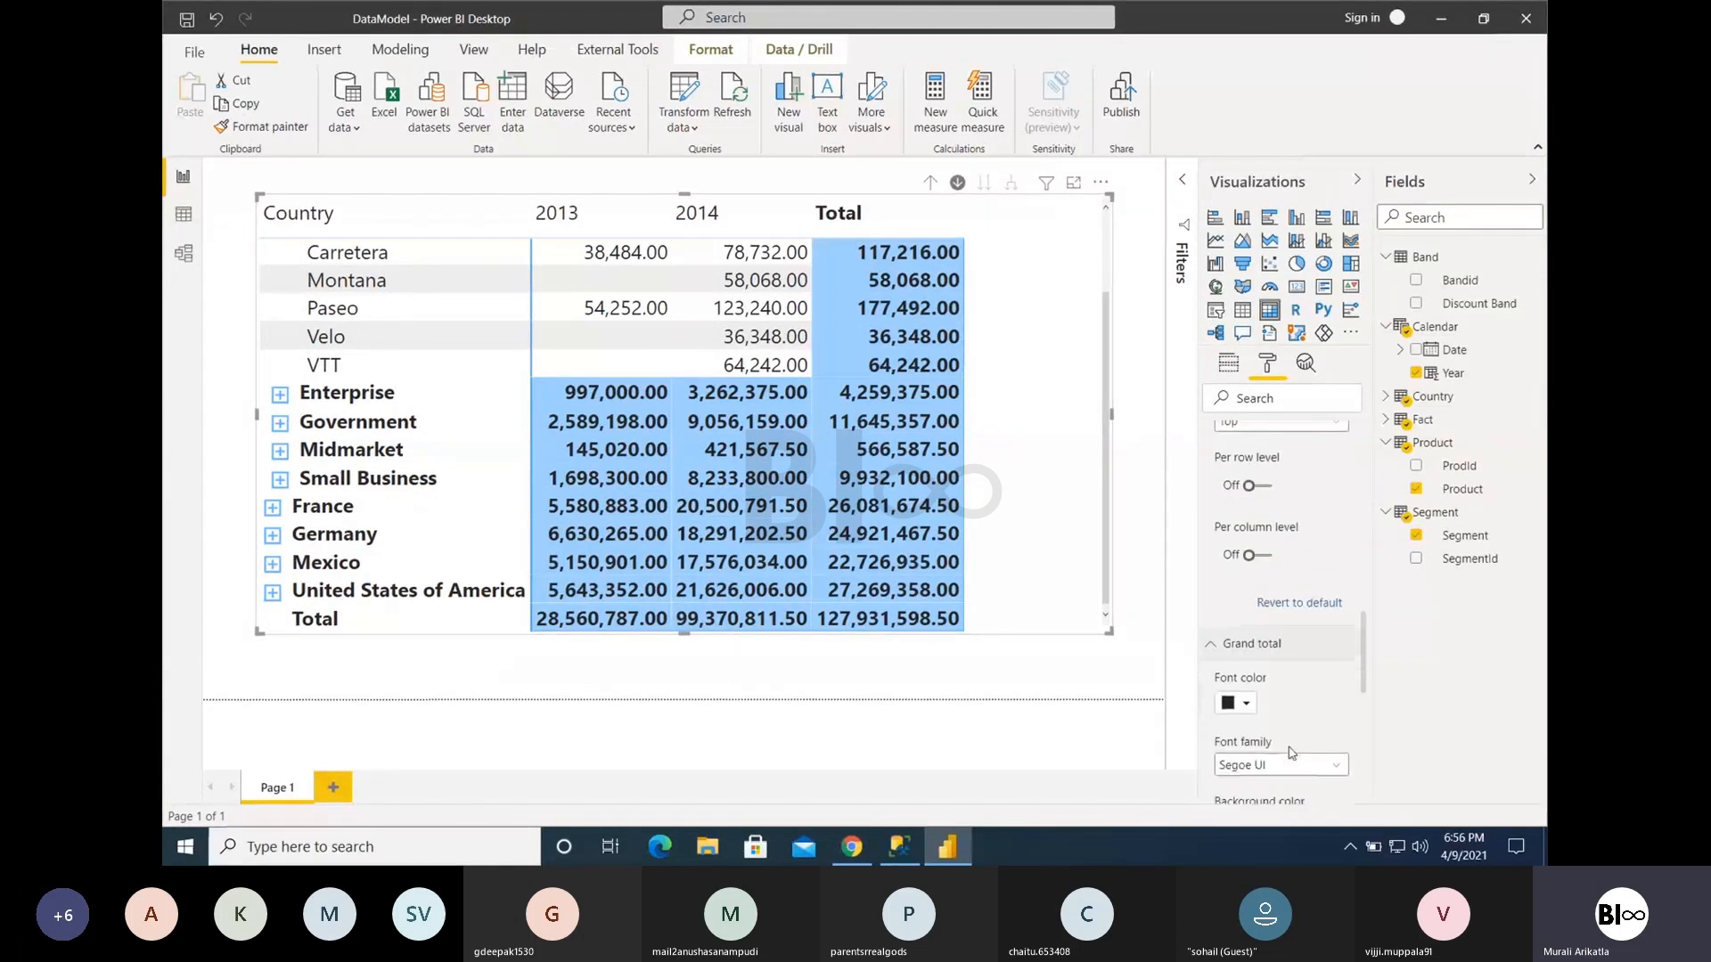
{"action": "scroll", "coordinate": [1293, 753], "scroll_direction": "down", "scroll_amount": 2}
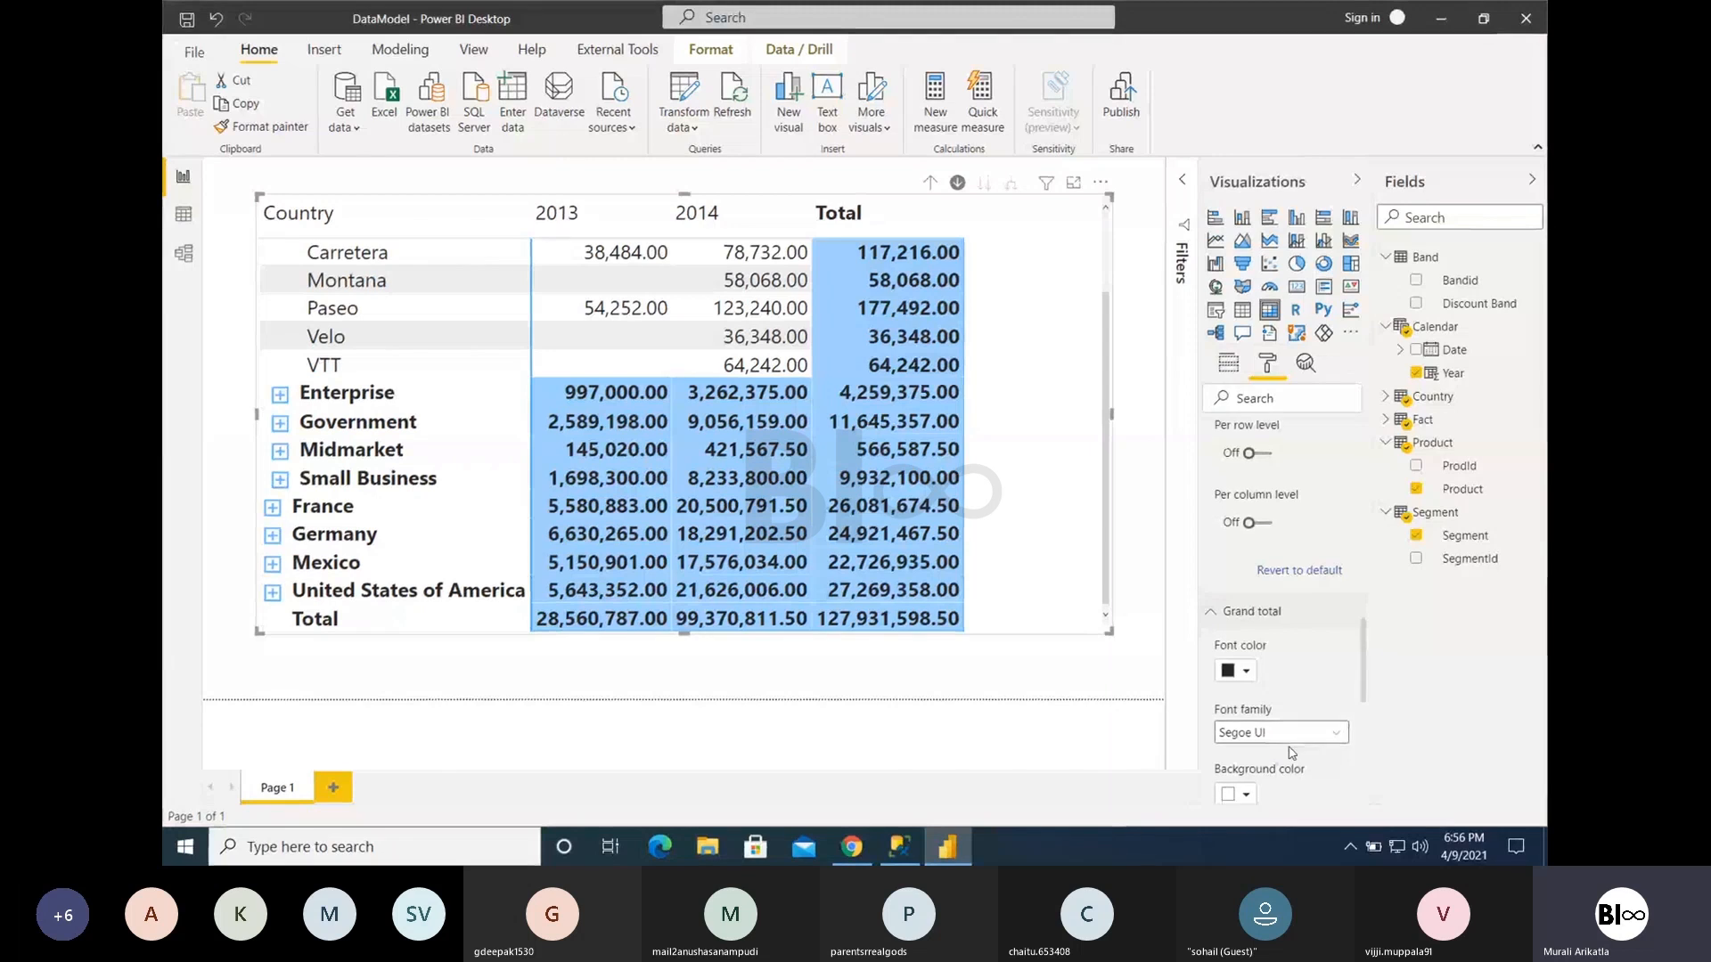
{"action": "scroll", "coordinate": [1291, 753], "scroll_direction": "down", "scroll_amount": 3}
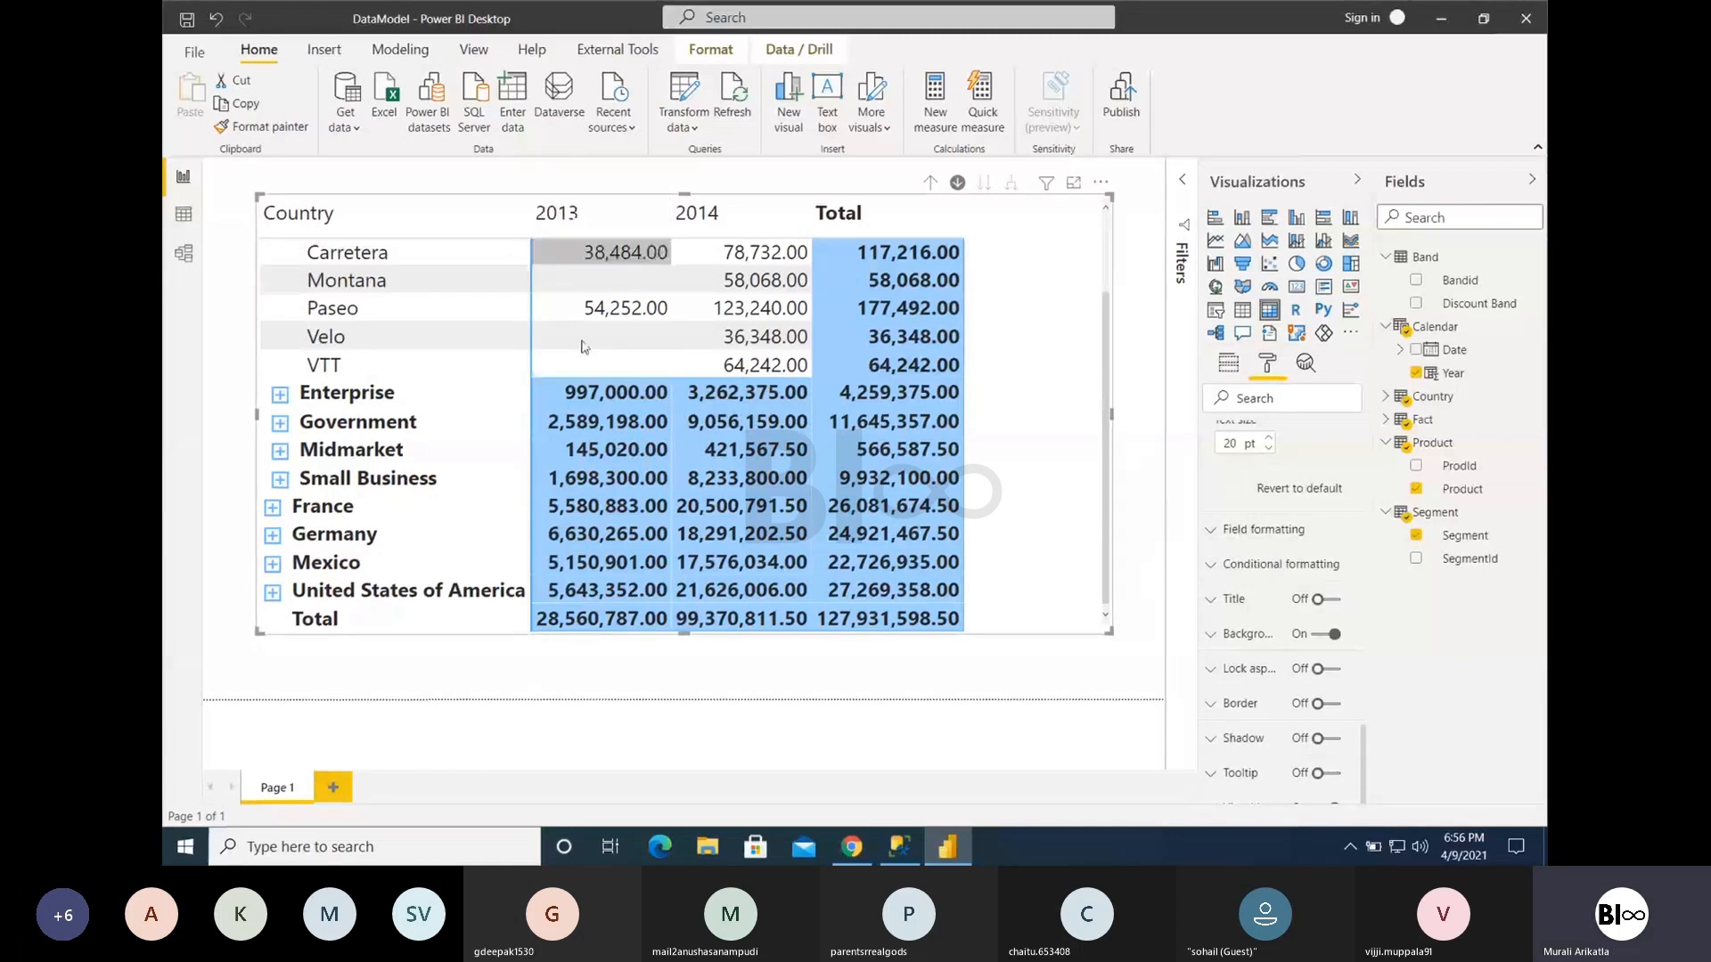
{"action": "left_click", "coordinate": [1241, 533]}
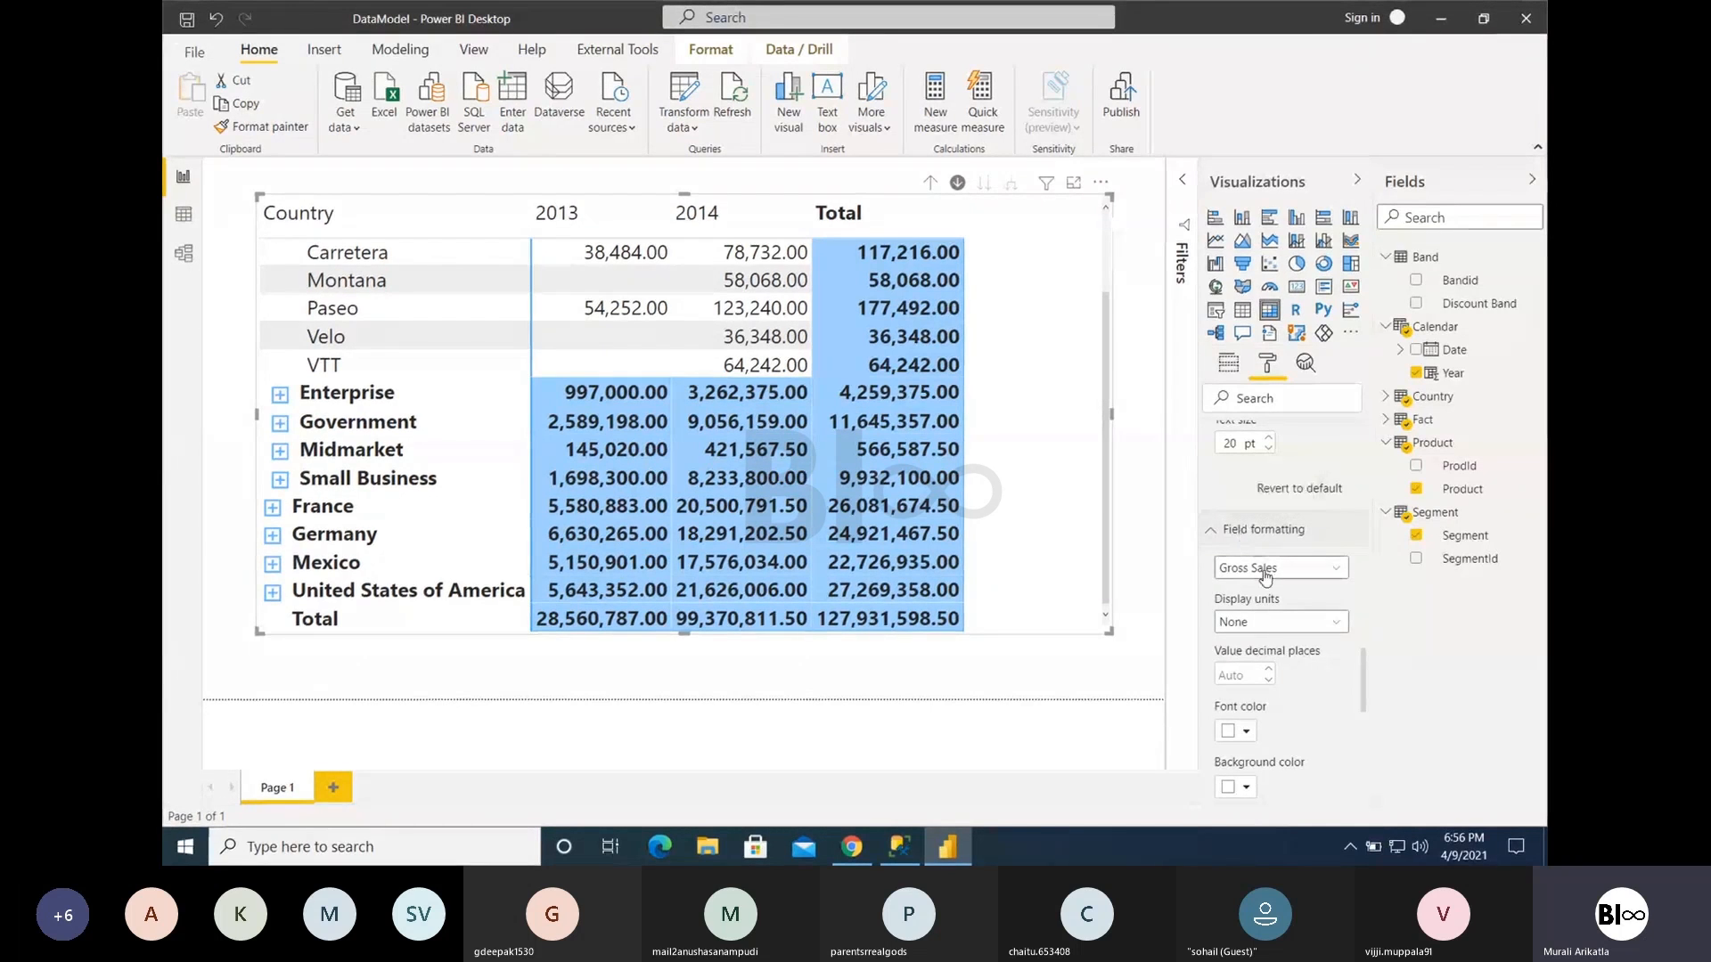
{"action": "left_click", "coordinate": [1266, 571]}
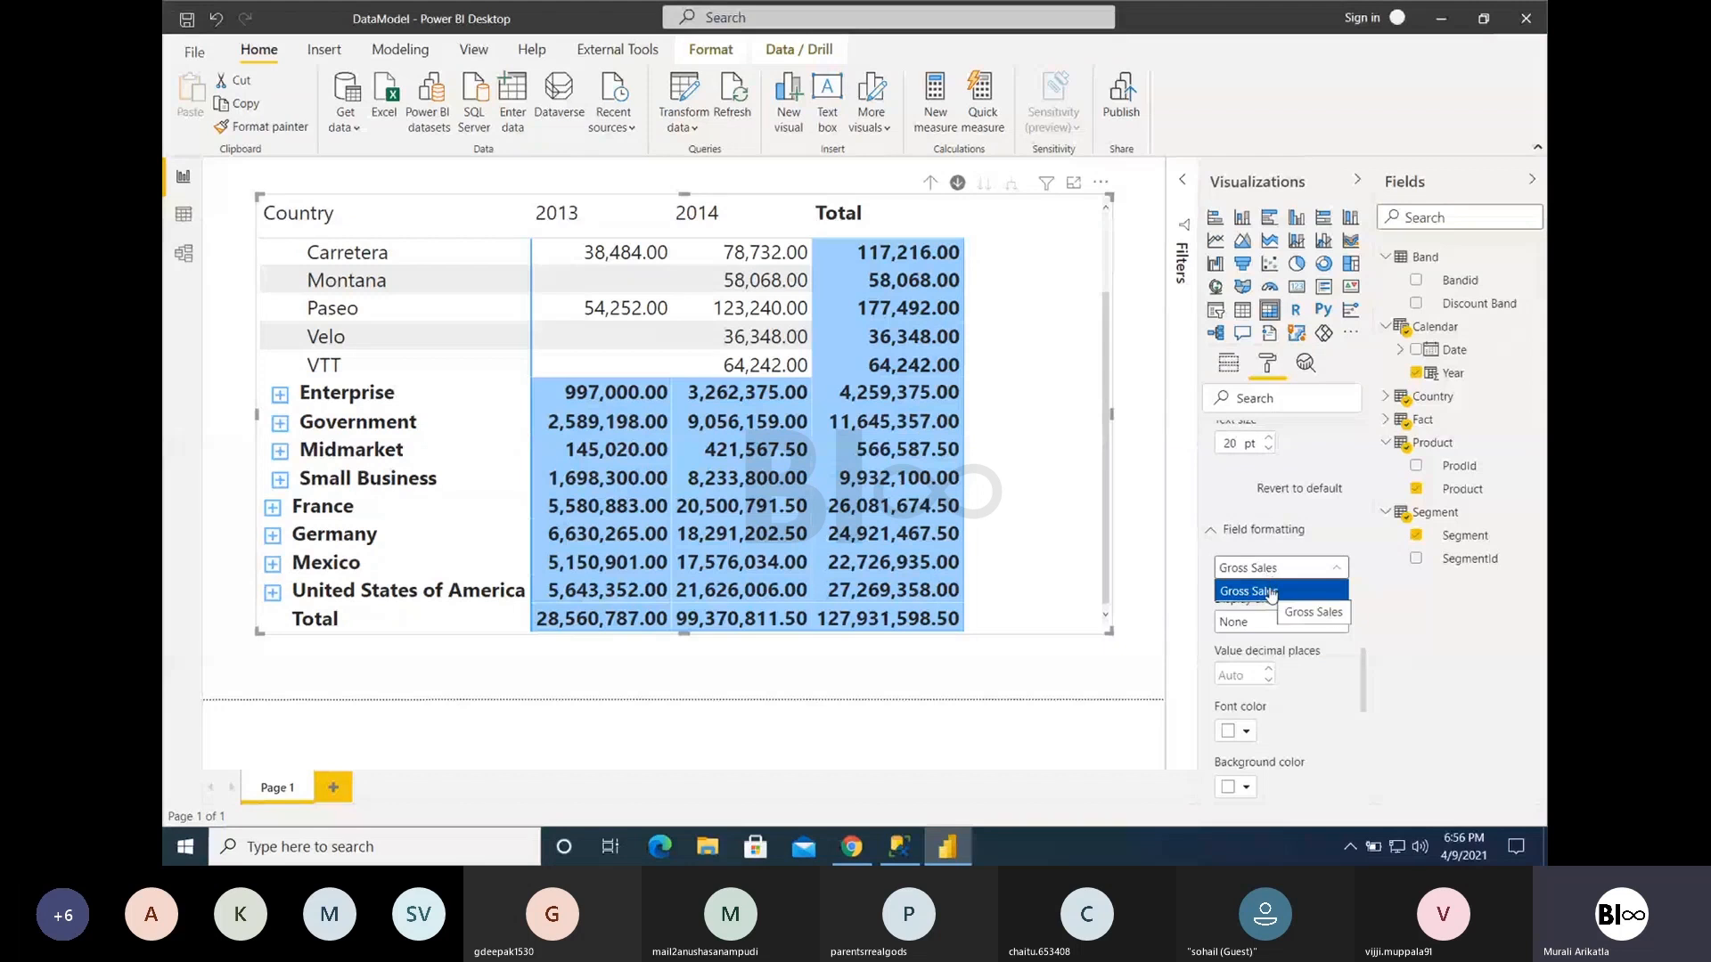
{"action": "scroll", "coordinate": [1258, 492], "scroll_direction": "up", "scroll_amount": 10}
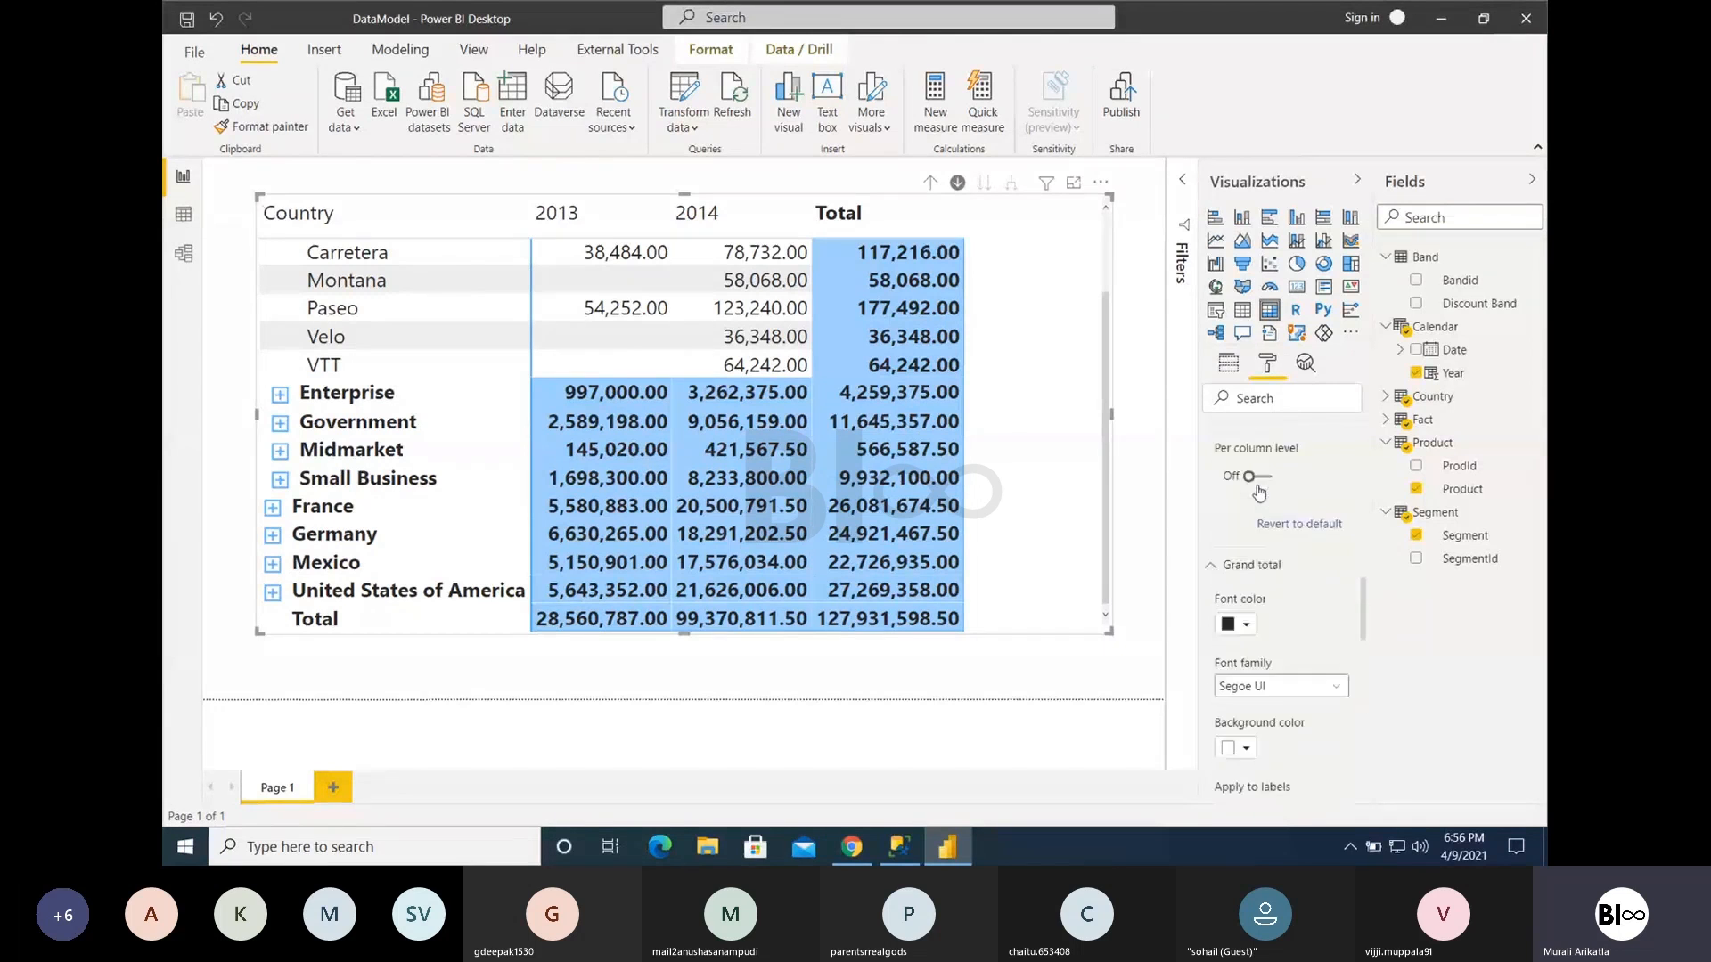
{"action": "left_click", "coordinate": [1228, 366]}
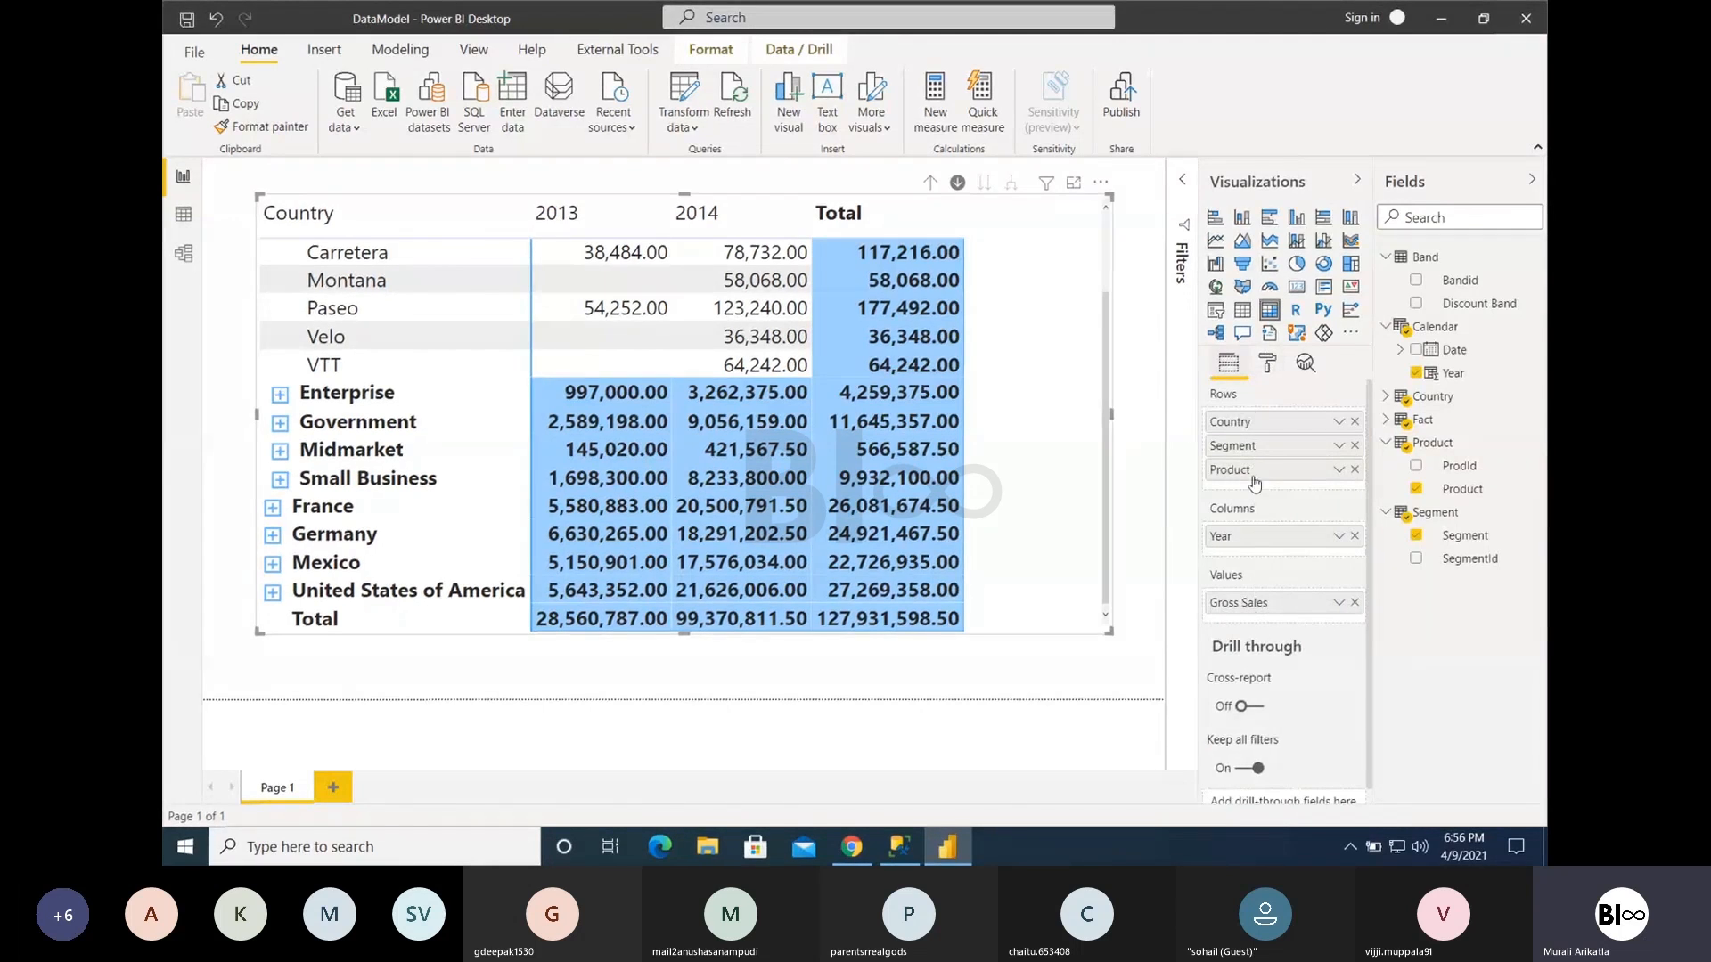
{"action": "left_click", "coordinate": [1267, 364]}
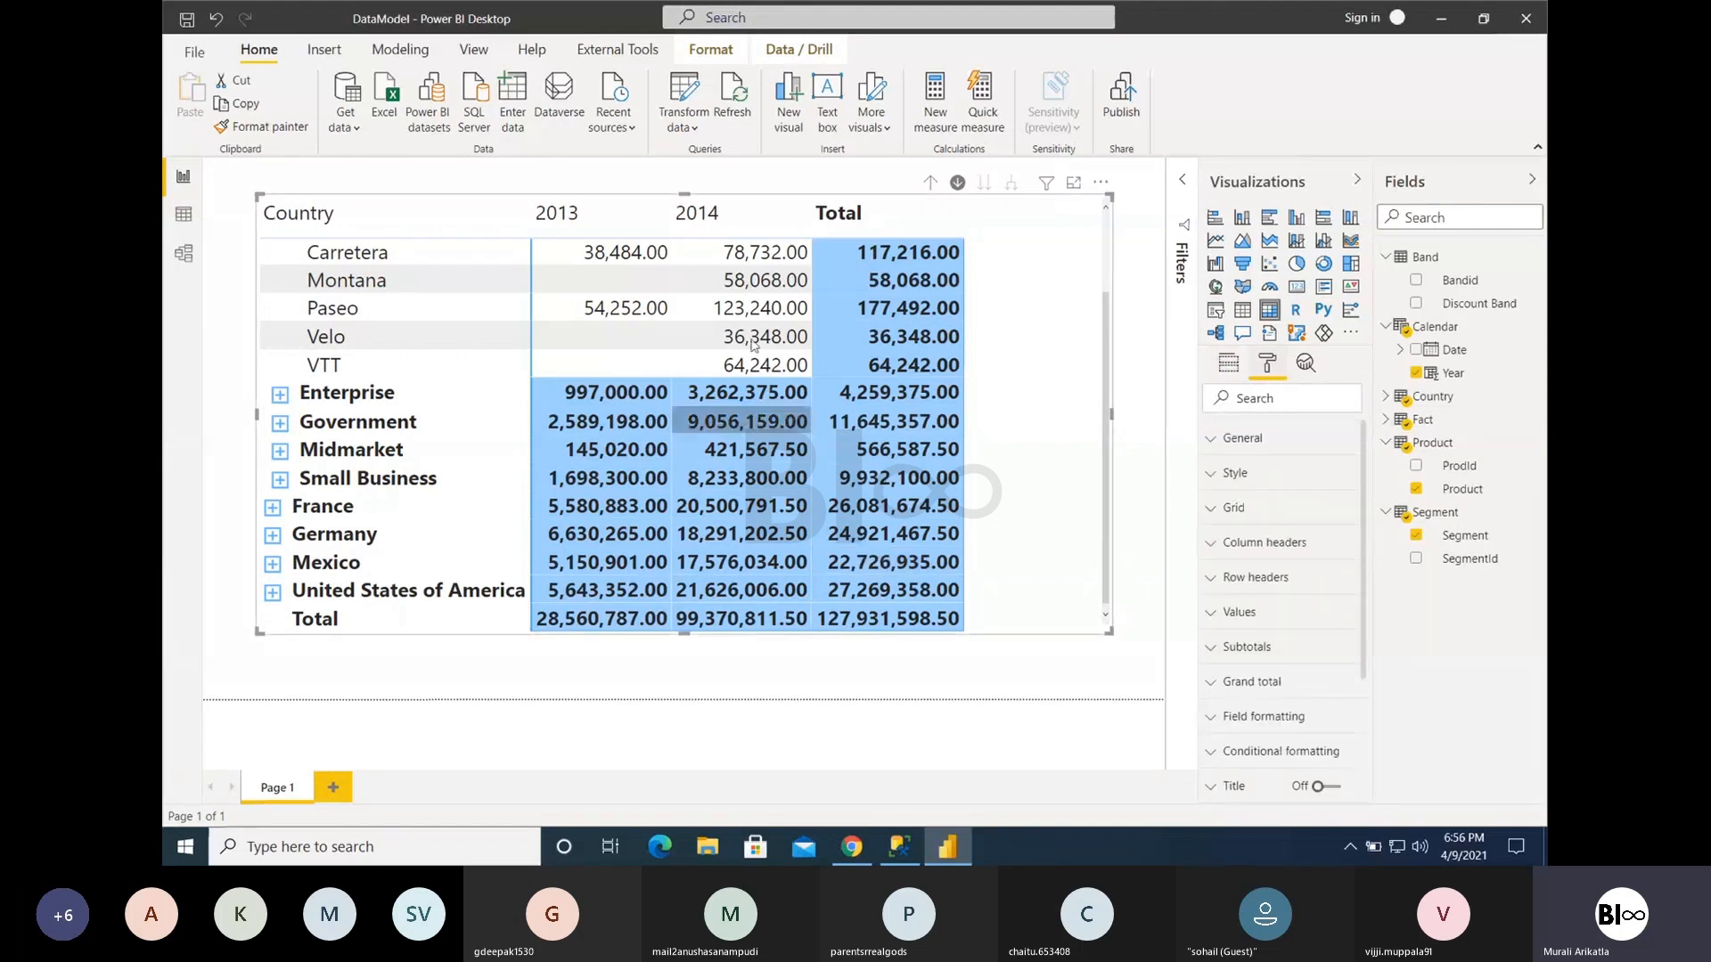
- In the field formatting for Gross Sales, try Thousands as display units and switch them to Millions
{"action": "left_click", "coordinate": [1267, 720]}
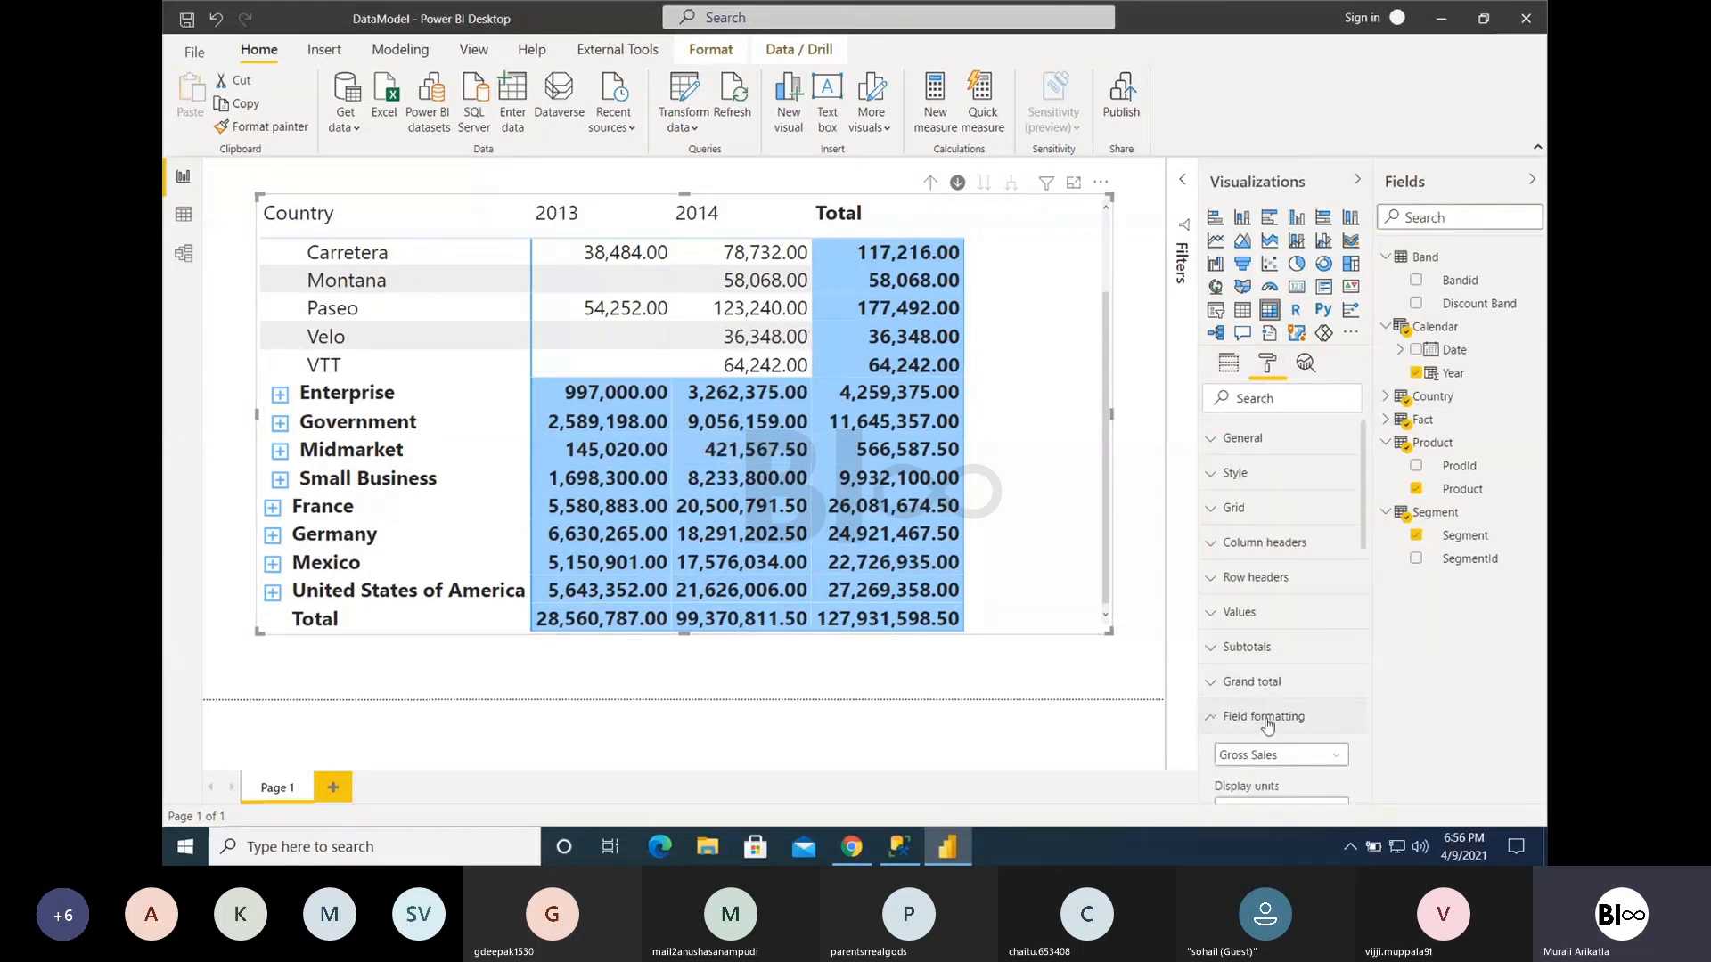
{"action": "left_click", "coordinate": [1251, 647]}
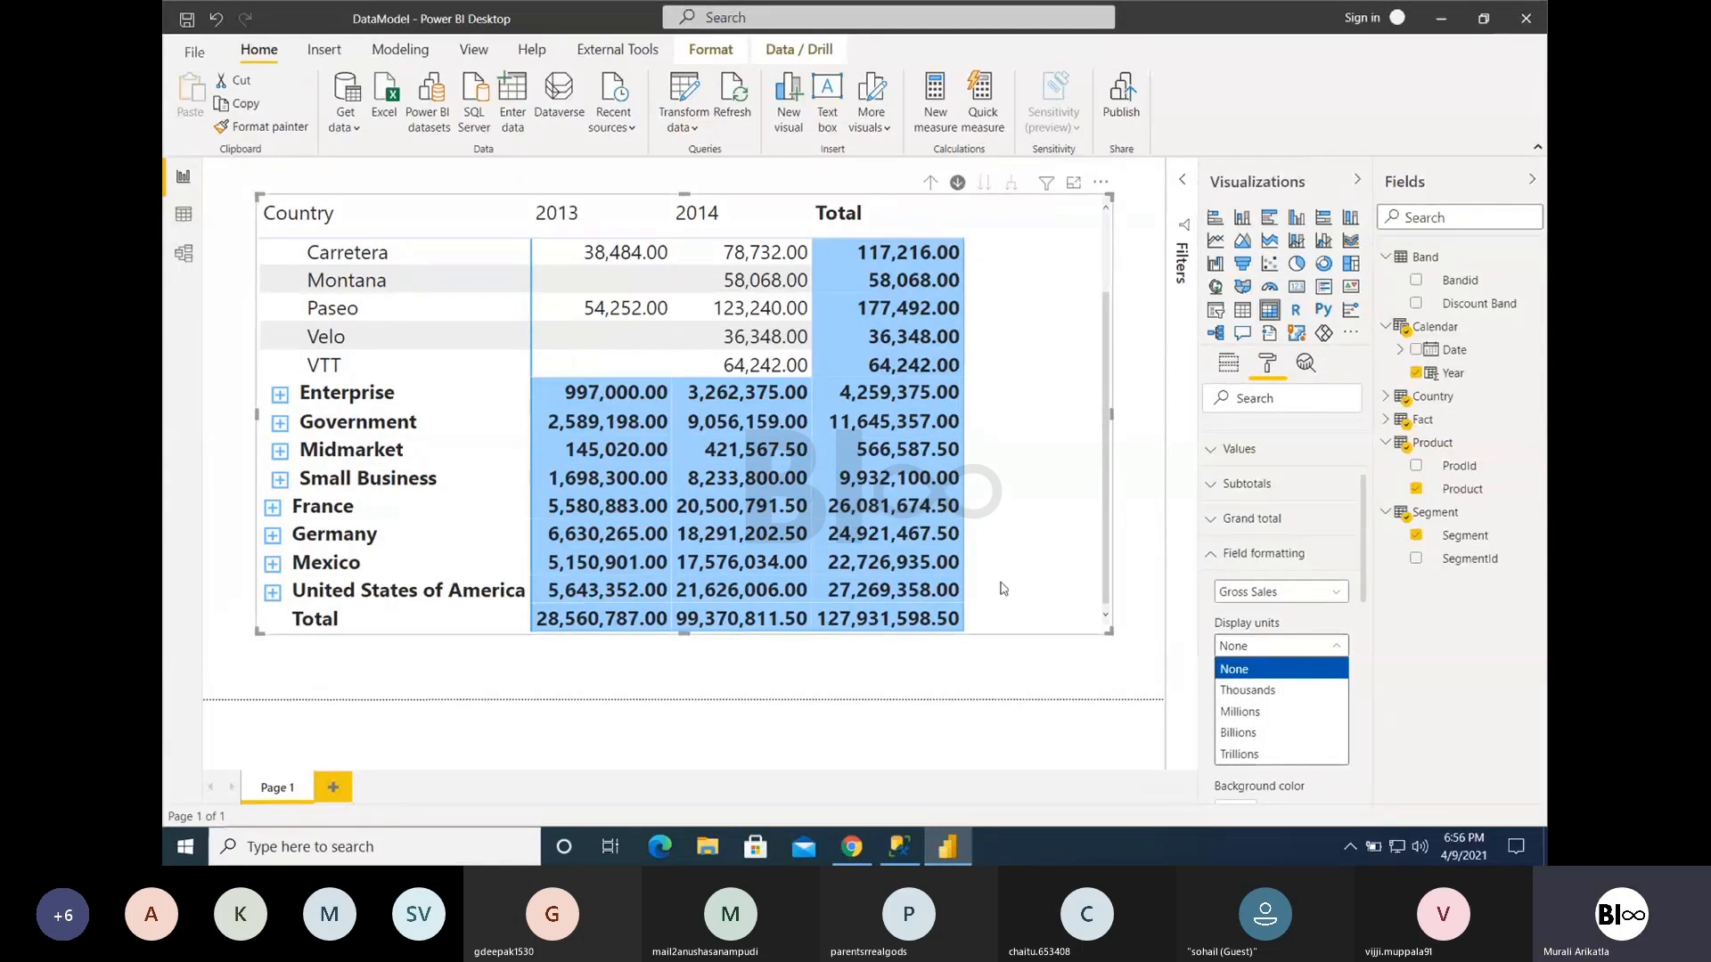
{"action": "left_click", "coordinate": [1279, 690]}
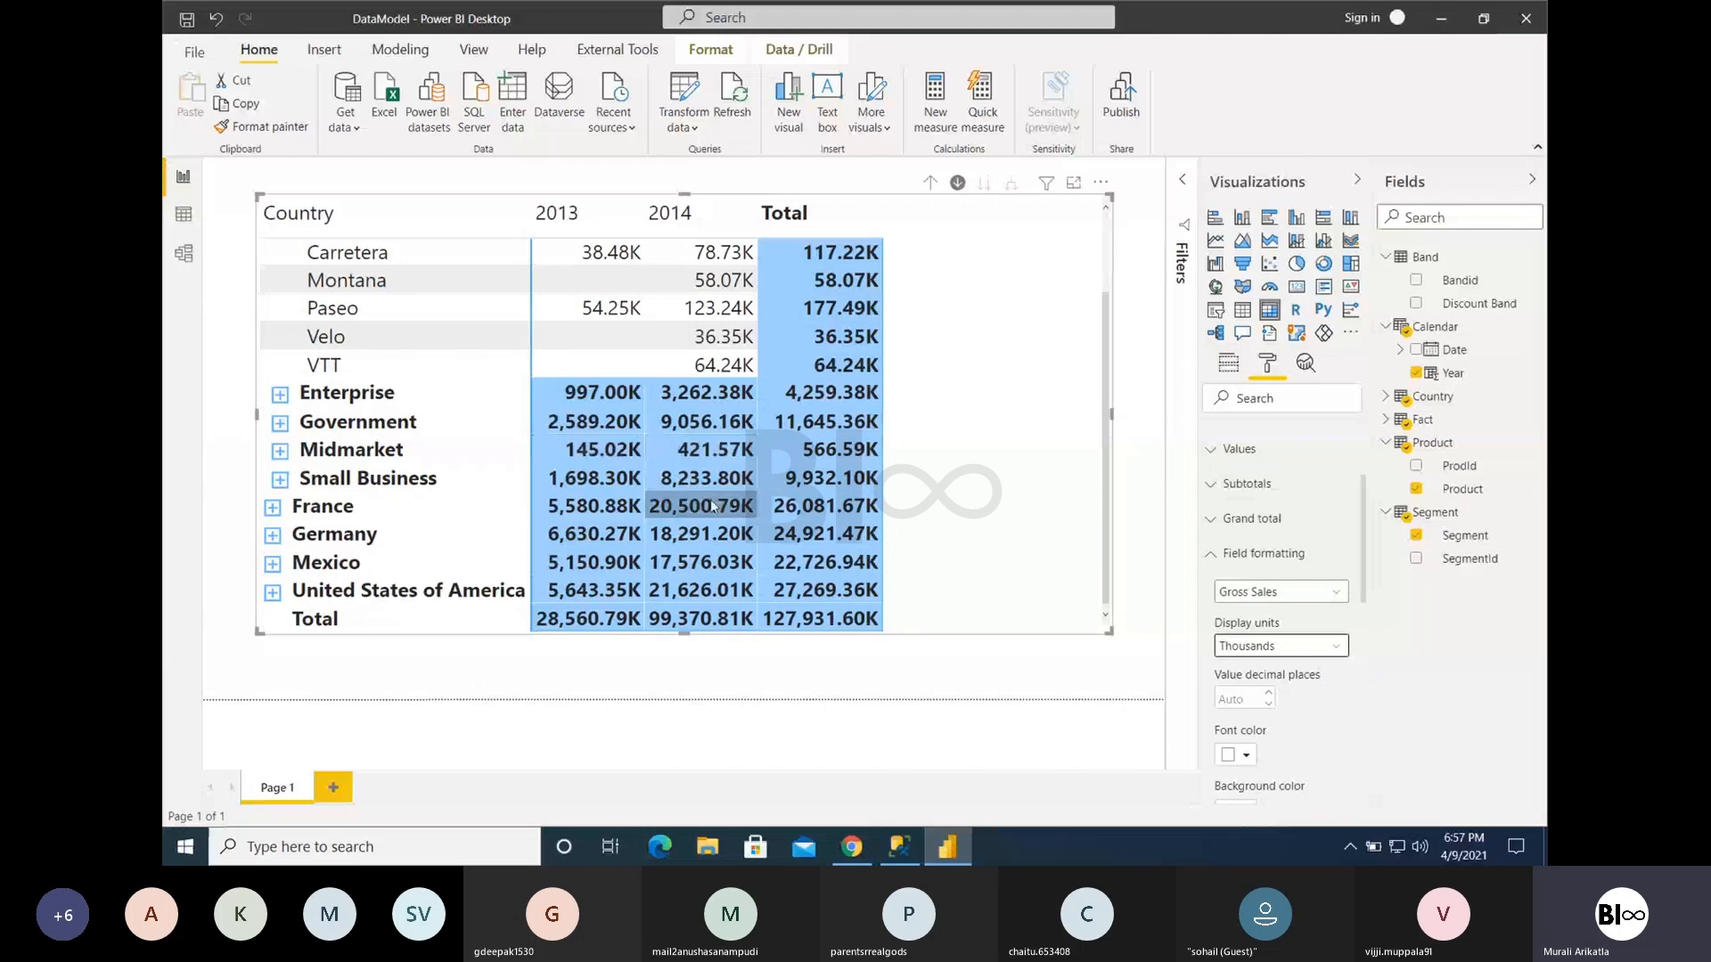
{"action": "left_click", "coordinate": [1257, 644]}
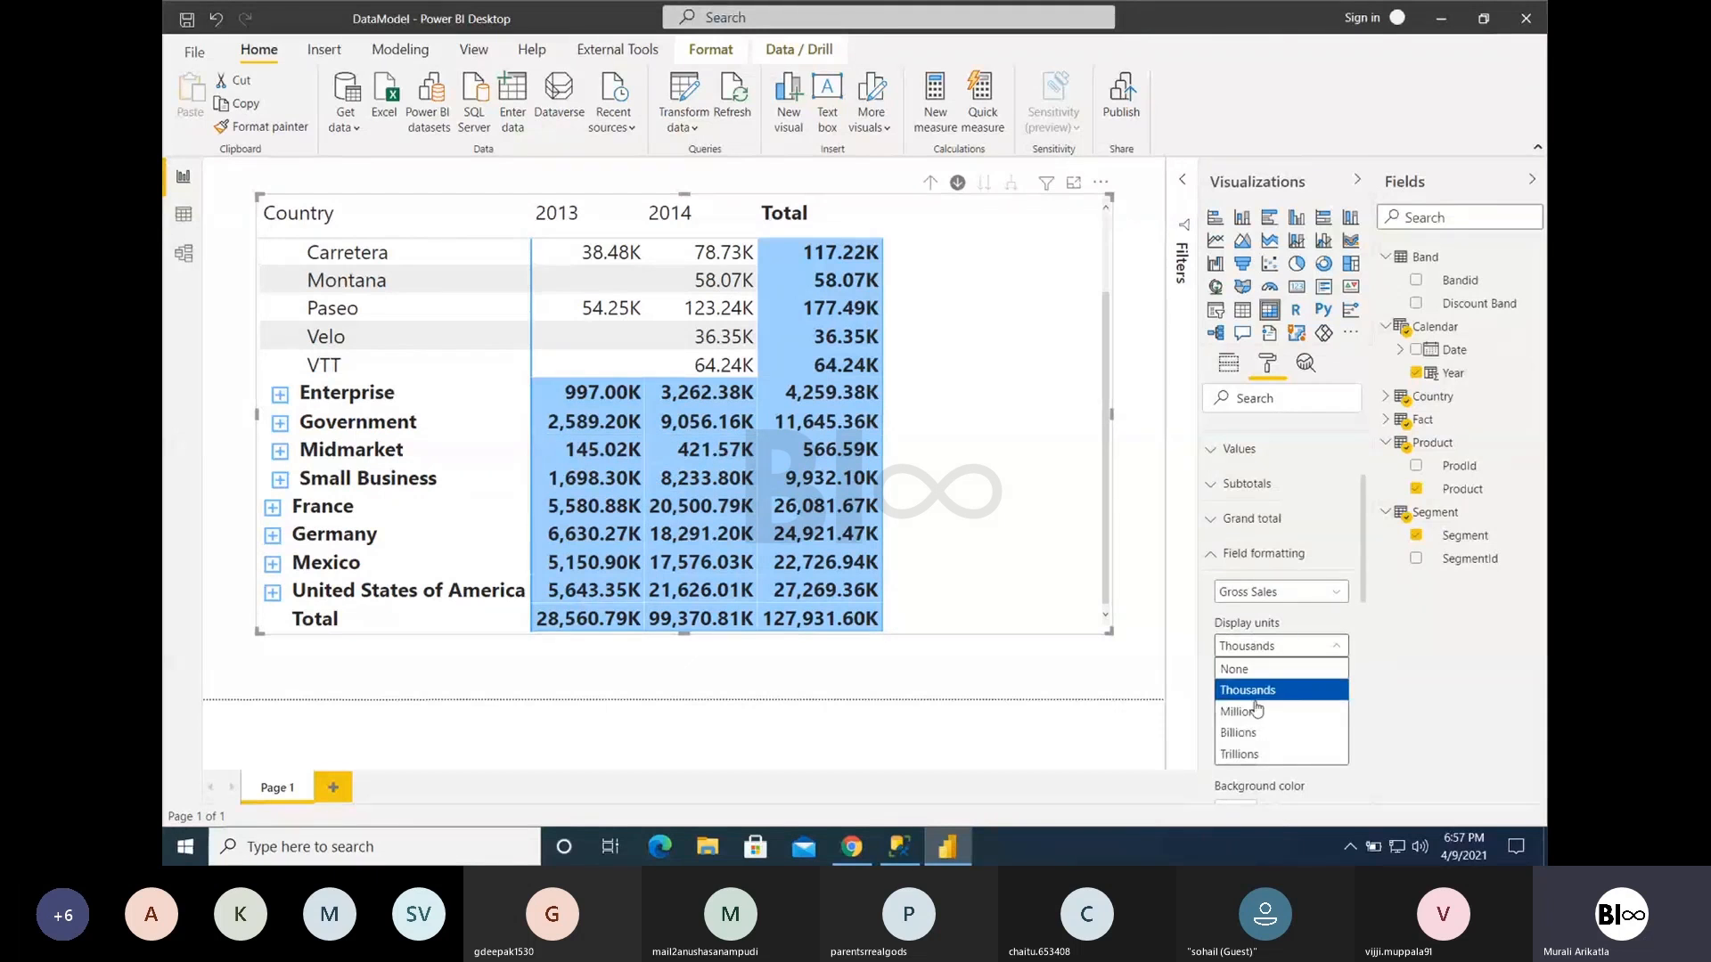
{"action": "left_click", "coordinate": [1258, 714]}
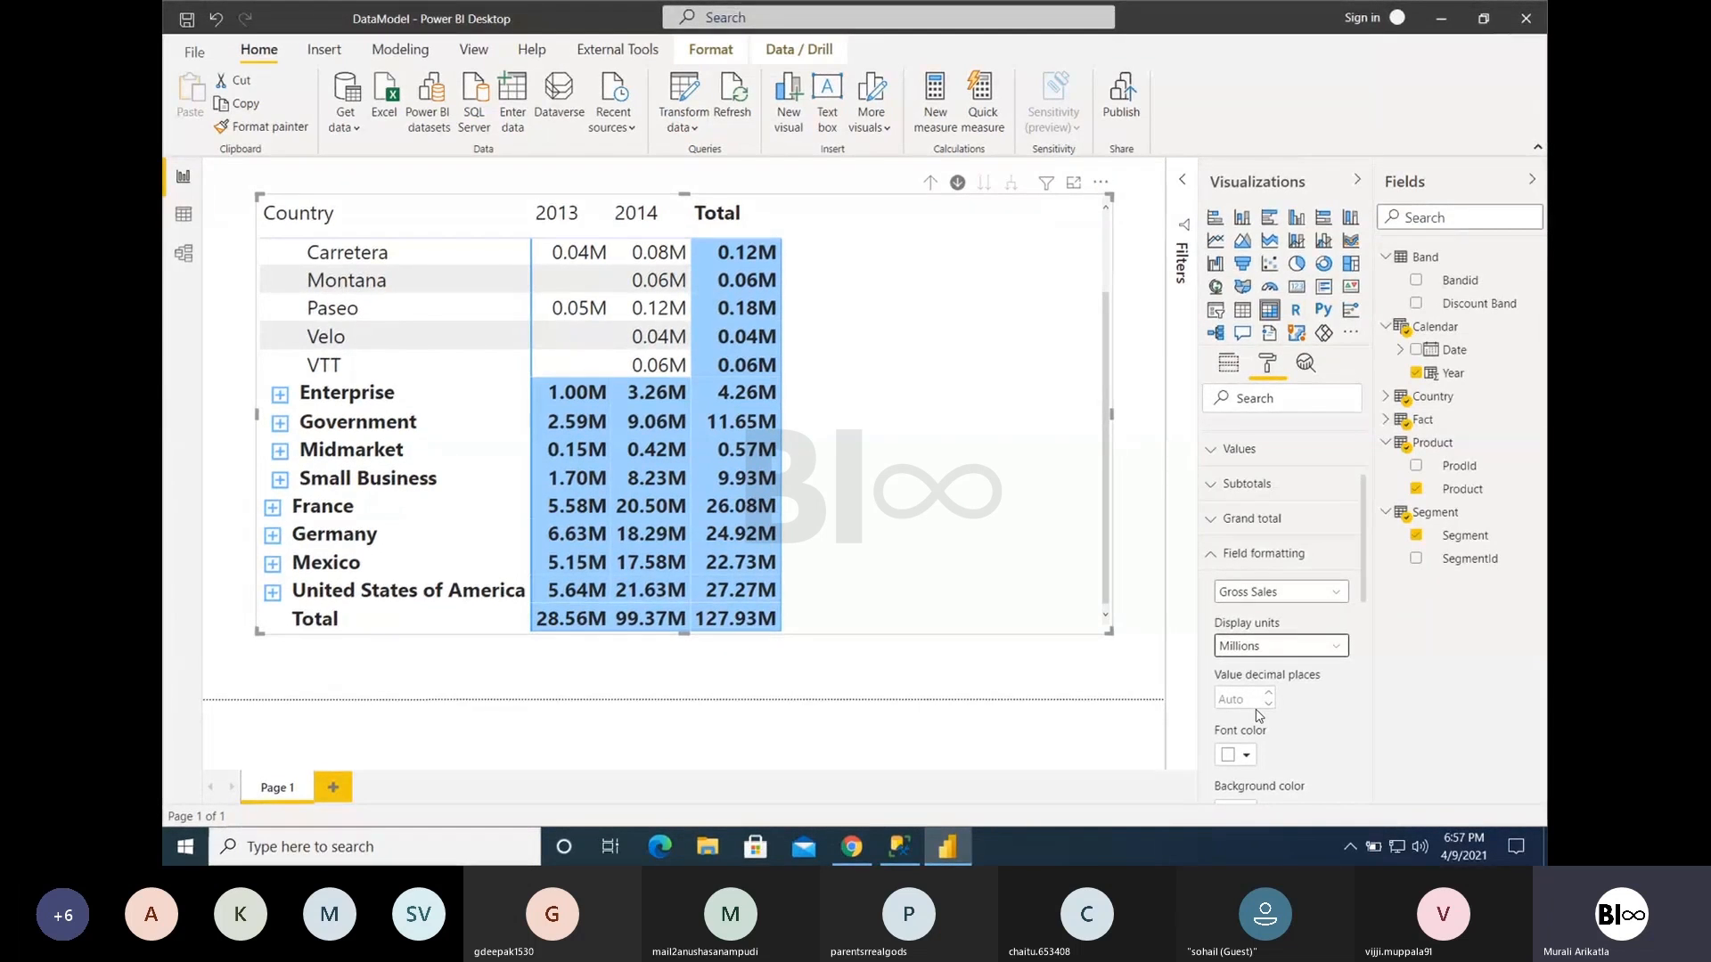
- Switch the Gross Sales display units to None and back to Millions to compare Enterprise's total value
{"action": "left_click", "coordinate": [1242, 649]}
{"action": "left_click", "coordinate": [1243, 670]}
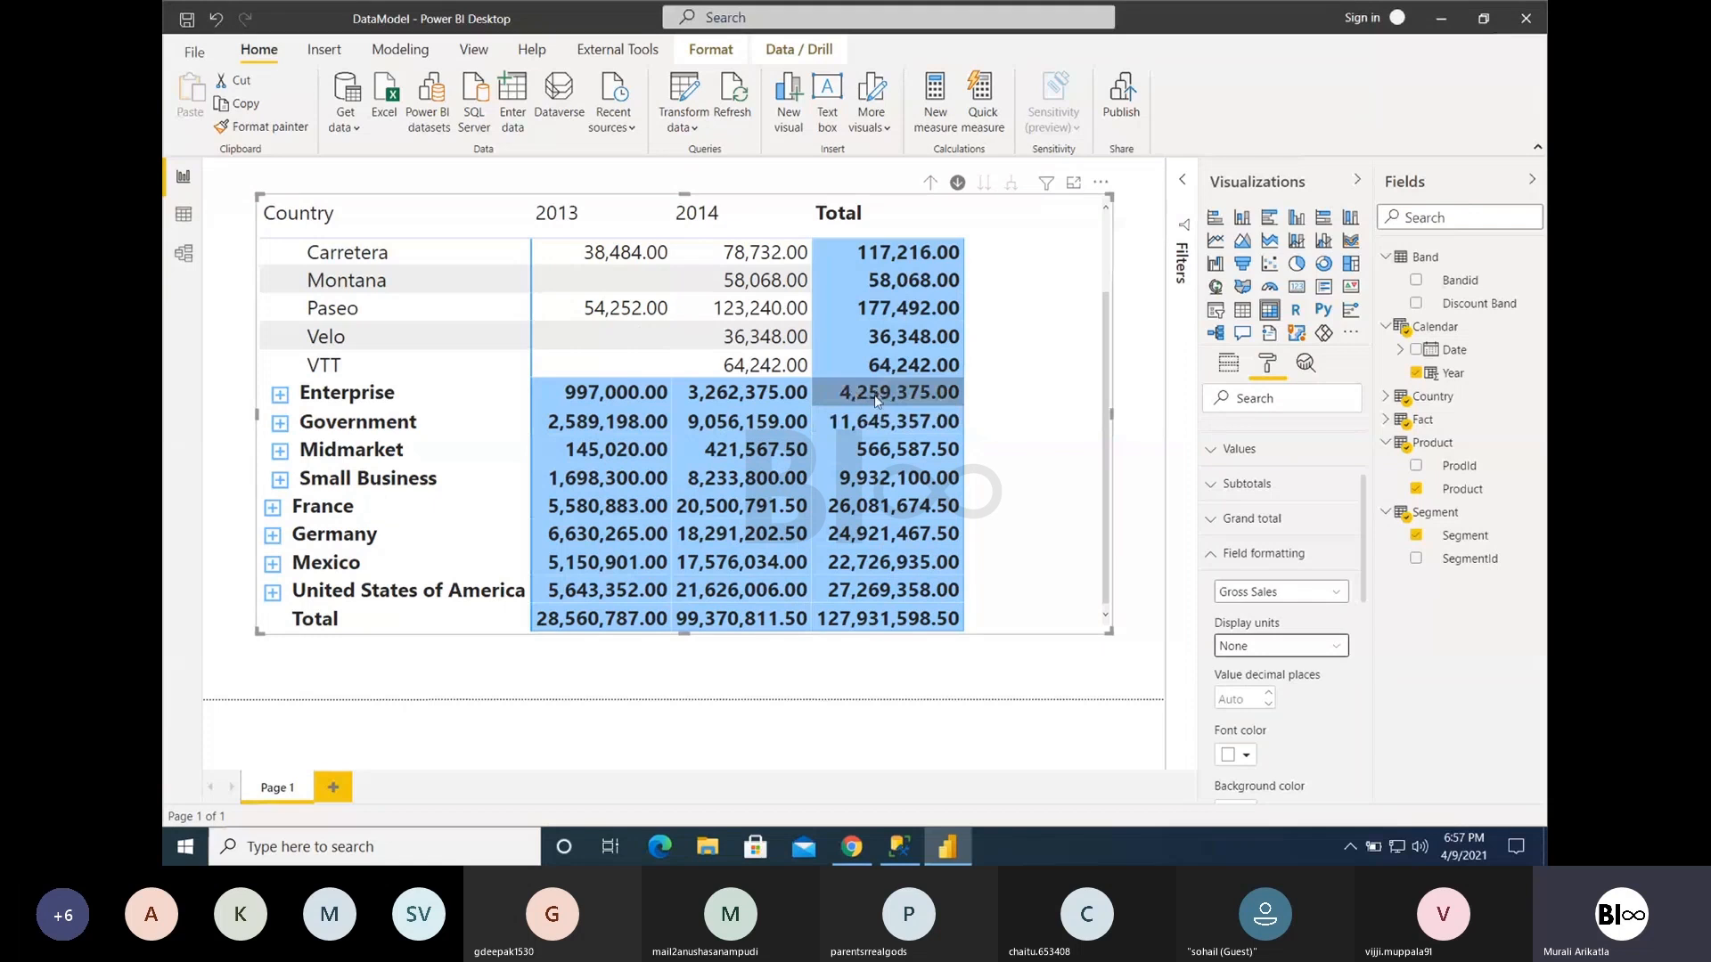
{"action": "mouse_move", "coordinate": [876, 398]}
{"action": "left_click", "coordinate": [1243, 646]}
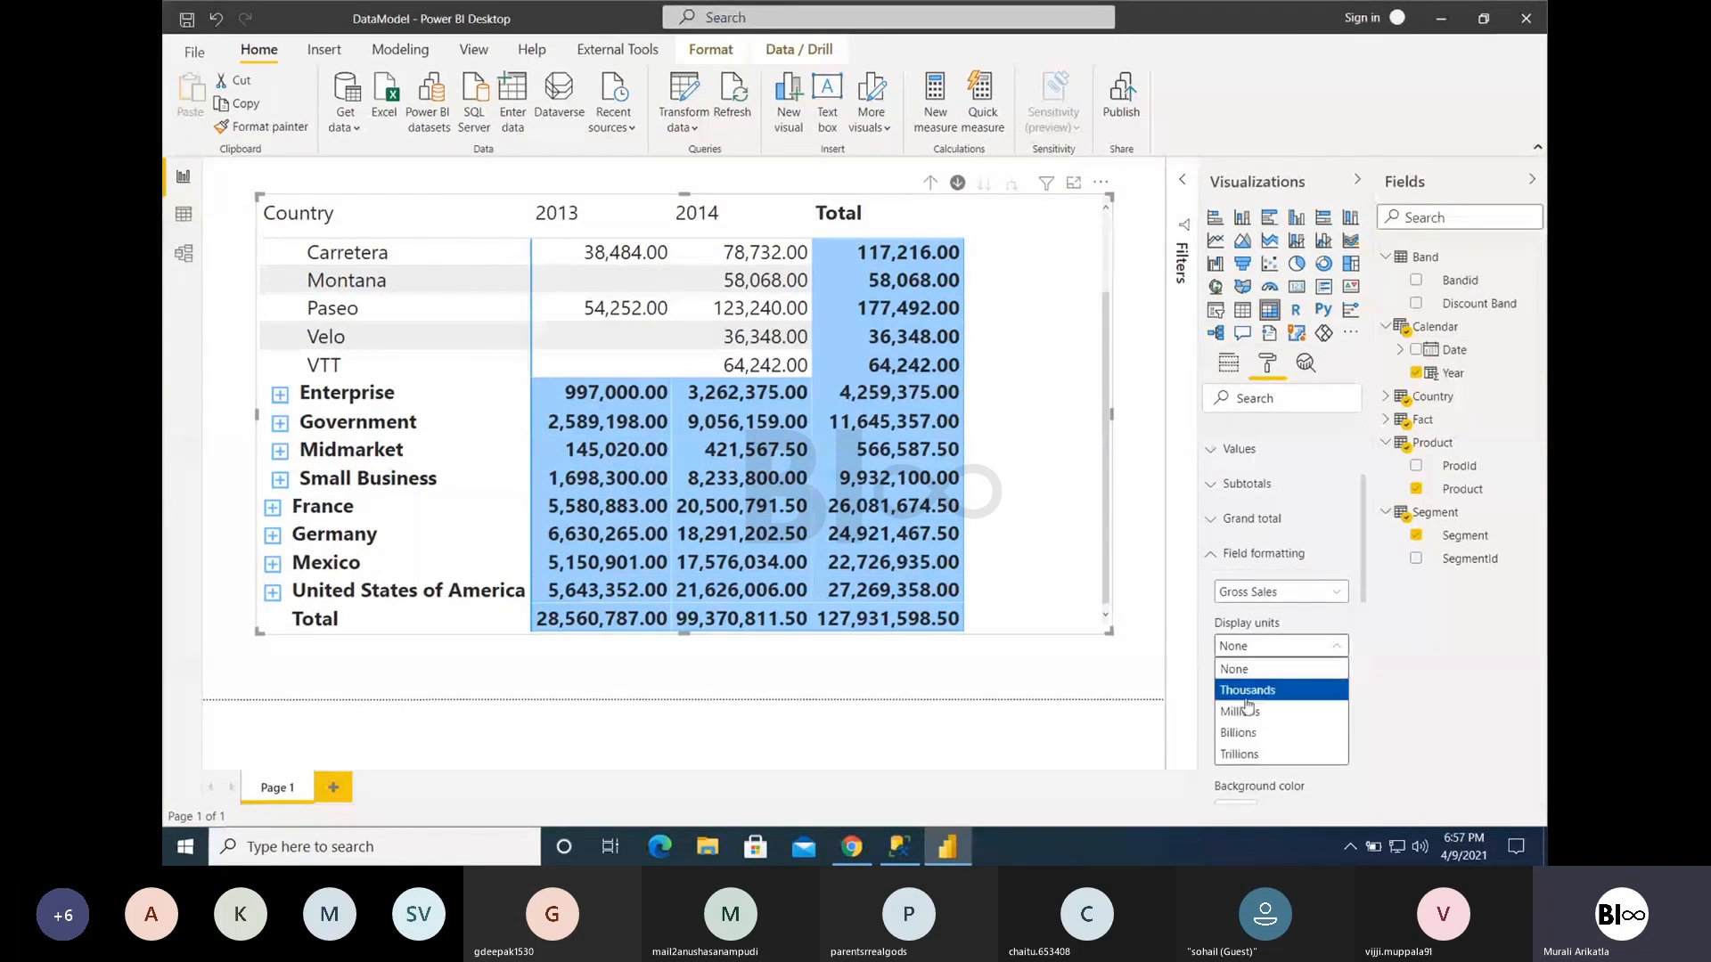
{"action": "left_click", "coordinate": [1246, 710]}
{"action": "mouse_move", "coordinate": [771, 401]}
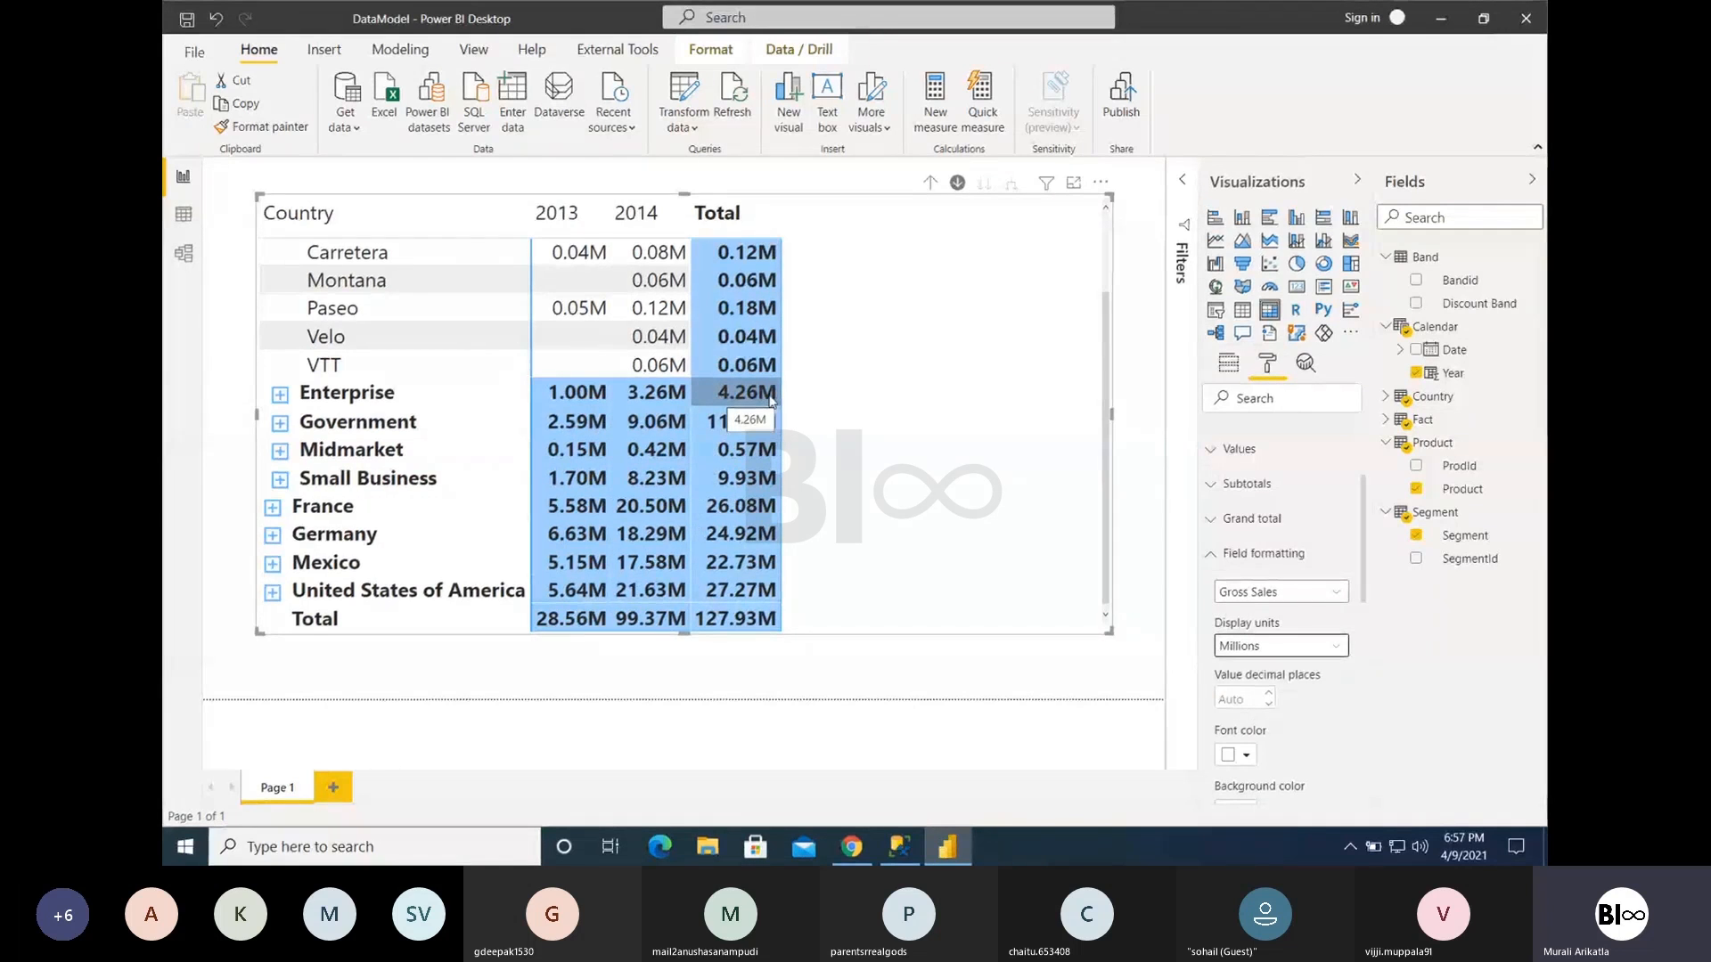
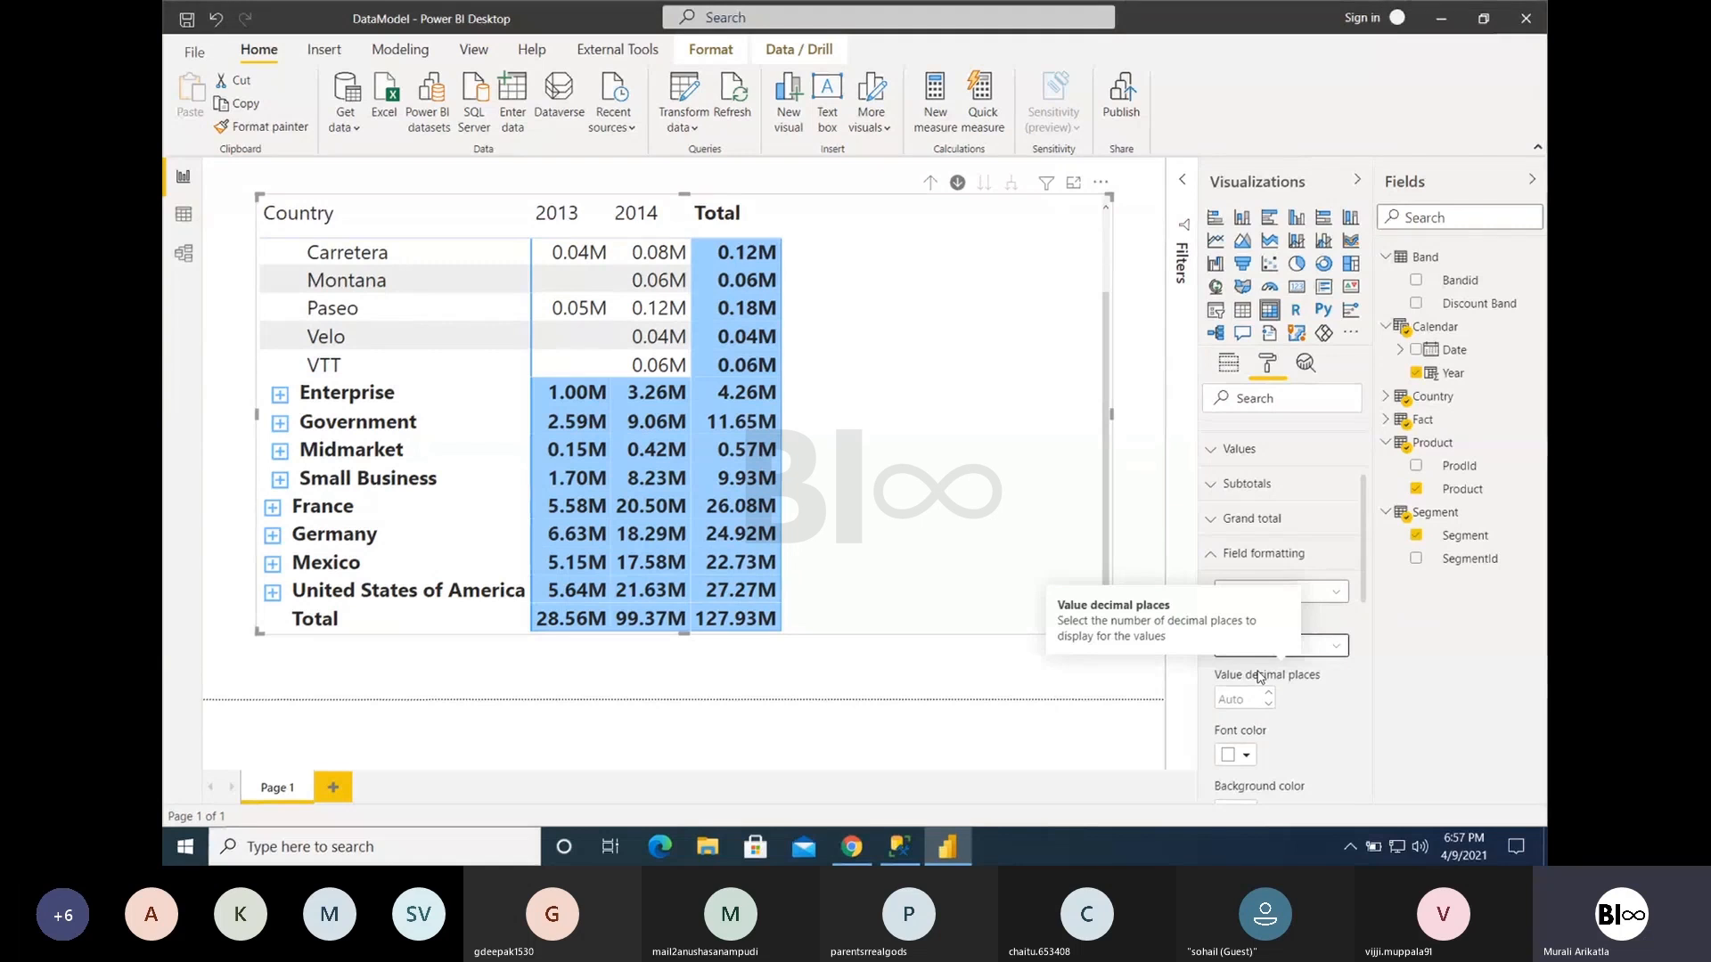
- Try 1 and 0 as the value decimal places for Gross Sales, and clear the entry to restore the automatic setting
{"action": "scroll", "coordinate": [1260, 678], "scroll_direction": "down", "scroll_amount": 1}
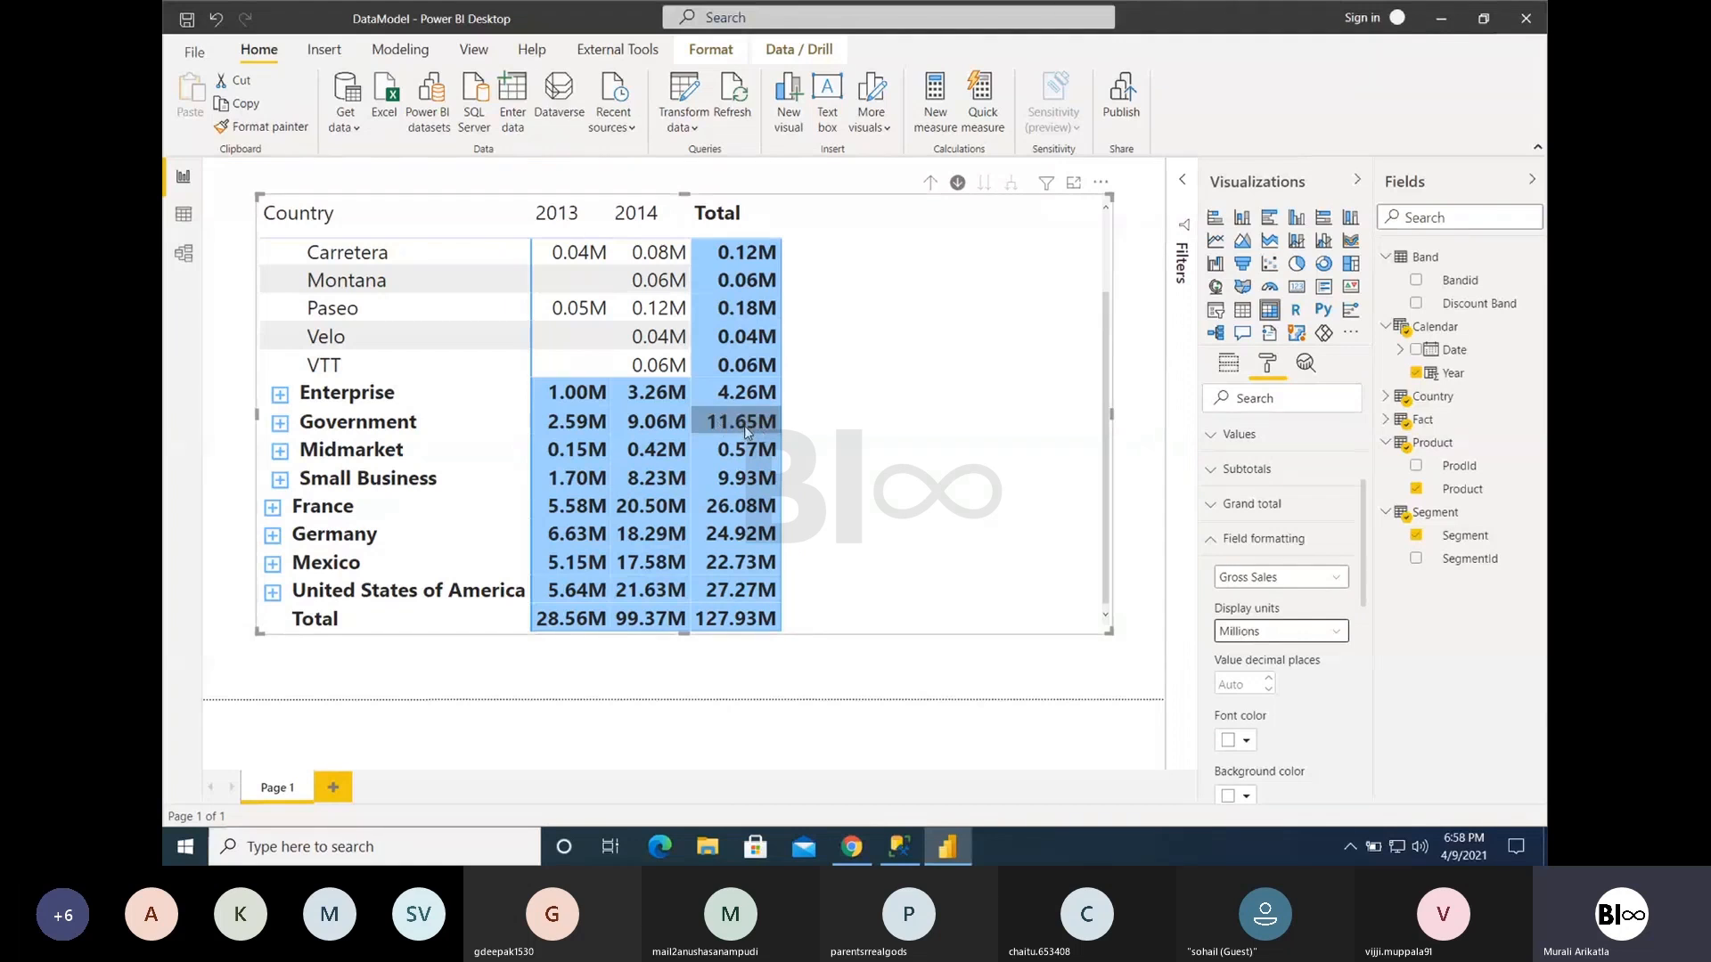
{"action": "left_click", "coordinate": [1230, 684]}
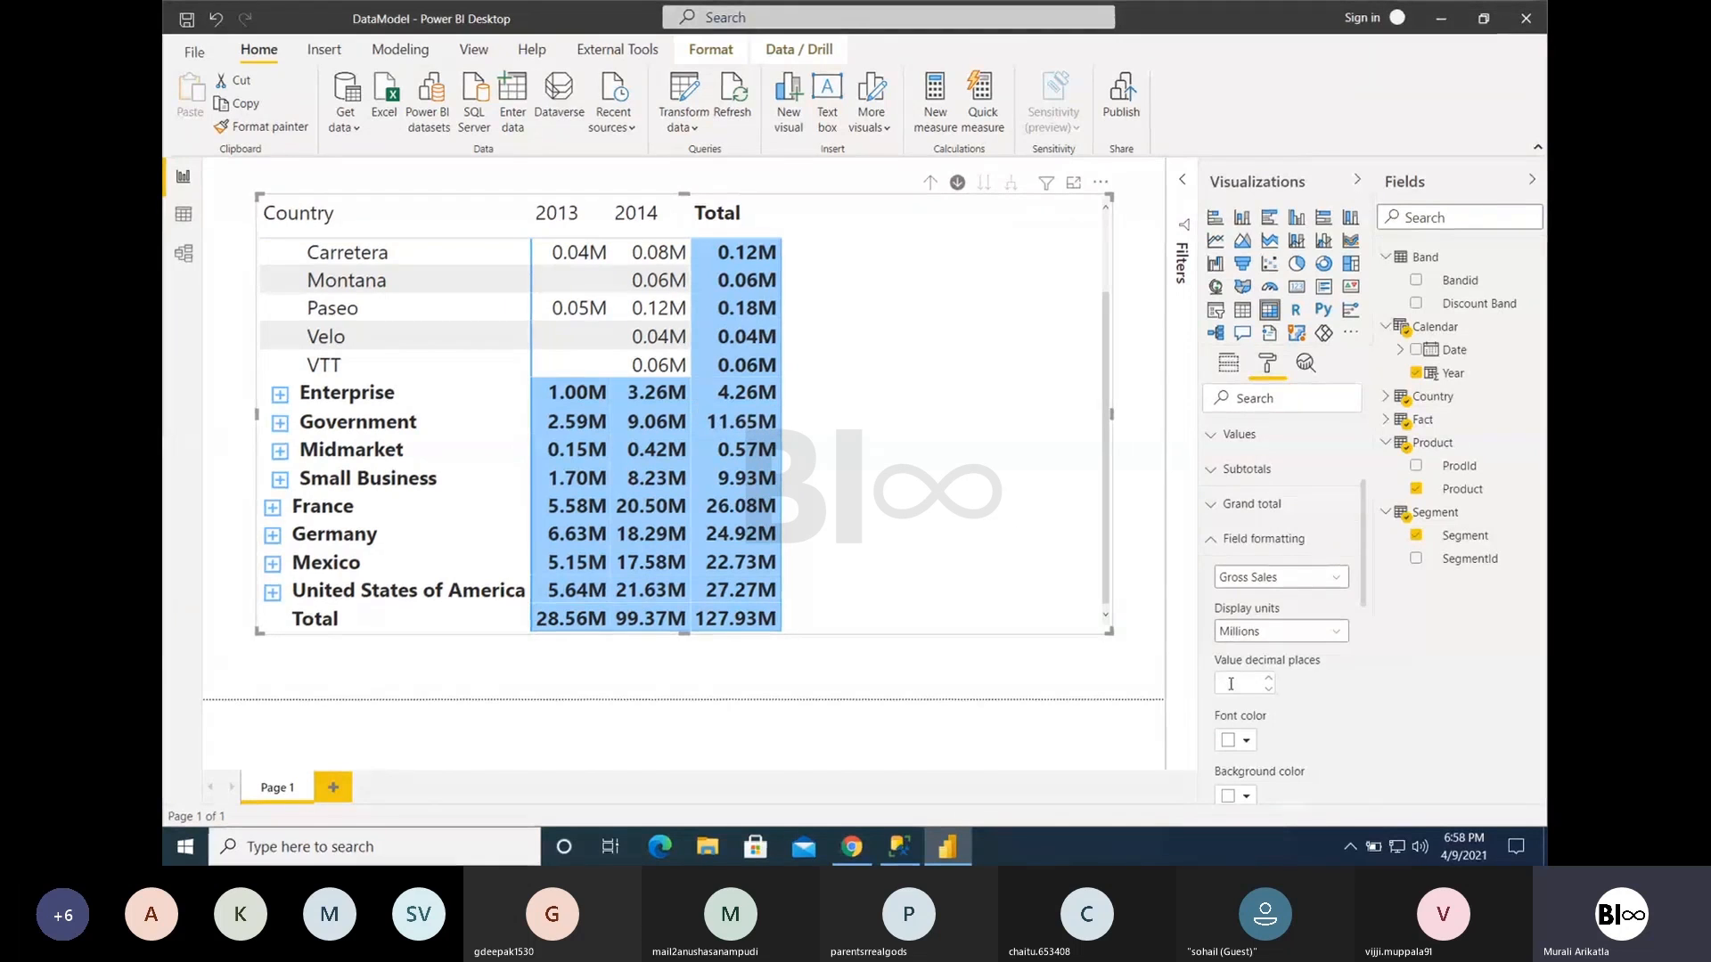
{"action": "type", "text": "1"}
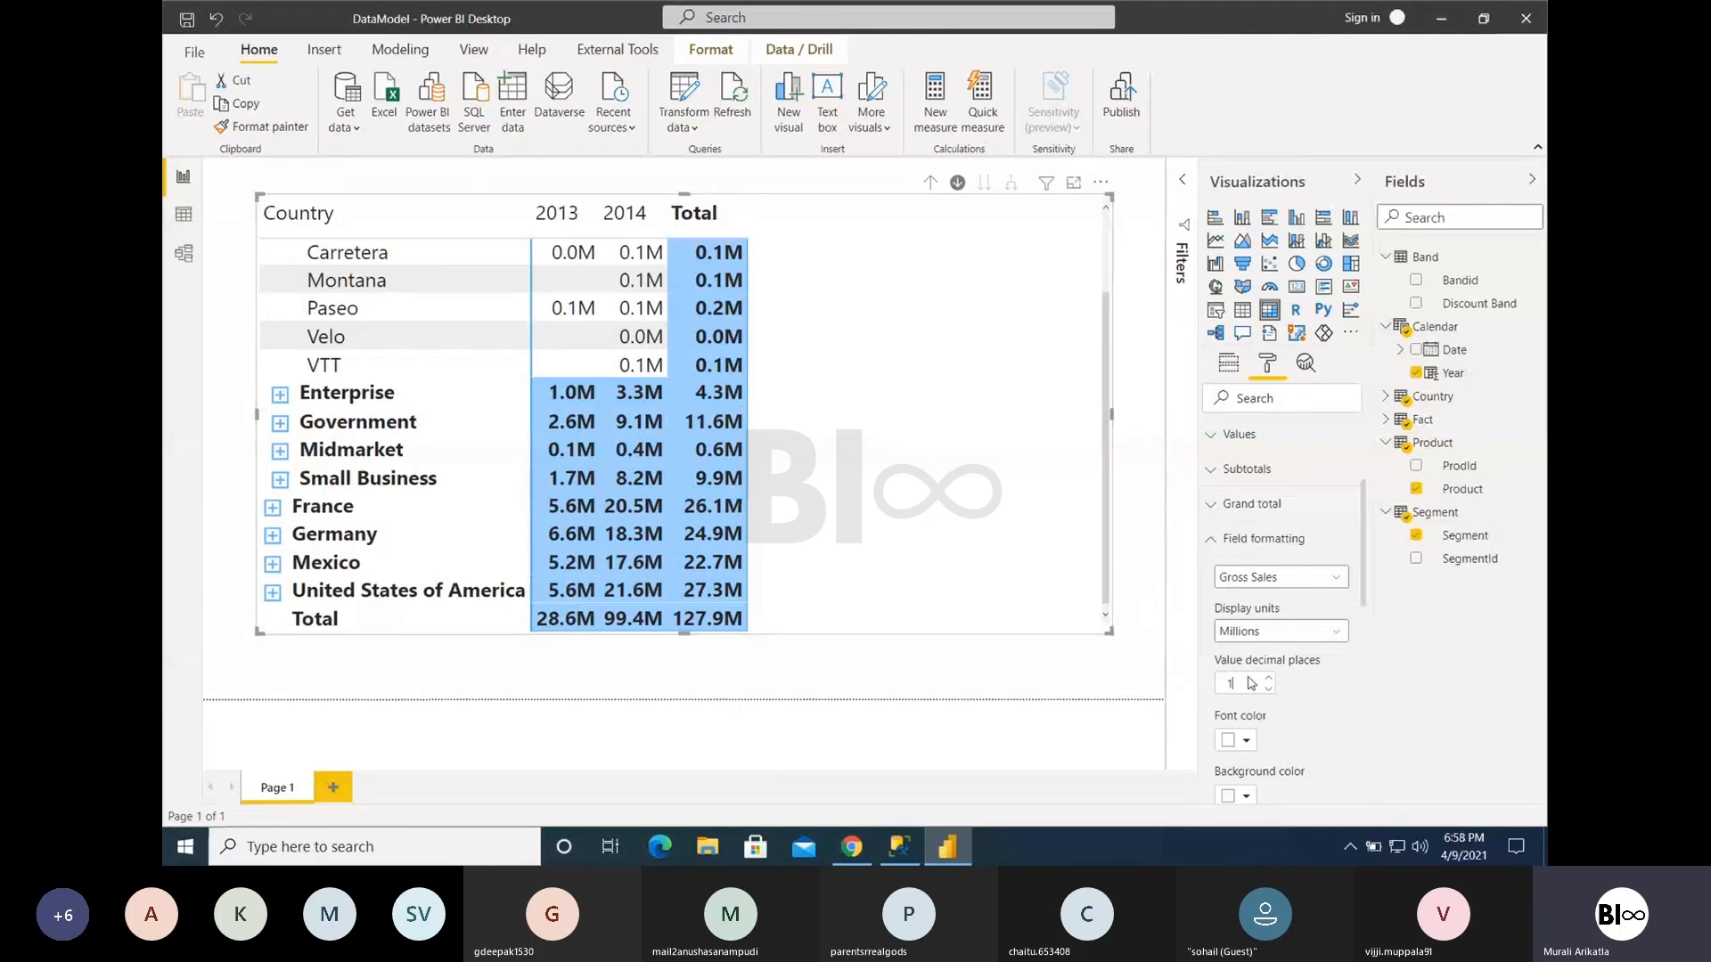
{"action": "key", "text": "BackSpace"}
{"action": "type", "text": "0"}
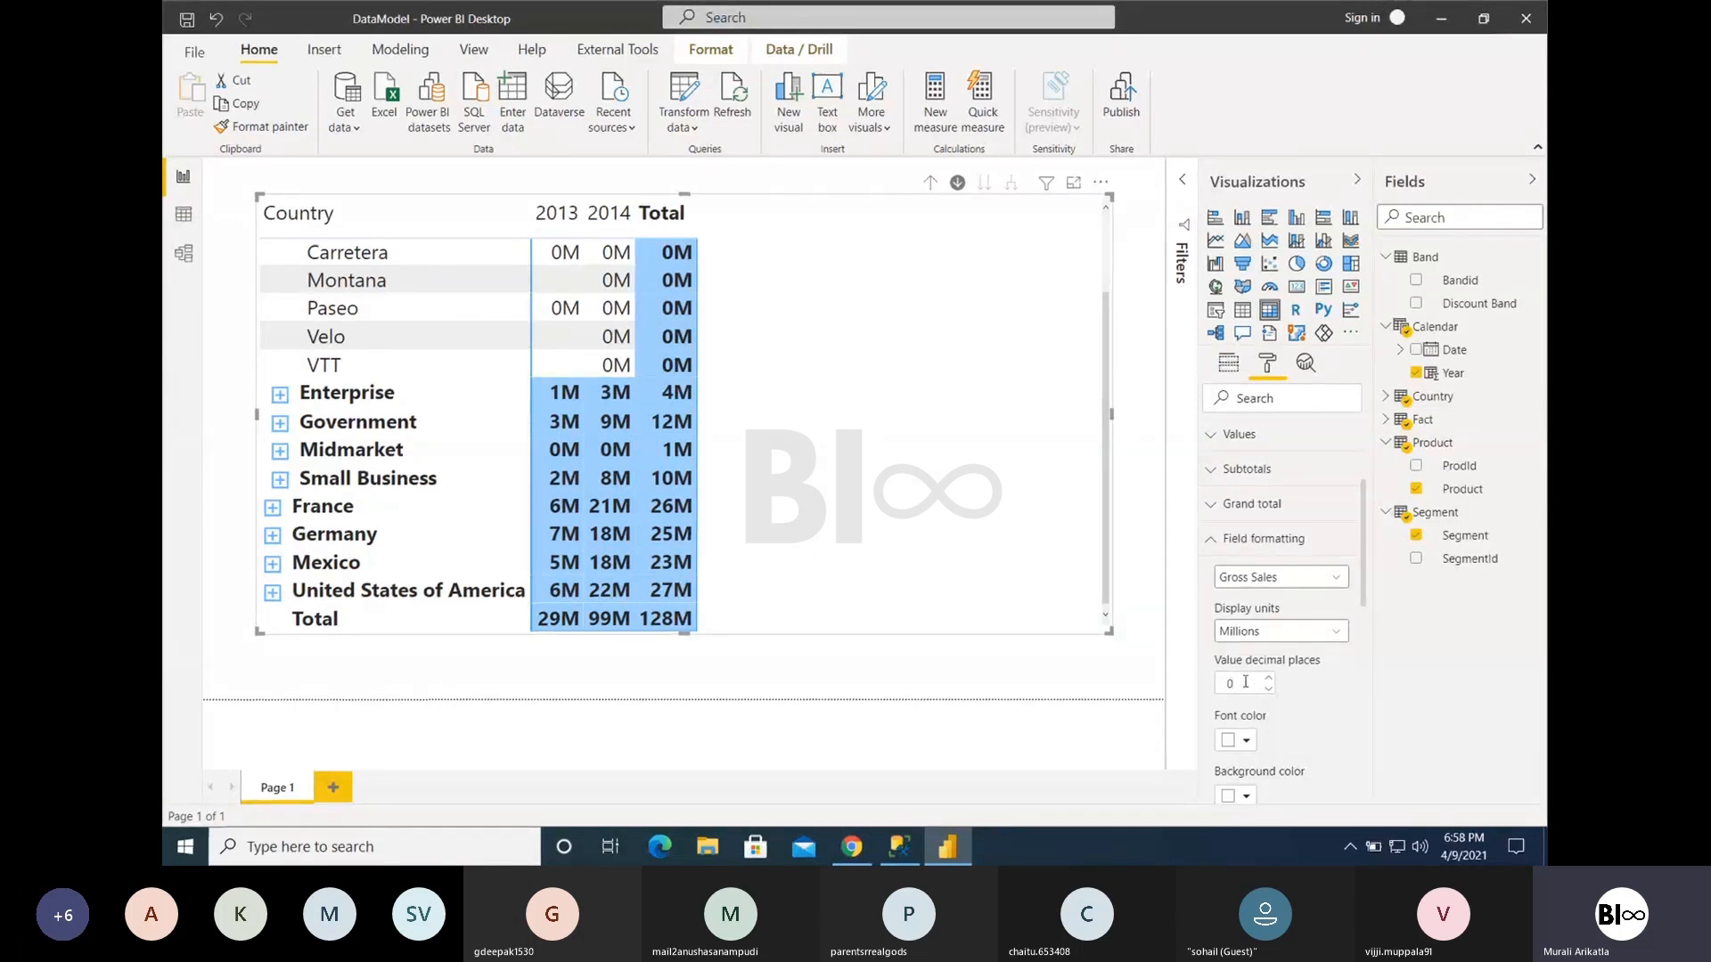
{"action": "left_click_drag", "start_coordinate": [1246, 681], "coordinate": [1214, 687]}
{"action": "key", "text": "BackSpace"}
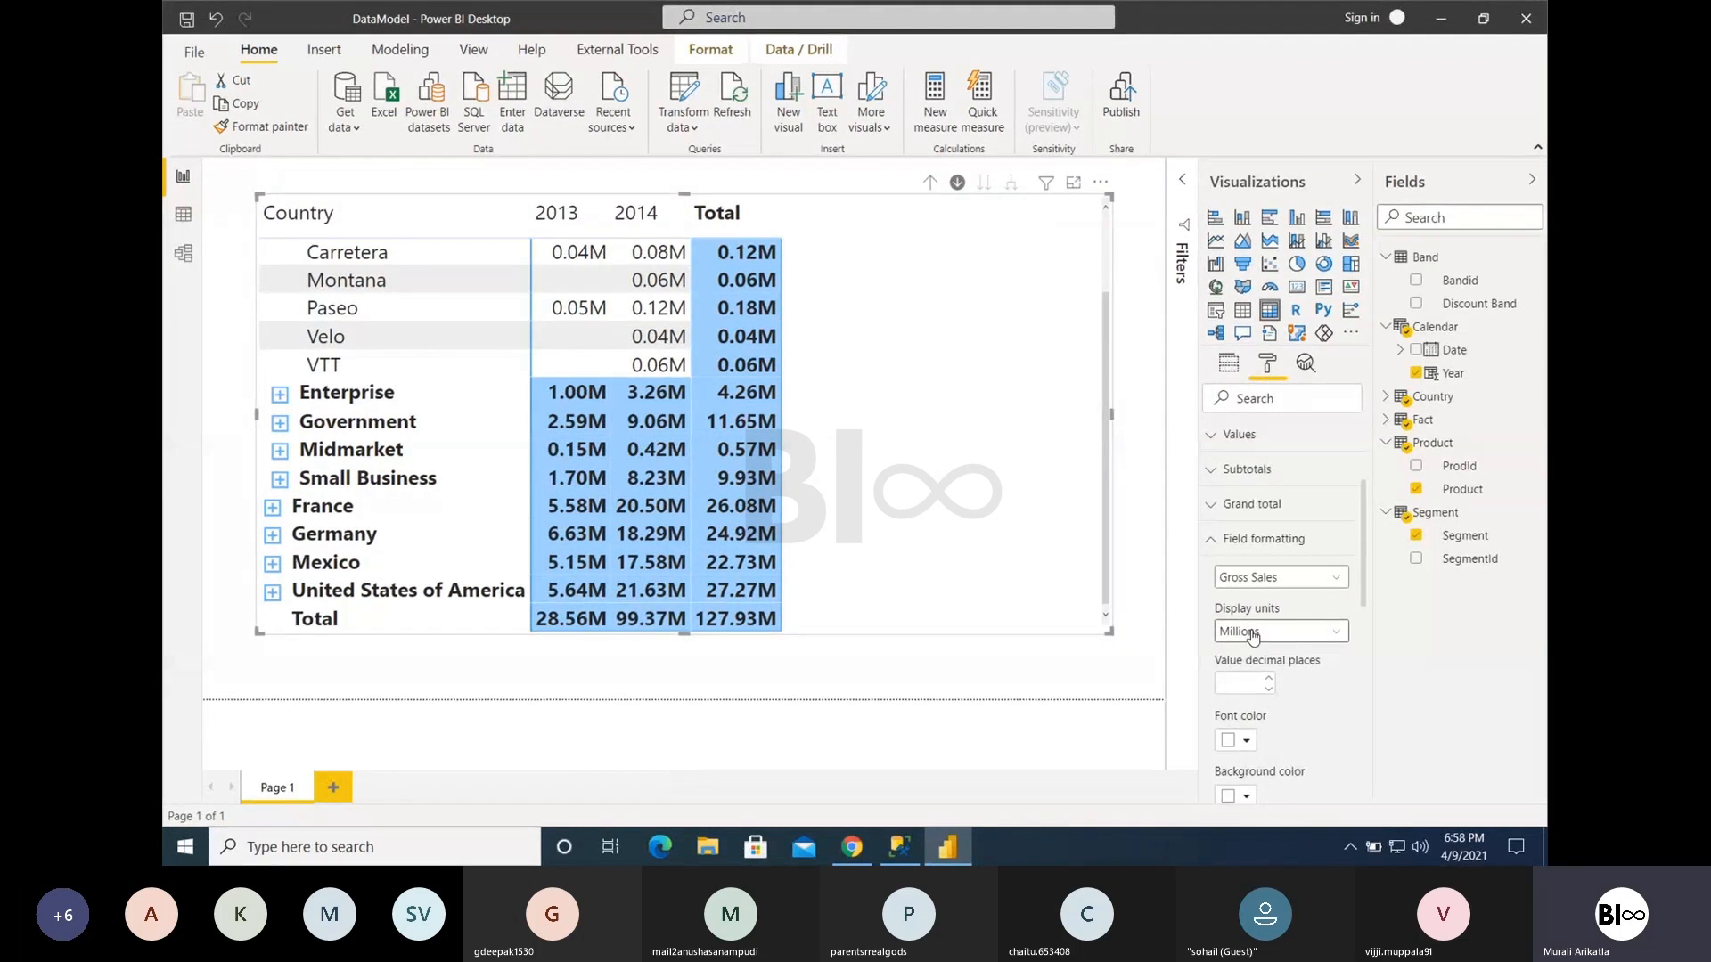
- Set the Gross Sales font color to a light orange and turn on Apply to header in the field formatting
{"action": "scroll", "coordinate": [1265, 649], "scroll_direction": "down", "scroll_amount": 2}
{"action": "scroll", "coordinate": [1265, 649], "scroll_direction": "down", "scroll_amount": 5}
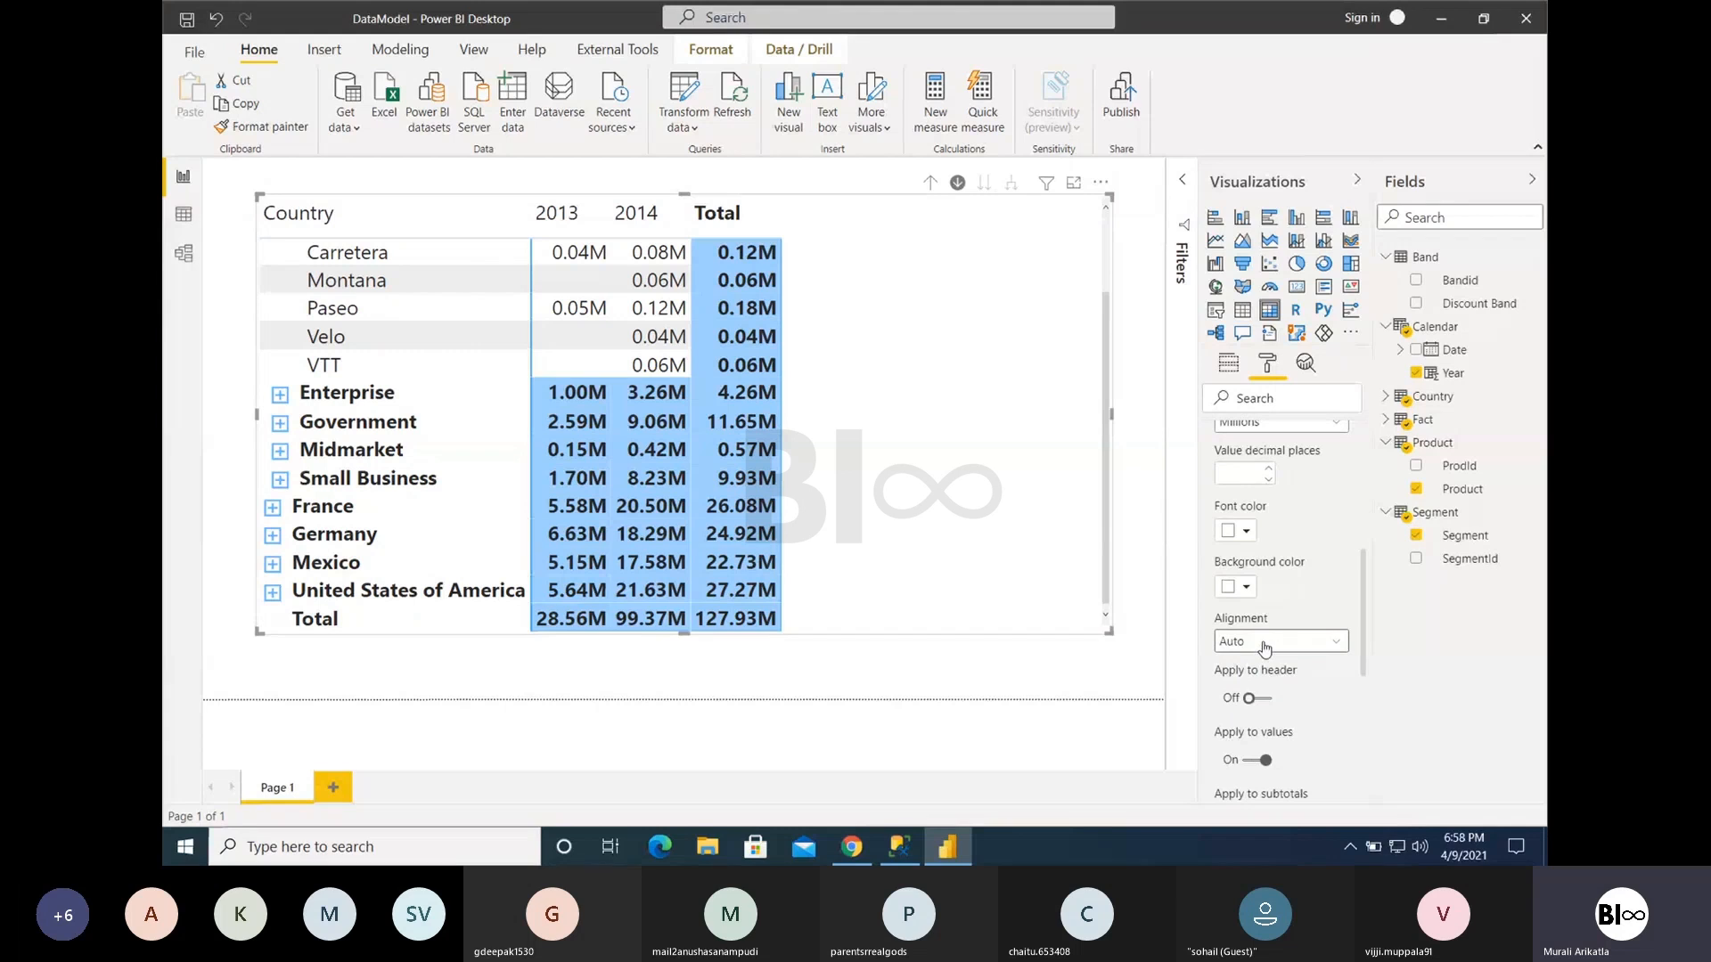
{"action": "left_click", "coordinate": [1244, 532]}
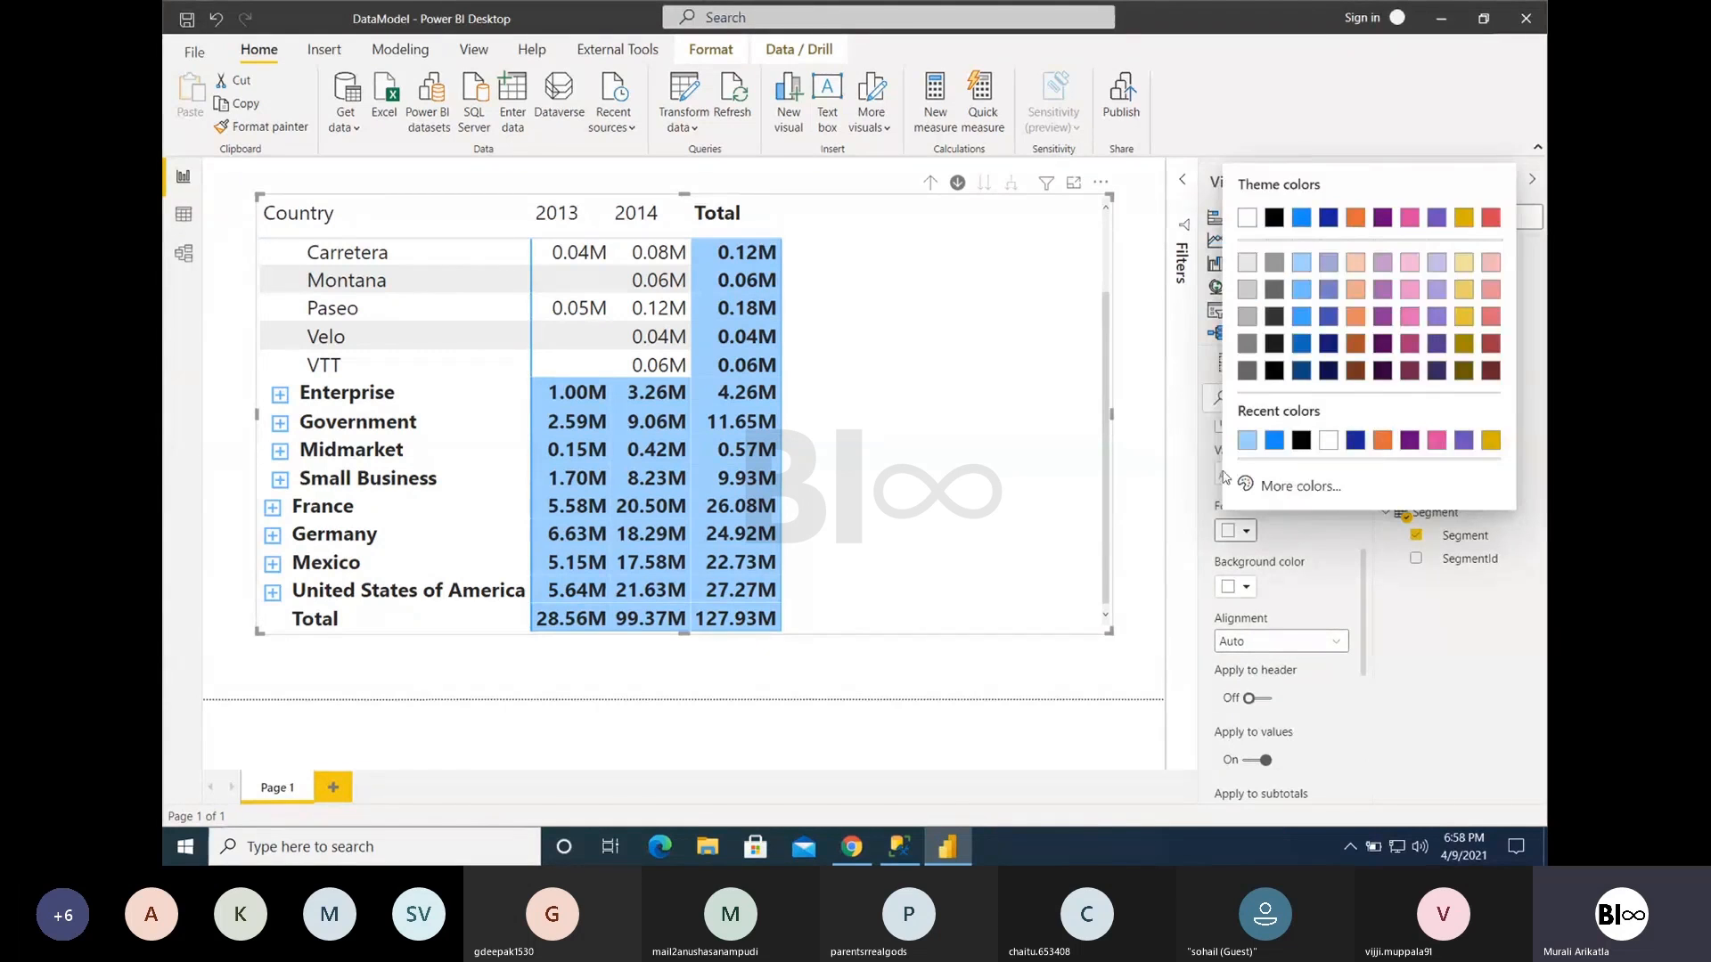
{"action": "left_click", "coordinate": [1355, 289]}
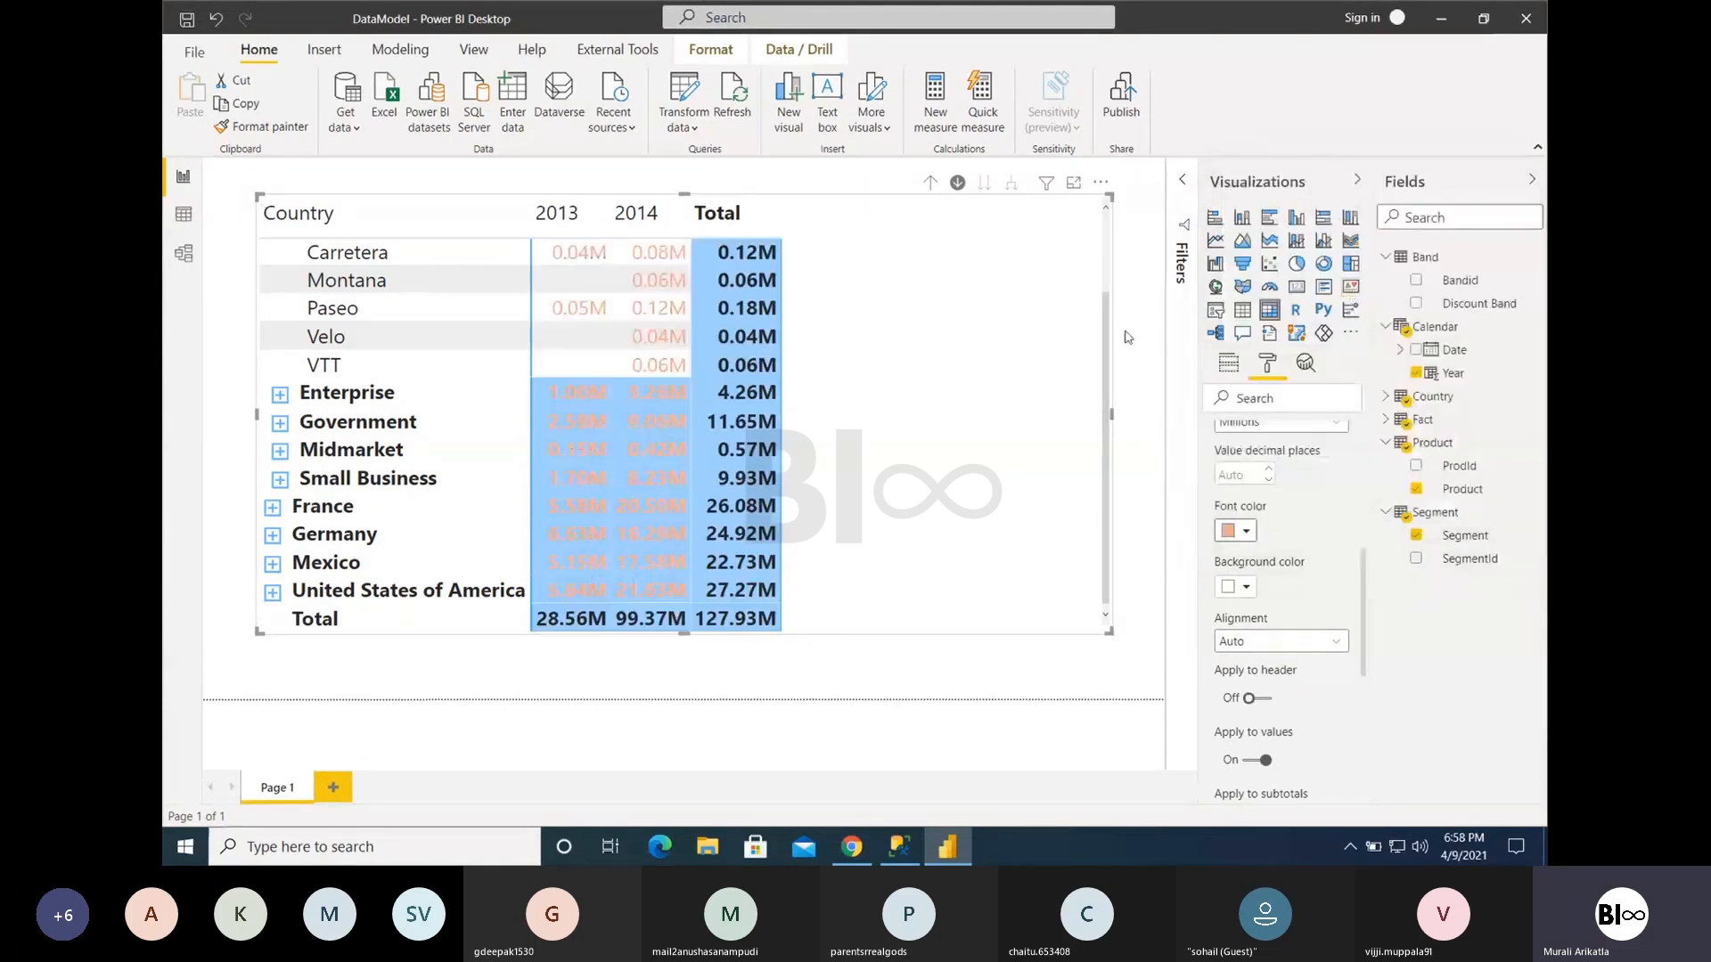
{"action": "left_click", "coordinate": [1264, 699]}
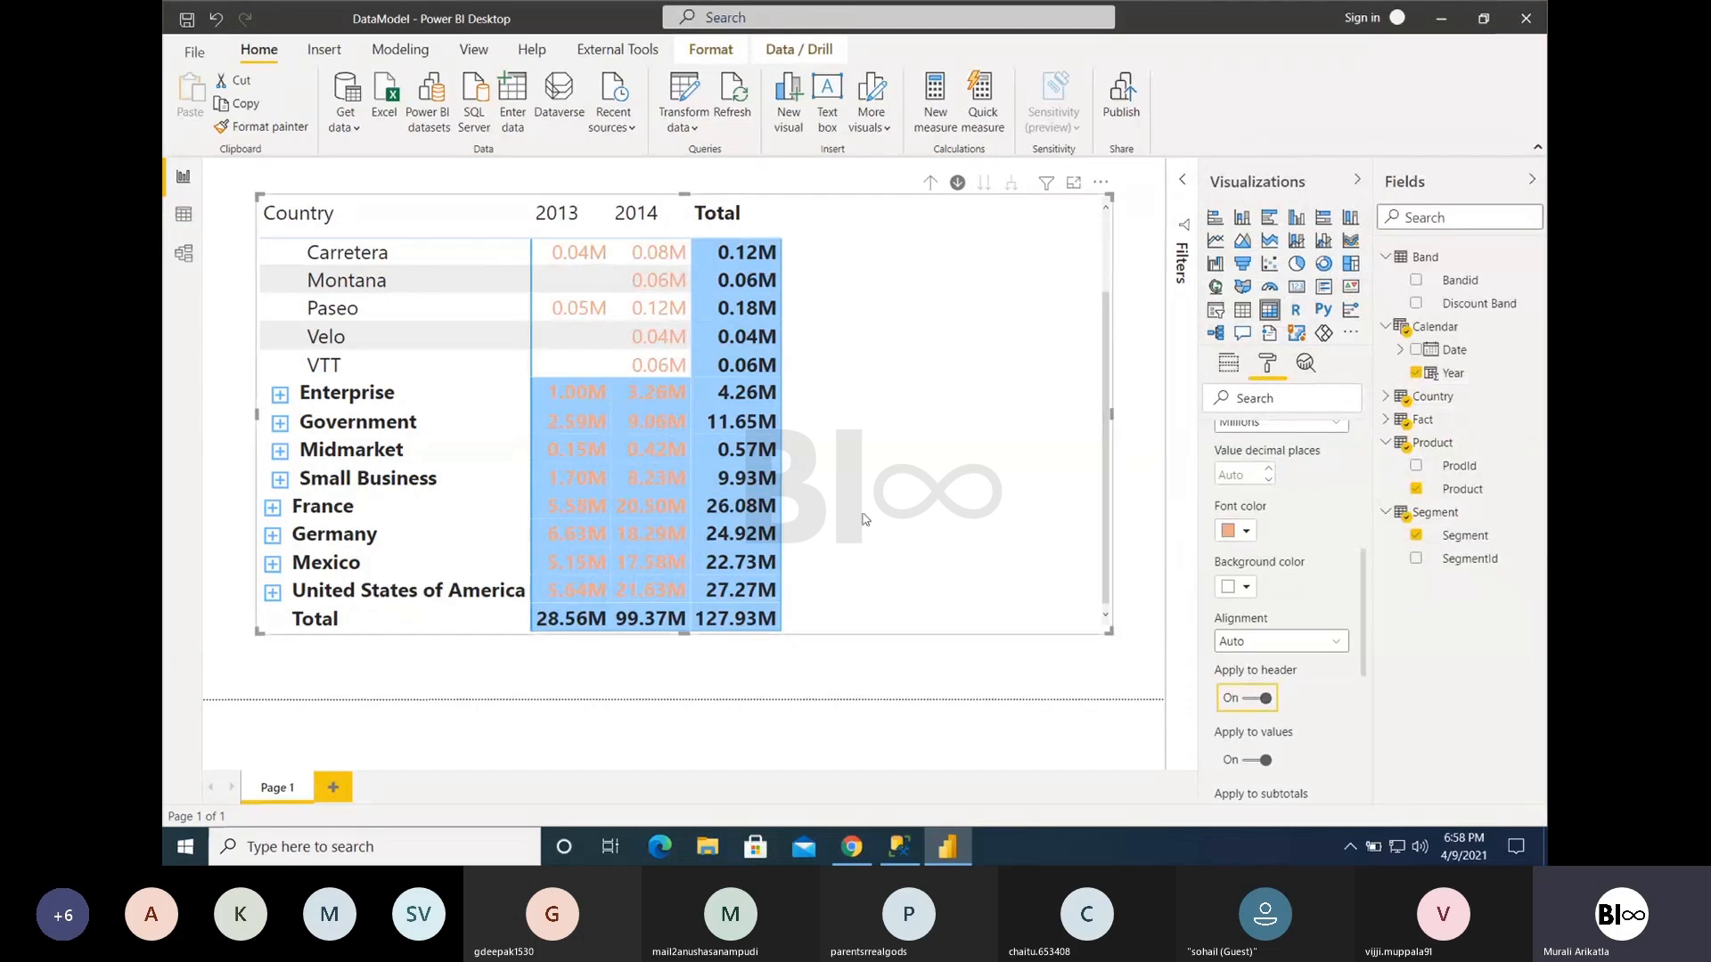
{"action": "scroll", "coordinate": [680, 393], "scroll_direction": "up", "scroll_amount": 2}
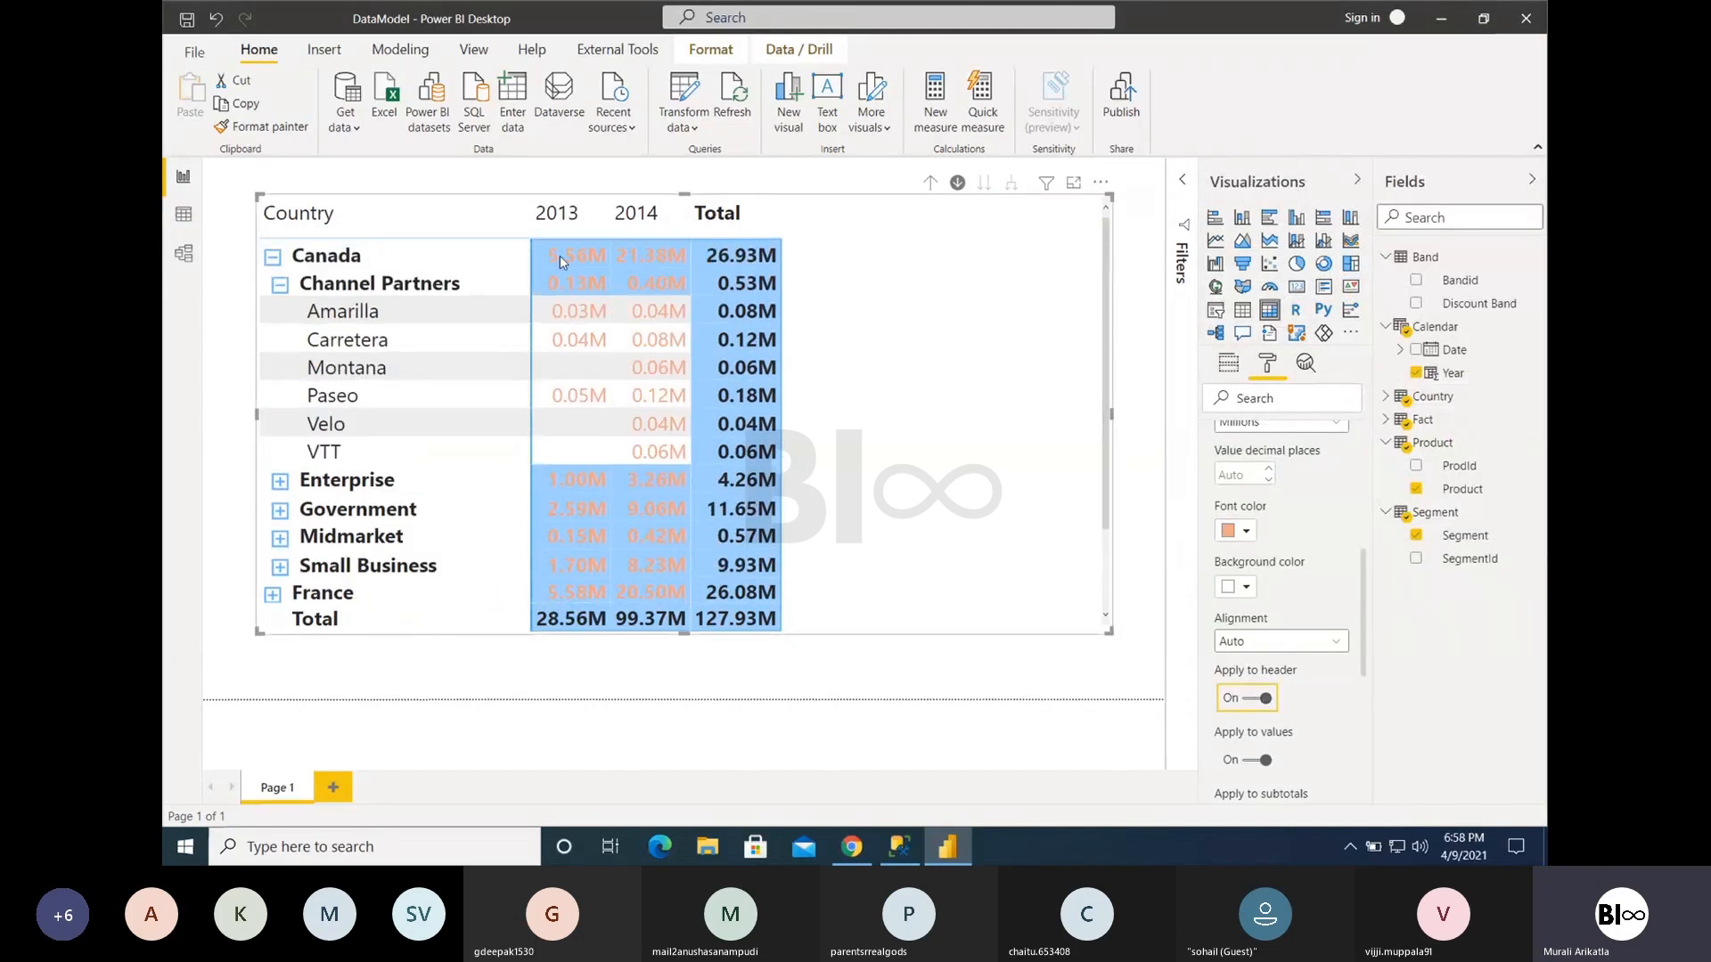
- Examine the remaining field formatting settings and the conditional formatting options for Gross Sales
{"action": "scroll", "coordinate": [1260, 674], "scroll_direction": "down", "scroll_amount": 1}
{"action": "scroll", "coordinate": [1258, 668], "scroll_direction": "down", "scroll_amount": 1}
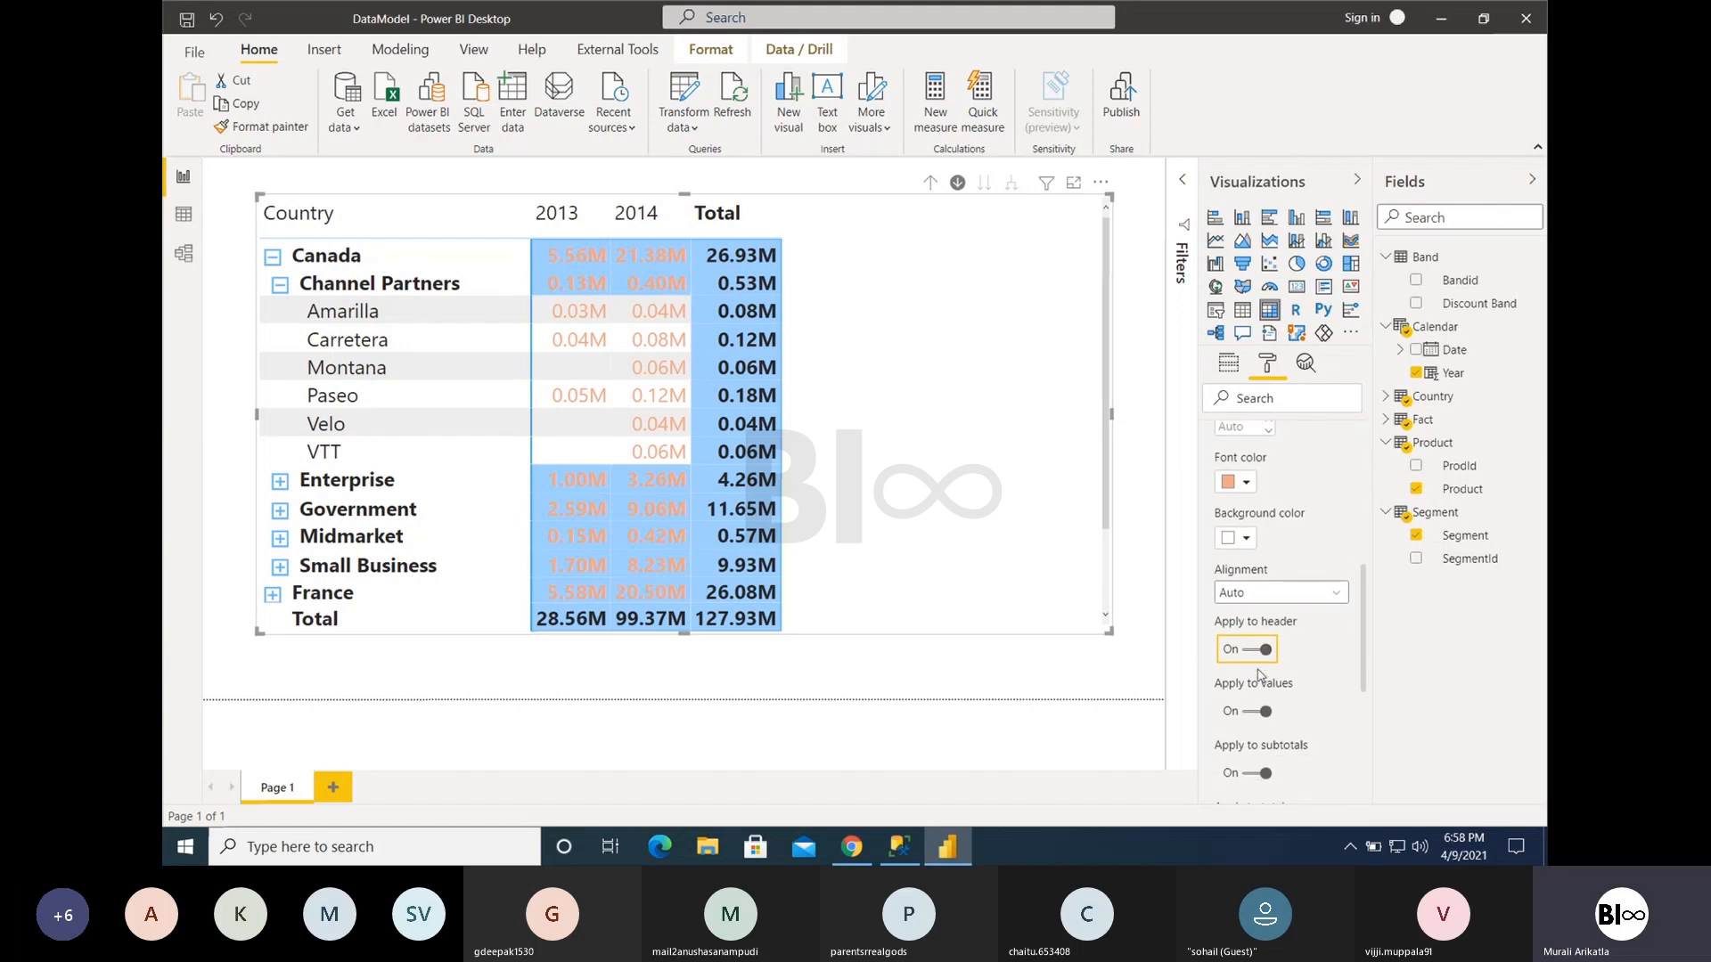
{"action": "scroll", "coordinate": [1258, 686], "scroll_direction": "up", "scroll_amount": 8}
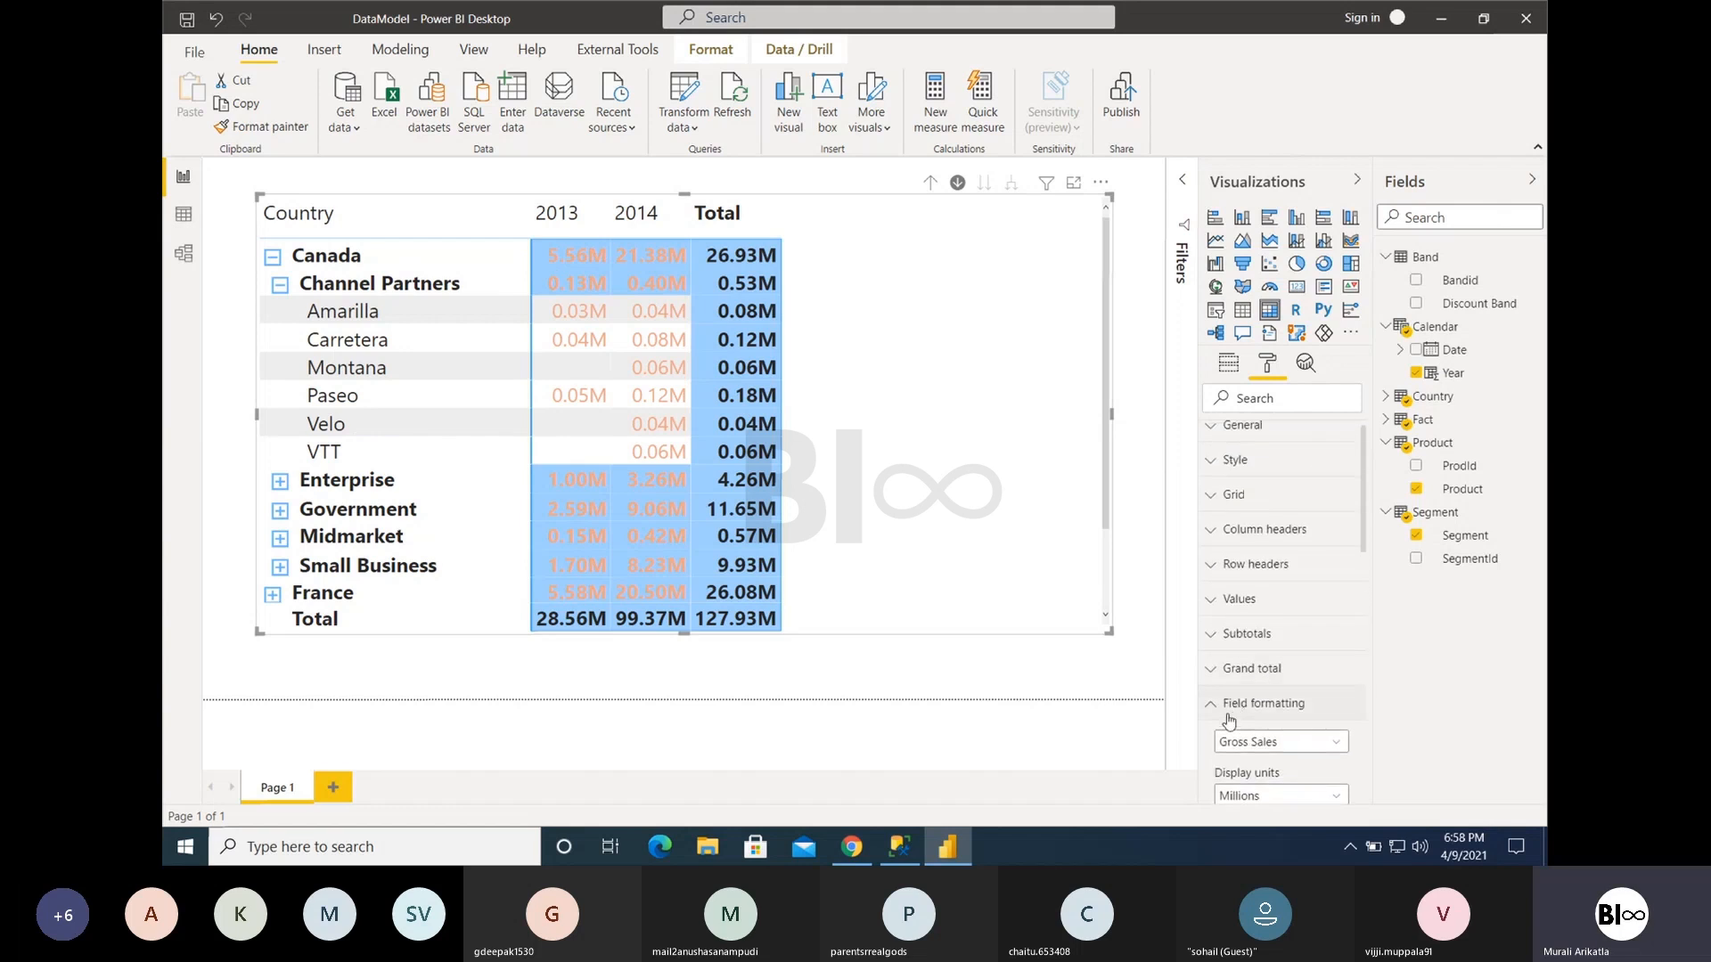
{"action": "scroll", "coordinate": [1229, 720], "scroll_direction": "down", "scroll_amount": 5}
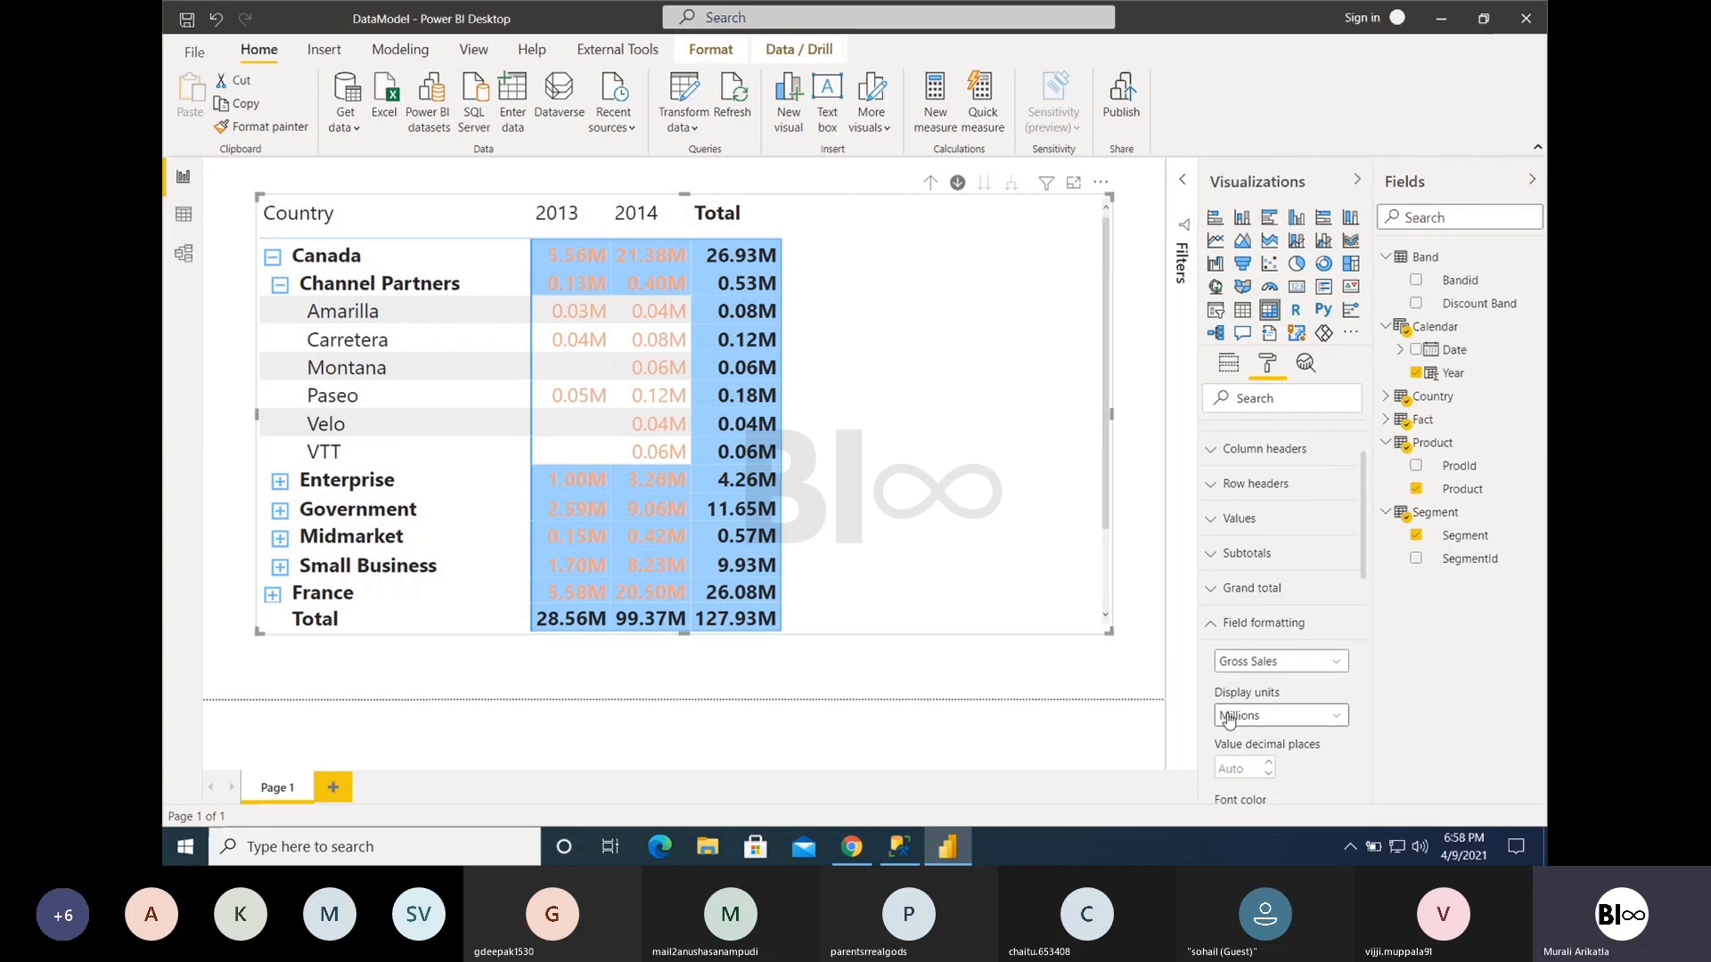
{"action": "scroll", "coordinate": [1229, 720], "scroll_direction": "down", "scroll_amount": 1}
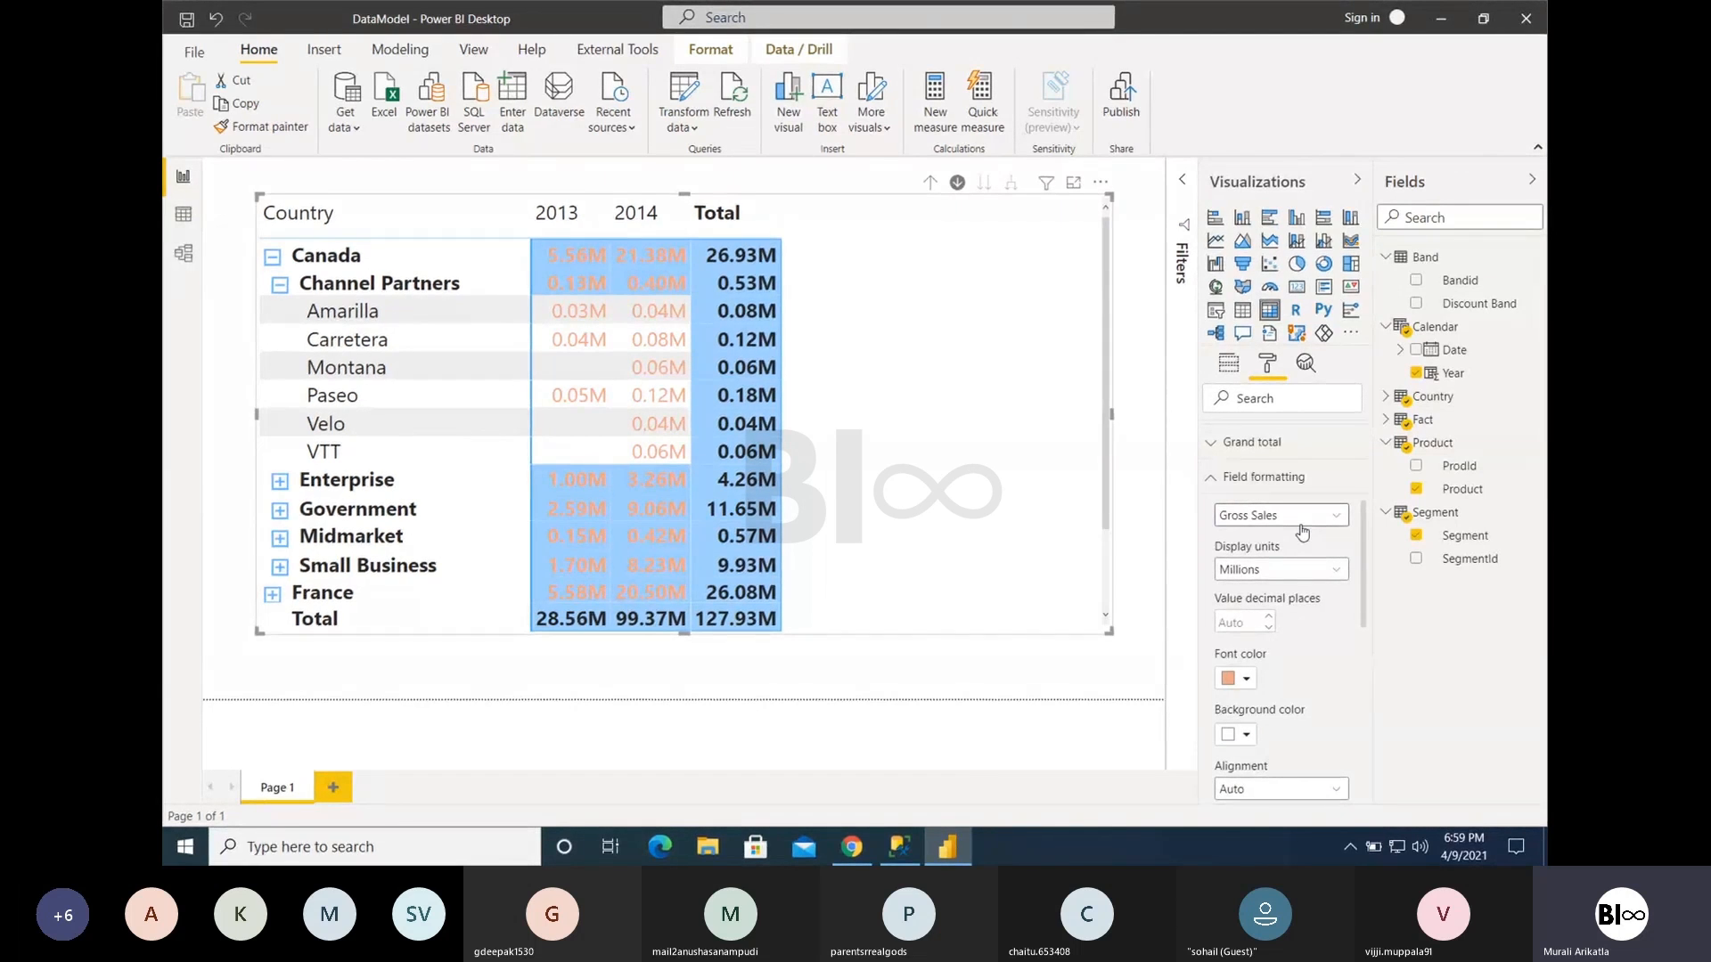
{"action": "scroll", "coordinate": [1302, 532], "scroll_direction": "up", "scroll_amount": 1}
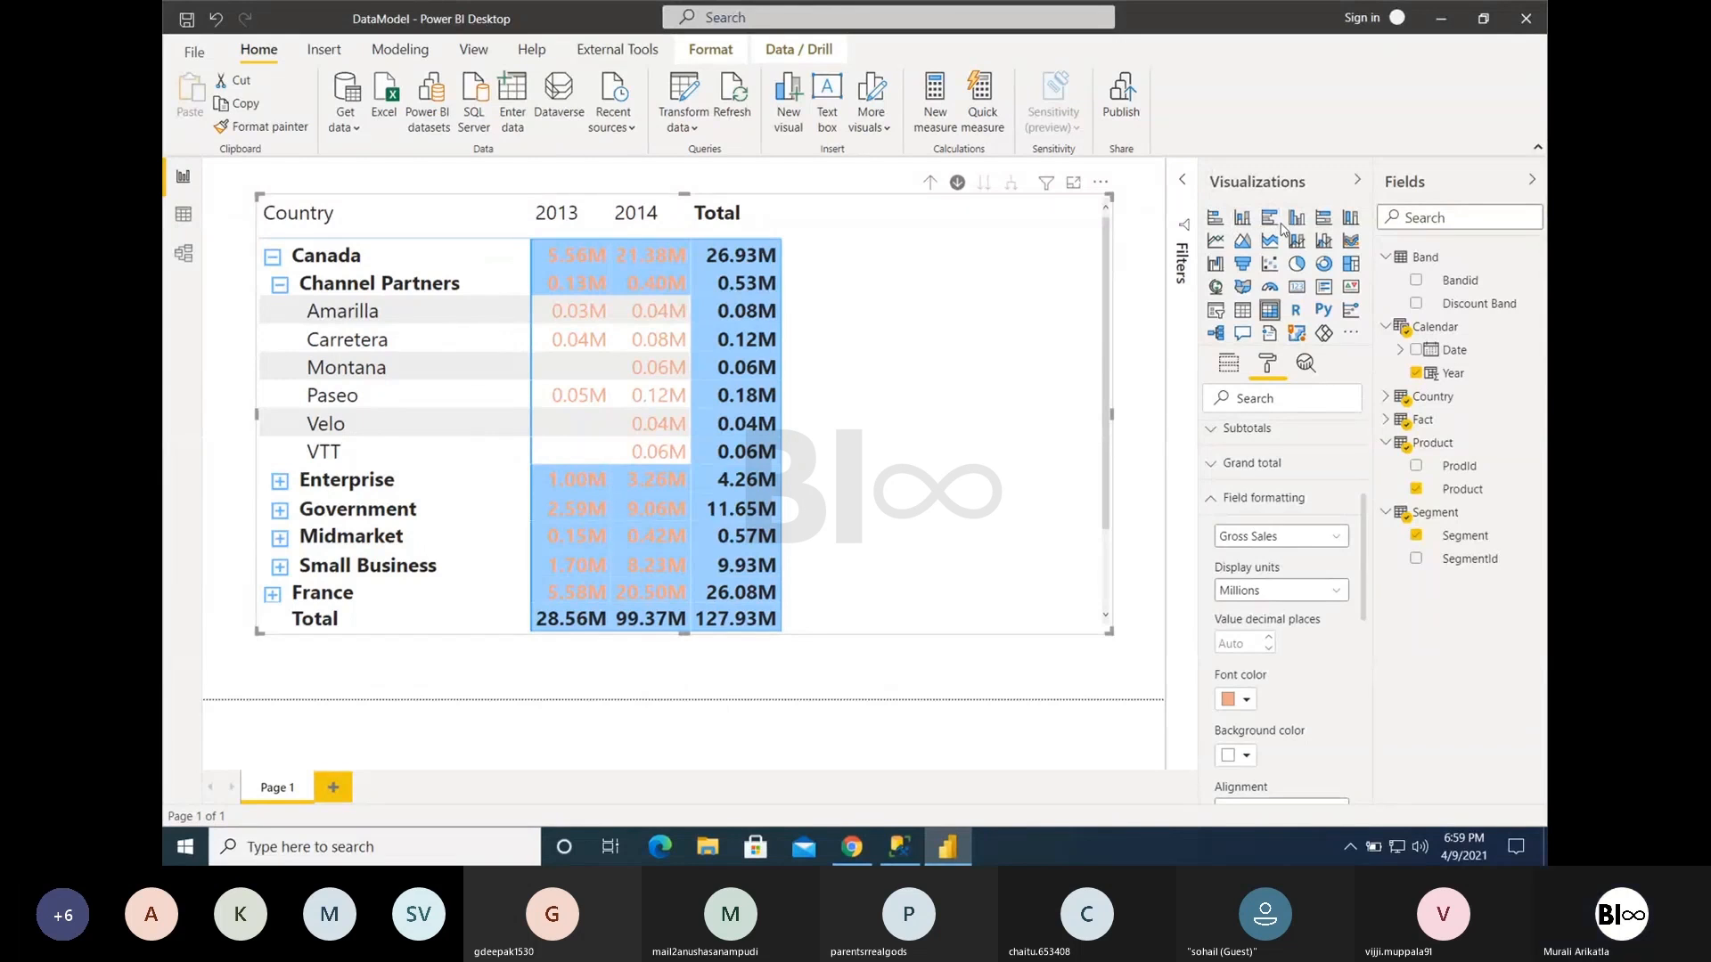
{"action": "left_click", "coordinate": [1261, 497]}
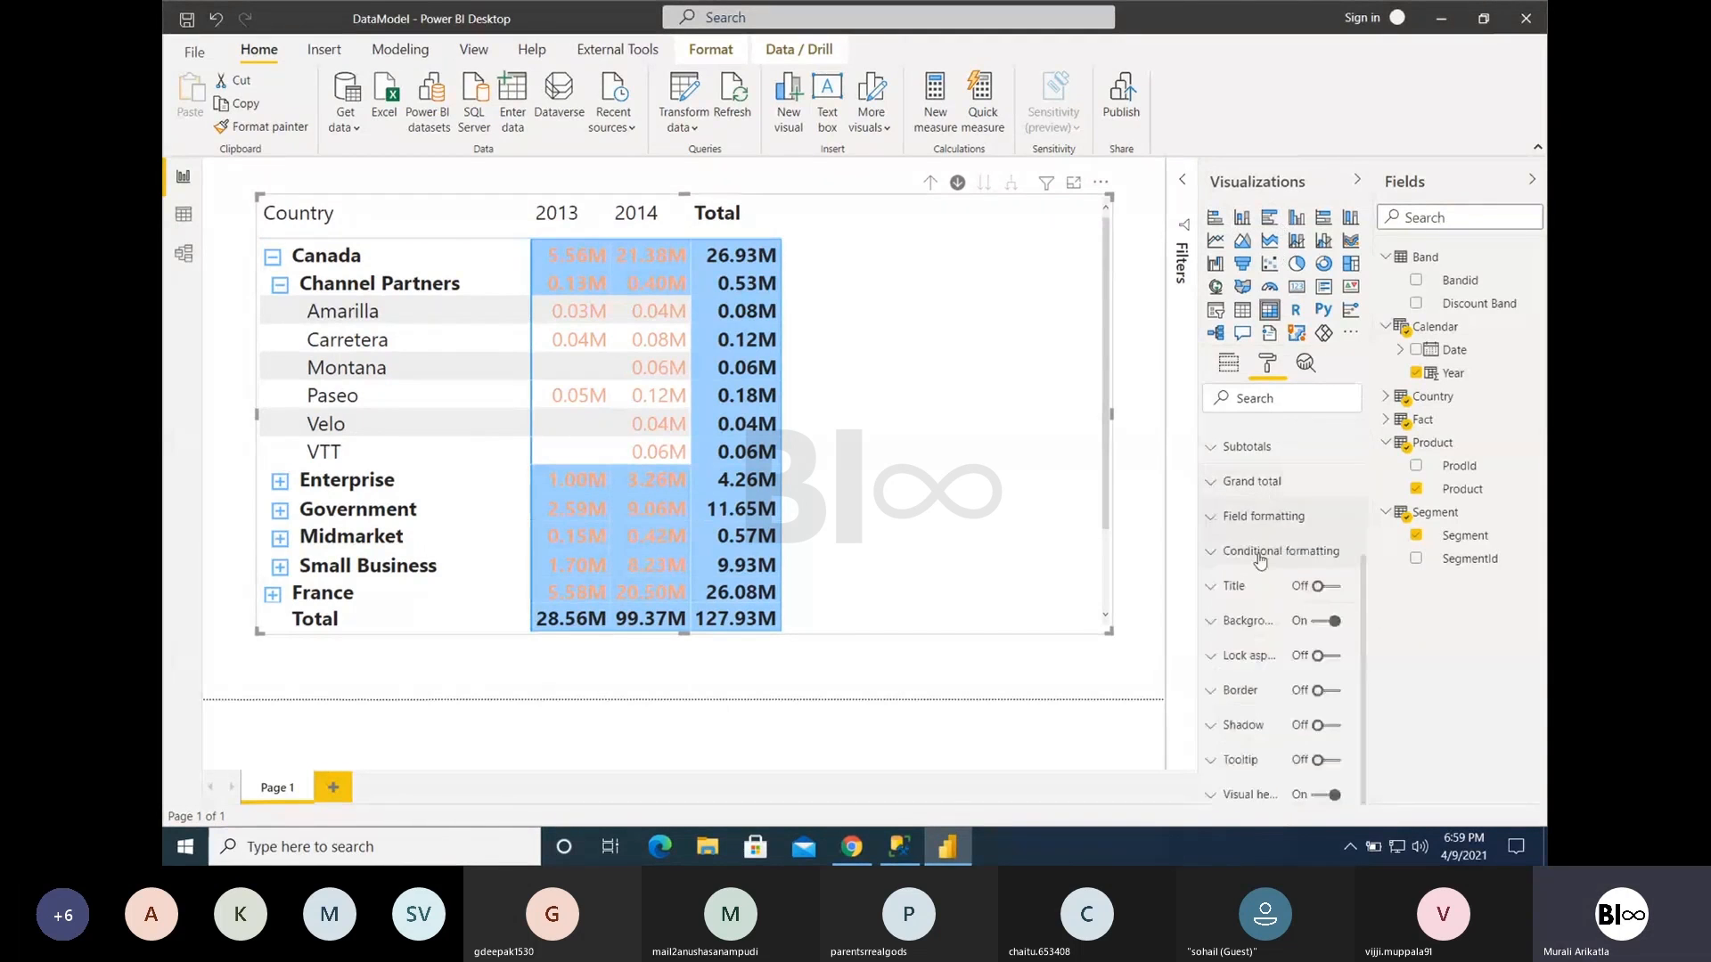
{"action": "left_click", "coordinate": [1246, 552]}
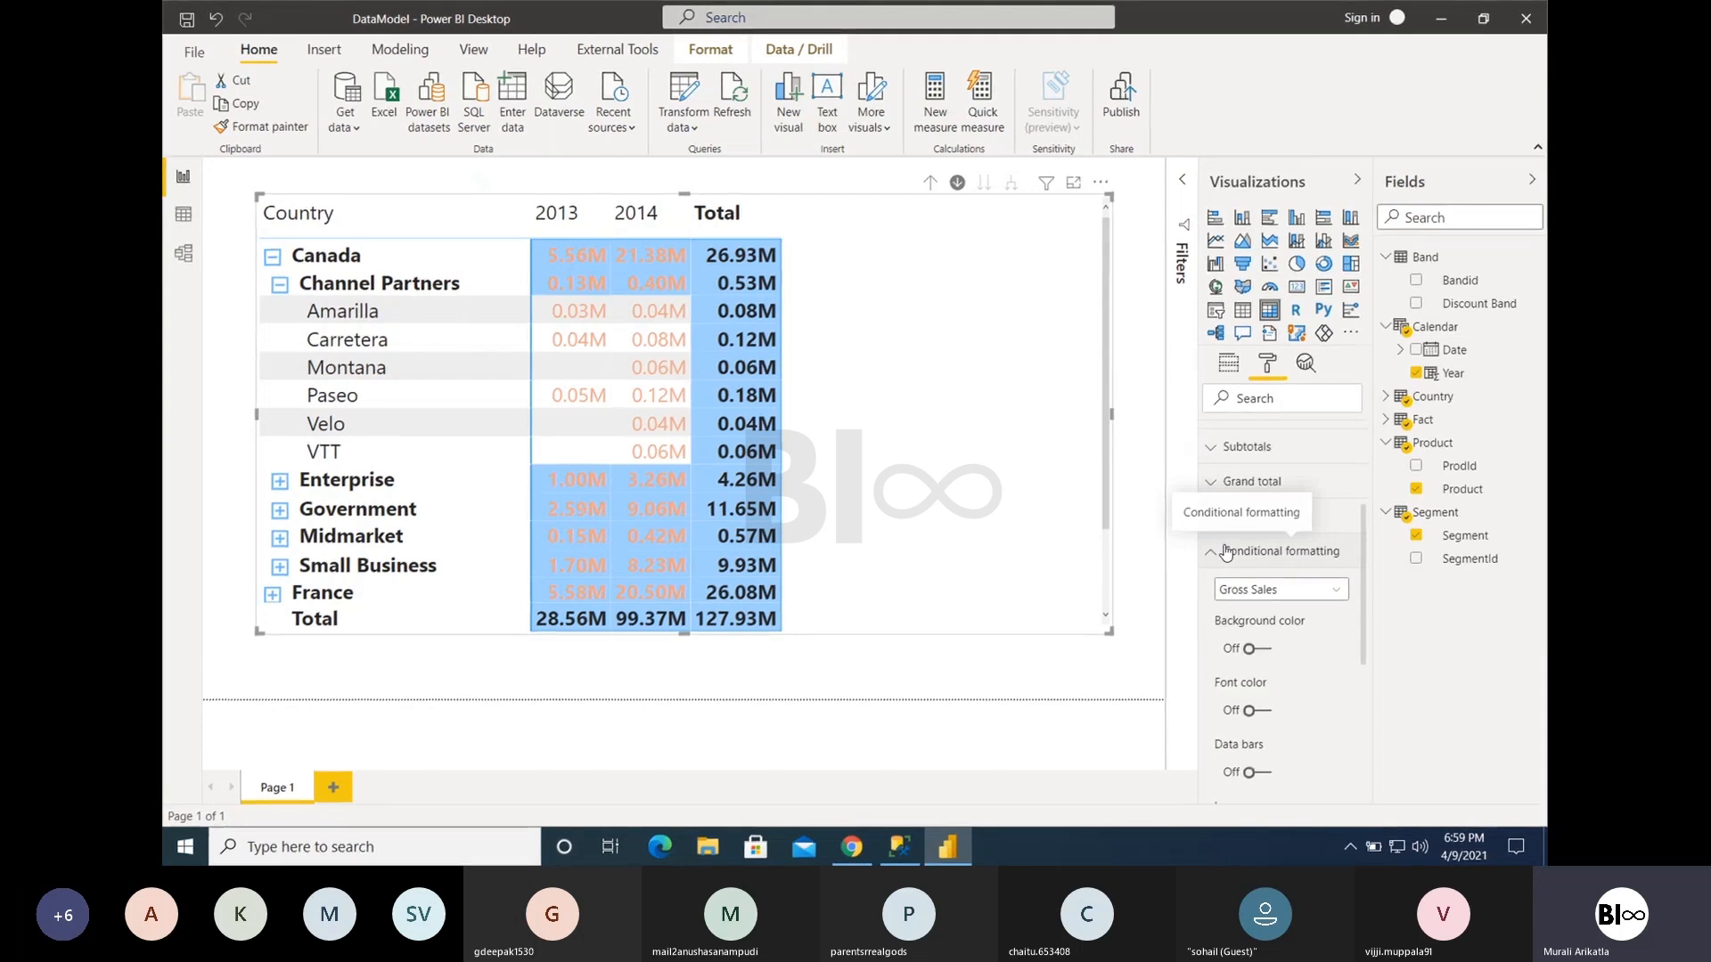
{"action": "left_click", "coordinate": [1227, 552]}
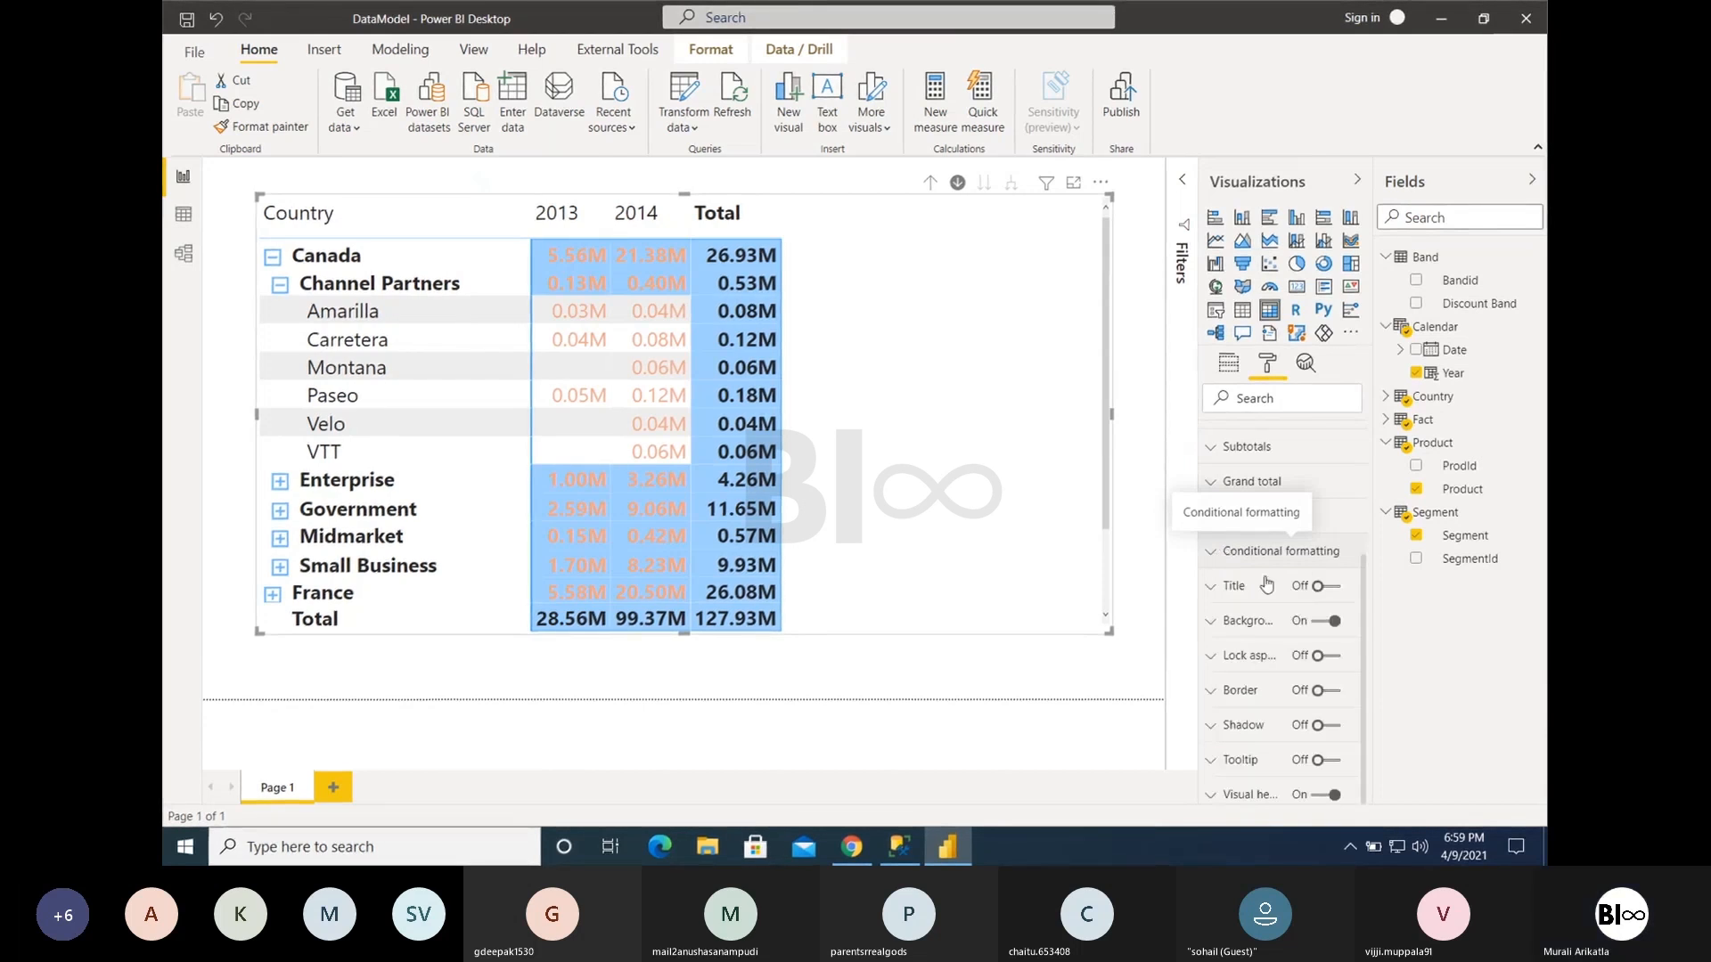
- Turn on the matrix title, try "Sales by" as the title text, and clear the text
{"action": "left_click", "coordinate": [1328, 586]}
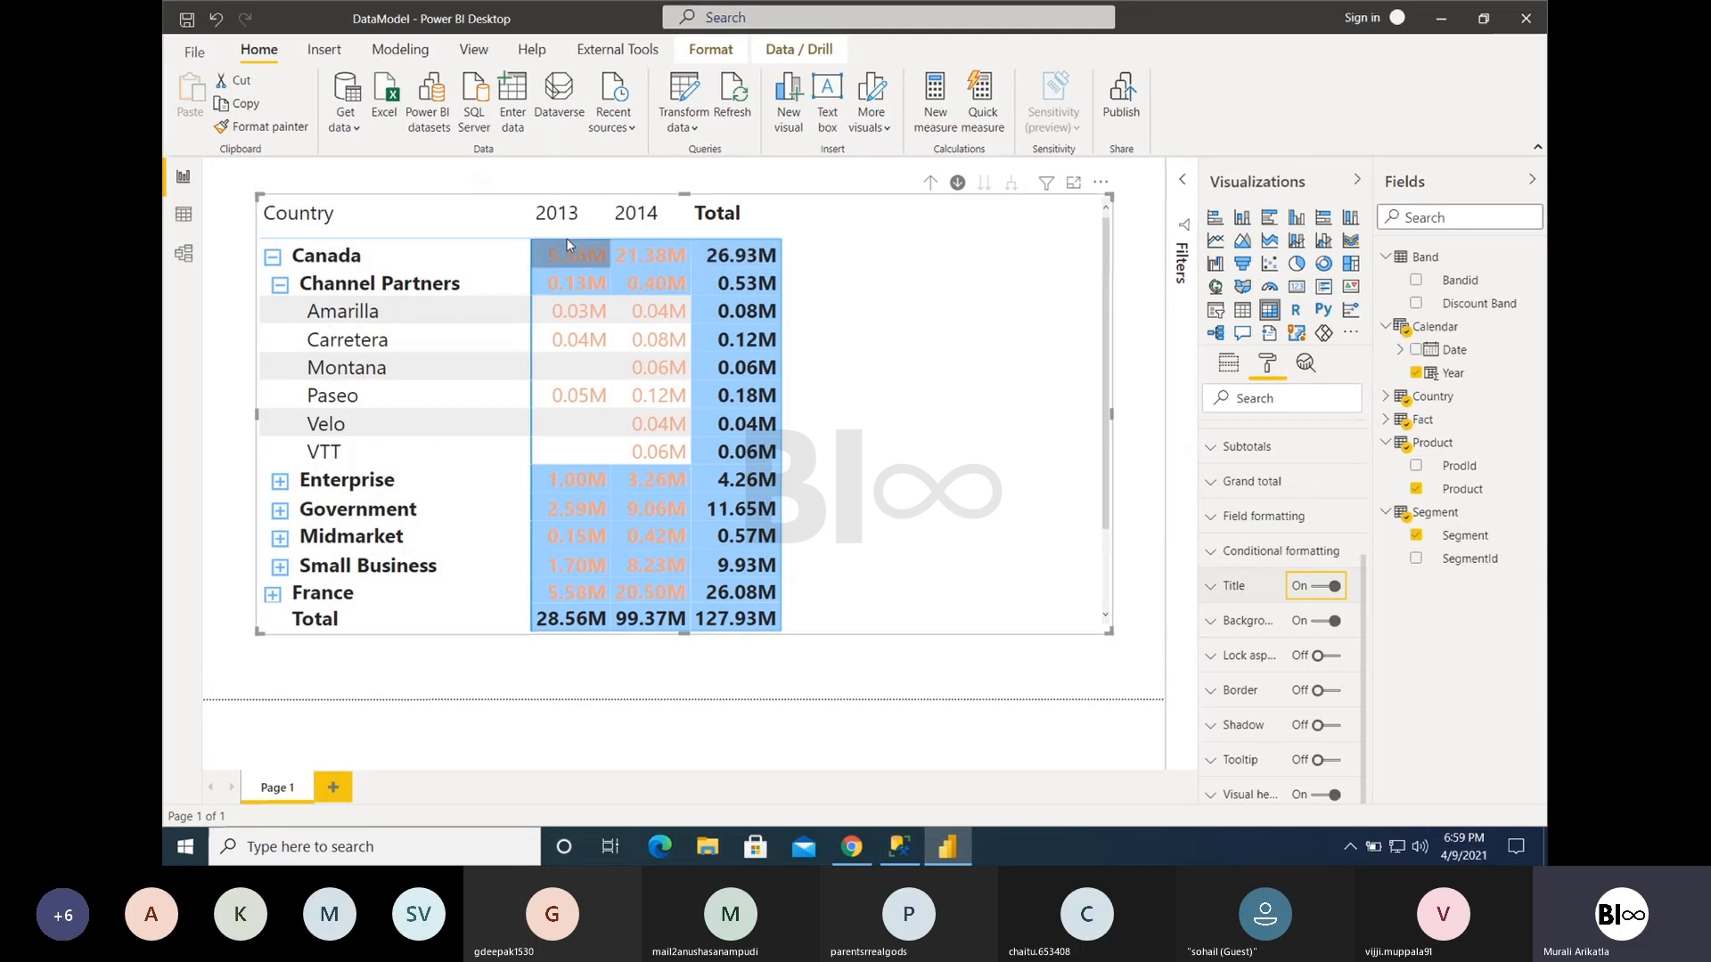
{"action": "left_click", "coordinate": [1233, 588]}
{"action": "left_click", "coordinate": [1255, 642]}
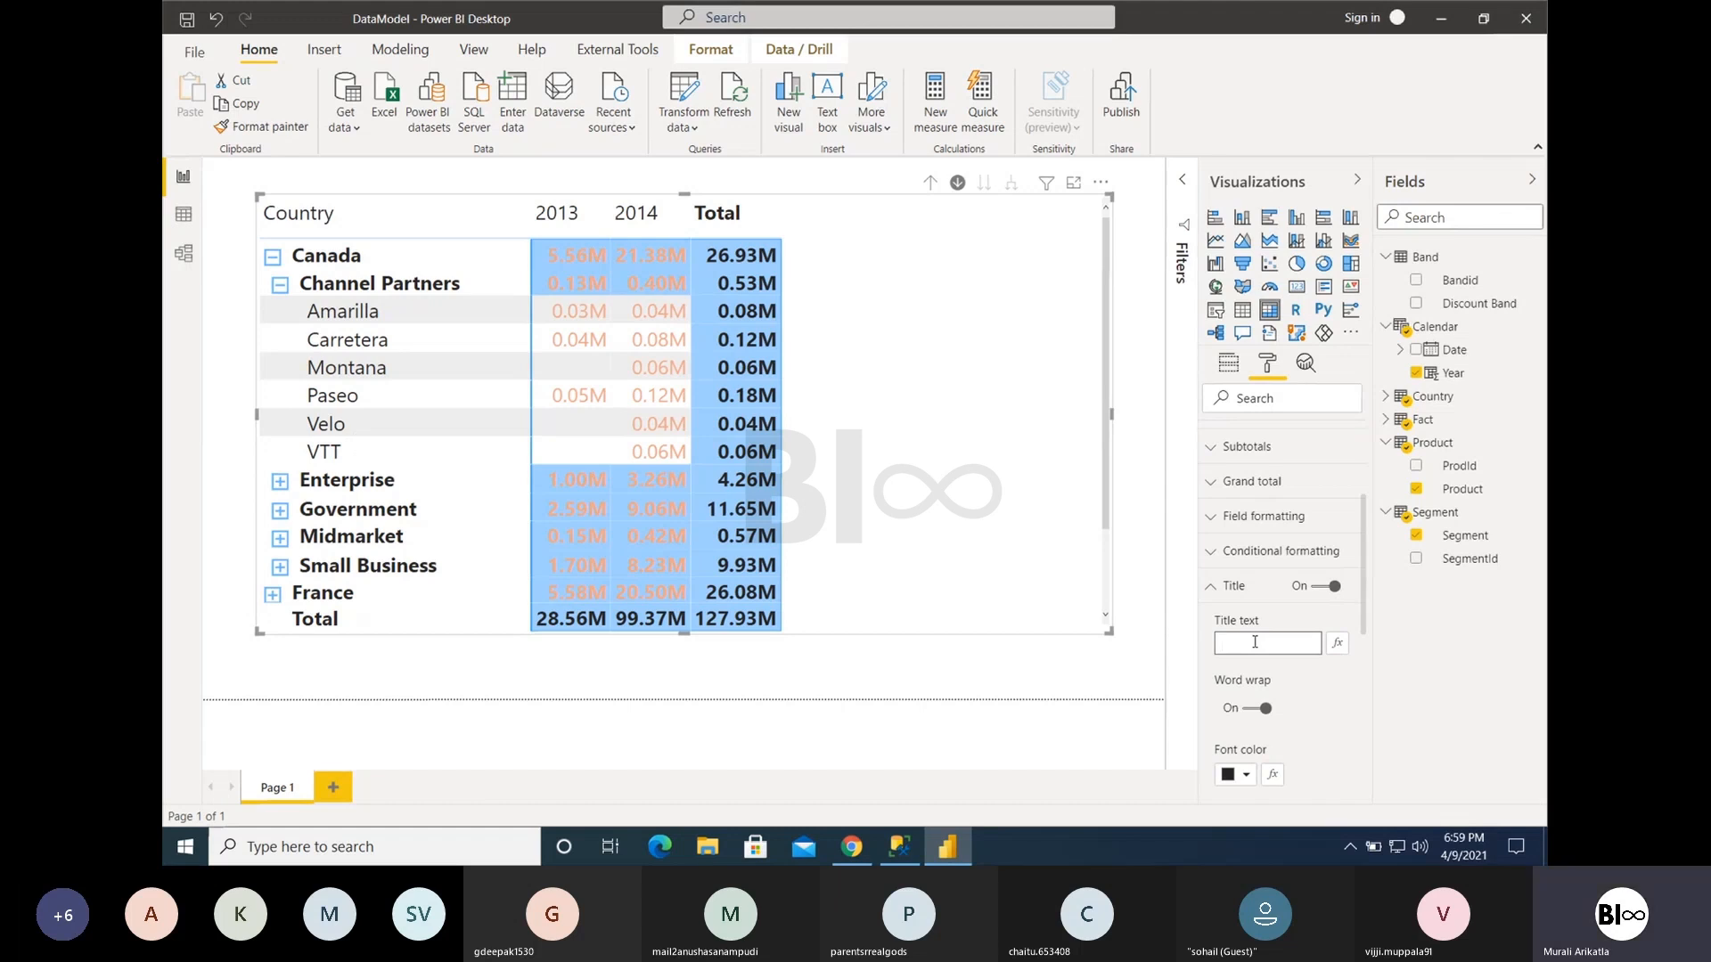
{"action": "type", "text": "Sales by"}
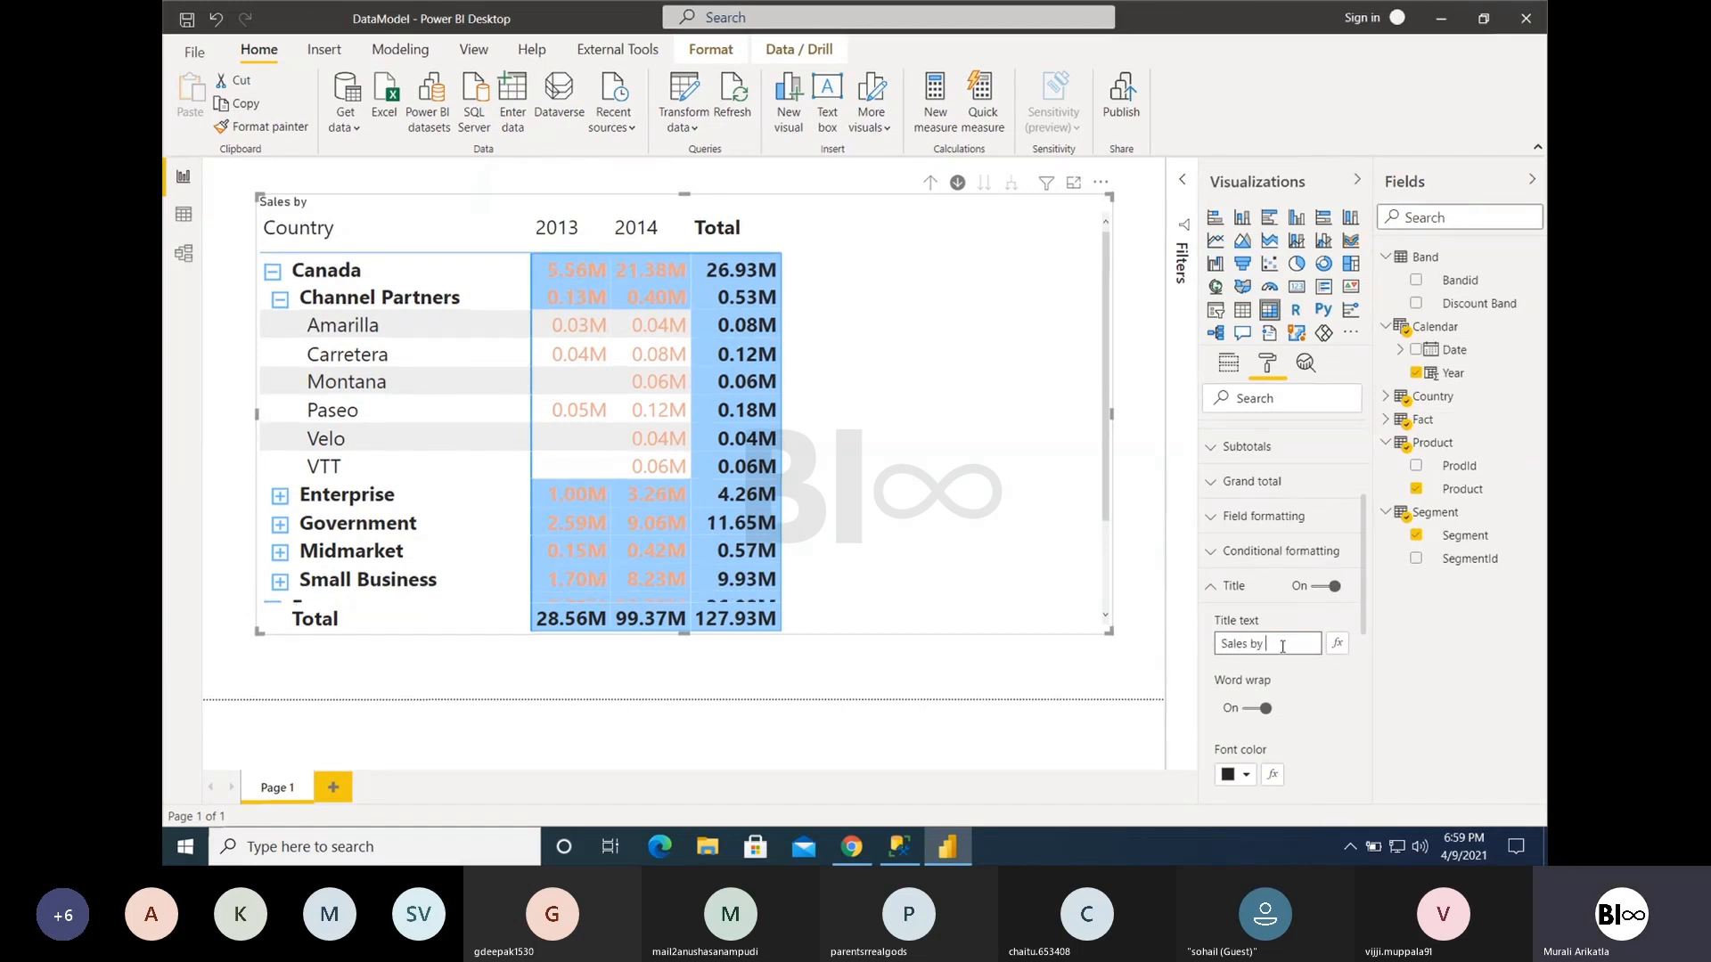
{"action": "left_click_drag", "start_coordinate": [1283, 647], "coordinate": [1230, 650]}
{"action": "key", "text": "BackSpace"}
{"action": "key", "text": "BackSpace"}
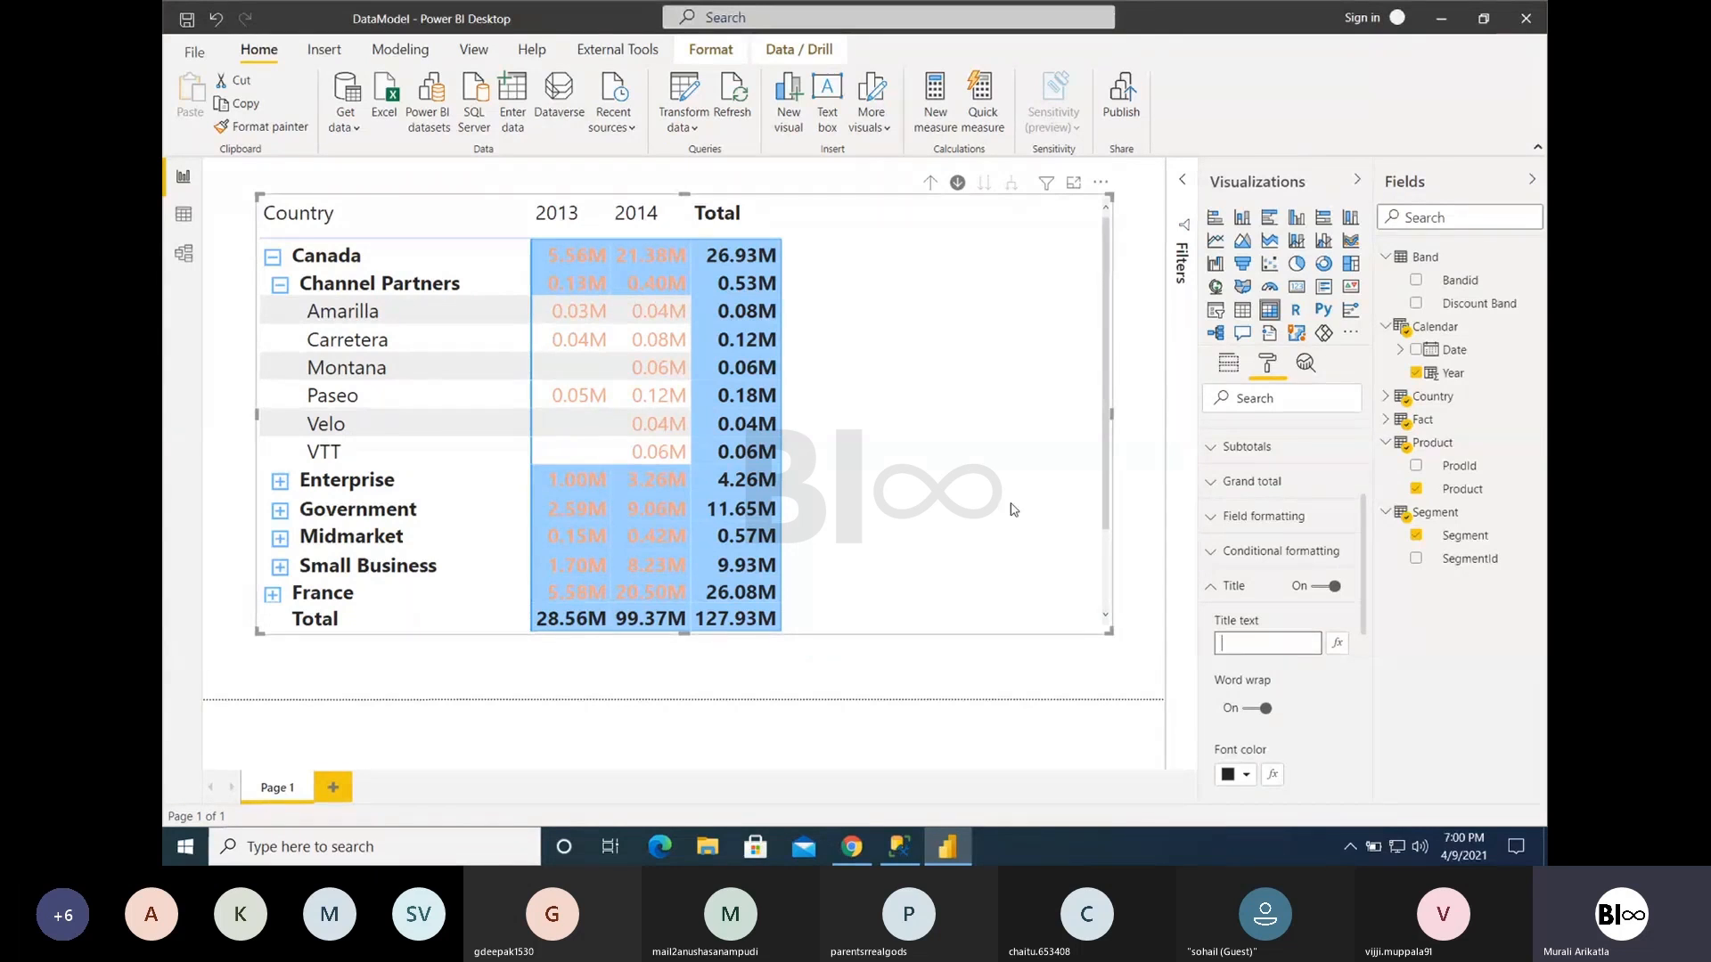
{"action": "left_click", "coordinate": [1212, 588]}
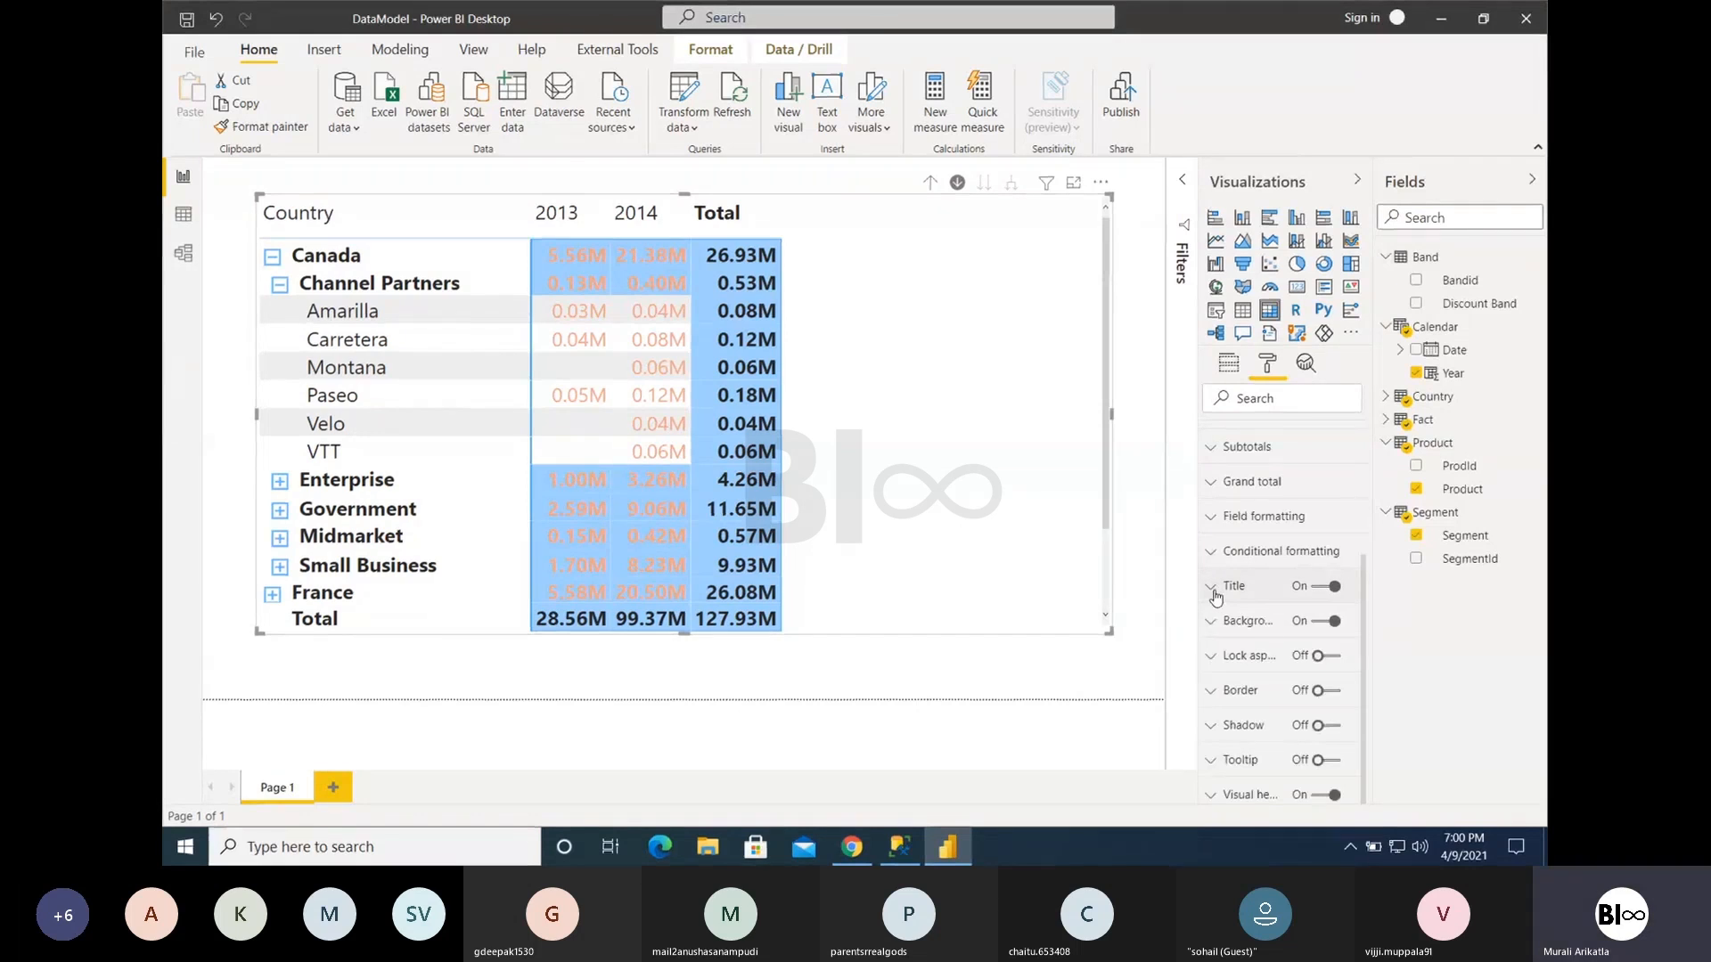
- Turn on the matrix border with a corner radius of 30 px and deselect the visual to preview it
{"action": "left_click", "coordinate": [1320, 692]}
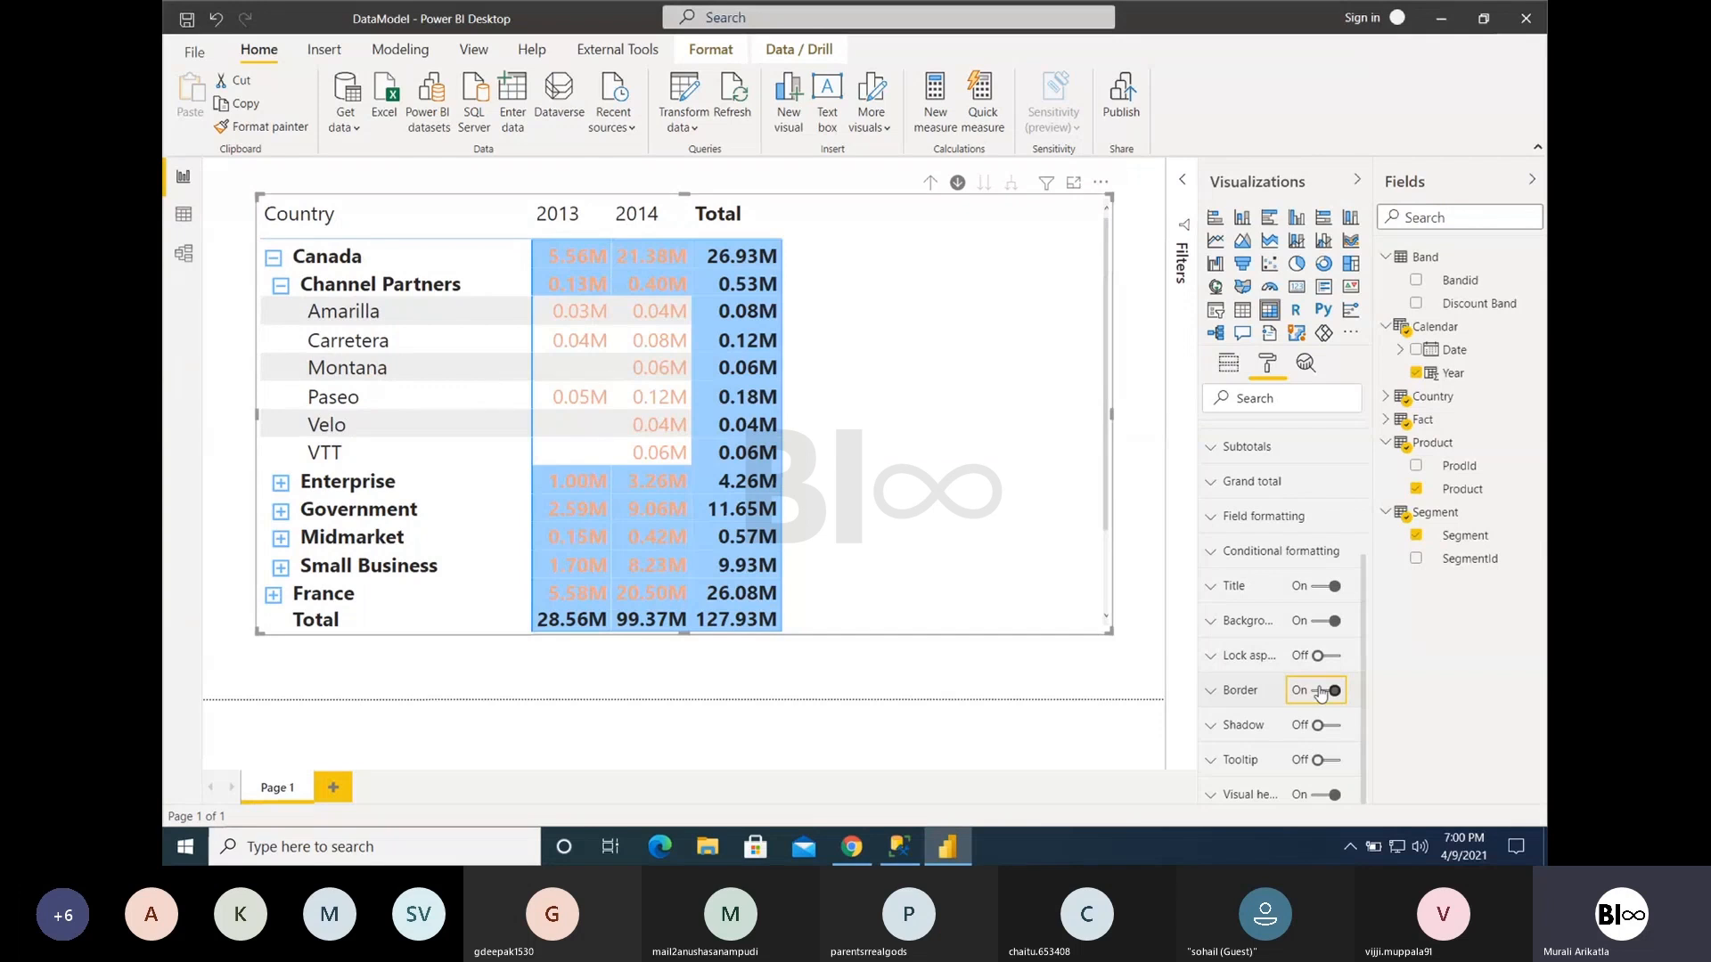
{"action": "left_click", "coordinate": [1237, 692]}
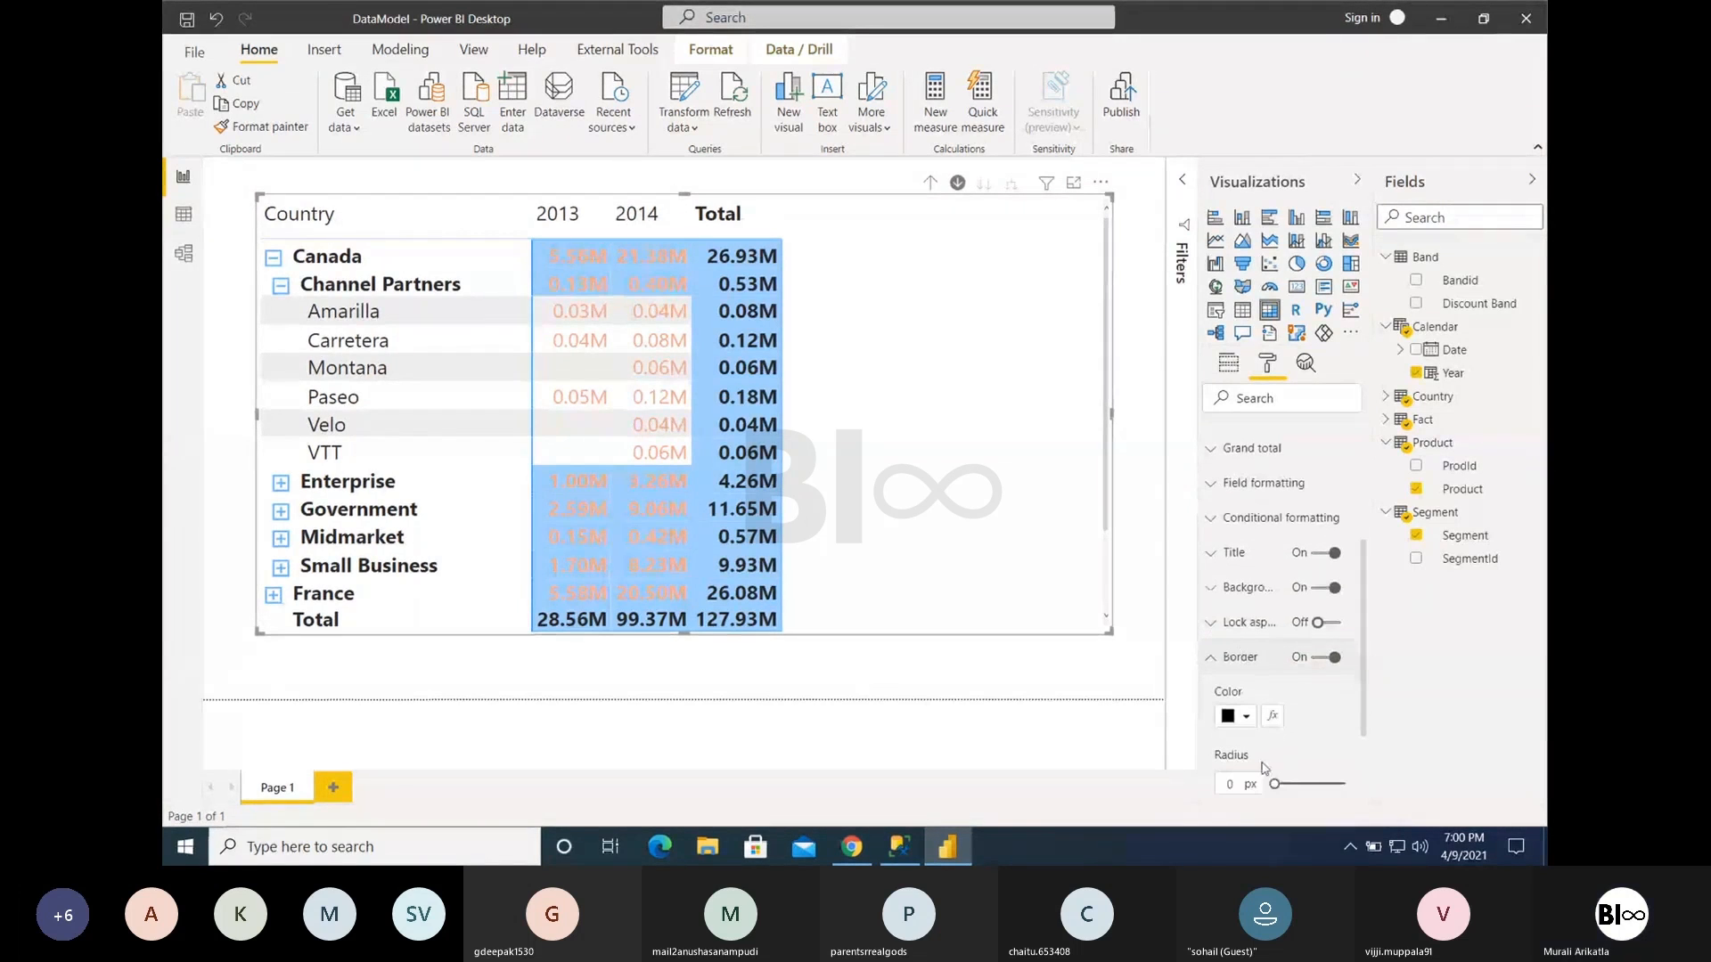
{"action": "left_click_drag", "start_coordinate": [1277, 784], "coordinate": [1345, 784]}
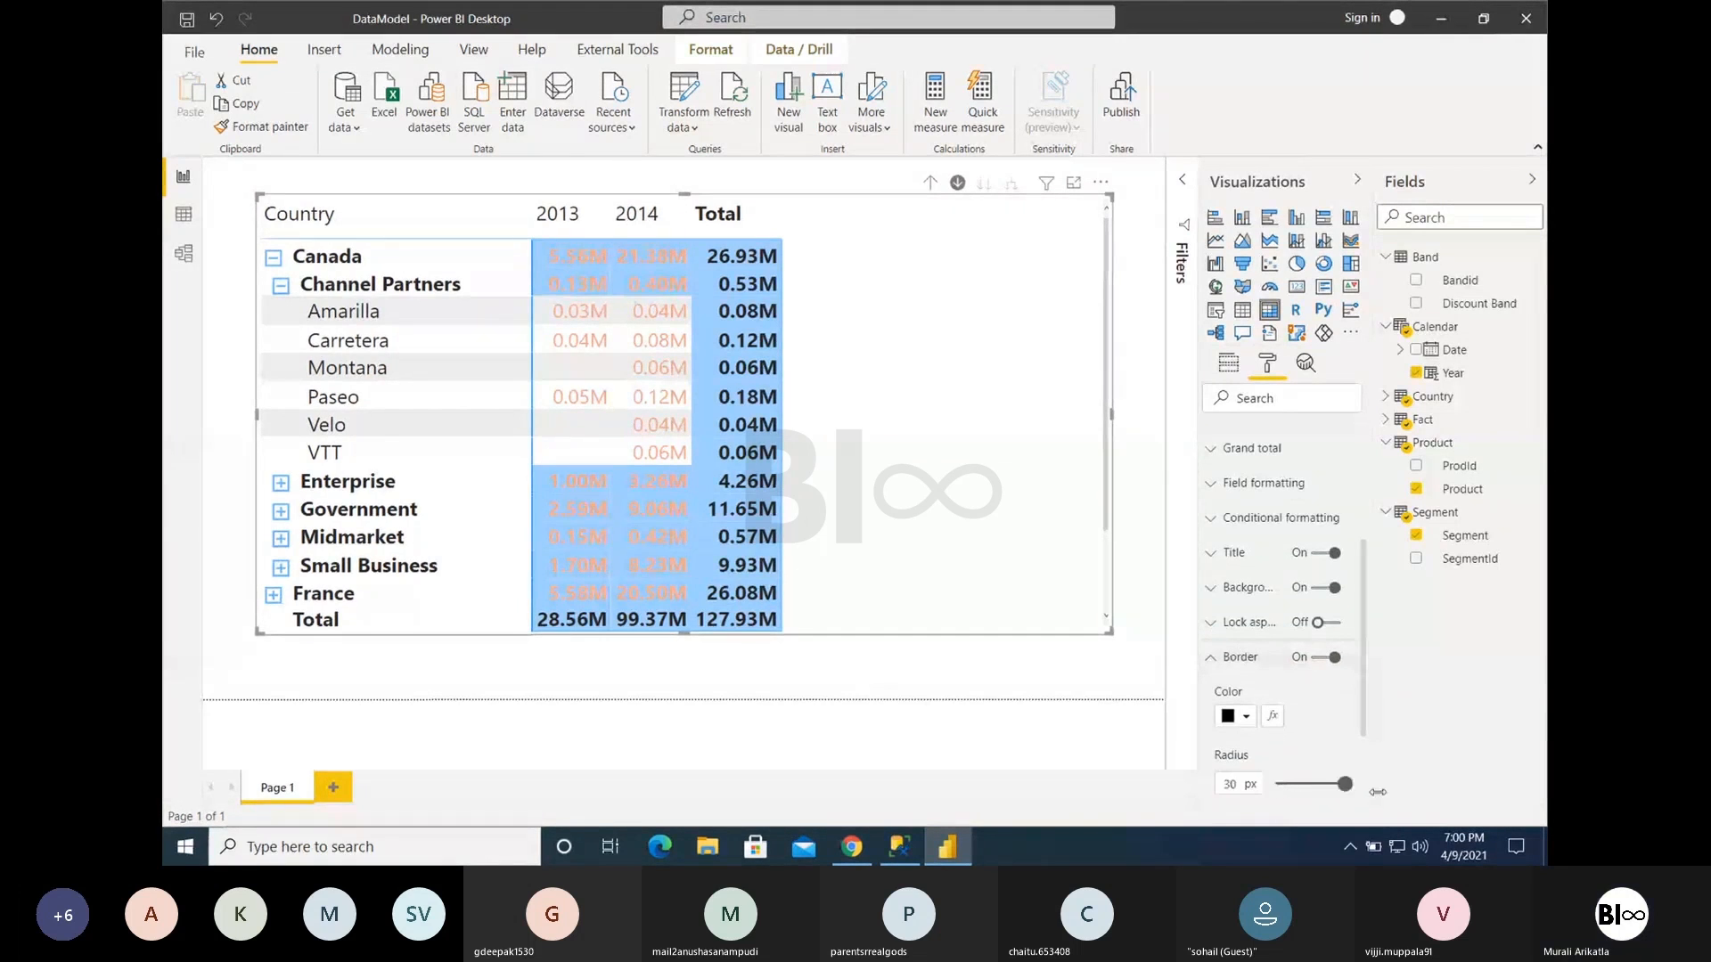
{"action": "left_click", "coordinate": [1130, 311]}
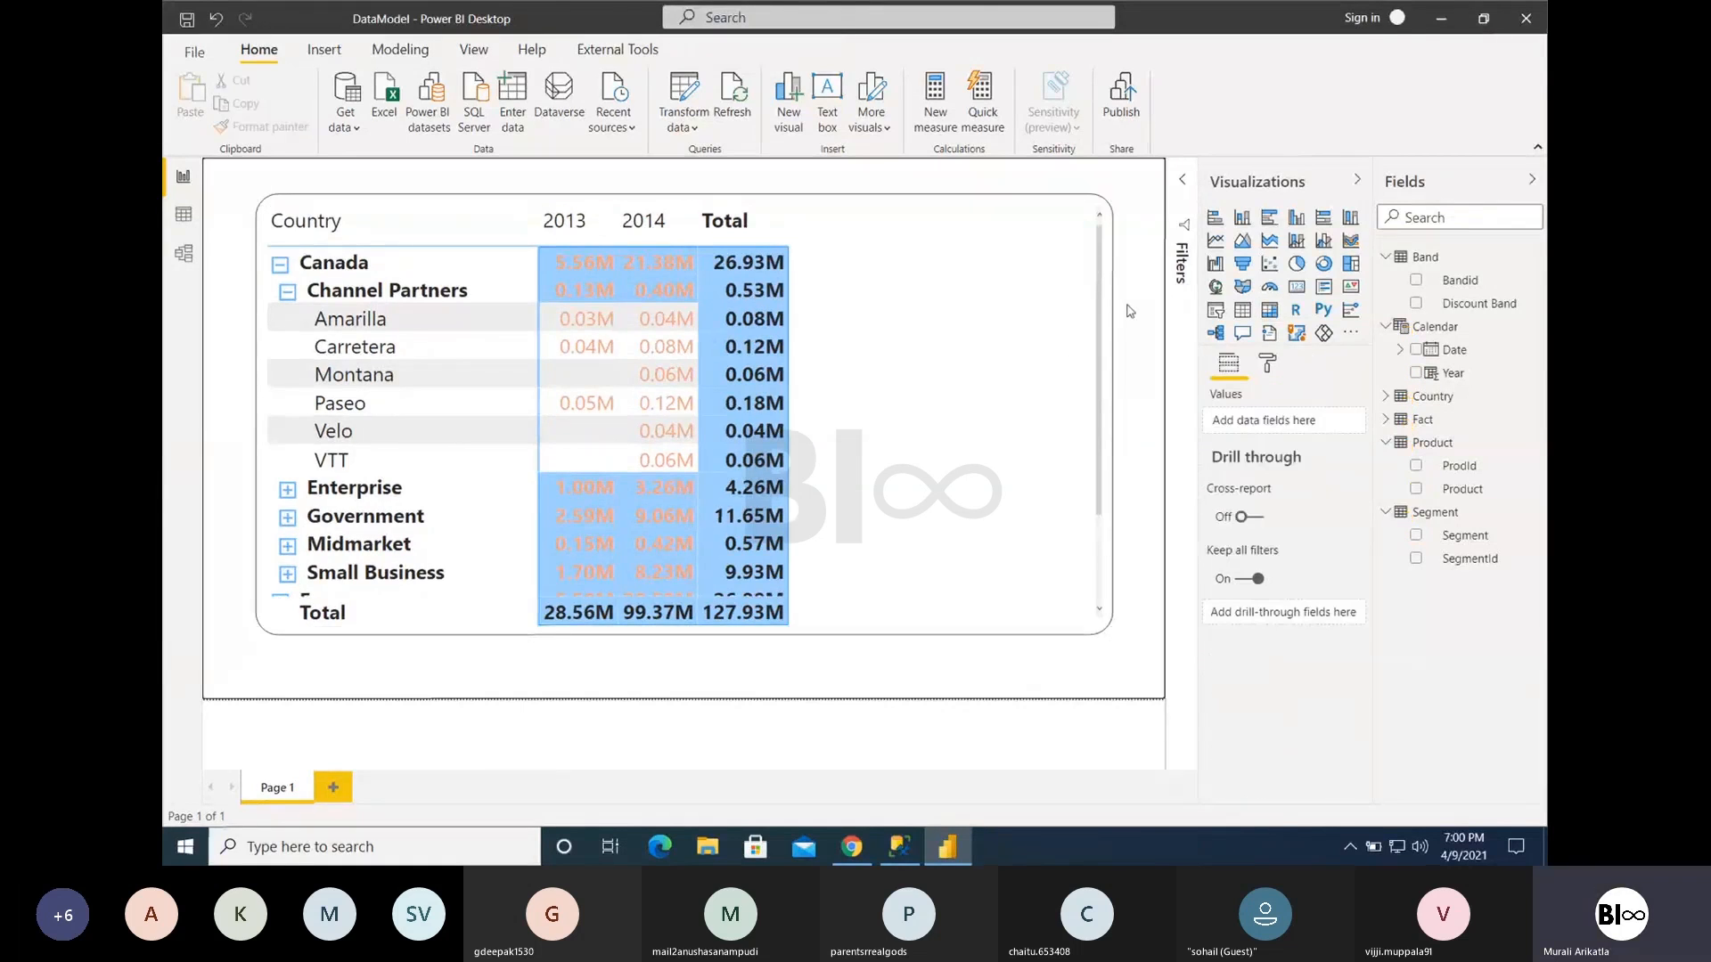
- Turn on the shadow for the matrix and deselect the visual to preview the effect
{"action": "left_click", "coordinate": [1039, 390]}
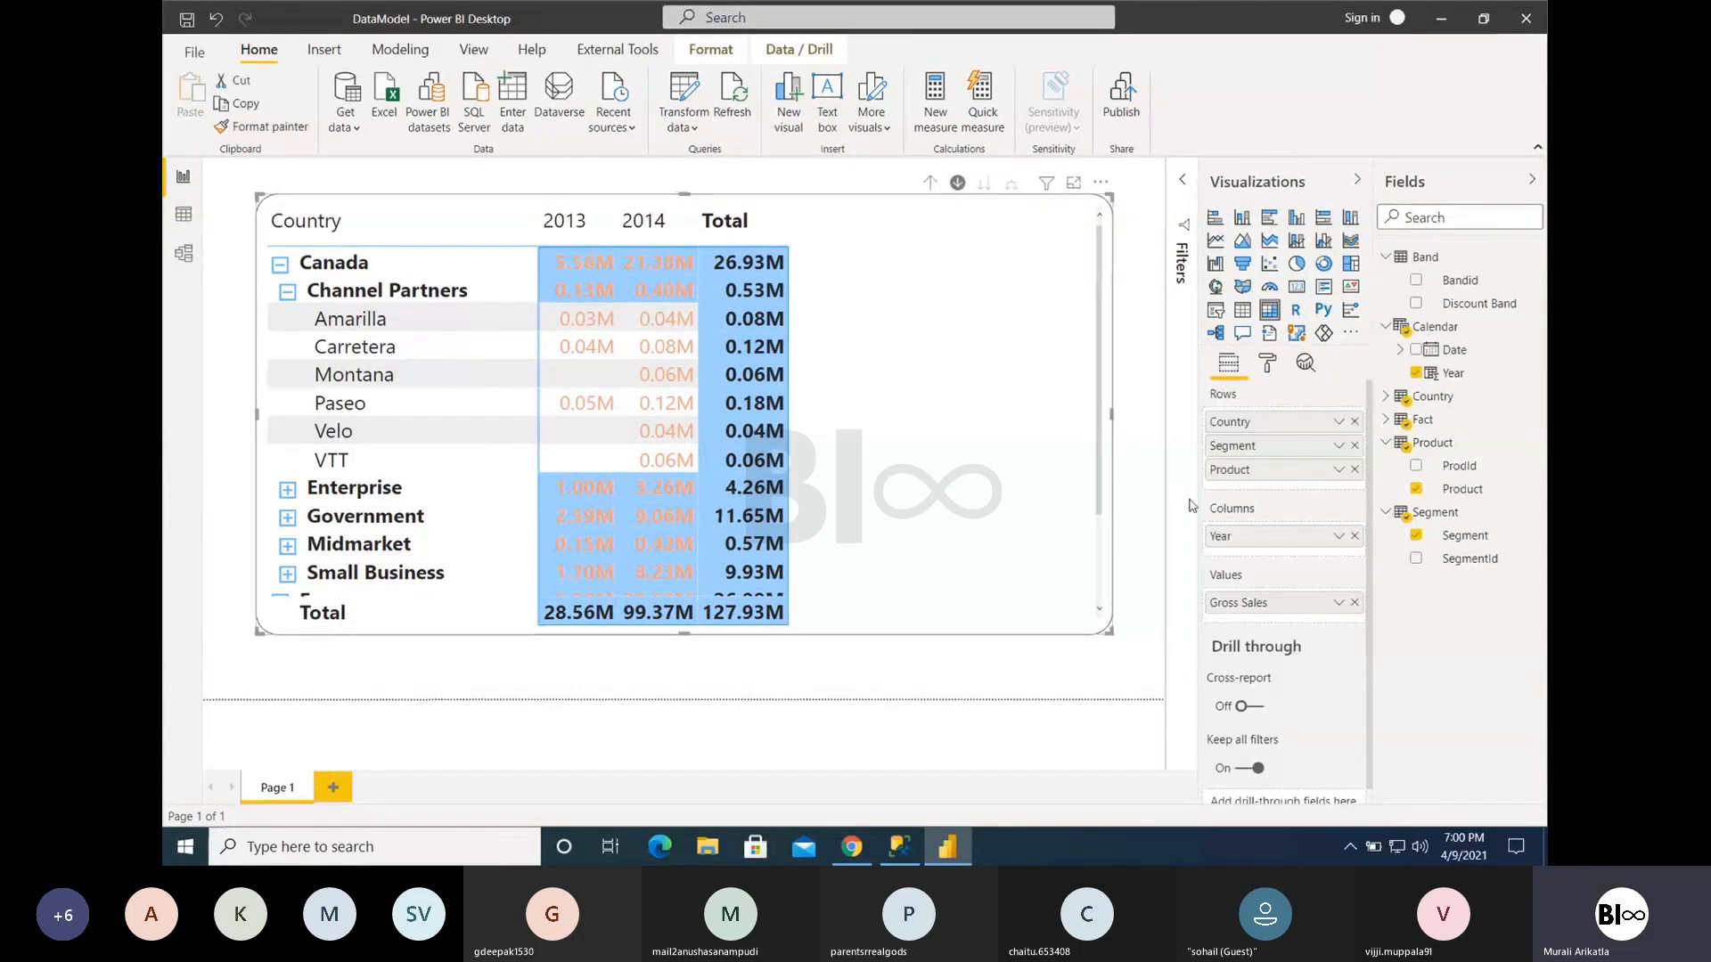
{"action": "left_click", "coordinate": [1266, 363]}
{"action": "scroll", "coordinate": [1279, 763], "scroll_direction": "down", "scroll_amount": 3}
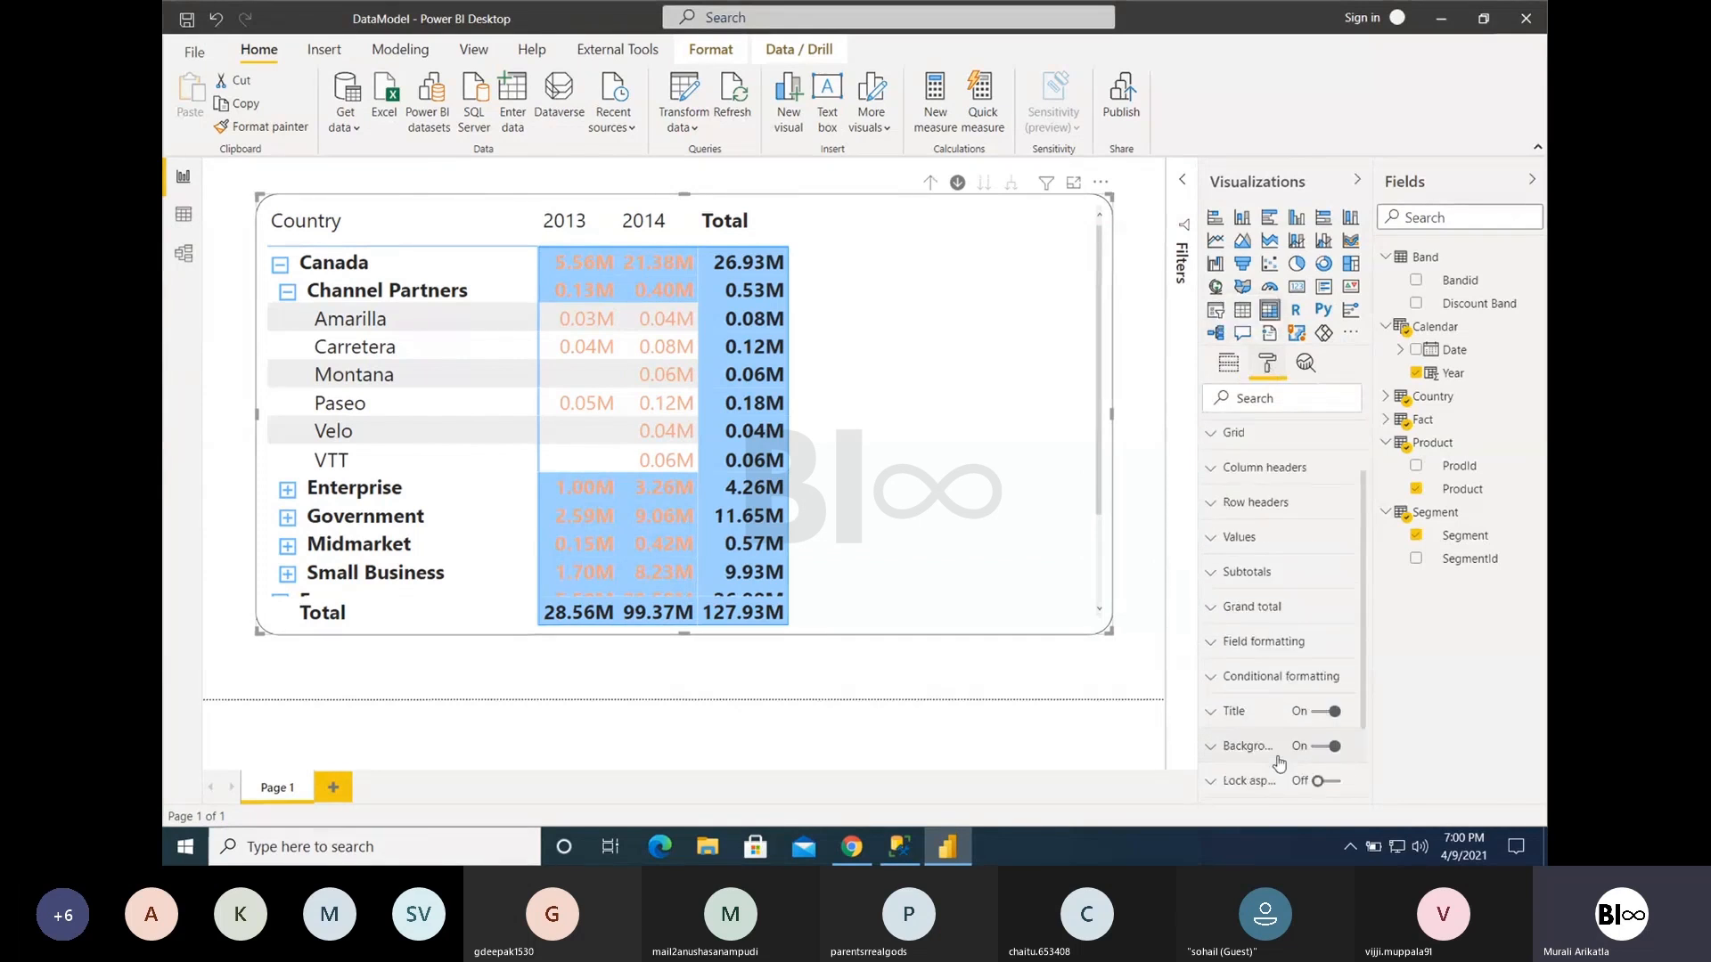
{"action": "left_click", "coordinate": [1318, 733]}
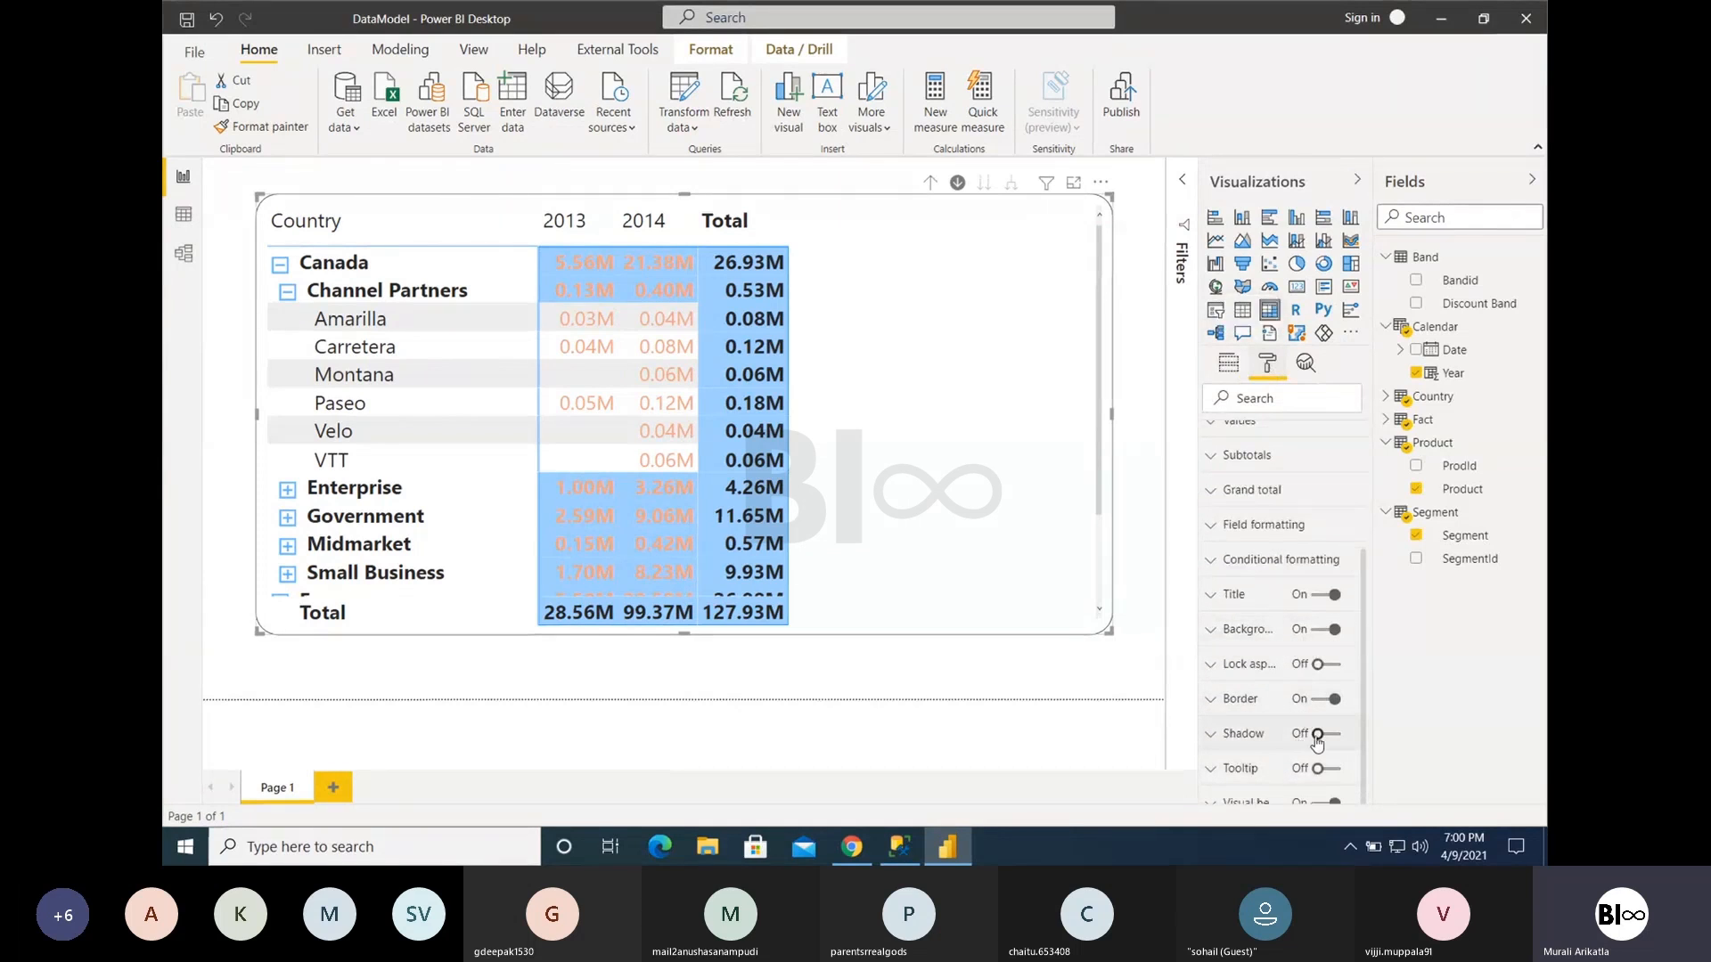
{"action": "left_click", "coordinate": [1148, 554]}
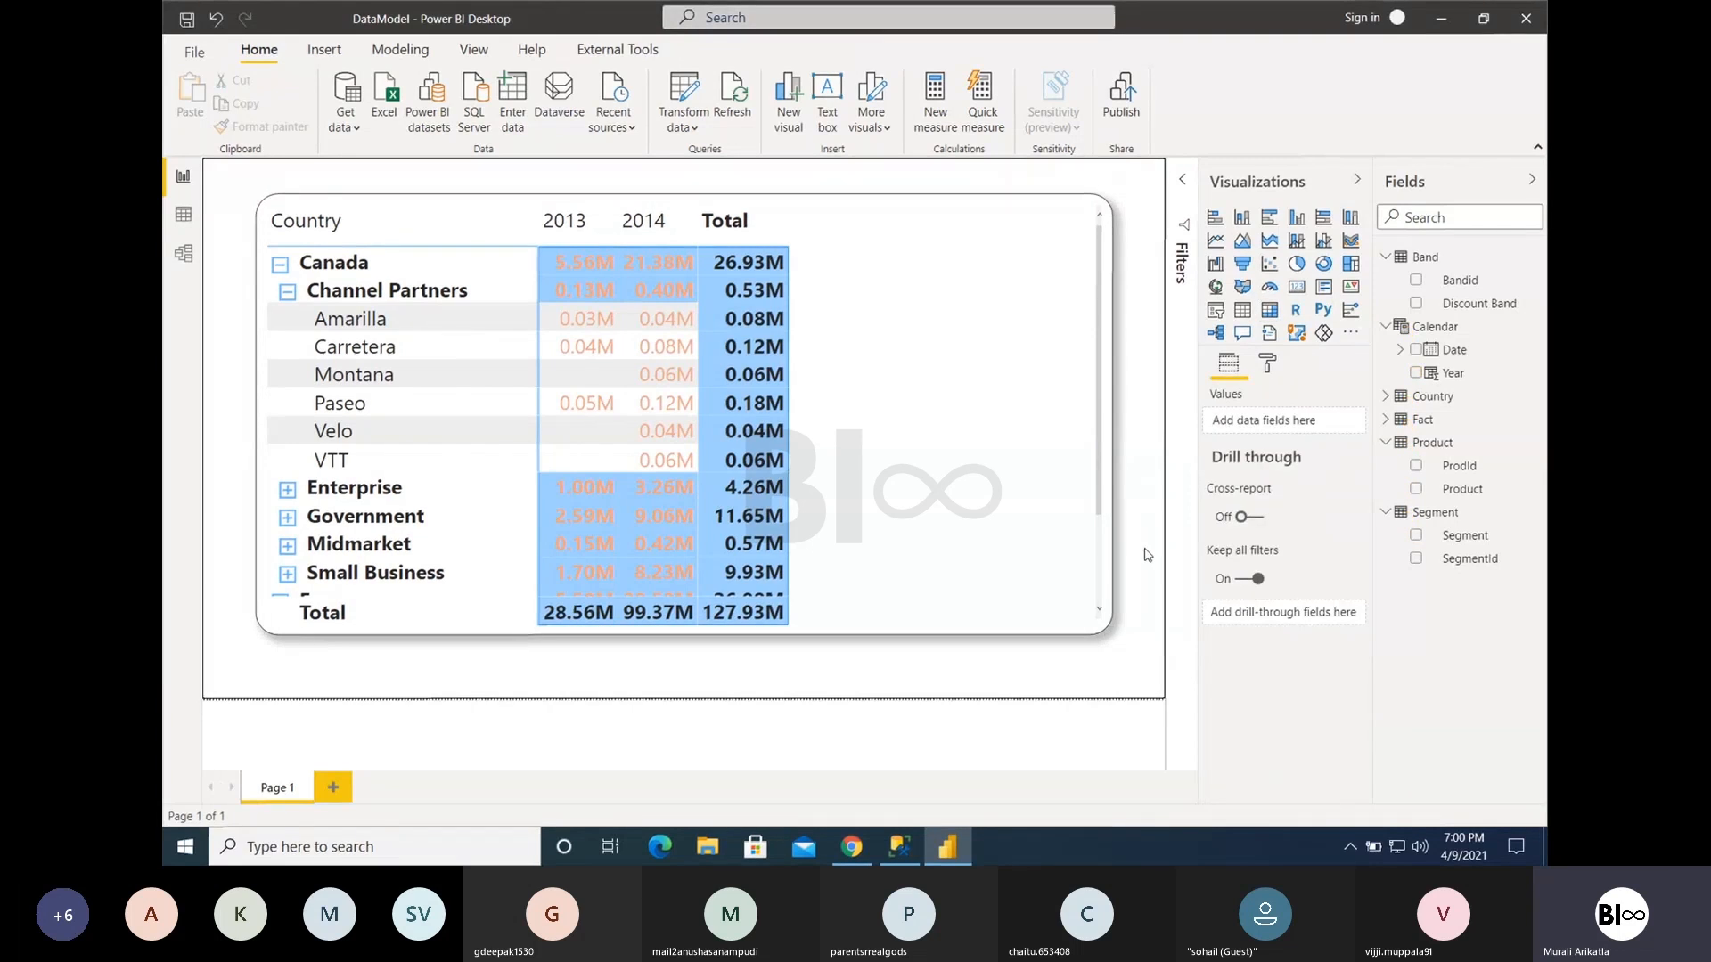
- Reselect the matrix and switch its shadow back off in the formatting settings
{"action": "left_click", "coordinate": [1100, 496]}
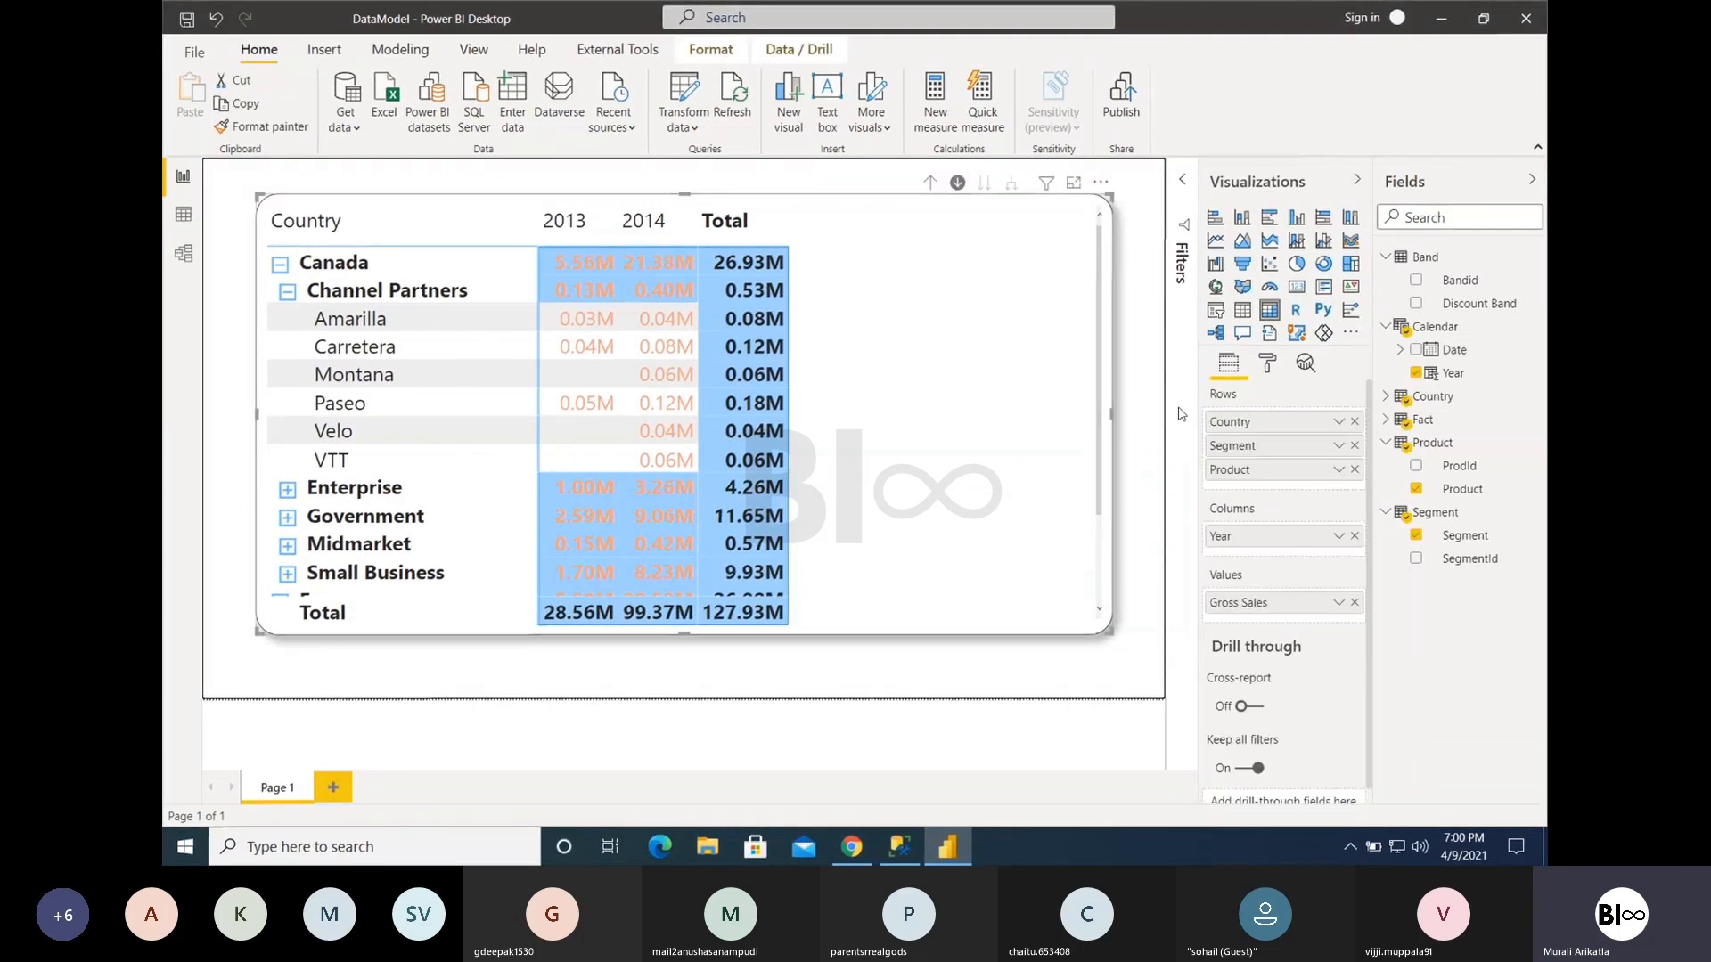
{"action": "left_click", "coordinate": [1266, 365]}
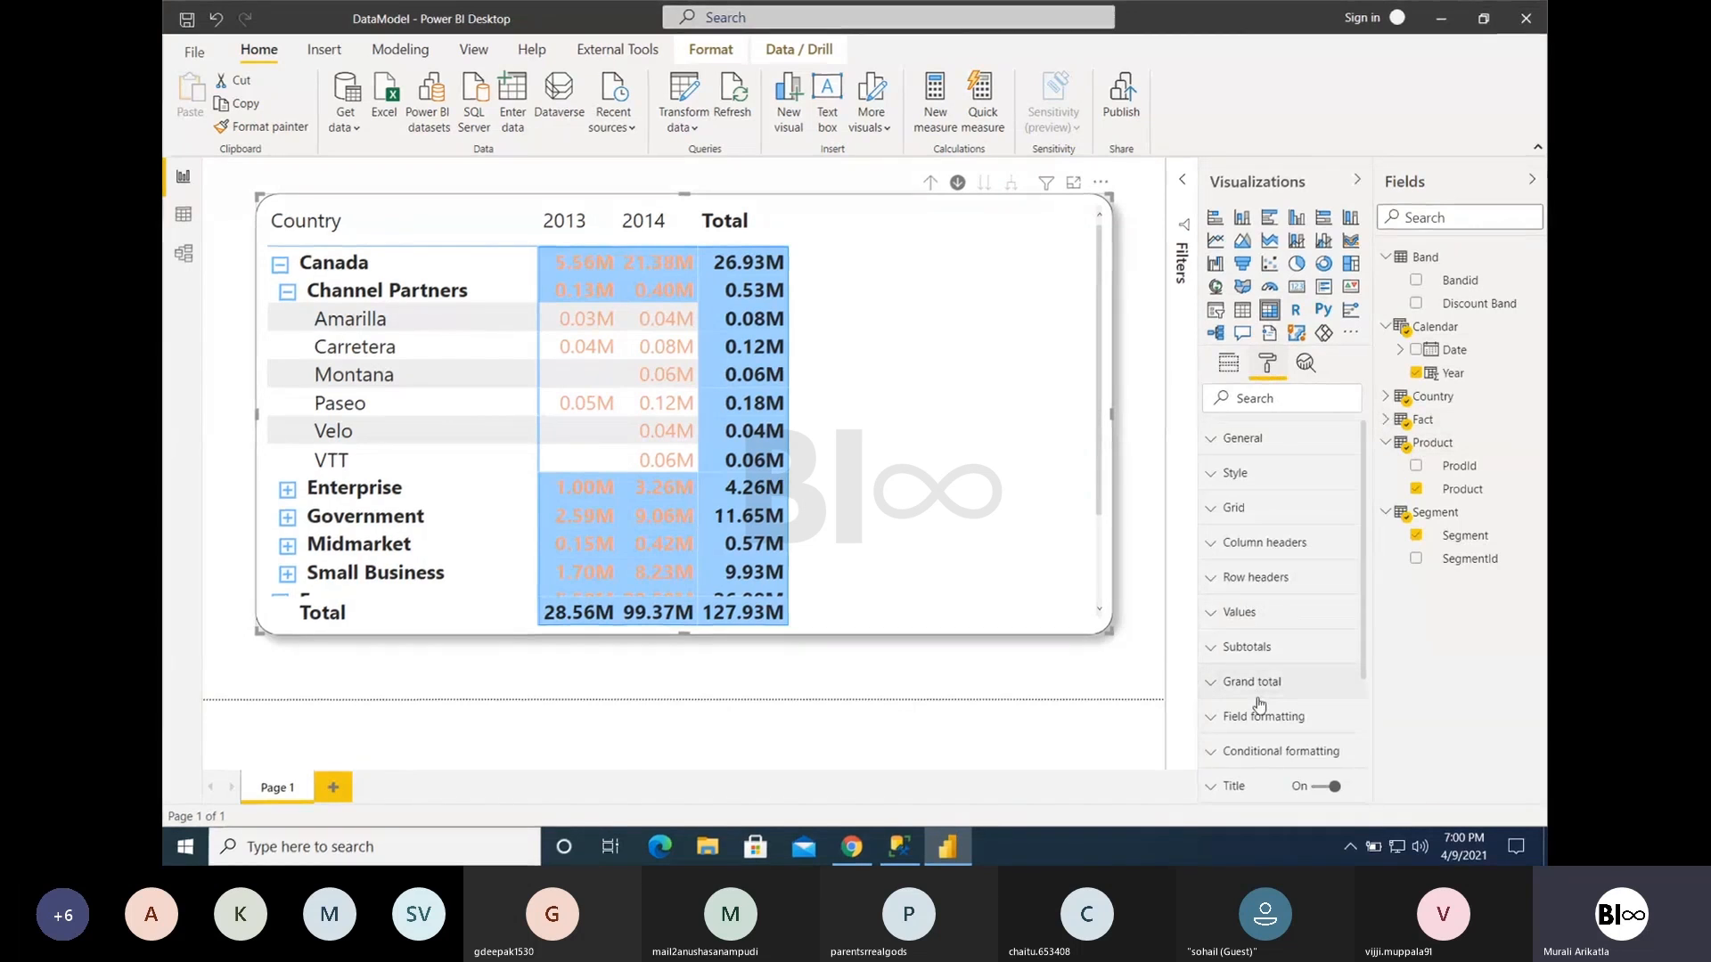
{"action": "scroll", "coordinate": [1259, 704], "scroll_direction": "down", "scroll_amount": 3}
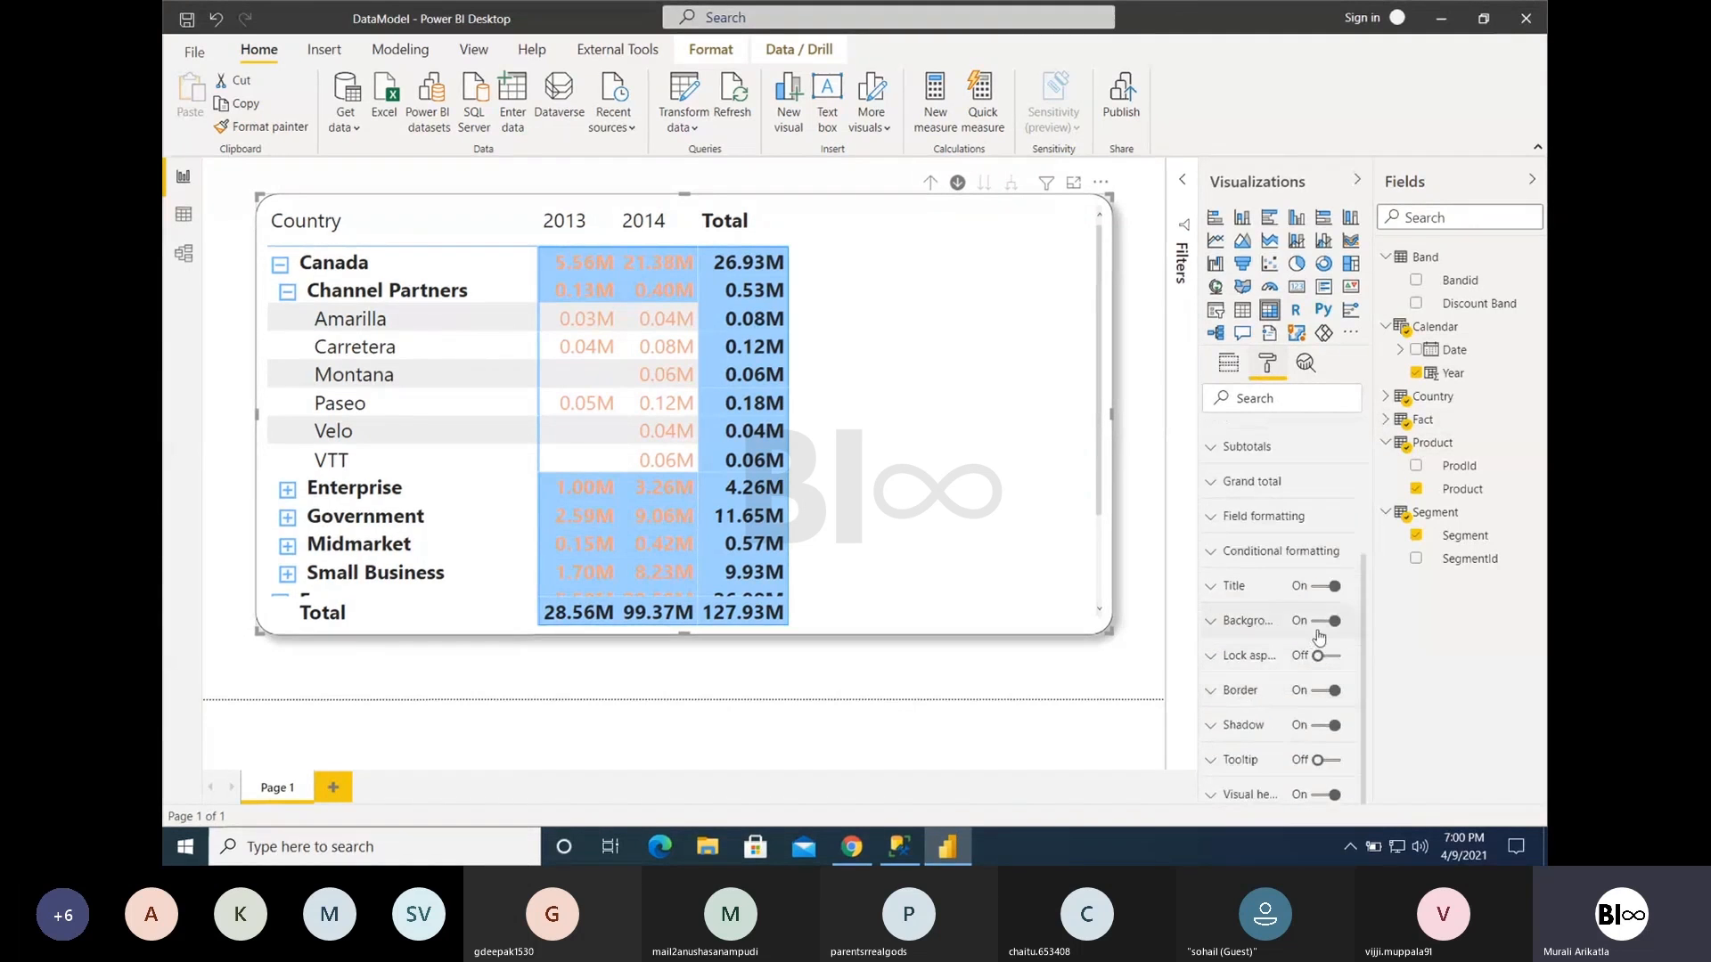
{"action": "left_click", "coordinate": [1320, 728]}
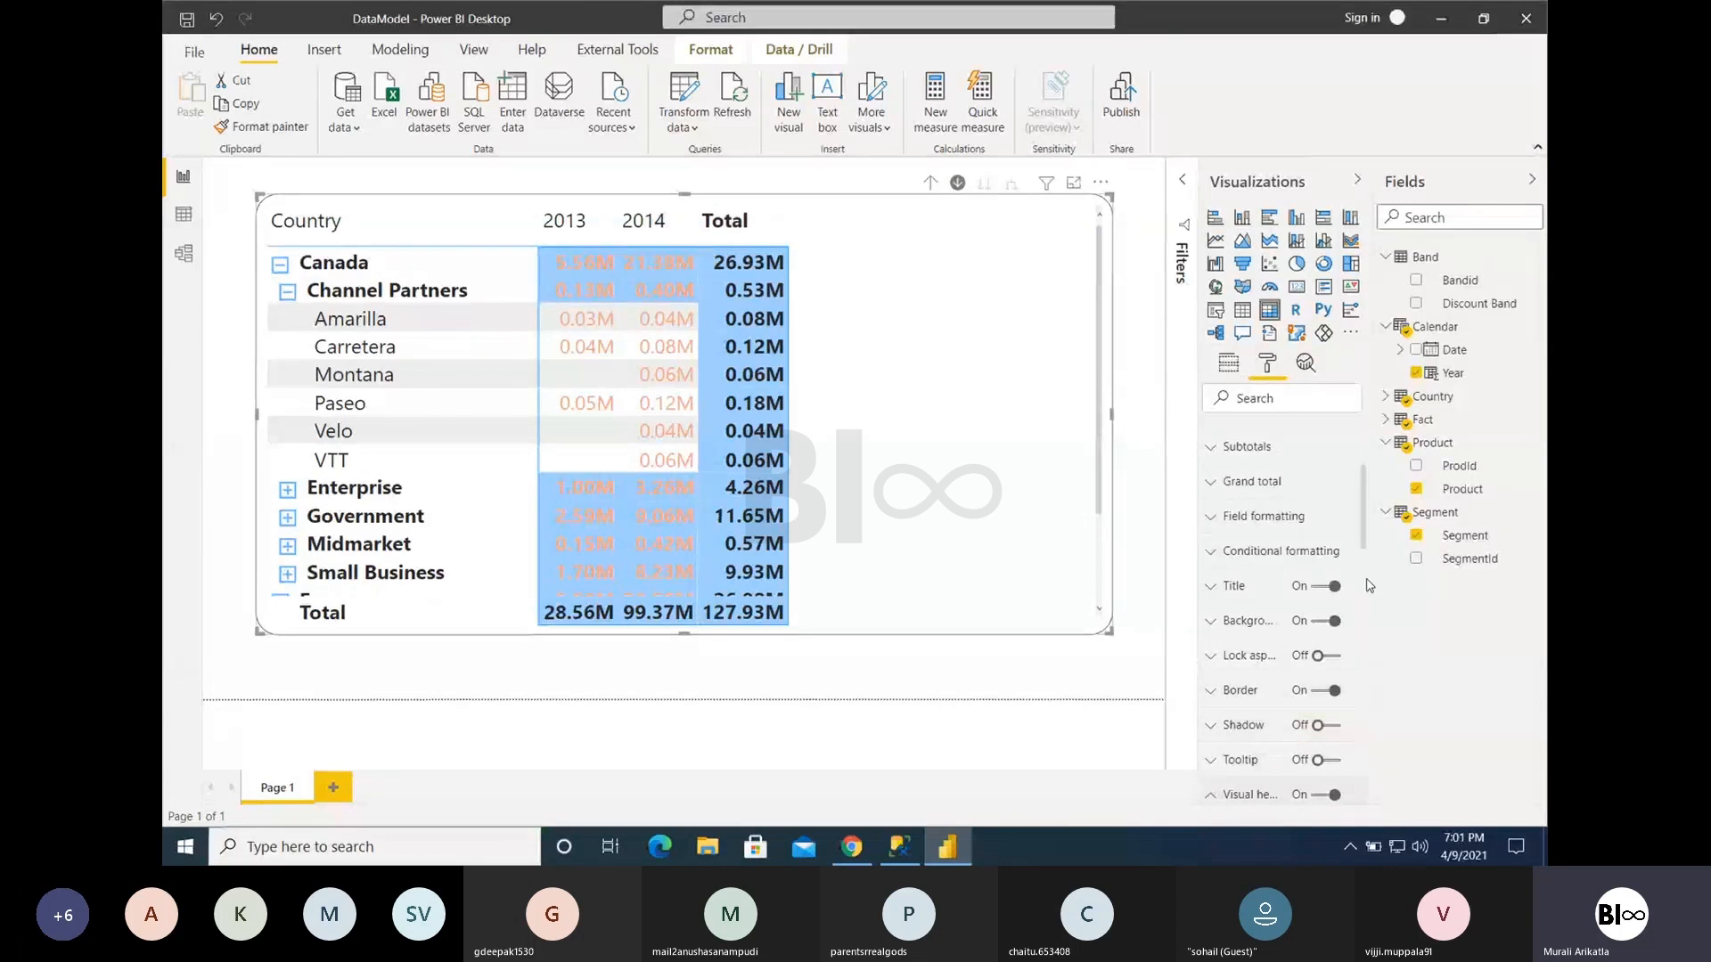
- Set the matrix's visual header background and border colours to the blue theme colour, and collapse the visual header settings
{"action": "left_click_drag", "start_coordinate": [1364, 524], "coordinate": [1369, 577]}
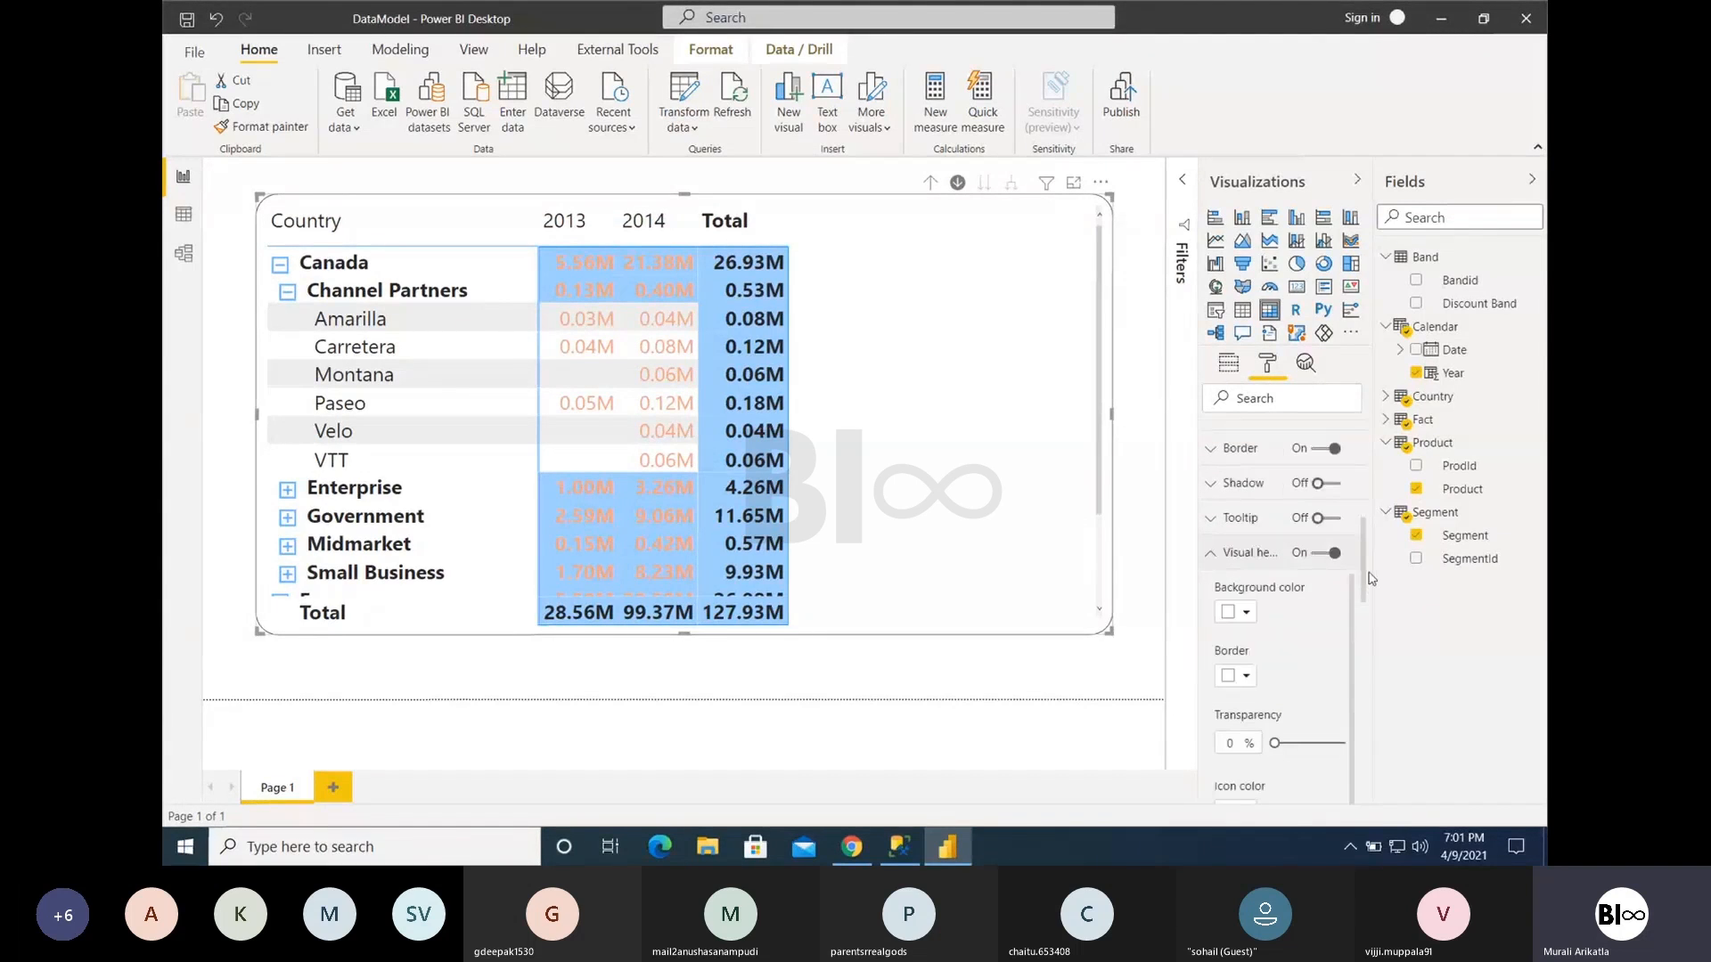
{"action": "left_click", "coordinate": [1245, 612]}
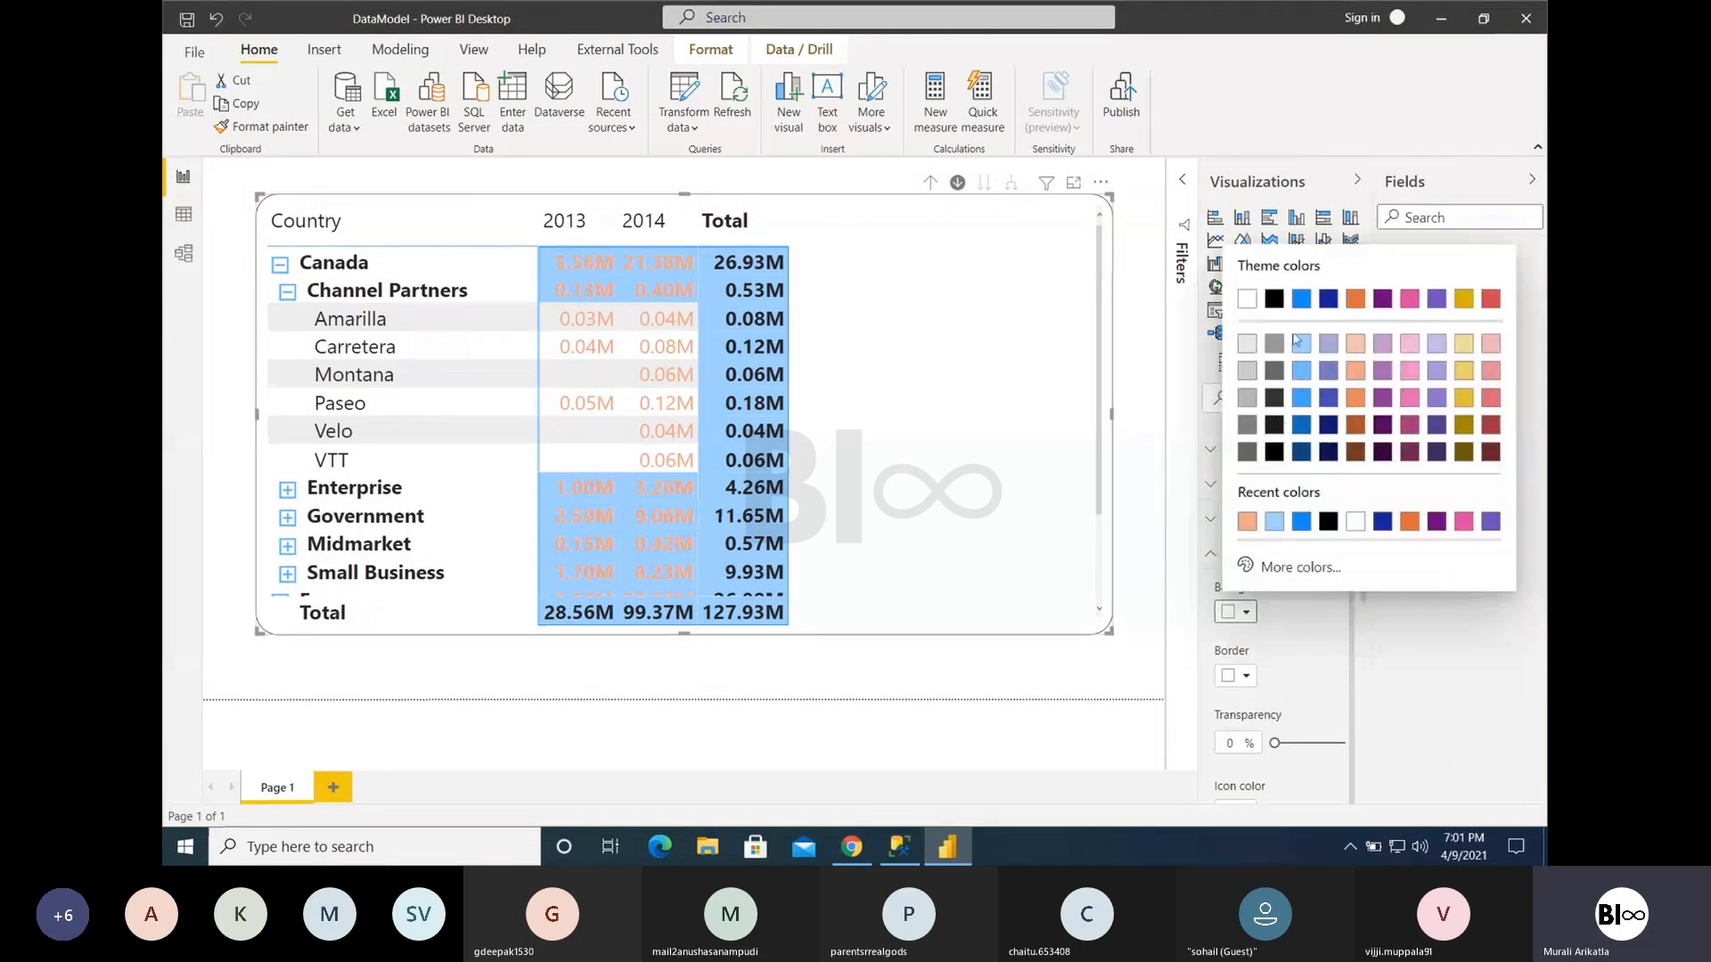
{"action": "left_click", "coordinate": [1299, 301]}
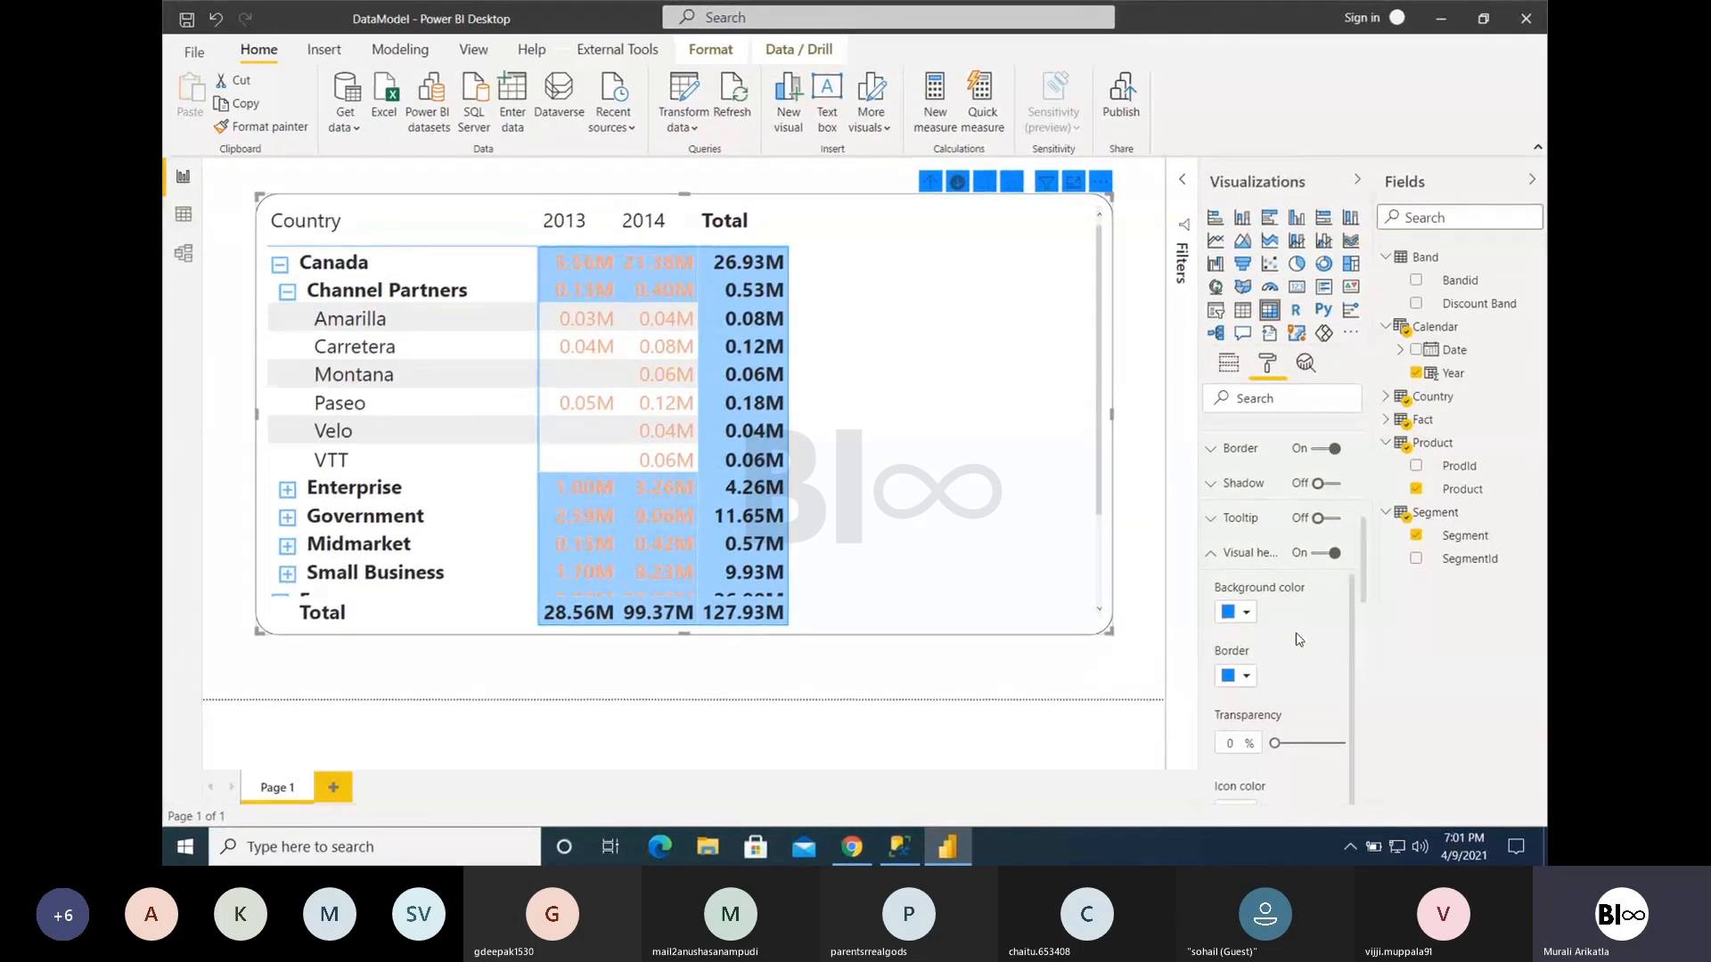
{"action": "scroll", "coordinate": [1301, 659], "scroll_direction": "down", "scroll_amount": 2}
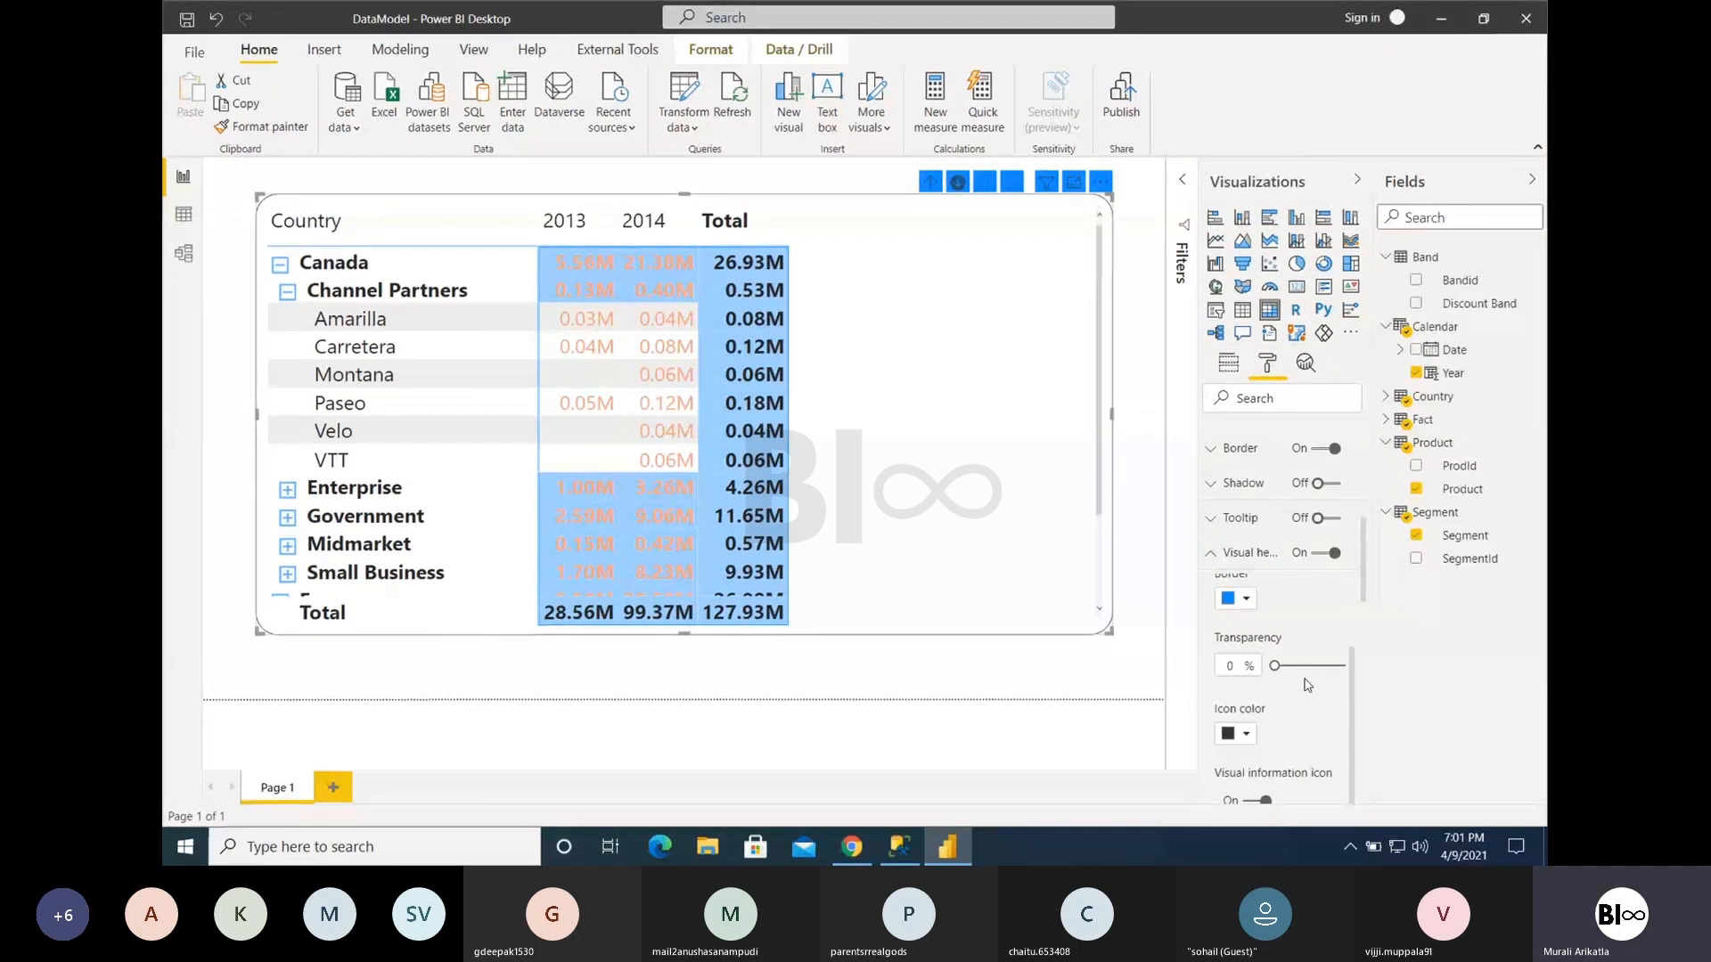
{"action": "left_click", "coordinate": [1214, 558]}
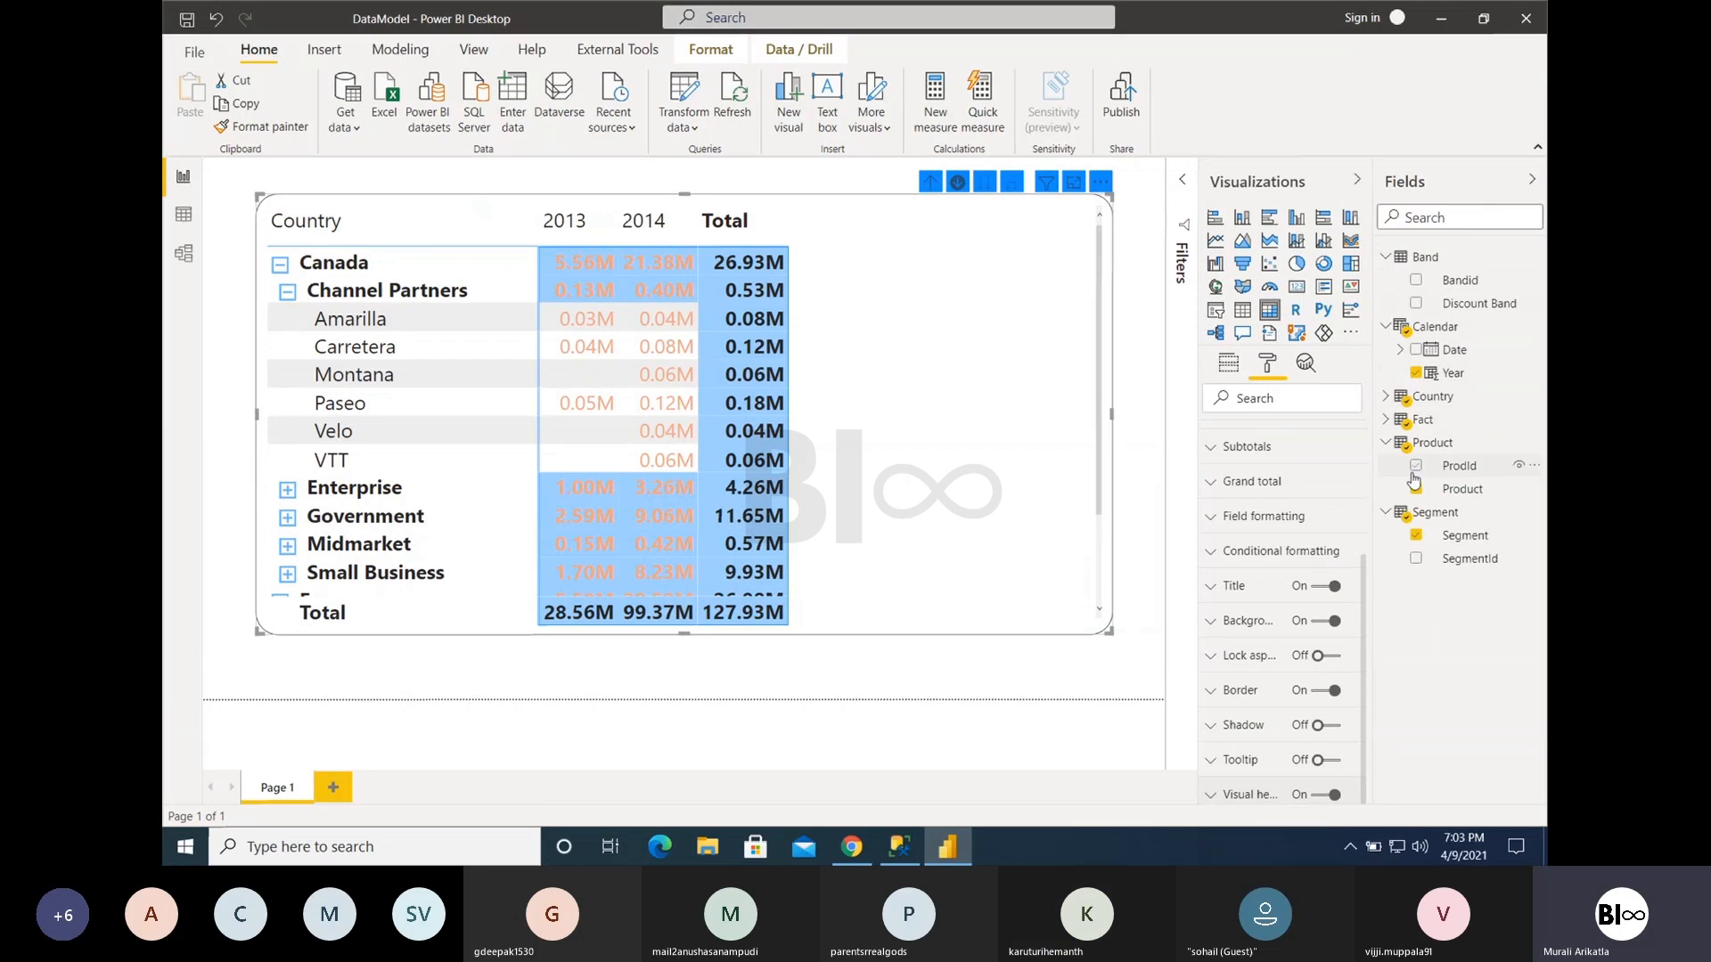
- Format the Fact table's Gross Sales column as currency using $ English (United States)
{"action": "left_click", "coordinate": [1387, 419]}
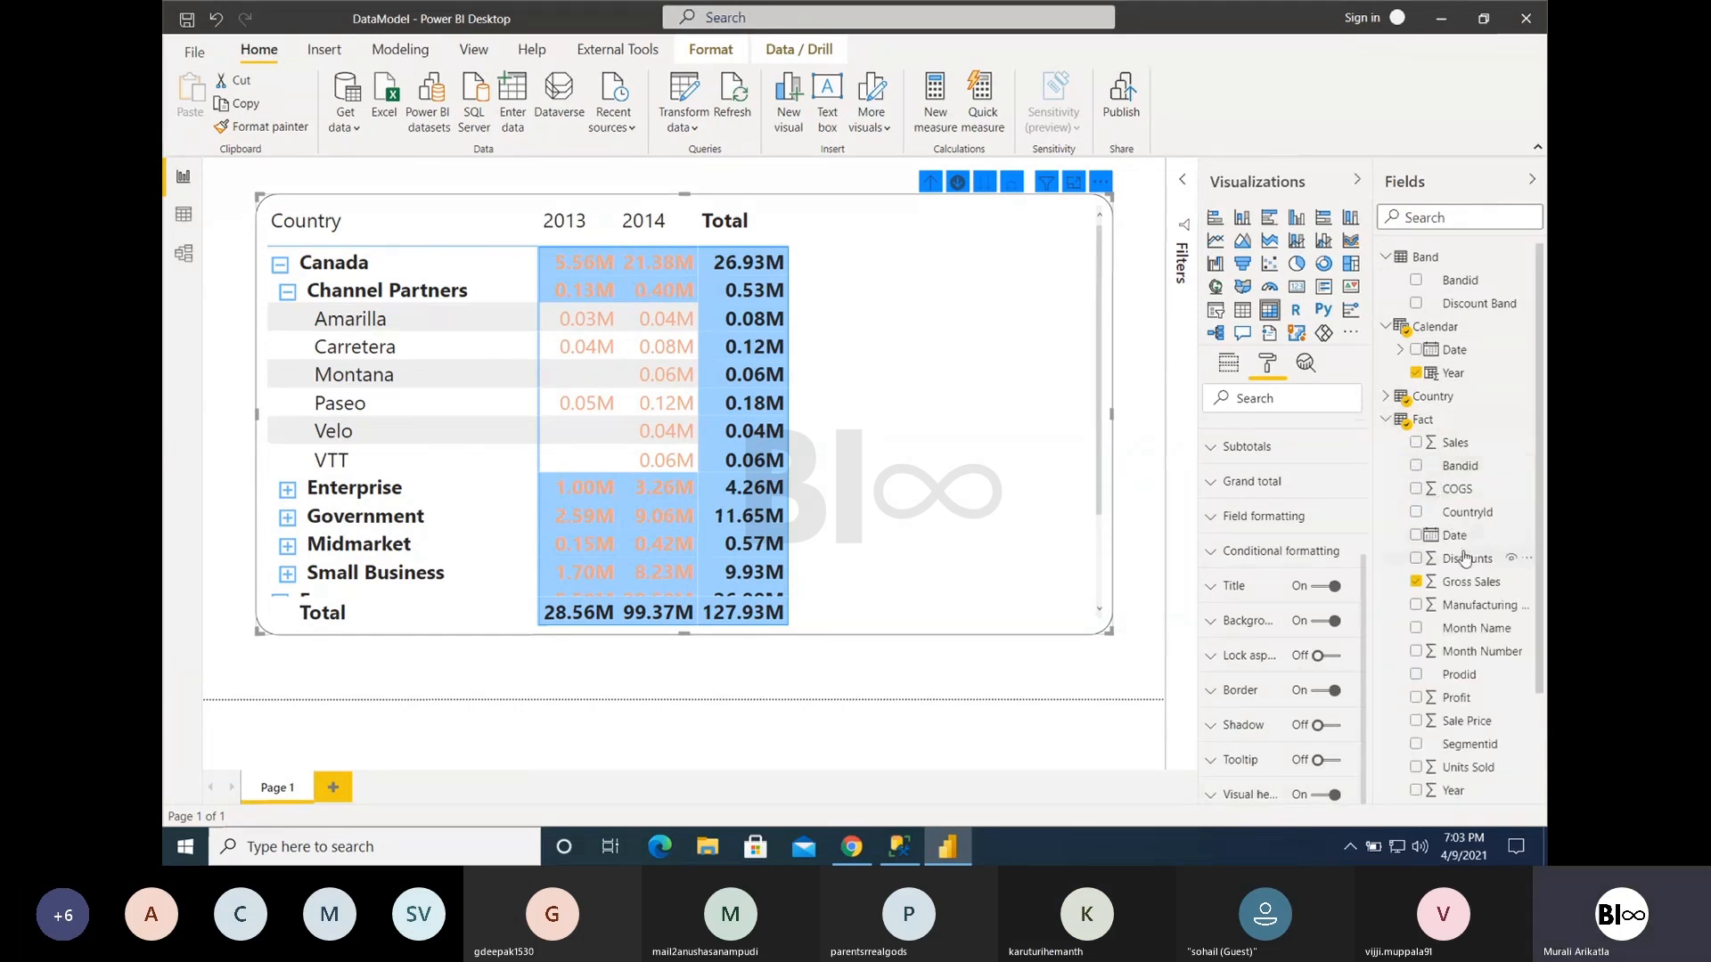
{"action": "left_click", "coordinate": [1471, 581]}
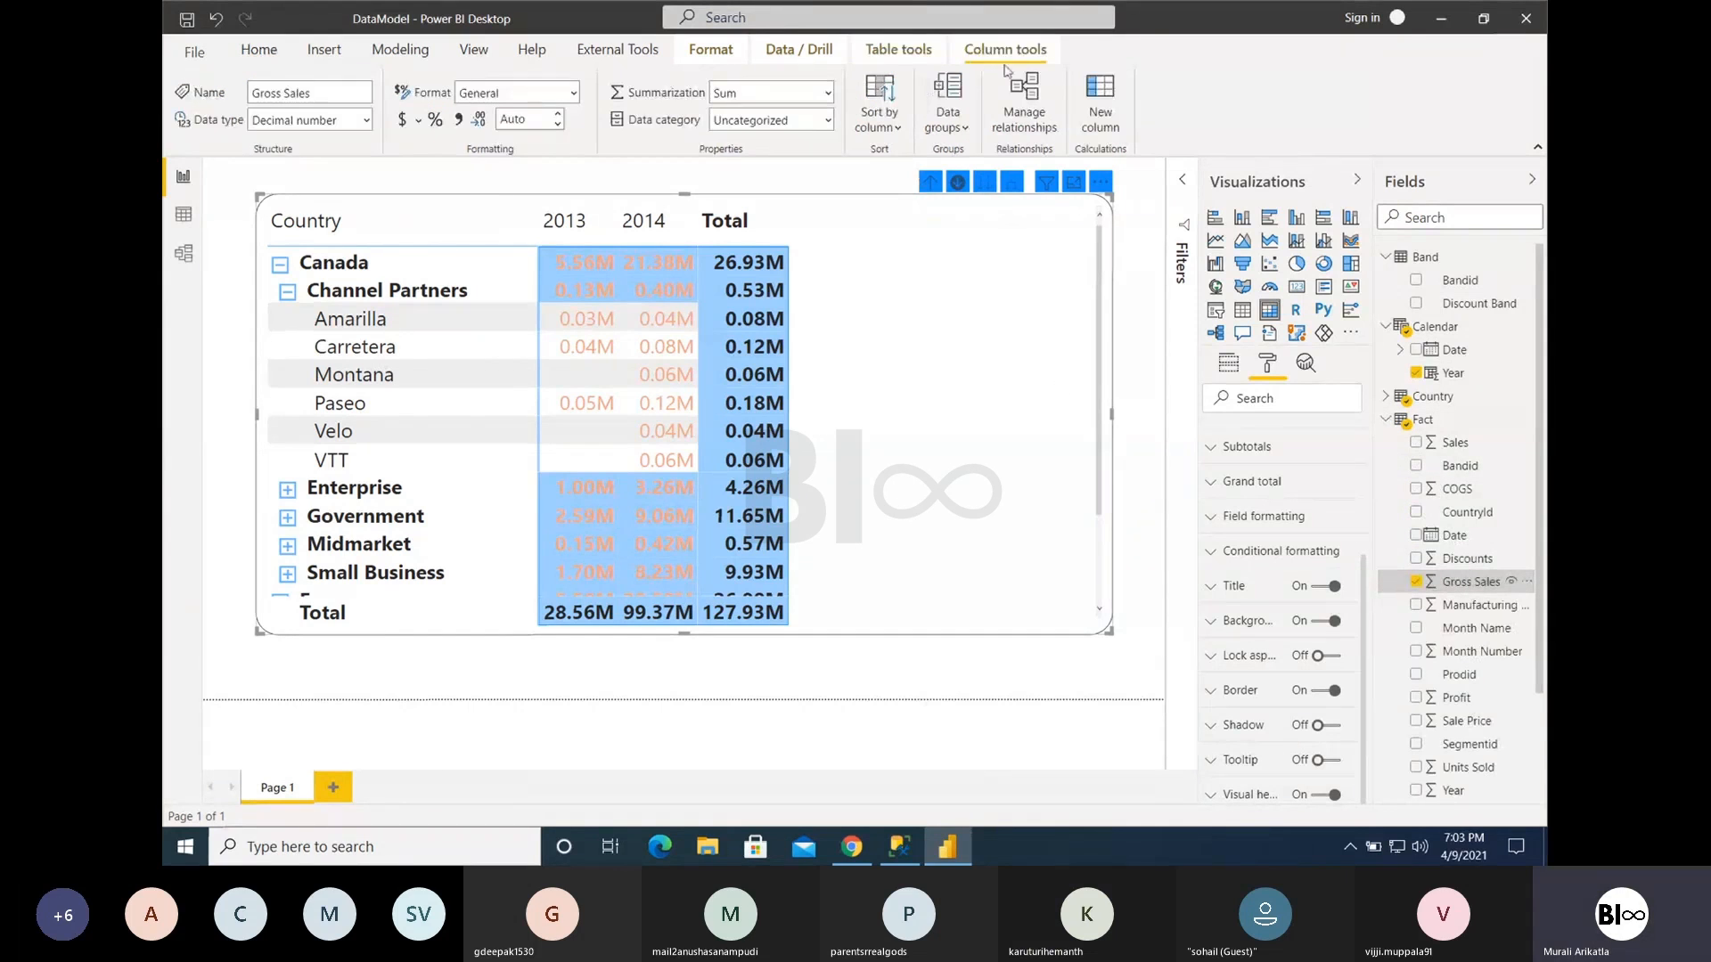
{"action": "left_click", "coordinate": [418, 119]}
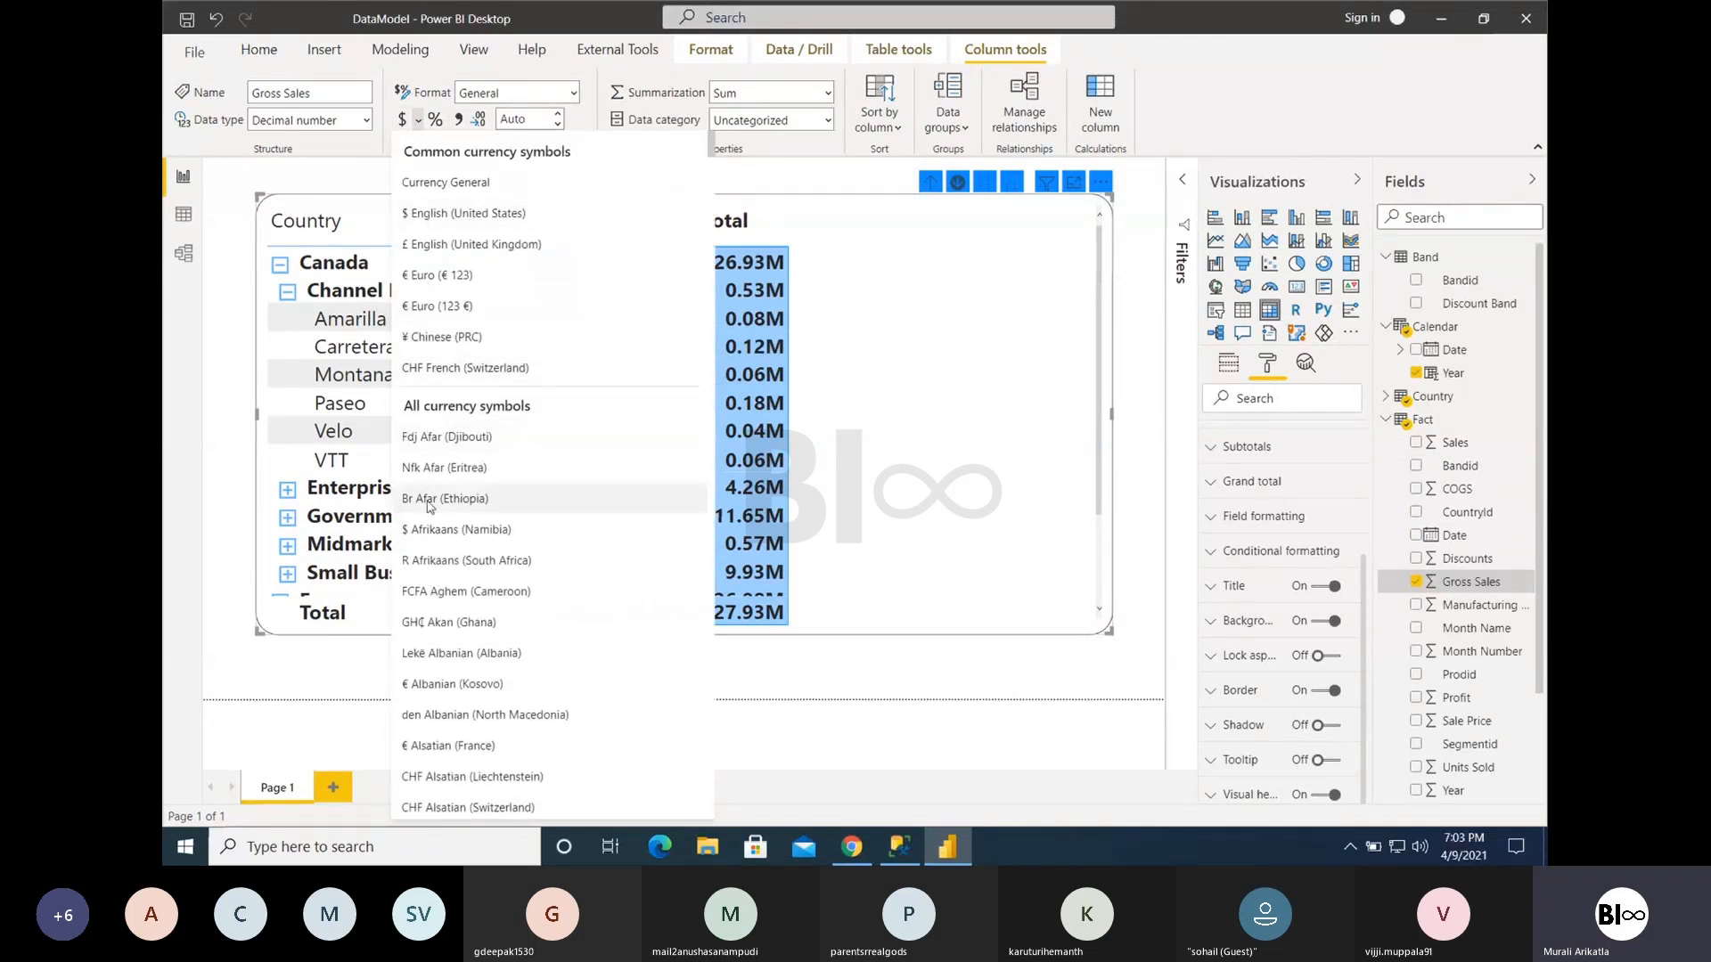
{"action": "left_click", "coordinate": [437, 211]}
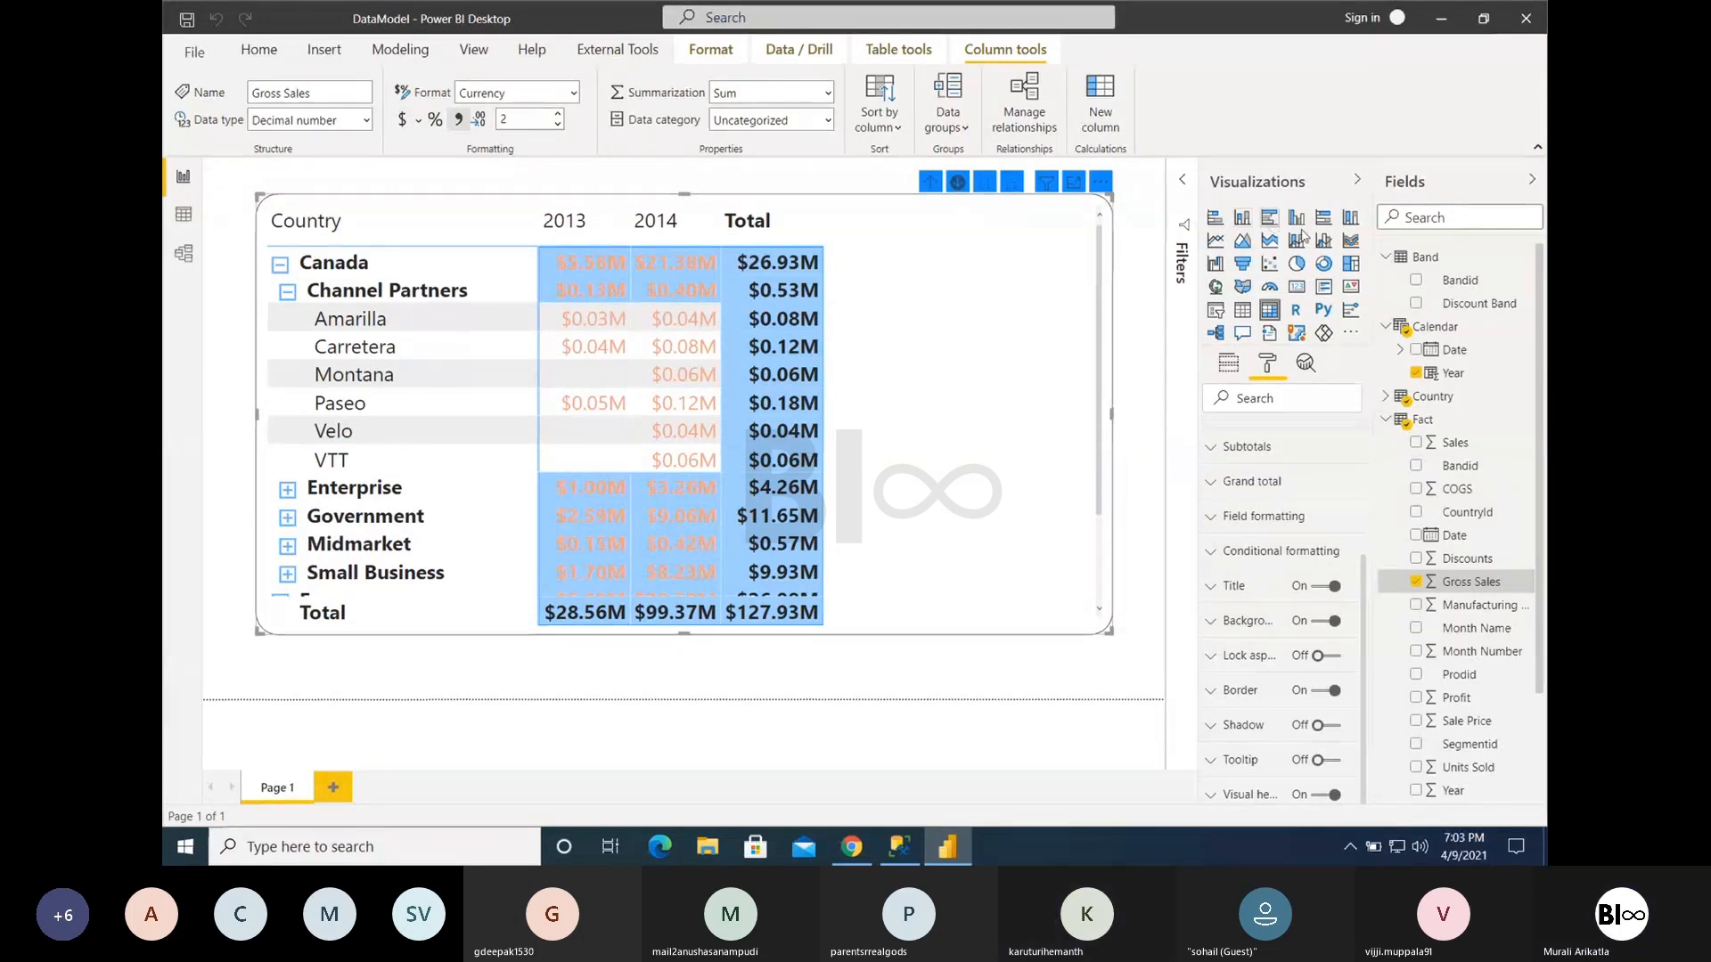
{"action": "left_click", "coordinate": [1396, 424]}
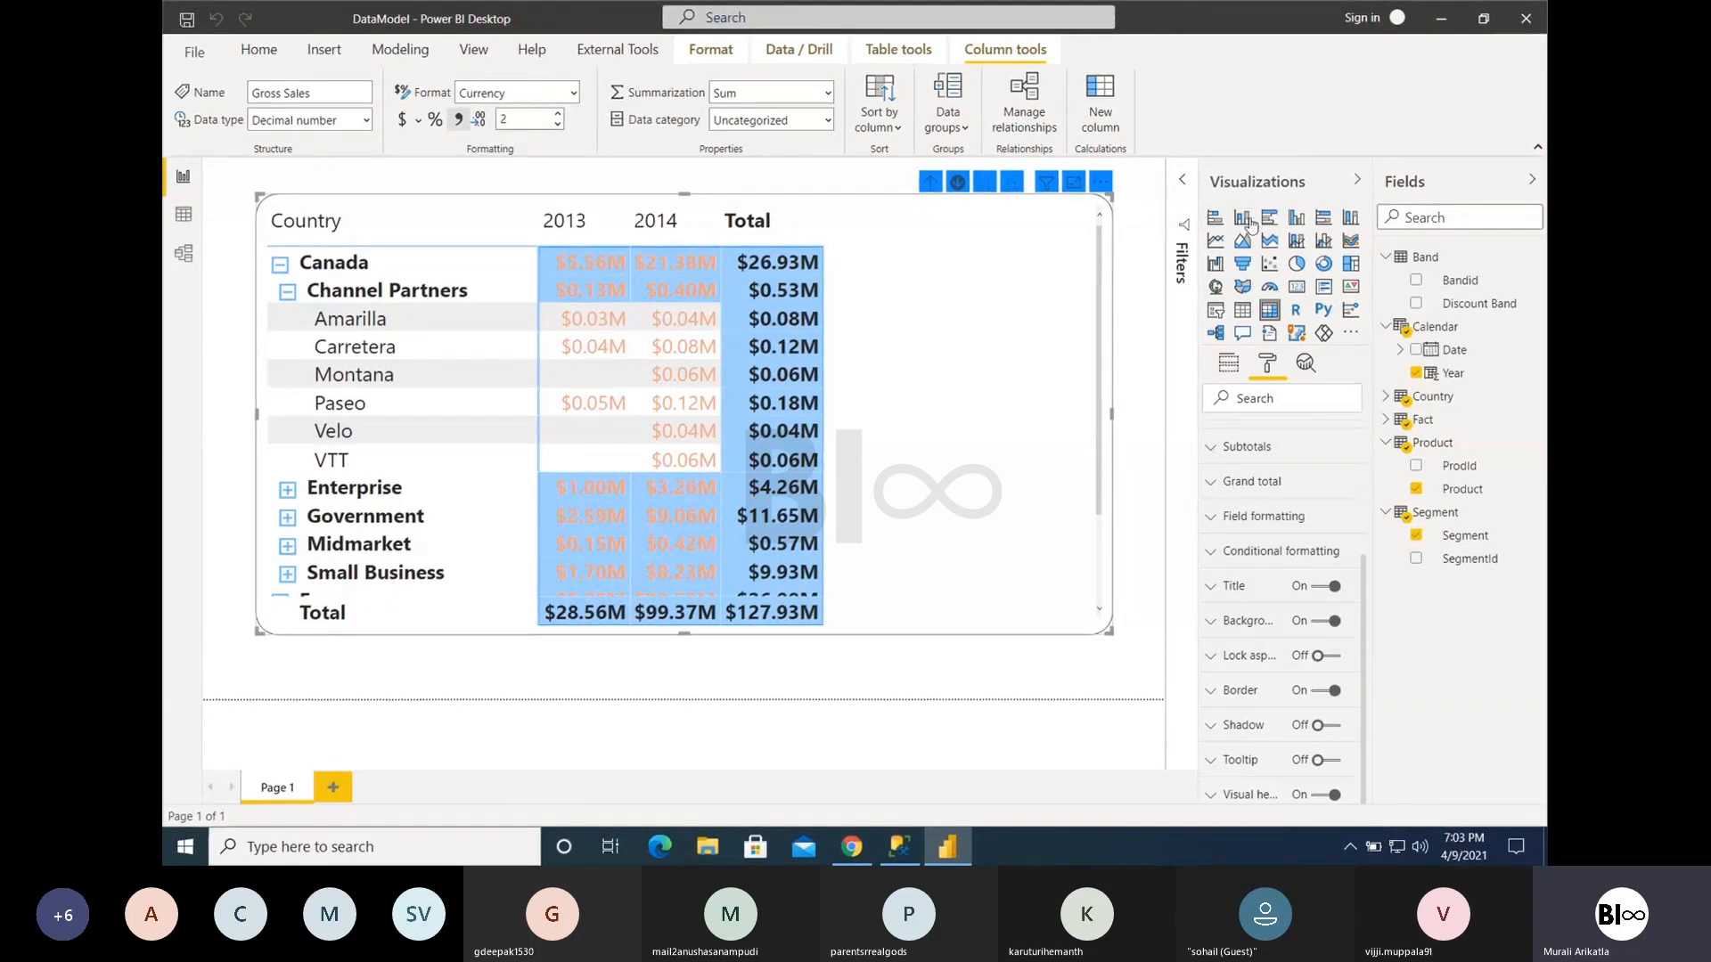
- Convert the matrix to a stacked bar chart and remove Year and Product from its axis
{"action": "left_click", "coordinate": [1215, 217]}
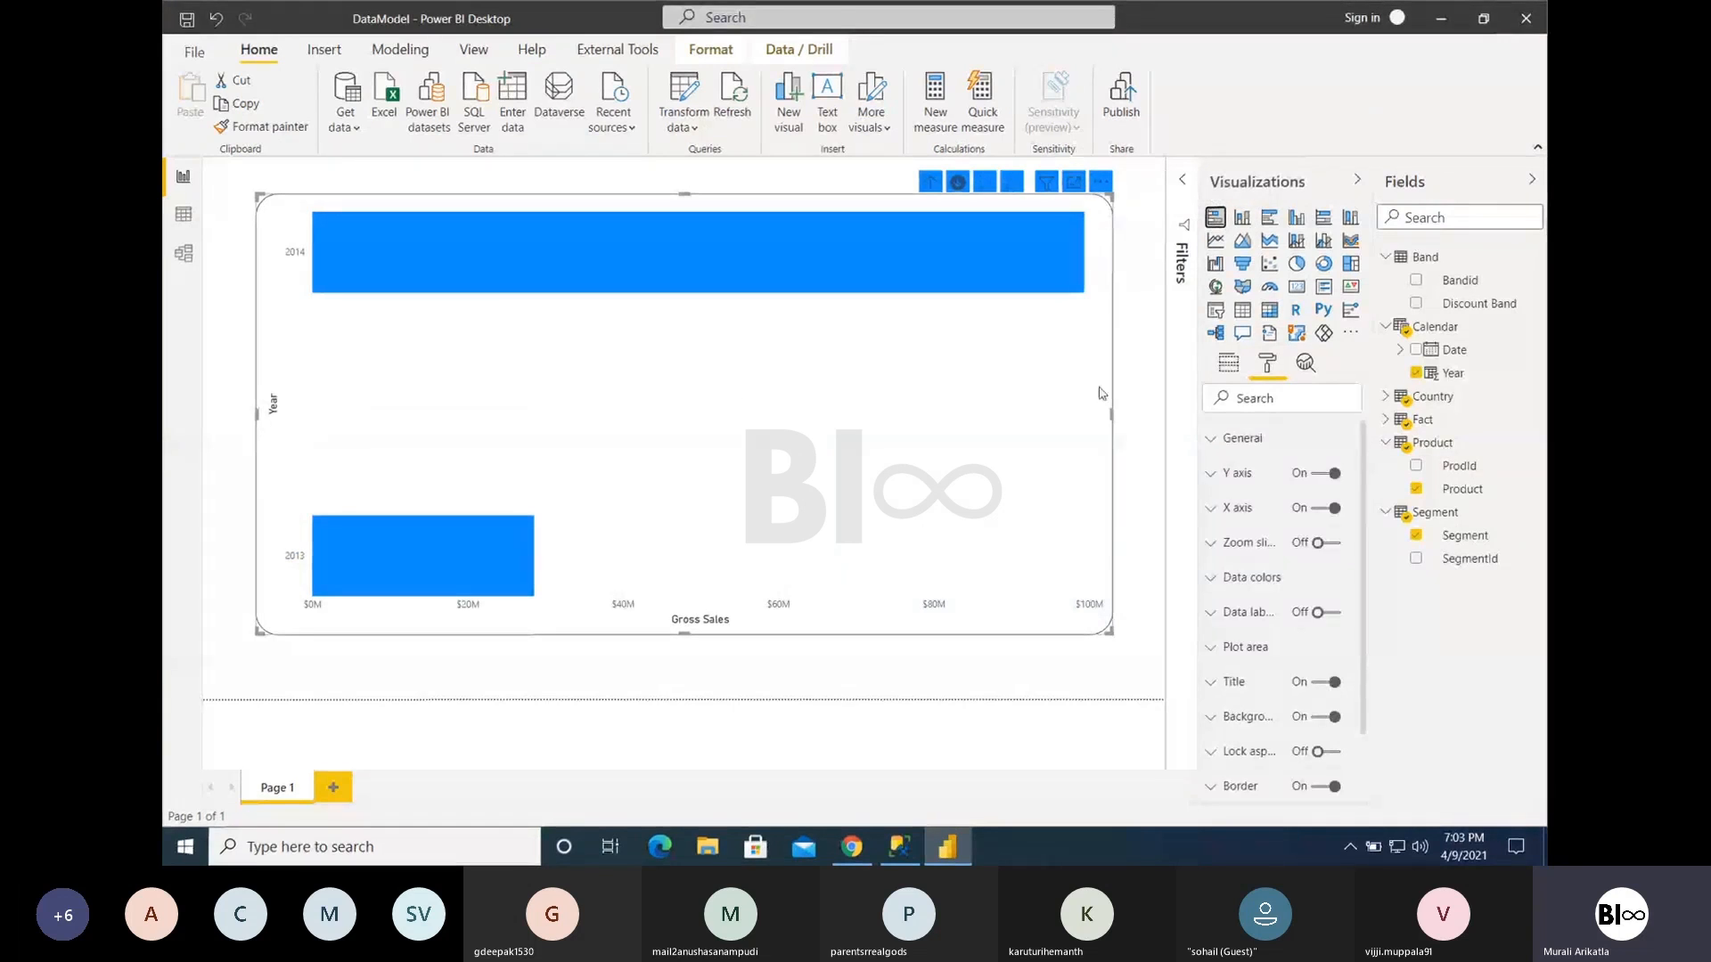
{"action": "left_click", "coordinate": [1229, 365]}
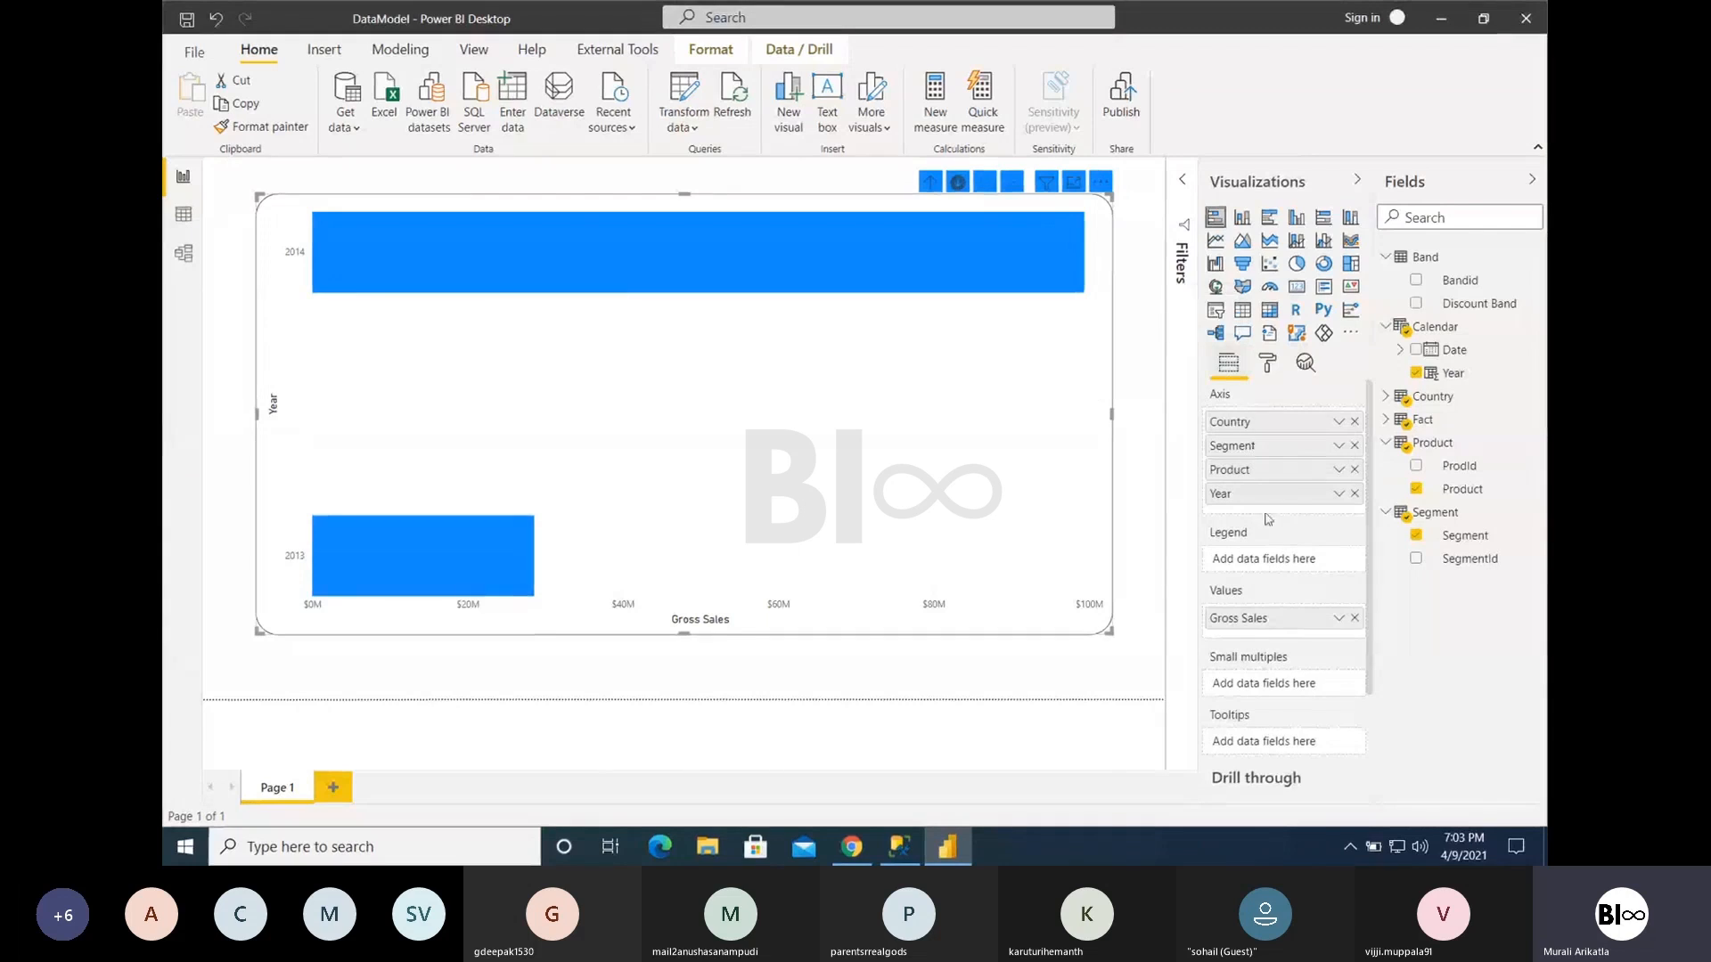
{"action": "left_click", "coordinate": [1354, 494]}
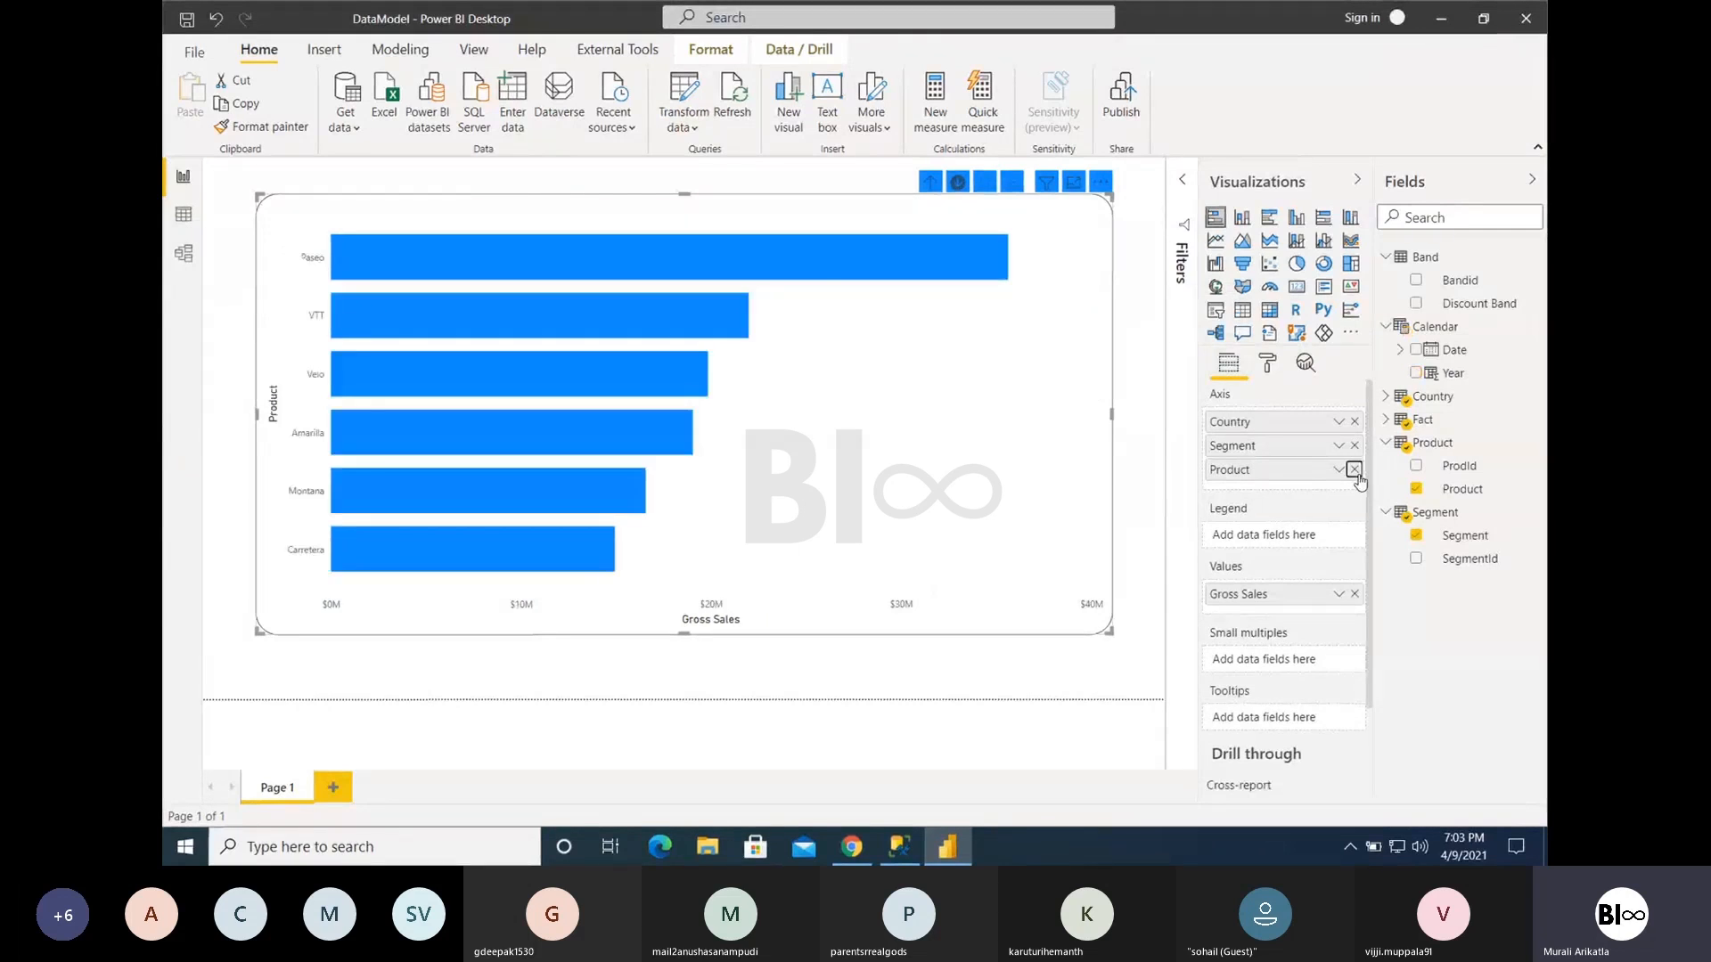
{"action": "left_click", "coordinate": [1354, 469]}
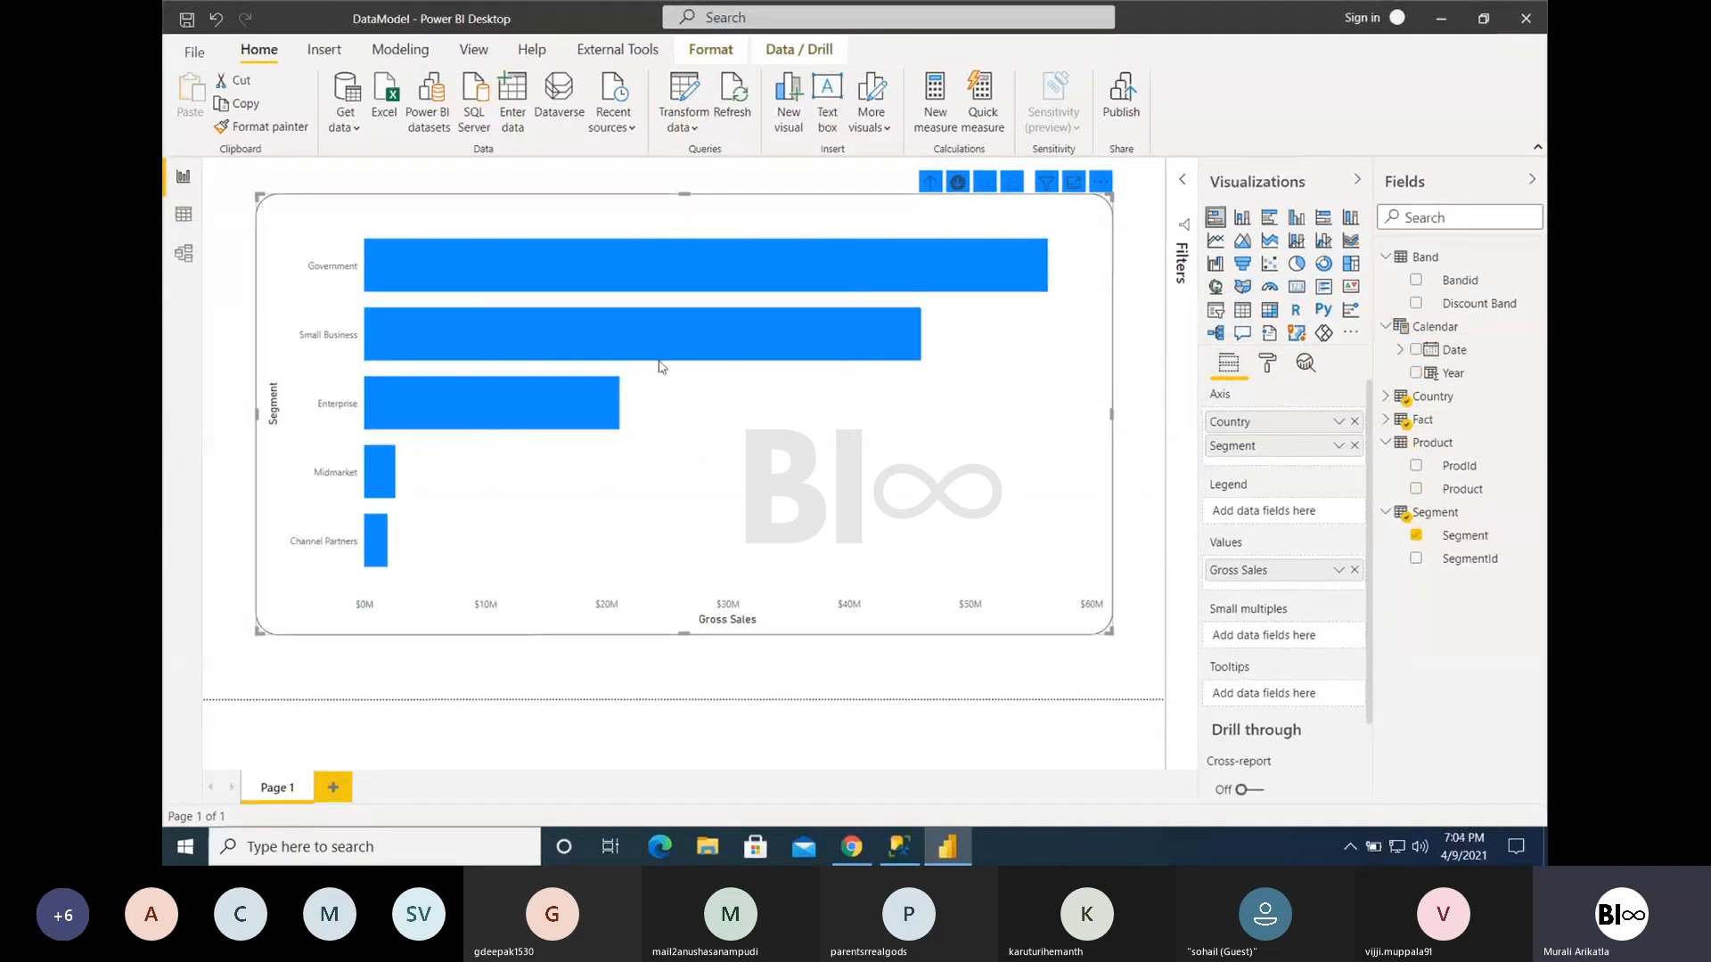
- Revert the bar chart's visual header formatting to default
{"action": "left_click", "coordinate": [1267, 363]}
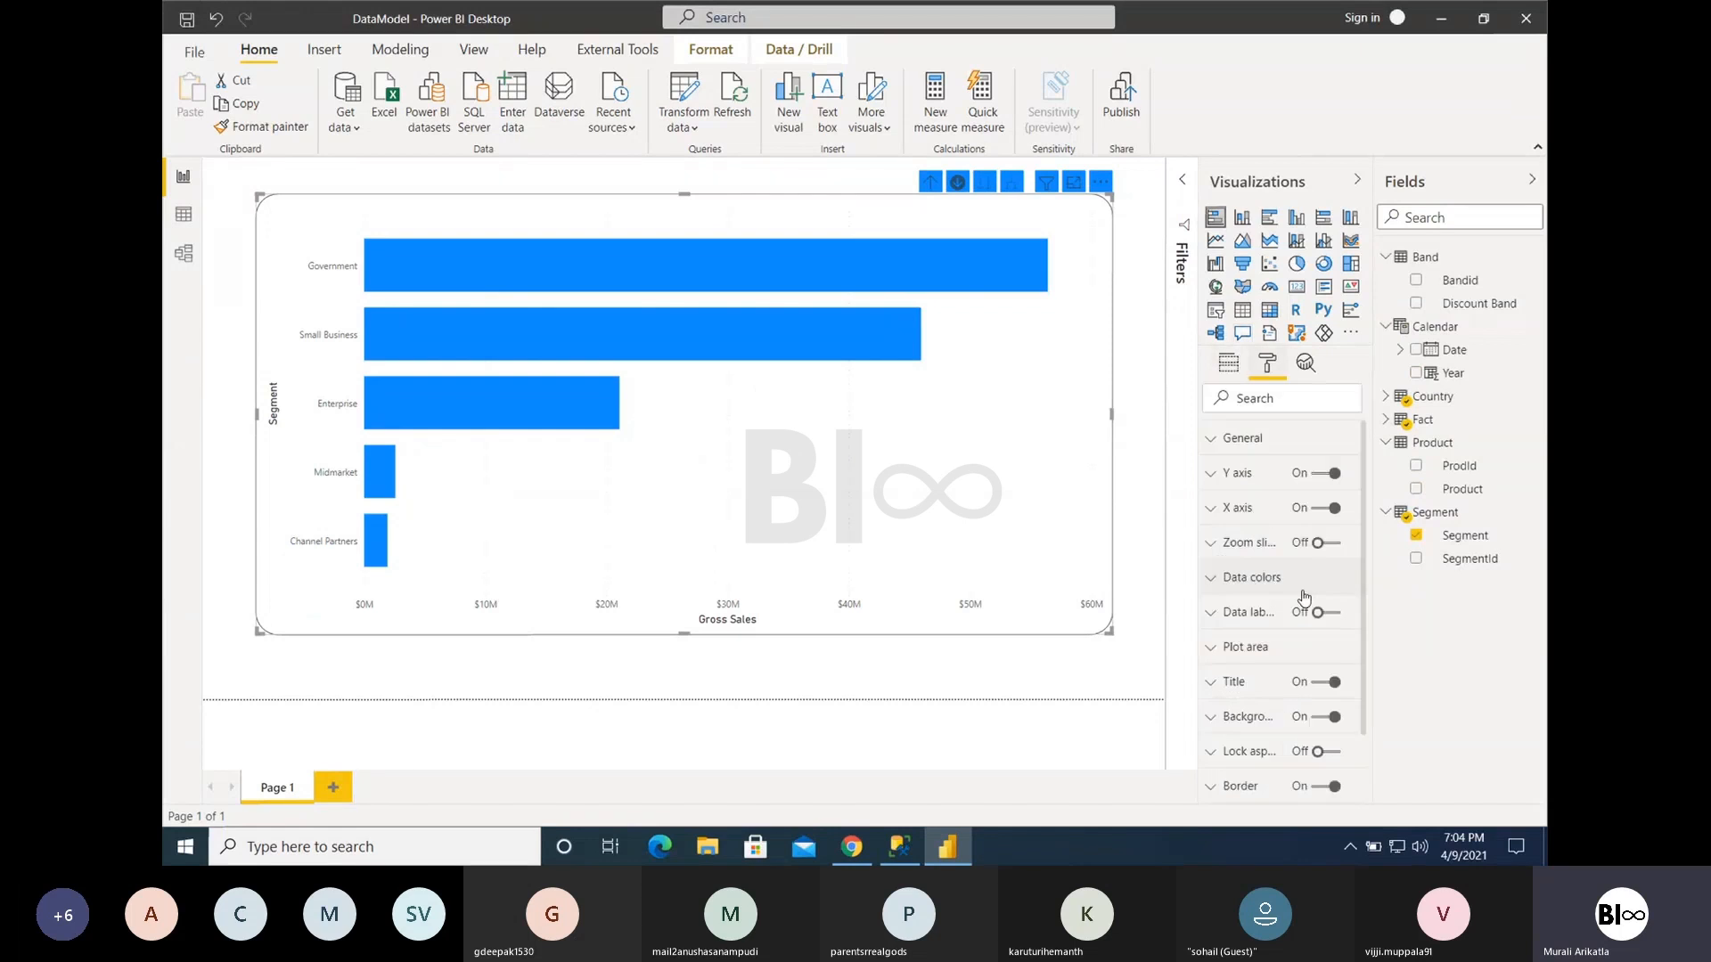
{"action": "scroll", "coordinate": [1310, 709], "scroll_direction": "down", "scroll_amount": 3}
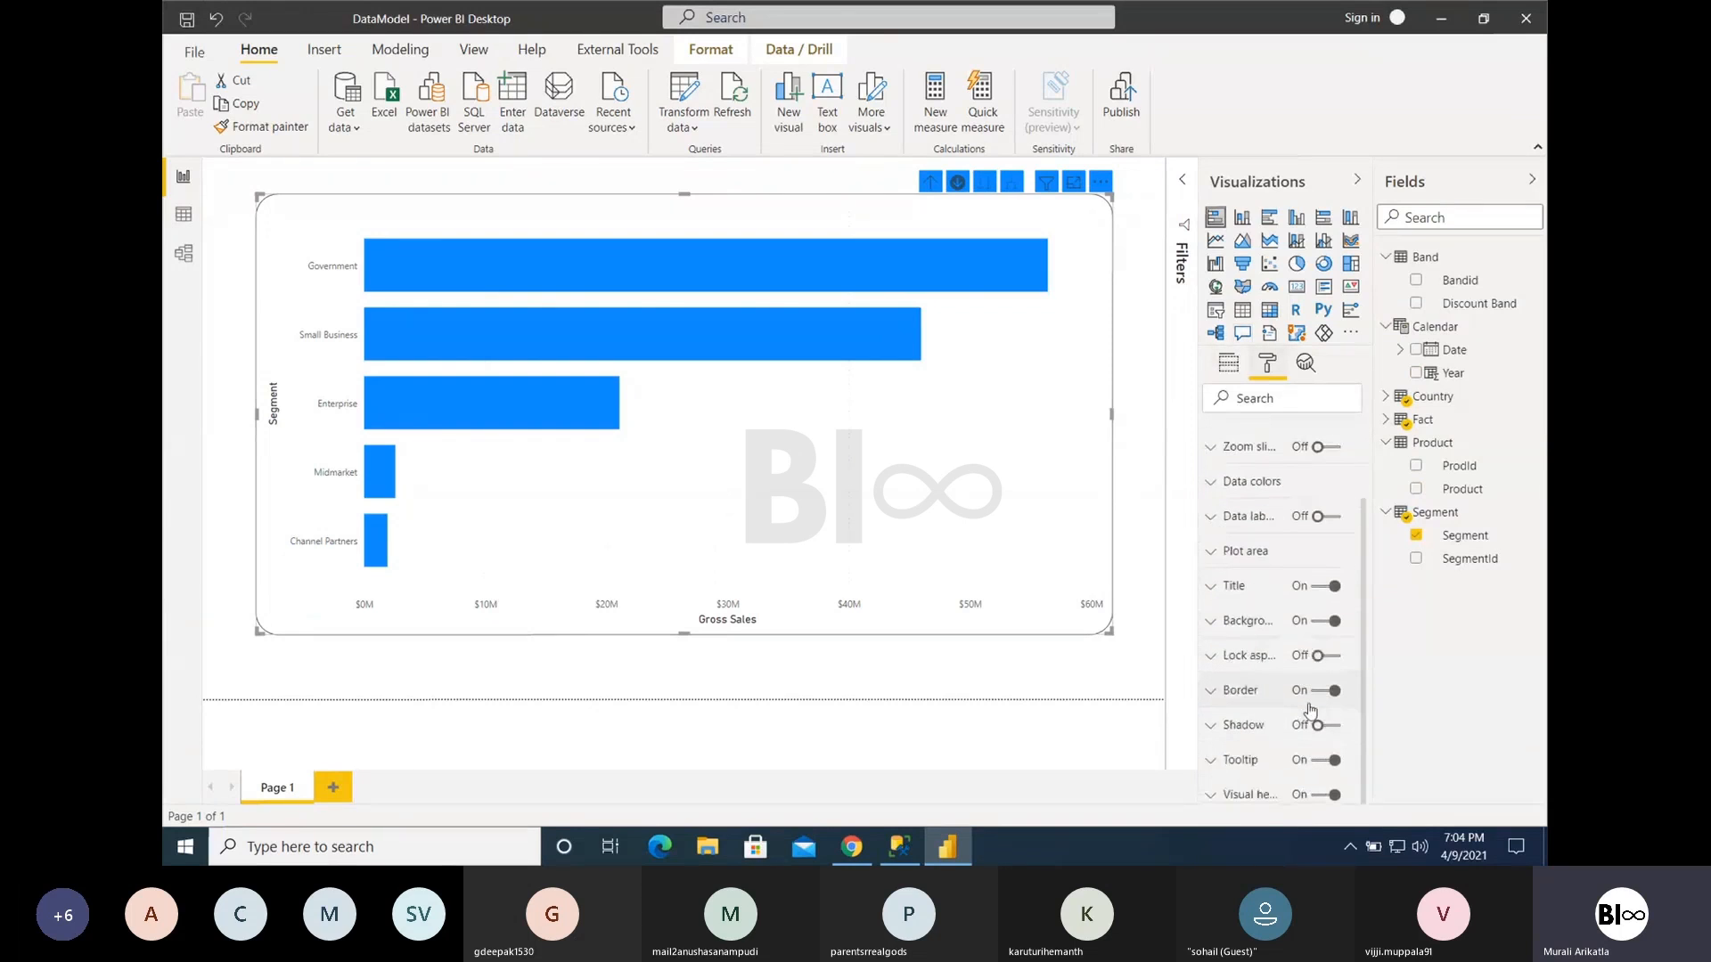
{"action": "left_click", "coordinate": [1230, 794]}
{"action": "scroll", "coordinate": [1279, 704], "scroll_direction": "down", "scroll_amount": 10}
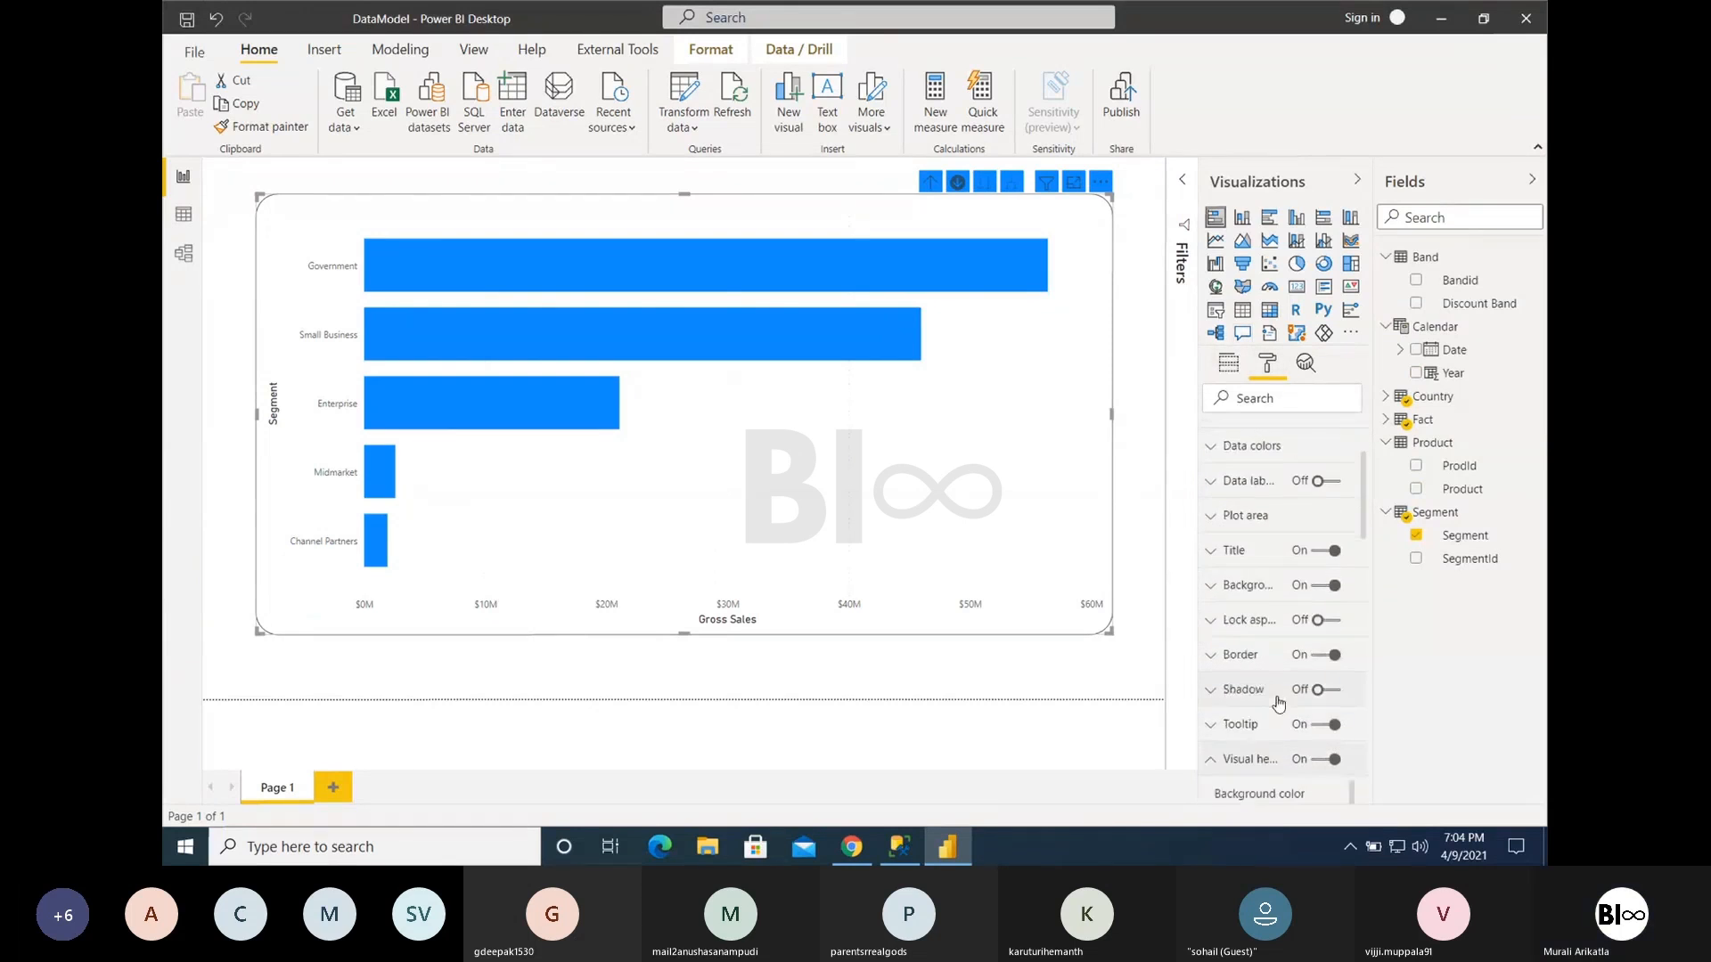
{"action": "scroll", "coordinate": [1278, 703], "scroll_direction": "down", "scroll_amount": 3}
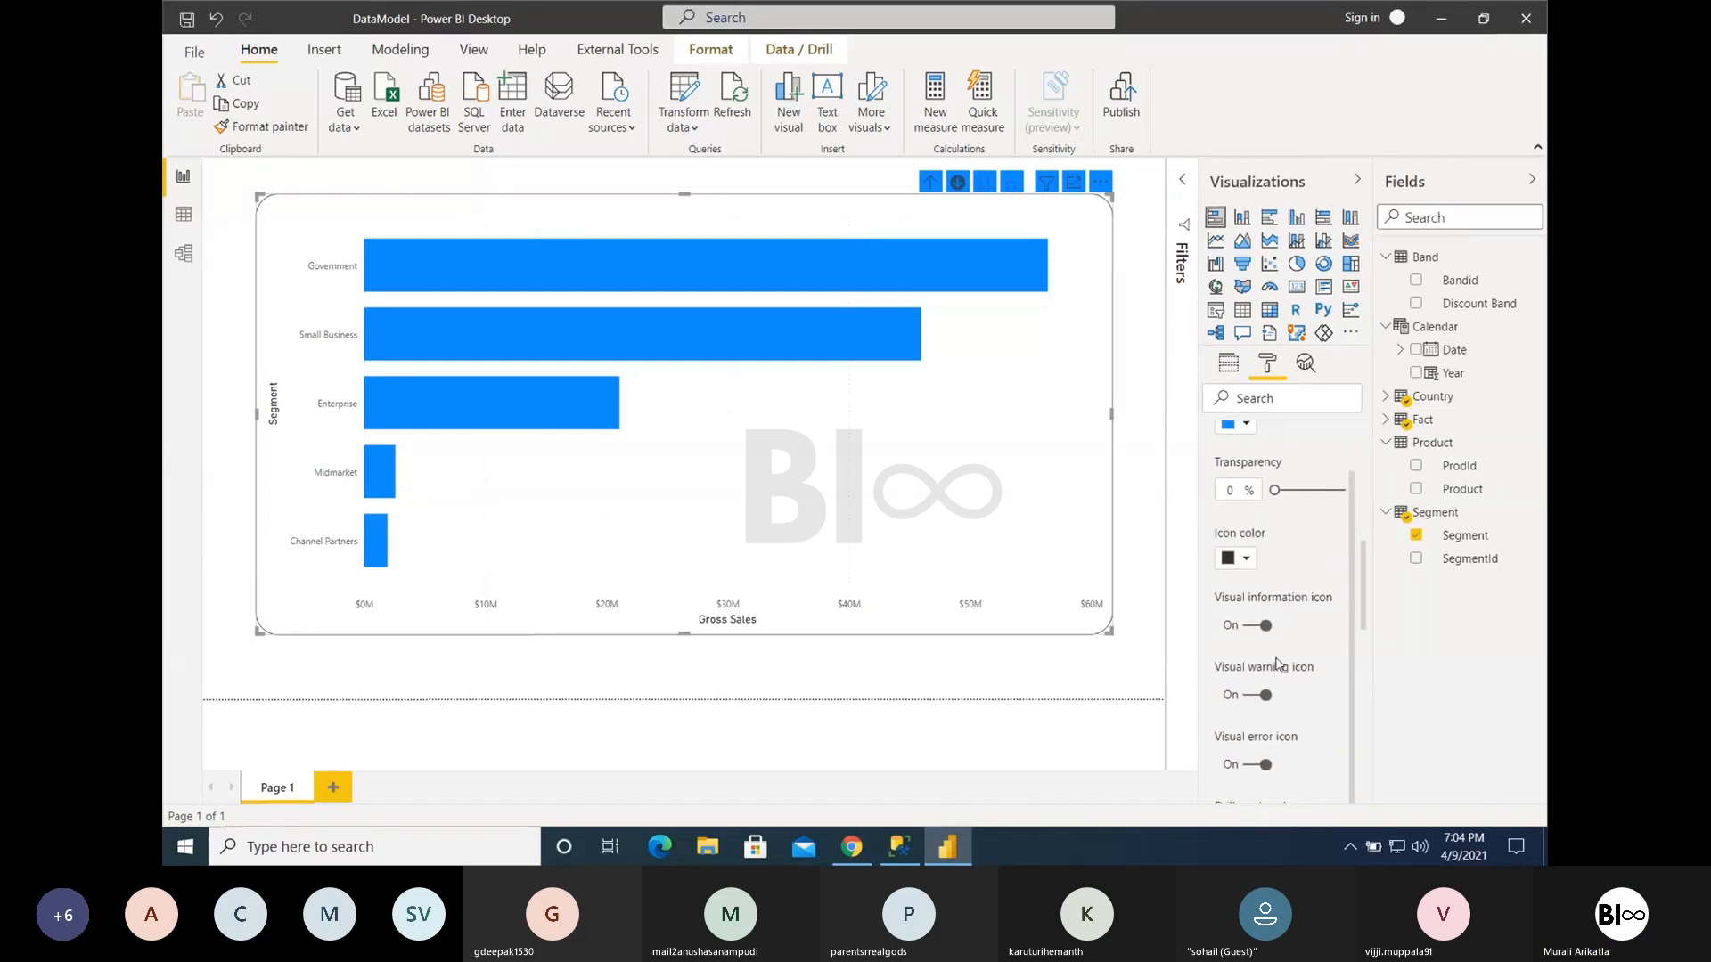
{"action": "left_click_drag", "start_coordinate": [1362, 617], "coordinate": [1363, 816]}
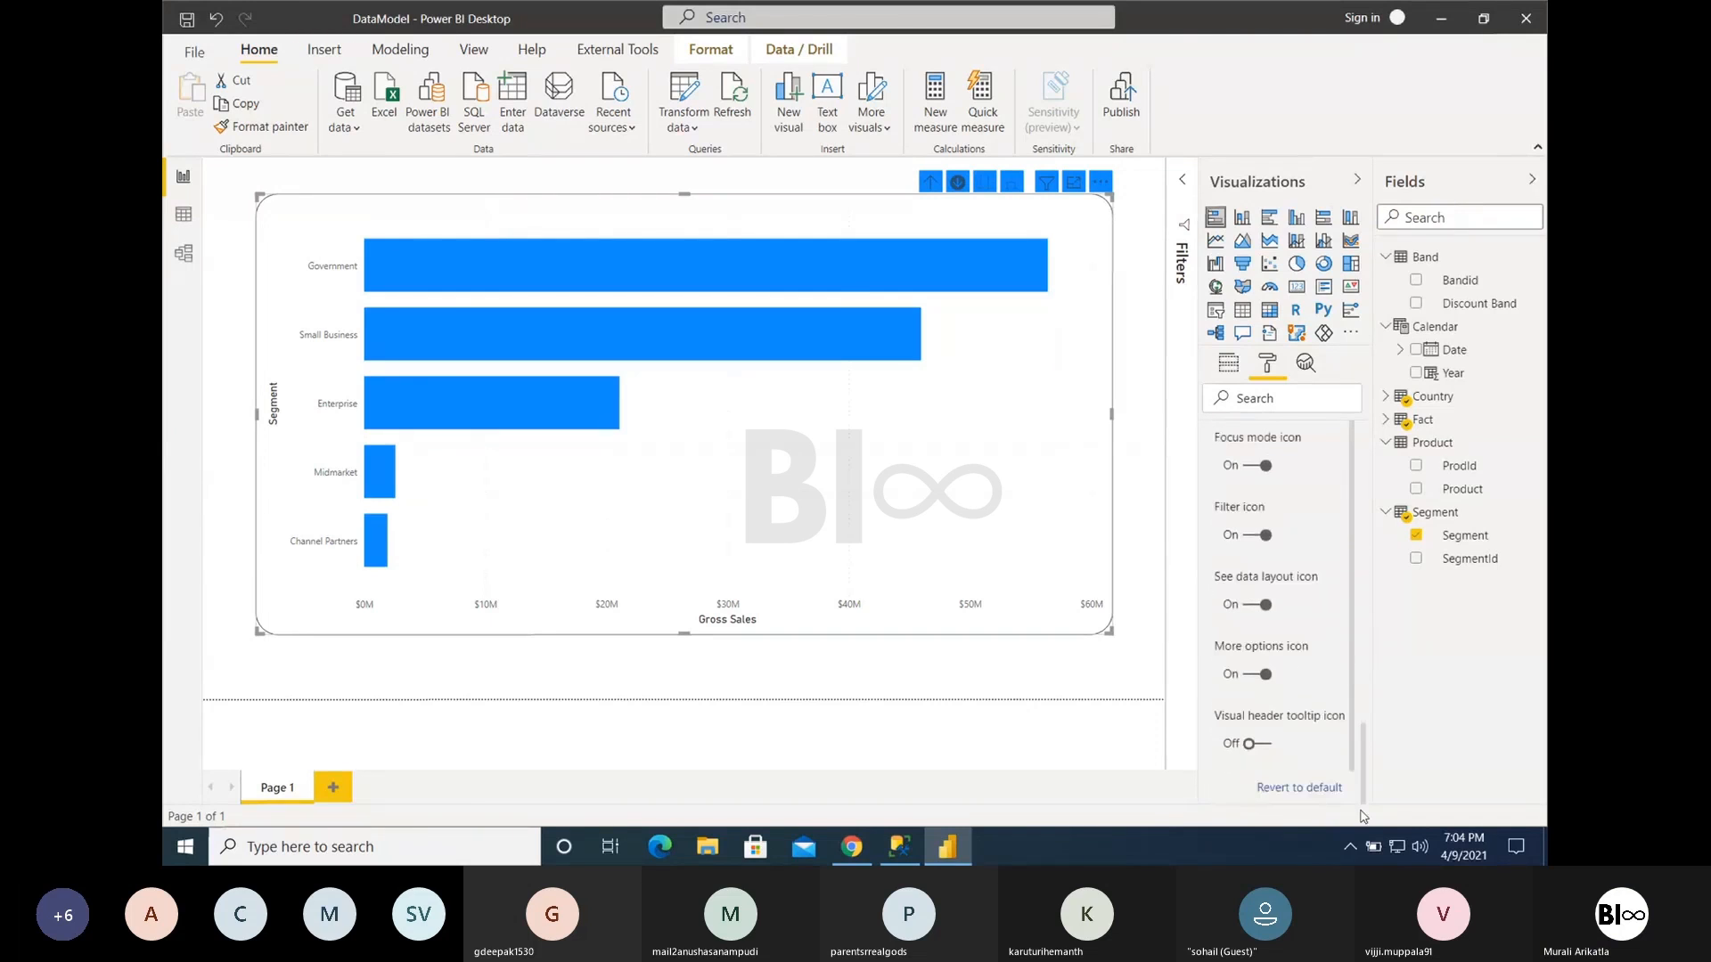
{"action": "left_click", "coordinate": [1323, 789]}
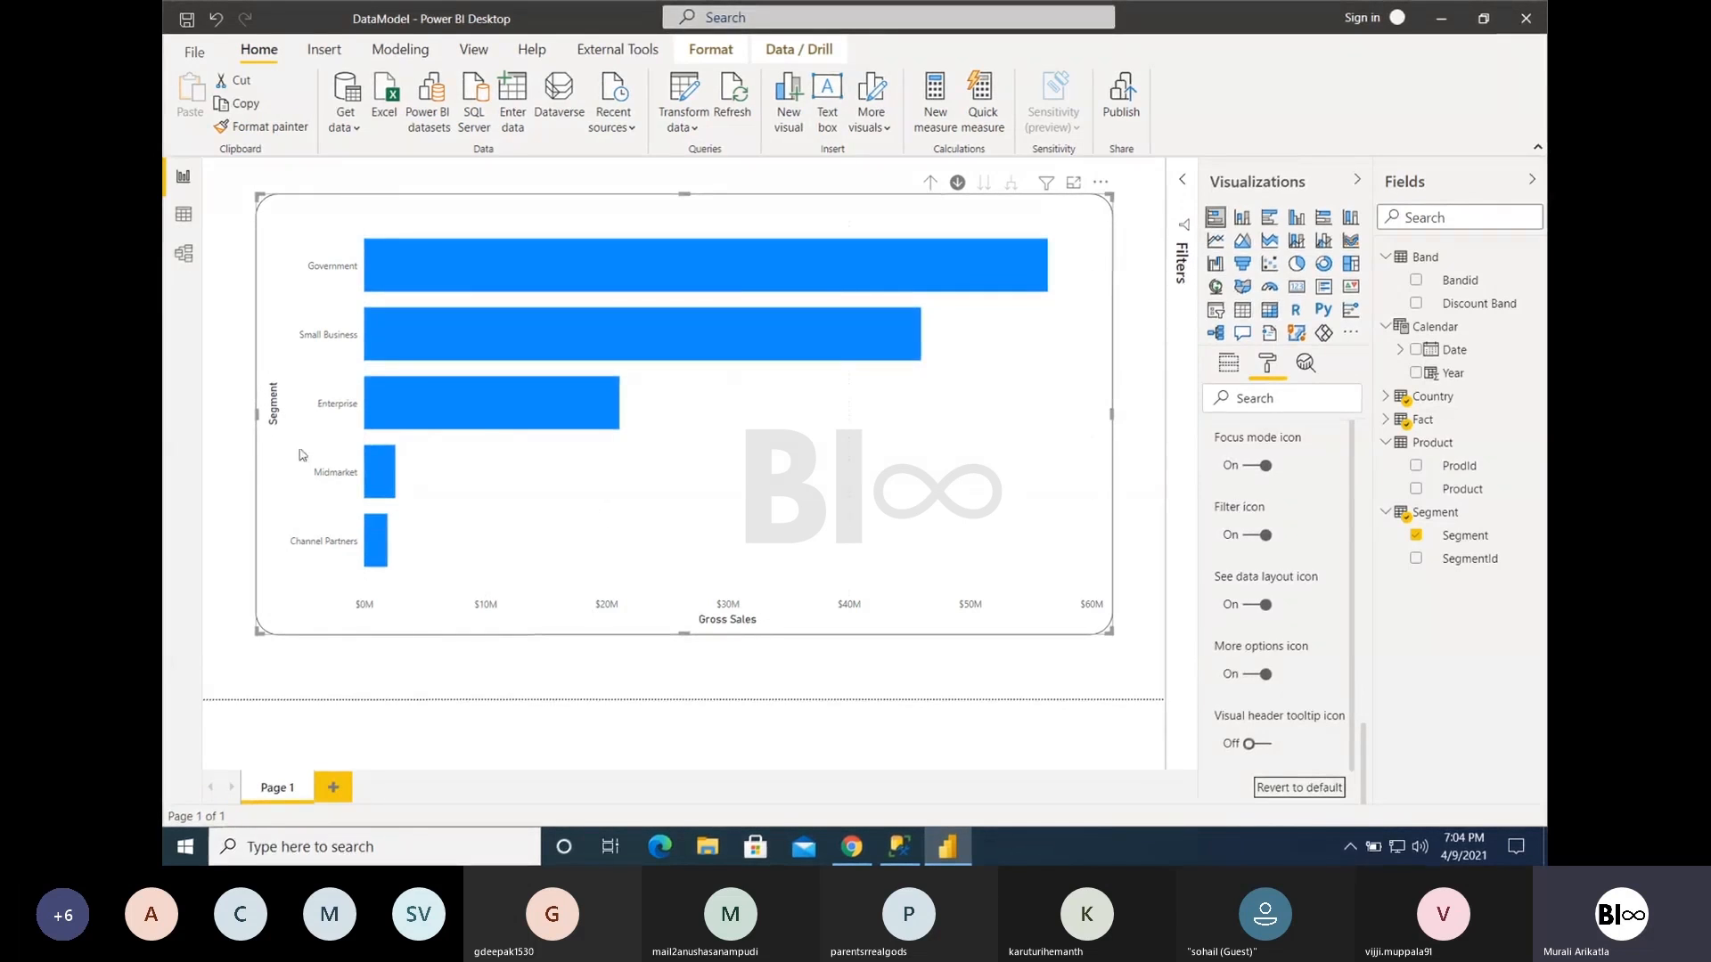
- Drill the bar chart up from segment to country level and inspect the United States of America bar
{"action": "left_click", "coordinate": [1229, 362]}
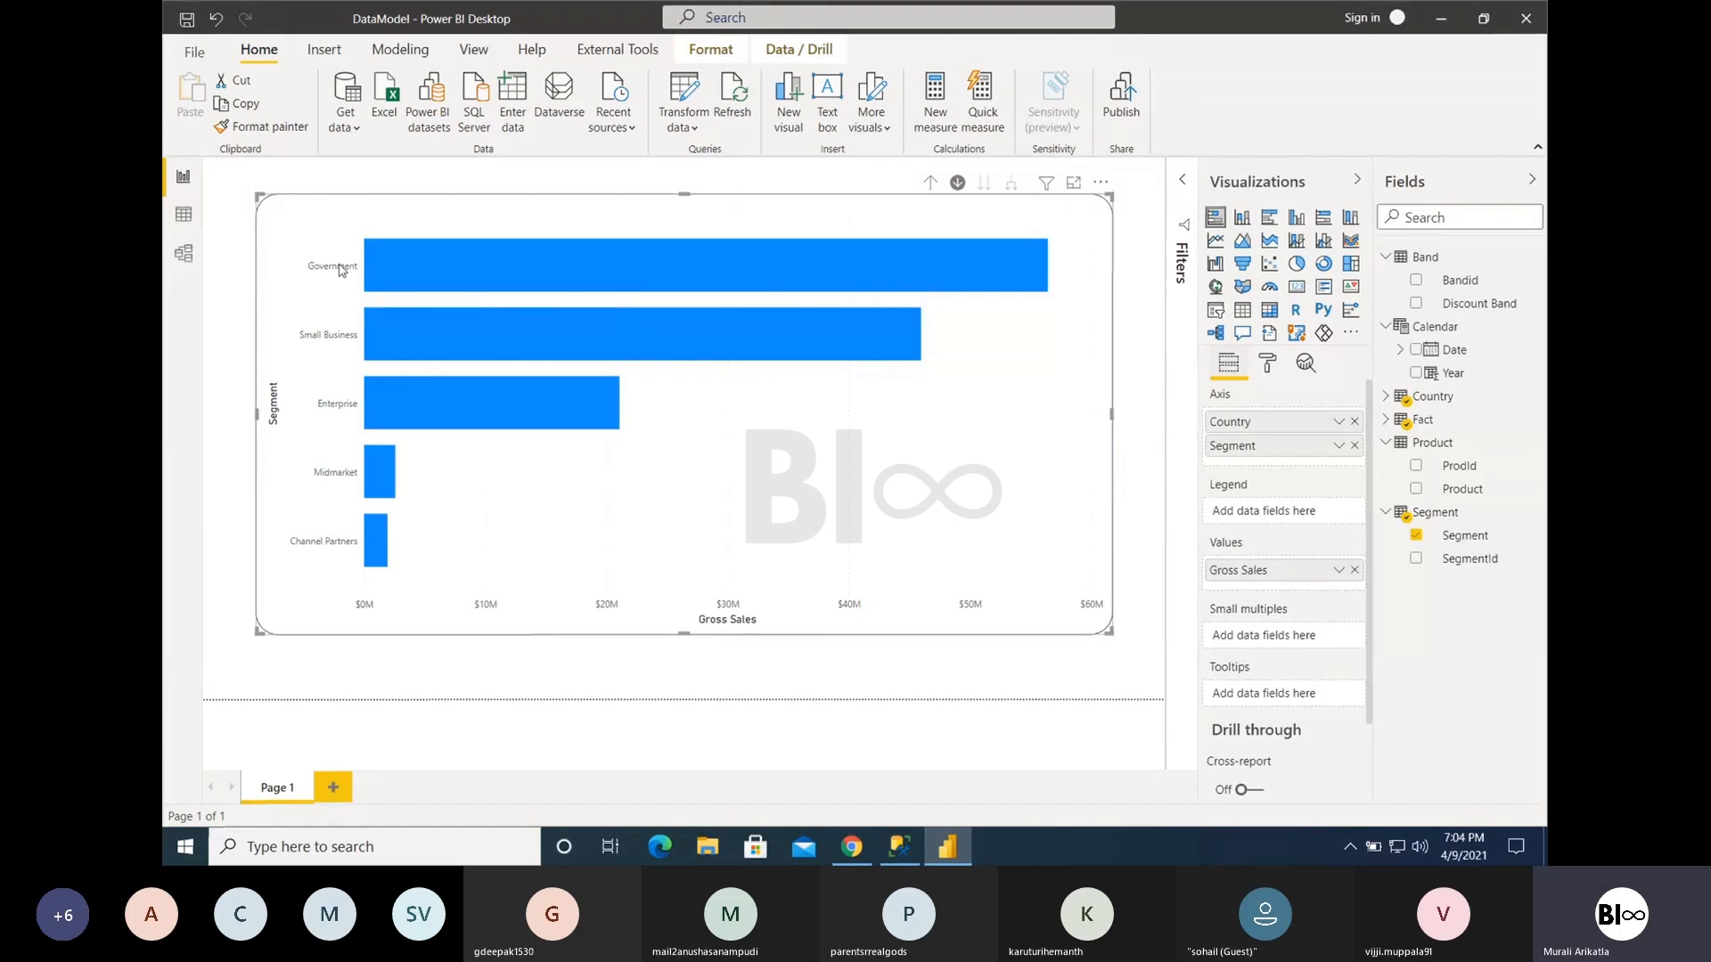
{"action": "left_click", "coordinate": [929, 184]}
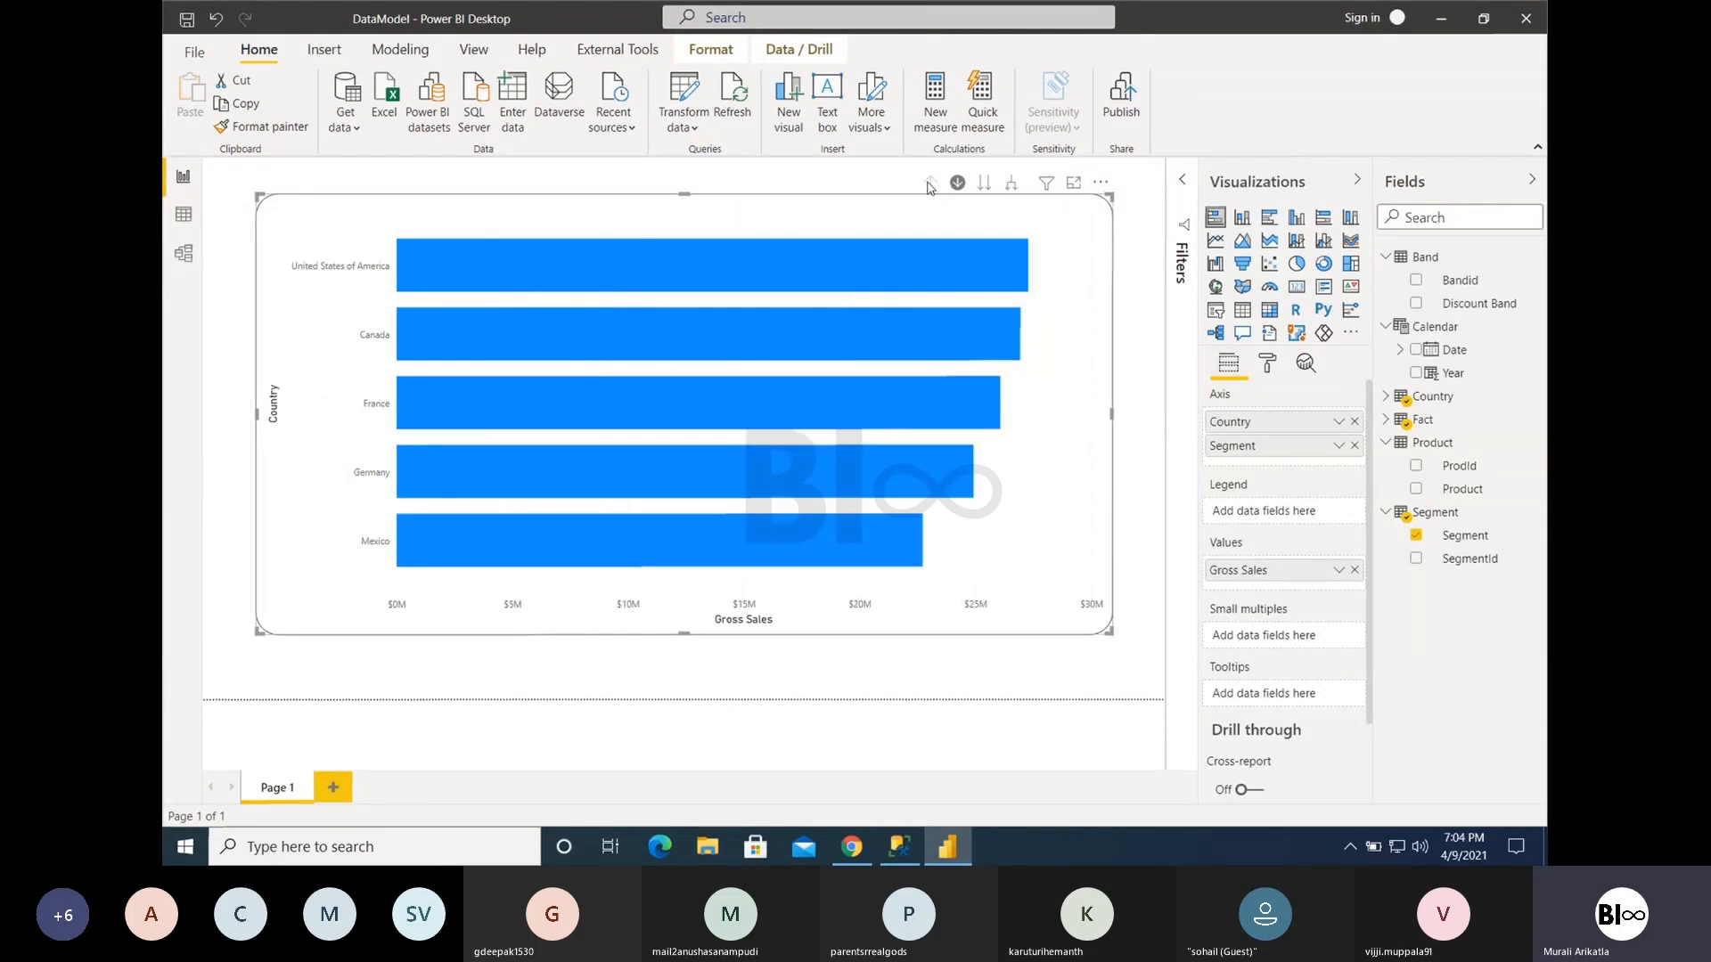
{"action": "mouse_move", "coordinate": [509, 283]}
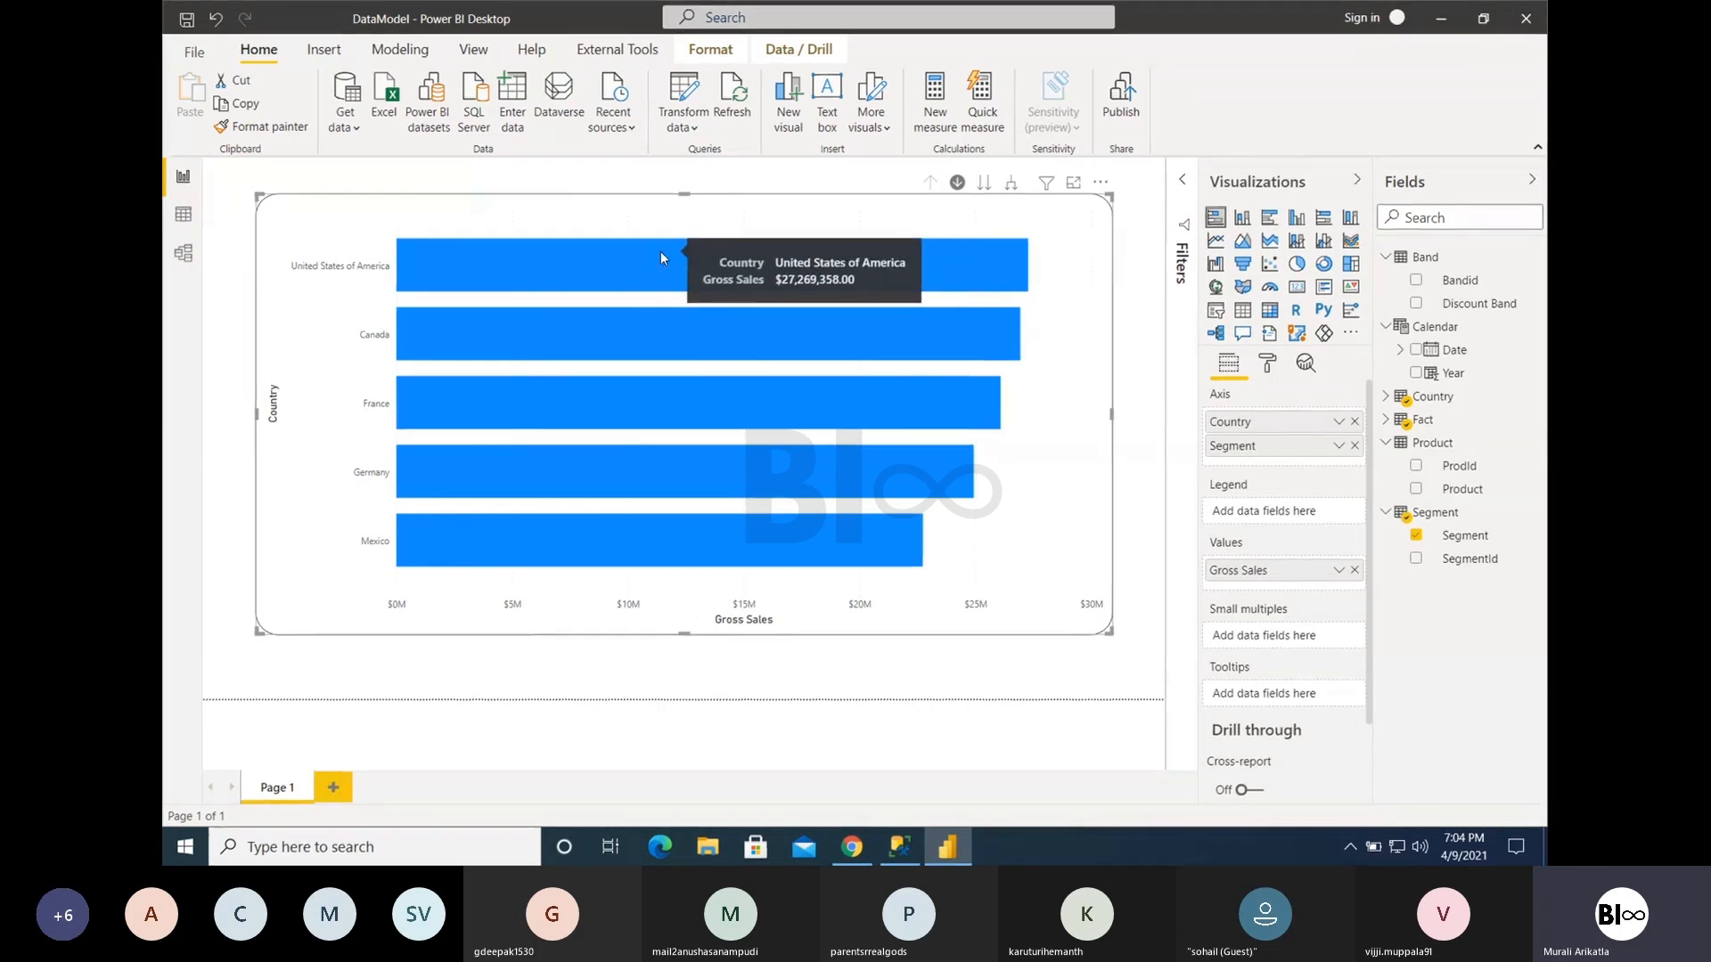
- Switch drill mode off, take the whole chart to the next hierarchy level, and drill back up to countries
{"action": "left_click", "coordinate": [956, 183]}
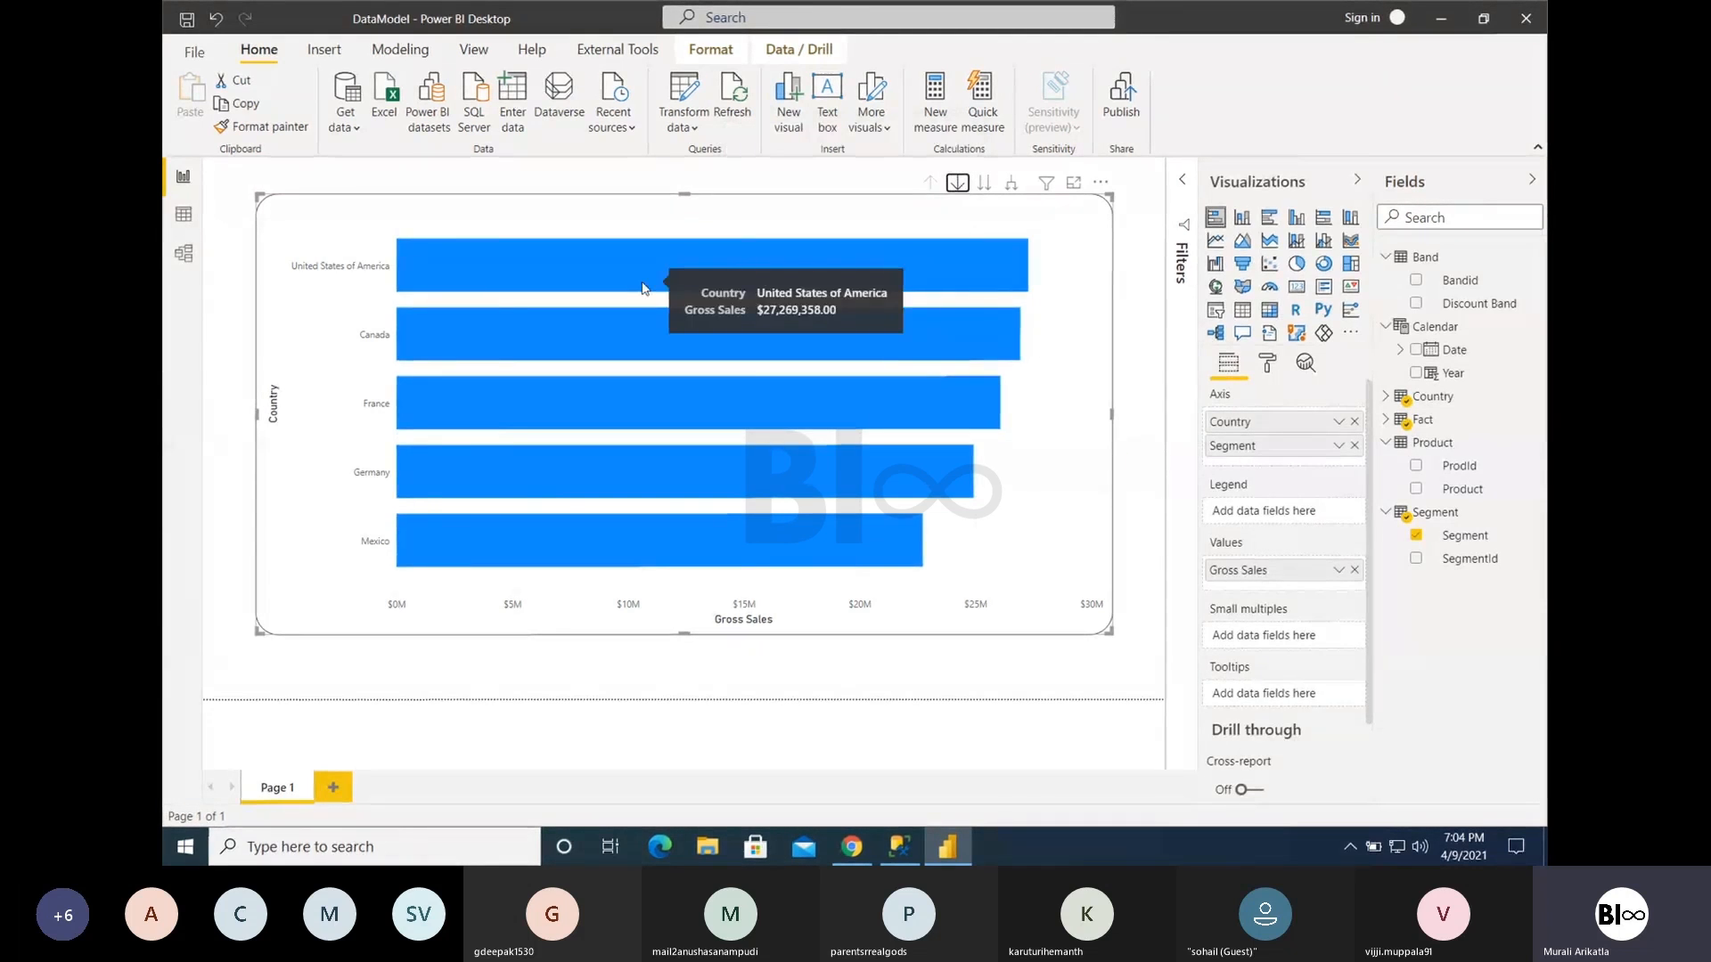
{"action": "left_click", "coordinate": [984, 187]}
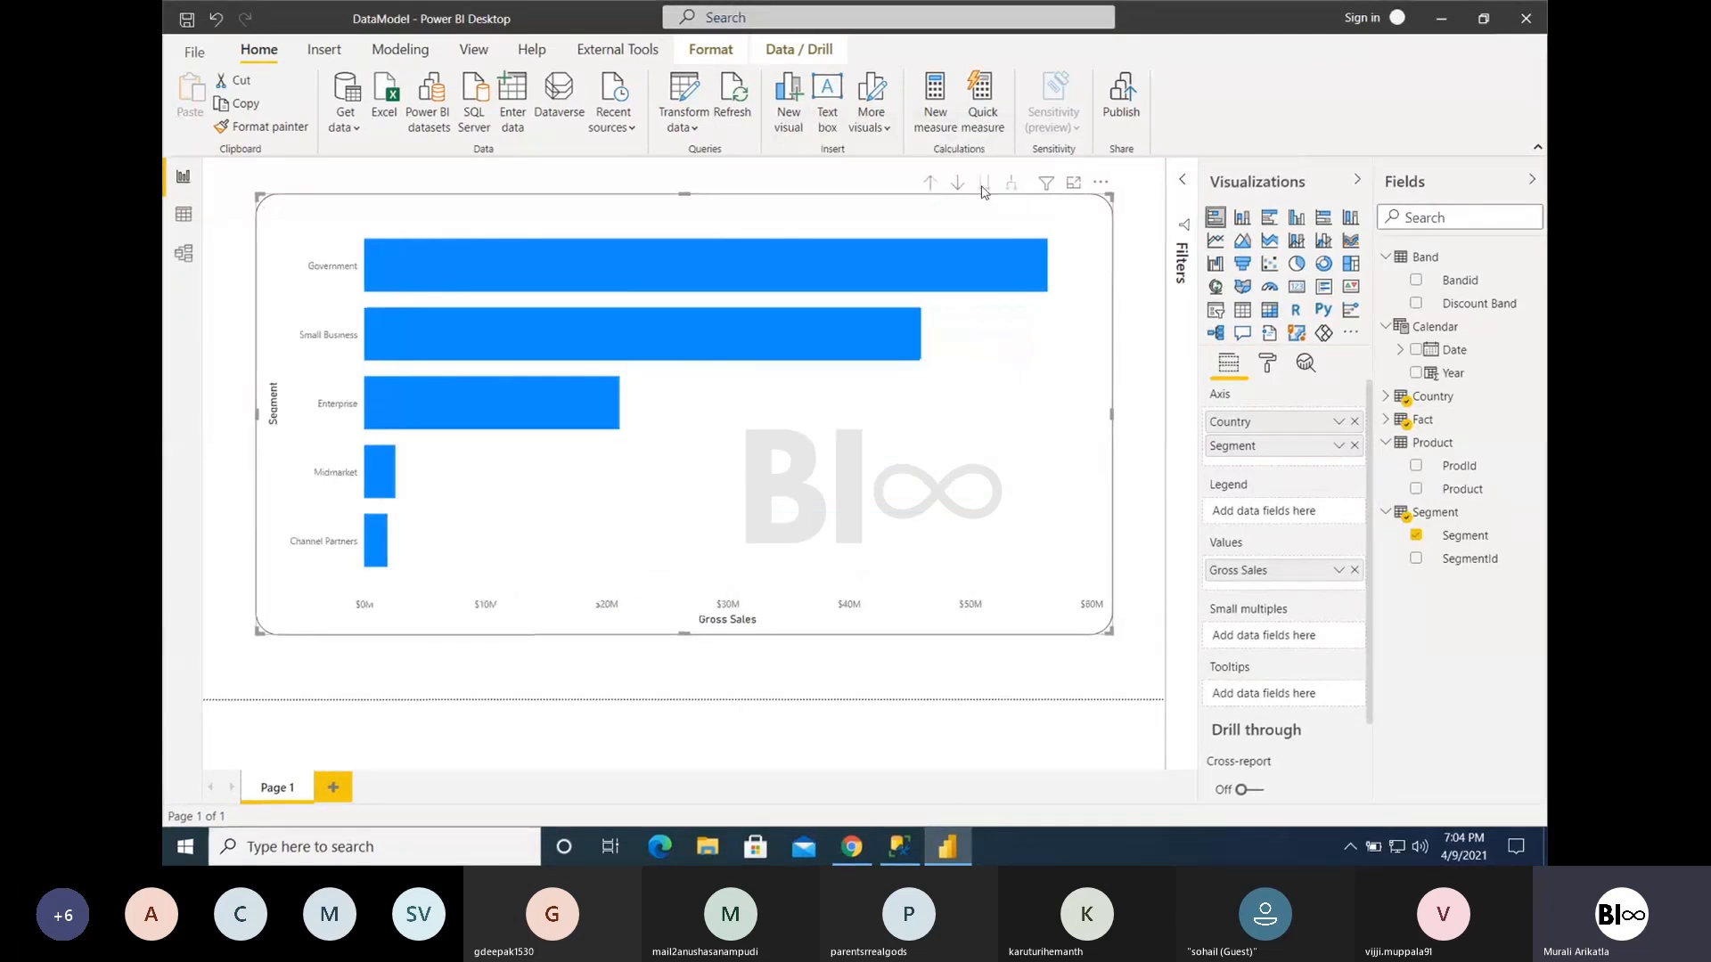
{"action": "left_click", "coordinate": [929, 183]}
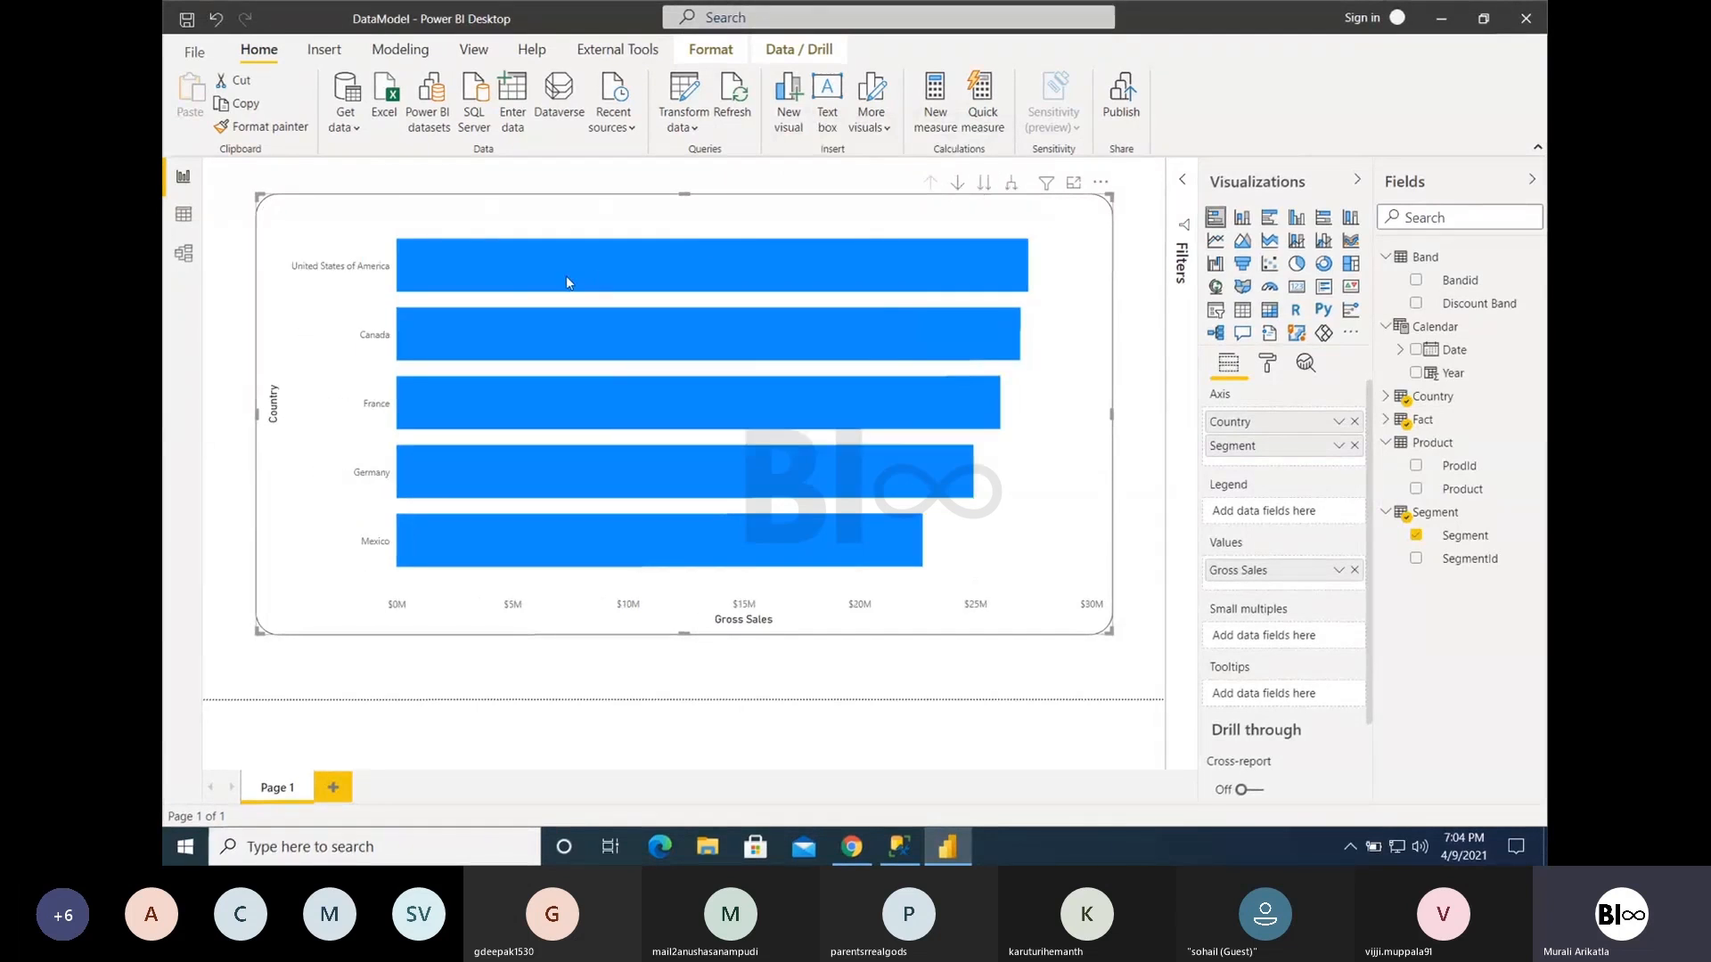
- Drill down into the United States of America bar to view its segments and return to the country level
{"action": "mouse_move", "coordinate": [565, 276]}
{"action": "left_click", "coordinate": [609, 268]}
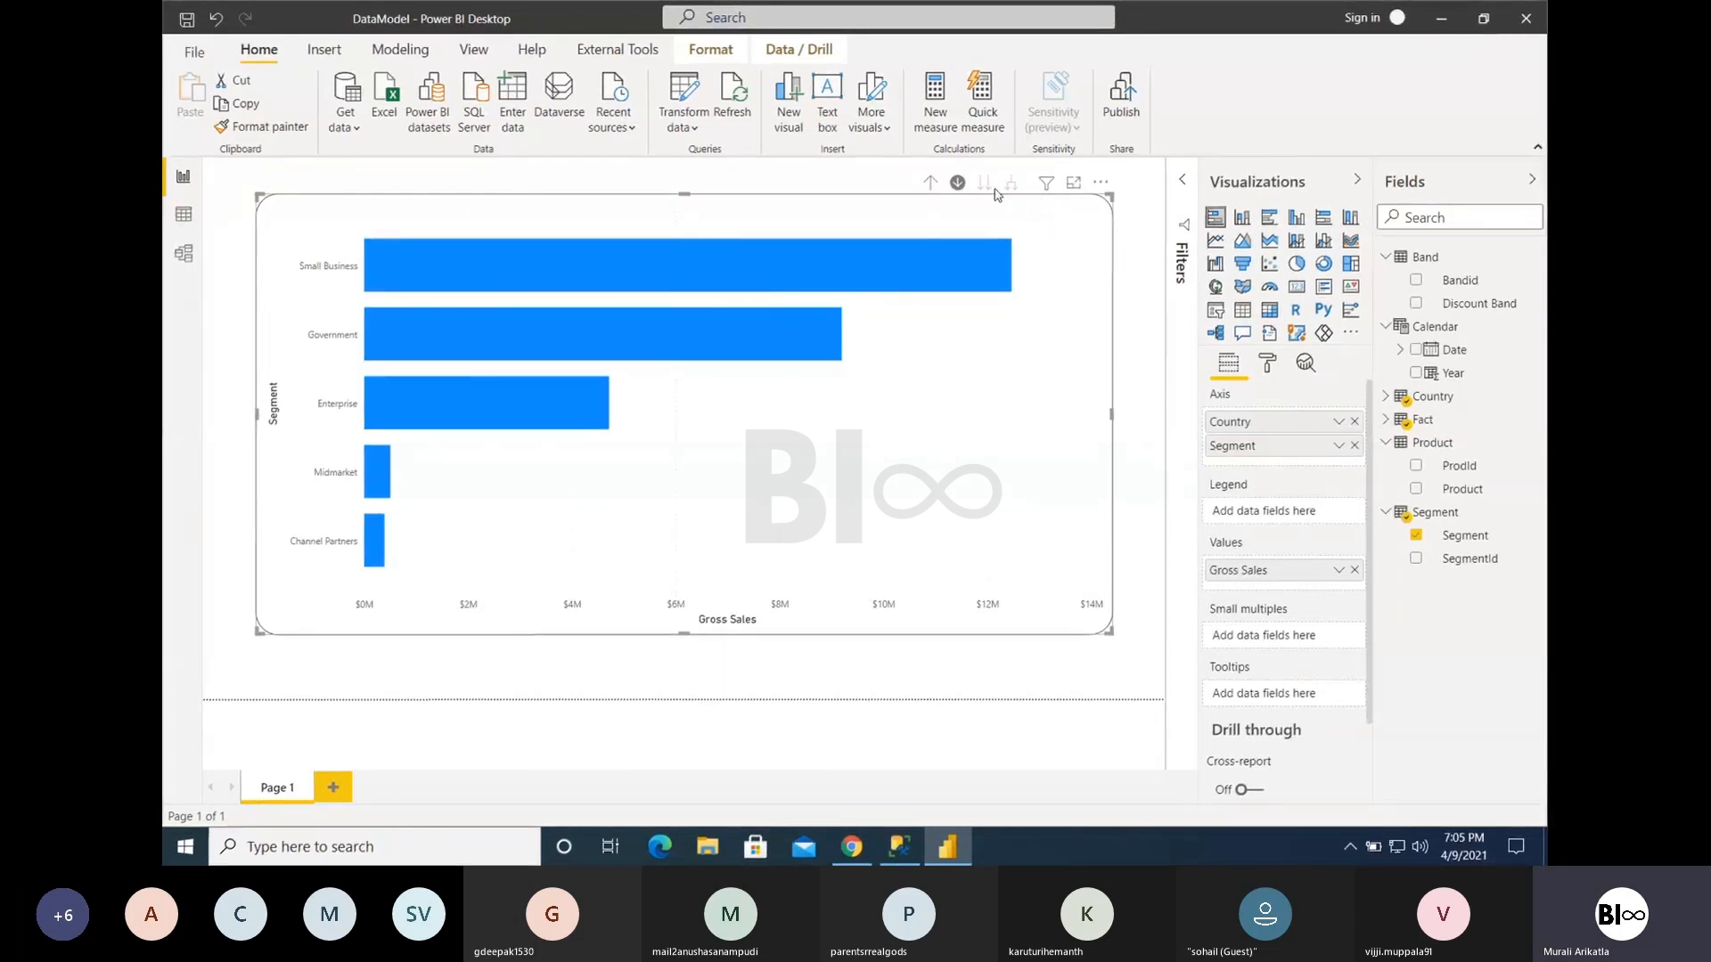
{"action": "left_click", "coordinate": [927, 182]}
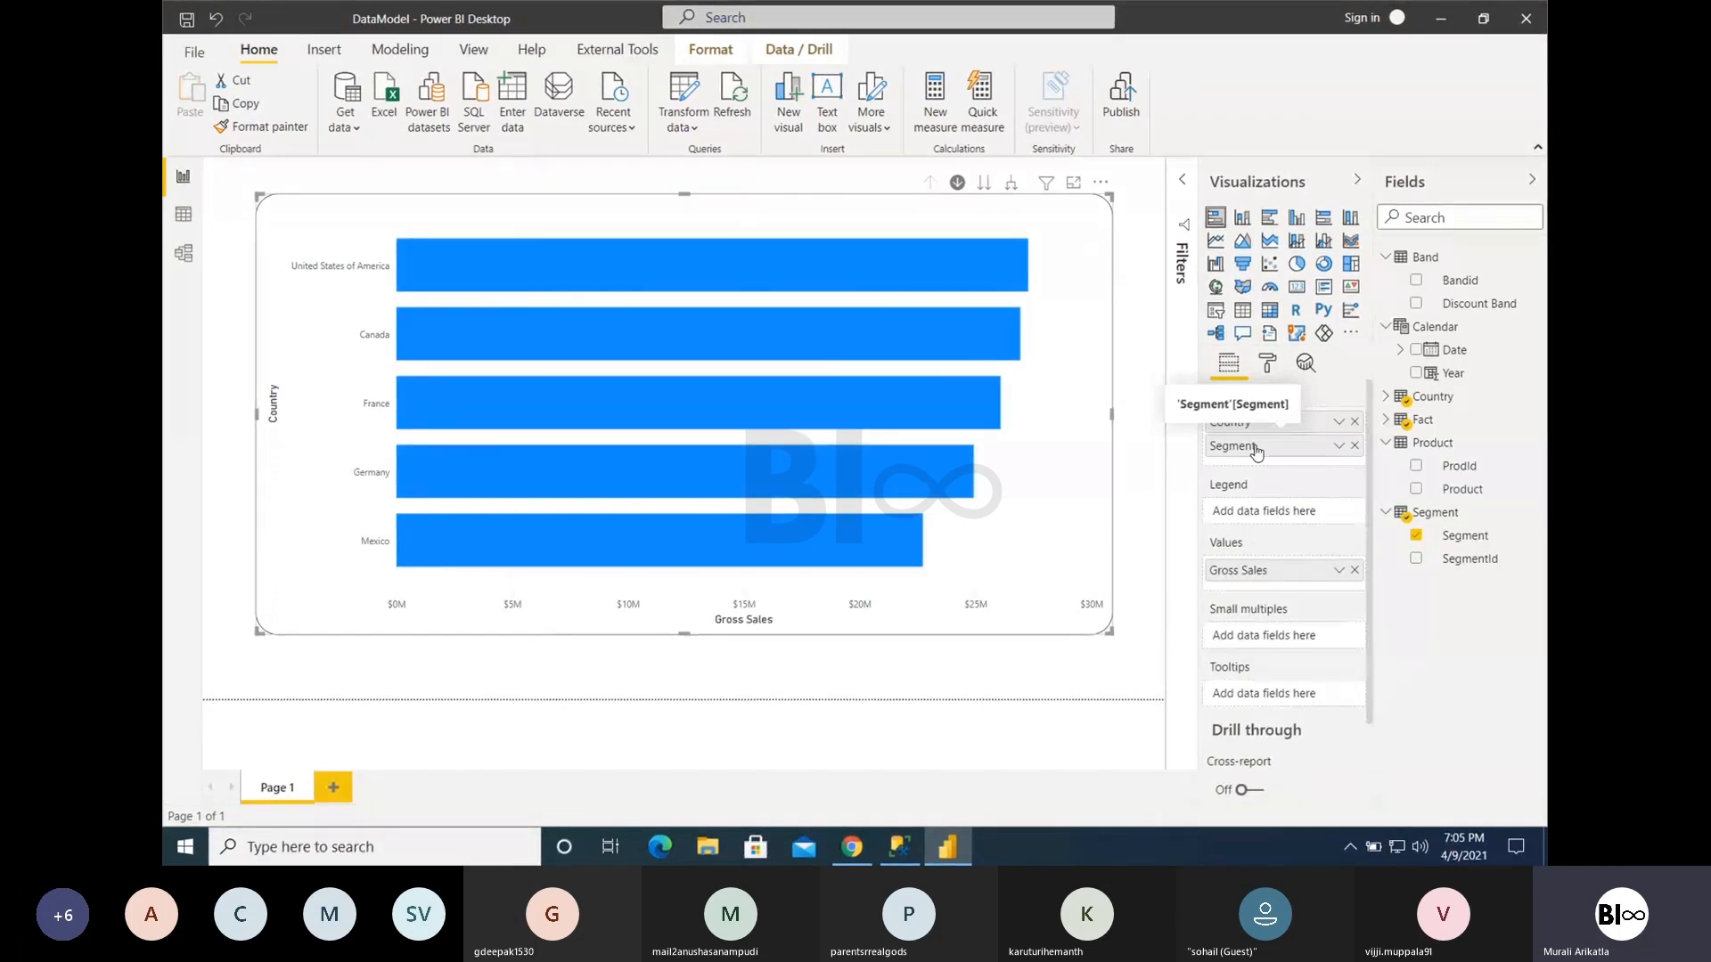
- Remove and re-add Segment below Country on the chart's axis, and add the Calendar table's Year as the legend
{"action": "left_click", "coordinate": [1354, 446]}
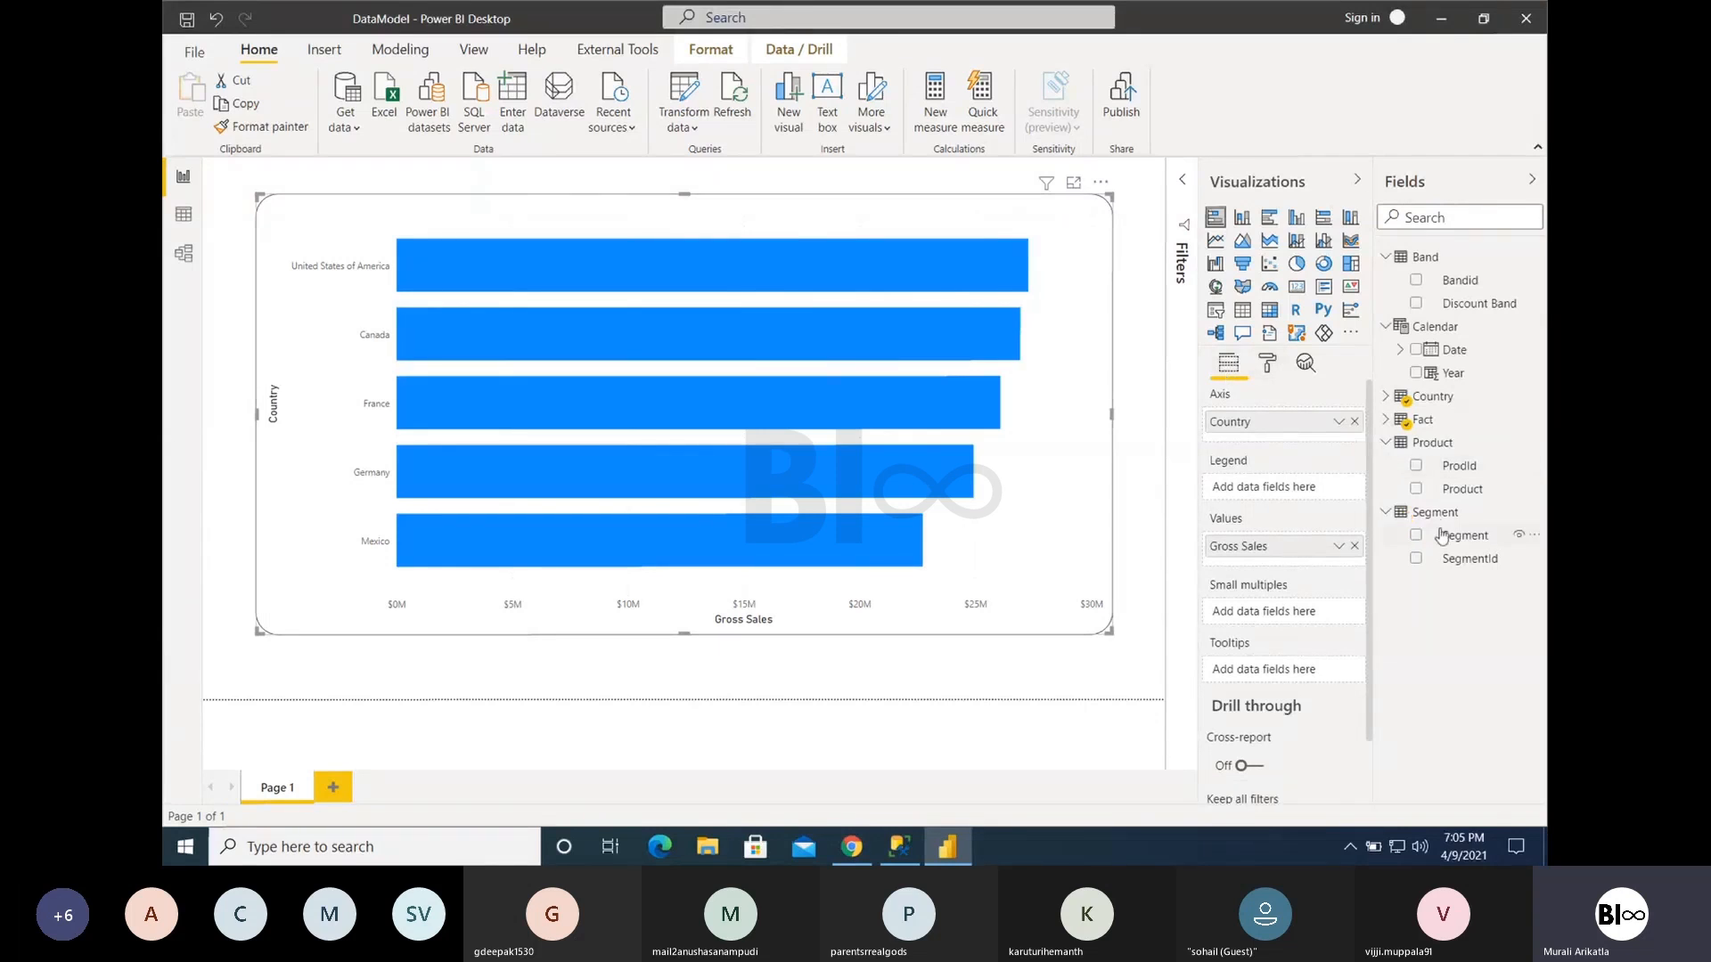
{"action": "left_click_drag", "start_coordinate": [1458, 541], "coordinate": [1234, 445]}
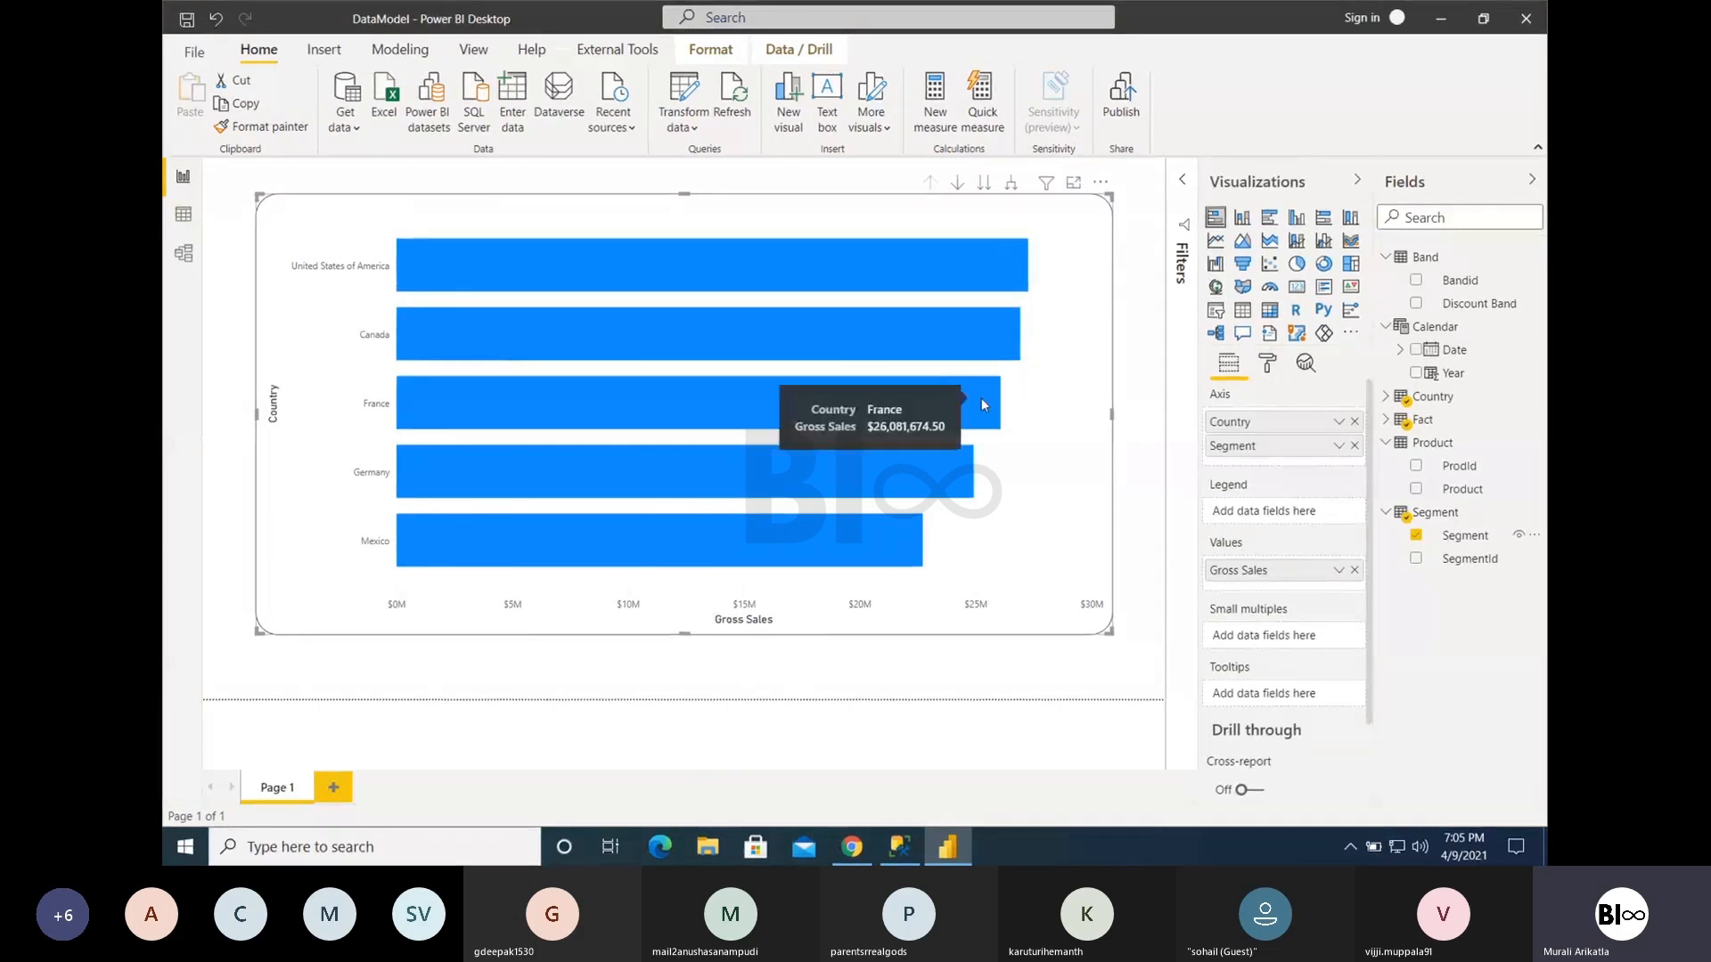
{"action": "left_click_drag", "start_coordinate": [1450, 372], "coordinate": [1260, 519]}
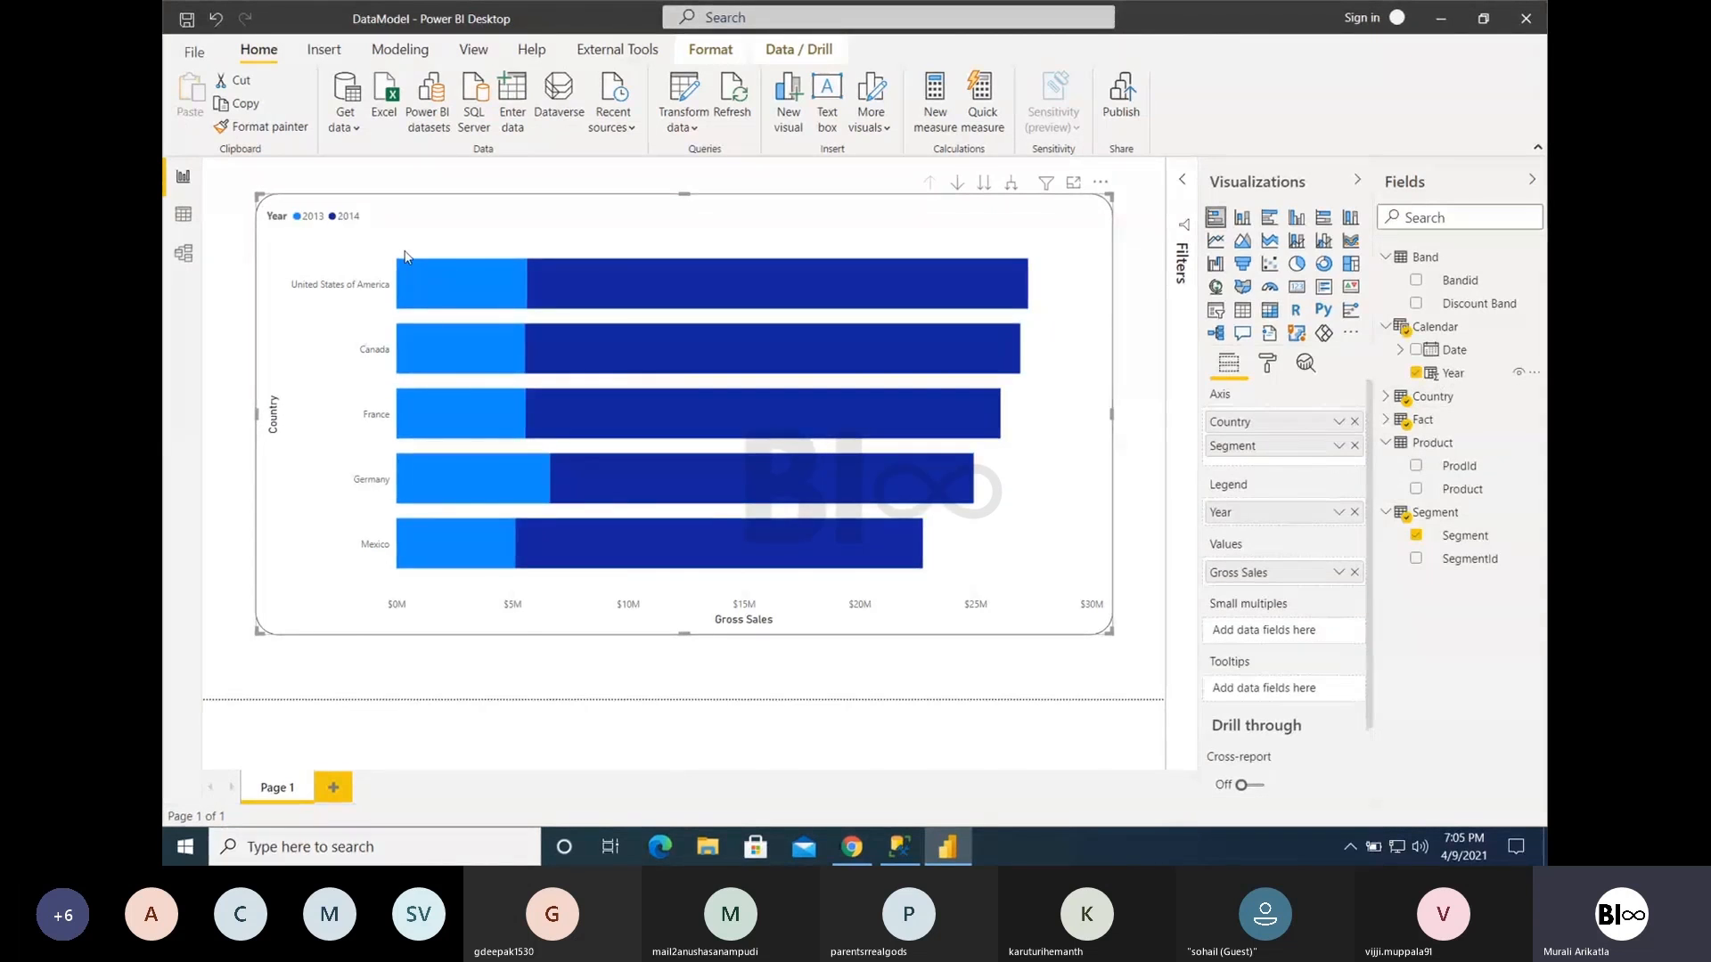
- With drill mode on, inspect the United States of America's segment sales split by year and drill back up
{"action": "mouse_move", "coordinate": [606, 283]}
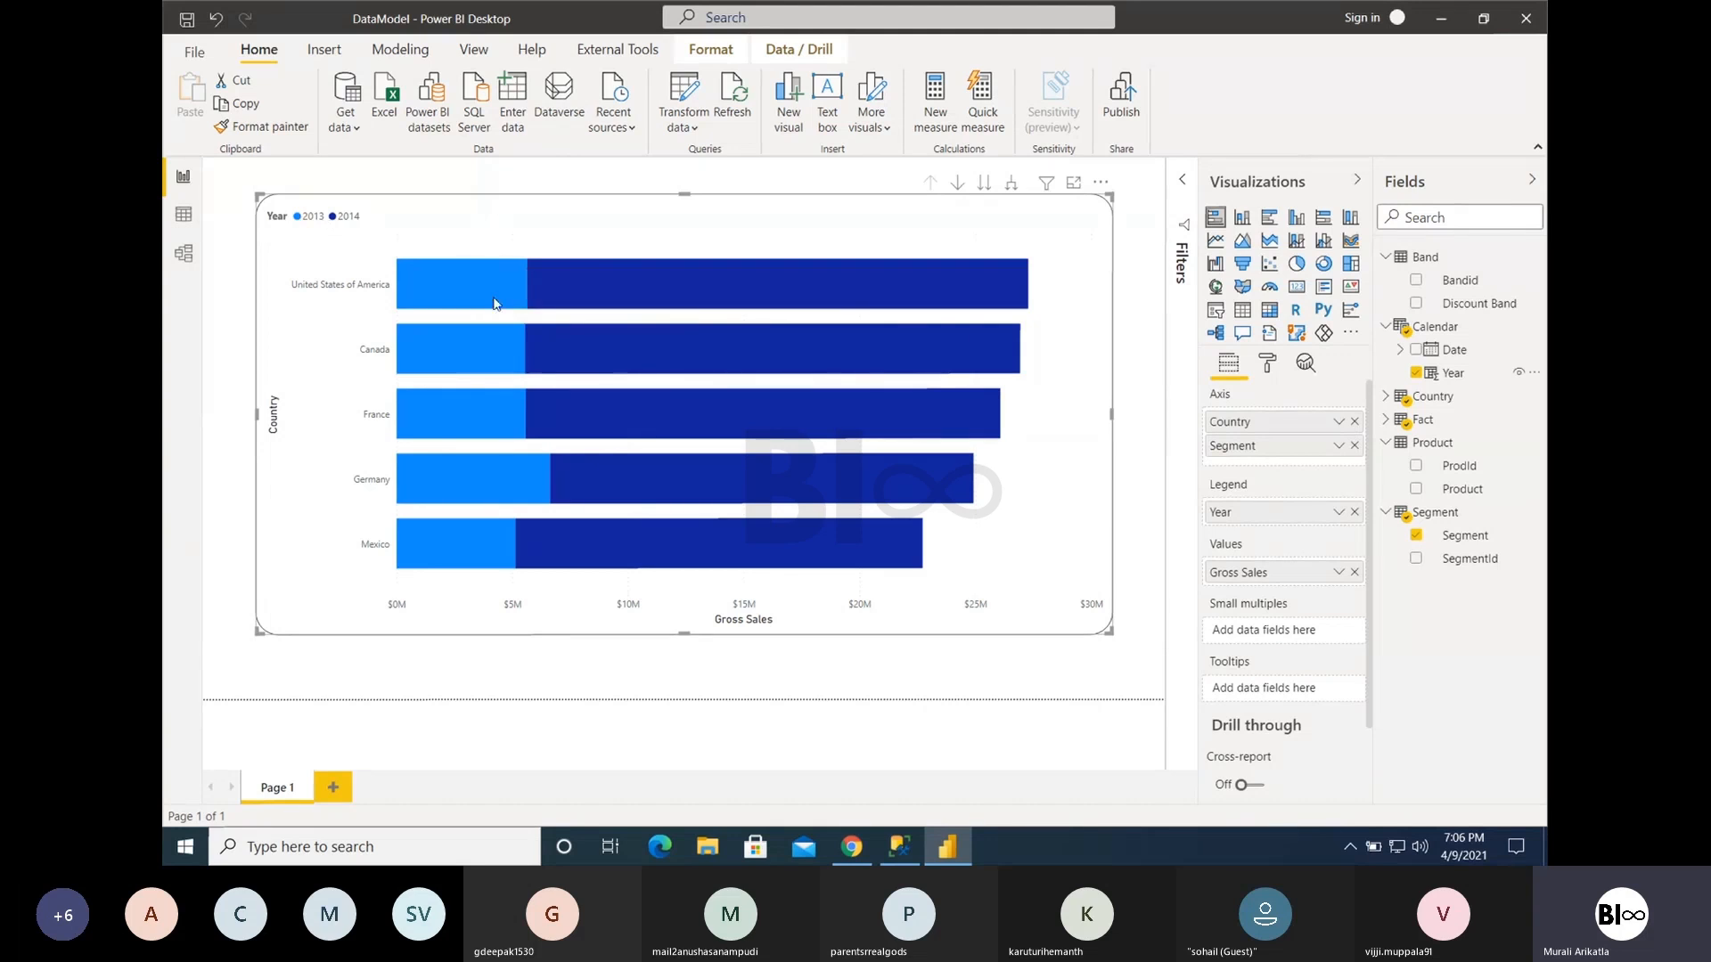
{"action": "left_click", "coordinate": [955, 184]}
{"action": "left_click", "coordinate": [482, 283]}
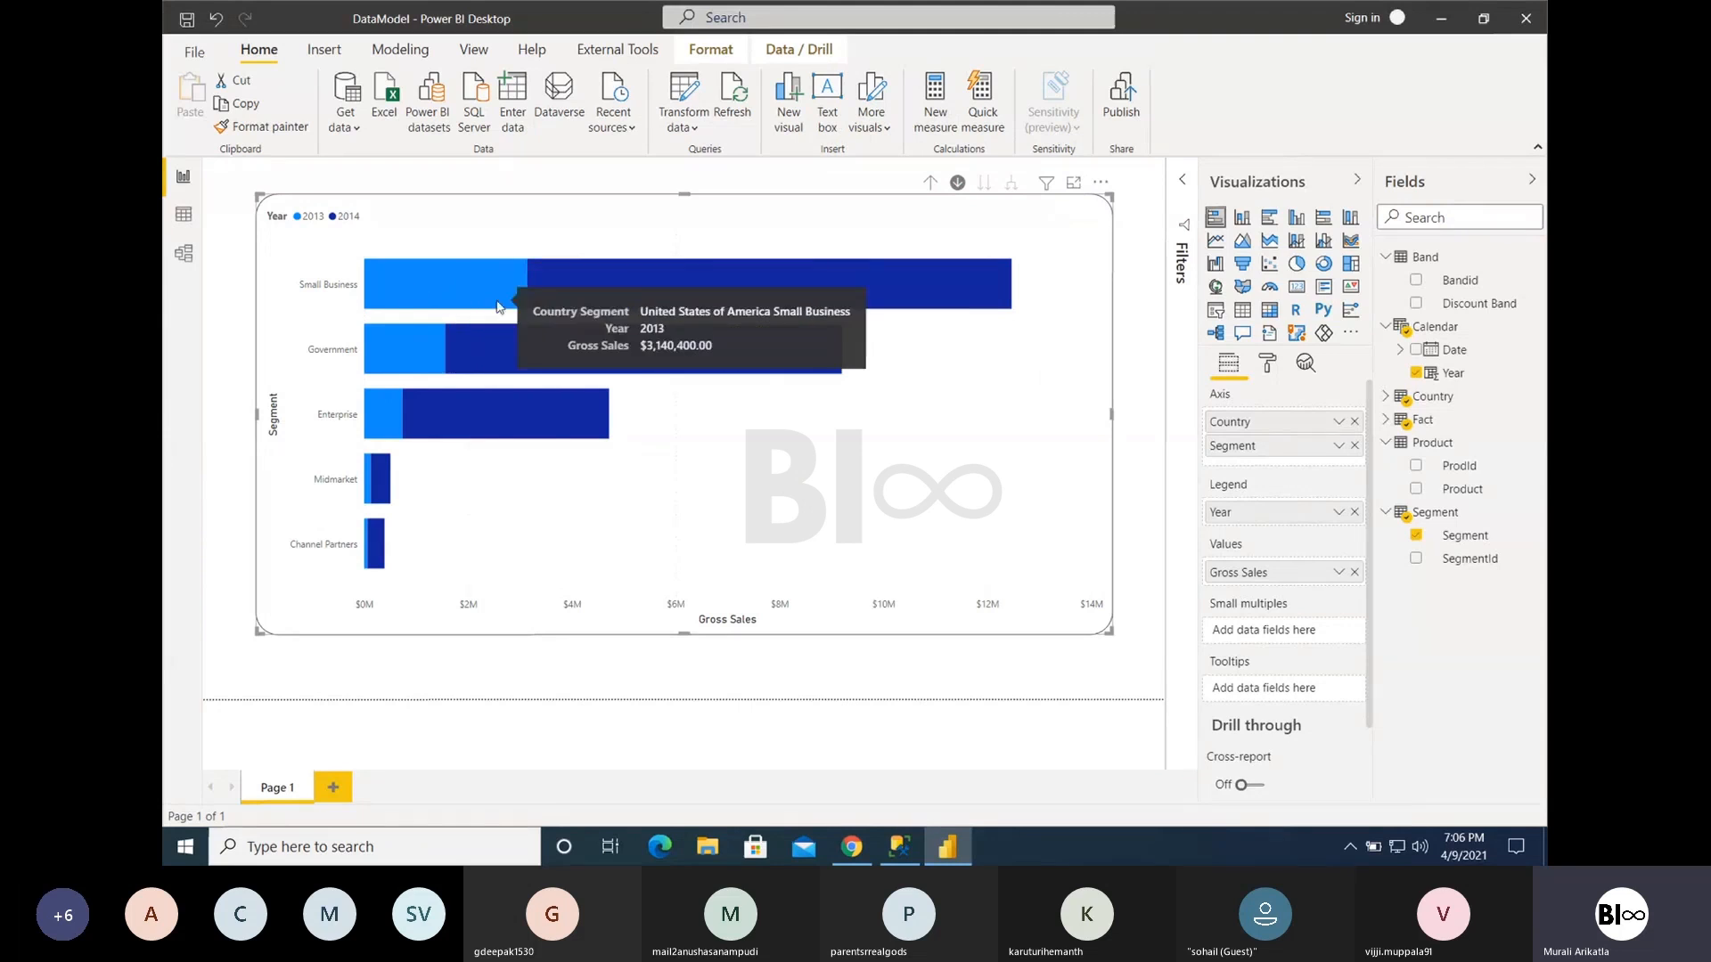
{"action": "mouse_move", "coordinate": [389, 305]}
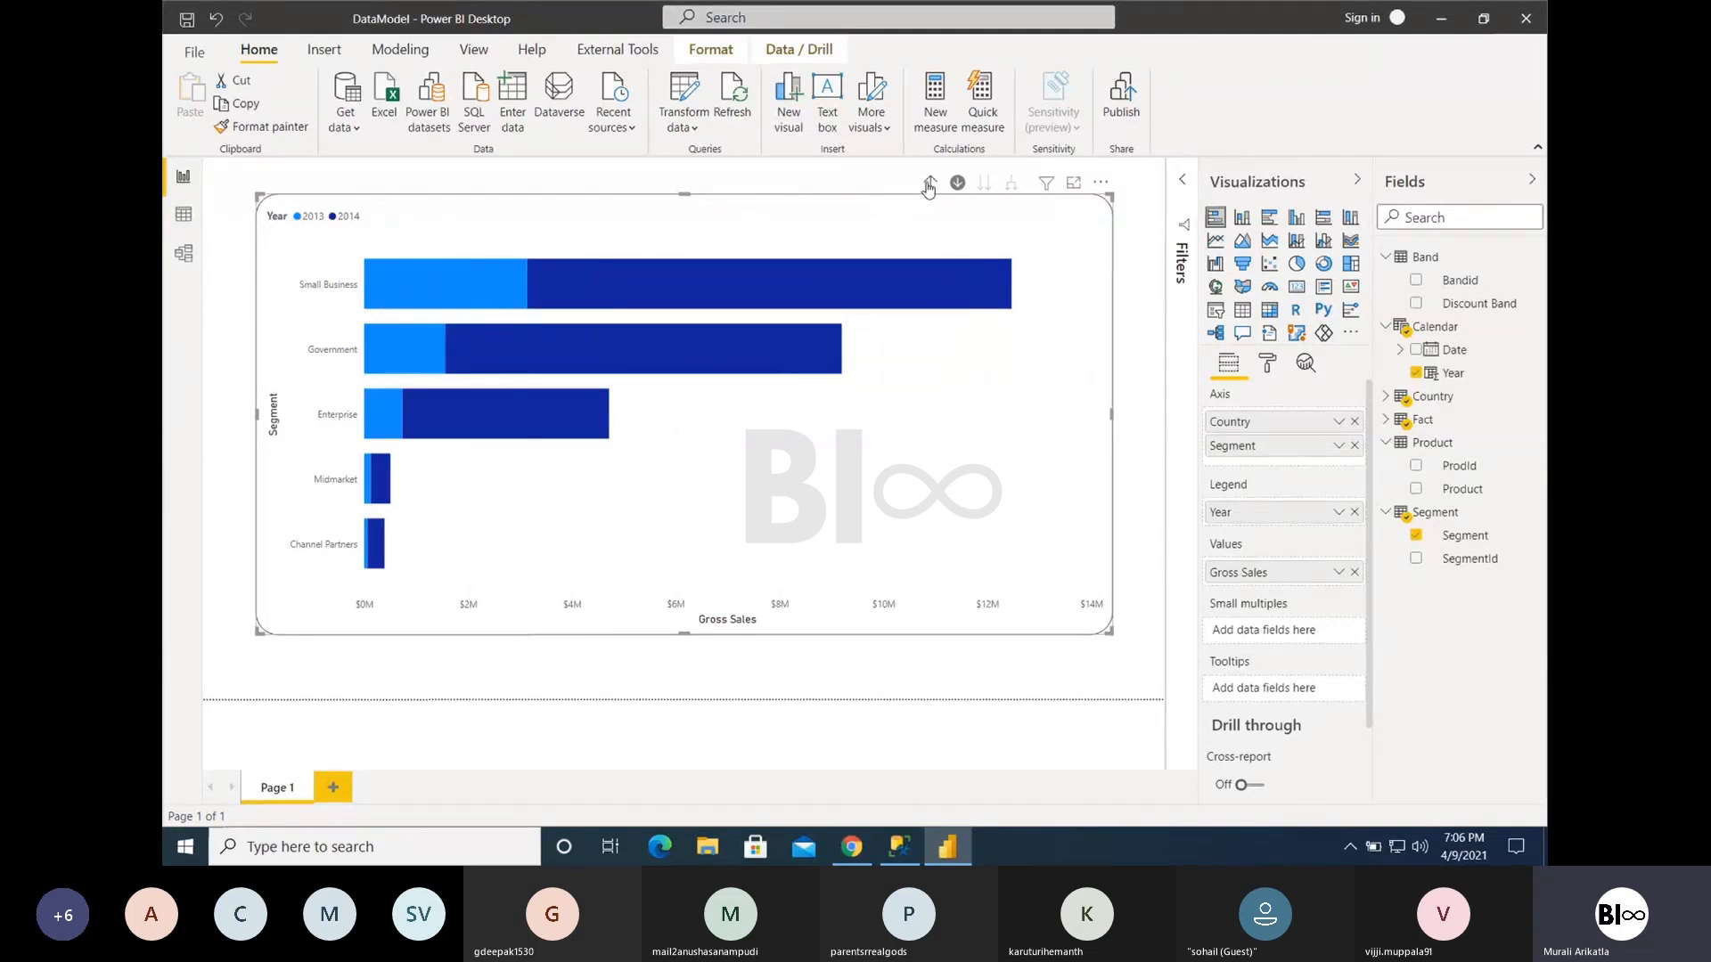
{"action": "left_click", "coordinate": [930, 181]}
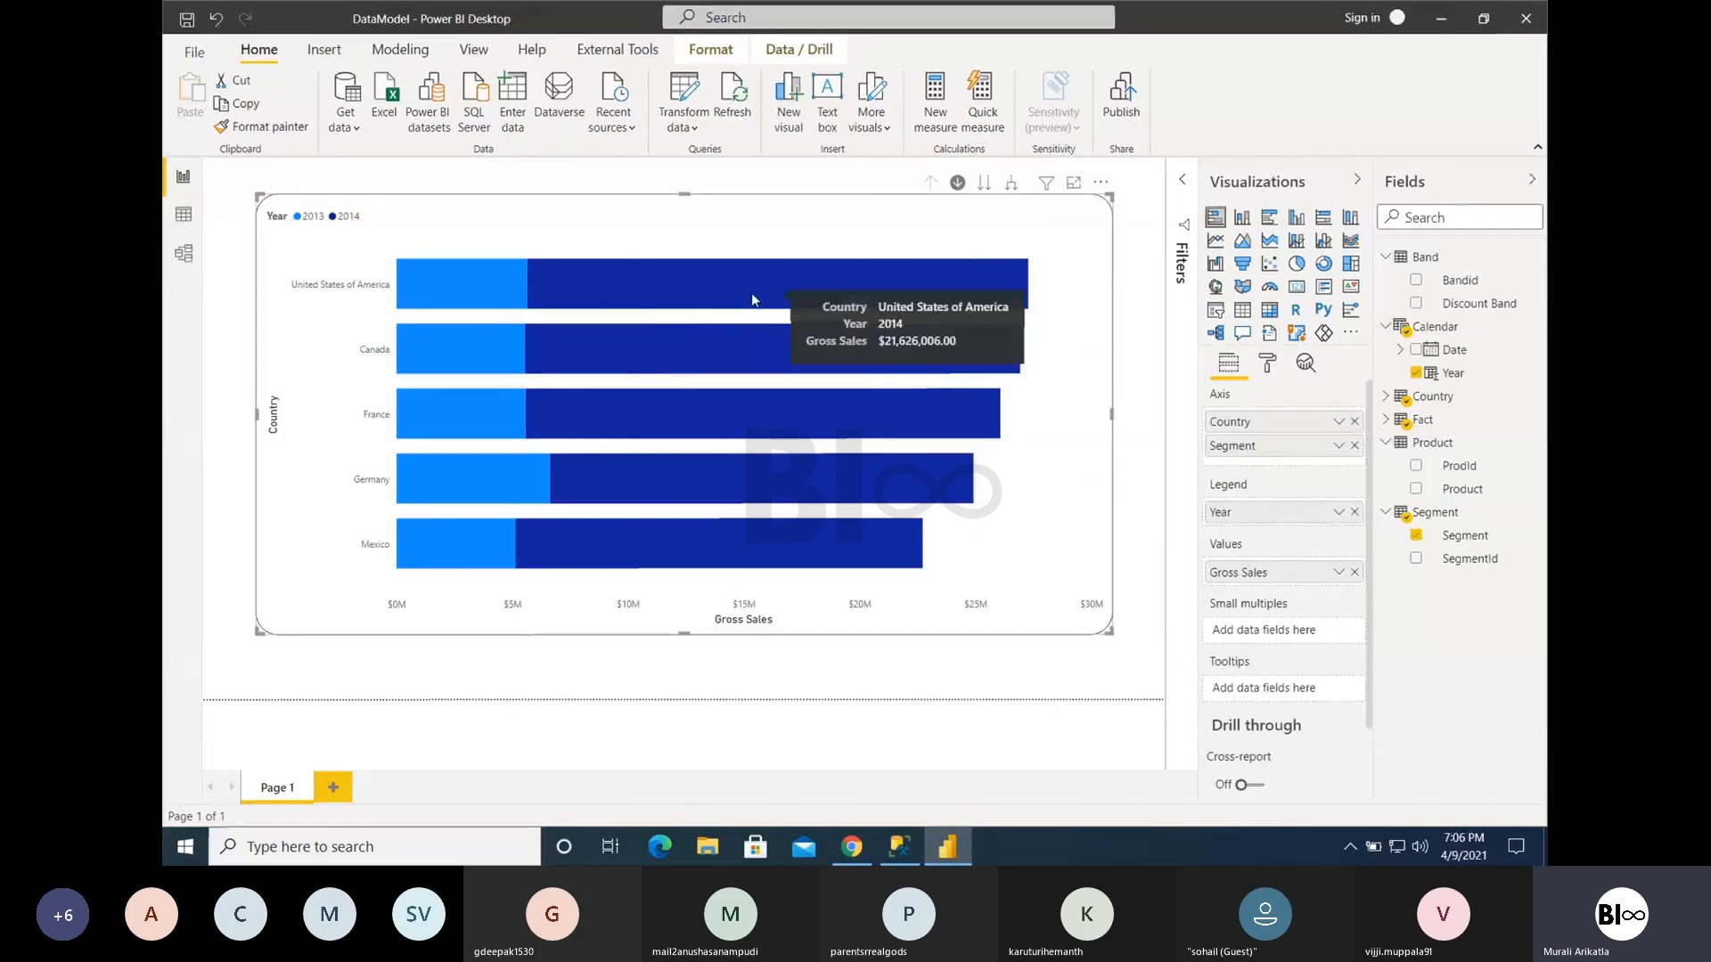
- Remove Country from the chart's axis and set the legend position to Top Center
{"action": "left_click", "coordinate": [1354, 423]}
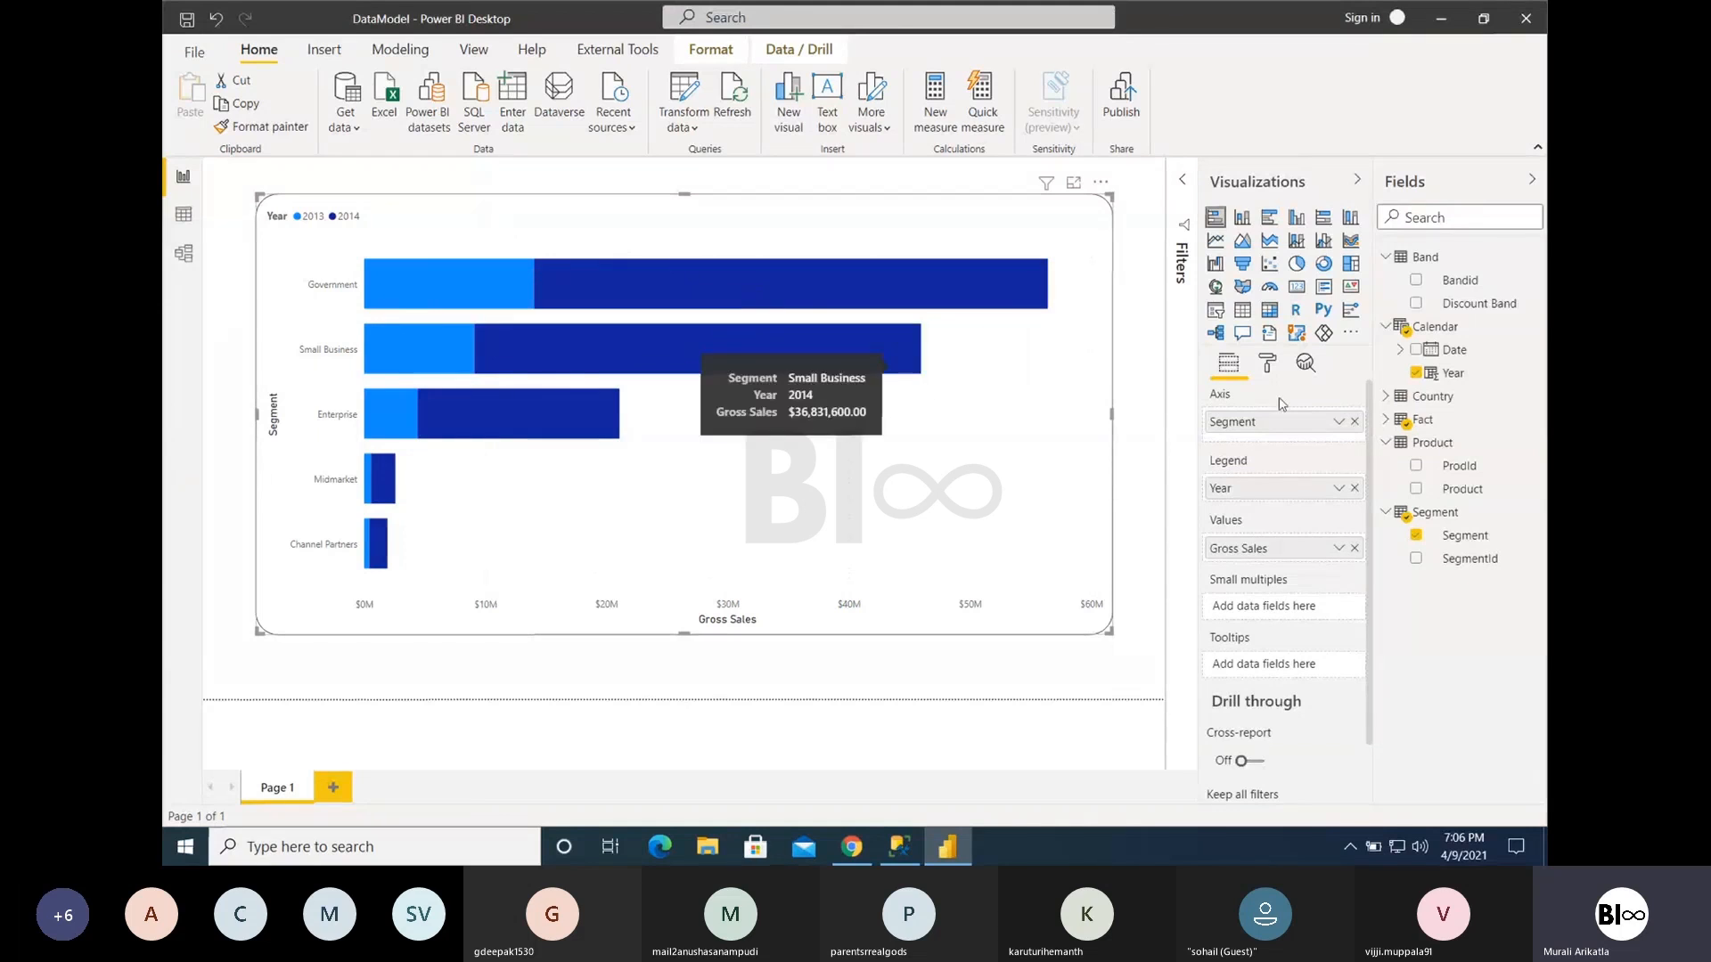
{"action": "left_click", "coordinate": [1268, 366]}
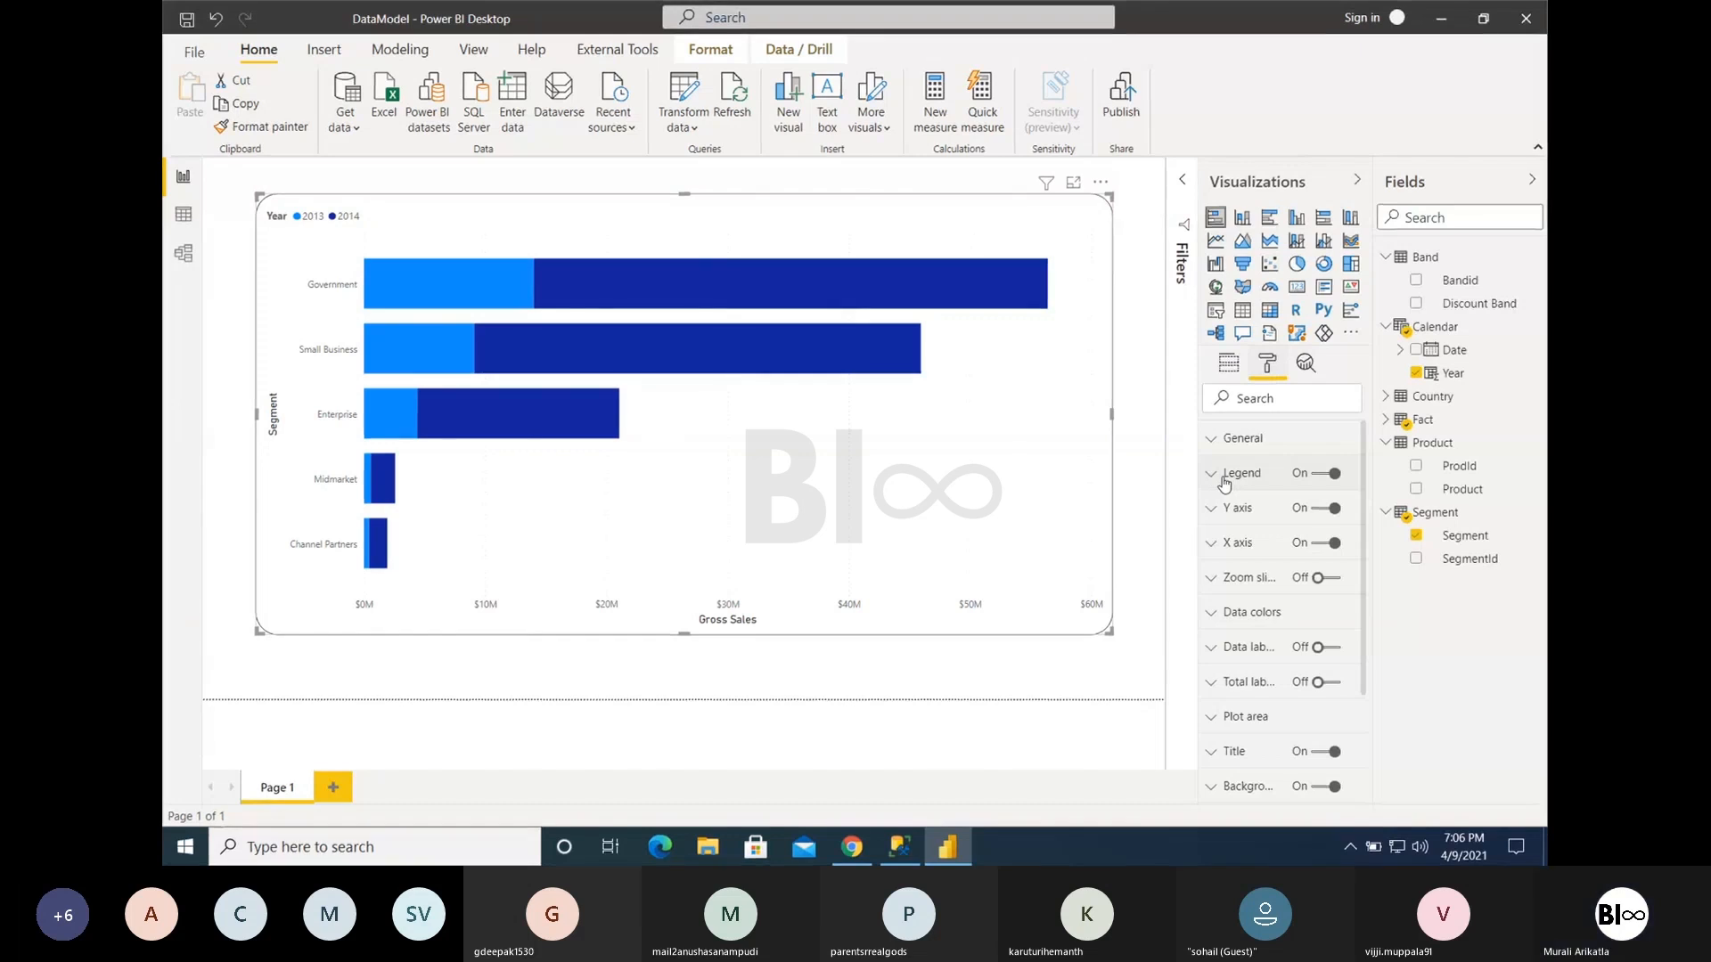
{"action": "left_click", "coordinate": [1225, 479]}
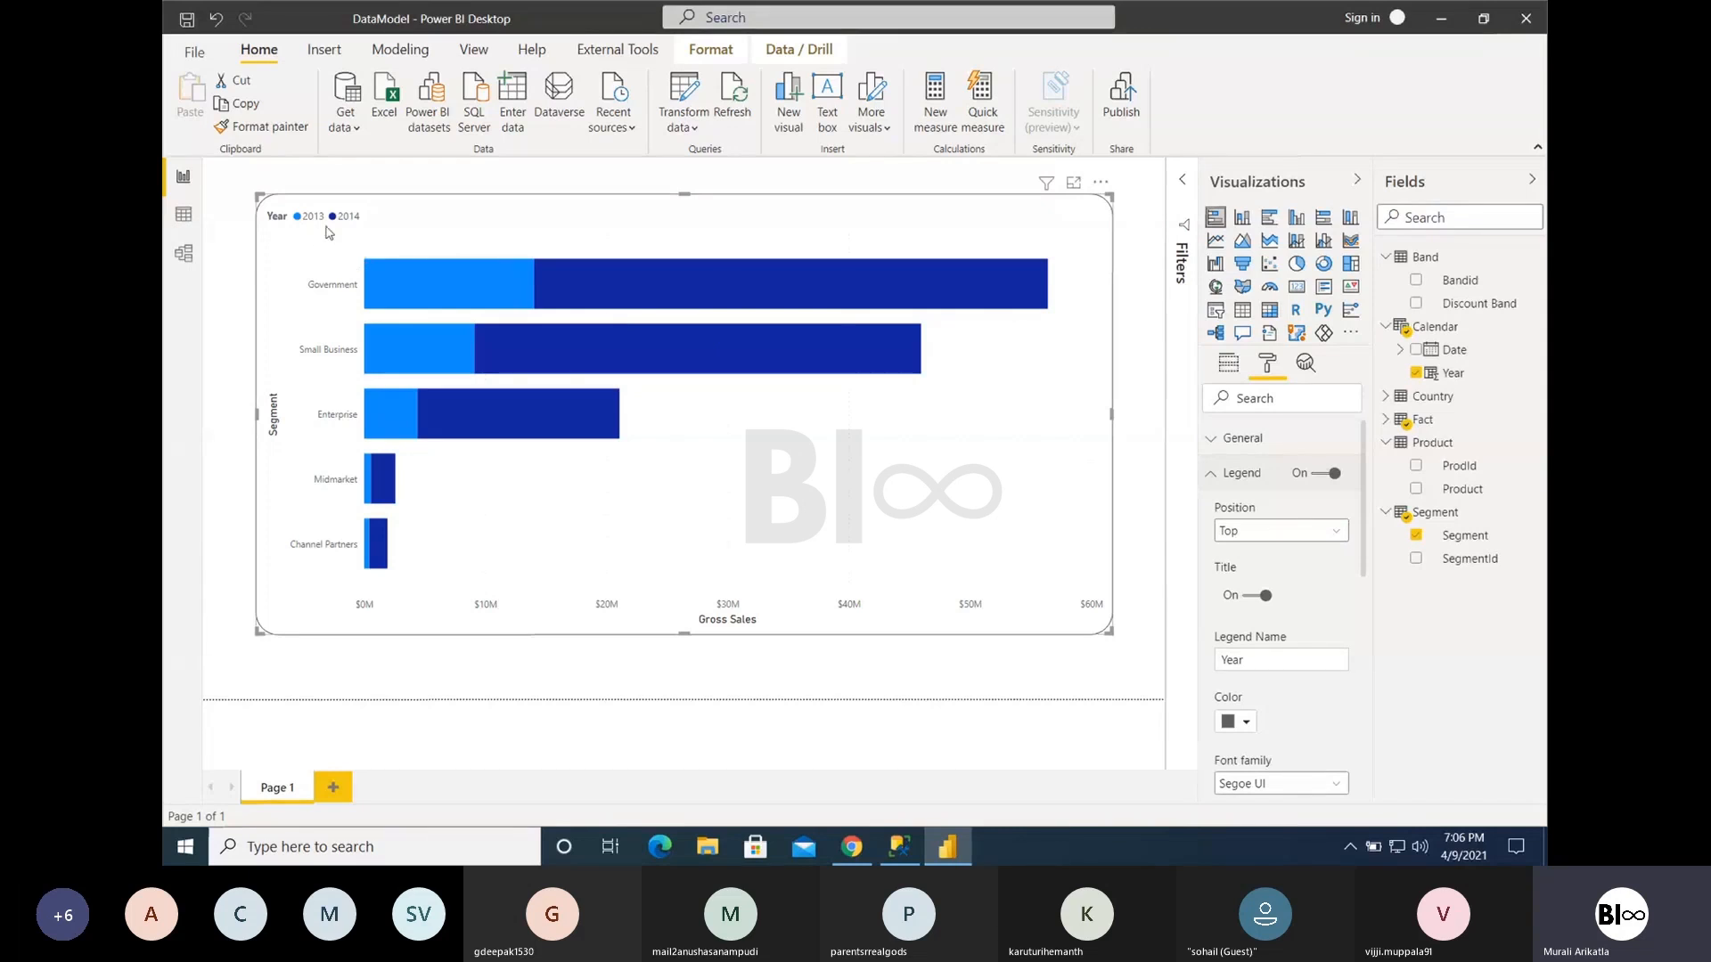
{"action": "left_click", "coordinate": [1243, 533]}
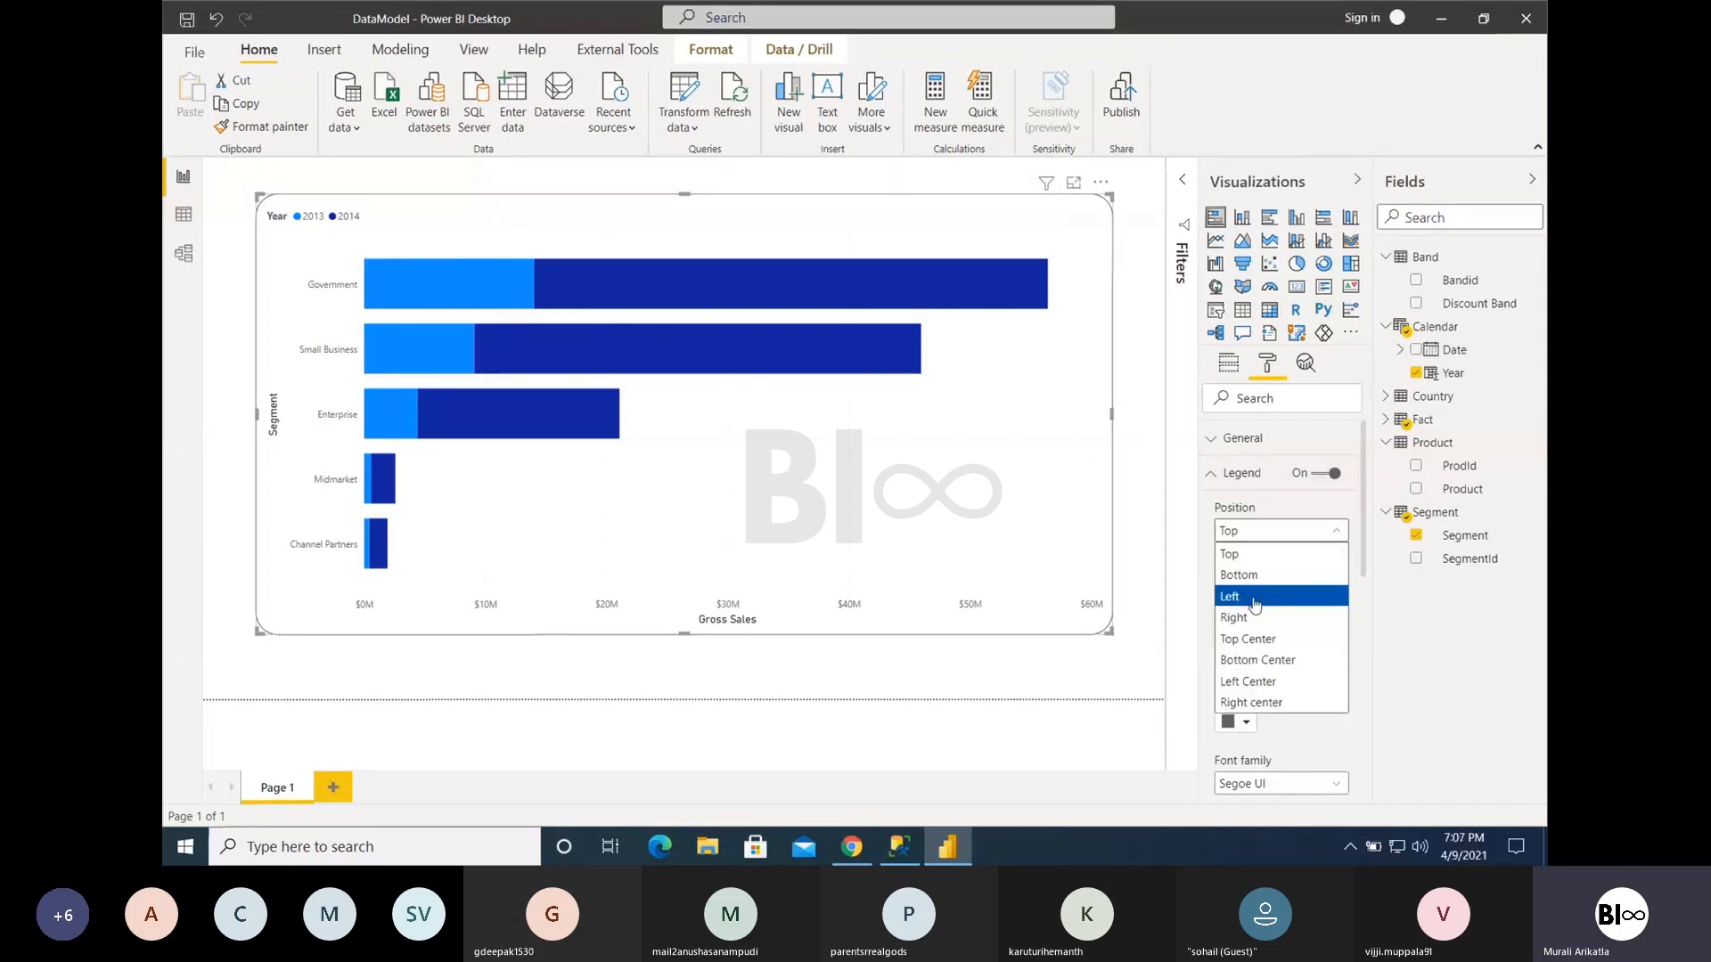
{"action": "left_click", "coordinate": [1250, 640]}
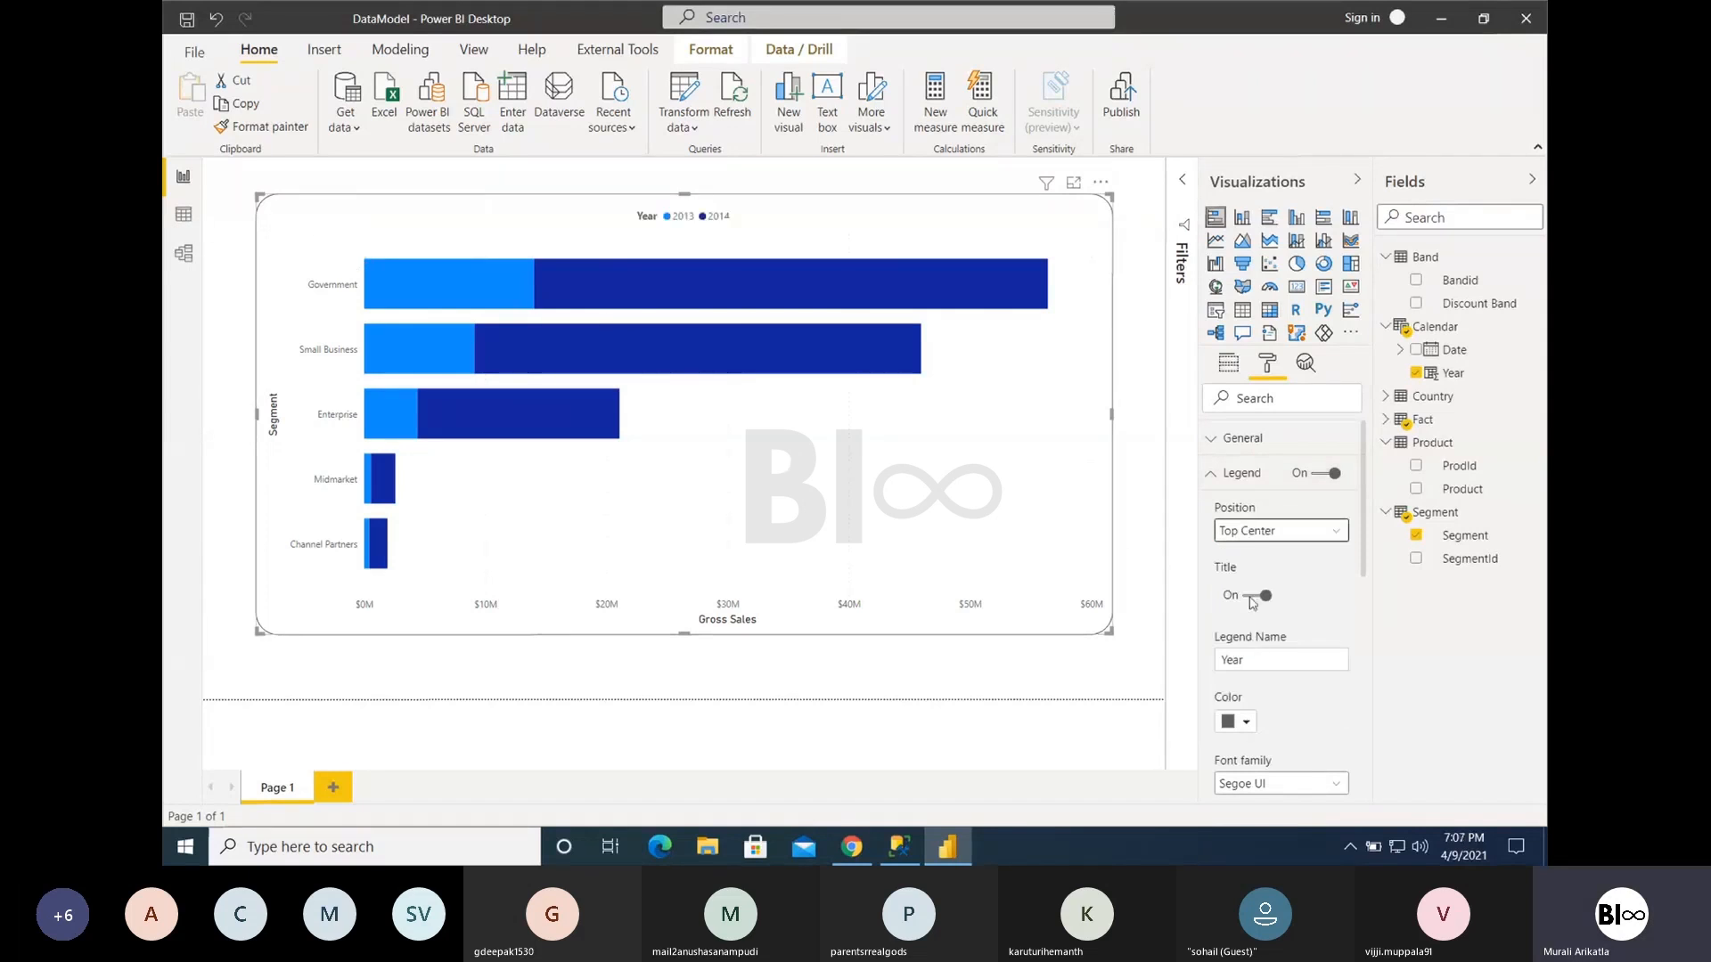
- Try the legend at Bottom and at Top Center, and return it to the Top position
{"action": "left_click", "coordinate": [1250, 533]}
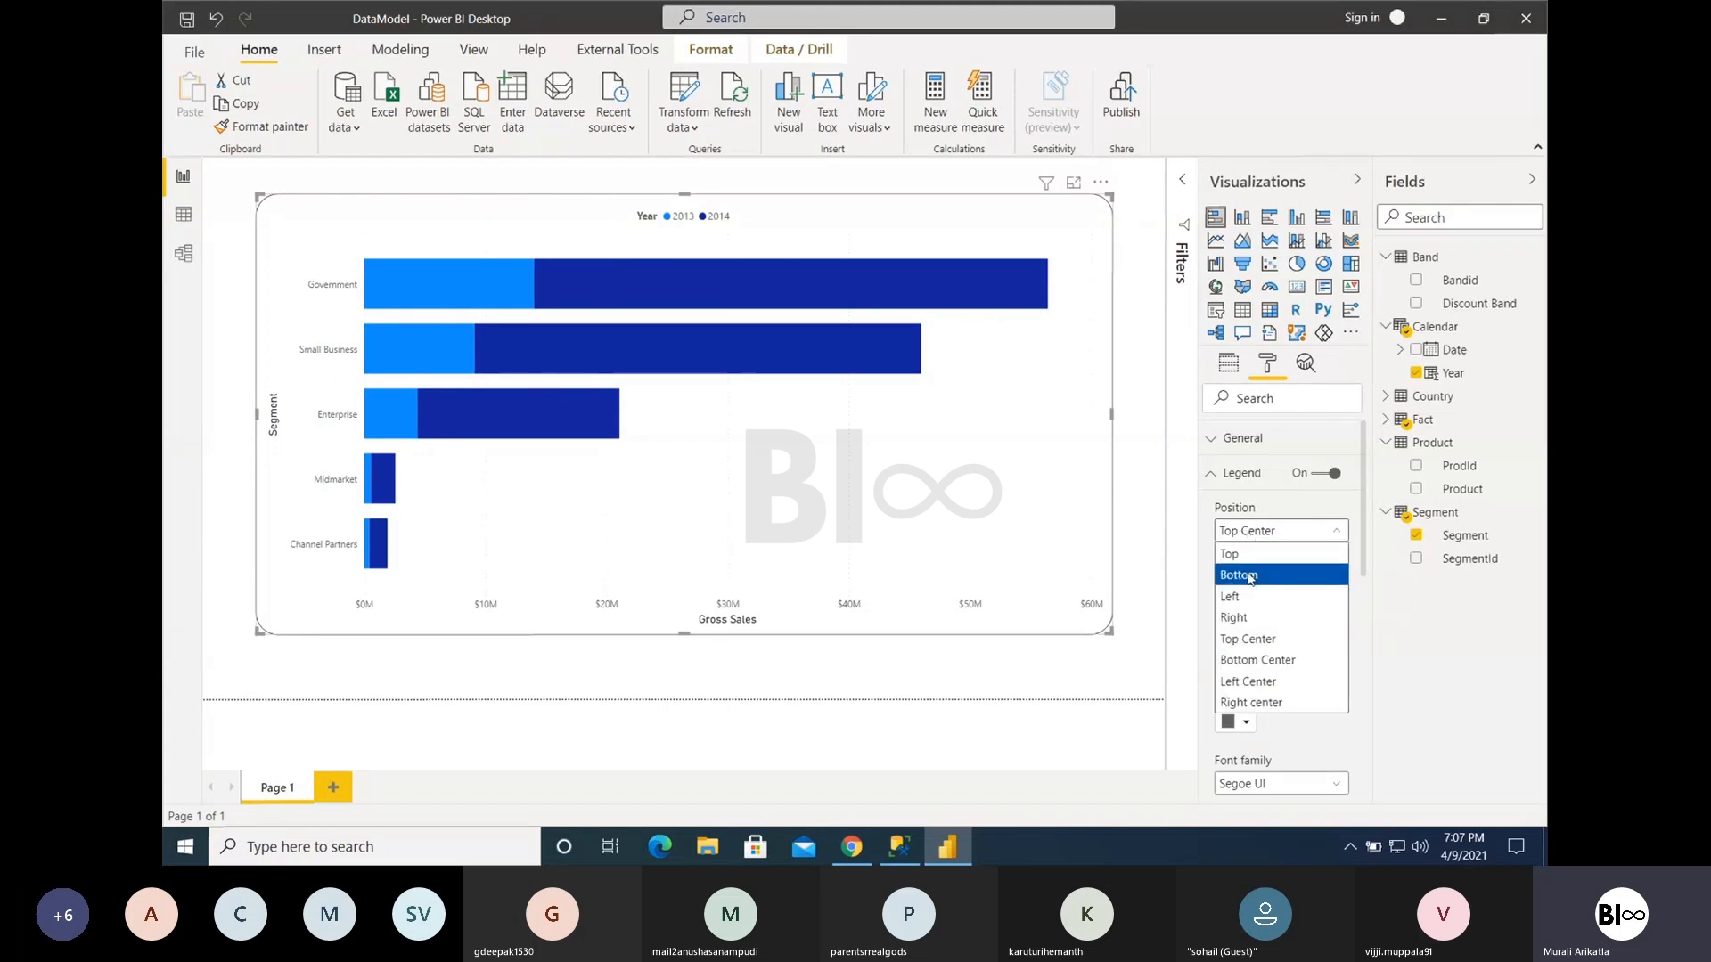
{"action": "left_click", "coordinate": [1252, 578]}
{"action": "left_click", "coordinate": [1248, 533]}
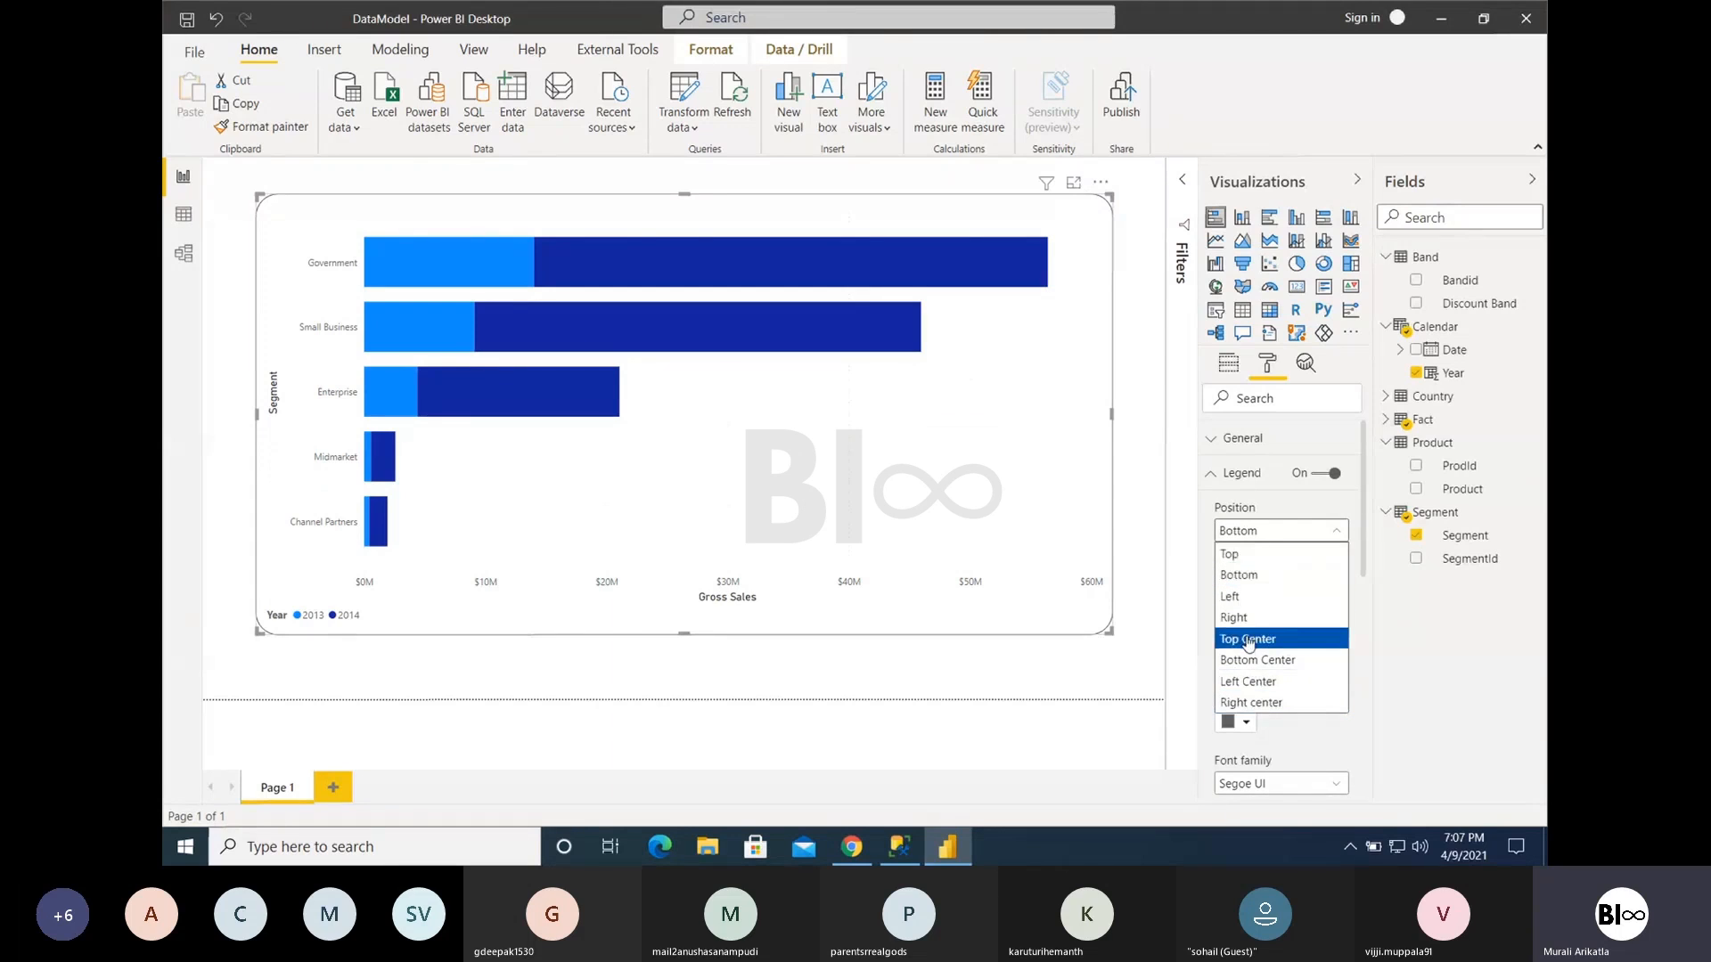
{"action": "left_click", "coordinate": [1248, 640]}
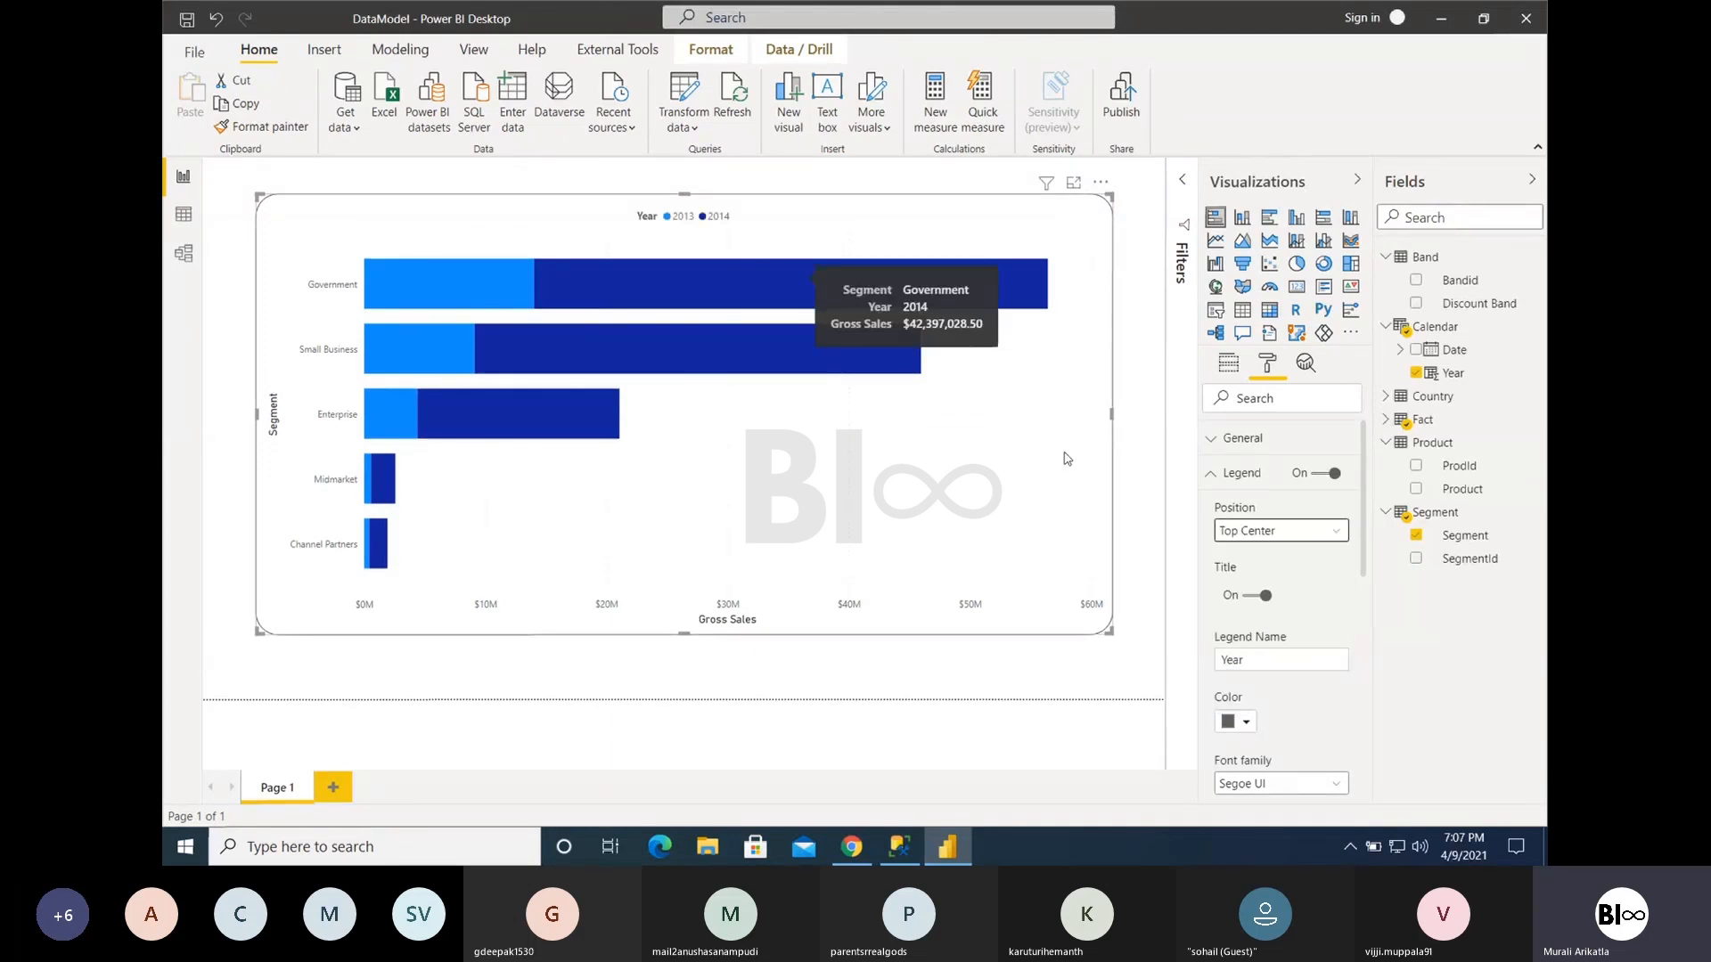
{"action": "left_click", "coordinate": [1264, 537]}
{"action": "left_click", "coordinate": [1255, 560]}
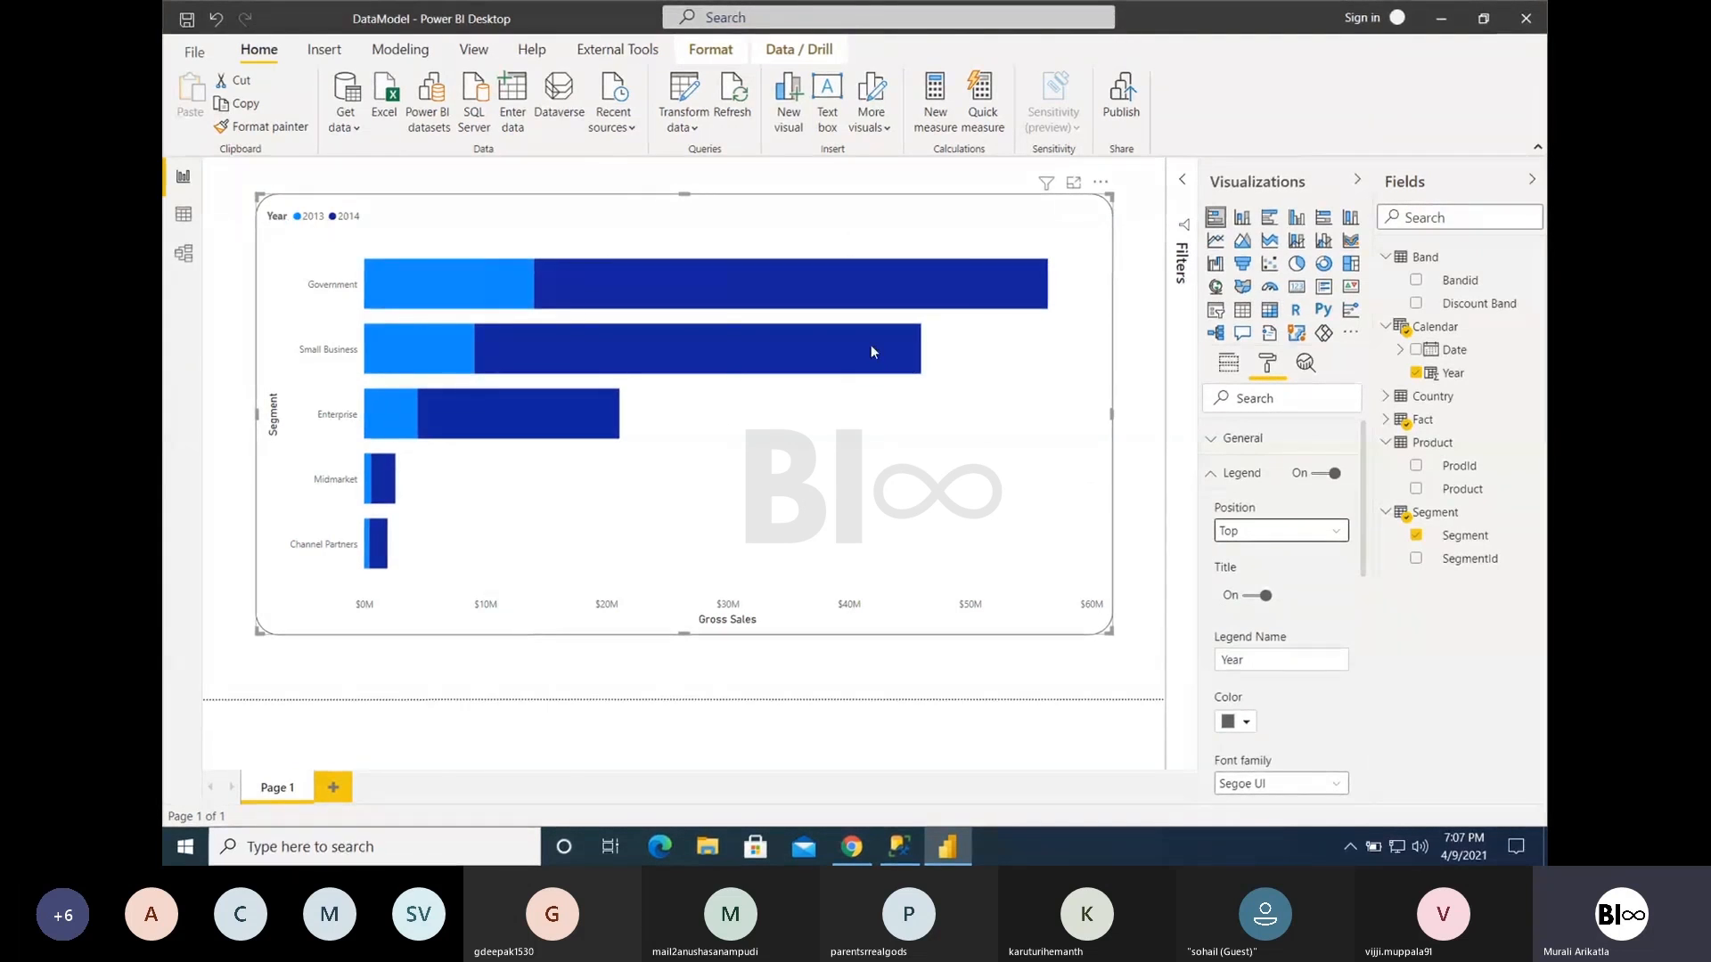
- Turn the legend's title off to compare the look and switch it back on
{"action": "left_click", "coordinate": [1258, 595]}
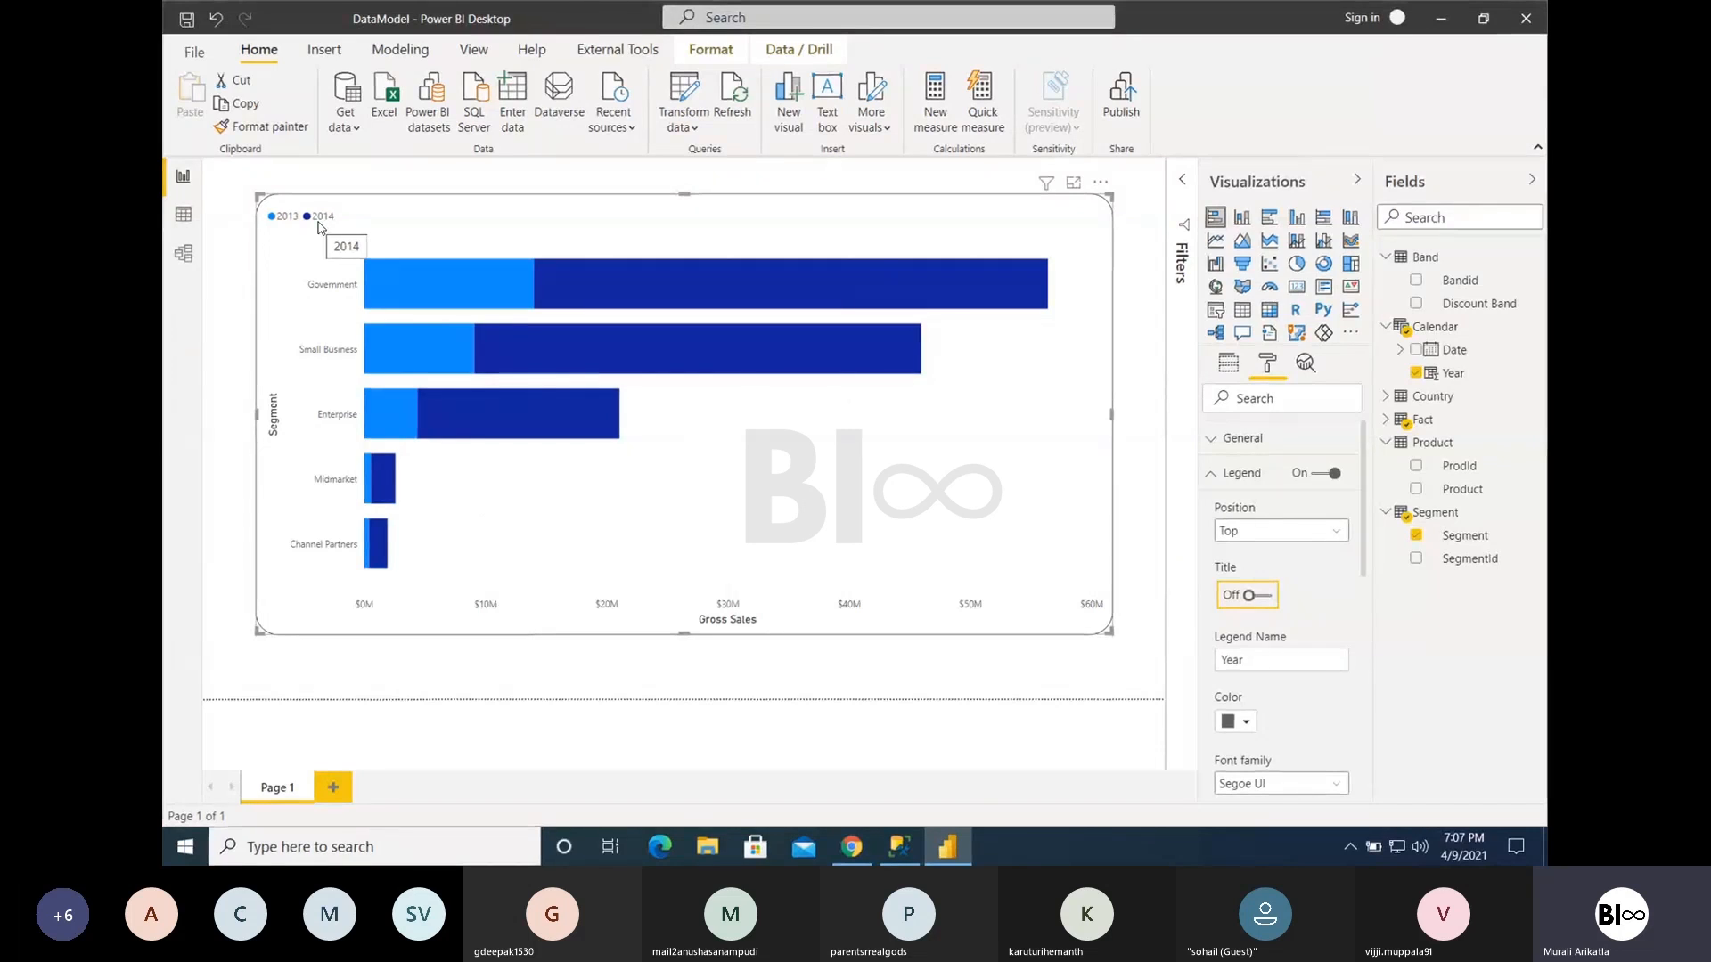
{"action": "left_click", "coordinate": [1262, 596]}
{"action": "left_click", "coordinate": [1263, 596]}
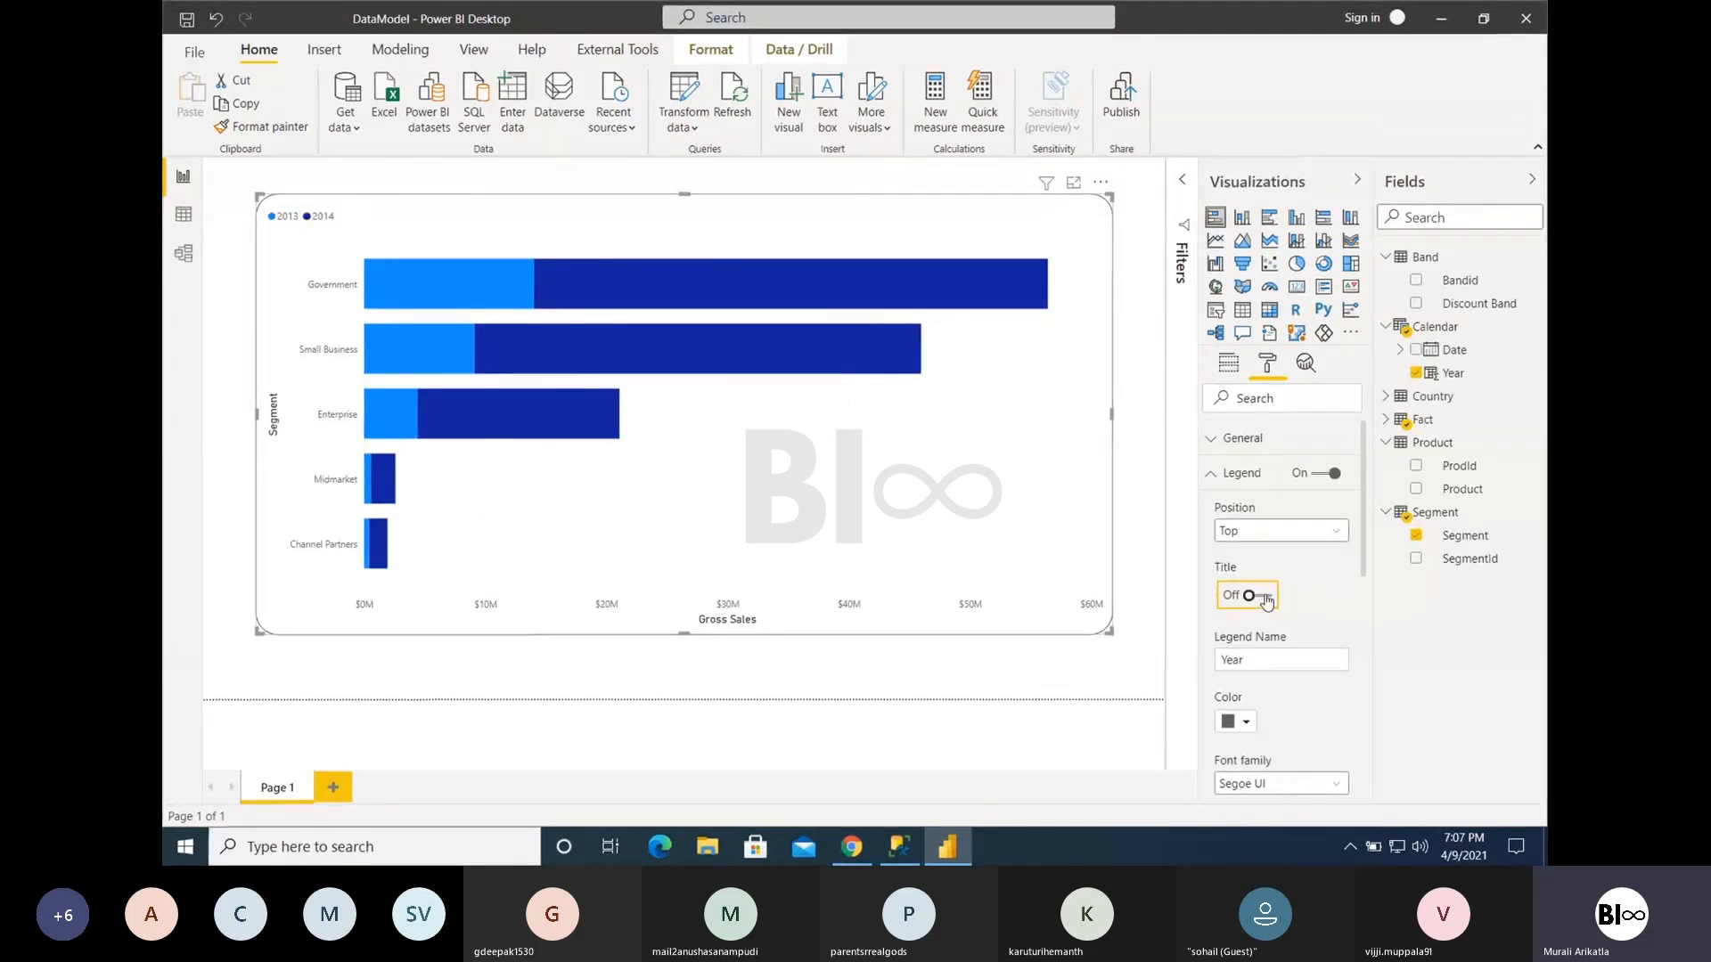
{"action": "left_click", "coordinate": [1275, 659]}
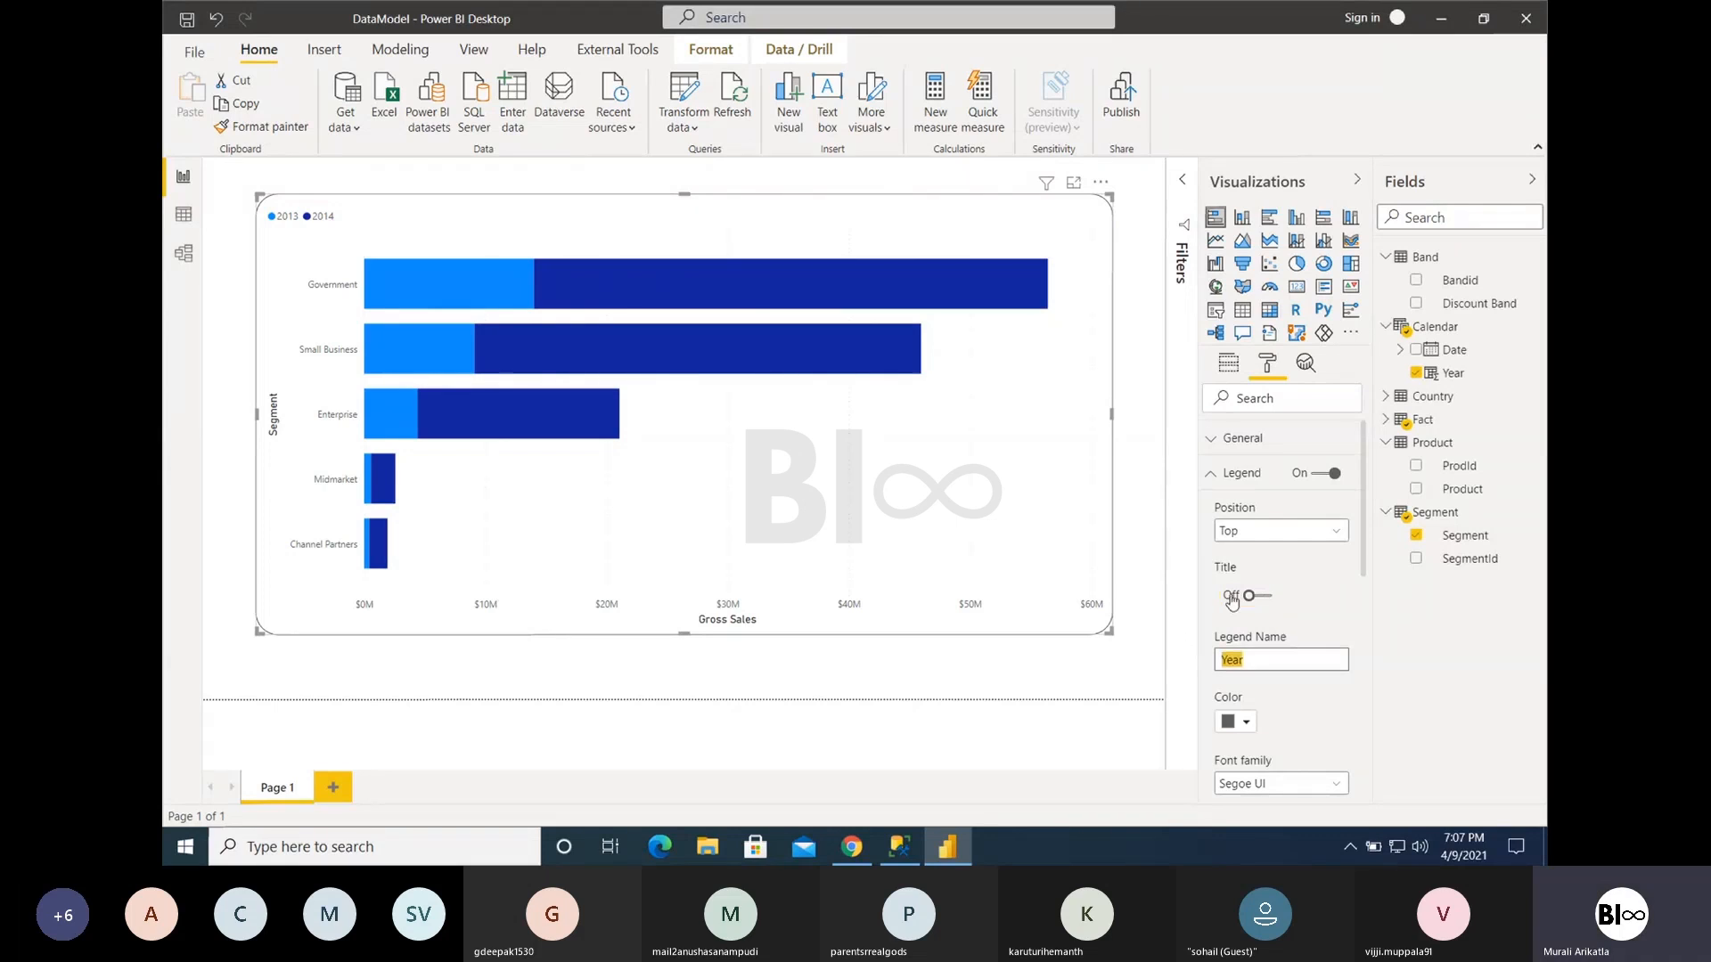
{"action": "left_click", "coordinate": [1260, 596]}
- Change the legend's text colour to black and its text size to 15 pt
{"action": "left_click", "coordinate": [1246, 723]}
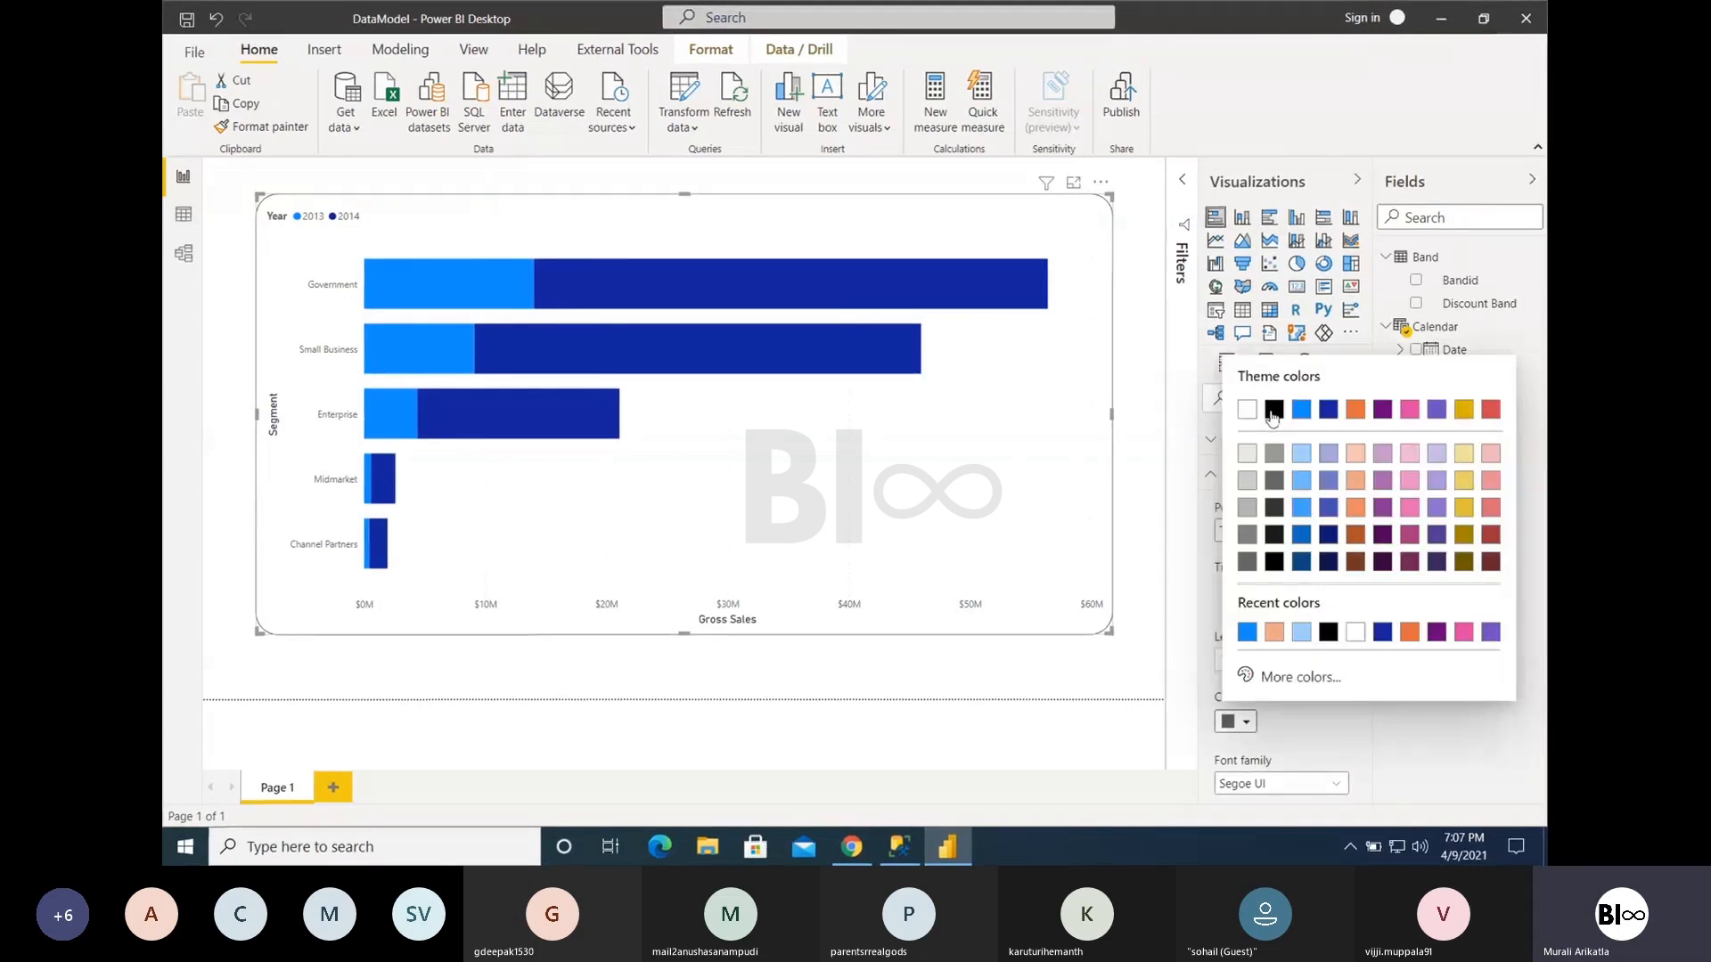
{"action": "left_click", "coordinate": [1273, 410]}
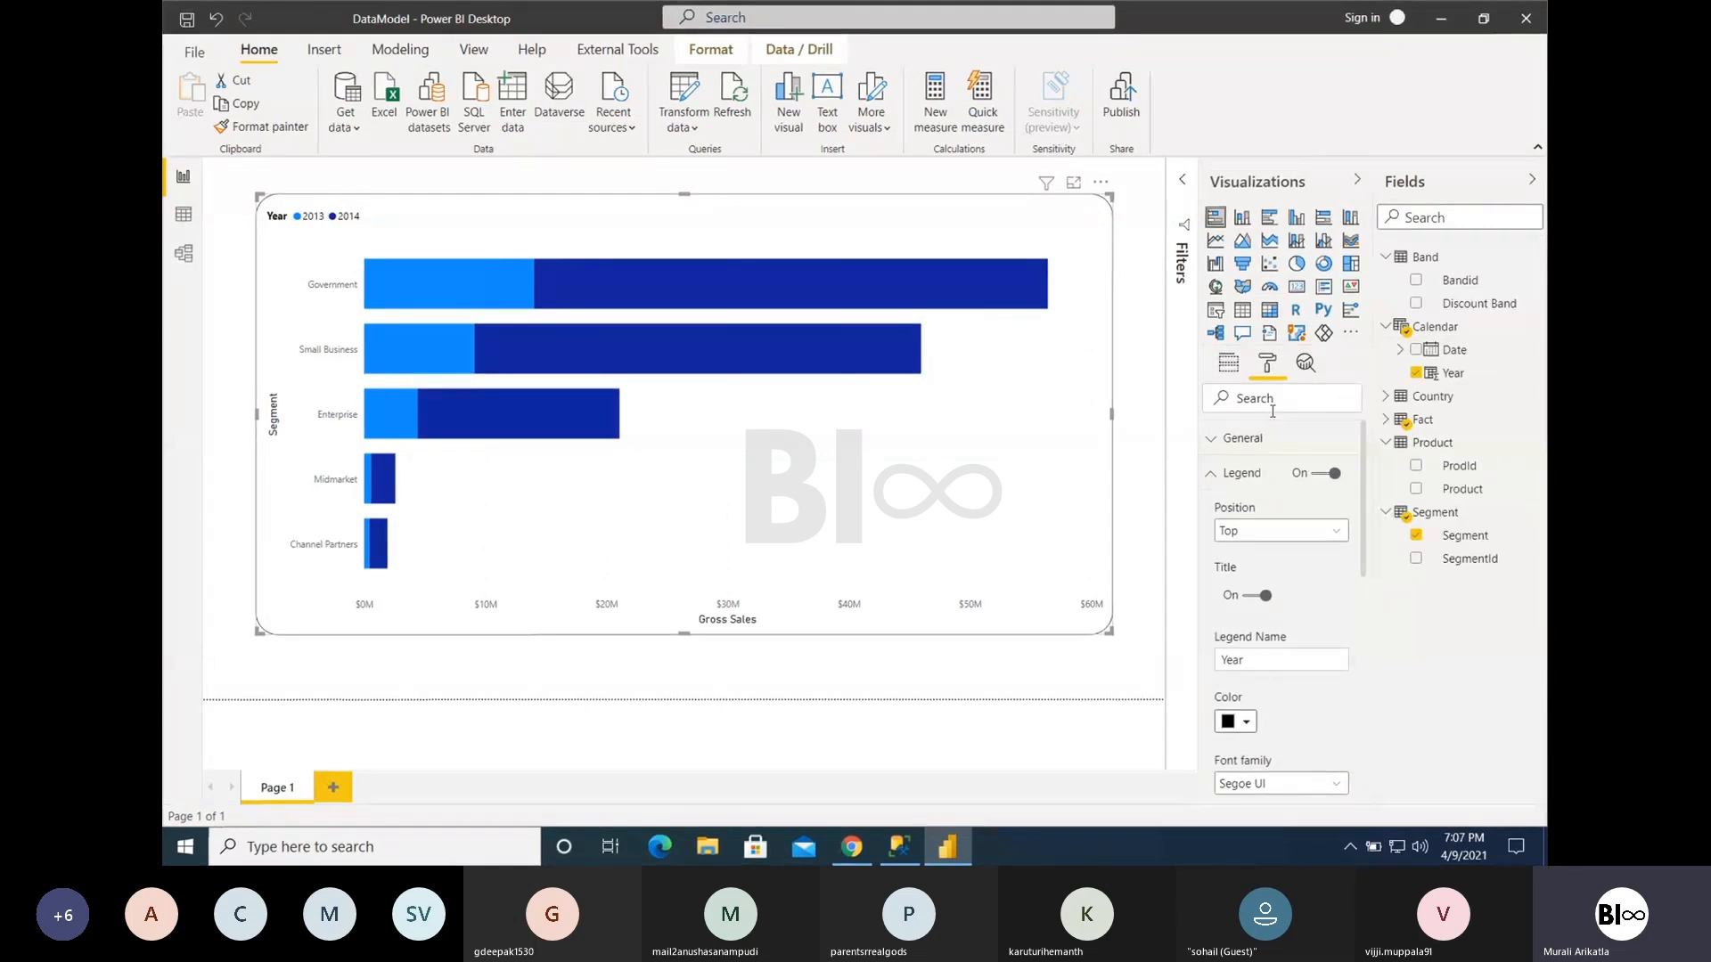
{"action": "scroll", "coordinate": [1304, 753], "scroll_direction": "down", "scroll_amount": 3}
{"action": "left_click", "coordinate": [1269, 589]}
{"action": "left_click", "coordinate": [1269, 589]}
{"action": "left_click", "coordinate": [1269, 589]}
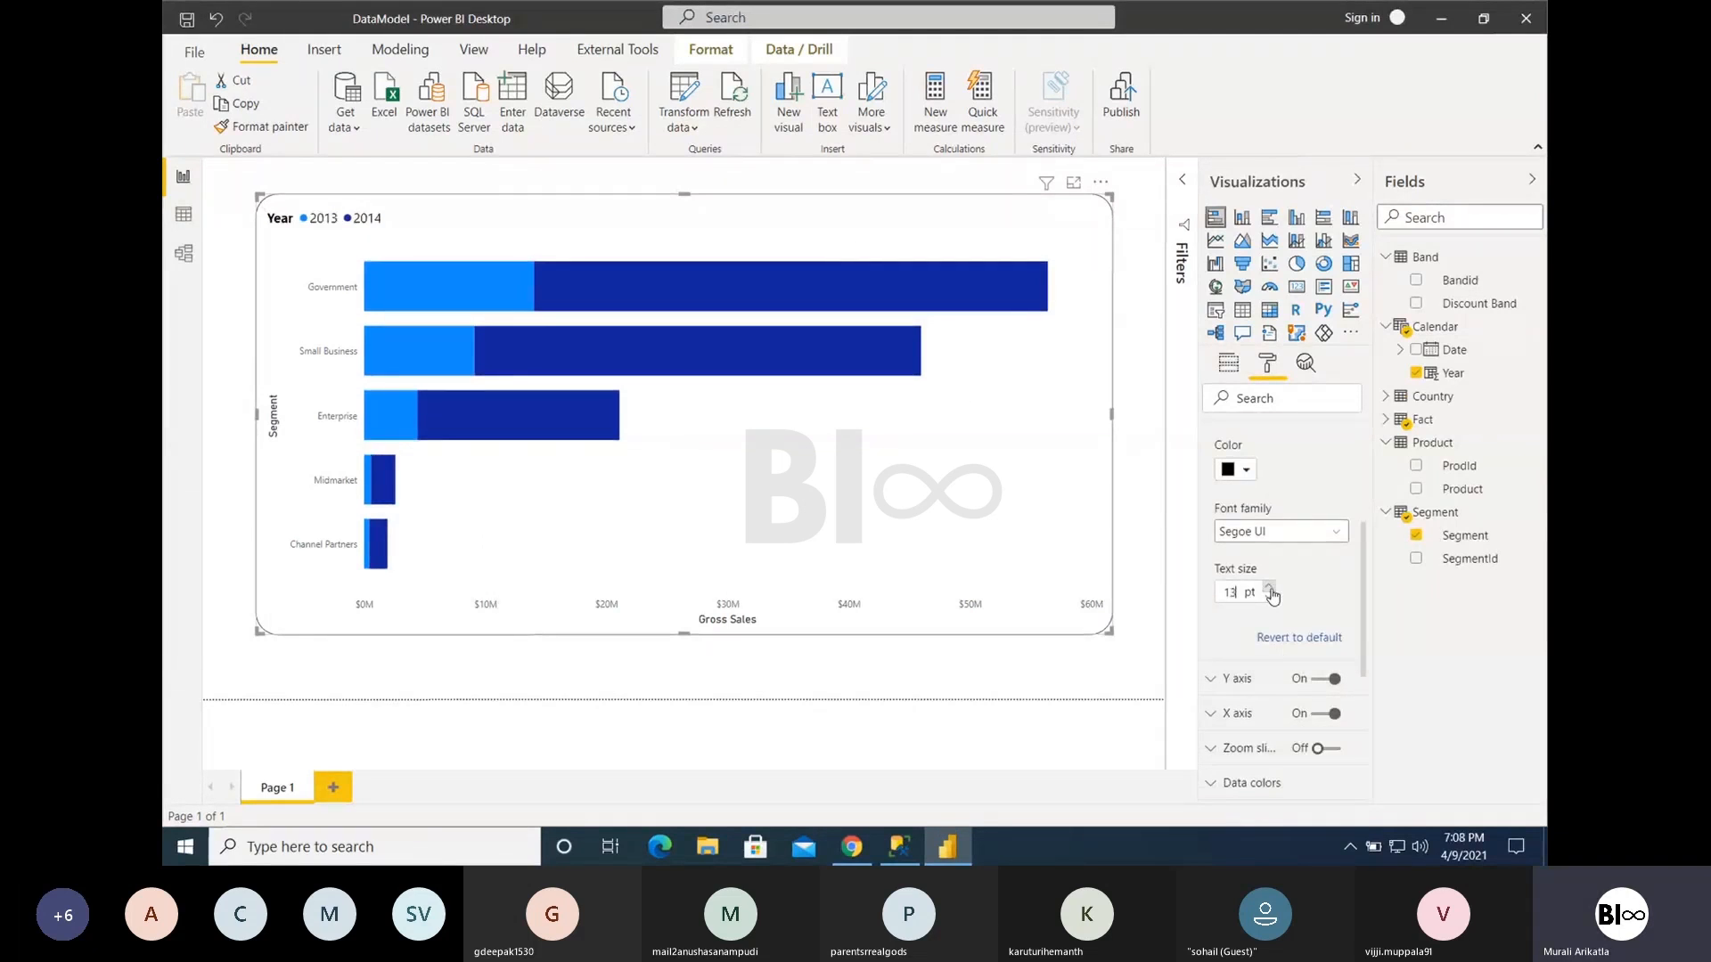
{"action": "left_click", "coordinate": [1269, 589]}
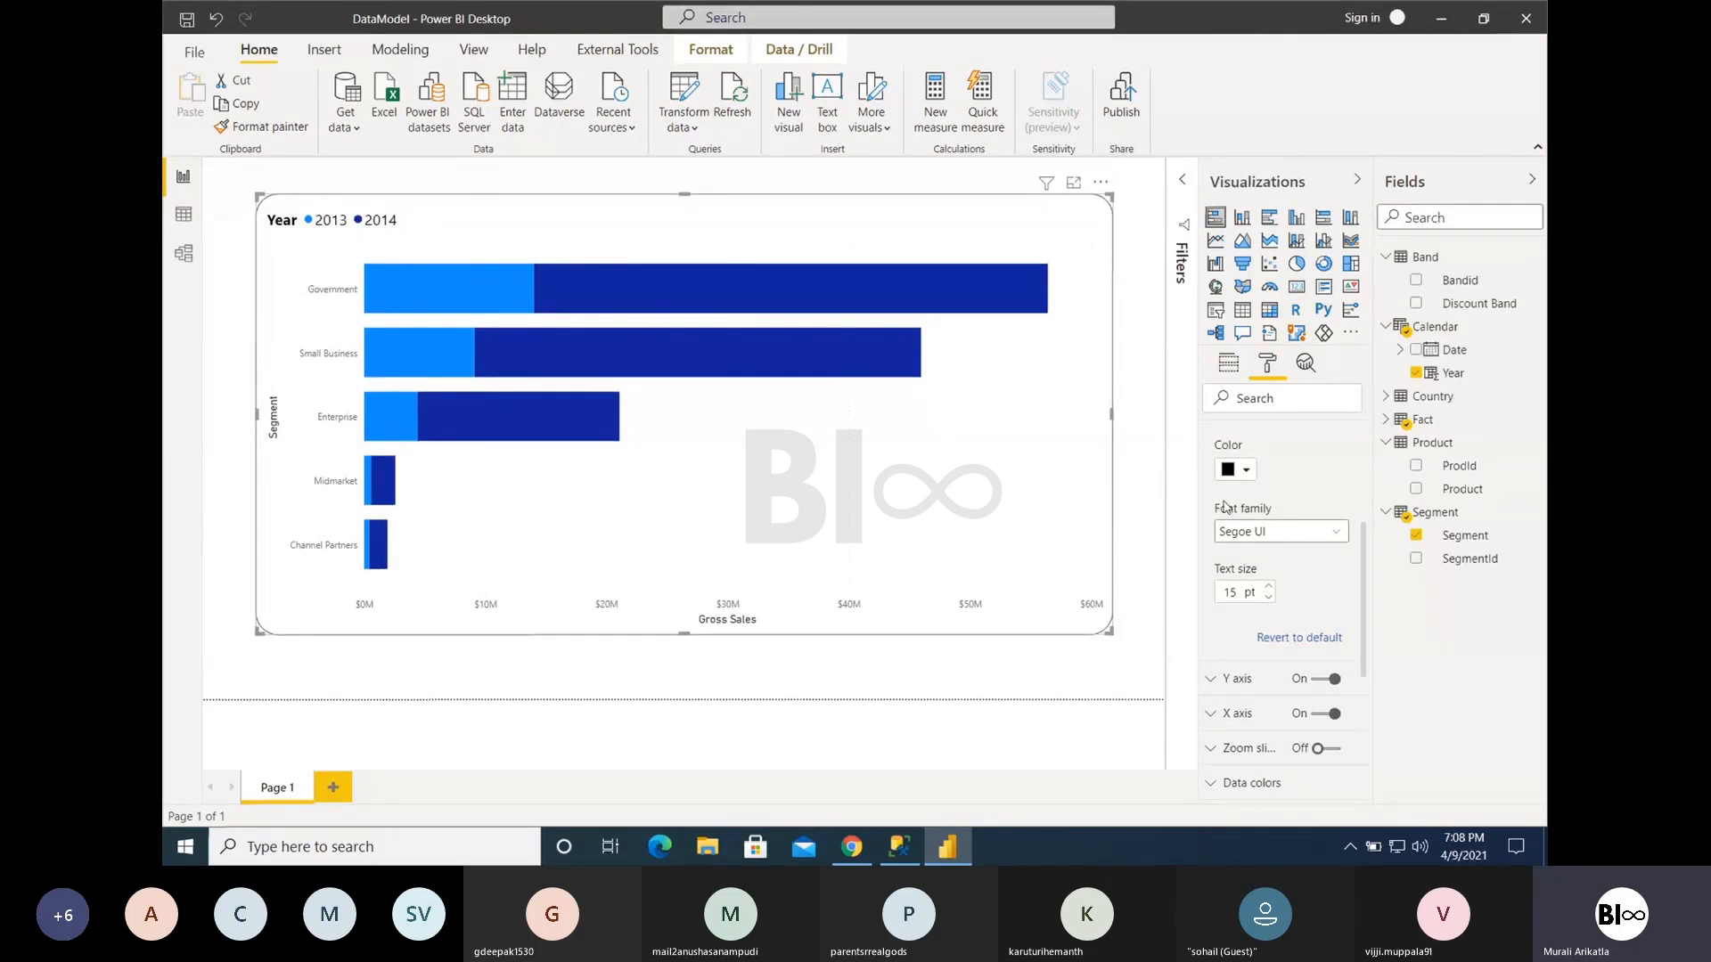
- Position the enlarged legend at Top Center and toggle the whole legend off and back on
{"action": "scroll", "coordinate": [1230, 517], "scroll_direction": "up", "scroll_amount": 3}
{"action": "left_click", "coordinate": [1257, 531]}
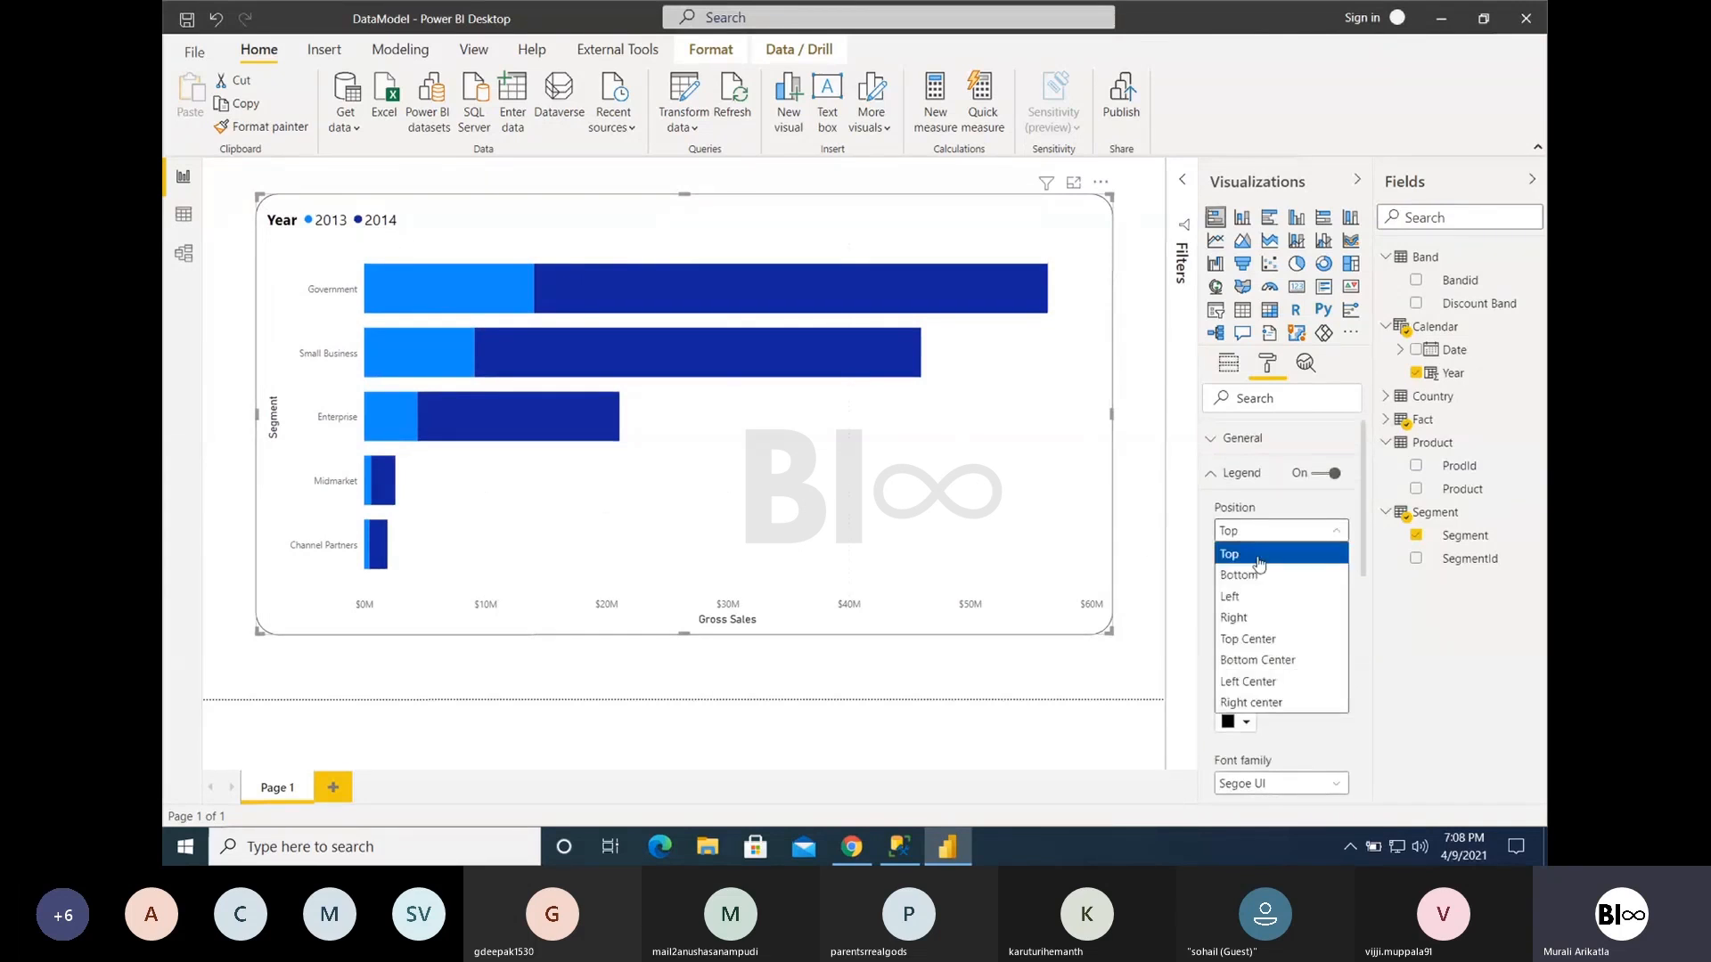
{"action": "left_click", "coordinate": [1257, 639]}
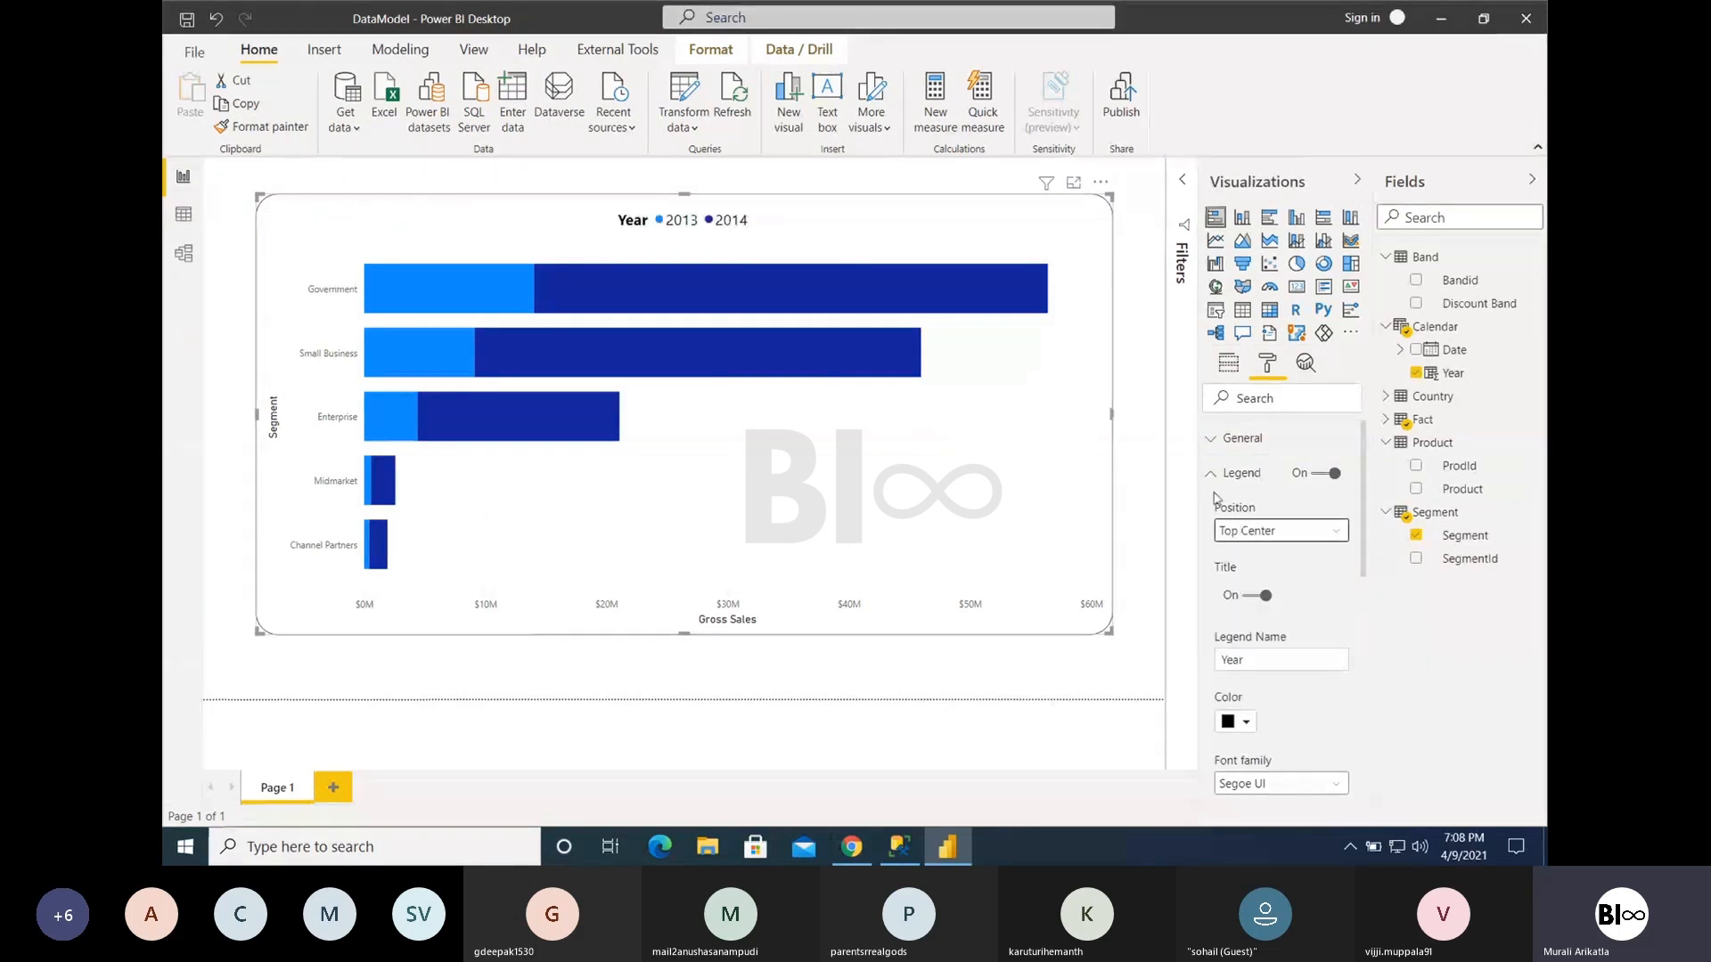
{"action": "left_click", "coordinate": [1325, 480]}
{"action": "left_click", "coordinate": [1323, 479]}
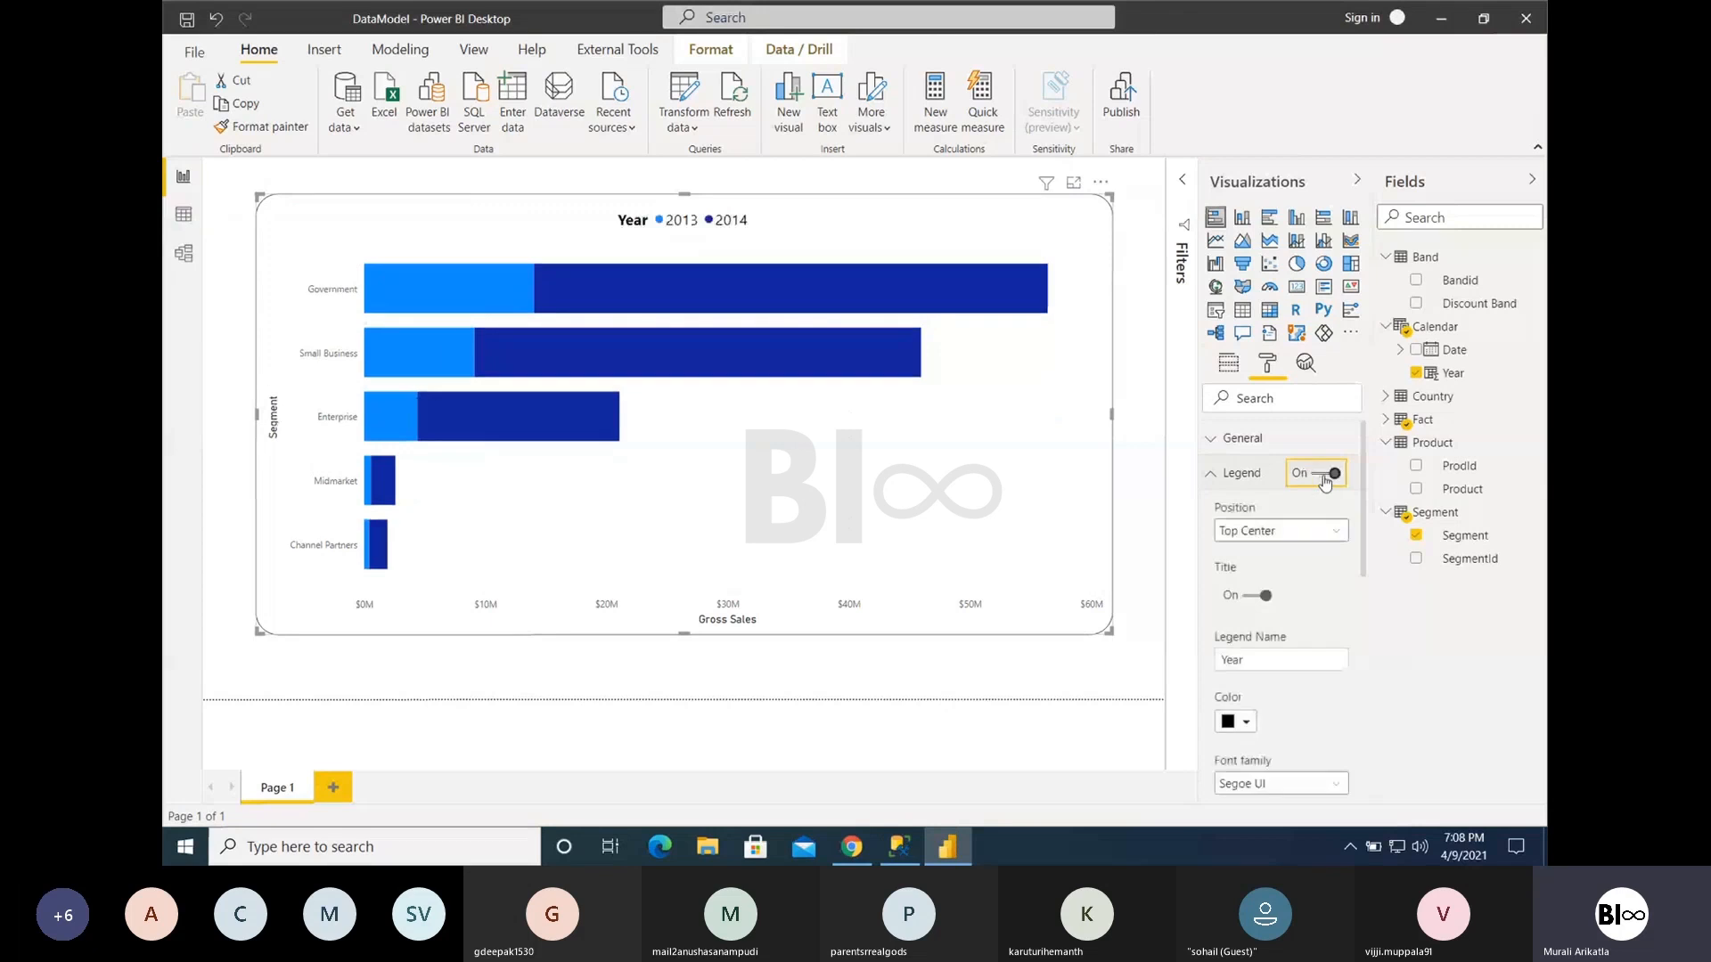
{"action": "left_click", "coordinate": [1223, 475]}
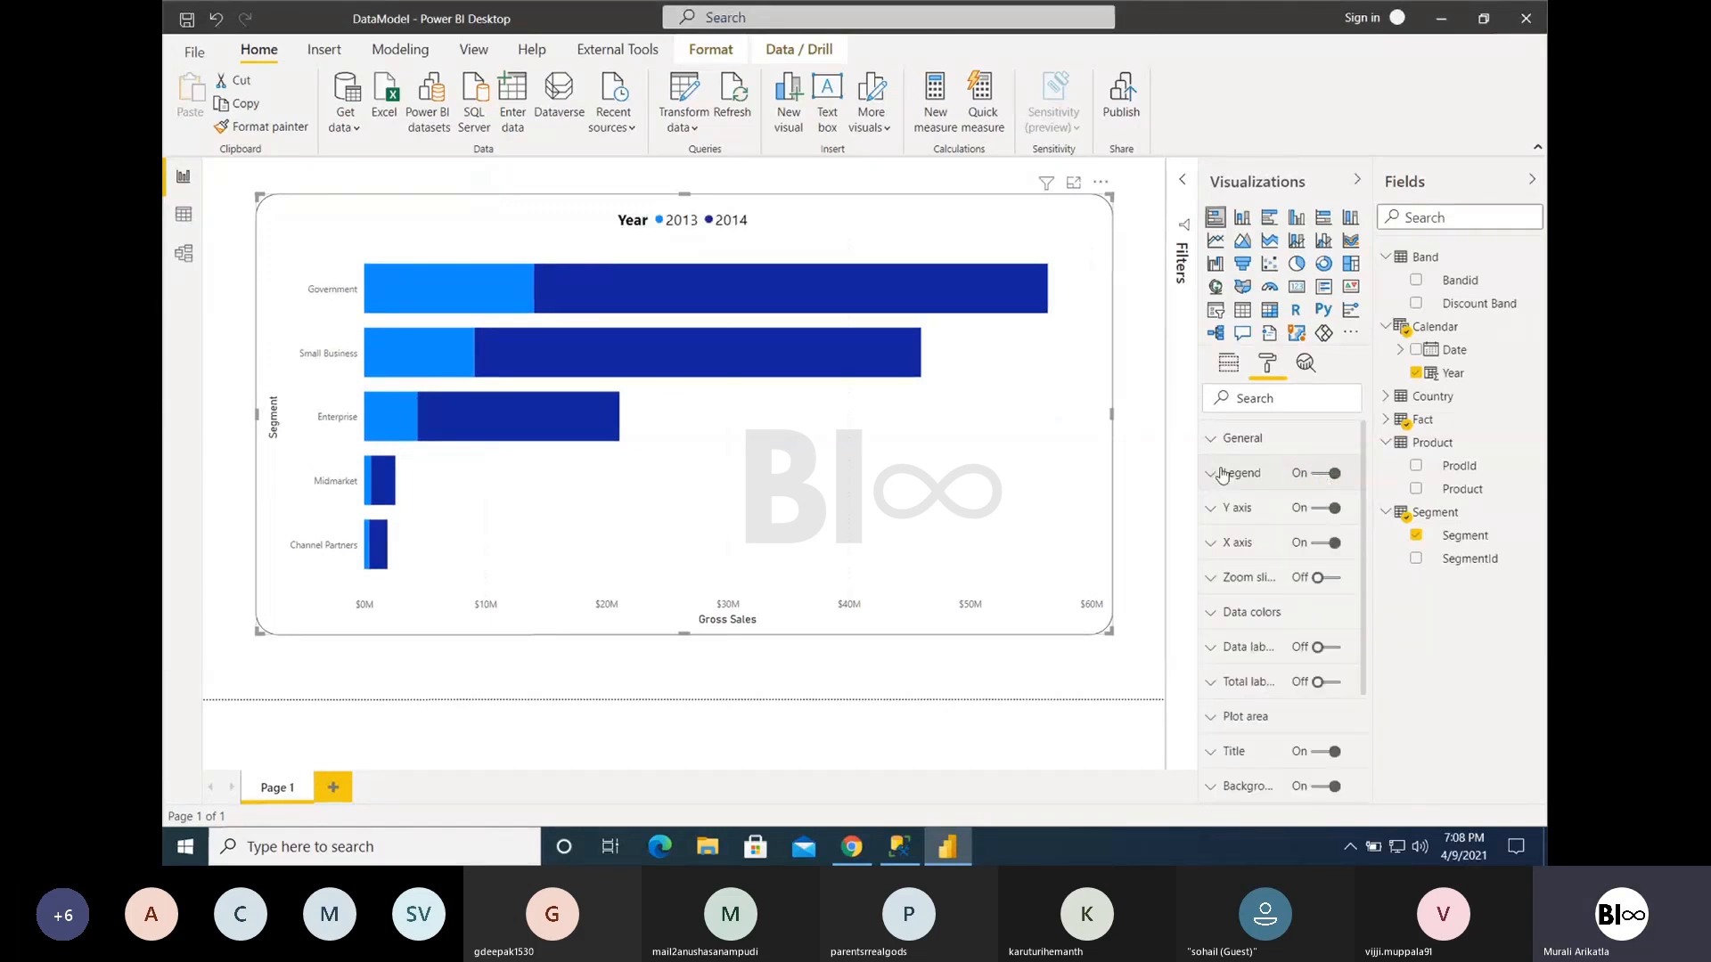
- Try the Y axis on the Right and return its position to Left
{"action": "left_click", "coordinate": [1234, 510]}
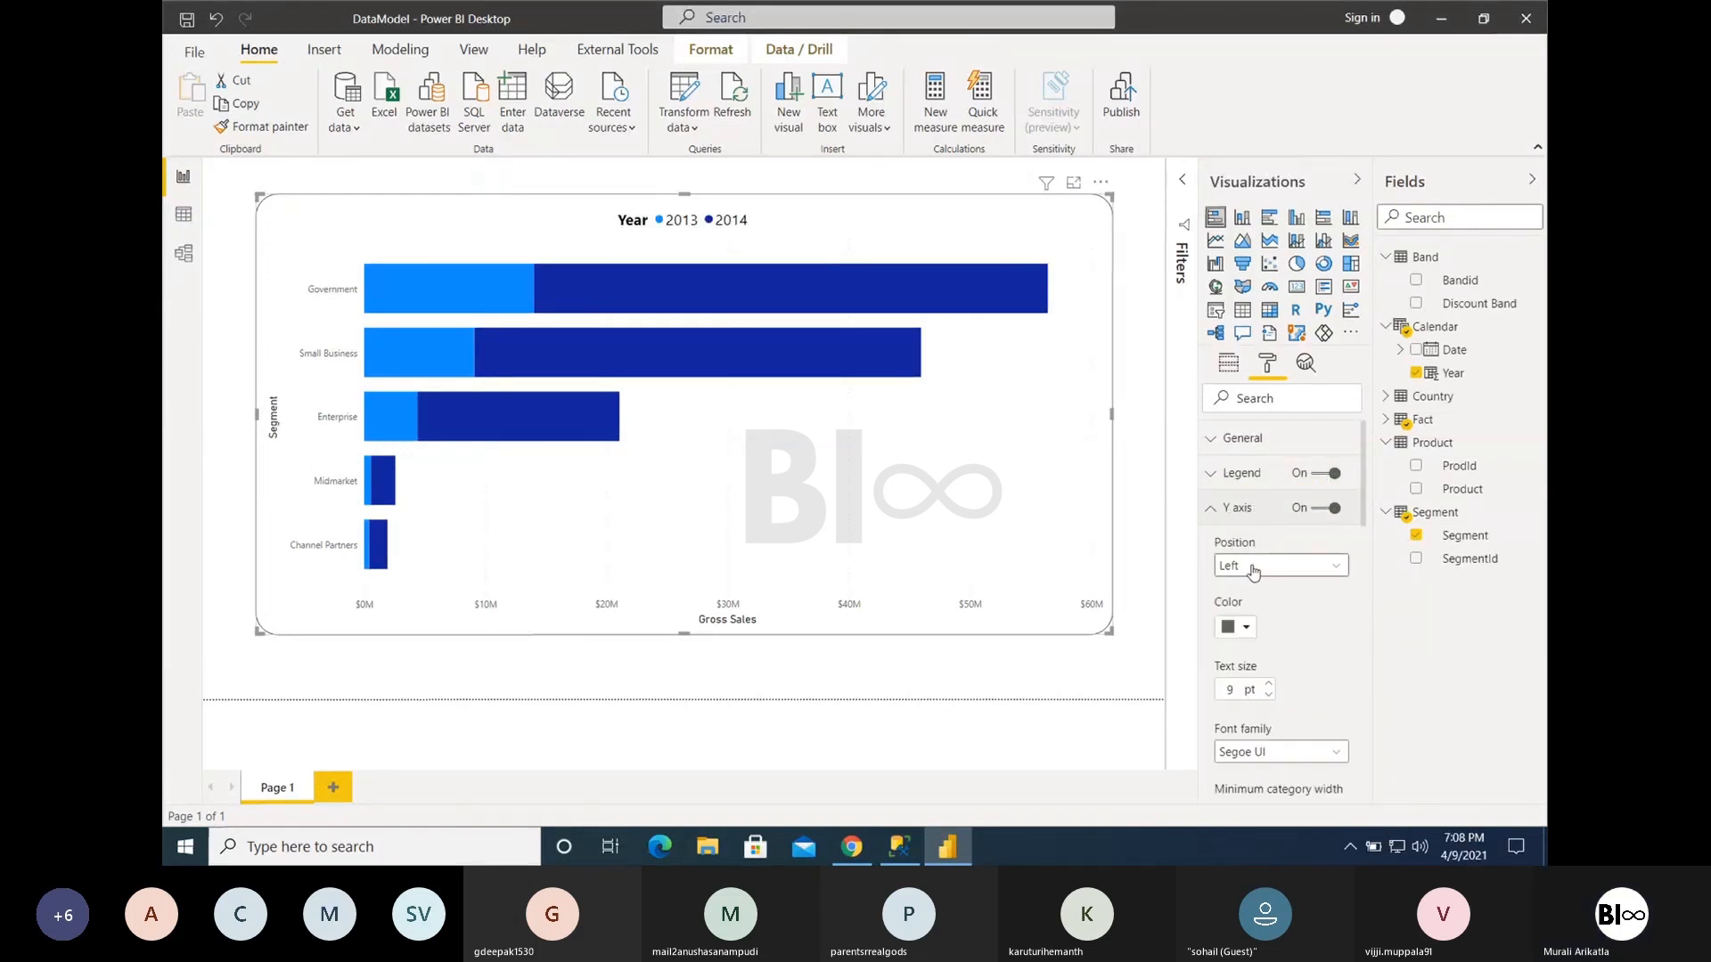
{"action": "left_click", "coordinate": [1225, 568]}
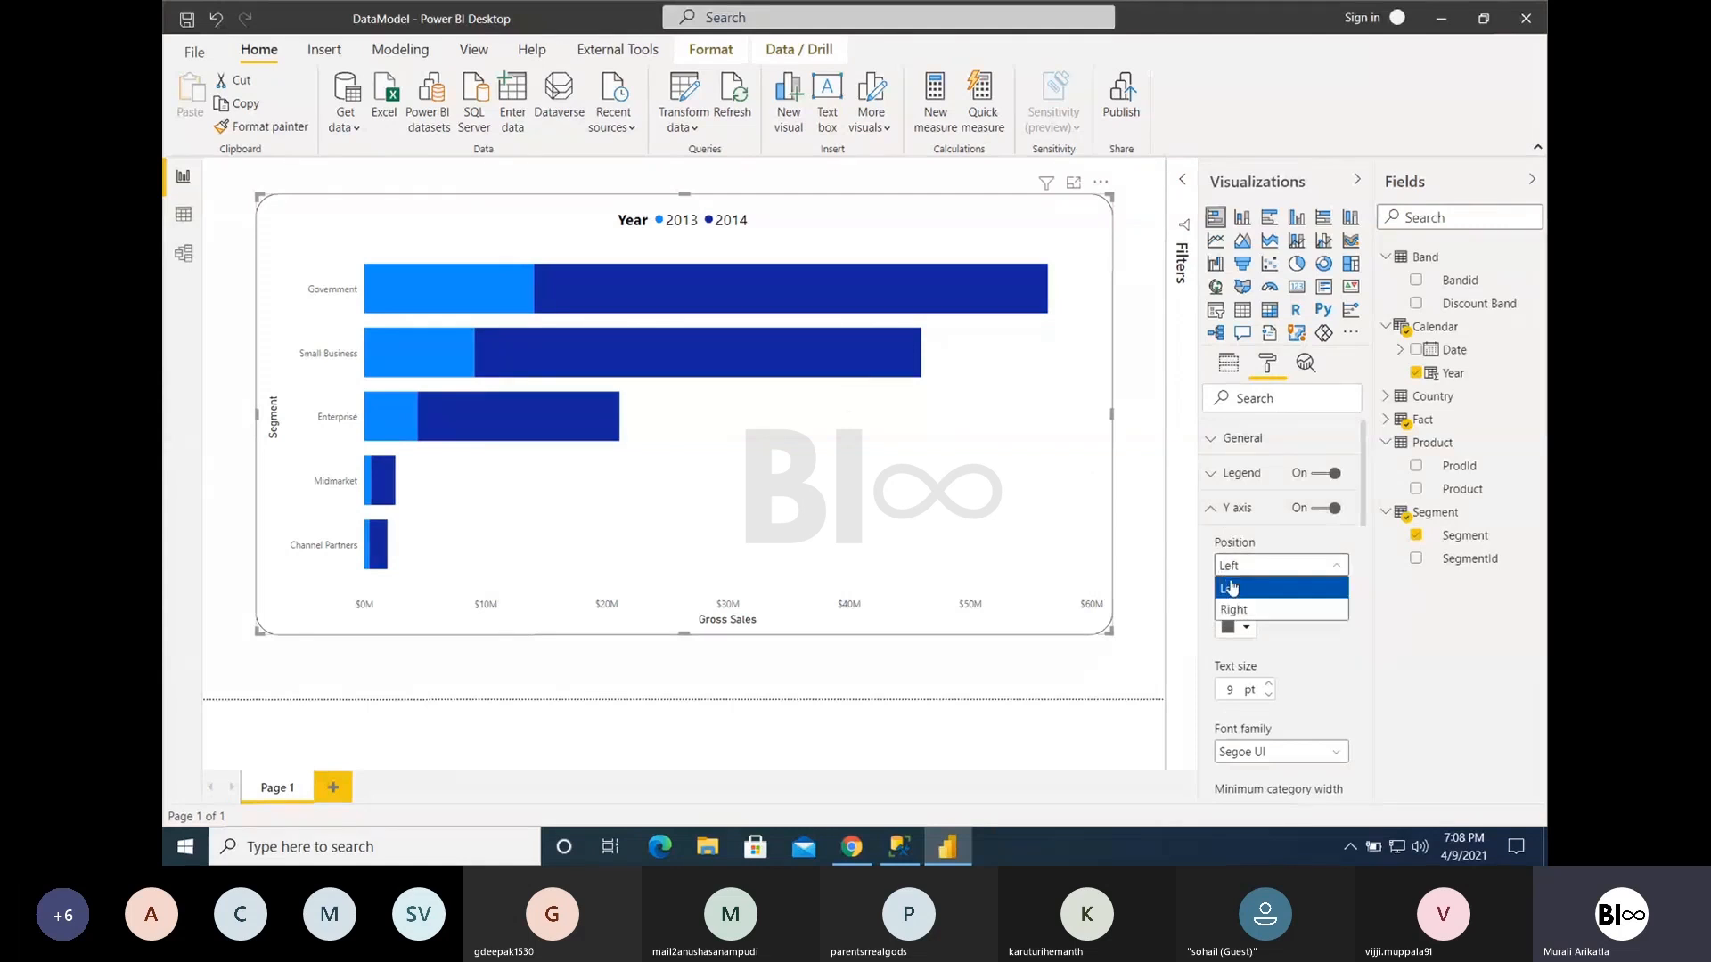
{"action": "left_click", "coordinate": [1235, 609]}
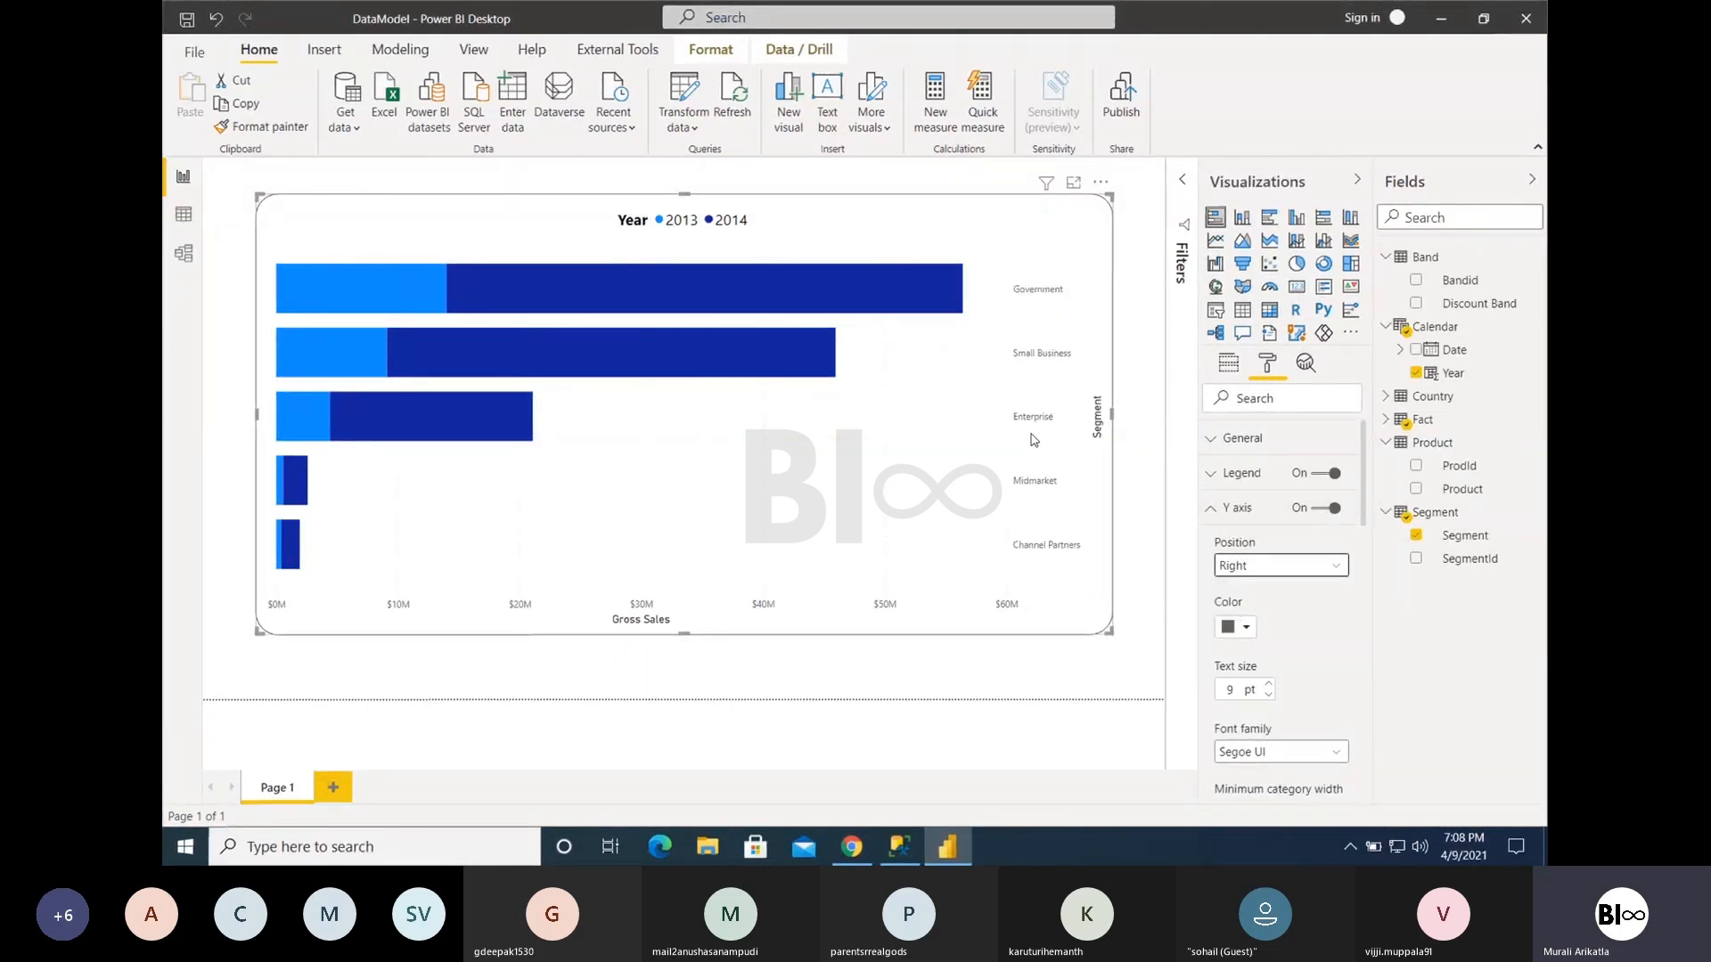
{"action": "left_click", "coordinate": [1265, 566]}
{"action": "left_click", "coordinate": [1252, 596]}
- Change the Y axis label colour to black and the text size to 12 pt
{"action": "left_click", "coordinate": [1245, 628]}
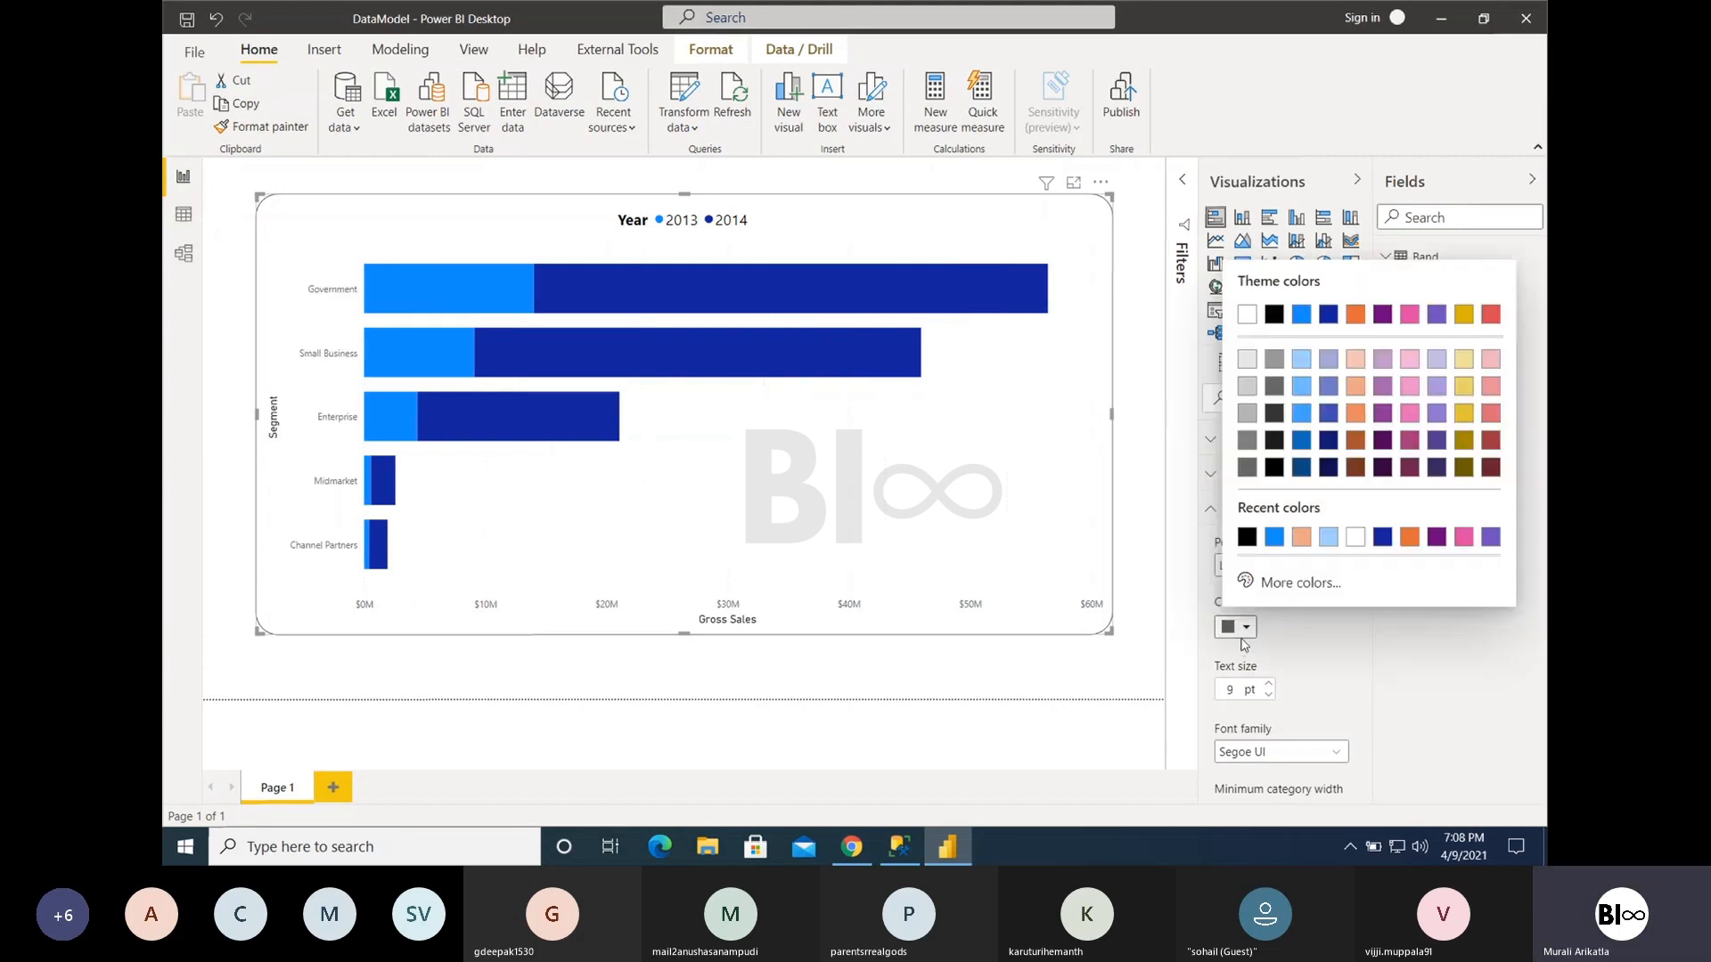
{"action": "left_click", "coordinate": [1276, 315]}
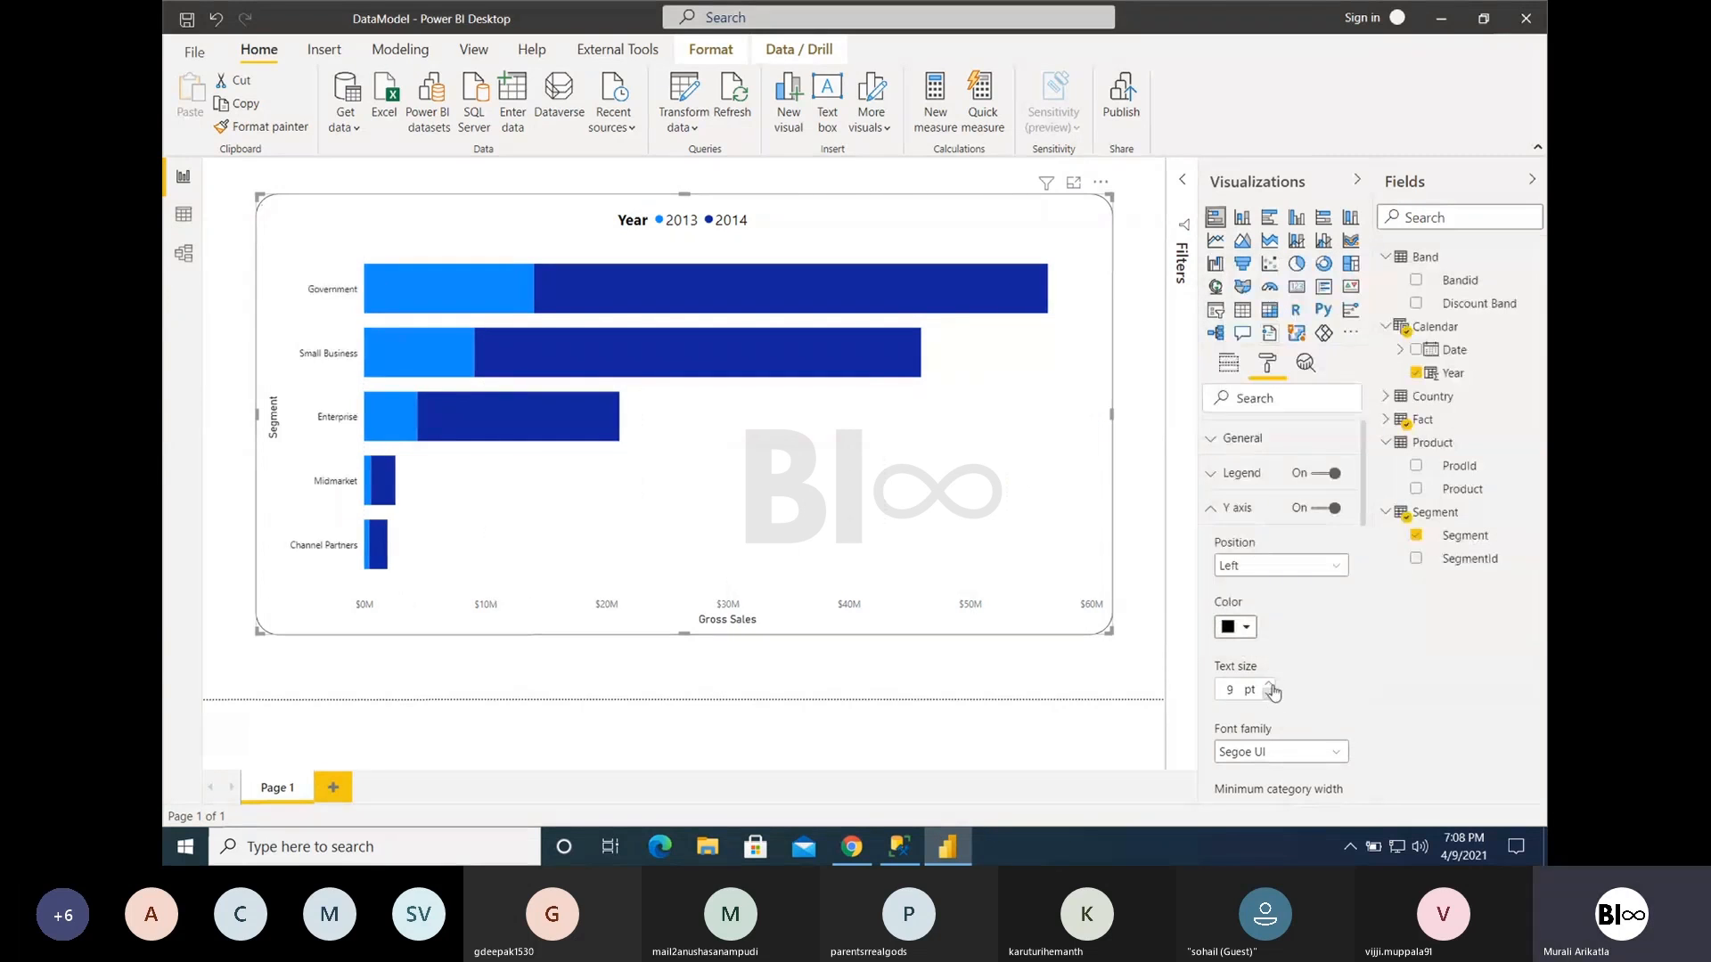
{"action": "left_click", "coordinate": [1269, 684]}
{"action": "left_click", "coordinate": [1269, 685]}
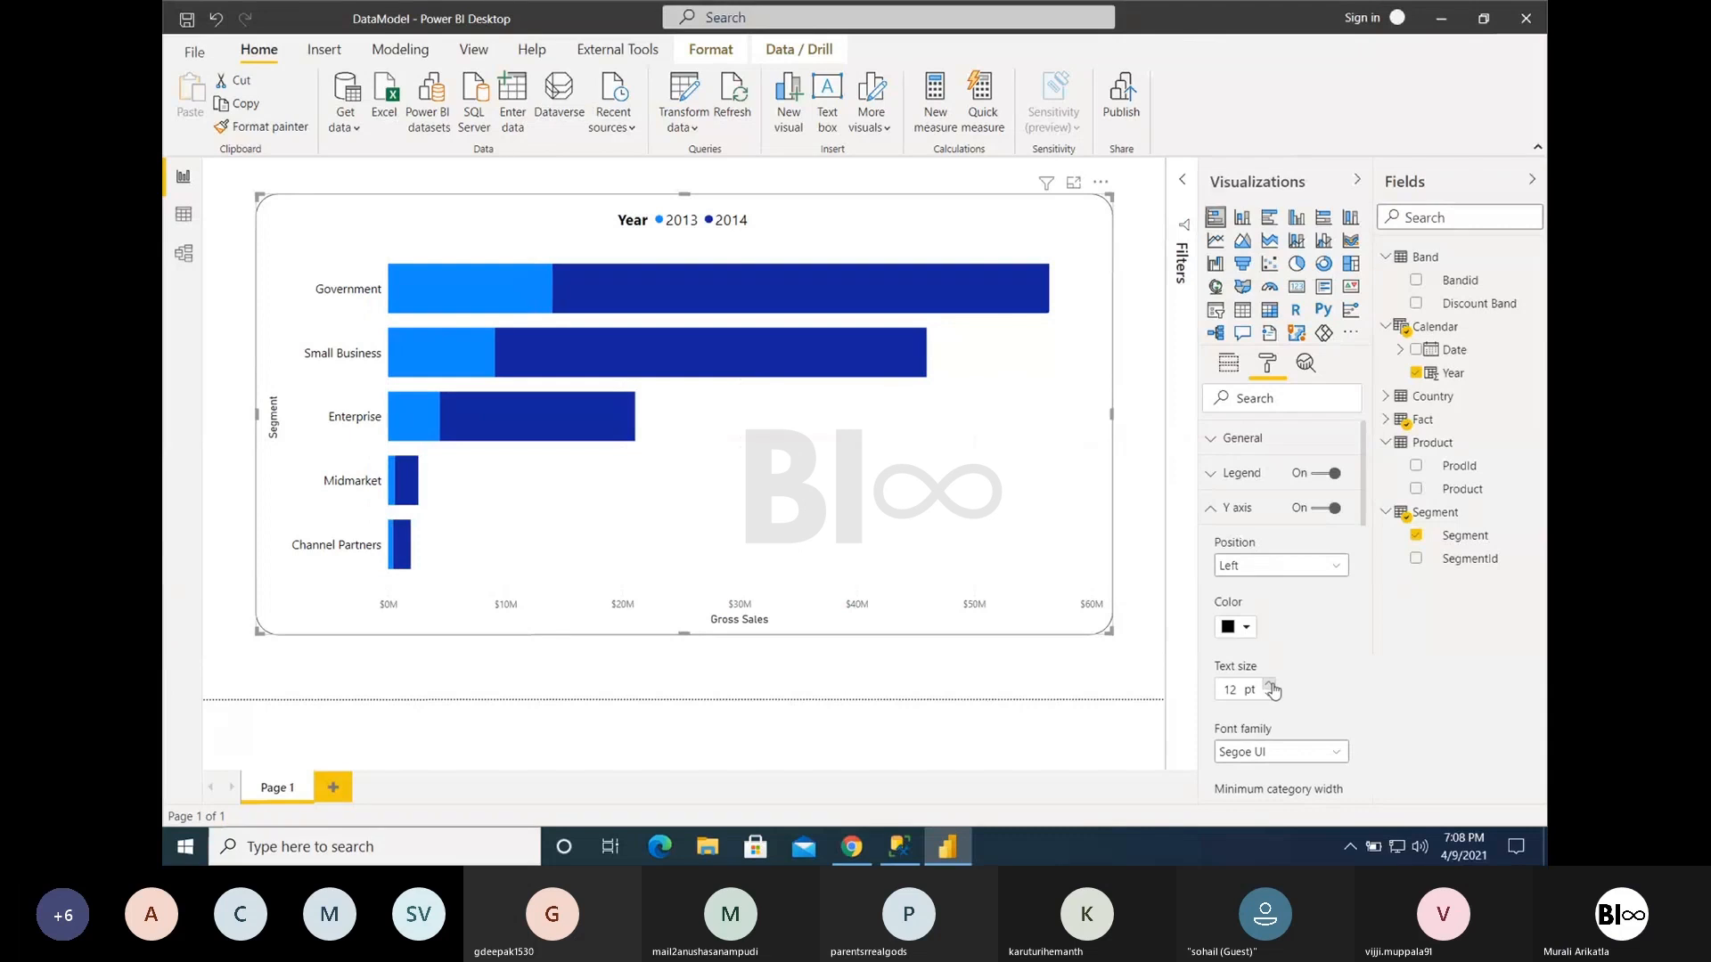
- Try a Y axis minimum category width of 141, look through all the segment bars, and reduce the width to 55
{"action": "scroll", "coordinate": [1319, 696], "scroll_direction": "down", "scroll_amount": 1}
{"action": "scroll", "coordinate": [1319, 696], "scroll_direction": "down", "scroll_amount": 4}
{"action": "left_click_drag", "start_coordinate": [1275, 673], "coordinate": [1326, 674]}
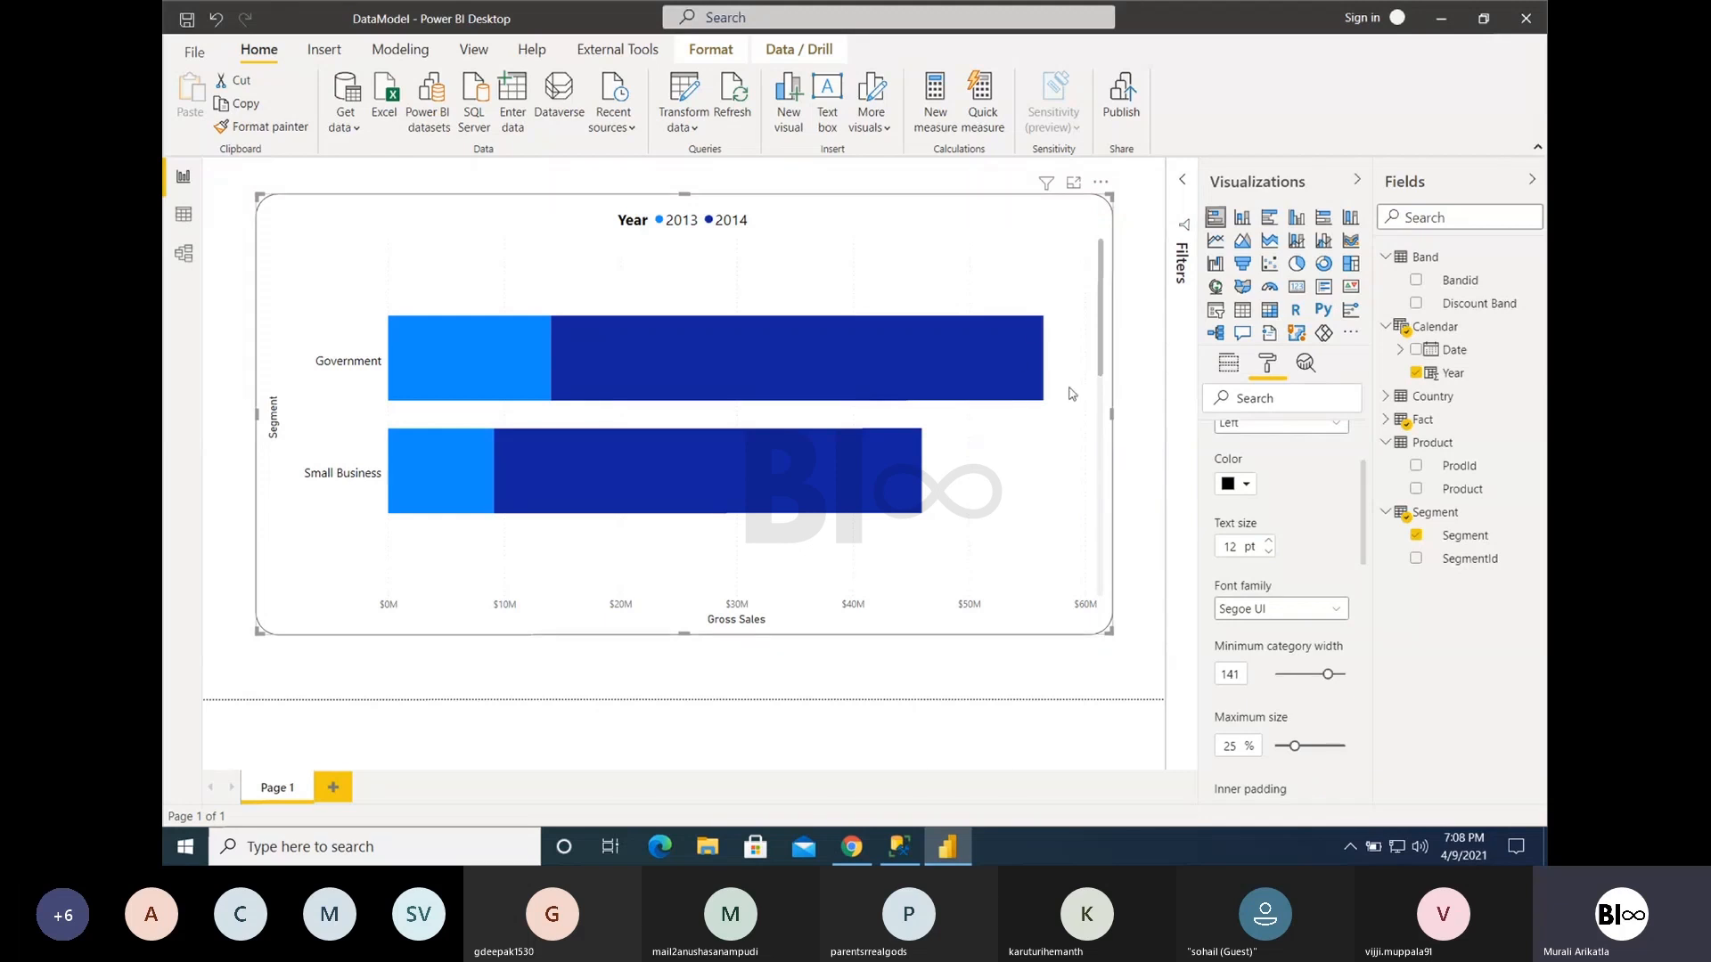
{"action": "left_click_drag", "start_coordinate": [1100, 343], "coordinate": [1097, 557]}
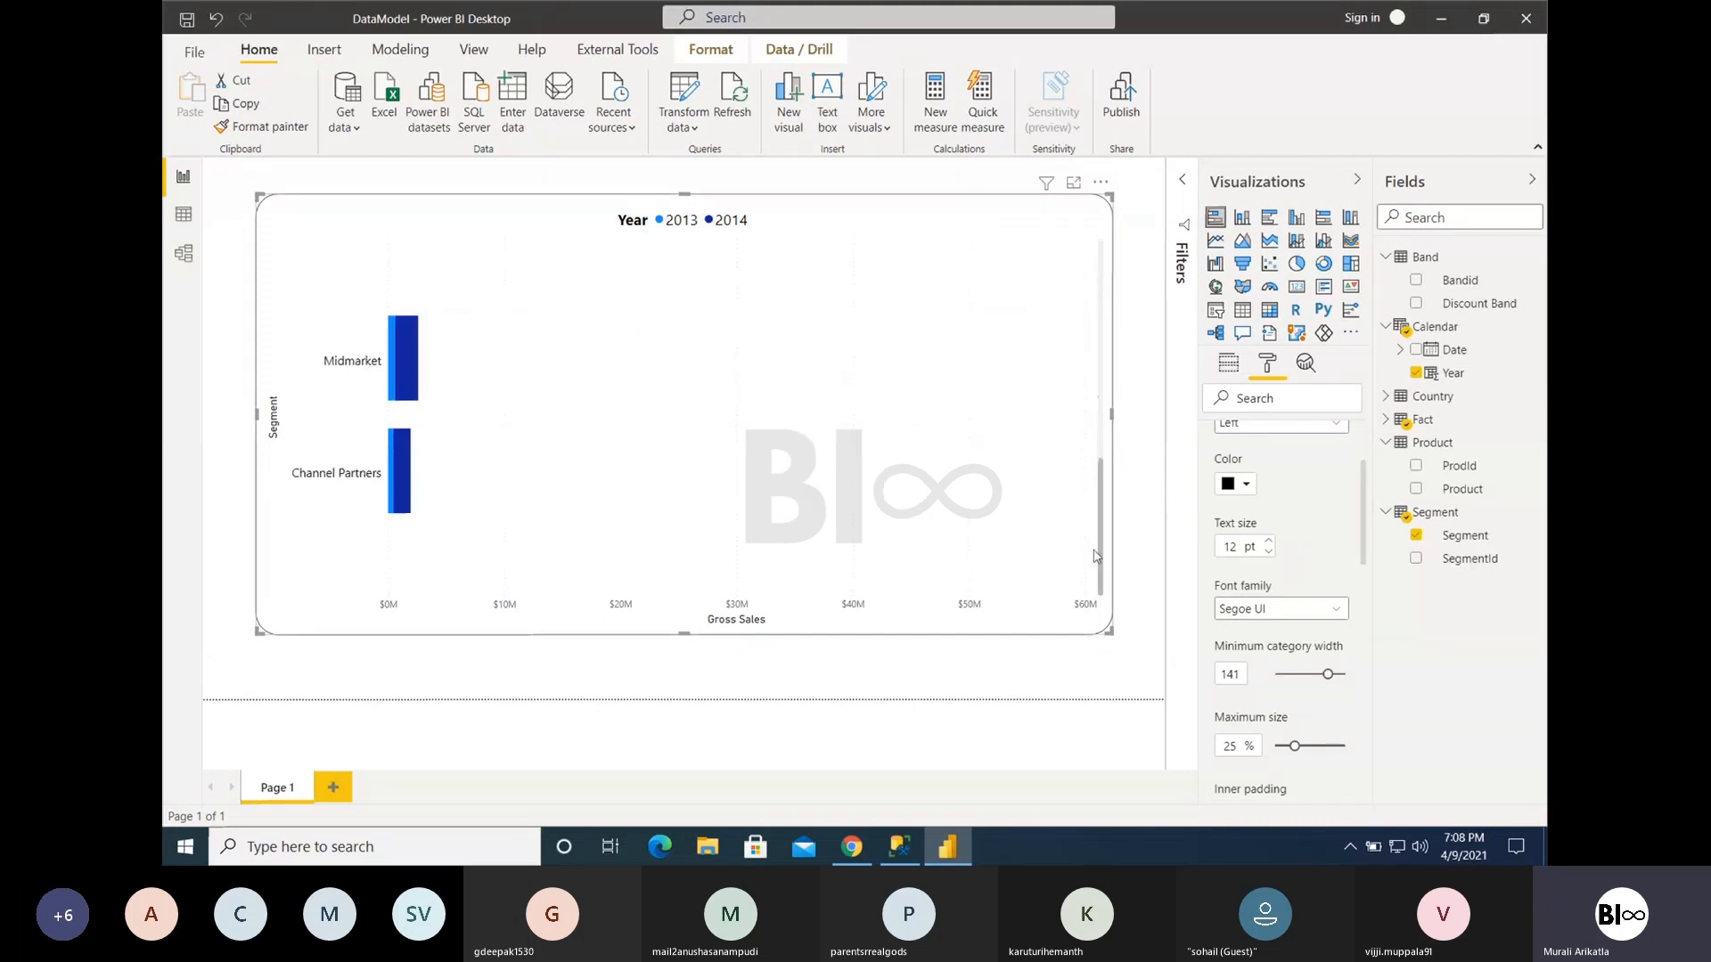
{"action": "left_click_drag", "start_coordinate": [1327, 675], "coordinate": [1290, 675]}
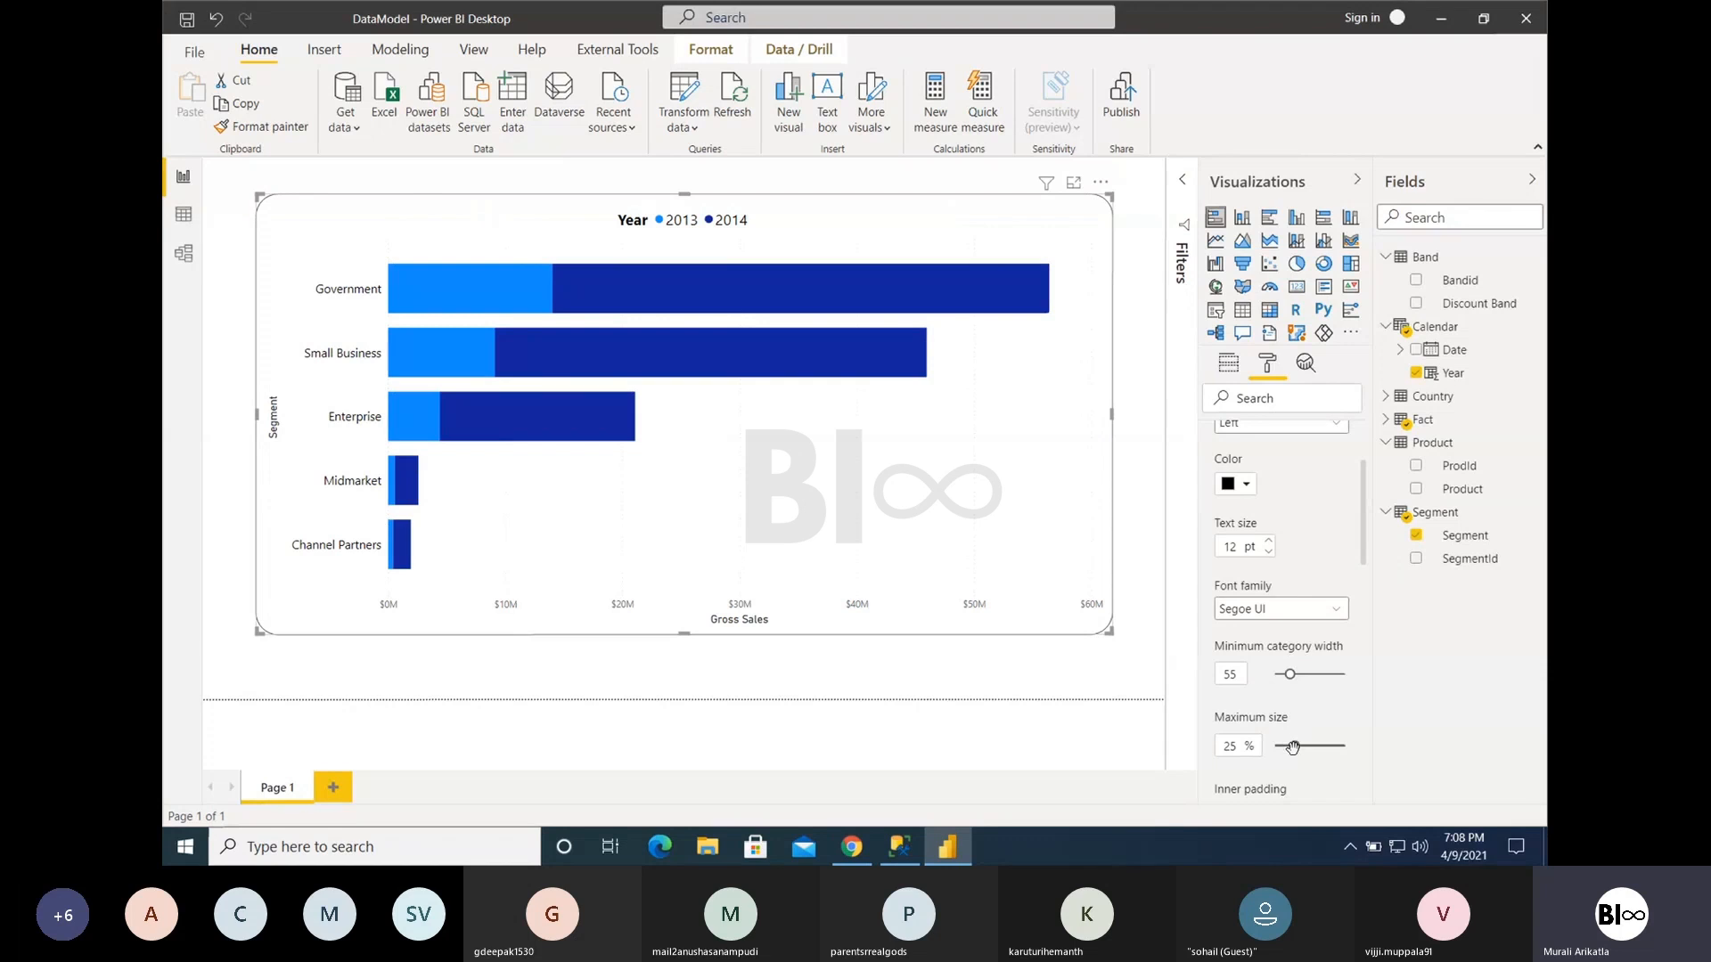
- Try Y axis maximum sizes of 15% and 20% with a minimum category width of 158, and lower the width again
{"action": "mouse_move", "coordinate": [1292, 747]}
{"action": "left_mouse_down"}
{"action": "mouse_move", "coordinate": [1345, 746]}
{"action": "mouse_move", "coordinate": [1274, 747]}
{"action": "left_mouse_up"}
{"action": "left_click_drag", "start_coordinate": [1289, 675], "coordinate": [1336, 675]}
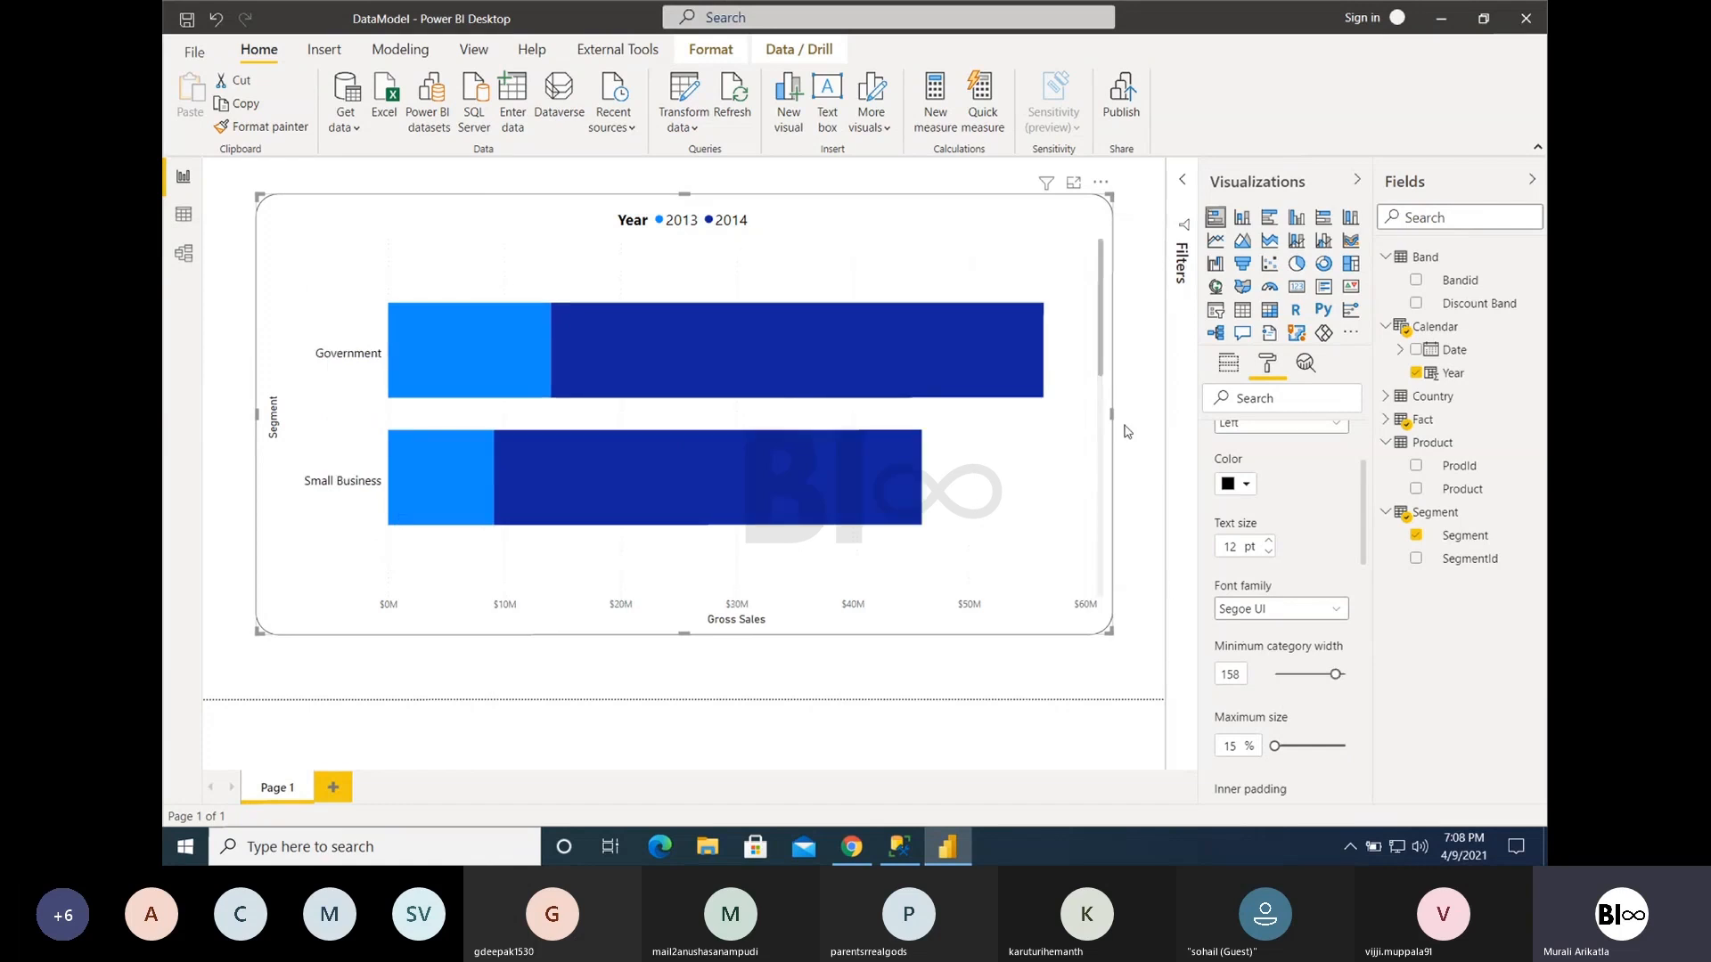
{"action": "left_click_drag", "start_coordinate": [1100, 360], "coordinate": [1179, 605]}
{"action": "left_click_drag", "start_coordinate": [1271, 745], "coordinate": [1347, 746]}
{"action": "left_click_drag", "start_coordinate": [1344, 746], "coordinate": [1283, 747]}
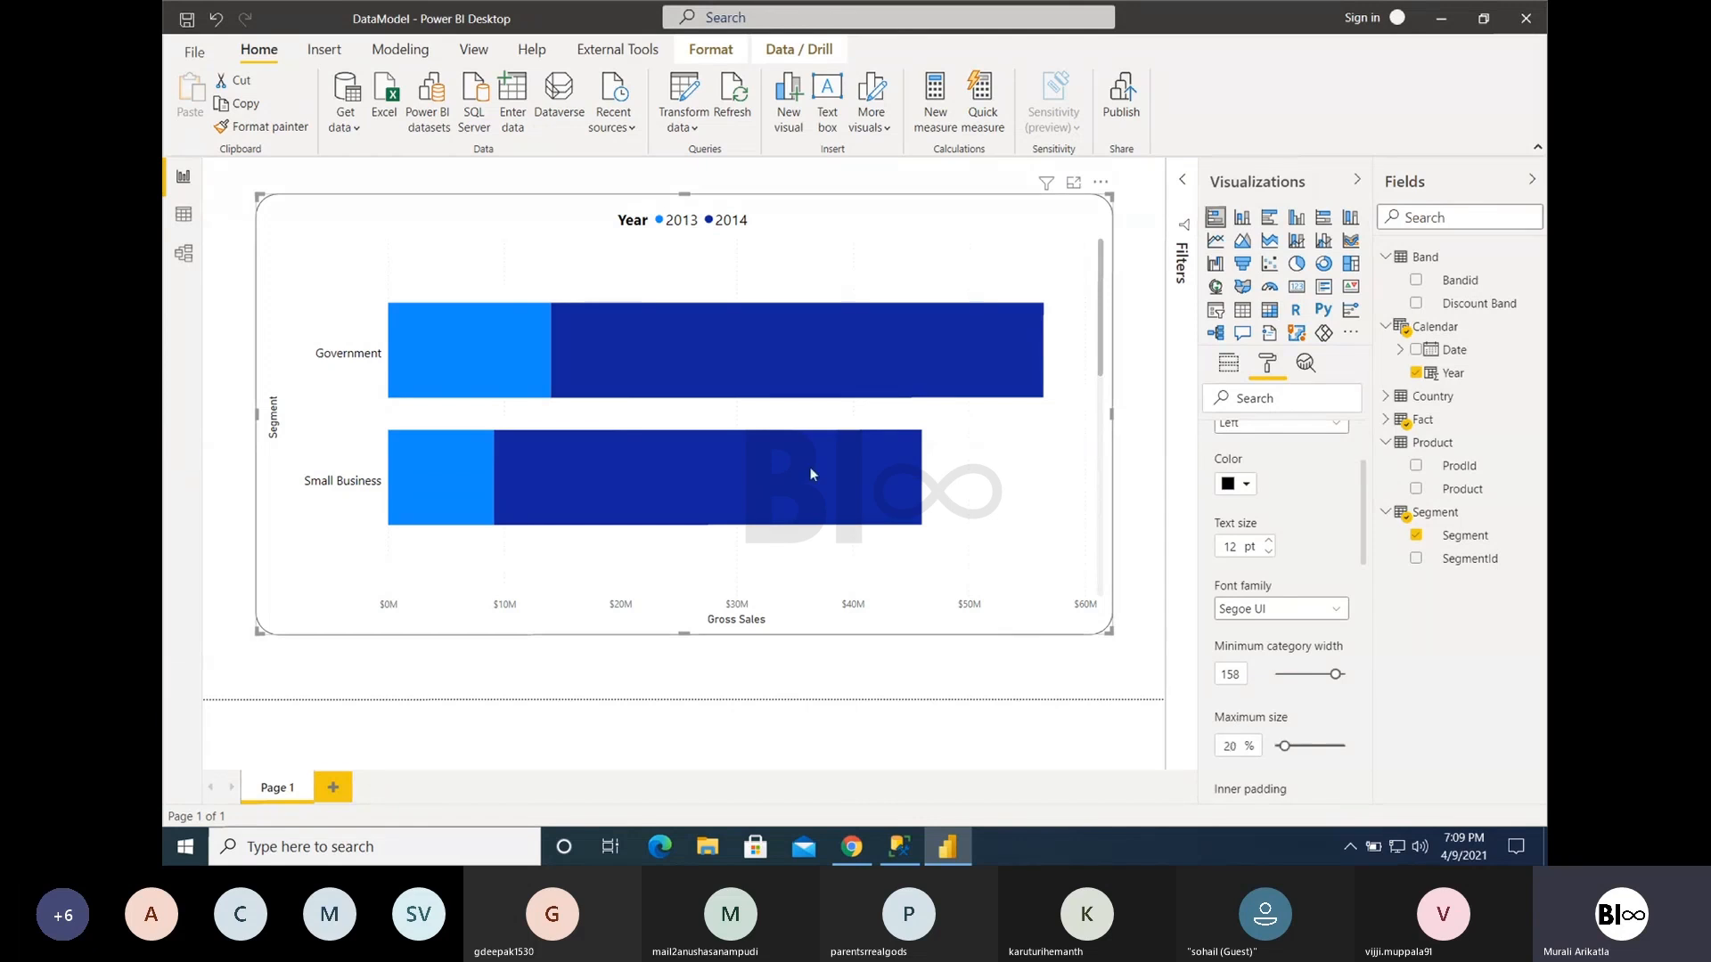
{"action": "mouse_move", "coordinate": [876, 460]}
{"action": "left_click_drag", "start_coordinate": [1336, 674], "coordinate": [1288, 674]}
- Revert all Y axis formatting to its default settings
{"action": "scroll", "coordinate": [1332, 738], "scroll_direction": "down", "scroll_amount": 5}
{"action": "scroll", "coordinate": [1298, 658], "scroll_direction": "down", "scroll_amount": 5}
{"action": "scroll", "coordinate": [1313, 520], "scroll_direction": "up", "scroll_amount": 1}
{"action": "left_click", "coordinate": [1310, 497]}
{"action": "scroll", "coordinate": [1309, 500], "scroll_direction": "up", "scroll_amount": 1}
{"action": "scroll", "coordinate": [1310, 499], "scroll_direction": "up", "scroll_amount": 4}
{"action": "scroll", "coordinate": [1331, 614], "scroll_direction": "down", "scroll_amount": 2}
{"action": "scroll", "coordinate": [1334, 619], "scroll_direction": "down", "scroll_amount": 1}
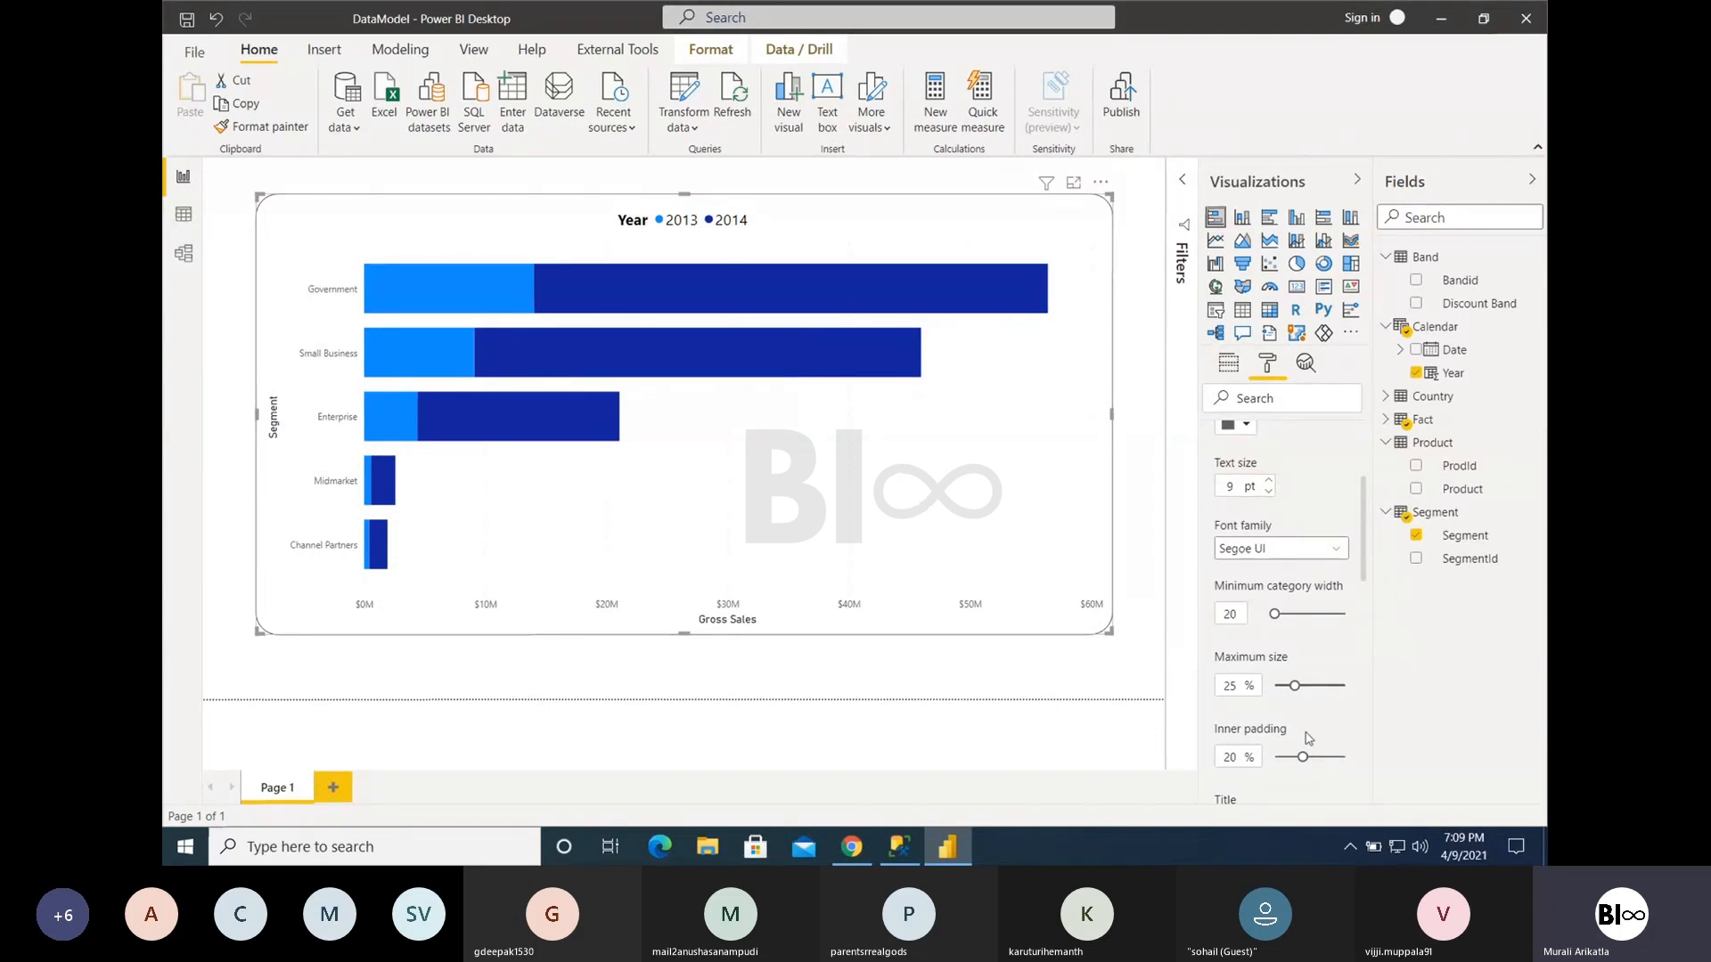
- Try the Y axis inner padding at 48% and 0%, and set it to 15%
{"action": "left_click_drag", "start_coordinate": [1302, 757], "coordinate": [1342, 758]}
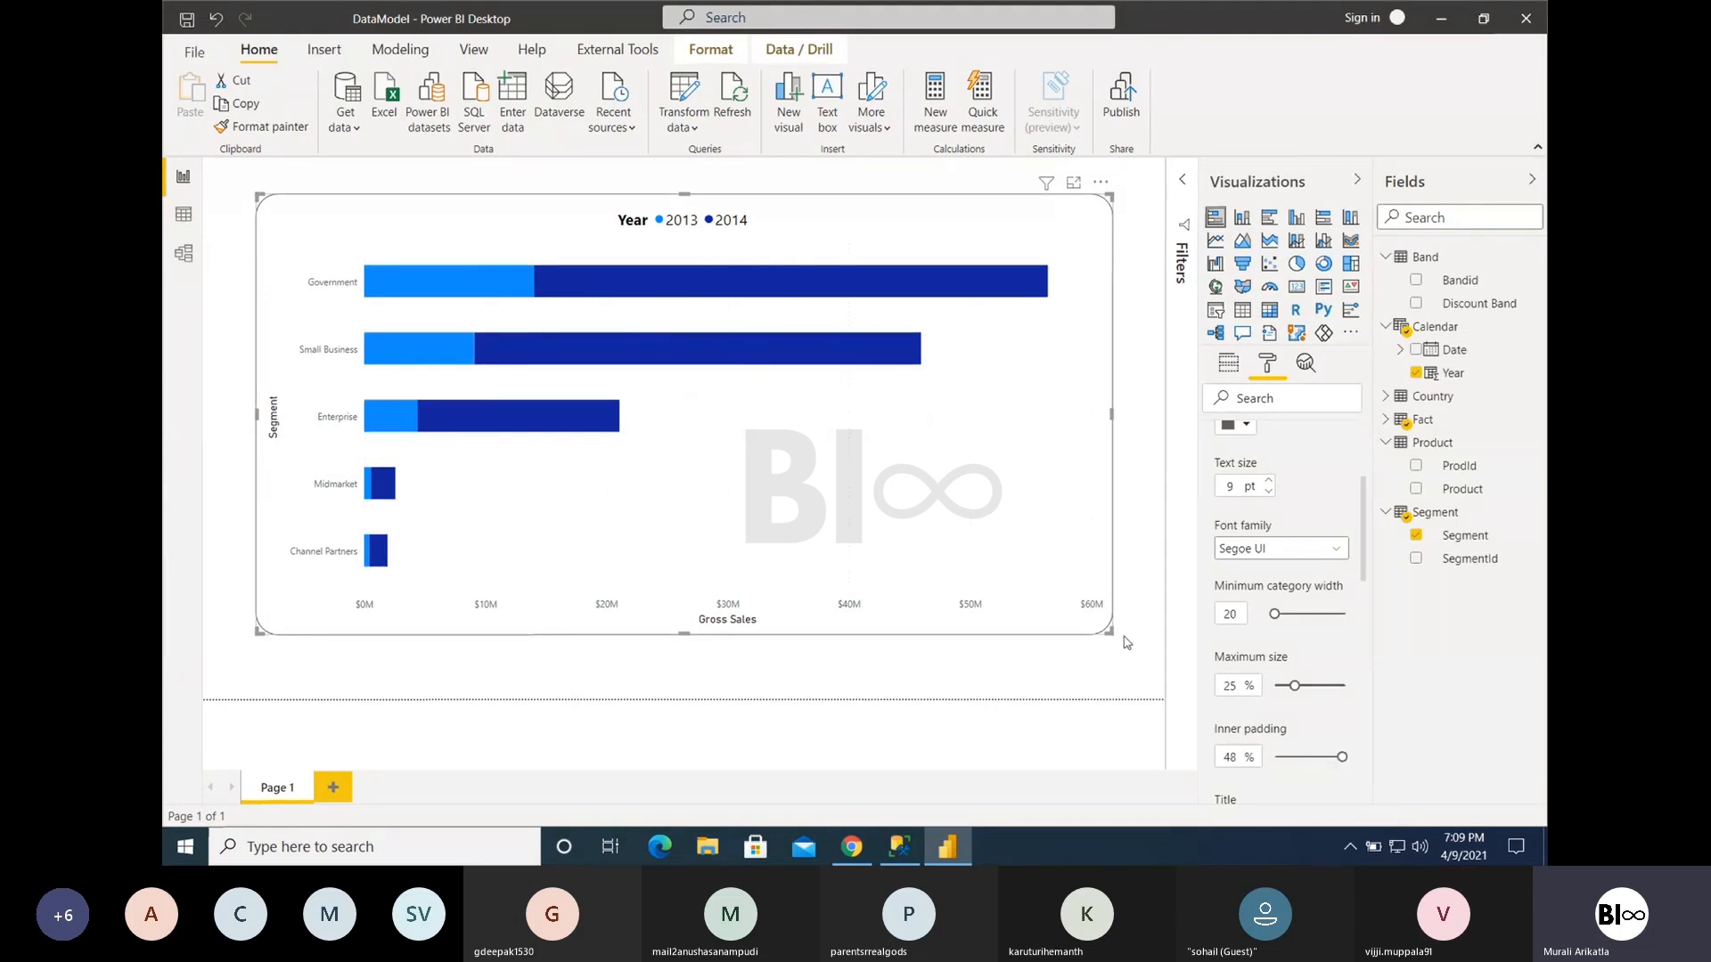
{"action": "left_click_drag", "start_coordinate": [1342, 757], "coordinate": [1274, 757]}
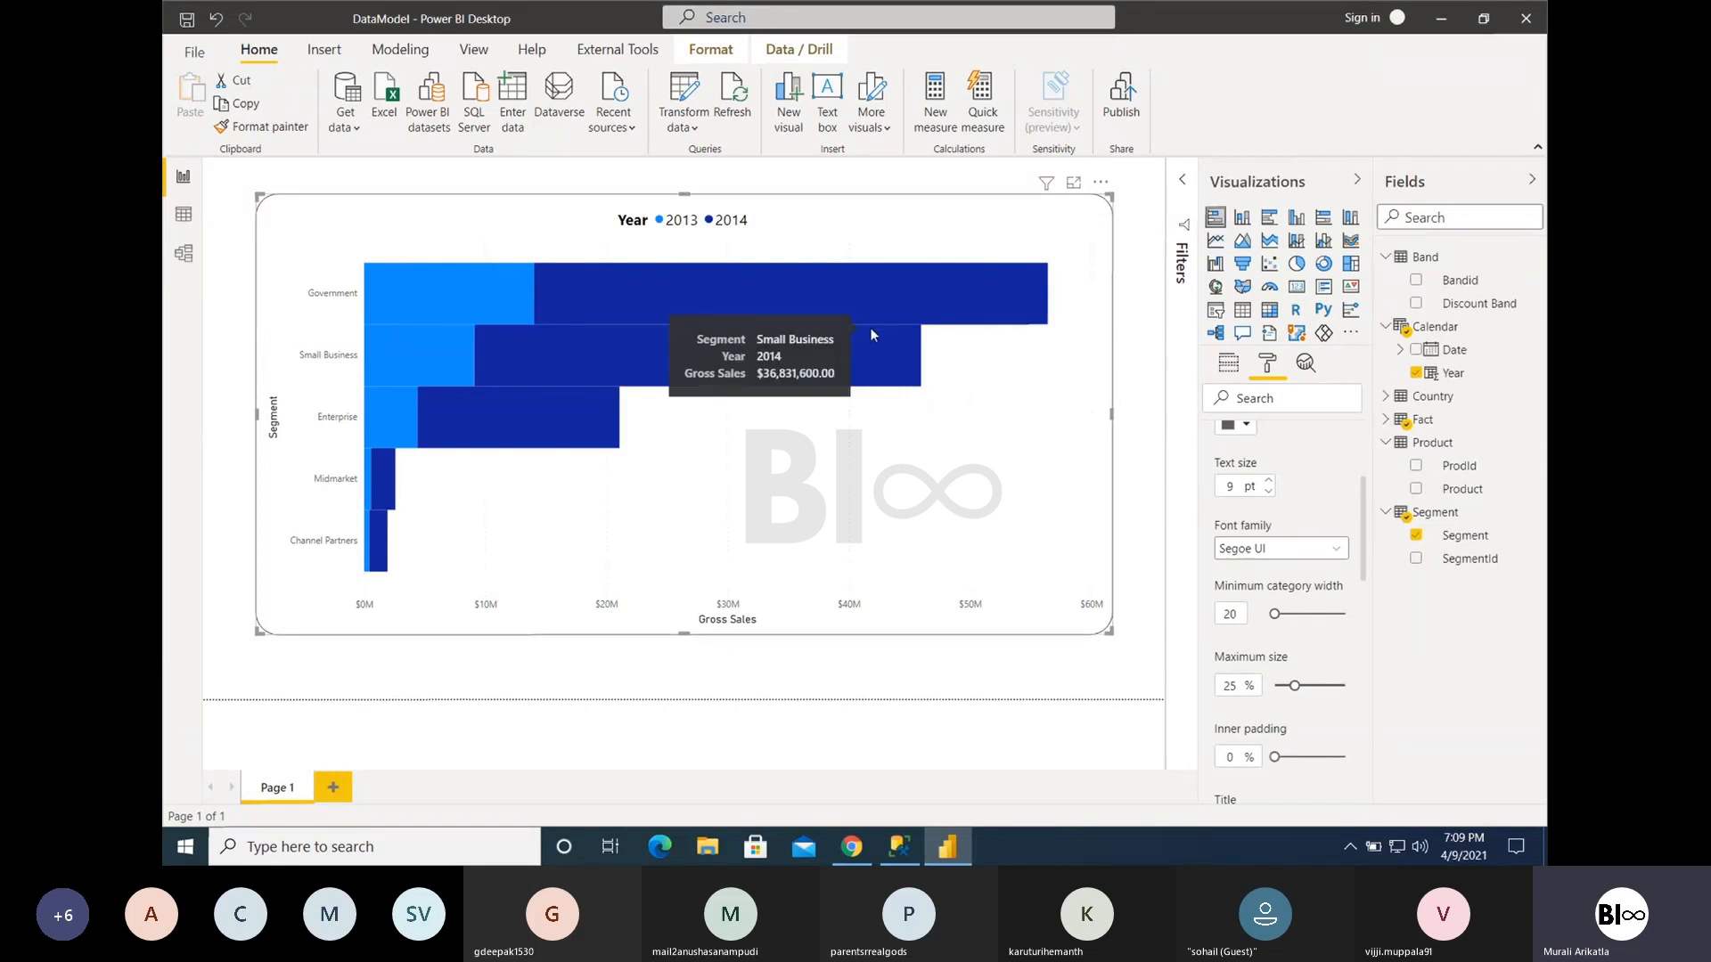
{"action": "left_click_drag", "start_coordinate": [1277, 756], "coordinate": [1296, 756]}
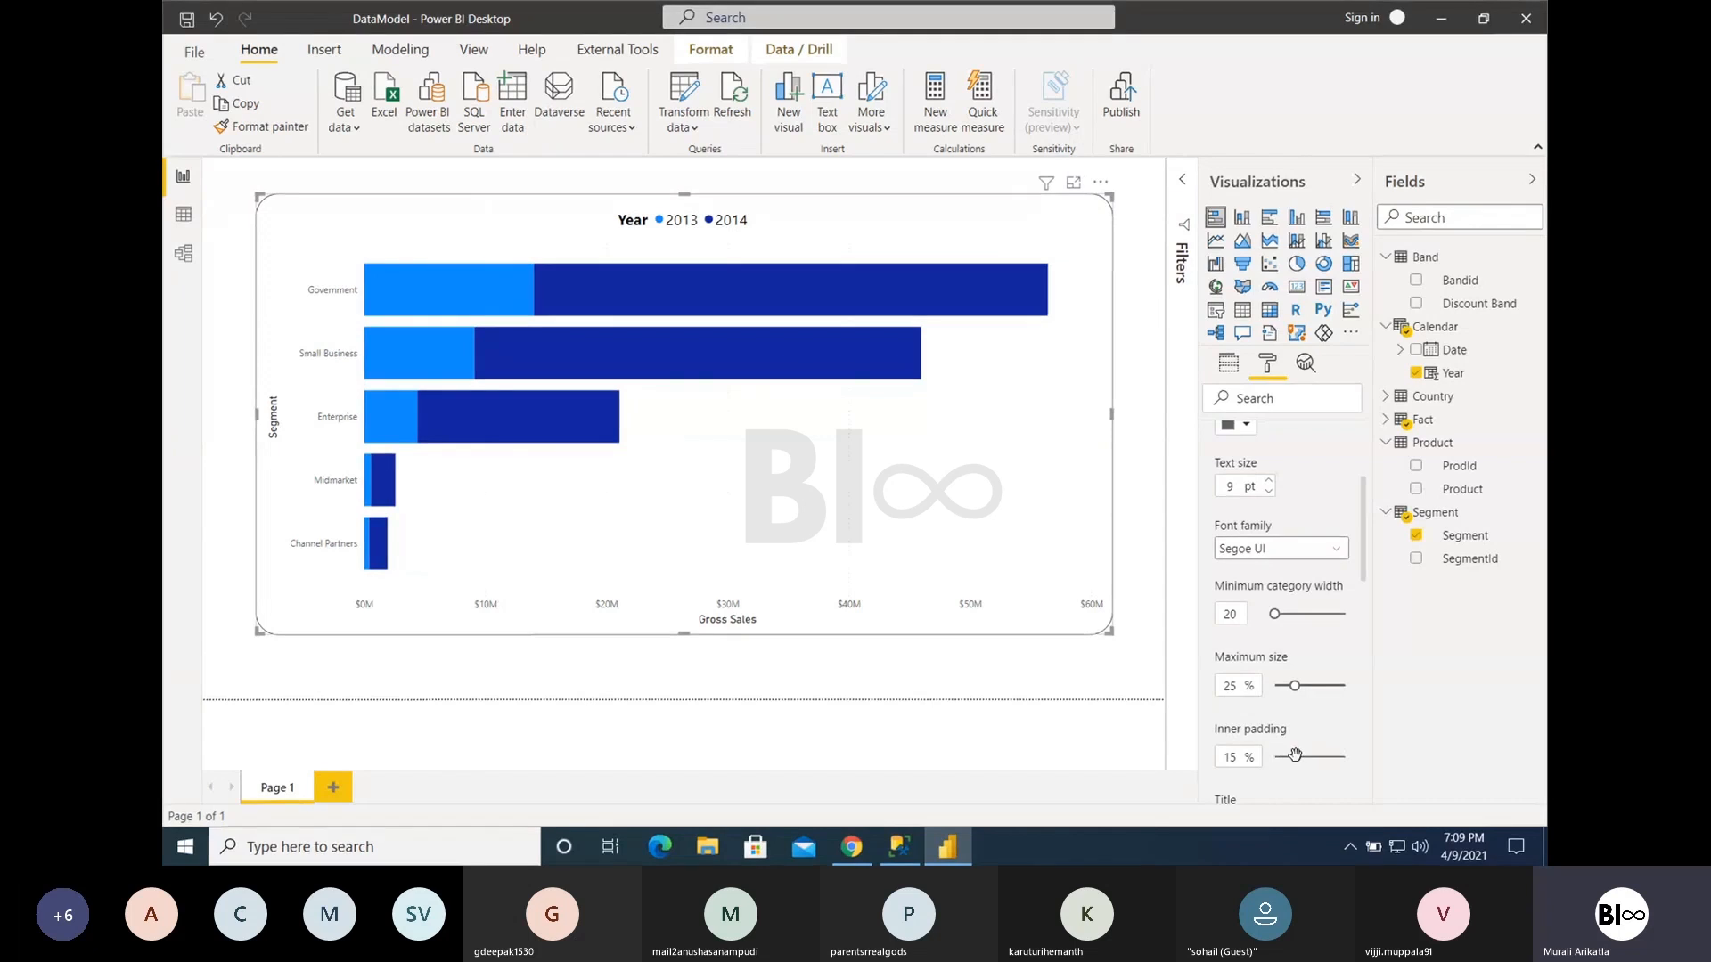
- Try Y axis inner padding at 50% and 0% while shrinking the chart's height and width, and set the padding to 15%
{"action": "left_click_drag", "start_coordinate": [1295, 757], "coordinate": [1344, 757]}
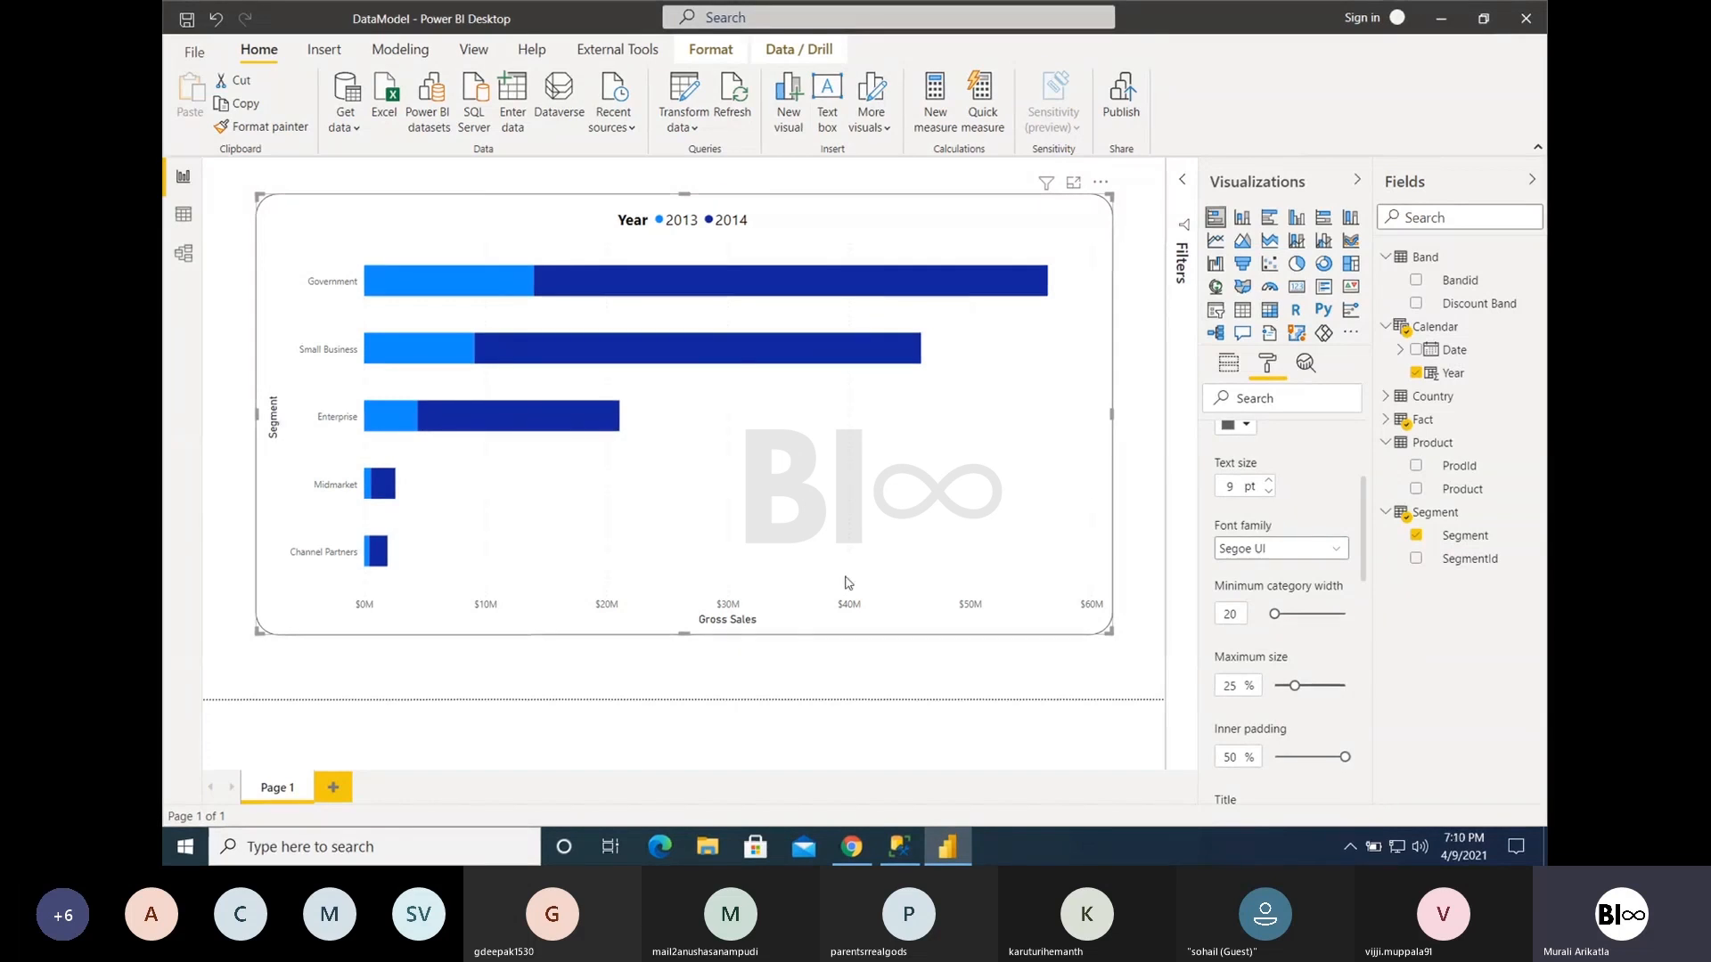
{"action": "left_click_drag", "start_coordinate": [685, 634], "coordinate": [672, 446]}
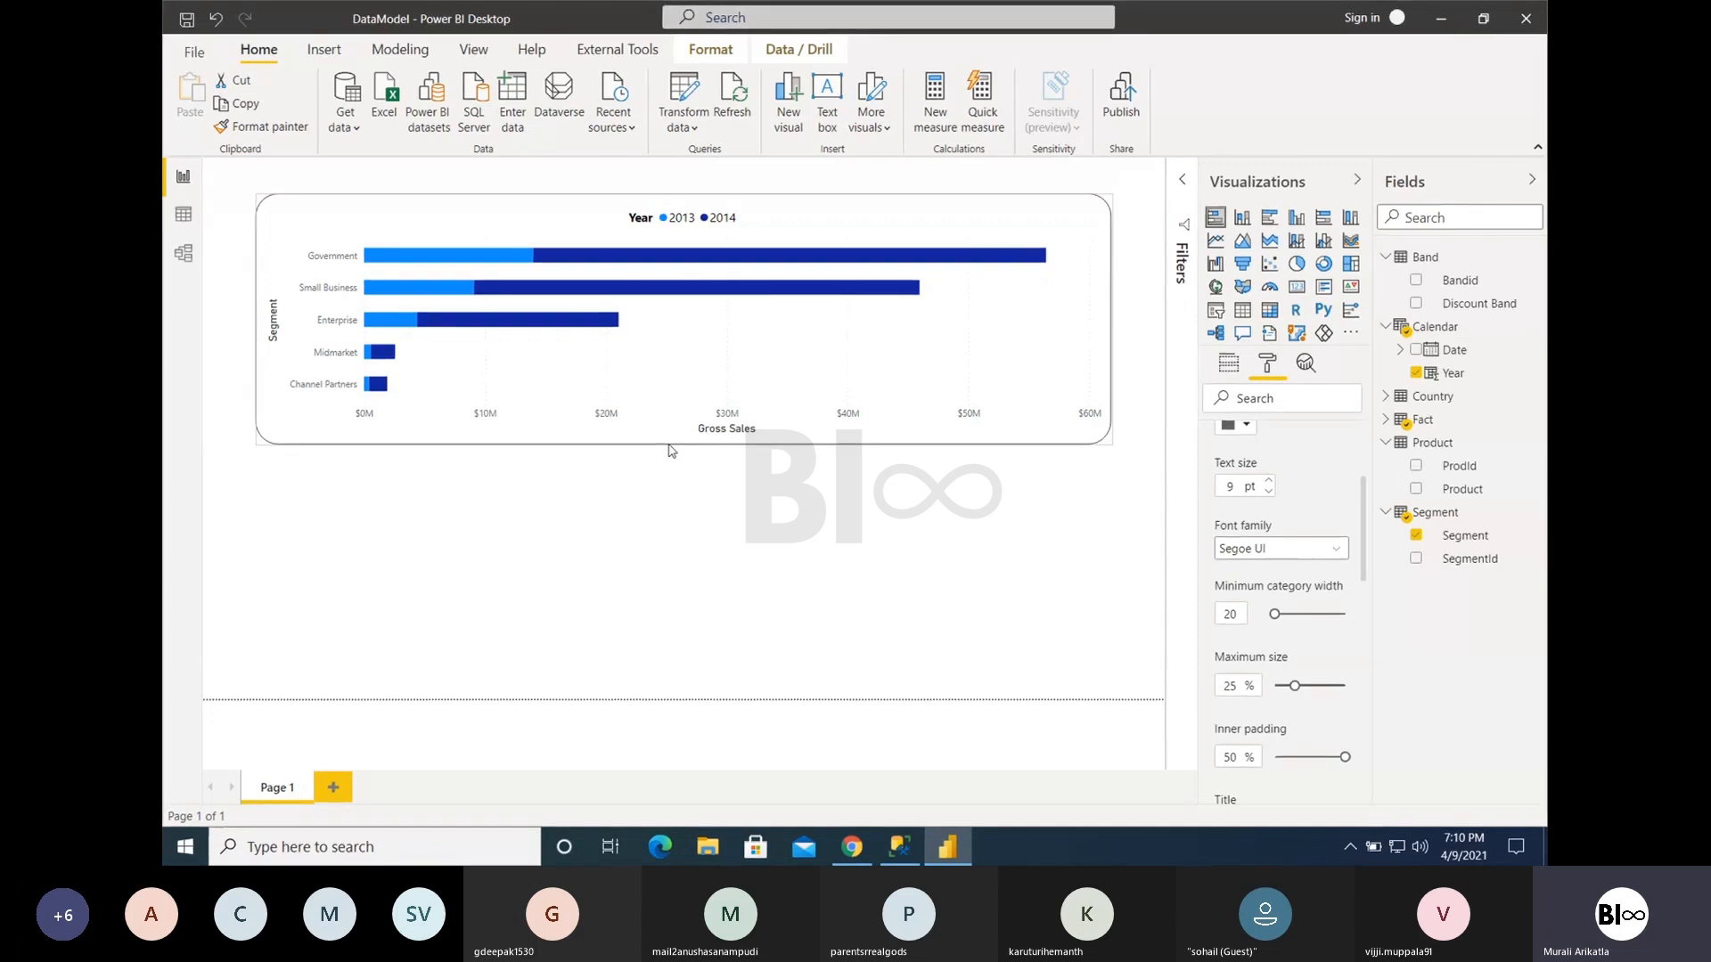
{"action": "left_click_drag", "start_coordinate": [1345, 757], "coordinate": [1270, 757]}
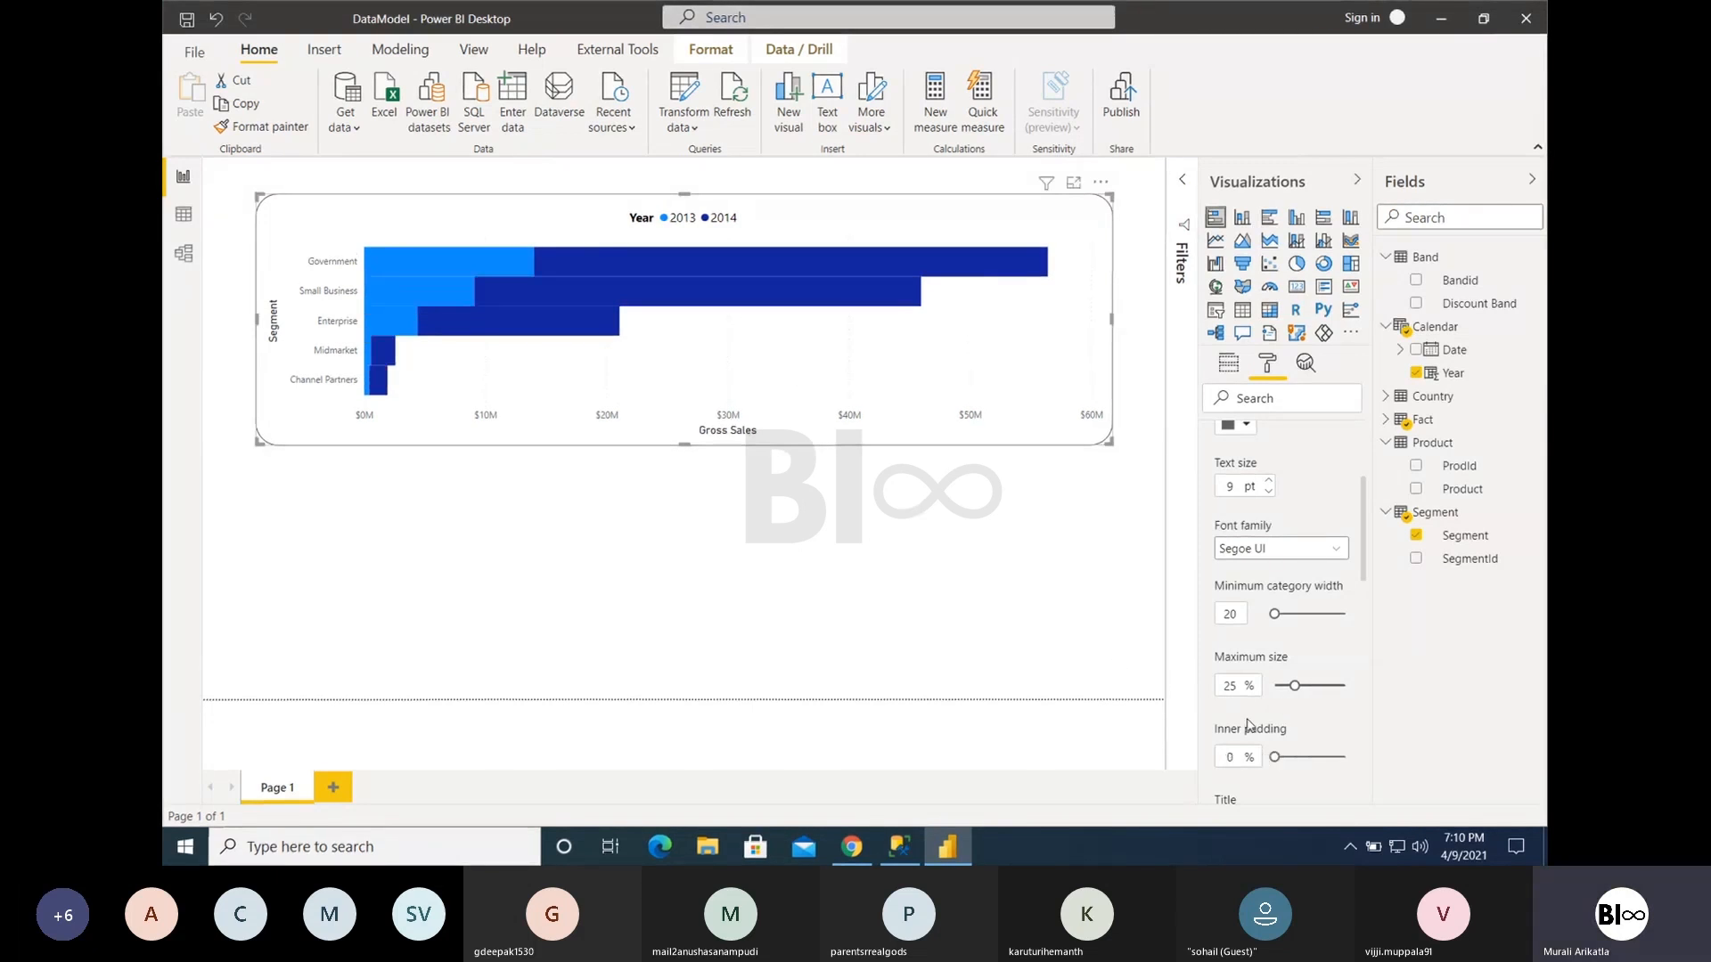
{"action": "left_click_drag", "start_coordinate": [1274, 756], "coordinate": [1344, 757]}
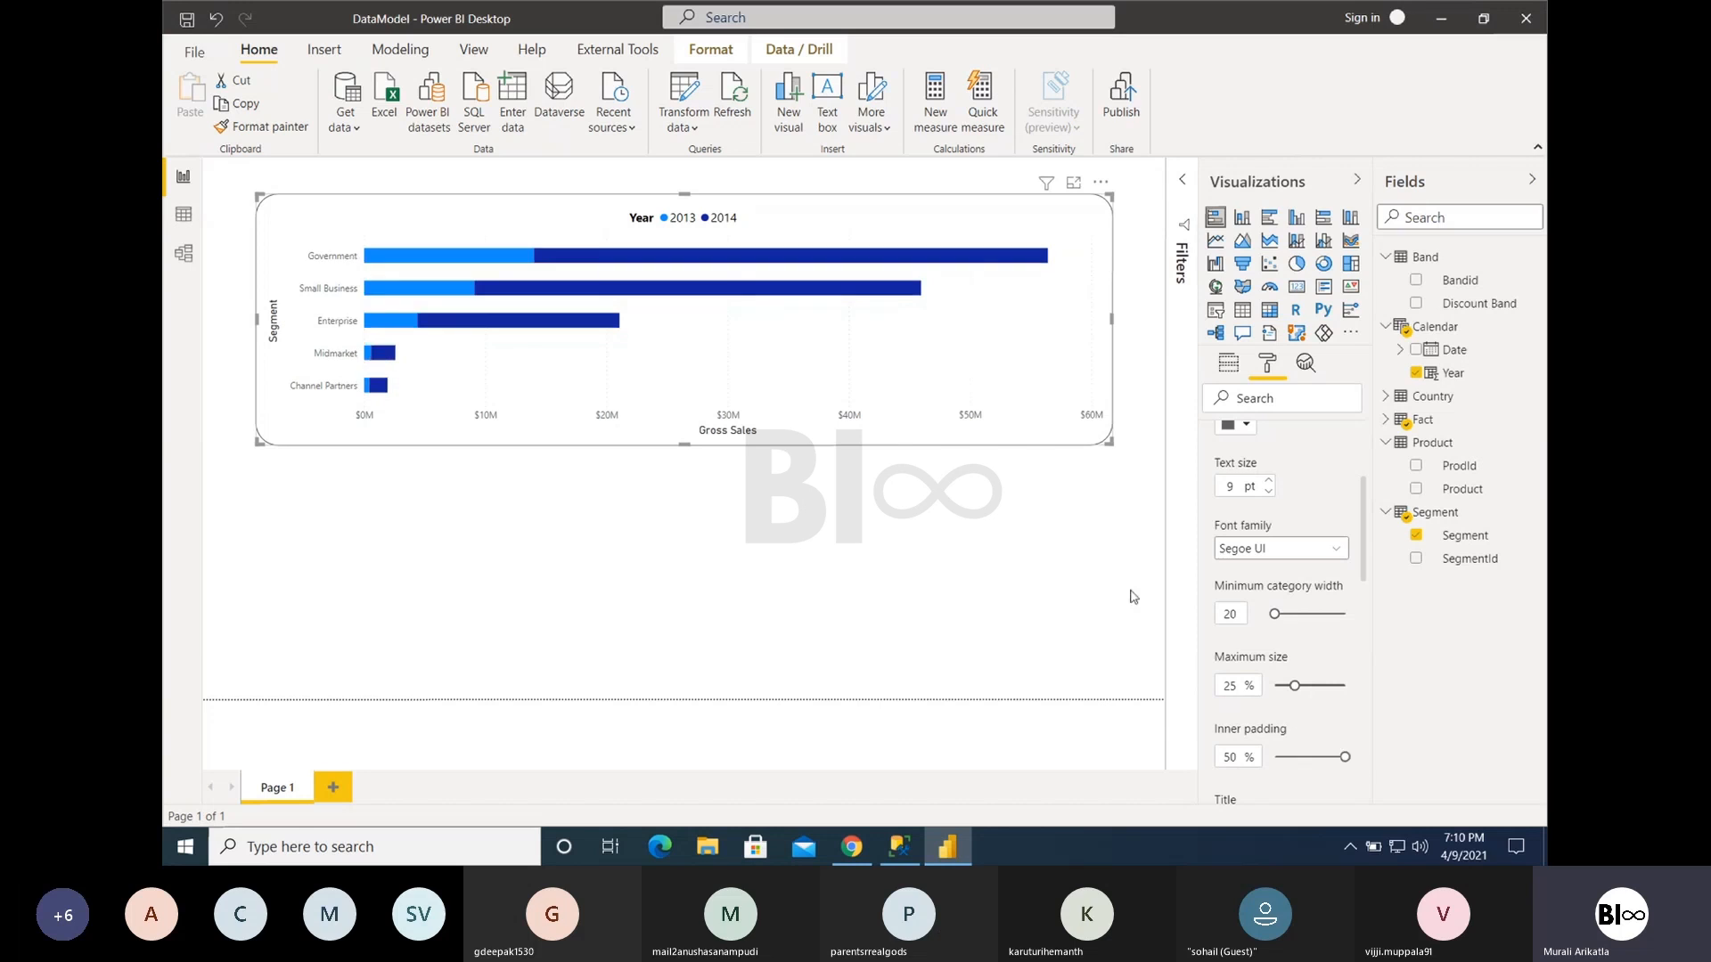
{"action": "left_click_drag", "start_coordinate": [1112, 443], "coordinate": [661, 423]}
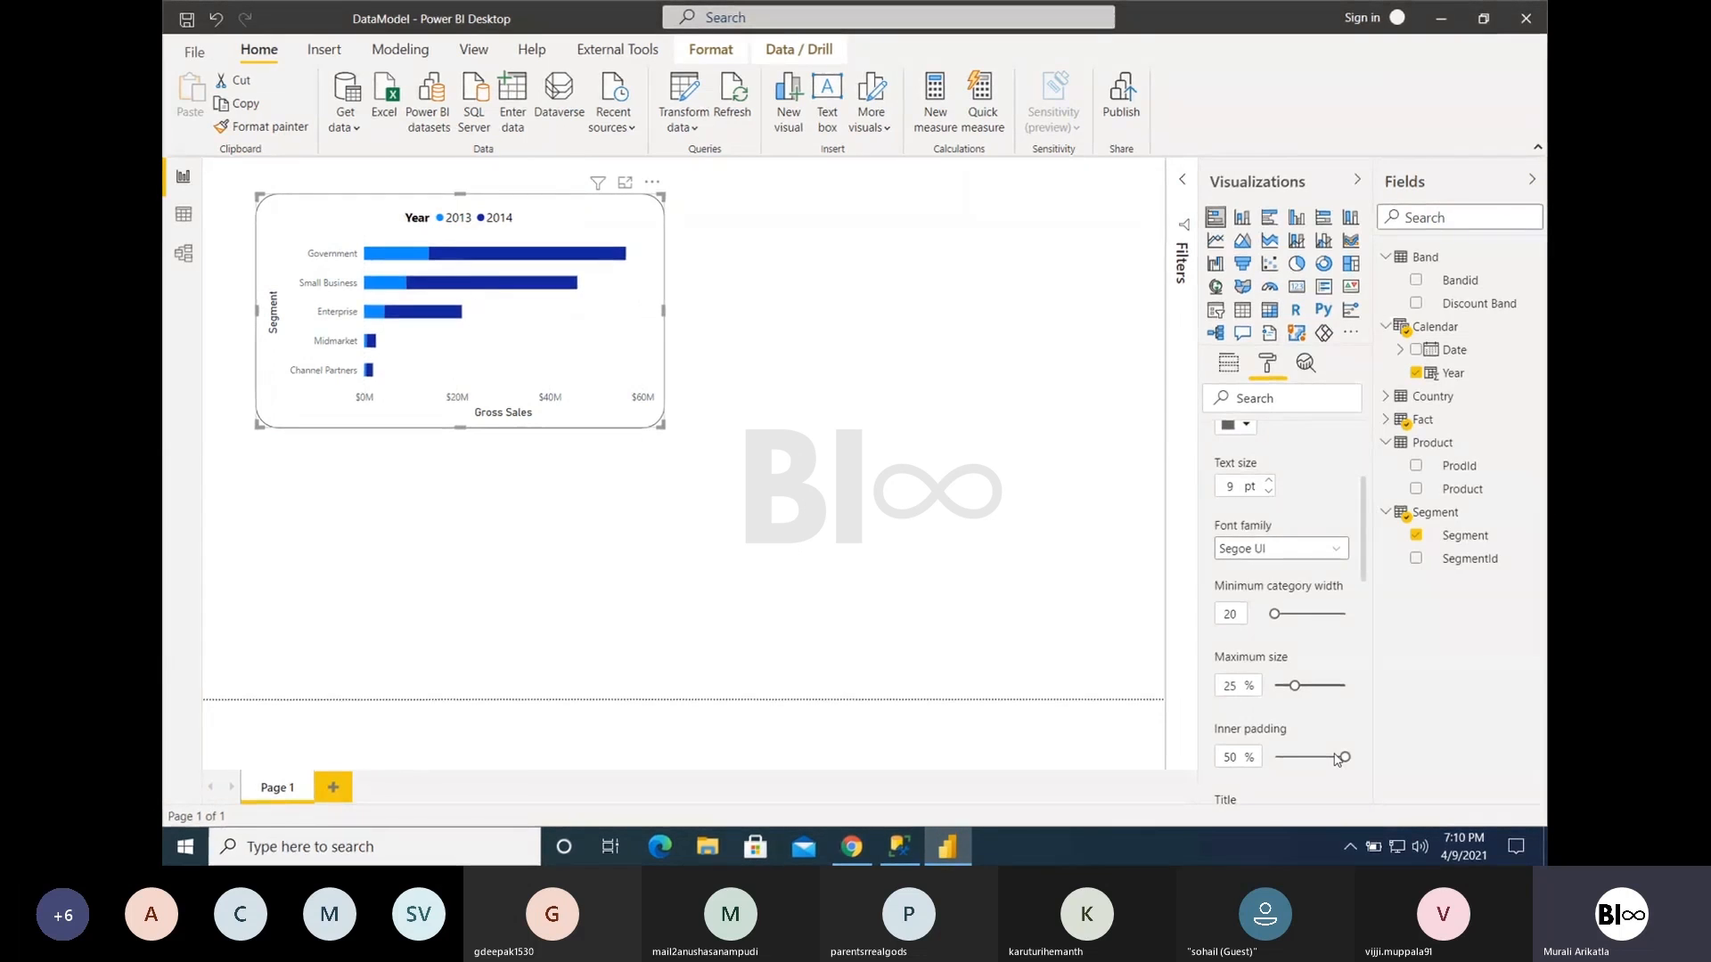
{"action": "left_click_drag", "start_coordinate": [1341, 758], "coordinate": [1295, 757]}
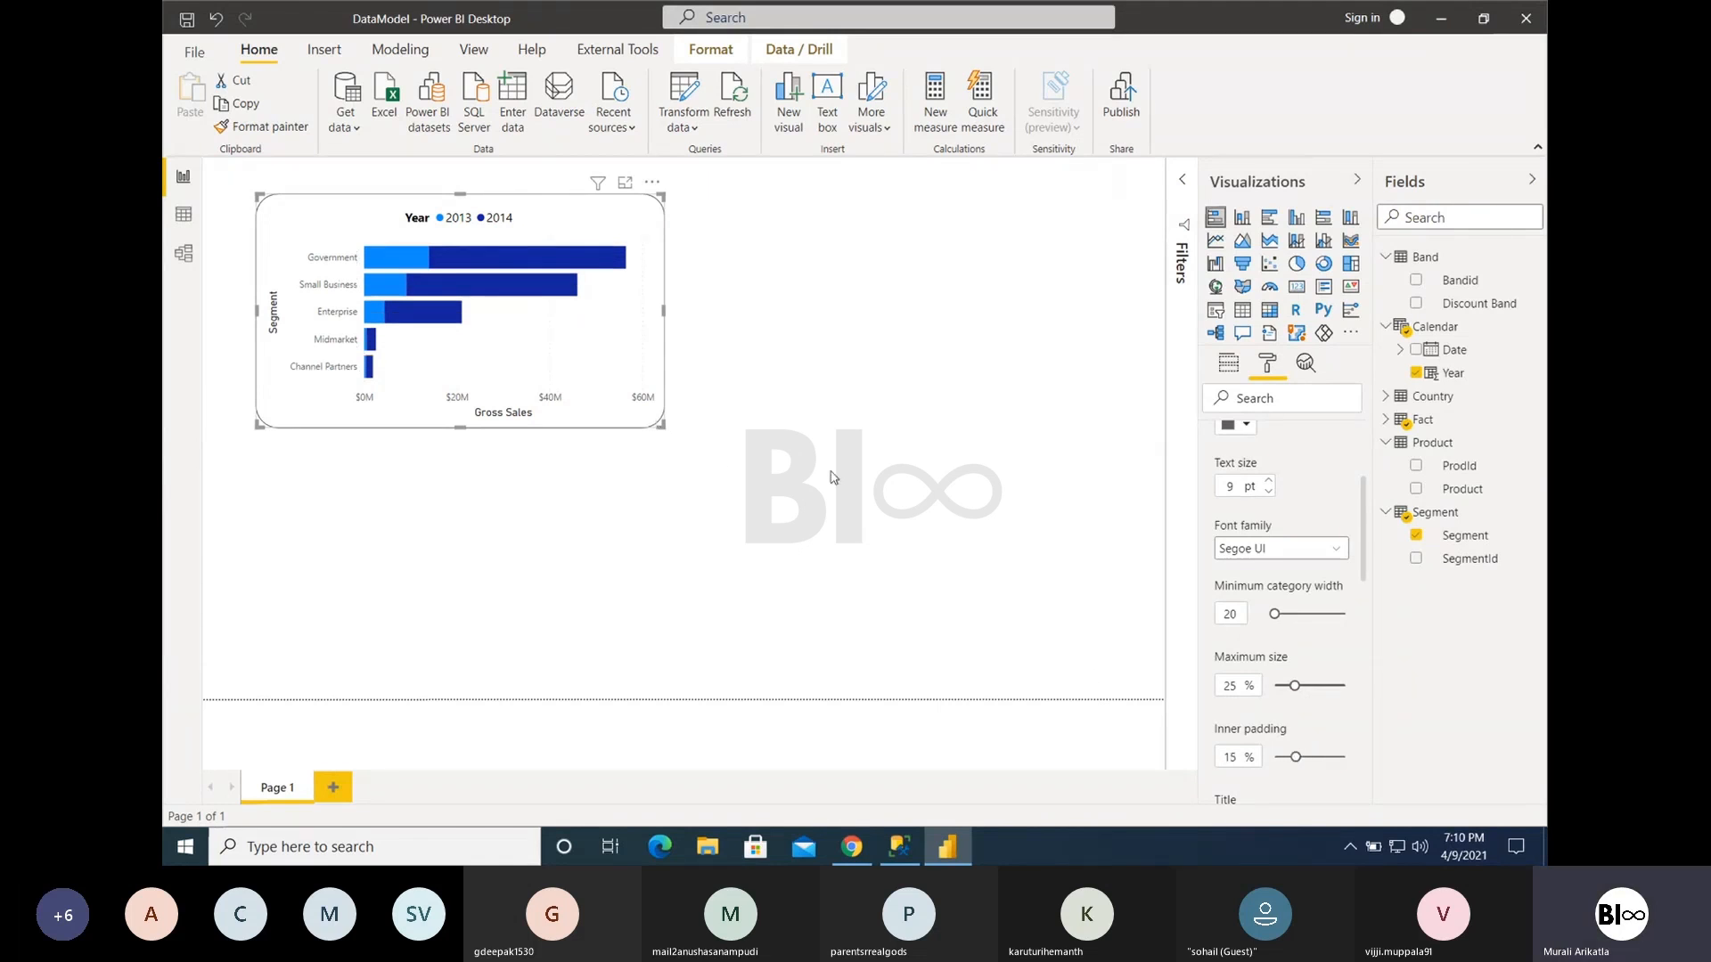
- Set the Y axis label text size to 12 pt and the label color to black
{"action": "scroll", "coordinate": [1206, 527], "scroll_direction": "up", "scroll_amount": 3}
{"action": "left_click", "coordinate": [1270, 632]}
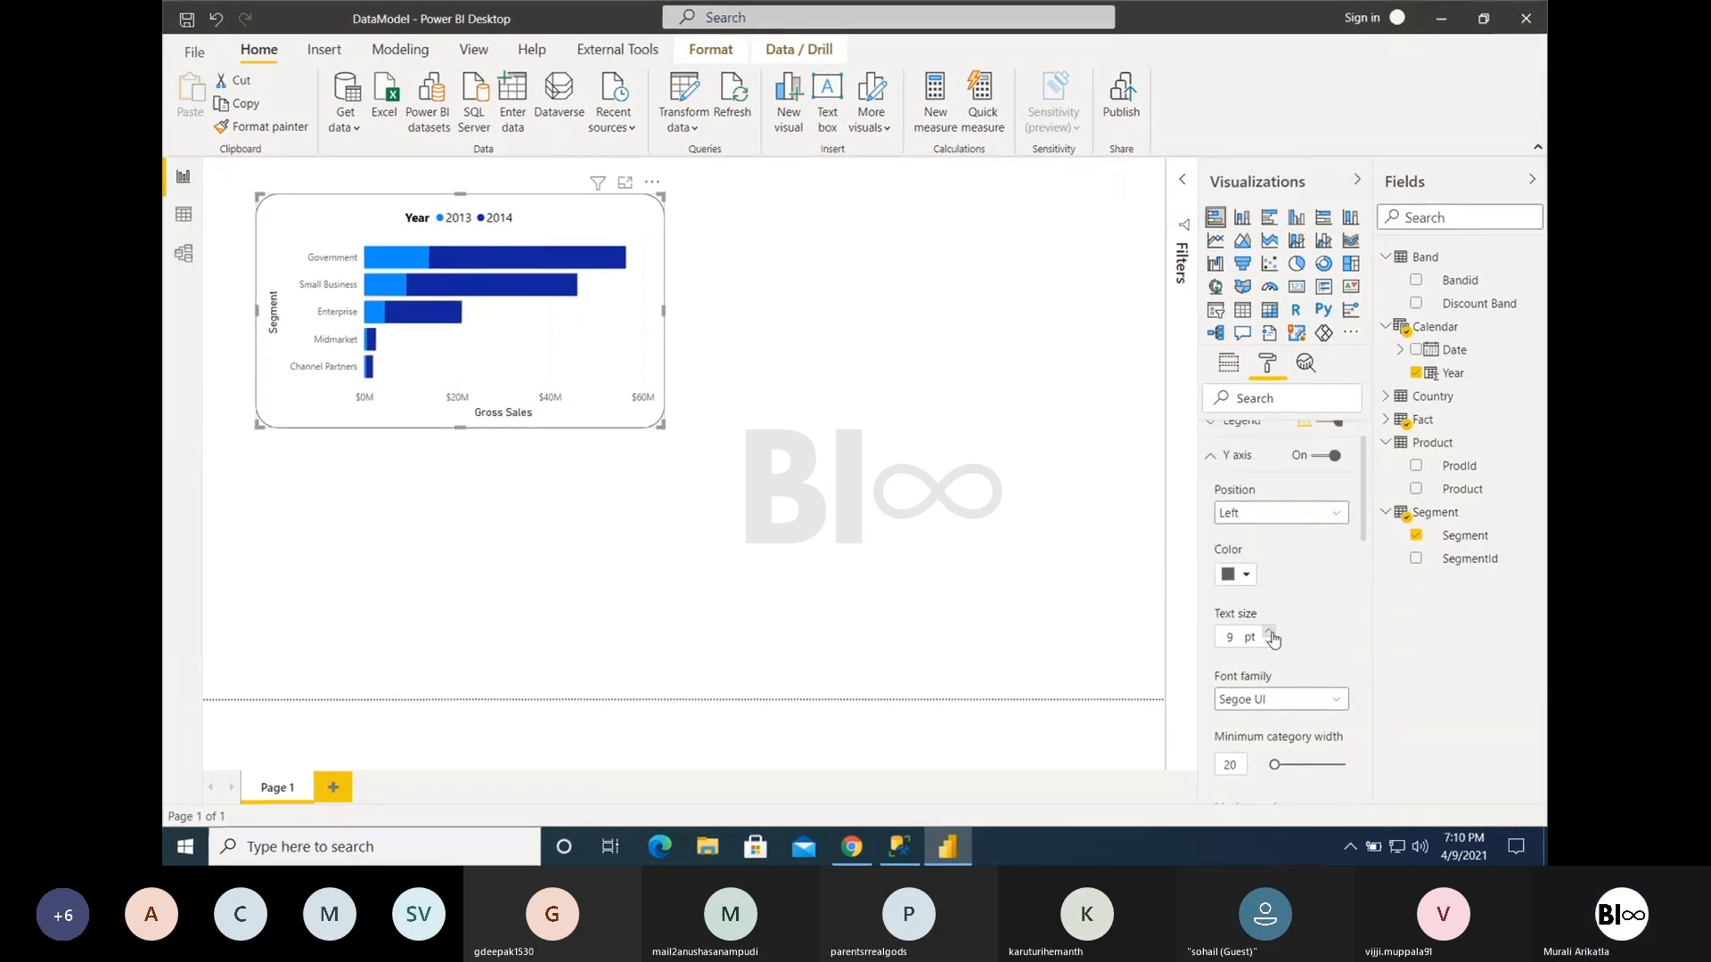
{"action": "left_click", "coordinate": [1270, 632]}
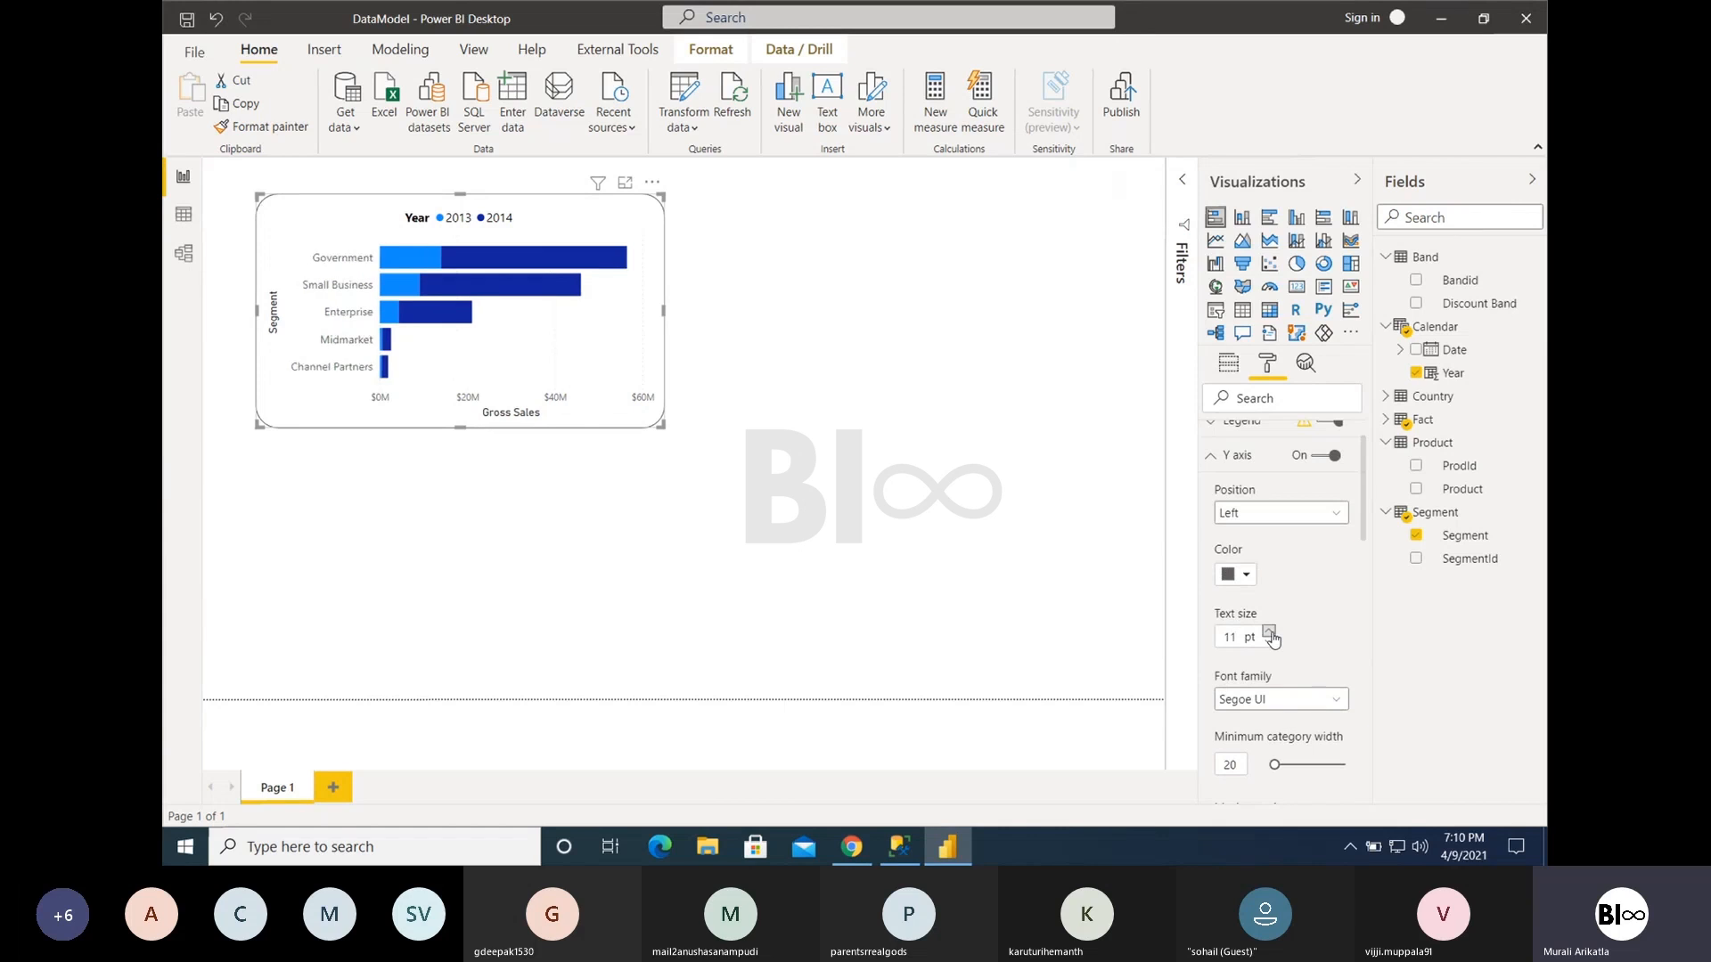
{"action": "left_click", "coordinate": [1269, 631]}
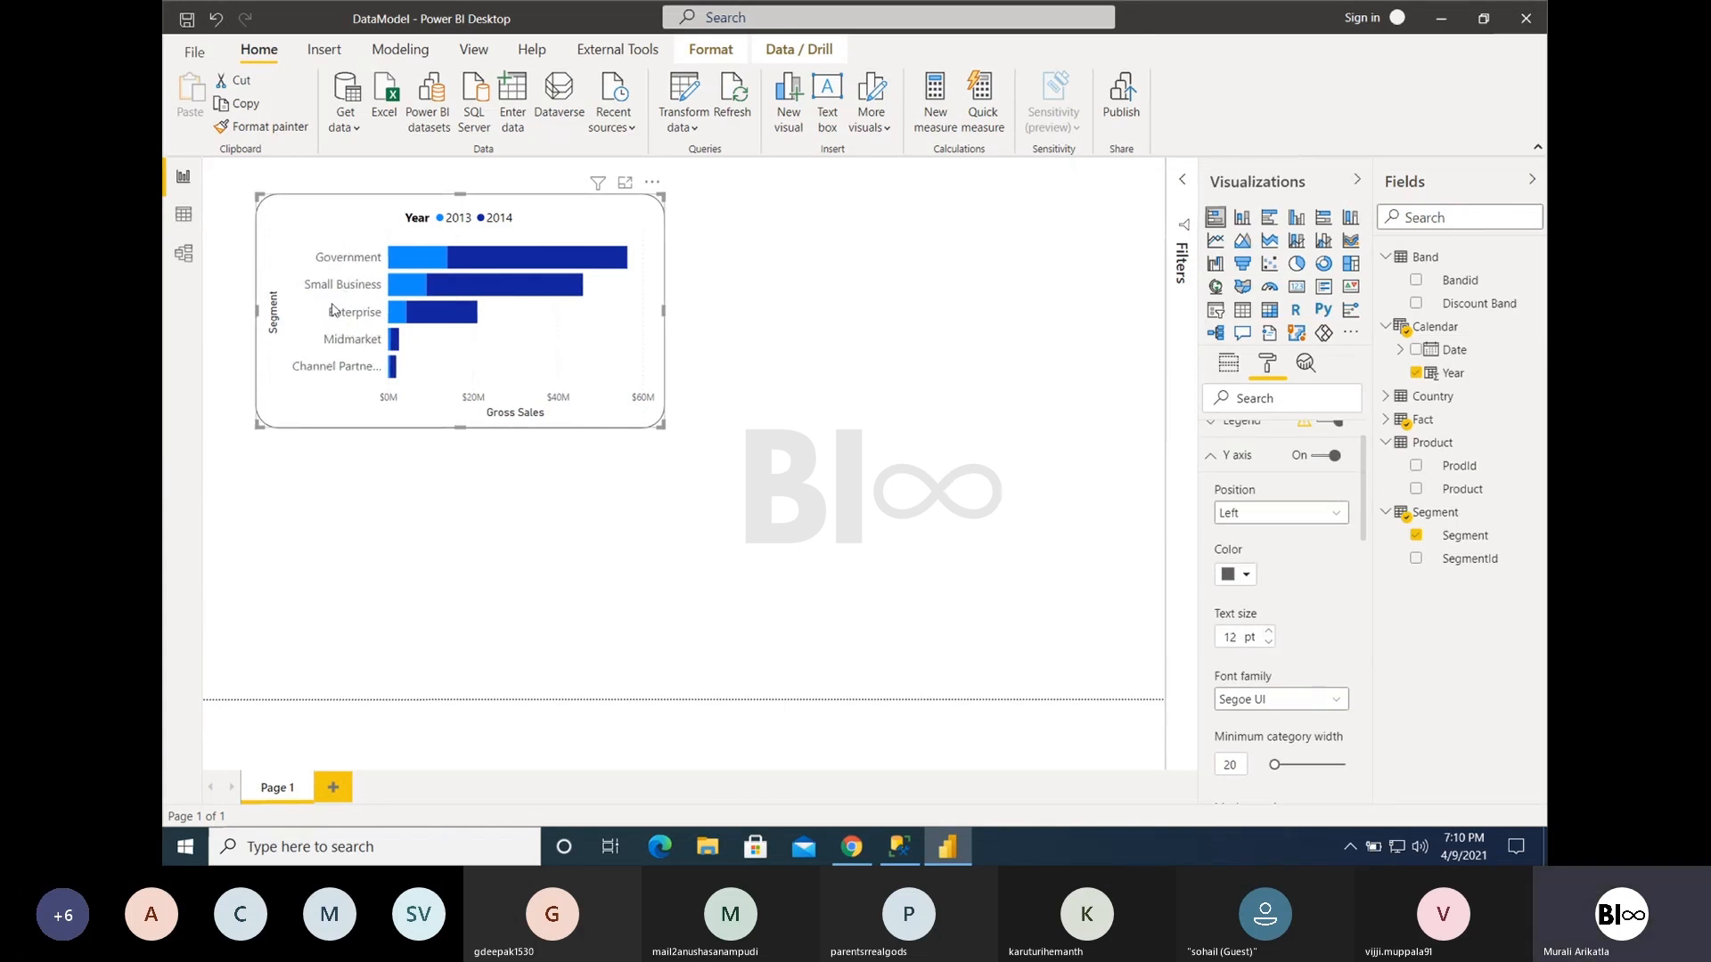
{"action": "left_click", "coordinate": [1246, 575]}
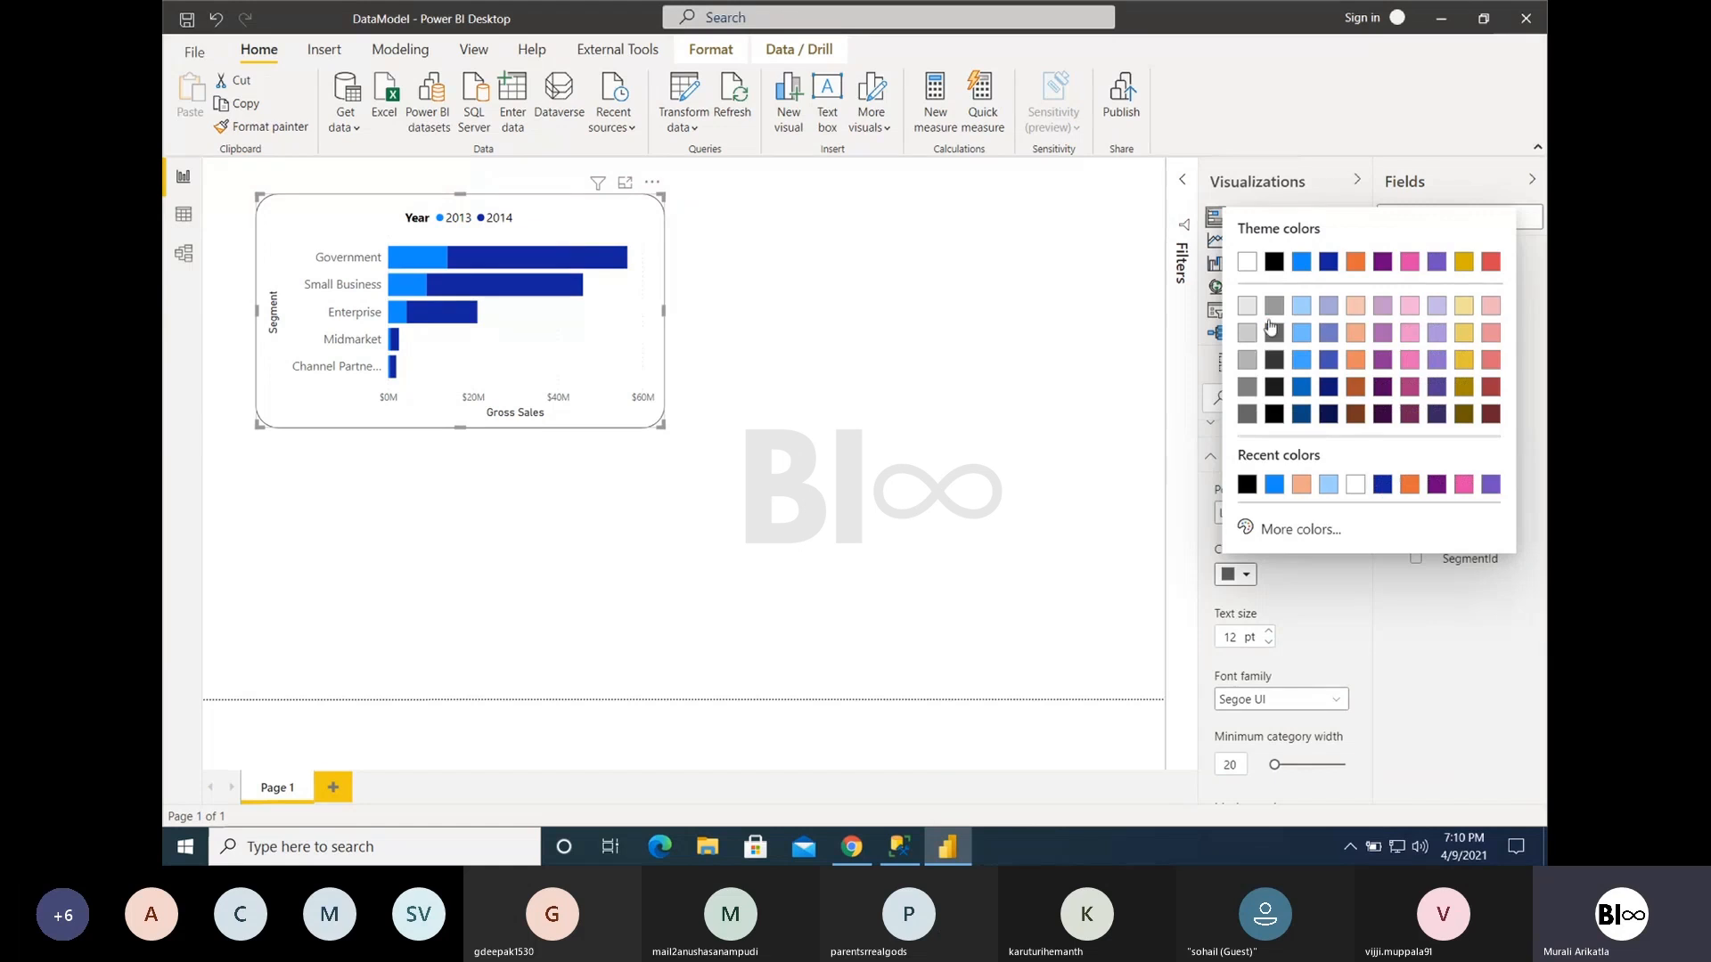
{"action": "left_click", "coordinate": [1274, 261]}
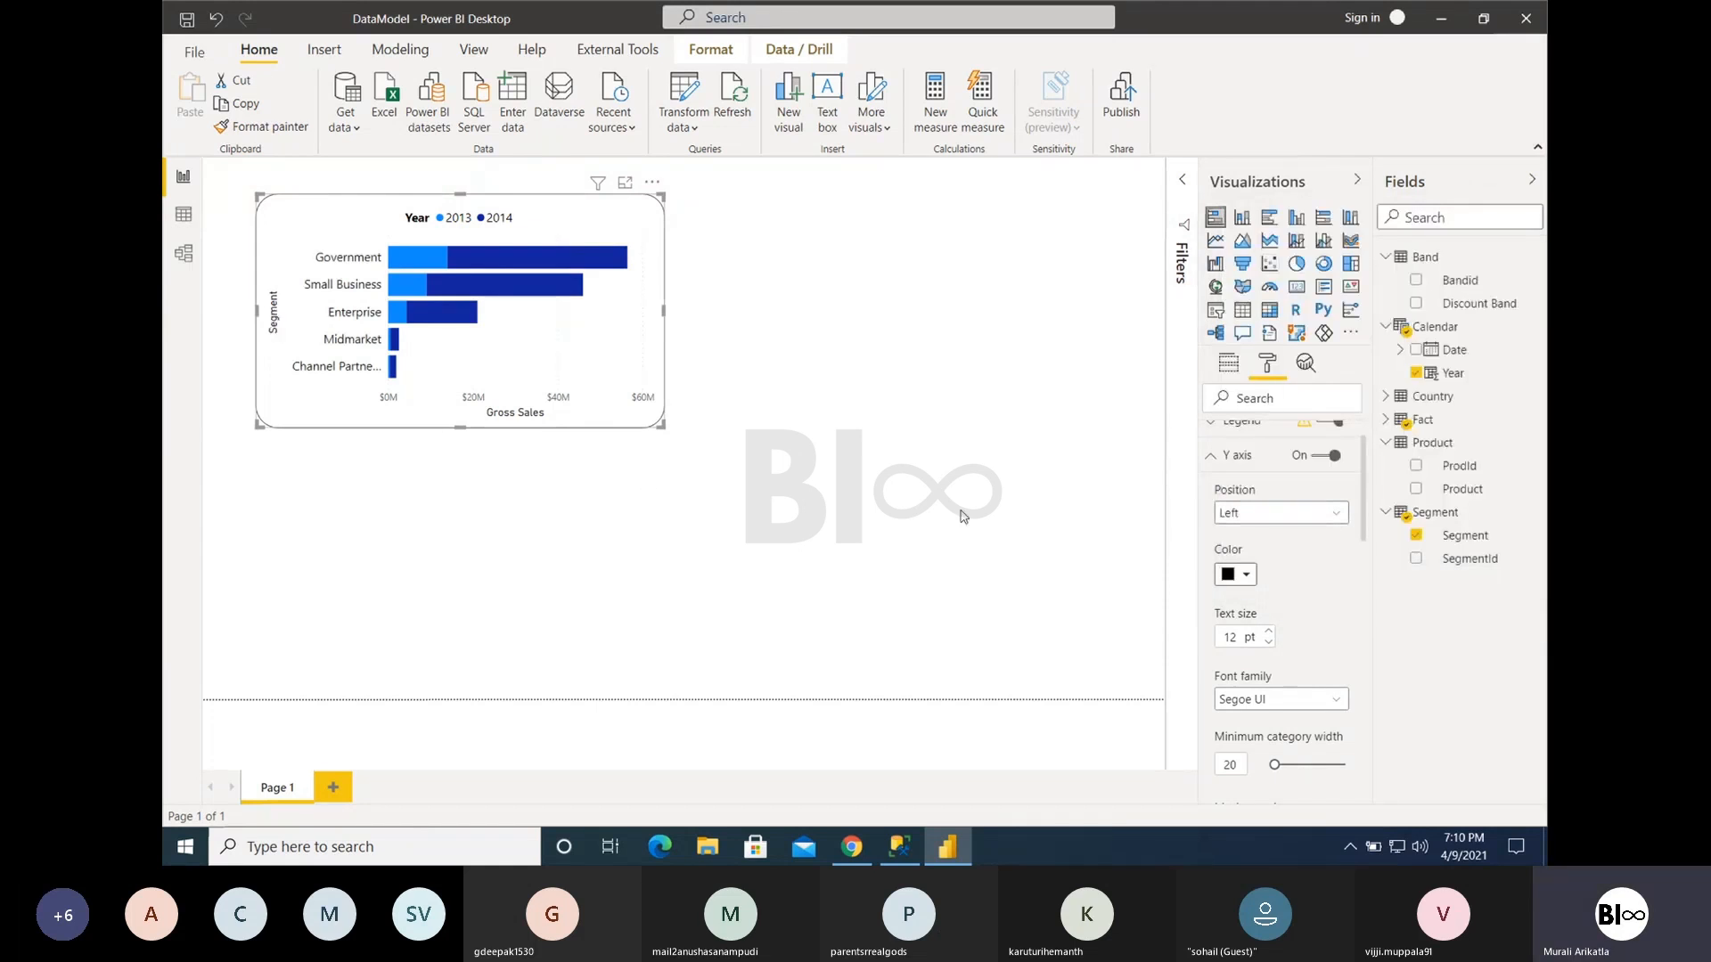
- Turn off the Y axis title and collapse the Y axis settings
{"action": "scroll", "coordinate": [1357, 659], "scroll_direction": "down", "scroll_amount": 3}
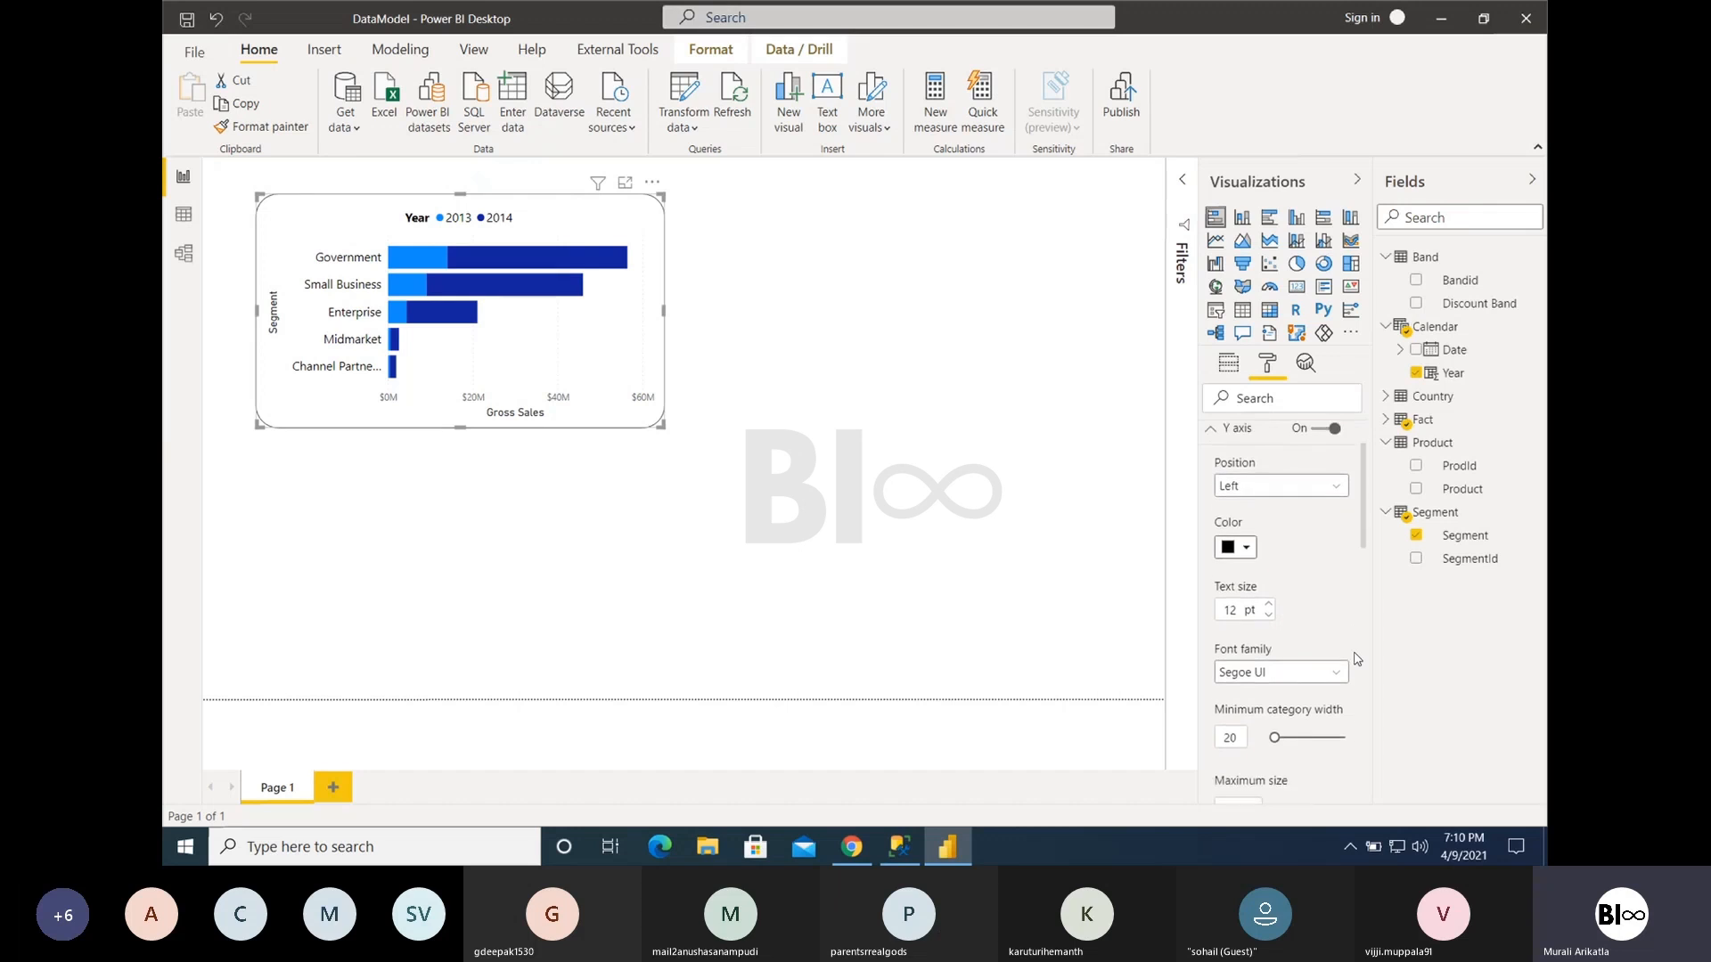
{"action": "scroll", "coordinate": [1357, 659], "scroll_direction": "down", "scroll_amount": 7}
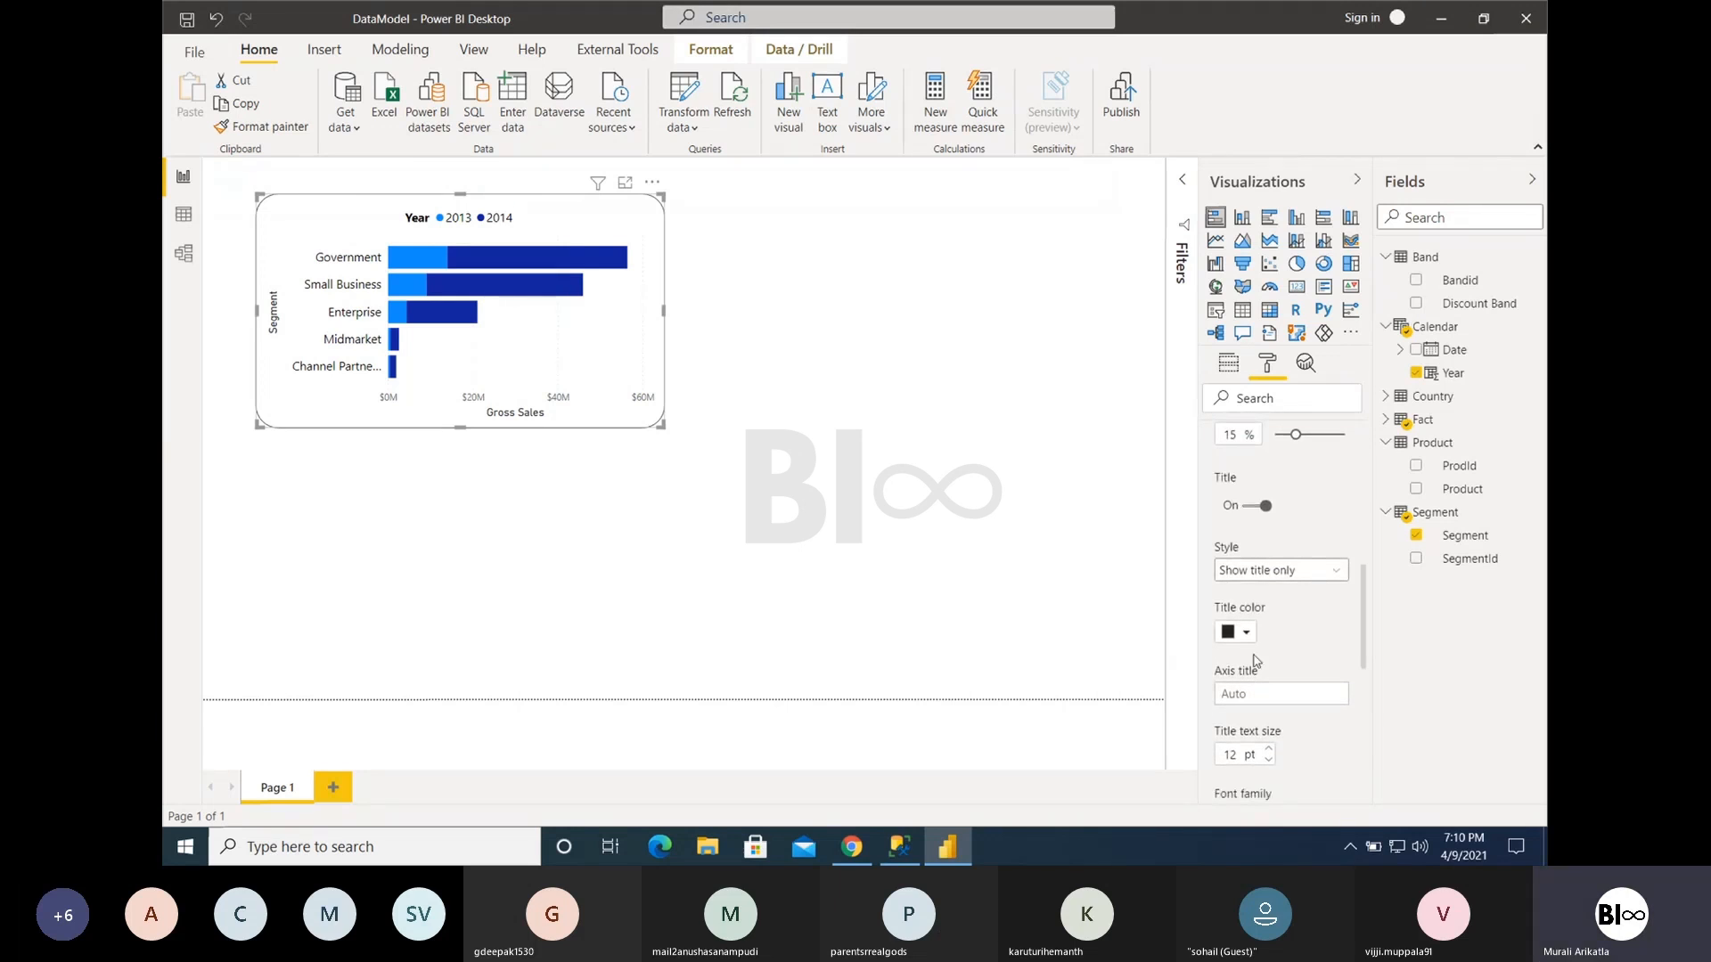
{"action": "left_click", "coordinate": [1260, 506]}
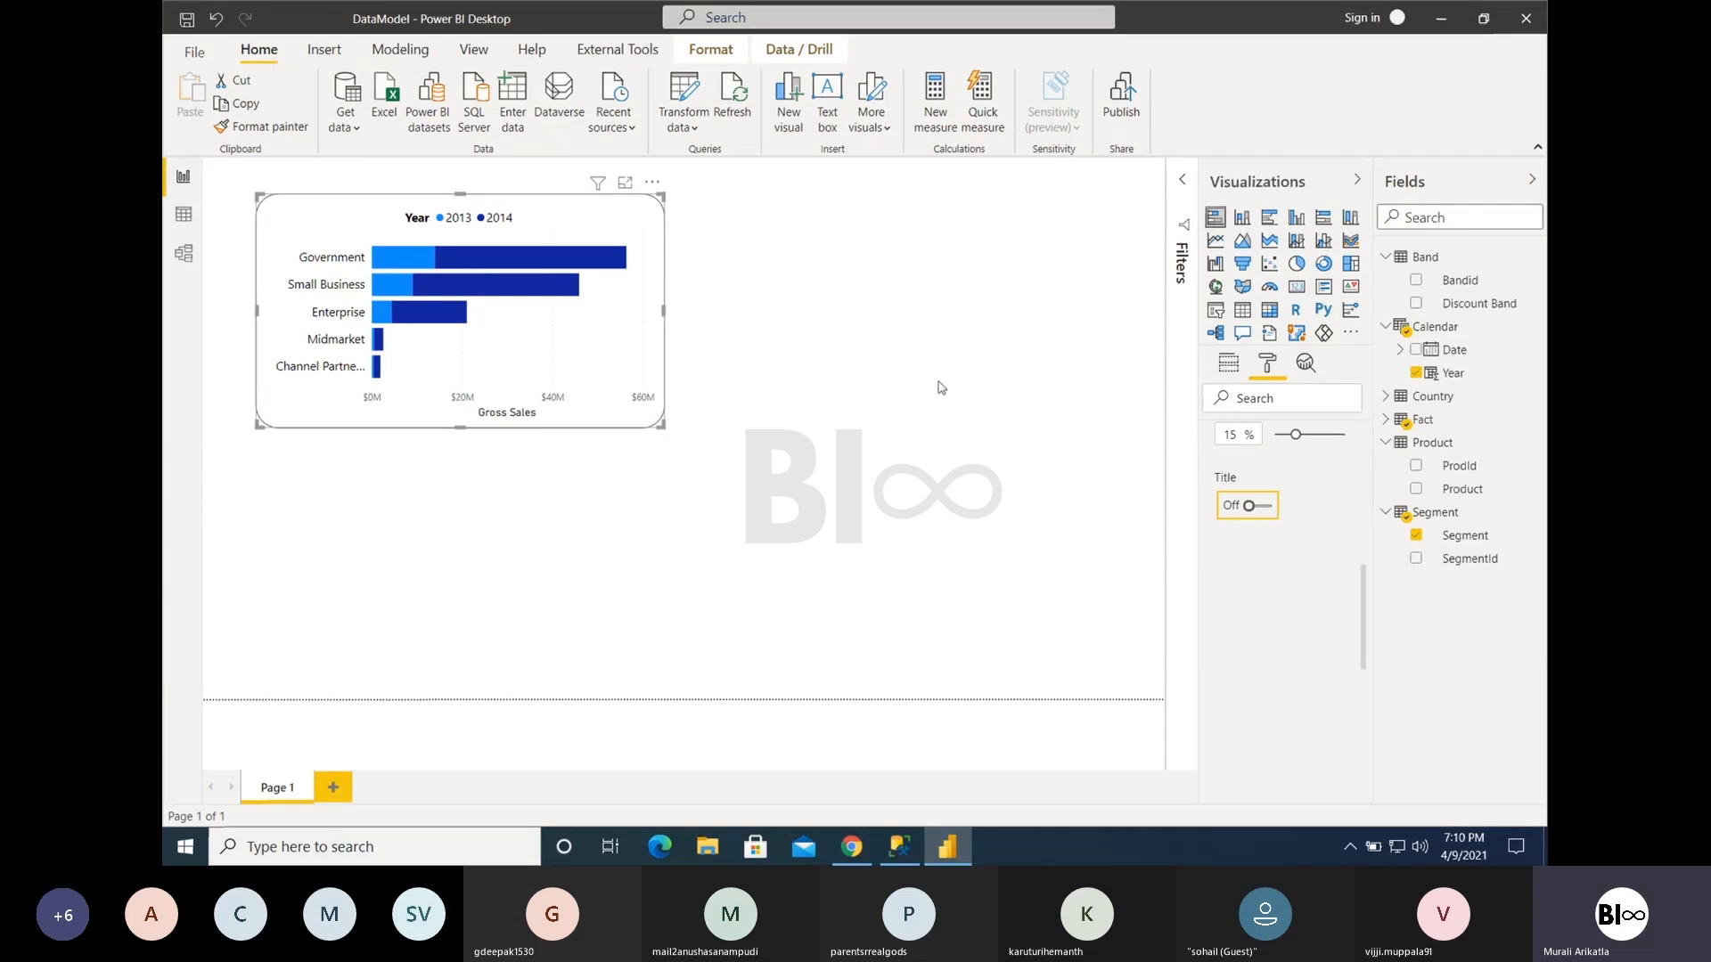
{"action": "scroll", "coordinate": [1336, 504], "scroll_direction": "up", "scroll_amount": 10}
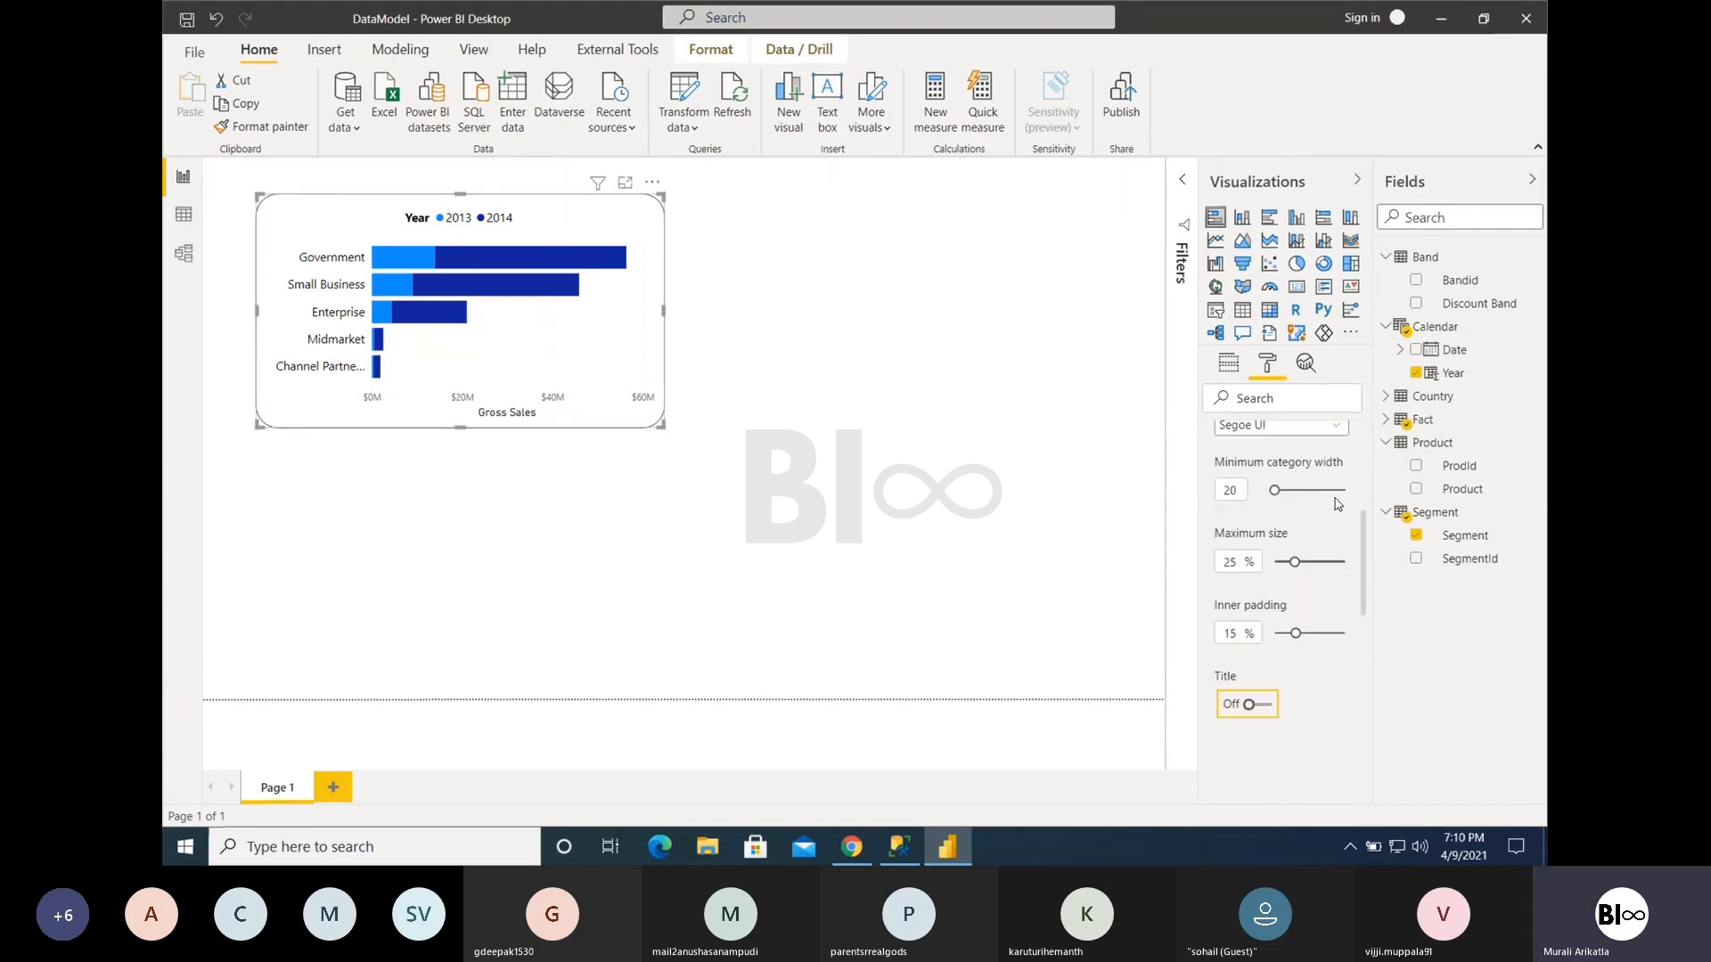
{"action": "left_click", "coordinate": [1224, 450]}
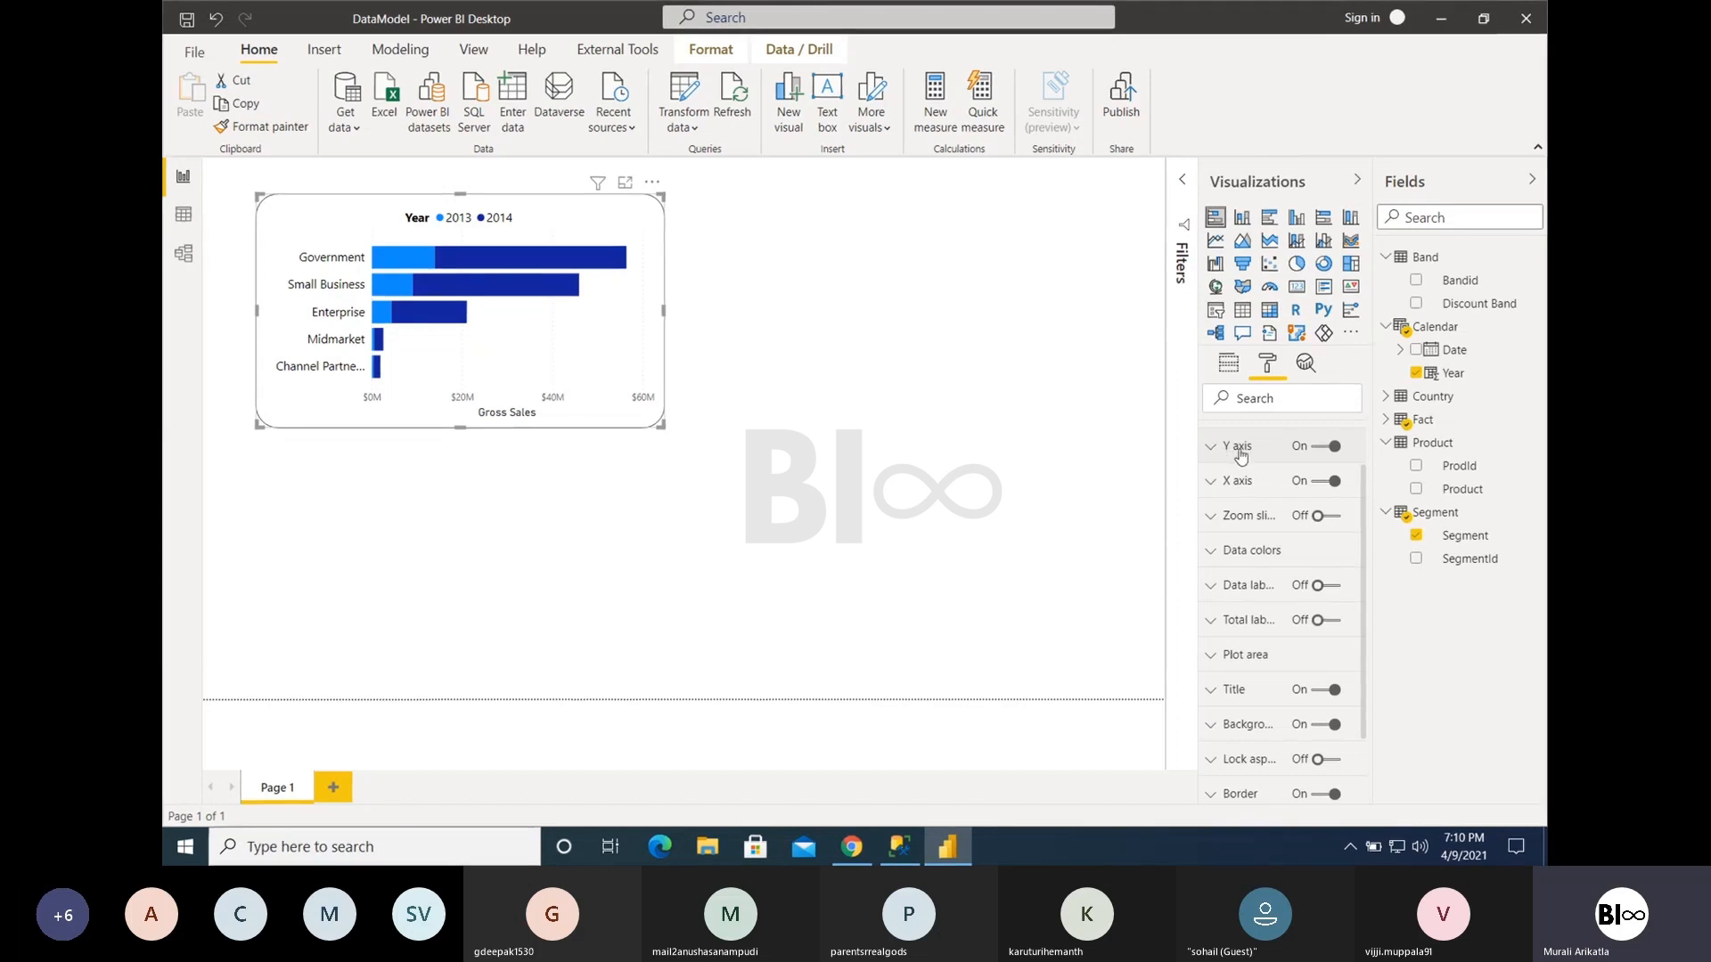
- Switch the Y axis off and on again, and check the scale types available for the X axis
{"action": "left_click", "coordinate": [1316, 450]}
{"action": "left_click", "coordinate": [1317, 449]}
{"action": "left_click", "coordinate": [1231, 481]}
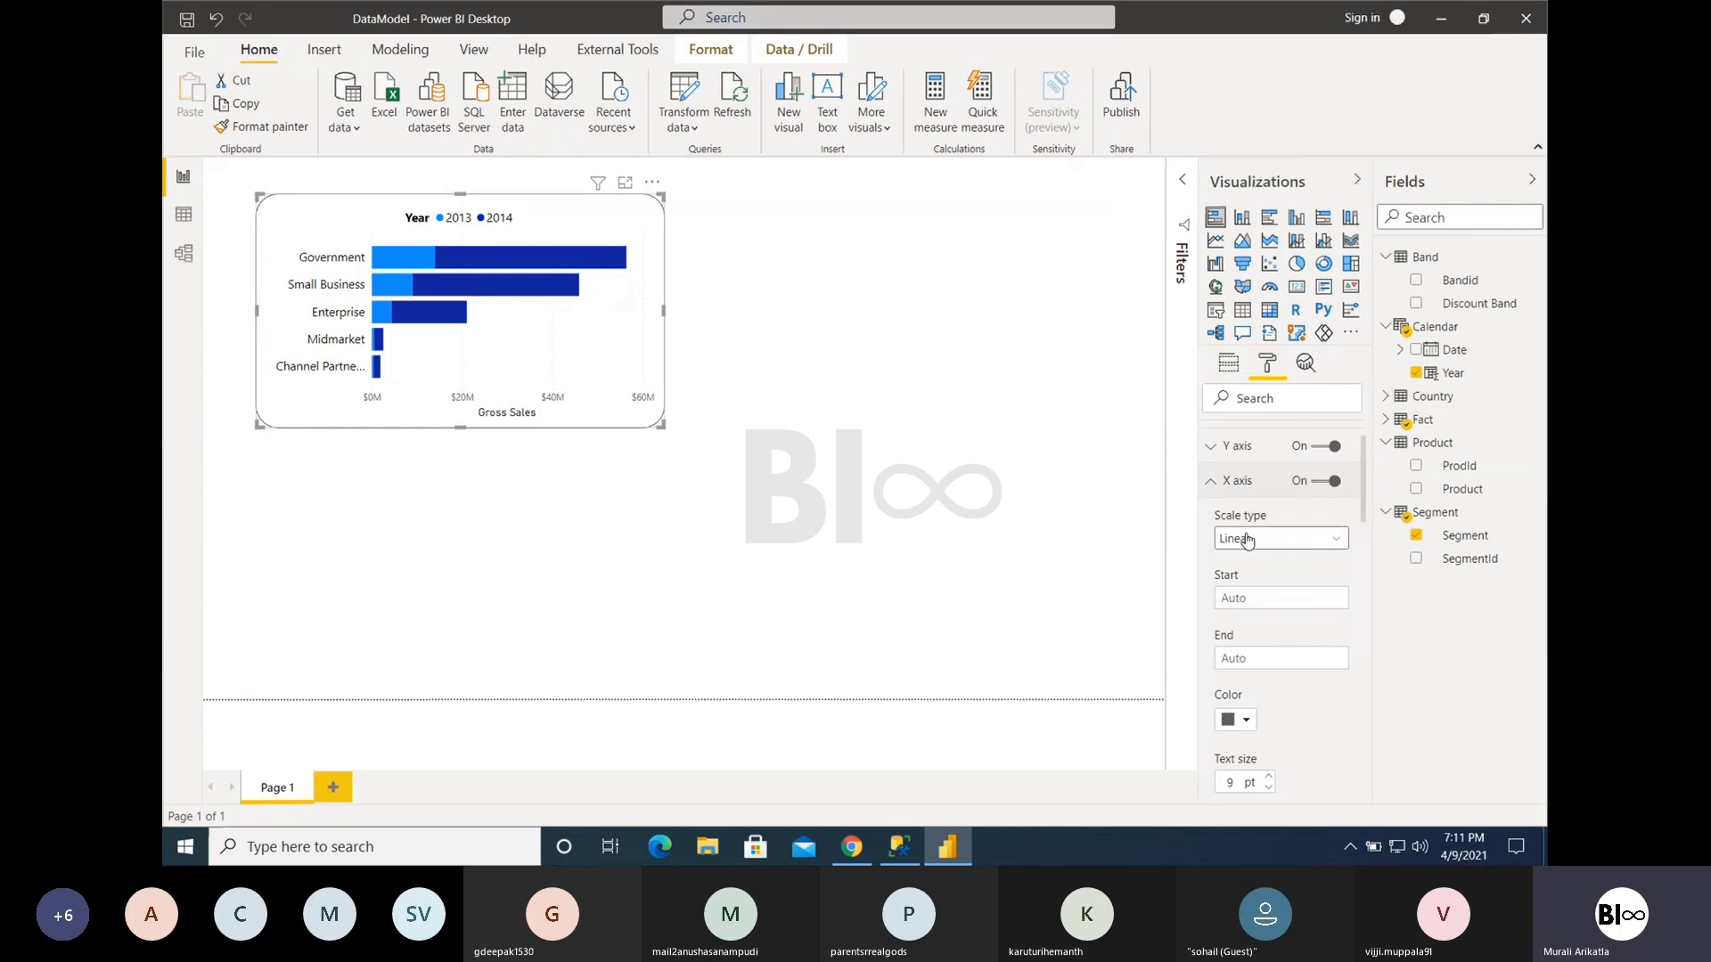
{"action": "left_click", "coordinate": [1246, 543]}
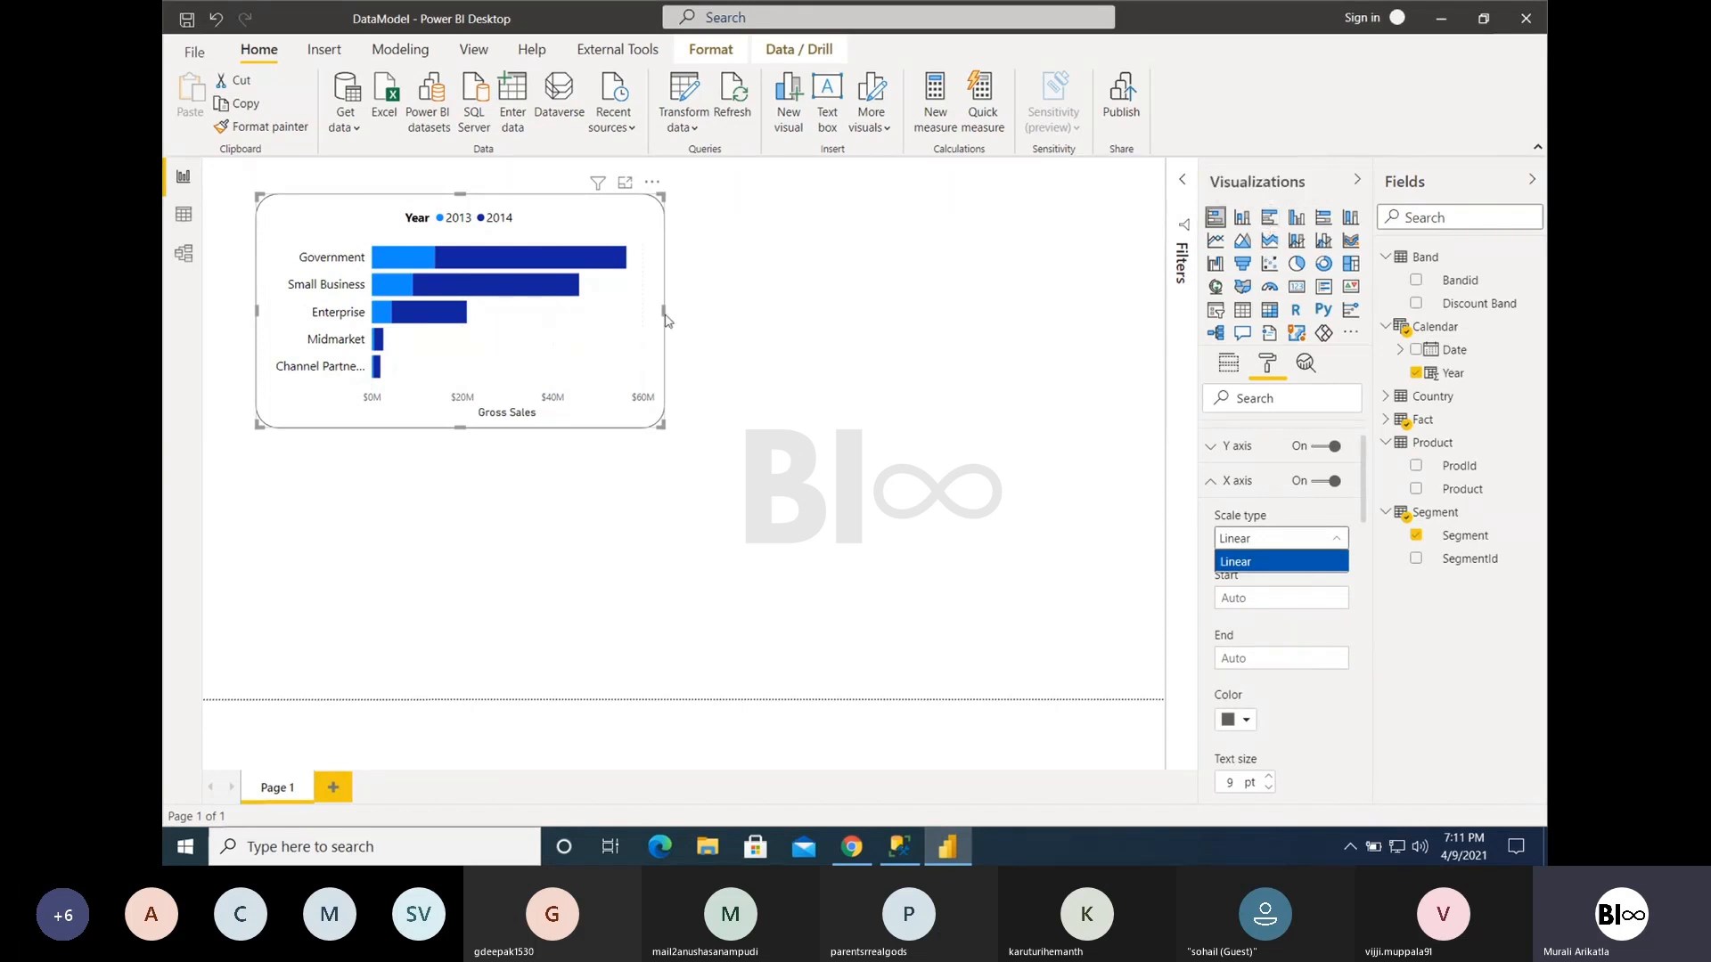
- Try several narrower and wider chart widths, and leave the chart wide enough for the full segment names
{"action": "left_click_drag", "start_coordinate": [664, 311], "coordinate": [778, 313]}
{"action": "key", "text": "ctrl+z"}
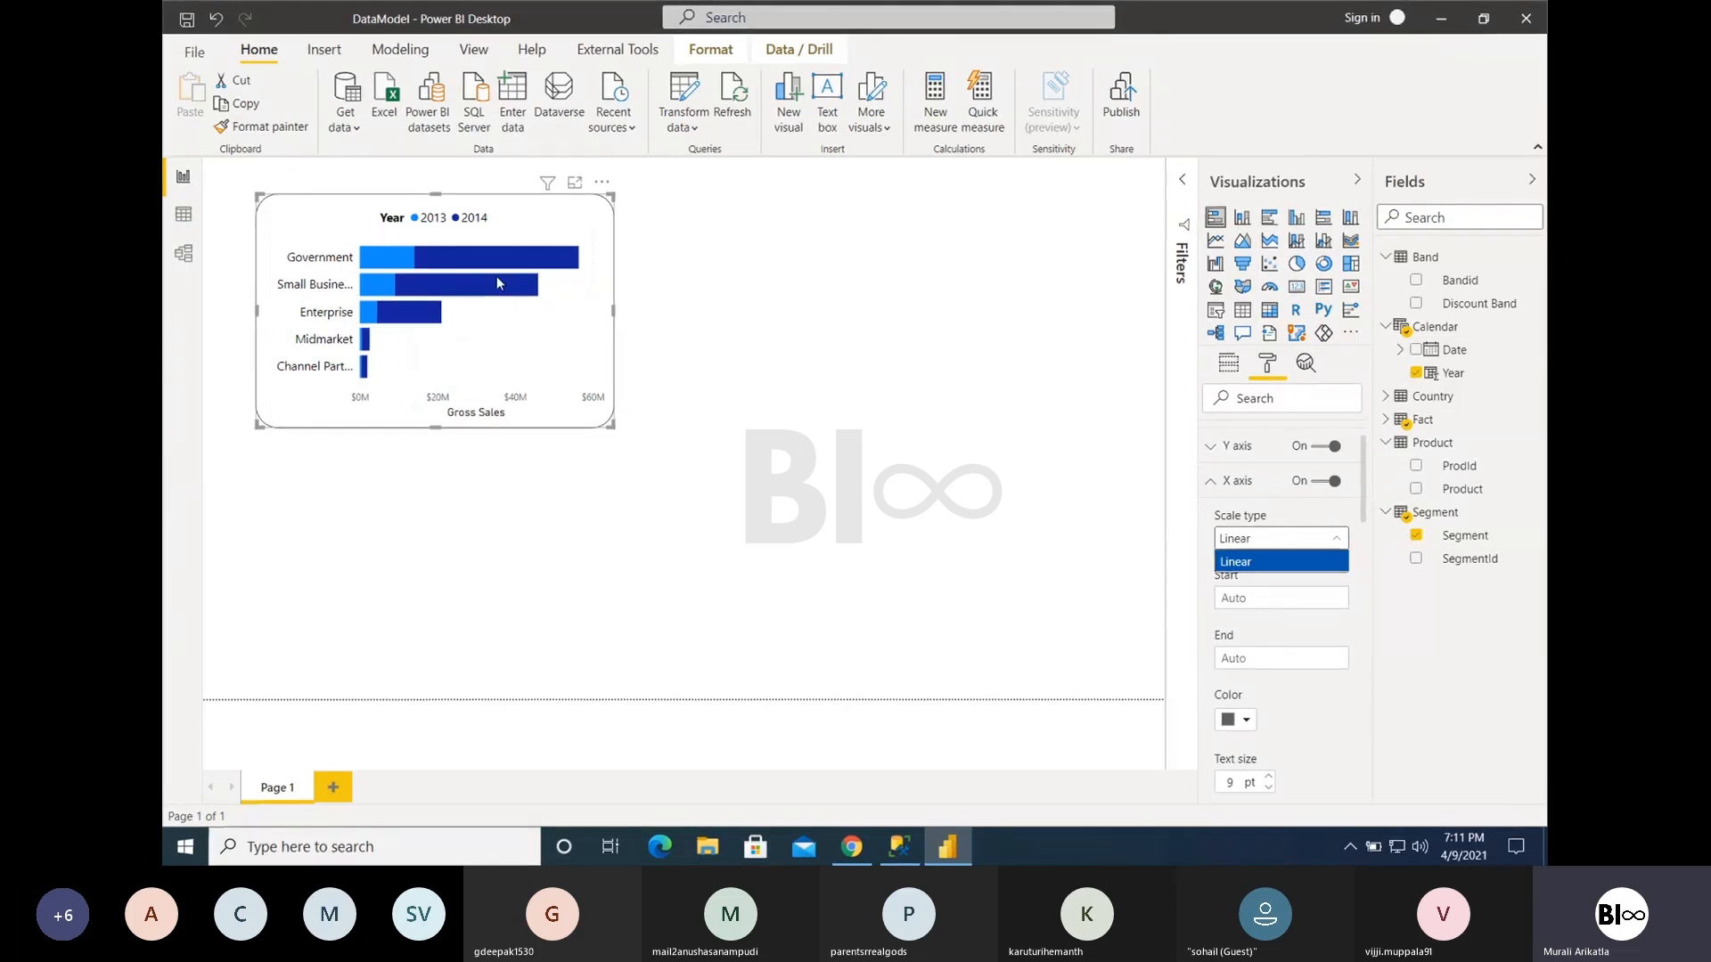
{"action": "left_click_drag", "start_coordinate": [612, 311], "coordinate": [680, 321]}
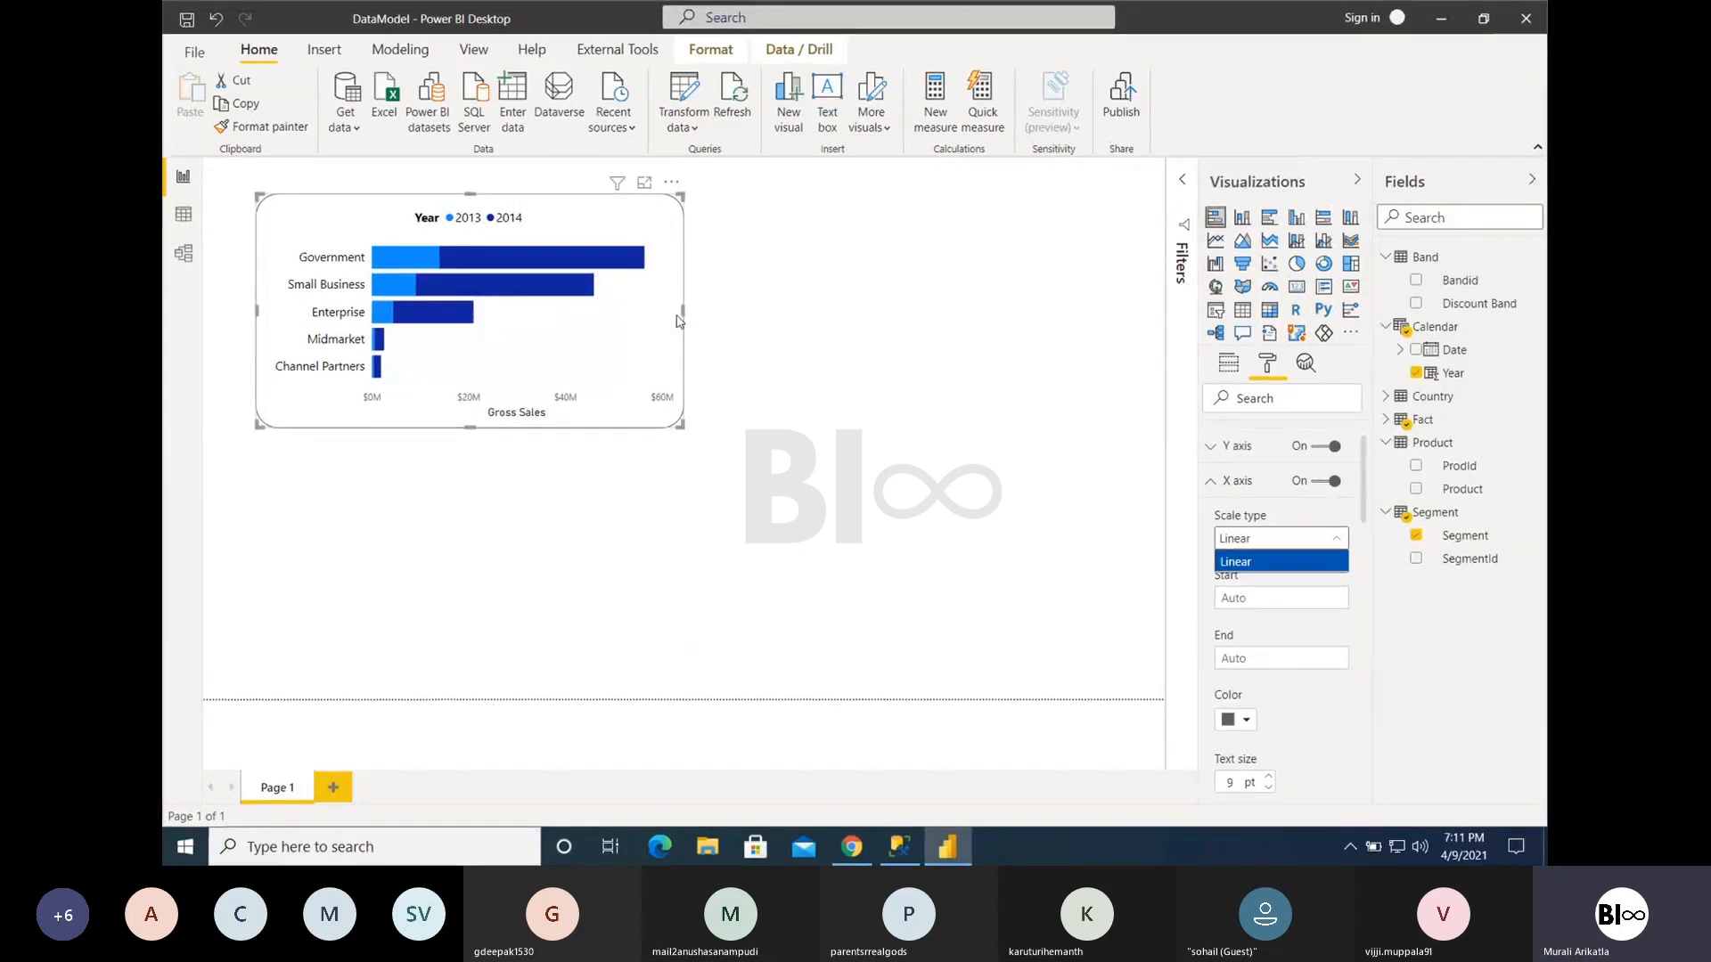
{"action": "left_click_drag", "start_coordinate": [680, 321], "coordinate": [613, 326]}
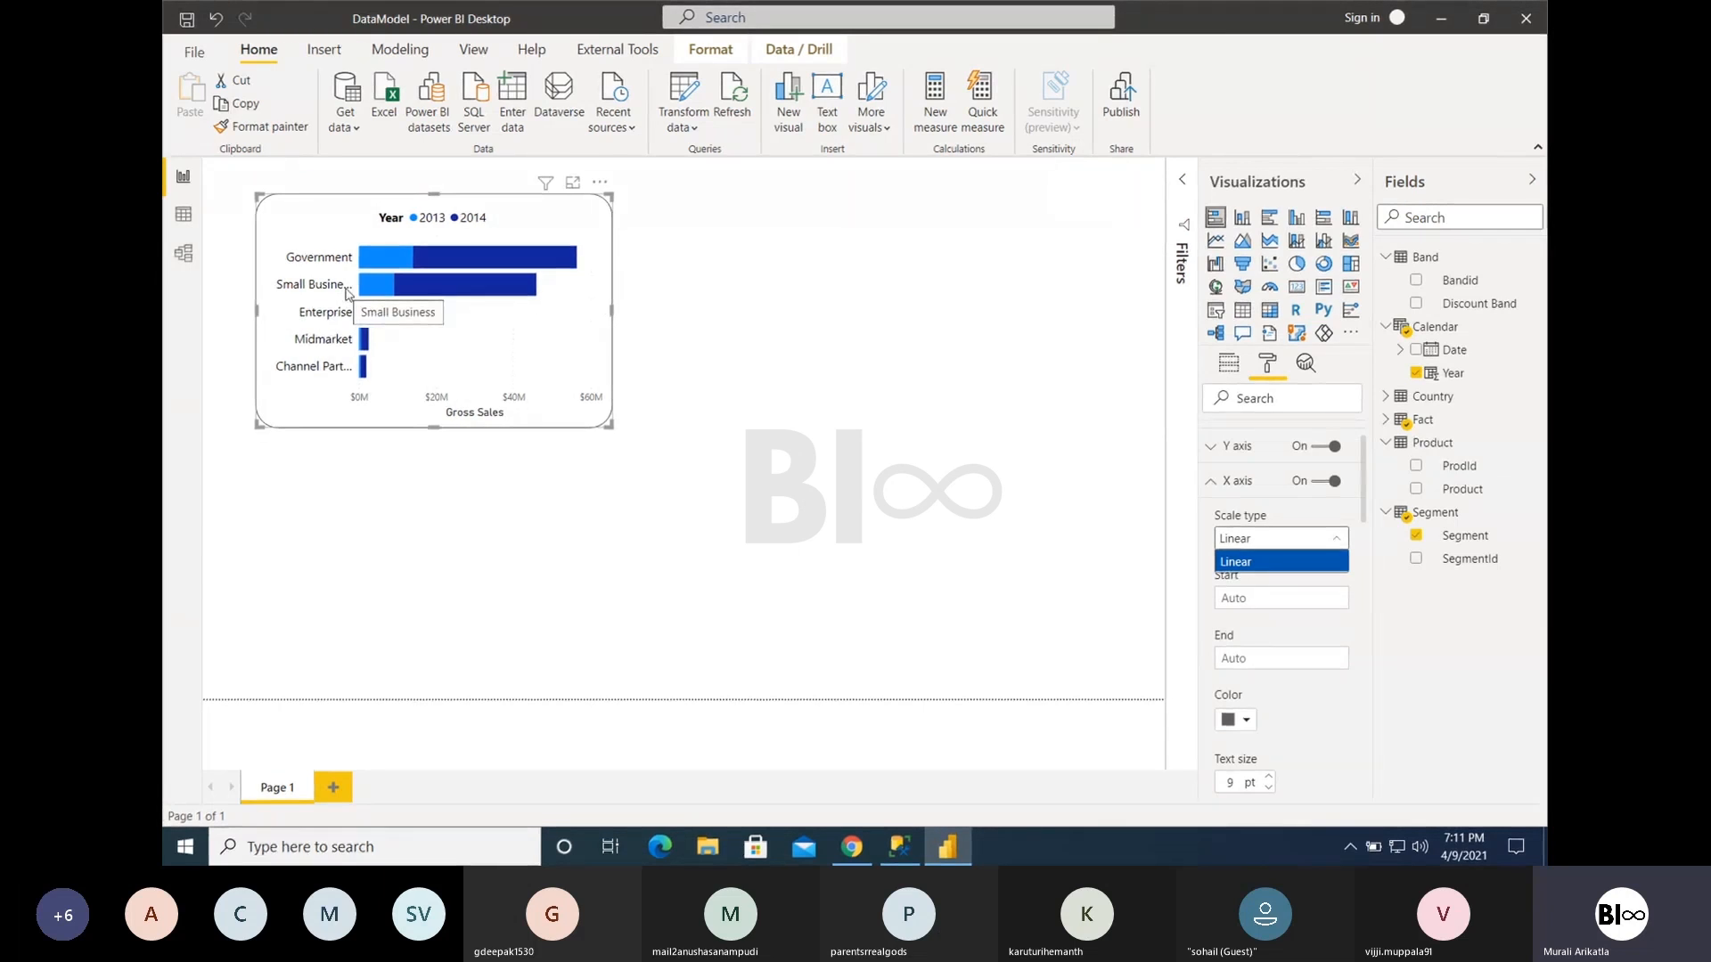
{"action": "left_click", "coordinate": [751, 322]}
{"action": "left_click", "coordinate": [608, 315]}
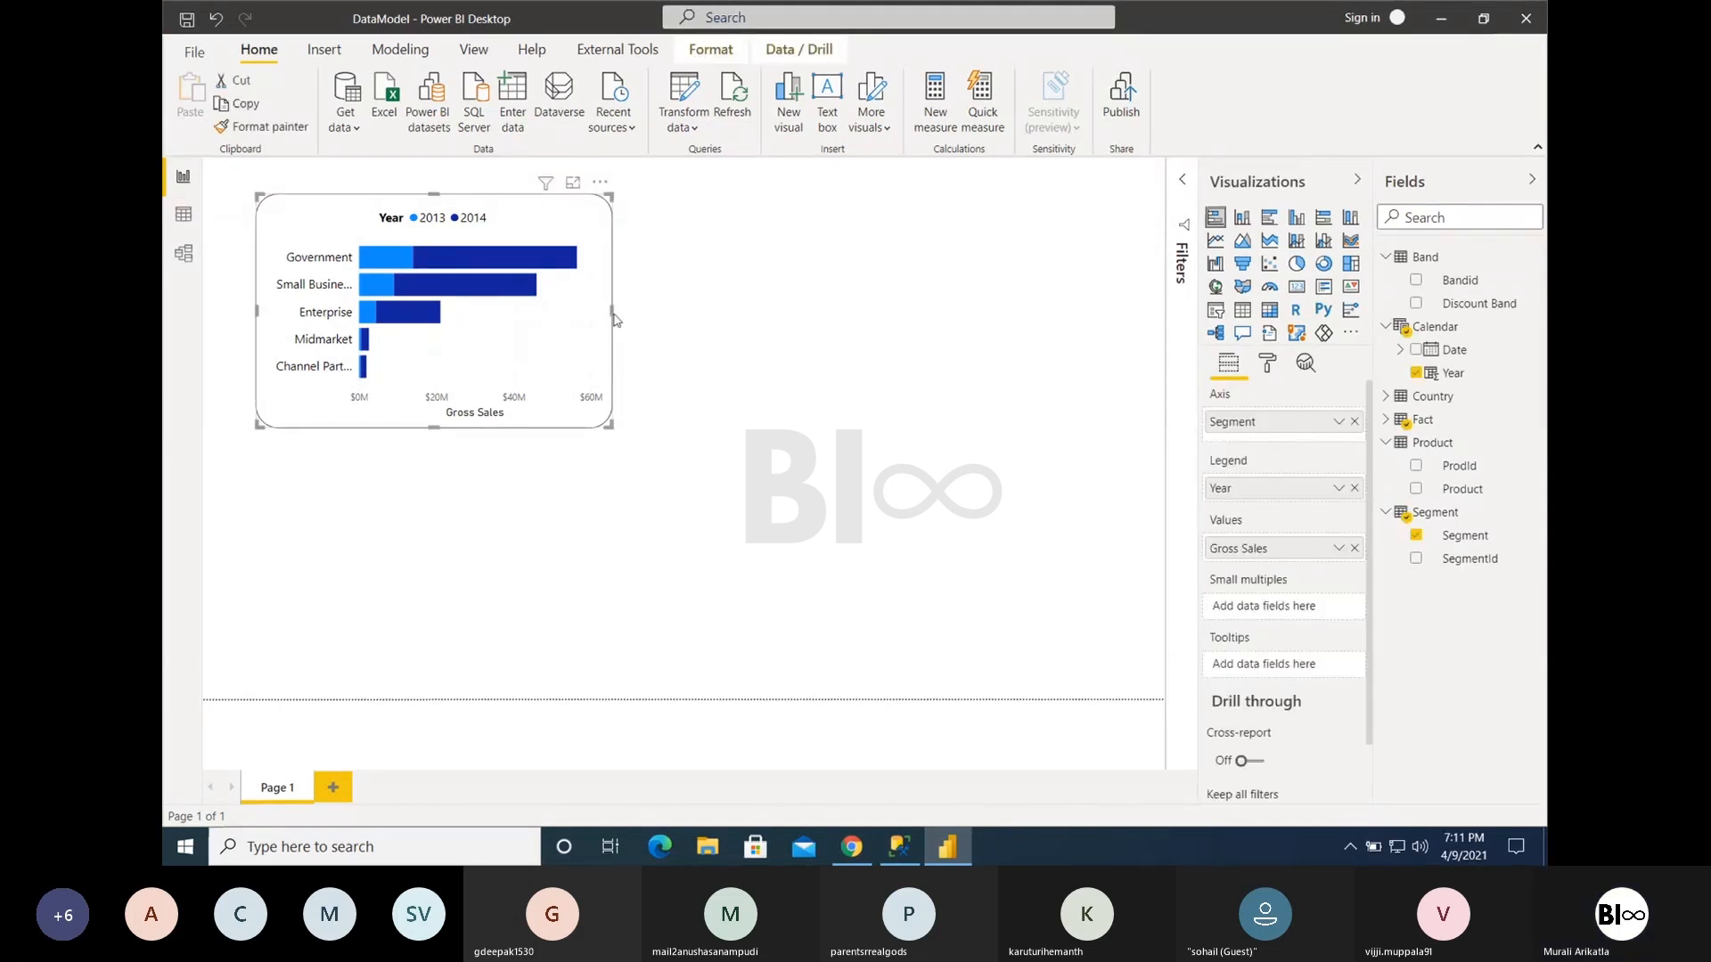
{"action": "left_click_drag", "start_coordinate": [613, 316], "coordinate": [745, 322]}
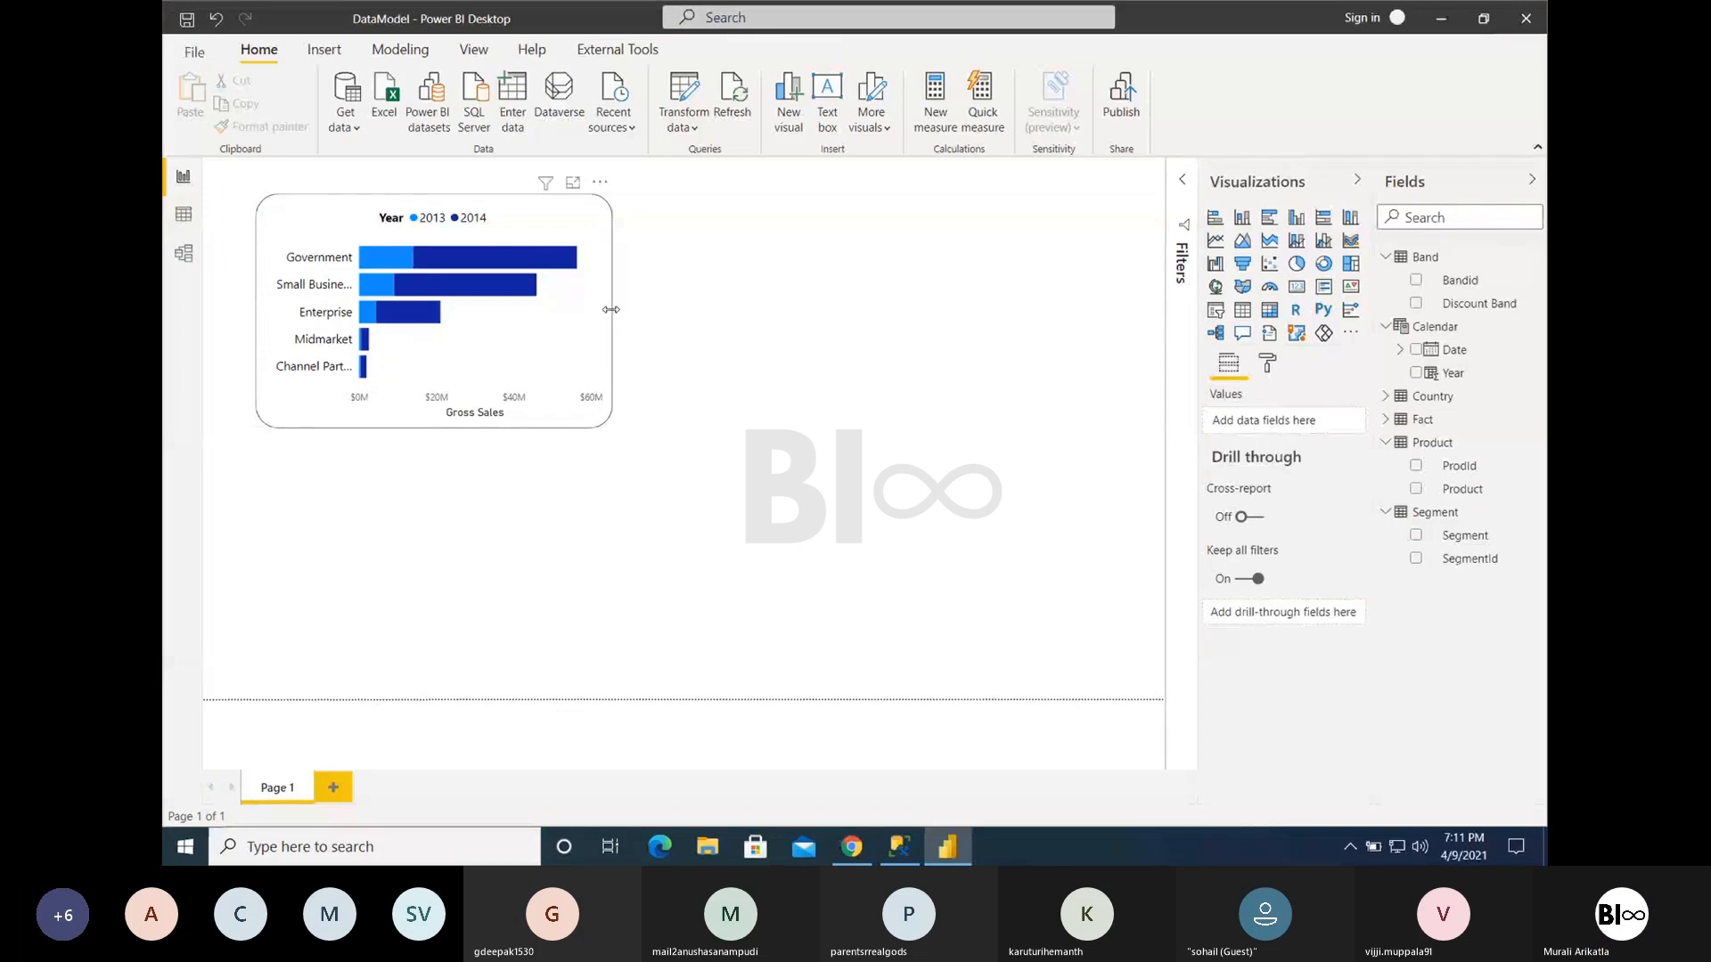
{"action": "left_click", "coordinate": [610, 317]}
{"action": "left_click_drag", "start_coordinate": [611, 312], "coordinate": [724, 312]}
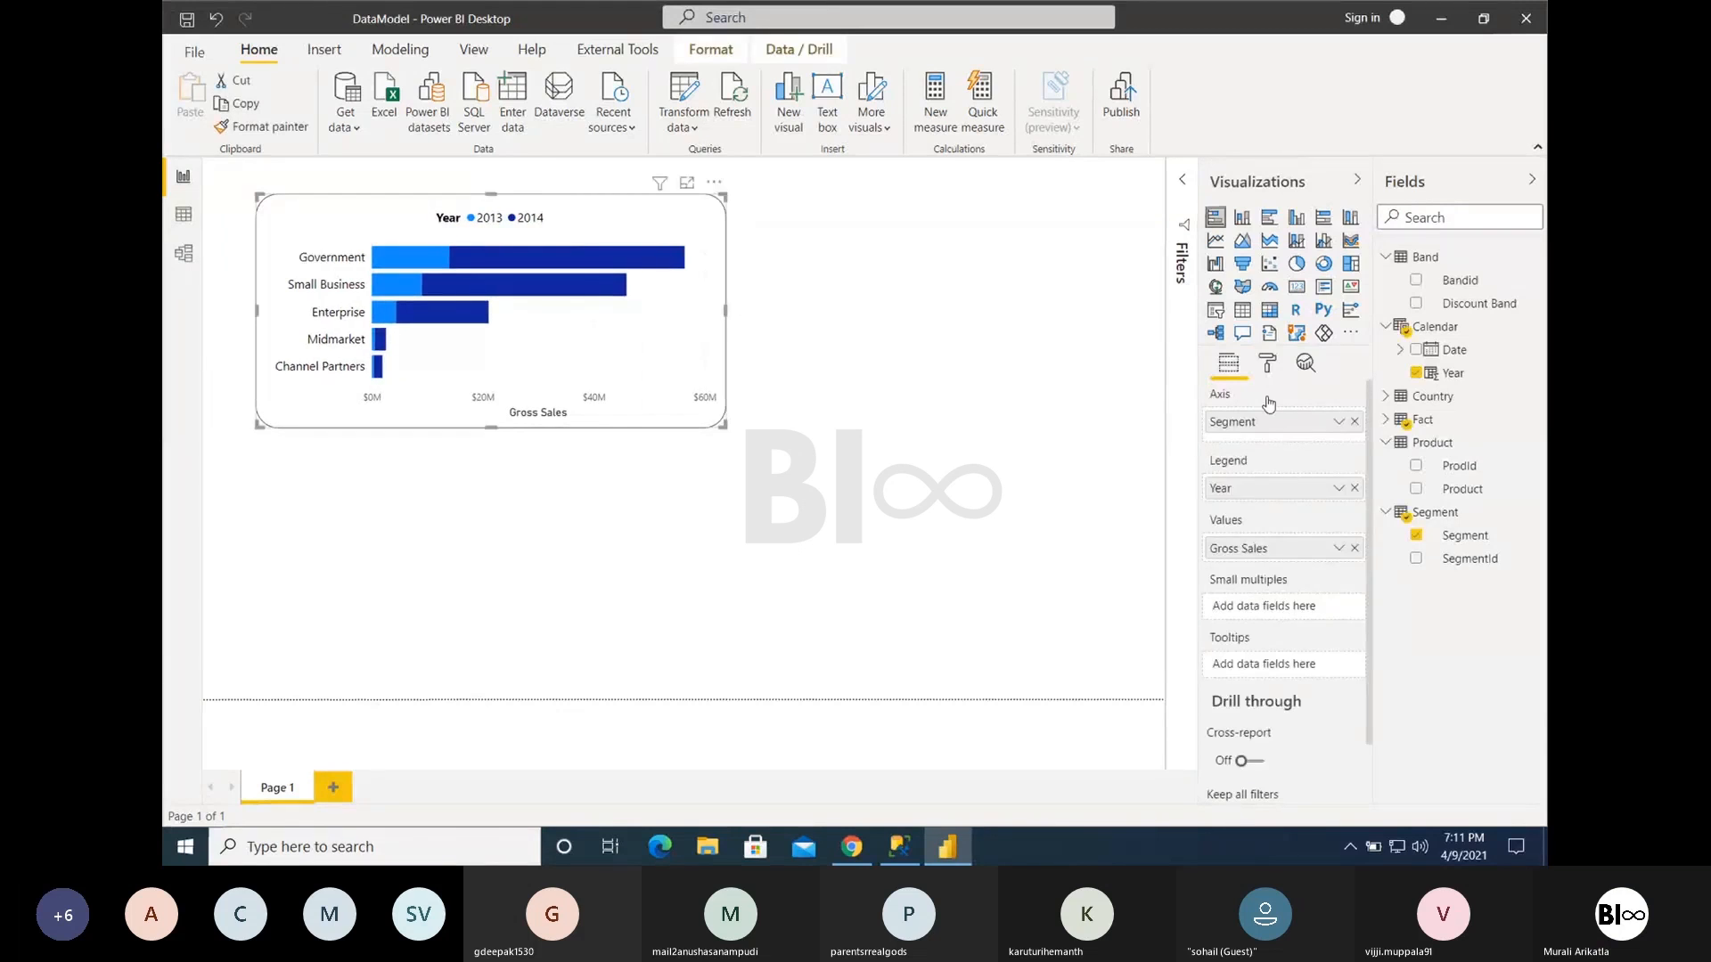
- Check the warning on the chart's legend setting and enlarge the chart in both width and height
{"action": "left_click", "coordinate": [1267, 365]}
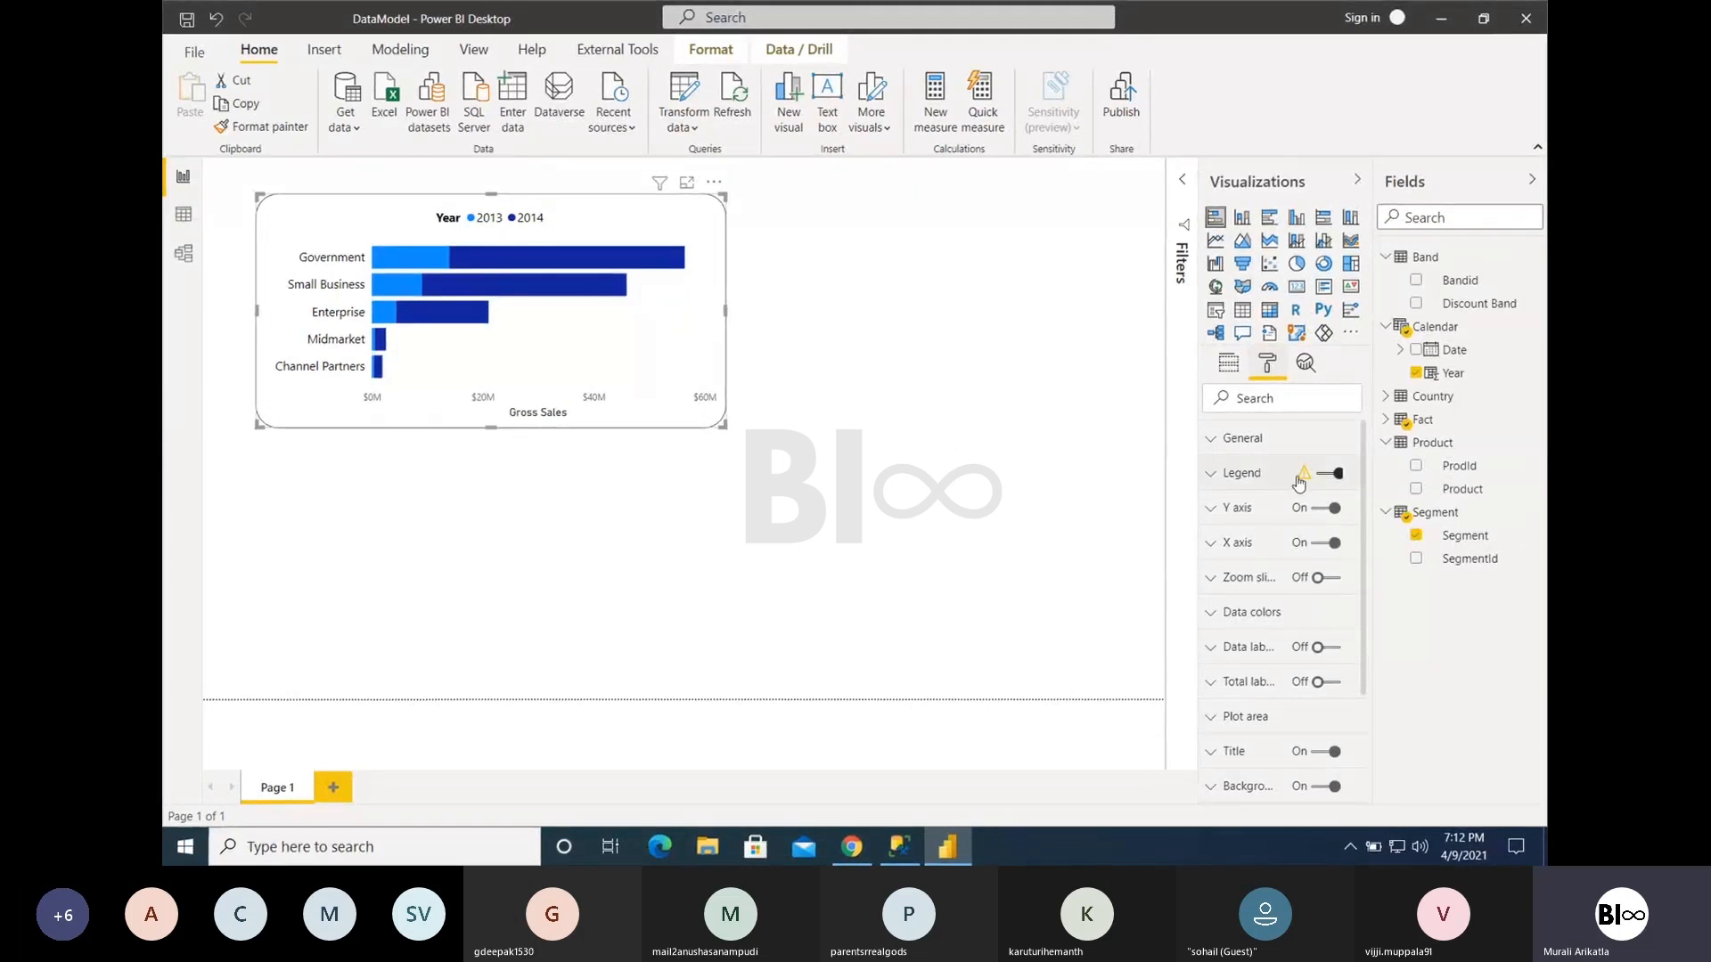
{"action": "mouse_move", "coordinate": [1300, 481]}
{"action": "left_click_drag", "start_coordinate": [720, 423], "coordinate": [803, 556]}
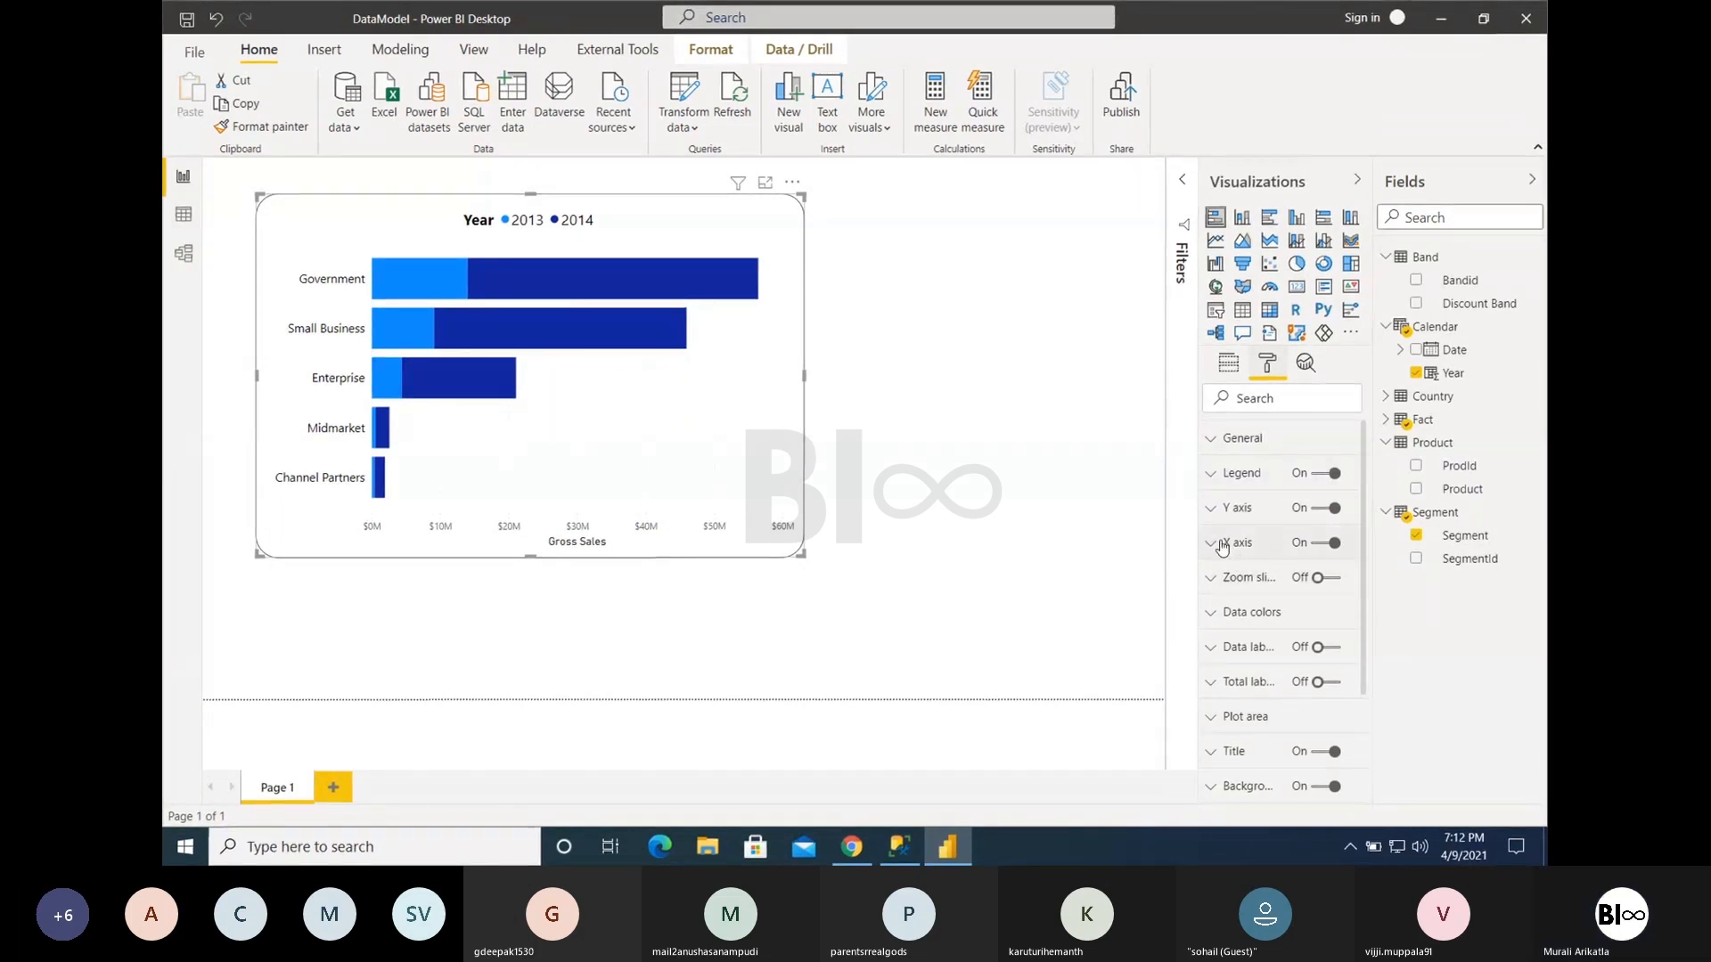
- Try a fixed X axis range with a start of 0 and an end of 60000000
{"action": "scroll", "coordinate": [1290, 655], "scroll_direction": "down", "scroll_amount": 1}
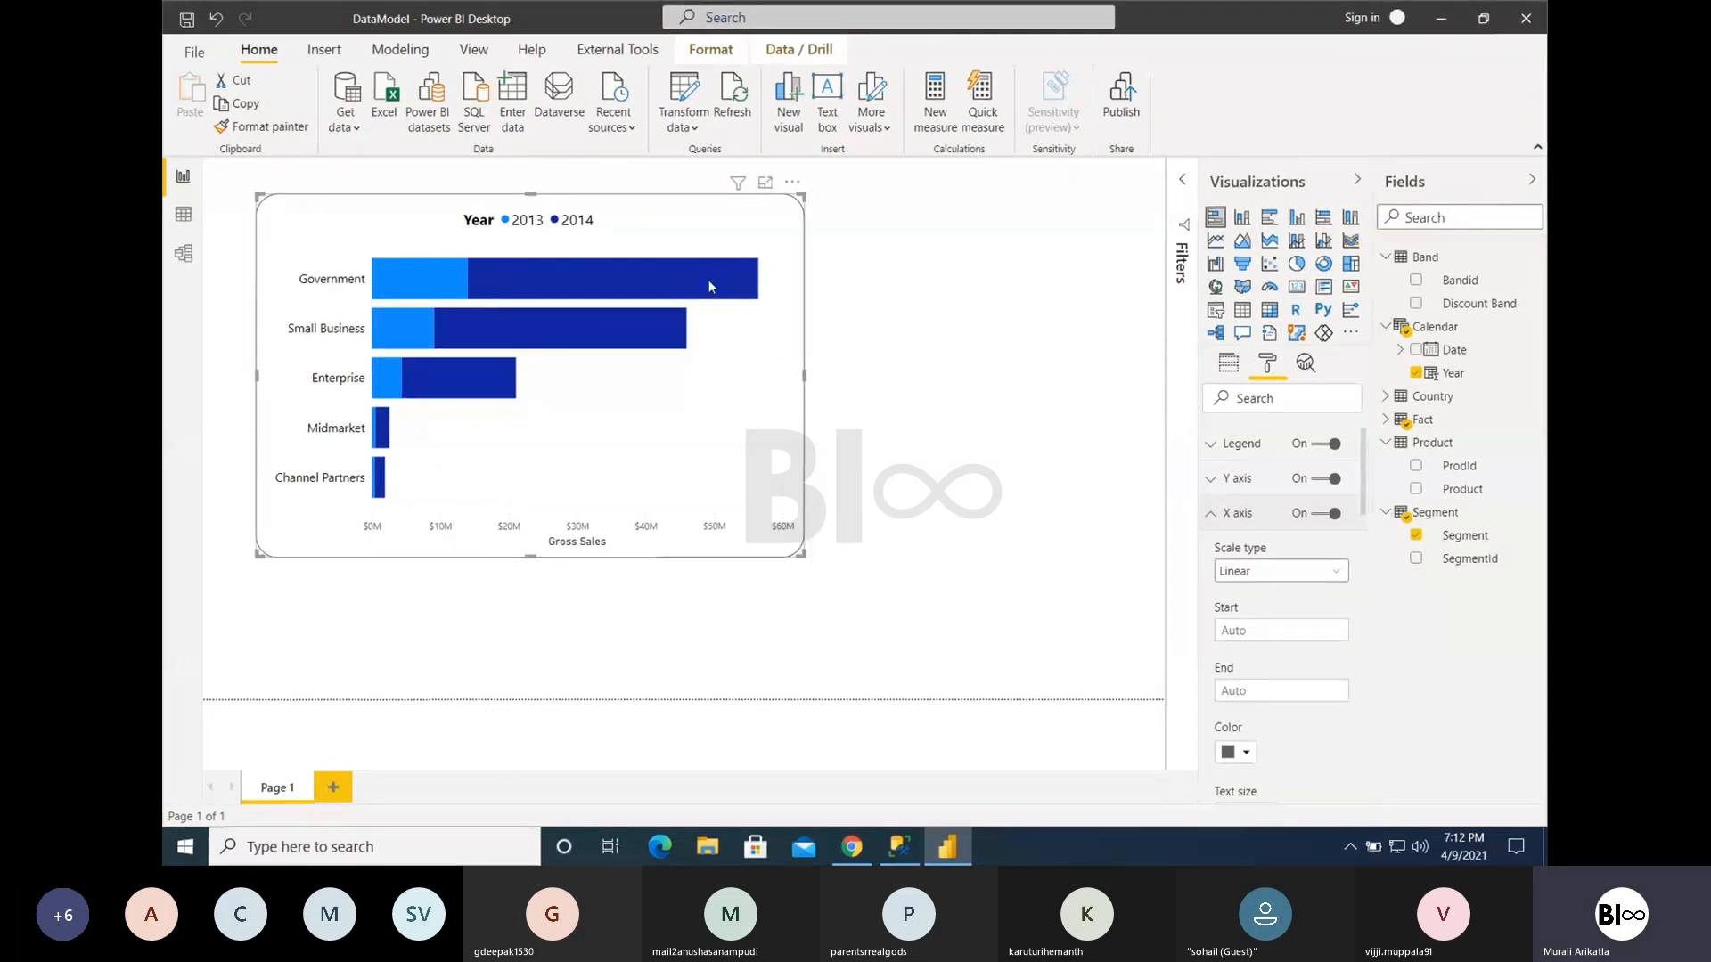
{"action": "mouse_move", "coordinate": [585, 276]}
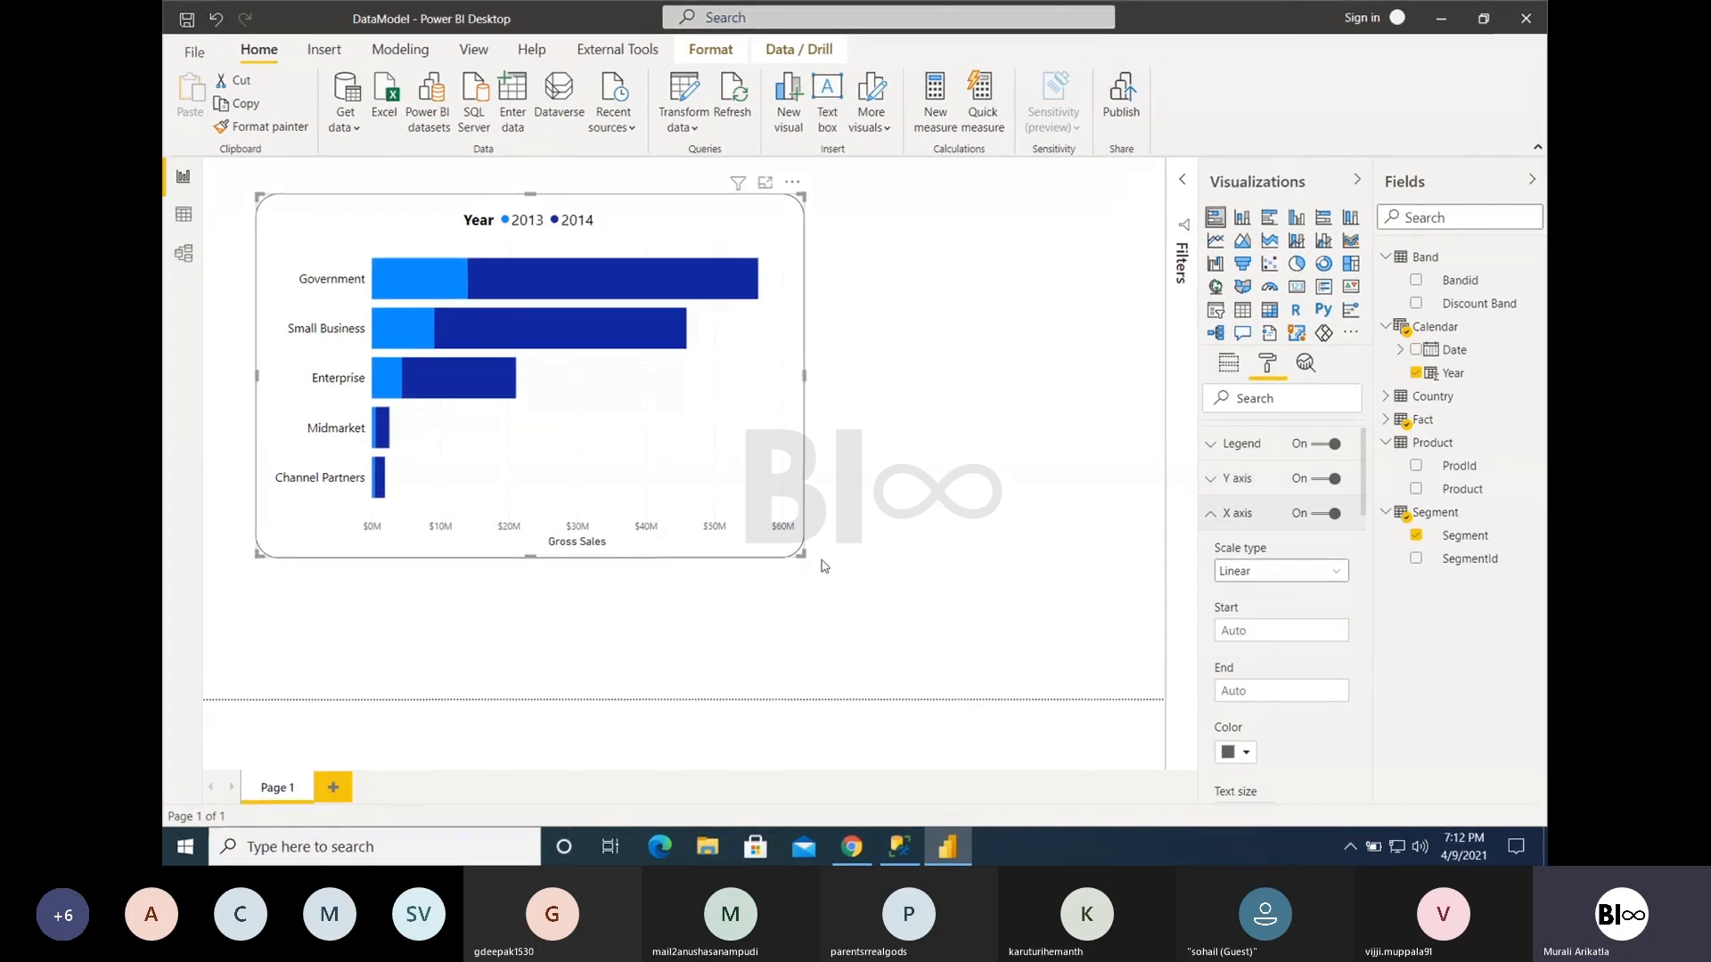
{"action": "left_click", "coordinate": [1243, 631]}
{"action": "left_click", "coordinate": [1249, 688]}
{"action": "type", "text": "60000000"}
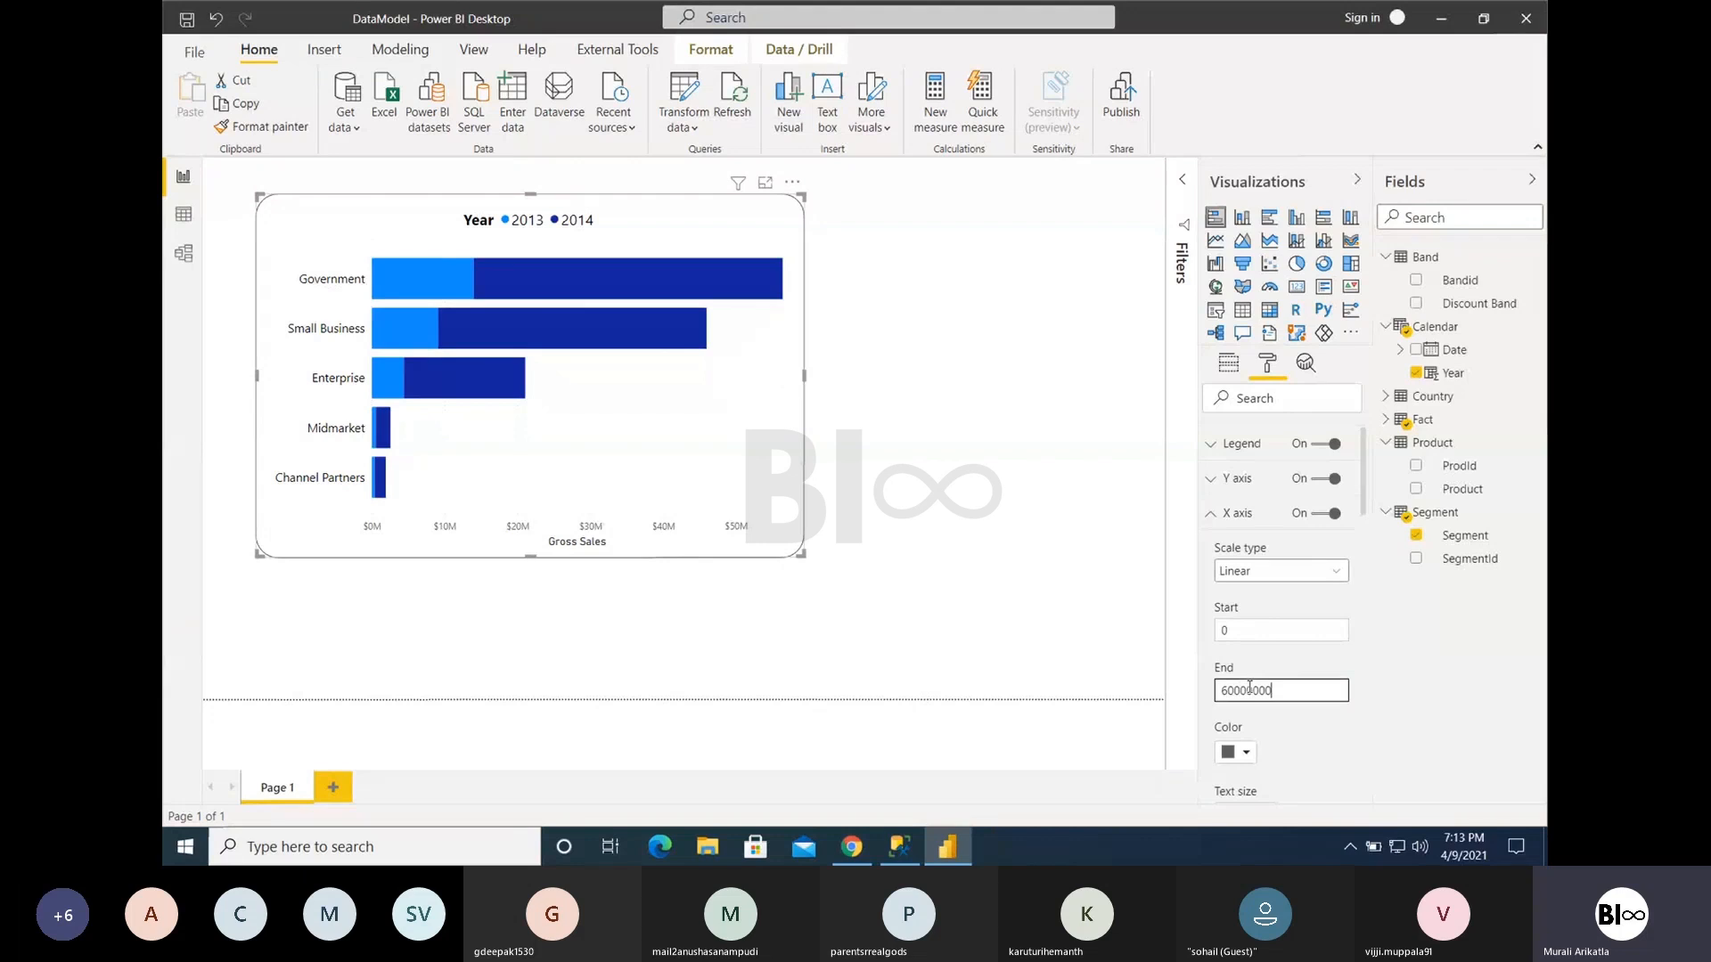
{"action": "key", "text": "Return"}
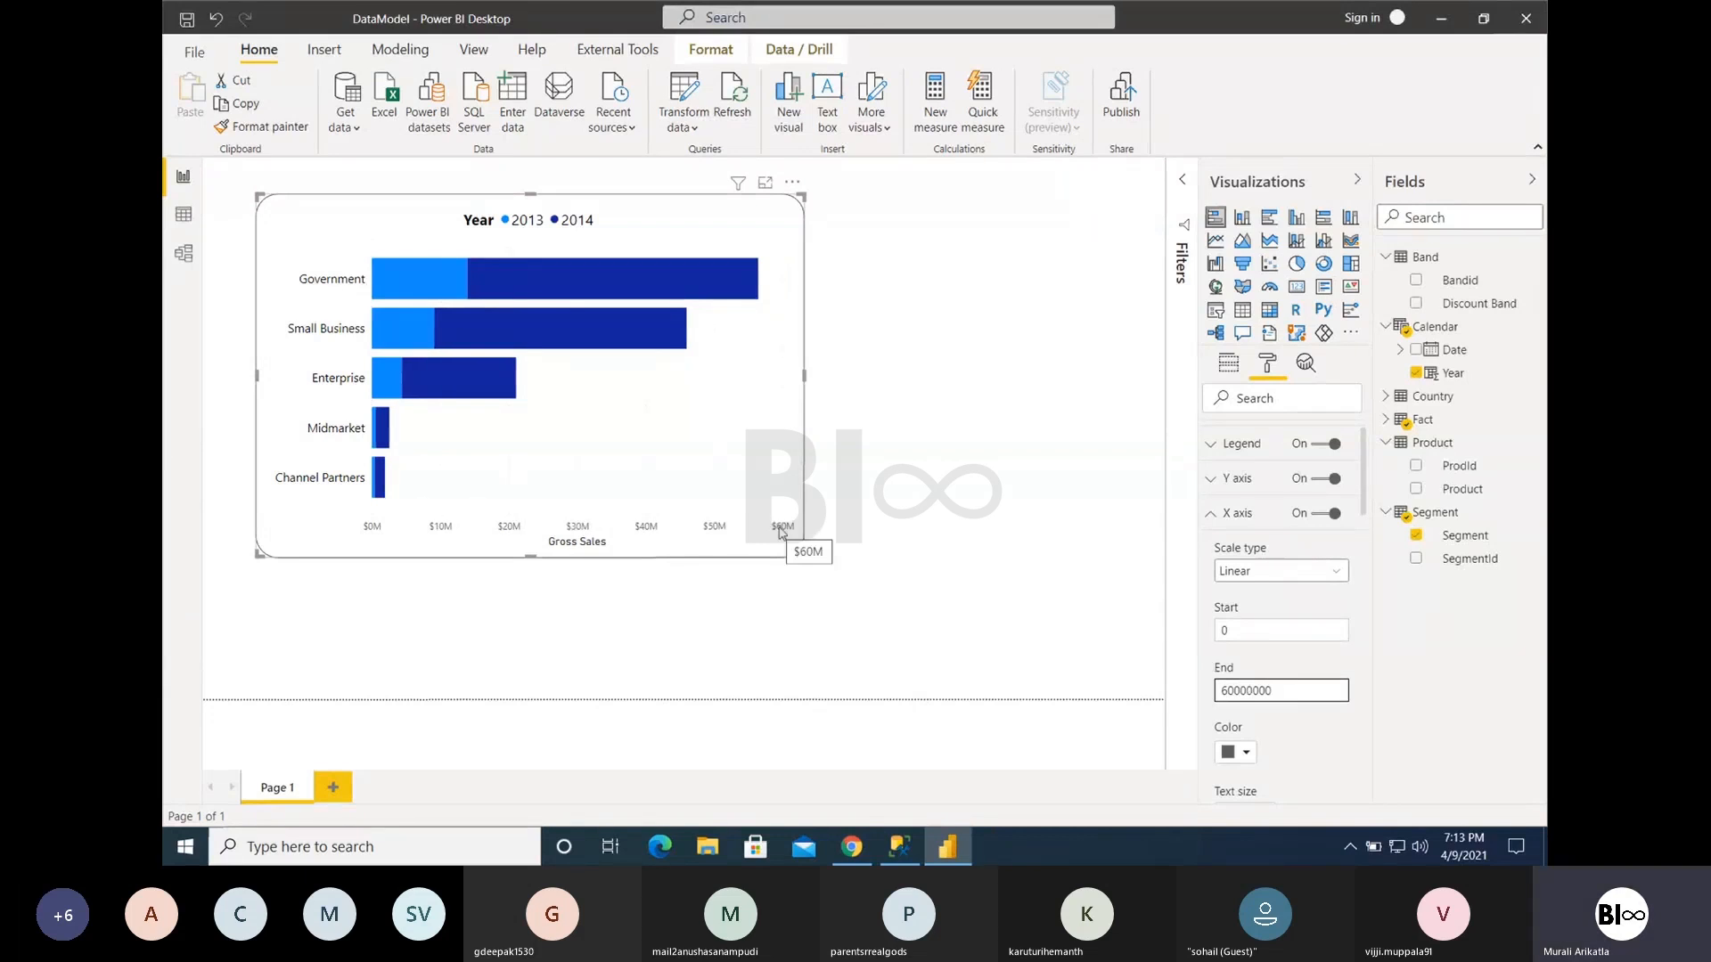
- Clear the X axis end and start values so both return to Auto
{"action": "left_click_drag", "start_coordinate": [1293, 693], "coordinate": [1198, 698]}
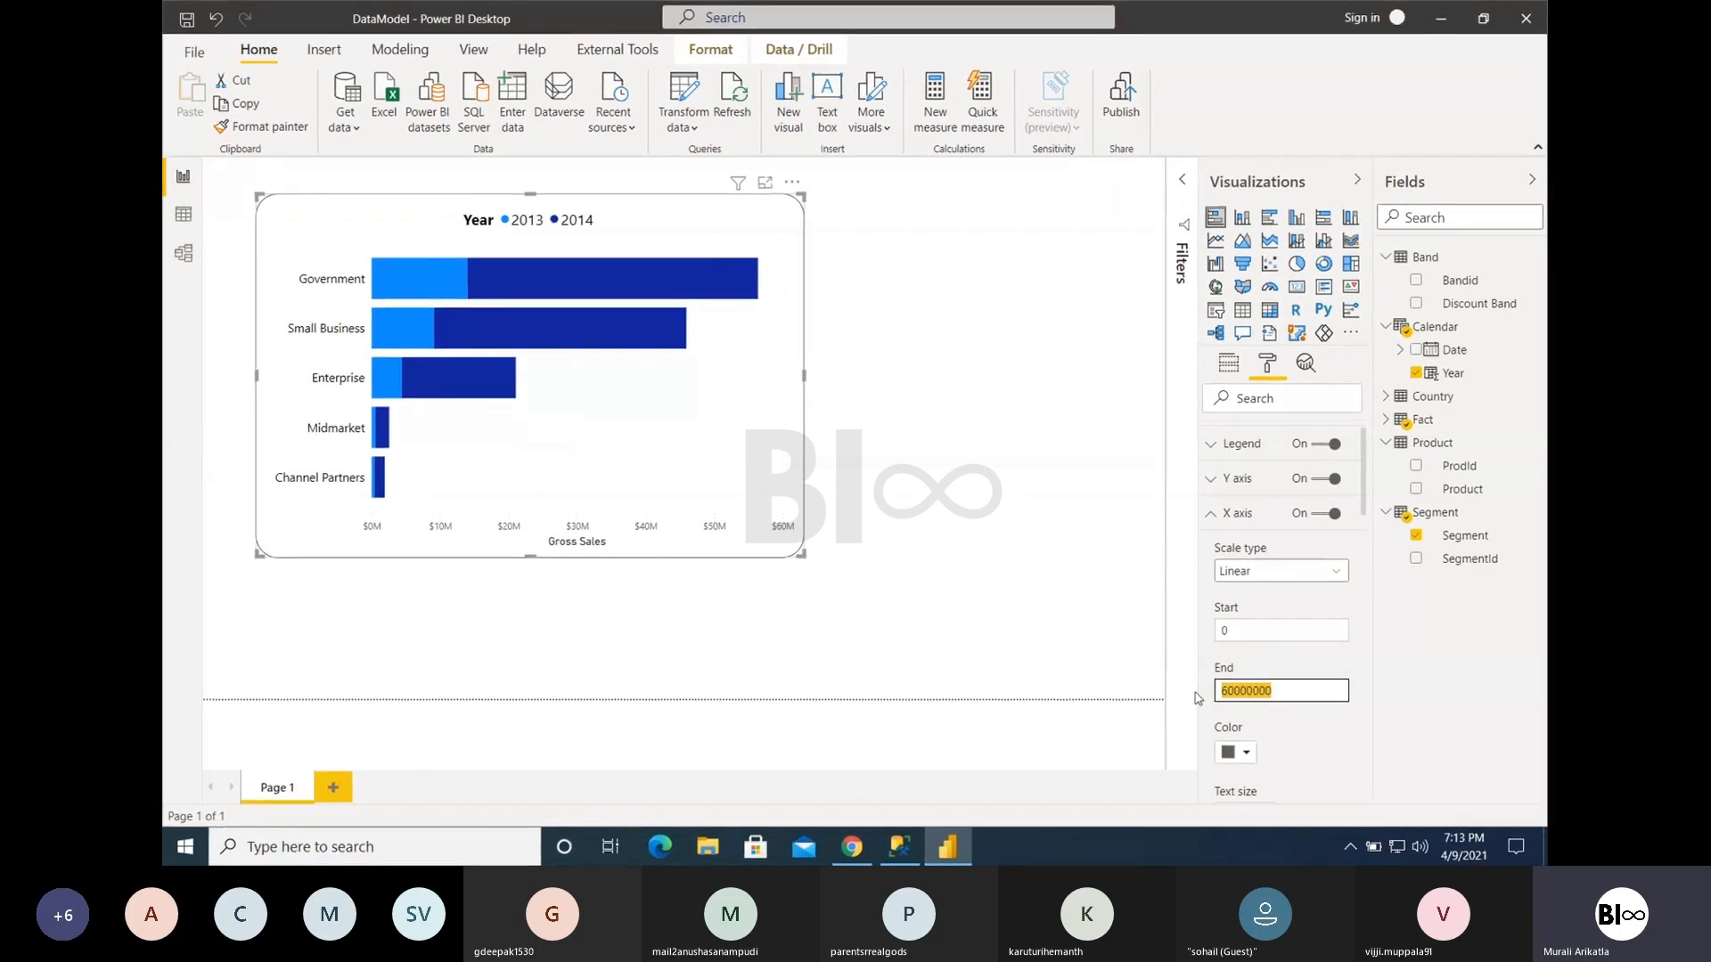
{"action": "key", "text": "BackSpace"}
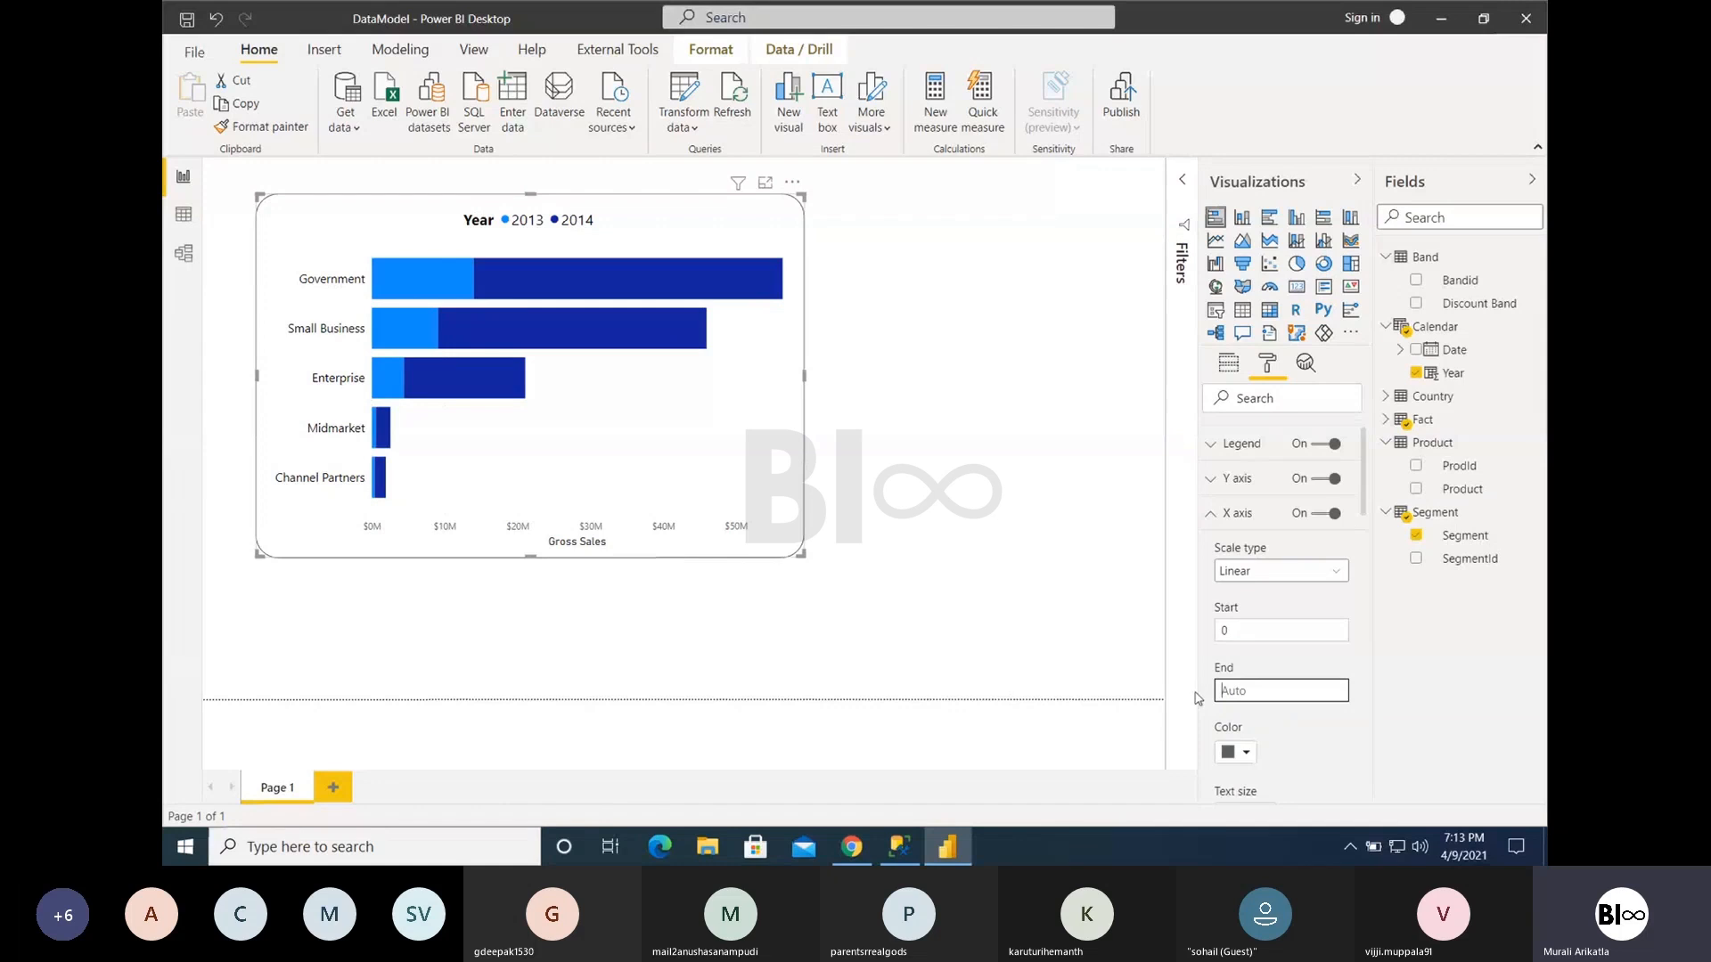
{"action": "left_click", "coordinate": [1266, 639]}
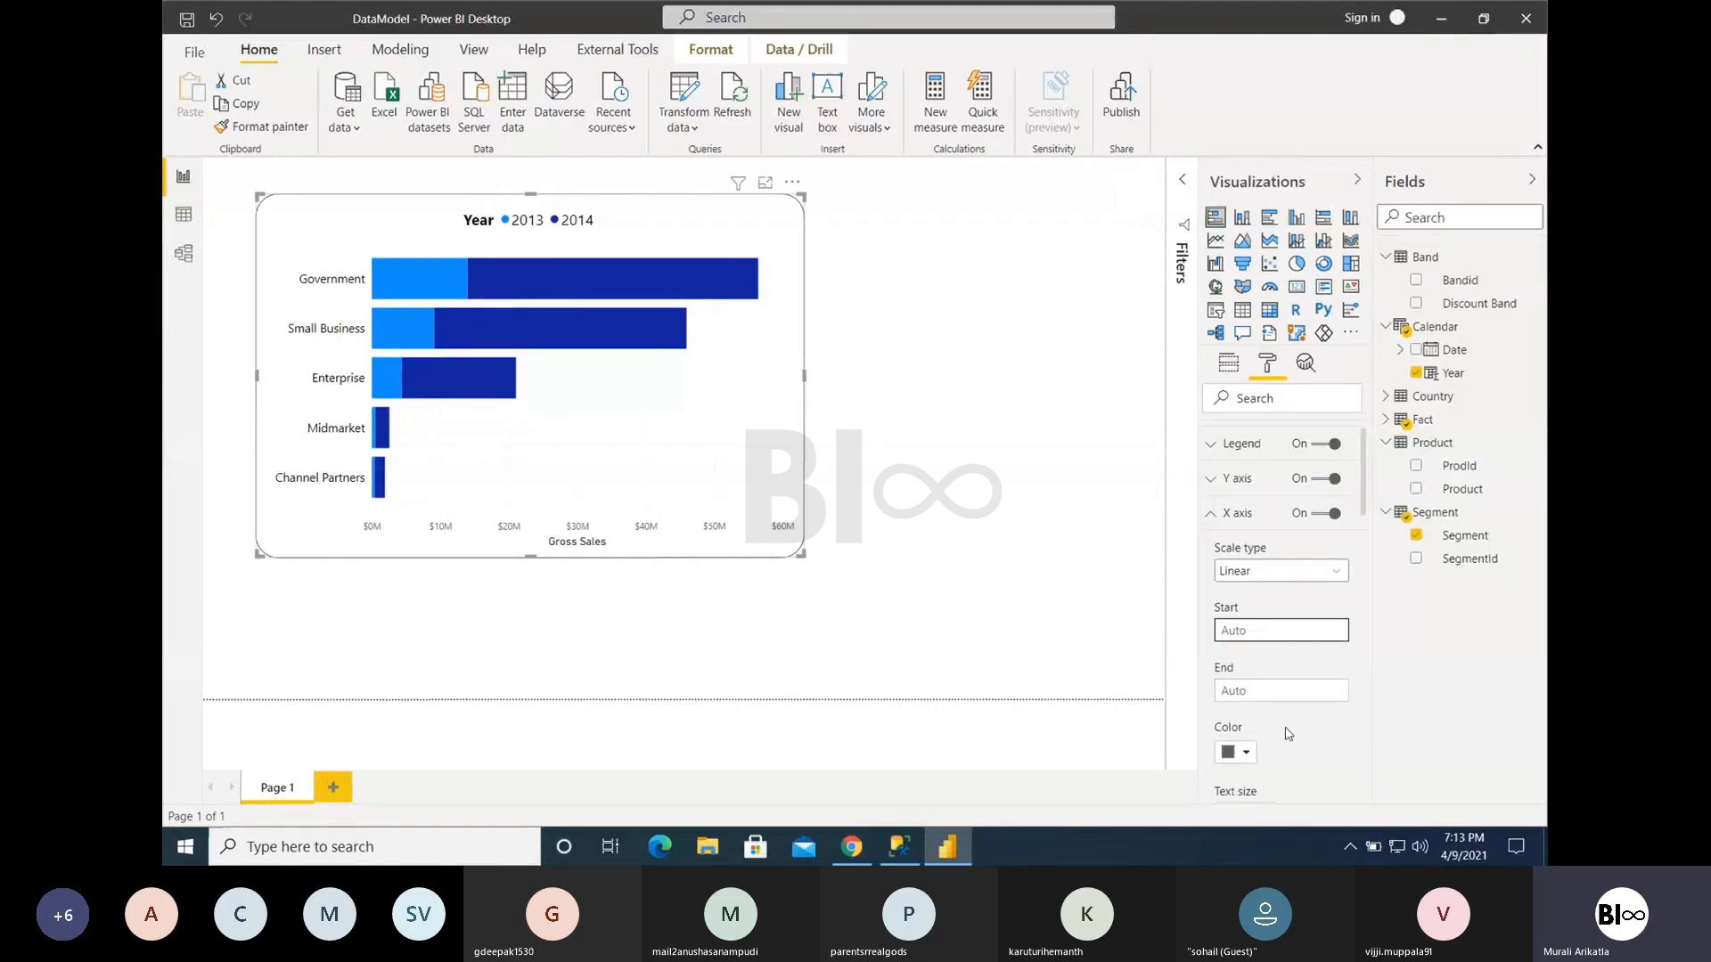
- Set the X axis label color to black and its text size to 15 pt
{"action": "scroll", "coordinate": [1288, 739], "scroll_direction": "down", "scroll_amount": 3}
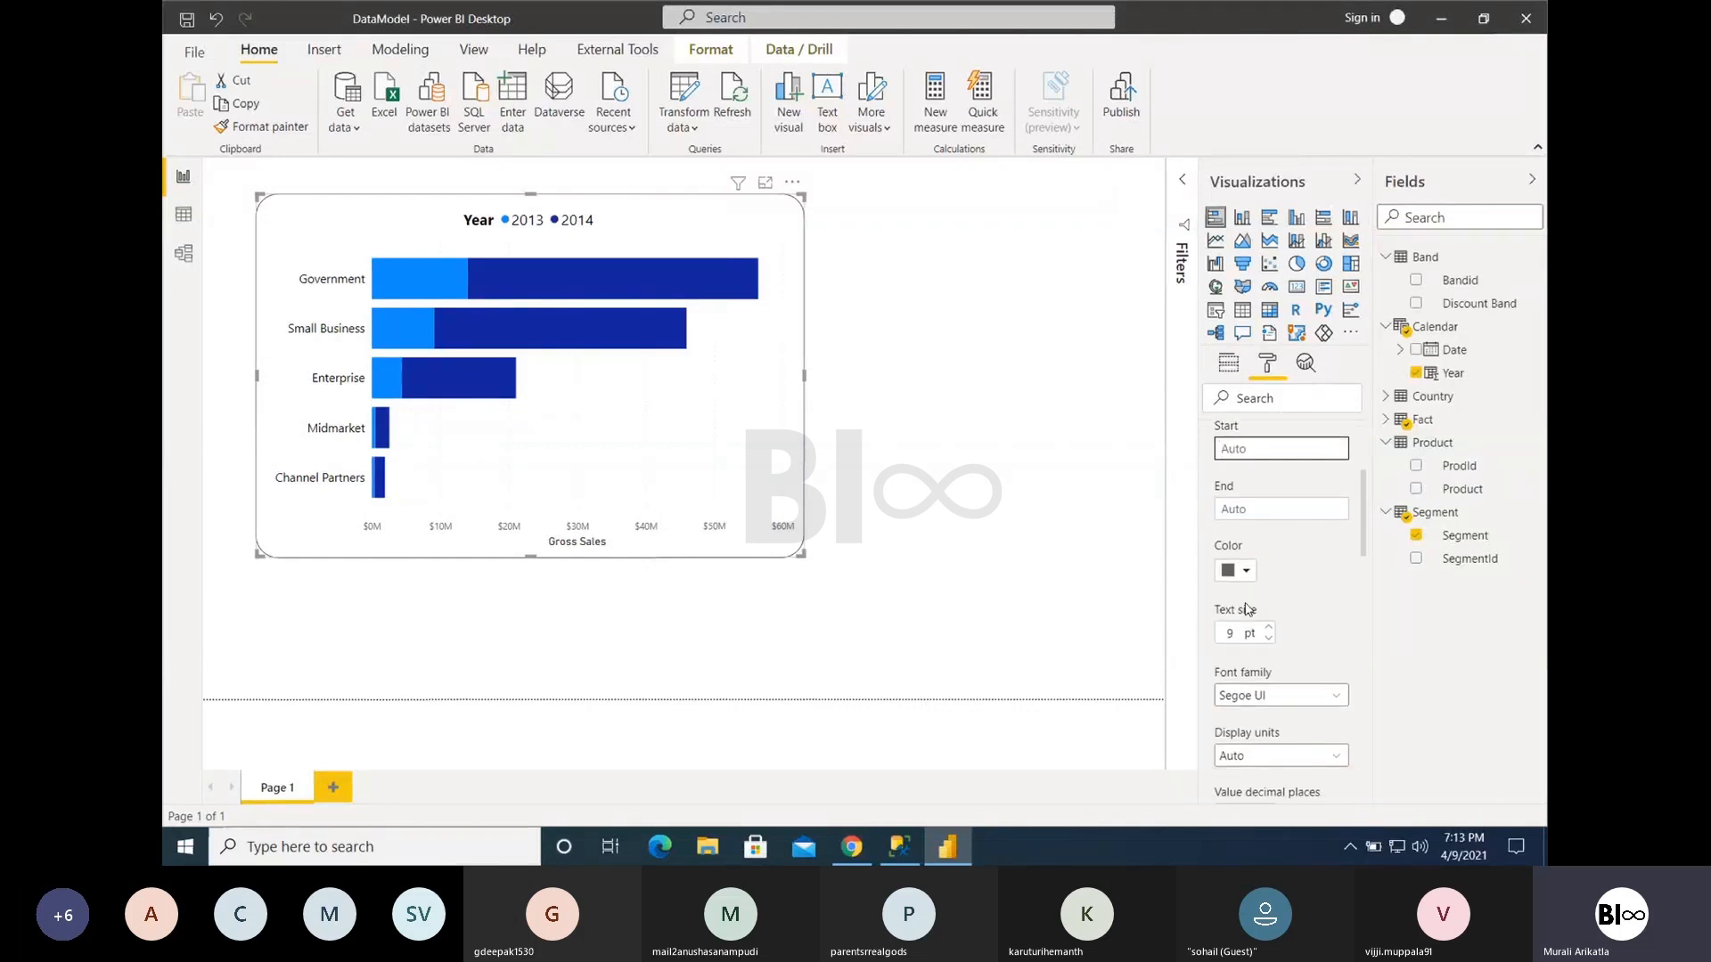
{"action": "left_click", "coordinate": [1246, 575]}
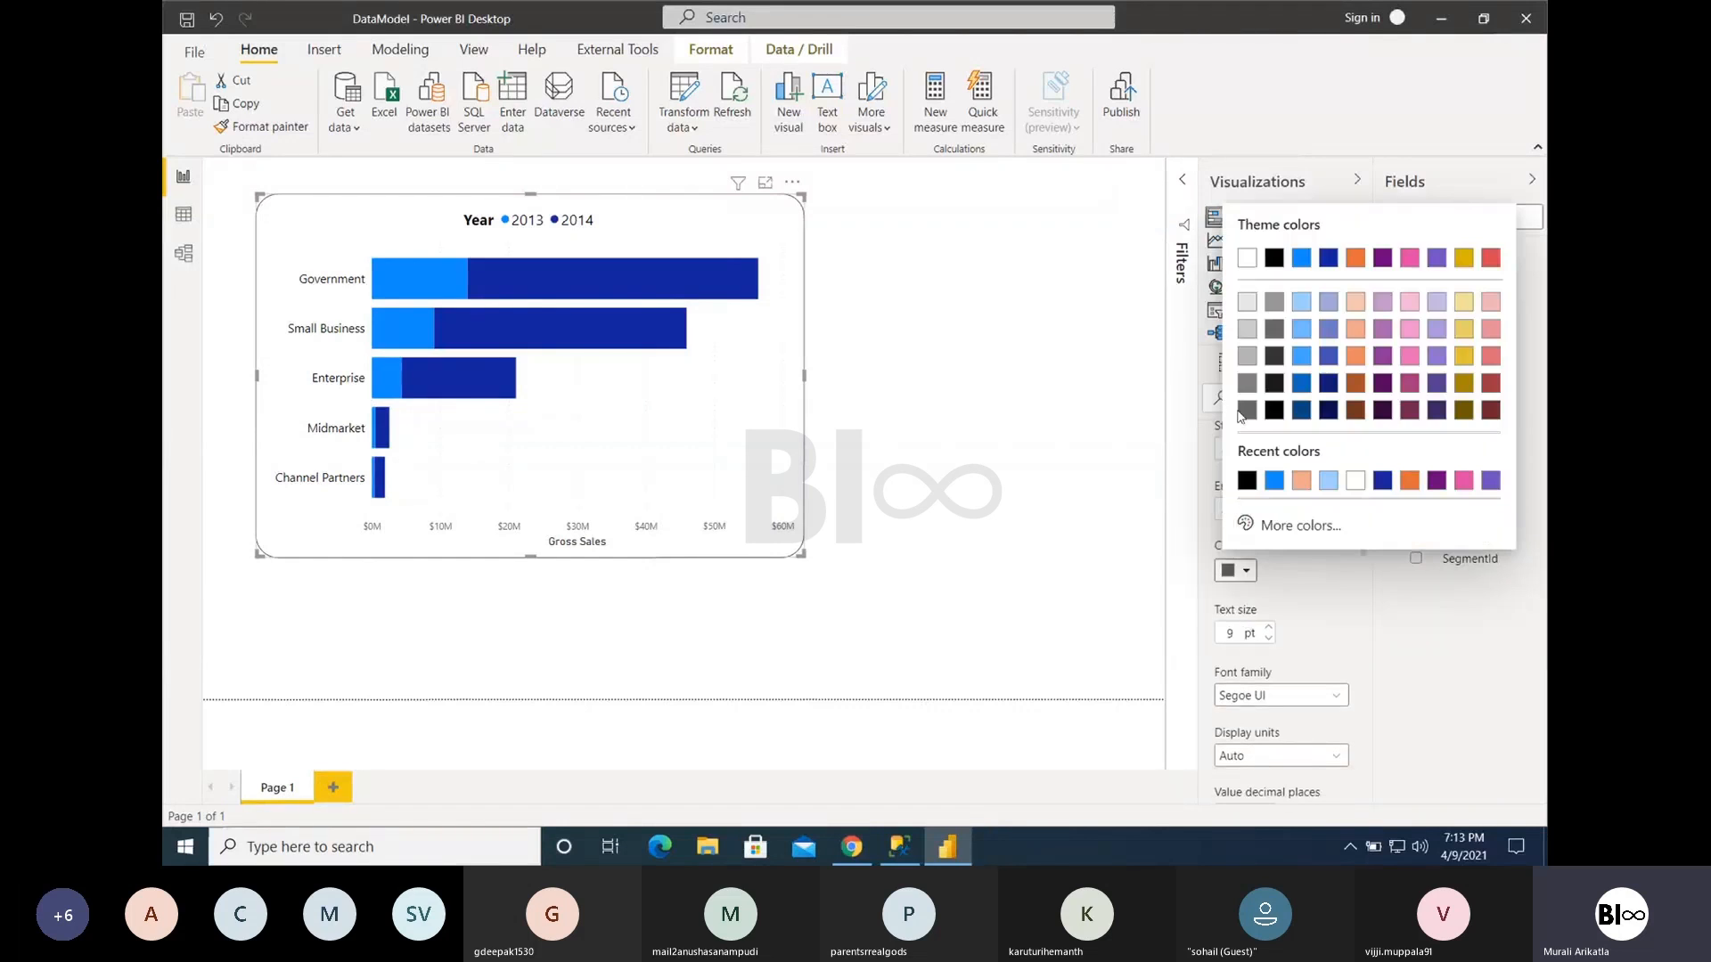
{"action": "left_click", "coordinate": [1246, 480]}
{"action": "left_click", "coordinate": [1270, 630]}
{"action": "left_click", "coordinate": [1270, 630]}
{"action": "left_click", "coordinate": [1270, 630]}
{"action": "left_click", "coordinate": [1271, 630]}
{"action": "left_click", "coordinate": [1271, 630]}
{"action": "left_click", "coordinate": [1271, 630]}
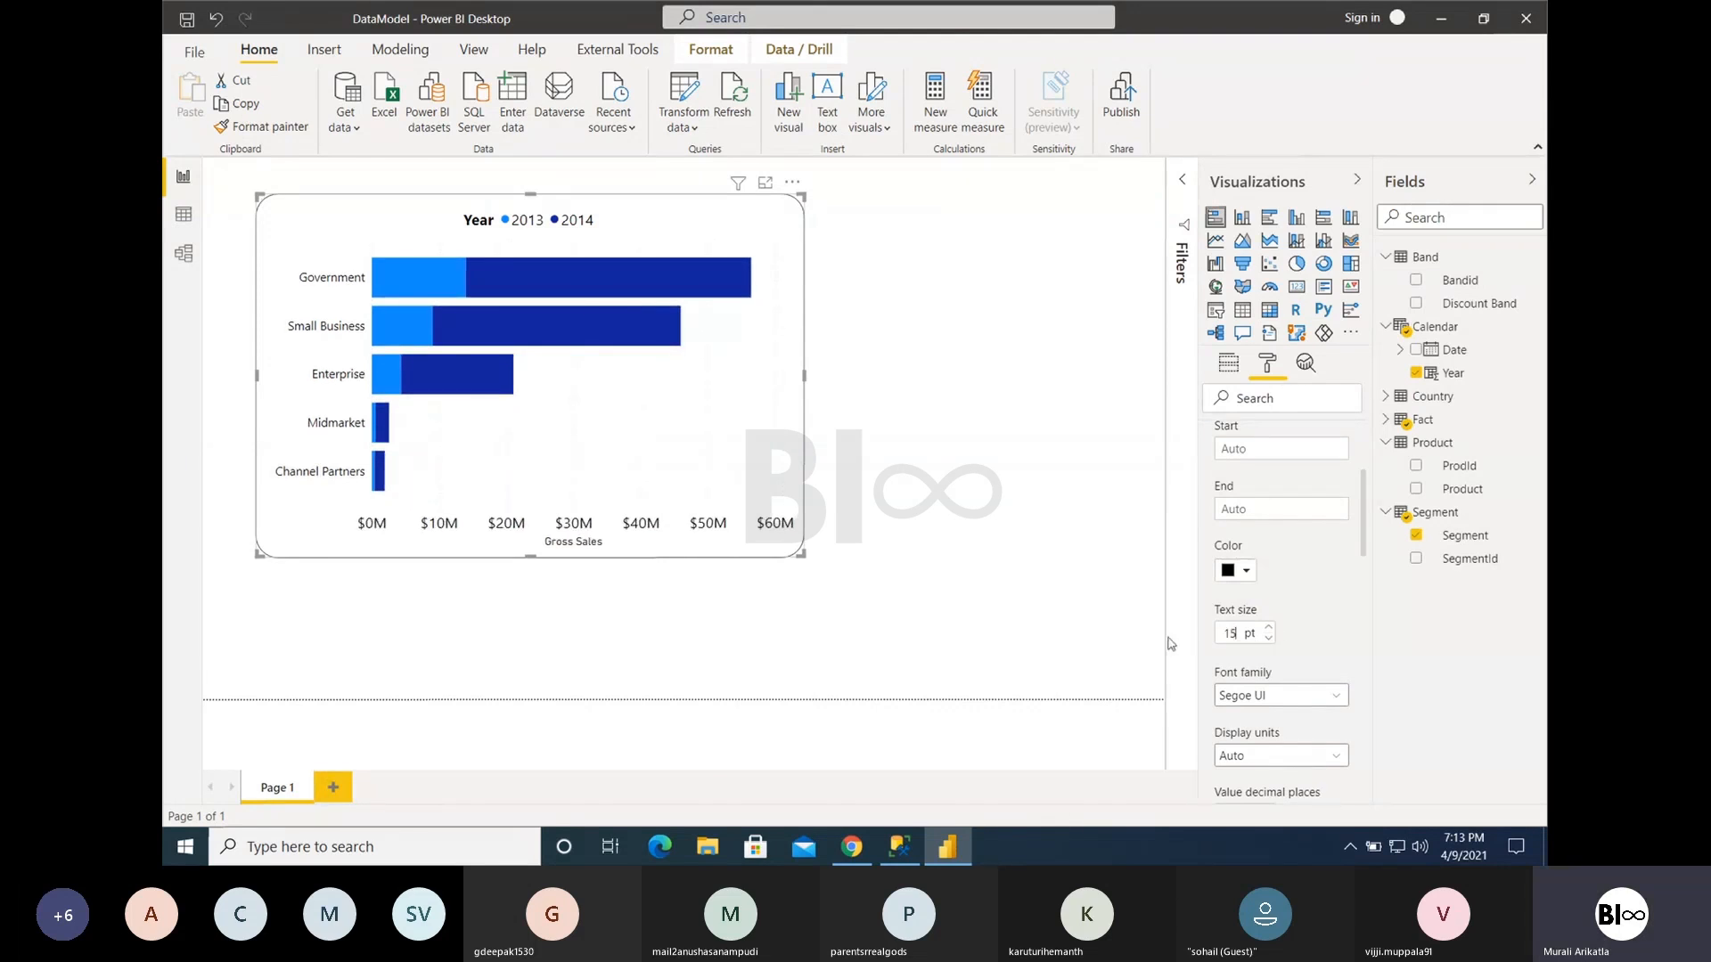
- Set the X axis display units to None and widen the chart to give the full axis values more room
{"action": "scroll", "coordinate": [1288, 688], "scroll_direction": "down", "scroll_amount": 3}
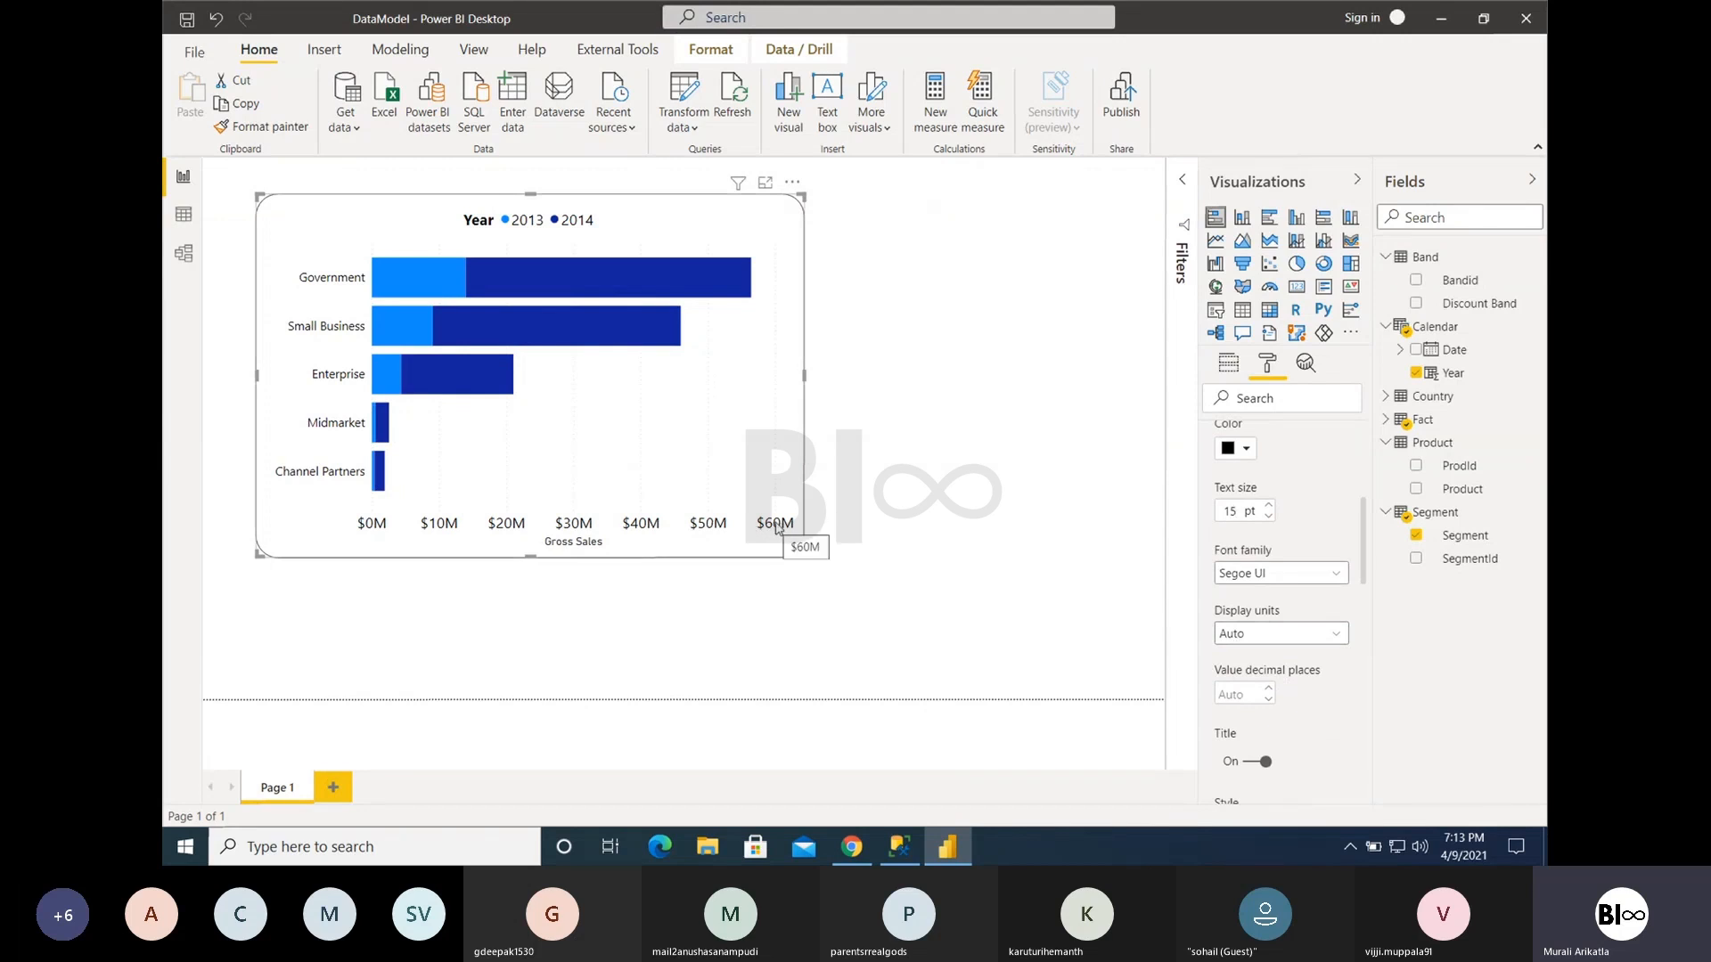
{"action": "left_click", "coordinate": [1244, 638]}
{"action": "left_click", "coordinate": [1244, 680]}
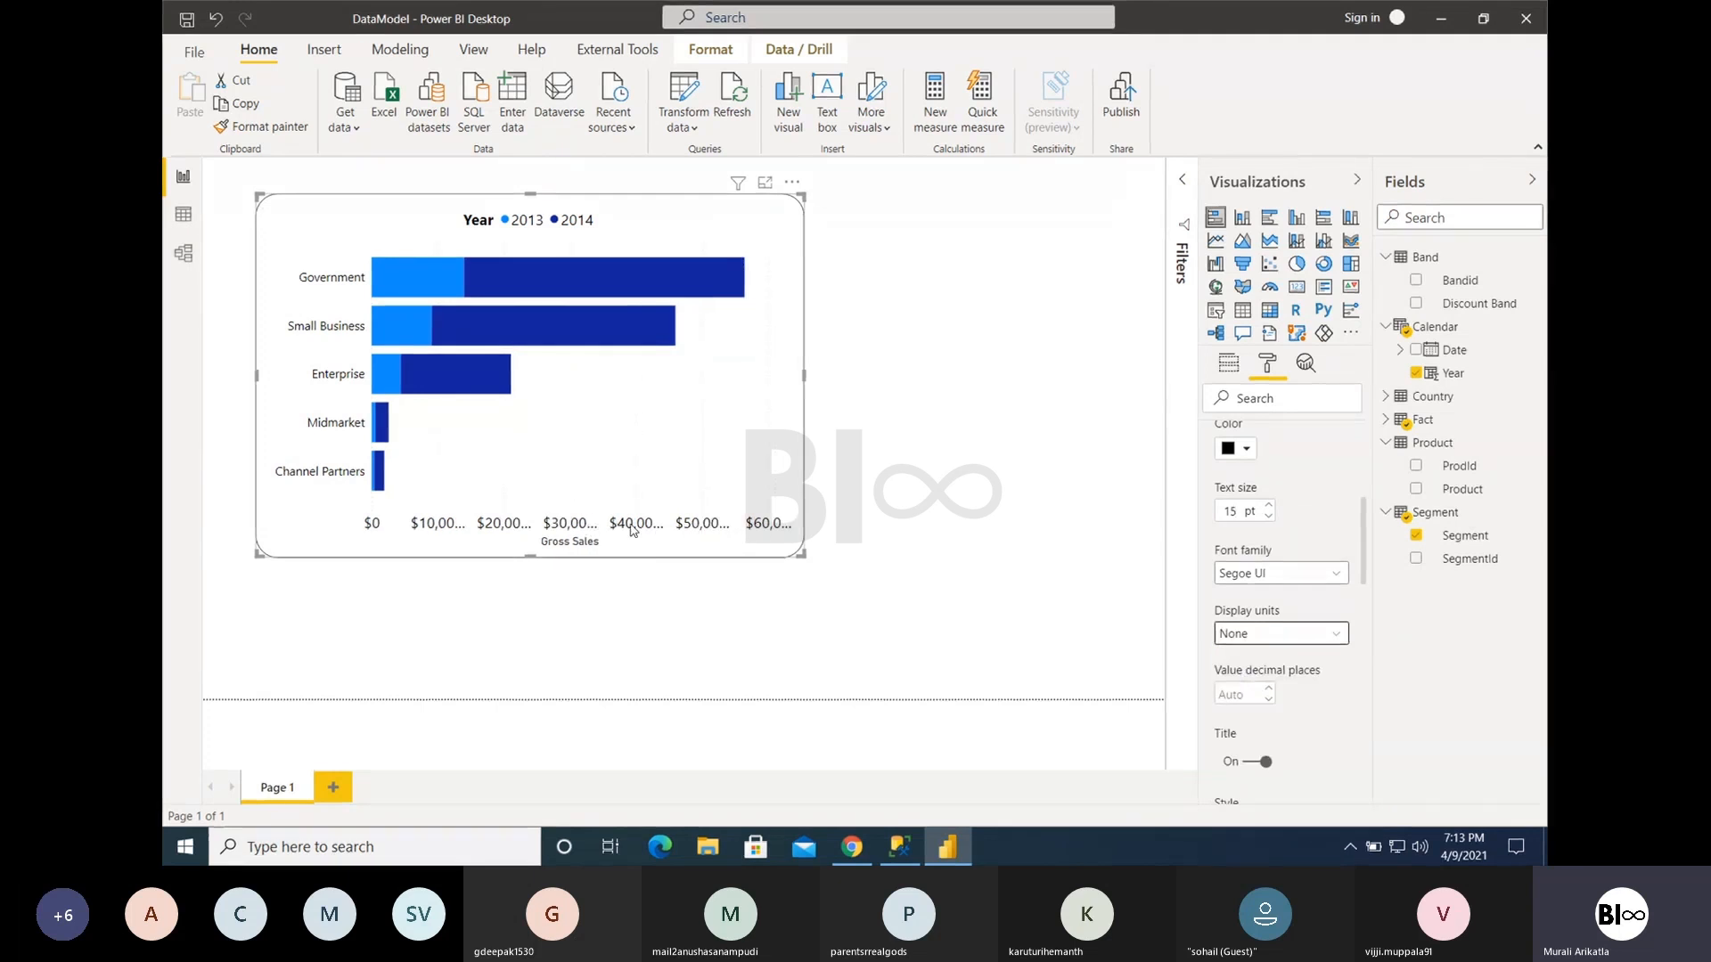
{"action": "left_click_drag", "start_coordinate": [858, 364], "coordinate": [899, 370]}
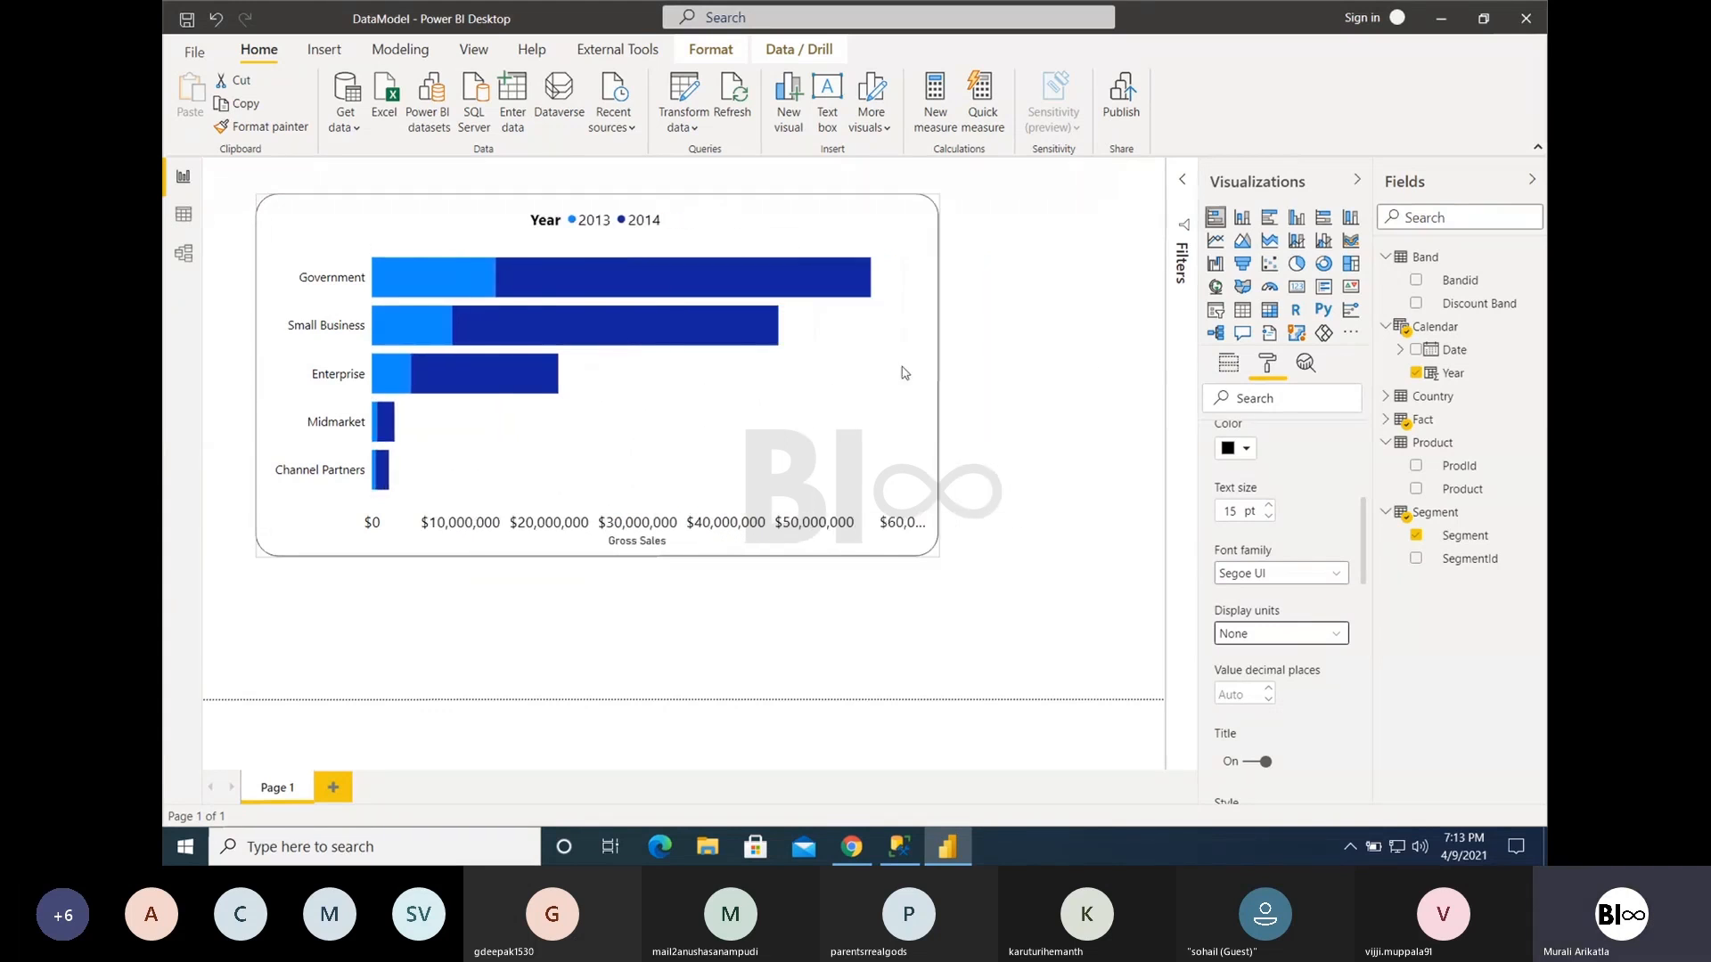
- Try Thousands as the X axis display units, and settle on Millions
{"action": "left_click", "coordinate": [1329, 634]}
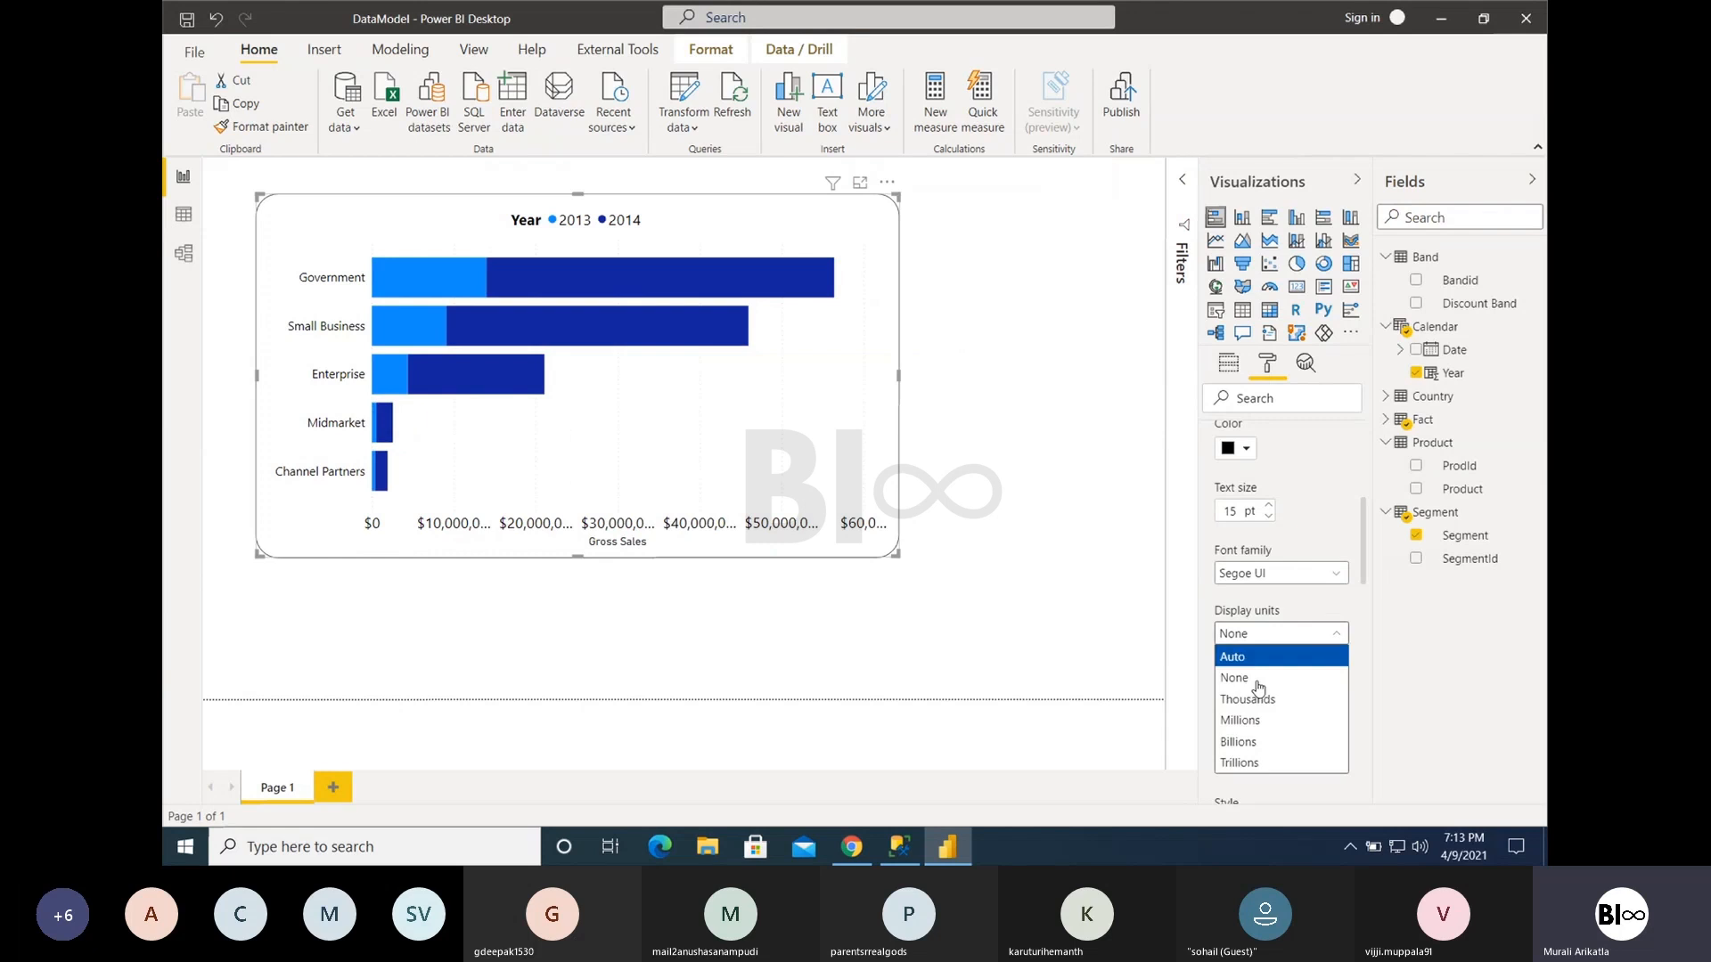
{"action": "left_click", "coordinate": [1246, 698]}
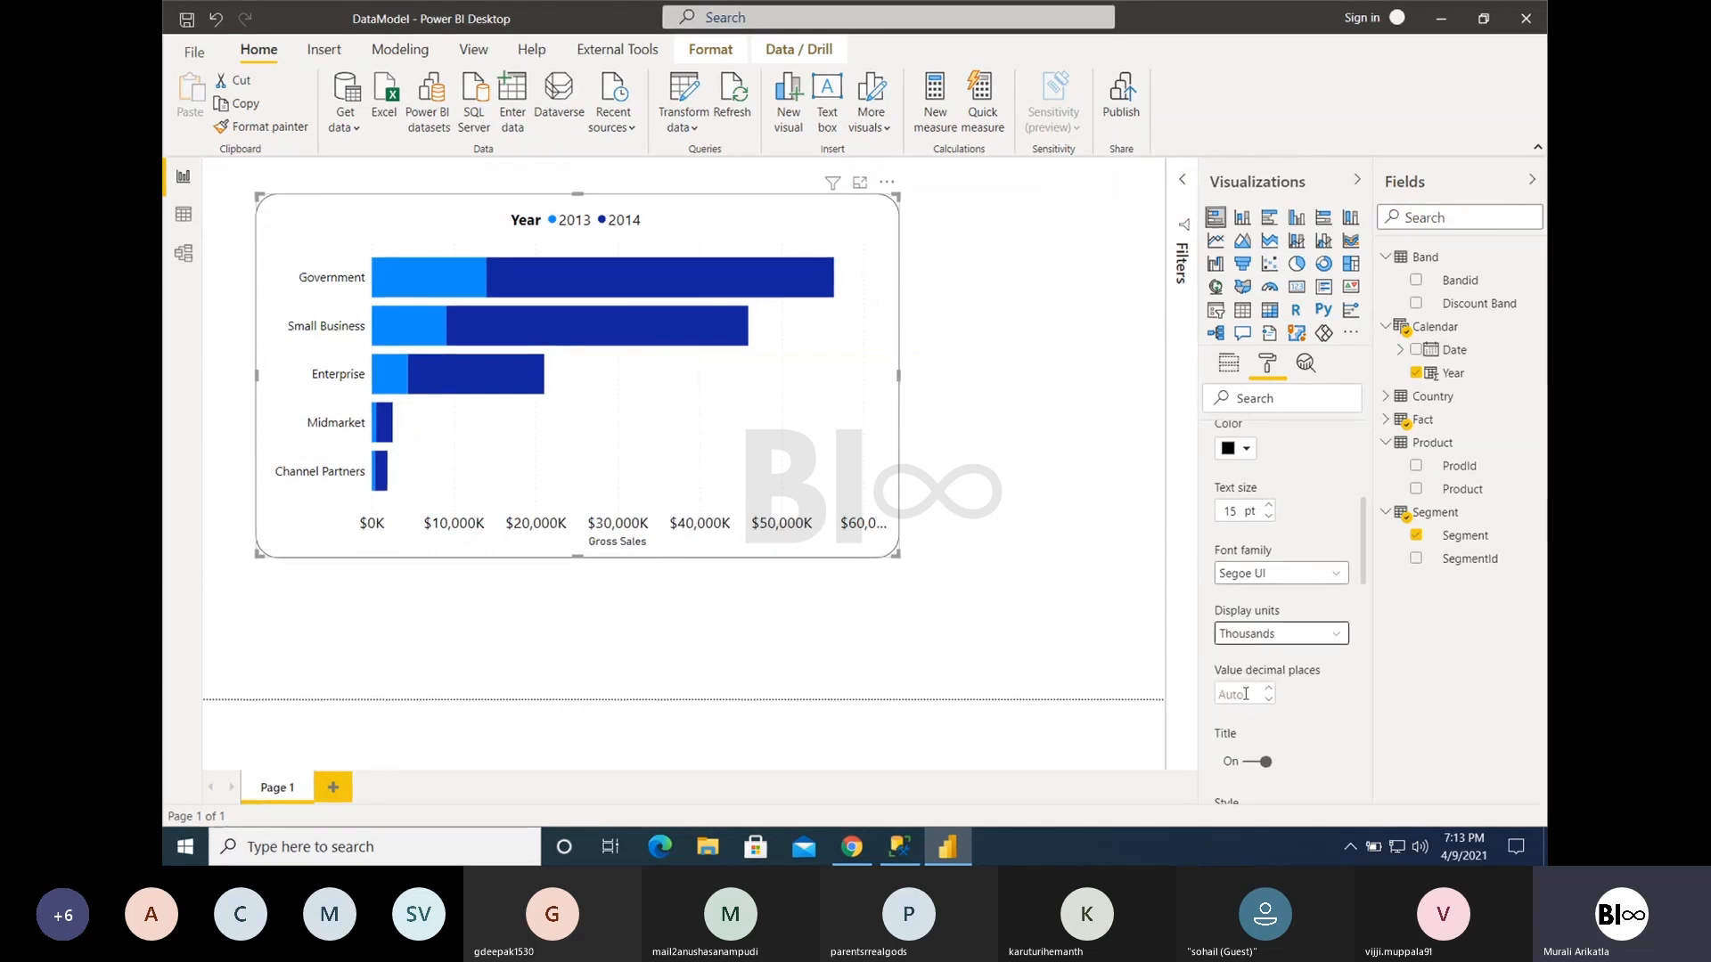
{"action": "left_click", "coordinate": [1250, 638]}
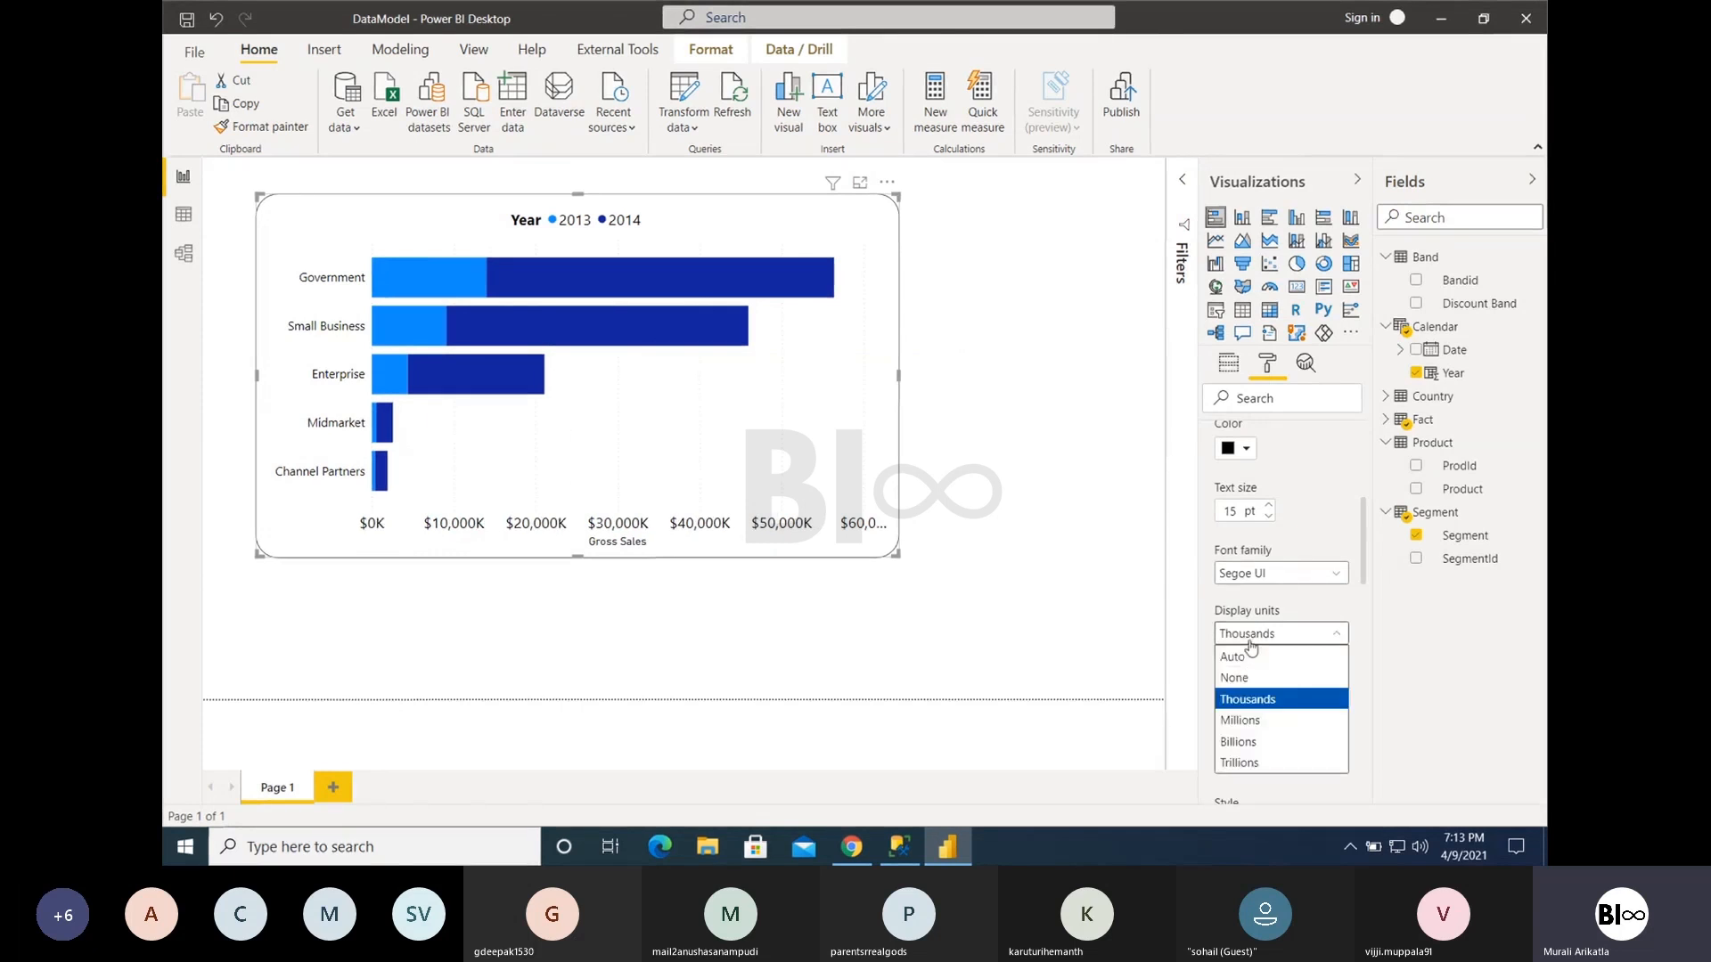
{"action": "left_click", "coordinate": [1240, 720]}
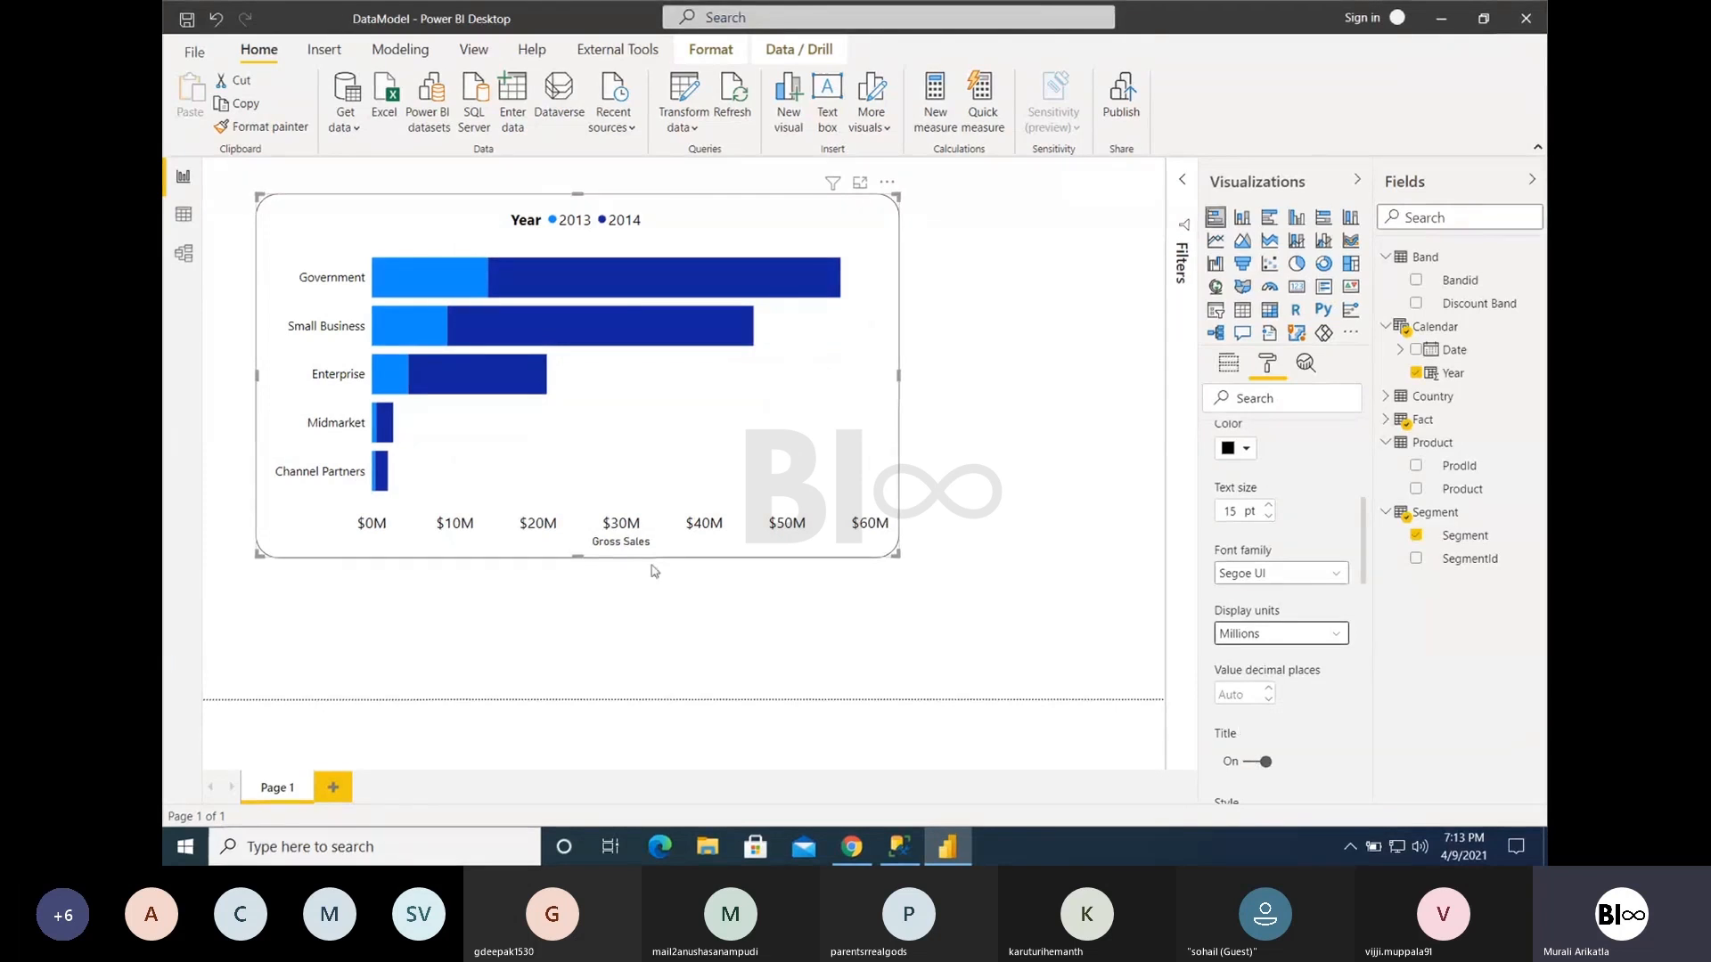
- Turn off the X axis title and collapse the X axis settings
{"action": "left_click", "coordinate": [1250, 763]}
{"action": "scroll", "coordinate": [1298, 612], "scroll_direction": "up", "scroll_amount": 3}
{"action": "scroll", "coordinate": [1298, 612], "scroll_direction": "up", "scroll_amount": 1}
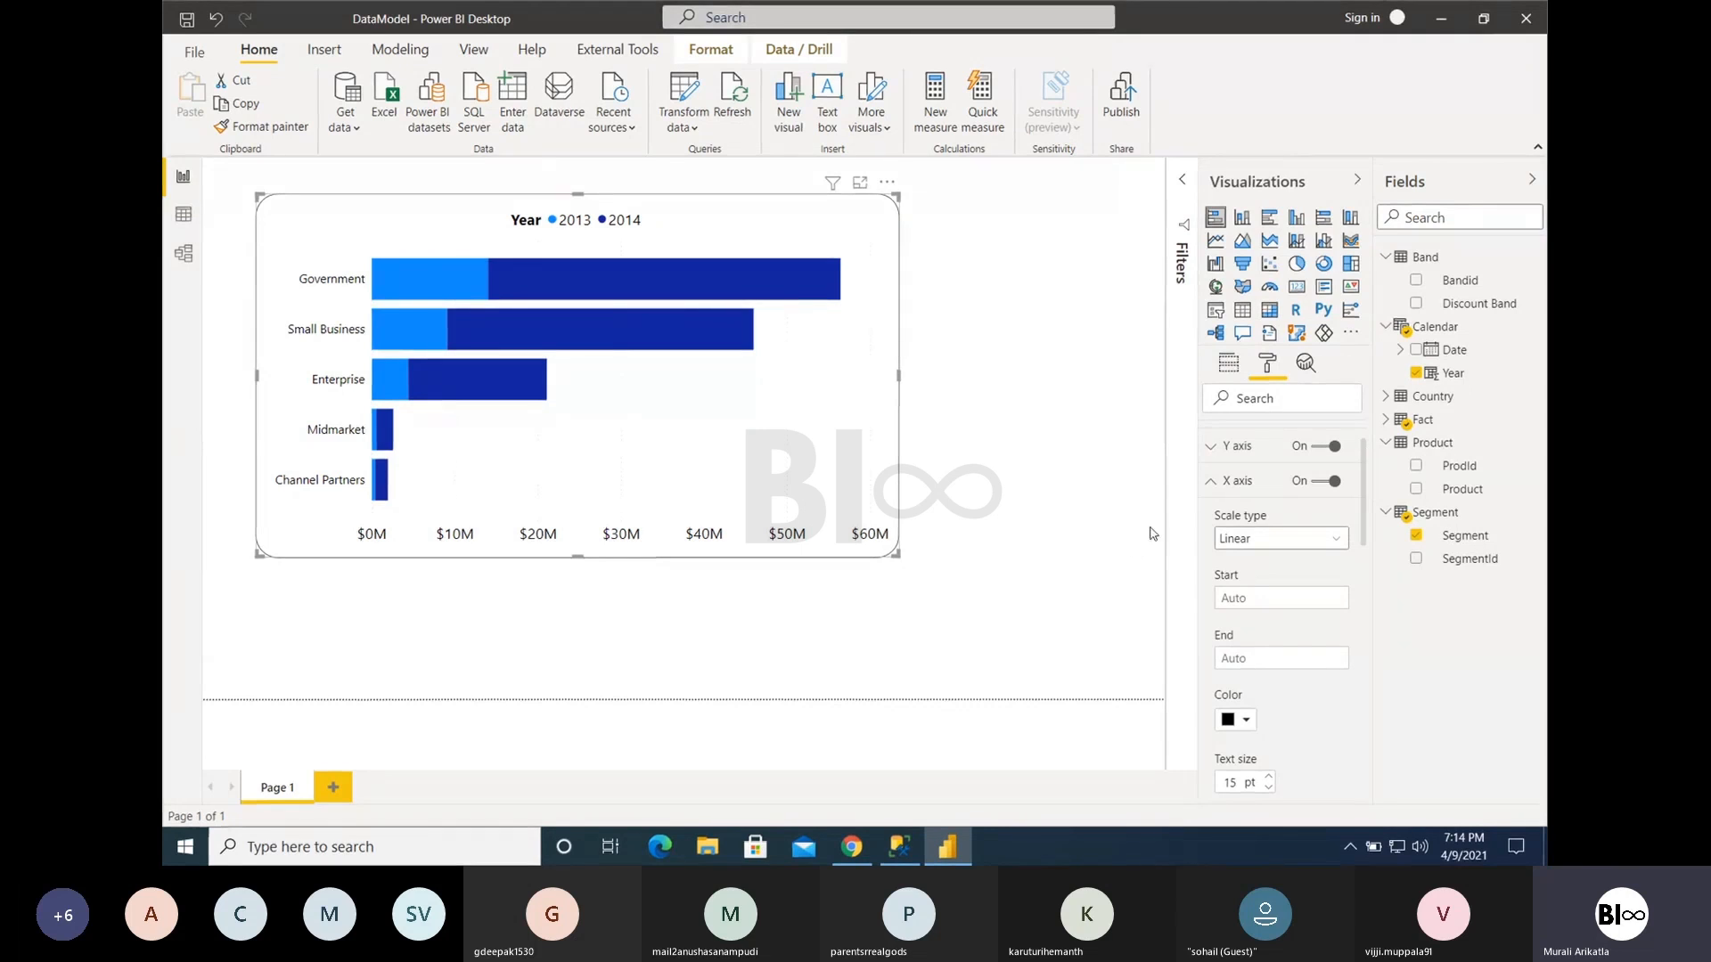
{"action": "left_click", "coordinate": [1209, 482]}
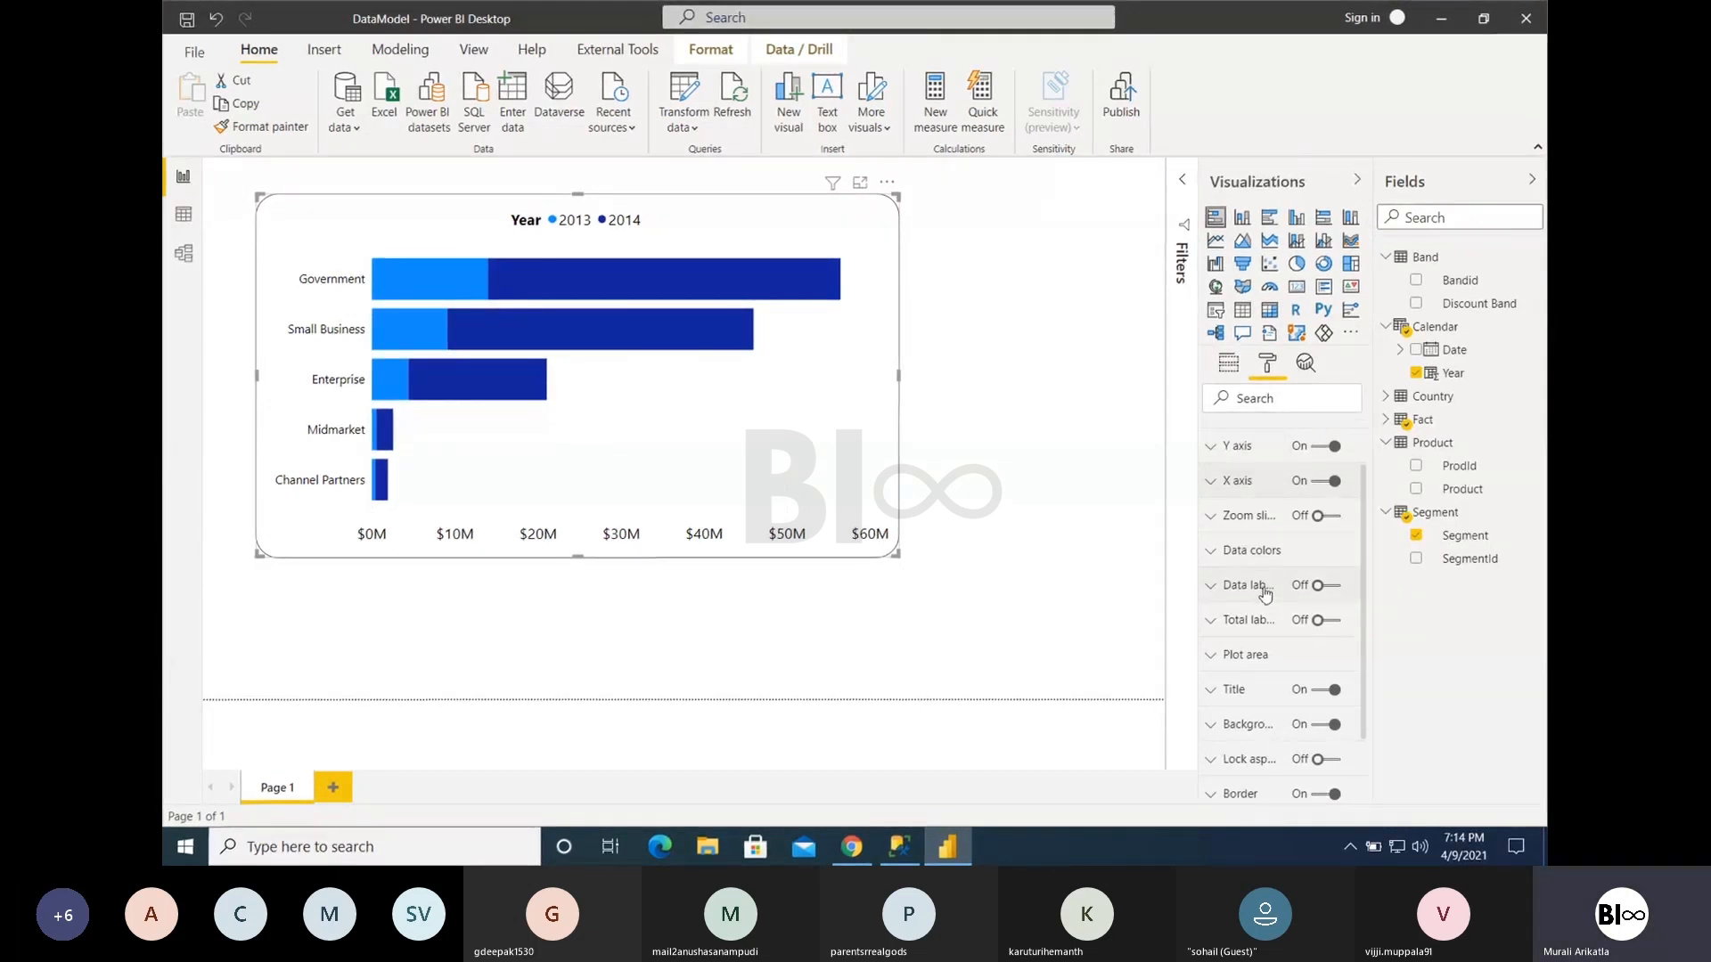
- Change the data colors to orange for 2013 and dark purple for 2014
{"action": "left_click", "coordinate": [1252, 556]}
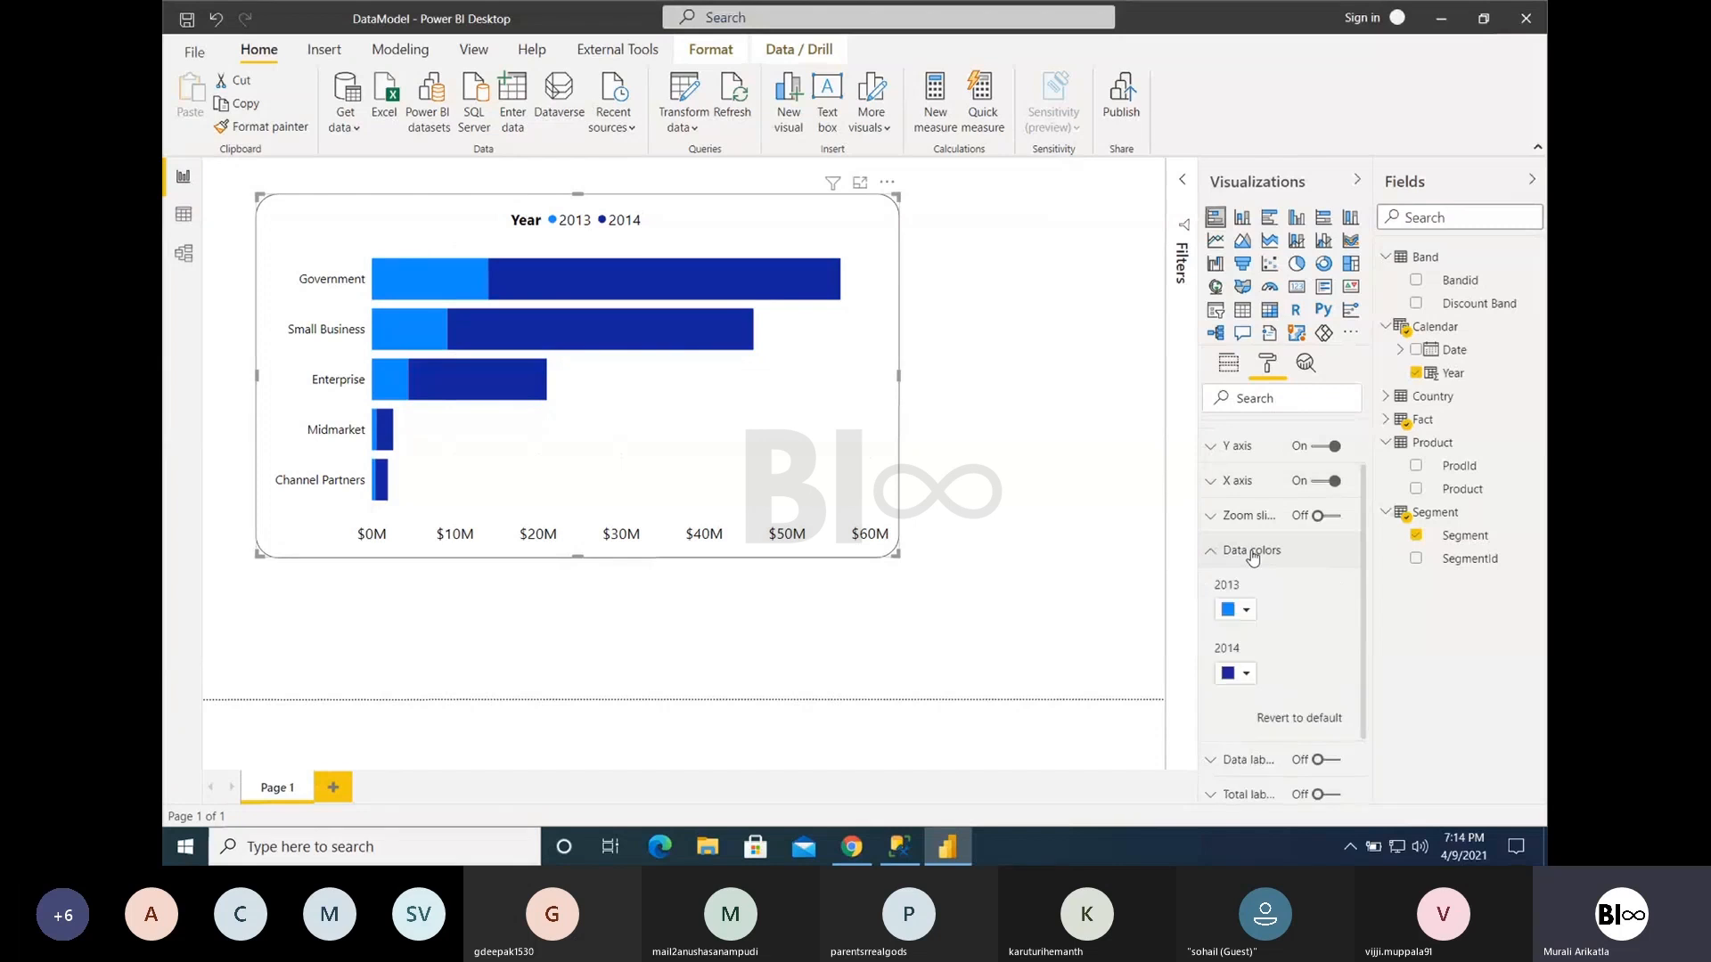
{"action": "left_click", "coordinate": [1244, 611]}
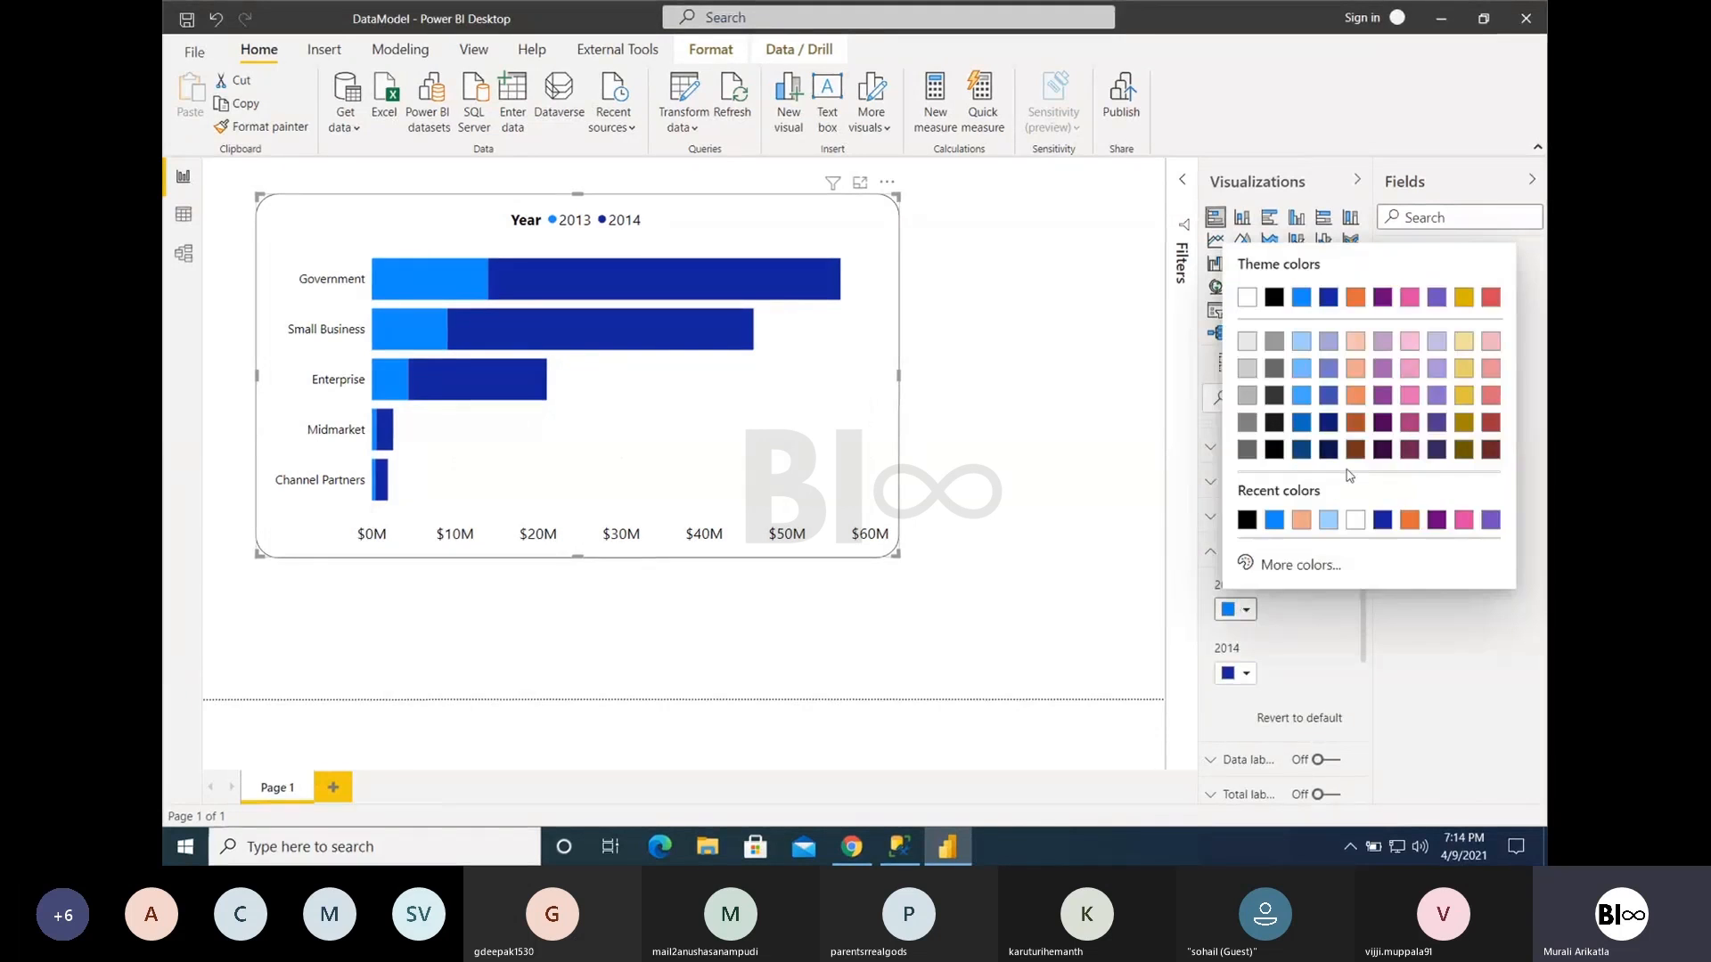
{"action": "left_click", "coordinate": [1410, 519]}
{"action": "left_click", "coordinate": [1246, 674]}
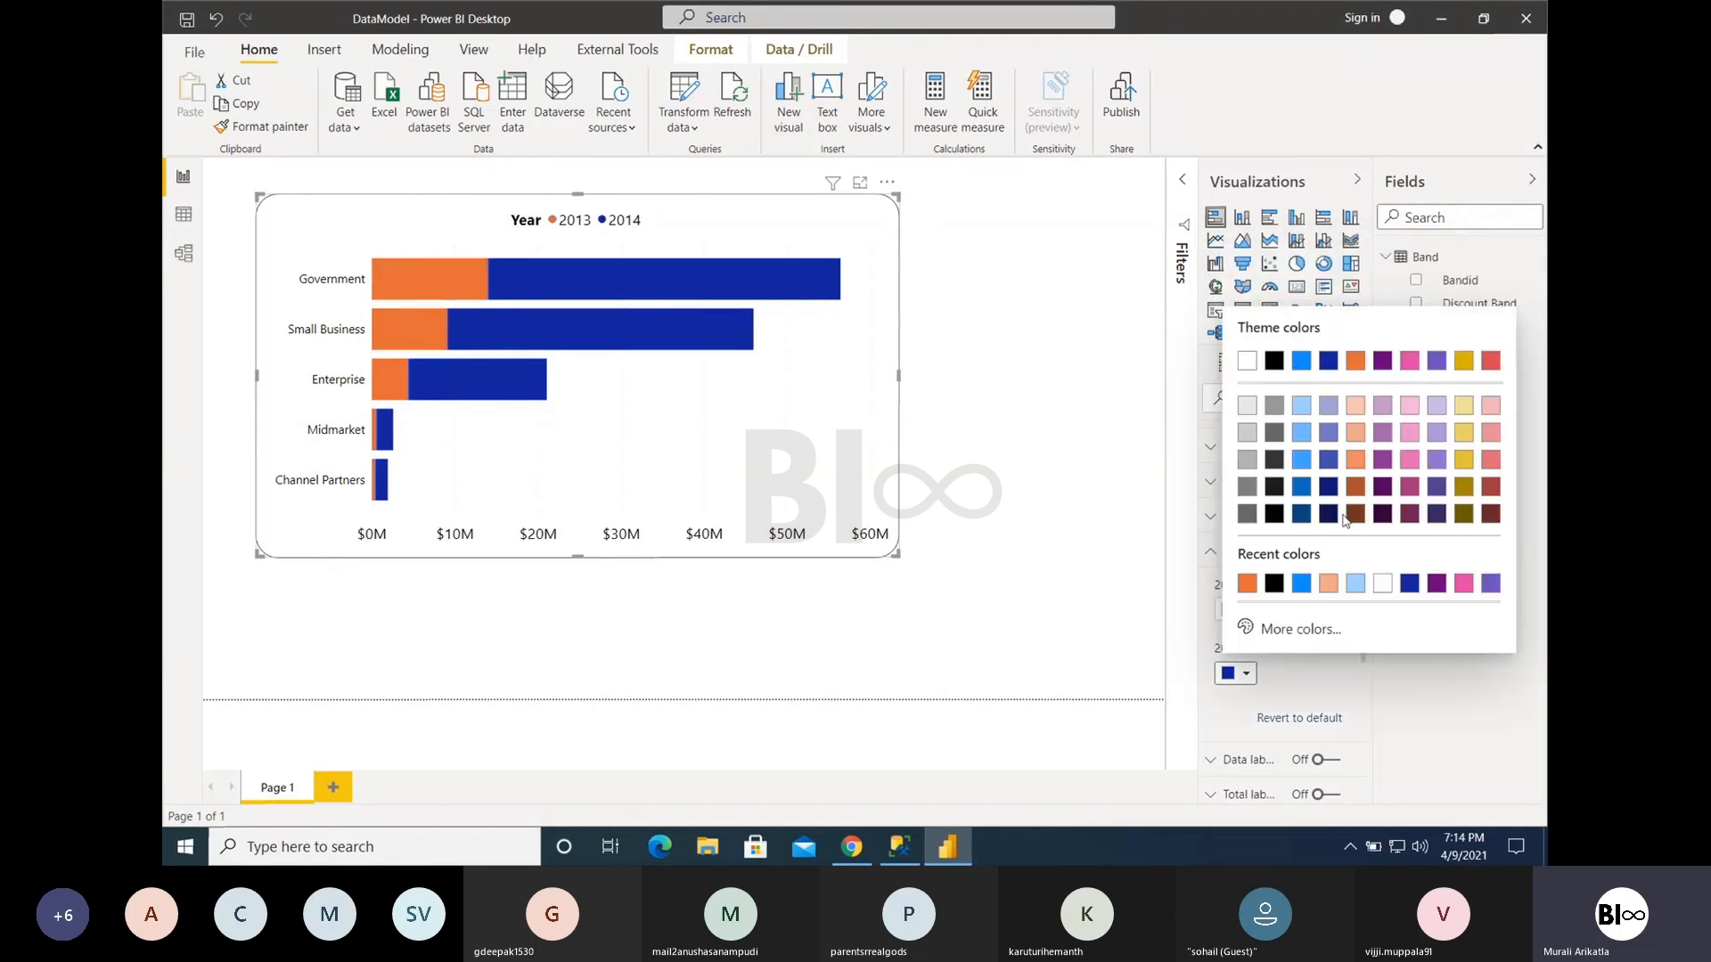
{"action": "left_click", "coordinate": [1437, 488]}
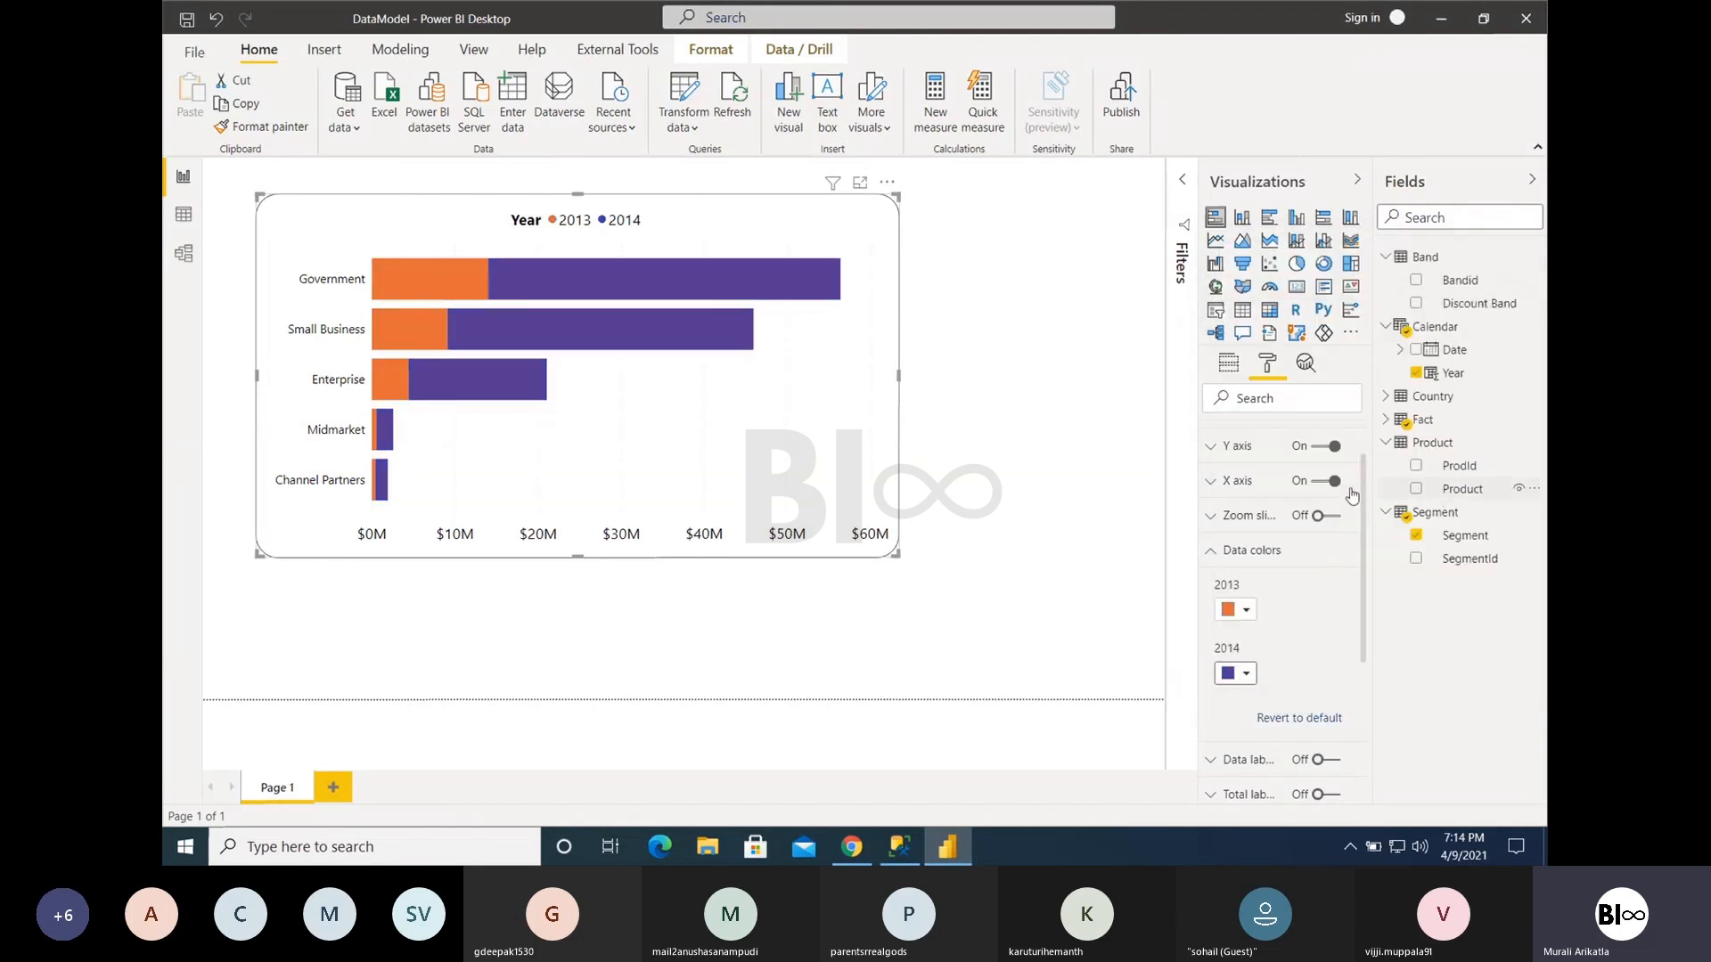
{"action": "left_click", "coordinate": [1218, 551]}
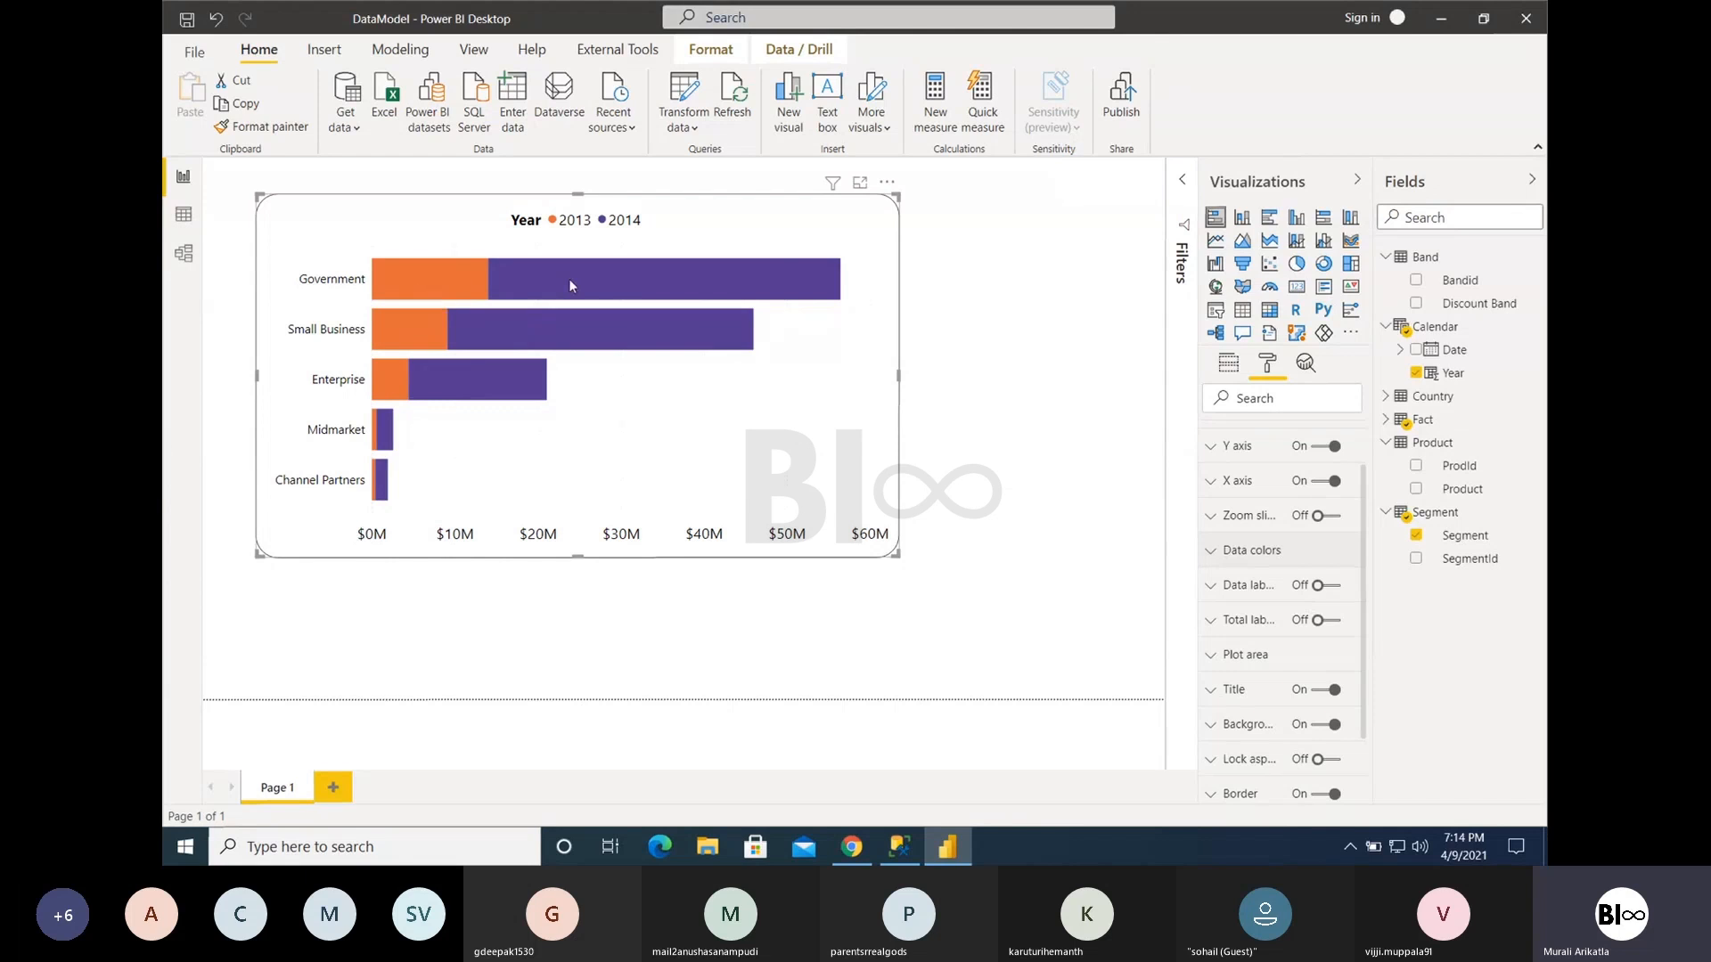
- Turn on the chart's data labels, comparing them with the unlabeled bars and the tooltip of the 2014 Government bar
{"action": "mouse_move", "coordinate": [570, 284]}
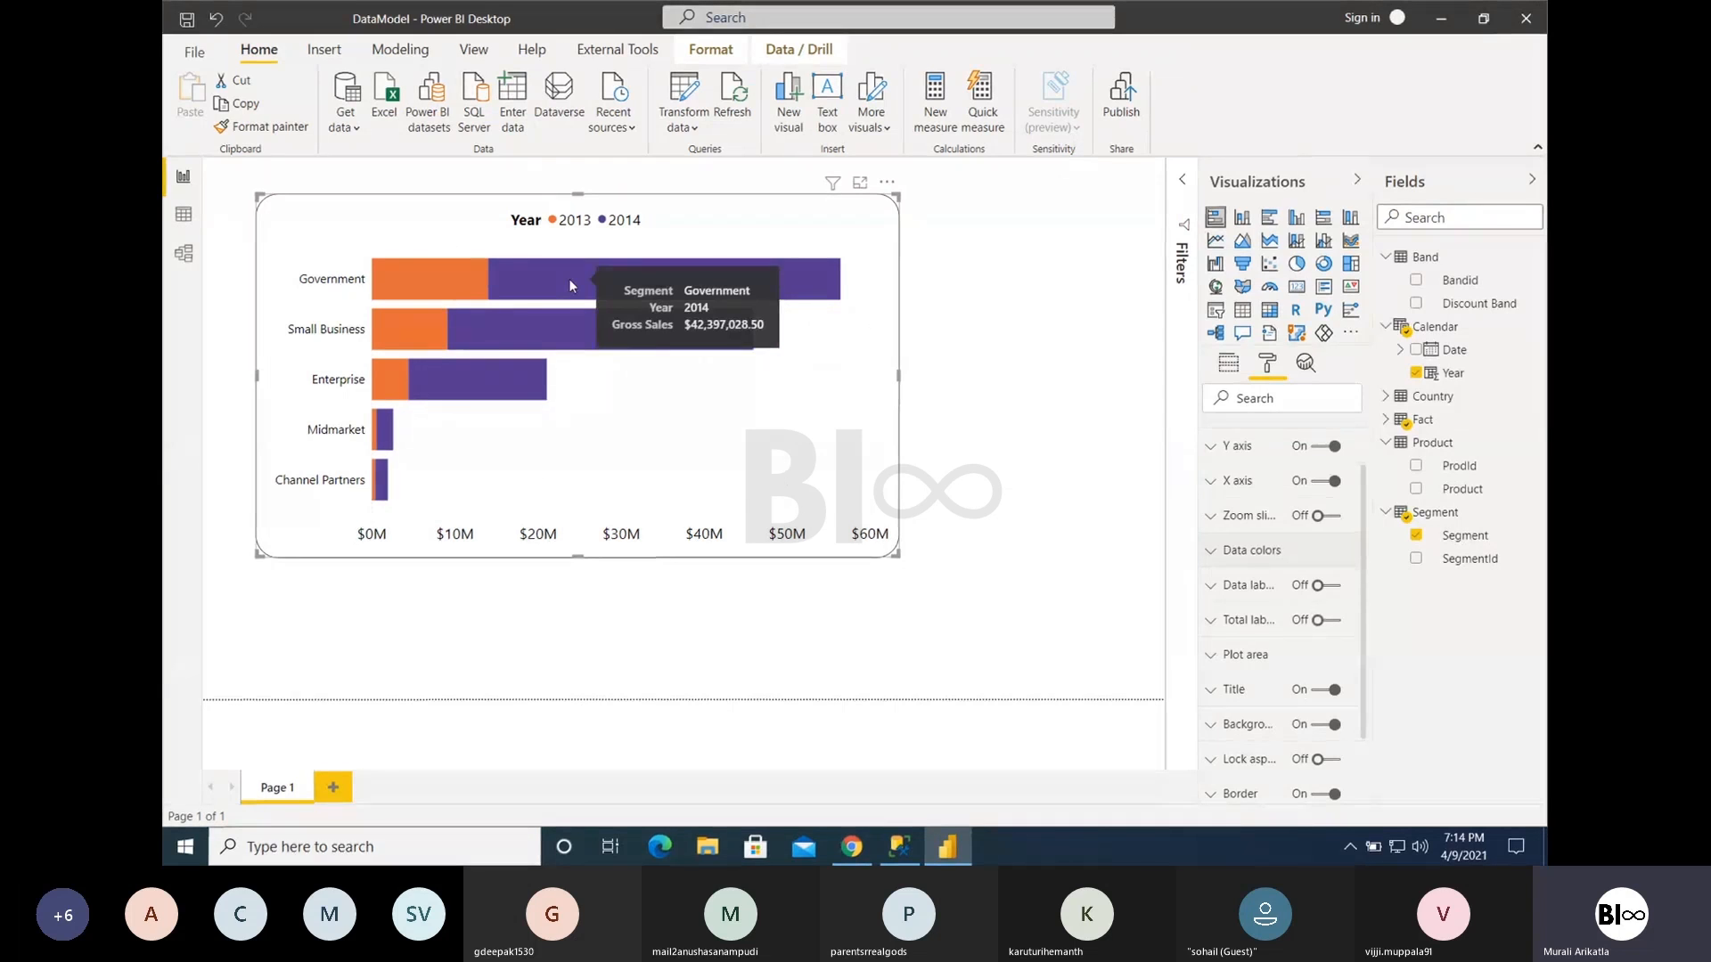
{"action": "left_click", "coordinate": [1330, 586]}
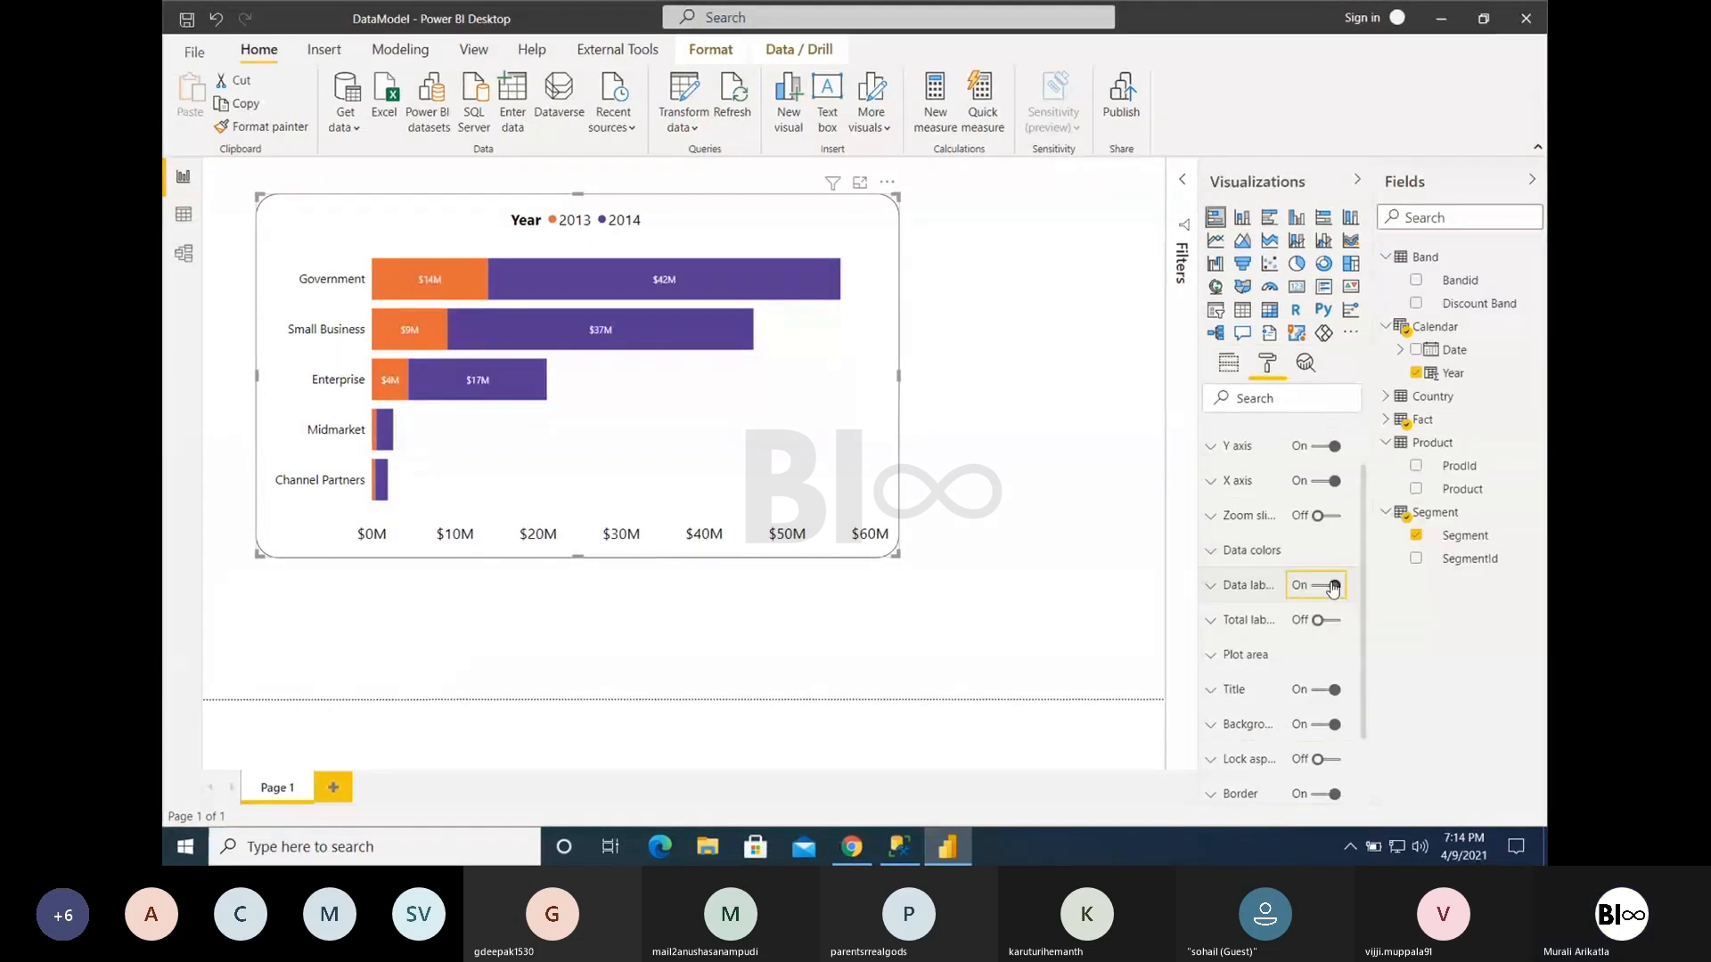
{"action": "mouse_move", "coordinate": [709, 283]}
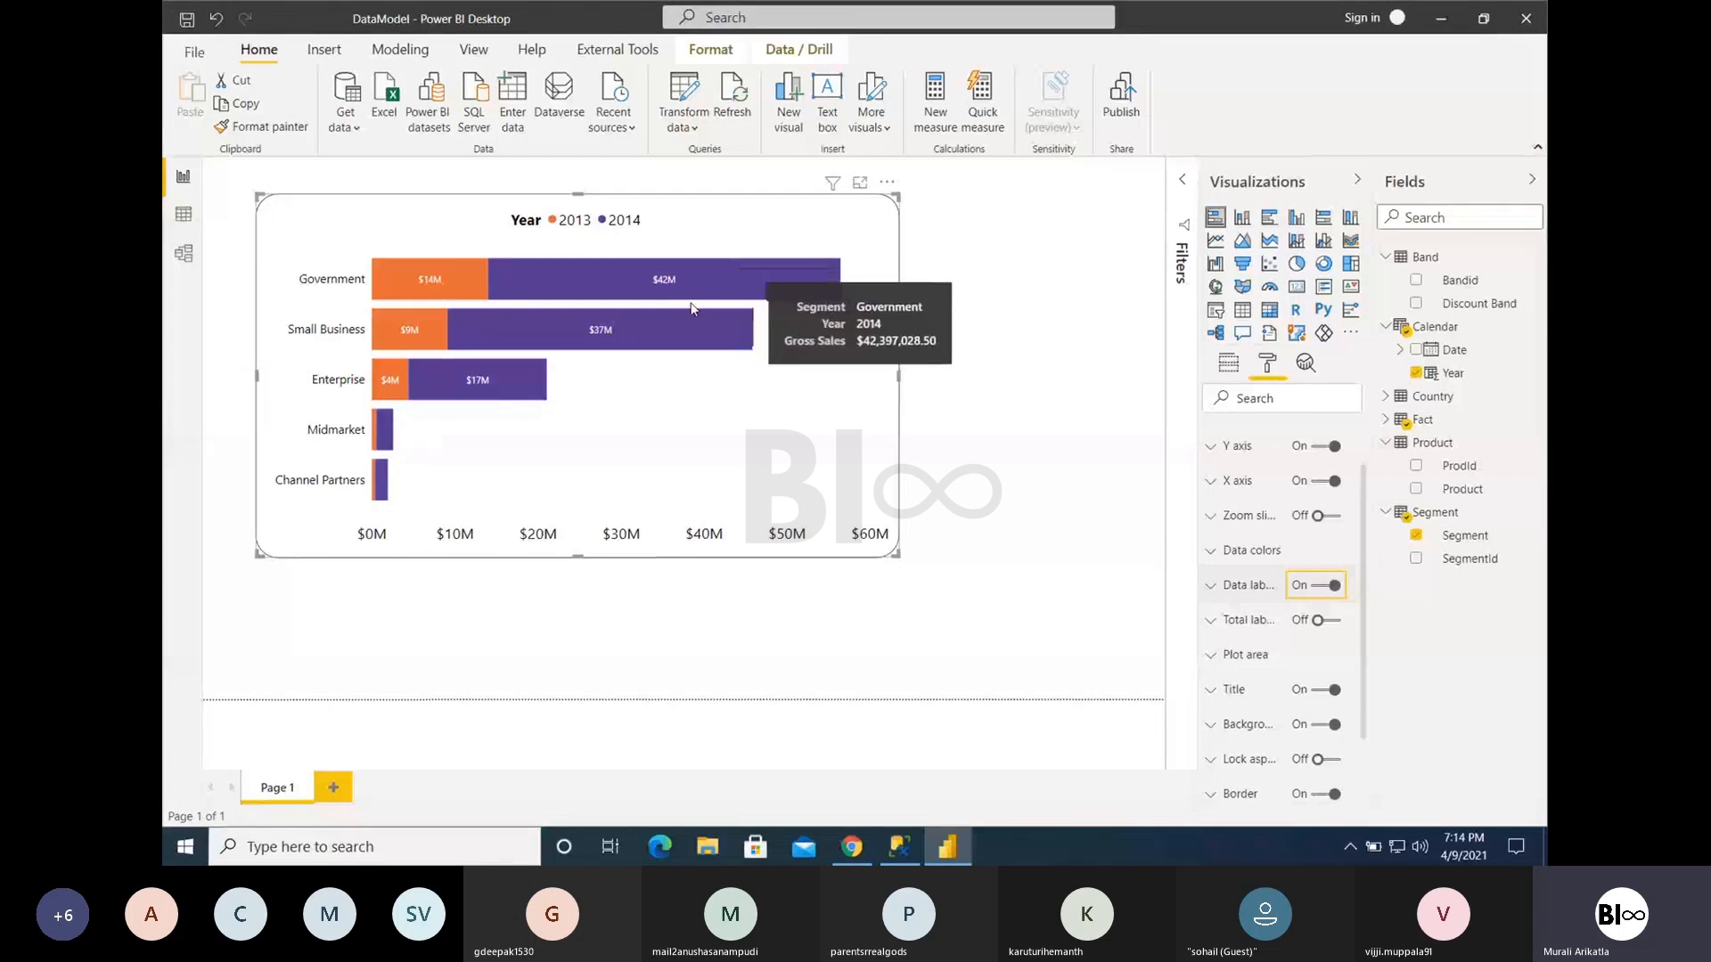
{"action": "left_click", "coordinate": [1329, 585]}
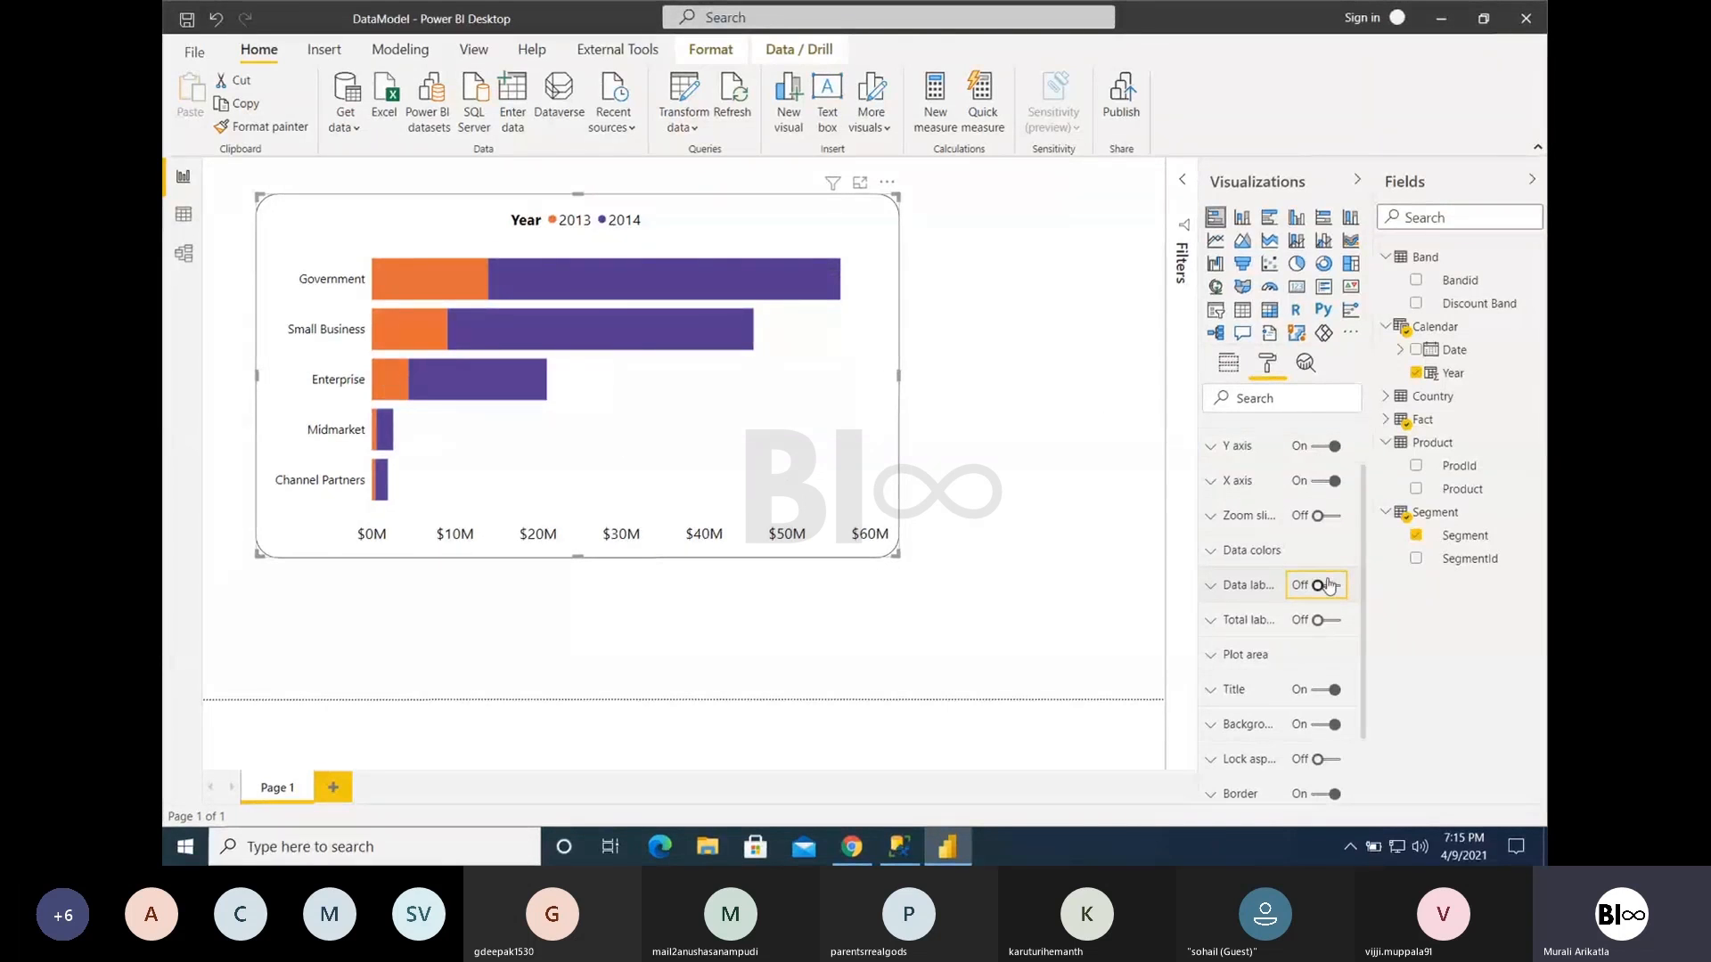
{"action": "mouse_move", "coordinate": [764, 299]}
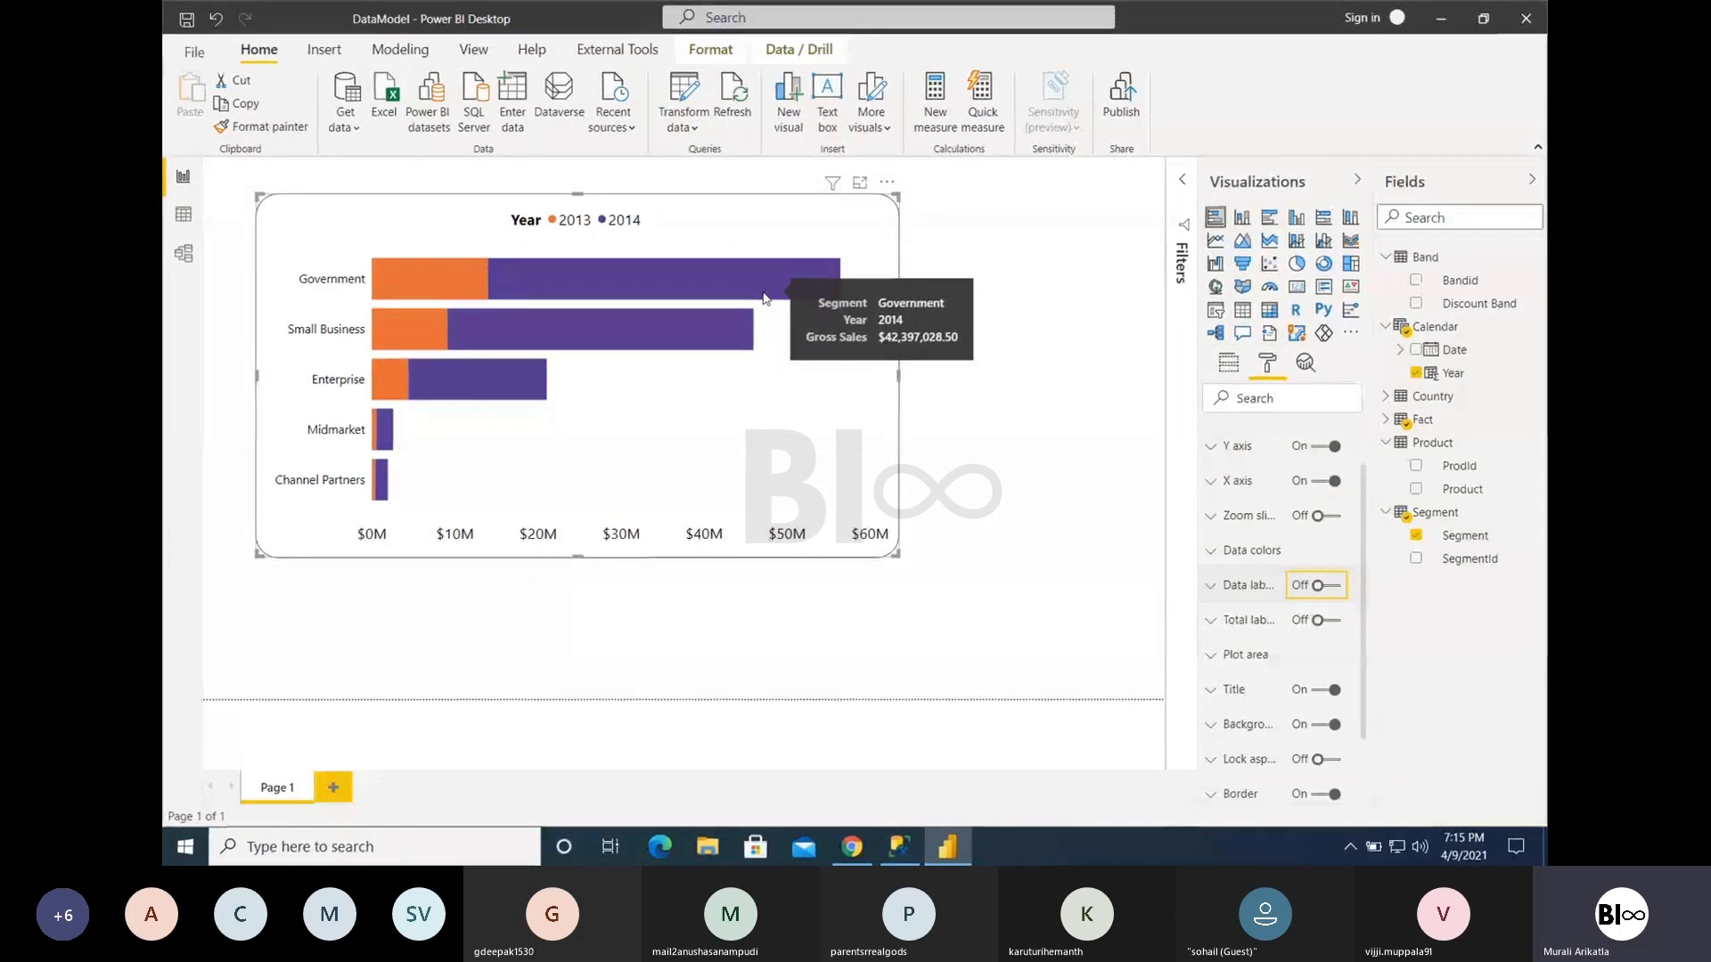
{"action": "left_click", "coordinate": [1328, 588]}
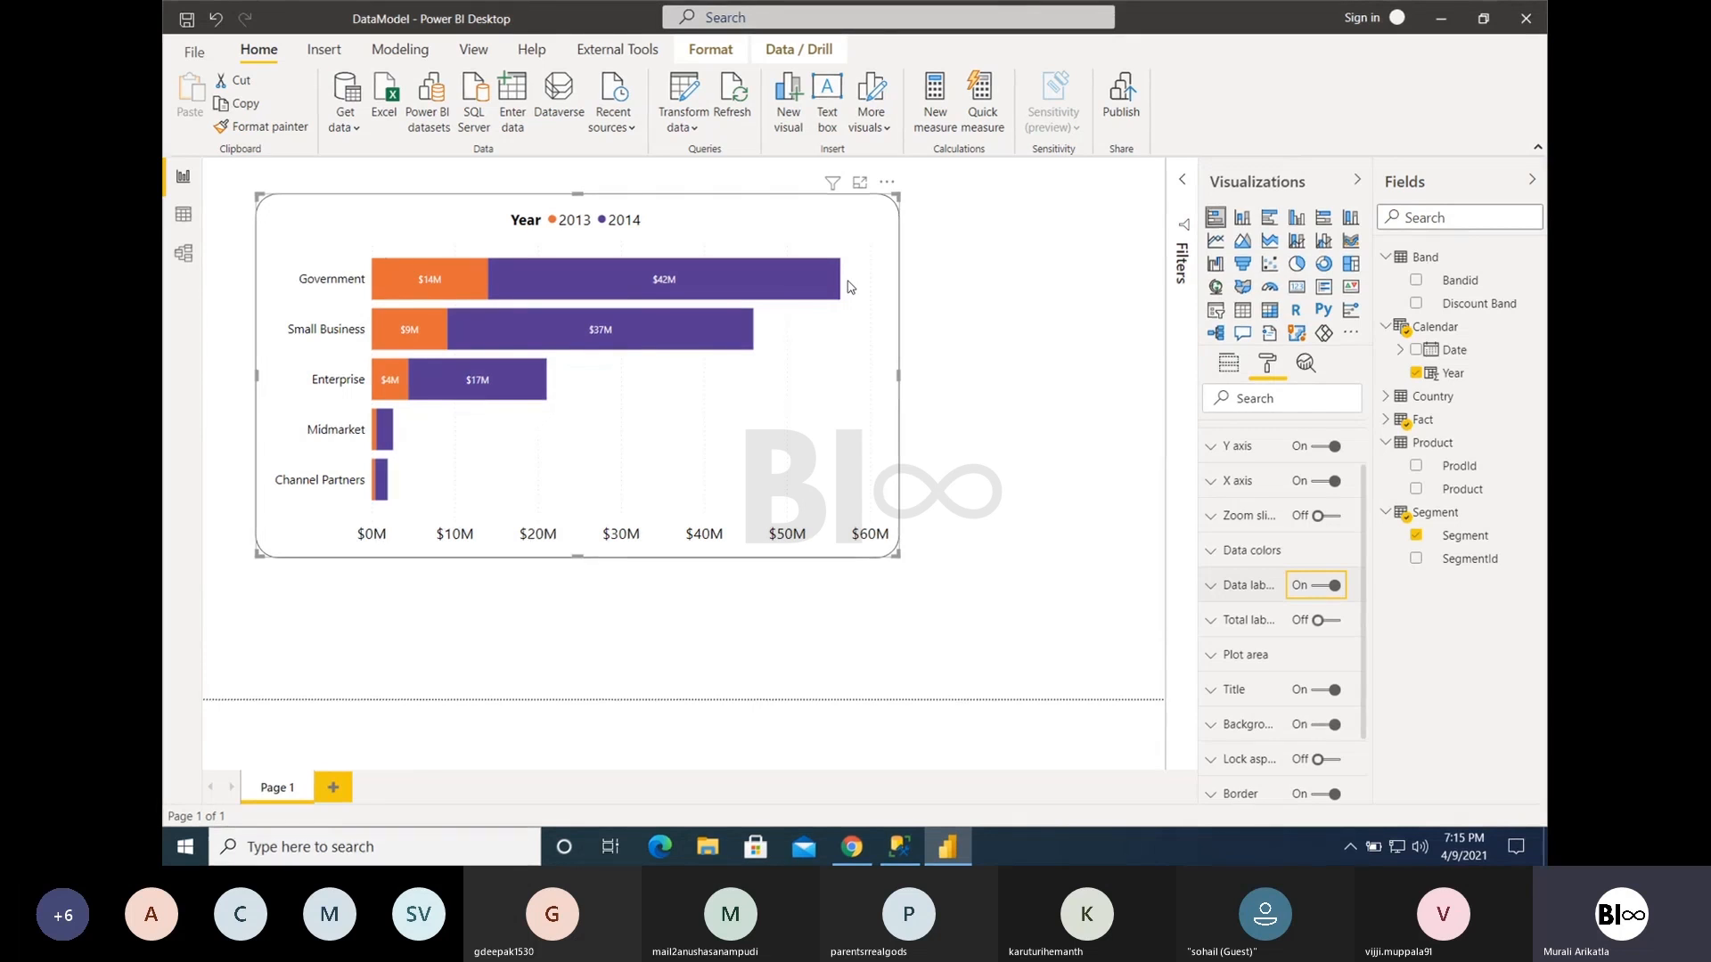
- Turn on the total labels and set their display units to Millions
{"action": "left_click", "coordinate": [1323, 622]}
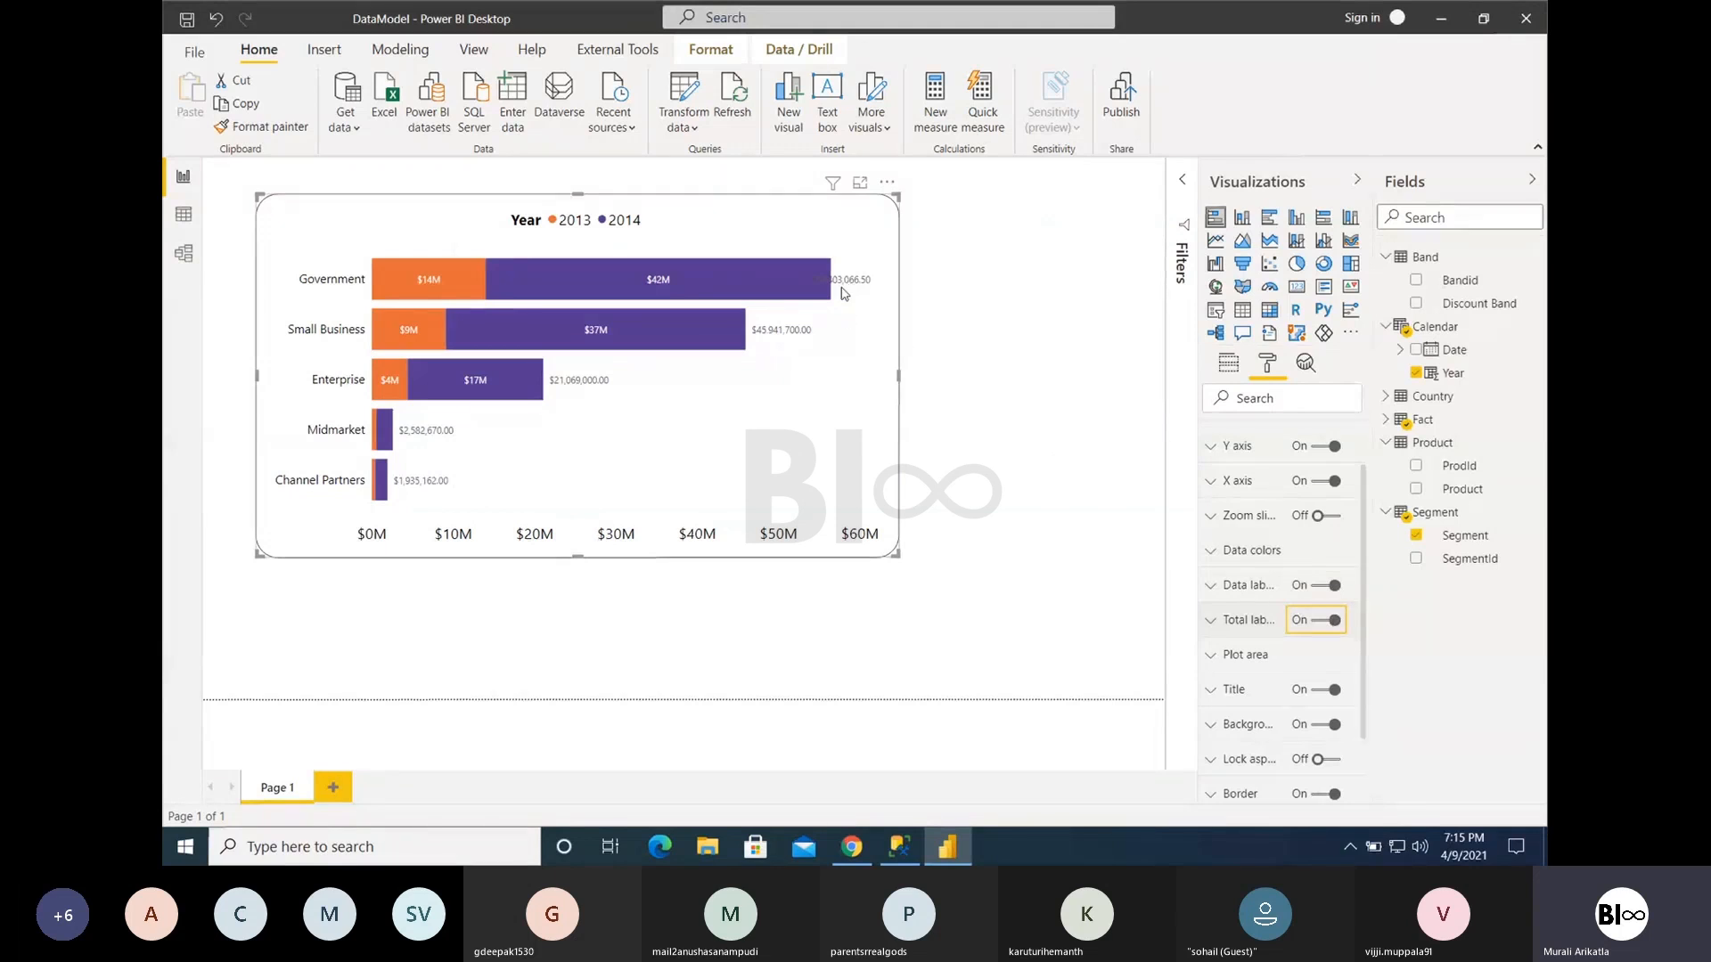
{"action": "left_click", "coordinate": [1231, 631]}
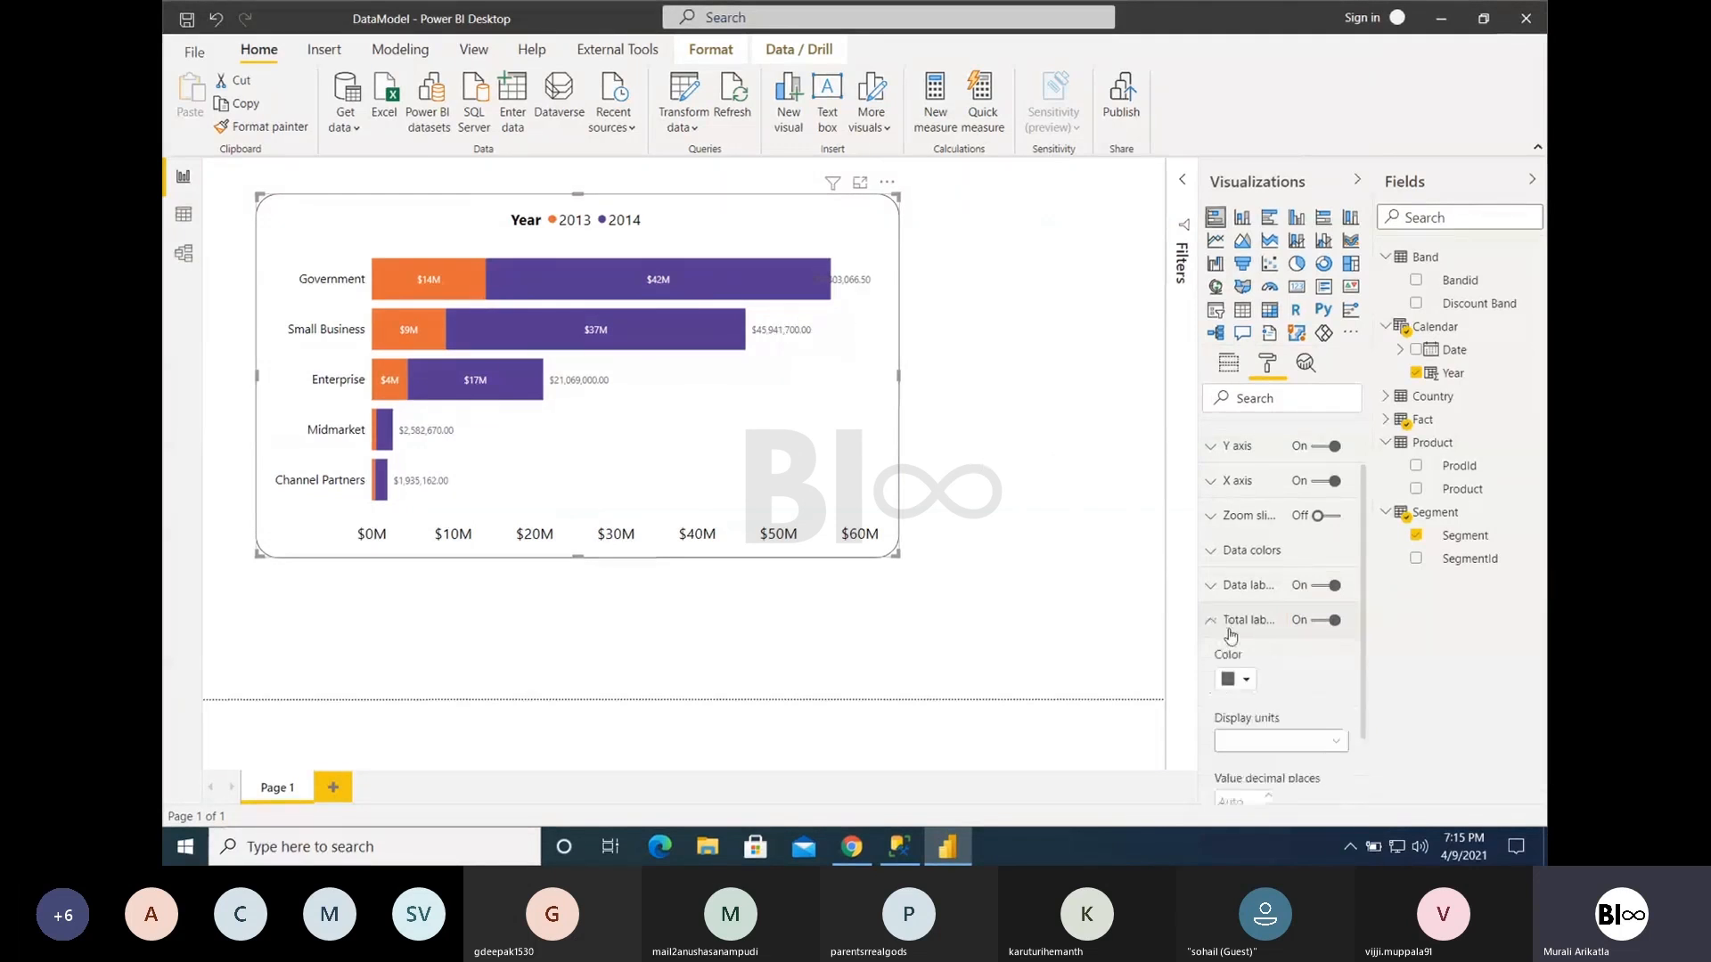
{"action": "left_click", "coordinate": [1258, 740]}
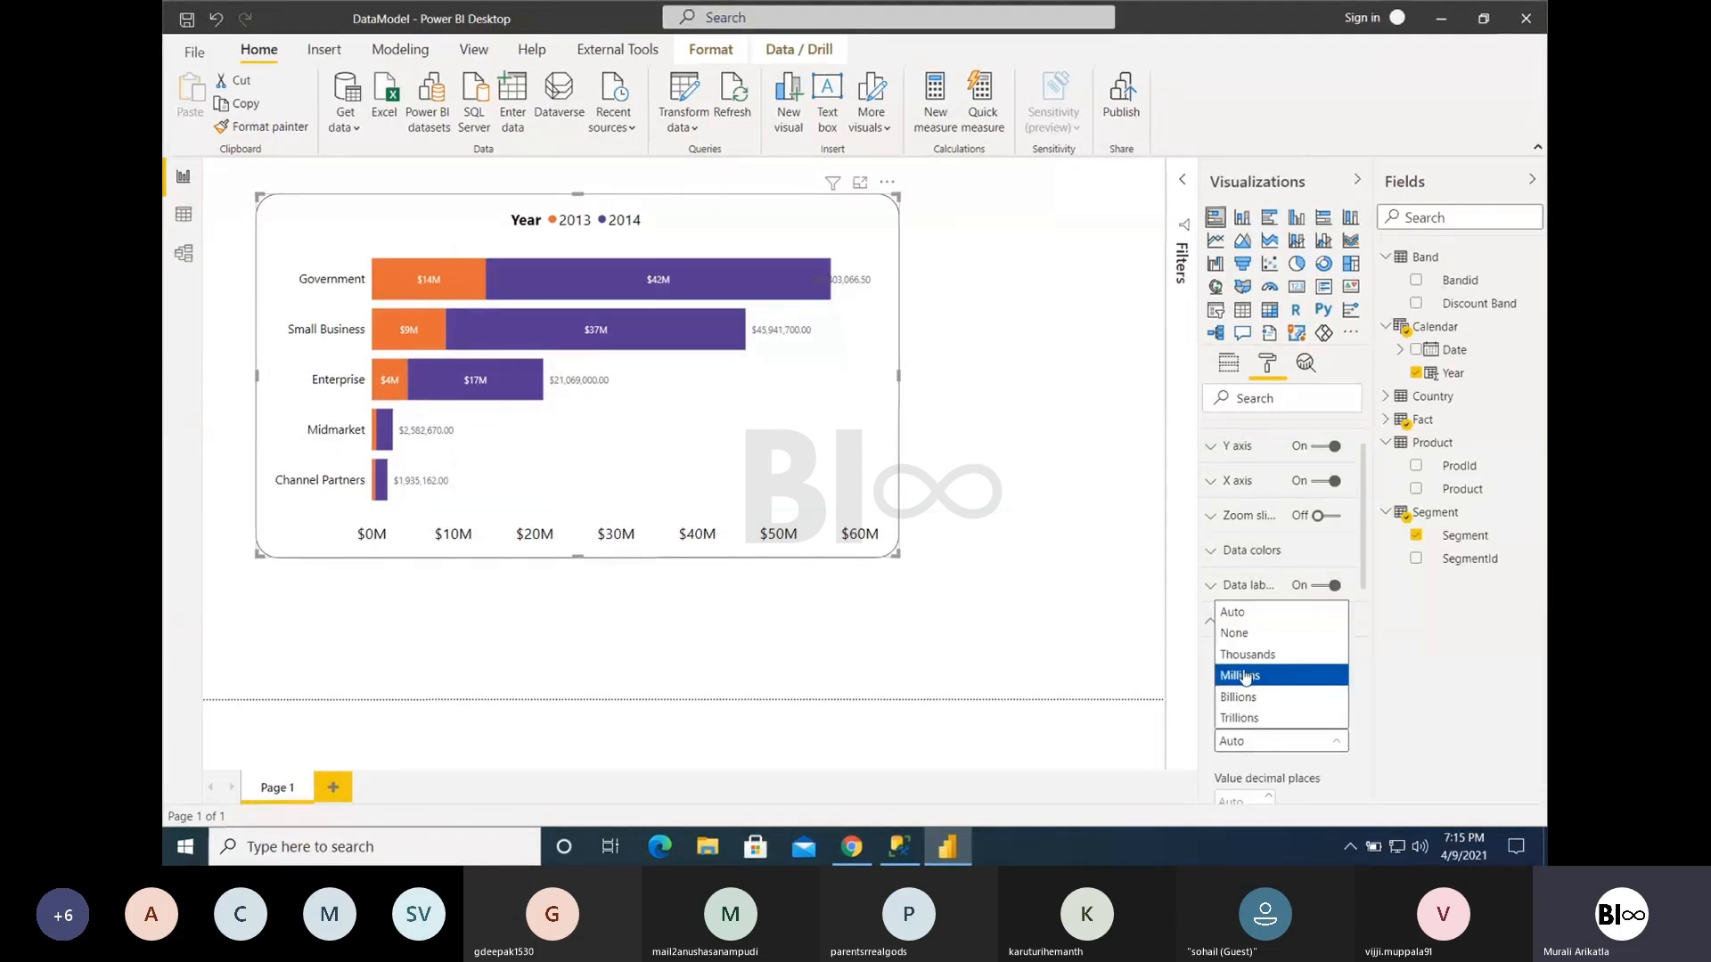
{"action": "left_click", "coordinate": [1244, 676]}
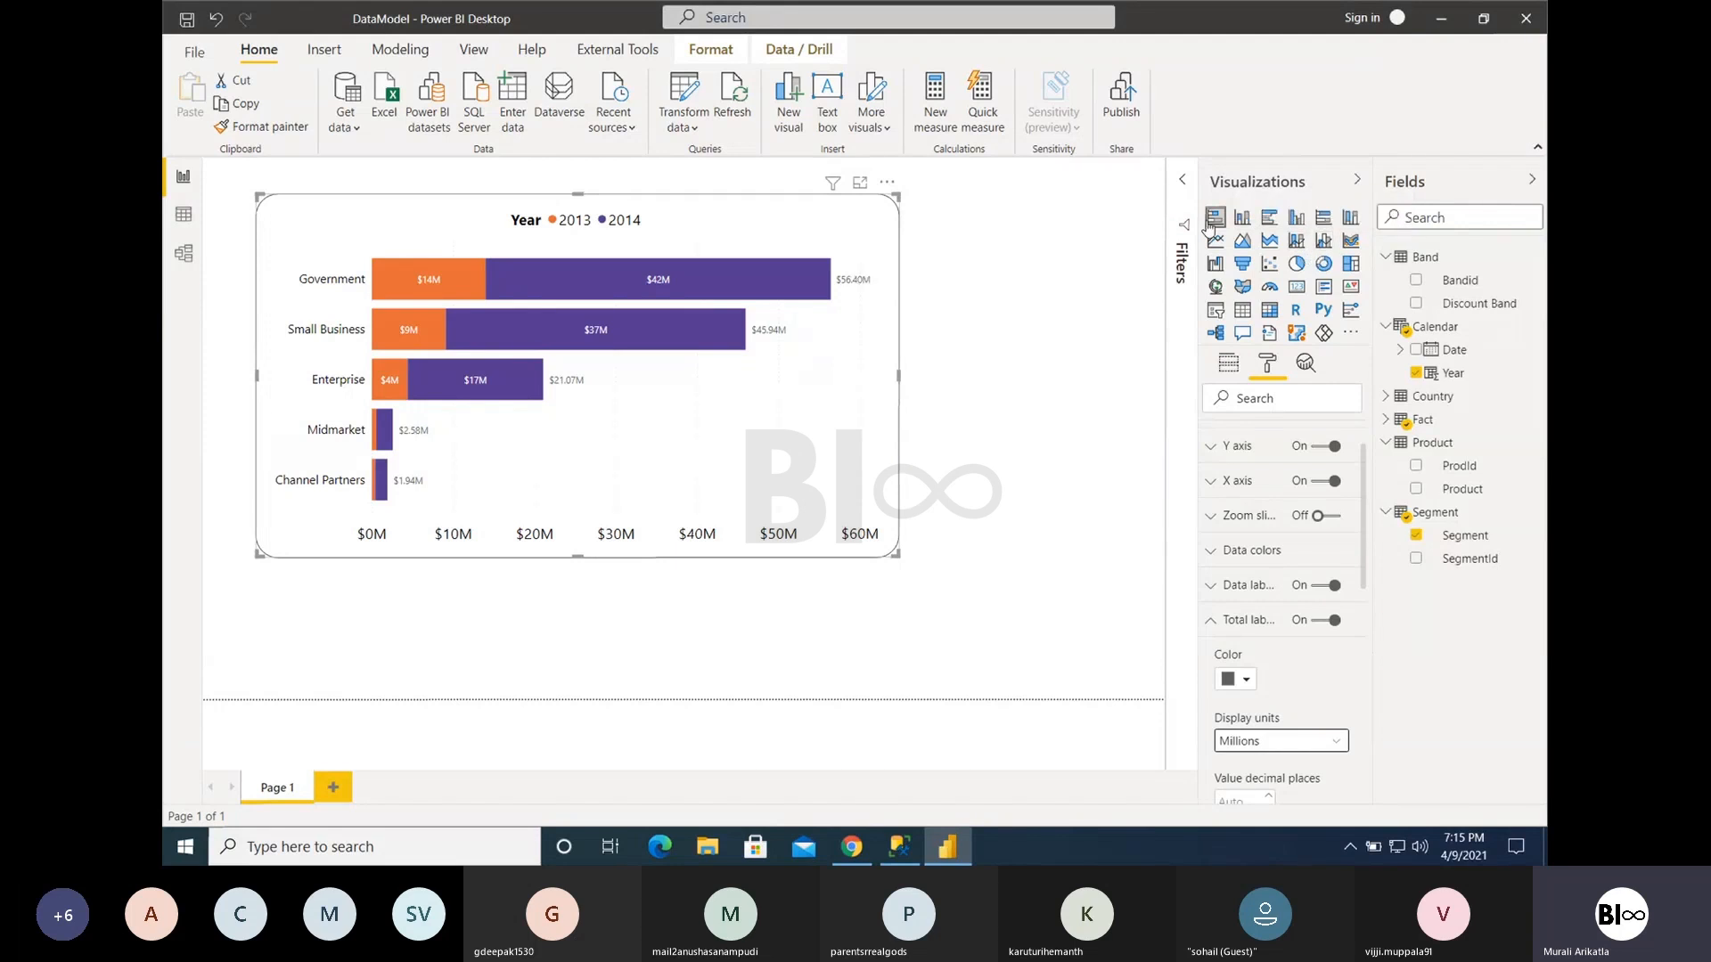
- Try the line and stacked column chart type, and return the visual to a stacked bar chart
{"action": "left_click", "coordinate": [1297, 245]}
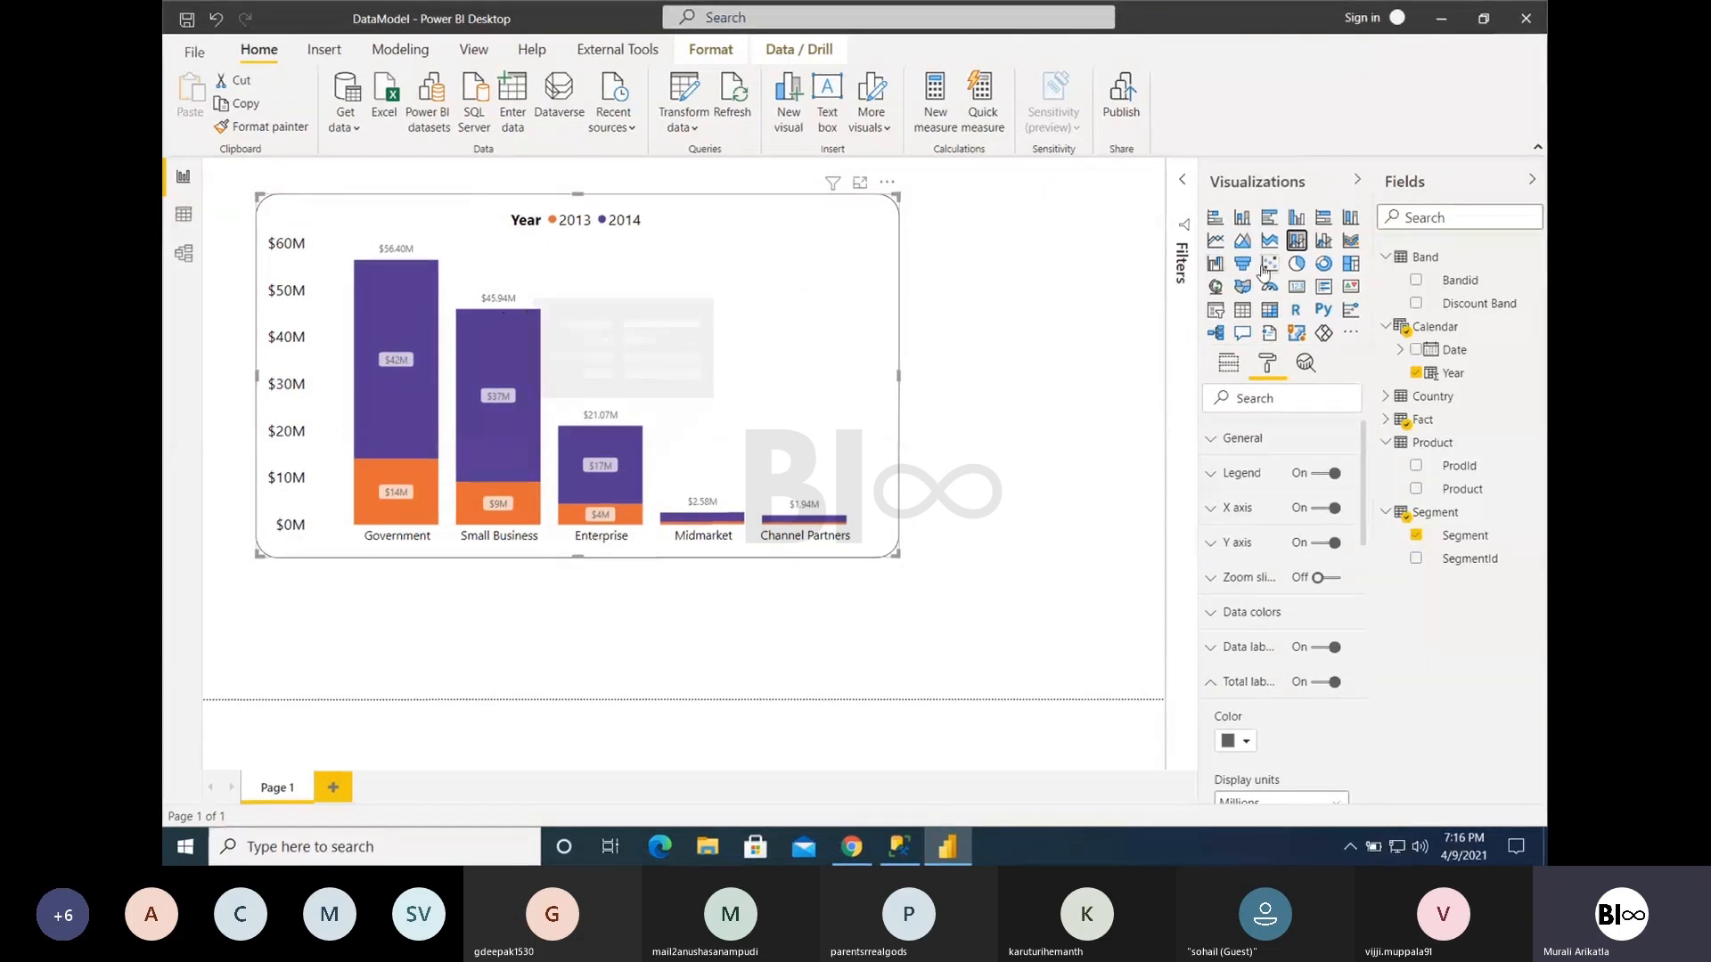
{"action": "left_click", "coordinate": [1215, 217]}
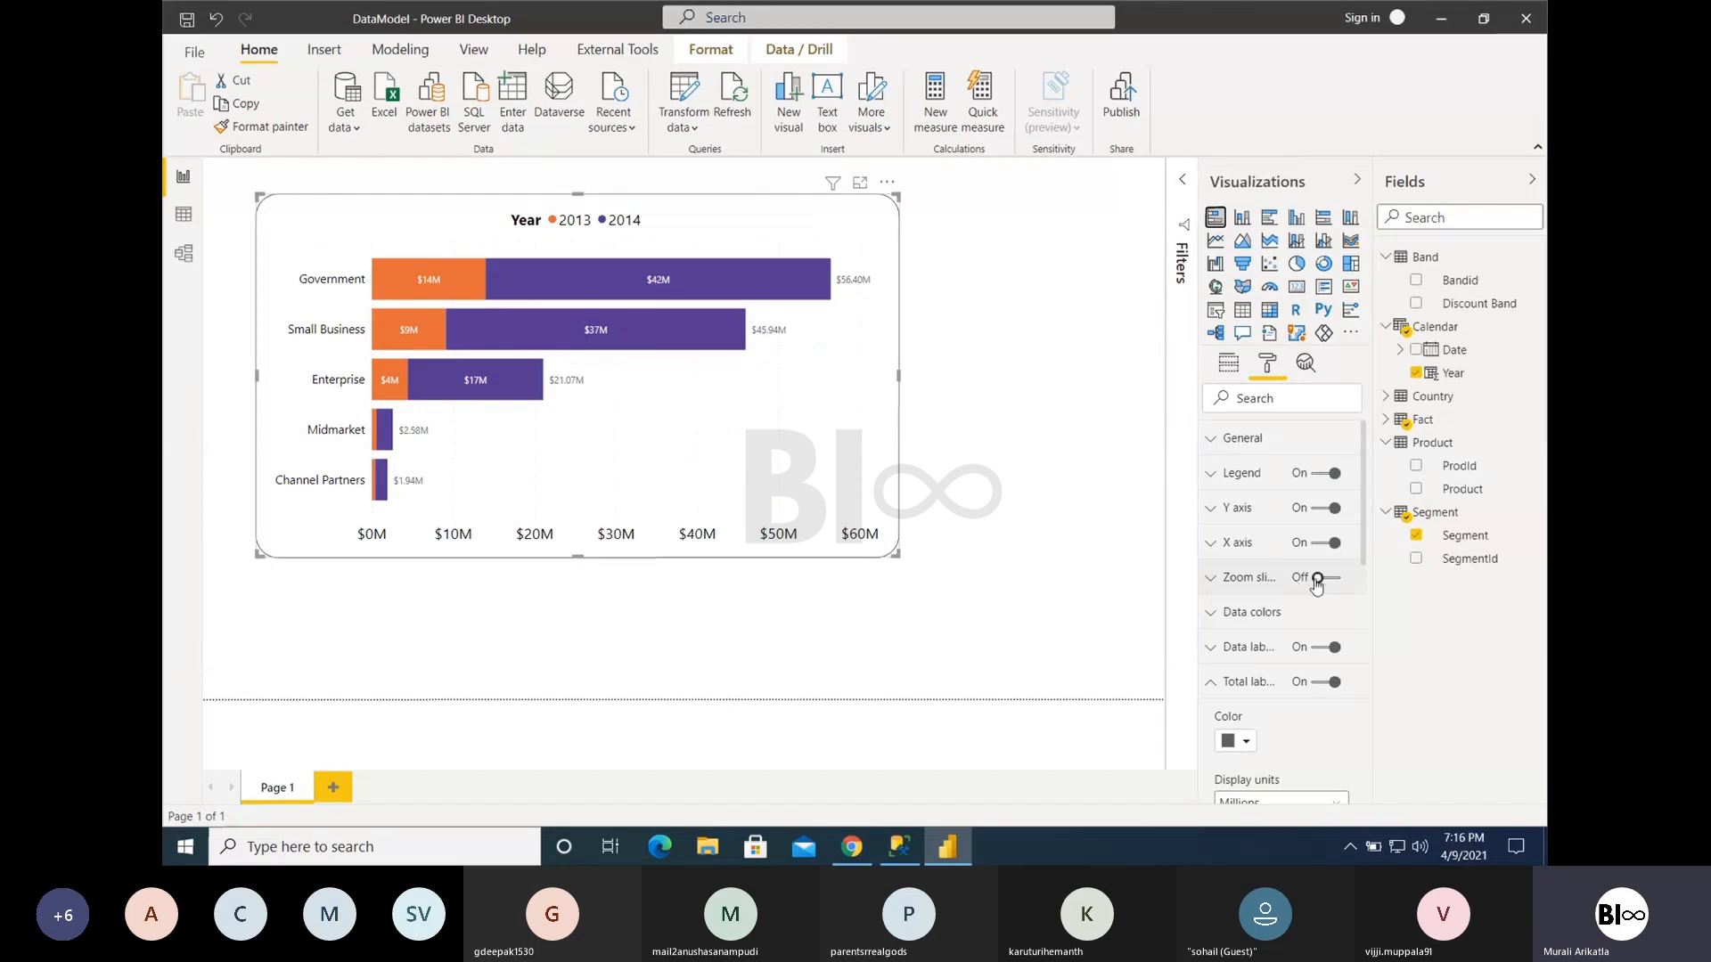
- Try the zoom slider on the X axis by moving its start and end handles, and turn it off again
{"action": "left_click", "coordinate": [1319, 578]}
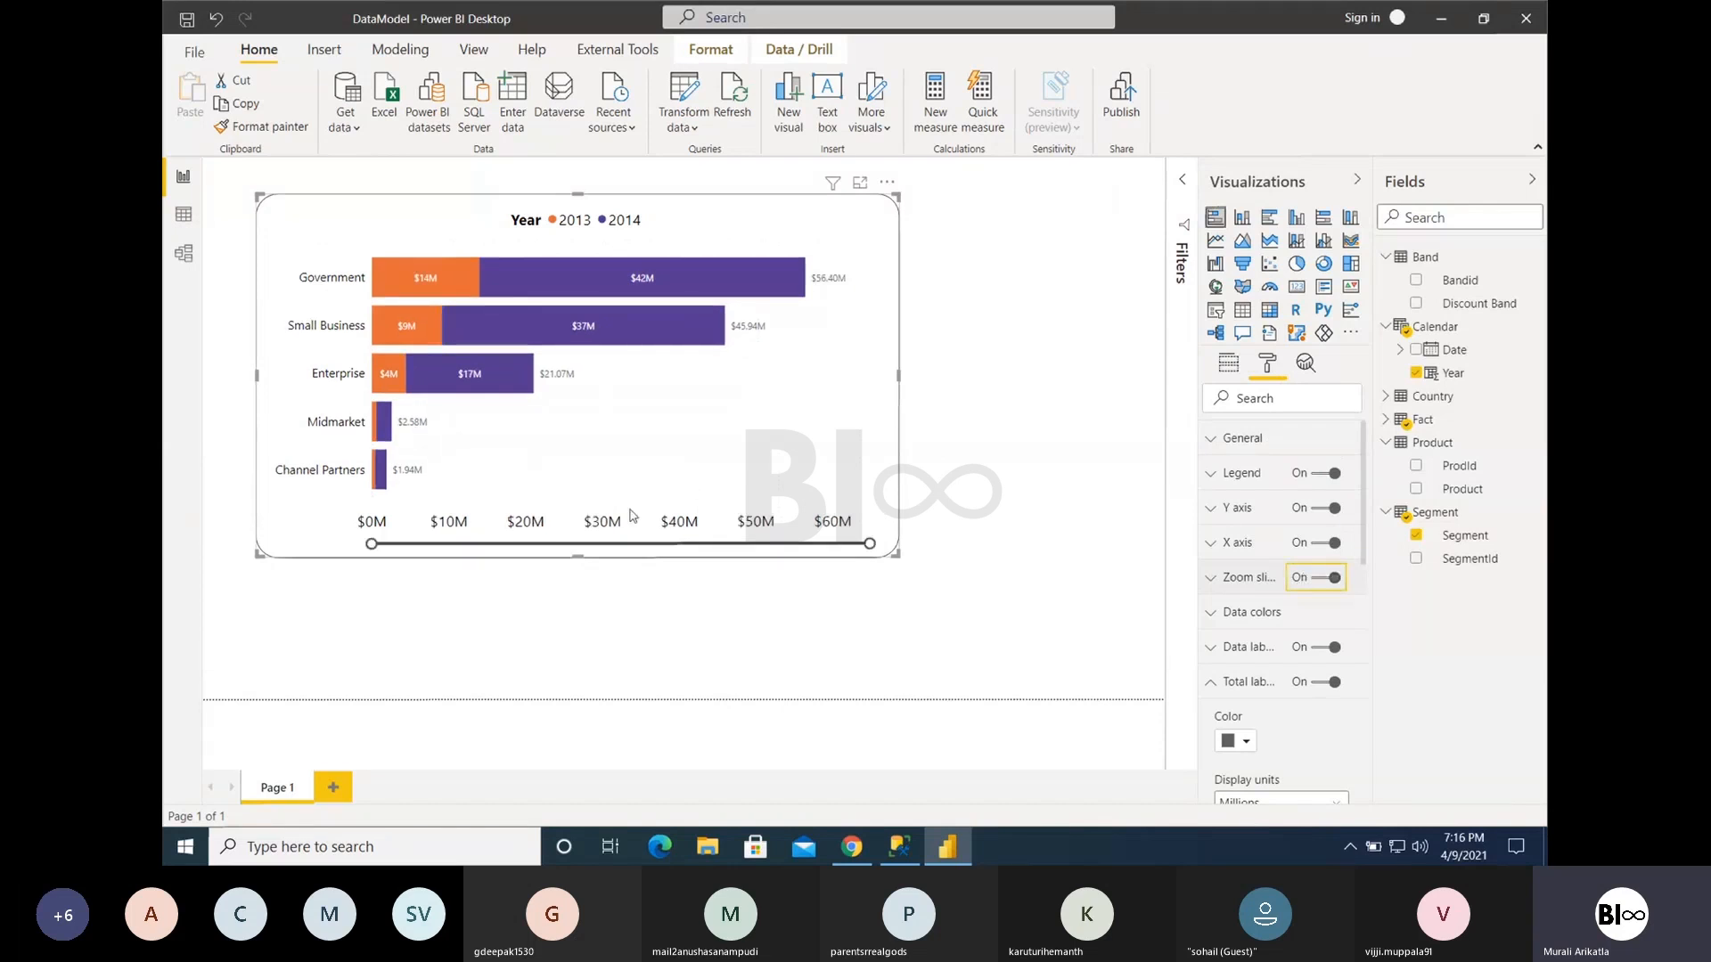
{"action": "mouse_move", "coordinate": [375, 544]}
{"action": "left_mouse_down"}
{"action": "mouse_move", "coordinate": [692, 545]}
{"action": "mouse_move", "coordinate": [372, 544]}
{"action": "left_mouse_up"}
{"action": "left_click_drag", "start_coordinate": [869, 542], "coordinate": [931, 521]}
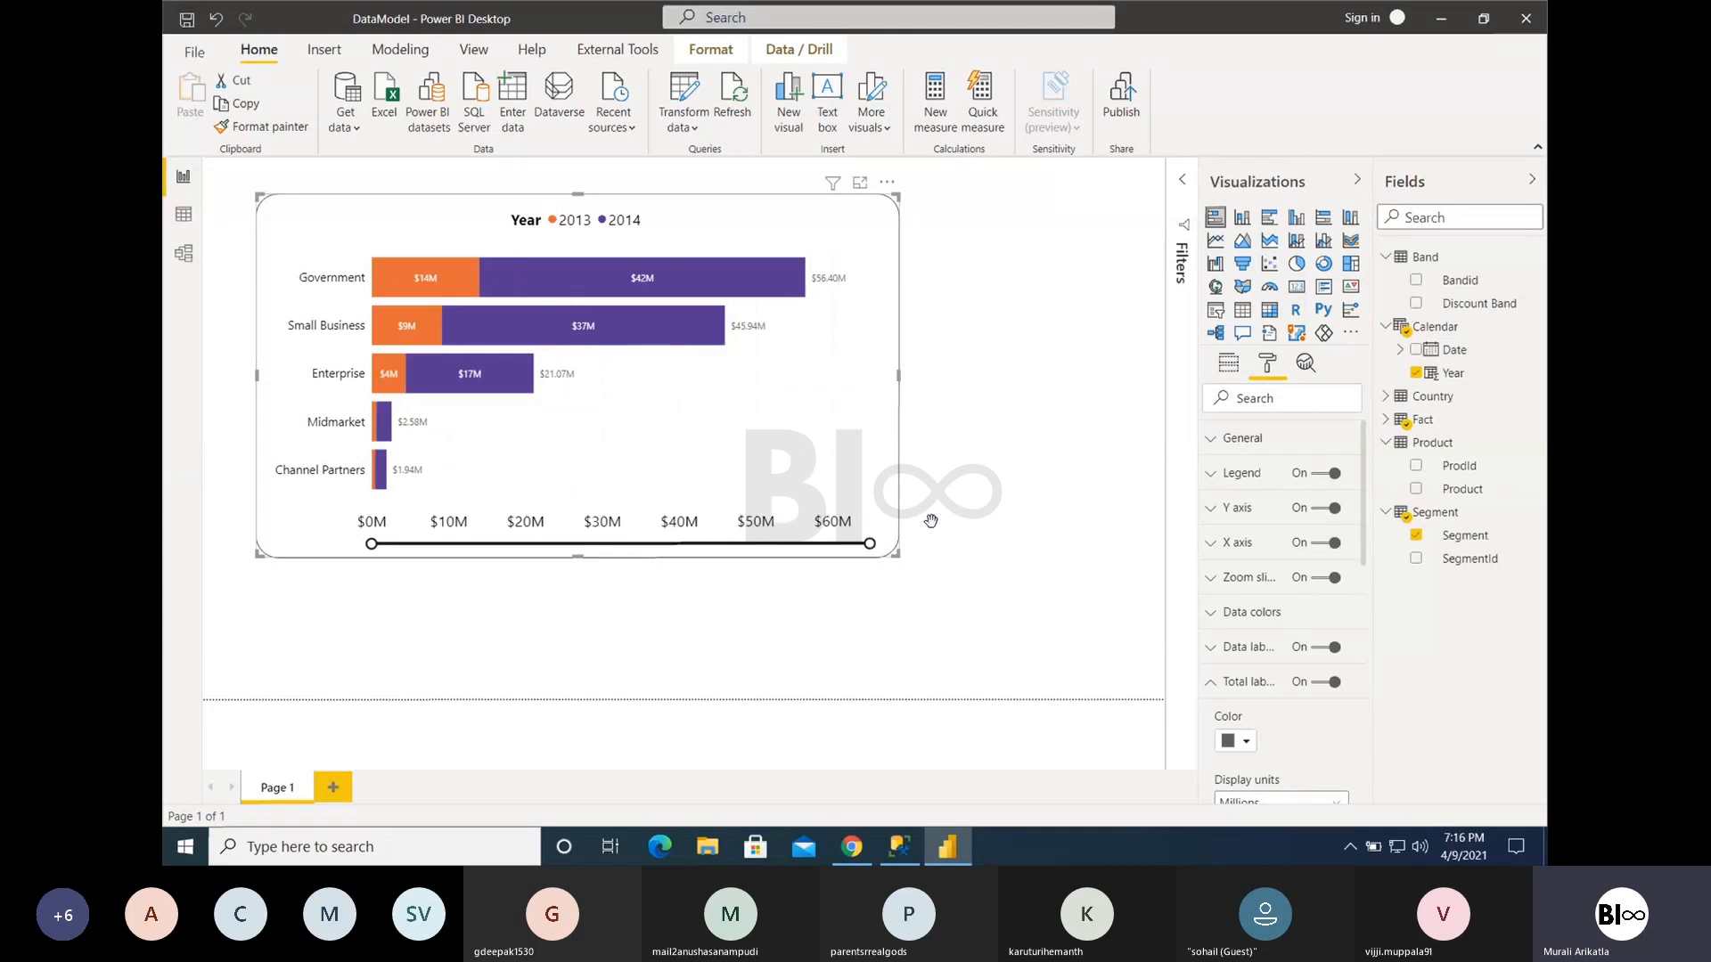
{"action": "left_click", "coordinate": [1328, 577]}
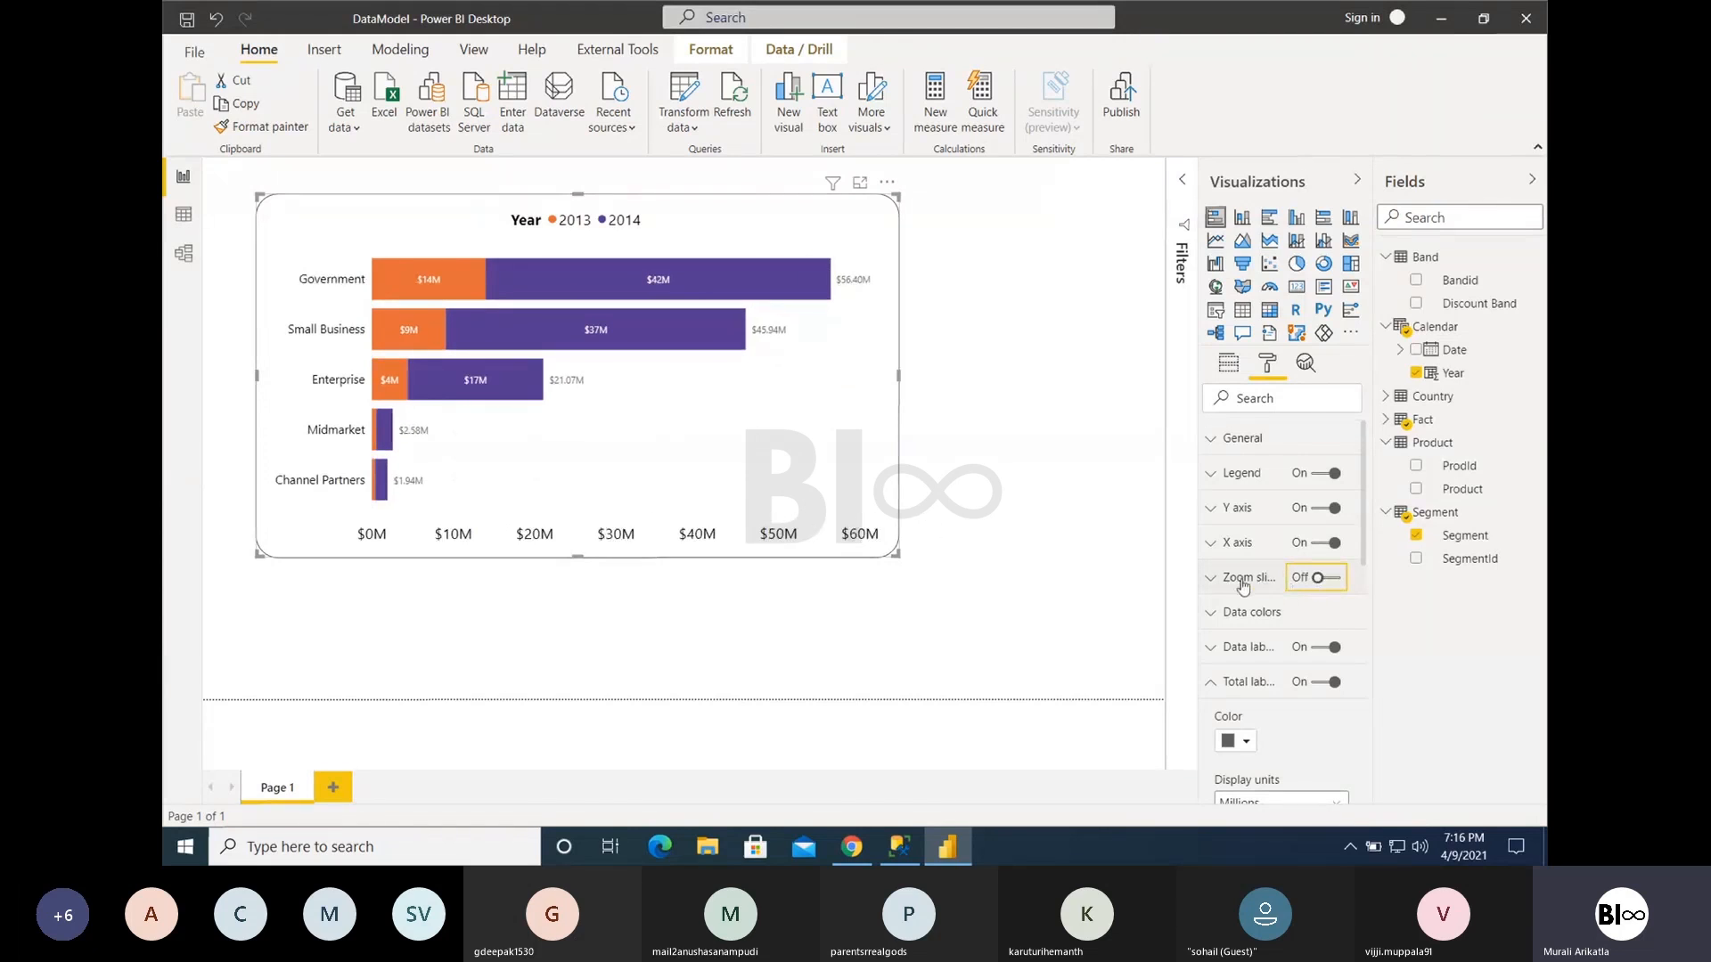
- Add the image Bl∞ Logo.png from the Downloads folder to the chart's plot area
{"action": "left_click", "coordinate": [1239, 682]}
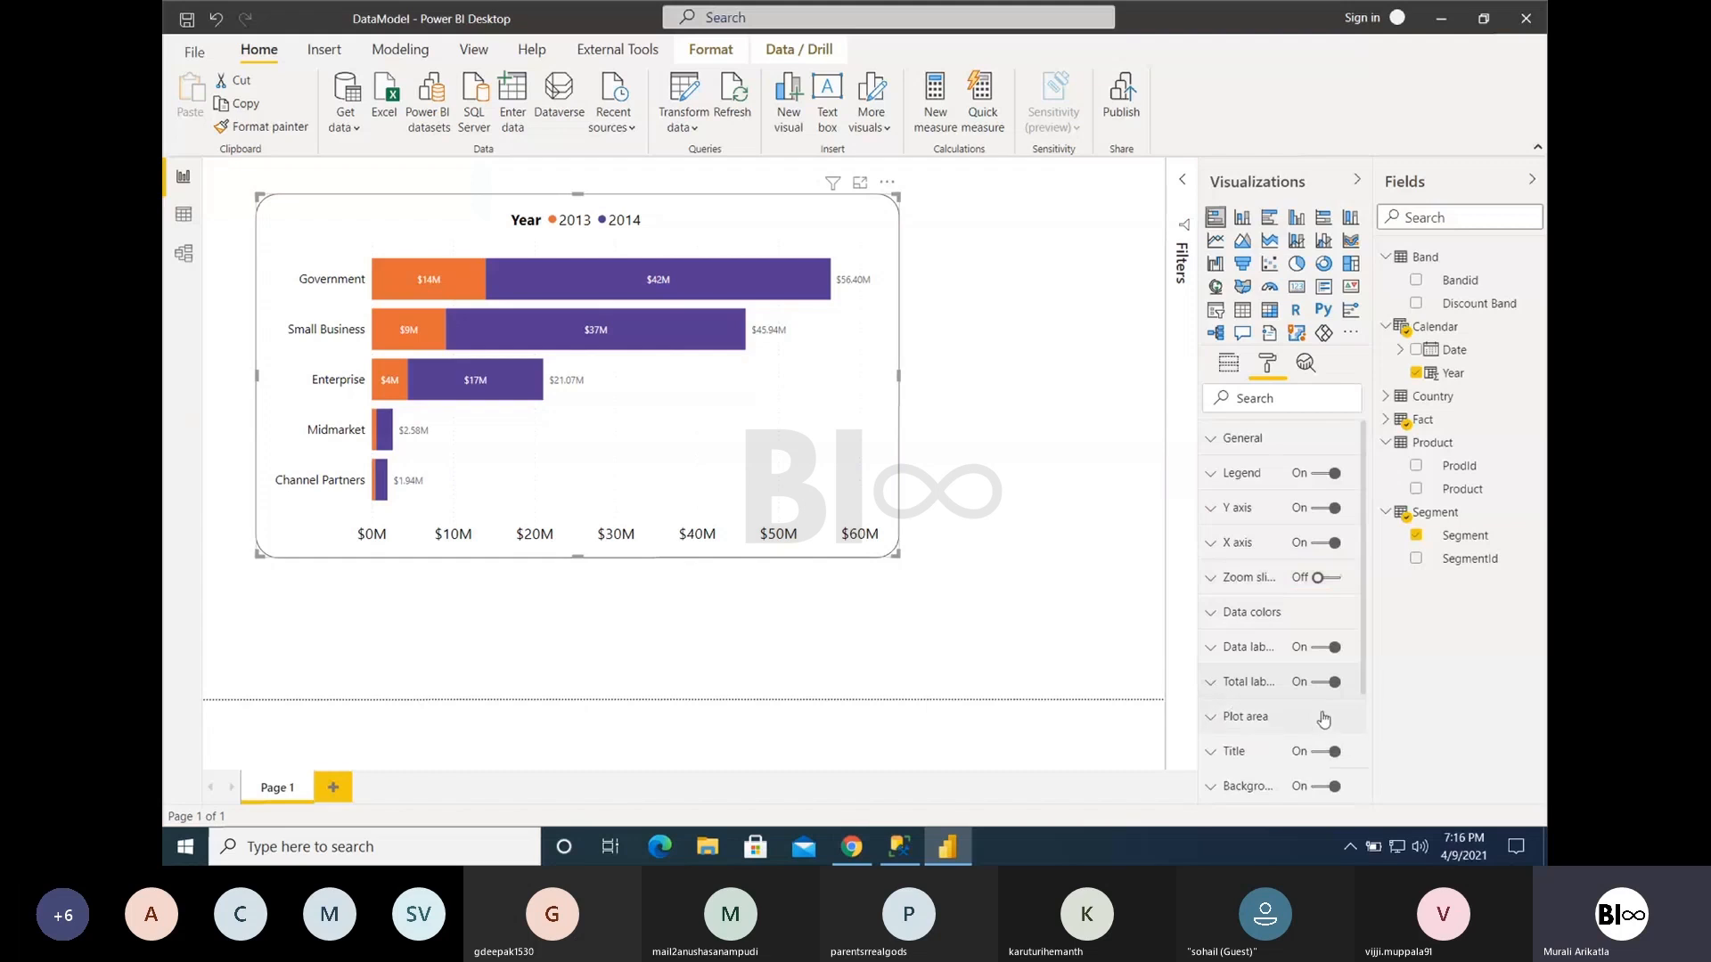
{"action": "scroll", "coordinate": [1258, 639], "scroll_direction": "down", "scroll_amount": 2}
{"action": "left_click", "coordinate": [1249, 567]}
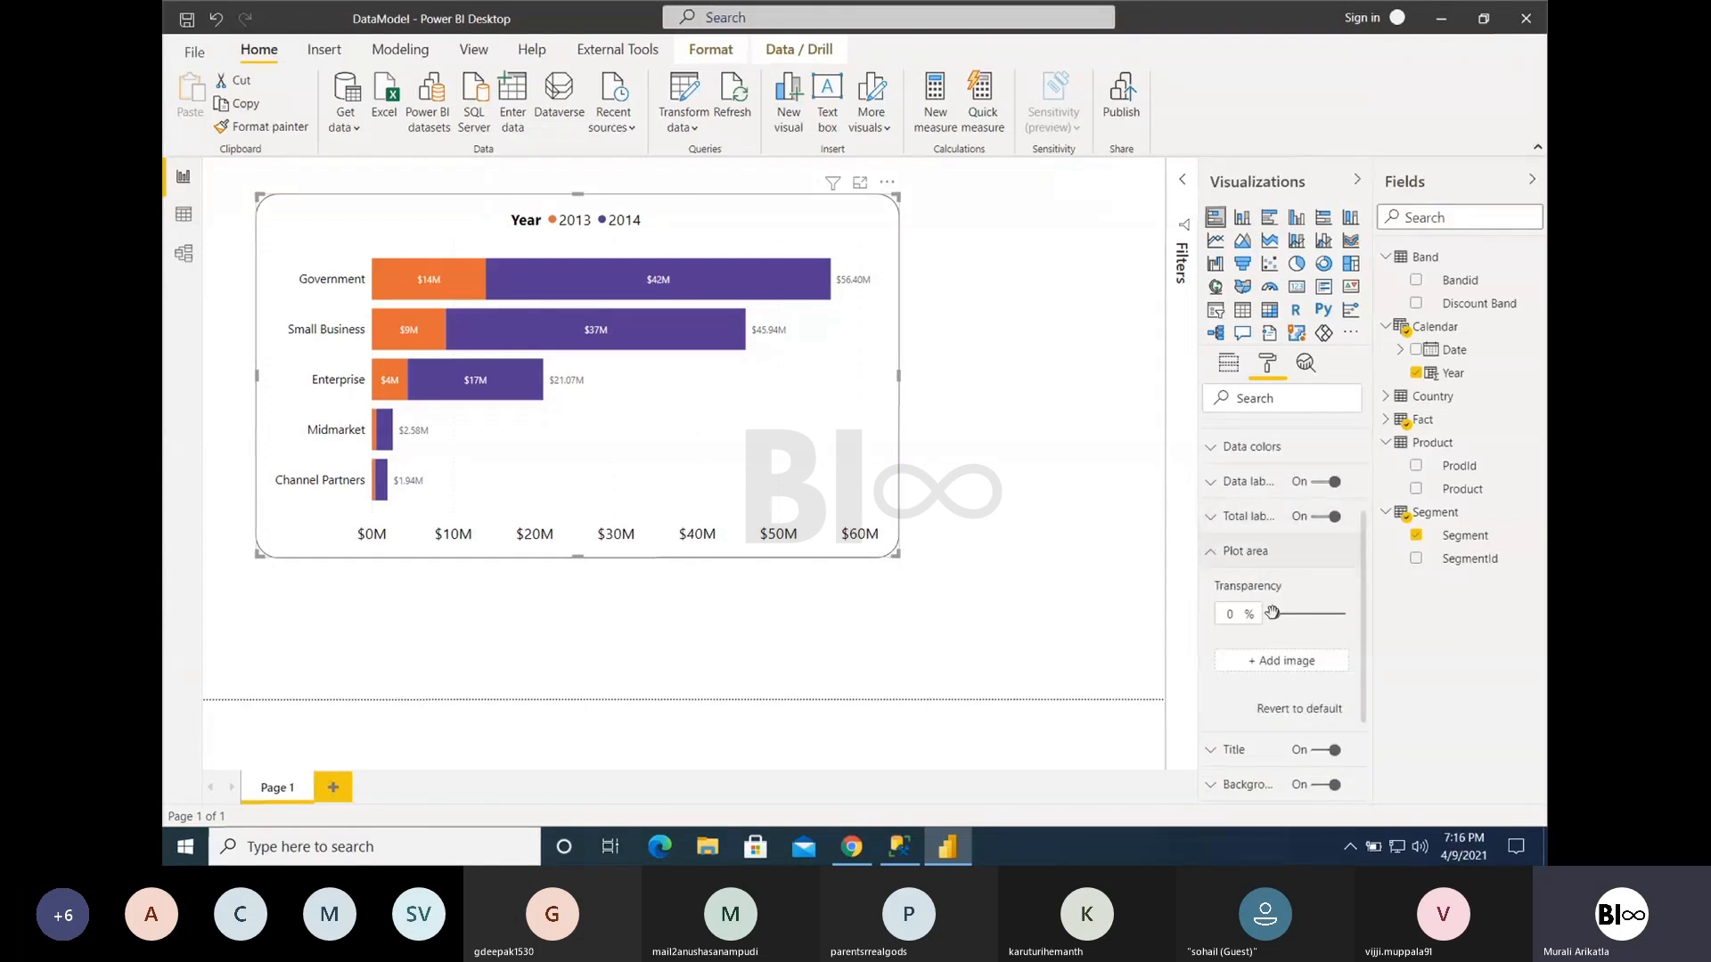
{"action": "left_click", "coordinate": [1257, 670]}
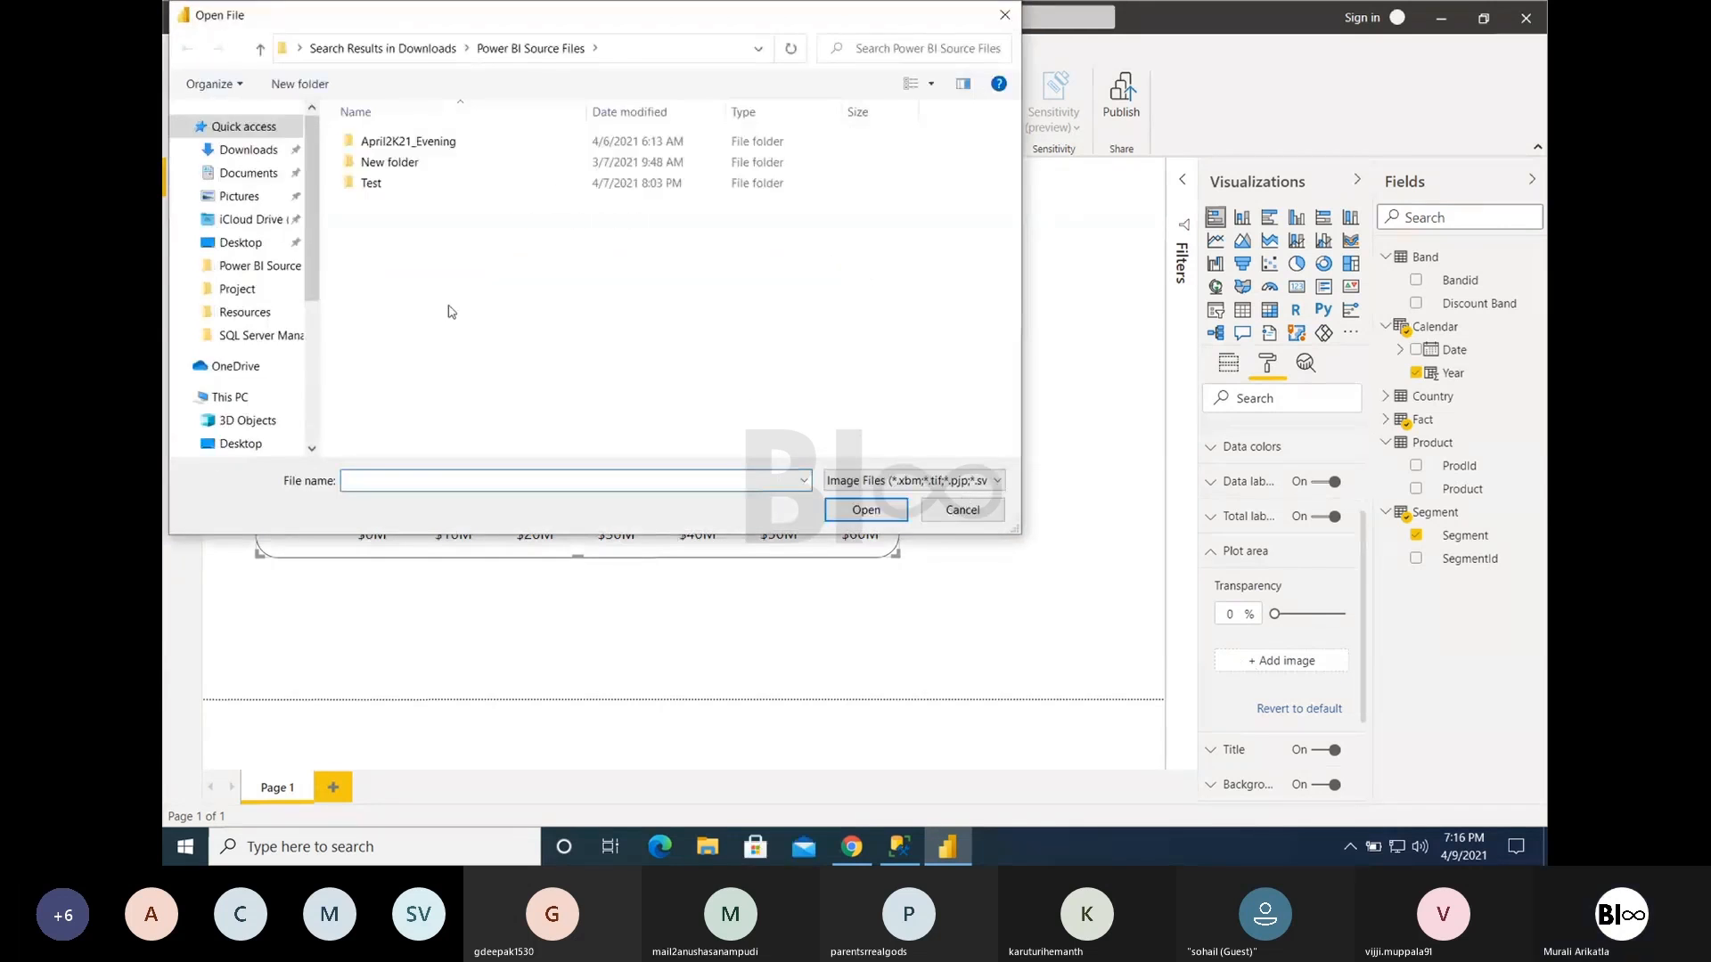
{"action": "left_click", "coordinate": [245, 149]}
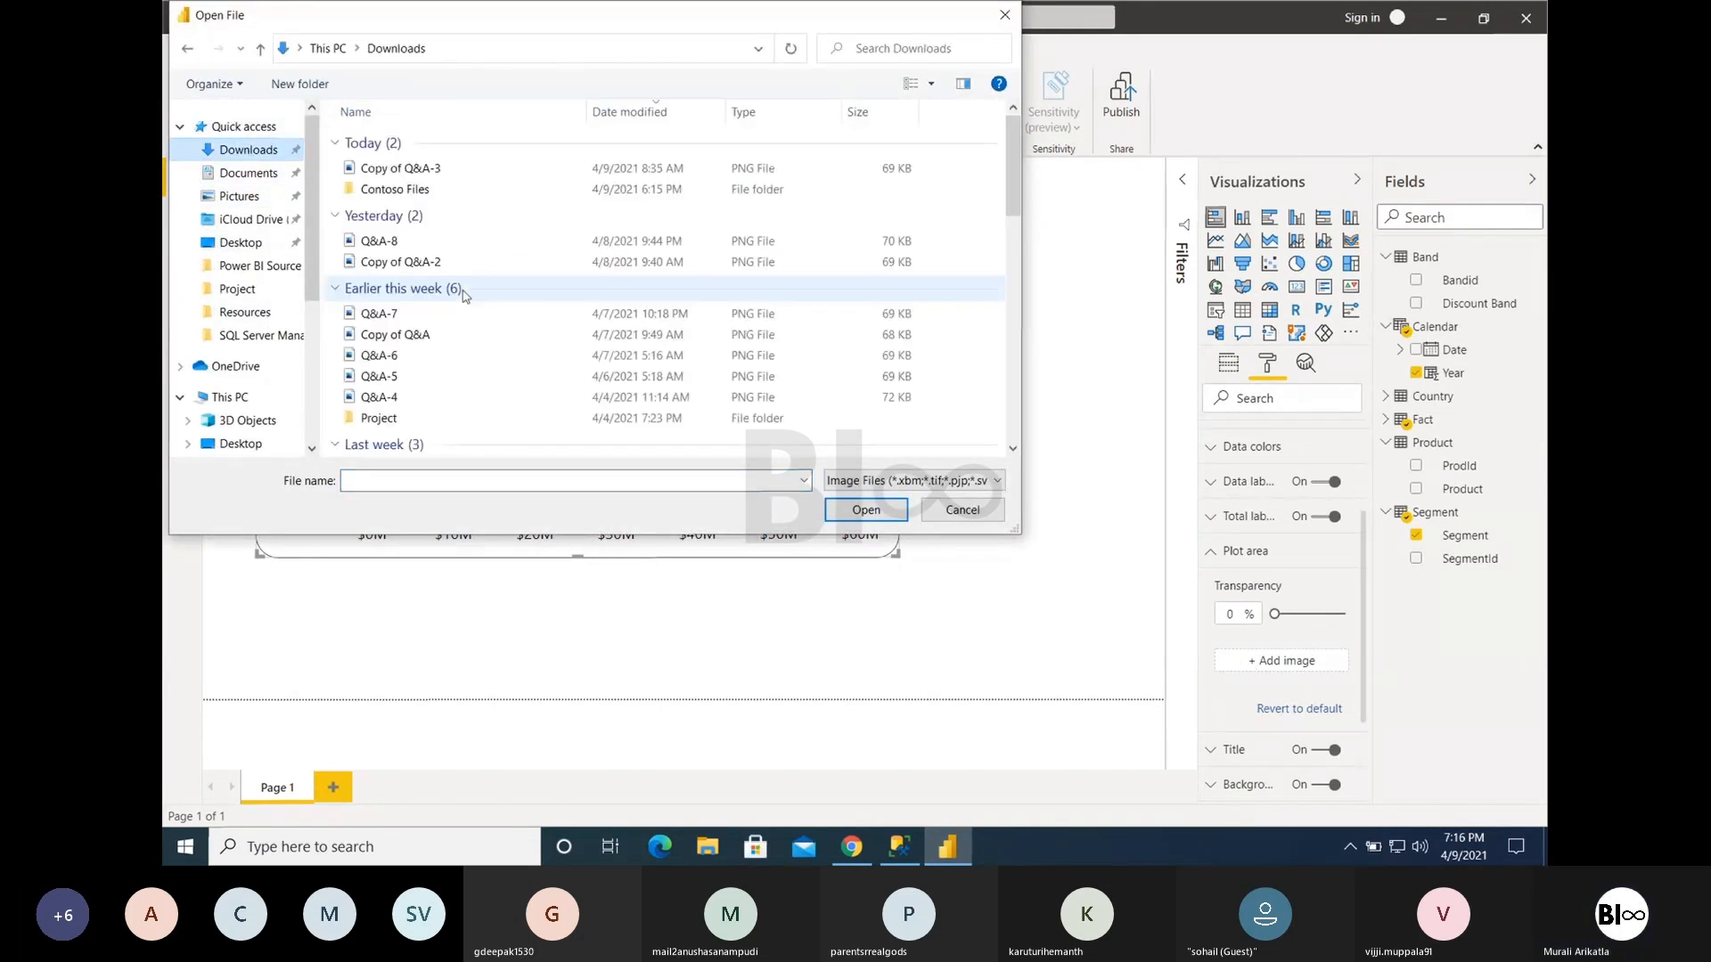
{"action": "scroll", "coordinate": [463, 295], "scroll_direction": "down", "scroll_amount": 10}
{"action": "double_click", "coordinate": [432, 443]}
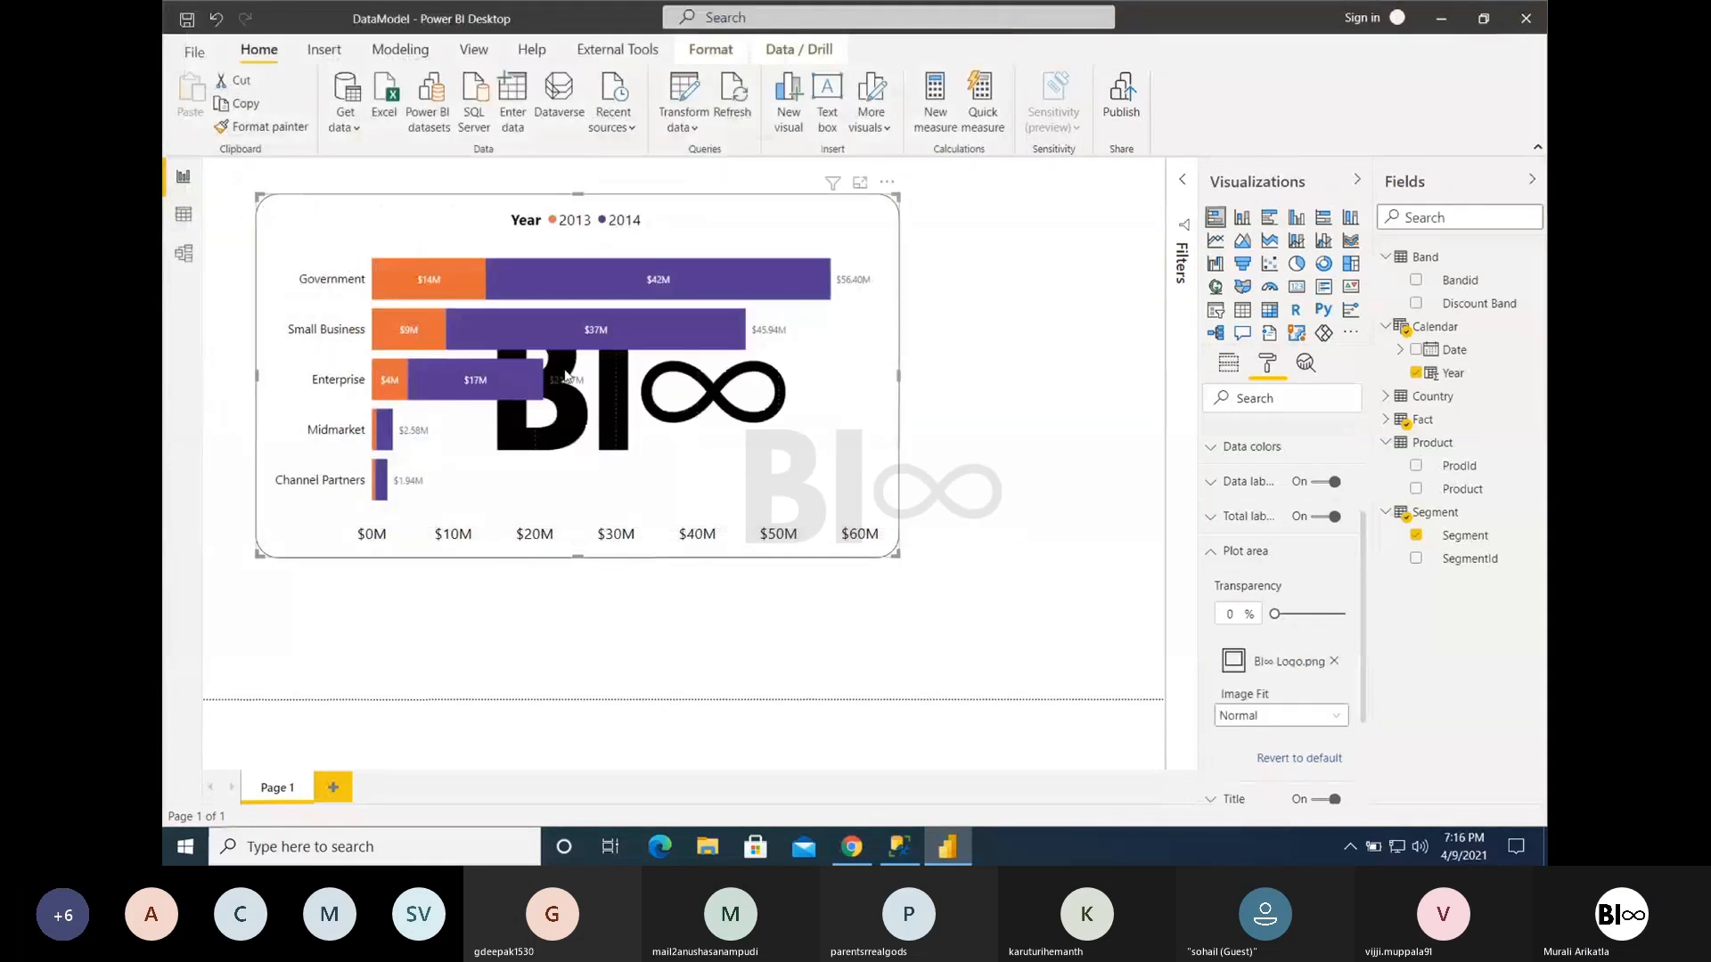
- Set the plot area image's transparency to 27% and try the Fit and Fill image fits, returning it to Normal
{"action": "mouse_move", "coordinate": [1277, 615]}
{"action": "left_mouse_down"}
{"action": "mouse_move", "coordinate": [1398, 616]}
{"action": "mouse_move", "coordinate": [1294, 614]}
{"action": "left_mouse_up"}
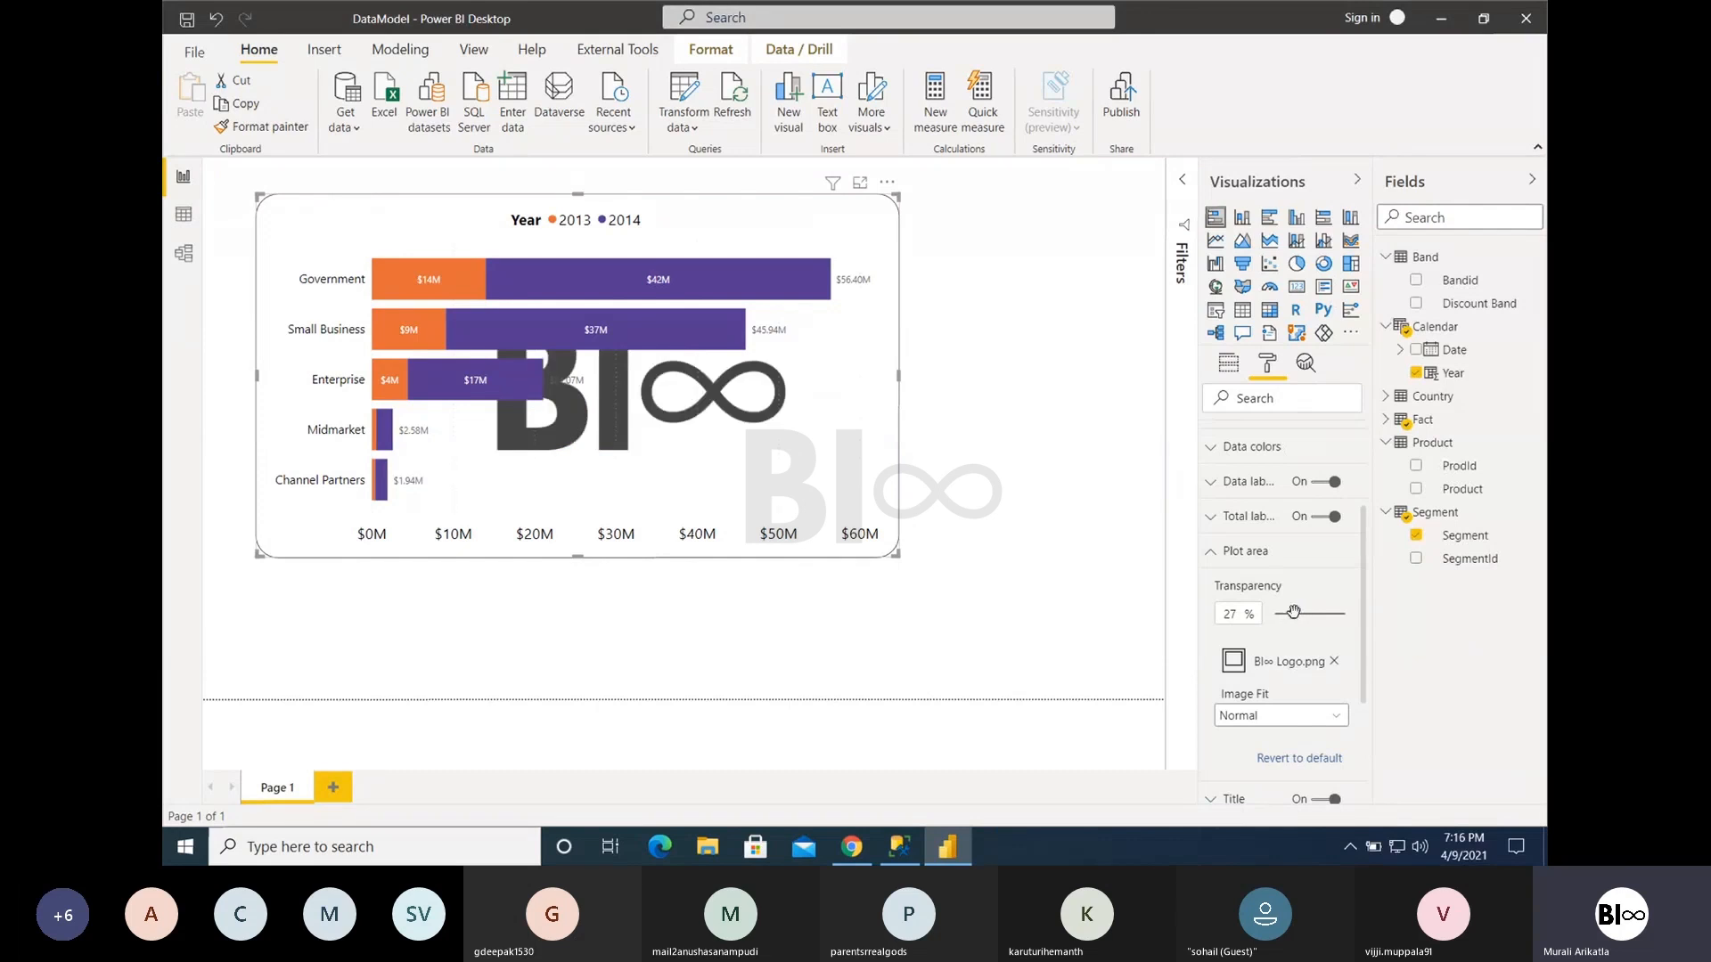
{"action": "left_click", "coordinate": [1292, 717]}
{"action": "left_click", "coordinate": [1267, 759]}
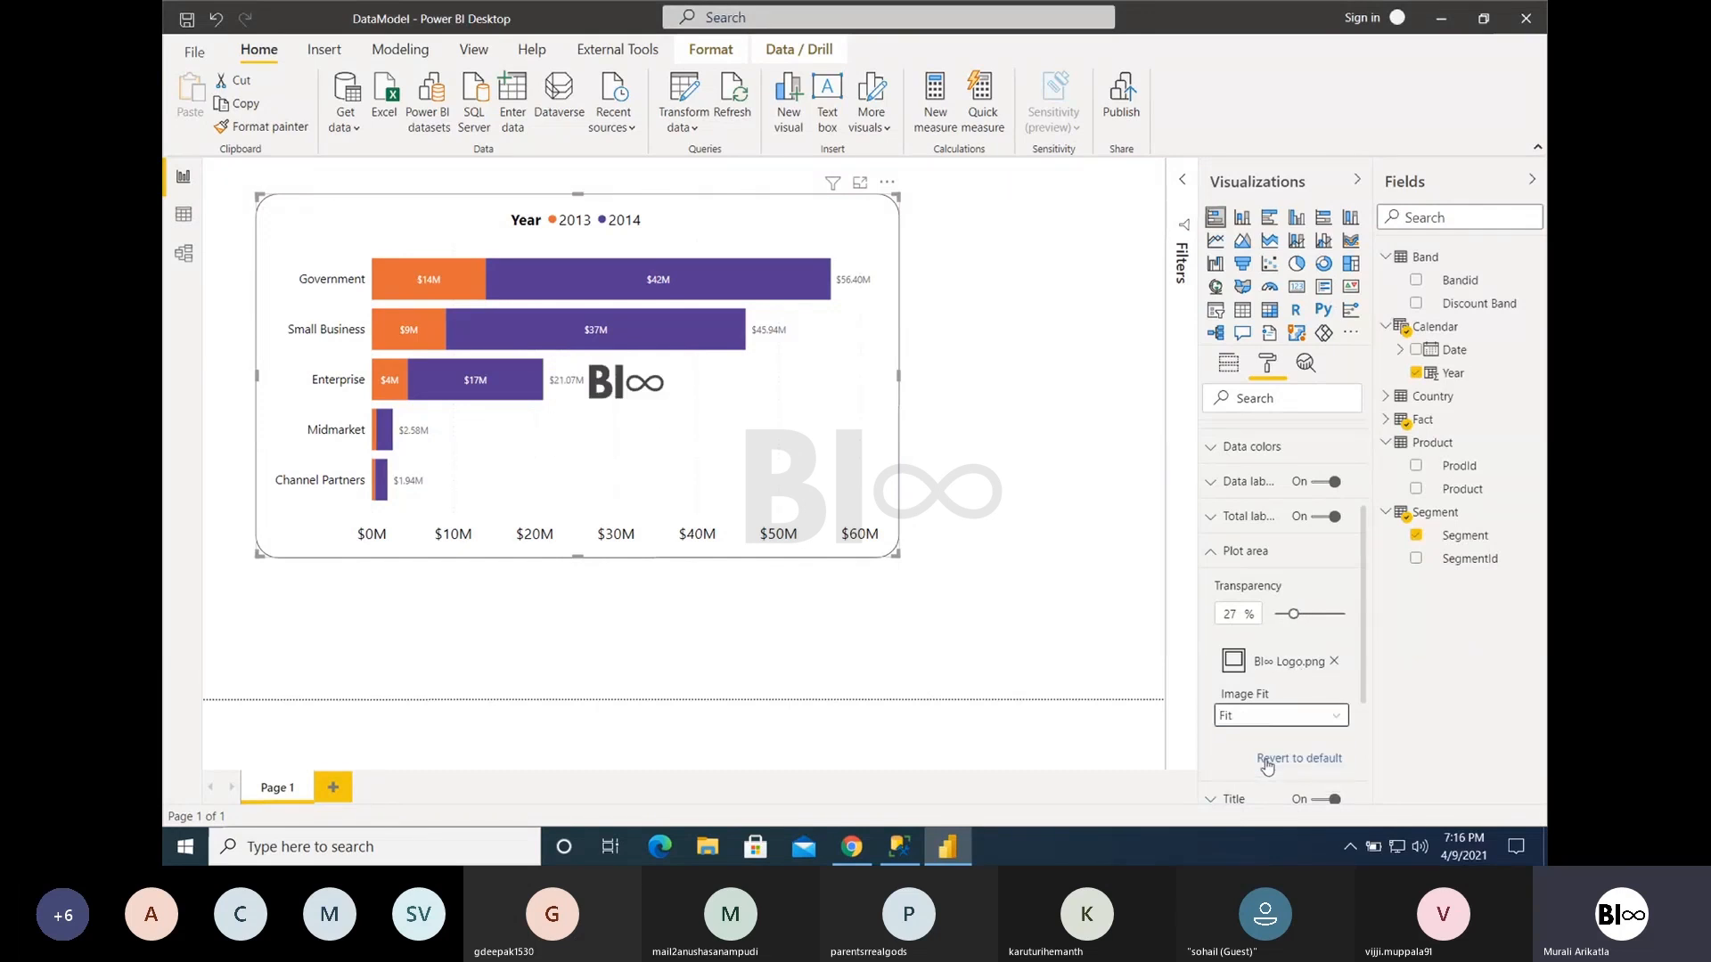
{"action": "left_click", "coordinate": [1261, 718]}
{"action": "left_click", "coordinate": [1258, 784]}
{"action": "left_click", "coordinate": [1253, 716]}
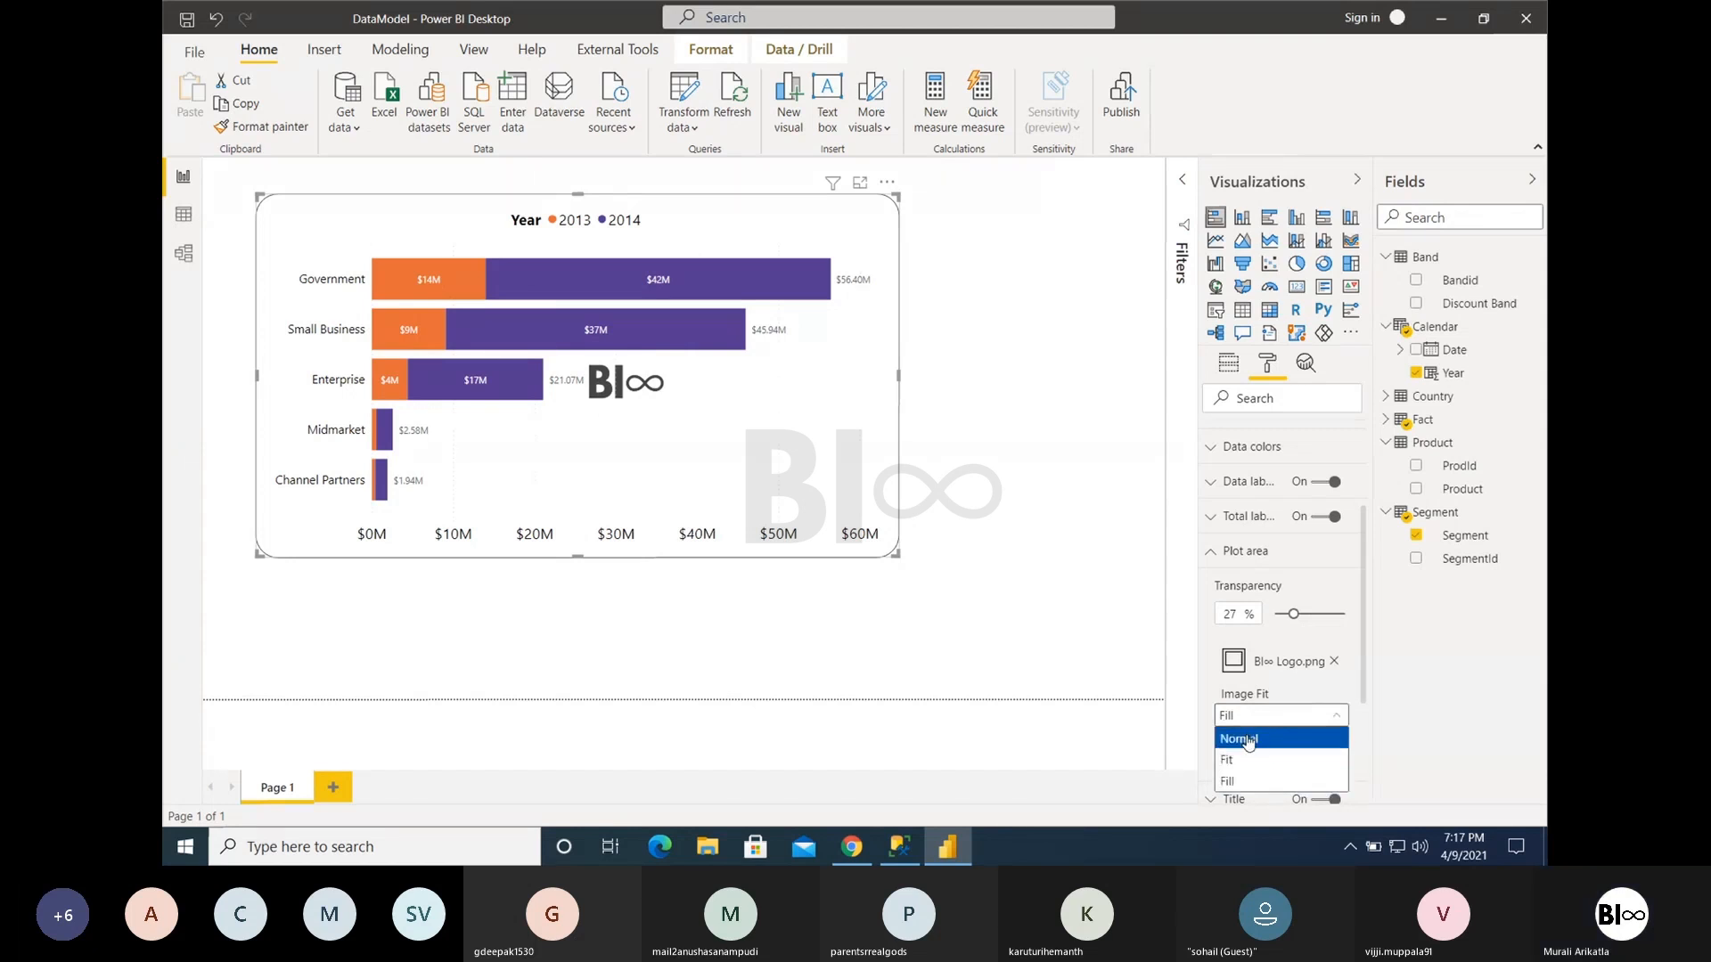
{"action": "left_click", "coordinate": [1247, 739]}
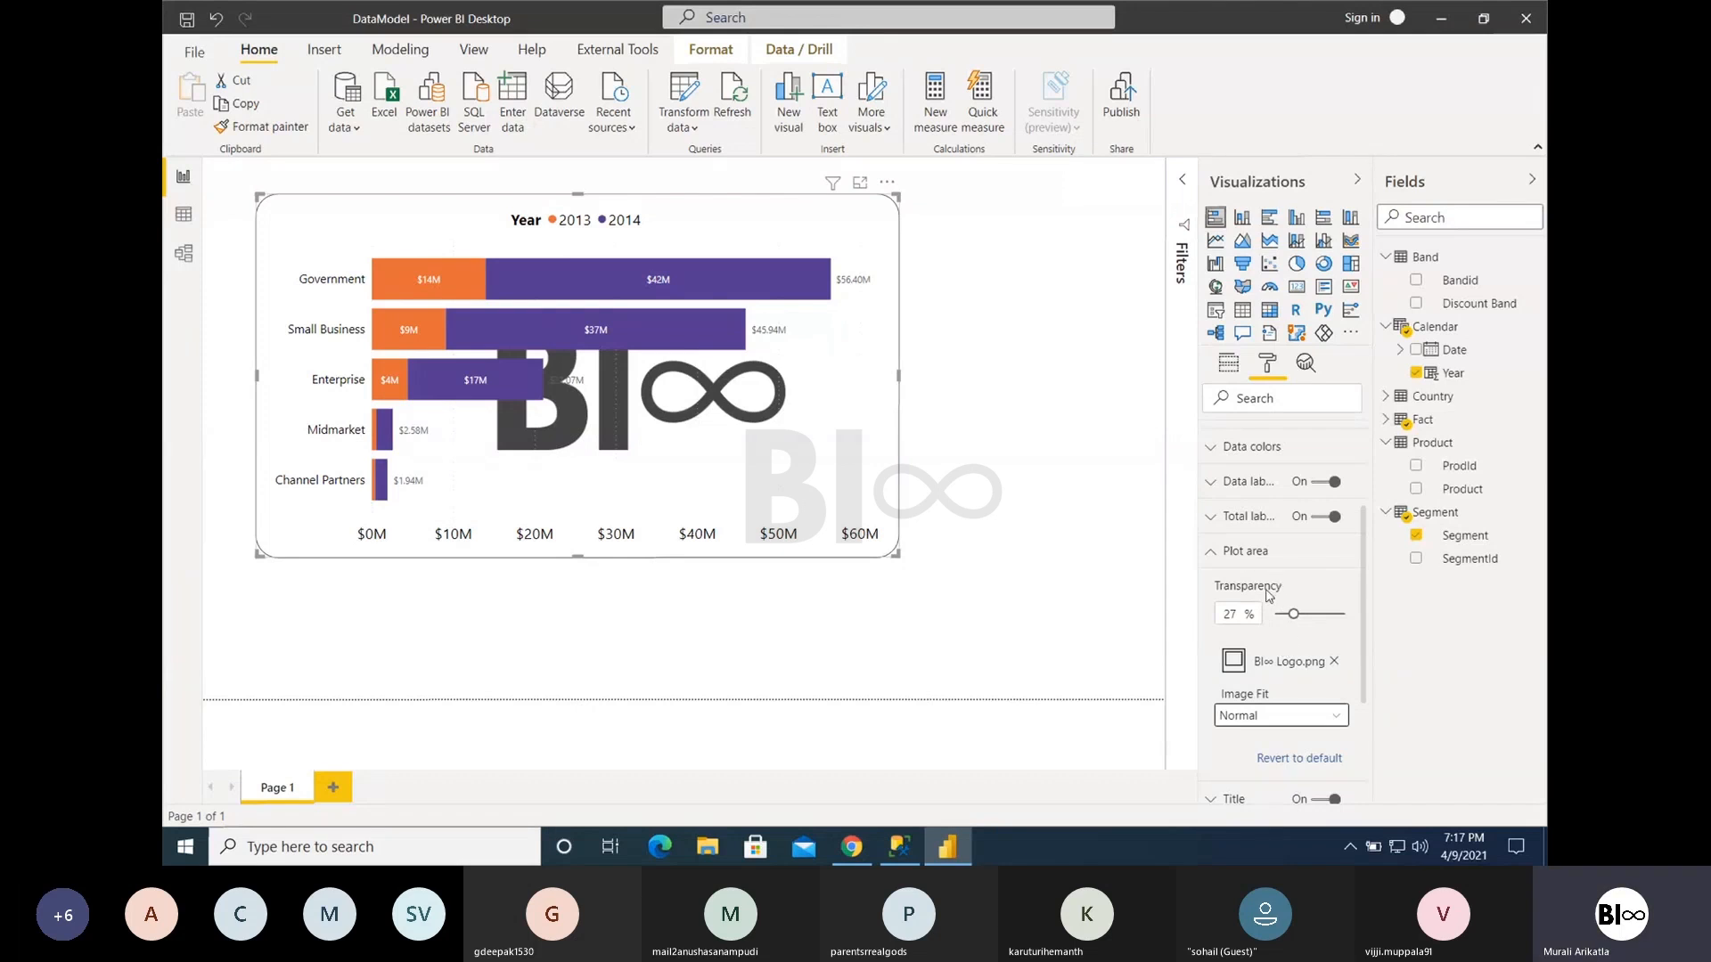
- Remove the logo image from the chart's plot area and collapse the plot area settings
{"action": "left_click", "coordinate": [1334, 661]}
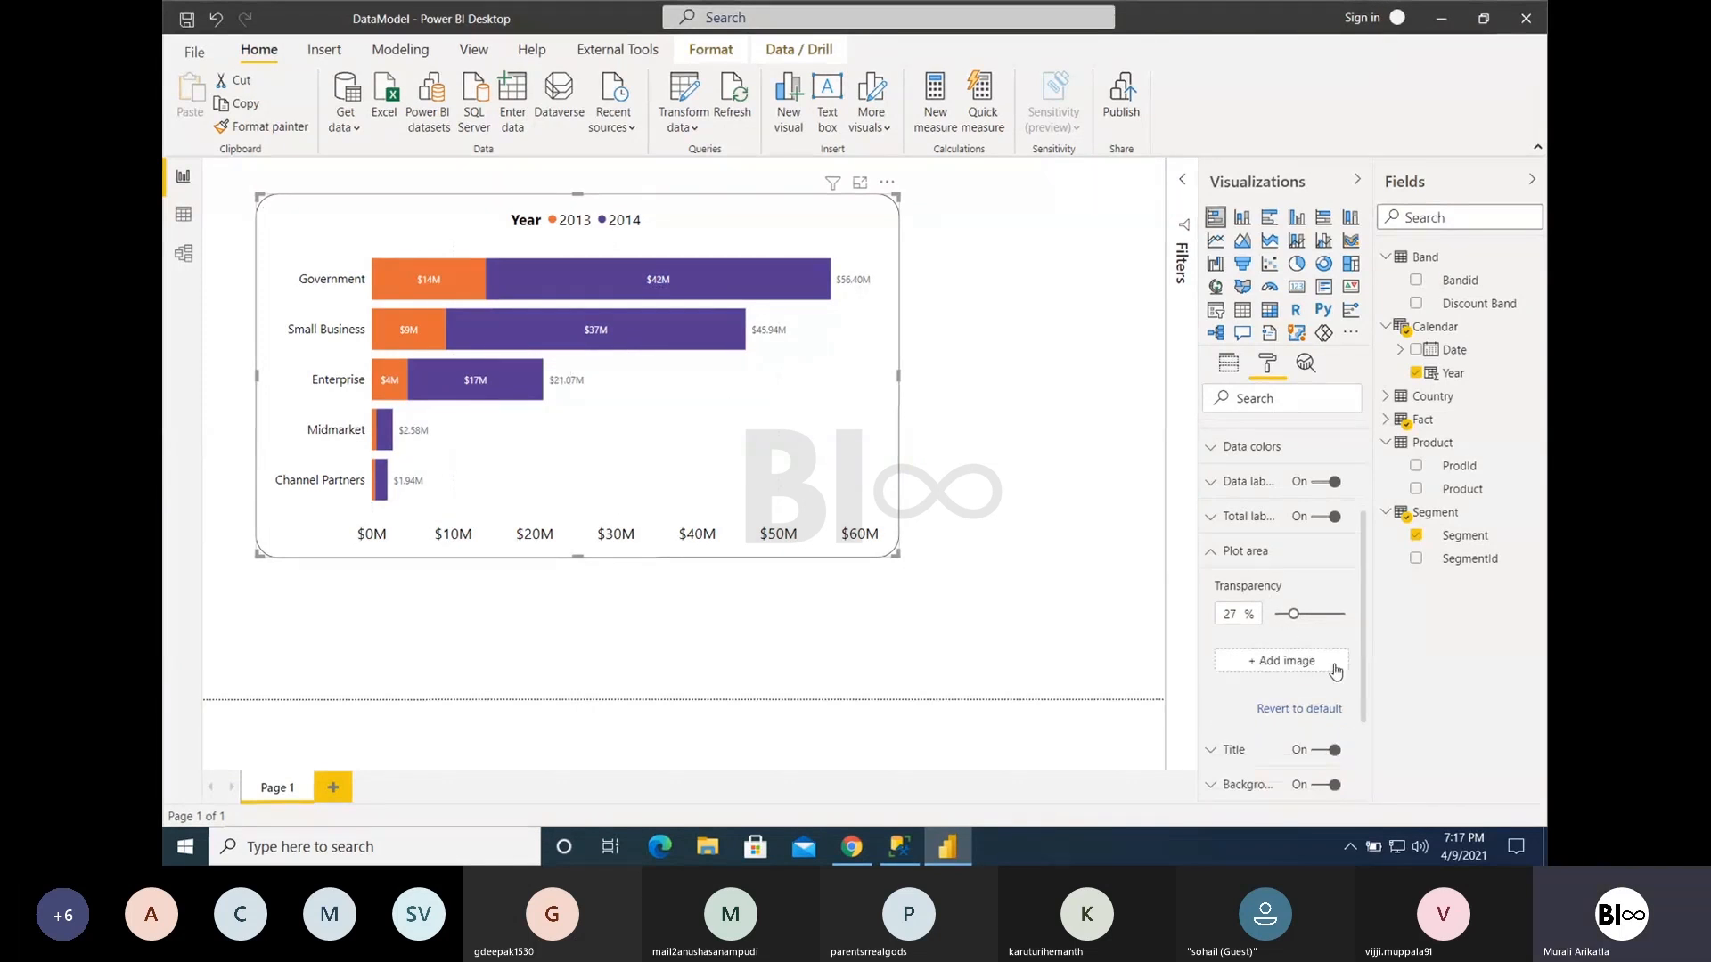
{"action": "left_click", "coordinate": [1249, 559]}
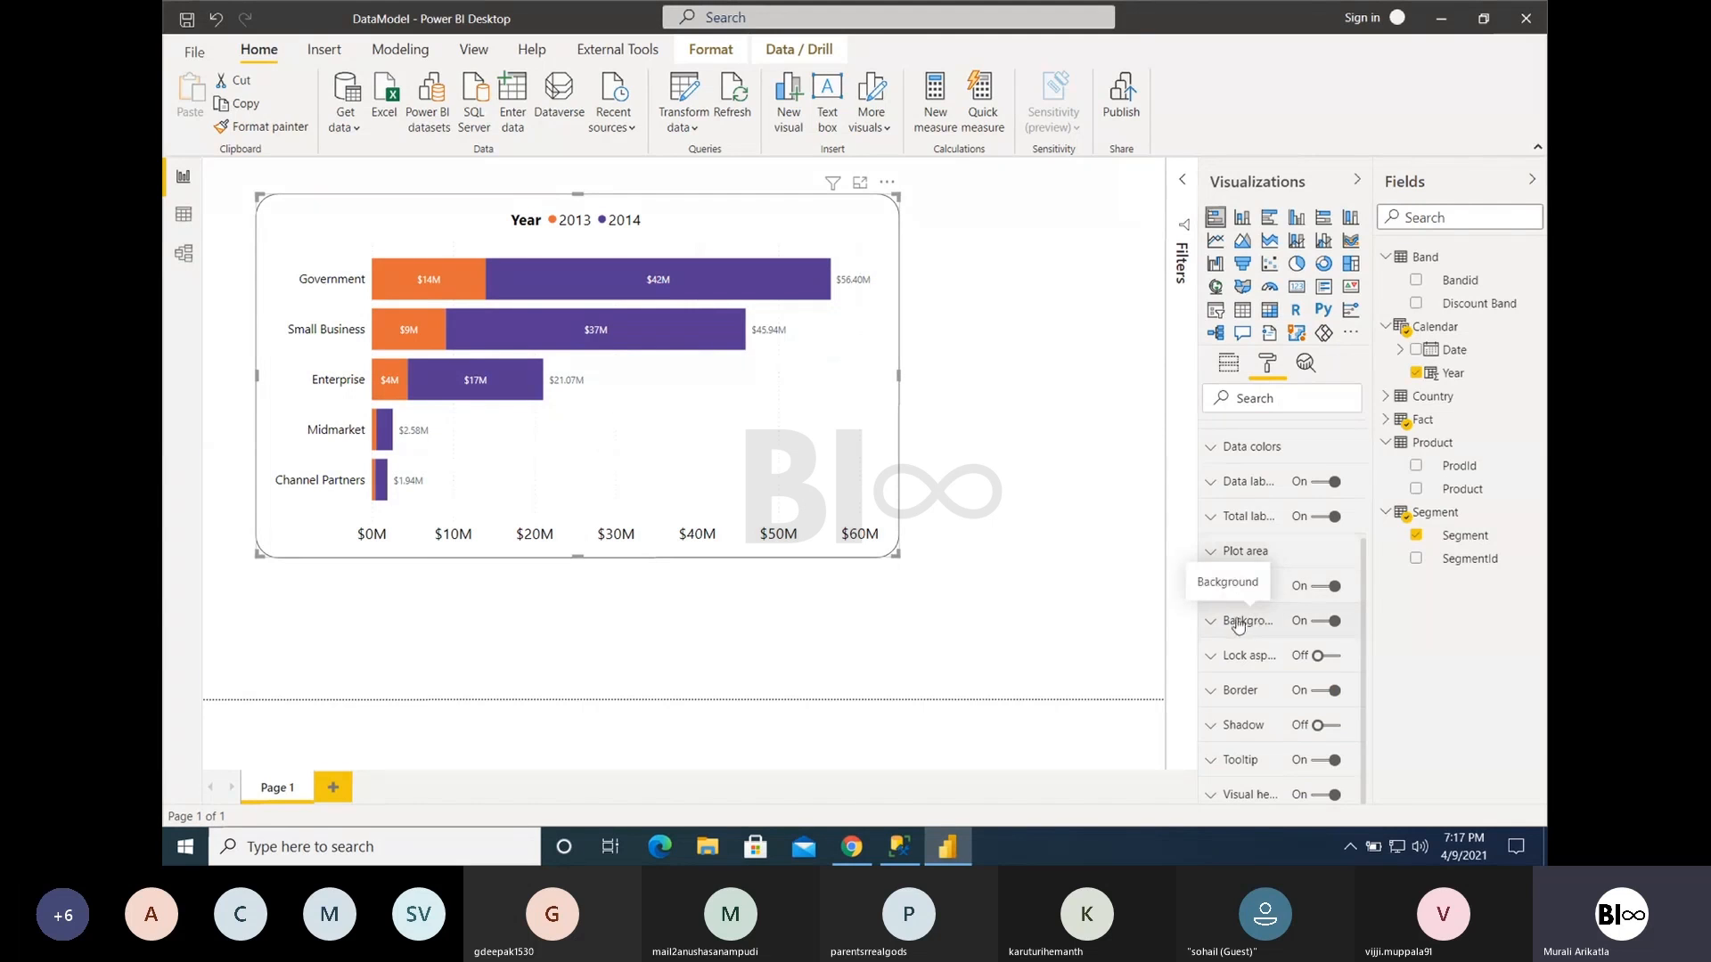
- Try a grey background color on the chart, and turn the background off
{"action": "left_click", "coordinate": [1252, 621]}
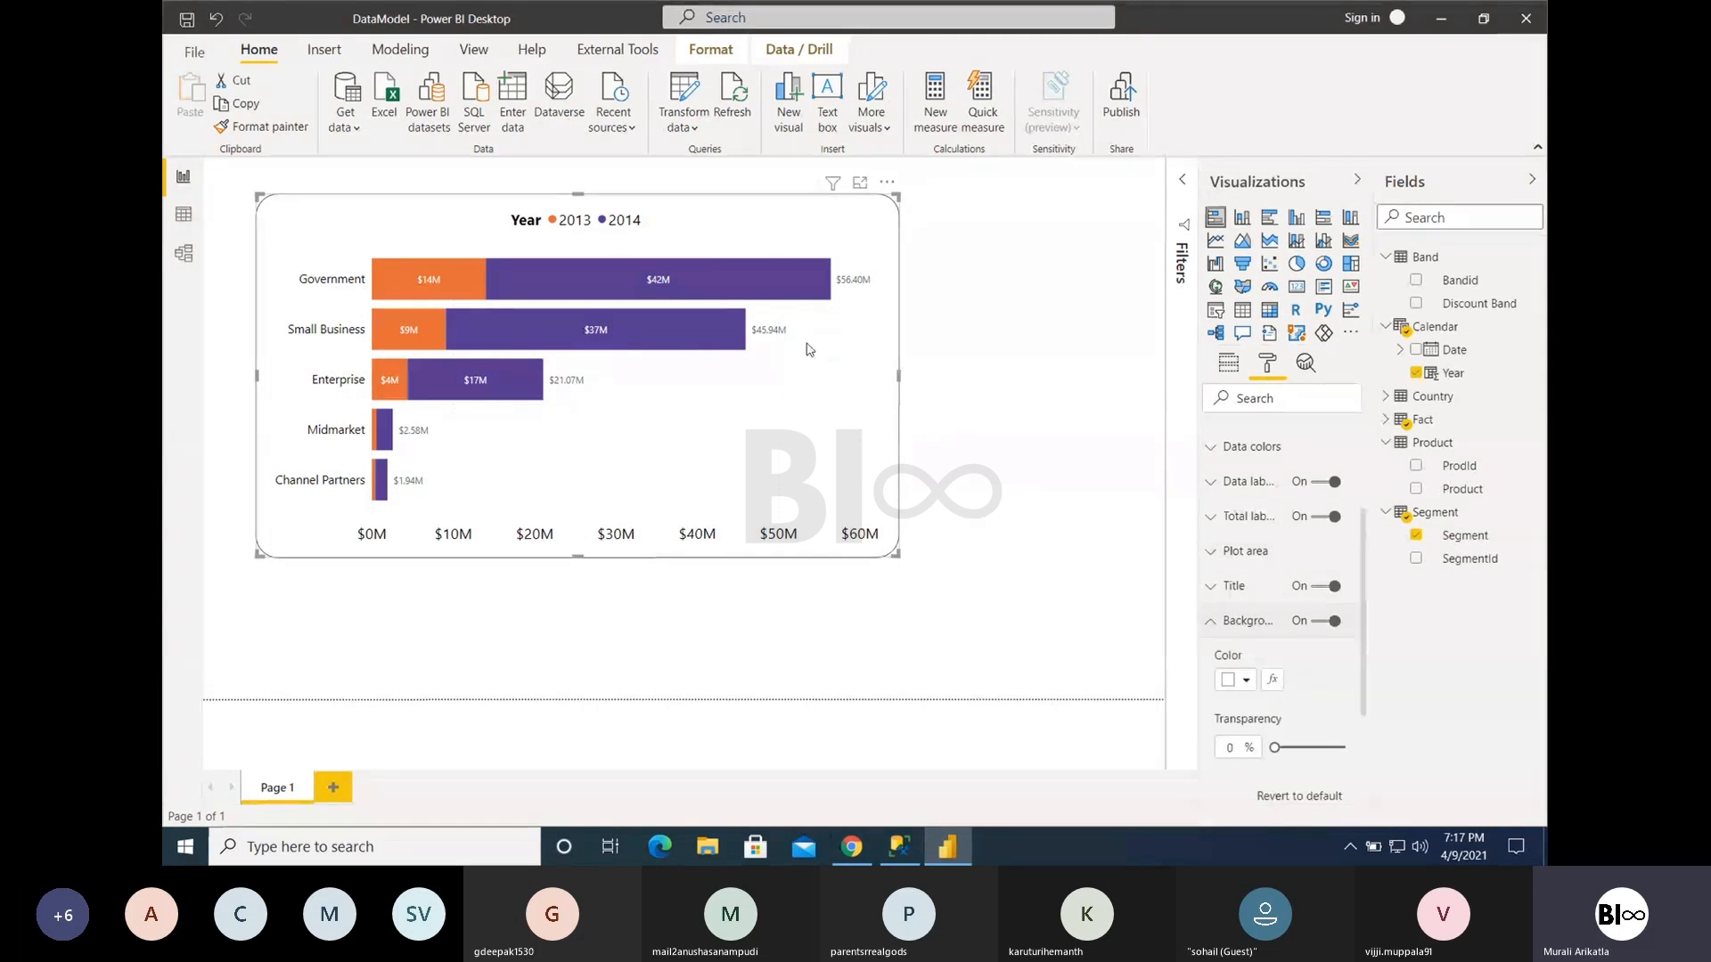
{"action": "left_click", "coordinate": [1245, 682]}
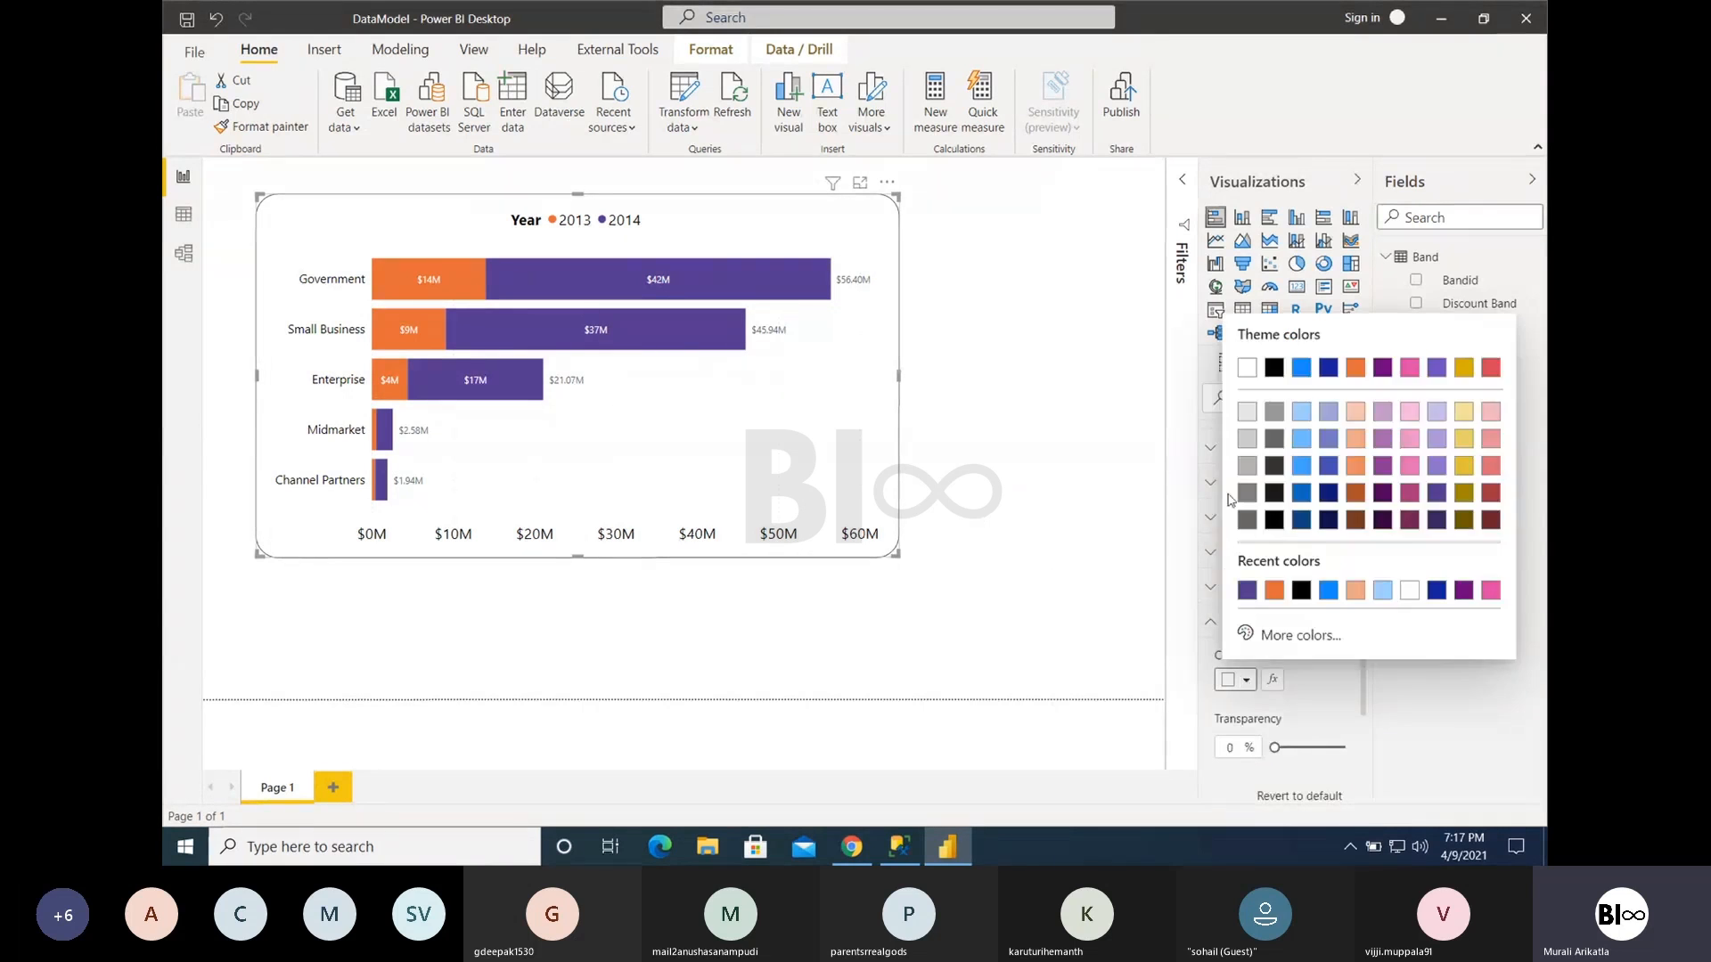
{"action": "left_click", "coordinate": [1271, 416]}
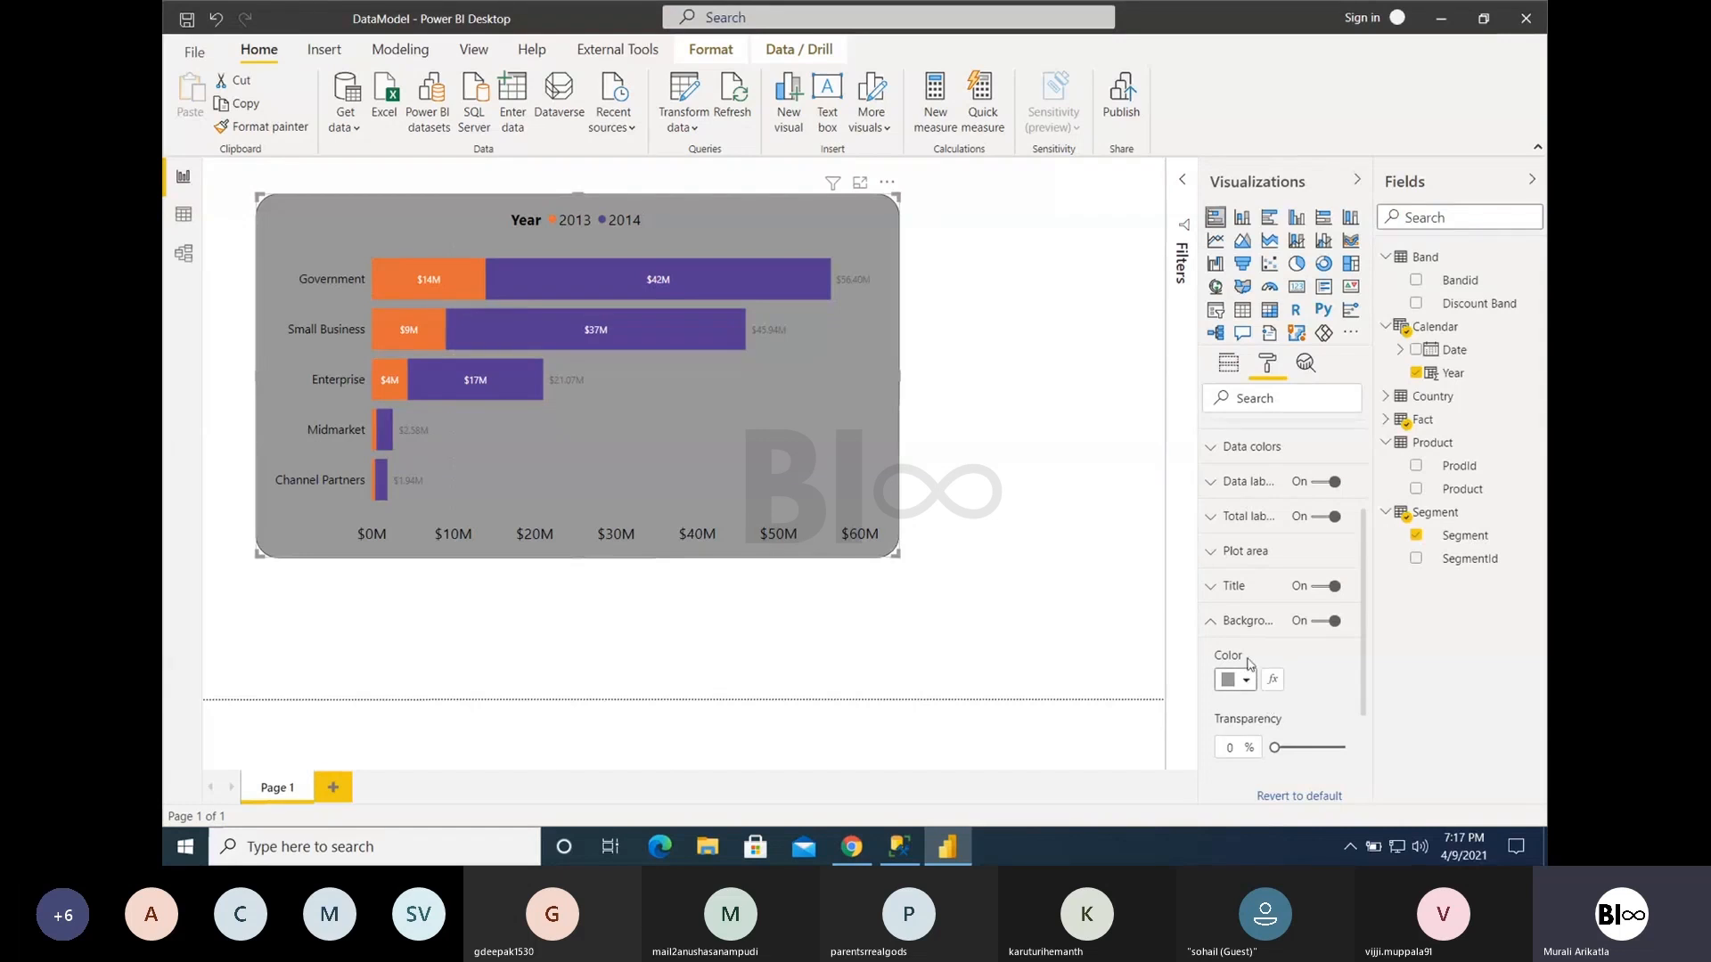
{"action": "left_click", "coordinate": [1327, 621]}
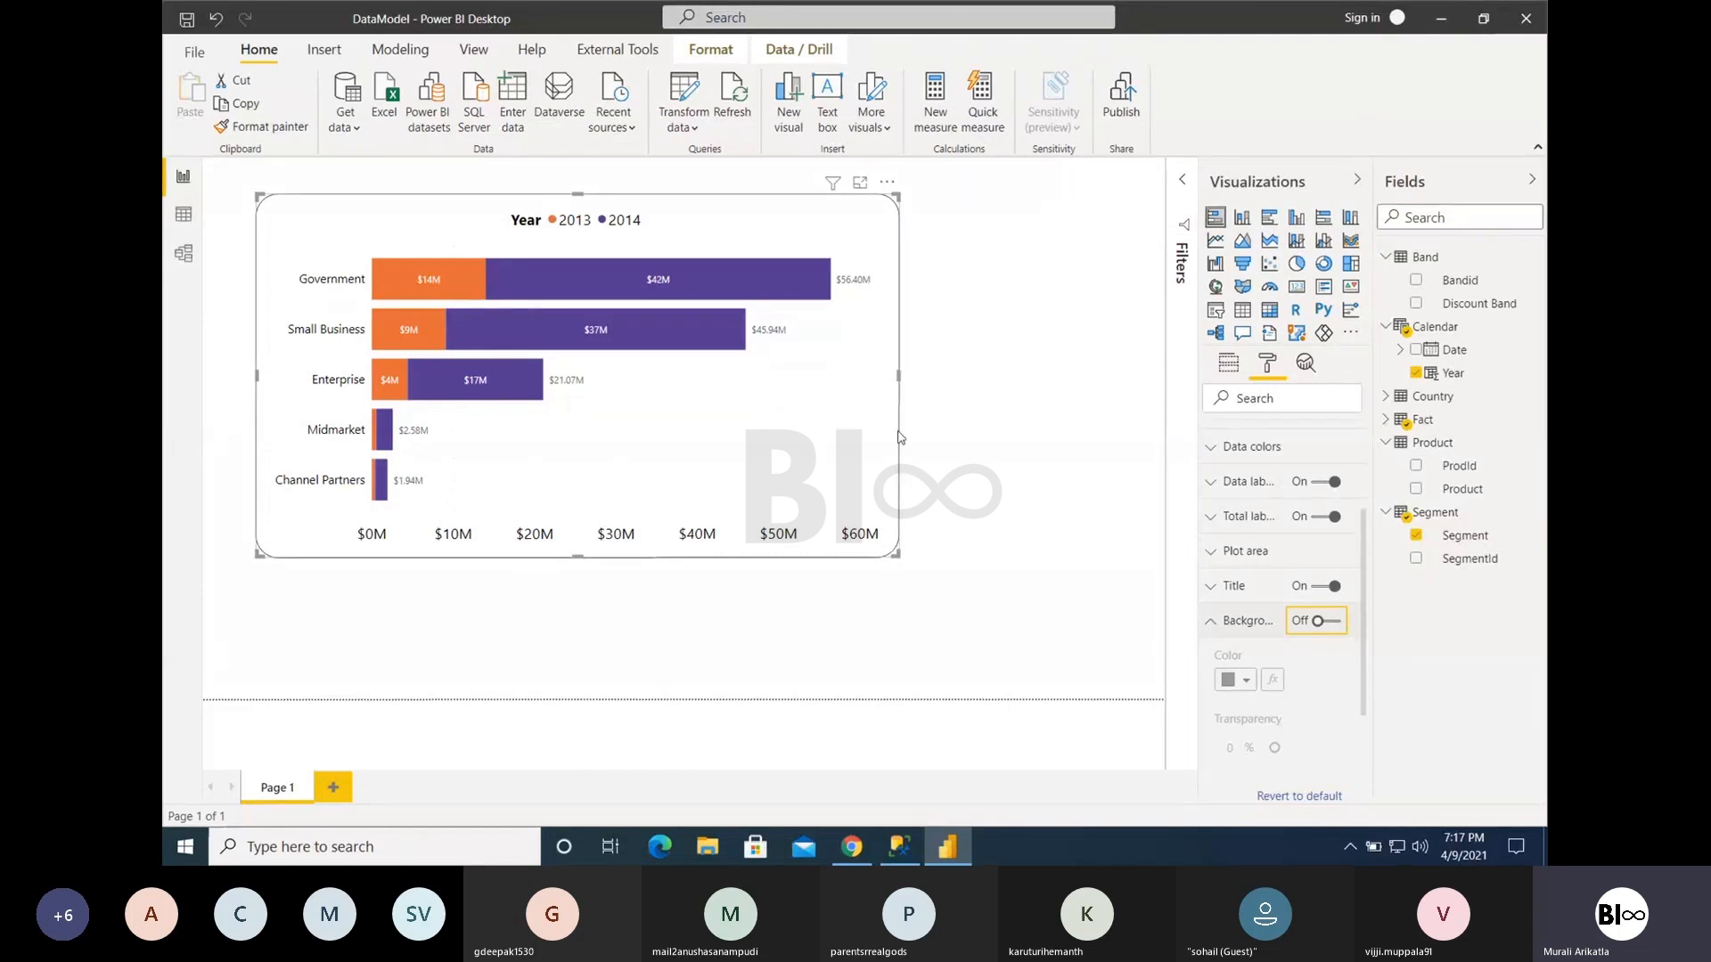
{"action": "left_click", "coordinate": [1227, 624]}
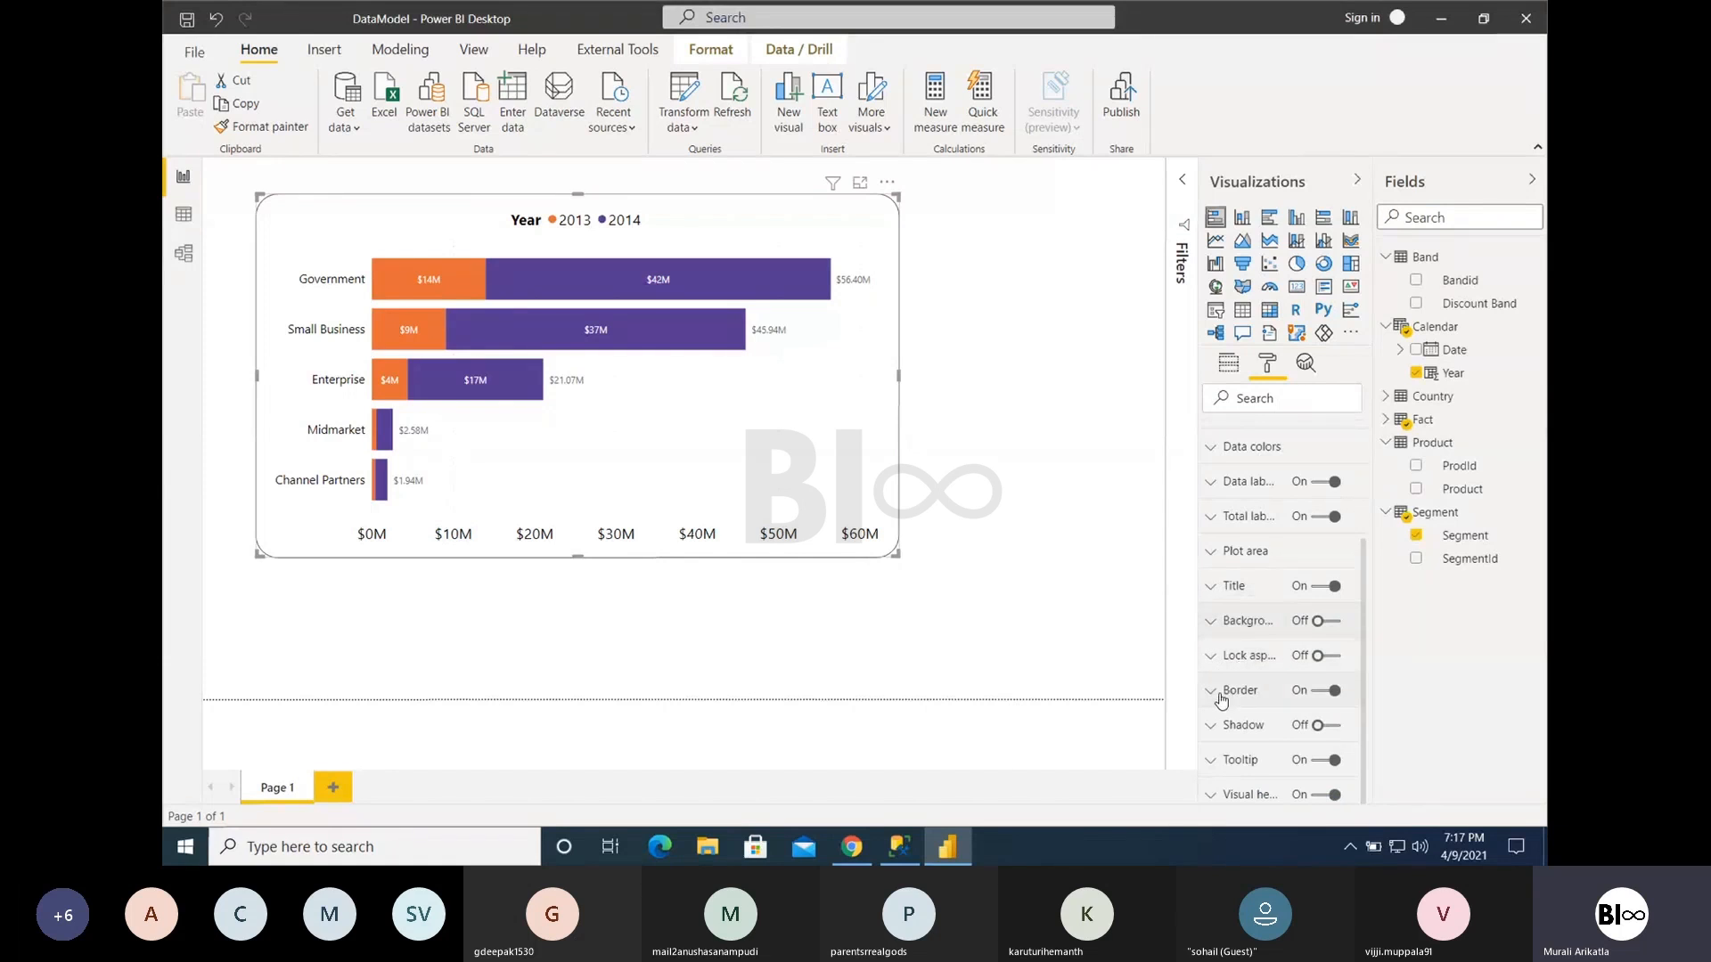
- Try the shadow on the chart and turn it off again
{"action": "left_click", "coordinate": [1331, 727]}
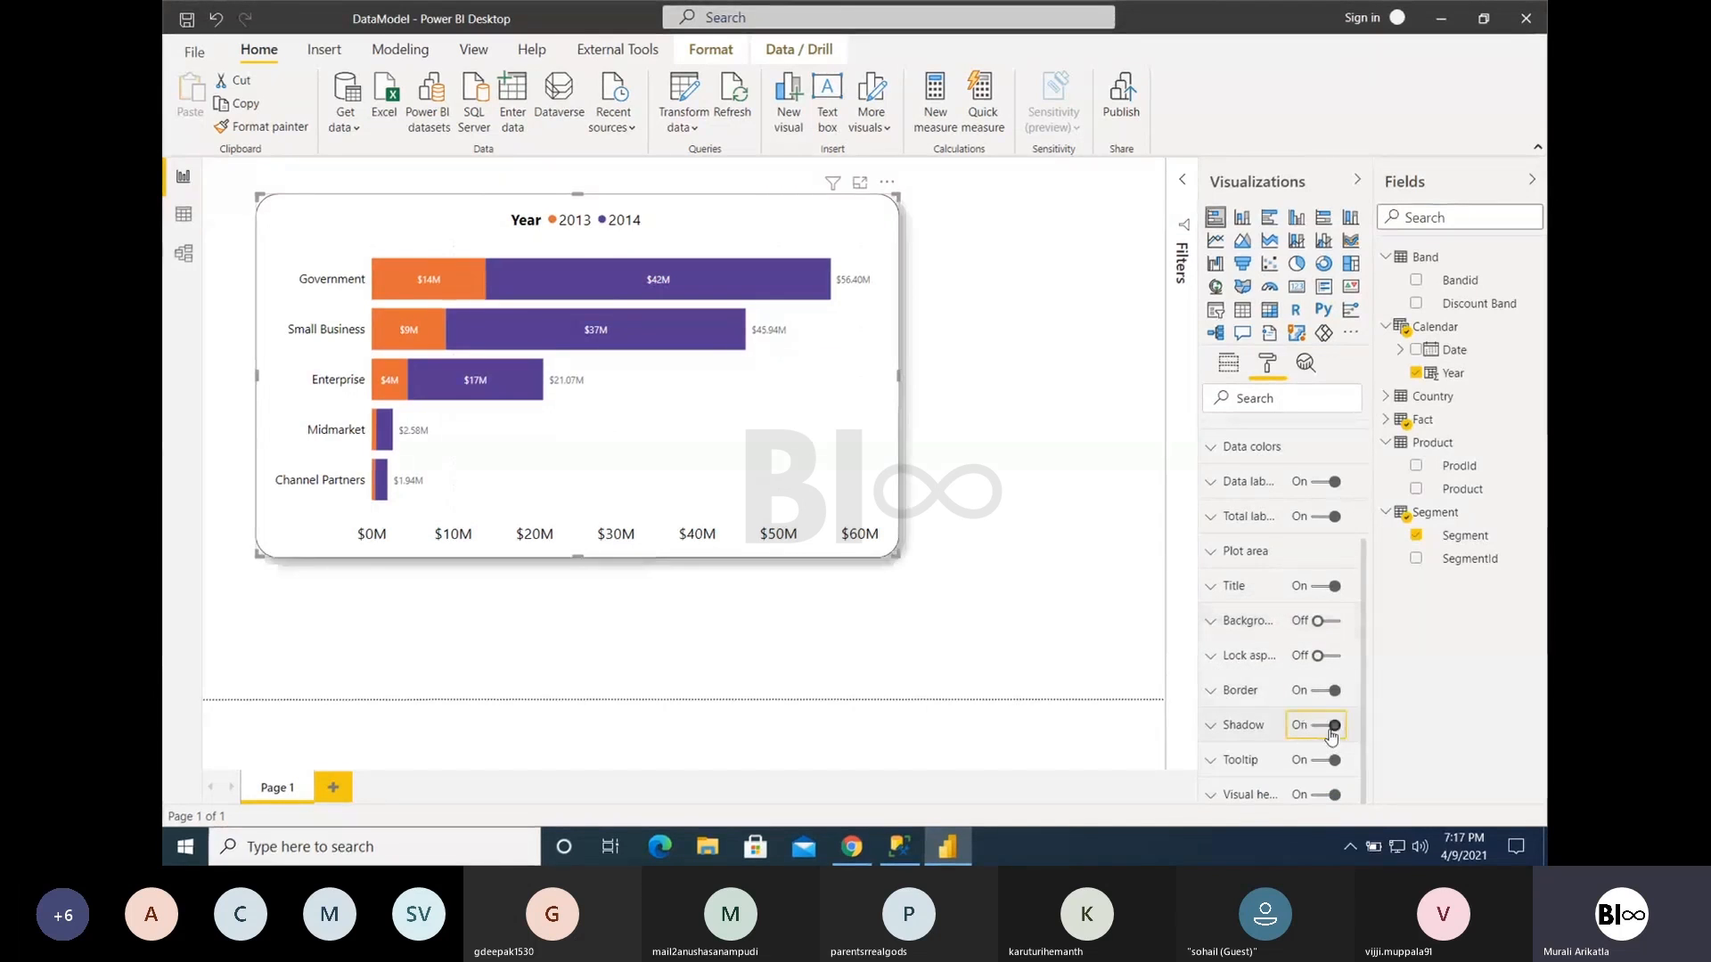
{"action": "left_click", "coordinate": [1331, 731]}
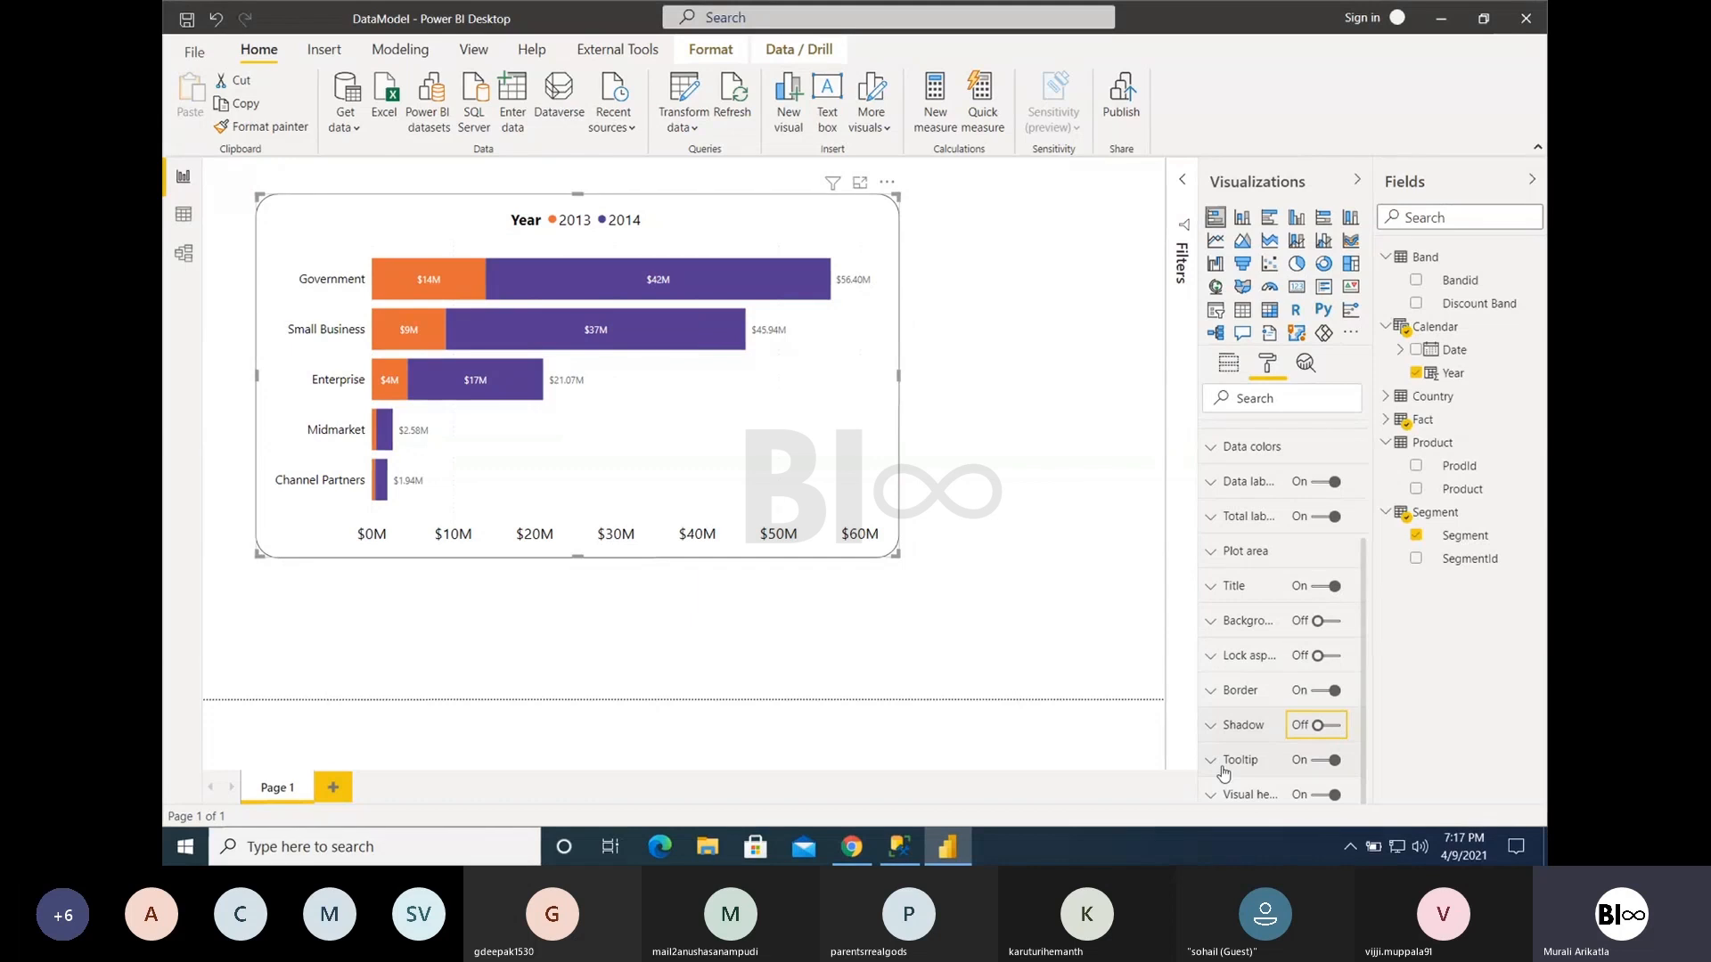
- Search the fields for profit and add Profit to the chart's tooltips, removing and re-adding it to compare the tooltip on the bars
{"action": "left_click", "coordinate": [1237, 372]}
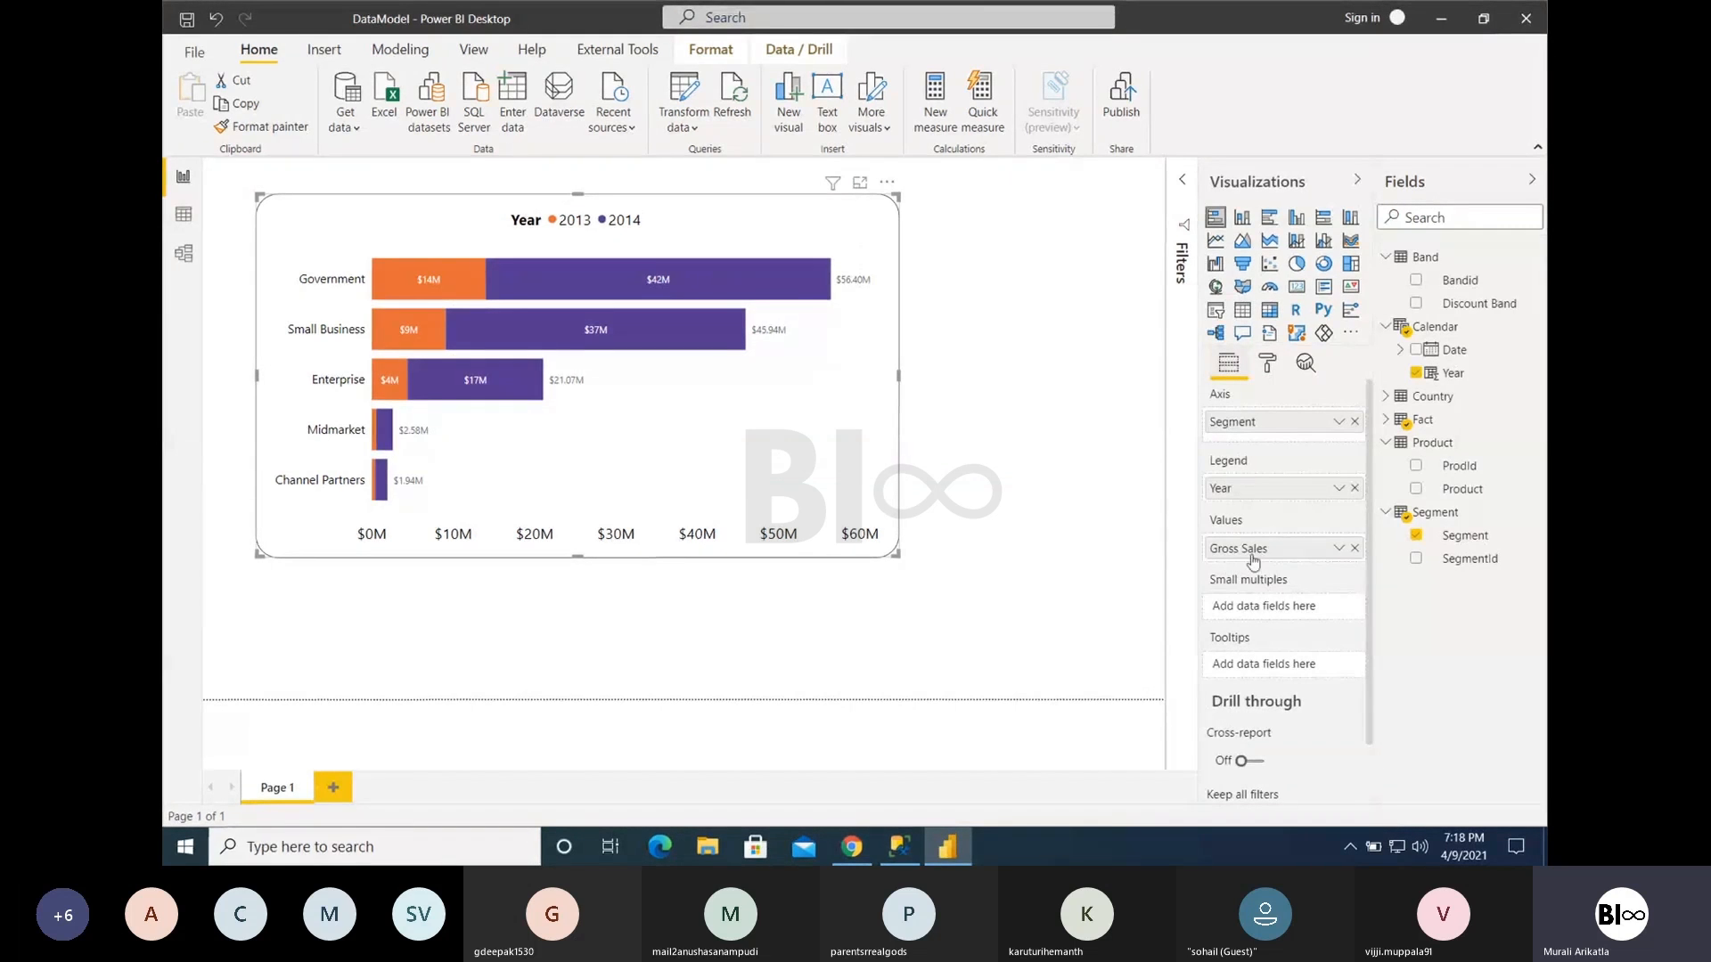
{"action": "mouse_move", "coordinate": [764, 300]}
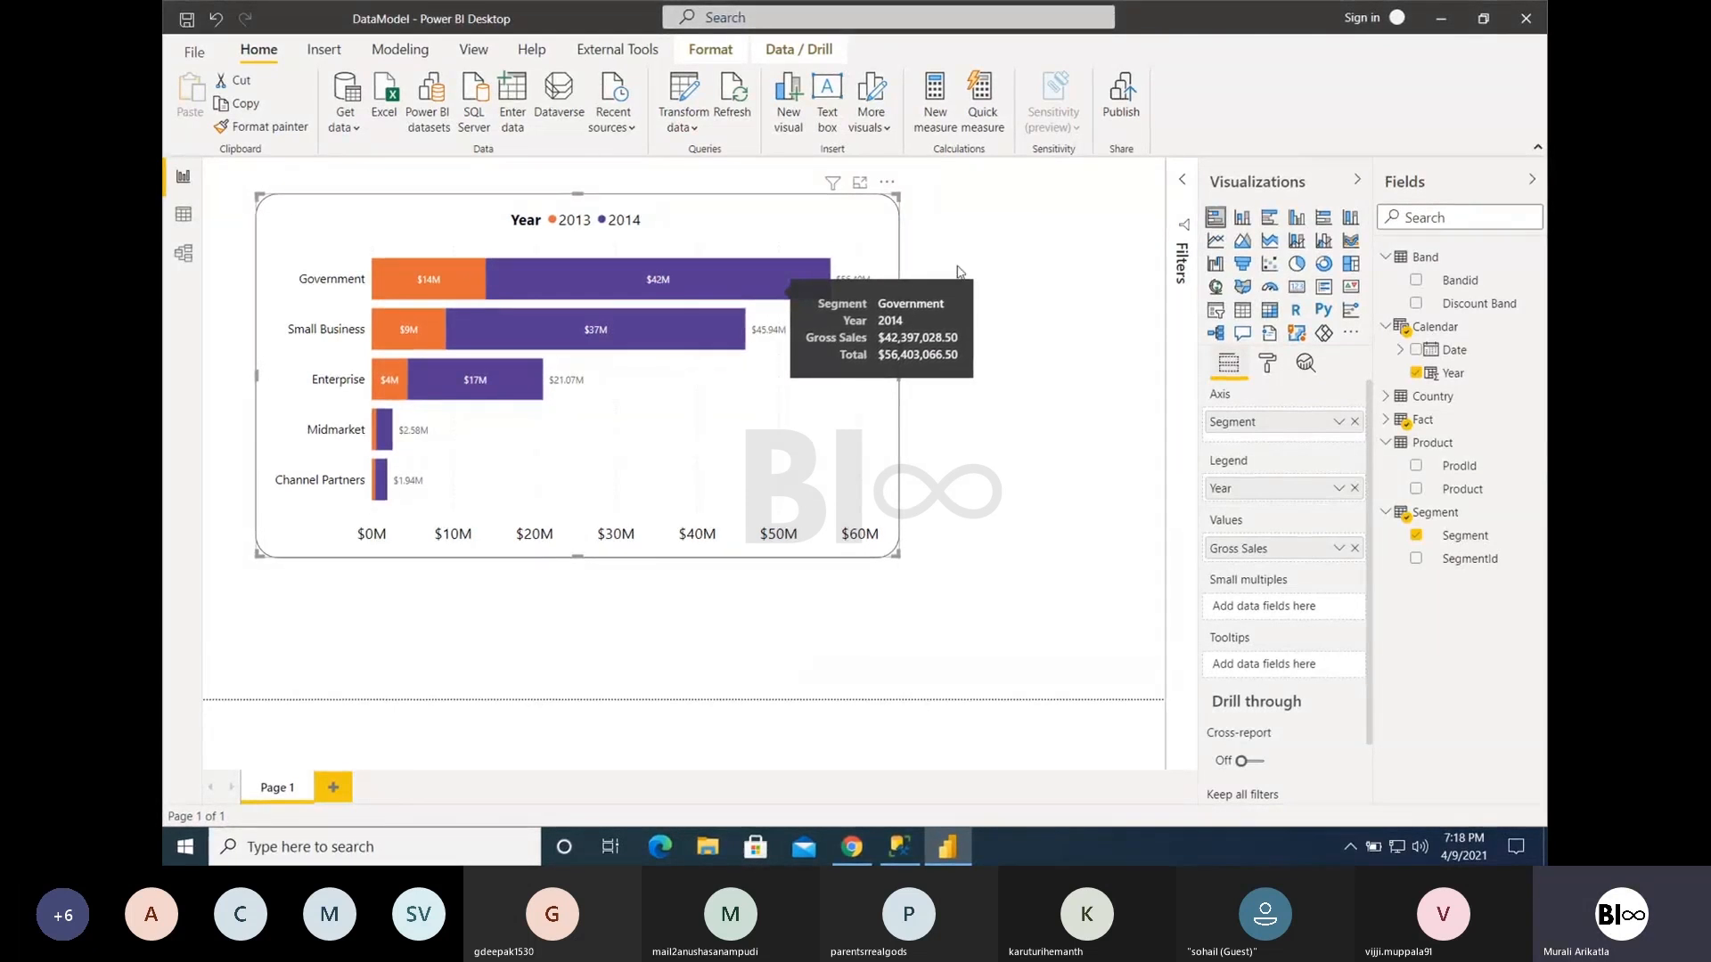
{"action": "left_click", "coordinate": [1453, 215]}
{"action": "type", "text": "profit"}
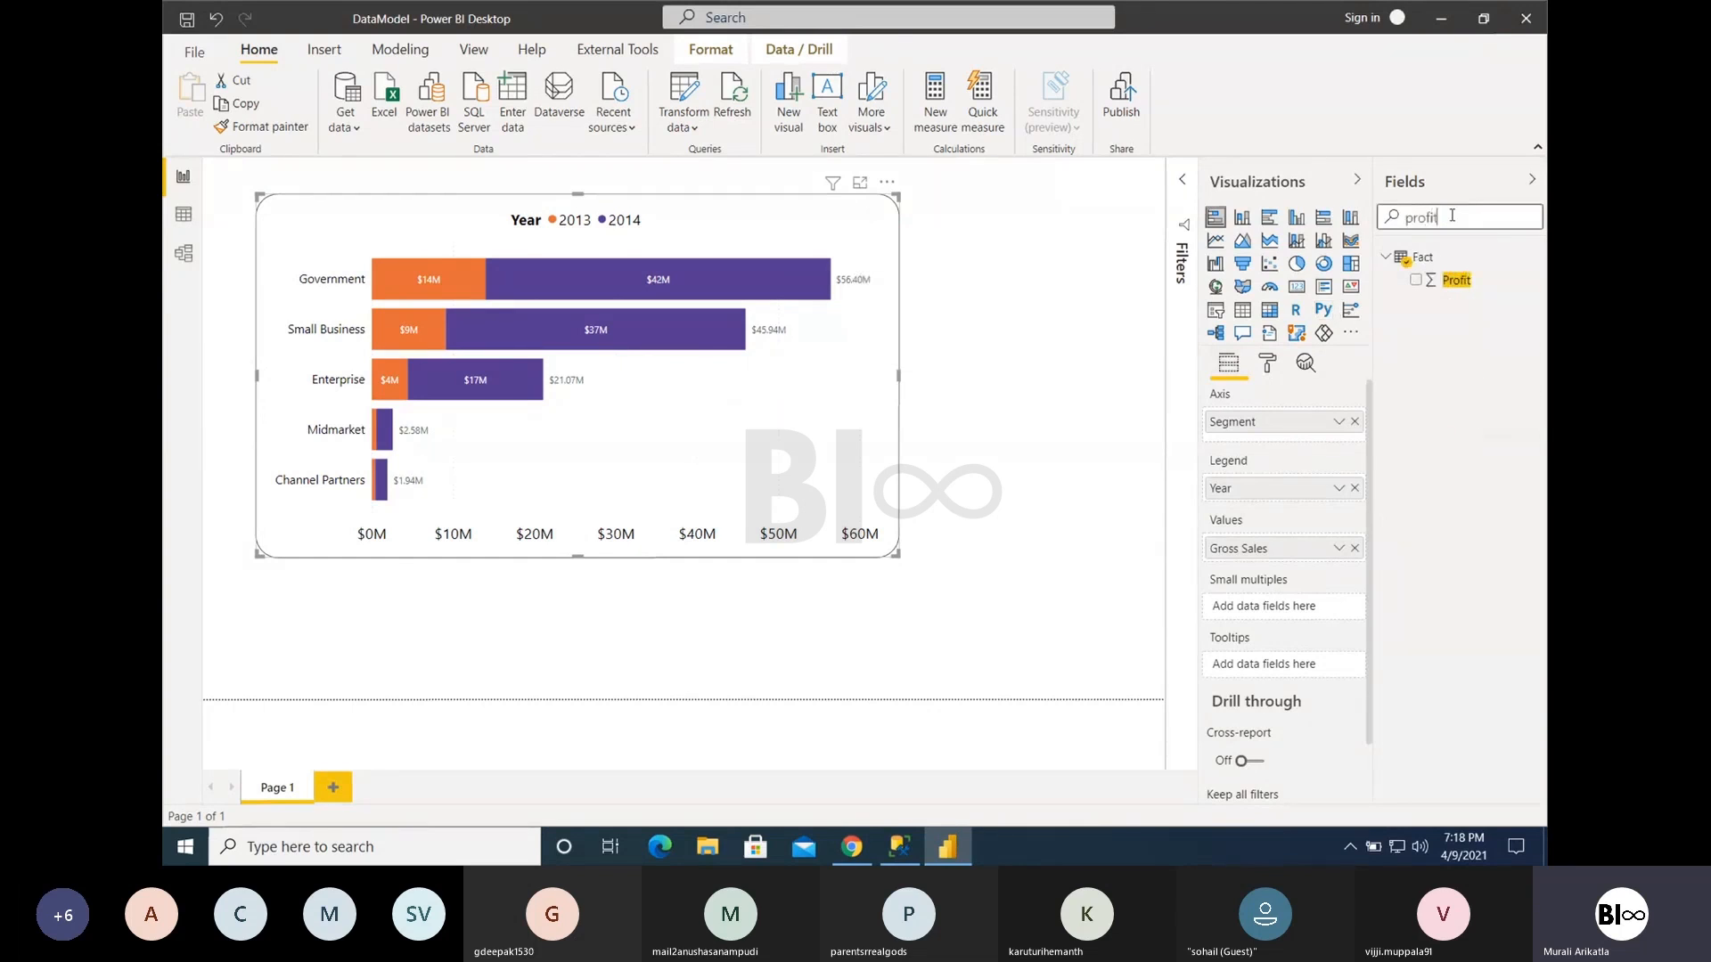
{"action": "left_click_drag", "start_coordinate": [1446, 295], "coordinate": [1256, 667]}
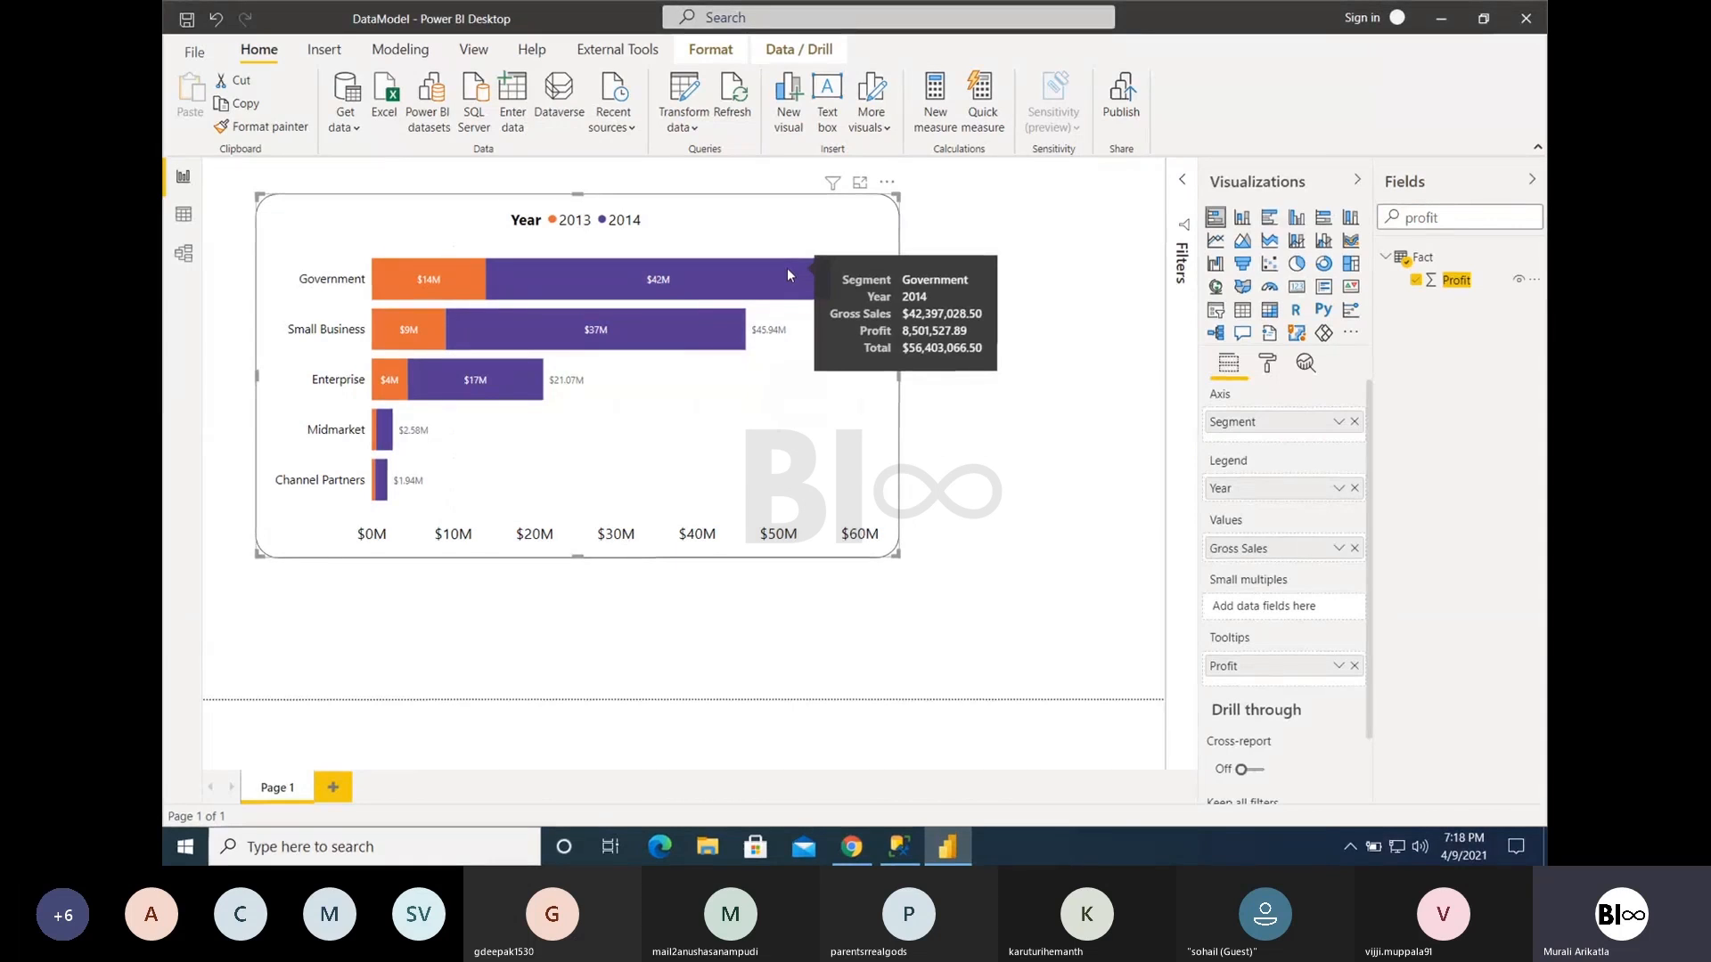
{"action": "left_click", "coordinate": [1355, 667]}
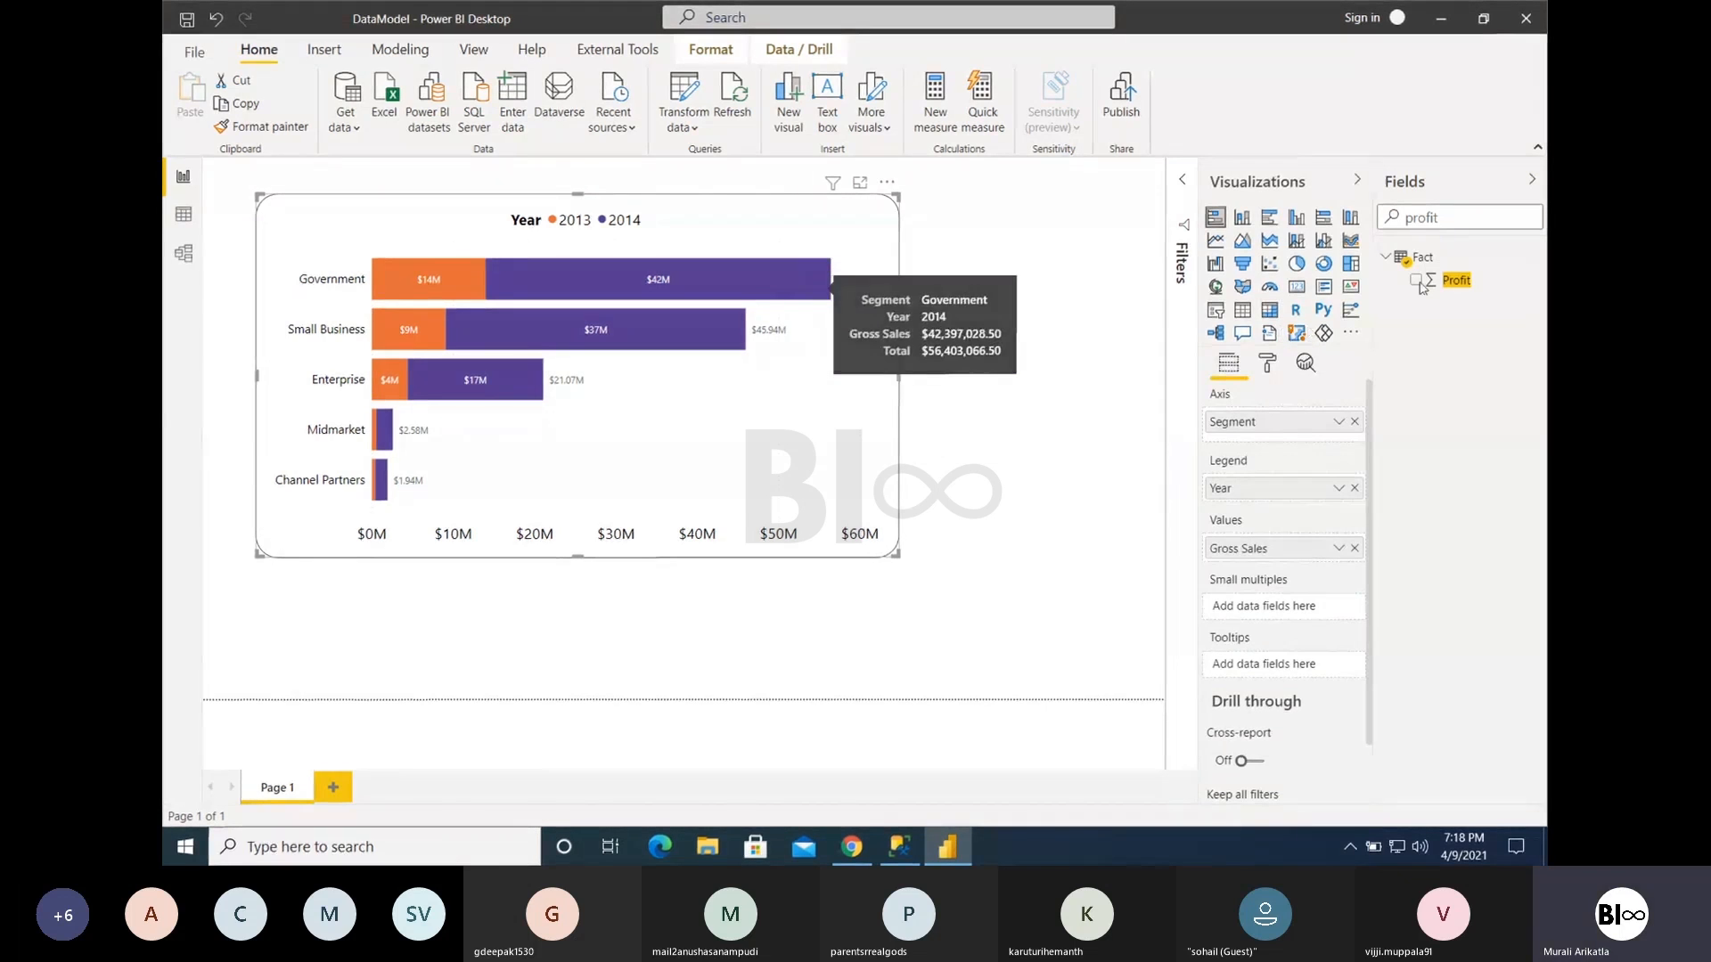
{"action": "left_click_drag", "start_coordinate": [1445, 282], "coordinate": [1263, 667]}
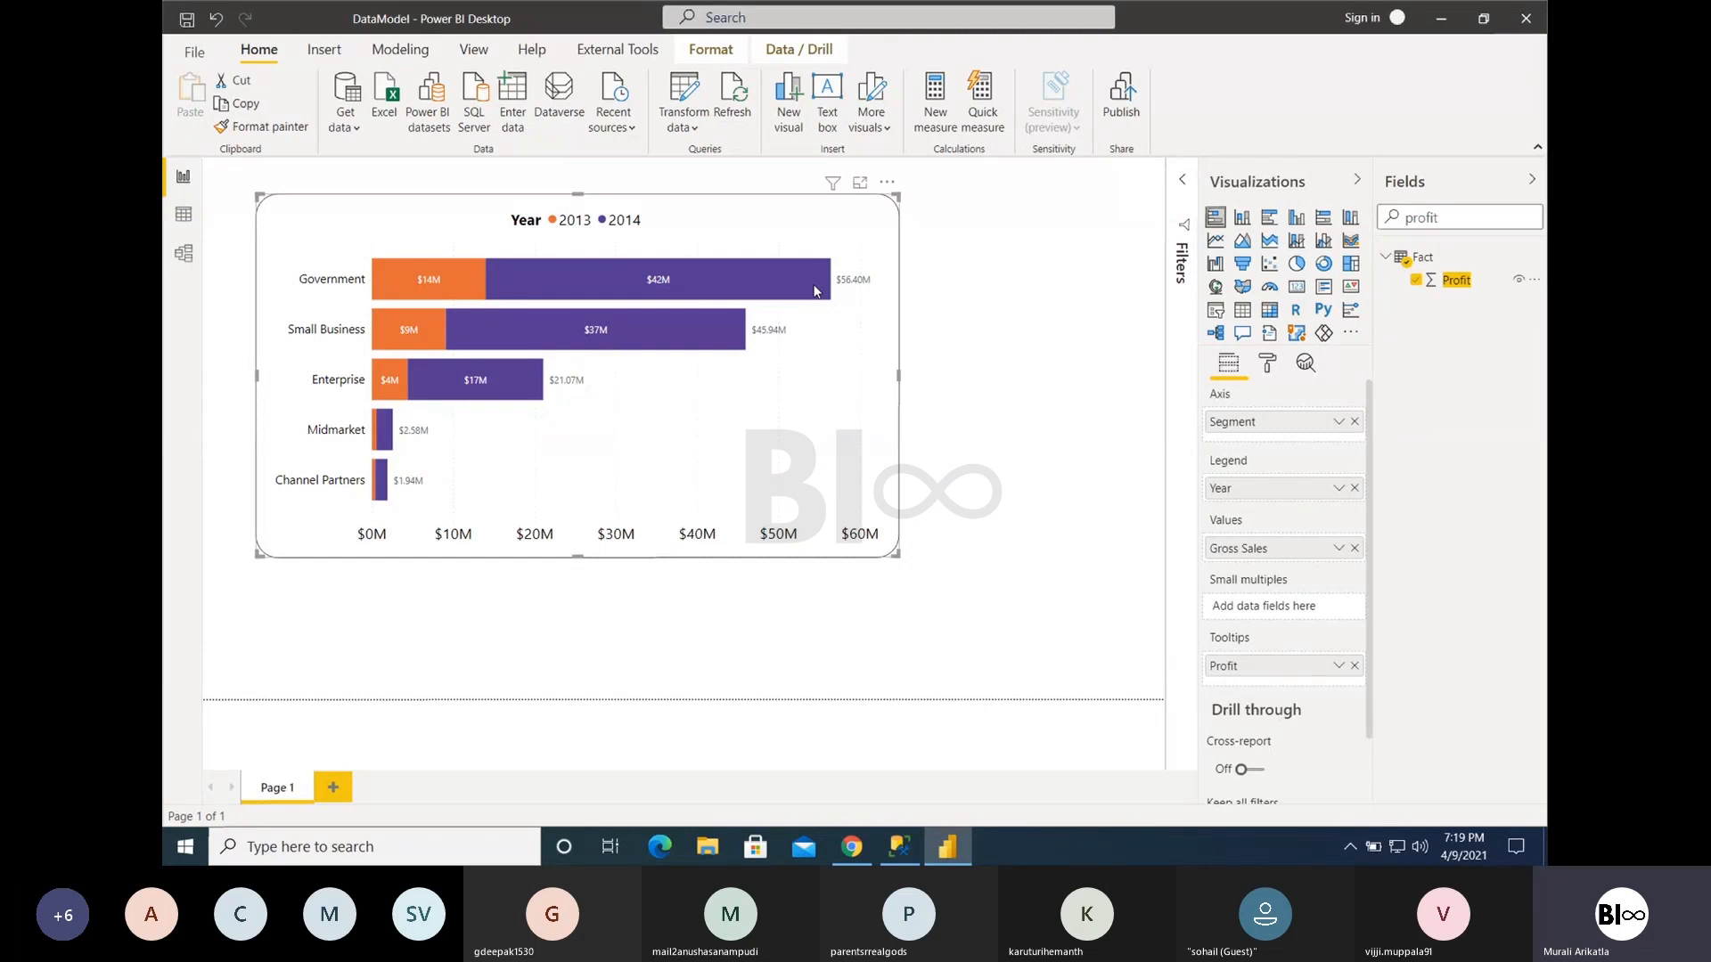
{"action": "mouse_move", "coordinate": [814, 291]}
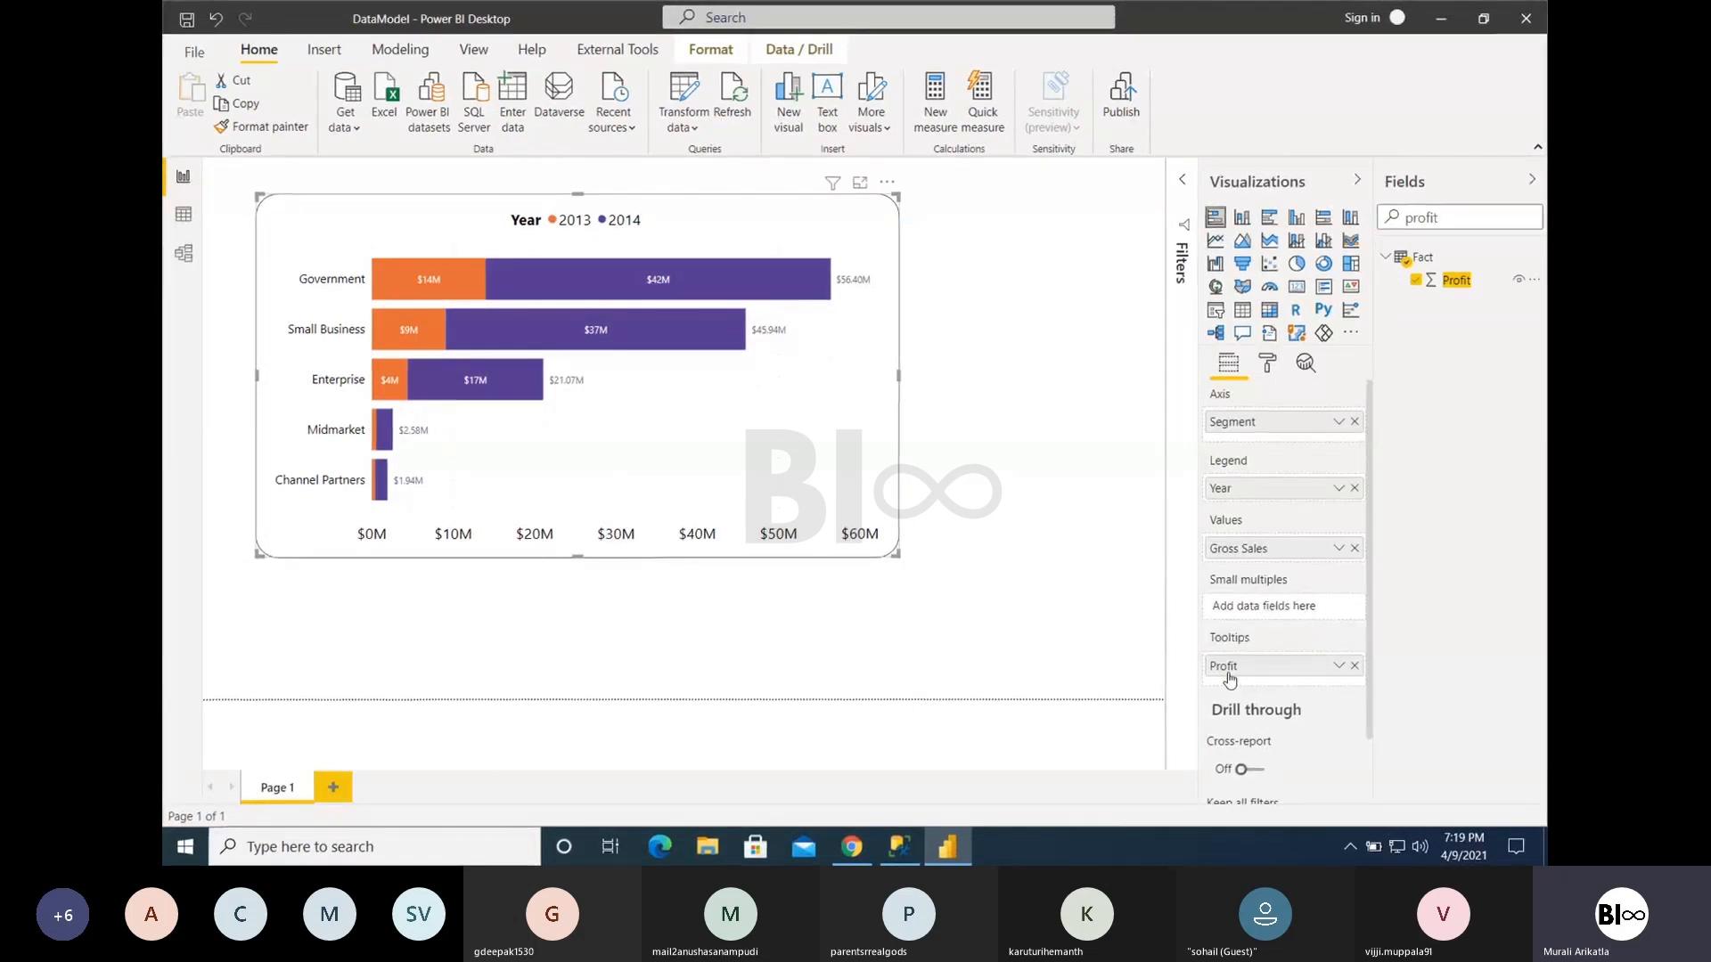
- Change the visual to a stacked column chart and replace Year with Product as its legend field
{"action": "left_click", "coordinate": [1268, 365]}
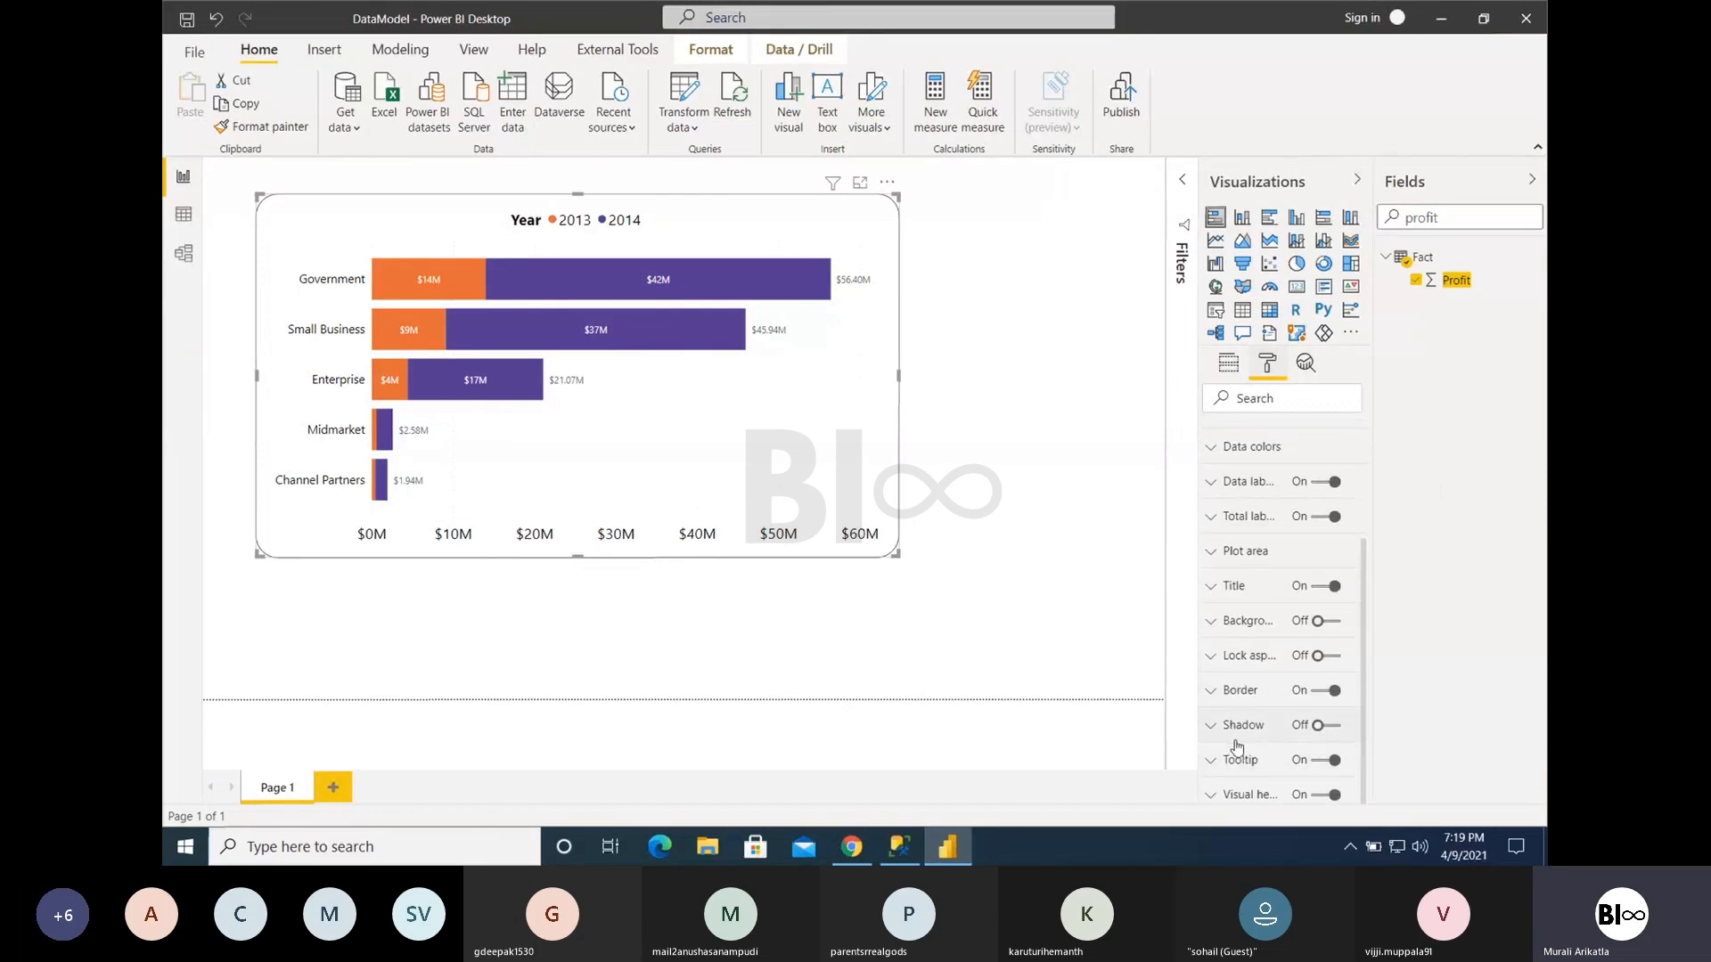
{"action": "left_click", "coordinate": [1241, 220]}
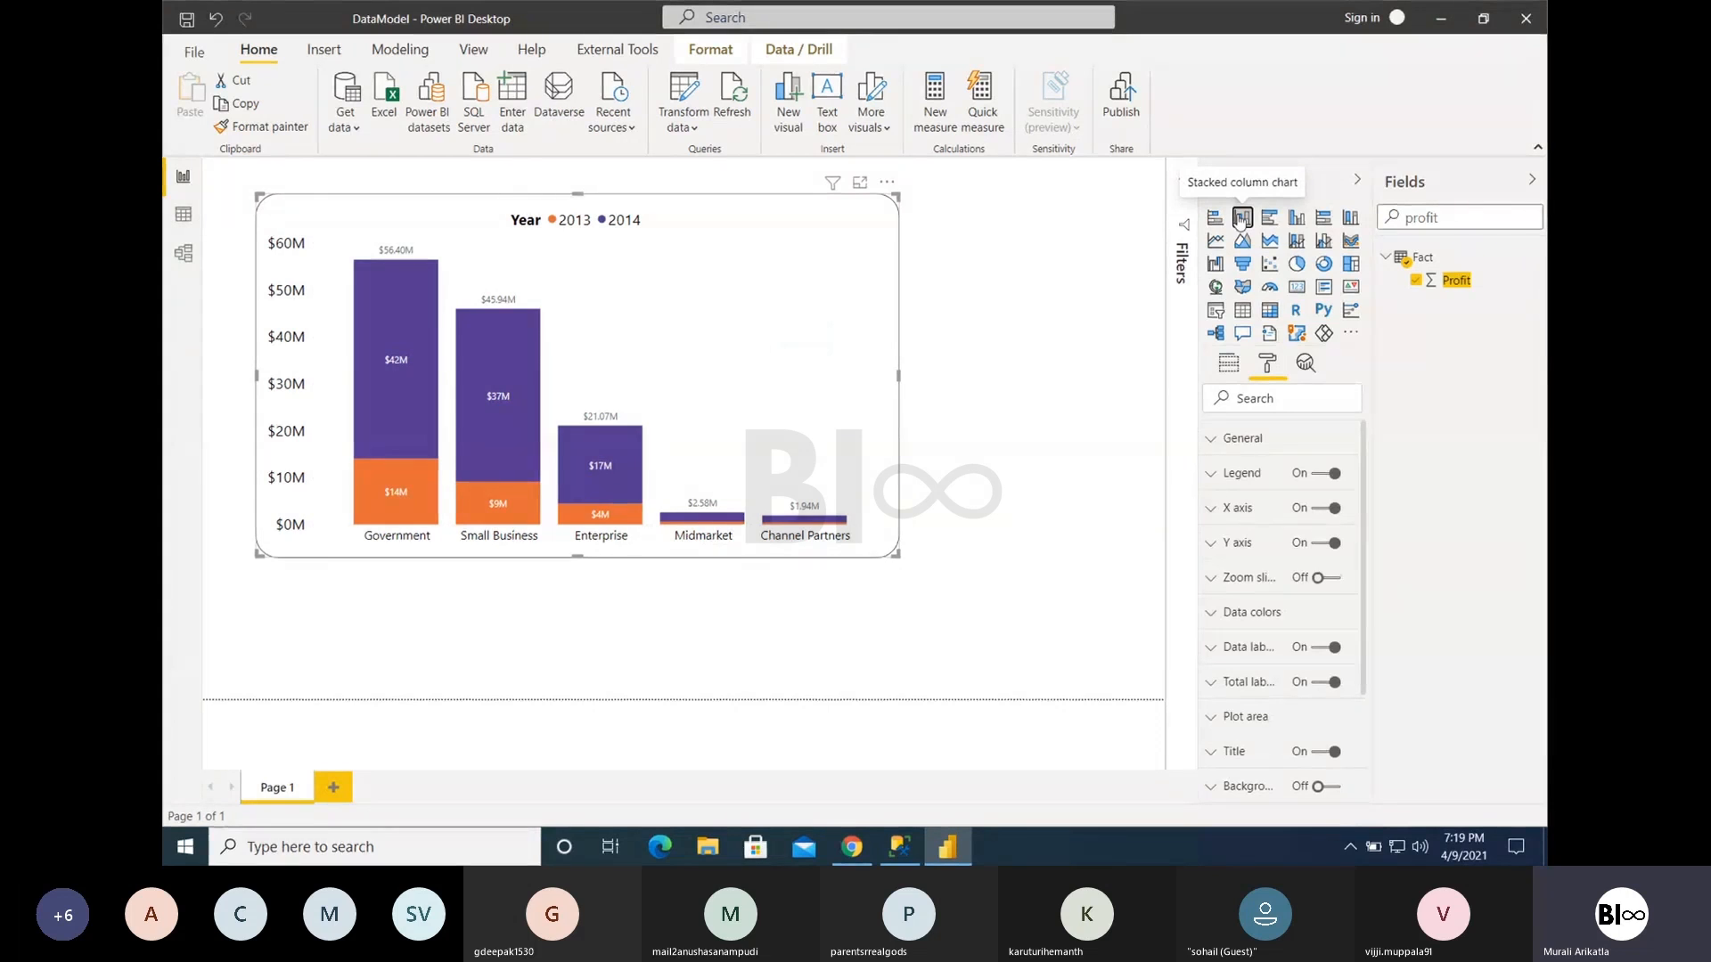
{"action": "left_click", "coordinate": [1229, 365]}
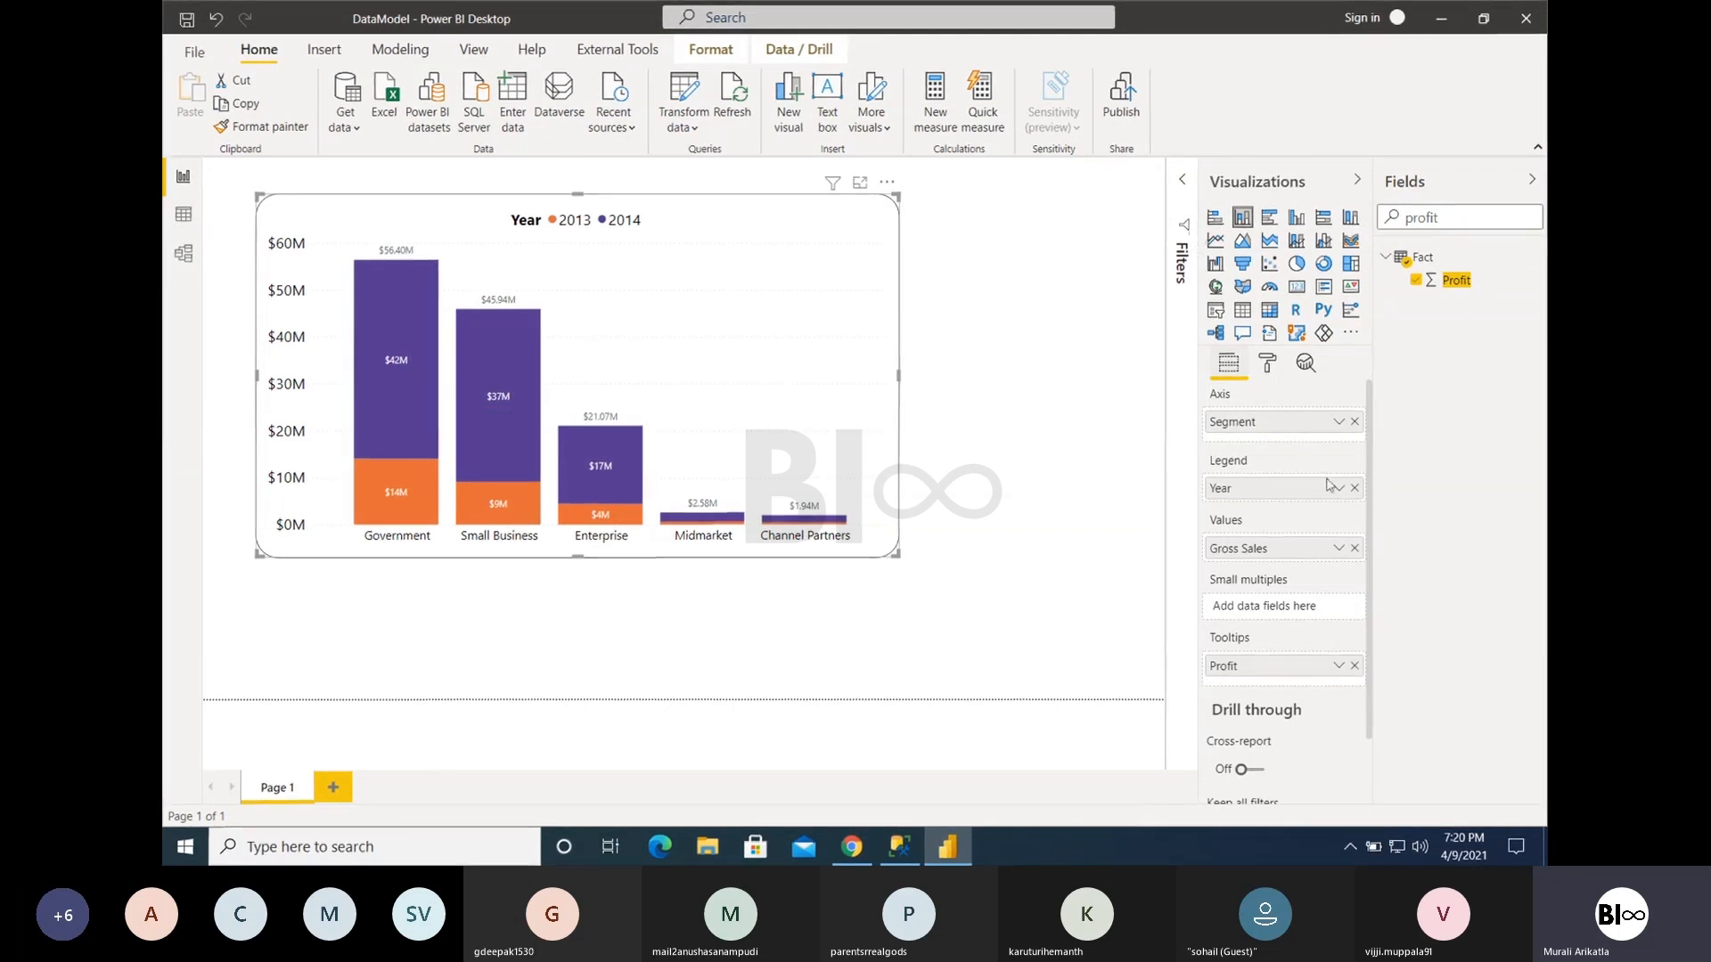
{"action": "left_click", "coordinate": [1354, 487]}
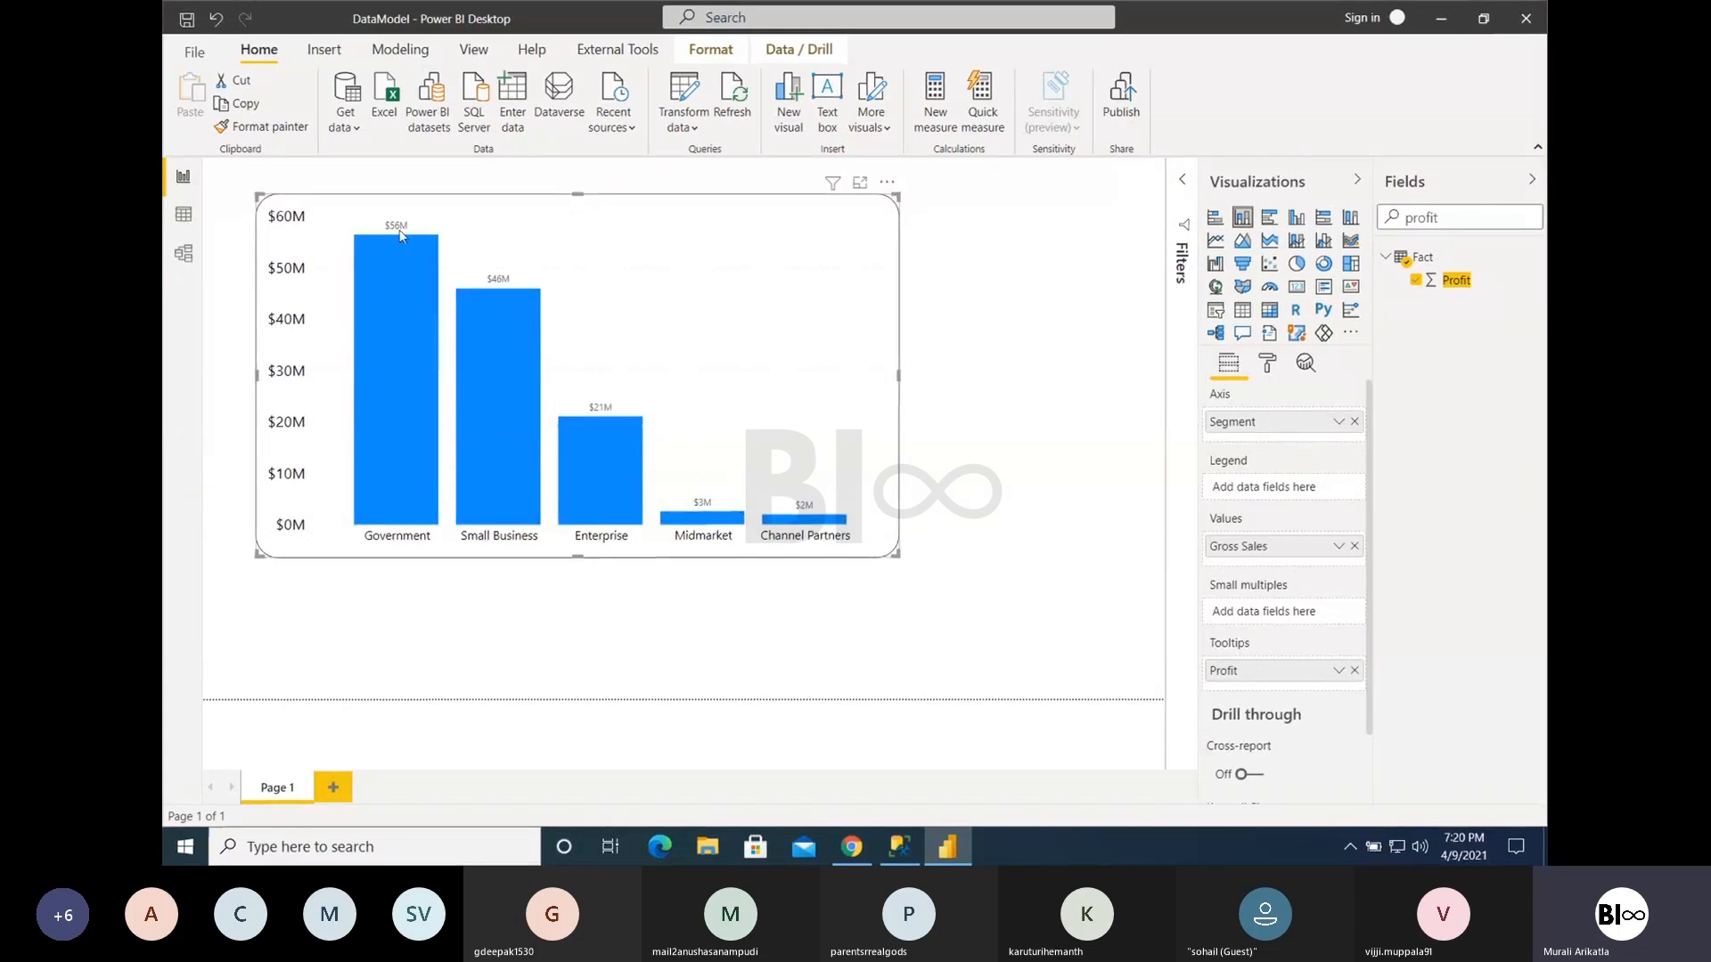
{"action": "left_click_drag", "start_coordinate": [1464, 218], "coordinate": [1363, 226]}
{"action": "key", "text": "BackSpace"}
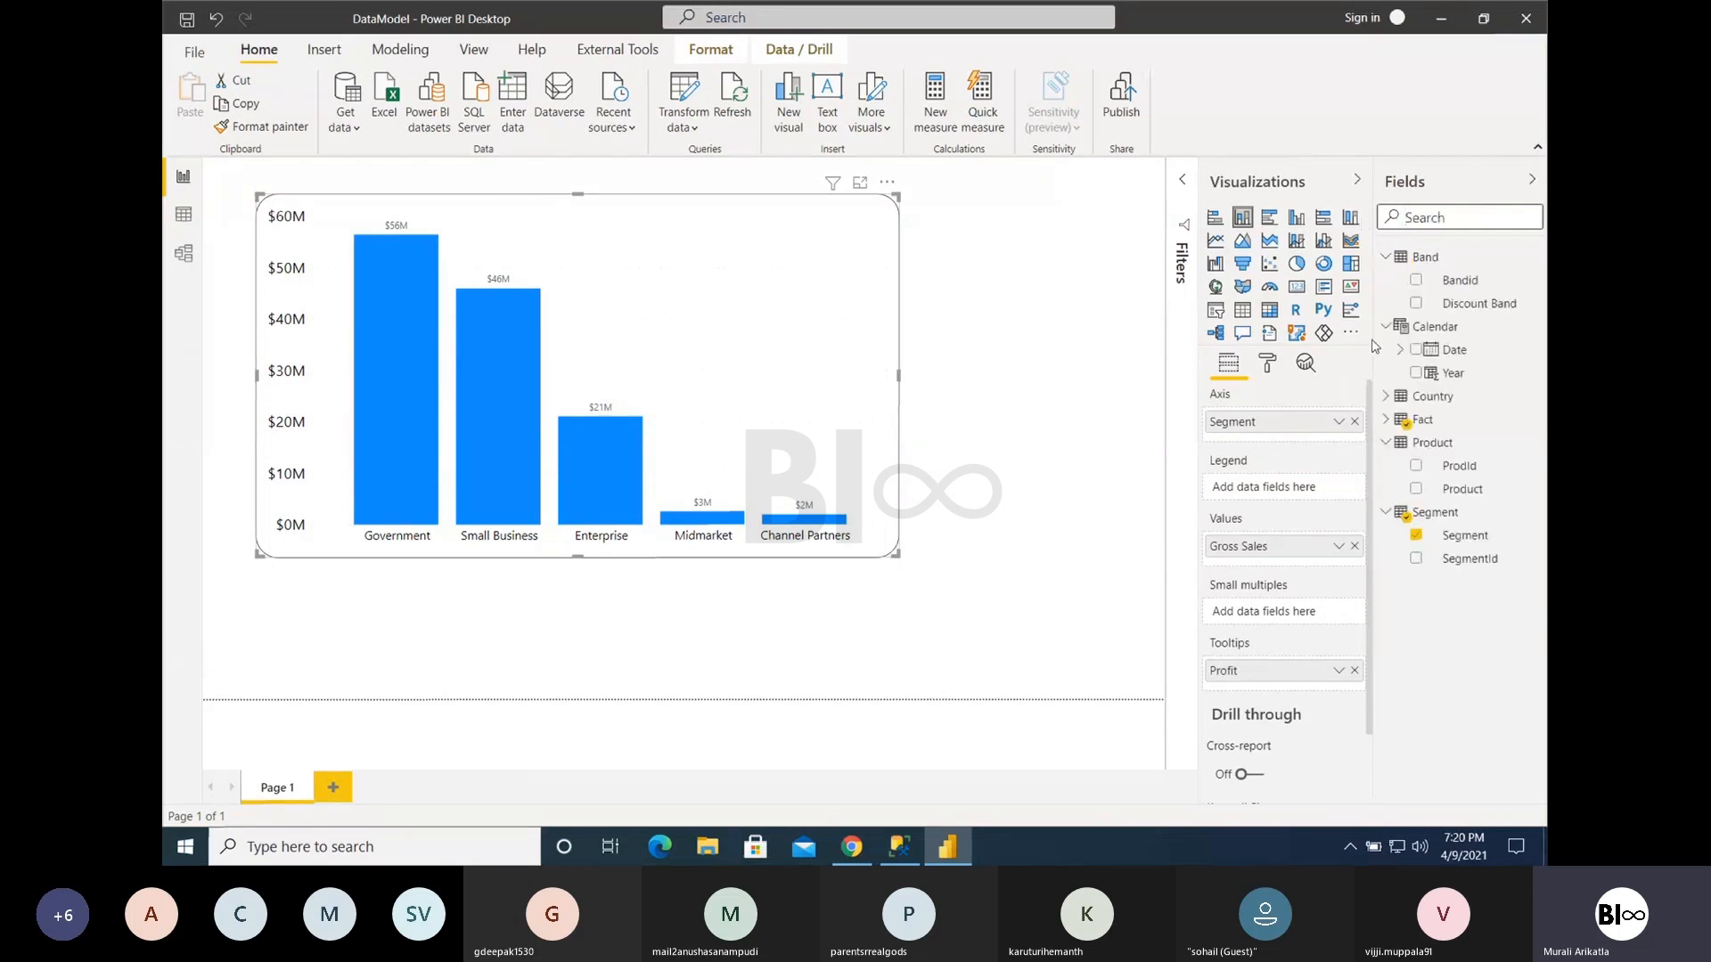
{"action": "left_click_drag", "start_coordinate": [1448, 496], "coordinate": [1265, 488]}
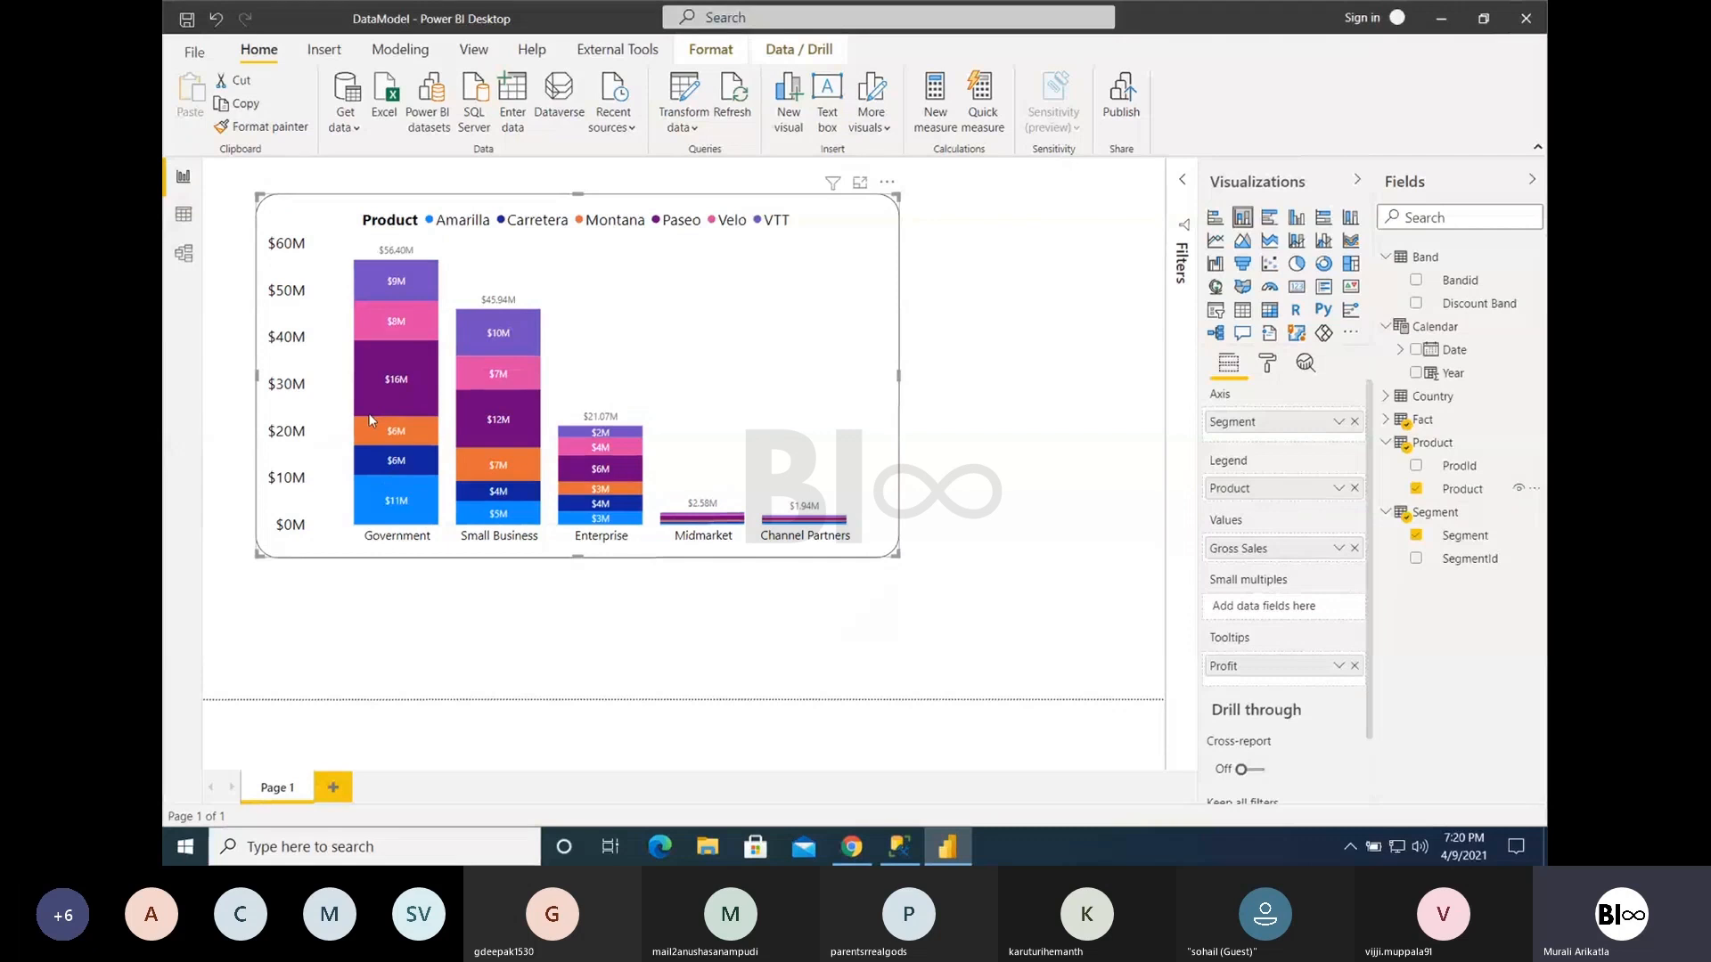
{"action": "mouse_move", "coordinate": [370, 420]}
{"action": "mouse_move", "coordinate": [372, 341]}
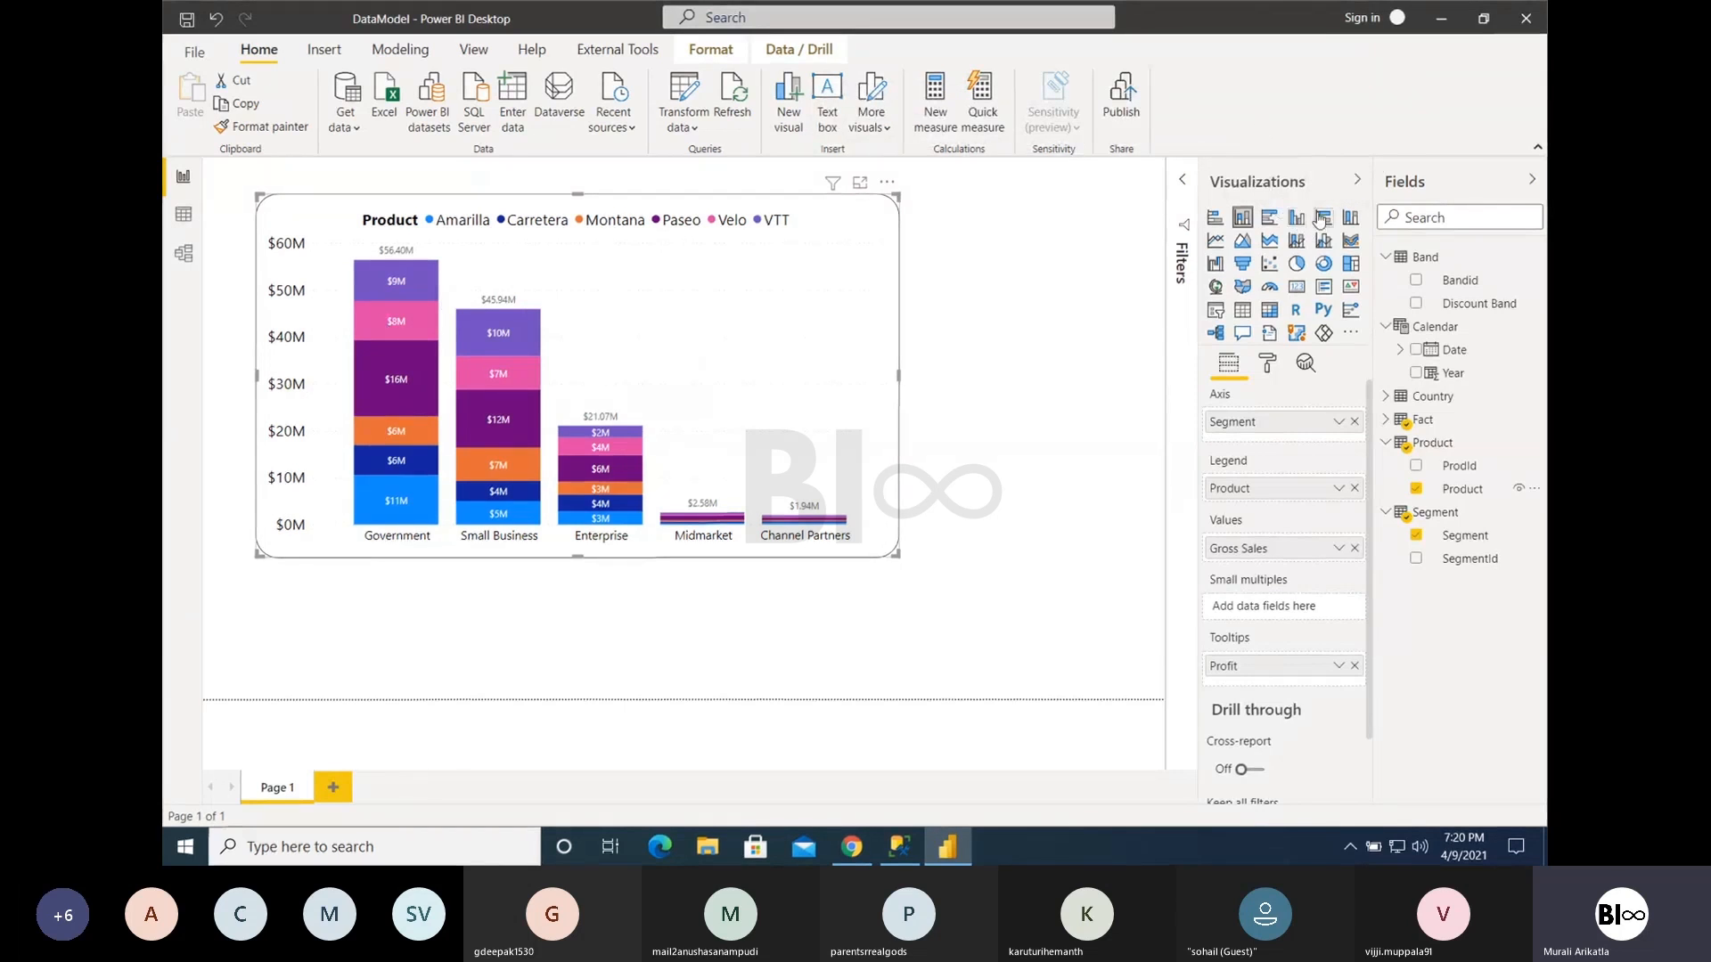
- Compare the clustered and stacked column chart types using the segment tooltips, and return the visual to a stacked column chart
{"action": "left_click", "coordinate": [1294, 218]}
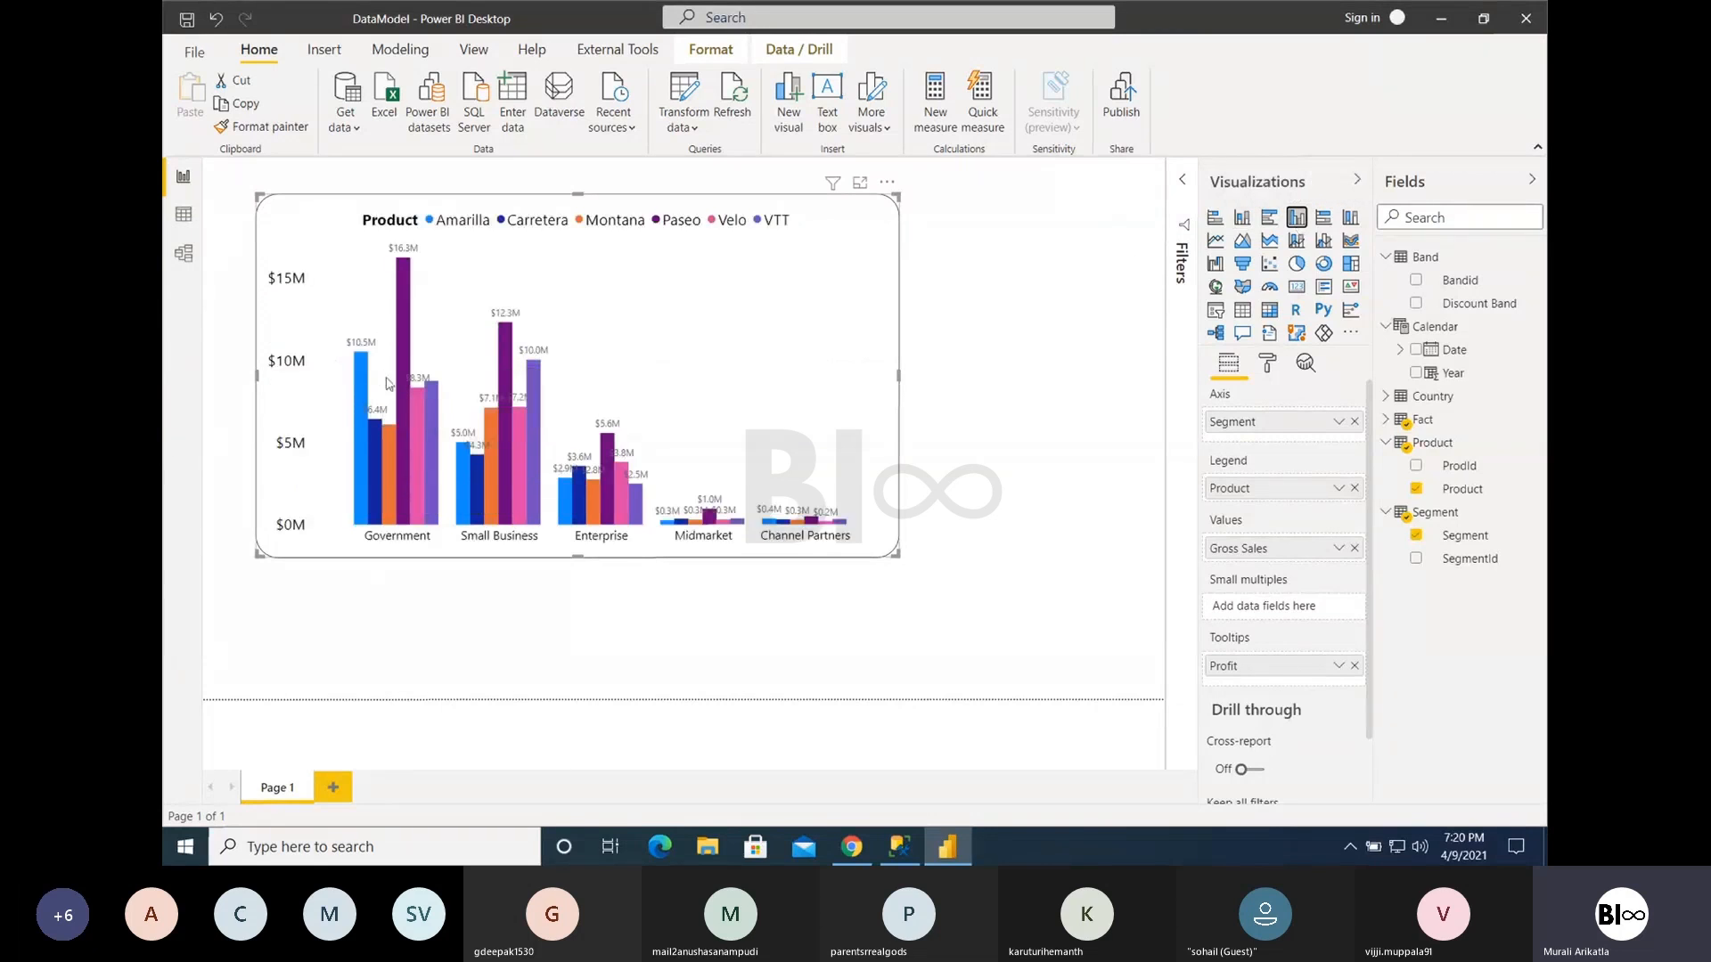
{"action": "mouse_move", "coordinate": [424, 392]}
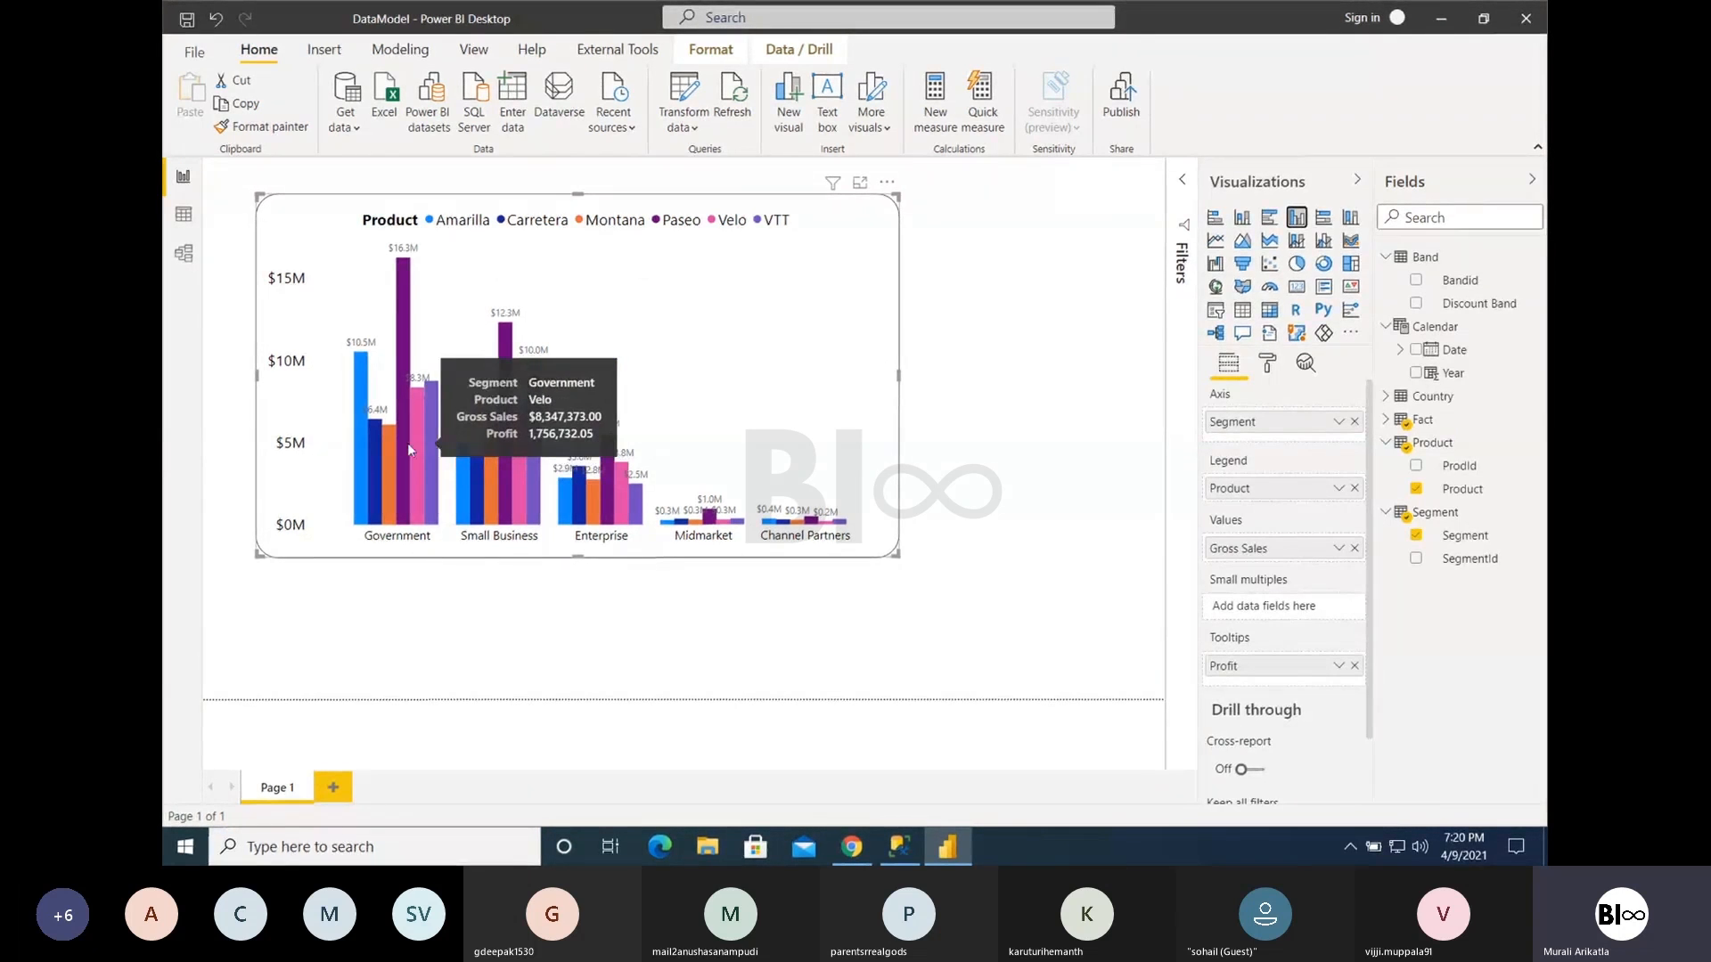
{"action": "mouse_move", "coordinate": [378, 486]}
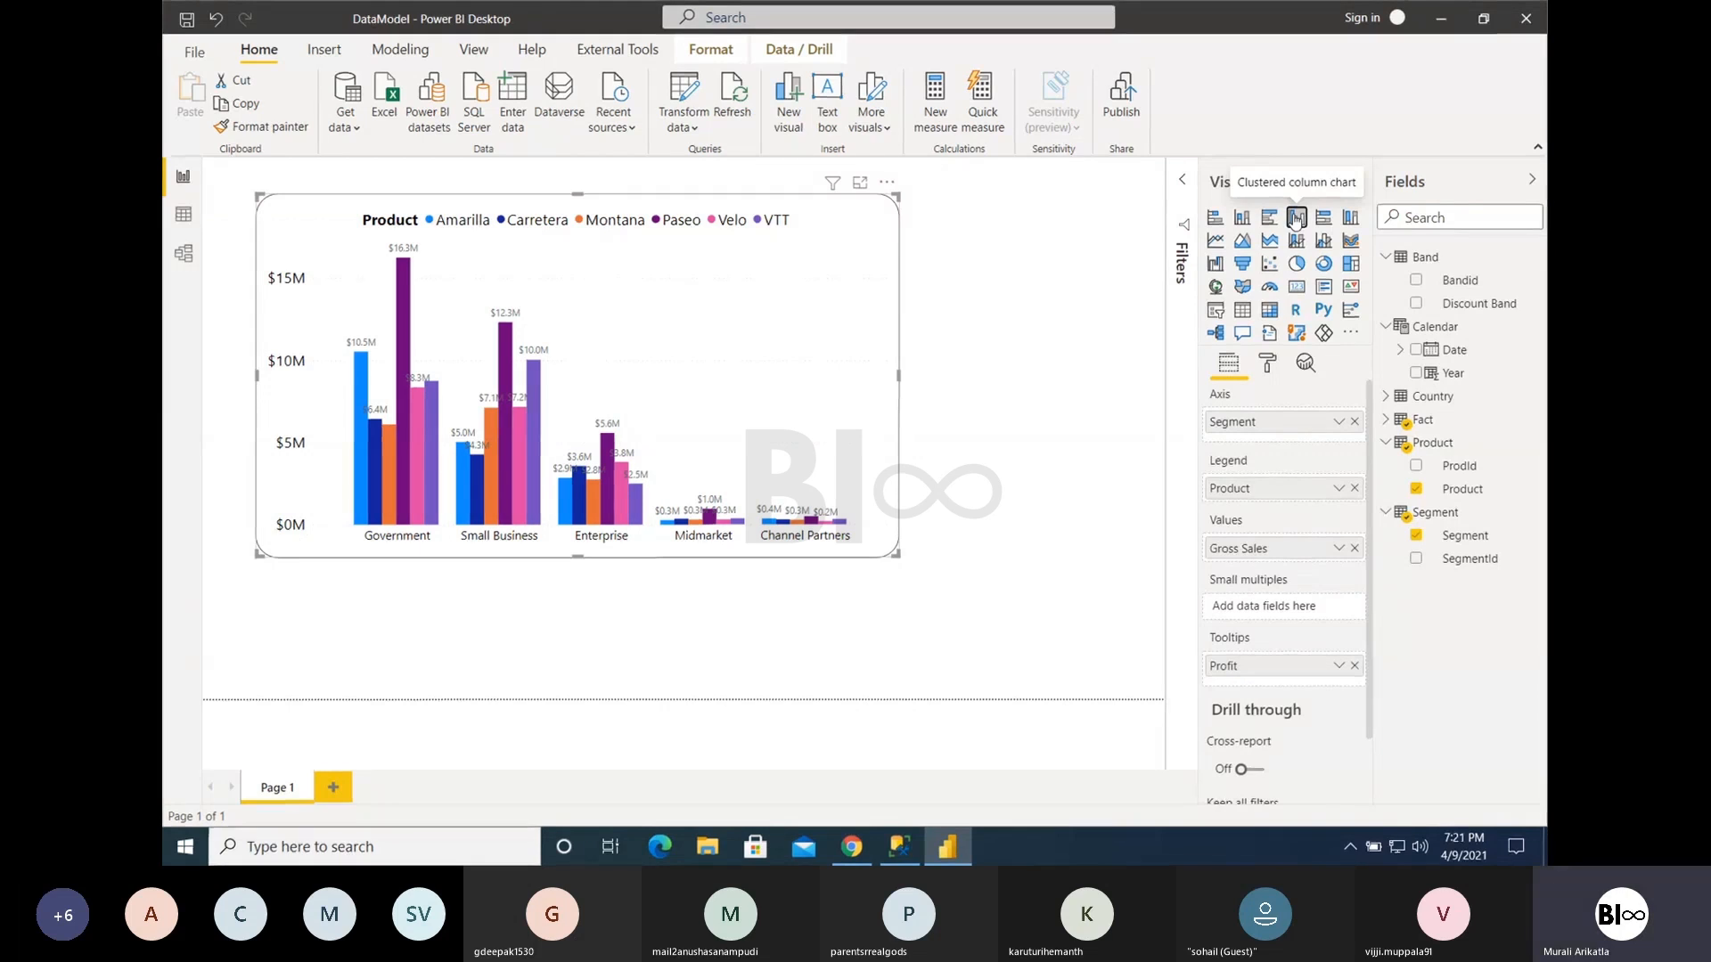
{"action": "left_click", "coordinate": [1239, 219]}
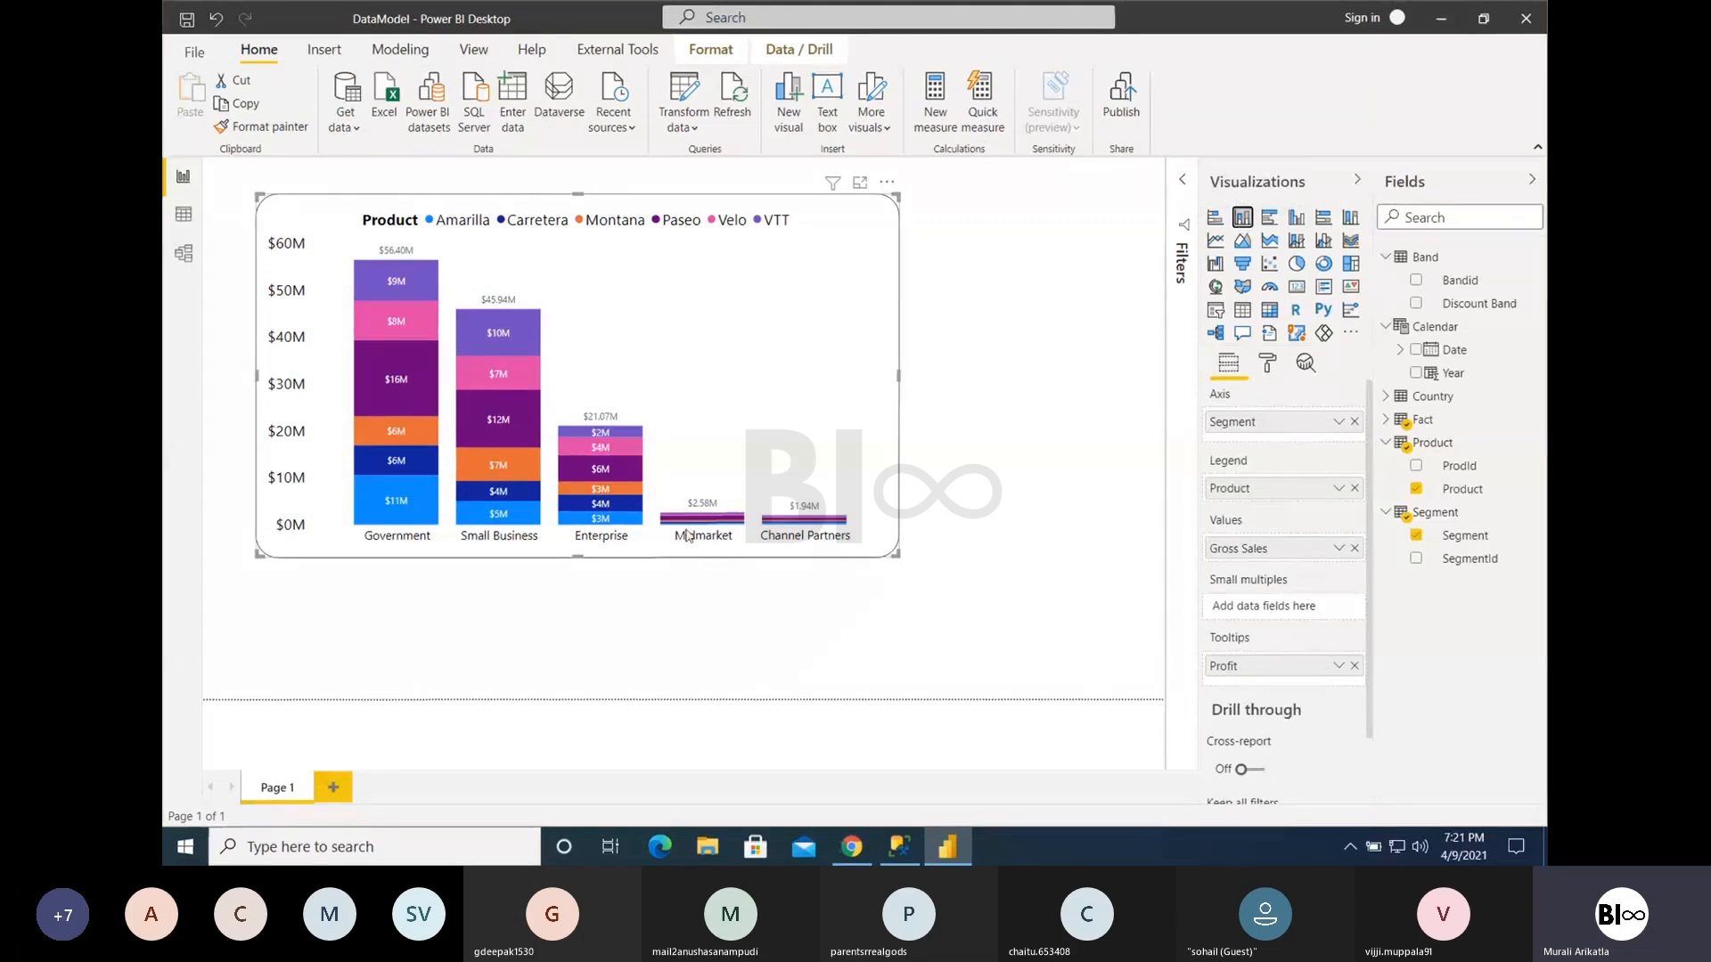
{"action": "mouse_move", "coordinate": [686, 530]}
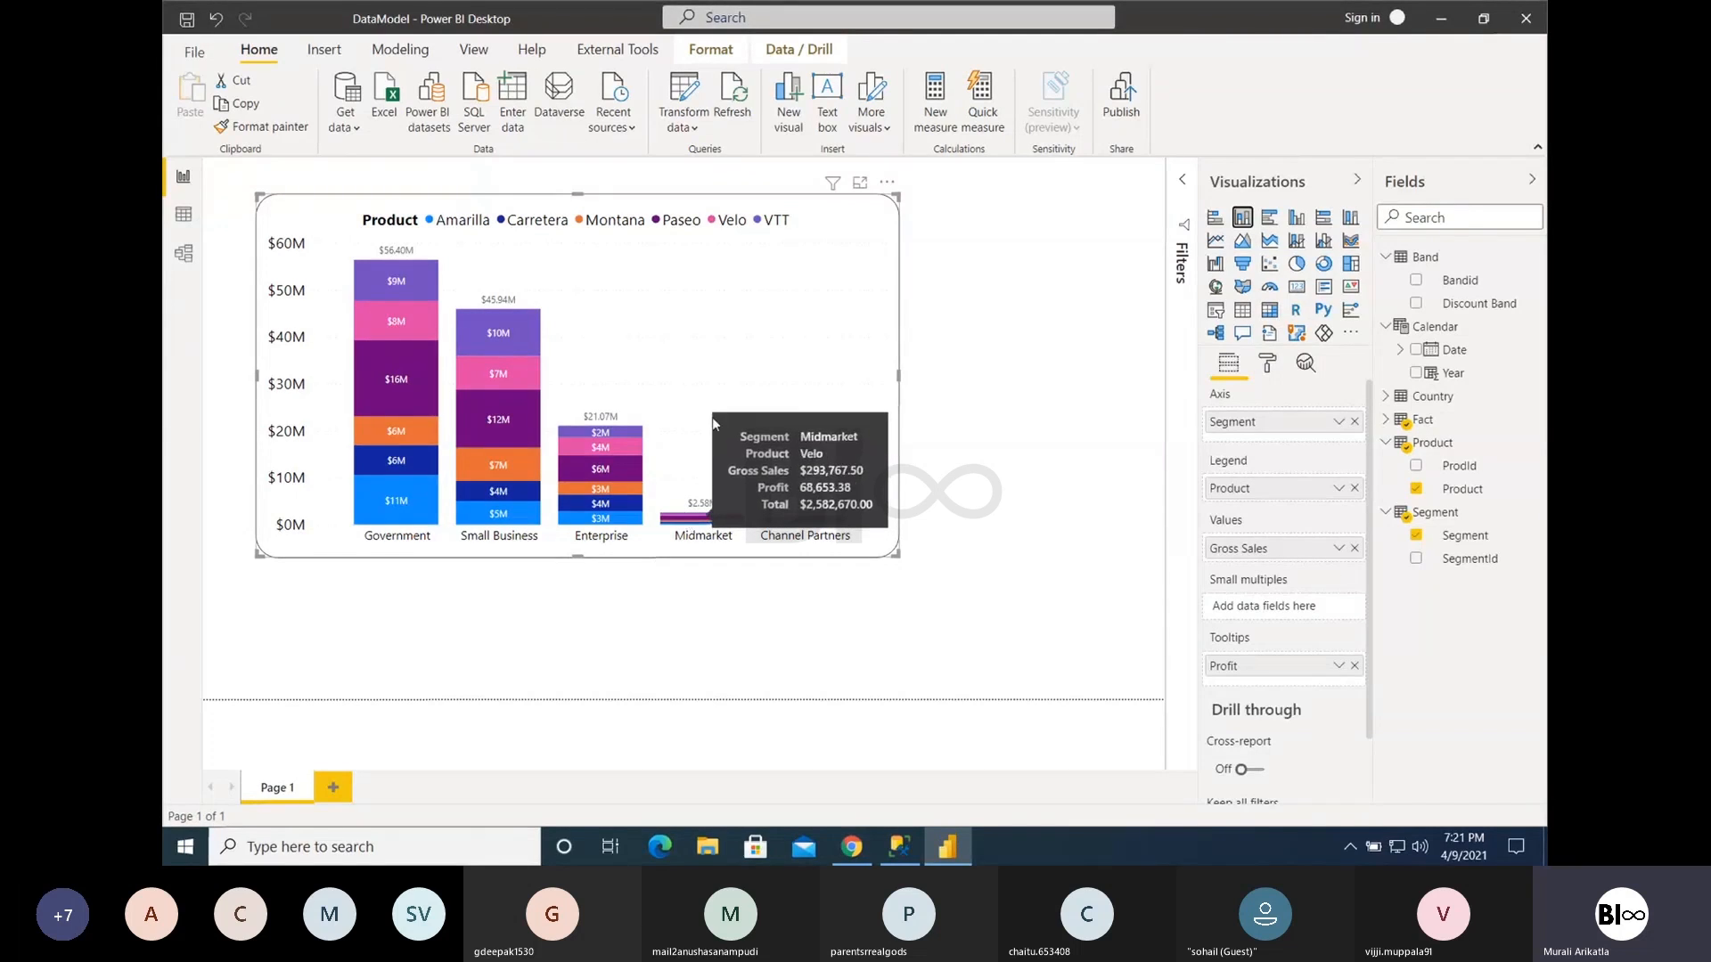
{"action": "left_click", "coordinate": [1301, 221]}
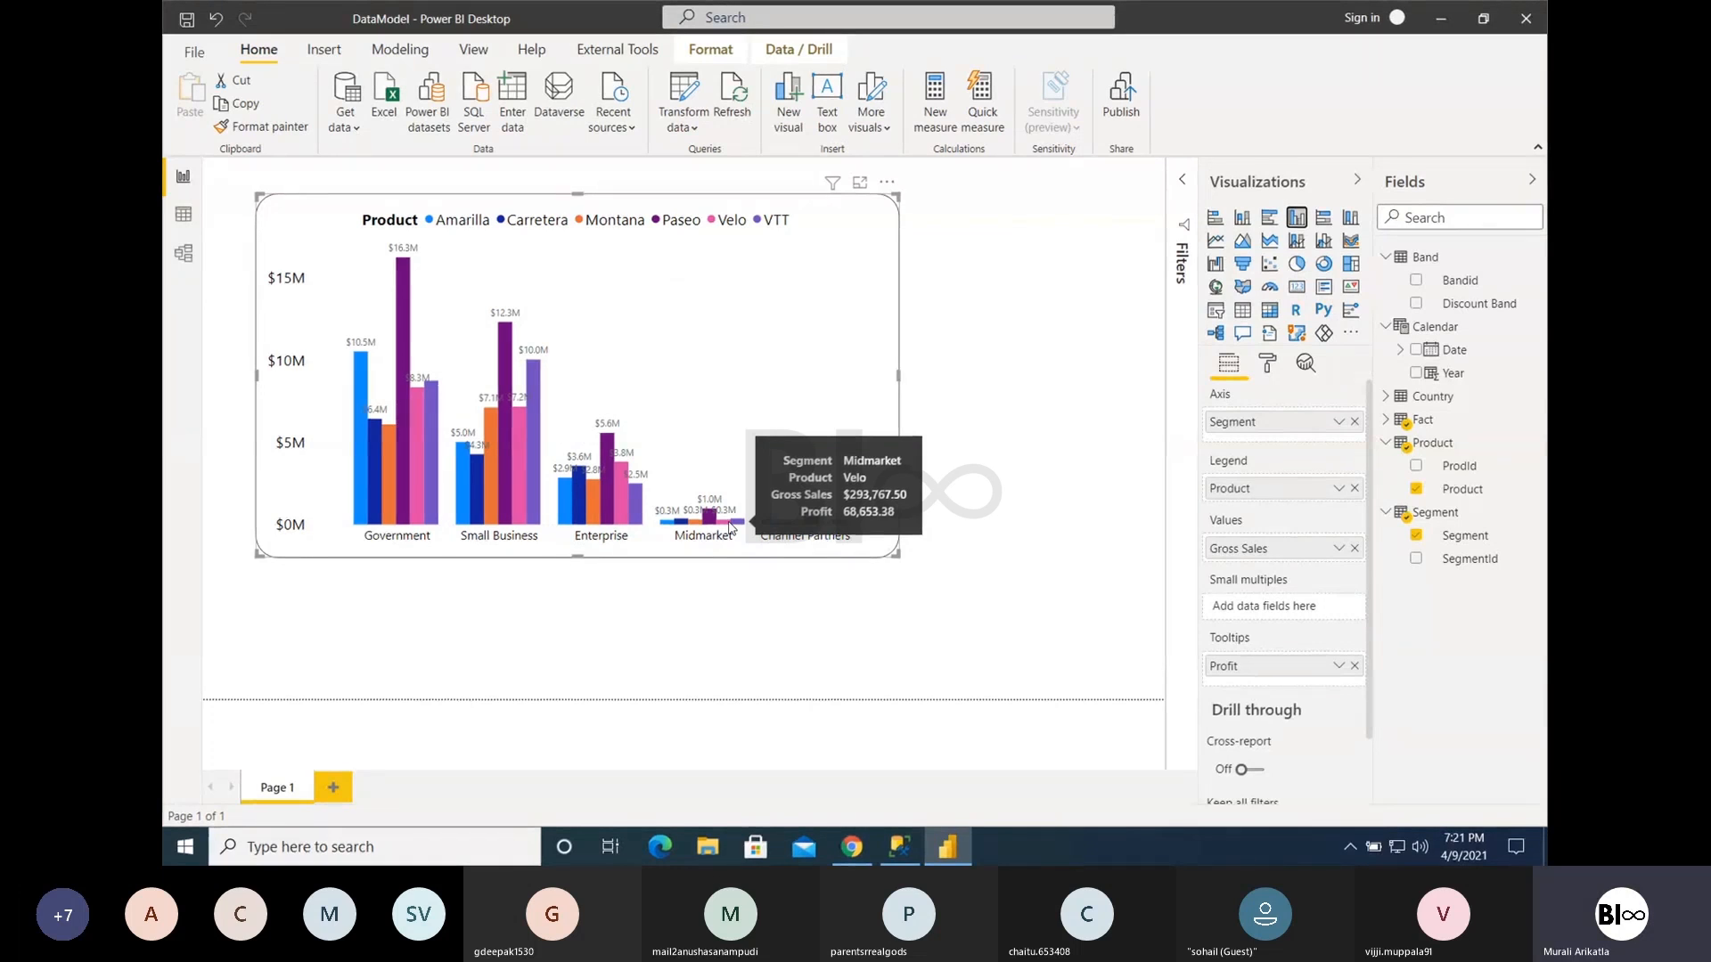
{"action": "left_click", "coordinate": [1244, 218]}
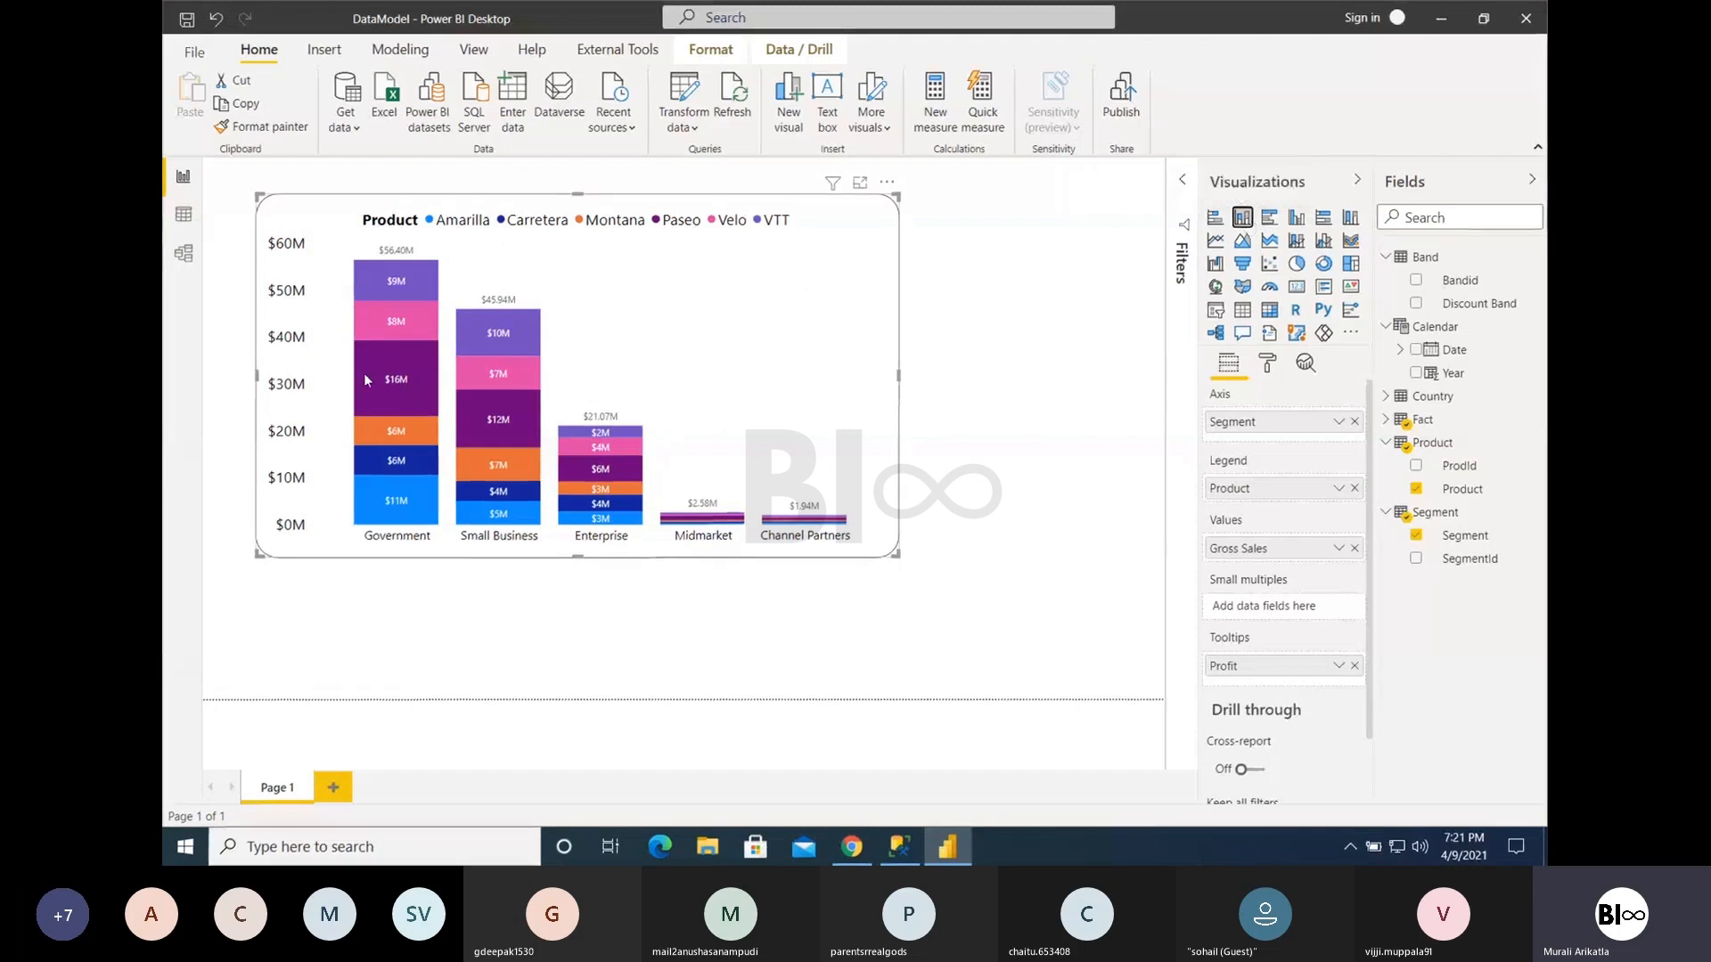
{"action": "mouse_move", "coordinate": [364, 378]}
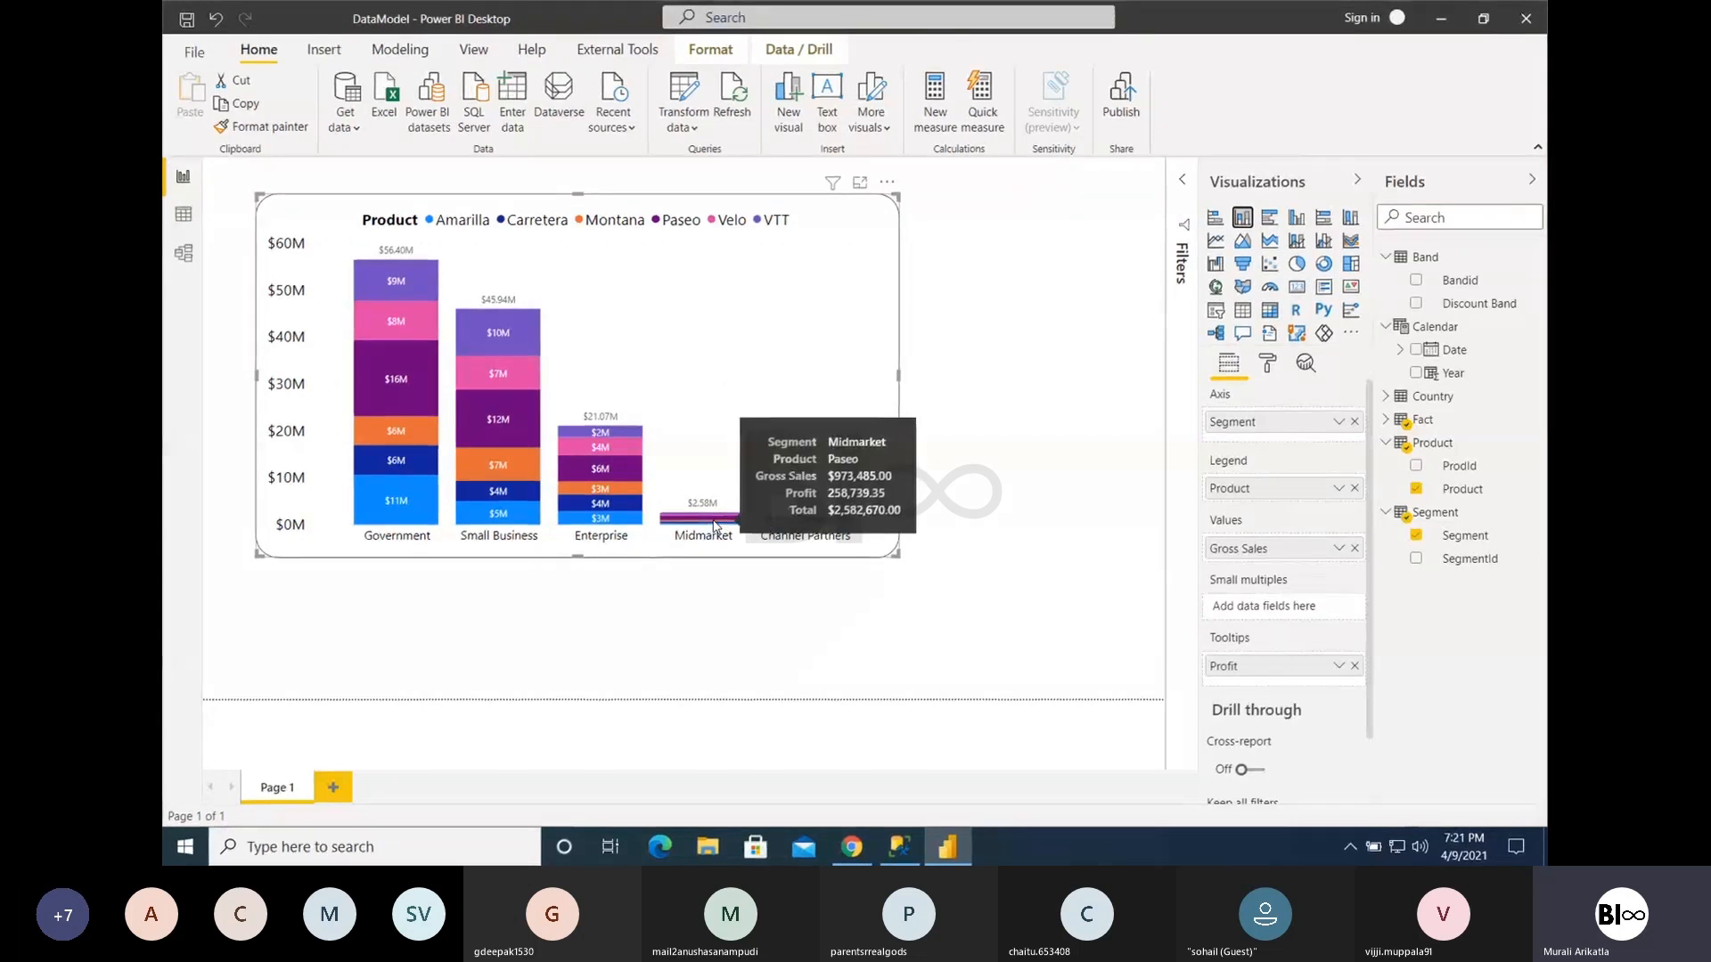
{"action": "left_click", "coordinate": [1298, 218]}
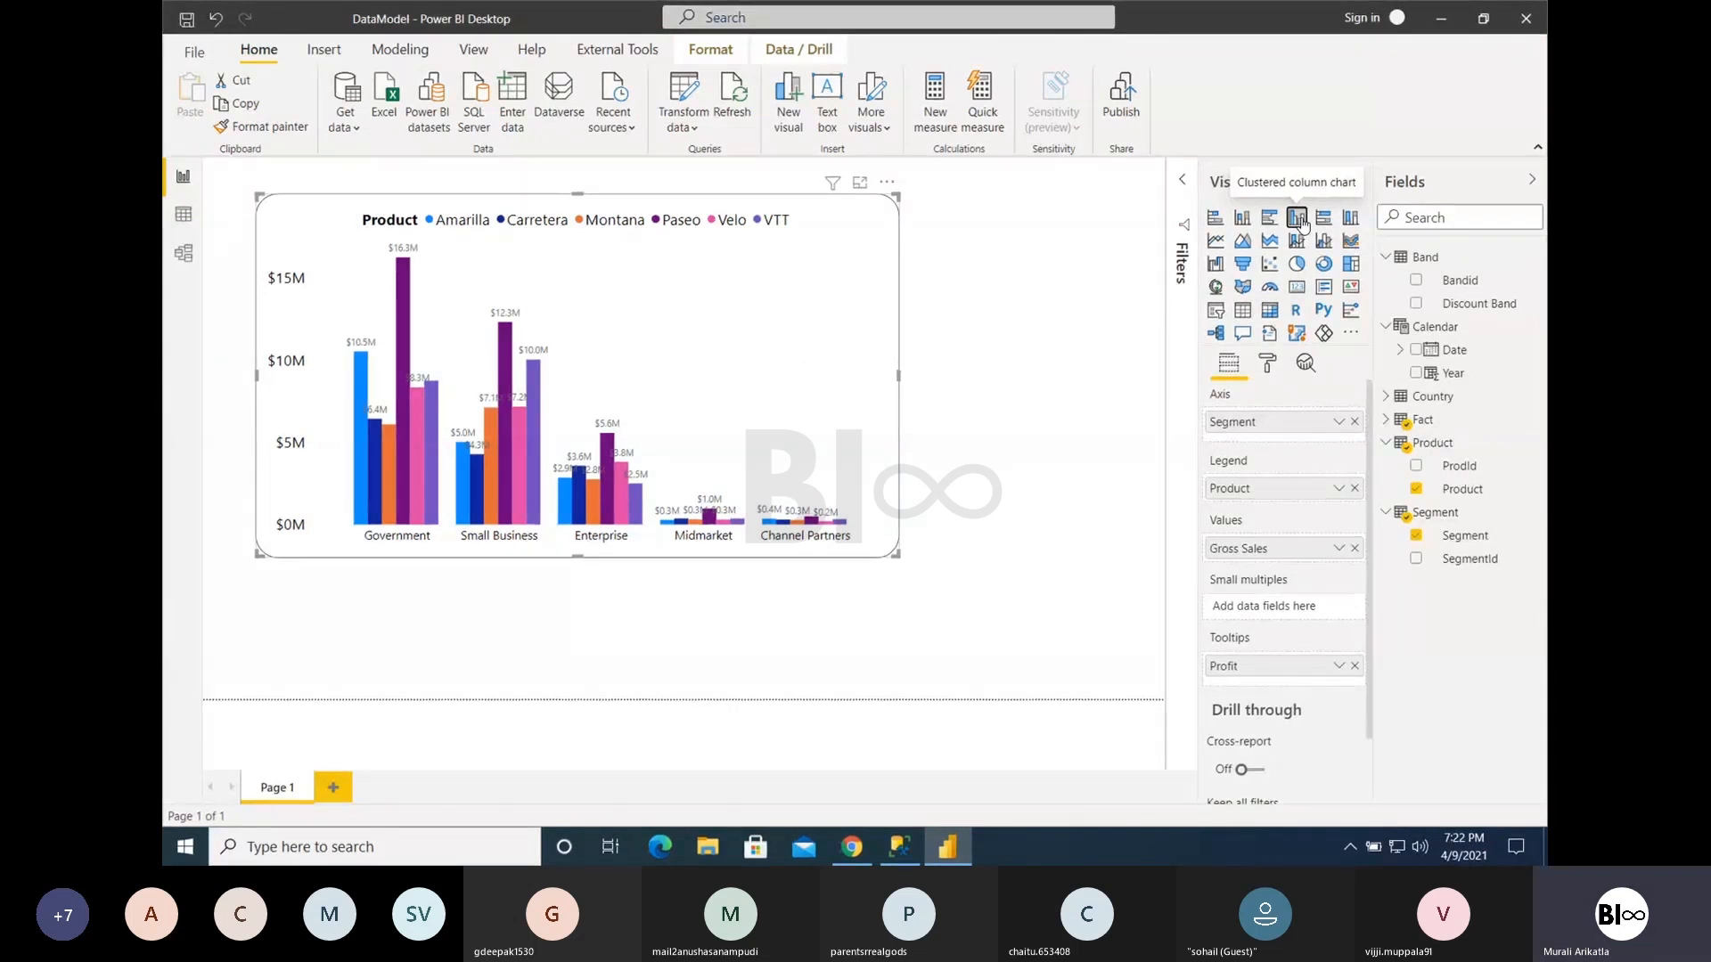
{"action": "left_click", "coordinate": [1241, 223]}
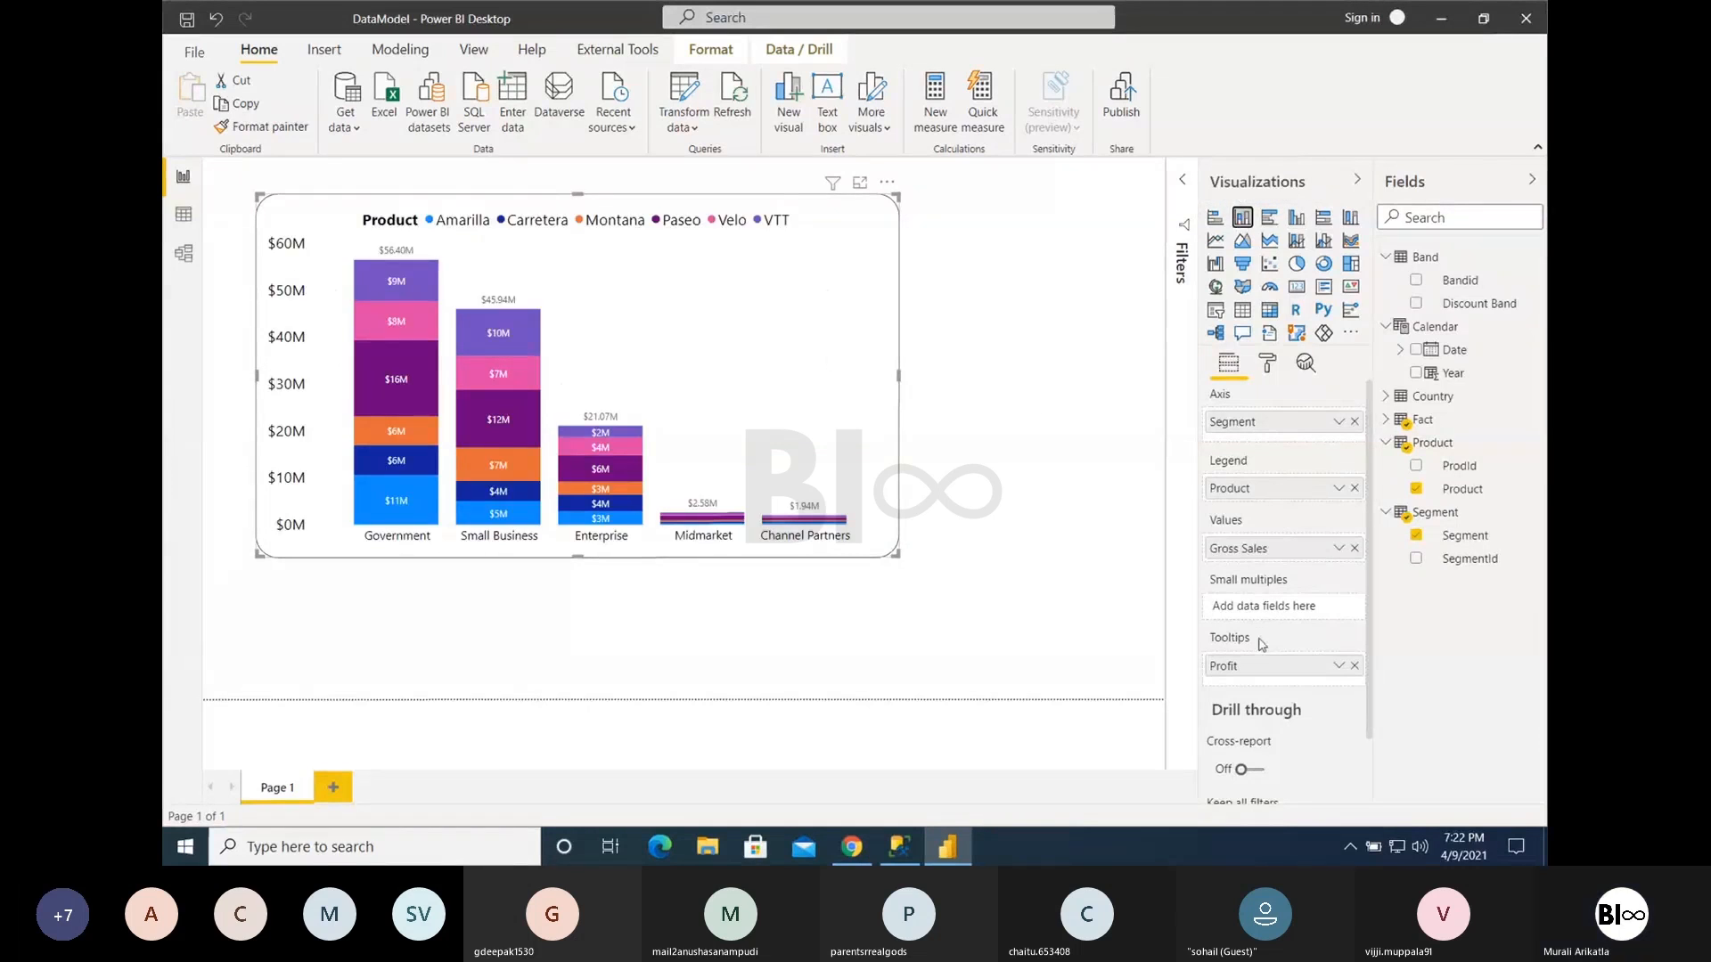
- Look over the drill-through settings and open the formatting options of the stacked column chart
{"action": "scroll", "coordinate": [1251, 726], "scroll_direction": "down", "scroll_amount": 1}
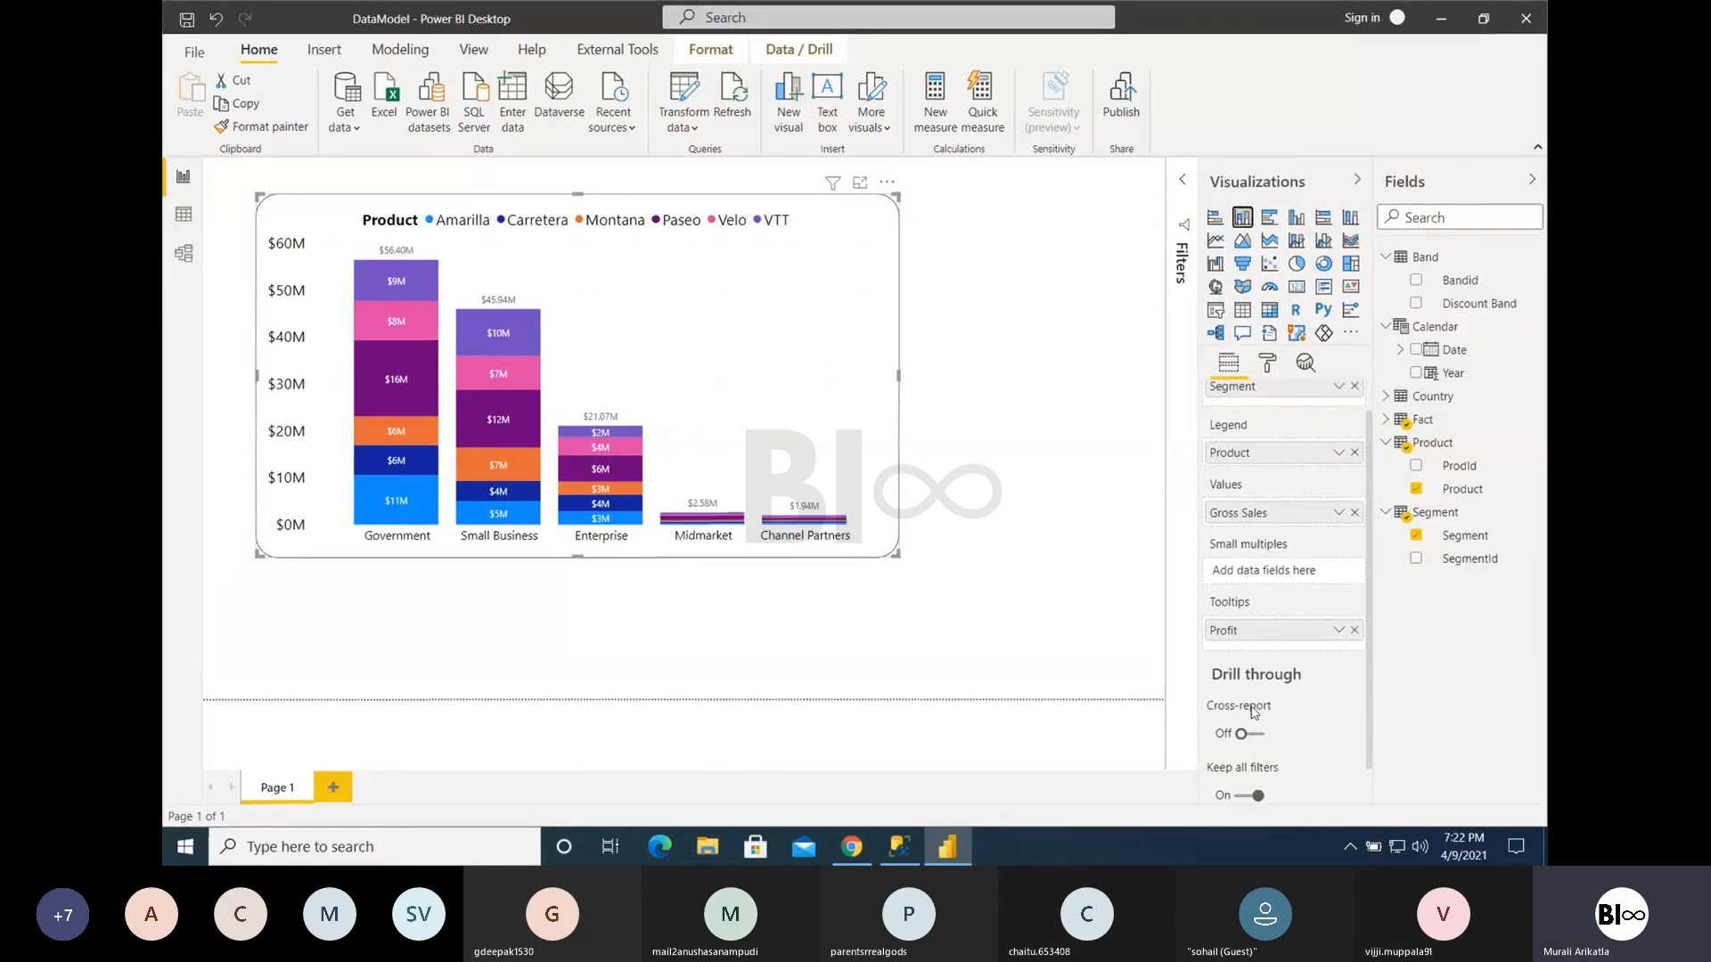
{"action": "mouse_move", "coordinate": [1252, 709]}
{"action": "left_click", "coordinate": [1271, 363]}
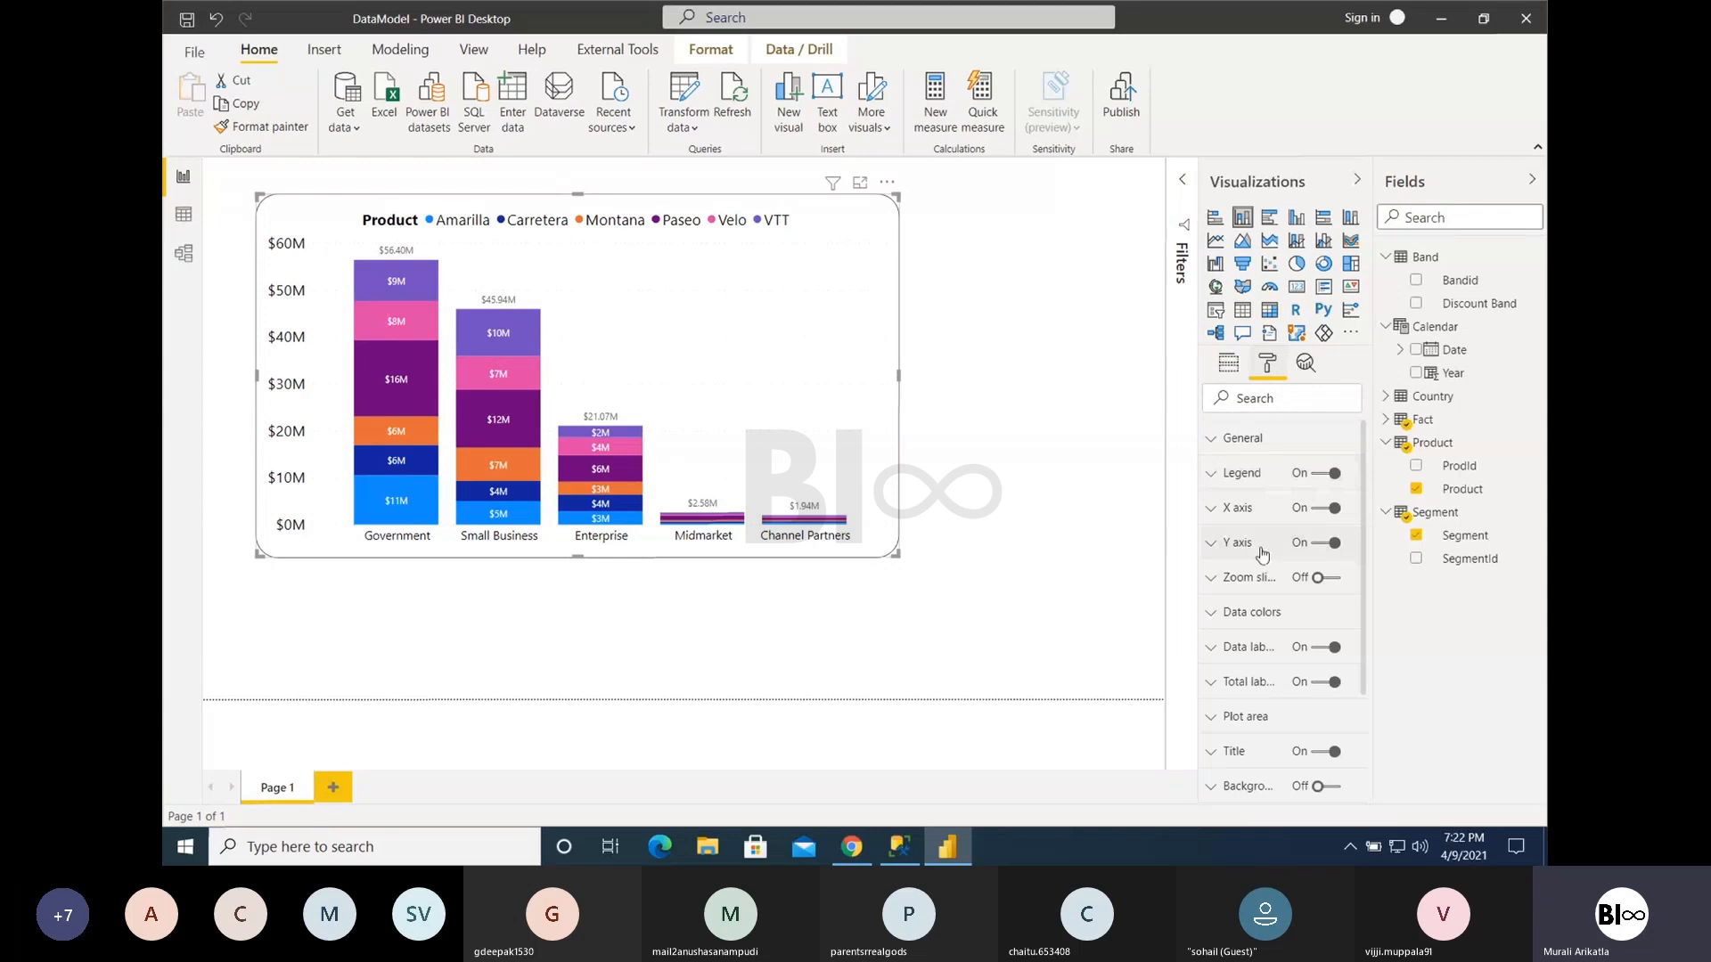
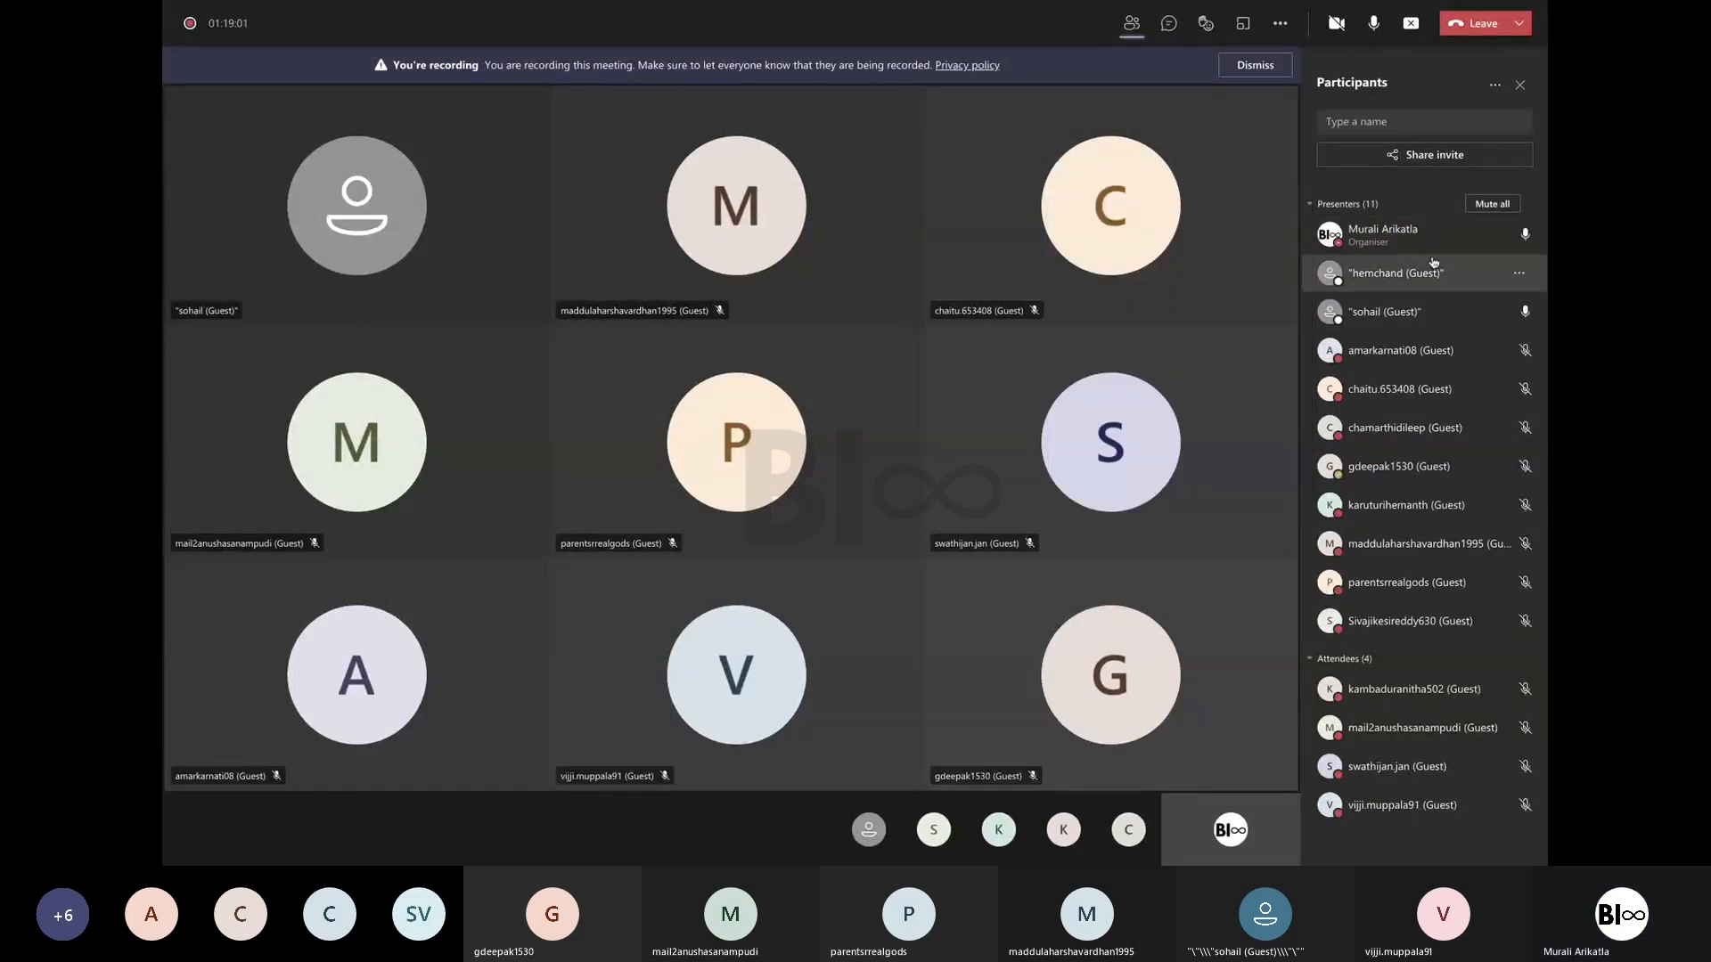
- Switch back to Power BI Desktop, compare the clustered bar, stacked bar and clustered column types, and change the visual to a 100% stacked bar chart
{"action": "key", "text": "ctrl+Right"}
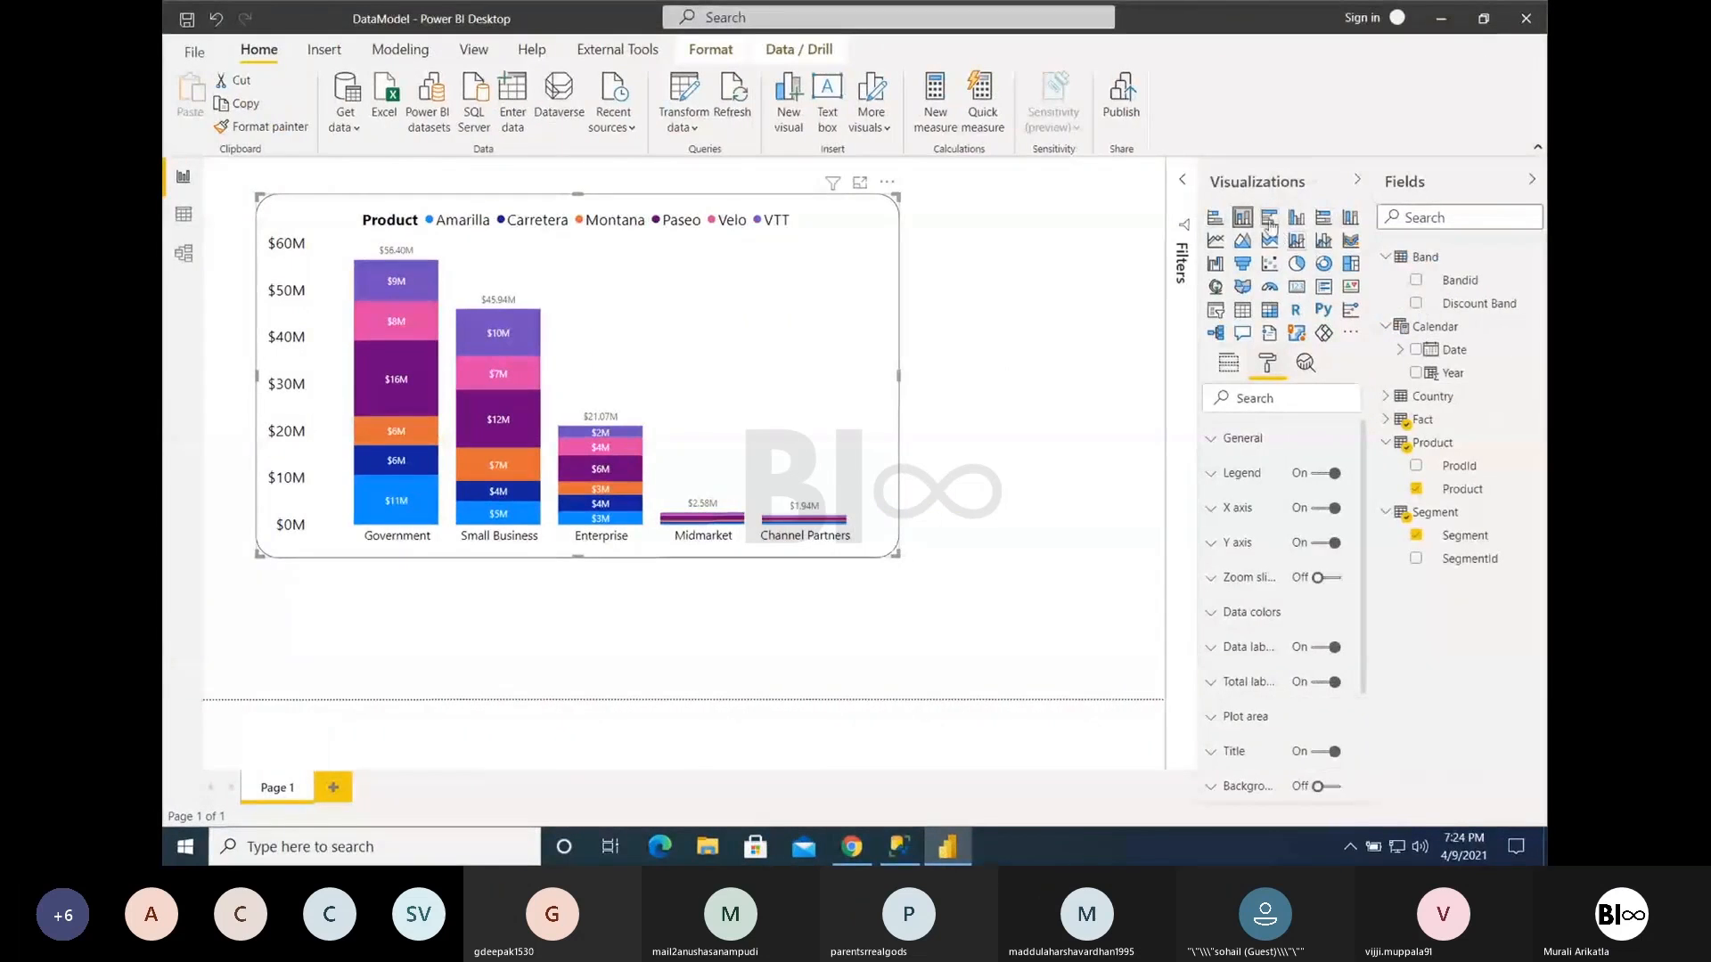
{"action": "left_click", "coordinate": [1266, 220]}
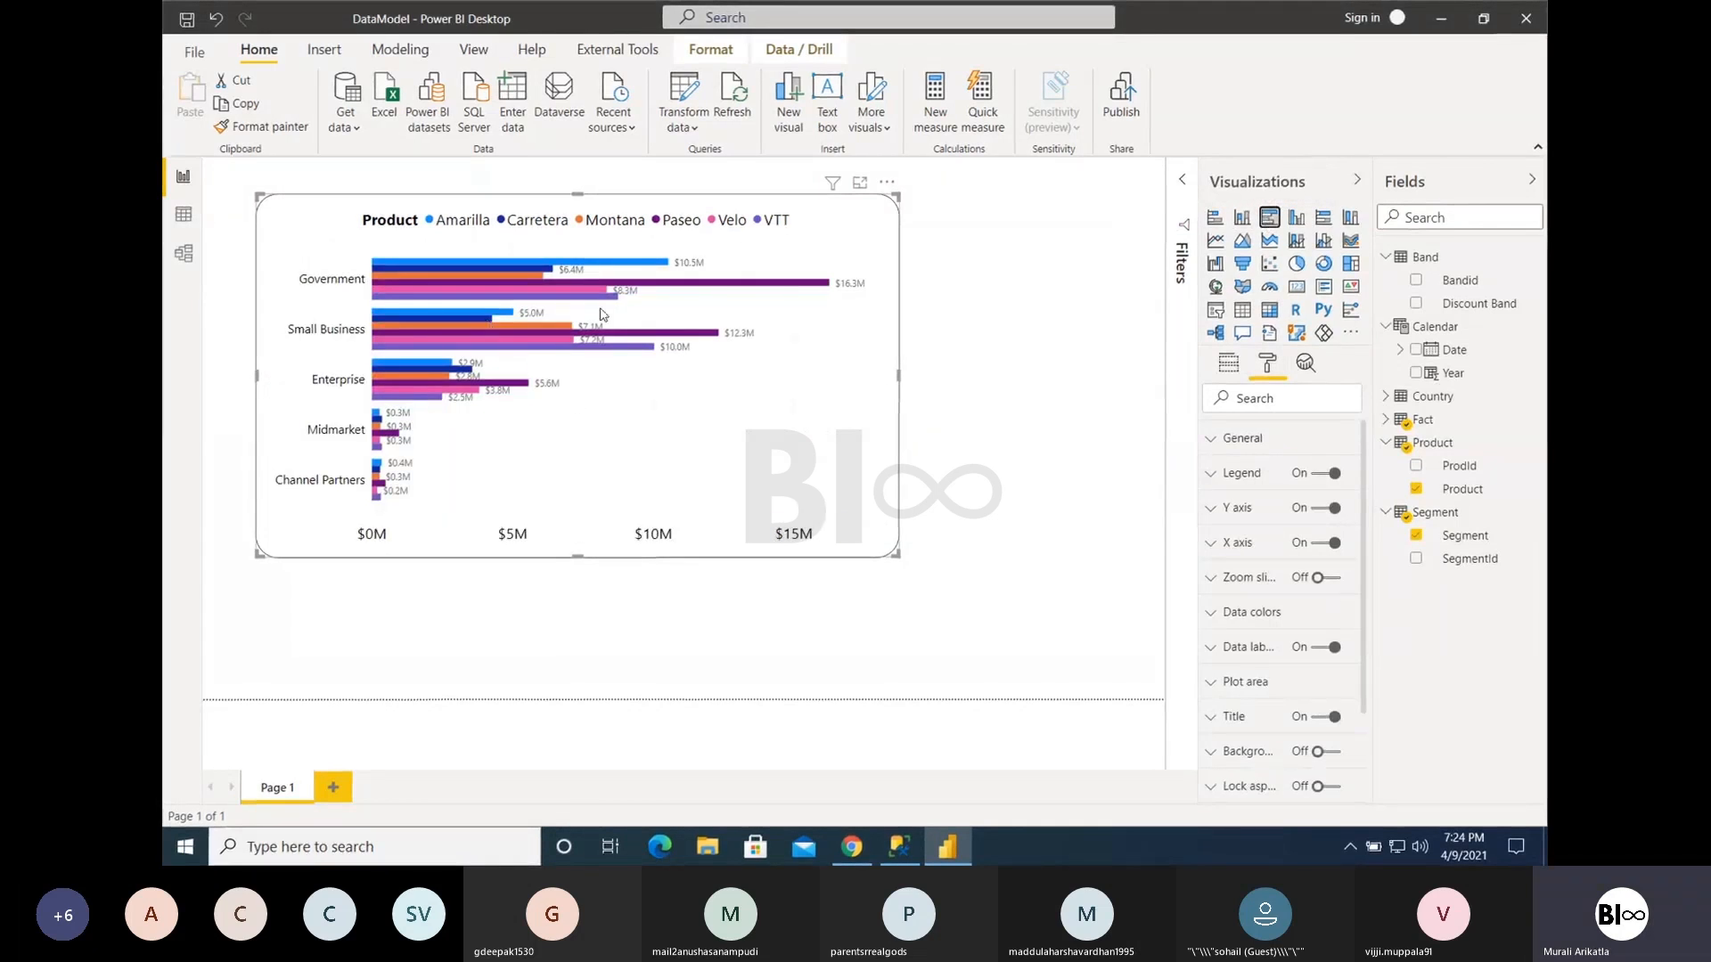
{"action": "left_click", "coordinate": [1215, 217]}
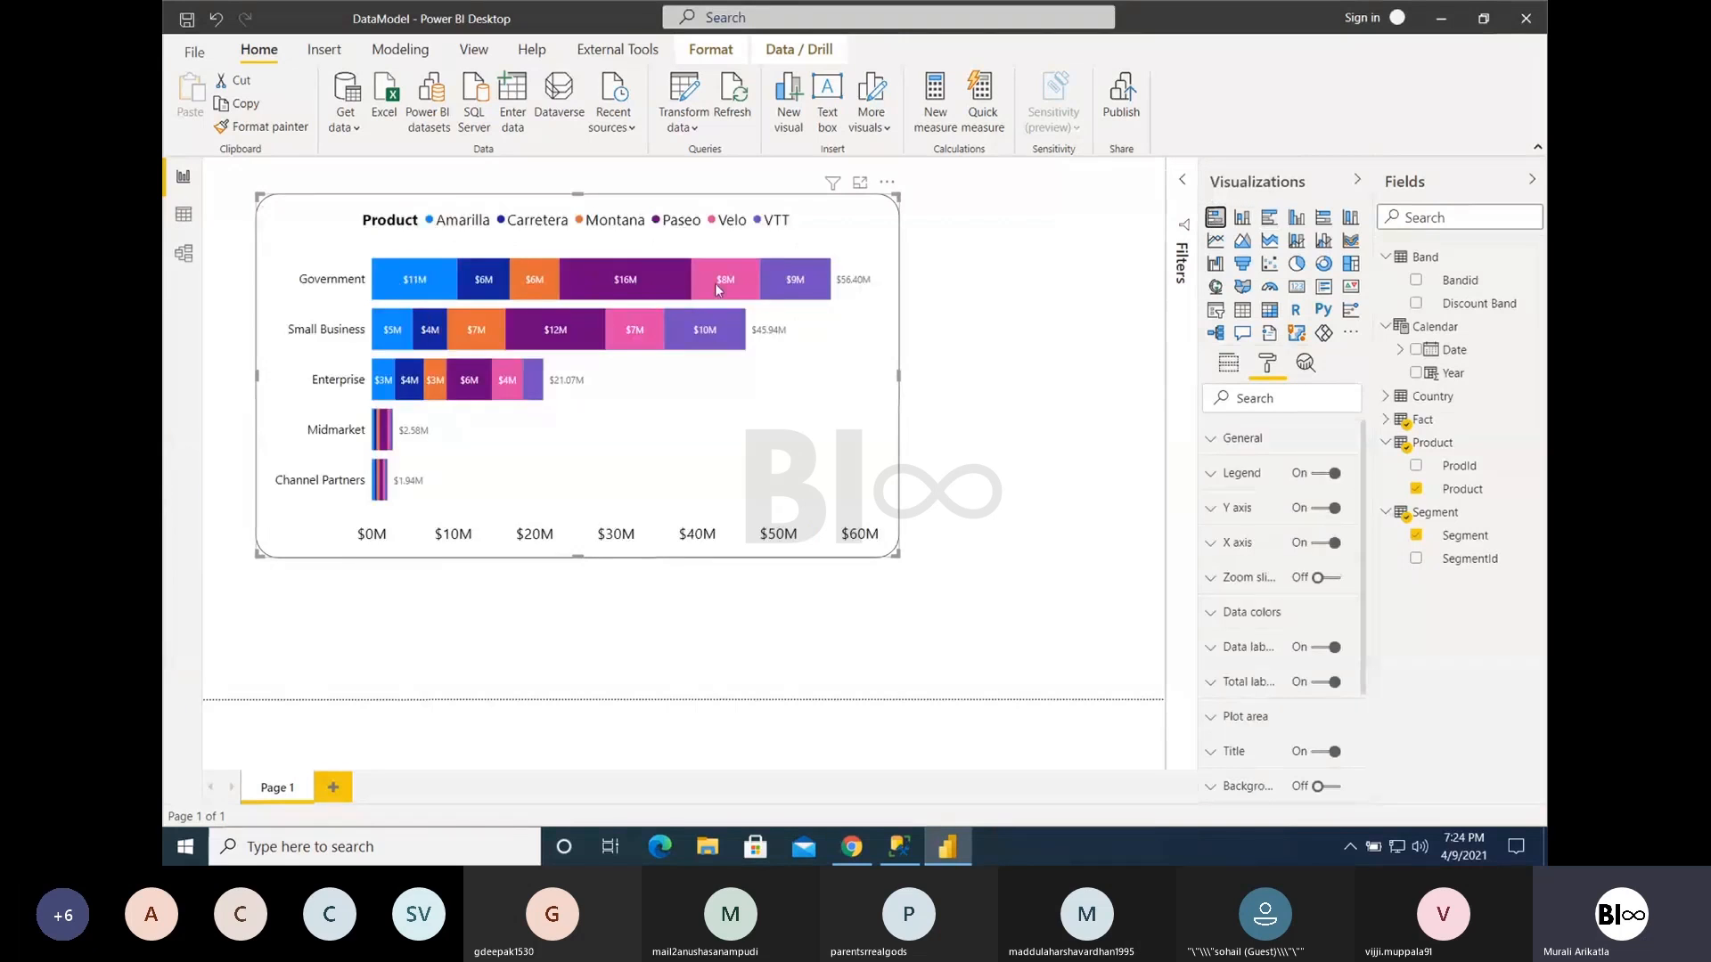
{"action": "left_click", "coordinate": [1268, 218]}
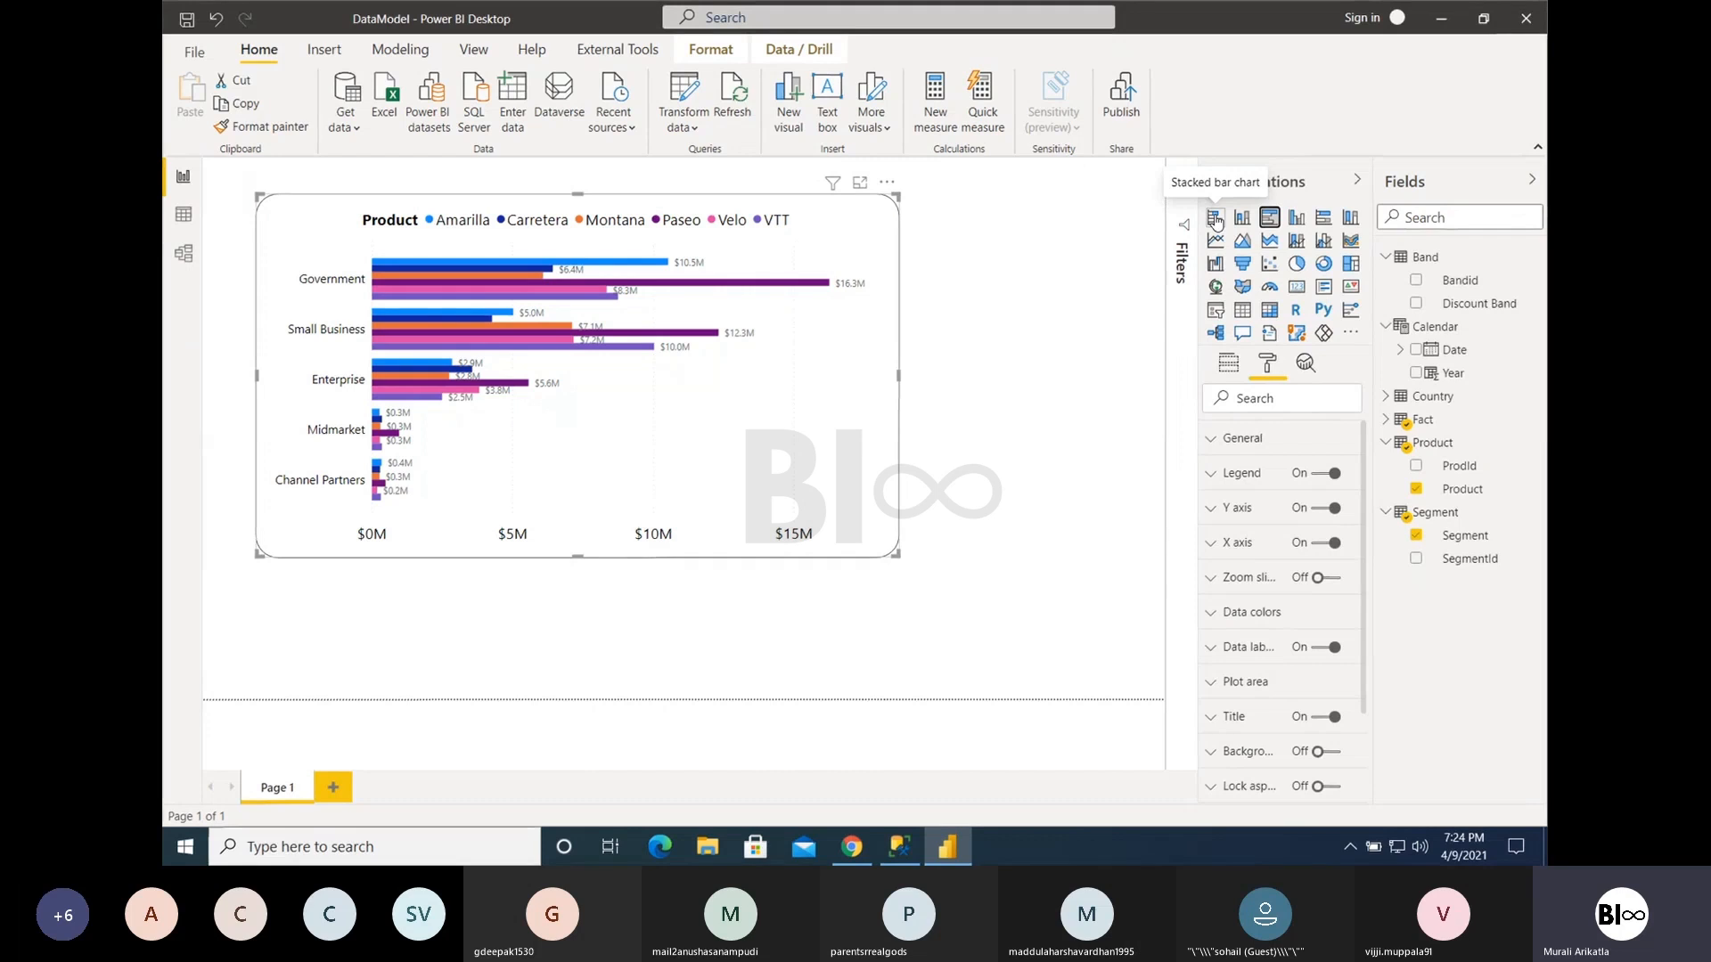
{"action": "left_click", "coordinate": [1298, 220]}
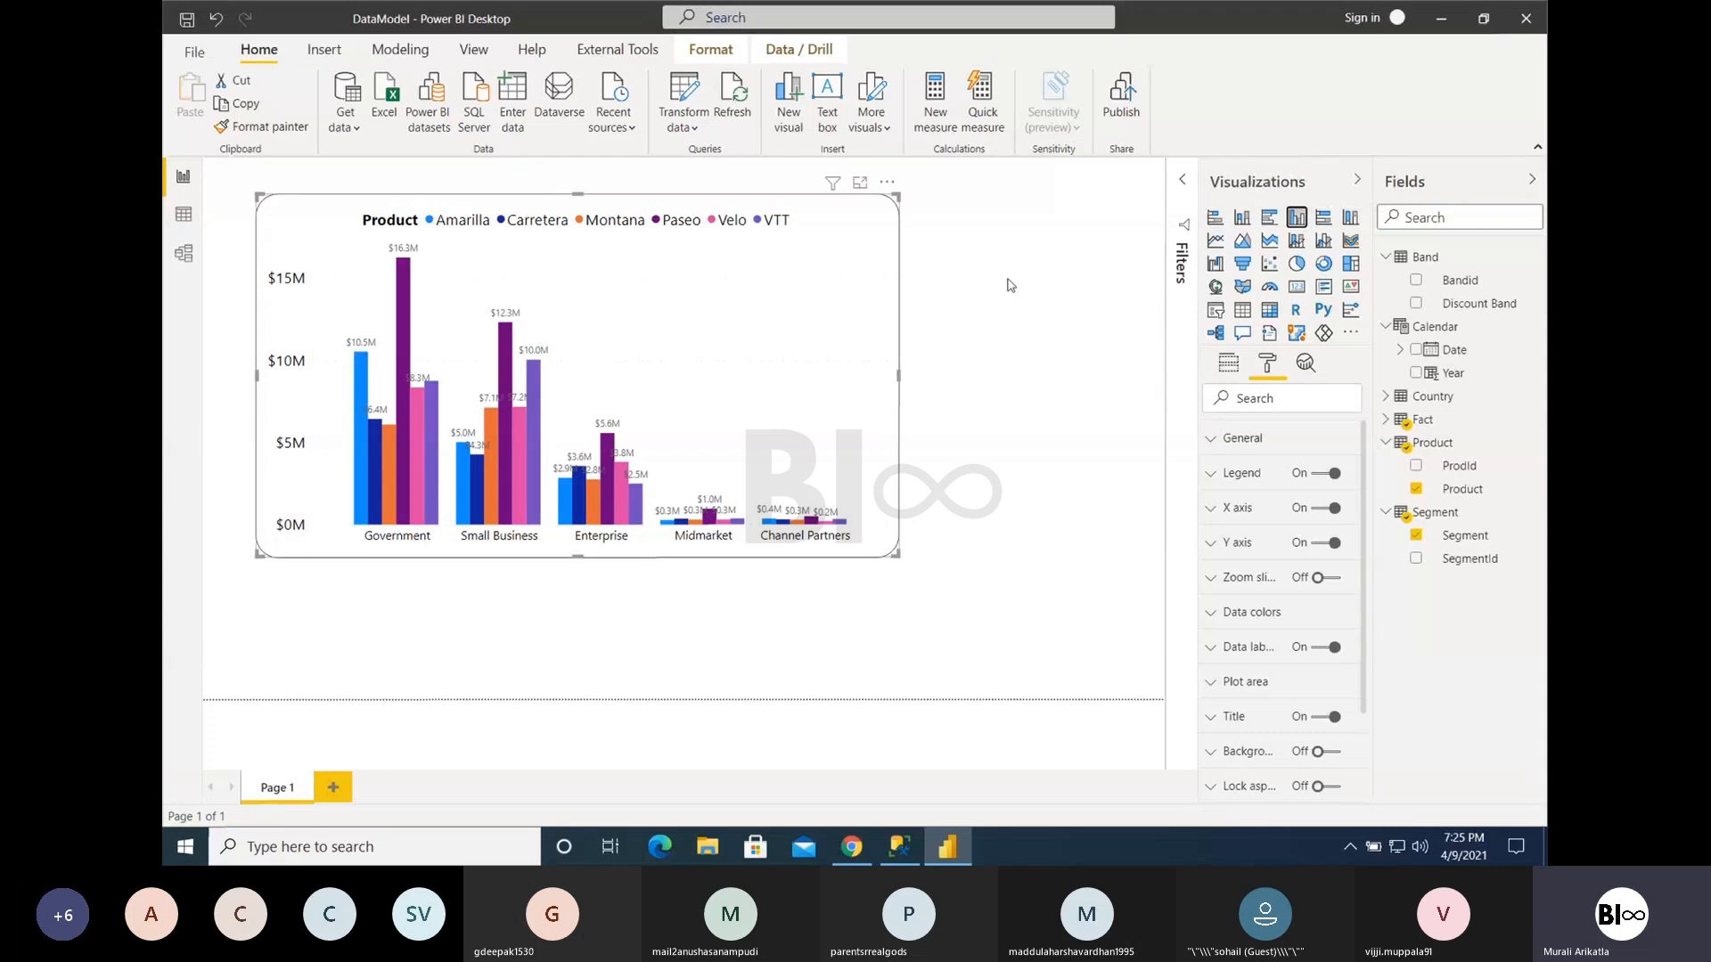
{"action": "left_click", "coordinate": [1323, 223]}
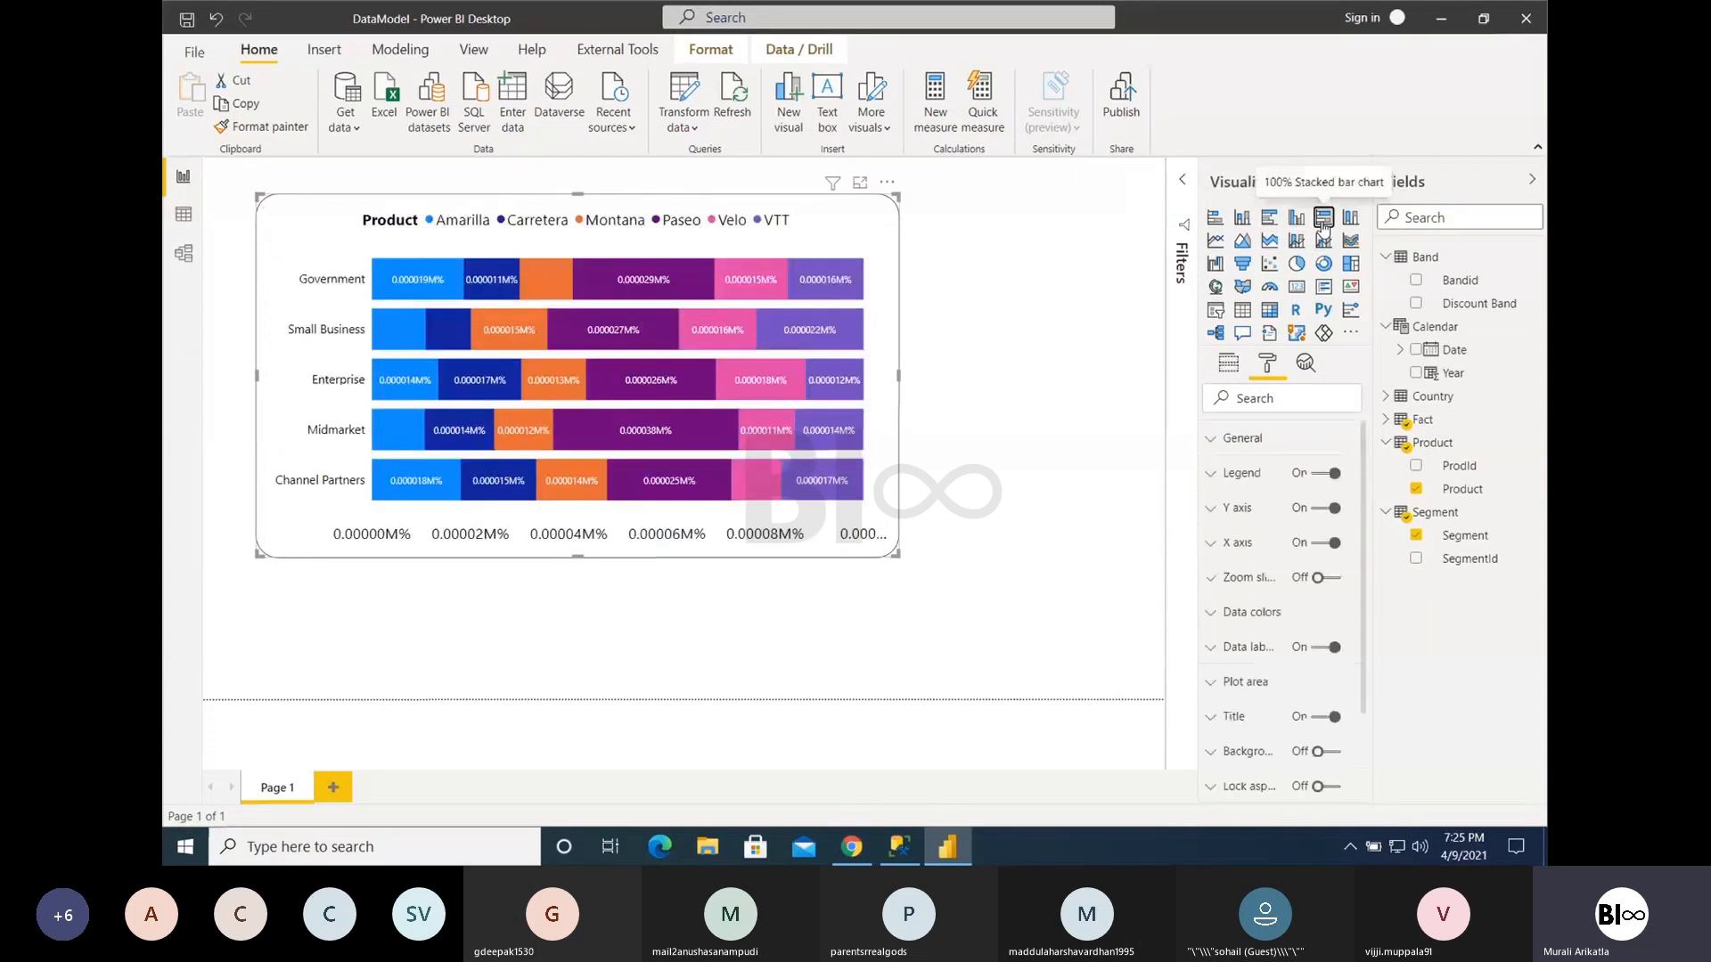
- Try Profit in place of Gross Sales as the chart's values field and remove it again
{"action": "left_click", "coordinate": [1233, 367]}
{"action": "left_click", "coordinate": [1353, 549]}
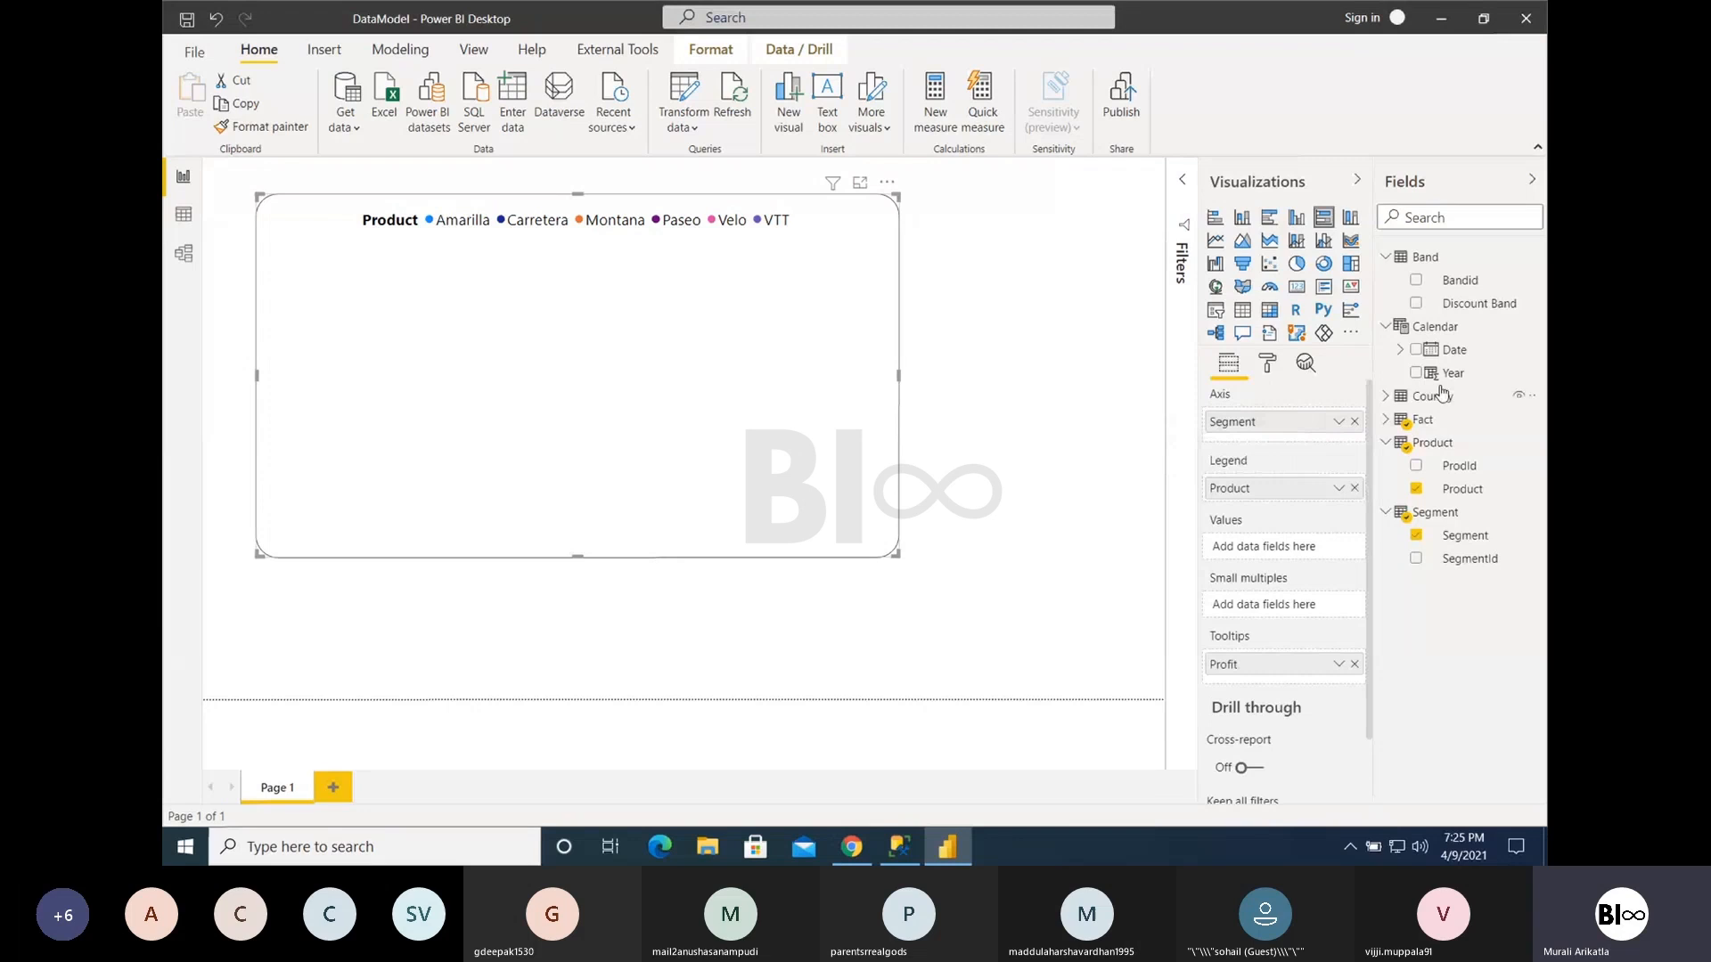
{"action": "left_click", "coordinate": [1445, 222]}
{"action": "type", "text": "profit"}
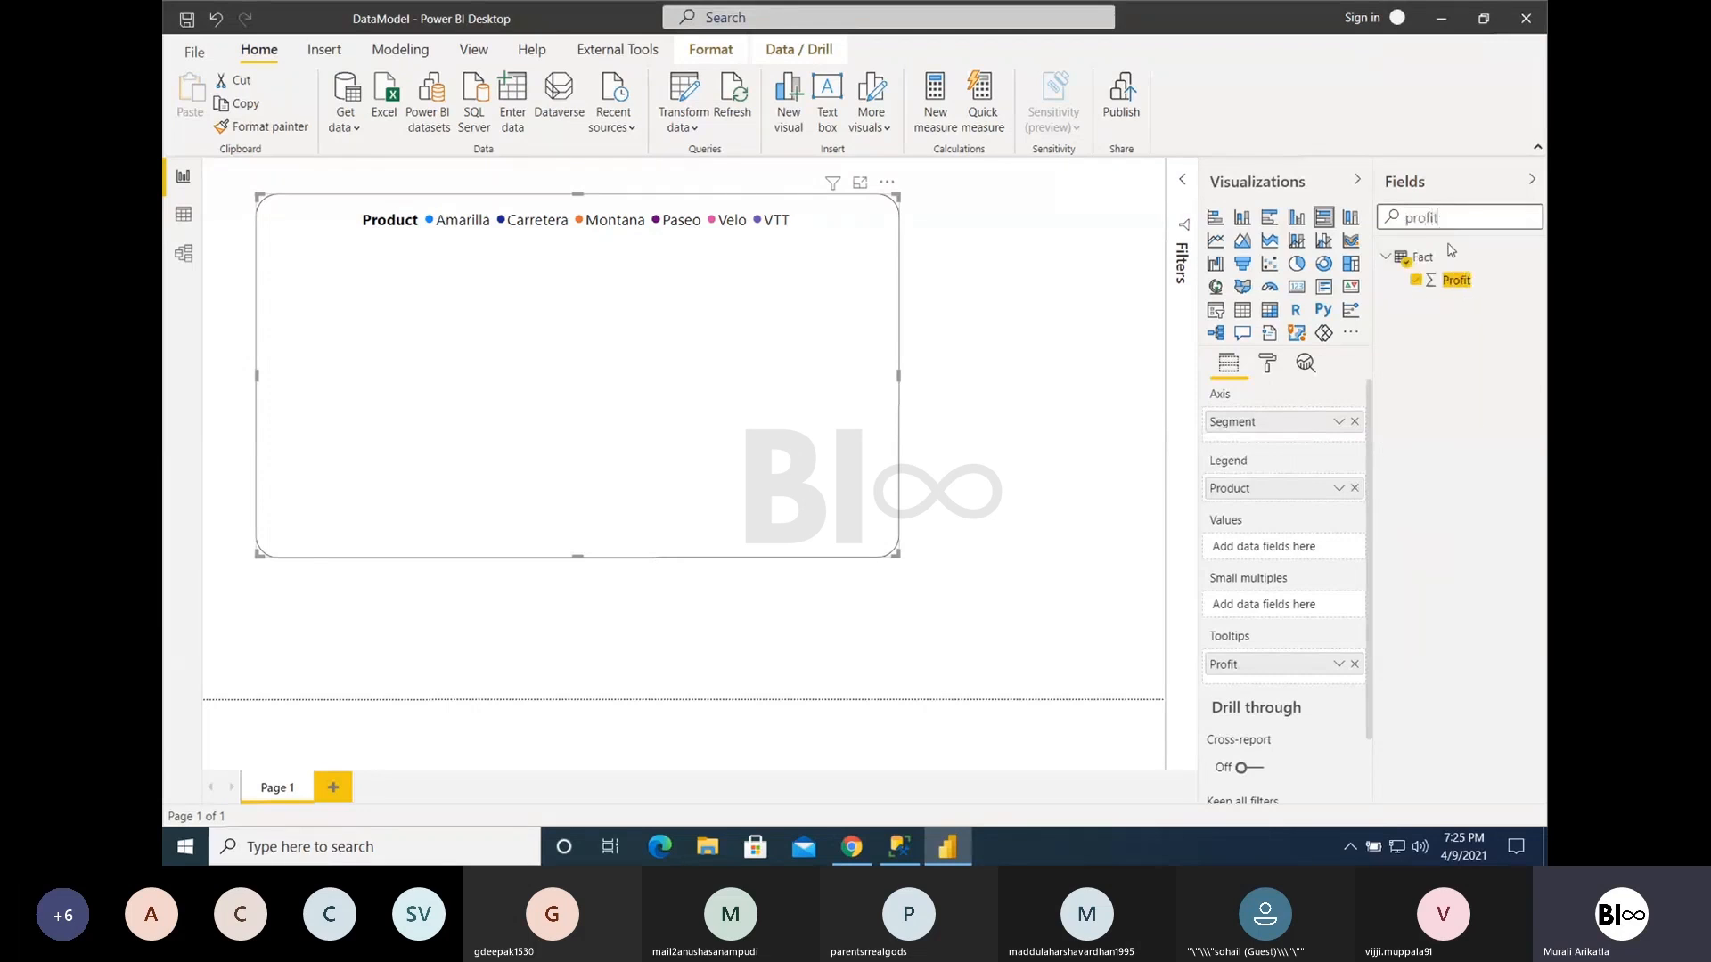
{"action": "left_click_drag", "start_coordinate": [1456, 280], "coordinate": [1256, 547]}
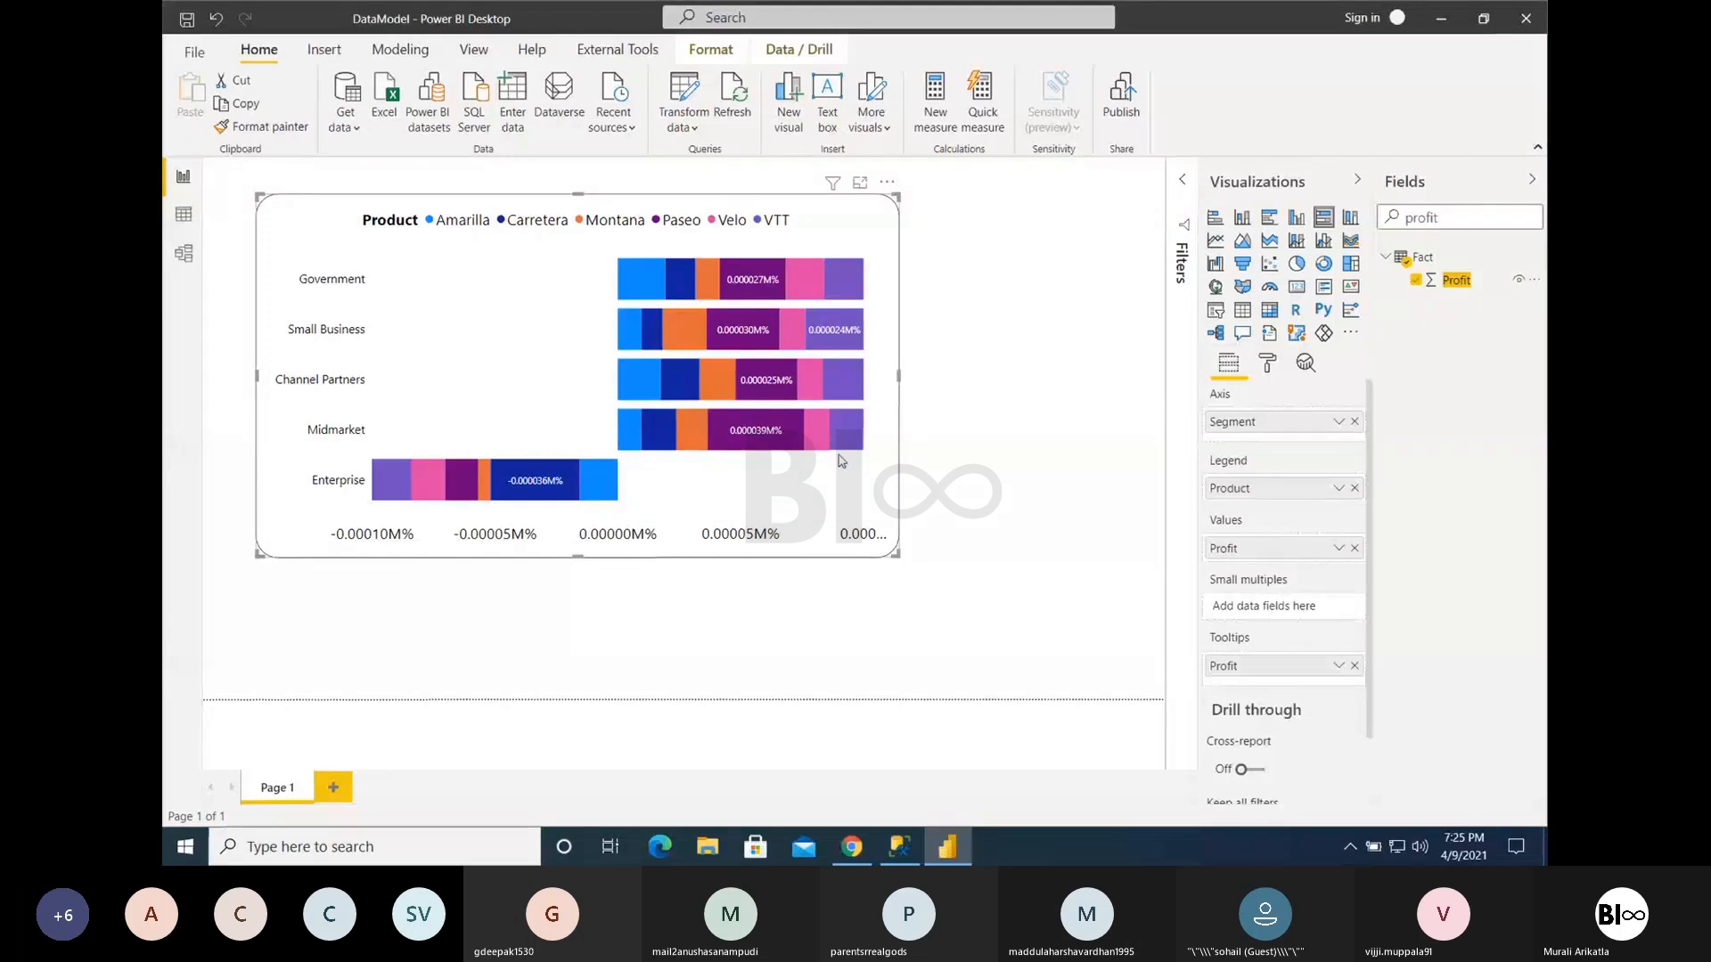
{"action": "left_click", "coordinate": [1354, 547]}
- Replace Segment with Country on the chart's axis and Product with the Fact table's Year as its legend
{"action": "left_click", "coordinate": [1354, 423]}
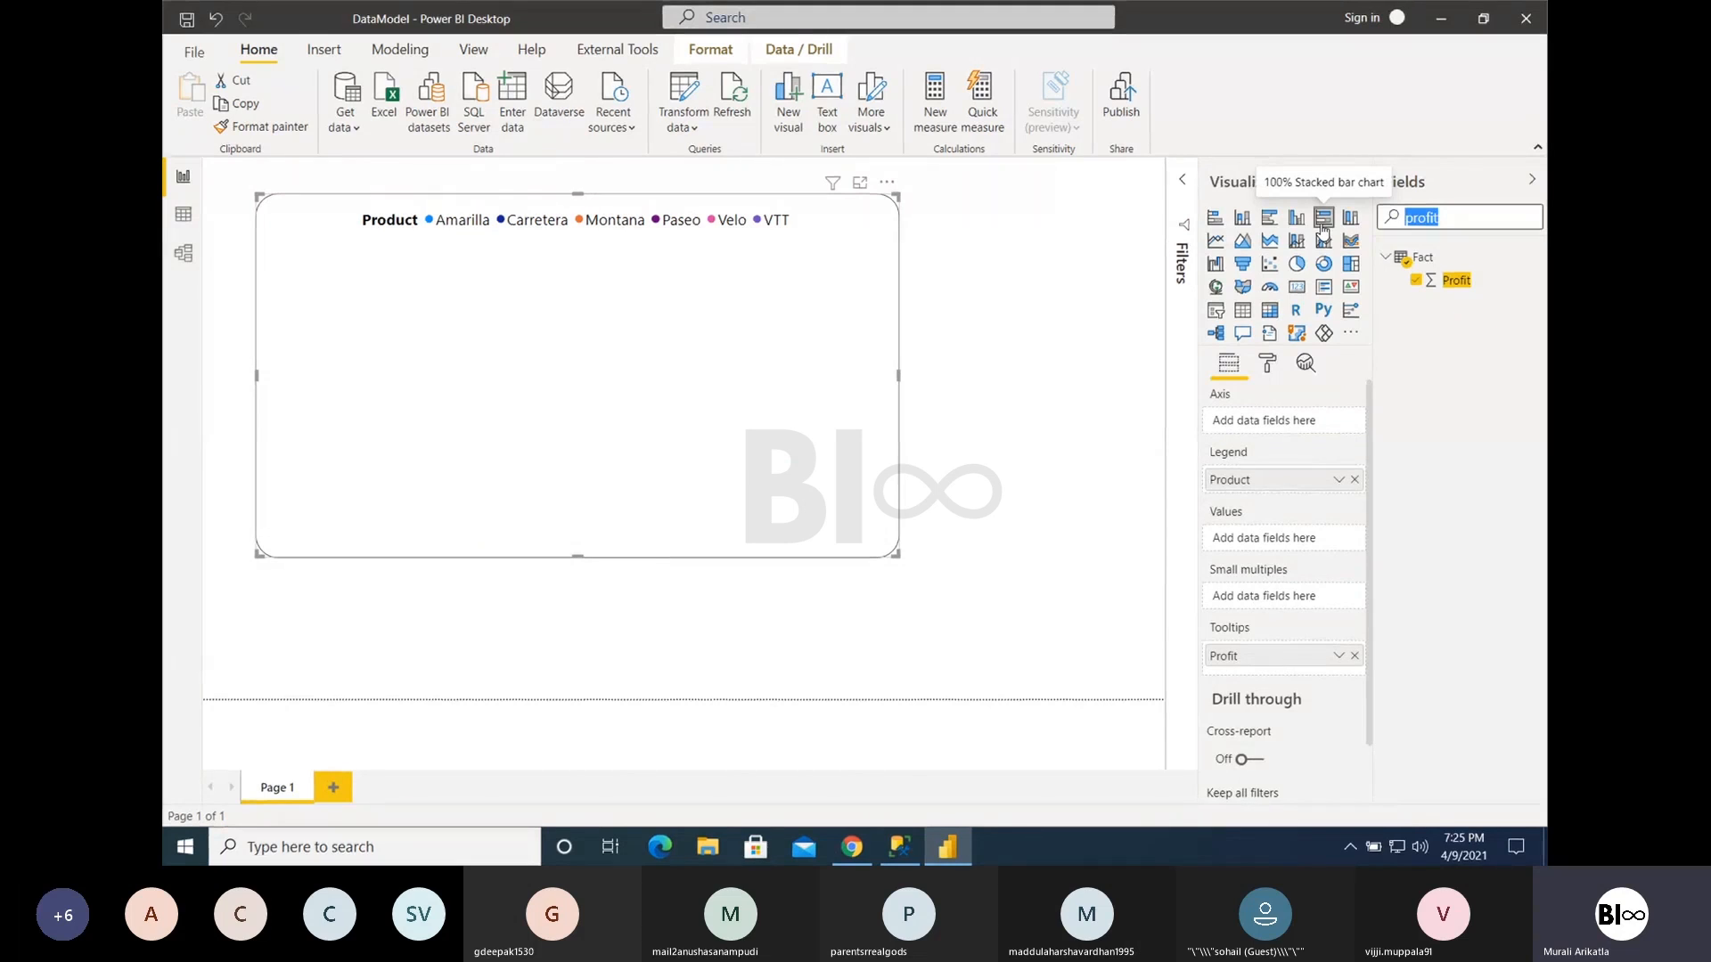
{"action": "type", "text": "Country"}
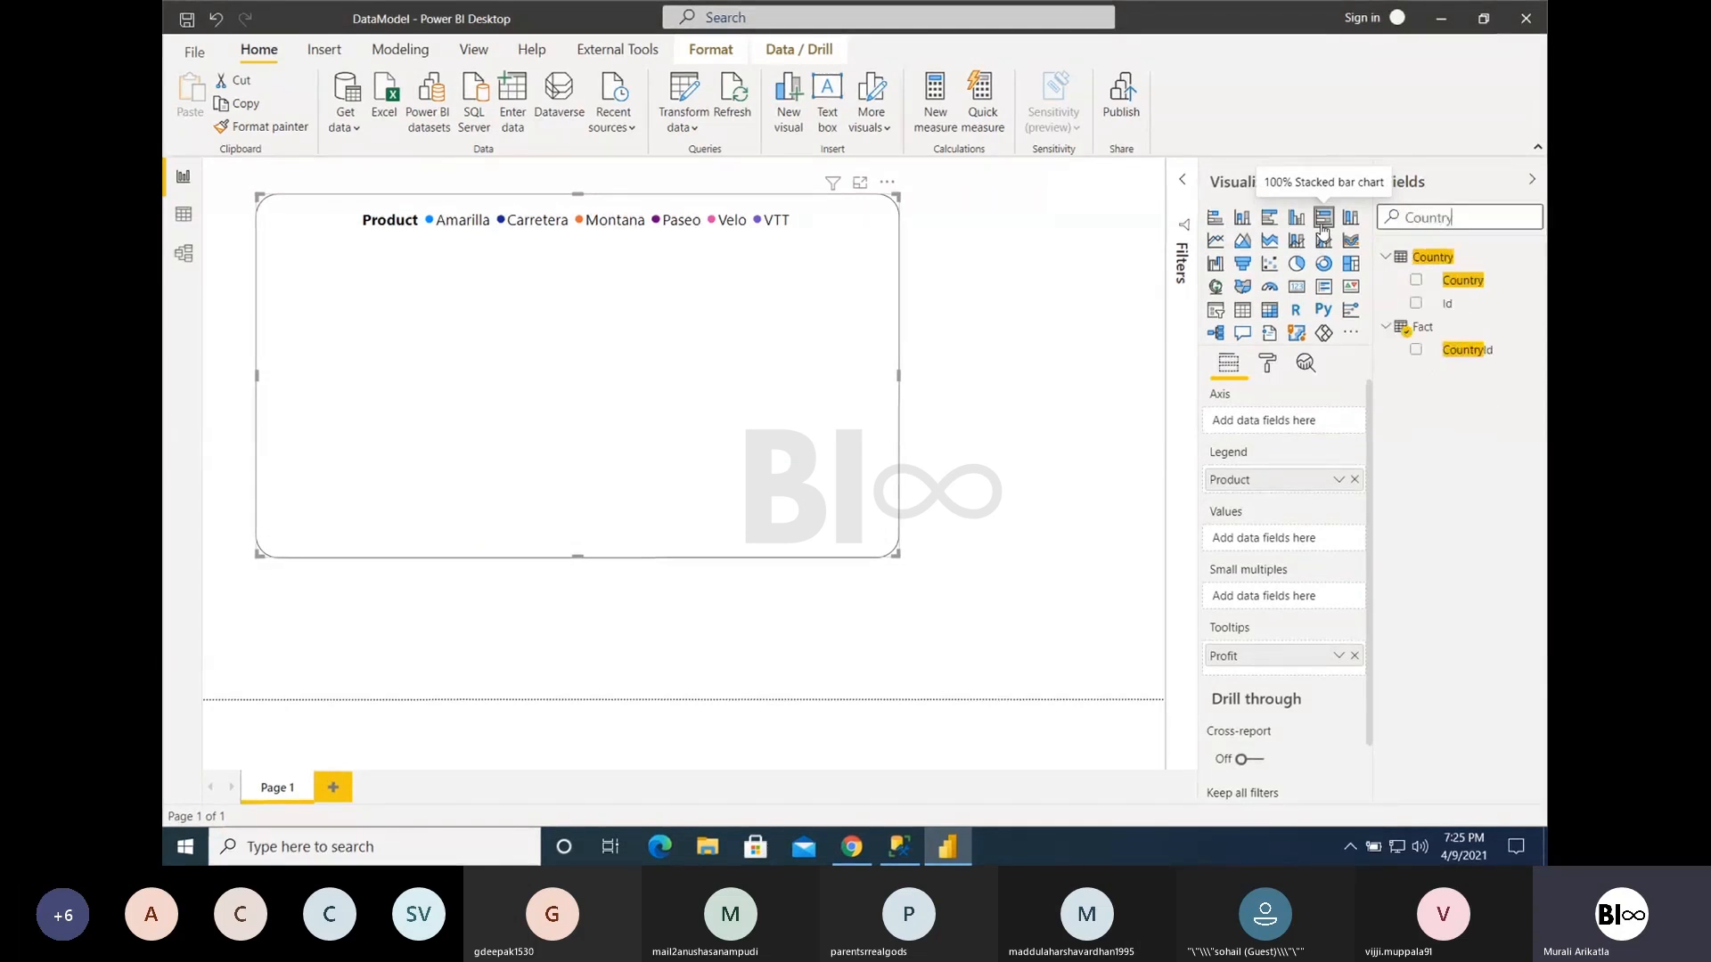
{"action": "left_click_drag", "start_coordinate": [1466, 283], "coordinate": [1283, 421]}
{"action": "double_click", "coordinate": [1451, 219]}
{"action": "type", "text": "Yea"}
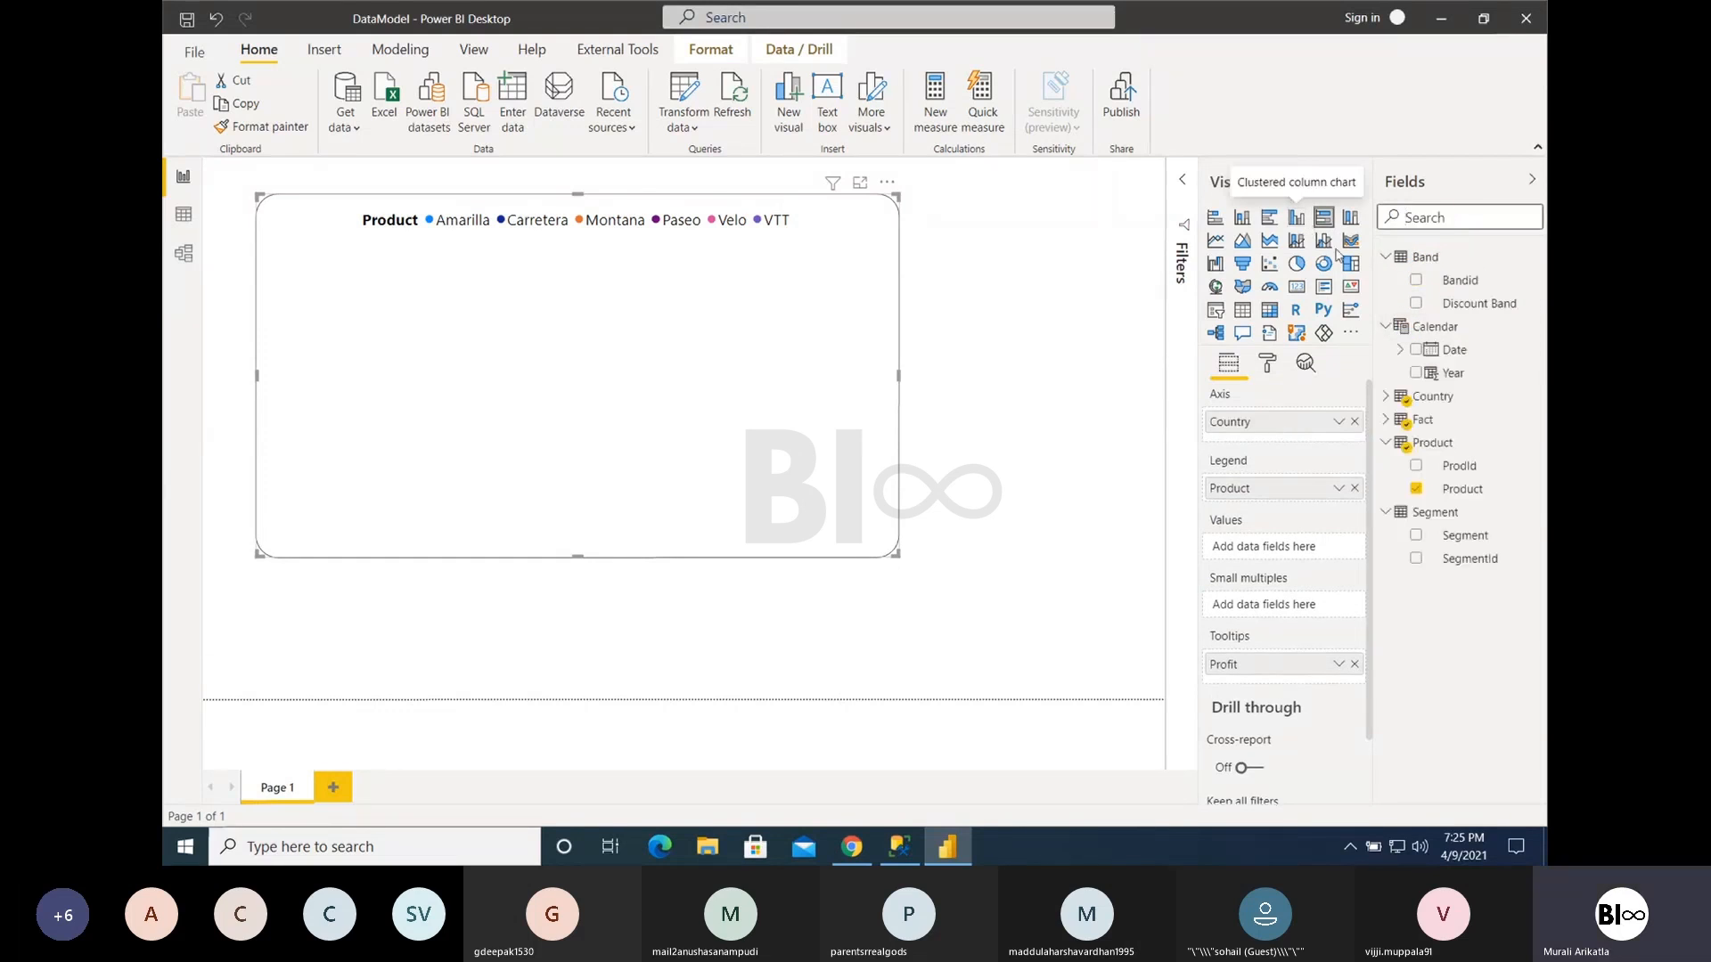
{"action": "type", "text": "r"}
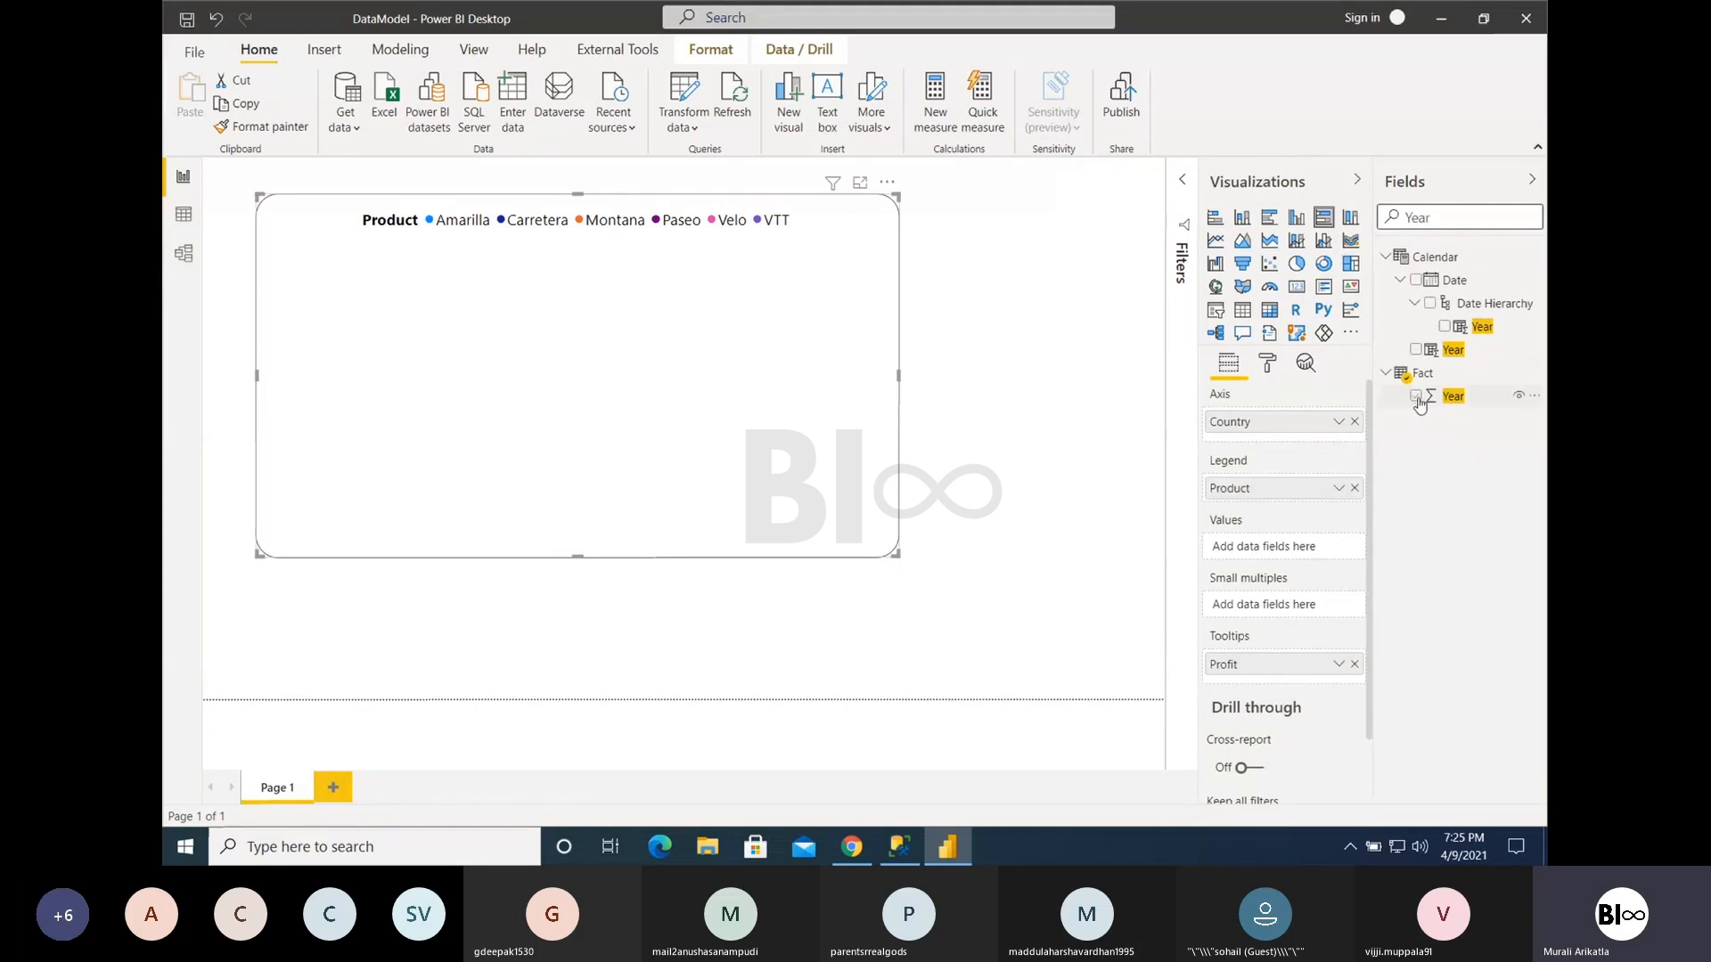
{"action": "left_click_drag", "start_coordinate": [1423, 396], "coordinate": [1303, 478]}
{"action": "left_click_drag", "start_coordinate": [1265, 506], "coordinate": [1266, 499]}
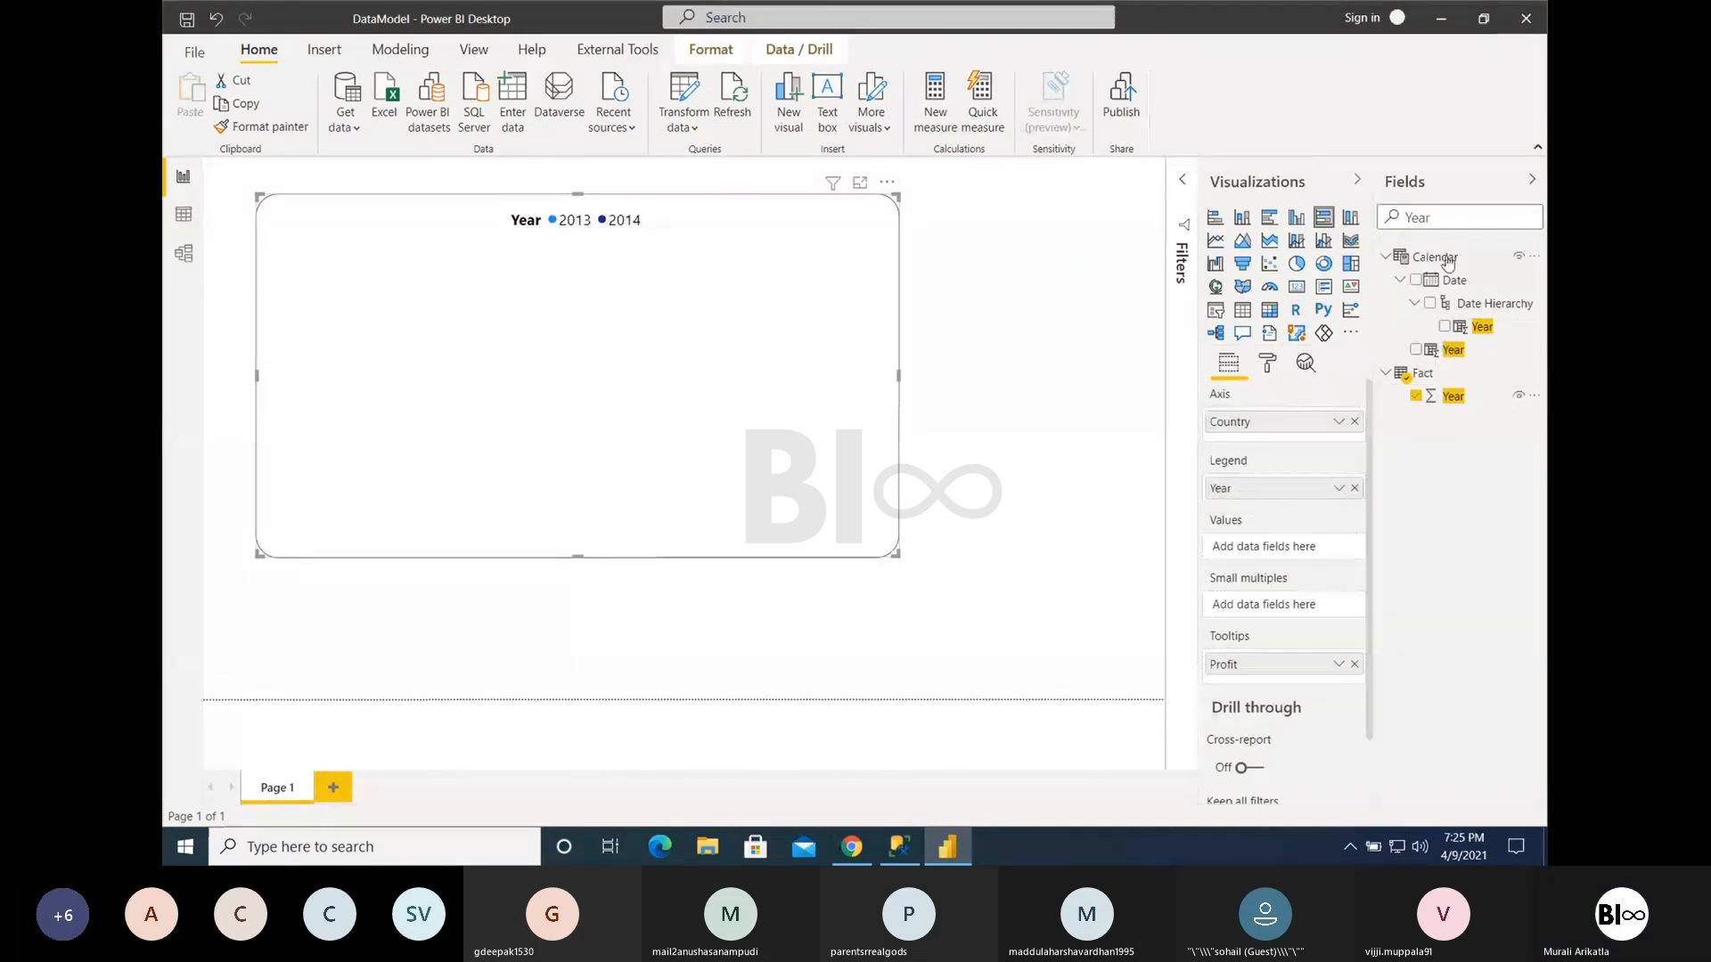
- Search the fields for profit and add Profit to the chart's values
{"action": "left_click_drag", "start_coordinate": [1442, 218], "coordinate": [1374, 231]}
{"action": "type", "text": "profit"}
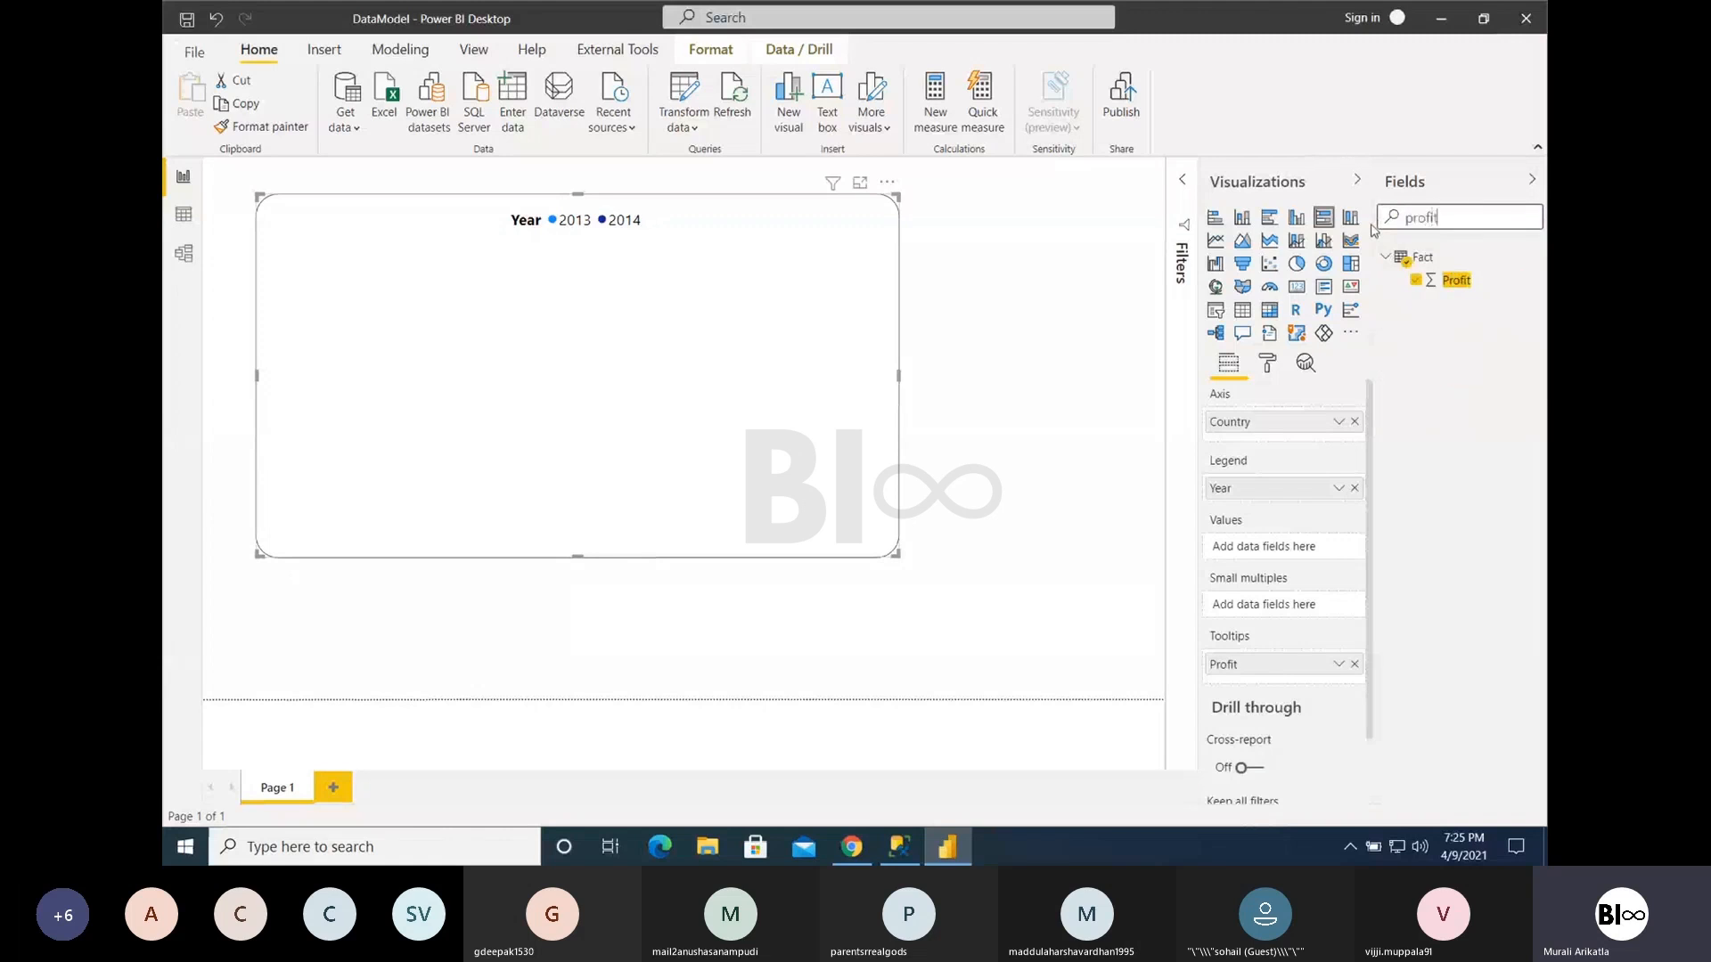
{"action": "left_click_drag", "start_coordinate": [1456, 279], "coordinate": [1275, 552]}
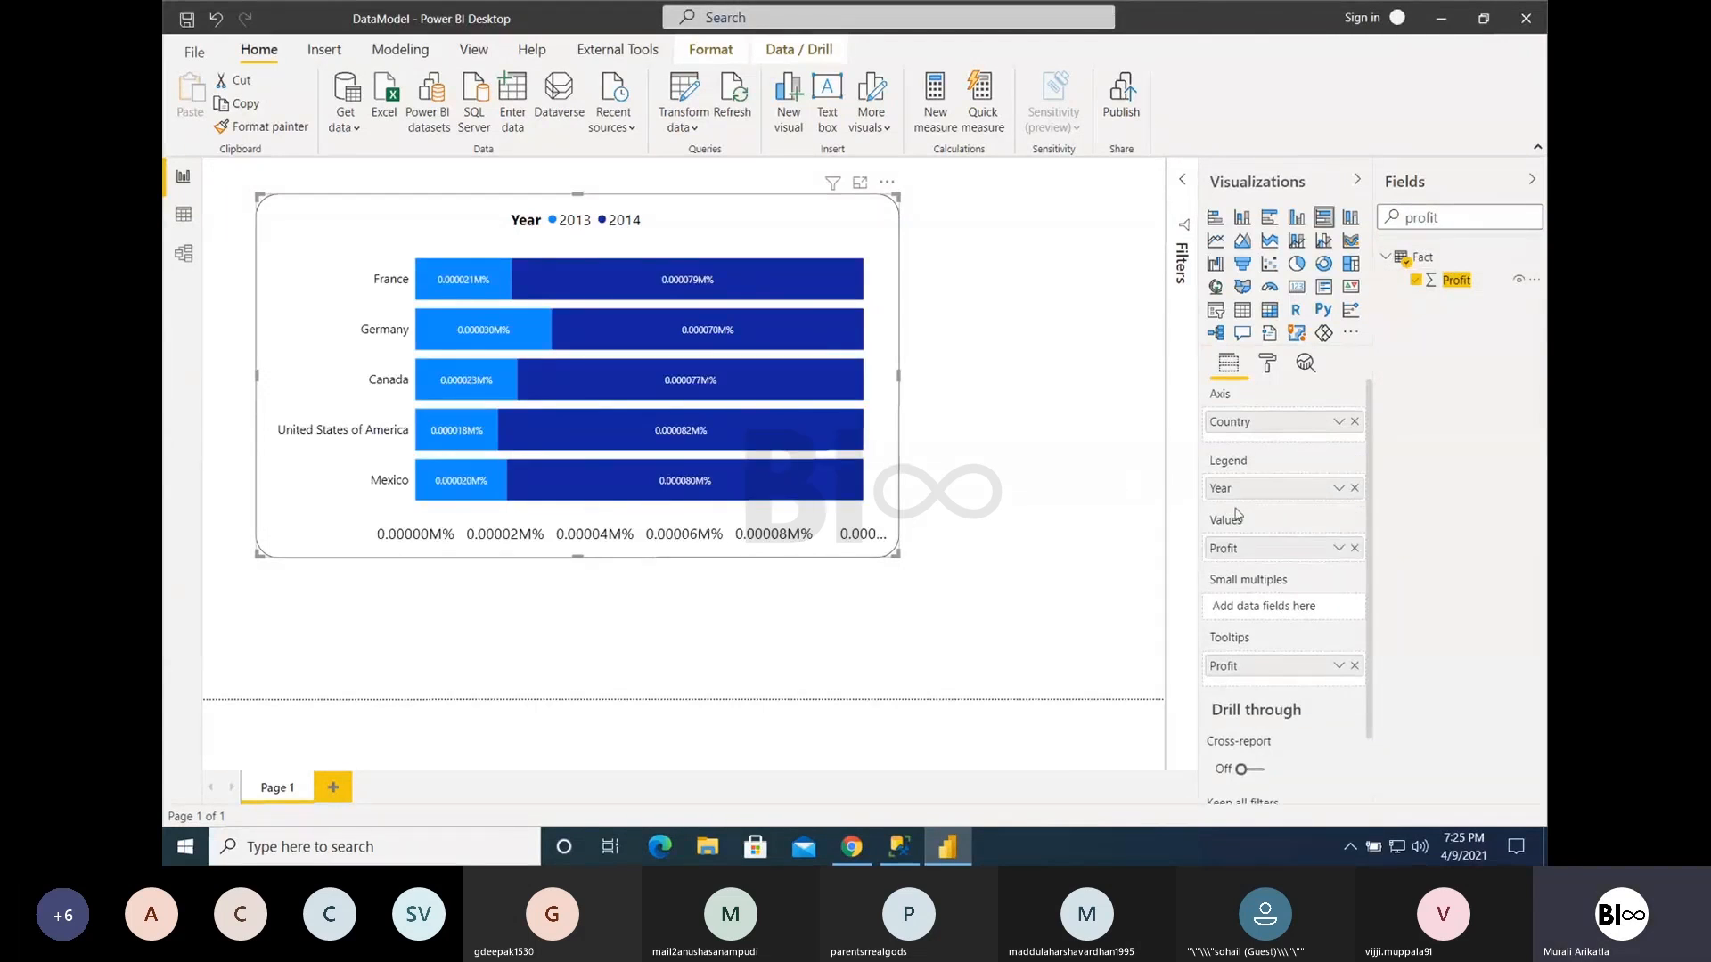
- Open the data label formatting of the 100% stacked bar chart and look over the label position options
{"action": "left_click", "coordinate": [1267, 364]}
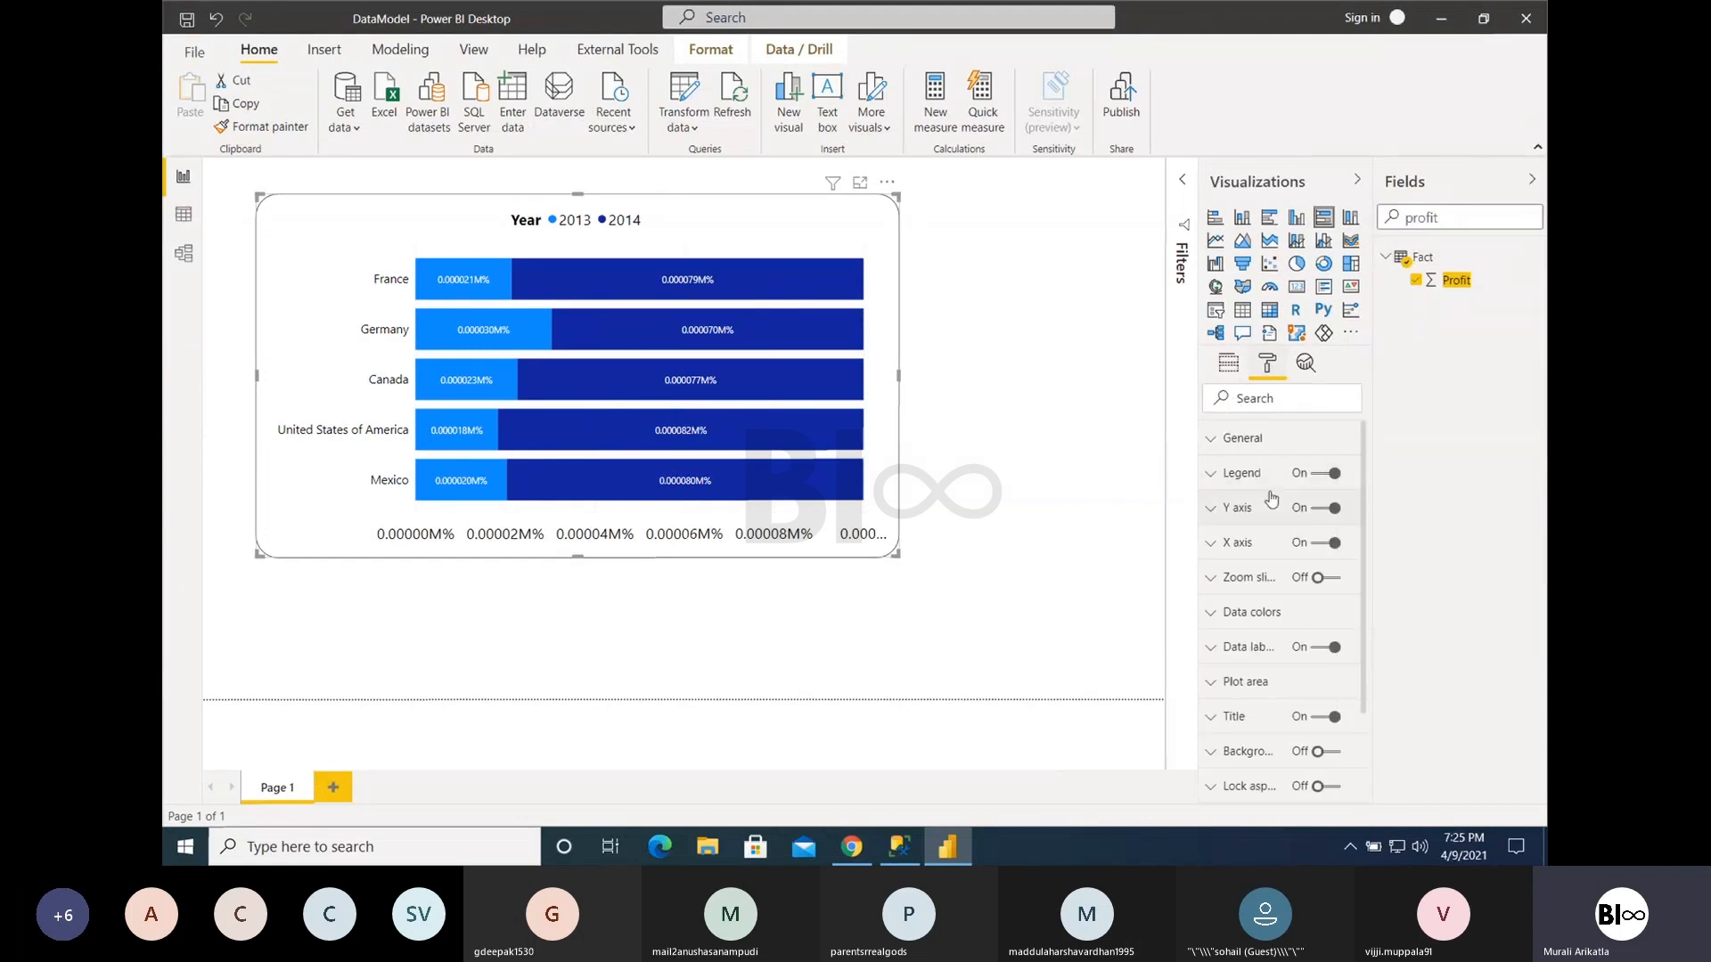
{"action": "left_click", "coordinate": [1246, 648]}
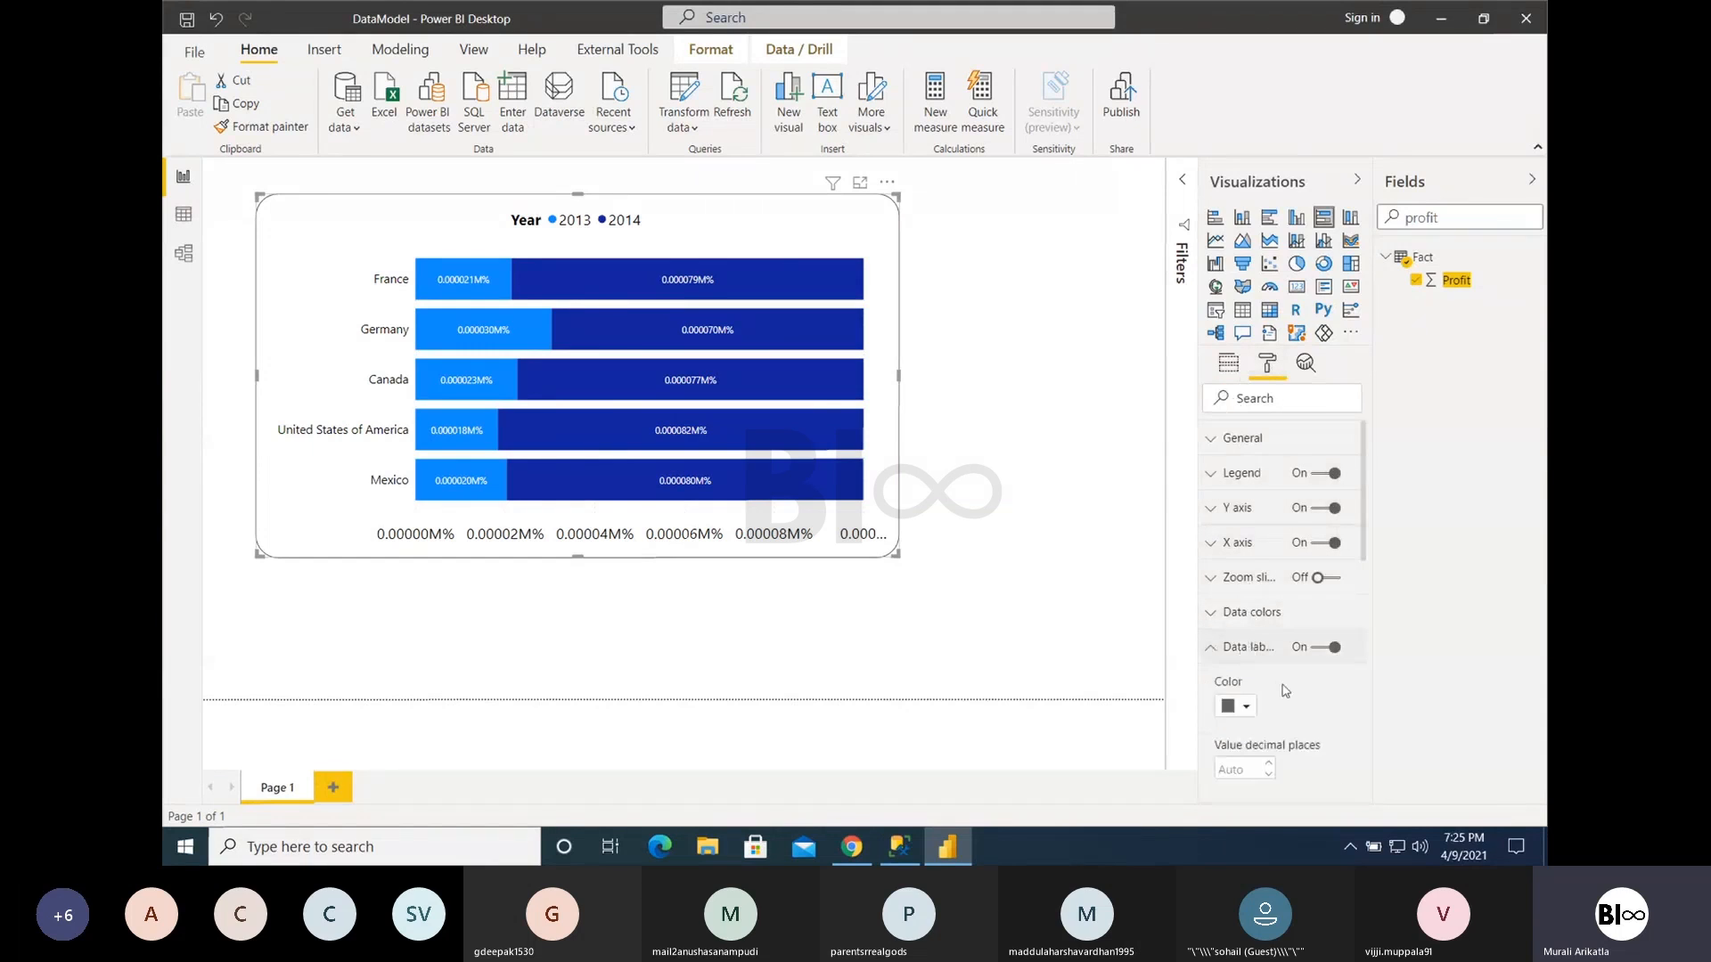
{"action": "scroll", "coordinate": [1257, 535], "scroll_direction": "down", "scroll_amount": 5}
{"action": "left_click", "coordinate": [1258, 492]}
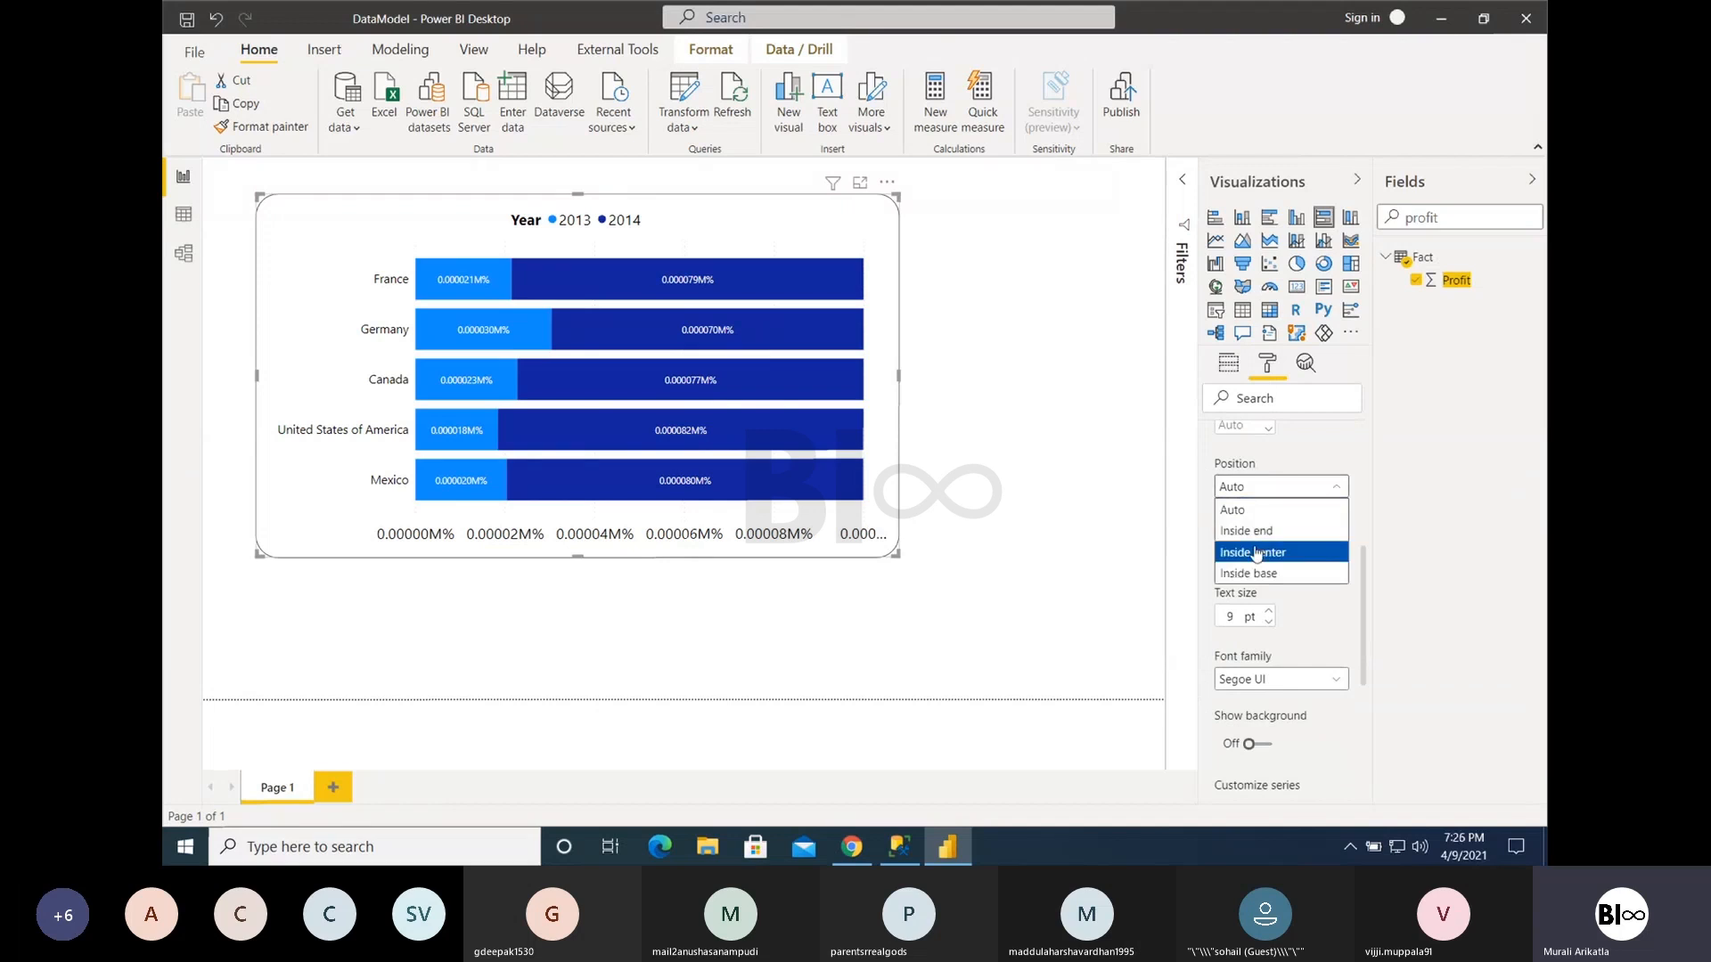
{"action": "left_click", "coordinate": [1253, 487]}
{"action": "scroll", "coordinate": [1279, 554], "scroll_direction": "up", "scroll_amount": 3}
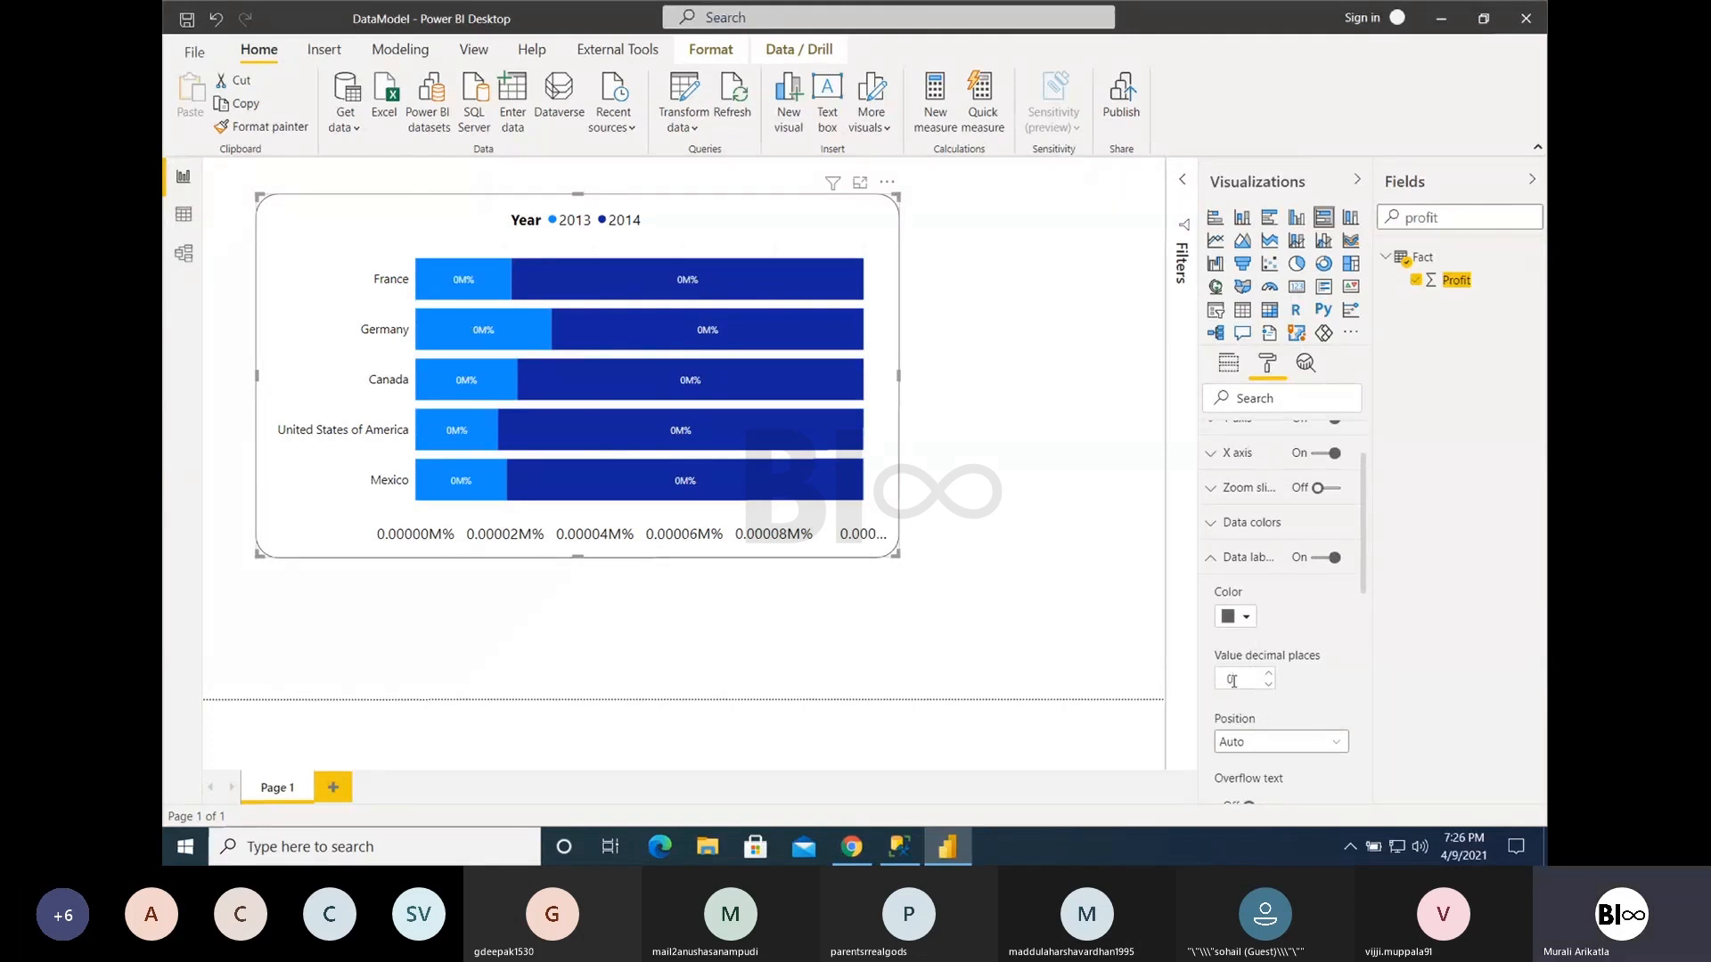
- Try up to 4 value decimal places on the data labels and set them back to 0
{"action": "left_click", "coordinate": [1265, 745]}
{"action": "left_click", "coordinate": [1266, 745]}
{"action": "left_click", "coordinate": [1268, 675]}
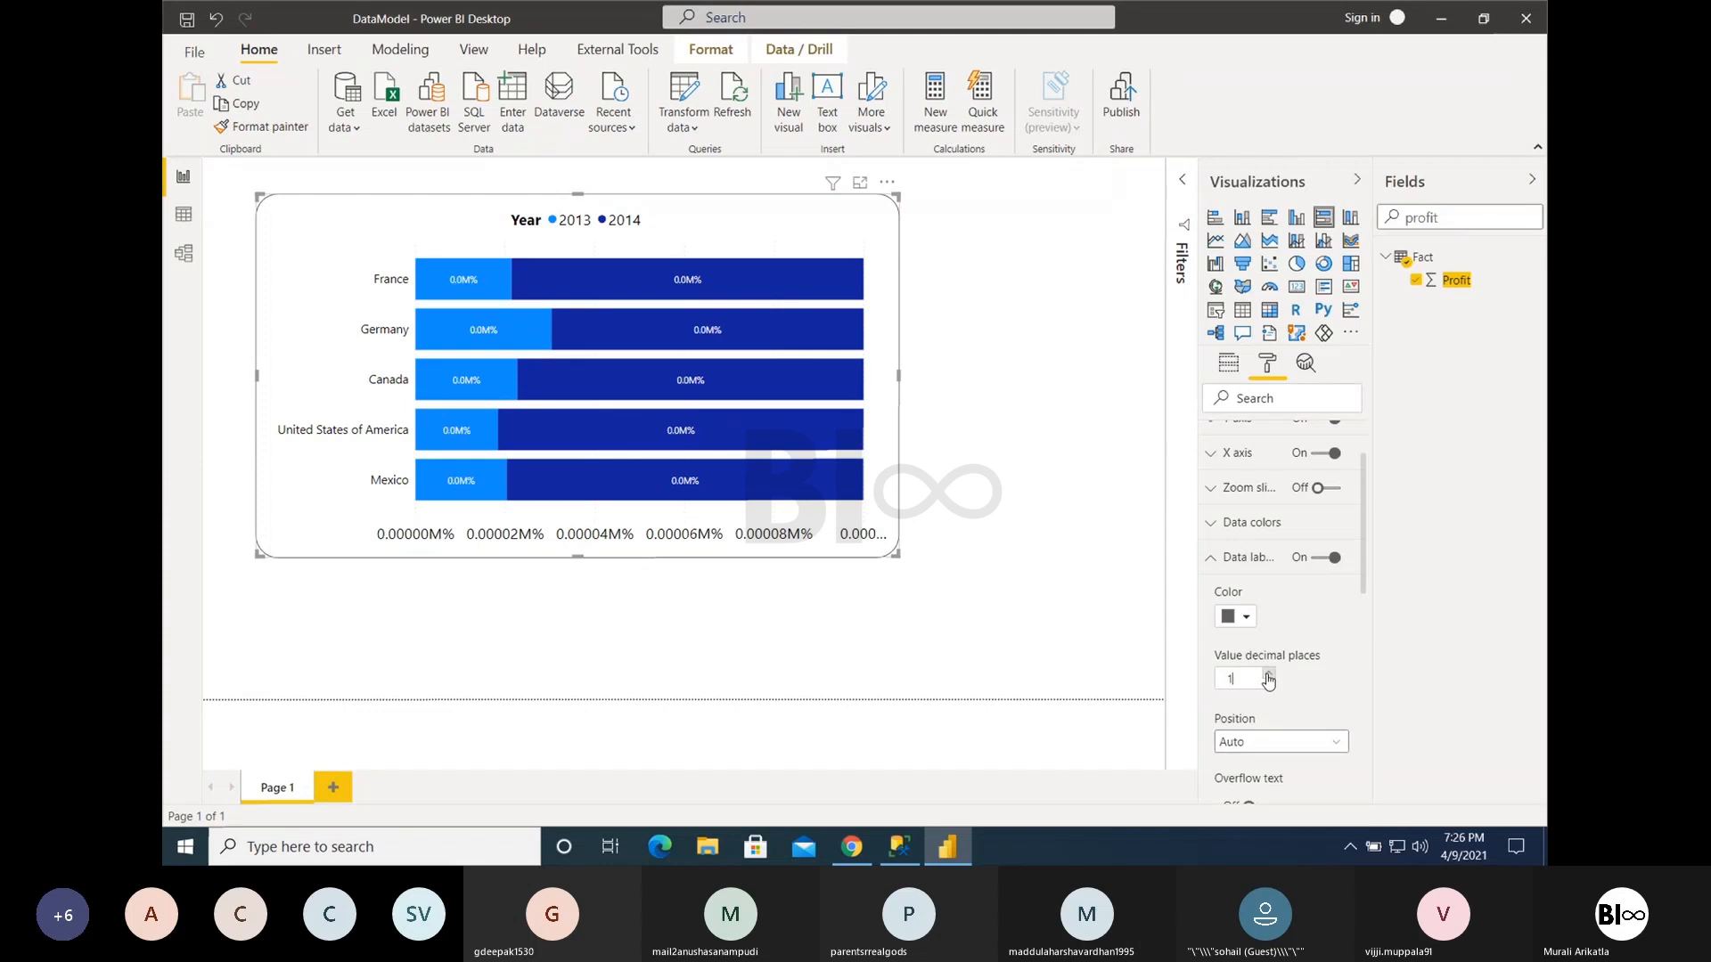
{"action": "left_click", "coordinate": [1269, 675]}
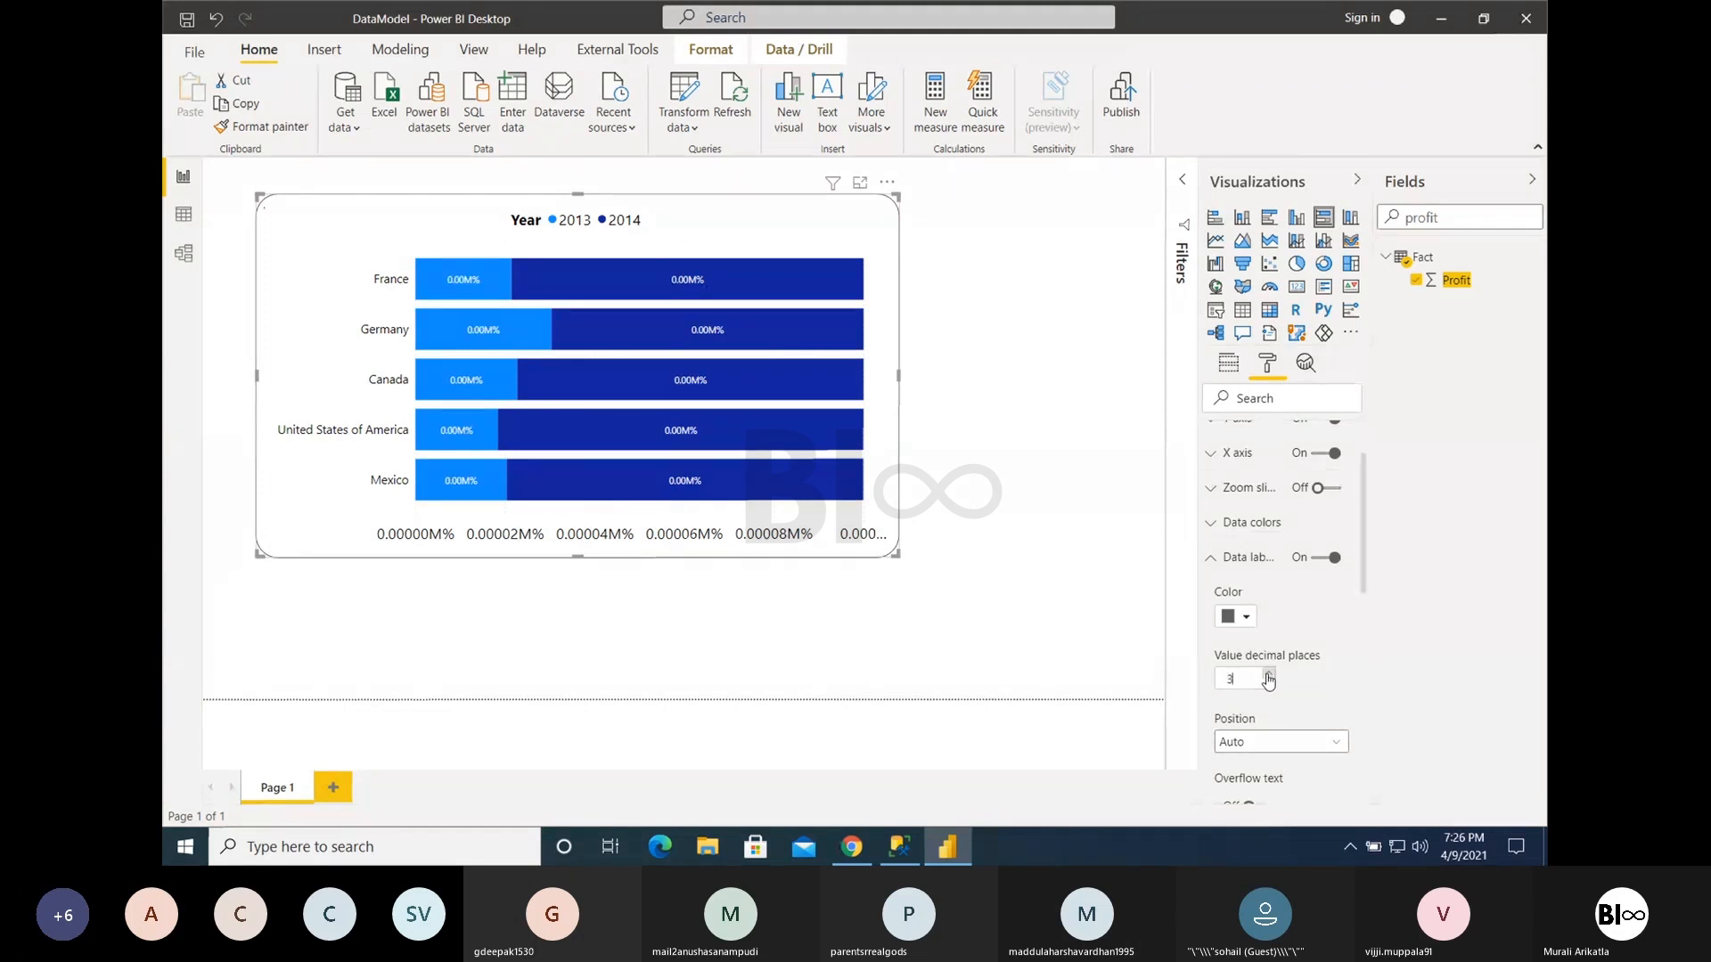
{"action": "left_click", "coordinate": [1268, 674]}
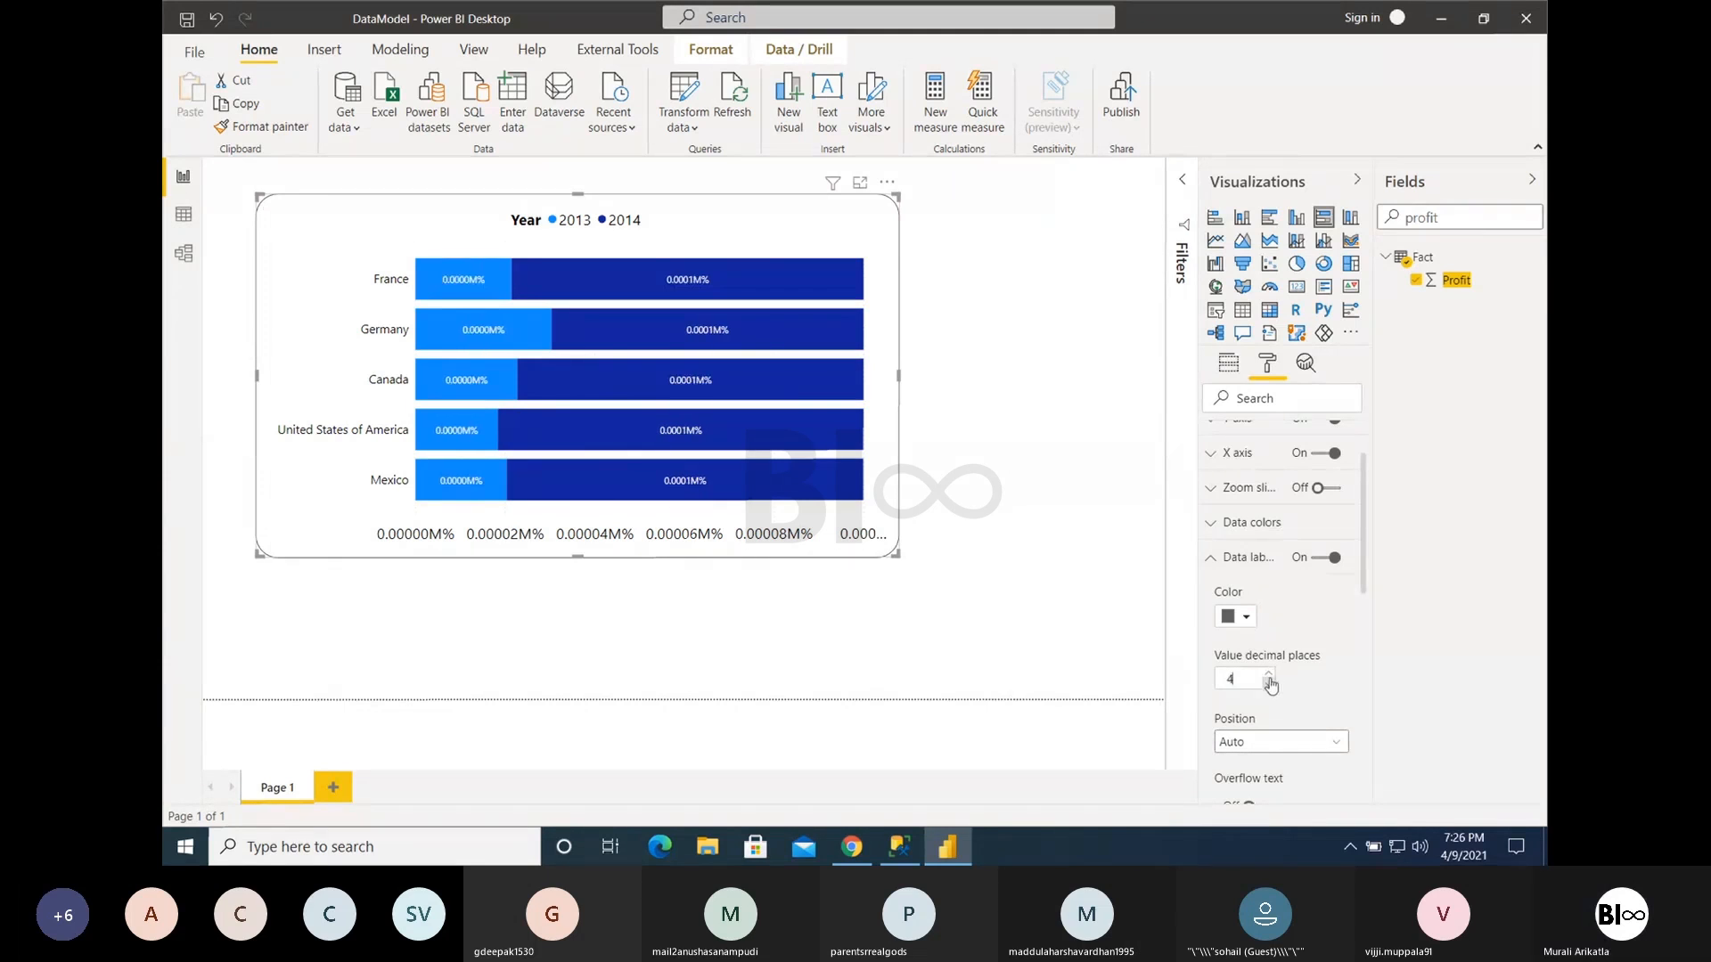
{"action": "left_click", "coordinate": [1269, 685]}
{"action": "left_click", "coordinate": [1269, 685]}
{"action": "left_click", "coordinate": [1269, 685]}
{"action": "left_click", "coordinate": [1269, 685]}
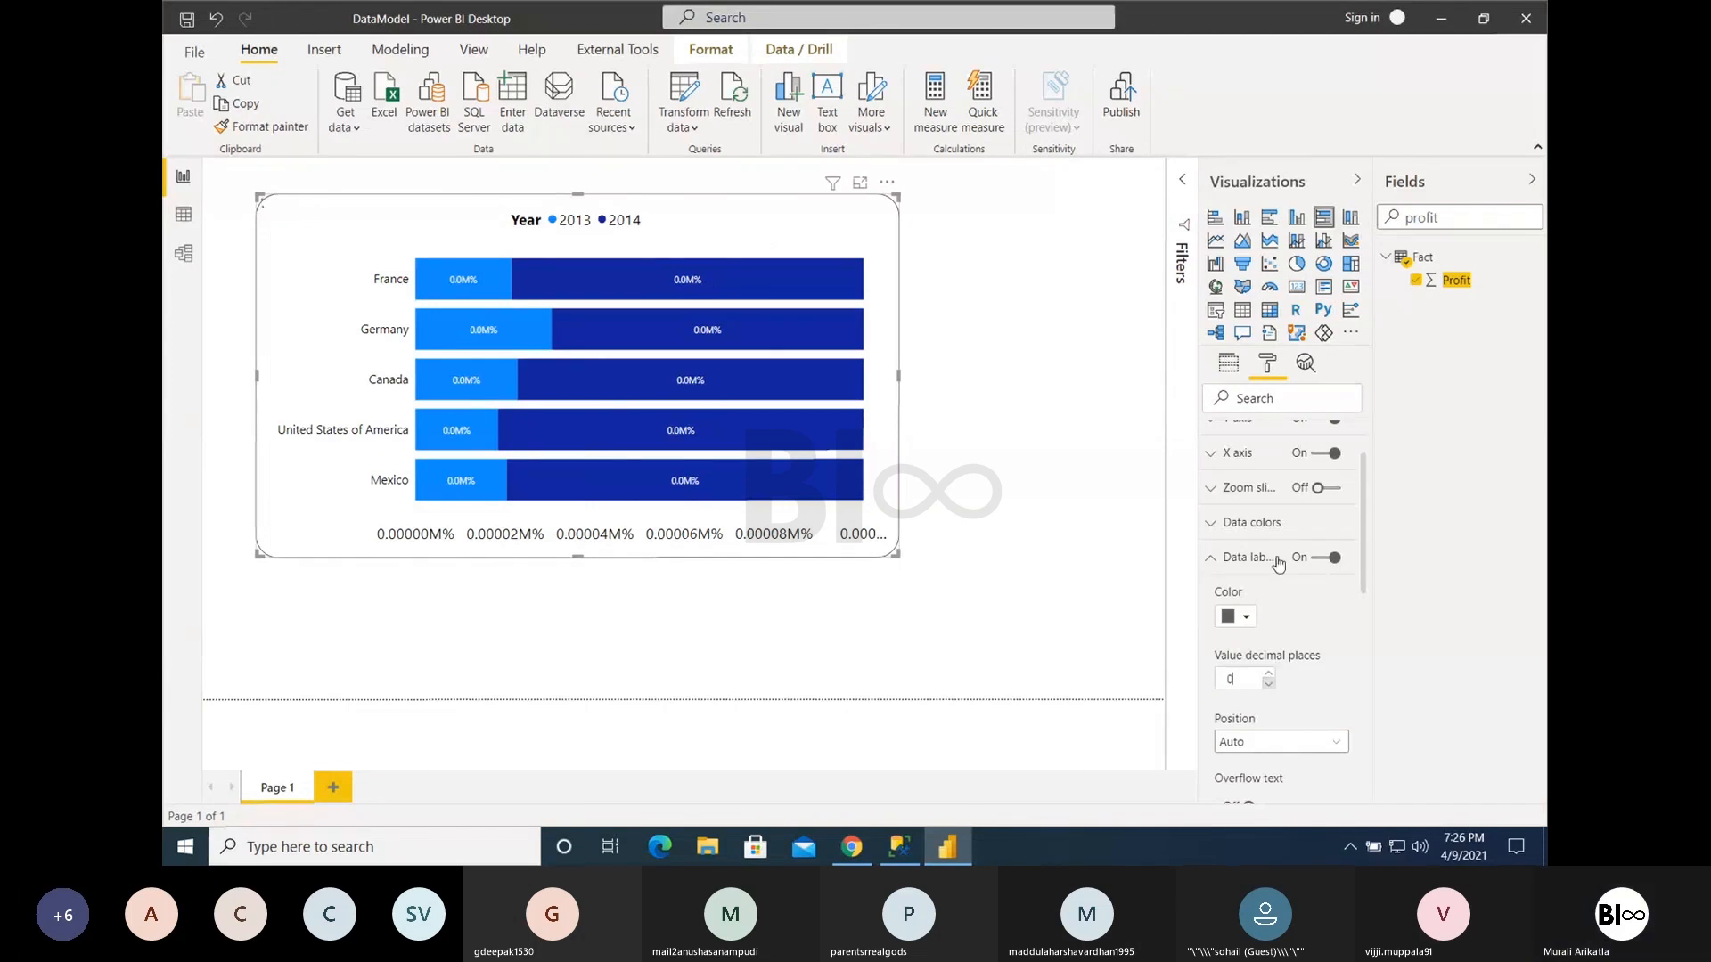
- Remove Profit from the chart and add Gross Sales as its values field
{"action": "left_click", "coordinate": [1416, 280]}
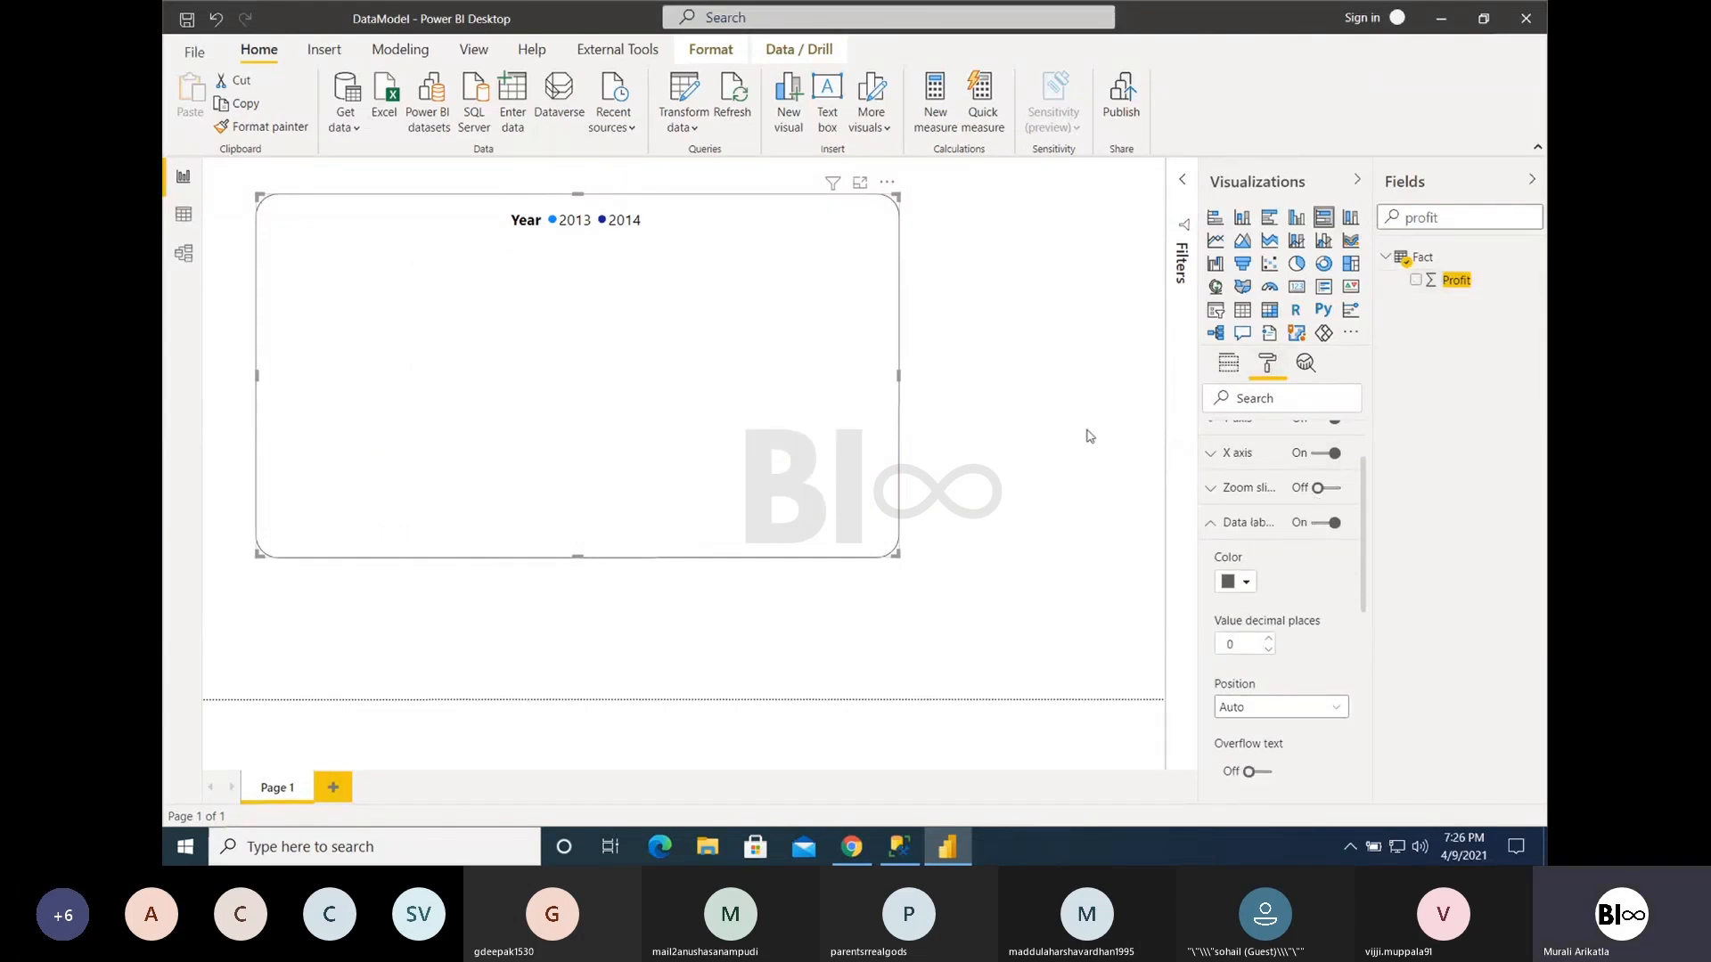
{"action": "scroll", "coordinate": [1257, 510], "scroll_direction": "up", "scroll_amount": 1}
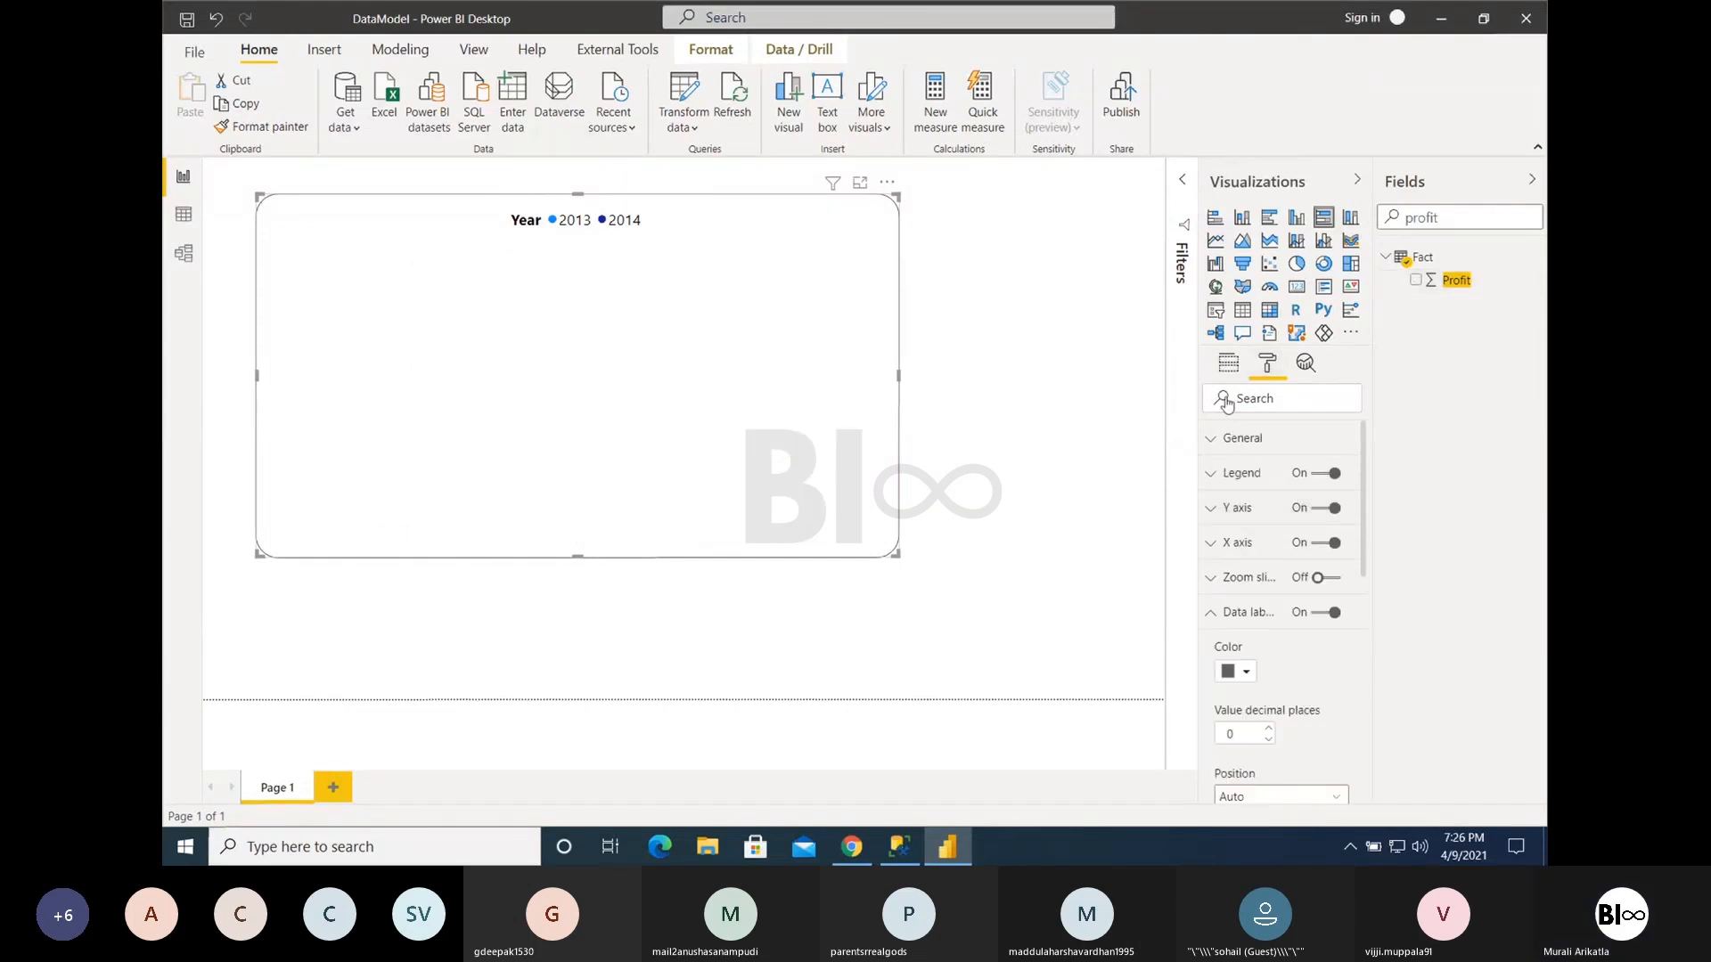
{"action": "left_click", "coordinate": [1228, 363]}
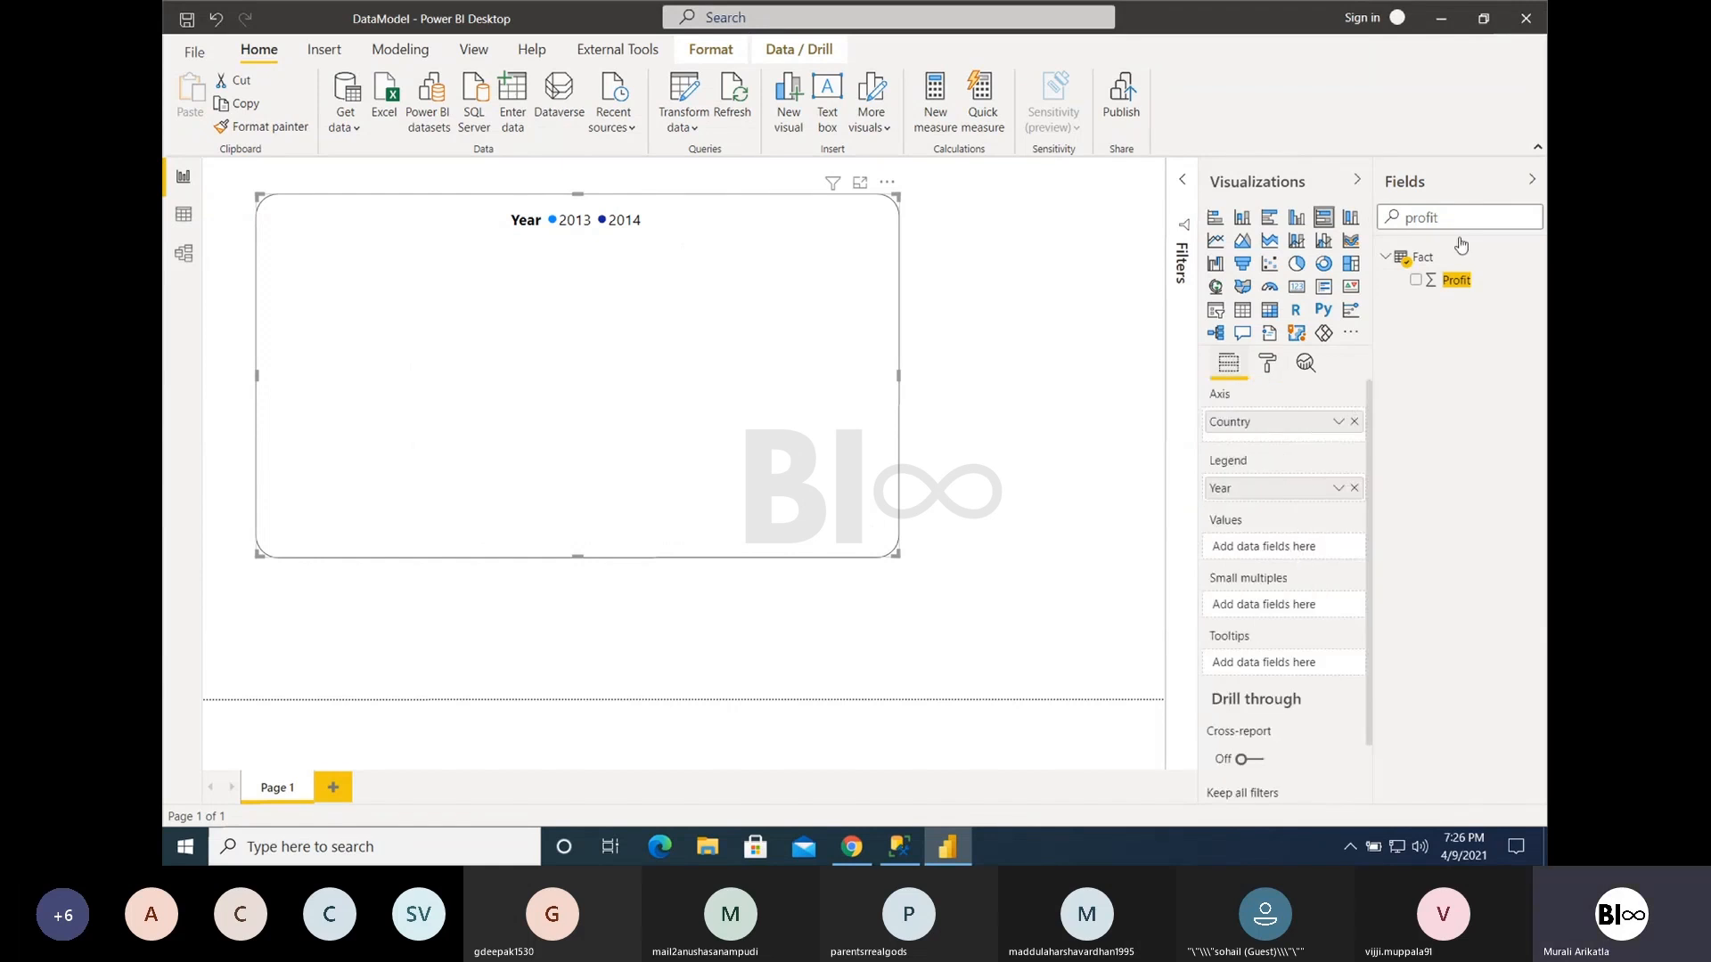
{"action": "left_click_drag", "start_coordinate": [1460, 215], "coordinate": [1329, 224]}
{"action": "key", "text": "BackSpace"}
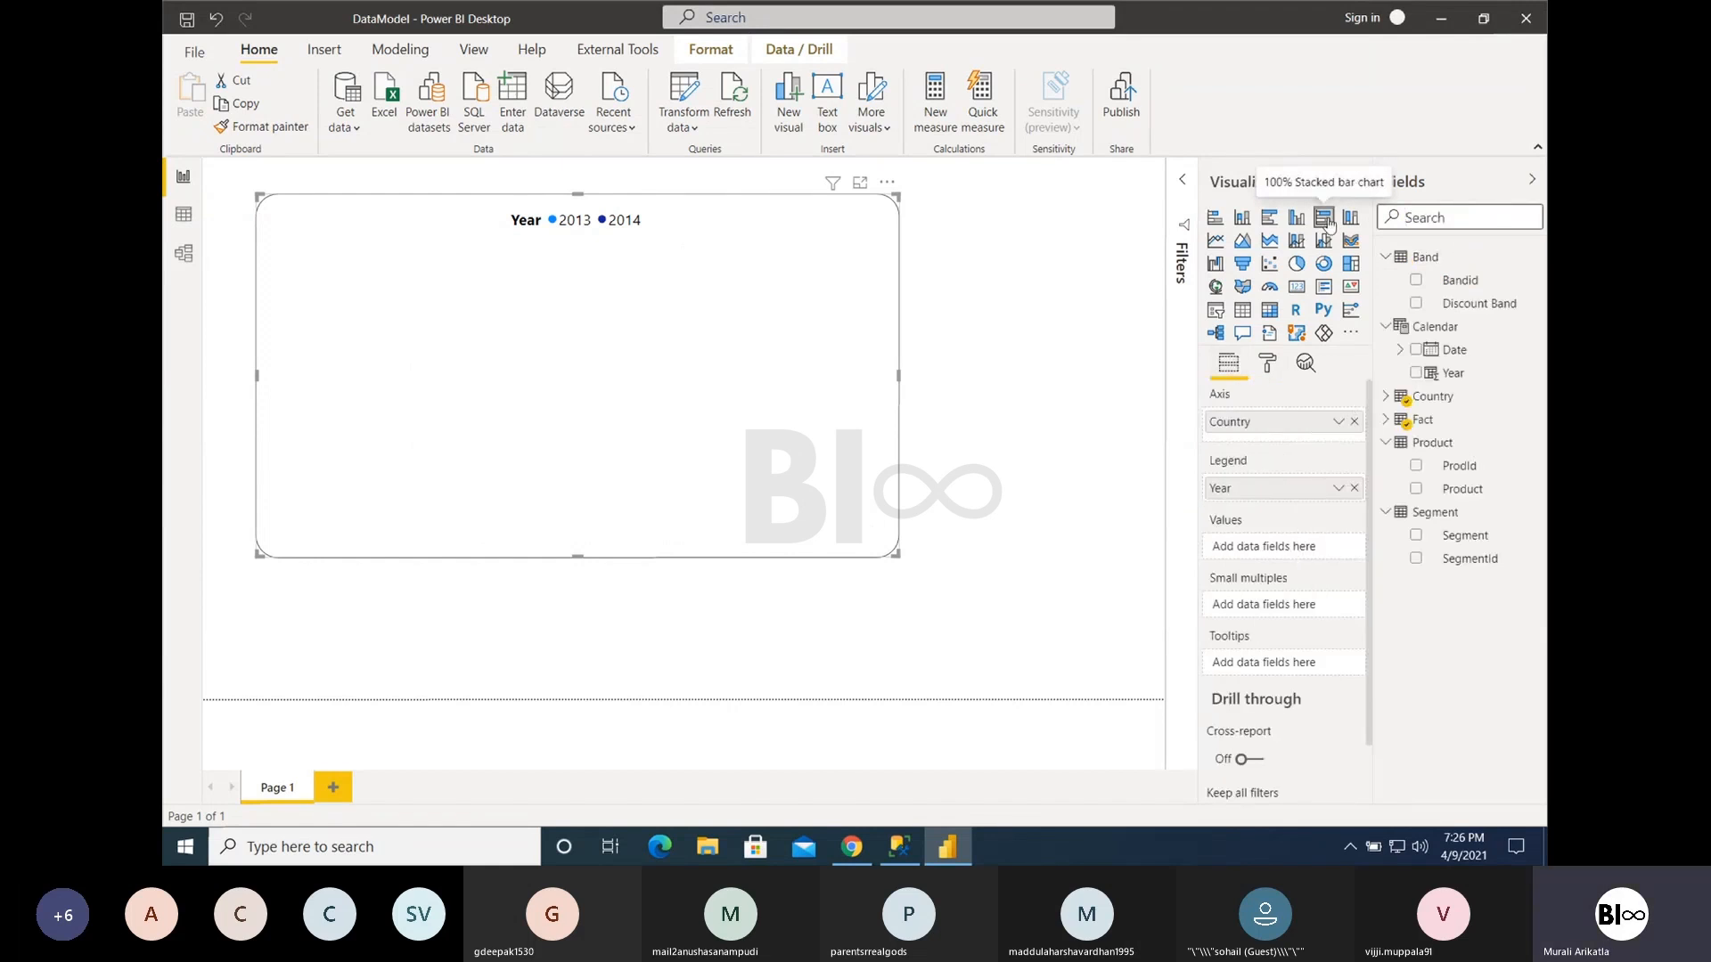
{"action": "type", "text": "gross"}
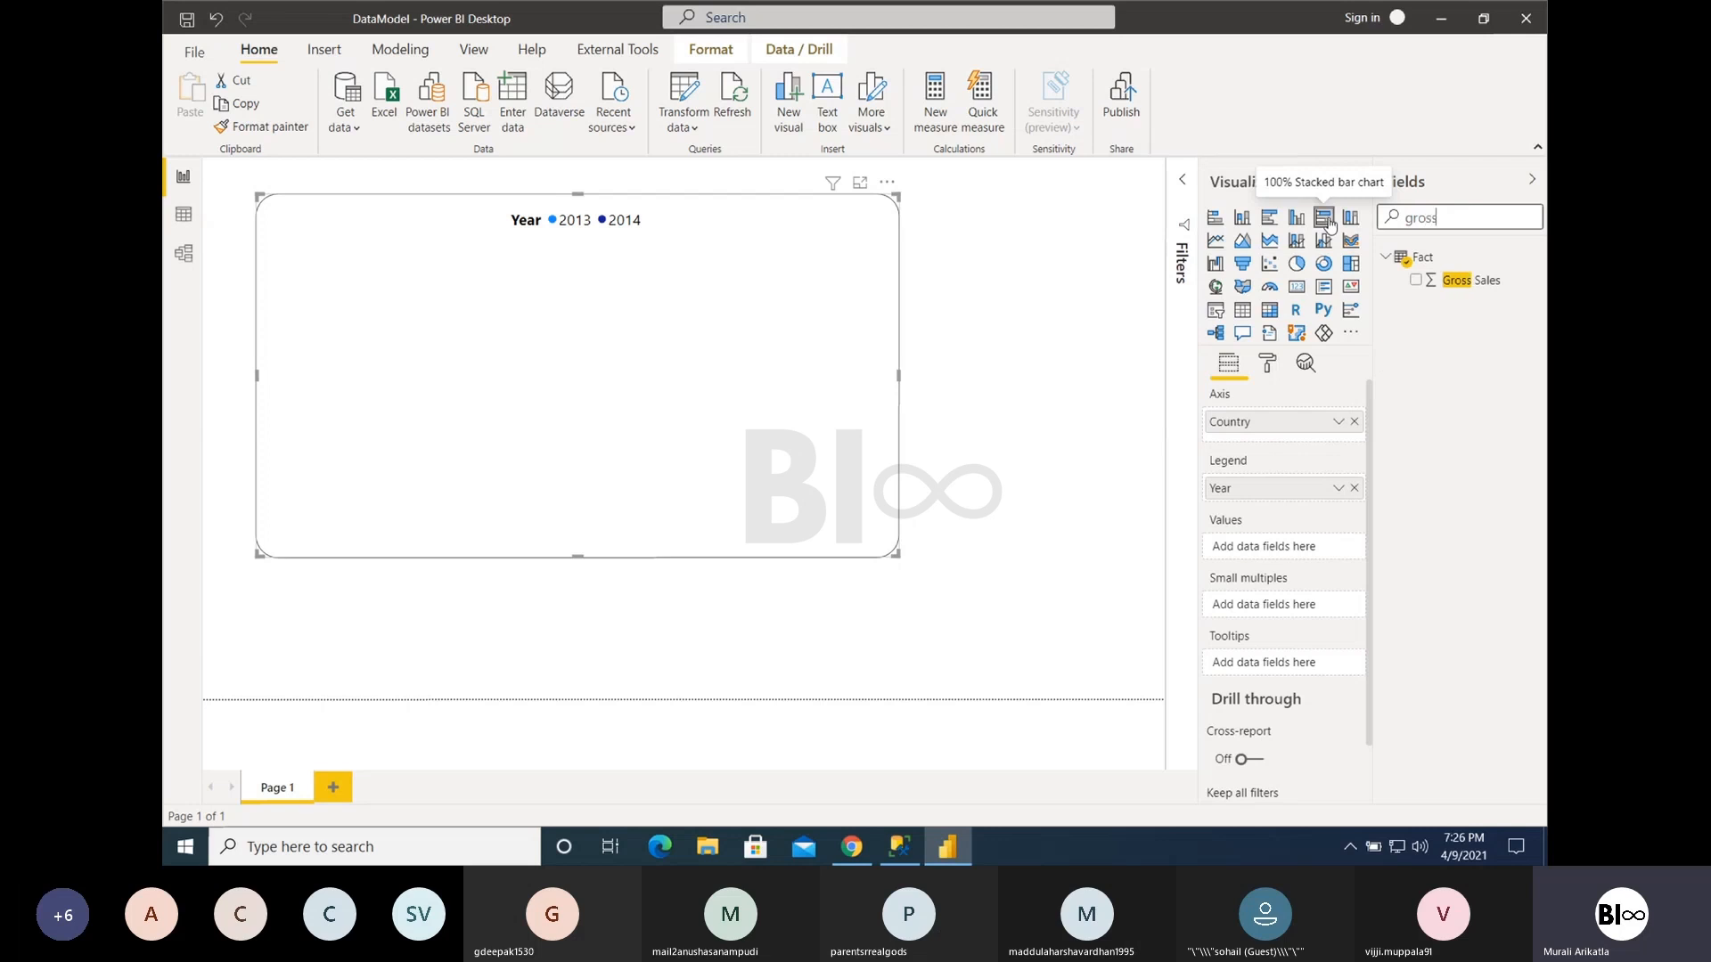
{"action": "left_click_drag", "start_coordinate": [1470, 280], "coordinate": [1263, 553]}
- Try the percentage format on the Gross Sales column, switch it off again and set the column to 0 decimal places
{"action": "left_click", "coordinate": [1471, 280]}
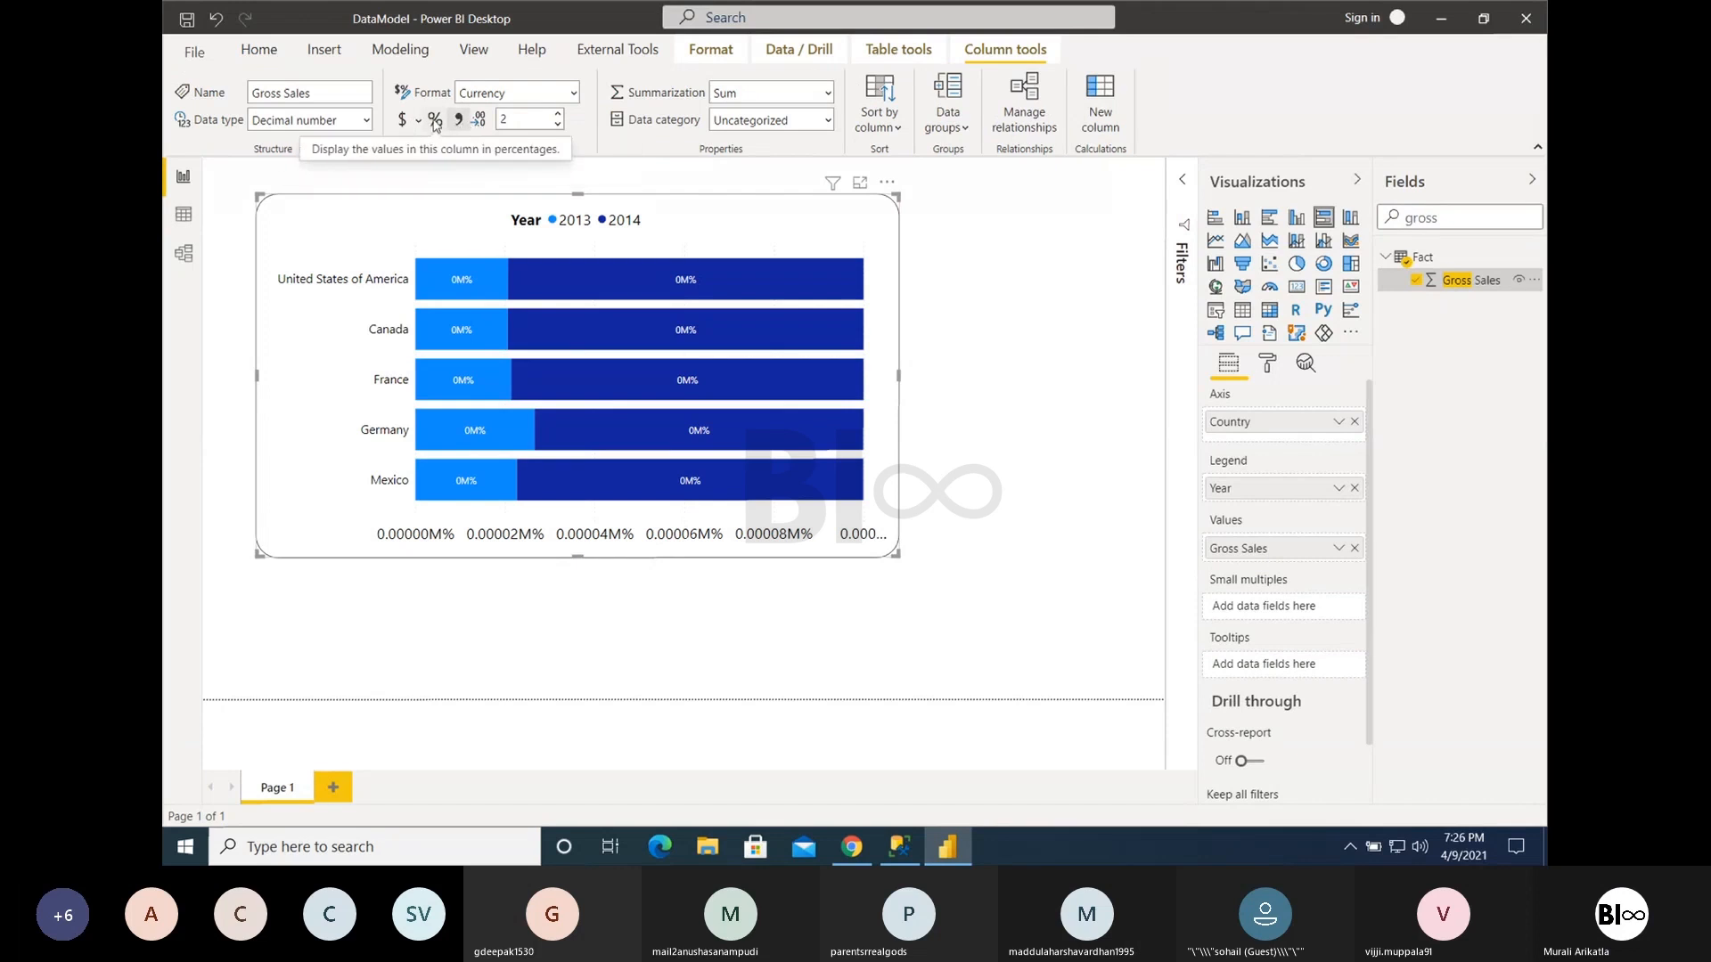
{"action": "left_click", "coordinate": [436, 121]}
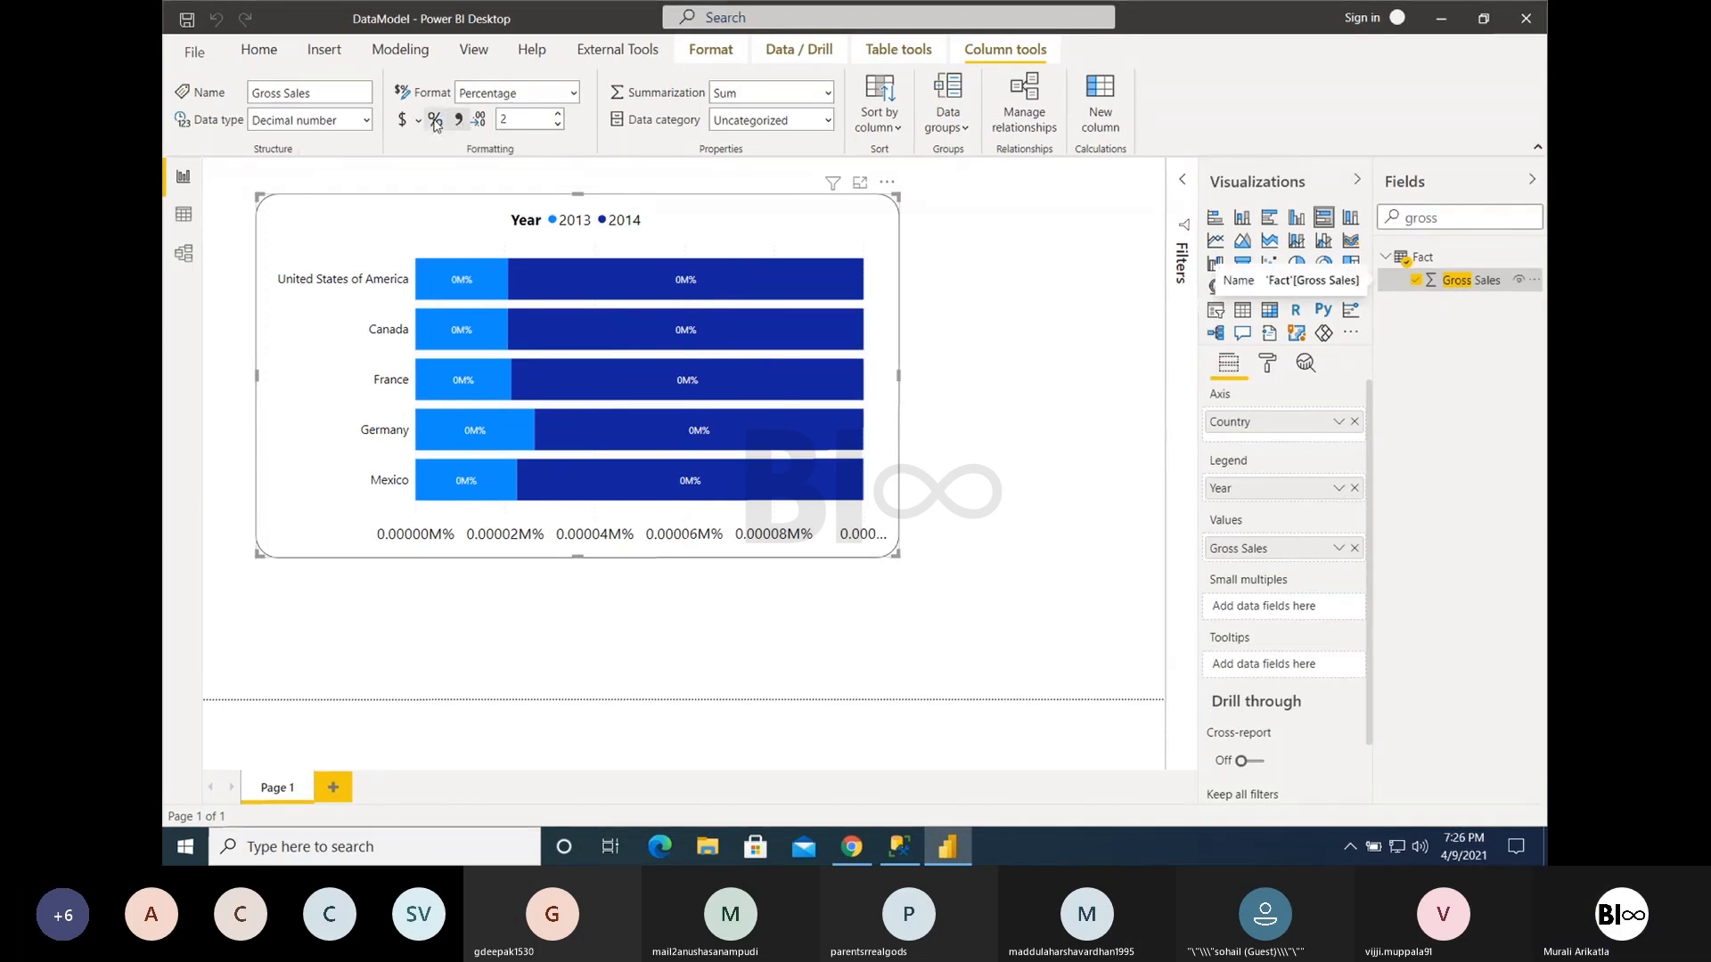
{"action": "left_click", "coordinate": [436, 121]}
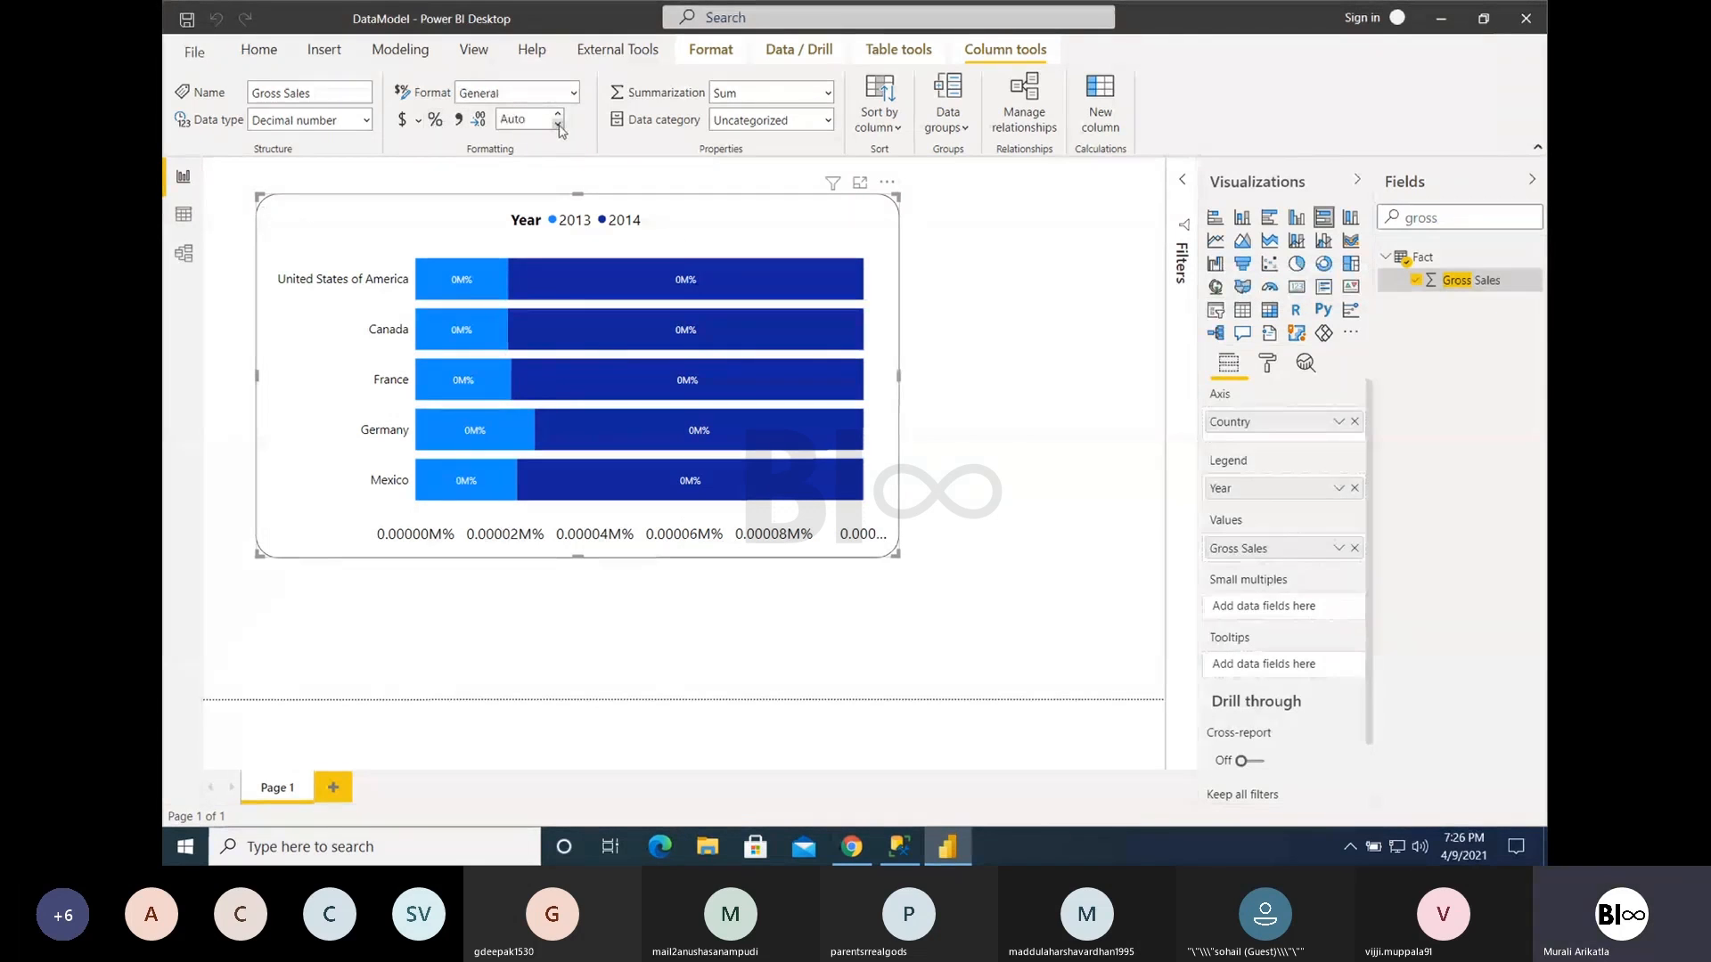
{"action": "left_click", "coordinate": [533, 123]}
{"action": "type", "text": "0"}
{"action": "left_click", "coordinate": [657, 243]}
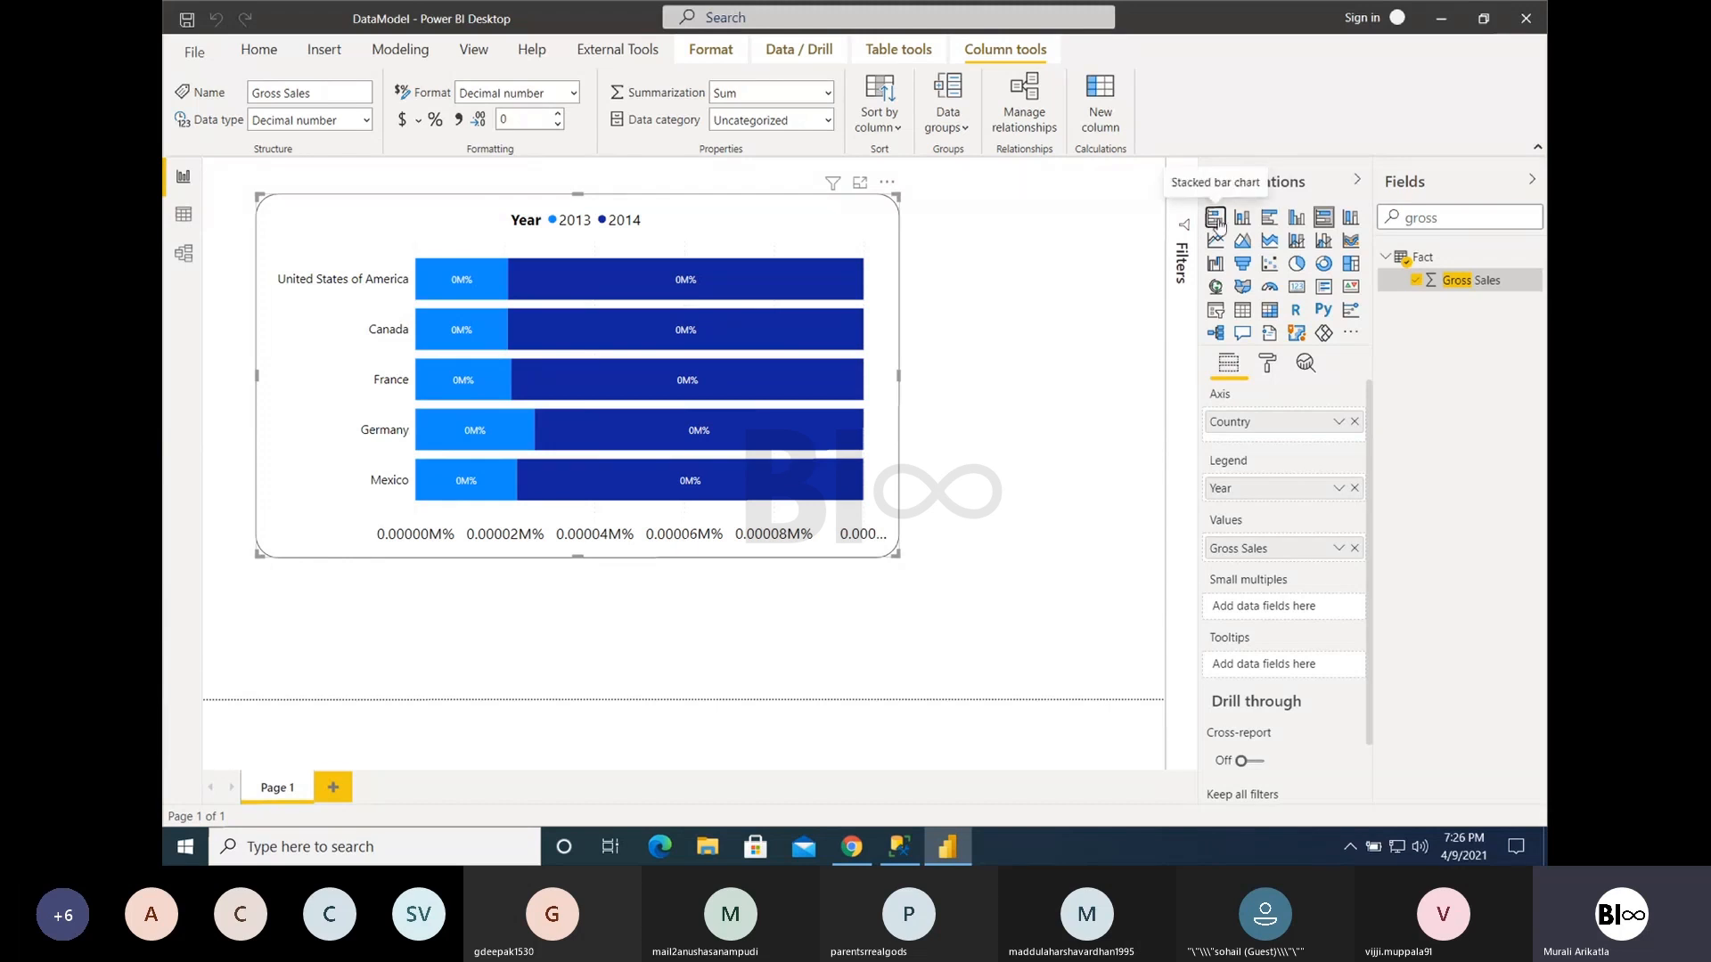
- Change the visual to a stacked bar chart and check the tooltip on the United States of America bar
{"action": "left_click", "coordinate": [1218, 225]}
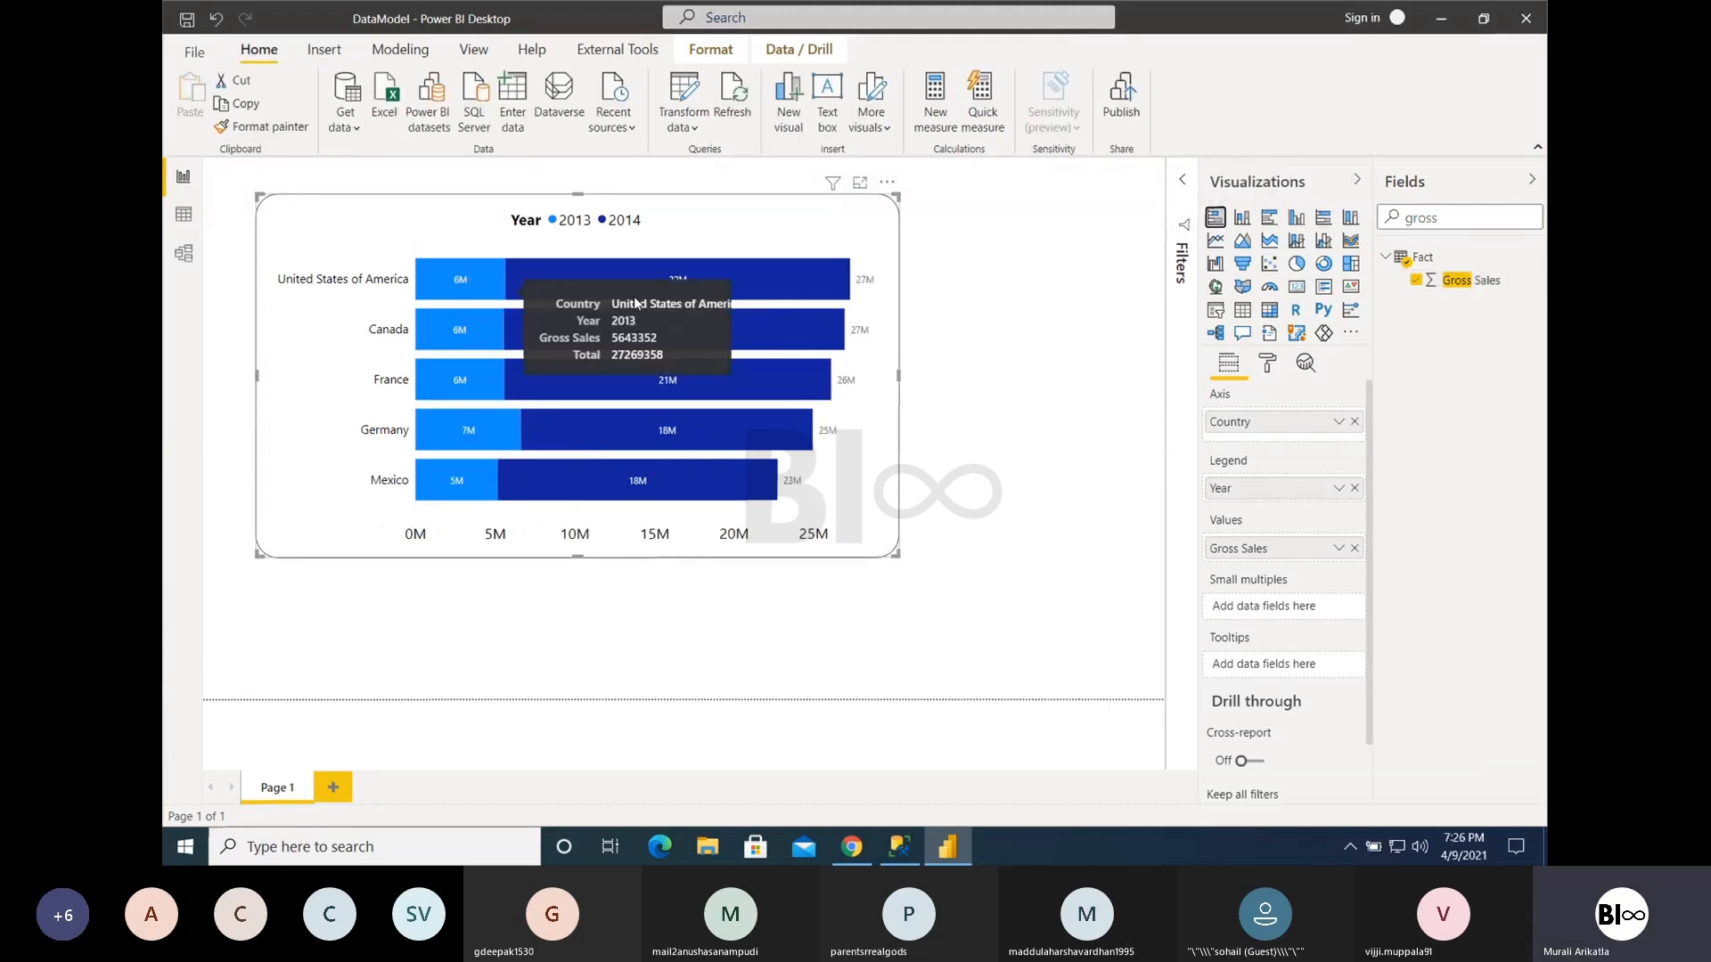
{"action": "mouse_move", "coordinate": [684, 291]}
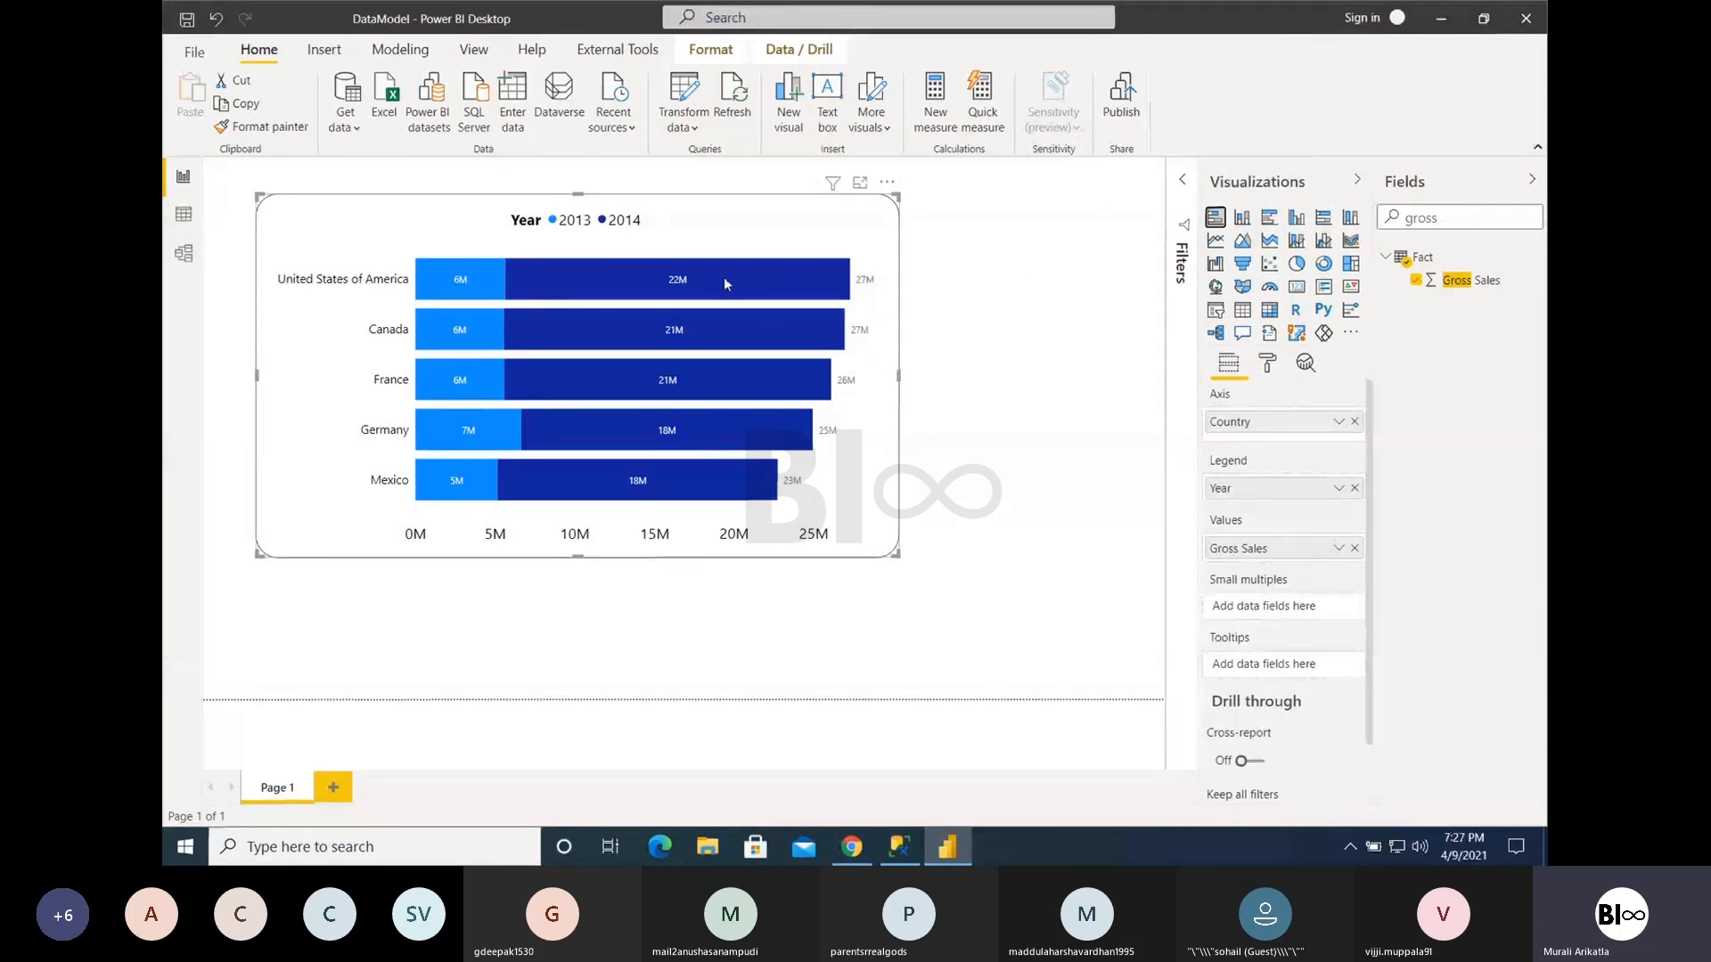
- Try the 100% stacked column chart and change the visual to a 100% stacked bar chart
{"action": "mouse_move", "coordinate": [477, 282]}
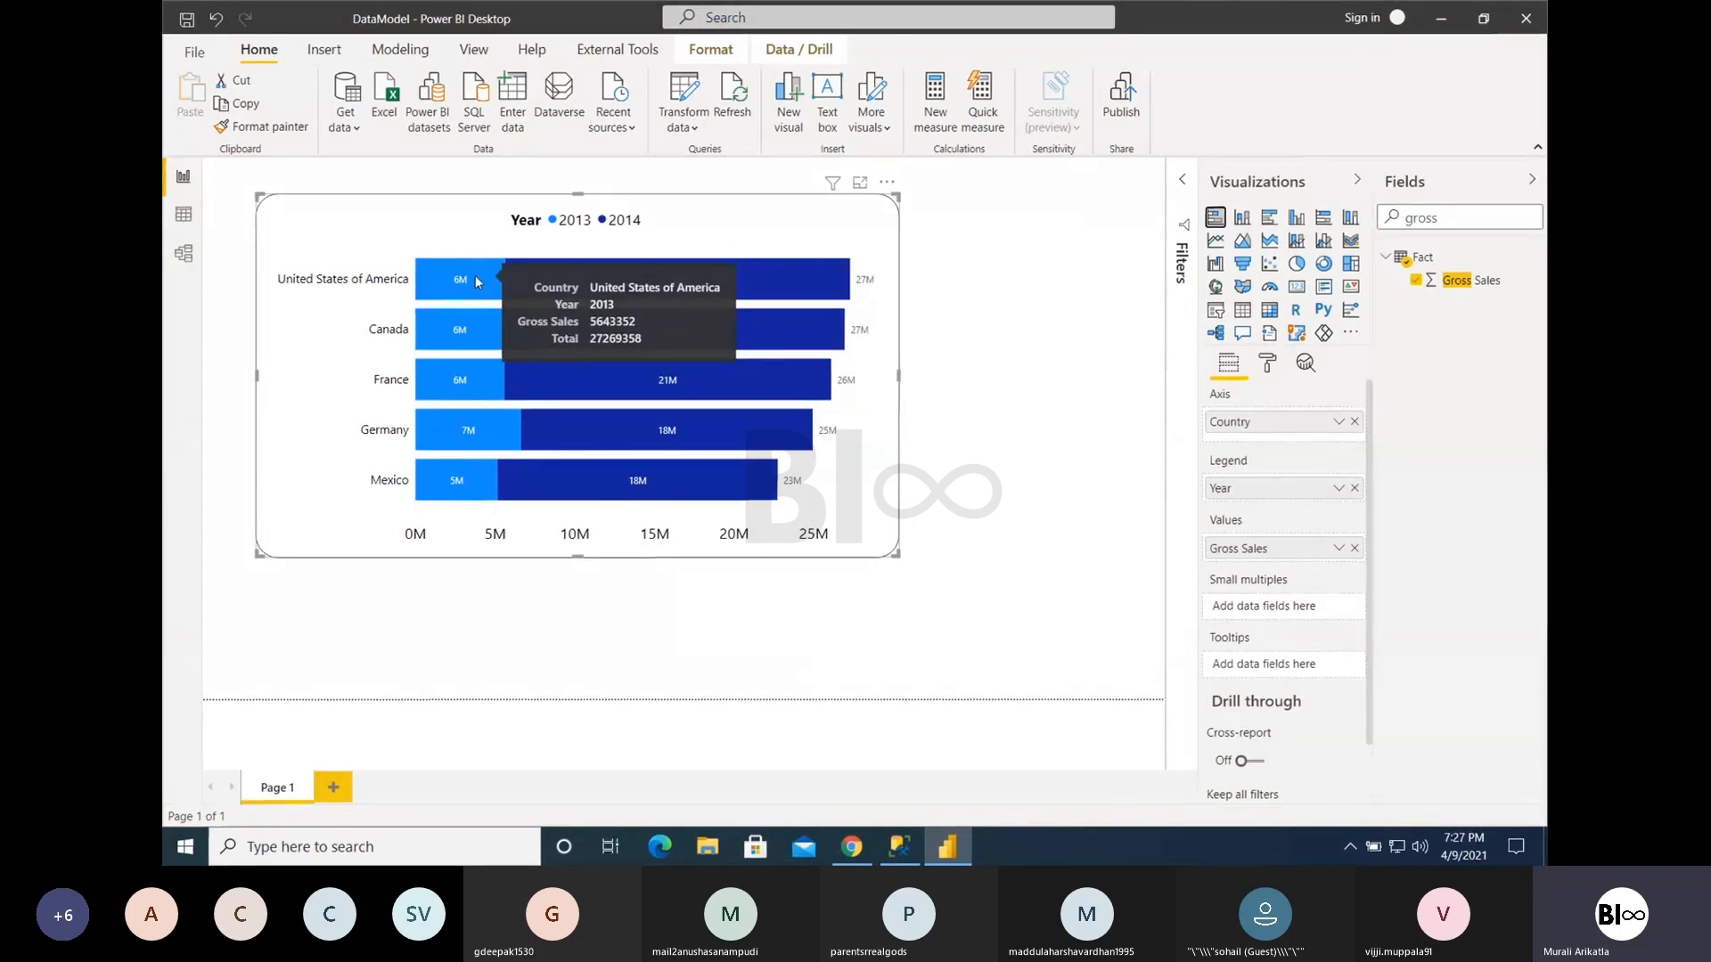
{"action": "left_click", "coordinate": [1351, 222]}
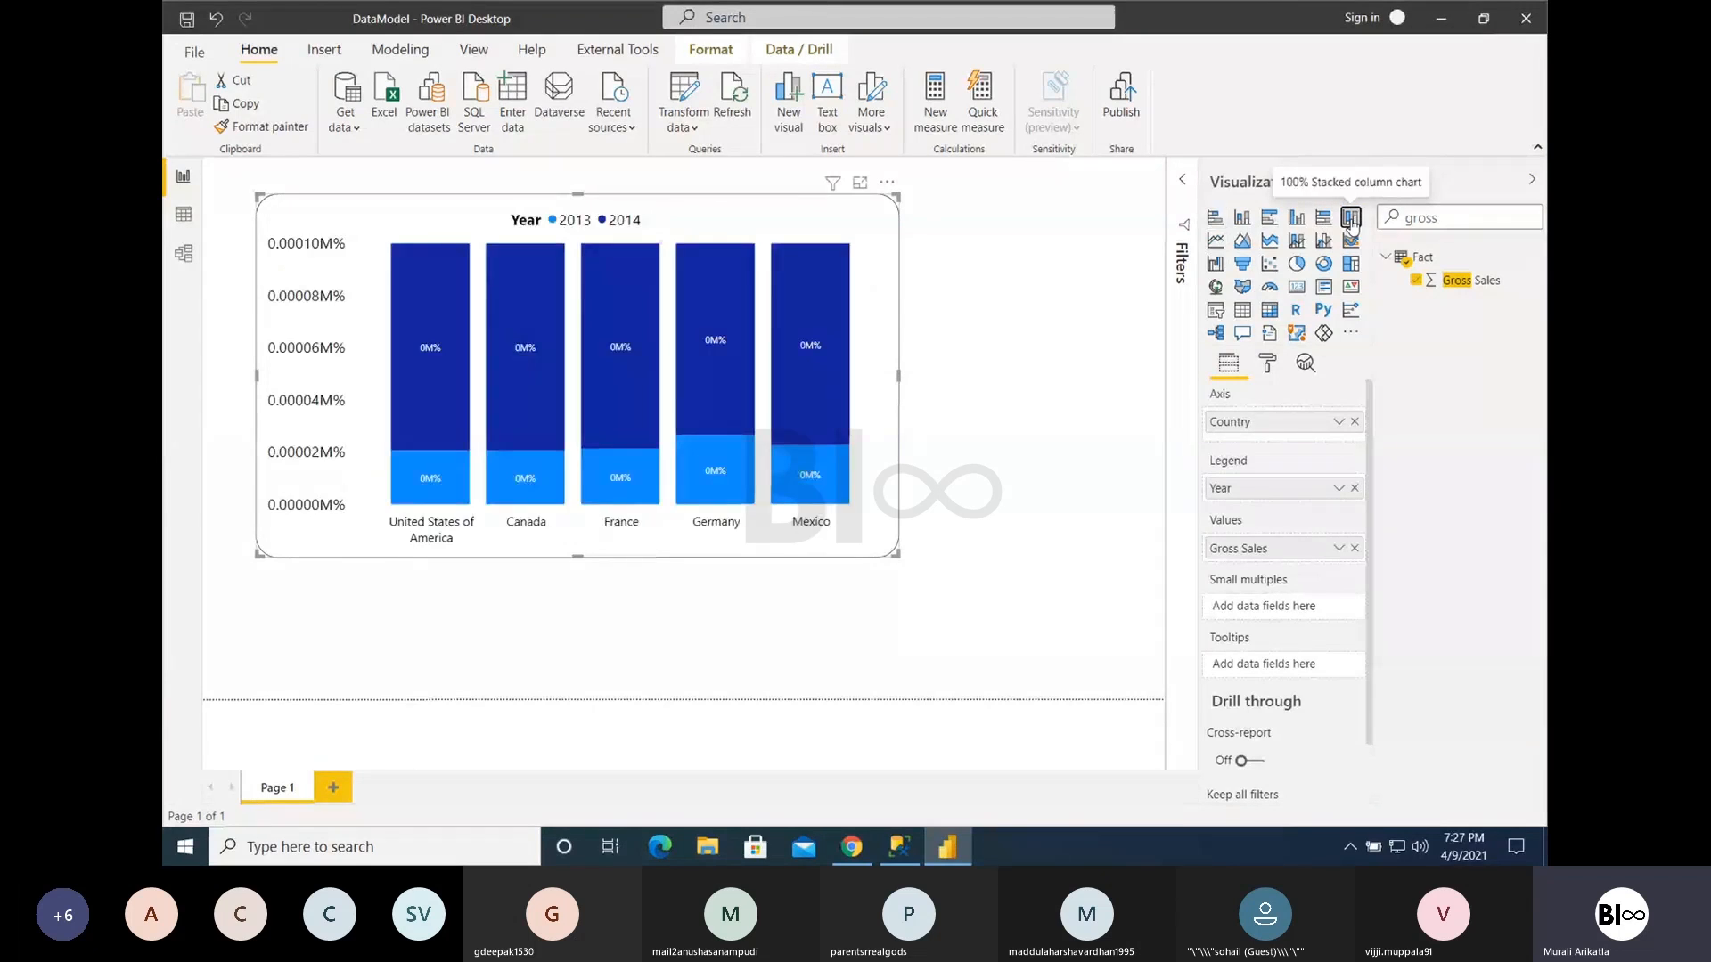
{"action": "left_click", "coordinate": [1325, 223]}
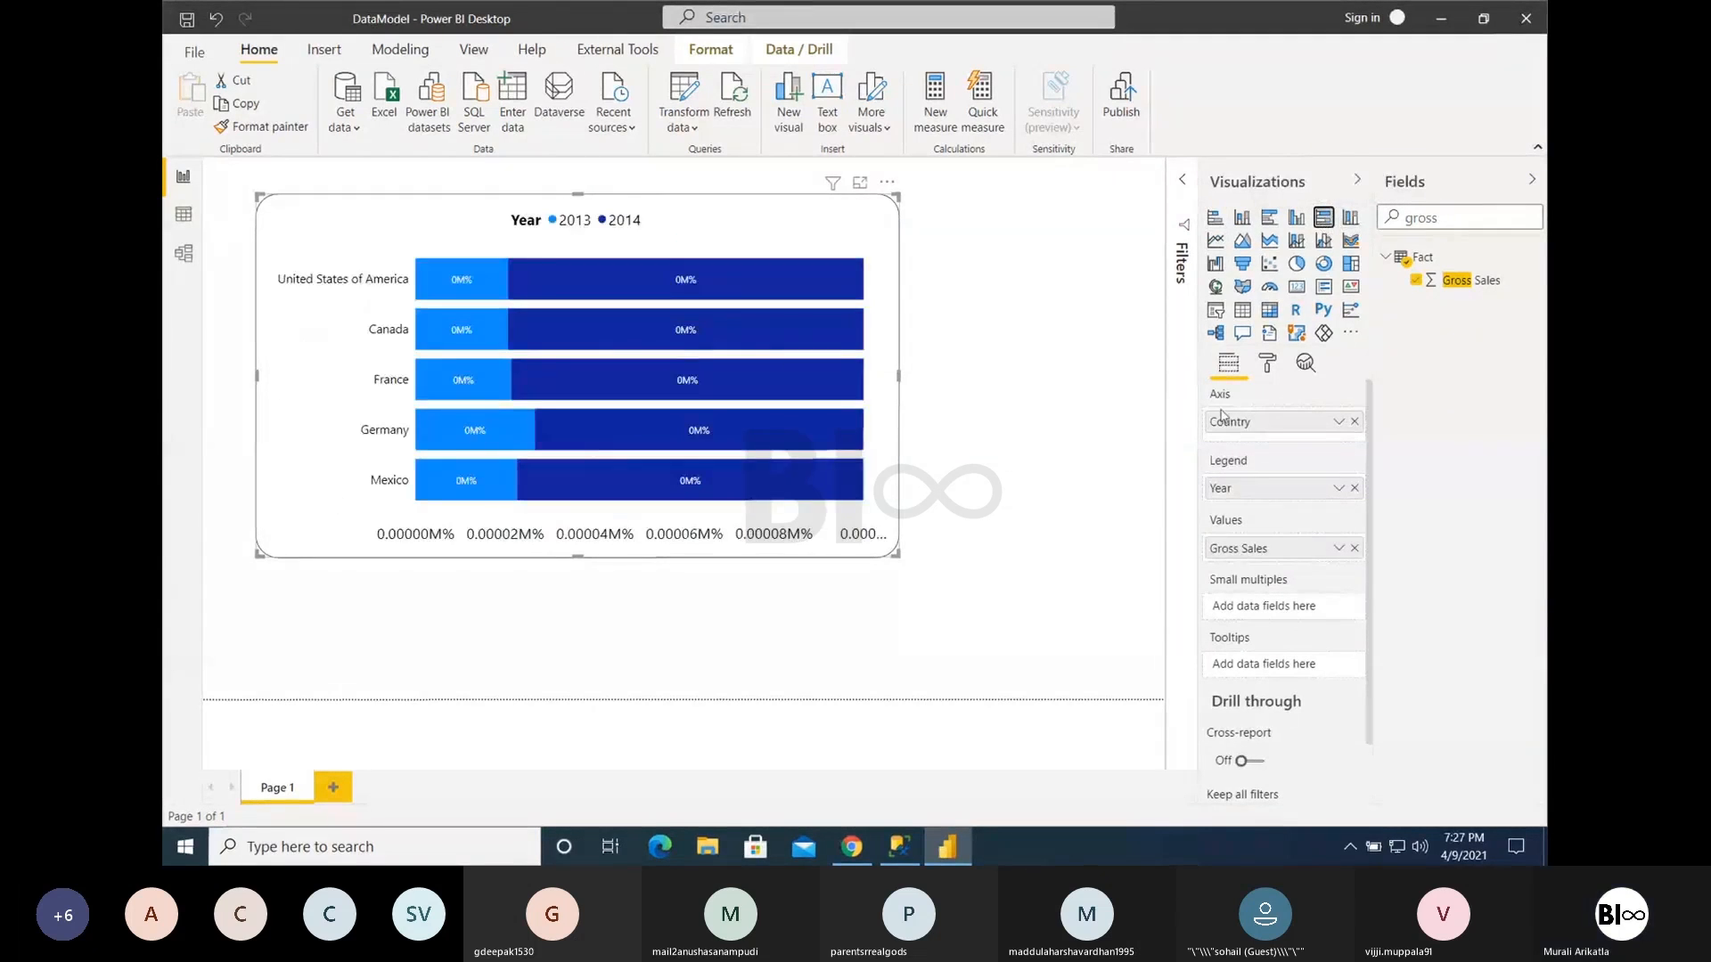
- Examine the chart's legend, Y axis and general format settings
{"action": "left_click", "coordinate": [1270, 367]}
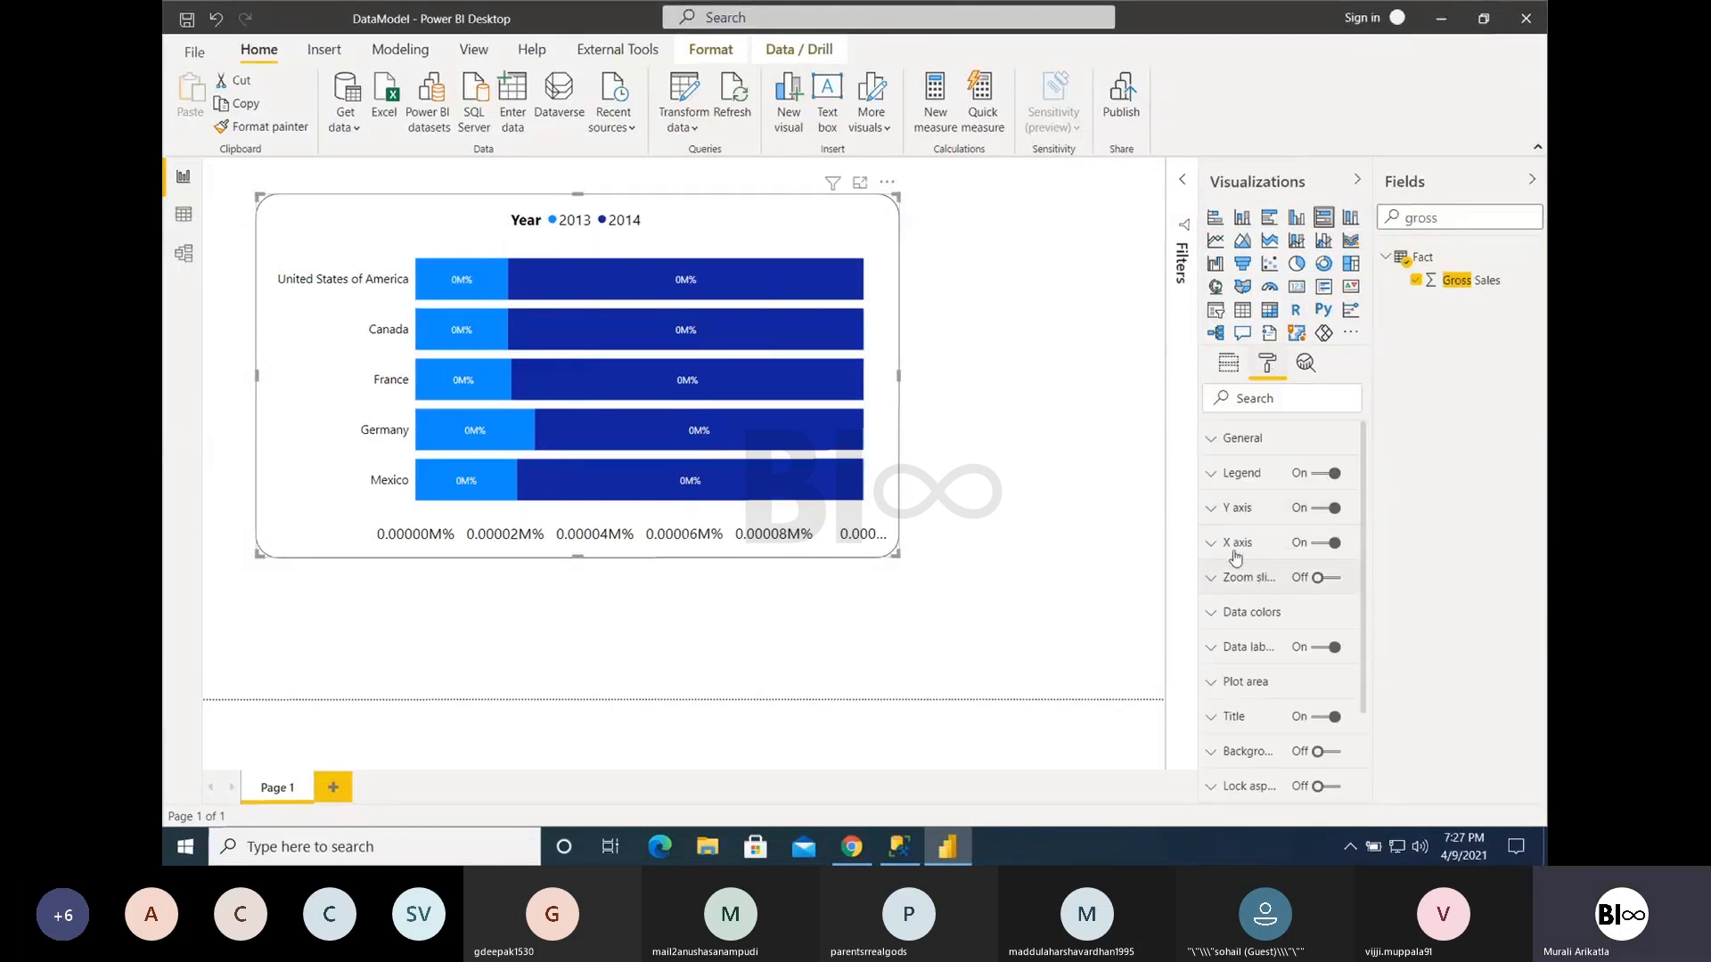
{"action": "left_click", "coordinate": [1240, 470]}
{"action": "scroll", "coordinate": [1265, 534], "scroll_direction": "down", "scroll_amount": 3}
{"action": "scroll", "coordinate": [1272, 564], "scroll_direction": "up", "scroll_amount": 3}
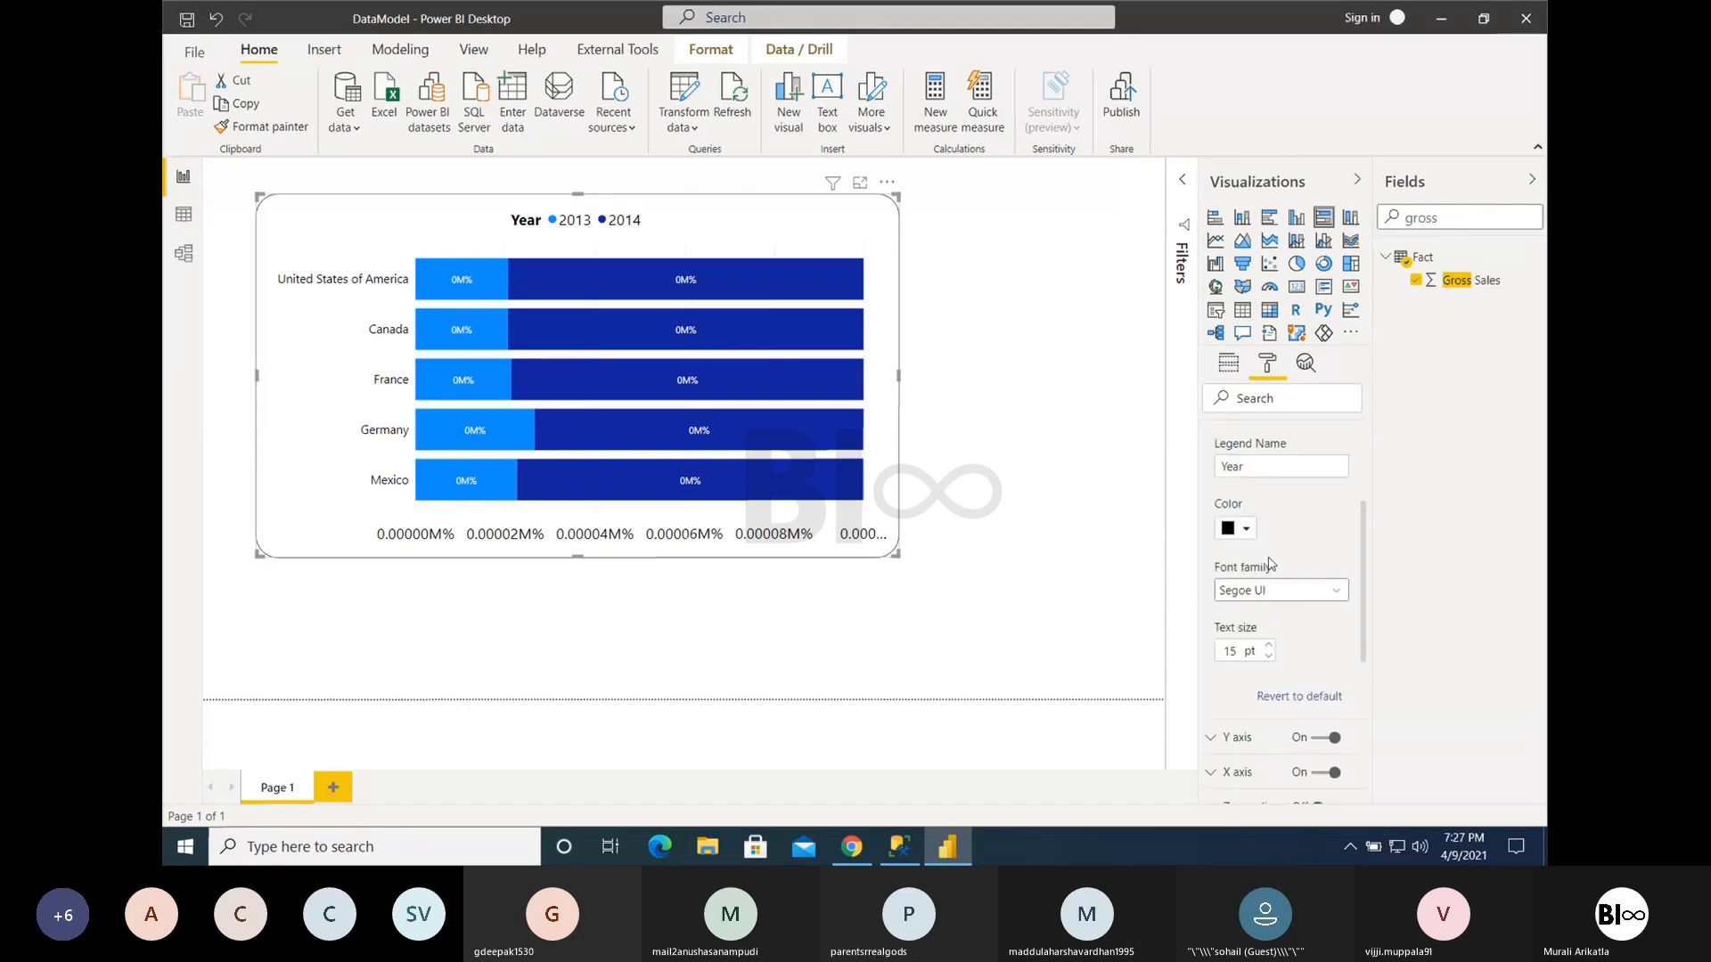
{"action": "left_click", "coordinate": [1232, 486]}
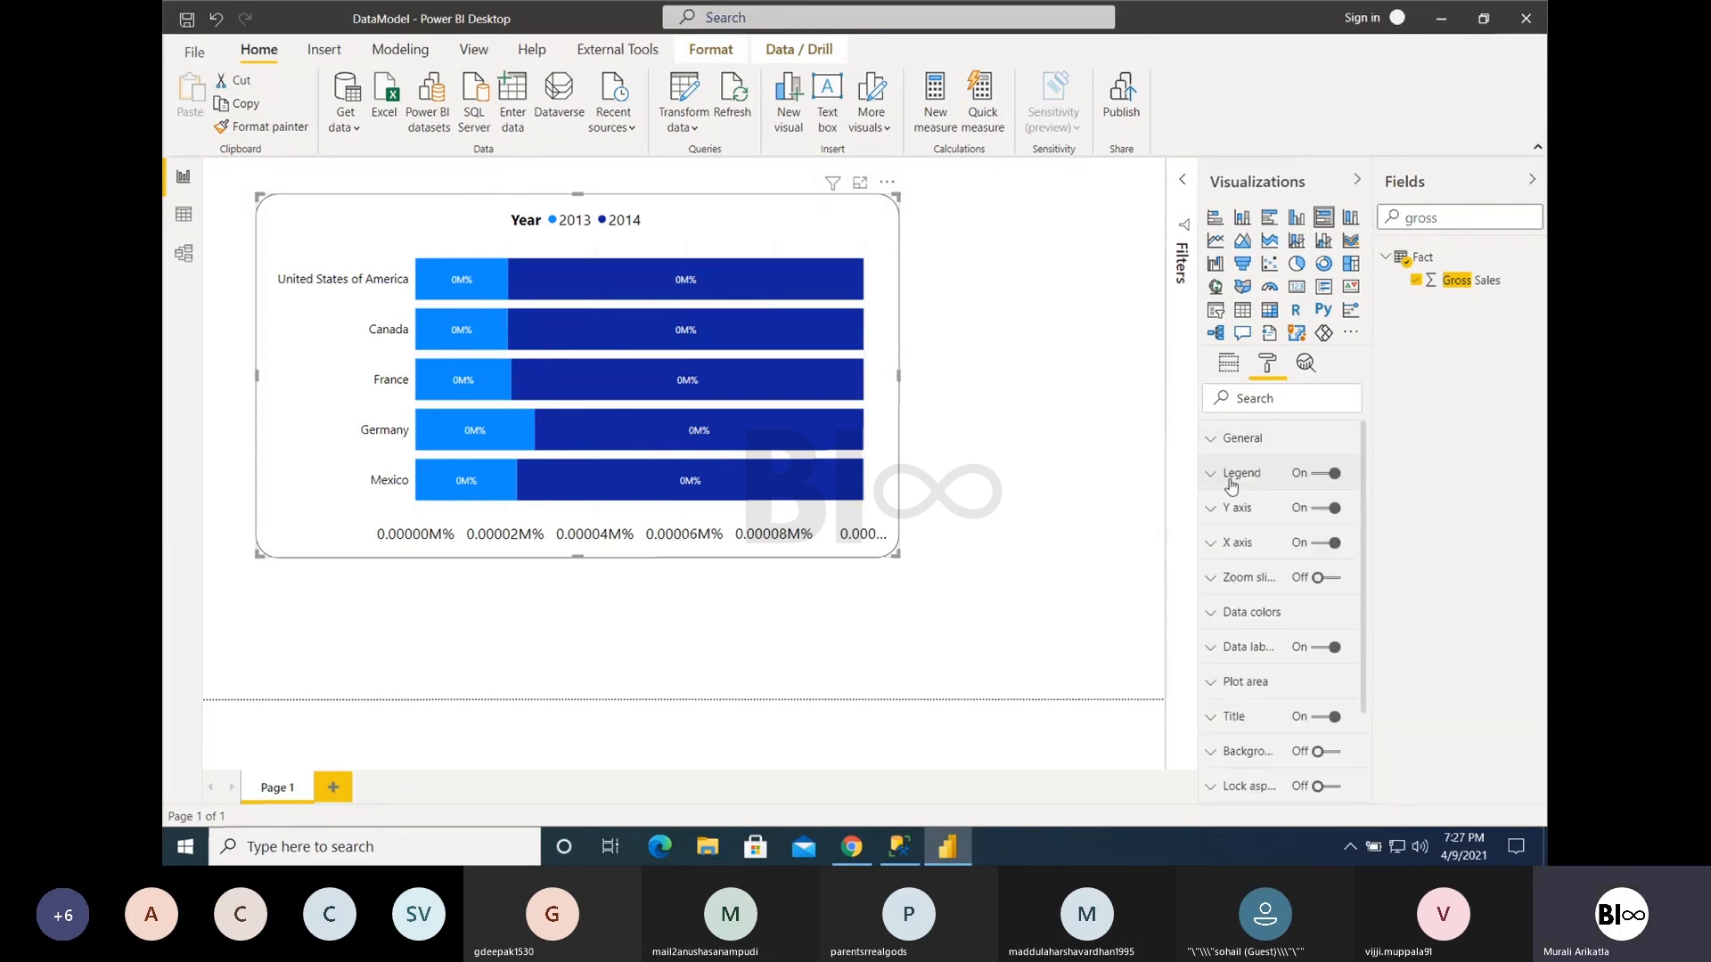
{"action": "left_click", "coordinate": [1231, 517]}
{"action": "left_click", "coordinate": [1232, 516]}
{"action": "left_click", "coordinate": [1232, 440]}
{"action": "left_click", "coordinate": [1232, 440]}
- Turn the chart's data labels off and back on, and check which field supplies the values
{"action": "scroll", "coordinate": [1252, 588], "scroll_direction": "down", "scroll_amount": 1}
{"action": "left_click", "coordinate": [1325, 612]}
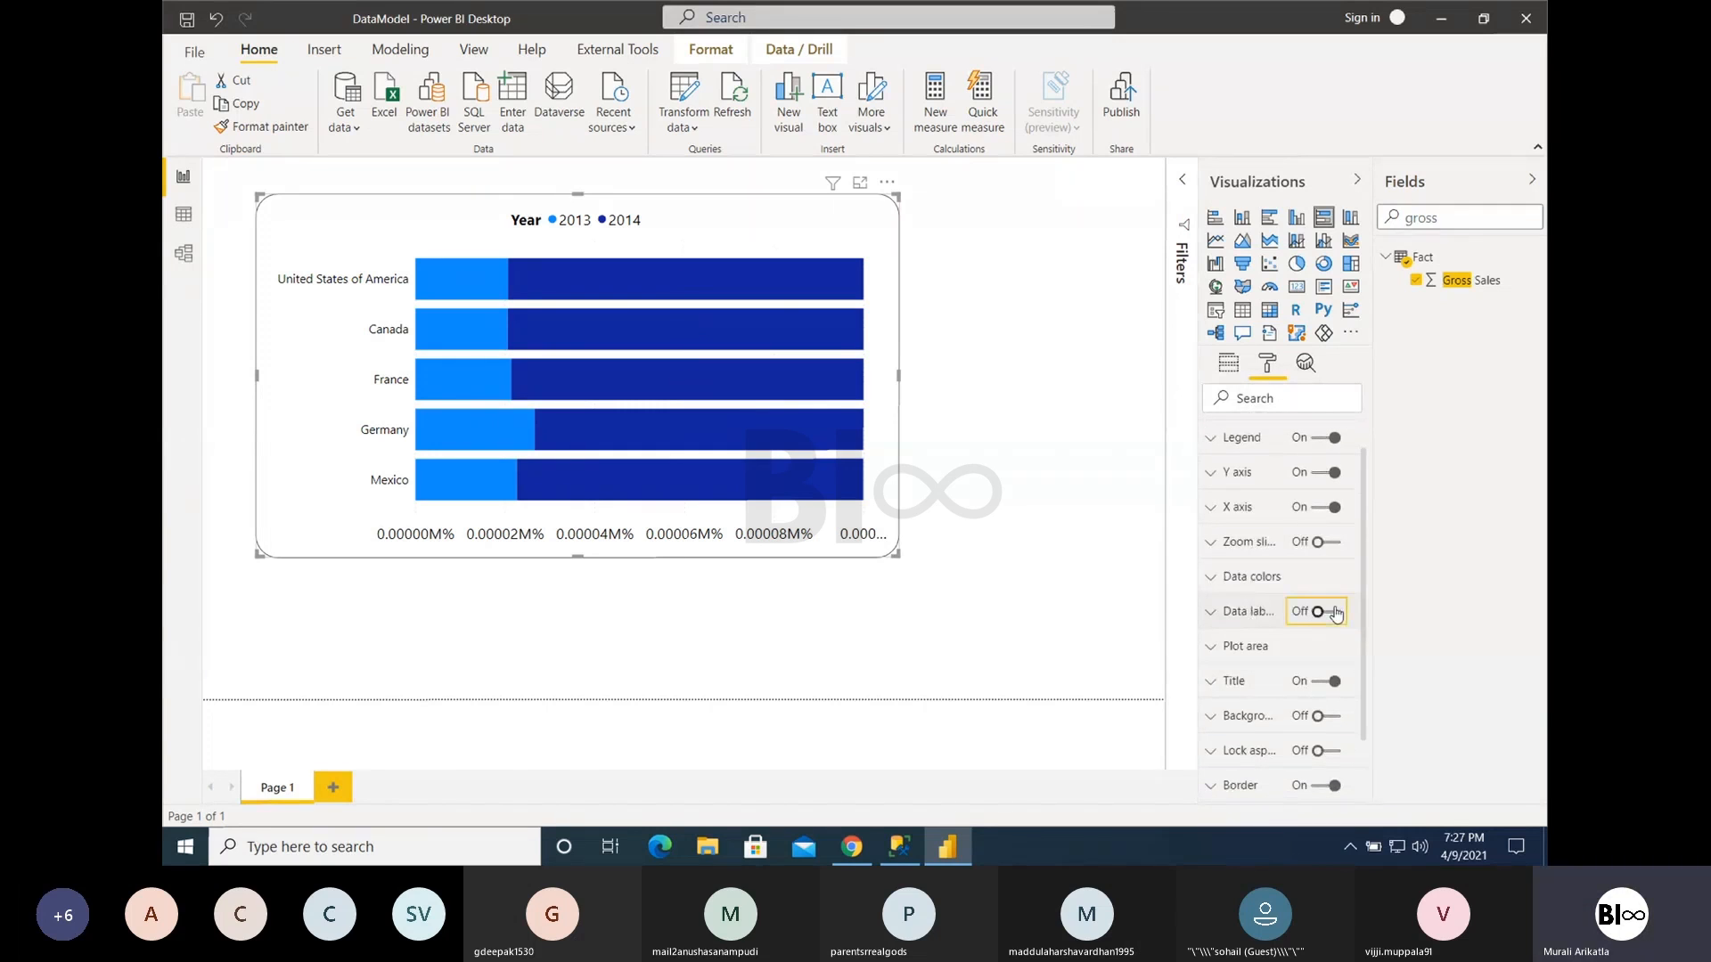
{"action": "left_click", "coordinate": [1328, 613]}
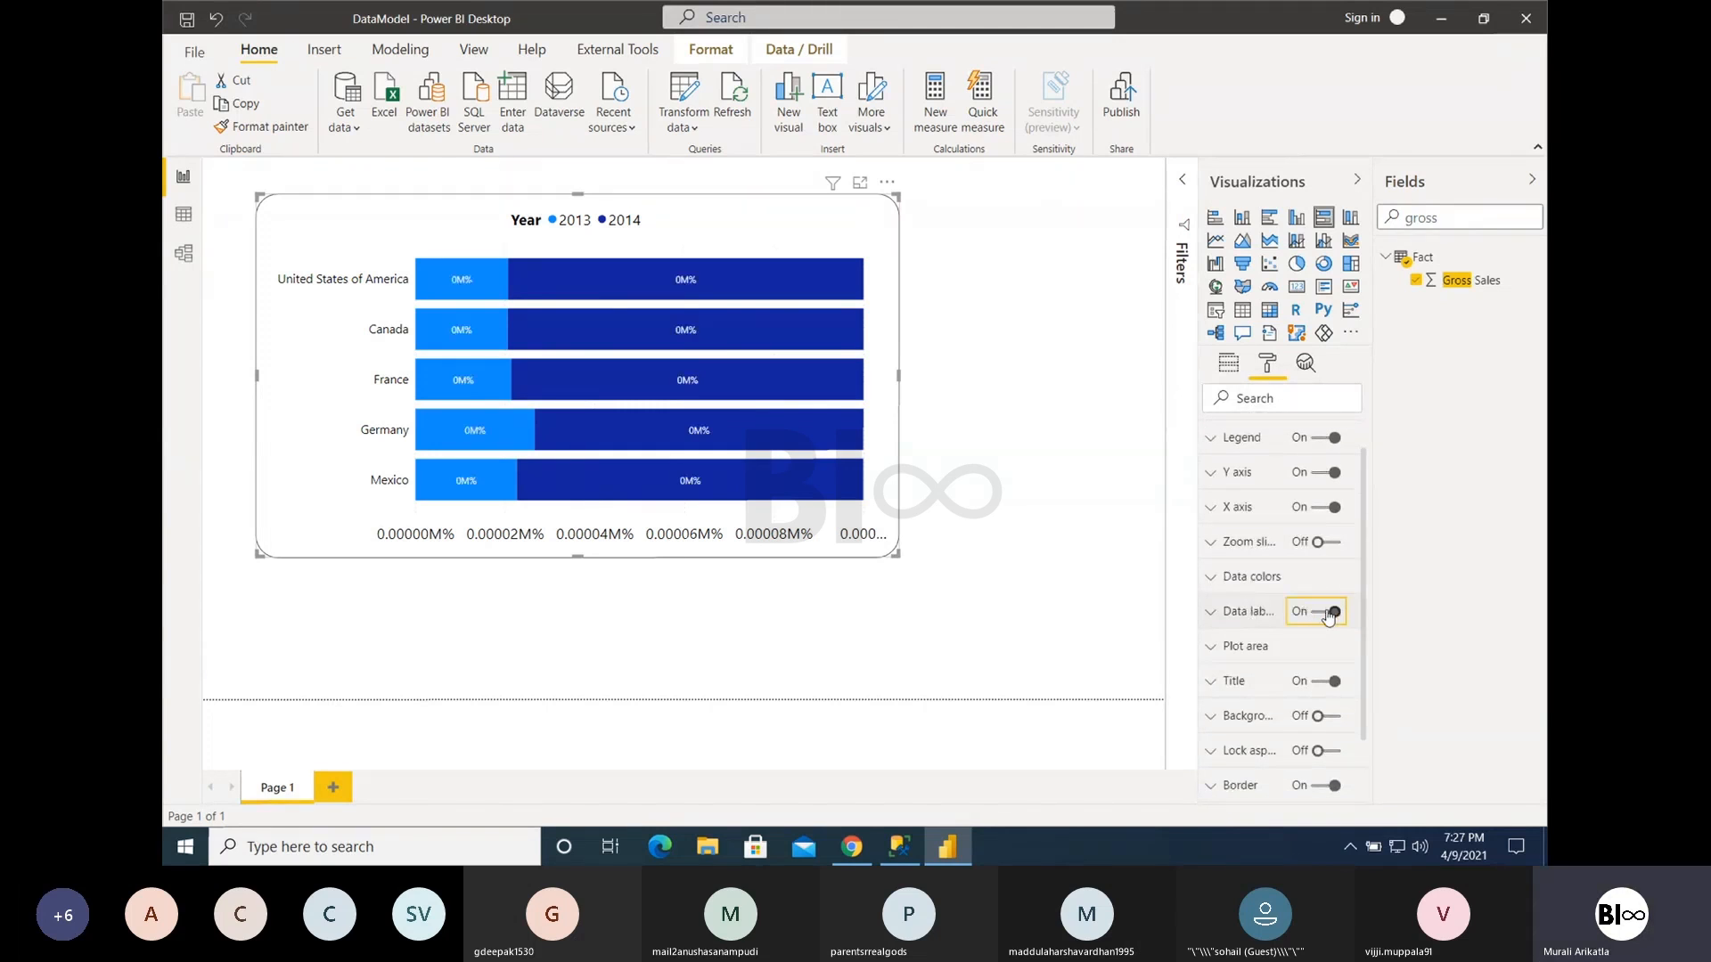
{"action": "left_click", "coordinate": [1229, 365]}
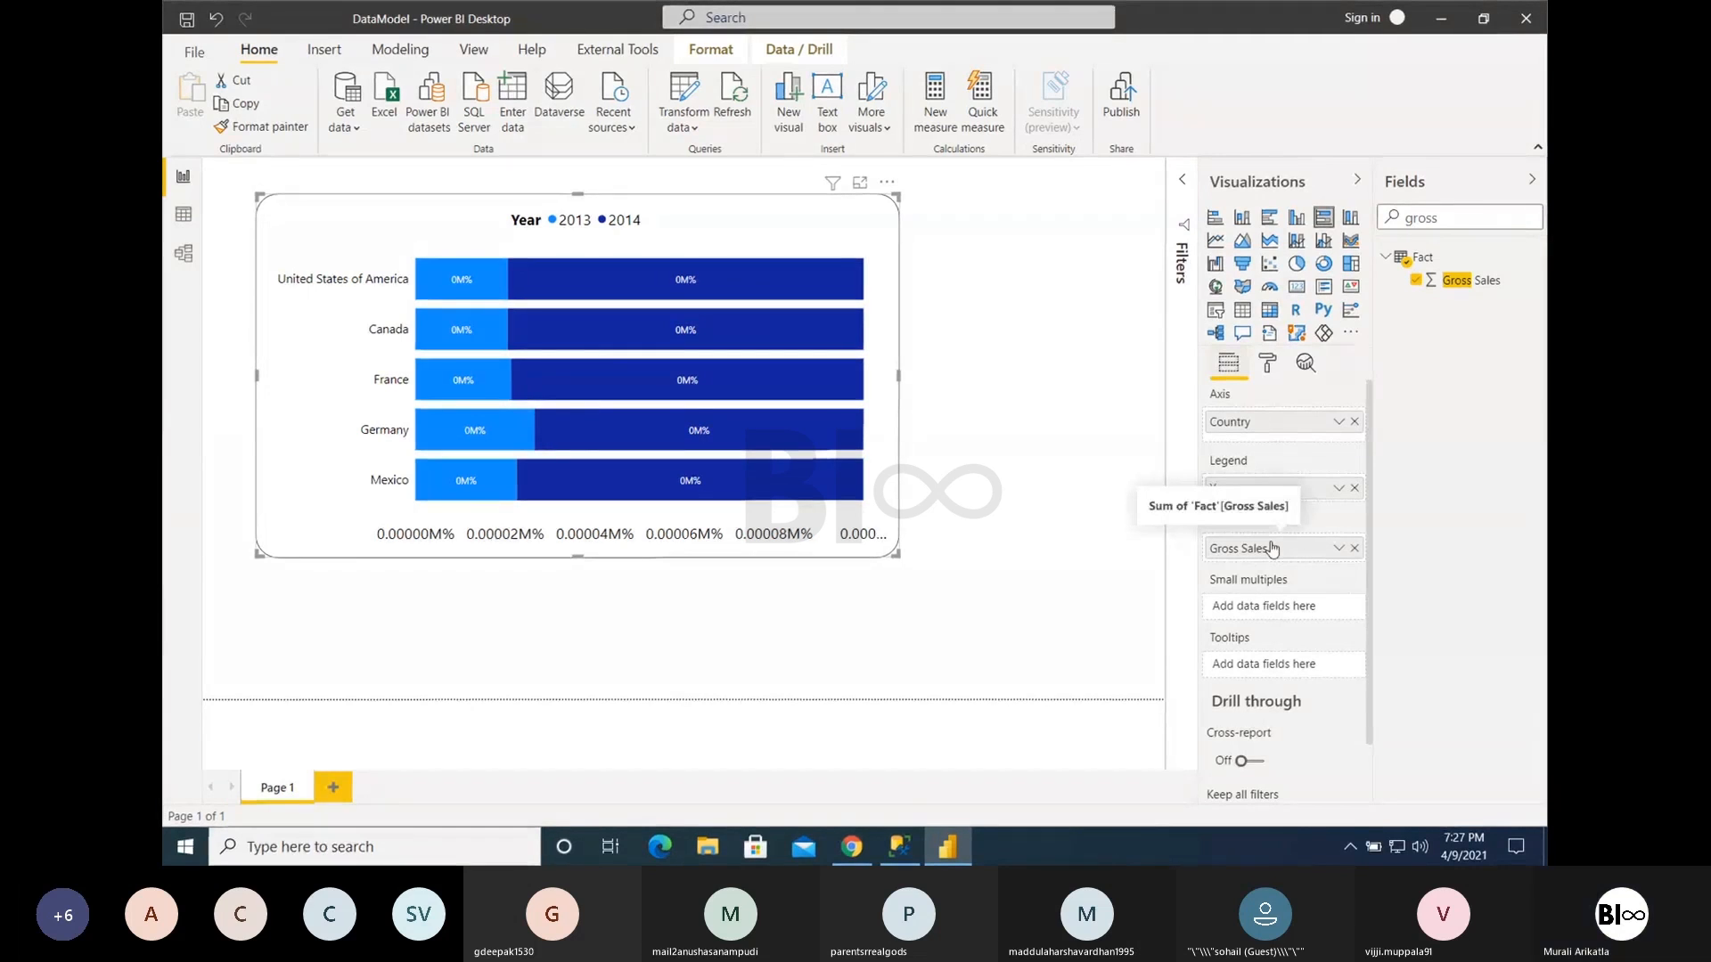
{"action": "left_click", "coordinate": [1266, 378]}
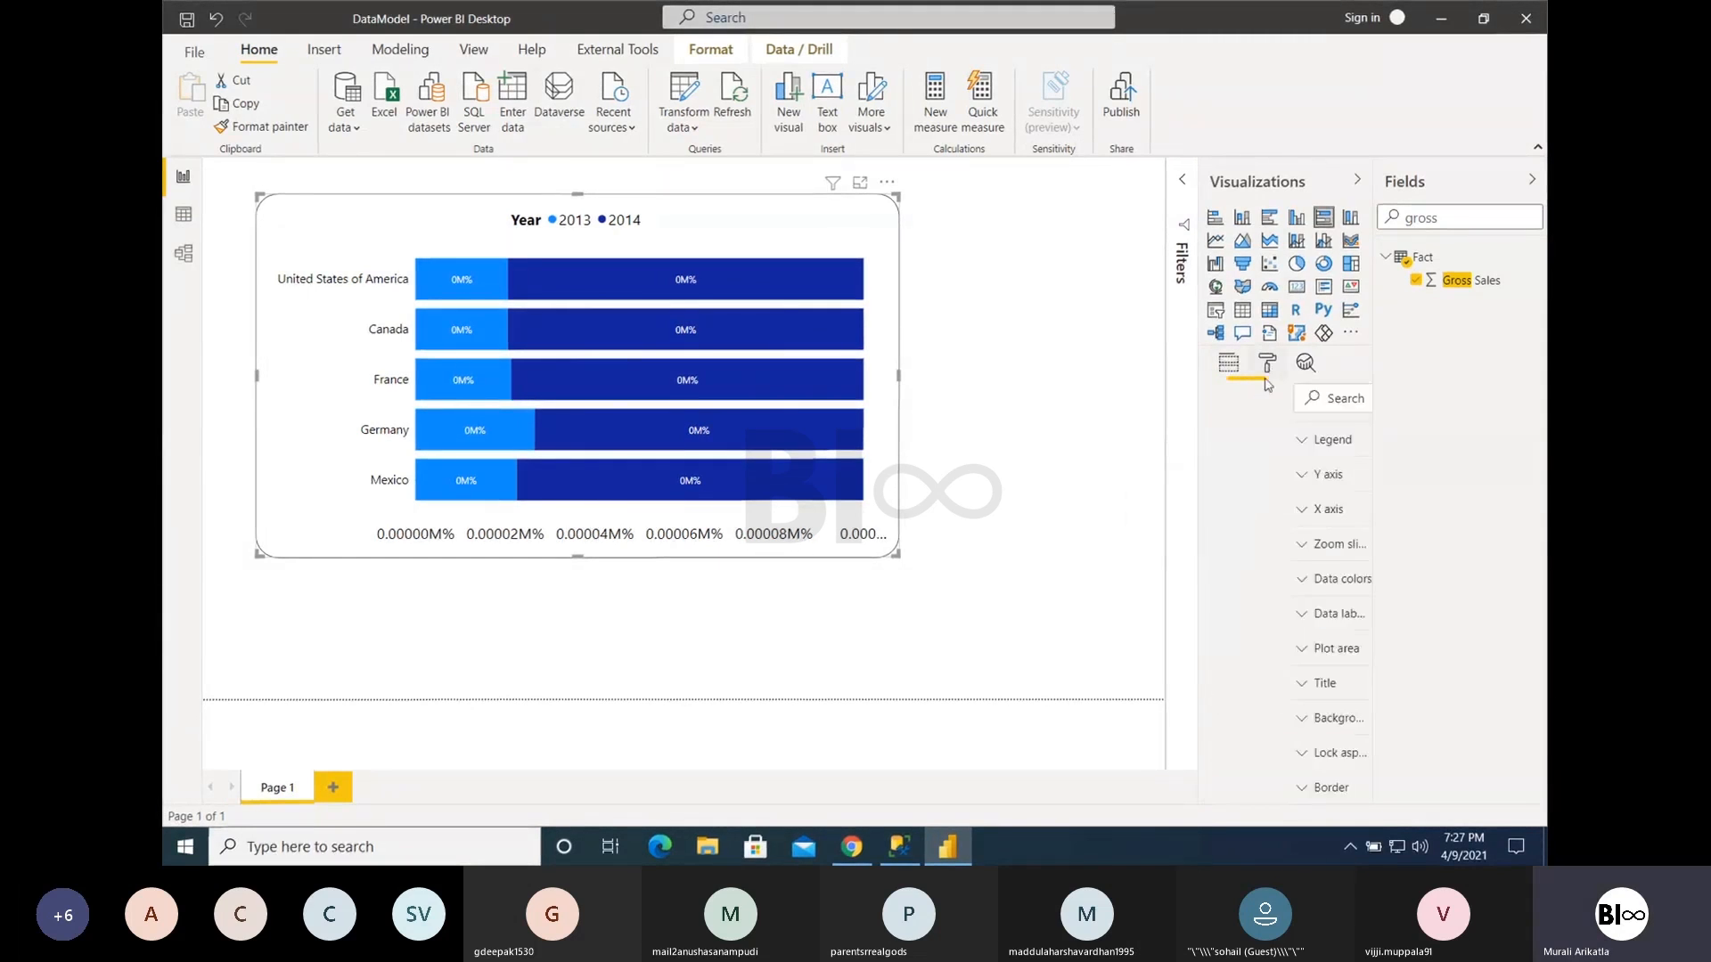
- Examine the X axis format settings of the 100% stacked bar chart, including the scale type options
{"action": "scroll", "coordinate": [1272, 578], "scroll_direction": "down", "scroll_amount": 2}
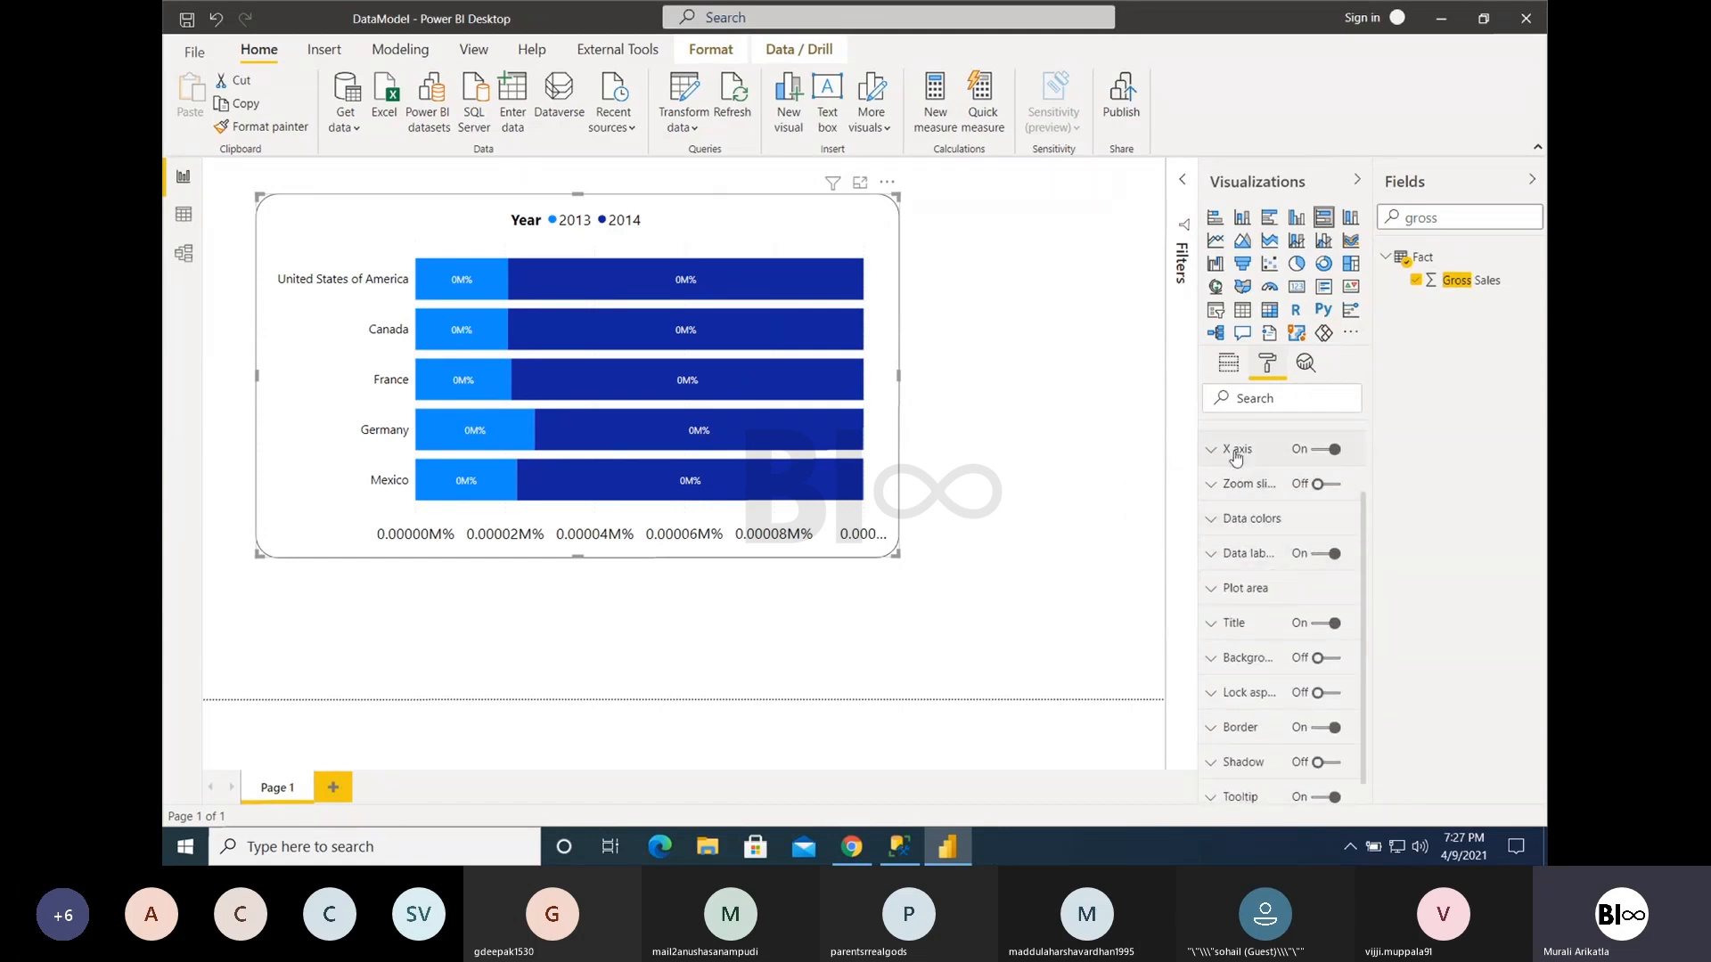
{"action": "scroll", "coordinate": [1235, 522], "scroll_direction": "up", "scroll_amount": 1}
{"action": "left_click", "coordinate": [1232, 494]}
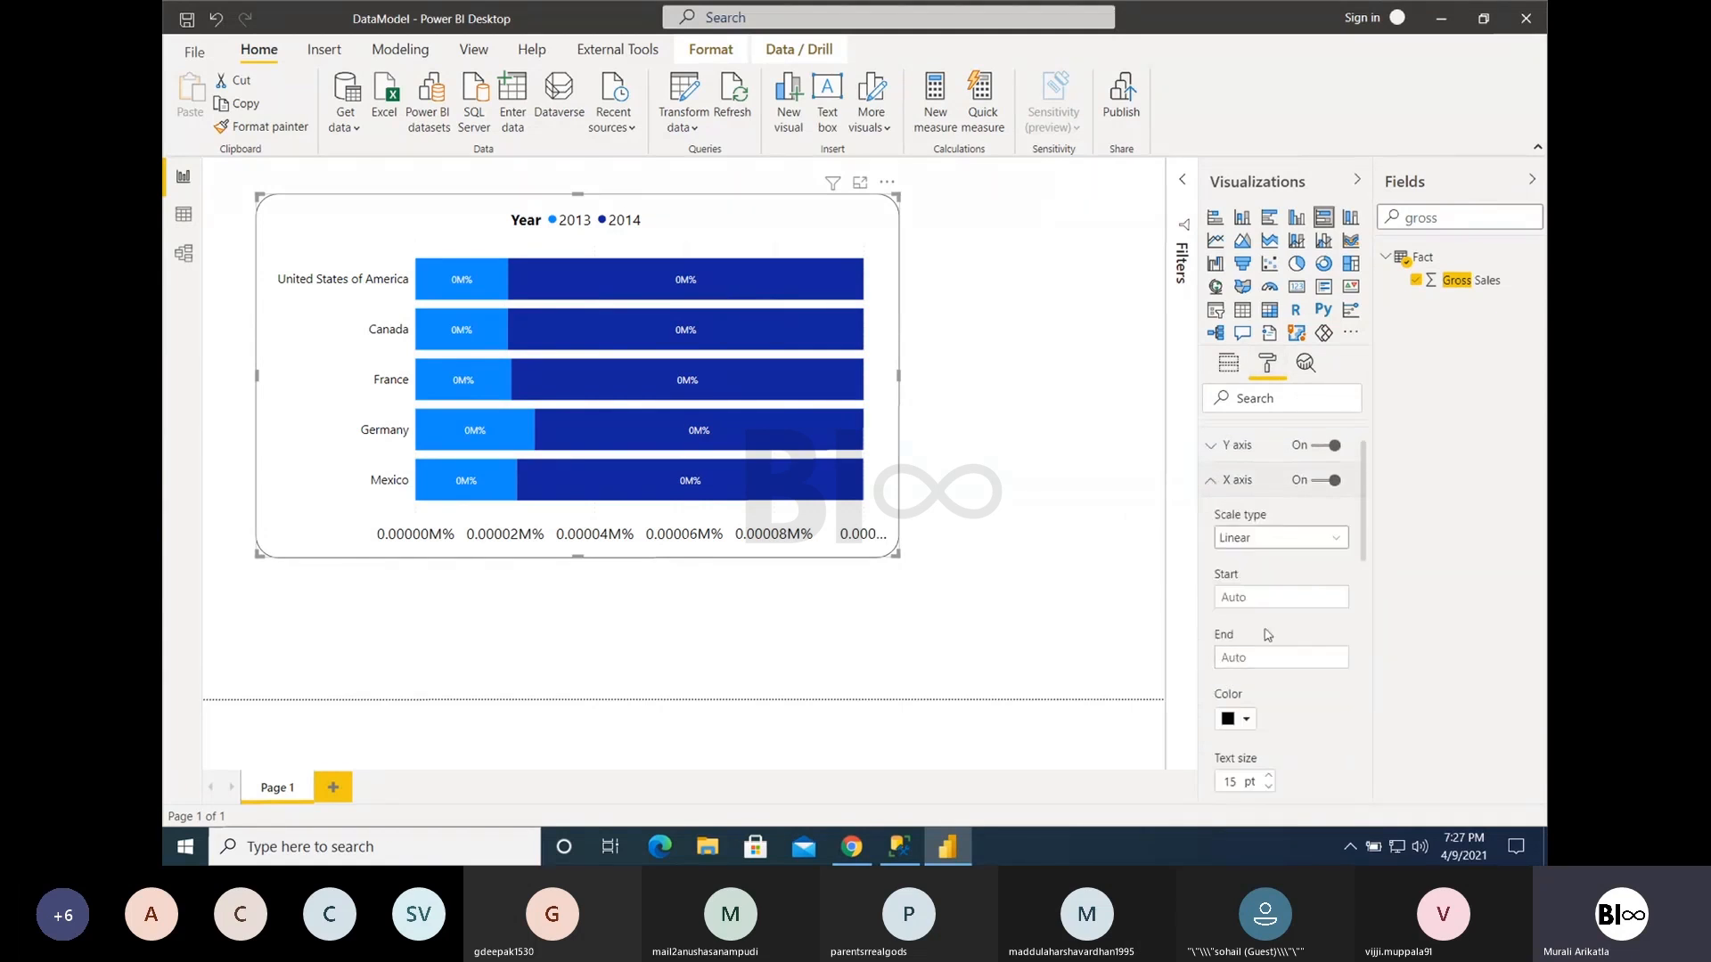
{"action": "left_click", "coordinate": [1254, 539]}
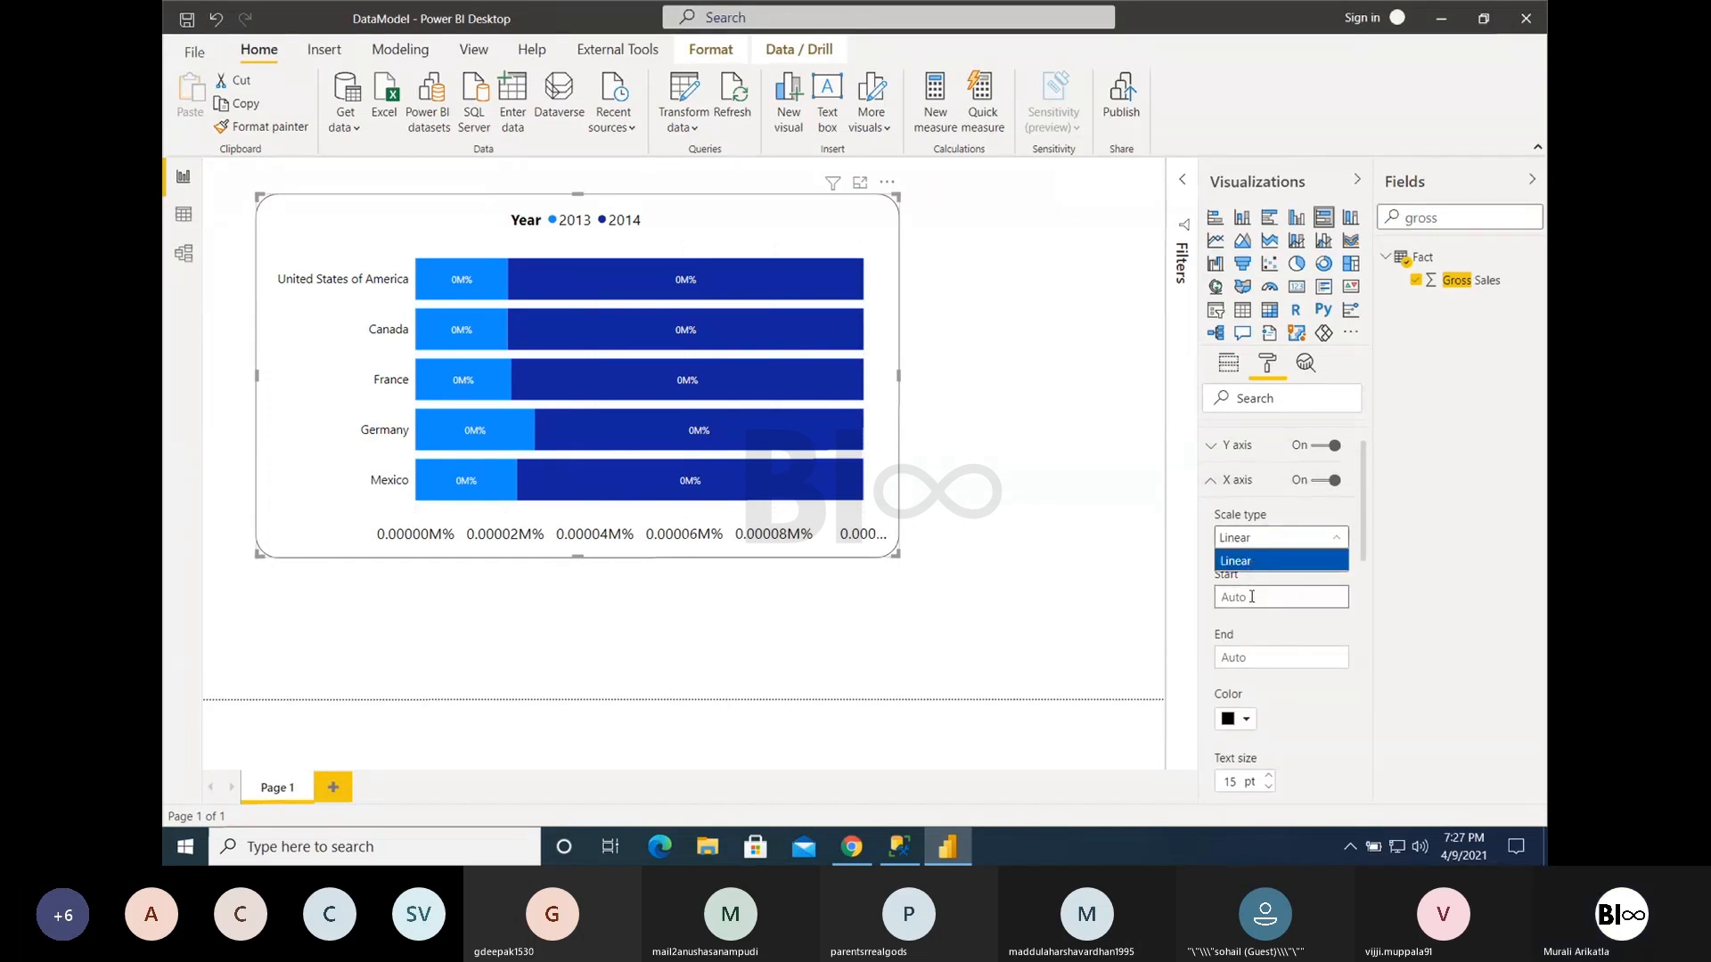
{"action": "scroll", "coordinate": [1260, 652], "scroll_direction": "down", "scroll_amount": 3}
{"action": "scroll", "coordinate": [1266, 697], "scroll_direction": "down", "scroll_amount": 4}
{"action": "scroll", "coordinate": [1265, 697], "scroll_direction": "down", "scroll_amount": 4}
{"action": "scroll", "coordinate": [1264, 697], "scroll_direction": "up", "scroll_amount": 10}
{"action": "left_click", "coordinate": [1211, 552]}
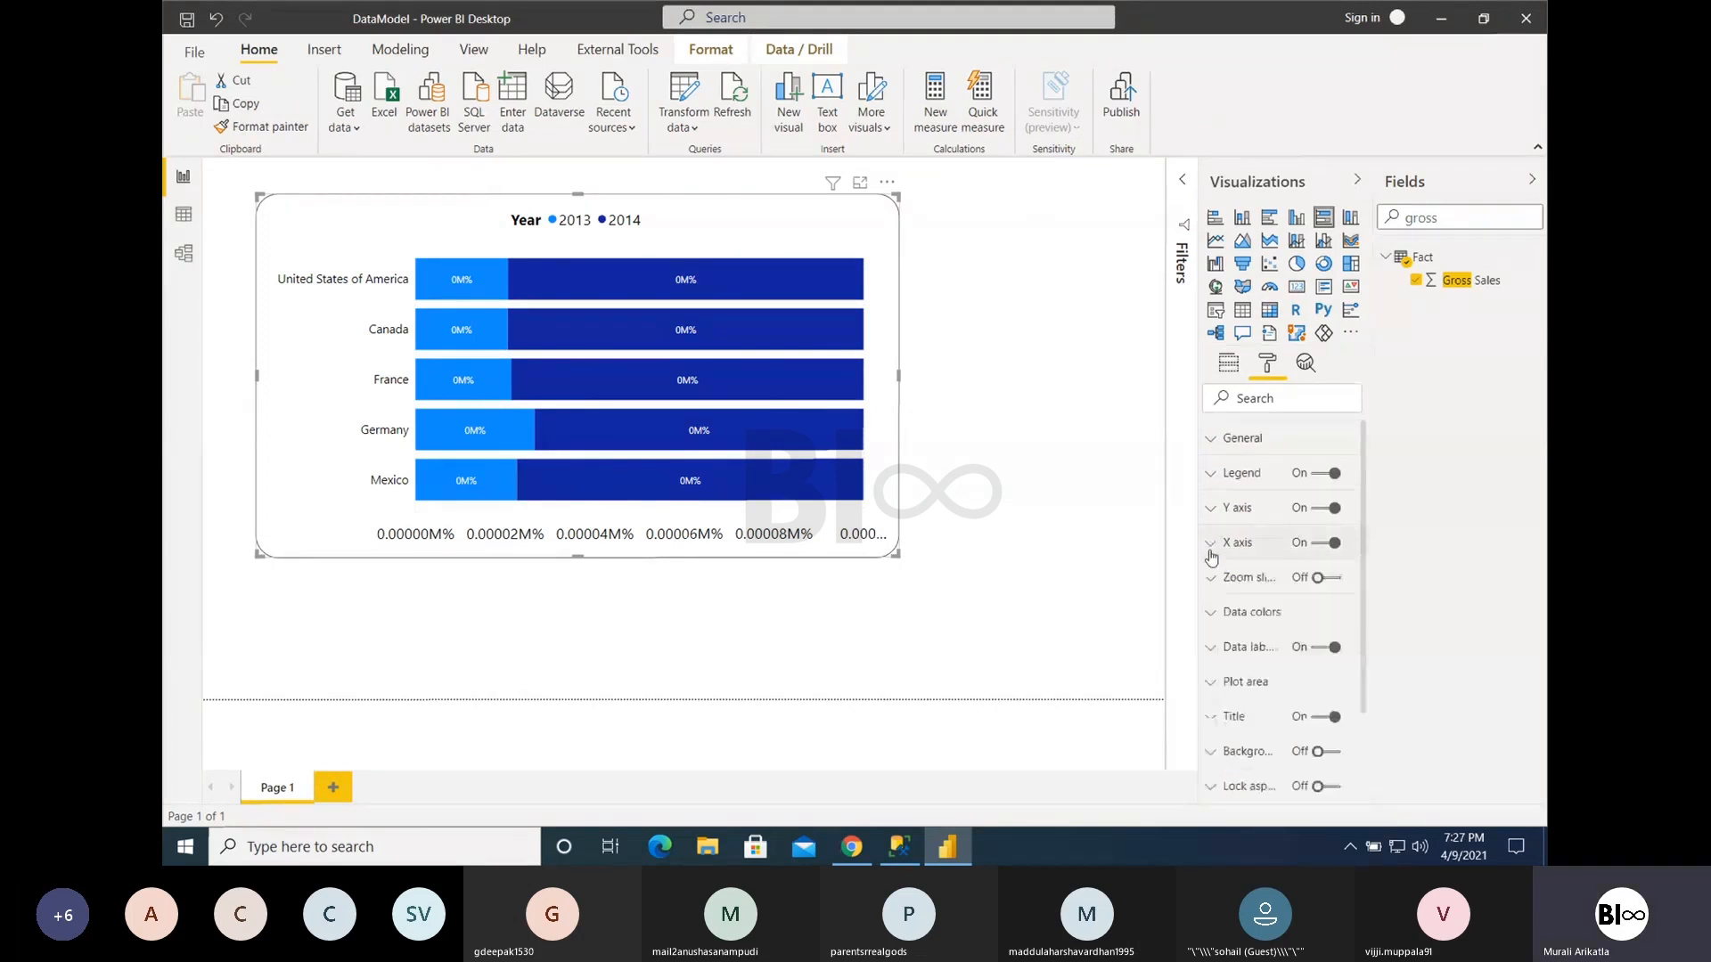
- Toggle the data labels and the X axis off and on again
{"action": "left_click", "coordinate": [1320, 649]}
{"action": "left_click", "coordinate": [1320, 649]}
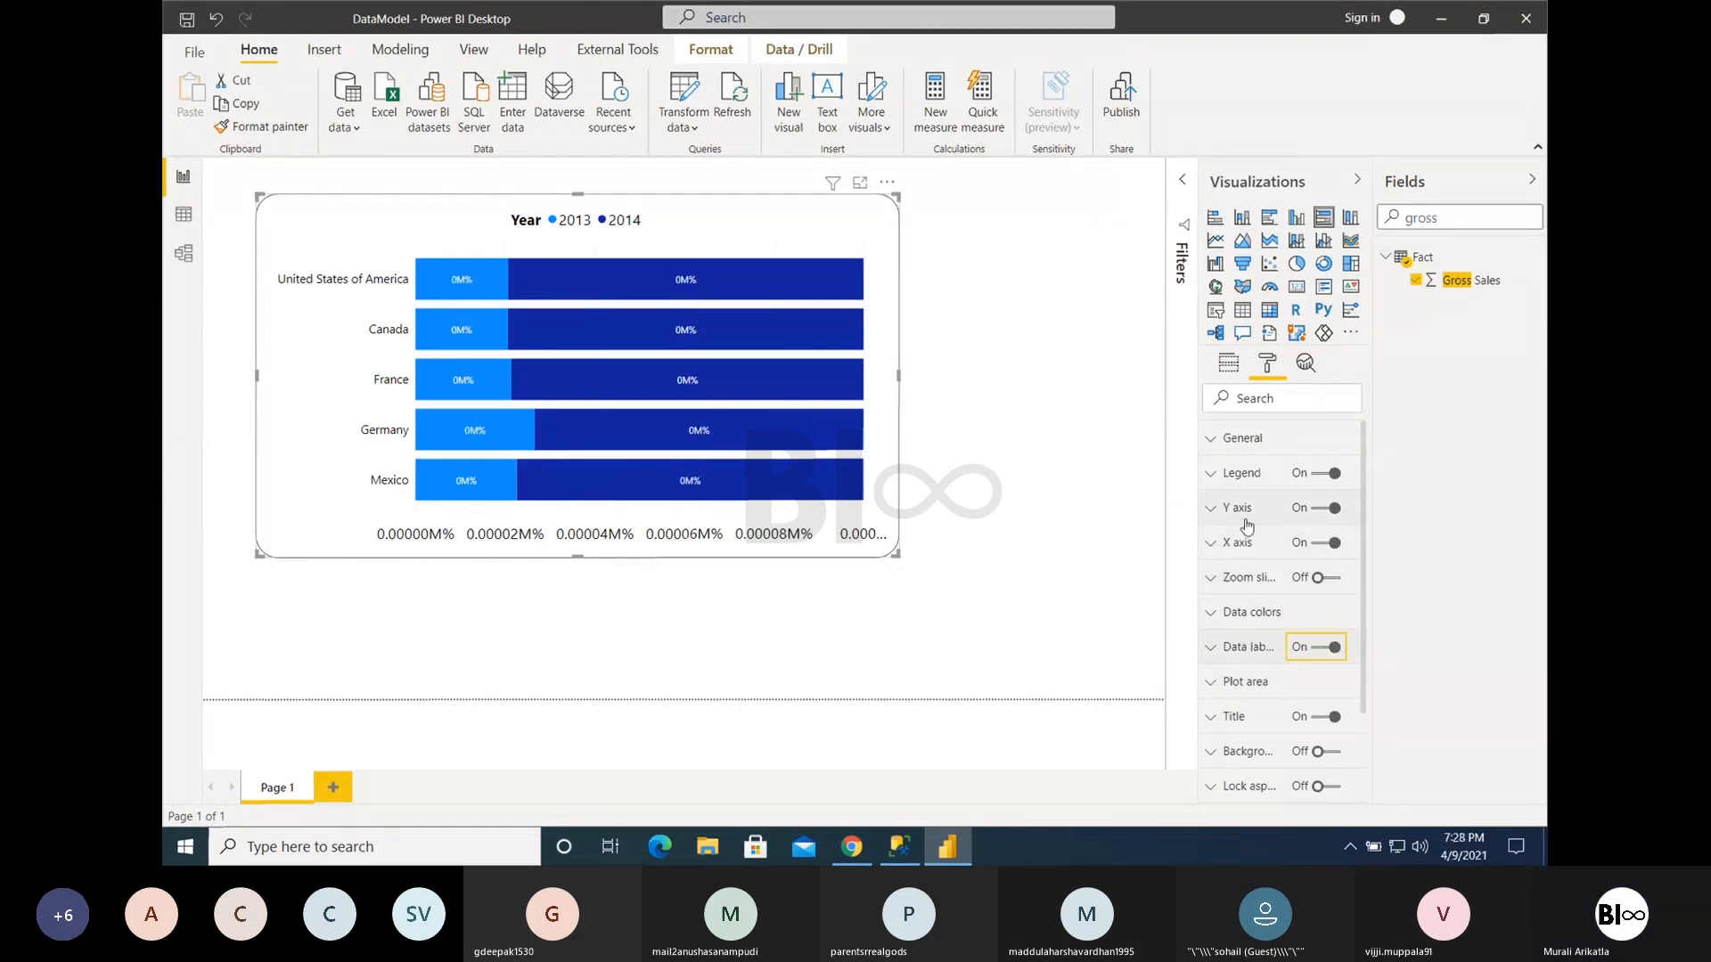
{"action": "left_click", "coordinate": [1321, 546]}
{"action": "left_click", "coordinate": [1322, 547]}
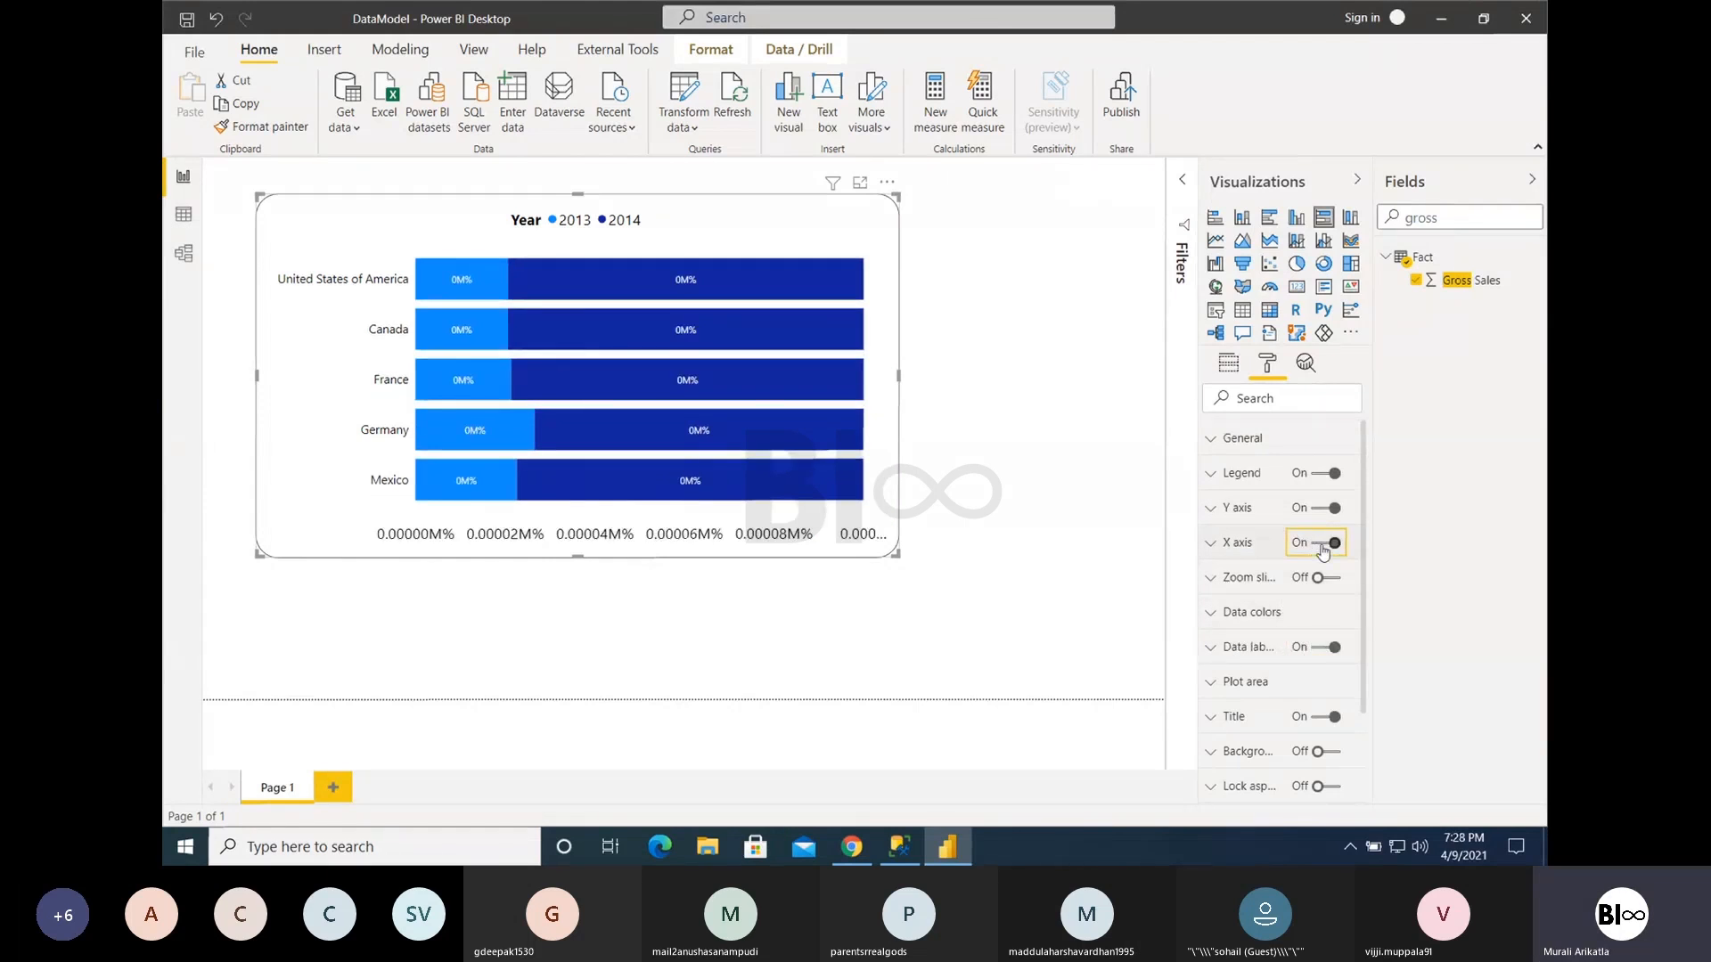
- Check the X axis scale type options and set the axis start to 0
{"action": "left_click", "coordinate": [1198, 542]}
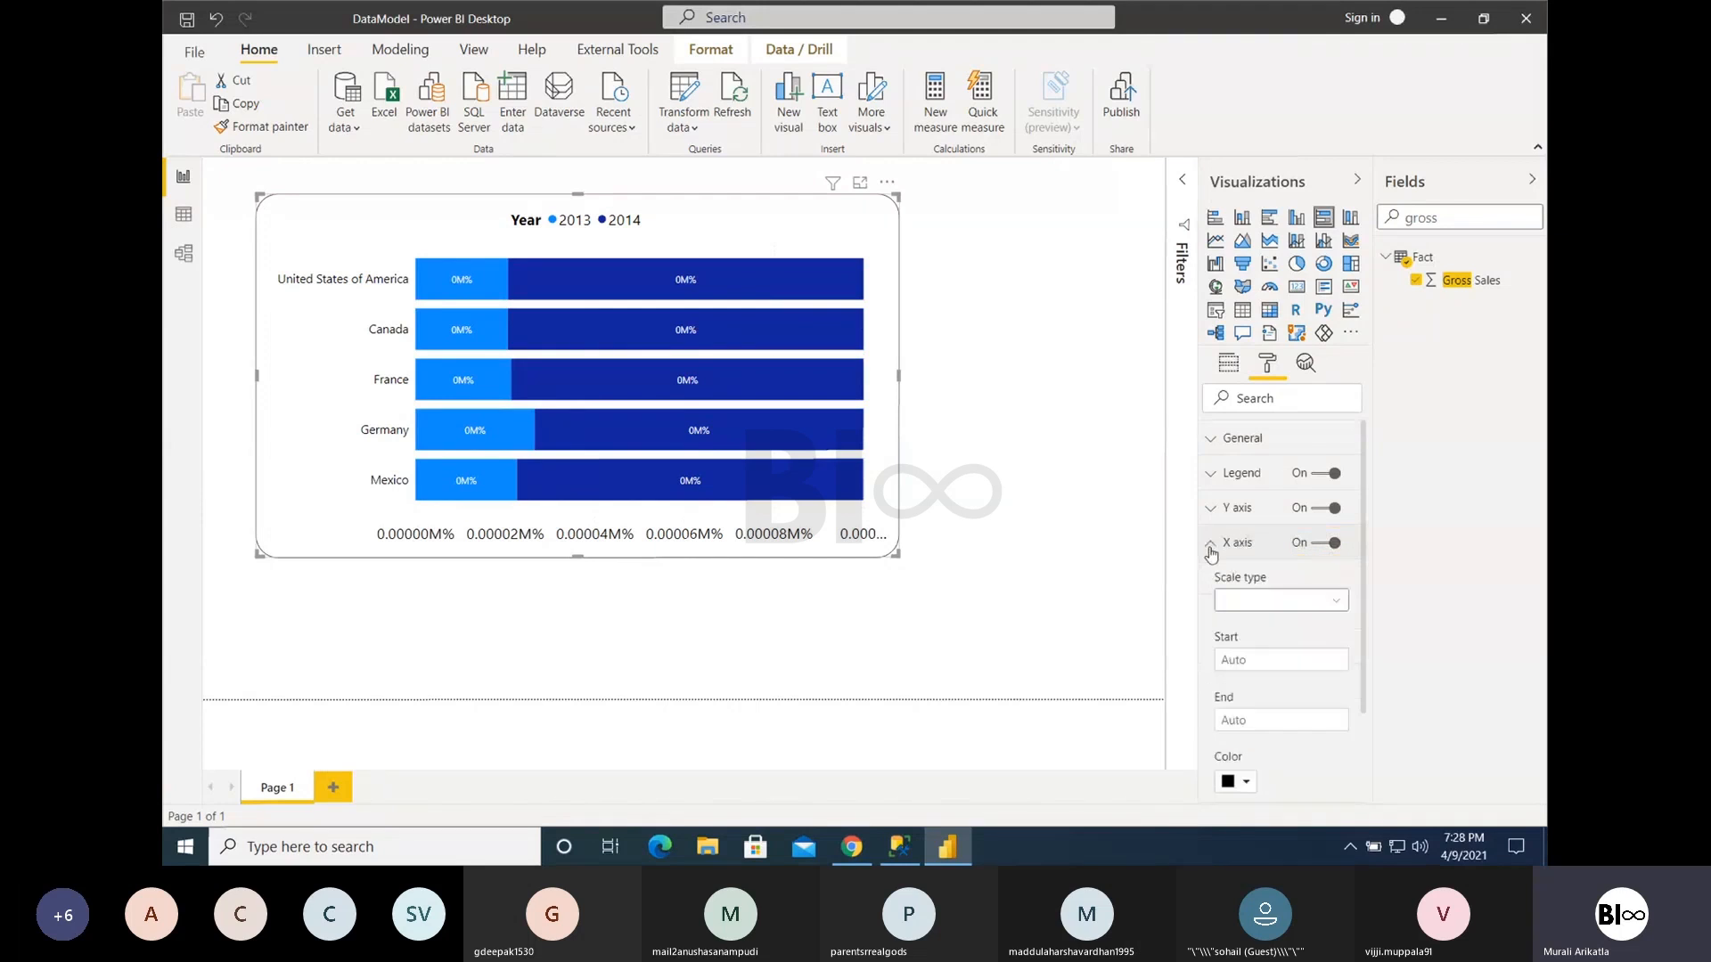
{"action": "left_click", "coordinate": [1257, 600]}
{"action": "left_click", "coordinate": [1256, 659]}
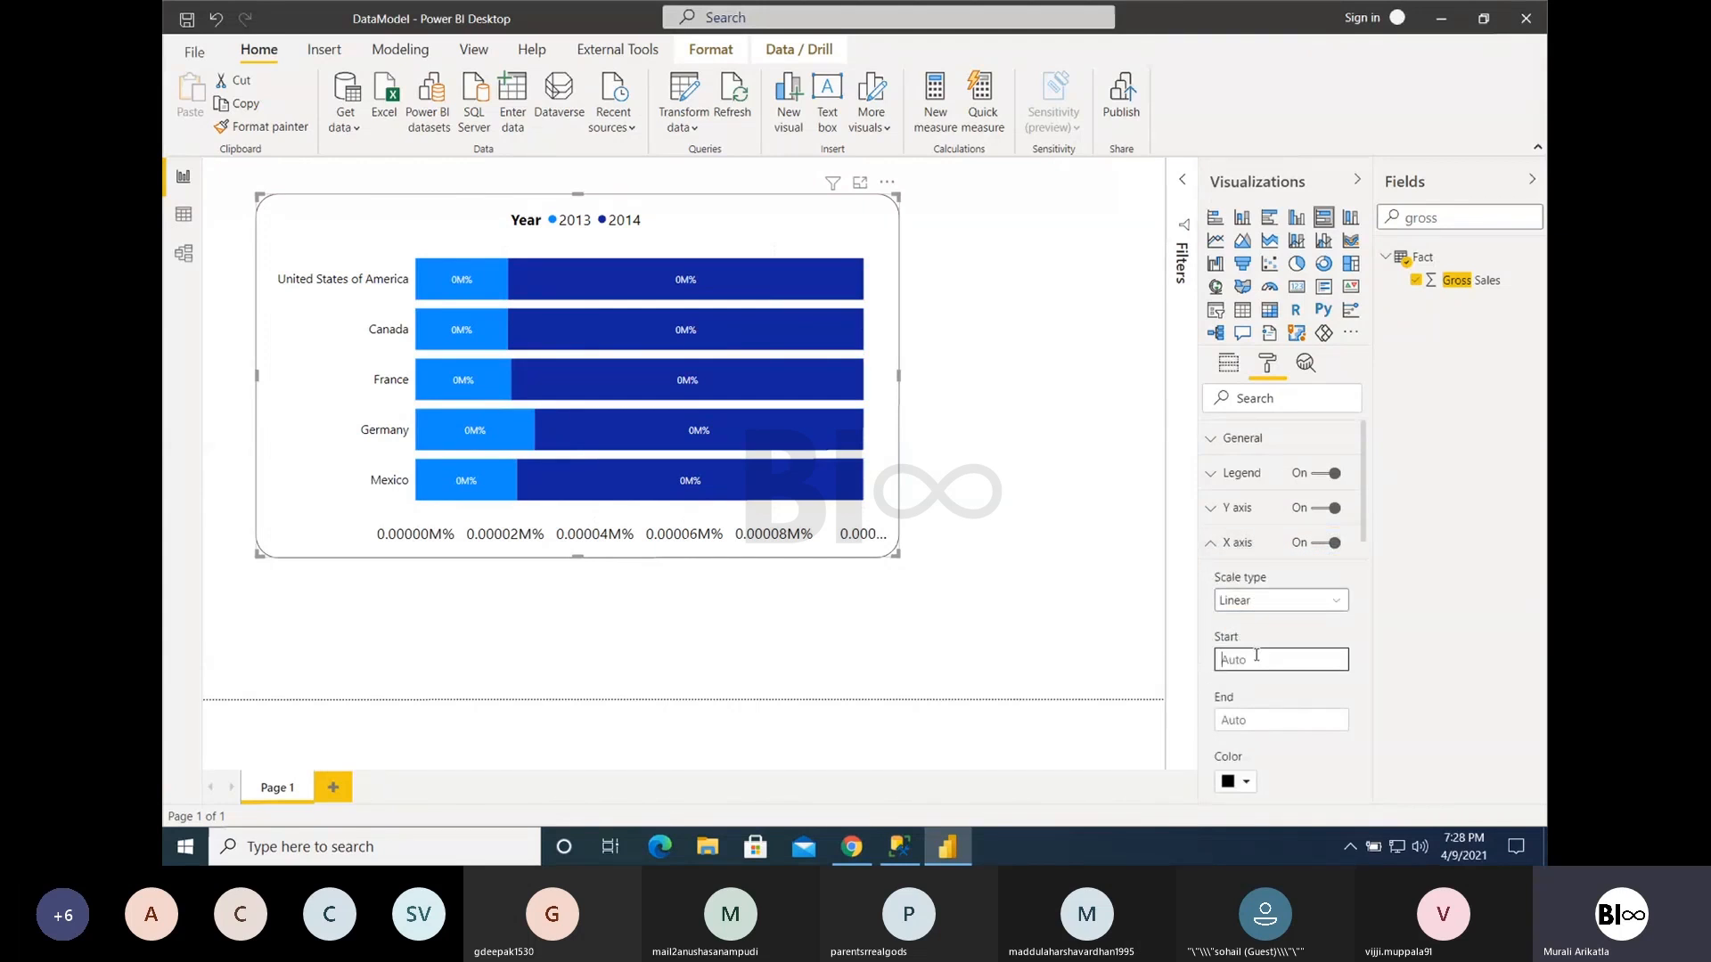
- Search the fields for profit and replace Gross Sales with Profit as the chart's values field
{"action": "left_click", "coordinate": [1380, 223]}
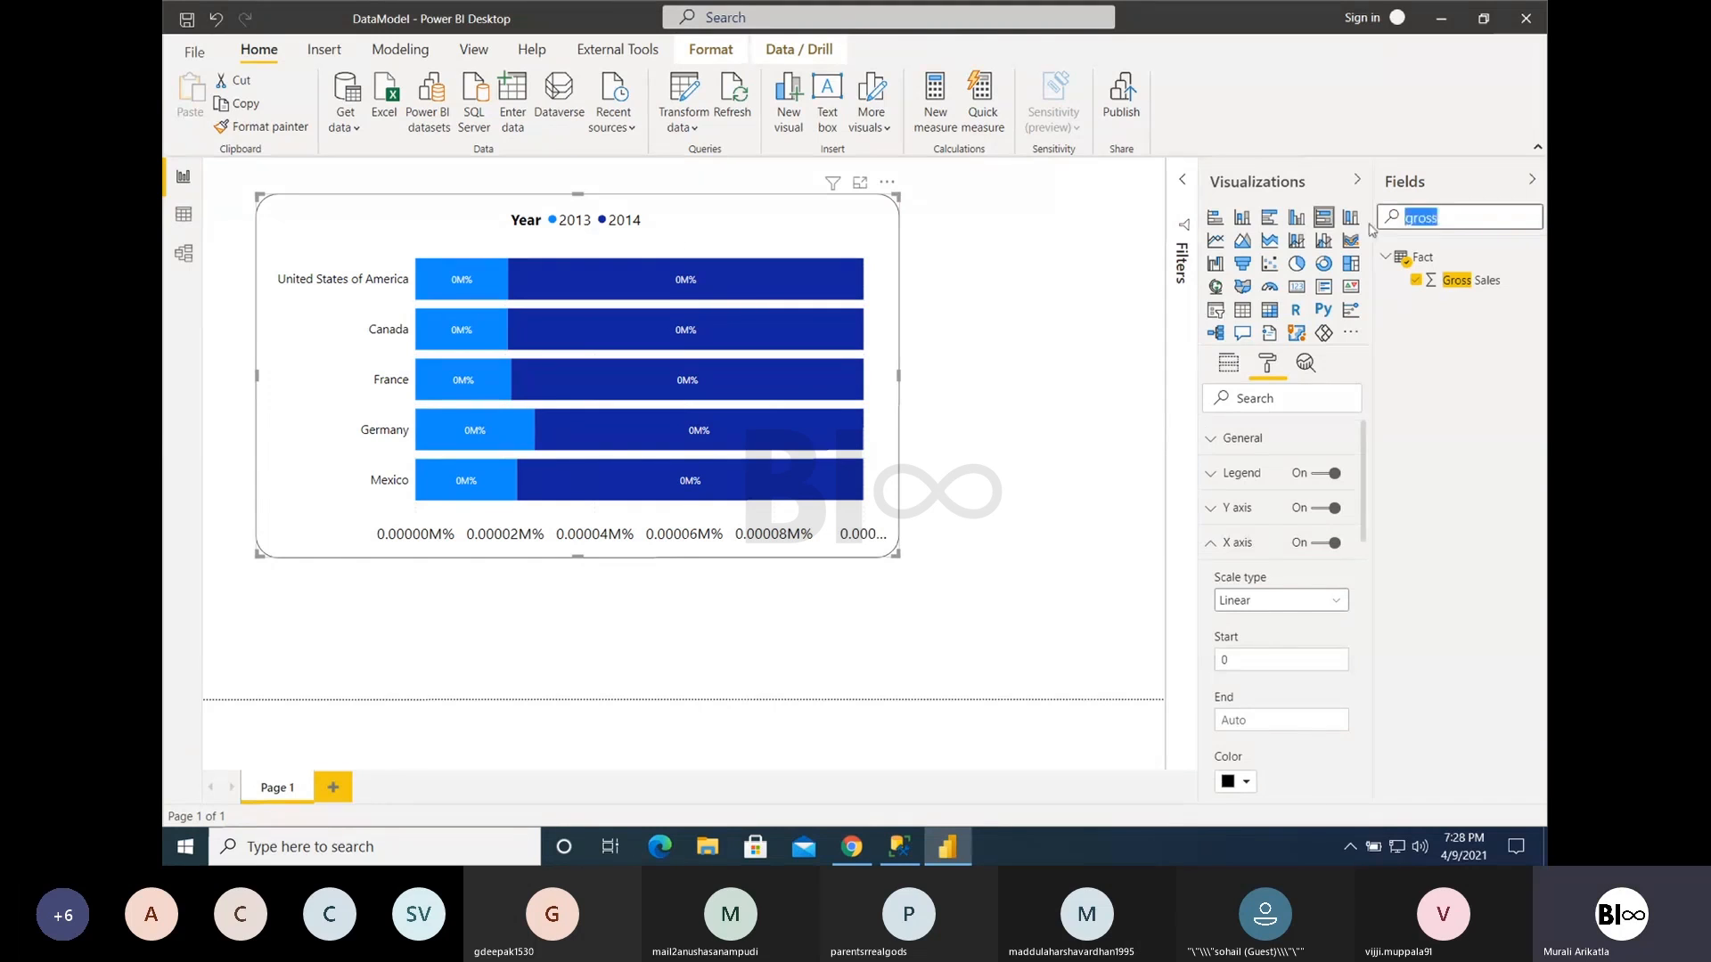
{"action": "type", "text": "profit"}
{"action": "left_click", "coordinate": [1229, 362]}
{"action": "left_click_drag", "start_coordinate": [1456, 280], "coordinate": [1258, 554]}
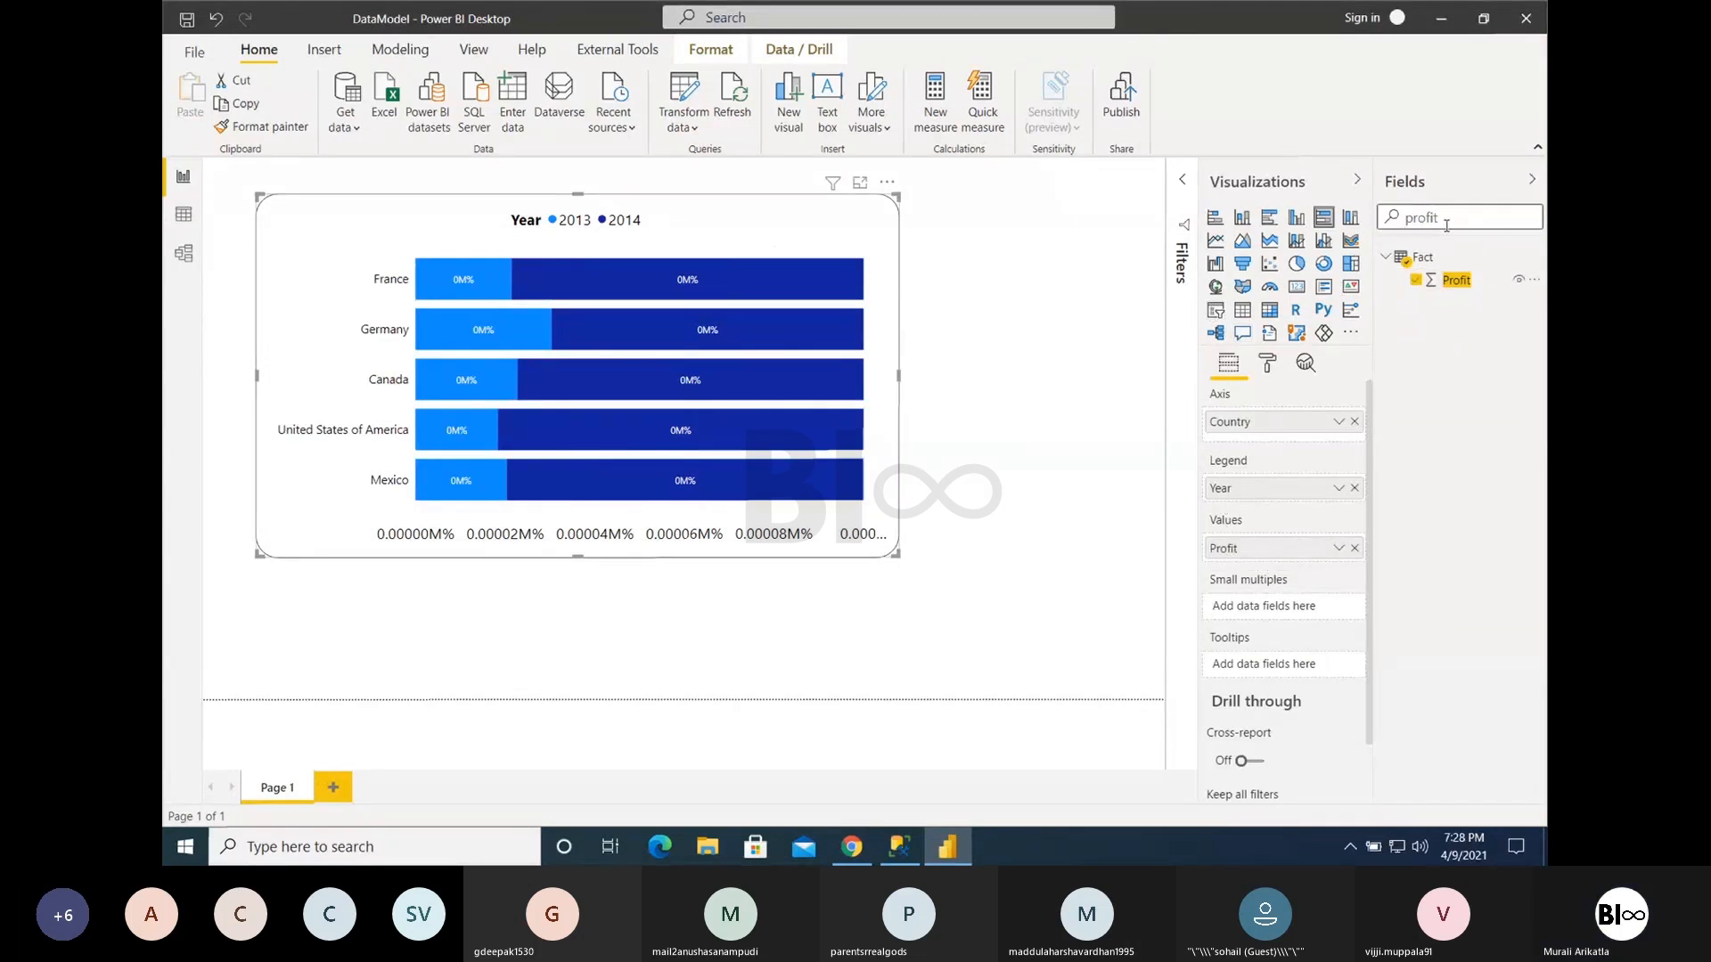
- Change the Profit column's data type to Whole number, accept the data type change and set its format to Whole number
{"action": "left_click", "coordinate": [1455, 281]}
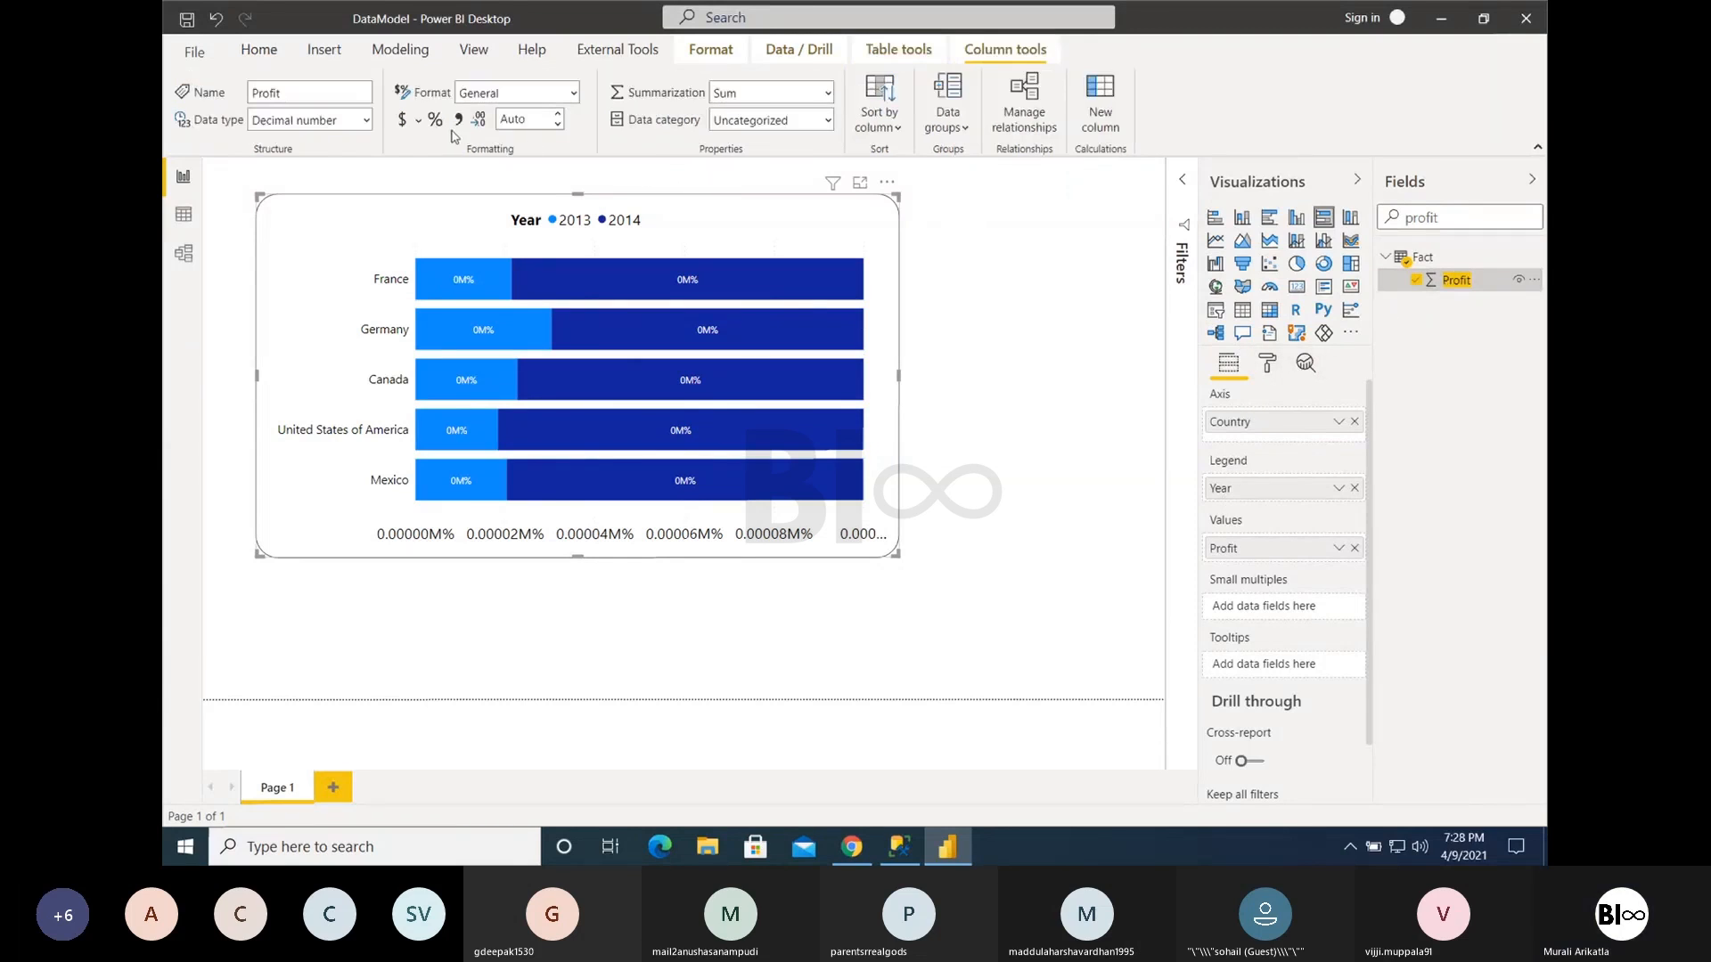
{"action": "left_click", "coordinate": [367, 120]}
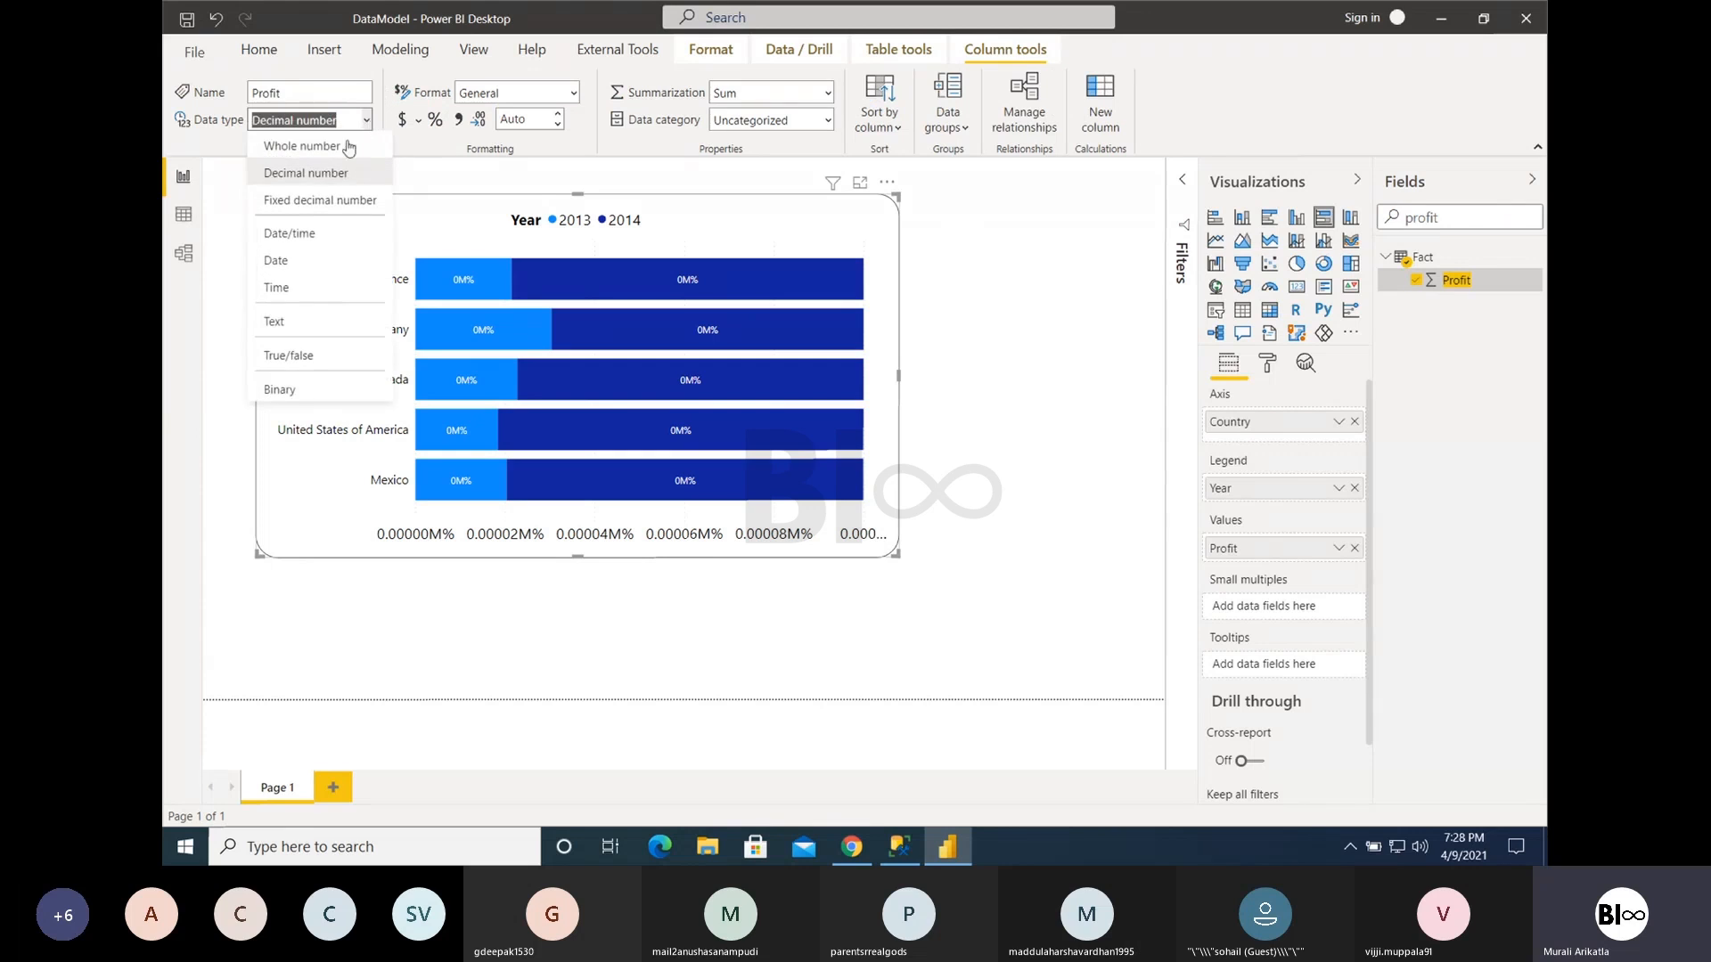
{"action": "left_click", "coordinate": [340, 142]}
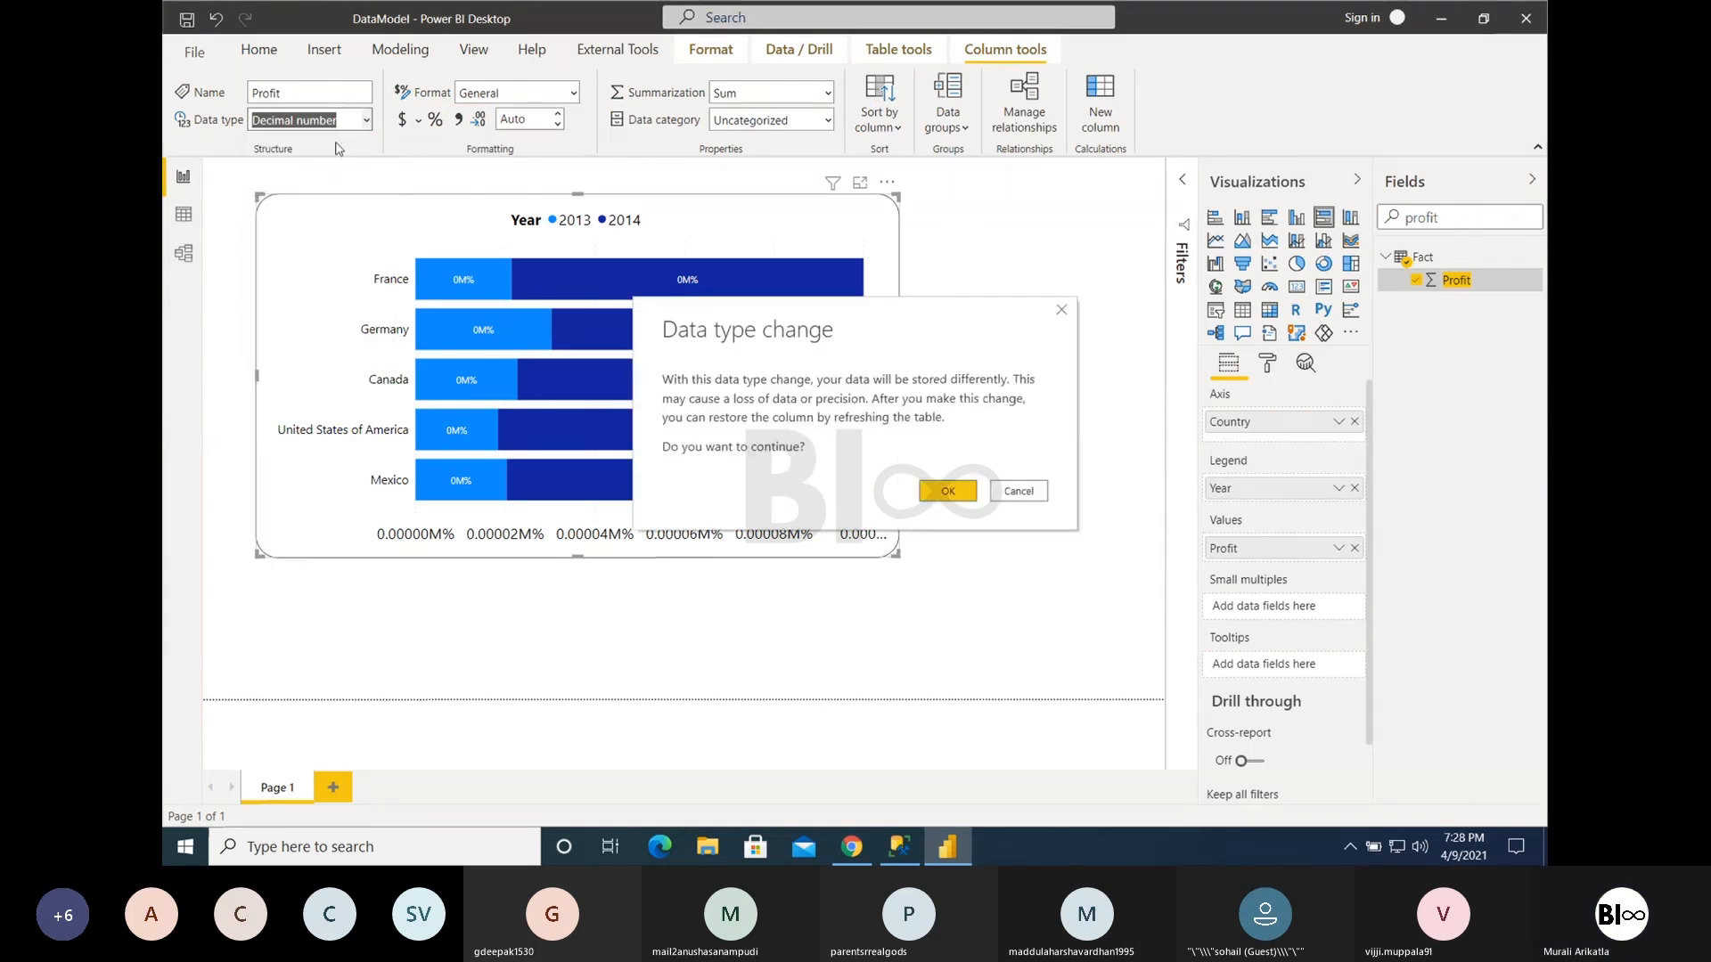
{"action": "left_click", "coordinate": [936, 491]}
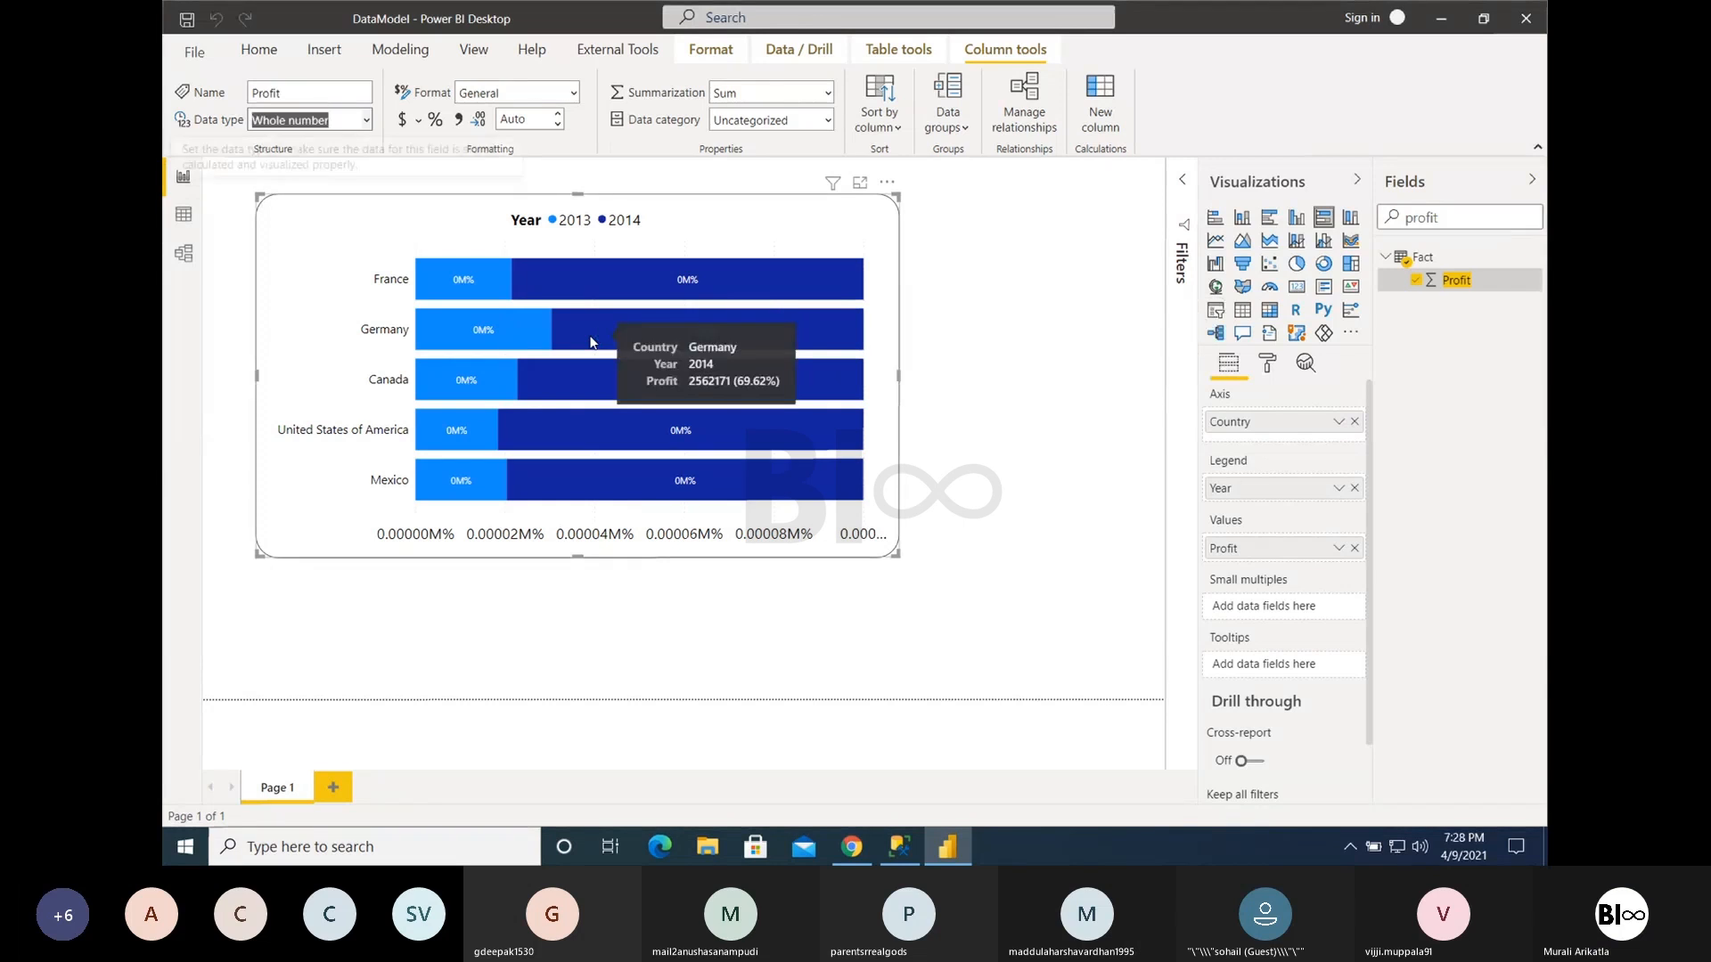
{"action": "left_click", "coordinate": [573, 93]}
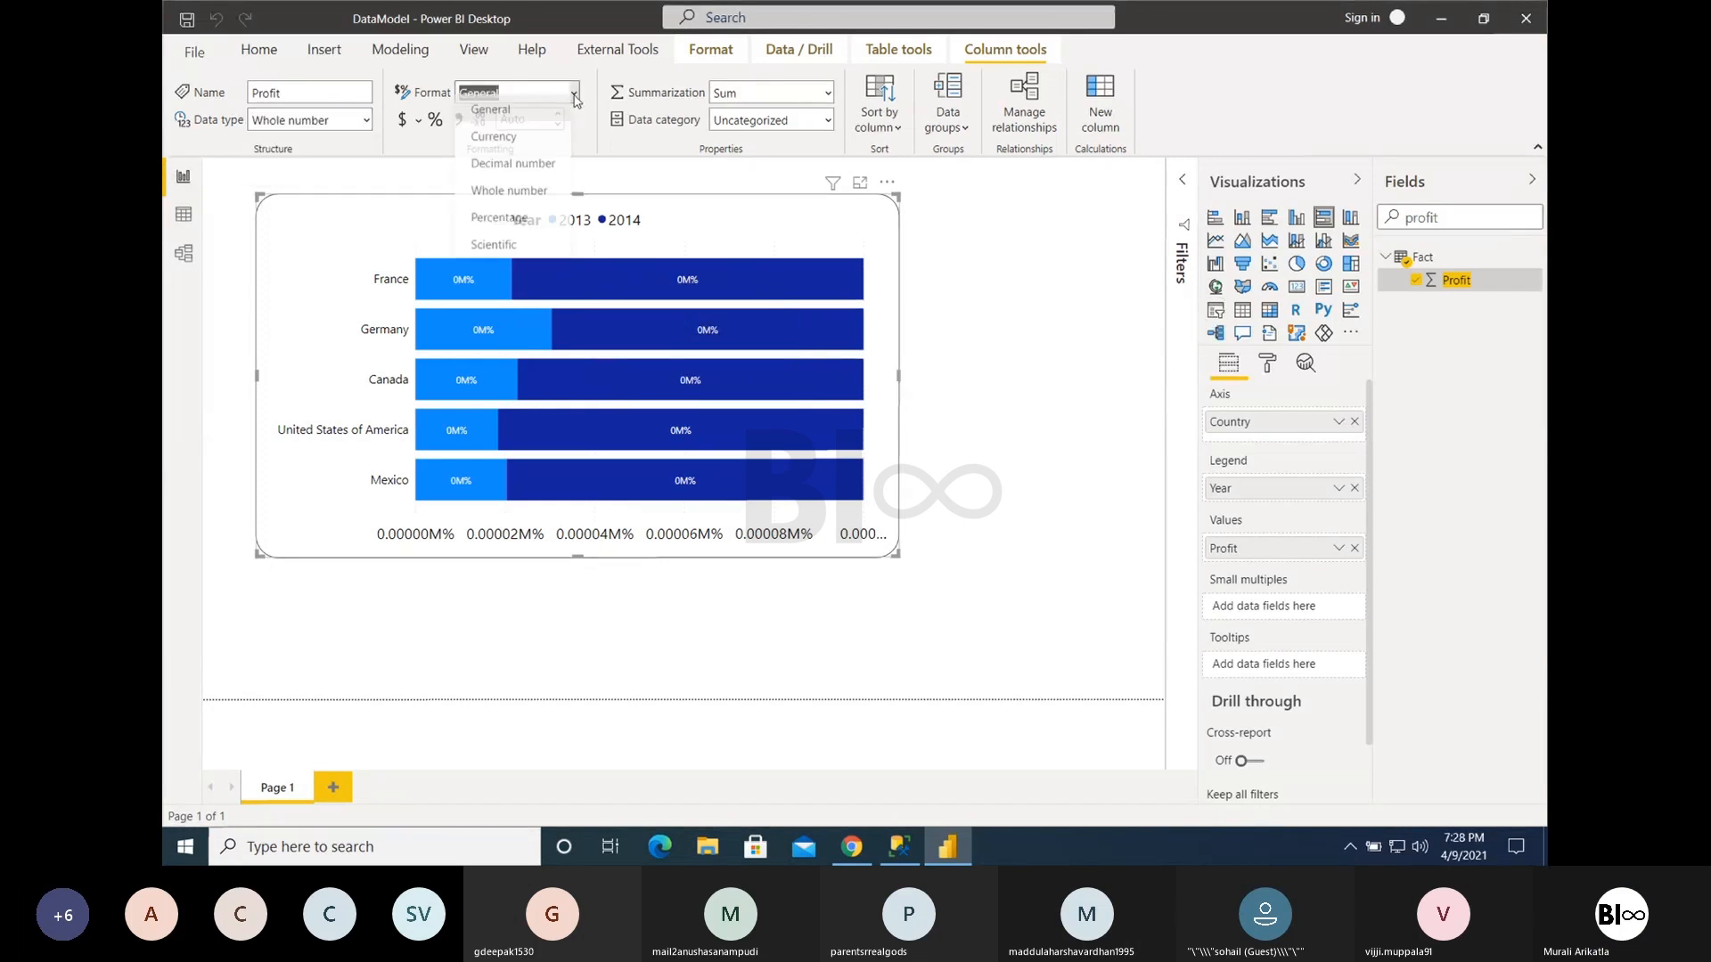
{"action": "left_click", "coordinate": [518, 200]}
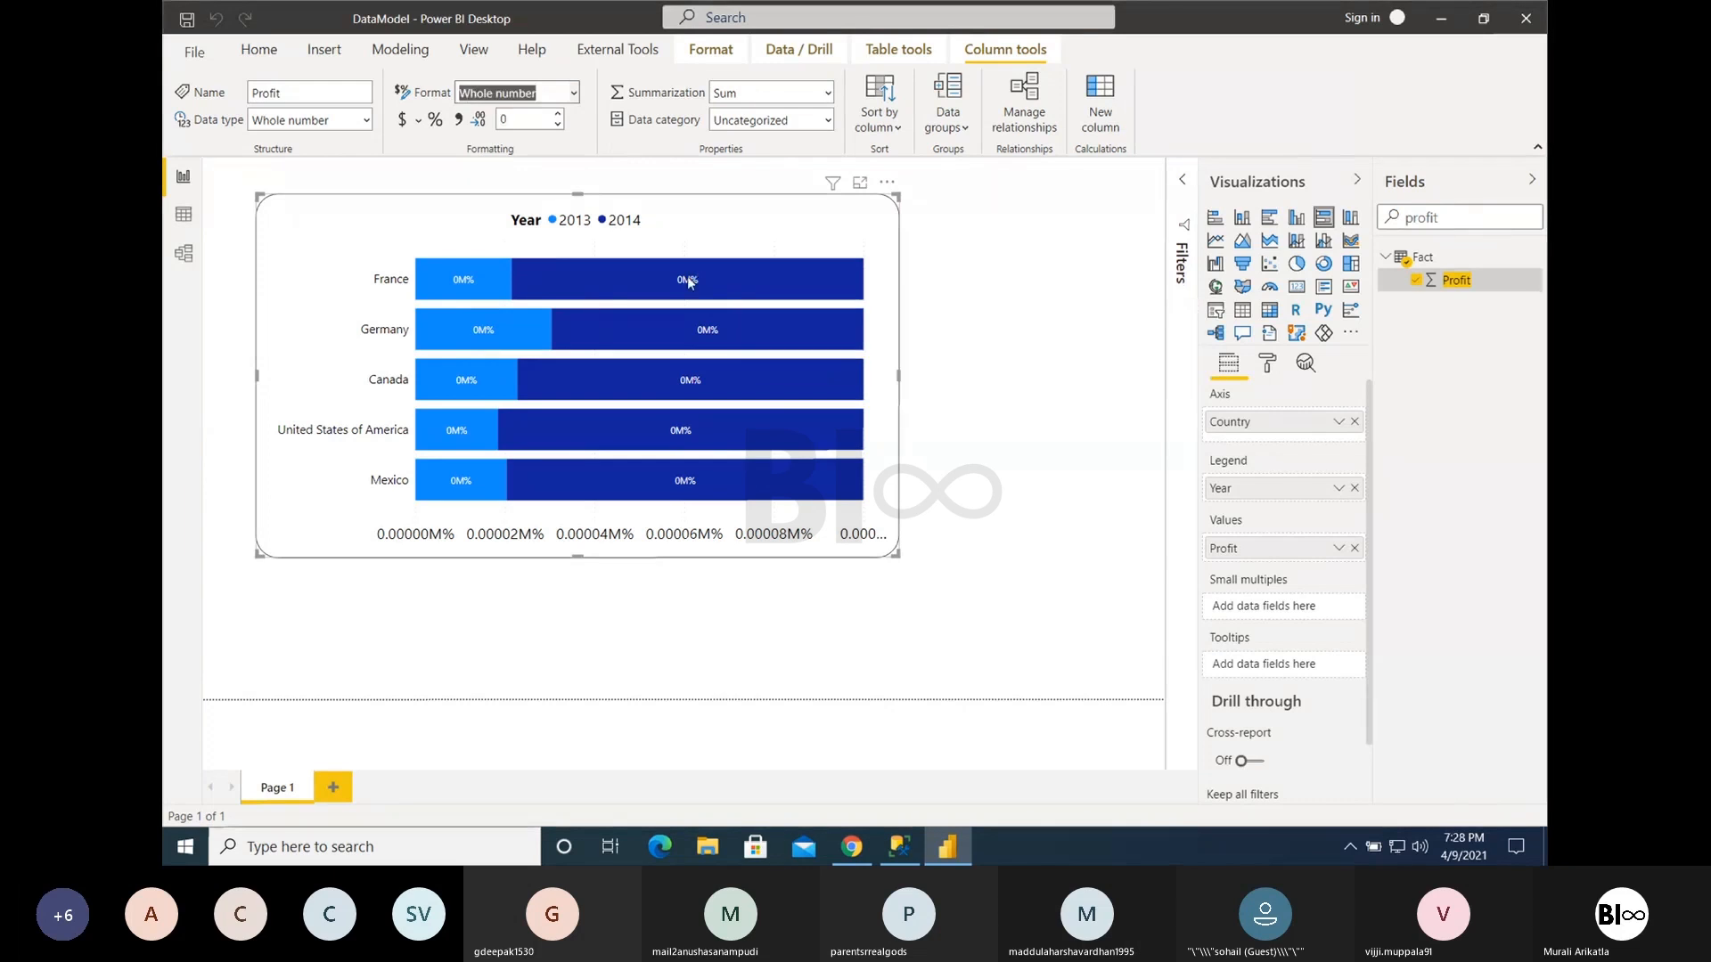
- Check the X axis and data label format settings of the Profit chart
{"action": "left_click", "coordinate": [1268, 363]}
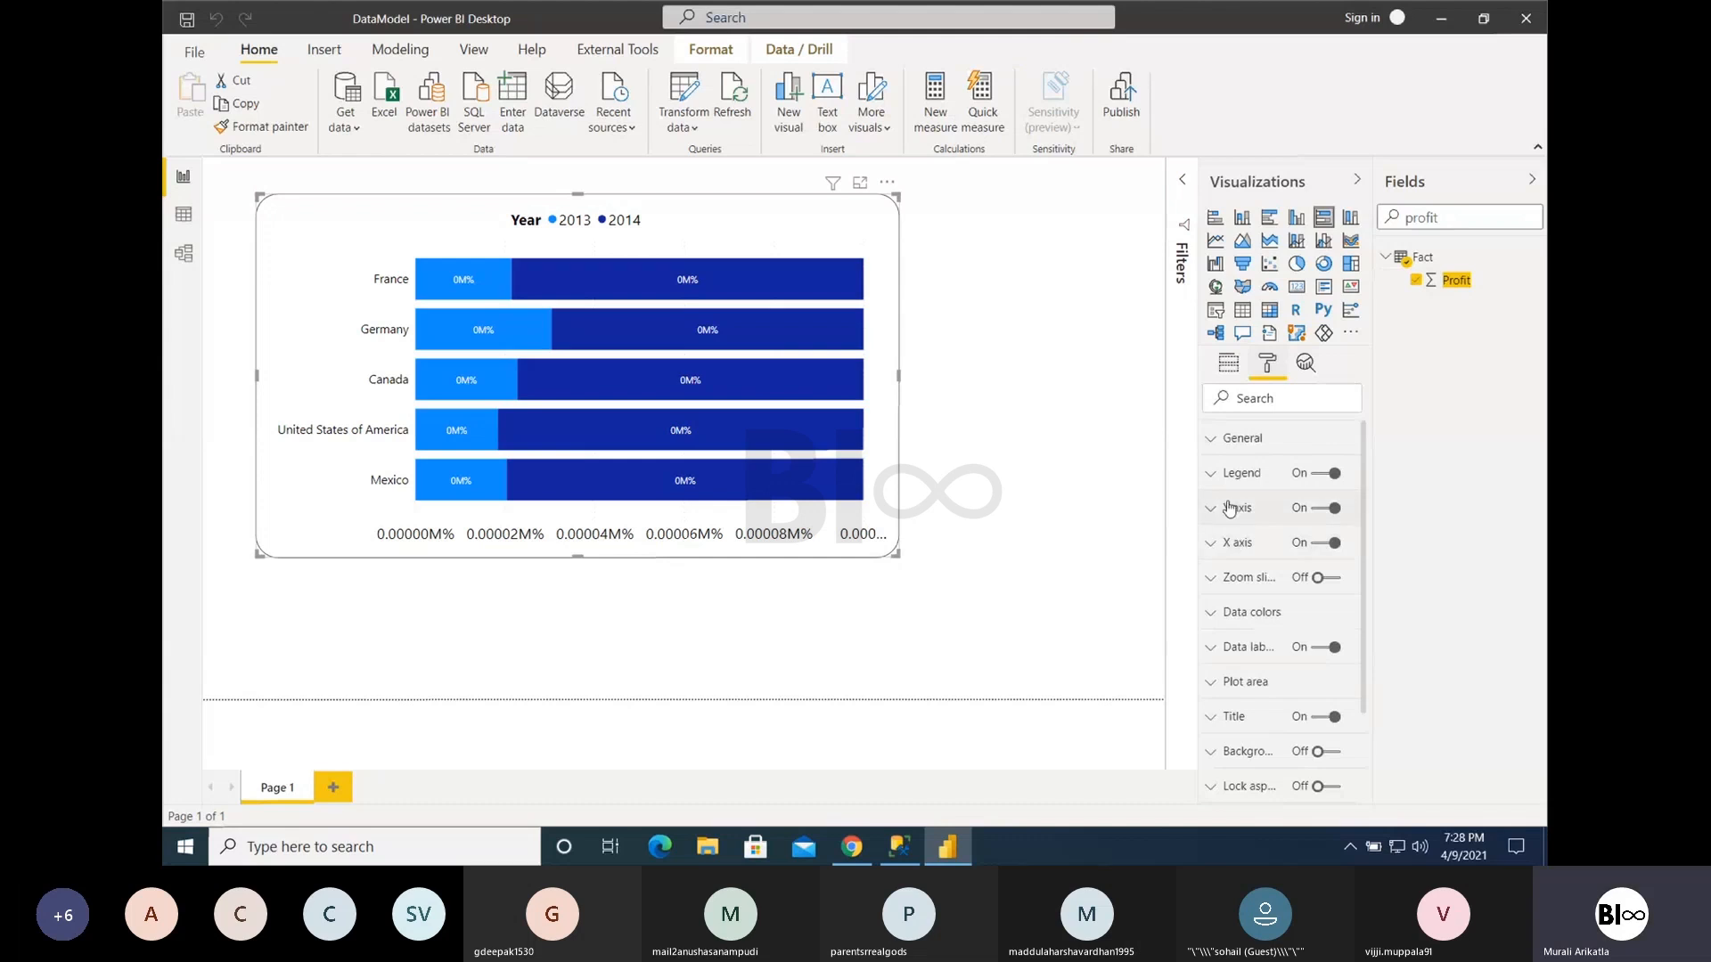
{"action": "left_click", "coordinate": [1235, 542]}
{"action": "left_click", "coordinate": [1267, 602]}
{"action": "left_click", "coordinate": [1247, 620]}
{"action": "left_click", "coordinate": [1260, 661]}
{"action": "left_click", "coordinate": [1229, 543]}
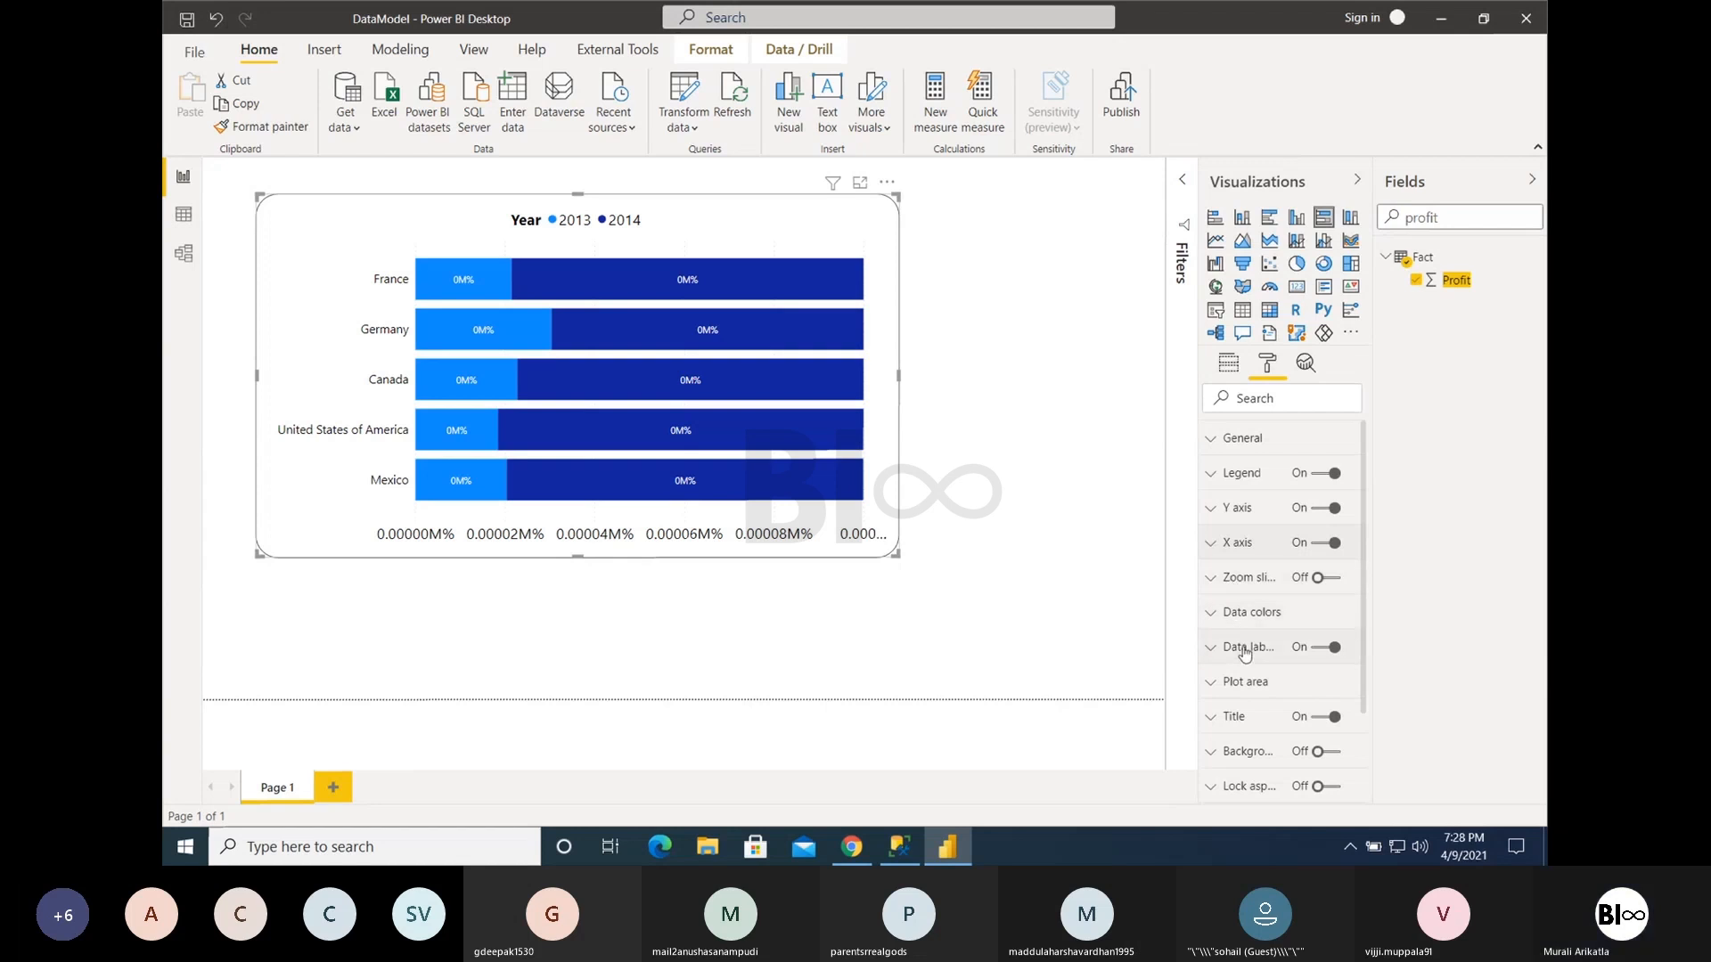
{"action": "left_click", "coordinate": [1245, 649]}
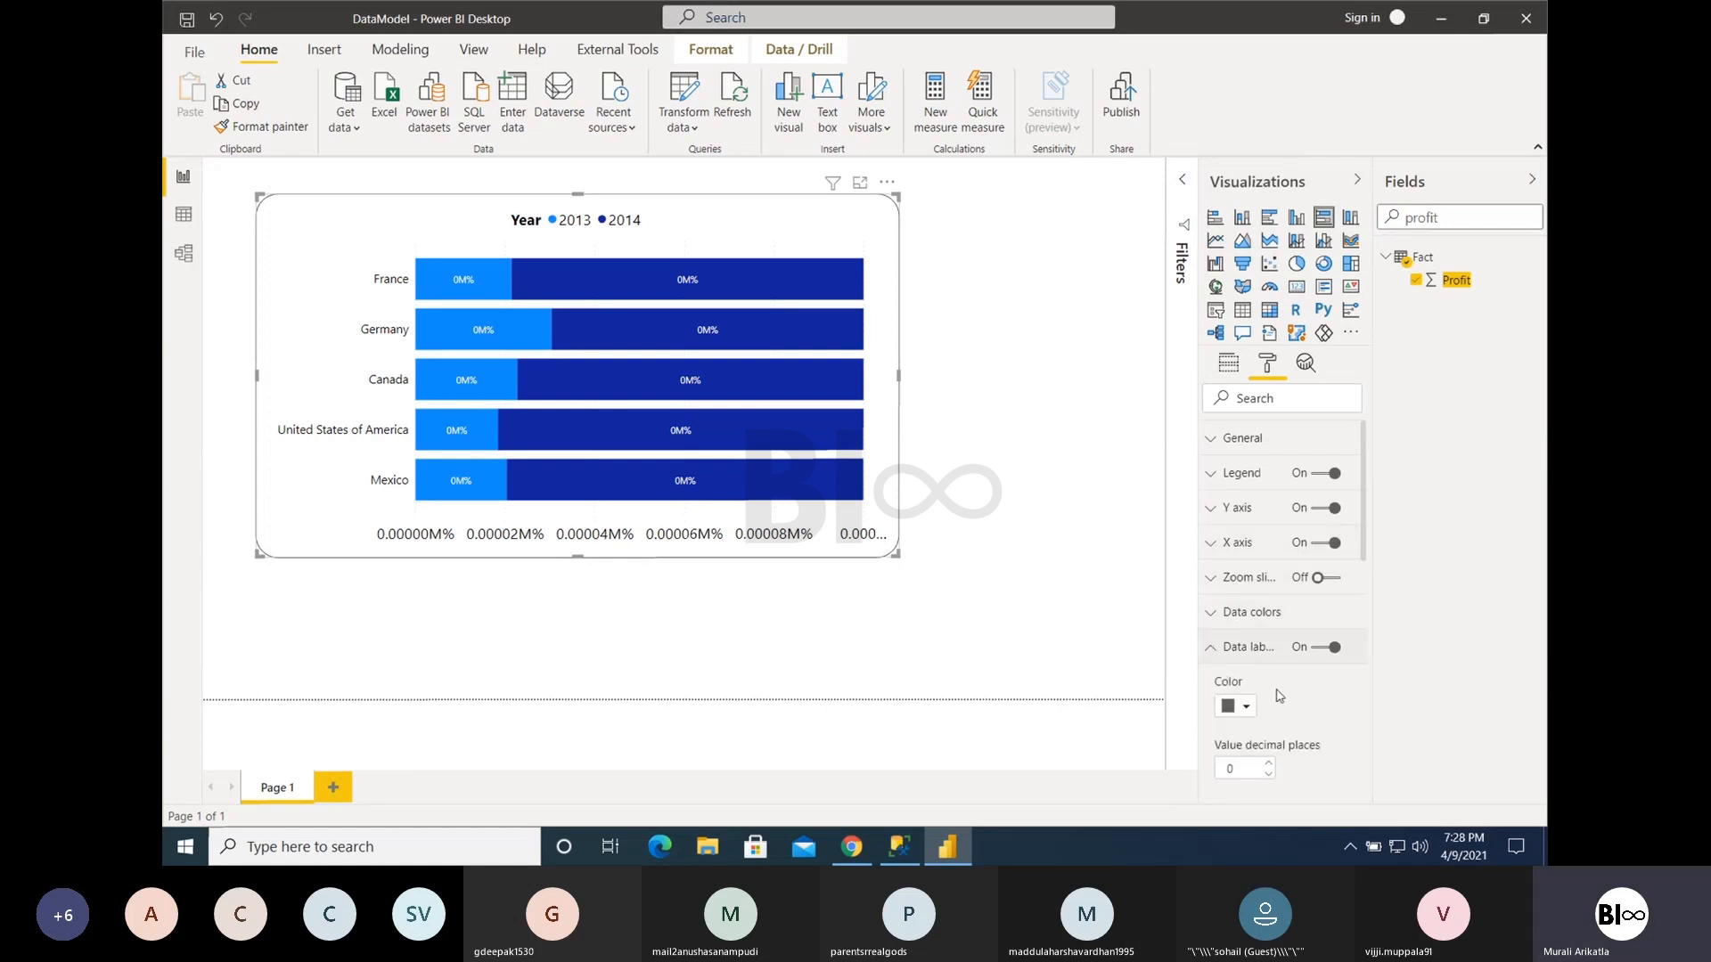
- Change the visual to a 100% stacked column chart and try the data labels' position and orientation options, keeping the orientation Horizontal
{"action": "left_click", "coordinate": [1351, 219]}
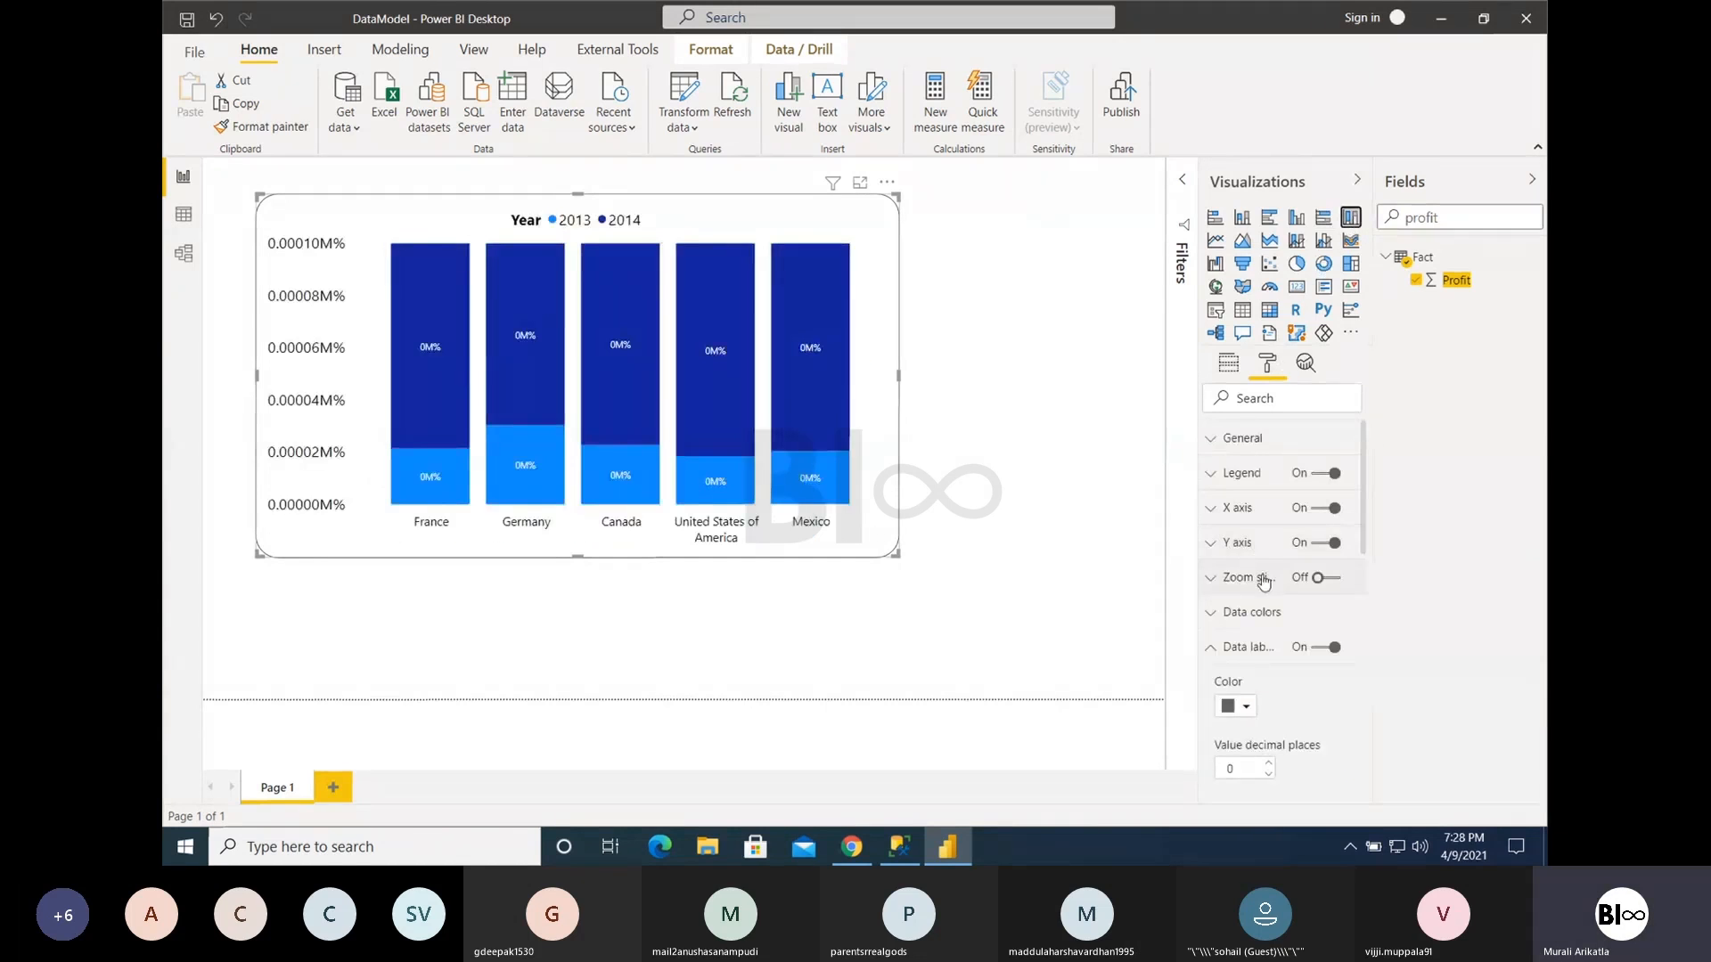
{"action": "scroll", "coordinate": [1265, 615], "scroll_direction": "down", "scroll_amount": 3}
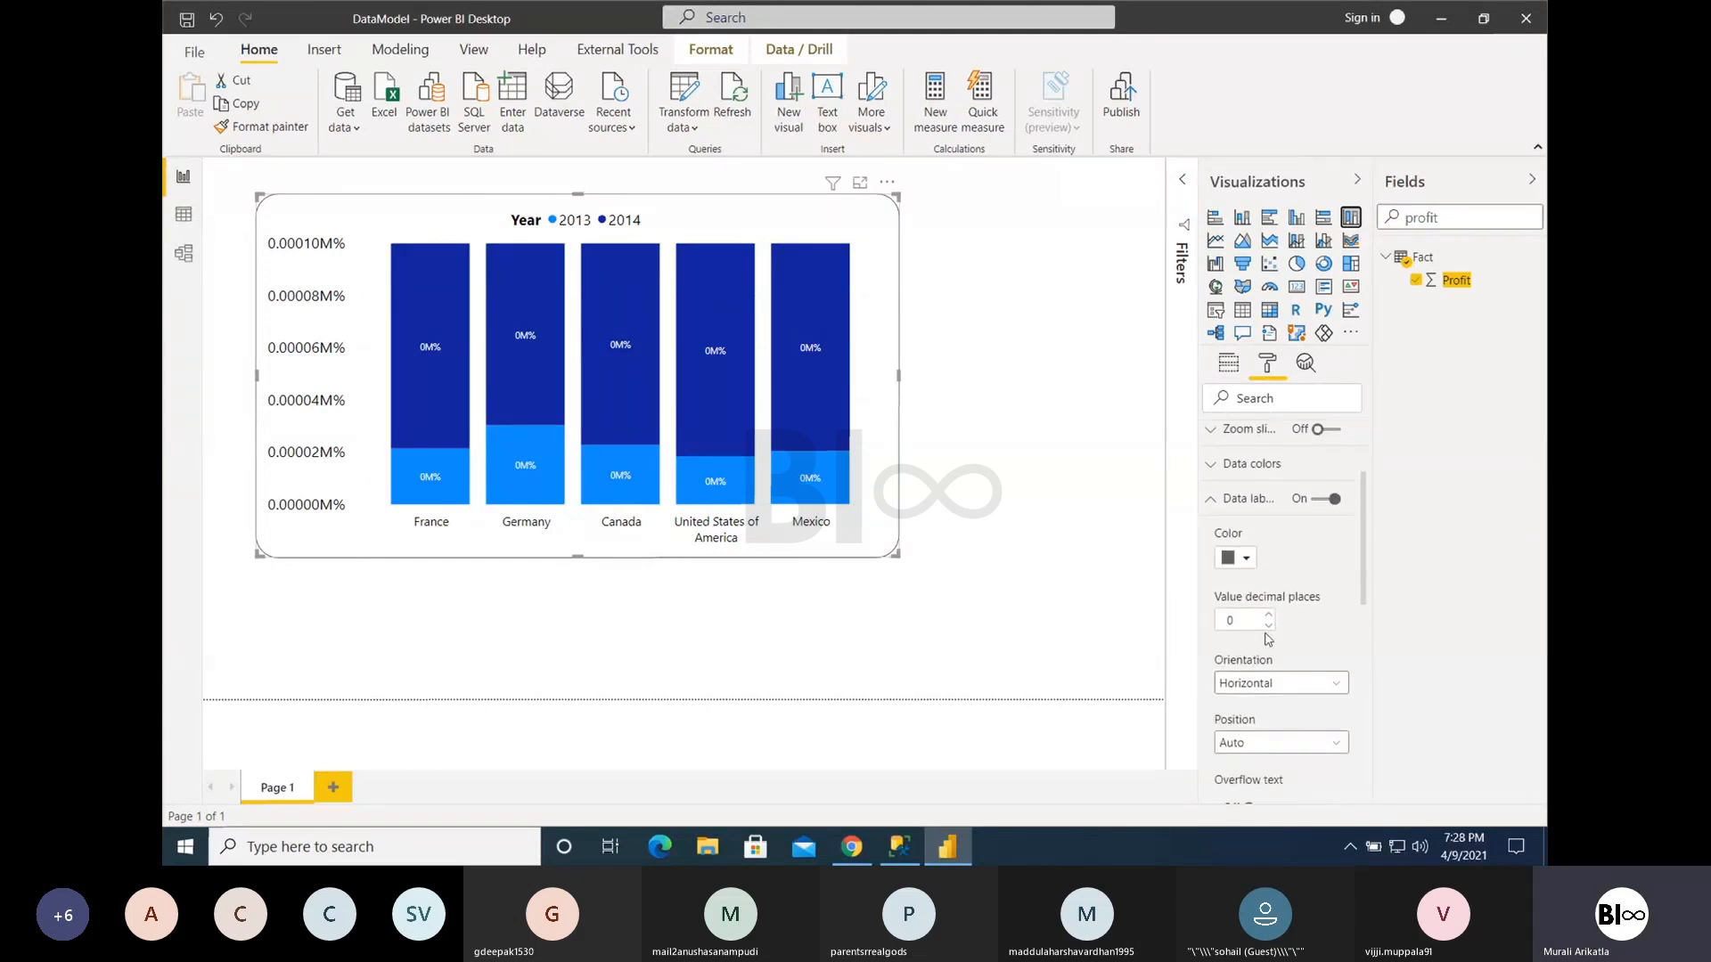
{"action": "scroll", "coordinate": [1269, 639], "scroll_direction": "down", "scroll_amount": 2}
{"action": "left_click", "coordinate": [1262, 654]}
{"action": "left_click", "coordinate": [1262, 655]}
{"action": "left_click", "coordinate": [1258, 594]}
{"action": "left_click", "coordinate": [1252, 635]}
{"action": "left_click", "coordinate": [1266, 593]}
{"action": "left_click", "coordinate": [1247, 616]}
{"action": "left_click", "coordinate": [1239, 590]}
{"action": "left_click", "coordinate": [1248, 634]}
- Turn on Customize series for the data labels, toggle the 2013 labels off and on, and check their value decimal places
{"action": "scroll", "coordinate": [1271, 736], "scroll_direction": "down", "scroll_amount": 2}
{"action": "scroll", "coordinate": [1272, 737], "scroll_direction": "down", "scroll_amount": 3}
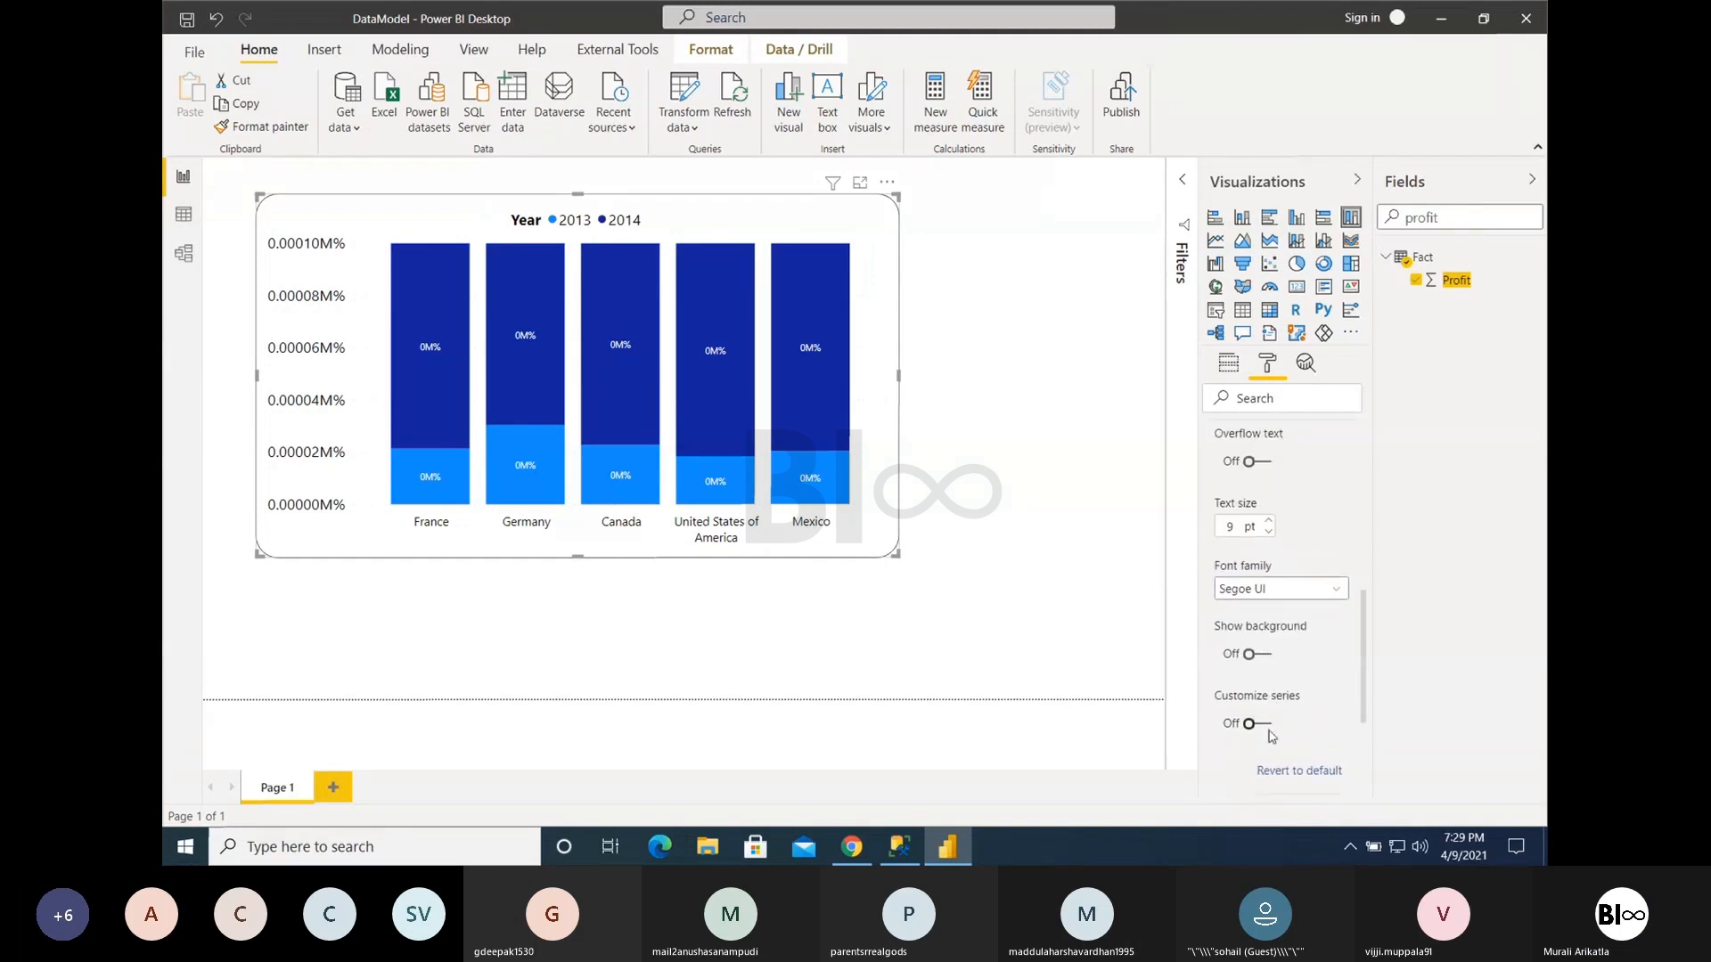
{"action": "left_click", "coordinate": [1266, 727]}
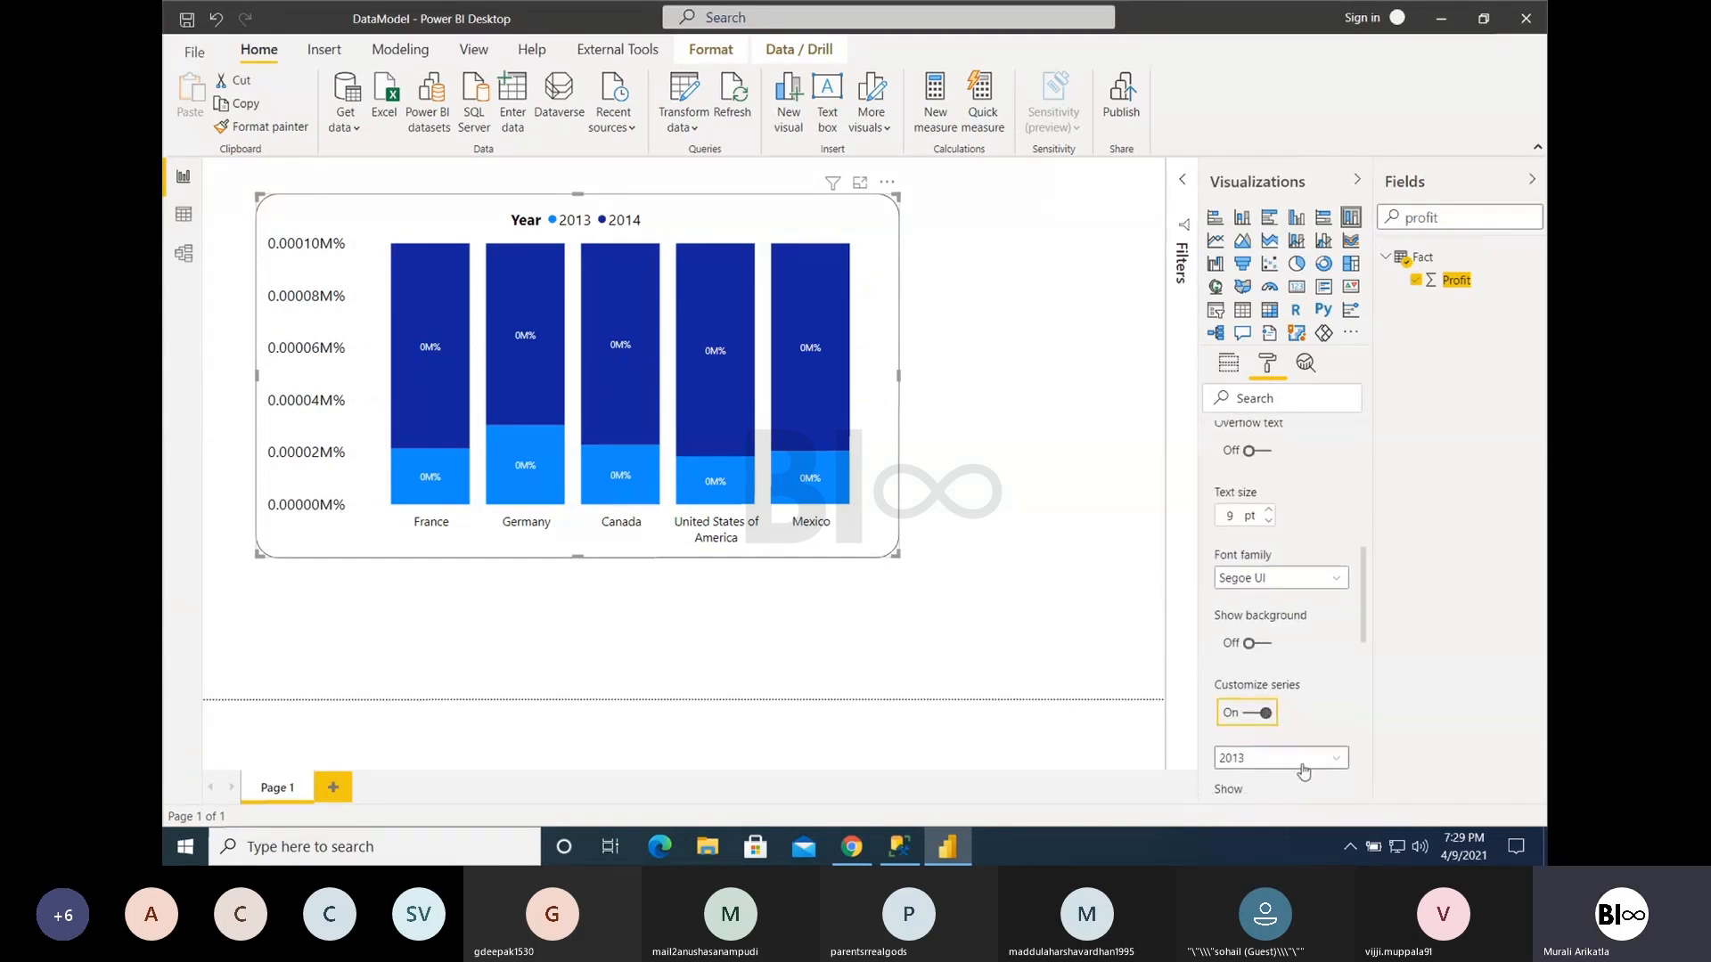
{"action": "scroll", "coordinate": [1256, 624], "scroll_direction": "down", "scroll_amount": 3}
{"action": "left_click", "coordinate": [1257, 647]}
{"action": "left_click", "coordinate": [1258, 648]}
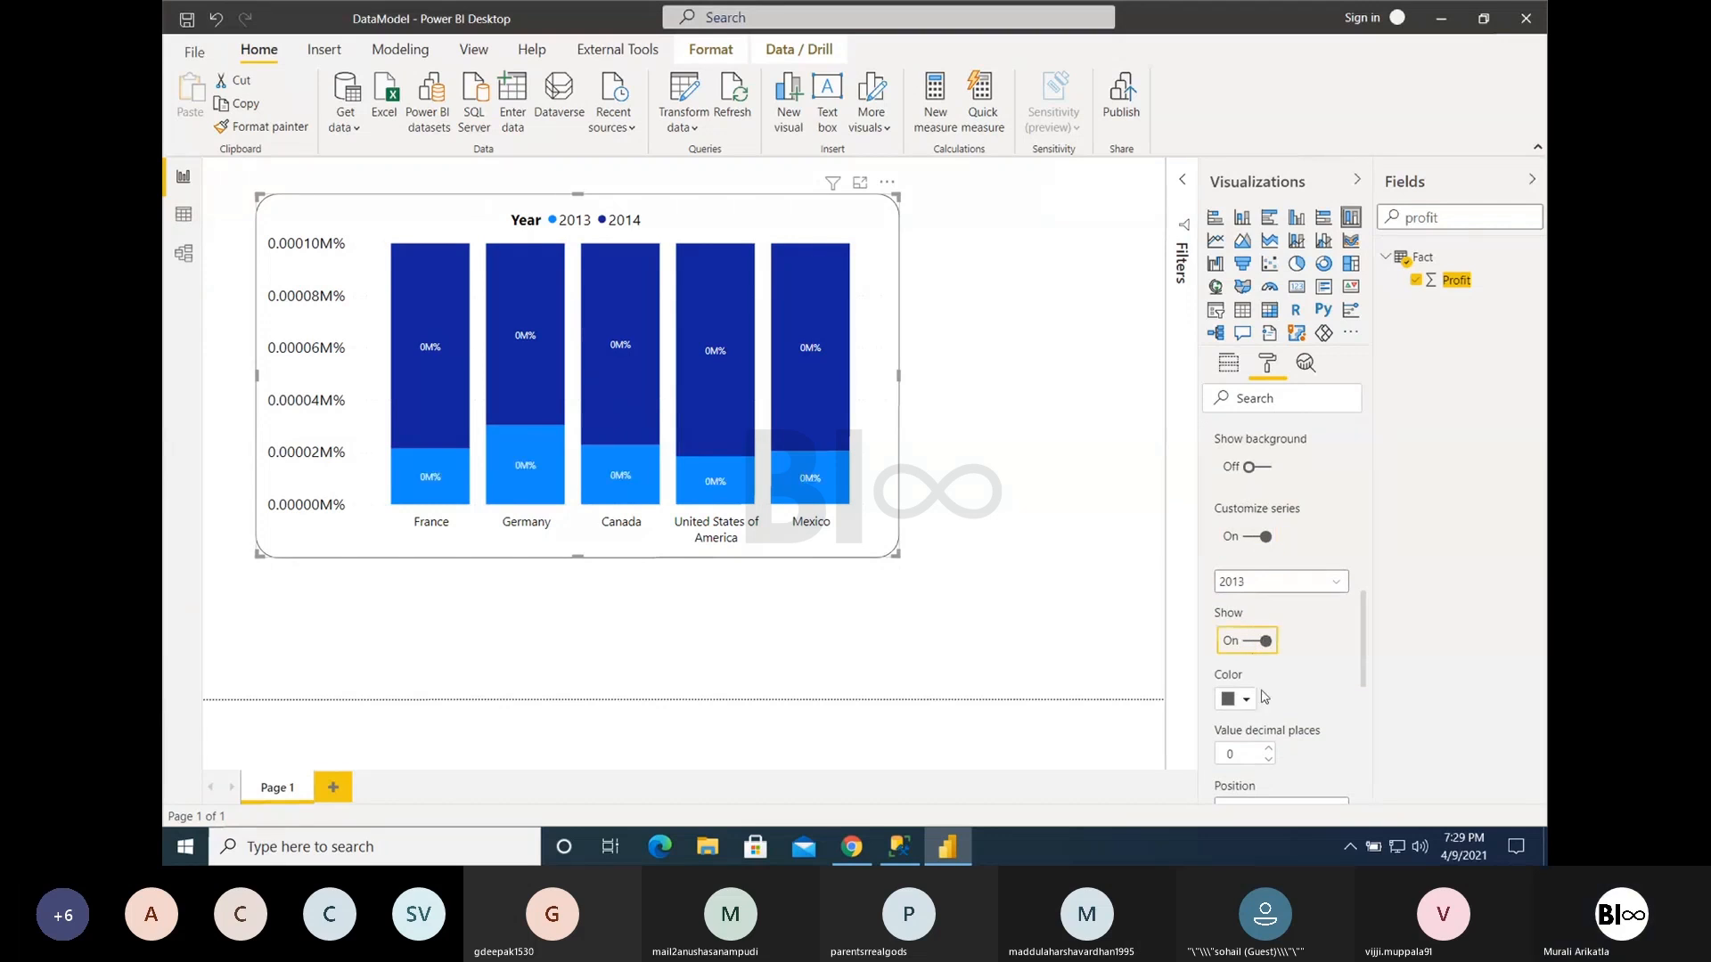
{"action": "scroll", "coordinate": [1264, 673], "scroll_direction": "down", "scroll_amount": 2}
{"action": "left_click", "coordinate": [1268, 687]}
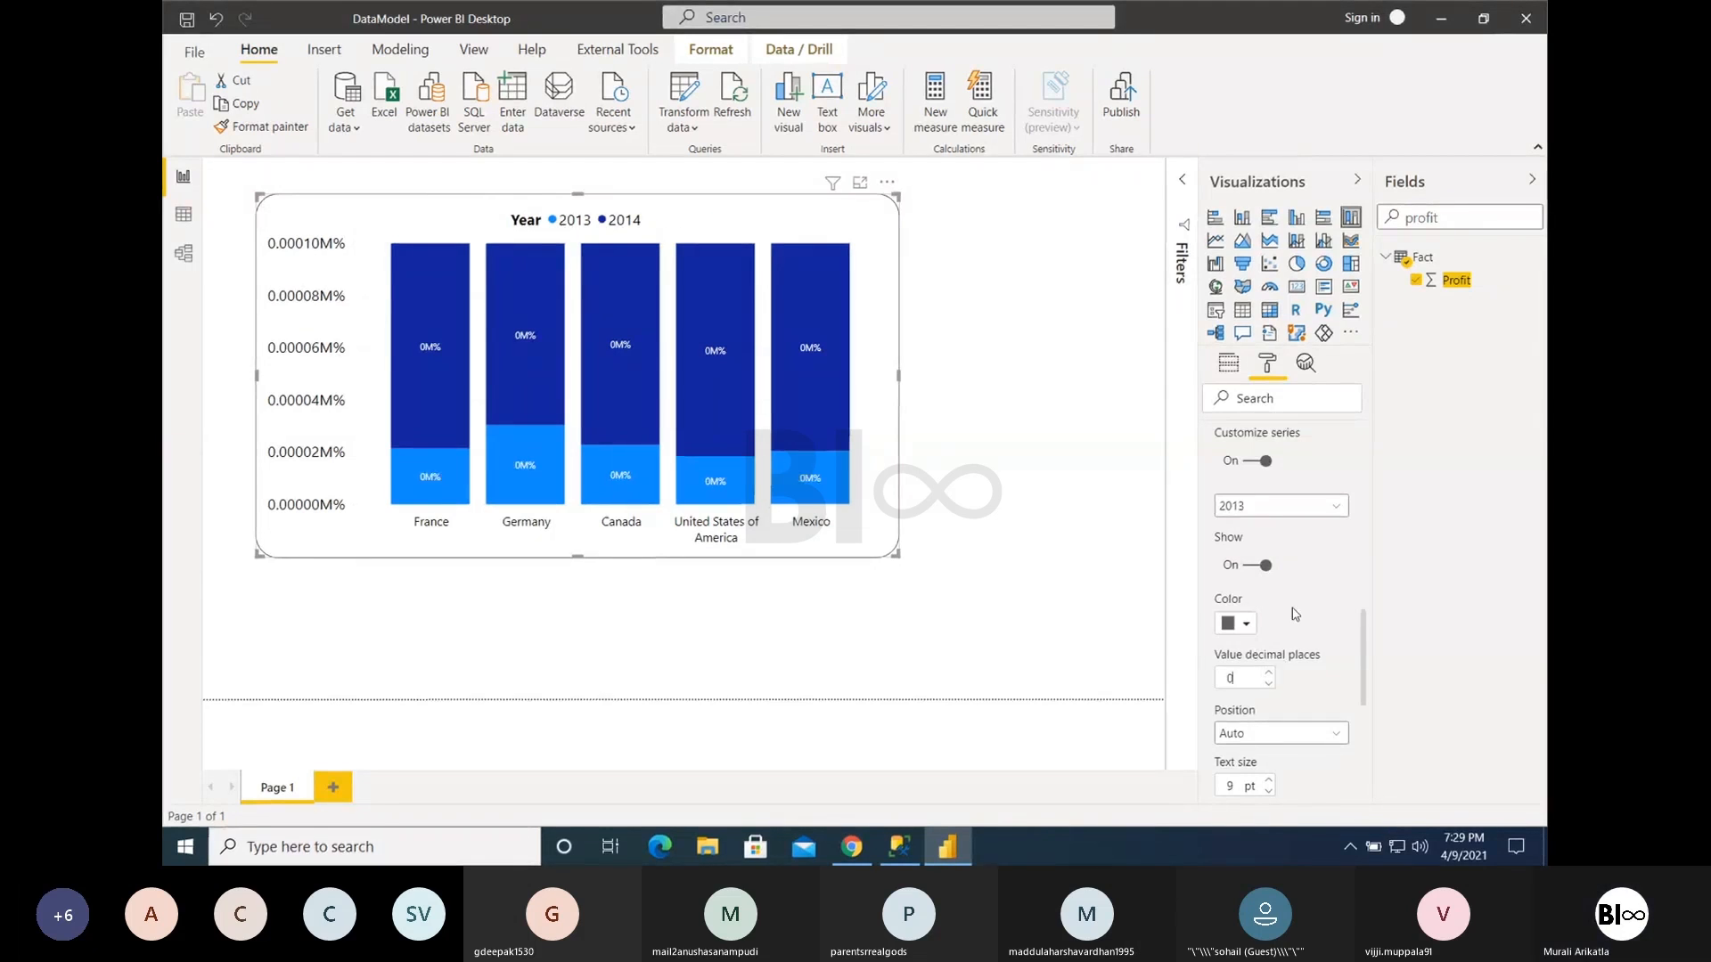
{"action": "scroll", "coordinate": [1292, 608], "scroll_direction": "up", "scroll_amount": 5}
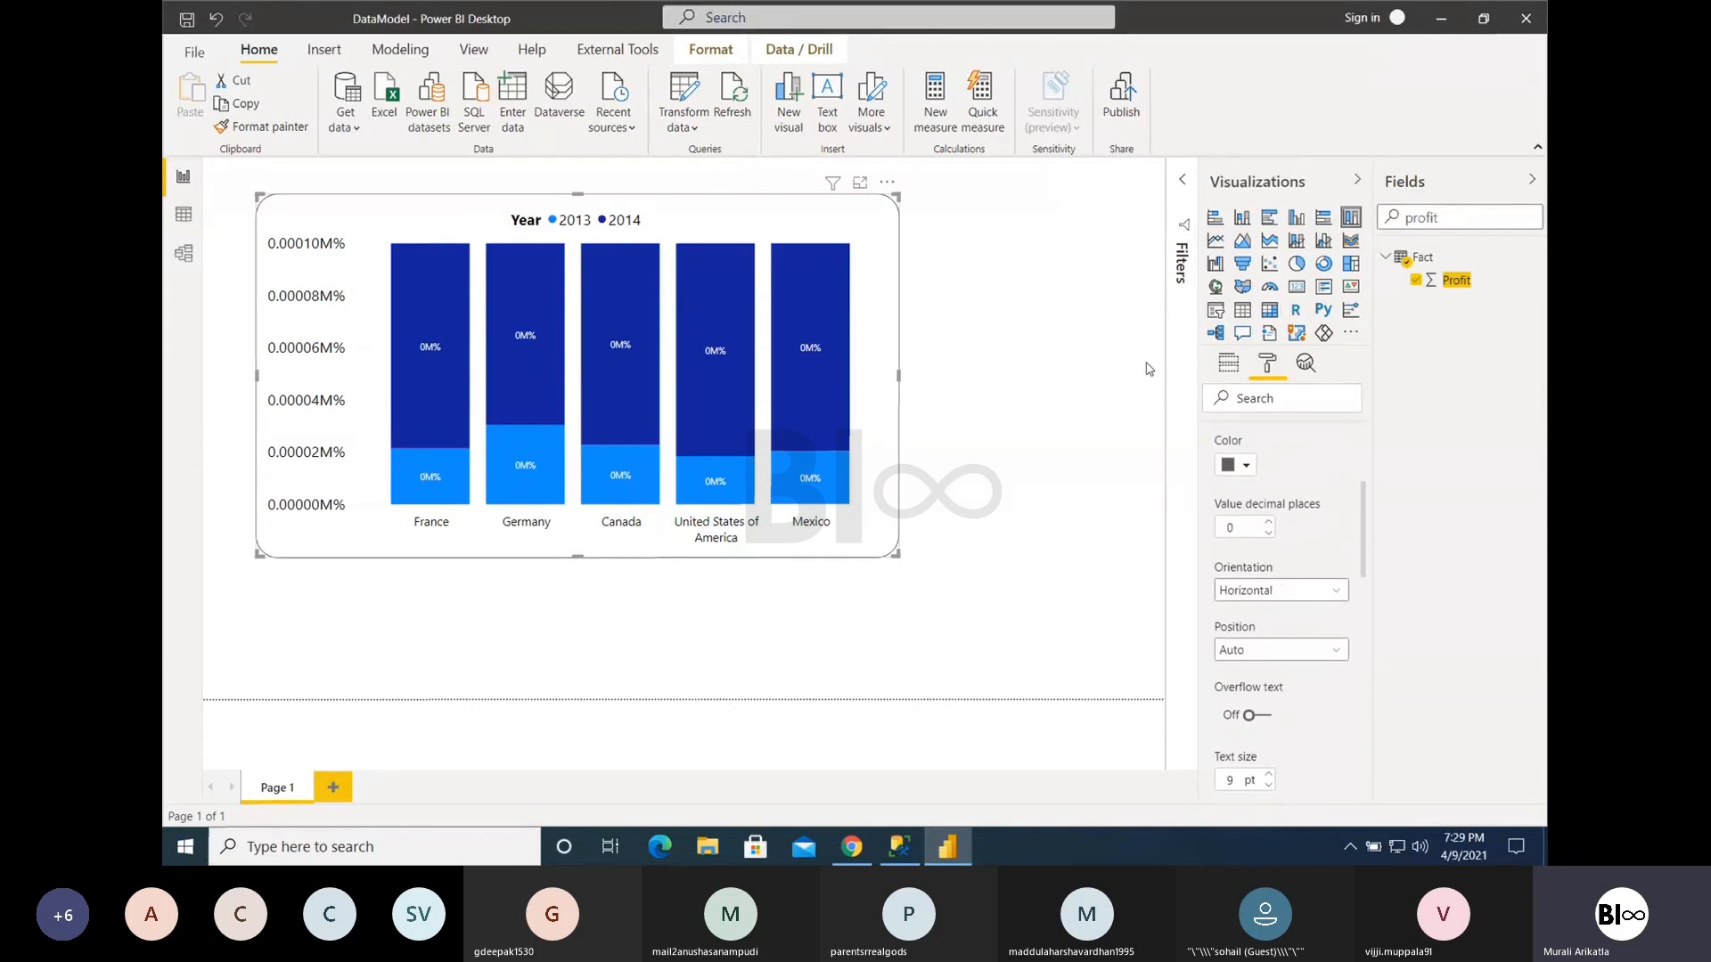
- Change the visual to a 100% stacked bar chart and try 3 value decimal places on the data labels, returning them to 0
{"action": "left_click", "coordinate": [1324, 218]}
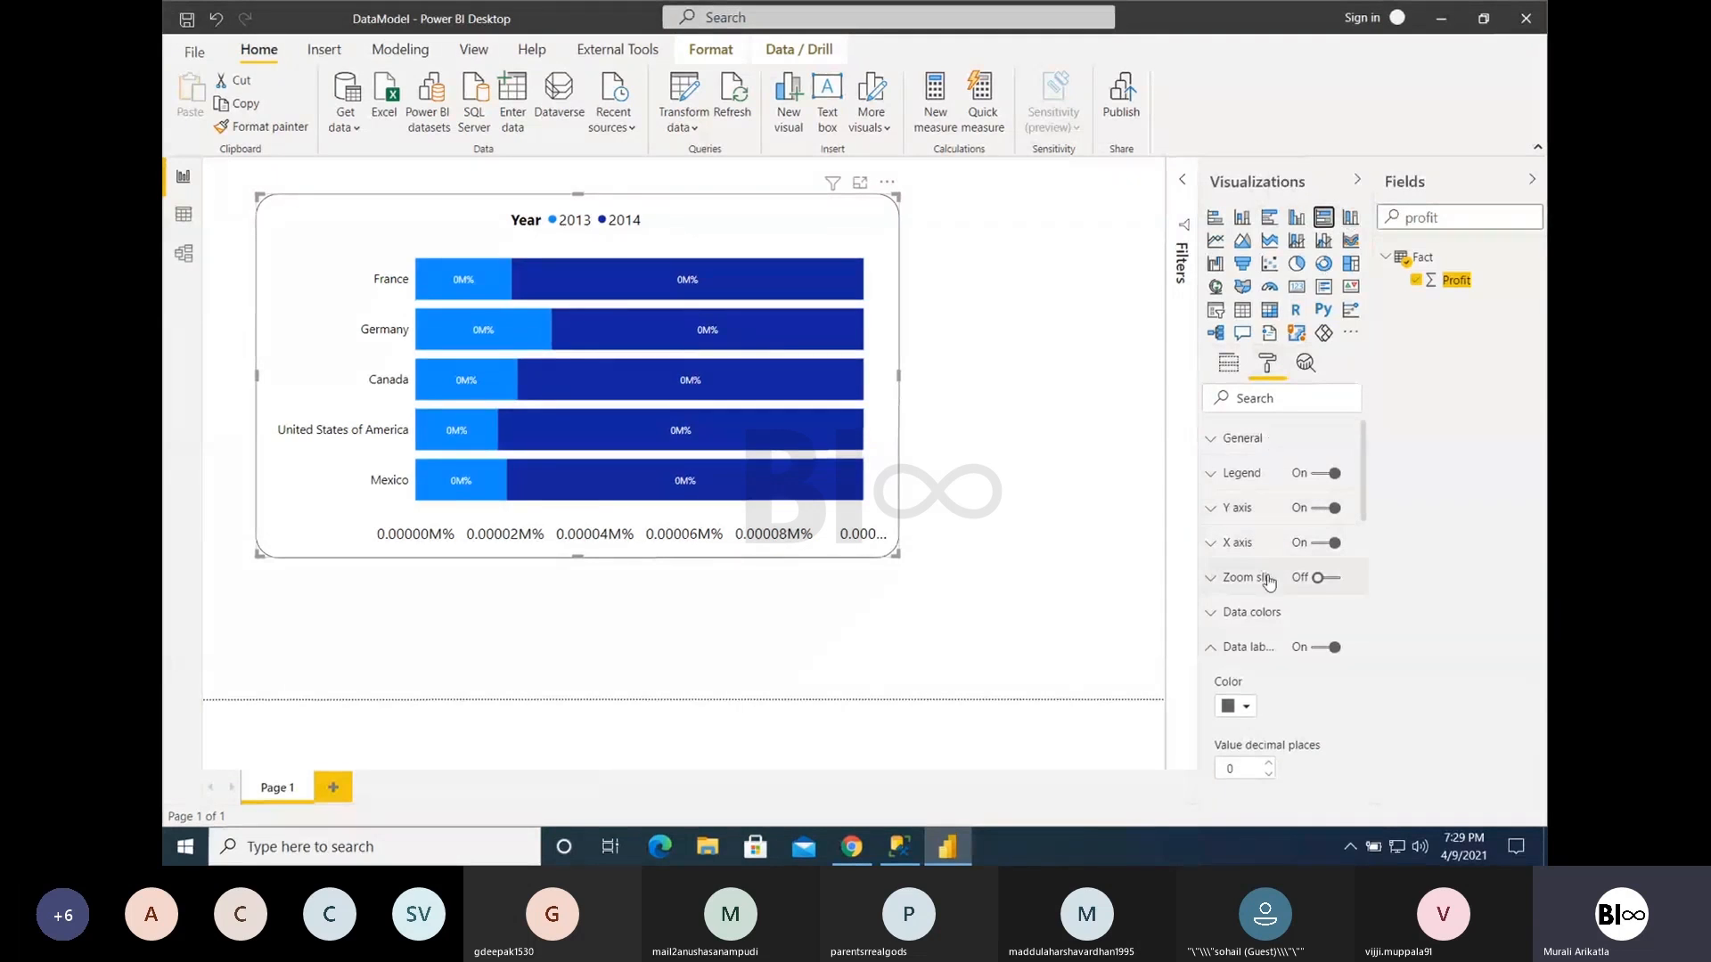
{"action": "scroll", "coordinate": [1272, 708], "scroll_direction": "down", "scroll_amount": 1}
{"action": "left_click", "coordinate": [1269, 748]}
{"action": "left_click", "coordinate": [1269, 748]}
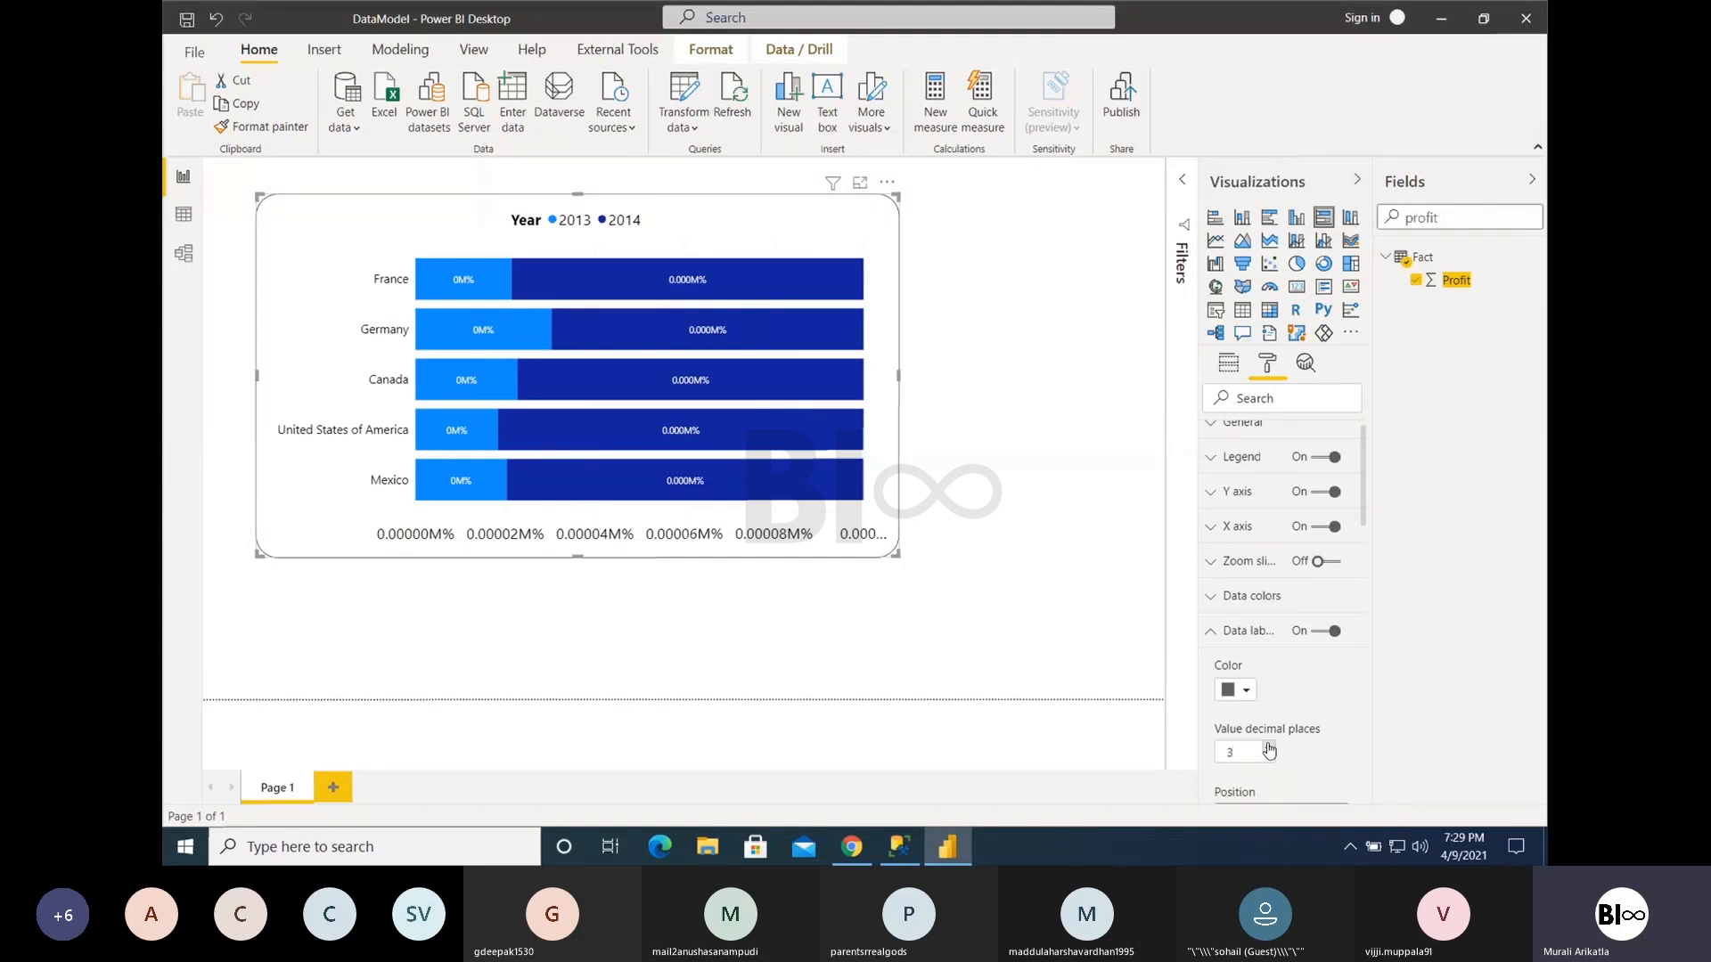
{"action": "left_click", "coordinate": [1269, 758]}
{"action": "left_click", "coordinate": [1269, 758]}
{"action": "left_click", "coordinate": [1269, 759]}
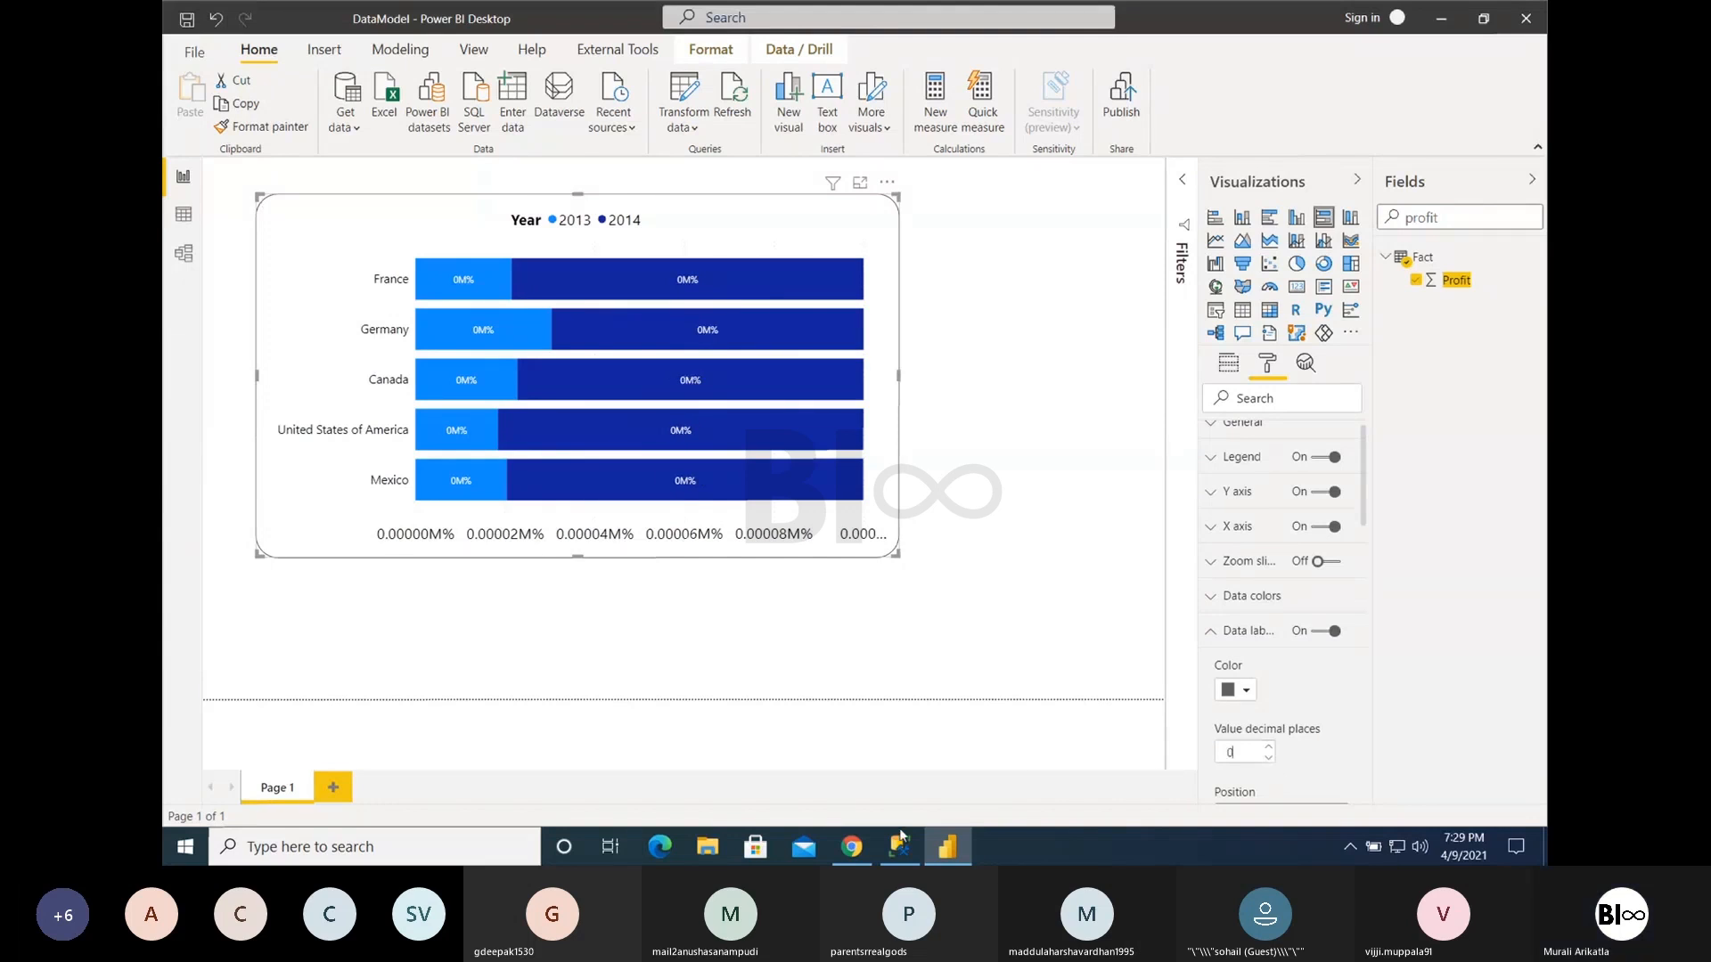
- Switch to the Codeless.pptx presentation in Chrome and browse through its slide thumbnails
{"action": "left_click", "coordinate": [852, 846]}
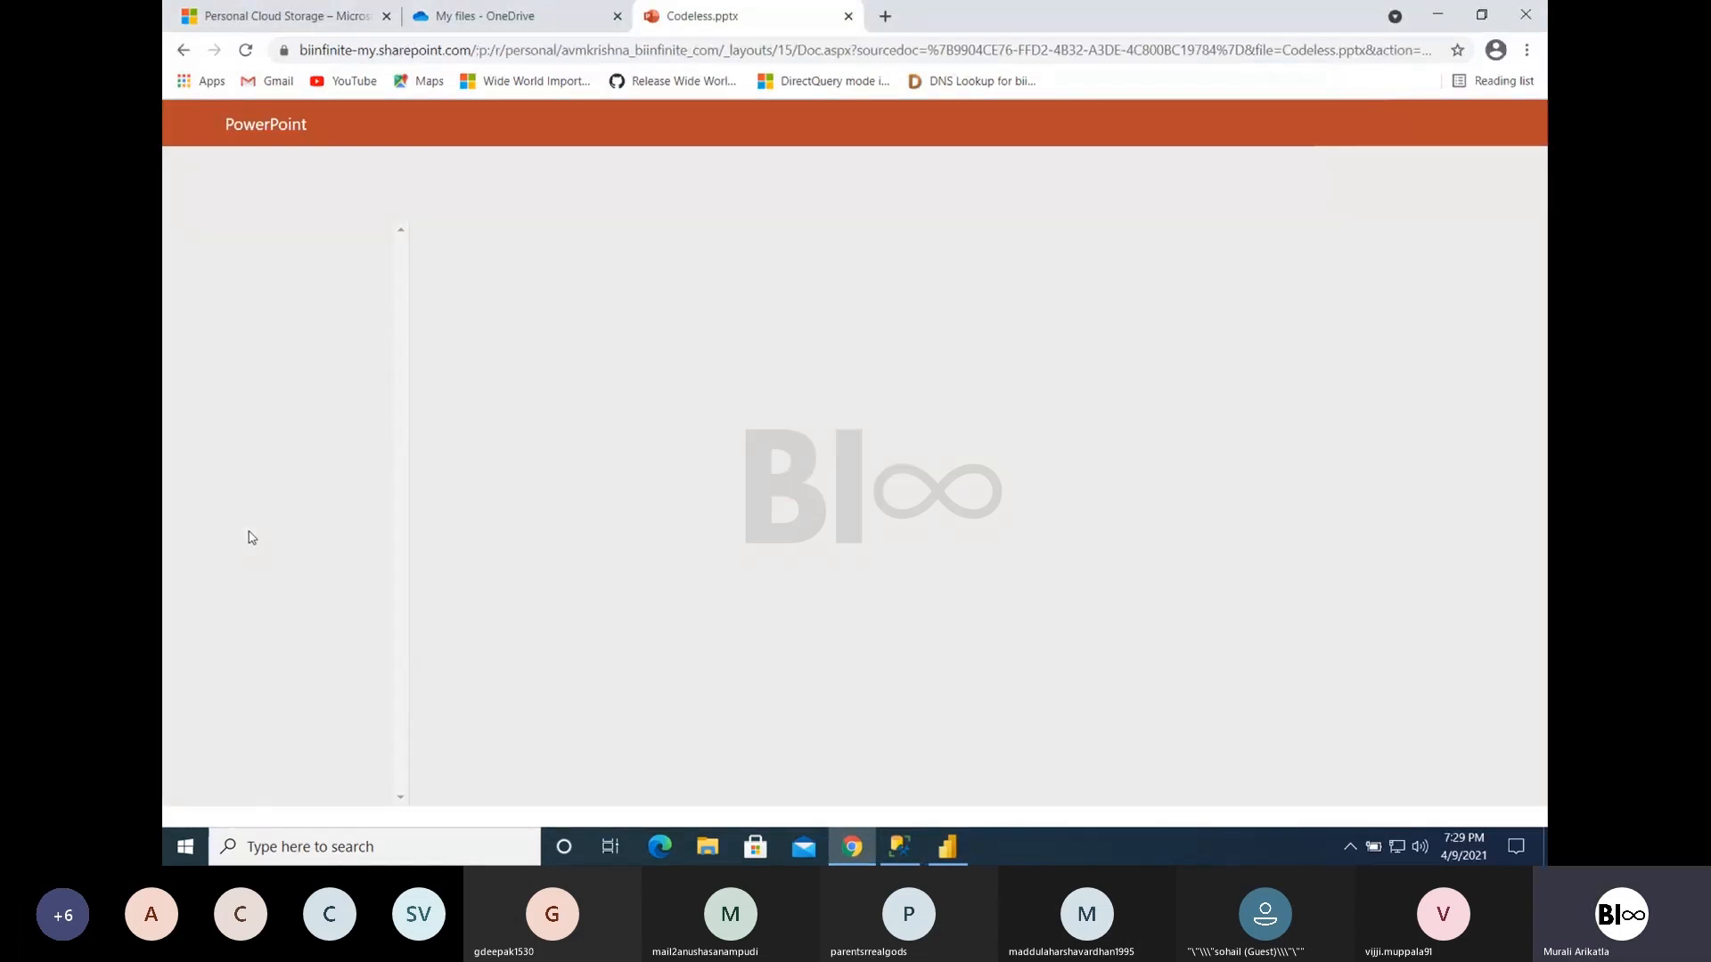
{"action": "scroll", "coordinate": [382, 370], "scroll_direction": "down", "scroll_amount": 10}
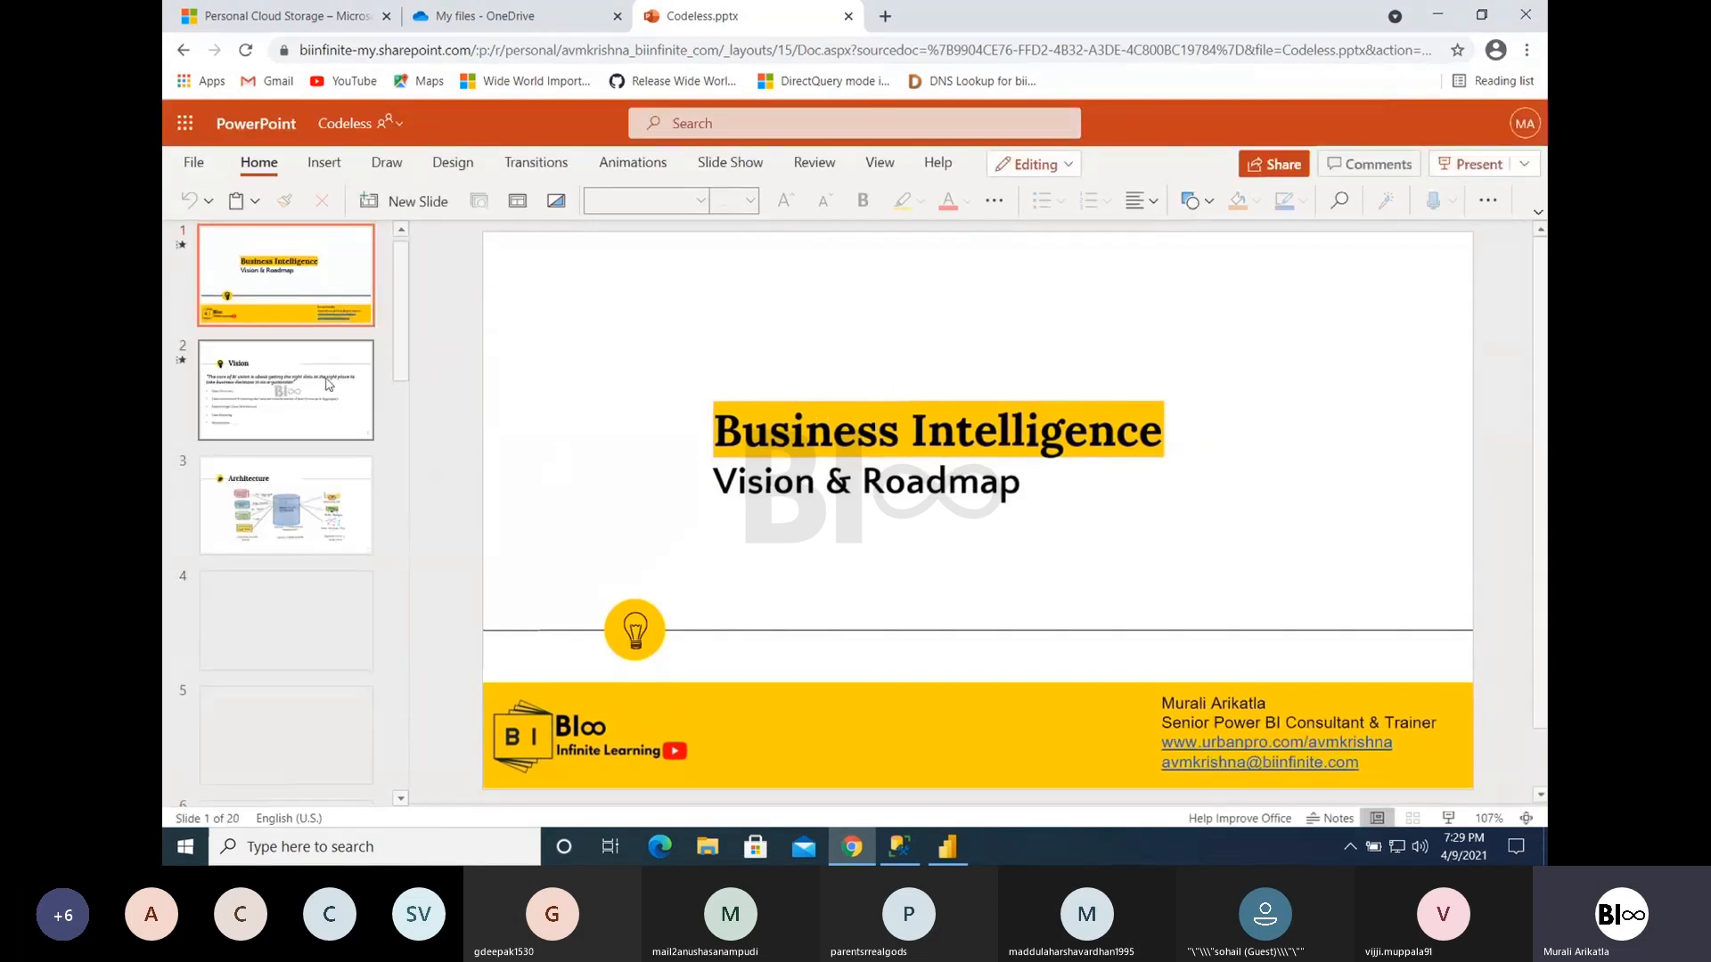
{"action": "scroll", "coordinate": [397, 419], "scroll_direction": "down", "scroll_amount": 5}
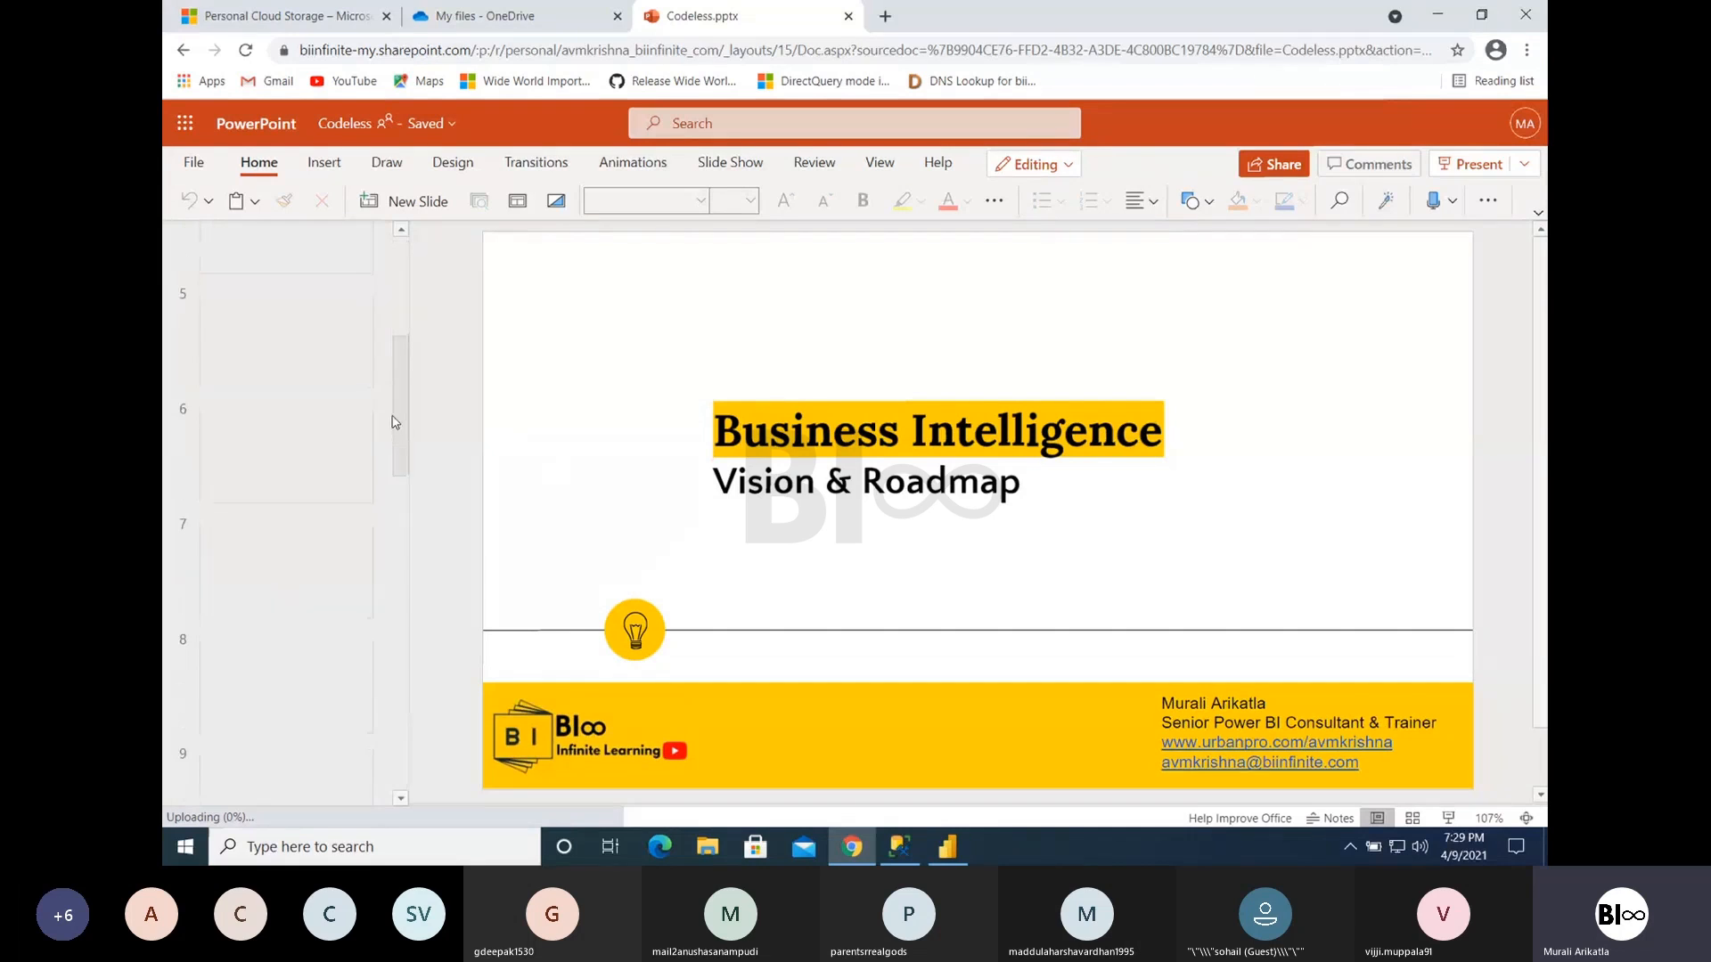
{"action": "scroll", "coordinate": [375, 495], "scroll_direction": "down", "scroll_amount": 2}
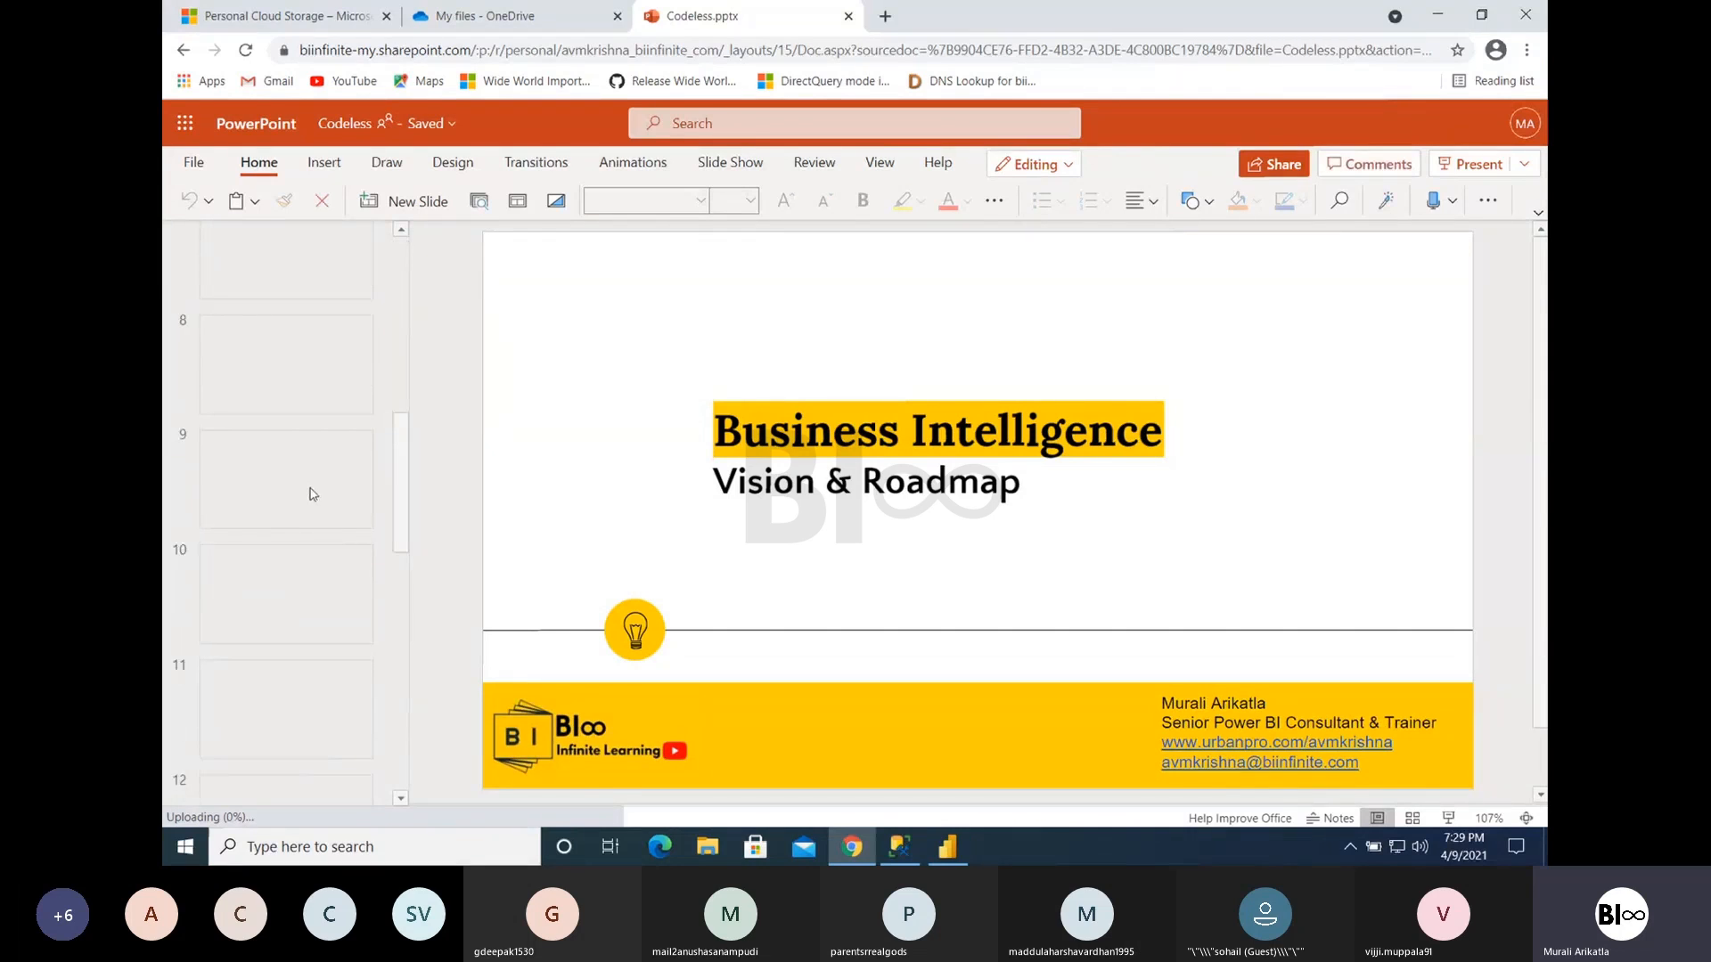
- Try to present the Codeless.pptx slides, exit the slide show and reload the page
{"action": "left_click", "coordinate": [1468, 164]}
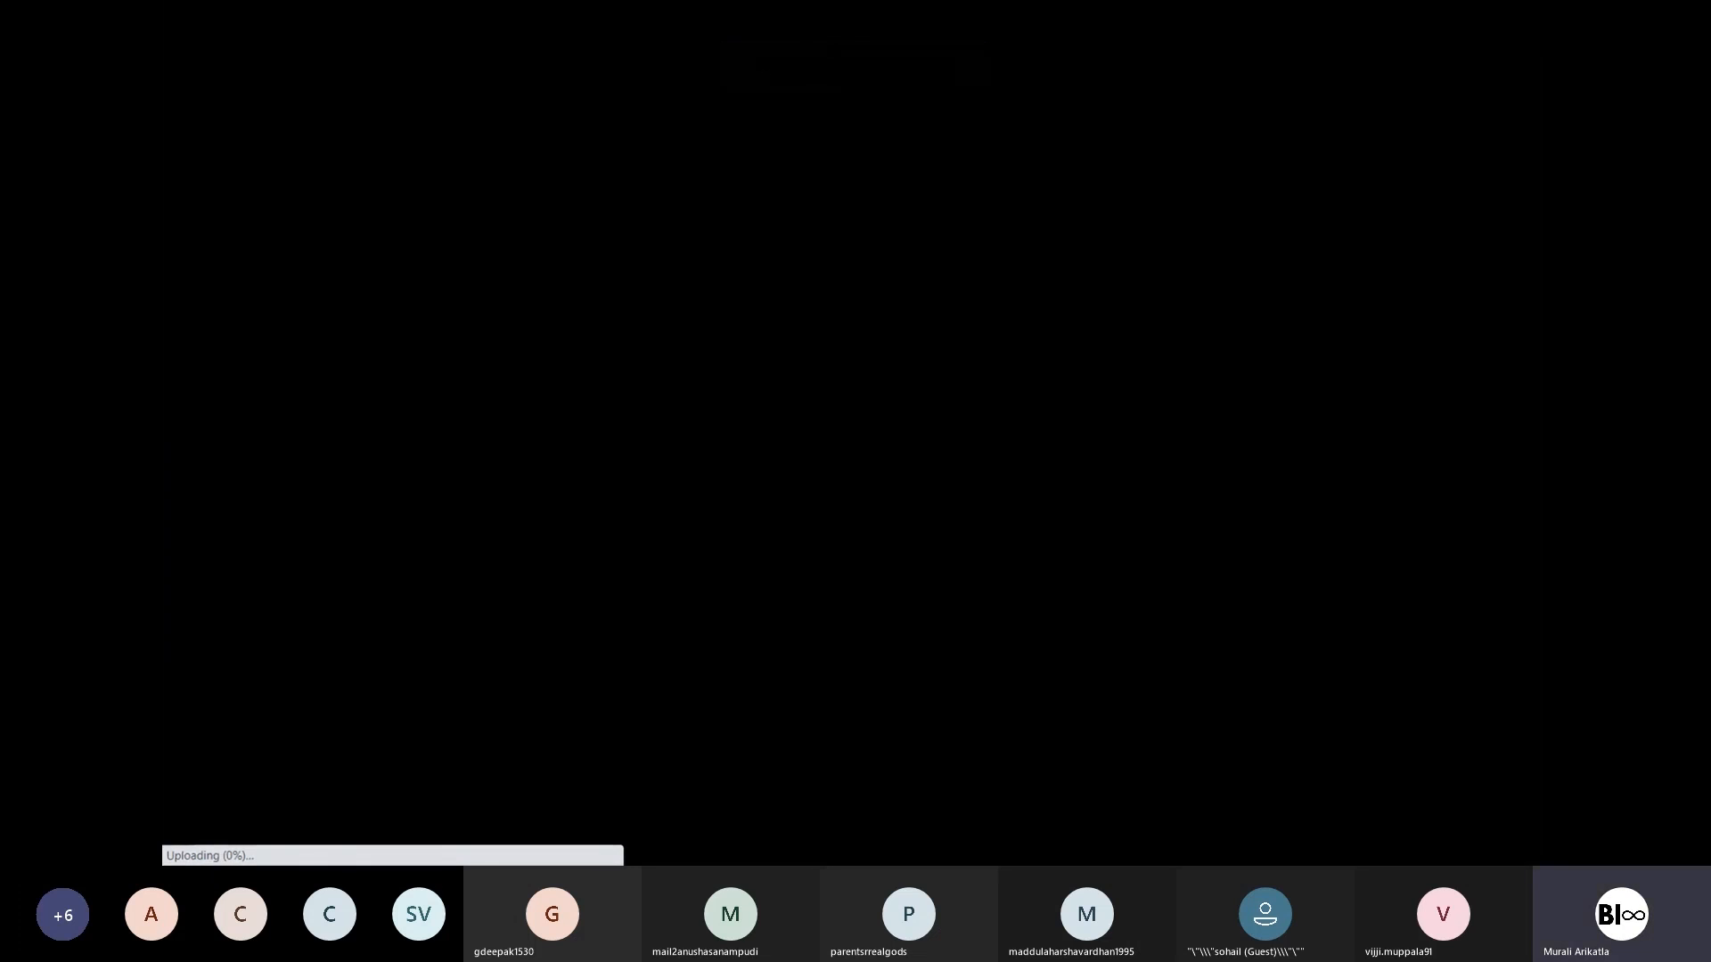
{"action": "key", "text": "Escape"}
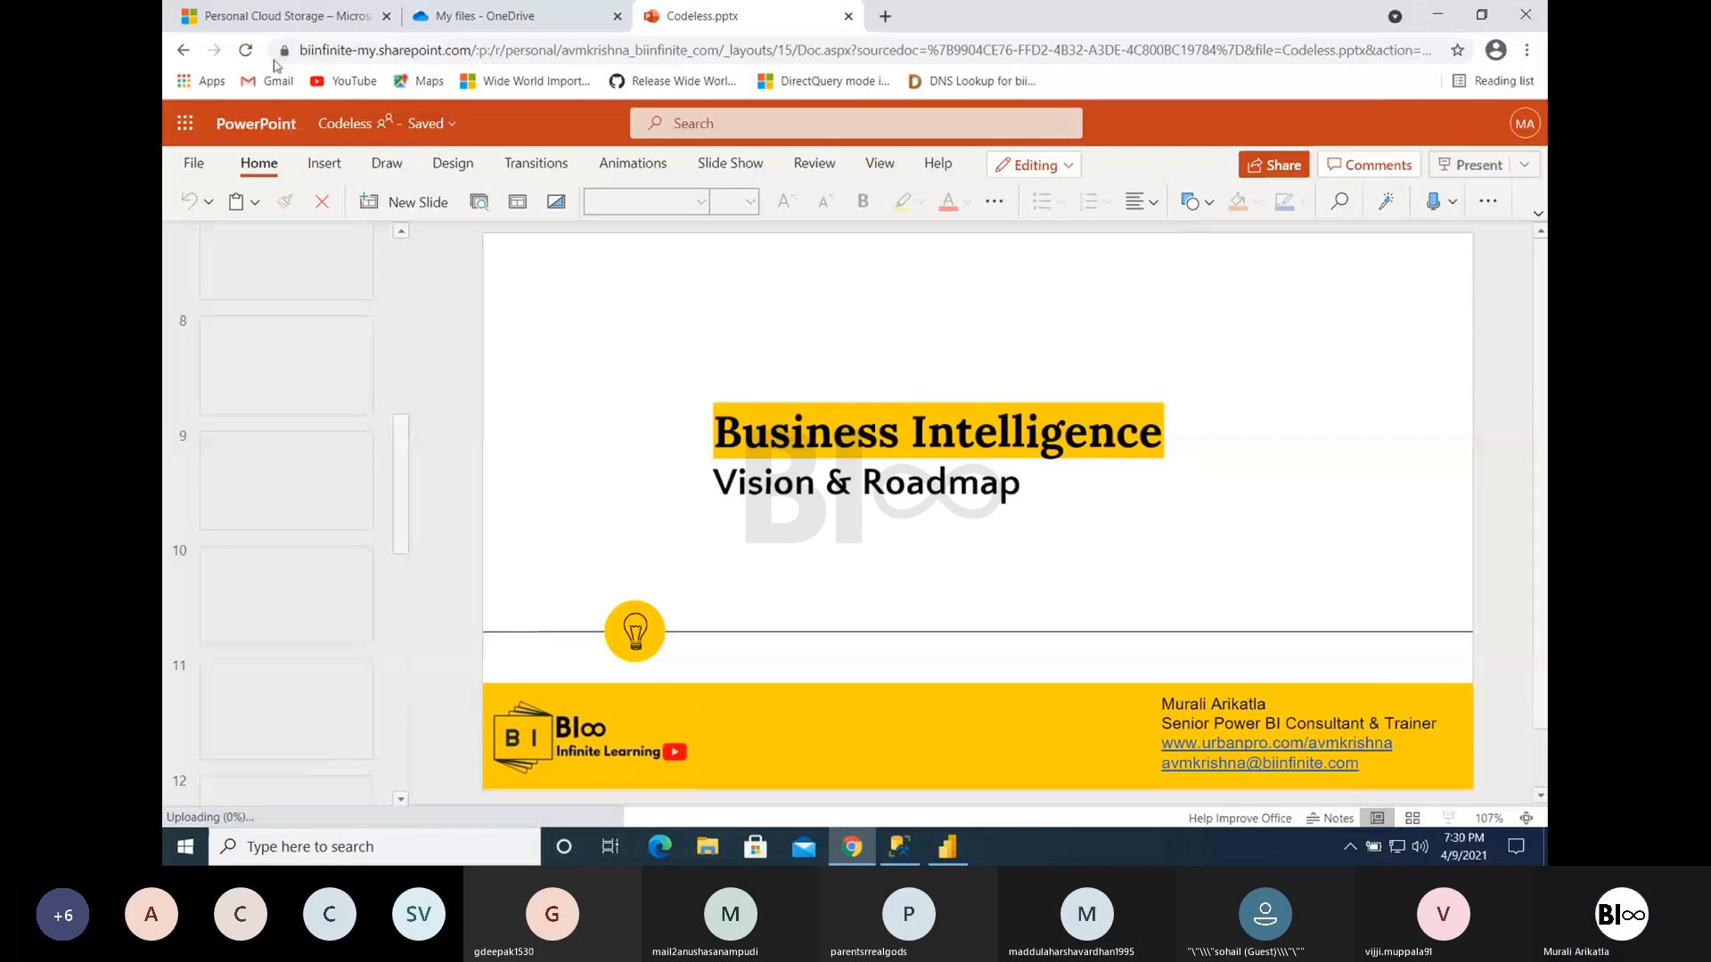
{"action": "left_click", "coordinate": [246, 50]}
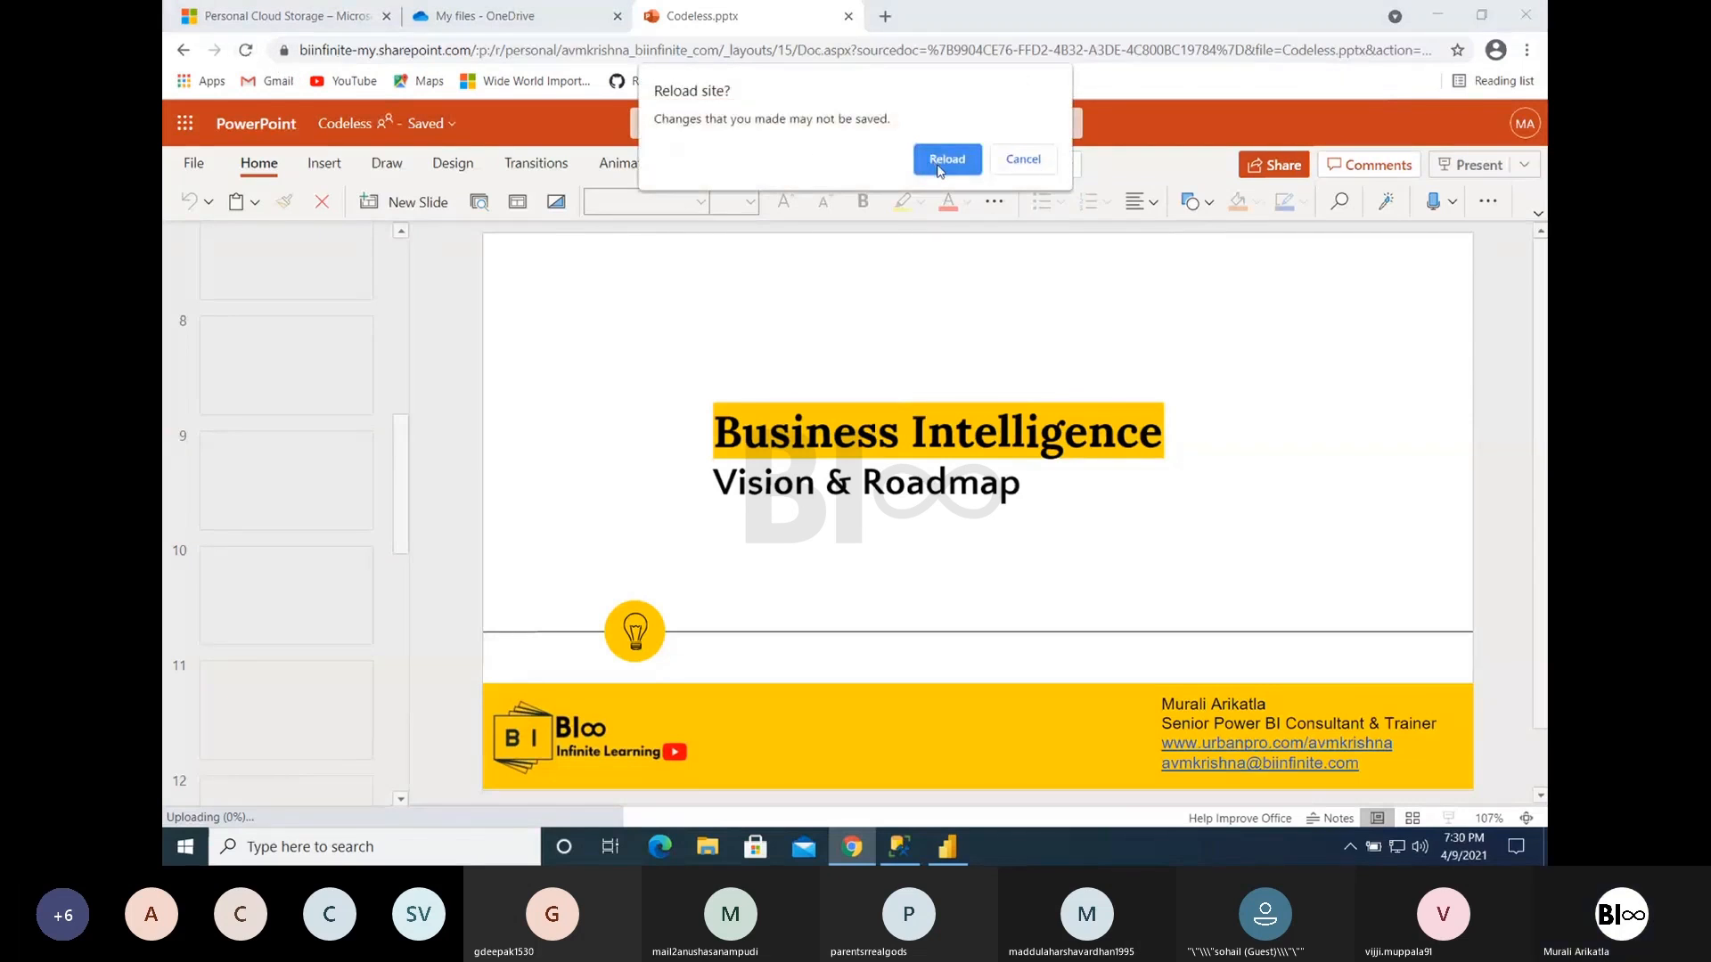
{"action": "left_click", "coordinate": [946, 159]}
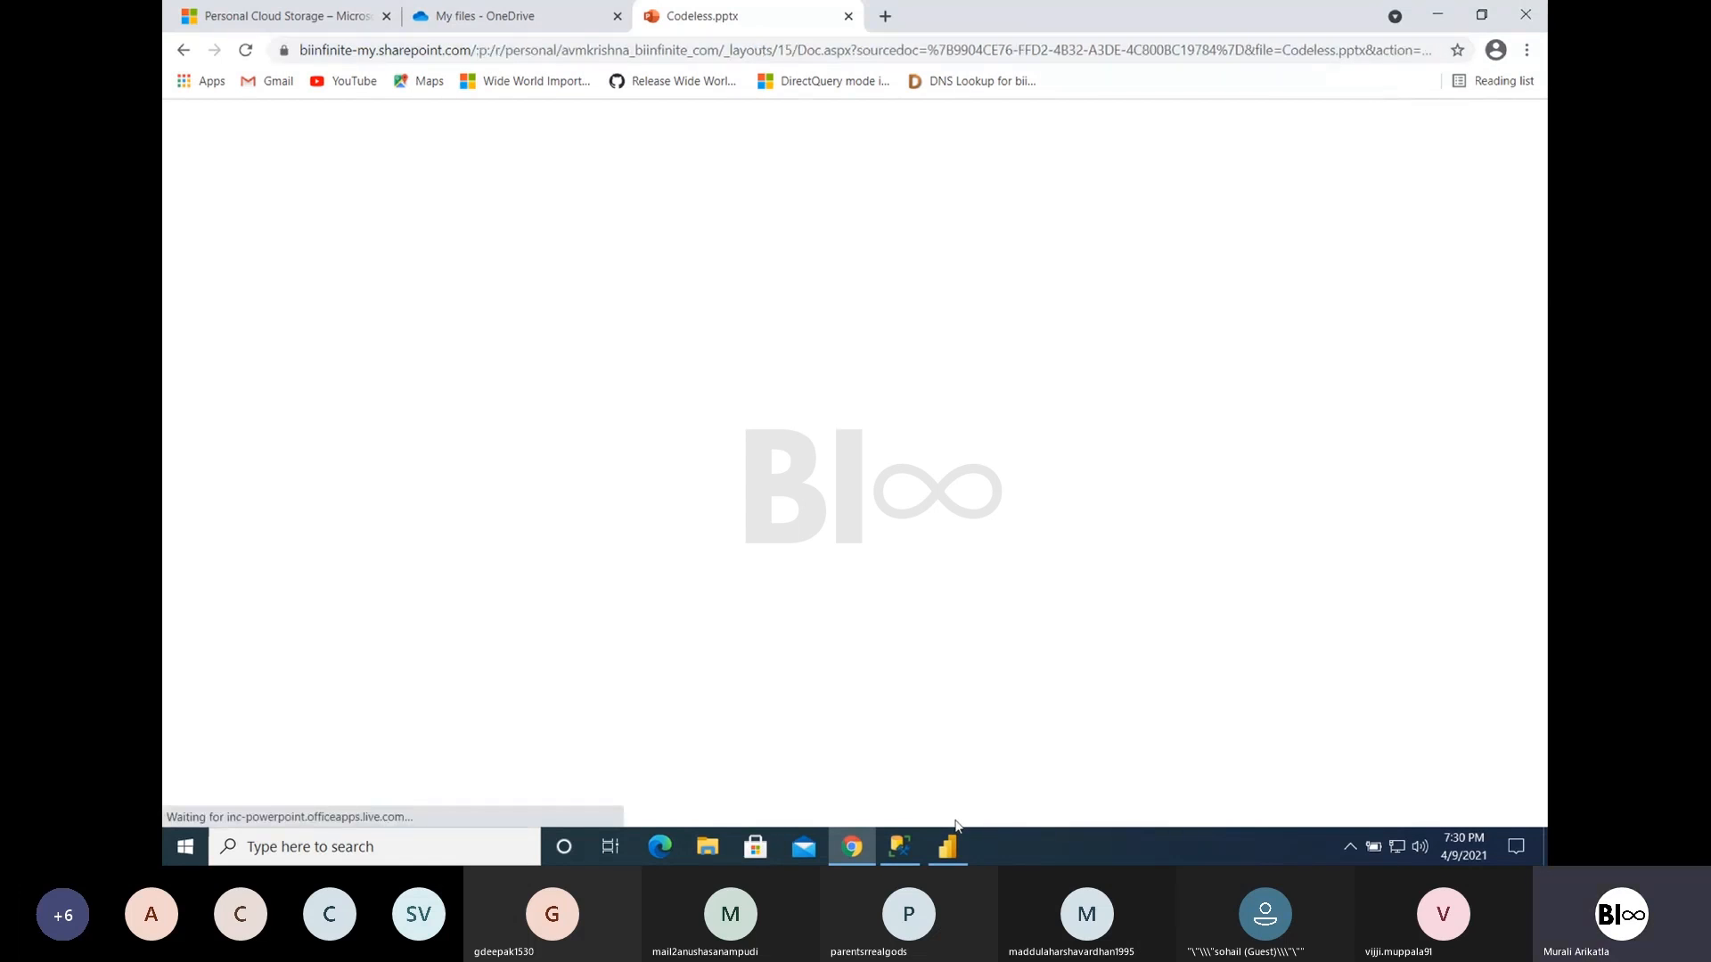
- Switch back to Power BI Desktop, enlarge the 100% stacked bar chart and turn off its X axis
{"action": "left_click", "coordinate": [948, 848]}
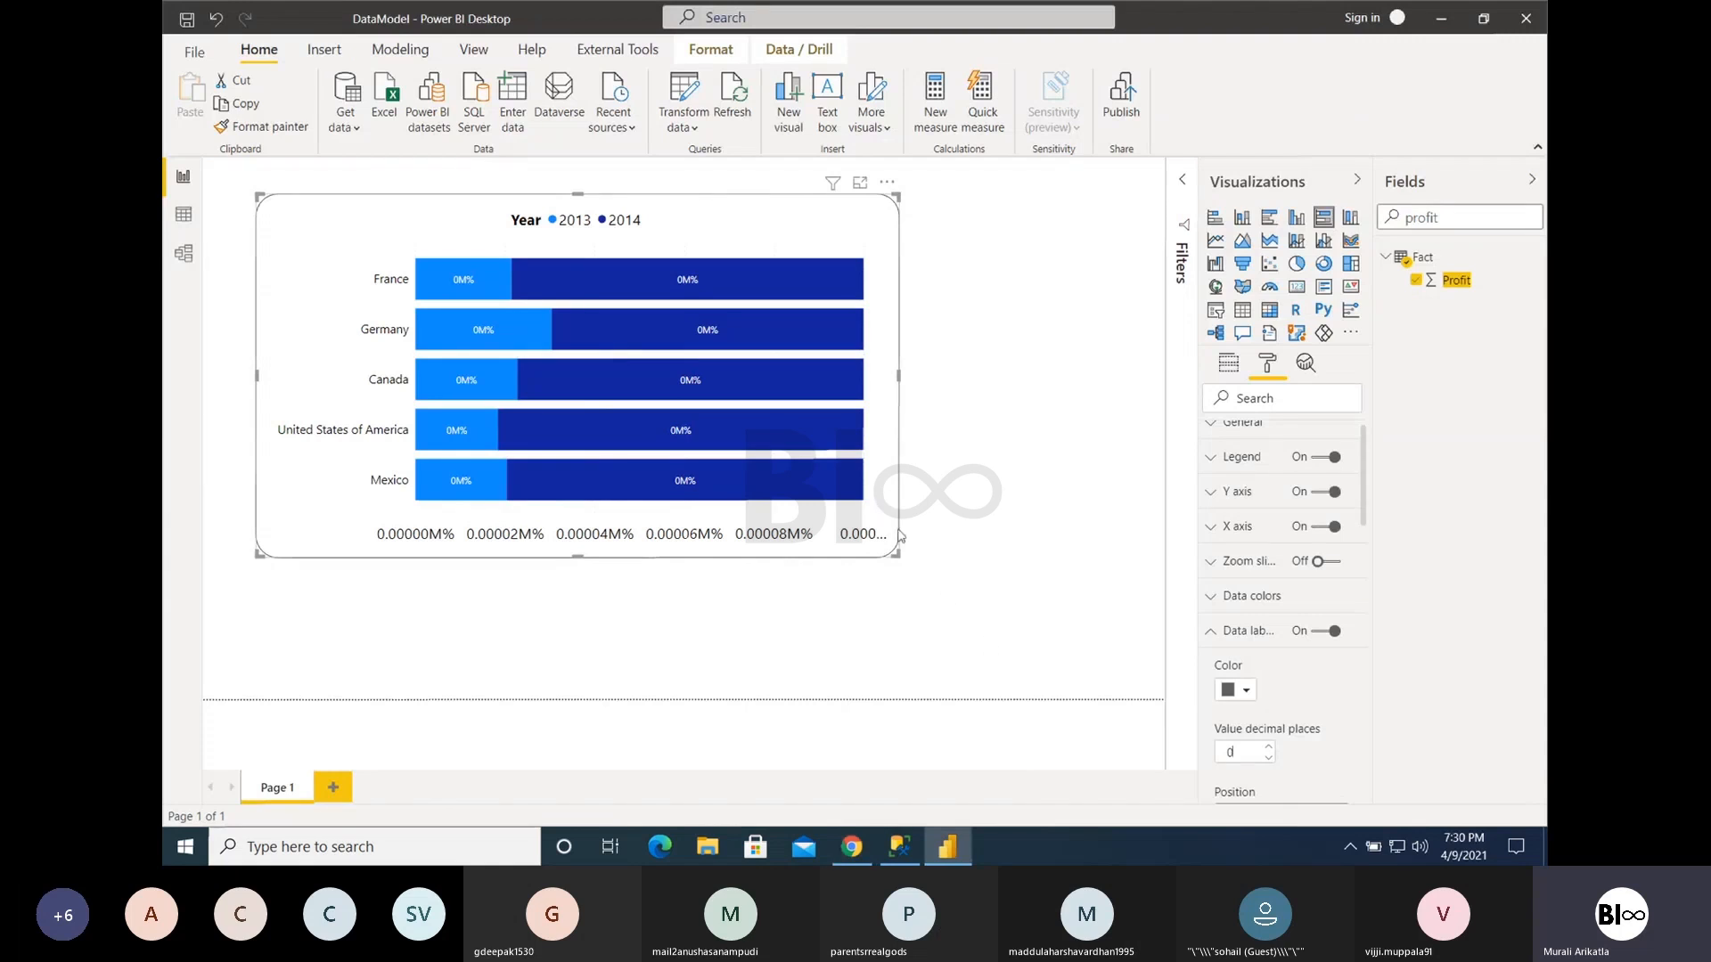
{"action": "left_click_drag", "start_coordinate": [897, 554], "coordinate": [1045, 577]}
{"action": "left_click", "coordinate": [1324, 529]}
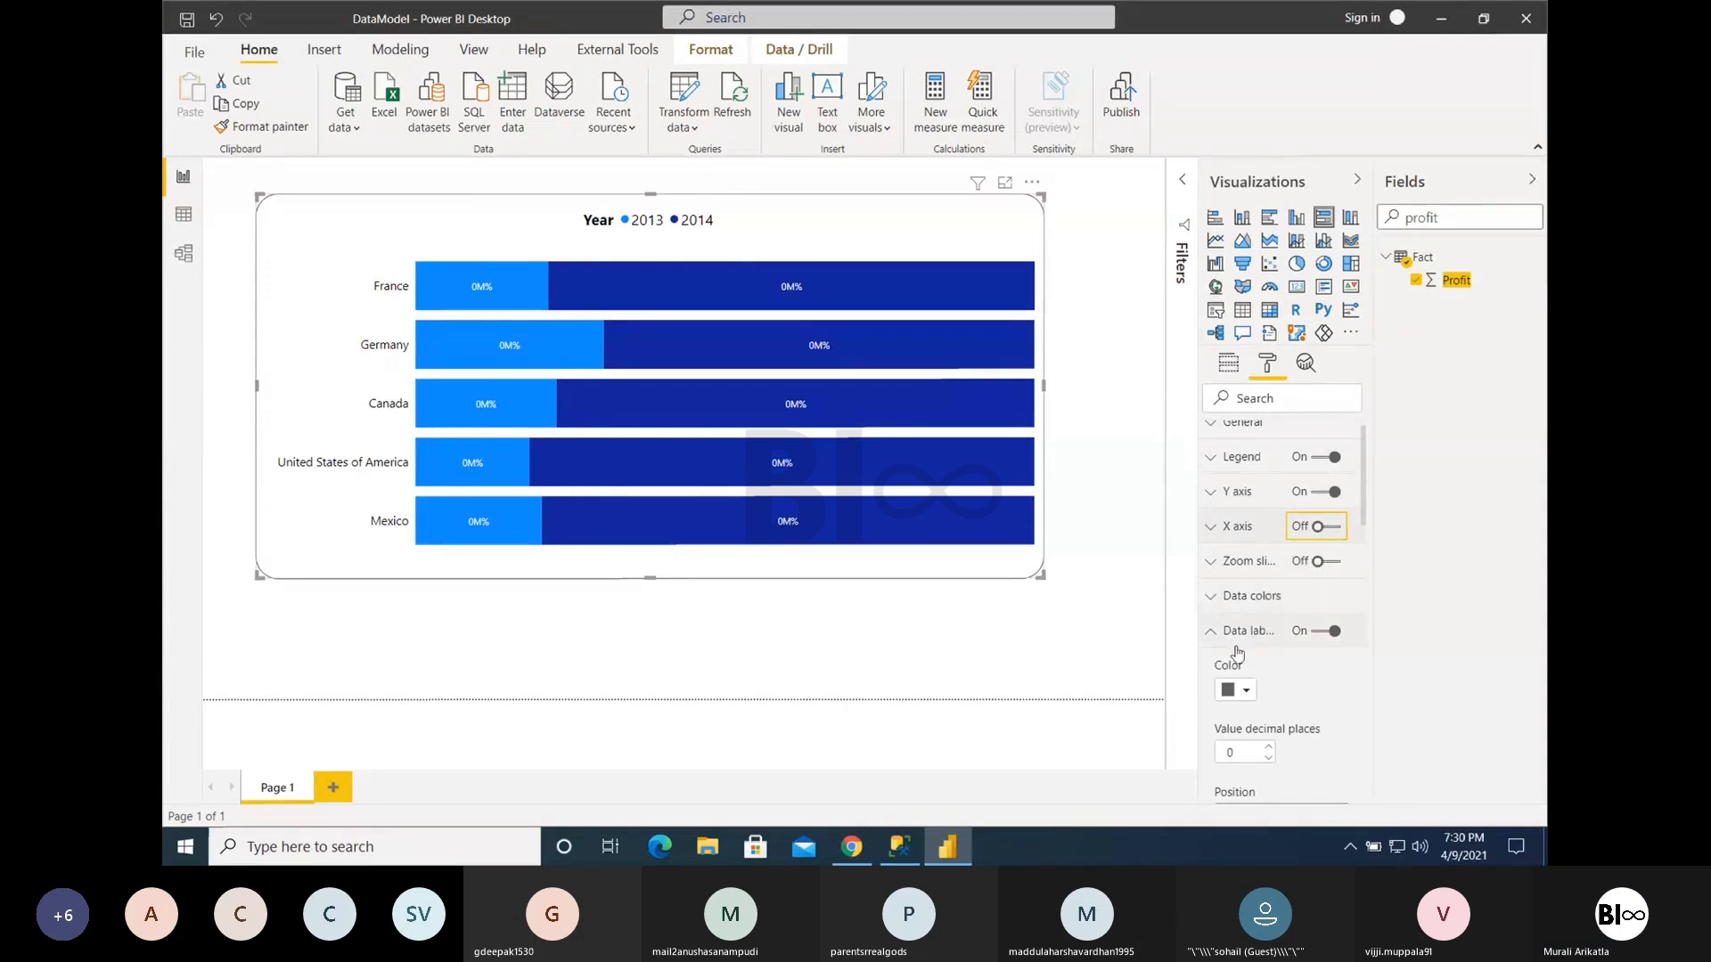
- Set the chart's data label color to black
{"action": "left_click", "coordinate": [1248, 691]}
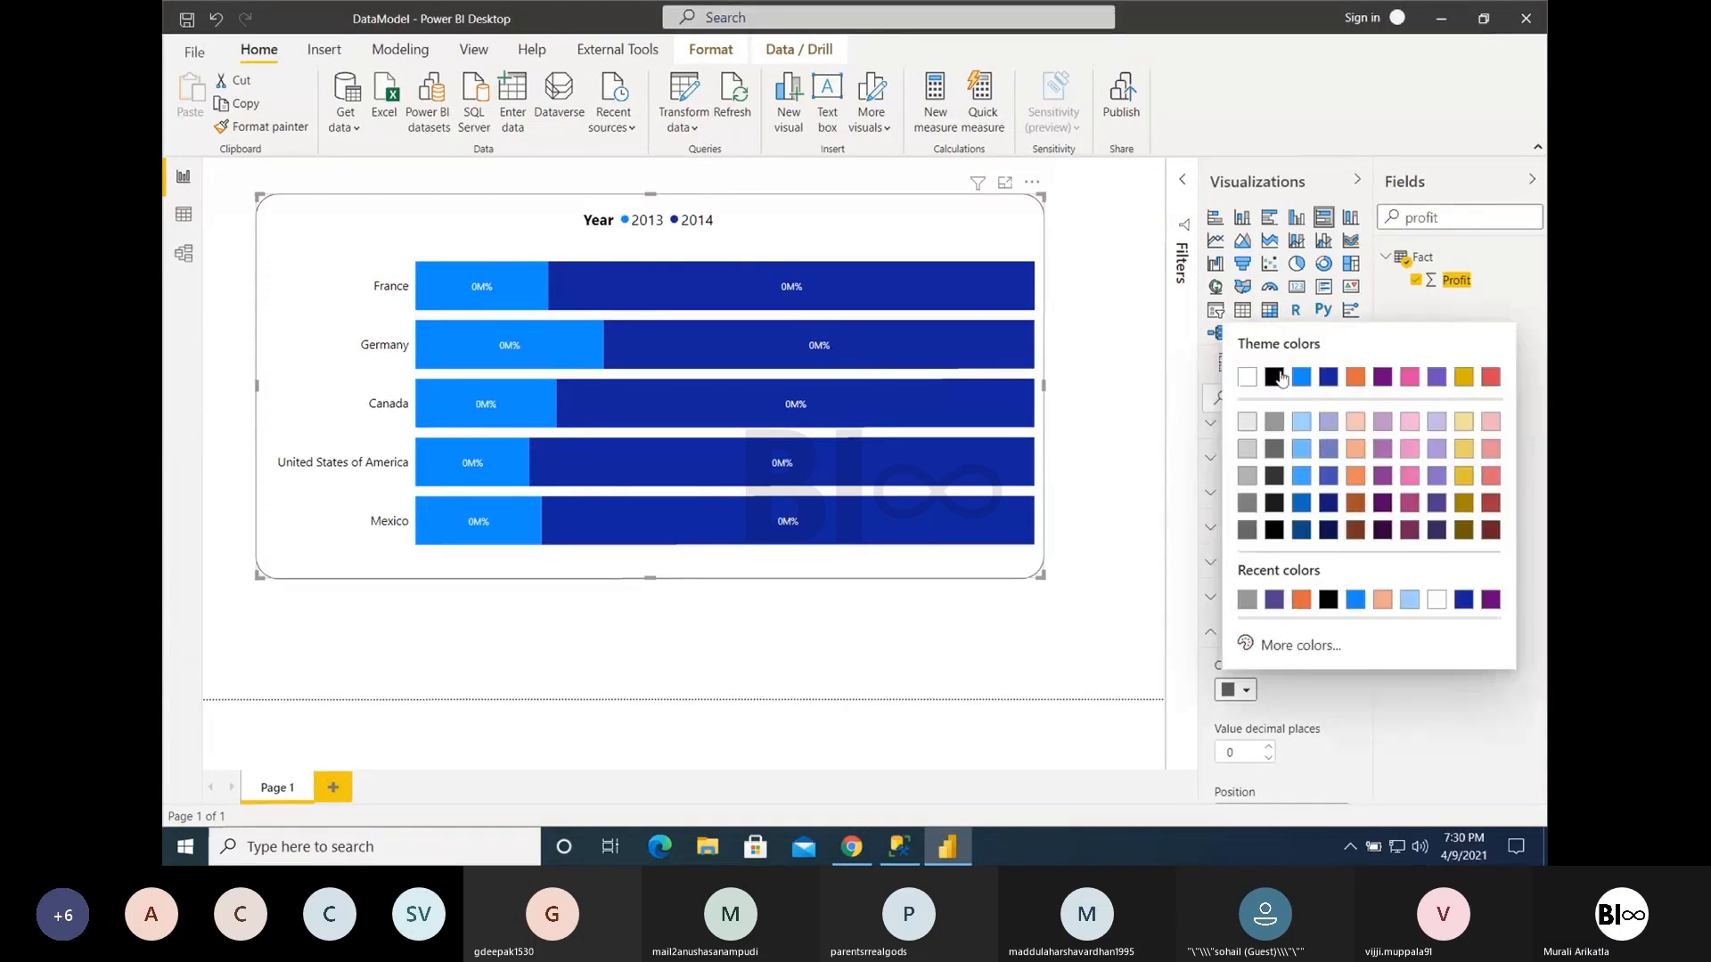
{"action": "left_click", "coordinate": [1276, 377]}
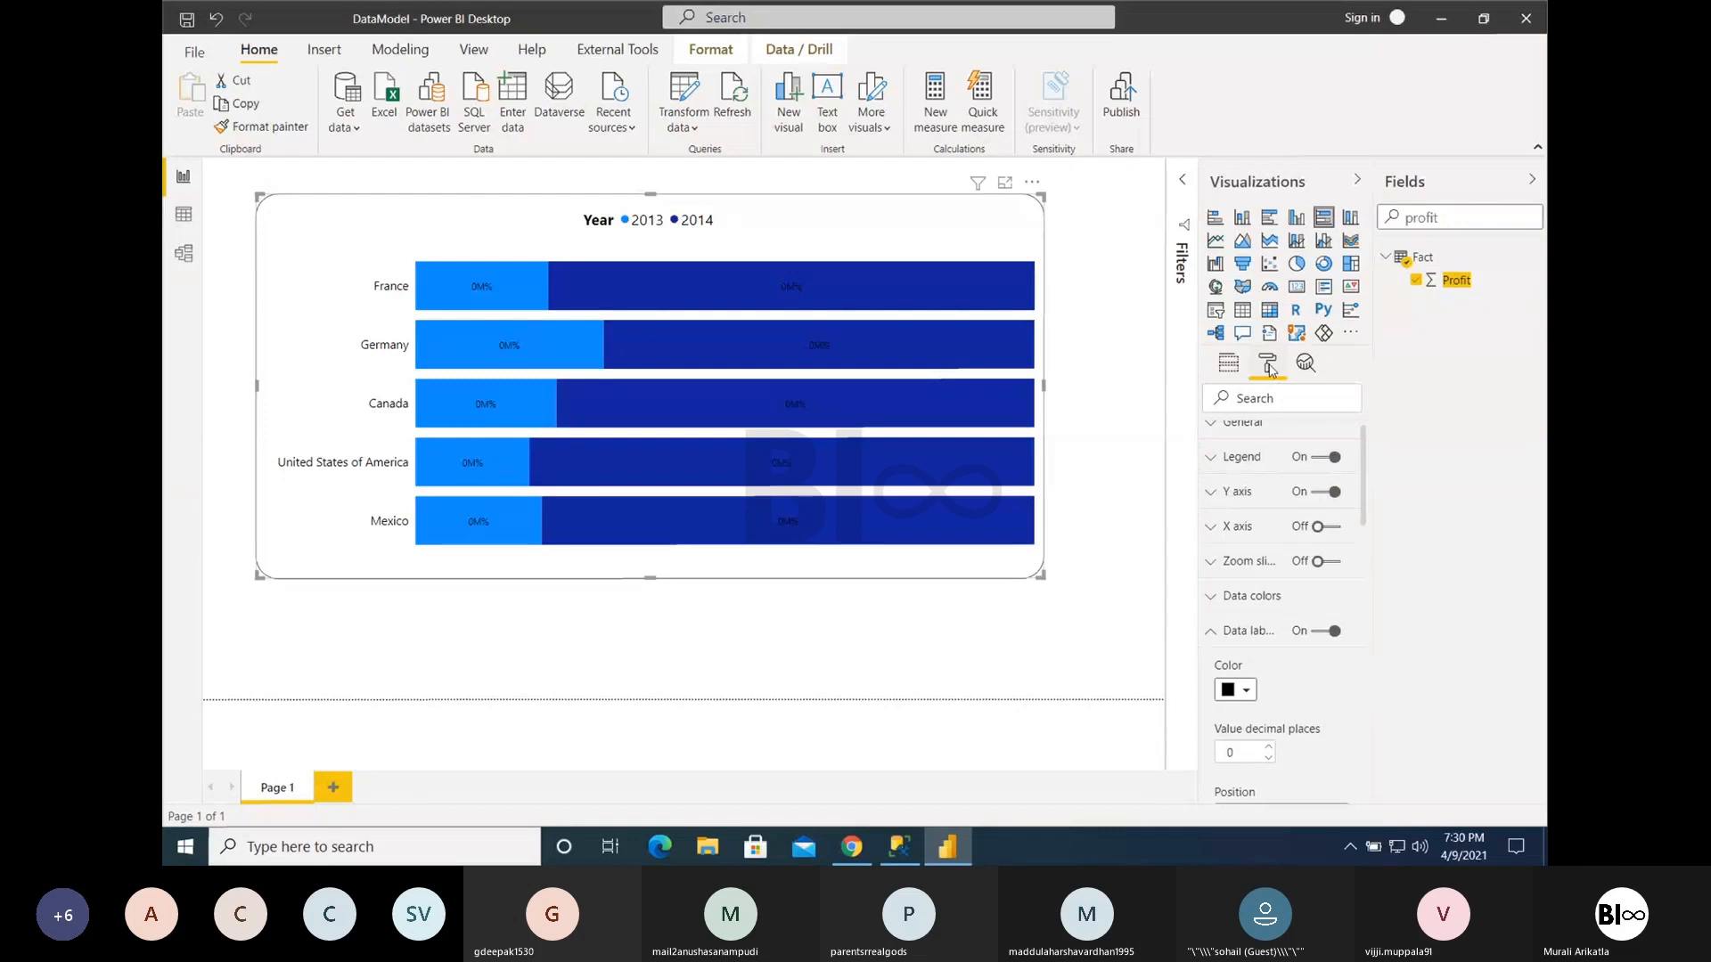
{"action": "scroll", "coordinate": [1285, 496], "scroll_direction": "up", "scroll_amount": 1}
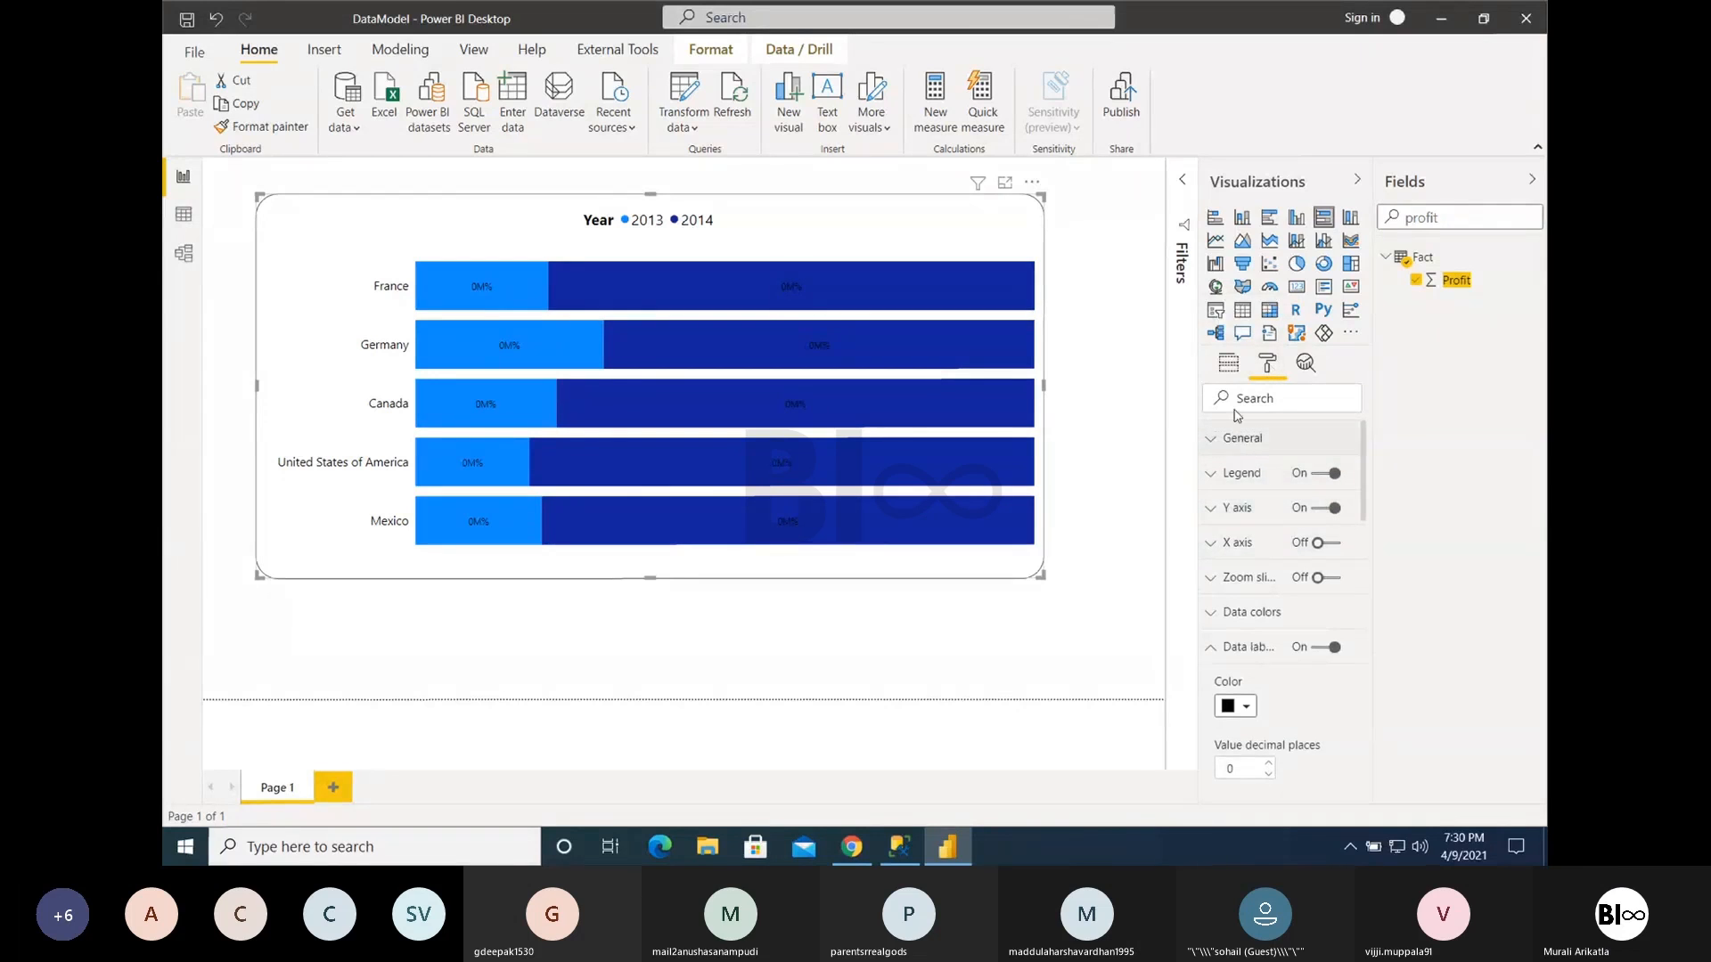
- Set the data labels' display units to None in the stacked column chart, and return the visual to a 100% stacked bar chart
{"action": "left_click", "coordinate": [1242, 217]}
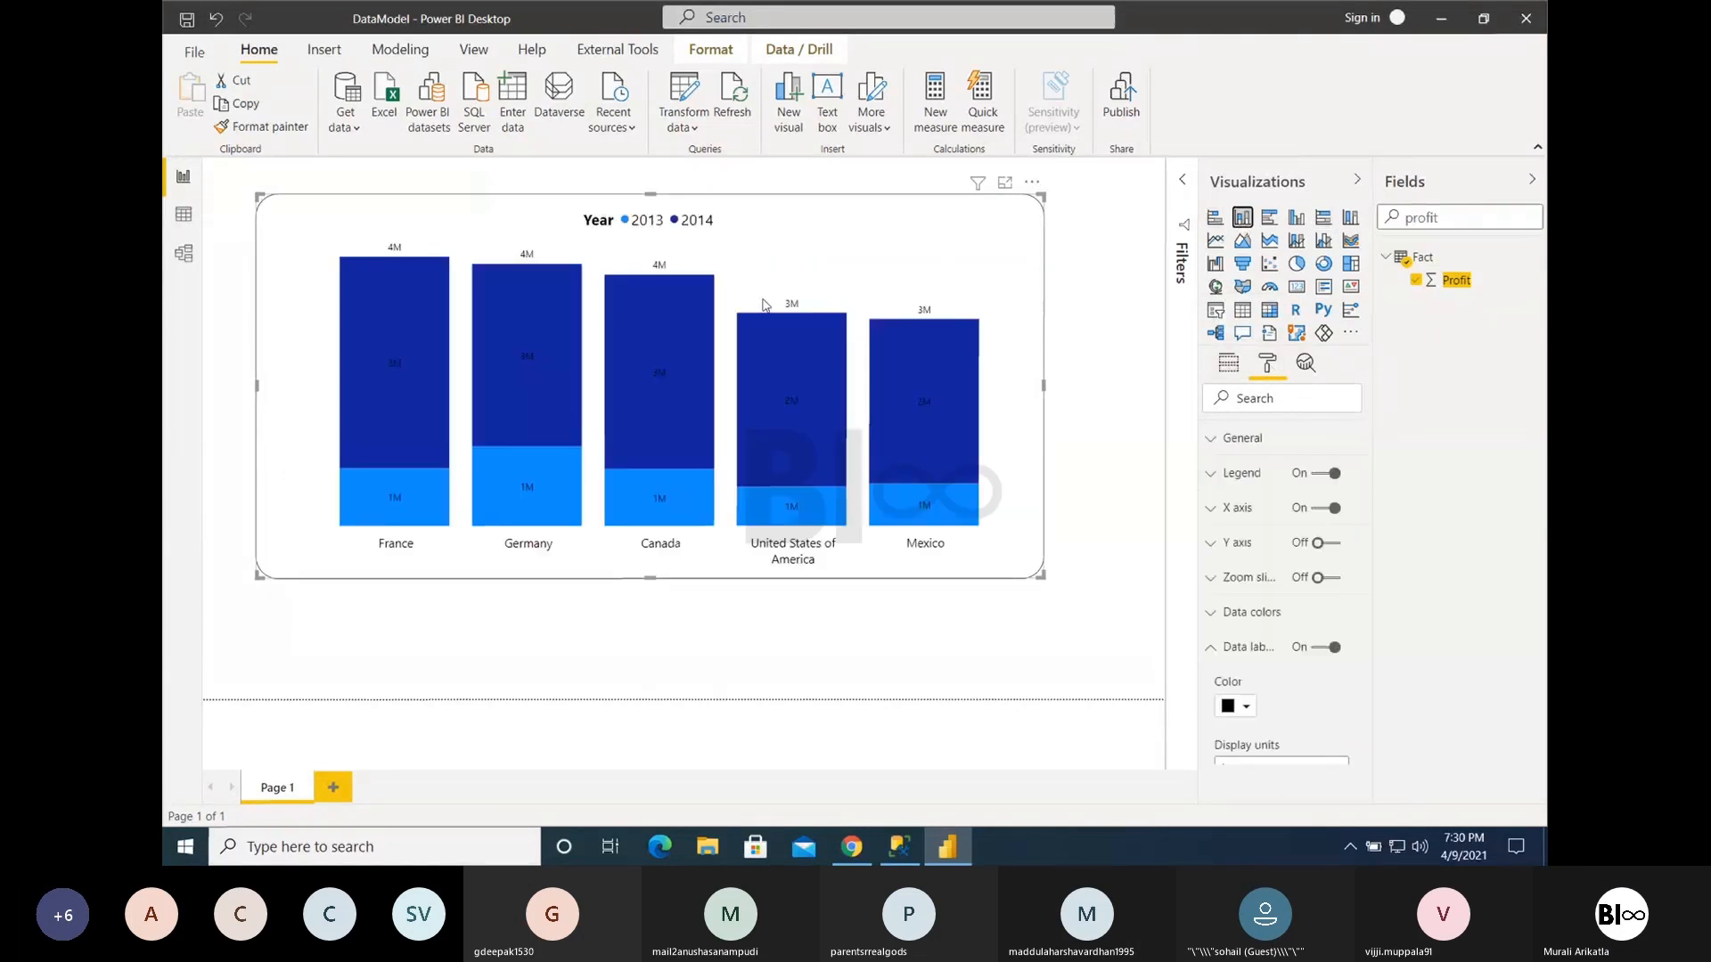
{"action": "scroll", "coordinate": [1273, 685], "scroll_direction": "down", "scroll_amount": 2}
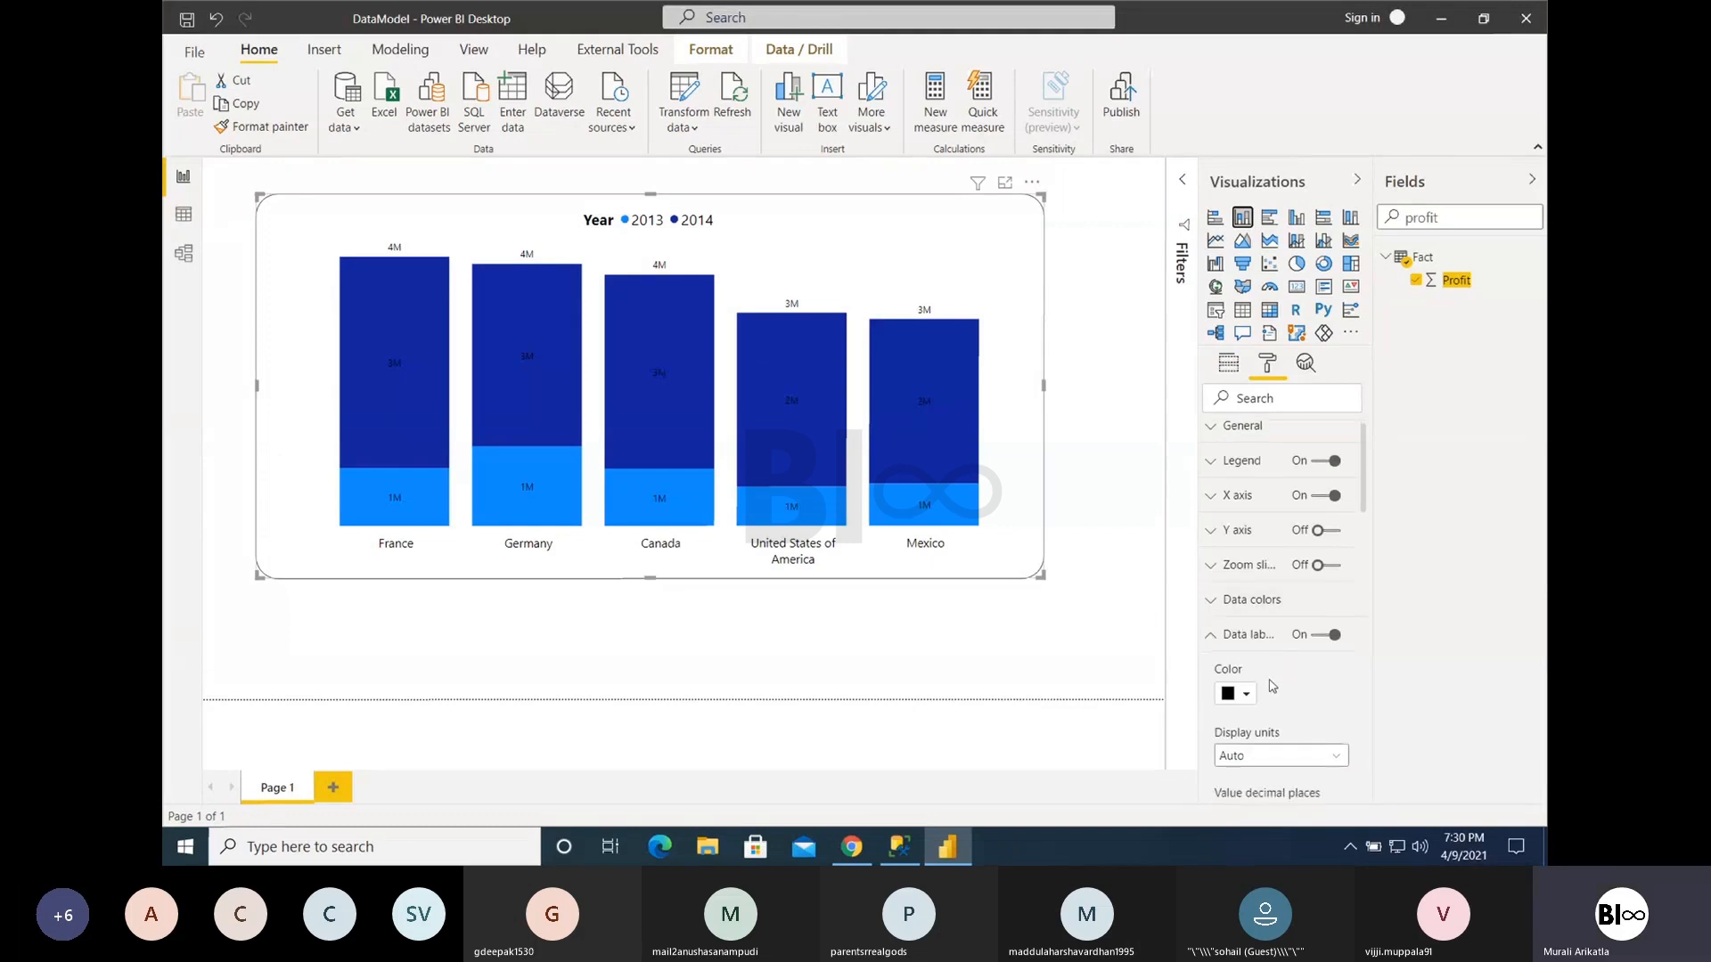
{"action": "left_click", "coordinate": [1271, 688]}
{"action": "left_click", "coordinate": [1244, 582]}
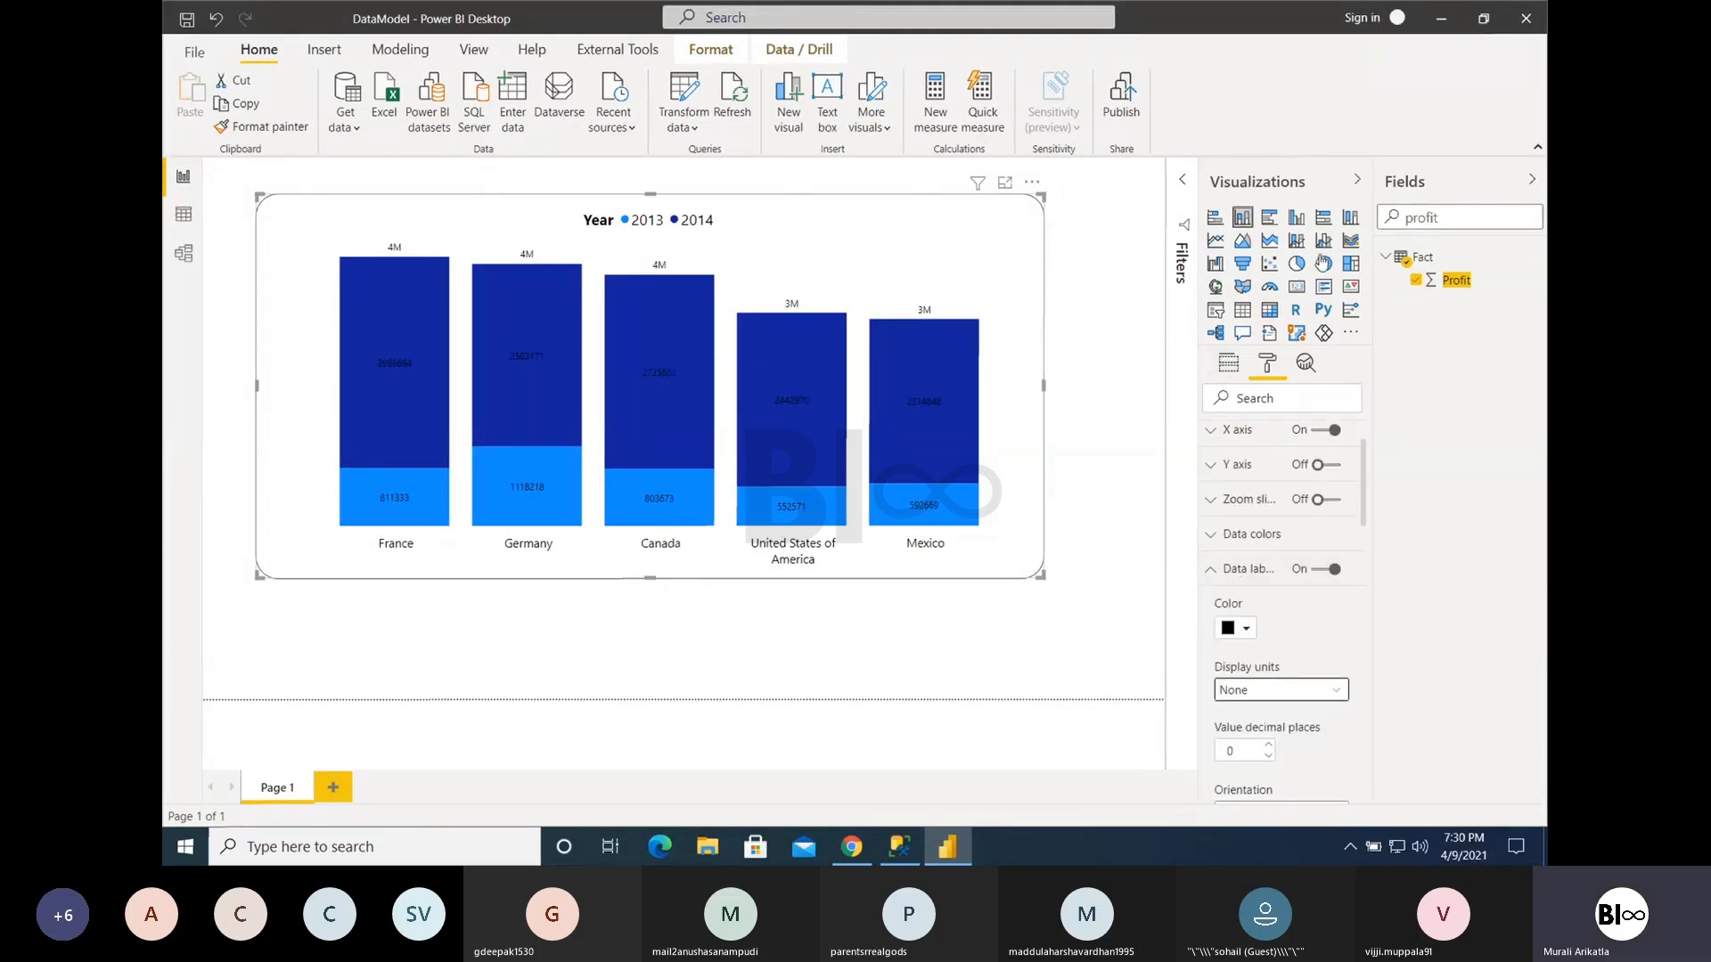
{"action": "left_click", "coordinate": [1324, 218]}
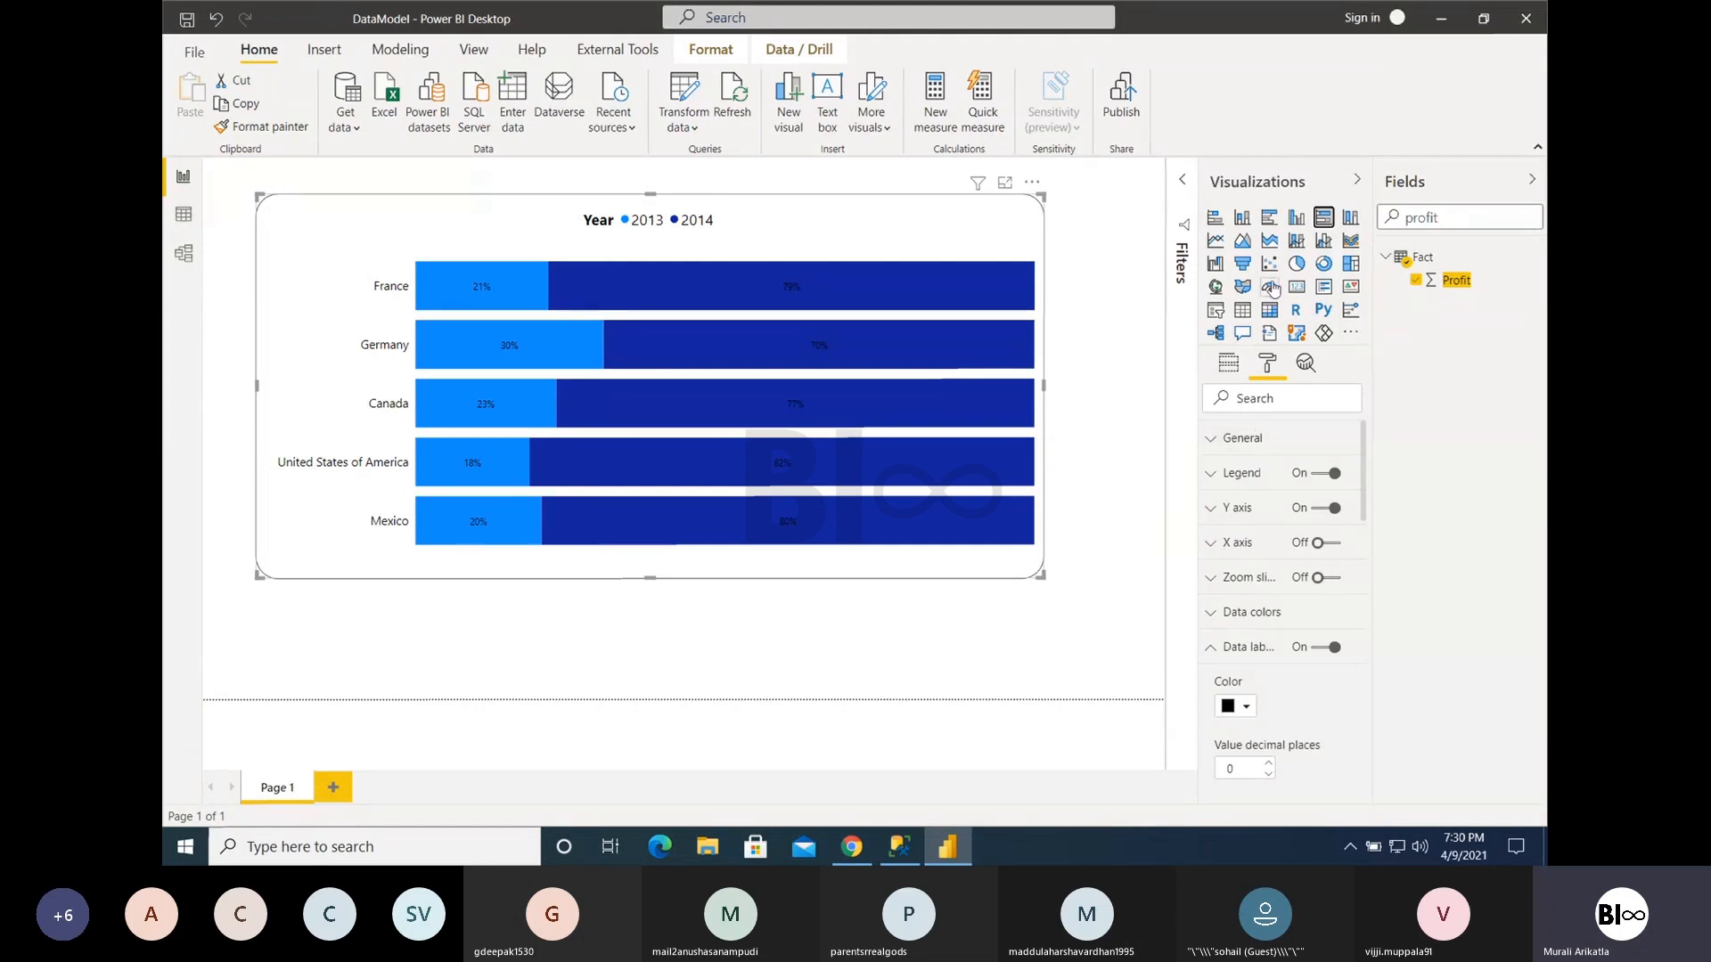
- Search the fields for product and replace Year with Product as the chart's legend
{"action": "left_click", "coordinate": [1226, 650]}
{"action": "left_click", "coordinate": [1229, 615]}
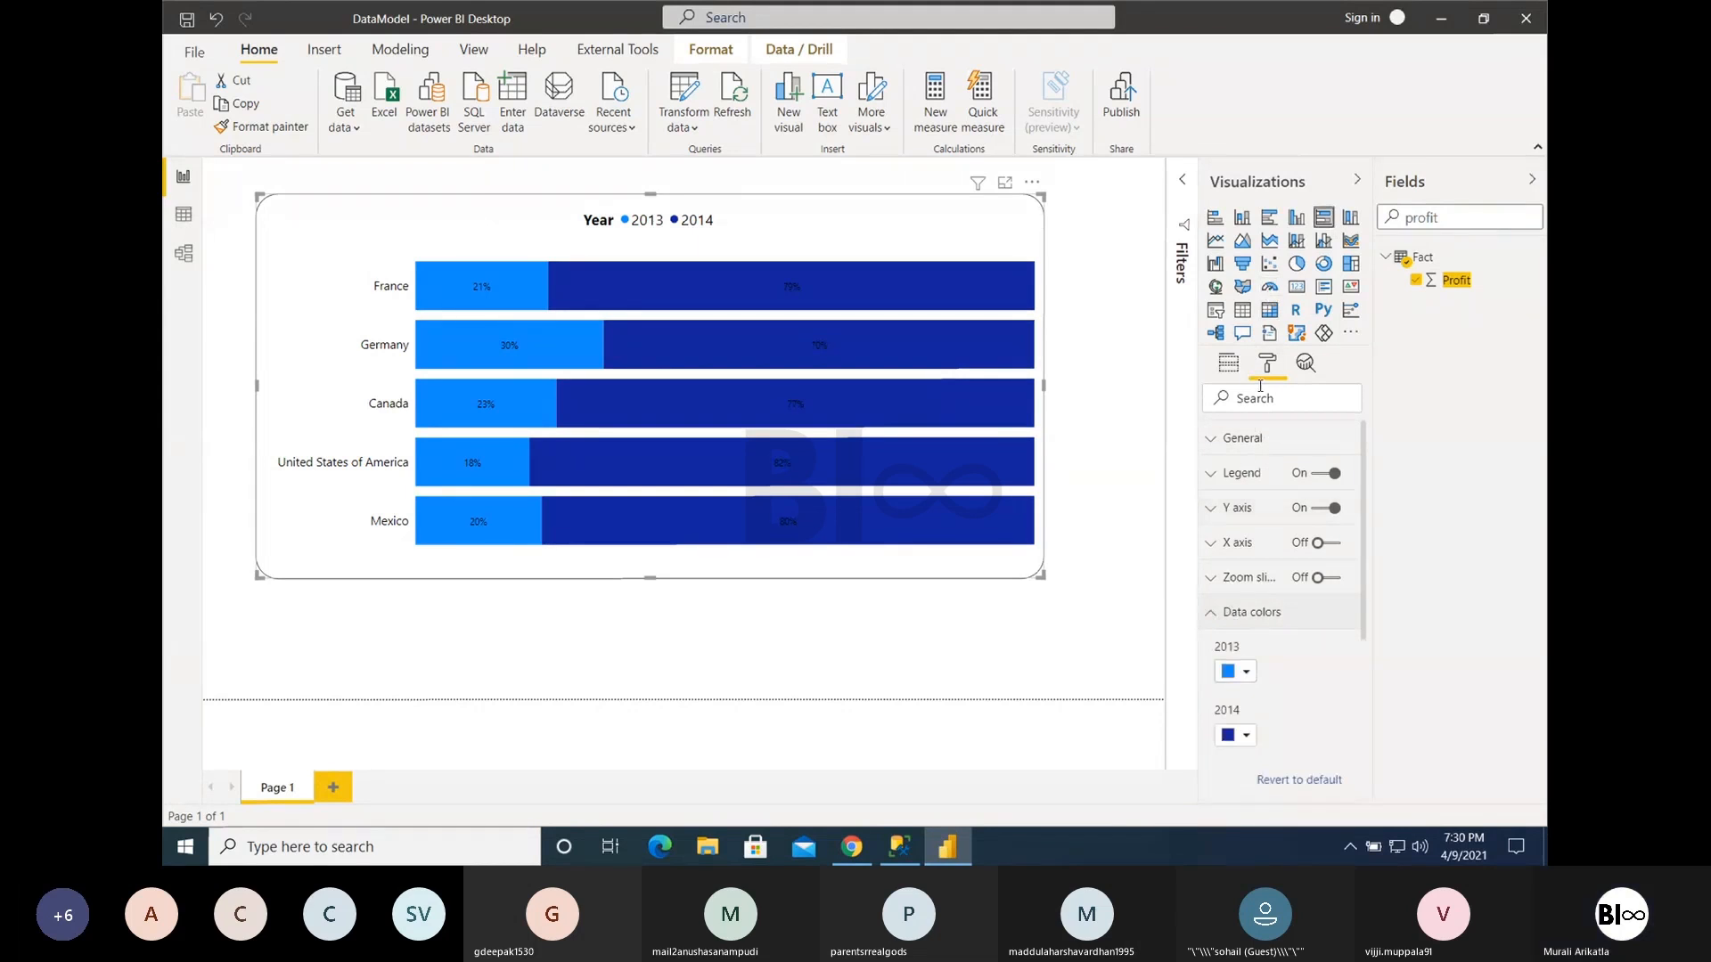
{"action": "left_click", "coordinate": [1229, 364]}
{"action": "left_click_drag", "start_coordinate": [1438, 218], "coordinate": [1391, 222]}
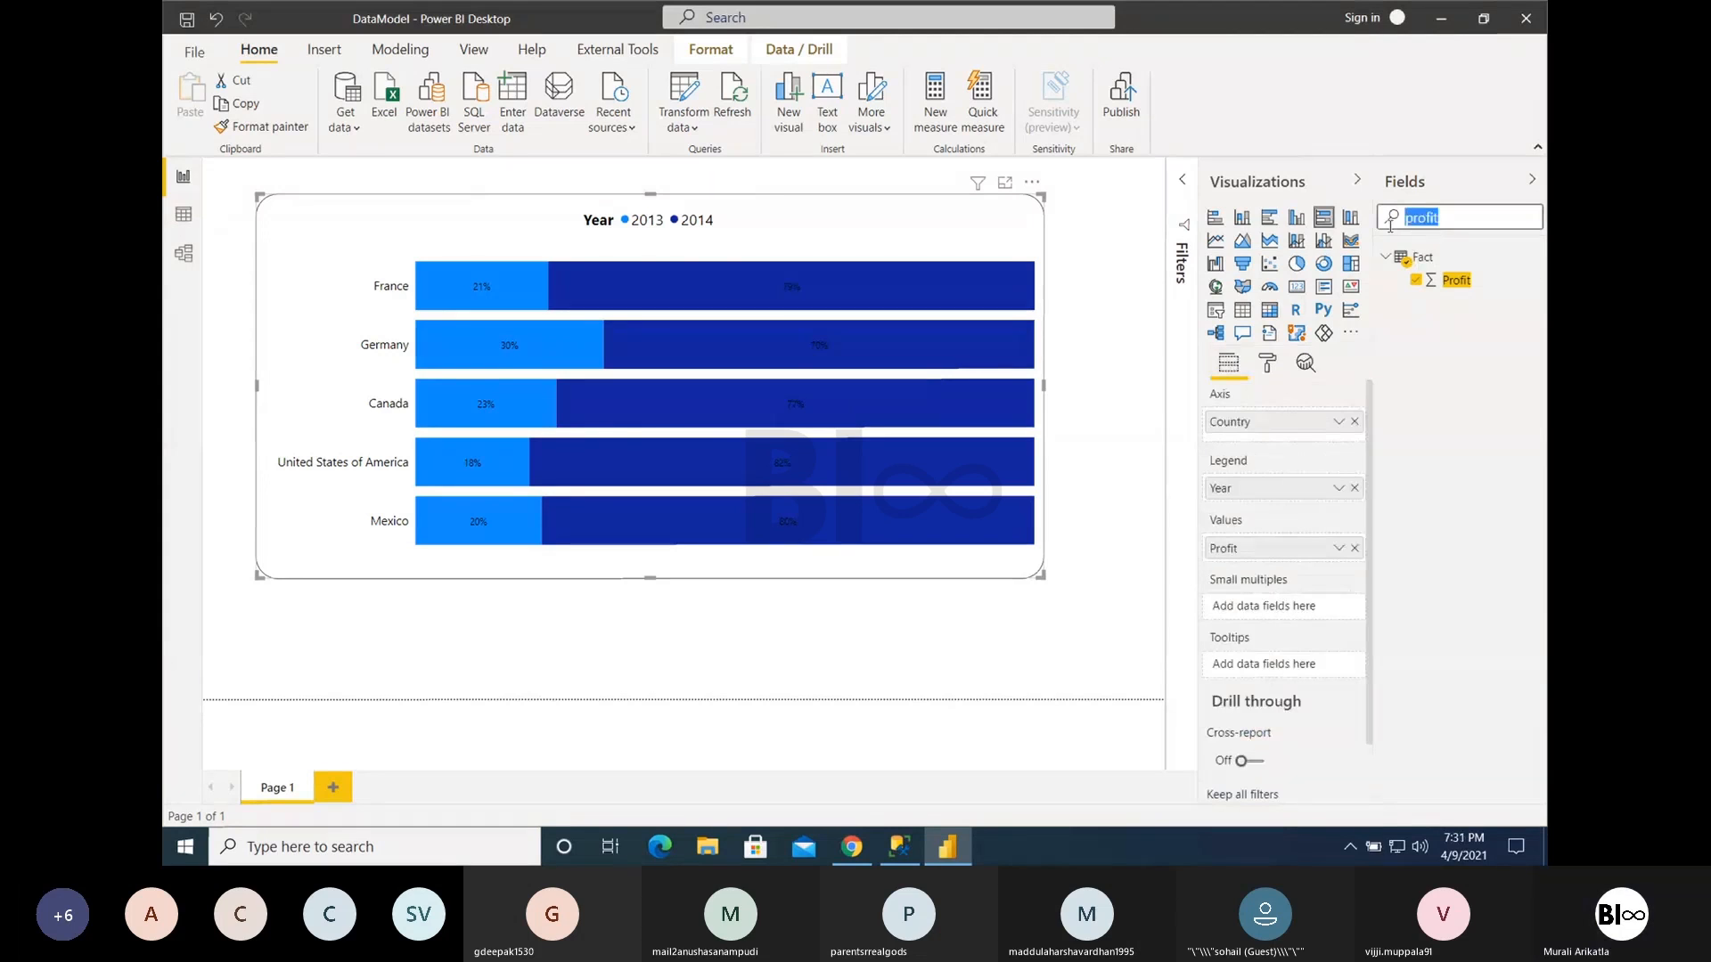
{"action": "key", "text": "BackSpace"}
{"action": "type", "text": "product"}
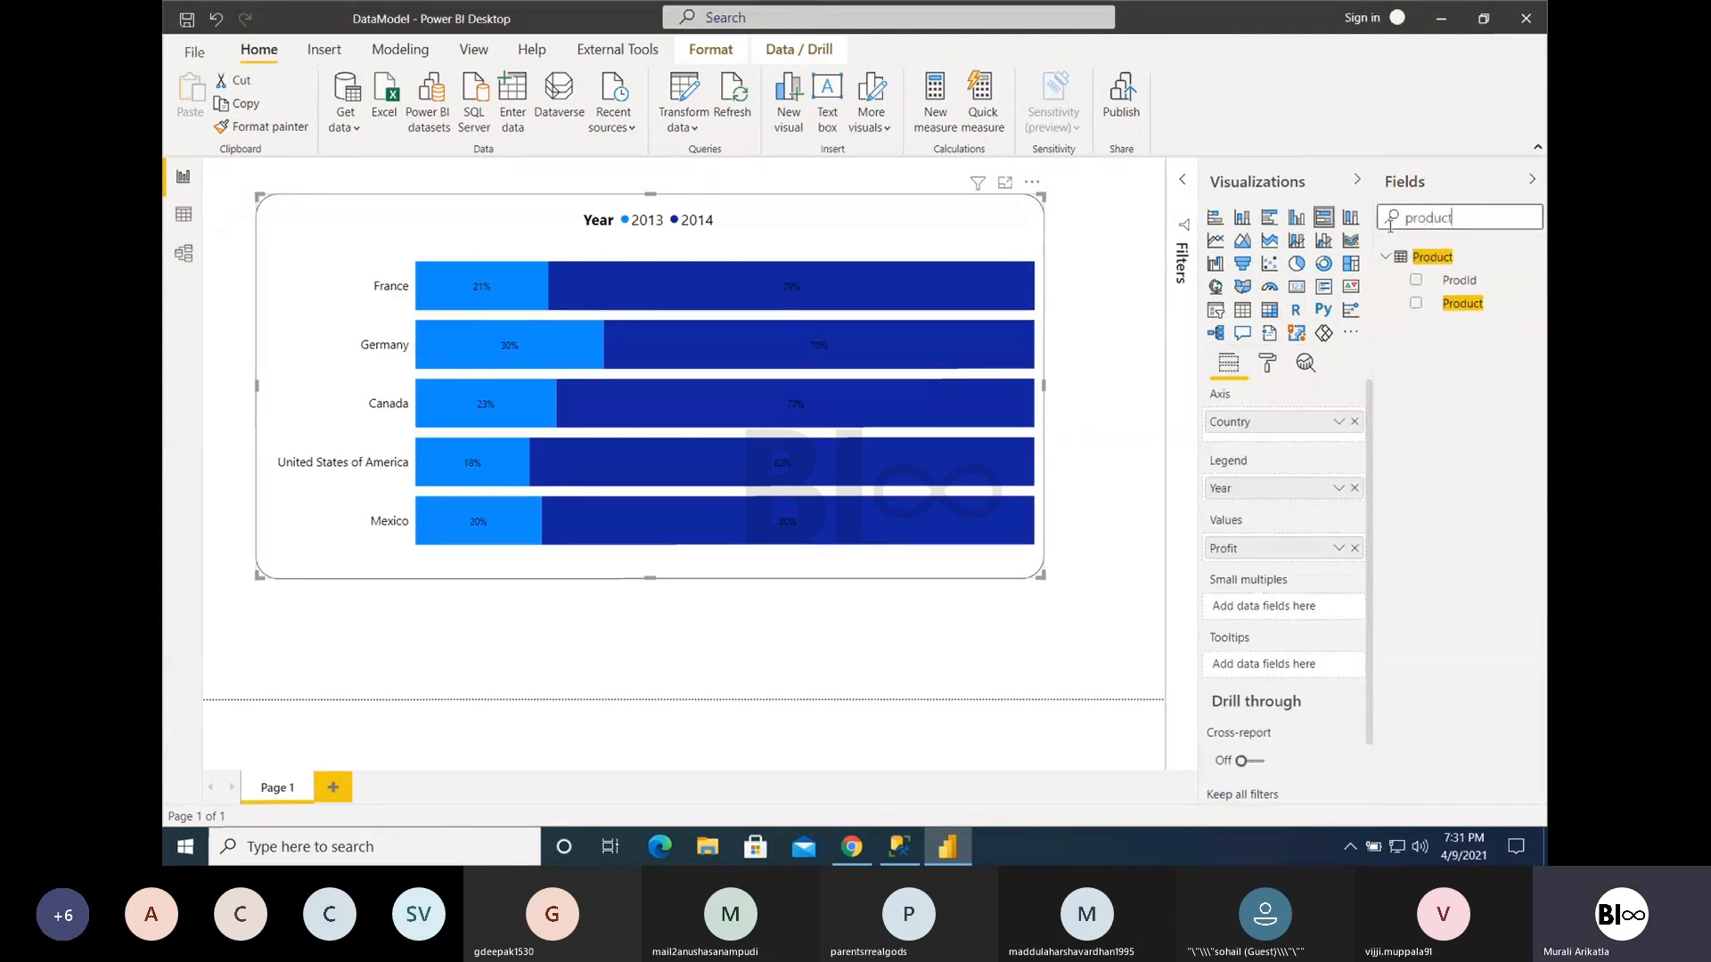
{"action": "left_click_drag", "start_coordinate": [1462, 303], "coordinate": [1315, 506]}
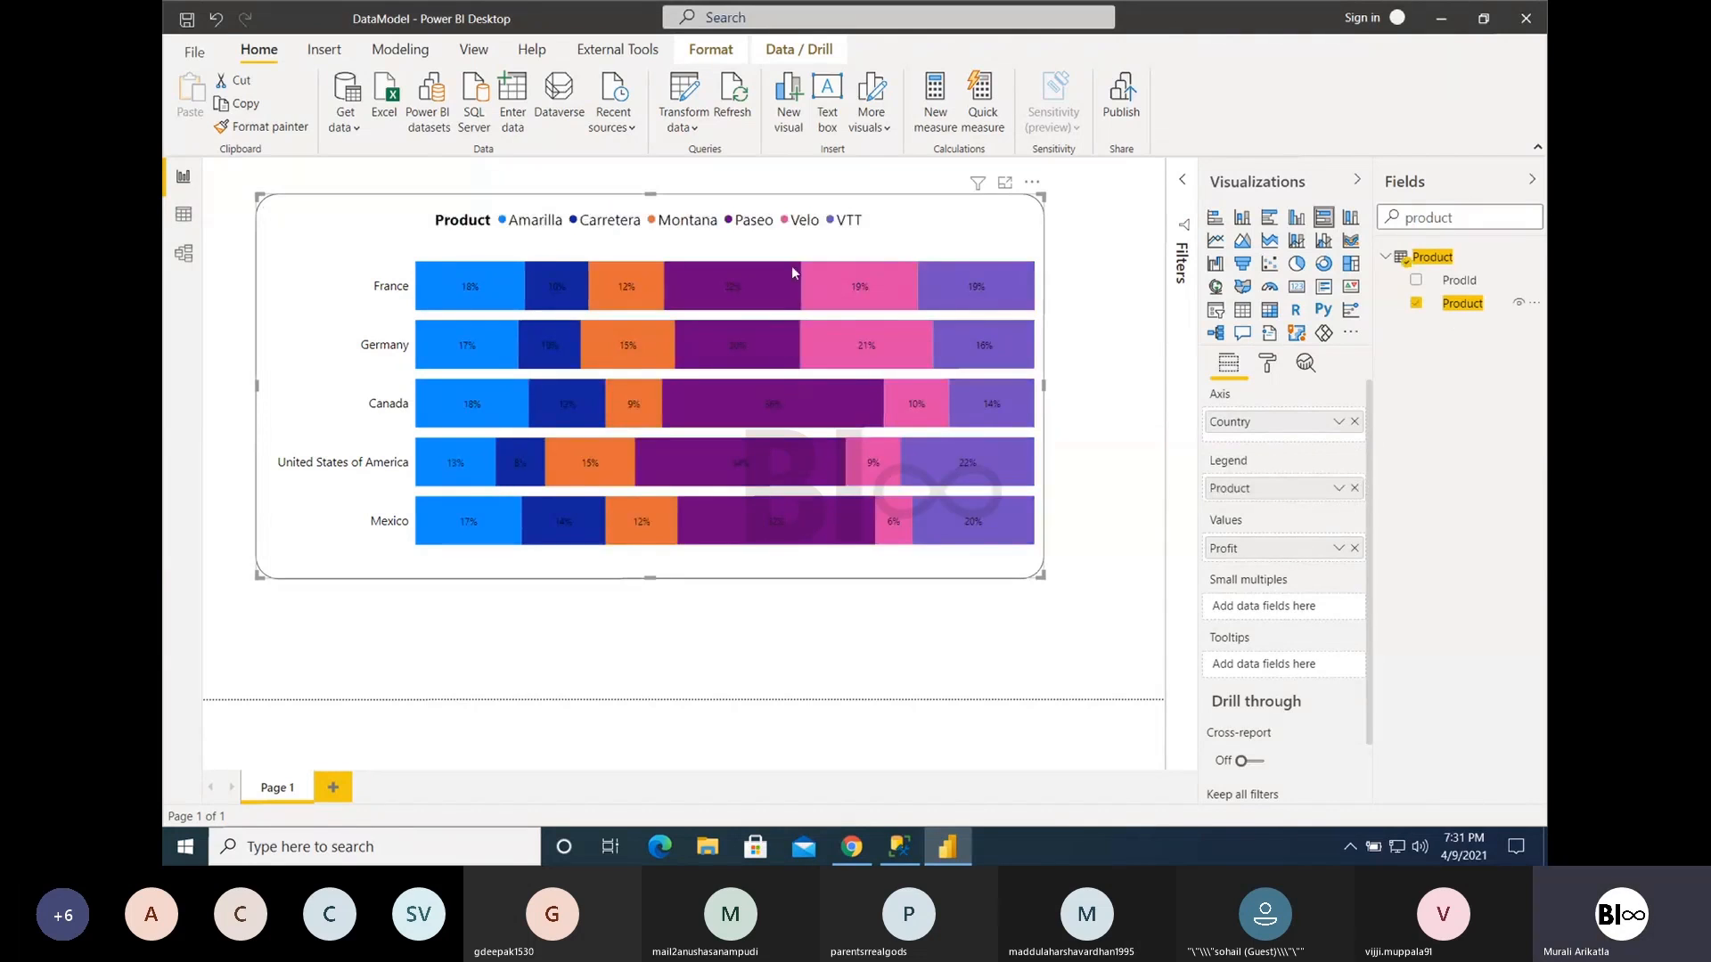
- Move and widen the bar chart and set its data label text size to 13 pt
{"action": "left_click_drag", "start_coordinate": [824, 258], "coordinate": [779, 269]}
{"action": "left_click_drag", "start_coordinate": [999, 398], "coordinate": [1080, 401]}
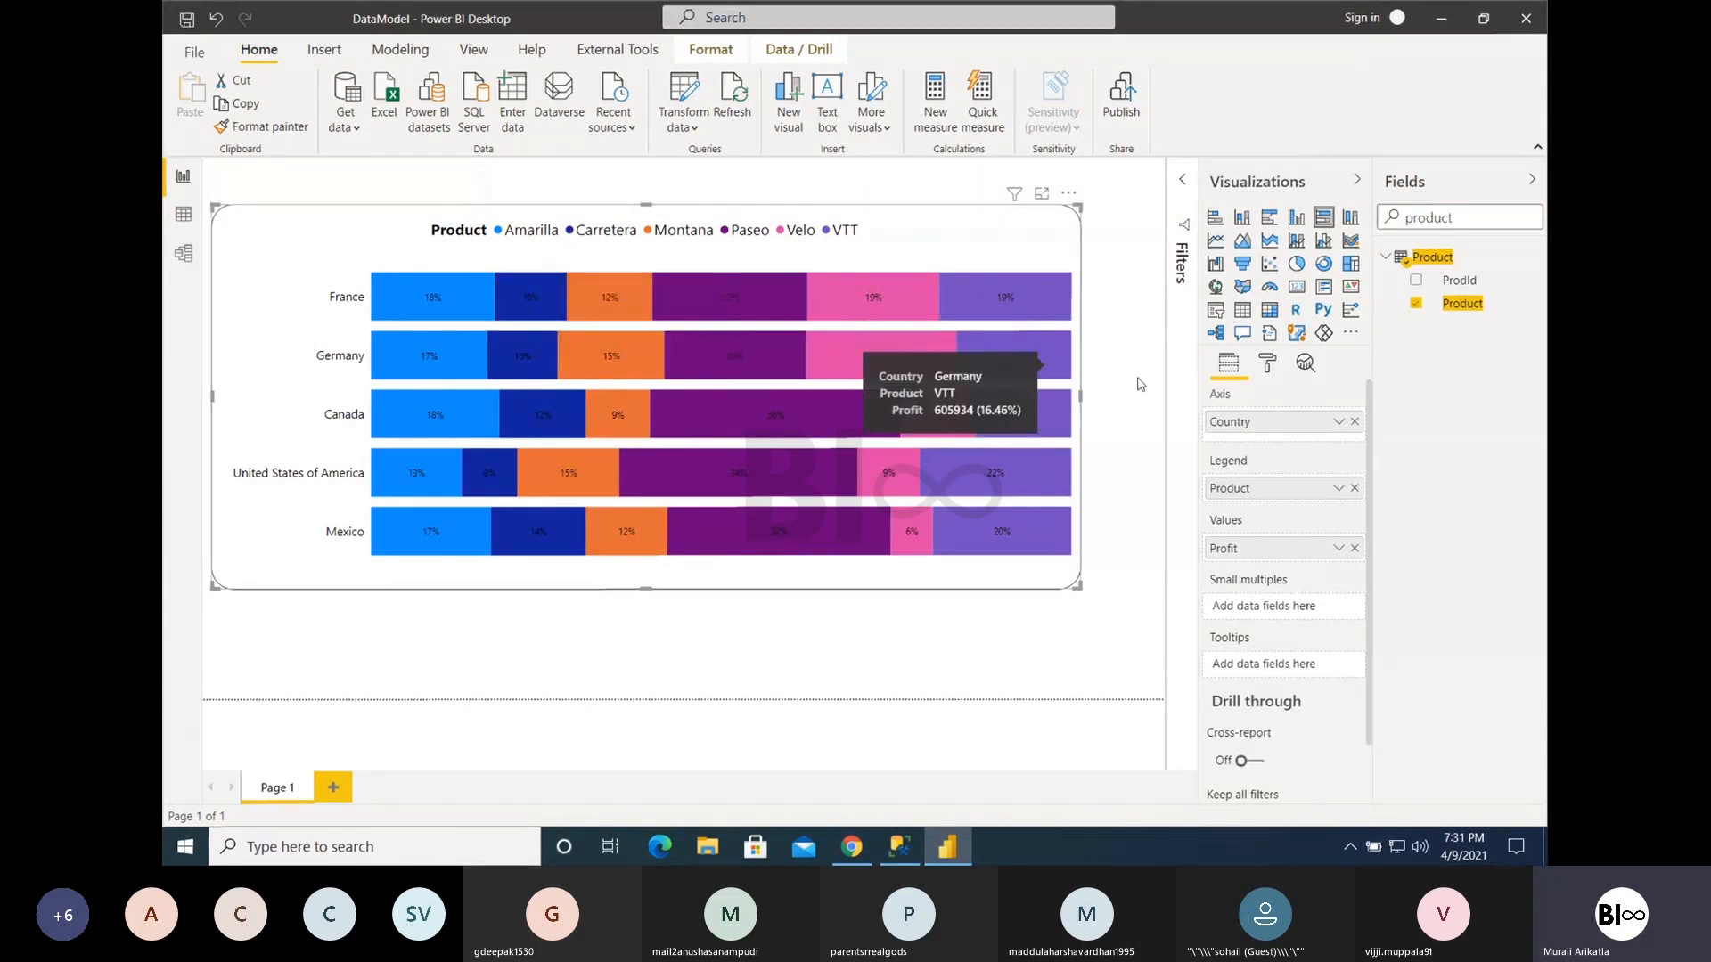
{"action": "left_click", "coordinate": [1262, 371]}
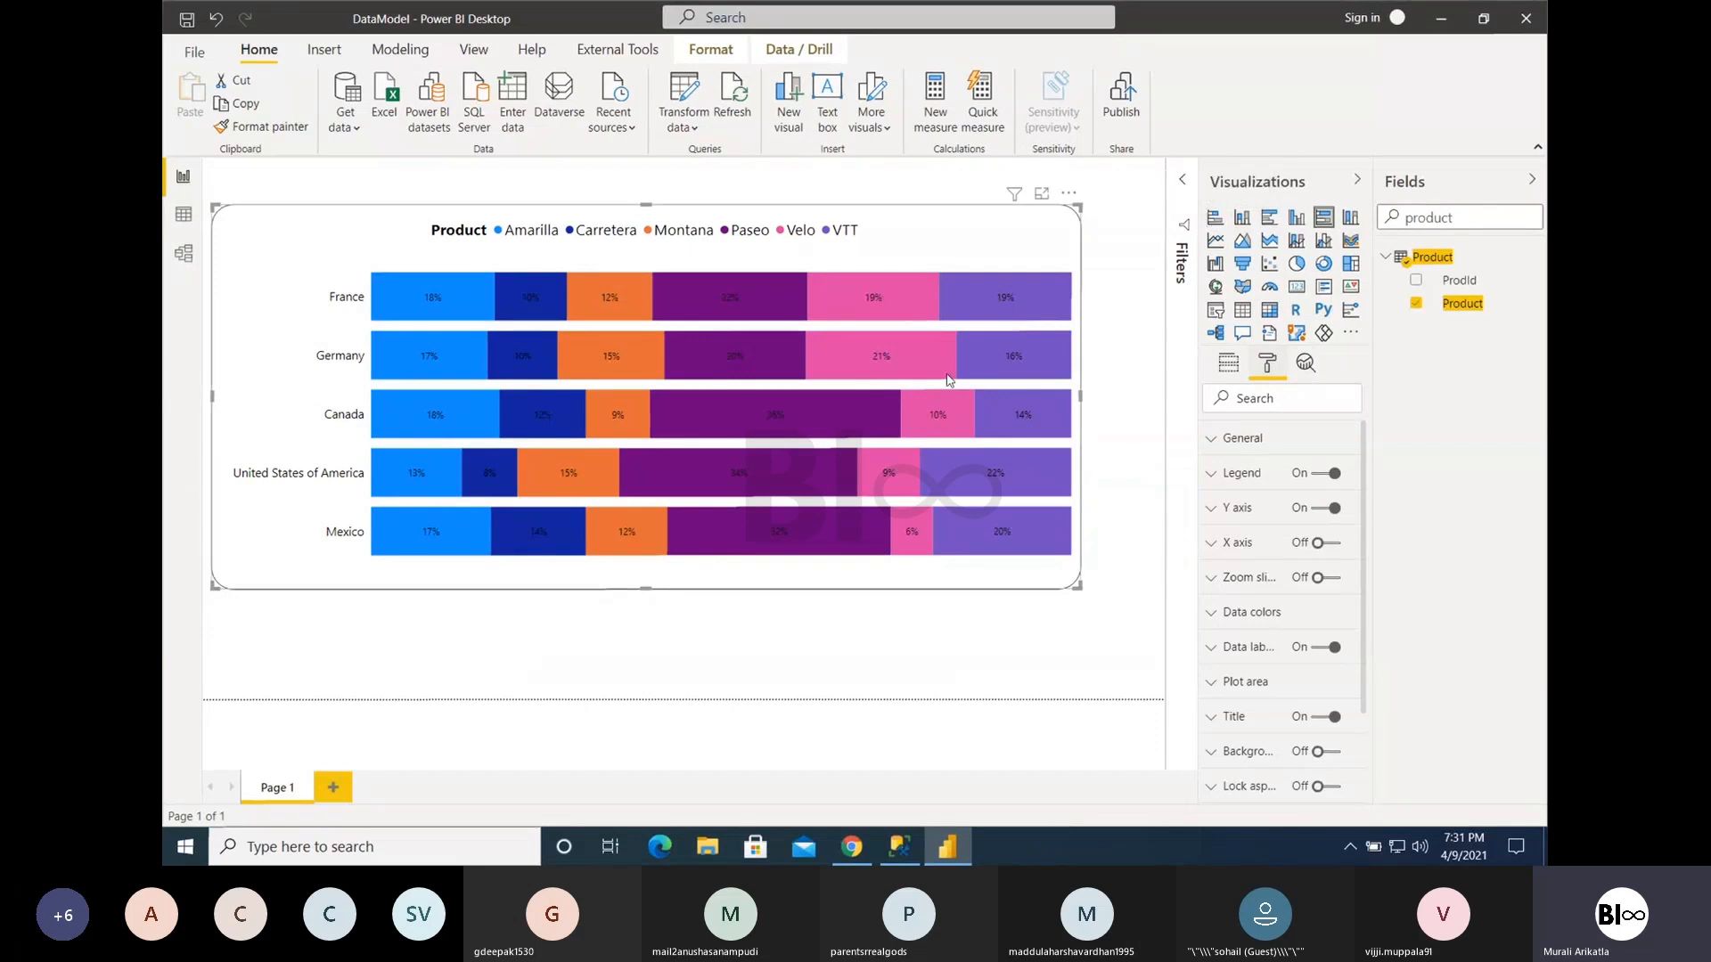
{"action": "left_click", "coordinate": [1231, 647]}
{"action": "scroll", "coordinate": [1247, 641], "scroll_direction": "down", "scroll_amount": 3}
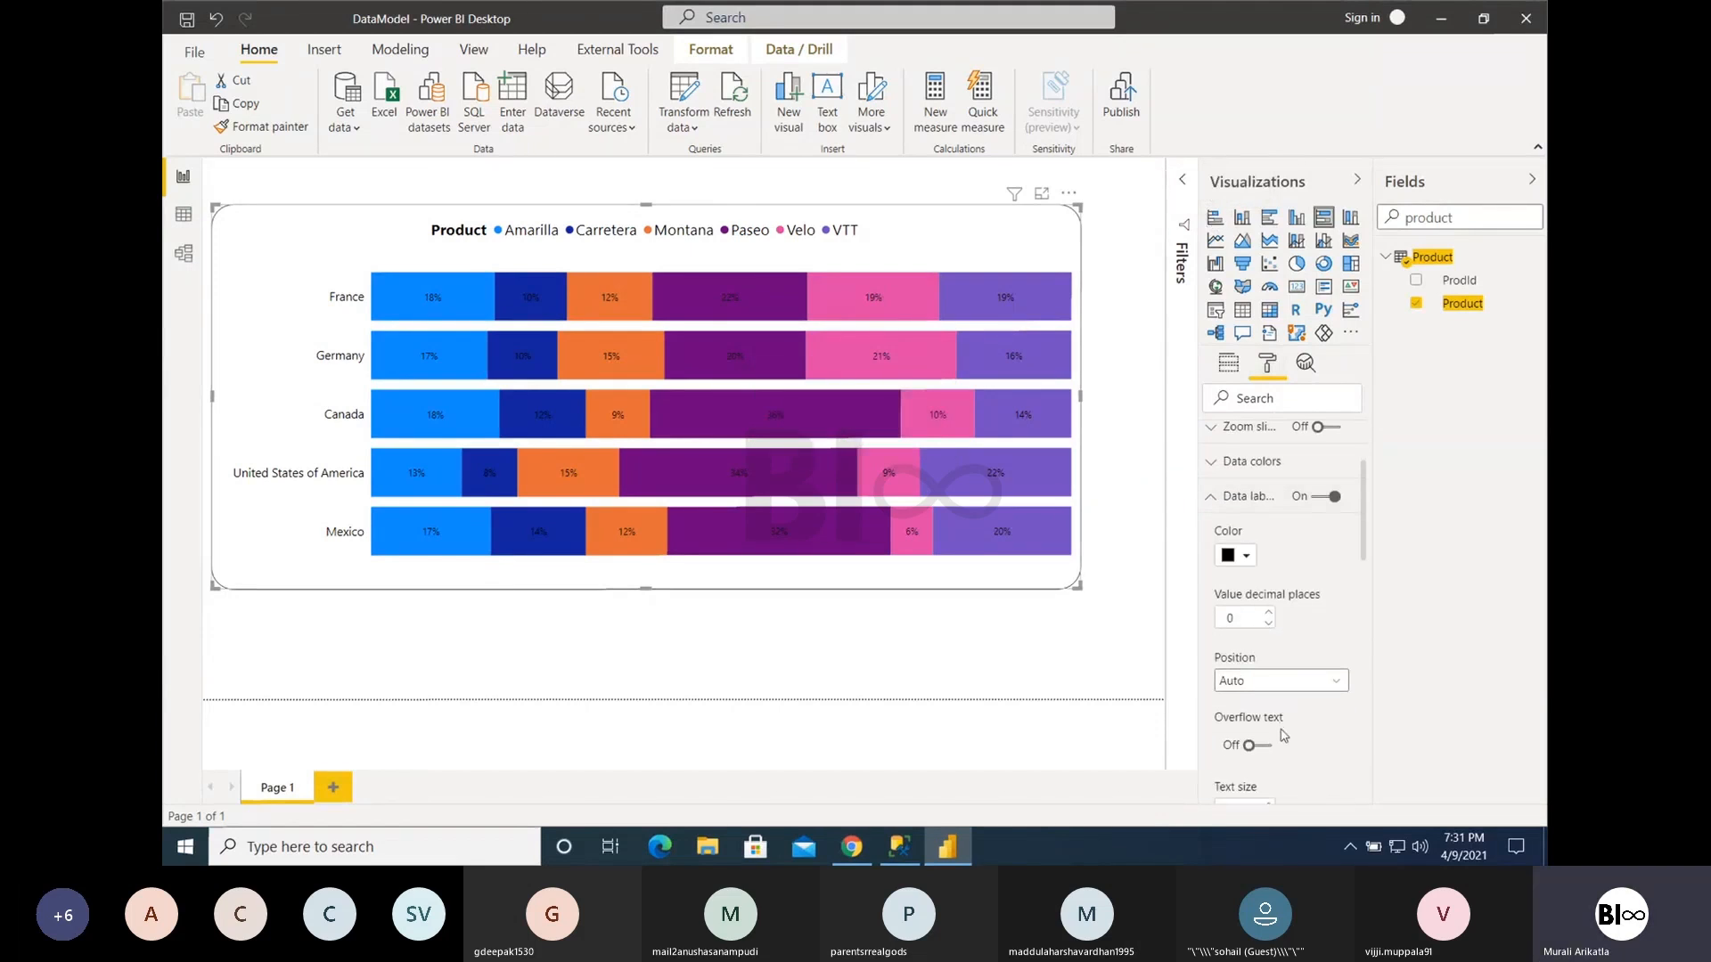
{"action": "scroll", "coordinate": [1271, 726], "scroll_direction": "down", "scroll_amount": 1}
{"action": "left_click", "coordinate": [1270, 794]}
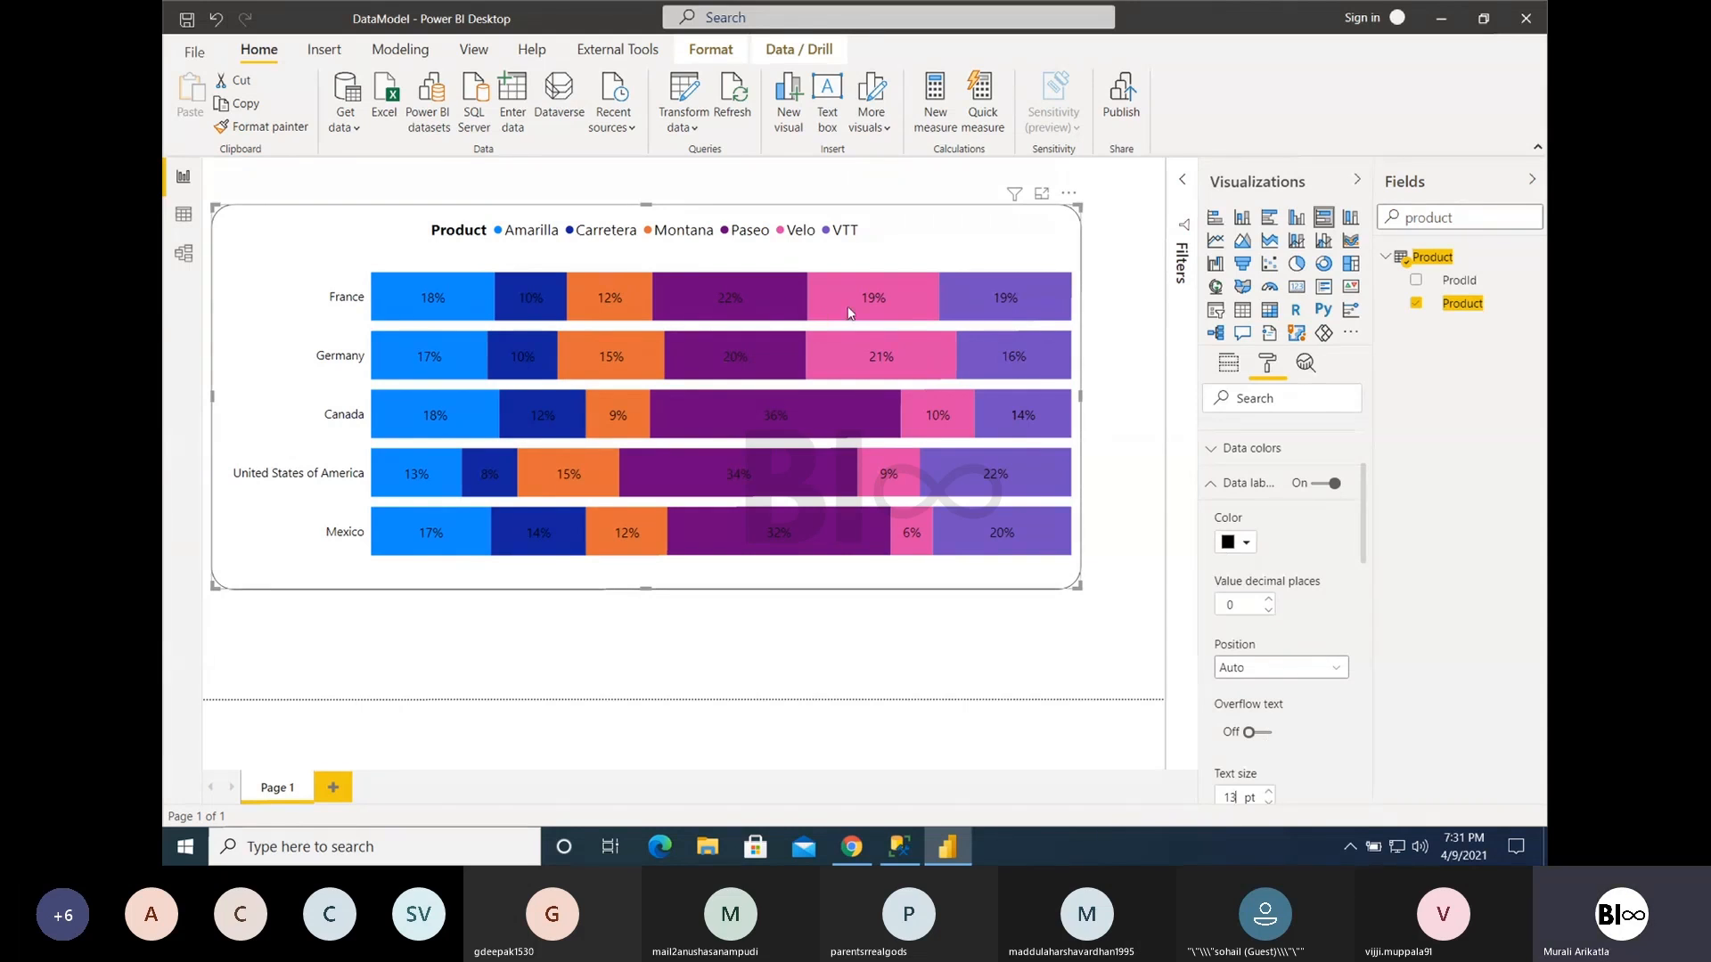
- Try sorting the chart by Profit in ascending order
{"action": "left_click", "coordinate": [1070, 196]}
{"action": "mouse_move", "coordinate": [1132, 350]}
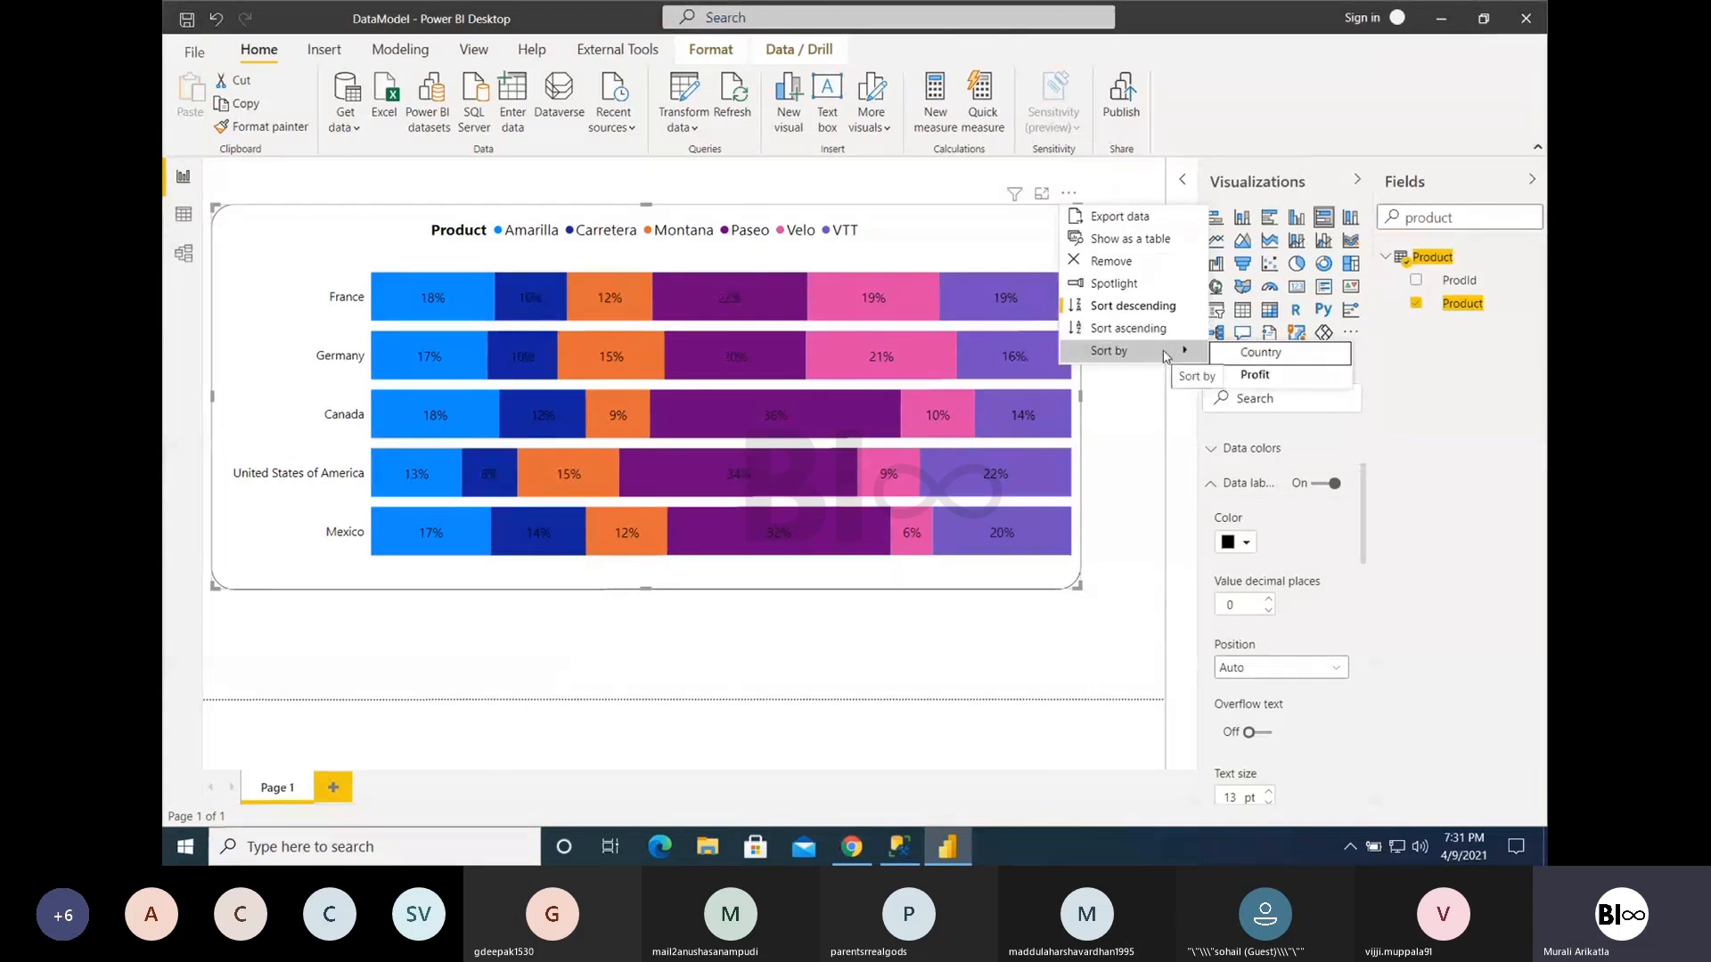
{"action": "left_click", "coordinate": [1160, 334]}
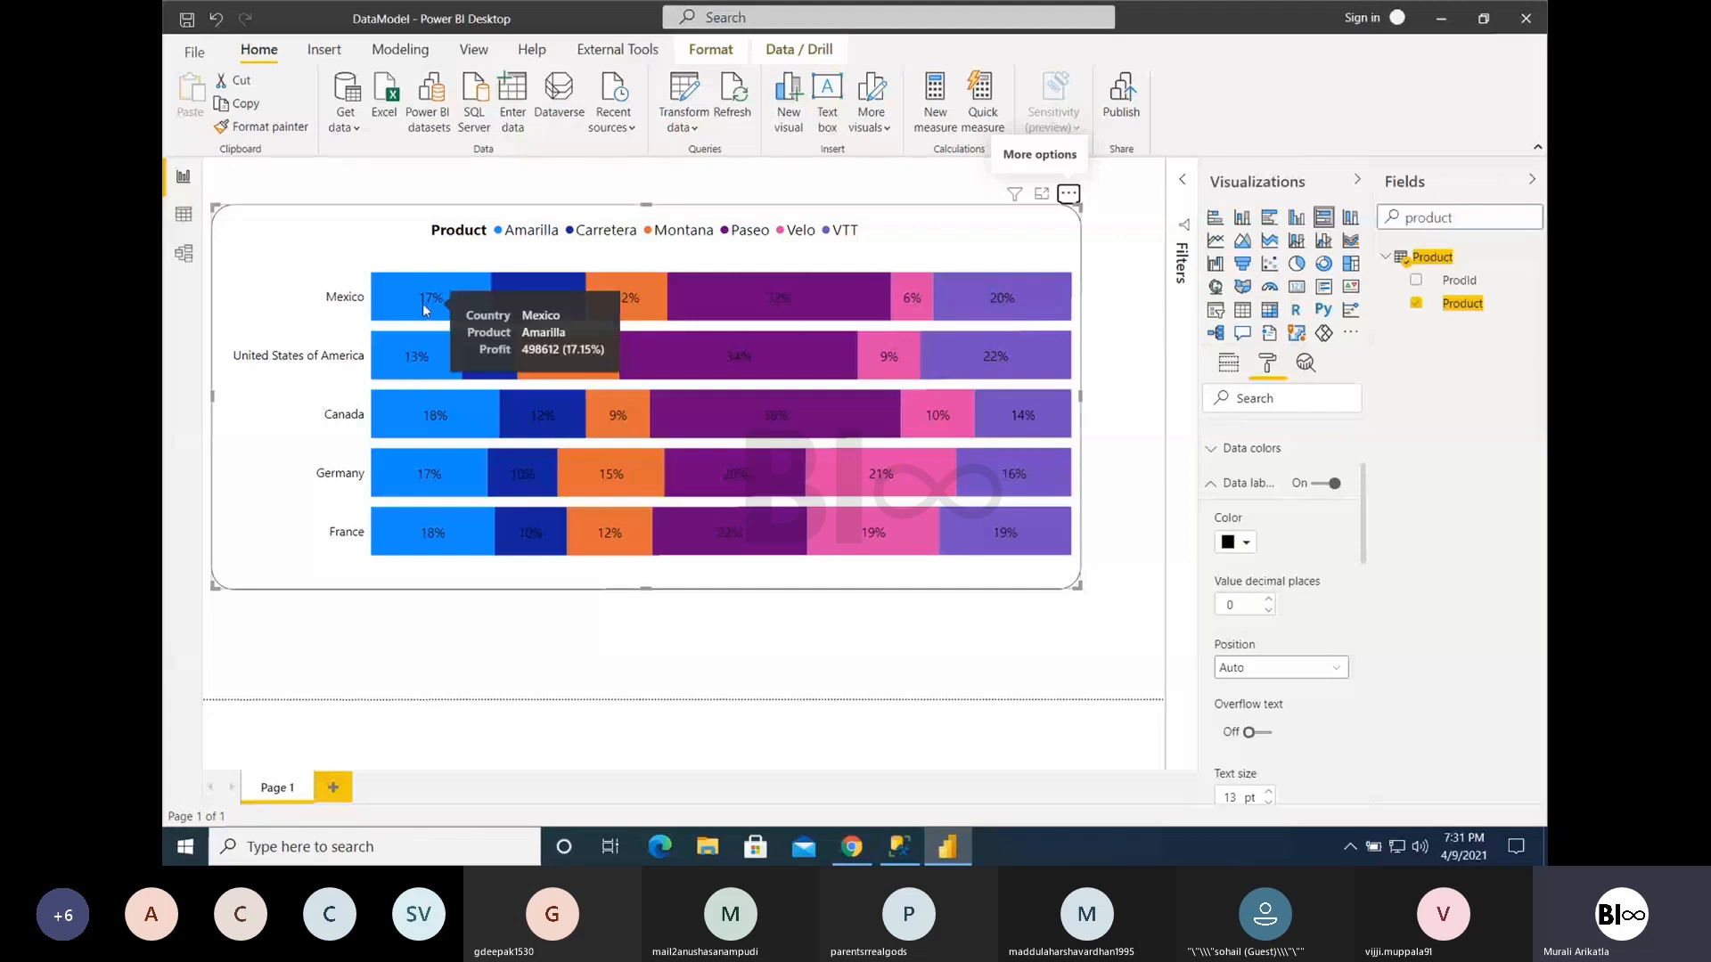
- Try sorting the chart's bars by Country in ascending order
{"action": "left_click", "coordinate": [1068, 194]}
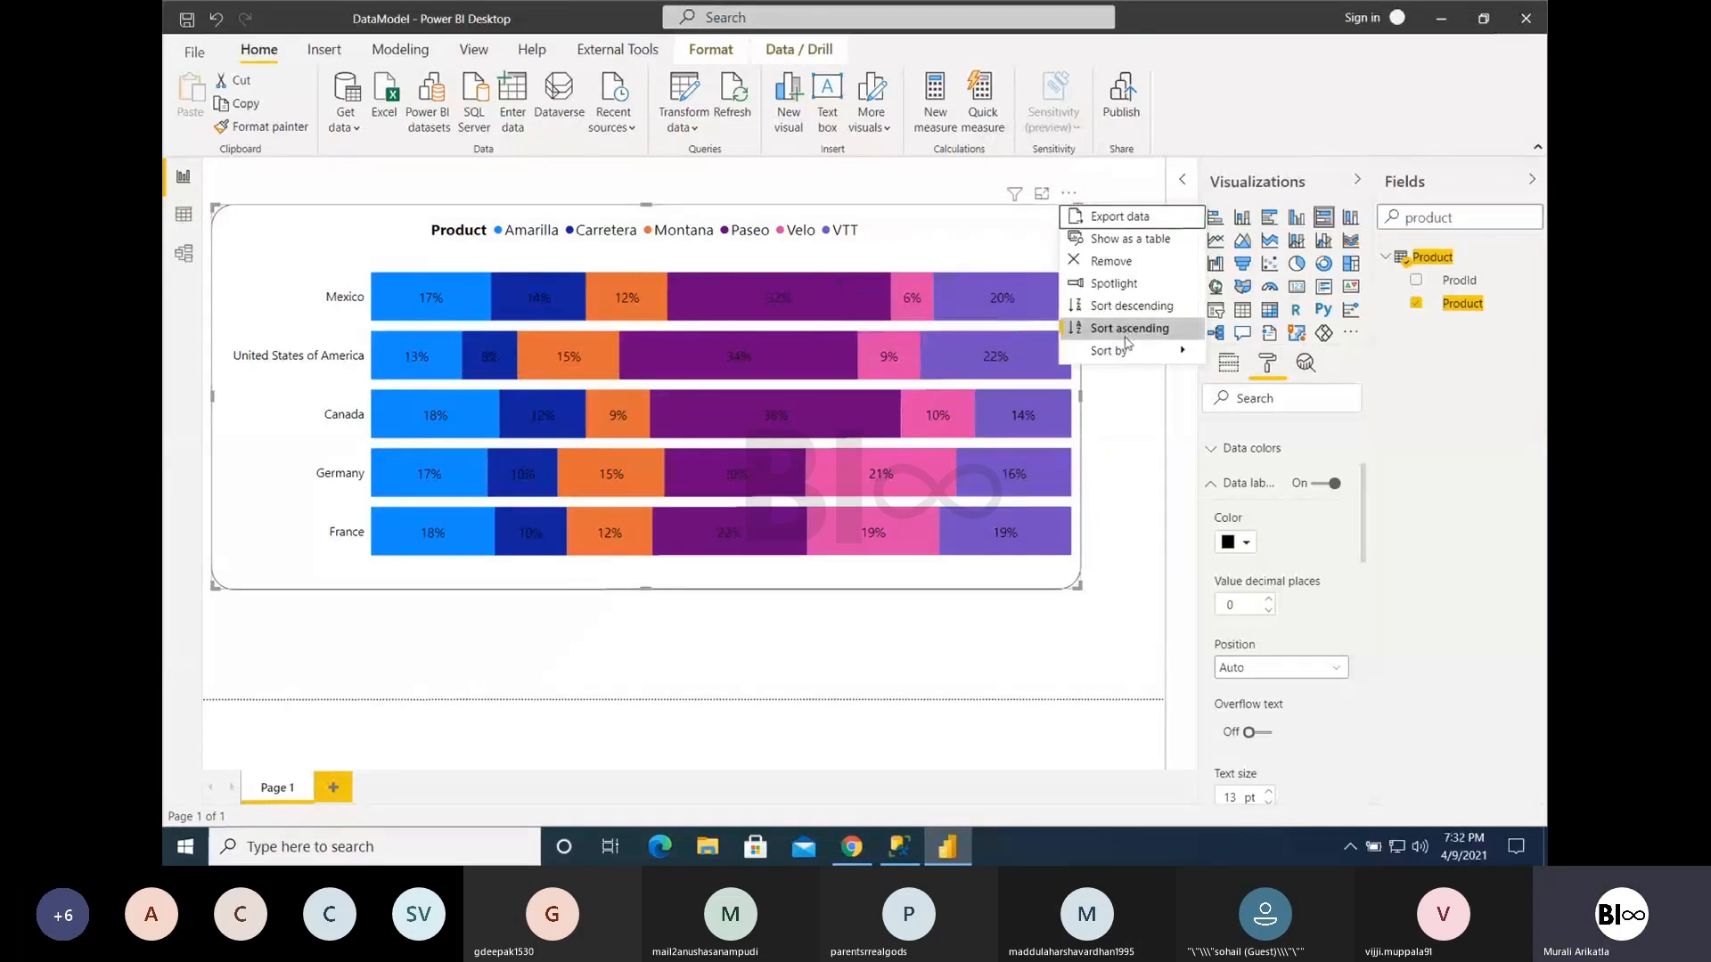
{"action": "mouse_move", "coordinate": [1136, 351]}
{"action": "left_click", "coordinate": [1252, 373]}
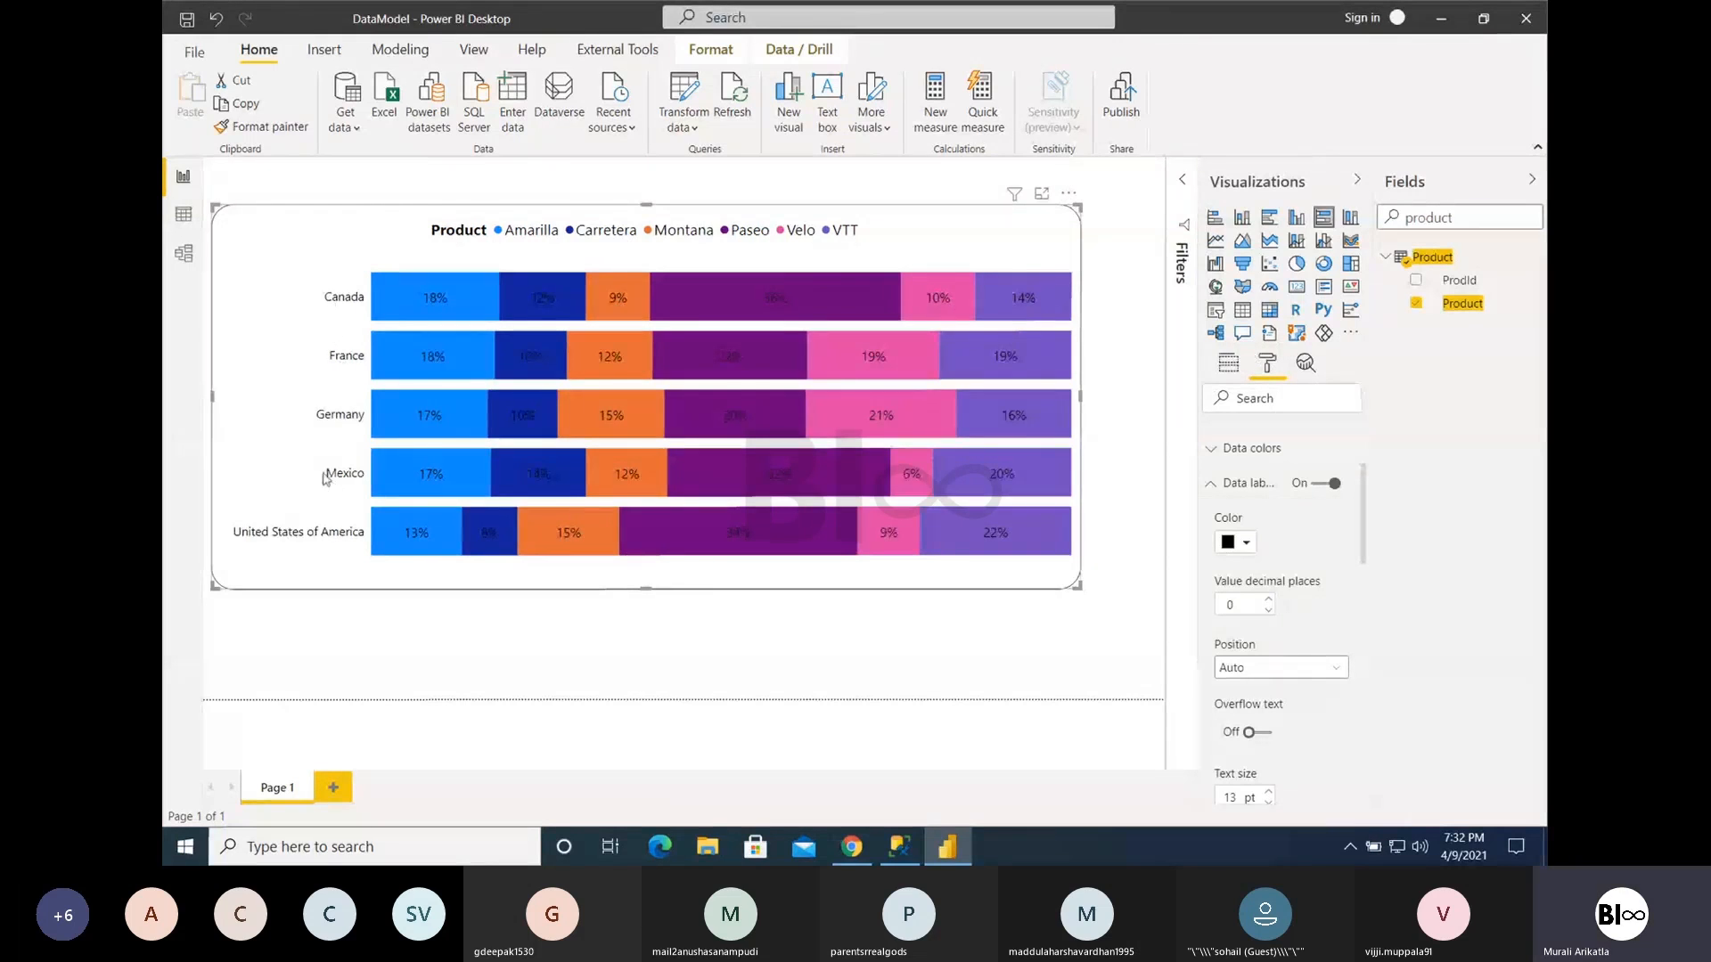
- Sort the chart by Profit again and set the order to descending
{"action": "left_click", "coordinate": [1069, 193]}
{"action": "mouse_move", "coordinate": [1145, 356]}
{"action": "left_click", "coordinate": [1255, 376]}
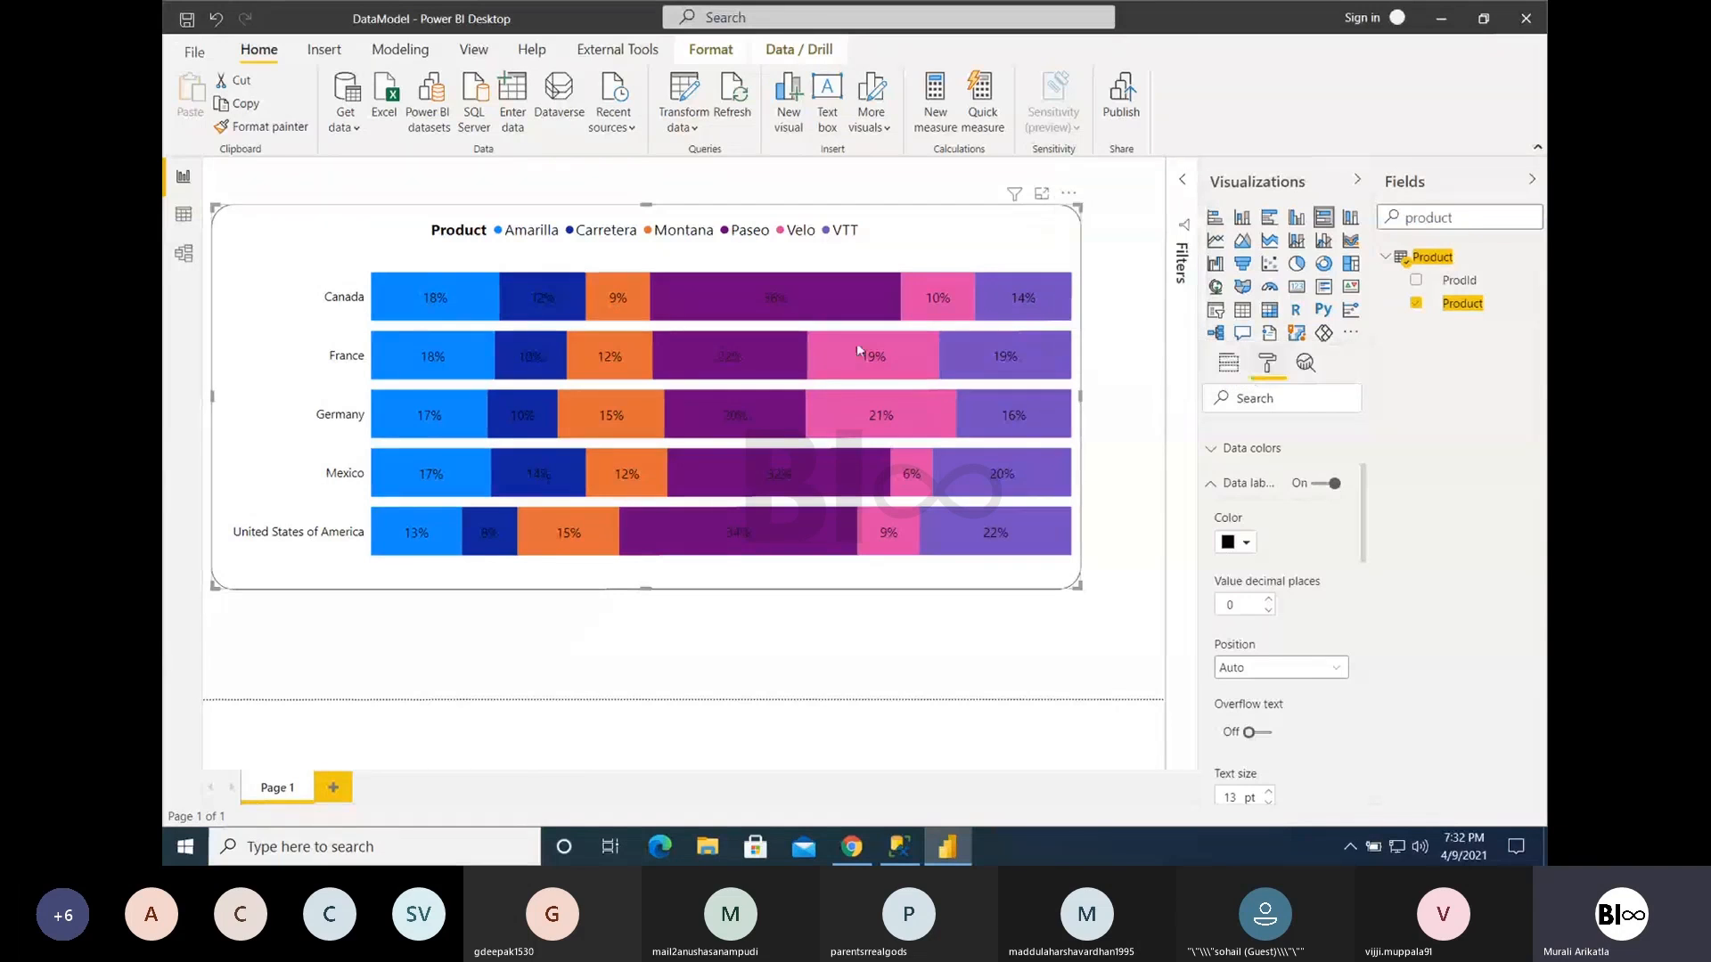
{"action": "left_click", "coordinate": [1069, 194]}
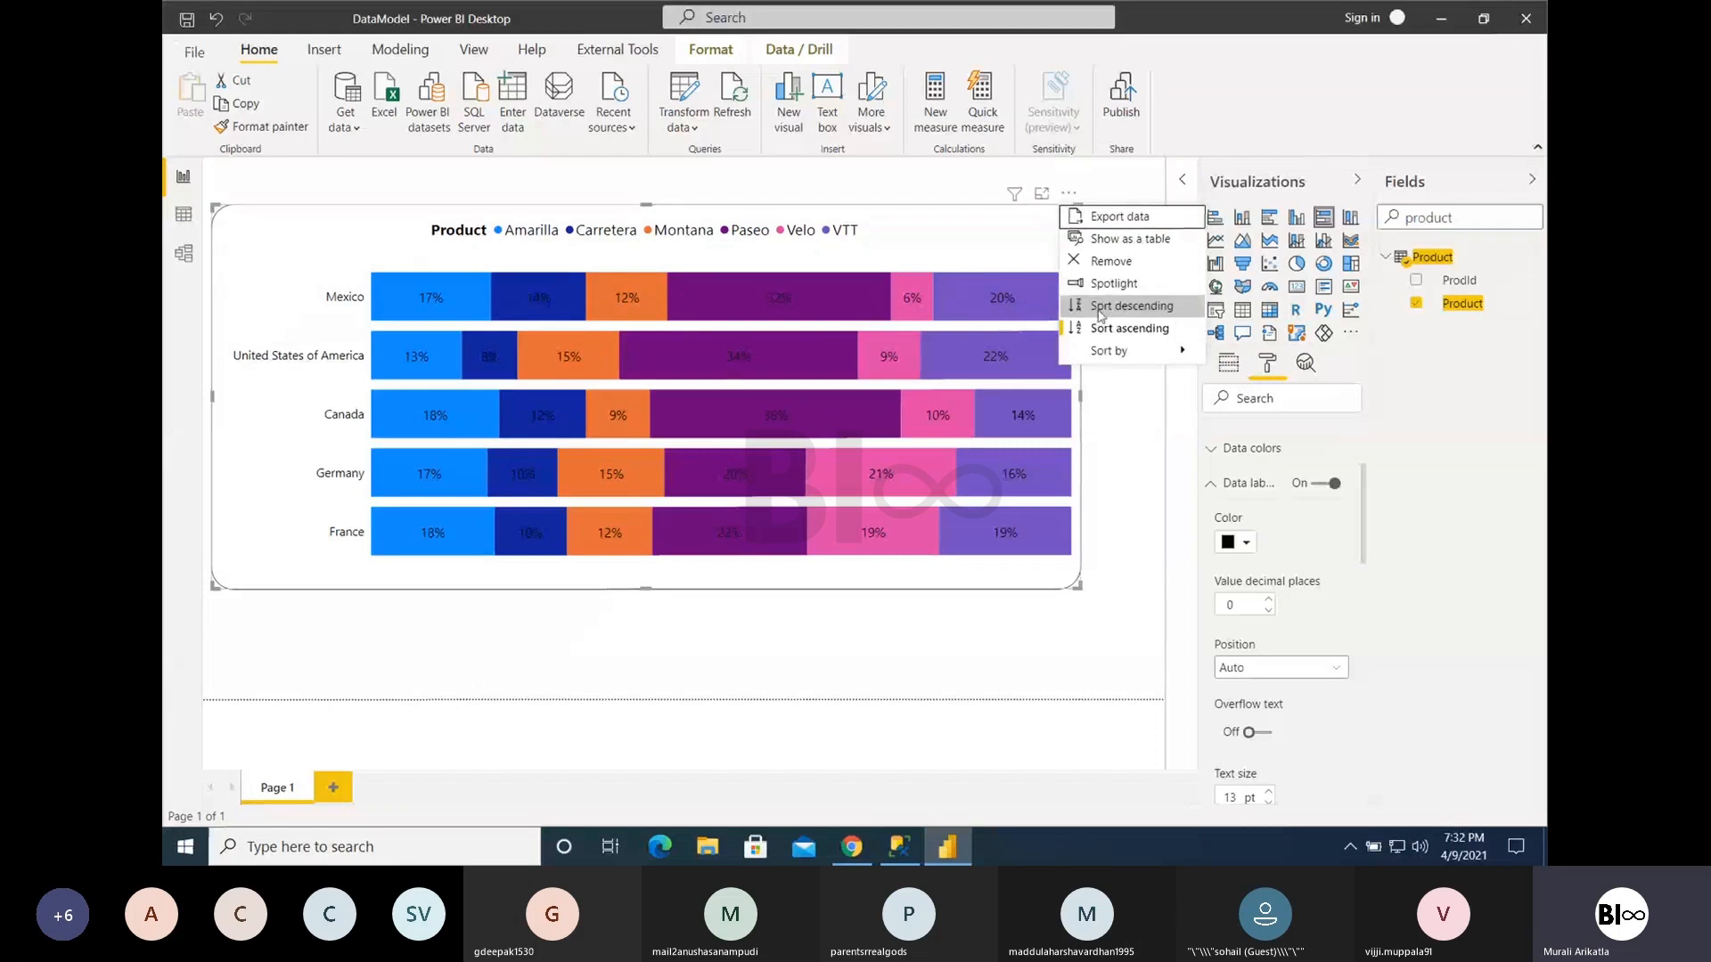
{"action": "left_click", "coordinate": [1096, 325]}
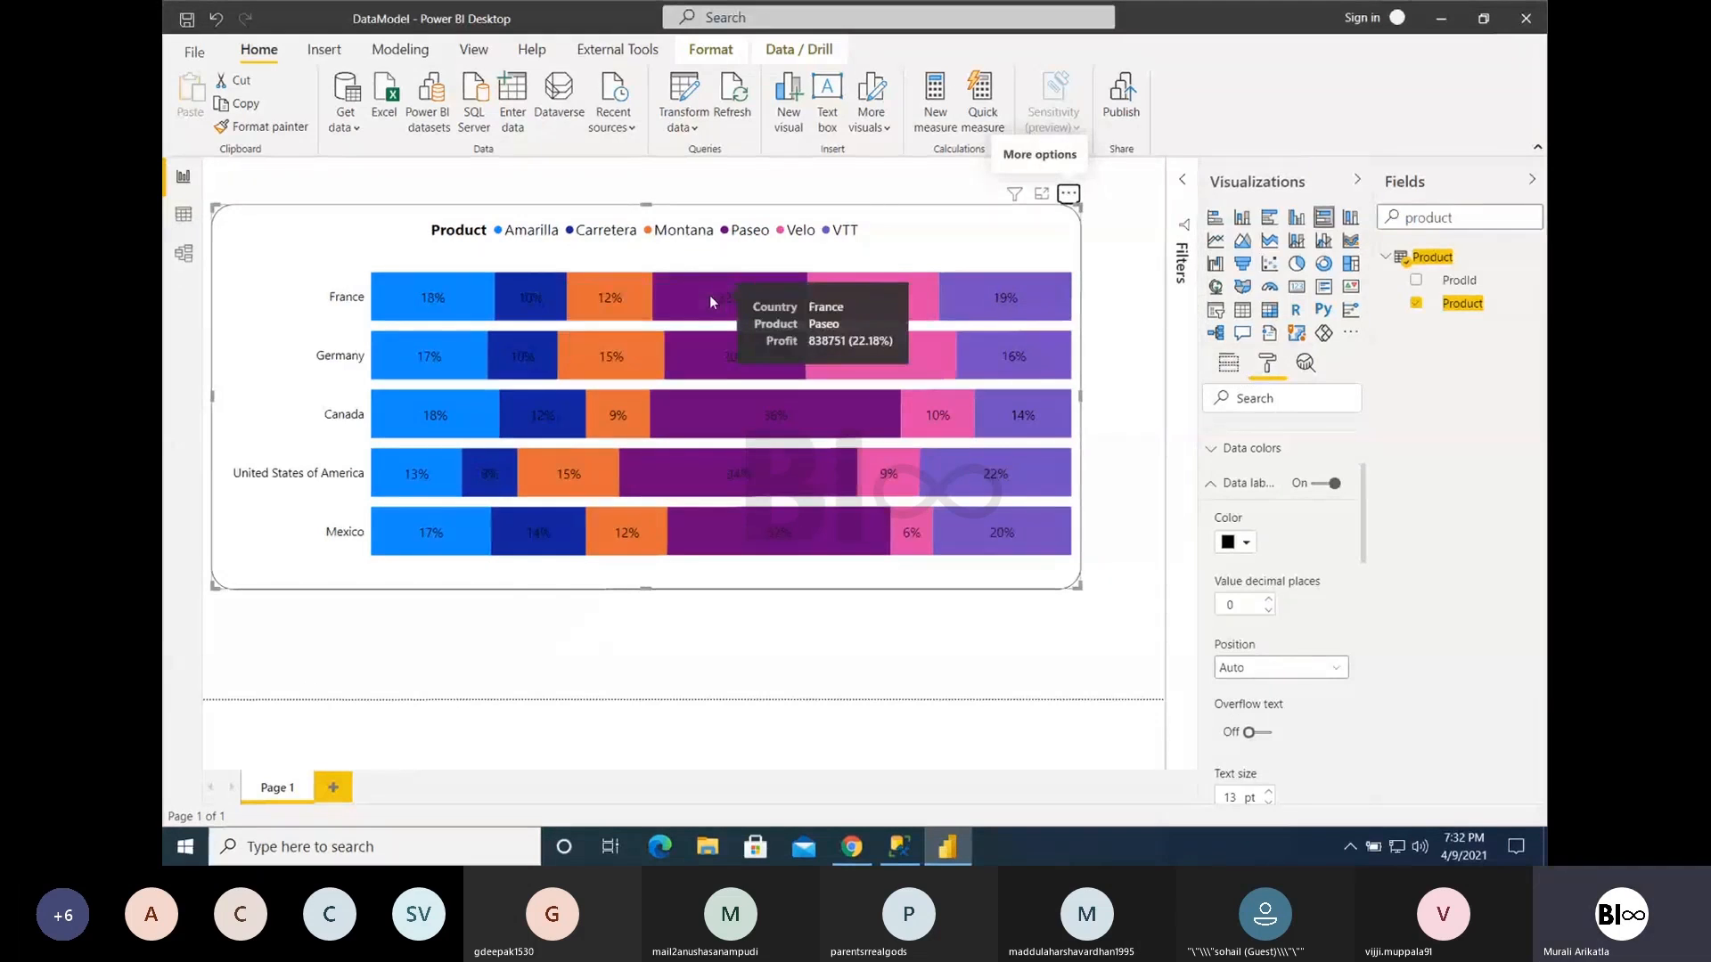
- Reapply the descending sort and open the chart's choice of sort fields
{"action": "left_click", "coordinate": [1069, 194]}
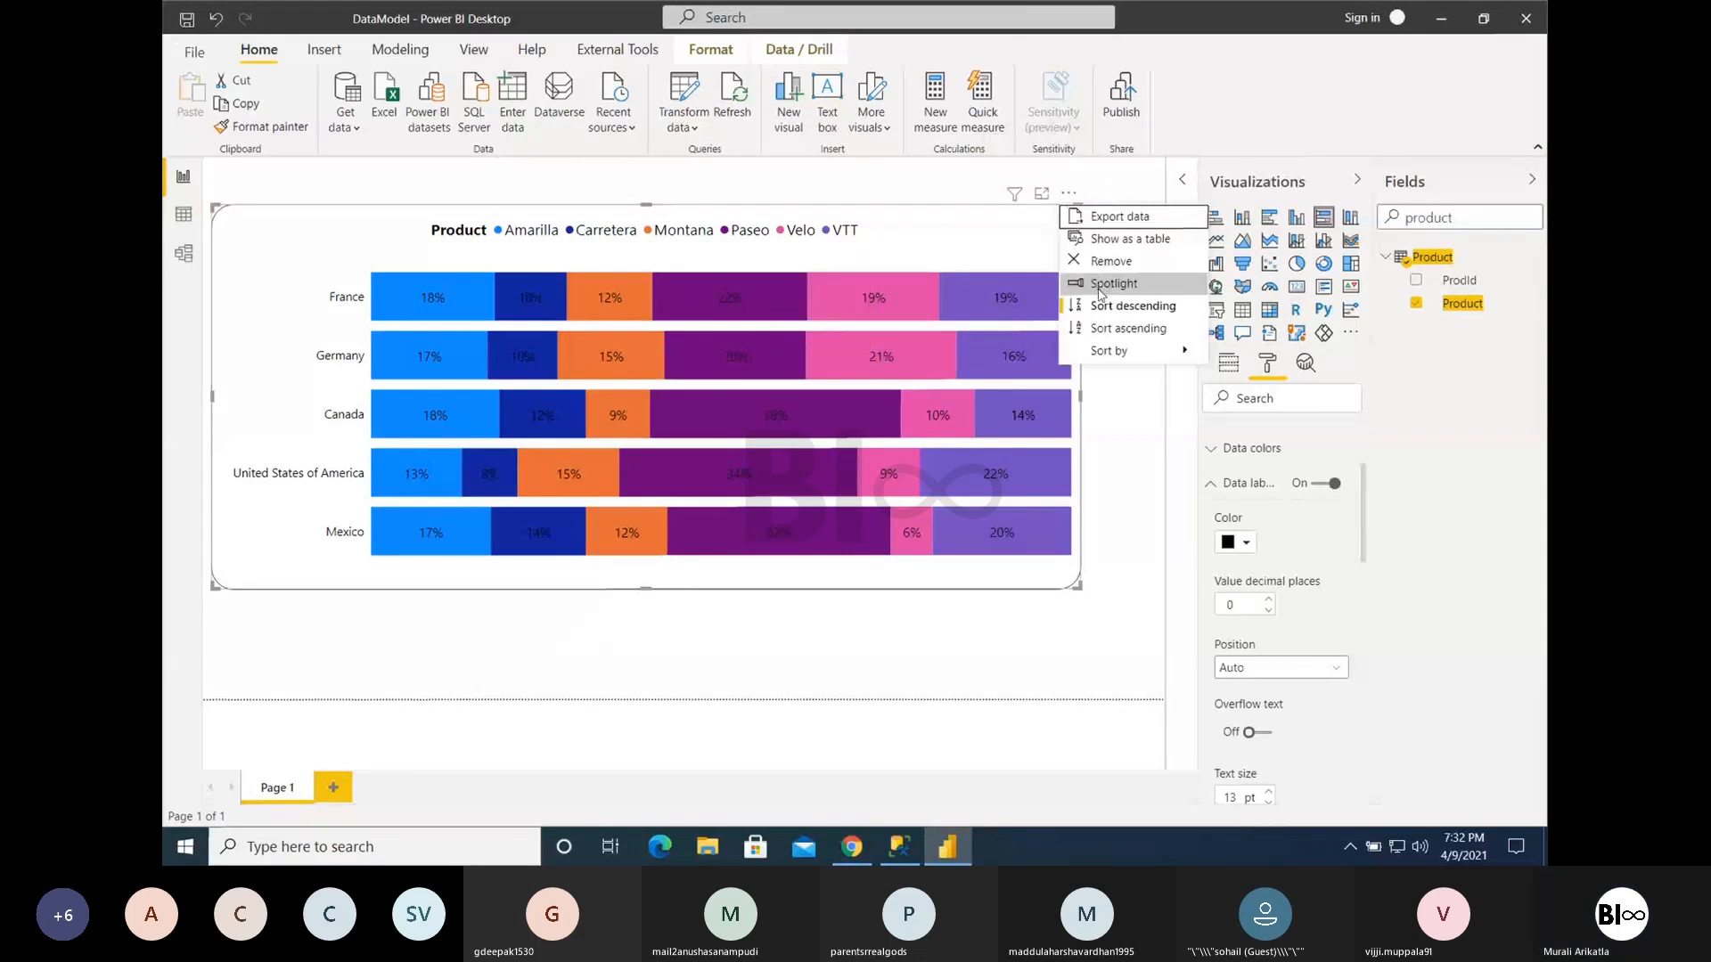
{"action": "left_click", "coordinate": [1112, 308]}
{"action": "left_click", "coordinate": [1068, 193]}
{"action": "mouse_move", "coordinate": [1114, 352]}
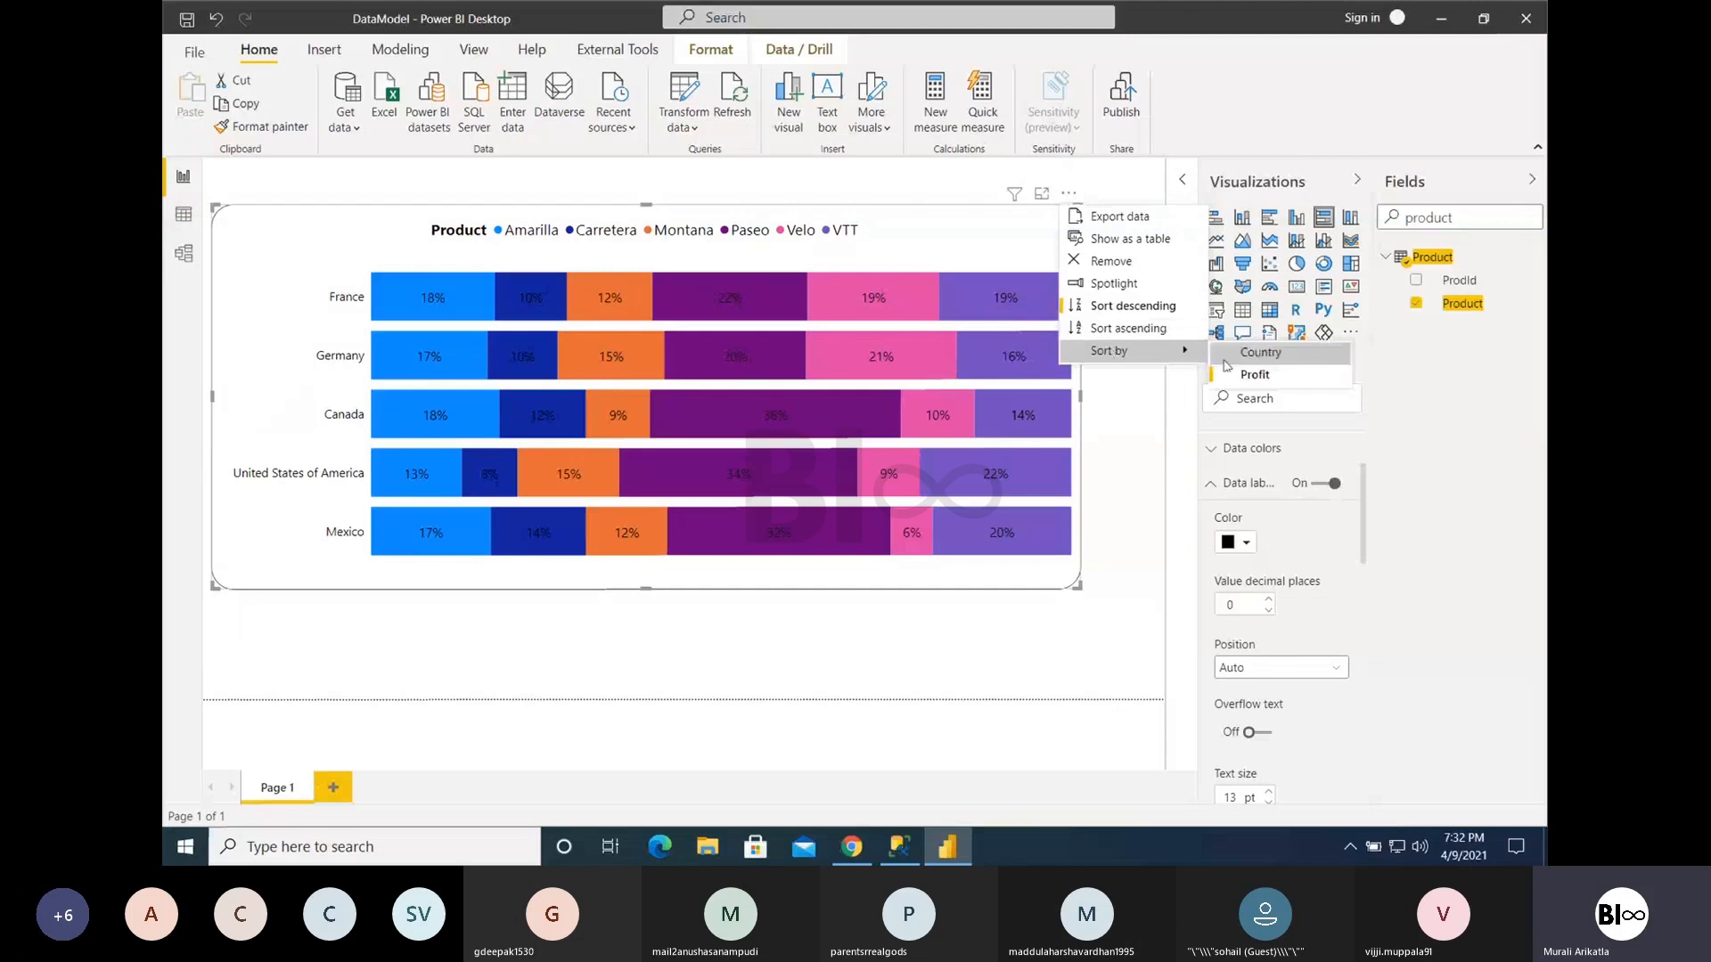
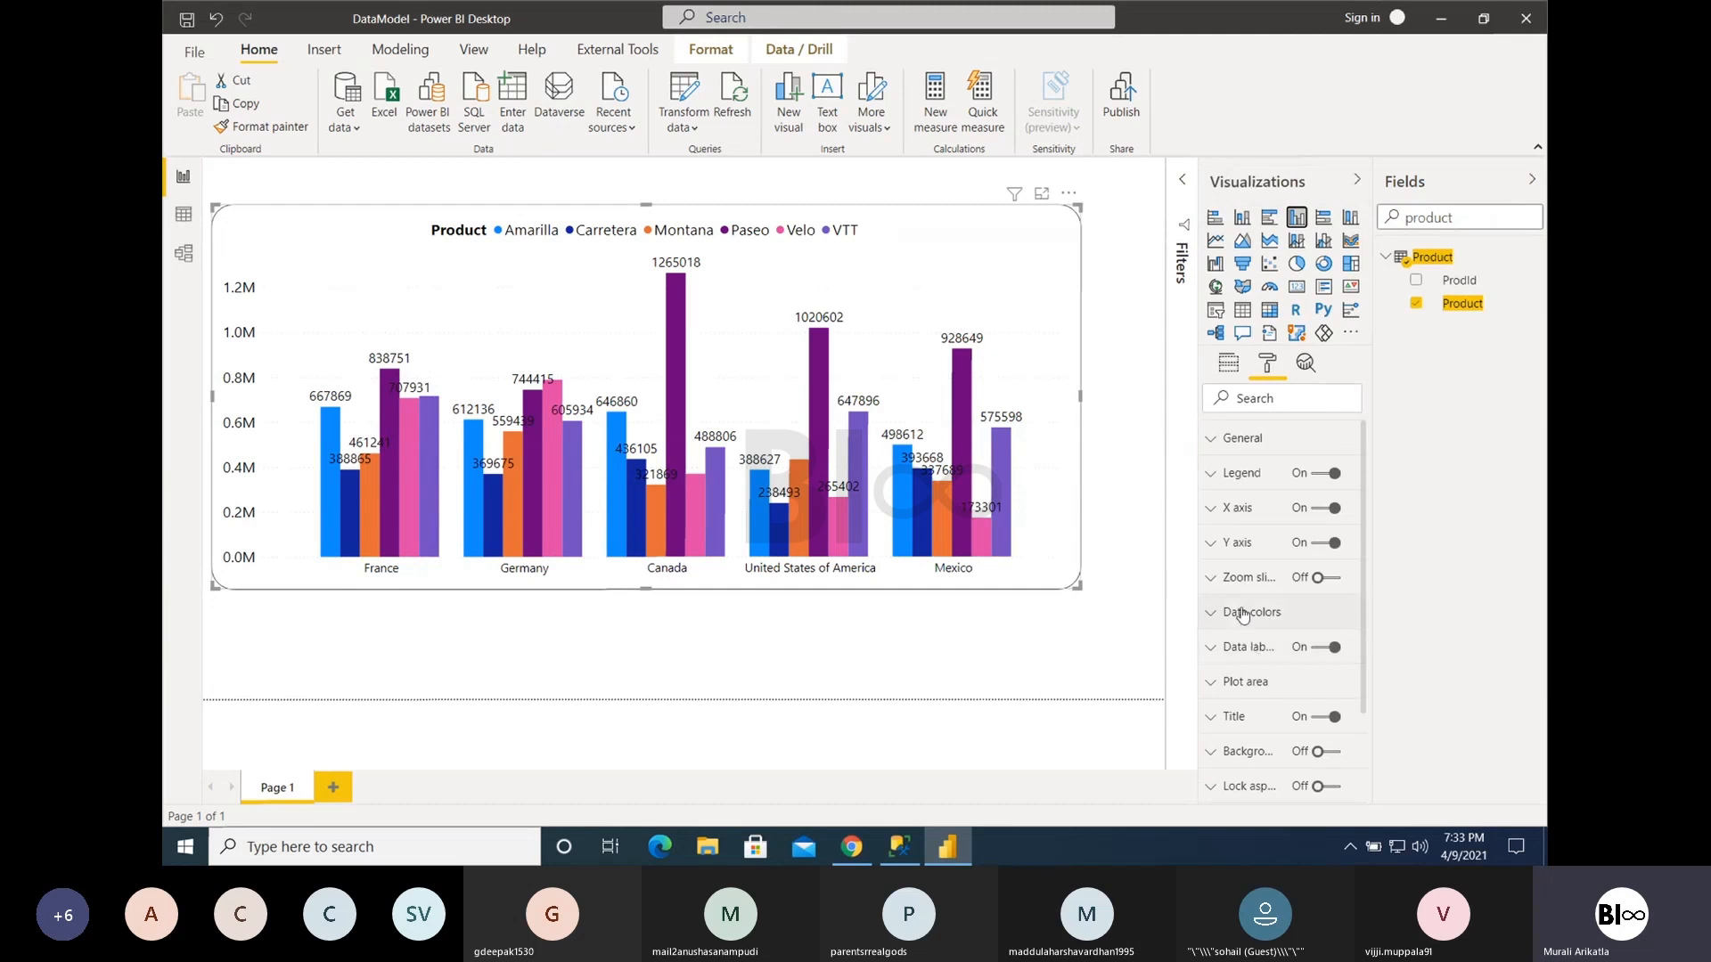
- Expand the clustered column chart's Y axis settings and check its scale type choices
{"action": "left_click", "coordinate": [1238, 543]}
{"action": "scroll", "coordinate": [1275, 705], "scroll_direction": "down", "scroll_amount": 1}
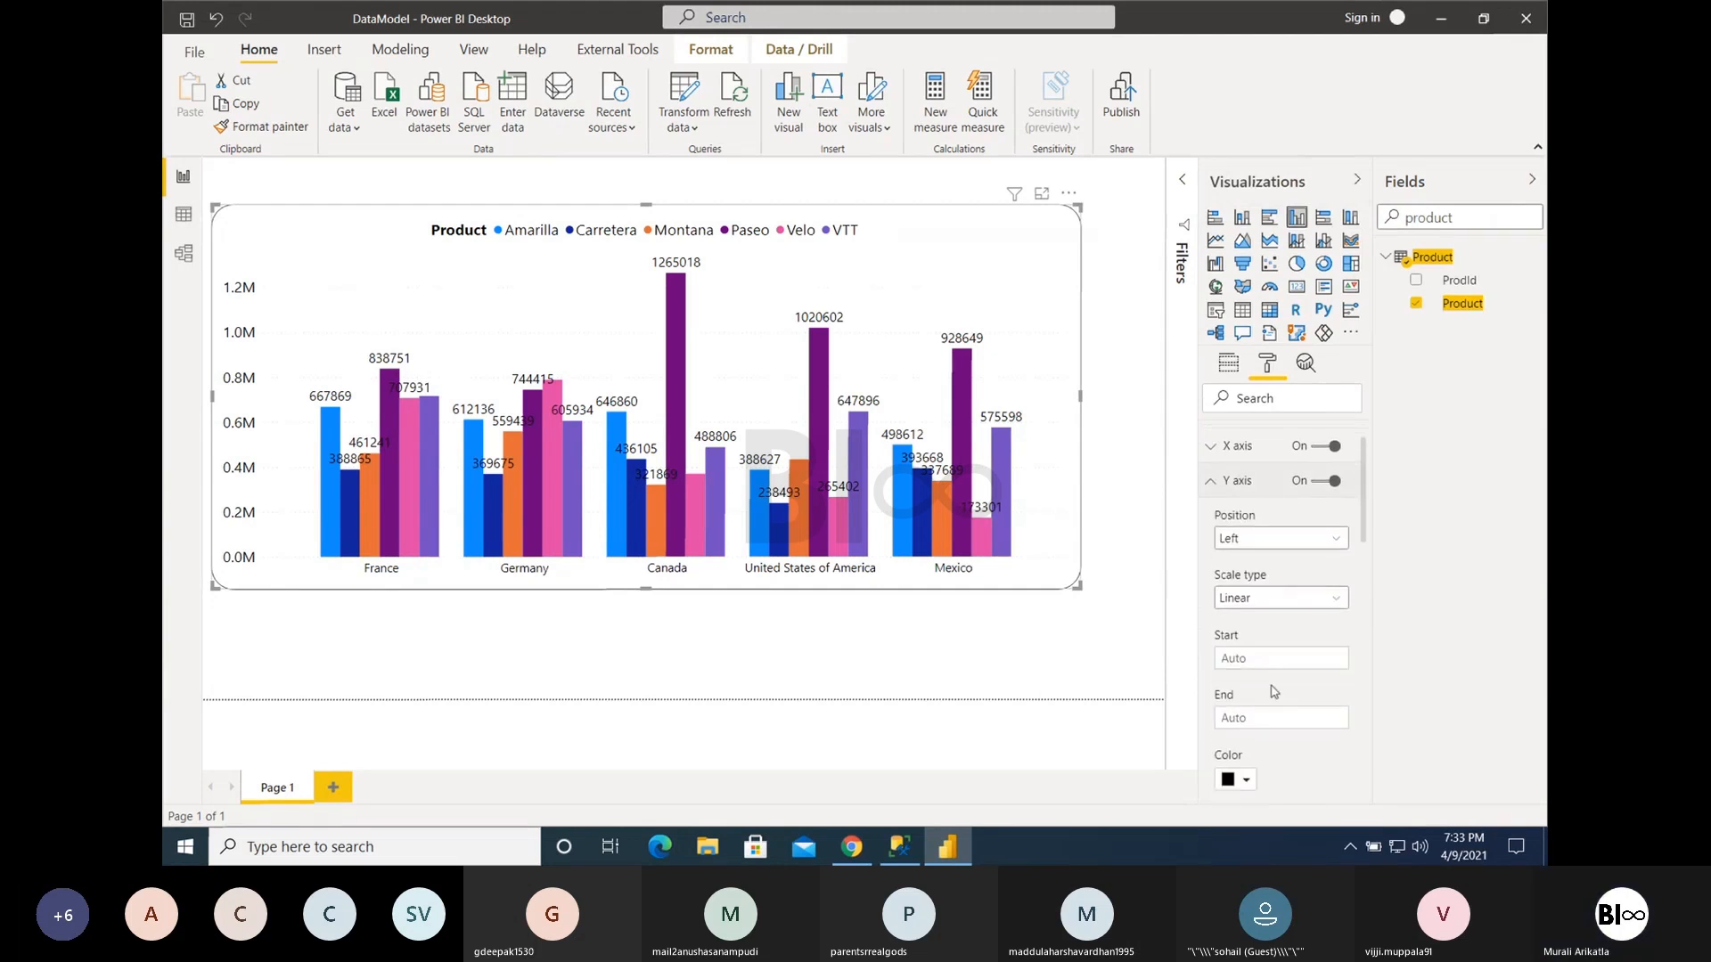
{"action": "left_click", "coordinate": [1261, 588]}
{"action": "left_click", "coordinate": [1261, 590]}
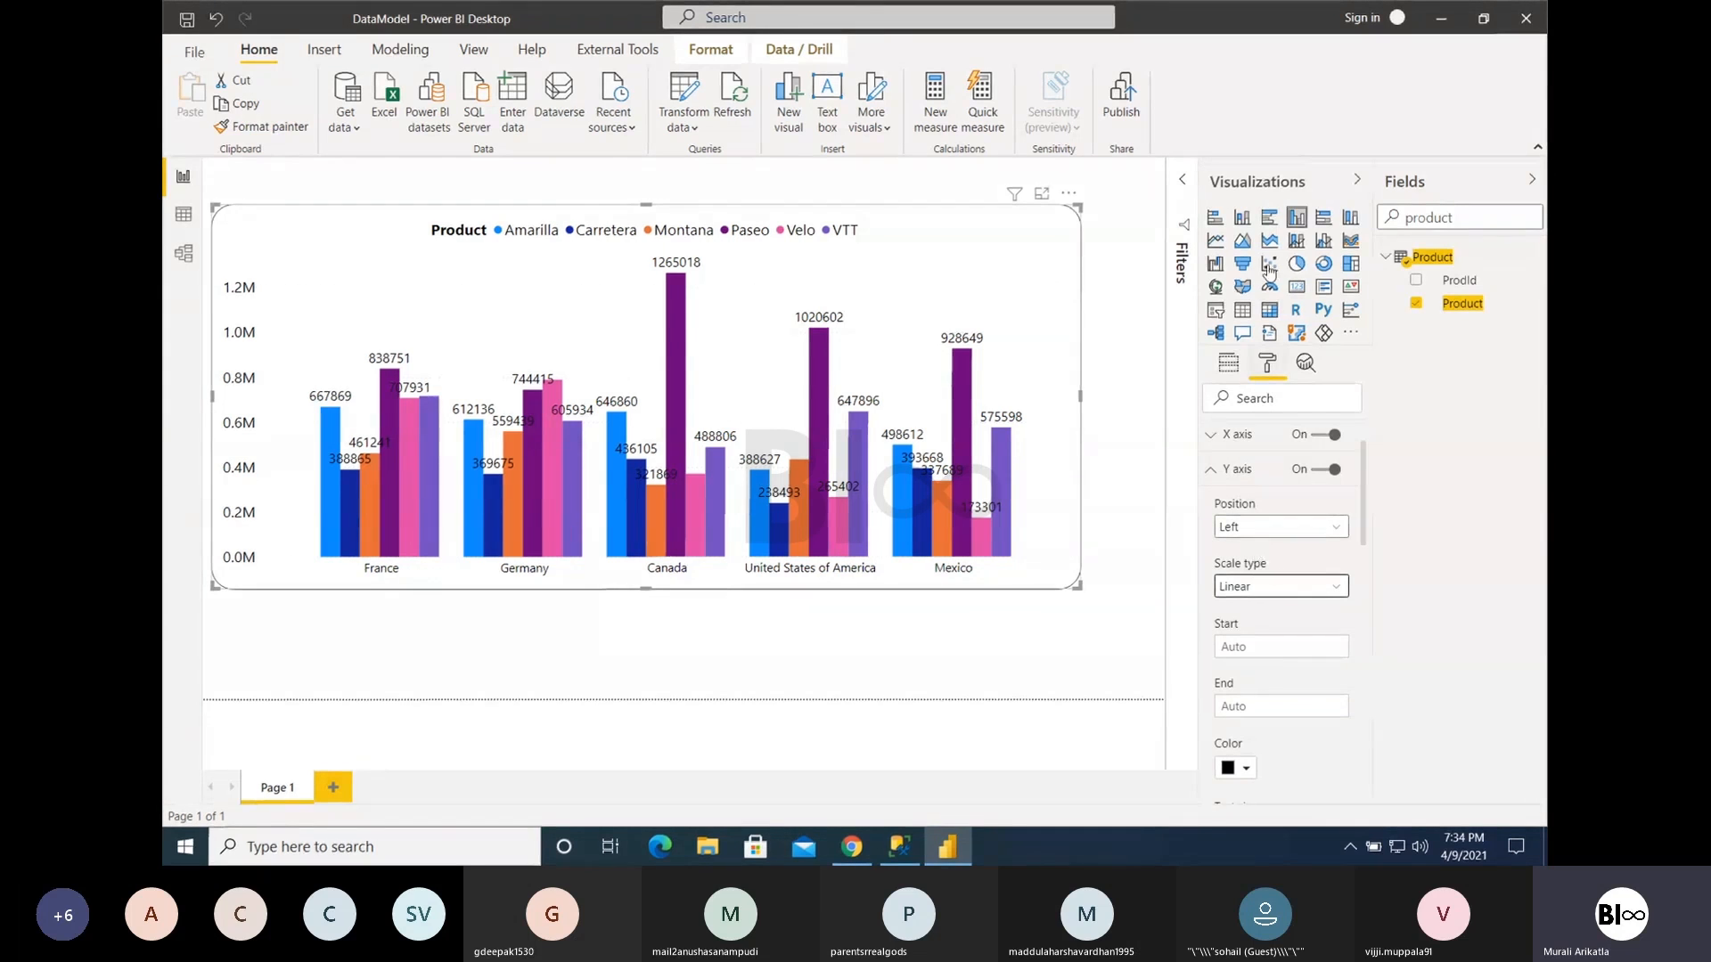
- Switch to a clustered bar chart, check the X axis scale type choices, and return to the clustered column chart
{"action": "left_click", "coordinate": [1268, 217]}
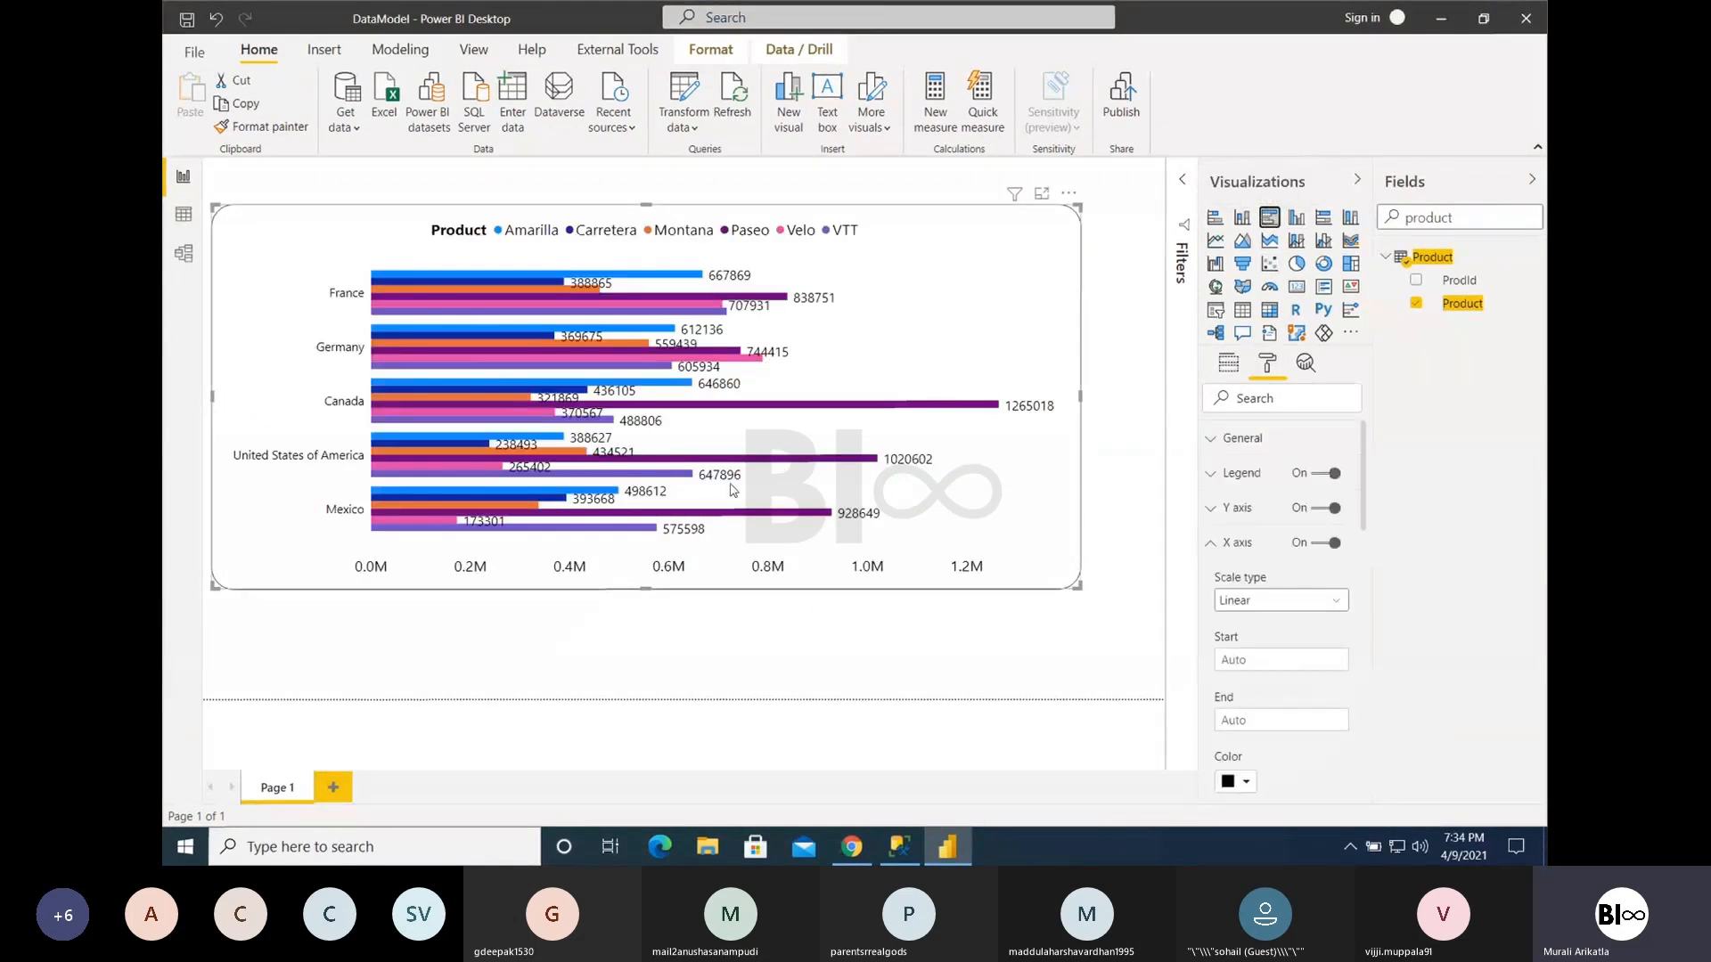
{"action": "left_click", "coordinate": [1271, 602]}
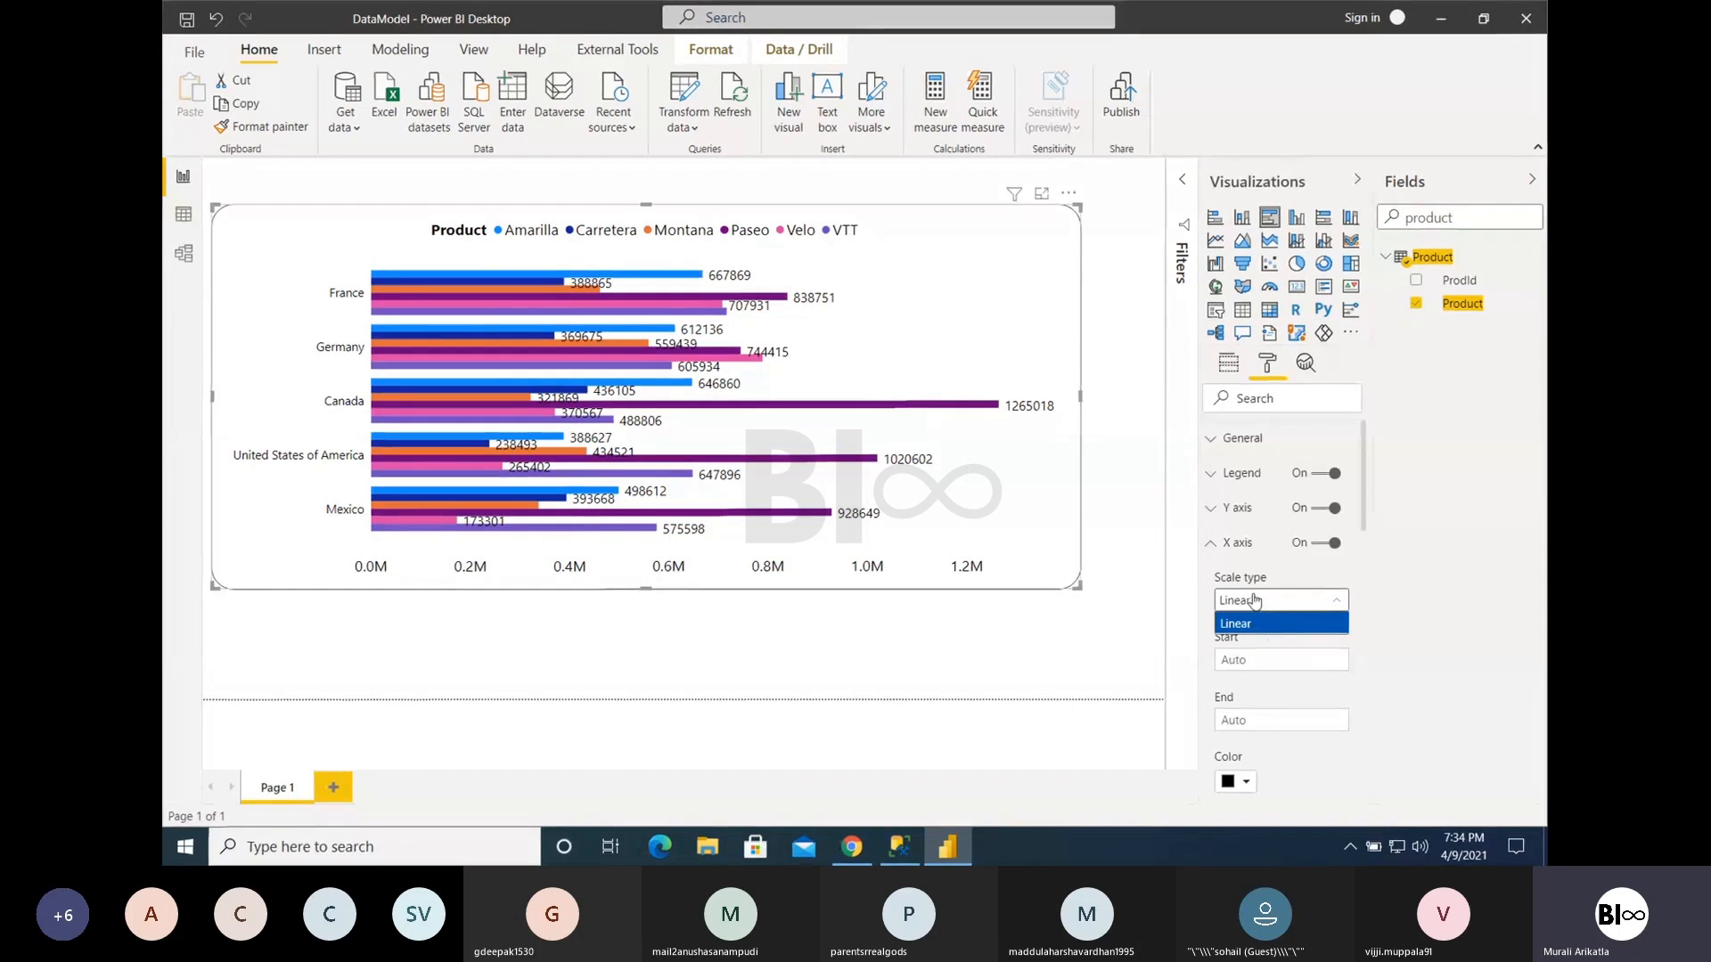
{"action": "left_click", "coordinate": [987, 335]}
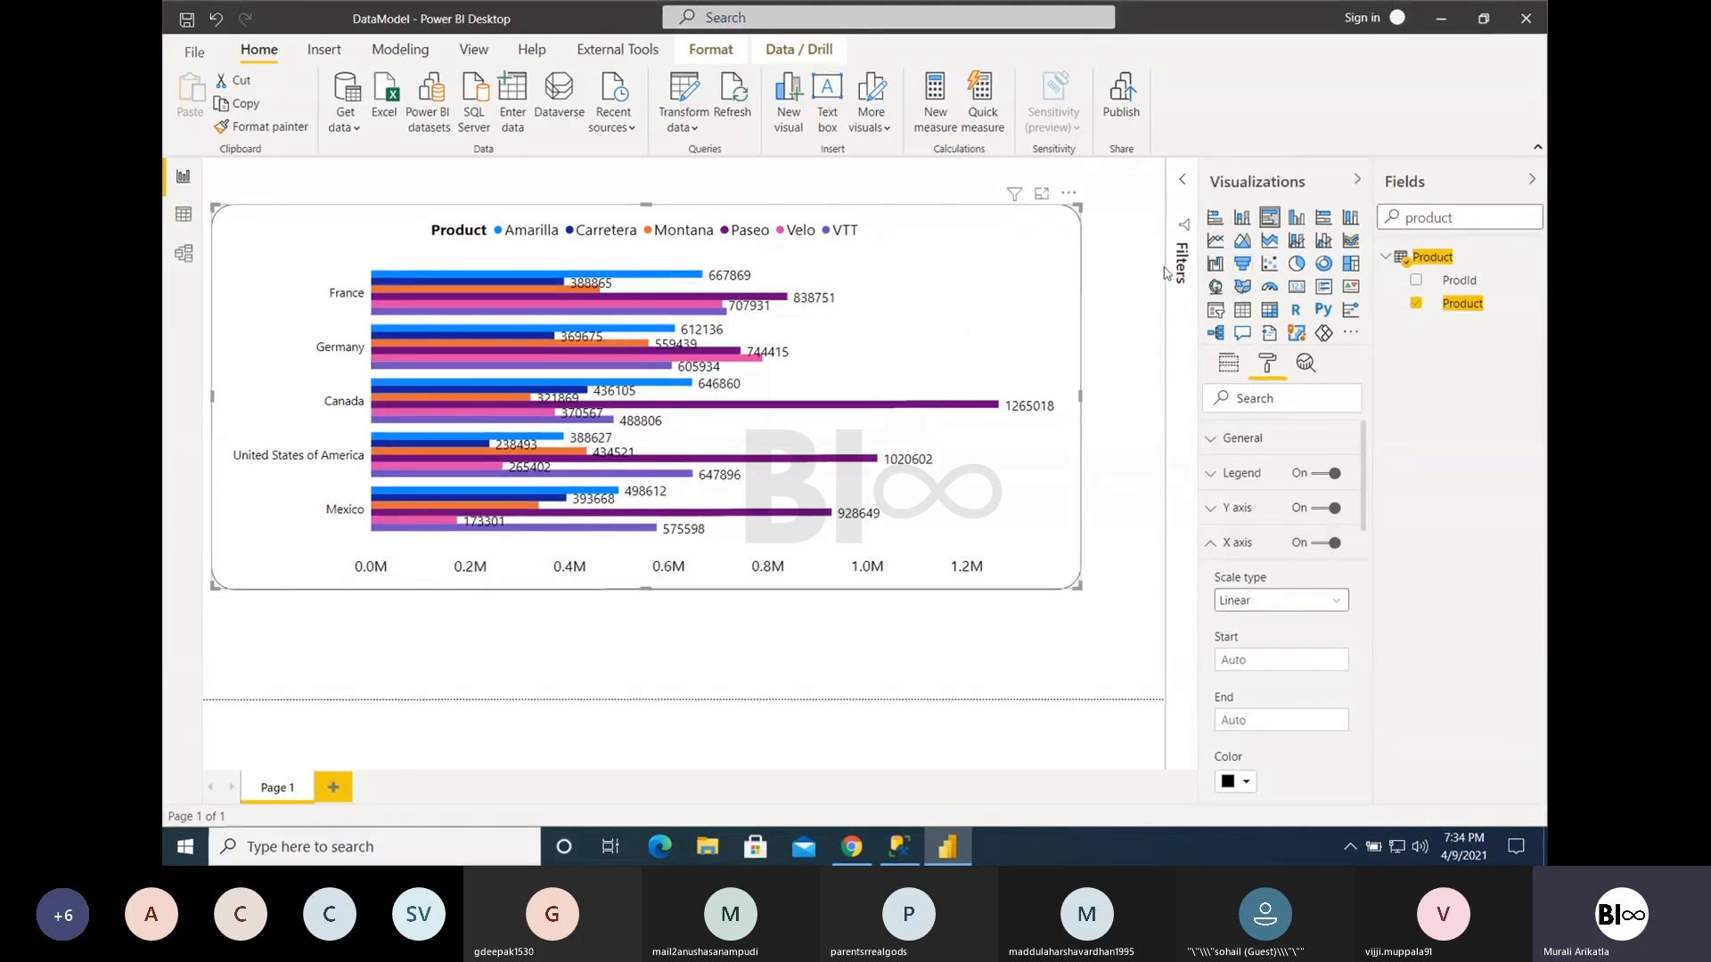
{"action": "left_click", "coordinate": [1297, 216]}
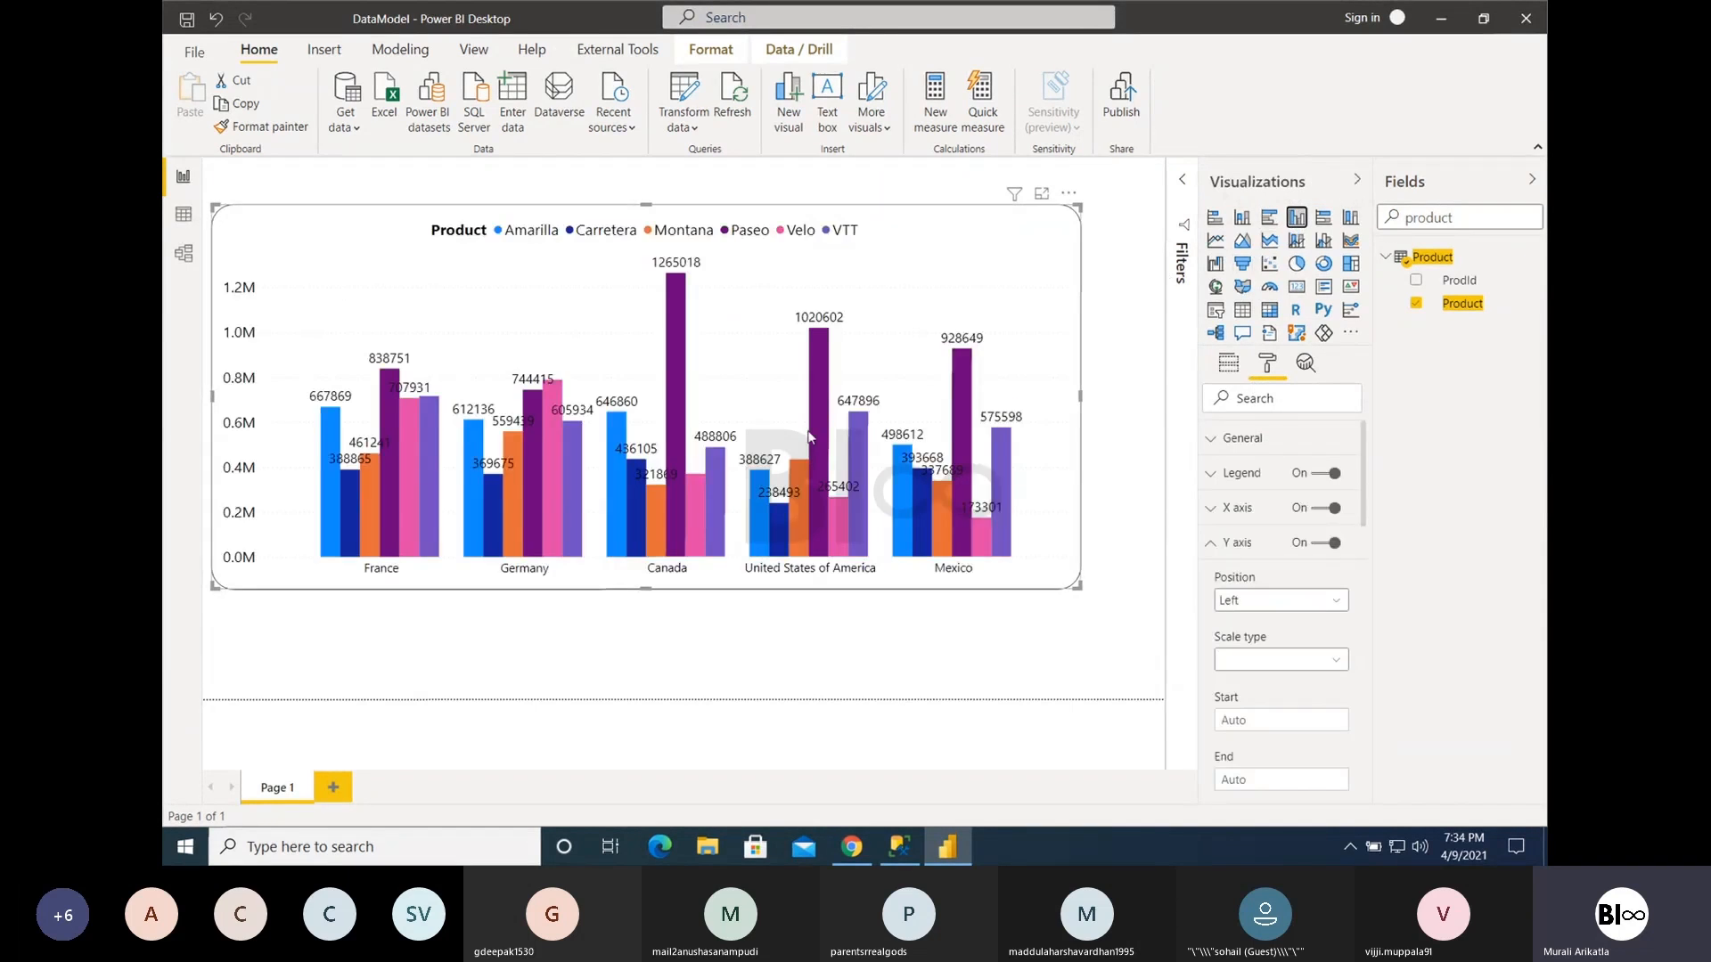
- Replace Country on the chart's axis with Month from the Calendar table's Date Hierarchy
{"action": "left_click", "coordinate": [1229, 366]}
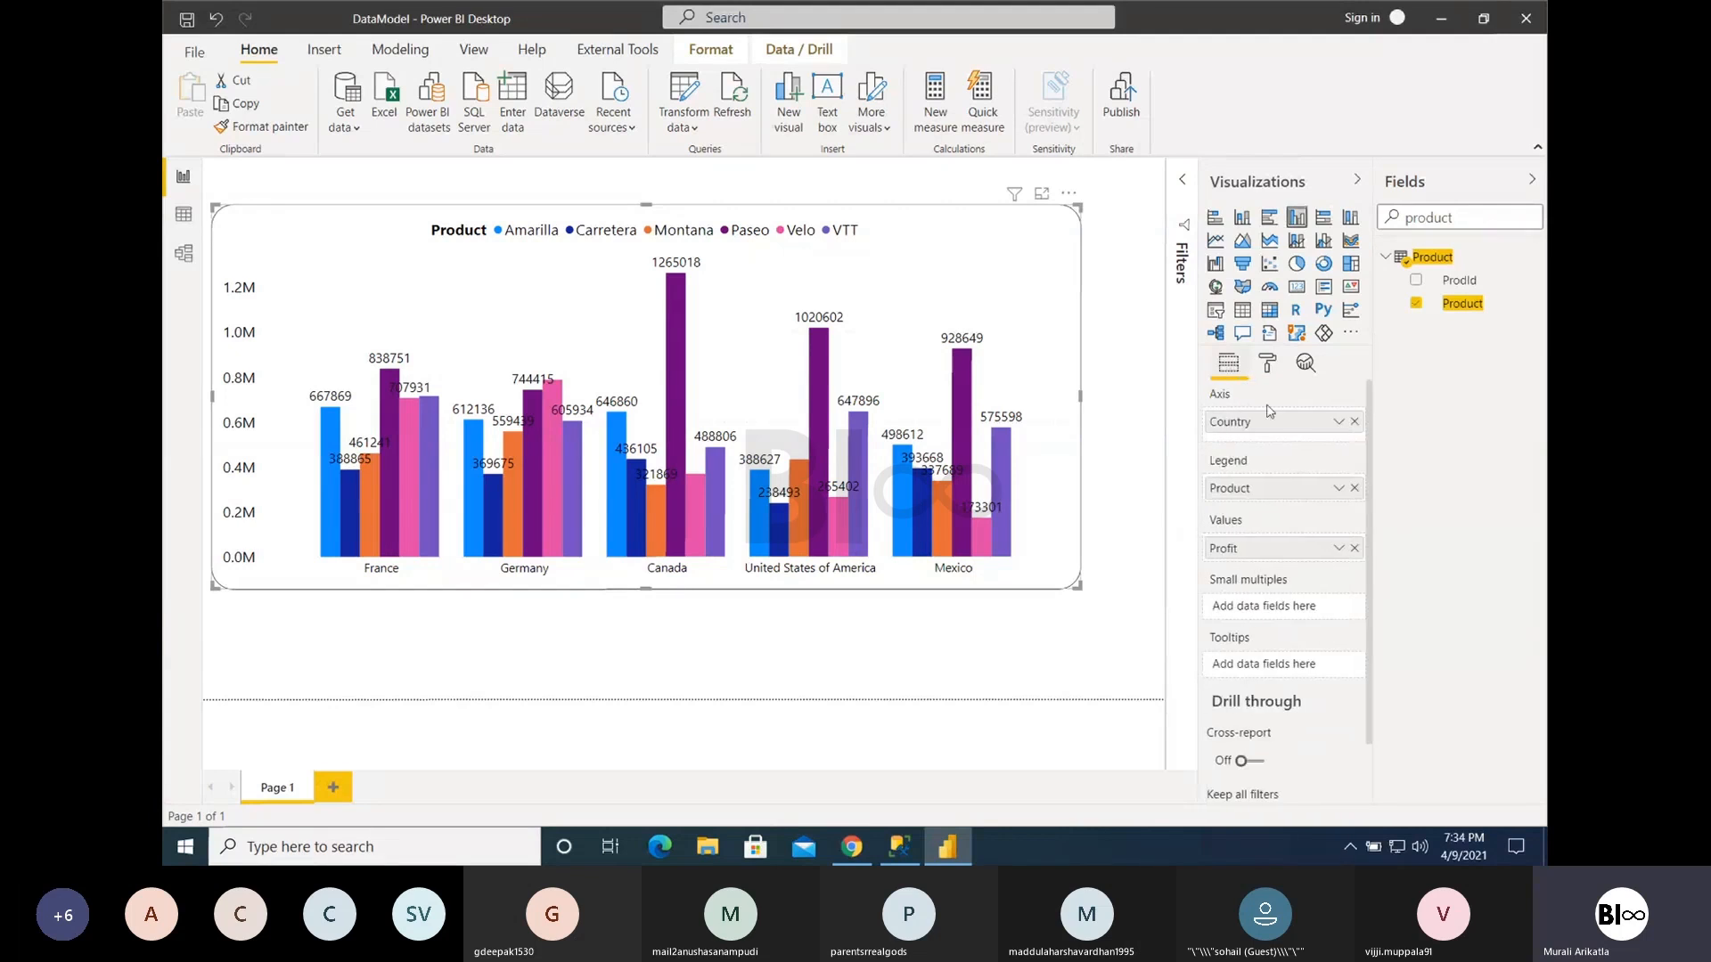
{"action": "left_click", "coordinate": [1354, 422]}
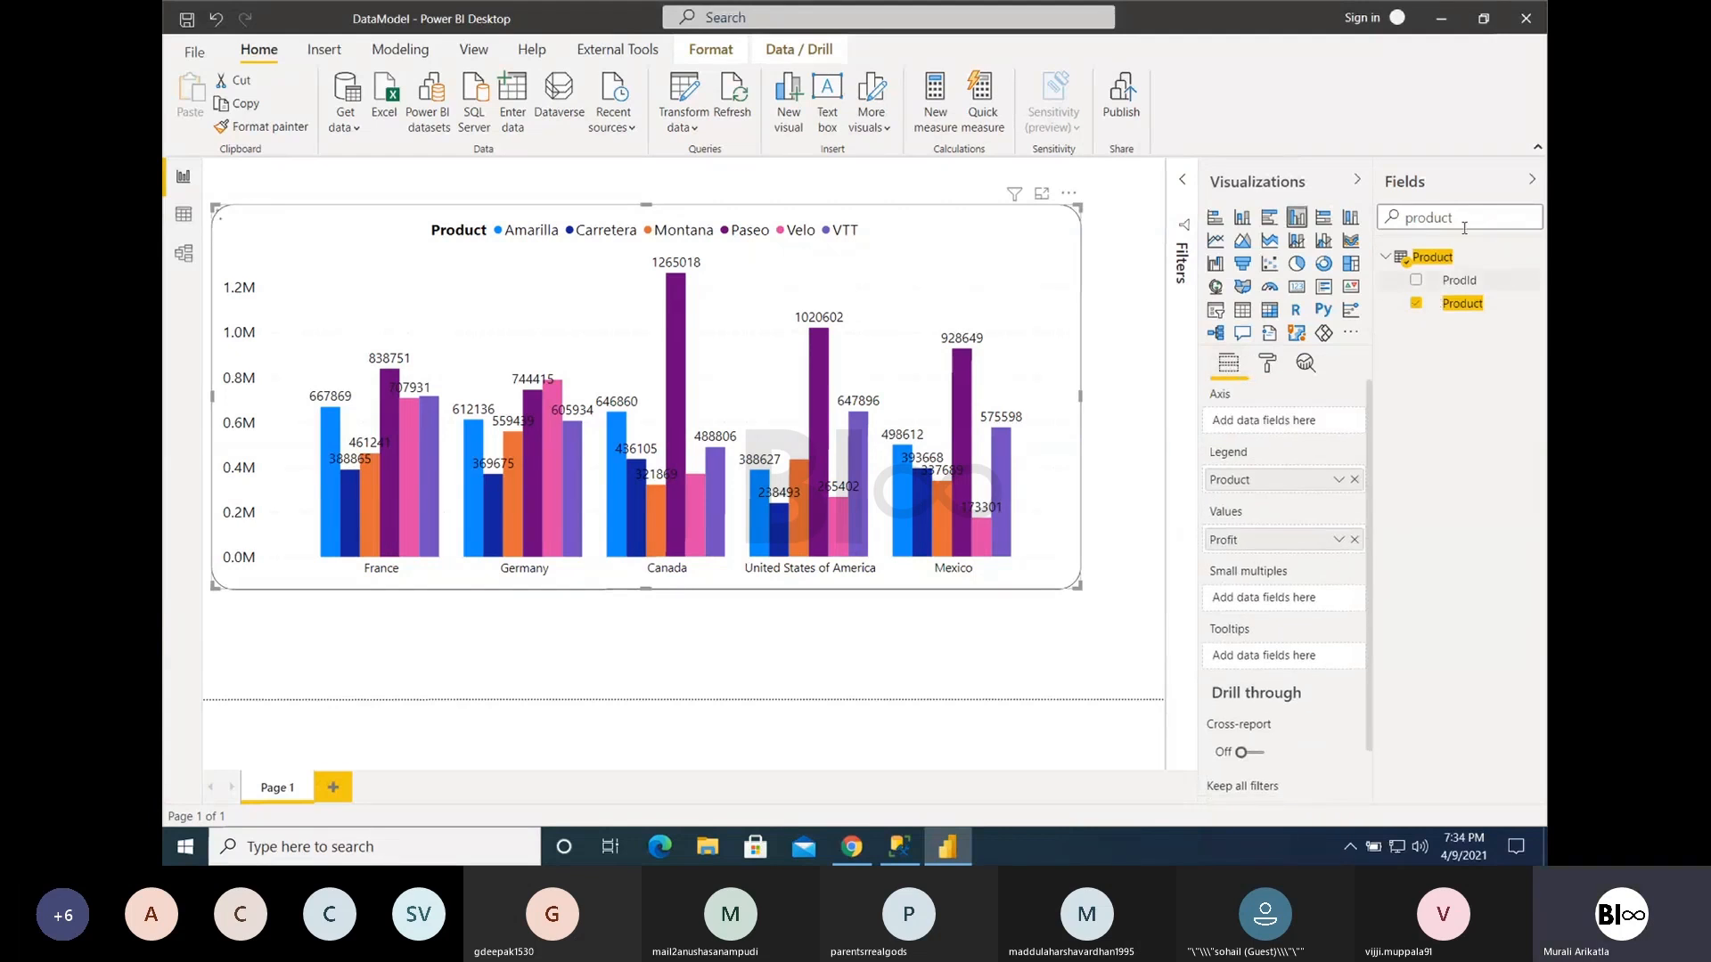
{"action": "type", "text": "Year"}
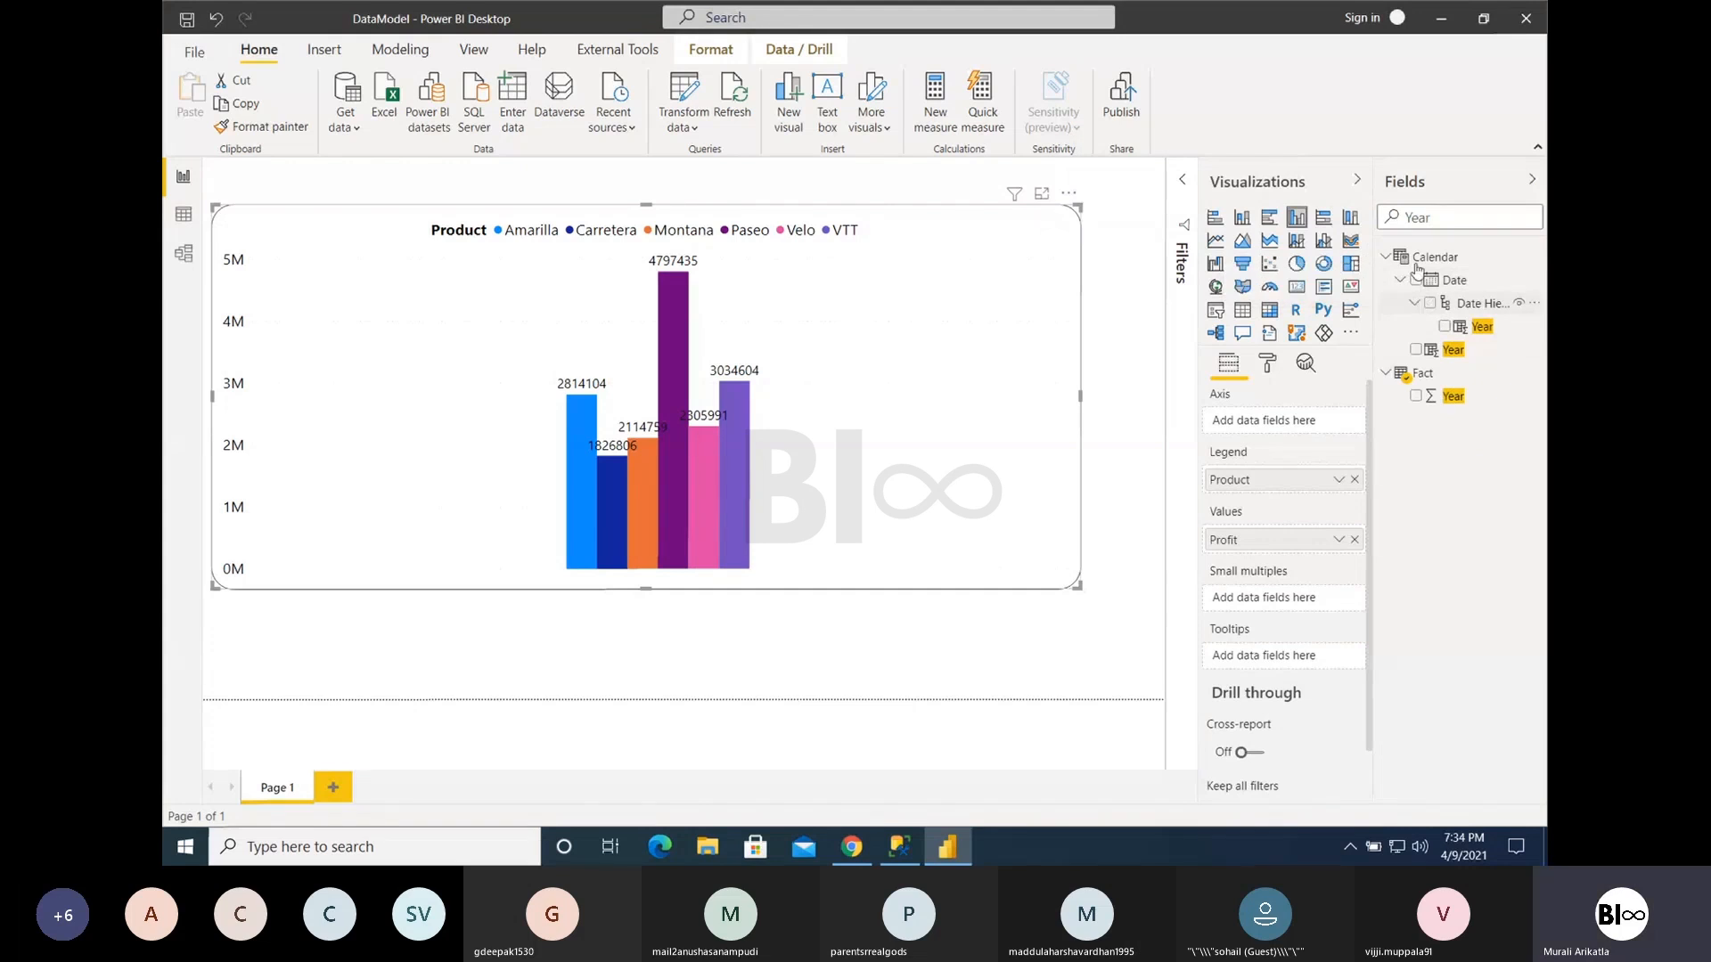
{"action": "double_click", "coordinate": [1422, 218]}
{"action": "key", "text": "BackSpace"}
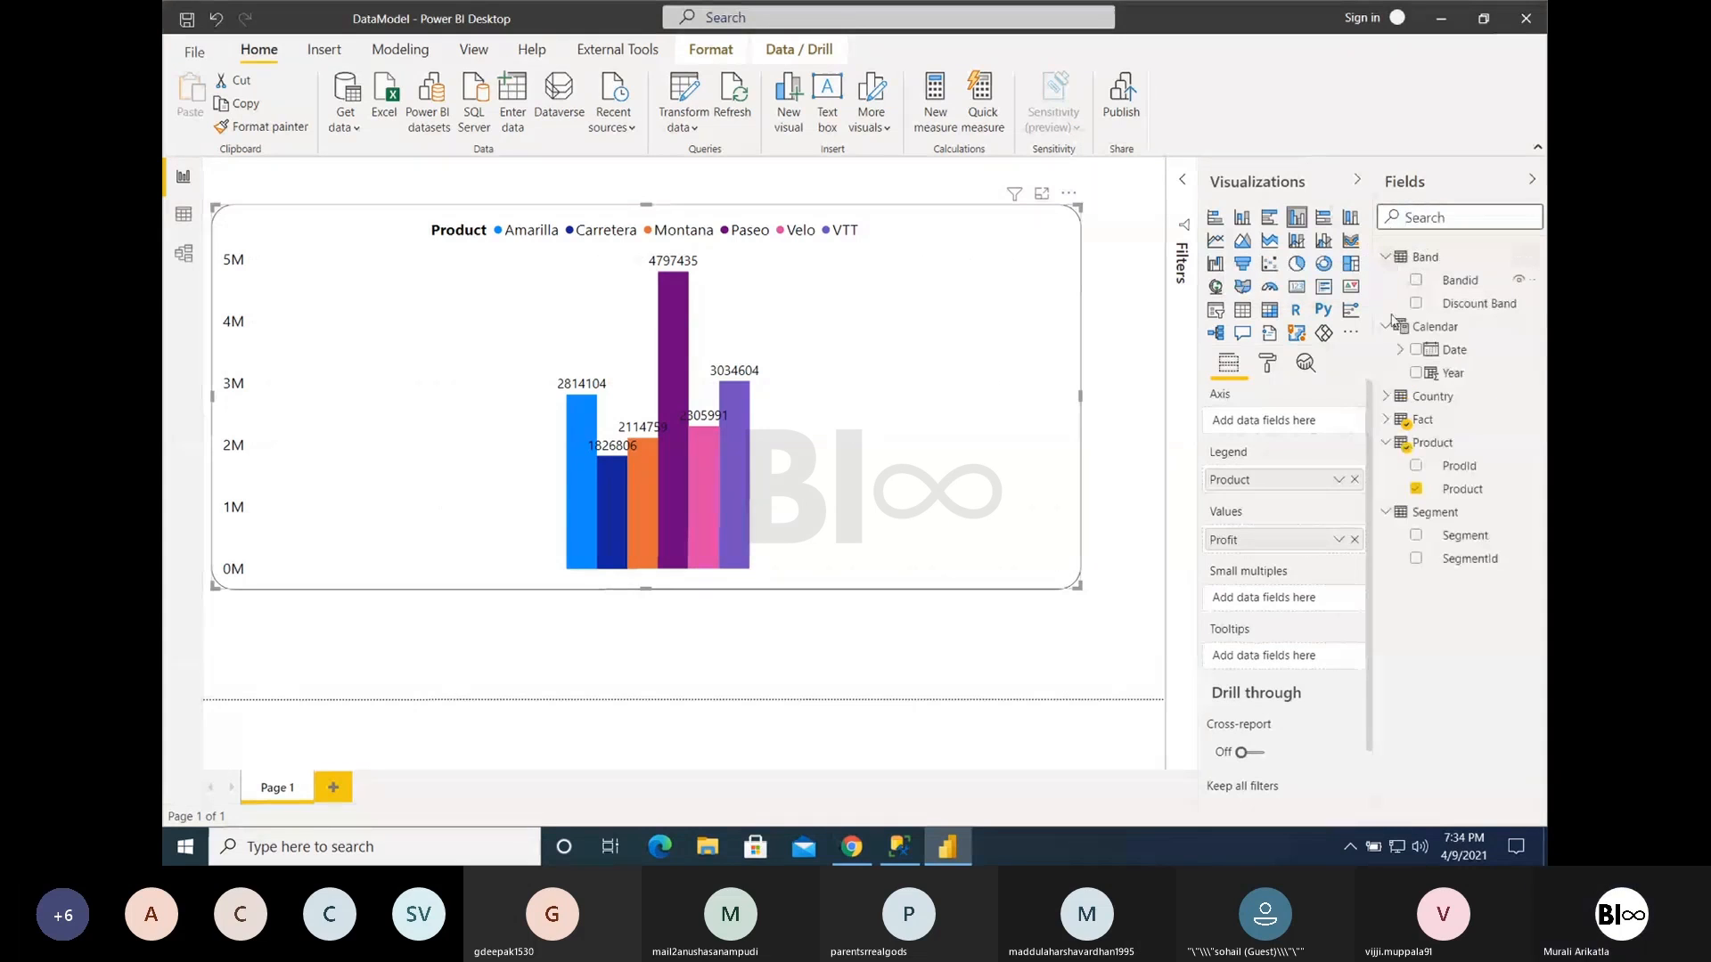
{"action": "left_click", "coordinate": [1400, 349]}
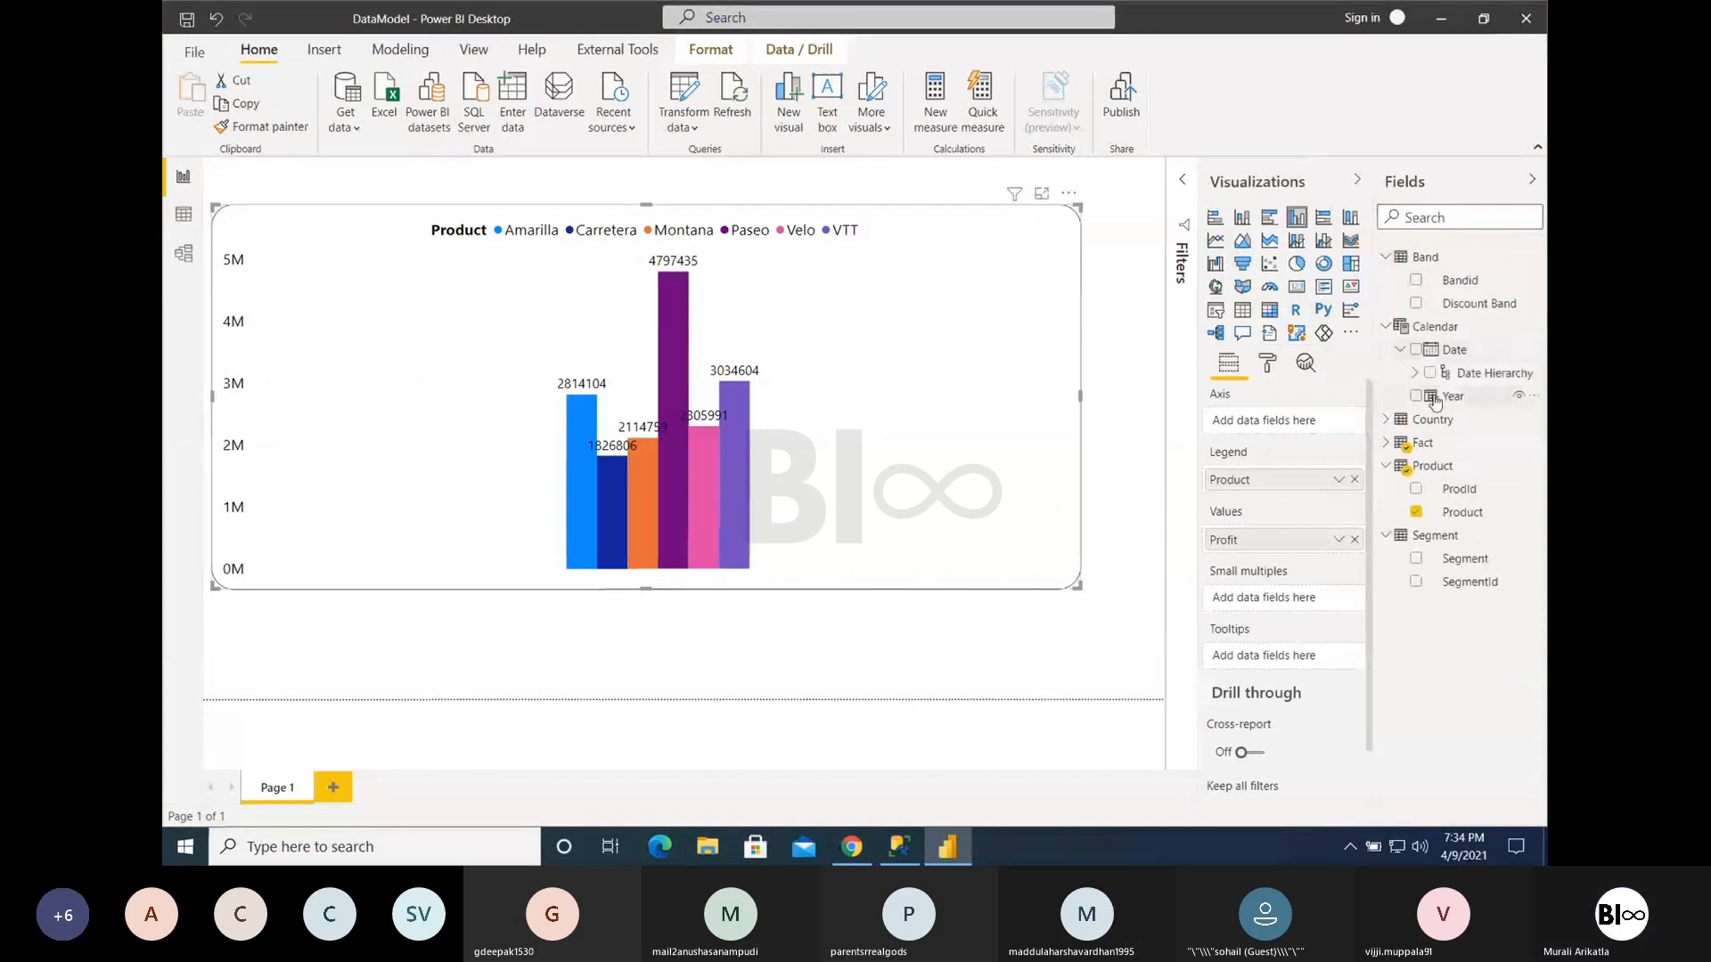
{"action": "left_click", "coordinate": [1416, 373]}
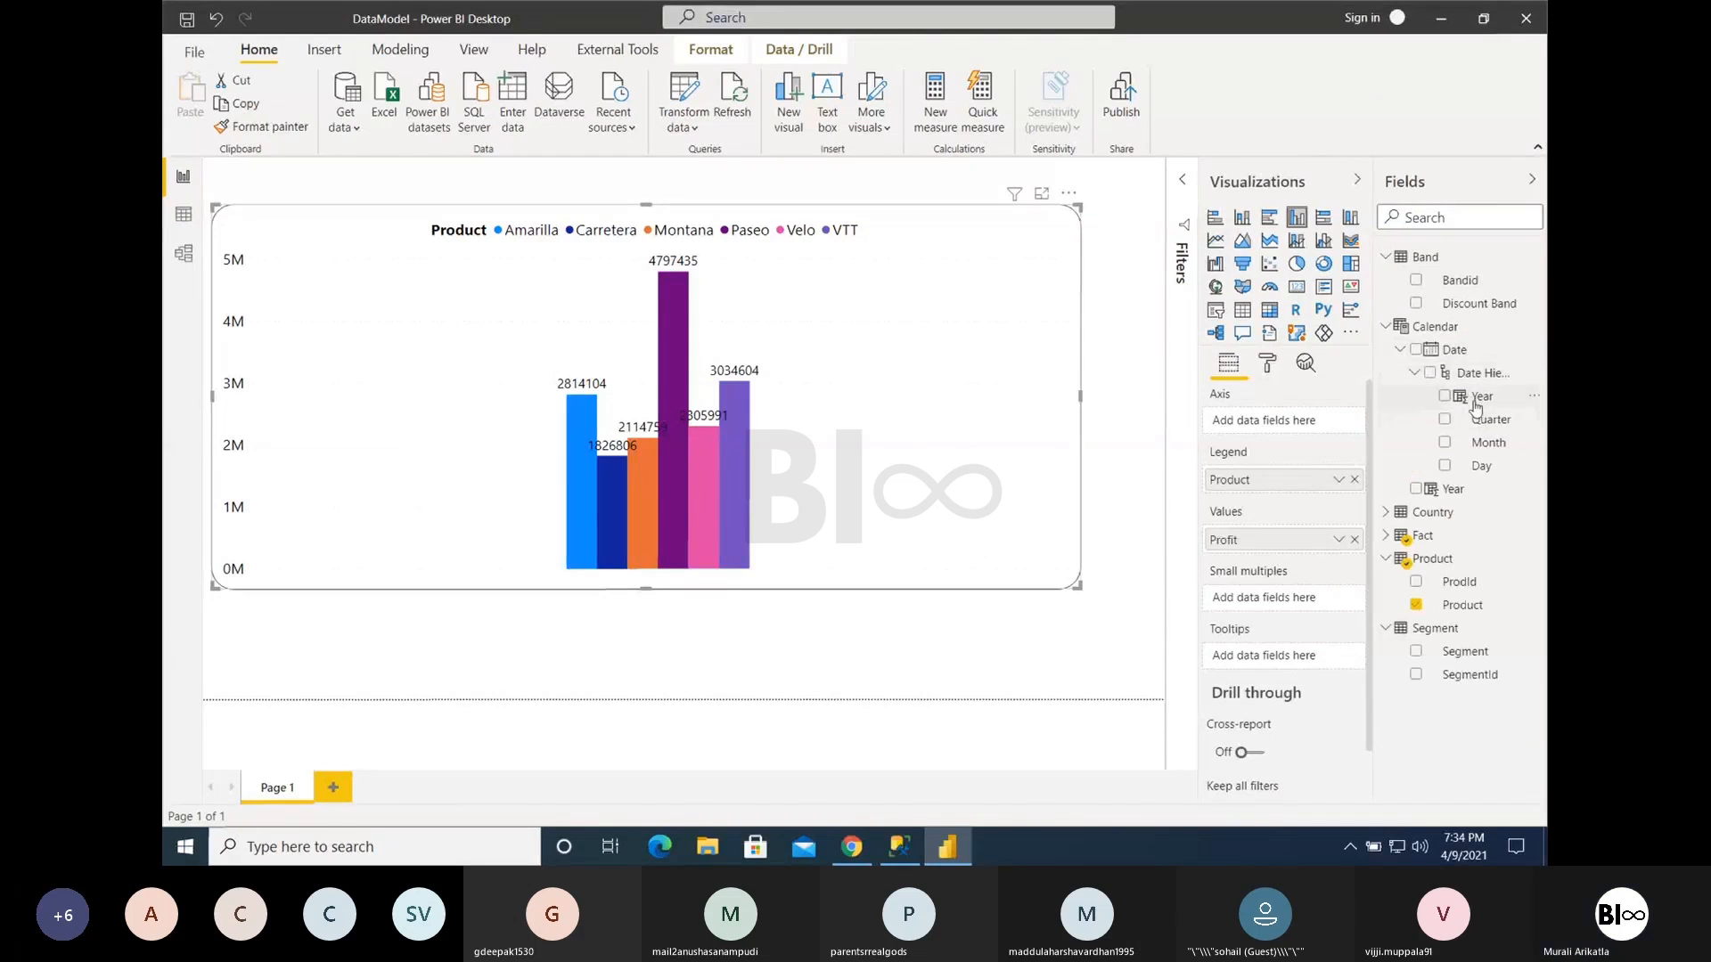
{"action": "left_click_drag", "start_coordinate": [1485, 450], "coordinate": [1269, 435]}
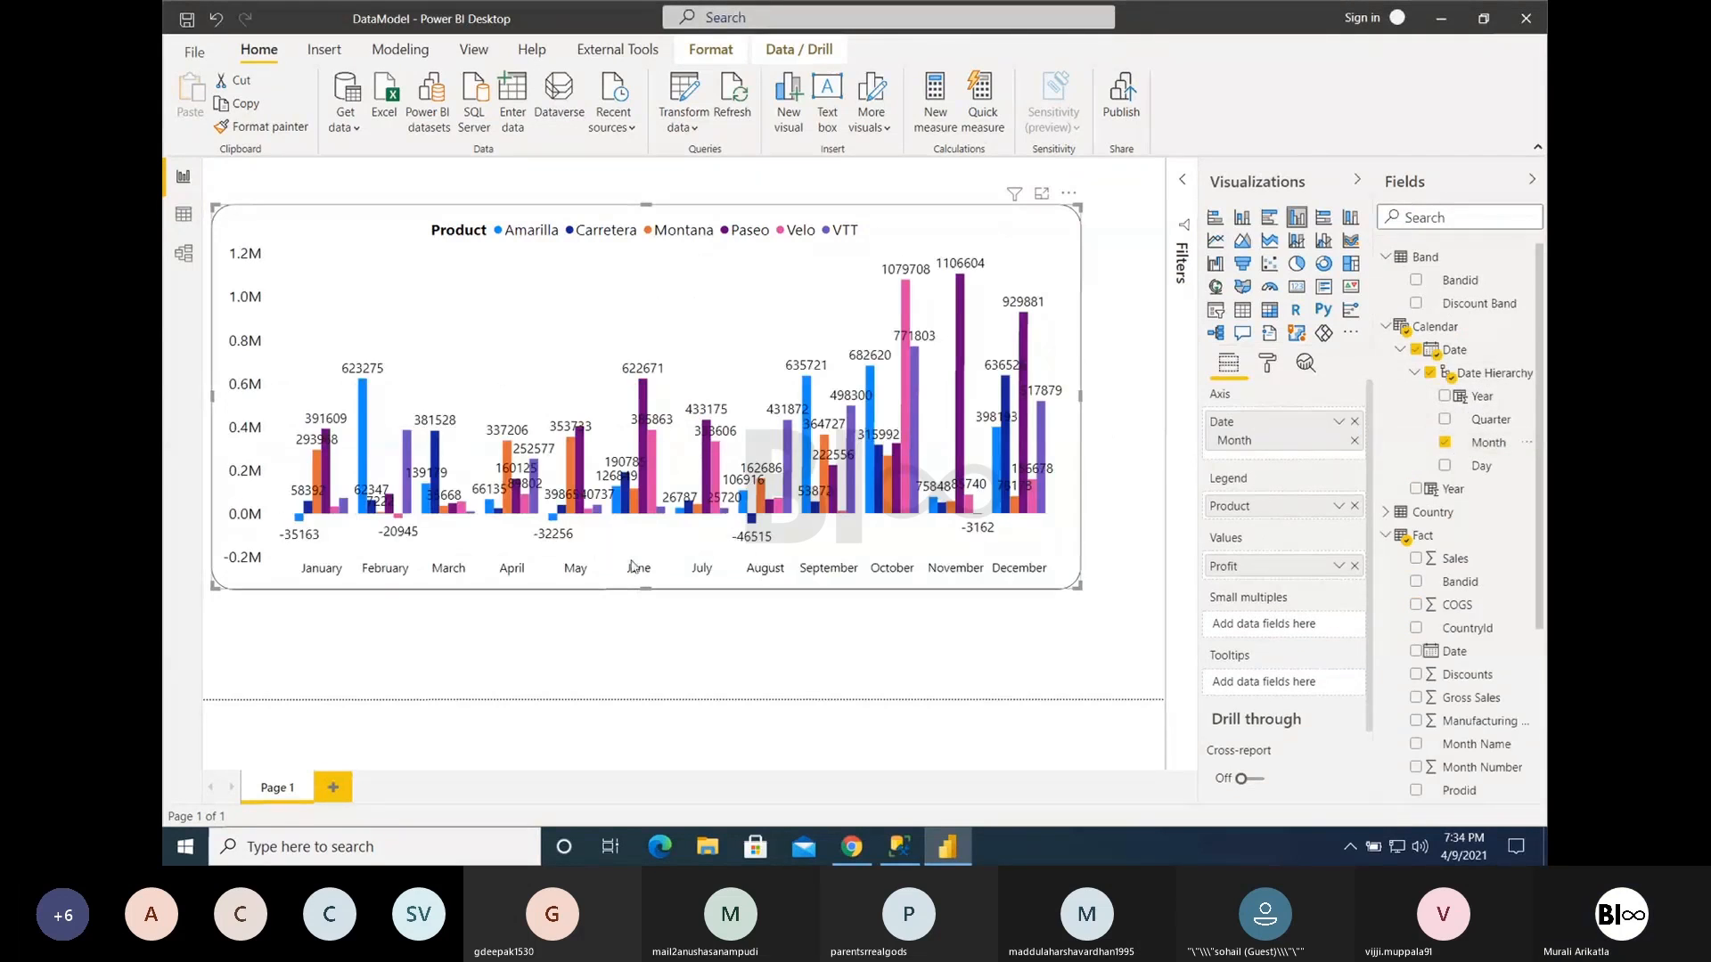
- Check the Y axis scale type choices for the chart of Profit by month and product
{"action": "left_click", "coordinate": [1267, 363]}
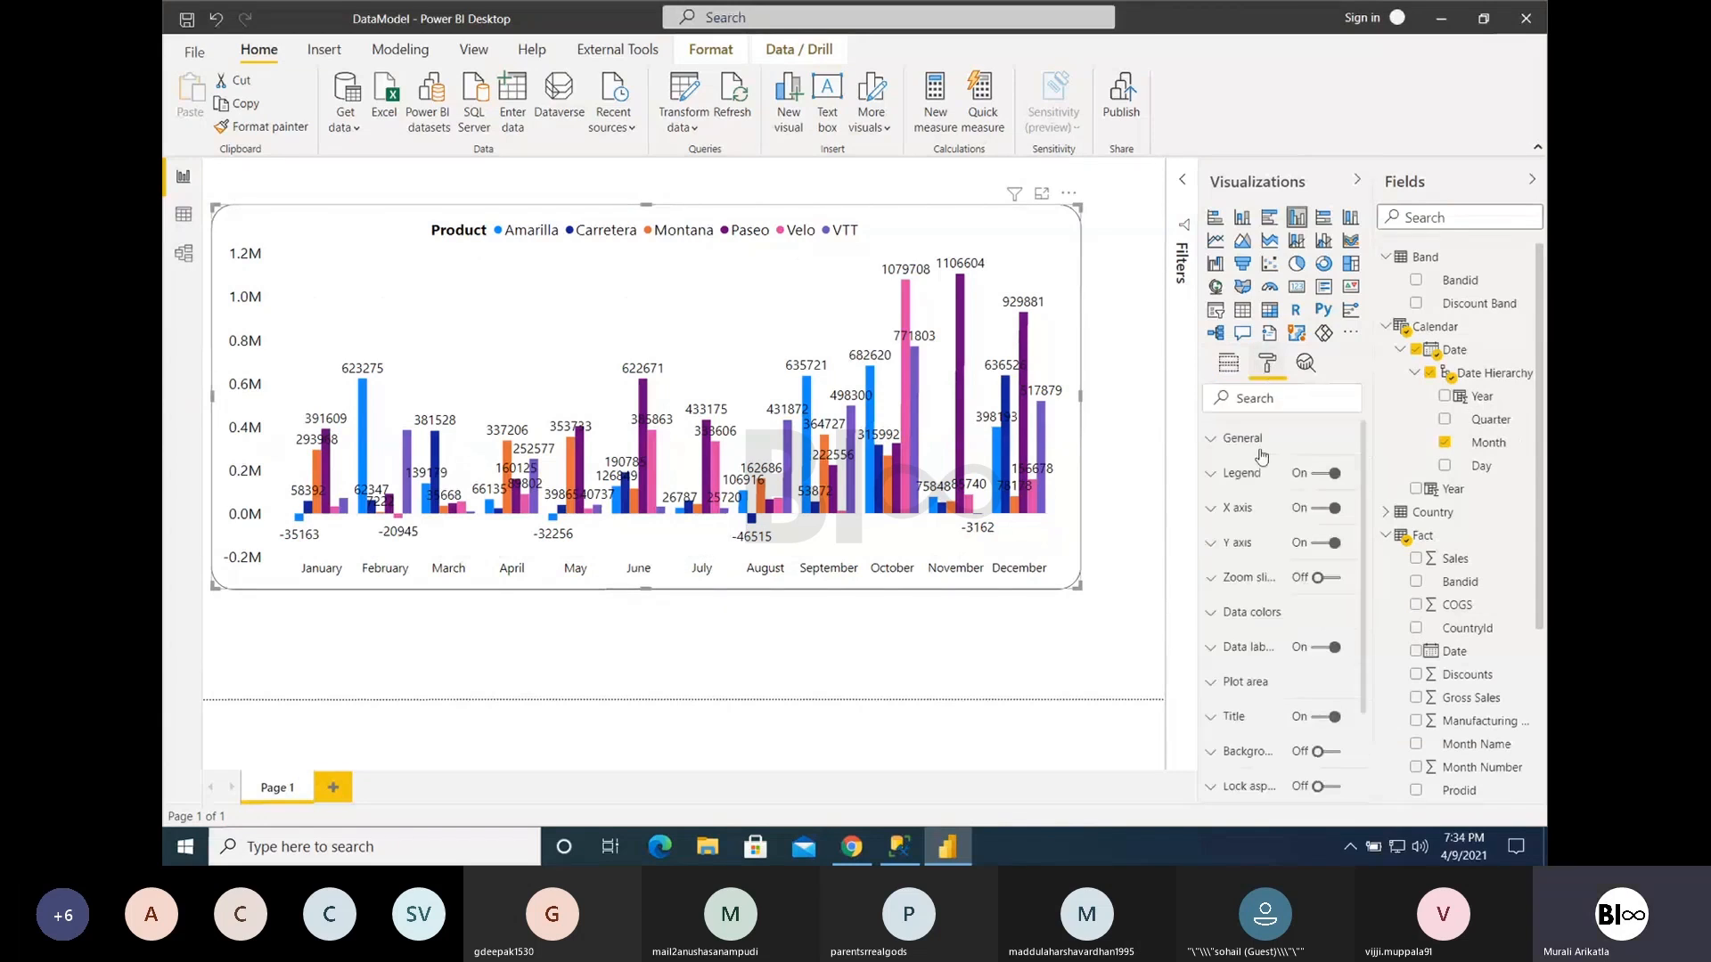
{"action": "left_click", "coordinate": [1237, 544]}
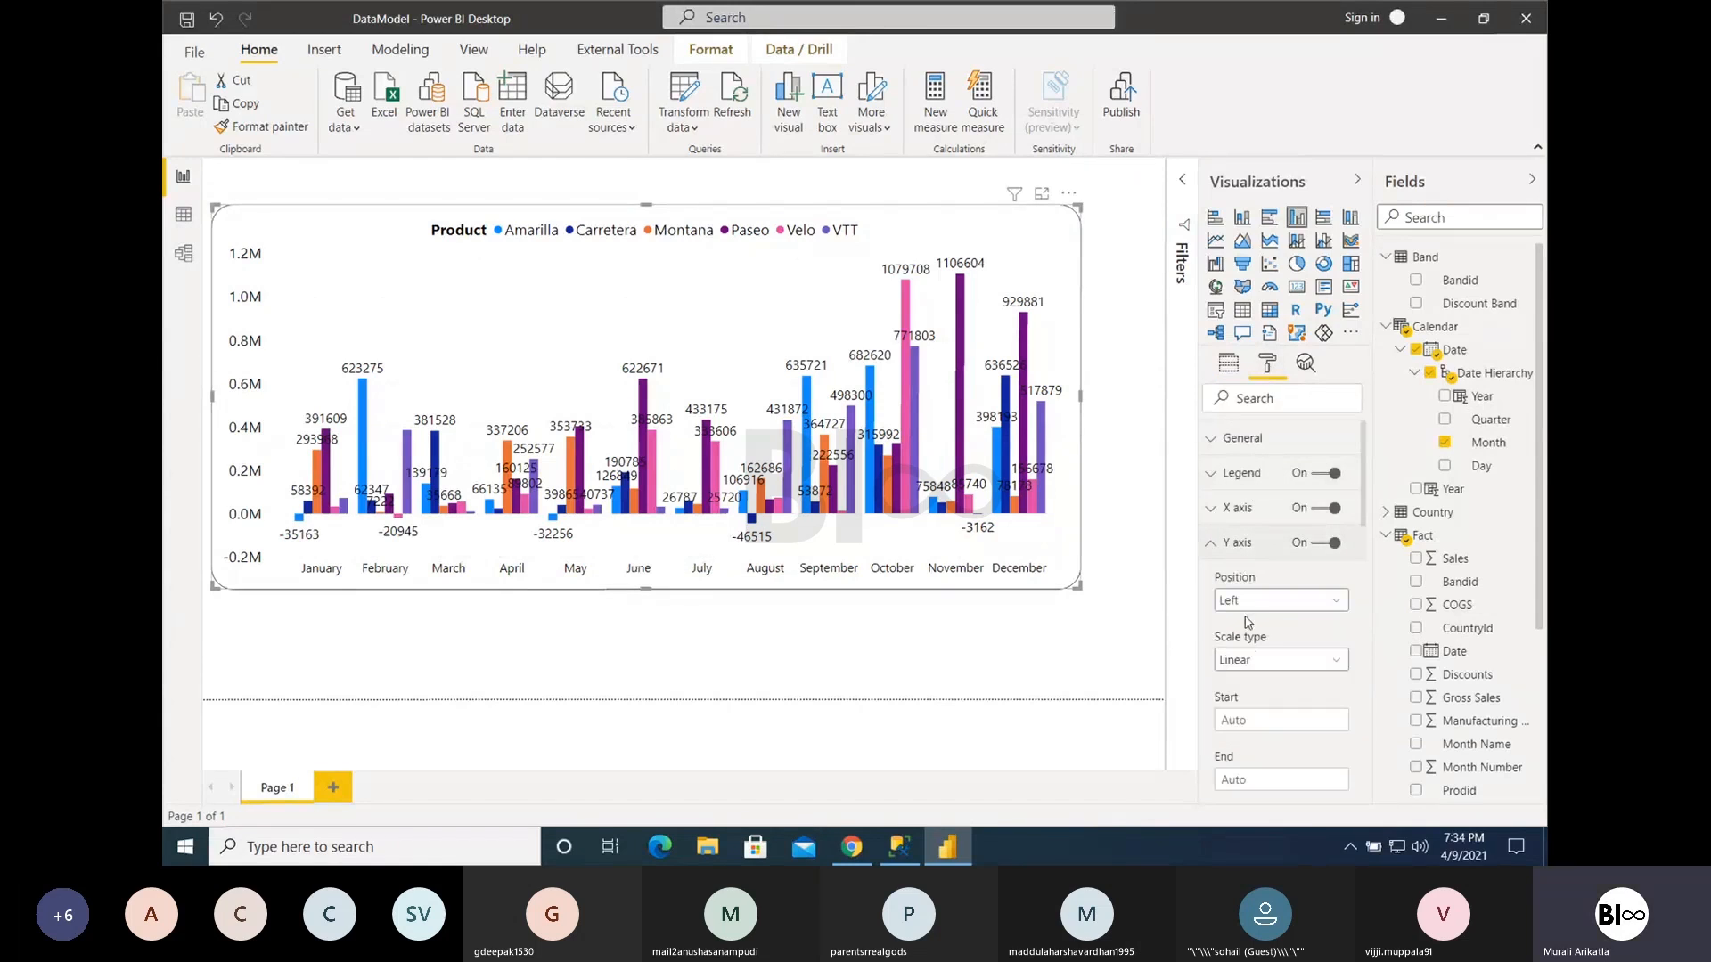
{"action": "left_click", "coordinate": [1257, 659]}
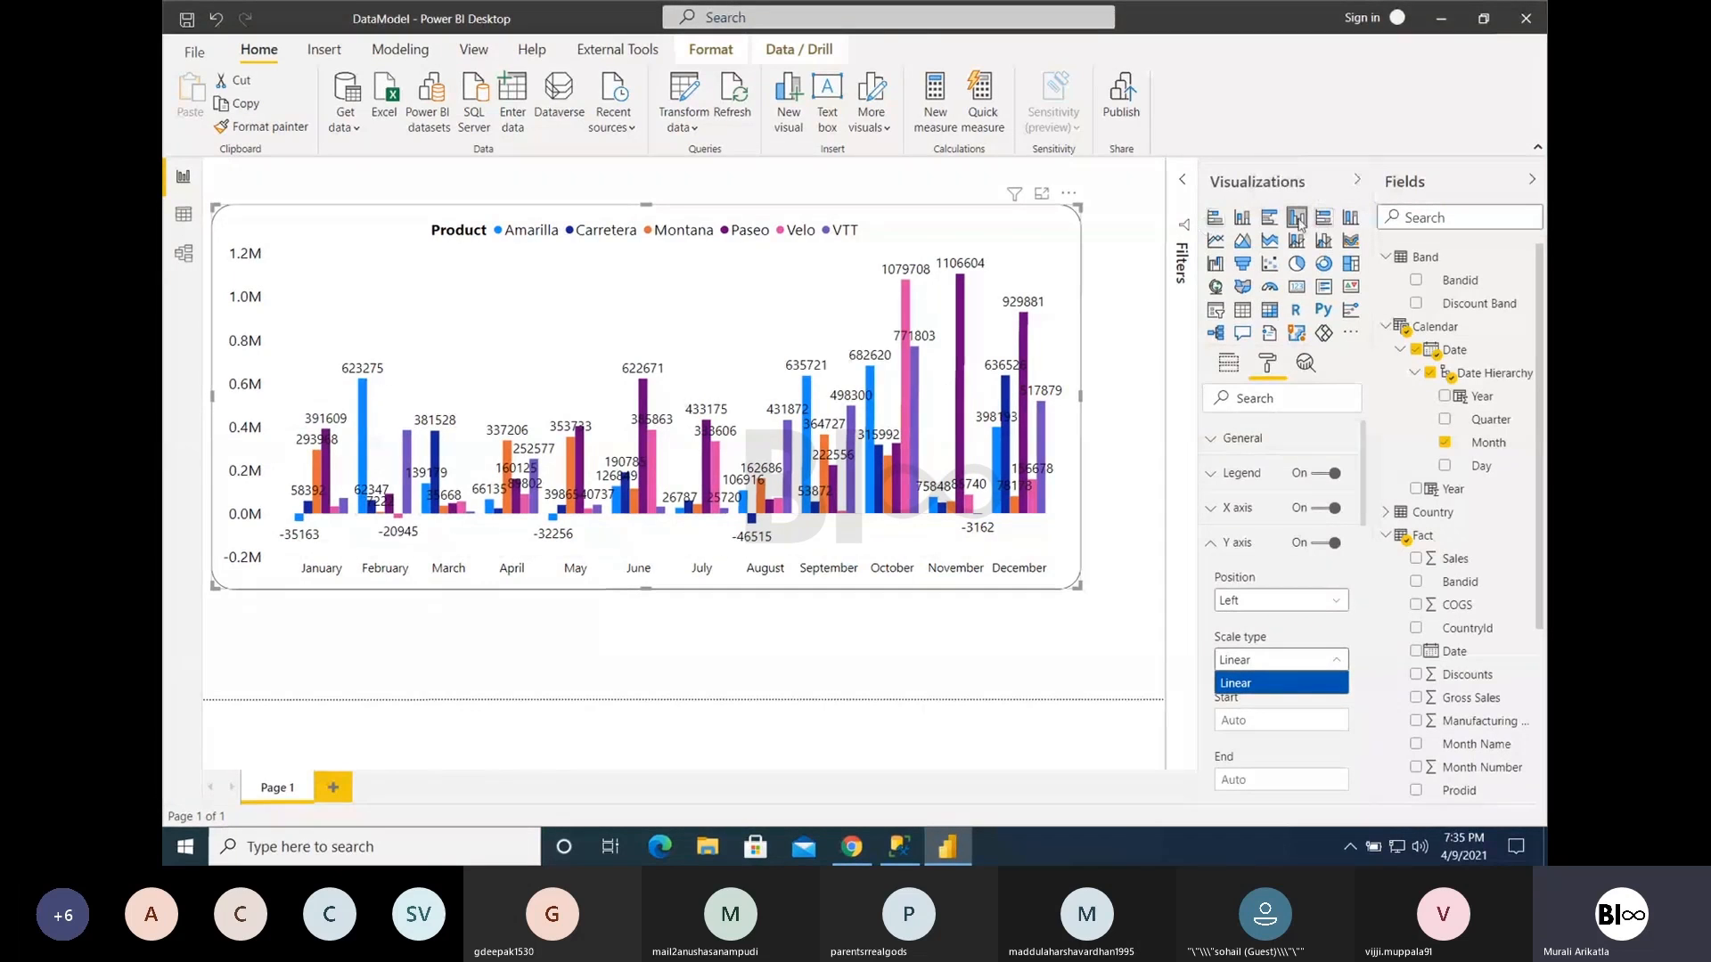
- Switch to the Codeless.pptx presentation in Chrome, show slide 10 full screen, and exit the slide show
{"action": "left_click", "coordinate": [868, 848]}
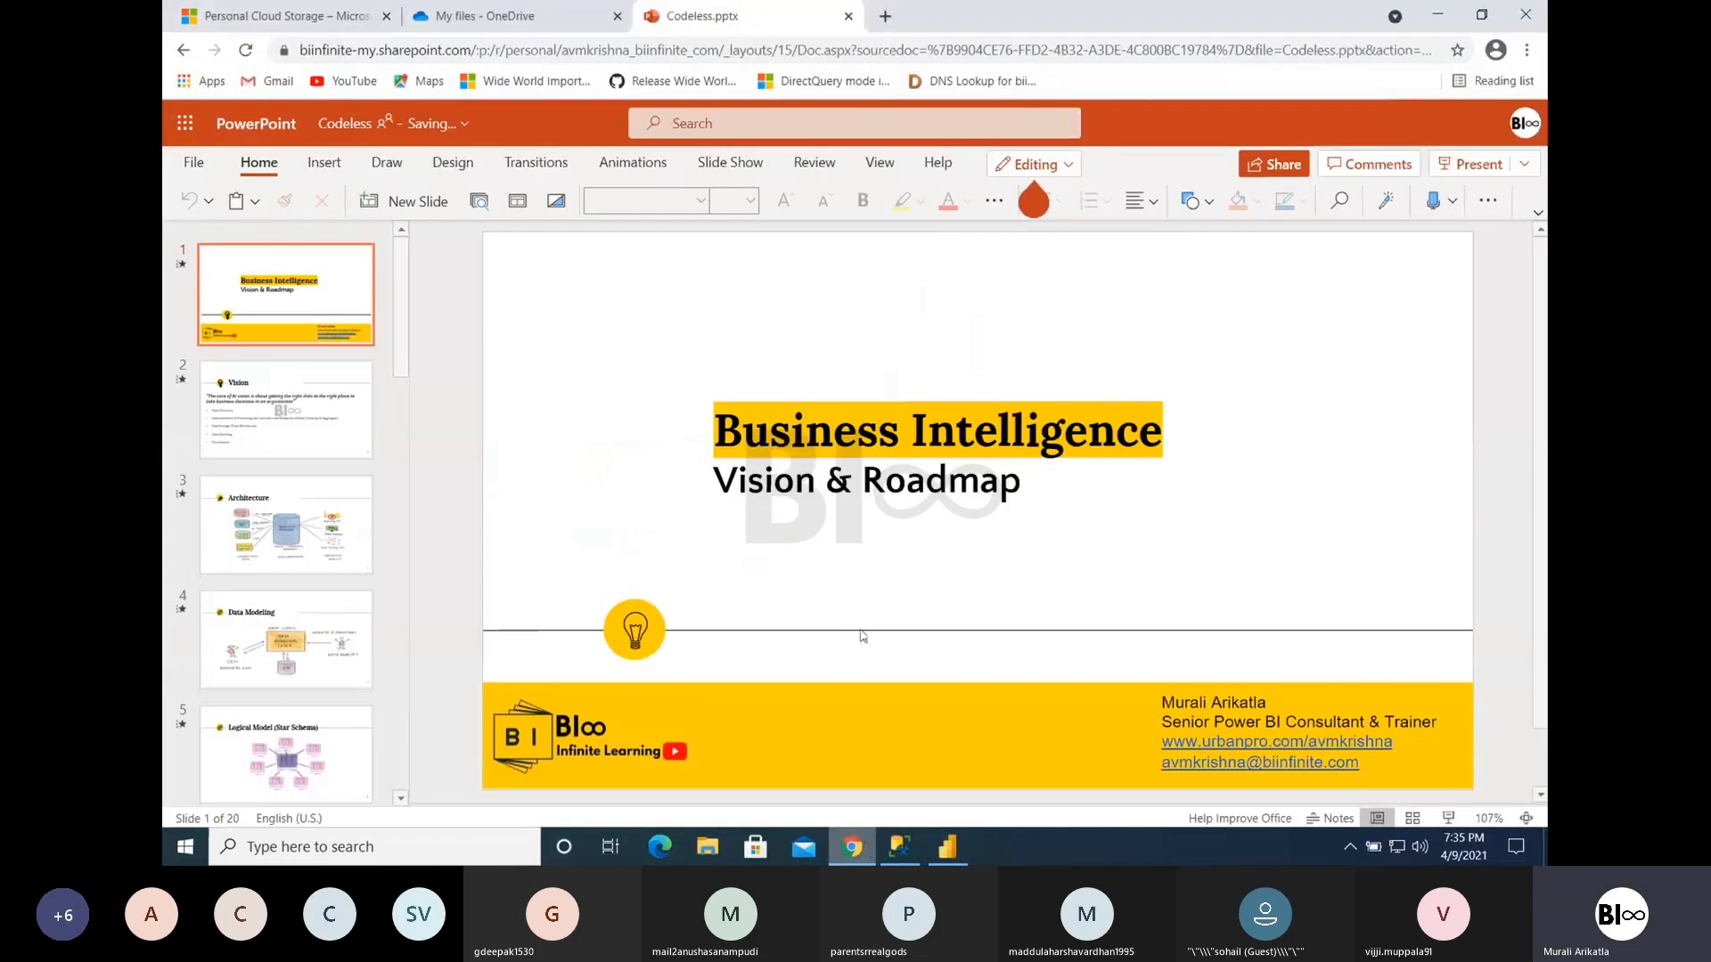
{"action": "scroll", "coordinate": [272, 613], "scroll_direction": "down", "scroll_amount": 5}
{"action": "scroll", "coordinate": [272, 613], "scroll_direction": "down", "scroll_amount": 1}
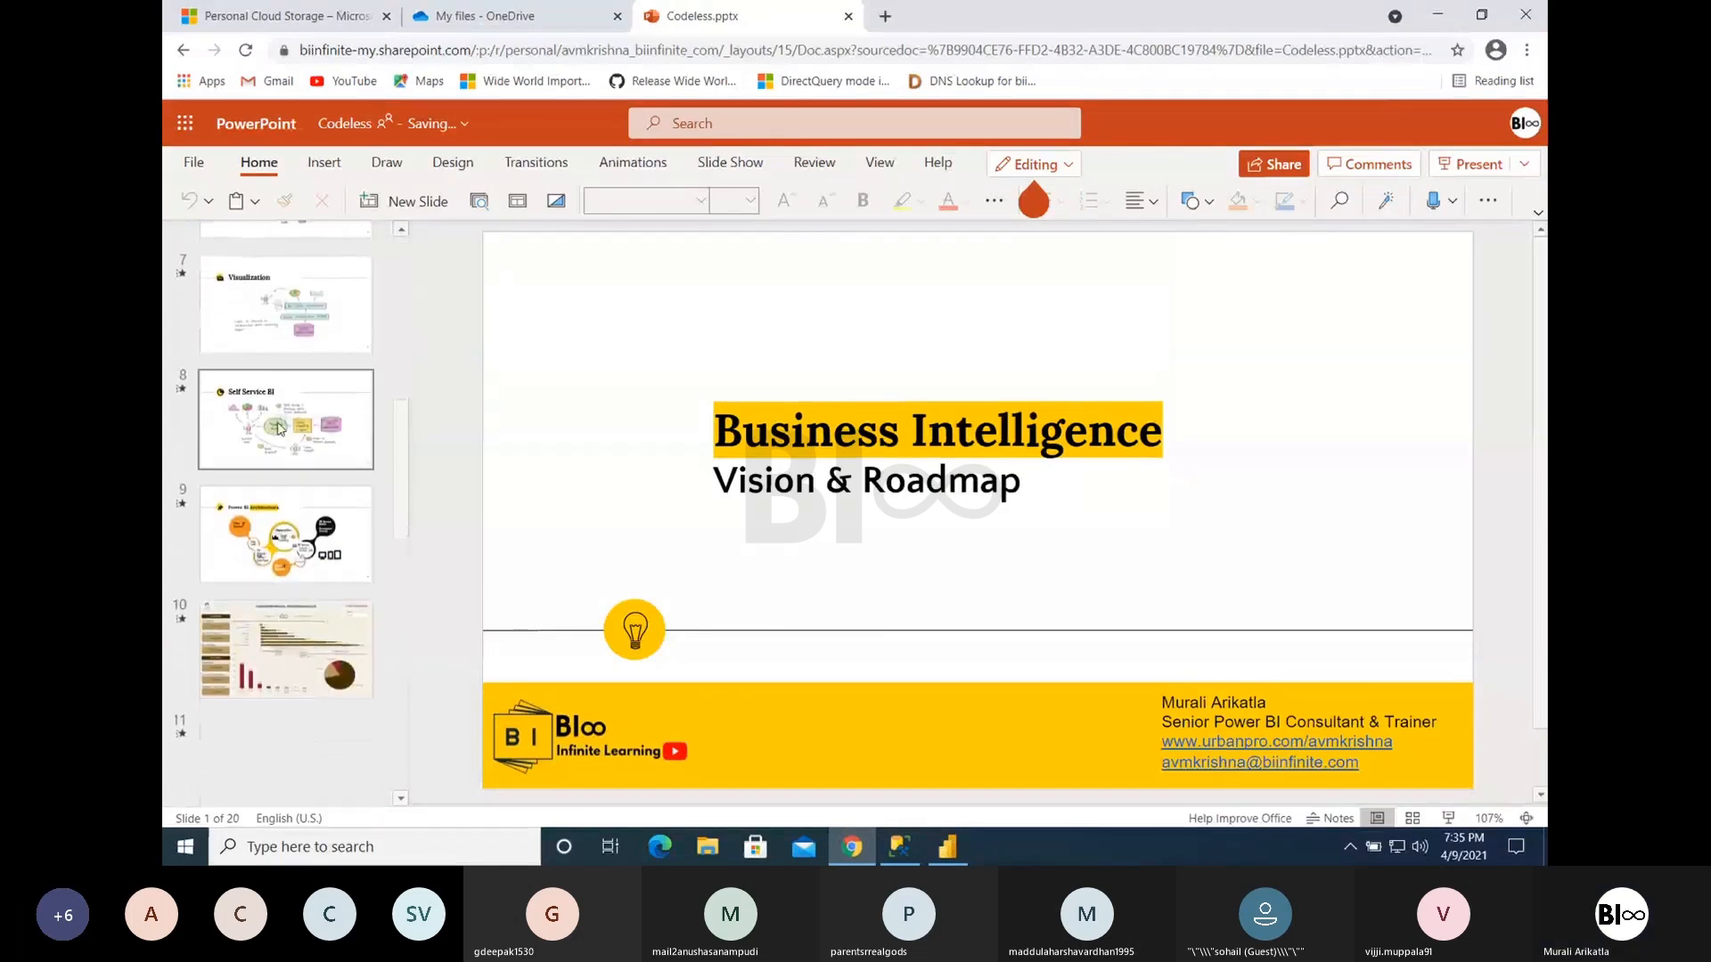
{"action": "left_click", "coordinate": [279, 660]}
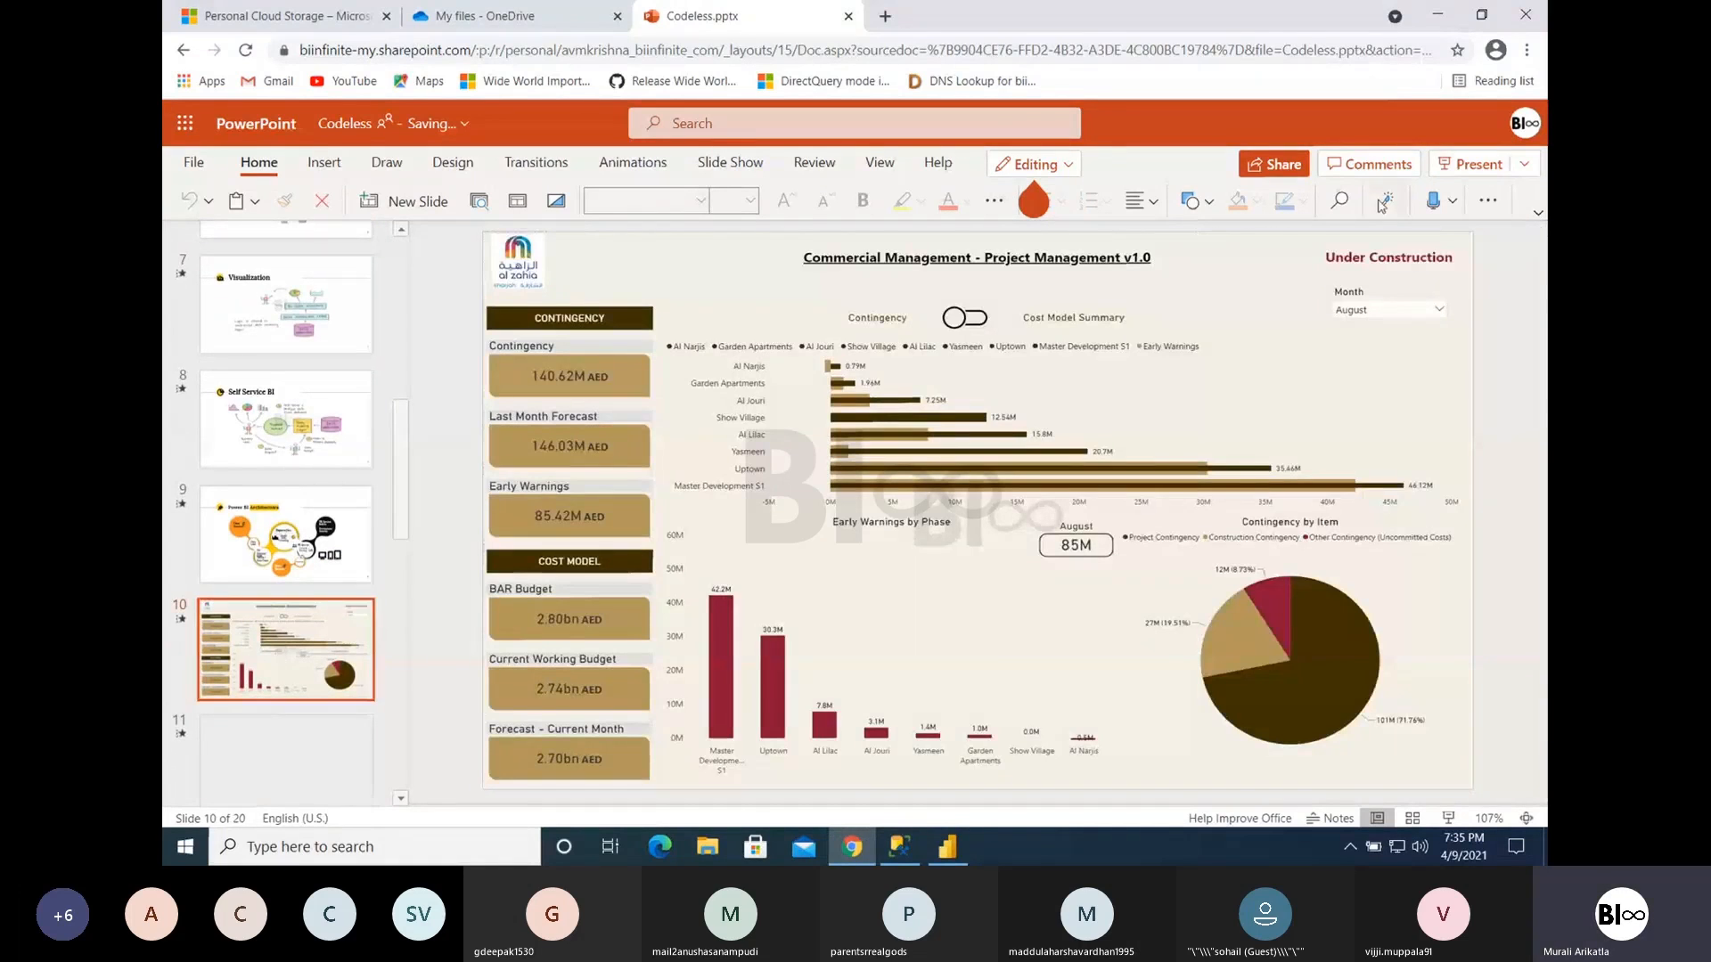
{"action": "left_click", "coordinate": [1466, 164]}
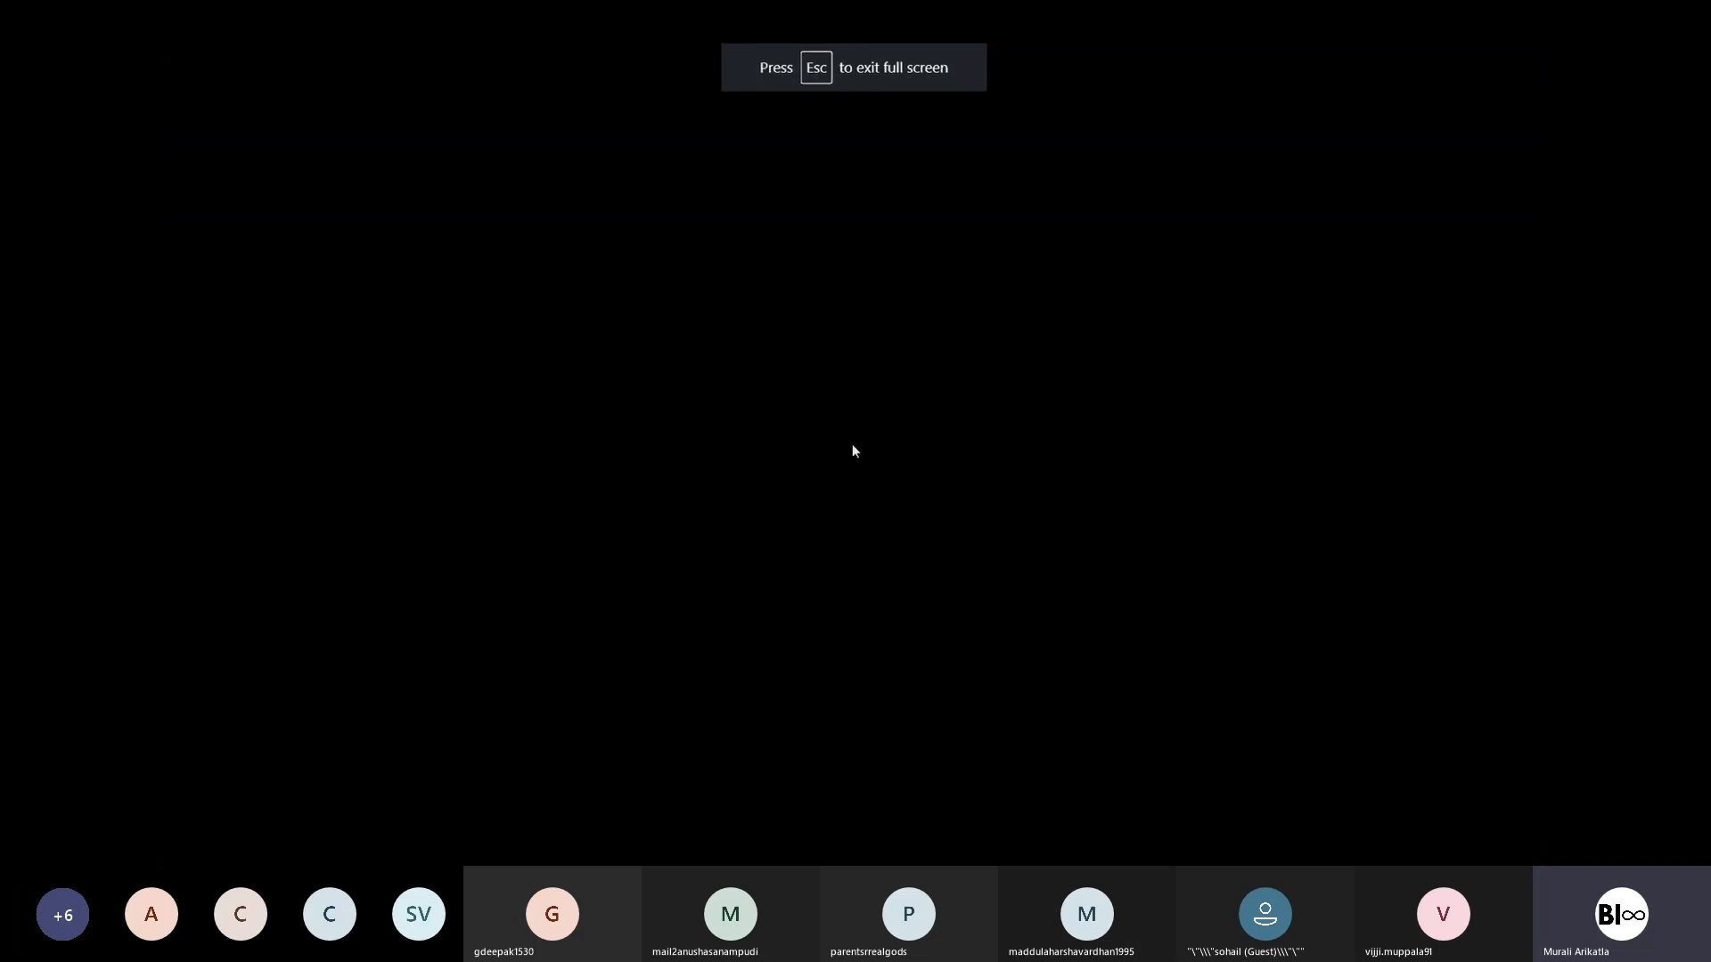
{"action": "key", "text": "Escape"}
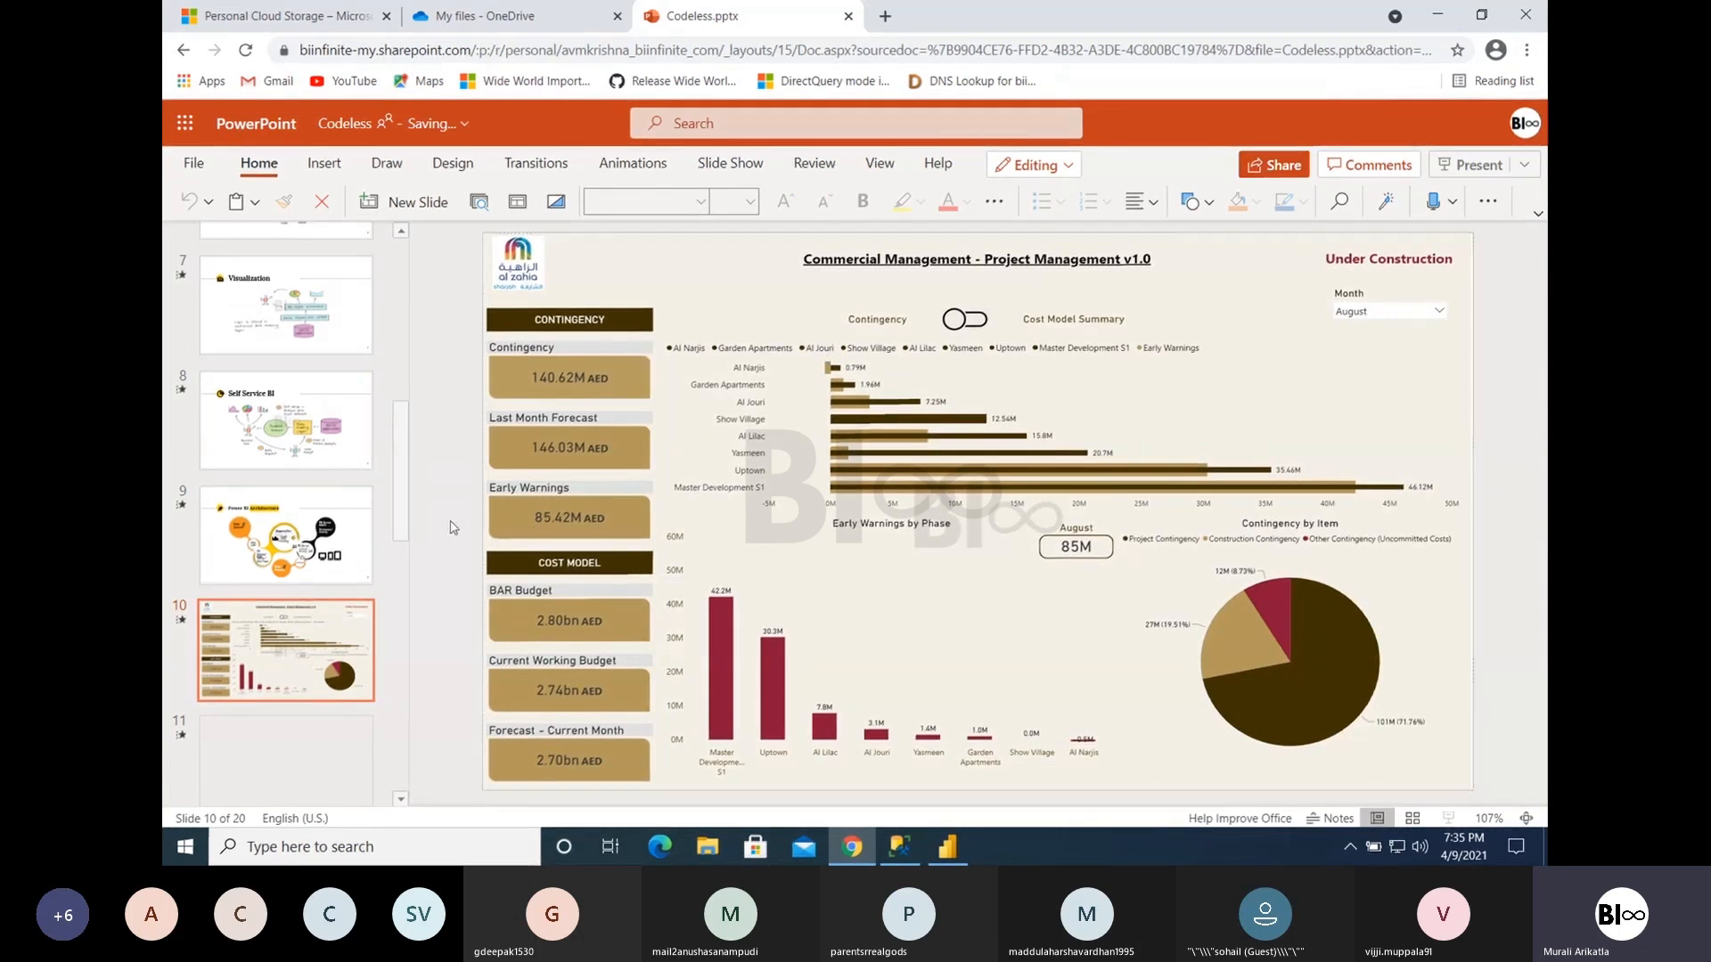
- Reopen Codeless.pptx from the recent files in a new browser tab and close the original tab
{"action": "left_click_drag", "start_coordinate": [412, 527], "coordinate": [422, 719]}
{"action": "scroll", "coordinate": [330, 388], "scroll_direction": "up", "scroll_amount": 5}
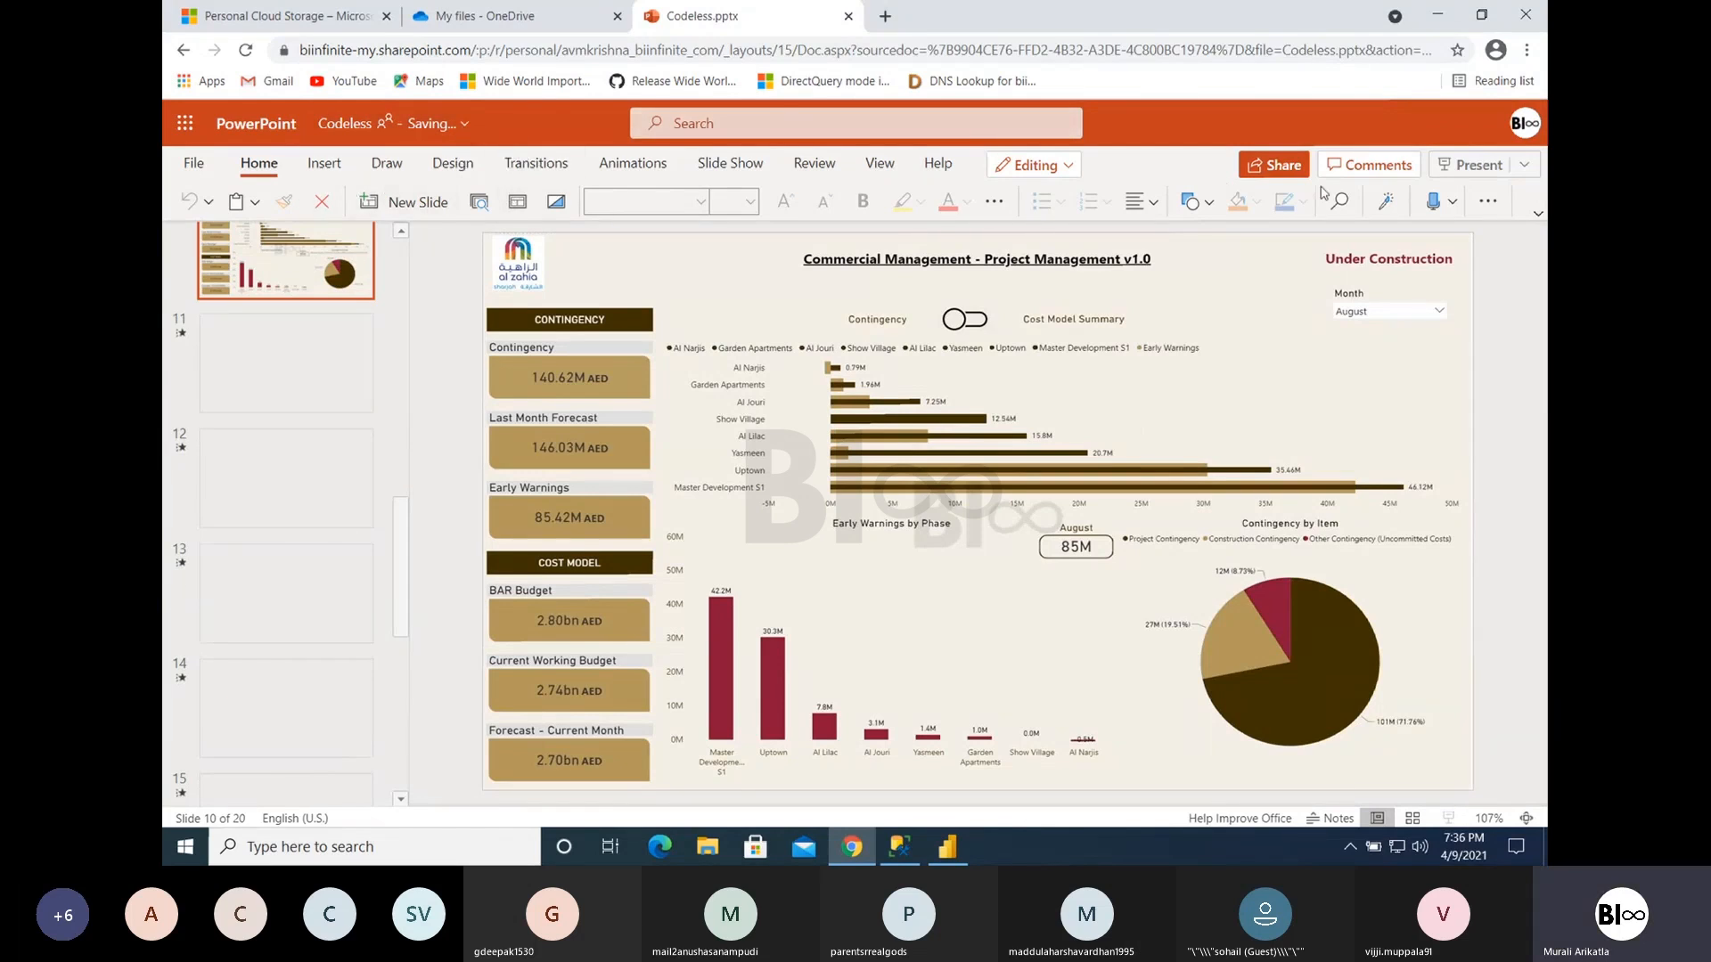
{"action": "left_click", "coordinate": [1487, 203]}
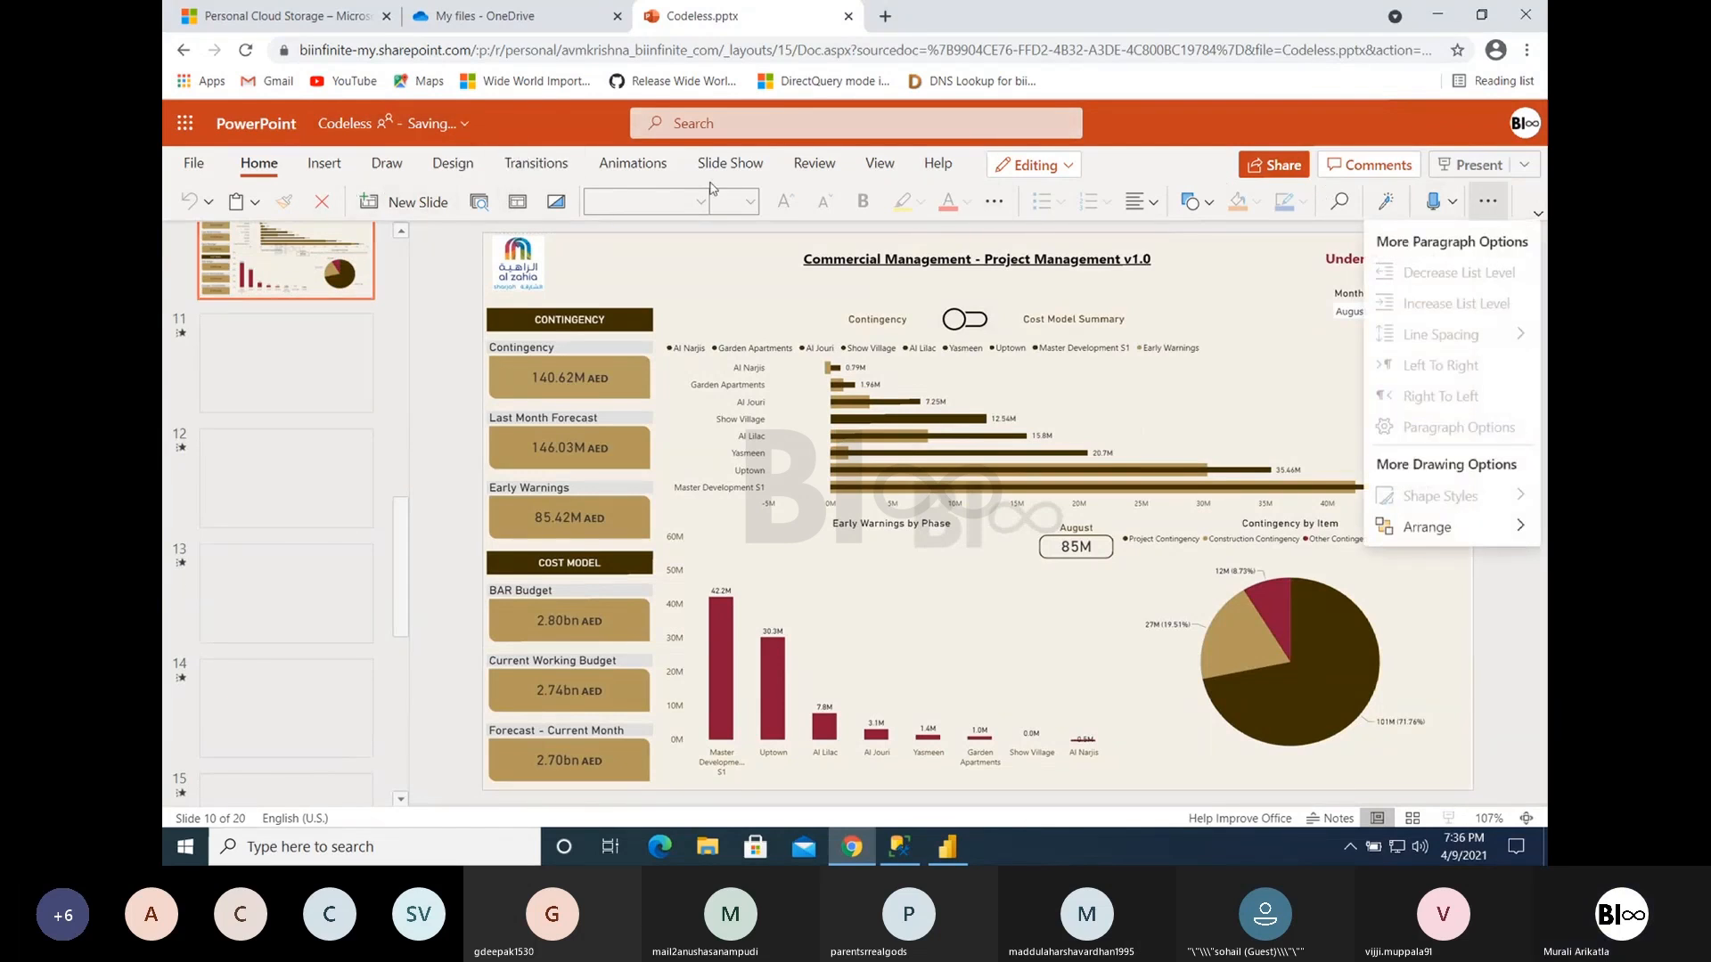
{"action": "left_click", "coordinate": [198, 164]}
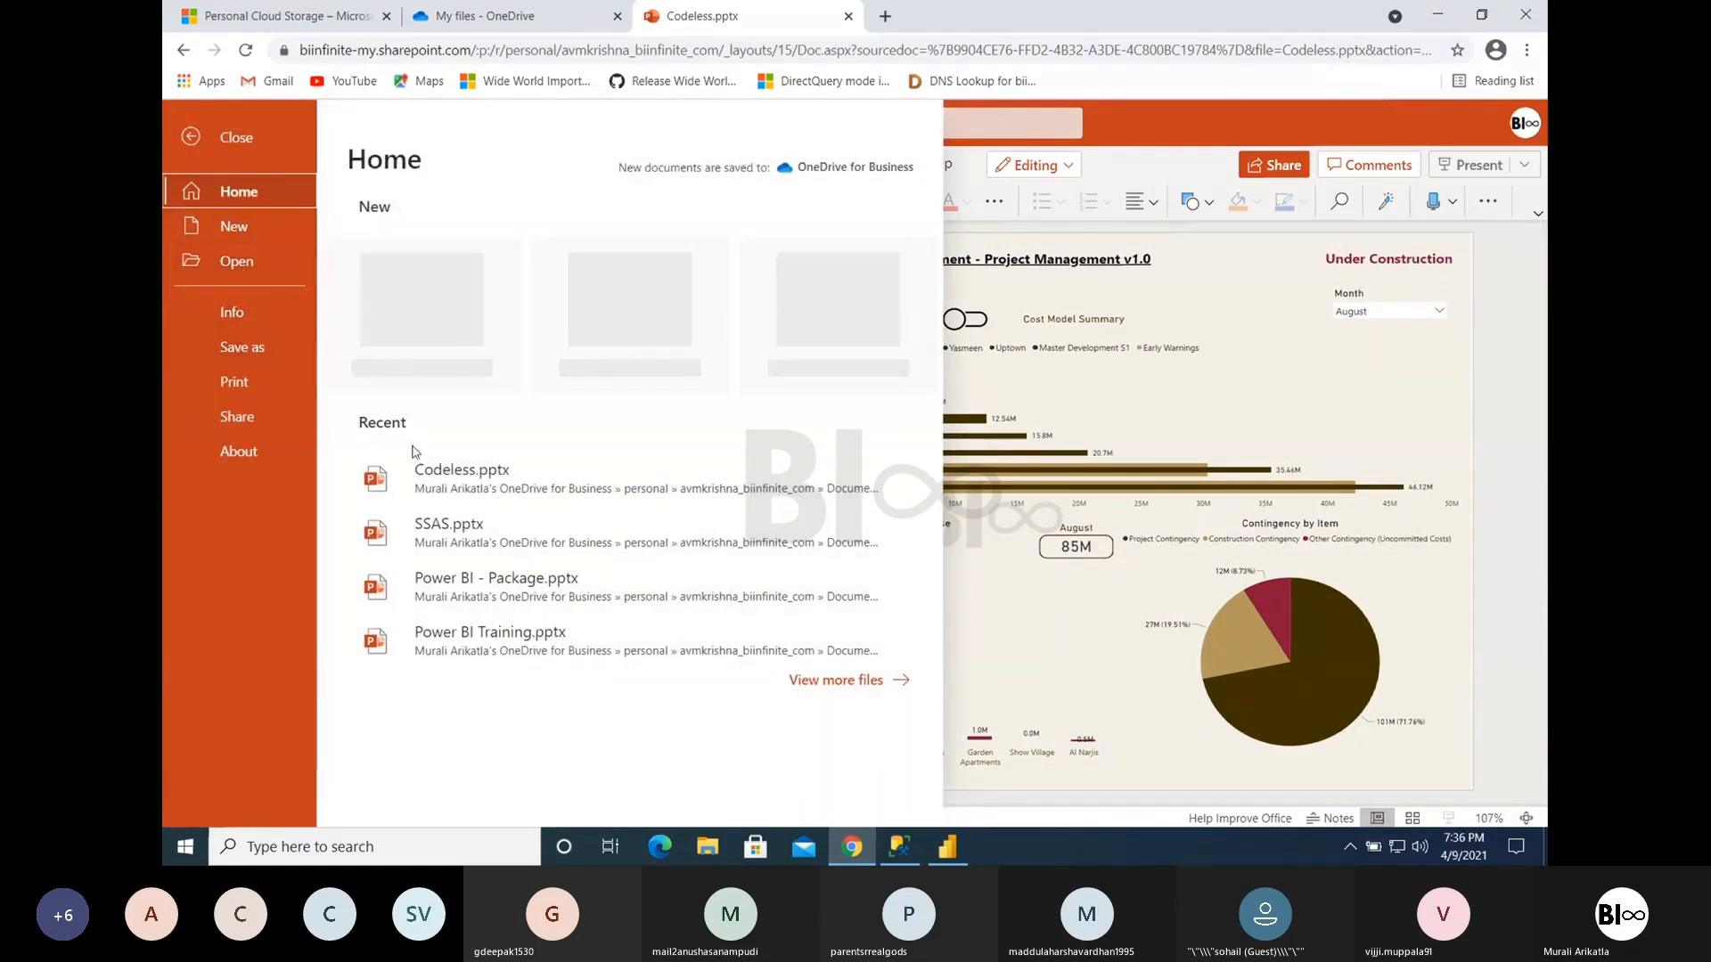
{"action": "left_click", "coordinate": [455, 481]}
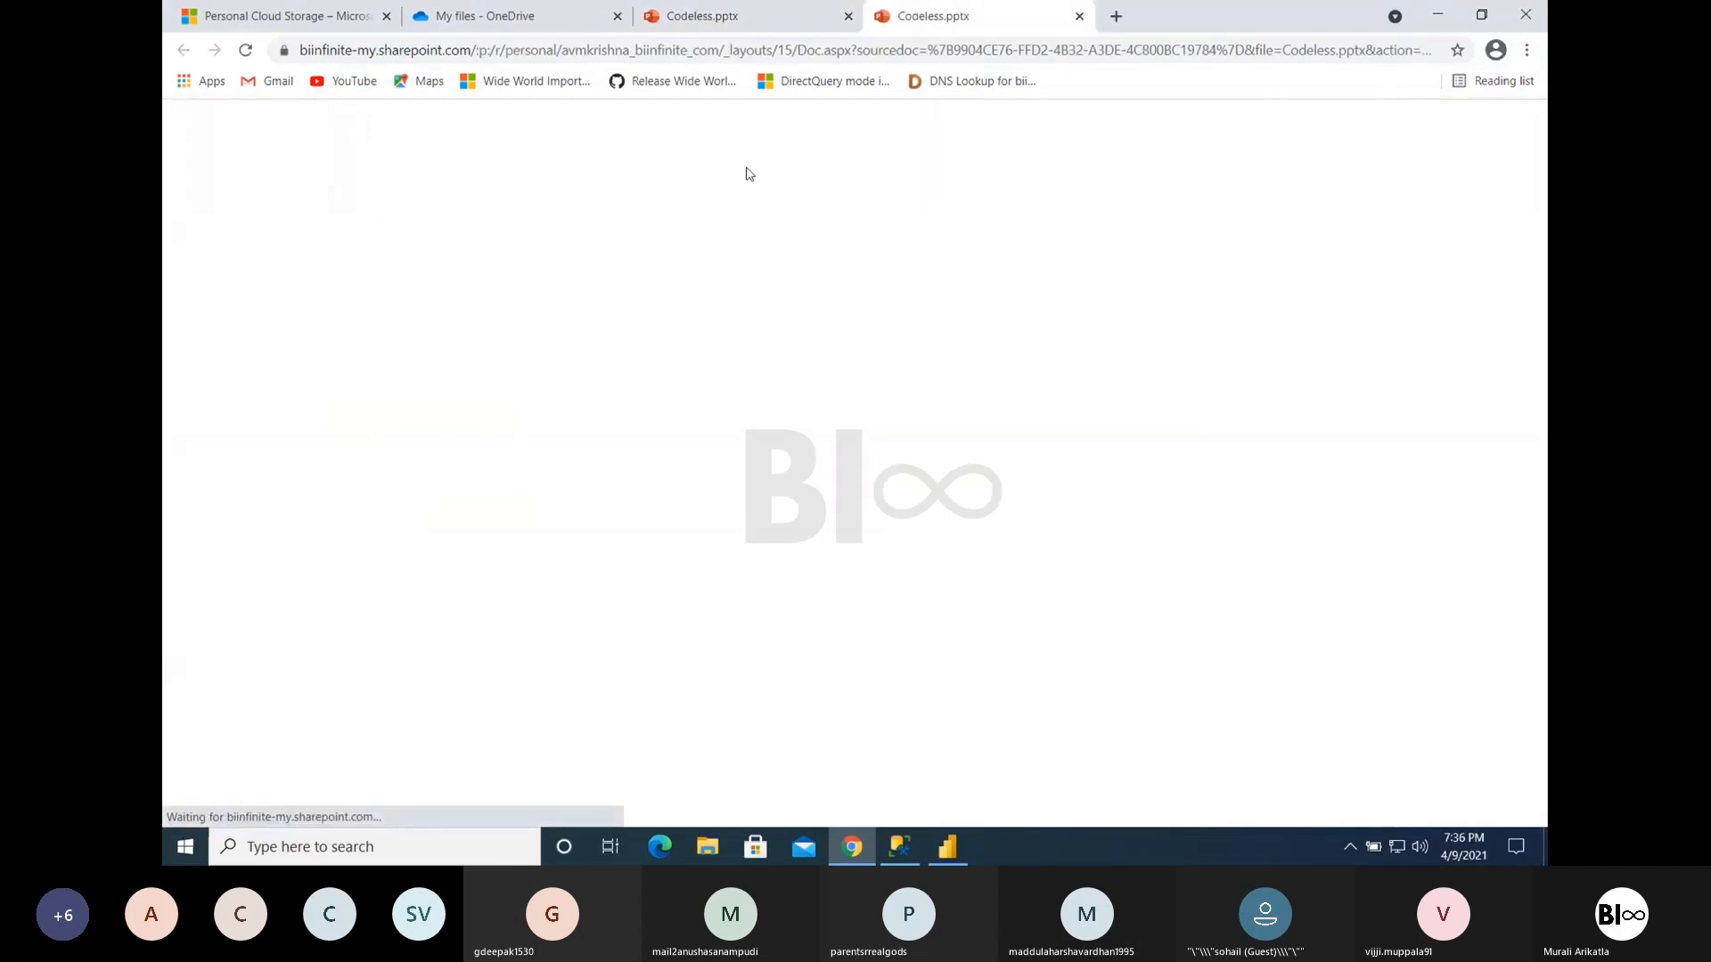
{"action": "left_click", "coordinate": [849, 16]}
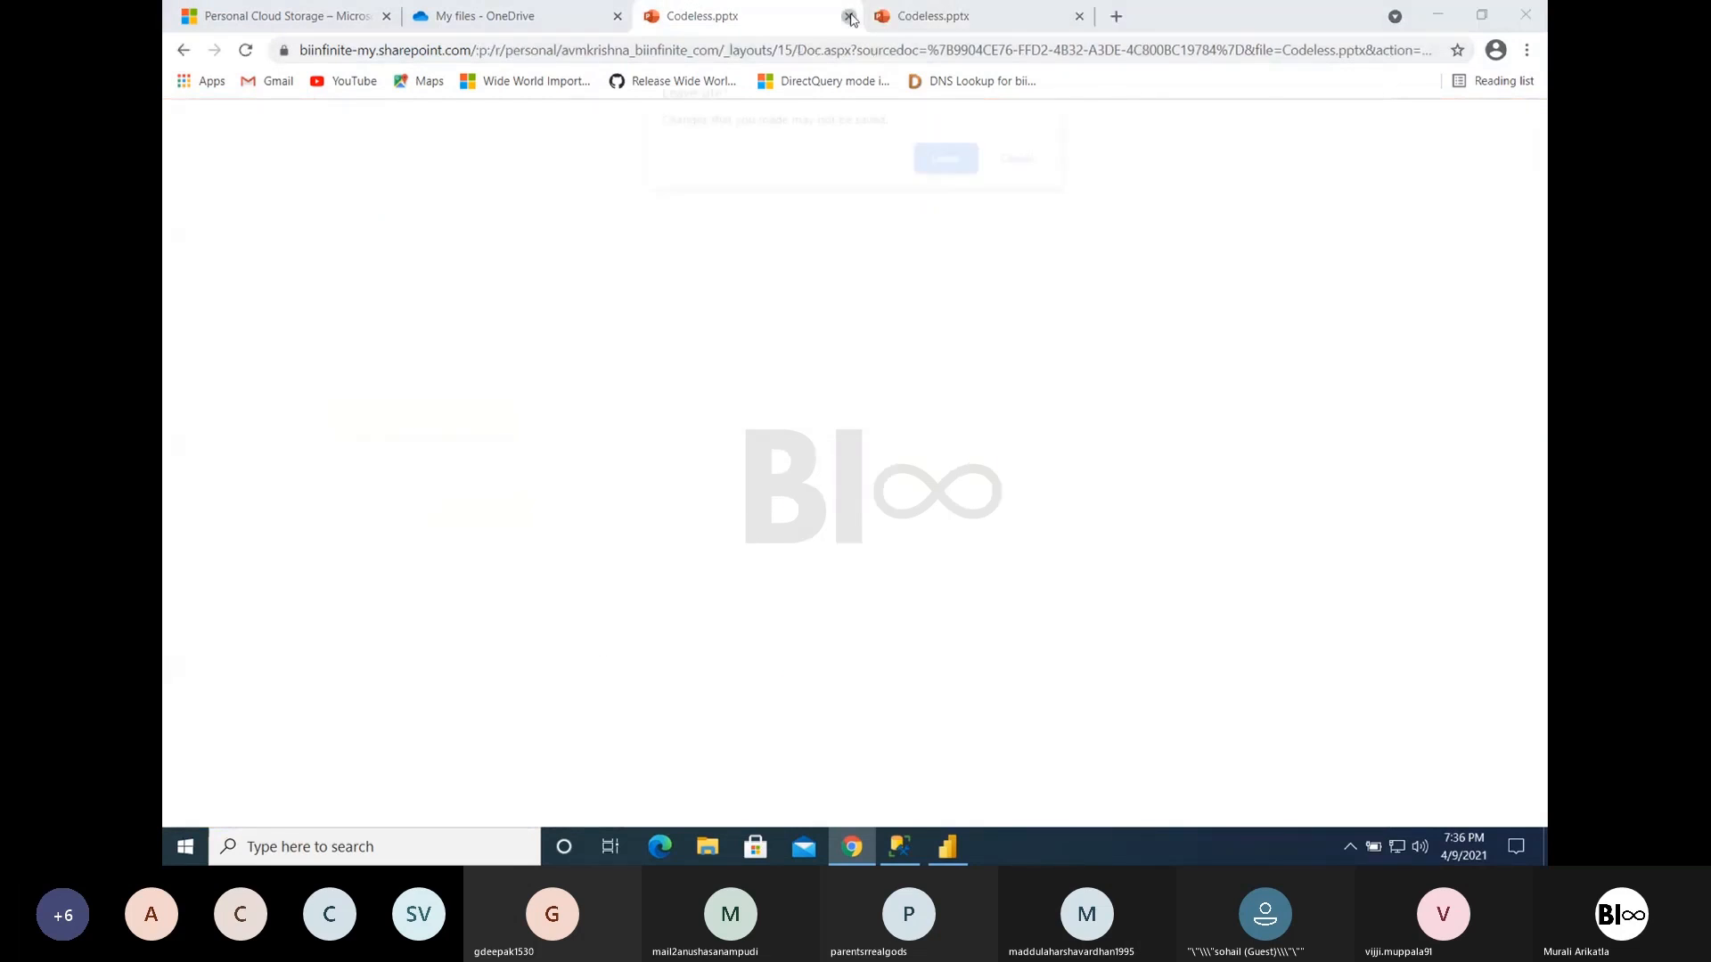
{"action": "left_click", "coordinate": [959, 164]}
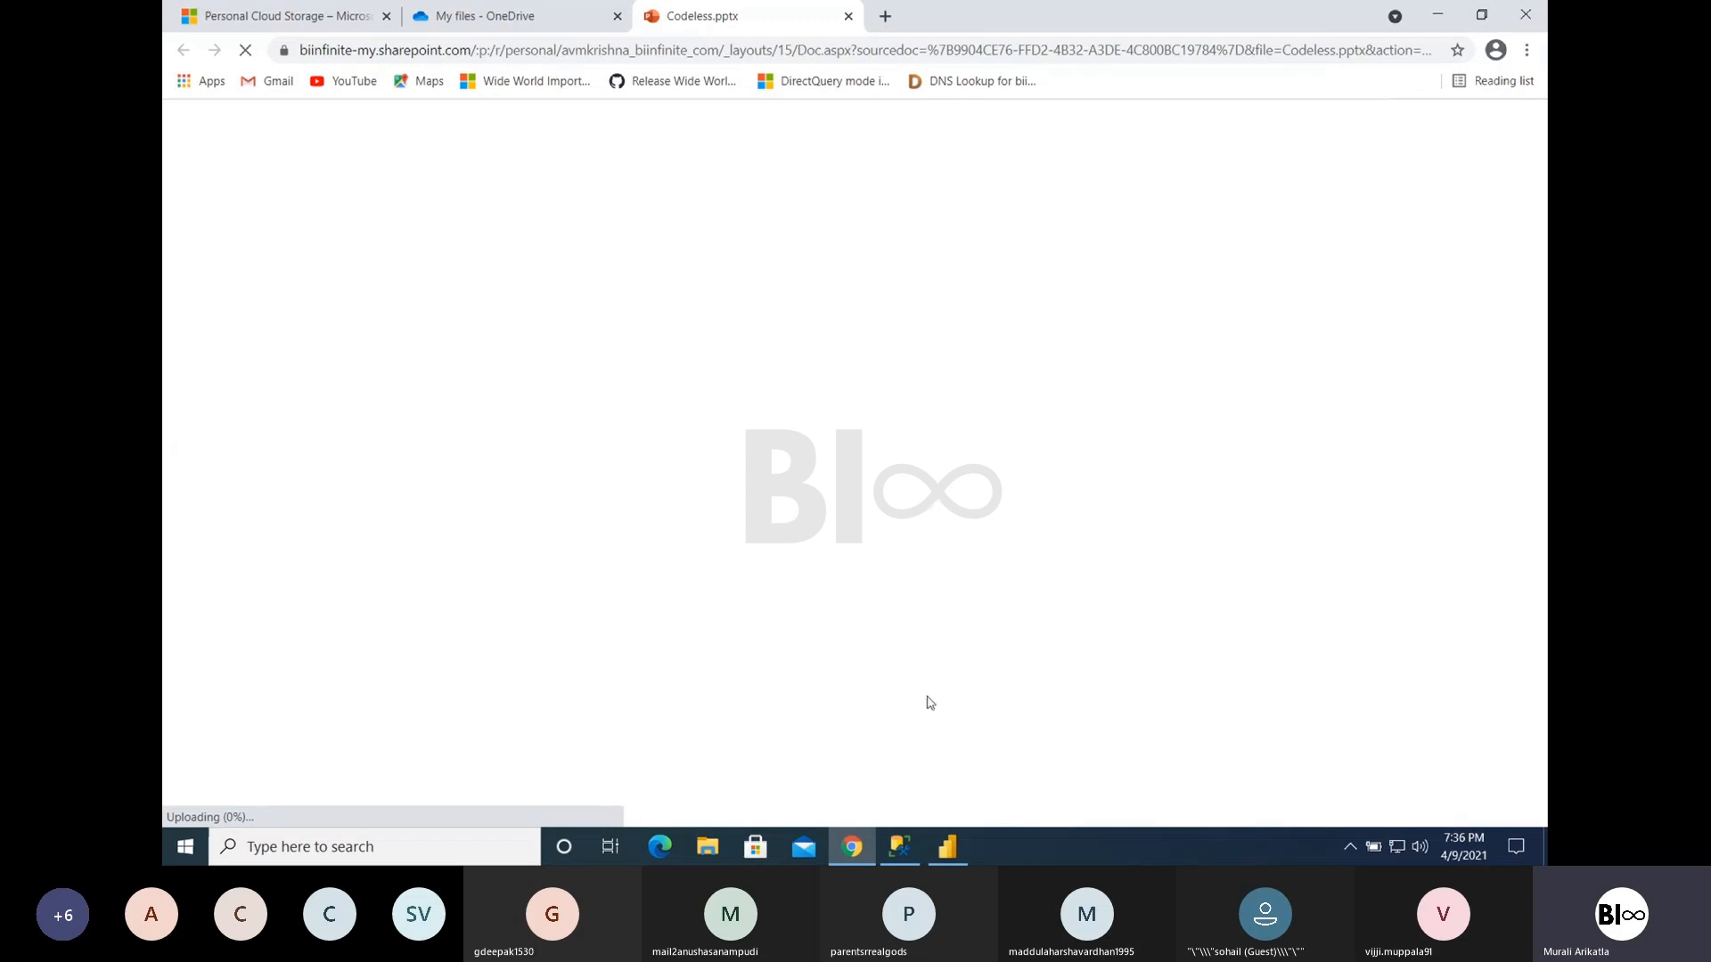
- Switch back to Power BI Desktop, collapse the Y axis settings, and change the visual to a stacked bar chart
{"action": "mouse_move", "coordinate": [955, 850]}
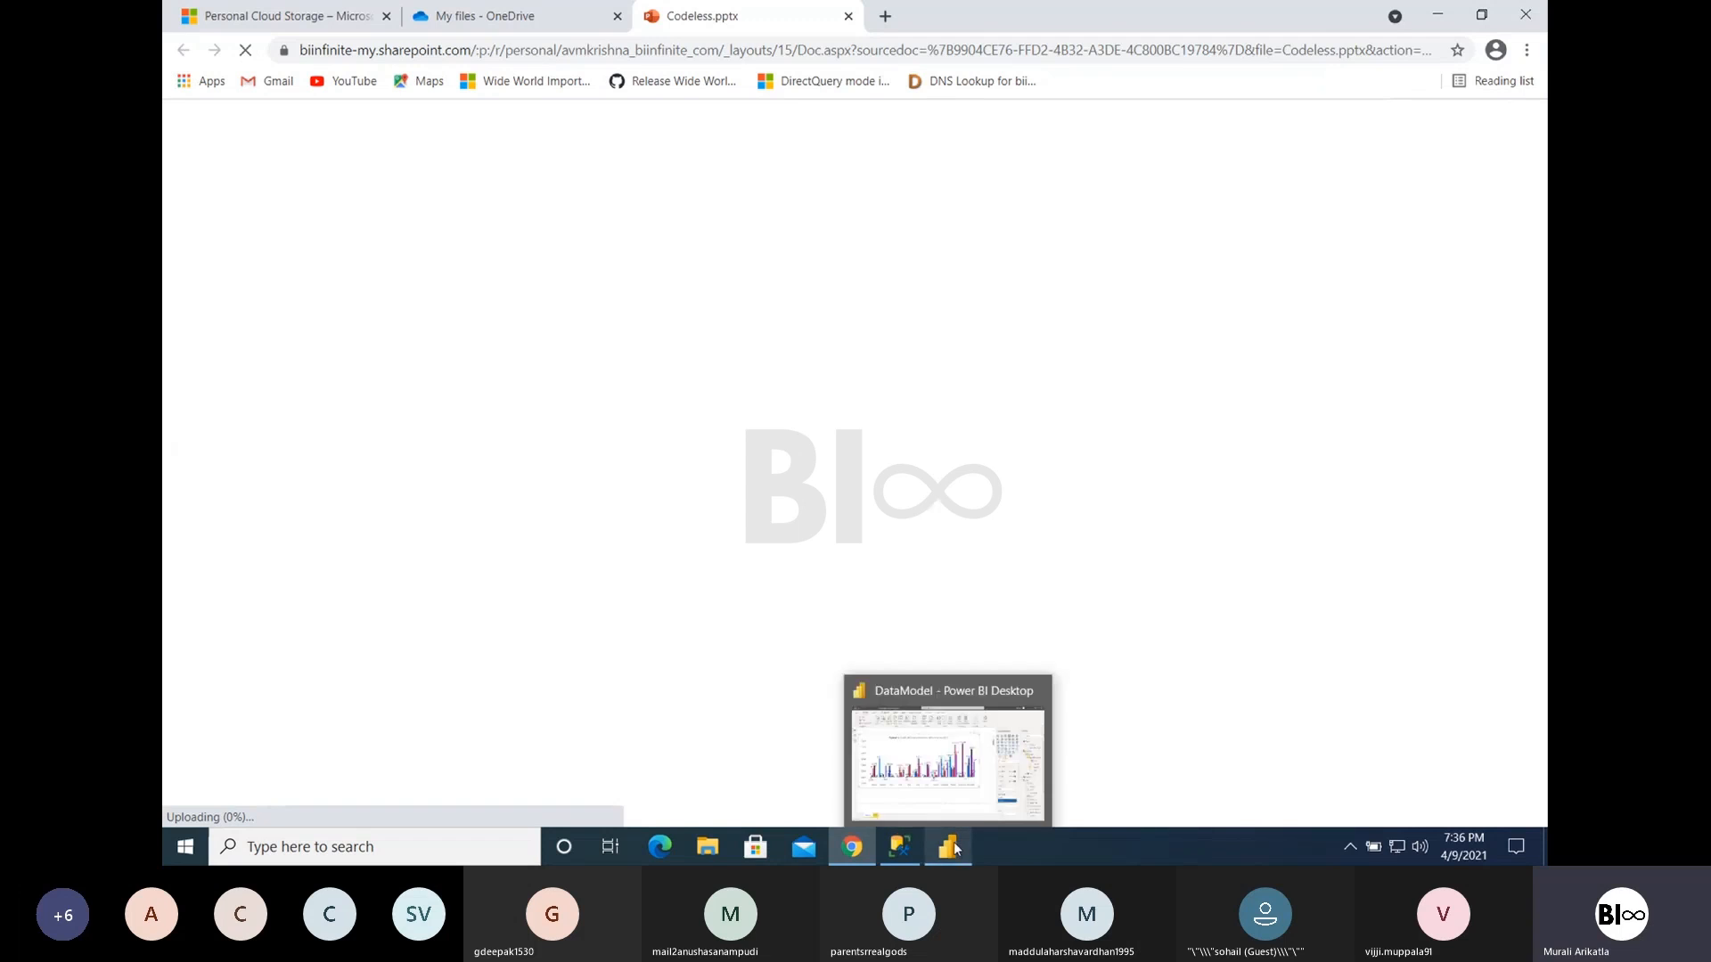
{"action": "left_click", "coordinate": [956, 784]}
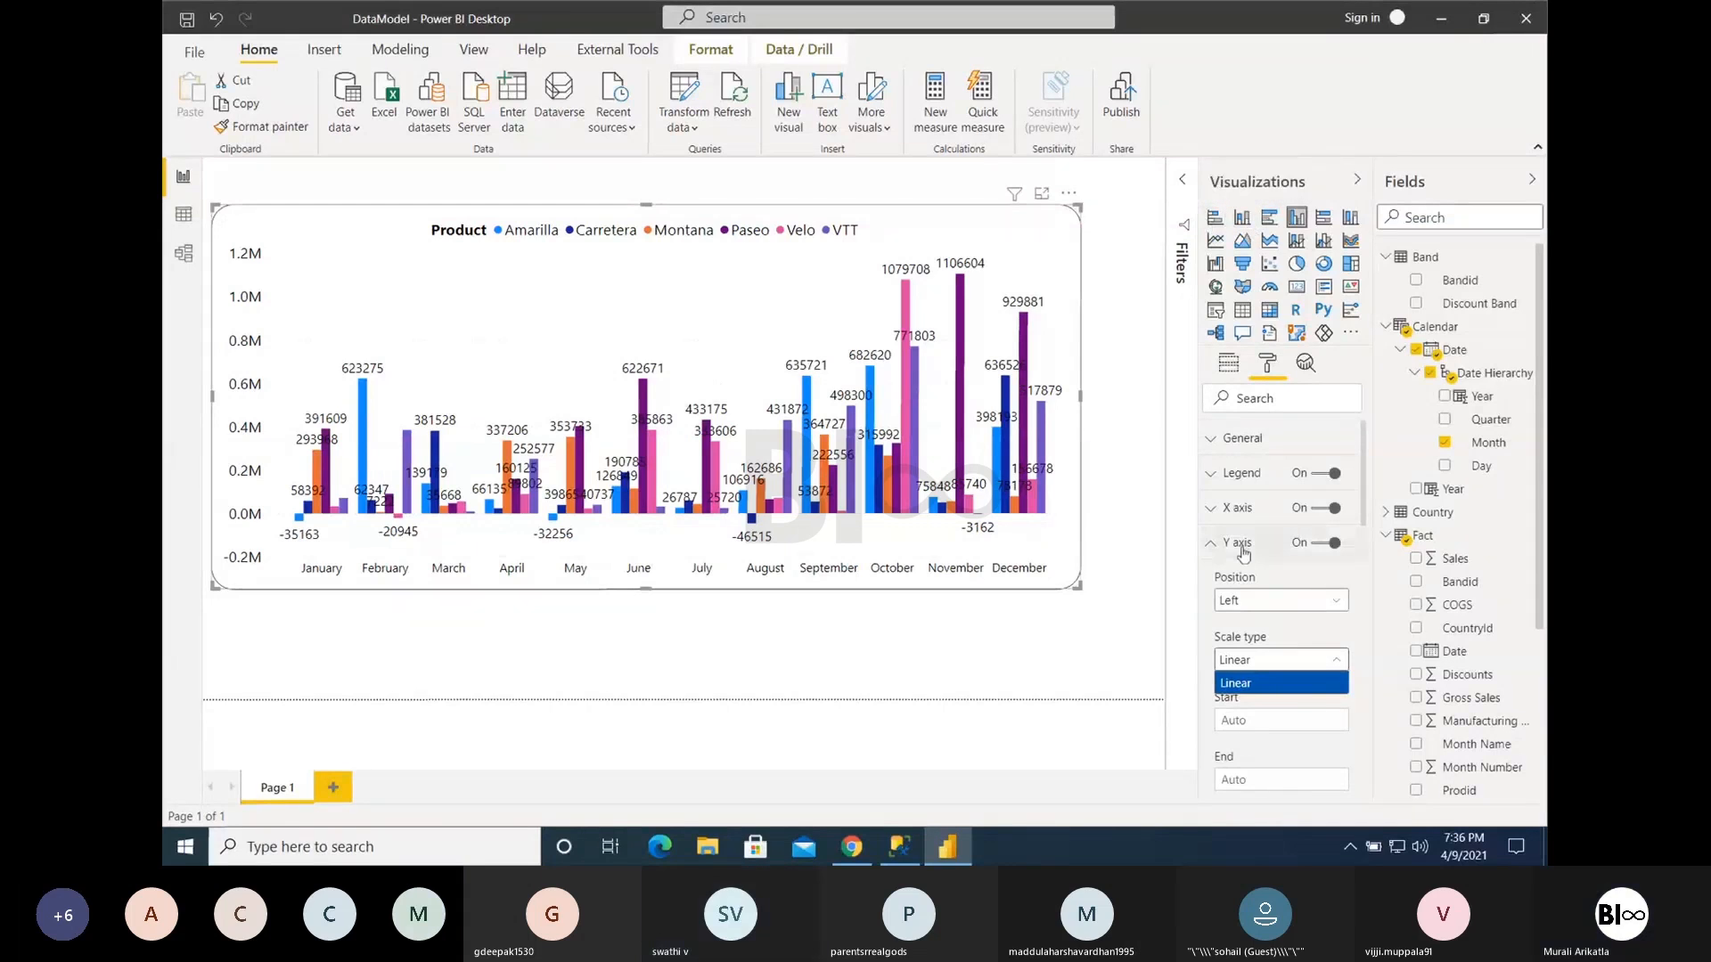
{"action": "left_click", "coordinate": [1236, 543]}
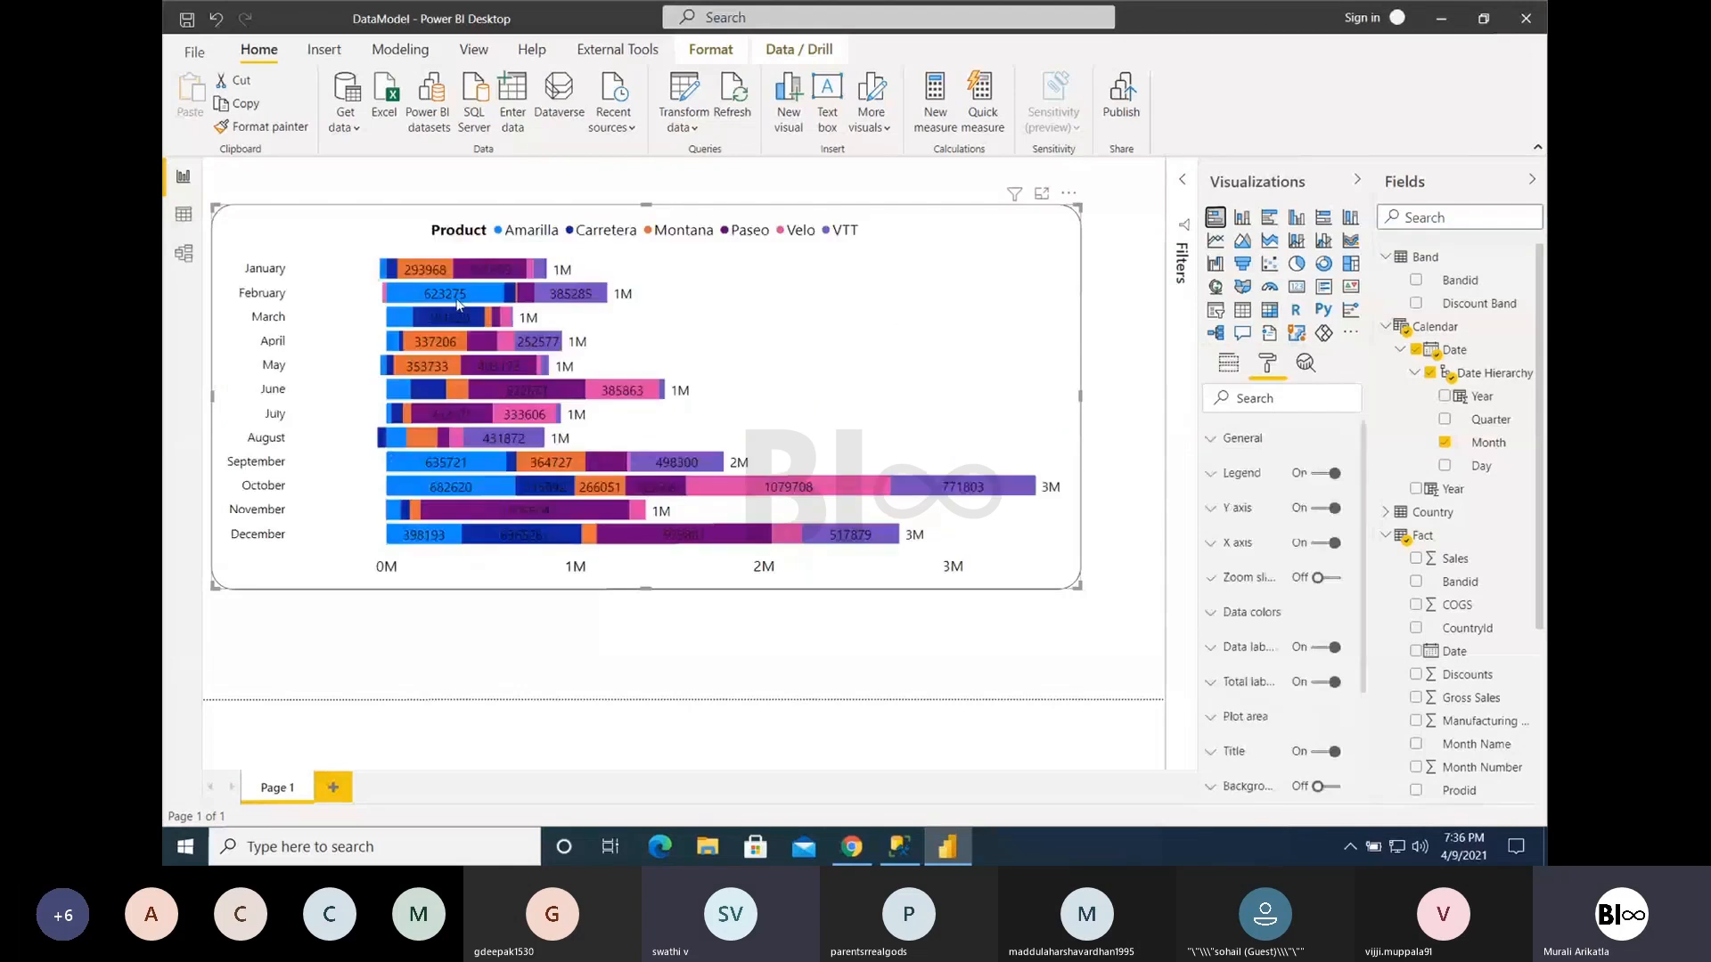
- Replace Month on the stacked bar chart's axis with the Country field from the Country table
{"action": "left_click", "coordinate": [1229, 366]}
{"action": "left_click", "coordinate": [1354, 423]}
{"action": "left_click", "coordinate": [1445, 216]}
{"action": "type", "text": "p"}
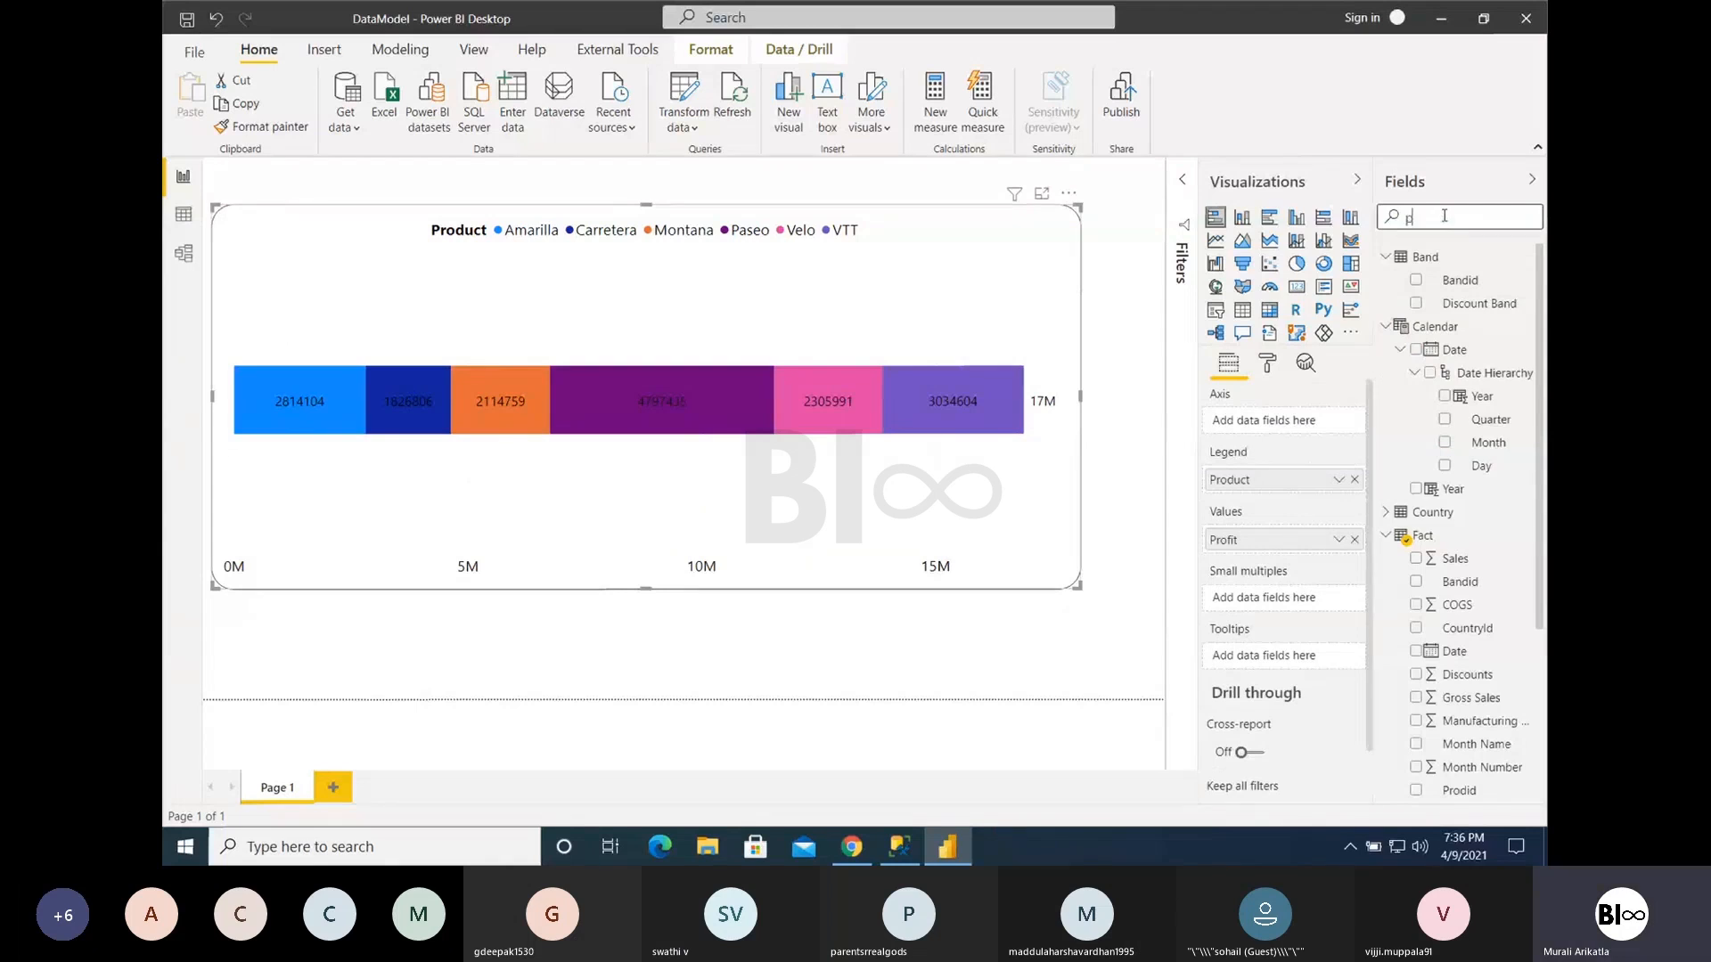
{"action": "type", "text": "rcountry"}
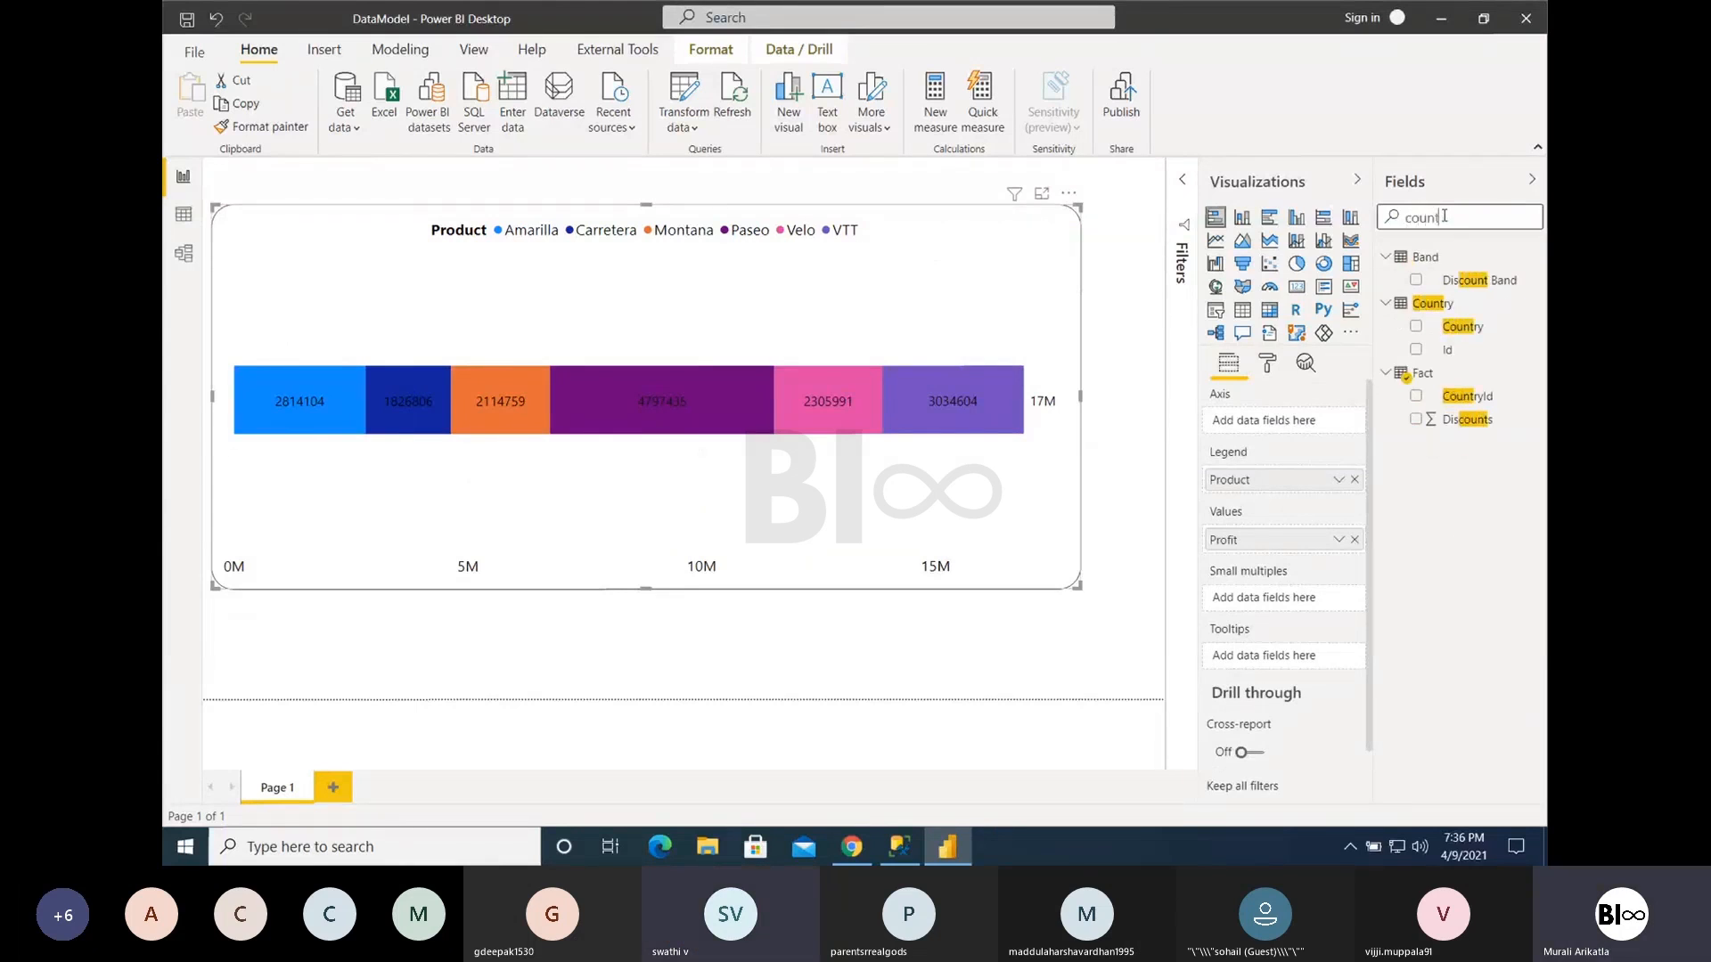
{"action": "left_click_drag", "start_coordinate": [1452, 272], "coordinate": [1265, 420]}
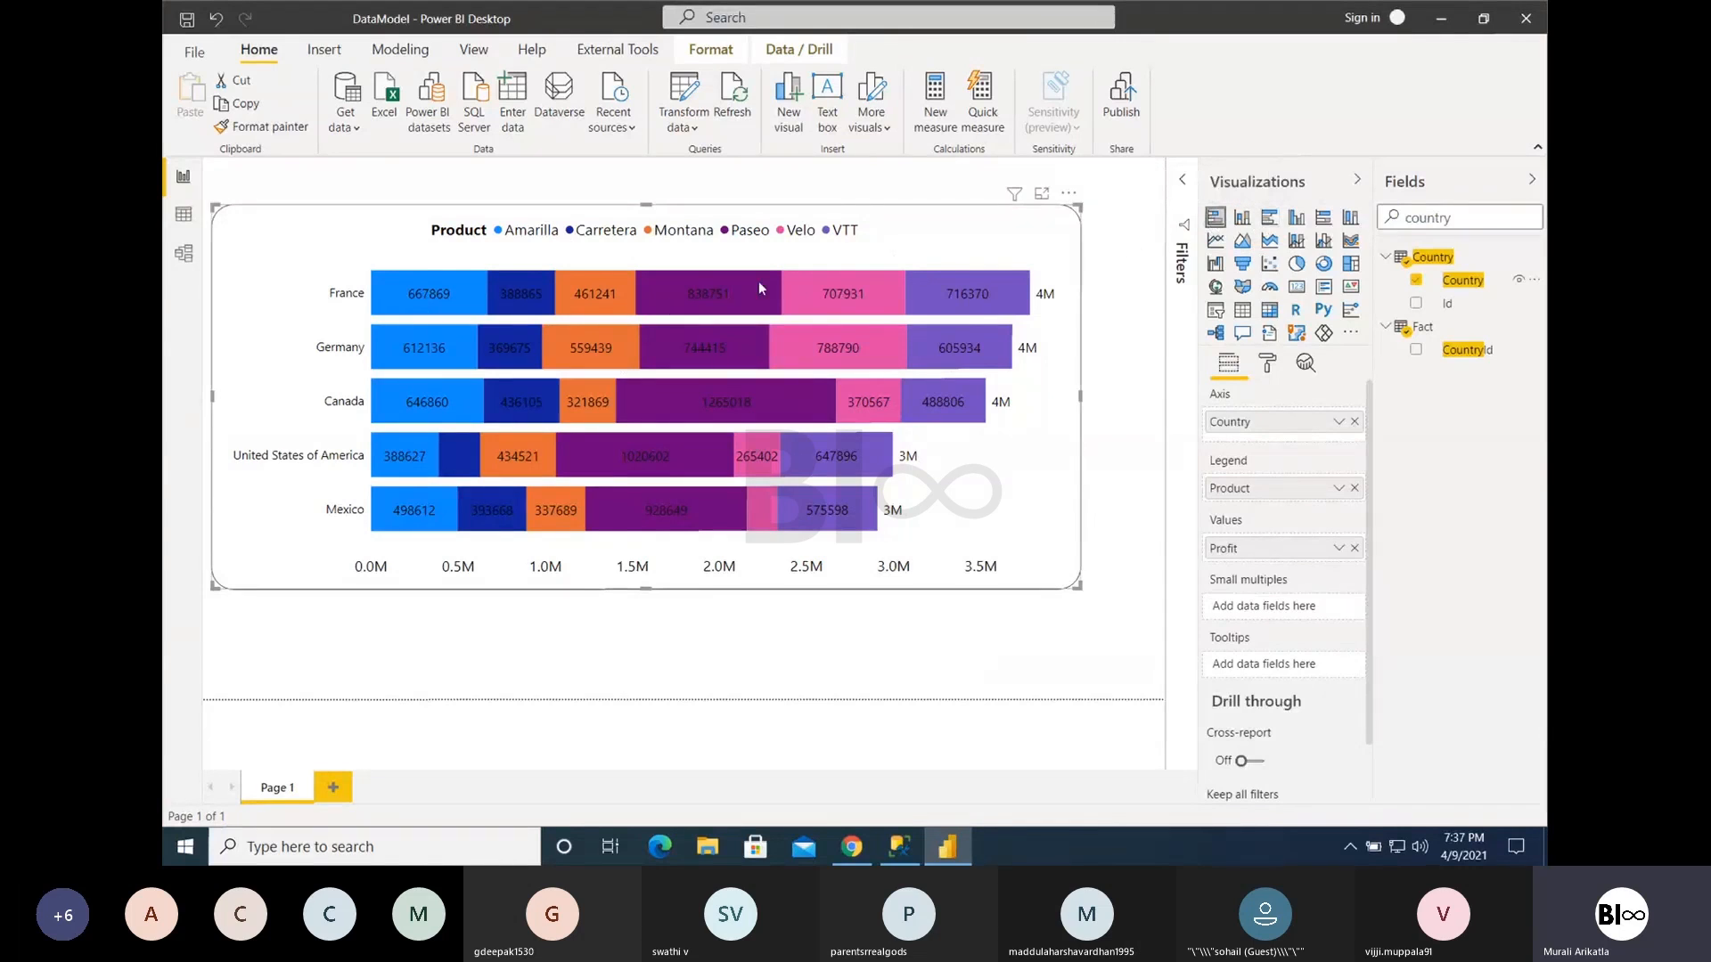
- Compare the clustered and stacked column versions of the chart, finishing on the clustered column chart
{"action": "left_click", "coordinate": [1295, 219]}
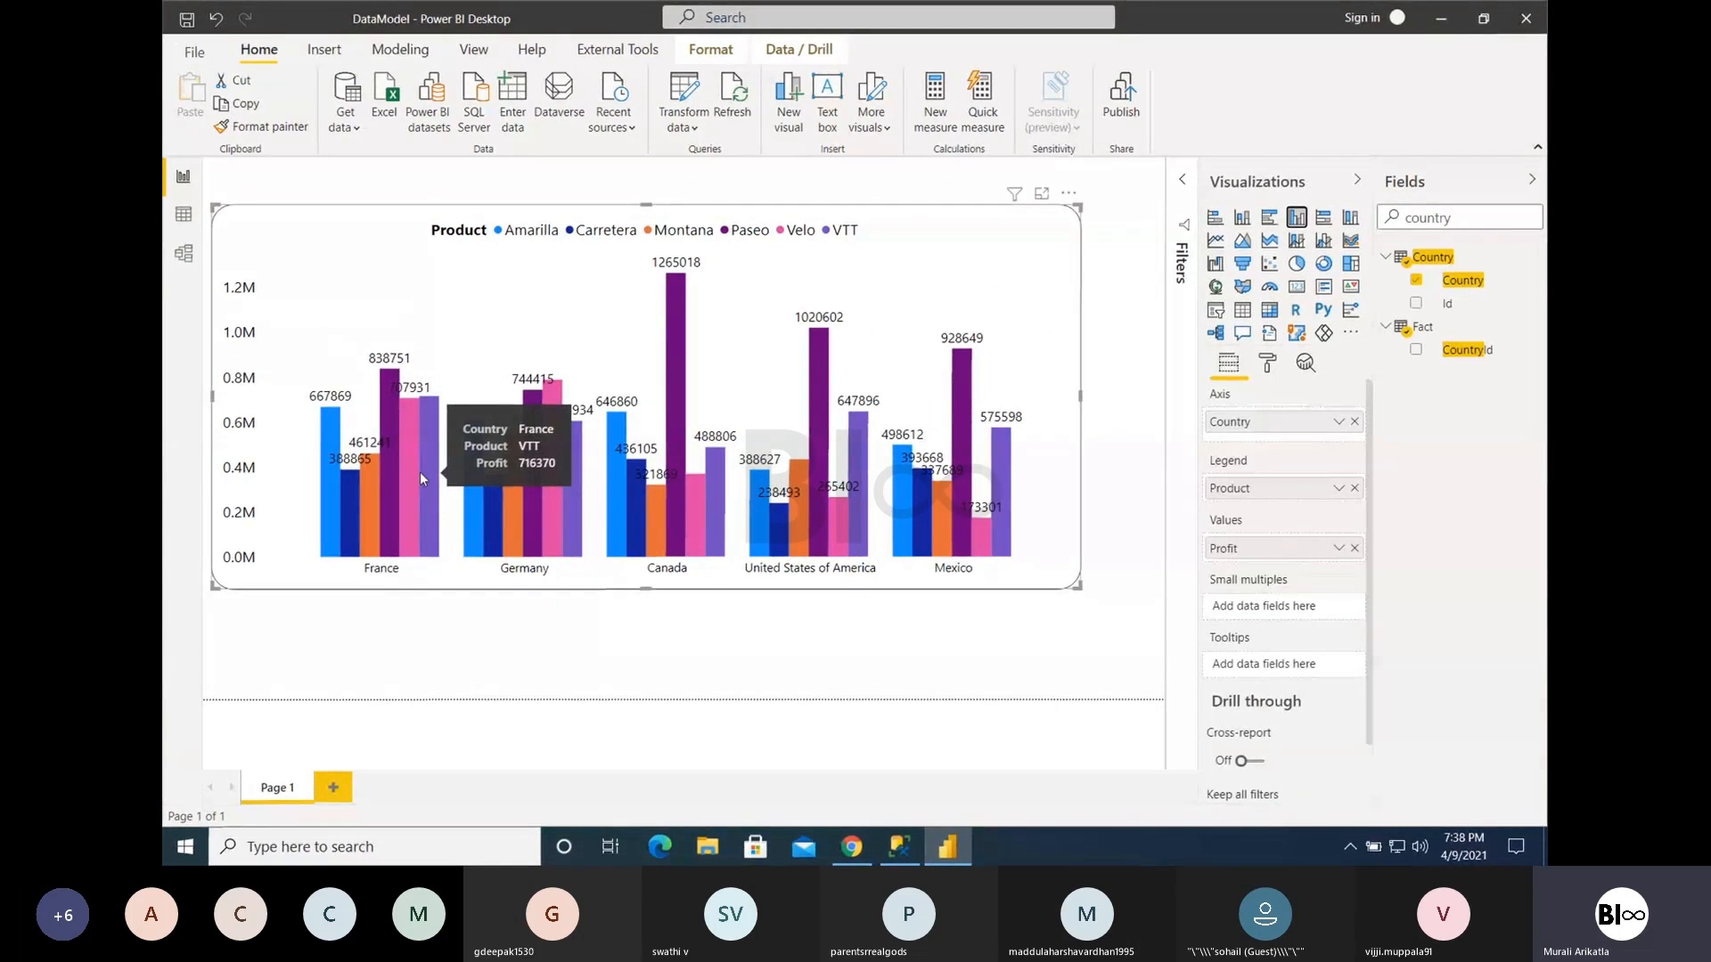
{"action": "left_click", "coordinate": [1242, 217]}
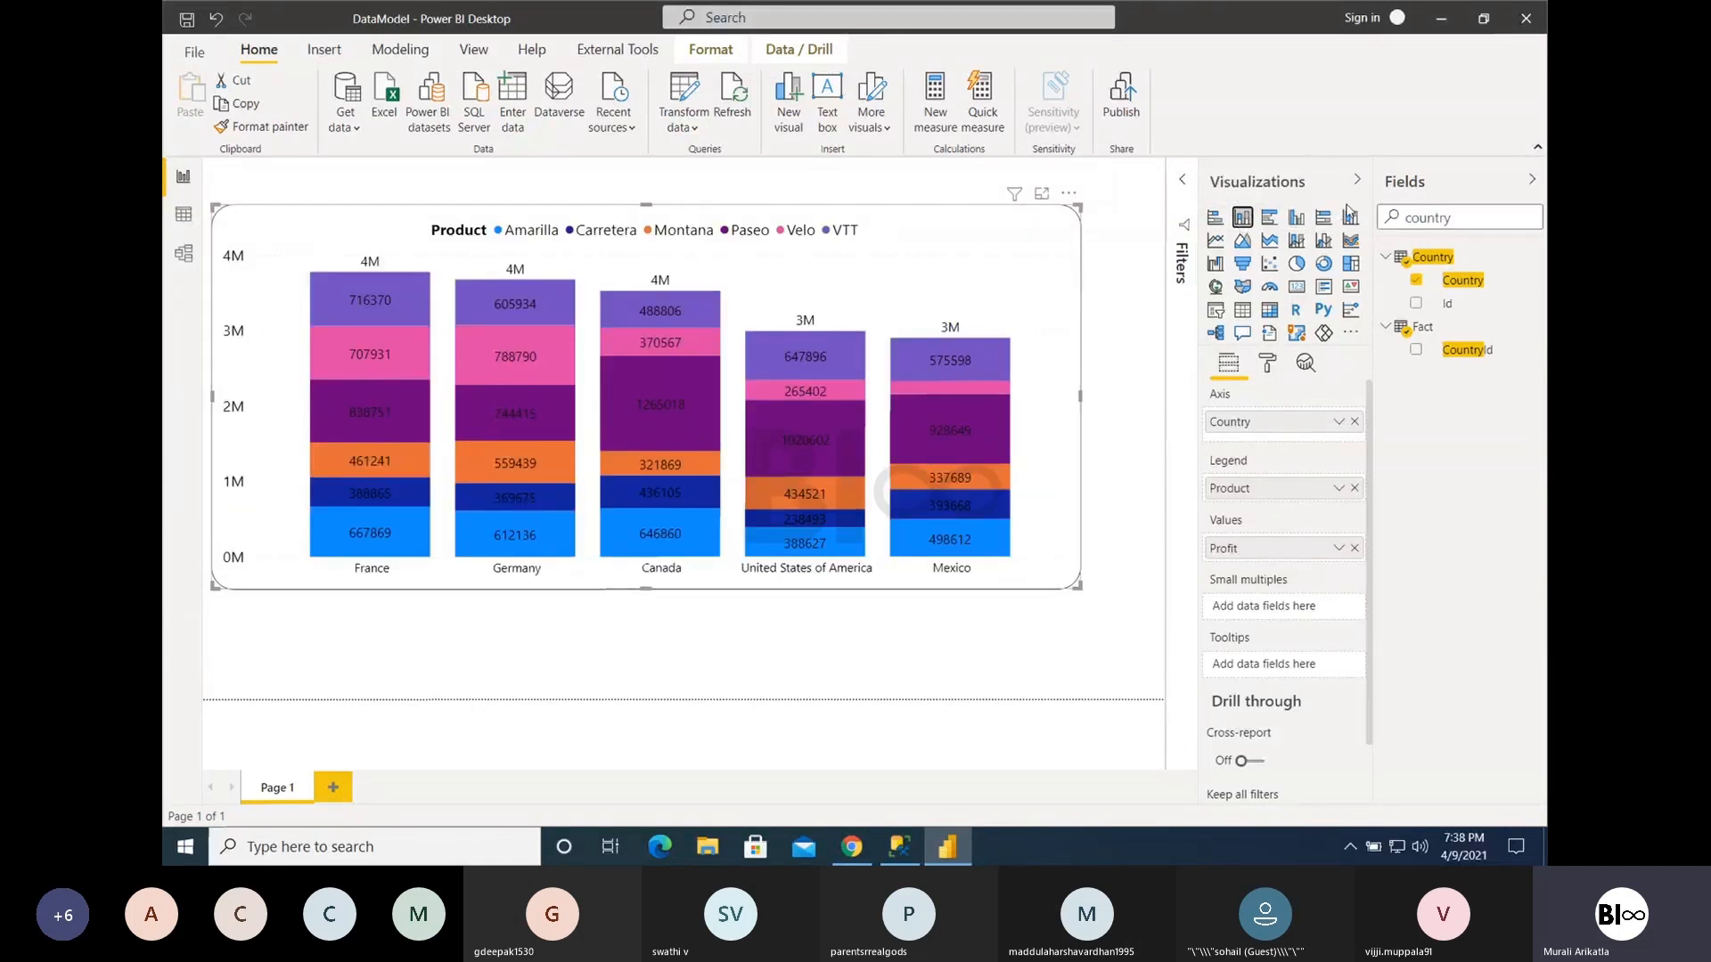
{"action": "left_click", "coordinate": [1296, 219]}
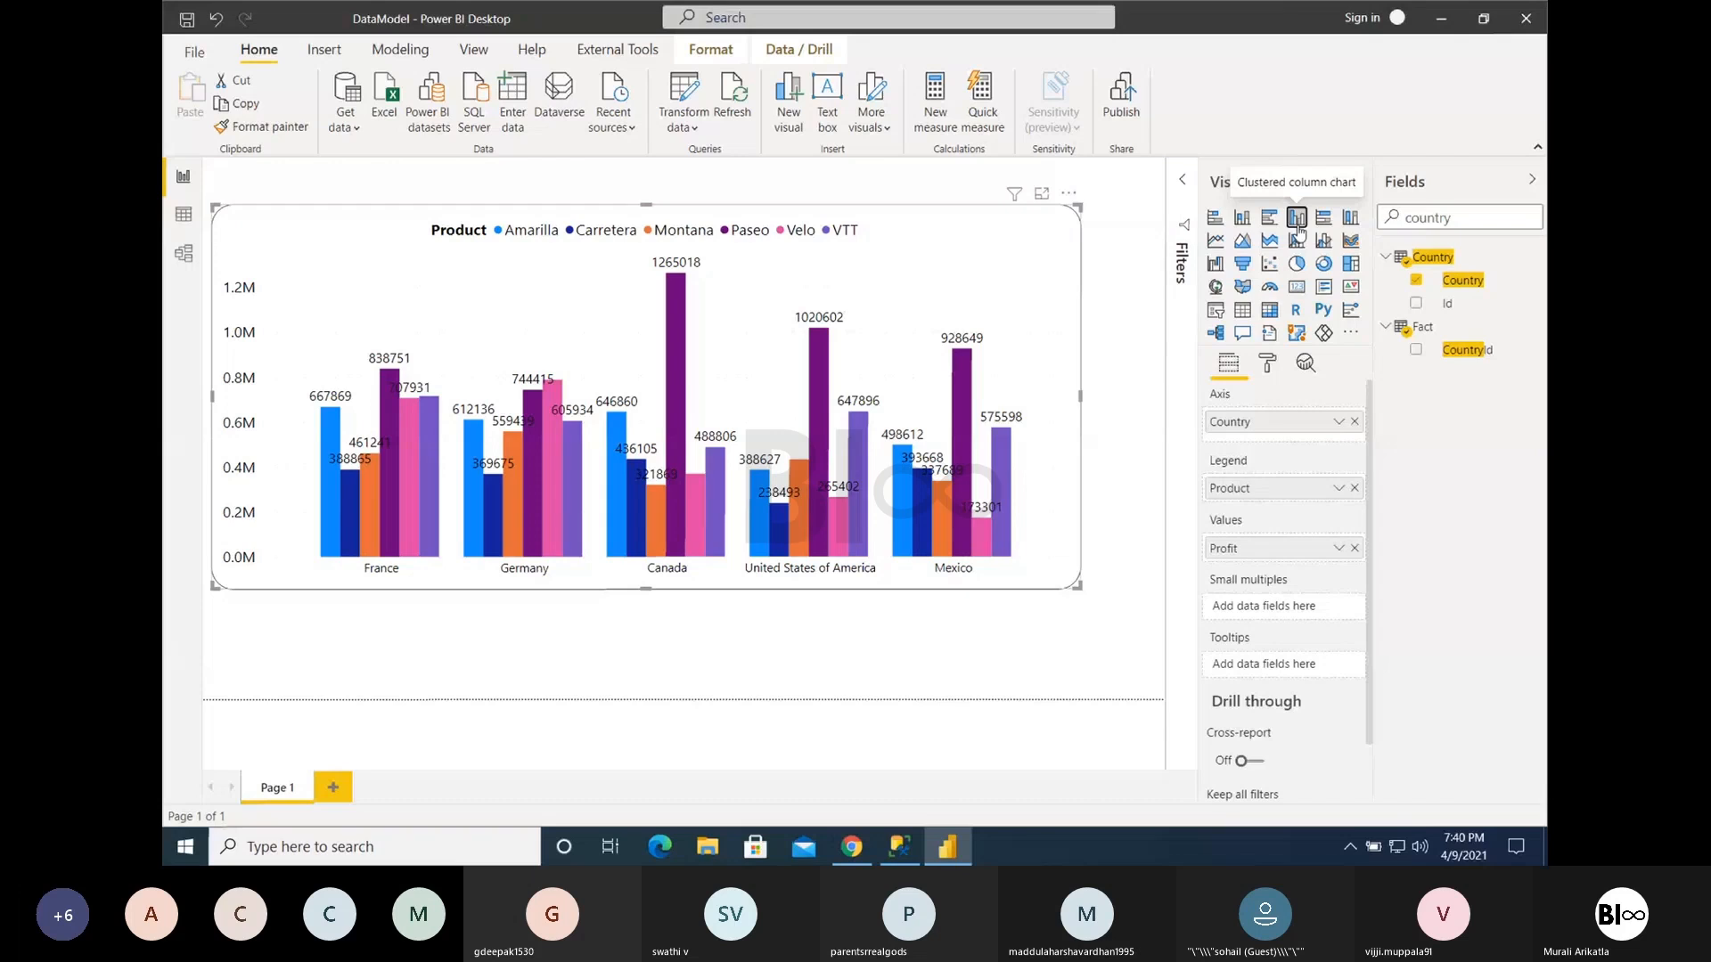
- Switch to Codeless.pptx in Chrome and open slide 10 with the Commercial Management dashboard
{"action": "left_click", "coordinate": [852, 847]}
{"action": "scroll", "coordinate": [321, 588], "scroll_direction": "down", "scroll_amount": 10}
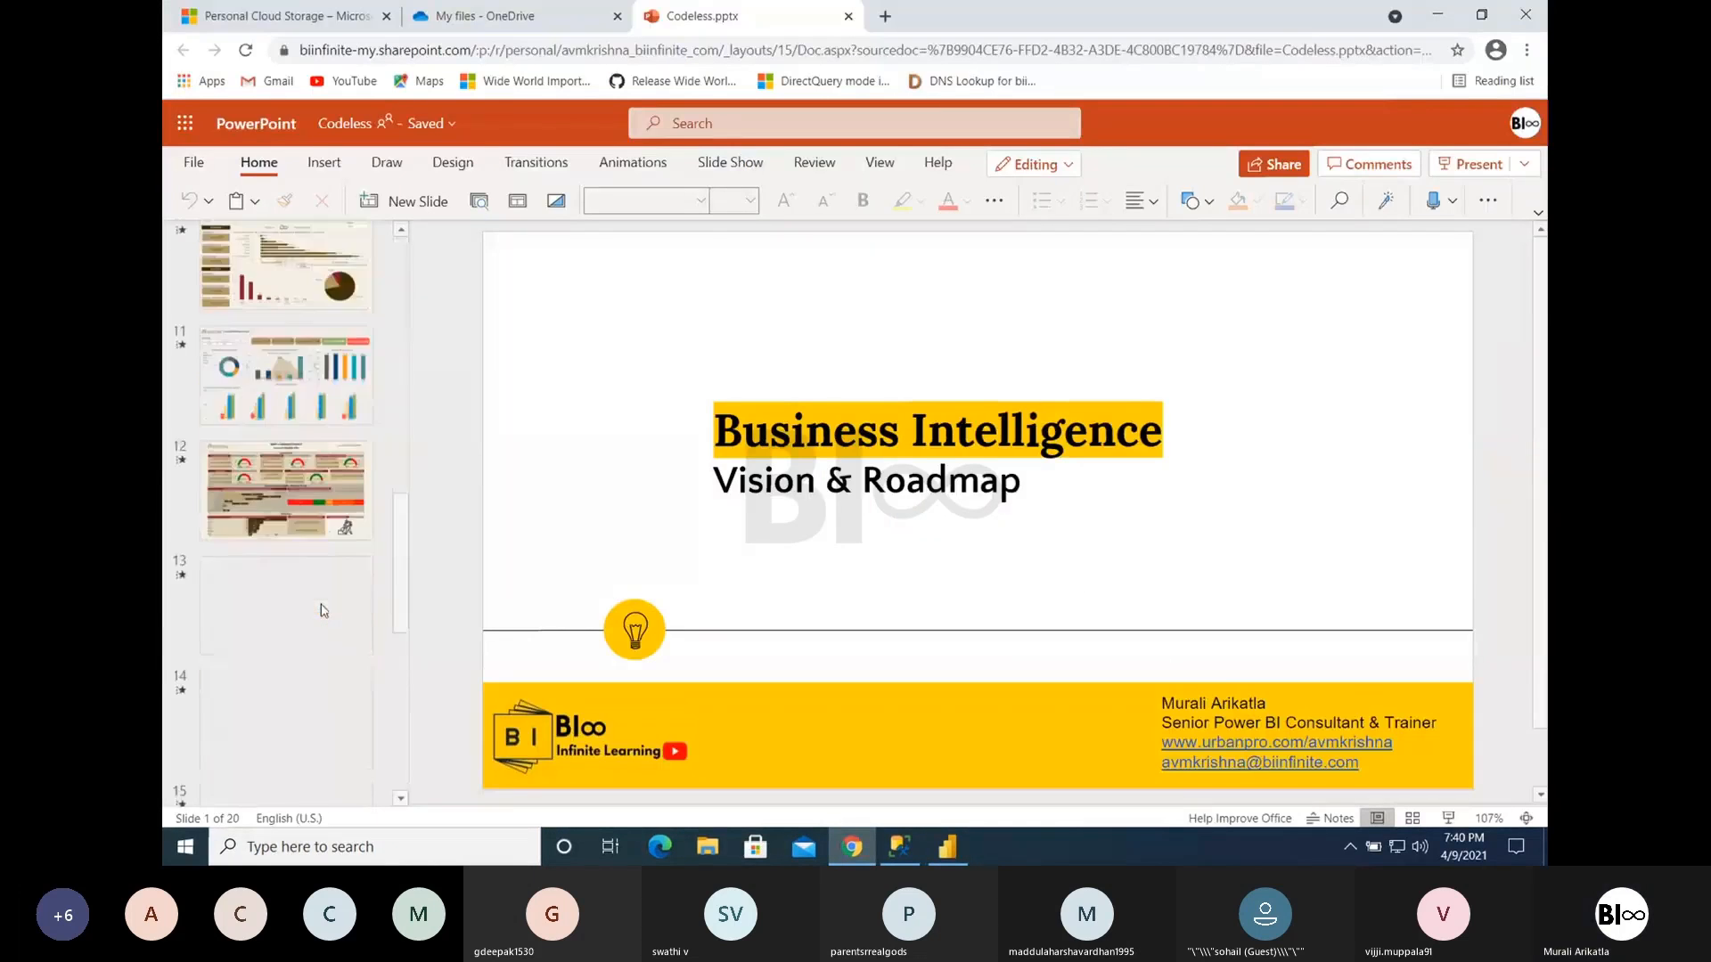
{"action": "scroll", "coordinate": [294, 446], "scroll_direction": "up", "scroll_amount": 5}
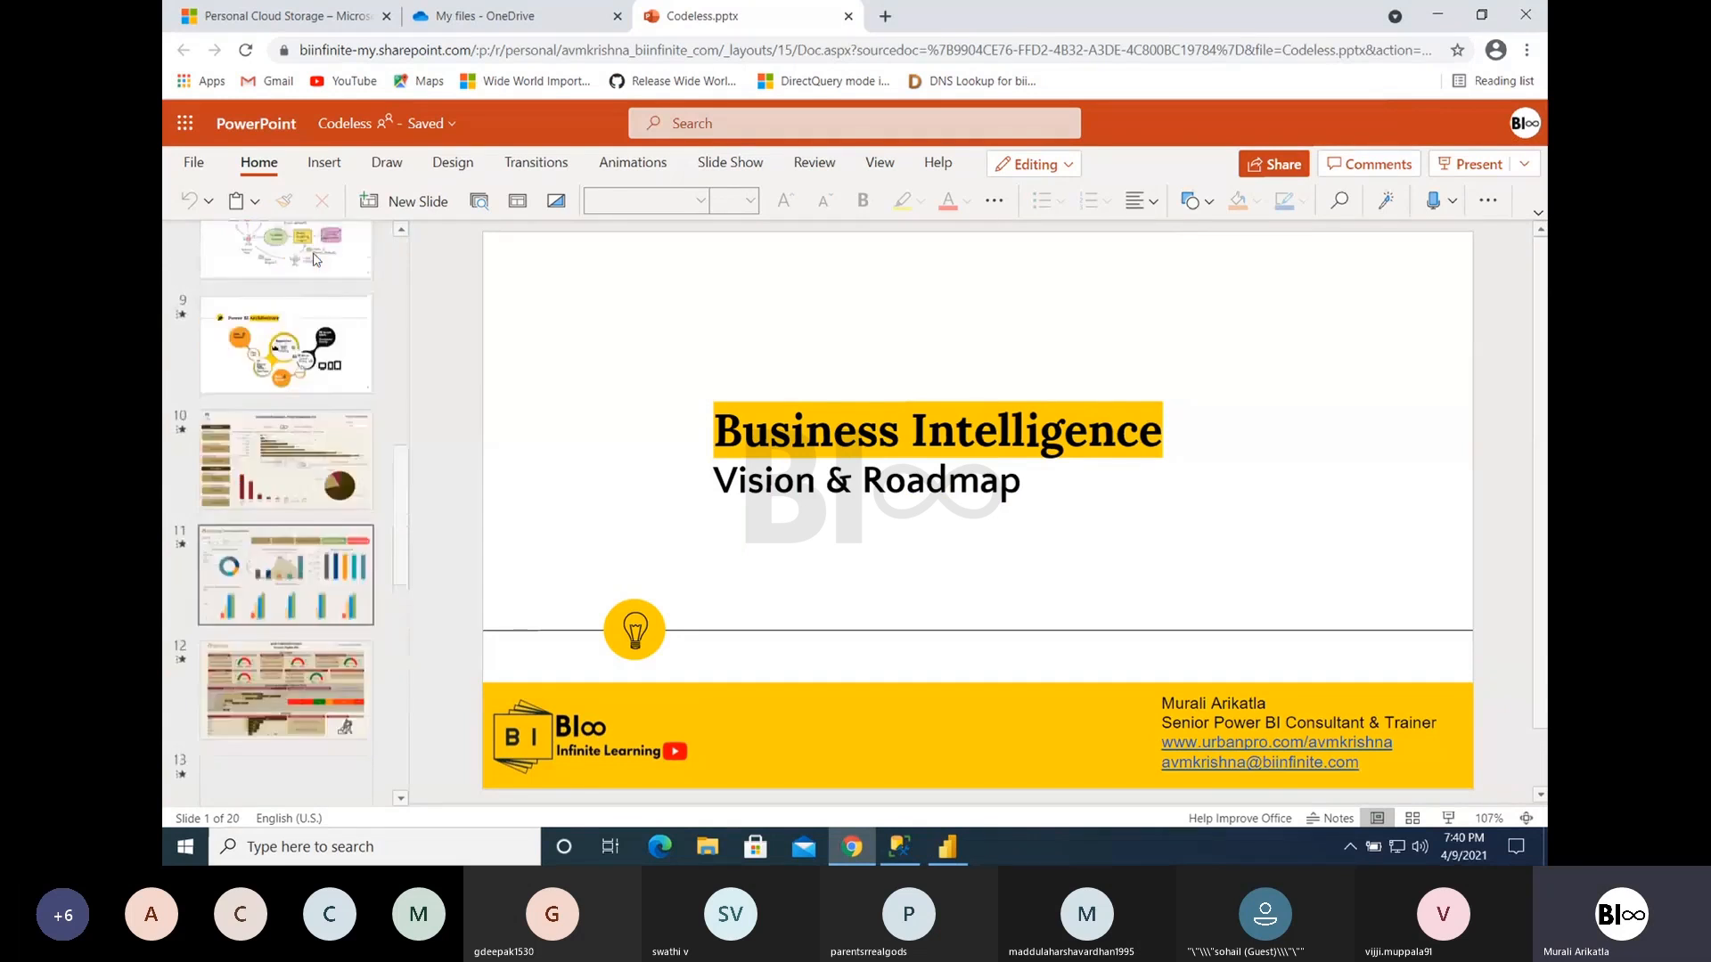
{"action": "left_click", "coordinate": [285, 575]}
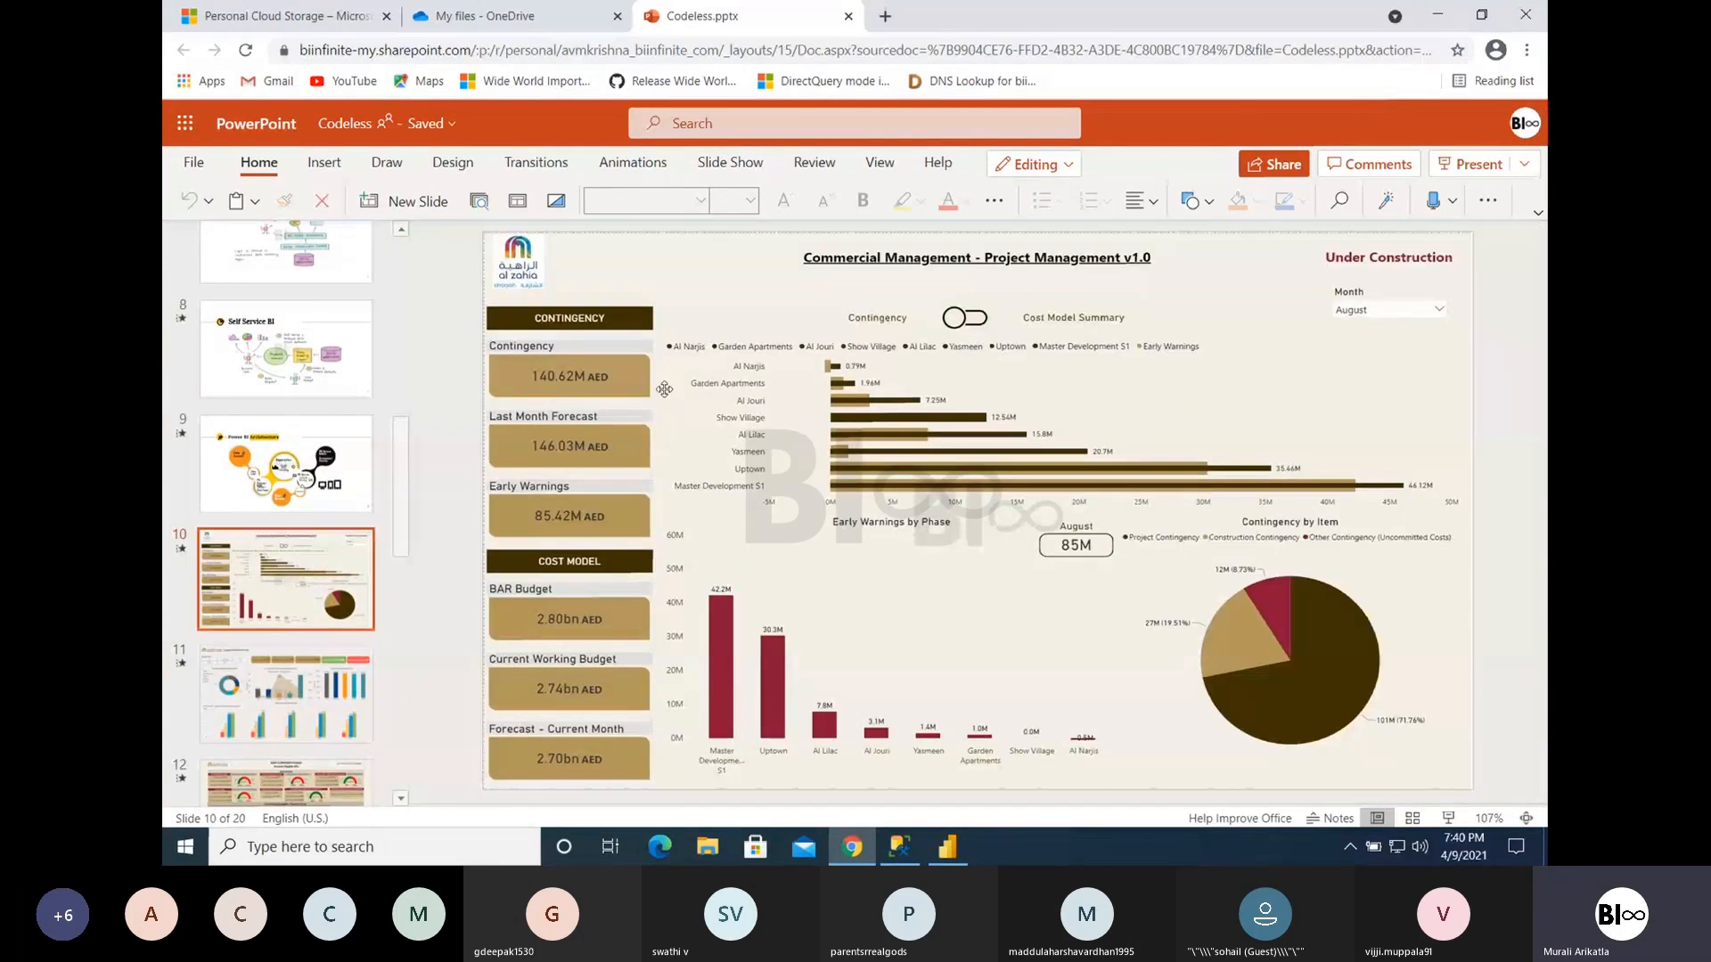
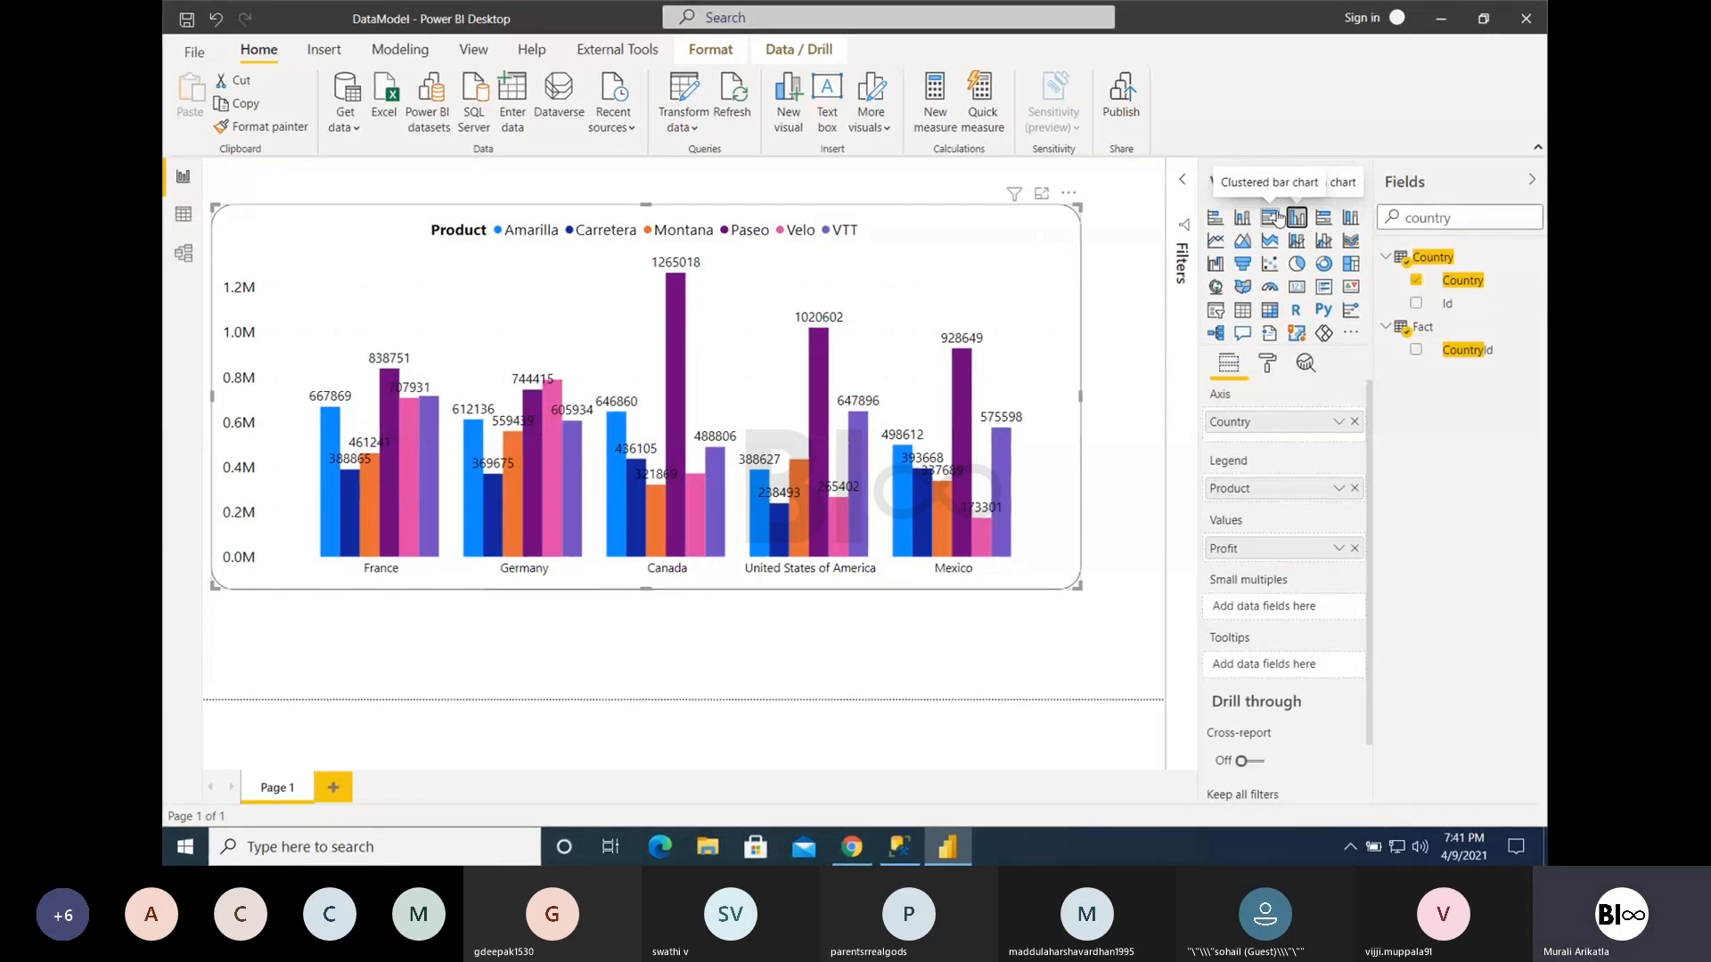
- Change the clustered column chart to a pie chart and remove Product from its details so only Country splits Profit
{"action": "left_click", "coordinate": [1299, 267]}
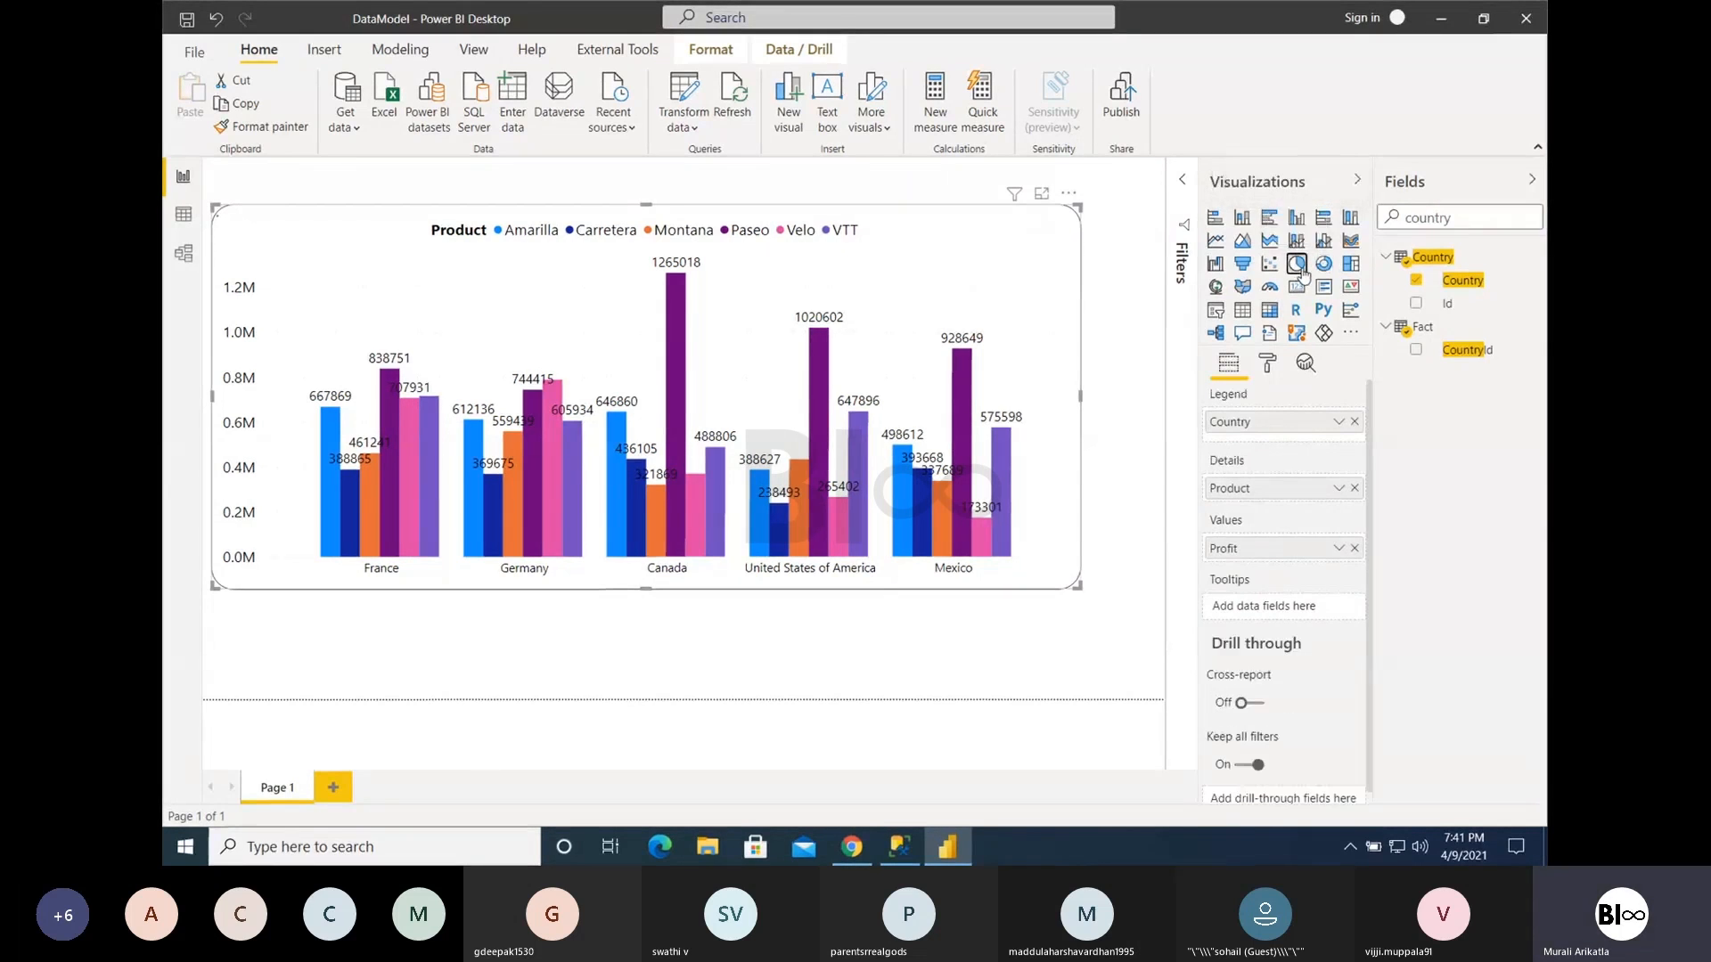
{"action": "mouse_move", "coordinate": [692, 337]}
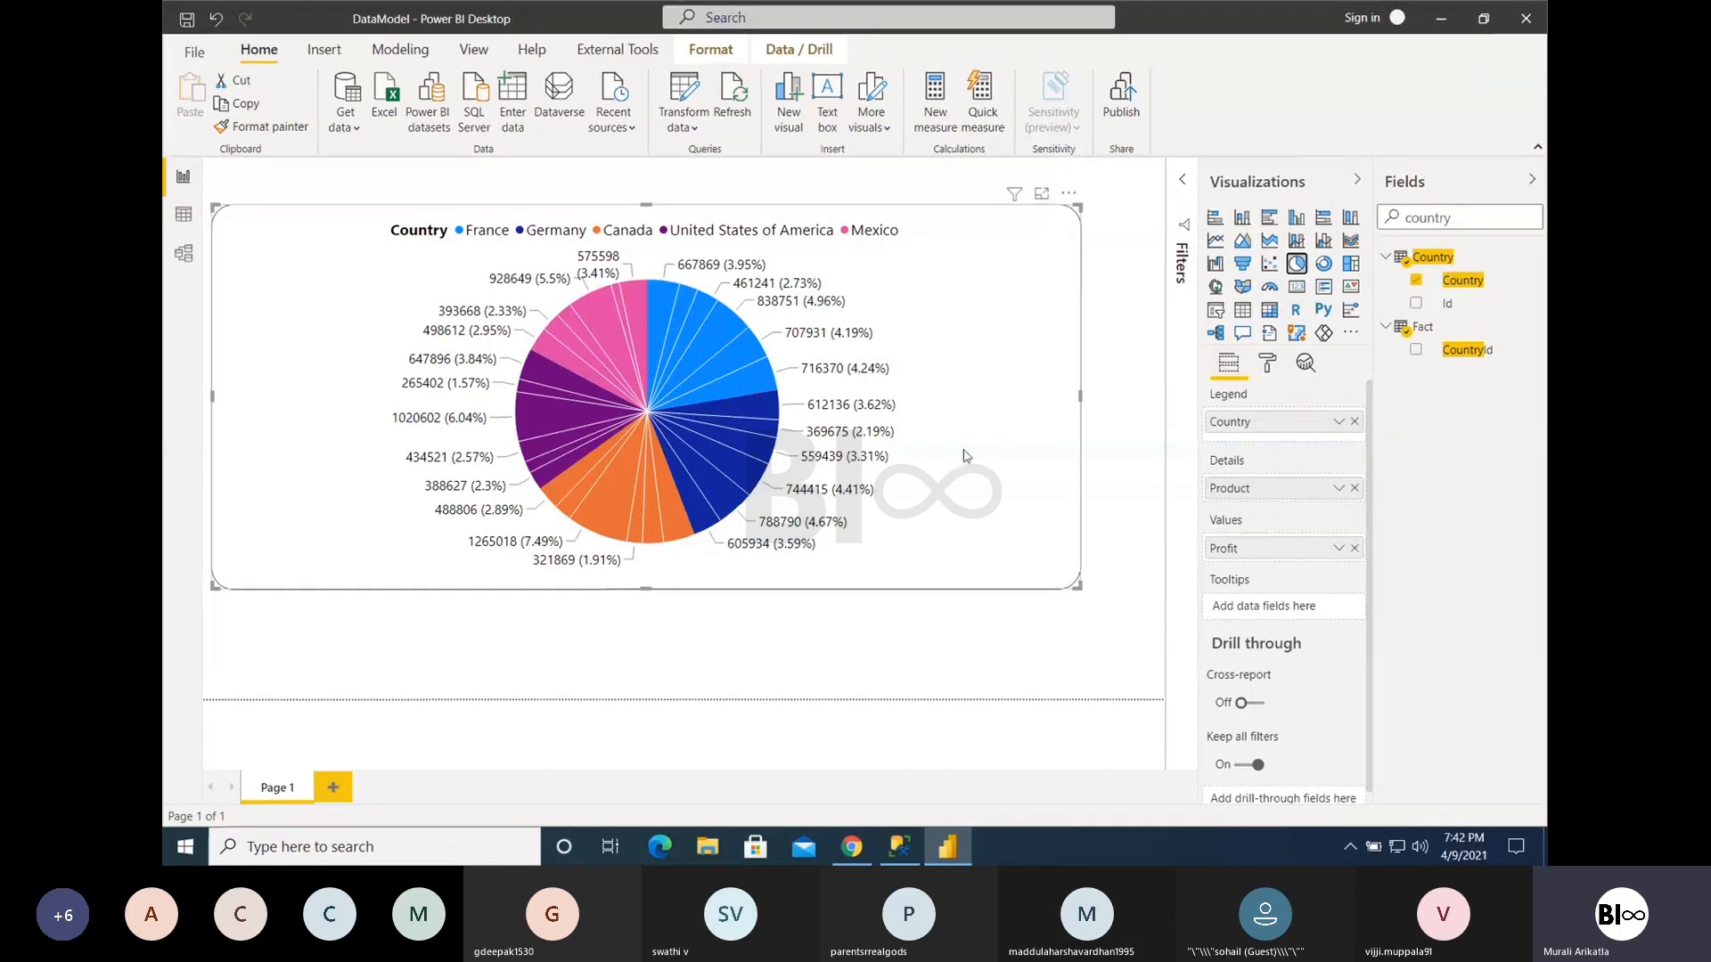
{"action": "left_click", "coordinate": [1355, 487]}
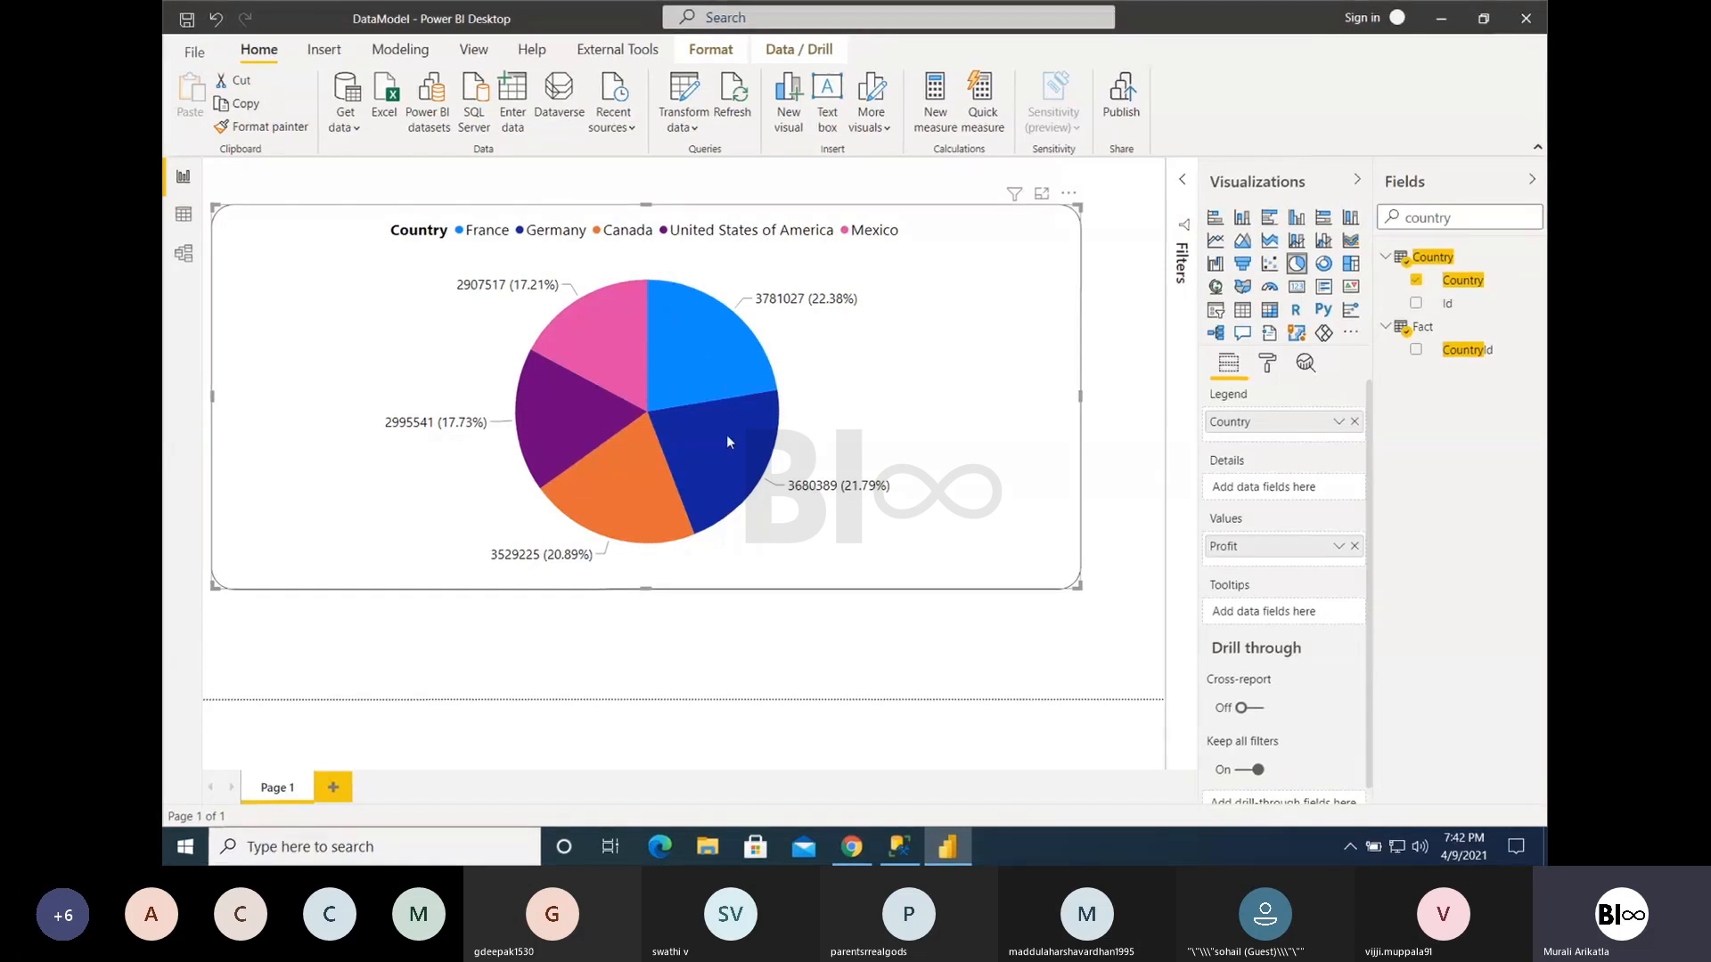
- Compare the clustered bar and pie versions of Profit by Country, finishing on the pie chart and checking the Germany and France slices
{"action": "left_click", "coordinate": [1269, 216]}
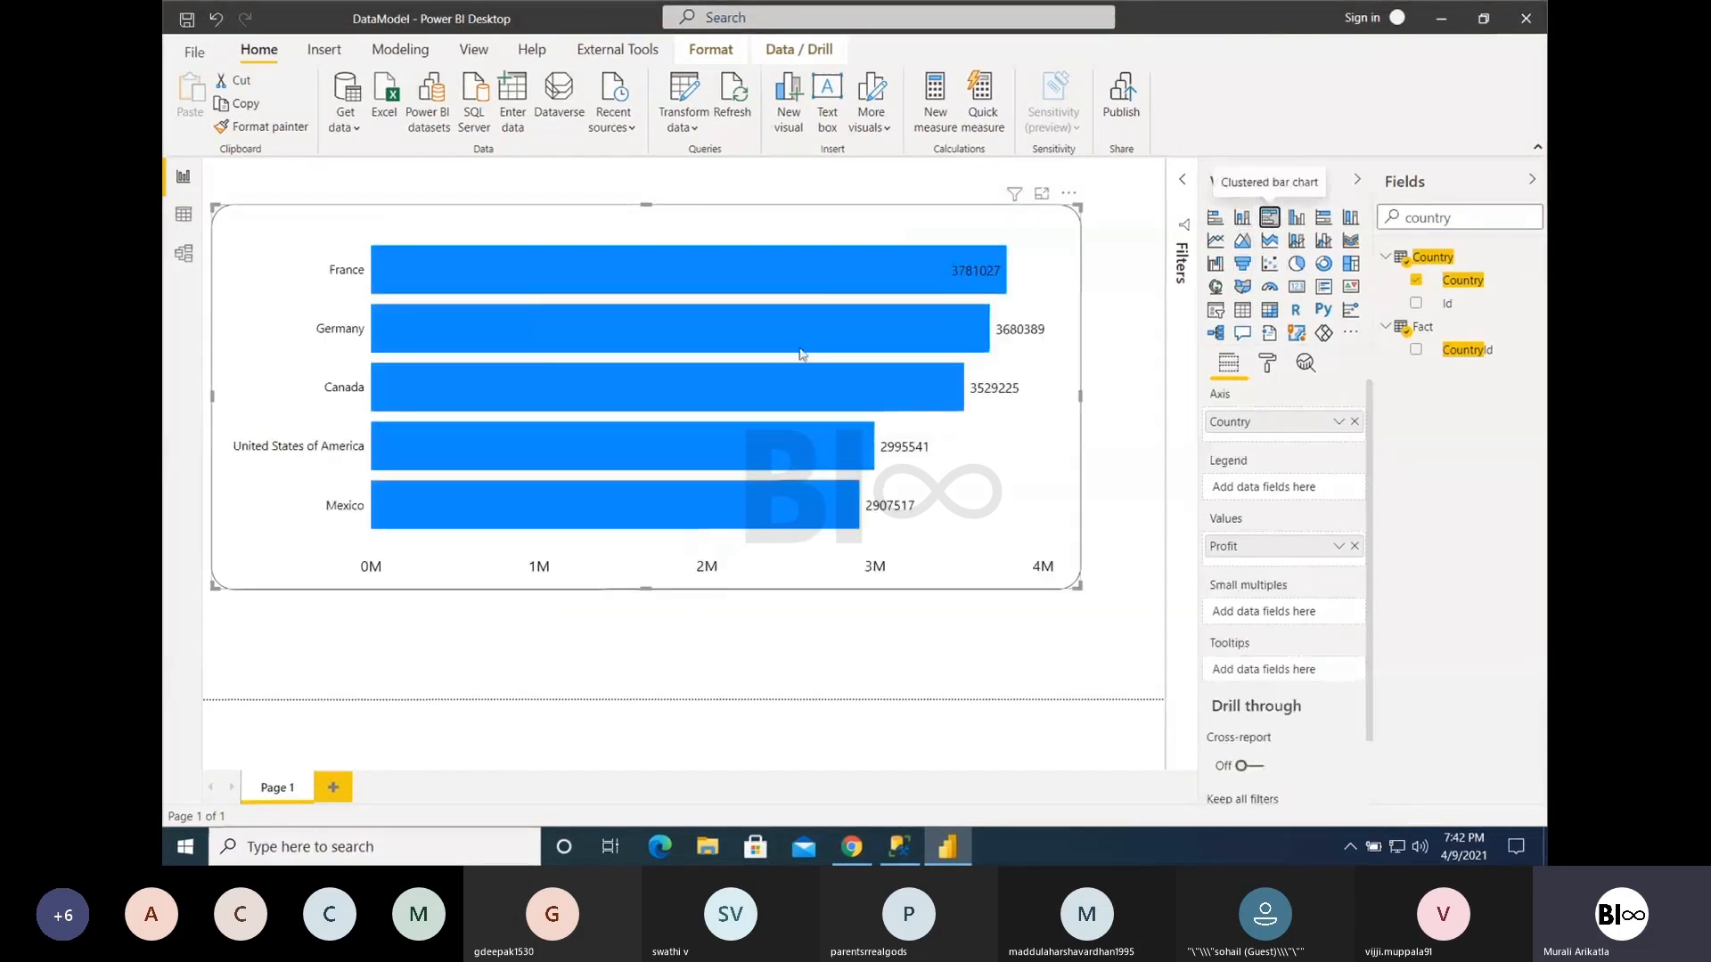
{"action": "left_click", "coordinate": [1296, 263]}
{"action": "mouse_move", "coordinate": [736, 441]}
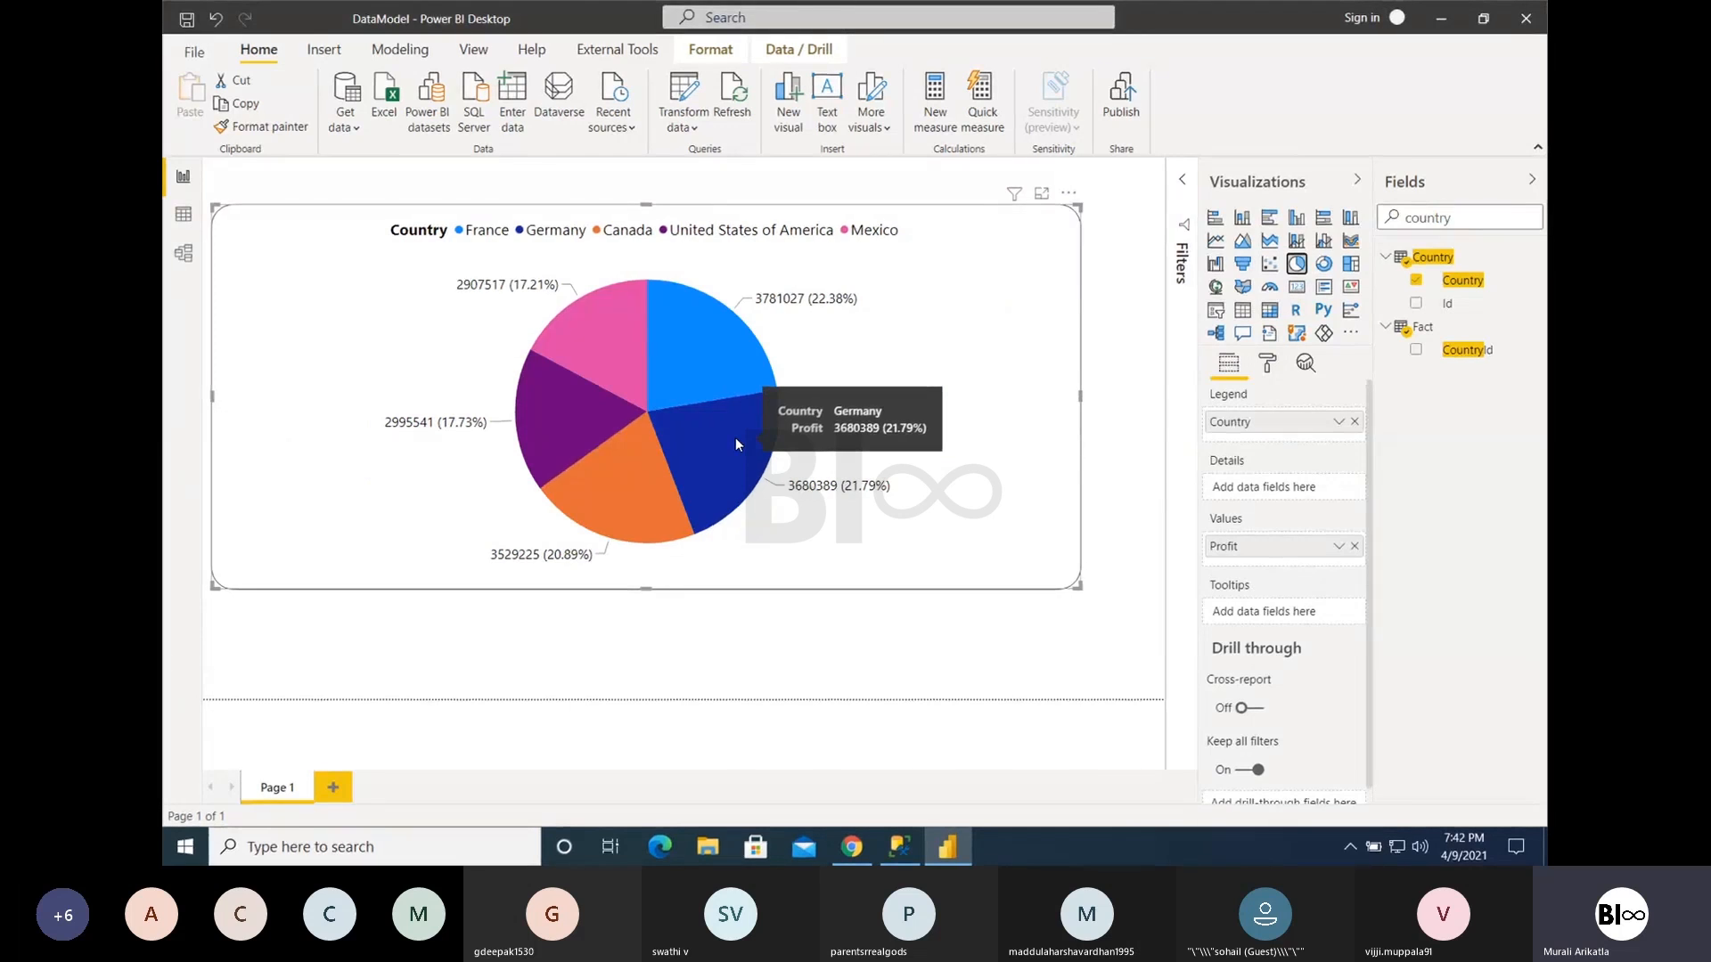
{"action": "mouse_move", "coordinate": [693, 408]}
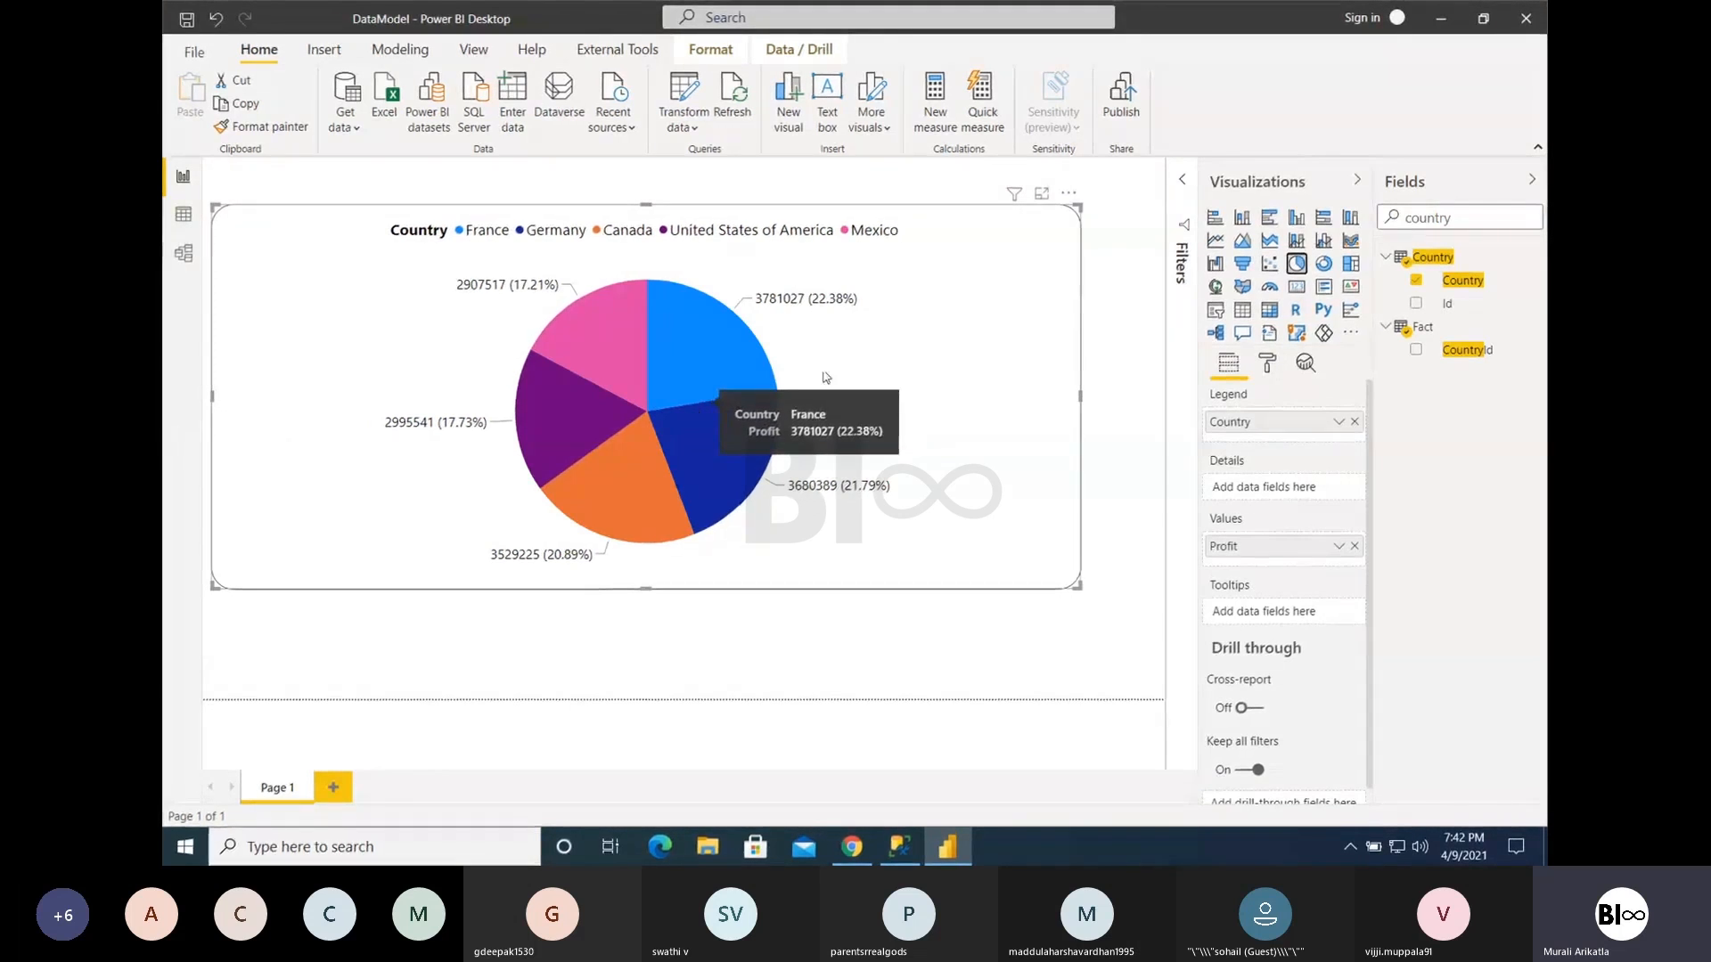
- Search the fields for product and replace Country with Product in the pie chart's legend
{"action": "left_click_drag", "start_coordinate": [1471, 219], "coordinate": [1286, 223]}
{"action": "key", "text": "BackSpace"}
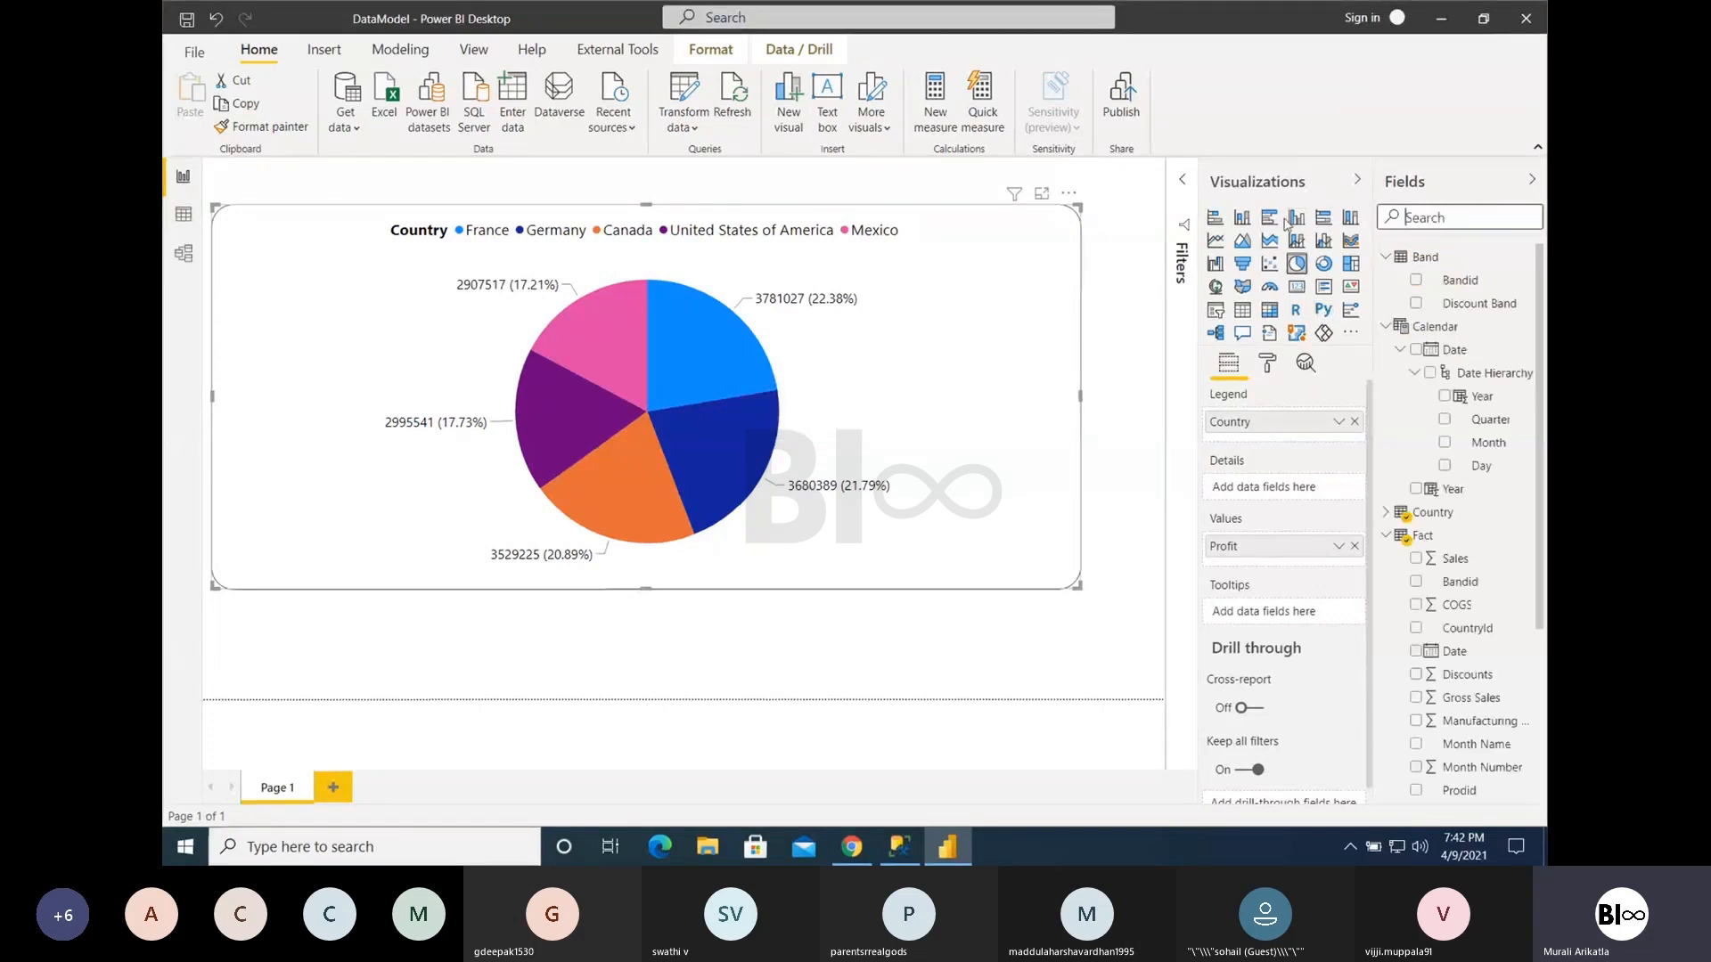
{"action": "type", "text": "product"}
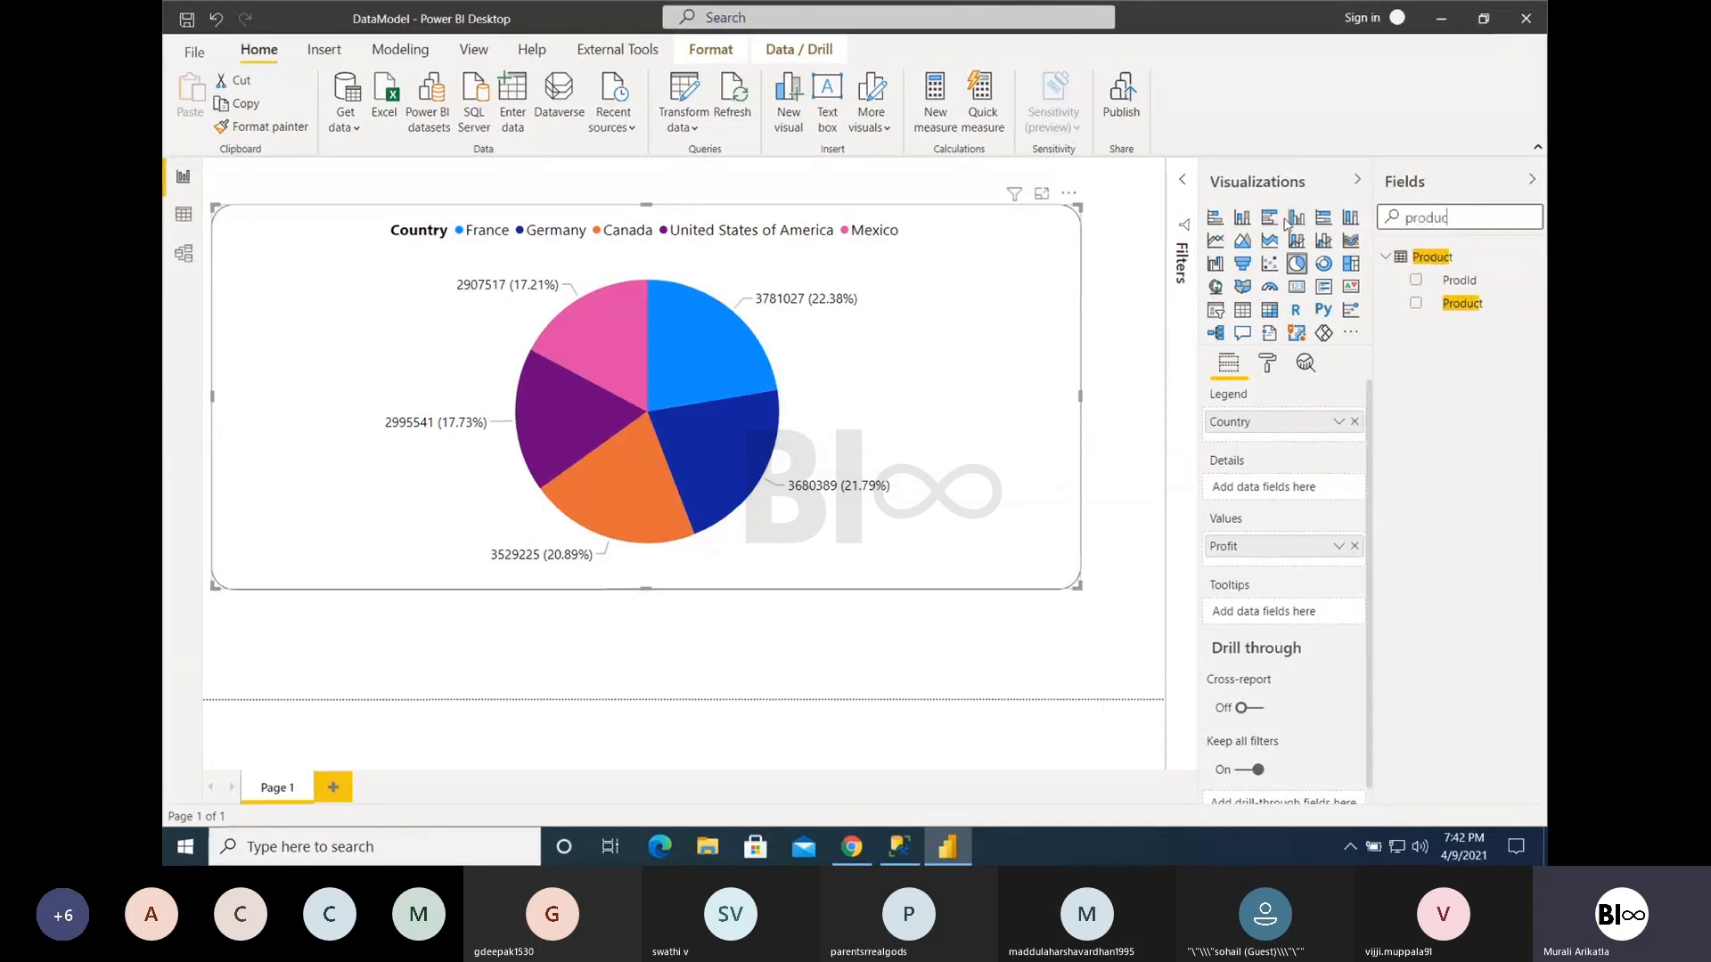
{"action": "left_click_drag", "start_coordinate": [1439, 304], "coordinate": [1363, 431]}
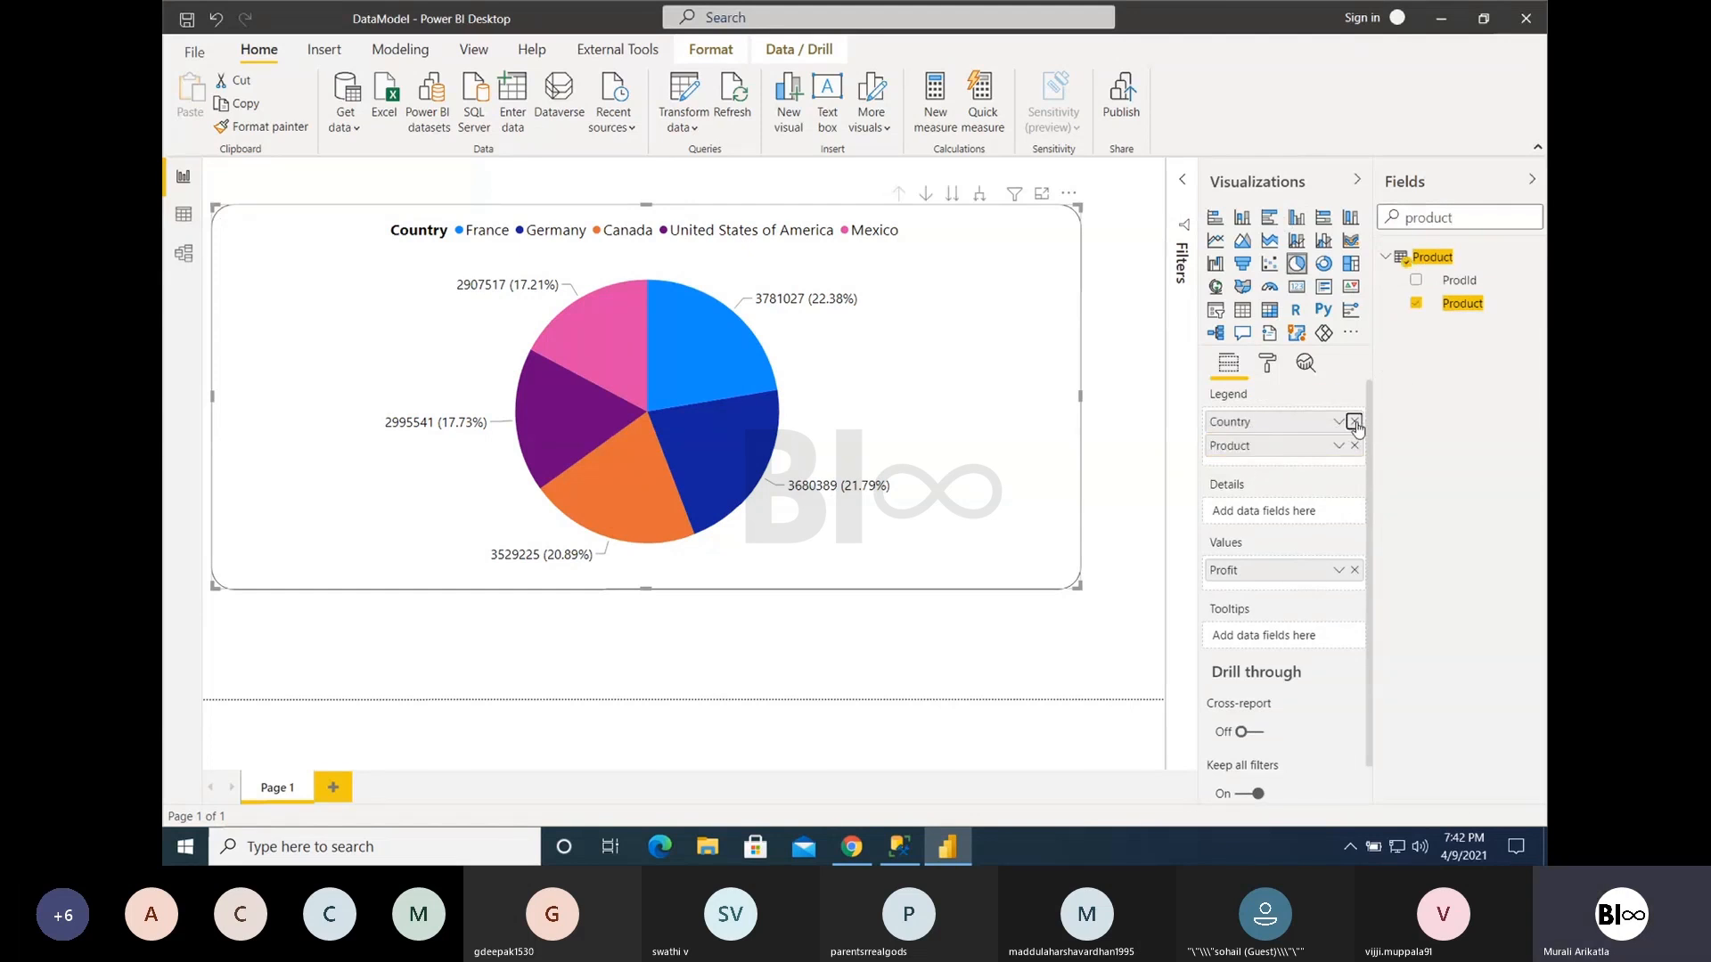
{"action": "left_click", "coordinate": [1355, 422]}
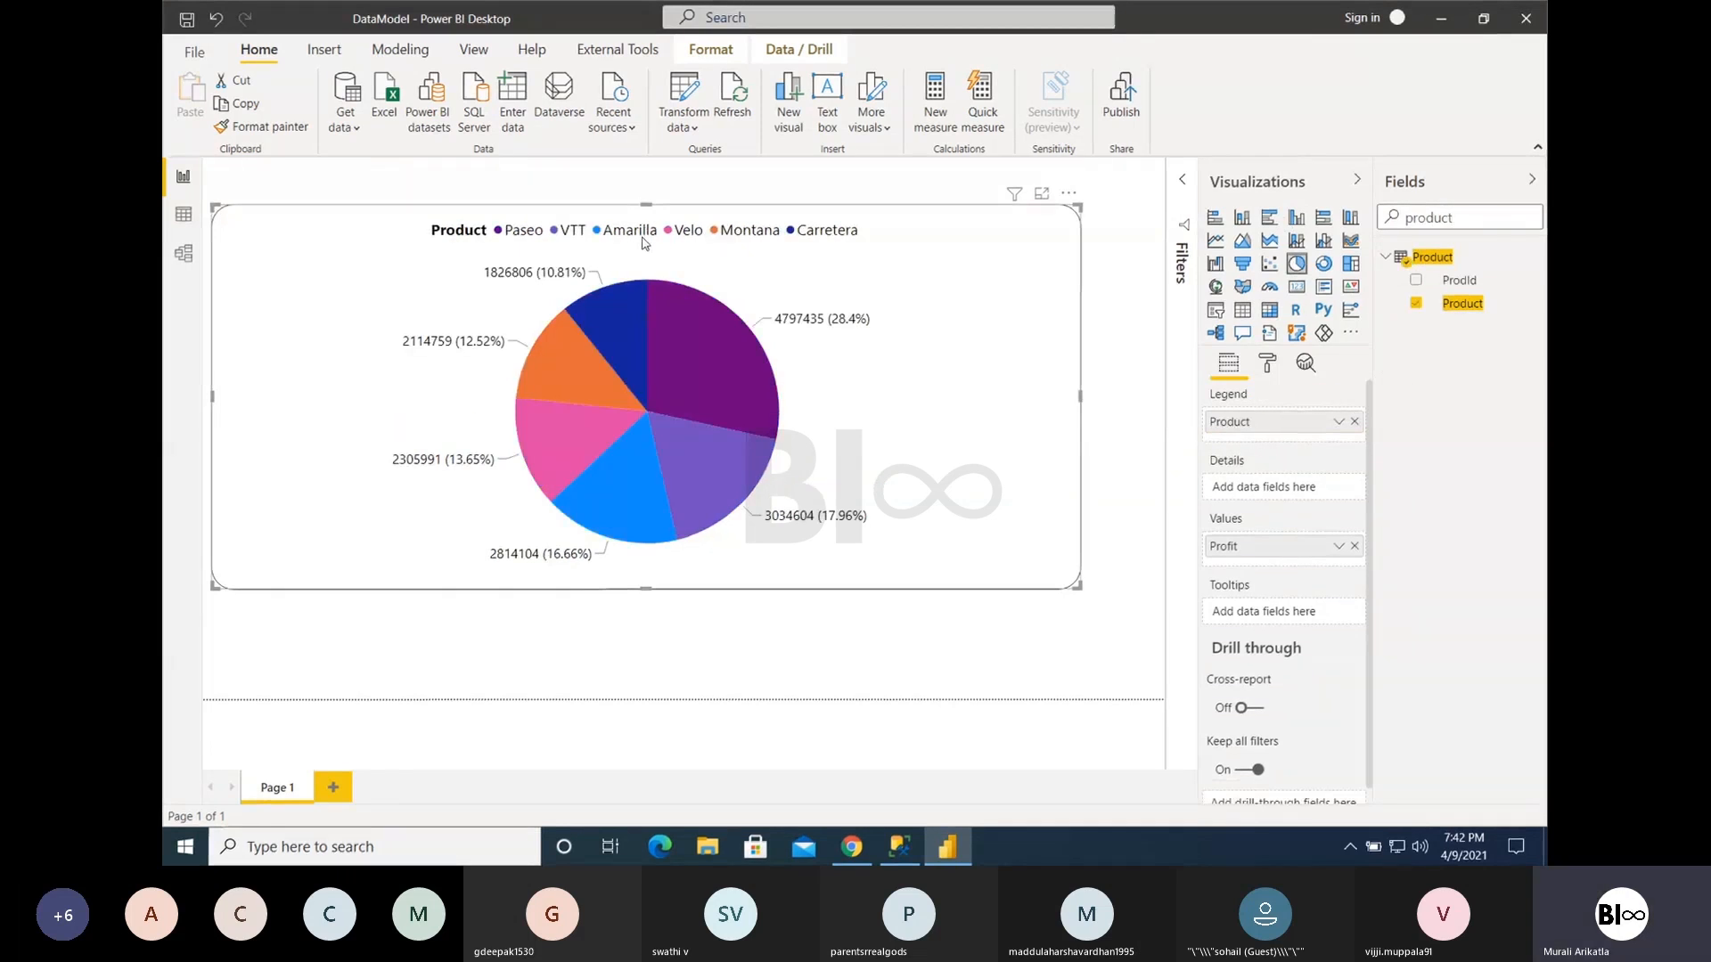
- Examine the profit and percentage share of individual product slices in the pie chart
{"action": "left_click_drag", "start_coordinate": [1455, 226], "coordinate": [1369, 229]}
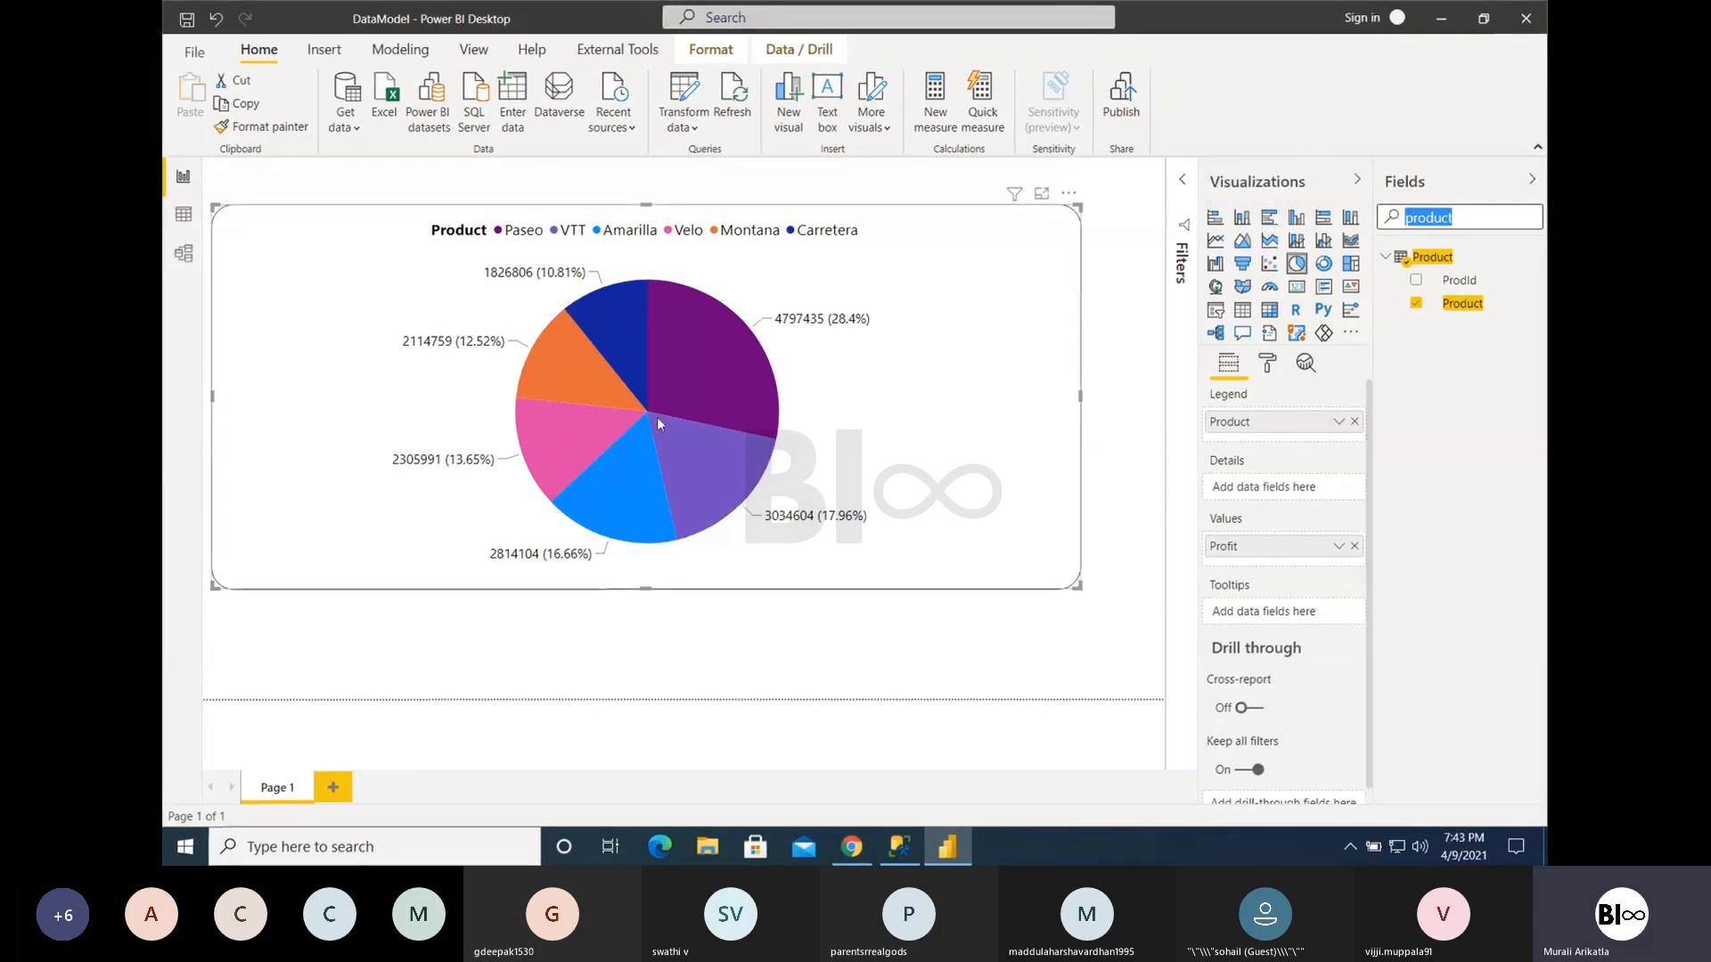
{"action": "mouse_move", "coordinate": [658, 419]}
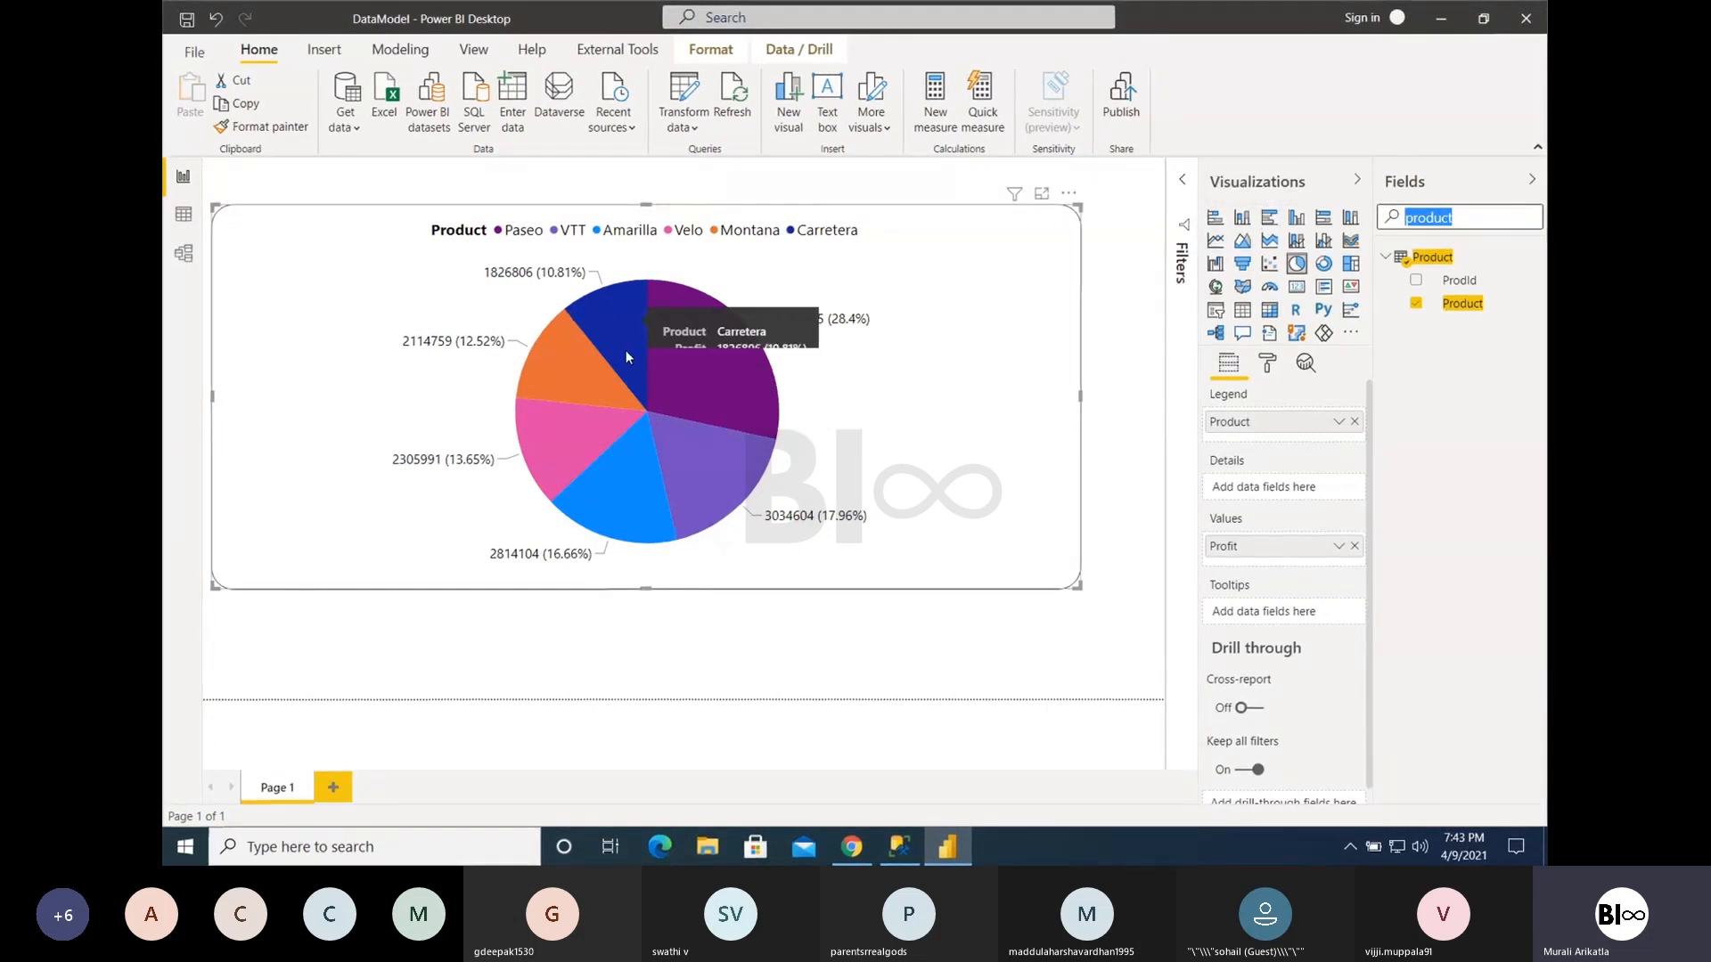
{"action": "mouse_move", "coordinate": [709, 373]}
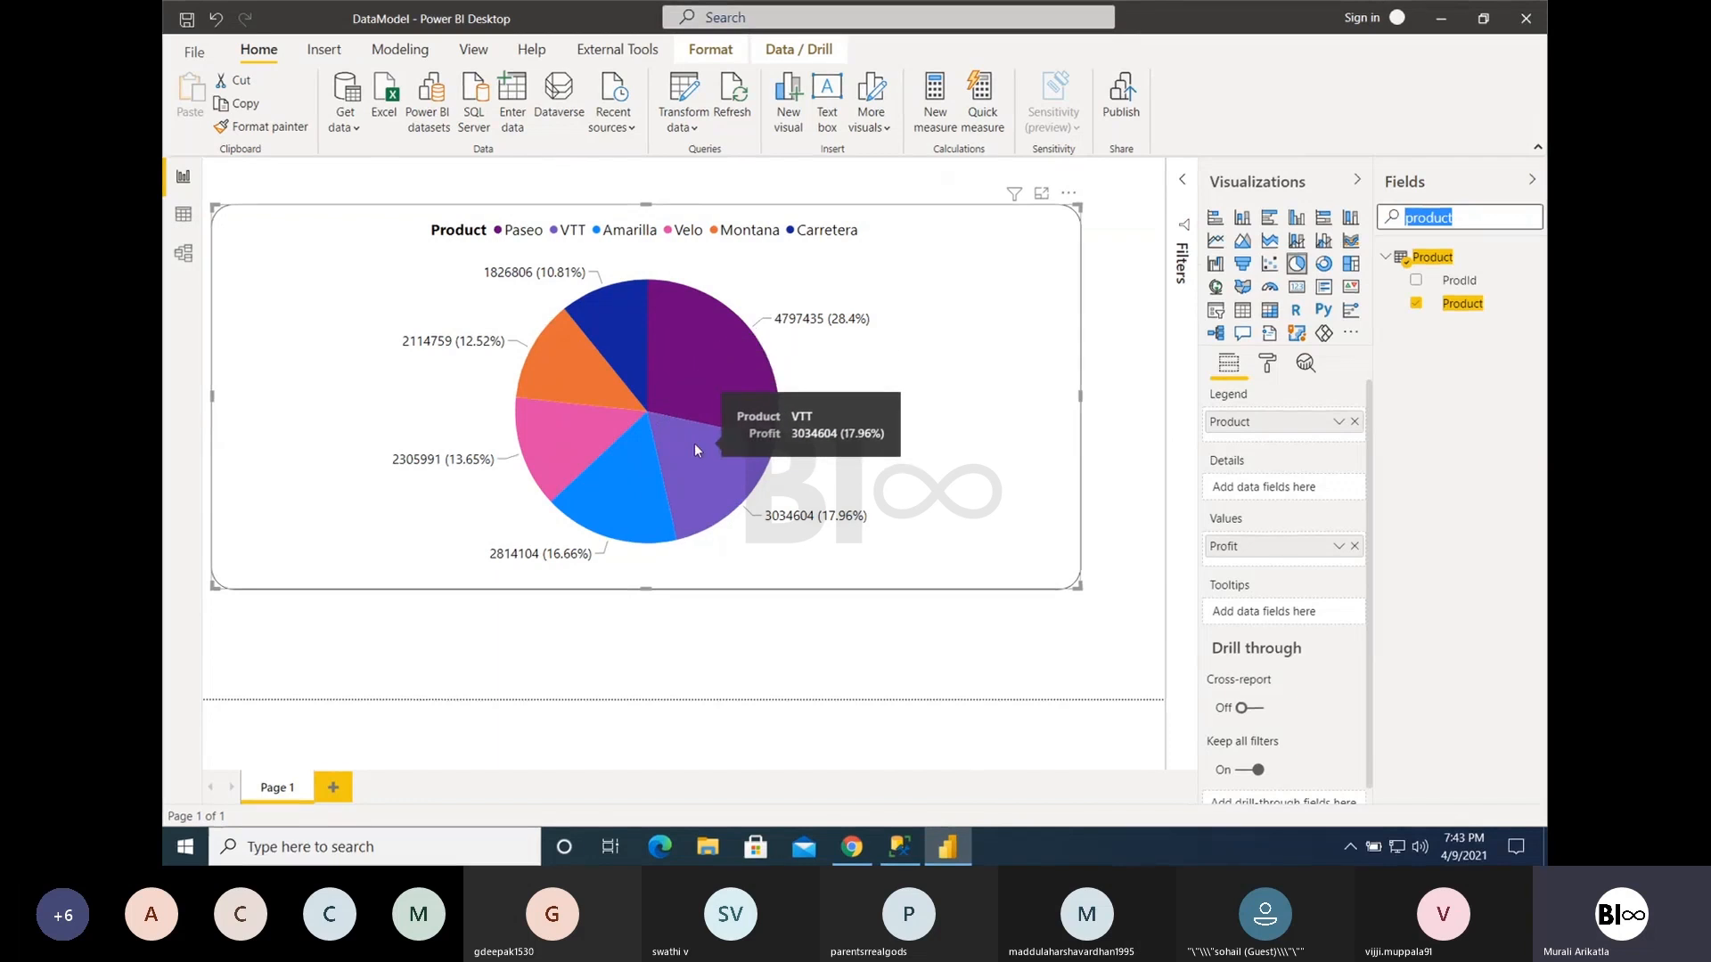
{"action": "mouse_move", "coordinate": [617, 329]}
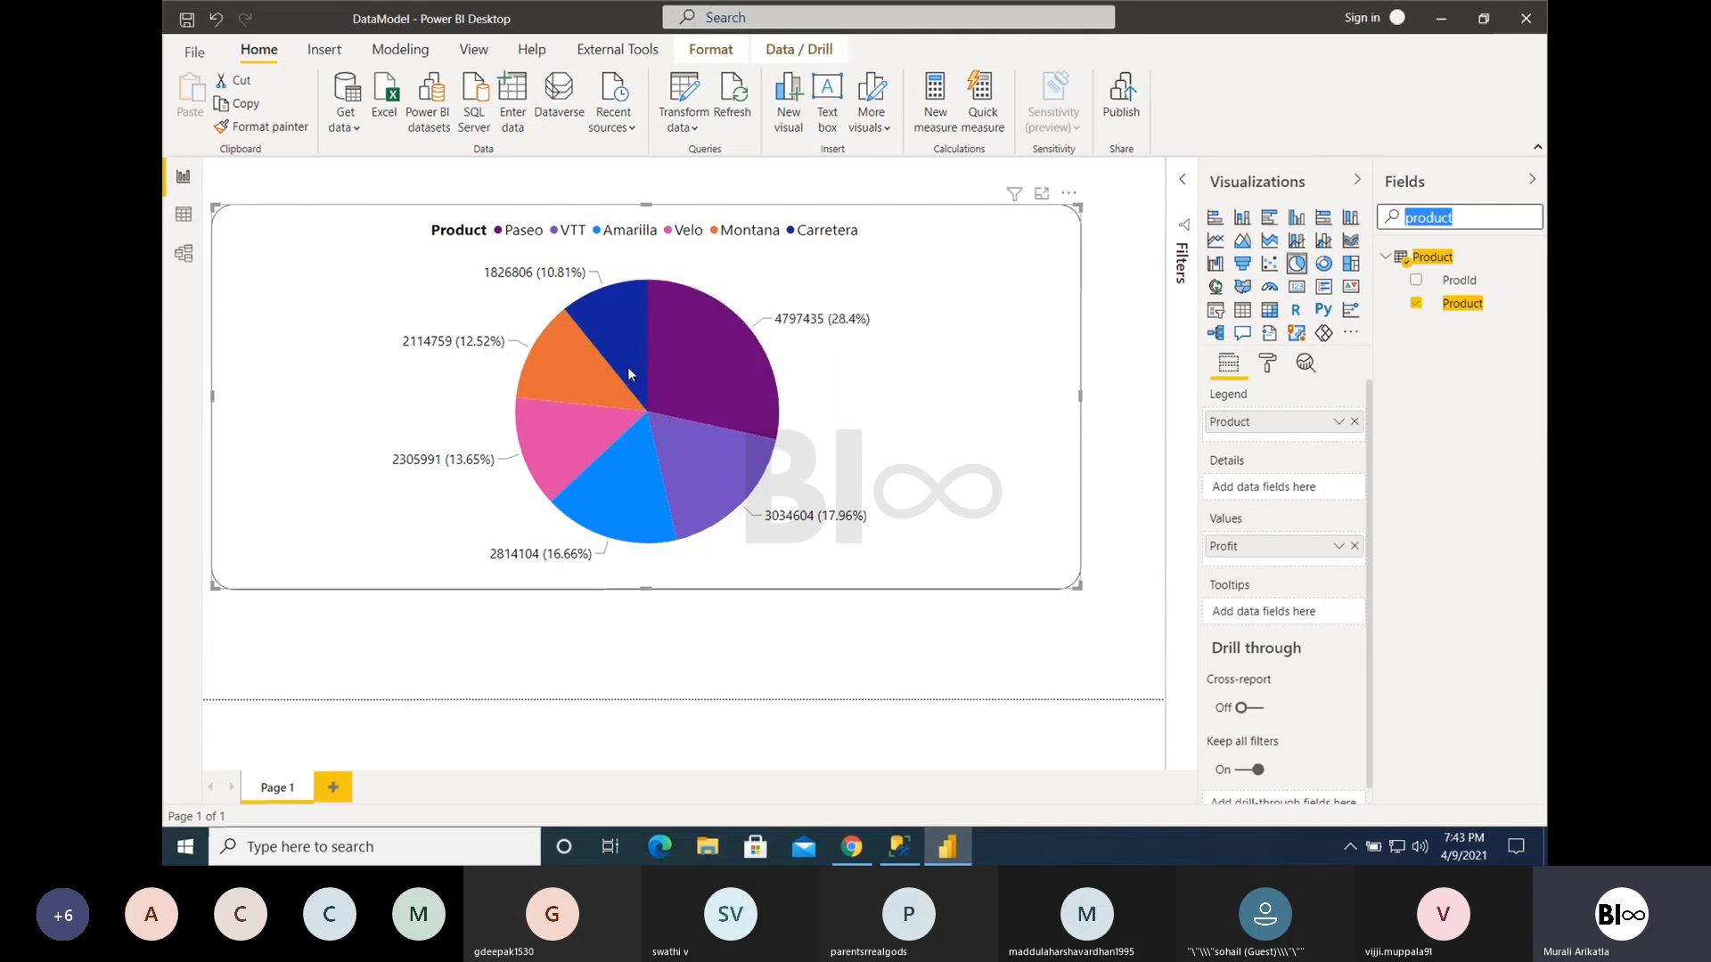
{"action": "mouse_move", "coordinate": [628, 366]}
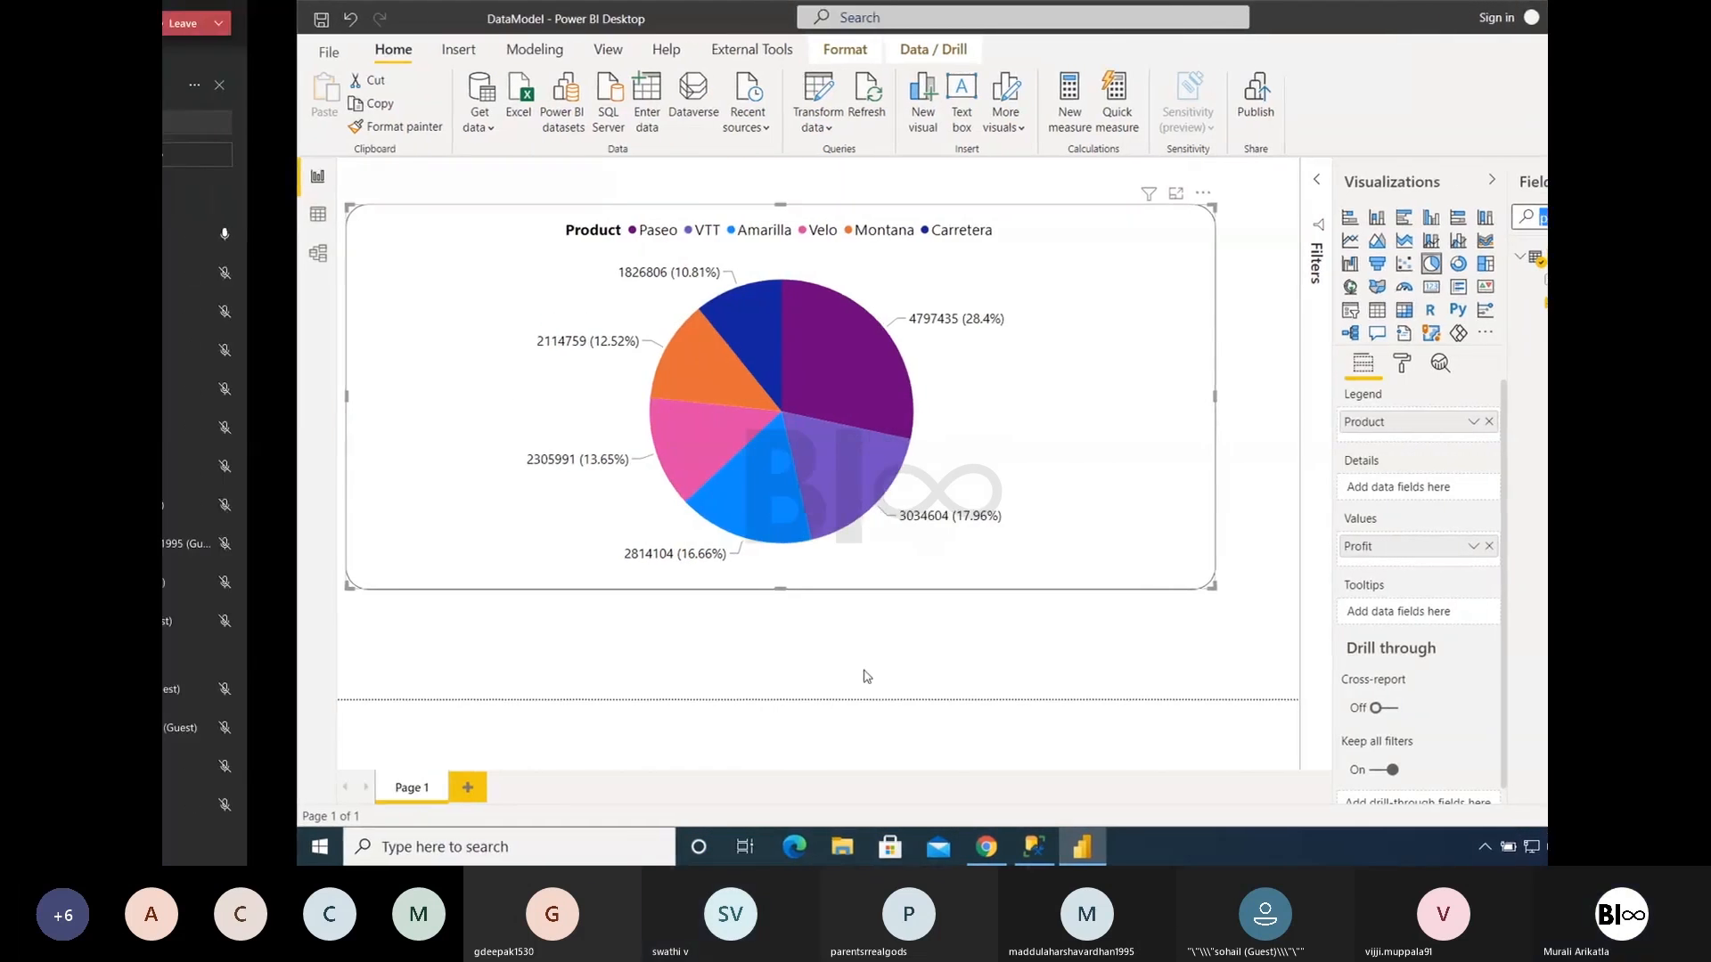
- Switch to Codeless.pptx in Chrome, open slide 11 with the Legal Satisfaction Survey dashboard, and start the slide show
{"action": "left_click", "coordinate": [861, 845]}
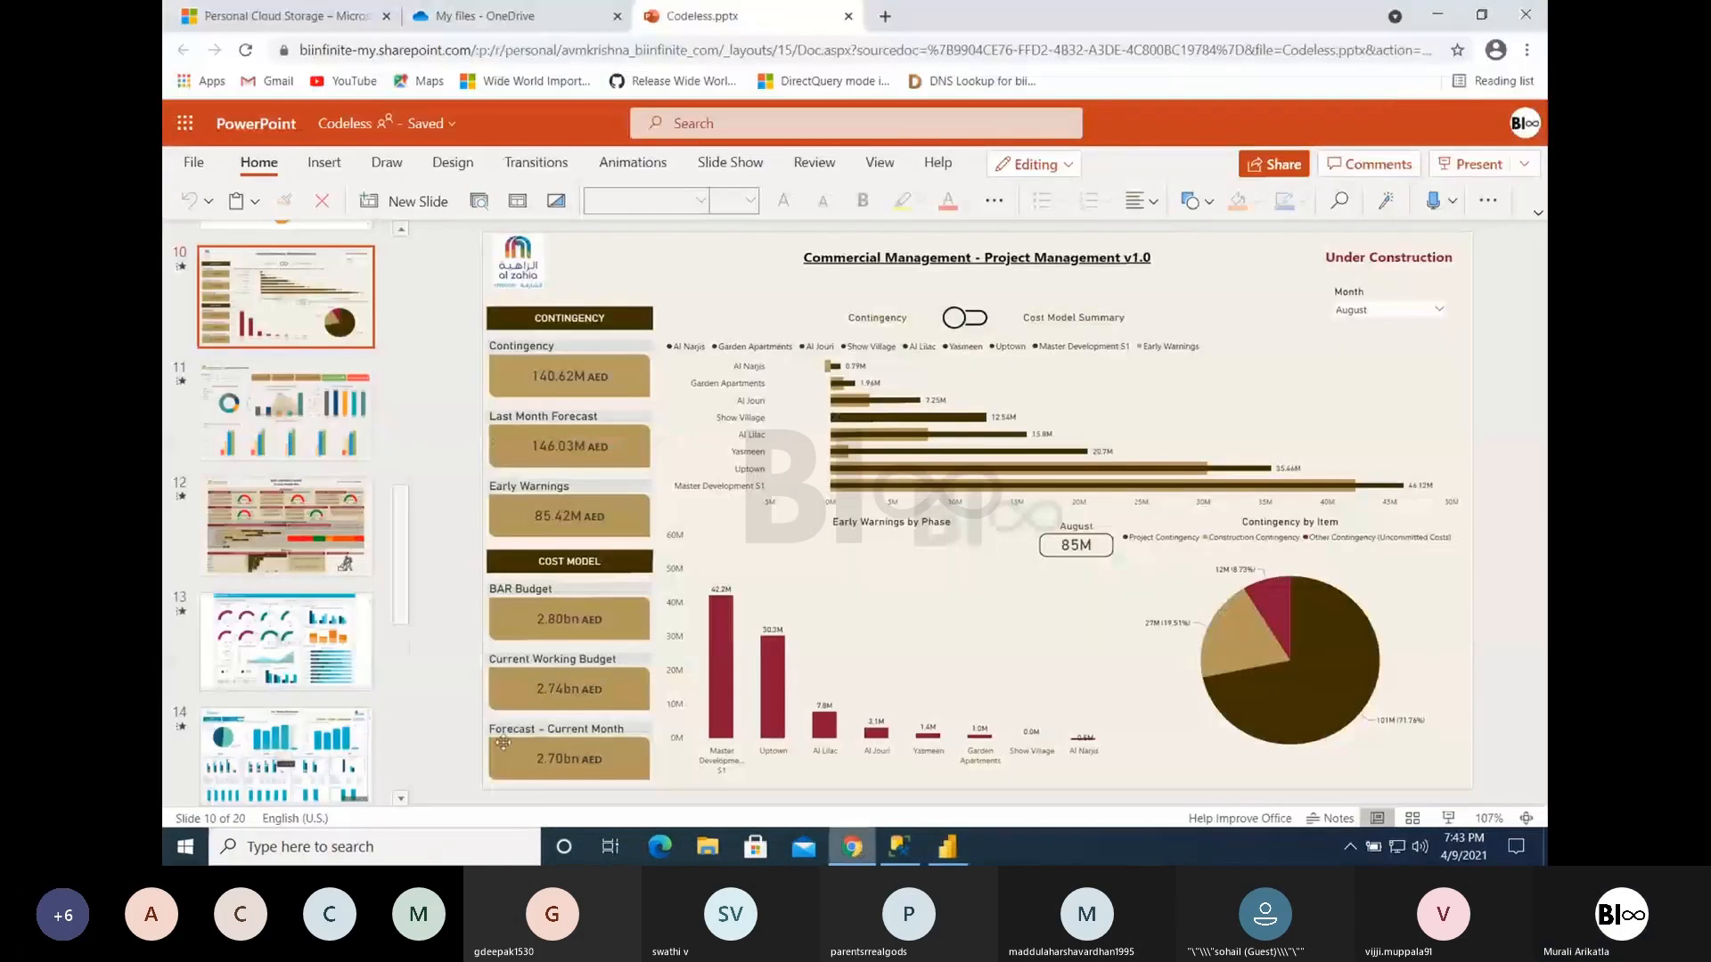
{"action": "left_click", "coordinate": [270, 628]}
{"action": "left_click", "coordinate": [283, 455]}
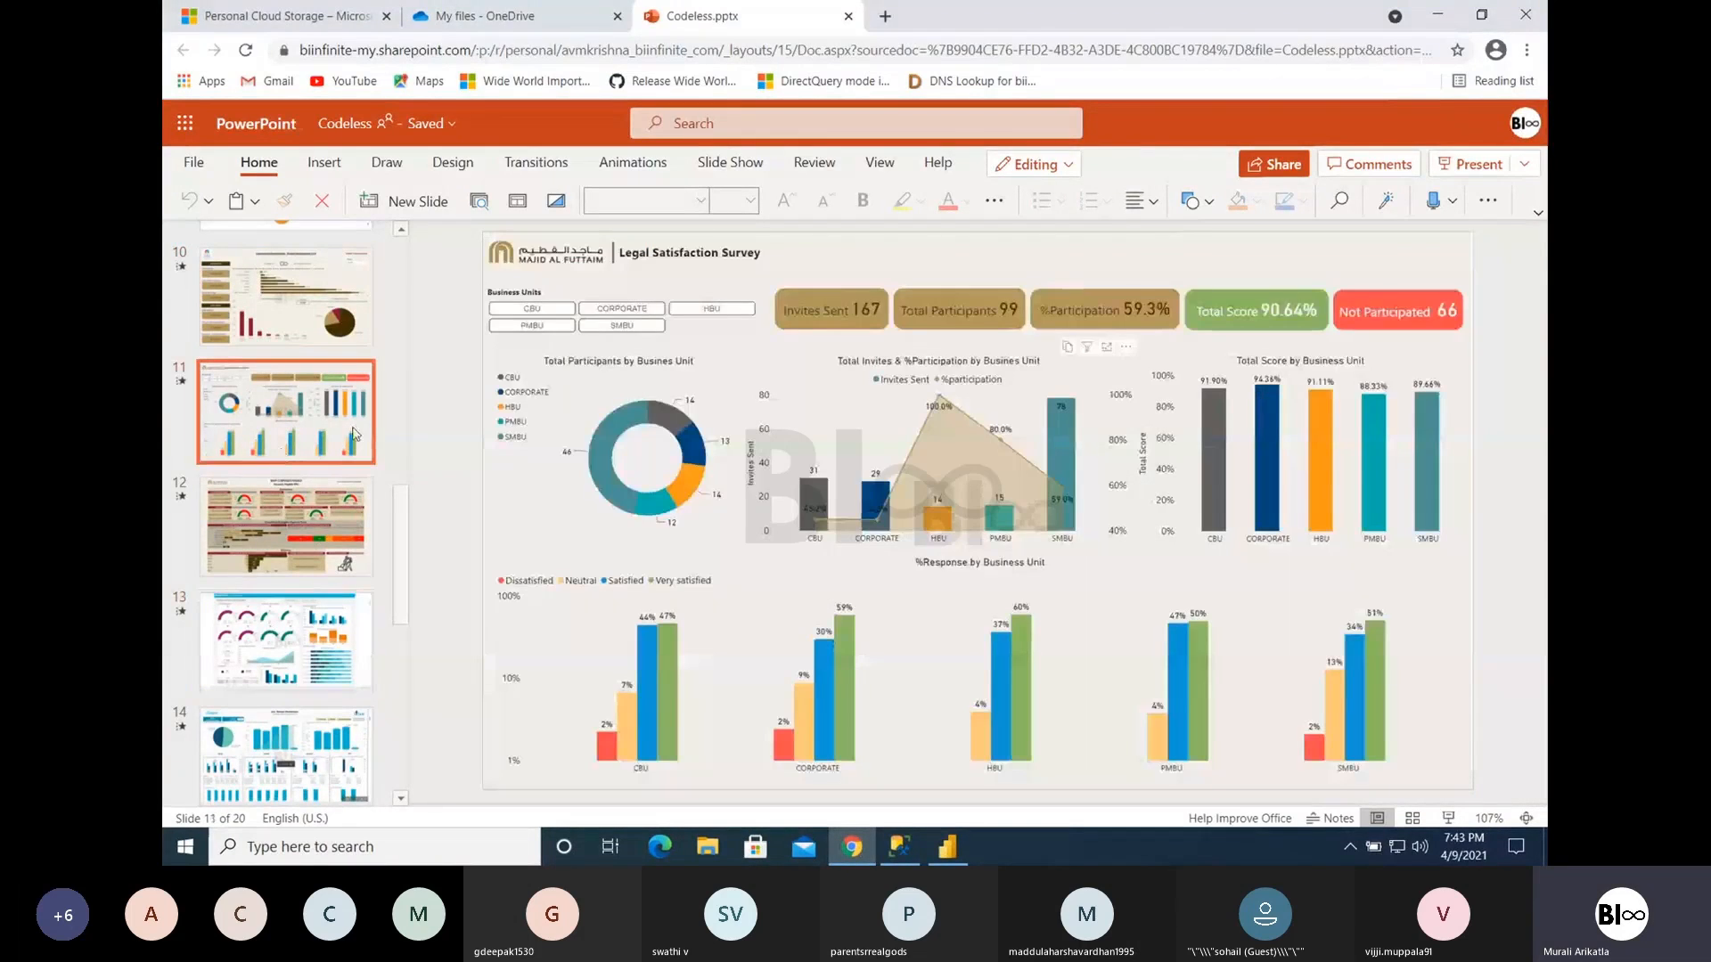
{"action": "left_click", "coordinate": [1462, 169]}
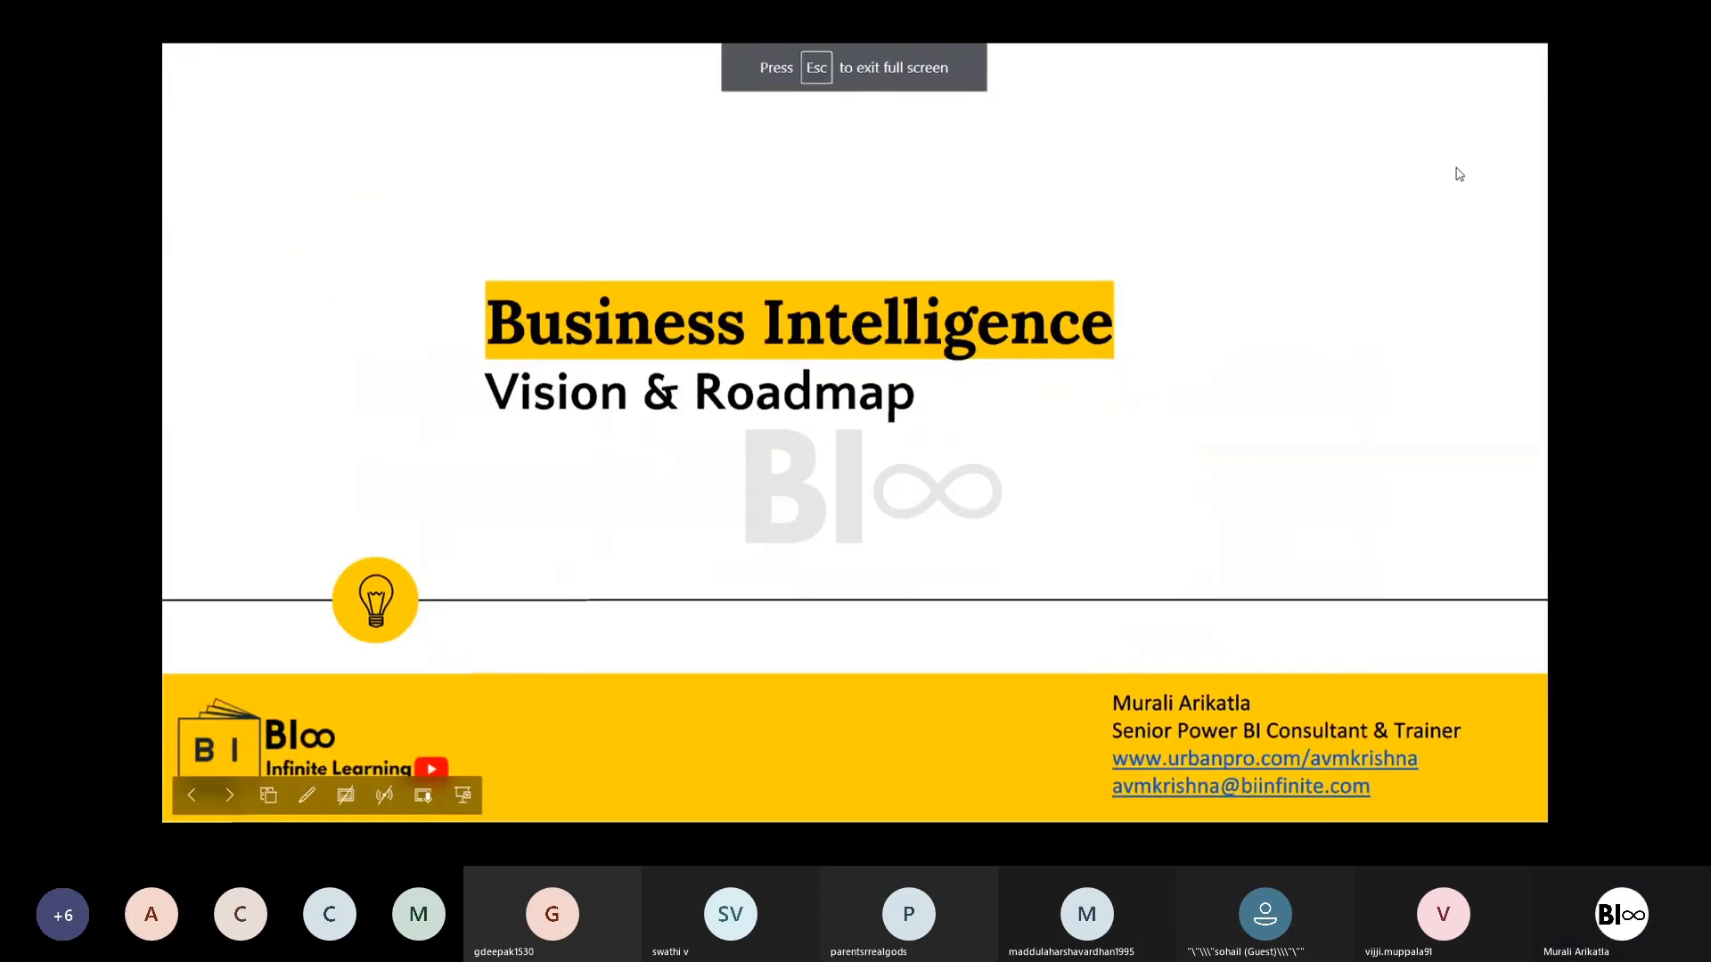
- Advance the slide show from the title slide past Business Metrics and Self Service BI to the sample dashboard slides
{"action": "key", "text": "Right"}
{"action": "key", "text": "Right"}
{"action": "key", "text": "Right"}
{"action": "key", "text": "Right"}
{"action": "key", "text": "Right"}
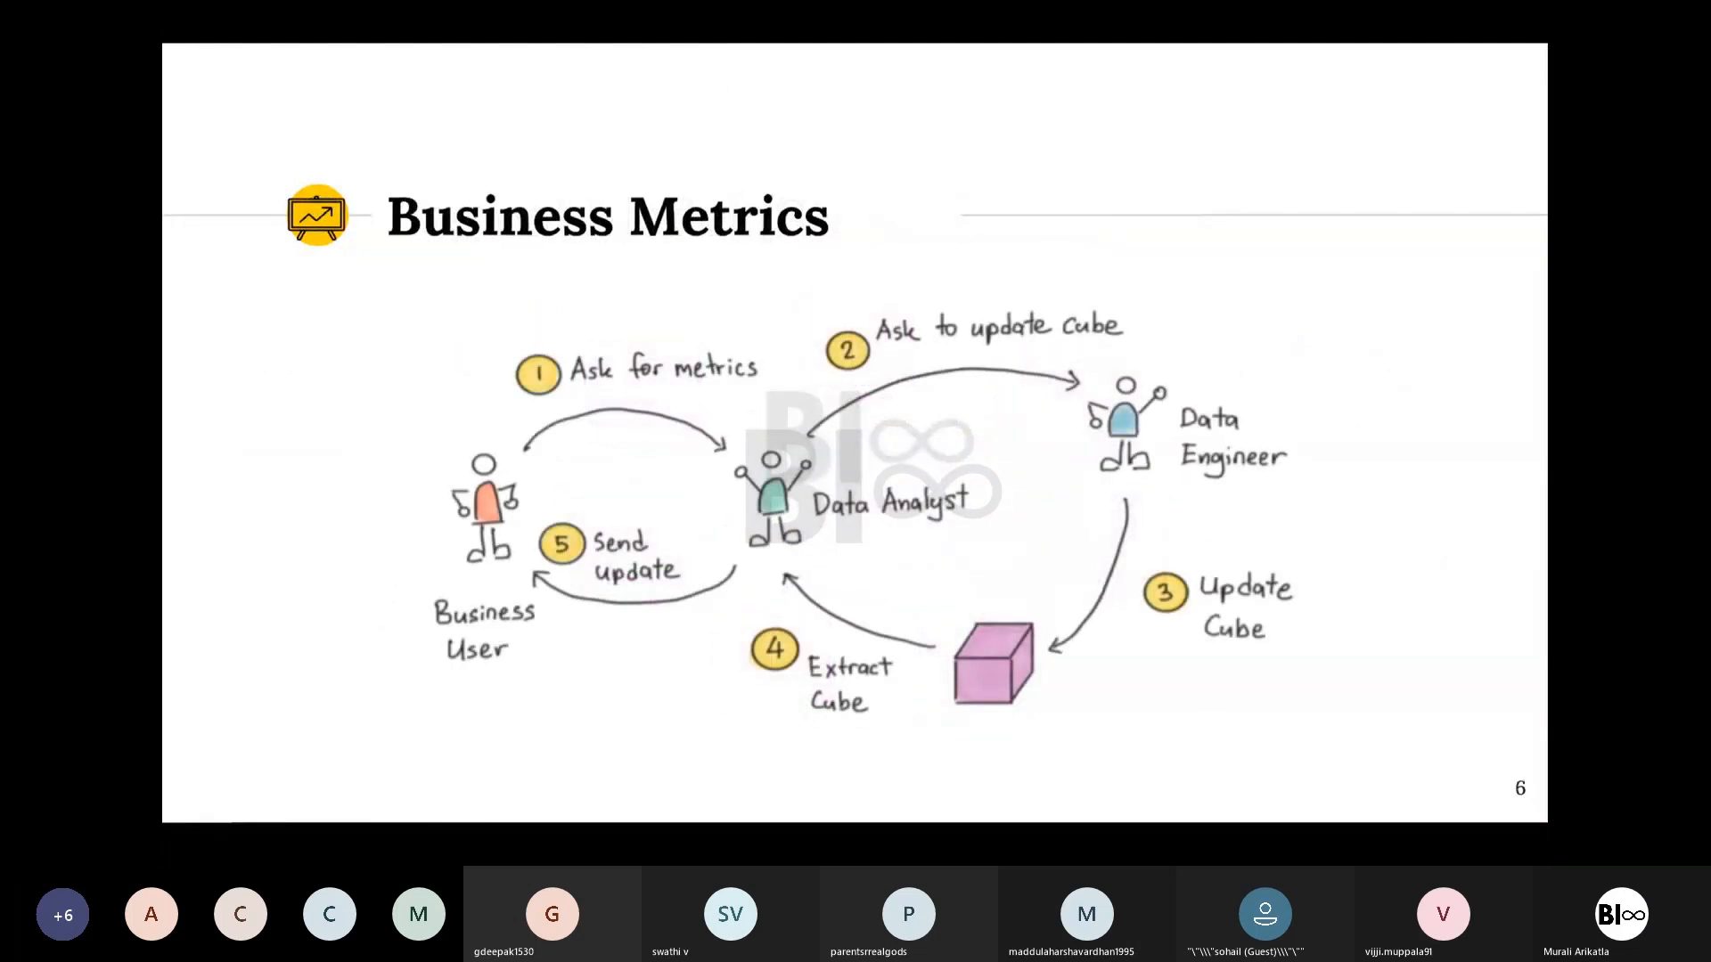
{"action": "key", "text": "Right"}
{"action": "key", "text": "Right"}
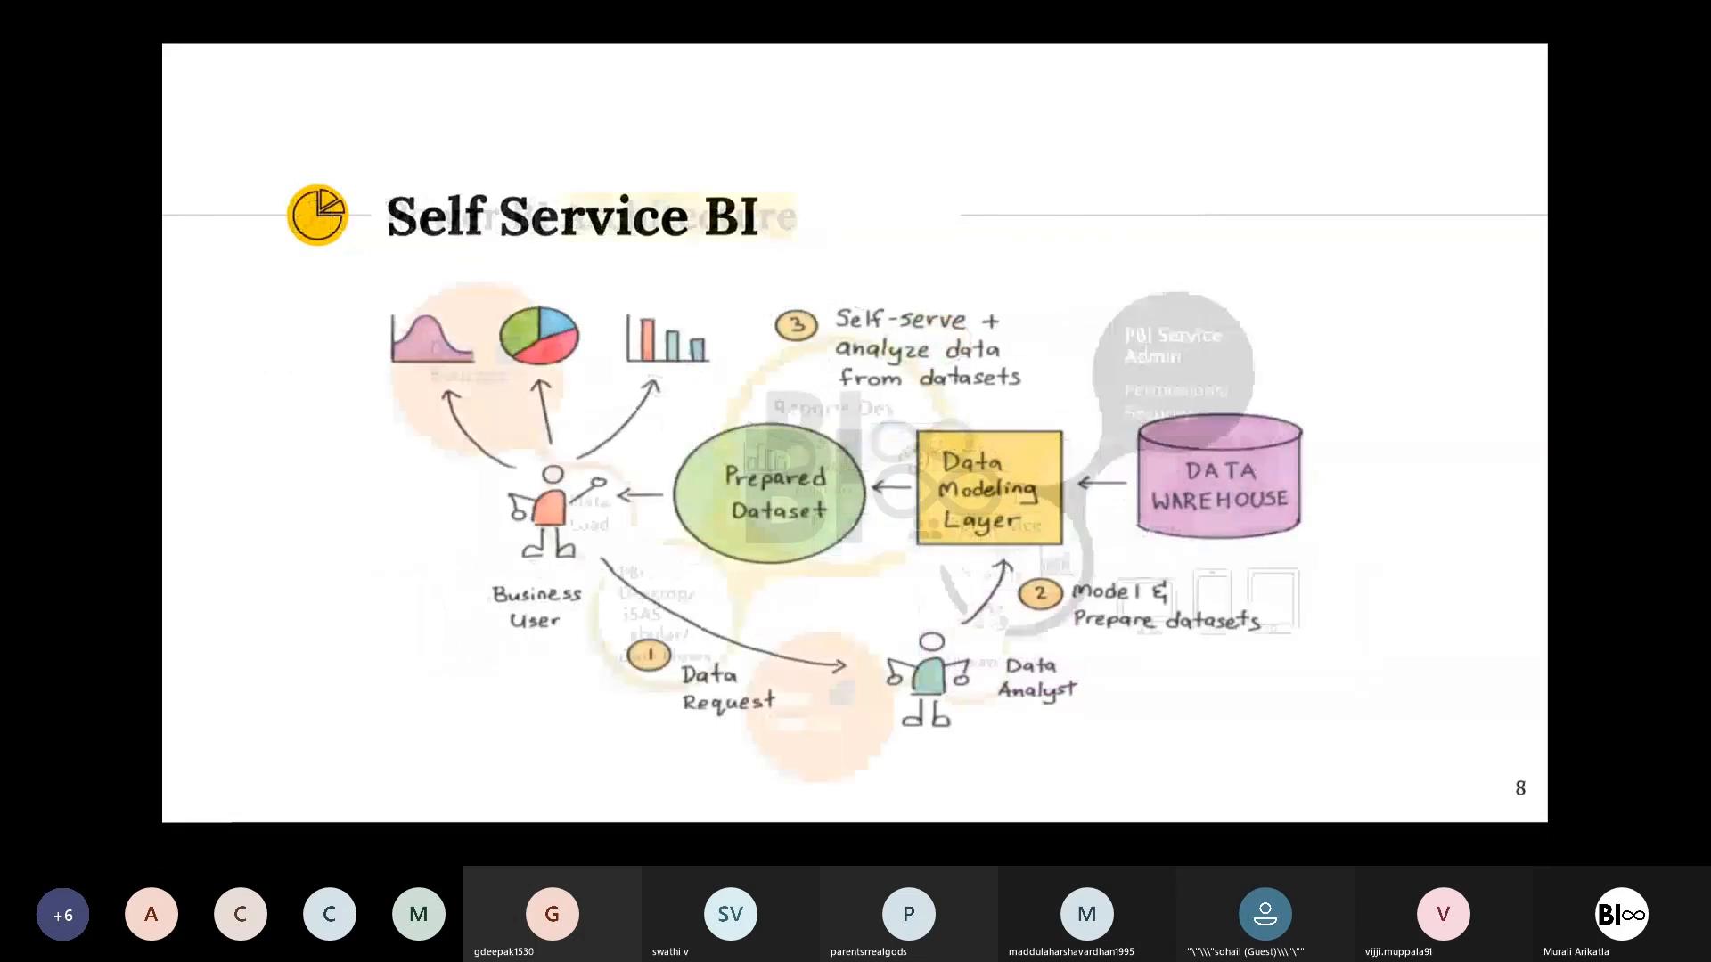
{"action": "key", "text": "Right"}
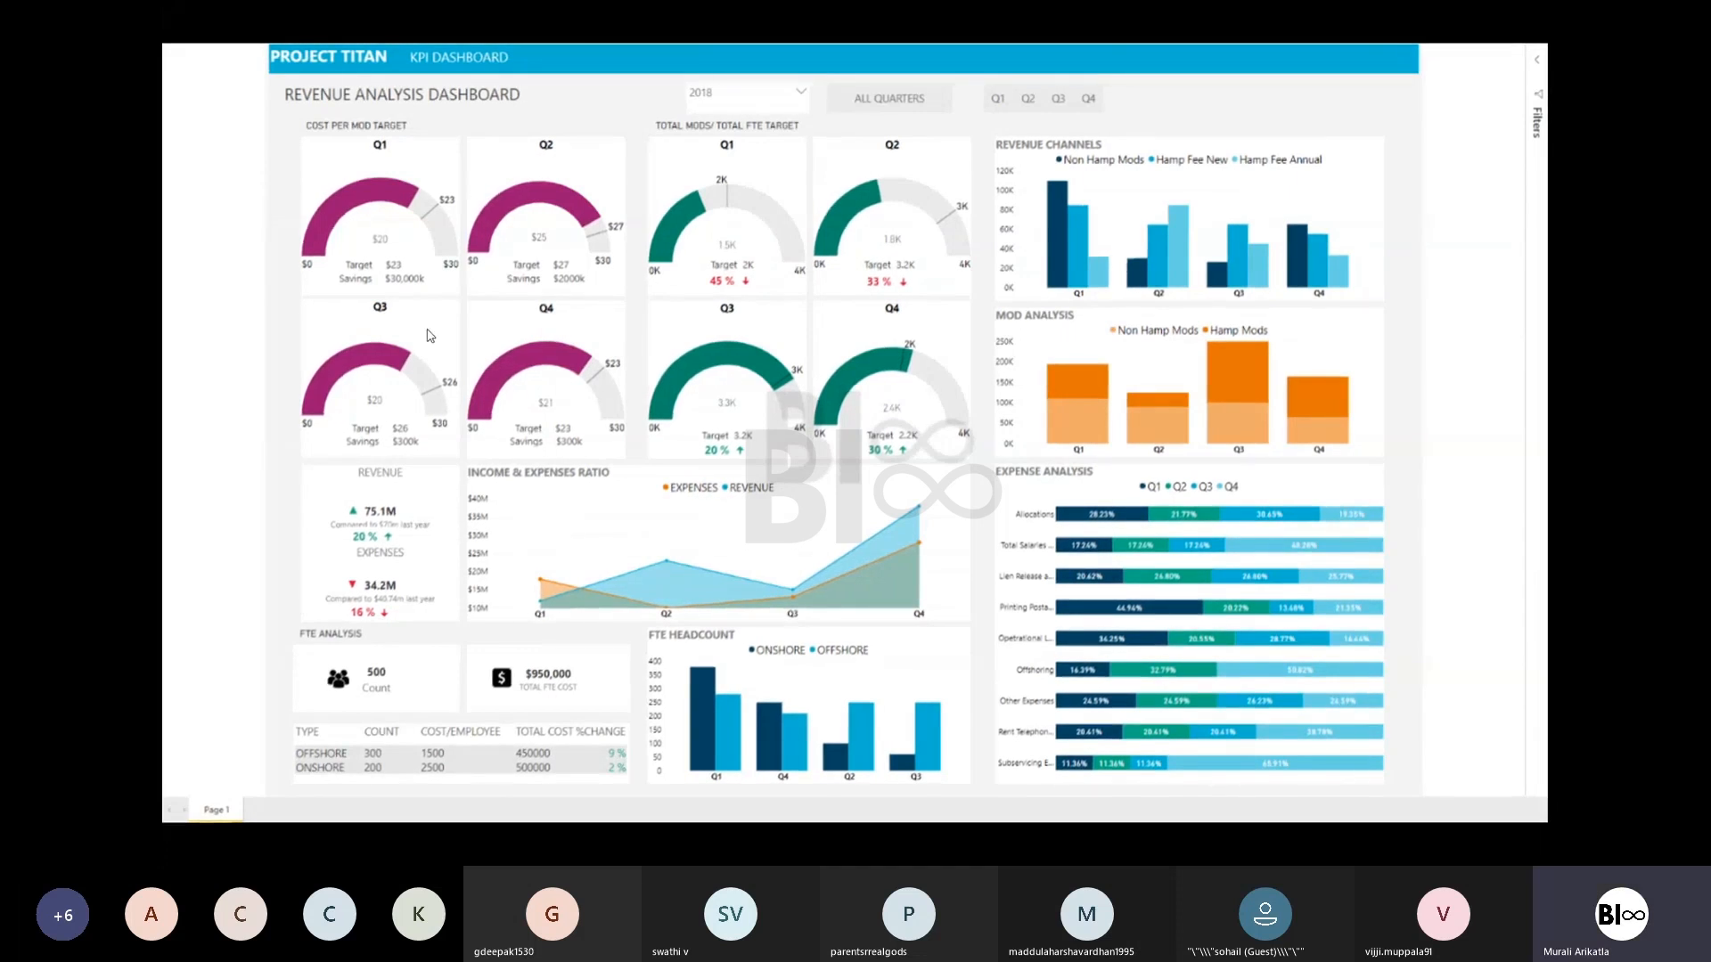
- Page through the Lien Release Workstream, OMNI KPI and Fees dashboards, glancing at the meeting window before returning to the slide show
{"action": "left_click", "coordinate": [642, 292]}
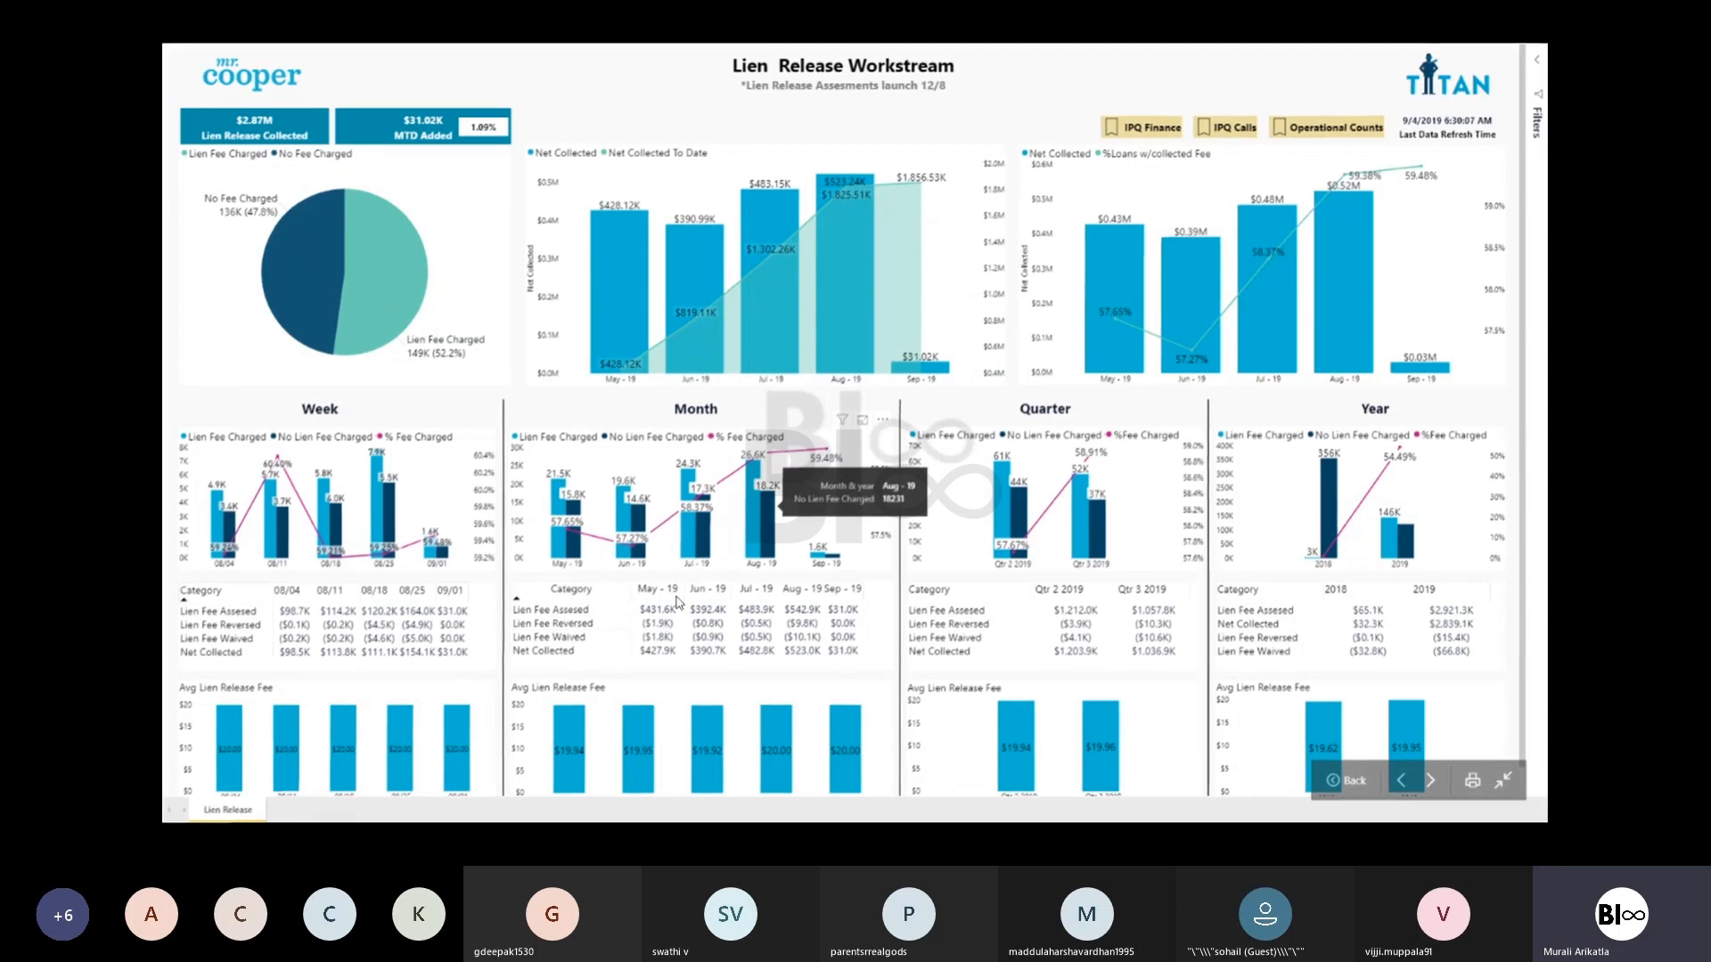
{"action": "key", "text": "Right"}
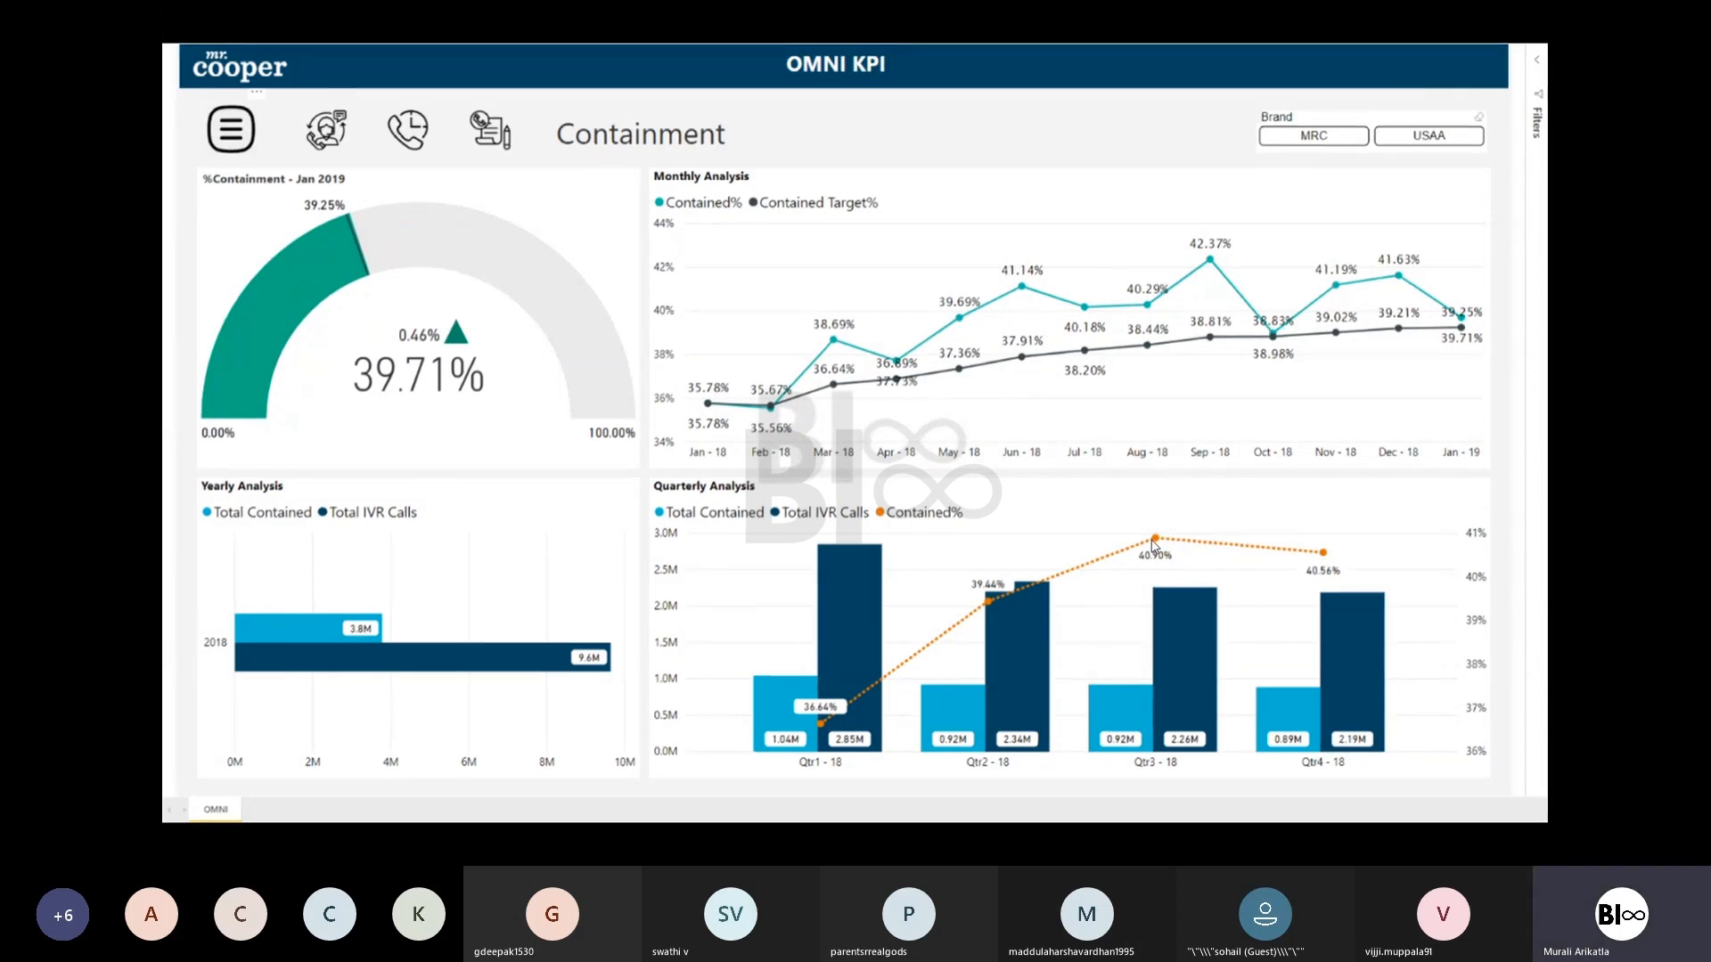
{"action": "key", "text": "Right"}
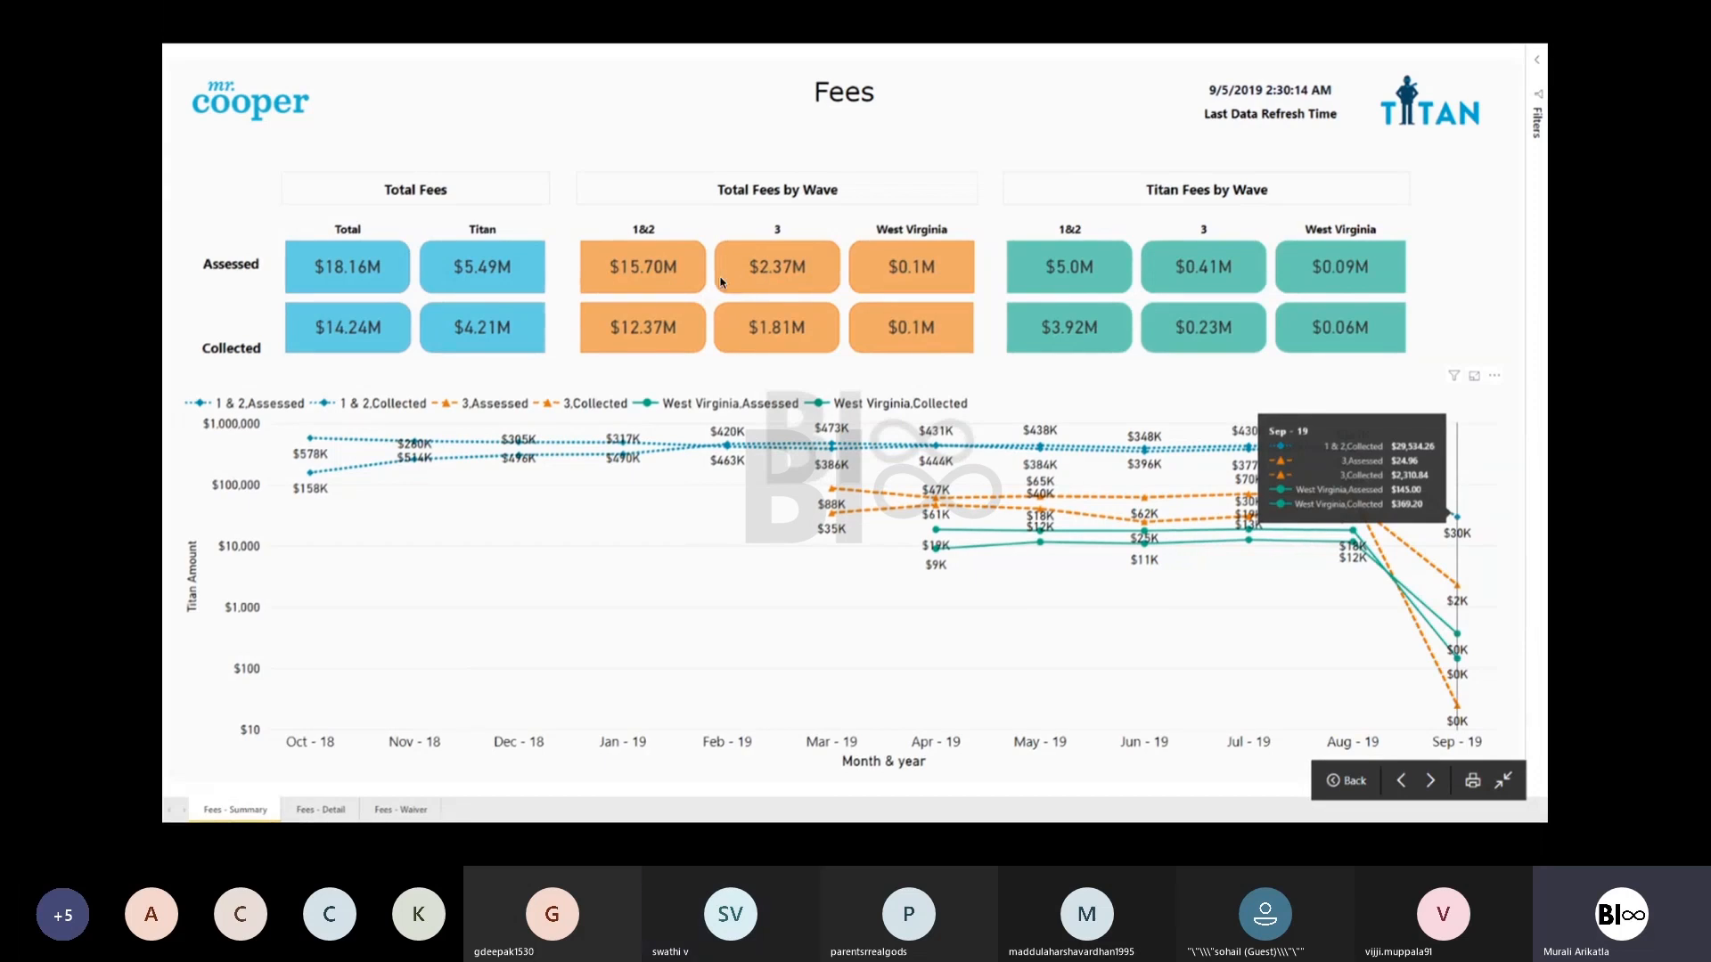
{"action": "key", "text": "ctrl+Left"}
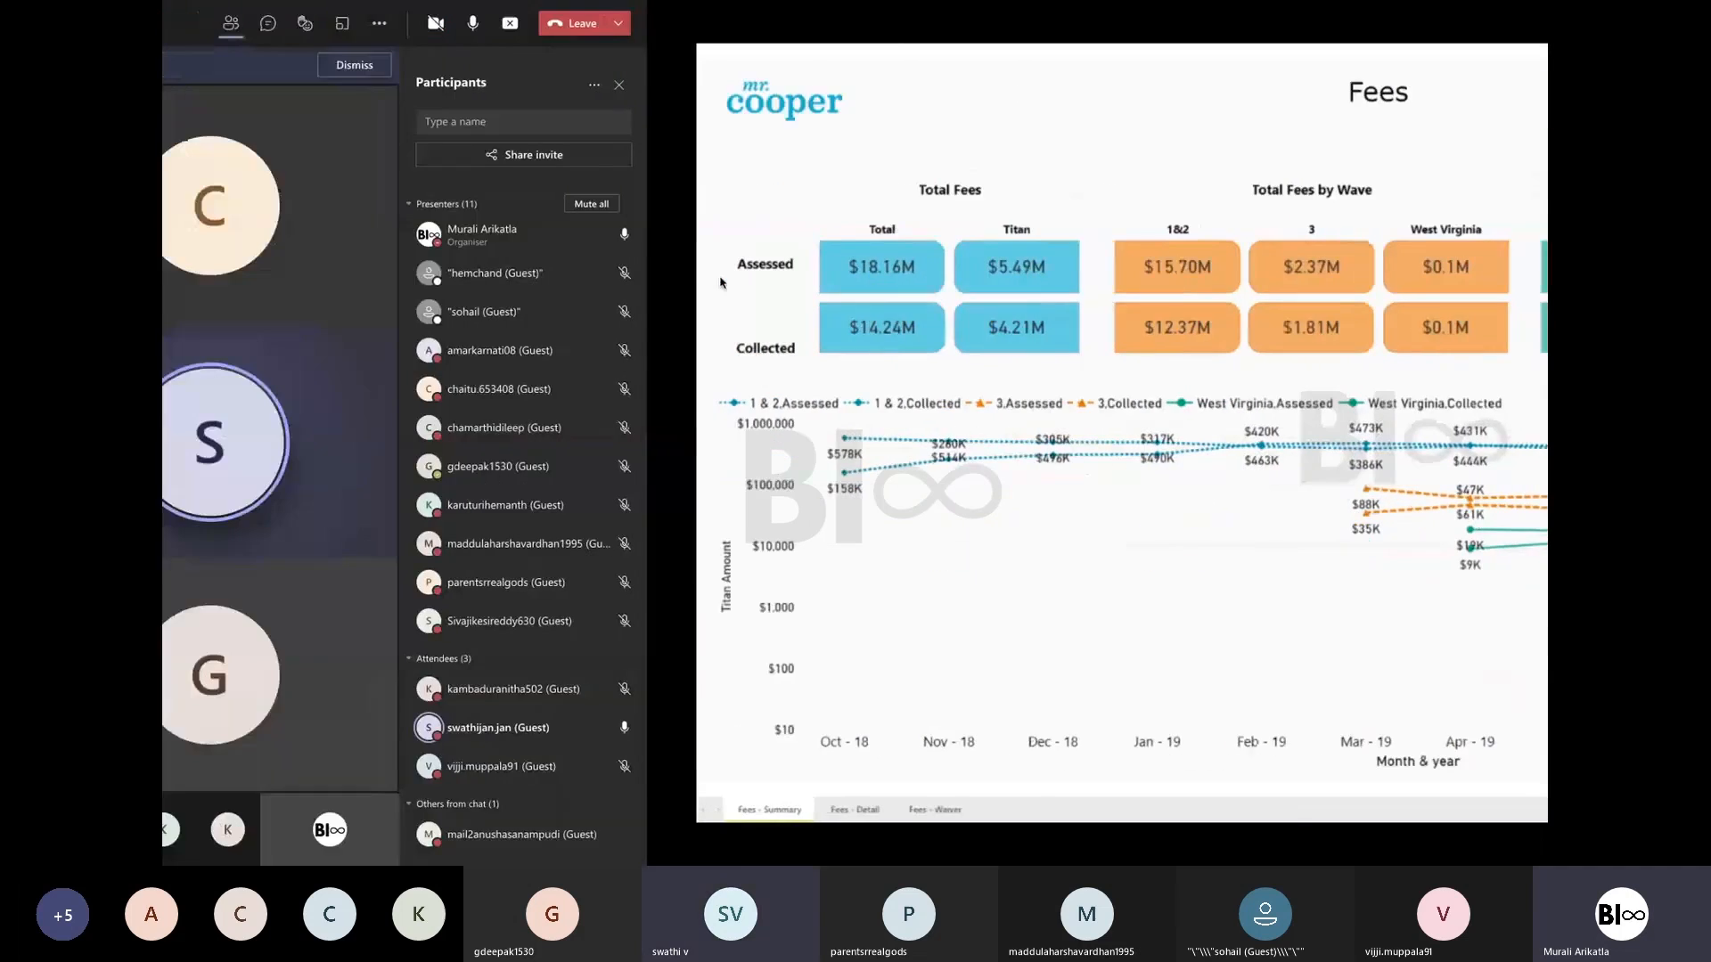
{"action": "key", "text": "ctrl+Right"}
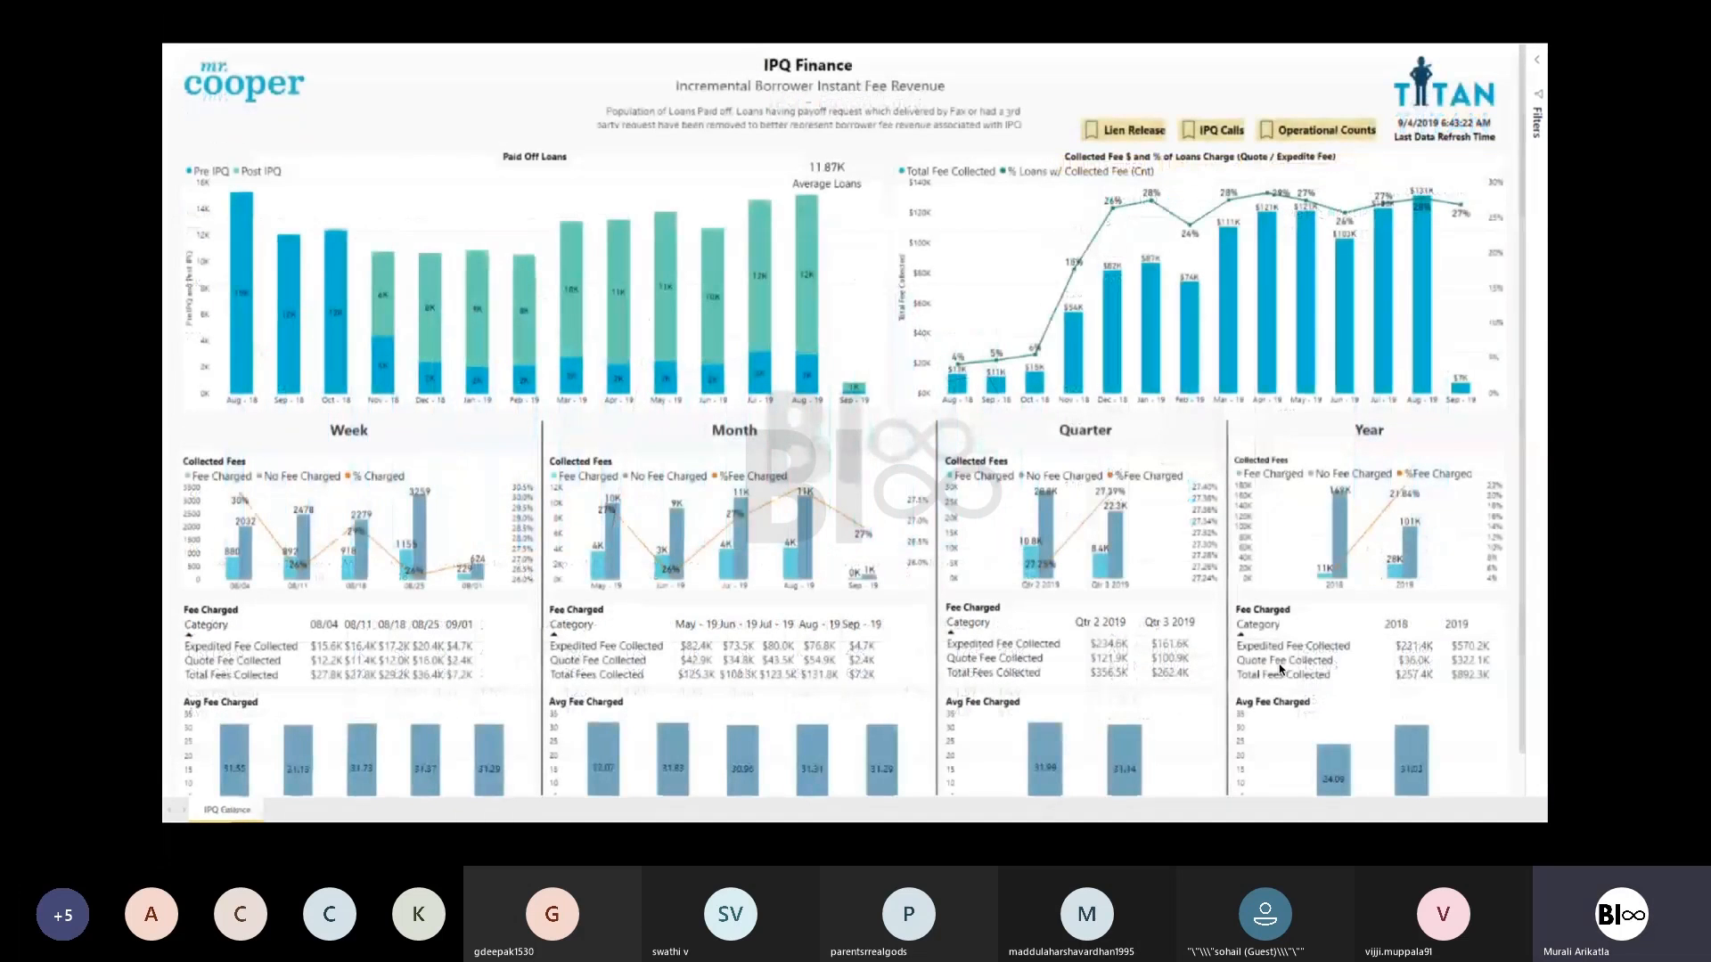
- Browse the slides around the IPQ Finance dashboard and end the slide show on the IPQ - Payoff Calls dashboard
{"action": "key", "text": "Right"}
{"action": "key", "text": "Left"}
{"action": "key", "text": "Left"}
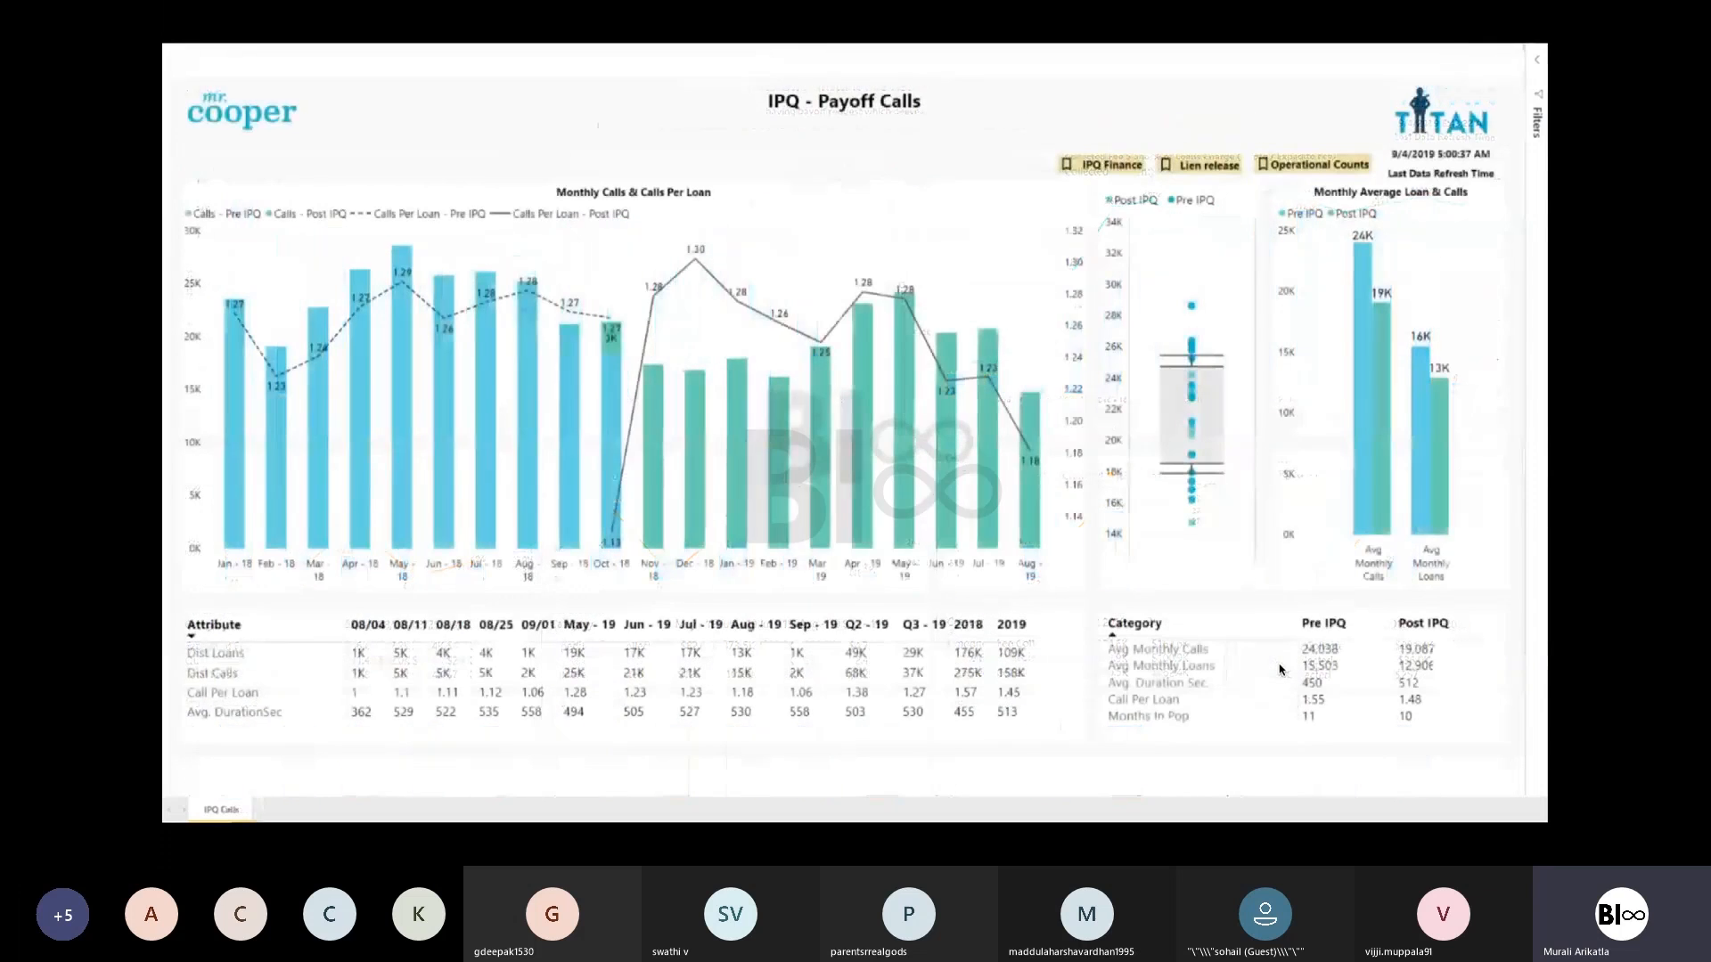
{"action": "key", "text": "Escape"}
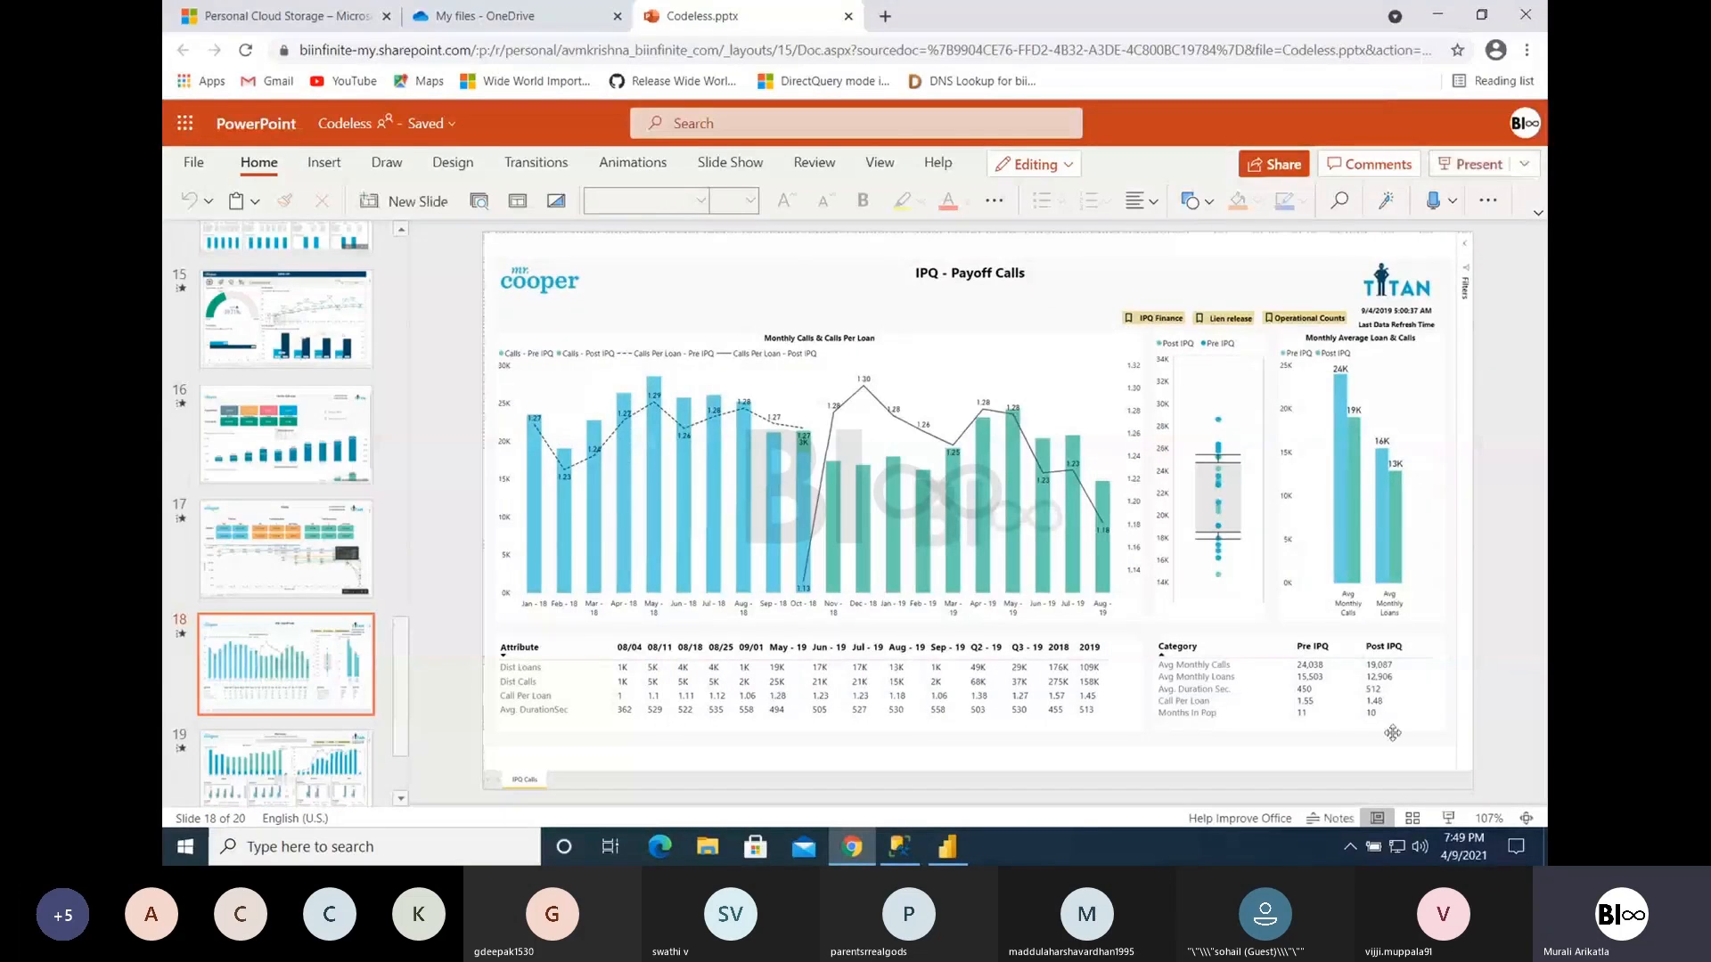
- Switch back to Power BI Desktop, clear the field search, and apply a report theme with green, navy and red data colours
{"action": "left_click", "coordinate": [947, 846]}
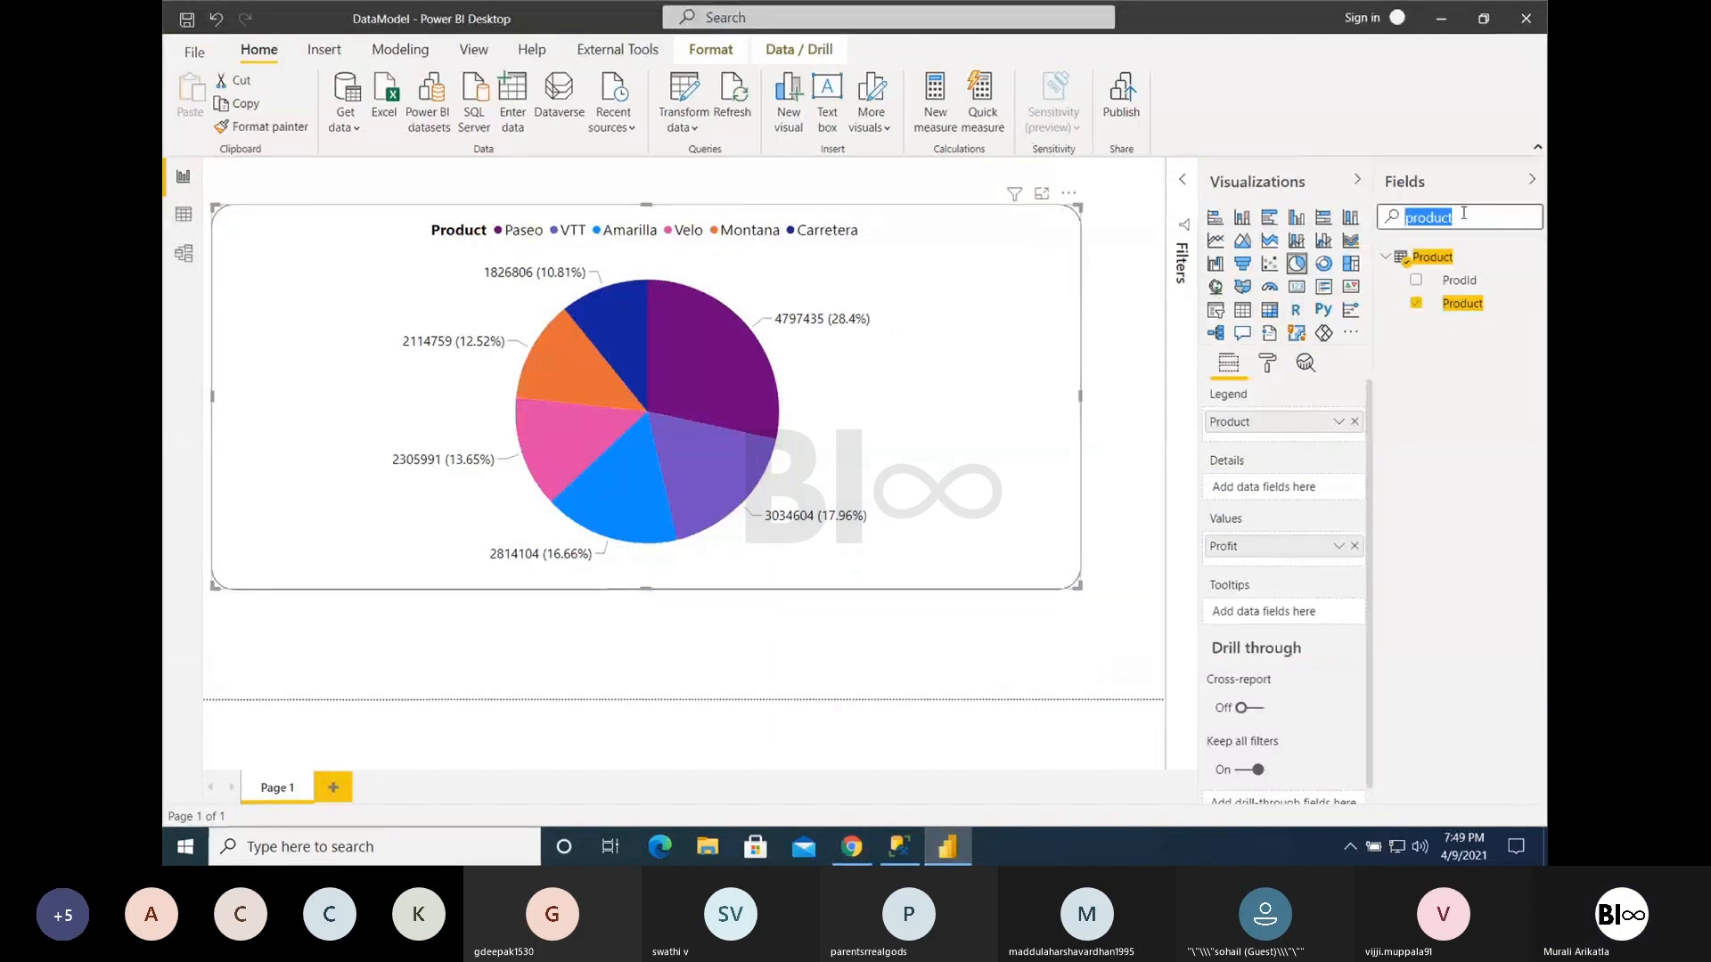
{"action": "key", "text": "BackSpace"}
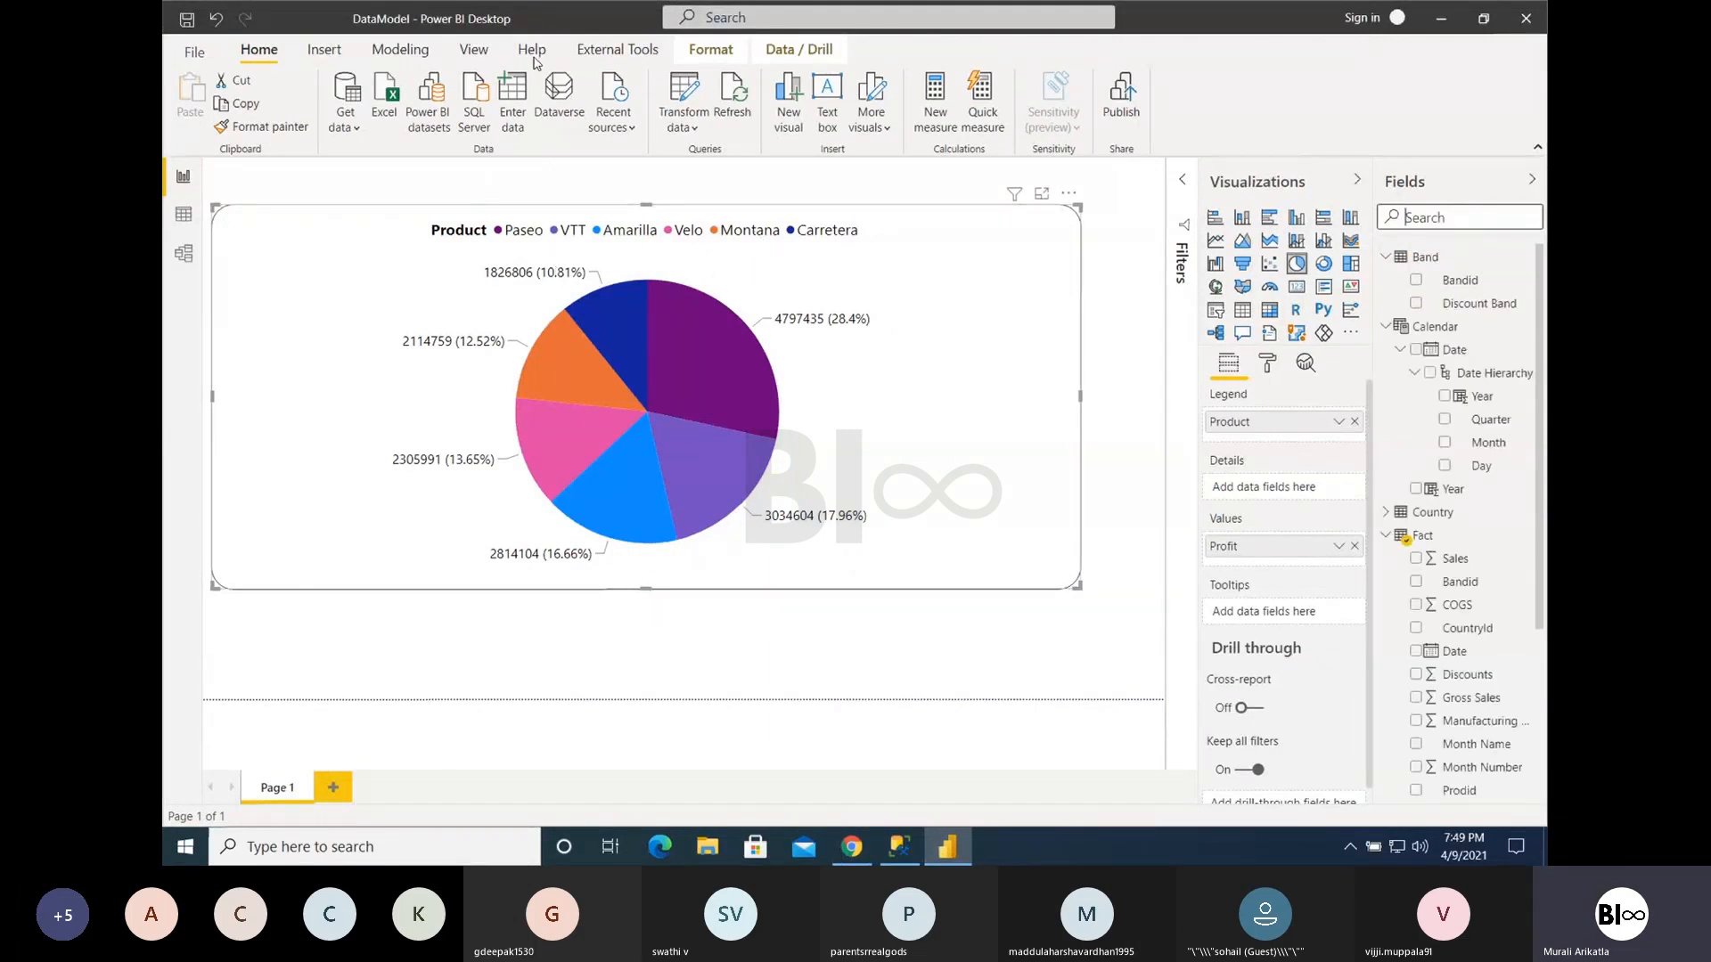
{"action": "left_click", "coordinate": [473, 50]}
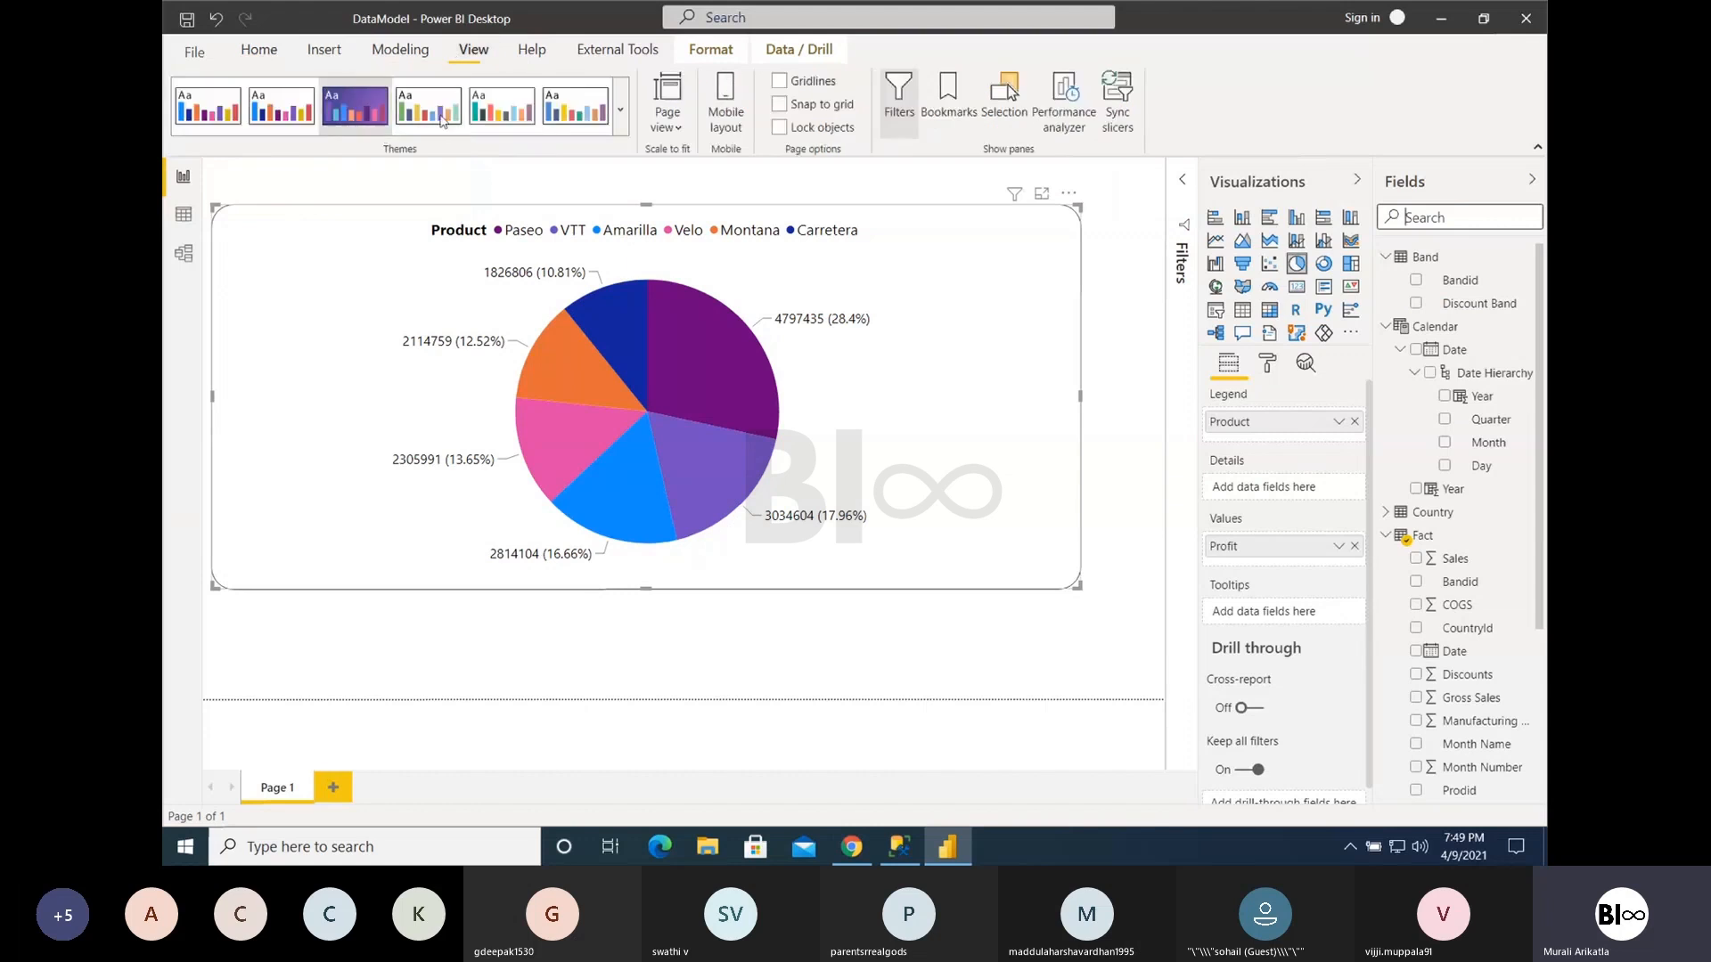
{"action": "left_click", "coordinate": [620, 109]}
{"action": "left_click", "coordinate": [430, 417]}
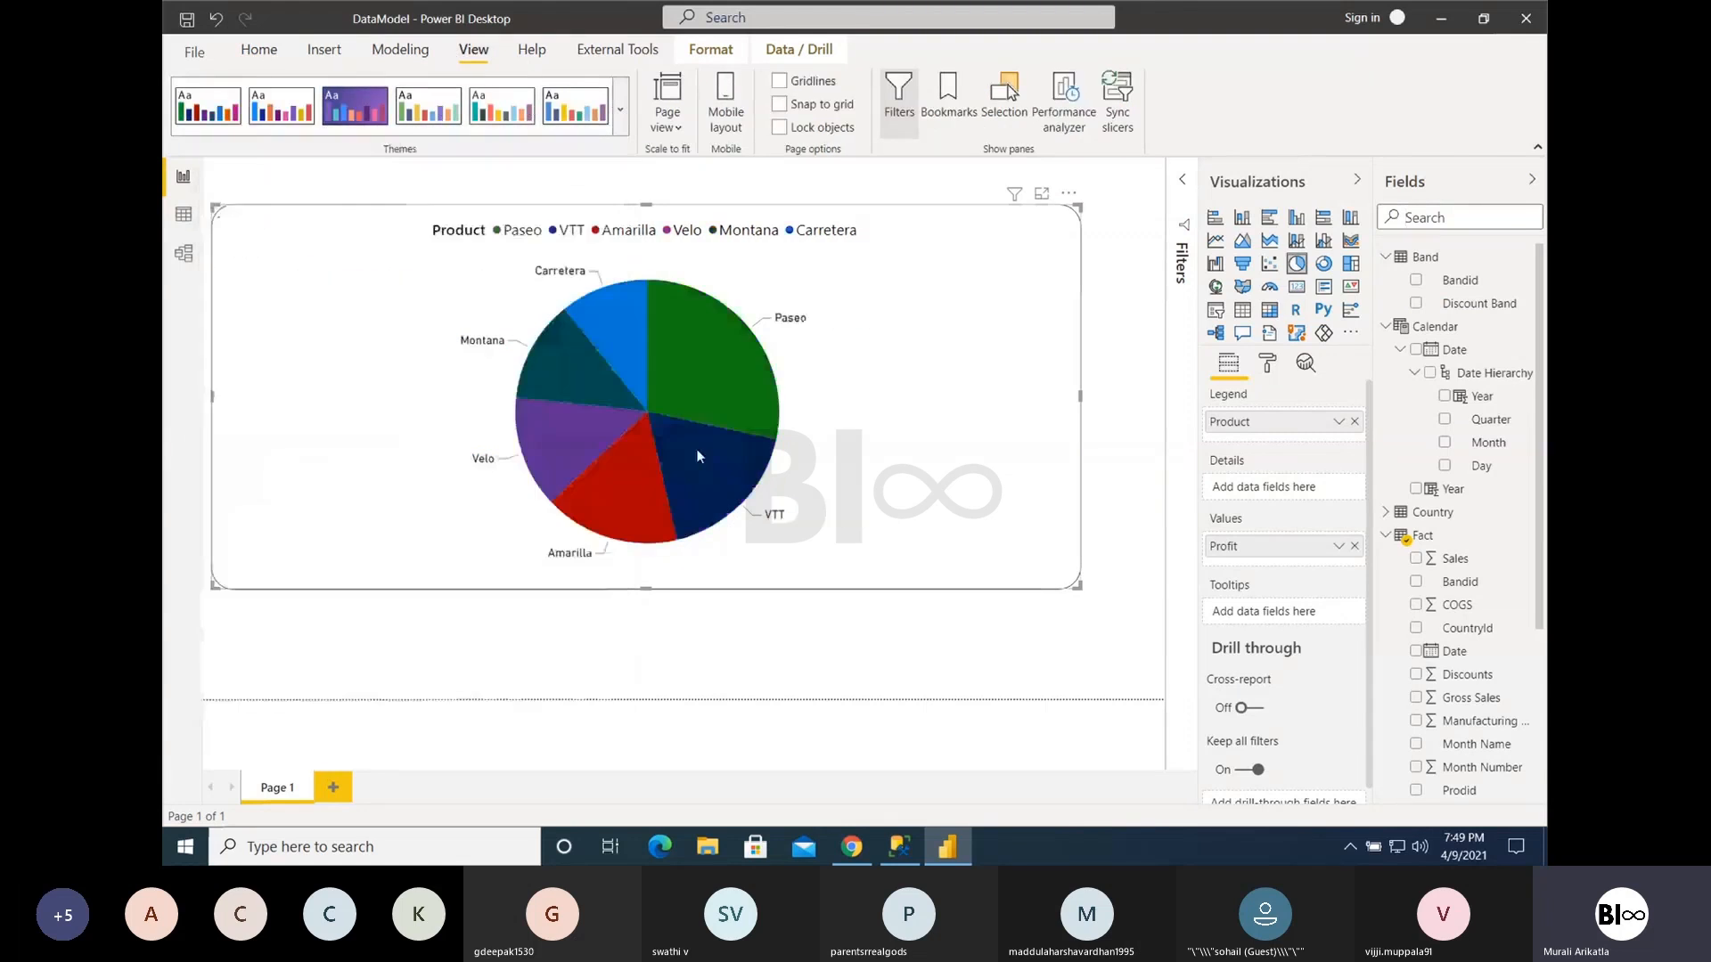
- Change the pie chart of Profit by Product to a line chart
{"action": "mouse_move", "coordinate": [632, 486]}
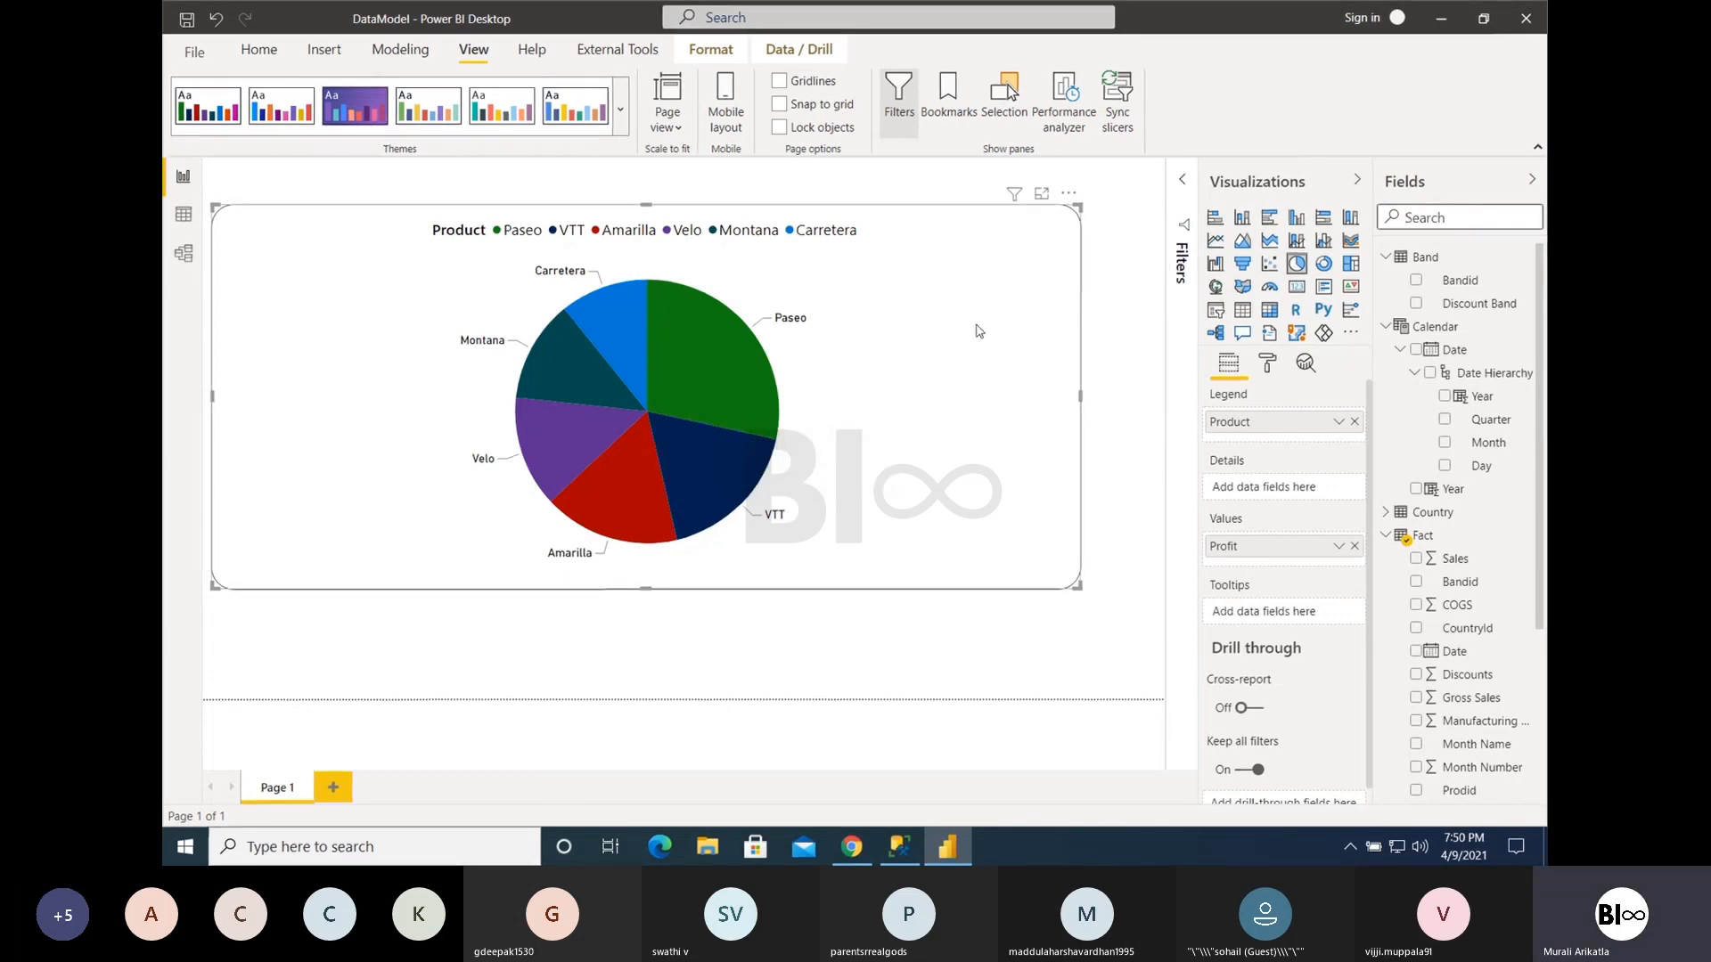
{"action": "left_click", "coordinate": [1216, 241]}
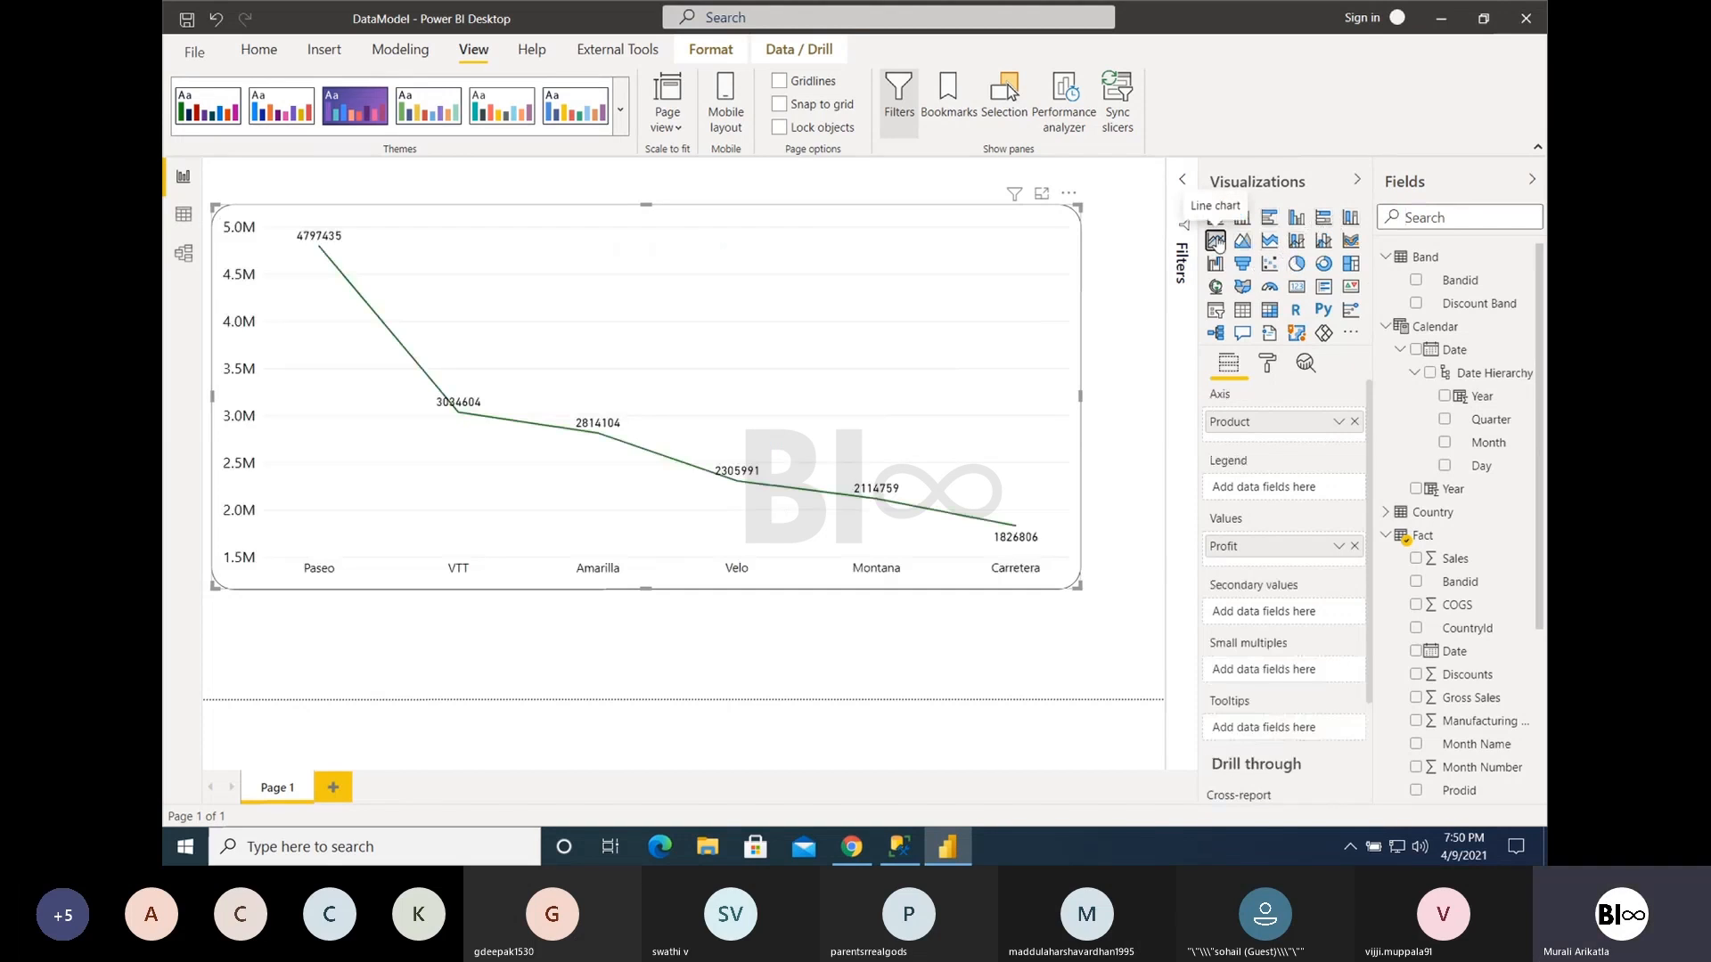
{"action": "mouse_move", "coordinate": [435, 322]}
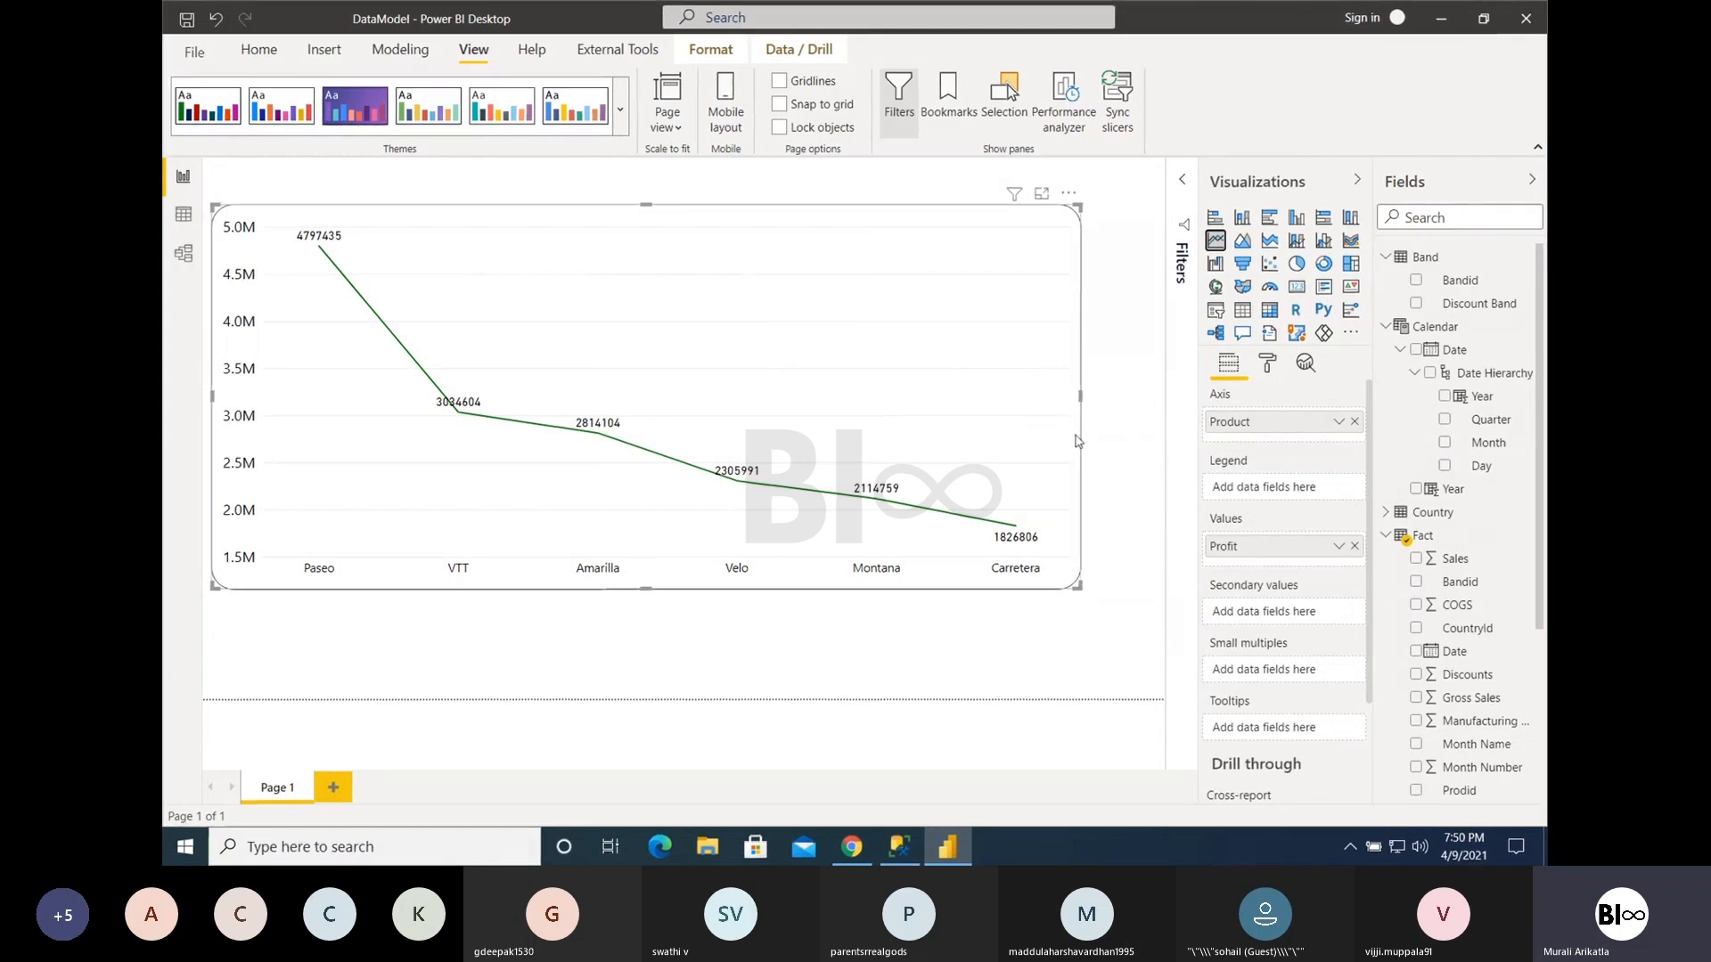
- Change the Profit by Product line chart to a clustered bar chart and reposition it on the canvas
{"action": "mouse_move", "coordinate": [1012, 371]}
{"action": "left_mouse_down"}
{"action": "mouse_move", "coordinate": [1029, 363]}
{"action": "mouse_move", "coordinate": [1002, 343]}
{"action": "left_mouse_up"}
{"action": "left_click", "coordinate": [1268, 217]}
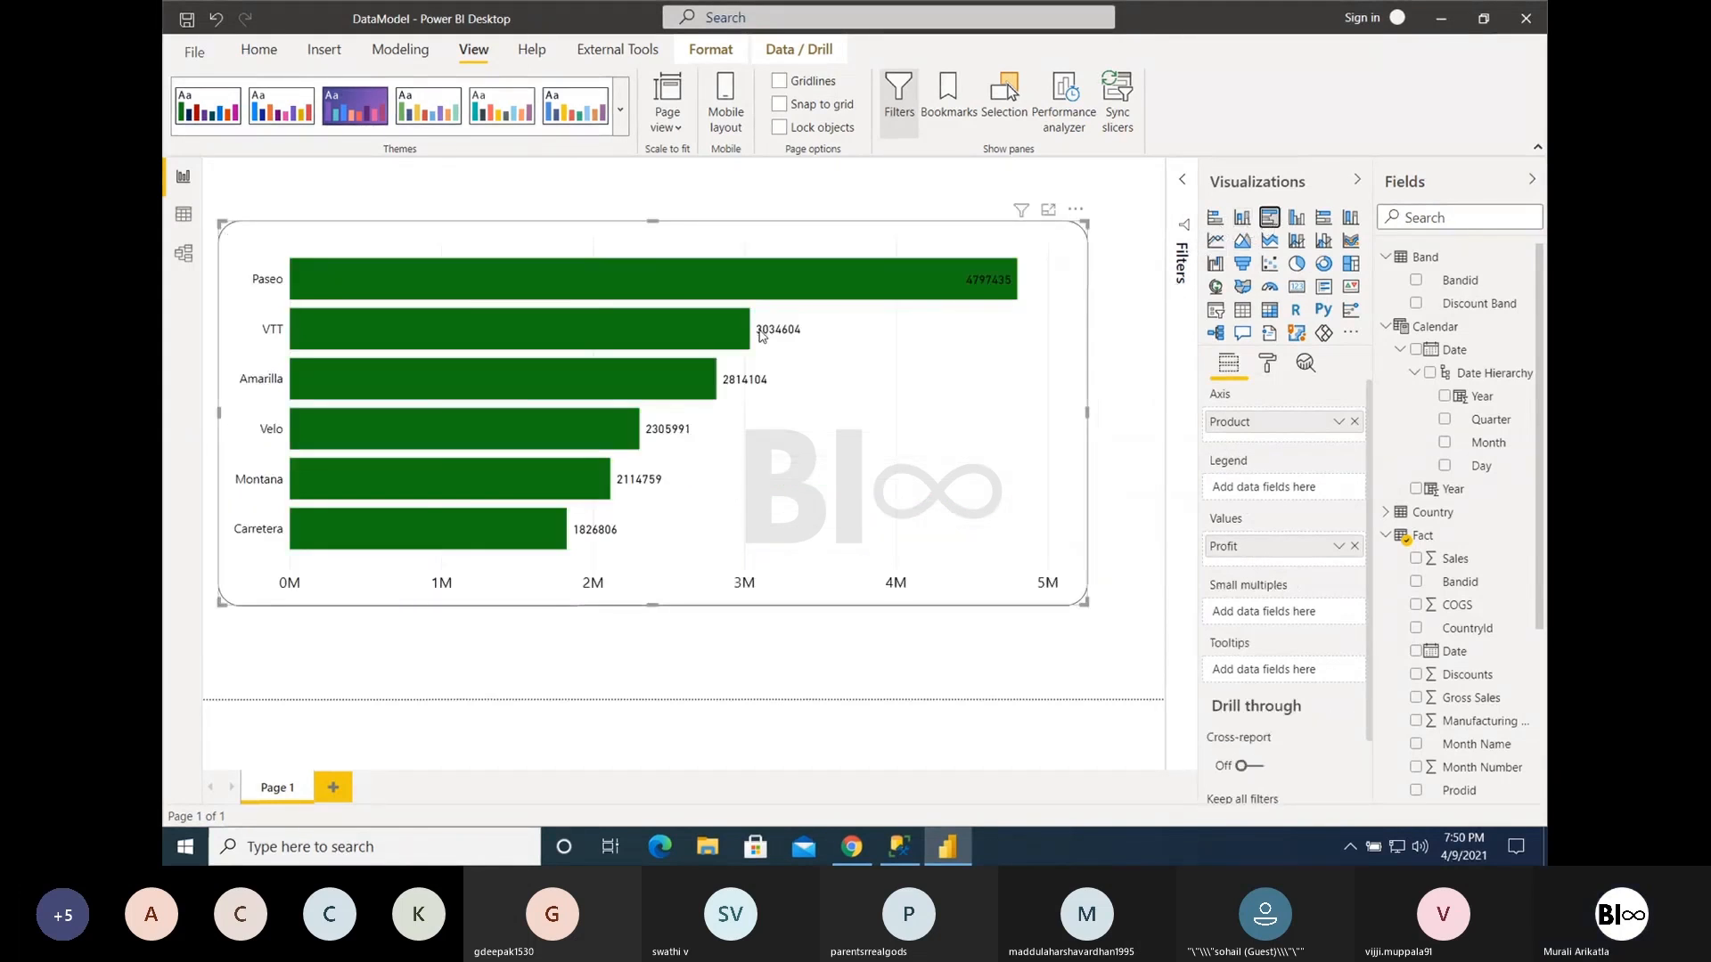
{"action": "left_click_drag", "start_coordinate": [747, 462], "coordinate": [748, 436]}
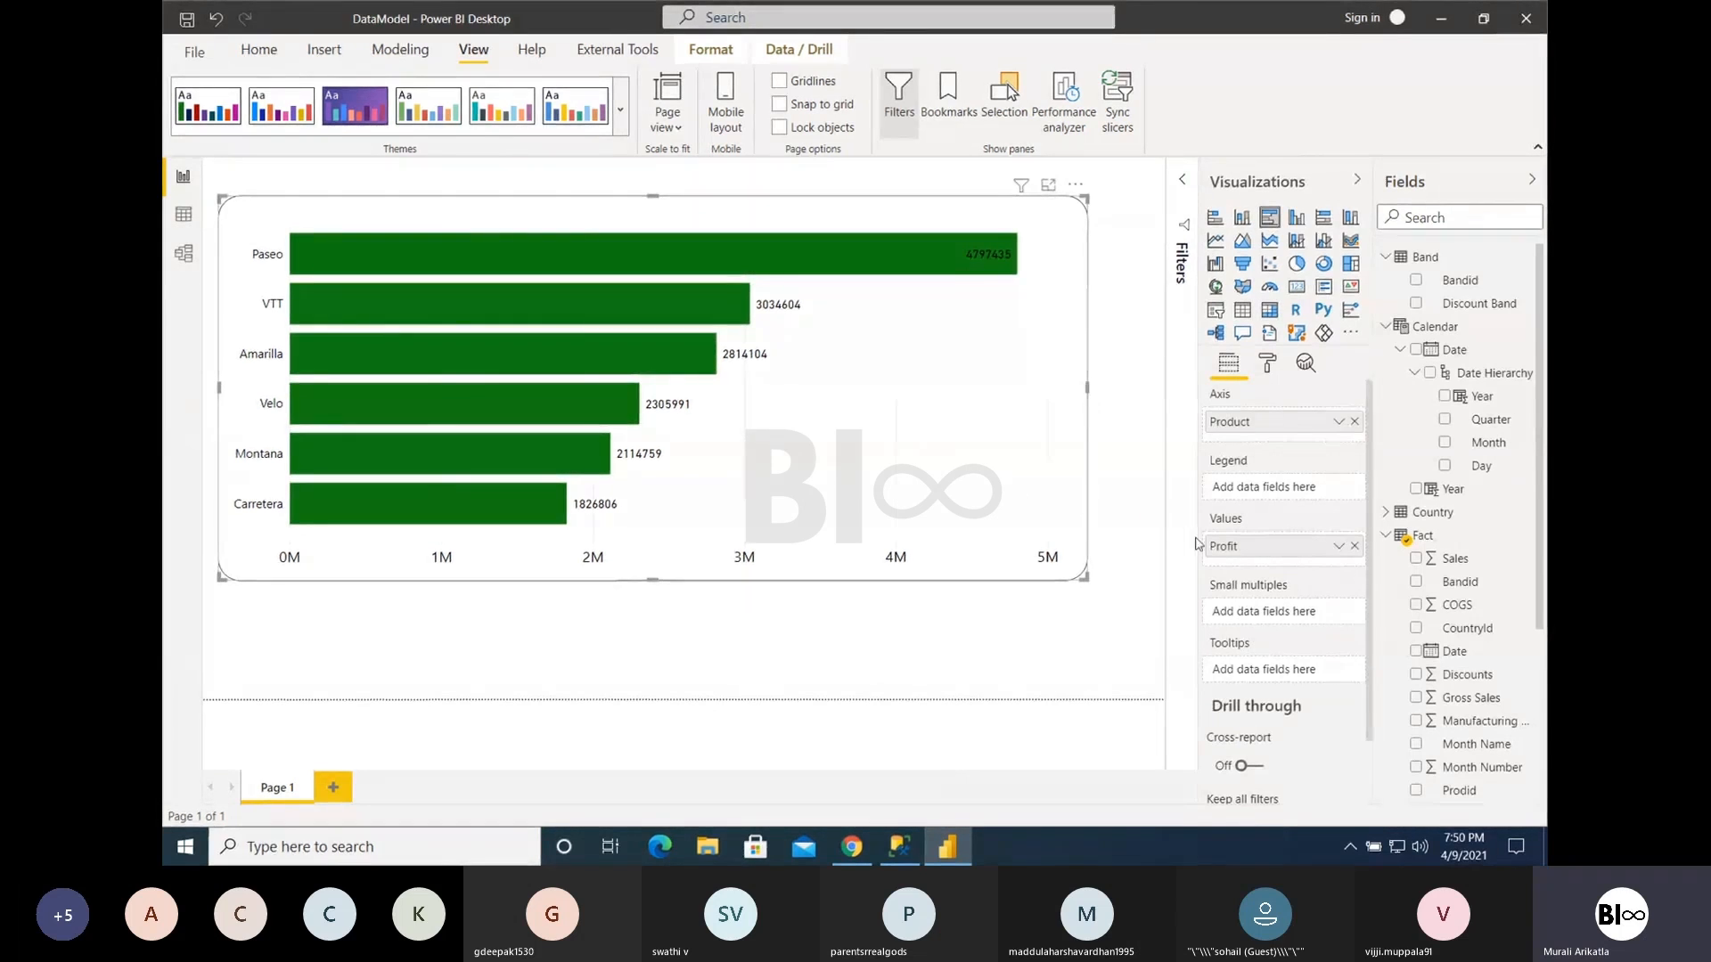
- Find the Country field, add it to the bar chart's small multiples, and enlarge the visual to nearly the page height
{"action": "left_click", "coordinate": [1441, 220]}
{"action": "type", "text": "country"}
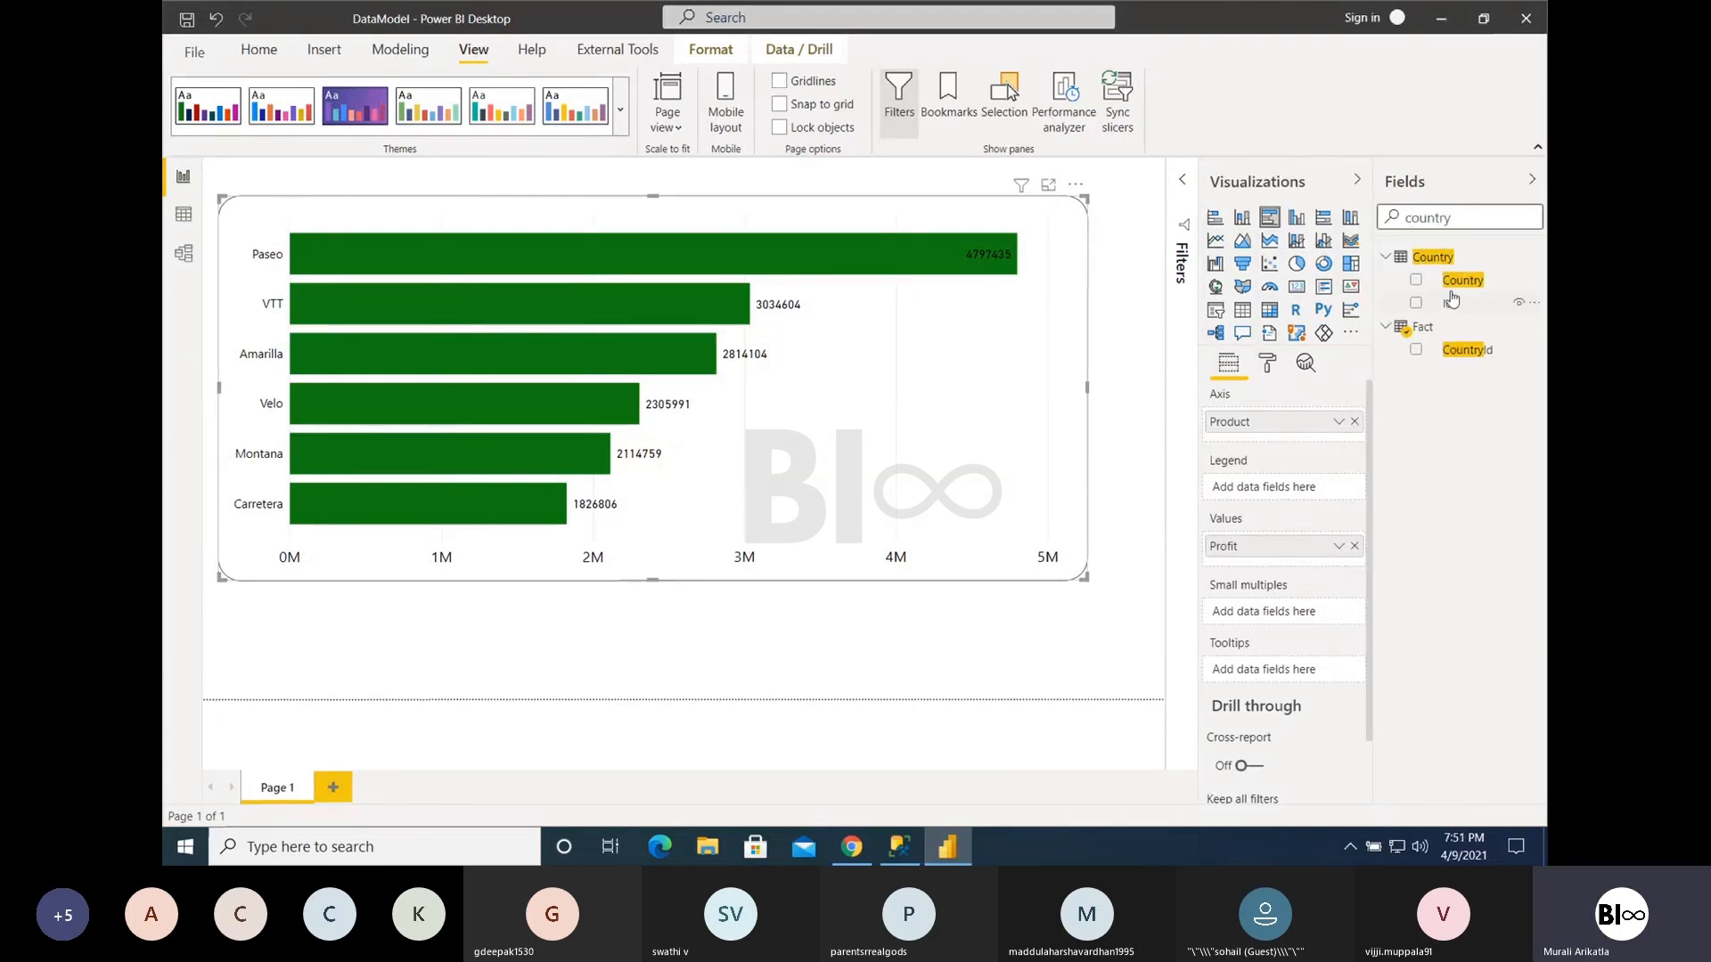
{"action": "left_click_drag", "start_coordinate": [1453, 218], "coordinate": [1428, 218]}
{"action": "left_click_drag", "start_coordinate": [1453, 282], "coordinate": [1270, 617]}
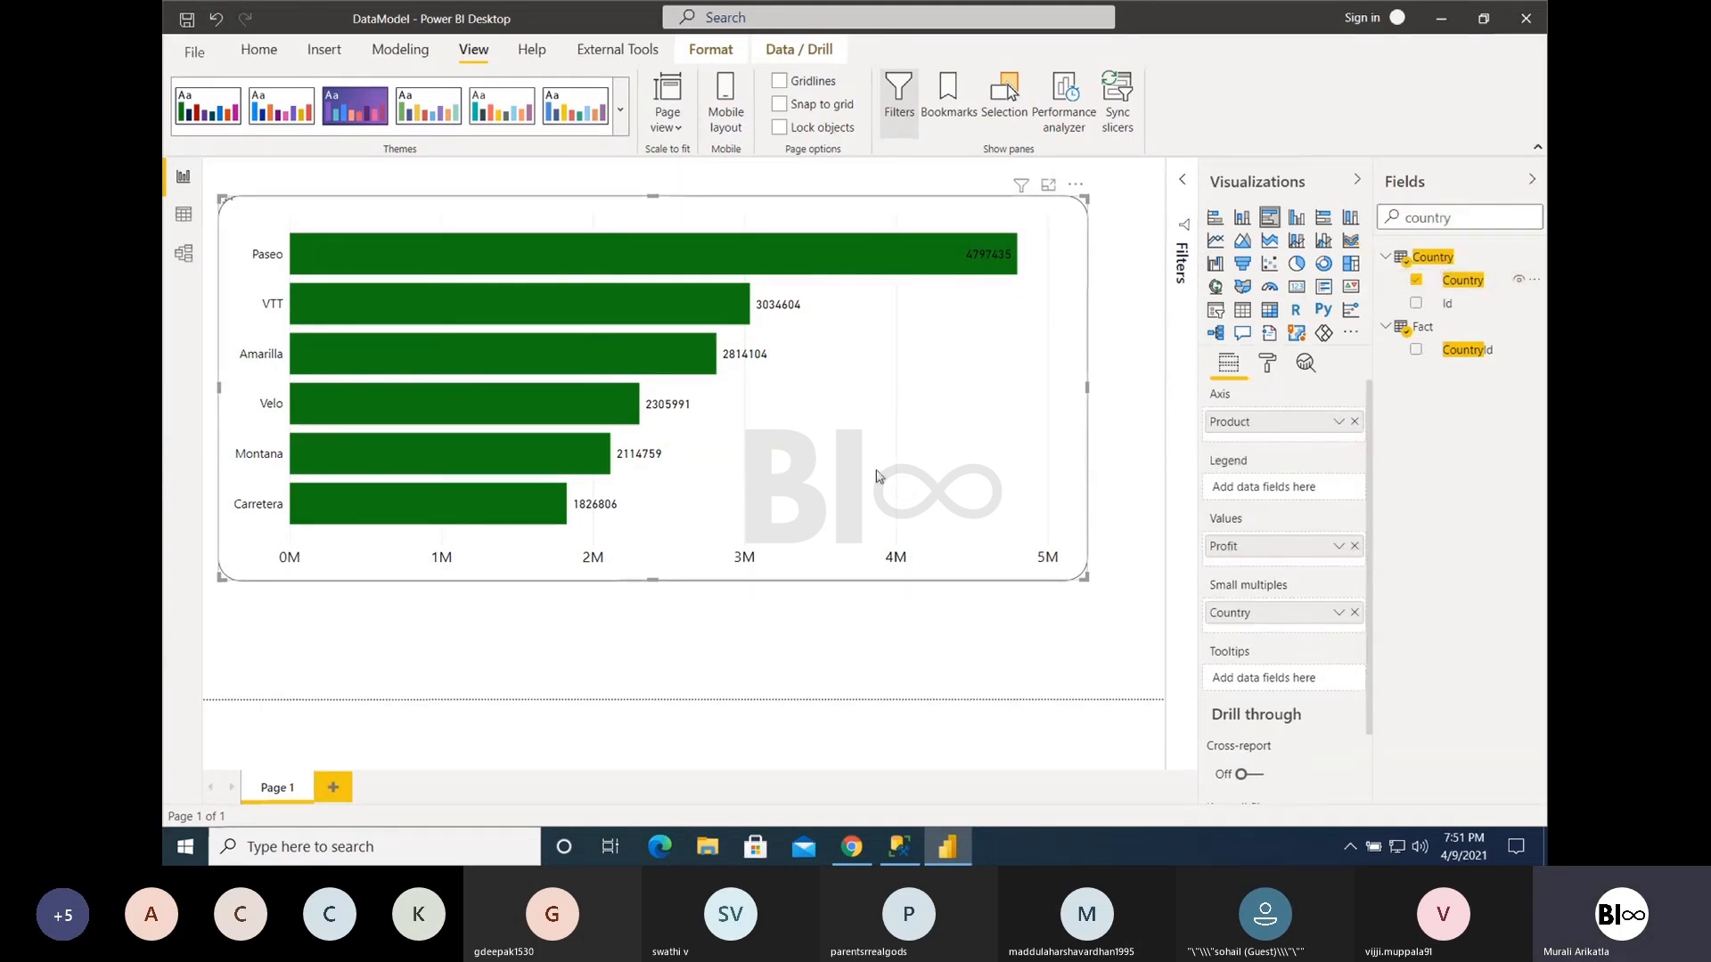
{"action": "left_click_drag", "start_coordinate": [1085, 589], "coordinate": [1102, 696]}
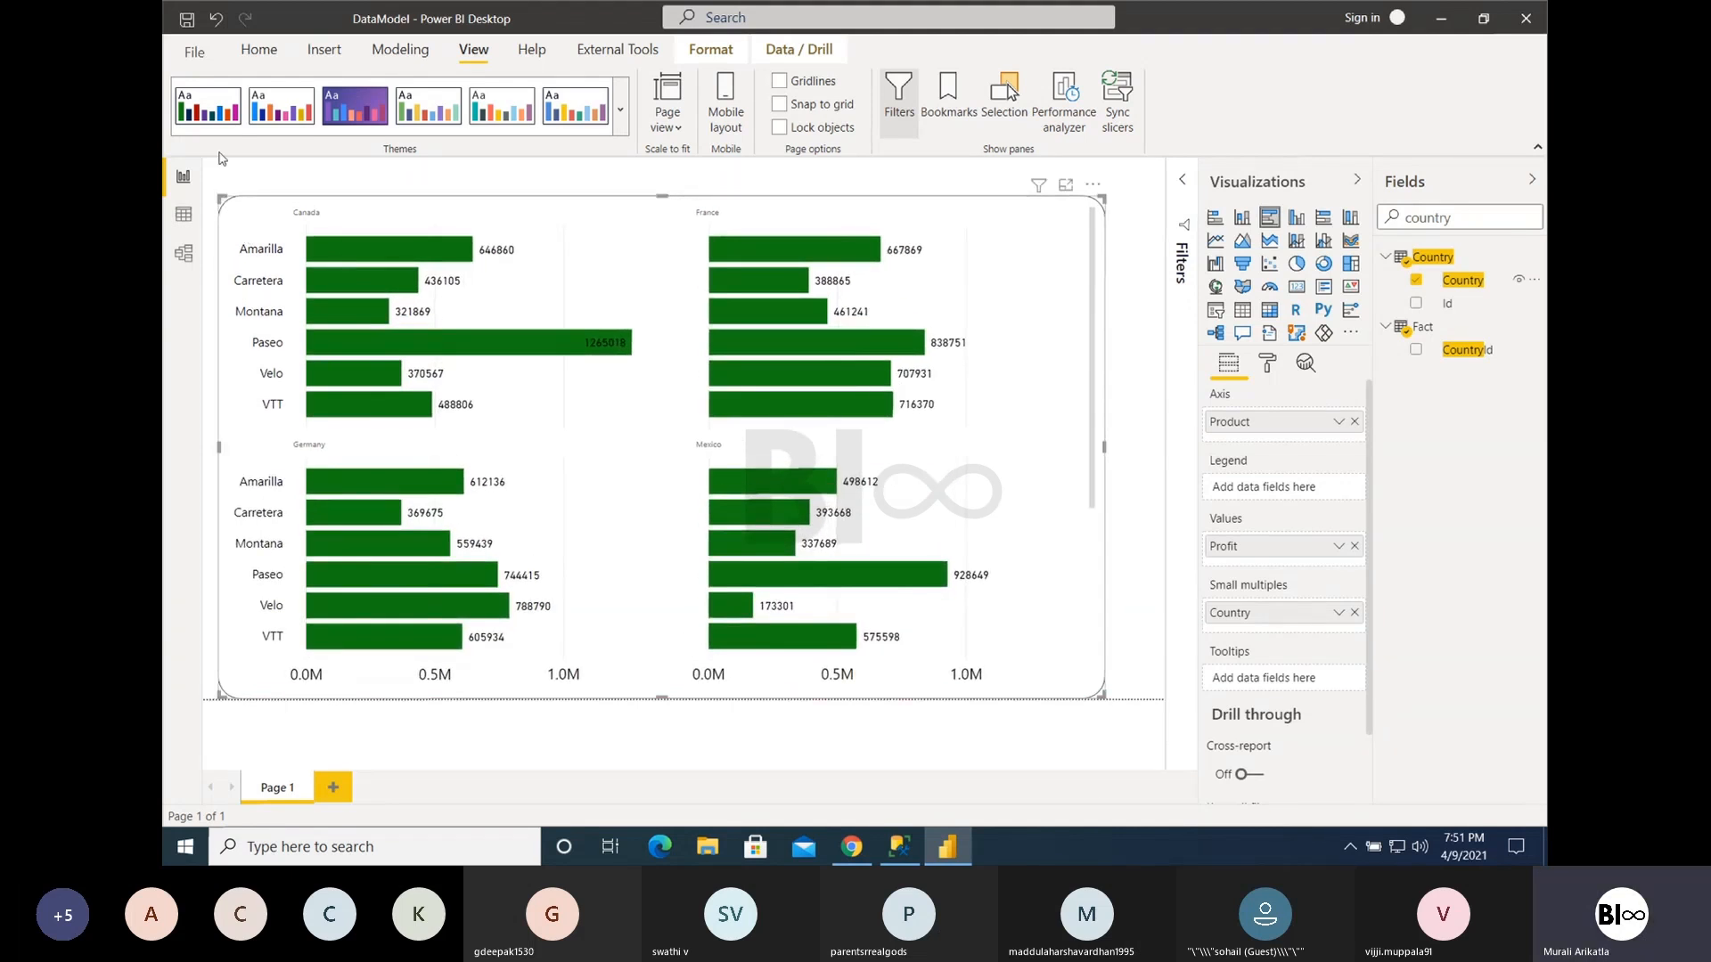
- Review the global Preview features in the options, including Small multiples, and close the options without changes
{"action": "left_click", "coordinate": [195, 52]}
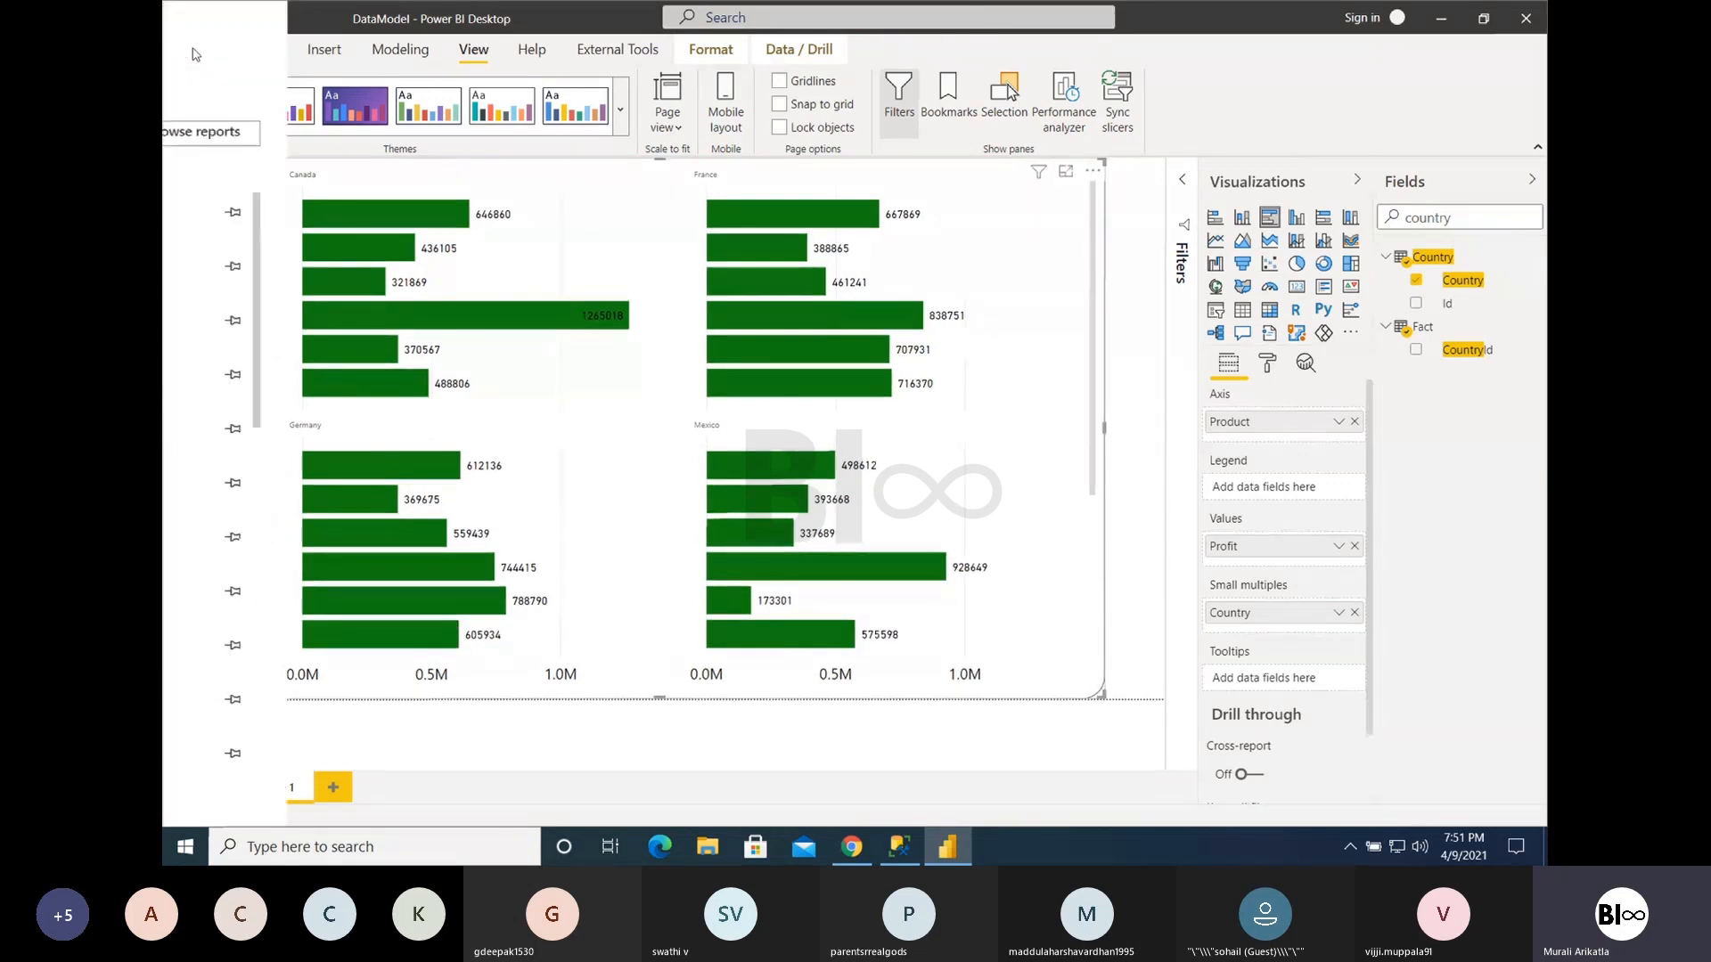
{"action": "left_click", "coordinate": [225, 352]}
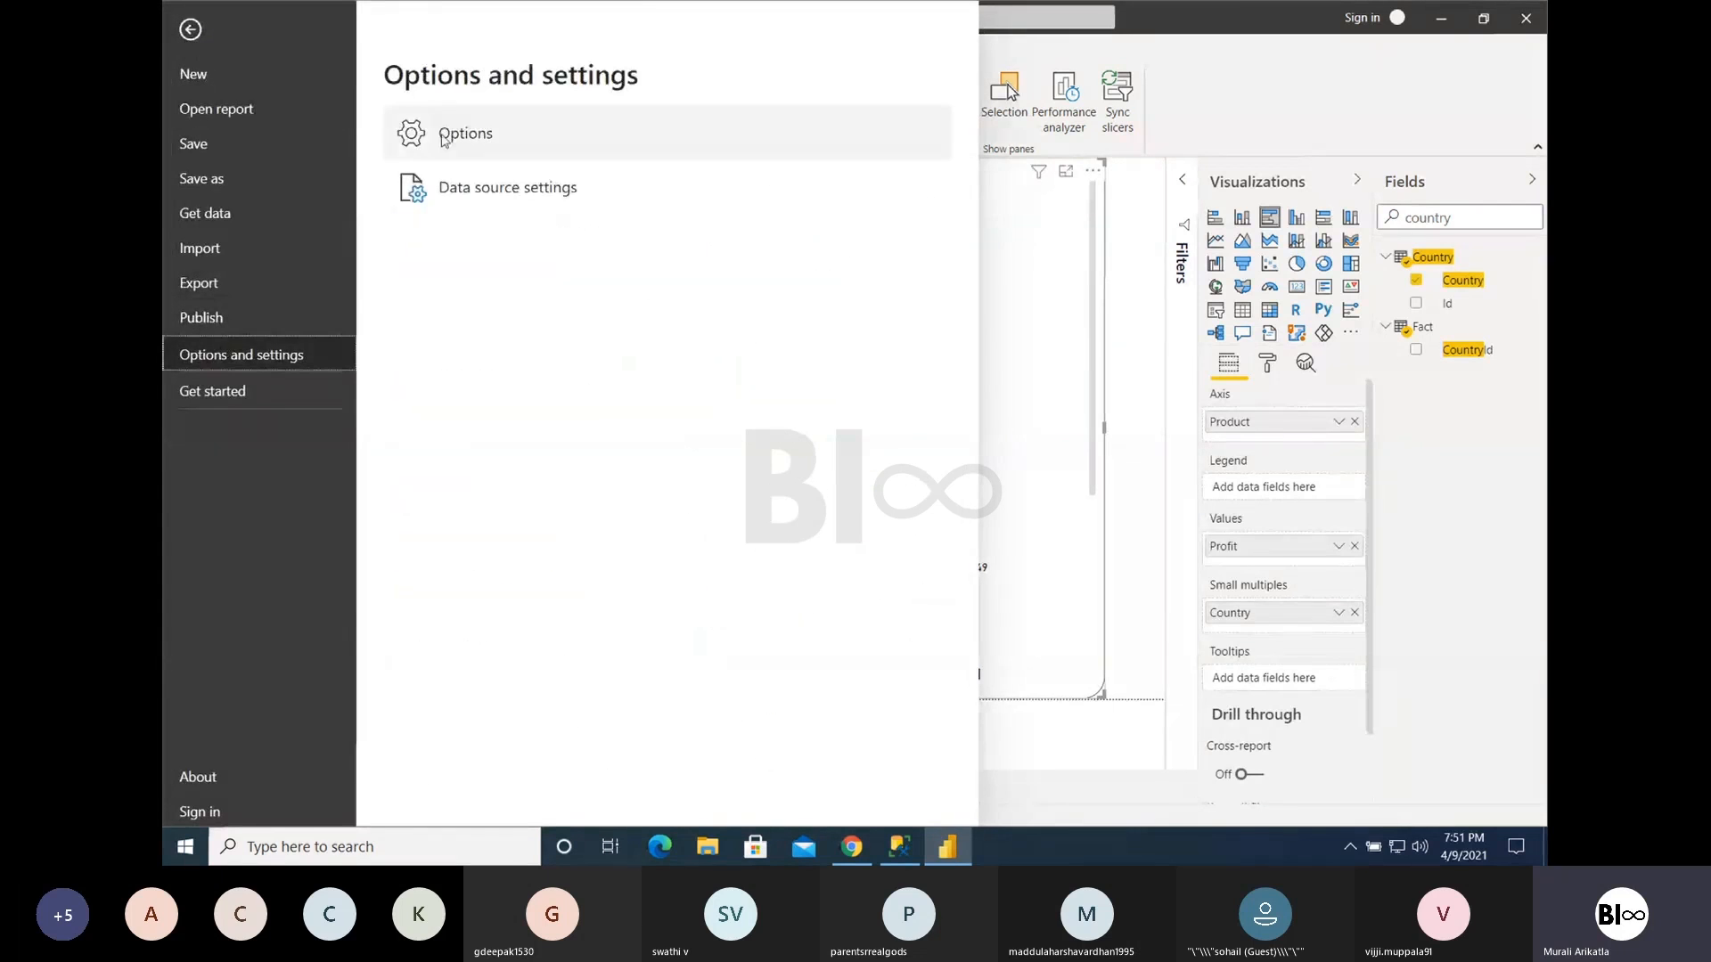
{"action": "left_click", "coordinate": [443, 135]}
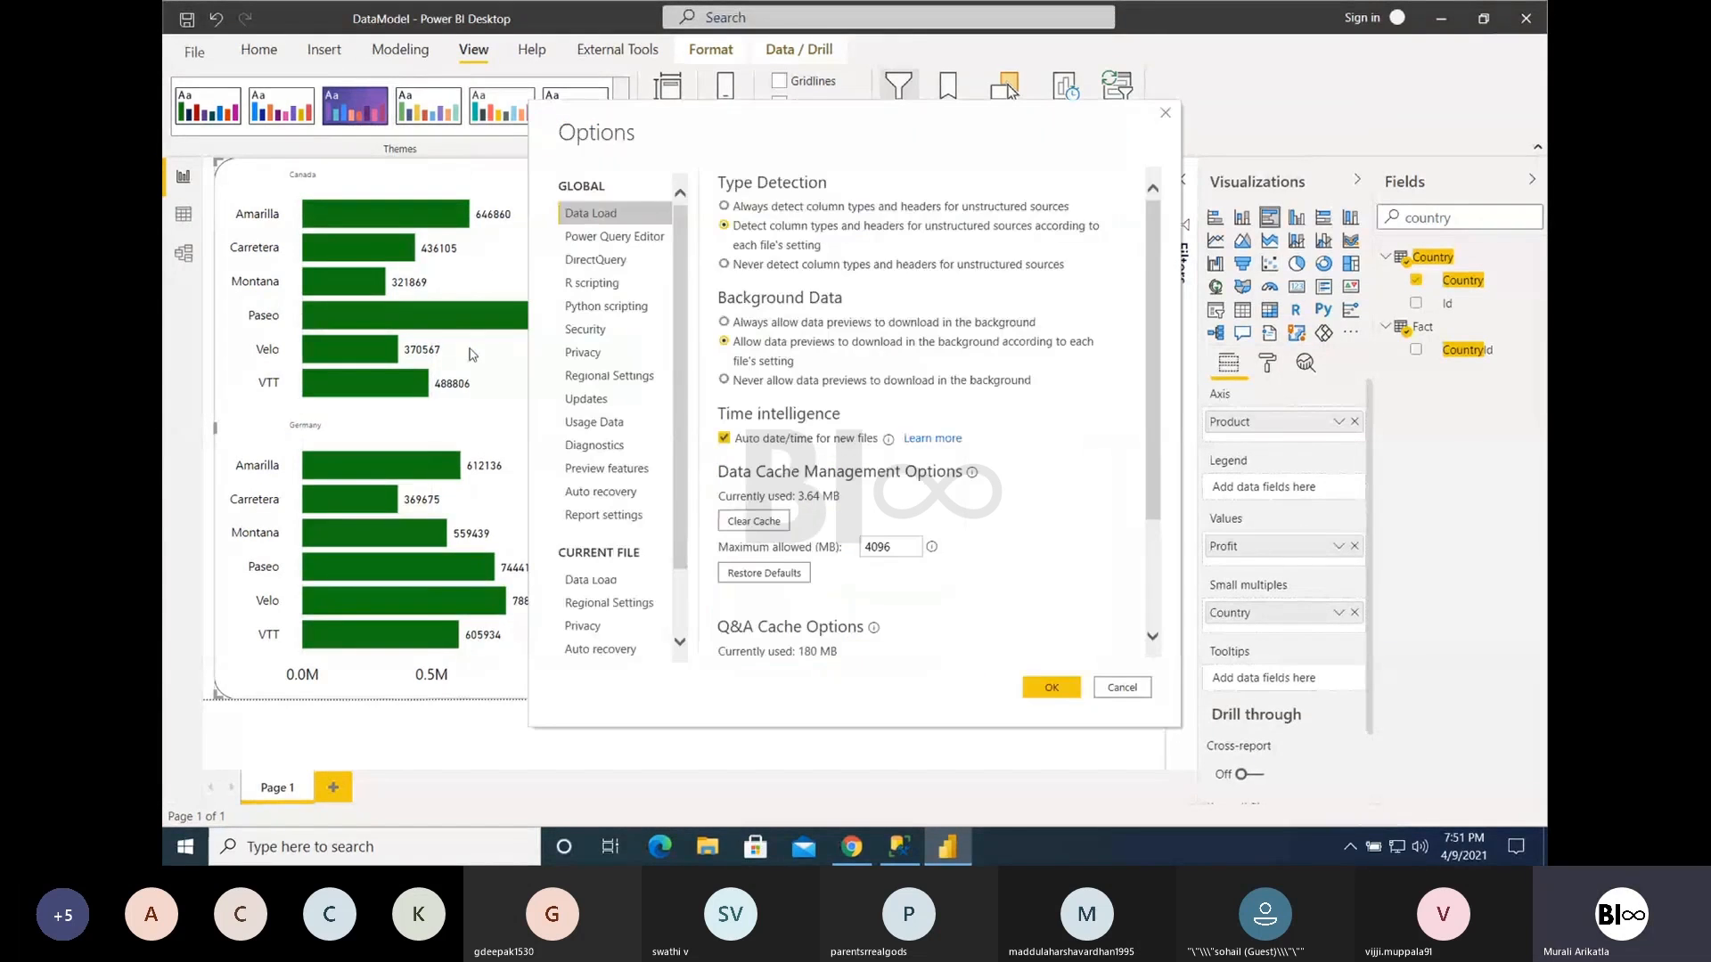
{"action": "left_click", "coordinate": [606, 469]}
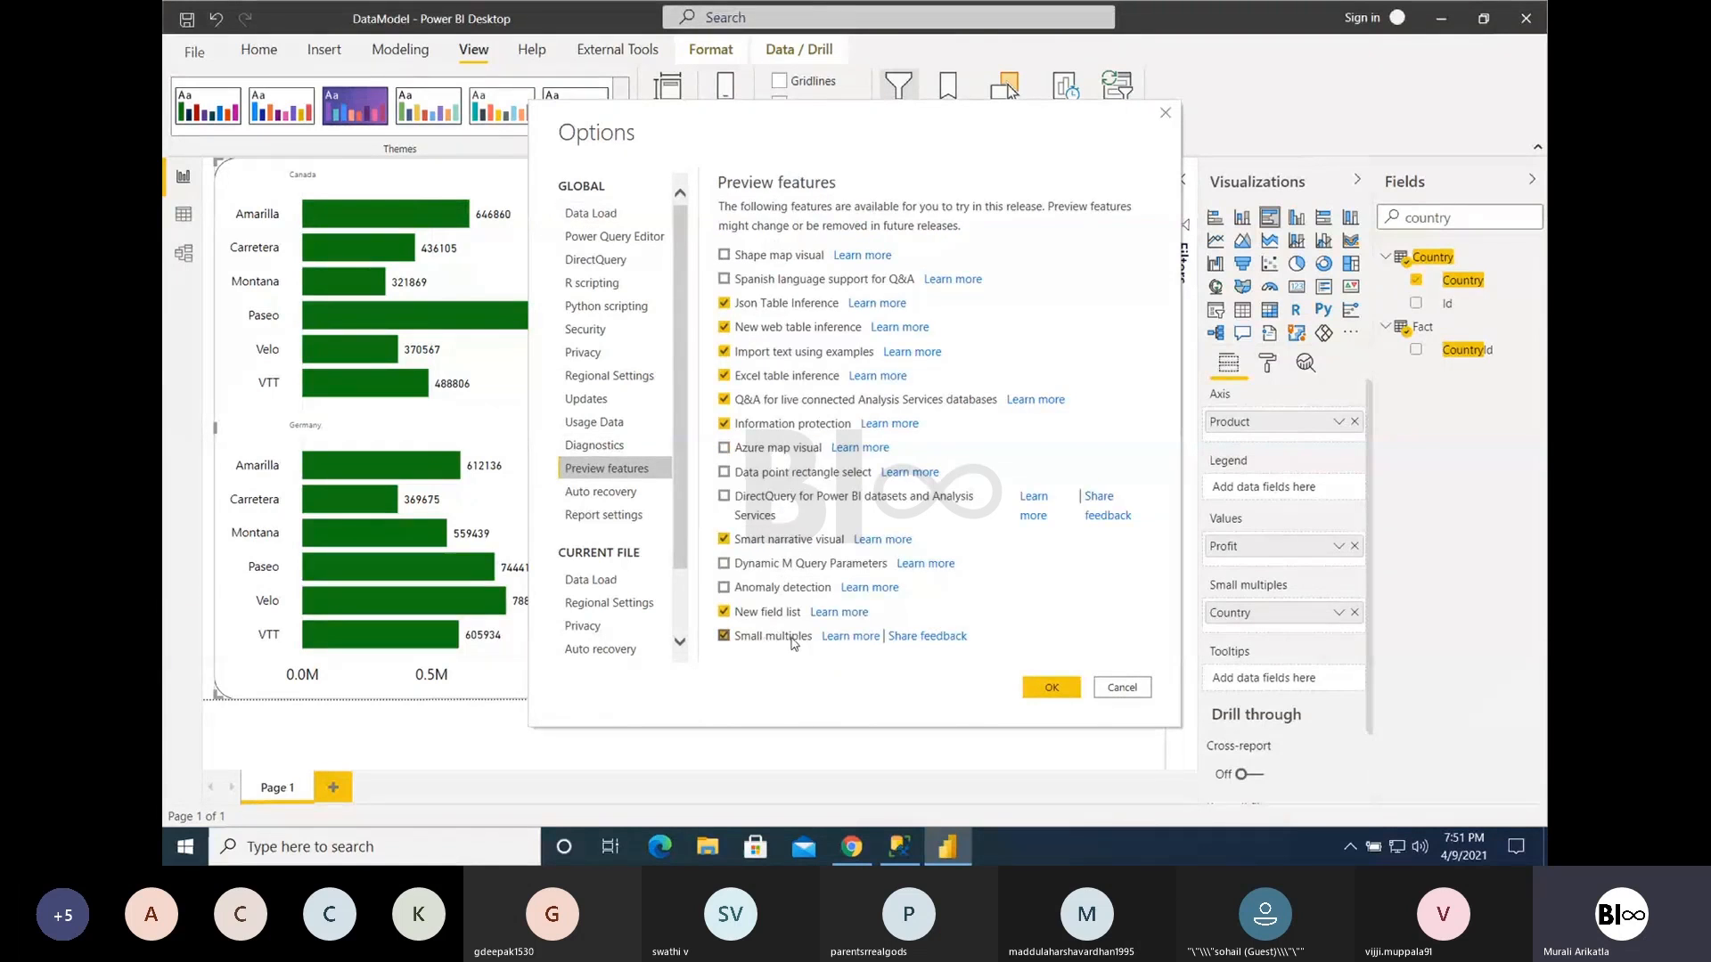
{"action": "left_click", "coordinate": [1098, 688]}
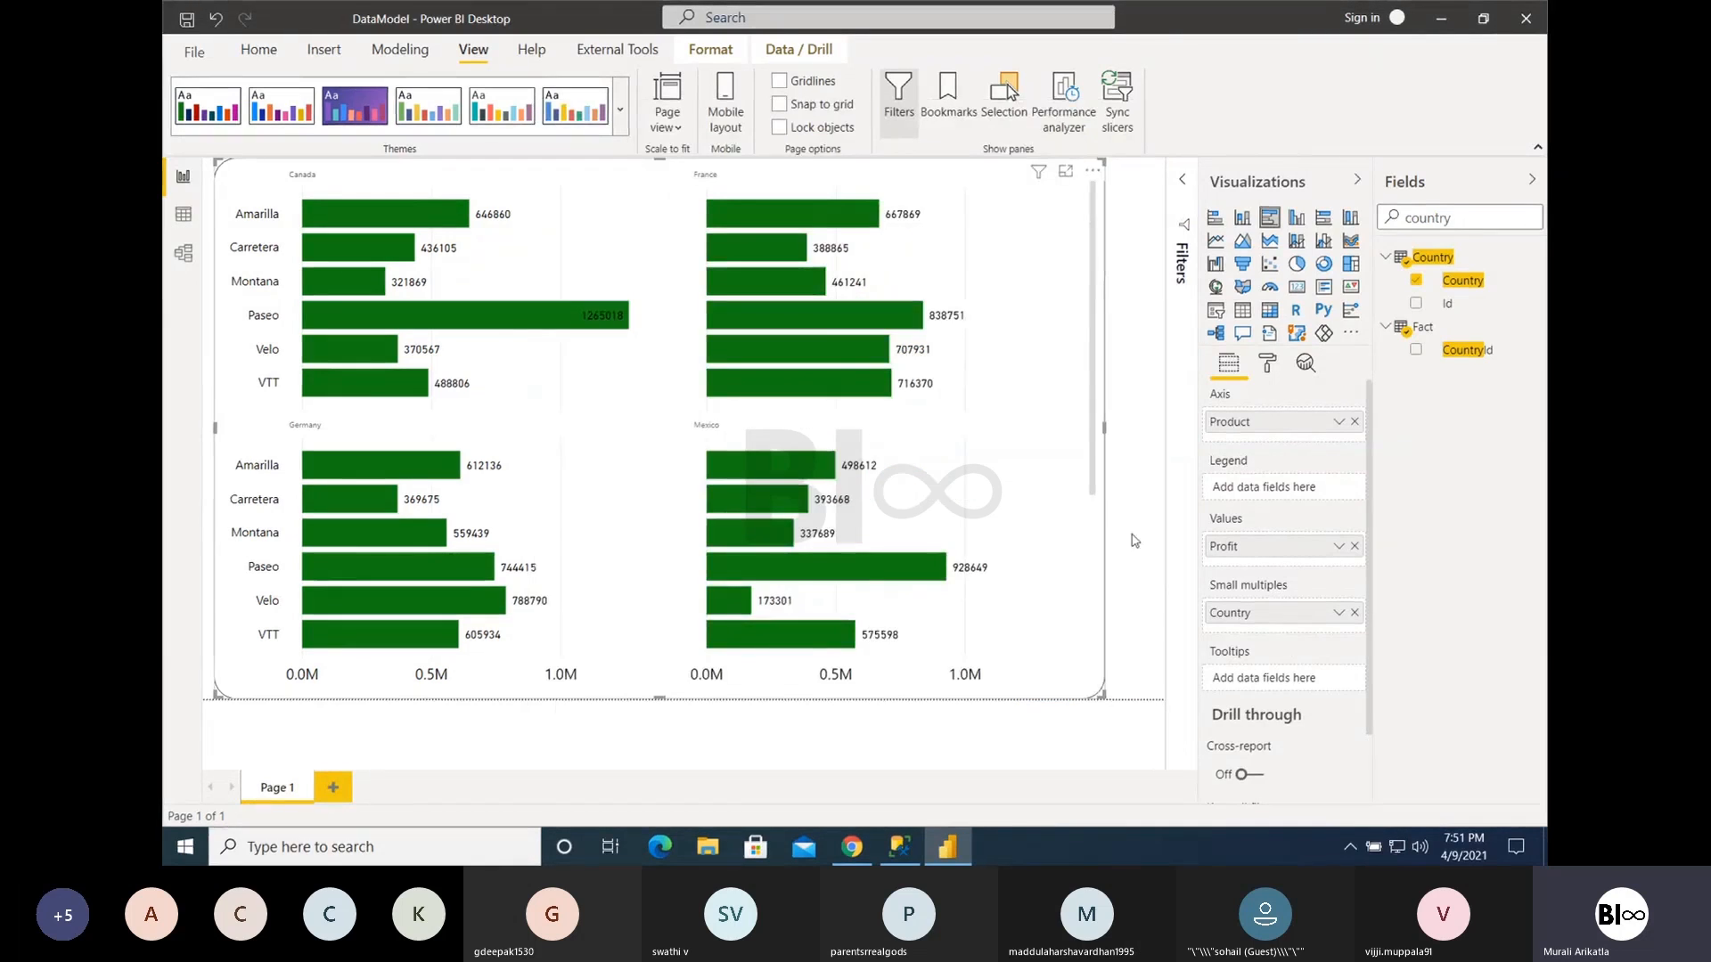
- Remove Country from the bar chart's small multiples, add it back, and look through all the country panels
{"action": "left_click", "coordinate": [1354, 612]}
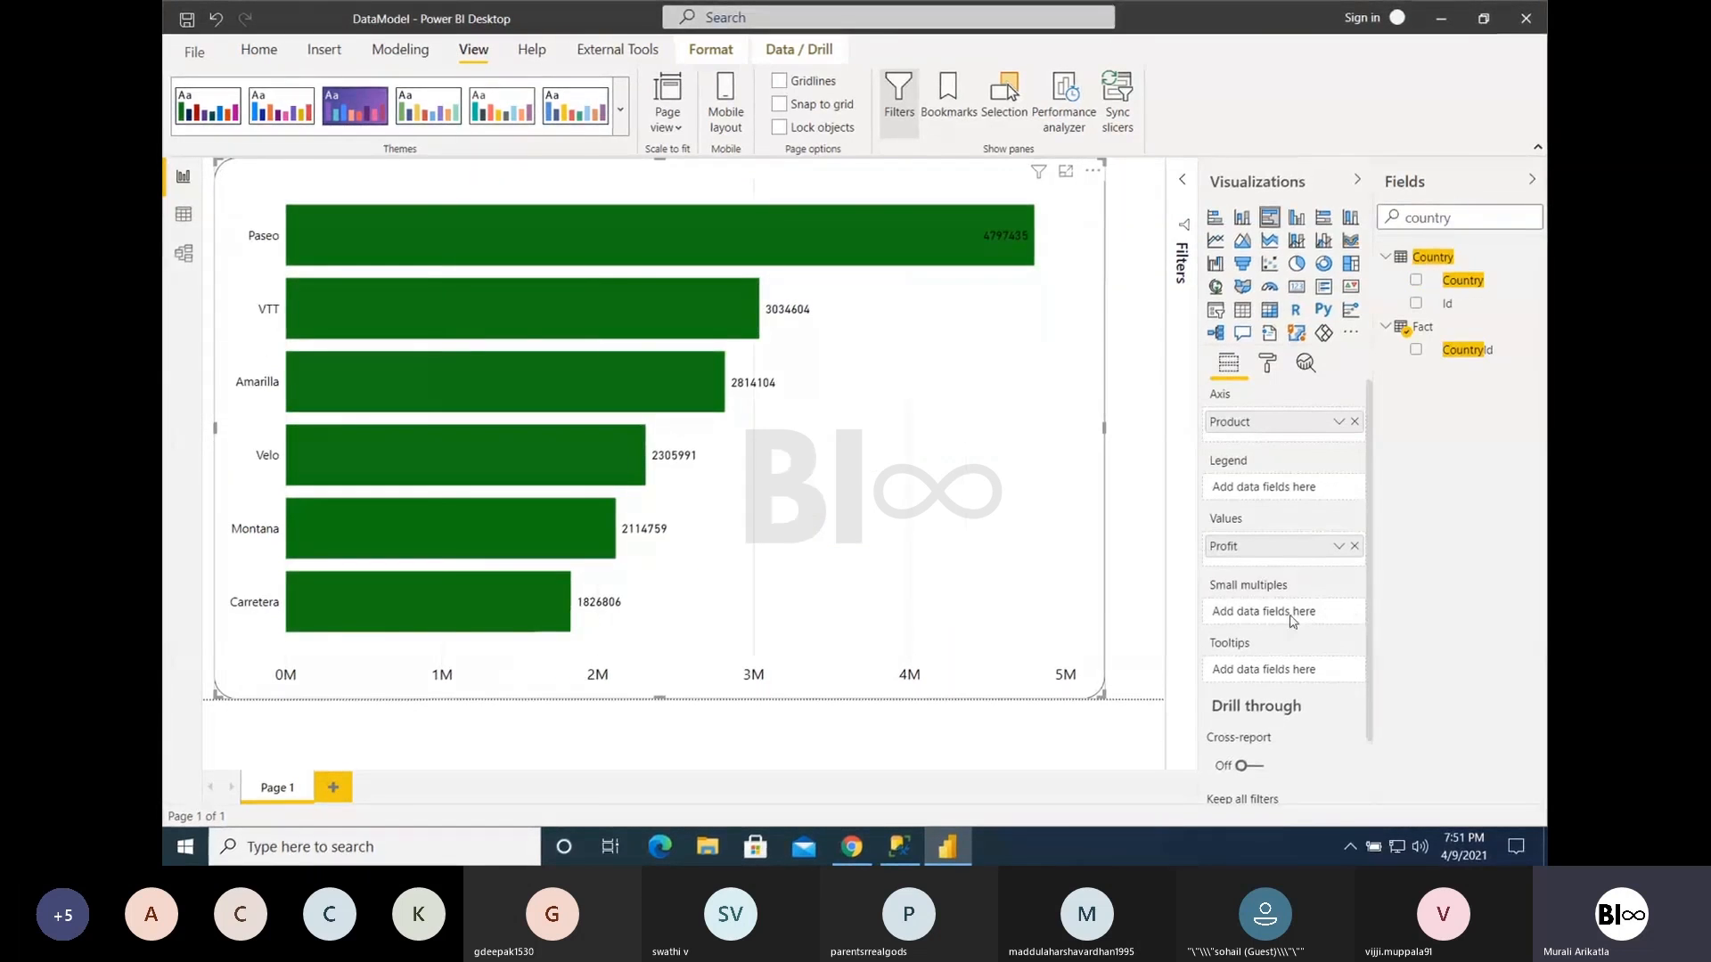
{"action": "left_click_drag", "start_coordinate": [1459, 281], "coordinate": [1244, 615]}
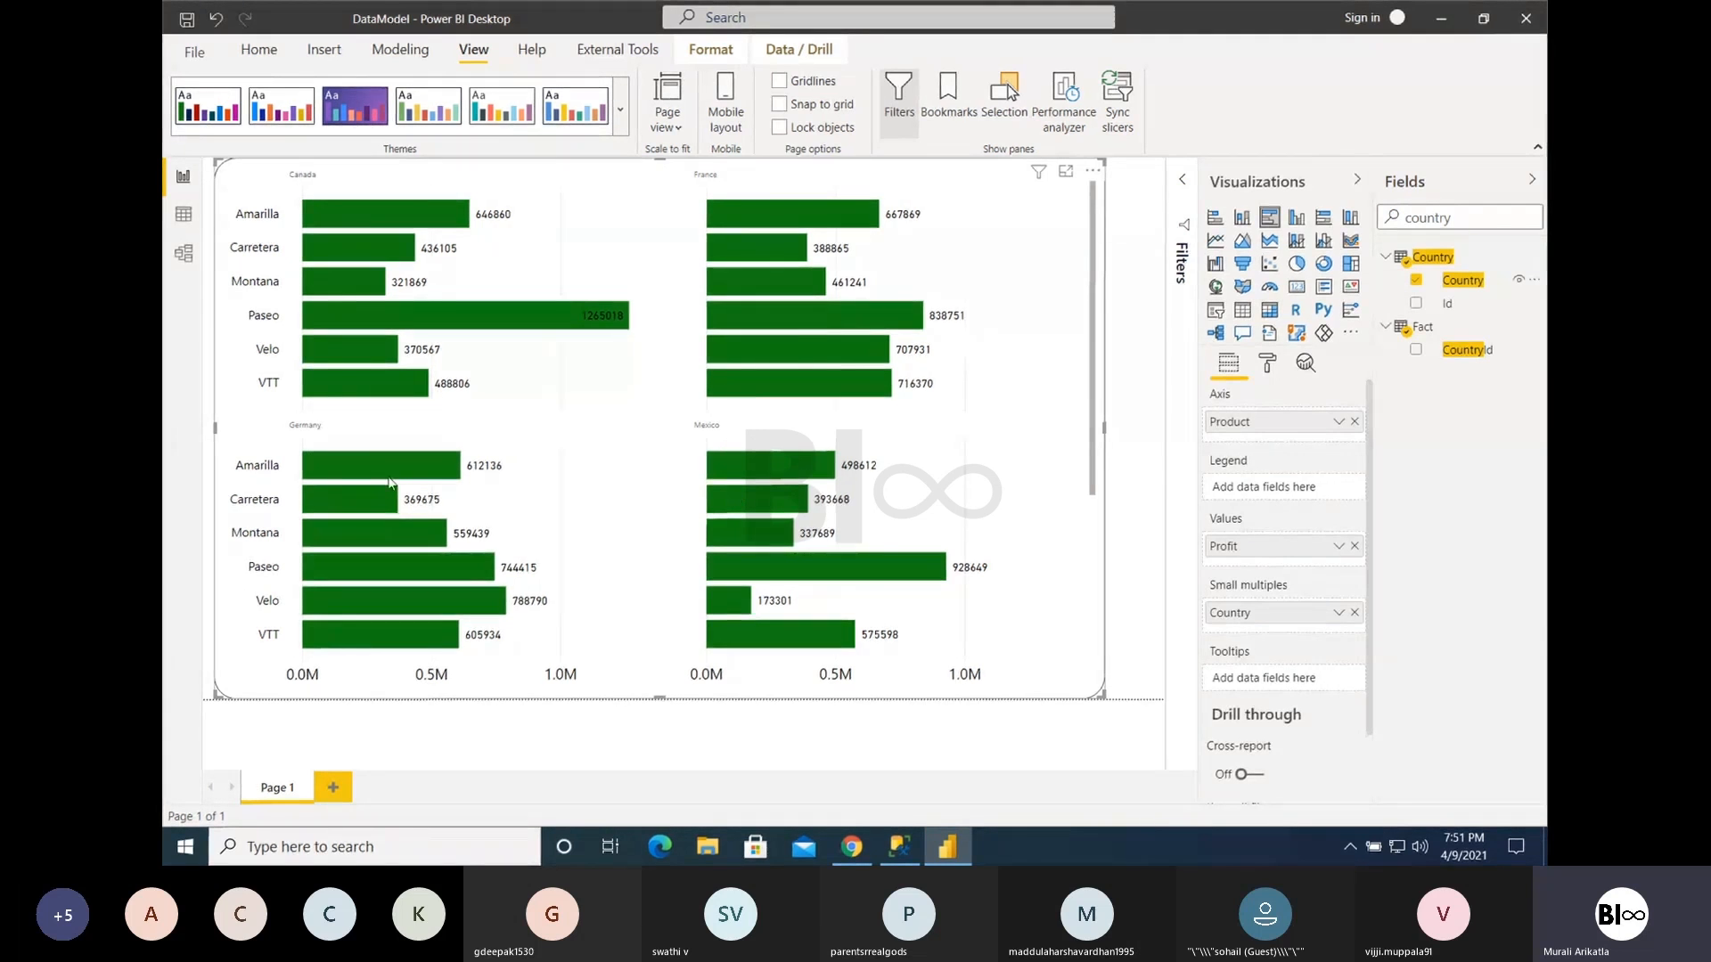
{"action": "scroll", "coordinate": [614, 489], "scroll_direction": "down", "scroll_amount": 3}
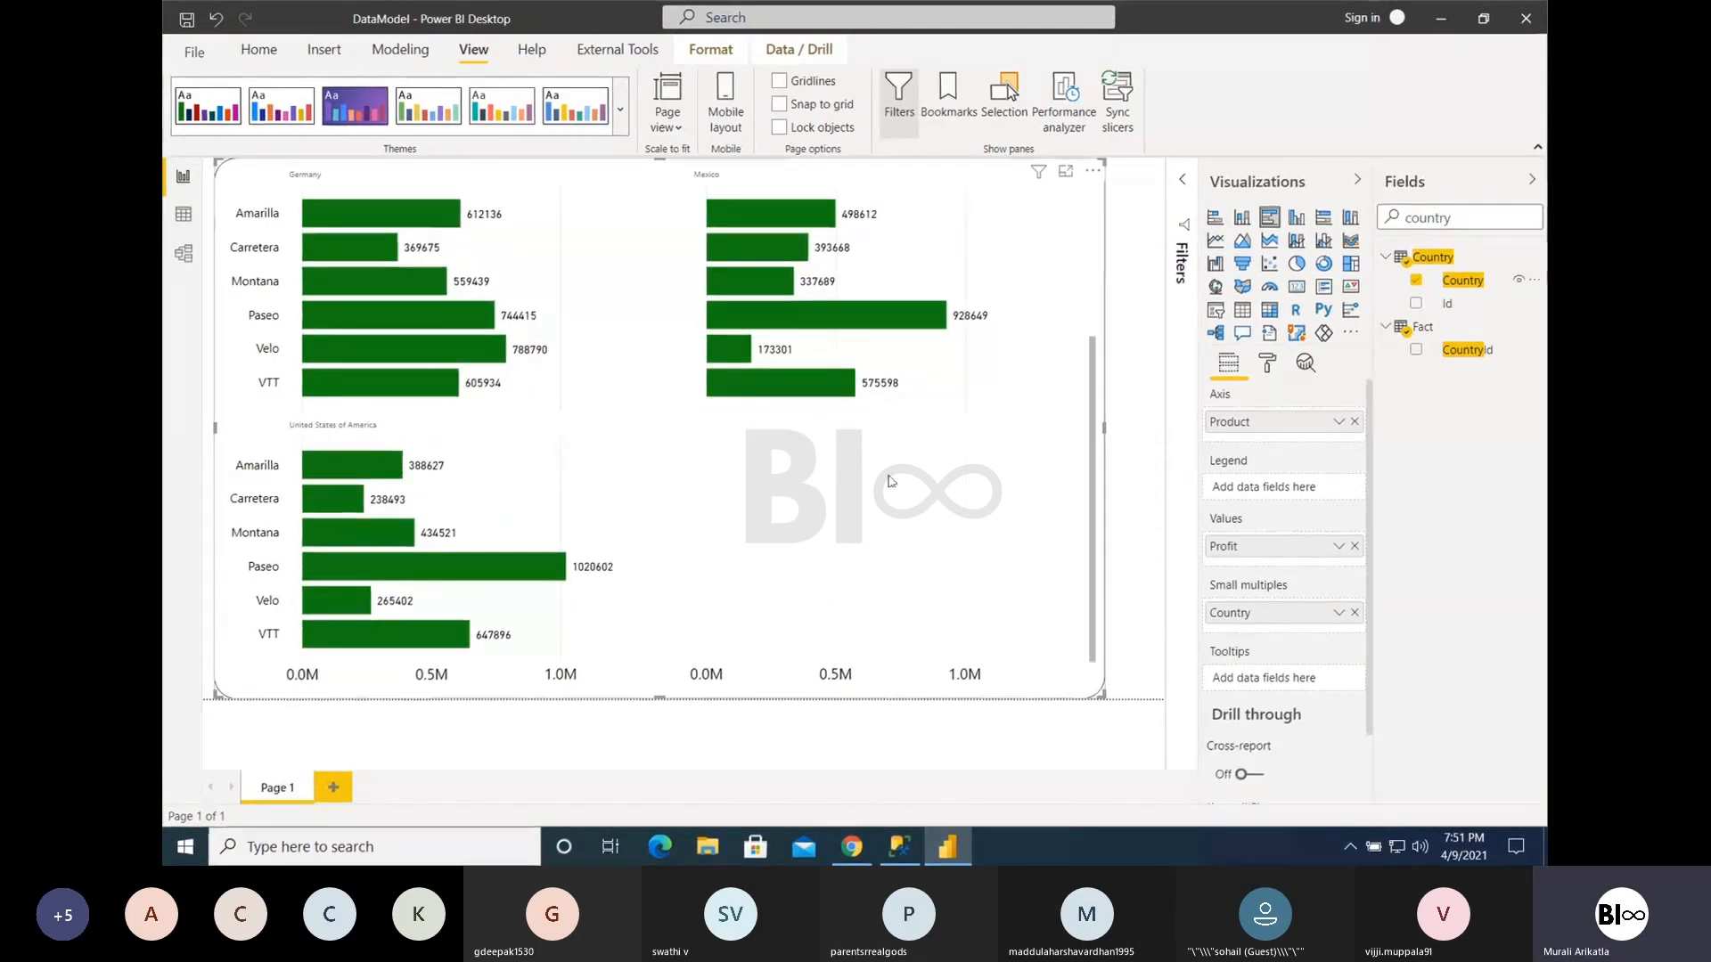
{"action": "scroll", "coordinate": [889, 481], "scroll_direction": "up", "scroll_amount": 2}
{"action": "scroll", "coordinate": [889, 482], "scroll_direction": "up", "scroll_amount": 1}
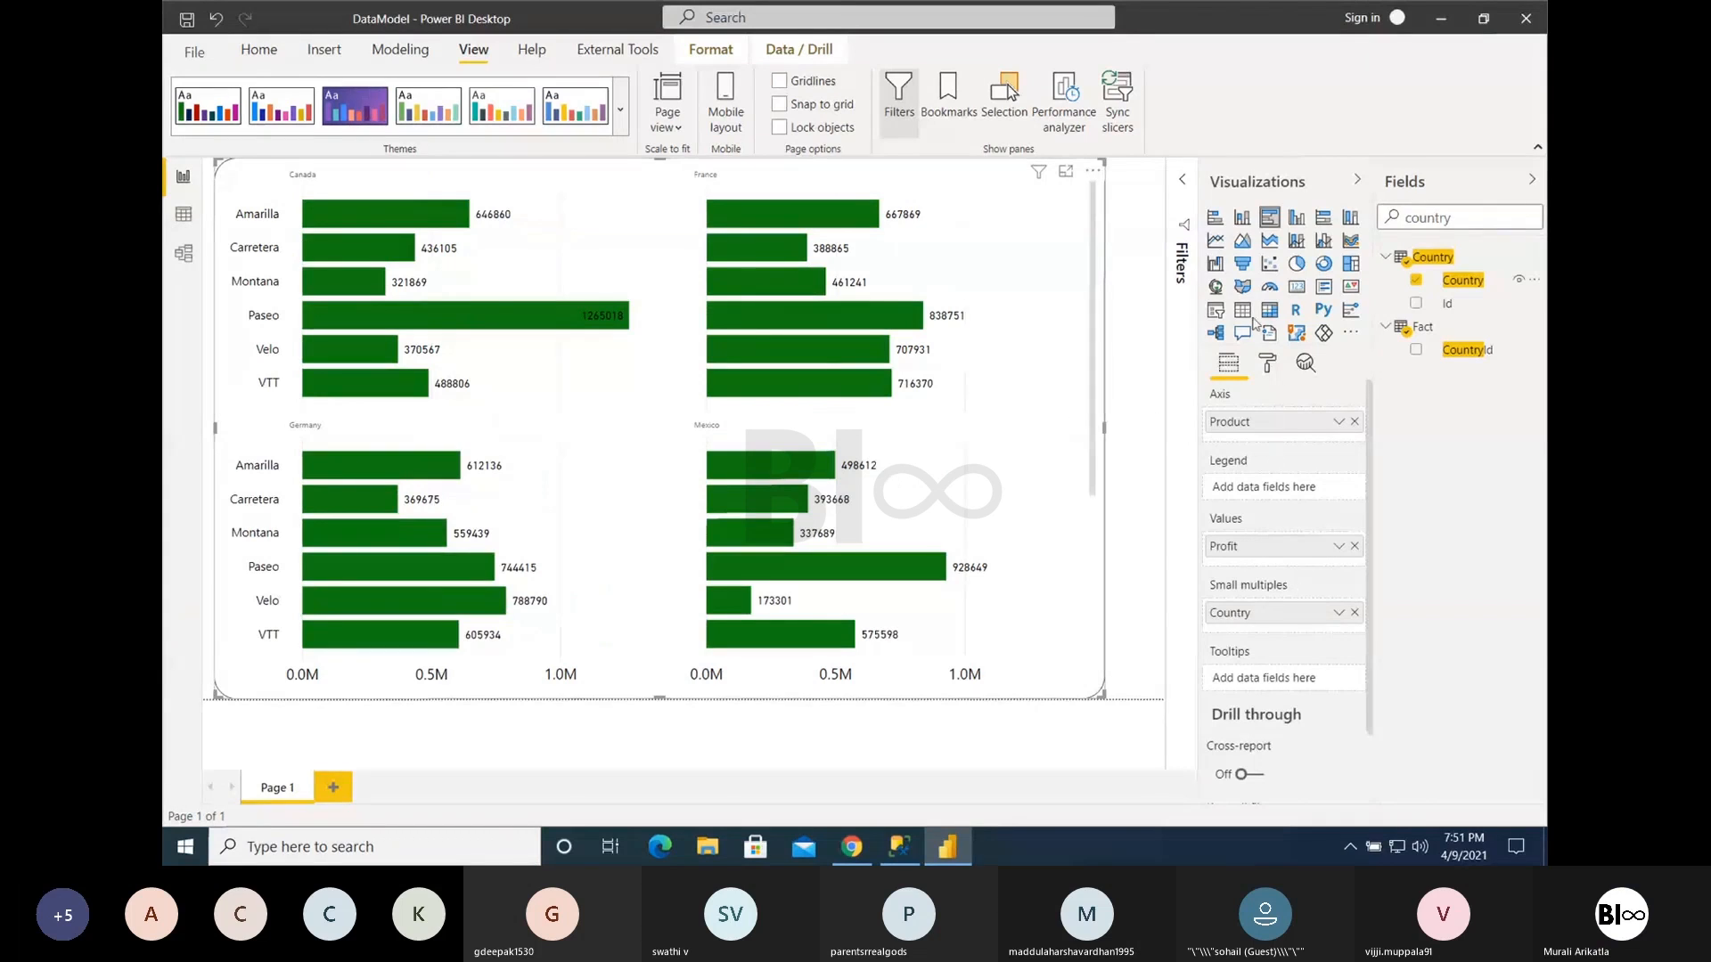
- Change the small multiples bar chart to a line chart and remove Country from its small multiples
{"action": "left_click", "coordinate": [1215, 241]}
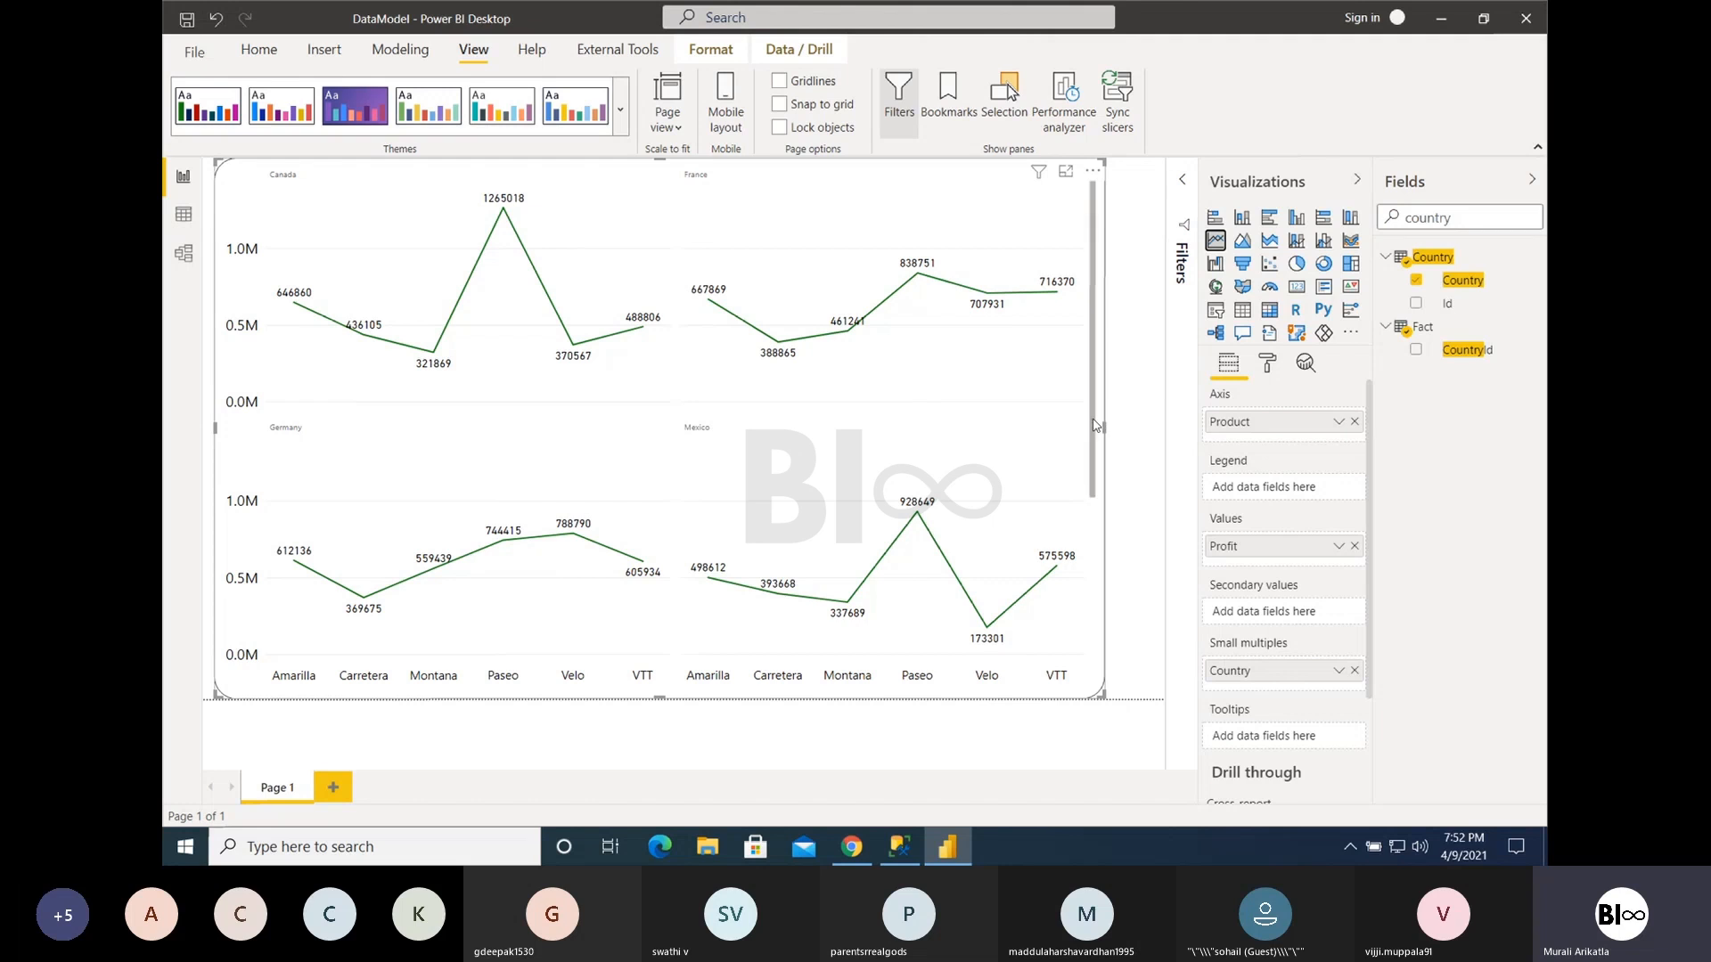
{"action": "scroll", "coordinate": [1096, 425], "scroll_direction": "down", "scroll_amount": 3}
{"action": "scroll", "coordinate": [1097, 426], "scroll_direction": "up", "scroll_amount": 3}
{"action": "left_click", "coordinate": [1355, 670]}
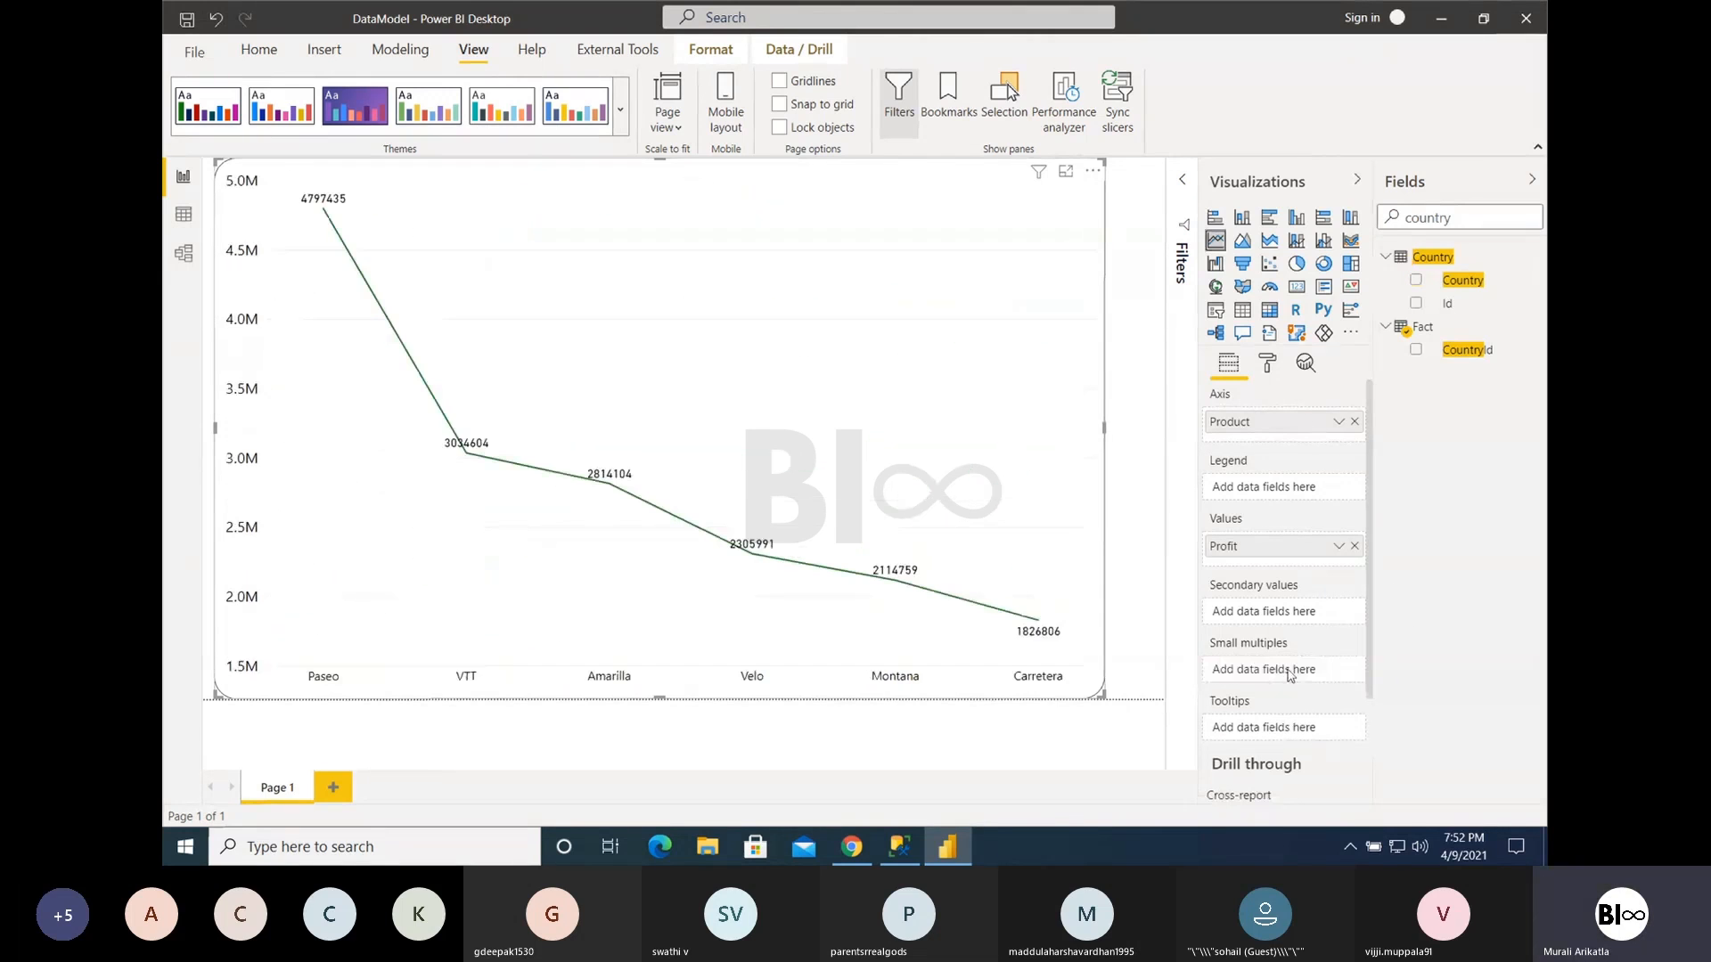
- Turn on the line chart's secondary axis, check its General format settings, and return to its field settings
{"action": "left_click", "coordinate": [1269, 365]}
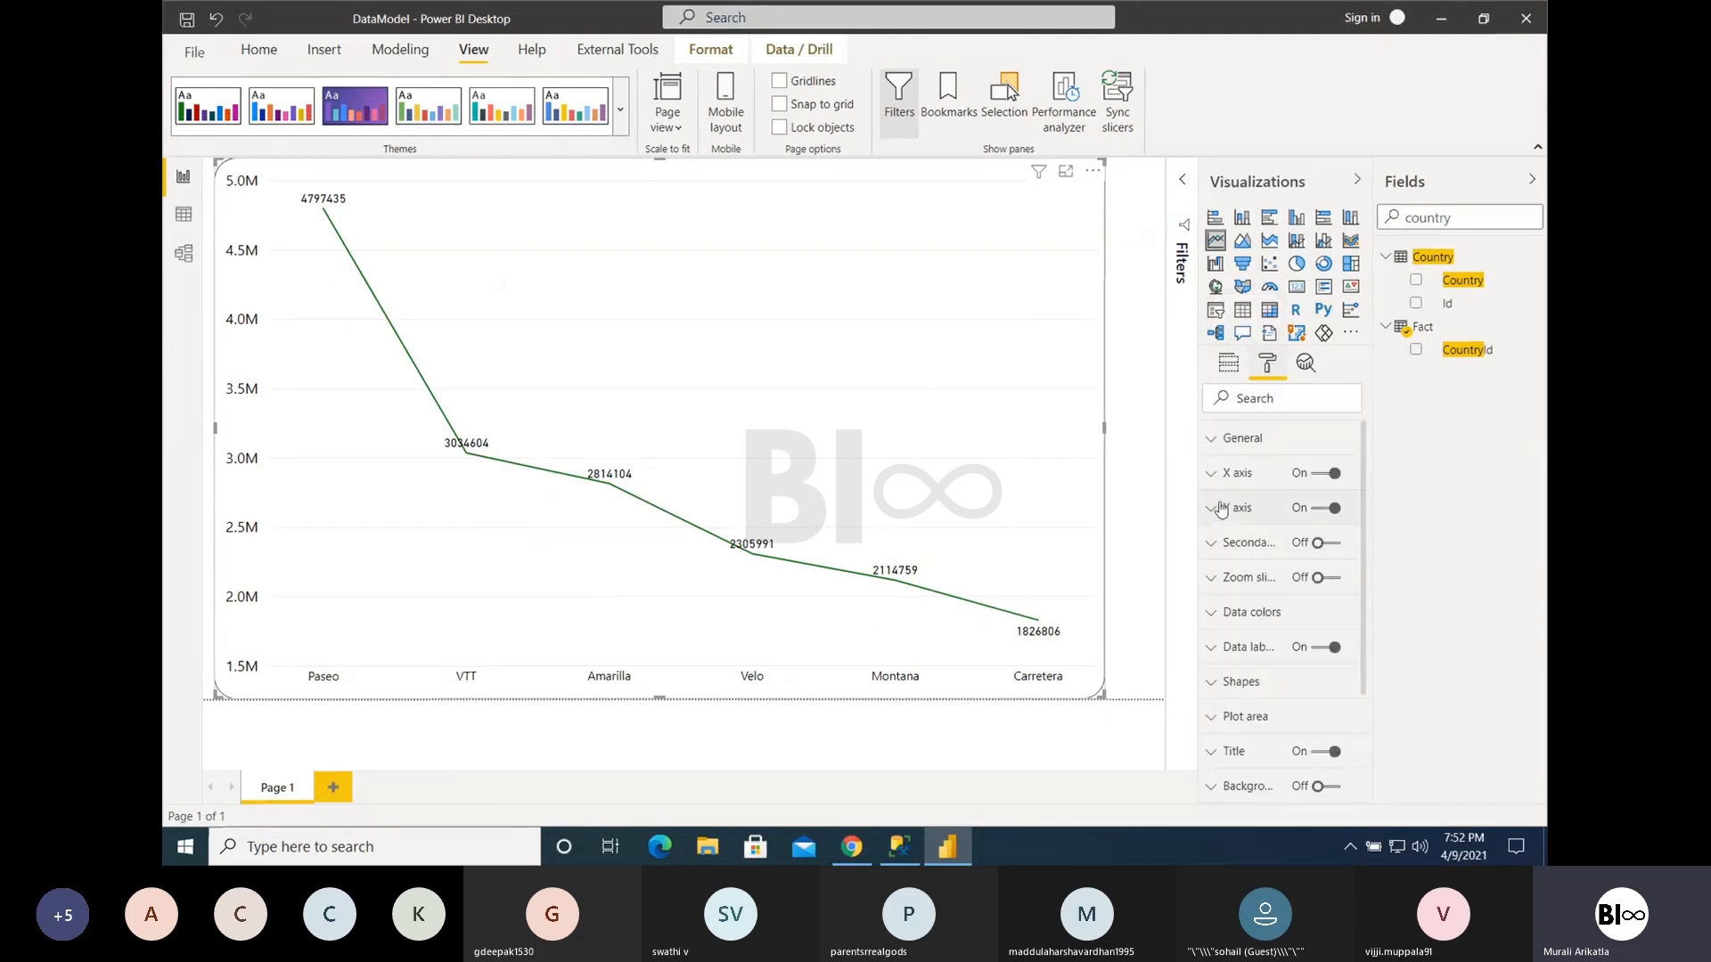
{"action": "left_click", "coordinate": [1230, 446]}
{"action": "left_click", "coordinate": [1229, 441]}
{"action": "left_click", "coordinate": [1323, 545]}
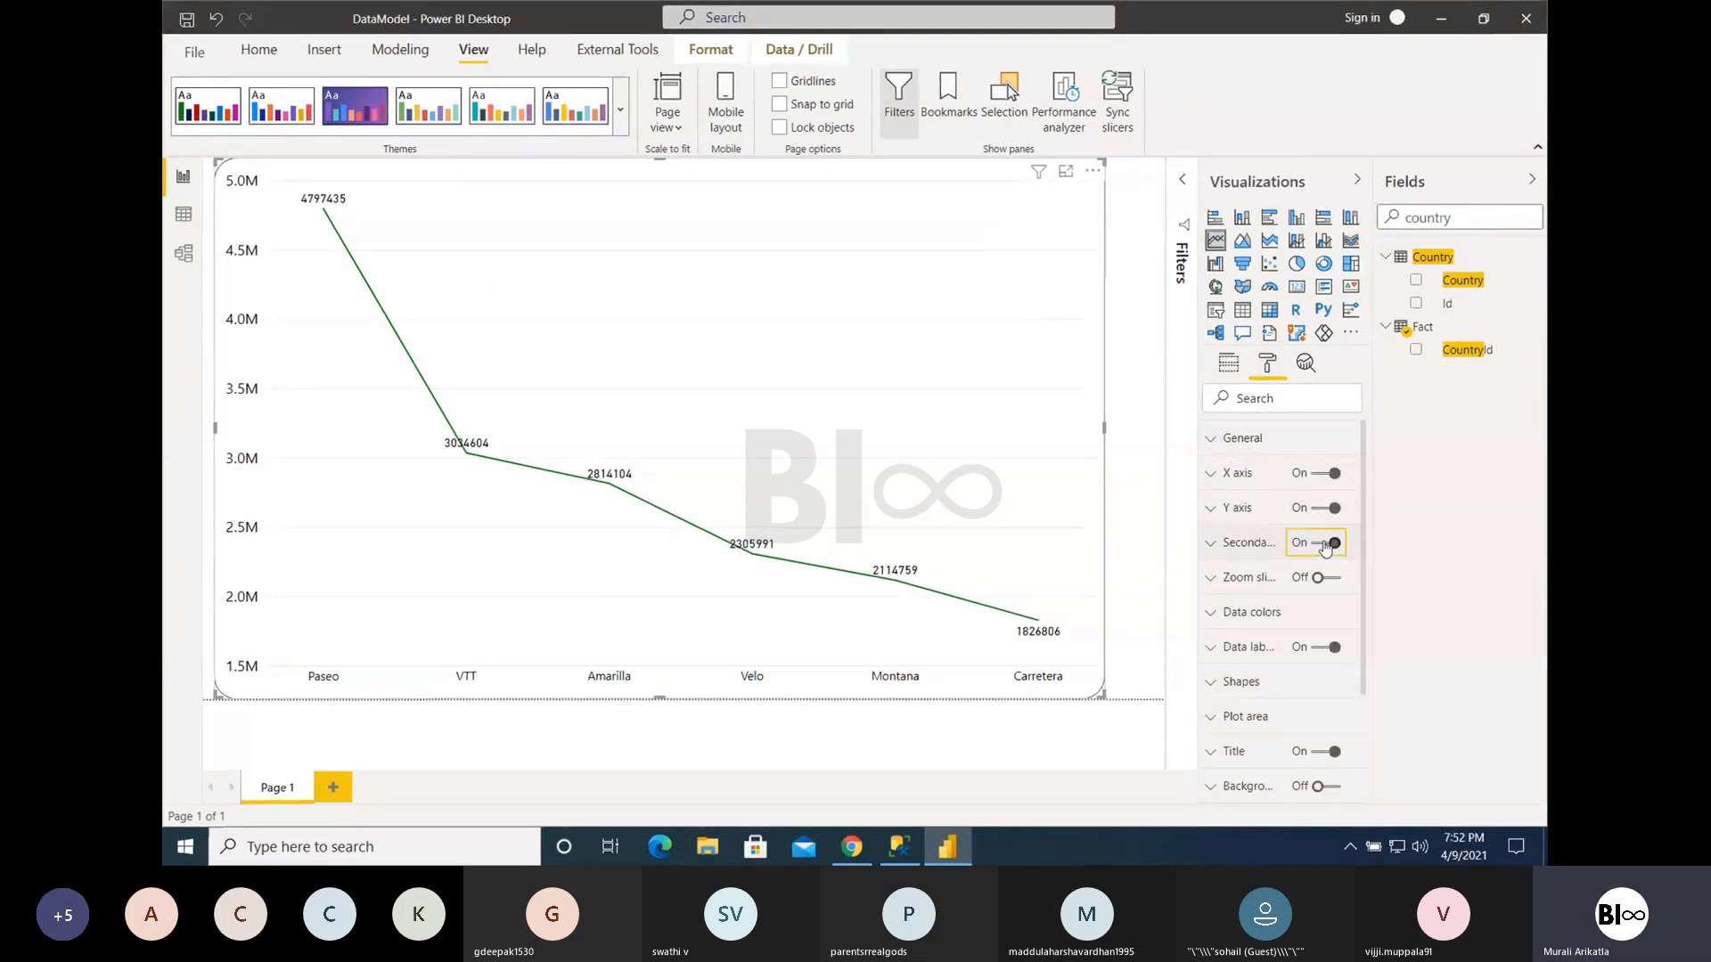
{"action": "left_click", "coordinate": [1219, 443]}
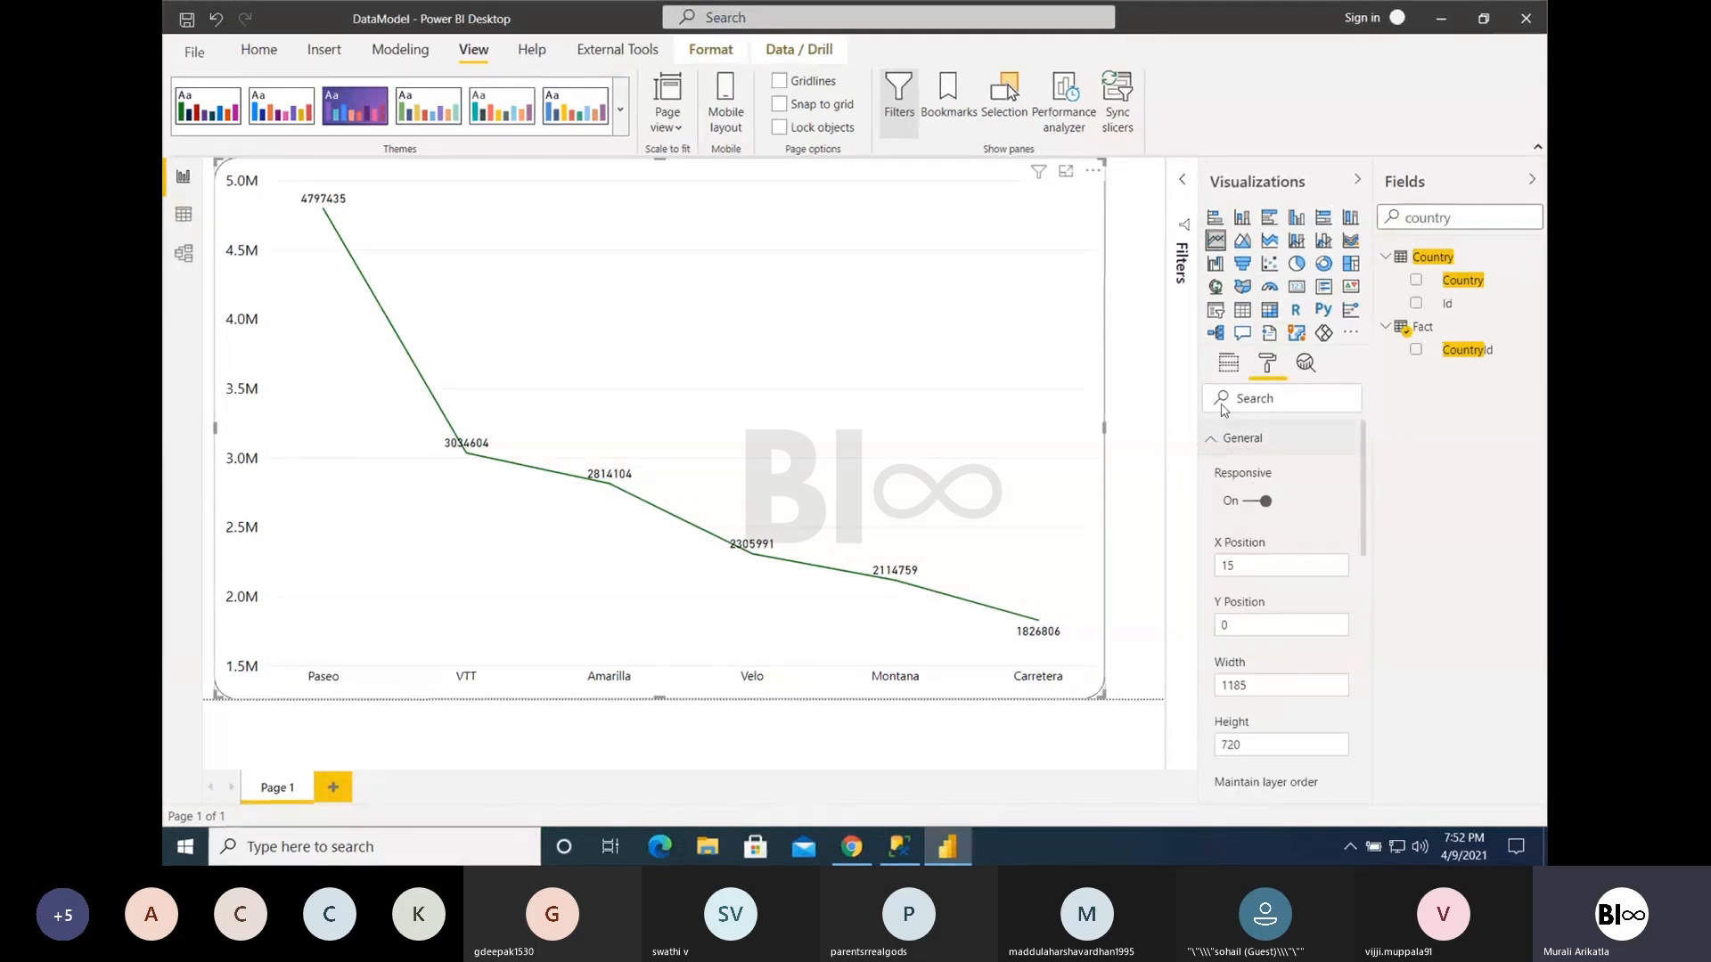
{"action": "left_click", "coordinate": [1228, 365]}
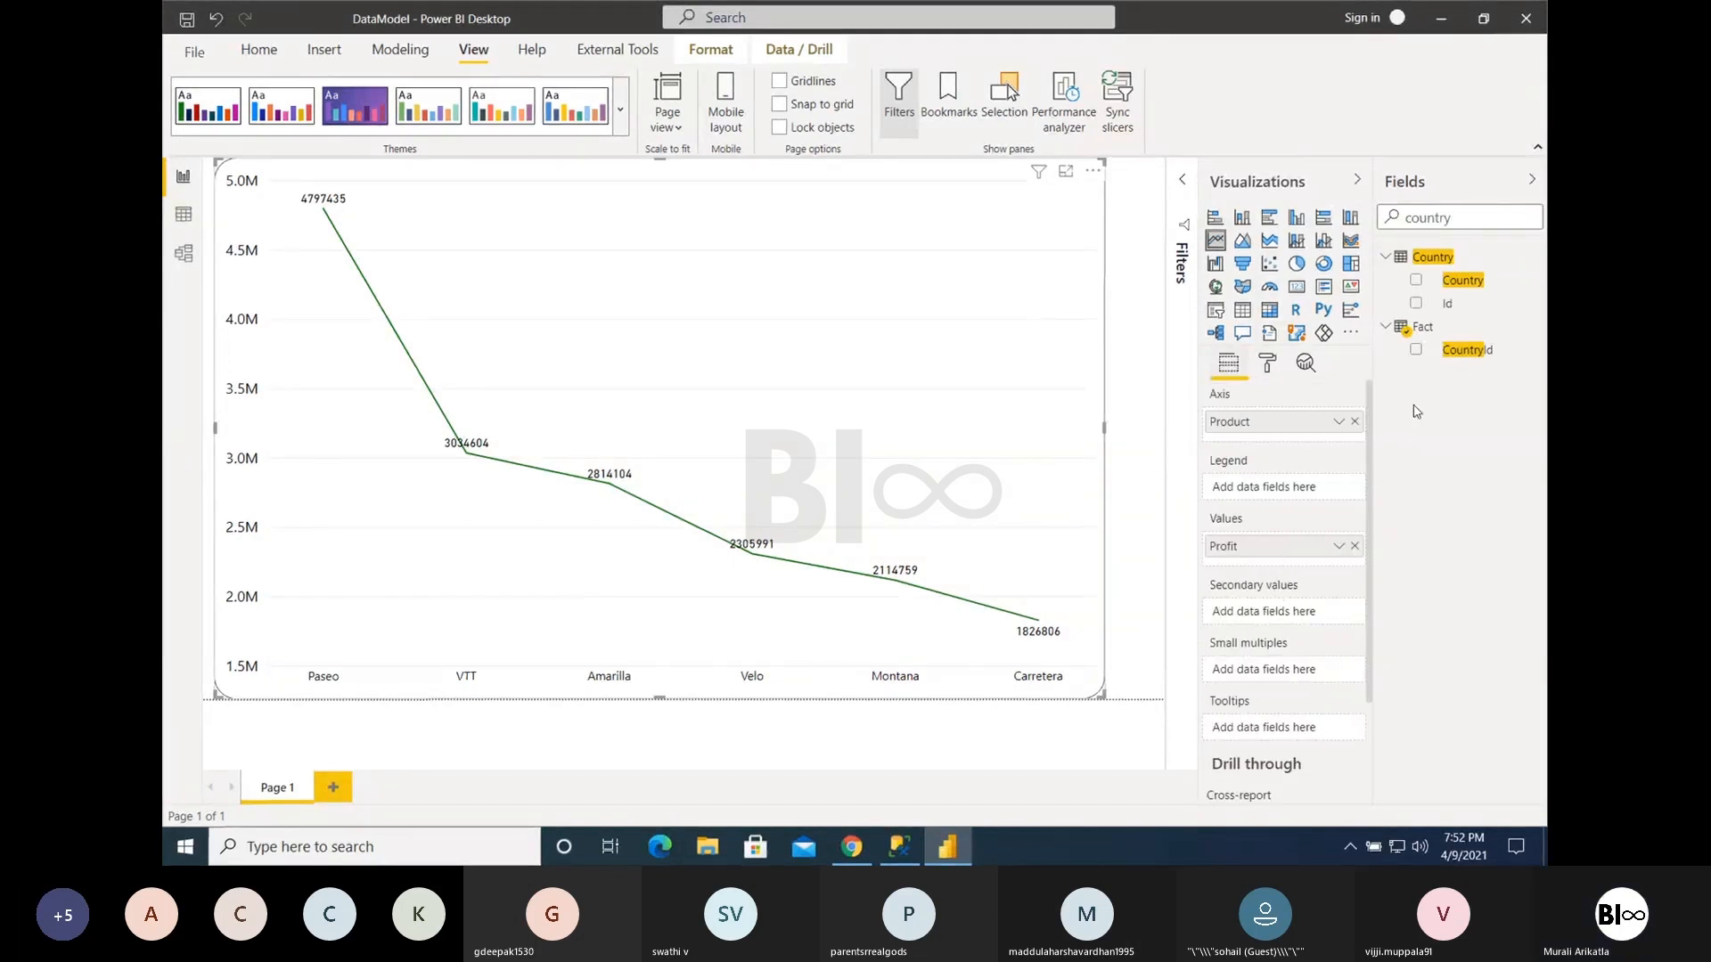
- Search the fields for "gross" and add Gross Sales to the line chart's secondary values
{"action": "left_click", "coordinate": [1460, 220]}
{"action": "key", "text": "BackSpace"}
{"action": "key", "text": "BackSpace"}
{"action": "key", "text": "BackSpace"}
{"action": "key", "text": "BackSpace"}
{"action": "key", "text": "BackSpace"}
{"action": "key", "text": "BackSpace"}
{"action": "key", "text": "BackSpace"}
{"action": "type", "text": "gross"}
{"action": "left_click_drag", "start_coordinate": [1468, 264], "coordinate": [1270, 611]}
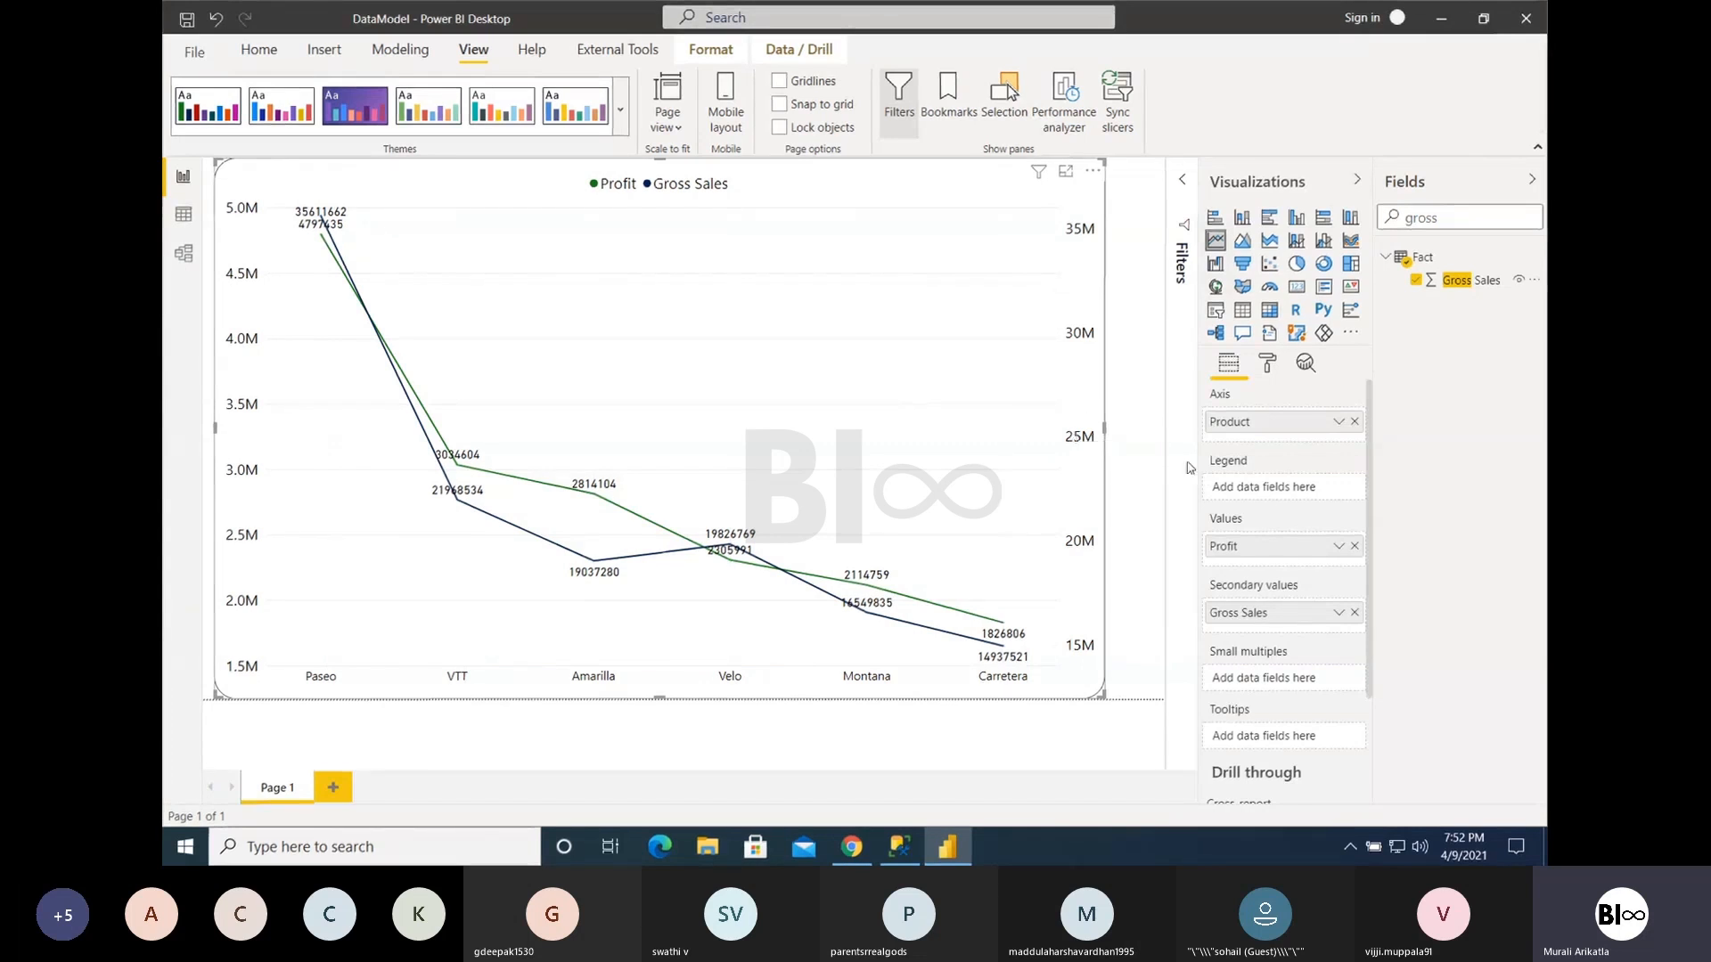
- Turn the line chart's secondary axis off and back on to compare the two displays
{"action": "left_click", "coordinate": [1268, 366]}
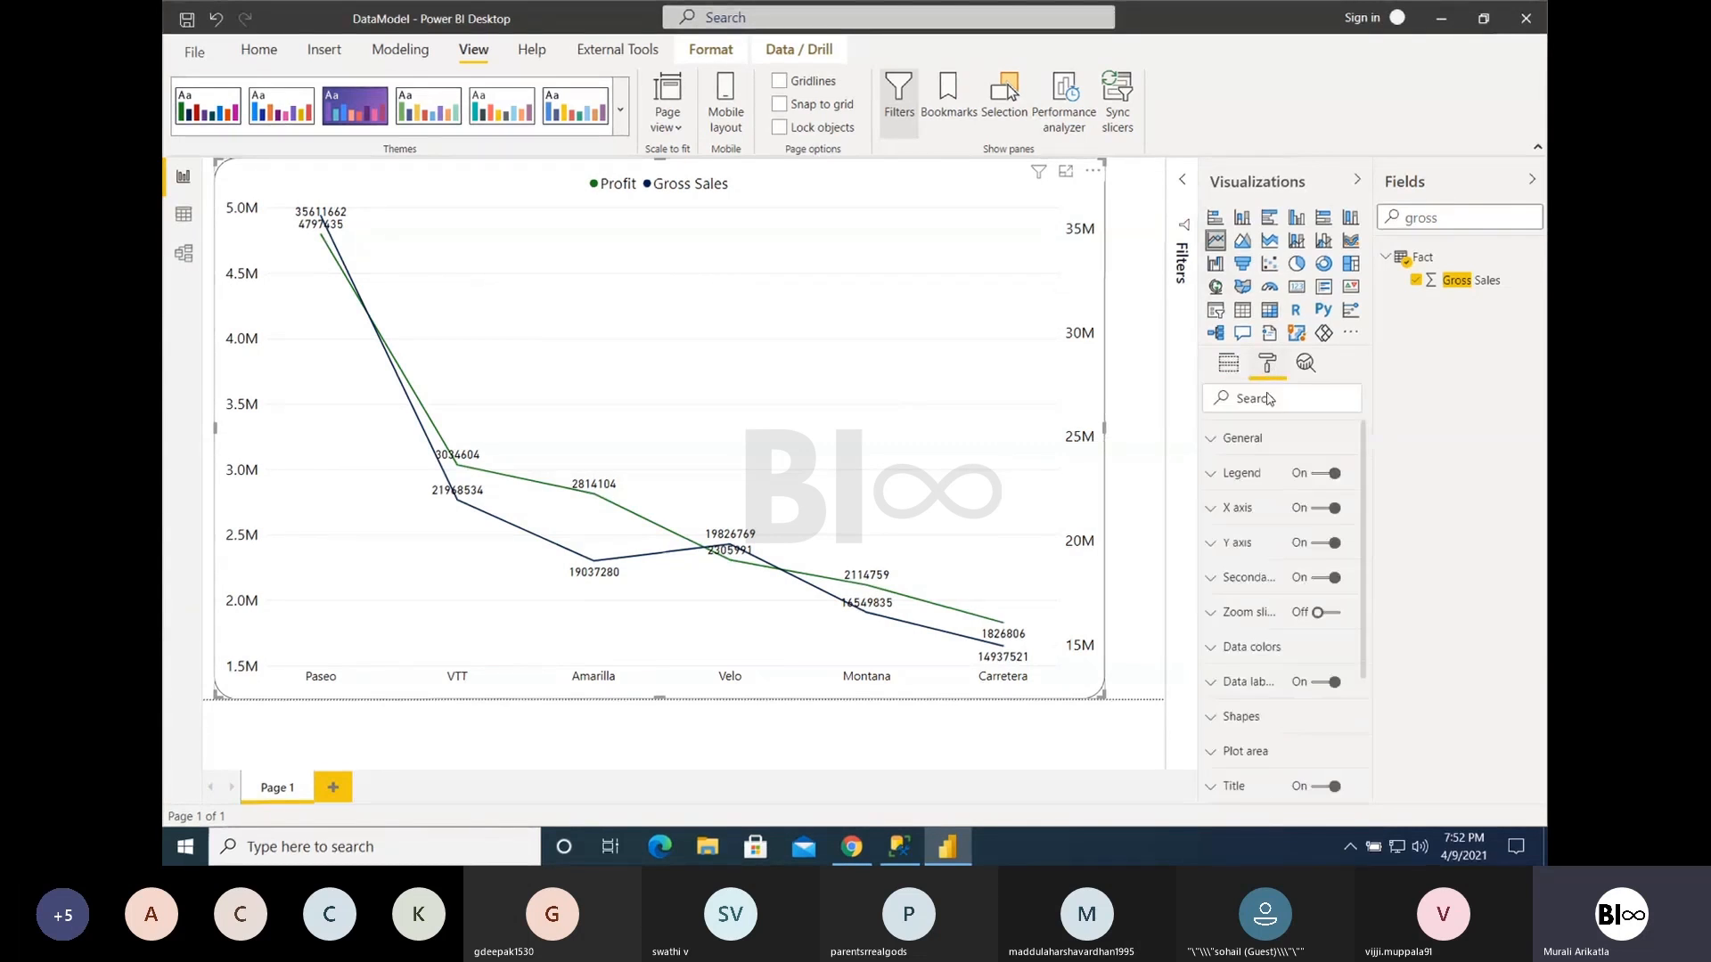
{"action": "left_click", "coordinate": [1323, 581]}
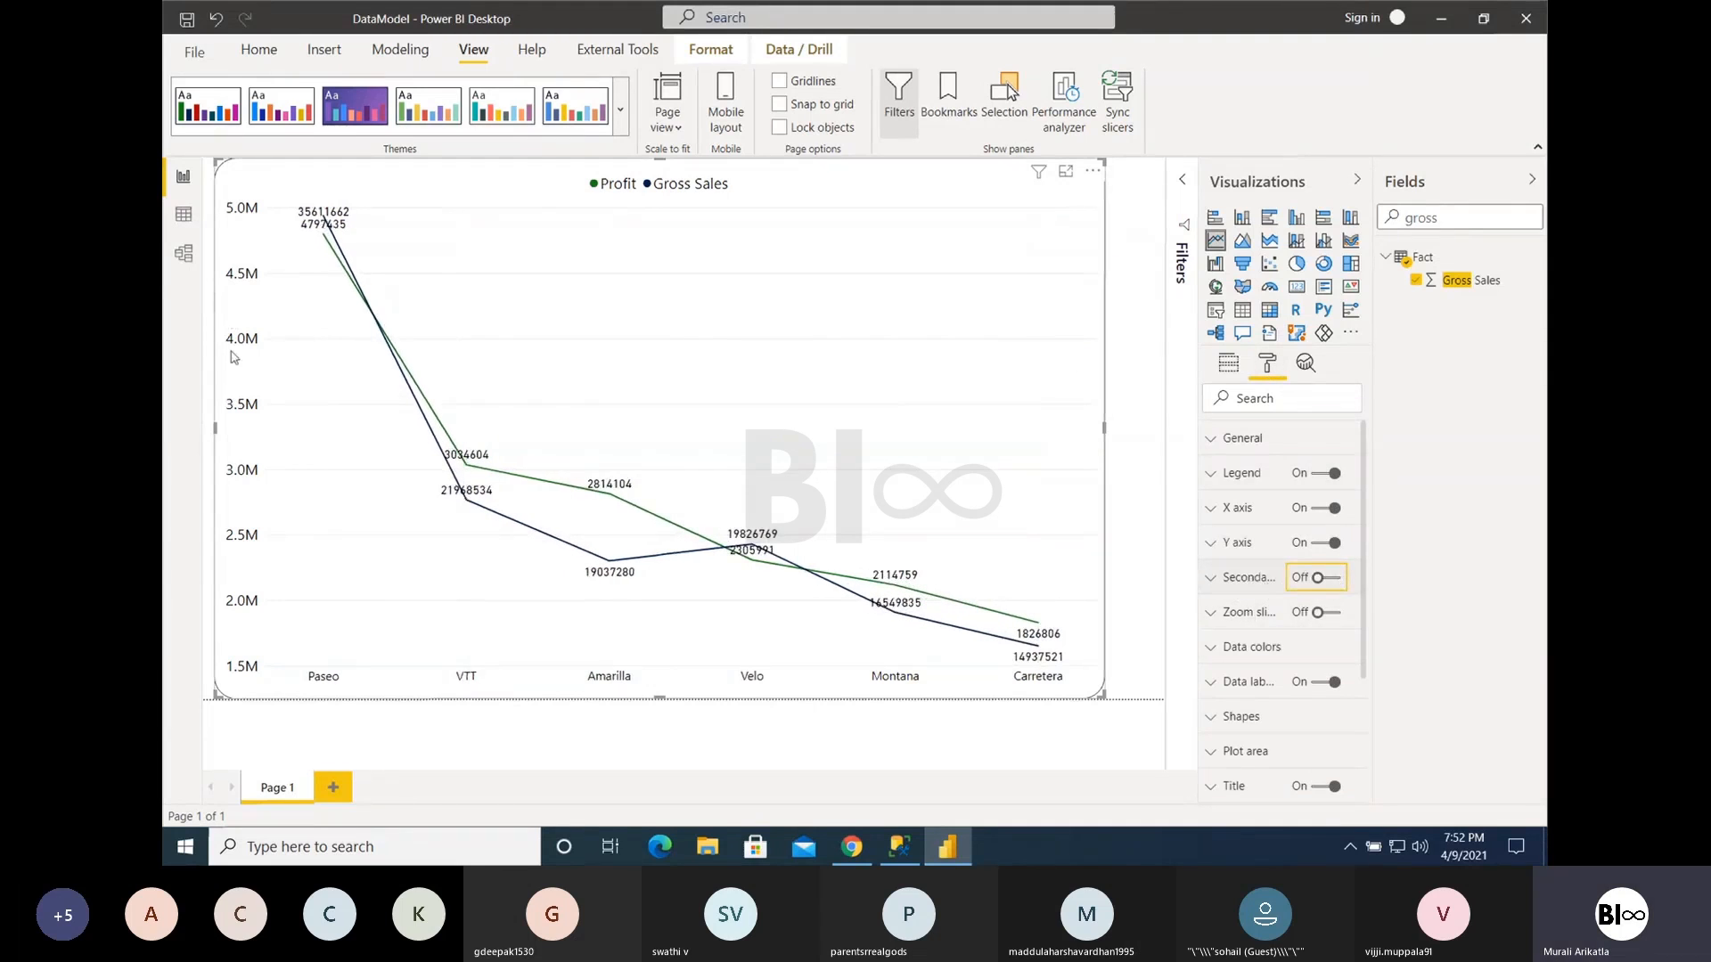
{"action": "left_click", "coordinate": [1328, 577]}
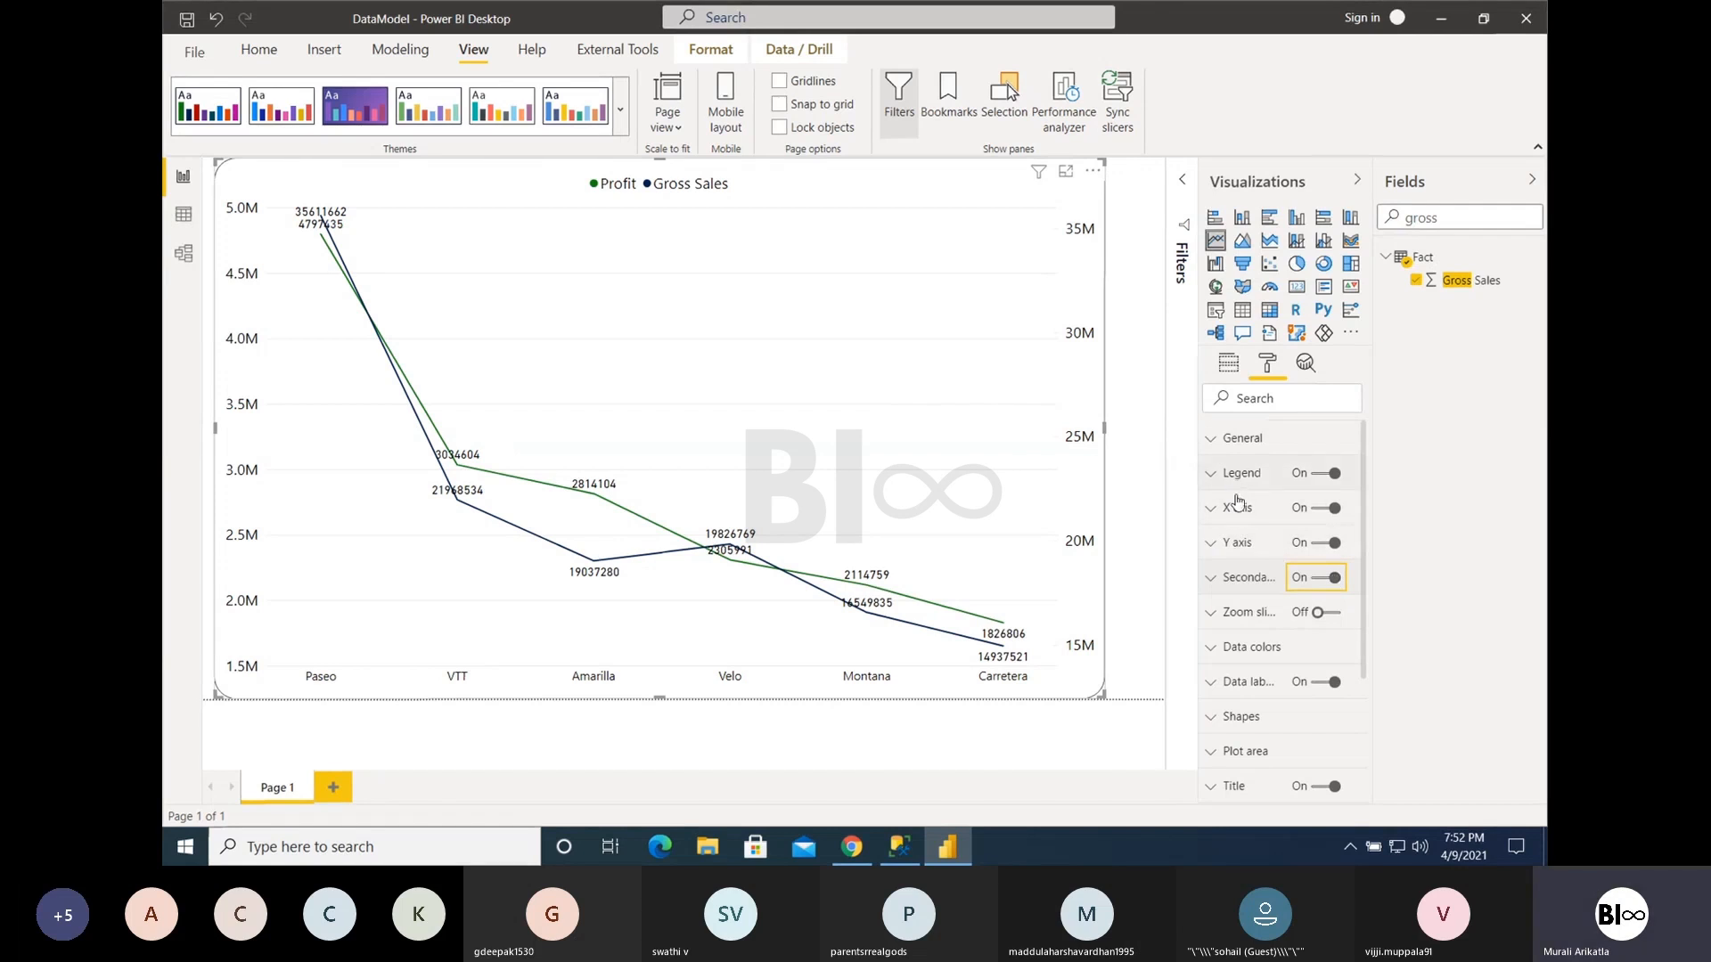
- Try a stroke width of 5 on the chart lines, set it back to 2, and inspect the Amarilla data point
{"action": "scroll", "coordinate": [1270, 630], "scroll_direction": "down", "scroll_amount": 3}
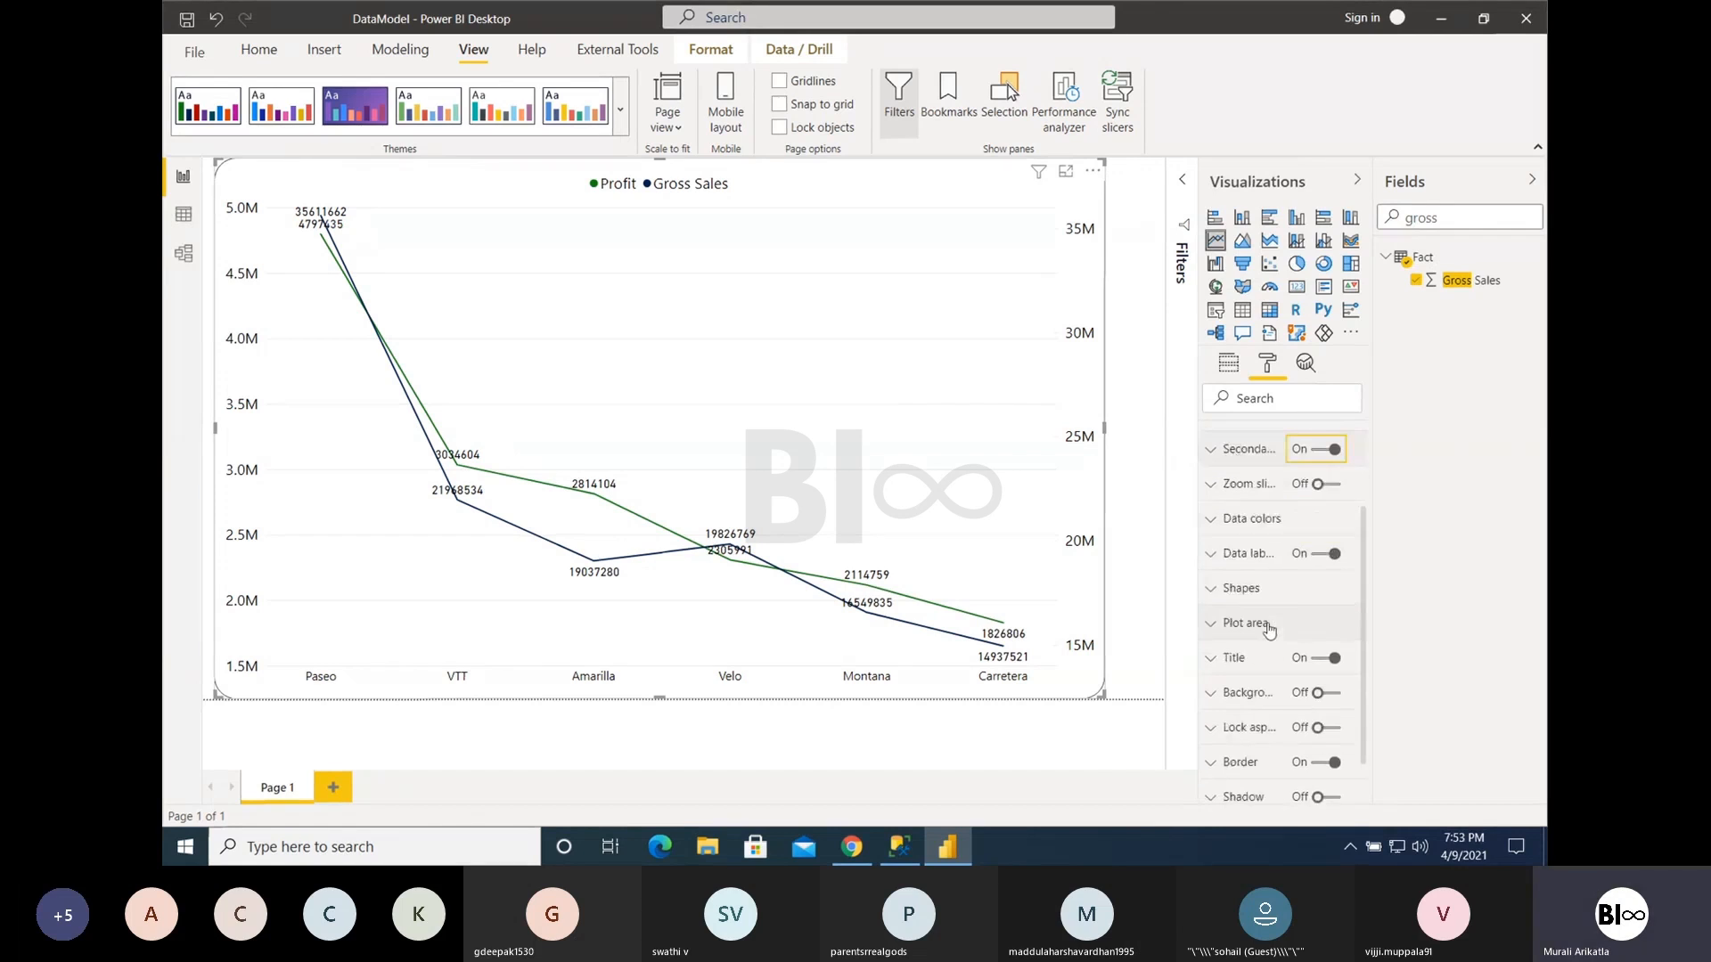
{"action": "left_click", "coordinate": [1248, 584]}
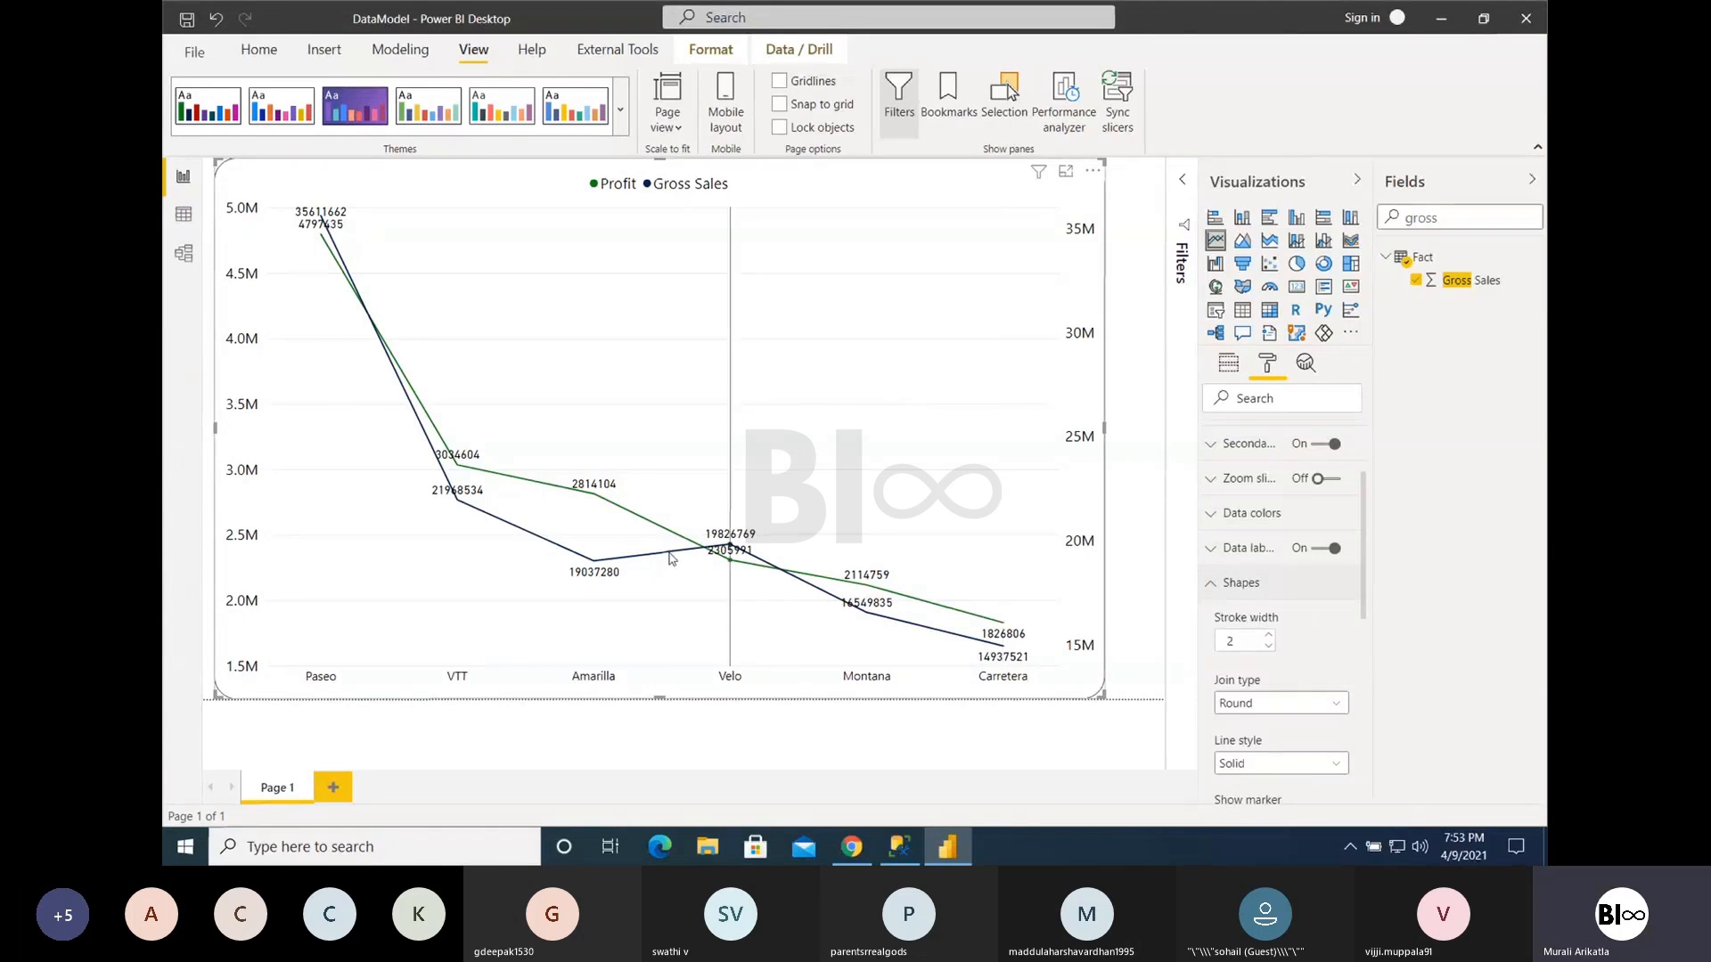
{"action": "left_click", "coordinate": [1269, 636]}
{"action": "left_click", "coordinate": [1269, 635]}
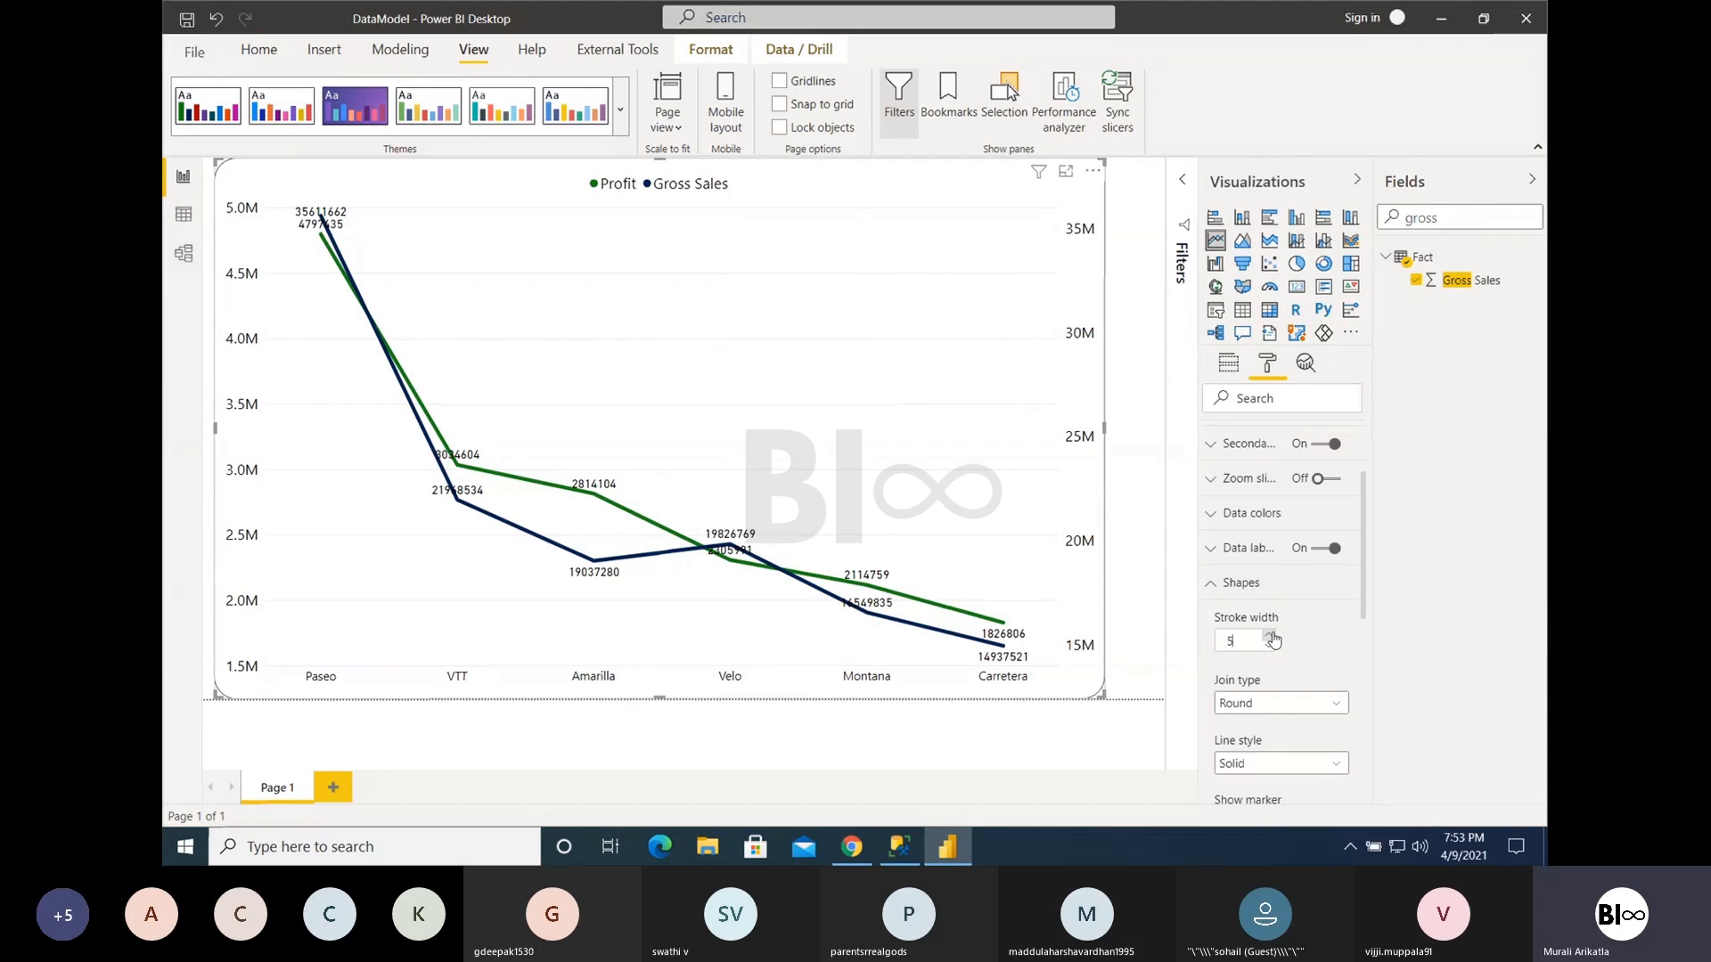
{"action": "left_click", "coordinate": [1269, 645]}
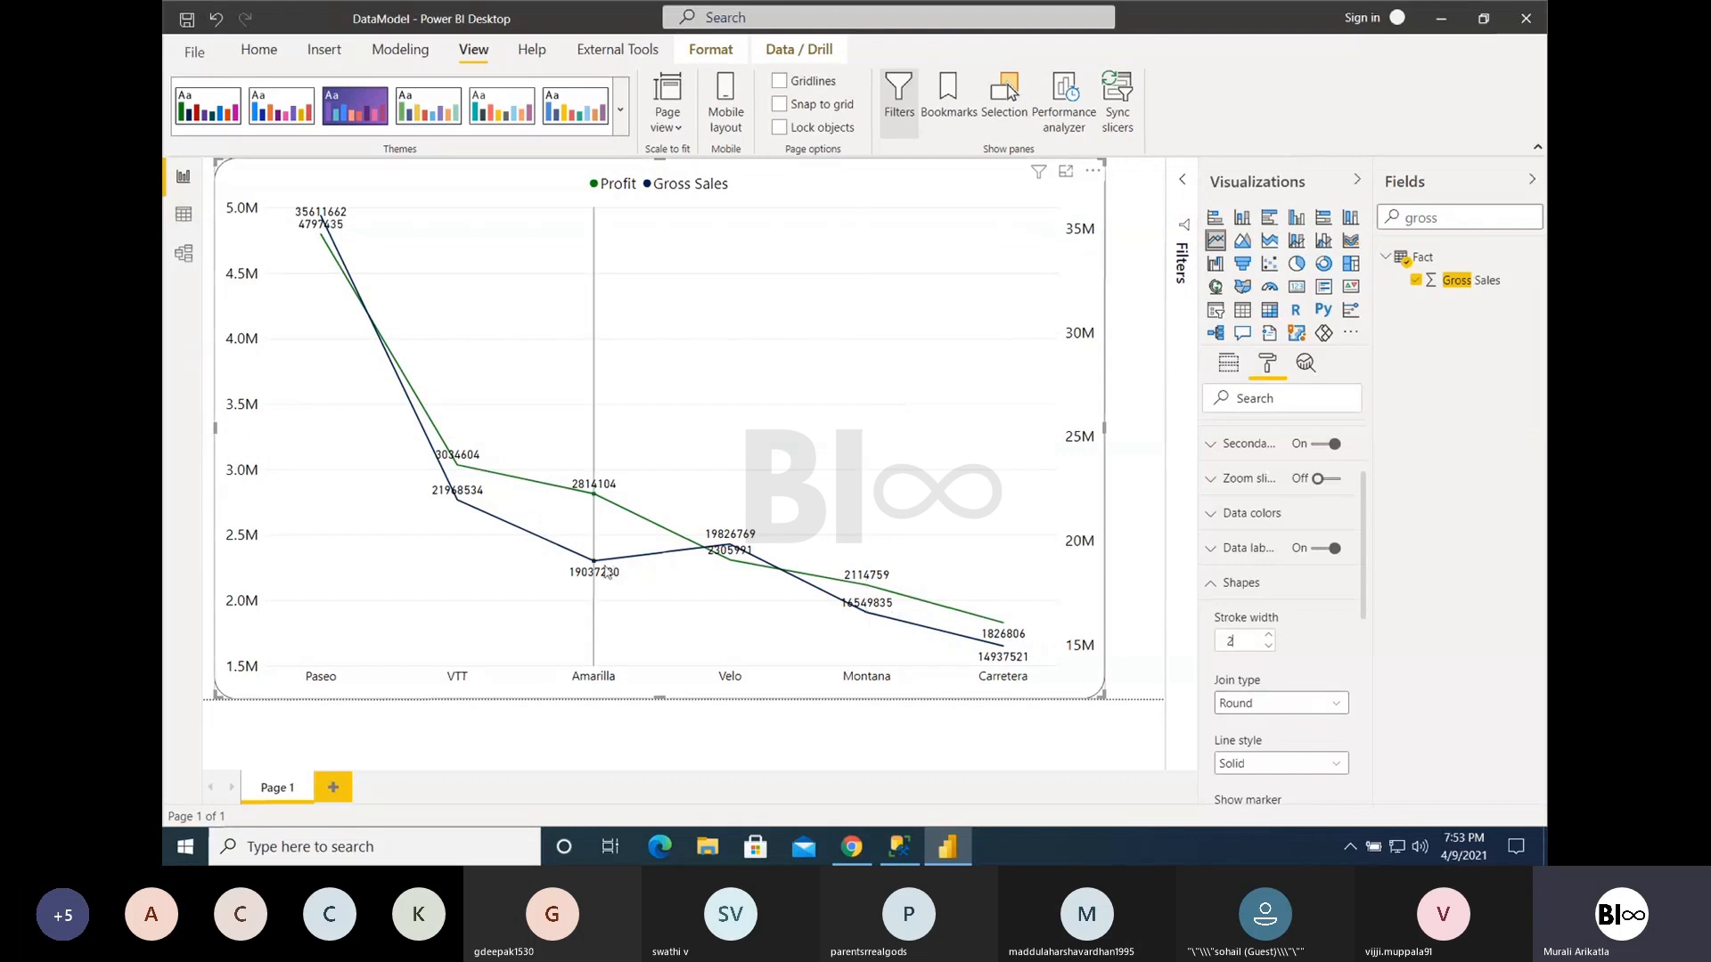
{"action": "mouse_move", "coordinate": [597, 568]}
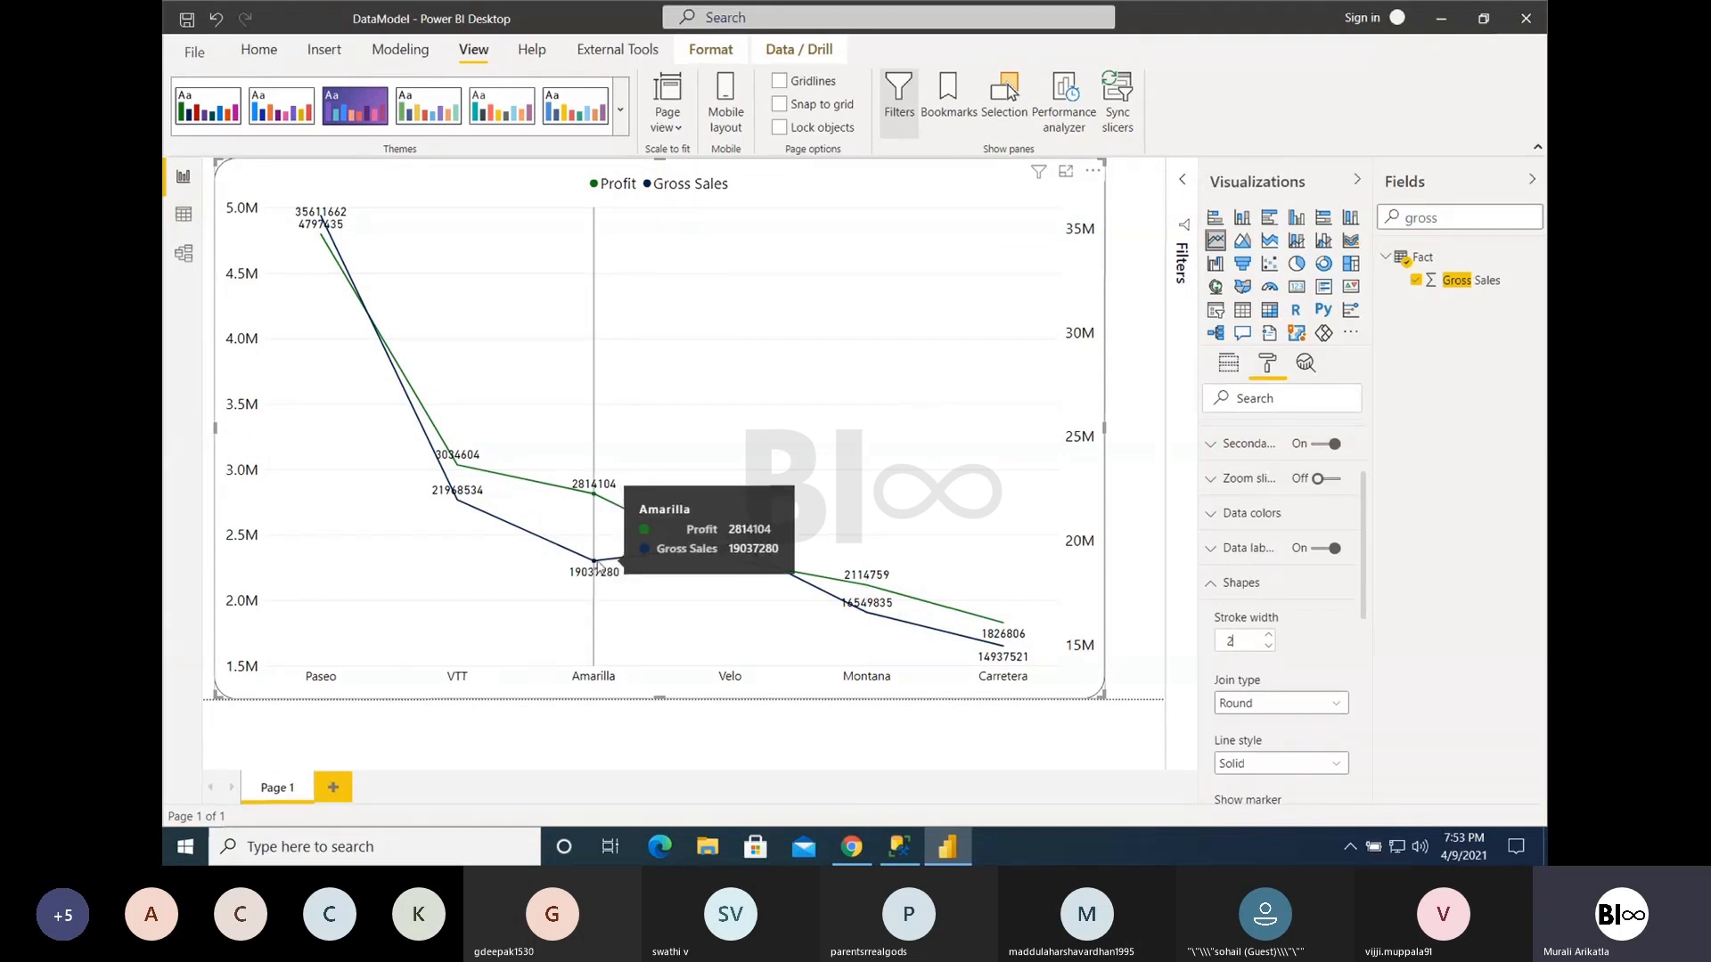
- Try the Bevel join type on the chart lines and set the join type back to Round
{"action": "left_click", "coordinate": [1269, 706]}
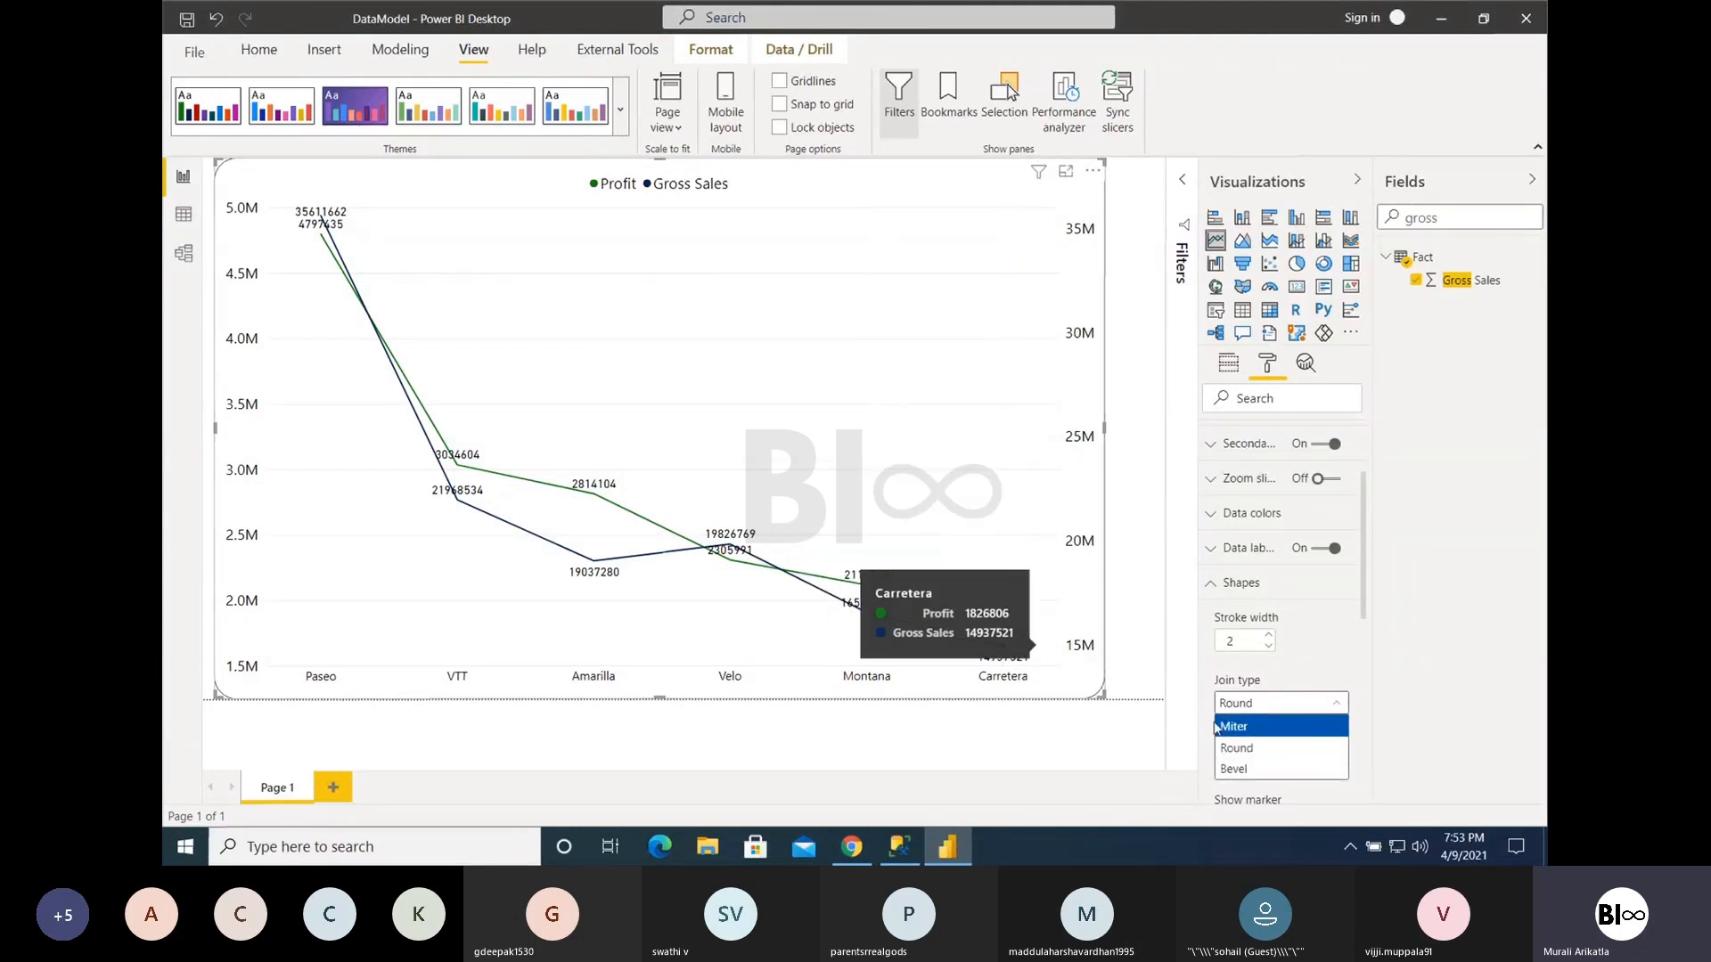
{"action": "left_click", "coordinate": [1239, 748]}
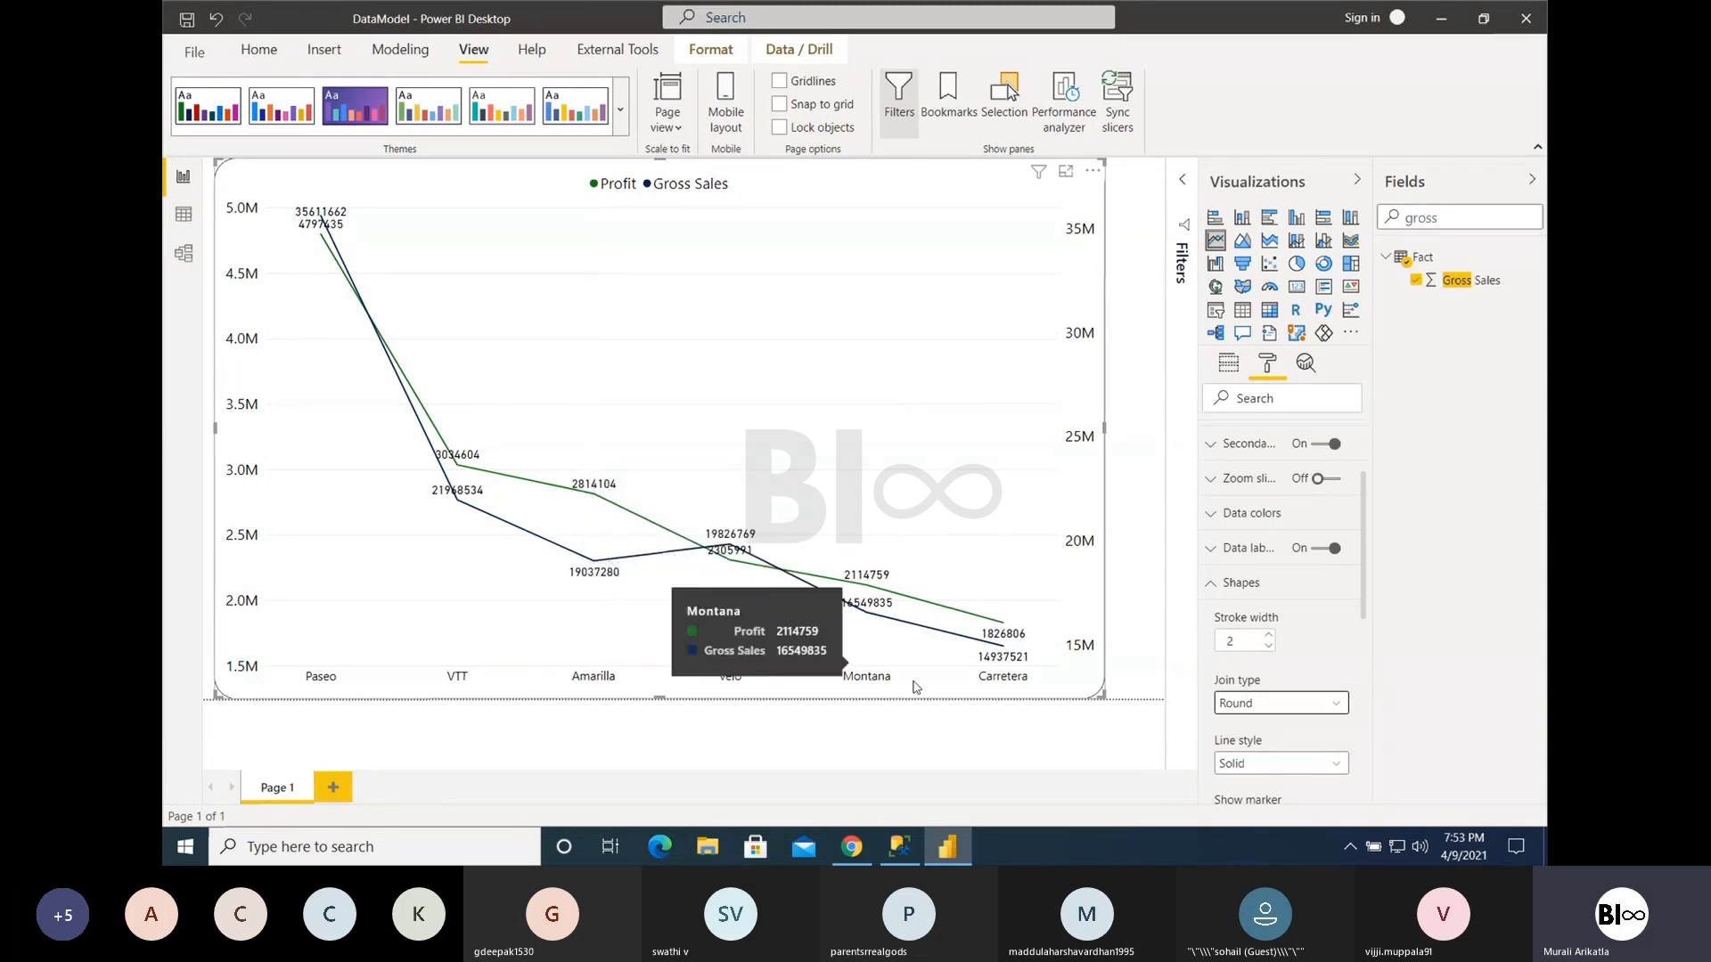
{"action": "left_click", "coordinate": [1235, 704]}
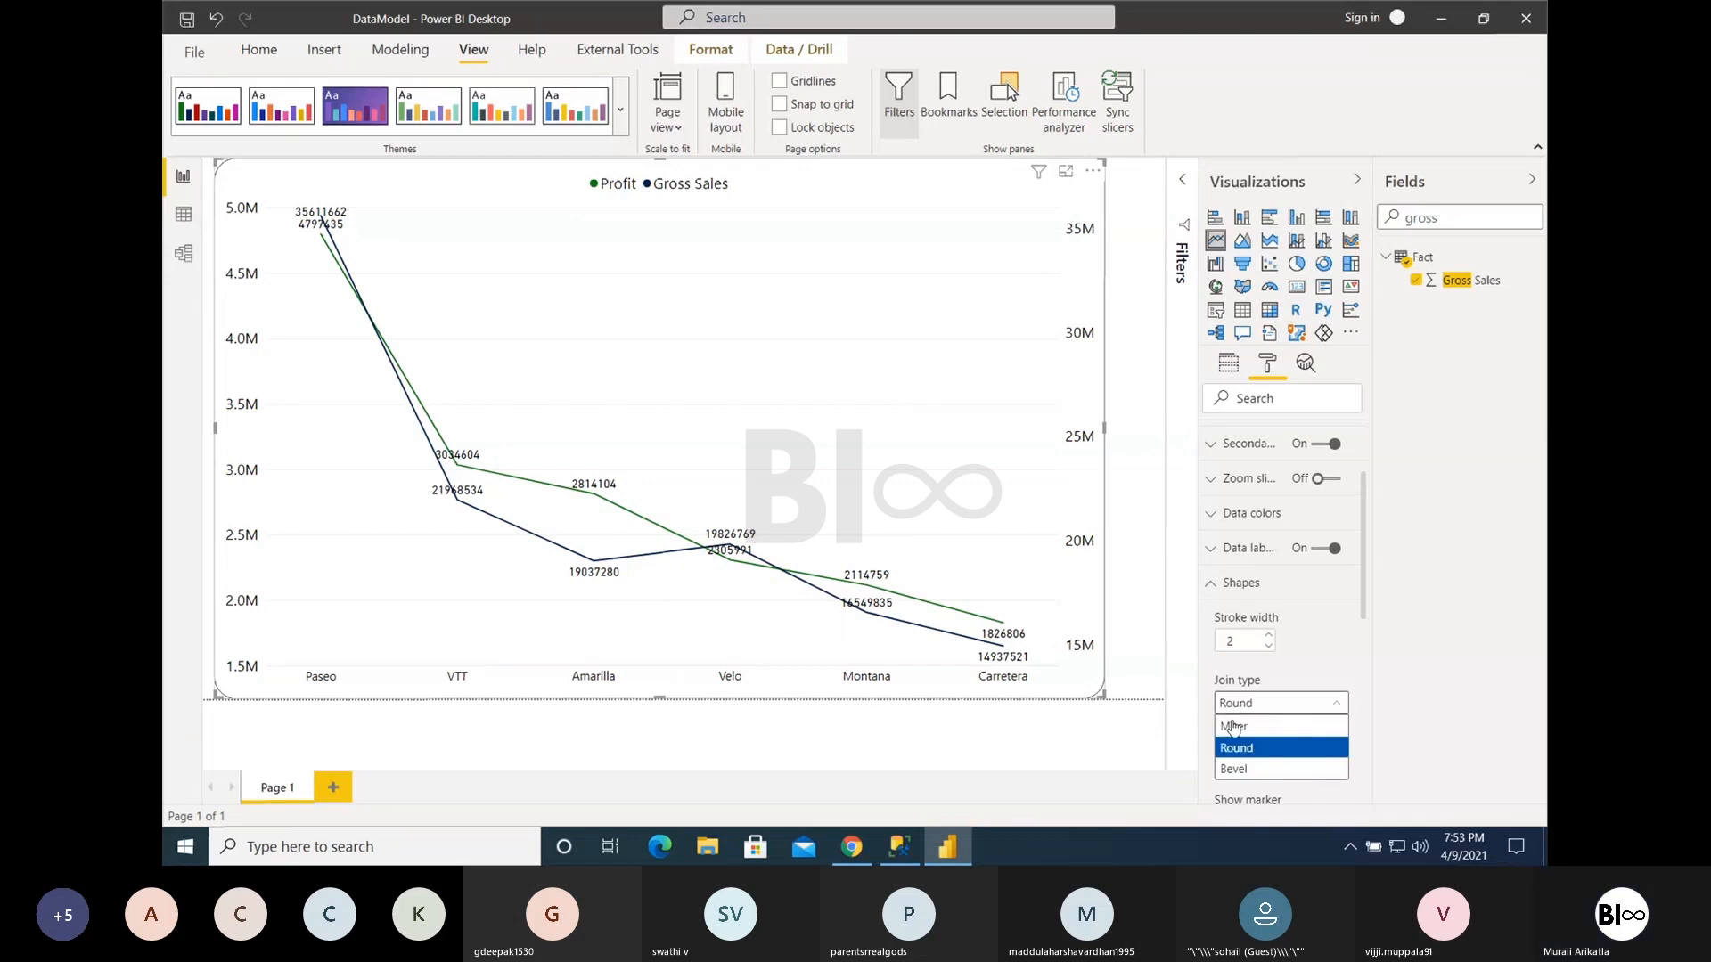
{"action": "left_click", "coordinate": [1236, 770]}
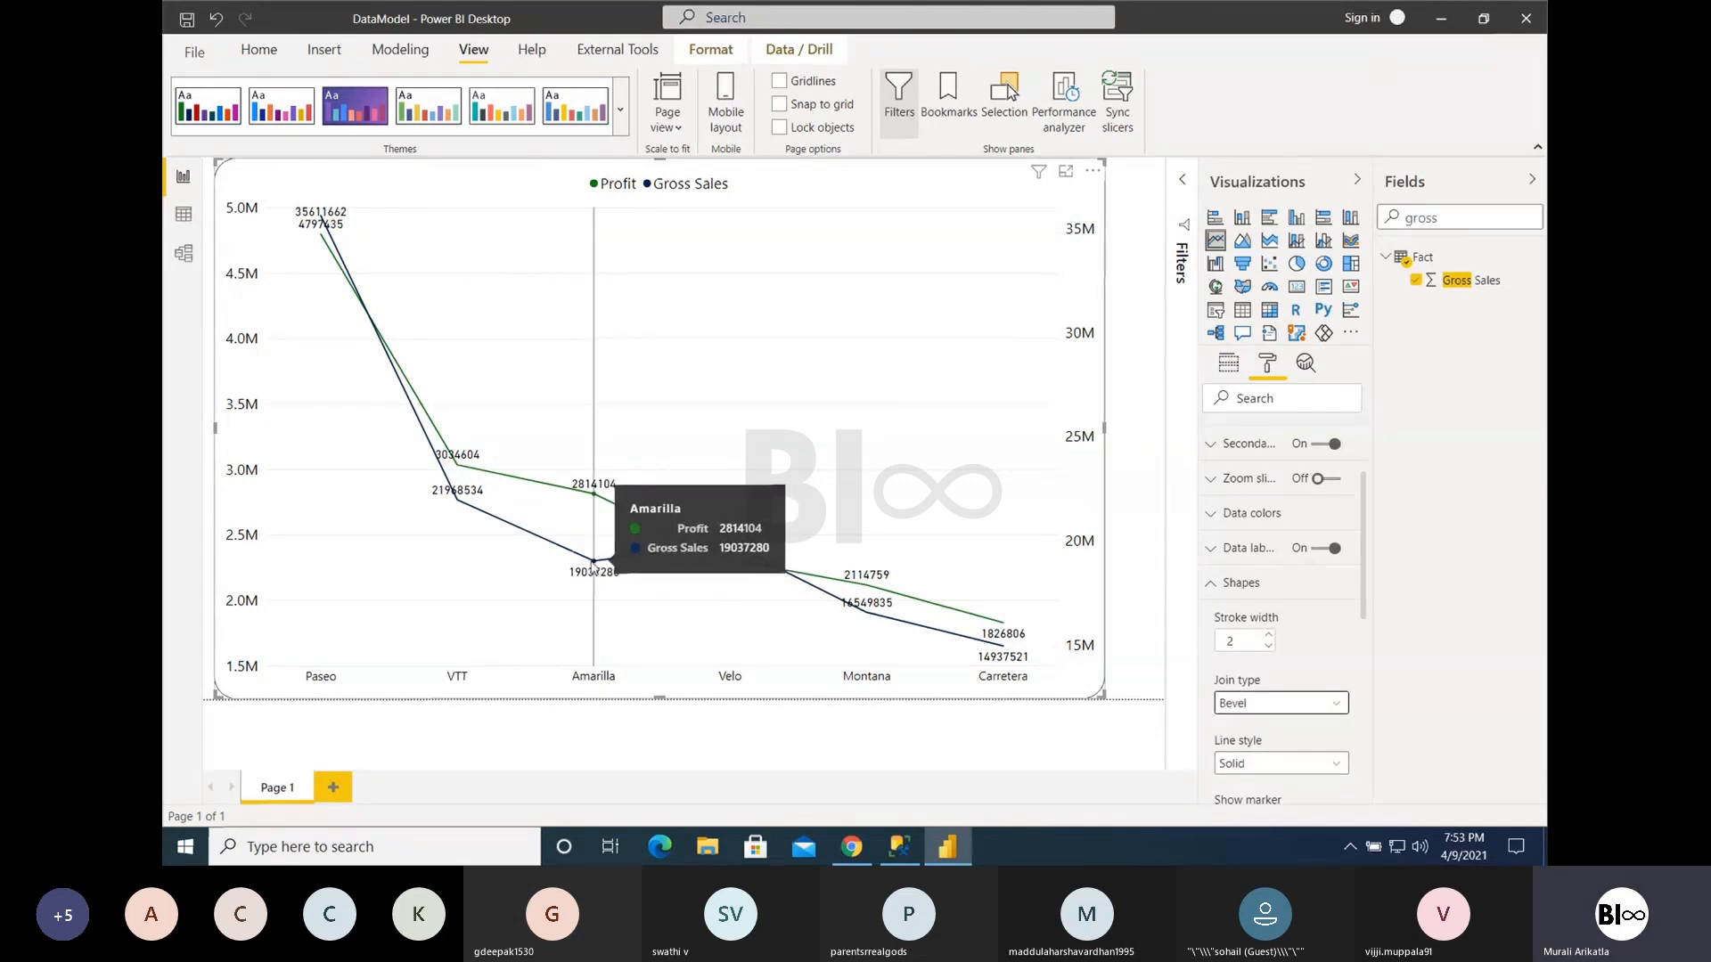
{"action": "left_click", "coordinate": [1278, 709]}
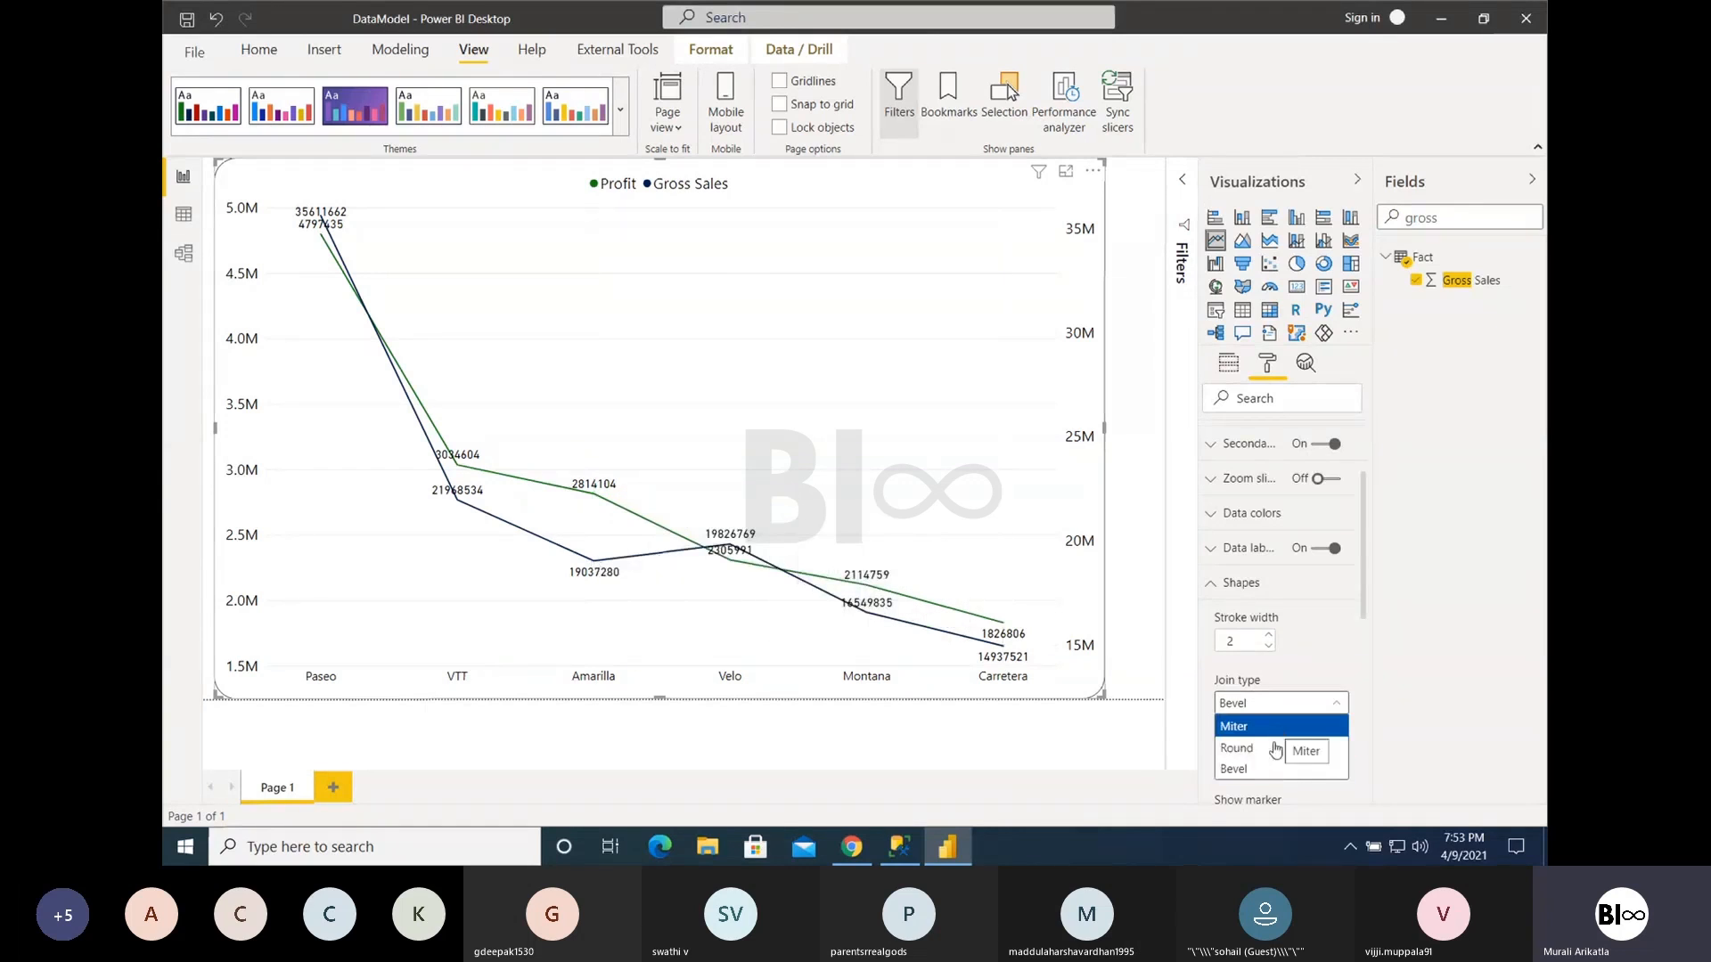
{"action": "left_click", "coordinate": [1274, 749]}
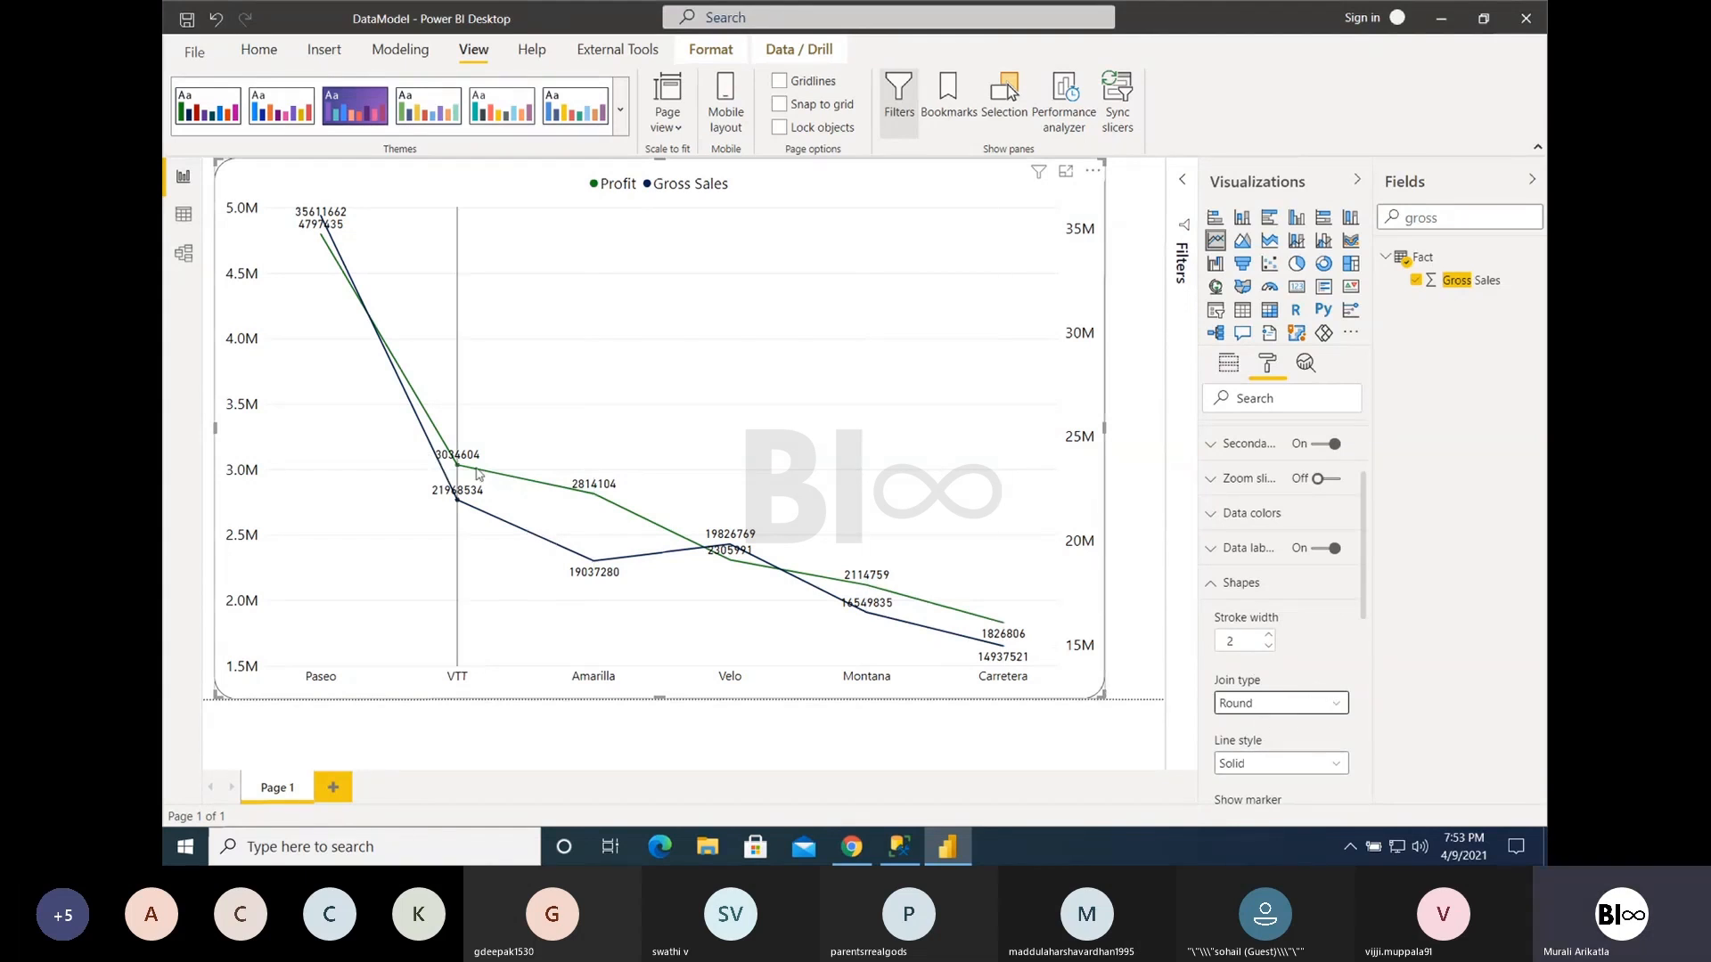
- Try the Dotted line style on the chart lines and set the line style to Dashed
{"action": "mouse_move", "coordinate": [585, 498]}
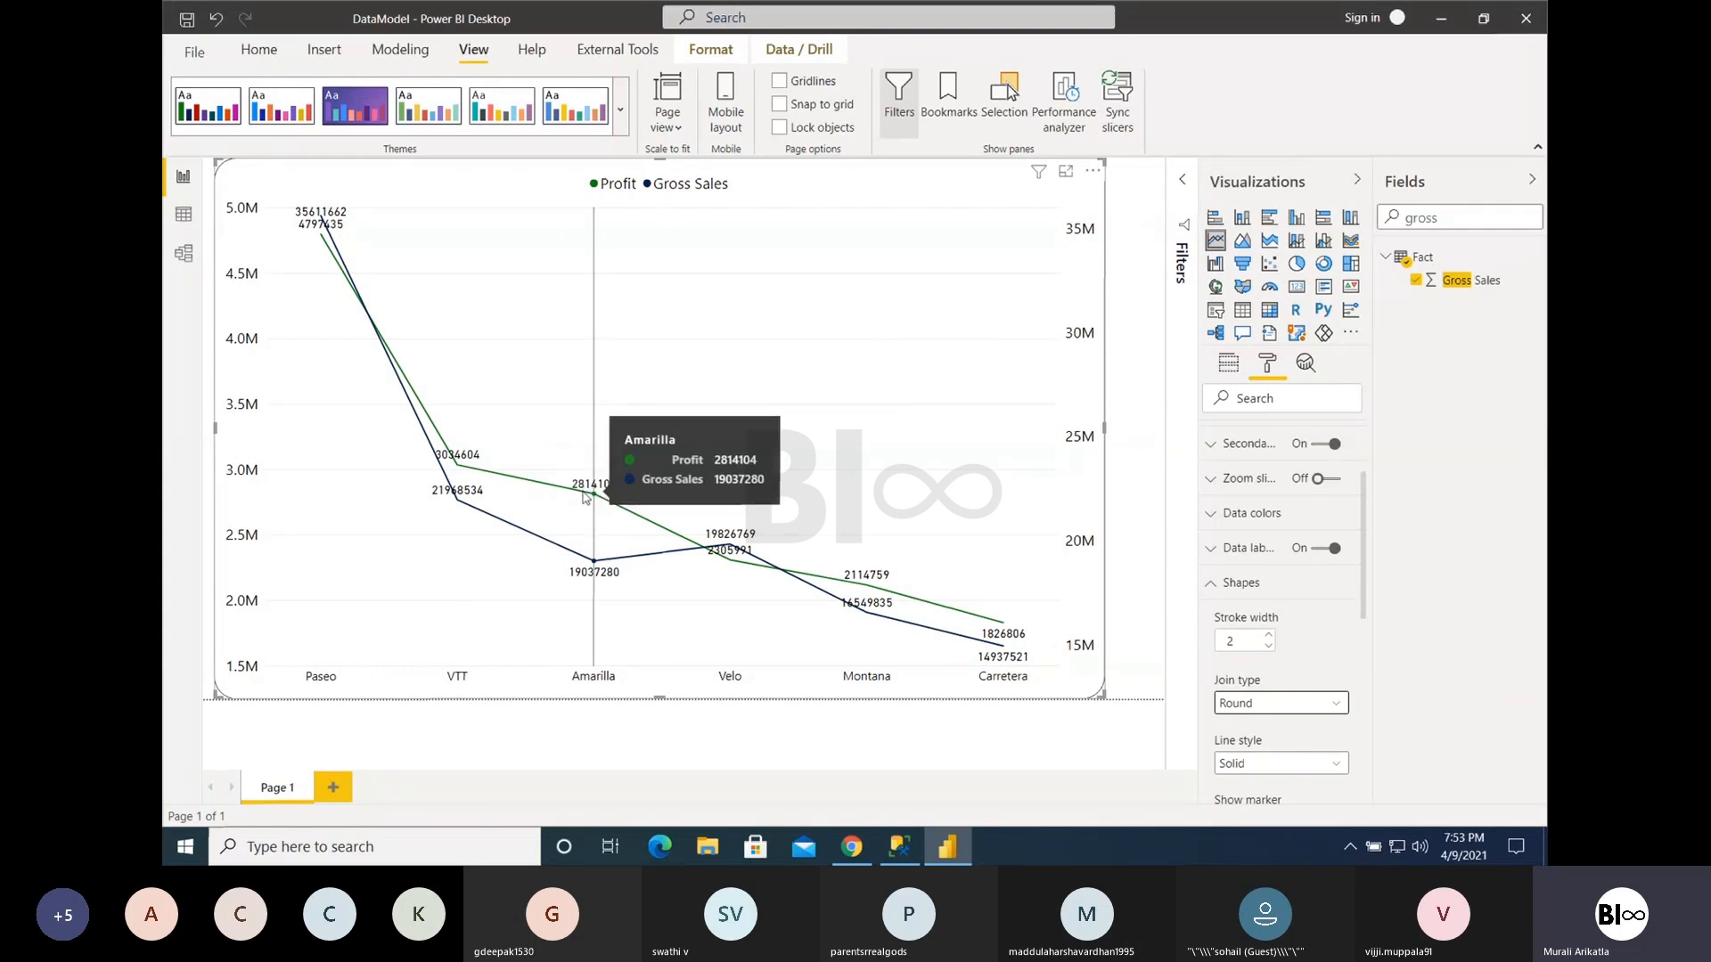
{"action": "scroll", "coordinate": [1368, 607], "scroll_direction": "down", "scroll_amount": 2}
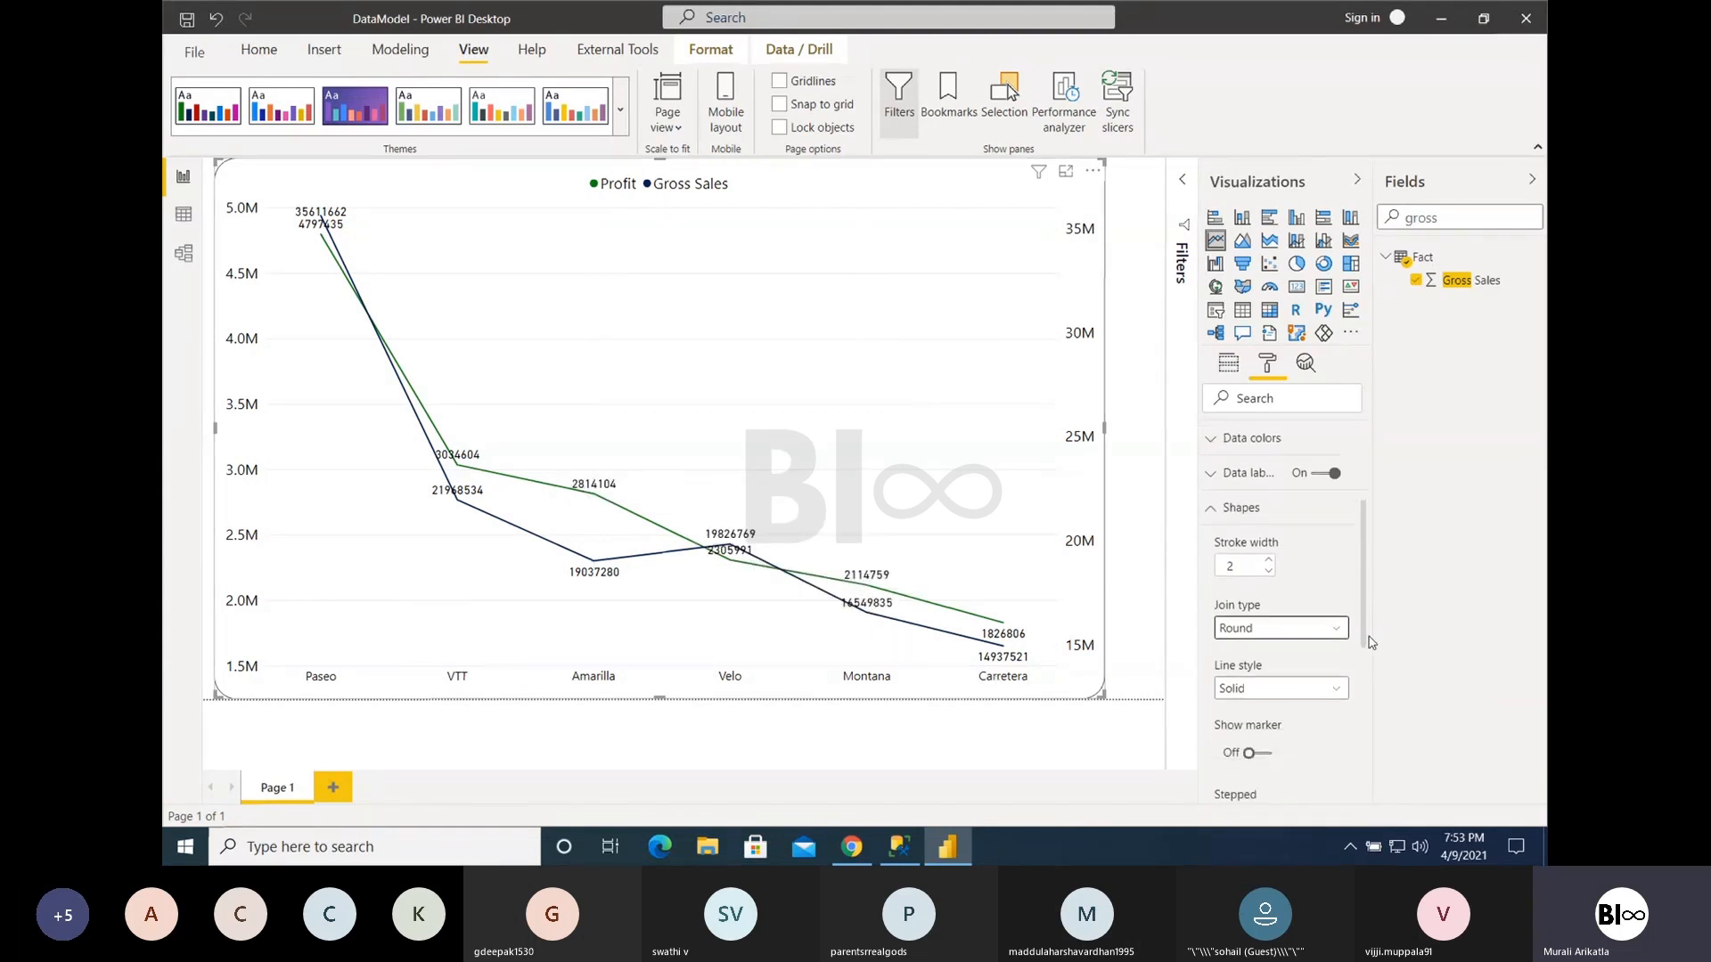
{"action": "left_click", "coordinate": [1265, 665]}
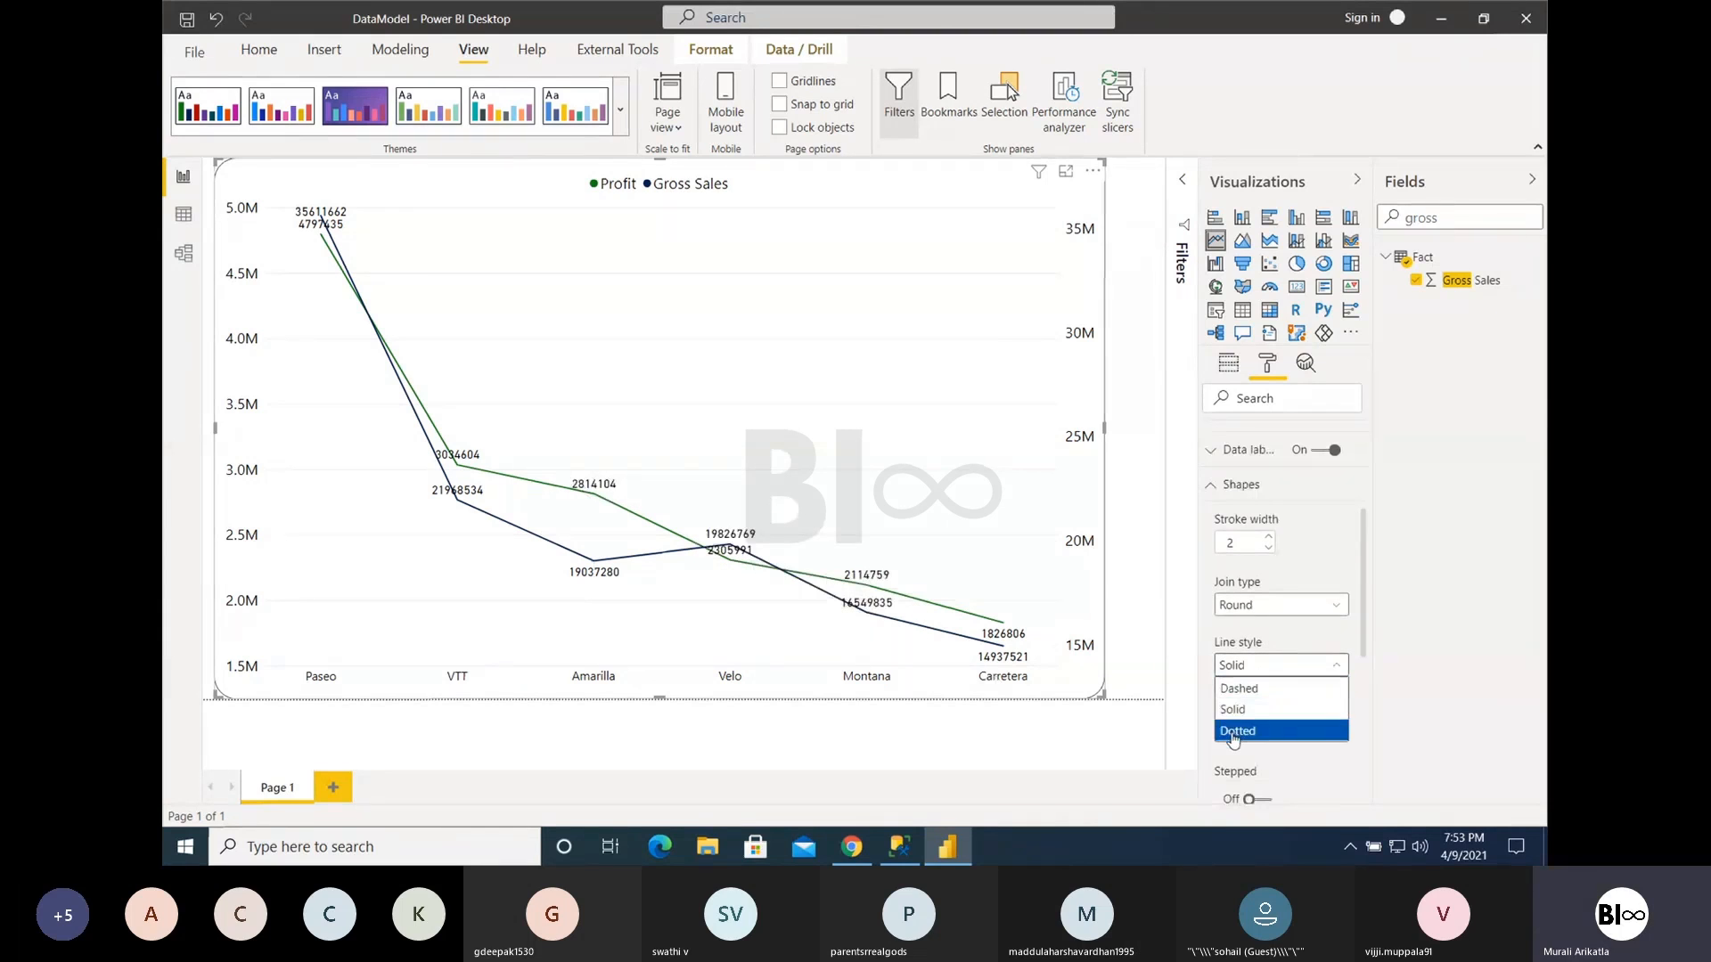
{"action": "left_click", "coordinate": [1241, 731]}
{"action": "left_click", "coordinate": [1257, 666]}
{"action": "left_click", "coordinate": [1238, 688]}
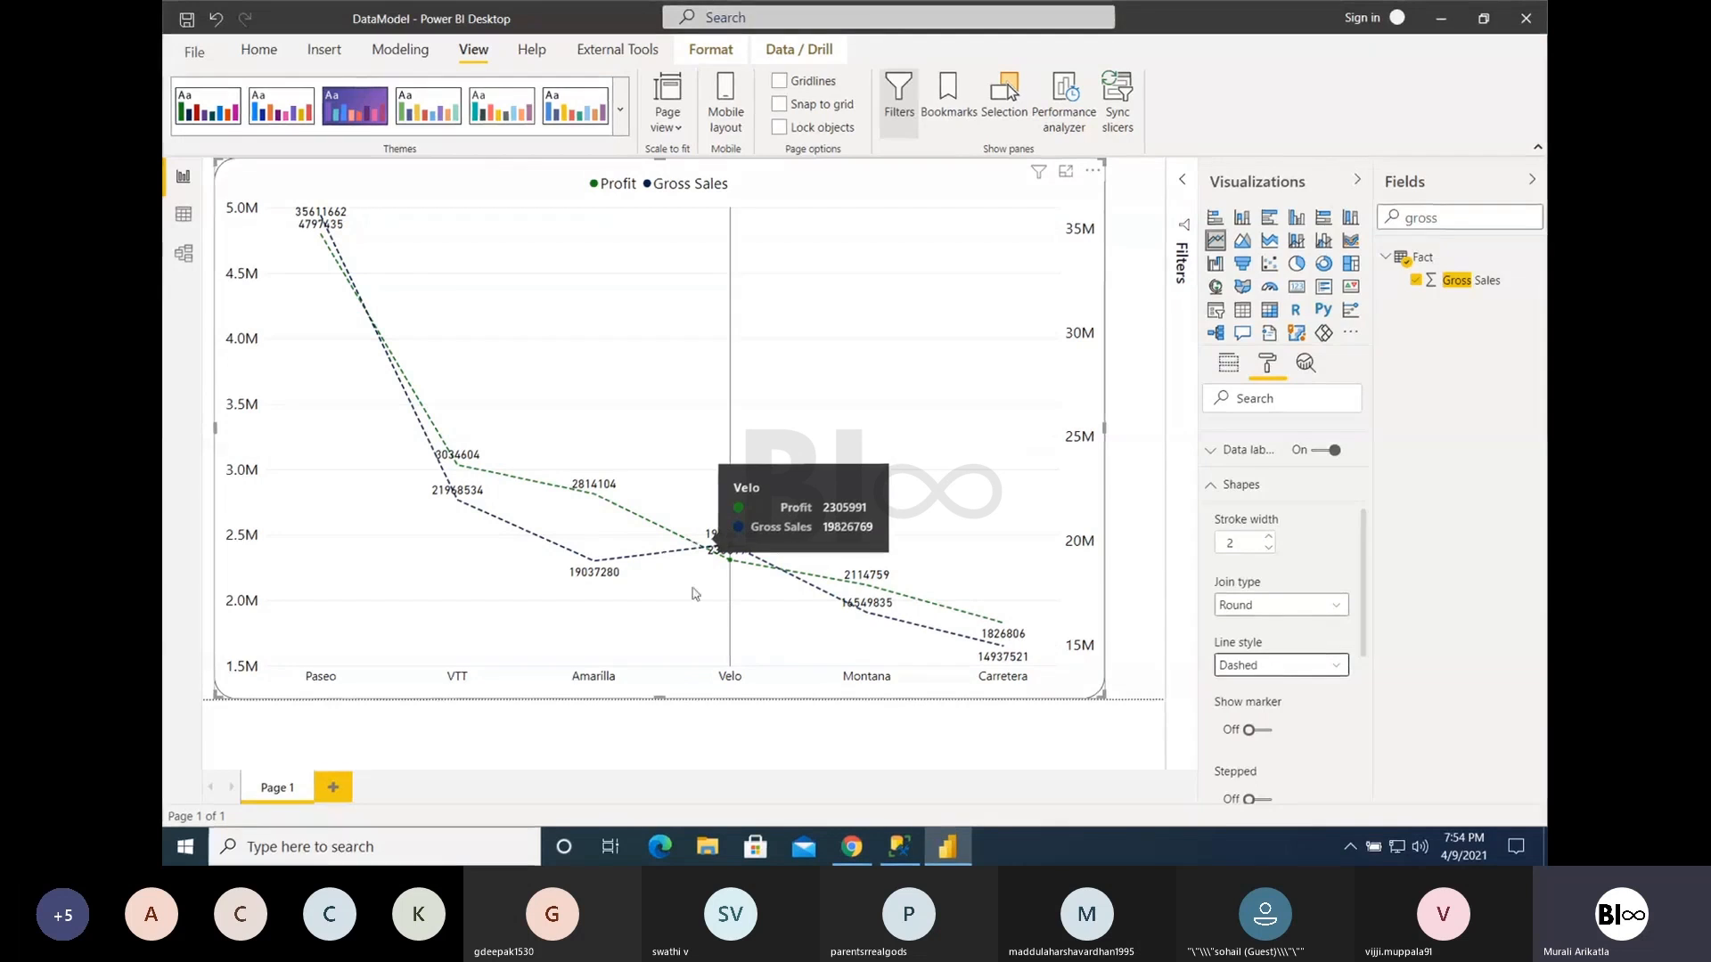
- Switch to the Codeless.pptx deck in the browser, view the dashed line chart on the Fees slide, and return to Power BI Desktop
{"action": "left_click", "coordinate": [851, 846]}
{"action": "key", "text": "Up"}
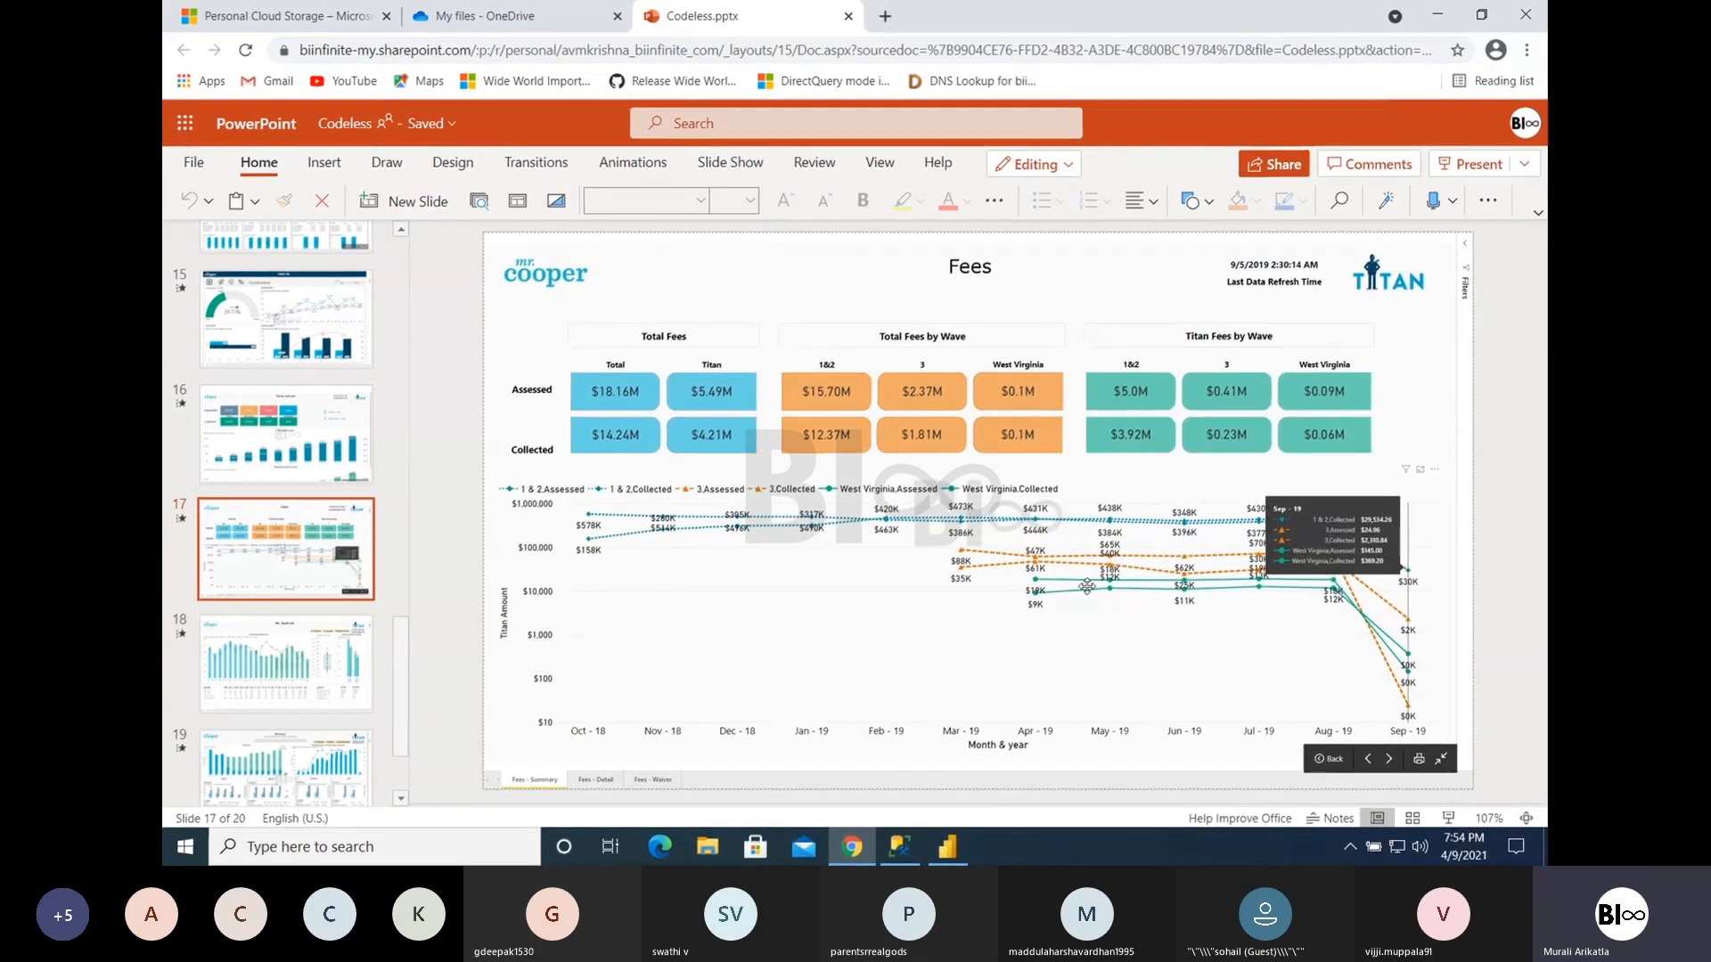
{"action": "left_click", "coordinate": [947, 846]}
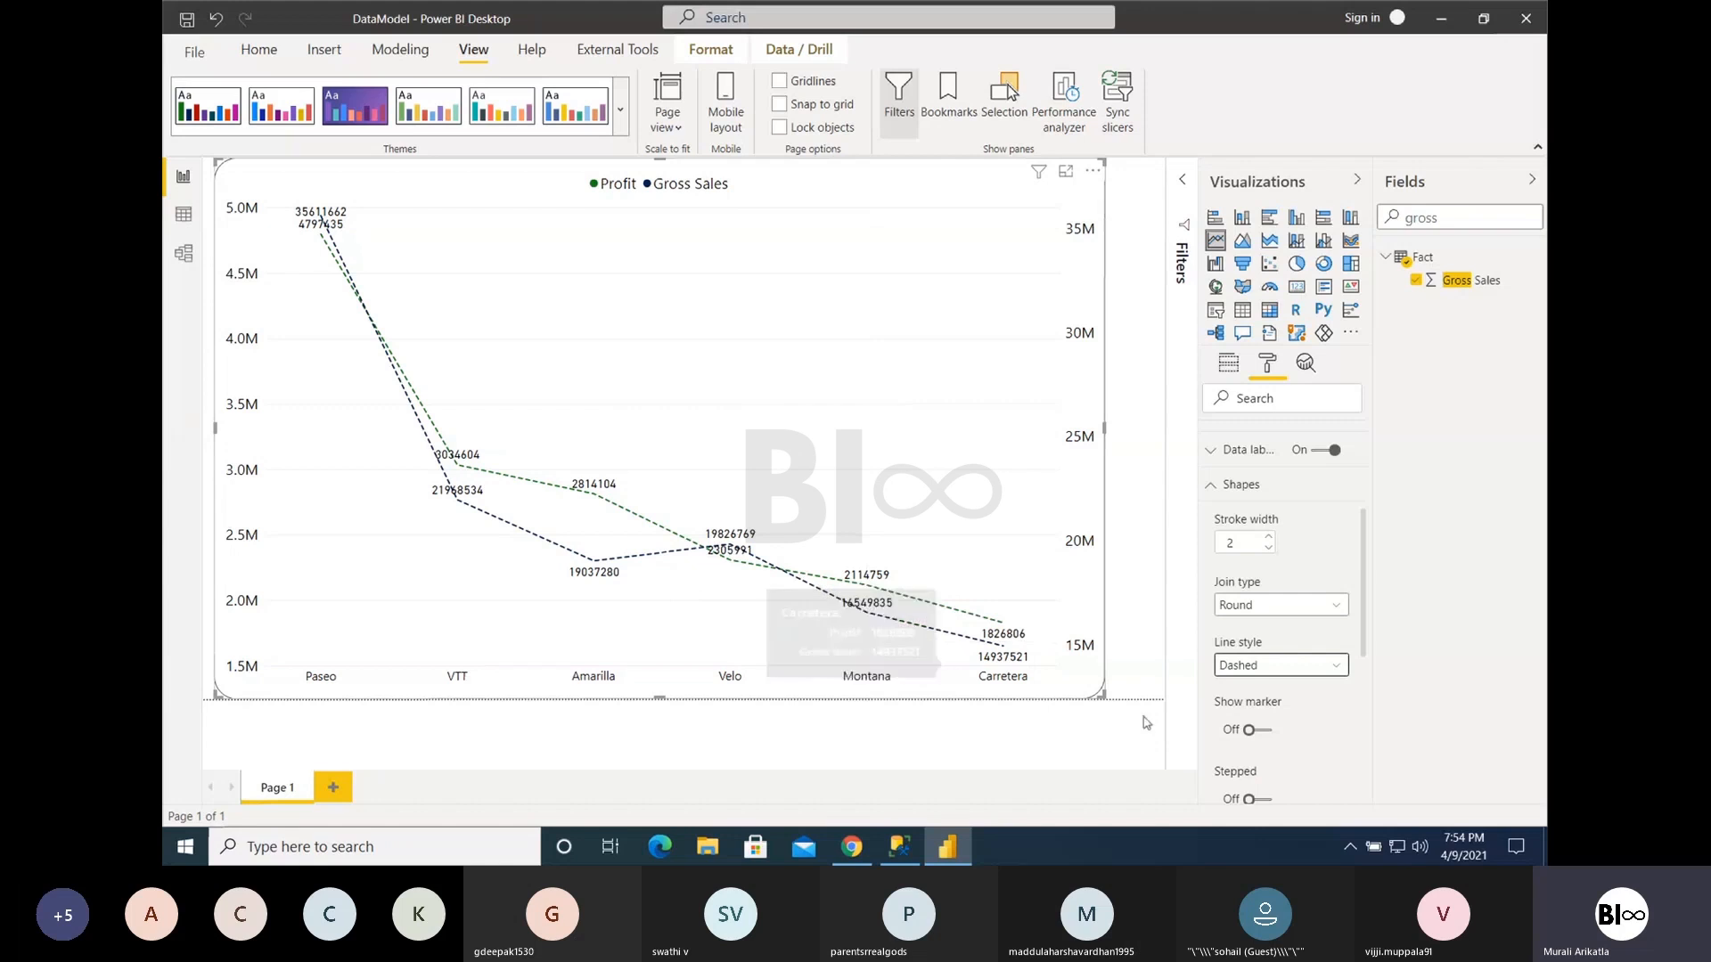
- Show markers on the chart lines and try the square, diamond, triangle and circle marker shapes
{"action": "left_click", "coordinate": [1248, 730]}
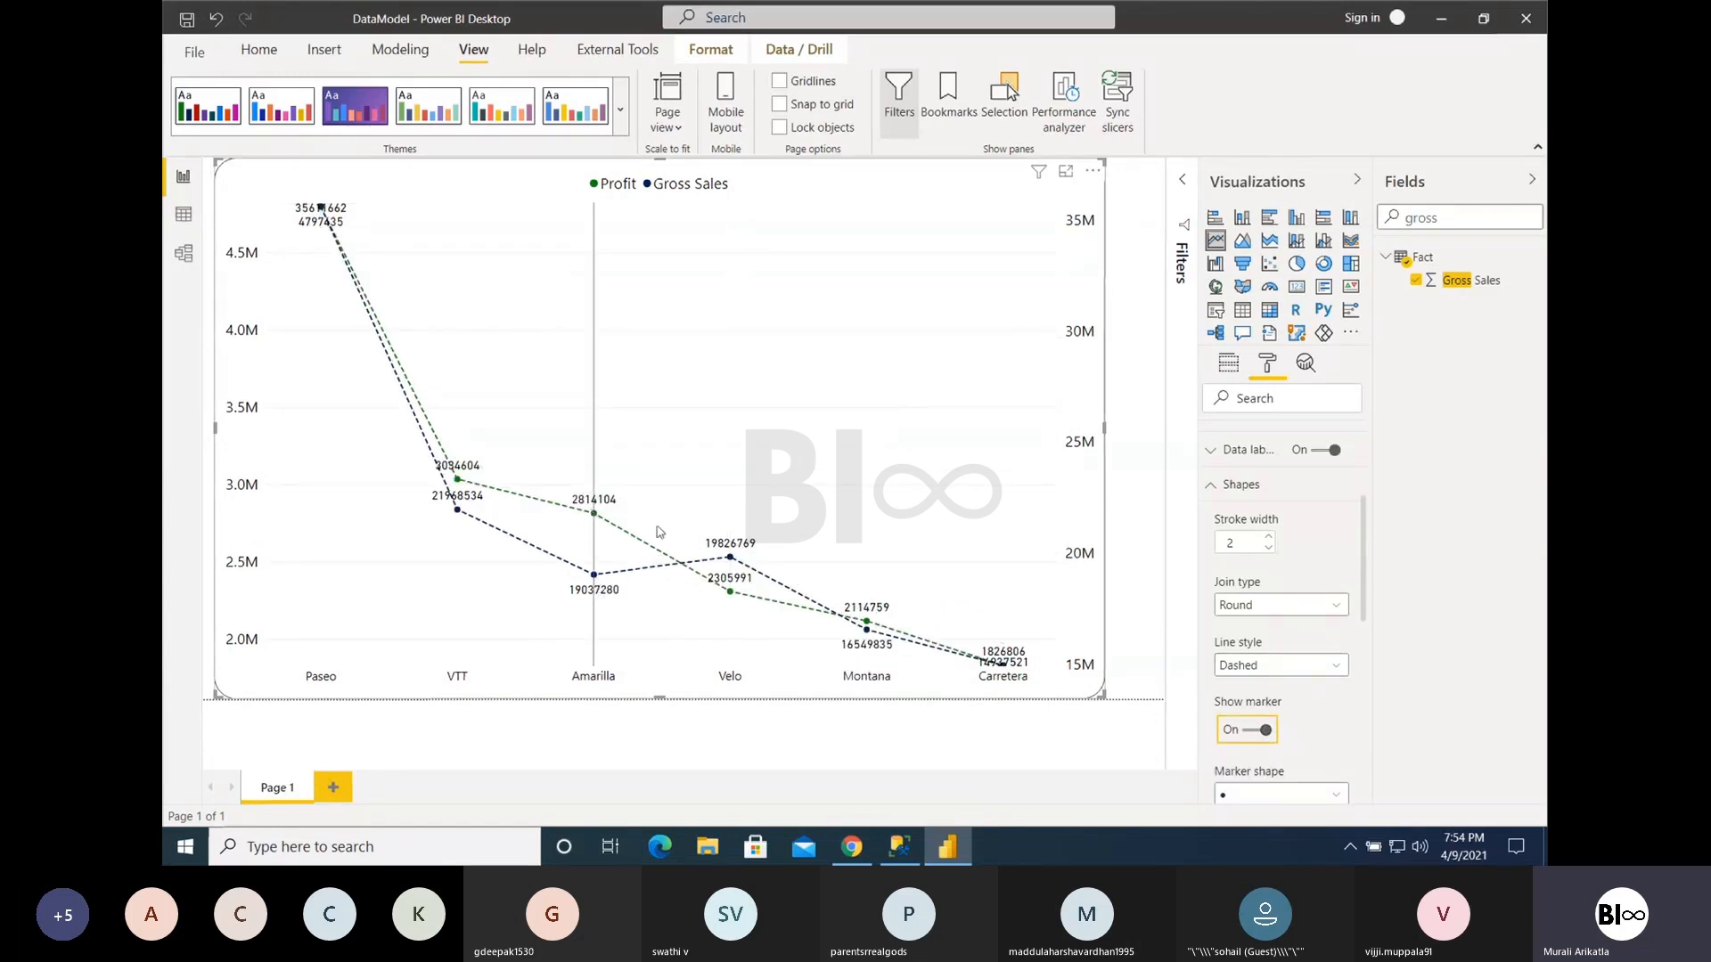
{"action": "scroll", "coordinate": [1351, 704], "scroll_direction": "down", "scroll_amount": 1}
{"action": "scroll", "coordinate": [1341, 674], "scroll_direction": "down", "scroll_amount": 5}
{"action": "left_click", "coordinate": [1254, 543]}
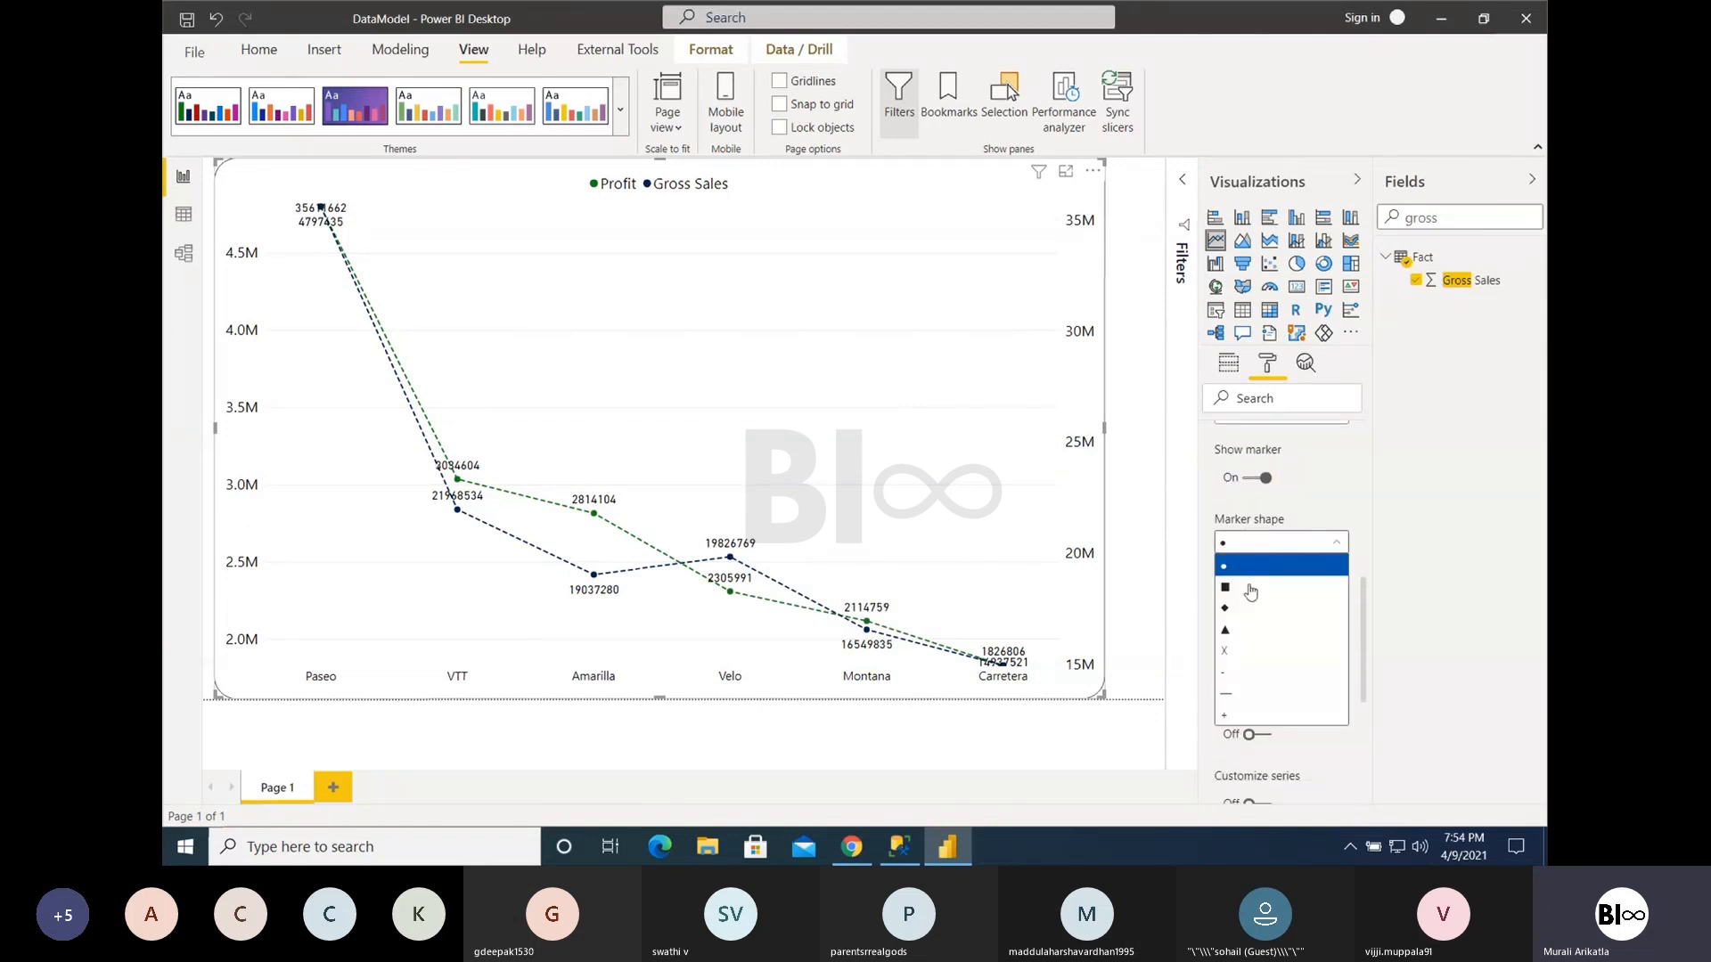
{"action": "left_click", "coordinate": [1252, 590]}
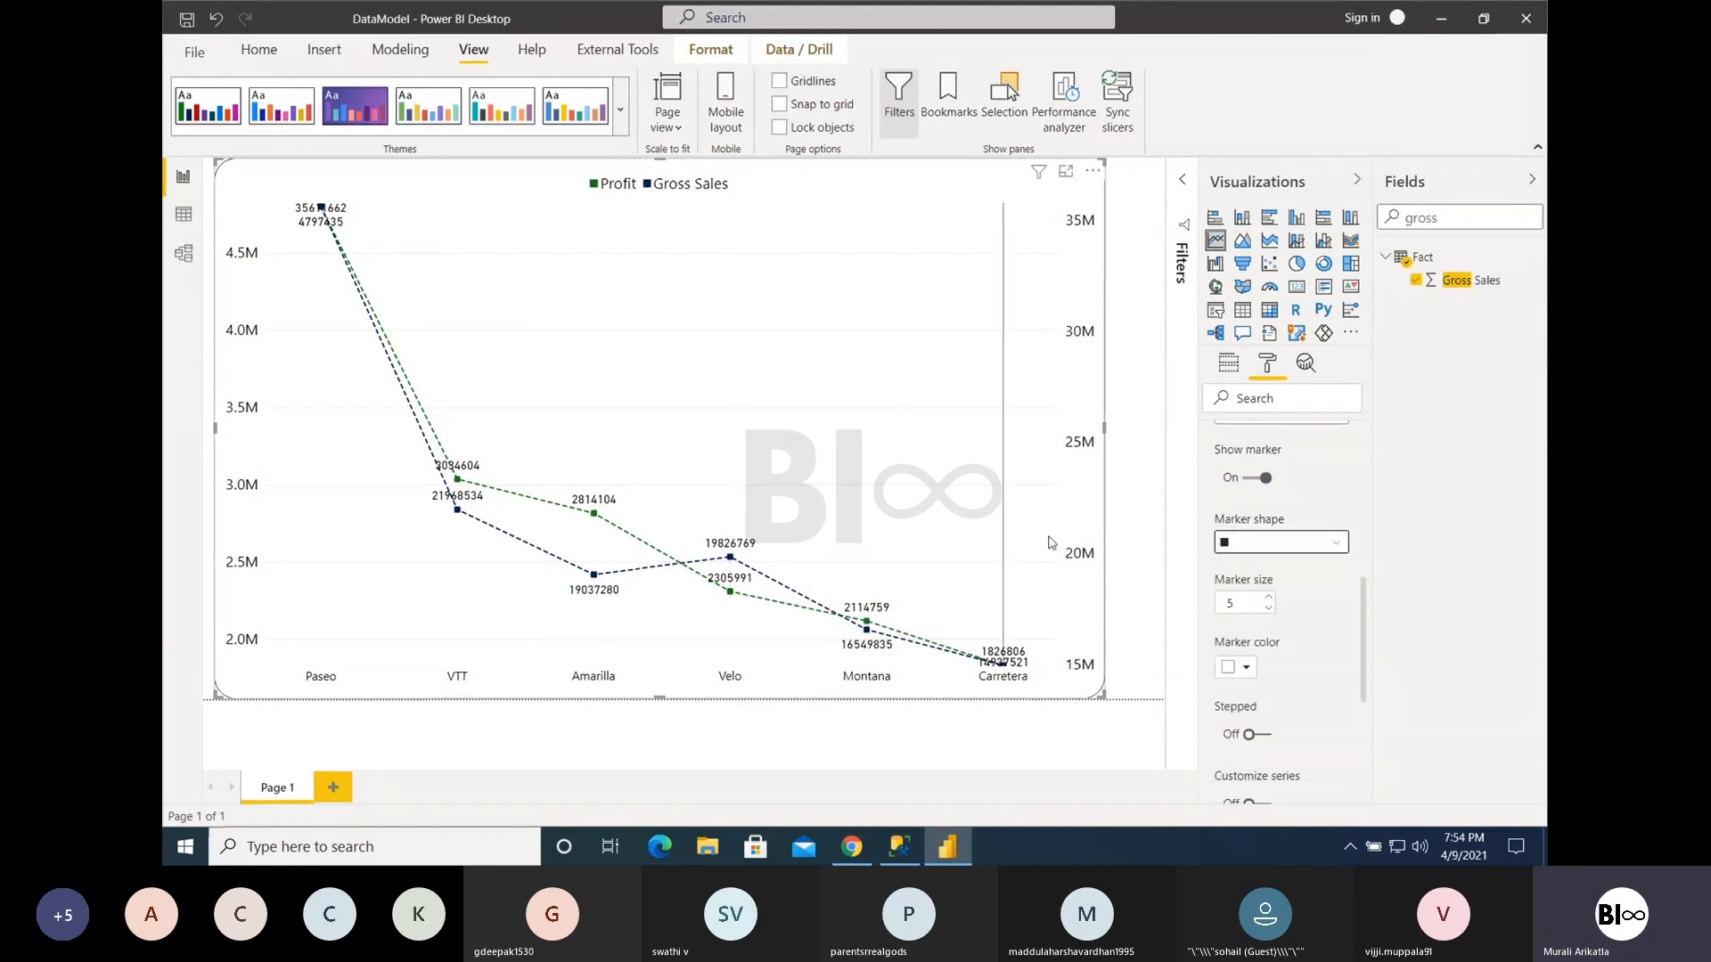
{"action": "left_click", "coordinate": [1270, 546]}
{"action": "left_click", "coordinate": [1242, 609]}
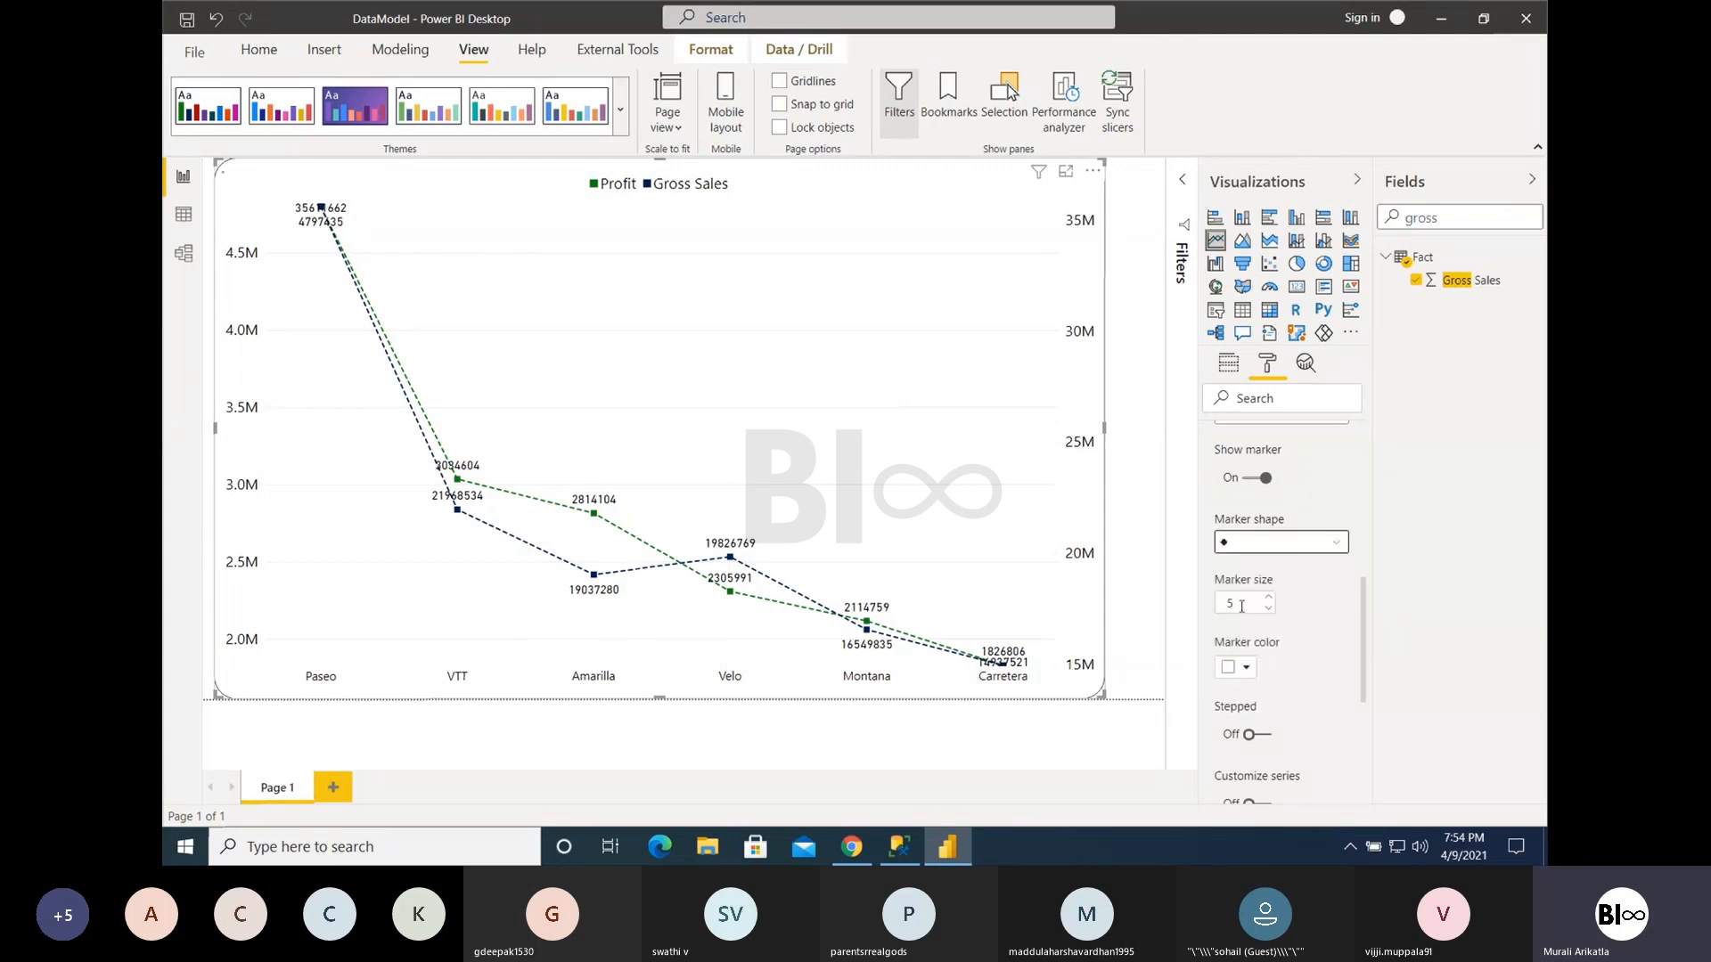
{"action": "left_click", "coordinate": [1272, 551]}
{"action": "left_click", "coordinate": [1238, 629]}
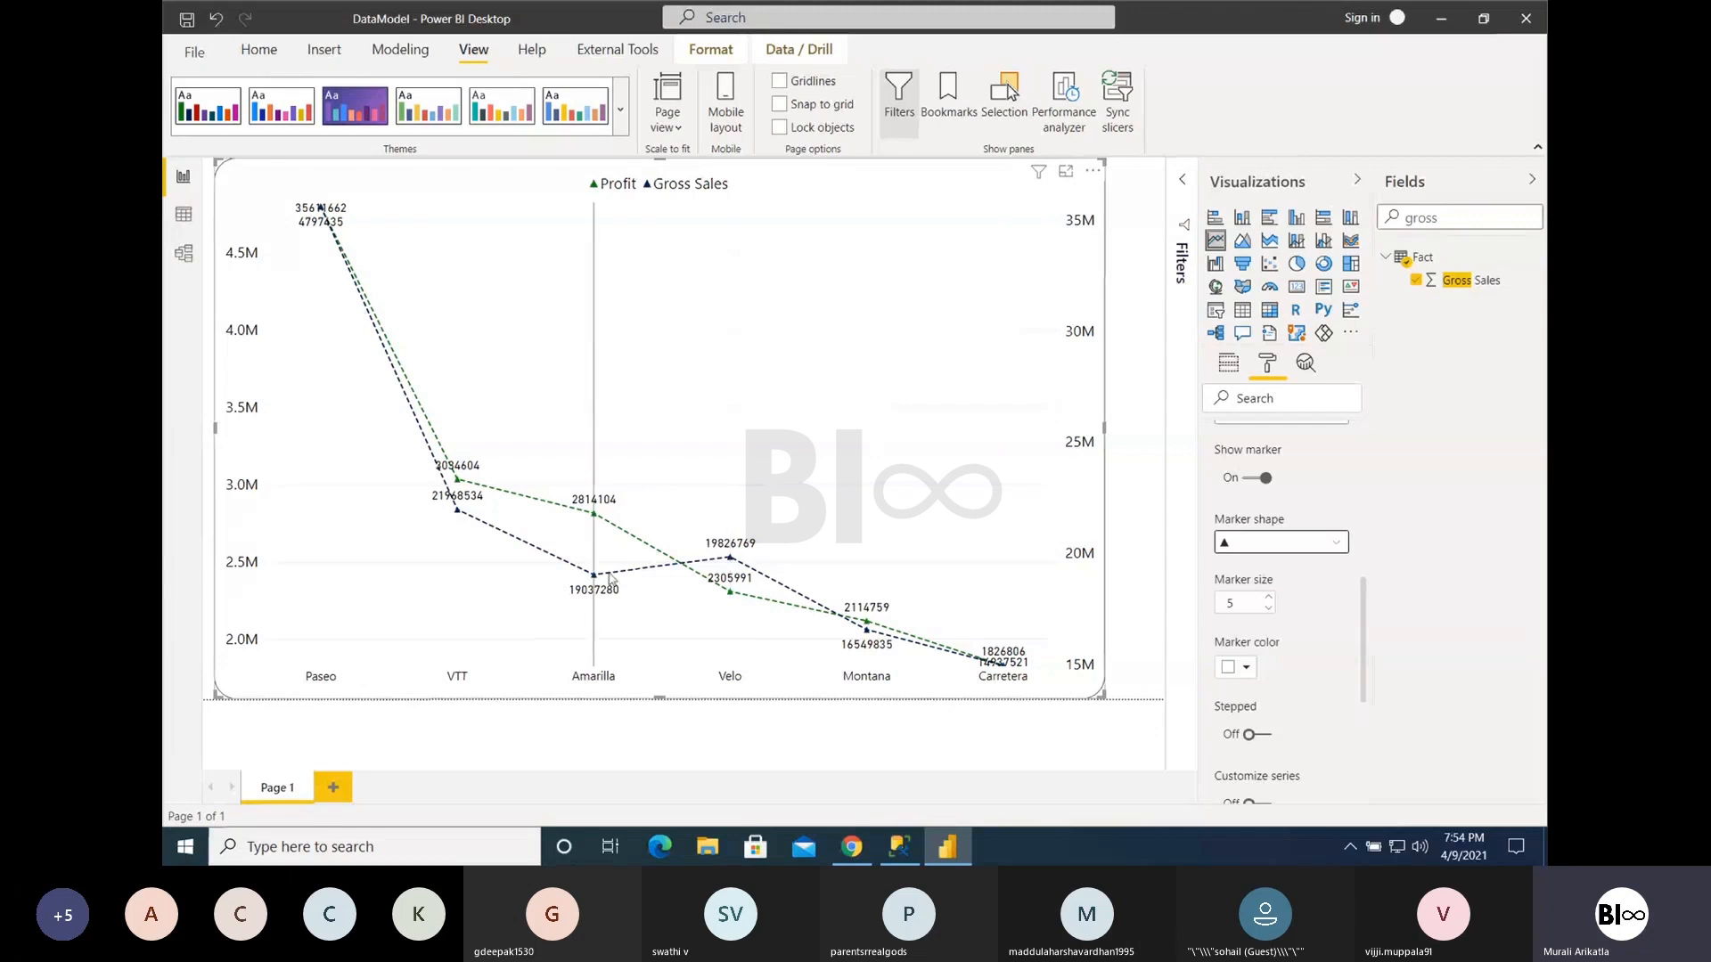
{"action": "left_click", "coordinate": [1287, 543]}
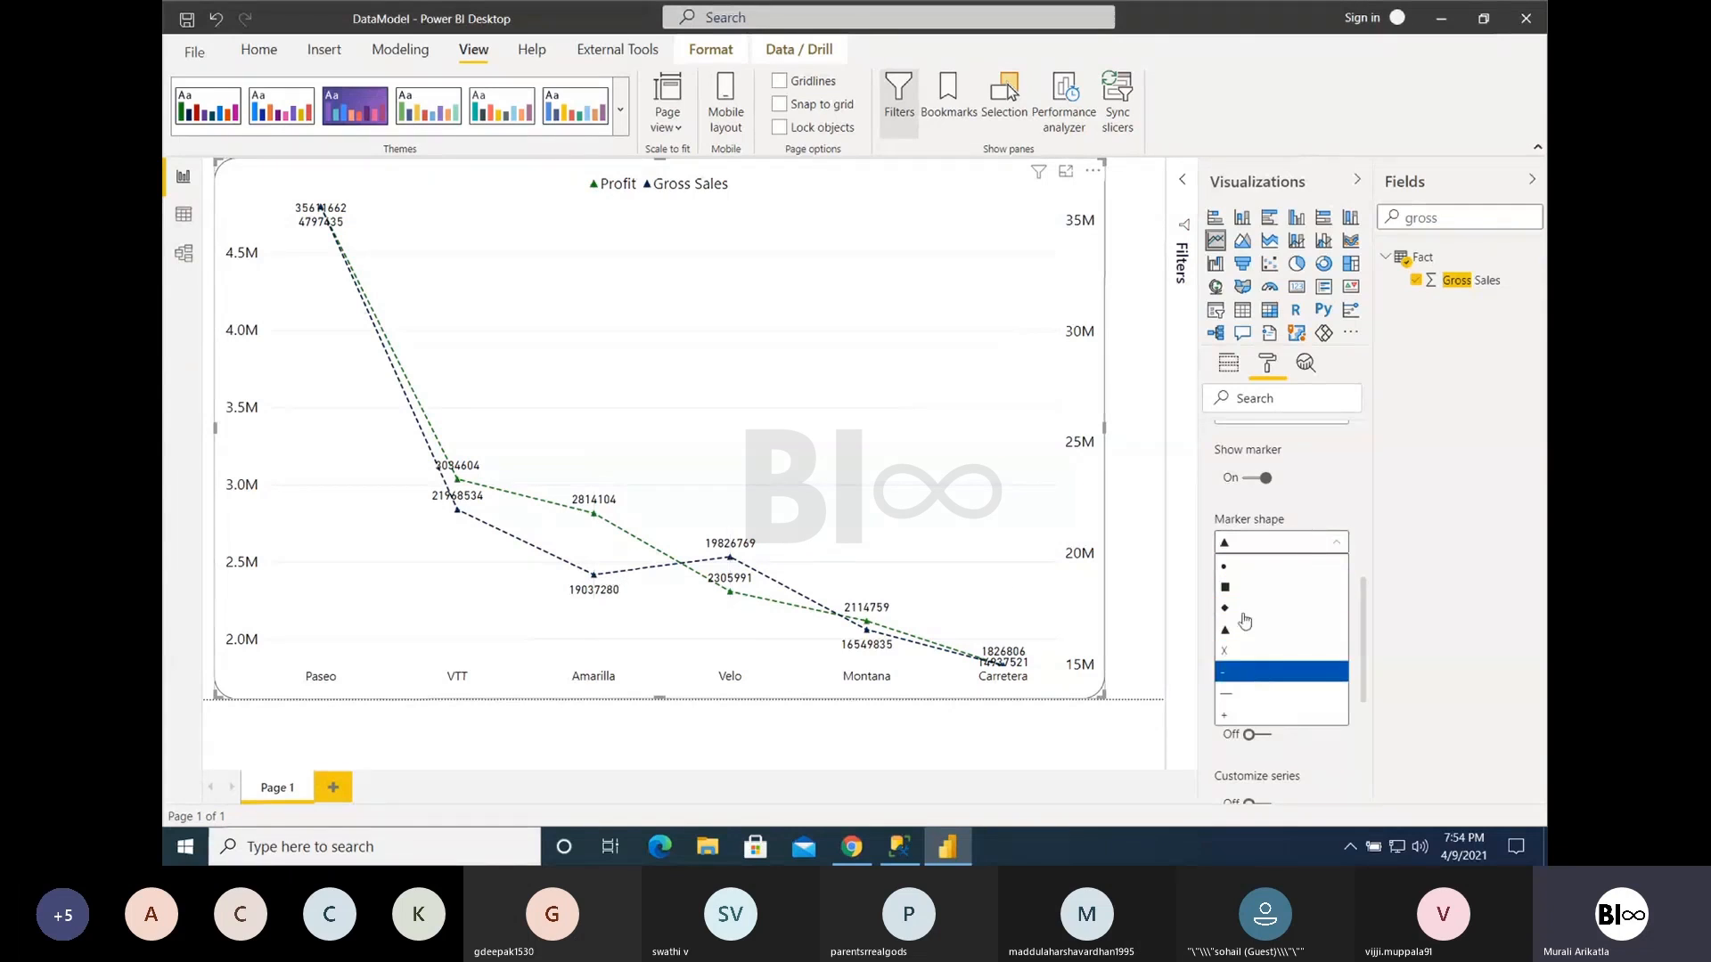
{"action": "left_click", "coordinate": [1239, 568]}
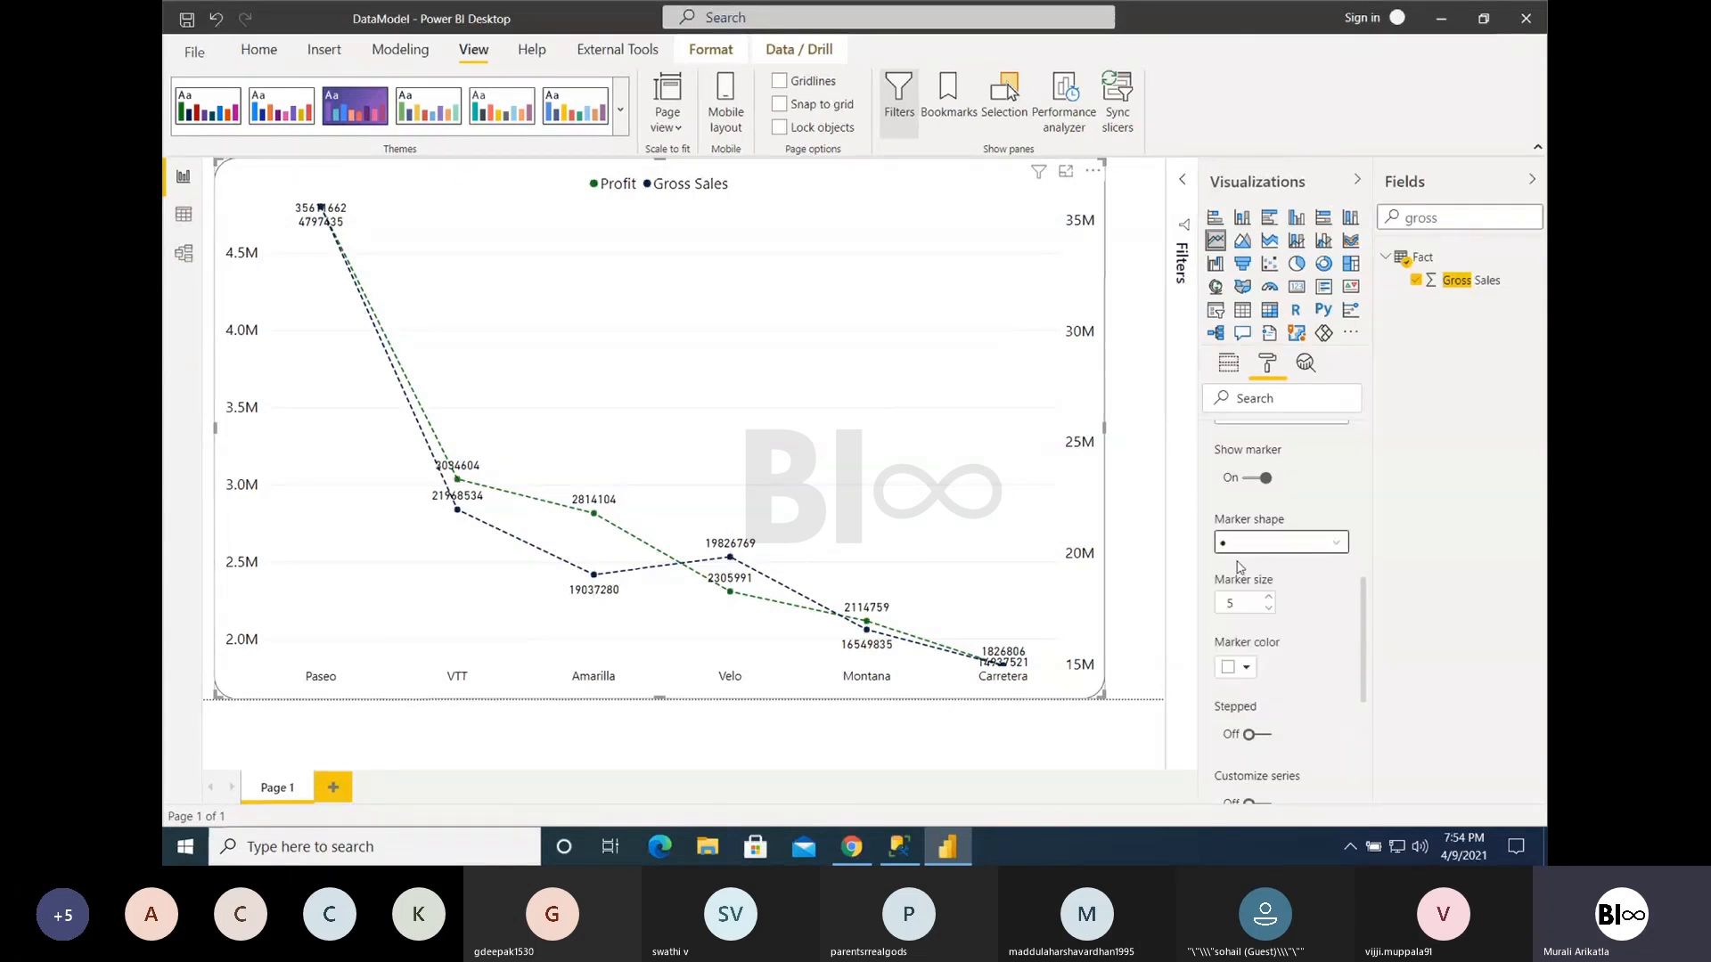
- Set the marker shape of the chart lines to diamond and the marker color to red
{"action": "left_click", "coordinate": [1238, 546]}
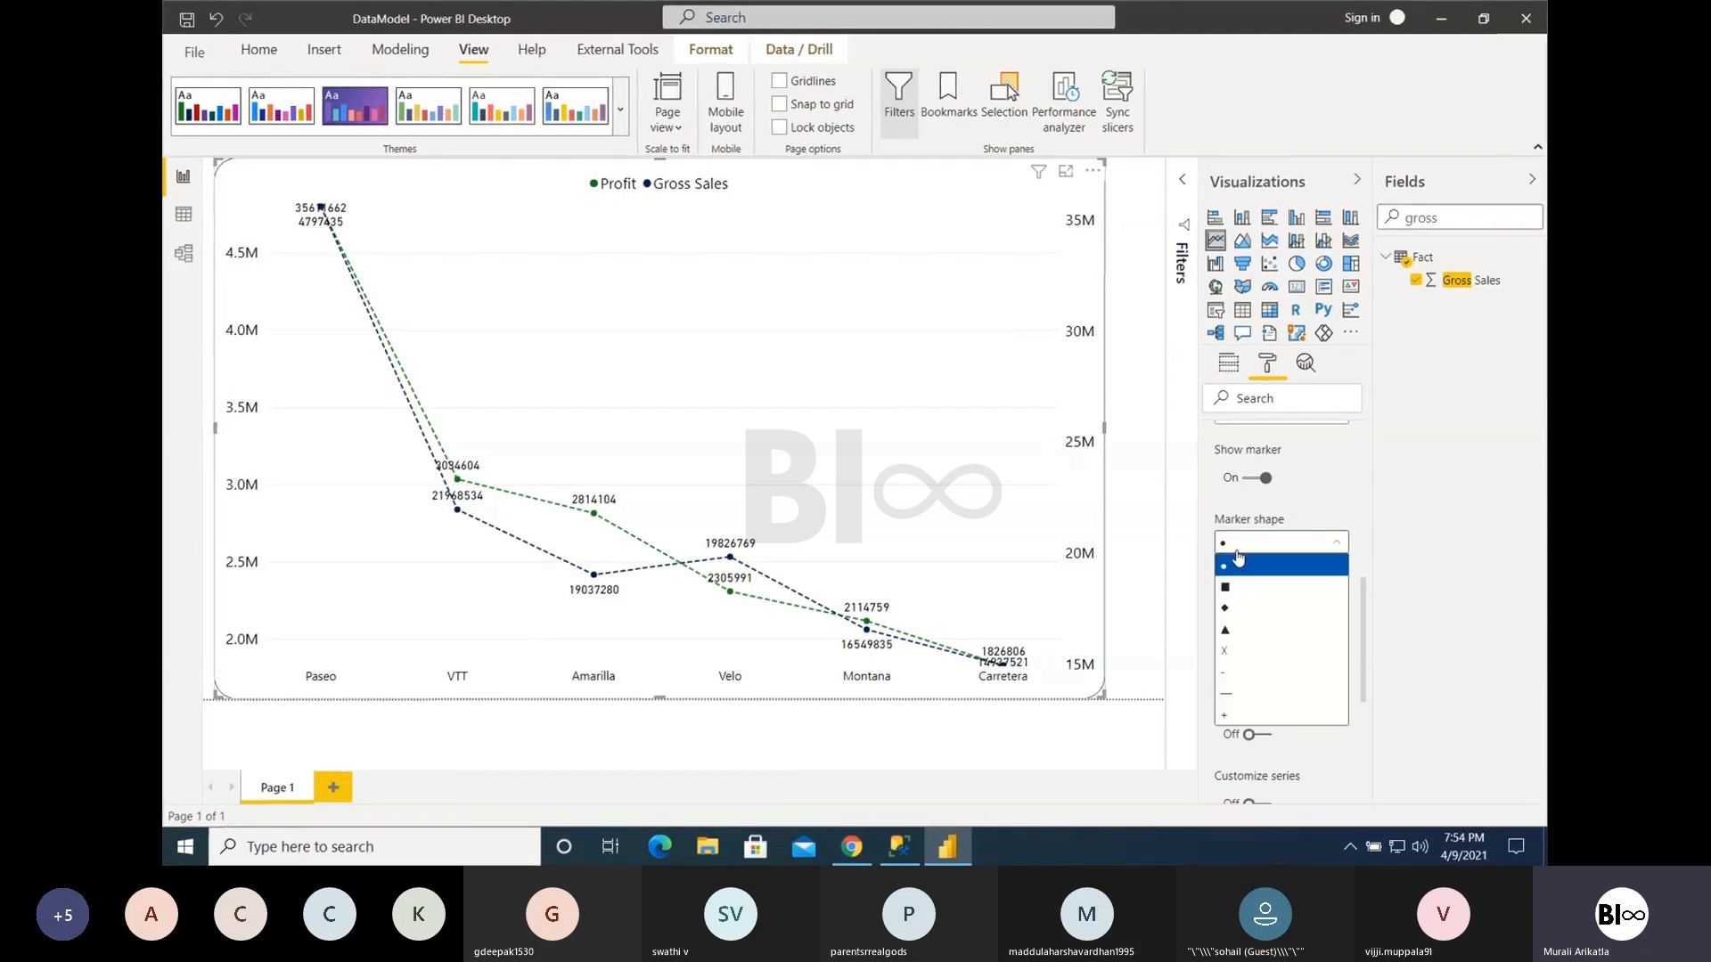
{"action": "left_click", "coordinate": [1231, 607]}
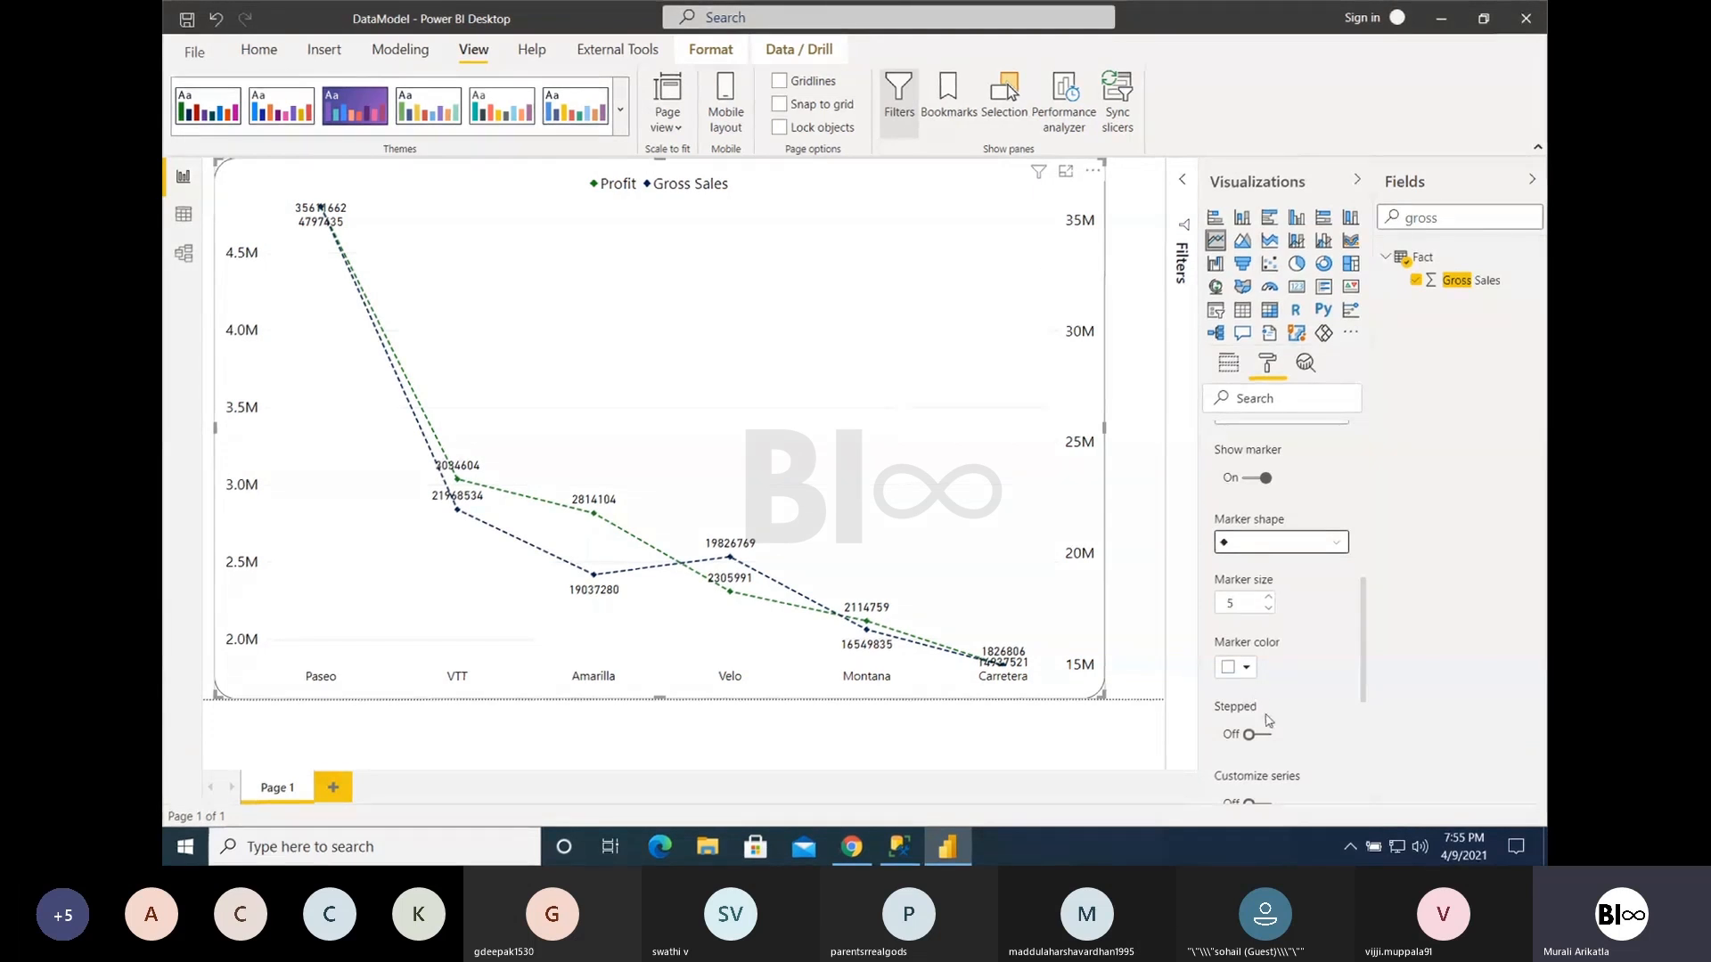
{"action": "left_click", "coordinate": [1248, 670]}
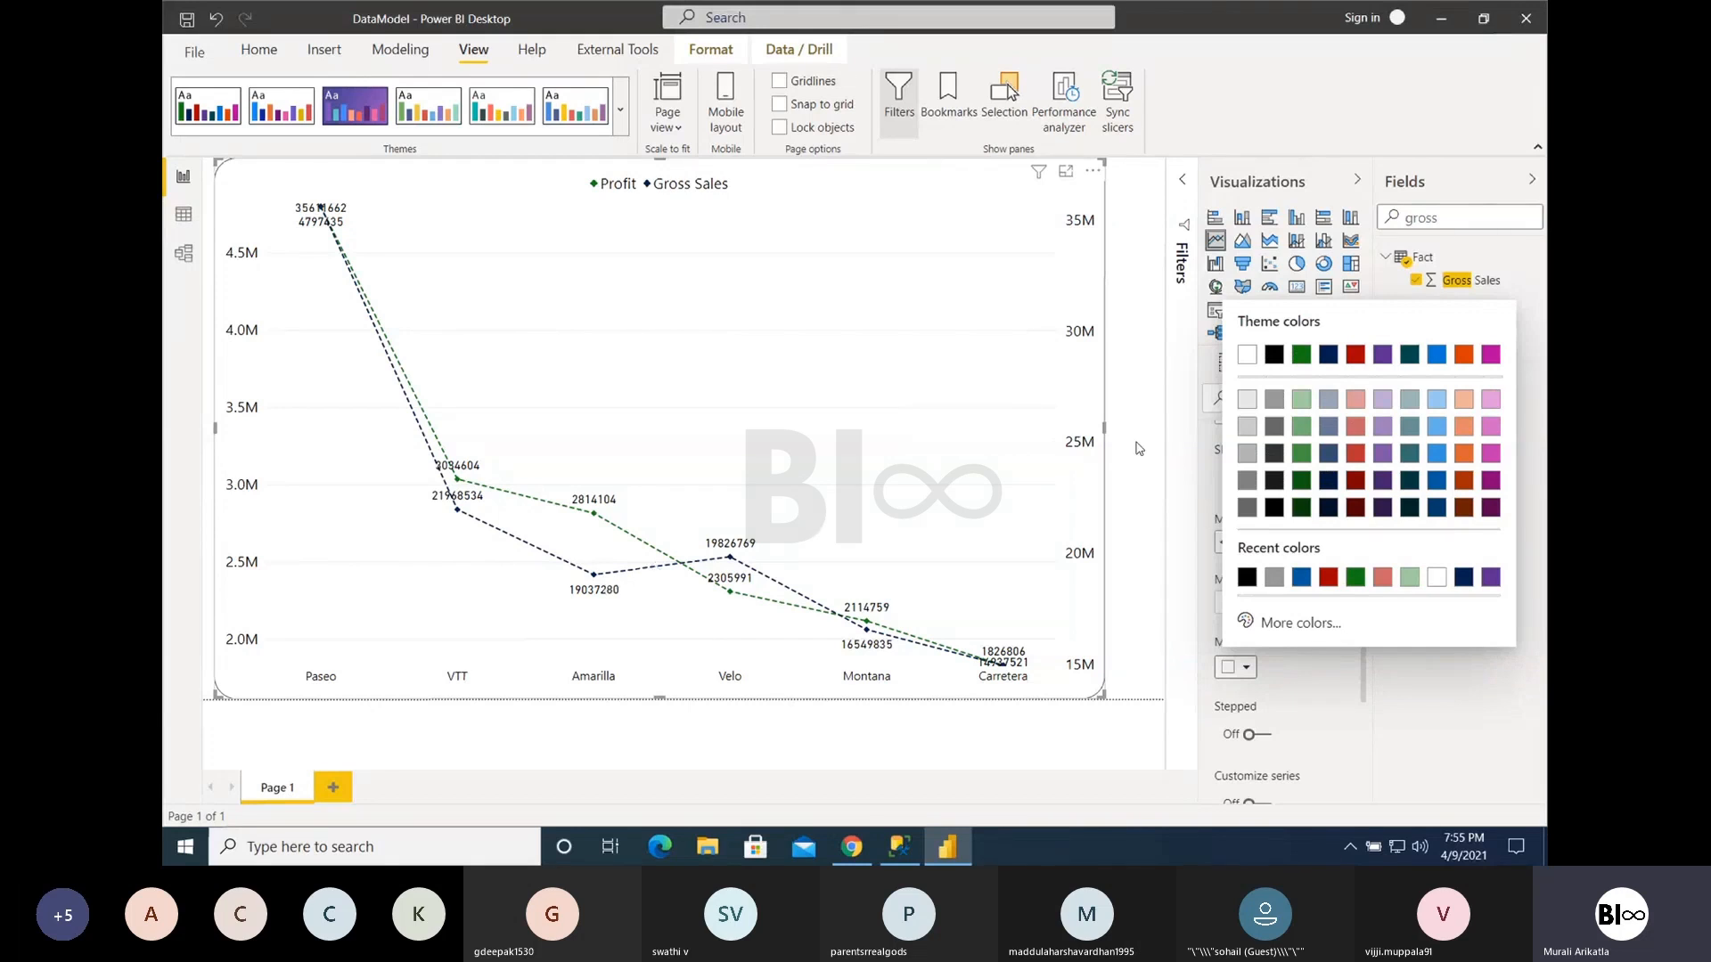
{"action": "left_click", "coordinate": [1356, 355]}
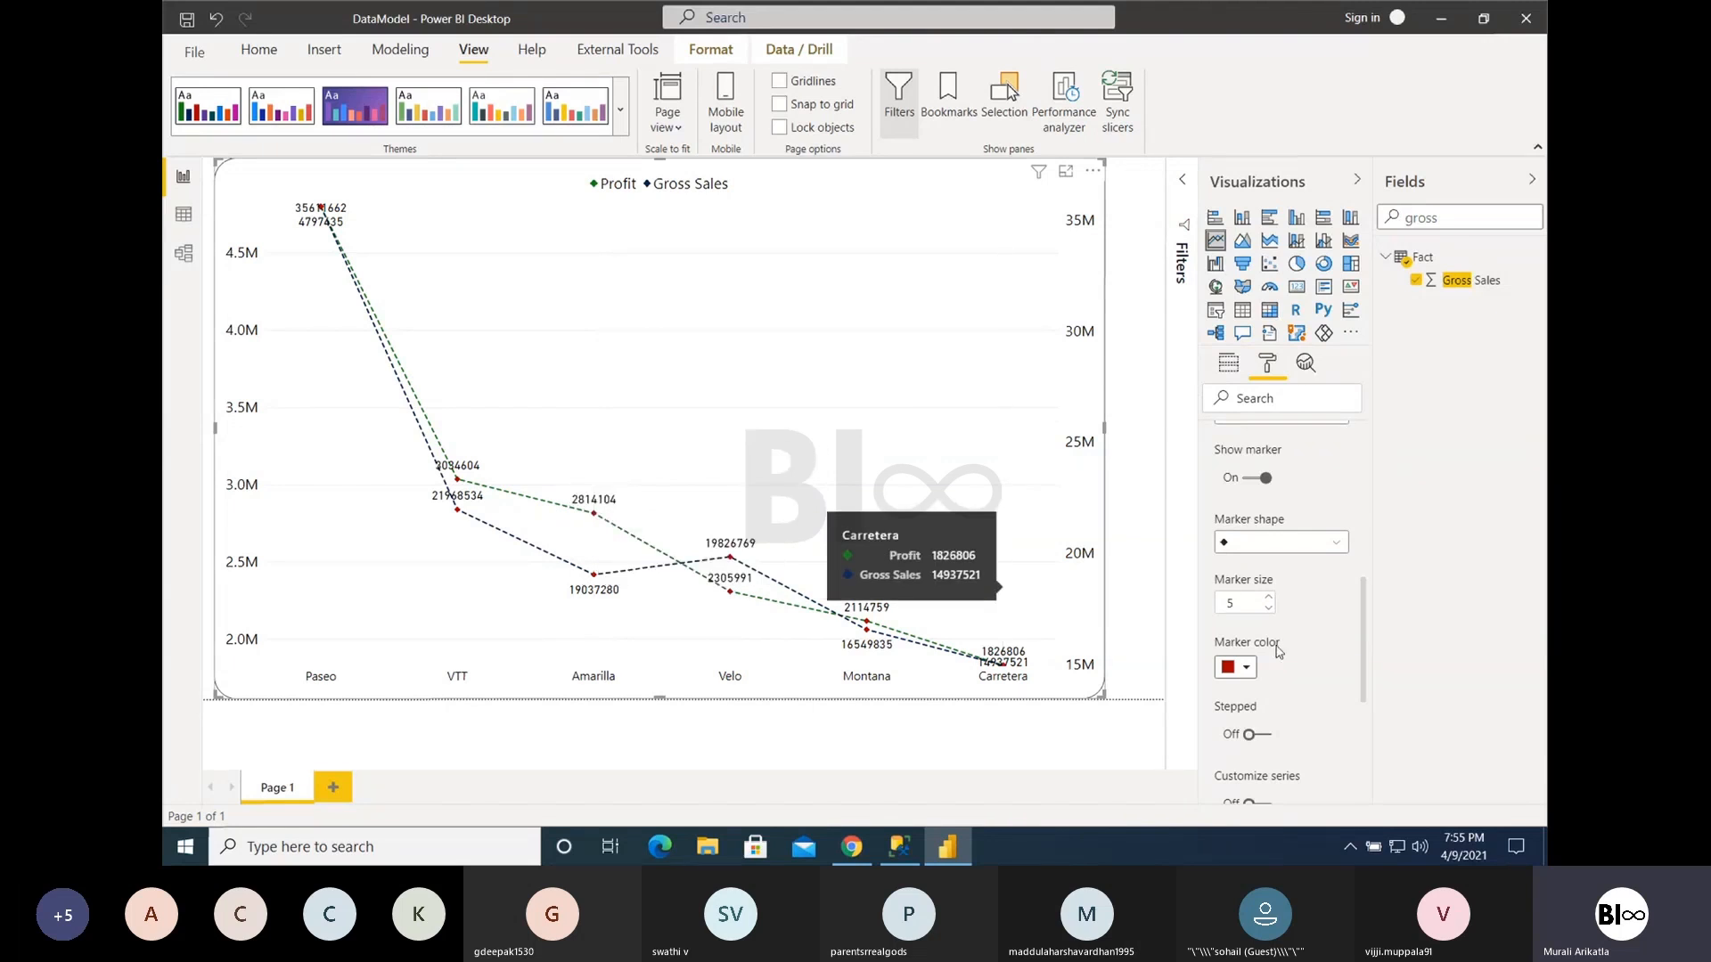
- Turn the Stepped option for the chart lines on and back off to compare the two displays
{"action": "scroll", "coordinate": [1349, 684], "scroll_direction": "down", "scroll_amount": 1}
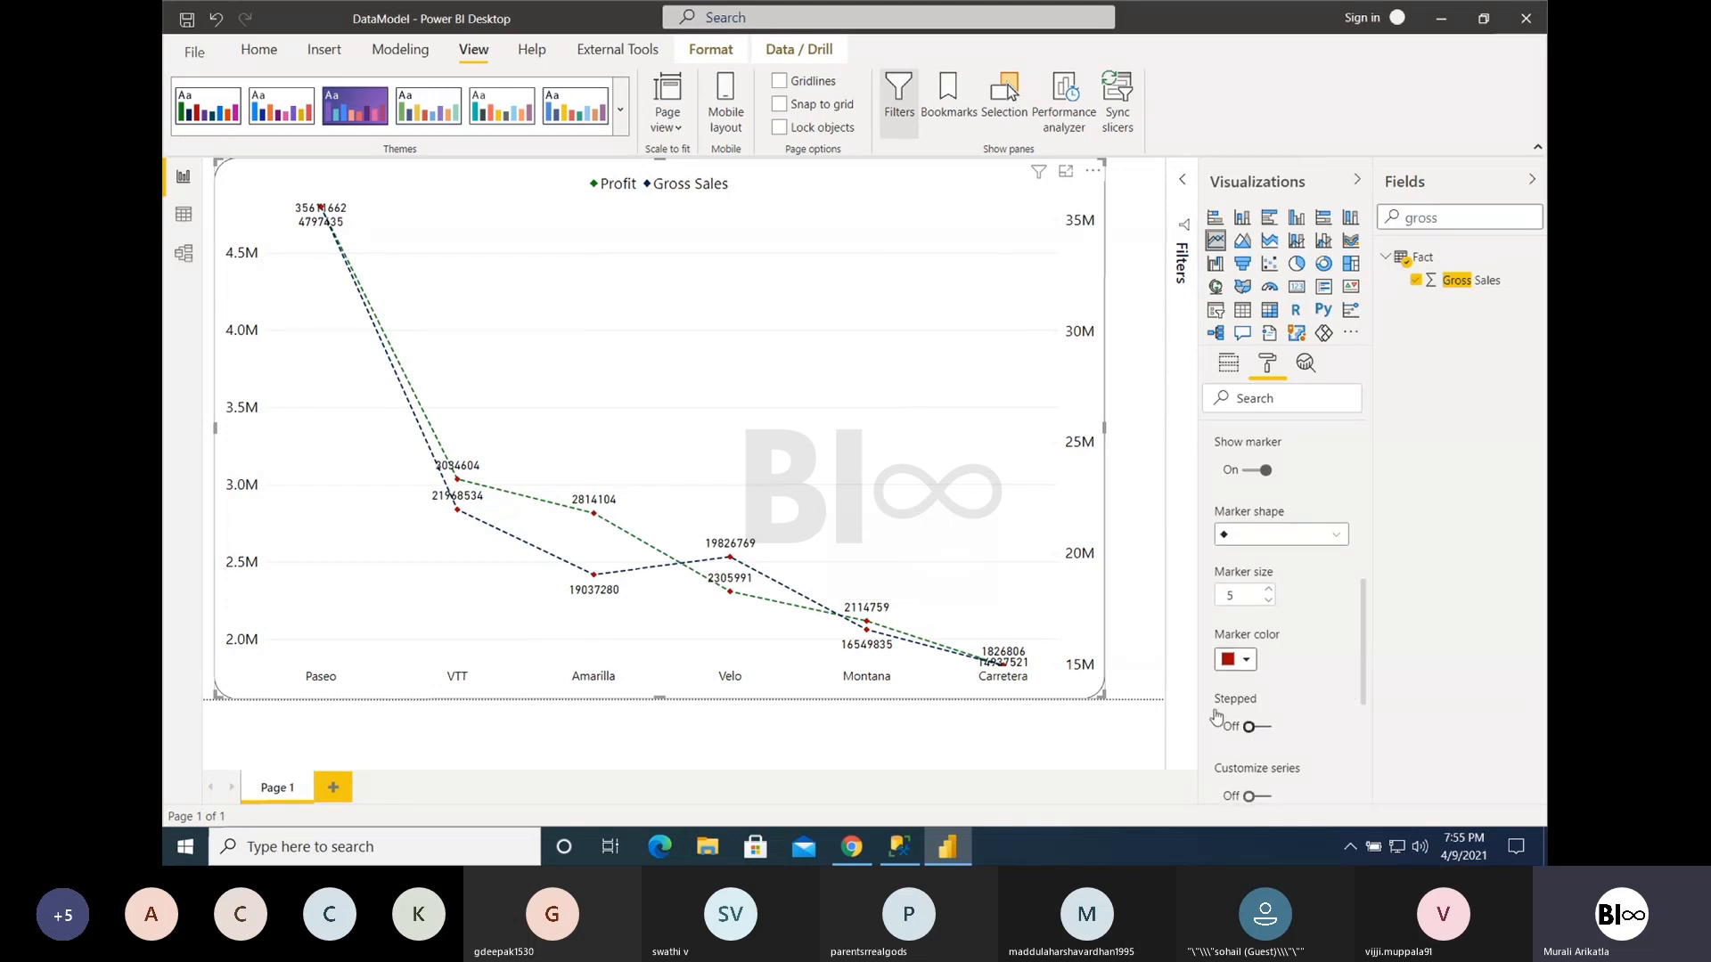
{"action": "mouse_move", "coordinate": [580, 481]}
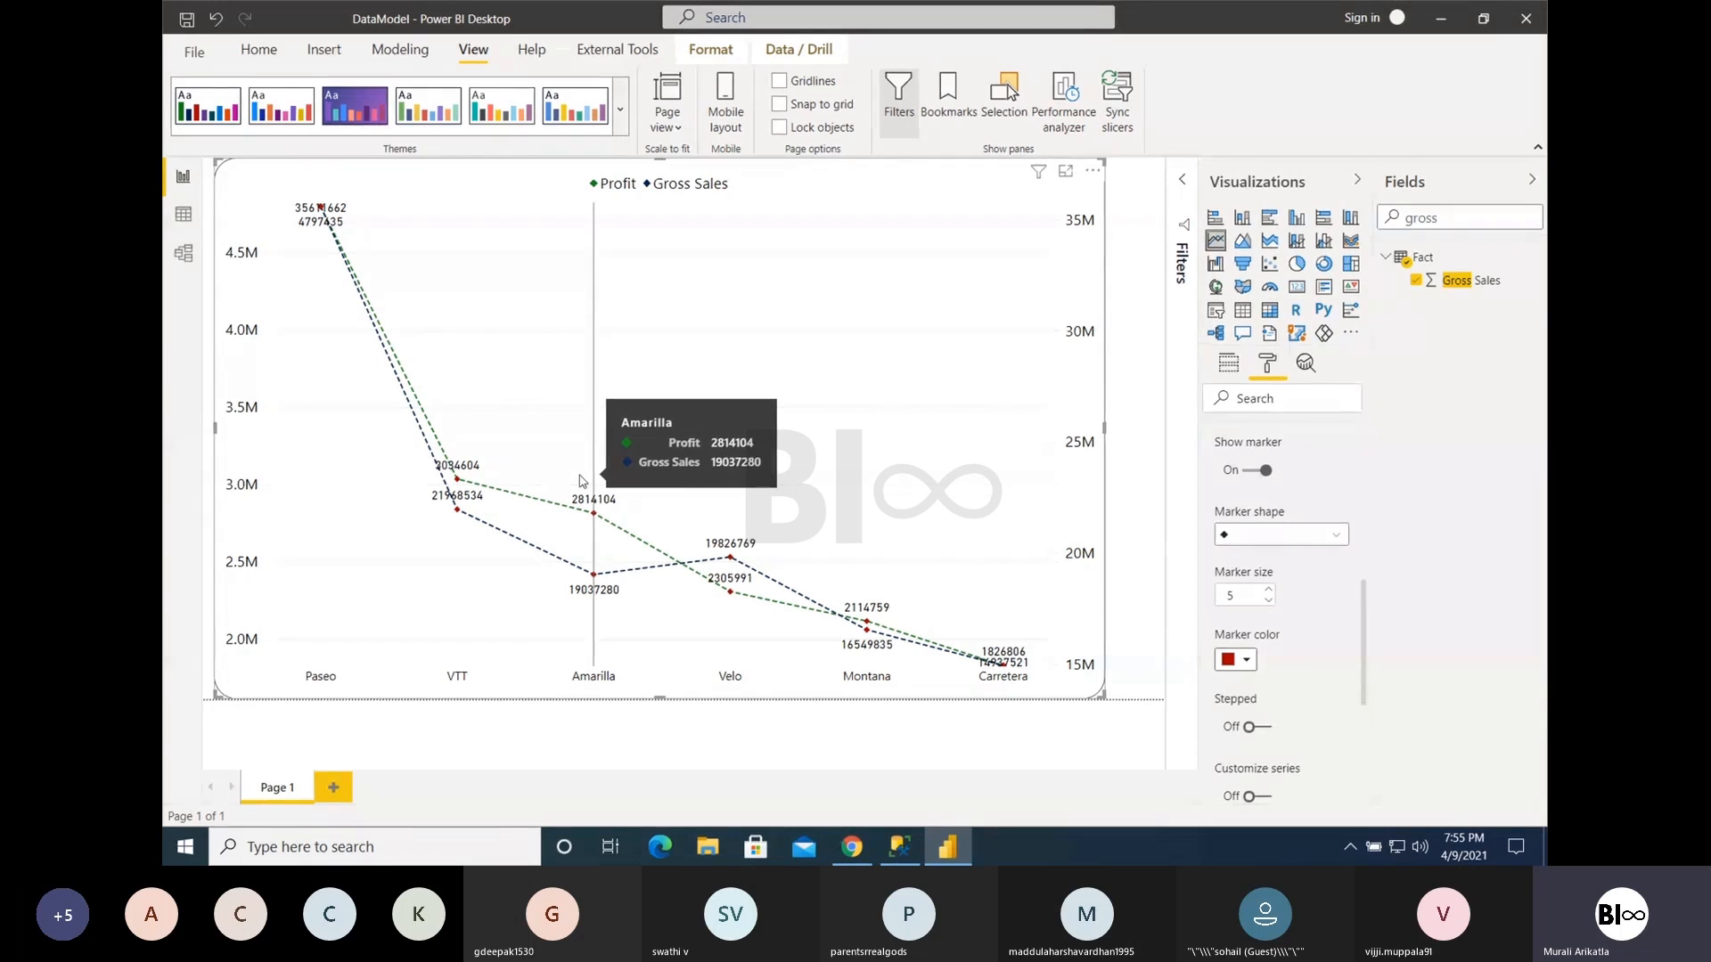
{"action": "left_click", "coordinate": [1255, 728]}
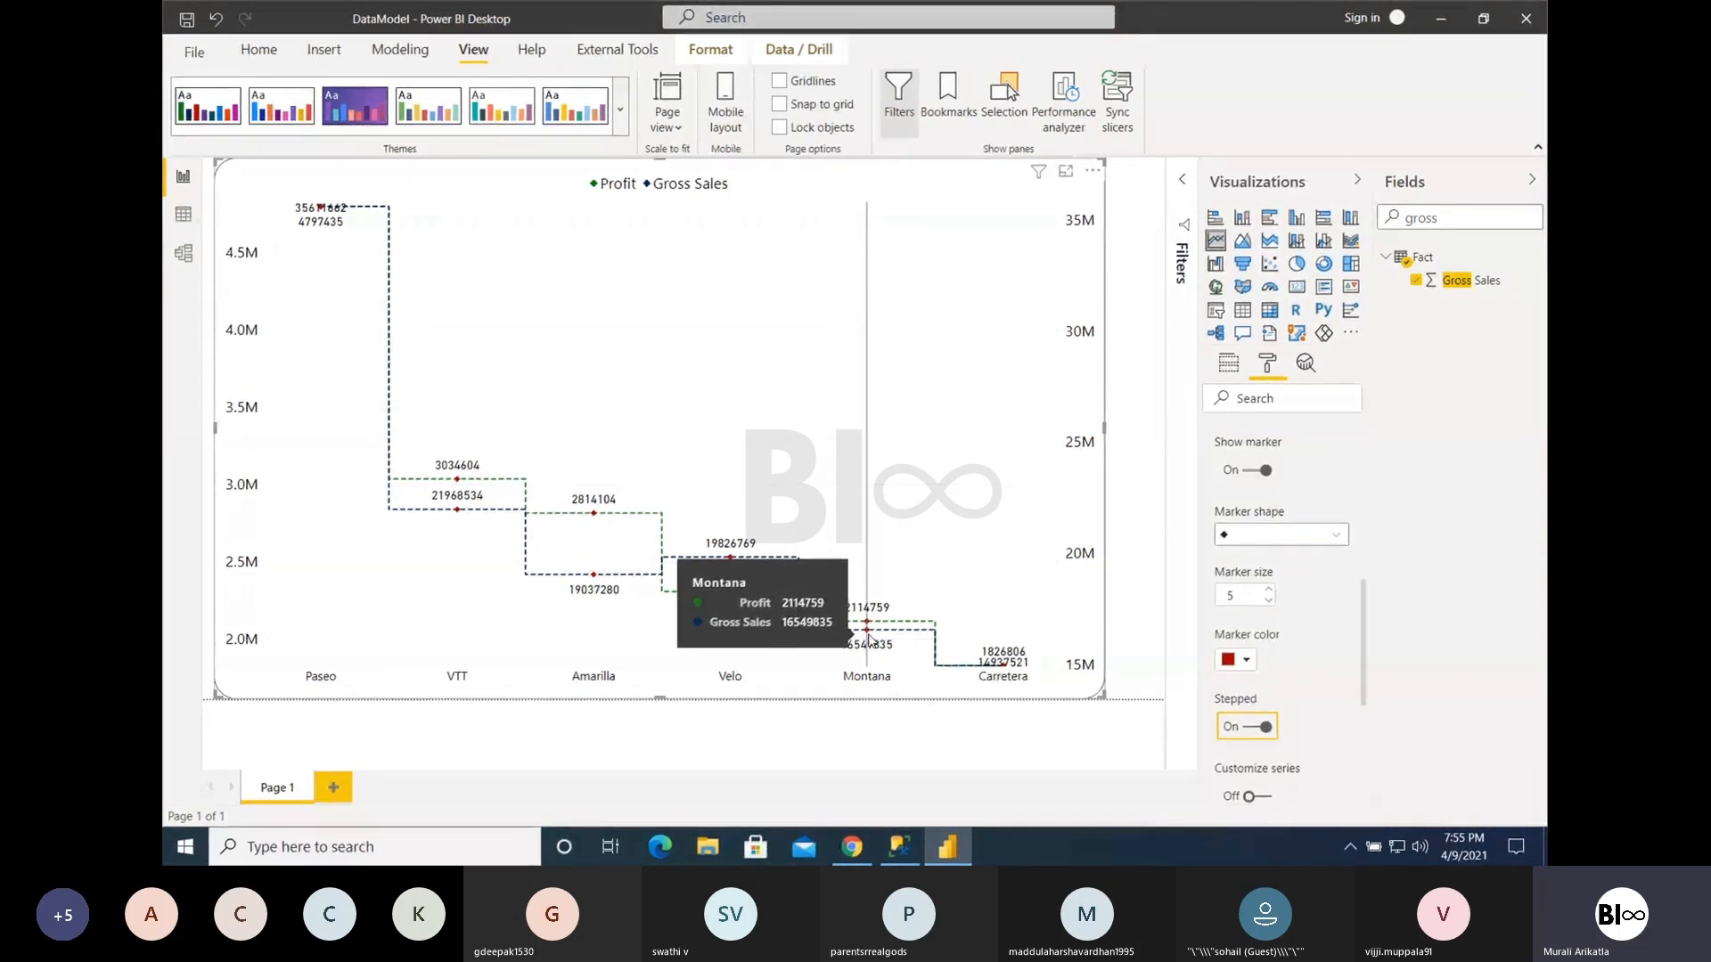
{"action": "left_click", "coordinate": [1264, 729]}
{"action": "left_click", "coordinate": [1265, 728]}
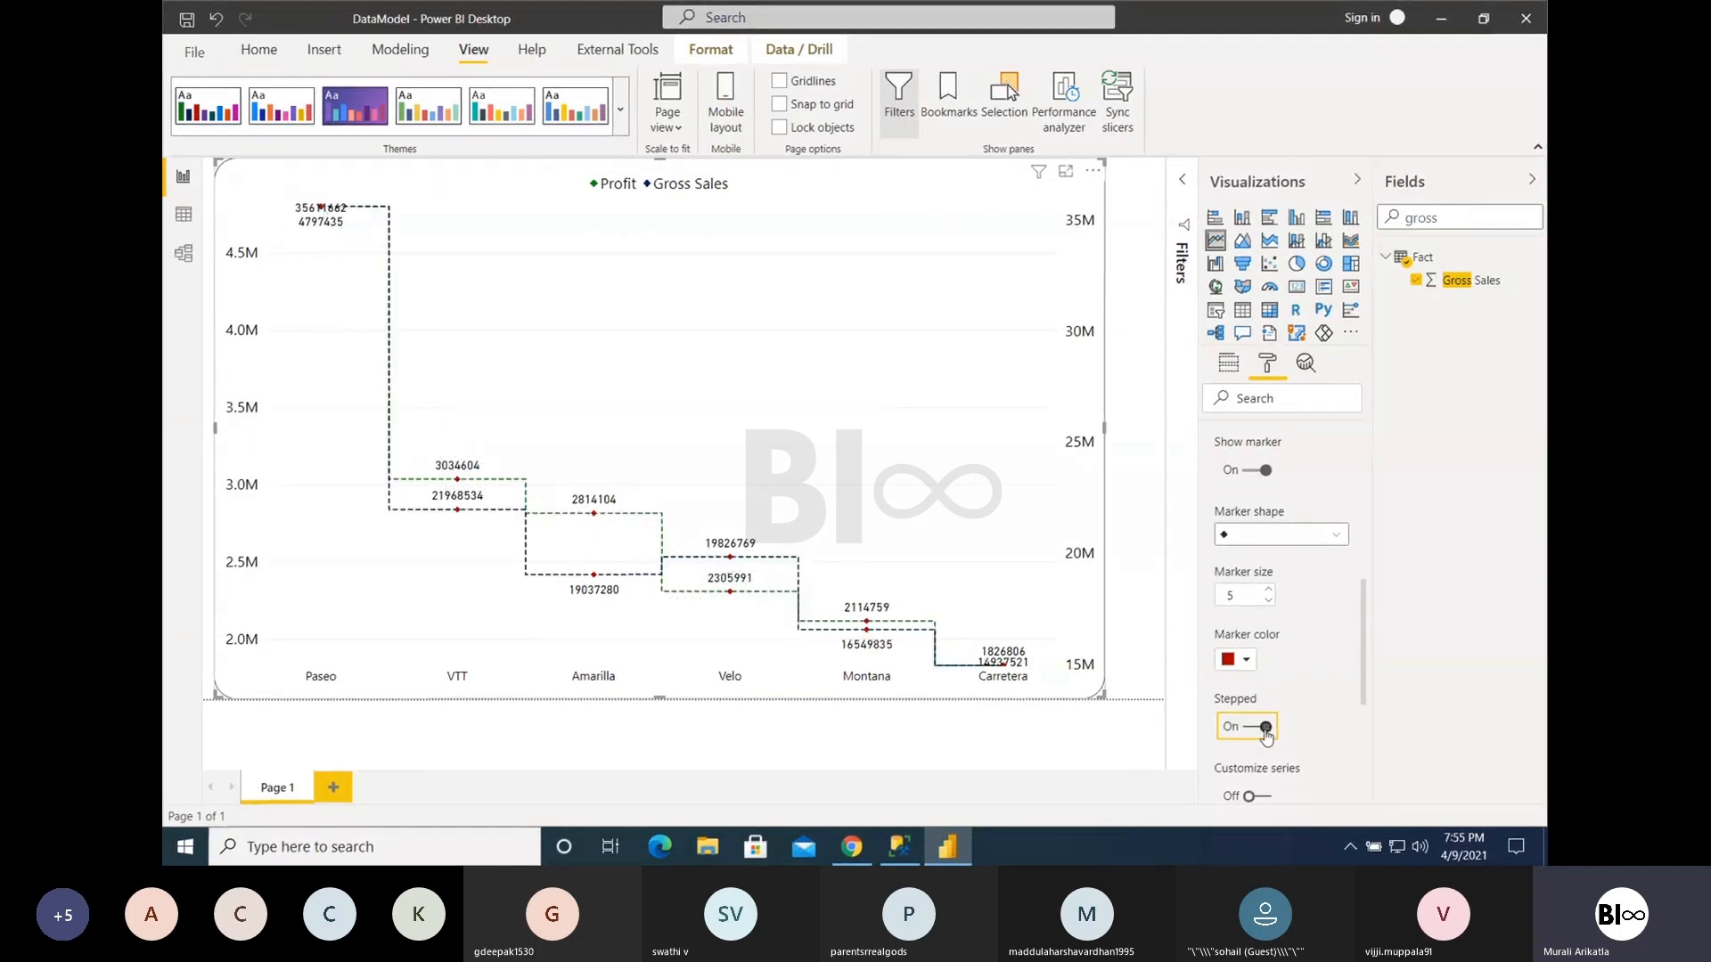
{"action": "left_click", "coordinate": [1265, 729]}
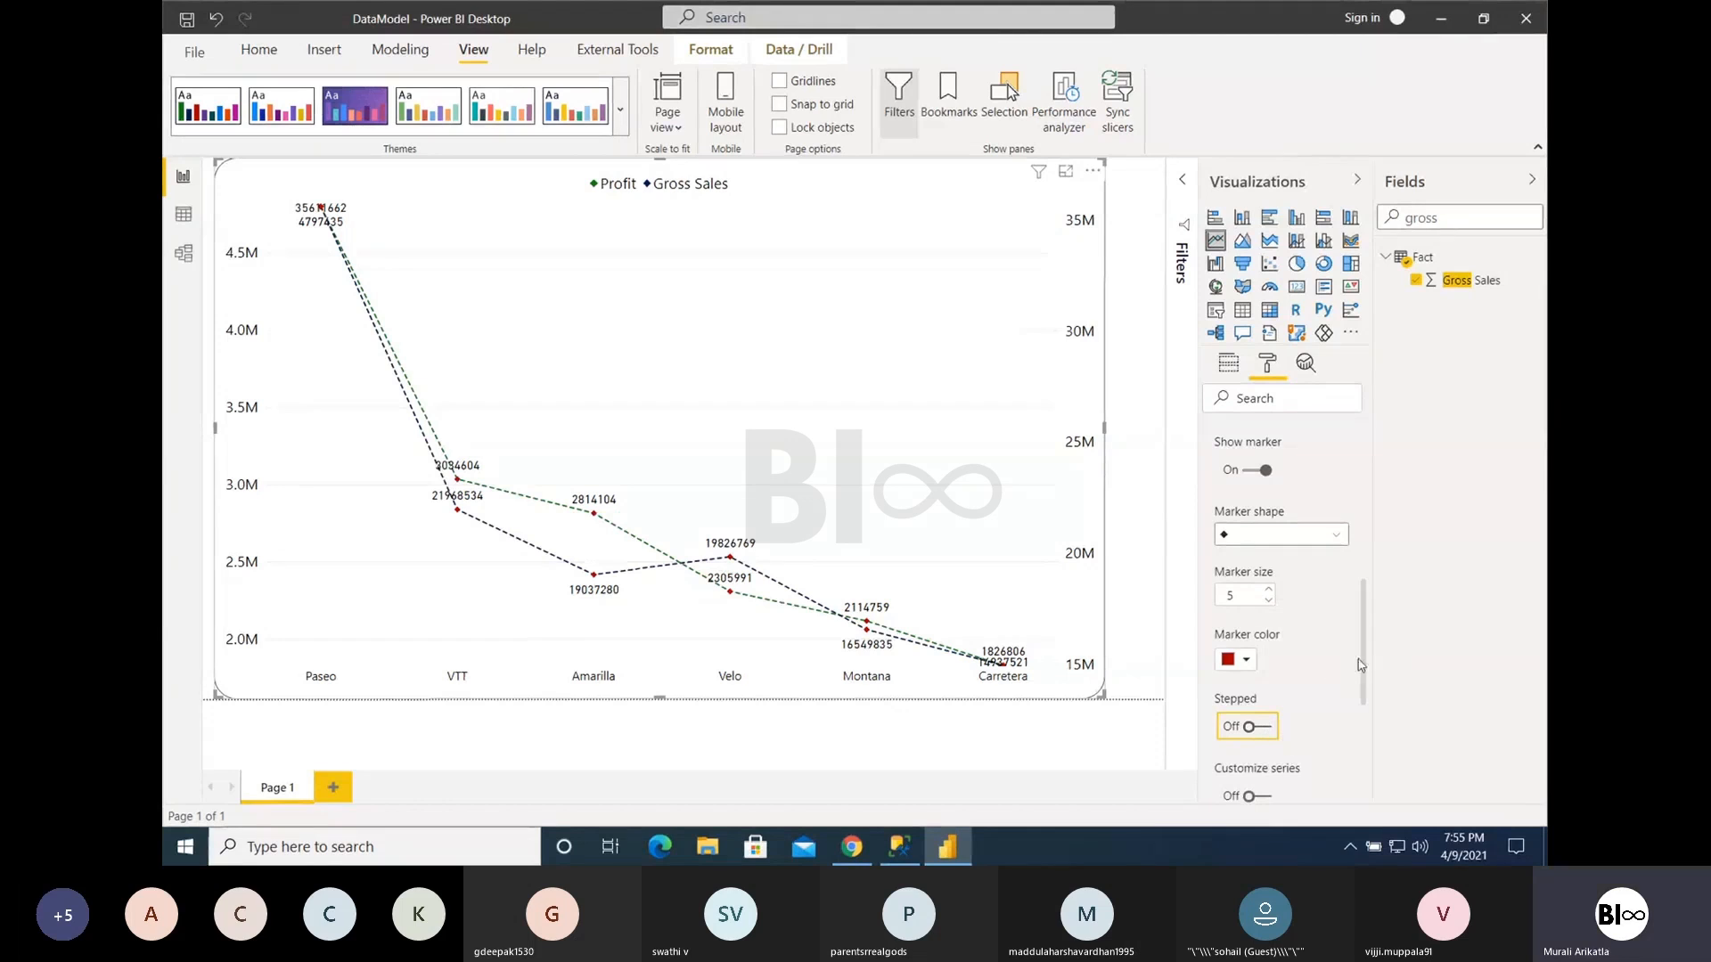
- Turn on Customize series in the line shape settings and select the Profit series
{"action": "scroll", "coordinate": [1363, 663], "scroll_direction": "down", "scroll_amount": 2}
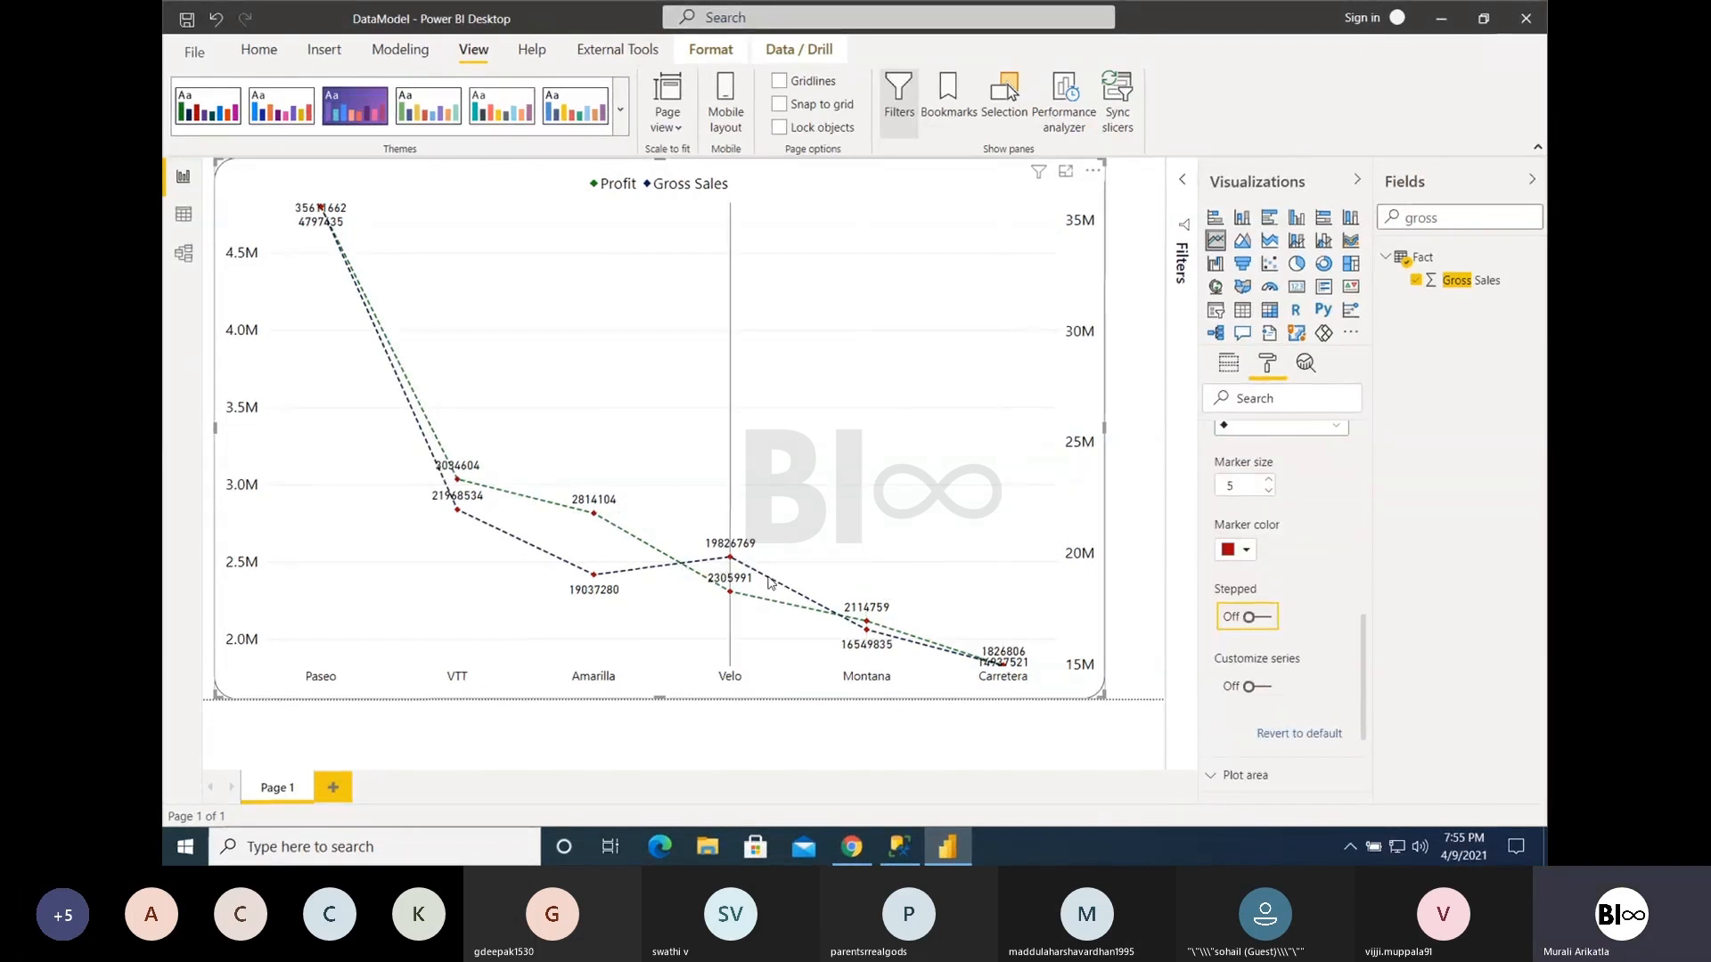
{"action": "mouse_move", "coordinate": [771, 584]}
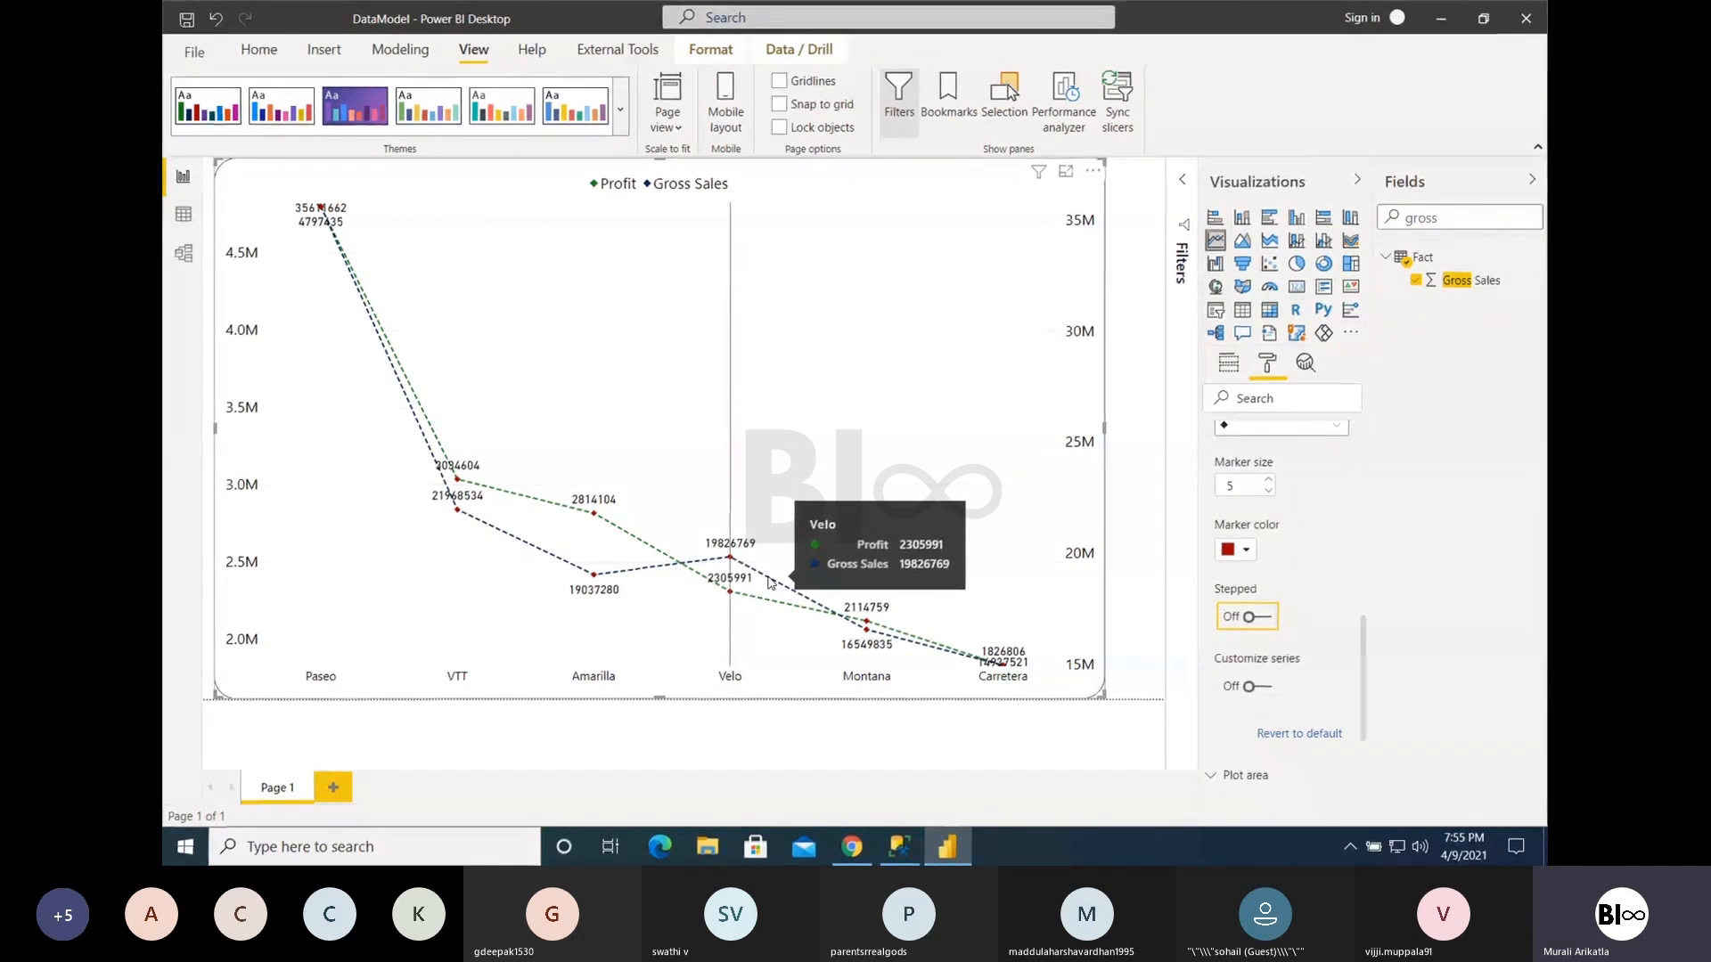
{"action": "left_click", "coordinate": [1266, 688]}
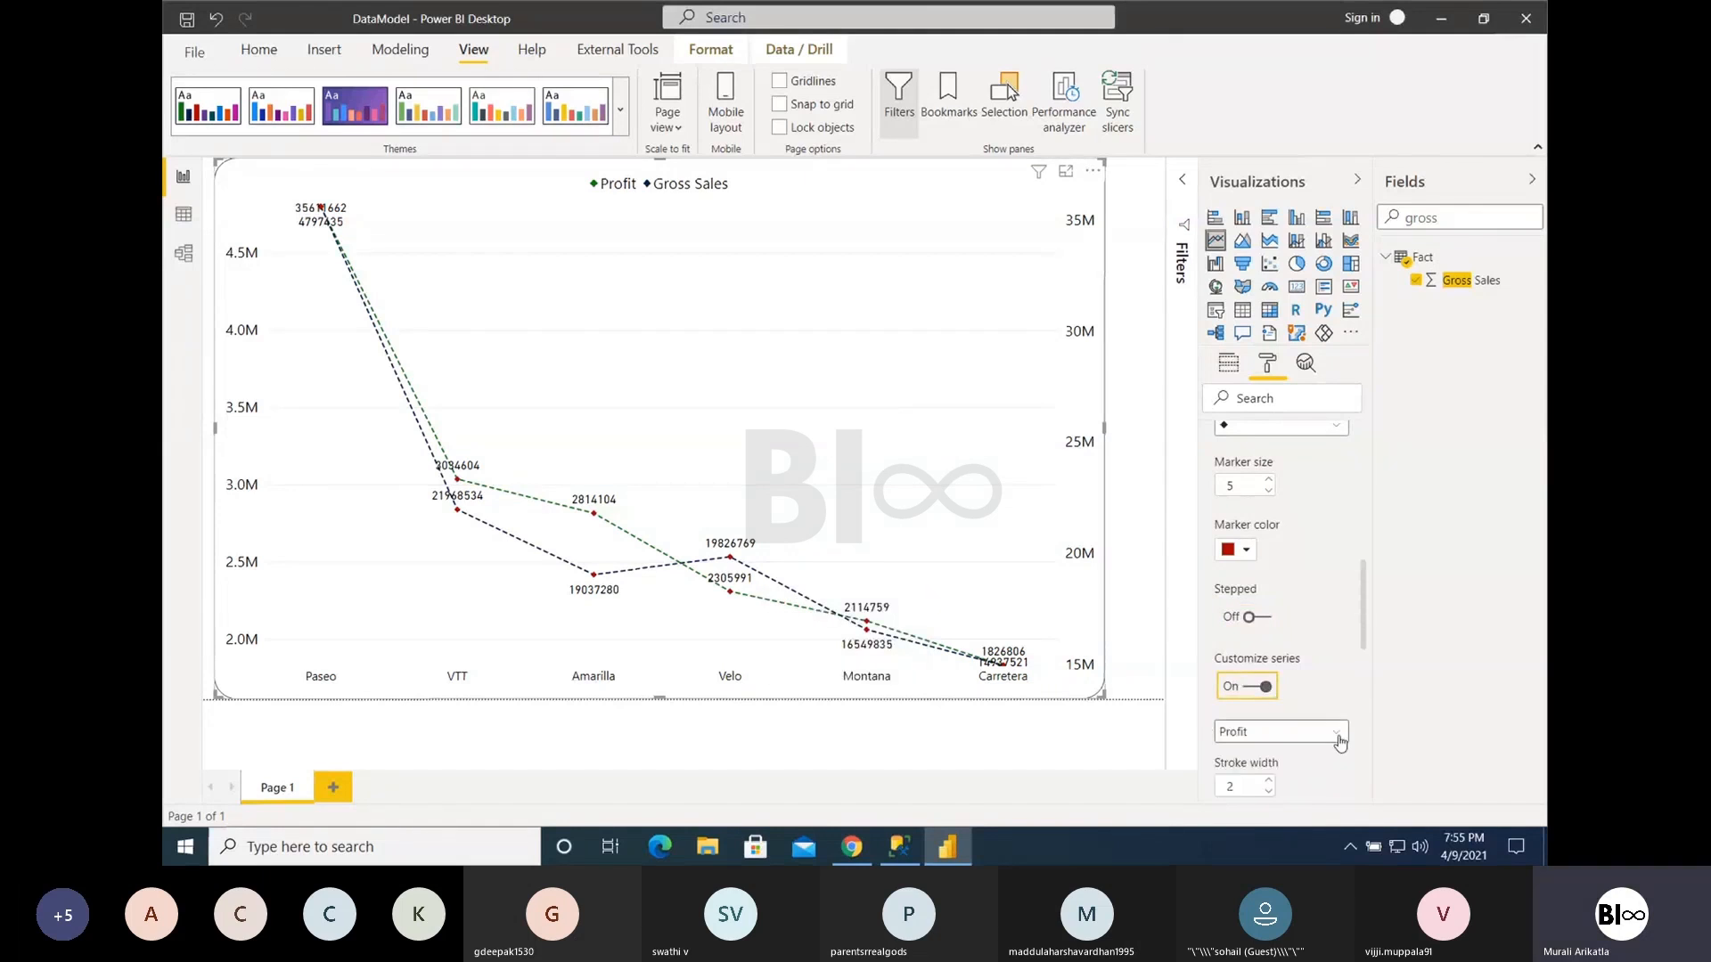
{"action": "scroll", "coordinate": [1327, 667], "scroll_direction": "down", "scroll_amount": 3}
{"action": "left_click", "coordinate": [1334, 599]}
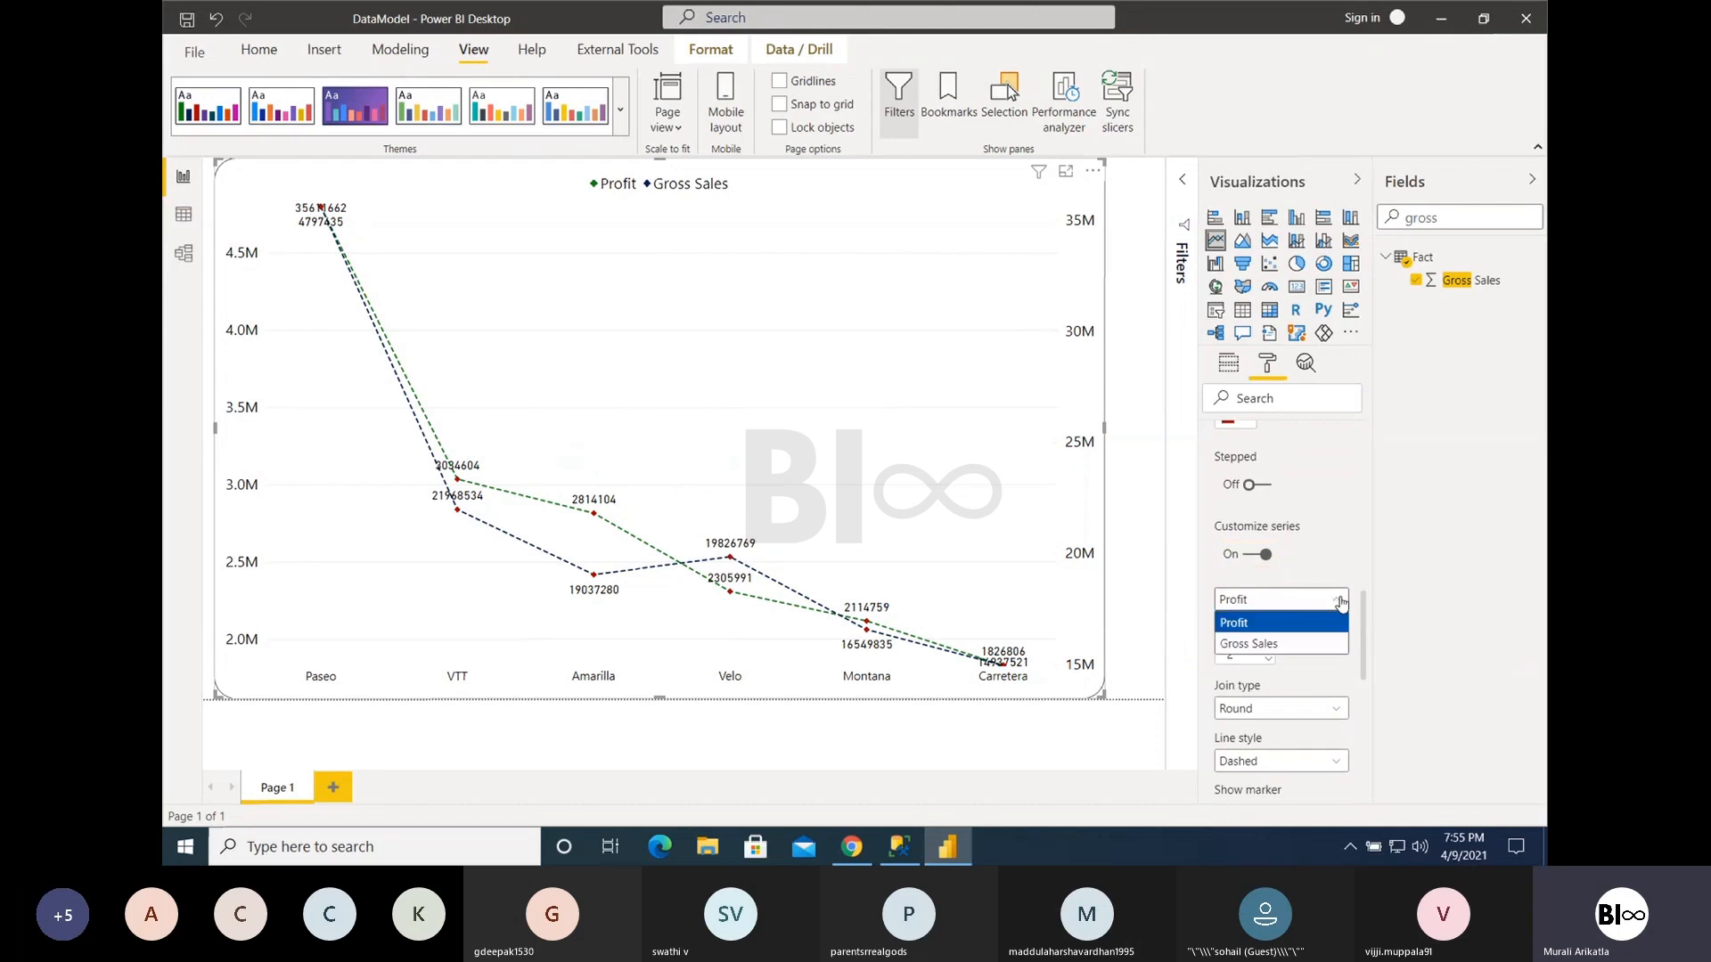
{"action": "left_click", "coordinate": [1247, 628]}
- Set the Profit series' line style to Solid
{"action": "scroll", "coordinate": [1262, 681], "scroll_direction": "down", "scroll_amount": 1}
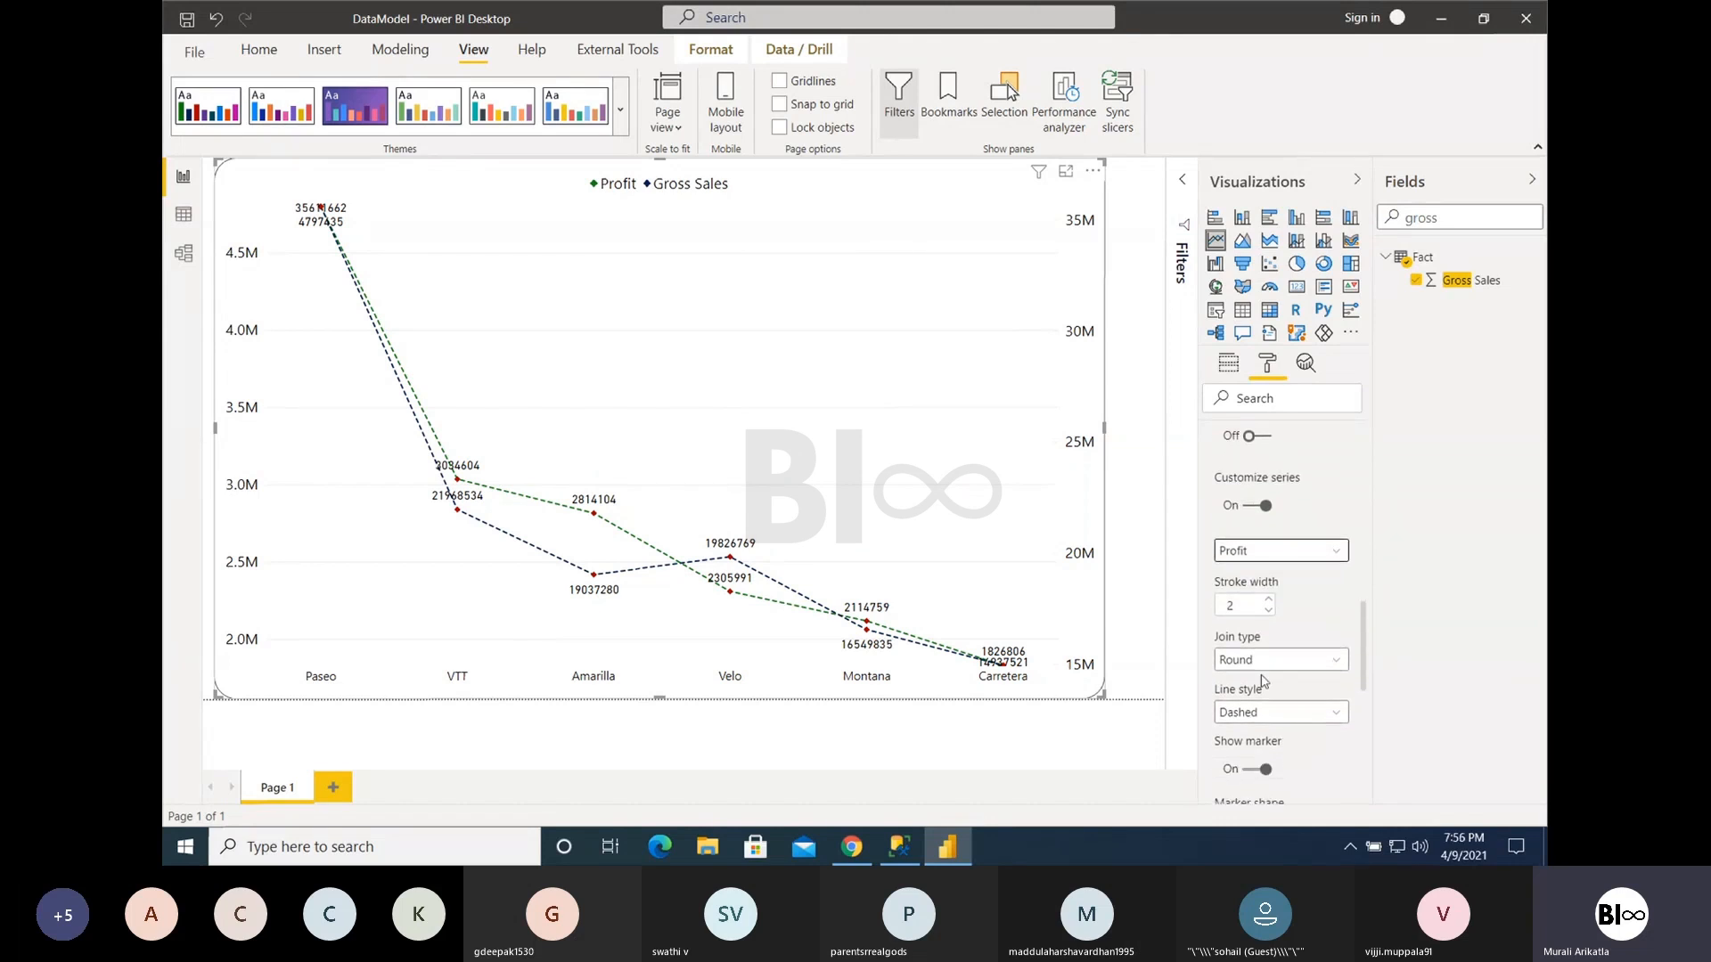
{"action": "left_click", "coordinate": [1281, 712]}
{"action": "left_click", "coordinate": [1247, 734]}
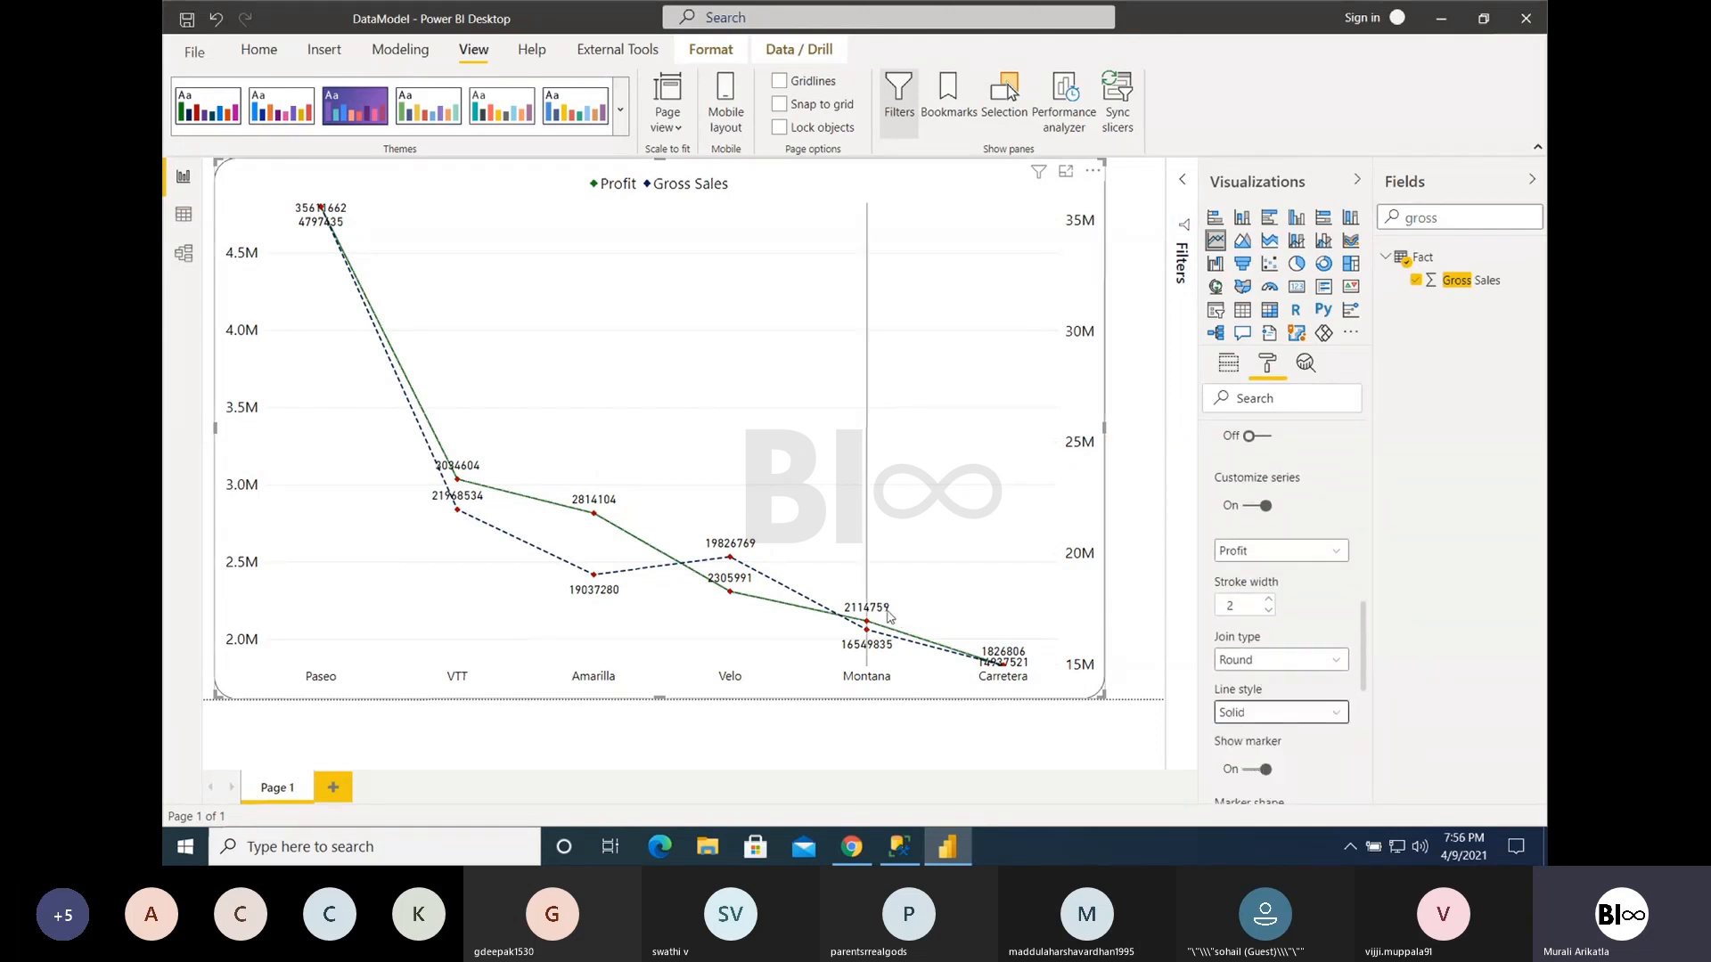
- Set the Profit series' marker shape to circle and its marker color to black
{"action": "scroll", "coordinate": [1310, 717], "scroll_direction": "down", "scroll_amount": 1}
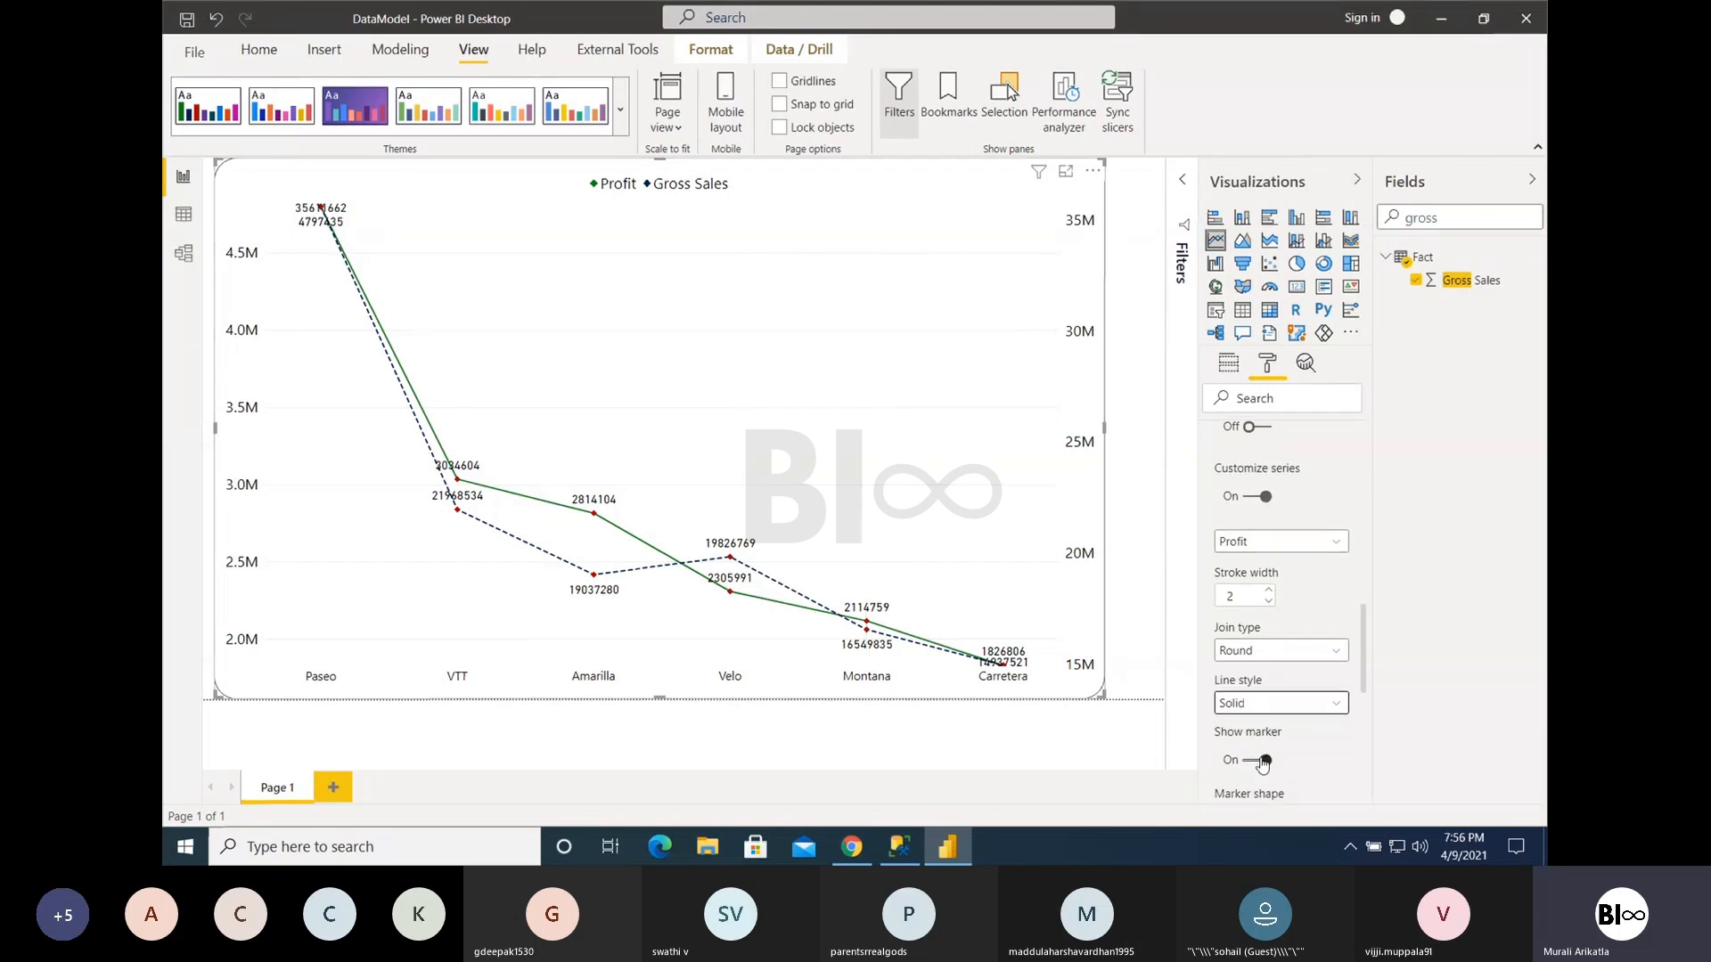
{"action": "left_click_drag", "start_coordinate": [1369, 674], "coordinate": [1375, 733]}
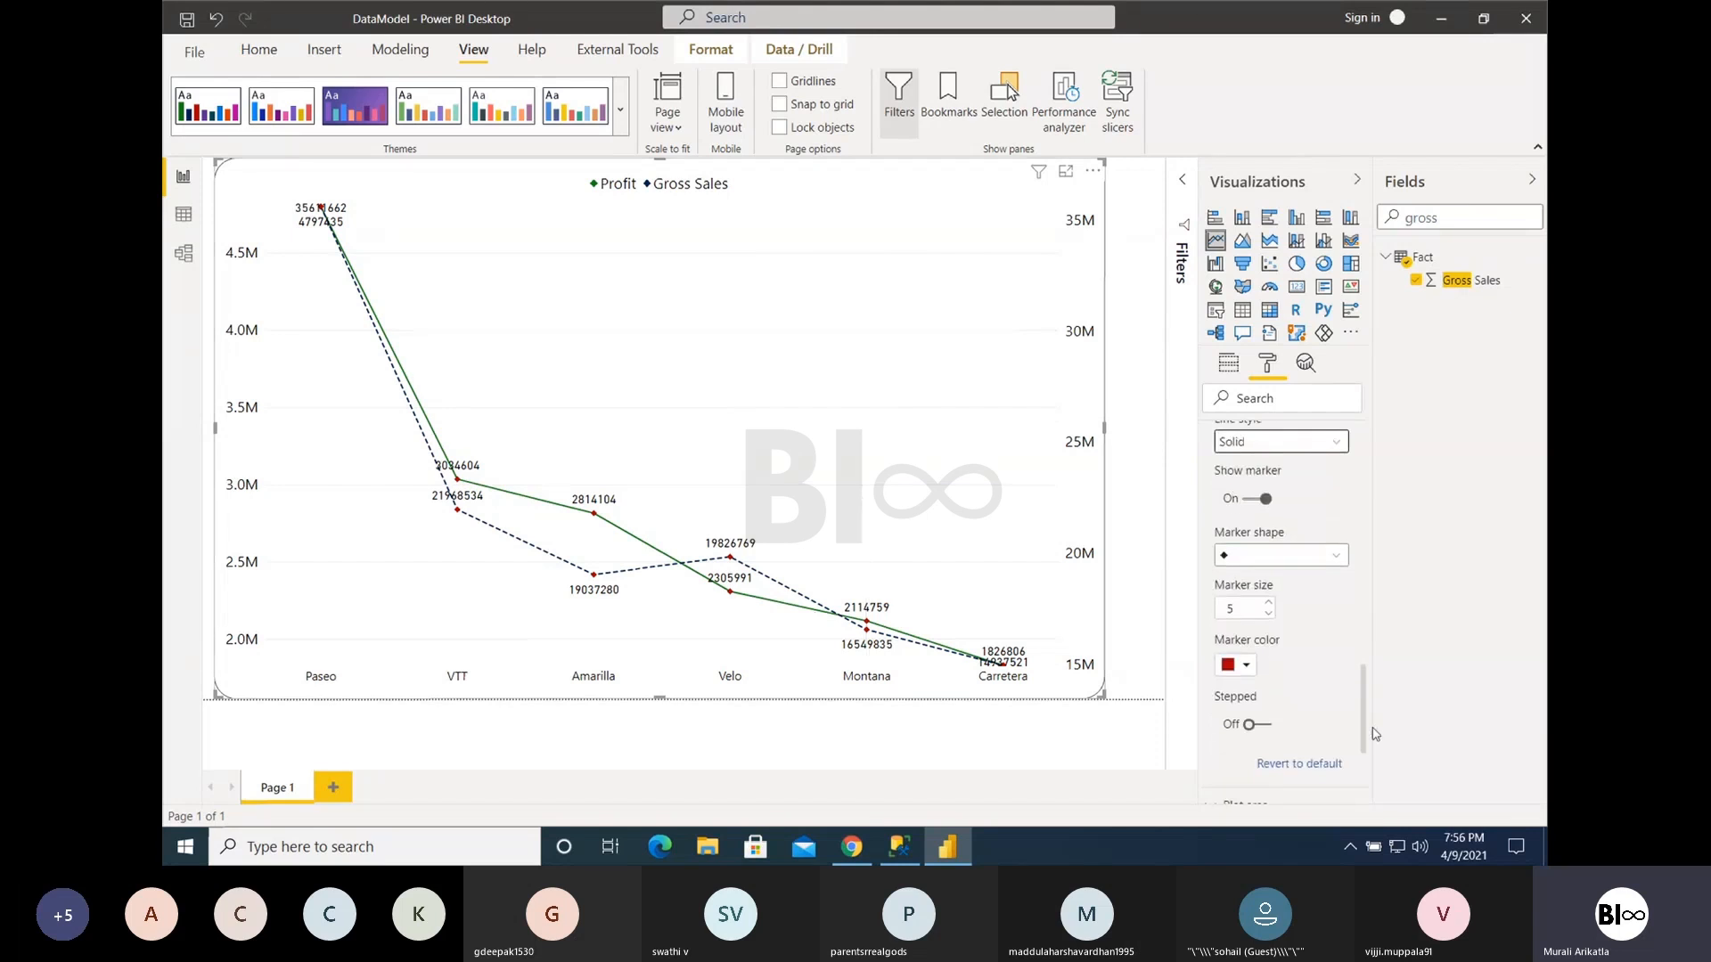
{"action": "left_click", "coordinate": [1255, 556]}
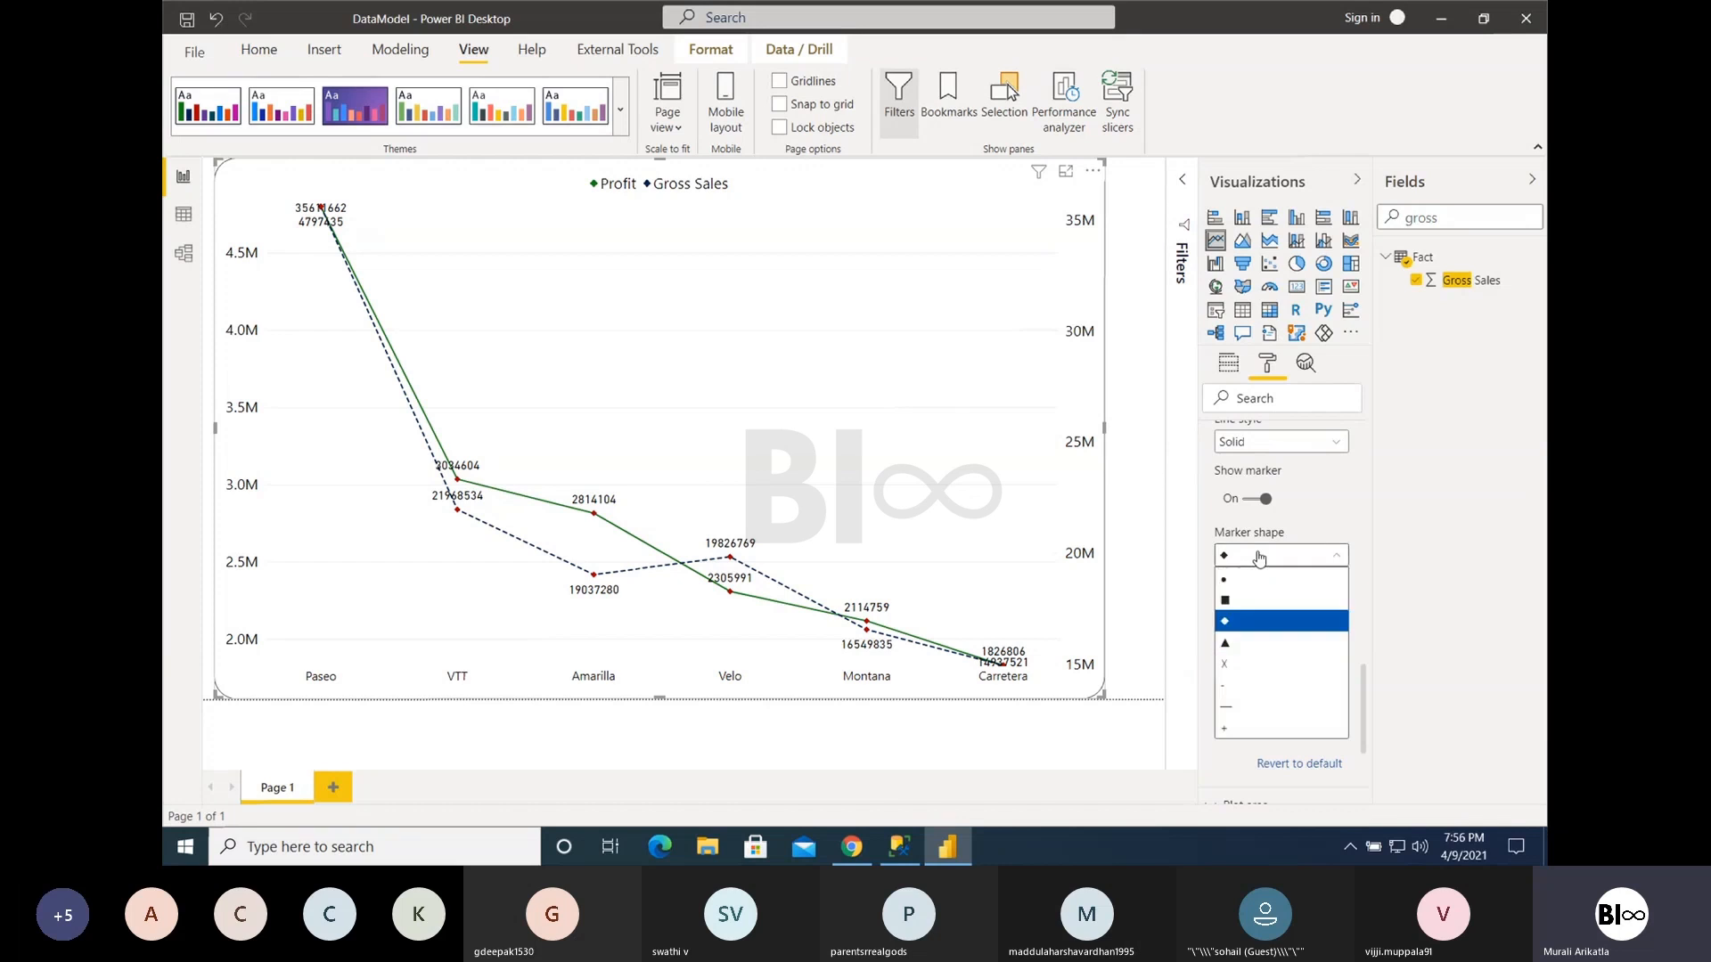
{"action": "left_click", "coordinate": [1250, 580]}
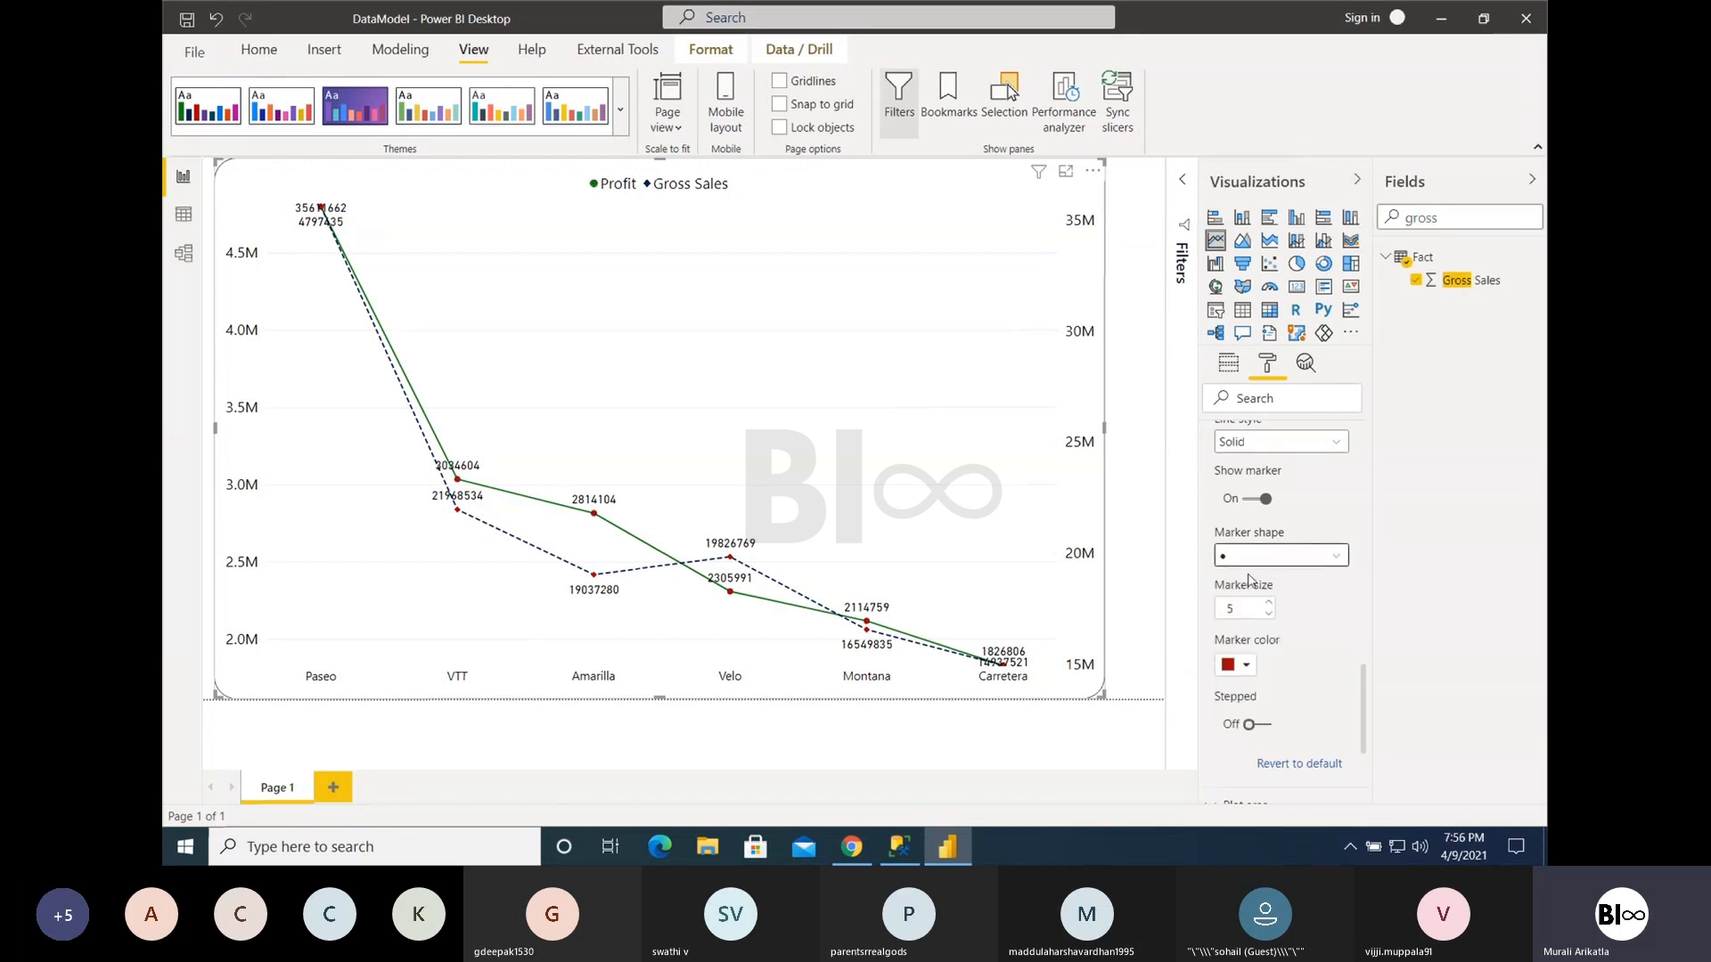
{"action": "left_click", "coordinate": [1247, 667]}
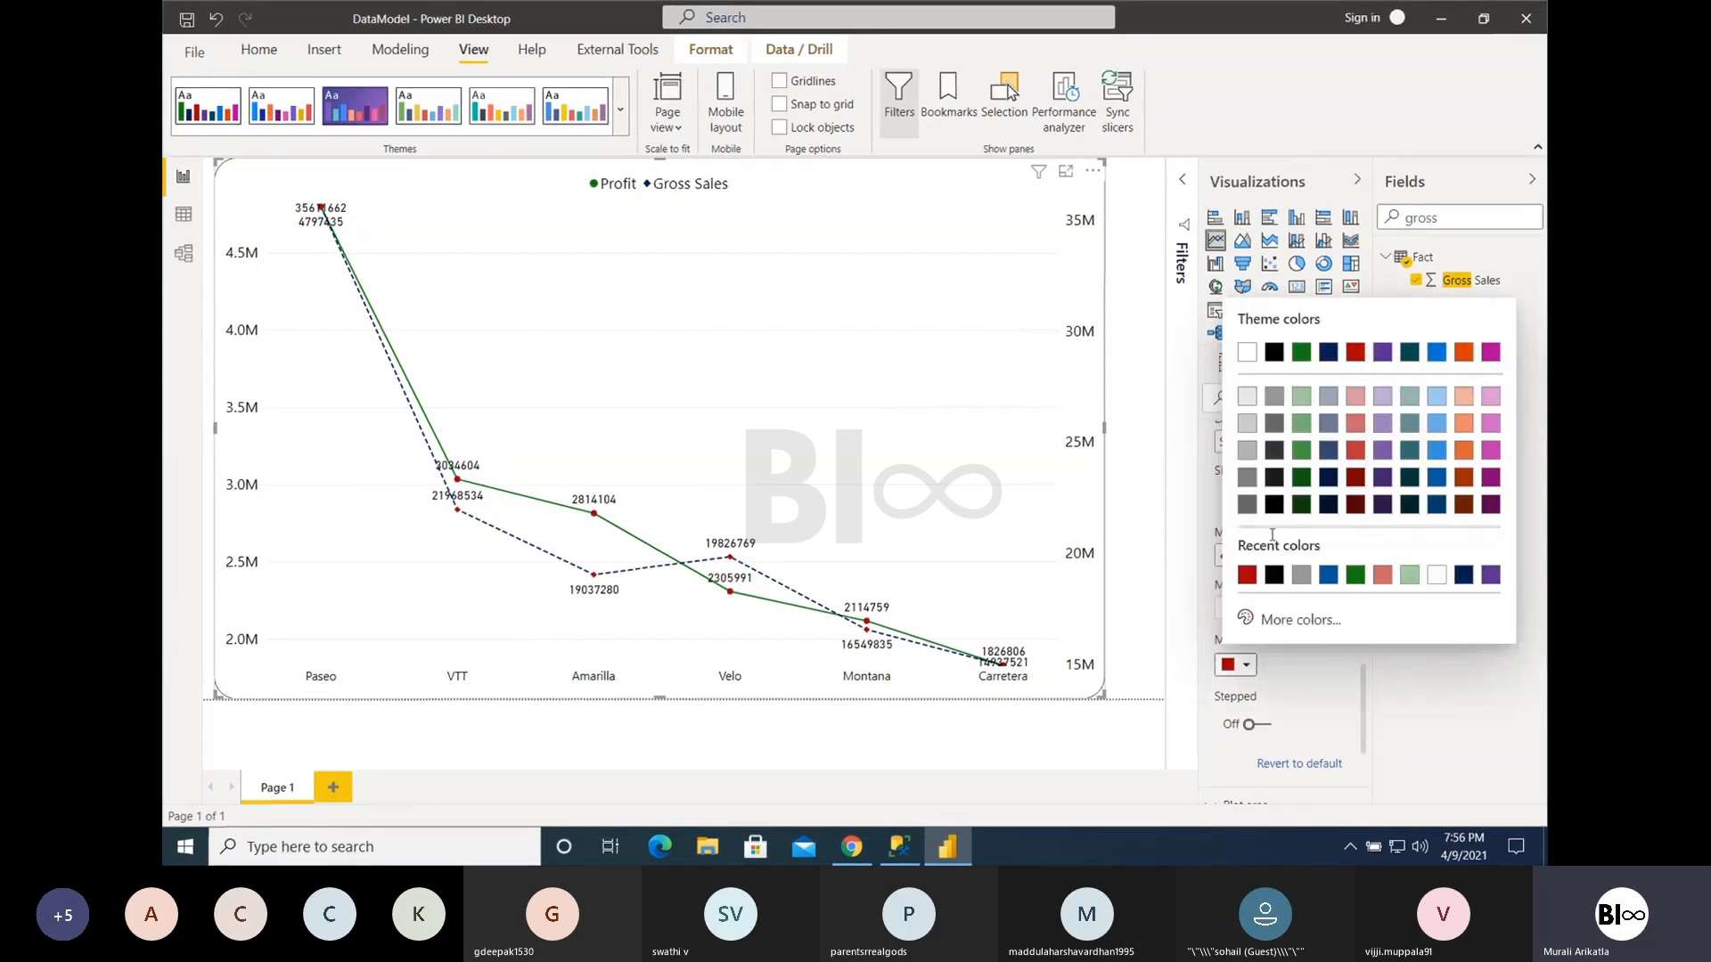
{"action": "left_click", "coordinate": [1274, 575]}
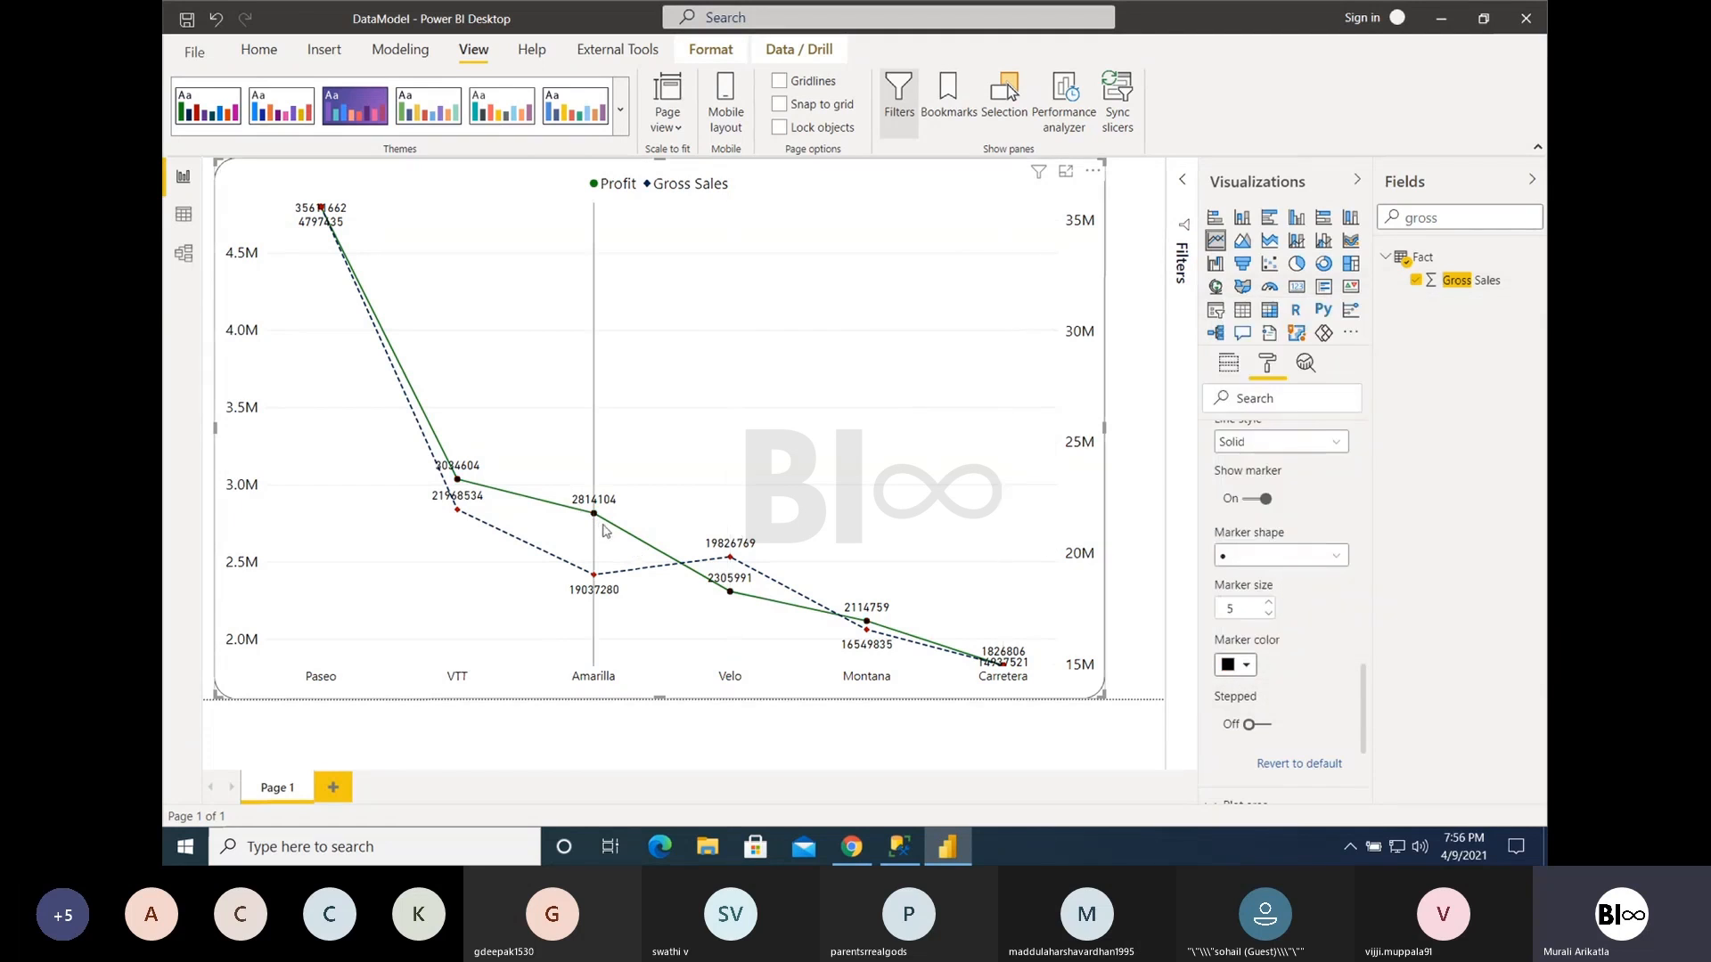
- Try a larger marker size for the Profit series, set it back to 5, and turn on its Stepped option
{"action": "mouse_move", "coordinate": [596, 521]}
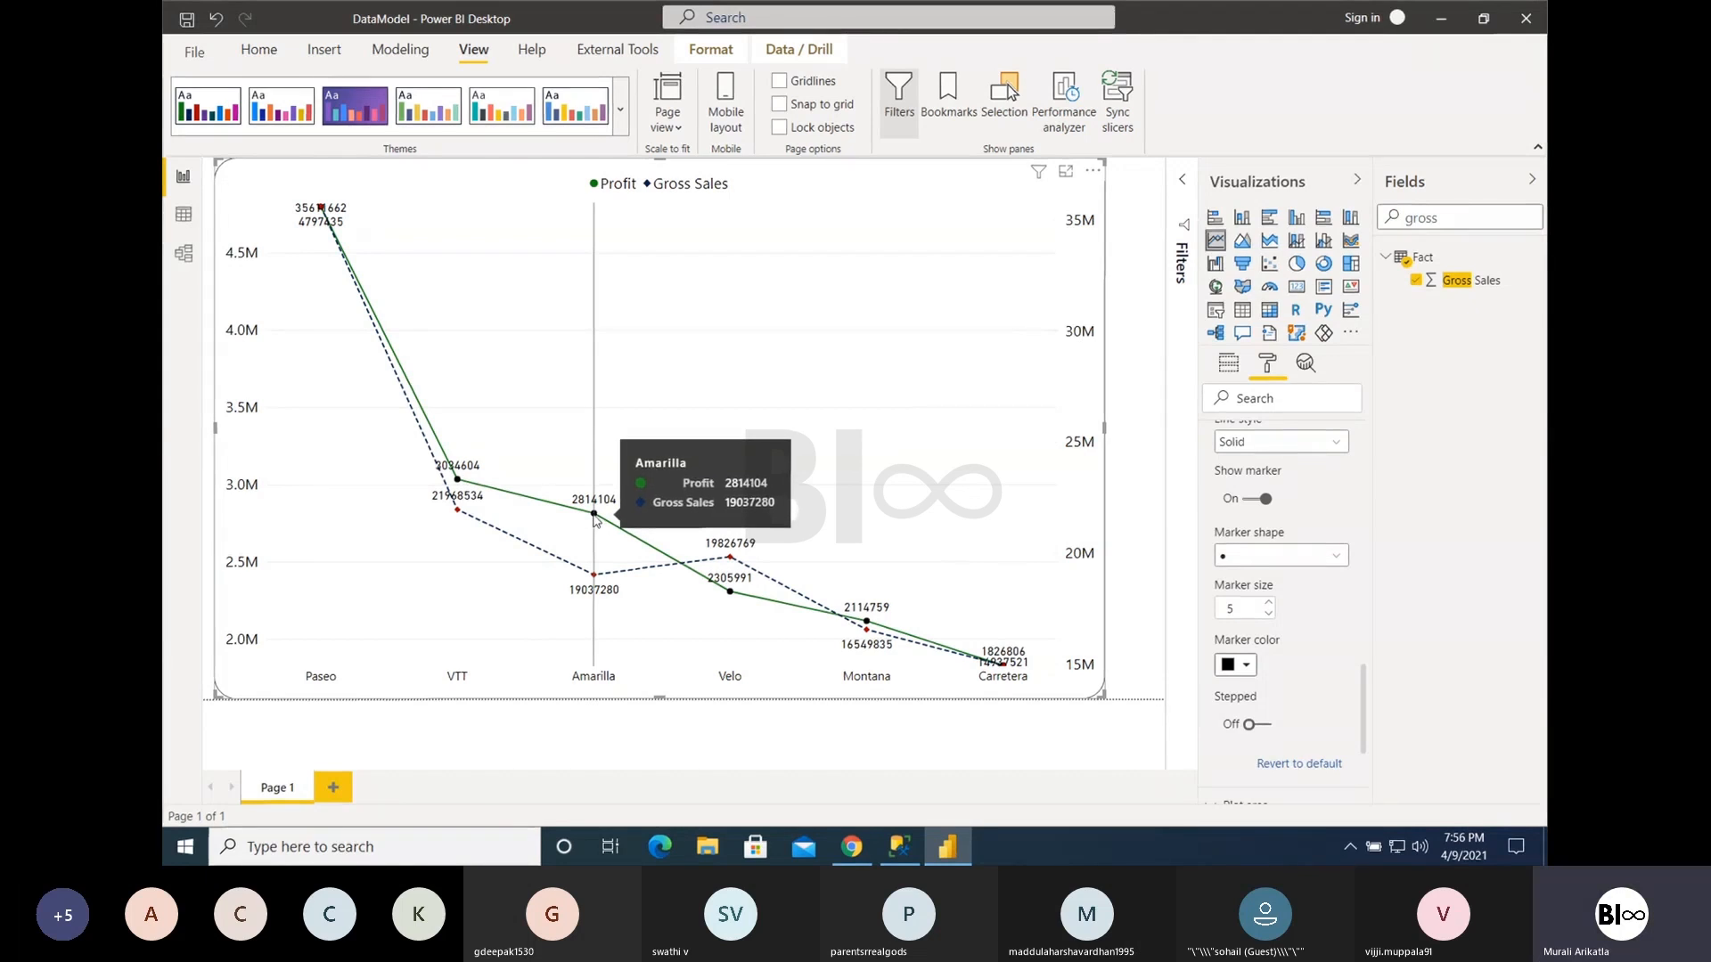
{"action": "left_click", "coordinate": [1270, 606]}
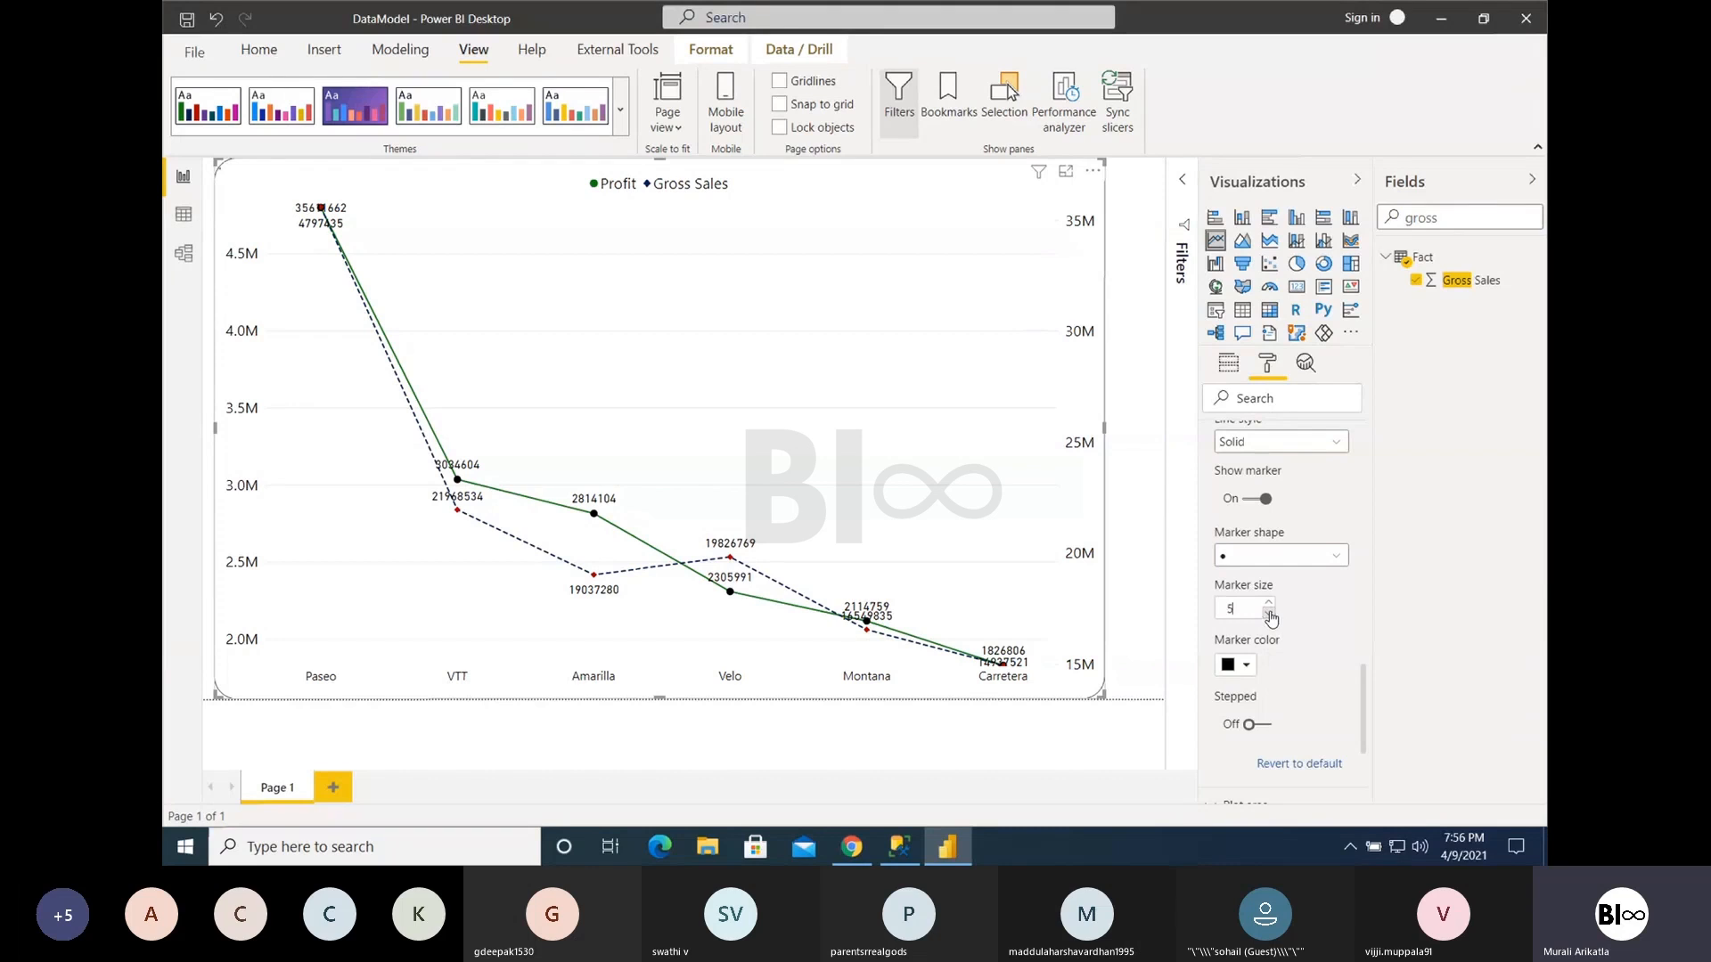
{"action": "left_click", "coordinate": [1261, 726]}
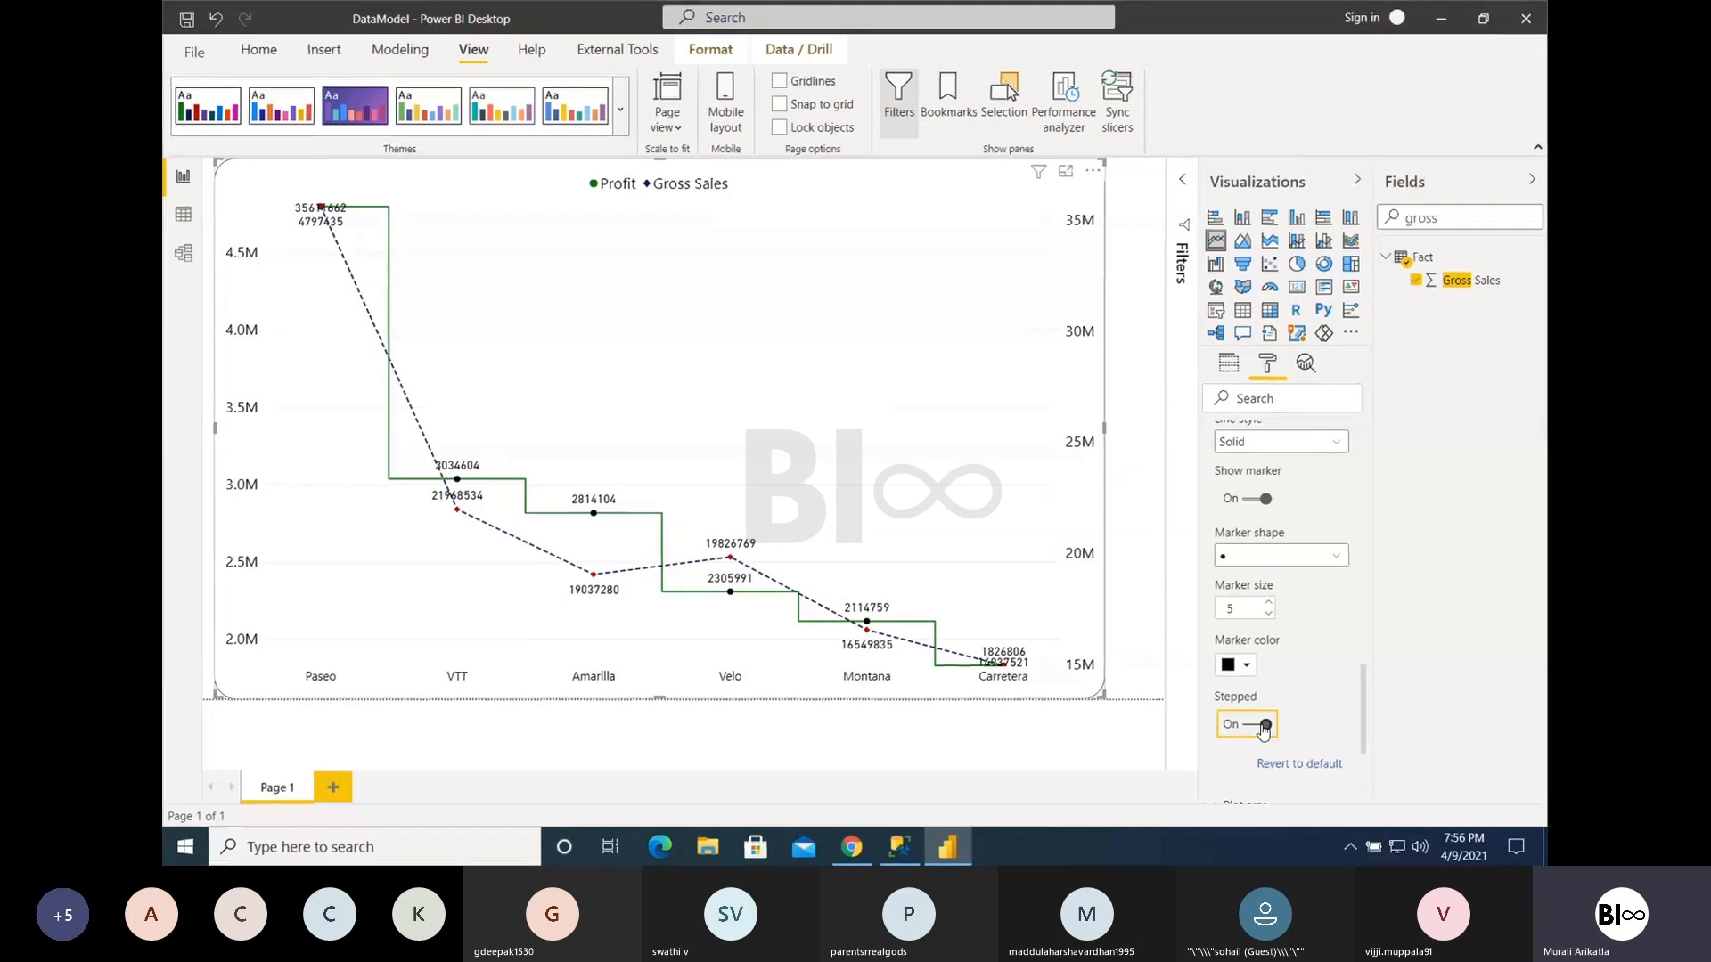
- Collapse the line shape settings and expand the data label settings of the line chart
{"action": "scroll", "coordinate": [1306, 589], "scroll_direction": "up", "scroll_amount": 1}
{"action": "scroll", "coordinate": [1307, 590], "scroll_direction": "up", "scroll_amount": 3}
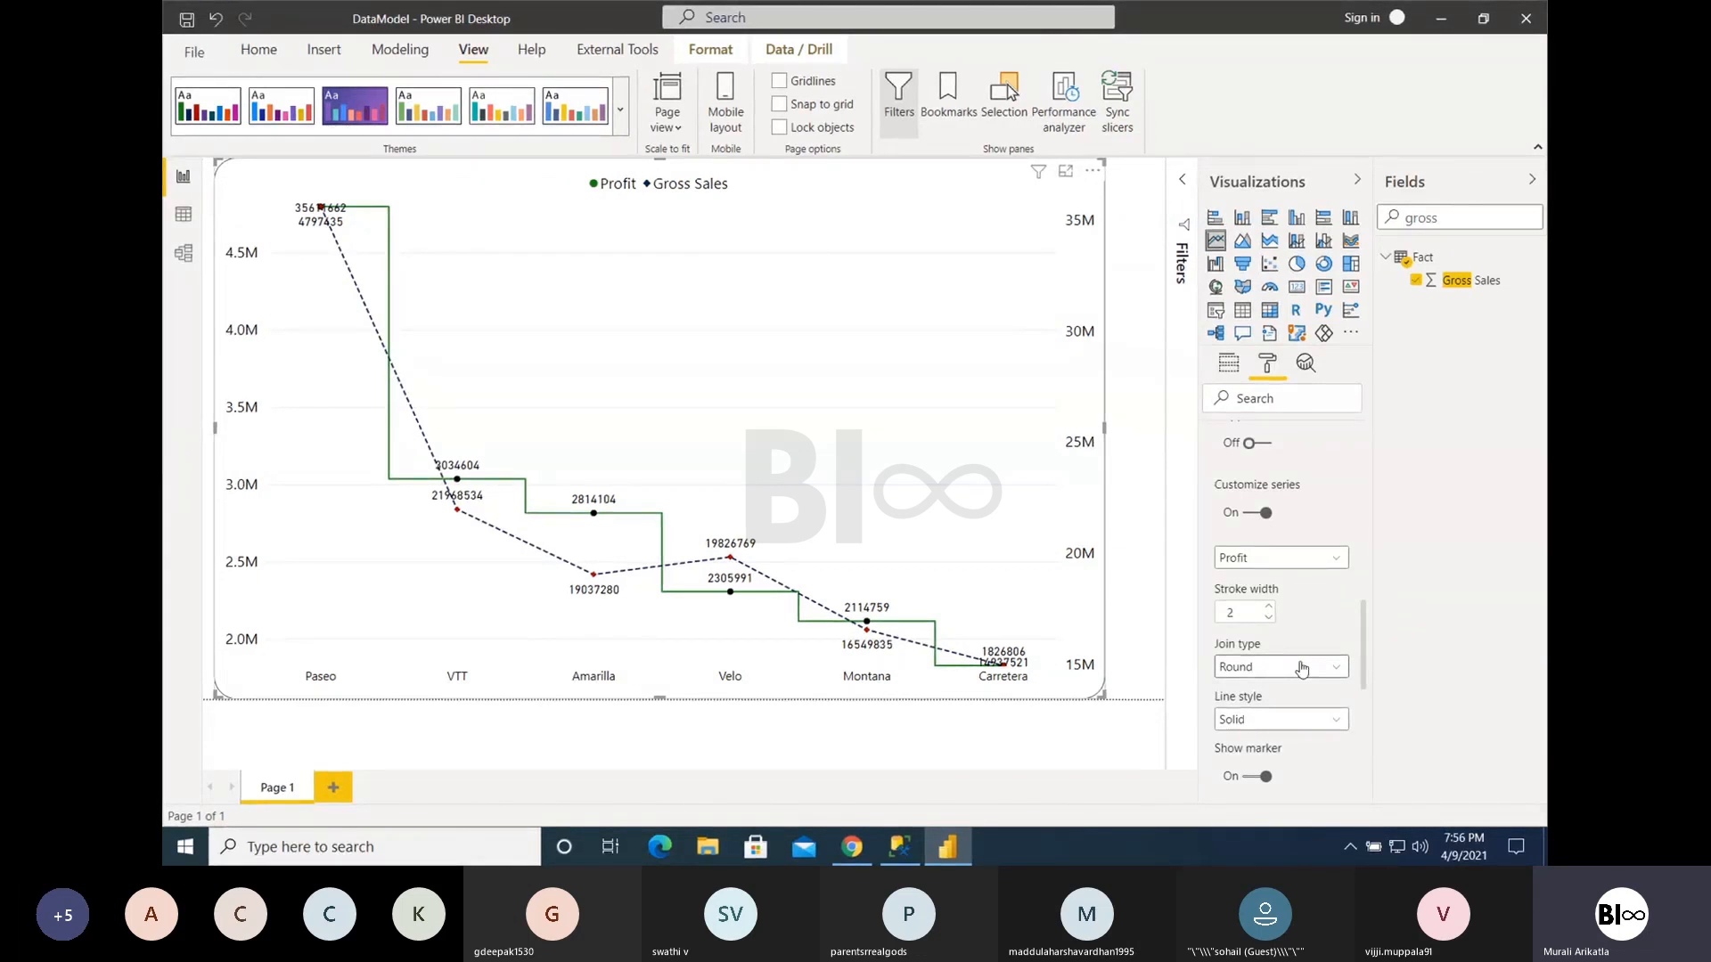
{"action": "scroll", "coordinate": [1299, 664], "scroll_direction": "up", "scroll_amount": 2}
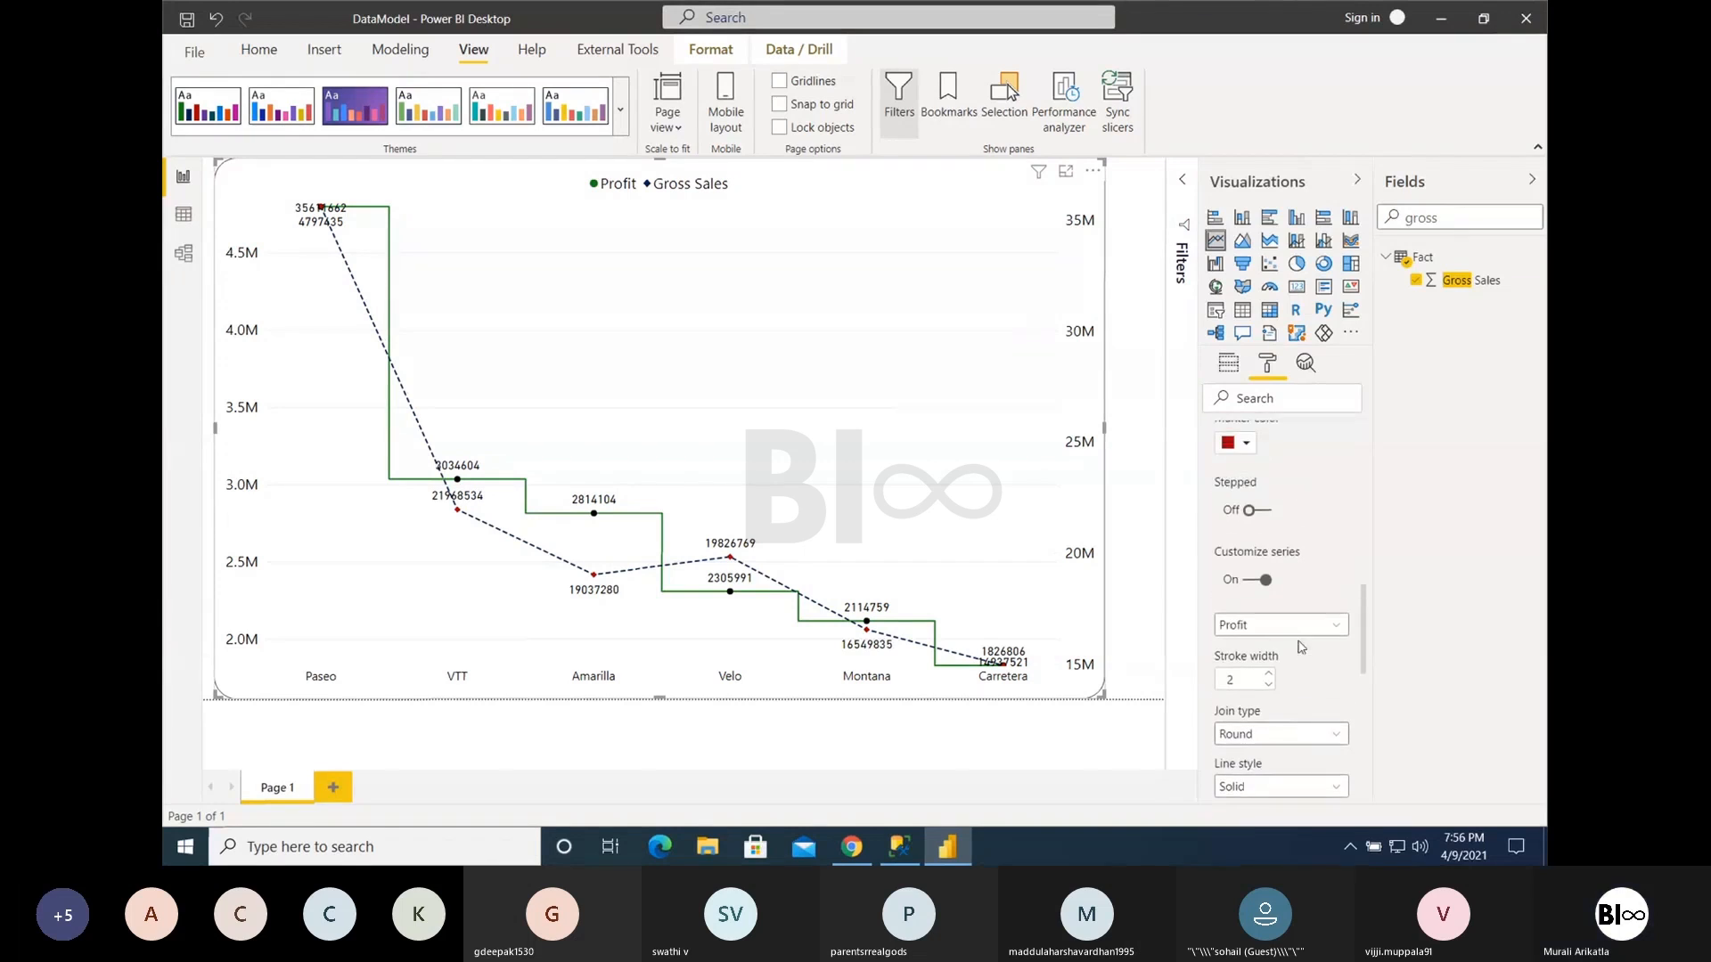
{"action": "scroll", "coordinate": [1245, 519], "scroll_direction": "up", "scroll_amount": 8}
{"action": "left_click", "coordinate": [1224, 655]}
{"action": "scroll", "coordinate": [1261, 686], "scroll_direction": "down", "scroll_amount": 1}
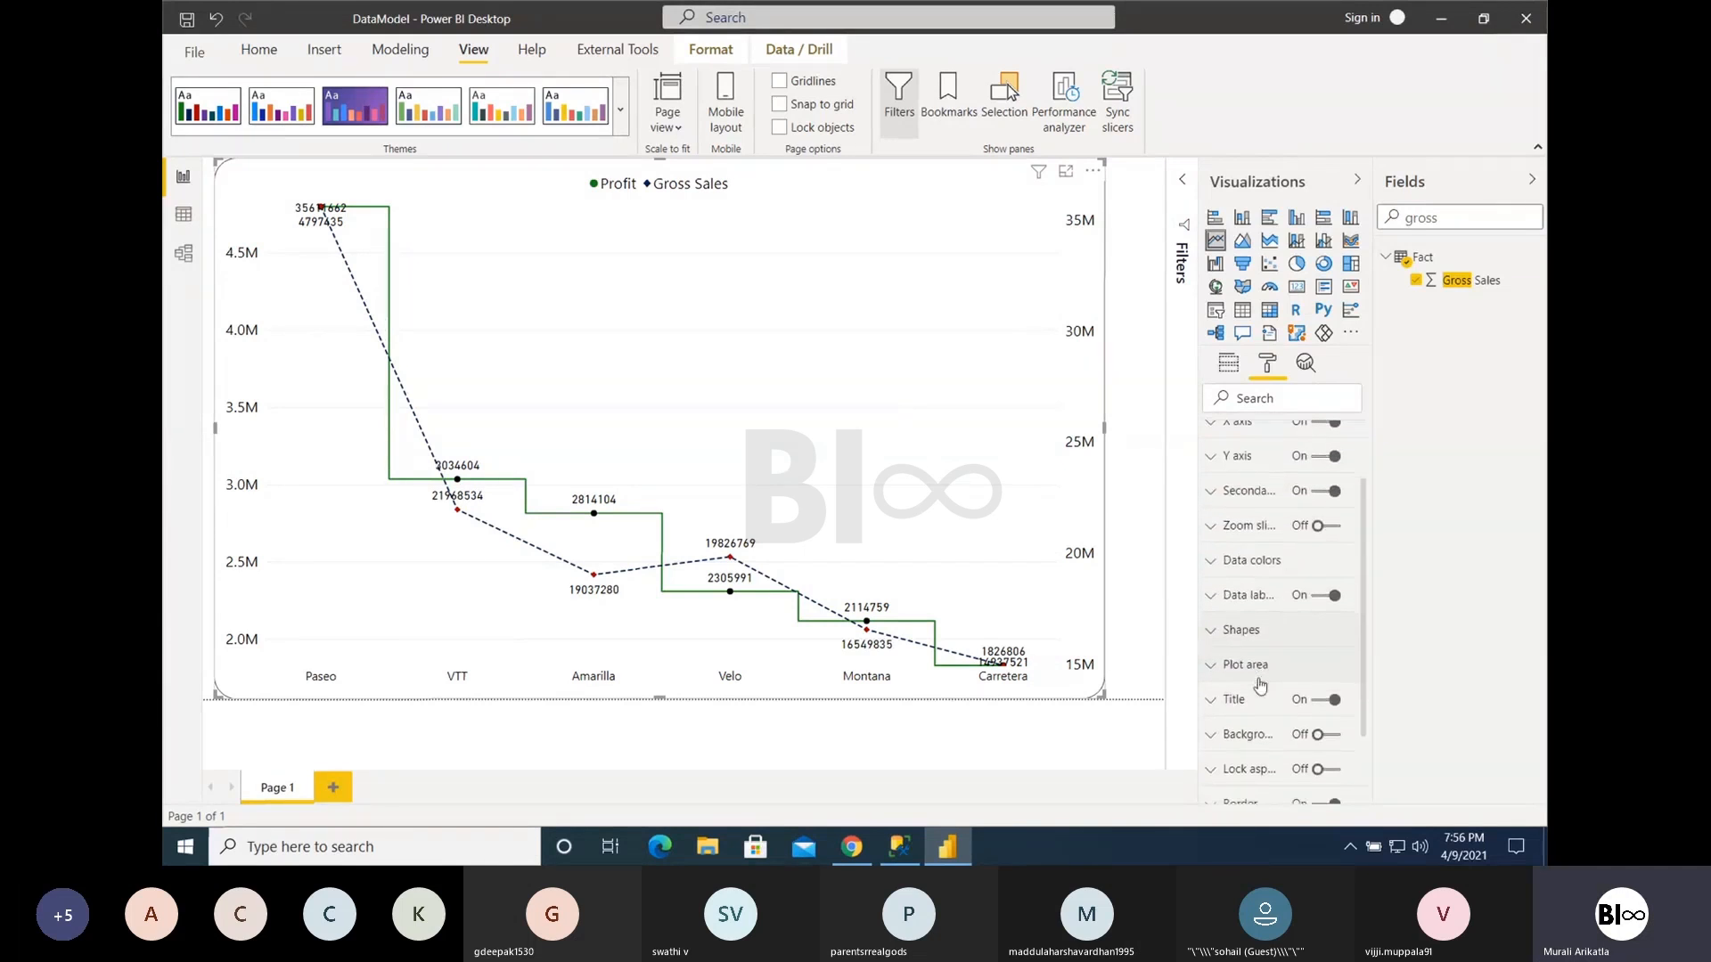
{"action": "scroll", "coordinate": [1260, 685], "scroll_direction": "down", "scroll_amount": 1}
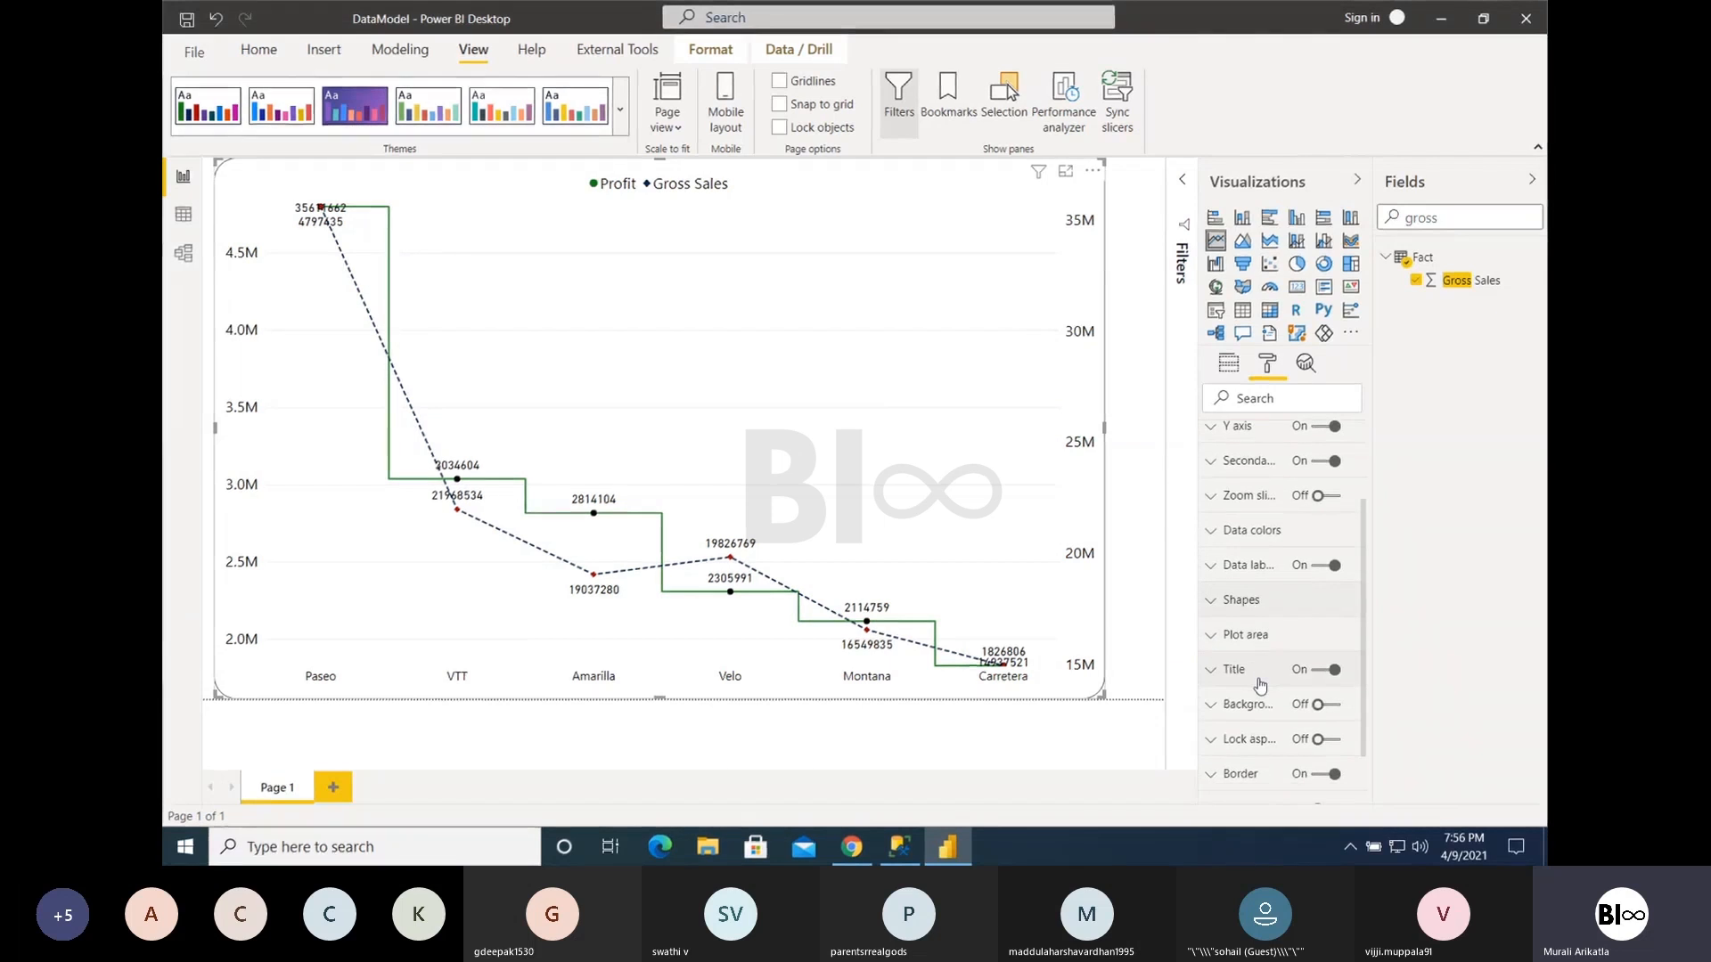
{"action": "left_click", "coordinate": [1230, 564]}
- Turn on the background for the chart's data labels
{"action": "scroll", "coordinate": [1264, 659], "scroll_direction": "down", "scroll_amount": 3}
{"action": "scroll", "coordinate": [1264, 659], "scroll_direction": "down", "scroll_amount": 3}
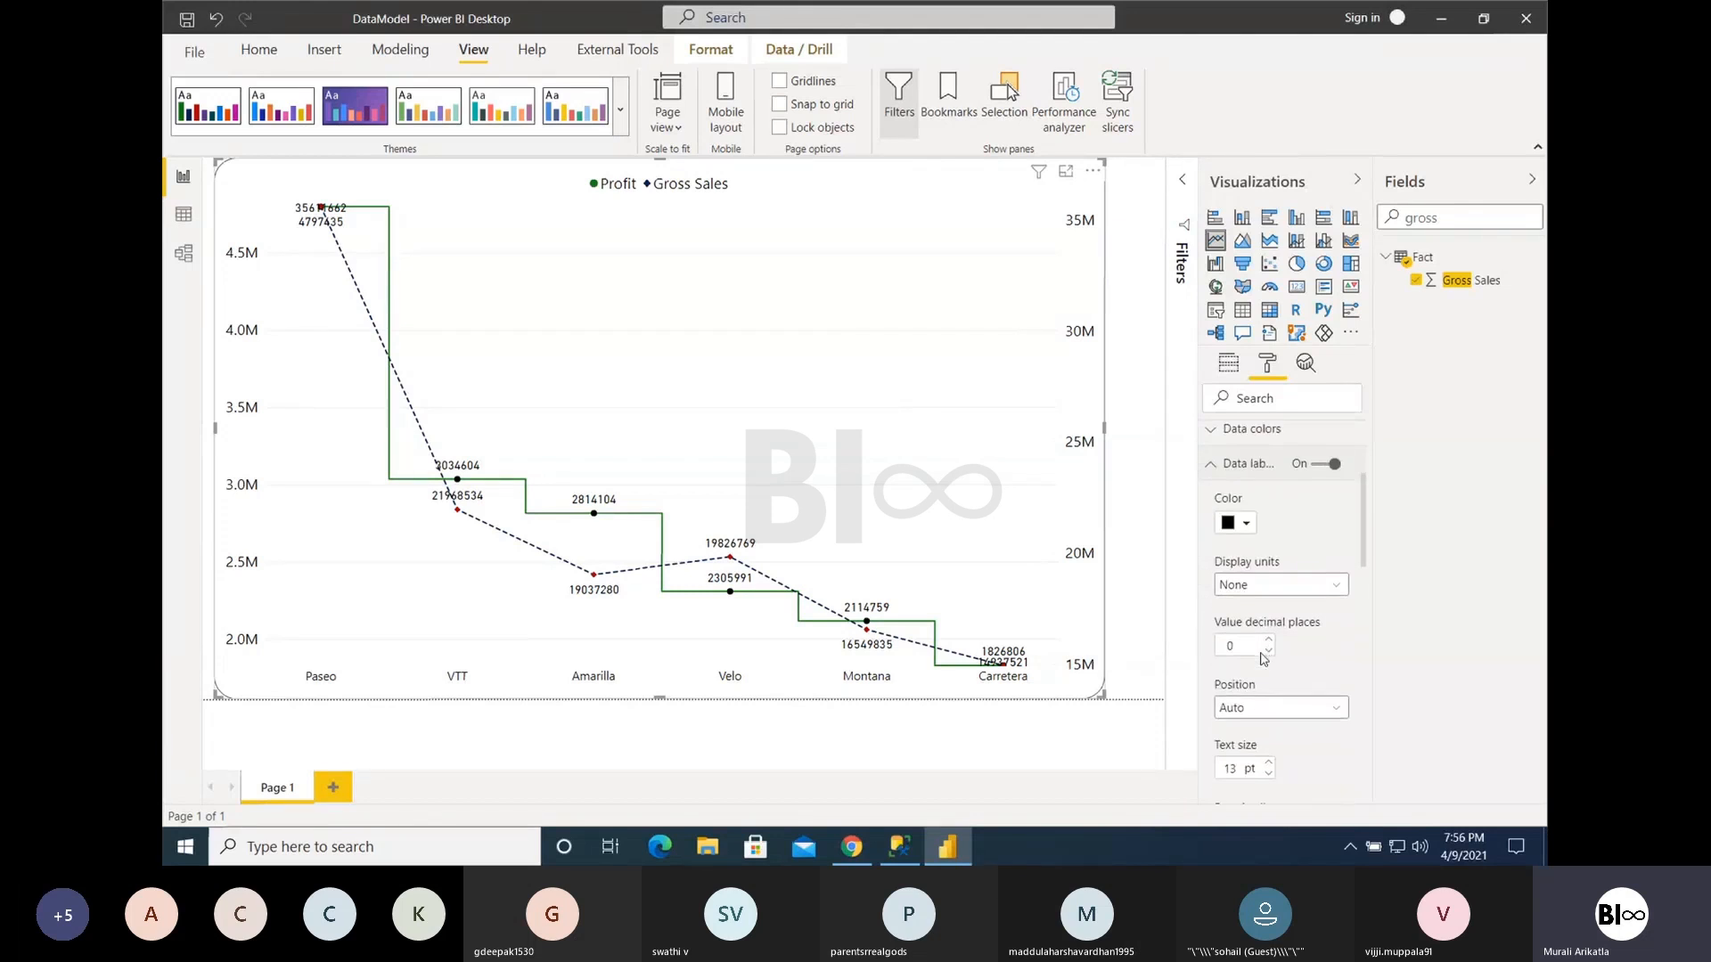
{"action": "scroll", "coordinate": [1264, 658], "scroll_direction": "down", "scroll_amount": 2}
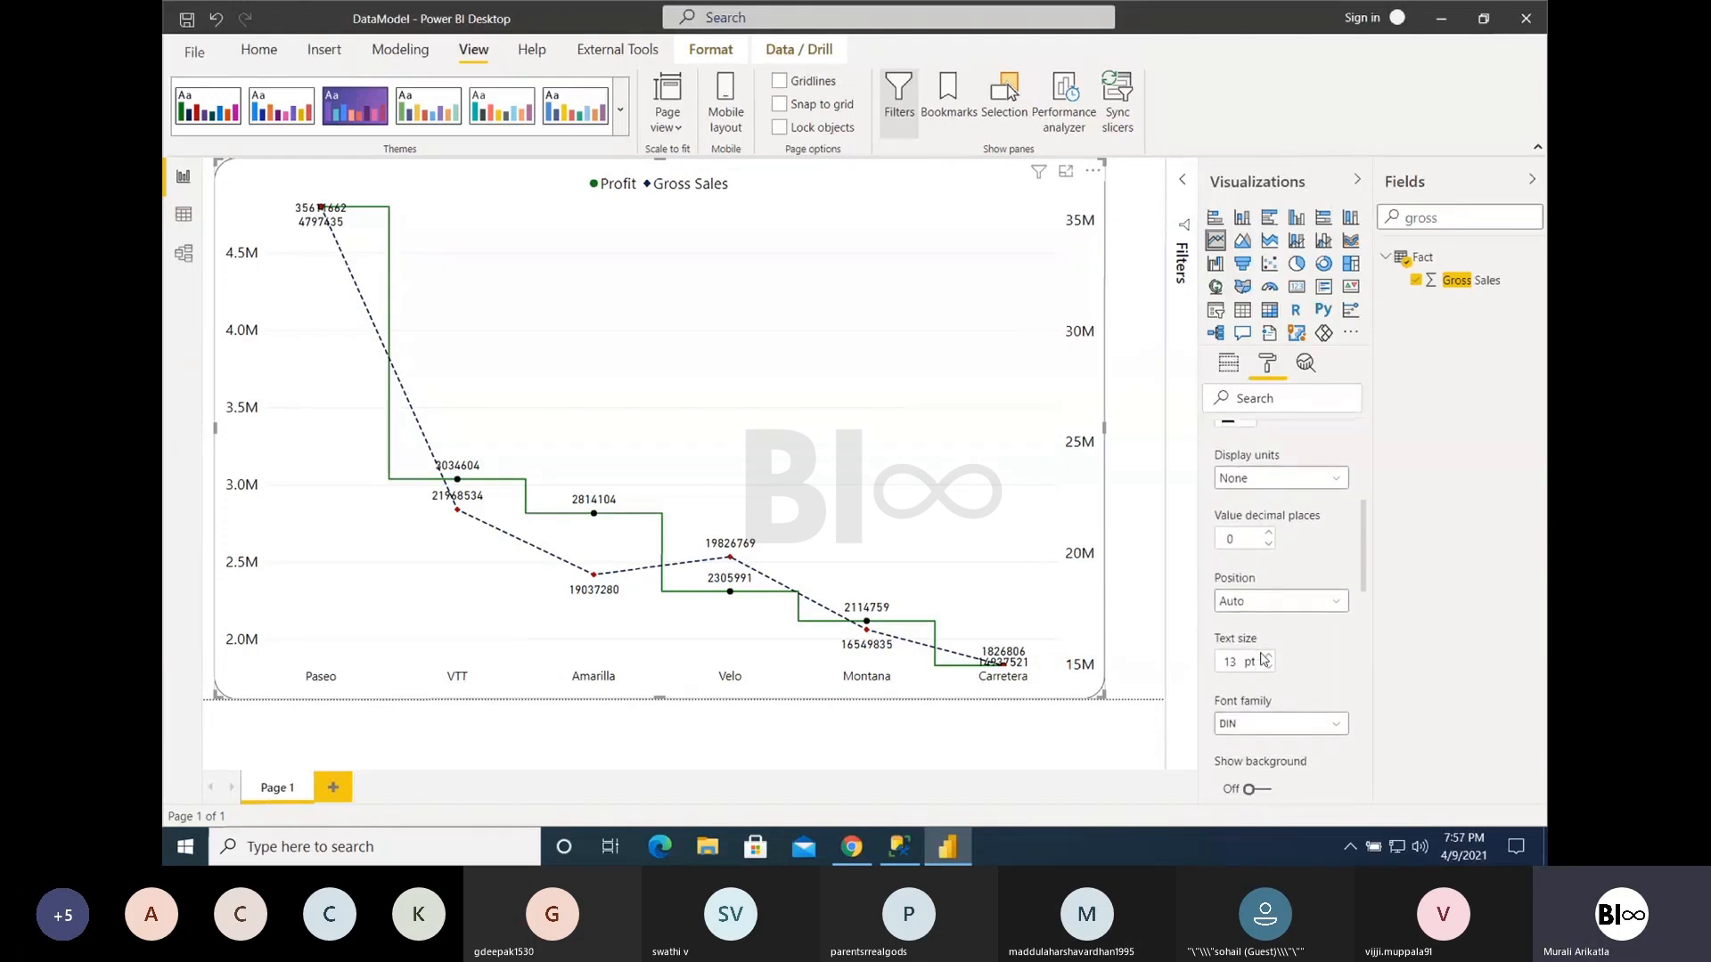
{"action": "left_click", "coordinate": [1258, 770]}
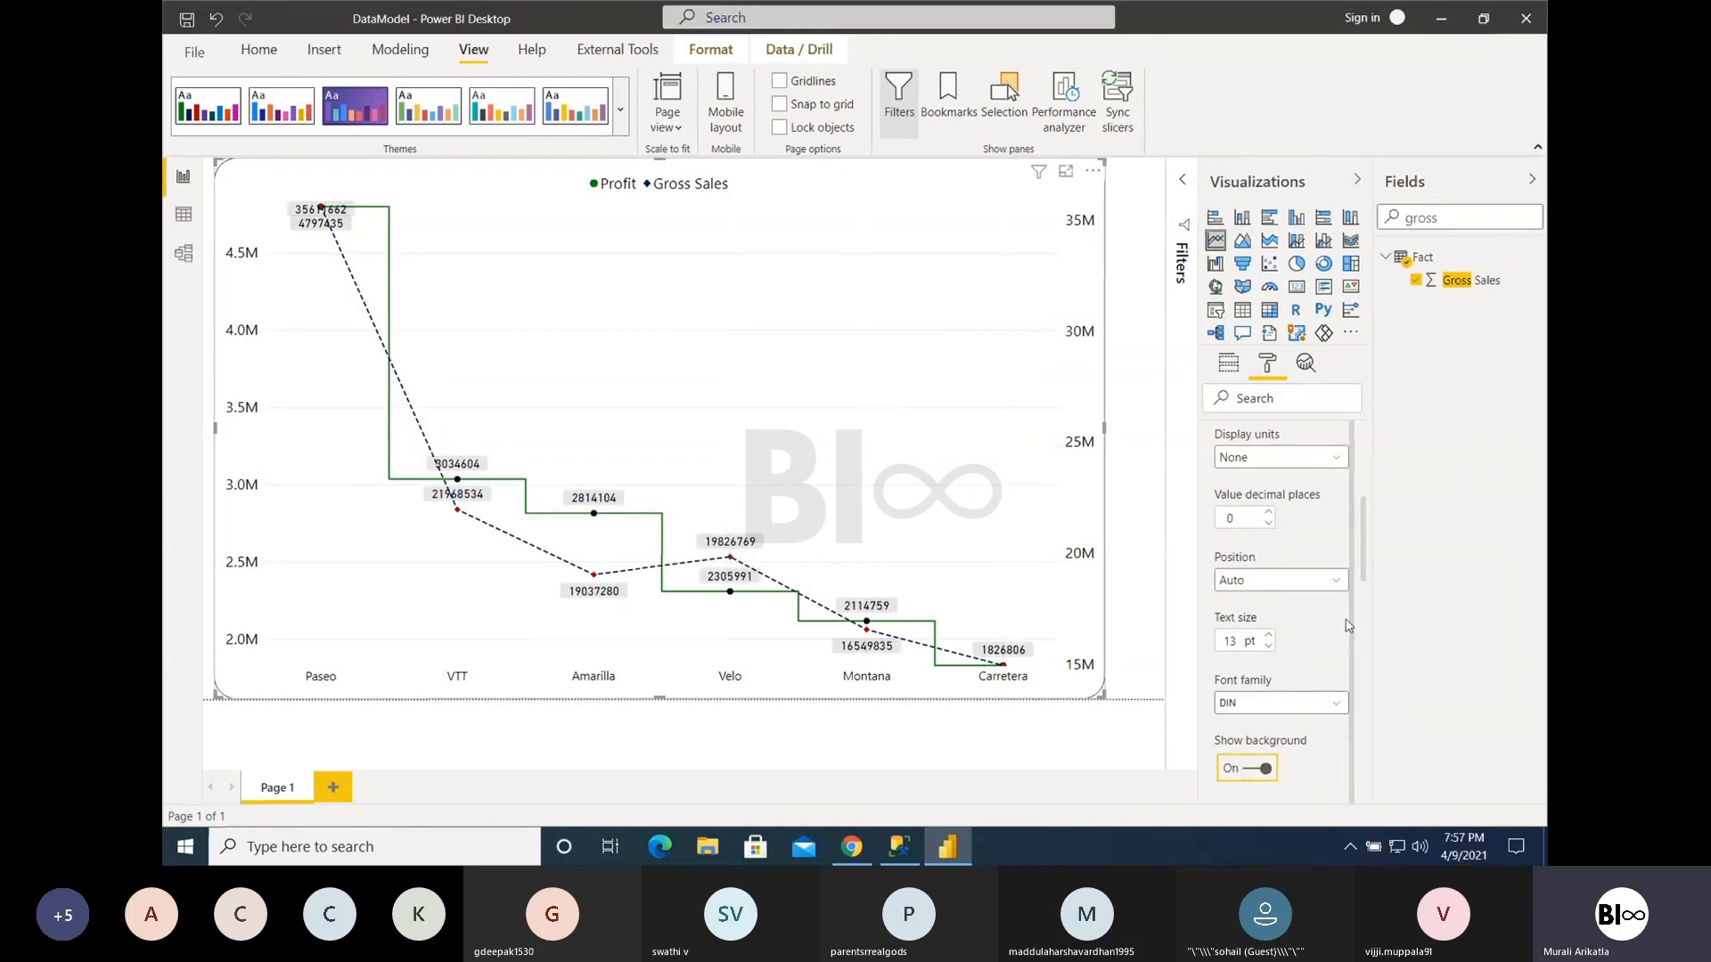
- Set the data label background to gray with 1% transparency, and switch the background off and on to compare
{"action": "left_click_drag", "start_coordinate": [1366, 570], "coordinate": [1366, 611]}
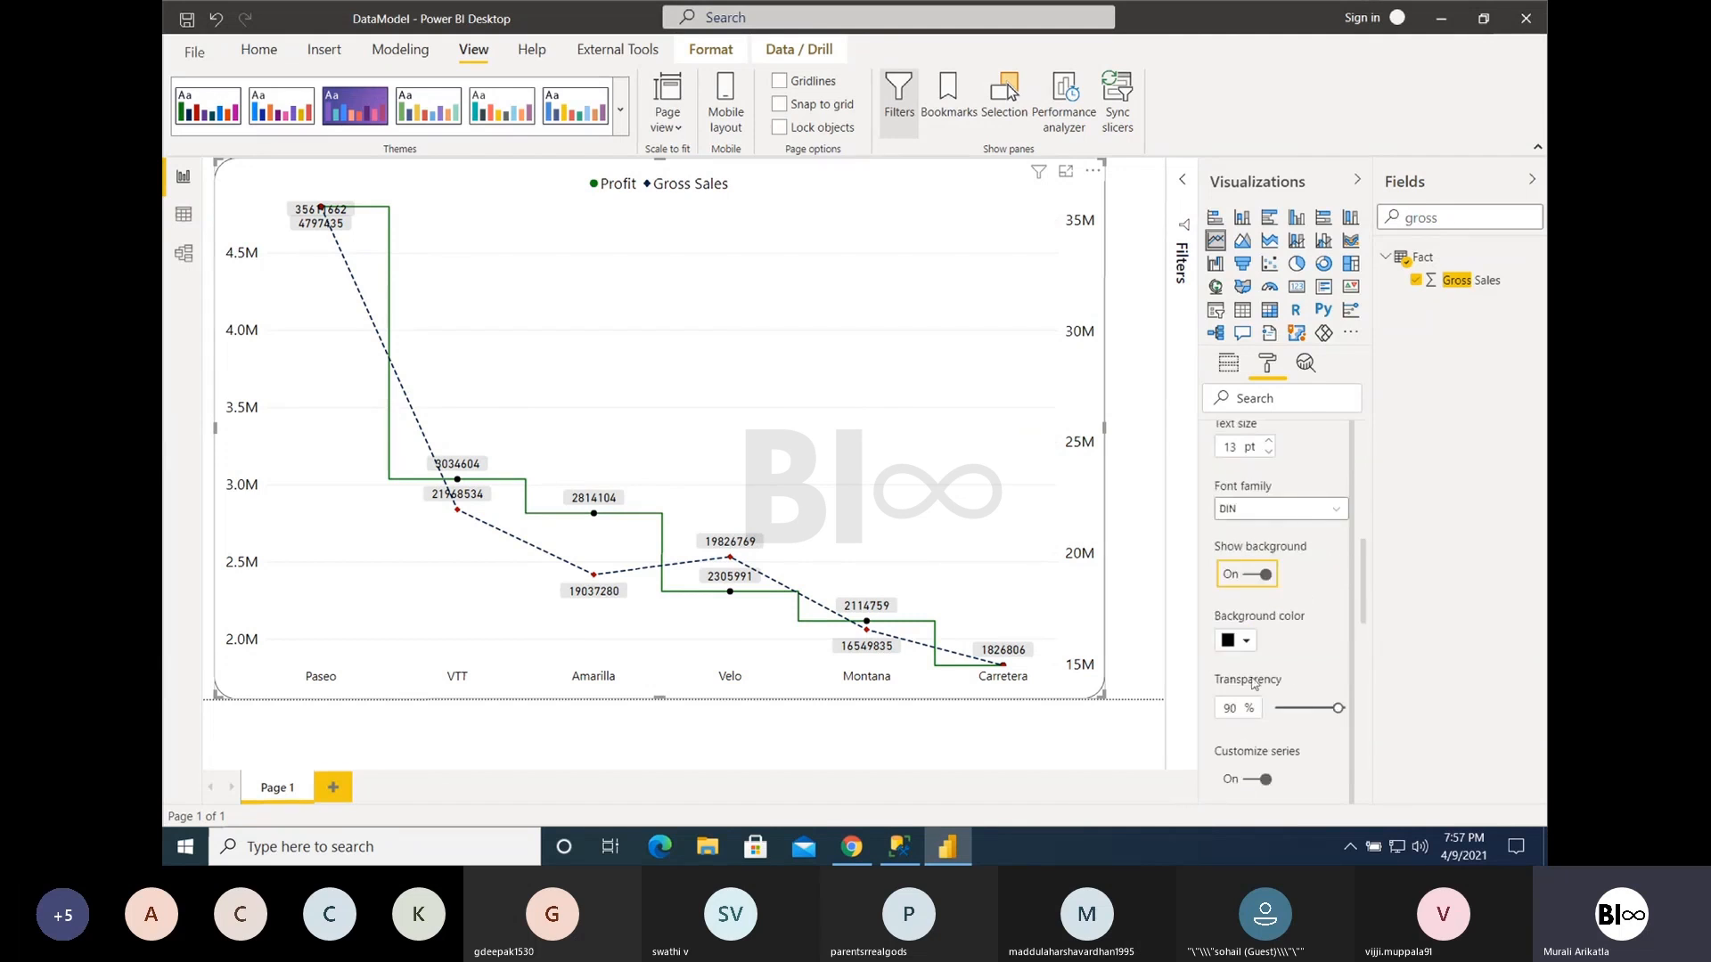
{"action": "left_click", "coordinate": [1246, 643]}
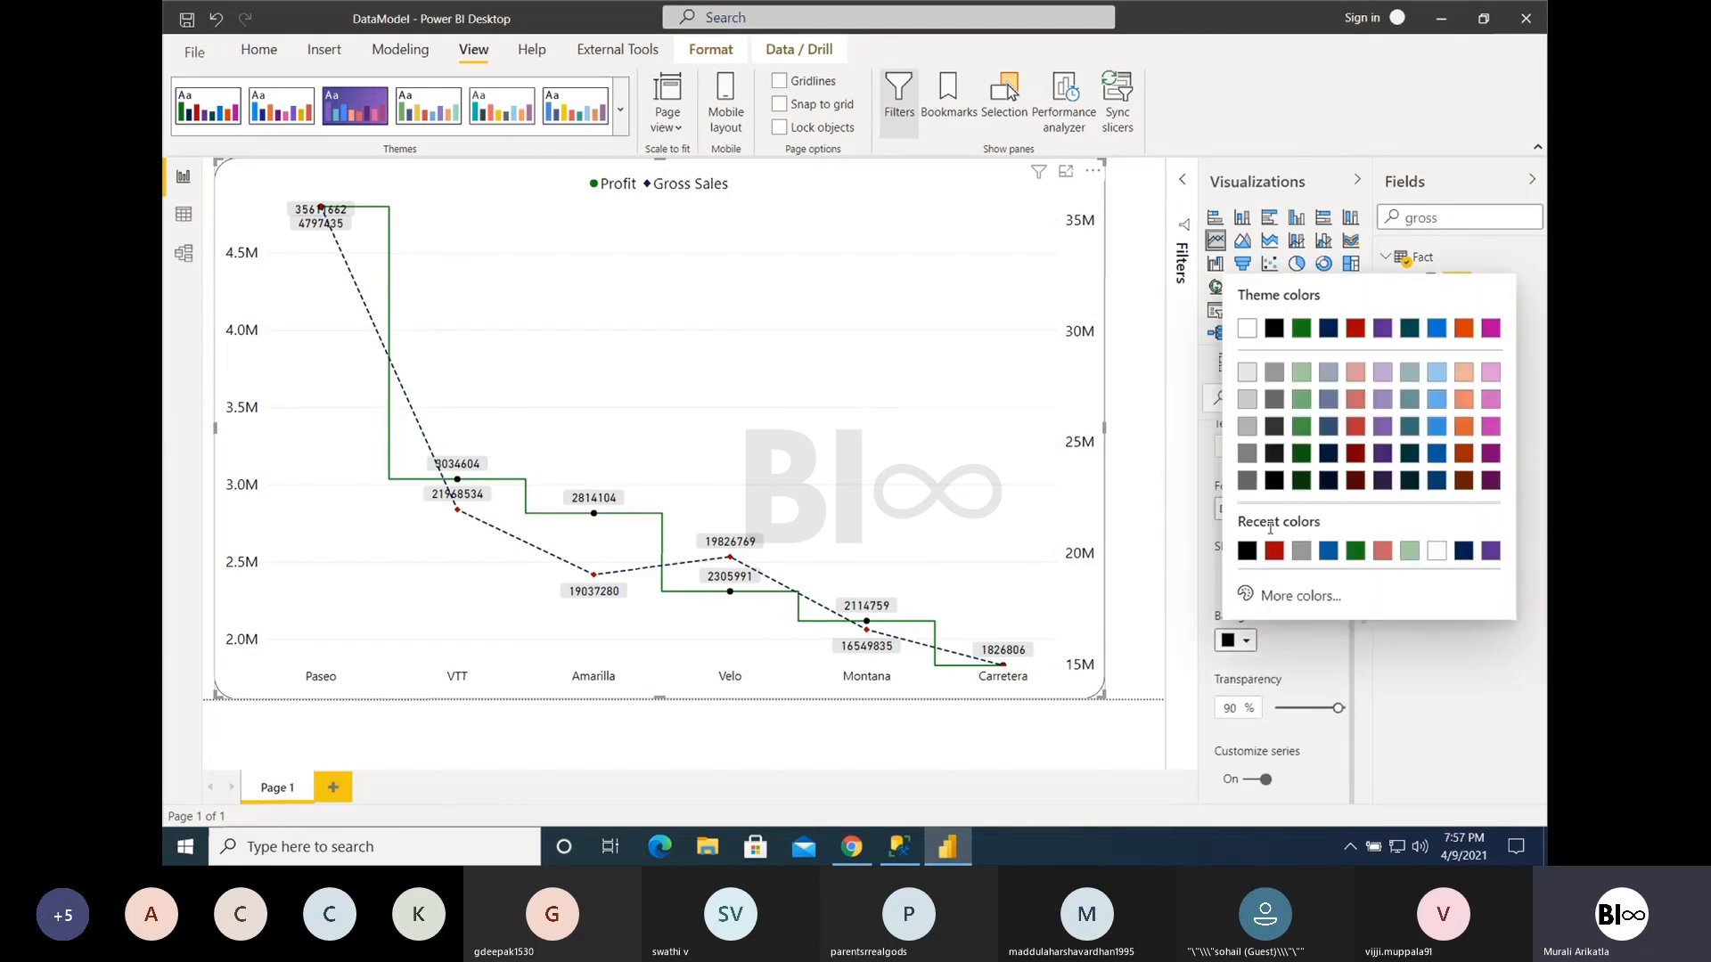
{"action": "left_click", "coordinate": [1302, 553]}
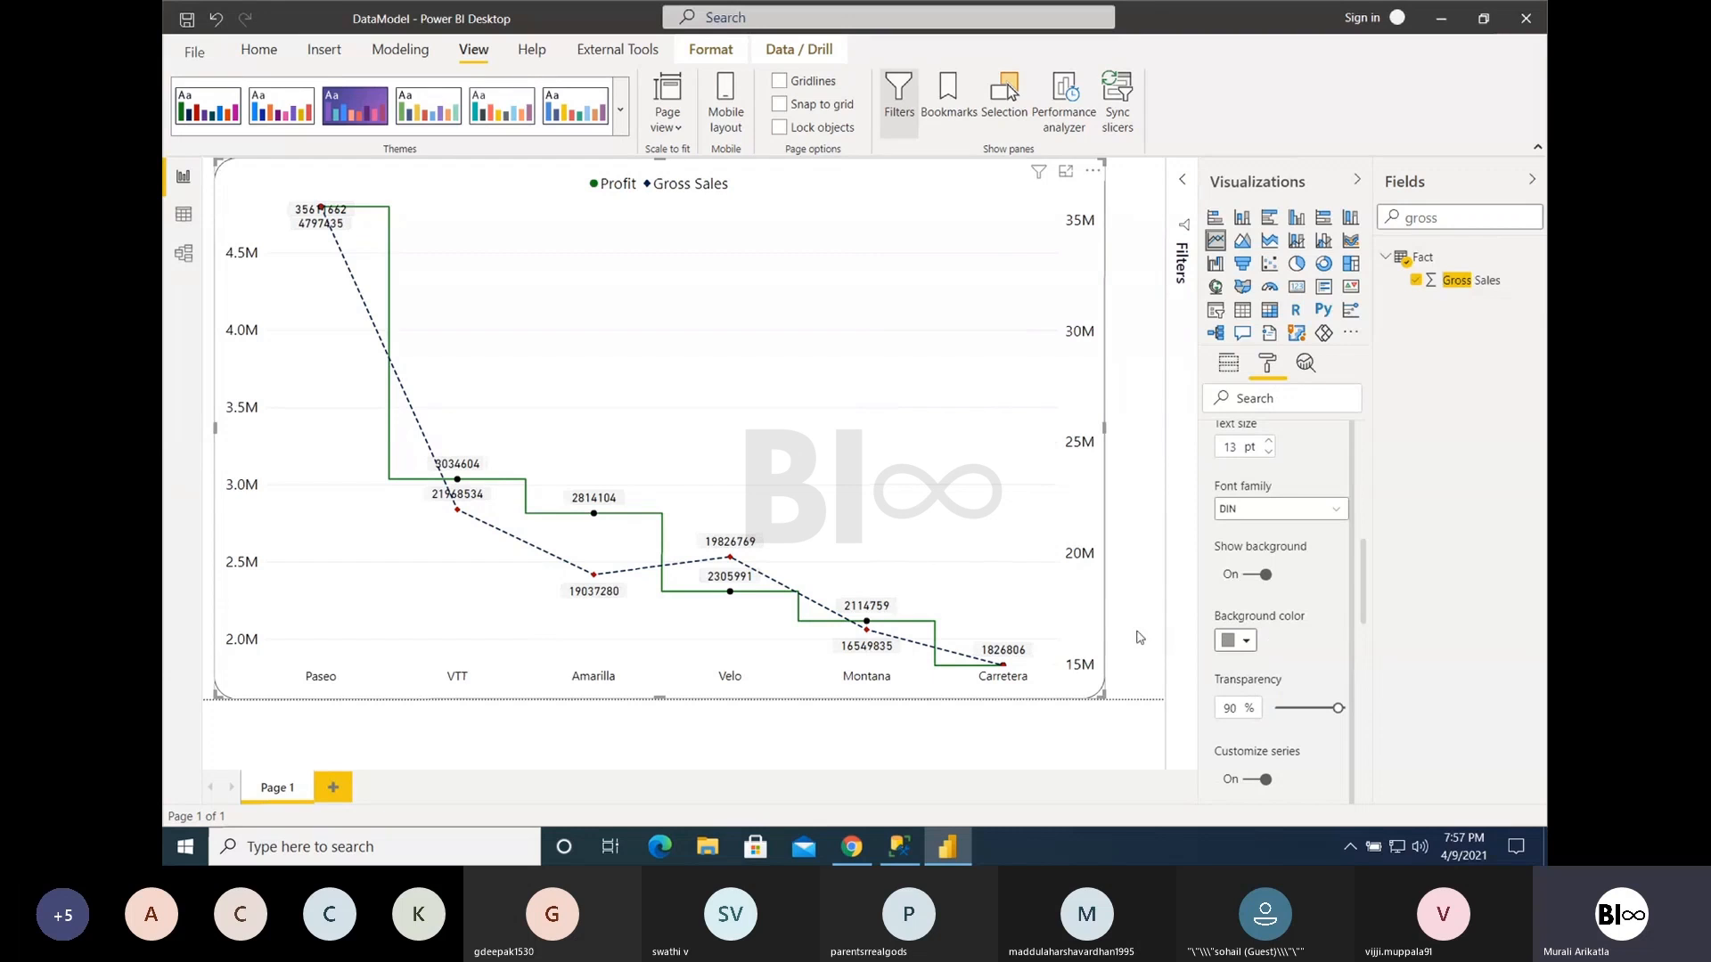
{"action": "left_click_drag", "start_coordinate": [1339, 708], "coordinate": [1275, 708]}
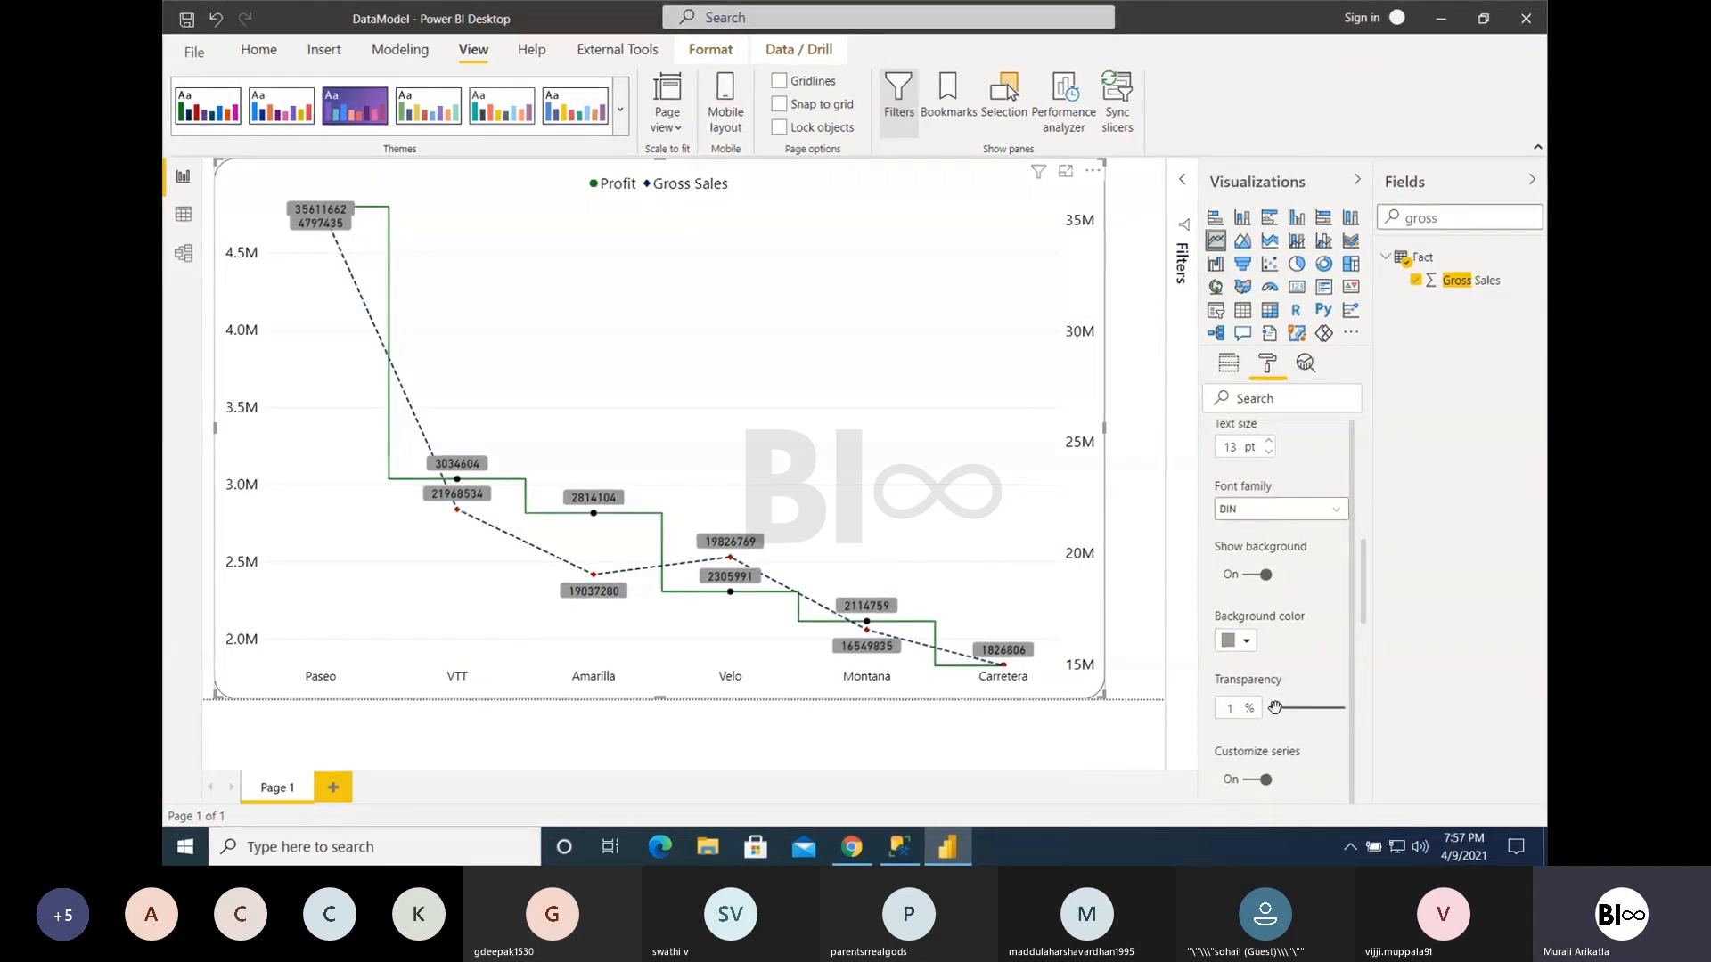
{"action": "left_click", "coordinate": [1258, 575]}
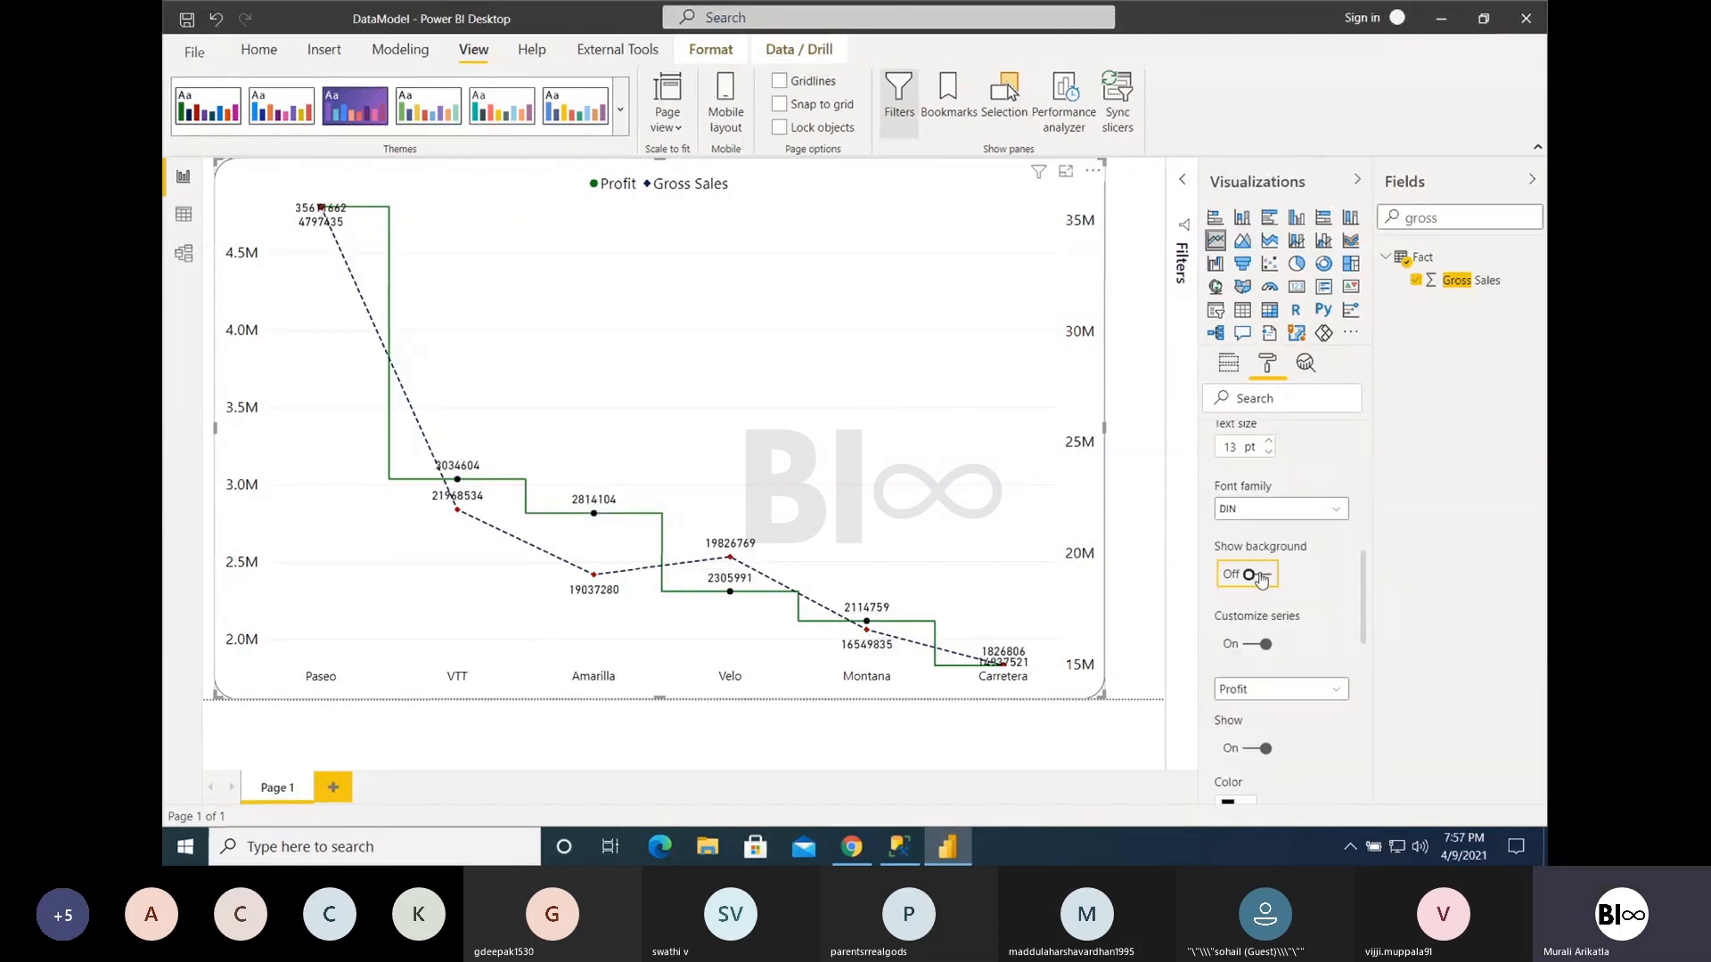
{"action": "left_click", "coordinate": [1262, 578]}
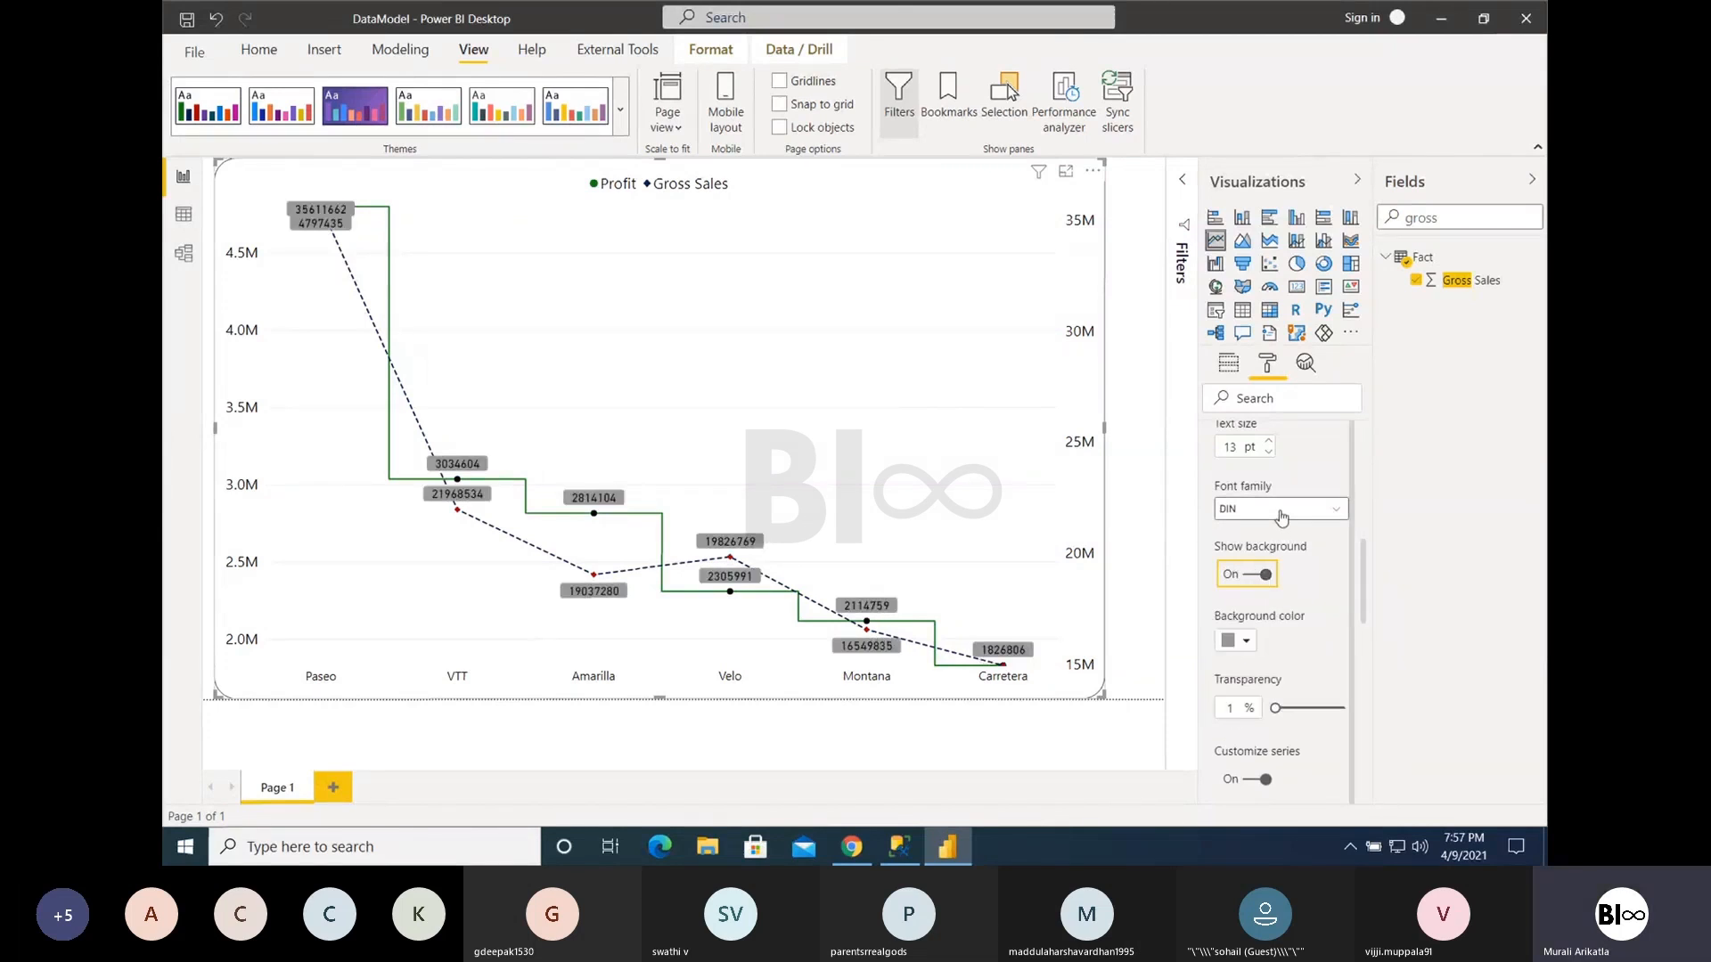
- Hide the Profit series' data labels and show them again to compare the chart
{"action": "scroll", "coordinate": [1319, 586], "scroll_direction": "down", "scroll_amount": 3}
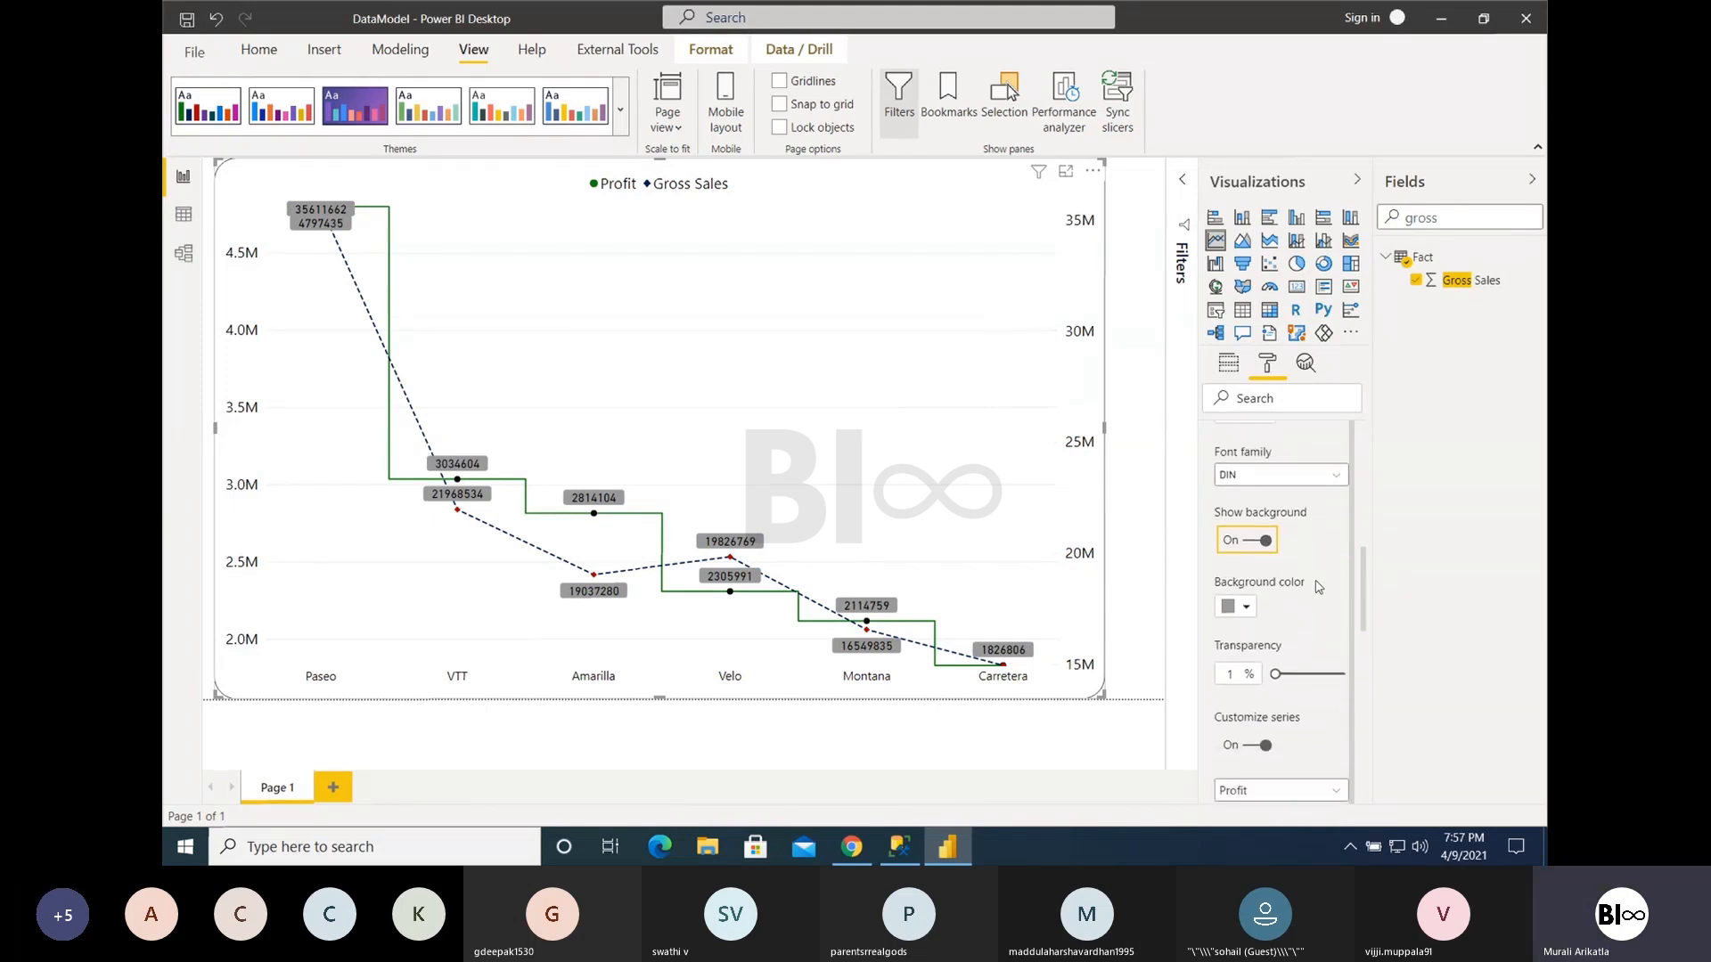
{"action": "scroll", "coordinate": [1316, 591], "scroll_direction": "down", "scroll_amount": 3}
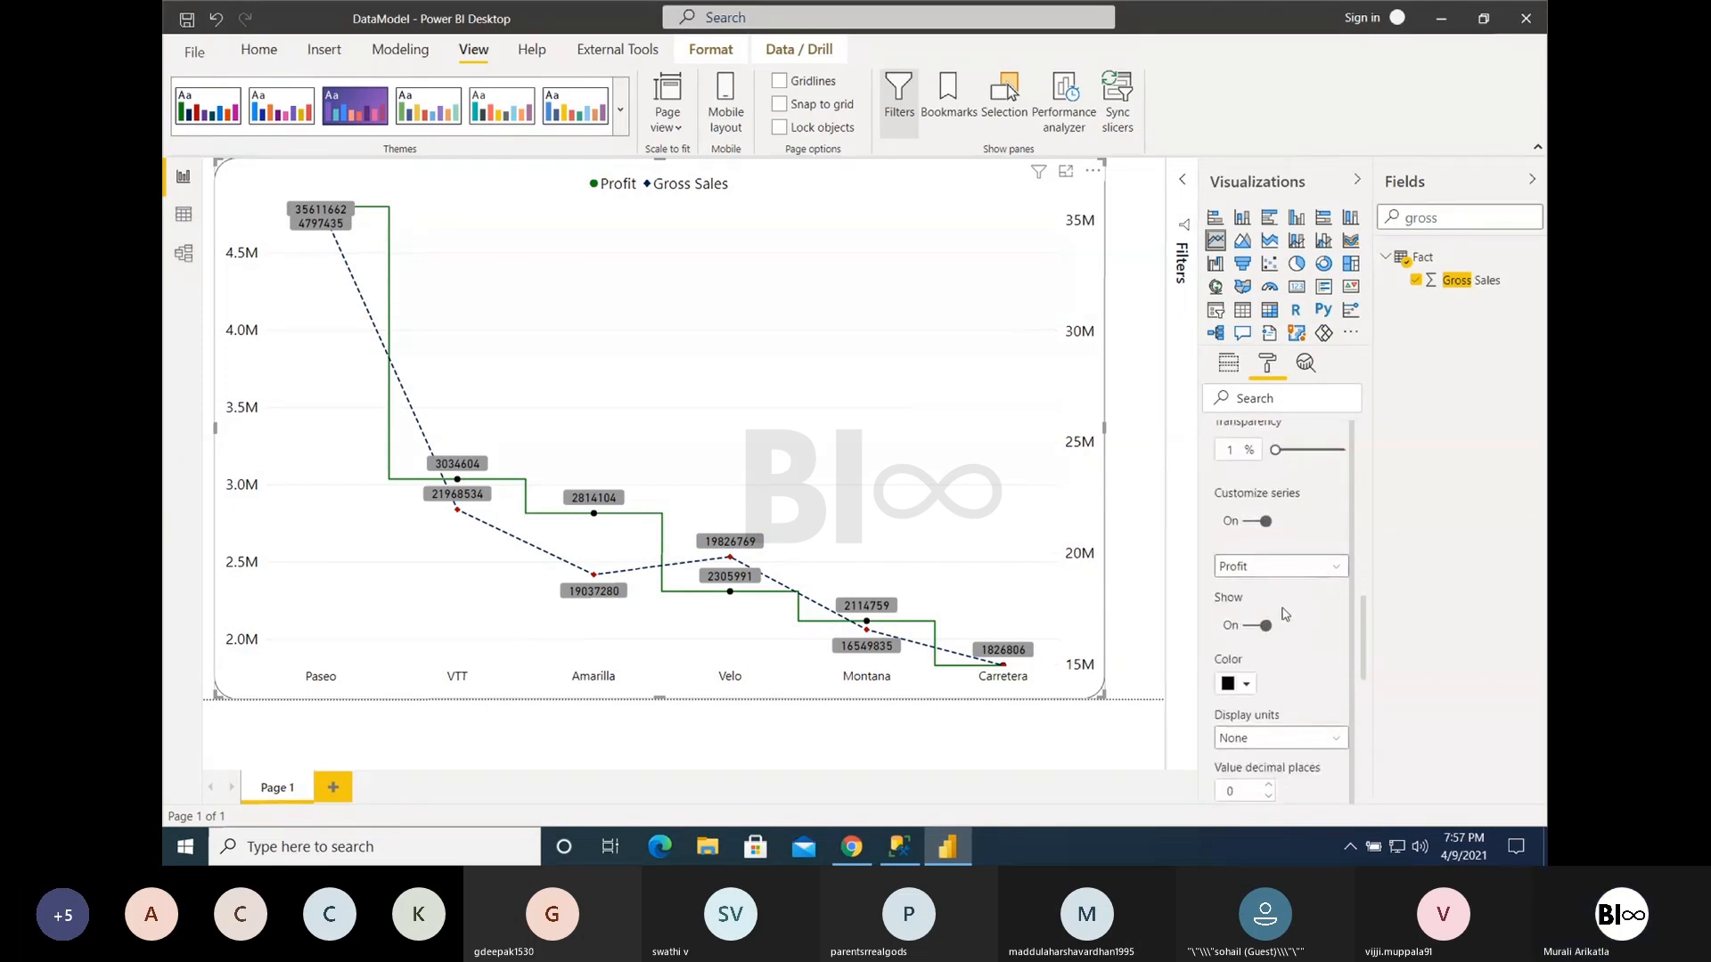
{"action": "left_click", "coordinate": [1257, 627]}
{"action": "left_click", "coordinate": [1256, 627]}
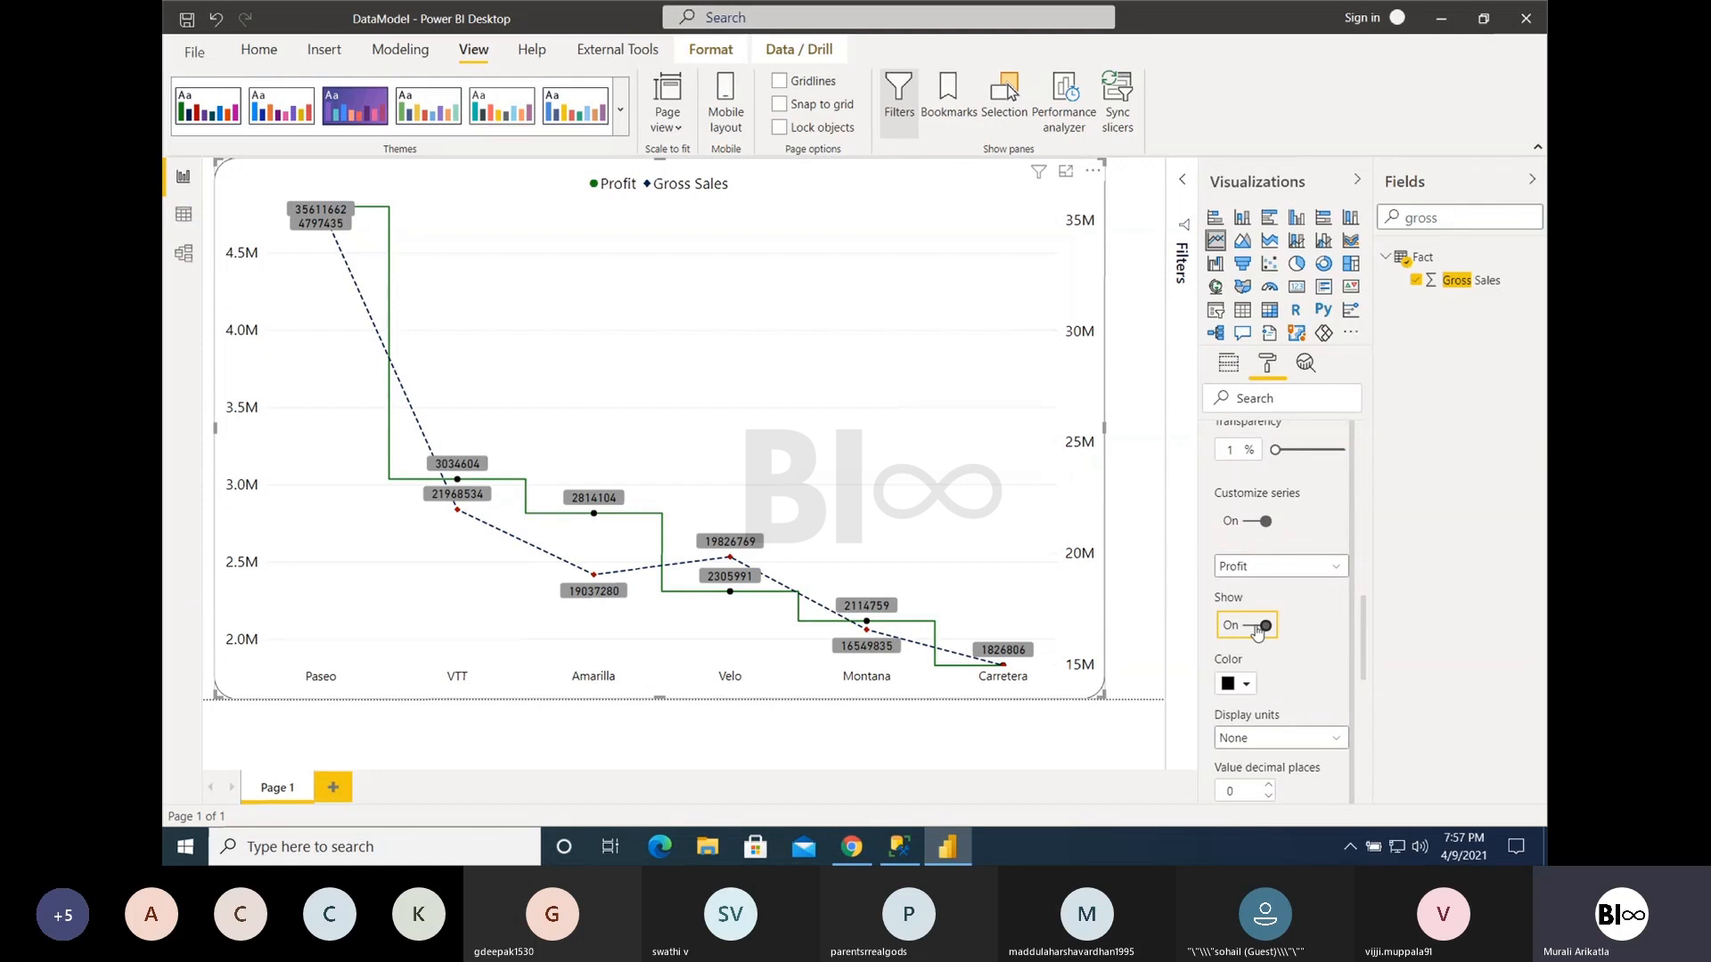
{"action": "scroll", "coordinate": [1318, 597], "scroll_direction": "up", "scroll_amount": 1}
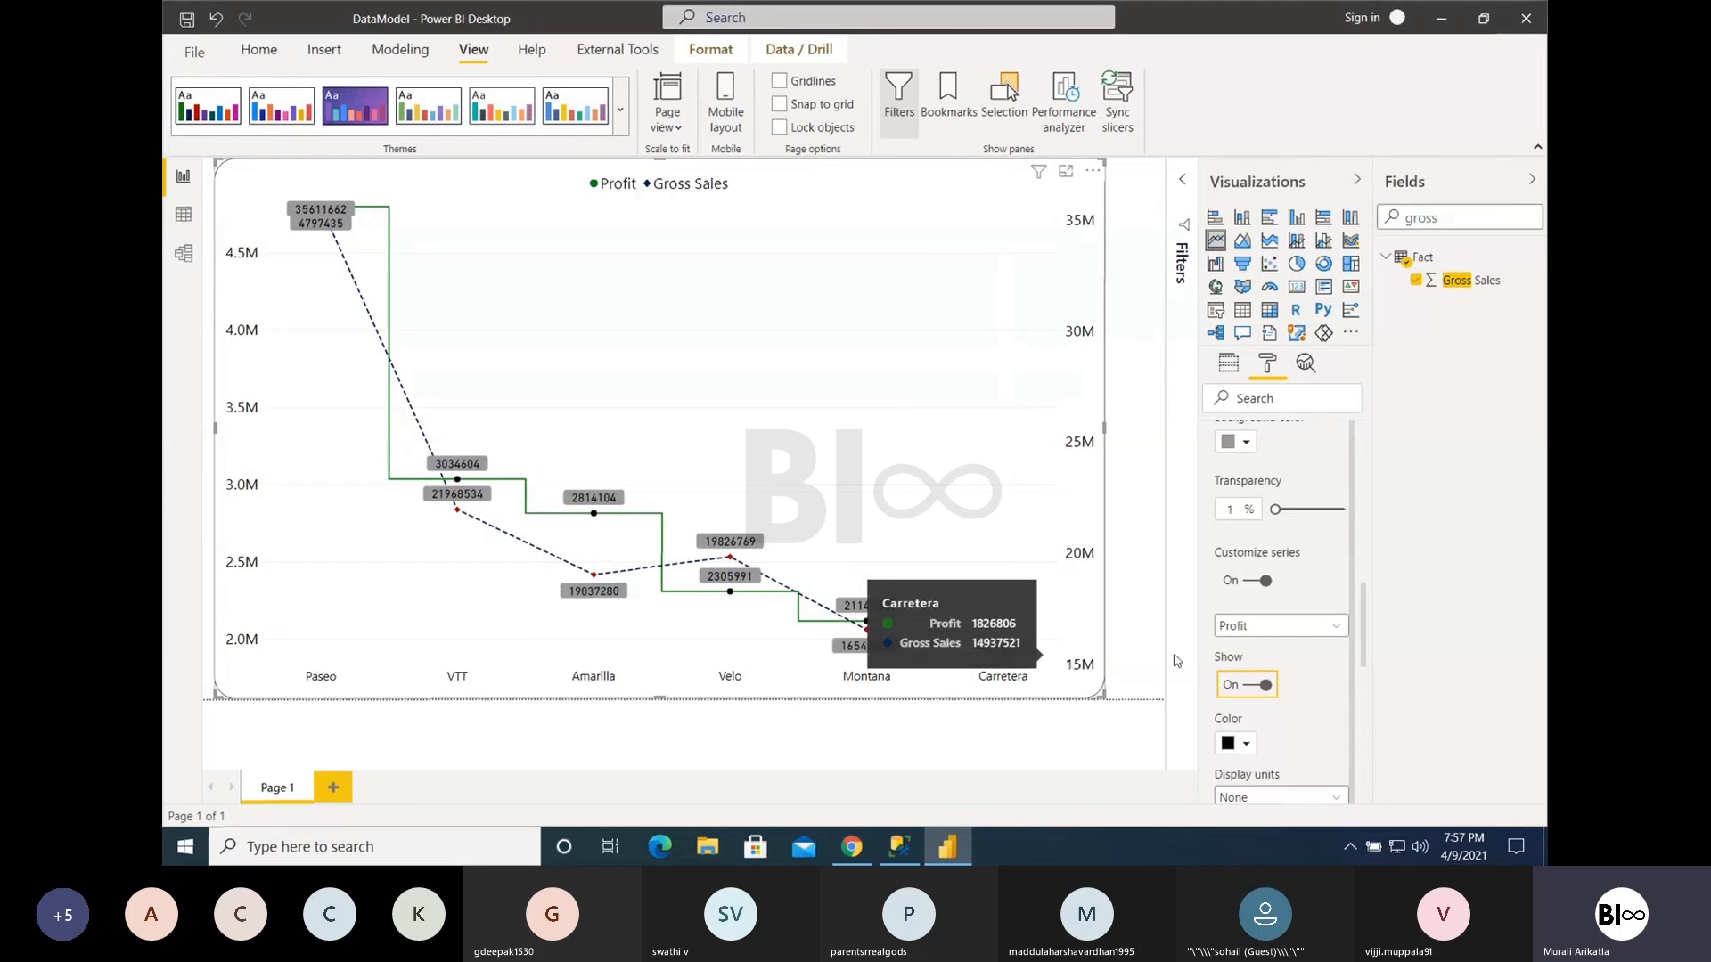
{"action": "left_click", "coordinate": [1256, 689]}
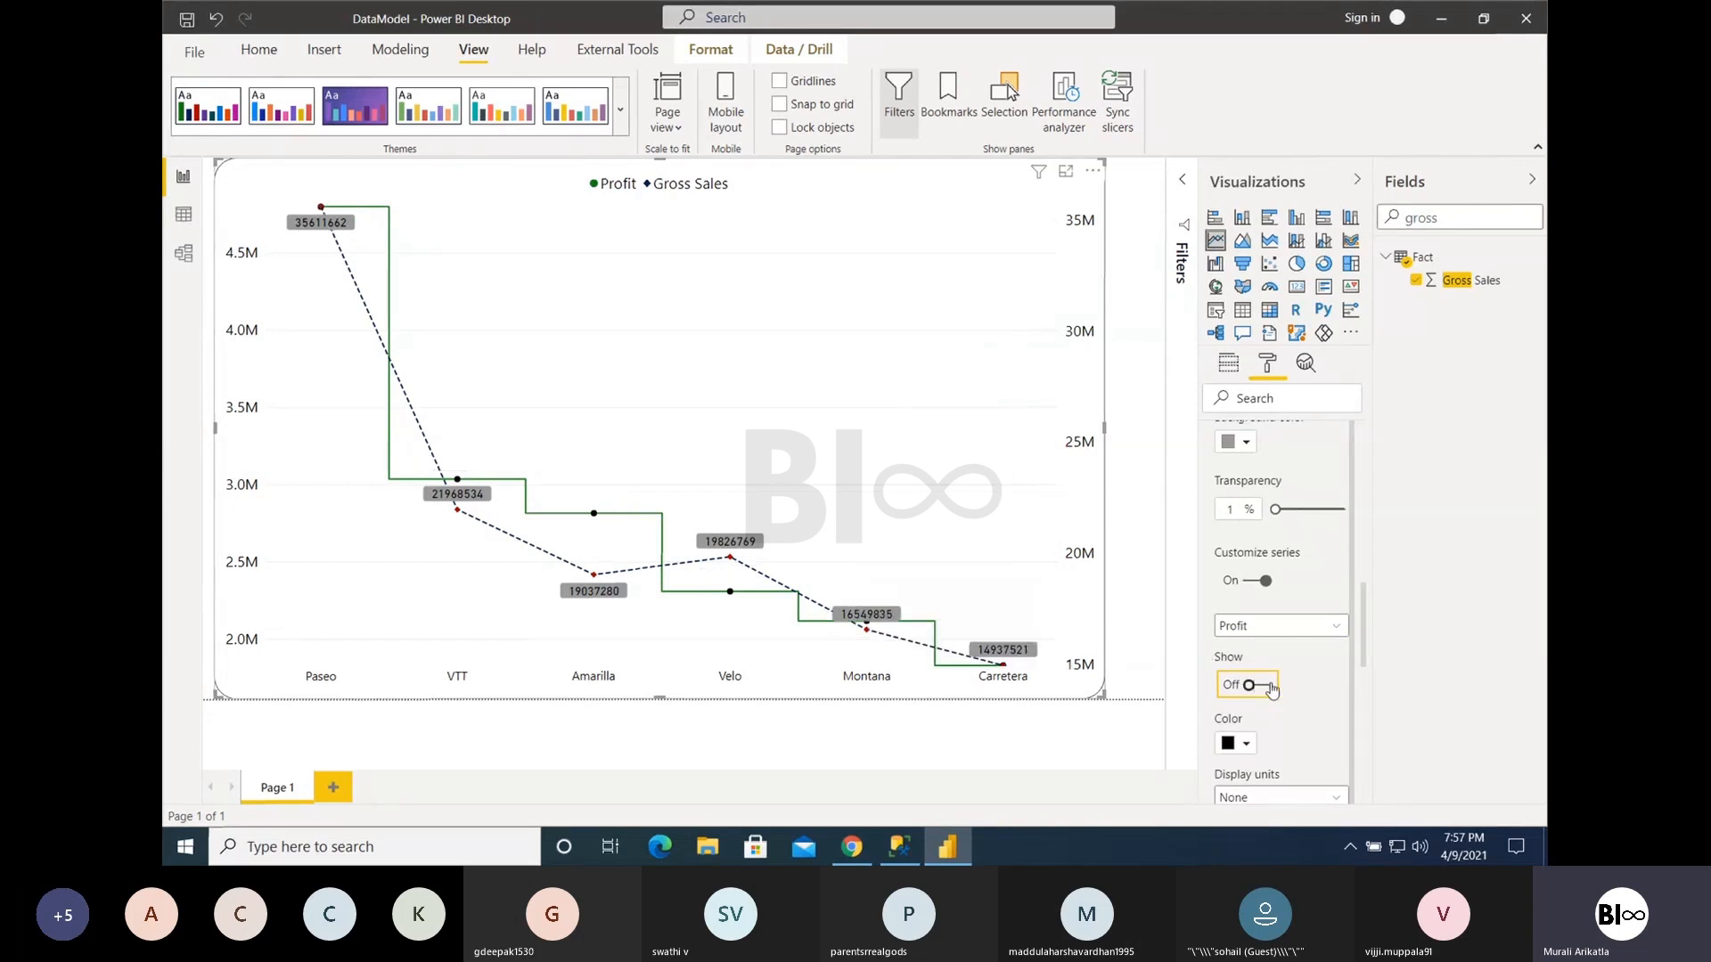
{"action": "left_click", "coordinate": [1269, 691]}
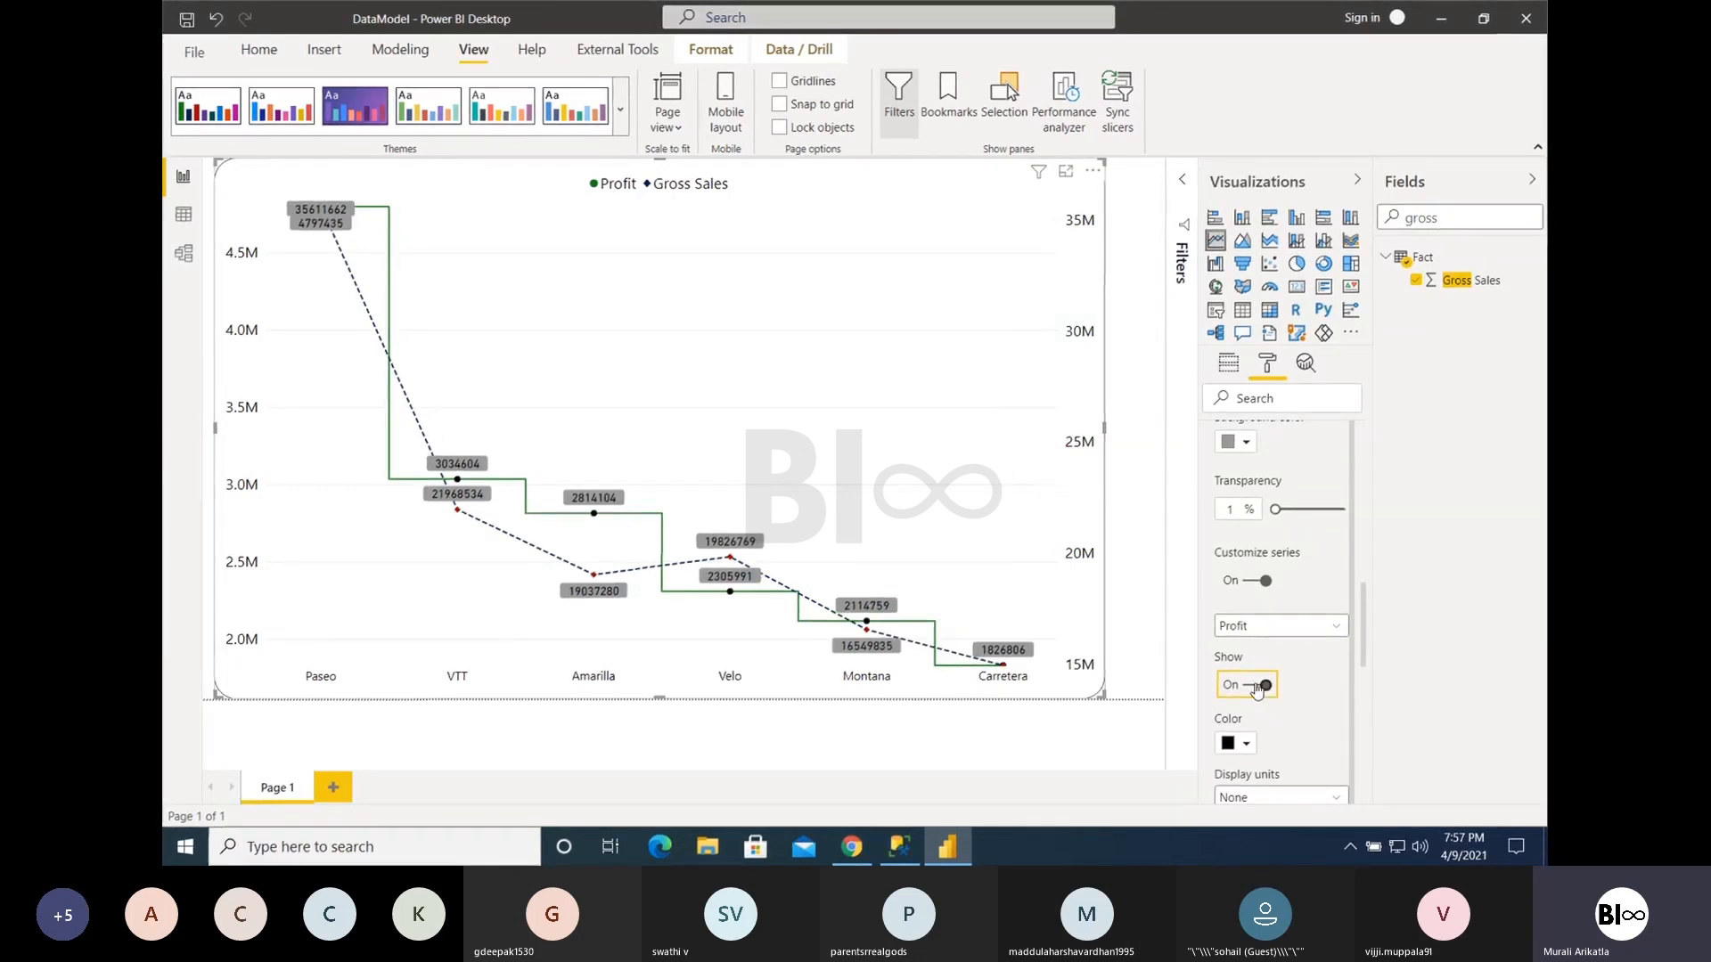
{"action": "left_click", "coordinate": [1257, 686]}
{"action": "left_click", "coordinate": [1261, 687]}
- Set the display units of the Profit series' data labels to Millions
{"action": "scroll", "coordinate": [1312, 732], "scroll_direction": "down", "scroll_amount": 2}
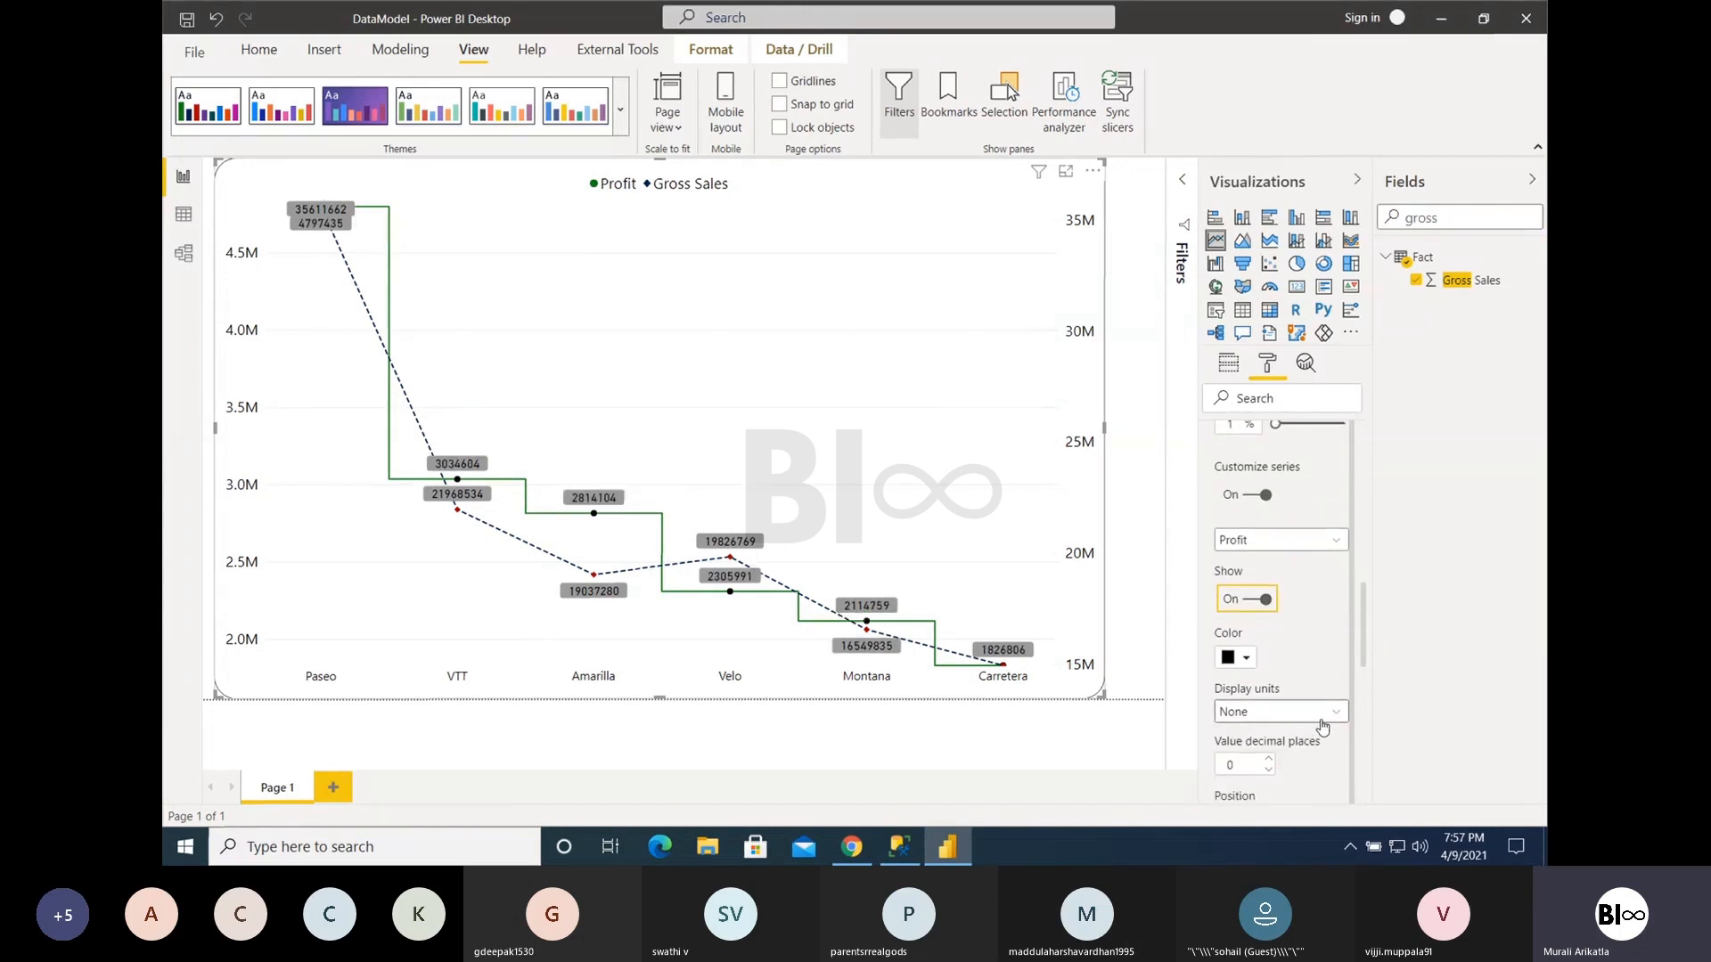
{"action": "left_click", "coordinate": [1334, 715]}
{"action": "left_click", "coordinate": [1239, 646]}
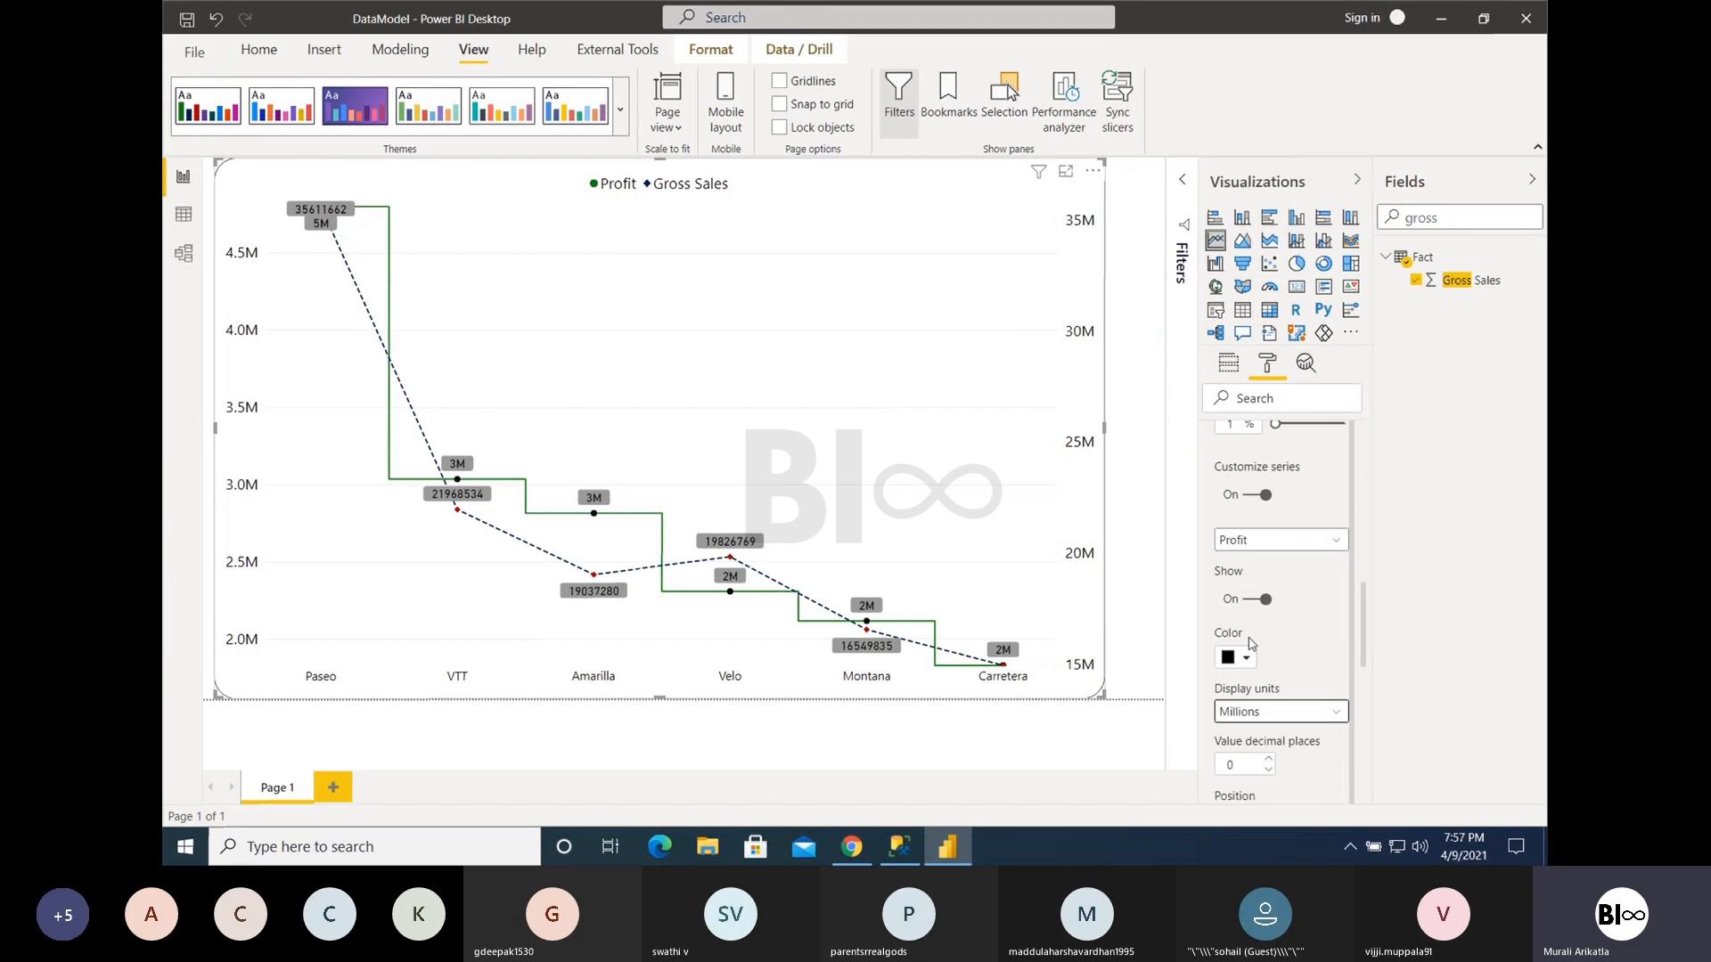
- Try Billions as the display units of the Gross Sales data labels and set them to Millions
{"action": "left_click", "coordinate": [1270, 540]}
{"action": "left_click", "coordinate": [1261, 584]}
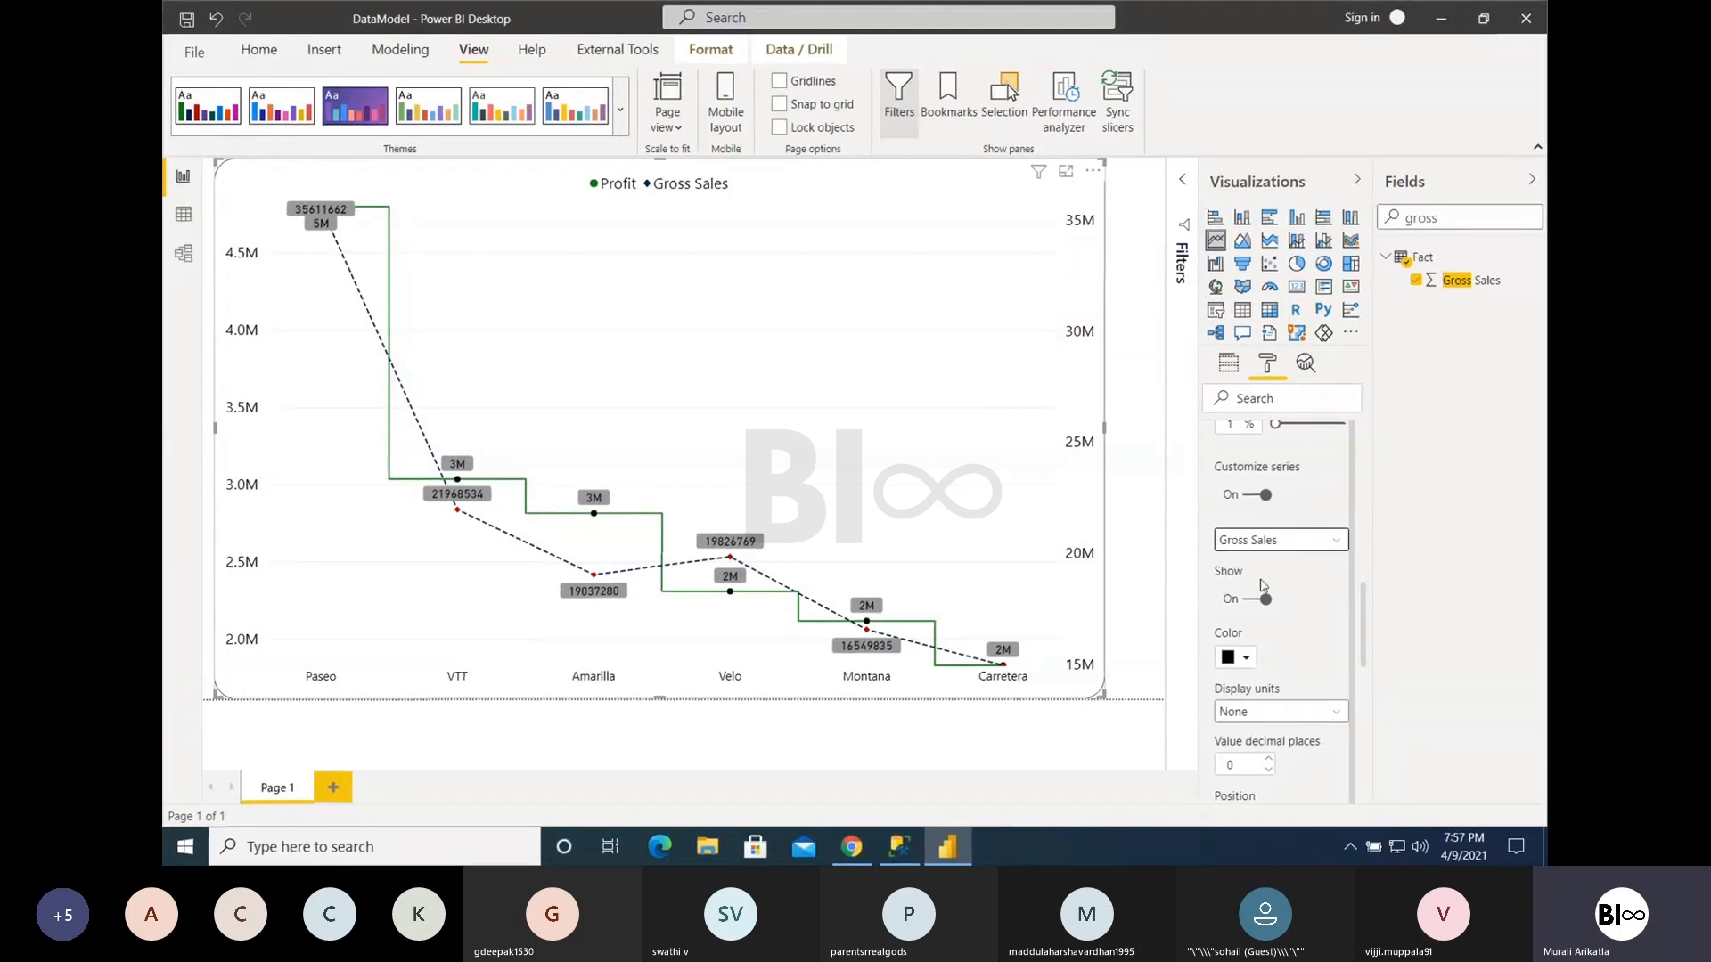
{"action": "left_click", "coordinate": [1272, 713]}
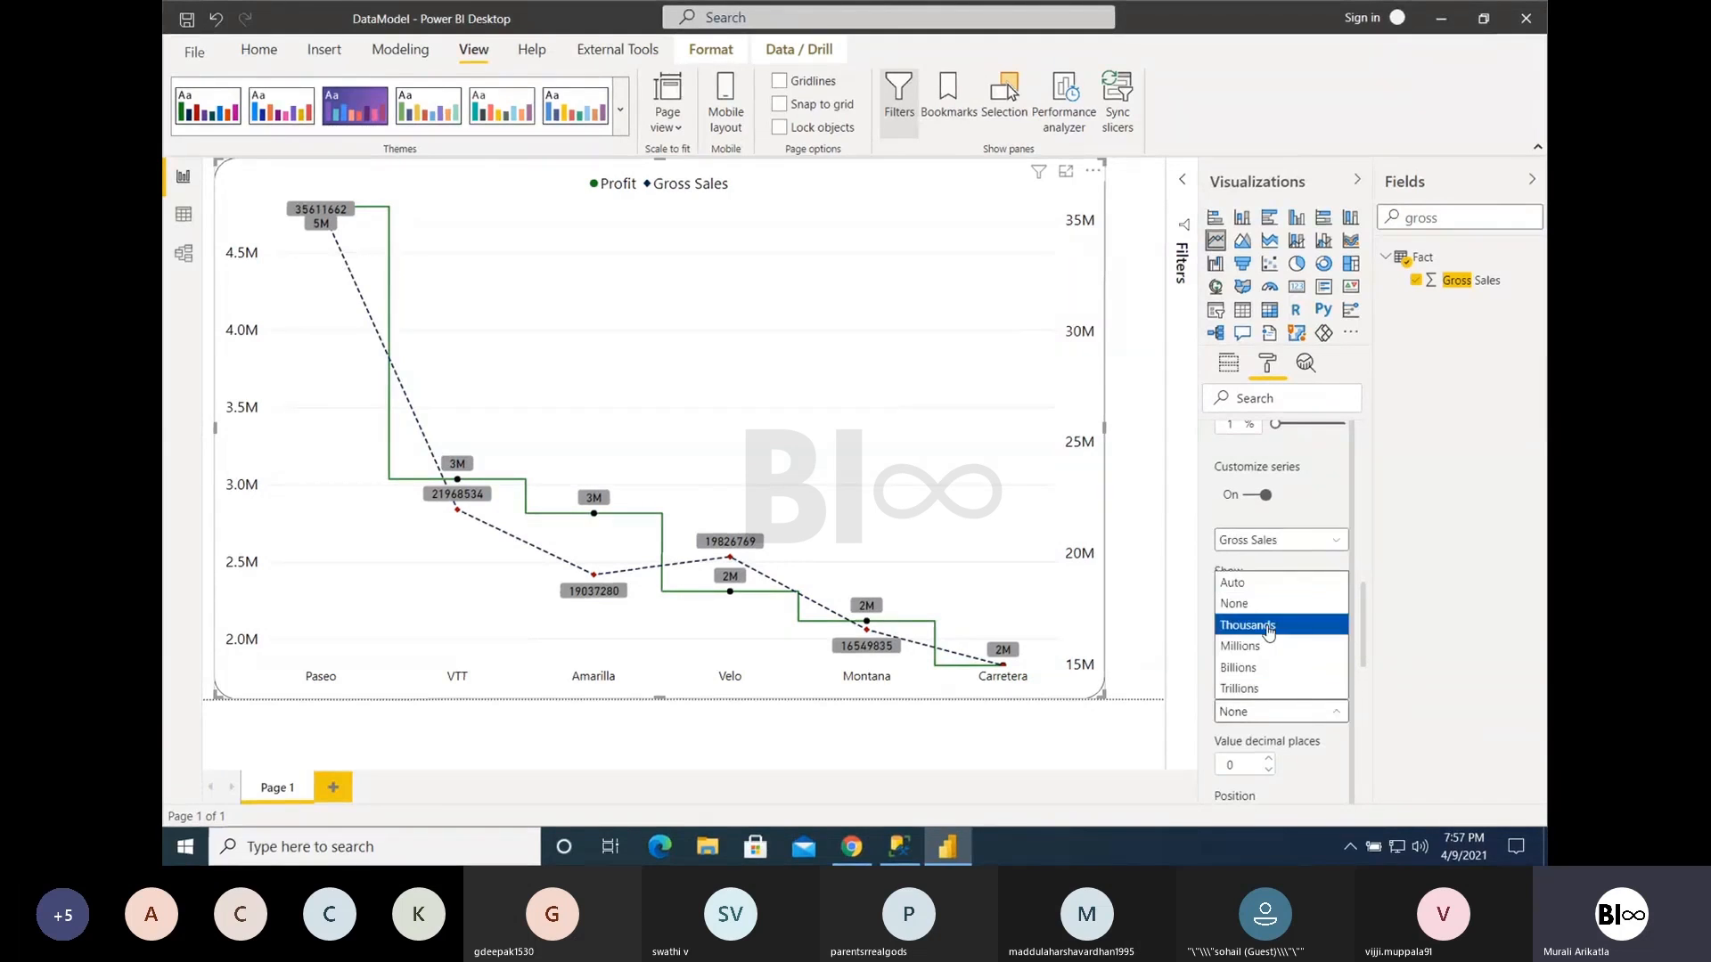
{"action": "left_click", "coordinate": [1254, 669]}
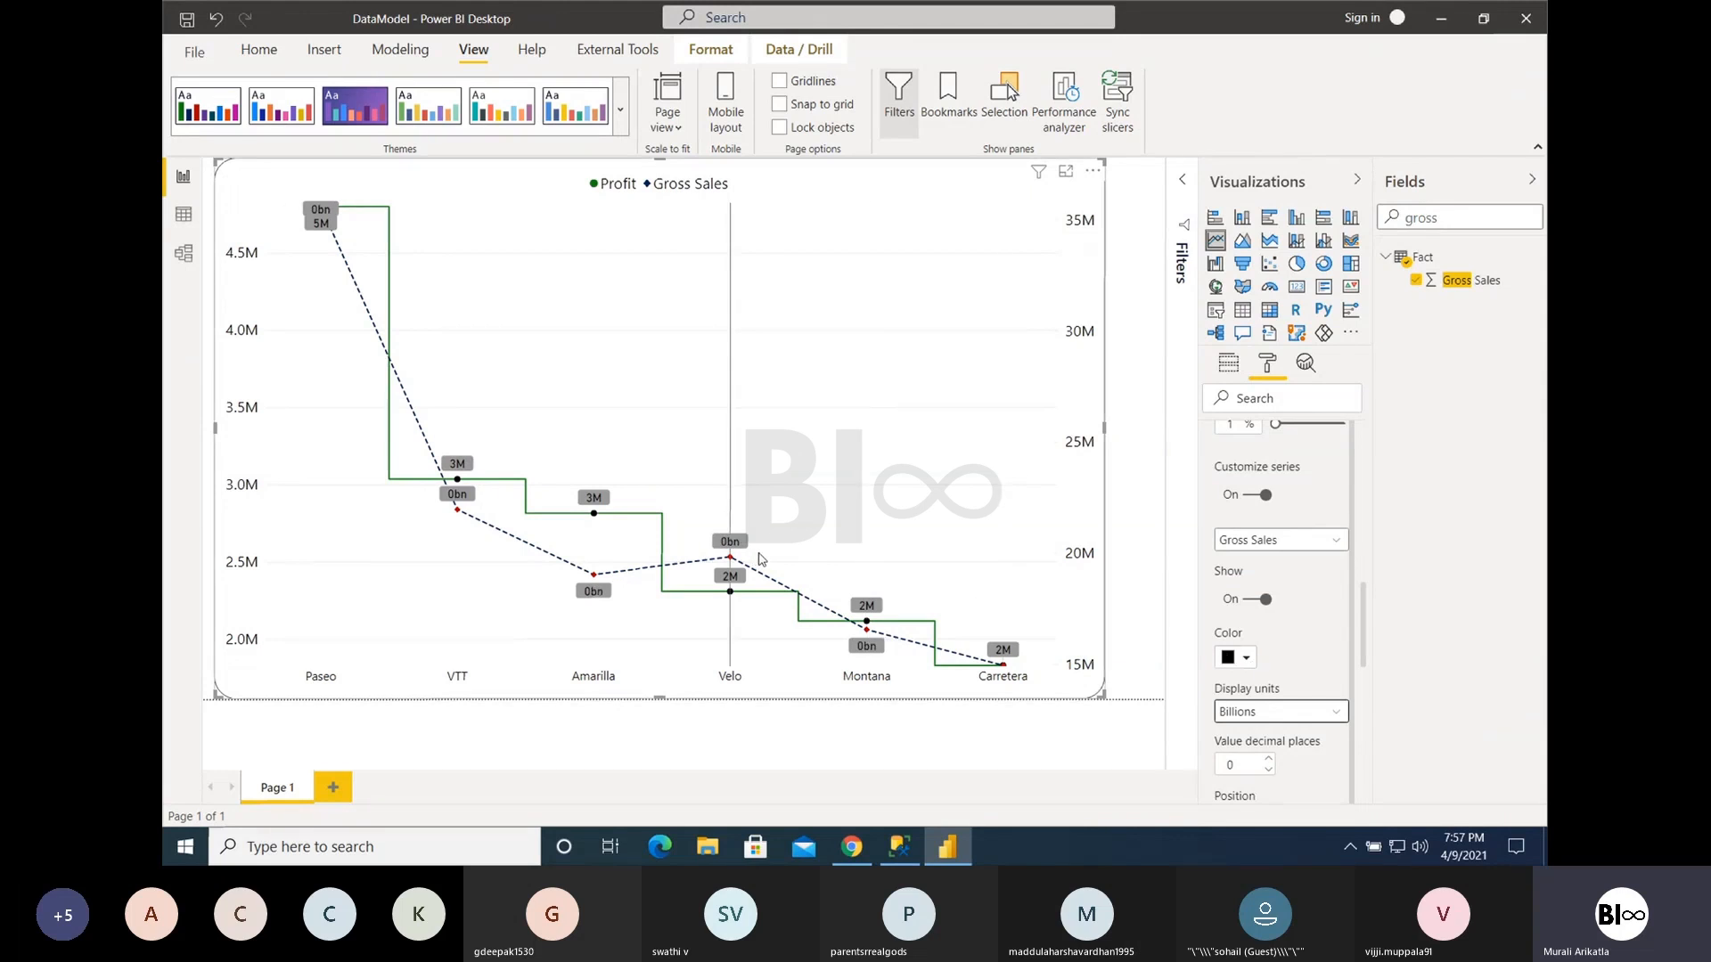
{"action": "mouse_move", "coordinate": [736, 554]}
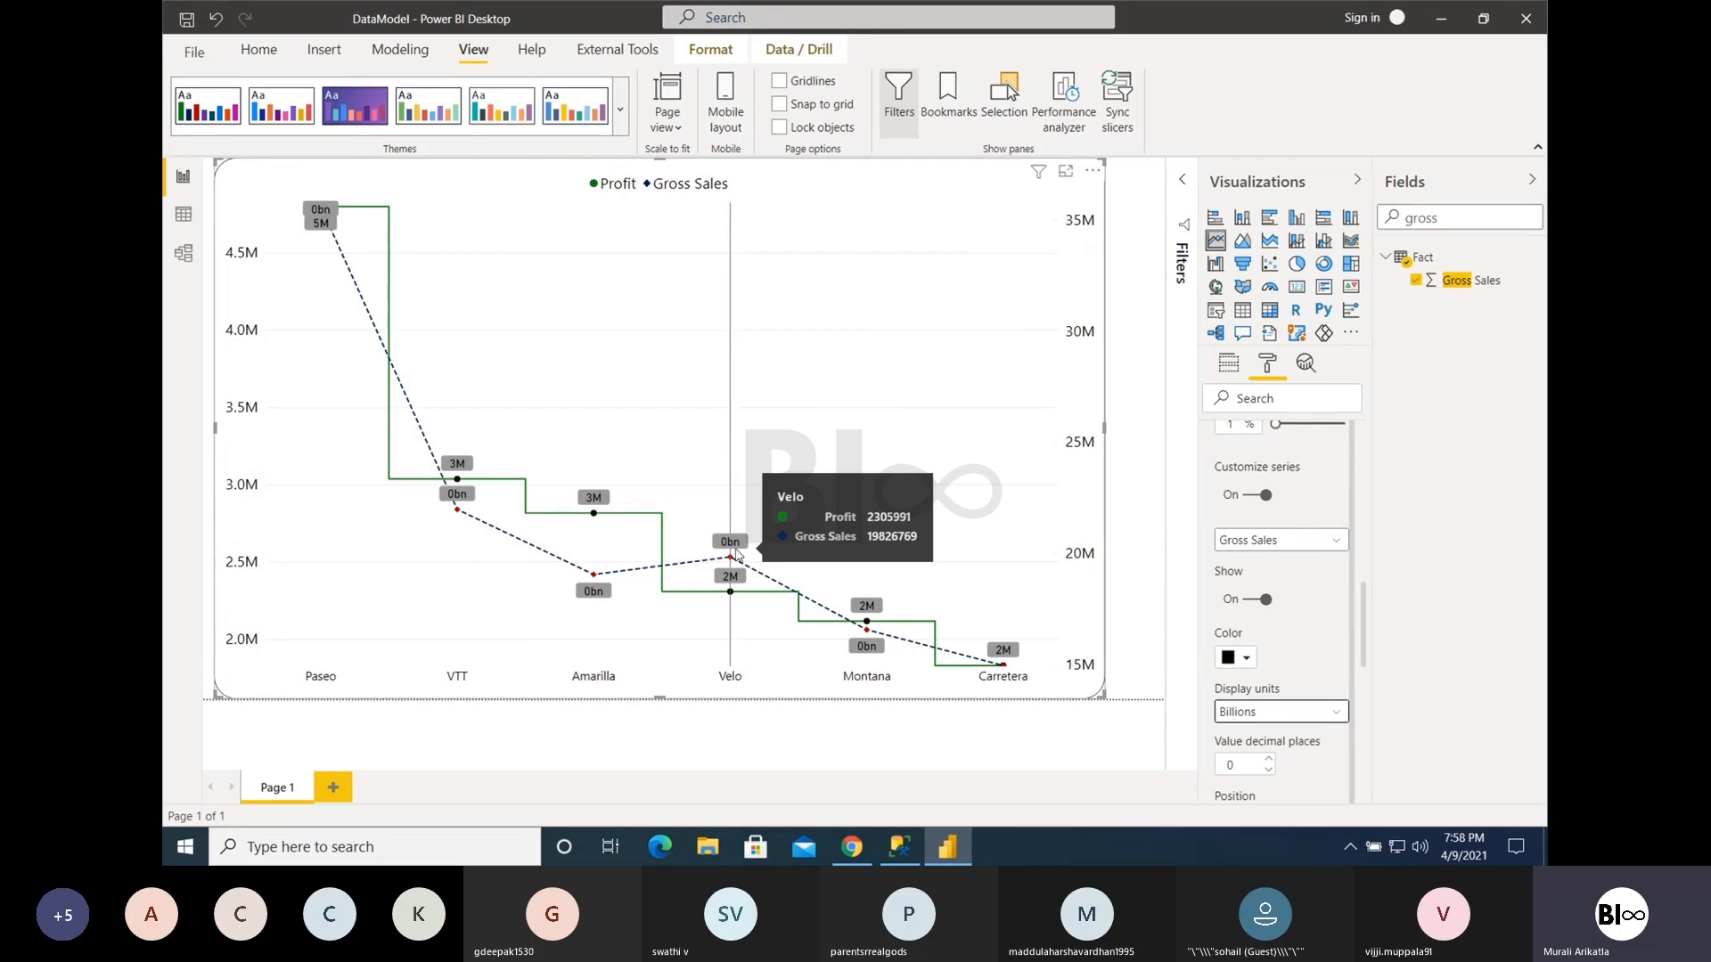
{"action": "left_click", "coordinate": [1331, 713]}
{"action": "left_click", "coordinate": [1278, 655]}
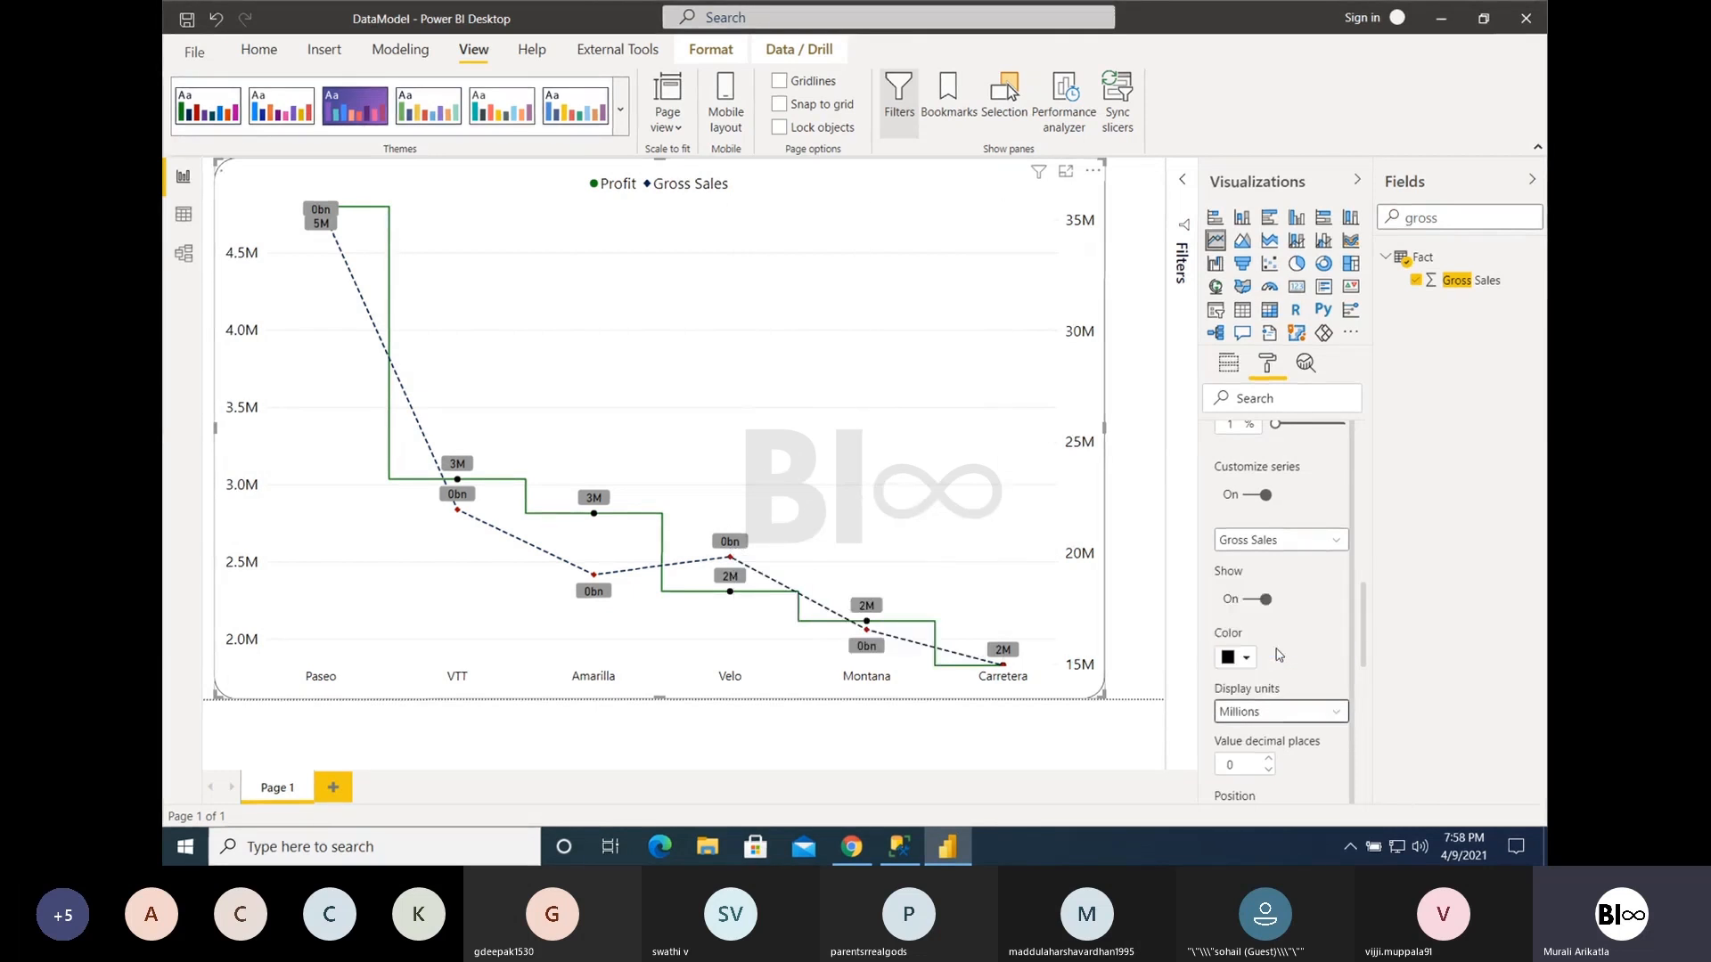
- Switch back to the Profit series and set its data label display units to Thousands
{"action": "left_click", "coordinate": [1267, 536]}
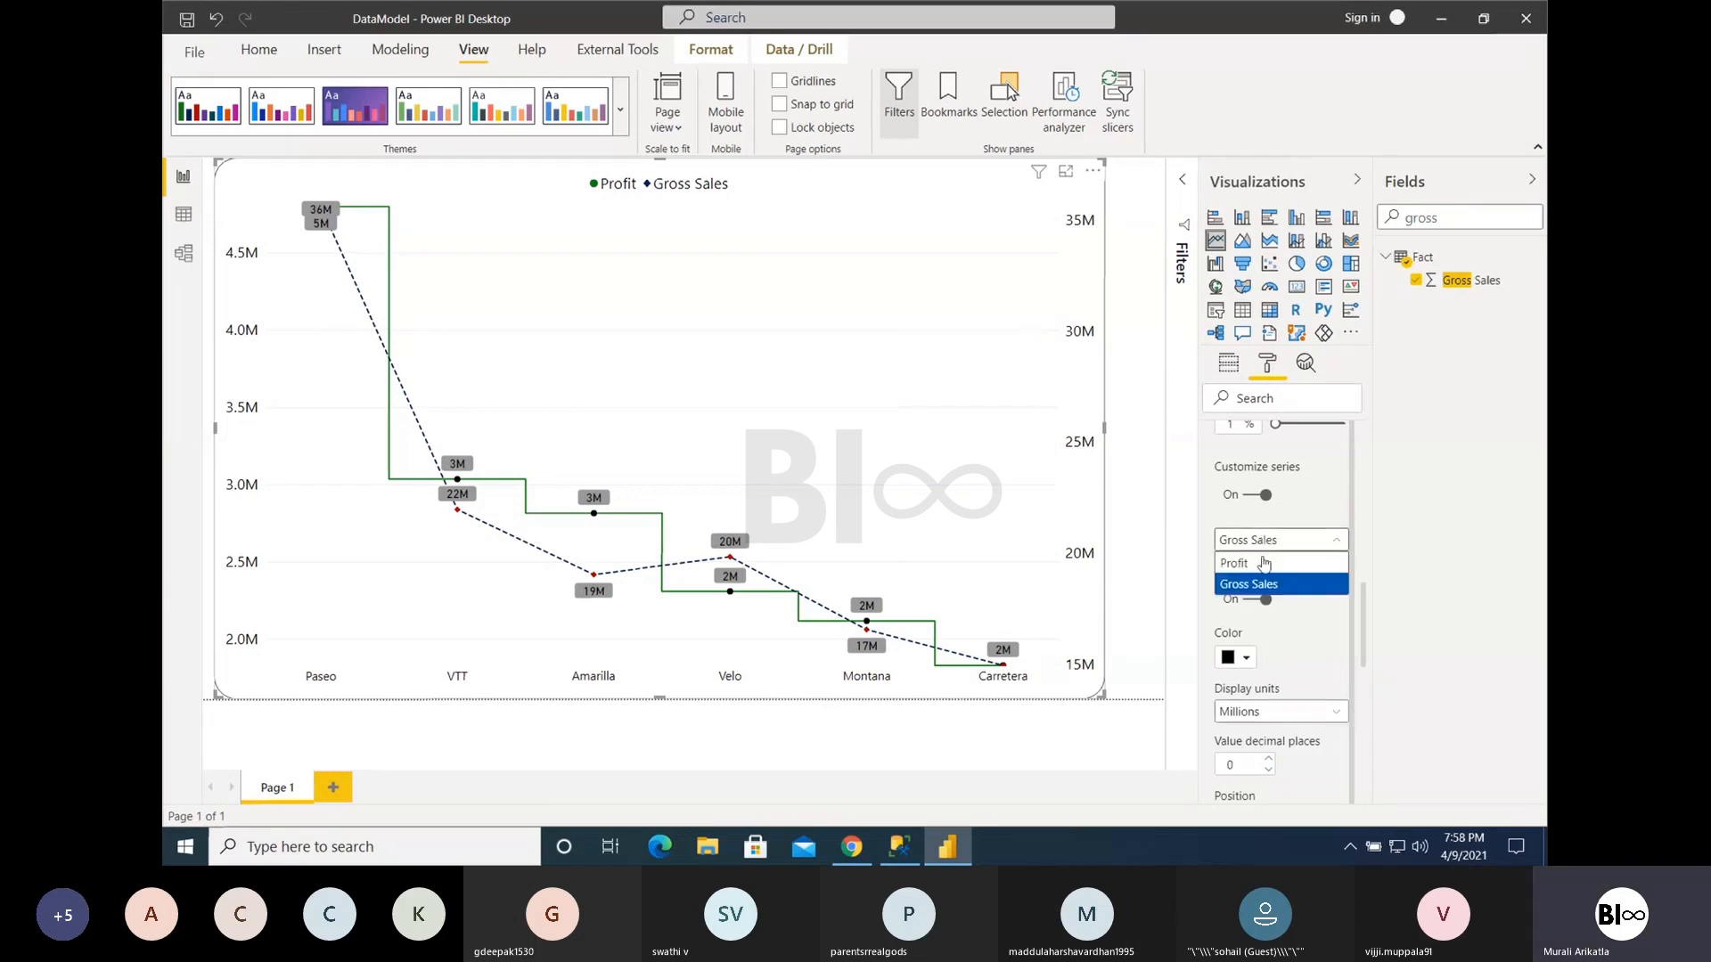
{"action": "left_click", "coordinate": [1262, 571]}
{"action": "left_click", "coordinate": [1269, 713]}
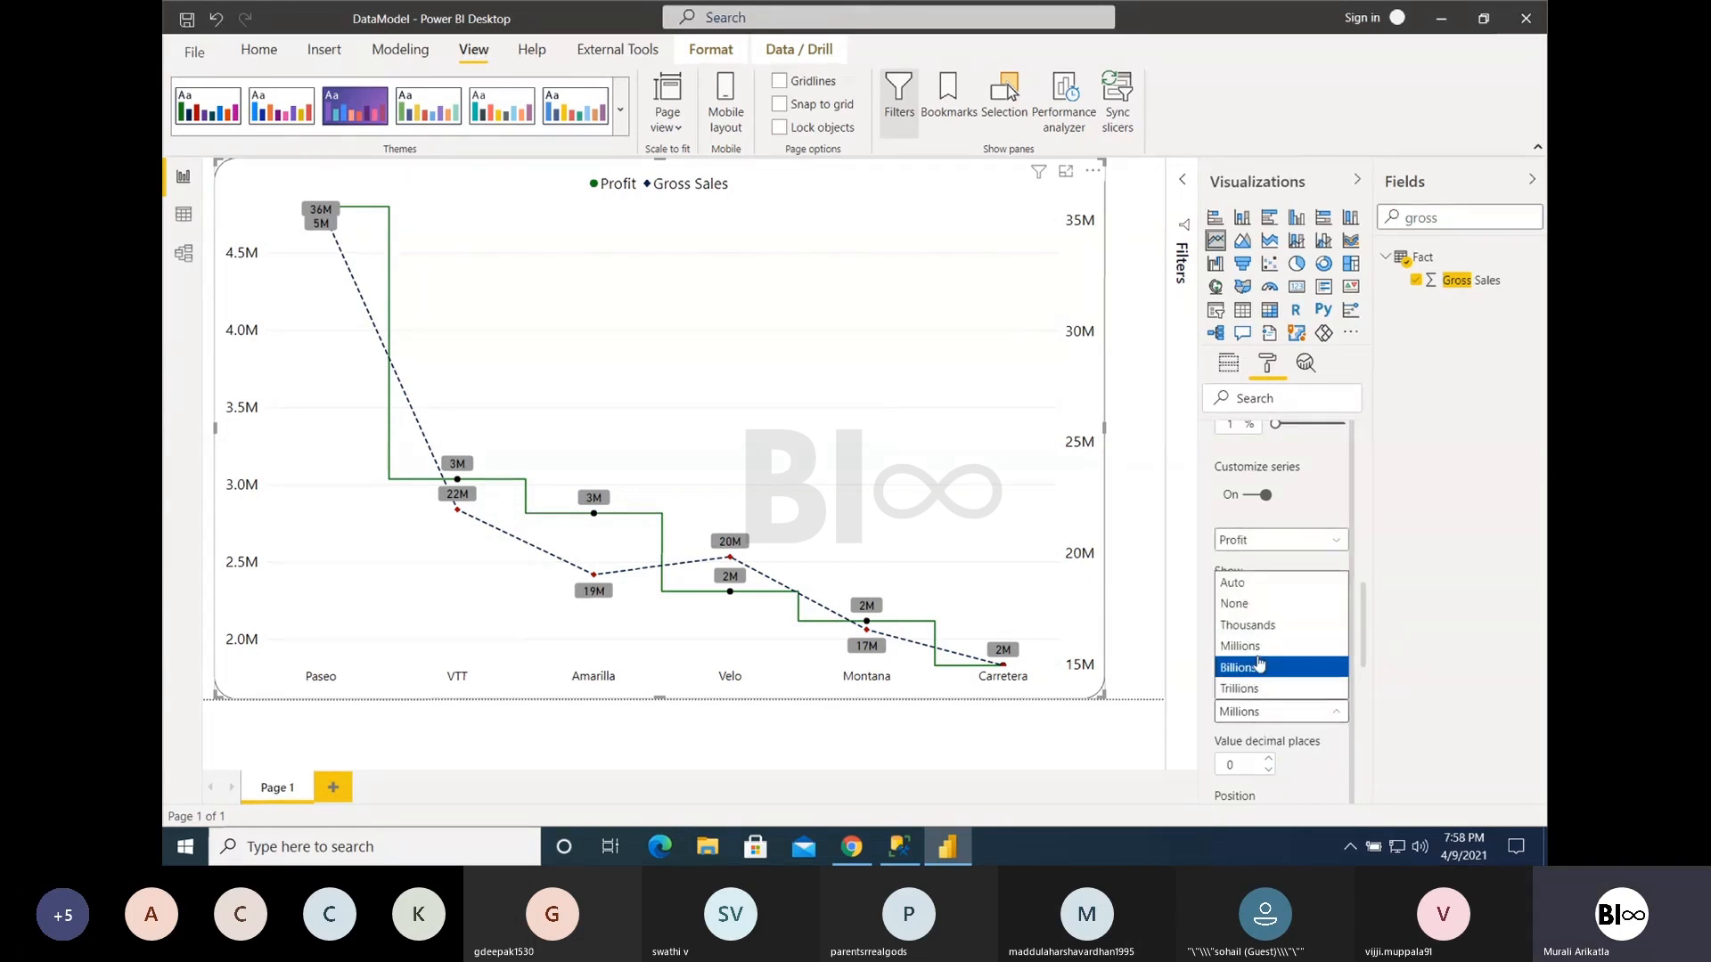
{"action": "left_click", "coordinate": [1266, 625]}
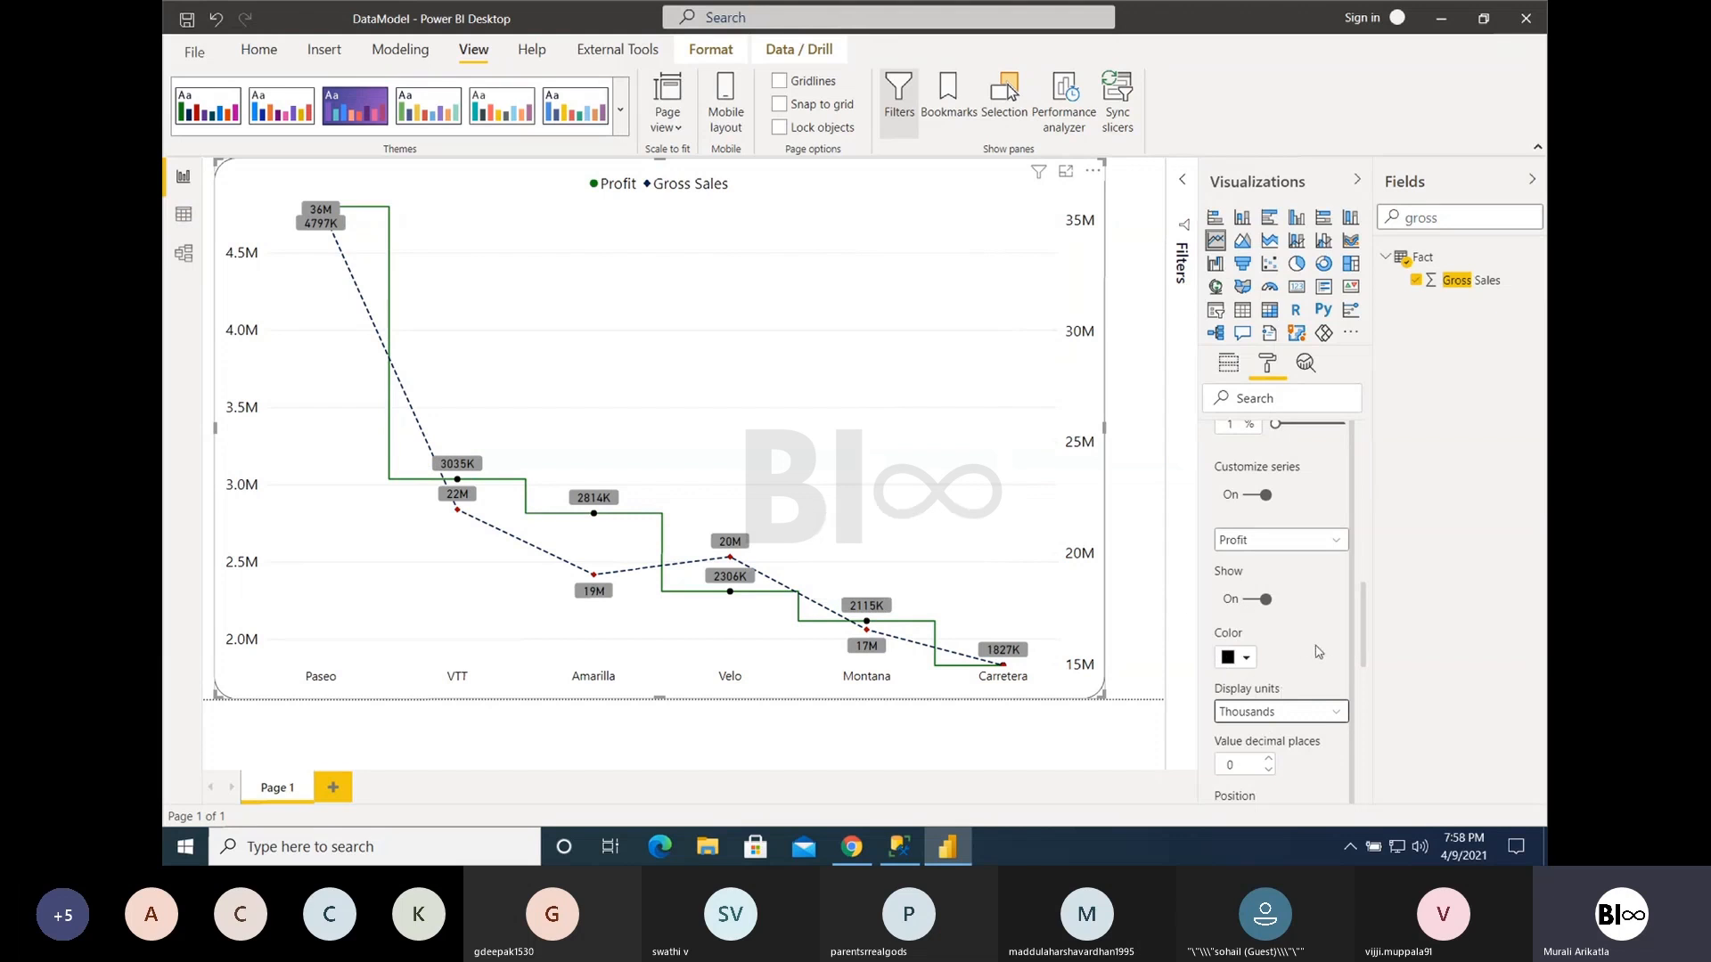
- Compare the Above and Under positions for the Profit series' data labels and leave them set to Above
{"action": "scroll", "coordinate": [1318, 651], "scroll_direction": "down", "scroll_amount": 3}
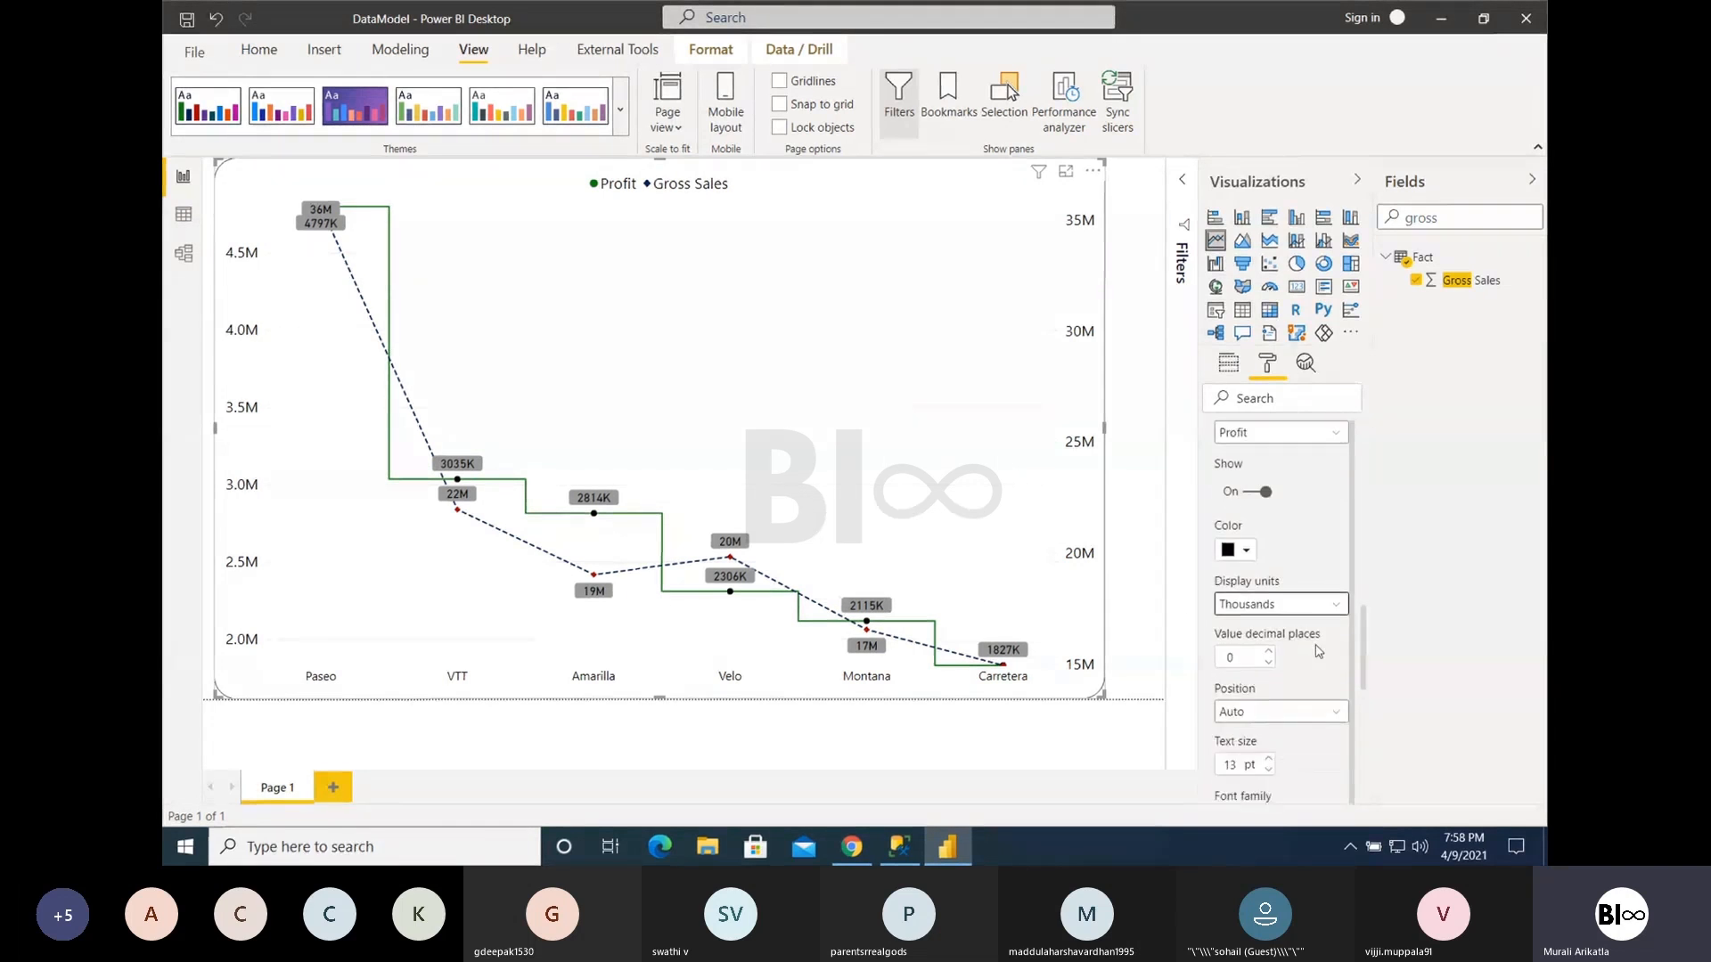
{"action": "scroll", "coordinate": [1317, 651], "scroll_direction": "down", "scroll_amount": 2}
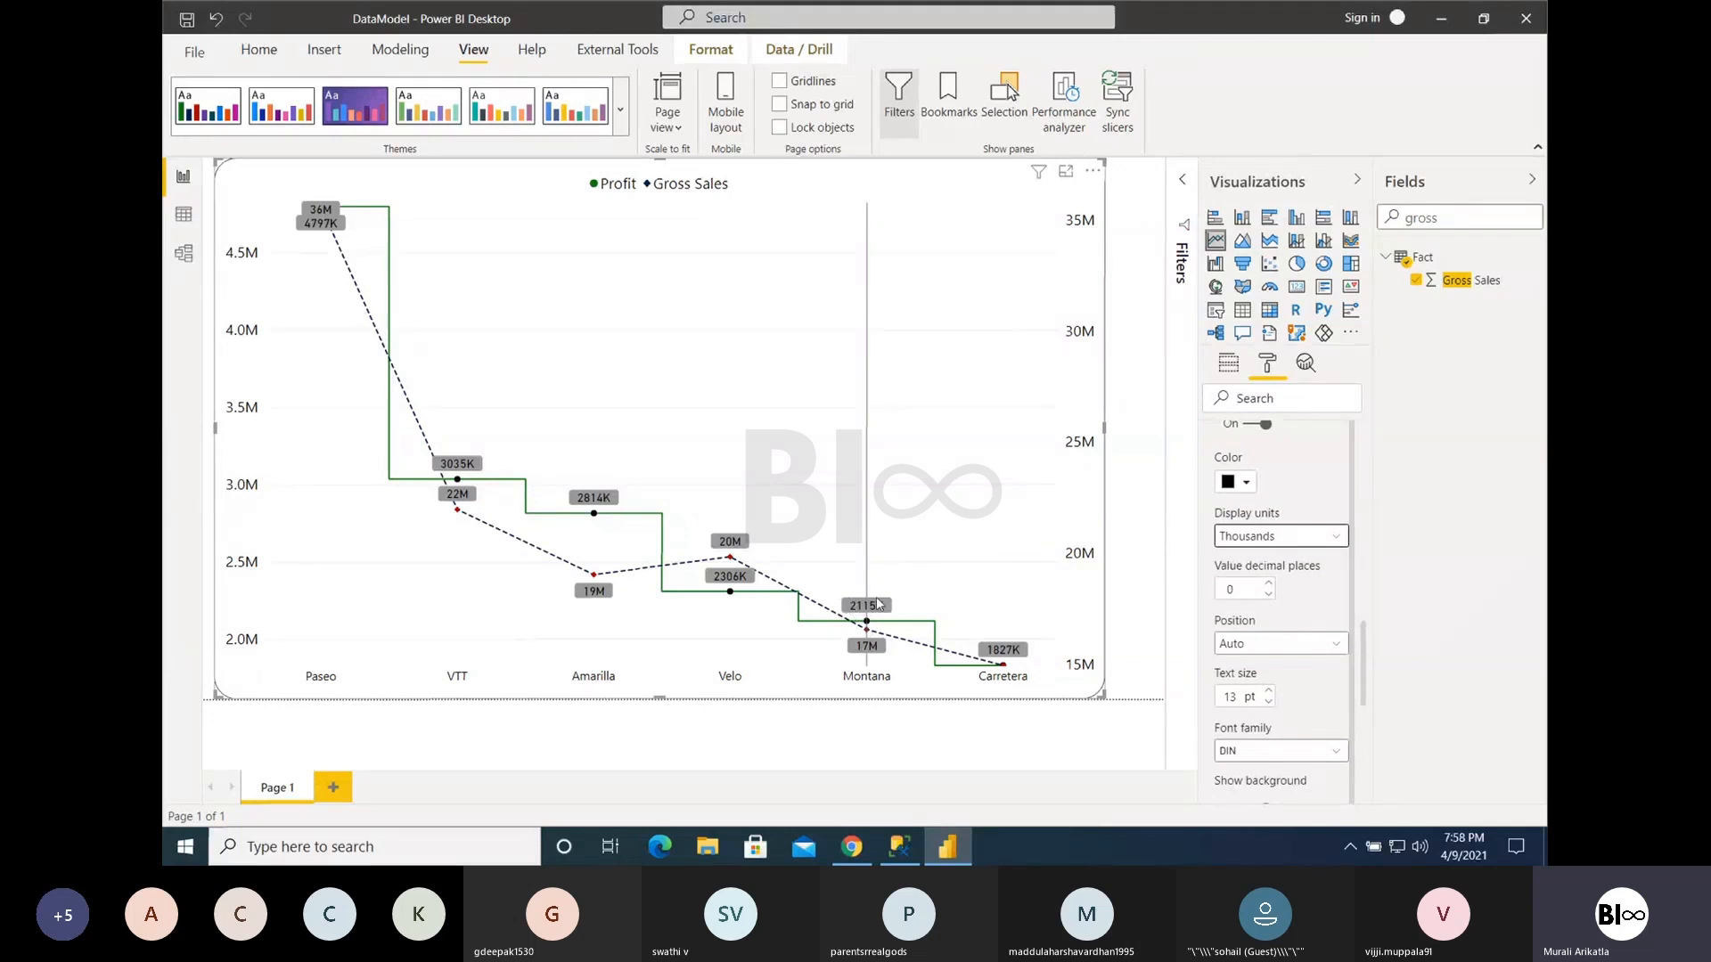
{"action": "left_click", "coordinate": [1263, 646]}
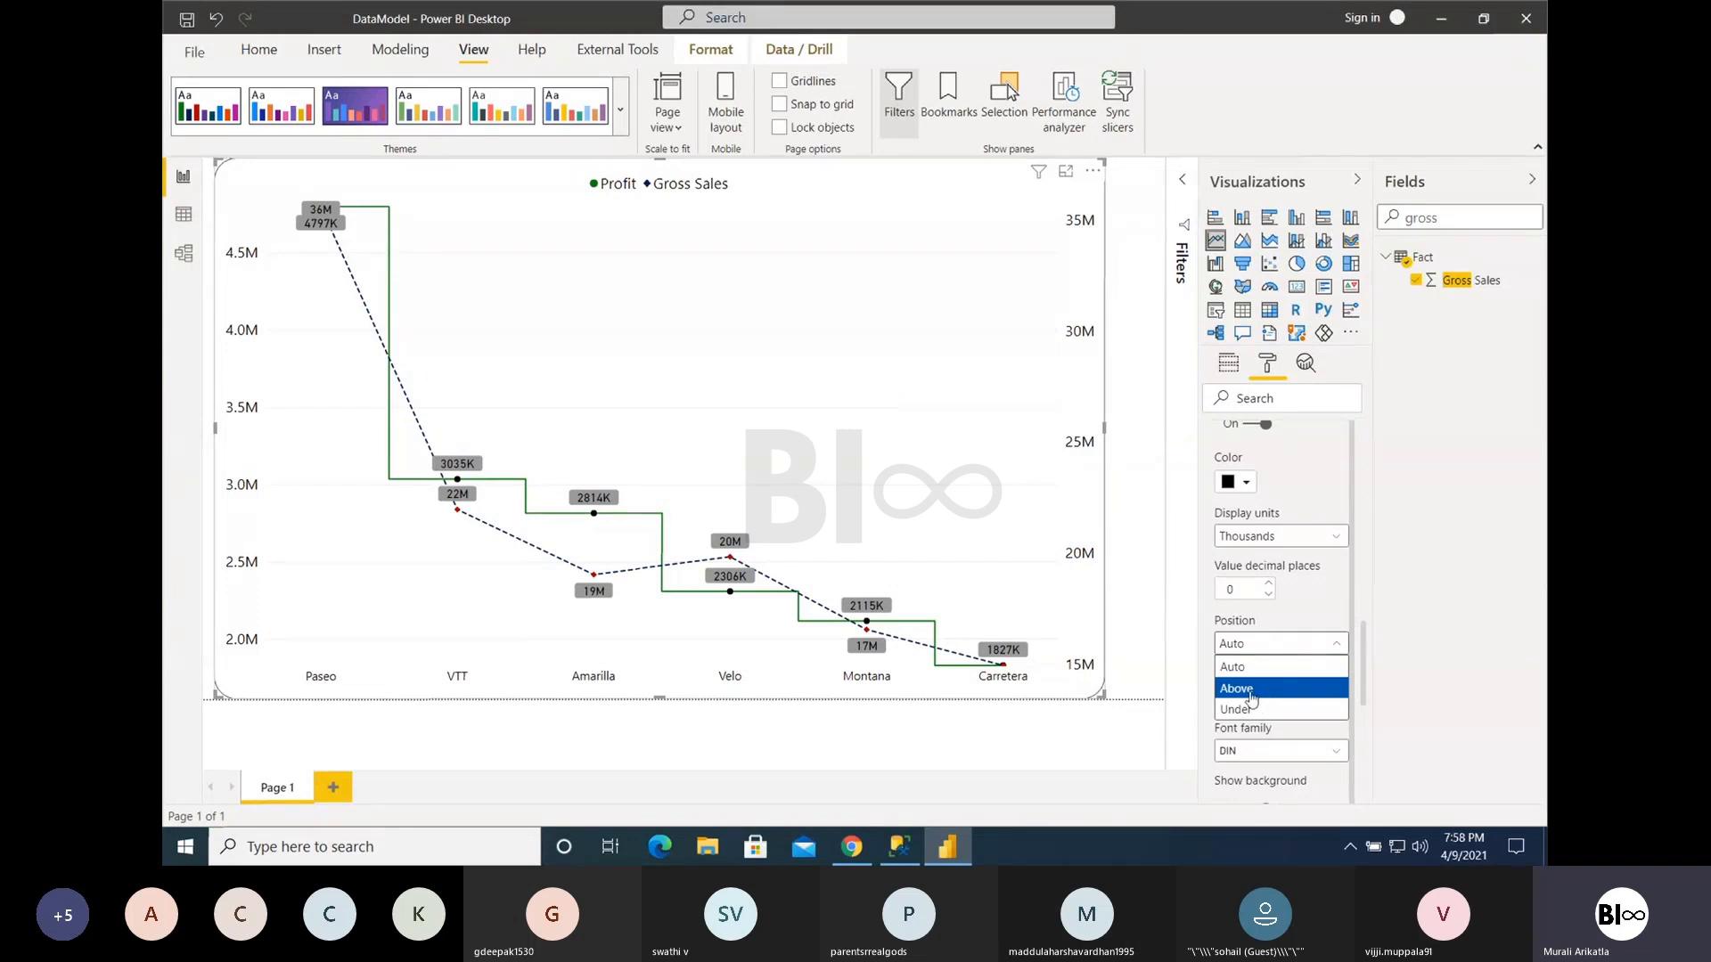
{"action": "left_click", "coordinate": [1251, 689]}
{"action": "left_click", "coordinate": [1249, 646]}
{"action": "left_click", "coordinate": [1253, 711]}
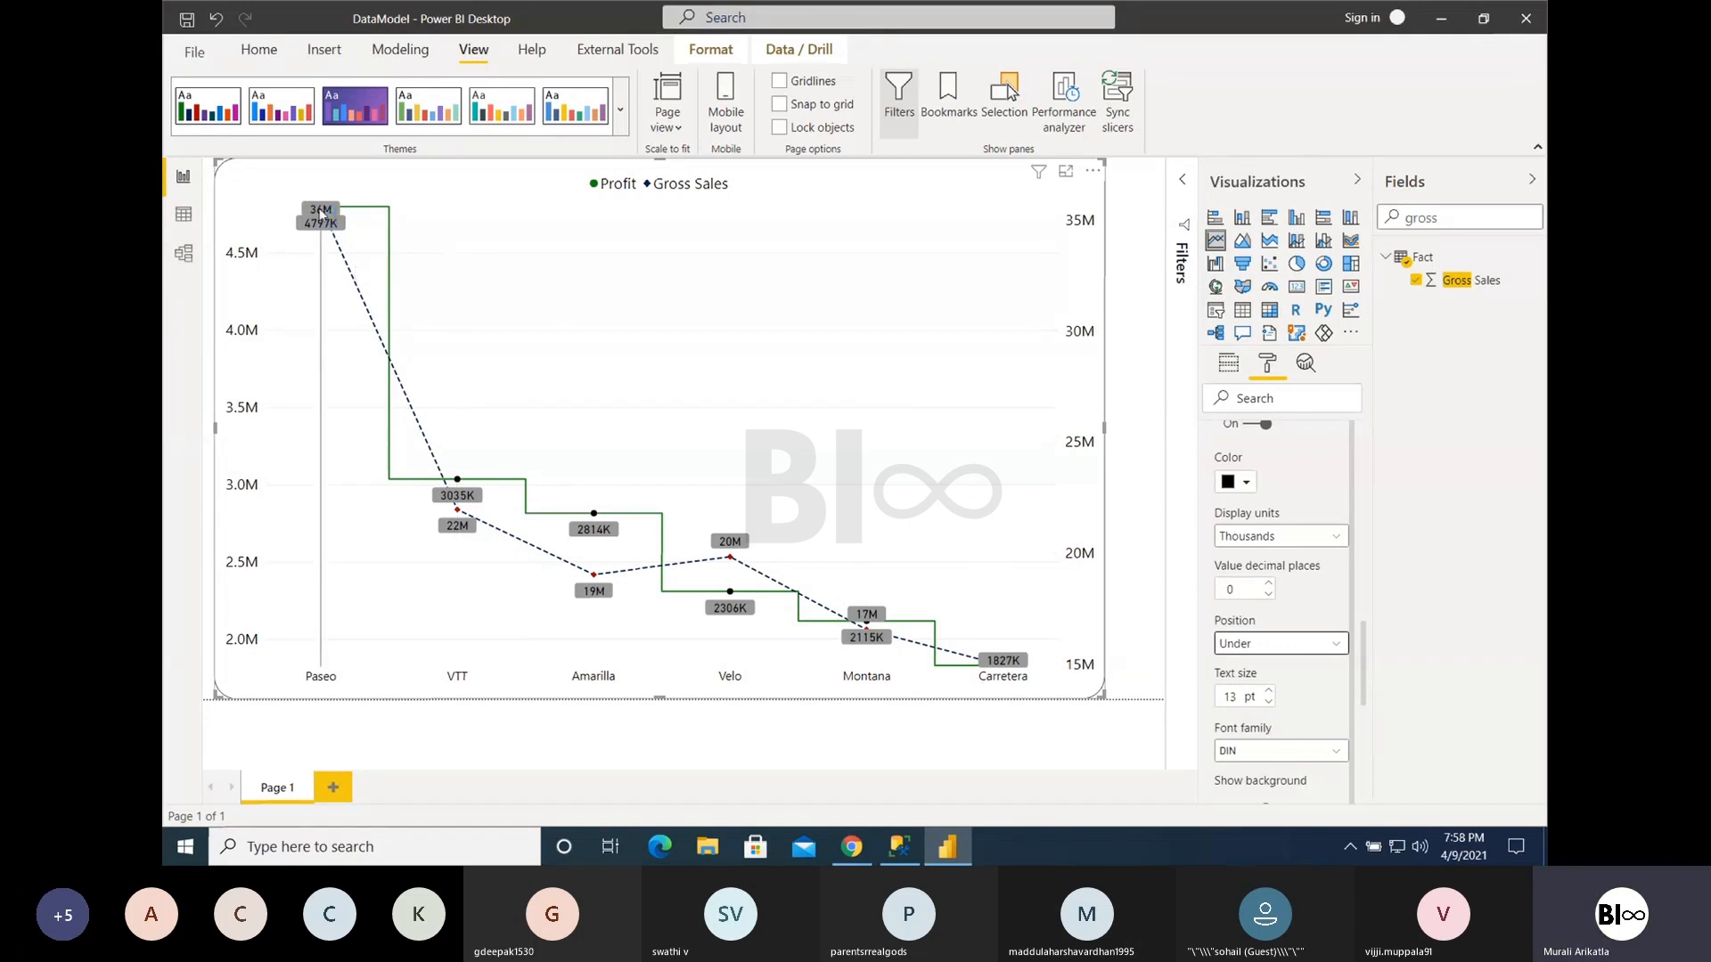
{"action": "mouse_move", "coordinate": [303, 223]}
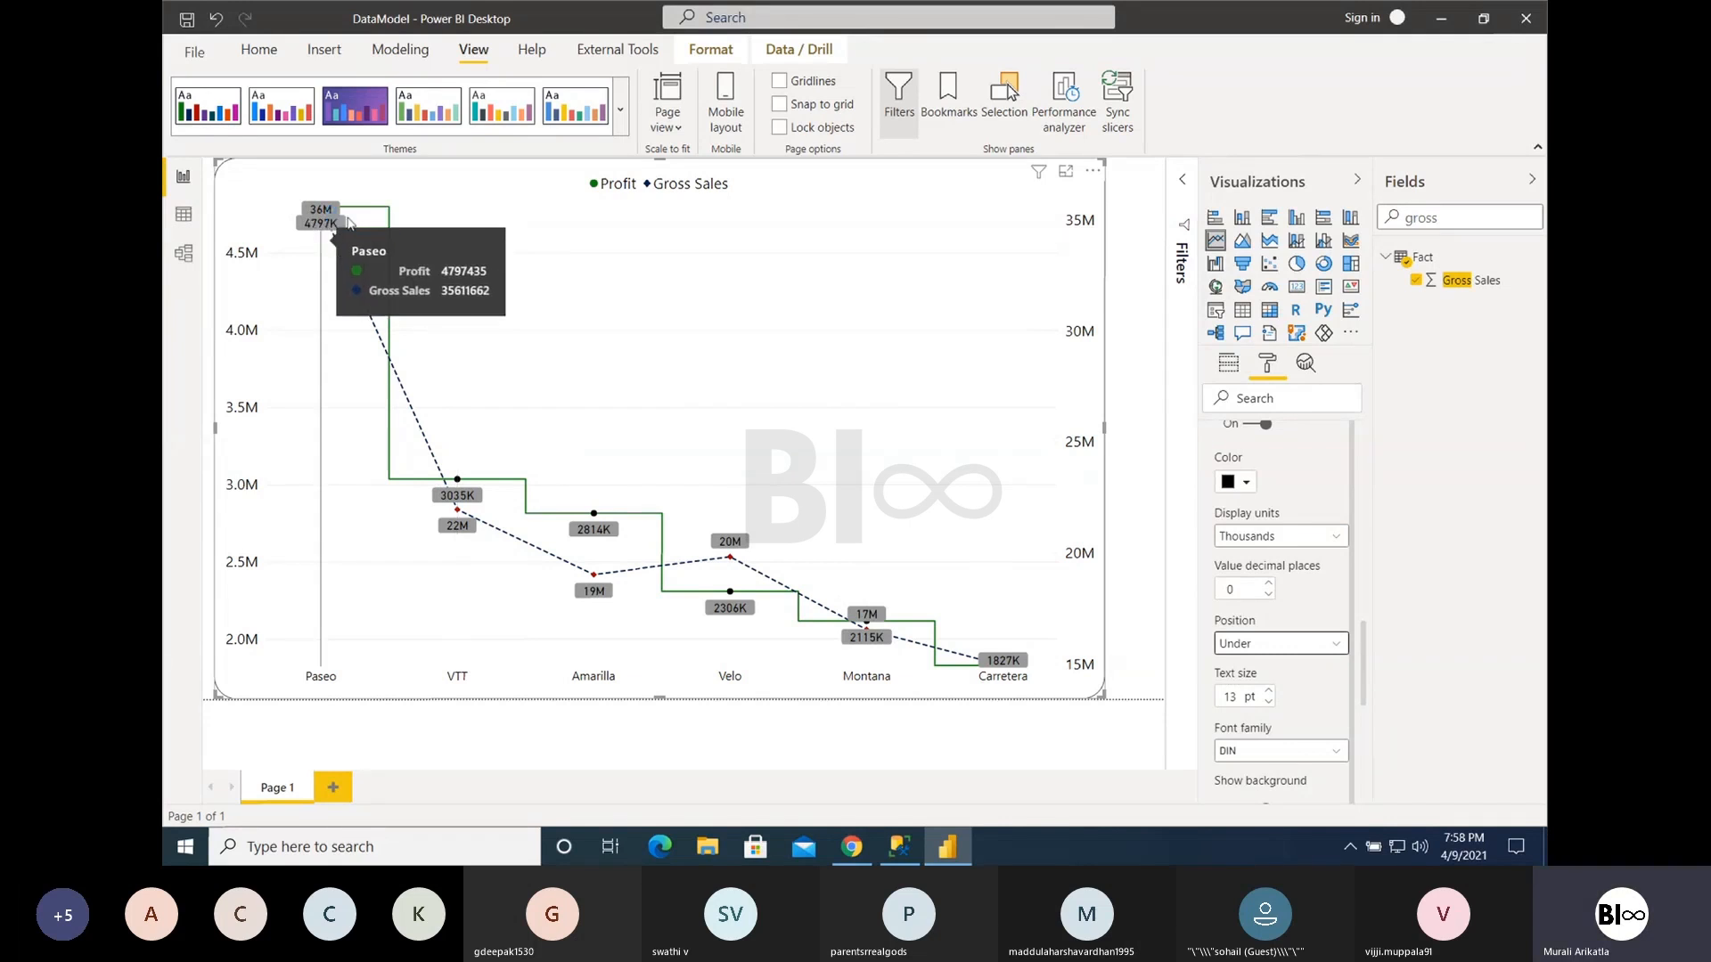
{"action": "left_click", "coordinate": [1257, 644]}
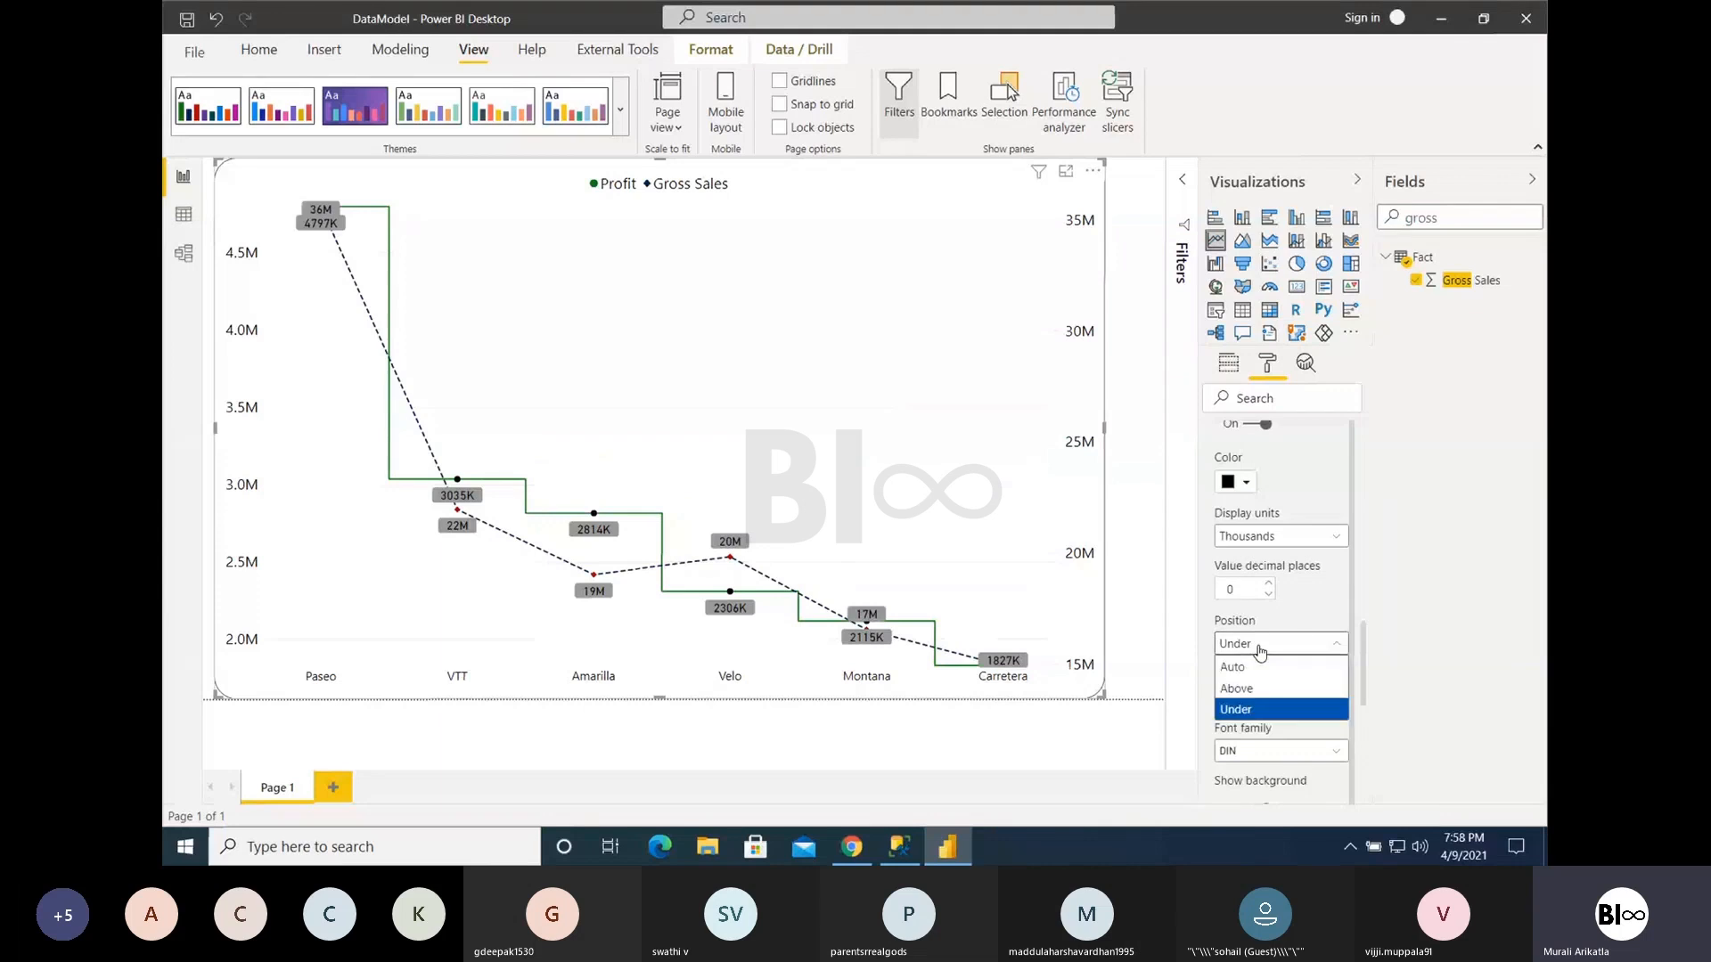
{"action": "left_click", "coordinate": [1257, 689]}
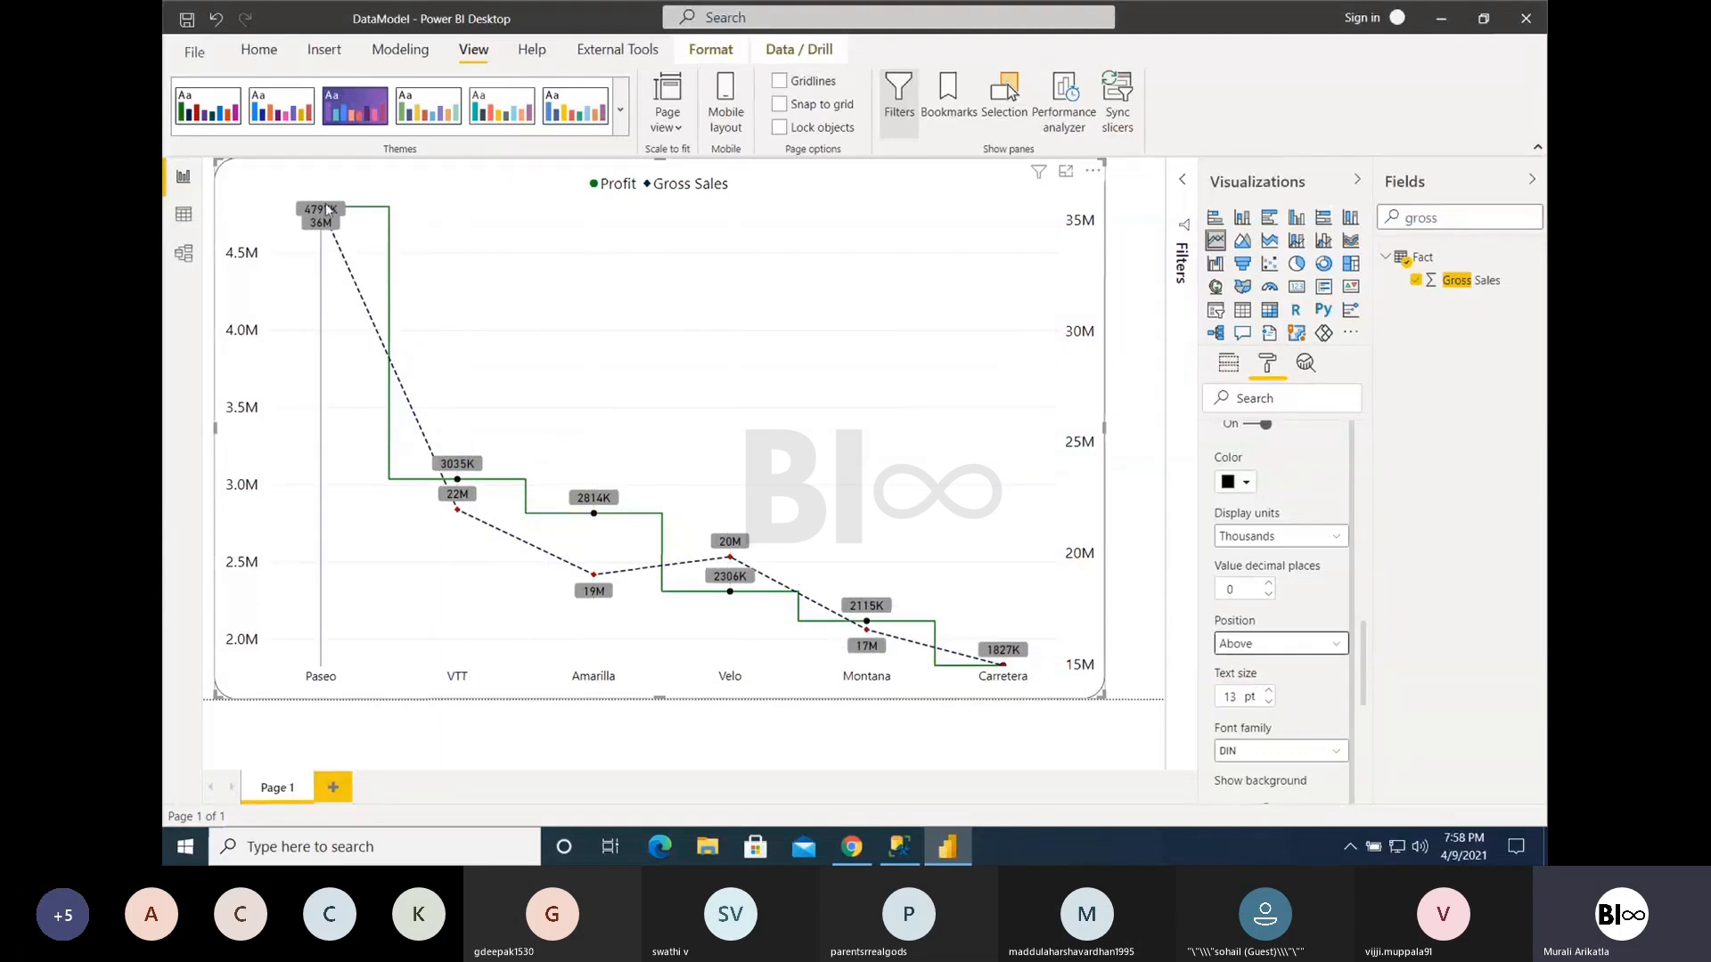
- Set the position of the Profit series' data labels to Auto and shrink the line chart to about half its width and height
{"action": "left_click", "coordinate": [1241, 649]}
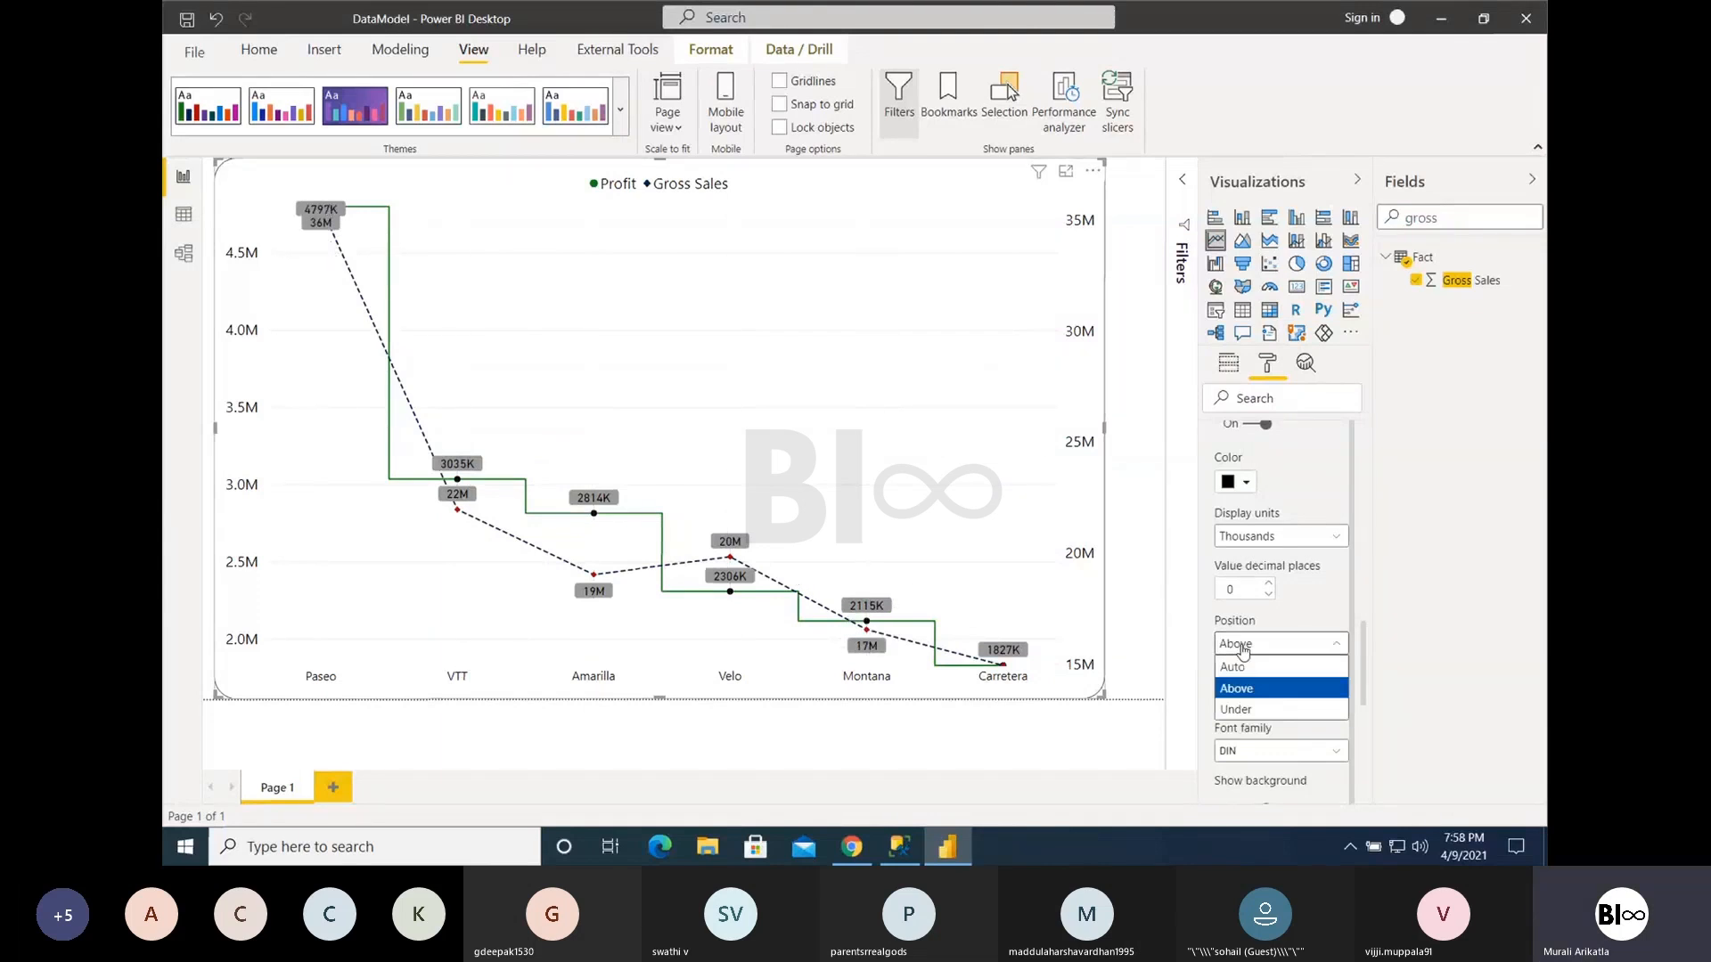
{"action": "left_click", "coordinate": [1245, 668]}
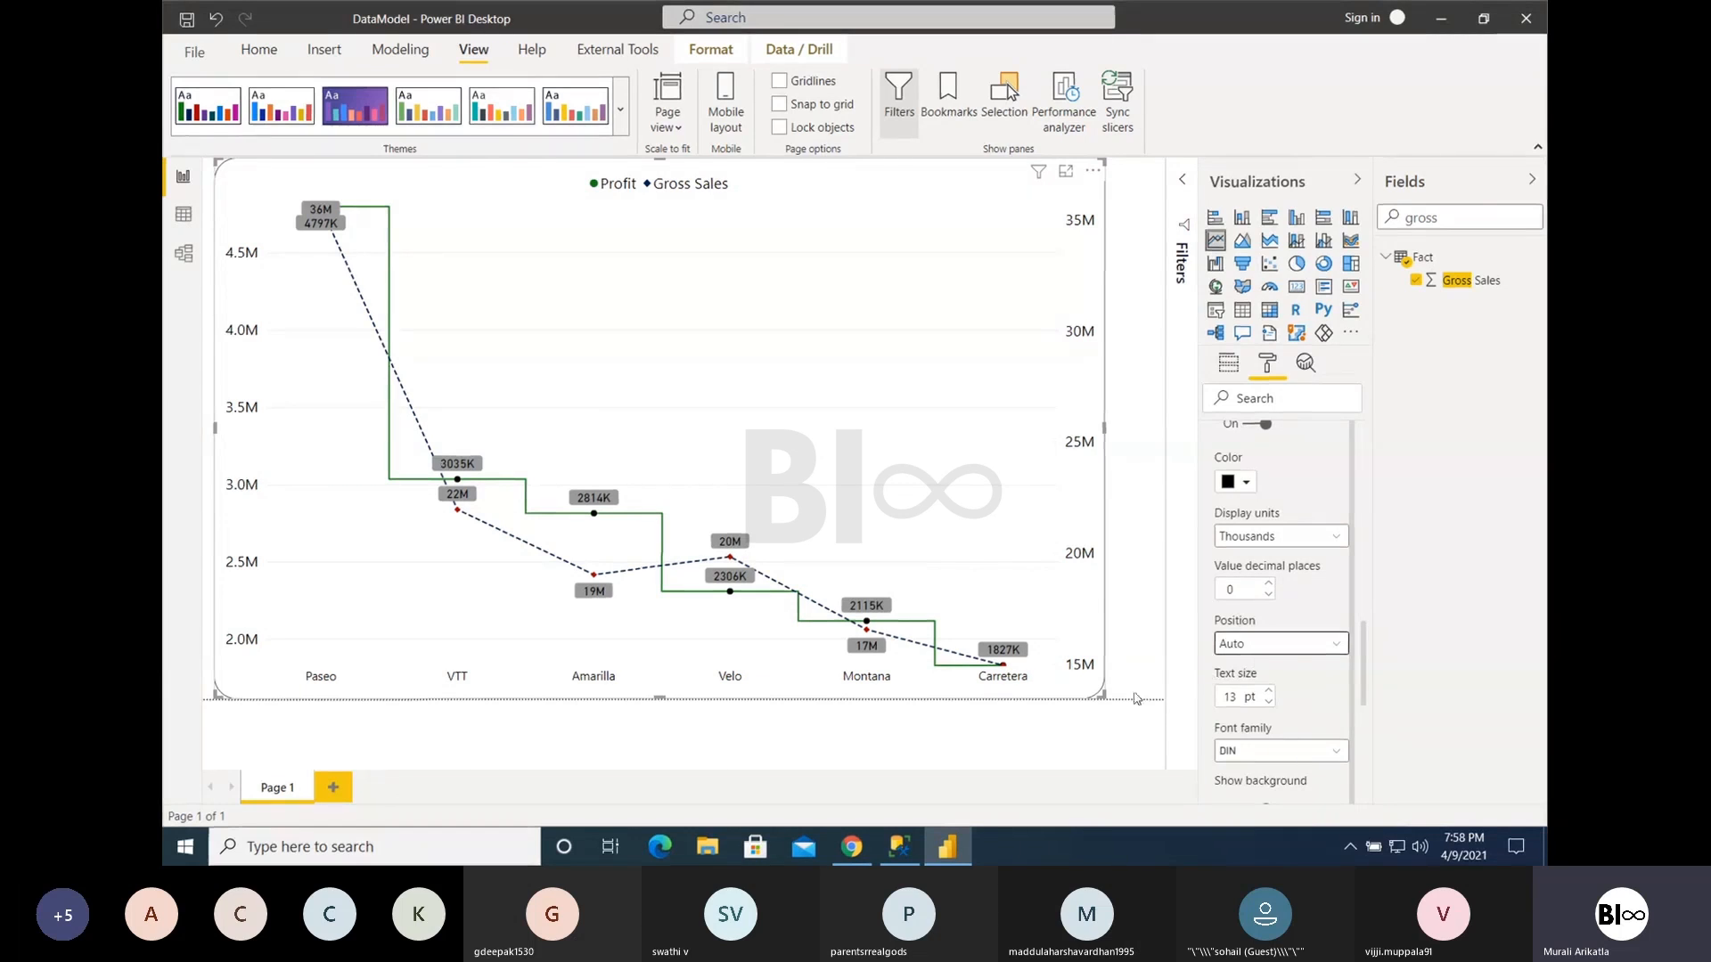
{"action": "left_click_drag", "start_coordinate": [916, 479], "coordinate": [1126, 701]}
{"action": "left_click_drag", "start_coordinate": [921, 583], "coordinate": [780, 509]}
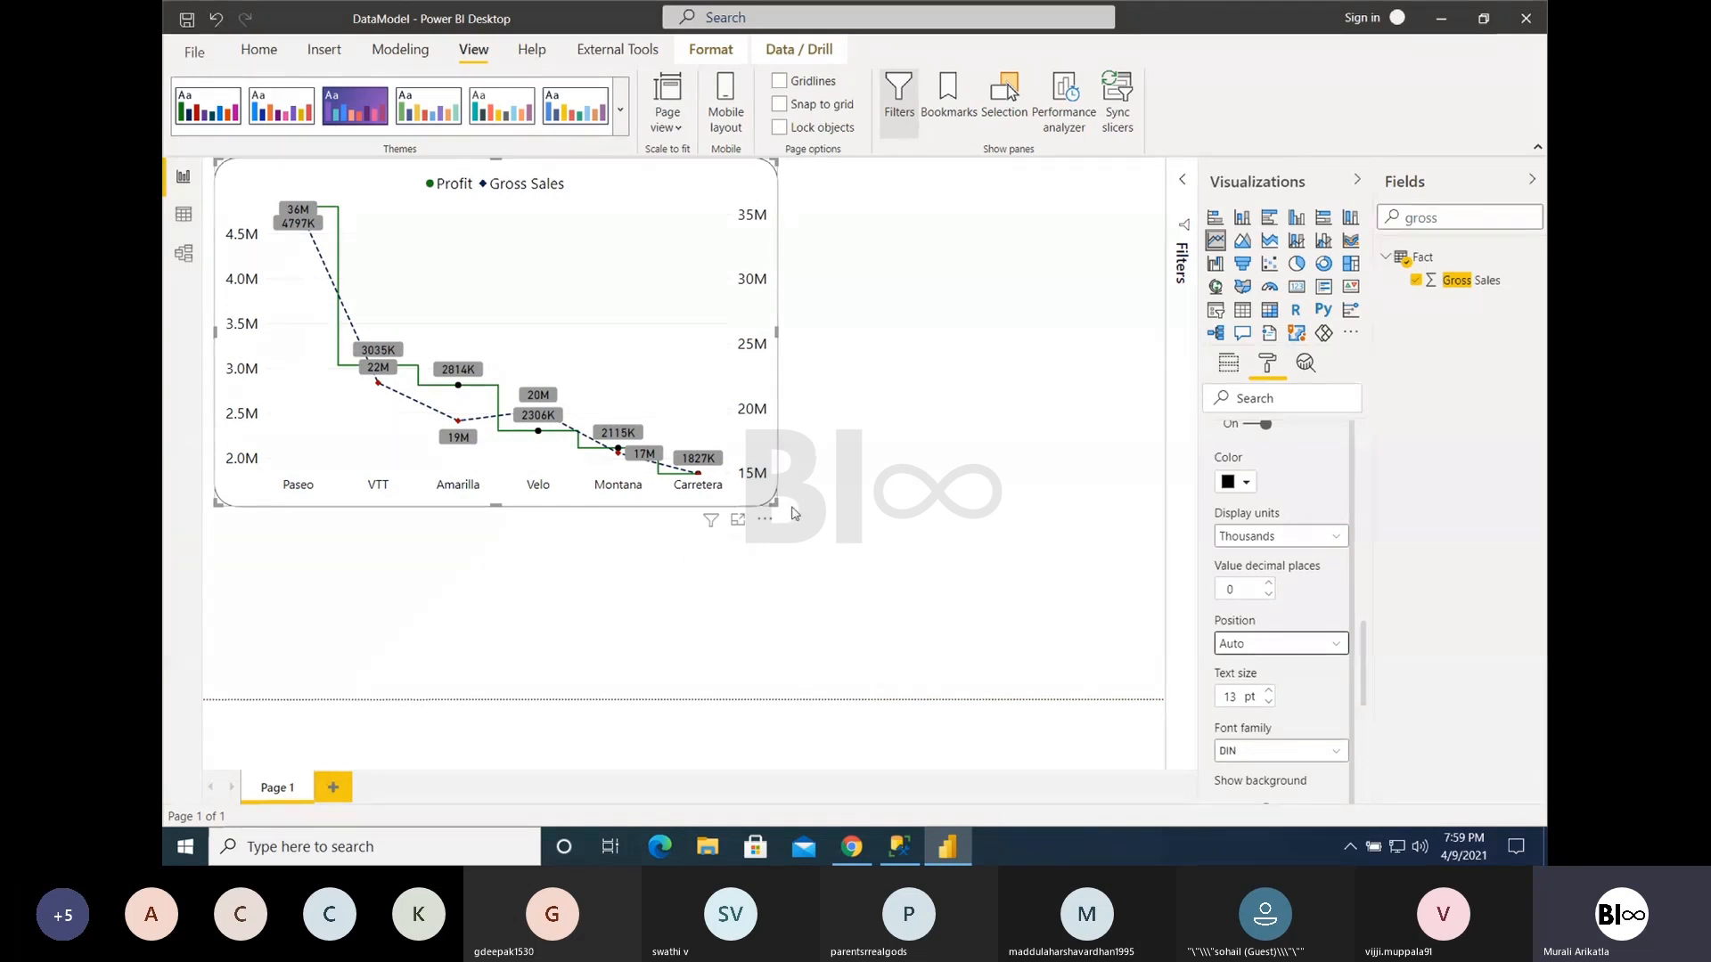
{"action": "left_click_drag", "start_coordinate": [776, 504], "coordinate": [677, 383]}
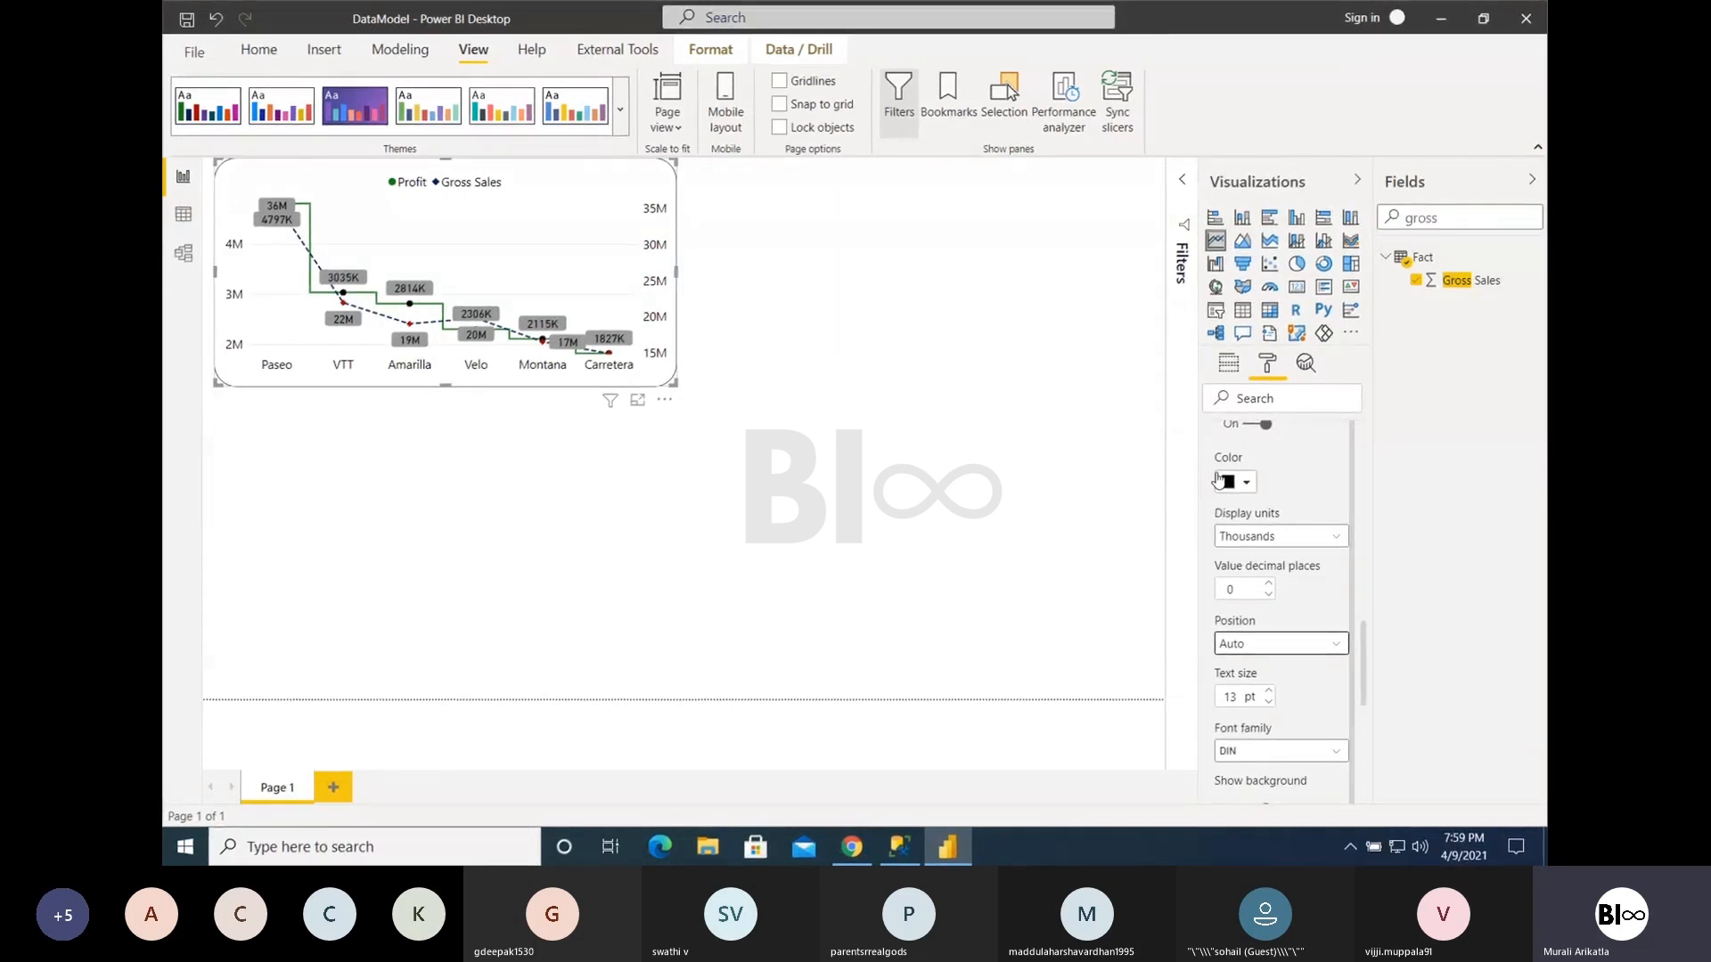
- Enlarge the line chart to most of the page width and convert it to an area chart
{"action": "scroll", "coordinate": [1280, 647], "scroll_direction": "down", "scroll_amount": 5}
{"action": "scroll", "coordinate": [1279, 647], "scroll_direction": "down", "scroll_amount": 1}
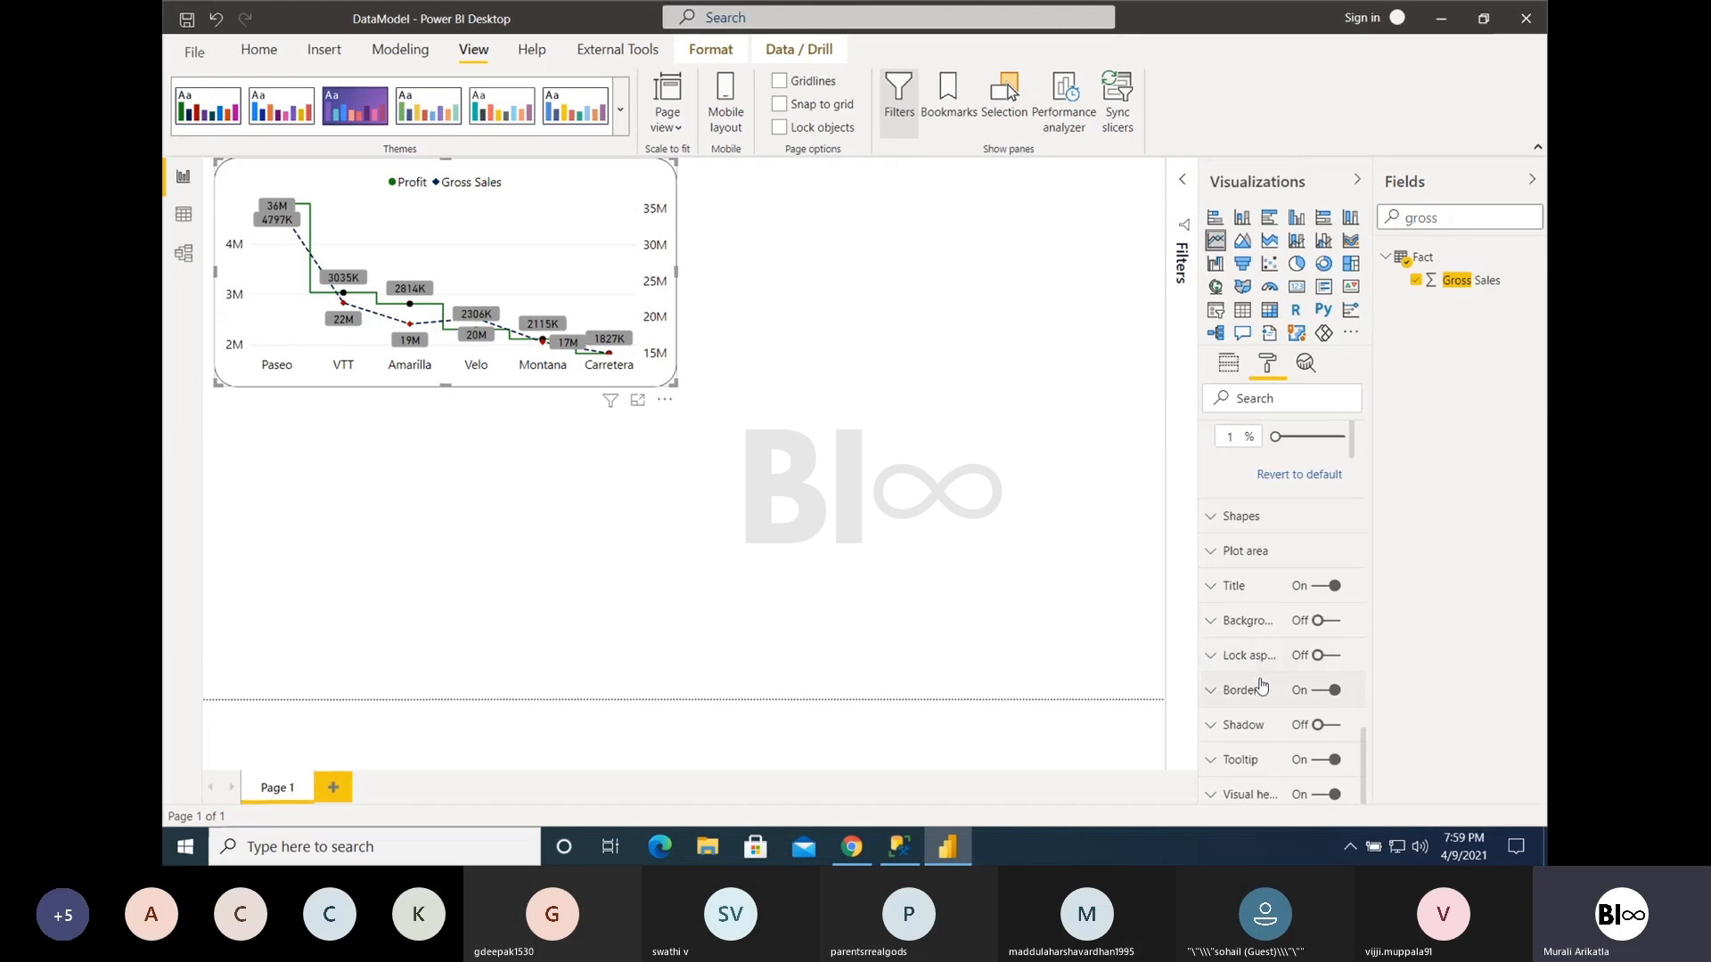
{"action": "scroll", "coordinate": [1247, 656], "scroll_direction": "up", "scroll_amount": 6}
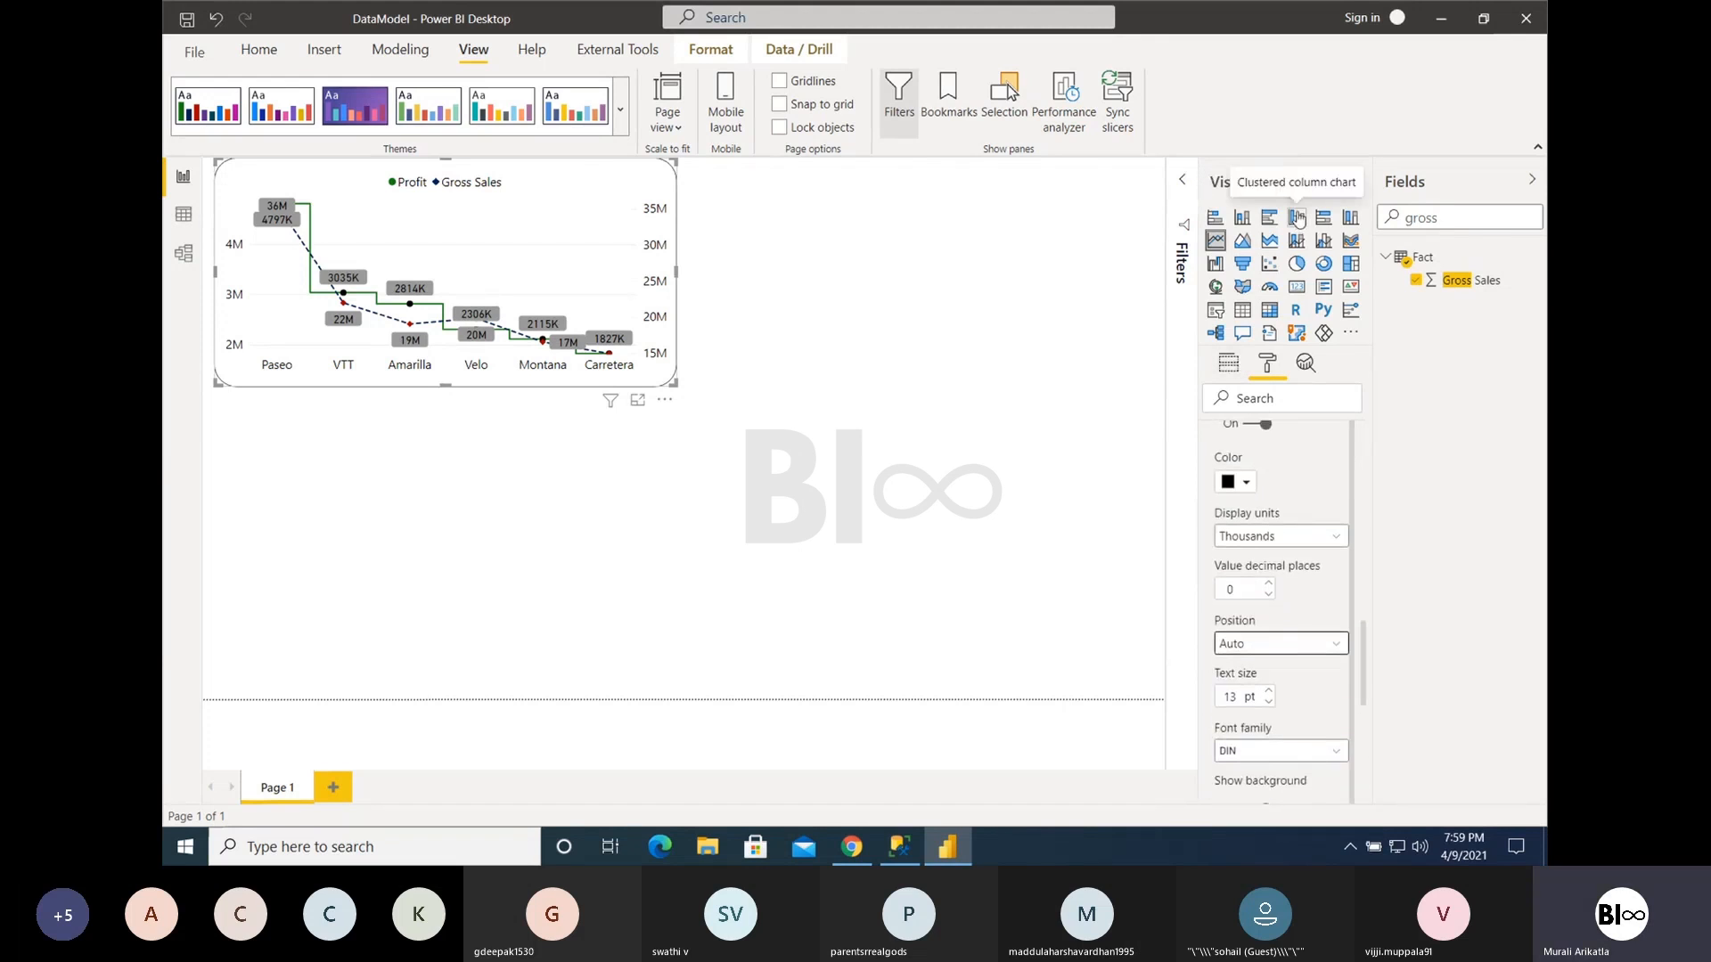
{"action": "left_click", "coordinate": [1235, 362]}
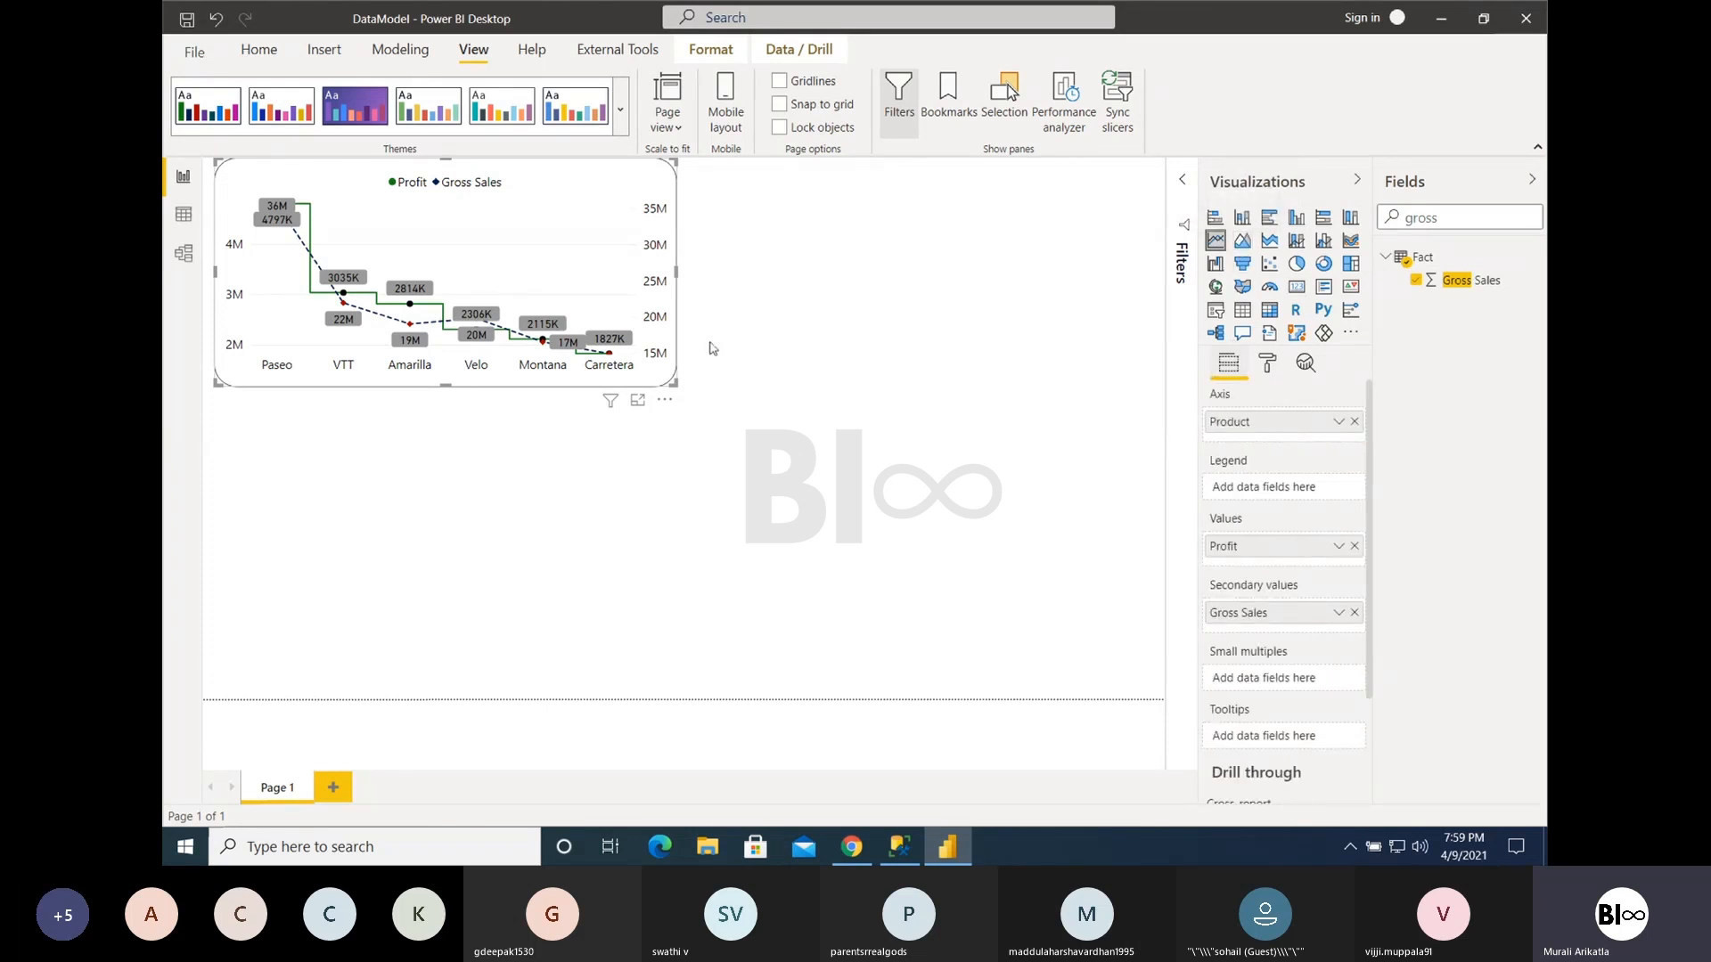
{"action": "left_click_drag", "start_coordinate": [676, 385], "coordinate": [938, 538]}
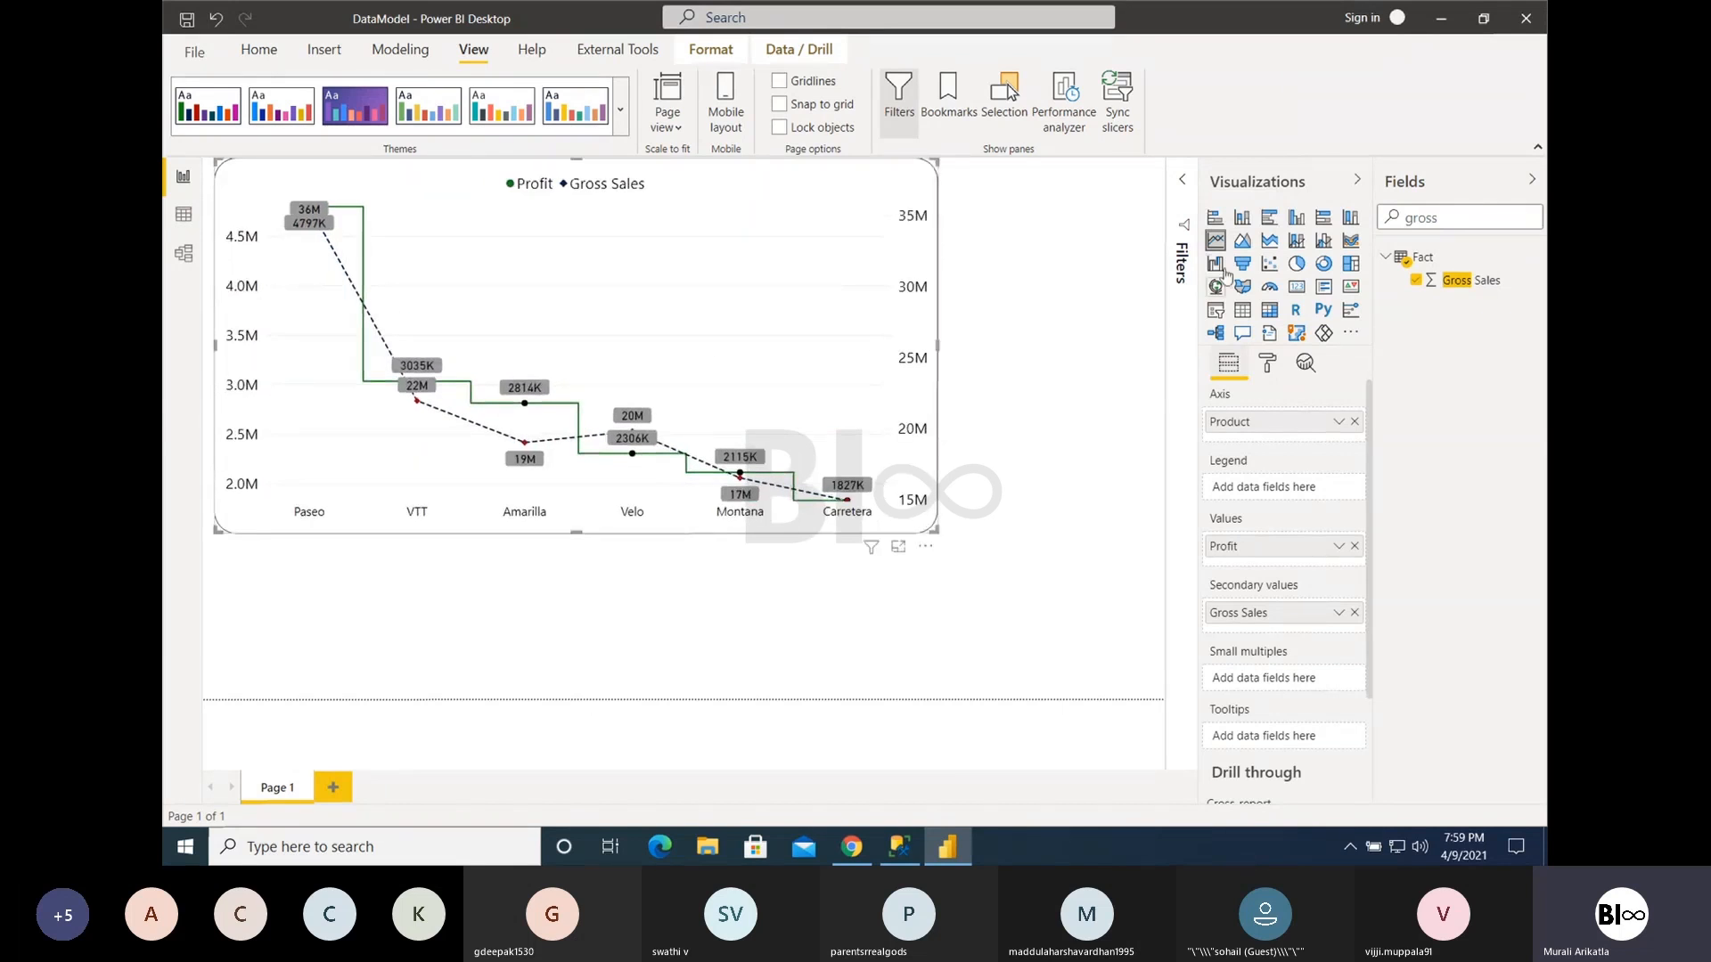
{"action": "left_click", "coordinate": [1242, 240]}
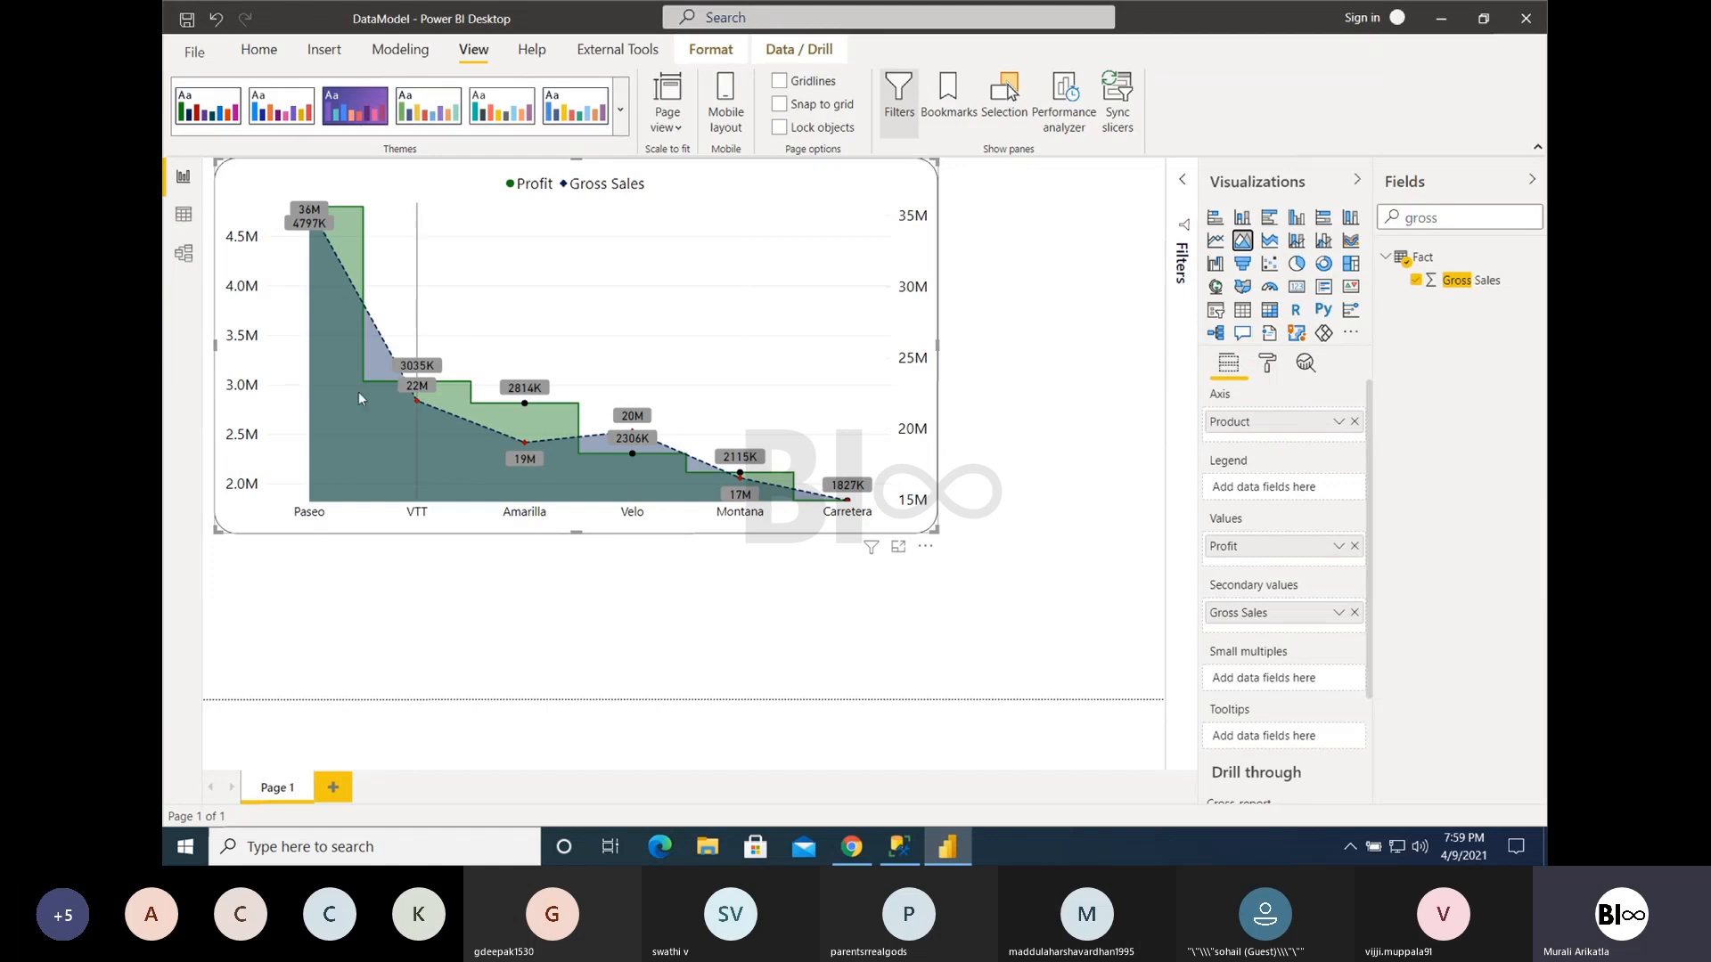
{"action": "mouse_move", "coordinate": [391, 421]}
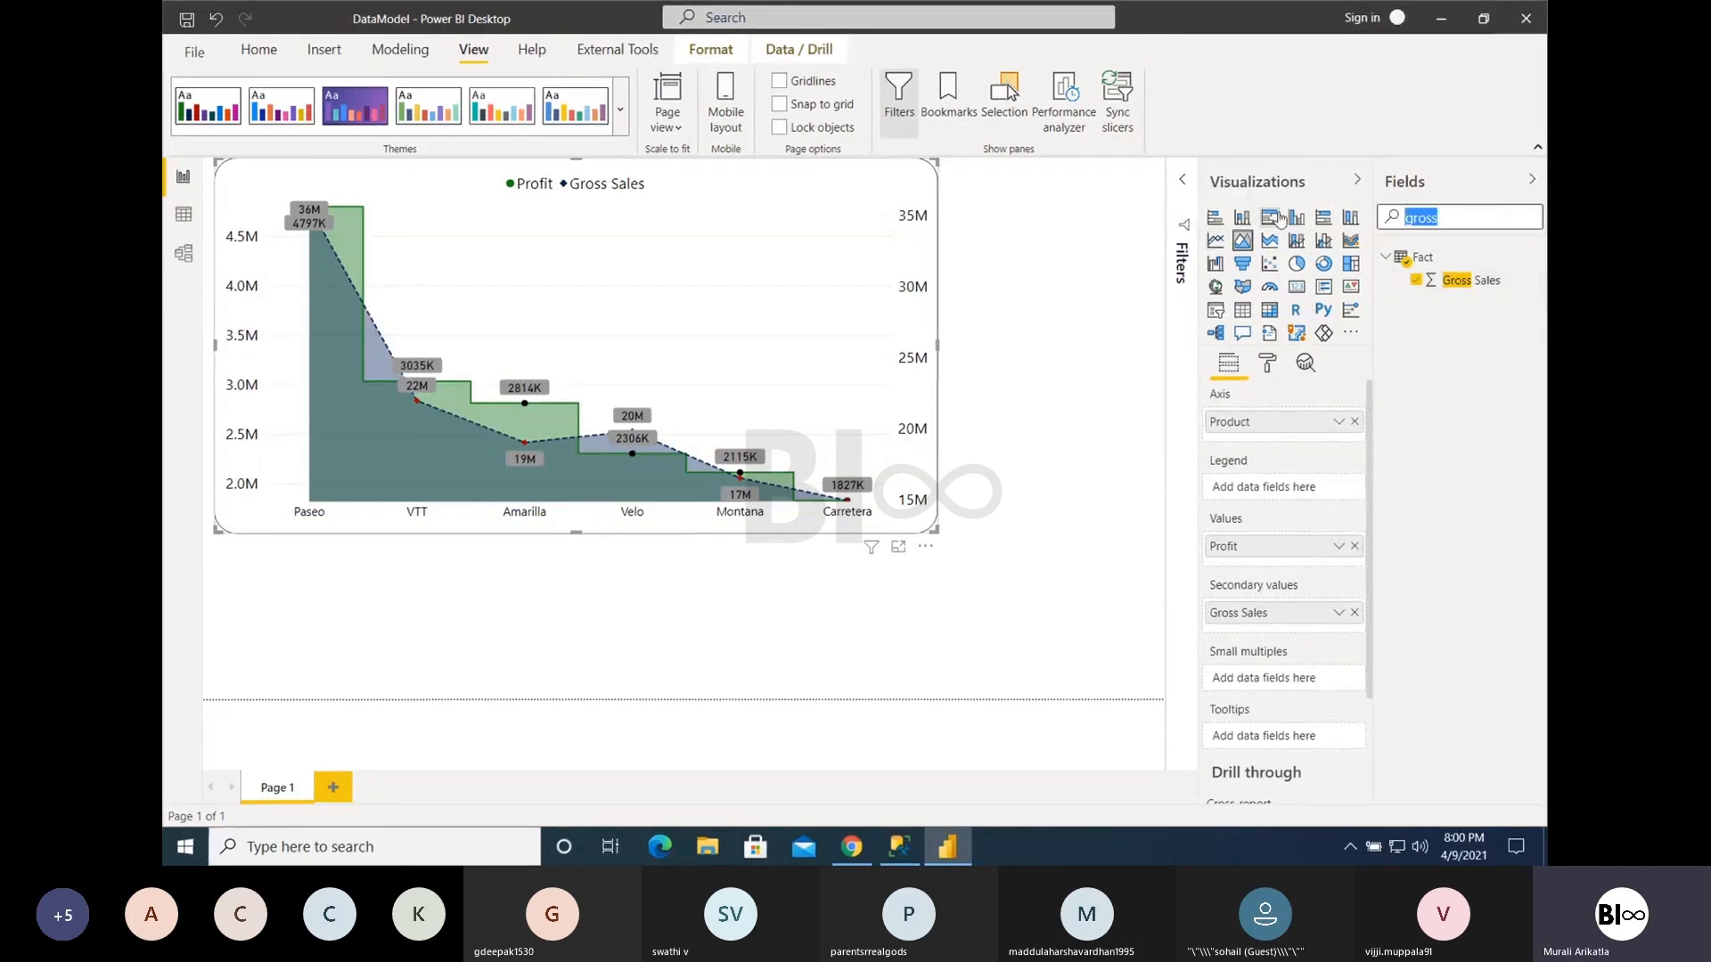
- Search the fields for "count" and split the area chart into small multiples by Country
{"action": "key", "text": "BackSpace"}
{"action": "key", "text": "BackSpace"}
{"action": "key", "text": "BackSpace"}
{"action": "key", "text": "BackSpace"}
{"action": "key", "text": "BackSpace"}
{"action": "type", "text": "countri"}
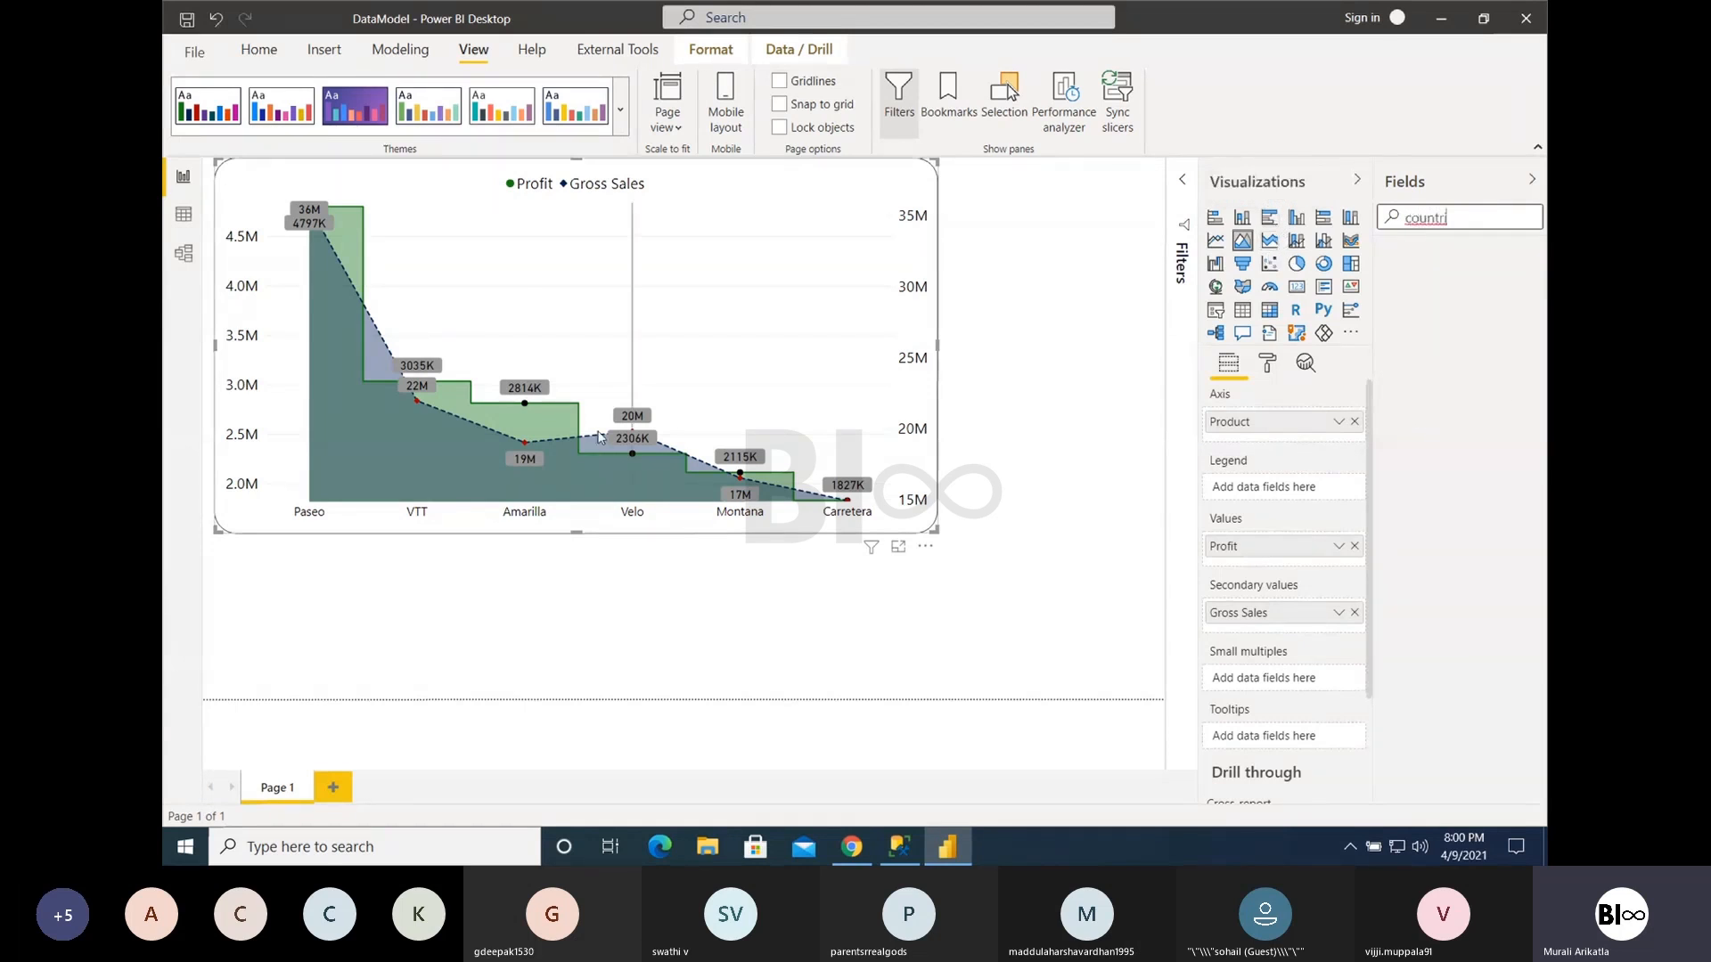
{"action": "key", "text": "BackSpace"}
{"action": "key", "text": "BackSpace"}
{"action": "left_click_drag", "start_coordinate": [1472, 330], "coordinate": [1256, 677]}
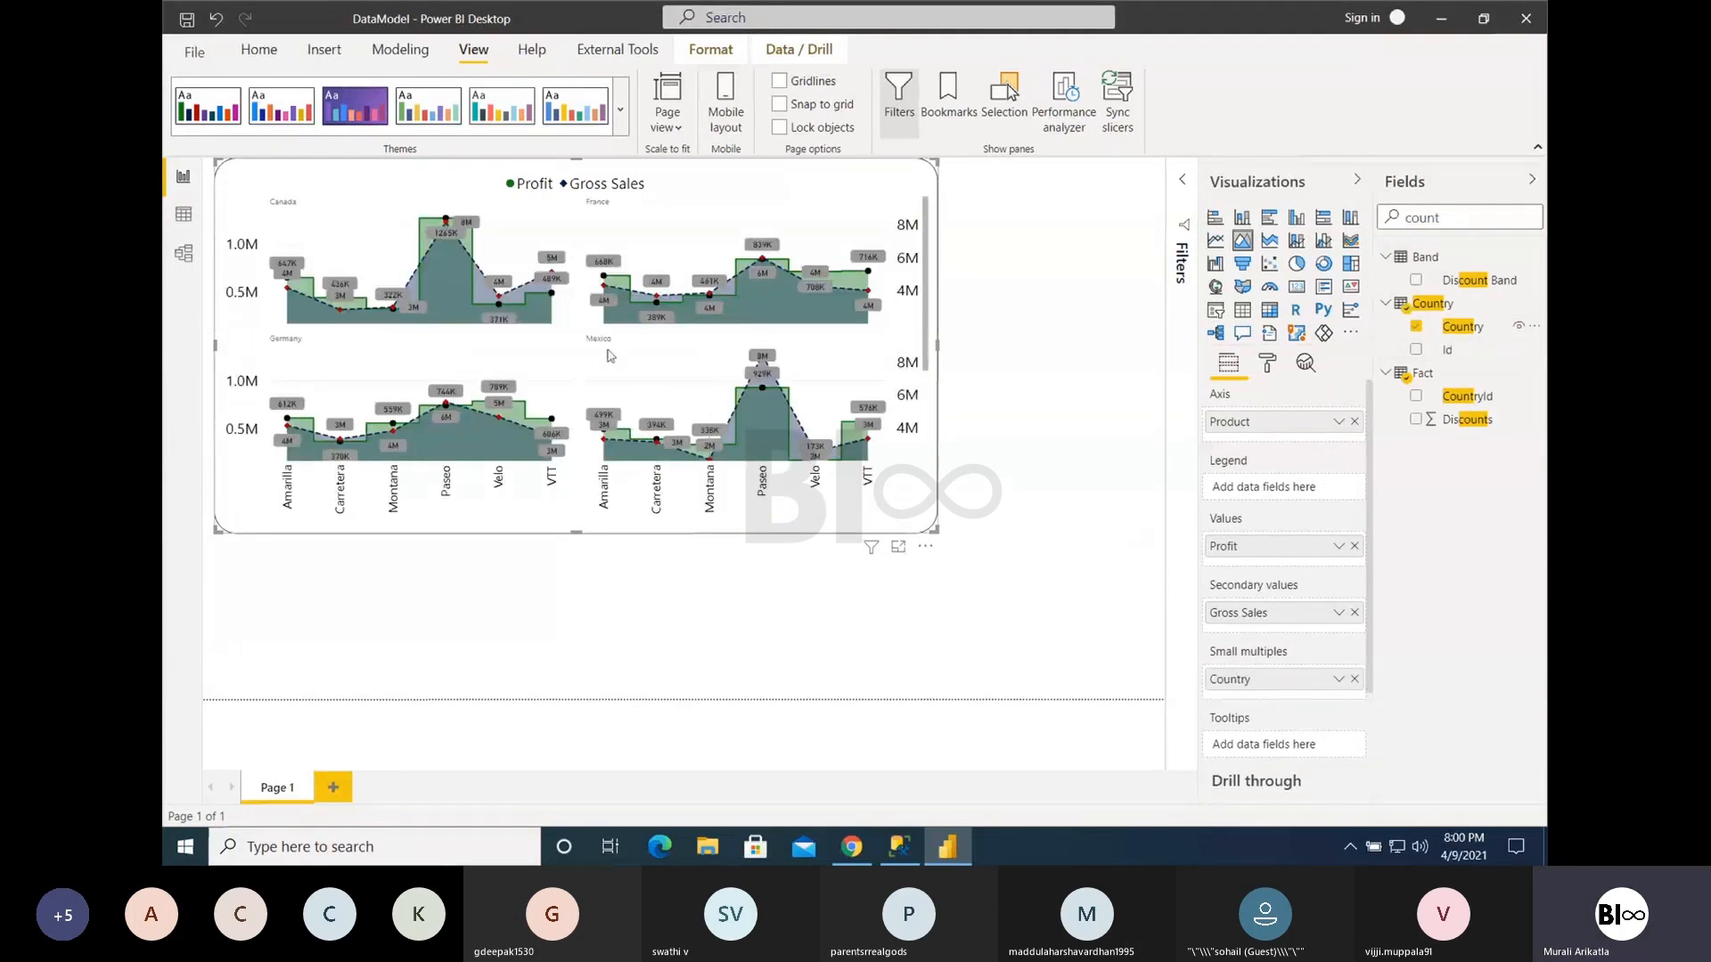
- Enlarge the area chart to nearly fill the page and remove Country from its small multiples
{"action": "left_click_drag", "start_coordinate": [935, 531], "coordinate": [1148, 698]}
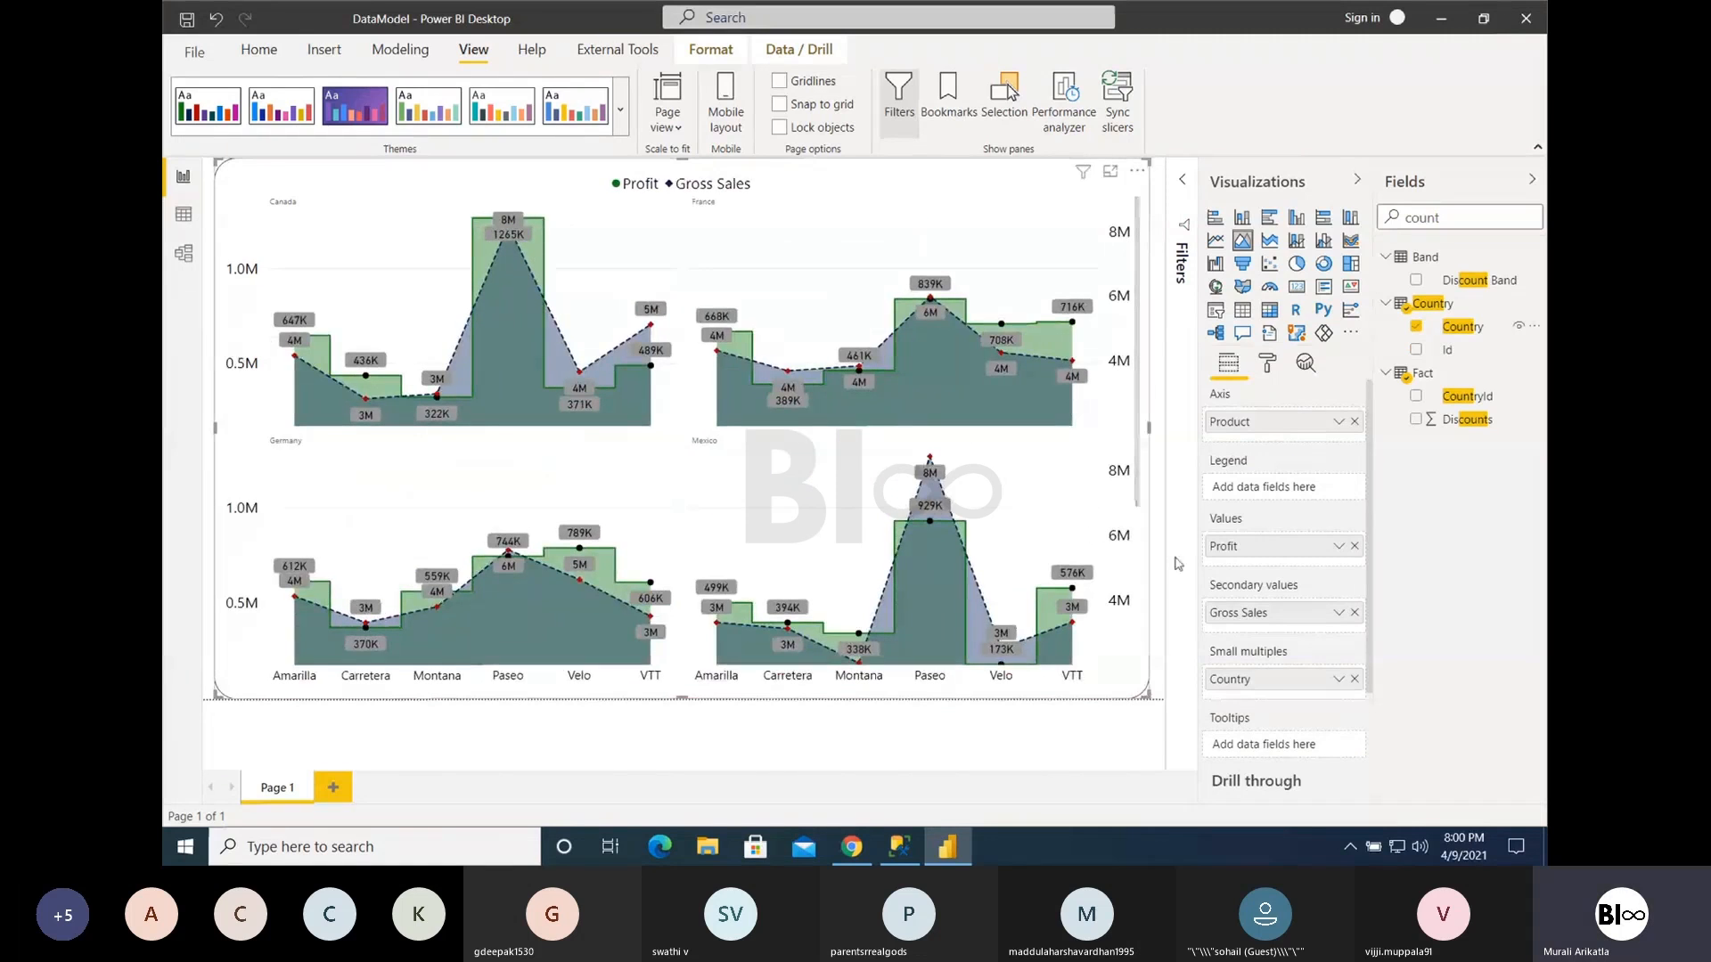
{"action": "left_click", "coordinate": [1355, 679]}
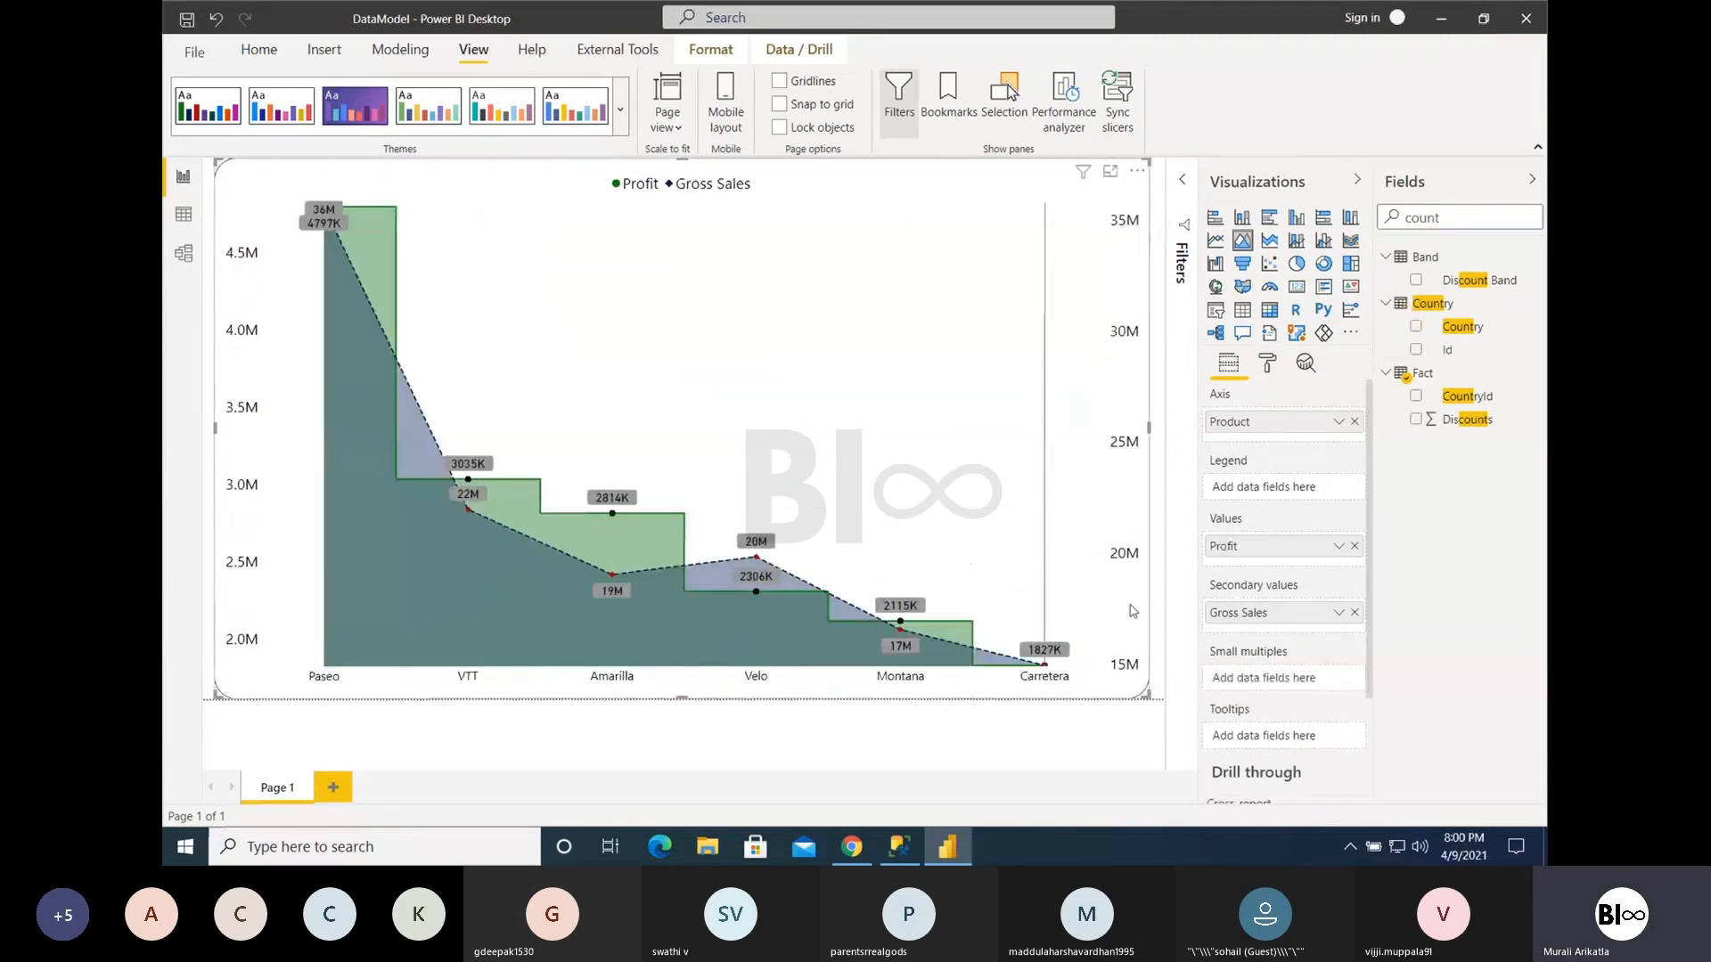
- Review the Shapes formatting options of the area chart, including stroke width, join type, line style and markers
{"action": "left_click", "coordinate": [1267, 363]}
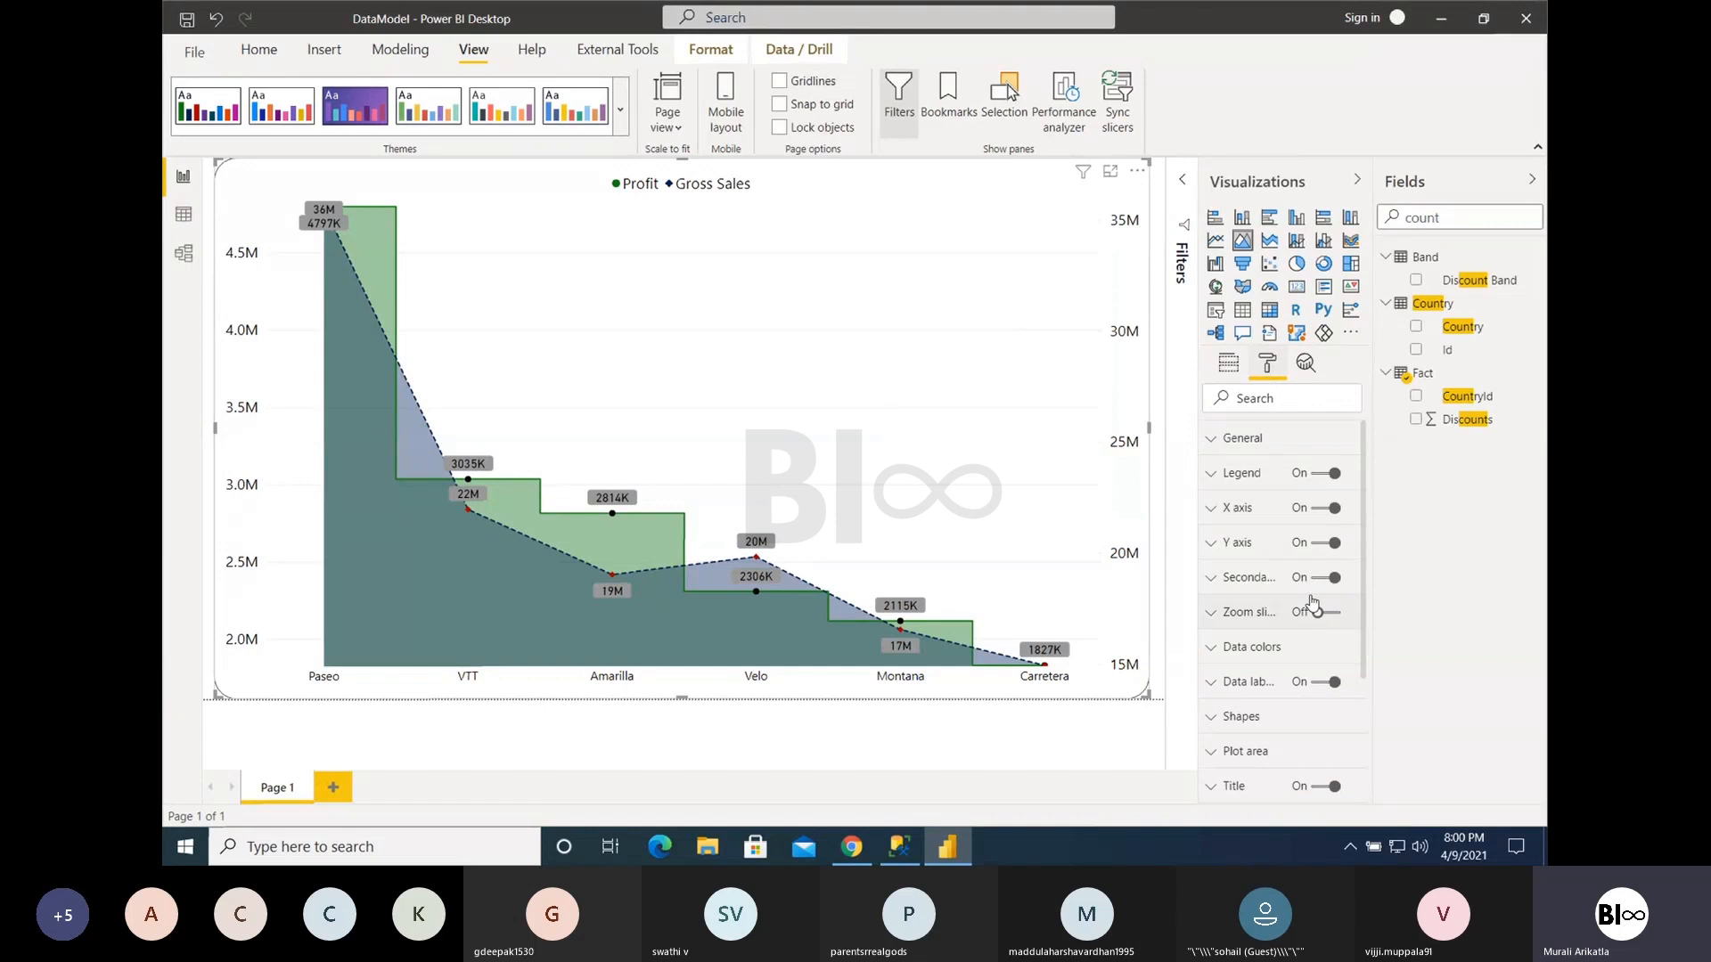
{"action": "scroll", "coordinate": [1248, 713], "scroll_direction": "down", "scroll_amount": 2}
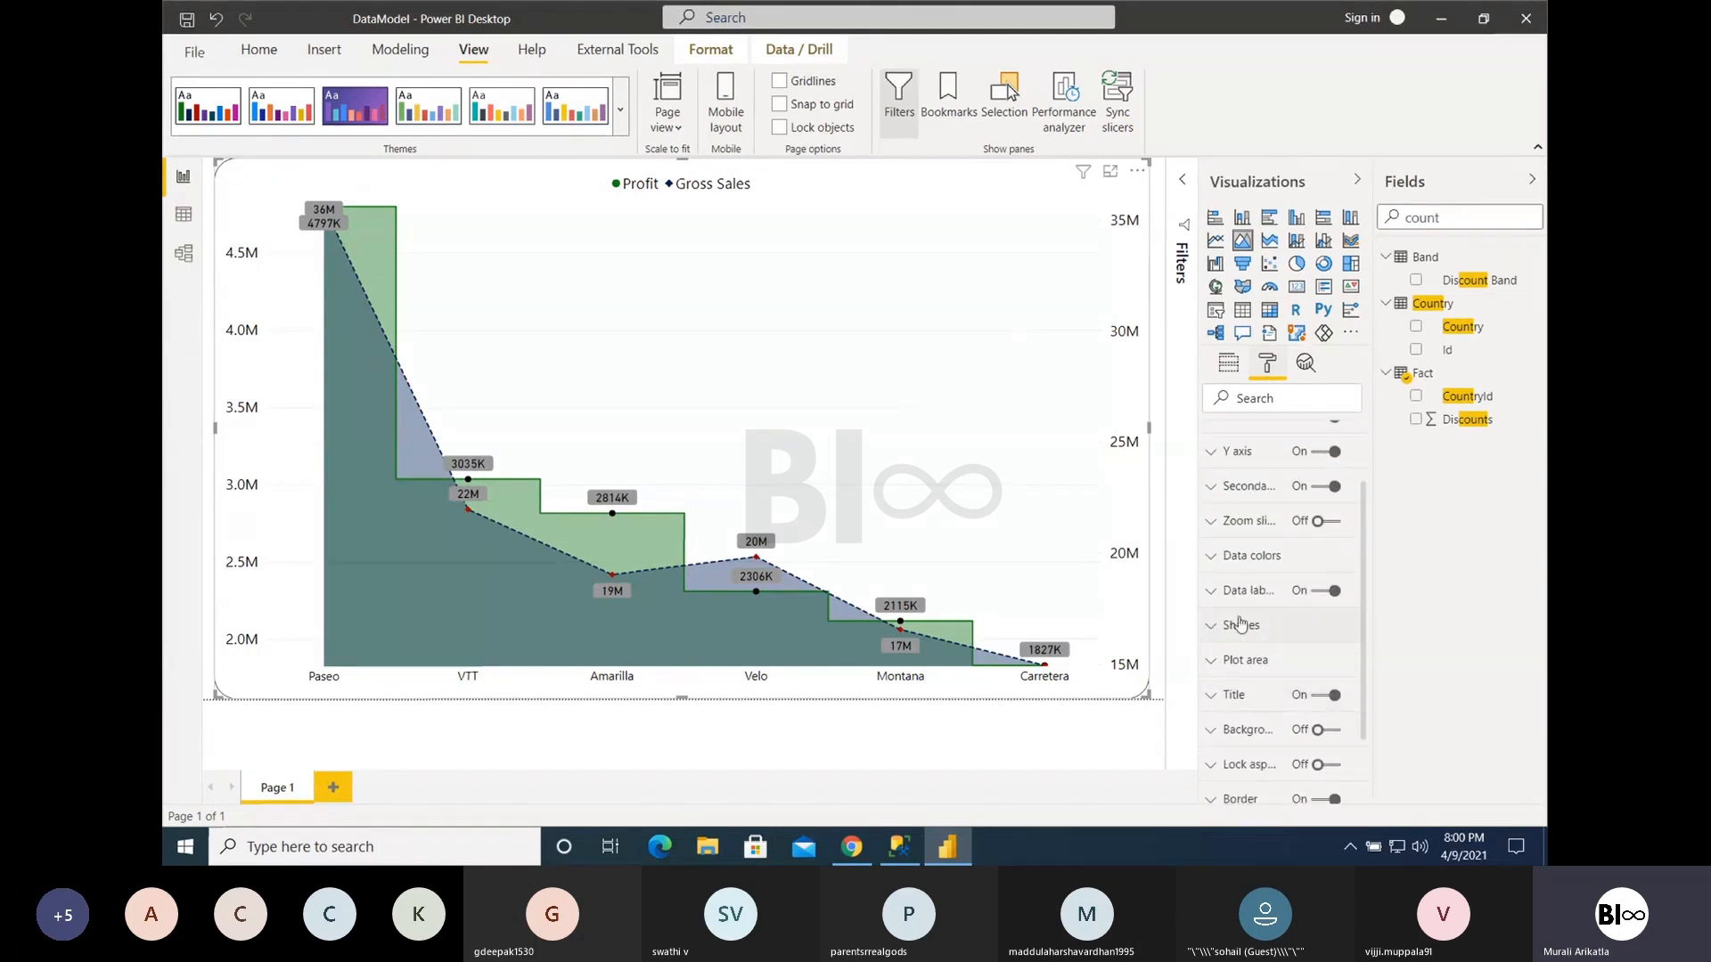
{"action": "left_click", "coordinate": [1241, 624]}
{"action": "scroll", "coordinate": [1310, 709], "scroll_direction": "down", "scroll_amount": 2}
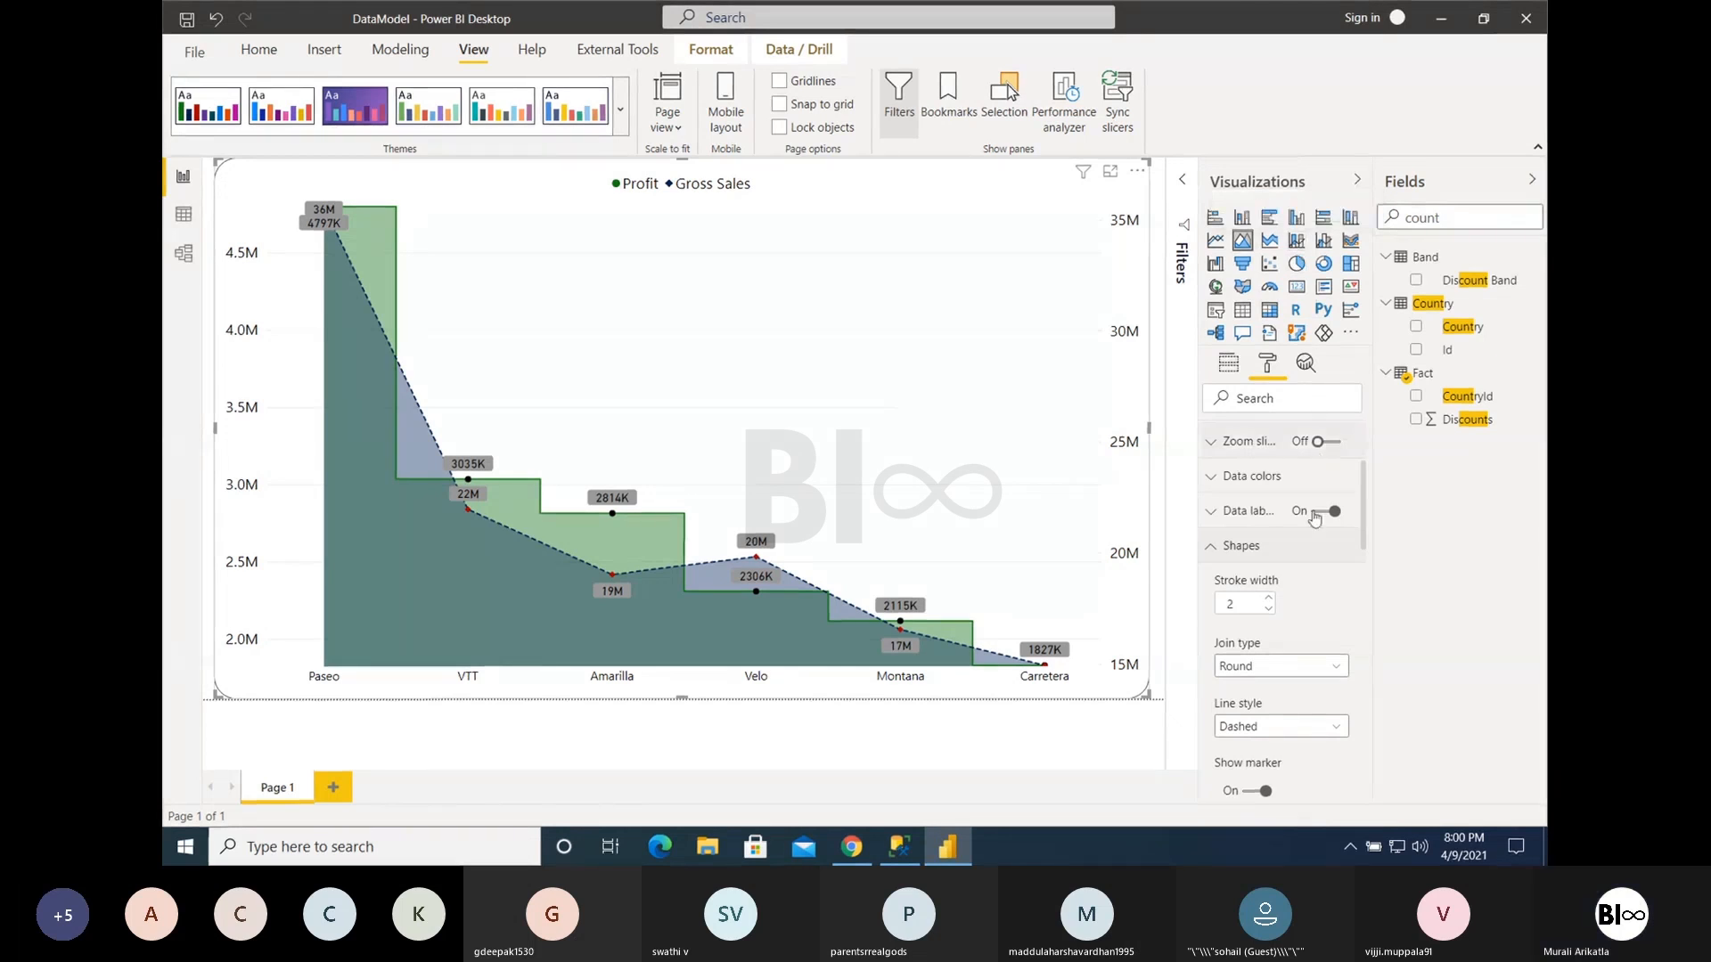
{"action": "left_click", "coordinate": [1217, 547]}
{"action": "scroll", "coordinate": [1284, 654], "scroll_direction": "down", "scroll_amount": 1}
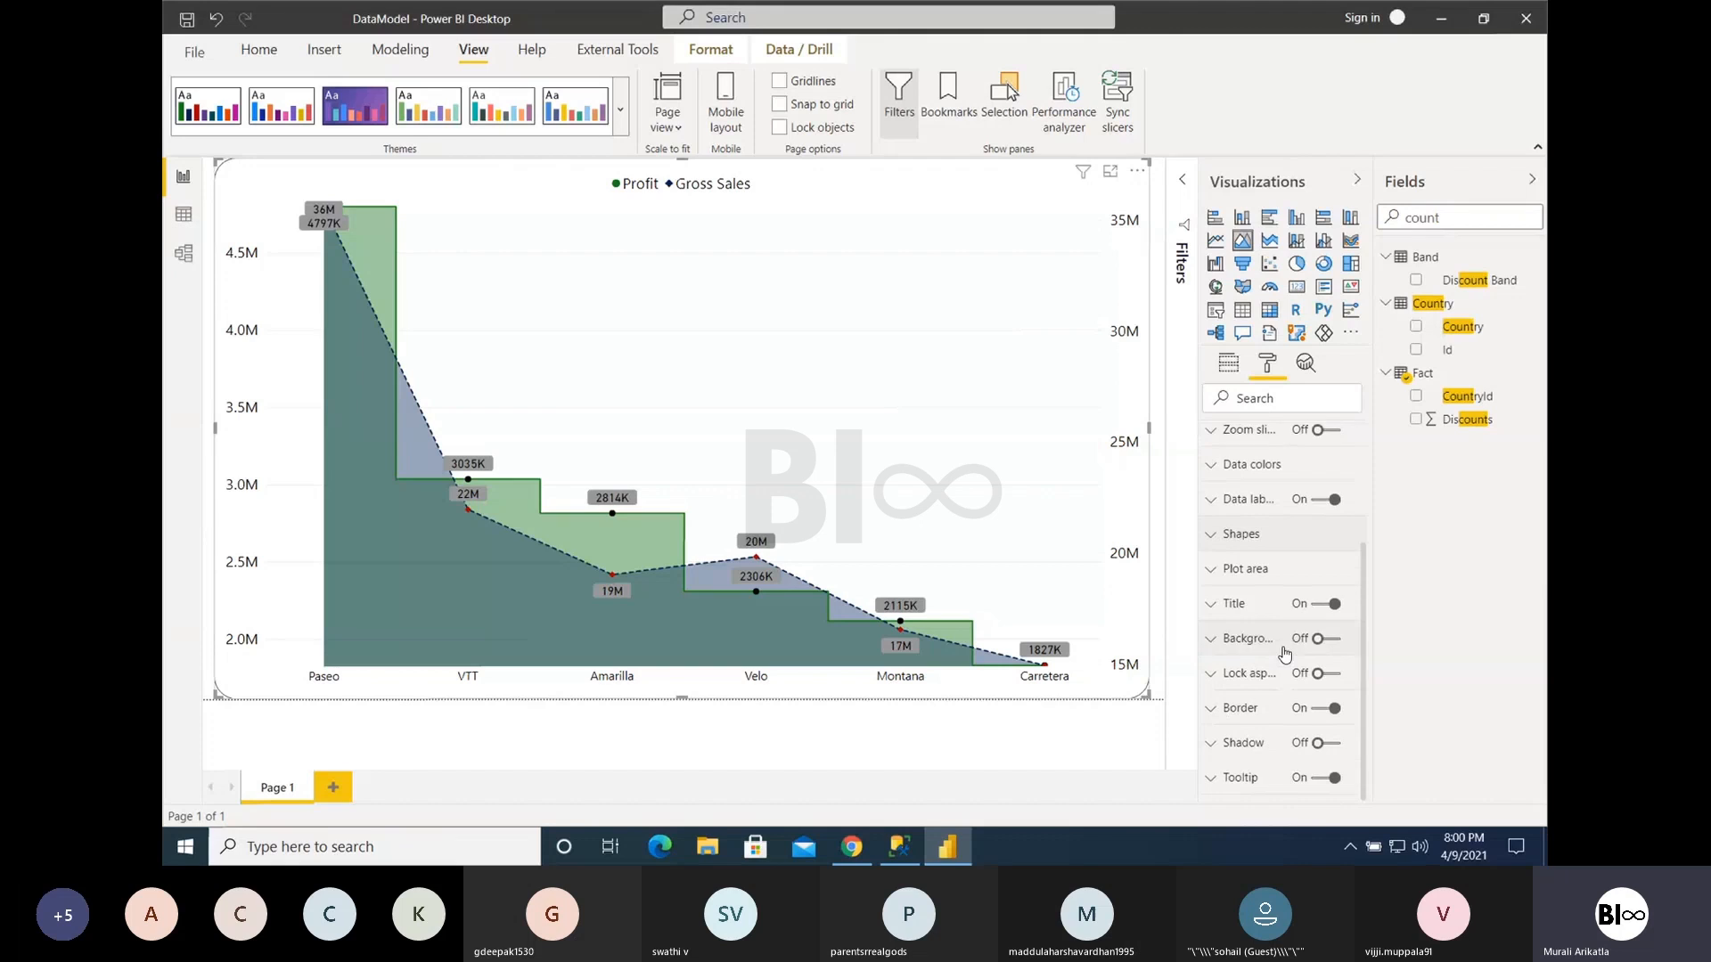
- Set the area chart's data colors to light green for Profit and light blue for Gross Sales
{"action": "scroll", "coordinate": [1284, 654], "scroll_direction": "up", "scroll_amount": 3}
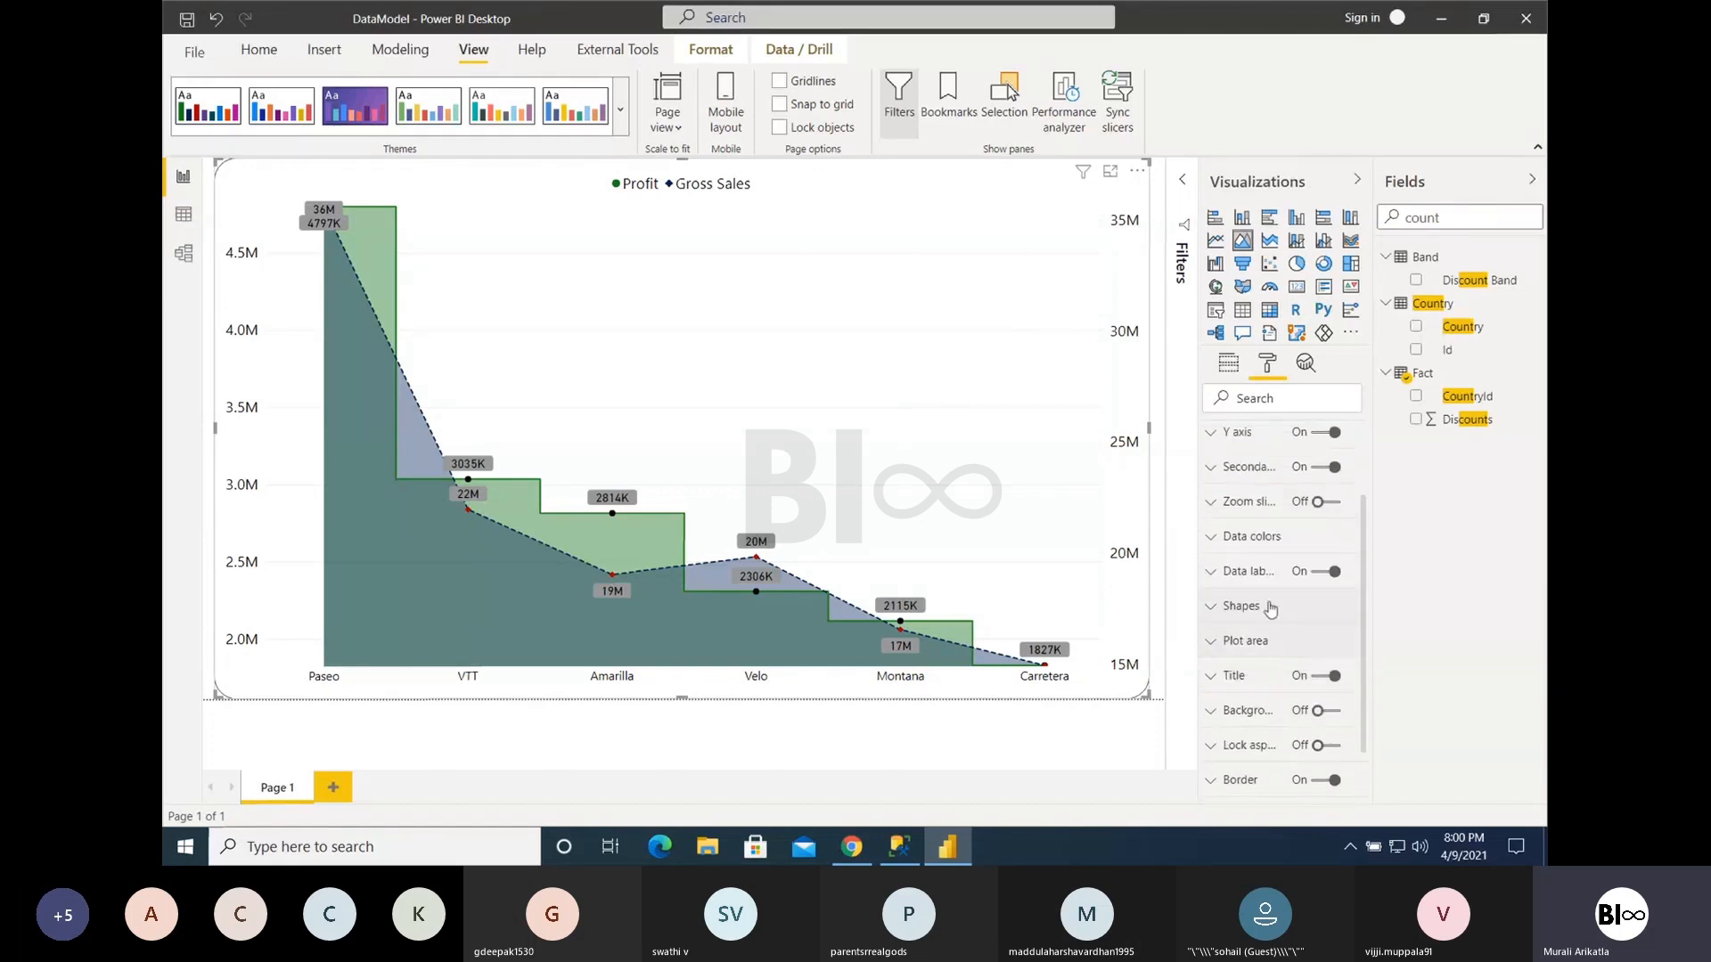
{"action": "left_click", "coordinate": [1252, 540]}
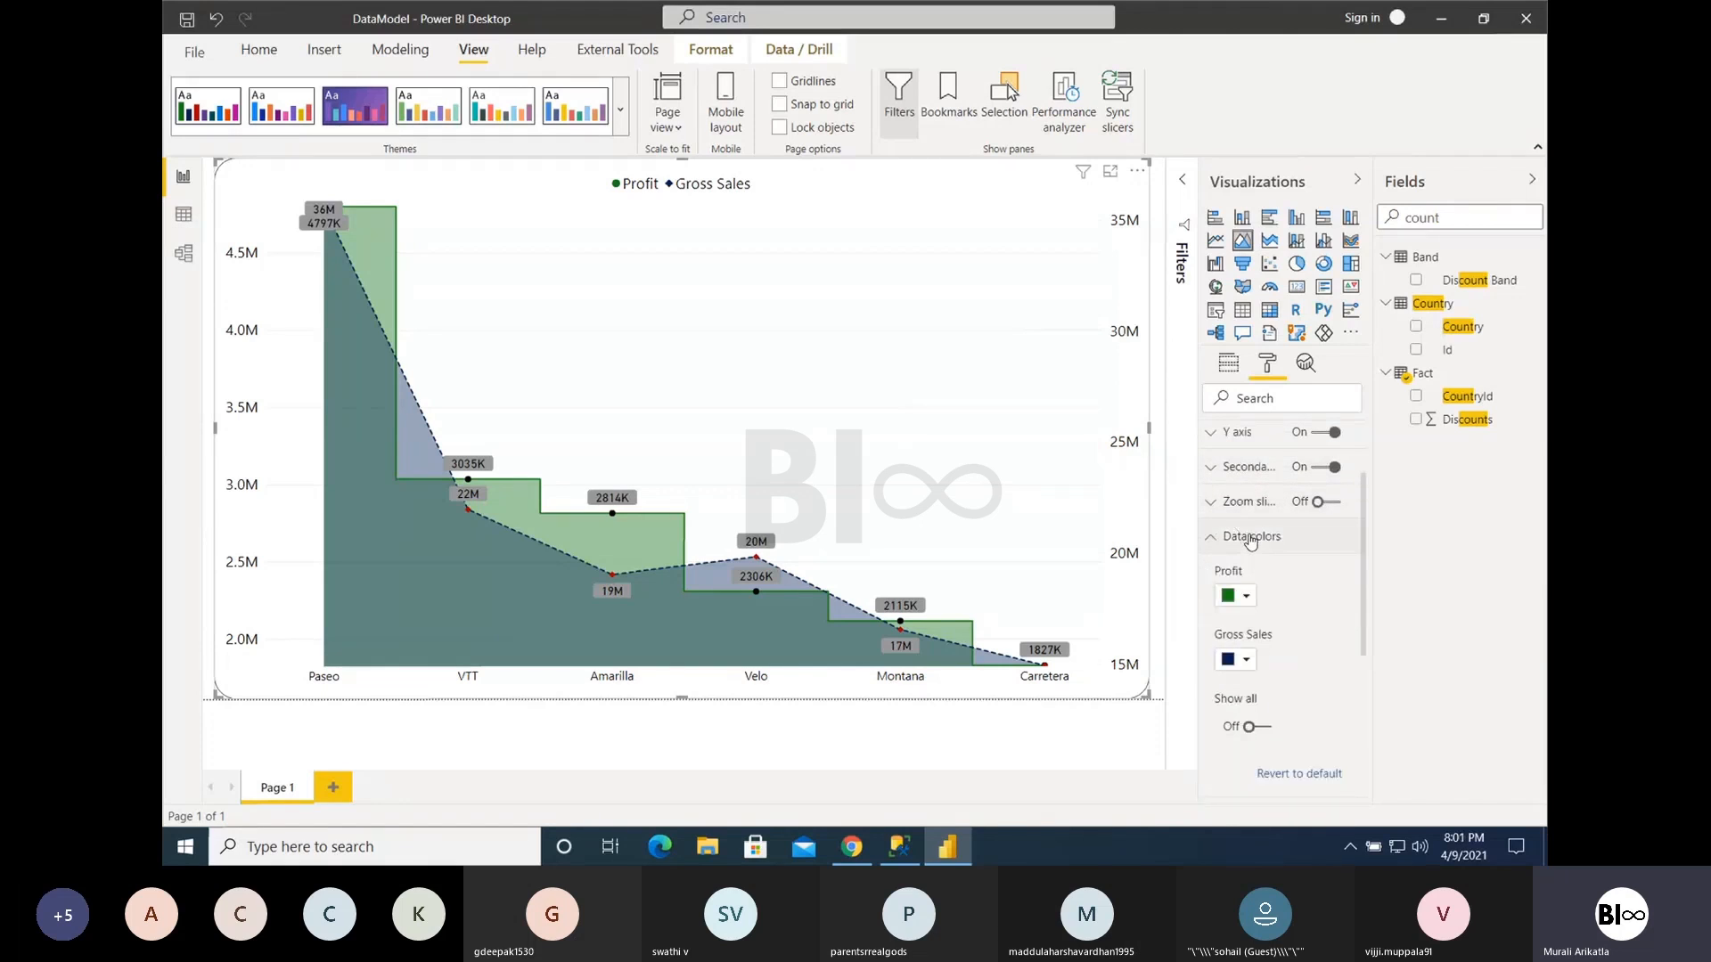
{"action": "left_click", "coordinate": [1243, 604]}
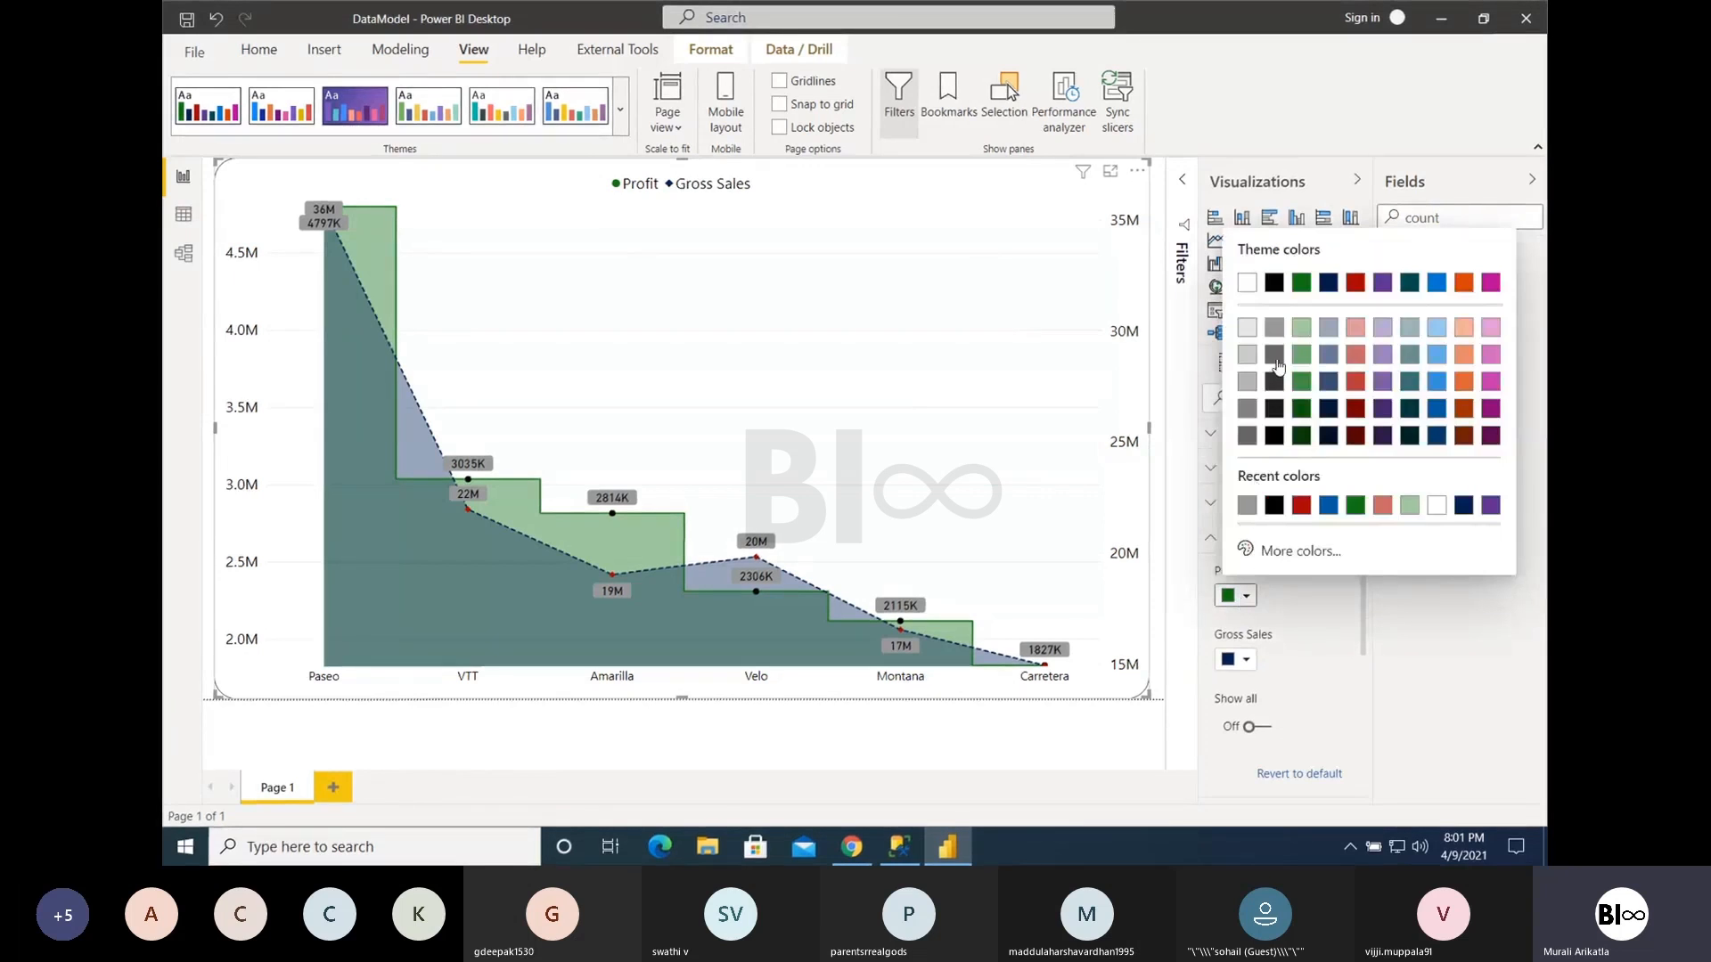
{"action": "left_click", "coordinate": [1300, 329]}
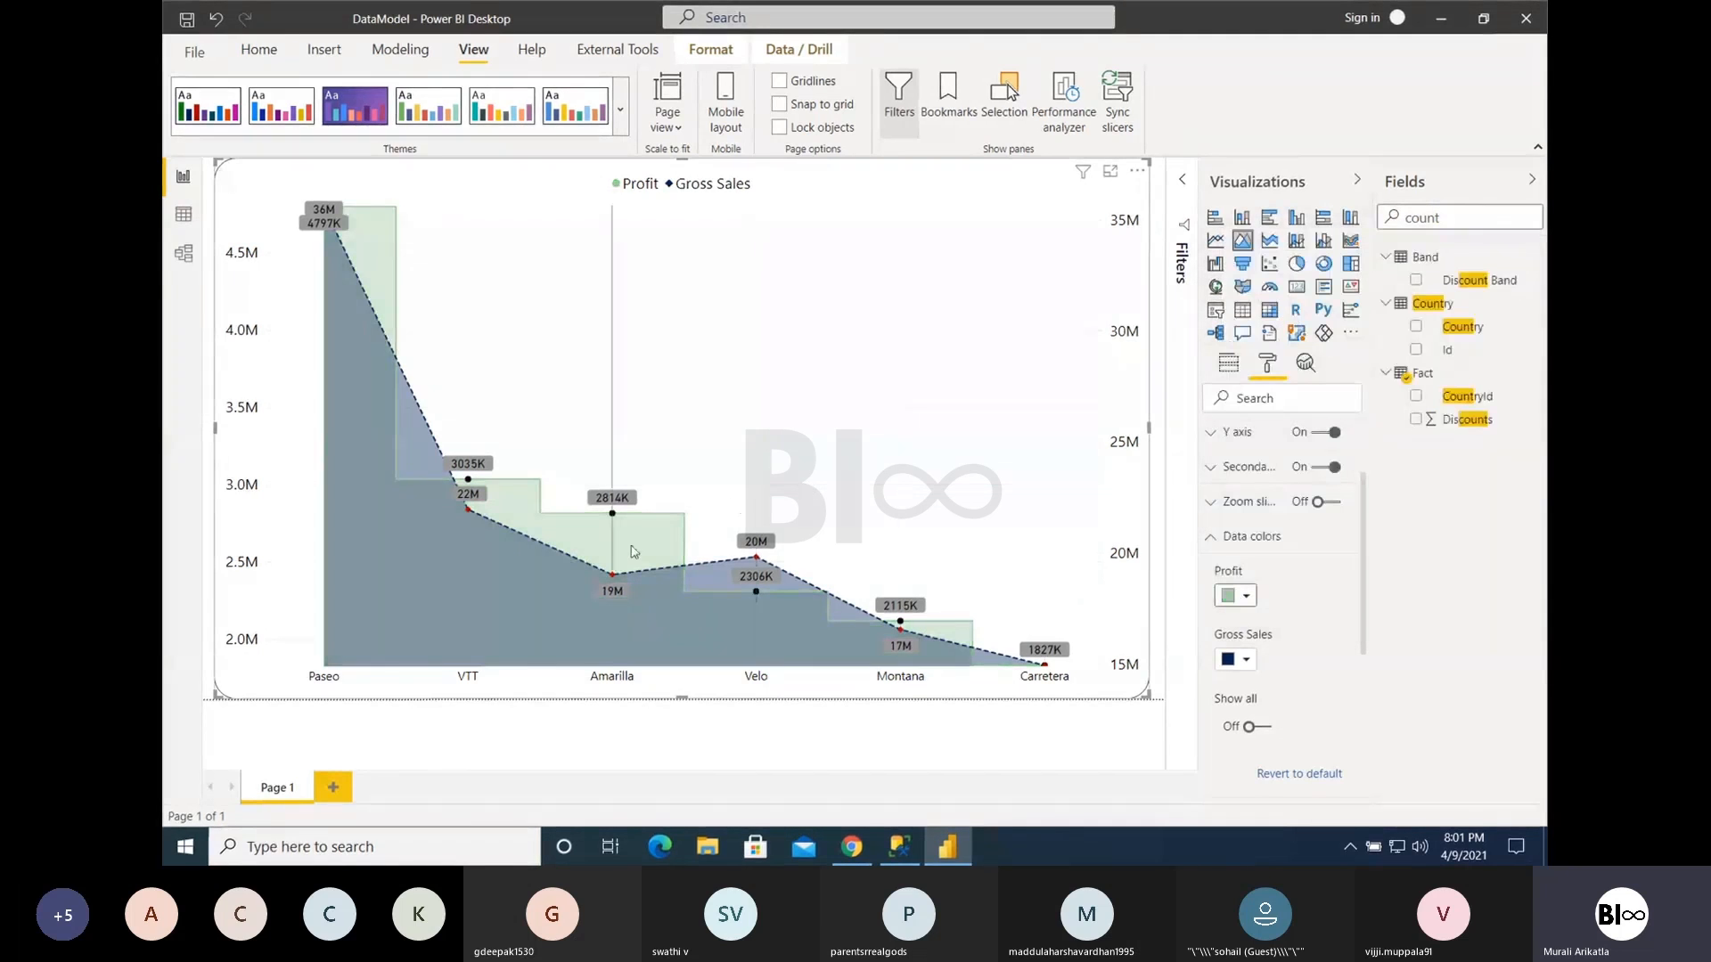
{"action": "mouse_move", "coordinate": [619, 533]}
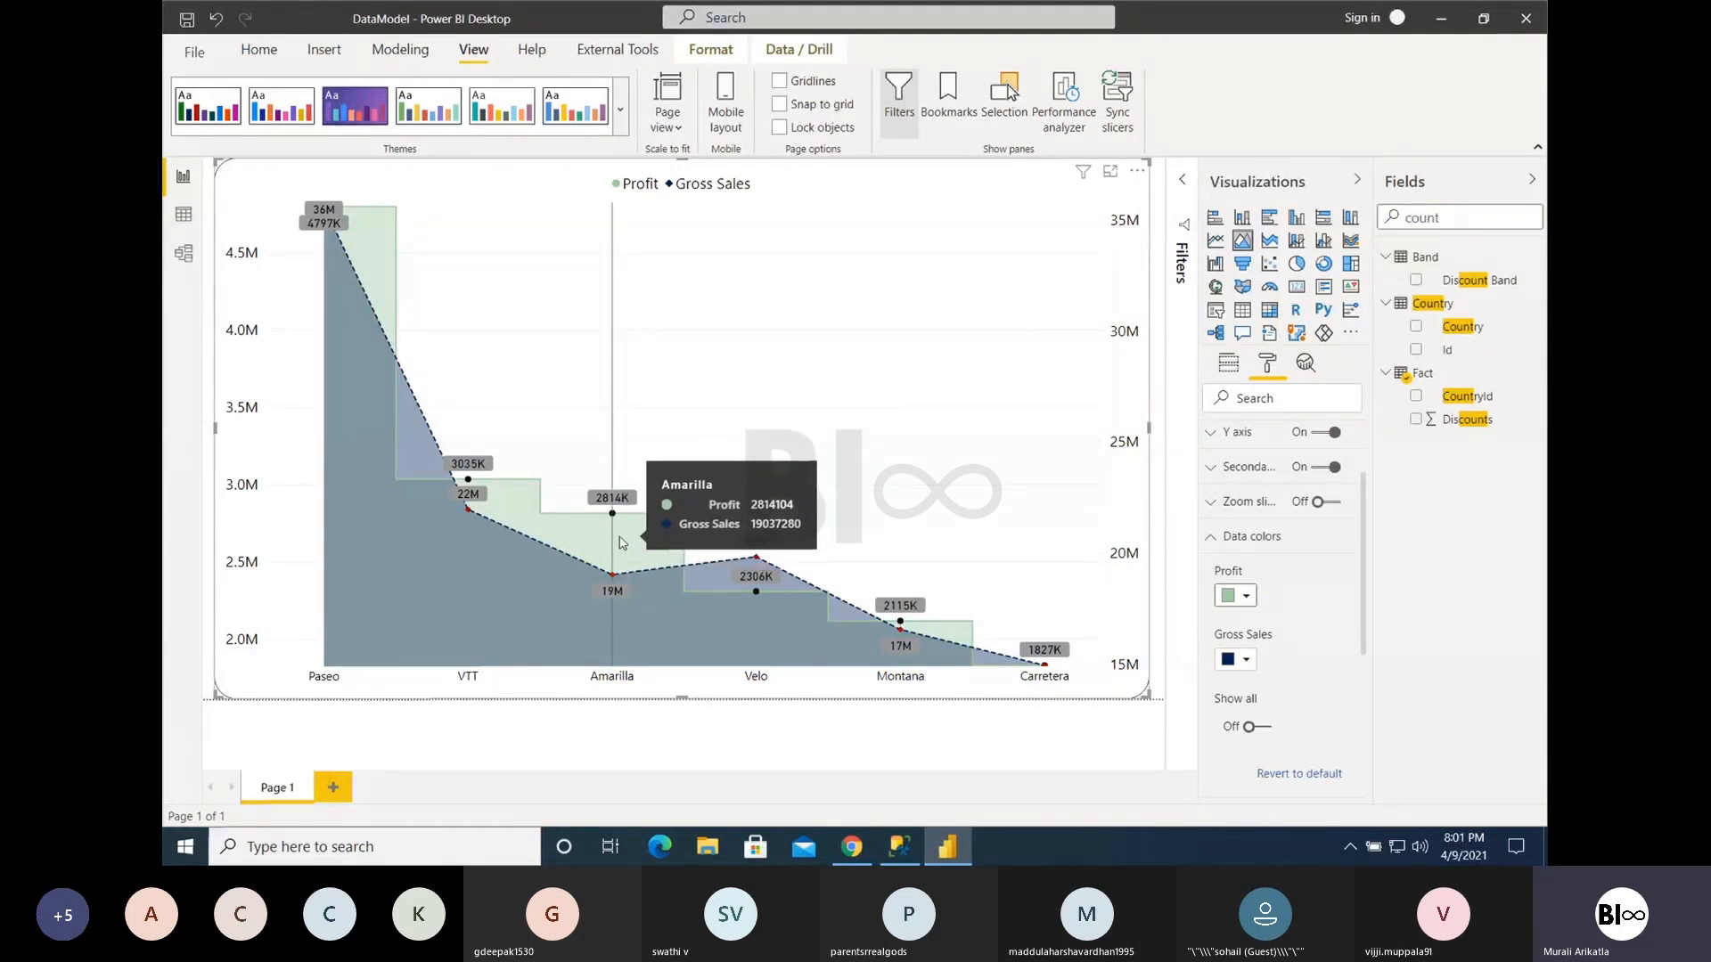
{"action": "left_click", "coordinate": [1247, 663]}
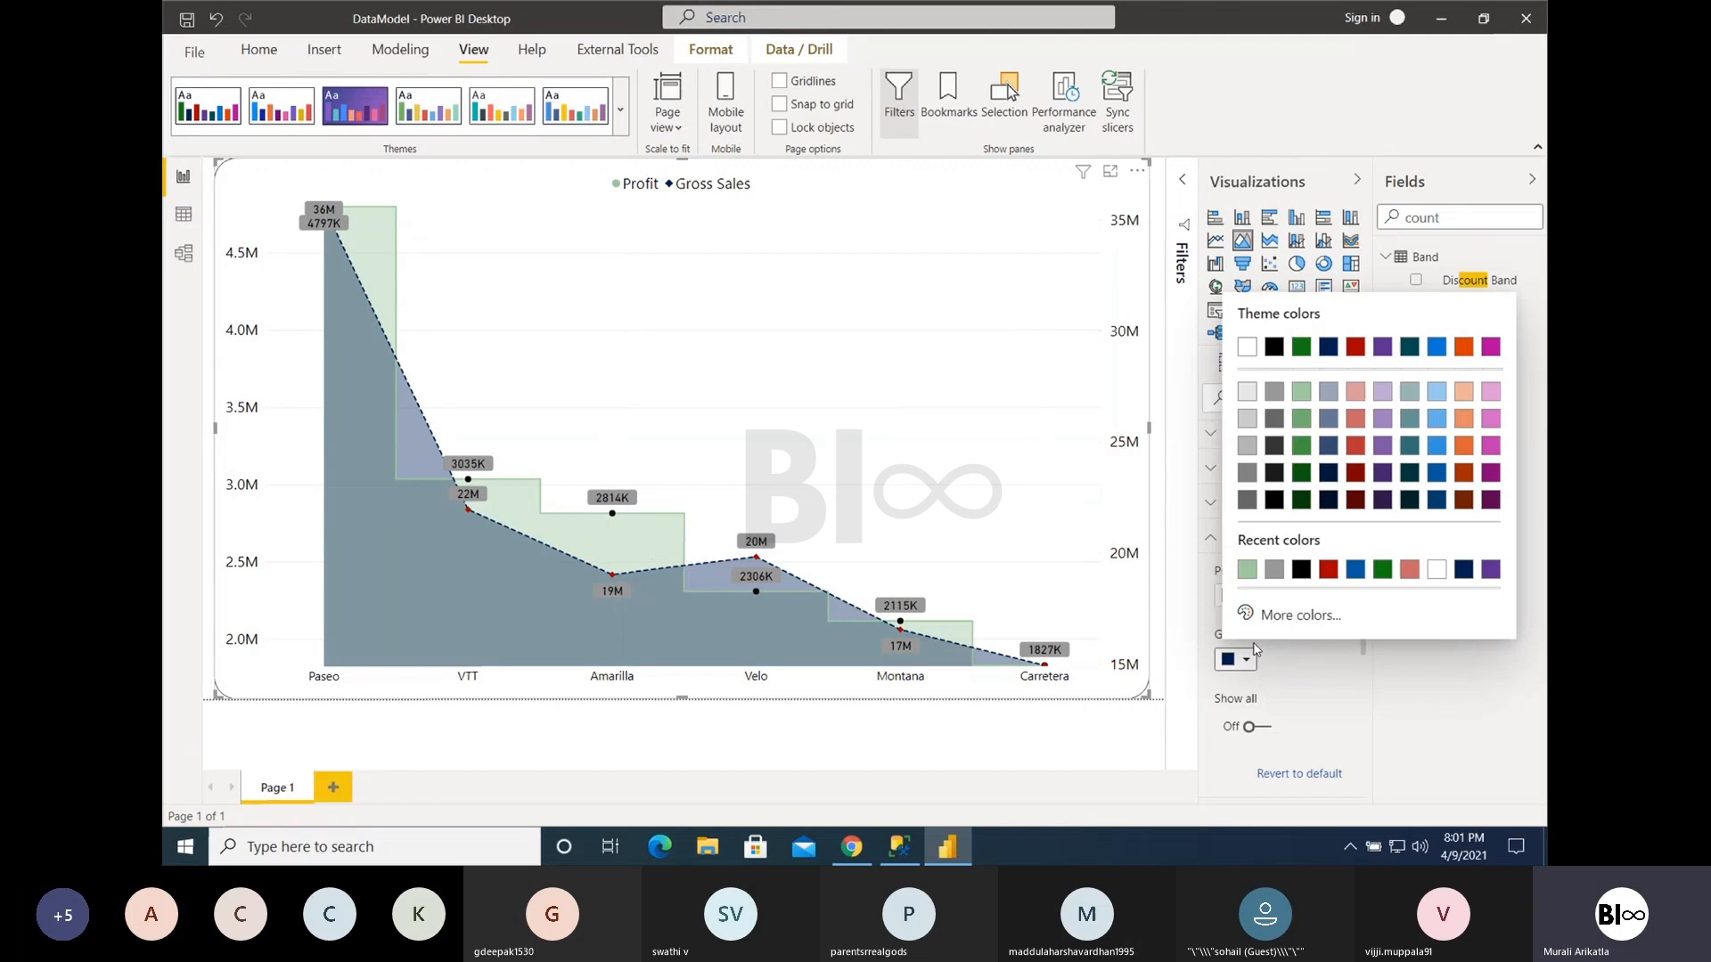
{"action": "left_click", "coordinate": [1436, 392]}
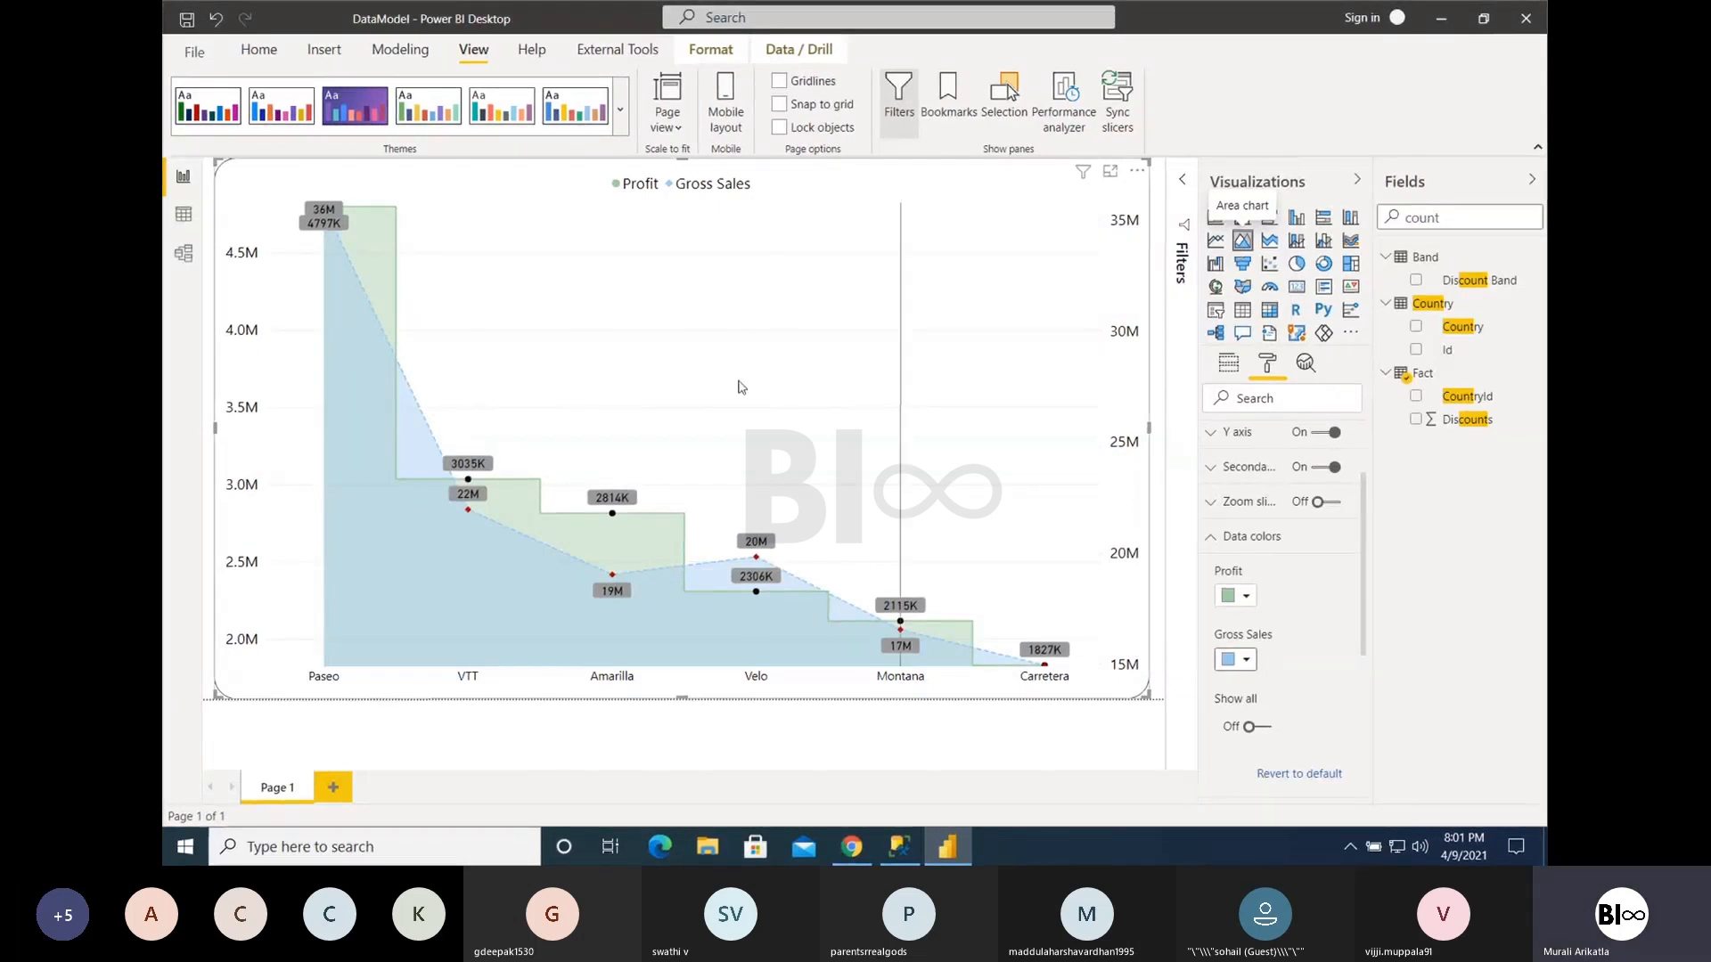
{"action": "mouse_move", "coordinate": [614, 517]}
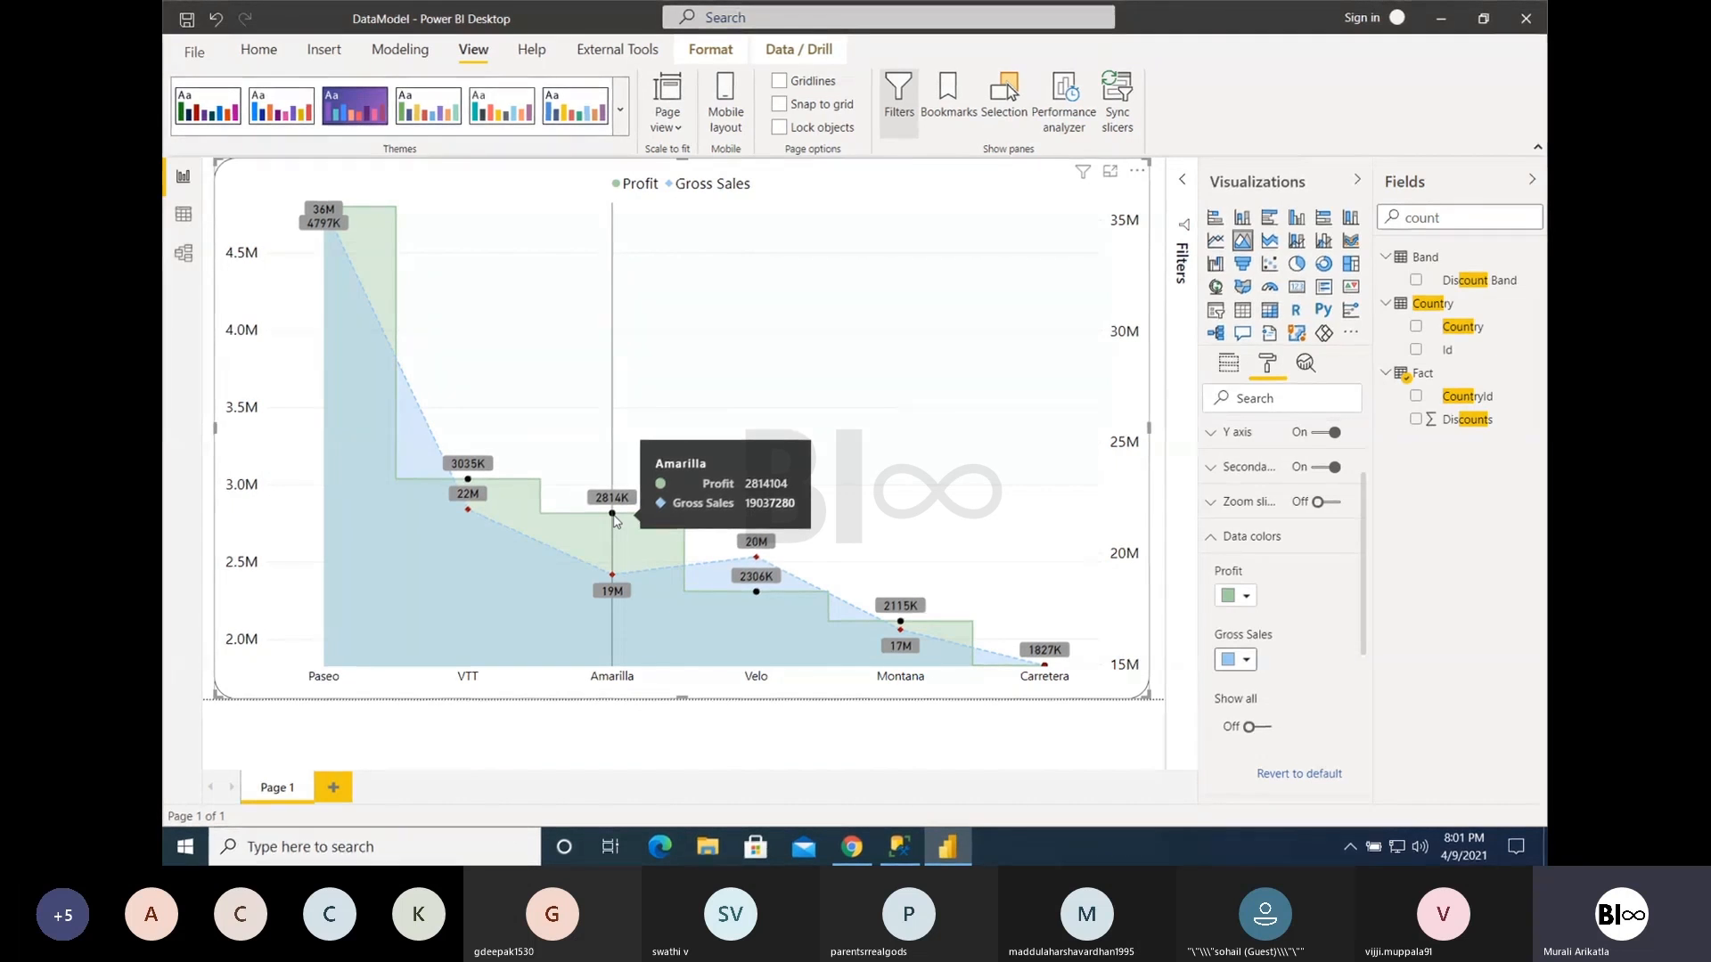
- Convert the area chart to a stacked area chart and inspect the Profit, Gross Sales and Total tooltips for several products
{"action": "left_click", "coordinate": [1271, 243]}
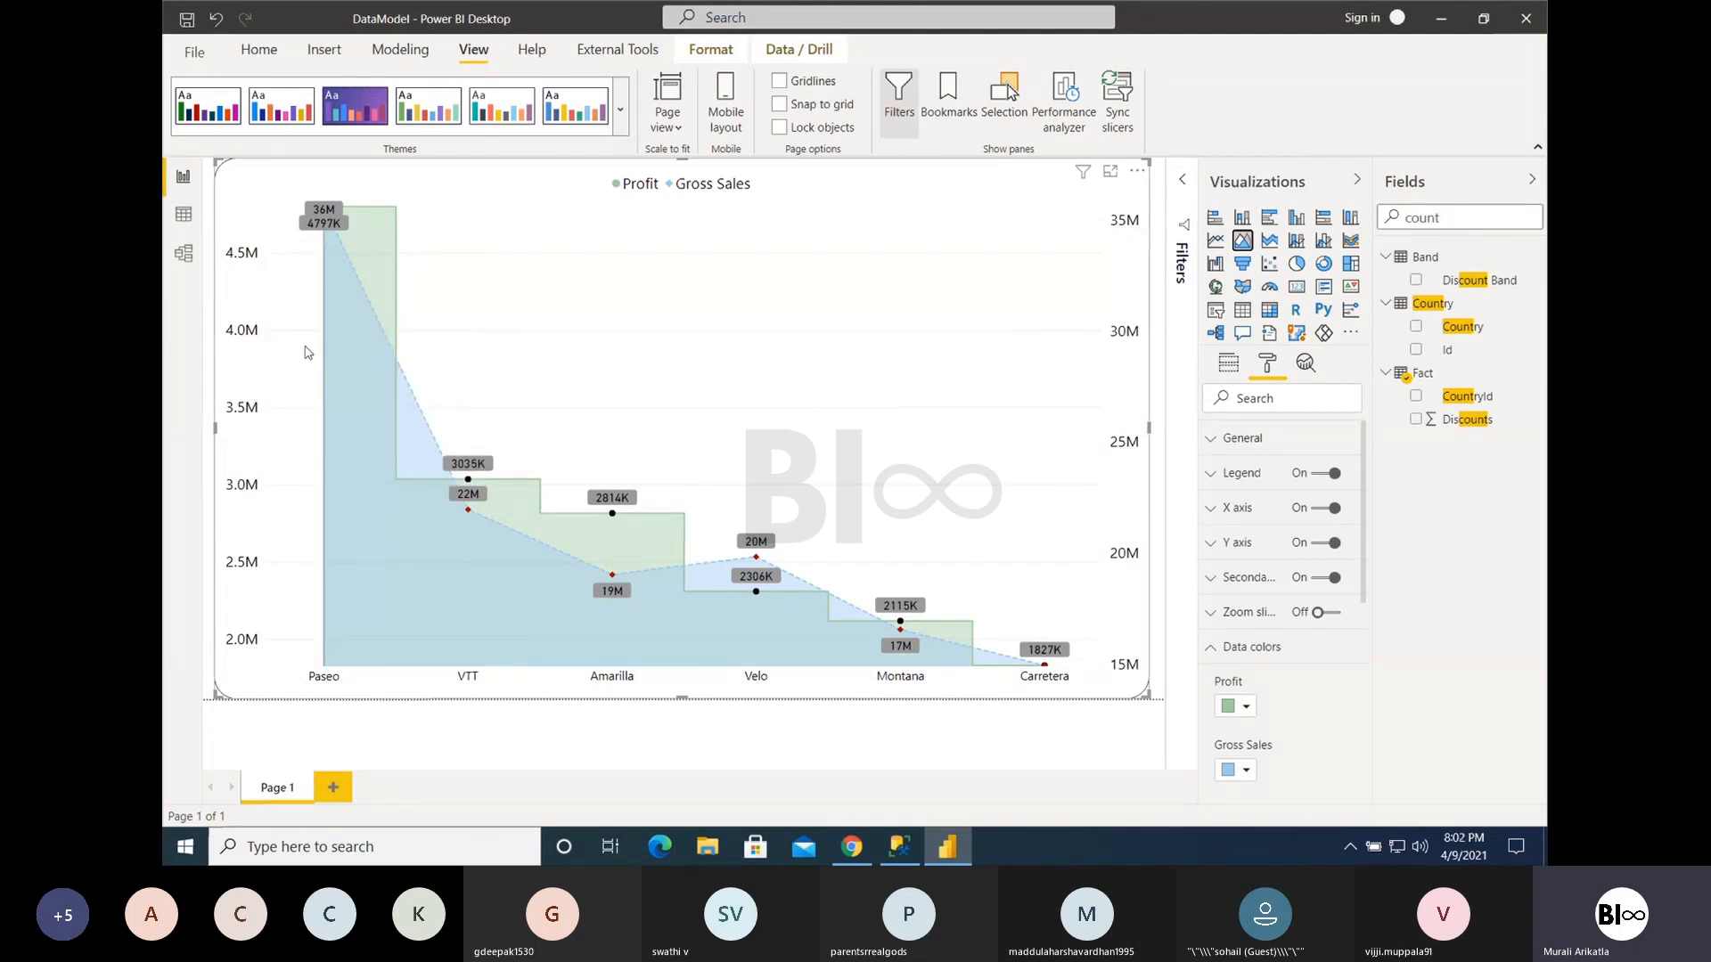
{"action": "left_click", "coordinate": [1269, 240]}
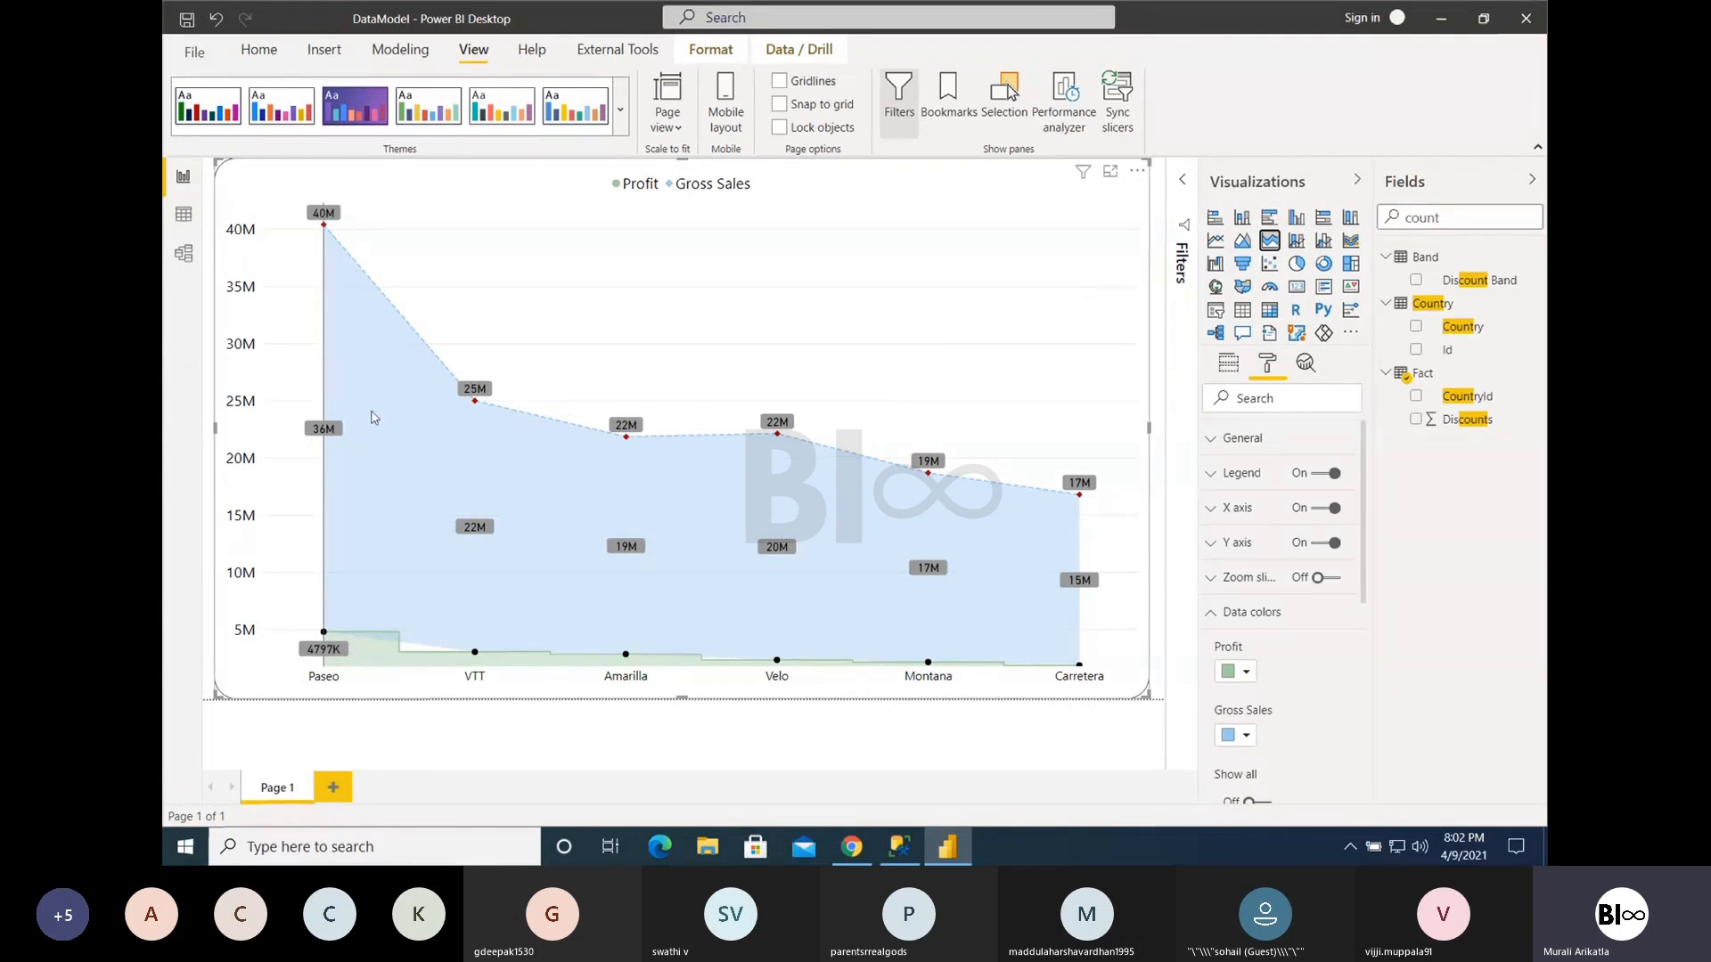
{"action": "mouse_move", "coordinate": [363, 389]}
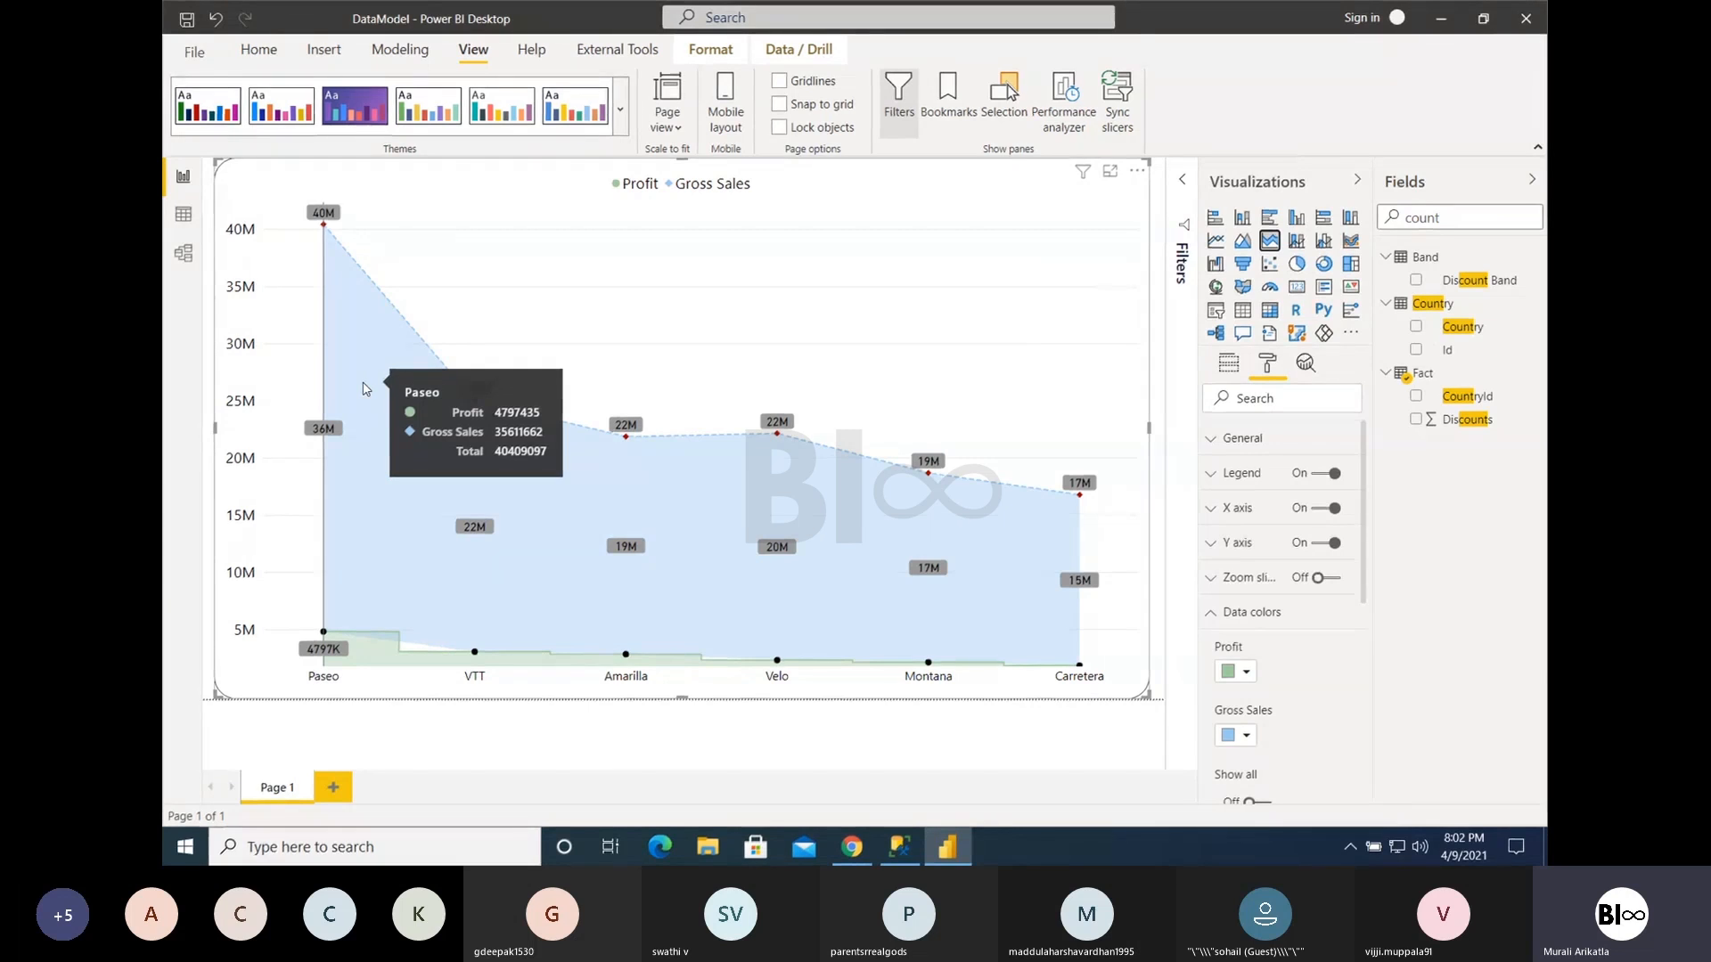
{"action": "mouse_move", "coordinate": [527, 484]}
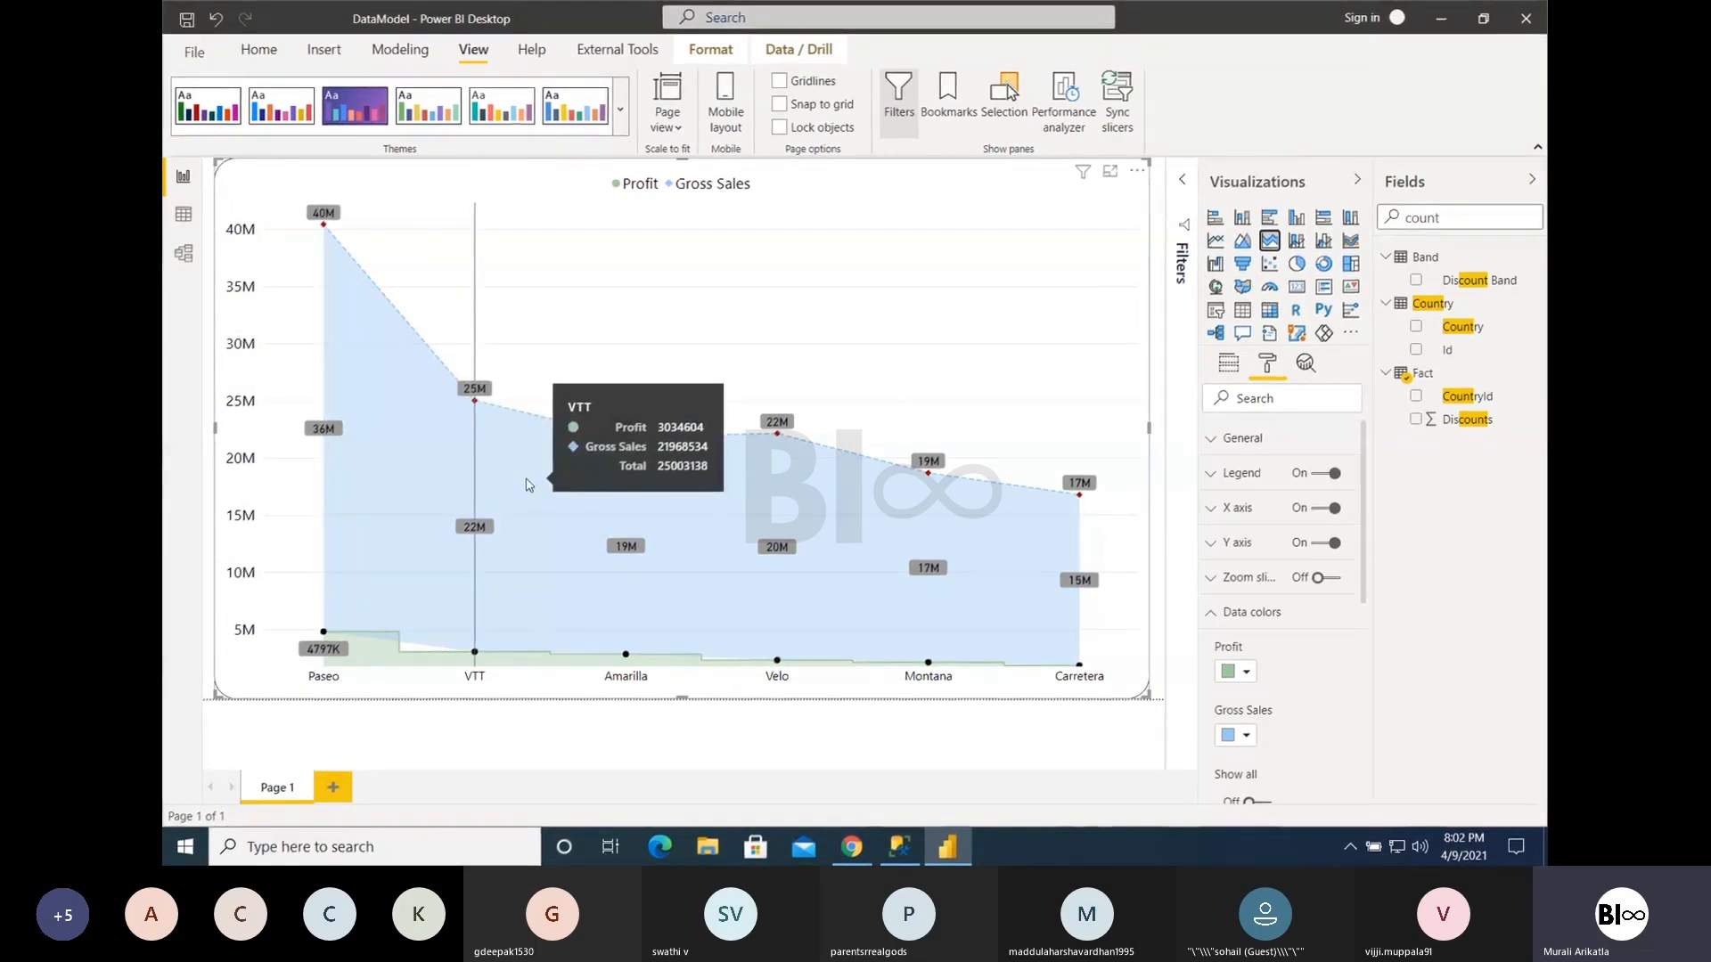
{"action": "mouse_move", "coordinate": [686, 550]}
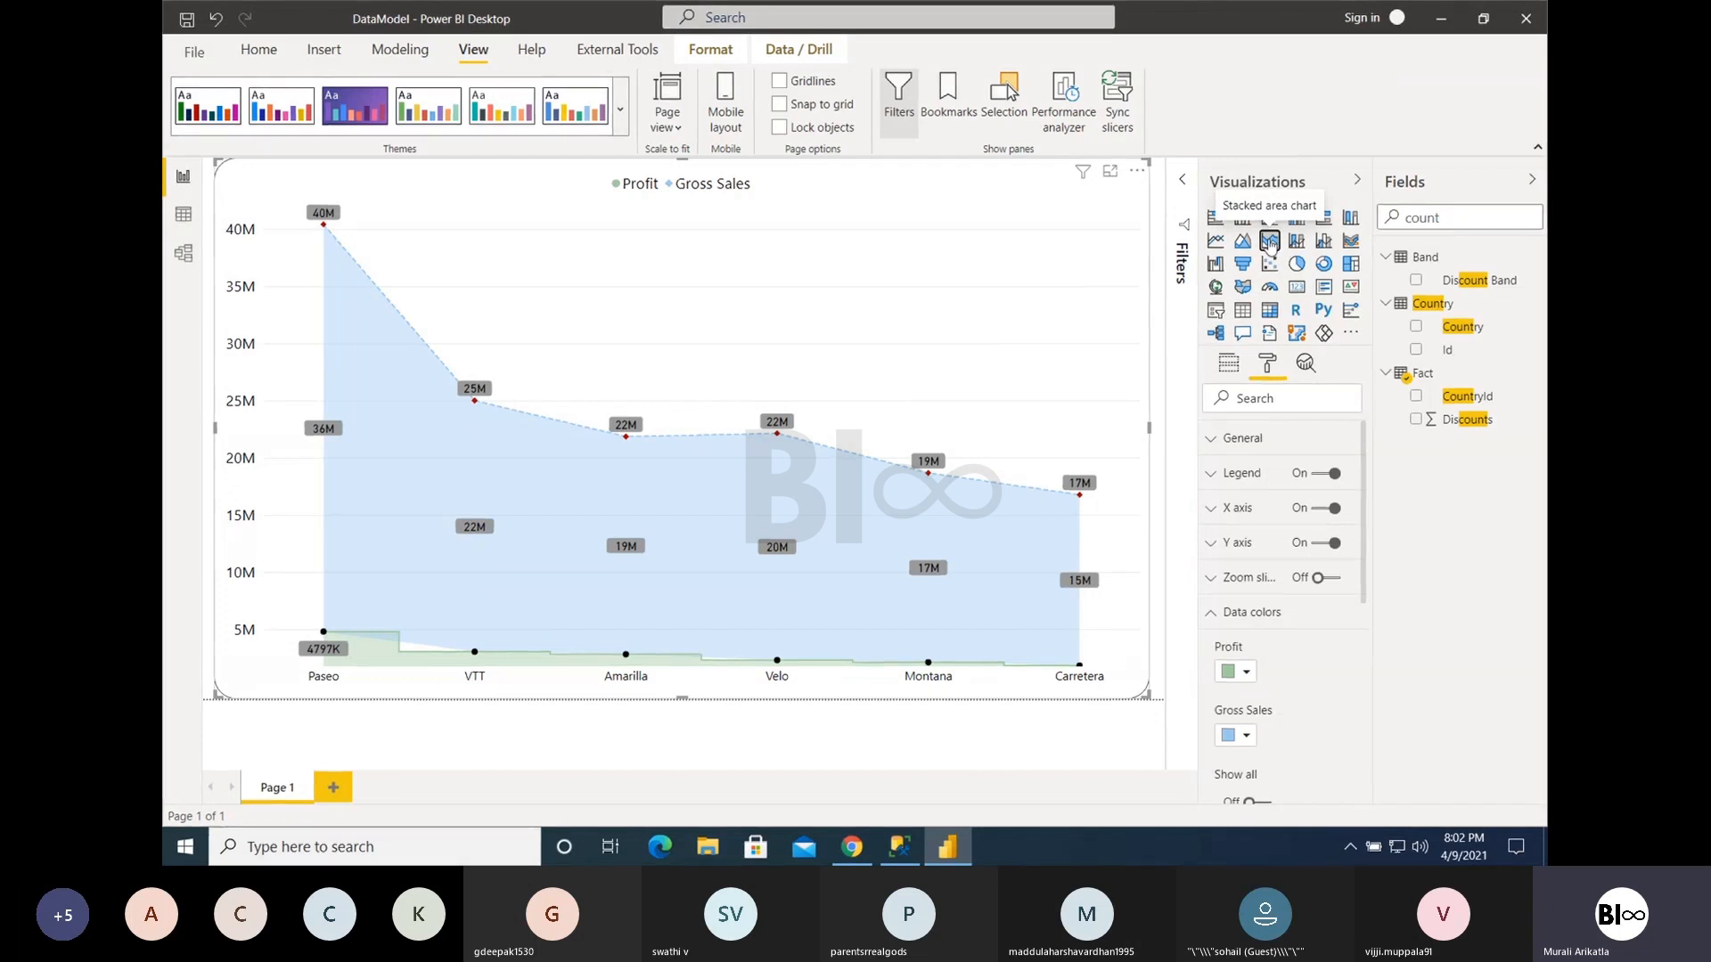
- Convert the stacked area chart to a line and stacked column chart with Profit and Gross Sales as column values
{"action": "left_click", "coordinate": [1228, 613]}
{"action": "left_click", "coordinate": [1235, 361]}
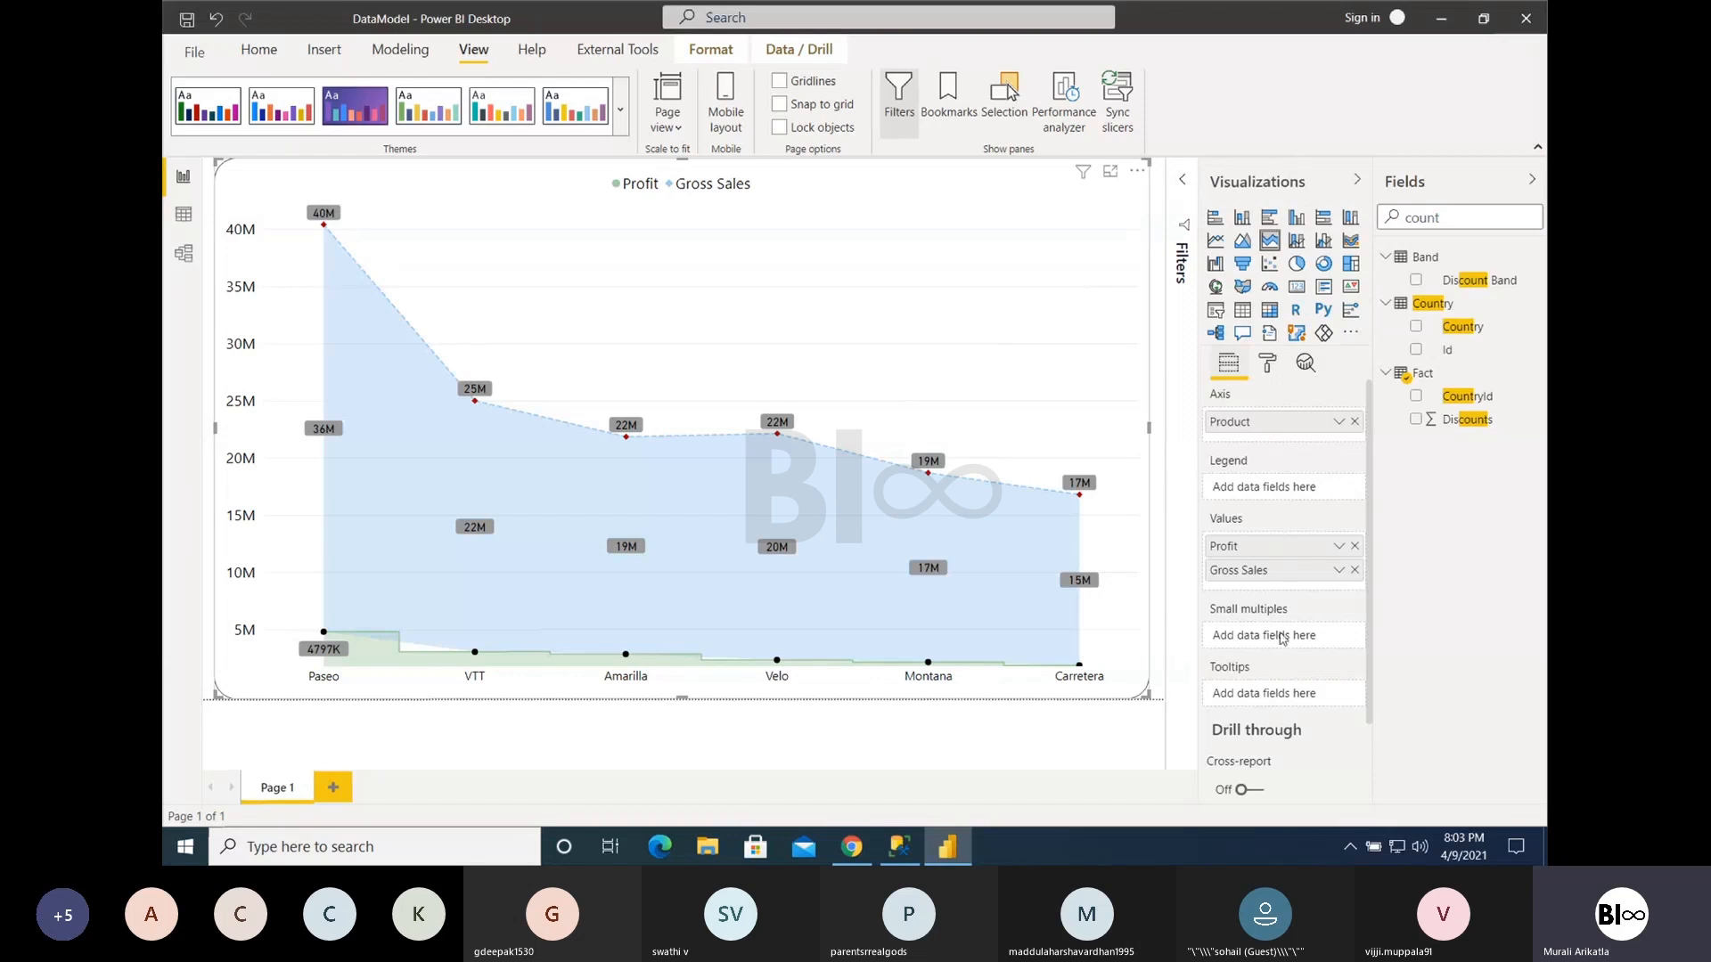
{"action": "scroll", "coordinate": [1284, 637], "scroll_direction": "down", "scroll_amount": 2}
{"action": "scroll", "coordinate": [1283, 637], "scroll_direction": "up", "scroll_amount": 2}
{"action": "left_click", "coordinate": [1296, 241]}
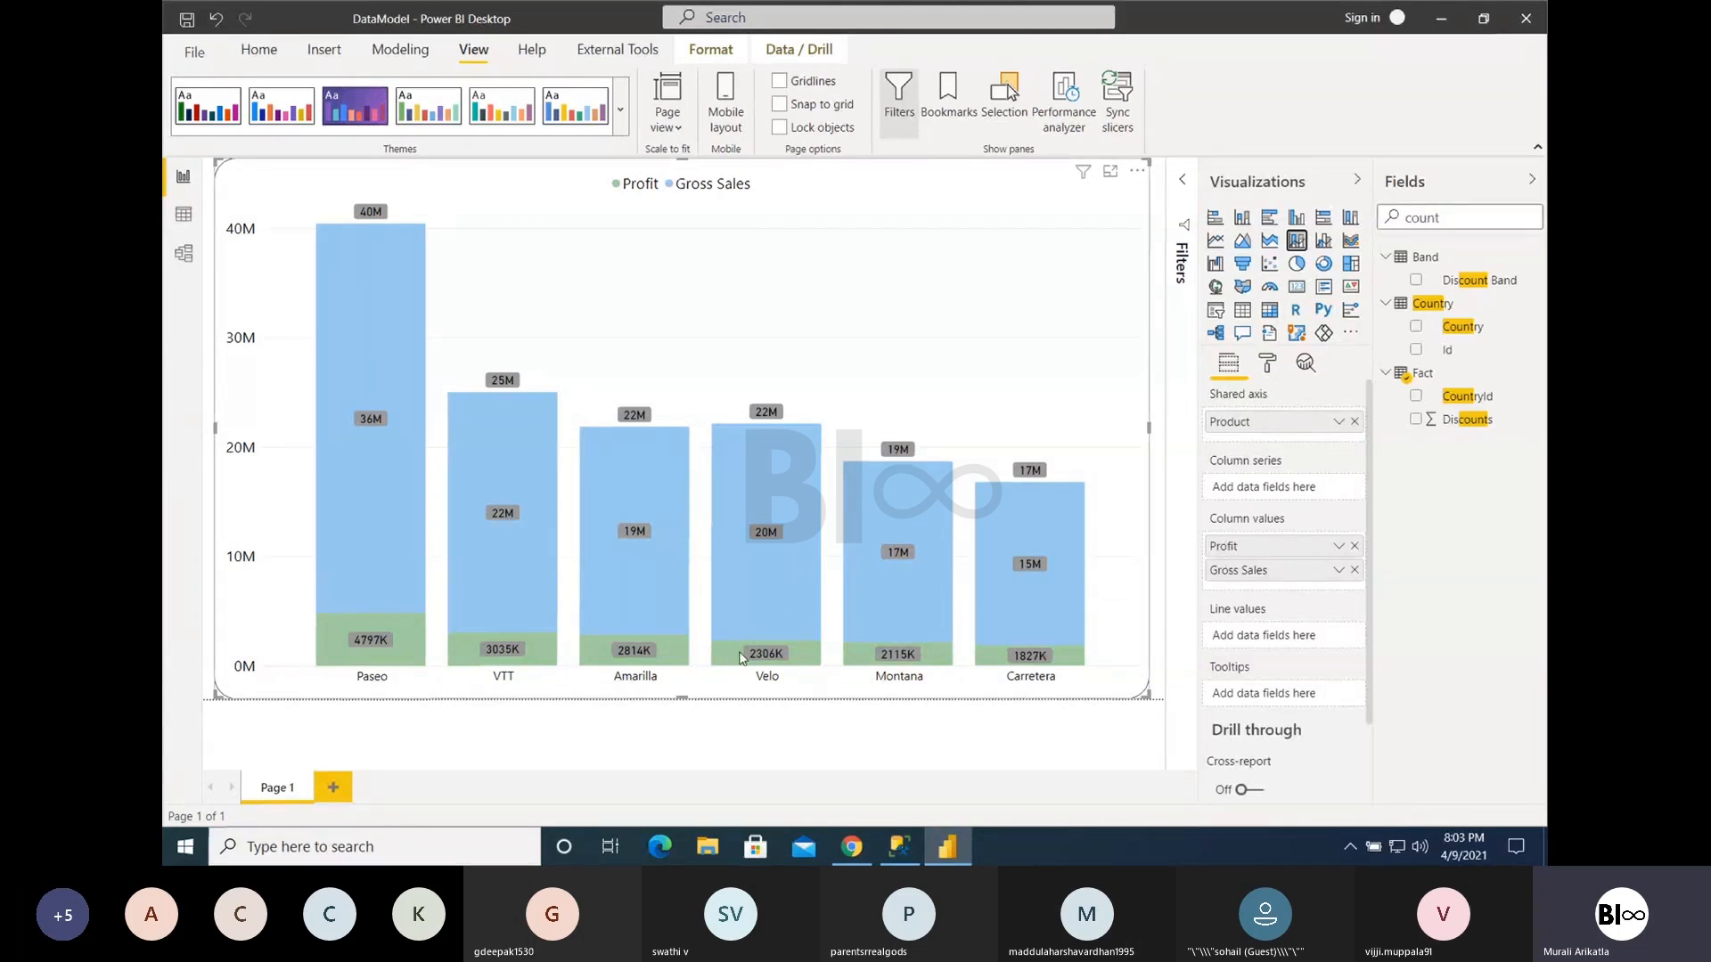
{"action": "mouse_move", "coordinate": [740, 658]}
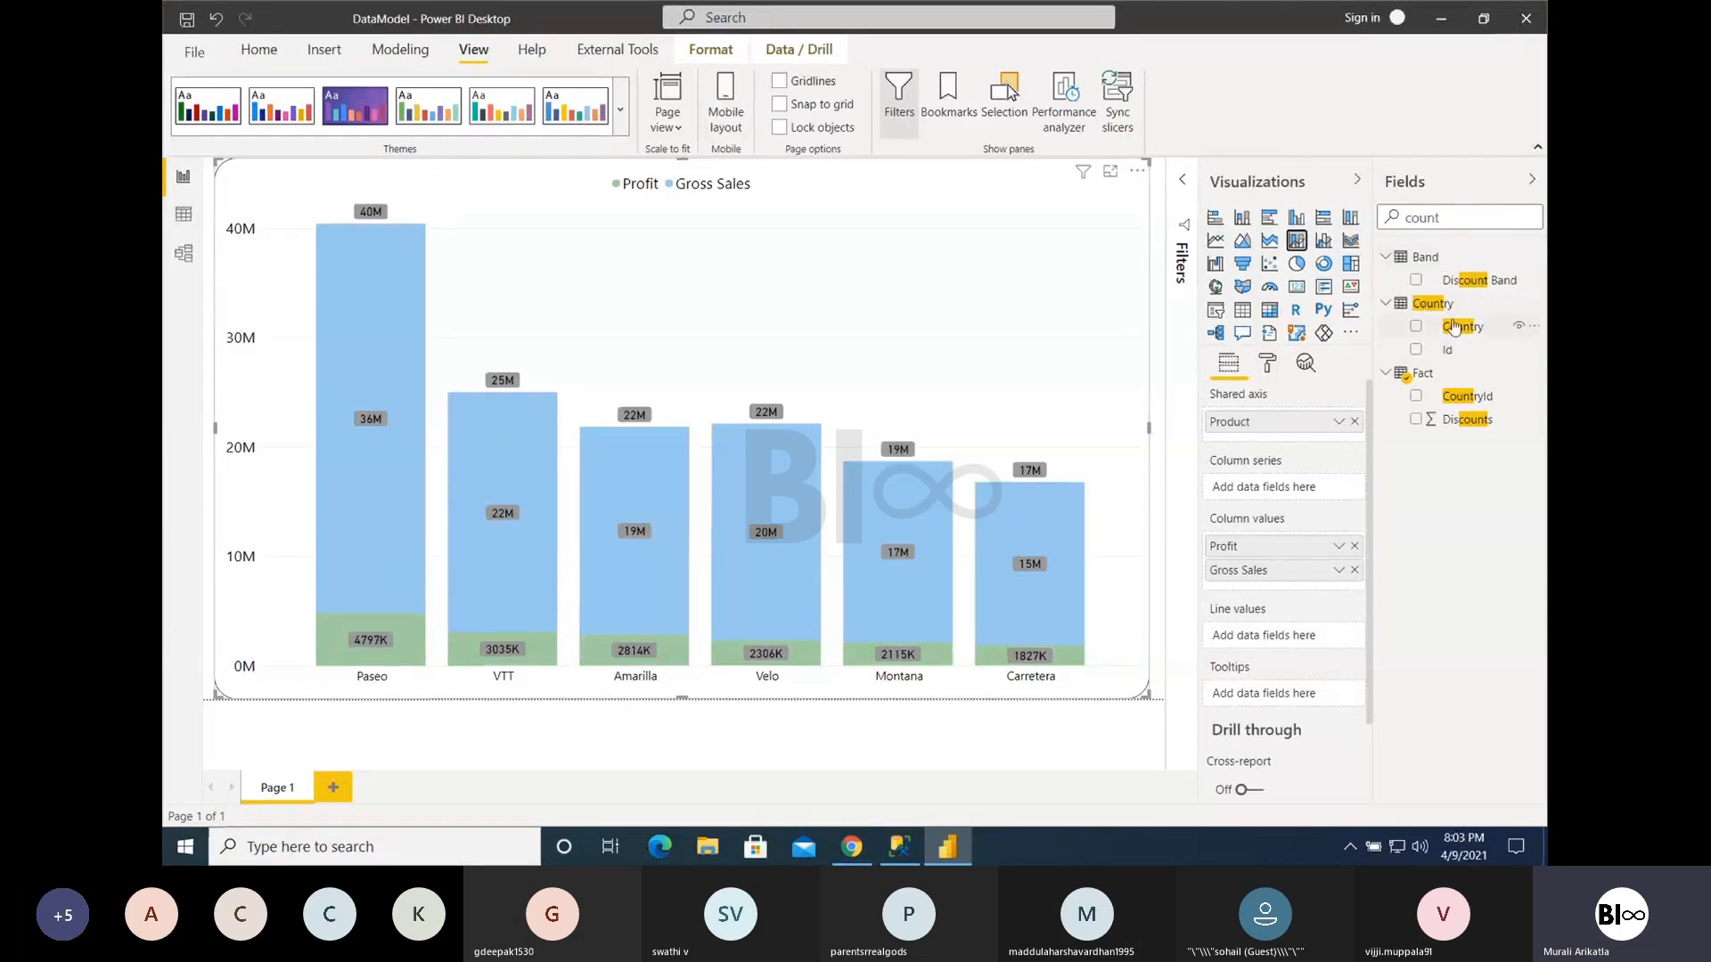
- Remove Profit from the chart's column values and add the Country field as the column series
{"action": "left_click_drag", "start_coordinate": [1455, 328], "coordinate": [1278, 486]}
{"action": "left_click_drag", "start_coordinate": [1455, 330], "coordinate": [1268, 496]}
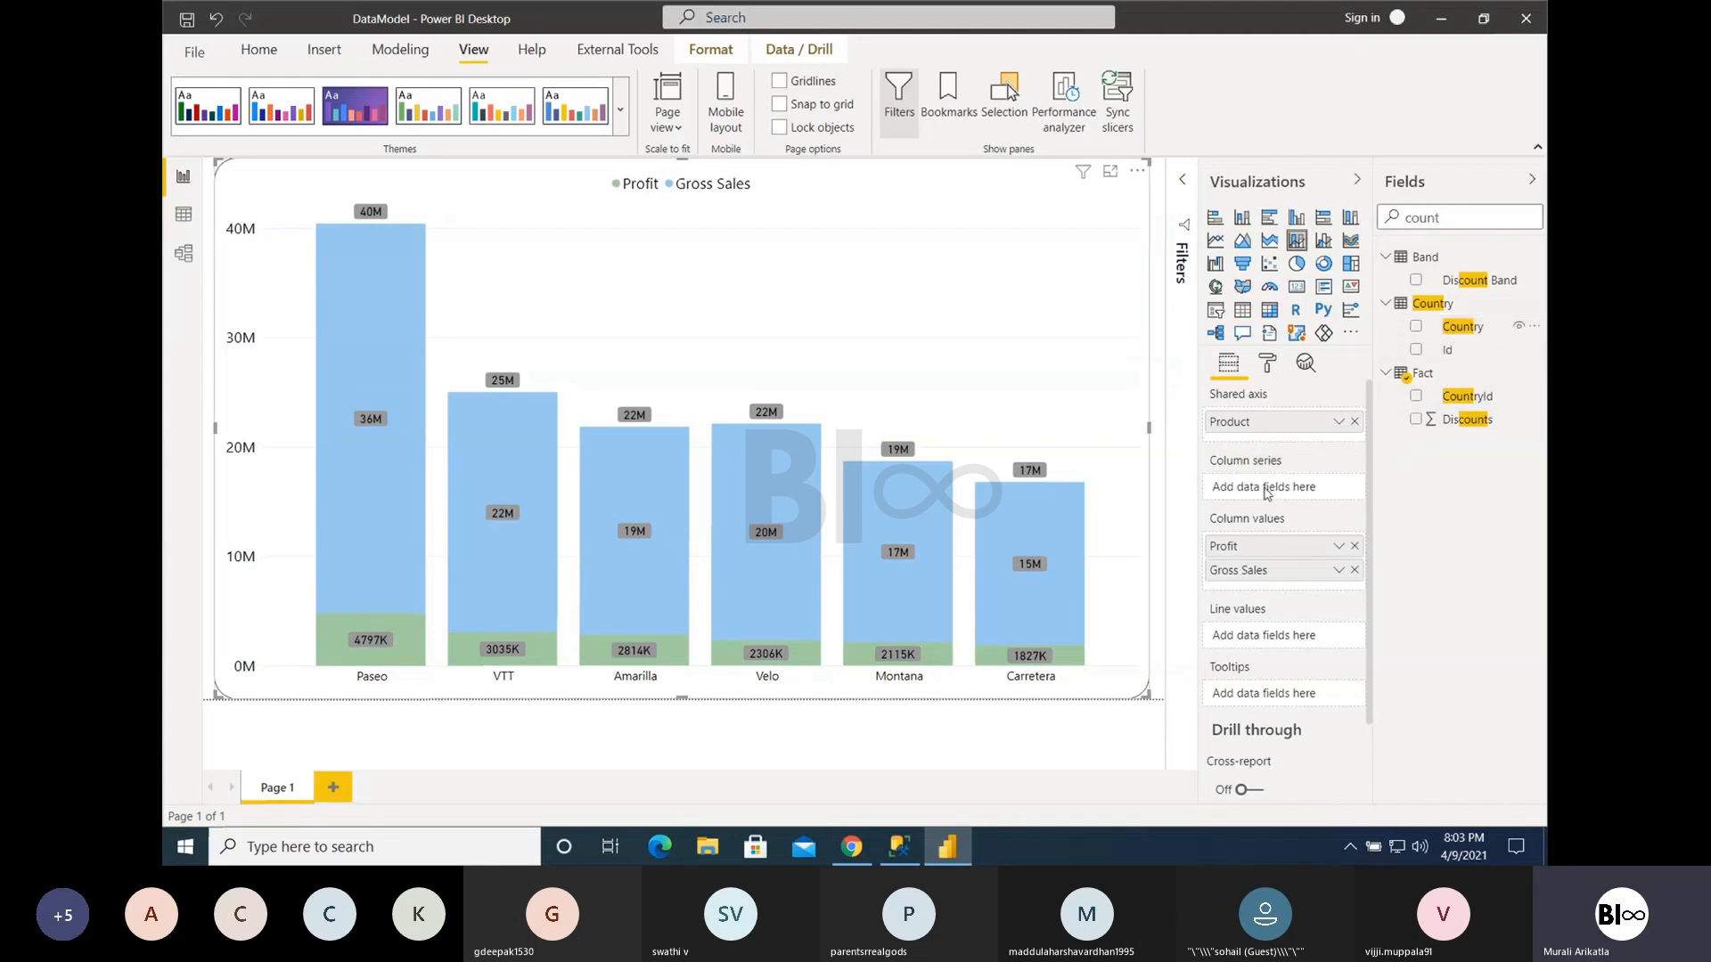
{"action": "left_click", "coordinate": [1354, 545]}
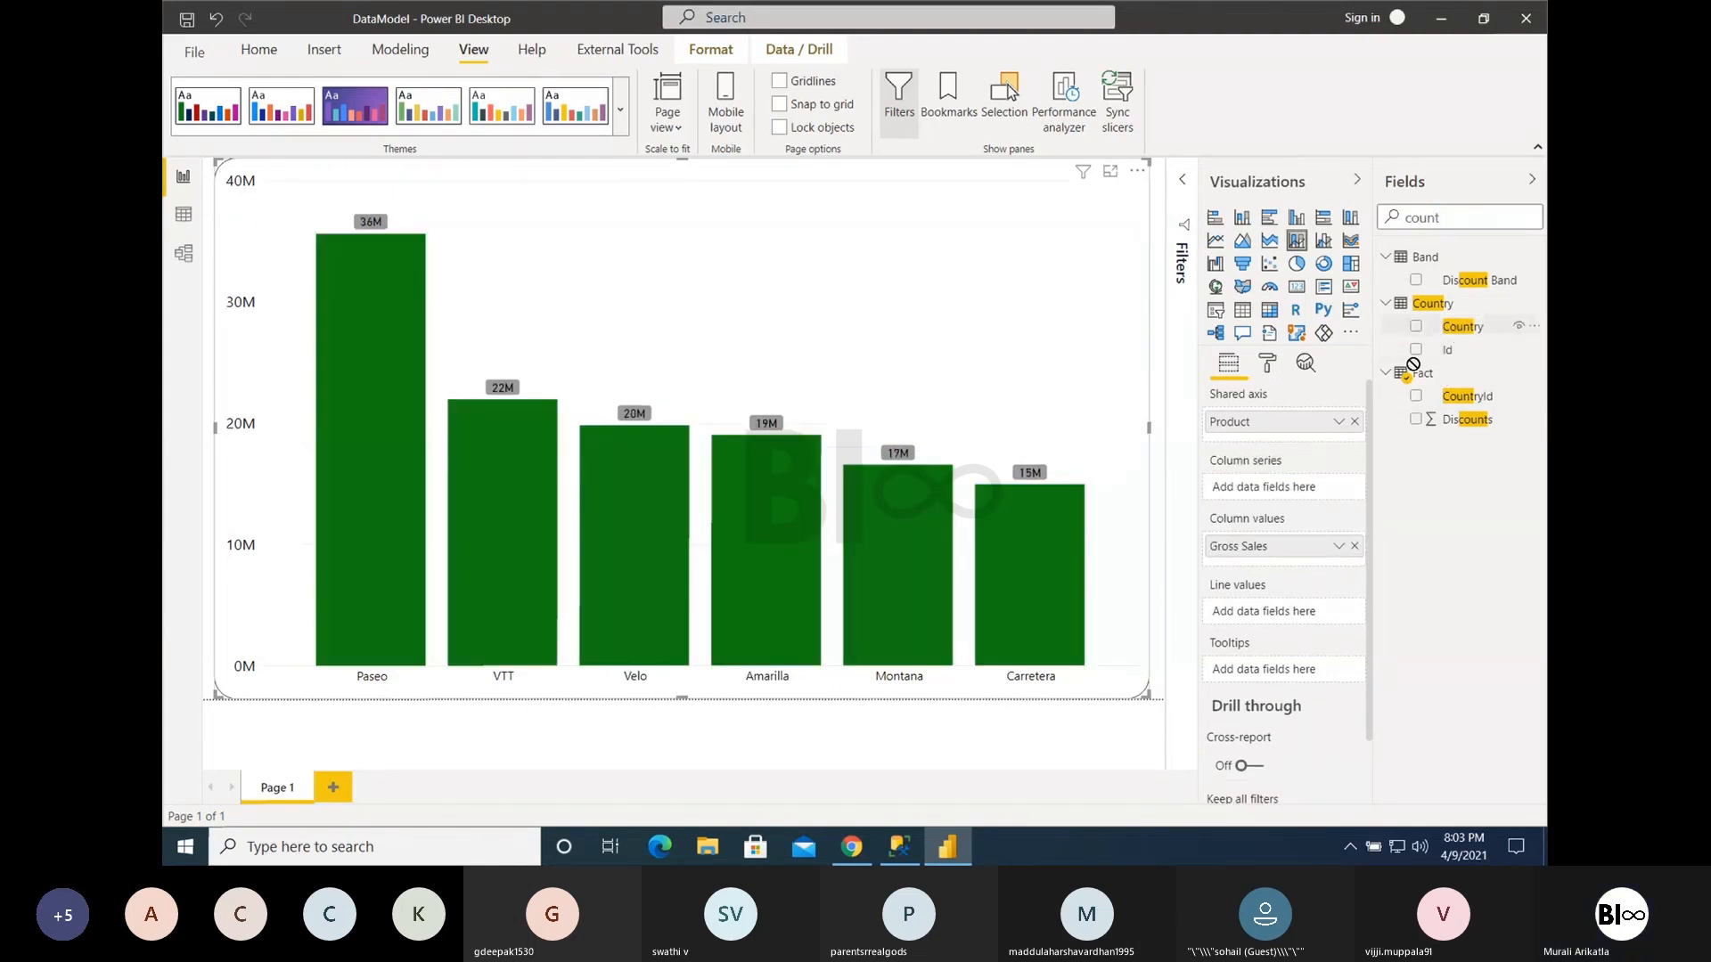
{"action": "left_click_drag", "start_coordinate": [1462, 326], "coordinate": [1273, 489]}
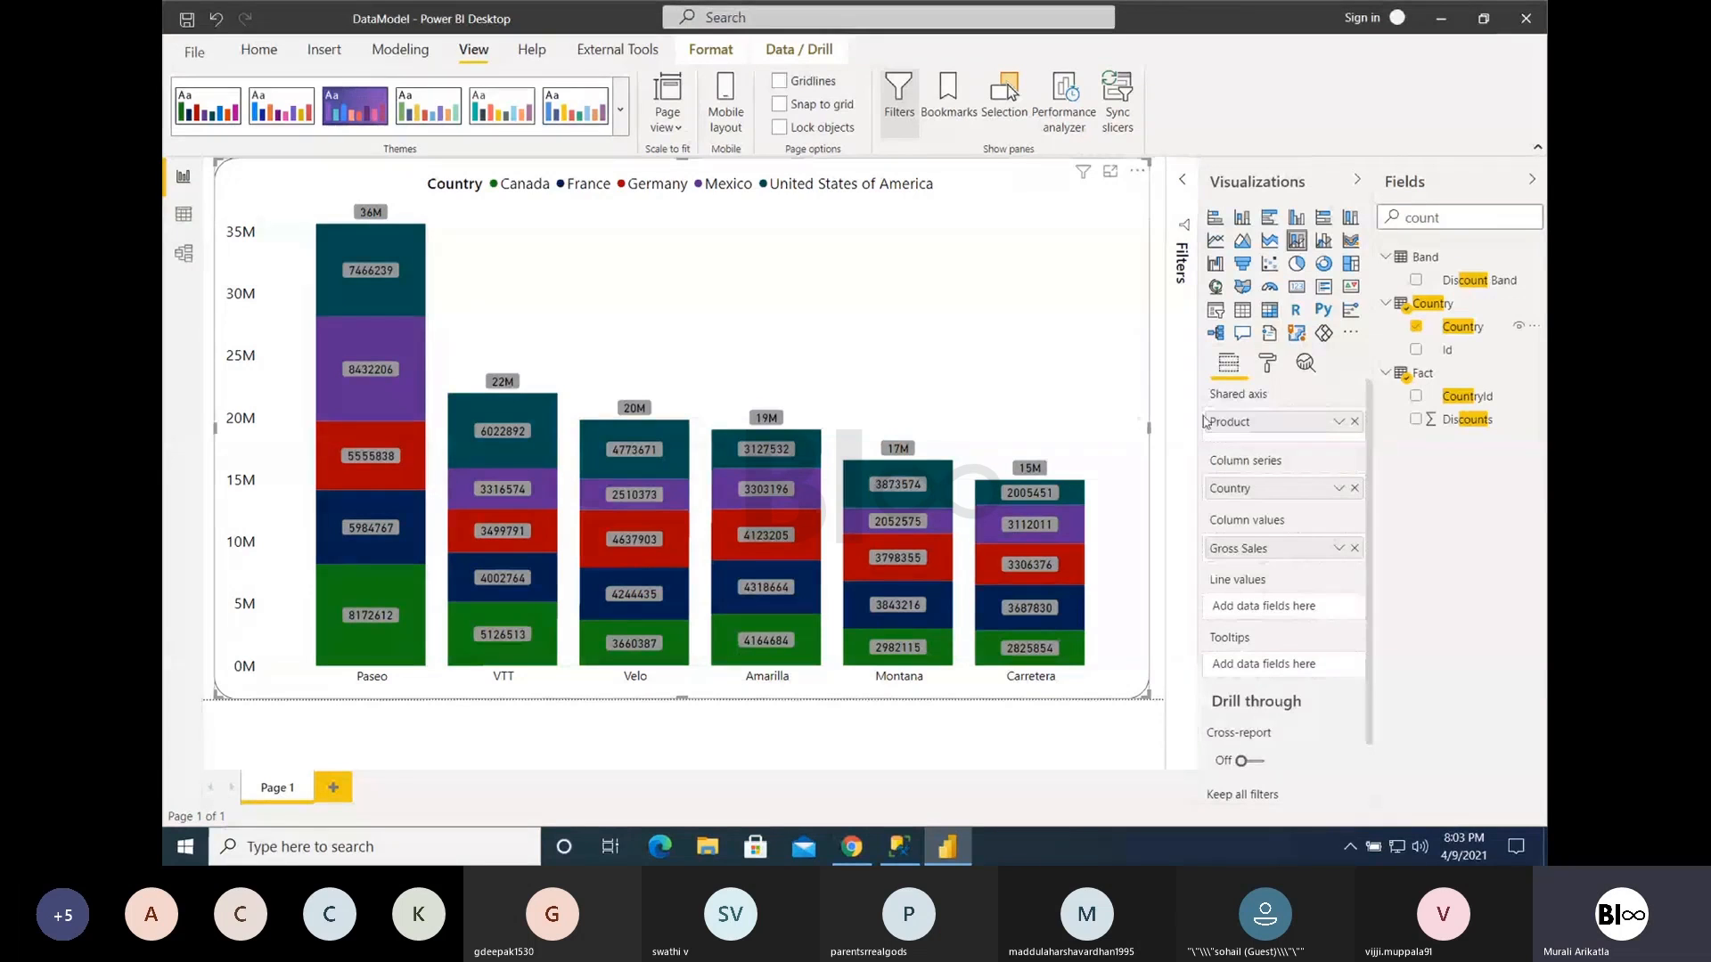
- Clear Country from the column series and plot the Profit field as the chart's line values
{"action": "left_click", "coordinate": [1354, 487]}
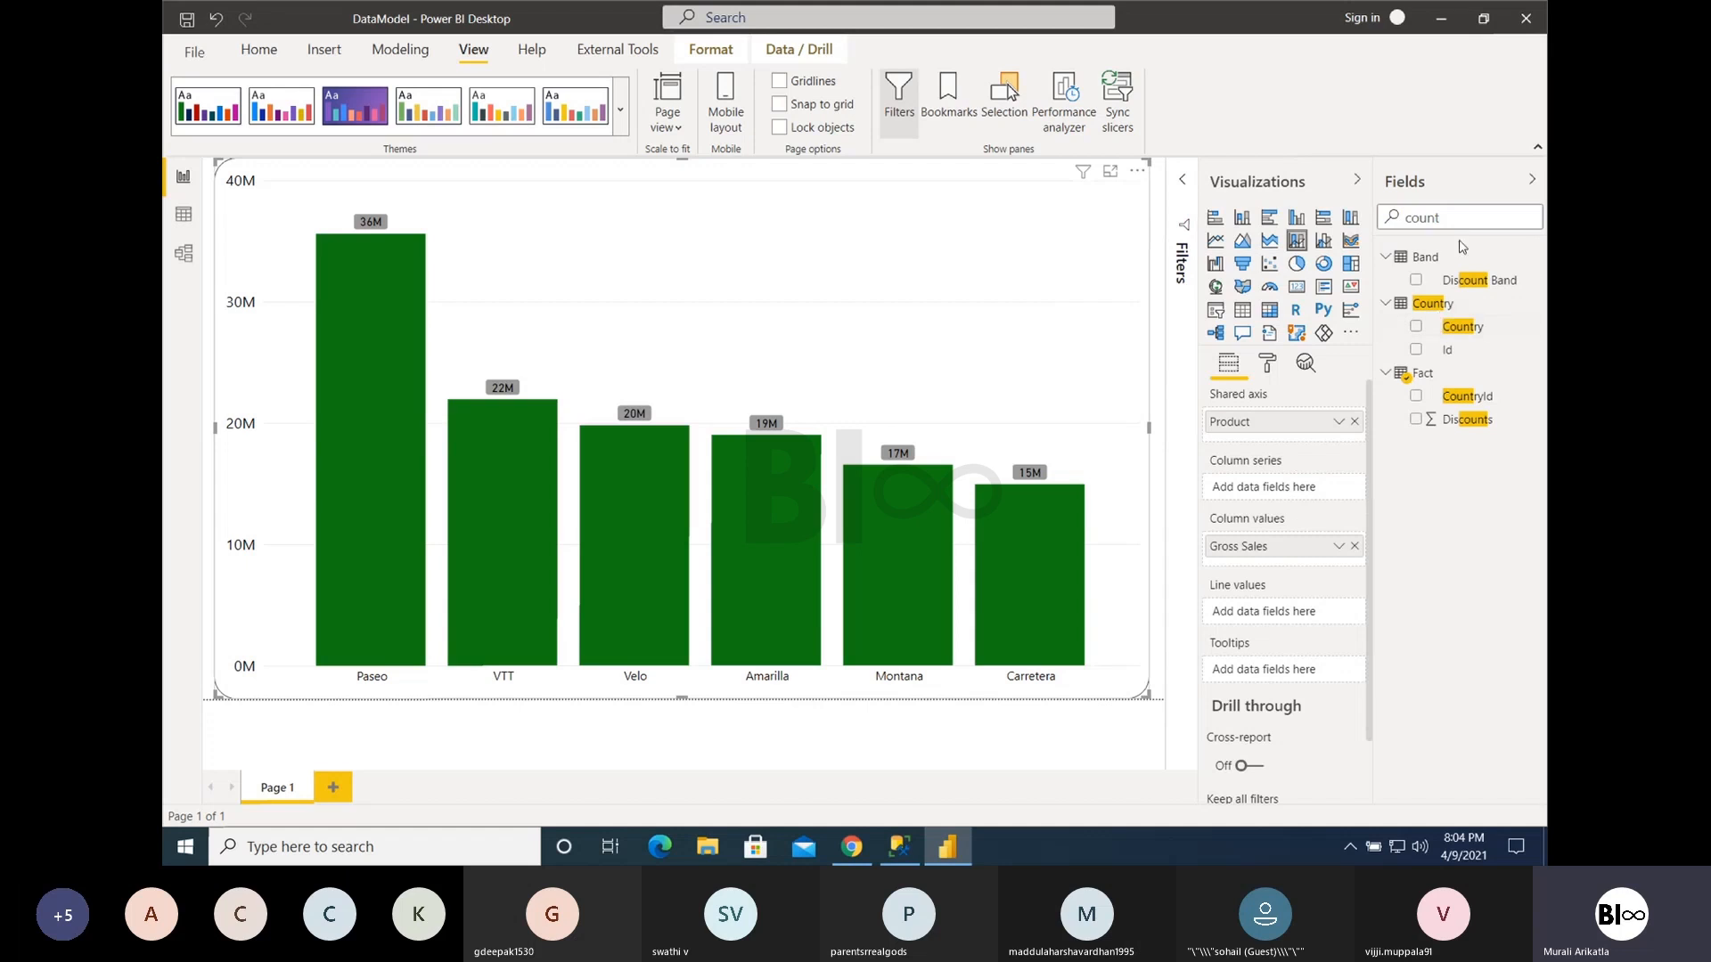
{"action": "double_click", "coordinate": [1387, 220]}
{"action": "type", "text": "profiu"}
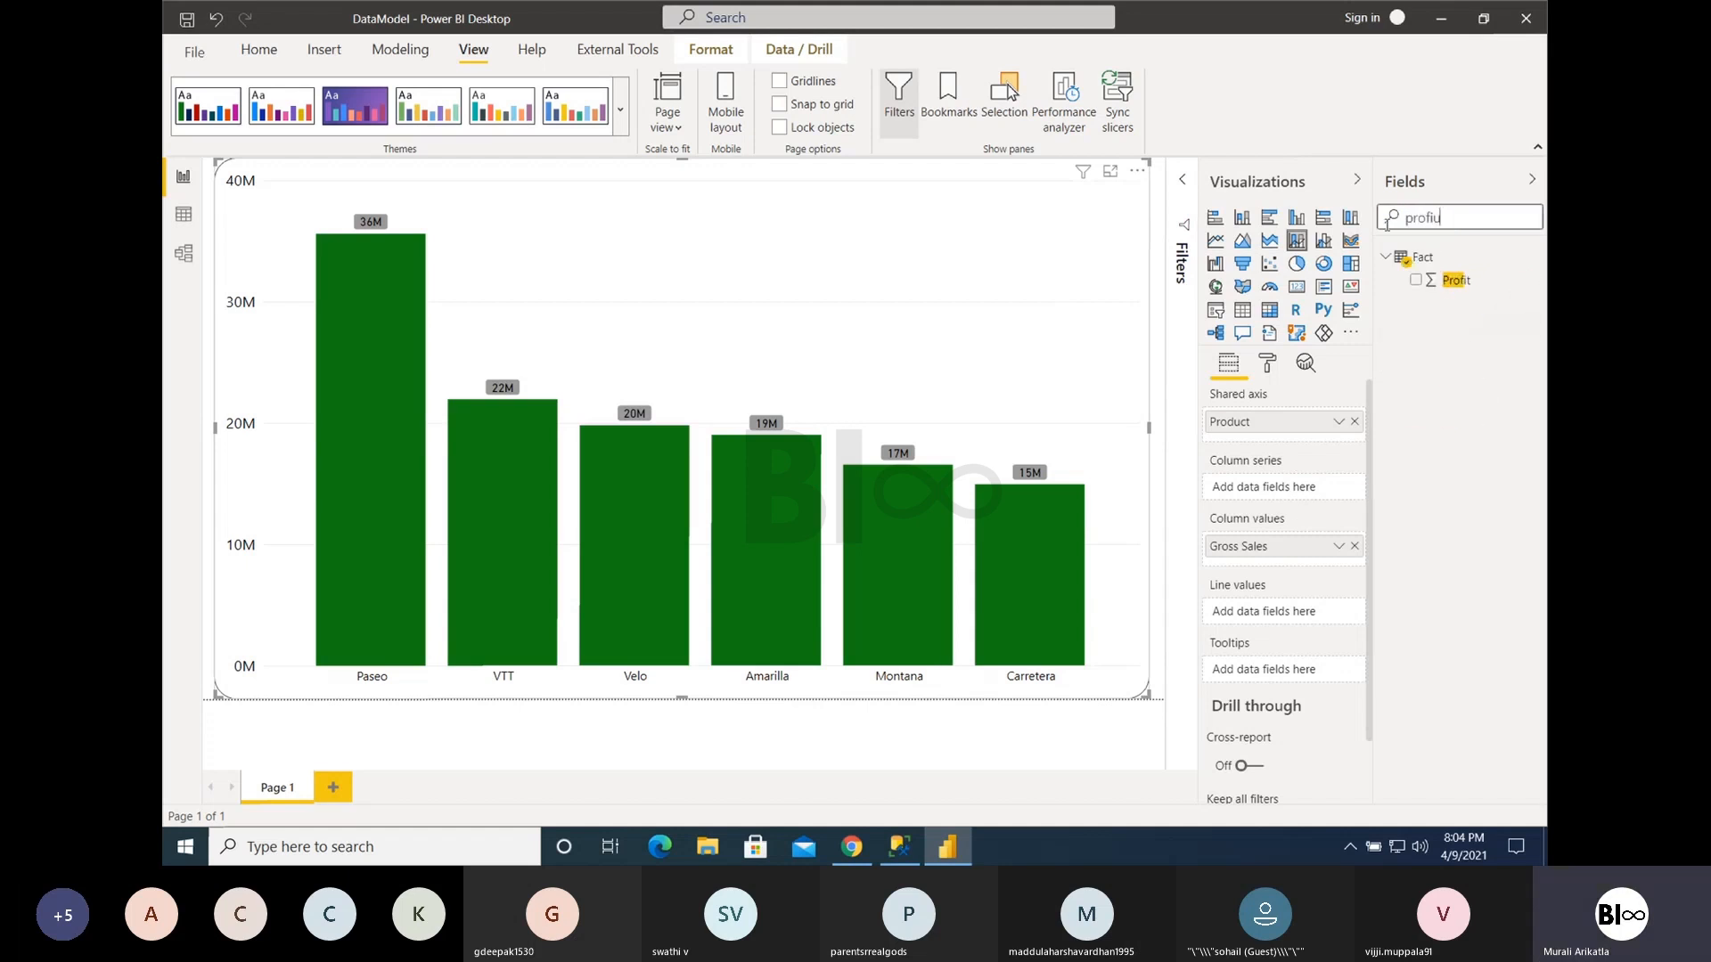
{"action": "key", "text": "BackSpace"}
{"action": "type", "text": "t"}
{"action": "left_click_drag", "start_coordinate": [1456, 279], "coordinate": [1249, 568]}
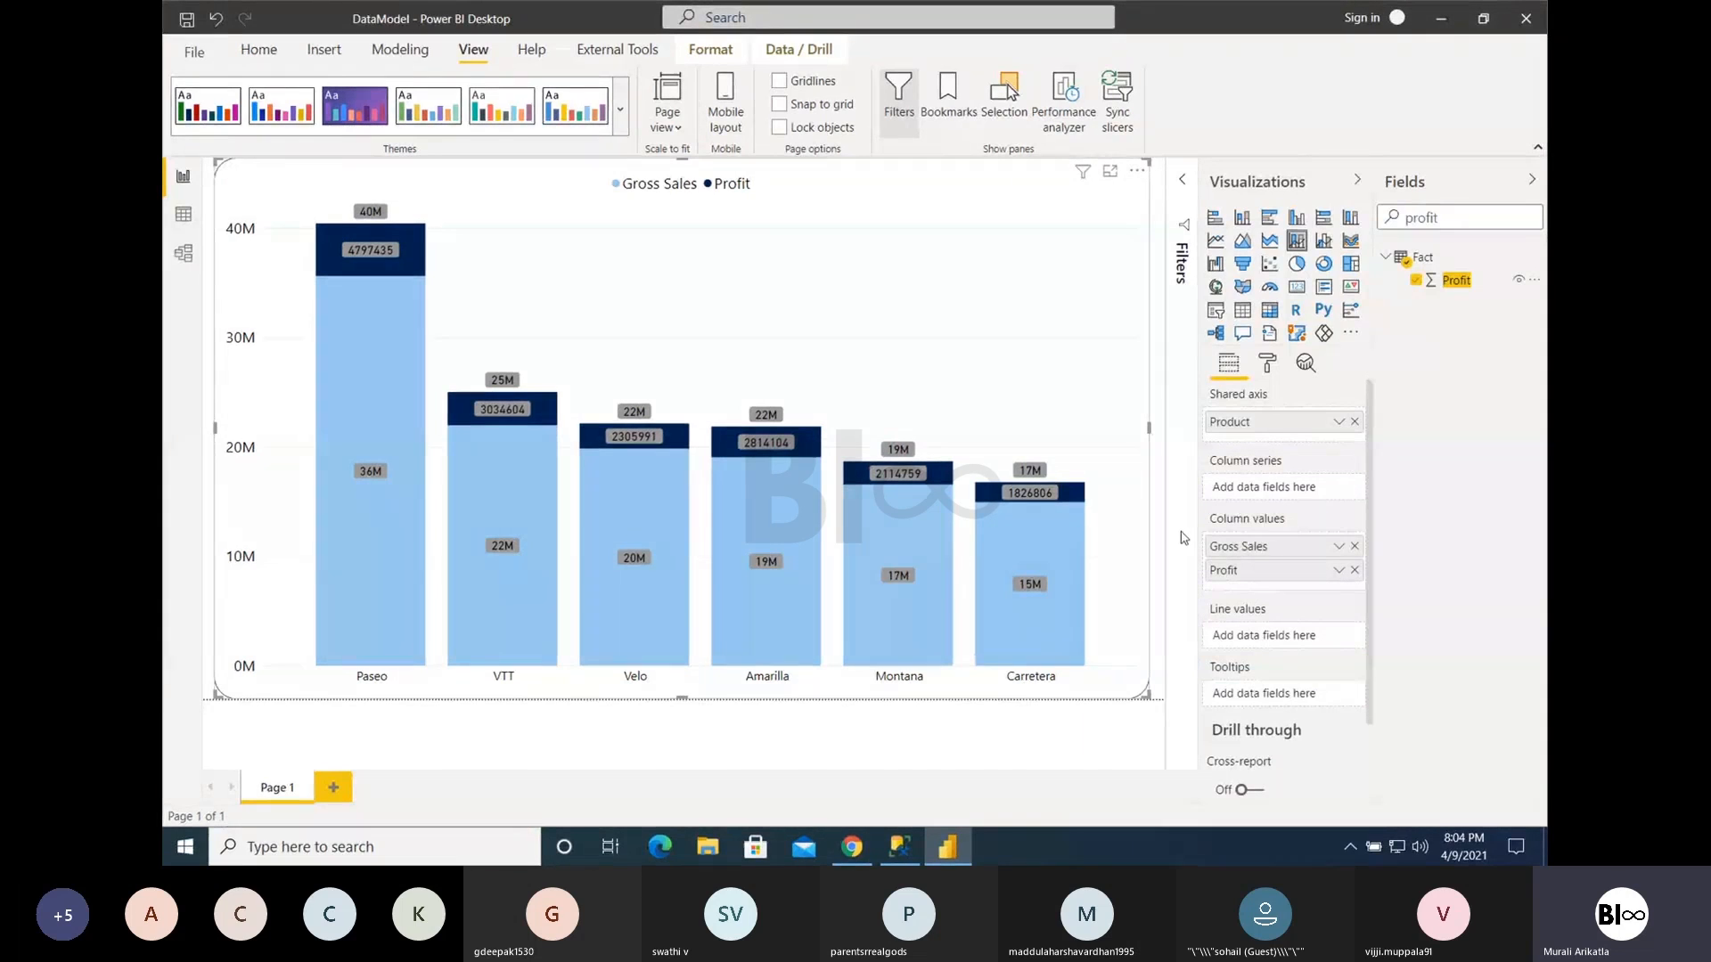
{"action": "left_click_drag", "start_coordinate": [1237, 575], "coordinate": [1240, 634]}
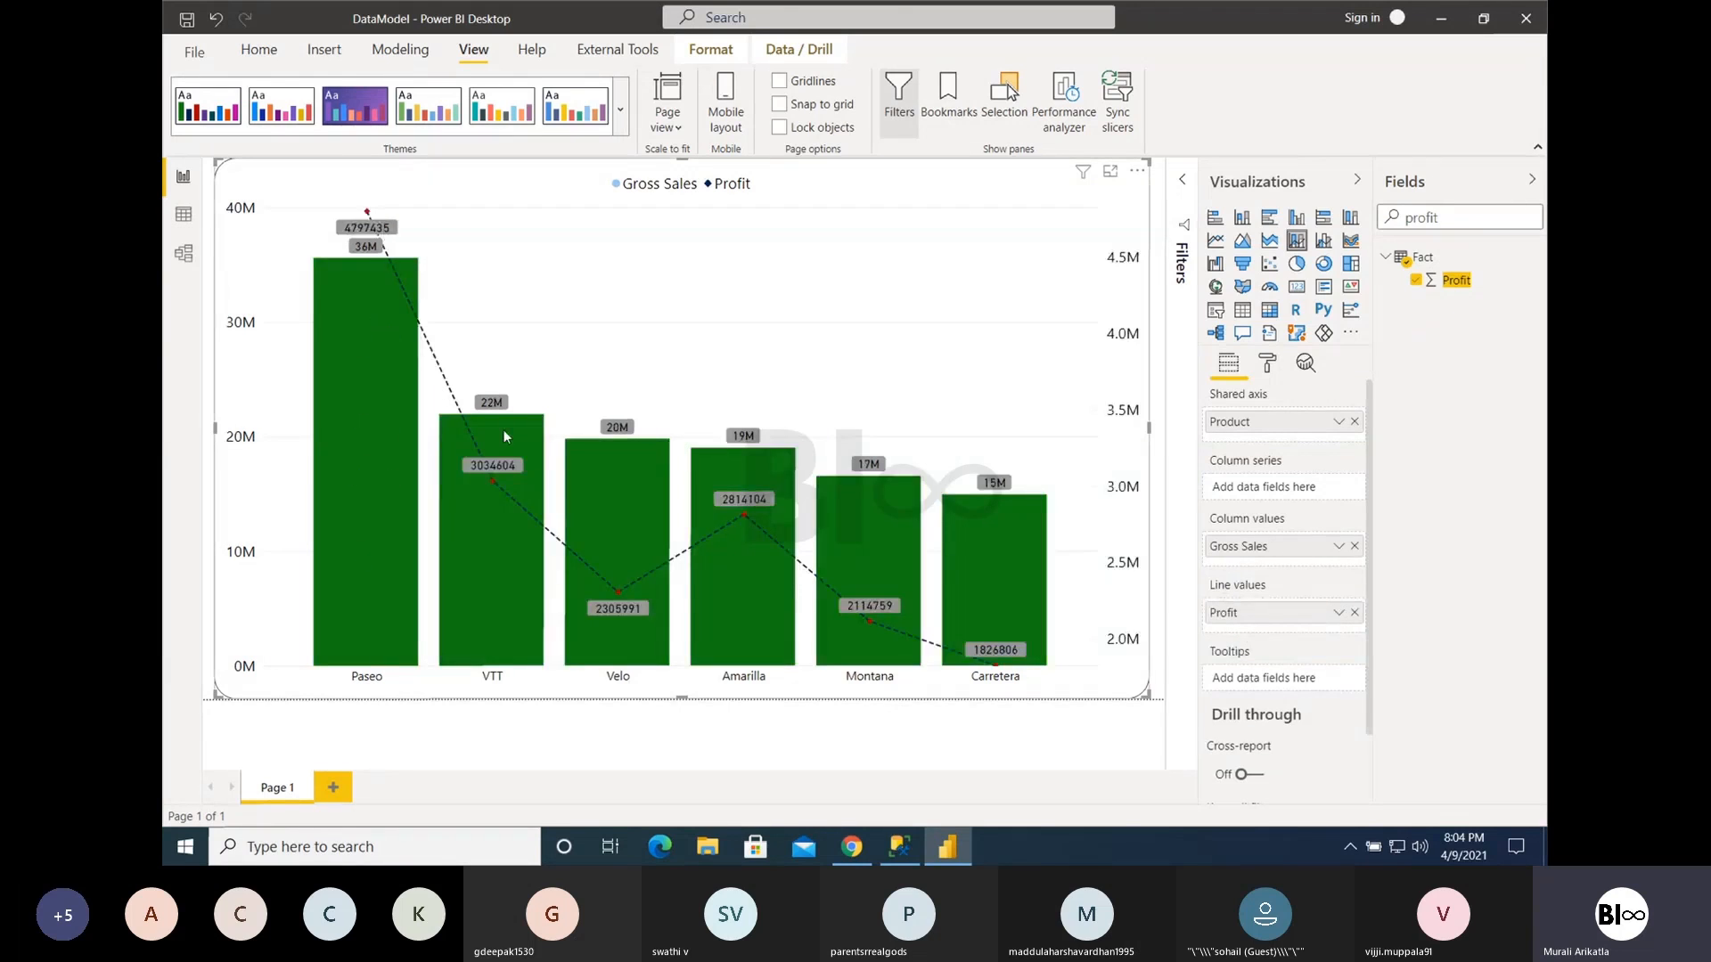
- Move Profit to the column values to inspect the stacked tooltips for Paseo, and return it to the line values
{"action": "mouse_move", "coordinate": [645, 561]}
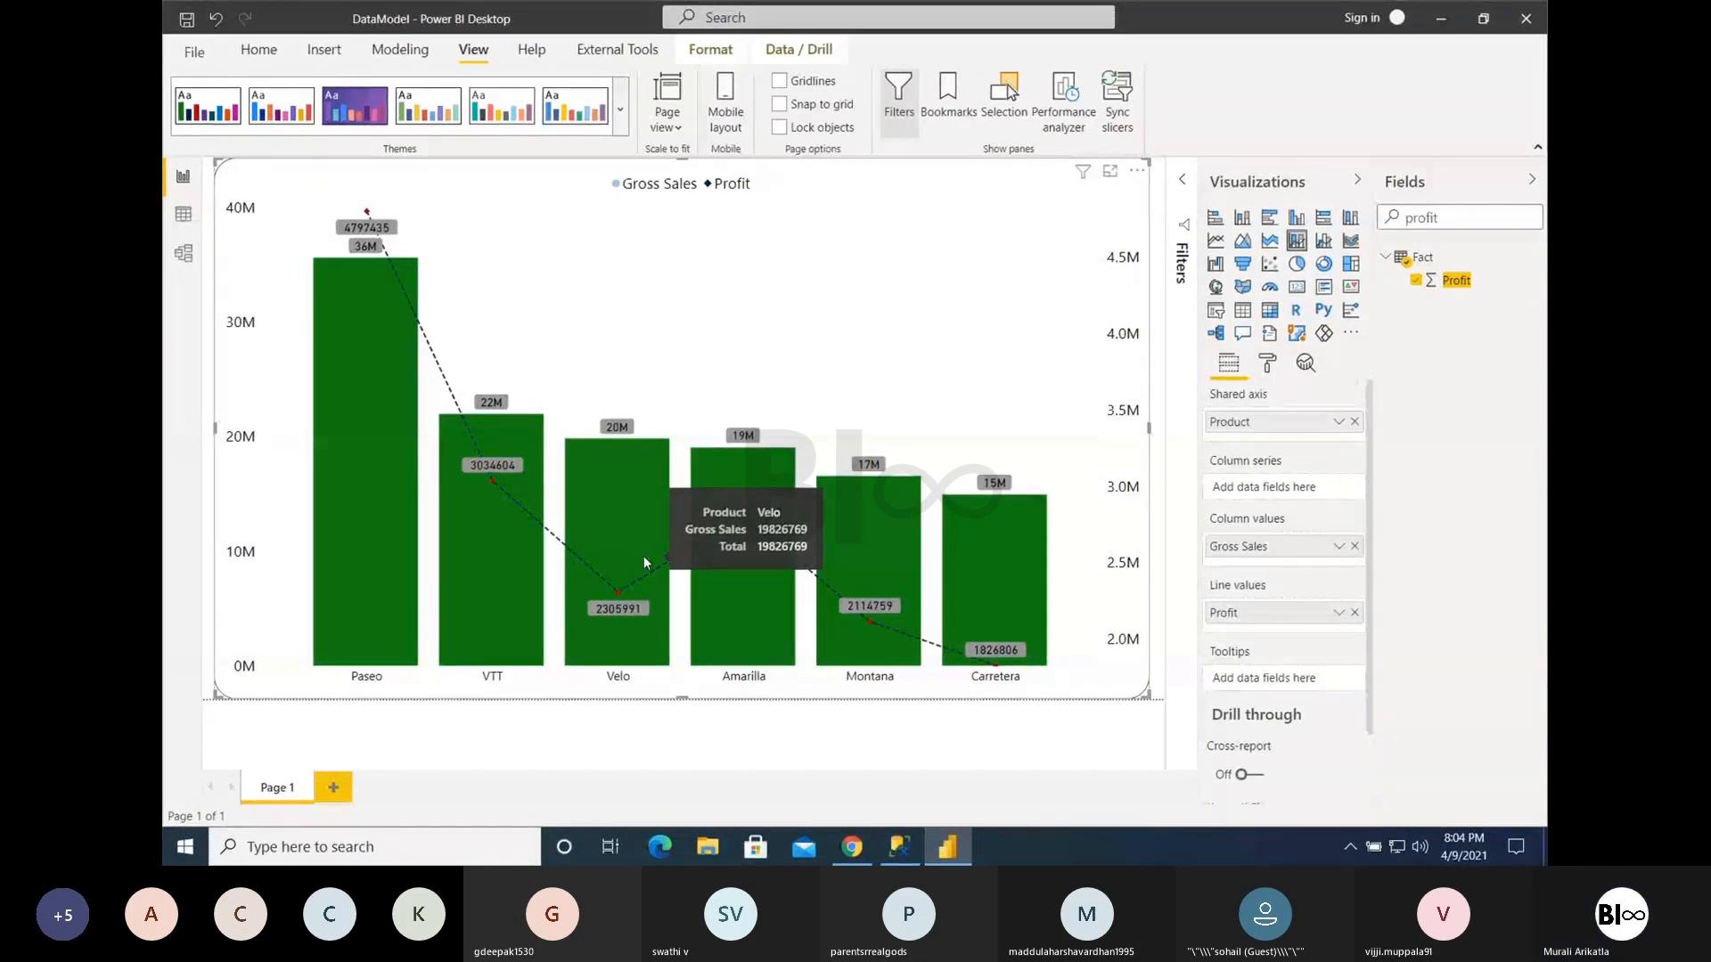
{"action": "left_click_drag", "start_coordinate": [1247, 616], "coordinate": [1248, 563]}
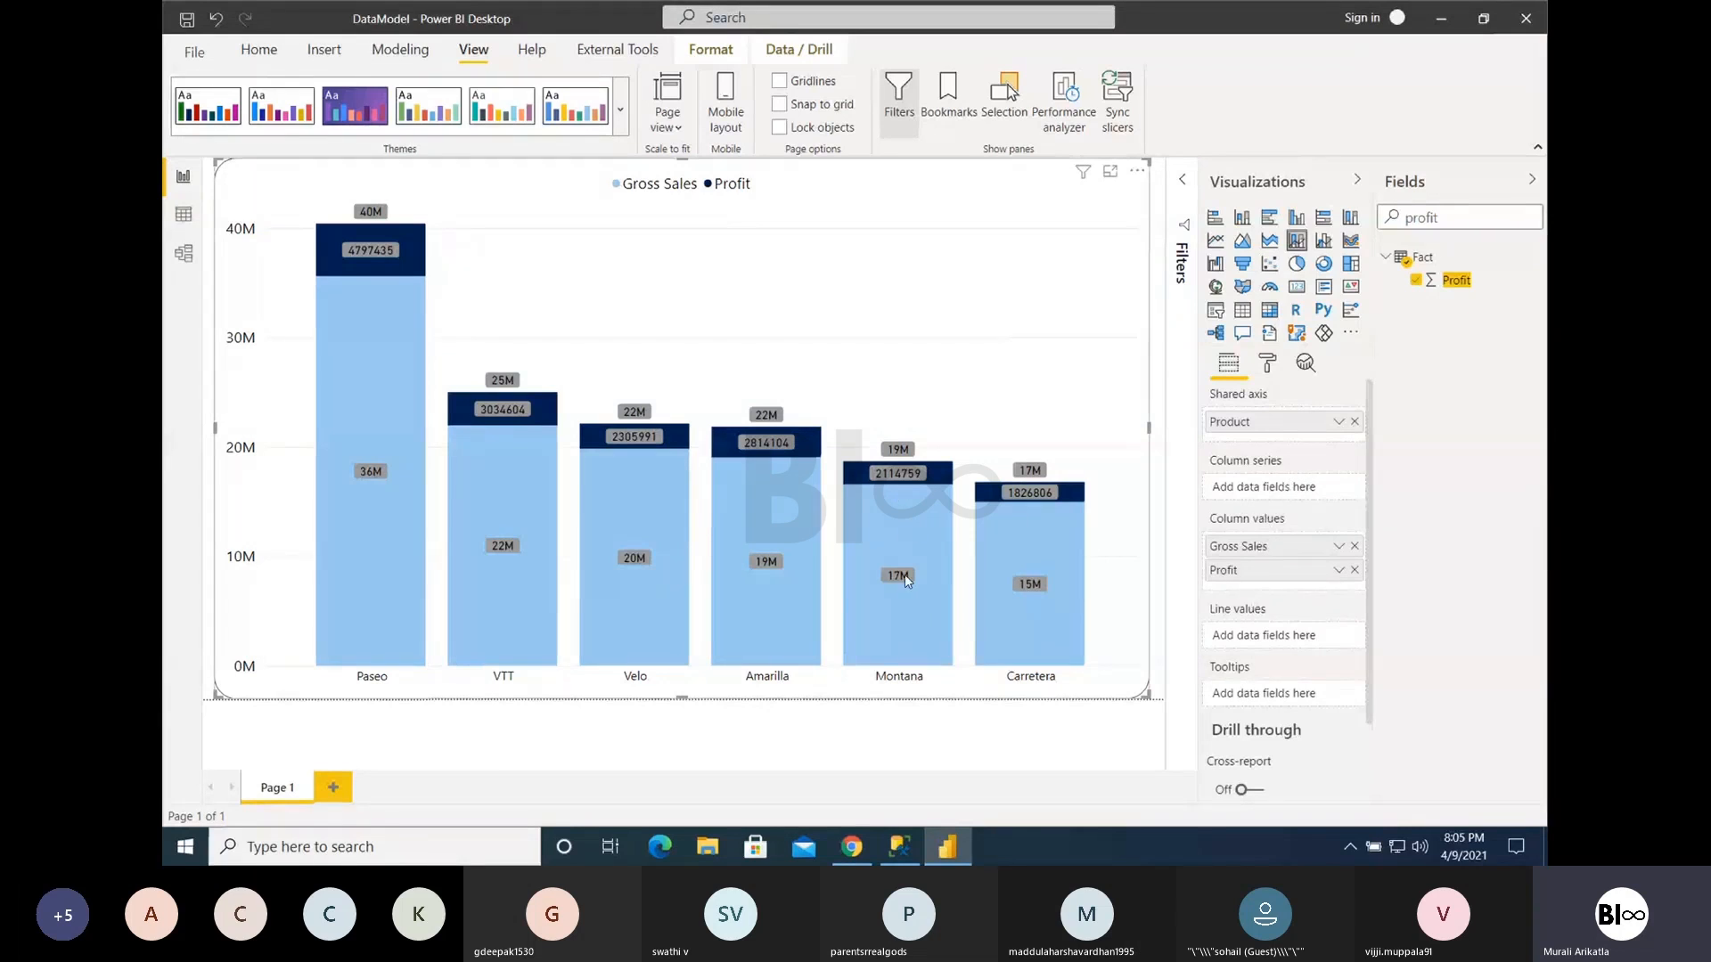
{"action": "mouse_move", "coordinate": [664, 436]}
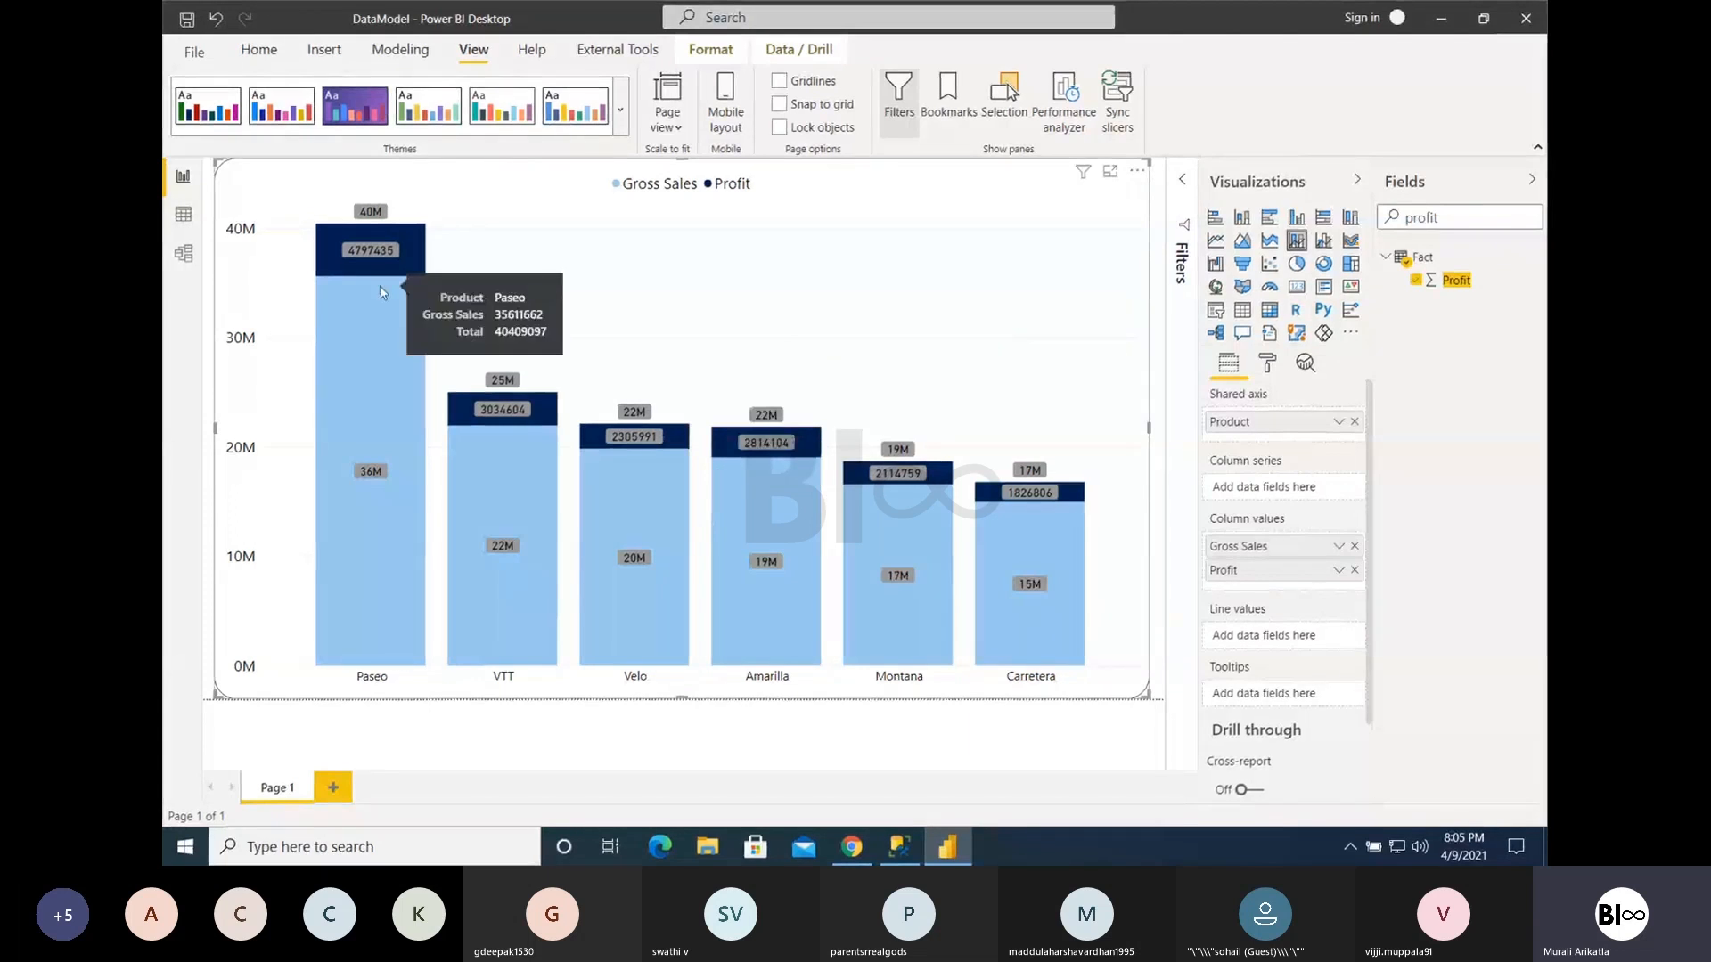
{"action": "mouse_move", "coordinate": [374, 248]}
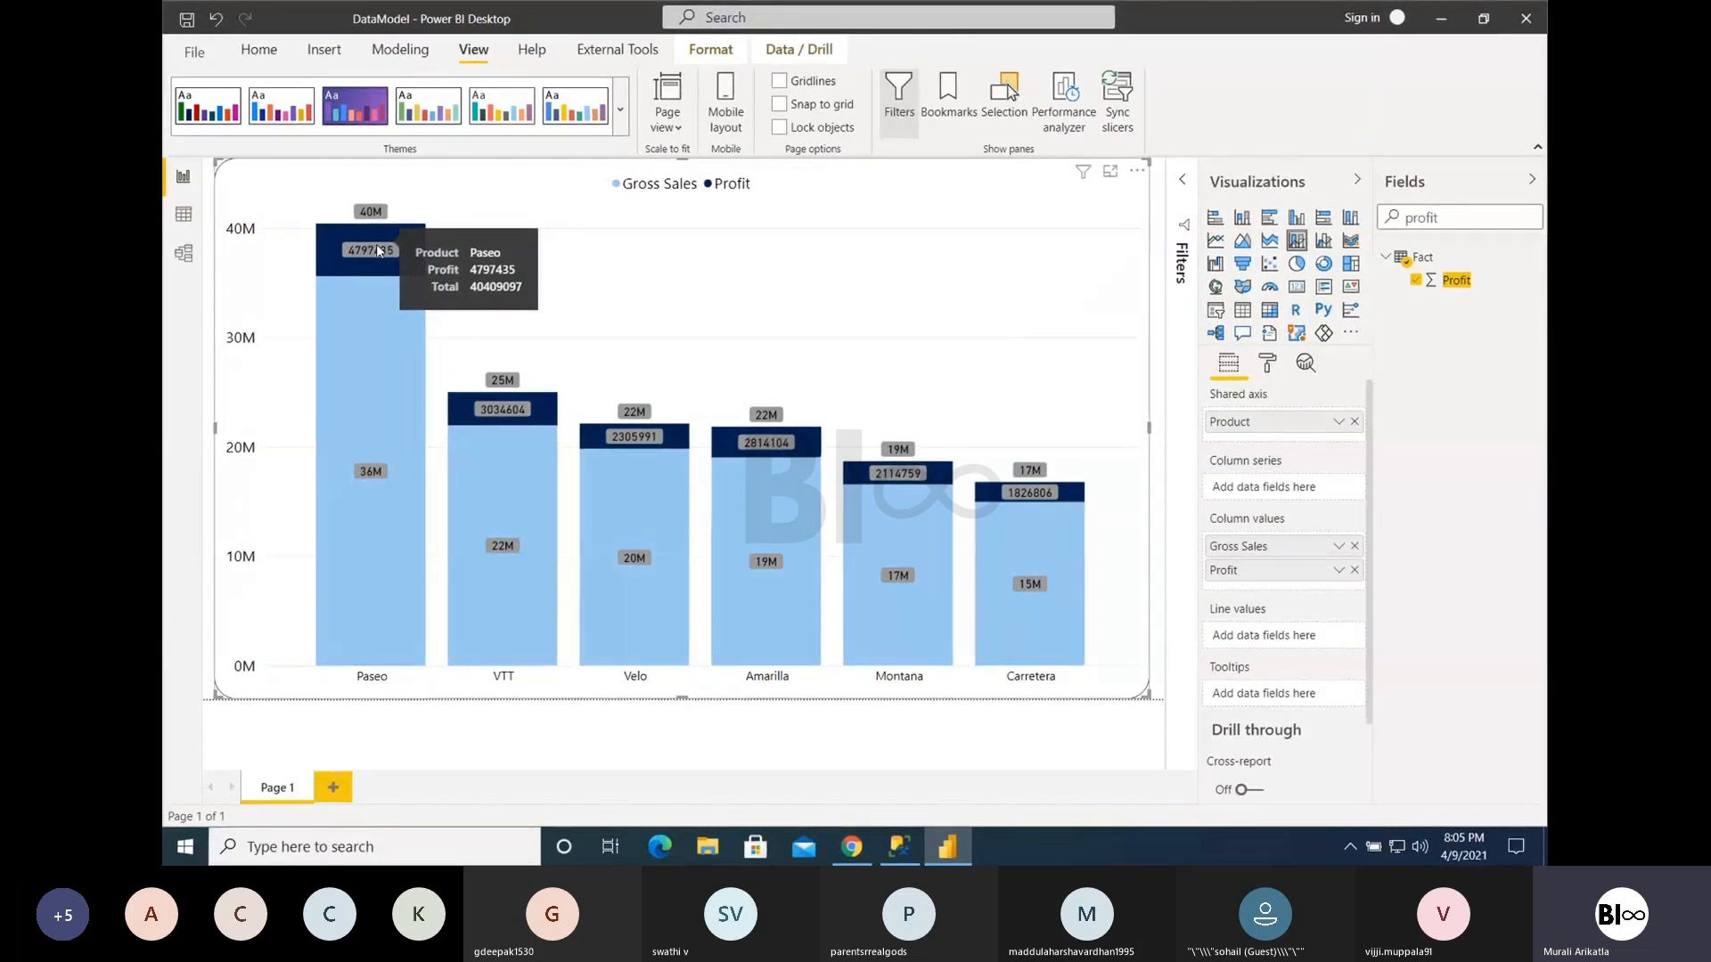
{"action": "left_click_drag", "start_coordinate": [1223, 586], "coordinate": [1225, 628]}
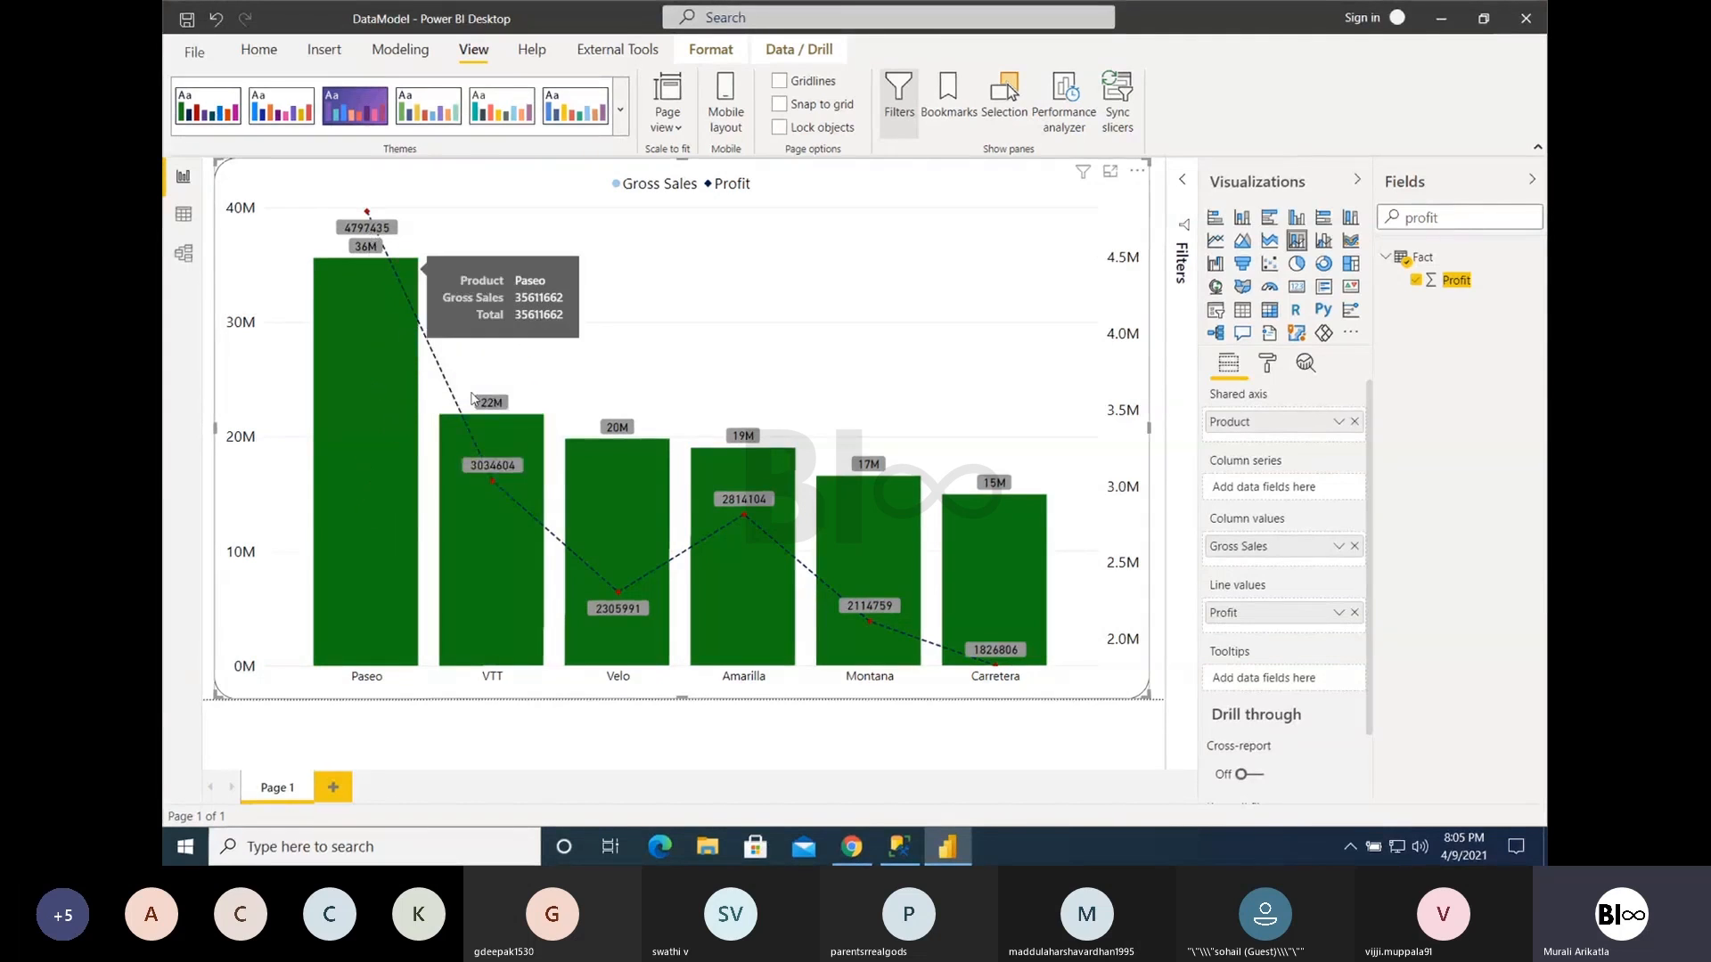
{"action": "mouse_move", "coordinate": [495, 491]}
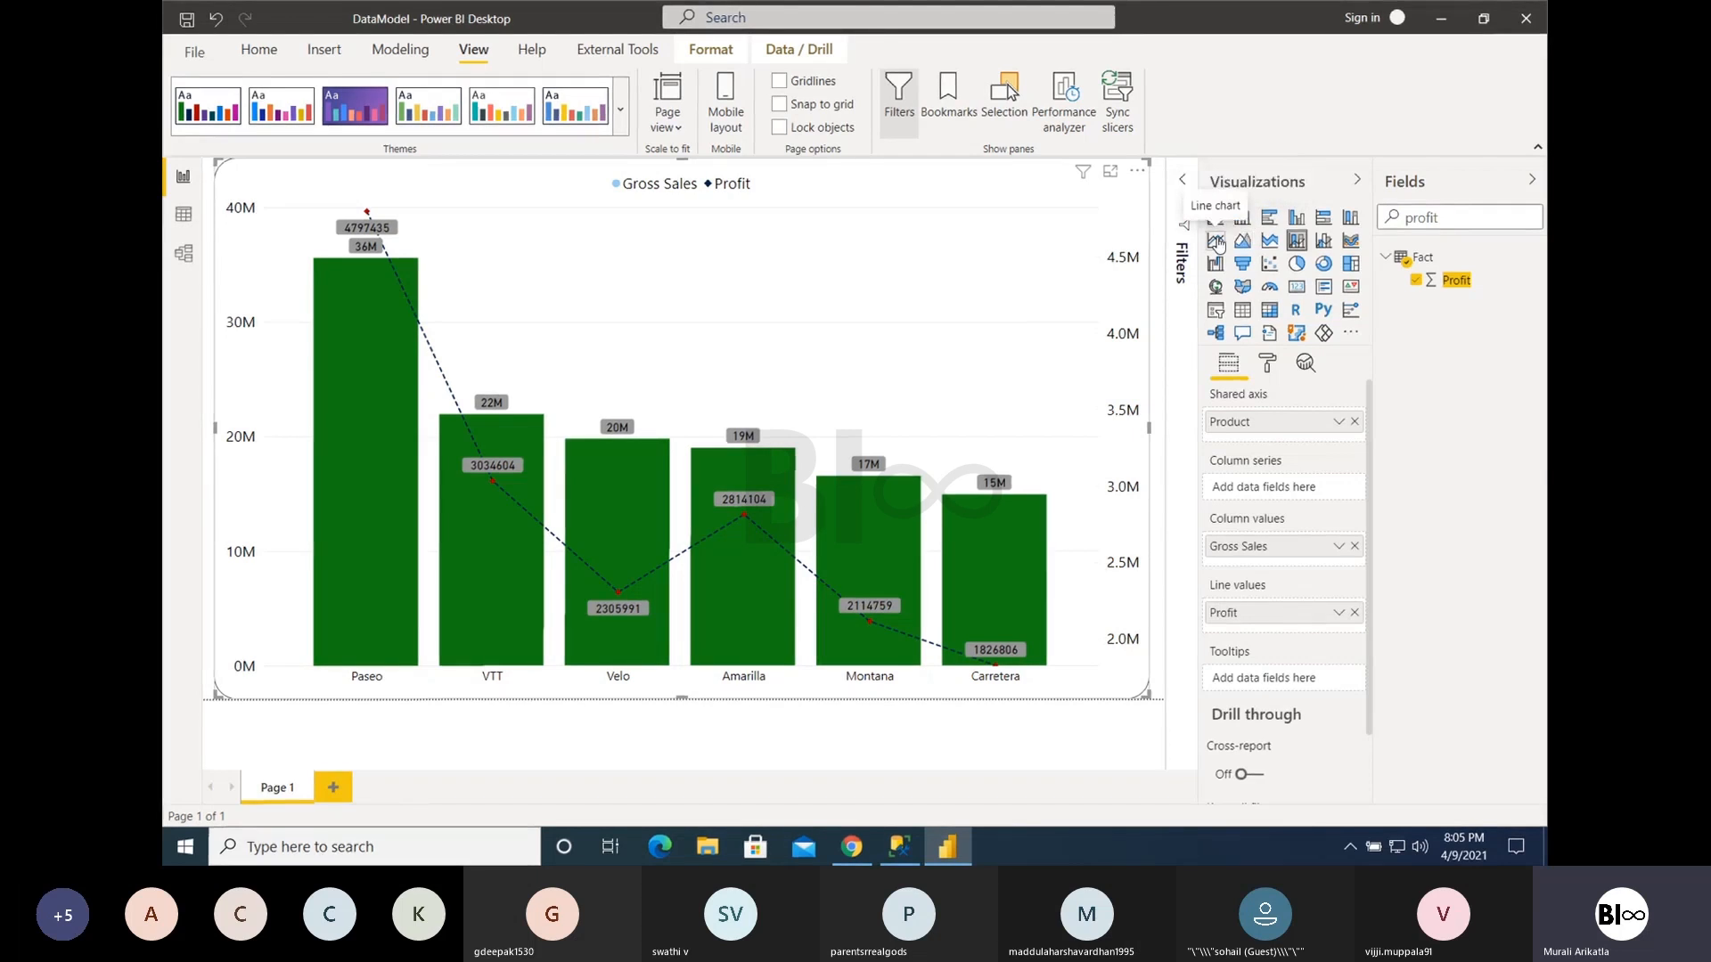
- Try the shaded area under the Profit line in the Shapes formatting, and switch it off again
{"action": "left_click", "coordinate": [1267, 363]}
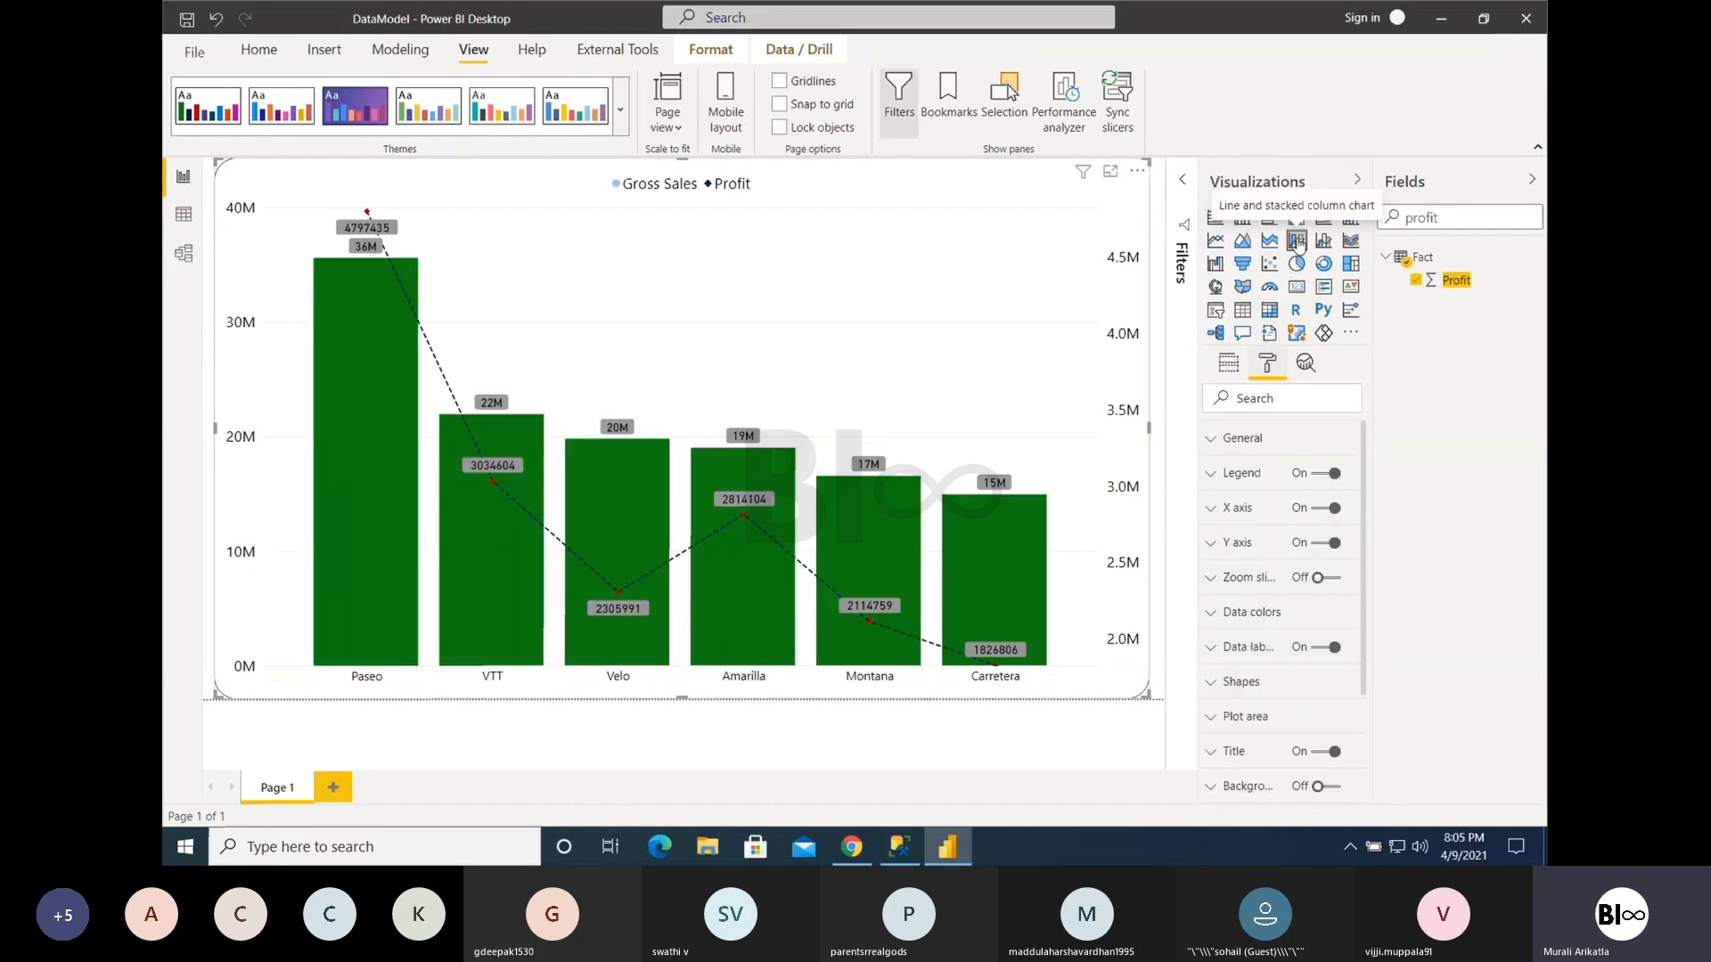
{"action": "left_click", "coordinate": [1236, 681]}
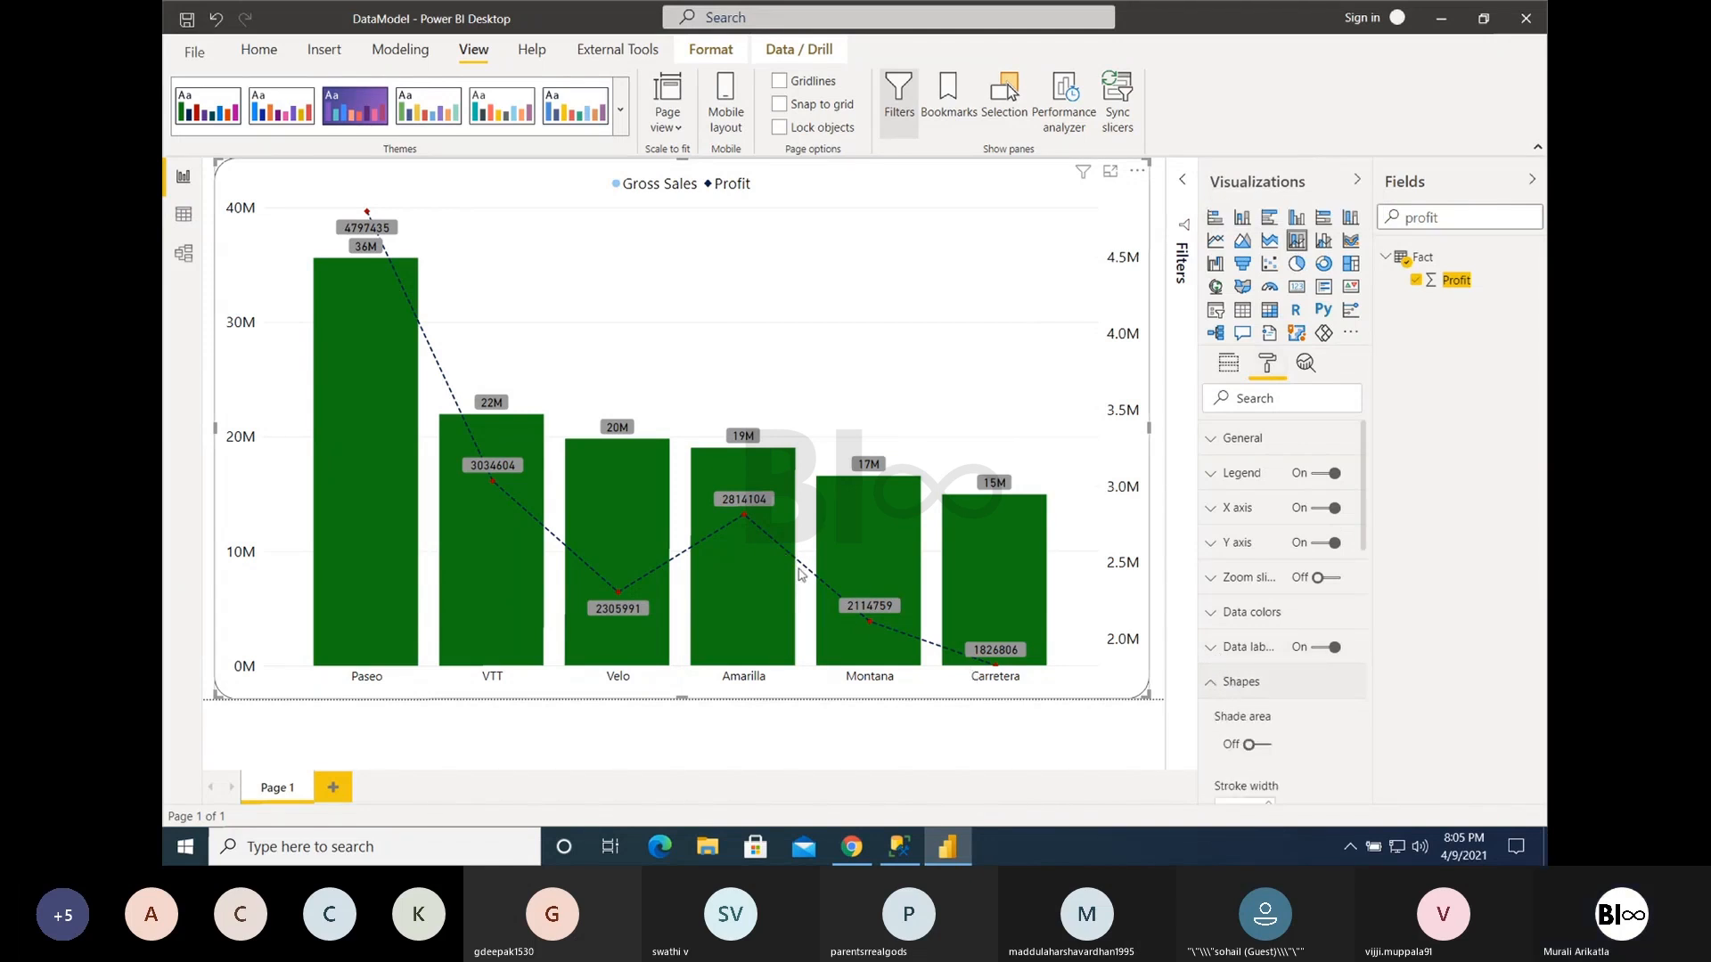
{"action": "left_click", "coordinate": [1264, 747]}
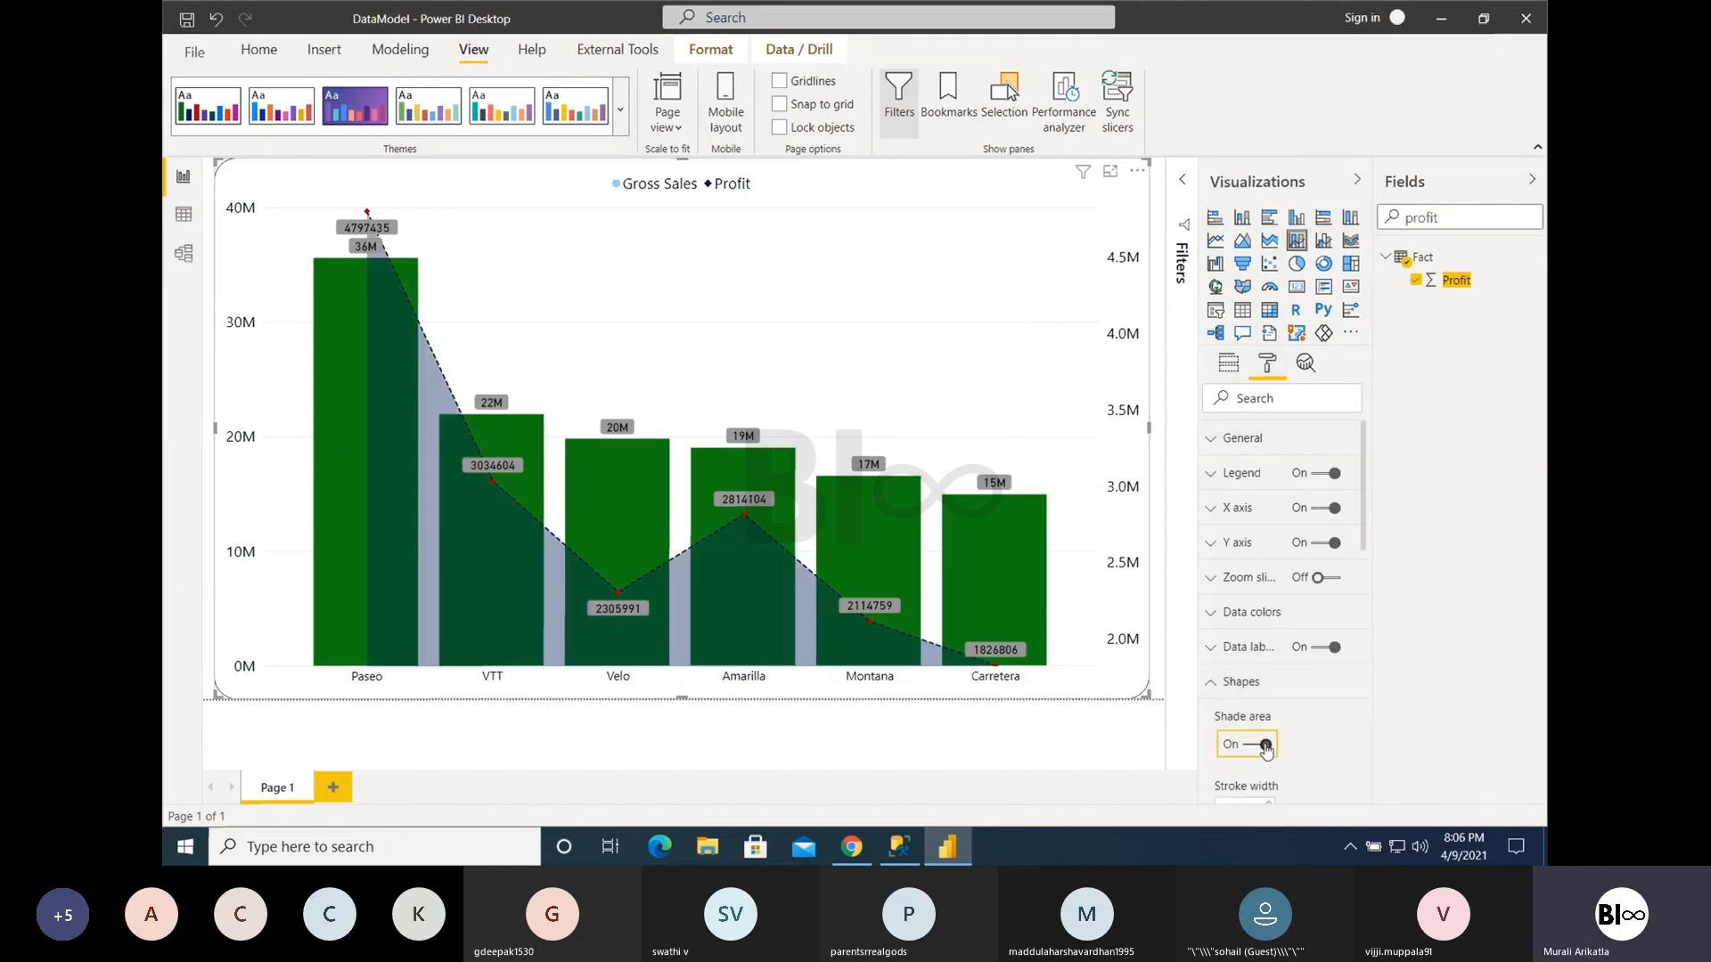
{"action": "left_click", "coordinate": [1265, 747]}
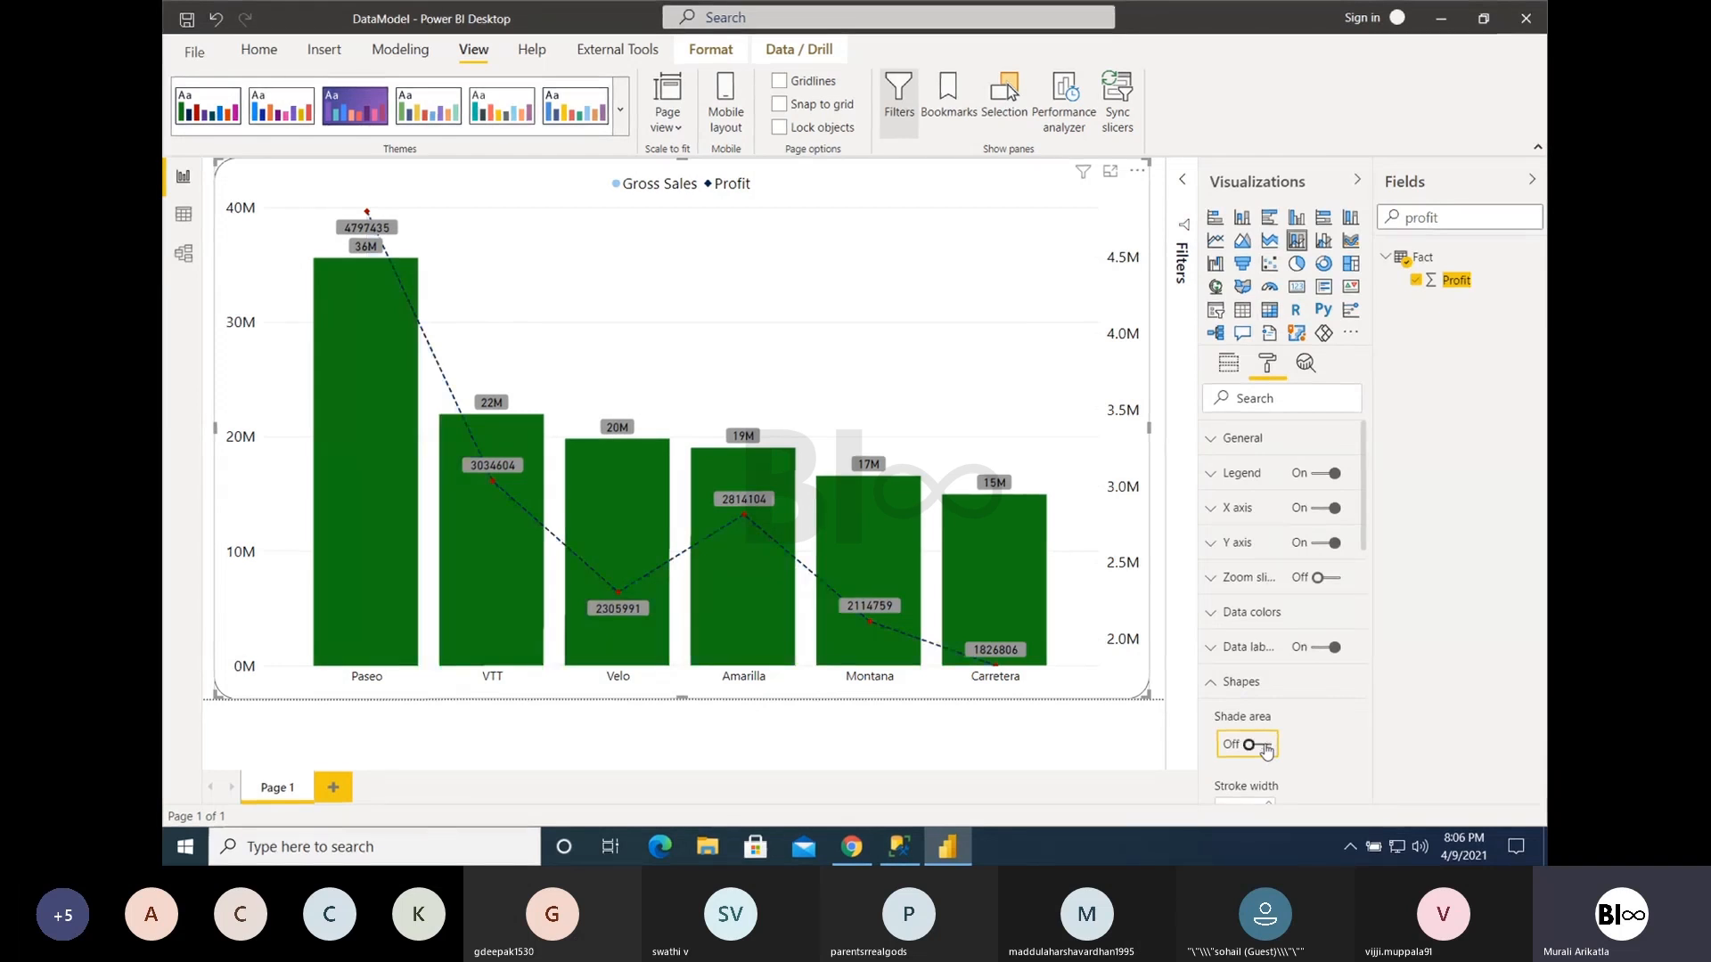
- Set the Profit line's stroke width to 4 and its line style to Solid
{"action": "scroll", "coordinate": [1292, 748], "scroll_direction": "down", "scroll_amount": 3}
{"action": "left_click", "coordinate": [1269, 621]}
{"action": "left_click", "coordinate": [1268, 621]}
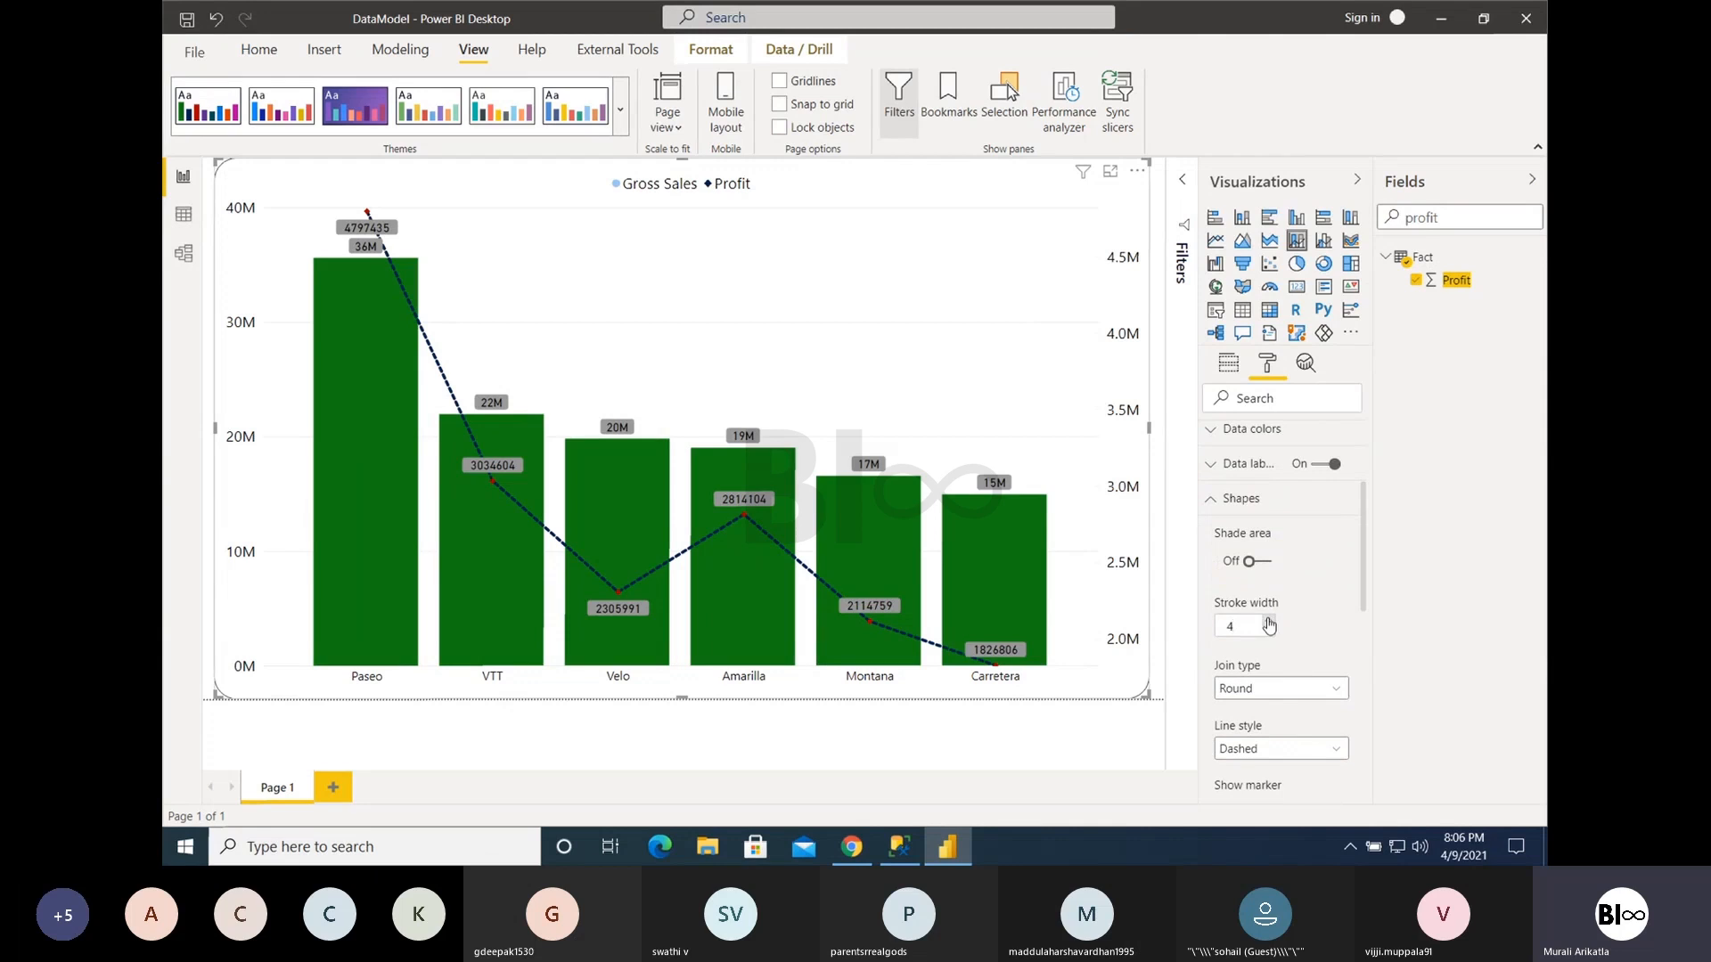
{"action": "left_click", "coordinate": [1276, 750]}
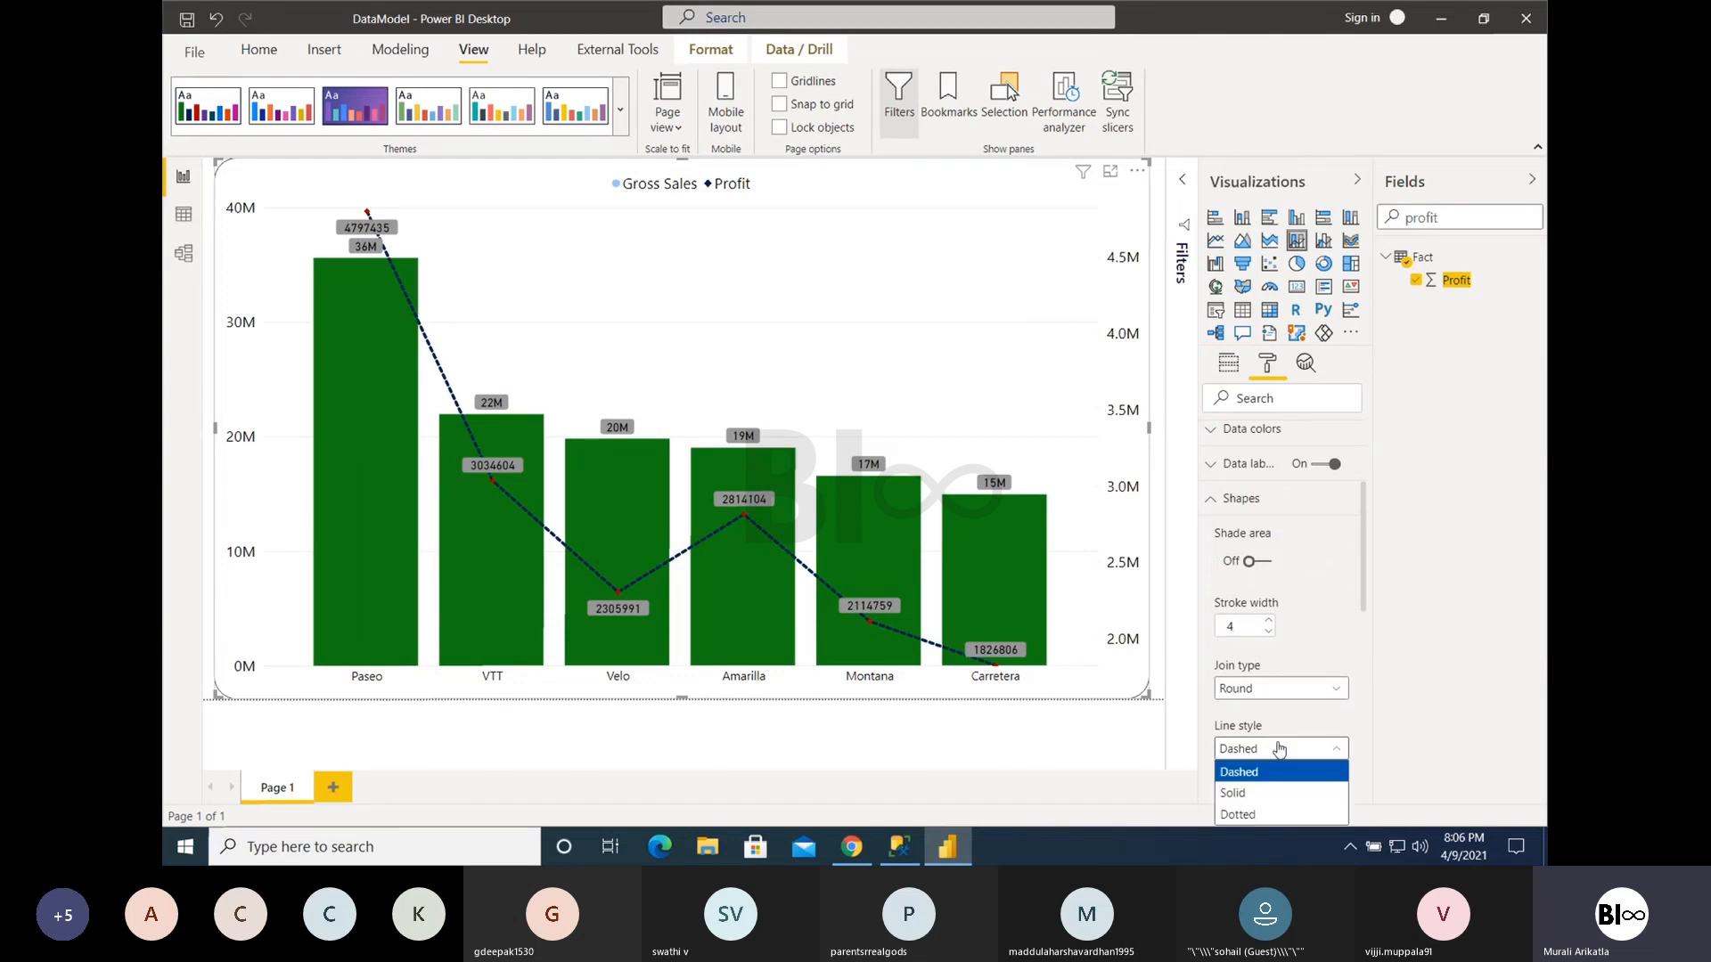
{"action": "left_click", "coordinate": [1251, 794]}
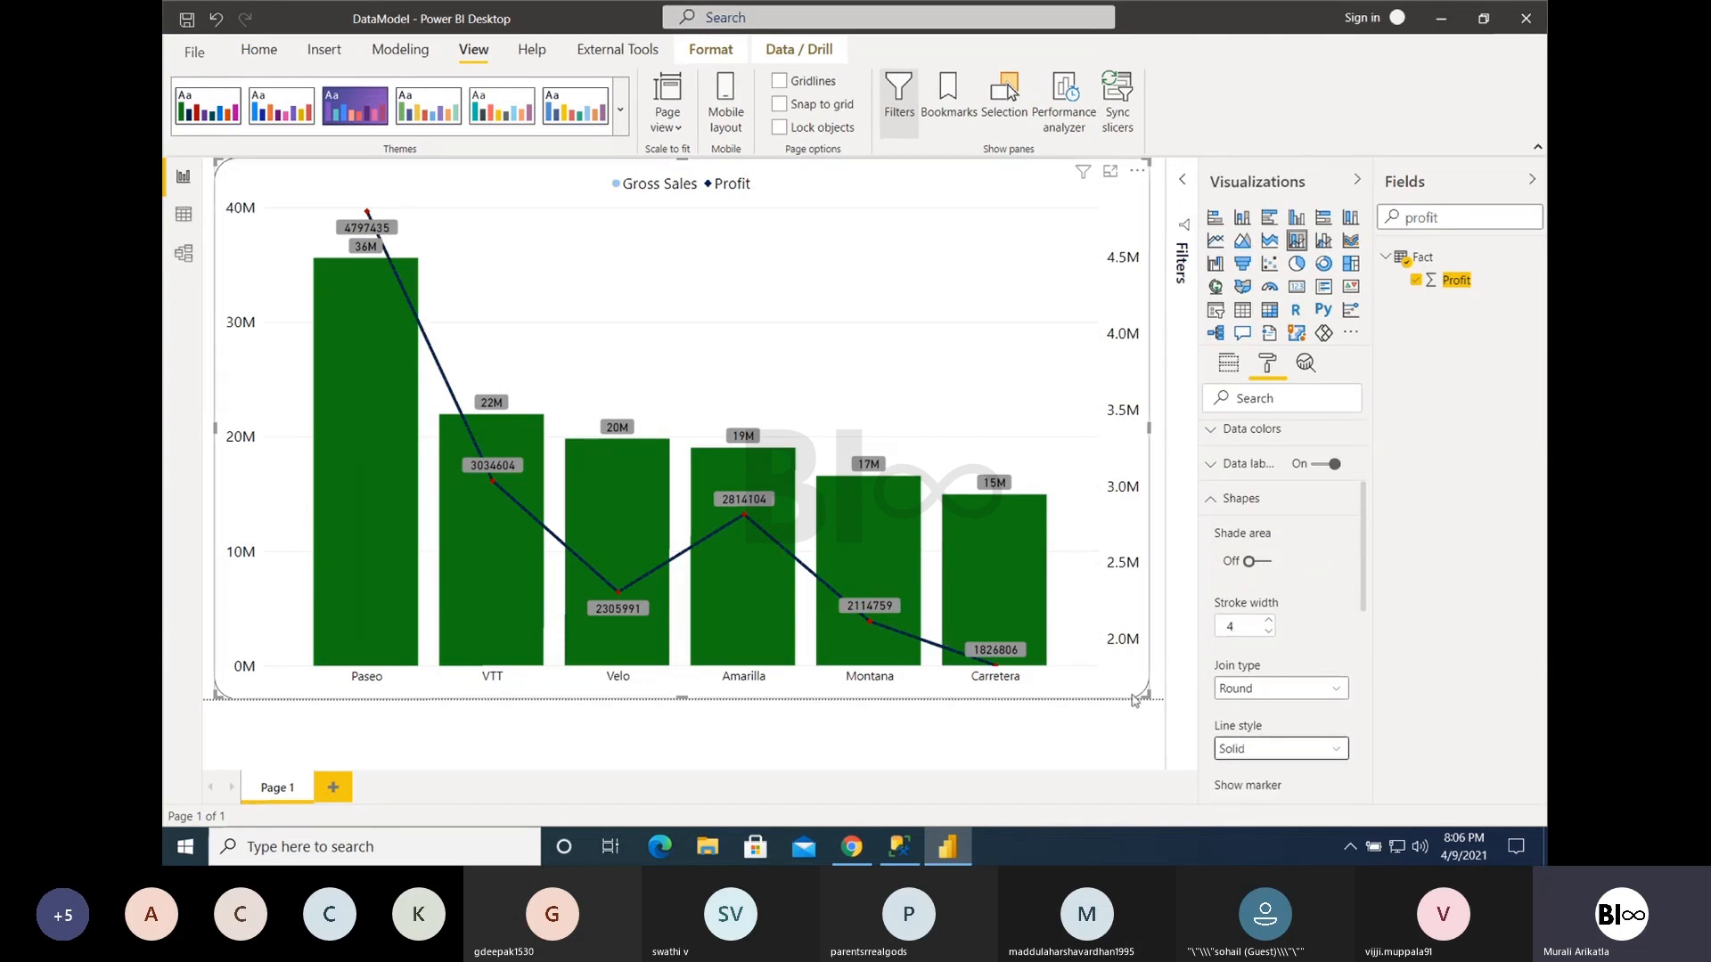
- Change the marker shape on the Profit line to a circle
{"action": "scroll", "coordinate": [1323, 728], "scroll_direction": "down", "scroll_amount": 1}
{"action": "scroll", "coordinate": [1323, 729], "scroll_direction": "down", "scroll_amount": 3}
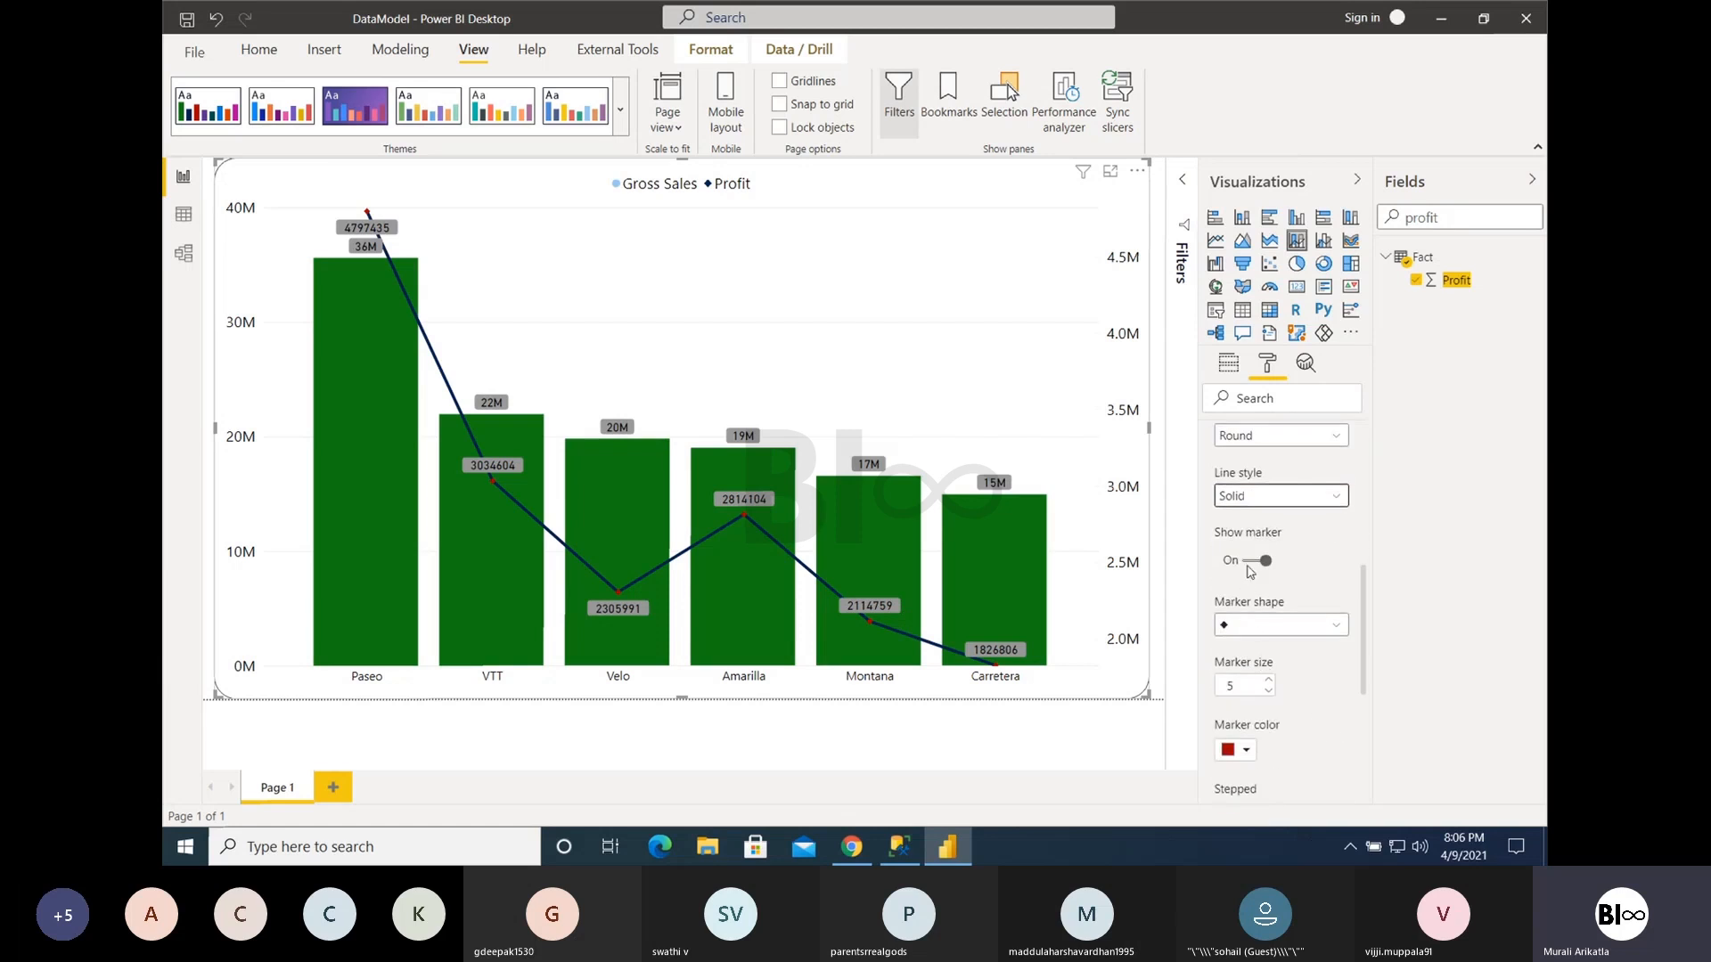
{"action": "left_click", "coordinate": [1254, 635]}
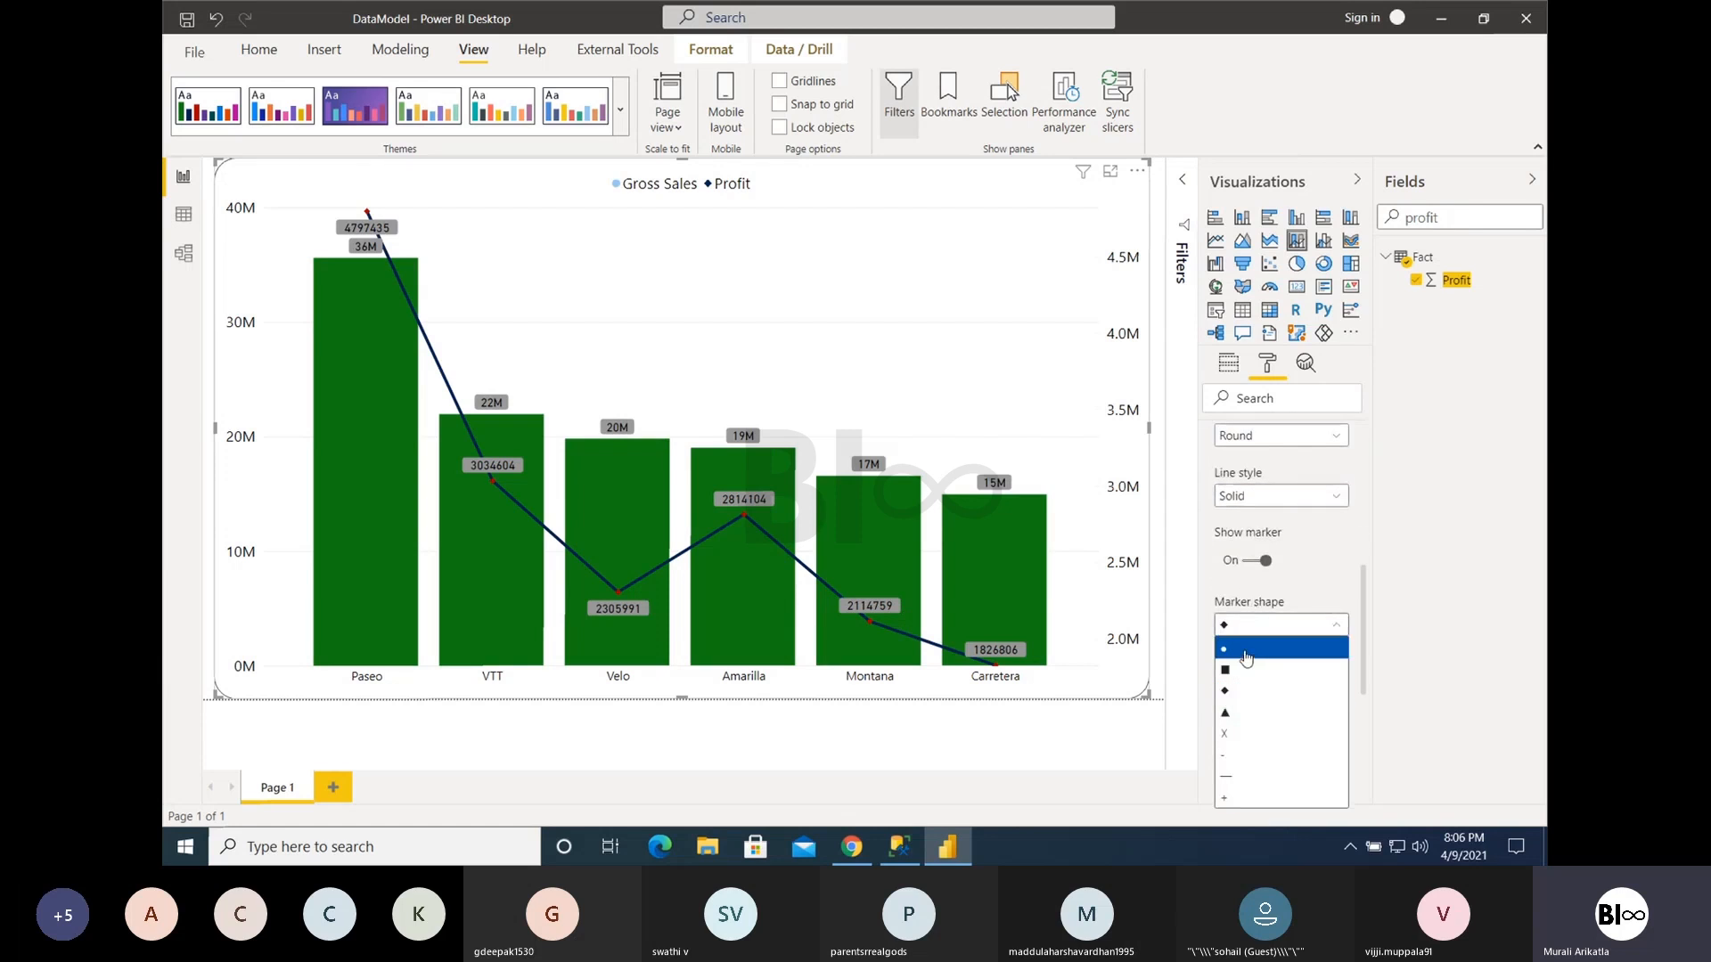
{"action": "left_click", "coordinate": [1246, 658]}
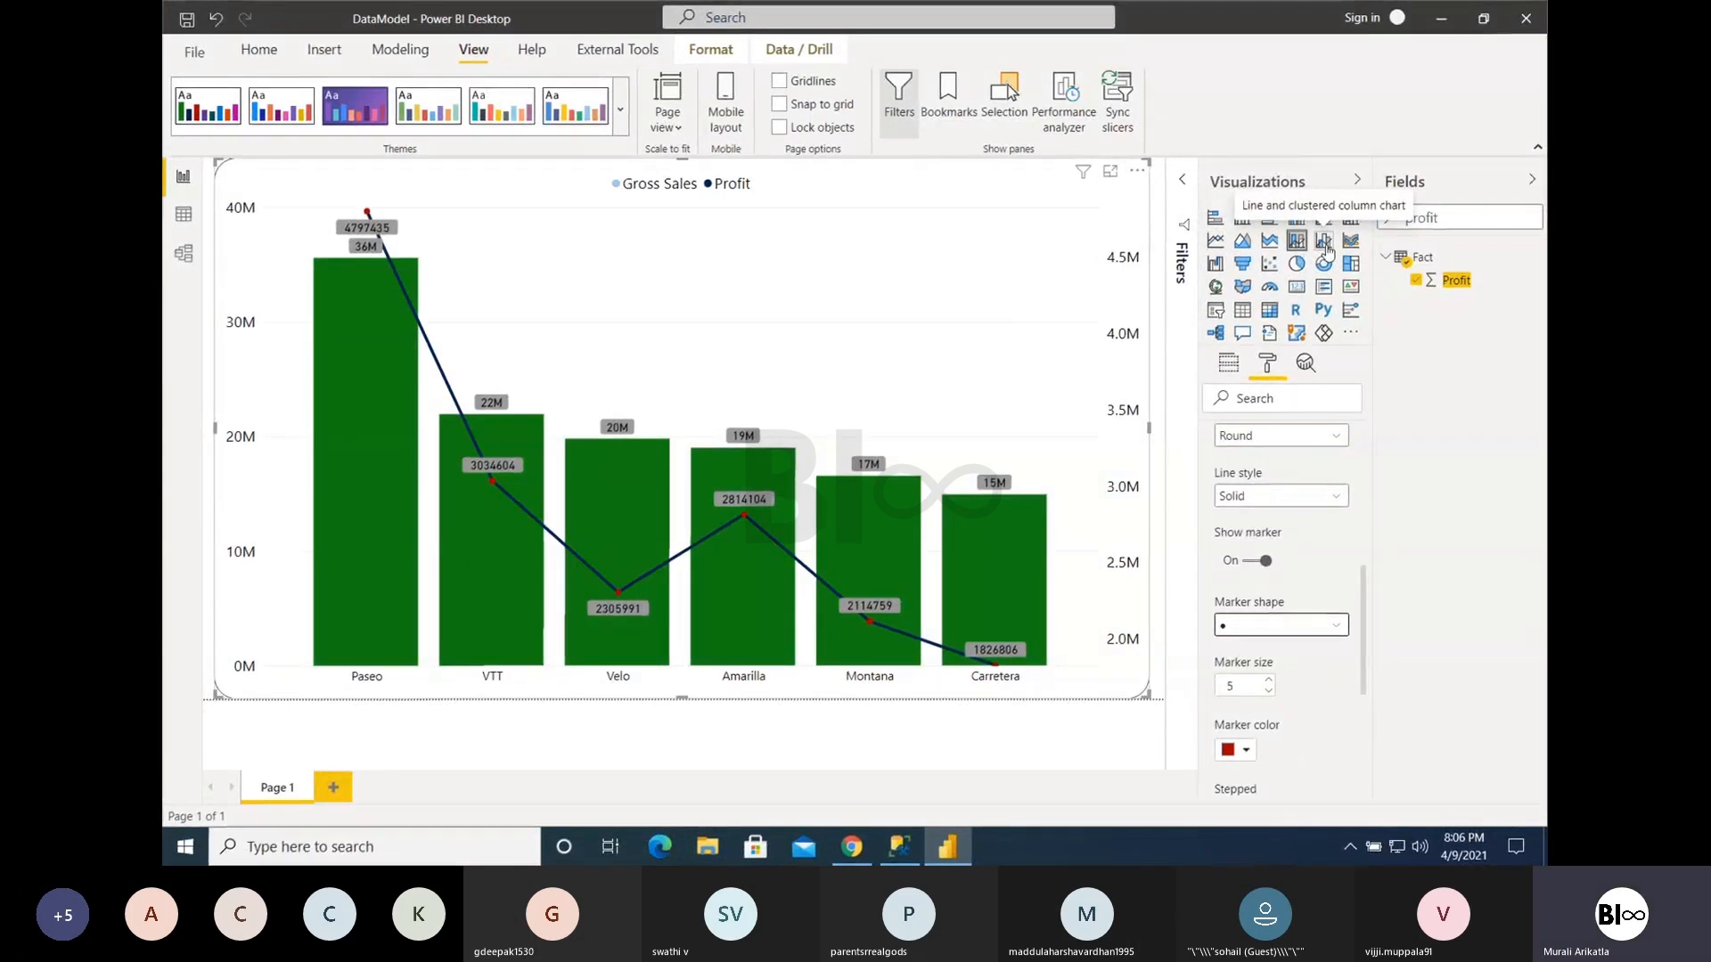
- Convert the chart to a line and clustered column chart, comparing it with the line and stacked column version
{"action": "left_click", "coordinate": [1228, 362]}
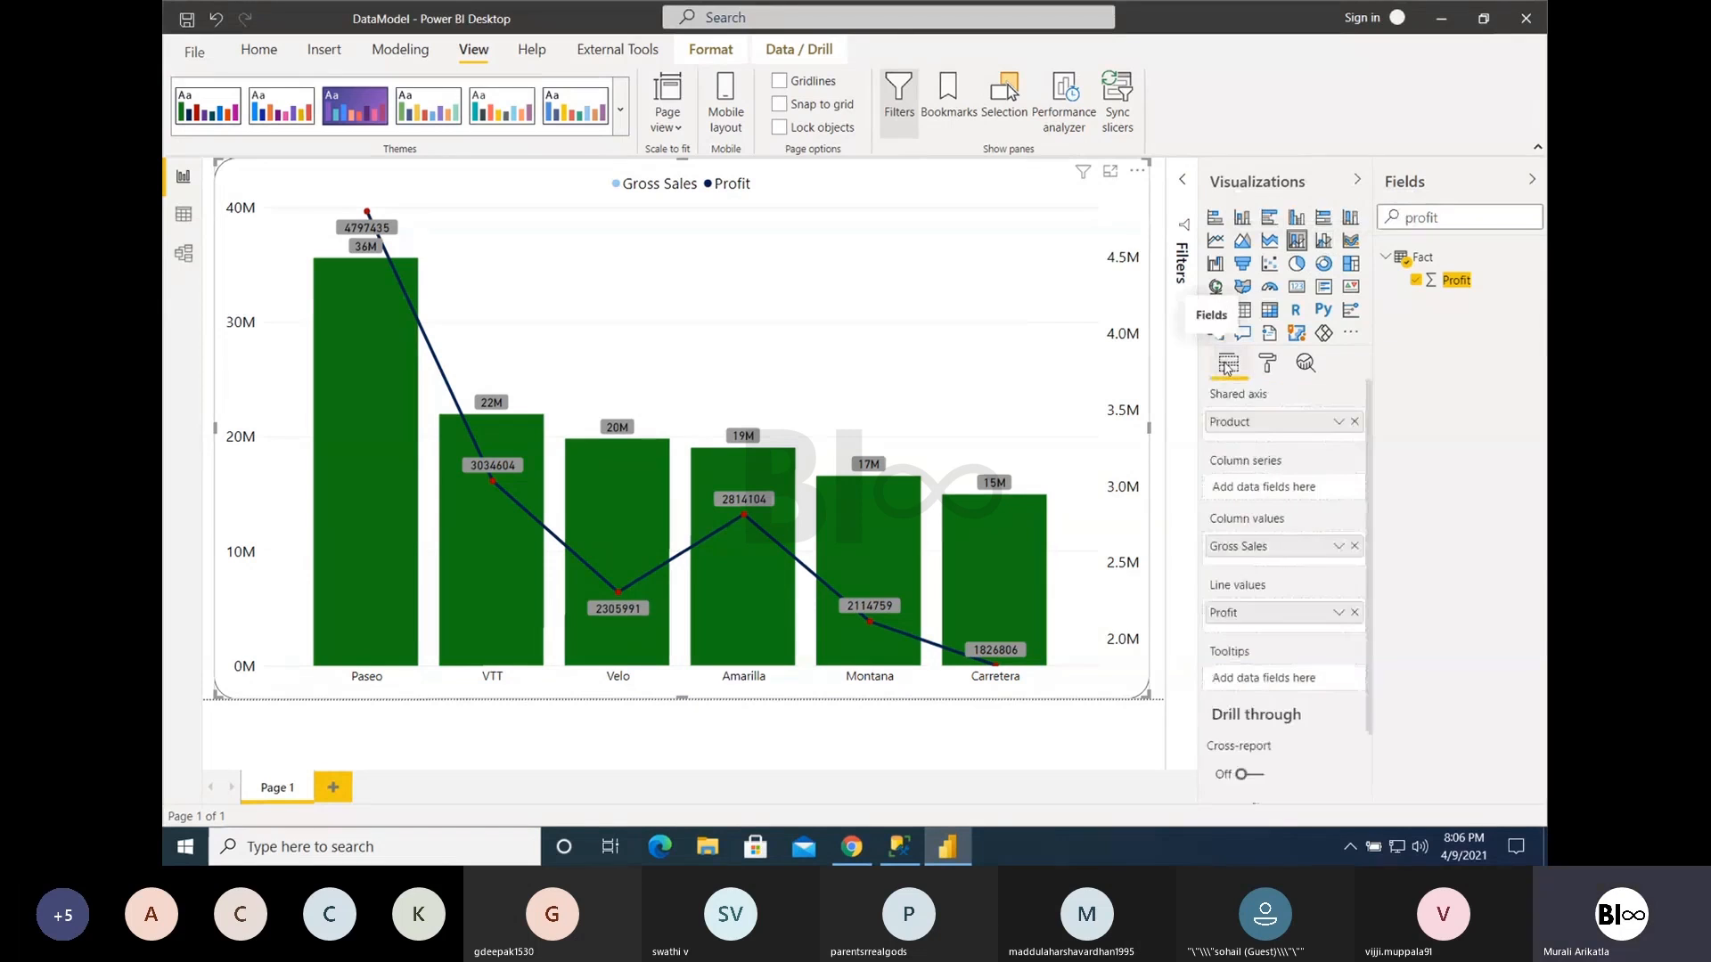
{"action": "left_click", "coordinate": [1325, 240]}
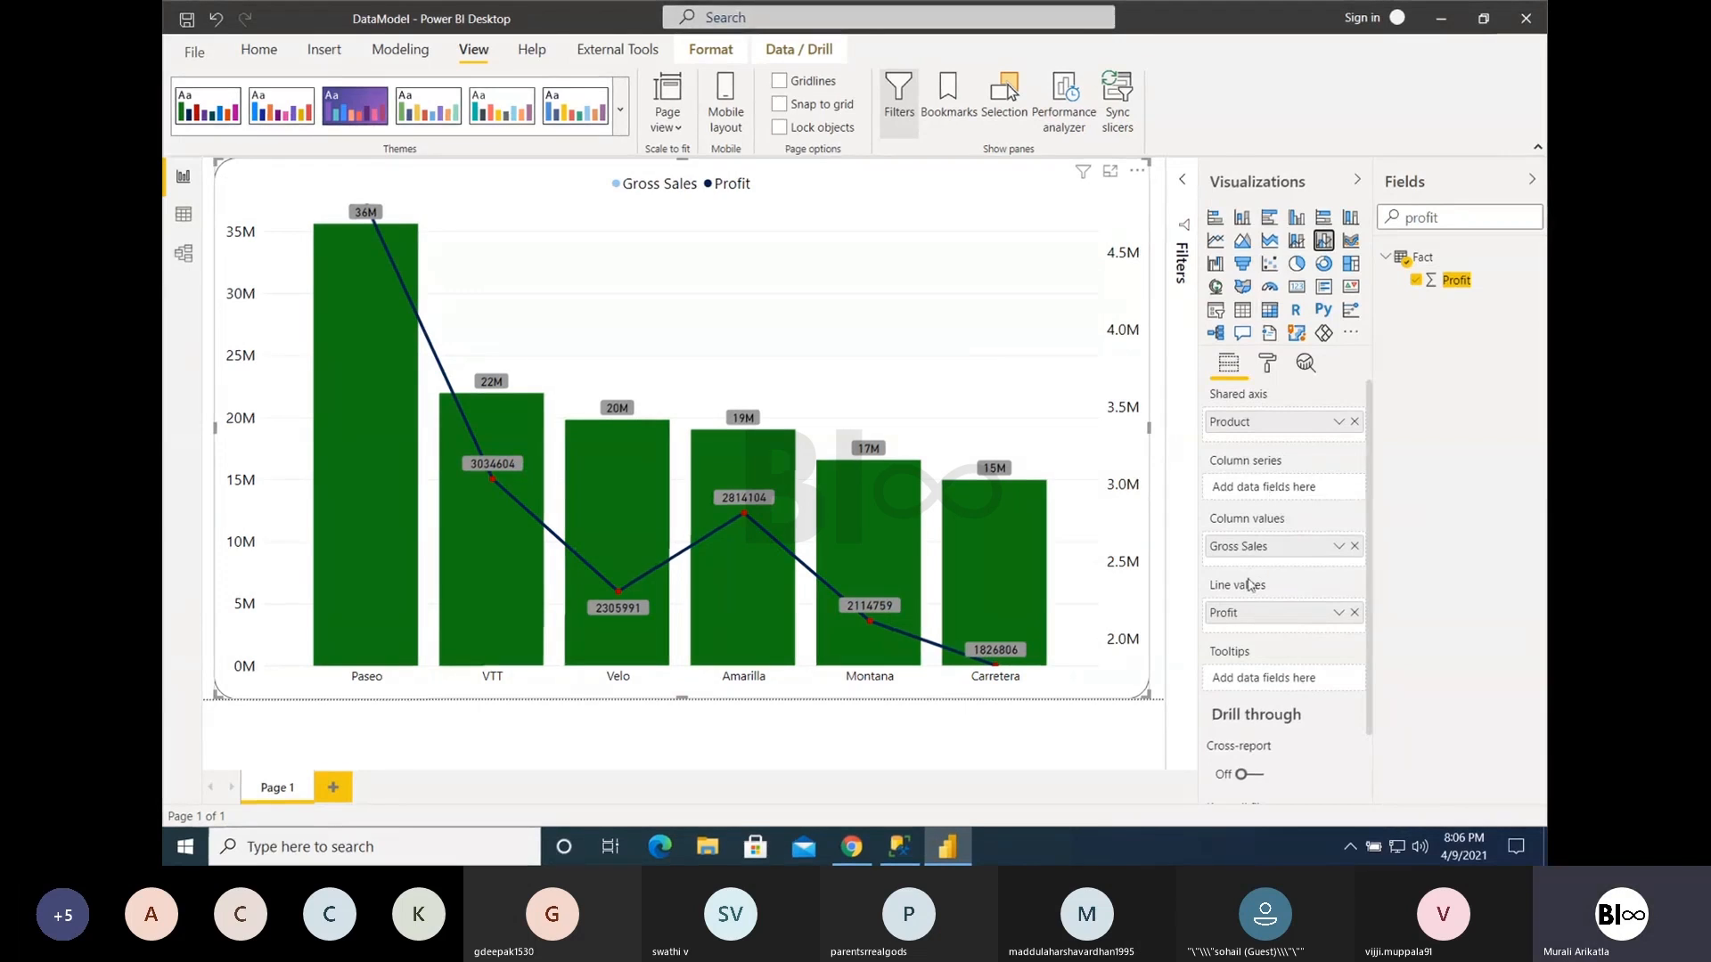
{"action": "left_click", "coordinate": [1298, 240]}
{"action": "left_click", "coordinate": [1324, 241]}
- Find the Country field and add it as the column series of the line and clustered column chart
{"action": "left_click", "coordinate": [1497, 222]}
{"action": "key", "text": "ctrl+a"}
{"action": "type", "text": "country"}
{"action": "left_click_drag", "start_coordinate": [1463, 281], "coordinate": [1274, 488]}
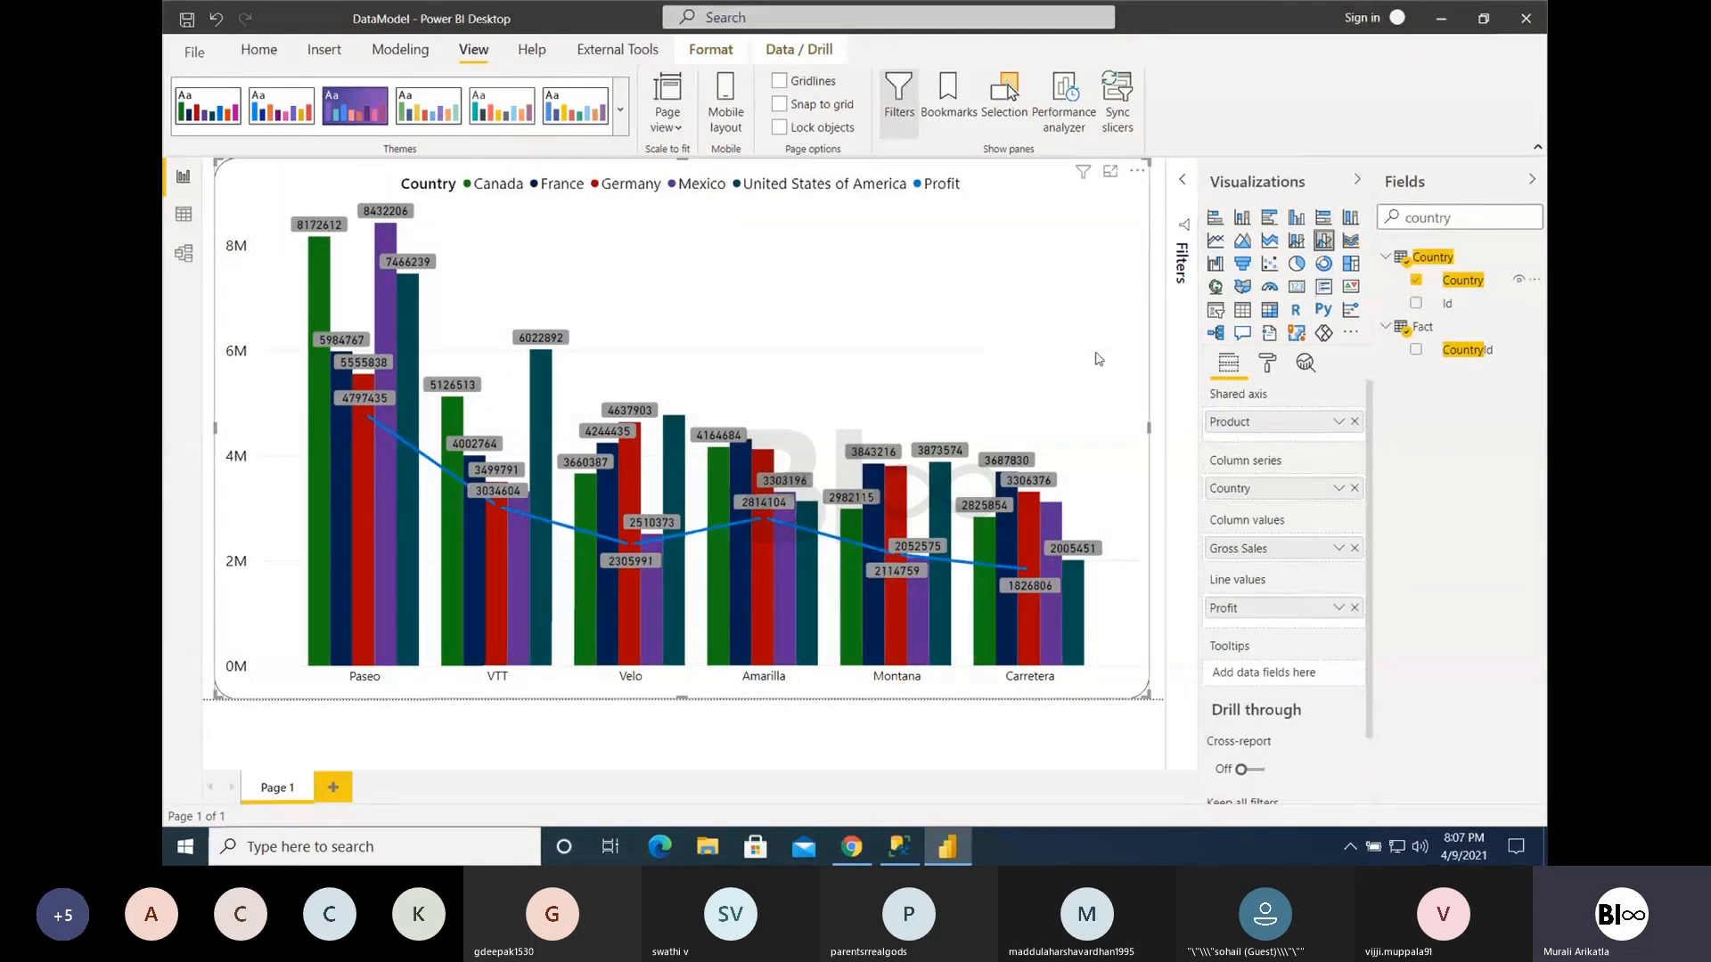
- Return to the line and stacked column chart and remove Country from its column series, rechecking the clustered version
{"action": "left_click", "coordinate": [1297, 241]}
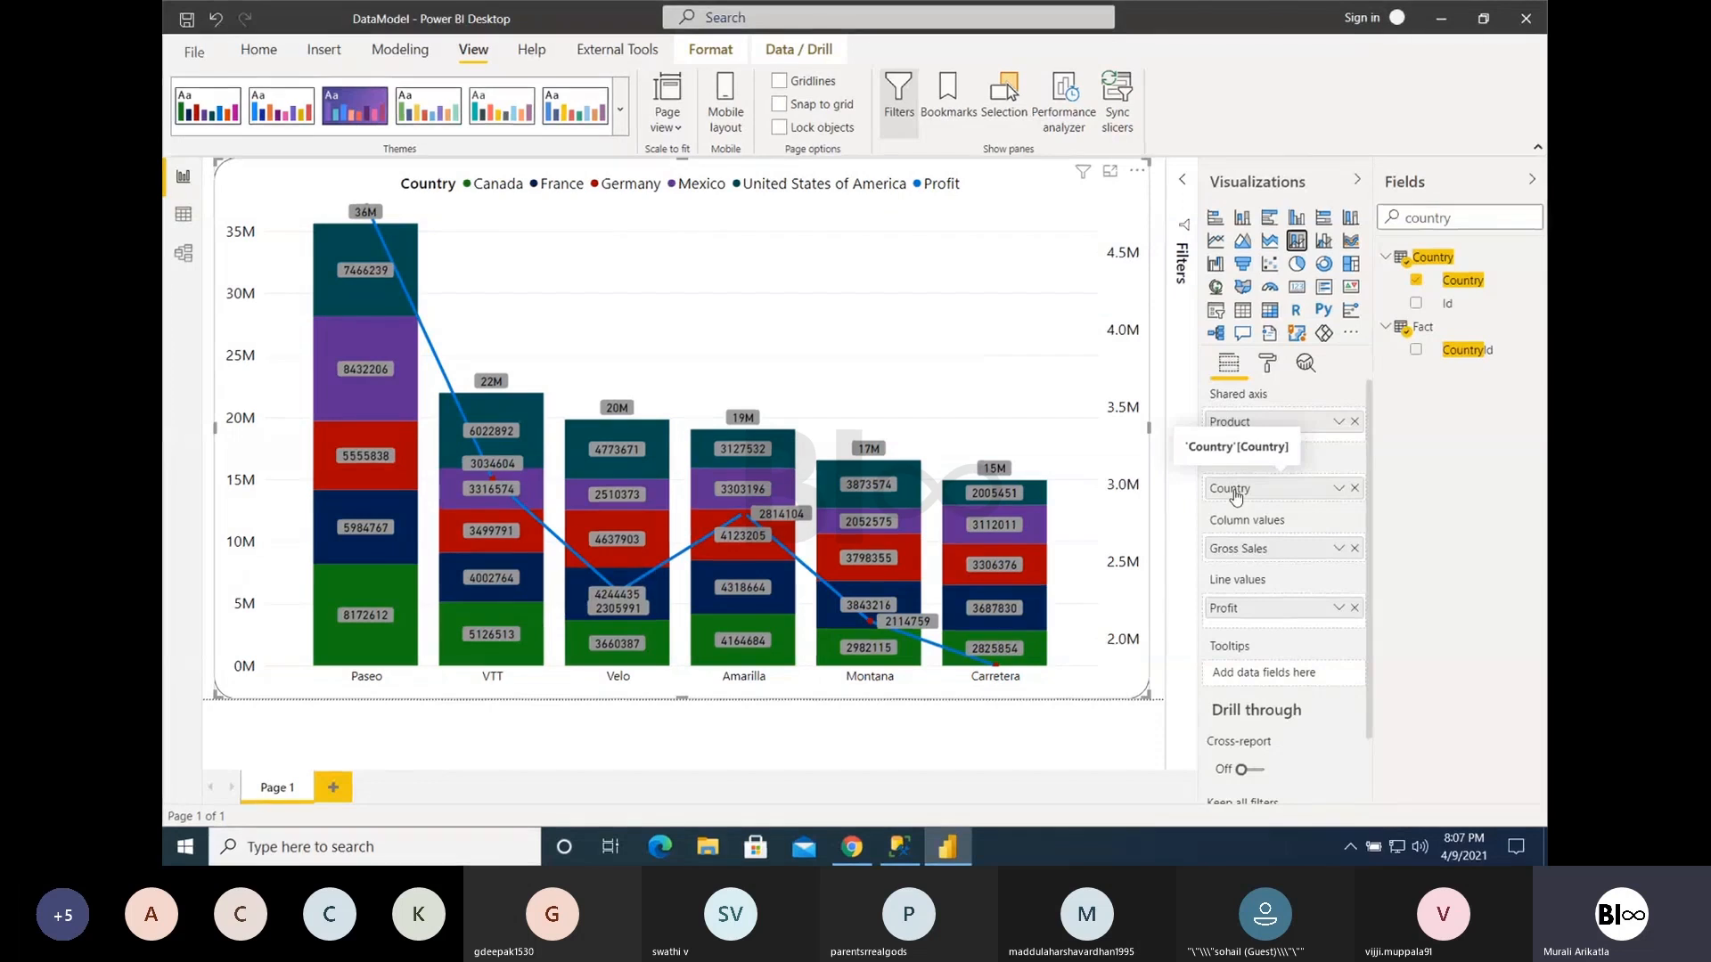
{"action": "left_click", "coordinate": [1355, 488]}
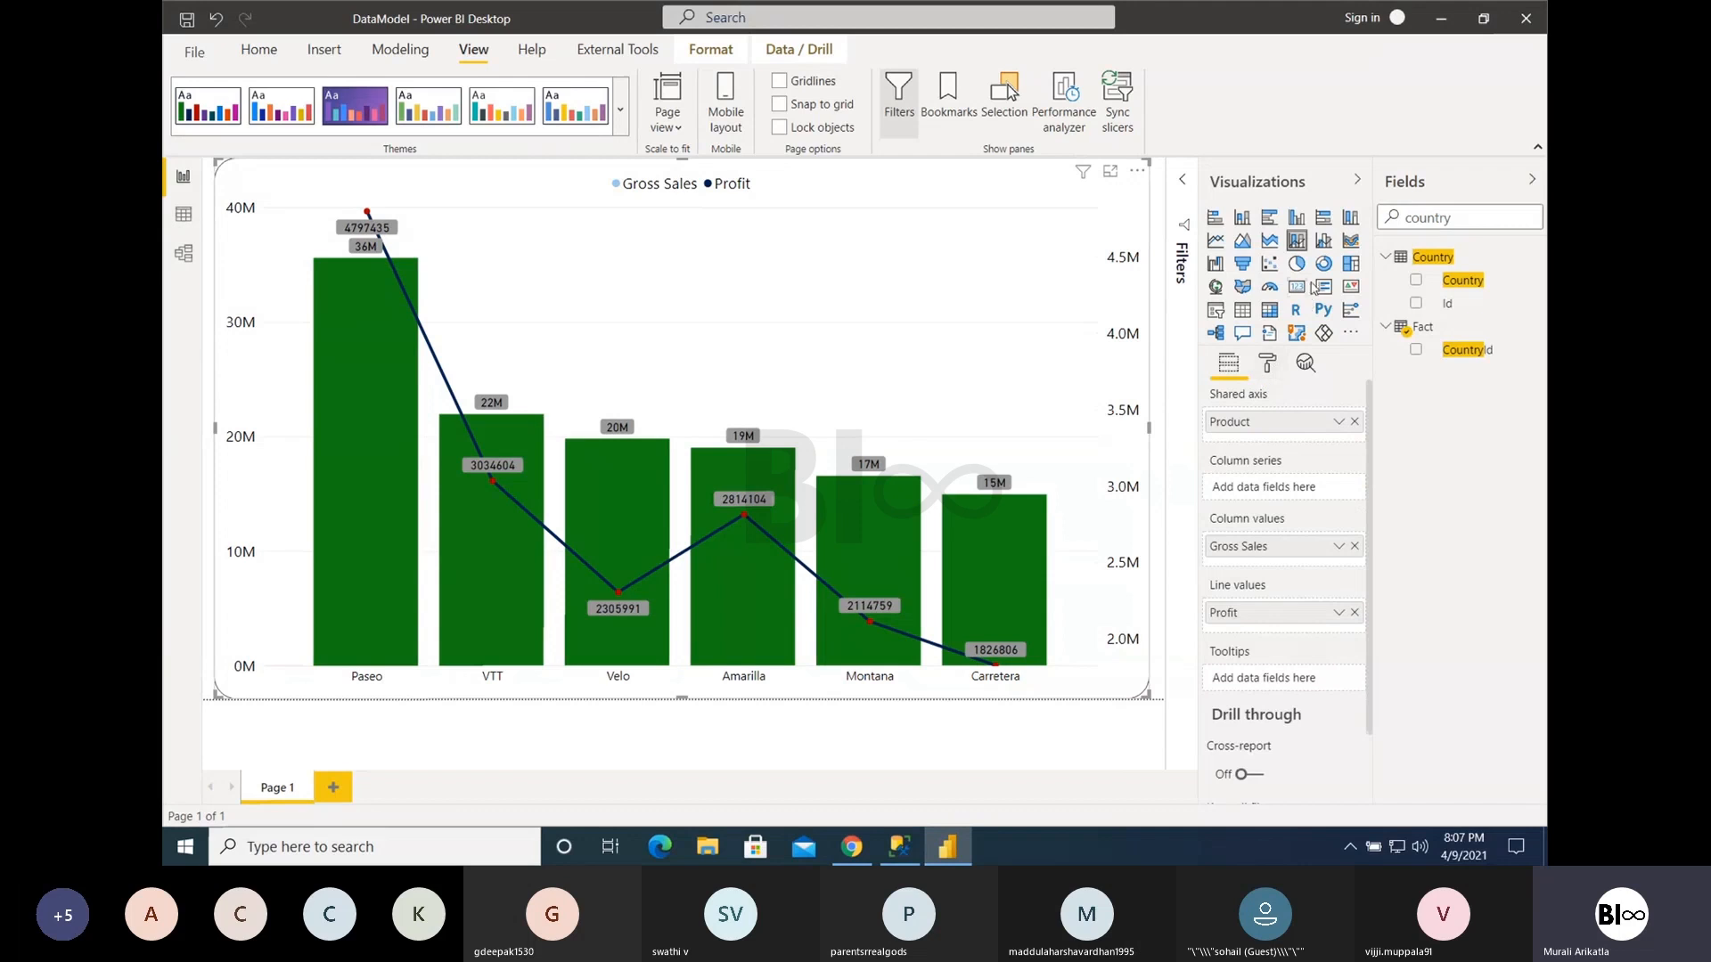
{"action": "left_click", "coordinate": [1319, 243]}
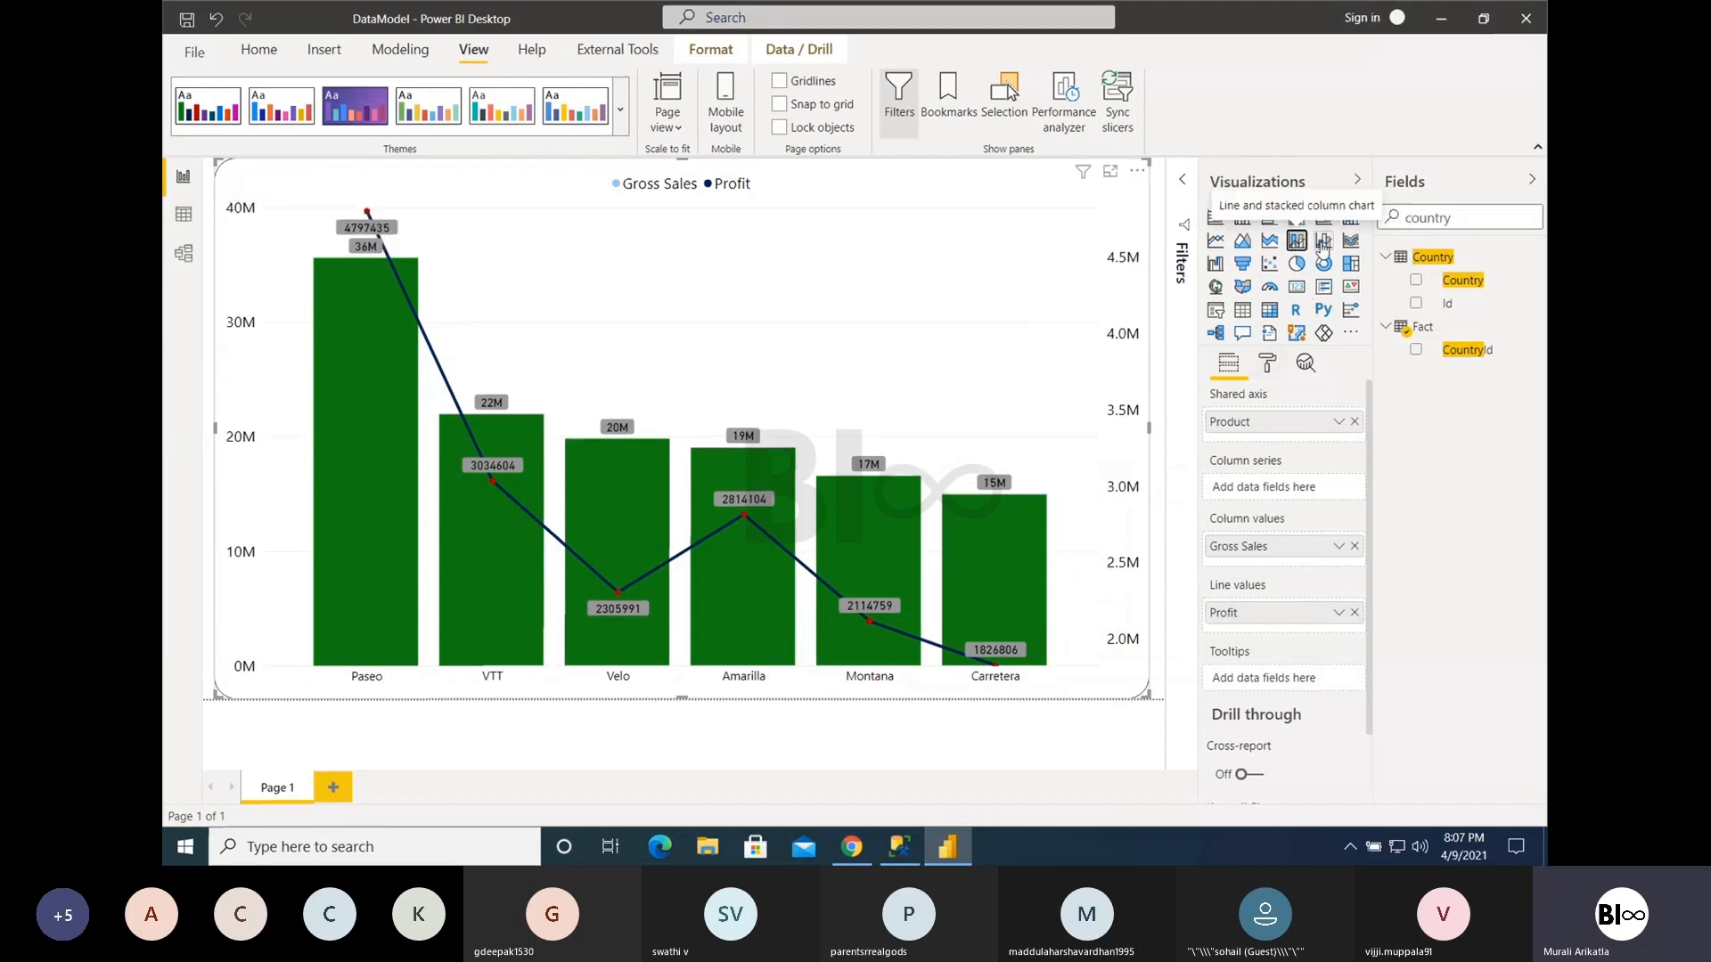
{"action": "left_click", "coordinate": [1295, 242]}
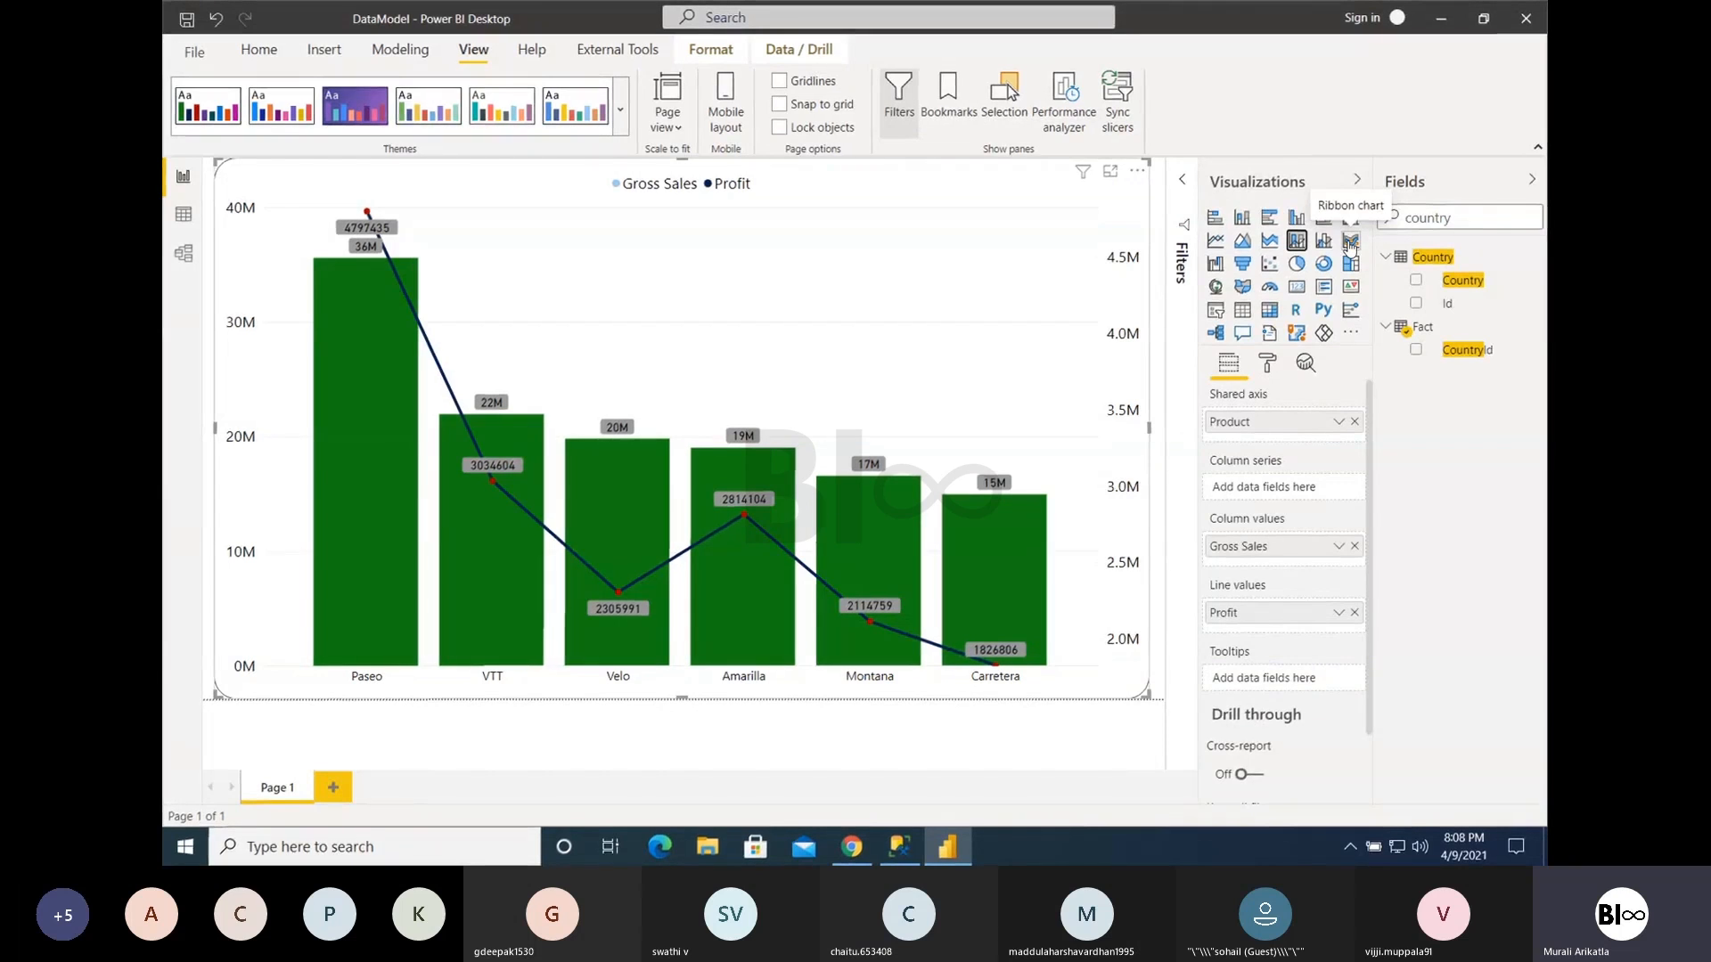
- Convert the line and stacked column chart to a ribbon chart of Gross Sales and Profit by Product
{"action": "left_click", "coordinate": [1350, 244]}
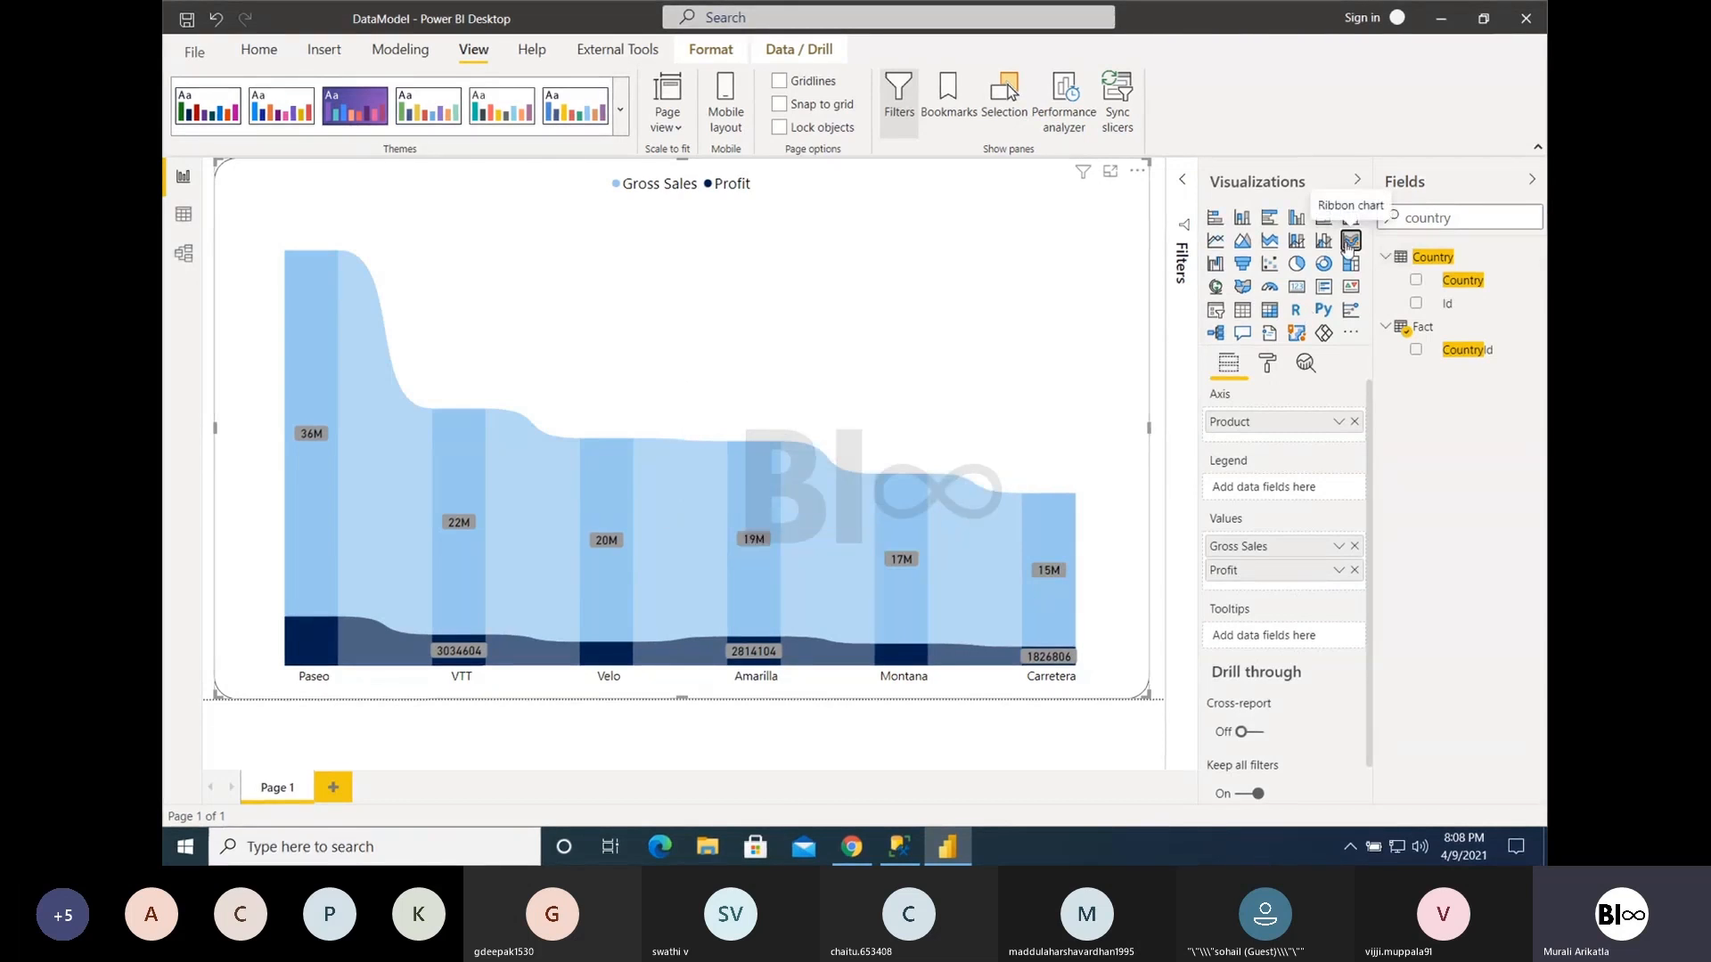
- Turn off series color matching for the chart's ribbons and set the ribbon spacing to 5
{"action": "left_click", "coordinate": [1269, 365]}
{"action": "left_click", "coordinate": [1266, 688]}
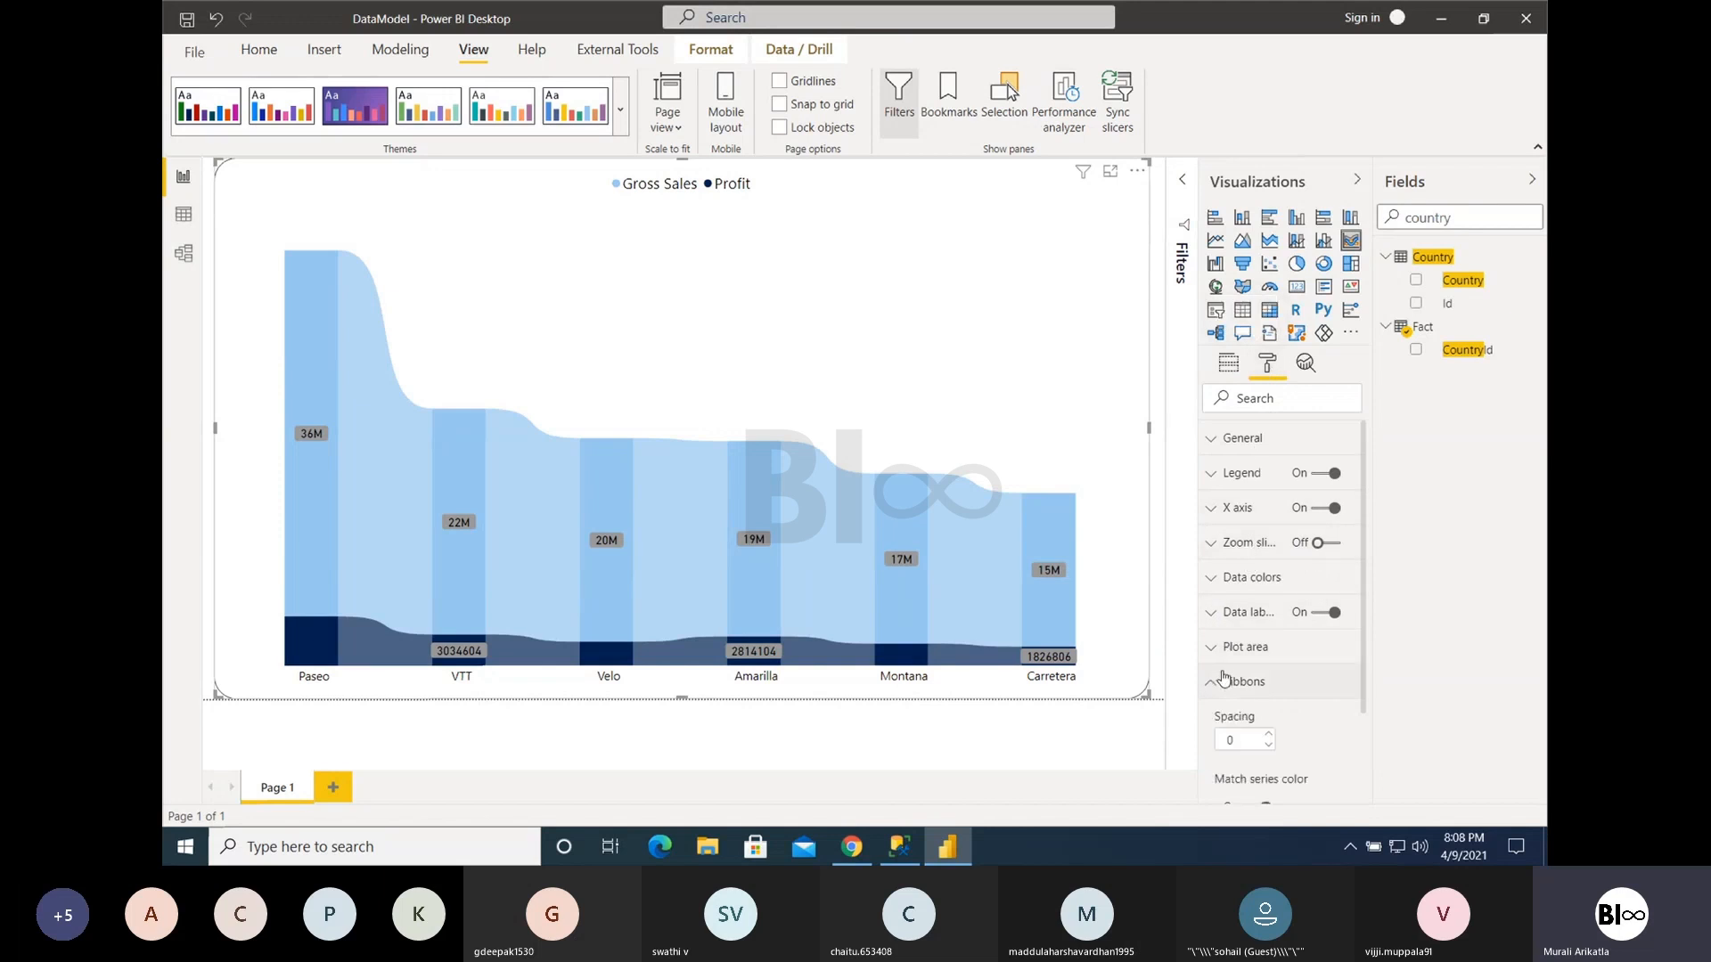
{"action": "scroll", "coordinate": [1267, 695], "scroll_direction": "down", "scroll_amount": 2}
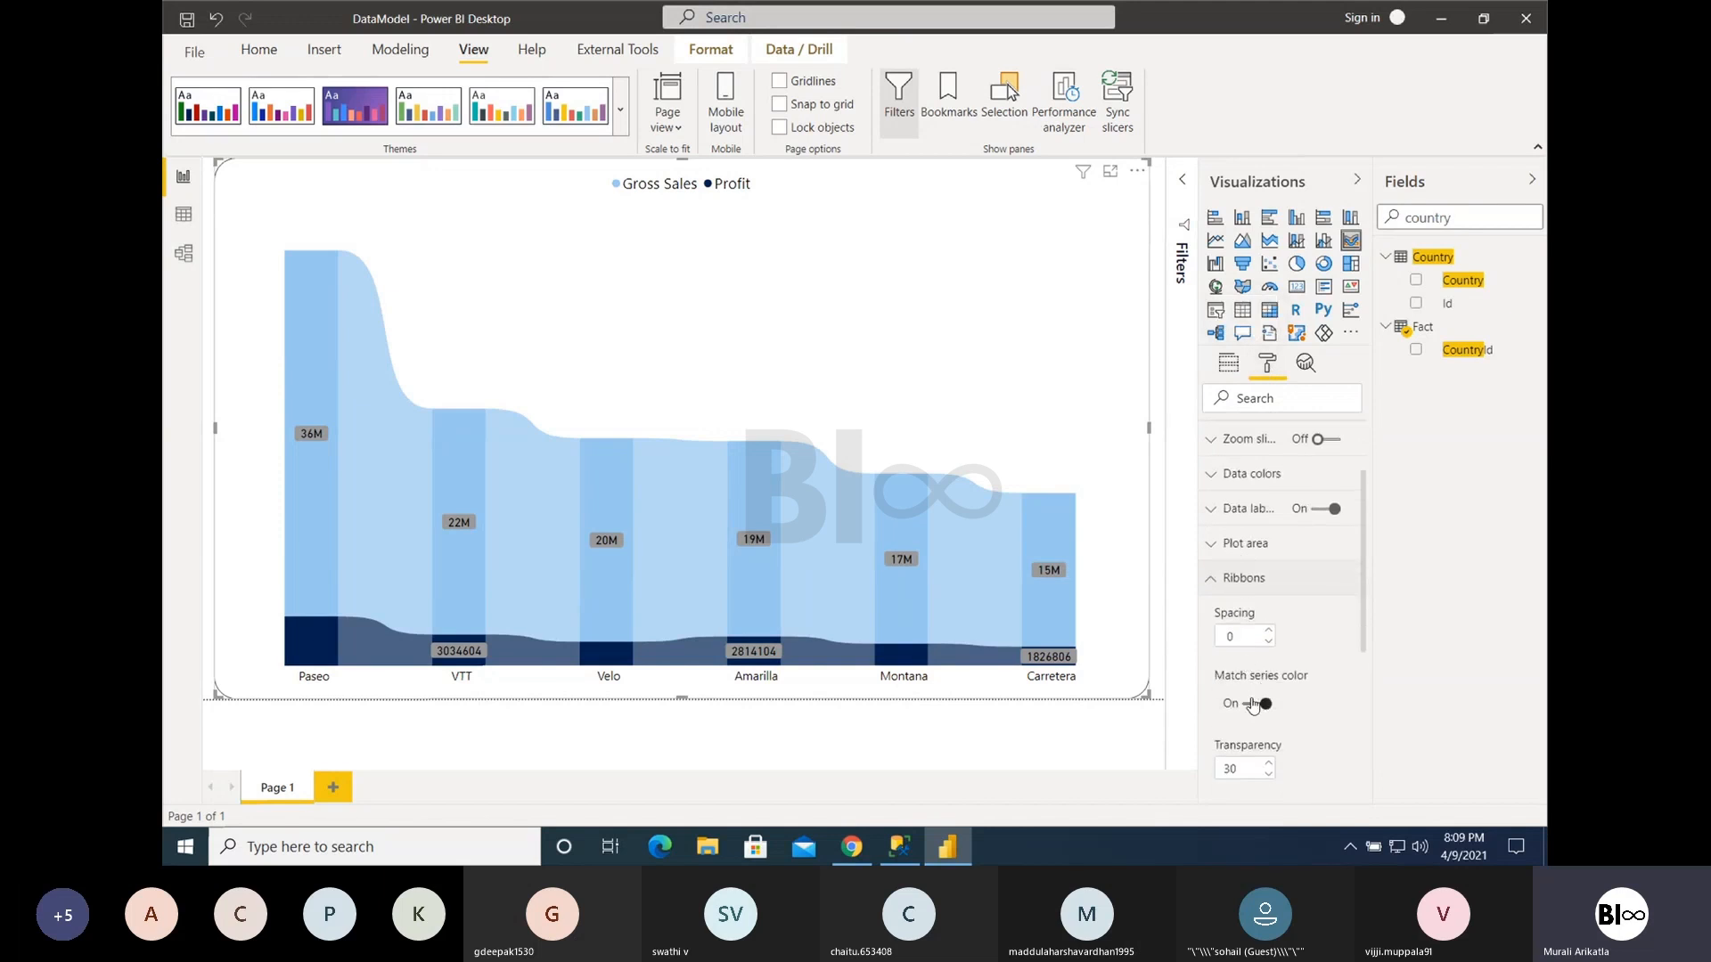
{"action": "left_click", "coordinate": [1252, 704]}
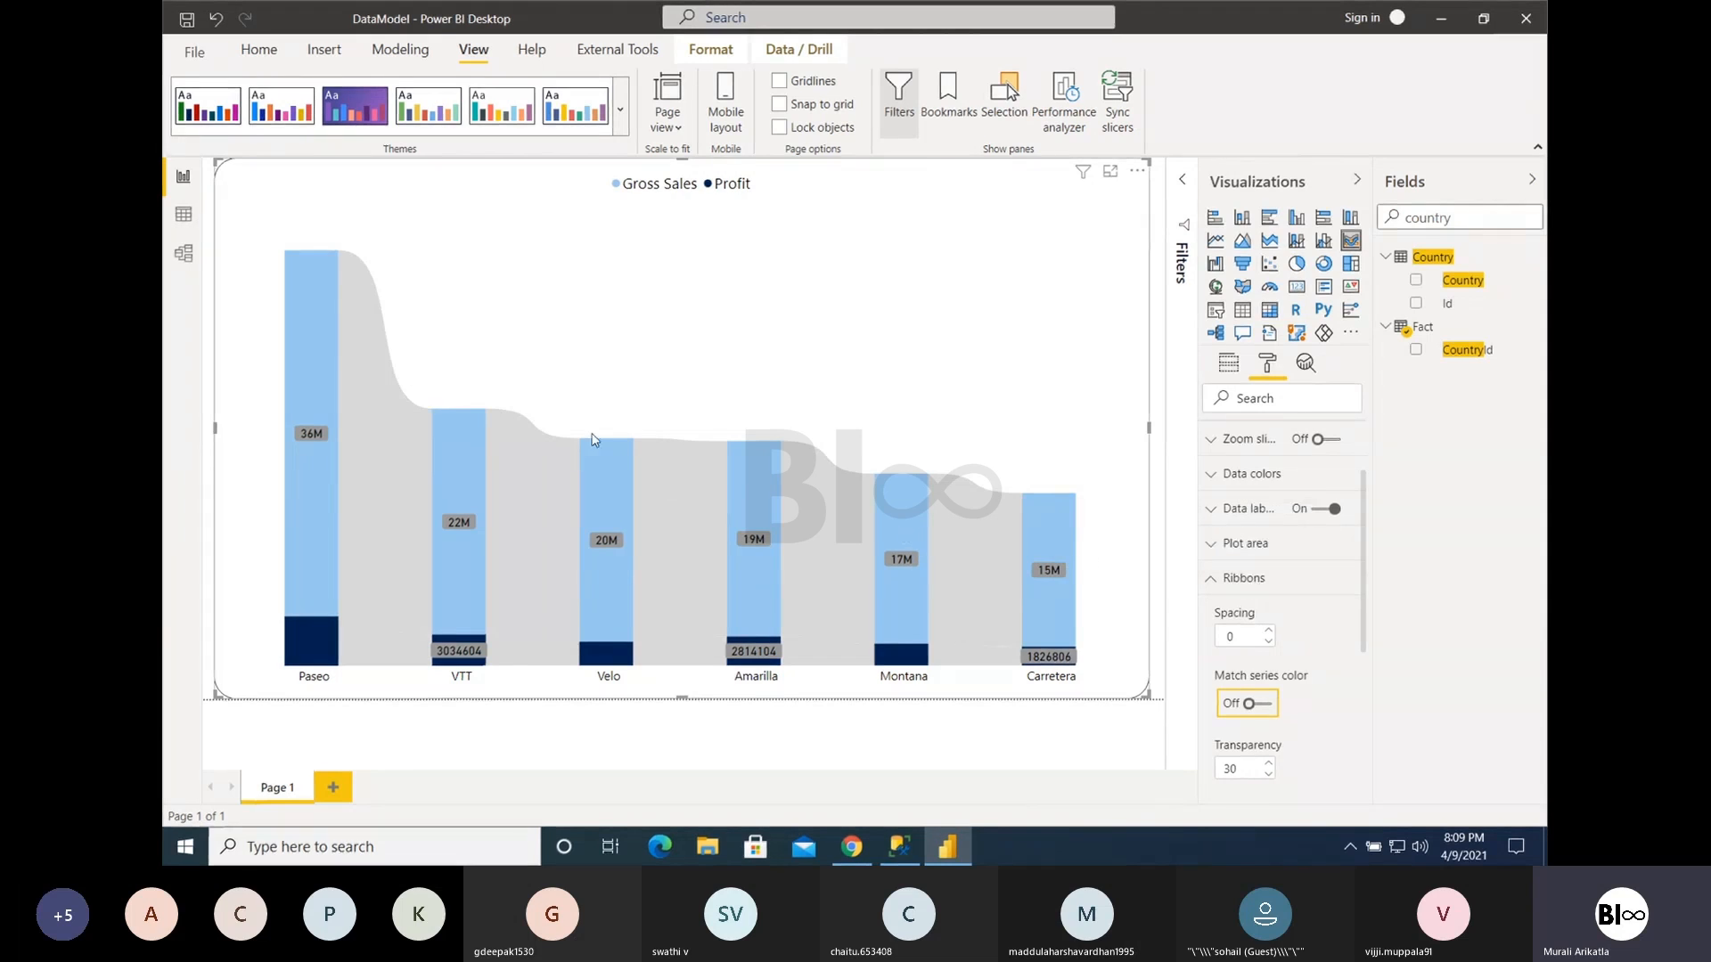
{"action": "left_click", "coordinate": [1268, 633]}
{"action": "left_click", "coordinate": [1268, 633]}
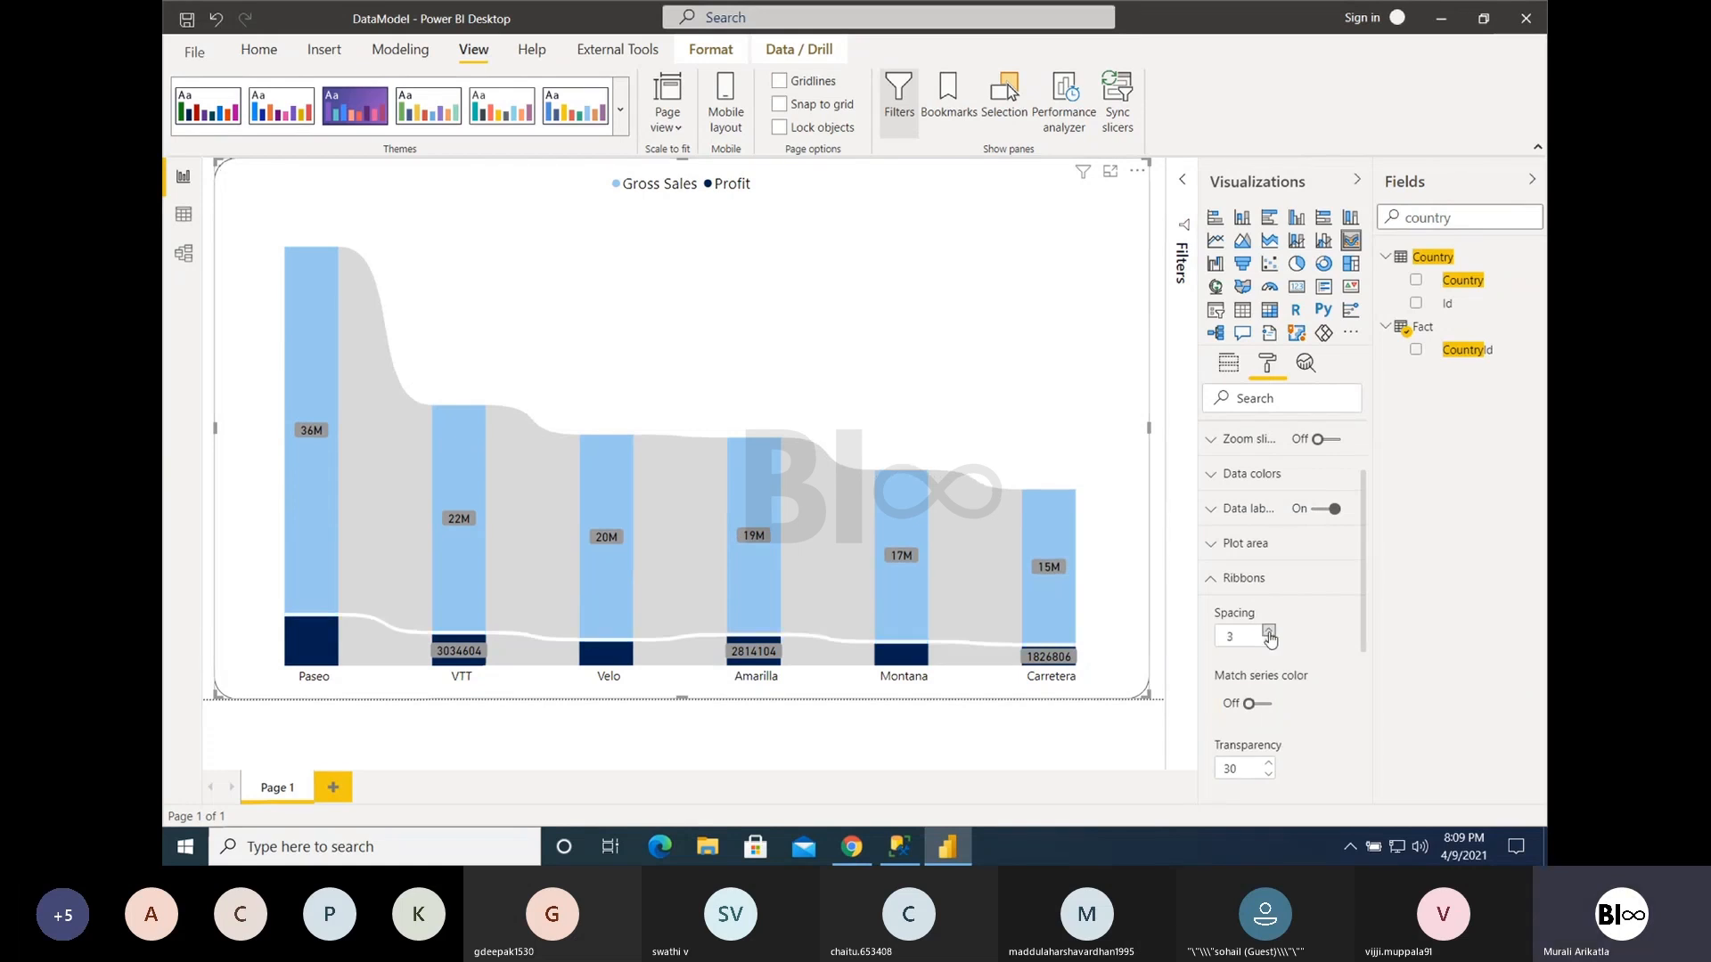
{"action": "left_click", "coordinate": [1268, 633]}
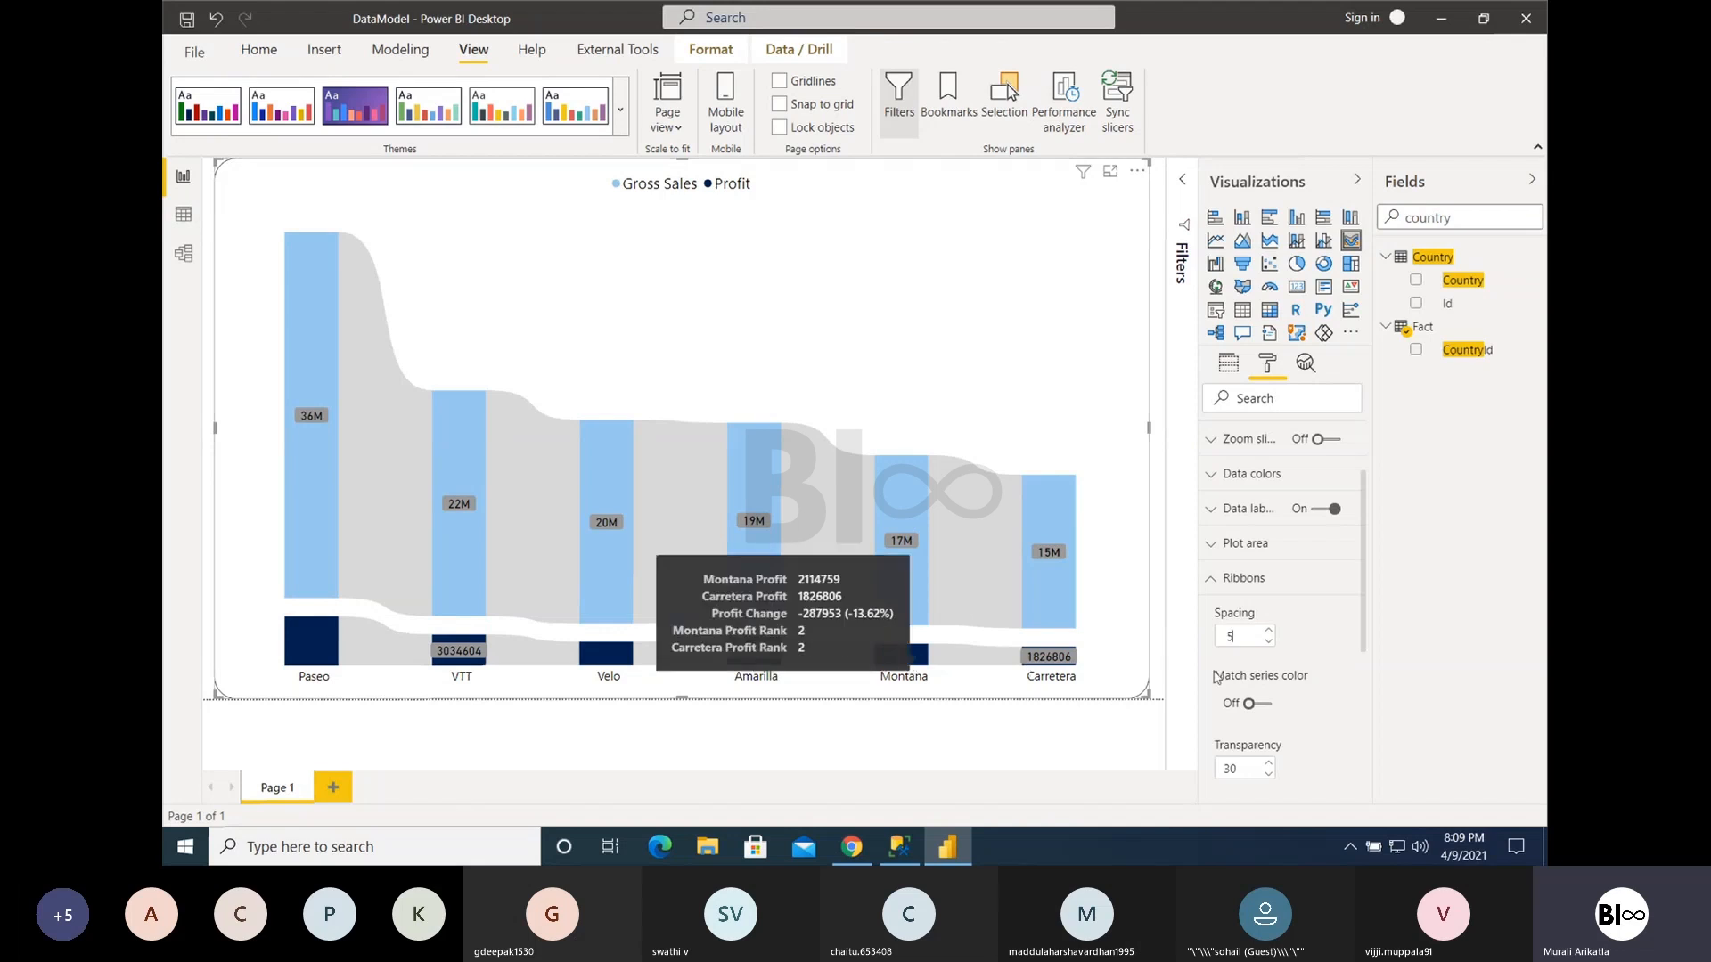
- Toggle the ribbons' Match series color option to compare both looks, leaving it on
{"action": "left_click", "coordinate": [1259, 704]}
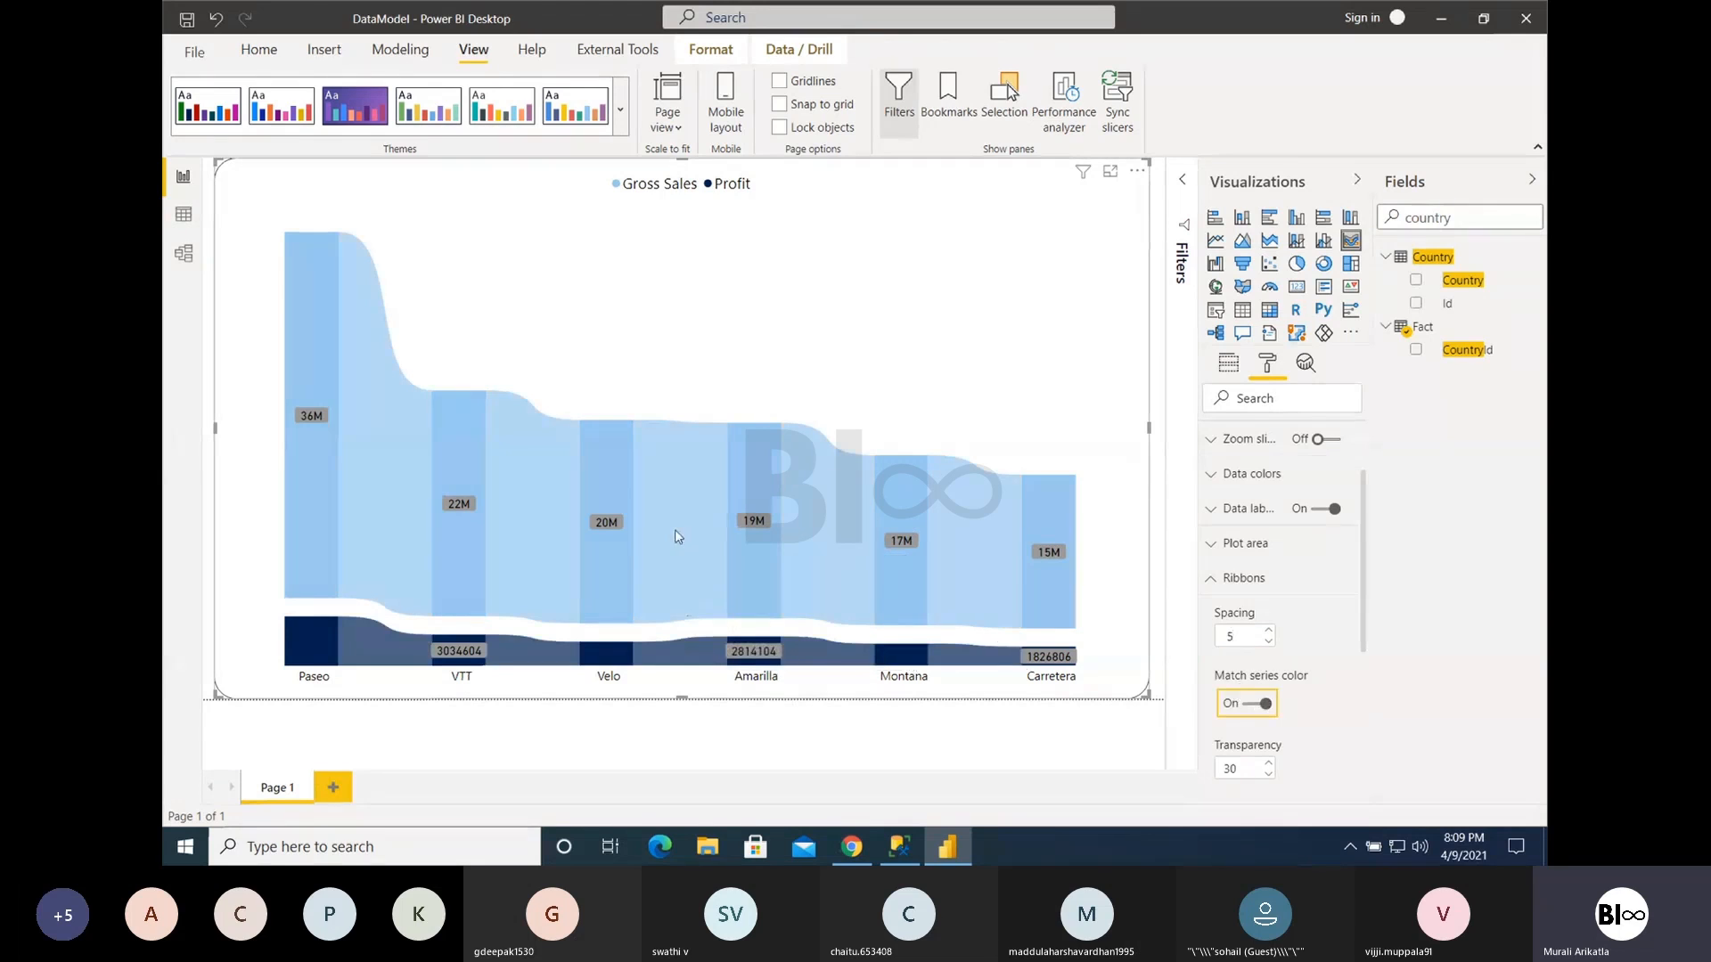
{"action": "left_click", "coordinate": [1256, 704]}
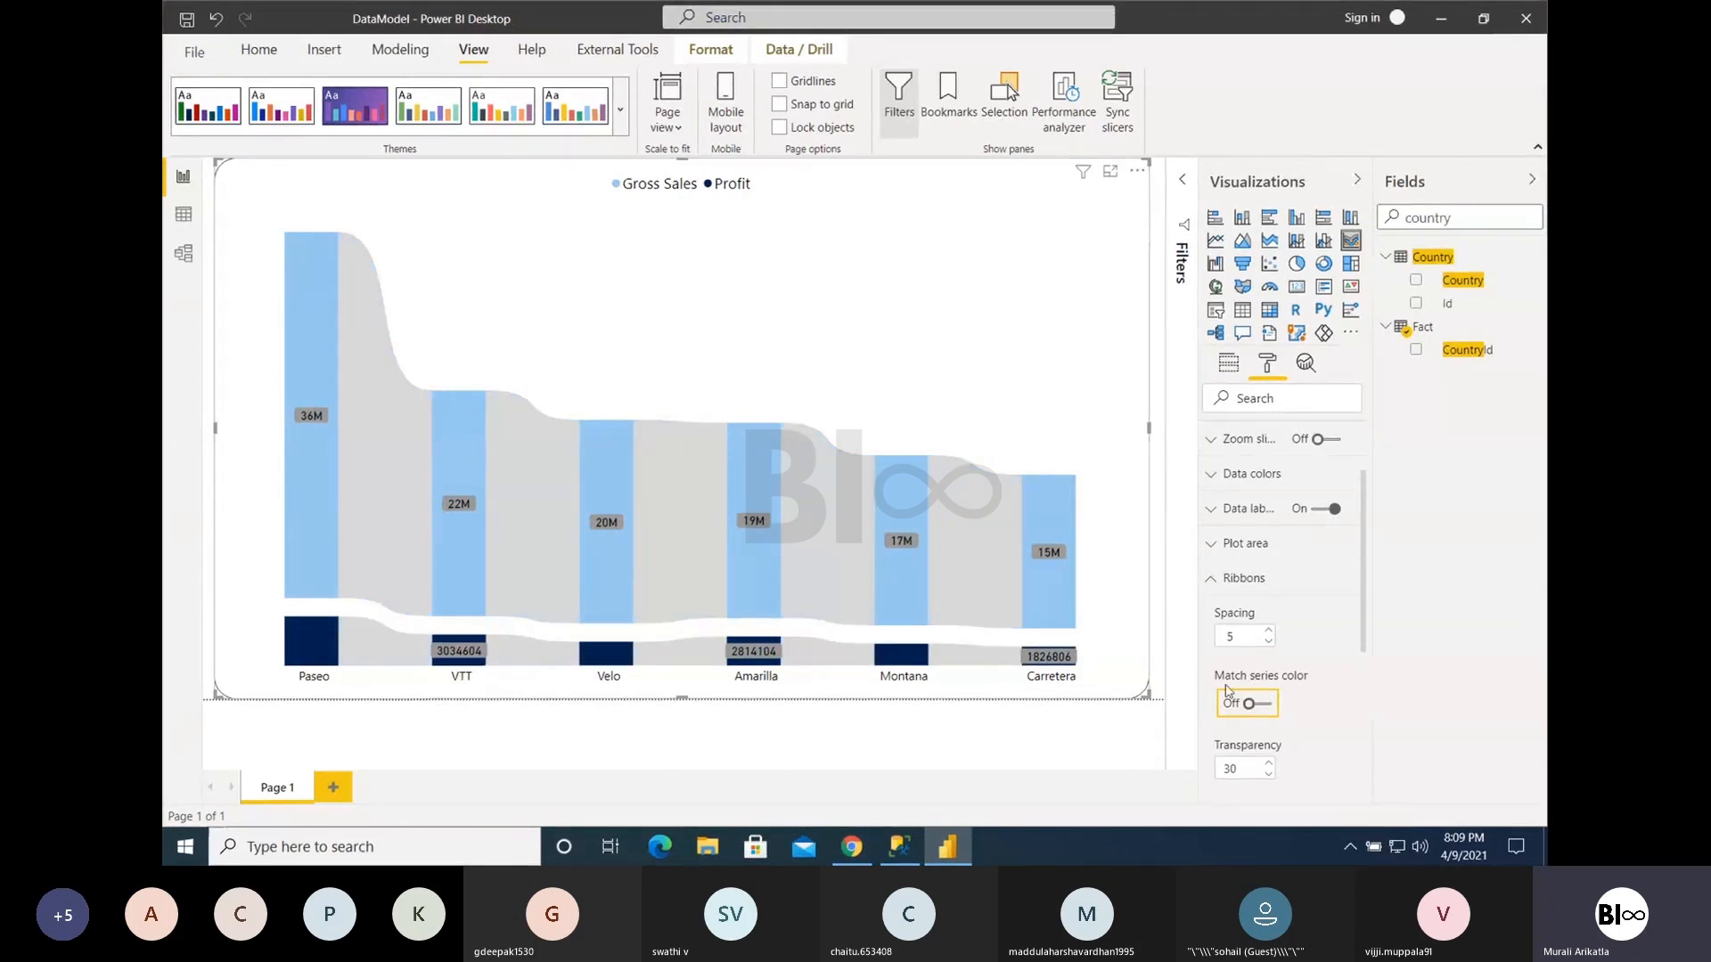
{"action": "left_click", "coordinate": [1256, 703]}
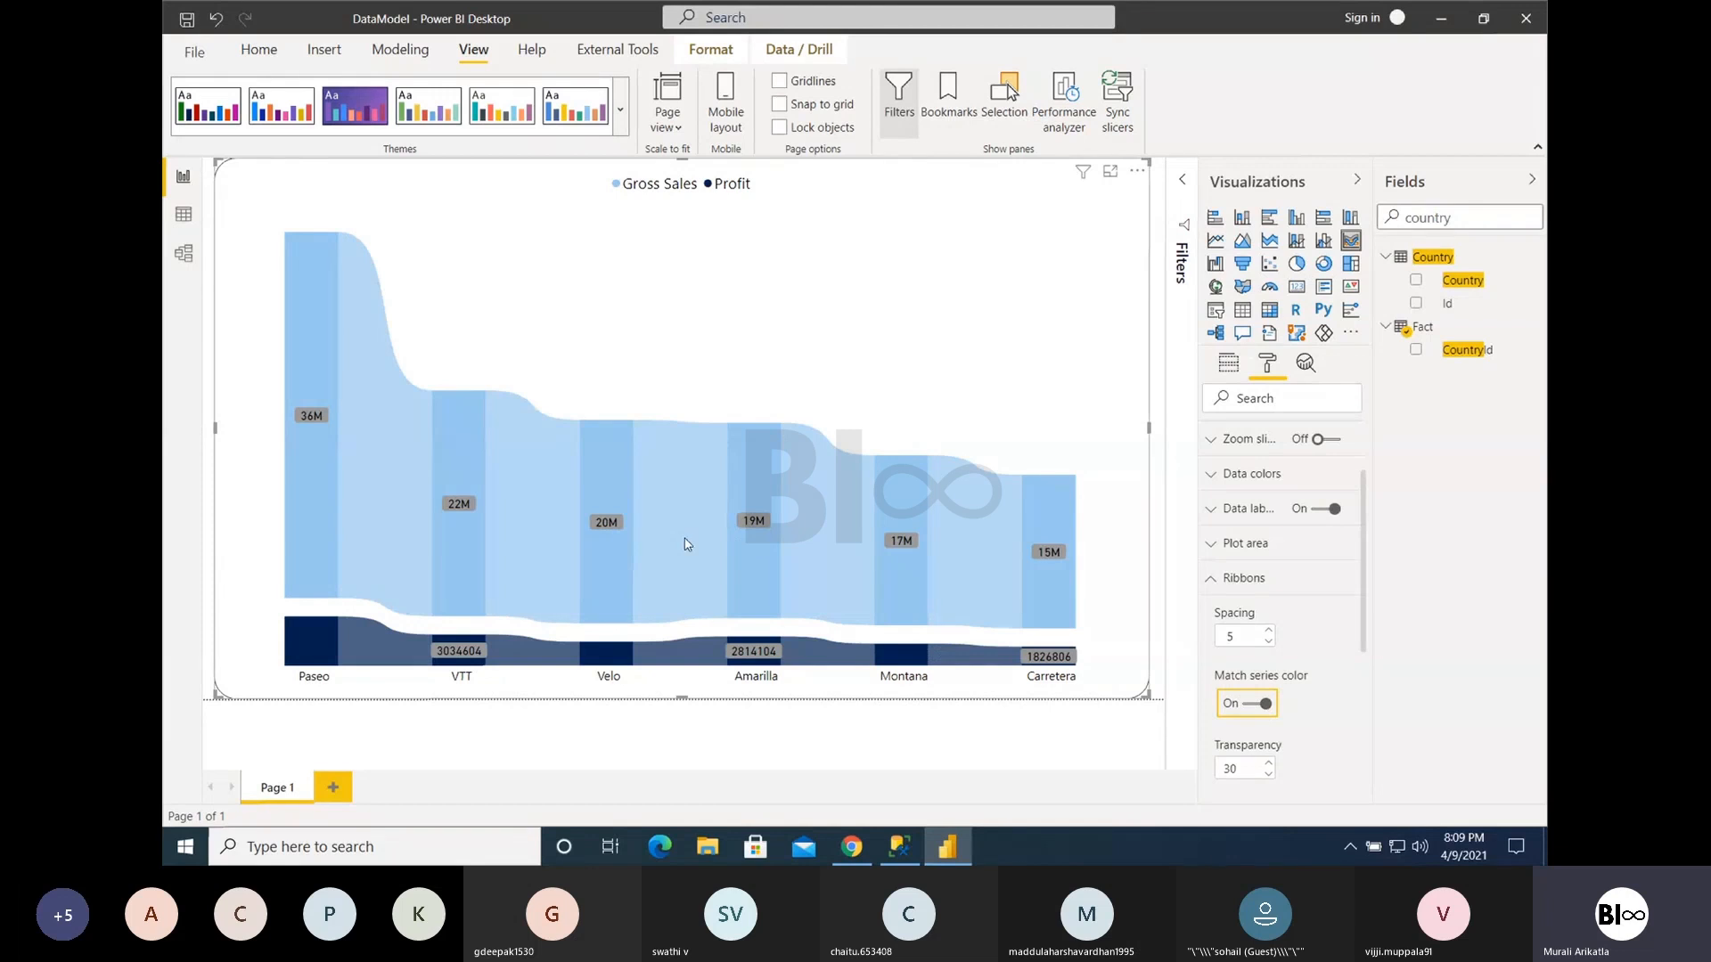
{"action": "mouse_move", "coordinate": [684, 539]}
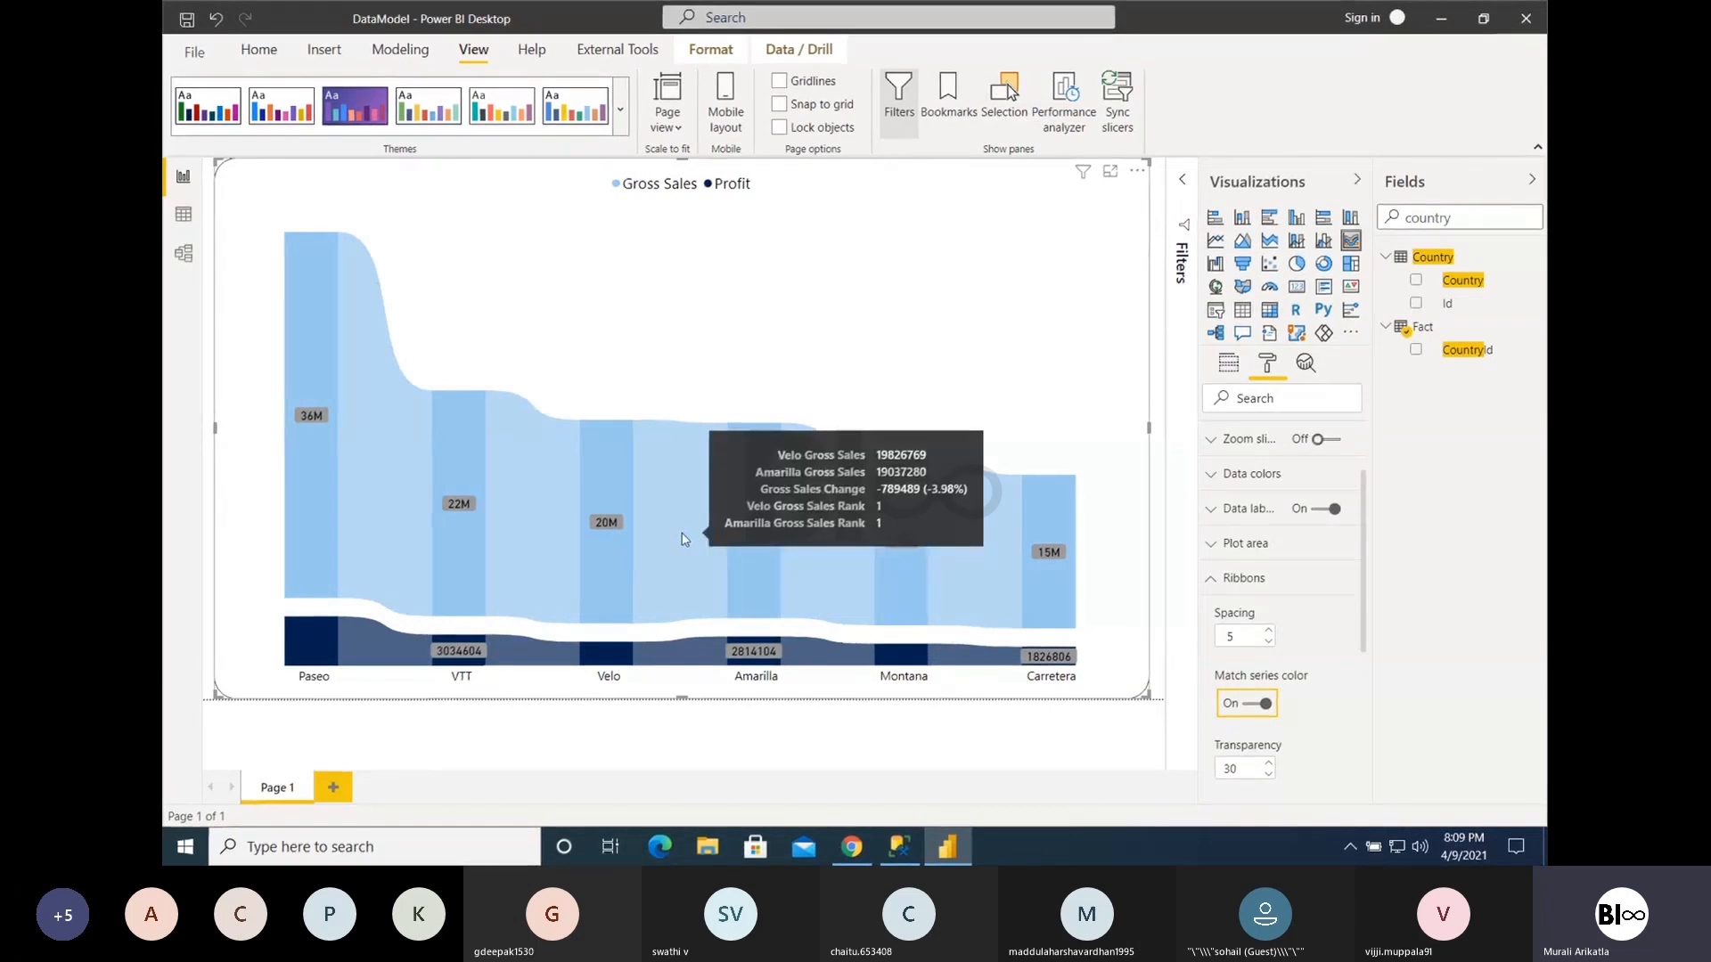
- Turn on the border for the chart's ribbons
{"action": "scroll", "coordinate": [1281, 668], "scroll_direction": "down", "scroll_amount": 1}
{"action": "scroll", "coordinate": [1281, 669], "scroll_direction": "down", "scroll_amount": 3}
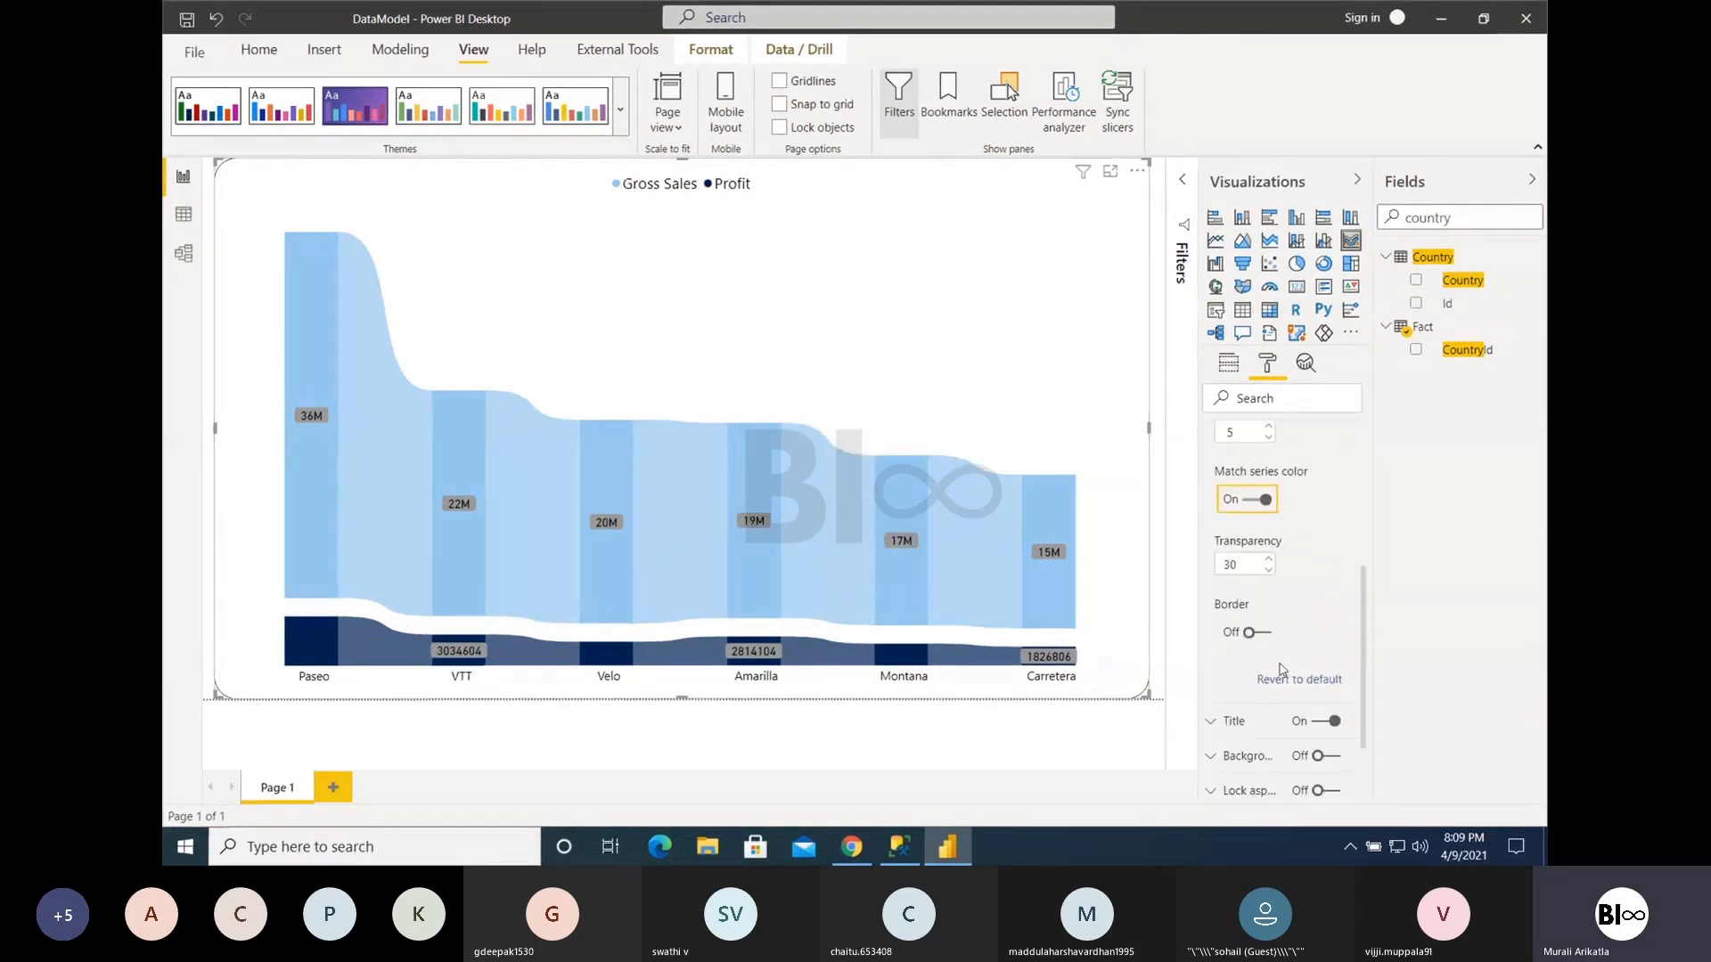
{"action": "left_click", "coordinate": [1258, 617]}
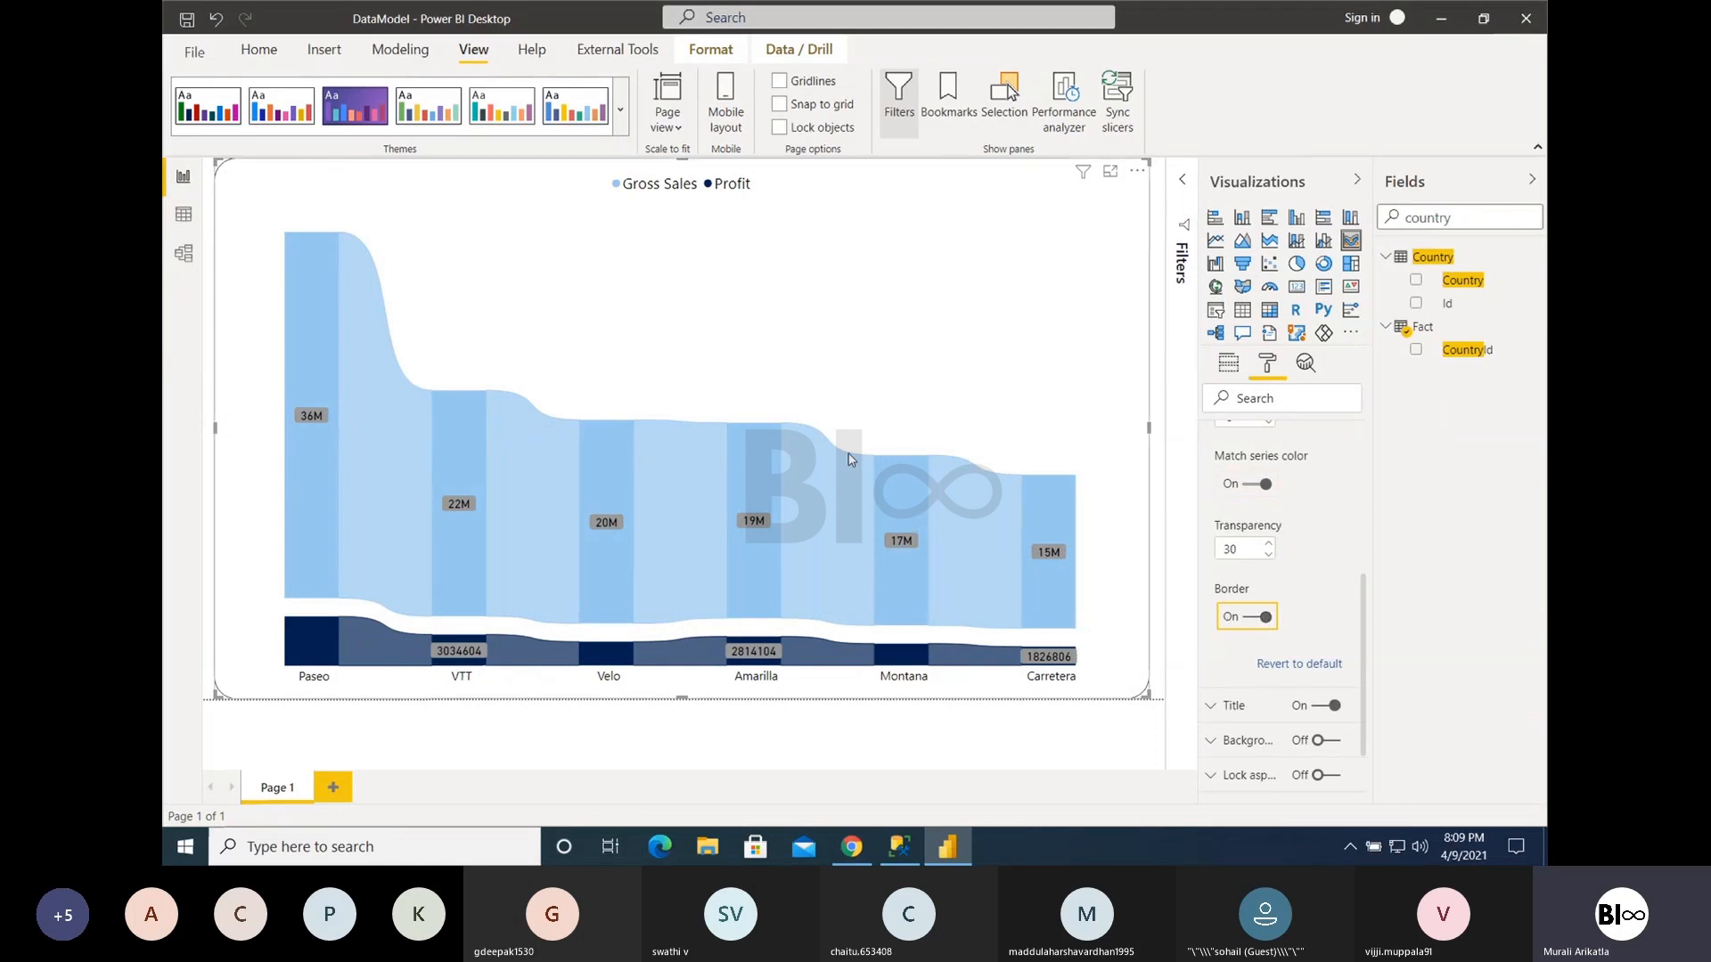
{"action": "mouse_move", "coordinate": [975, 467]}
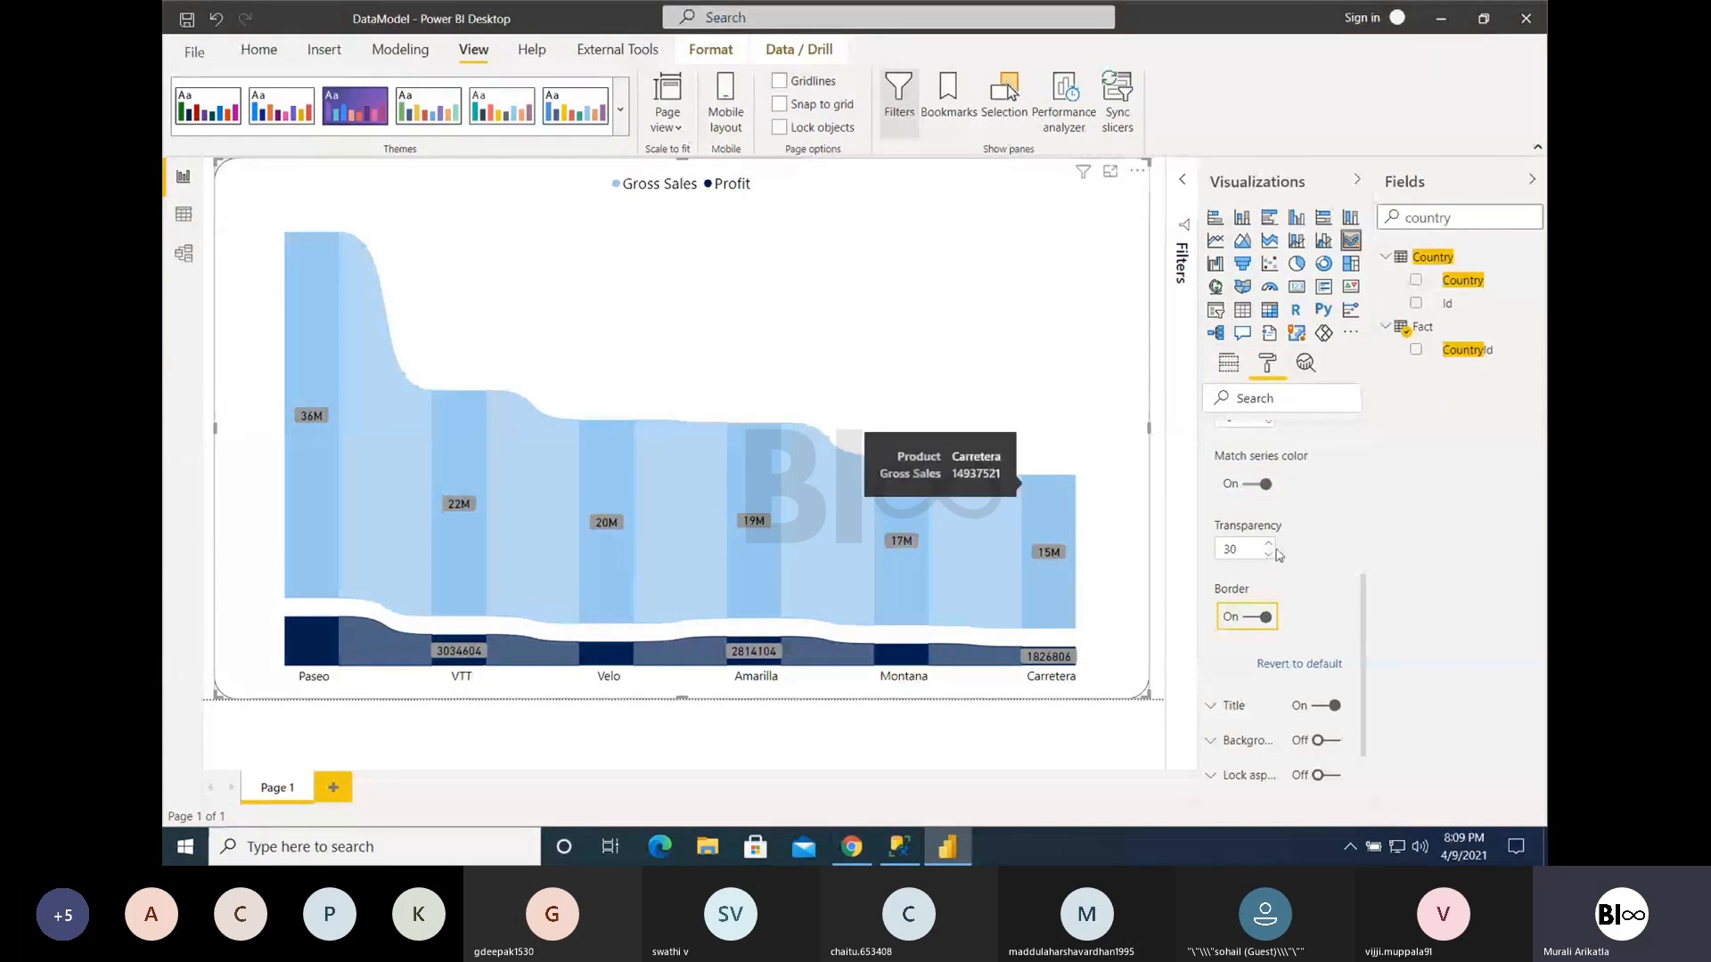
- Set the Gross Sales data color to black
{"action": "scroll", "coordinate": [1297, 516], "scroll_direction": "up", "scroll_amount": 2}
{"action": "scroll", "coordinate": [1296, 516], "scroll_direction": "up", "scroll_amount": 1}
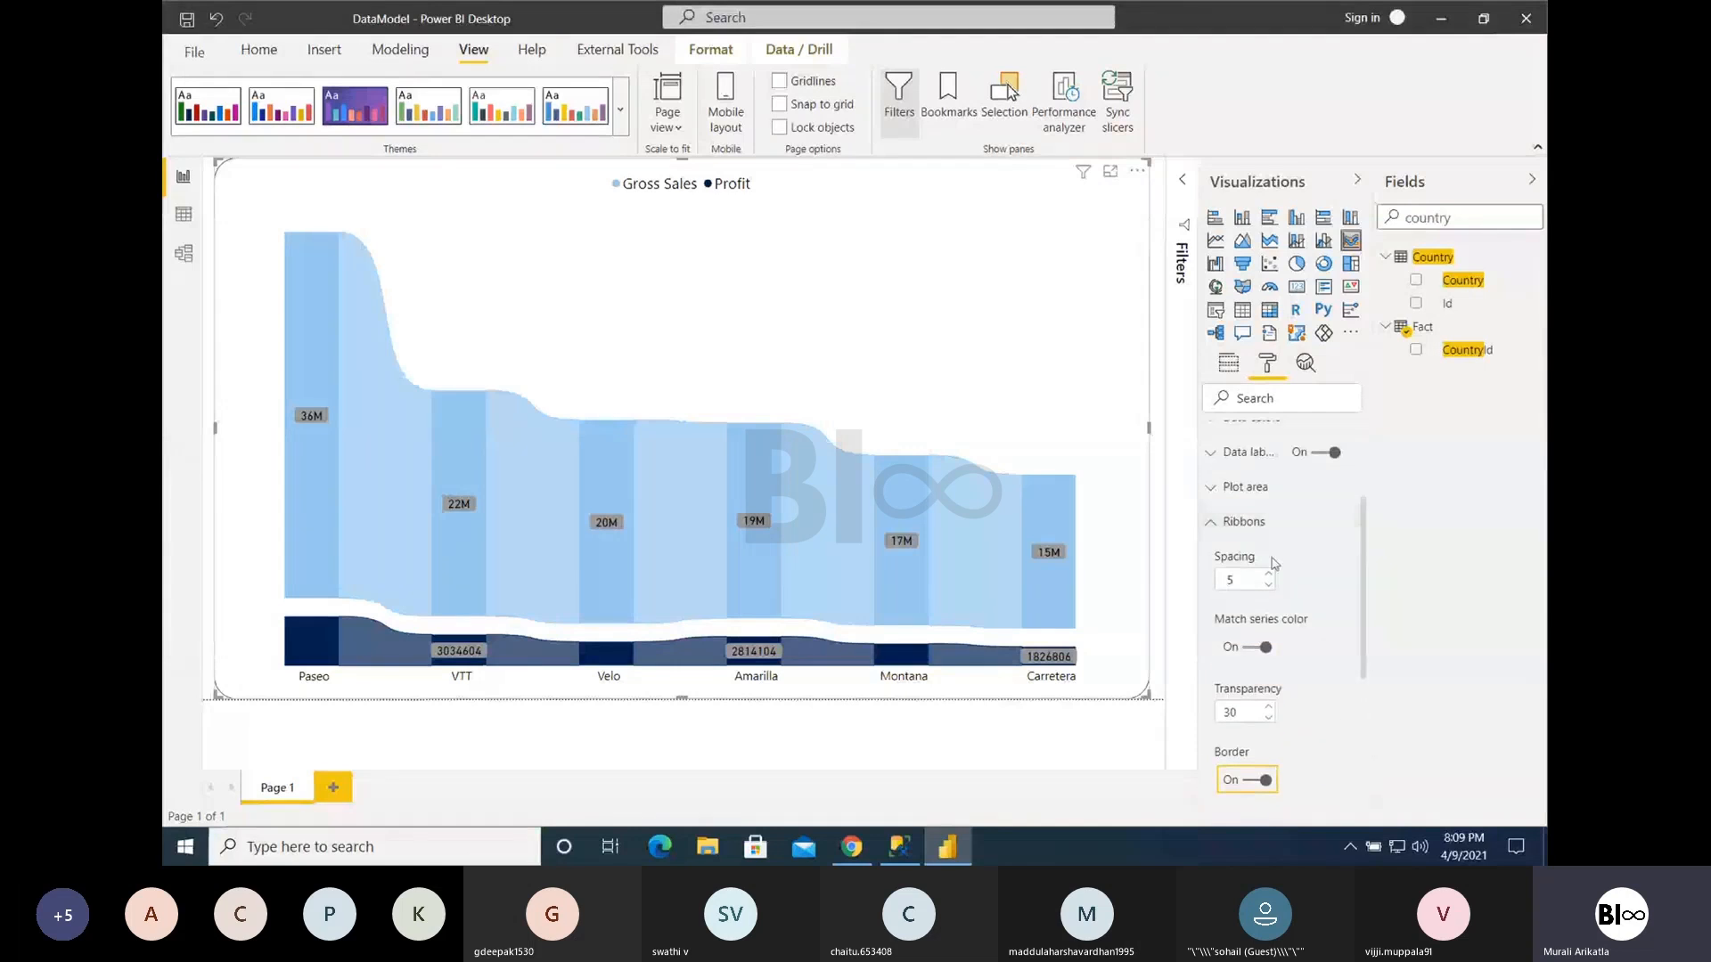
{"action": "scroll", "coordinate": [1266, 485], "scroll_direction": "up", "scroll_amount": 5}
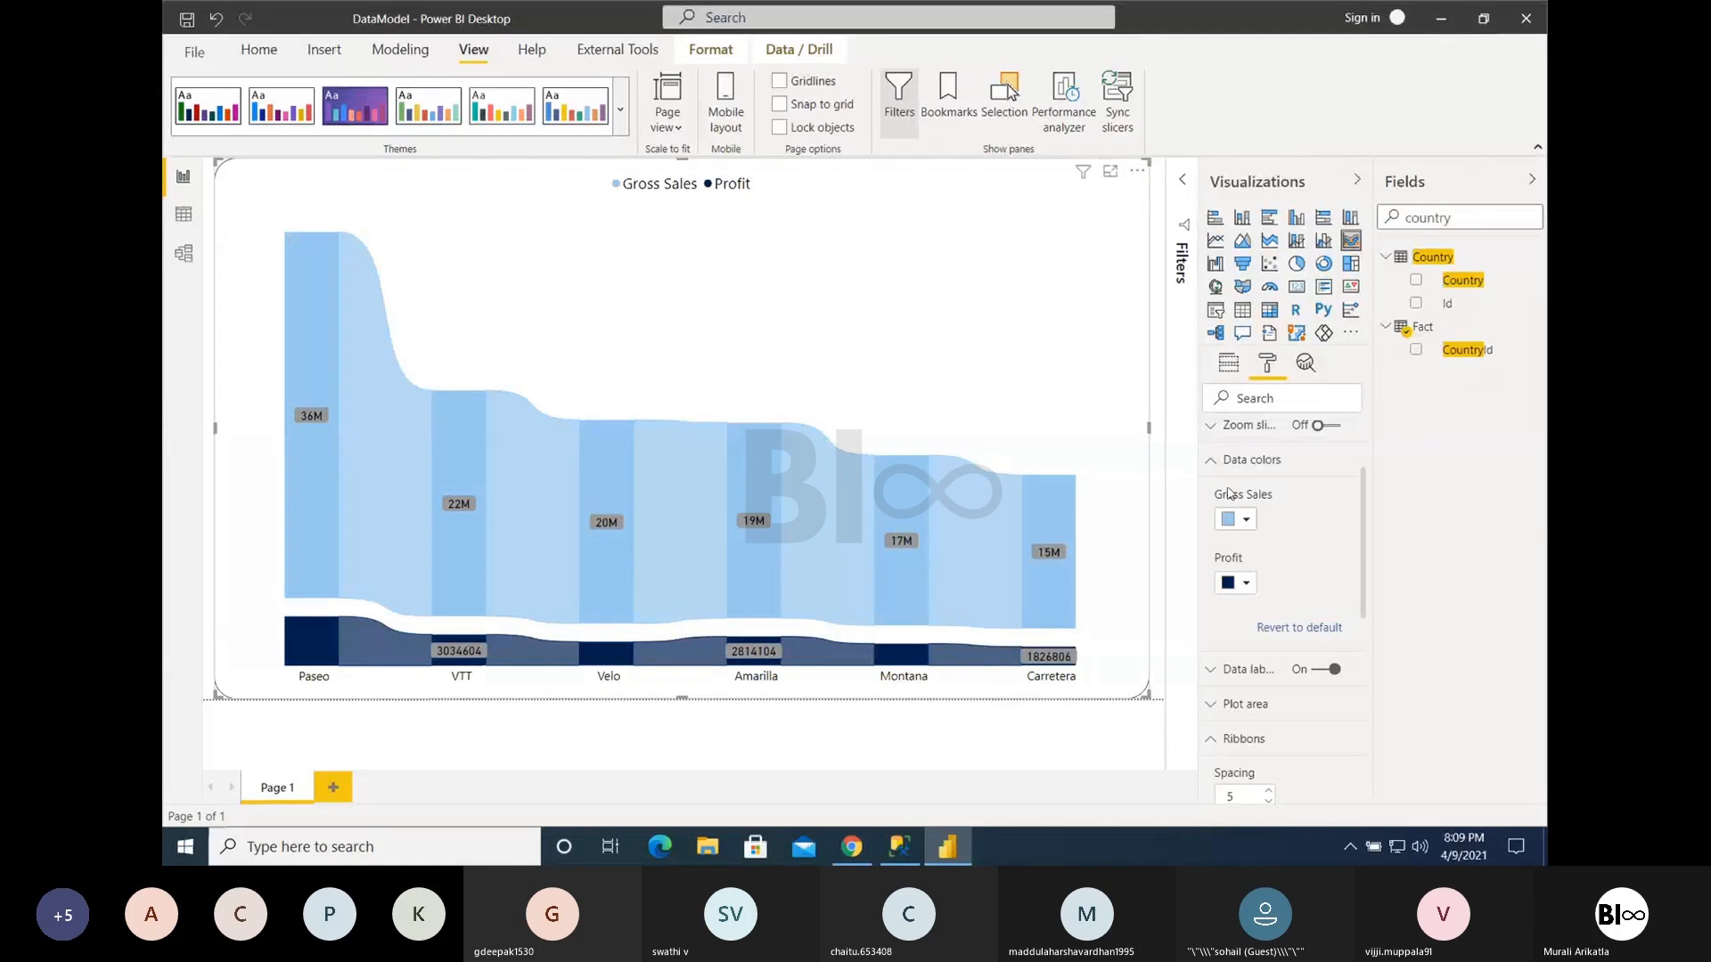
{"action": "left_click", "coordinate": [1248, 519]}
{"action": "left_click", "coordinate": [1330, 428]}
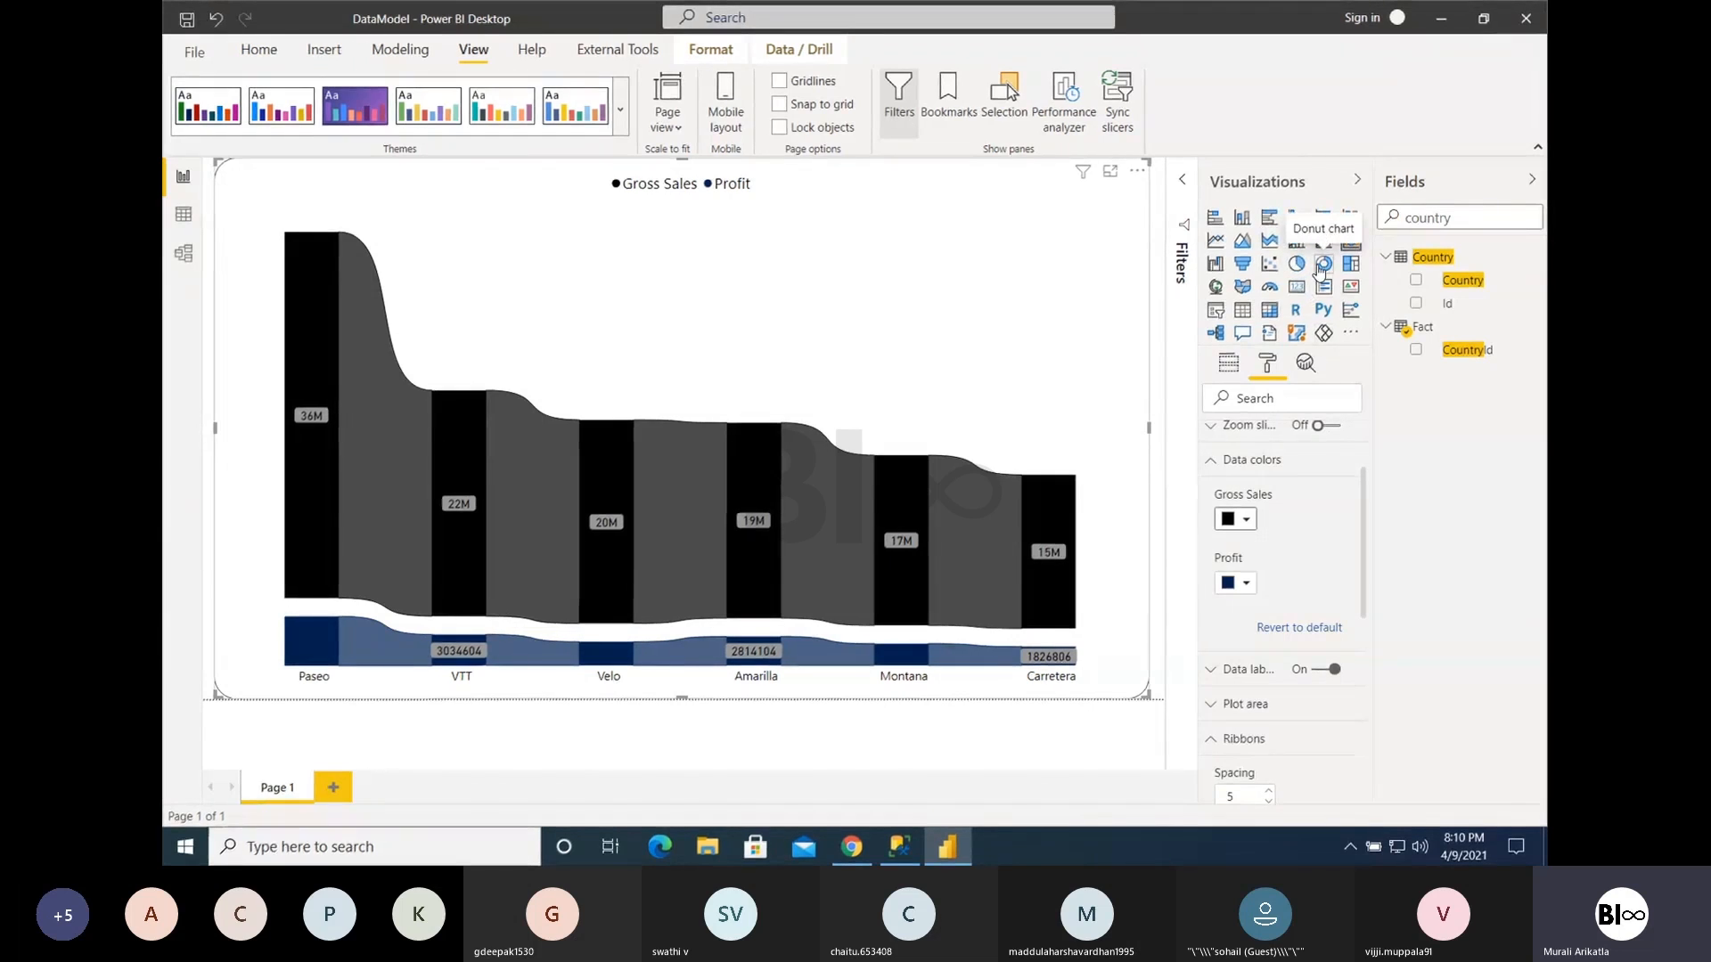
- Collapse the data color settings and convert the ribbon chart to a treemap
{"action": "scroll", "coordinate": [1290, 715], "scroll_direction": "down", "scroll_amount": 10}
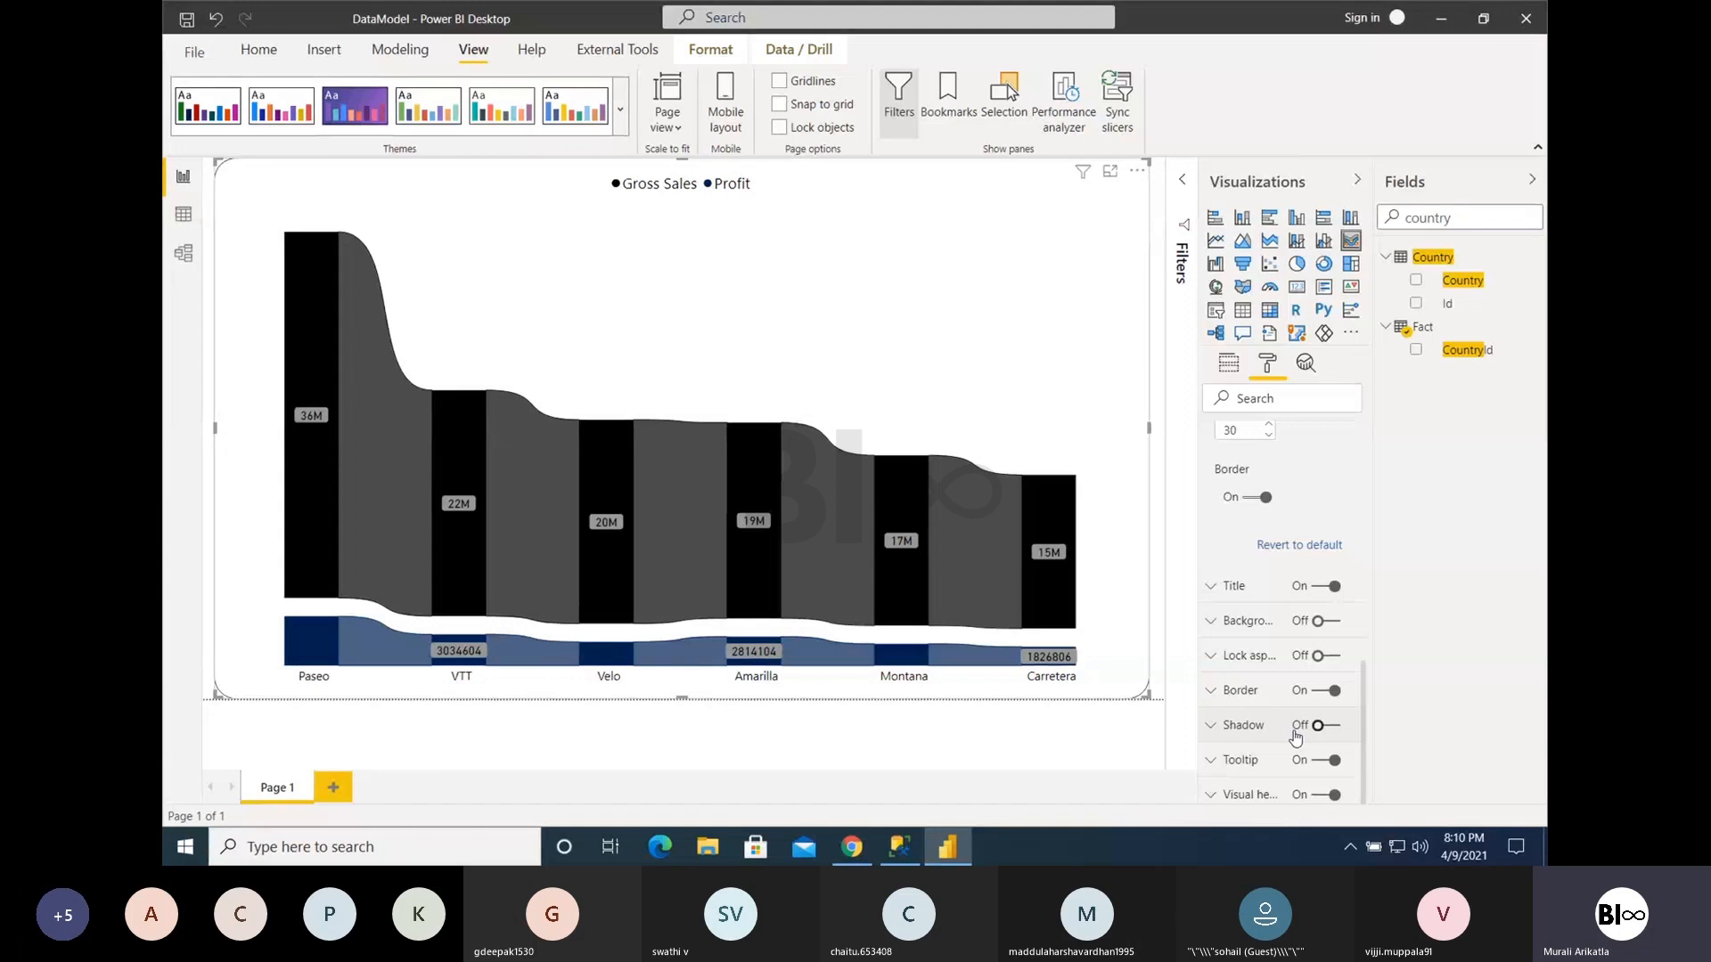
{"action": "scroll", "coordinate": [1283, 695], "scroll_direction": "up", "scroll_amount": 10}
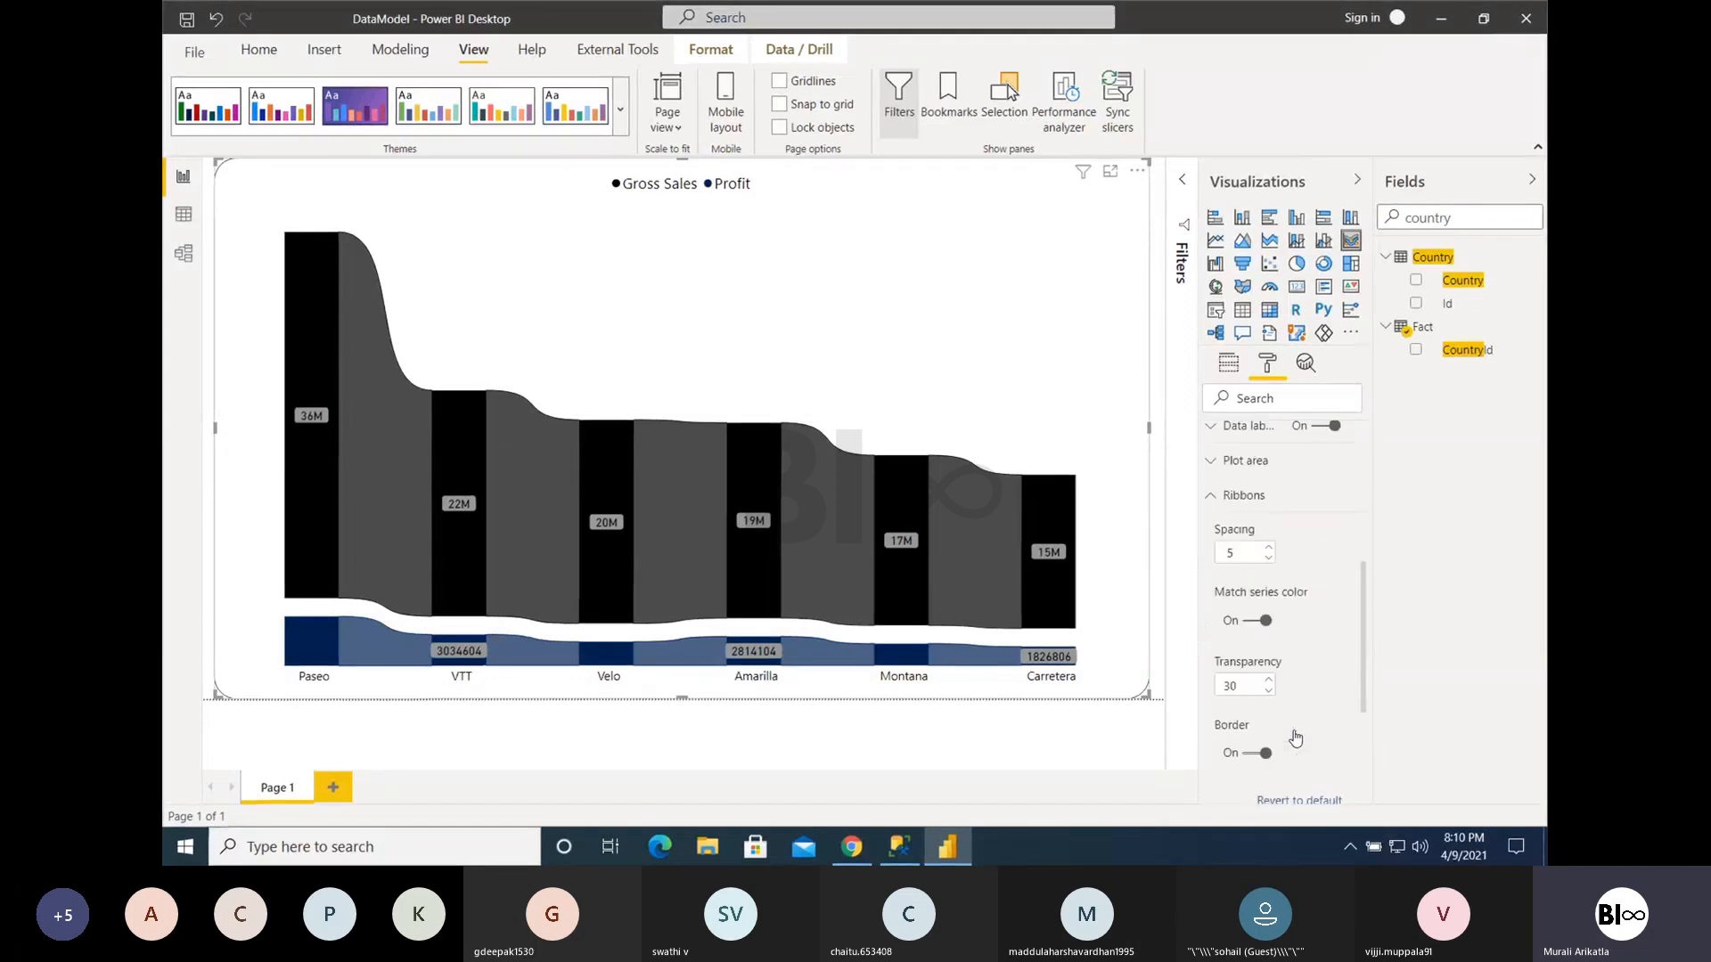
{"action": "left_click", "coordinate": [1222, 581]}
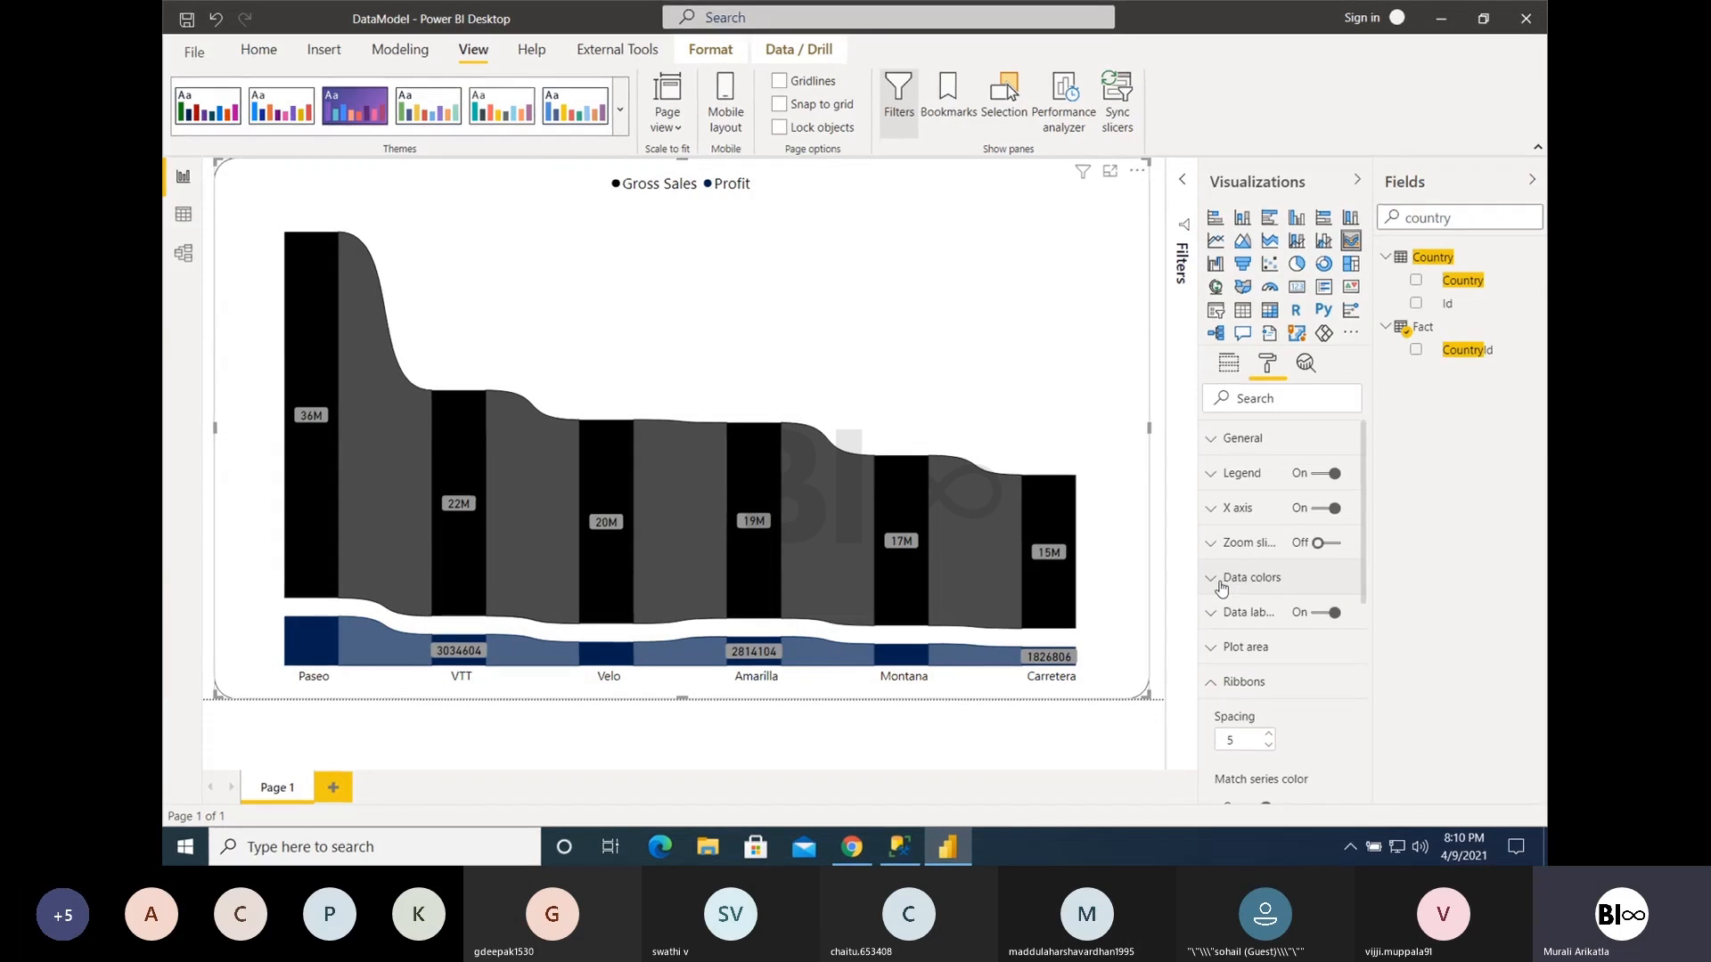
{"action": "left_click", "coordinate": [1351, 264]}
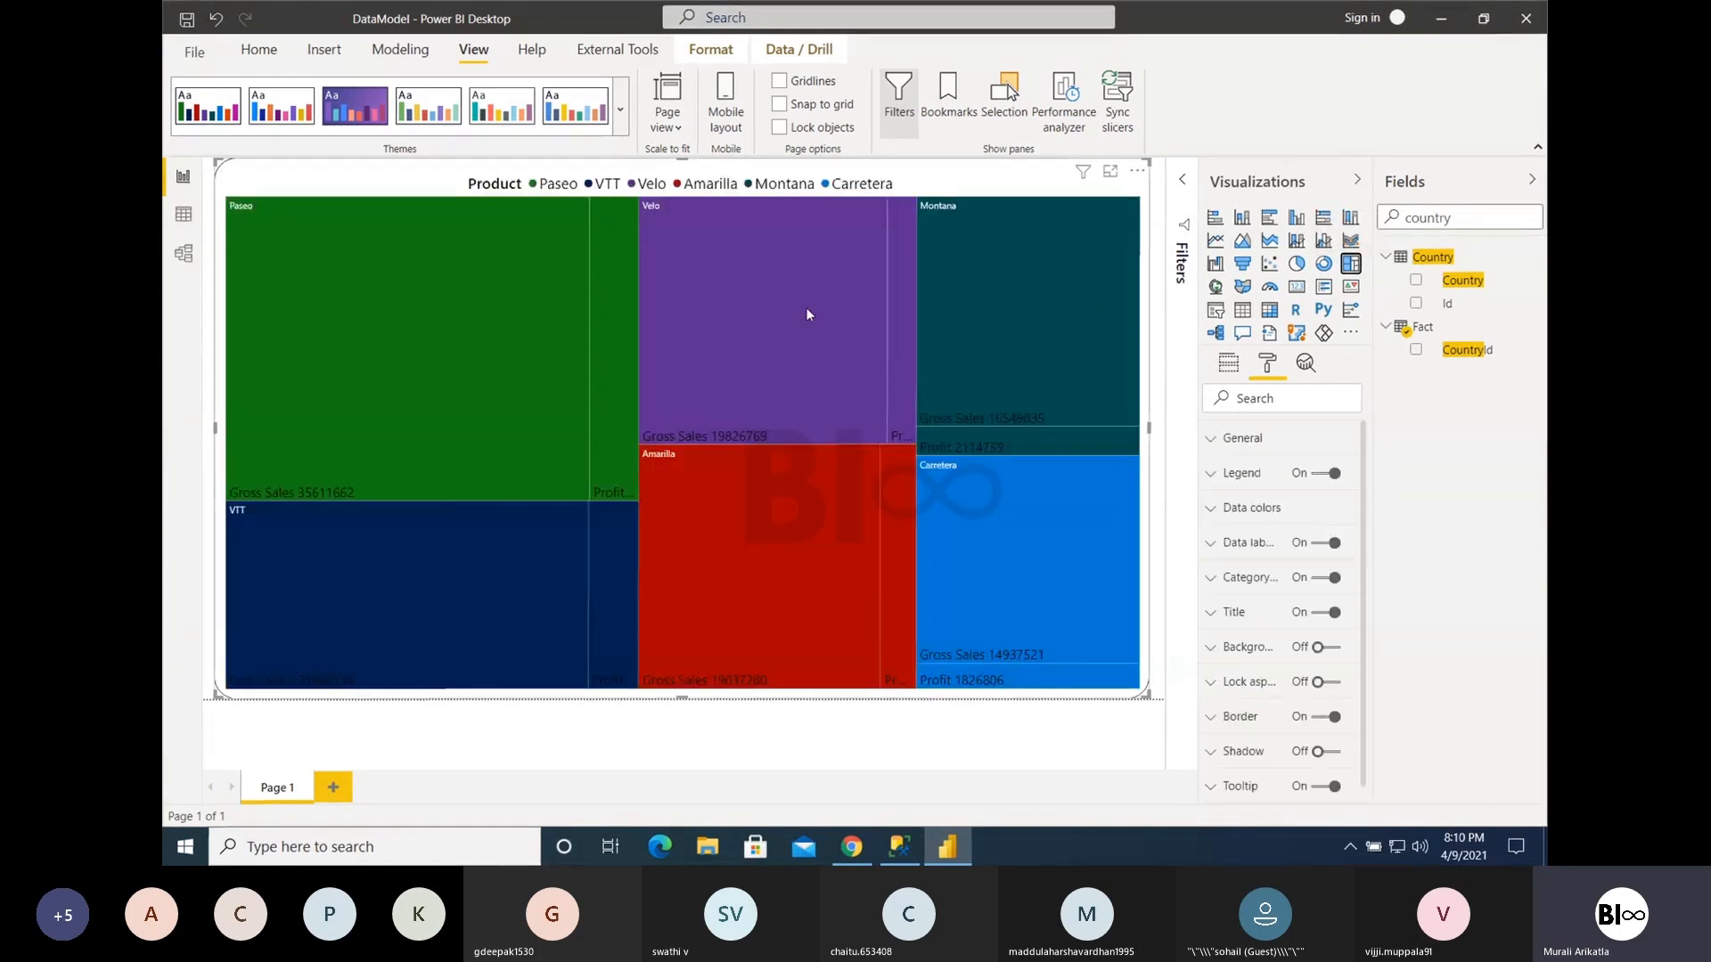
{"action": "mouse_move", "coordinate": [743, 300]}
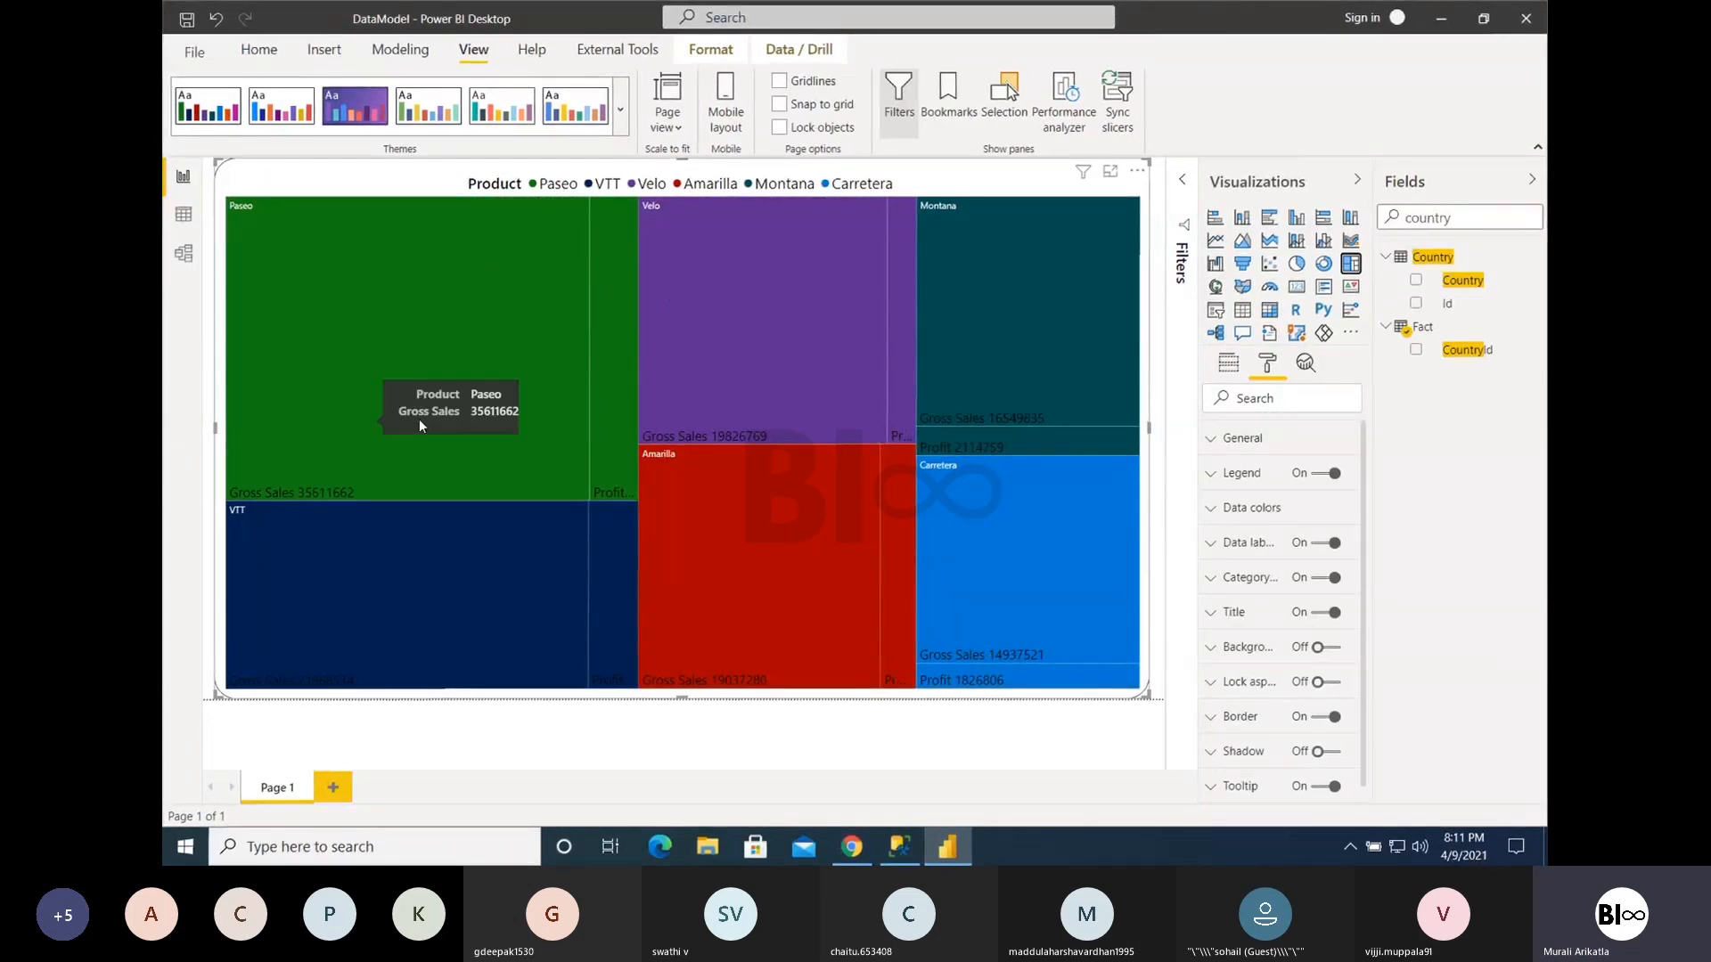
- Apply the theme with green, navy, yellow and red colors, and resize the treemap to about four-fifths of the page width
{"action": "left_click_drag", "start_coordinate": [1146, 696], "coordinate": [816, 527]}
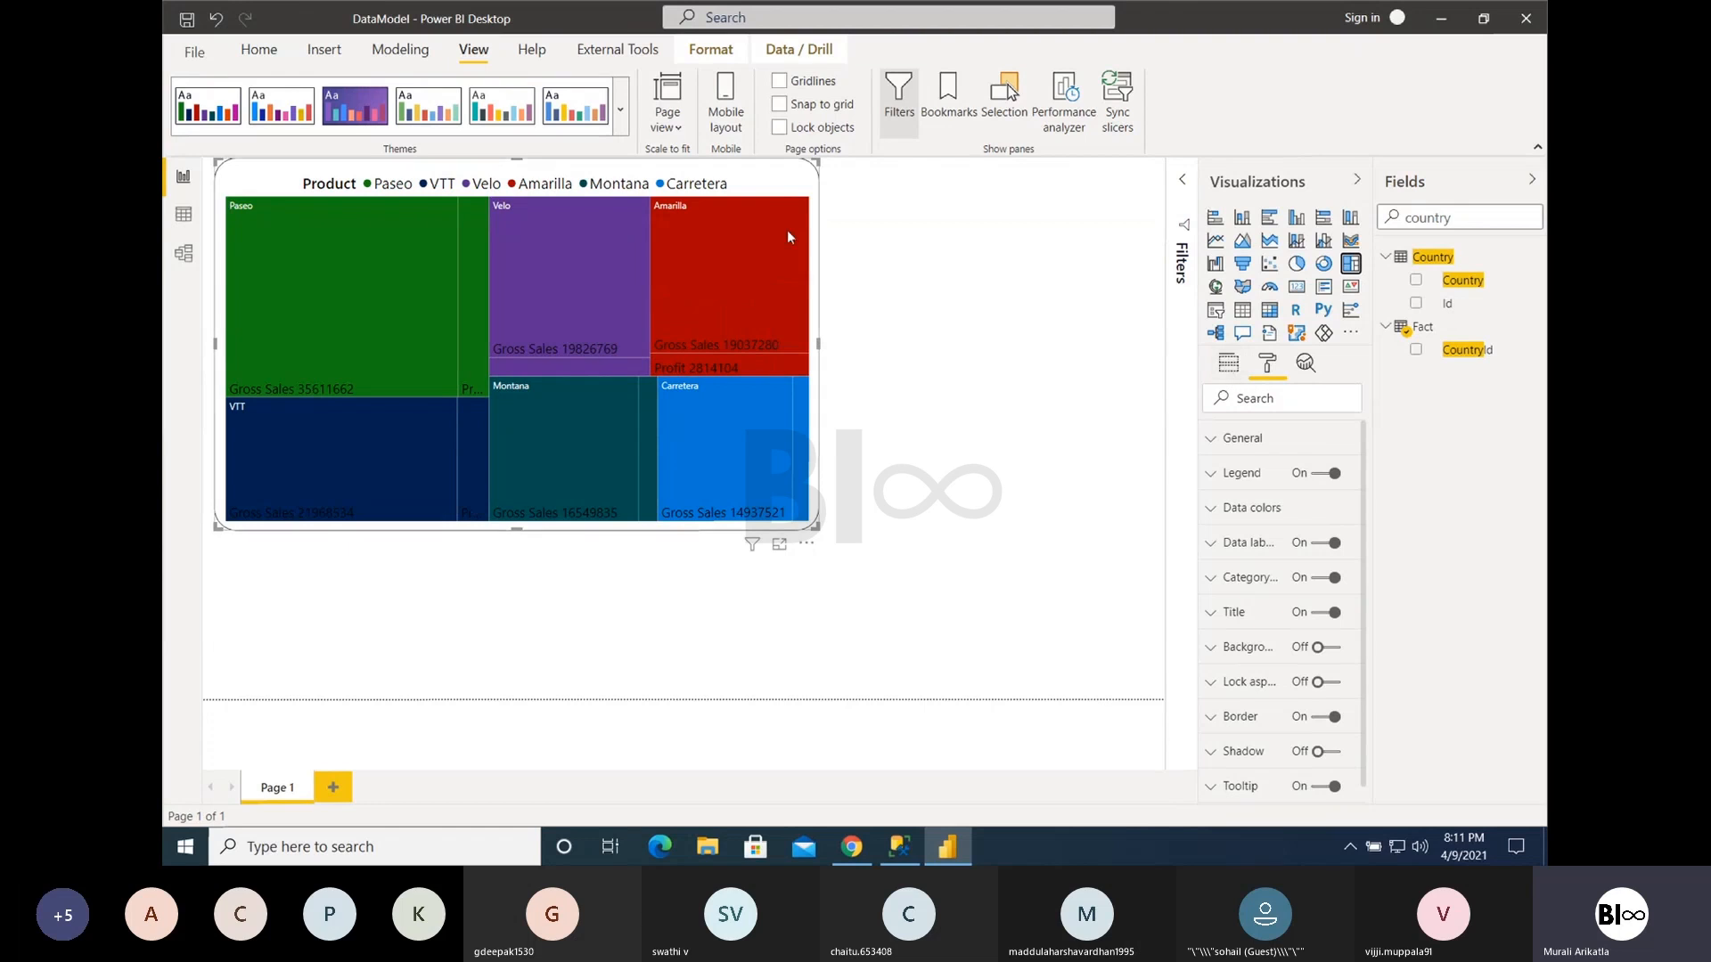
{"action": "left_click", "coordinate": [434, 113]}
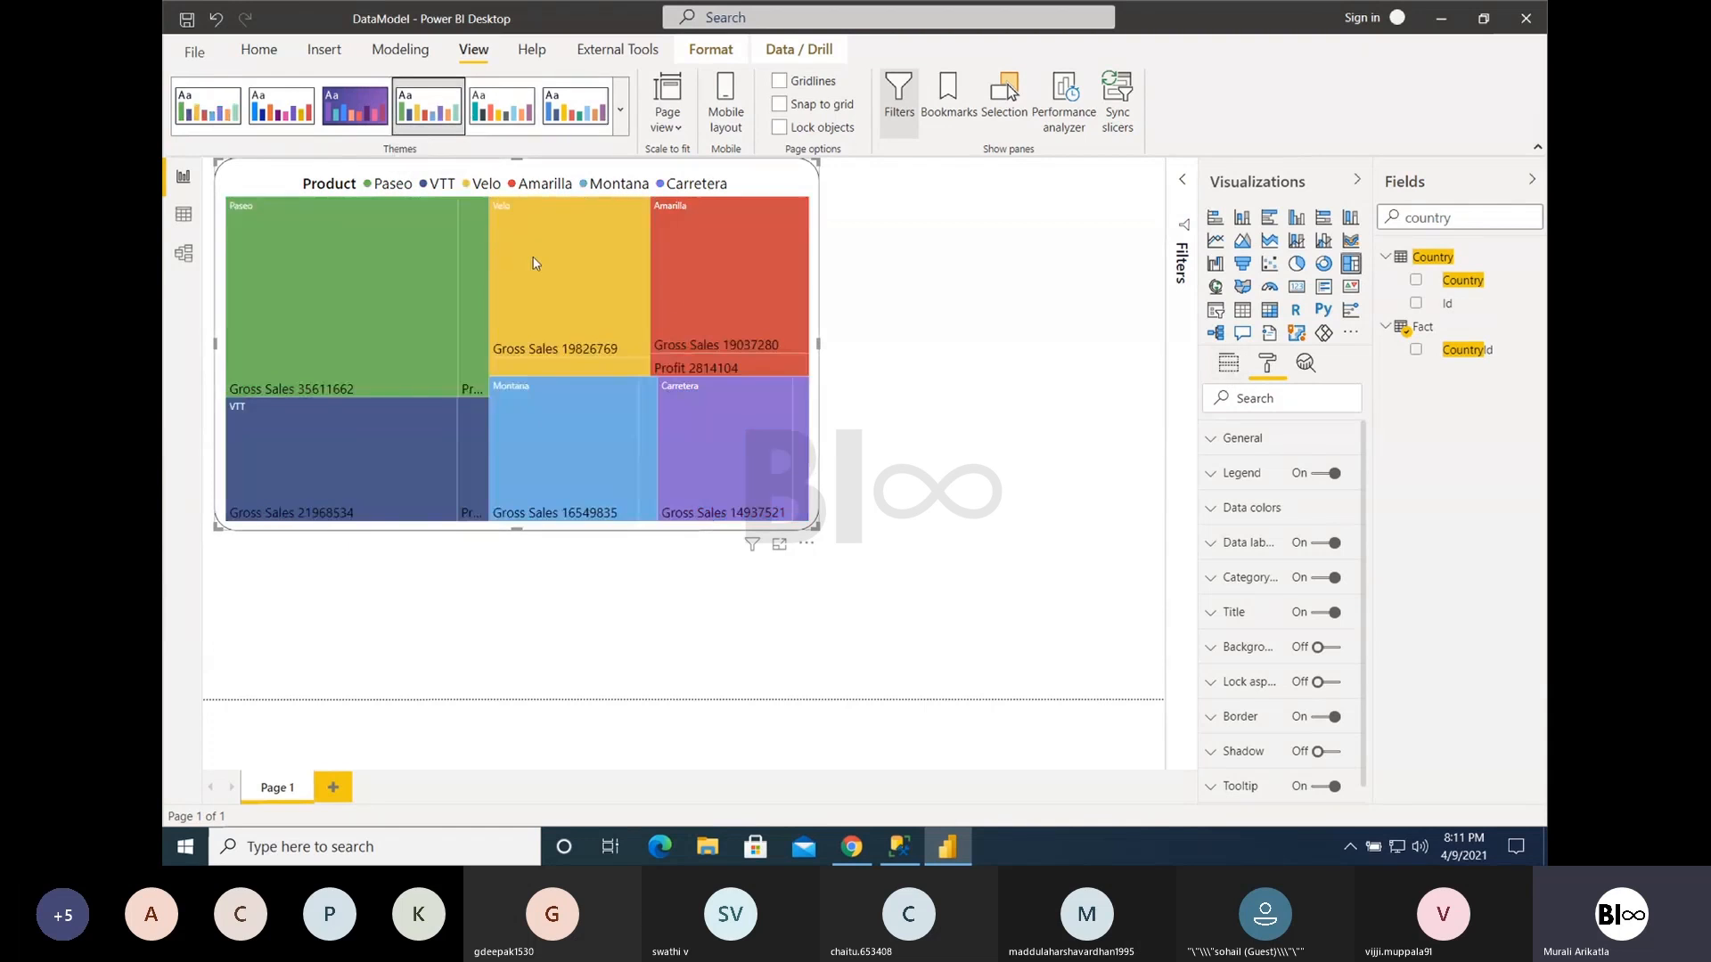
{"action": "left_click_drag", "start_coordinate": [816, 528], "coordinate": [967, 624]}
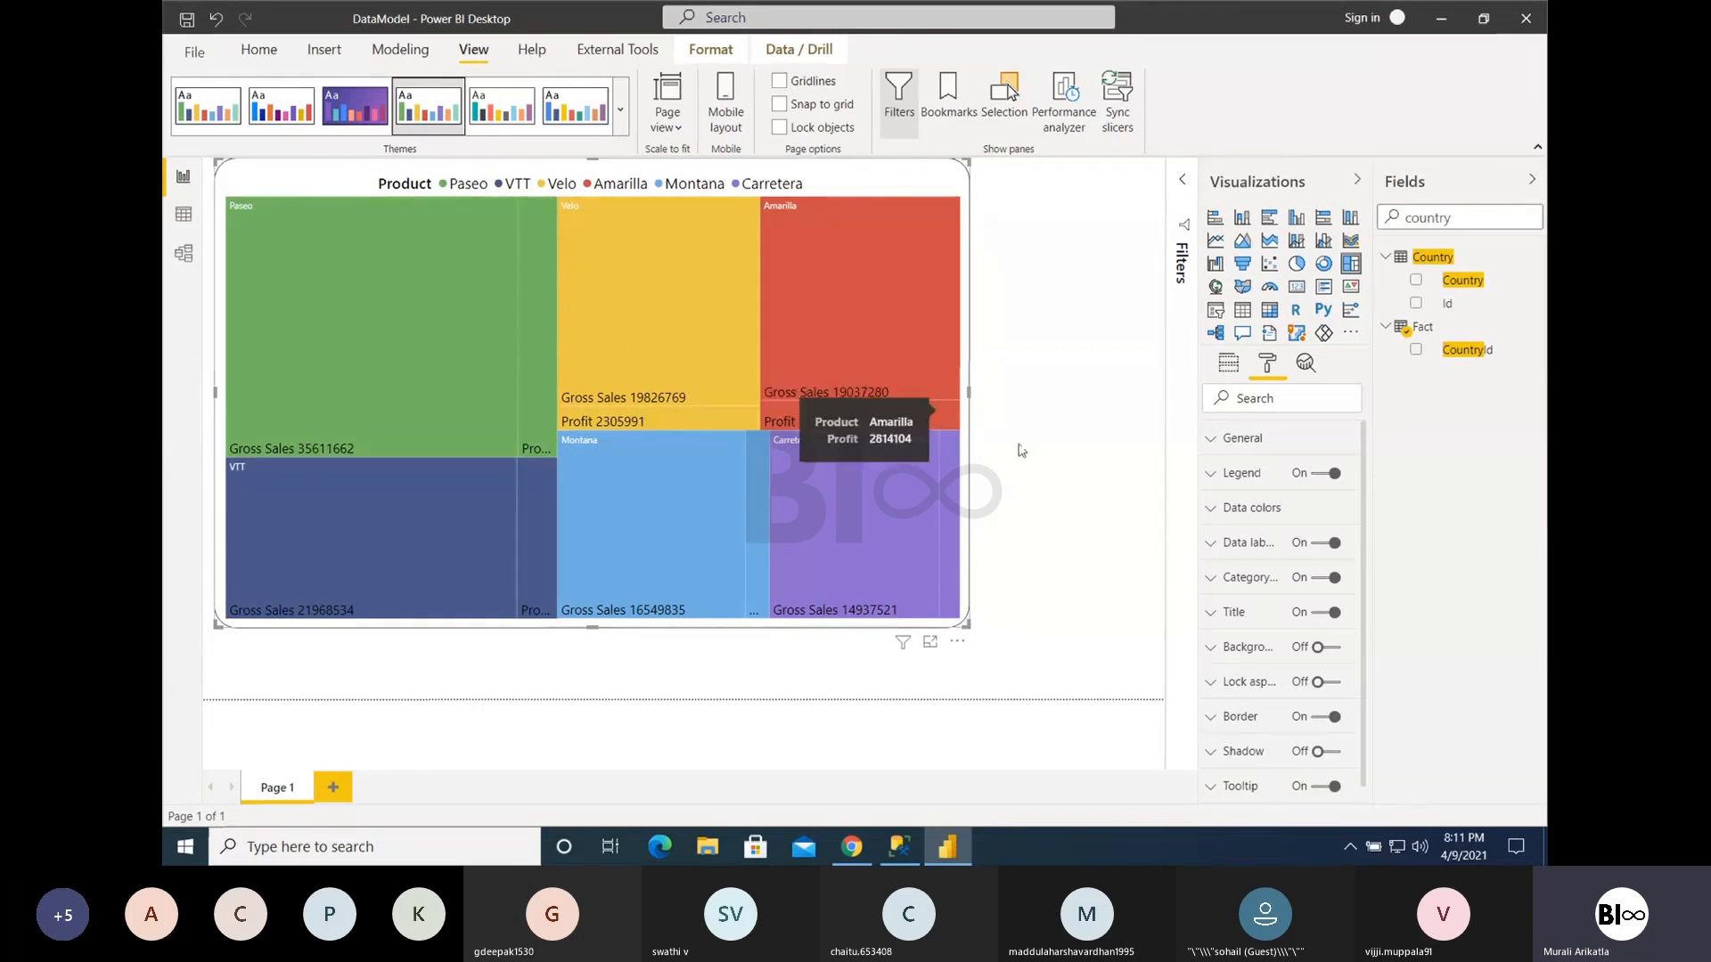
- Remove Gross Sales from the treemap's values so only Profit sizes the product tiles
{"action": "left_click", "coordinate": [1229, 363]}
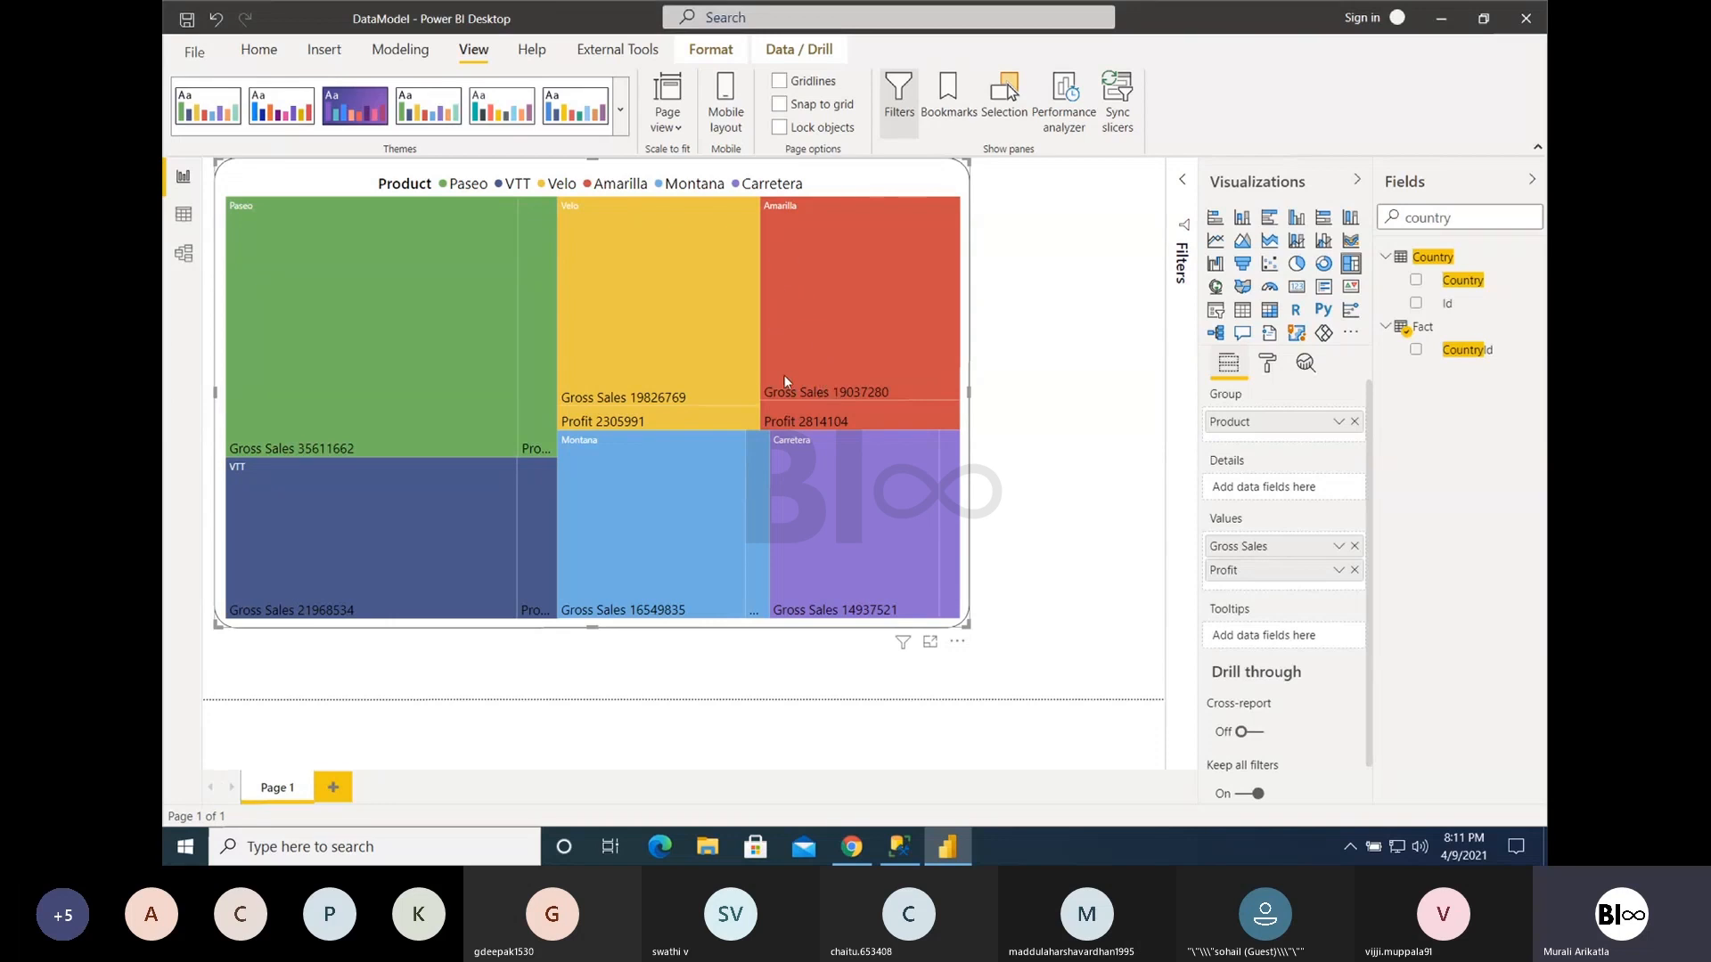
{"action": "mouse_move", "coordinate": [804, 314]}
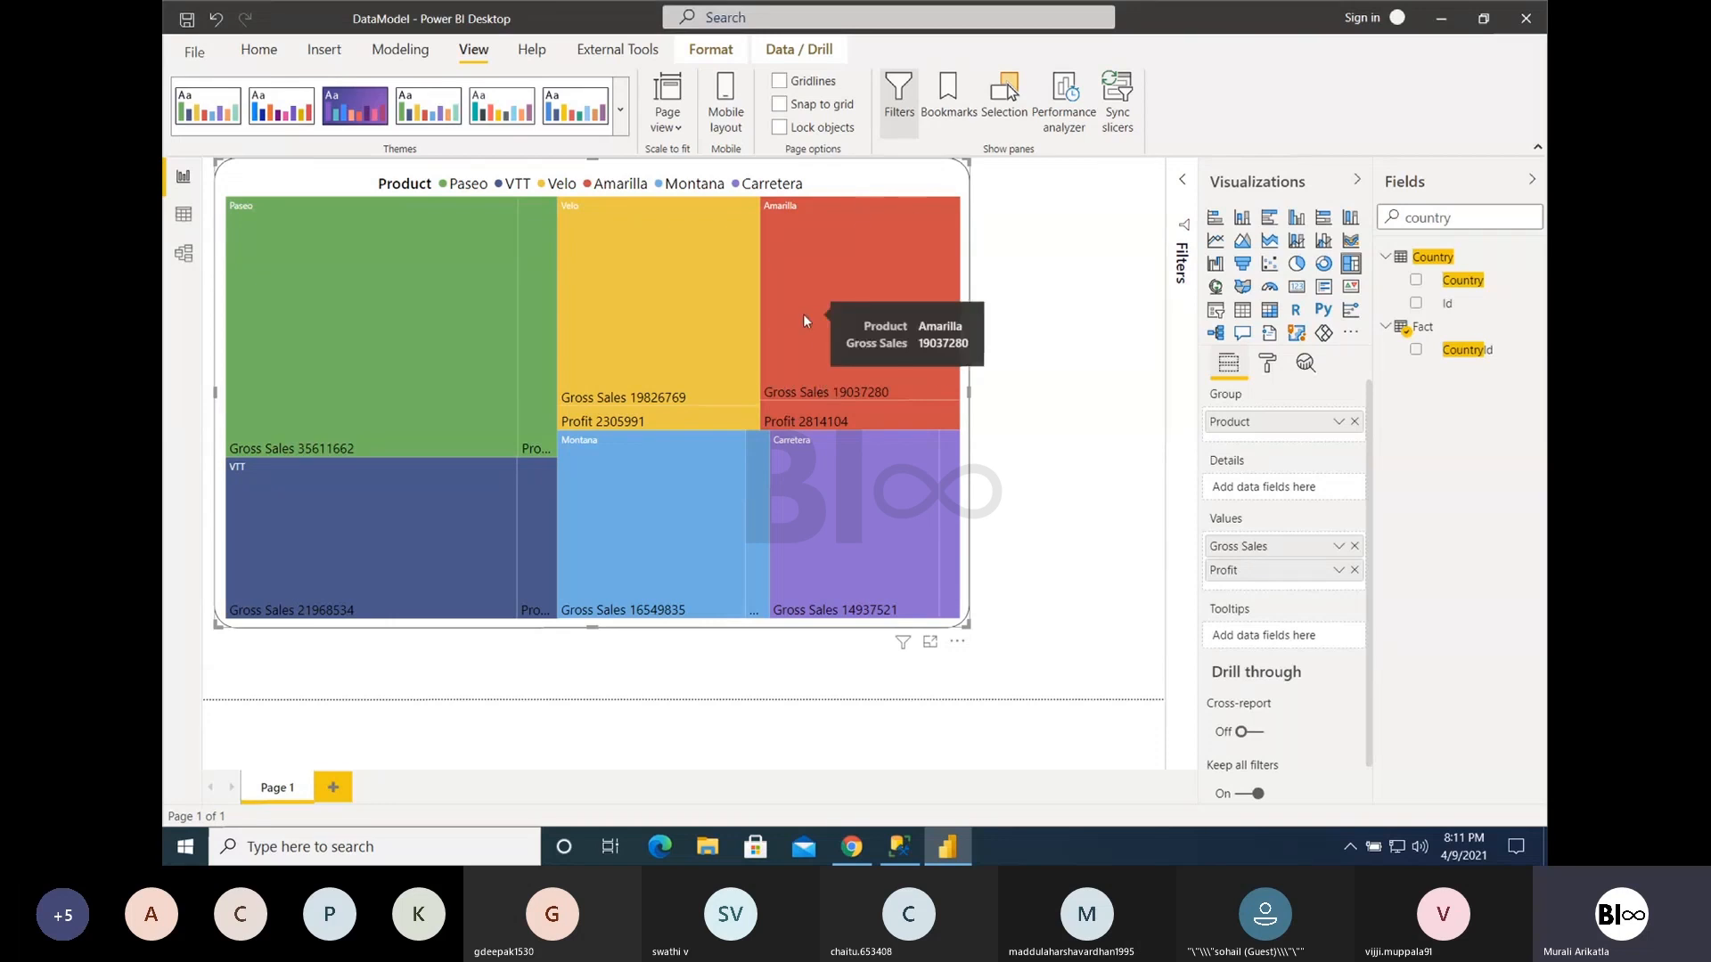
{"action": "mouse_move", "coordinate": [806, 421]}
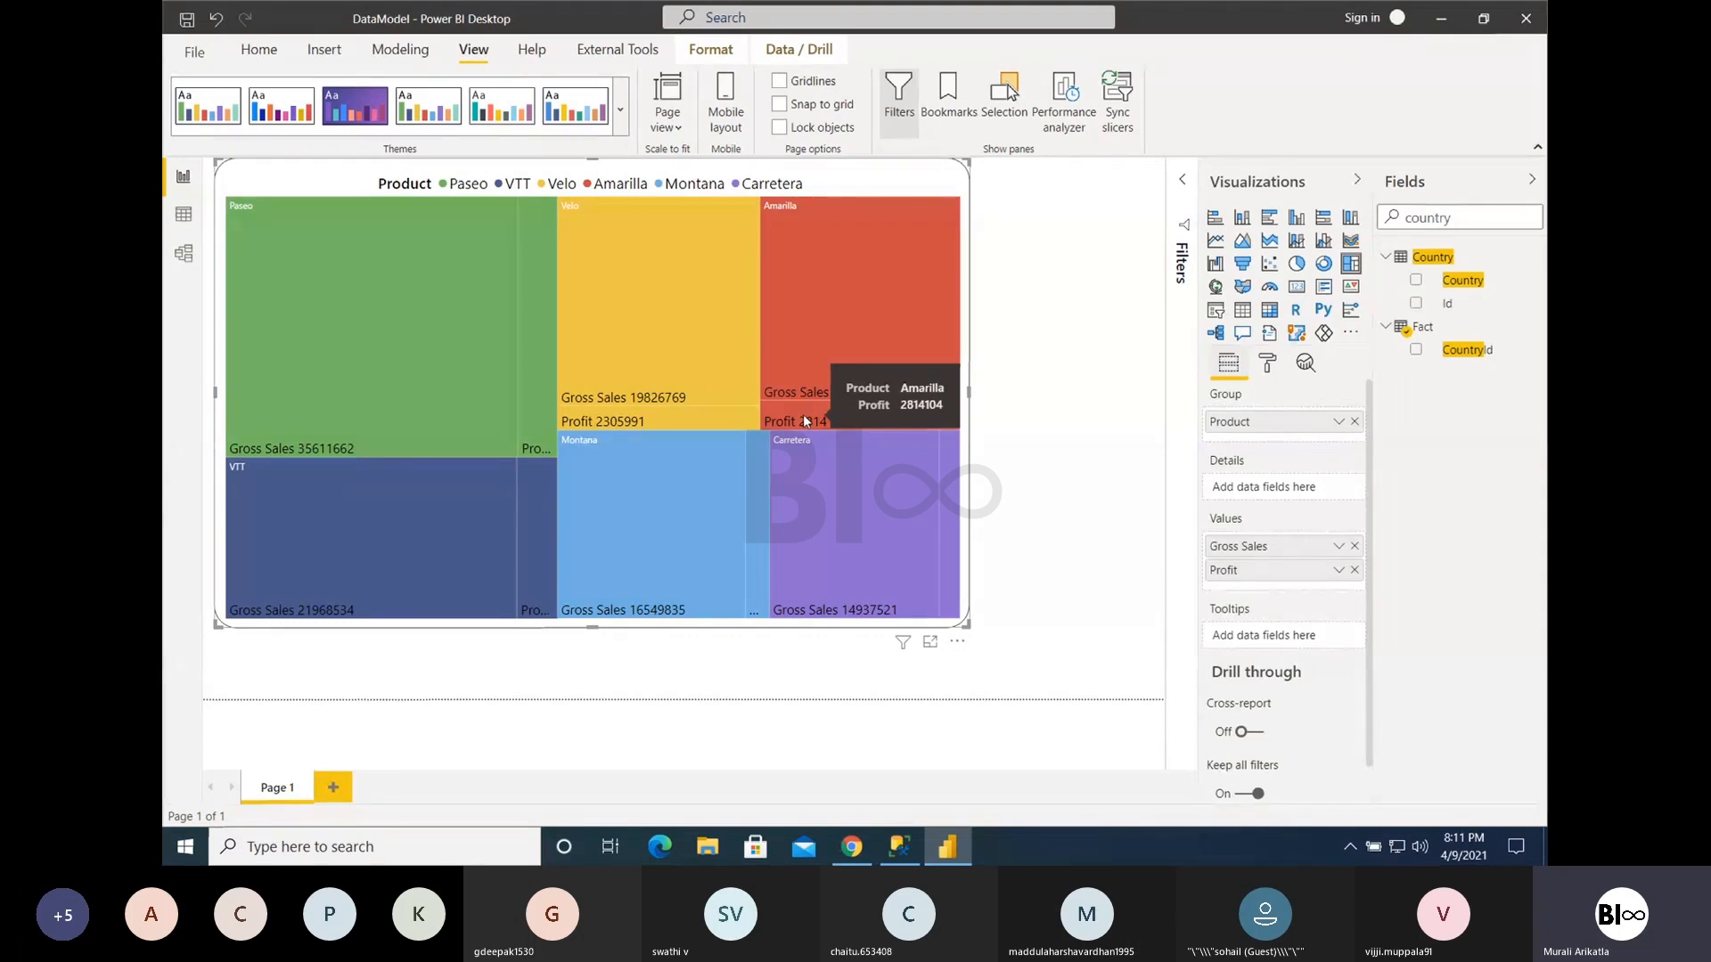
{"action": "left_click", "coordinate": [1355, 547]}
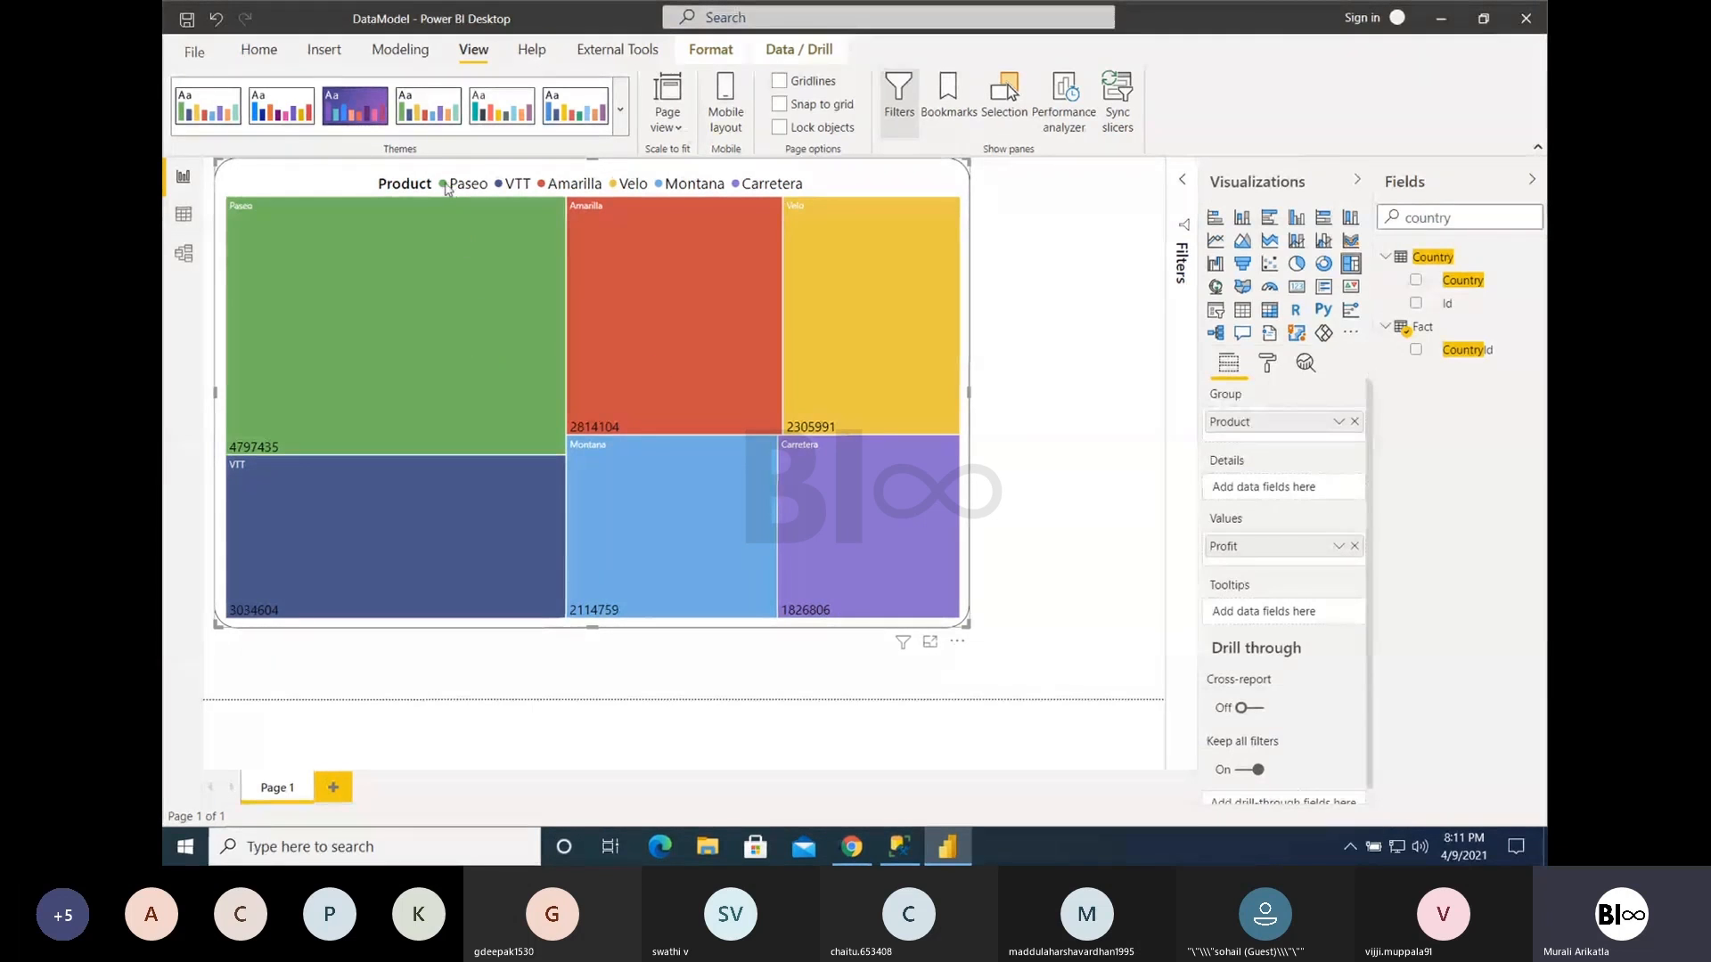
{"action": "mouse_move", "coordinate": [411, 302]}
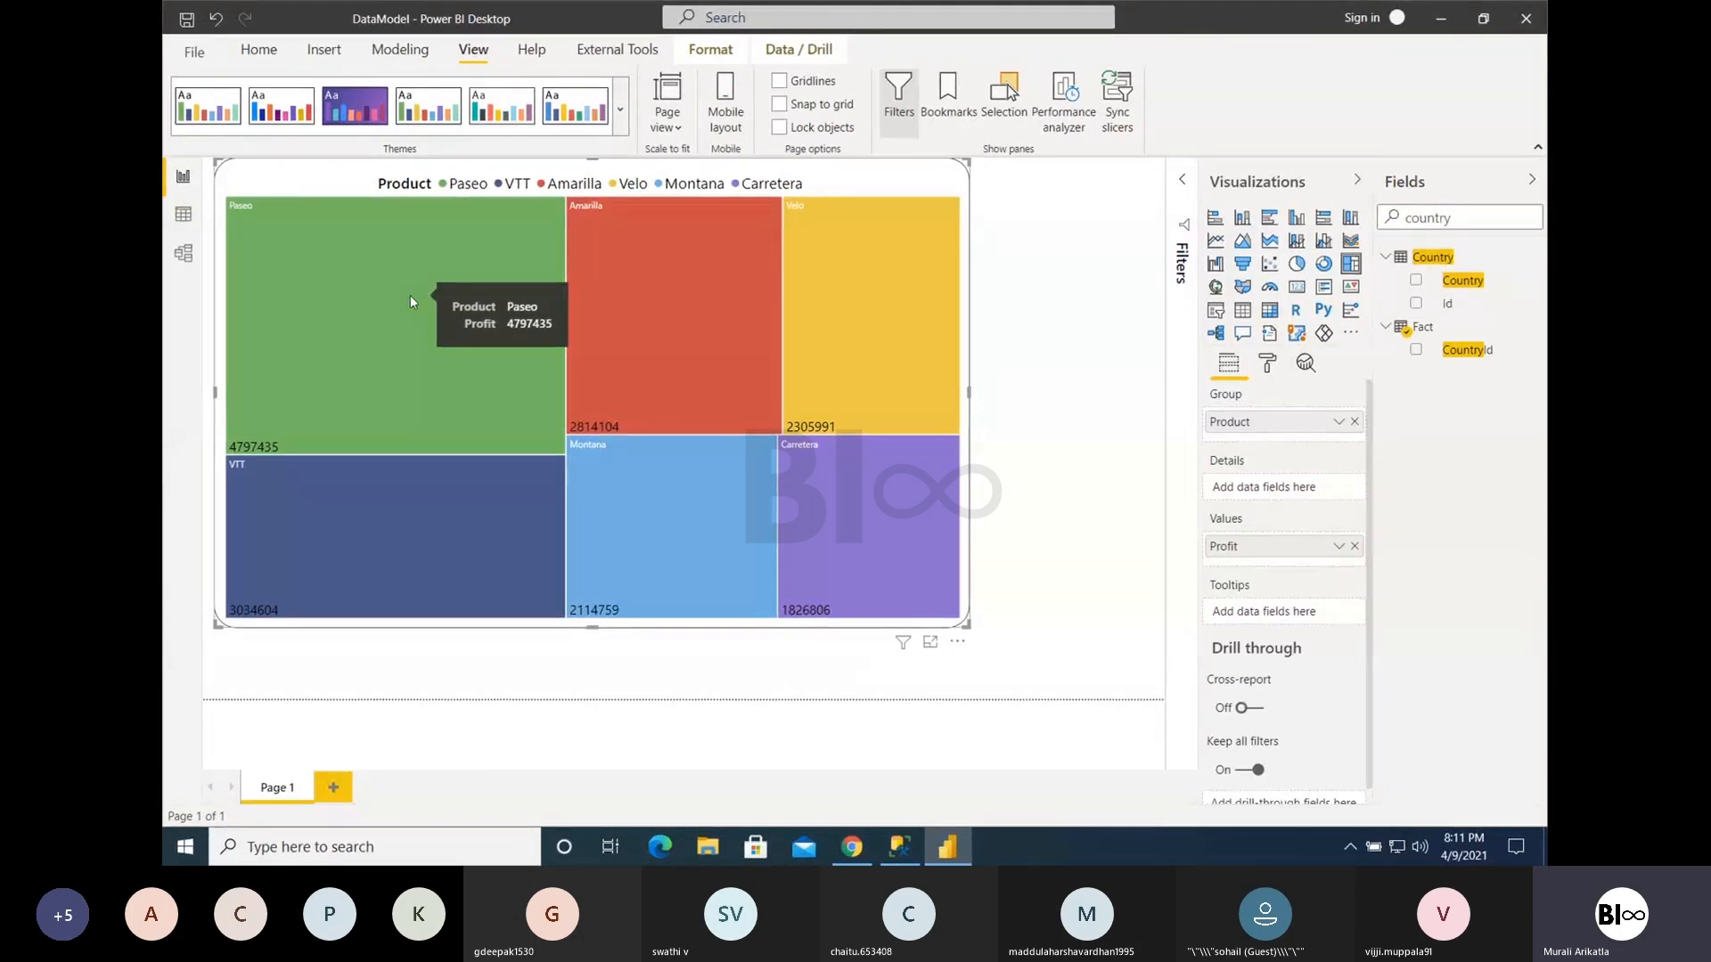
{"action": "mouse_move", "coordinate": [601, 323]}
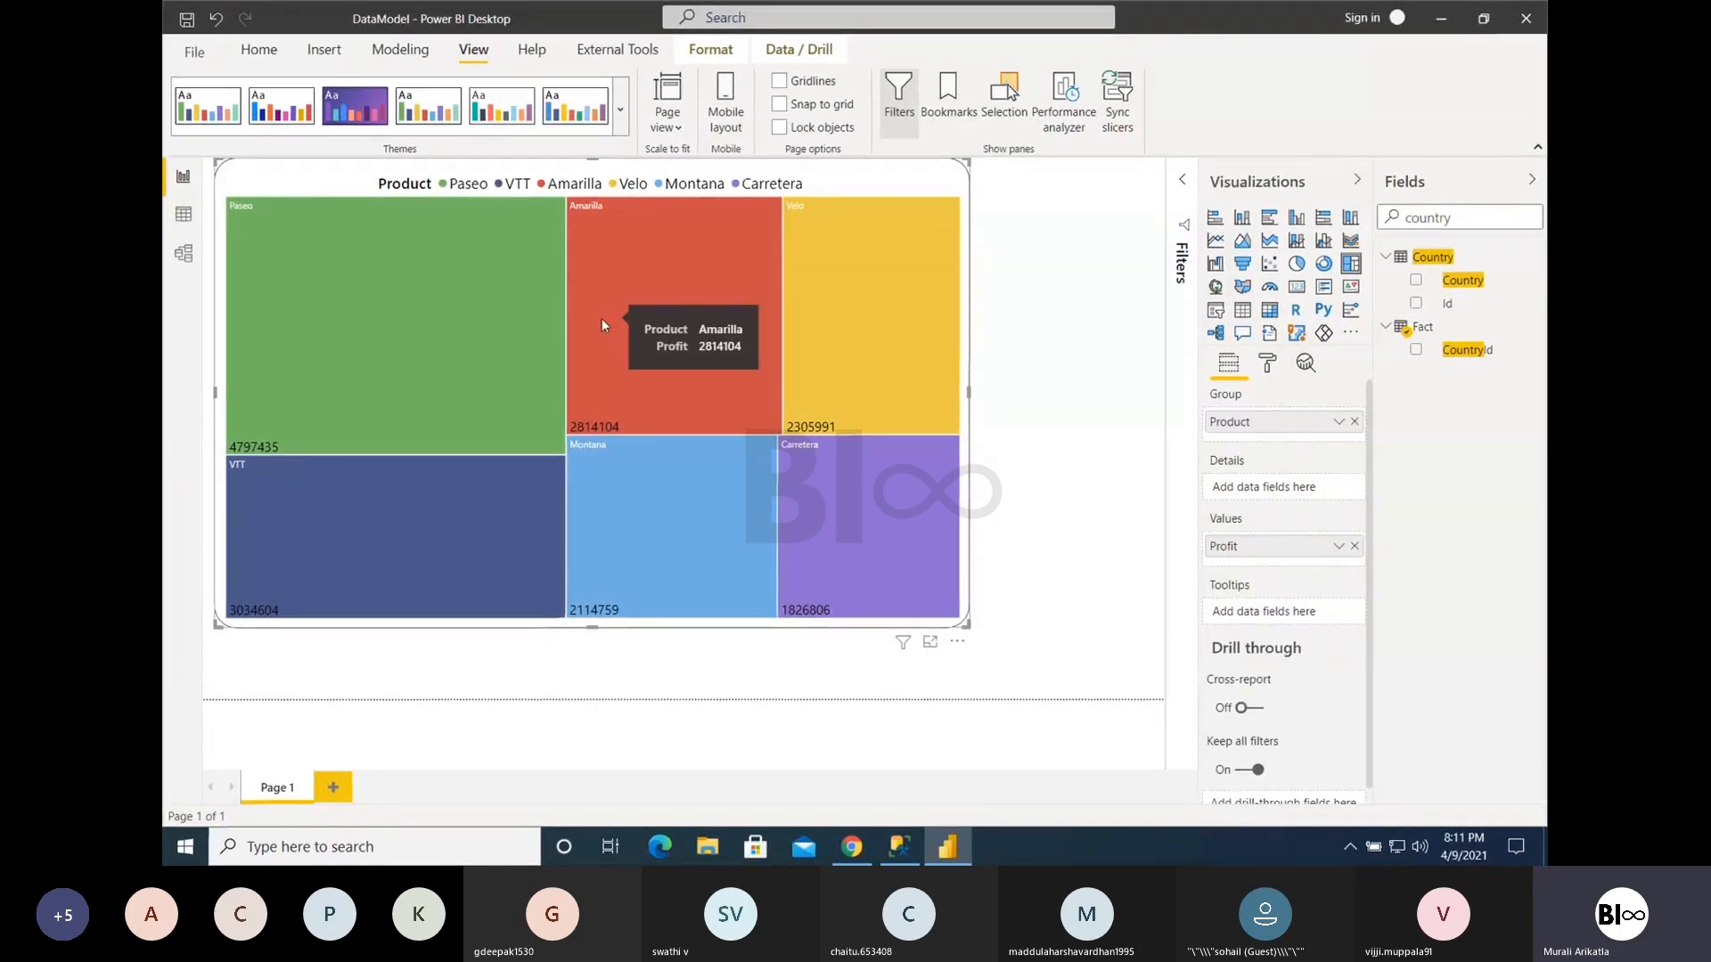
{"action": "mouse_move", "coordinate": [710, 457]}
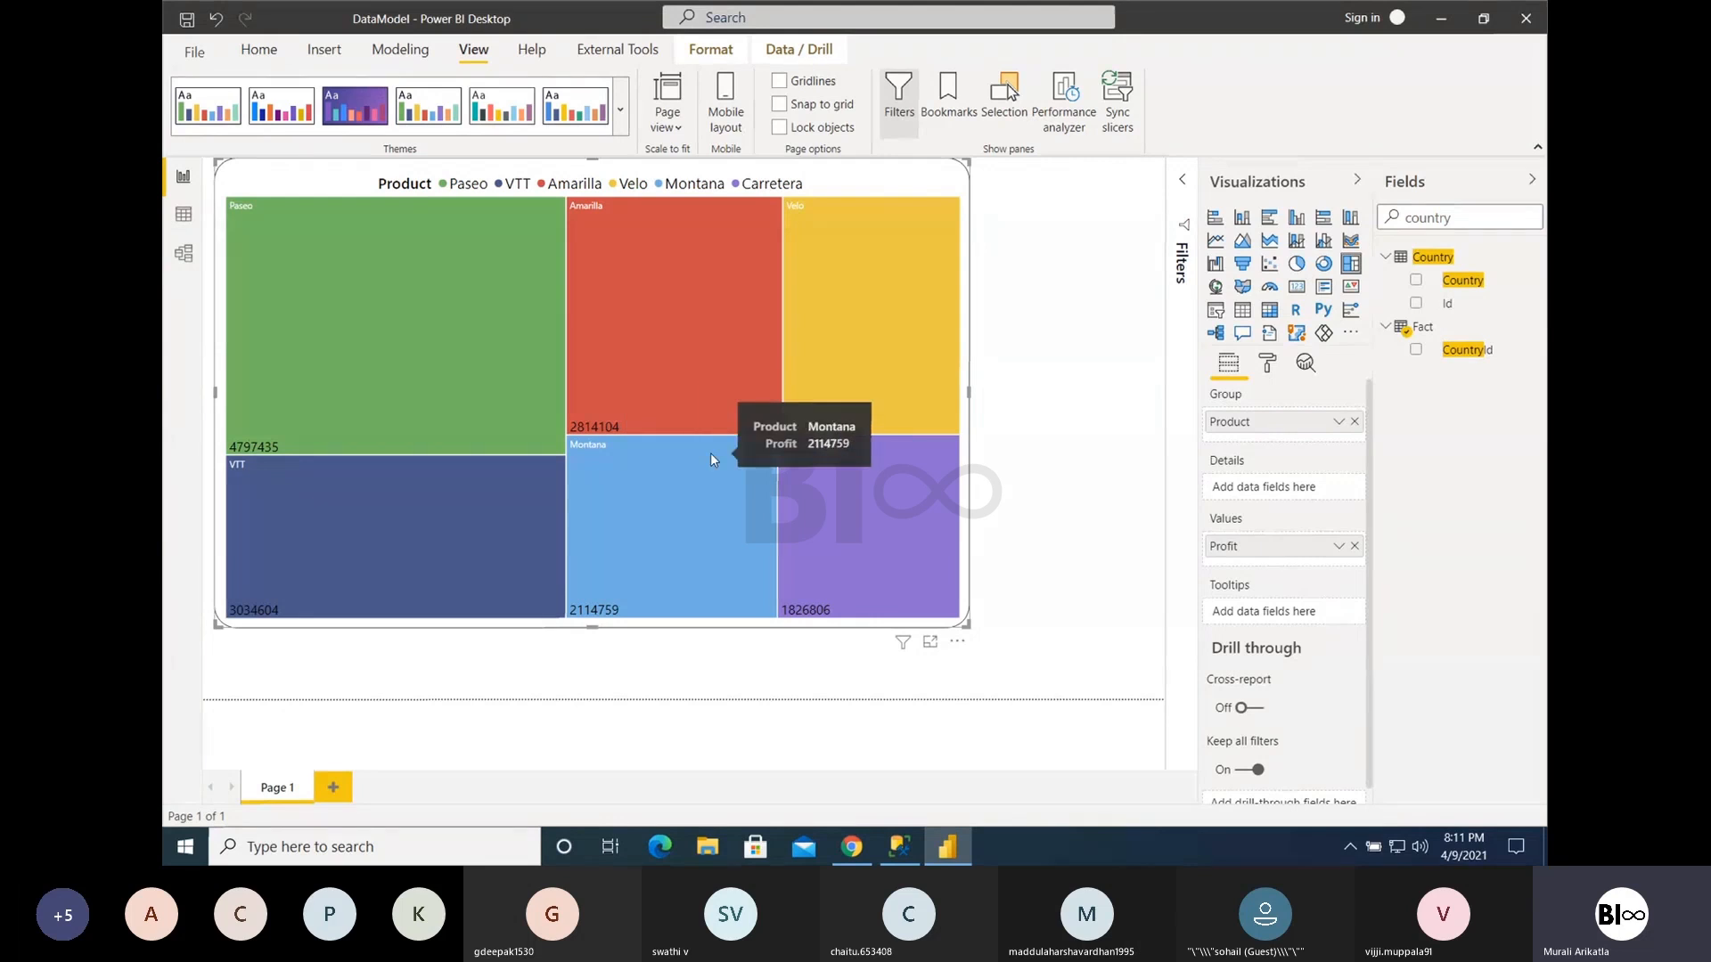
- Turn the treemap's category labels off and back on
{"action": "left_click", "coordinate": [1266, 364]}
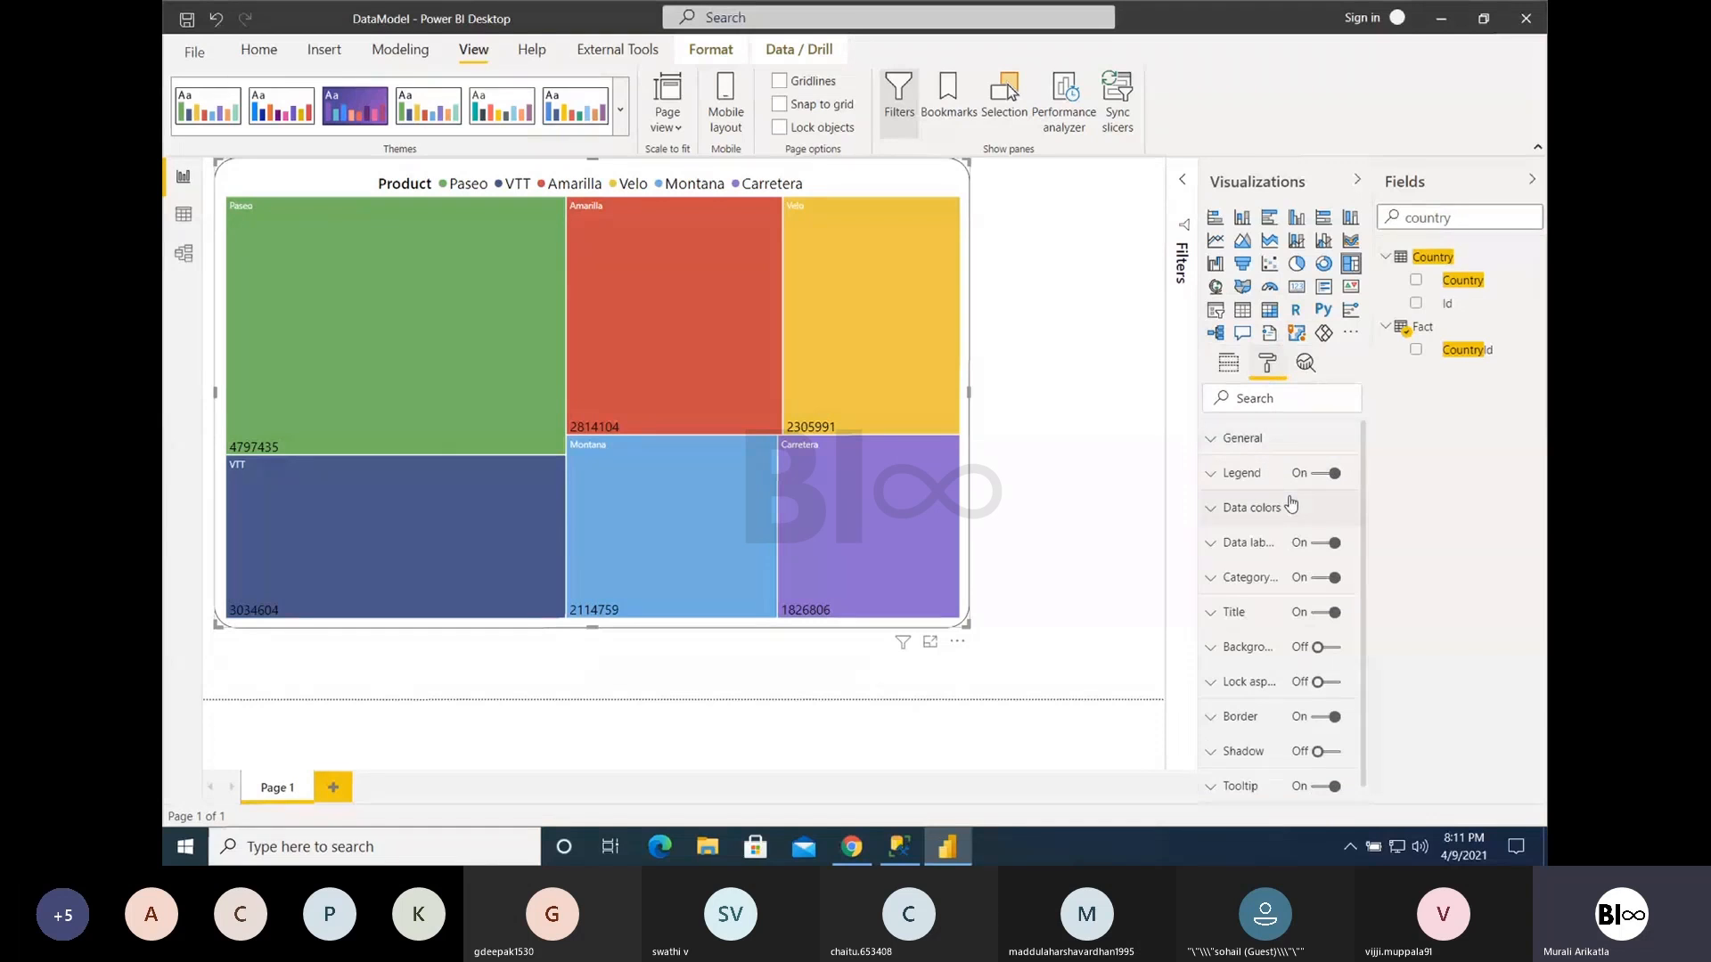
{"action": "scroll", "coordinate": [1294, 624], "scroll_direction": "down", "scroll_amount": 1}
{"action": "scroll", "coordinate": [1295, 686], "scroll_direction": "up", "scroll_amount": 1}
{"action": "left_click", "coordinate": [1318, 581]}
{"action": "left_click", "coordinate": [1318, 581]}
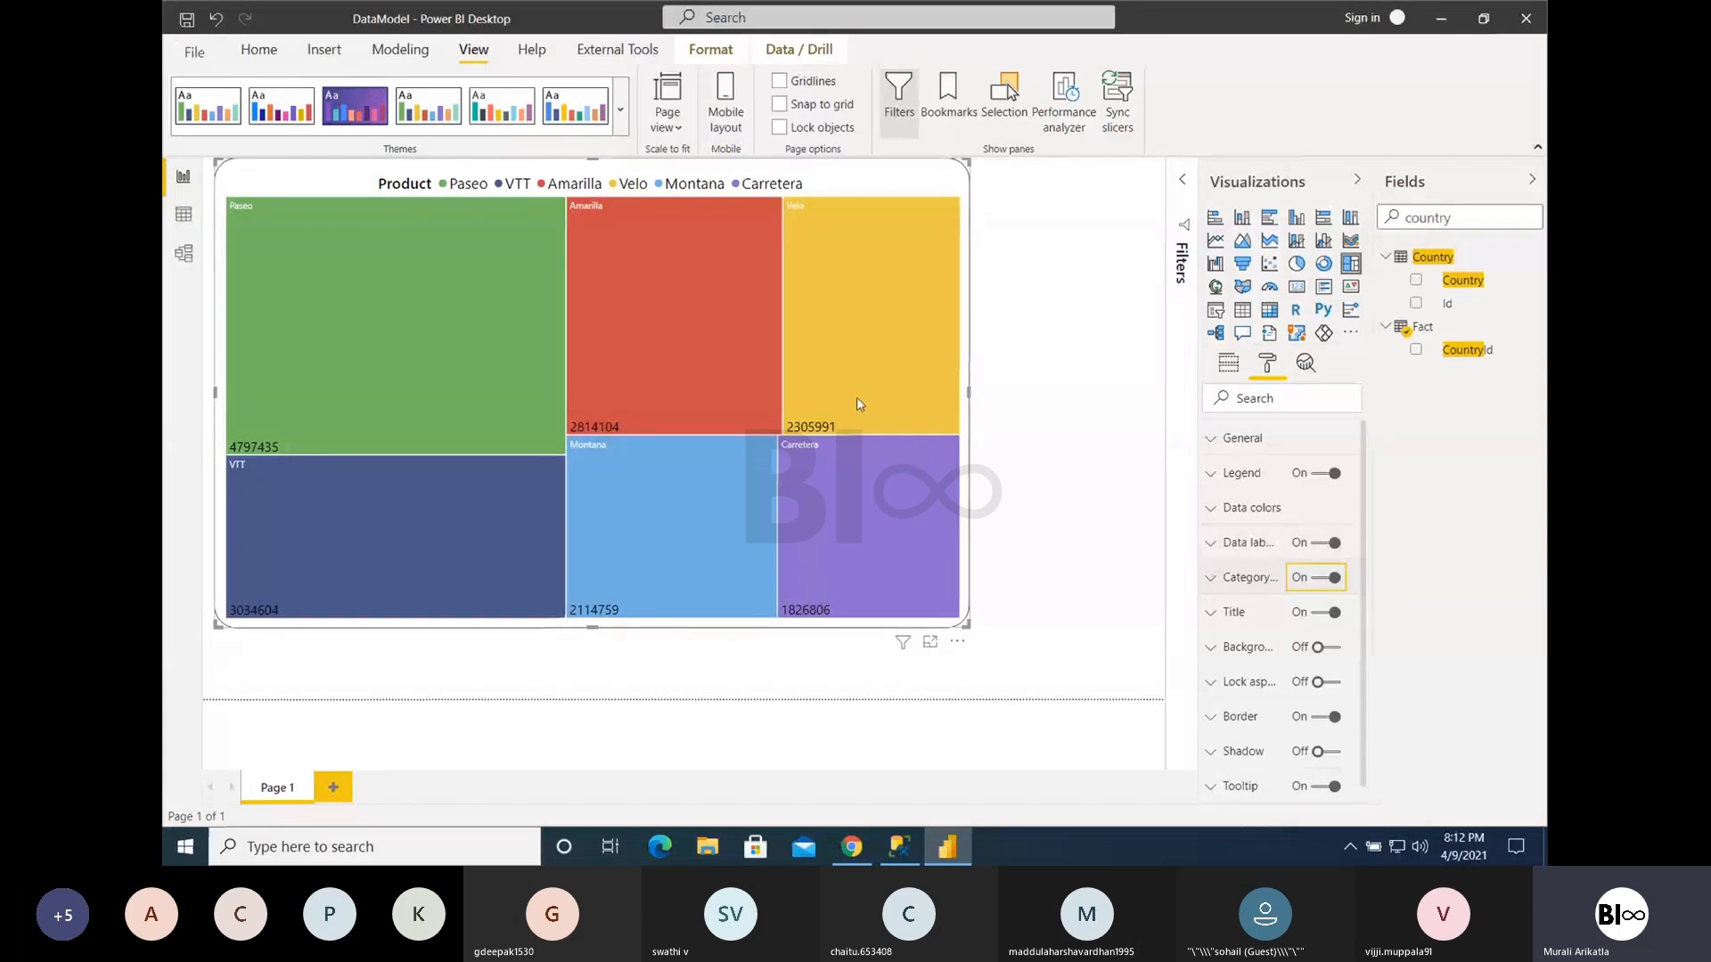
- Shrink the treemap to about 45% of the page width and 60% of its height, keeping its upper-left corner in place
{"action": "mouse_move", "coordinate": [886, 353]}
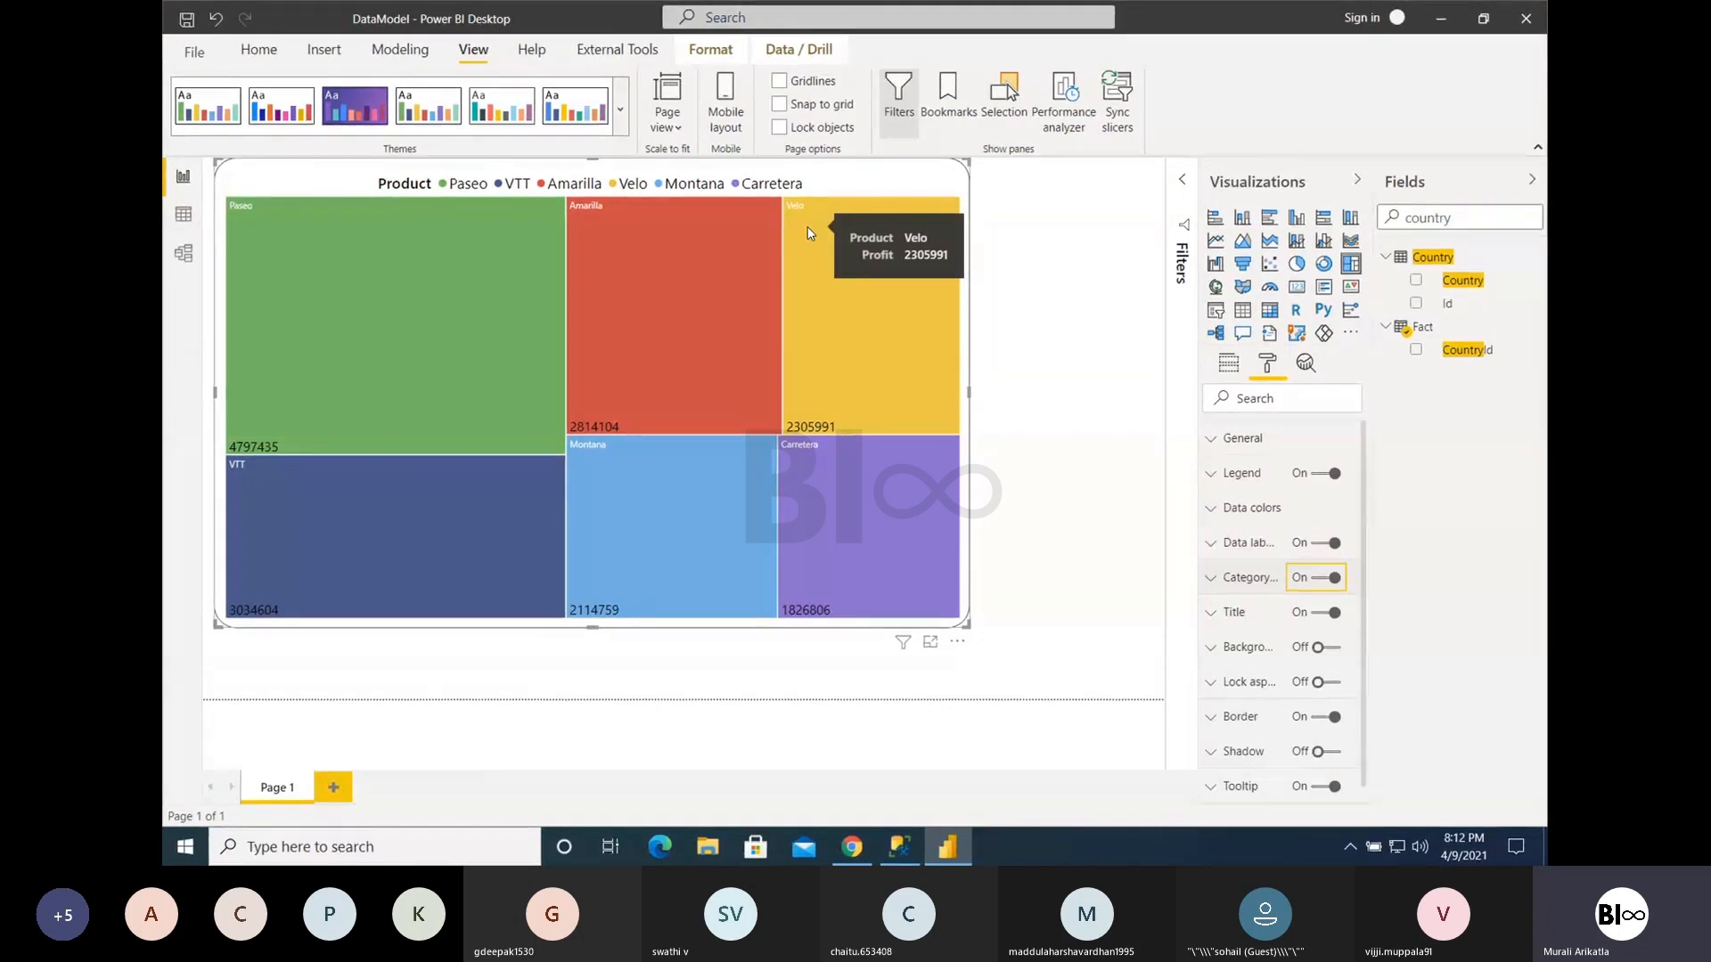
{"action": "mouse_move", "coordinate": [472, 321]}
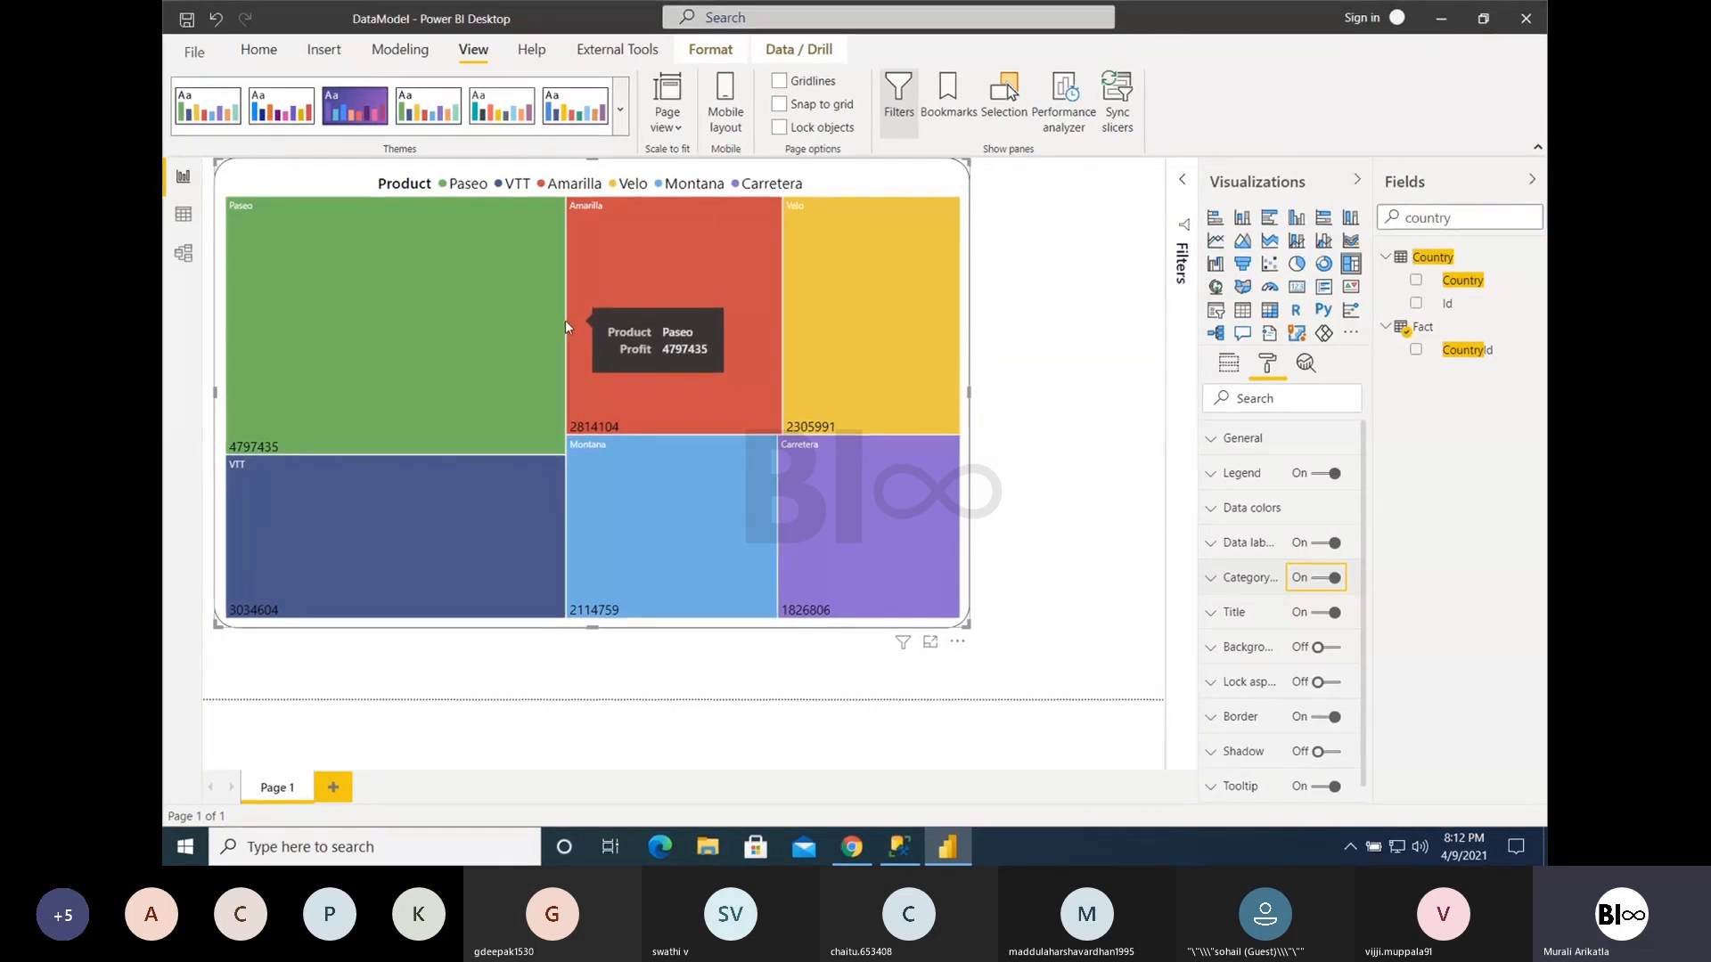
{"action": "left_click_drag", "start_coordinate": [968, 627], "coordinate": [643, 496]}
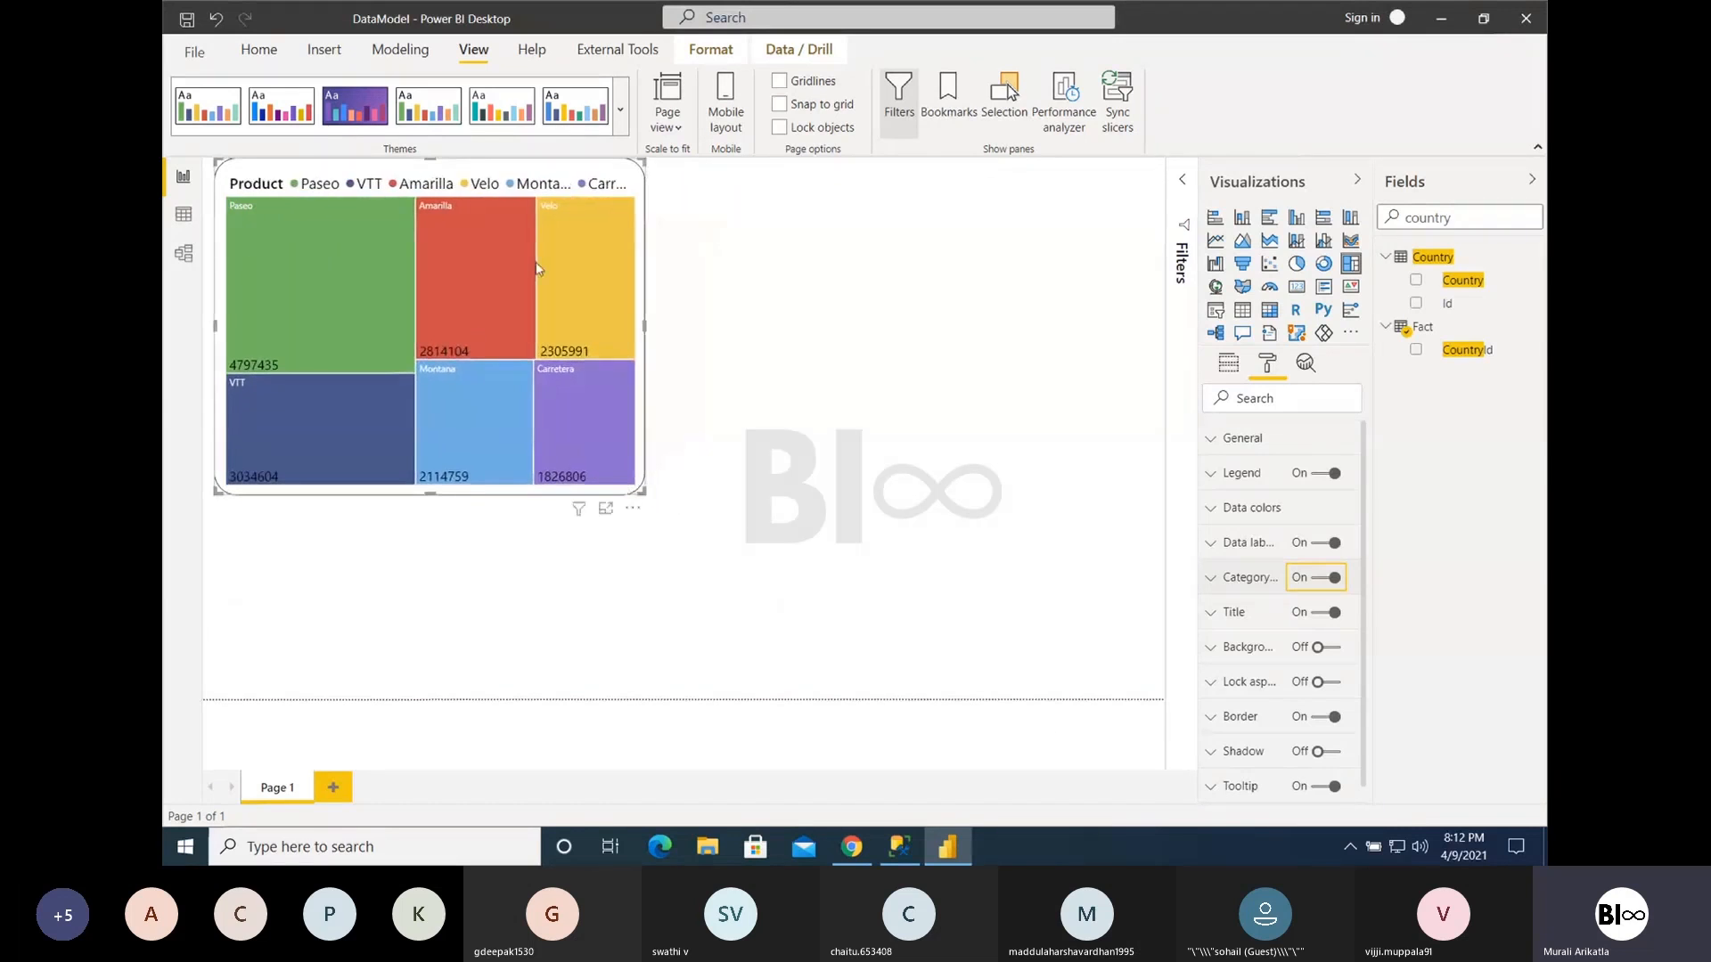
- Convert the treemap to a pie chart and enlarge it to about 85% of the page's width and height, positioned near the page centre
{"action": "mouse_move", "coordinate": [575, 307]}
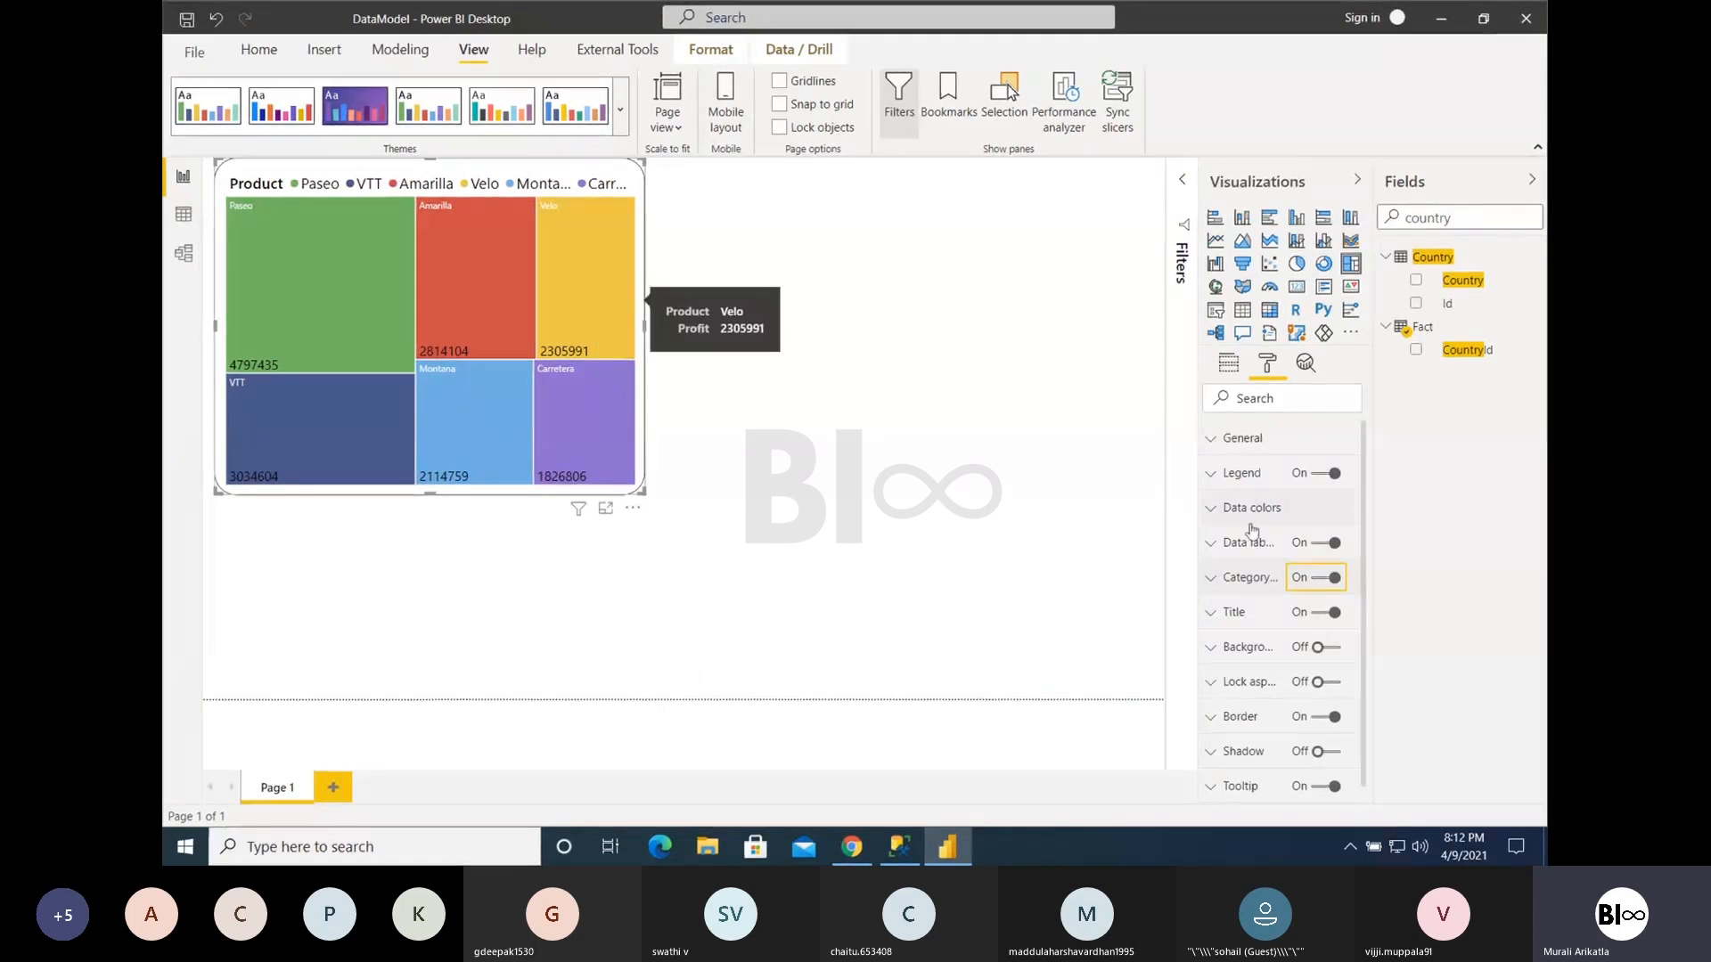
{"action": "left_click", "coordinate": [1297, 264]}
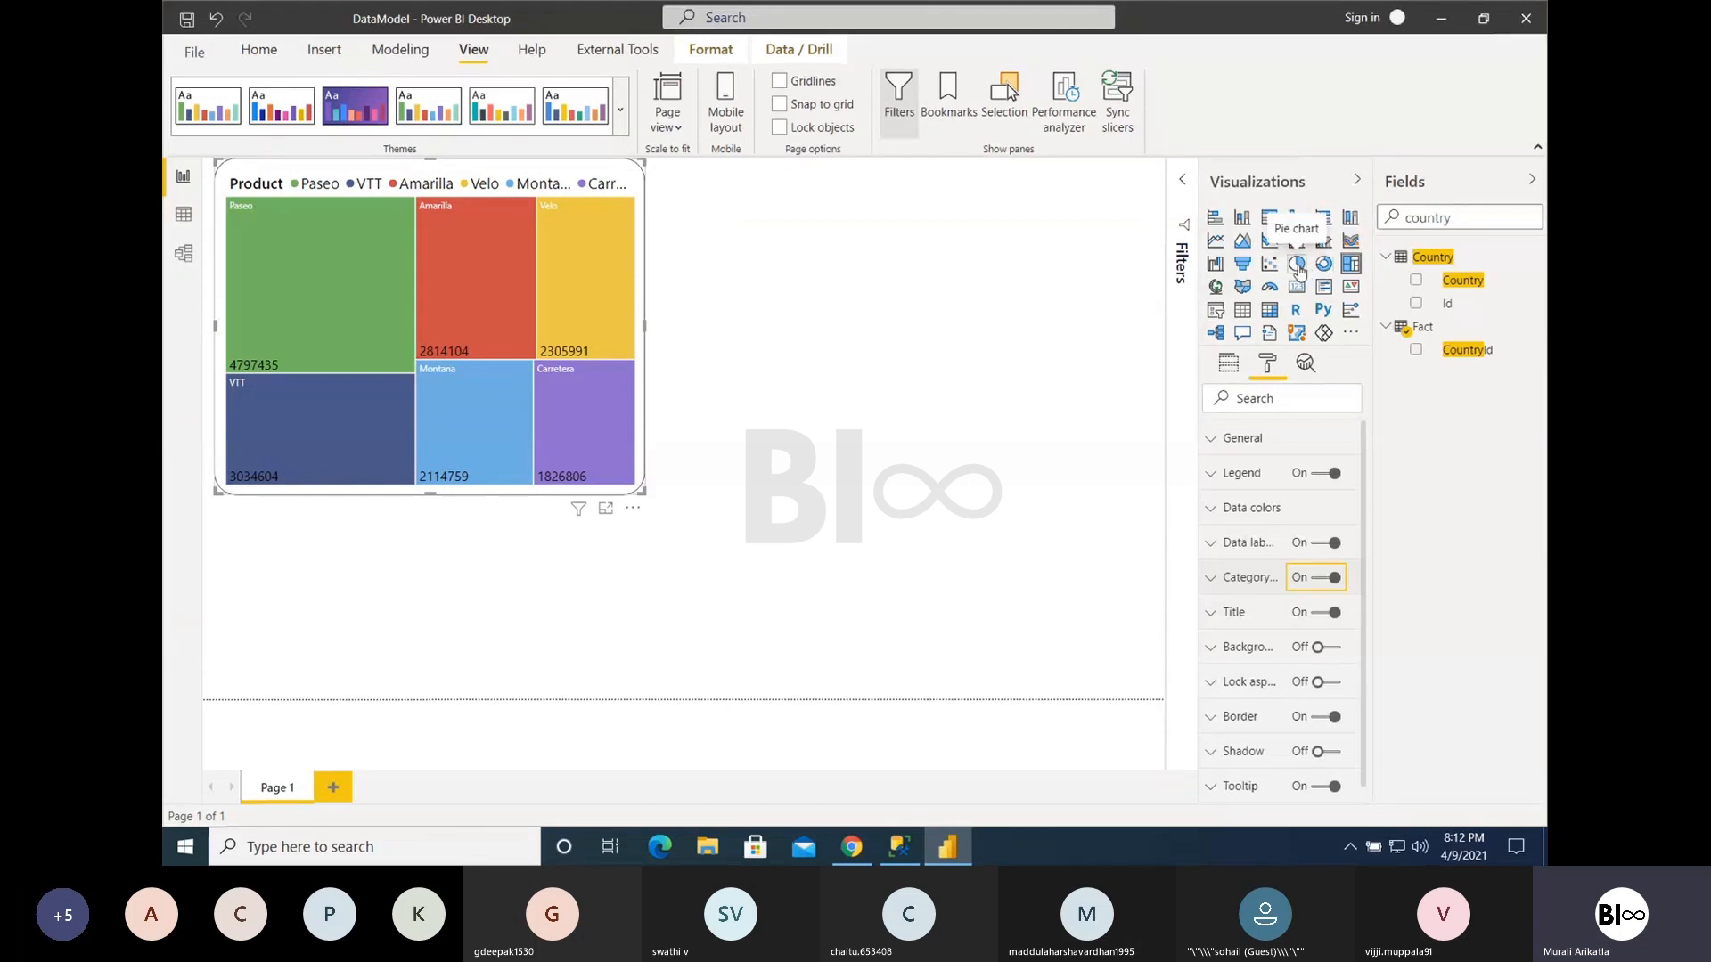
{"action": "left_click_drag", "start_coordinate": [643, 489], "coordinate": [1039, 628]}
{"action": "left_click_drag", "start_coordinate": [833, 470], "coordinate": [853, 495]}
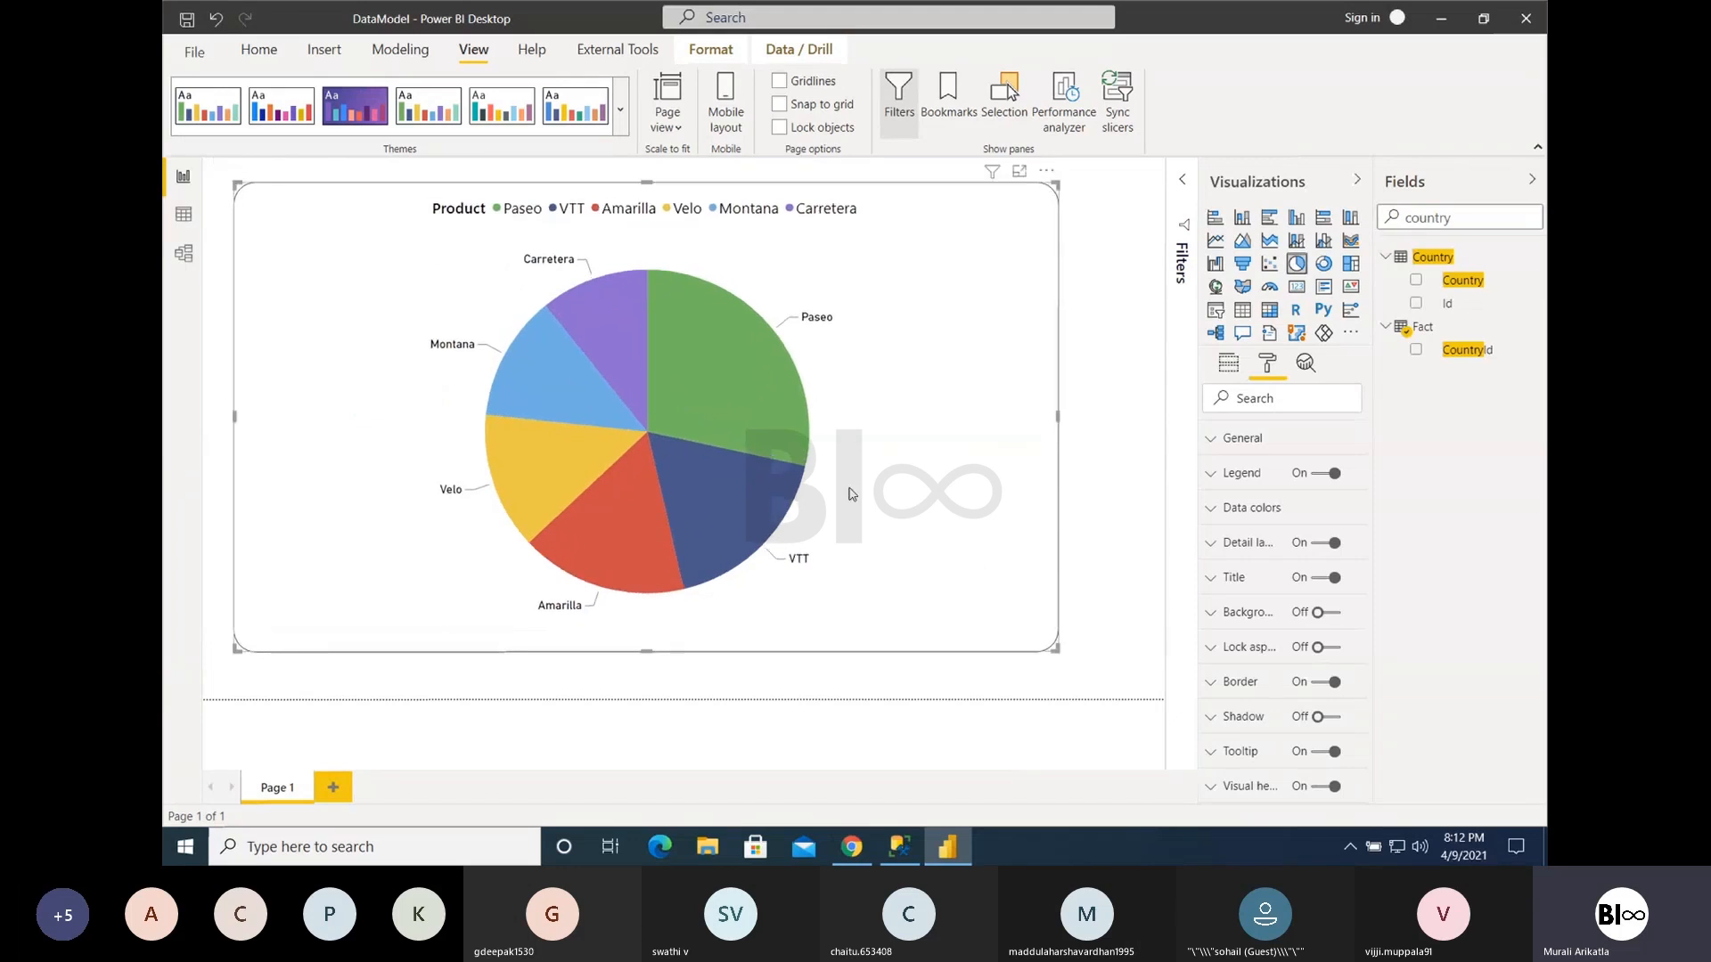
- Replace Product with the Country field as the pie chart's legend
{"action": "mouse_move", "coordinate": [653, 409]}
{"action": "left_click", "coordinate": [1230, 369]}
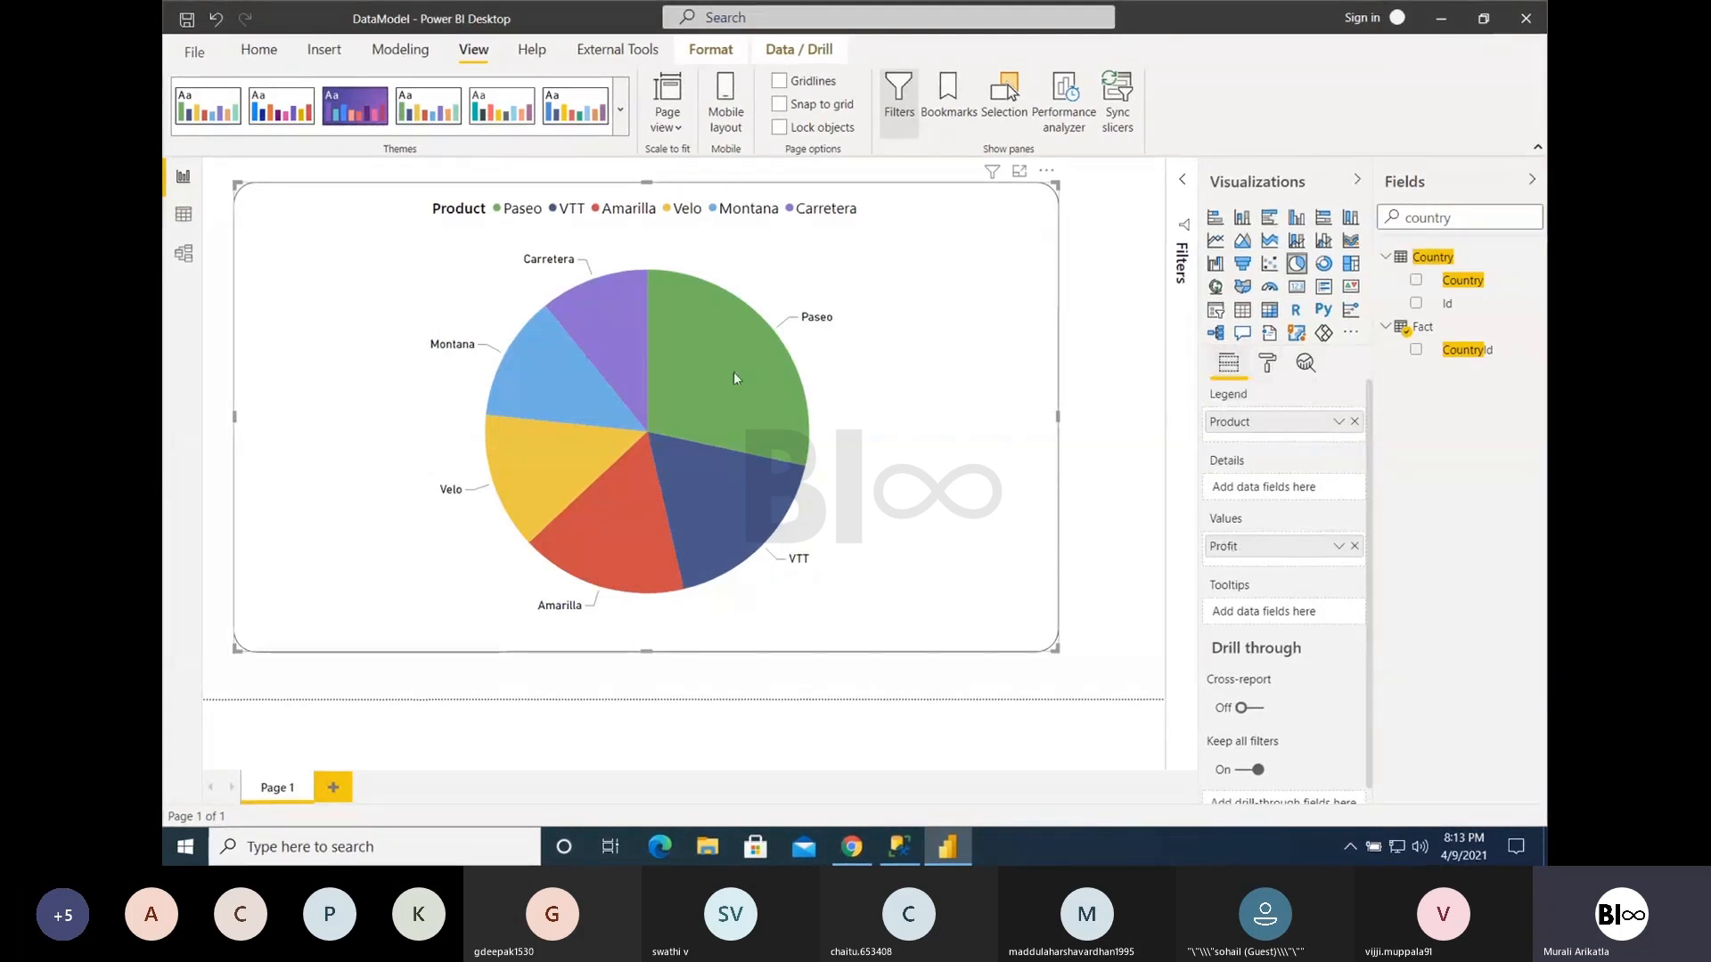
{"action": "mouse_move", "coordinate": [705, 361]}
{"action": "left_click", "coordinate": [1355, 422]}
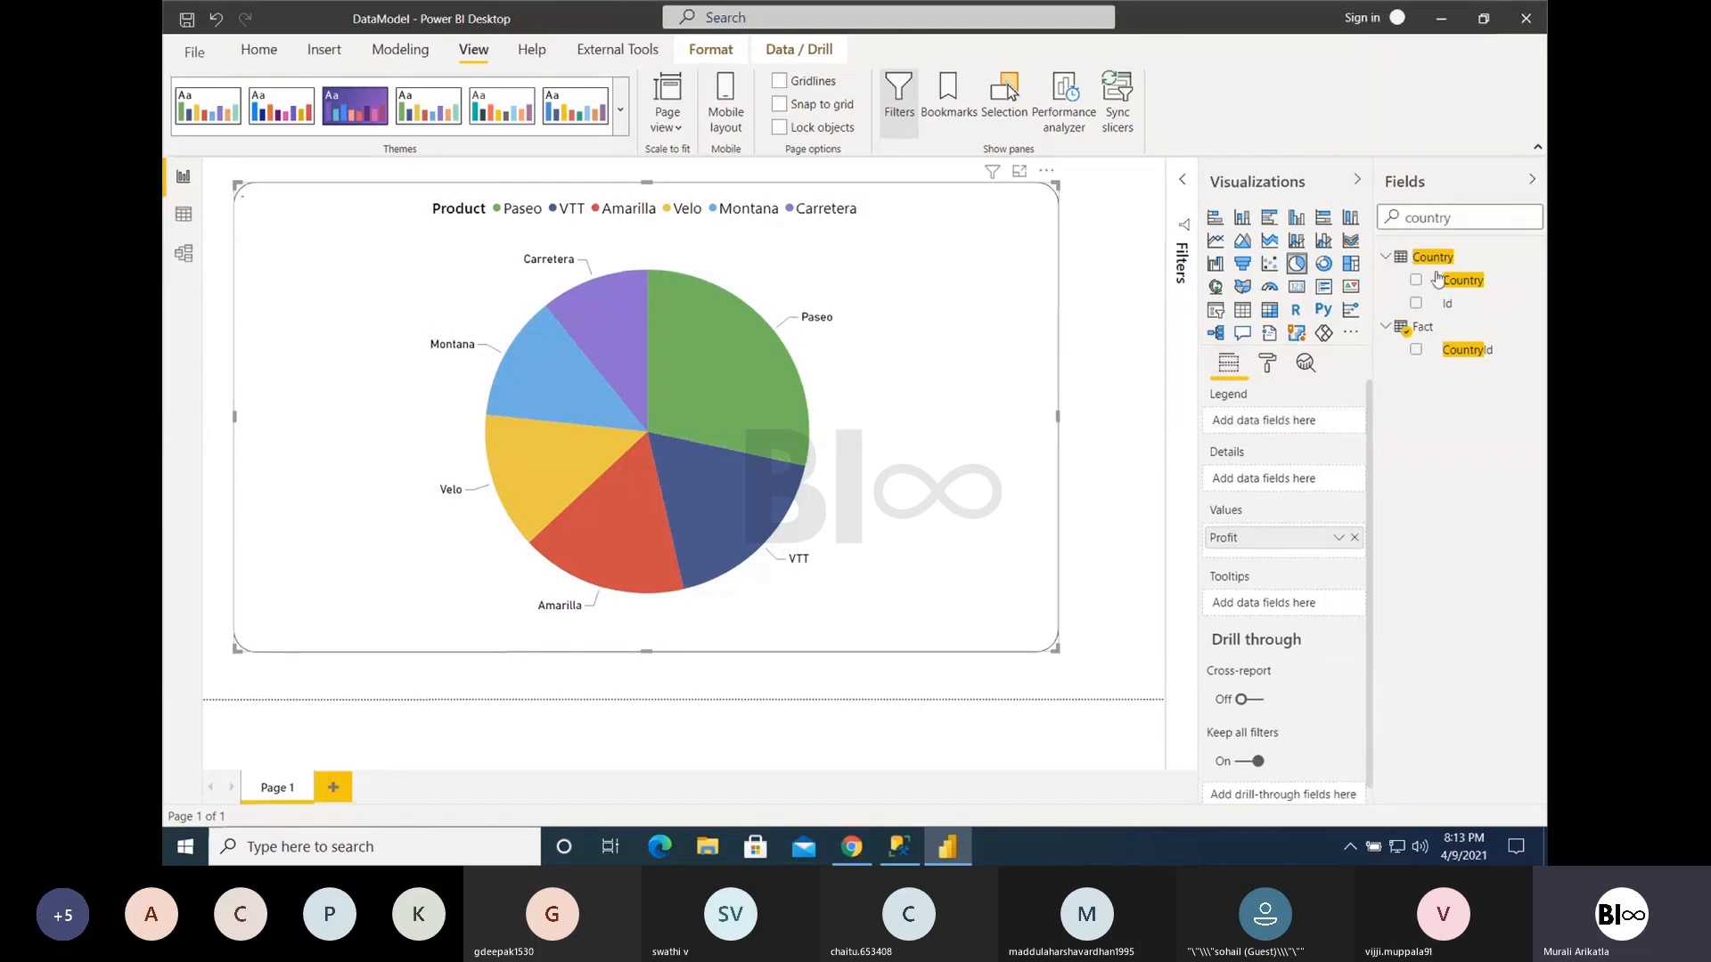
{"action": "left_click_drag", "start_coordinate": [1452, 280], "coordinate": [1277, 422]}
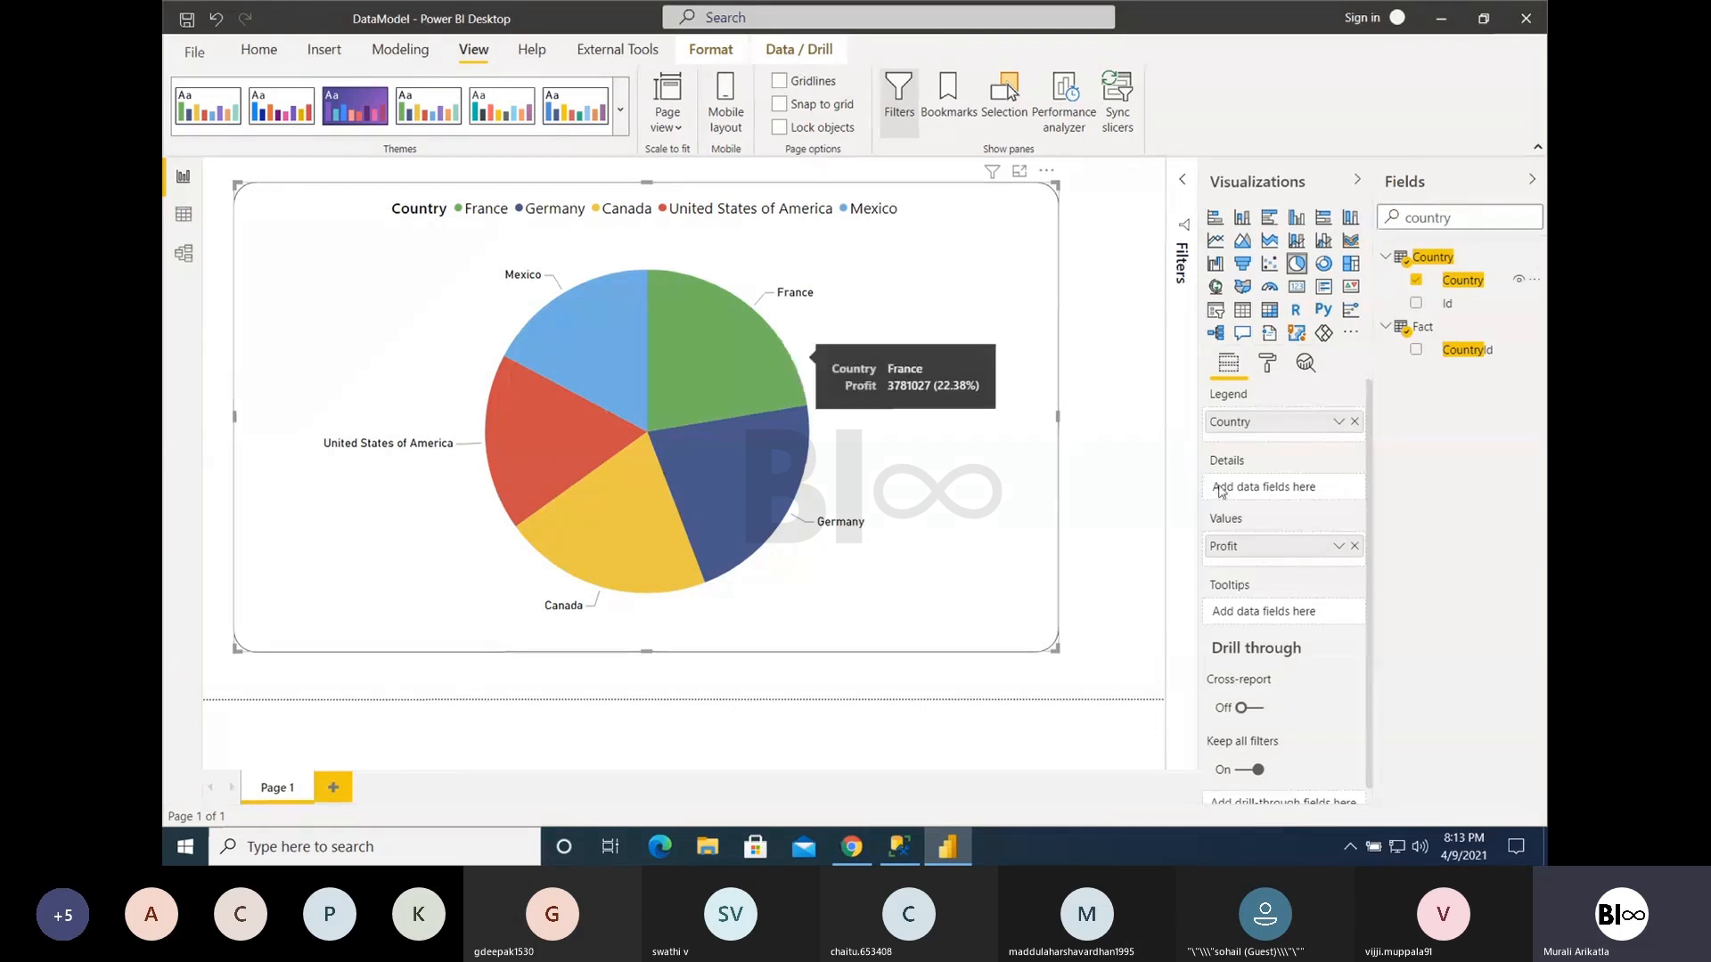
- Find the Segment field and add it to the pie chart's details, then move it into the legend below Country
{"action": "left_click_drag", "start_coordinate": [1470, 217], "coordinate": [1375, 220]}
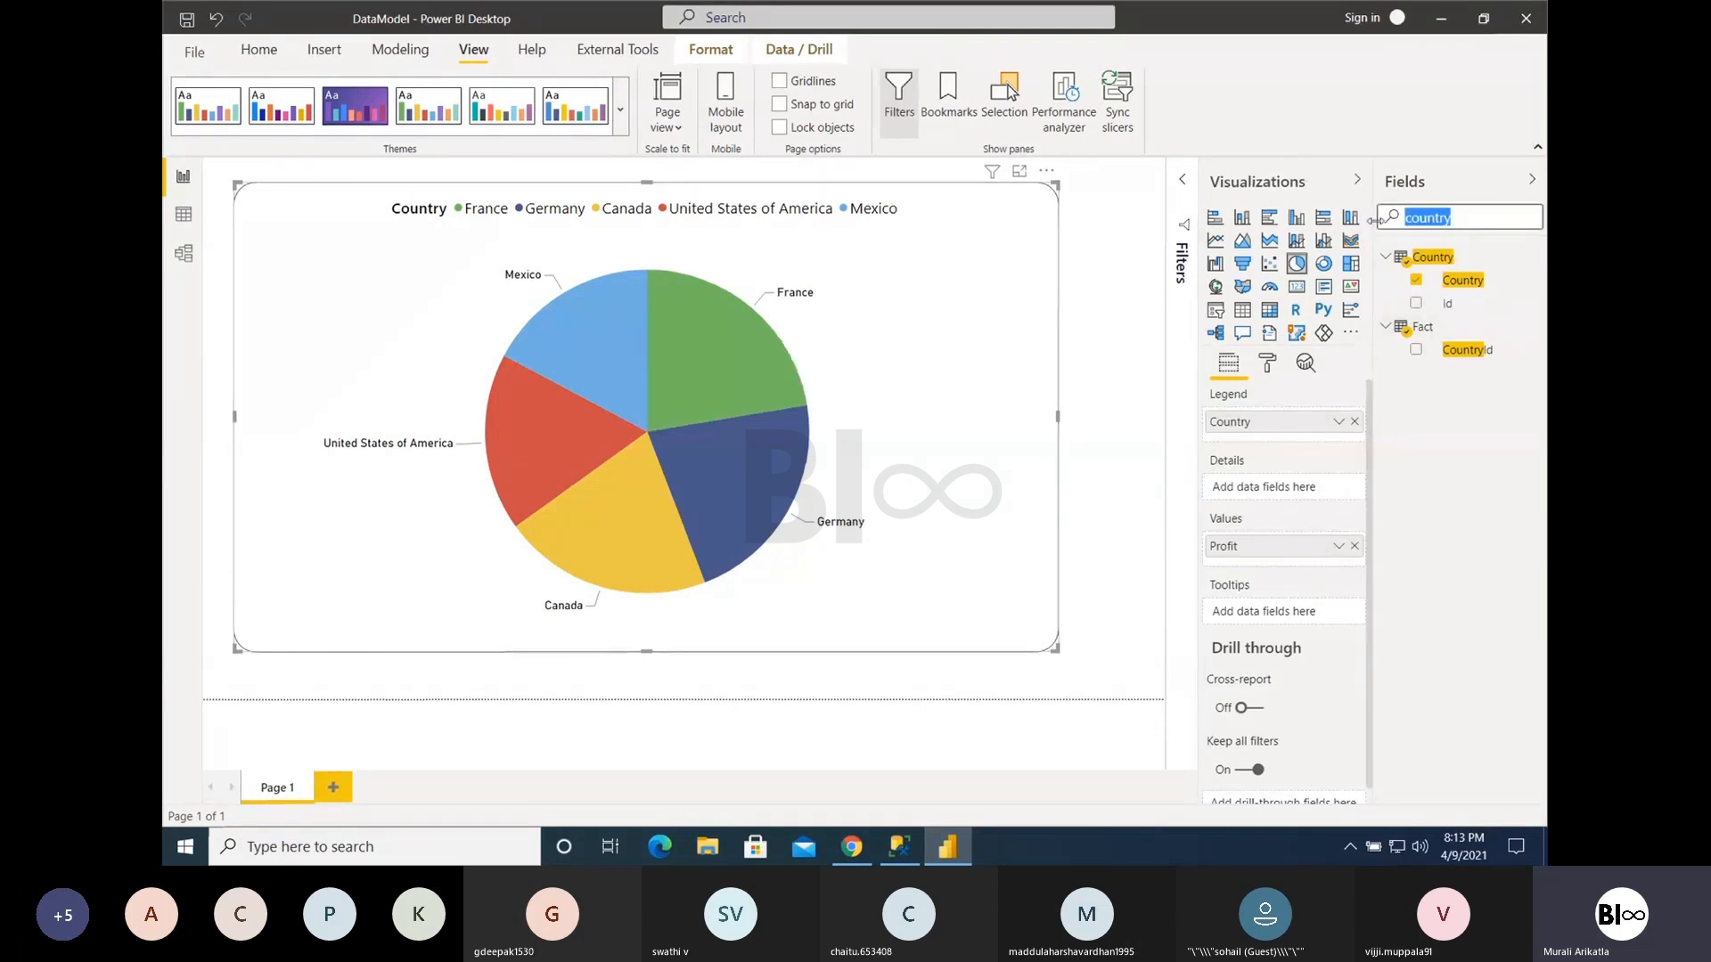
{"action": "type", "text": "segment"}
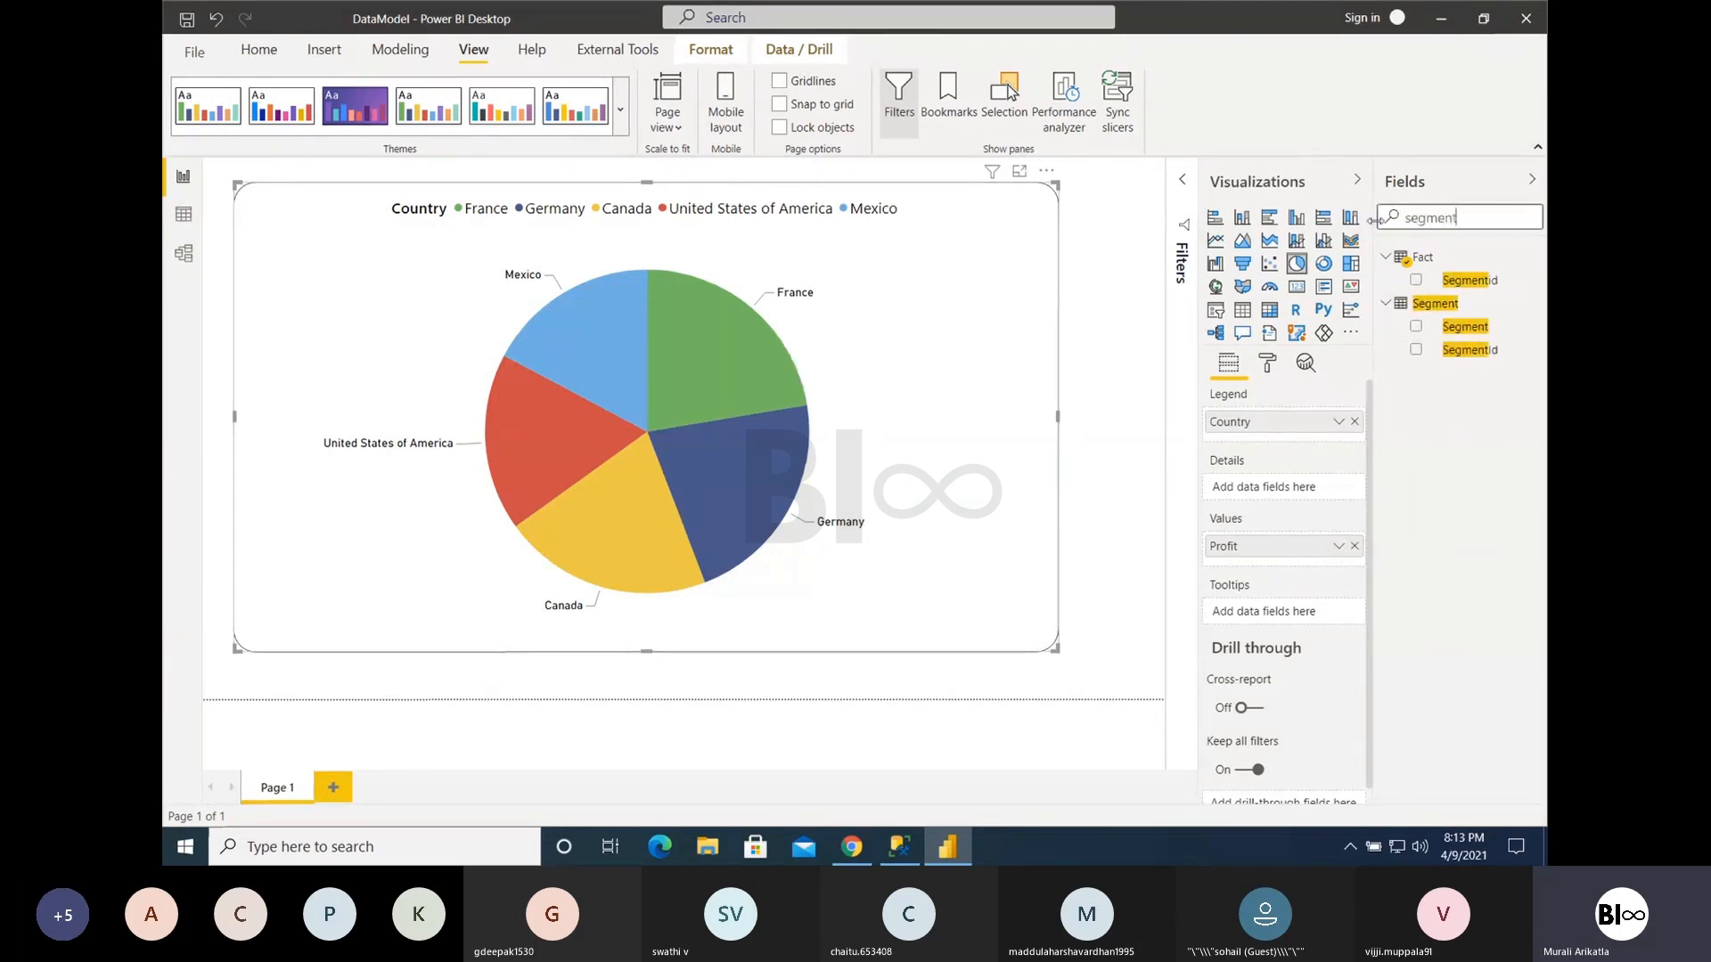
{"action": "left_click_drag", "start_coordinate": [1415, 337], "coordinate": [1266, 488]}
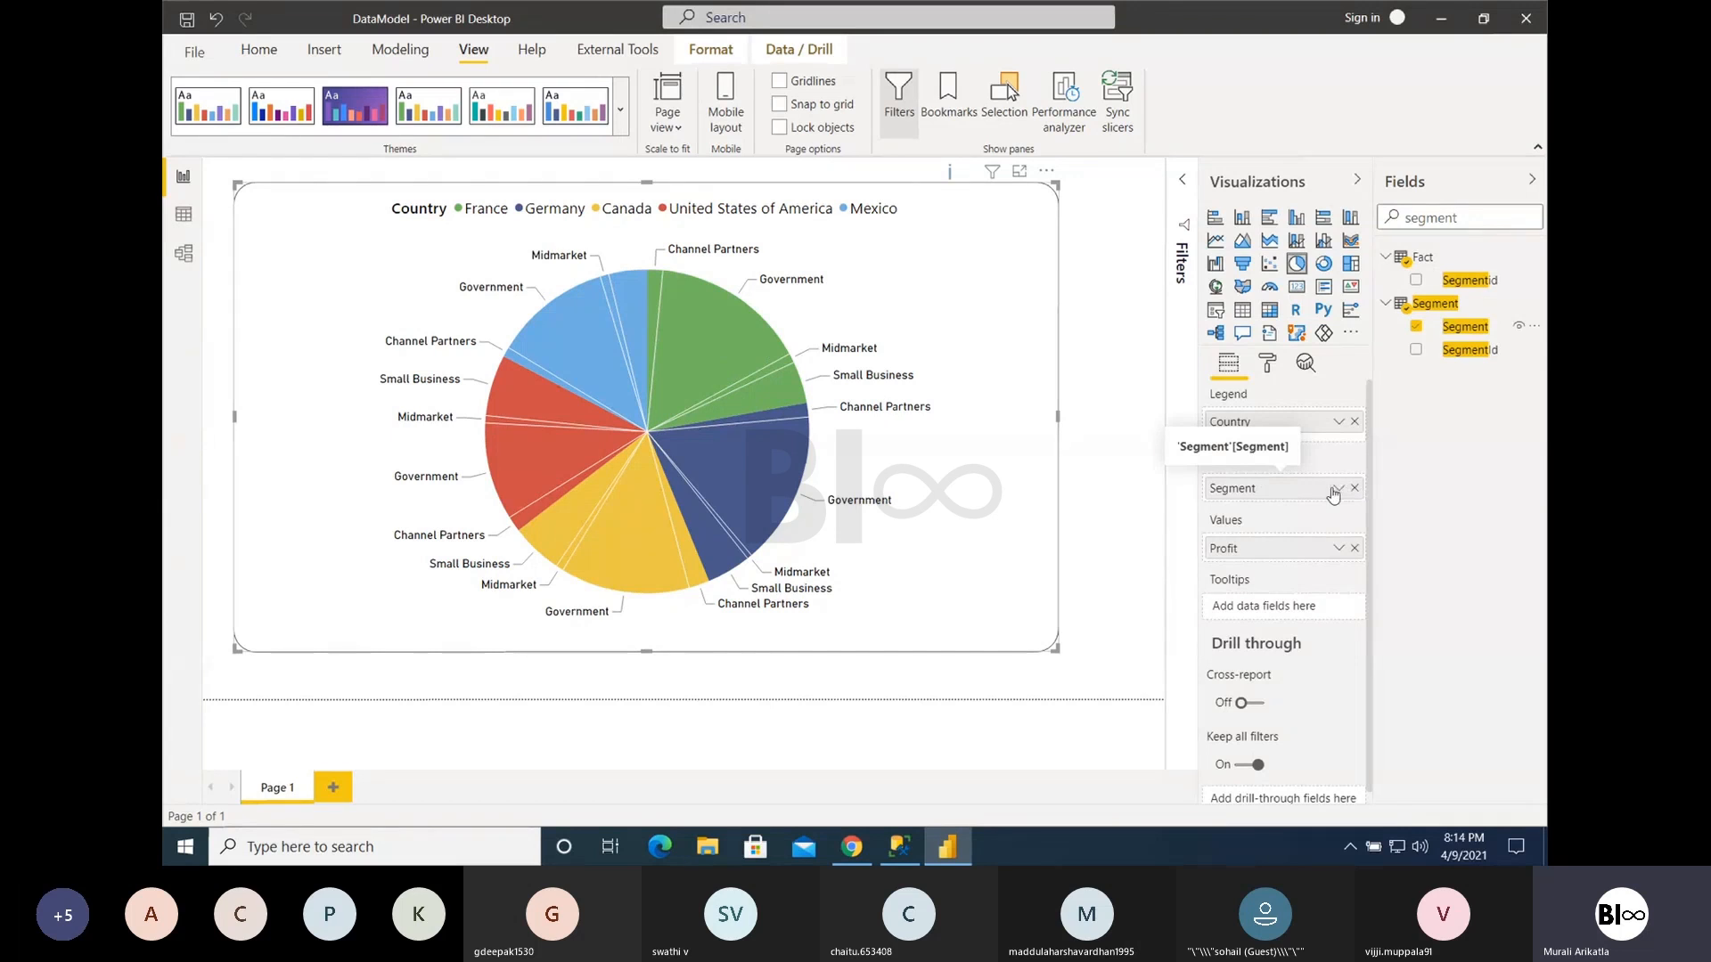
{"action": "left_click_drag", "start_coordinate": [1299, 493], "coordinate": [1291, 436]}
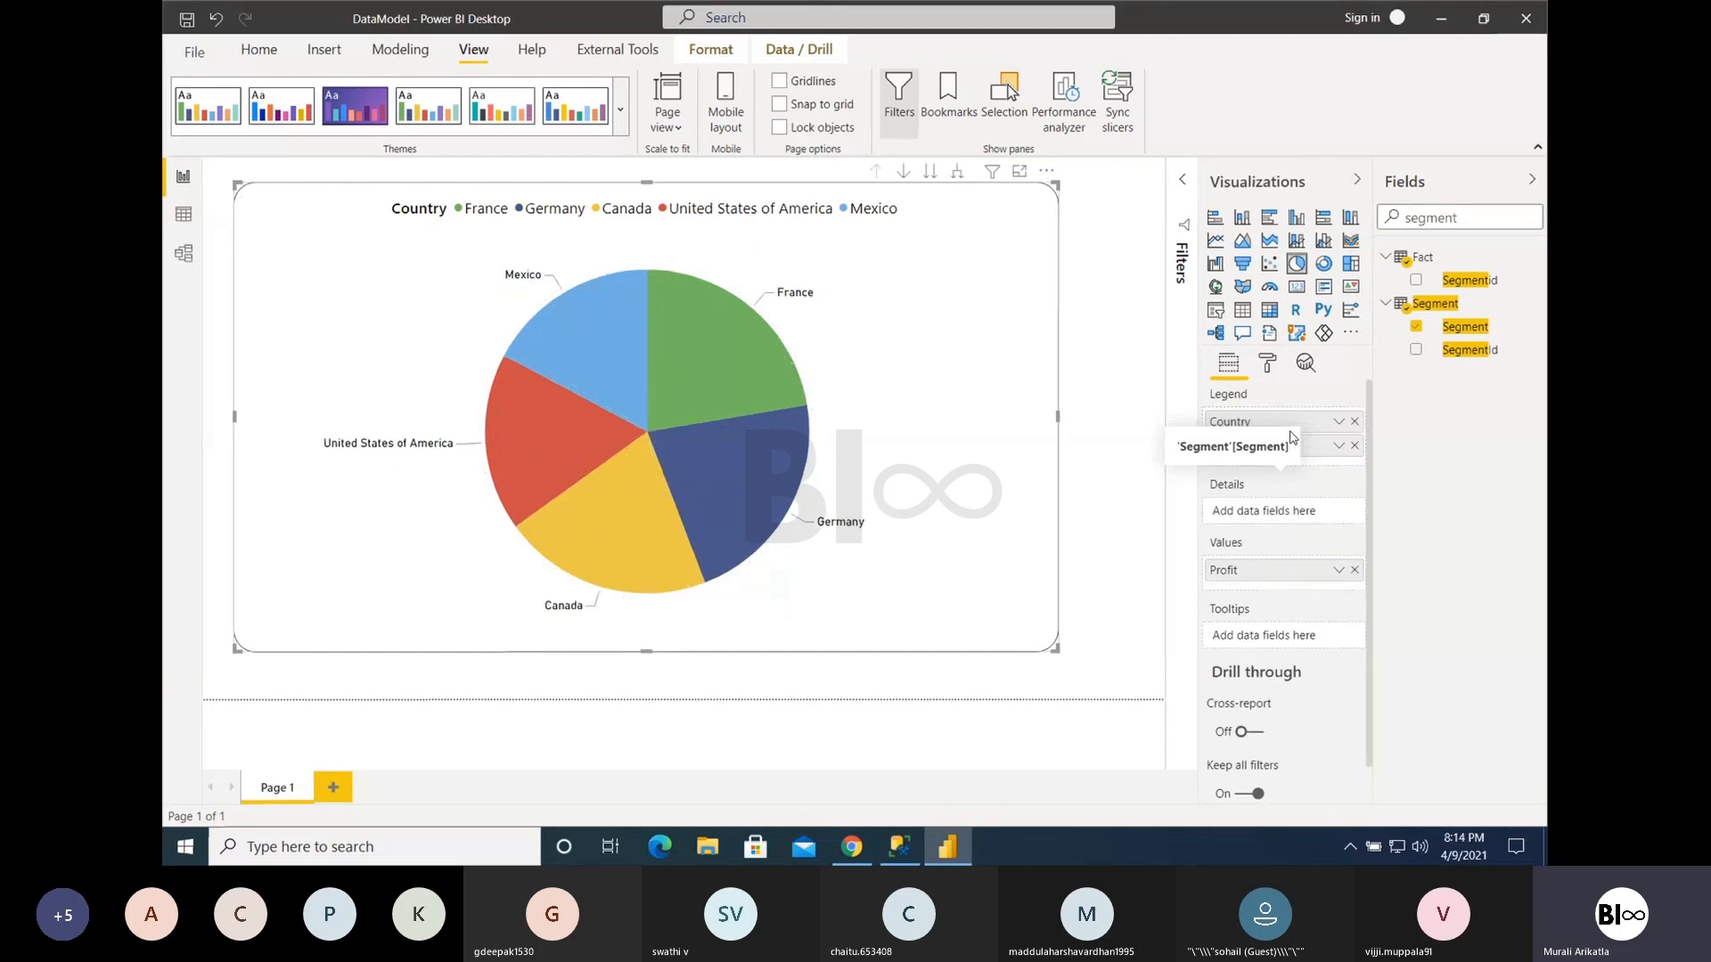
{"action": "mouse_move", "coordinate": [1243, 456]}
{"action": "left_mouse_down"}
{"action": "mouse_move", "coordinate": [1245, 516]}
{"action": "mouse_move", "coordinate": [1241, 442]}
{"action": "left_mouse_up"}
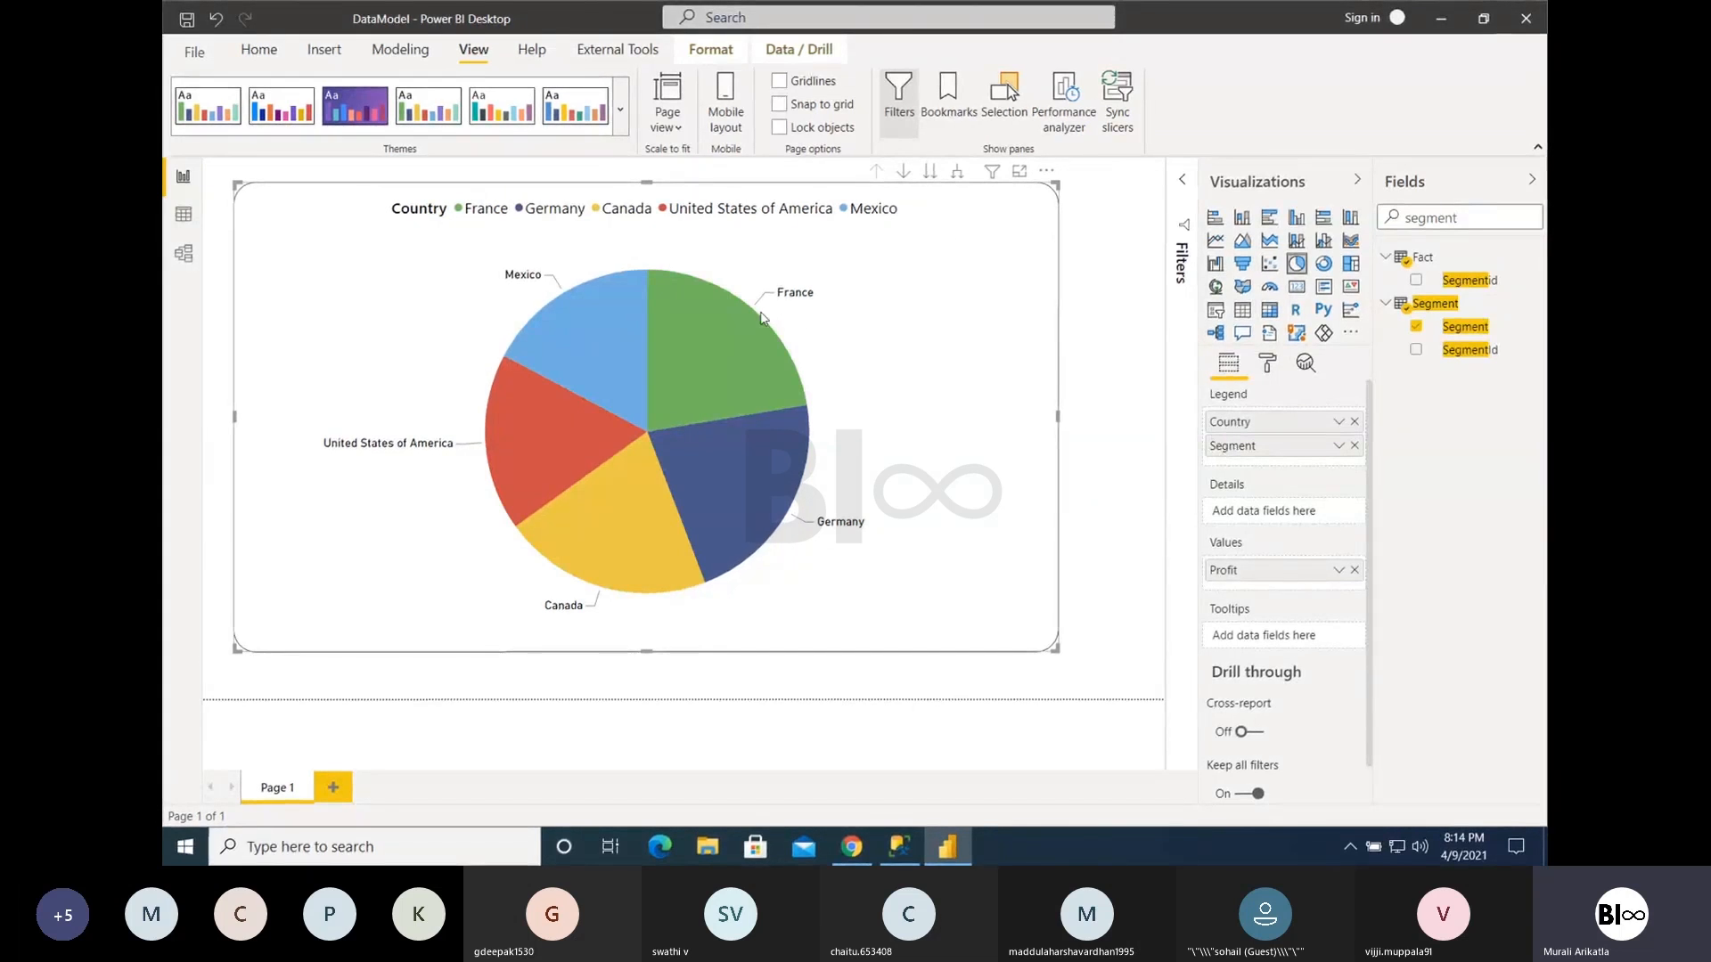
- Switch the whole pie chart to the Segment level and back up to the Country level, two times
{"action": "left_click", "coordinate": [929, 172]}
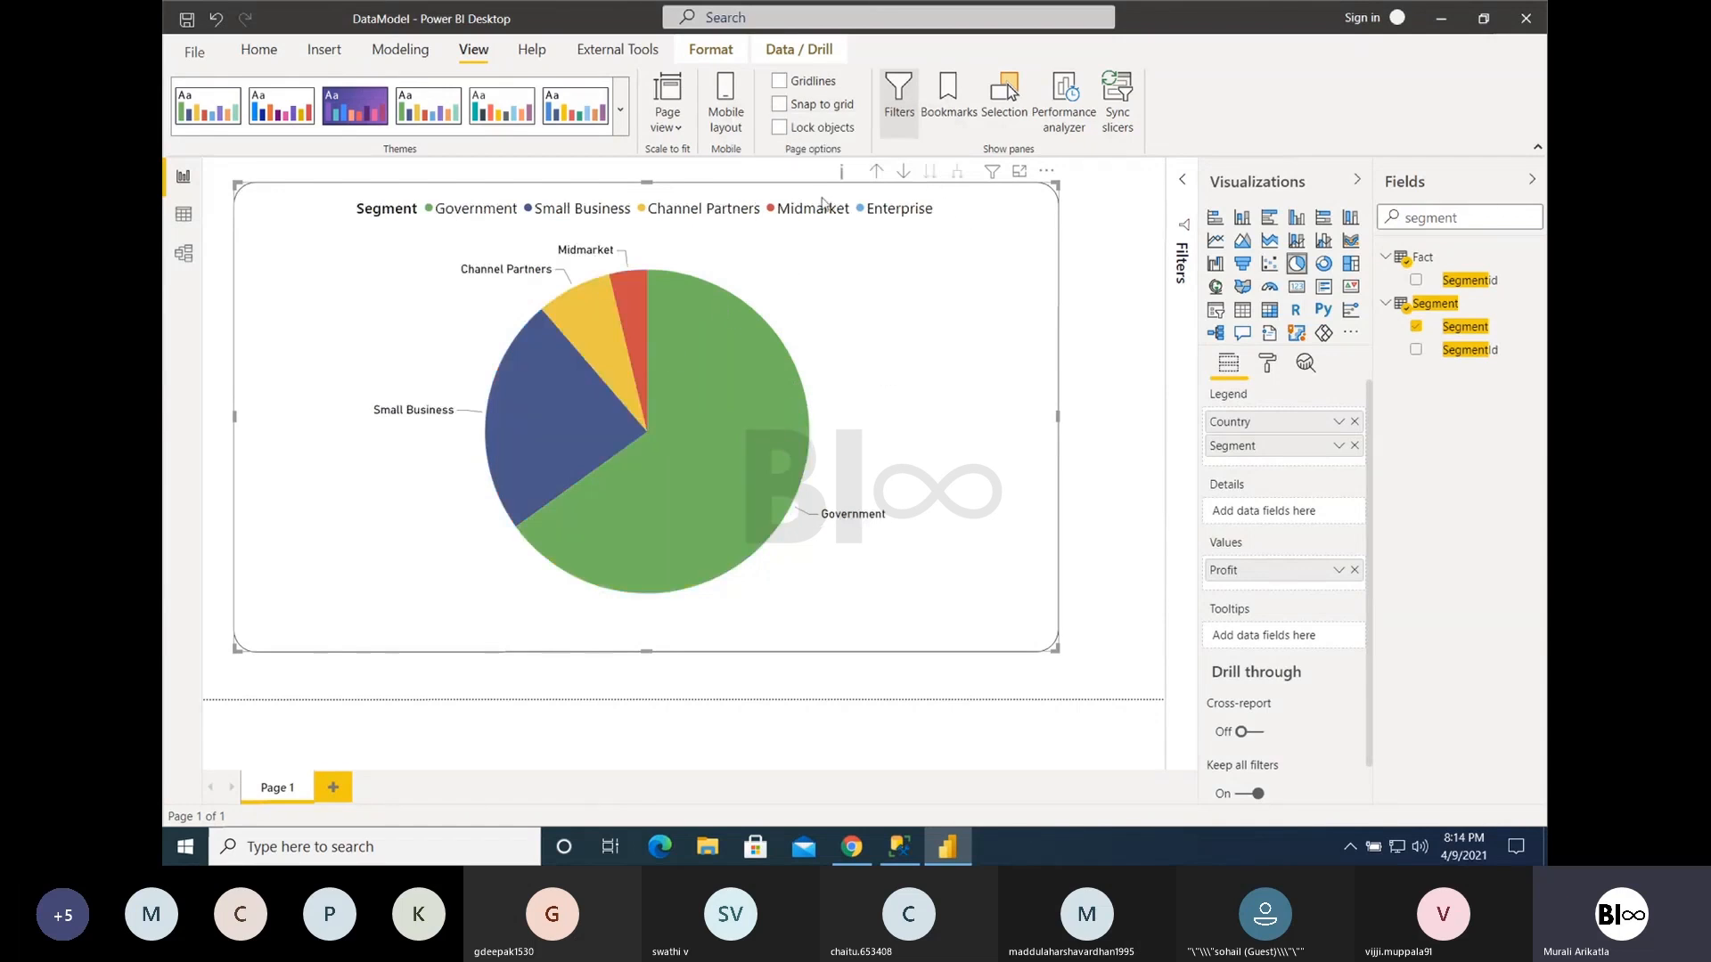
{"action": "left_click", "coordinate": [875, 172]}
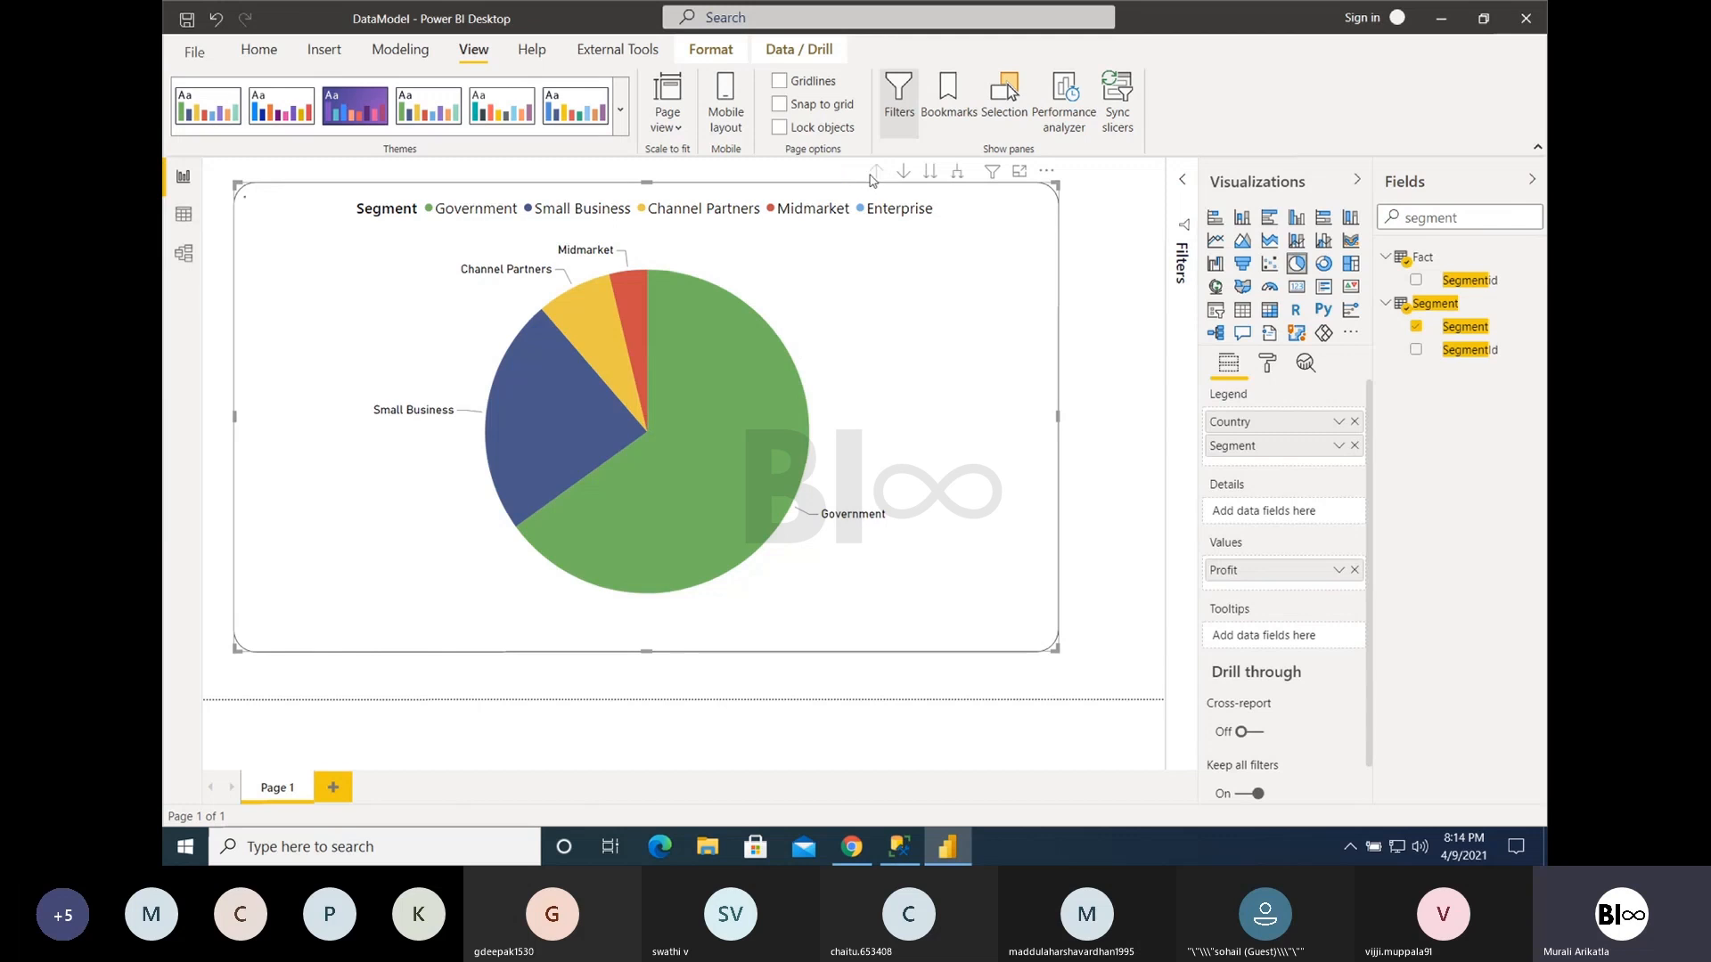
{"action": "left_click", "coordinate": [930, 172]}
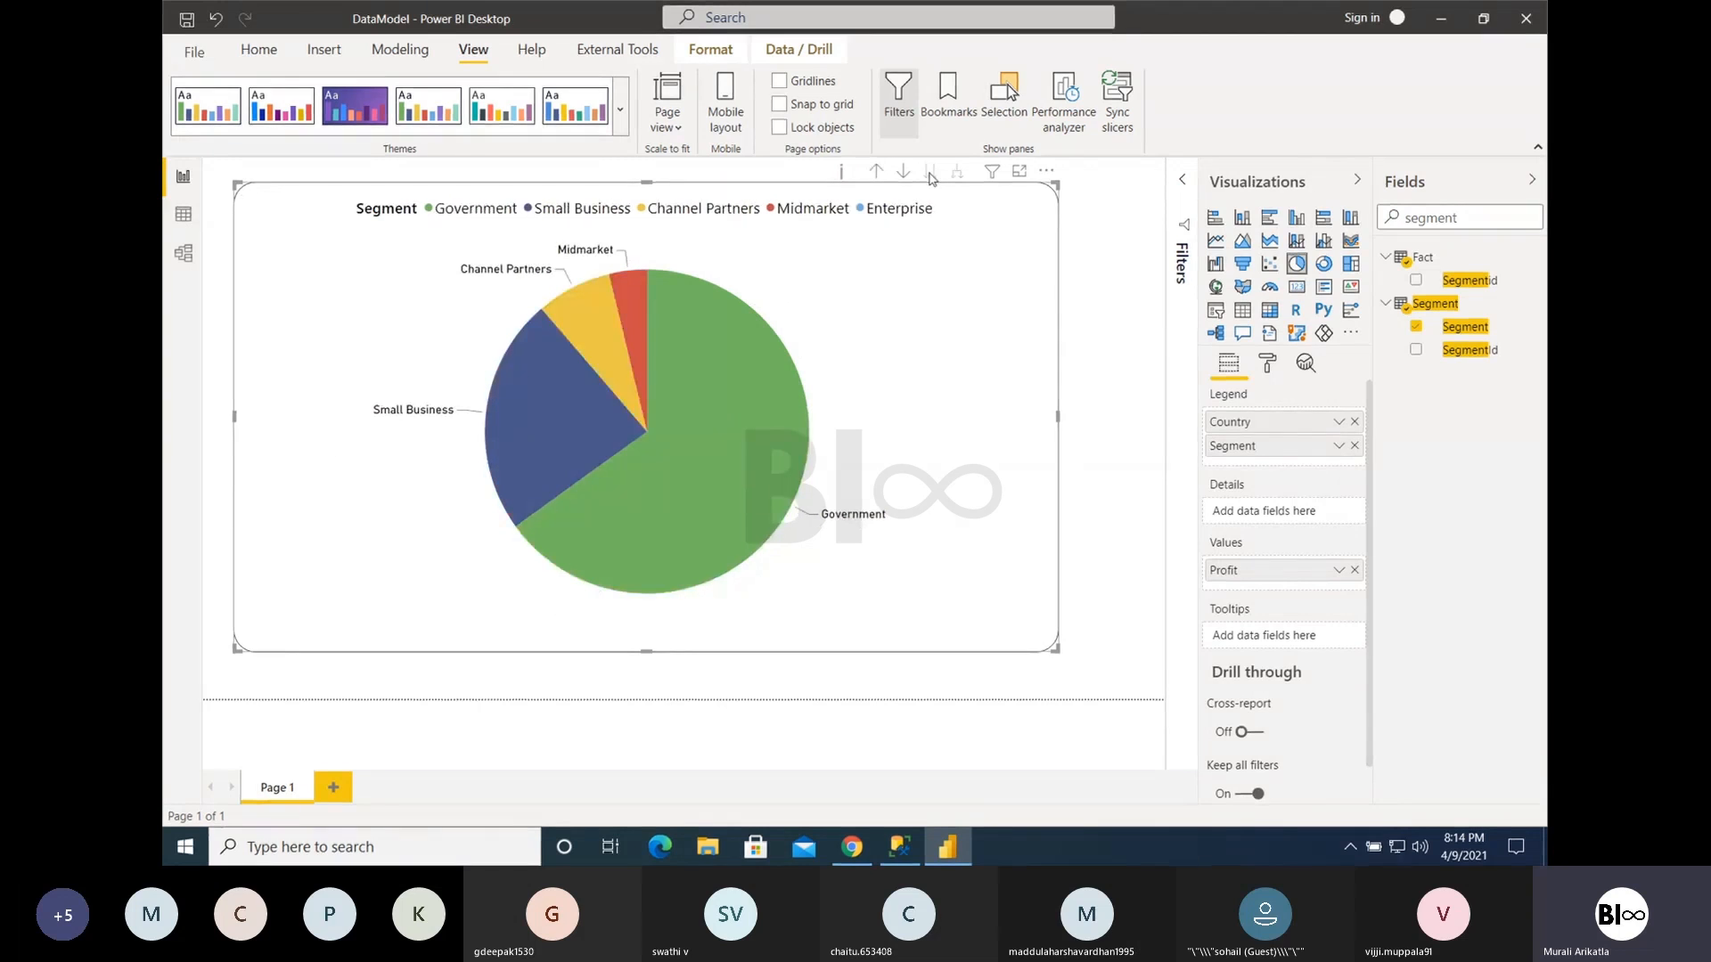
{"action": "left_click", "coordinate": [877, 172]}
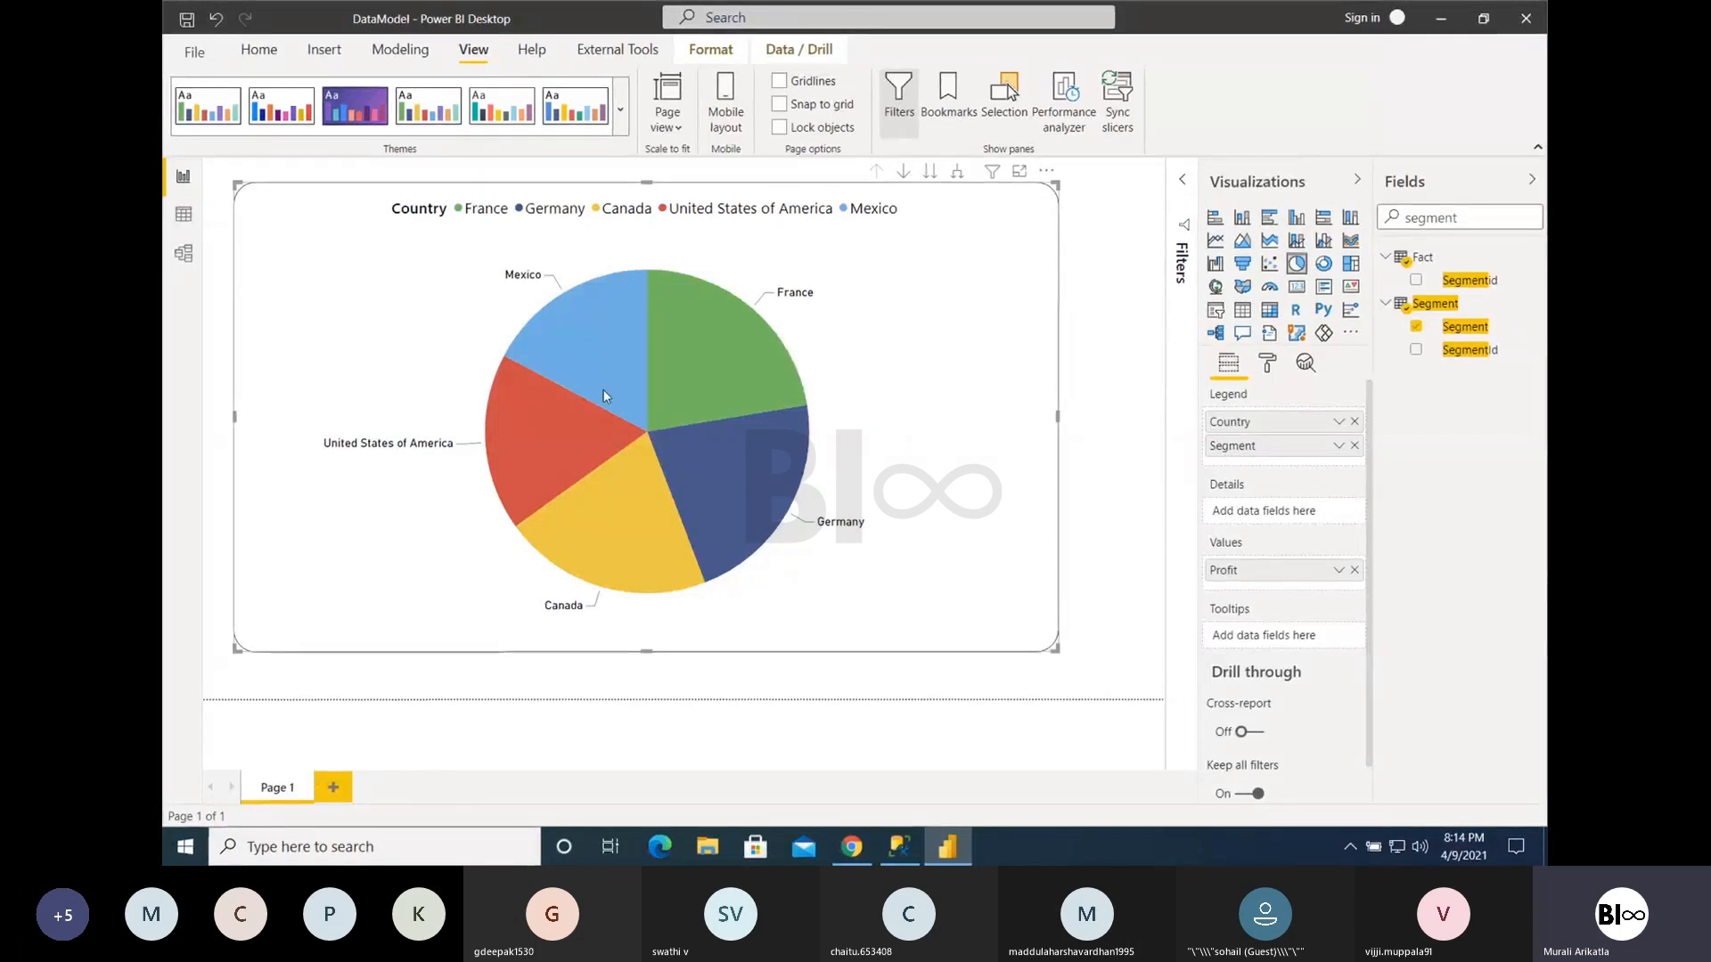
- Turn on drill-down mode and drill into the France and Mexico slices, returning to the country level after each
{"action": "mouse_move", "coordinate": [656, 410]}
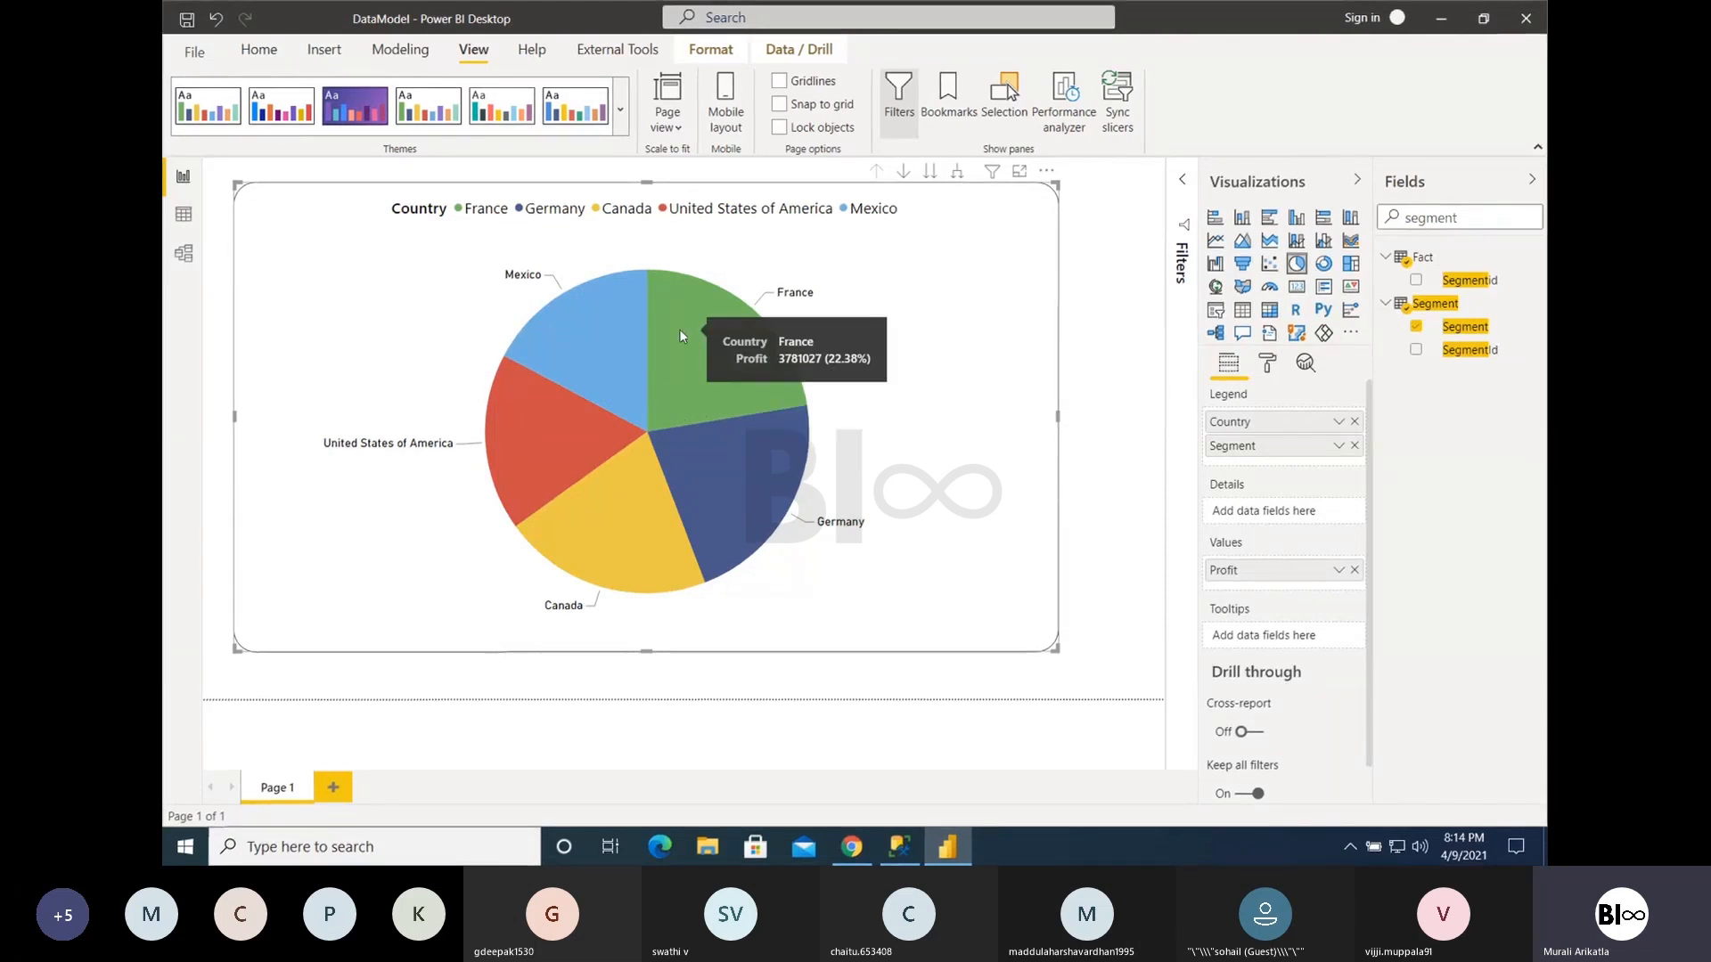
{"action": "left_click", "coordinate": [903, 173]}
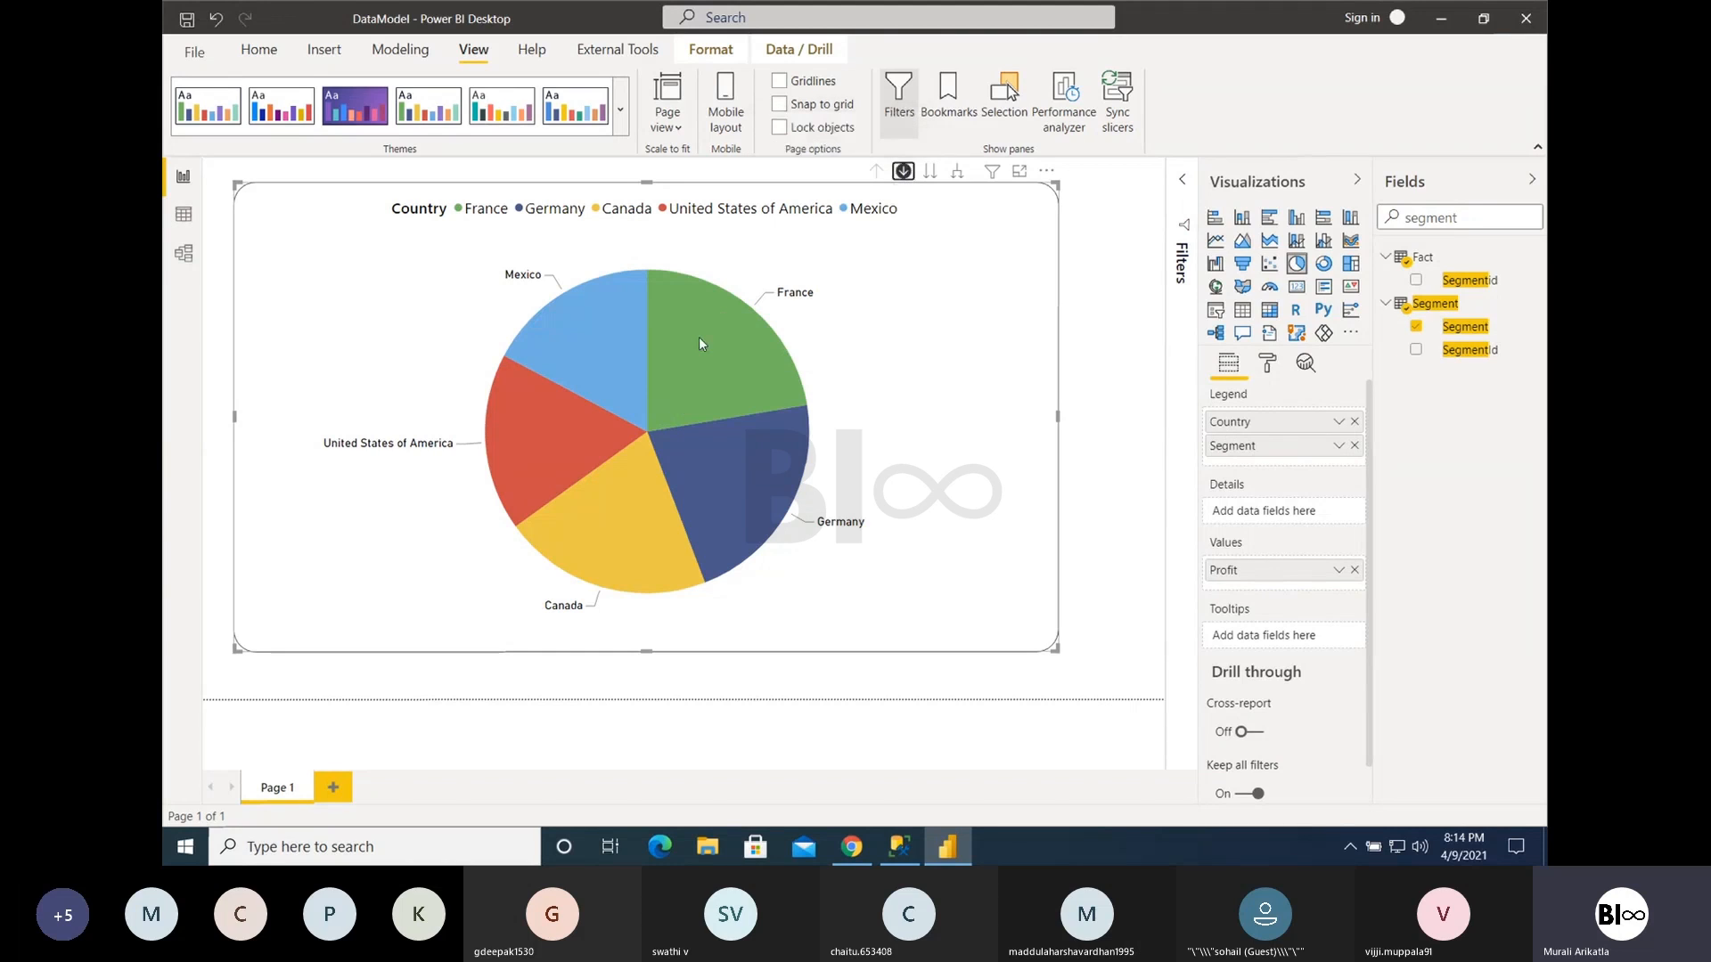
{"action": "left_click", "coordinate": [703, 342]}
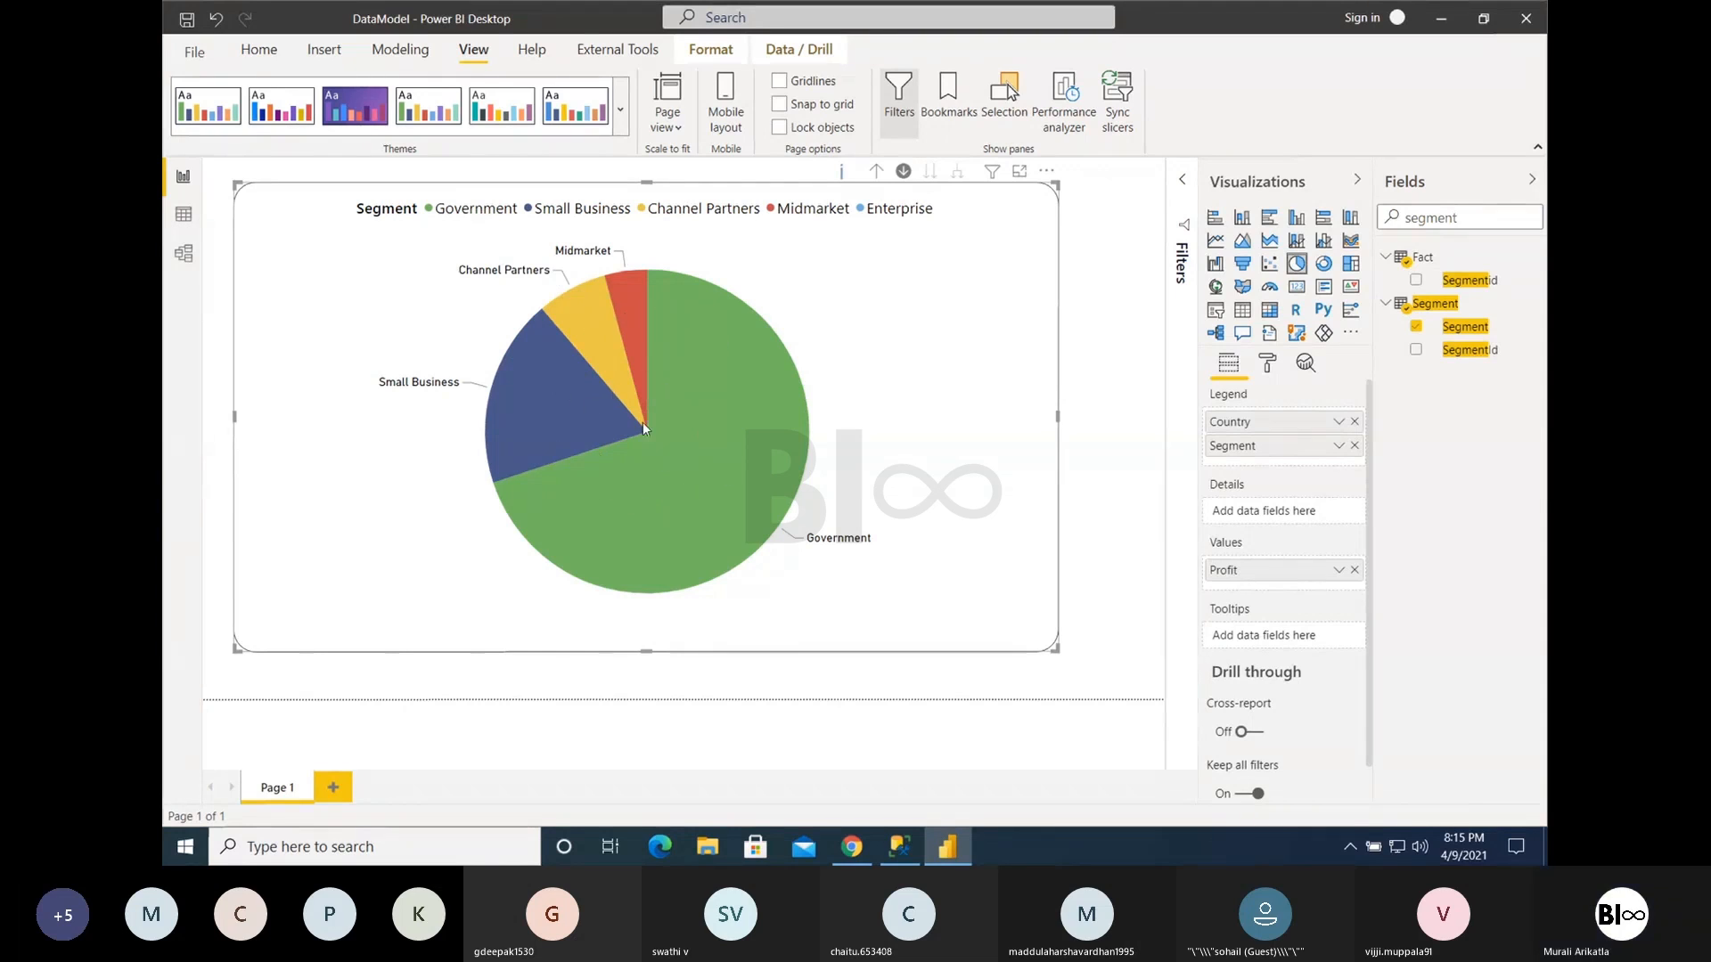
{"action": "left_click", "coordinate": [877, 173]}
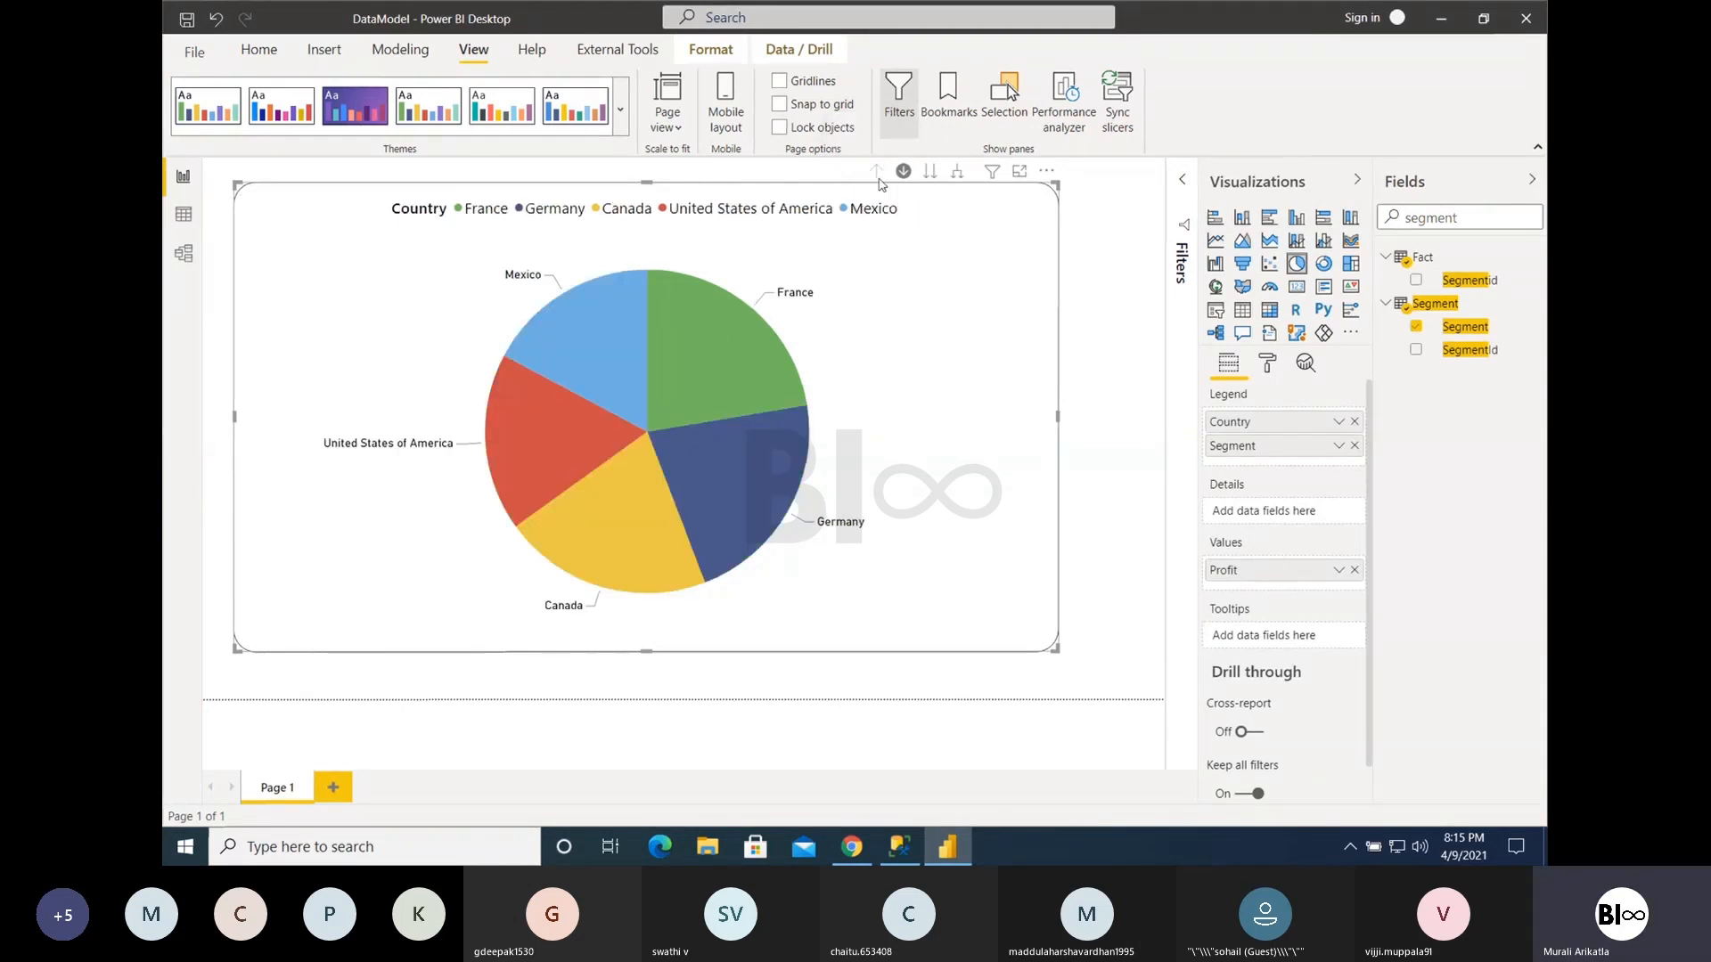
{"action": "left_click", "coordinate": [605, 318]}
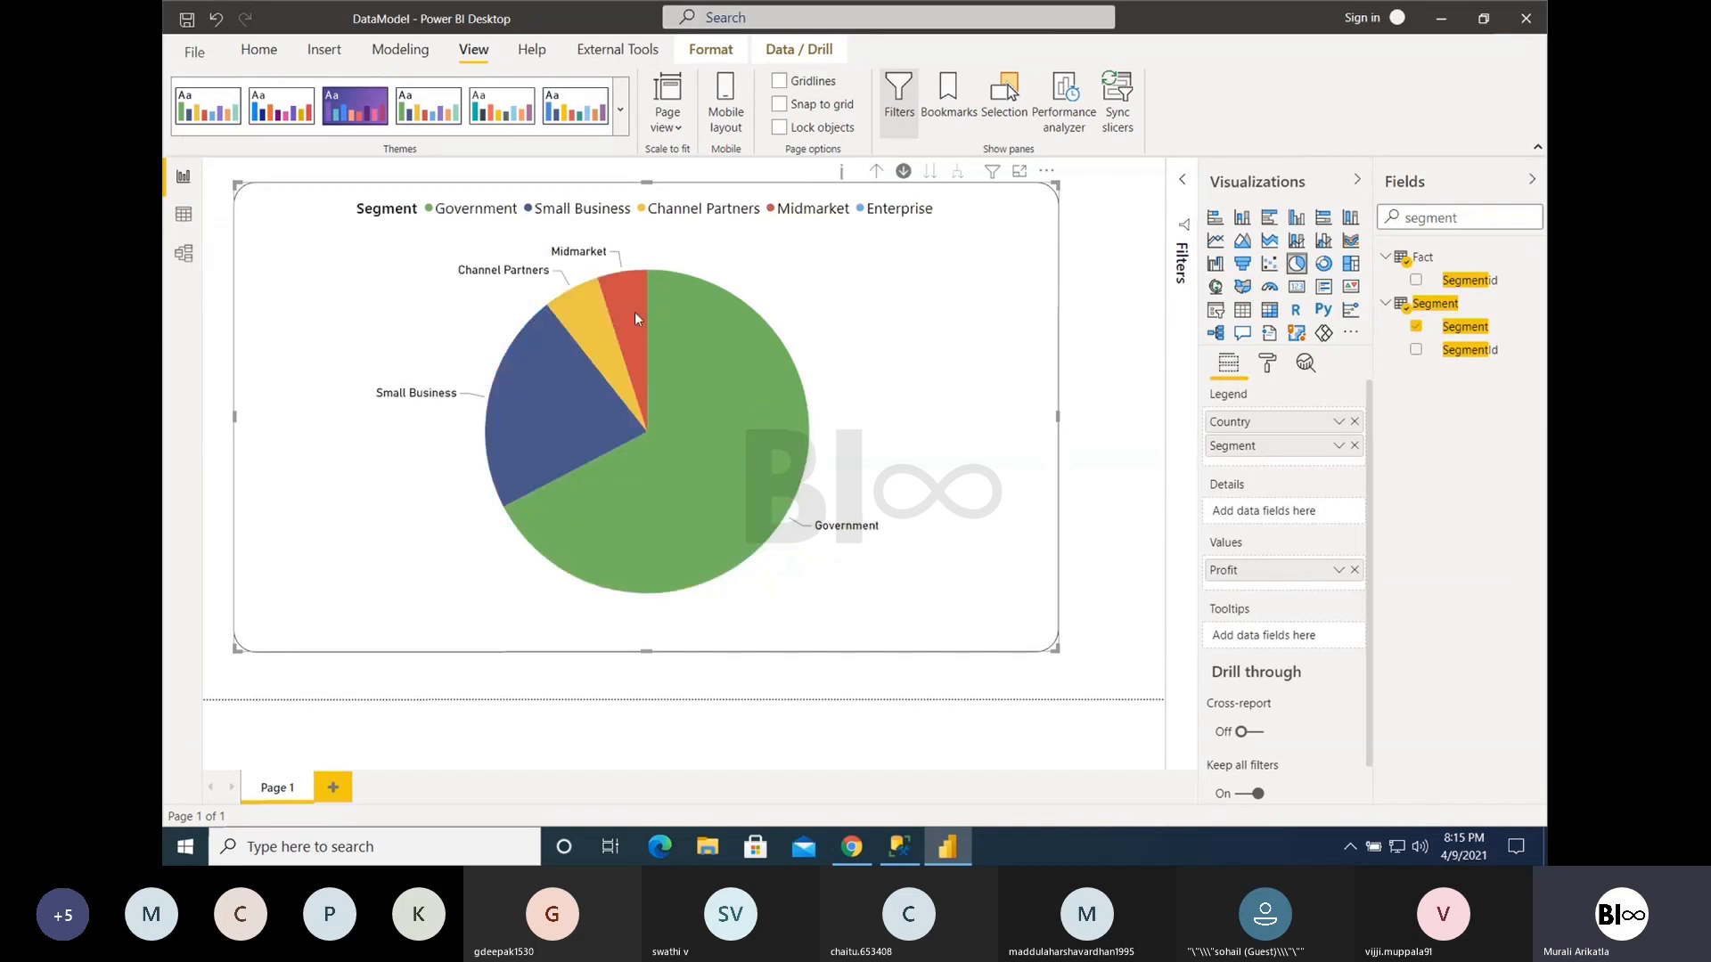
{"action": "left_click", "coordinate": [876, 171]}
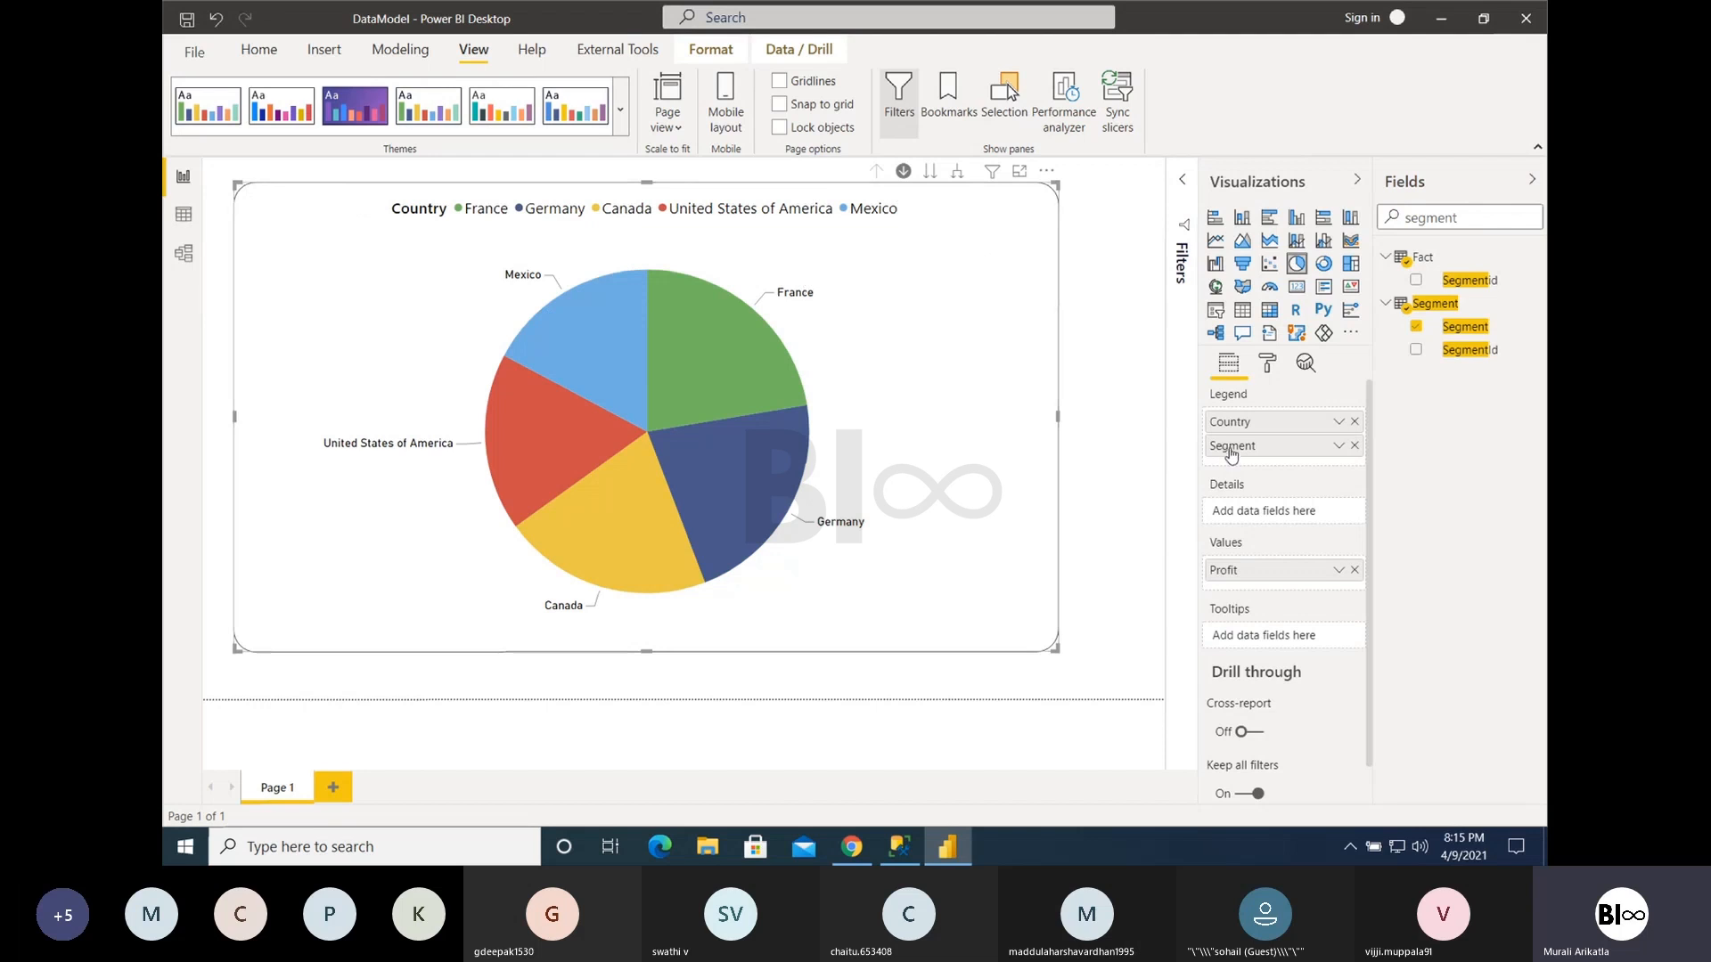
- Move Segment from the pie chart's legend to its details and back to the legend below Country
{"action": "left_click_drag", "start_coordinate": [1241, 522], "coordinate": [1240, 517]}
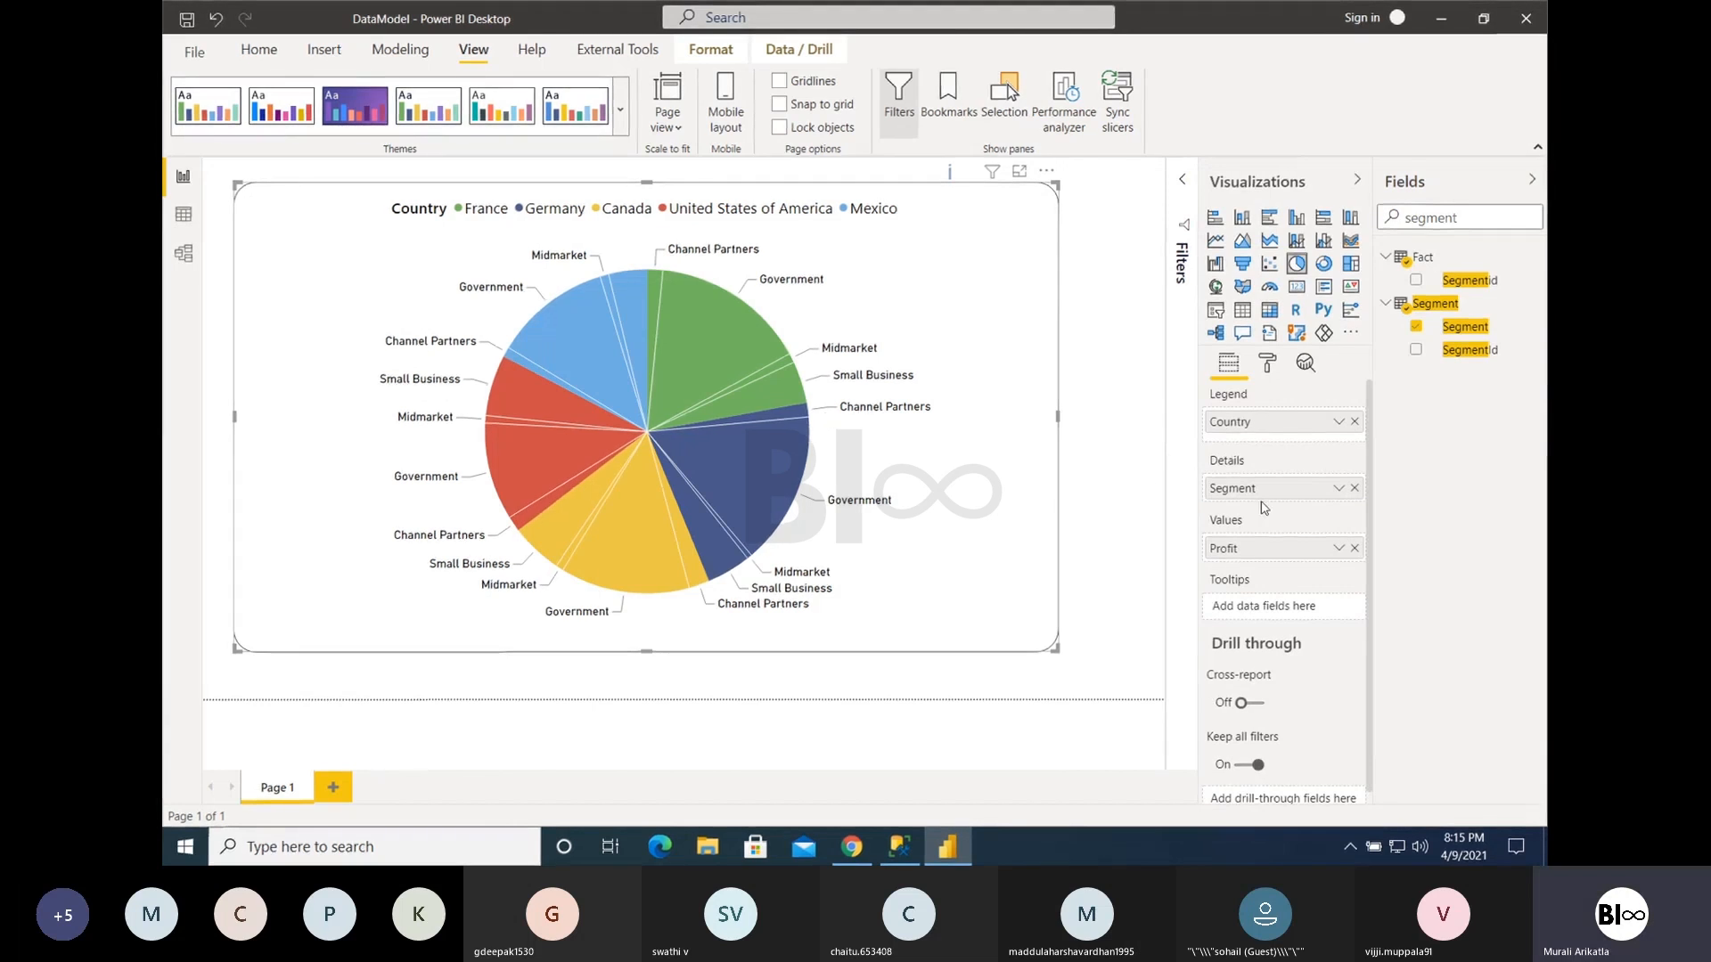
{"action": "left_click_drag", "start_coordinate": [1265, 502], "coordinate": [1256, 442]}
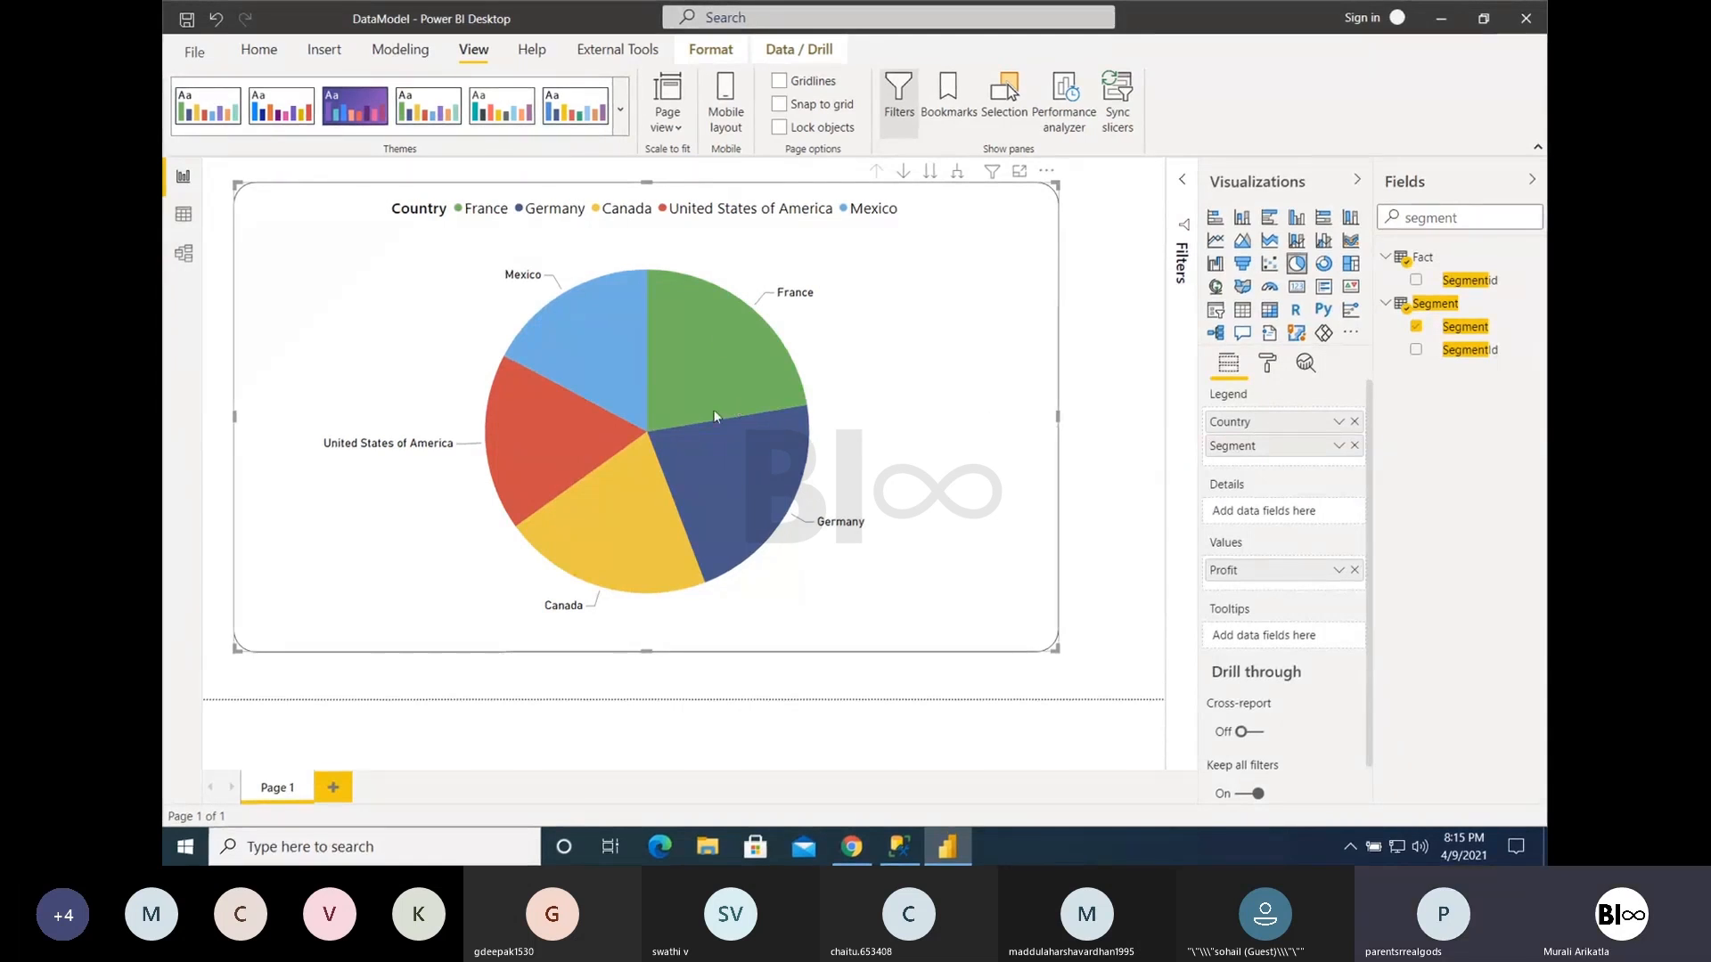
{"action": "mouse_move", "coordinate": [740, 408]}
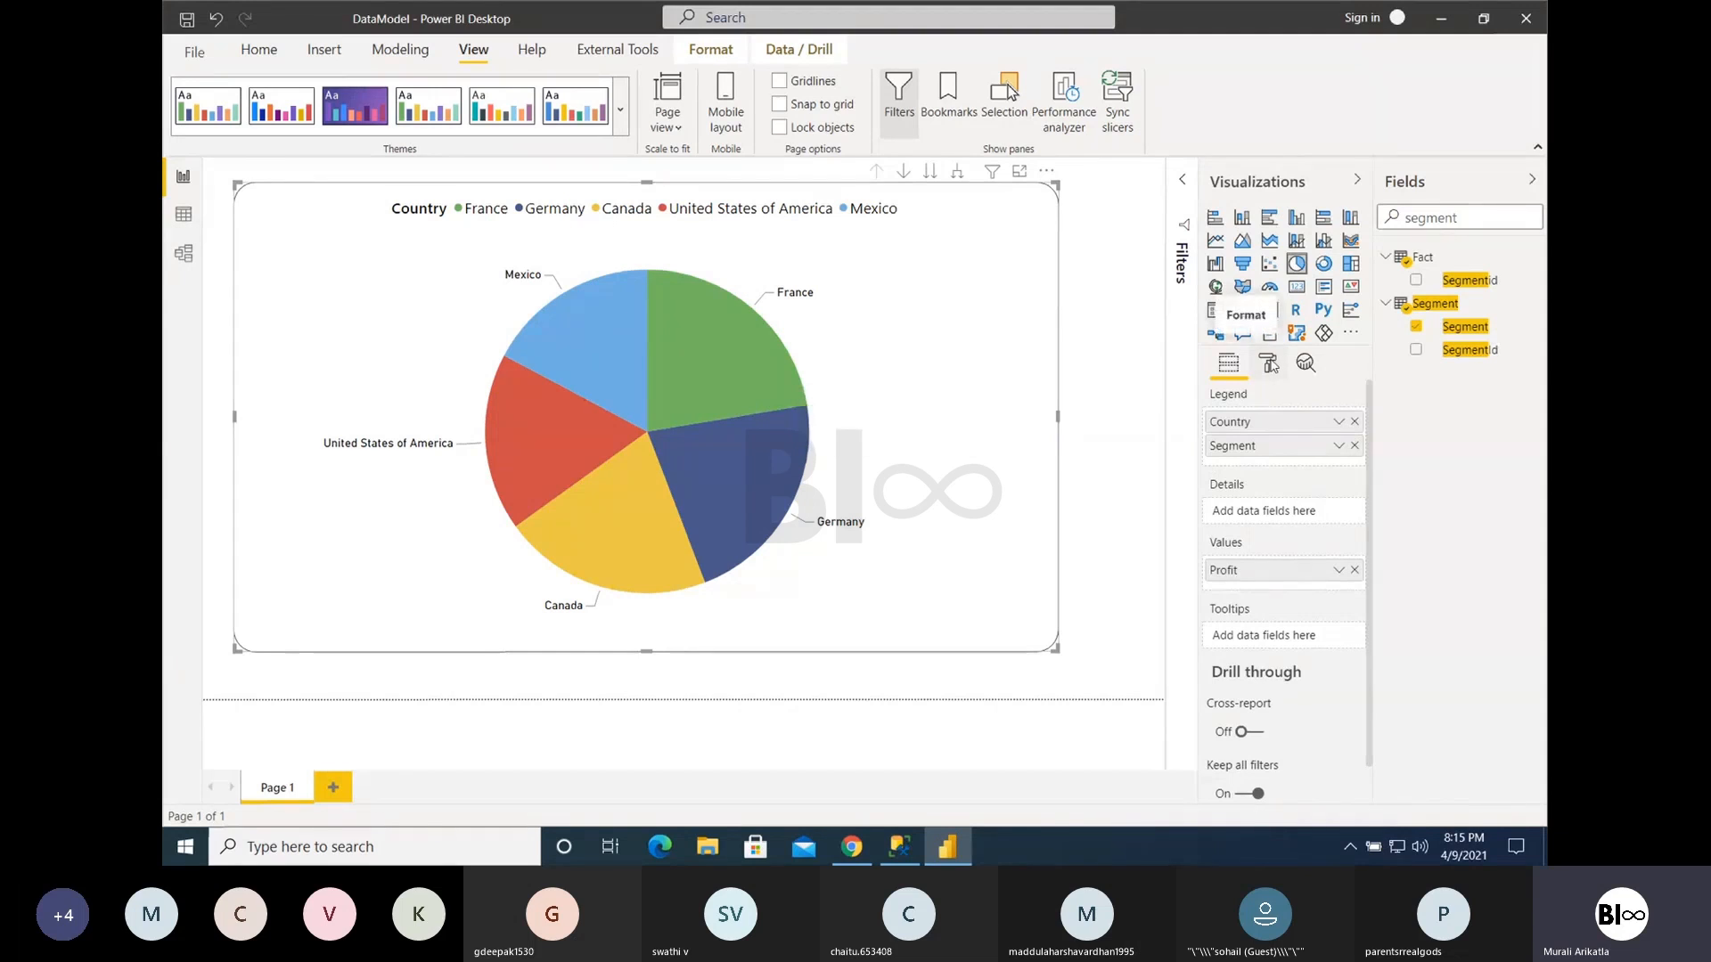
- Look over the pie chart's data color settings and set the detail label style to Data value
{"action": "left_click", "coordinate": [1269, 363]}
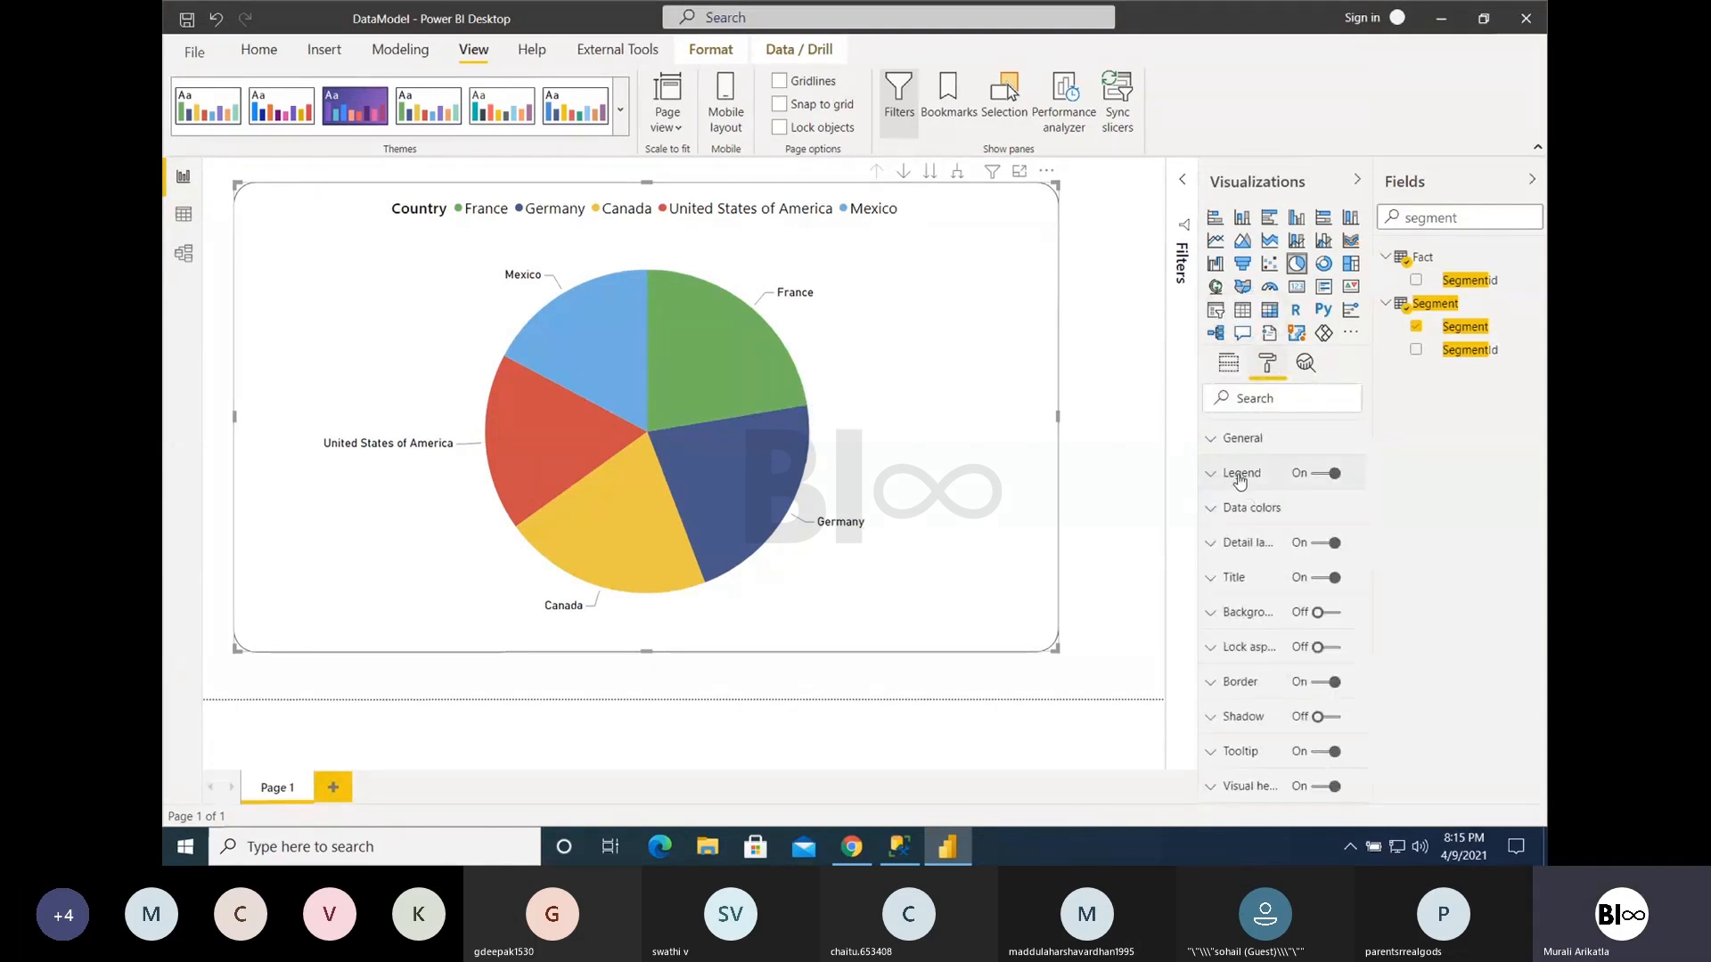
{"action": "left_click", "coordinate": [1244, 510]}
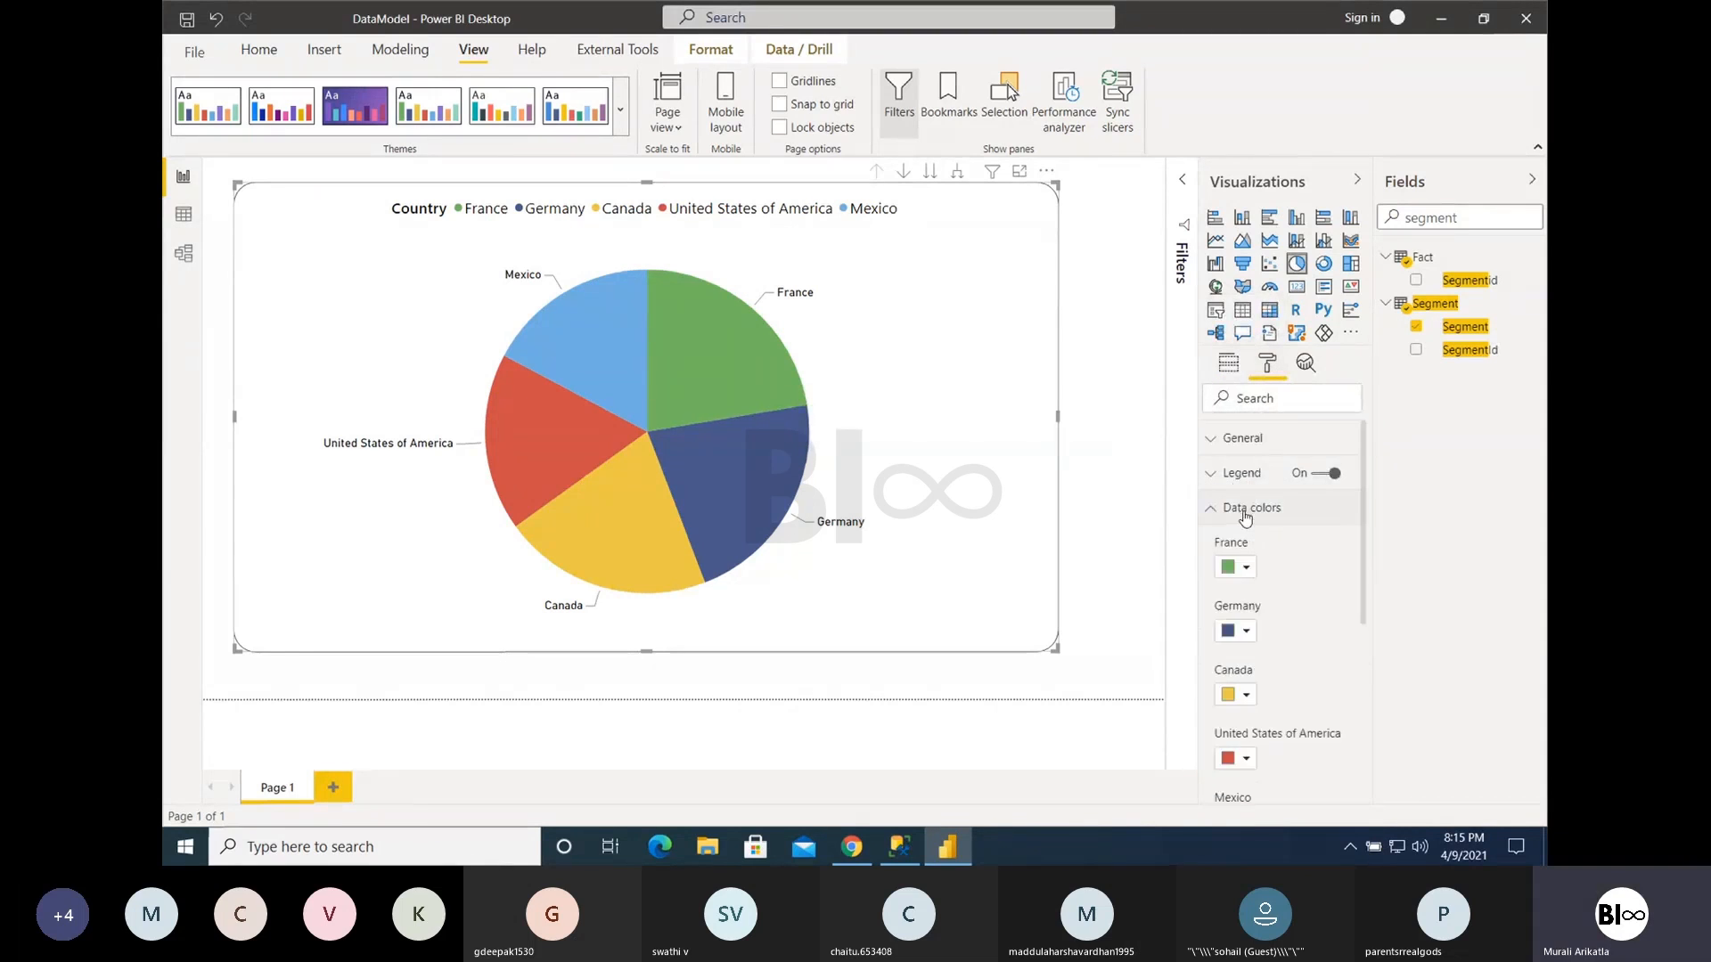
{"action": "left_click", "coordinate": [1245, 516]}
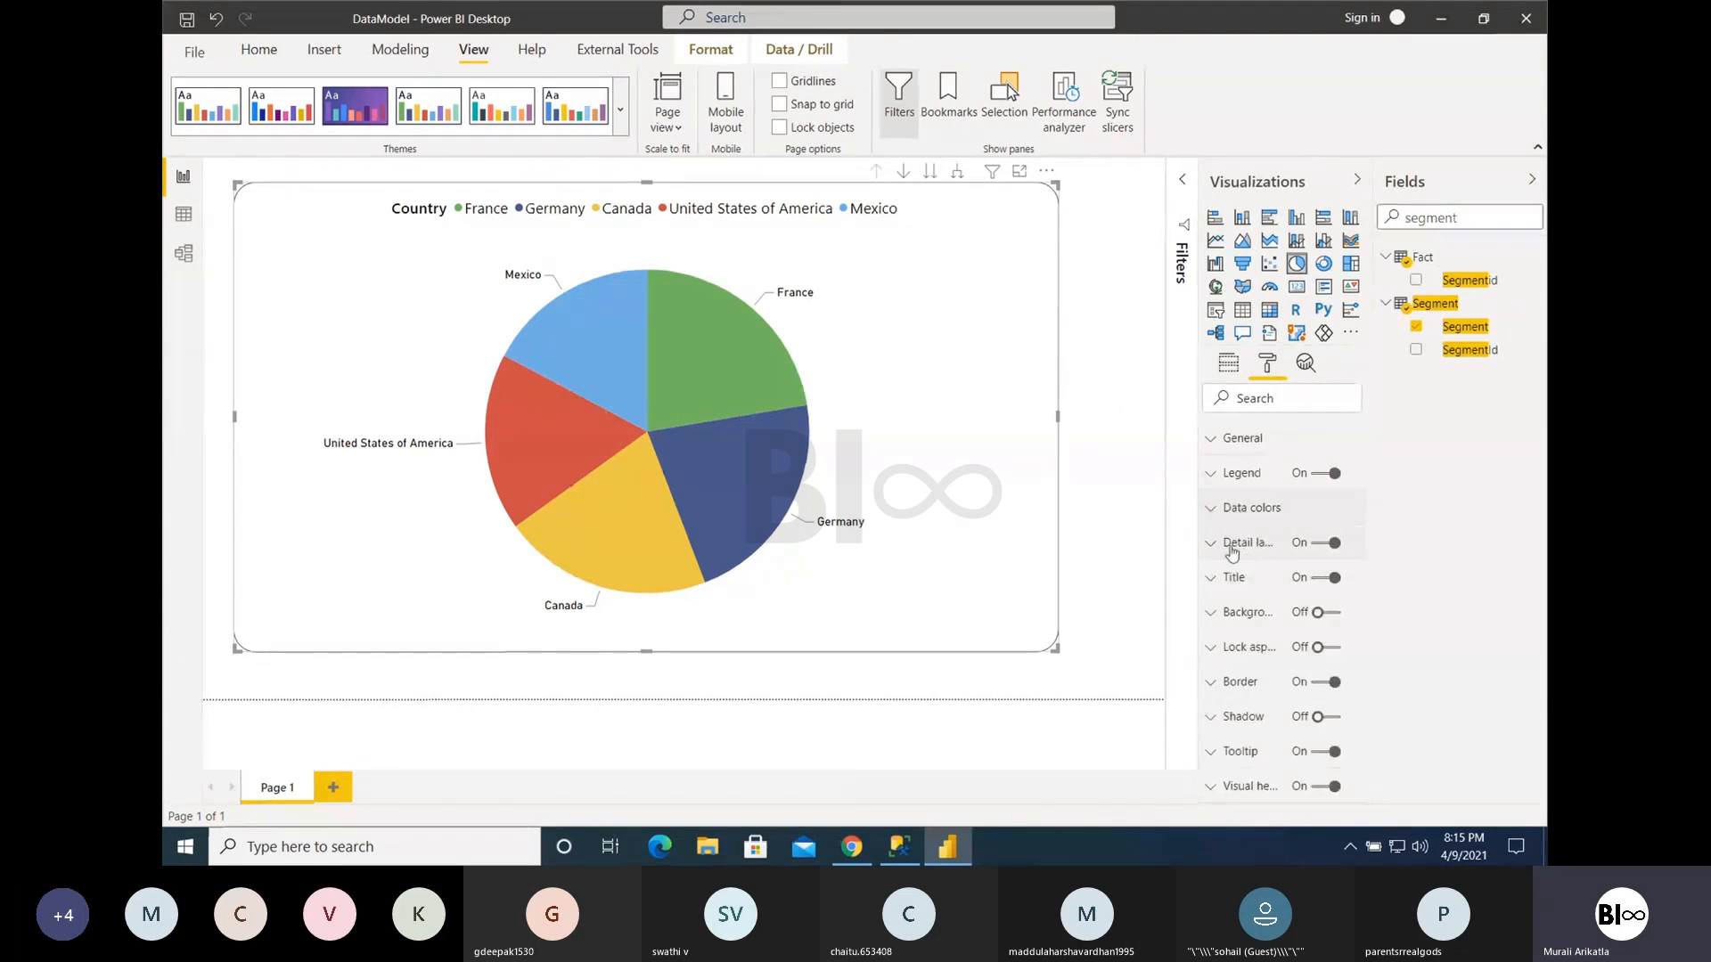
{"action": "left_click", "coordinate": [1240, 545]}
{"action": "scroll", "coordinate": [1309, 646], "scroll_direction": "down", "scroll_amount": 1}
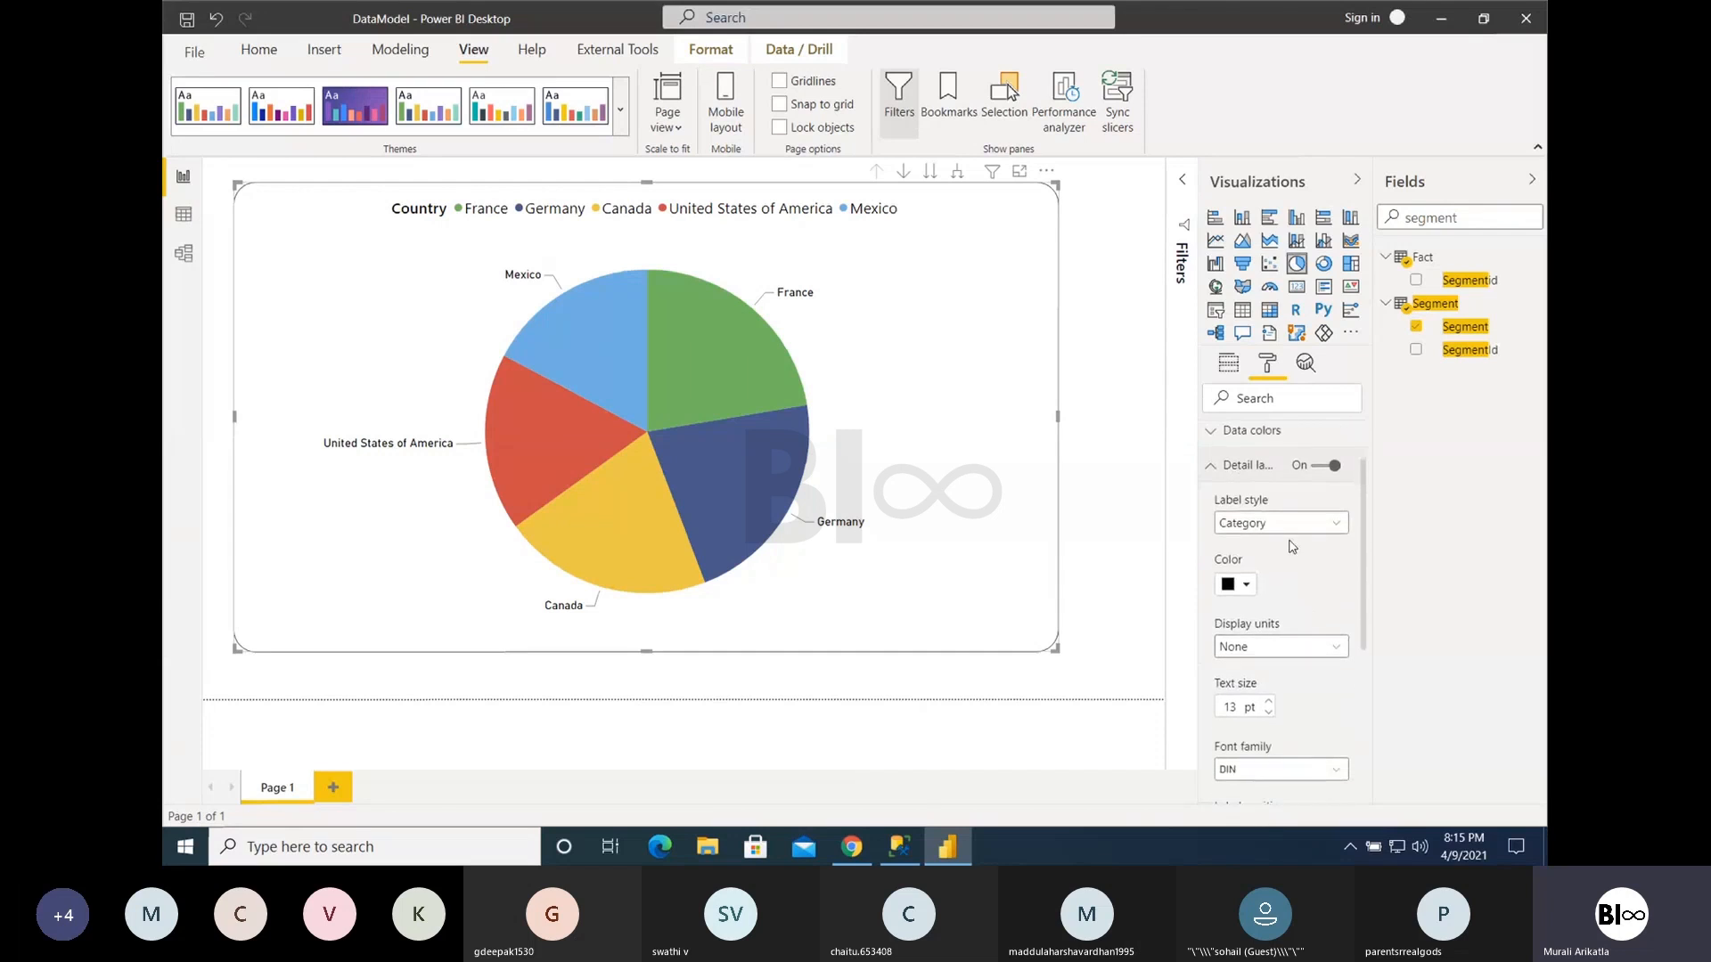
{"action": "left_click", "coordinate": [1262, 523]}
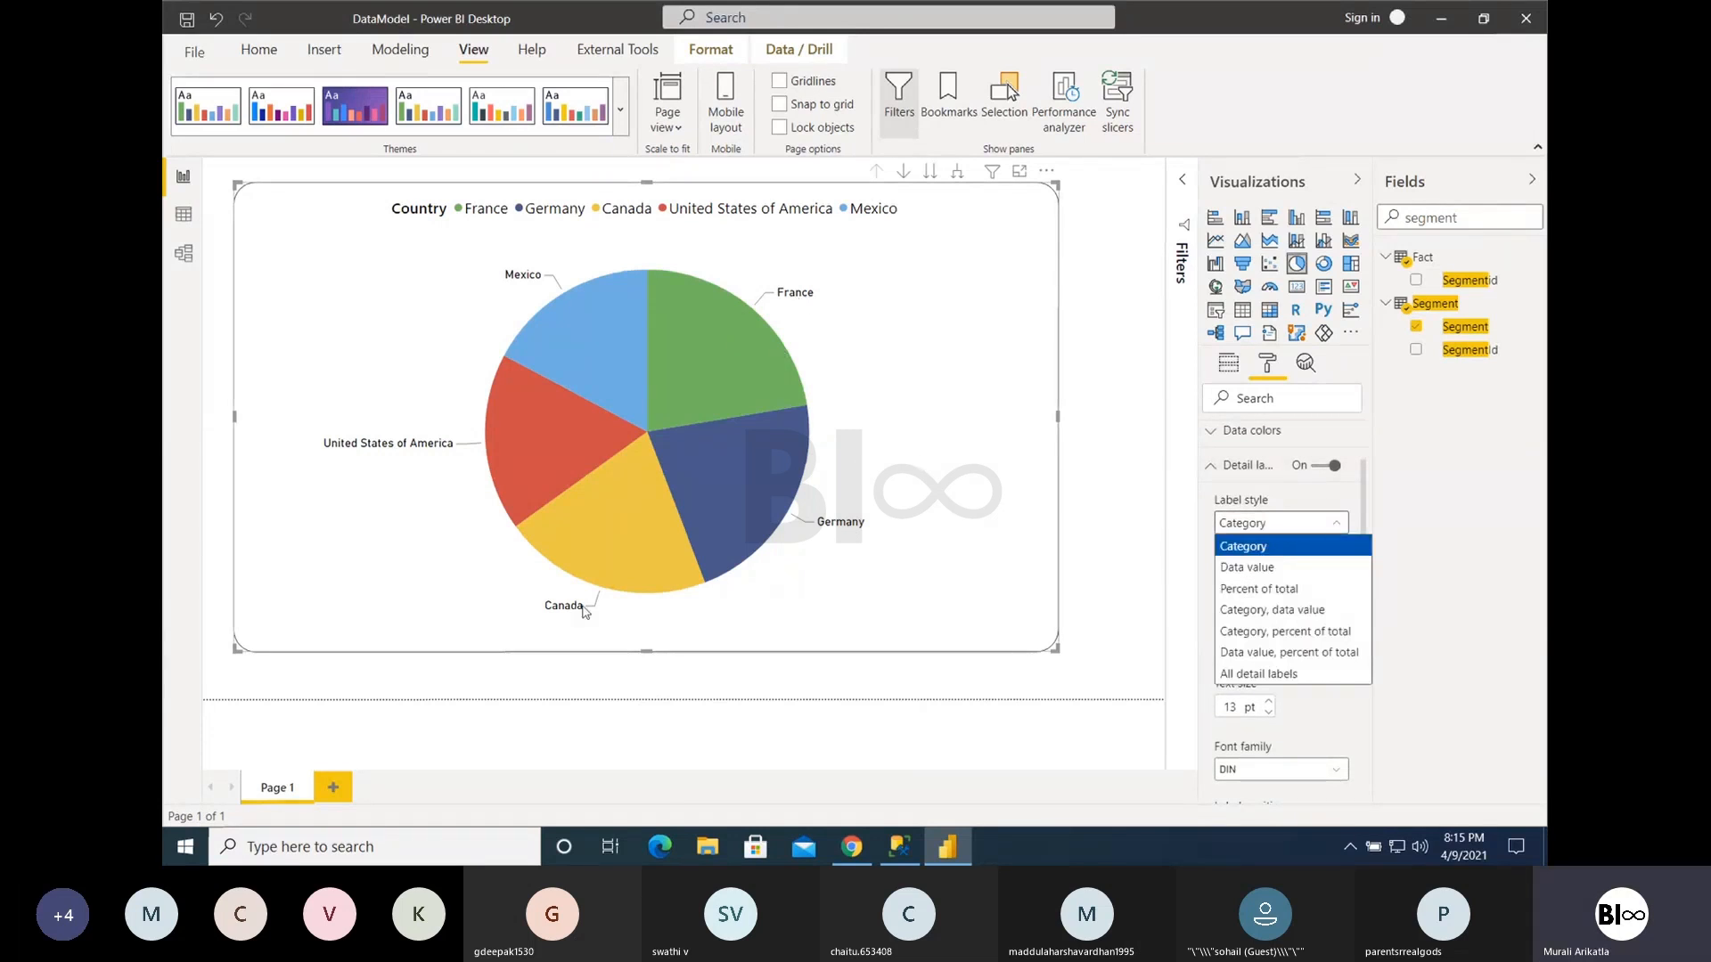
{"action": "left_click", "coordinate": [1259, 571]}
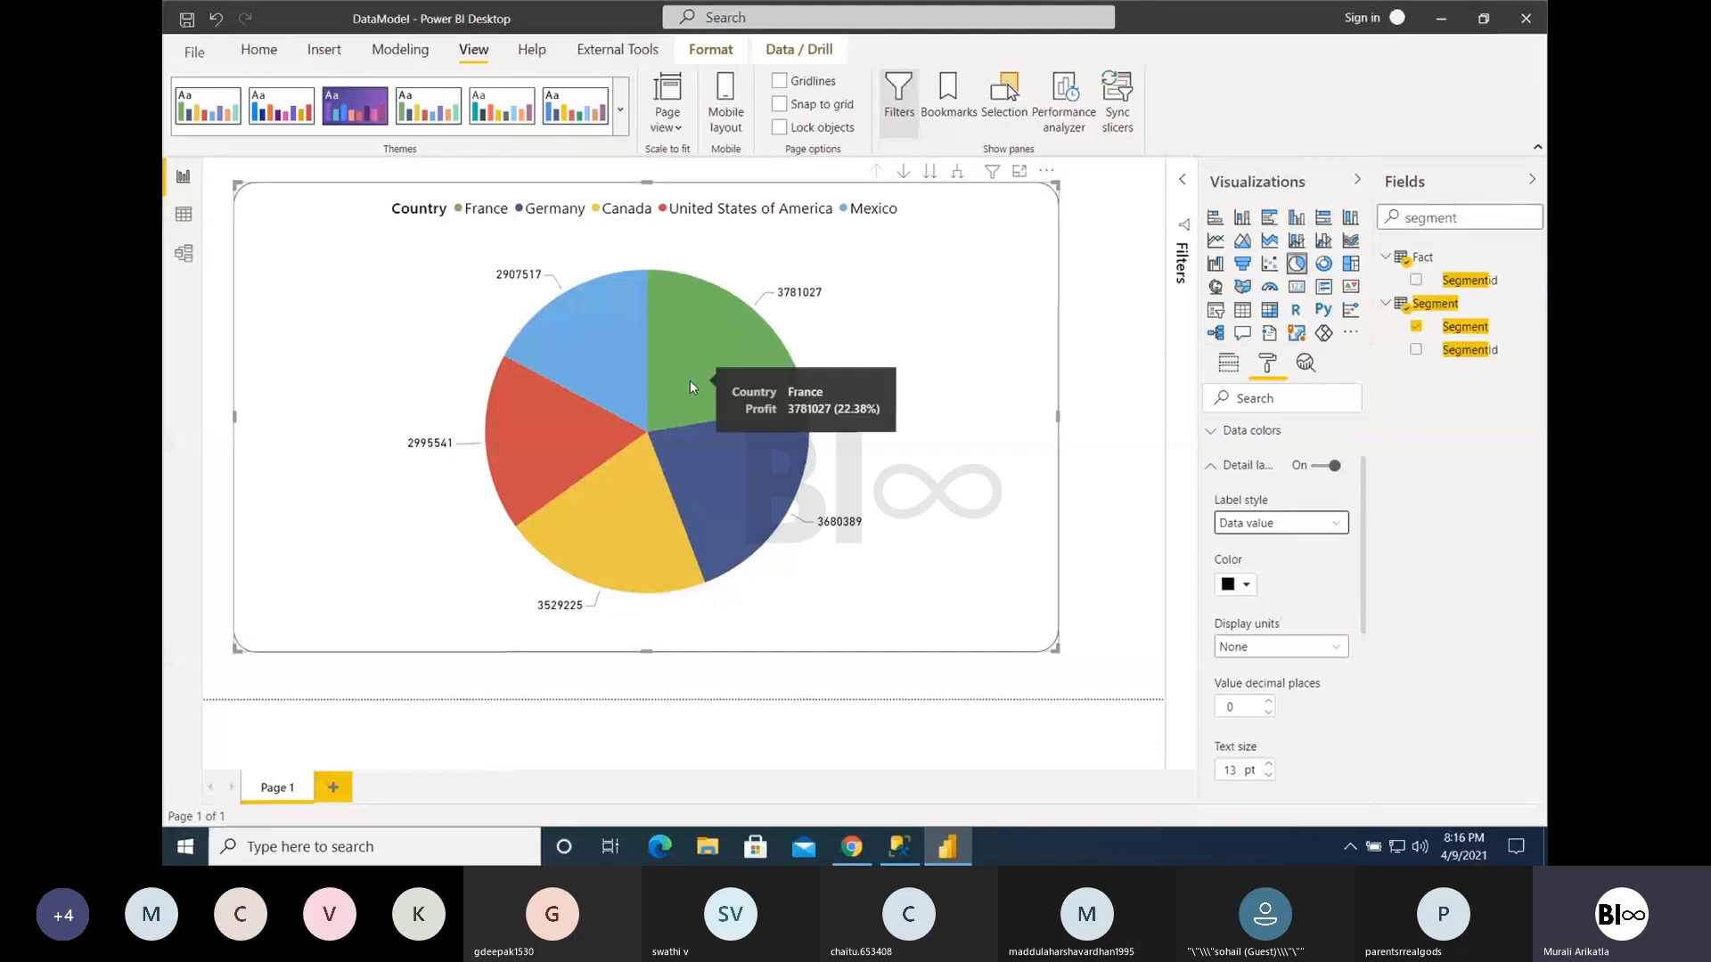
- Change the pie chart's detail label style to Category, data value
{"action": "mouse_move", "coordinate": [597, 338]}
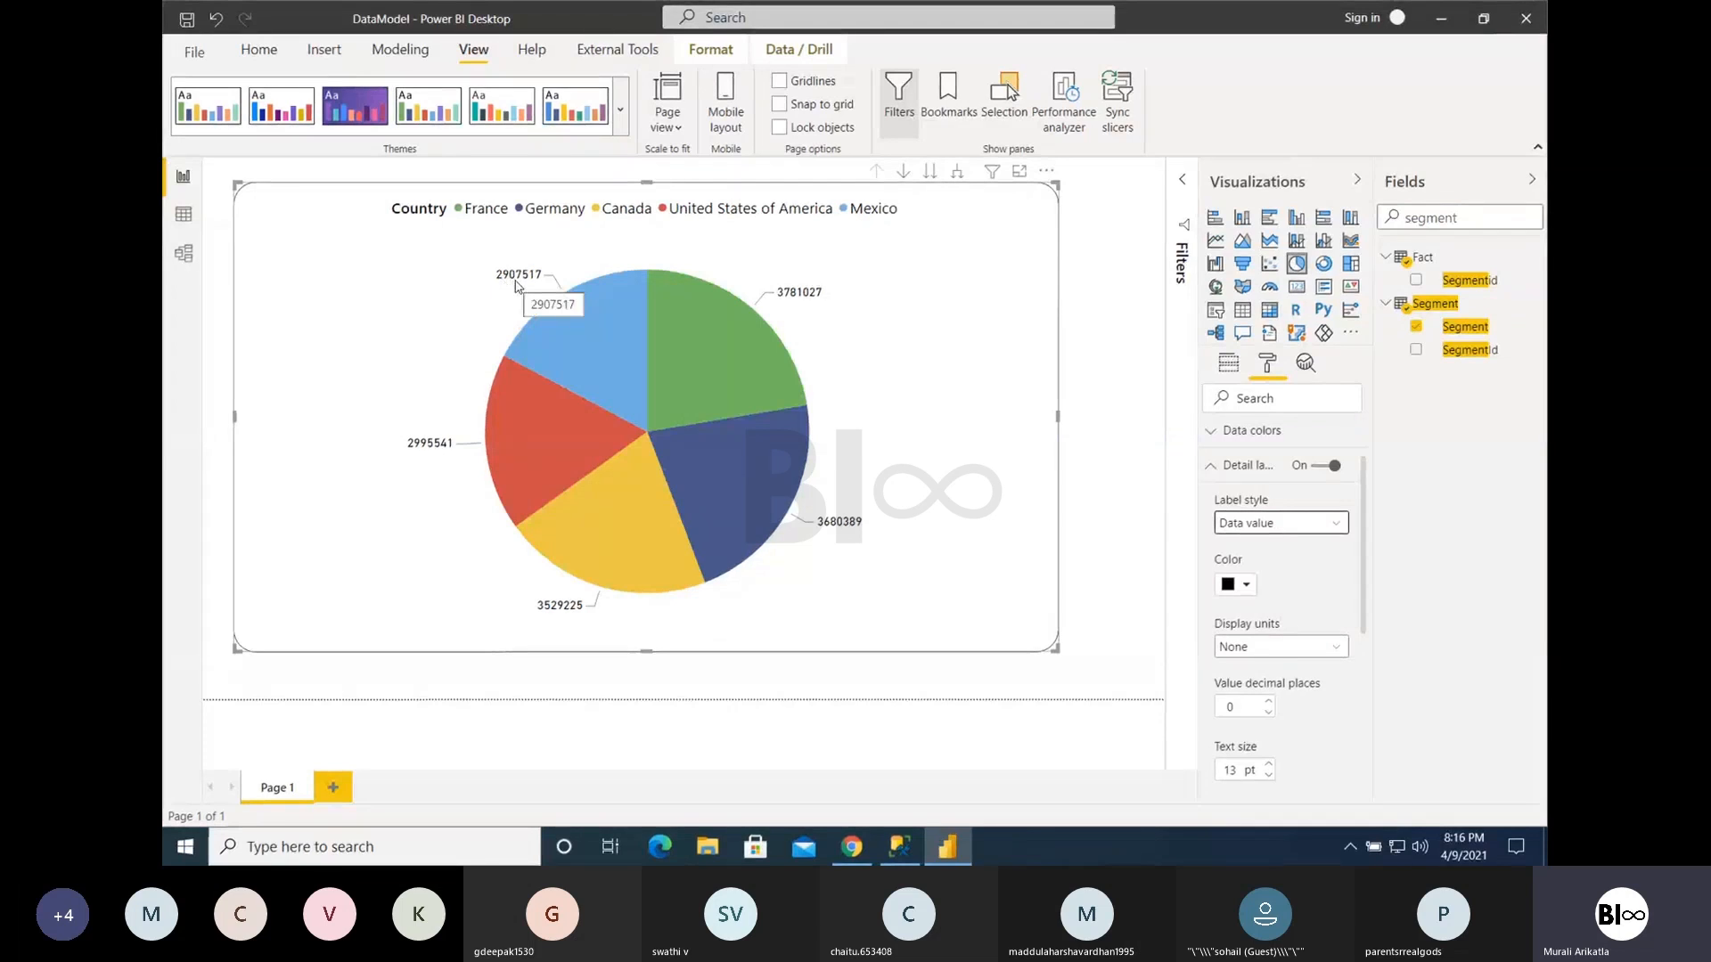
{"action": "left_click", "coordinate": [1279, 524]}
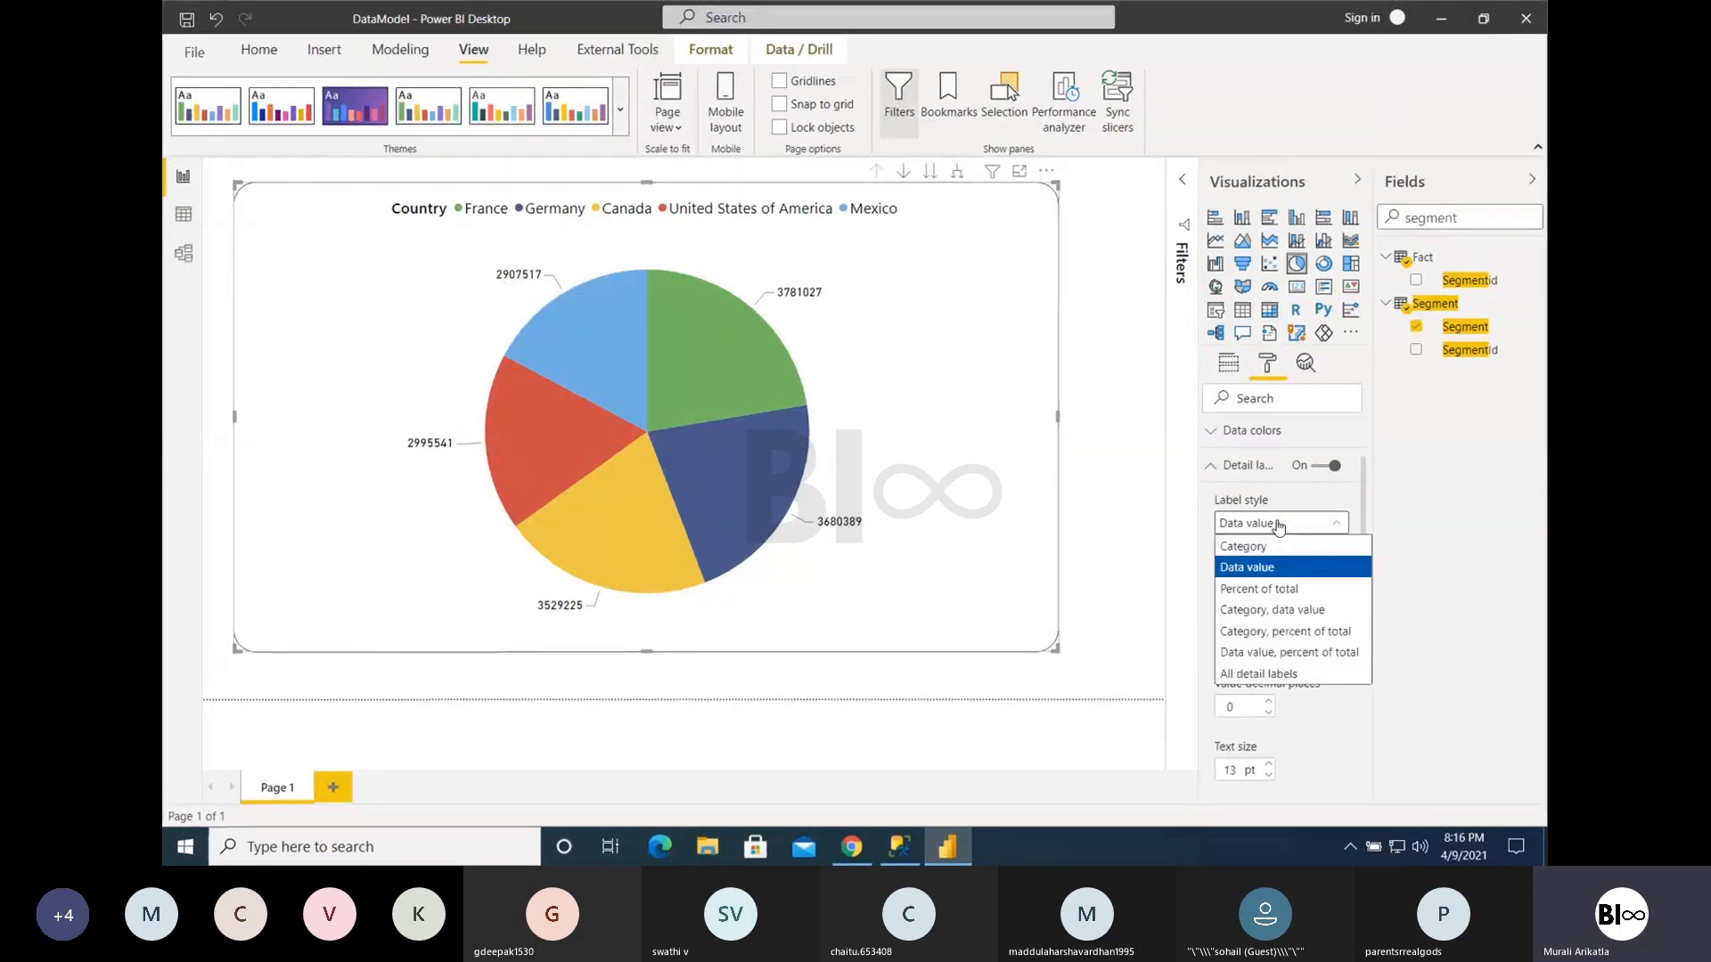
{"action": "left_click", "coordinate": [1265, 610]}
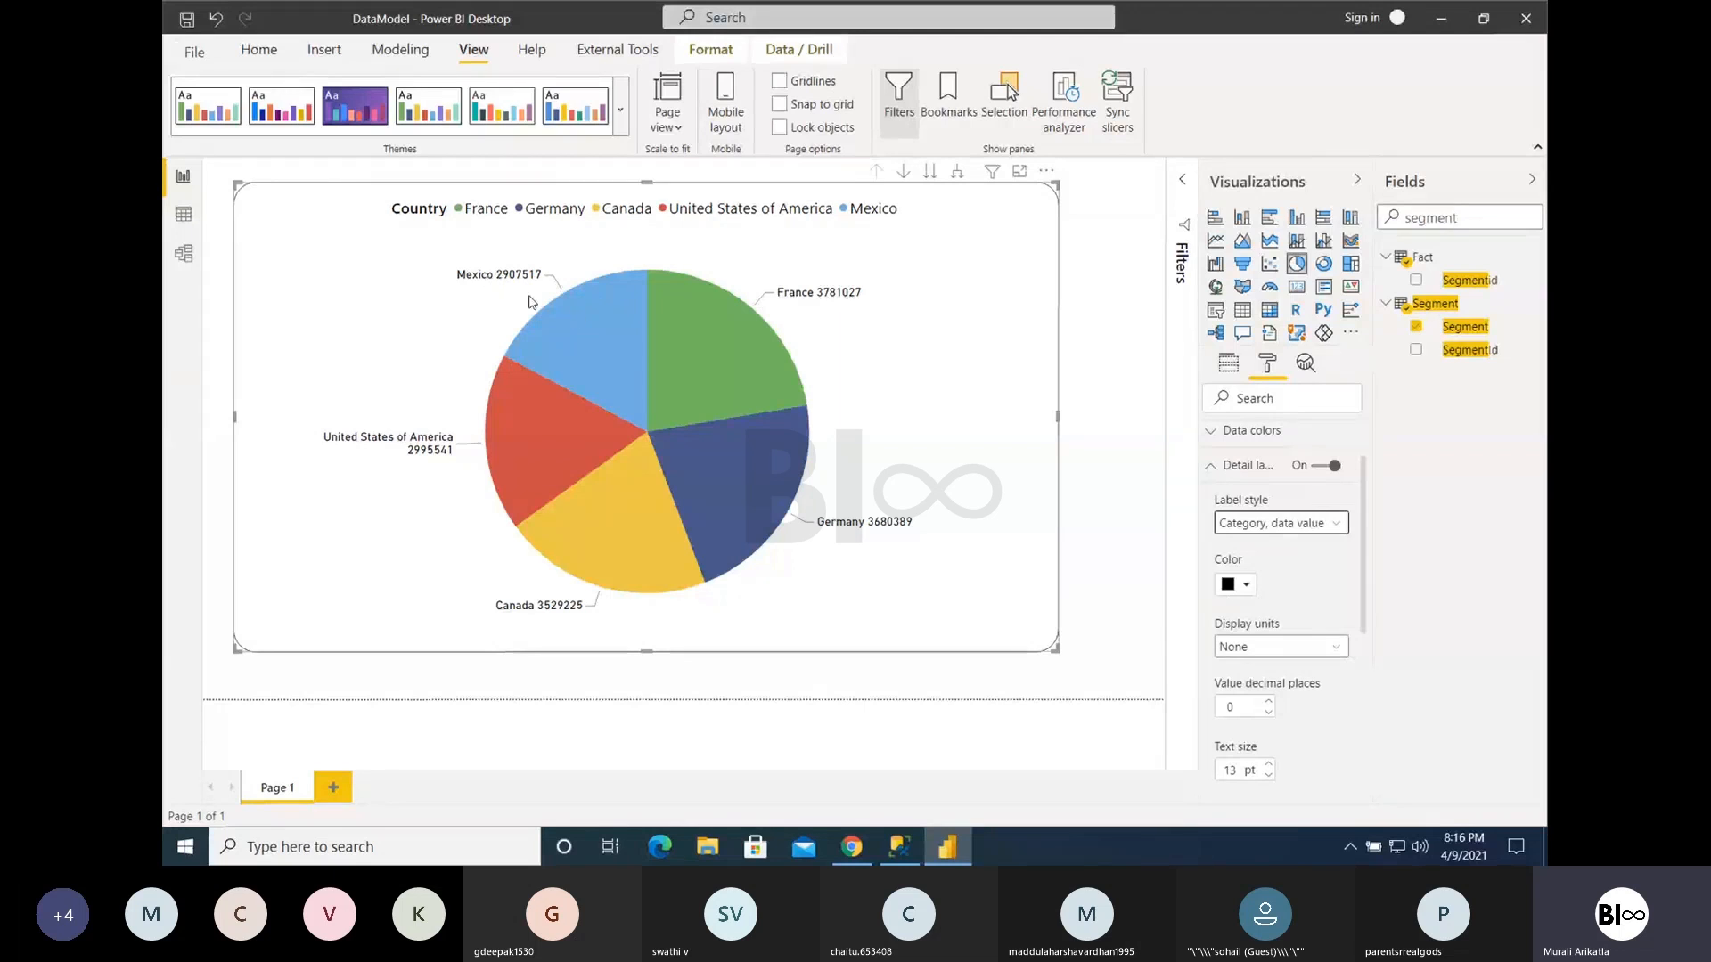
- Set the pie chart's detail label style to All detail labels and look over the slices
{"action": "mouse_move", "coordinate": [552, 299]}
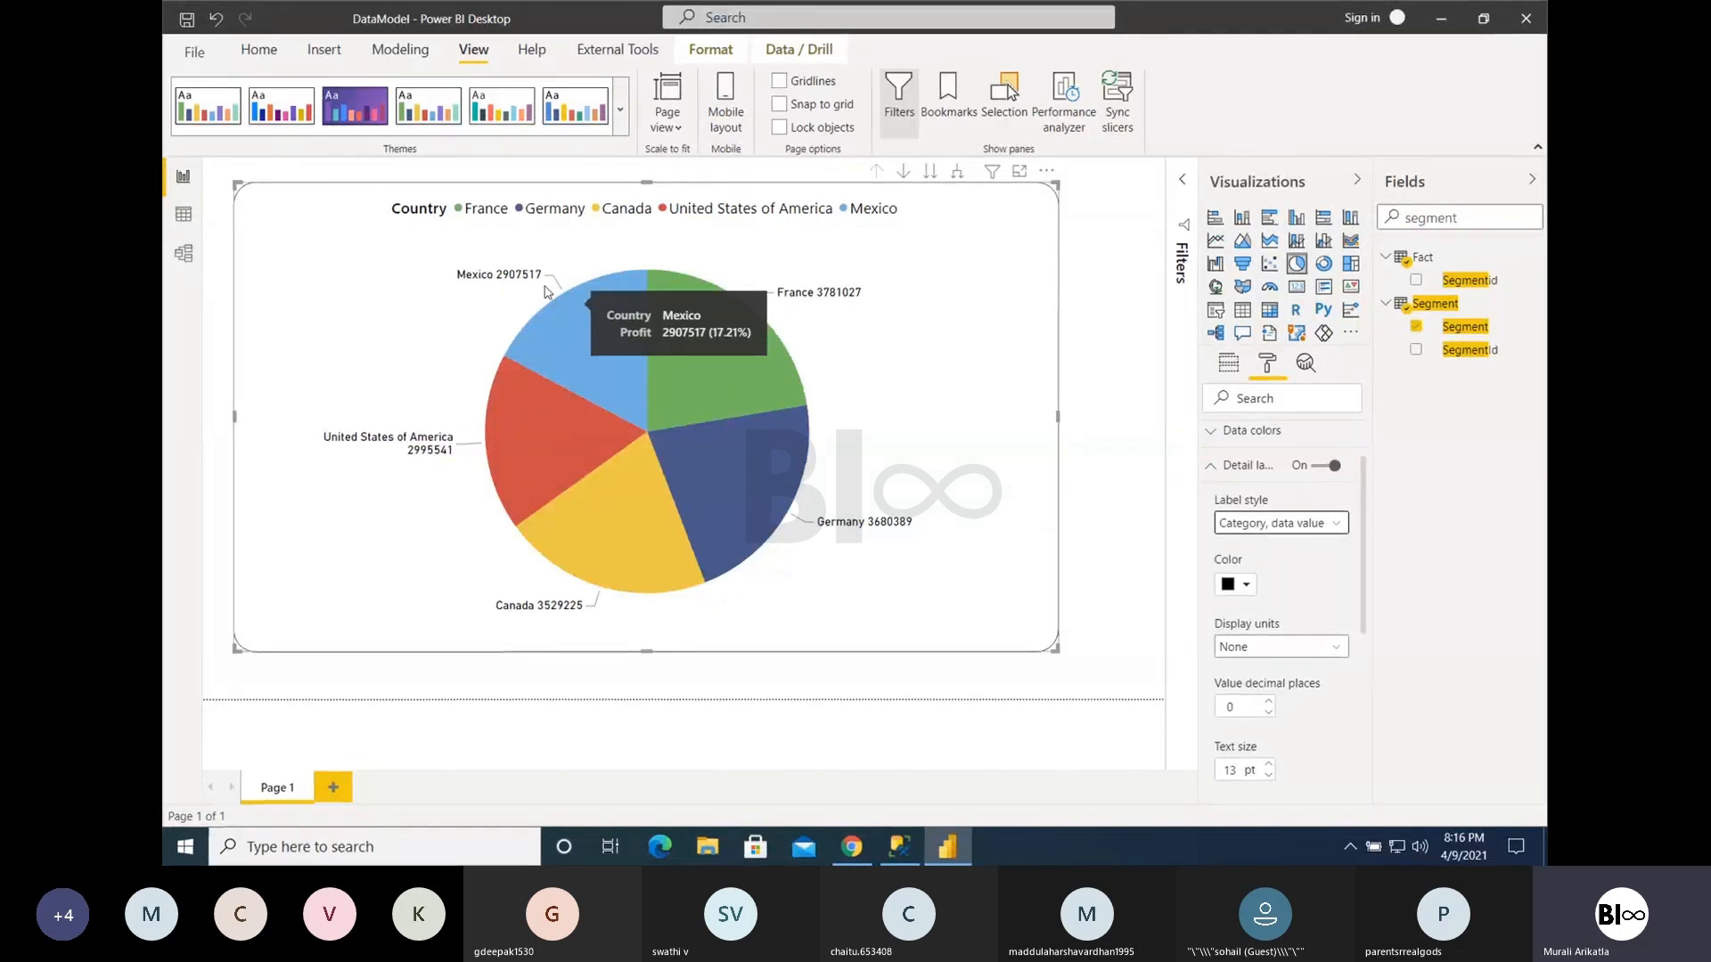
{"action": "left_click", "coordinate": [1285, 525]}
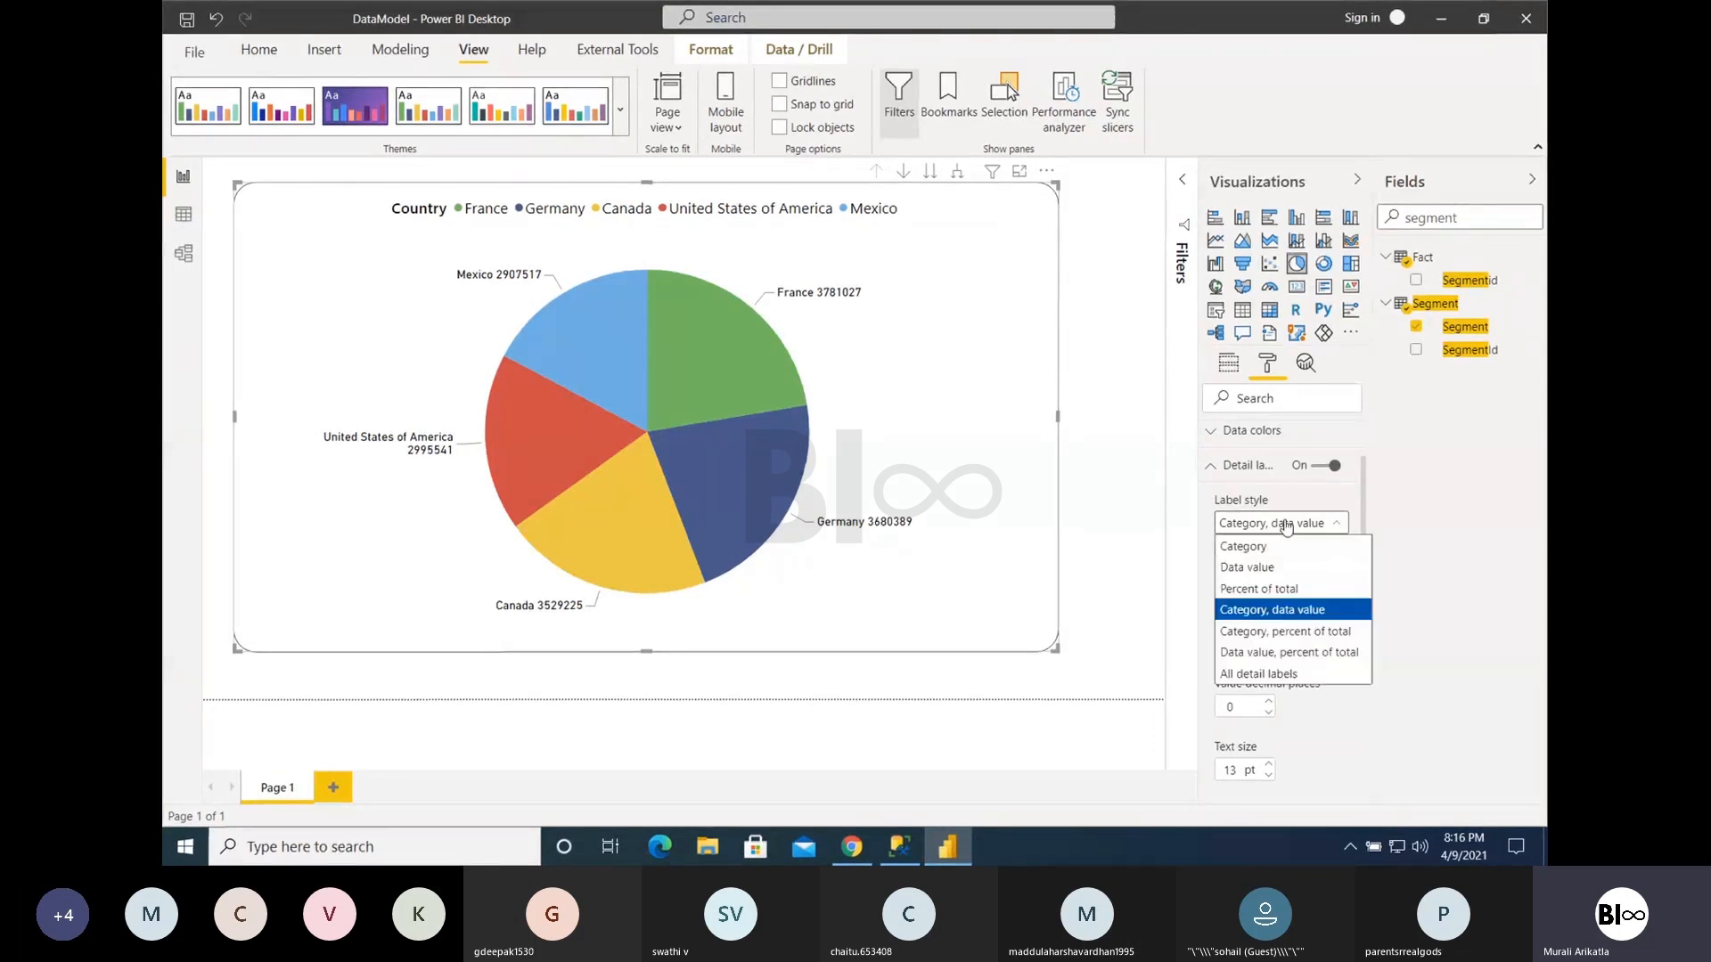
{"action": "left_click", "coordinate": [1263, 676]}
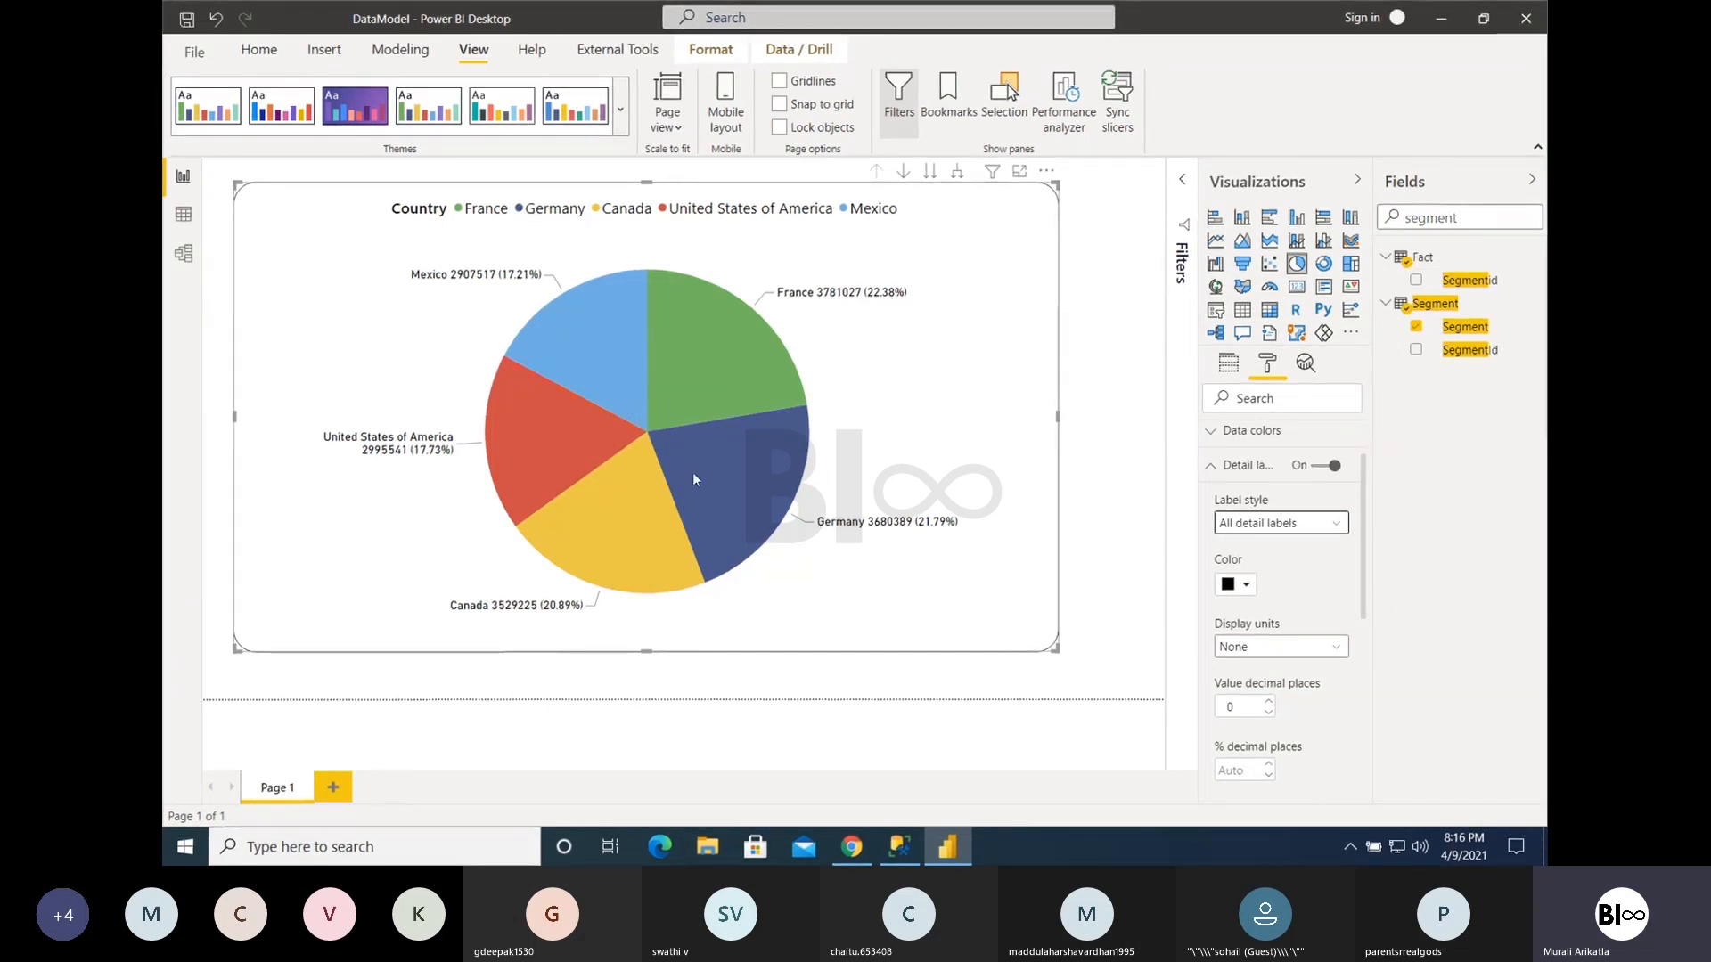
{"action": "mouse_move", "coordinate": [693, 479]}
{"action": "mouse_move", "coordinate": [632, 309]}
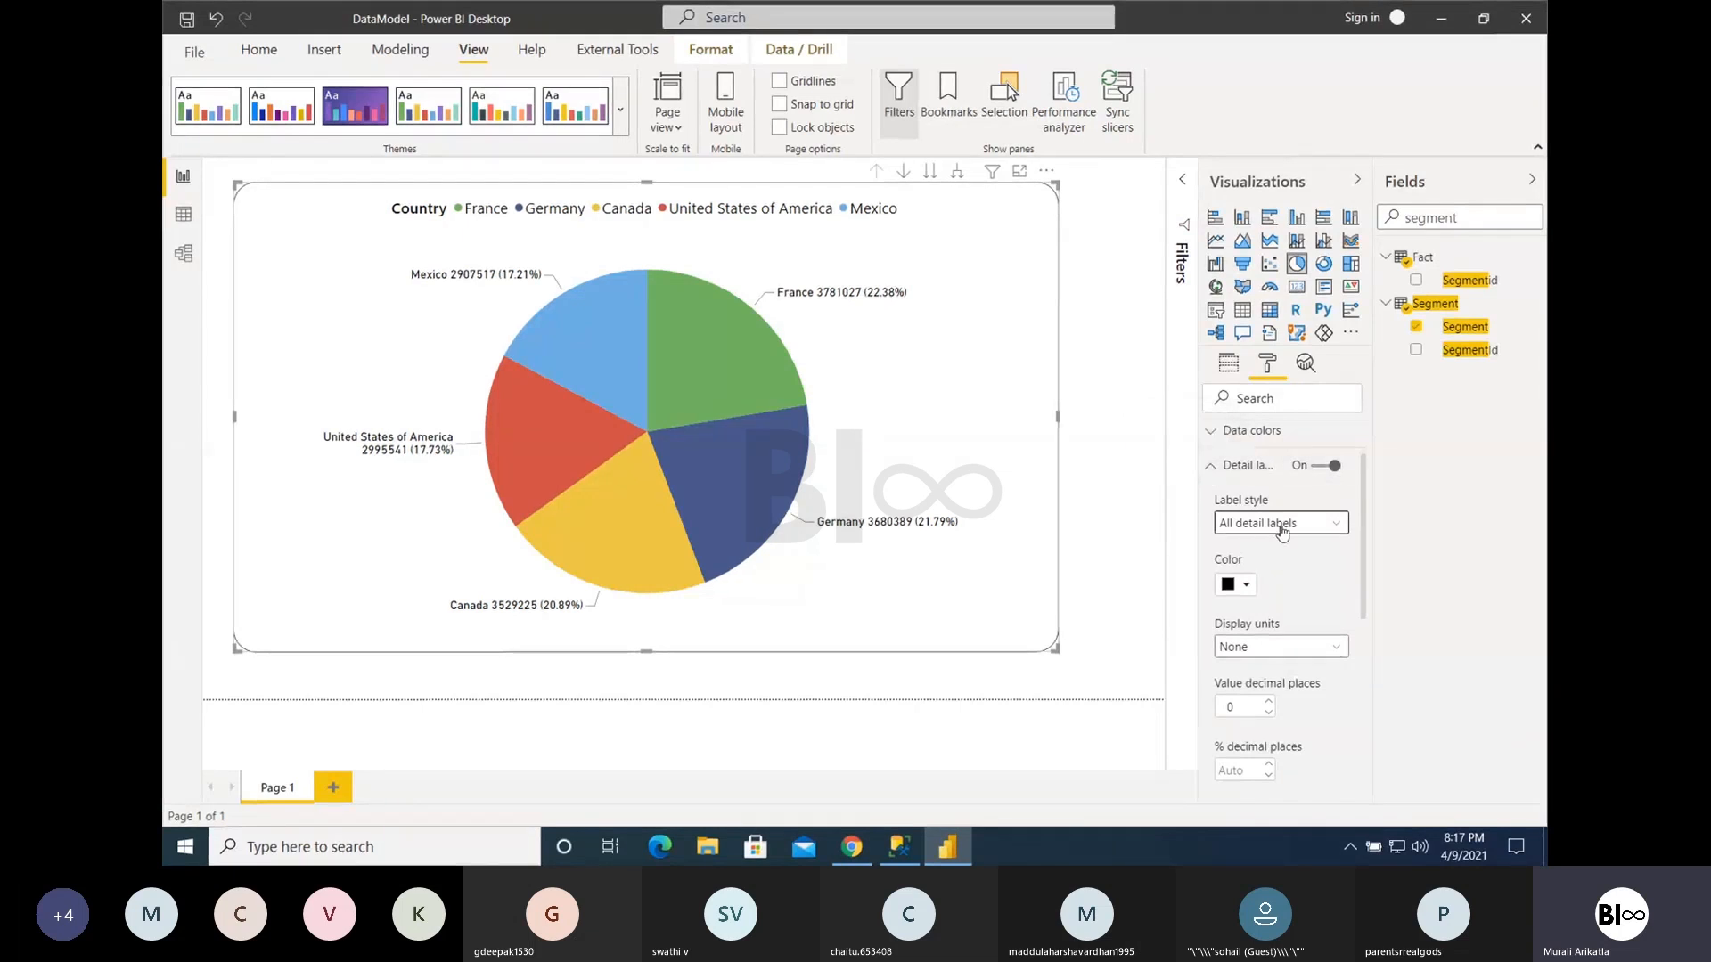
- Try the Category, percent of total label style on the pie chart and return to Category, data value
{"action": "left_click", "coordinate": [1282, 533]}
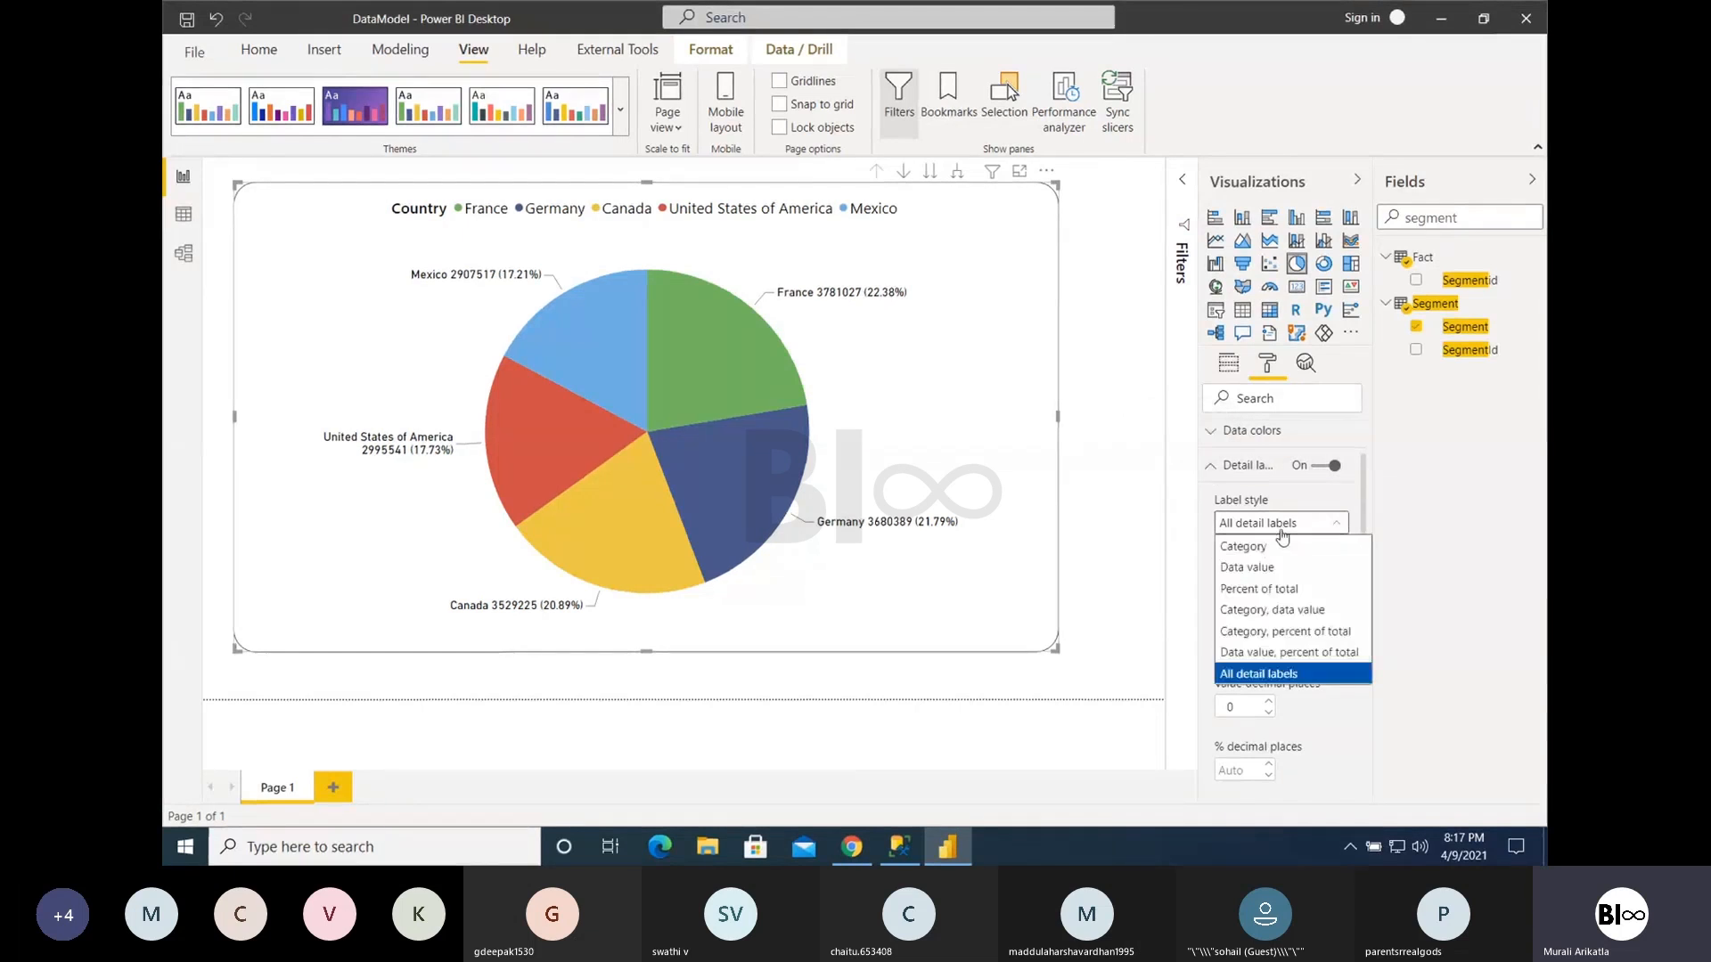
{"action": "left_click", "coordinate": [1276, 633]}
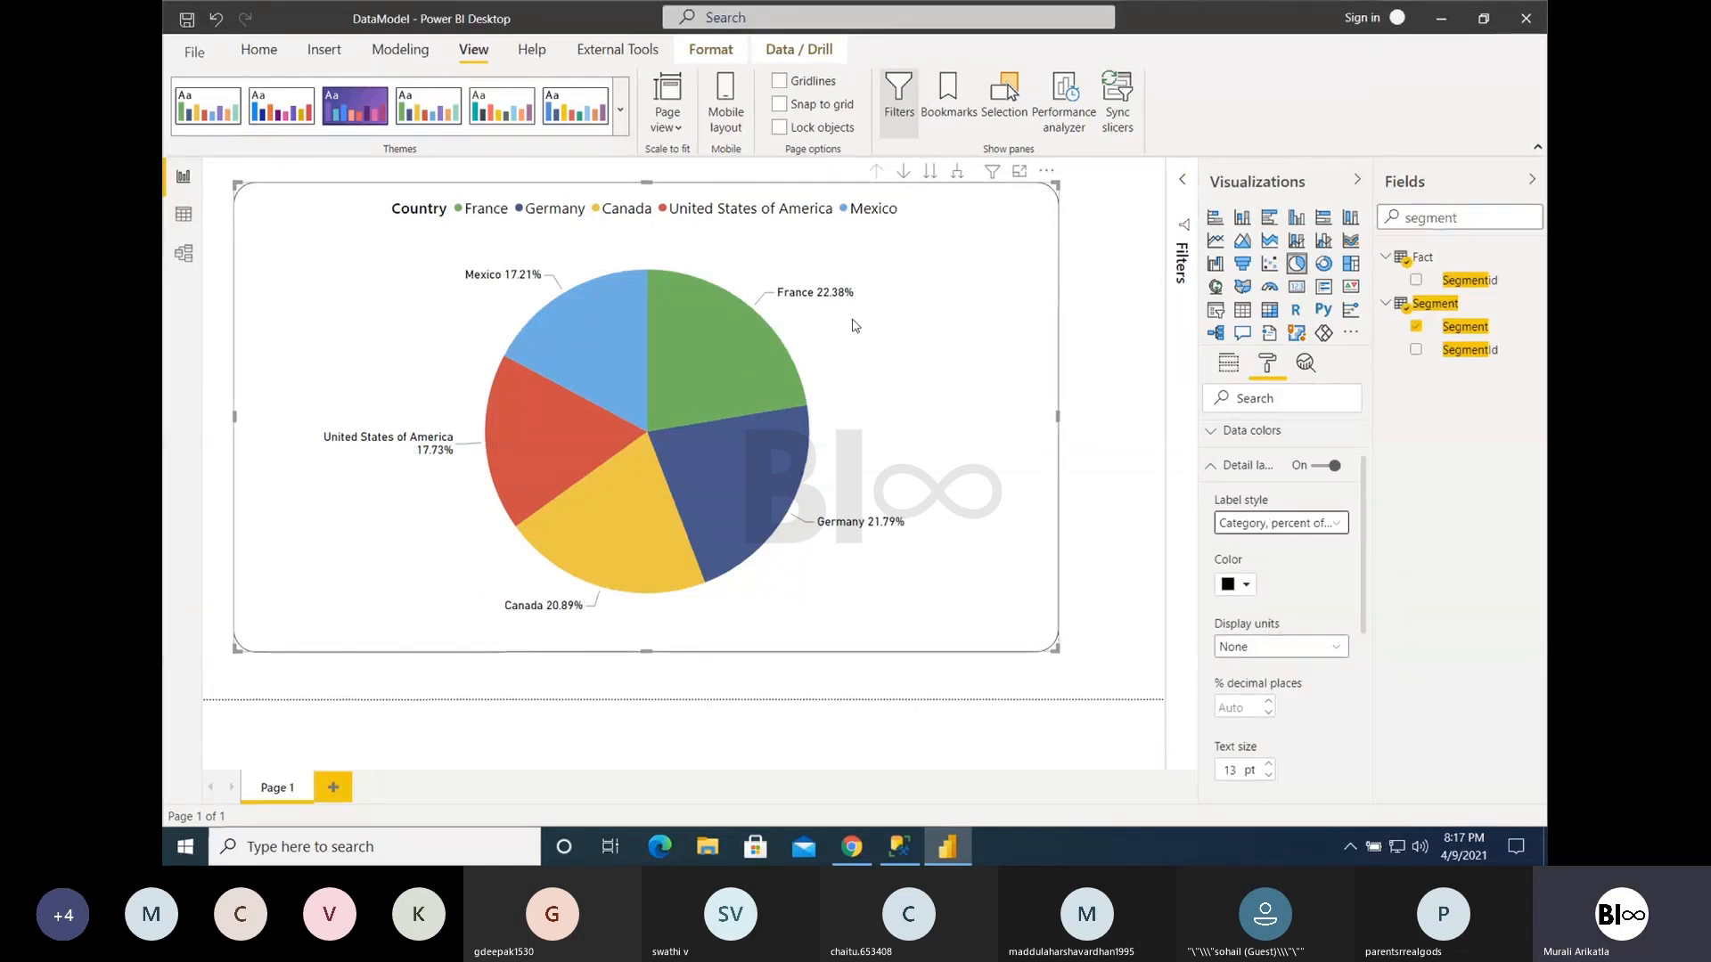
{"action": "left_click", "coordinate": [1255, 526]}
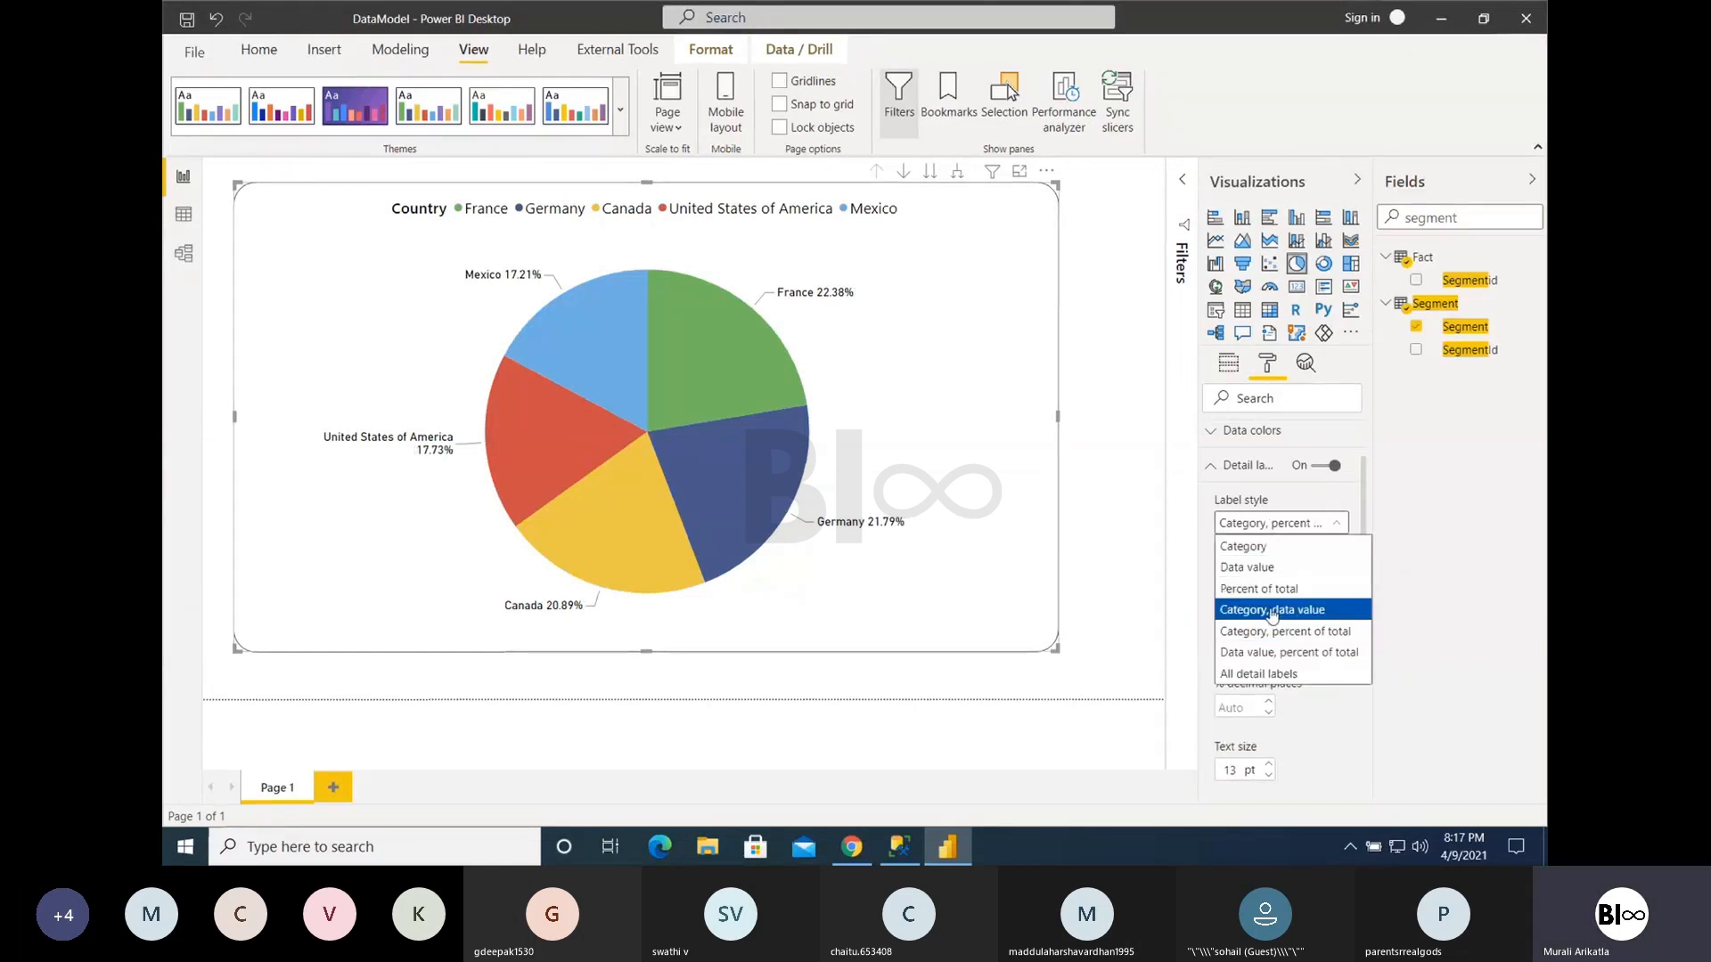
{"action": "left_click", "coordinate": [1271, 613]}
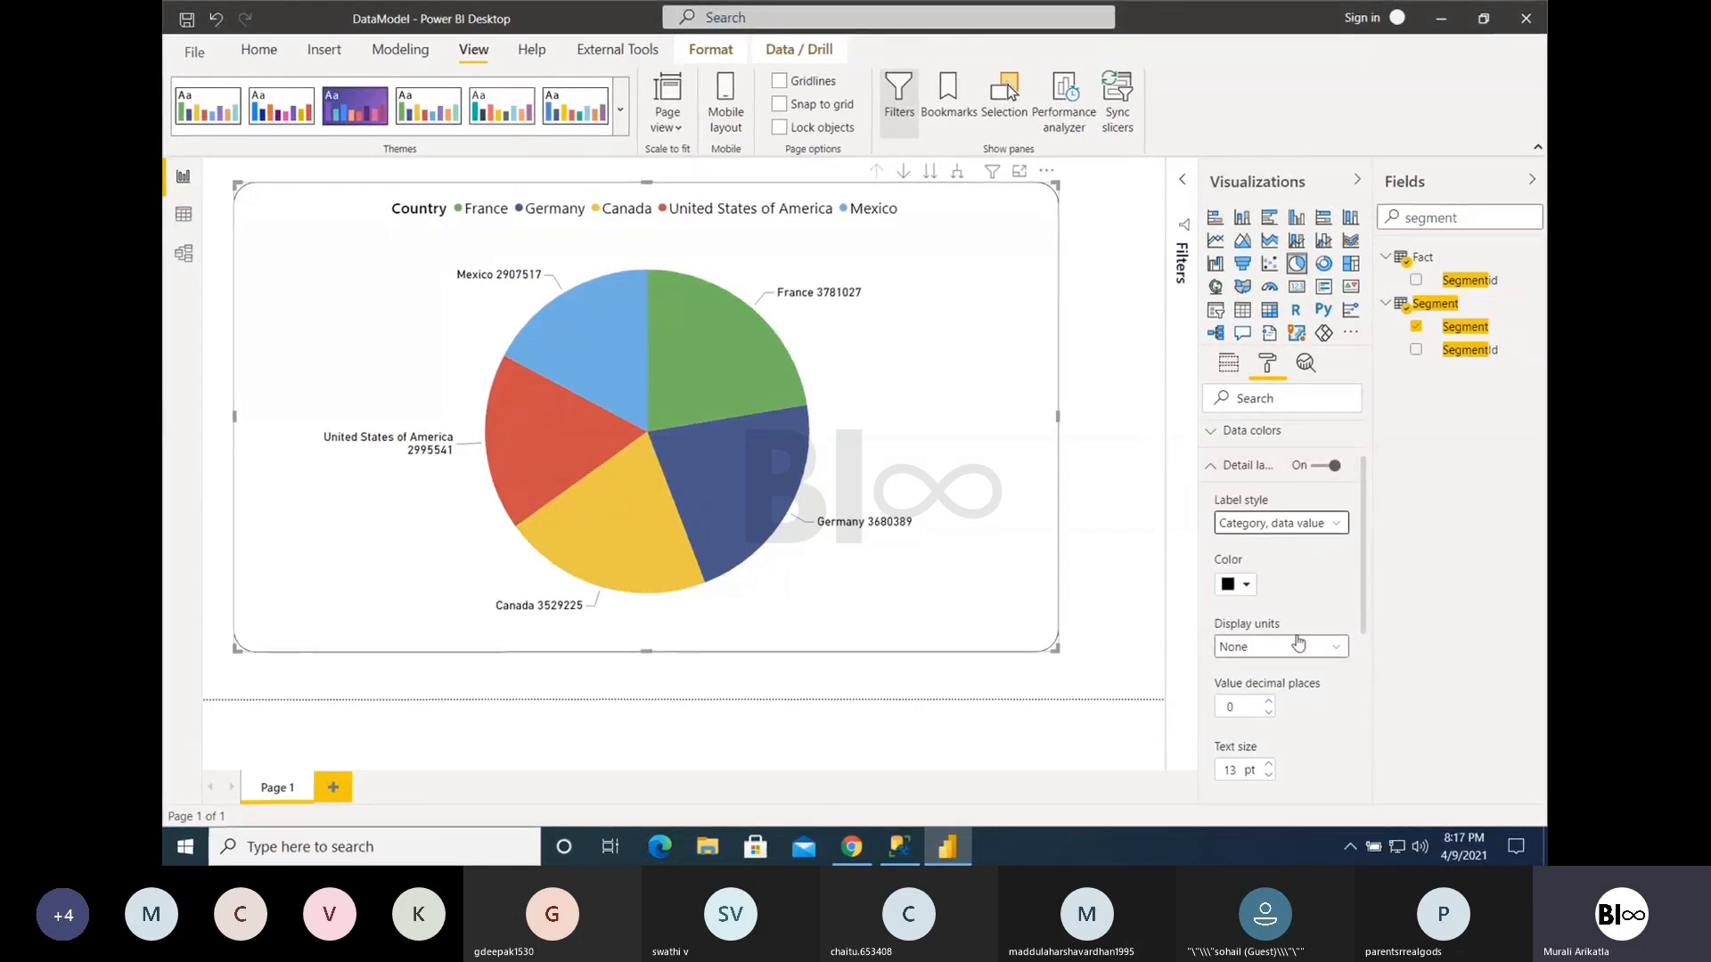
- Set the detail labels' display units to Millions and the label style to Data value, percent of total
{"action": "left_click", "coordinate": [1254, 656]}
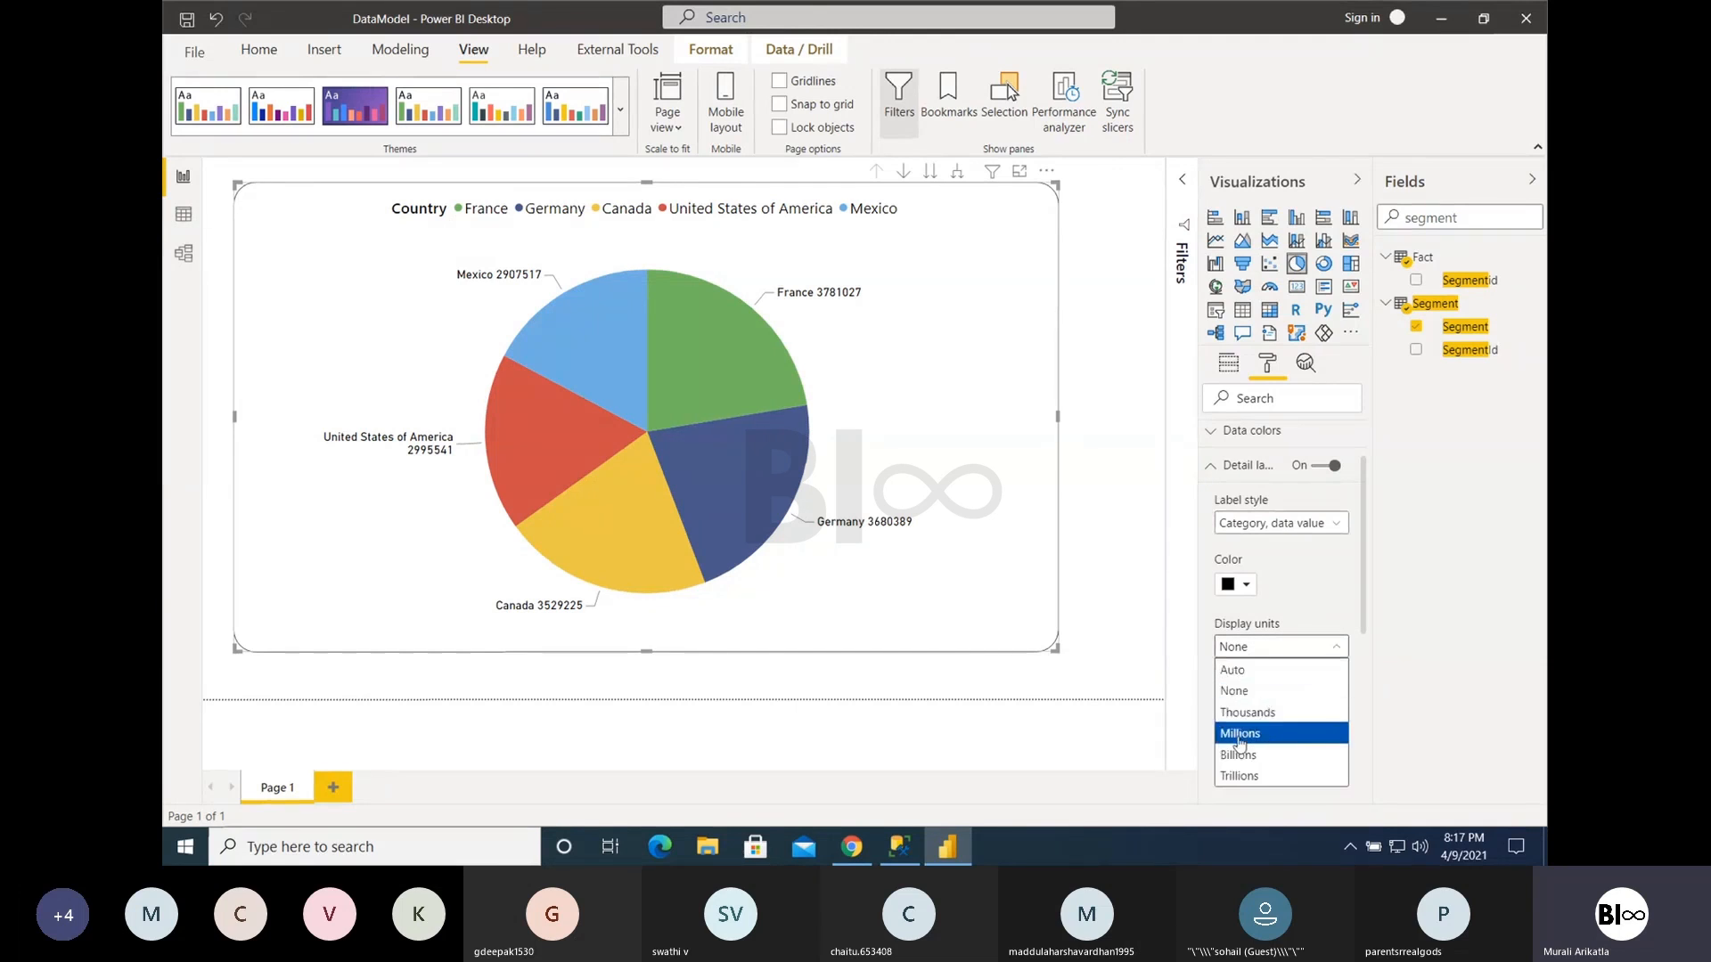
{"action": "left_click", "coordinate": [1239, 741]}
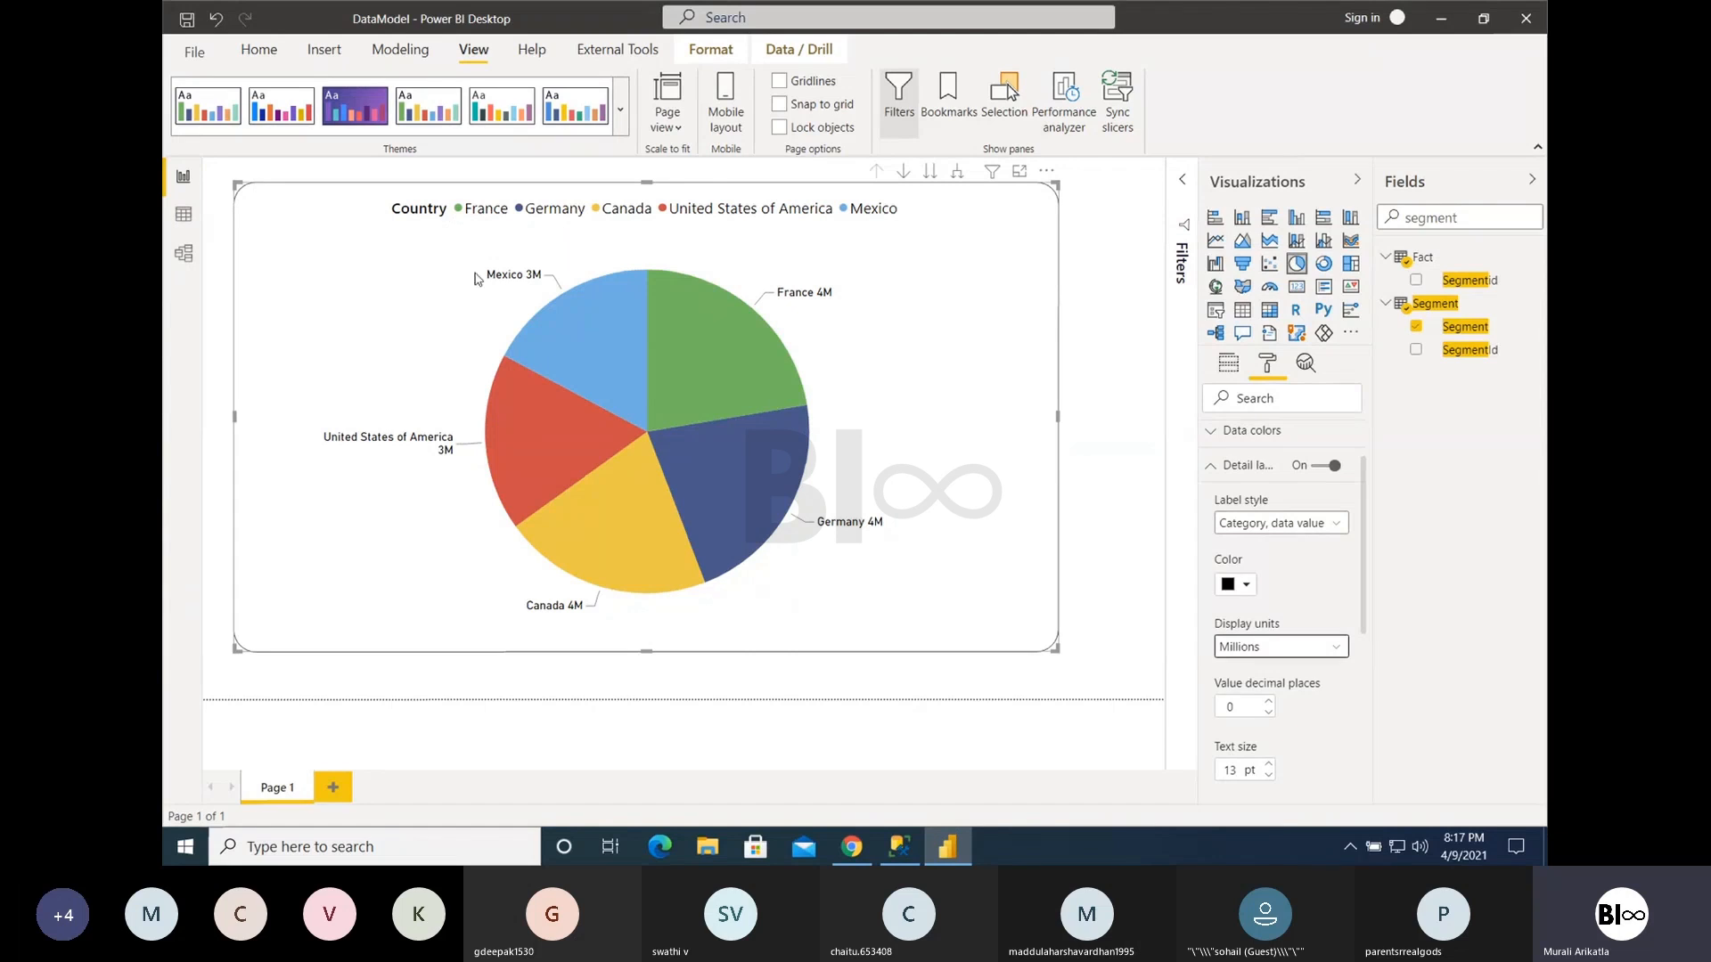
{"action": "left_click", "coordinate": [1230, 524]}
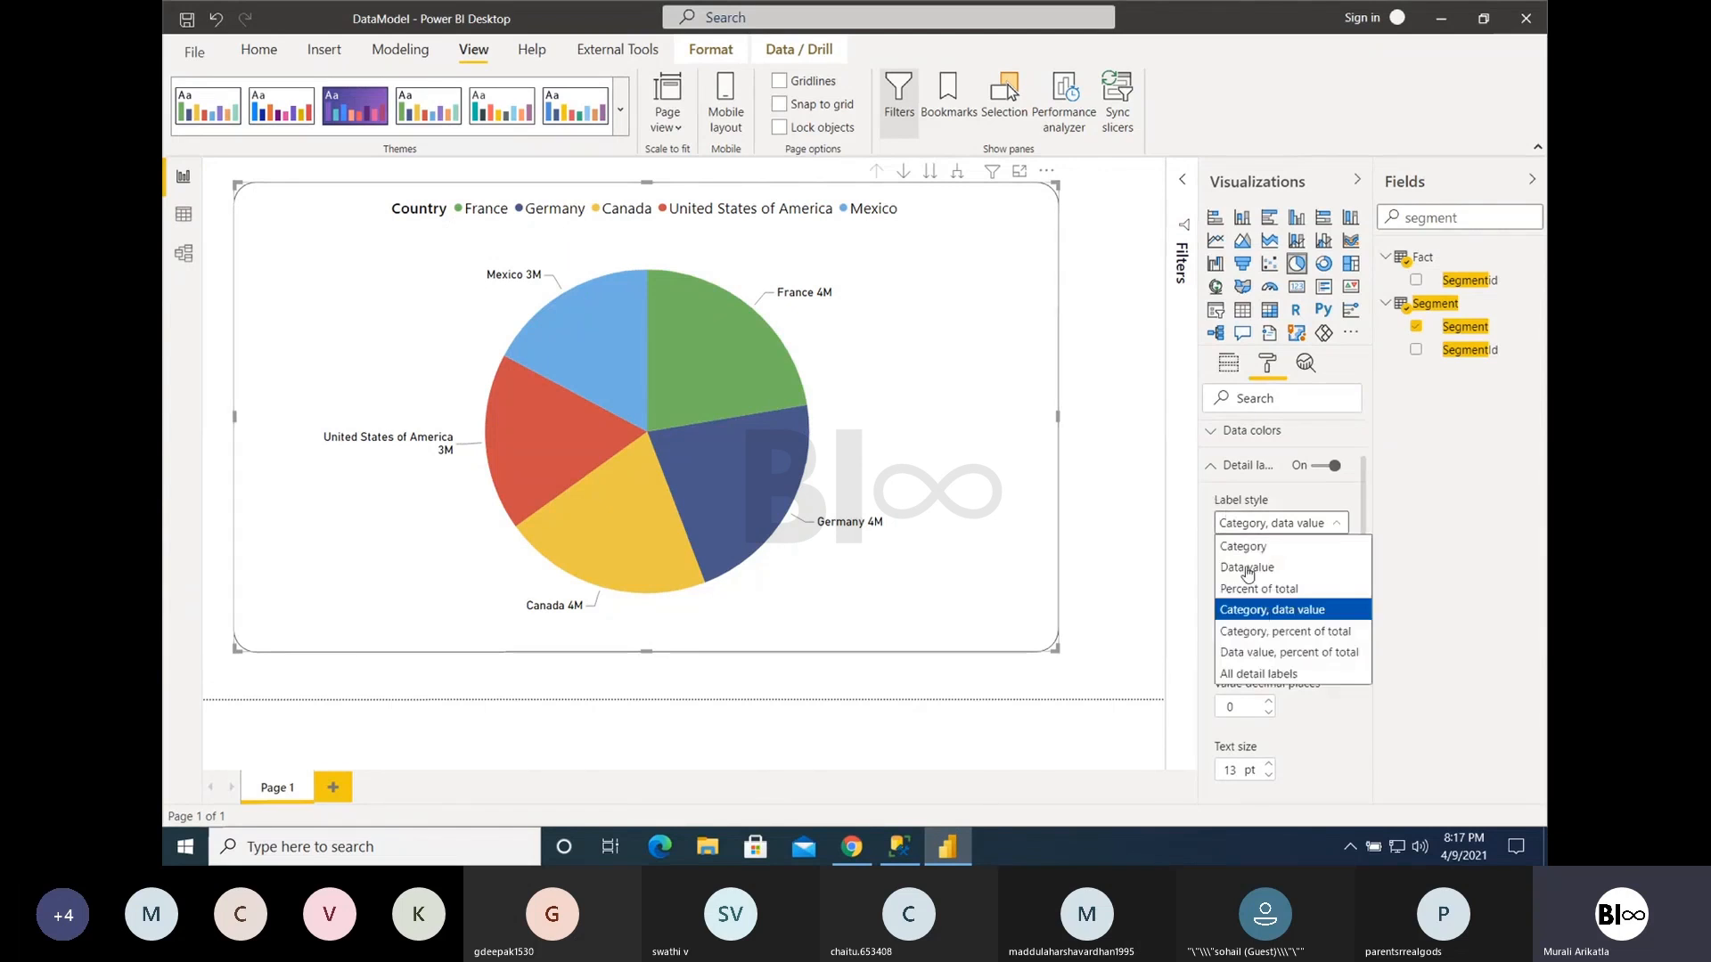
{"action": "left_click", "coordinate": [1274, 652]}
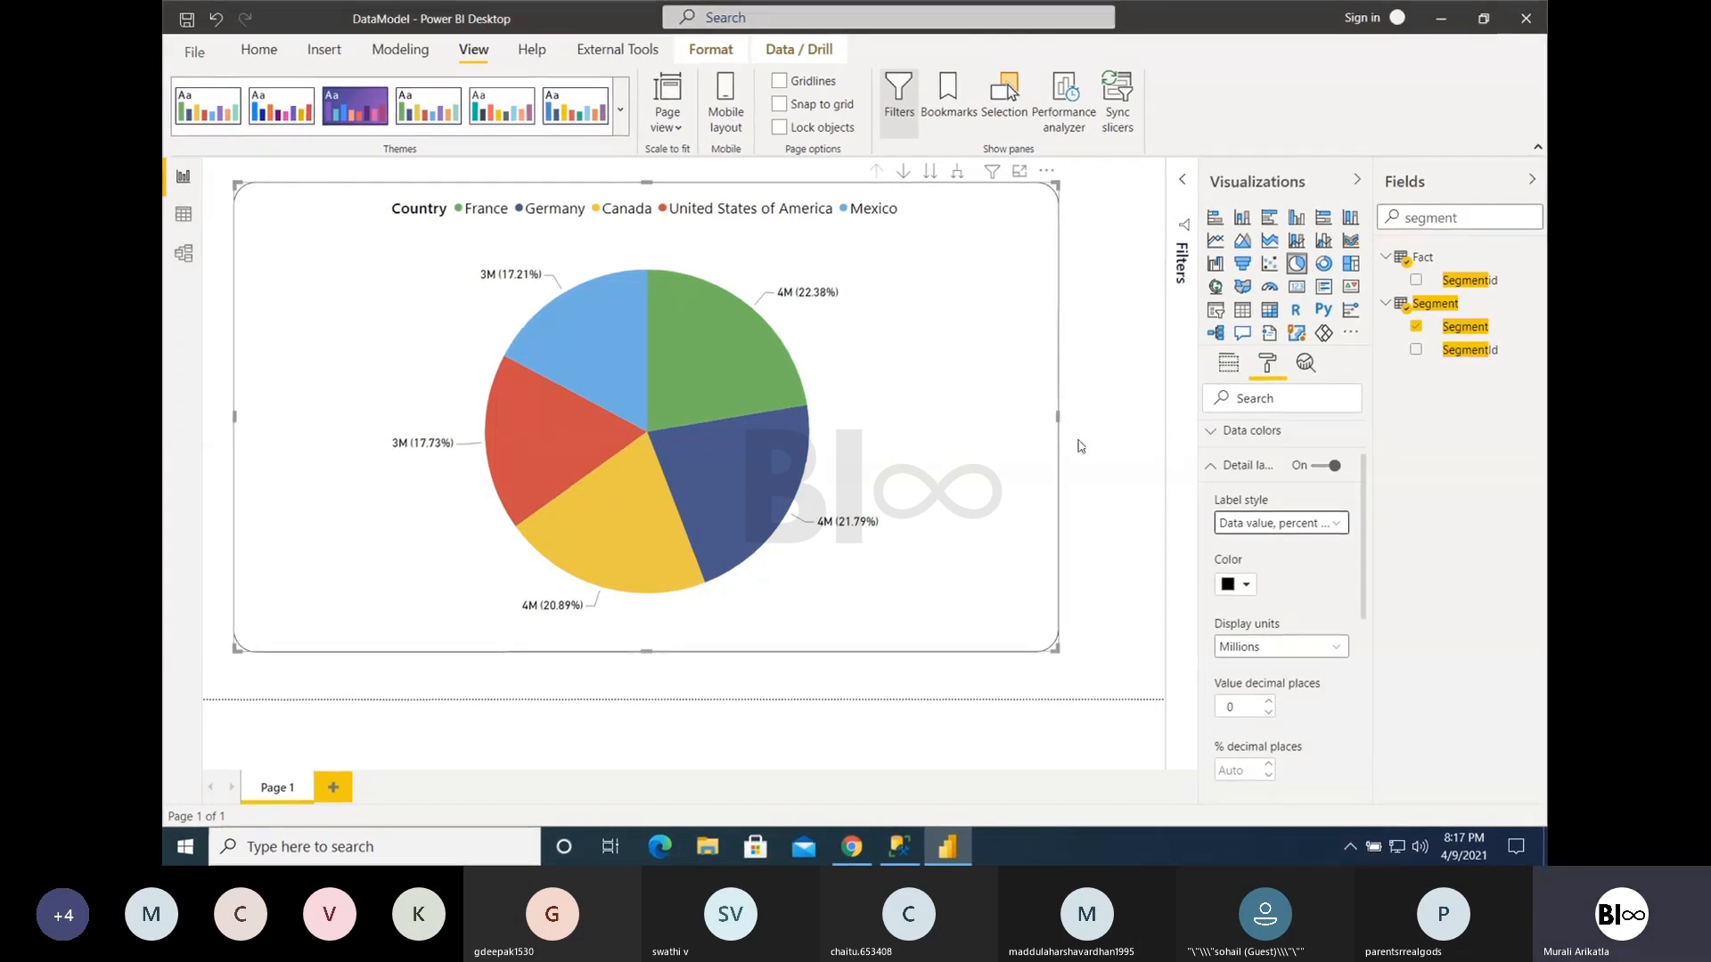
{"action": "left_click", "coordinate": [1206, 465]}
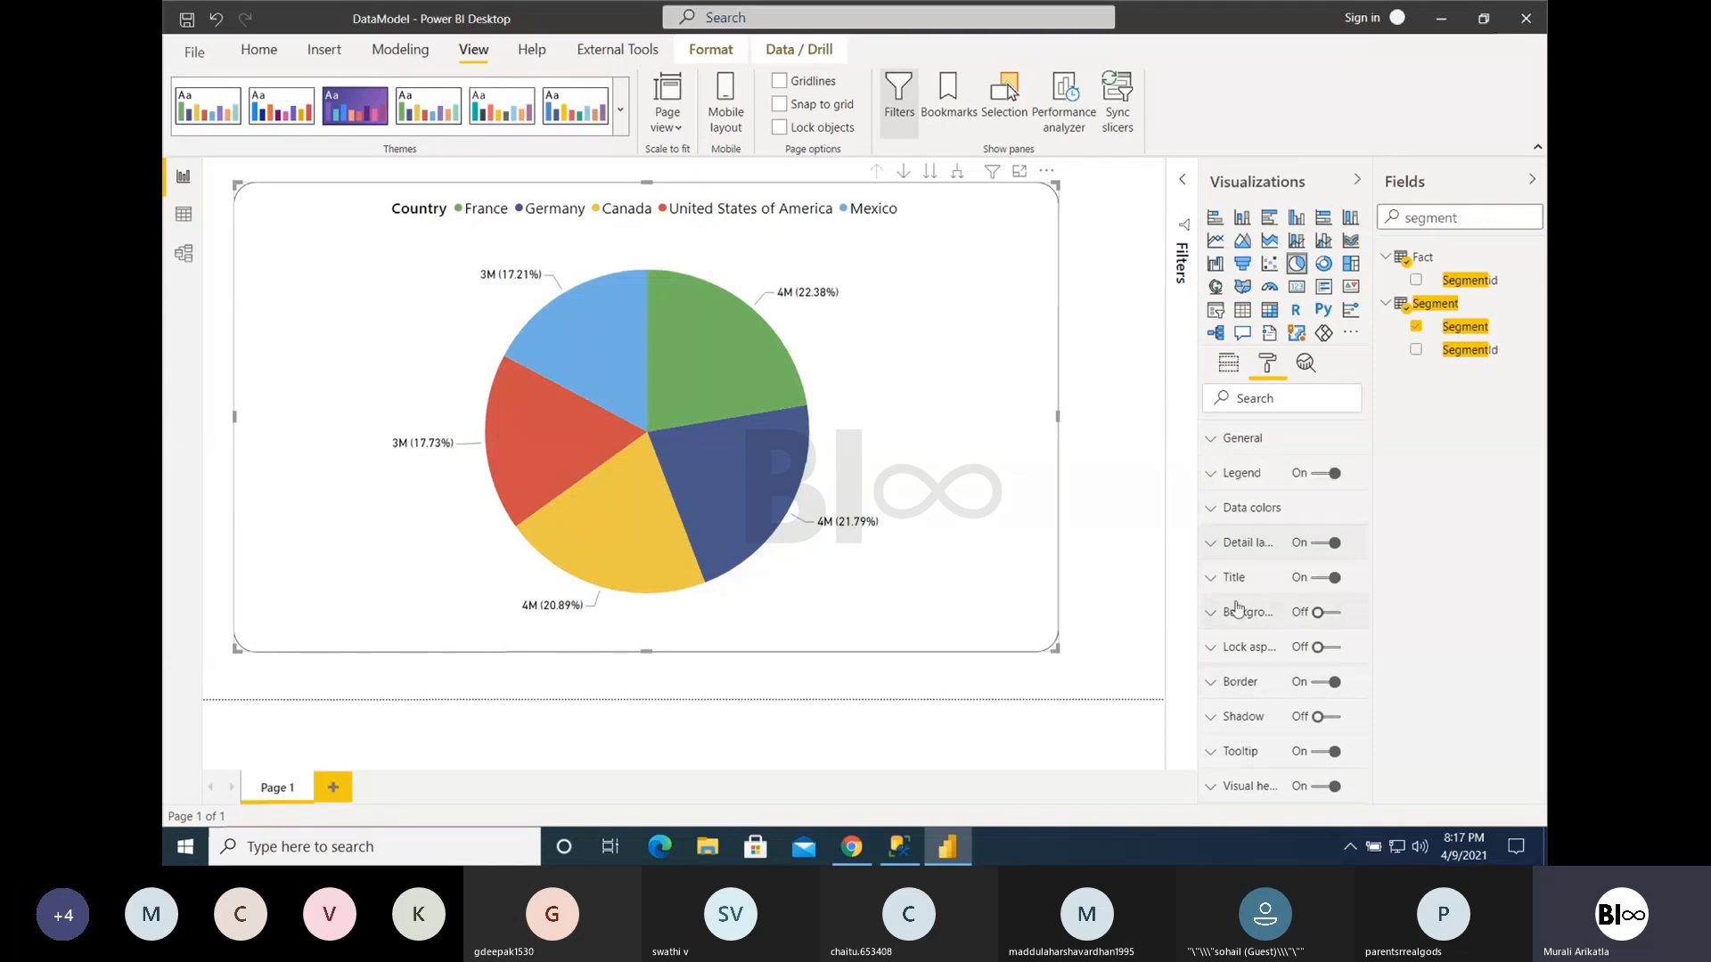
- Try Gross Sales as a tooltip field, check it on the France slice, and remove it
{"action": "left_click", "coordinate": [1229, 366]}
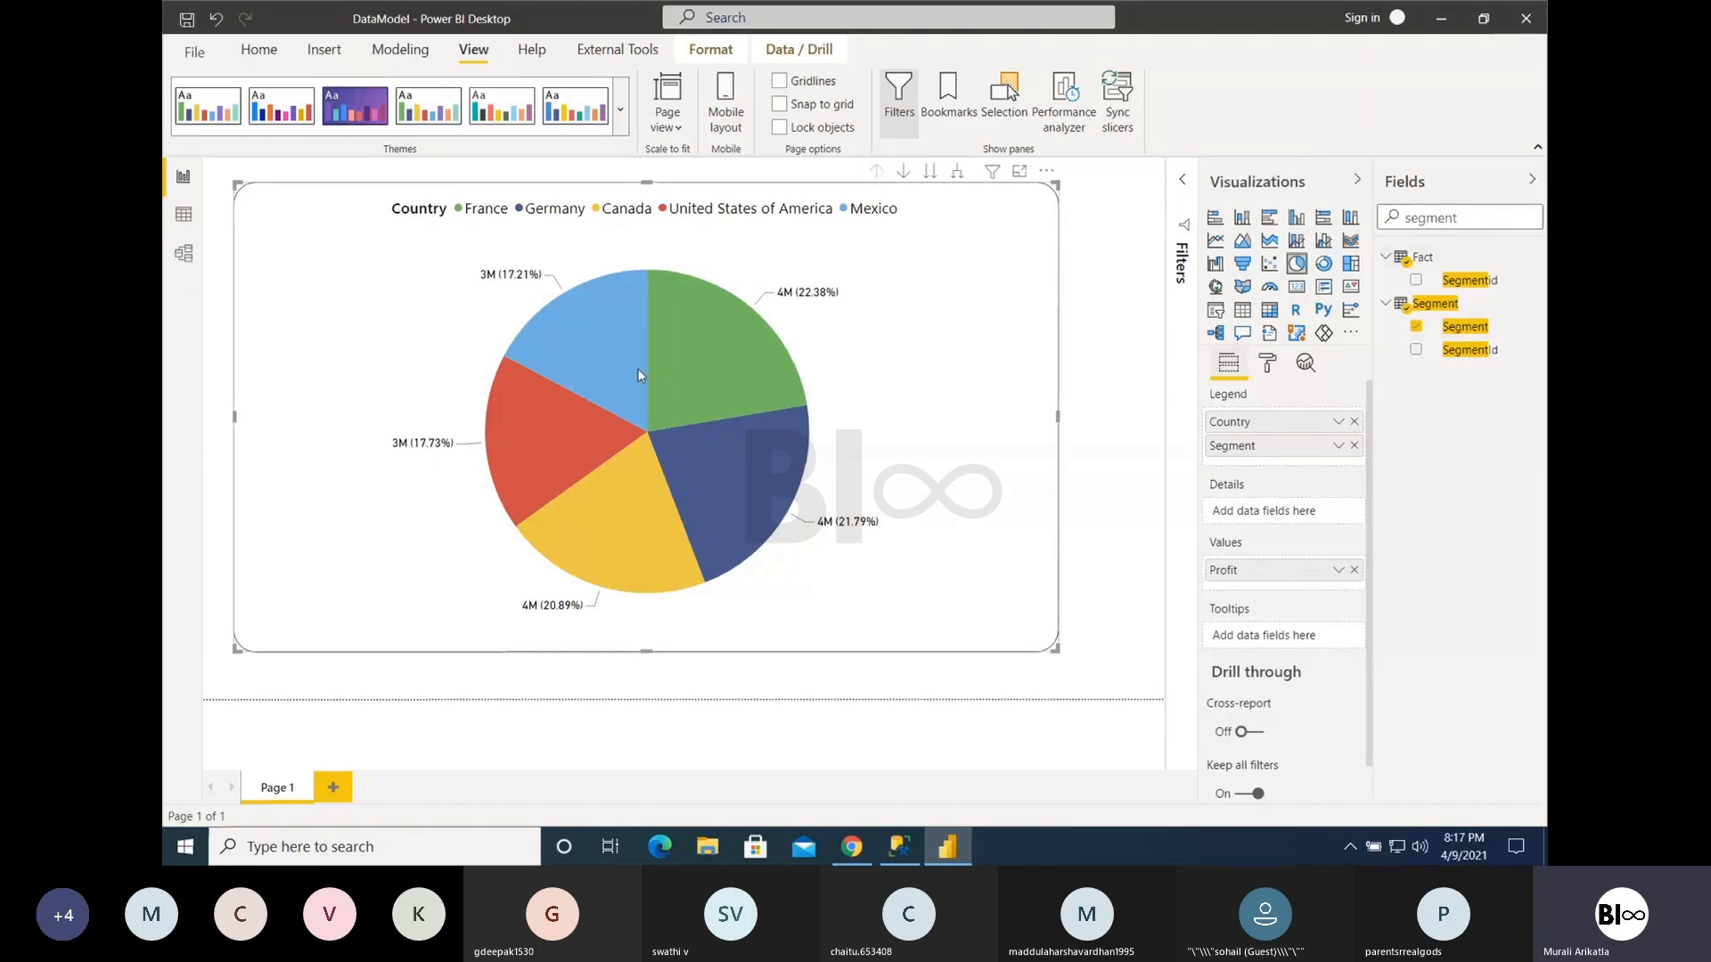
{"action": "left_click_drag", "start_coordinate": [1458, 218], "coordinate": [1390, 221]}
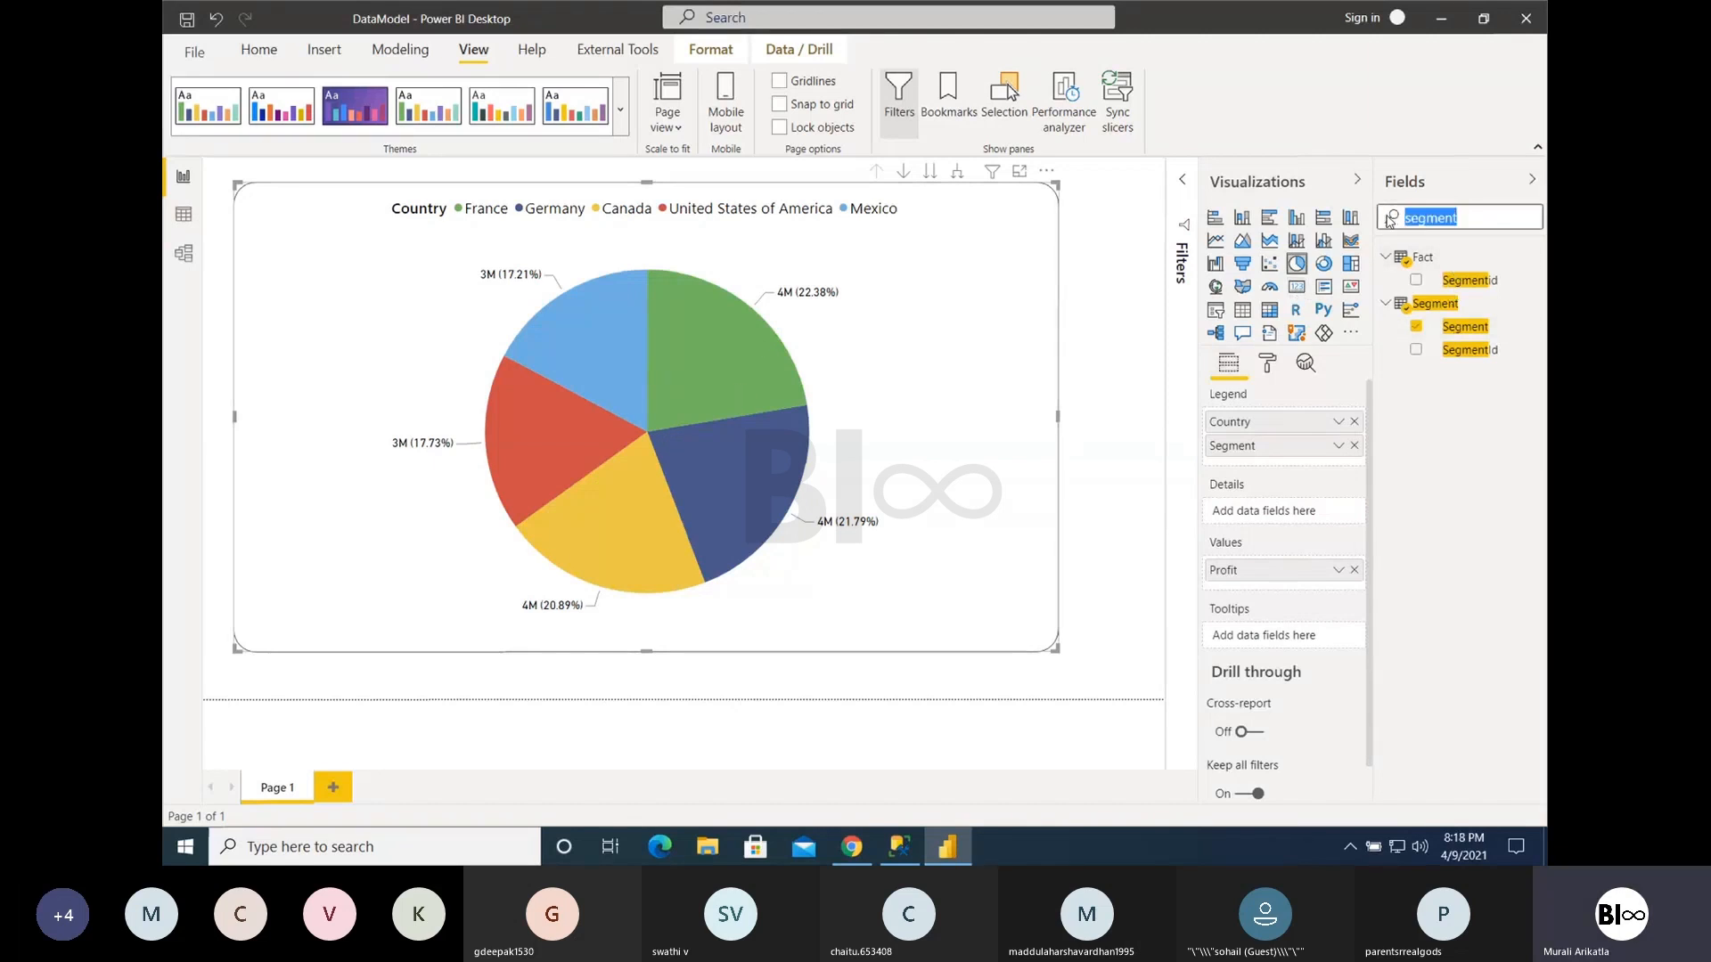
{"action": "type", "text": "gross"}
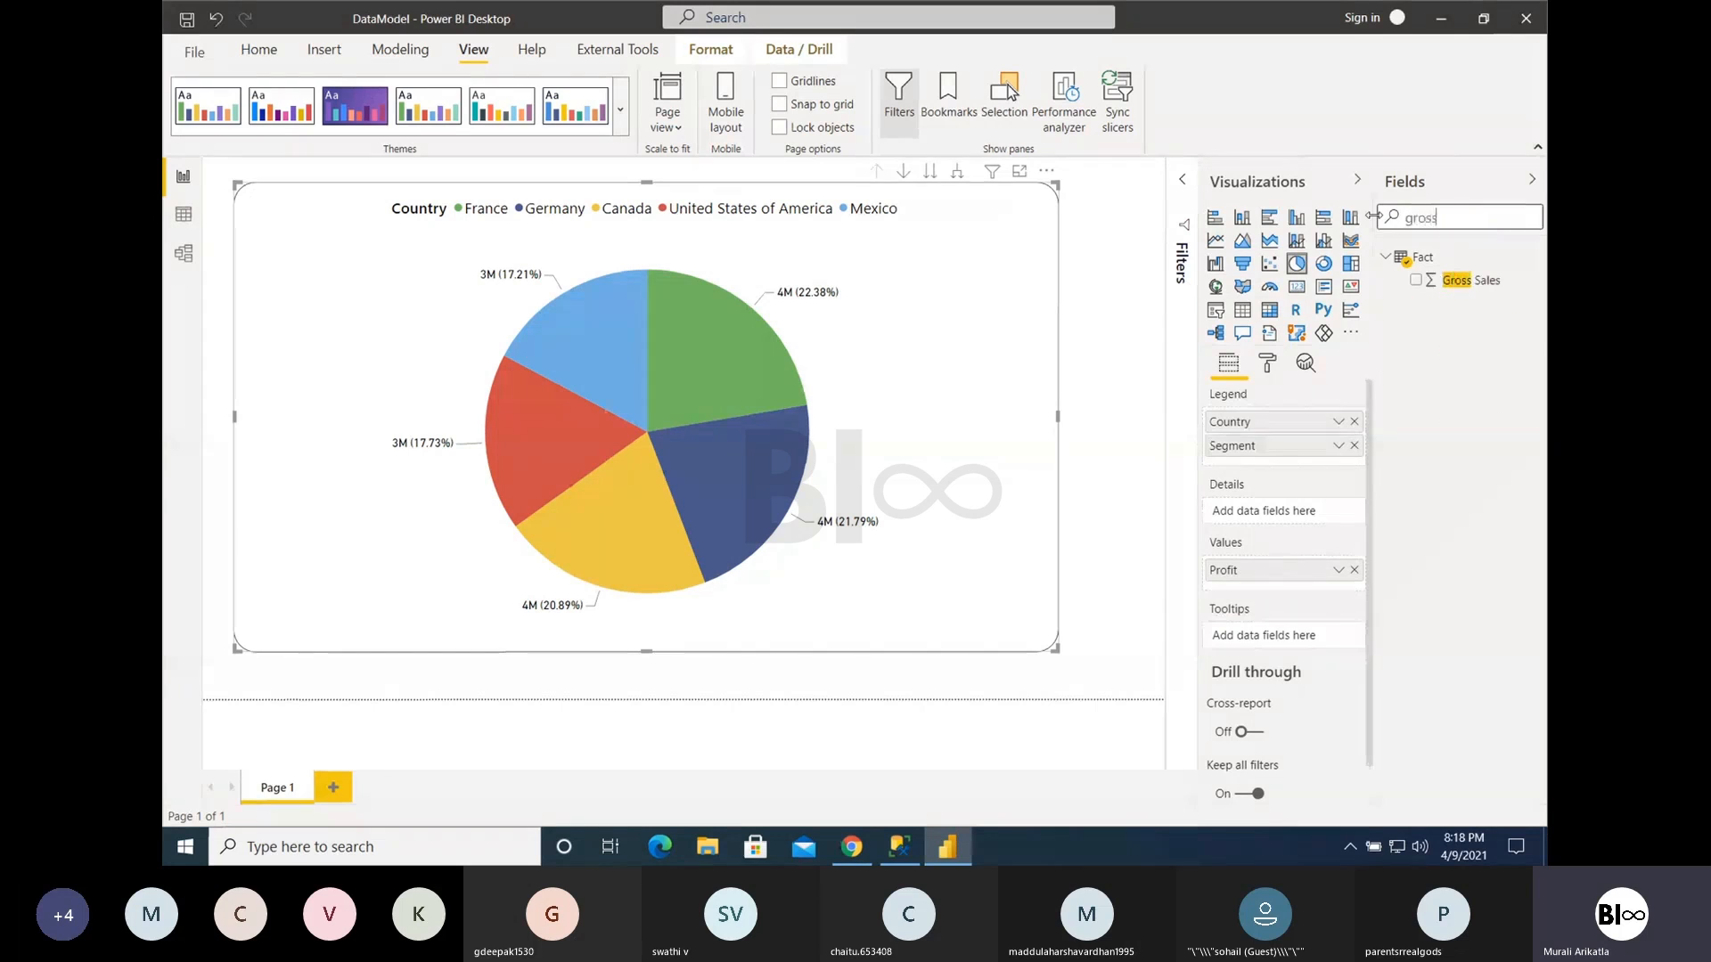
{"action": "left_click_drag", "start_coordinate": [1473, 279], "coordinate": [1275, 635]}
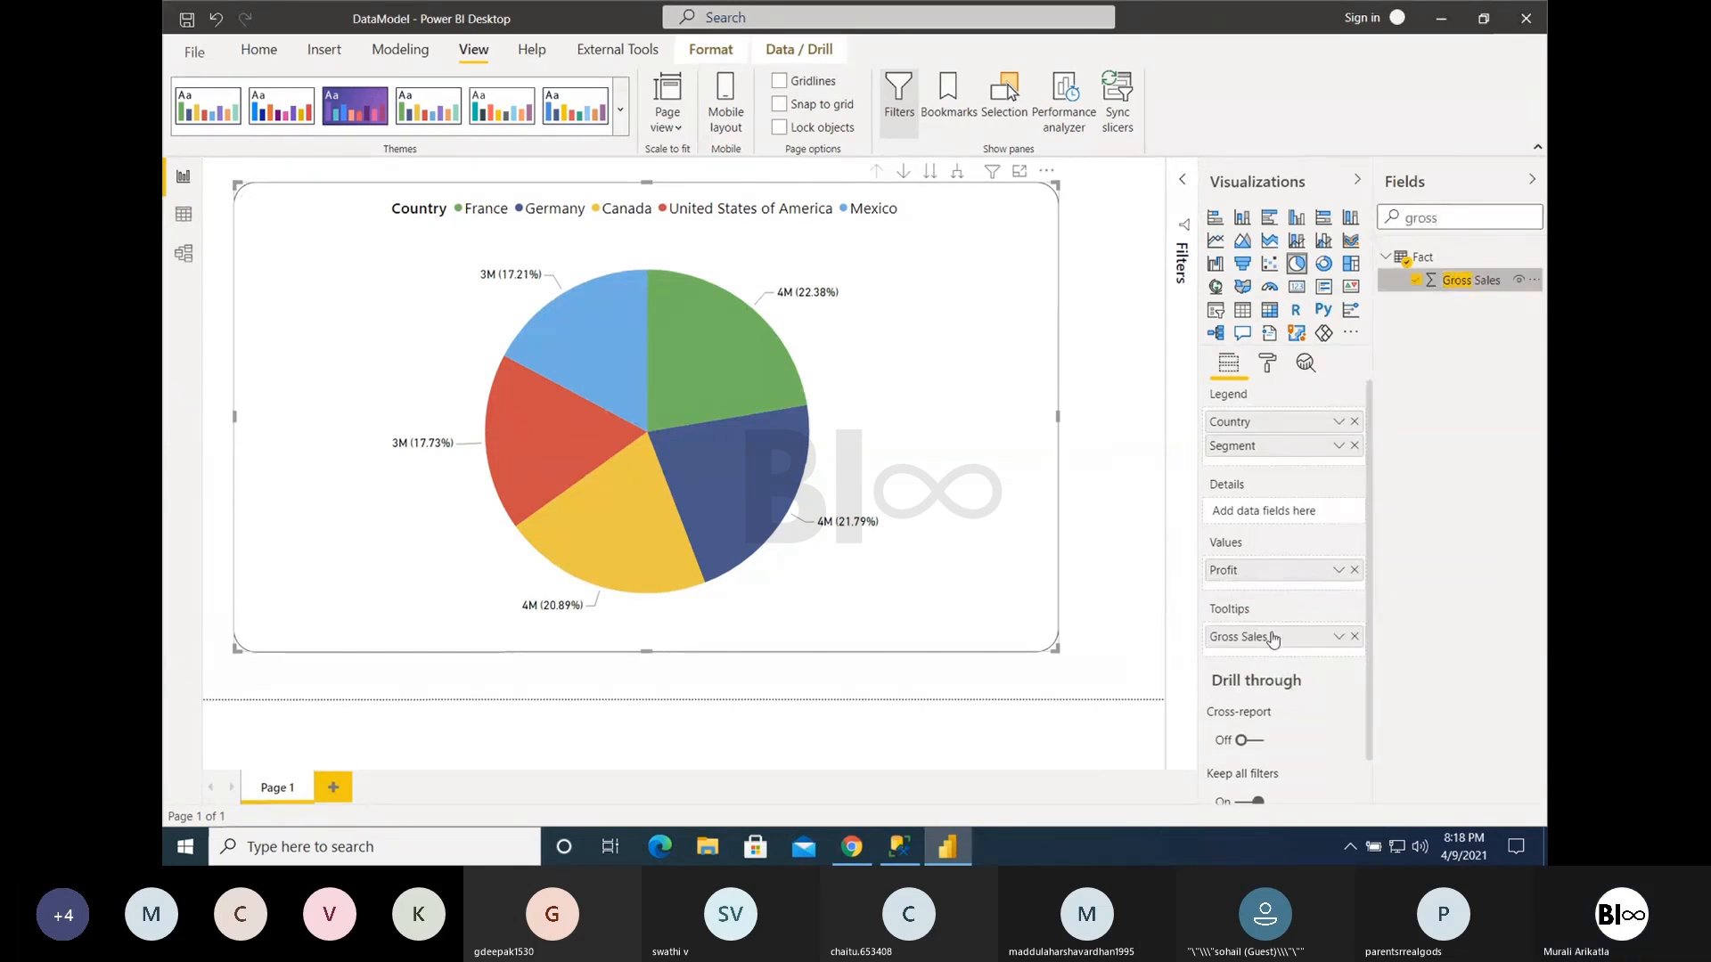
{"action": "mouse_move", "coordinate": [725, 361]}
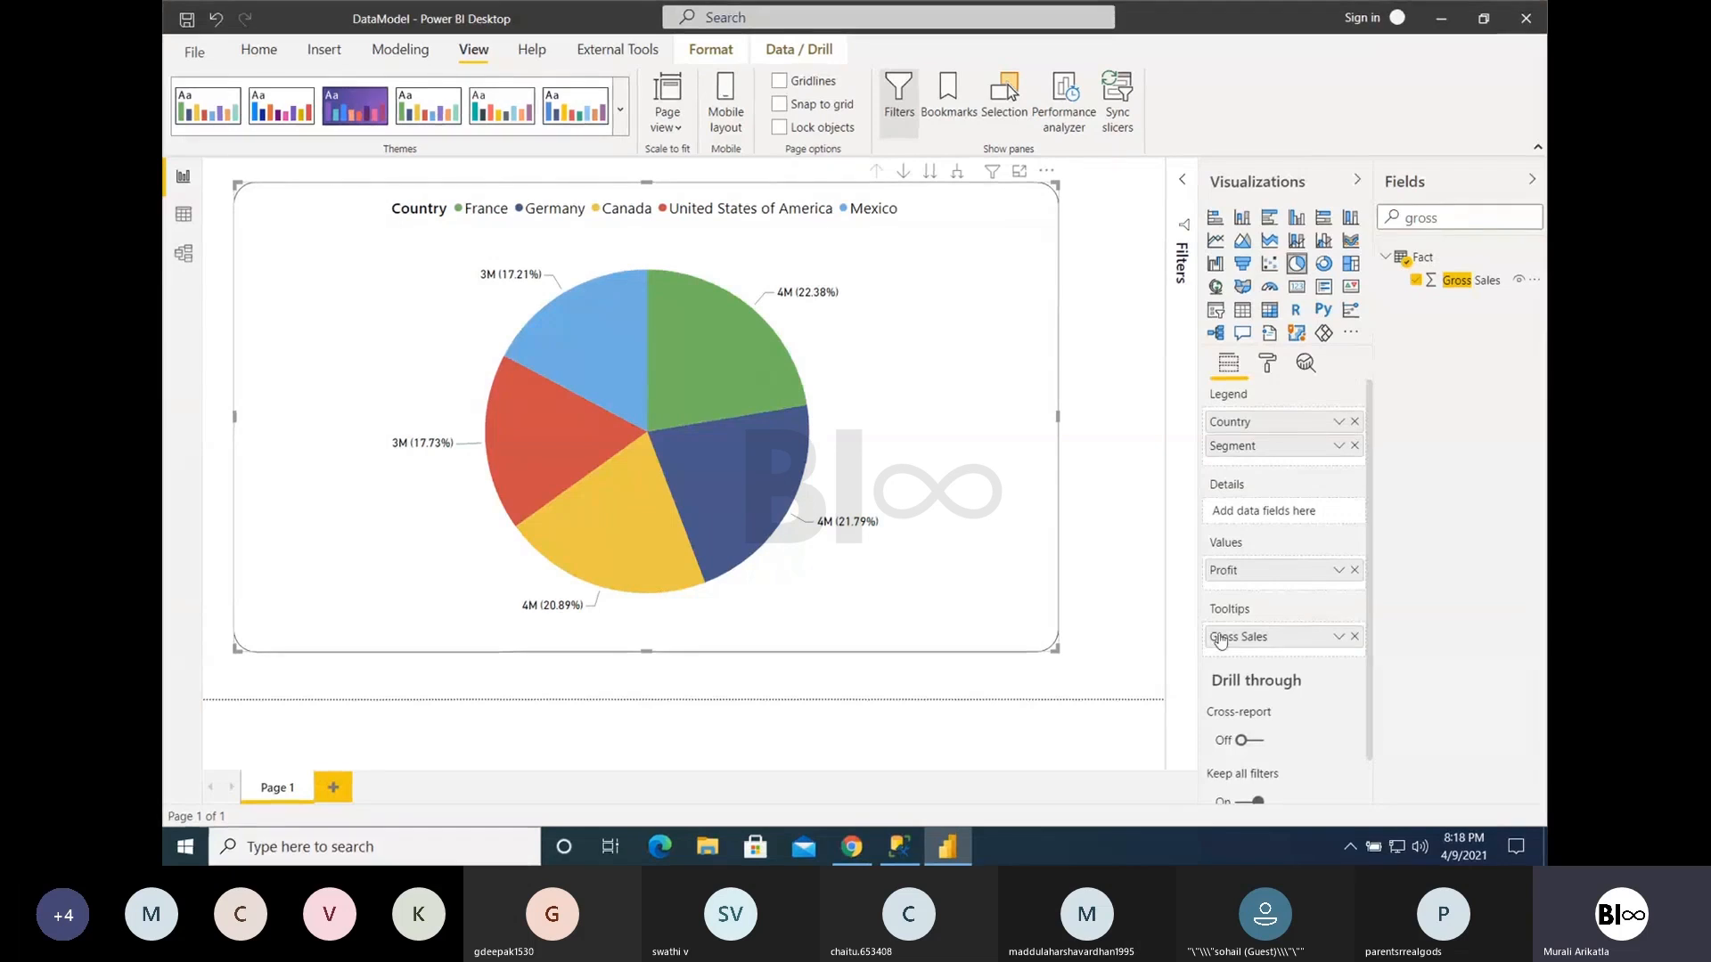
{"action": "left_click", "coordinate": [1355, 636]}
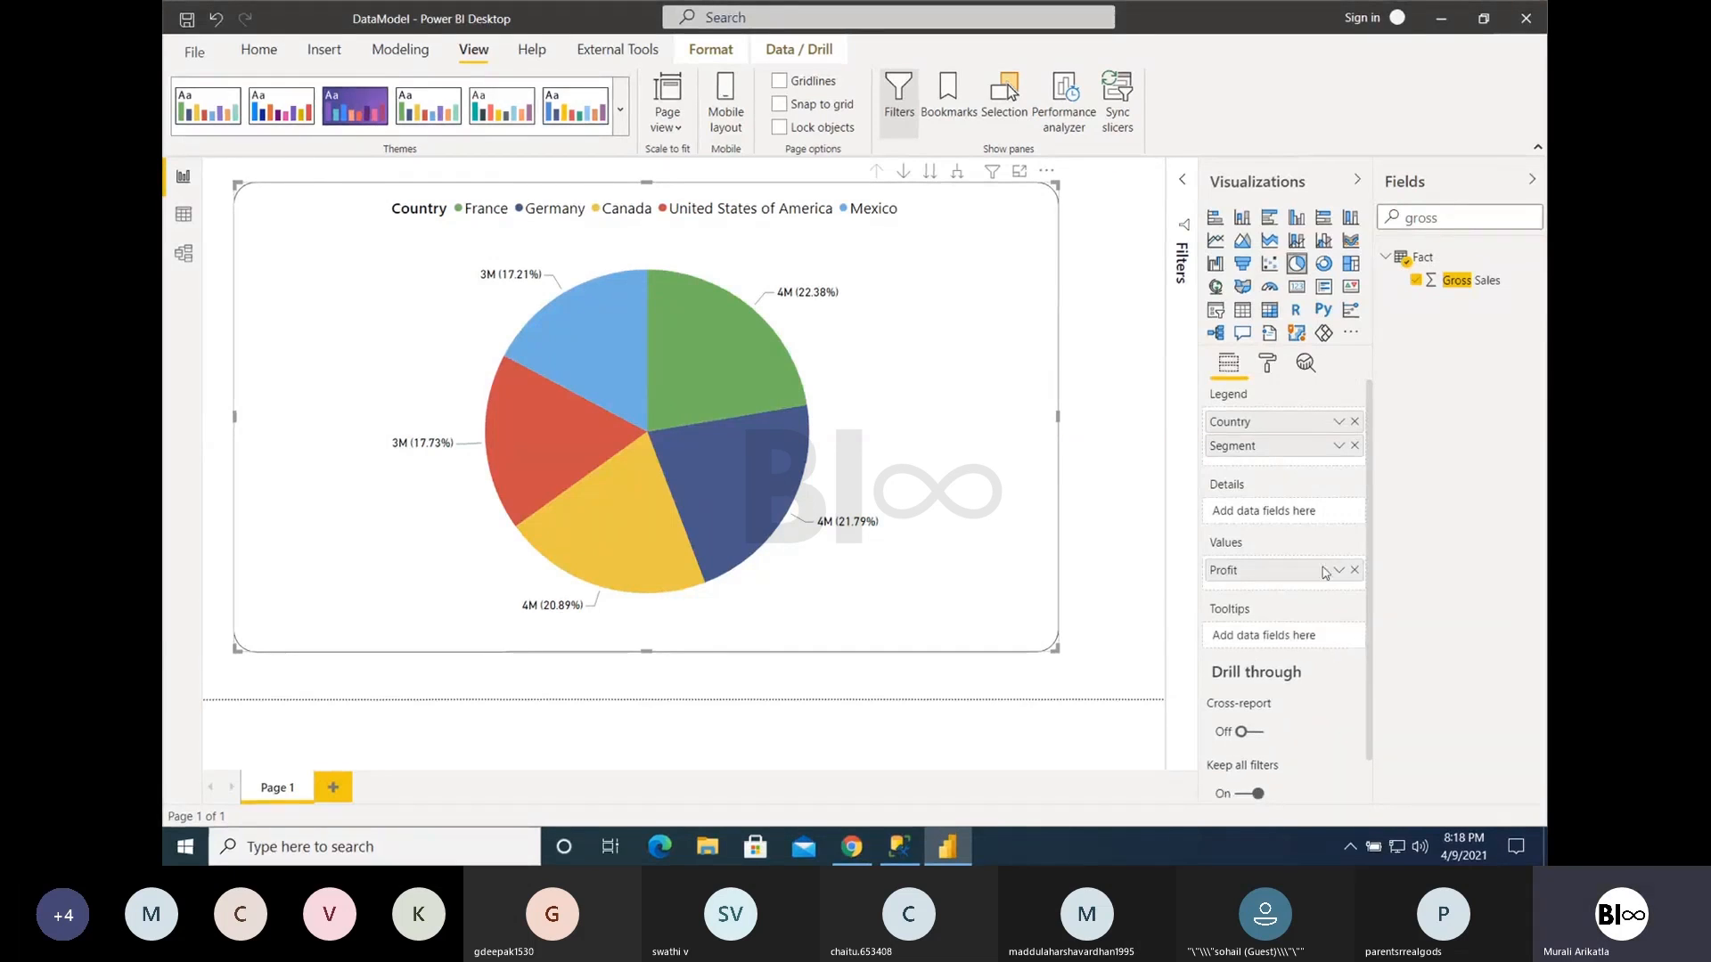
- Convert the pie chart to a donut chart and review its field assignments
{"action": "left_click", "coordinate": [1270, 366]}
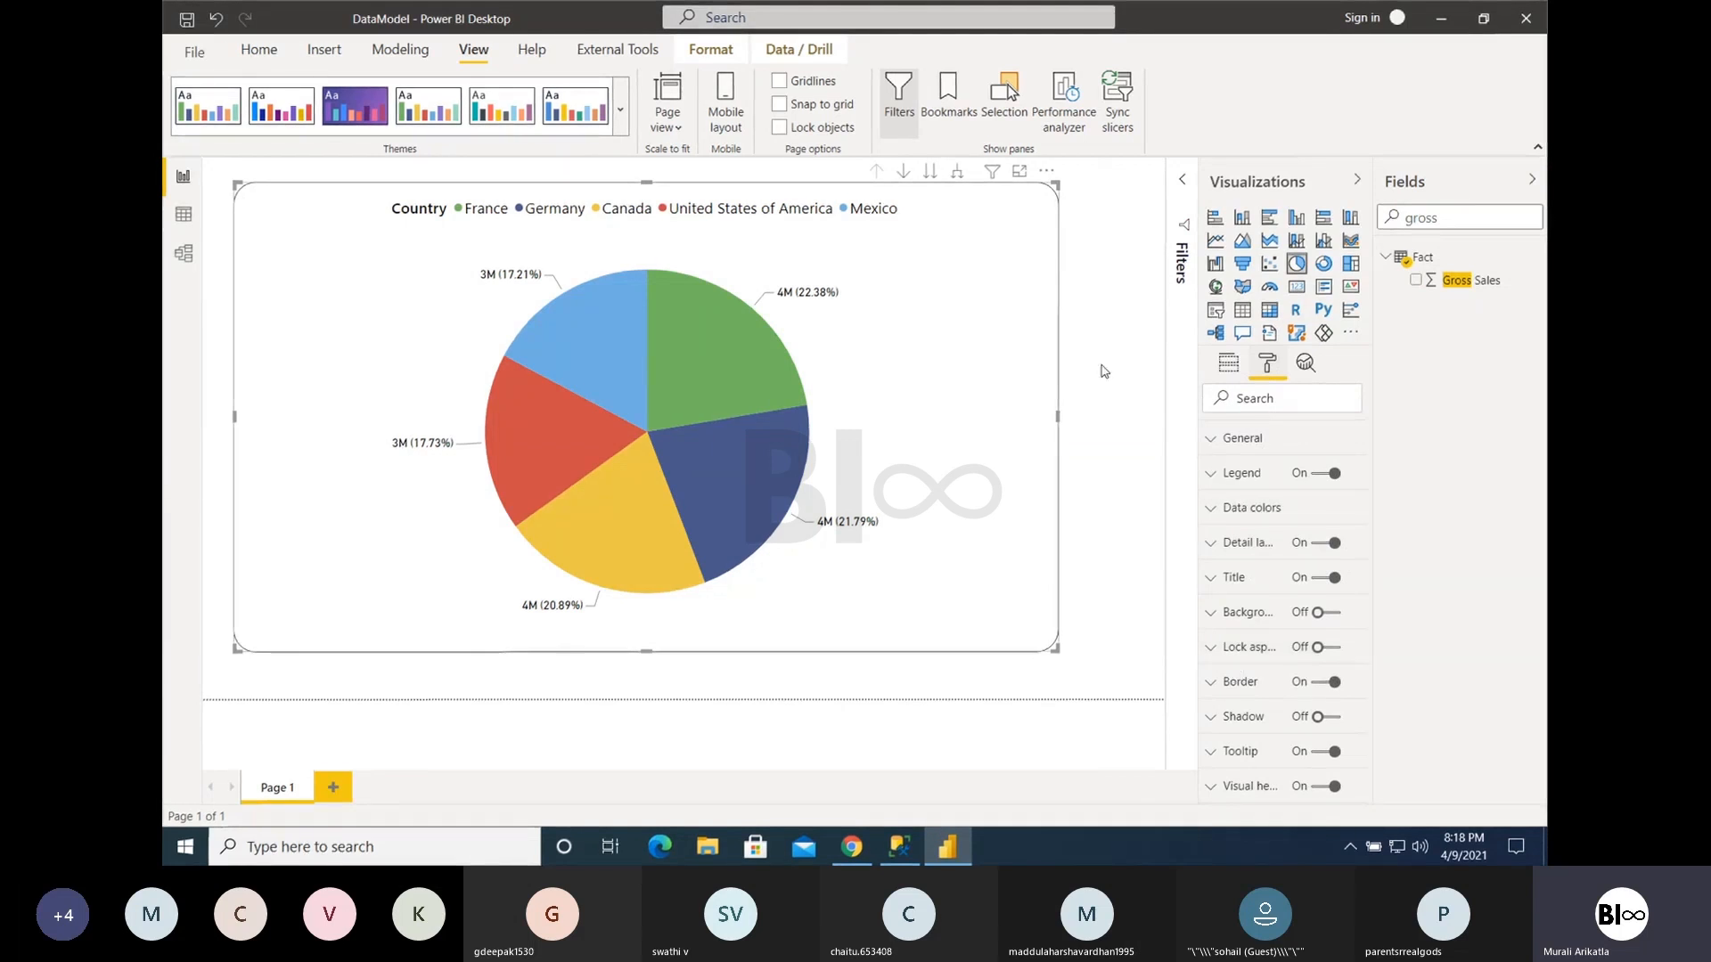
{"action": "left_click", "coordinate": [1324, 265]}
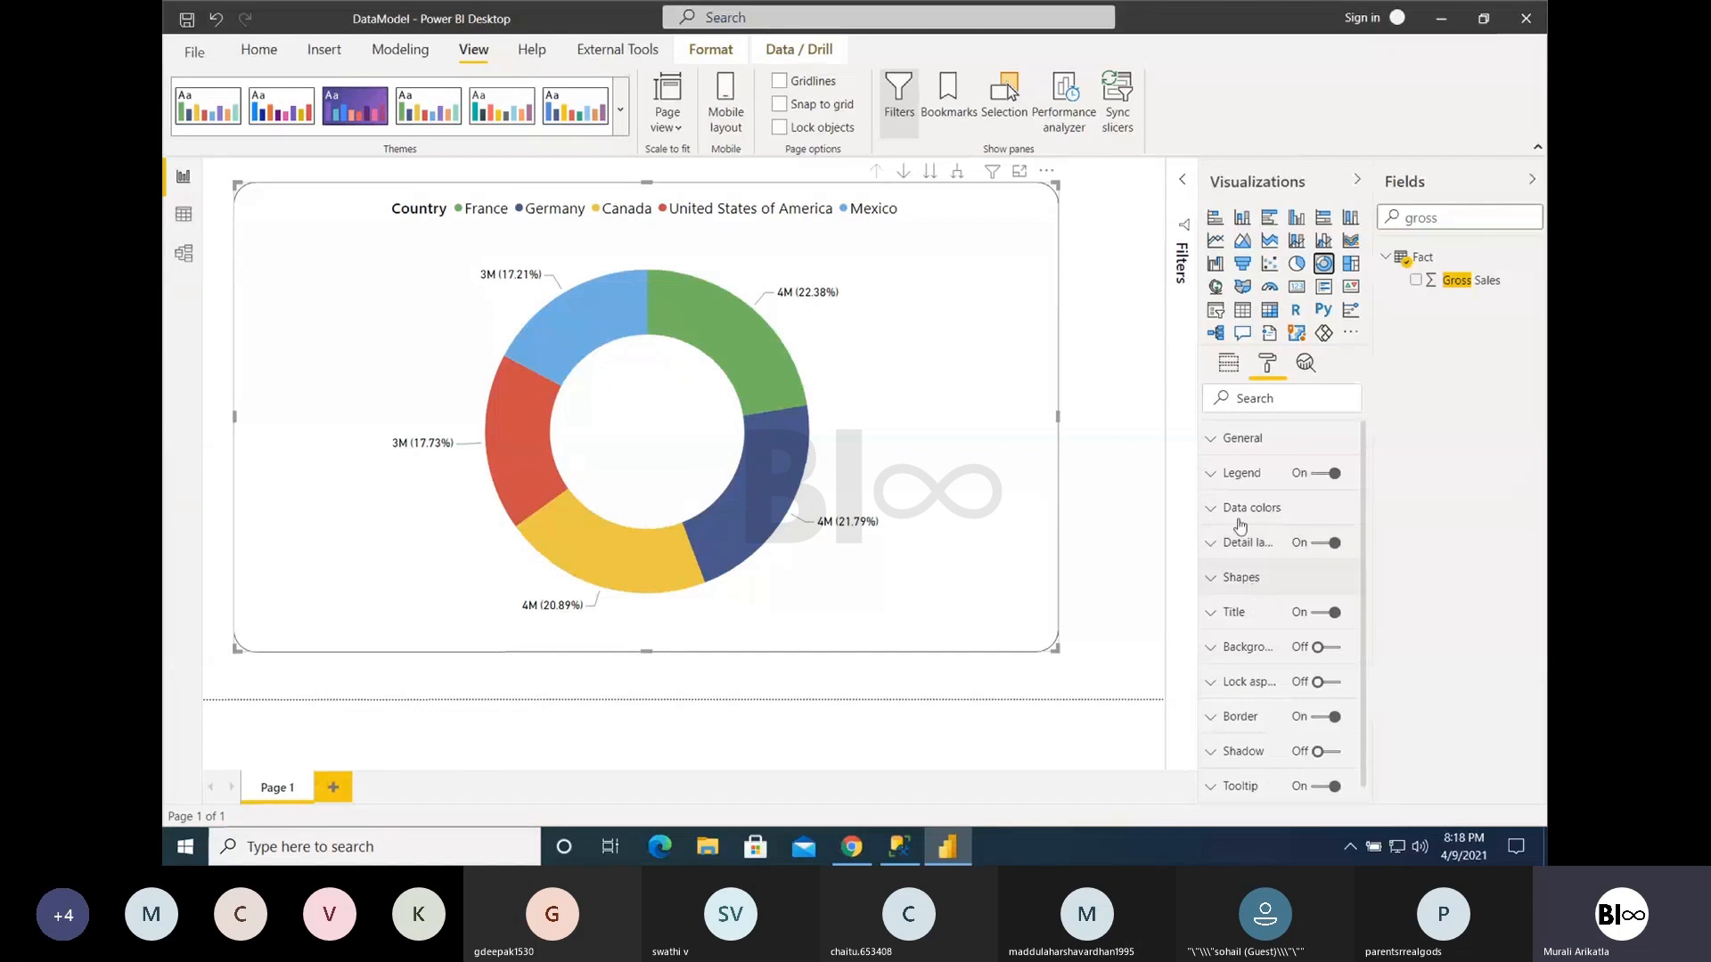
{"action": "left_click", "coordinate": [1231, 372]}
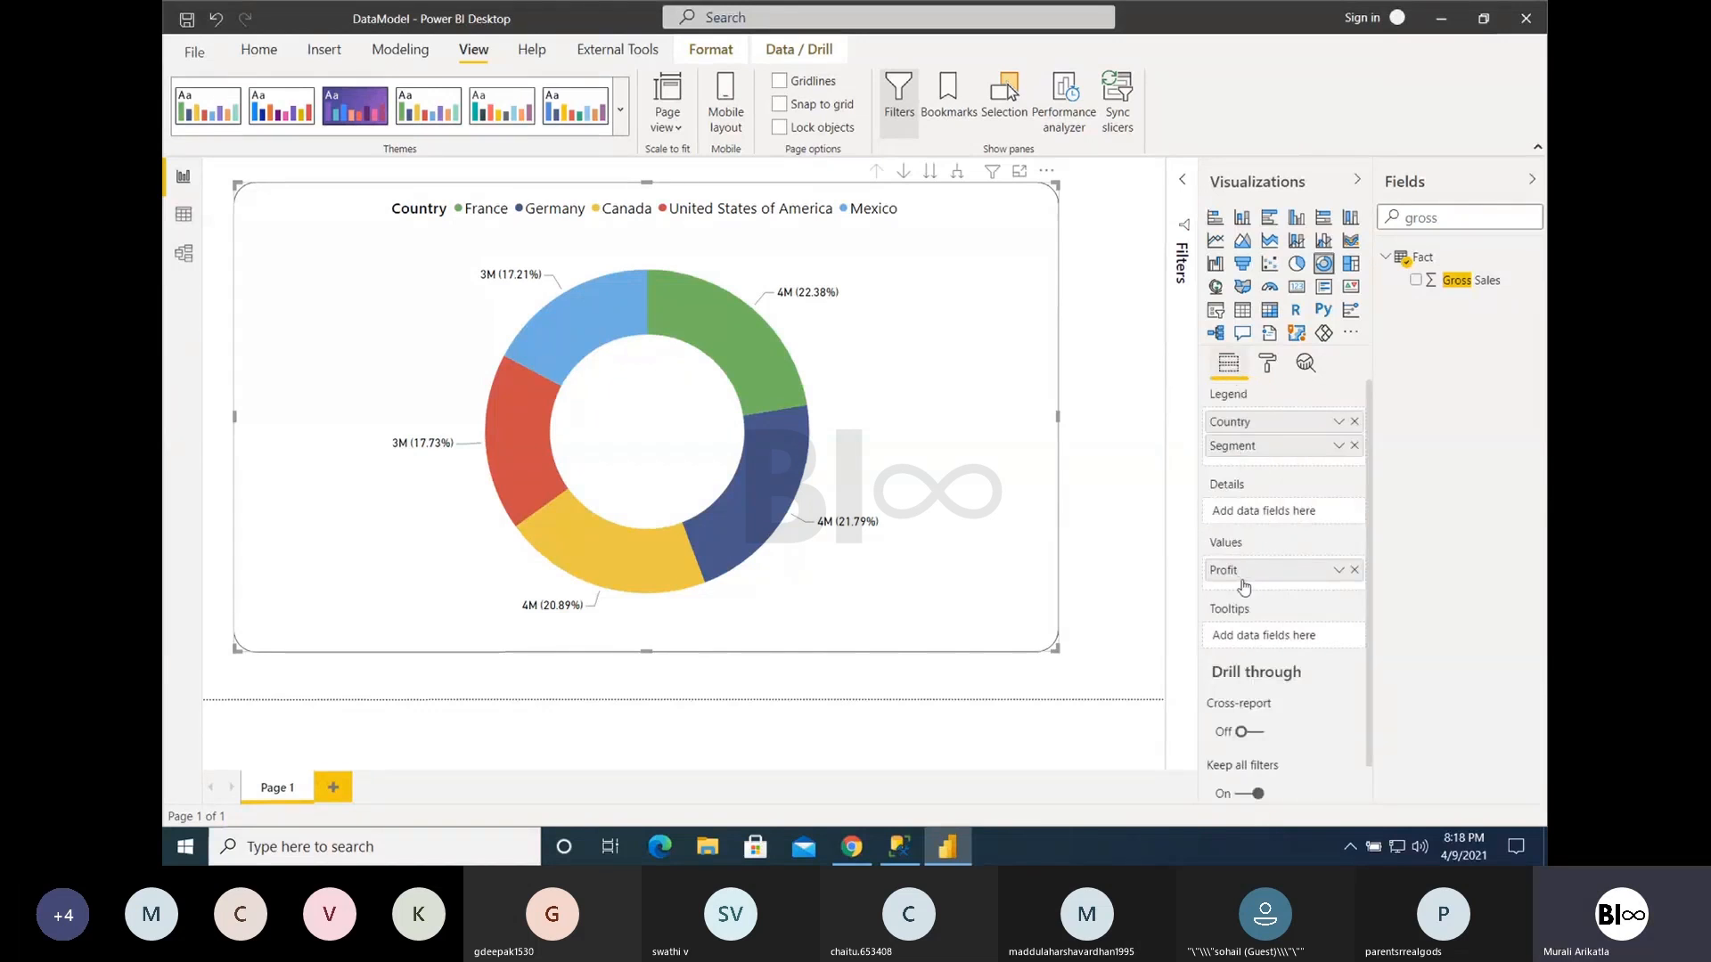
{"action": "left_click", "coordinate": [1267, 365]}
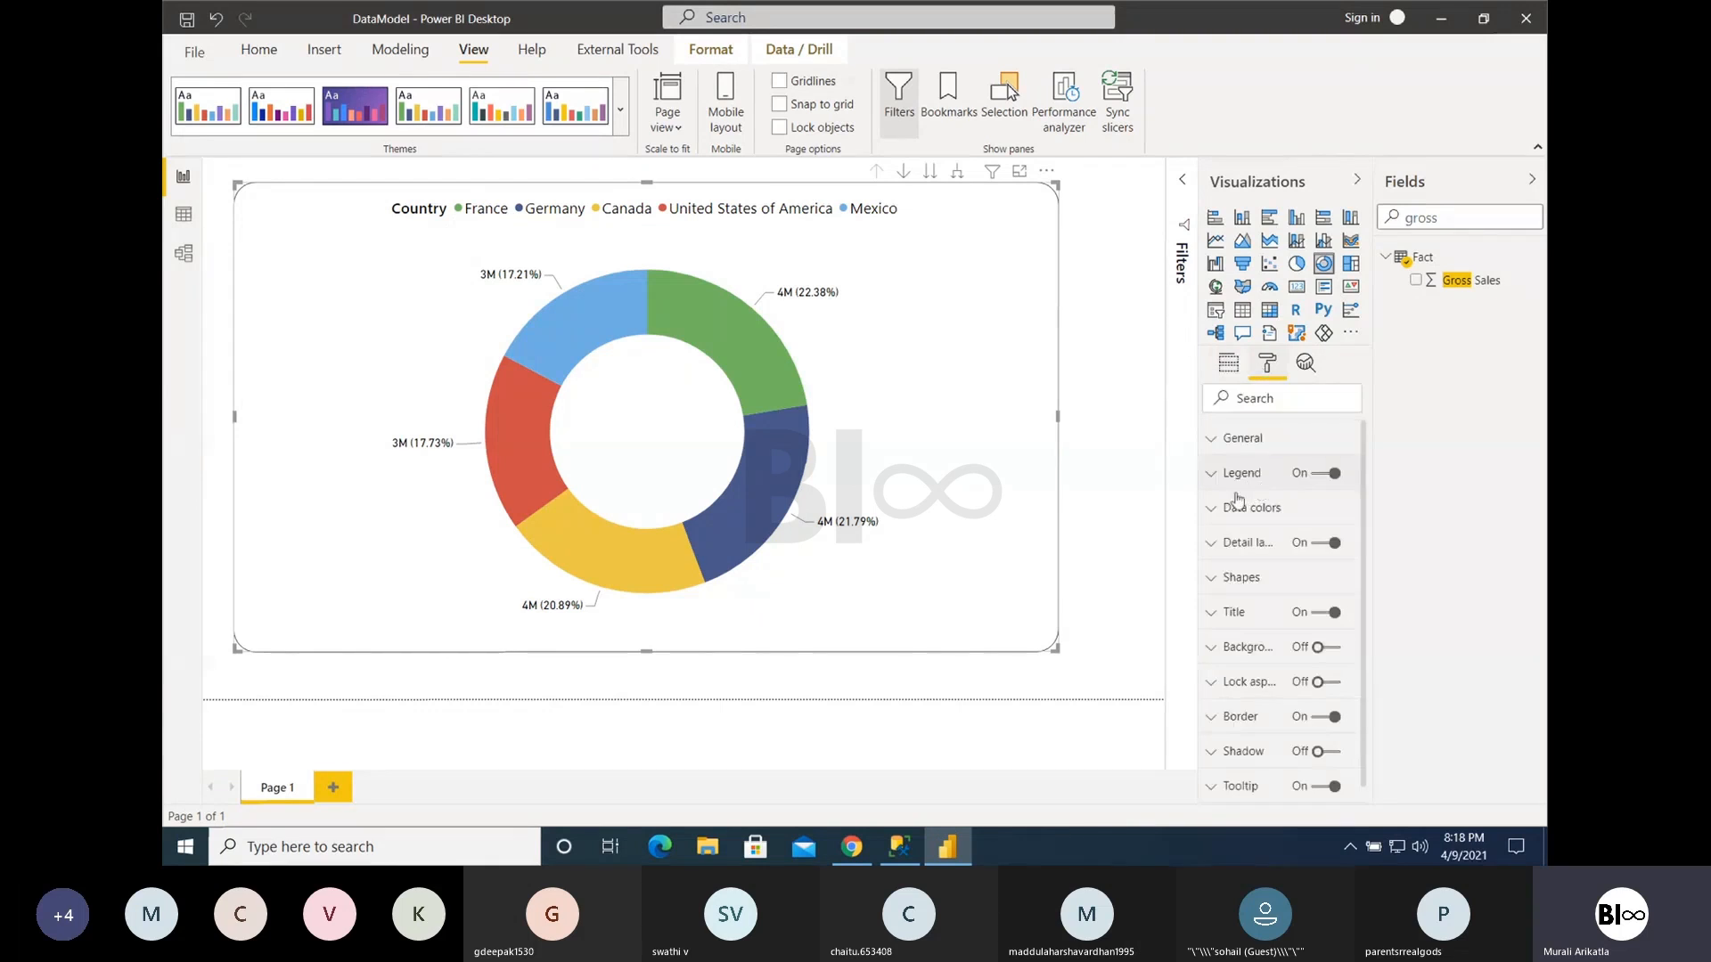
- Reduce the donut chart's inner radius to 0 in its shape settings
{"action": "left_click", "coordinate": [1229, 545]}
{"action": "left_click", "coordinate": [1230, 545]}
{"action": "left_click", "coordinate": [1229, 579]}
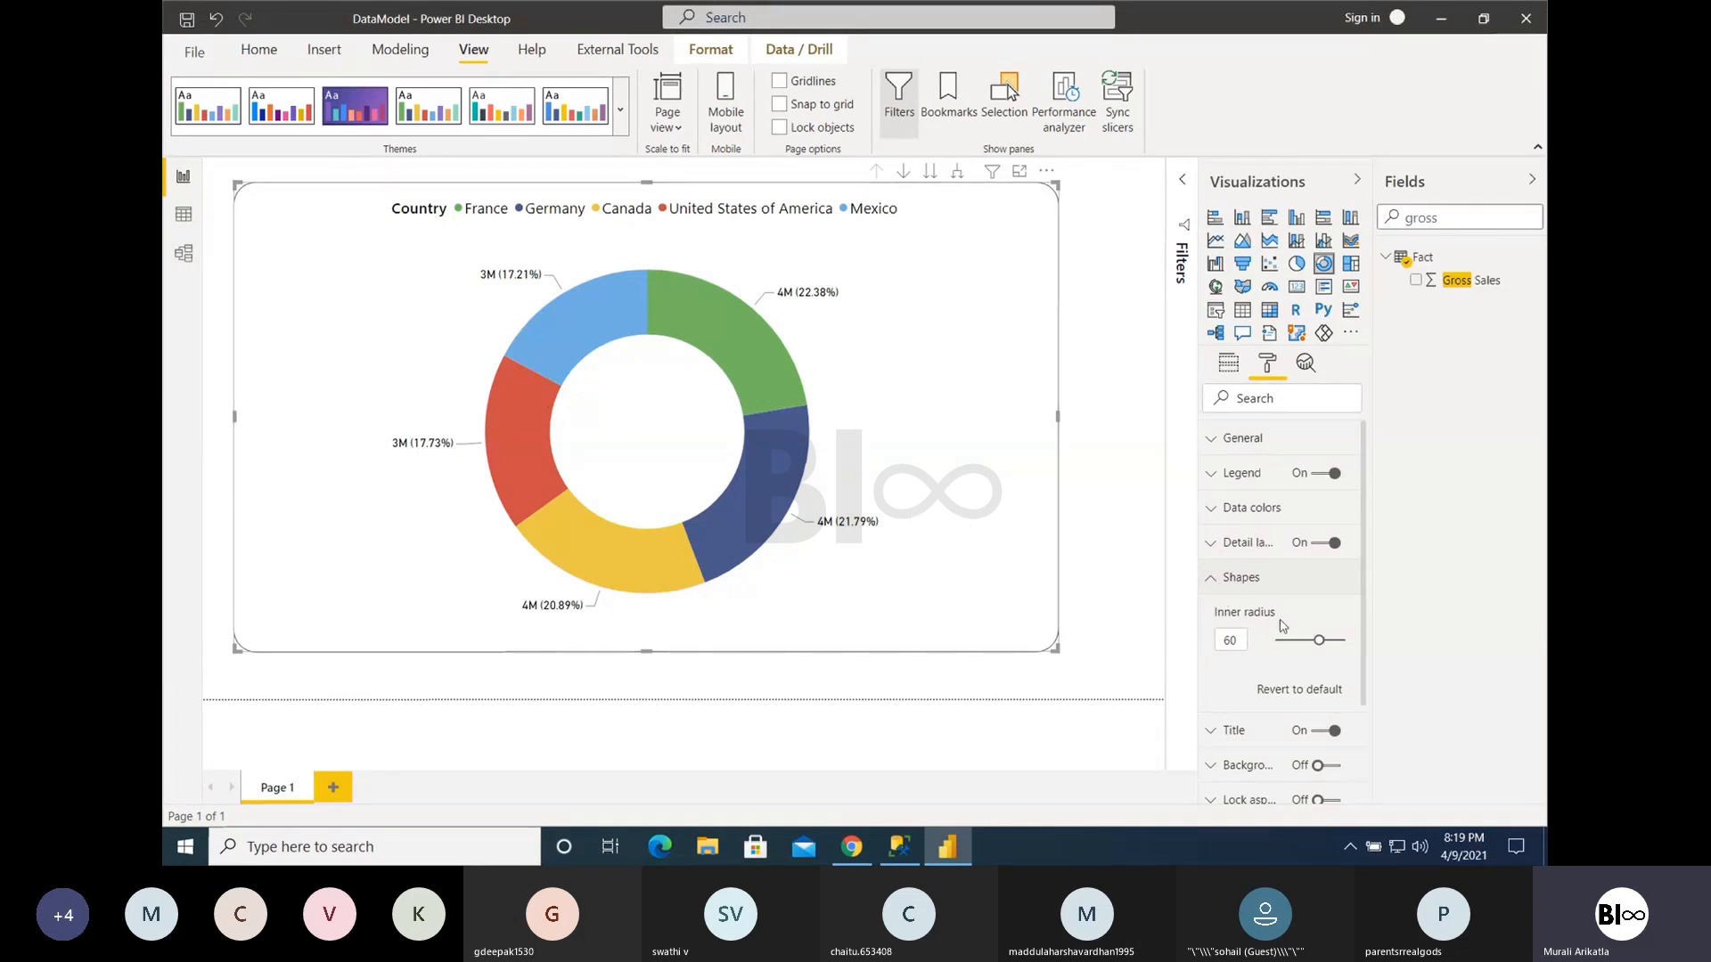
{"action": "left_click_drag", "start_coordinate": [1318, 640], "coordinate": [1267, 640]}
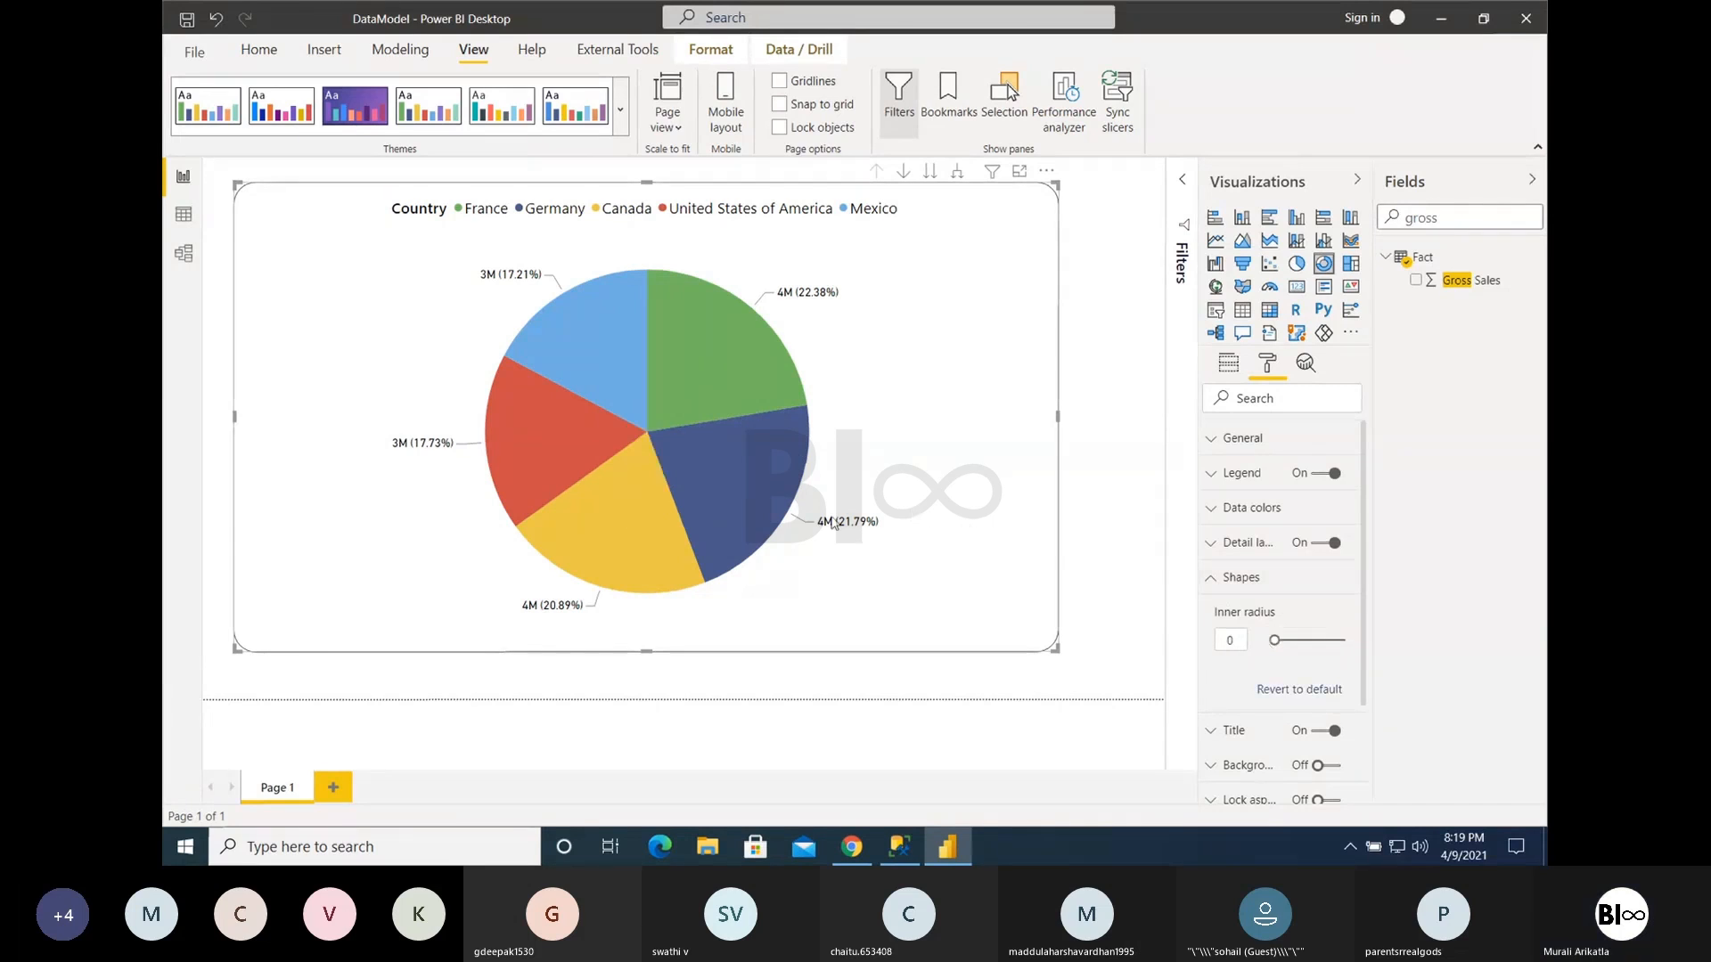
{"action": "mouse_move", "coordinate": [688, 462]}
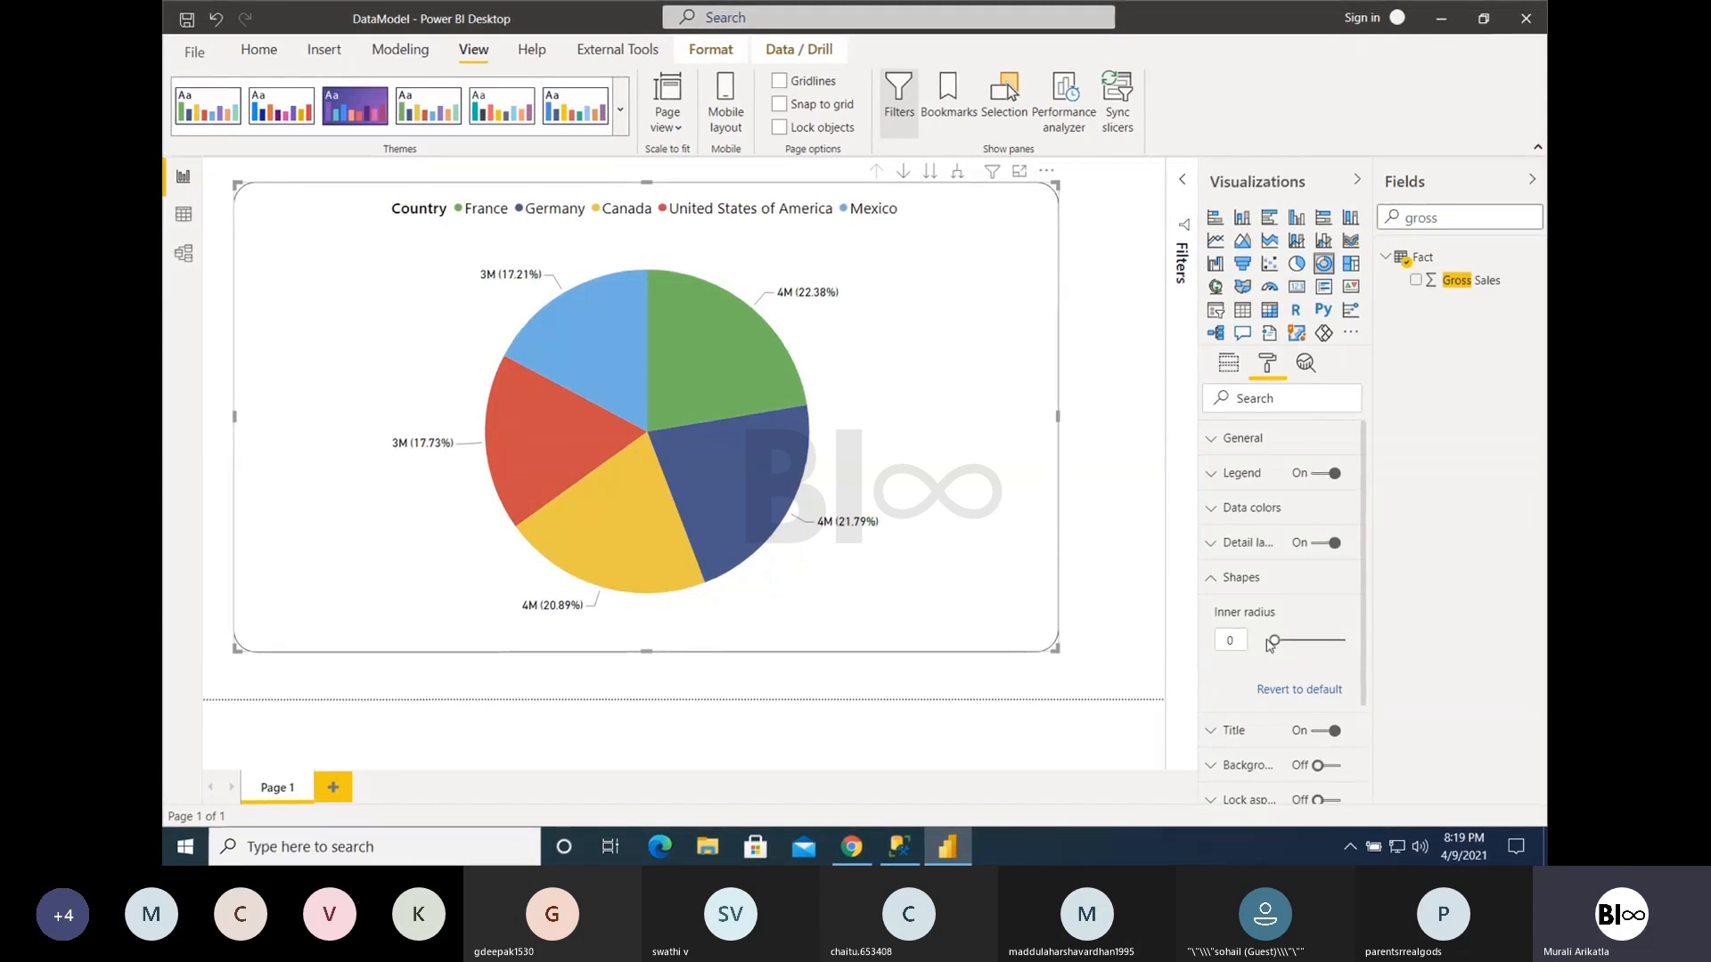
- Enter 60 as the donut chart's inner radius and raise the radius to 95
{"action": "left_click", "coordinate": [1230, 640]}
{"action": "type", "text": "60"}
{"action": "key", "text": "Return"}
{"action": "type", "text": "0"}
{"action": "key", "text": "Return"}
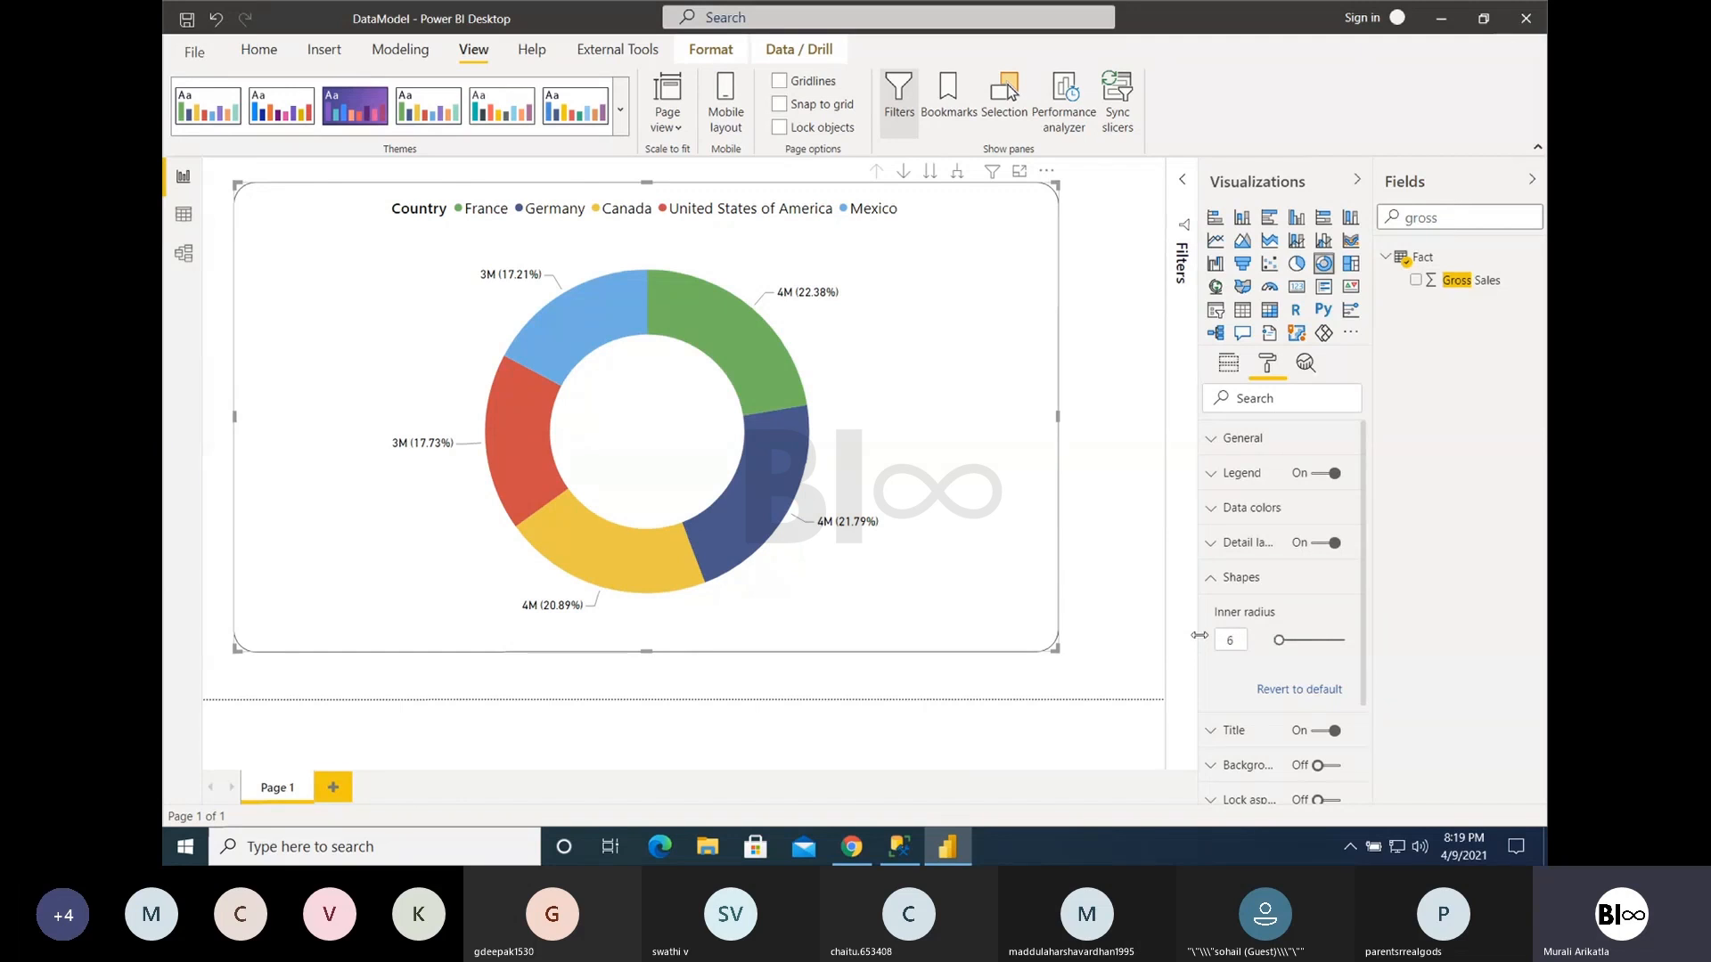
{"action": "mouse_move", "coordinate": [1319, 639]}
{"action": "left_mouse_down"}
{"action": "mouse_move", "coordinate": [1209, 646]}
{"action": "mouse_move", "coordinate": [1346, 641]}
{"action": "left_mouse_up"}
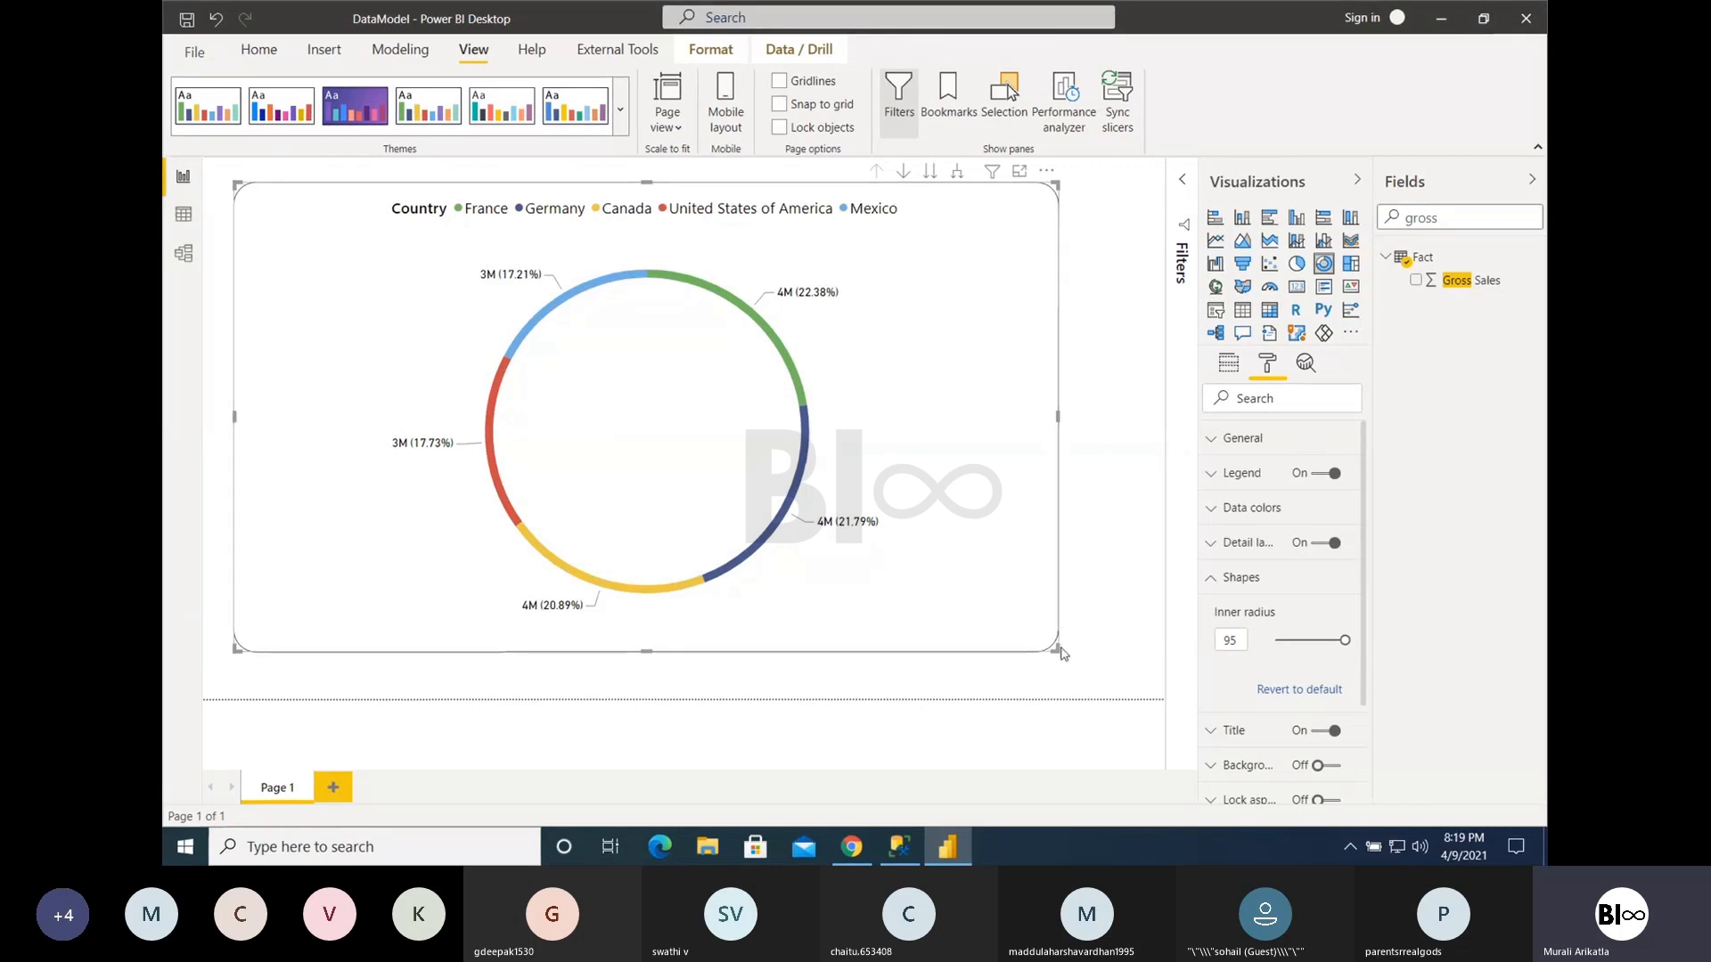
- Shrink the donut chart to a smaller frame and restore its inner radius to 60
{"action": "left_click_drag", "start_coordinate": [1058, 649], "coordinate": [894, 426]}
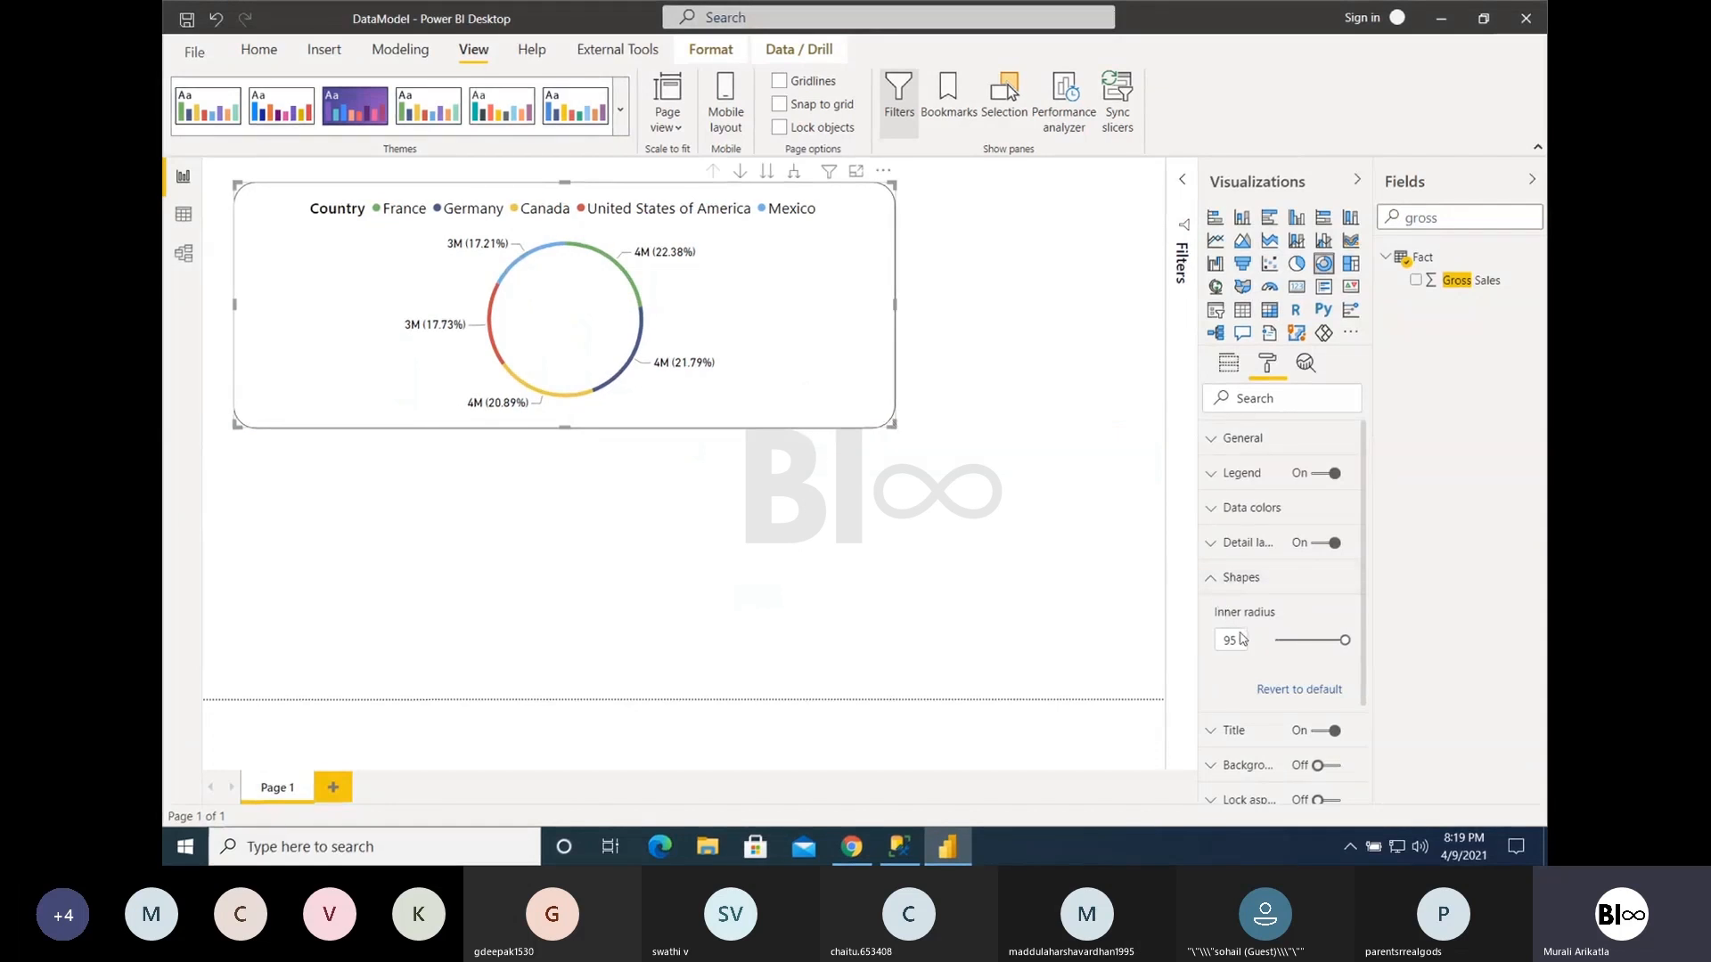
{"action": "left_click_drag", "start_coordinate": [1235, 639], "coordinate": [1211, 644]}
{"action": "type", "text": "60"}
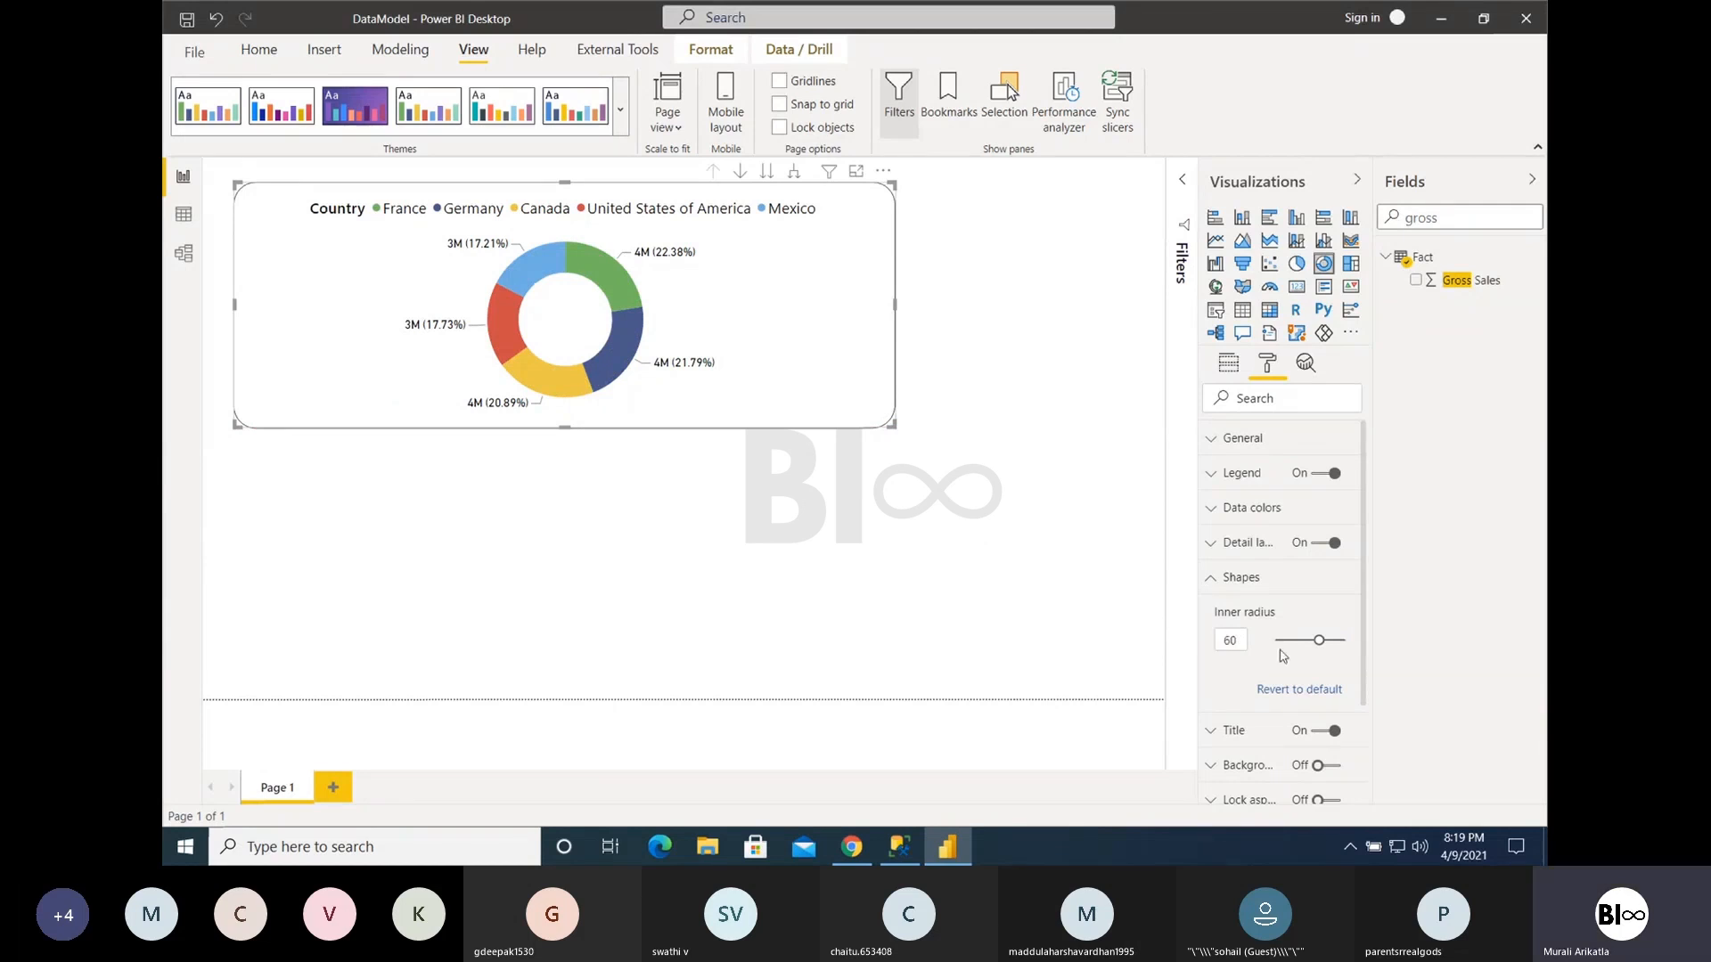
- Set the shrunken donut chart's inner radius to 0 and enlarge its frame downward
{"action": "left_click_drag", "start_coordinate": [1318, 639], "coordinate": [1234, 642]}
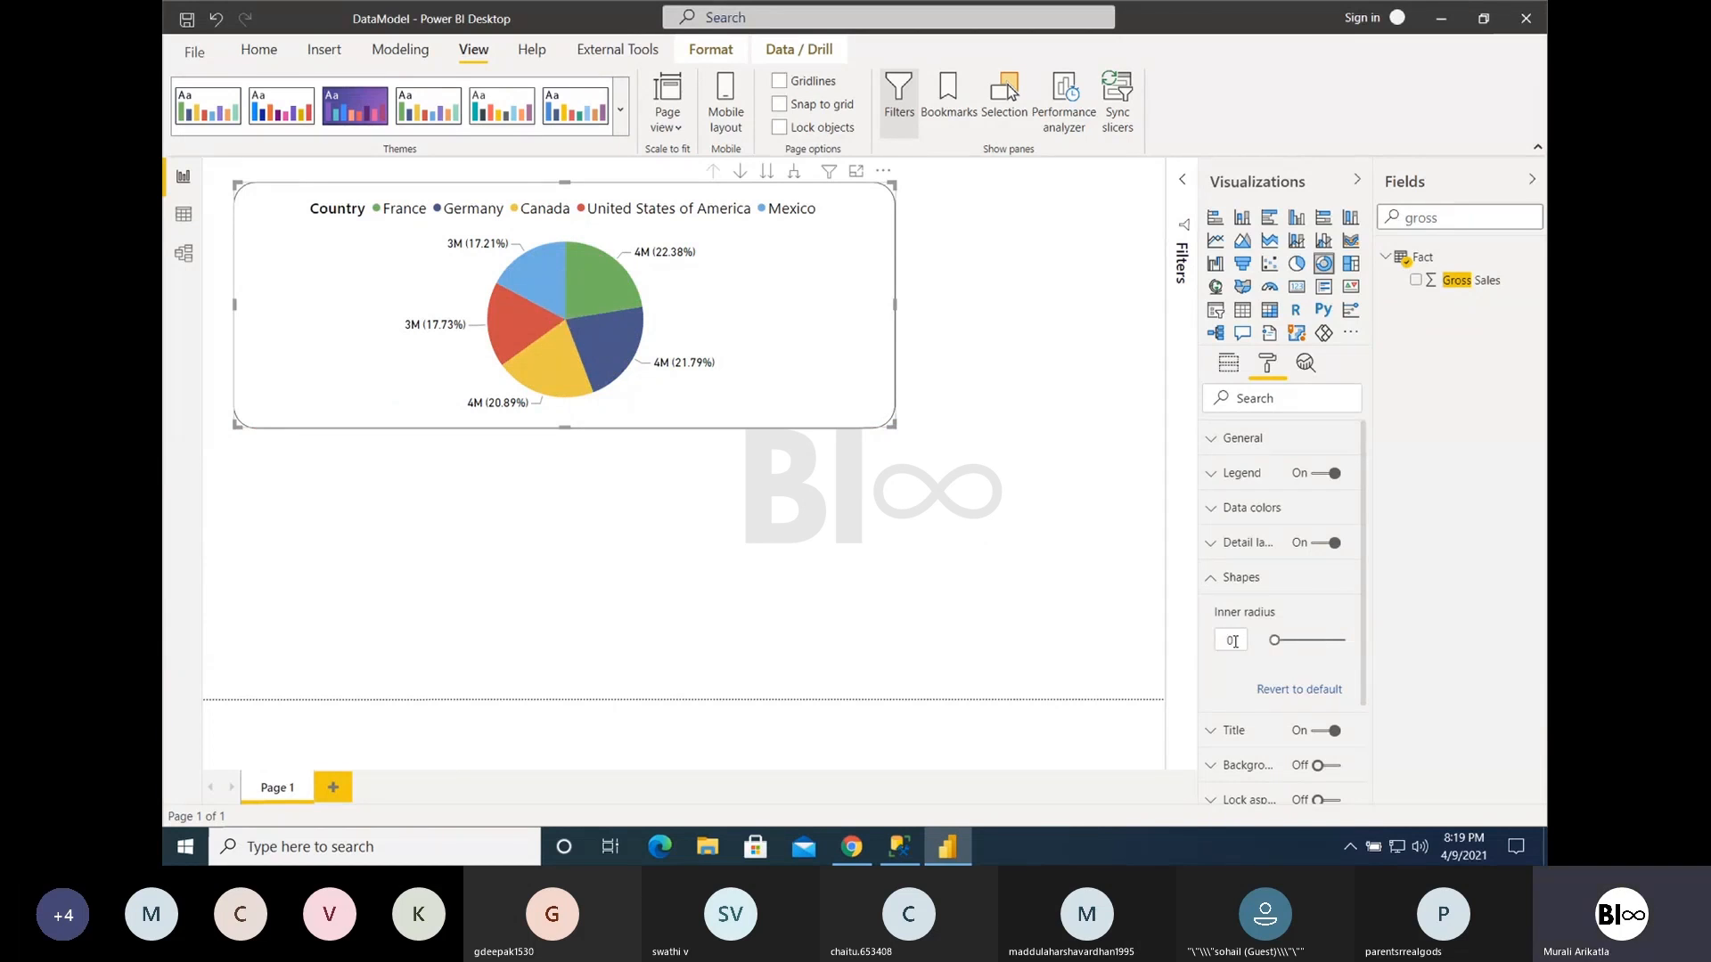
{"action": "left_click_drag", "start_coordinate": [894, 426], "coordinate": [867, 663]}
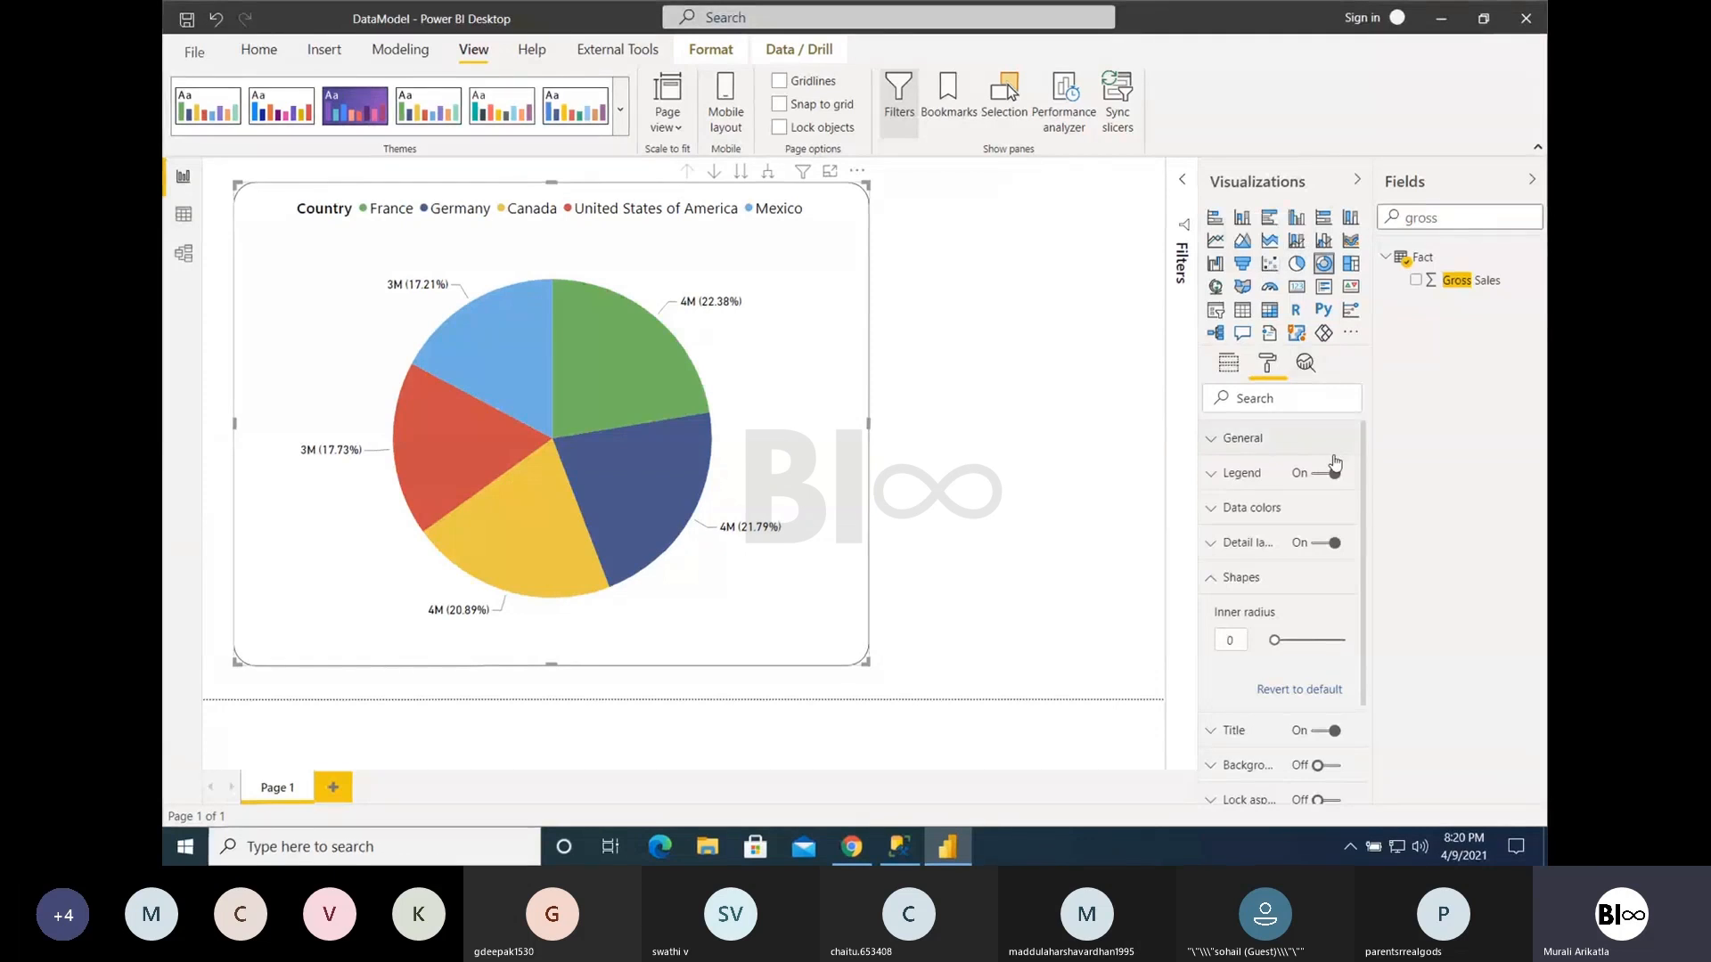
- Convert the donut chart to a Card showing Profit and shrink it towards the page's upper-left corner
{"action": "left_click", "coordinate": [1298, 287]}
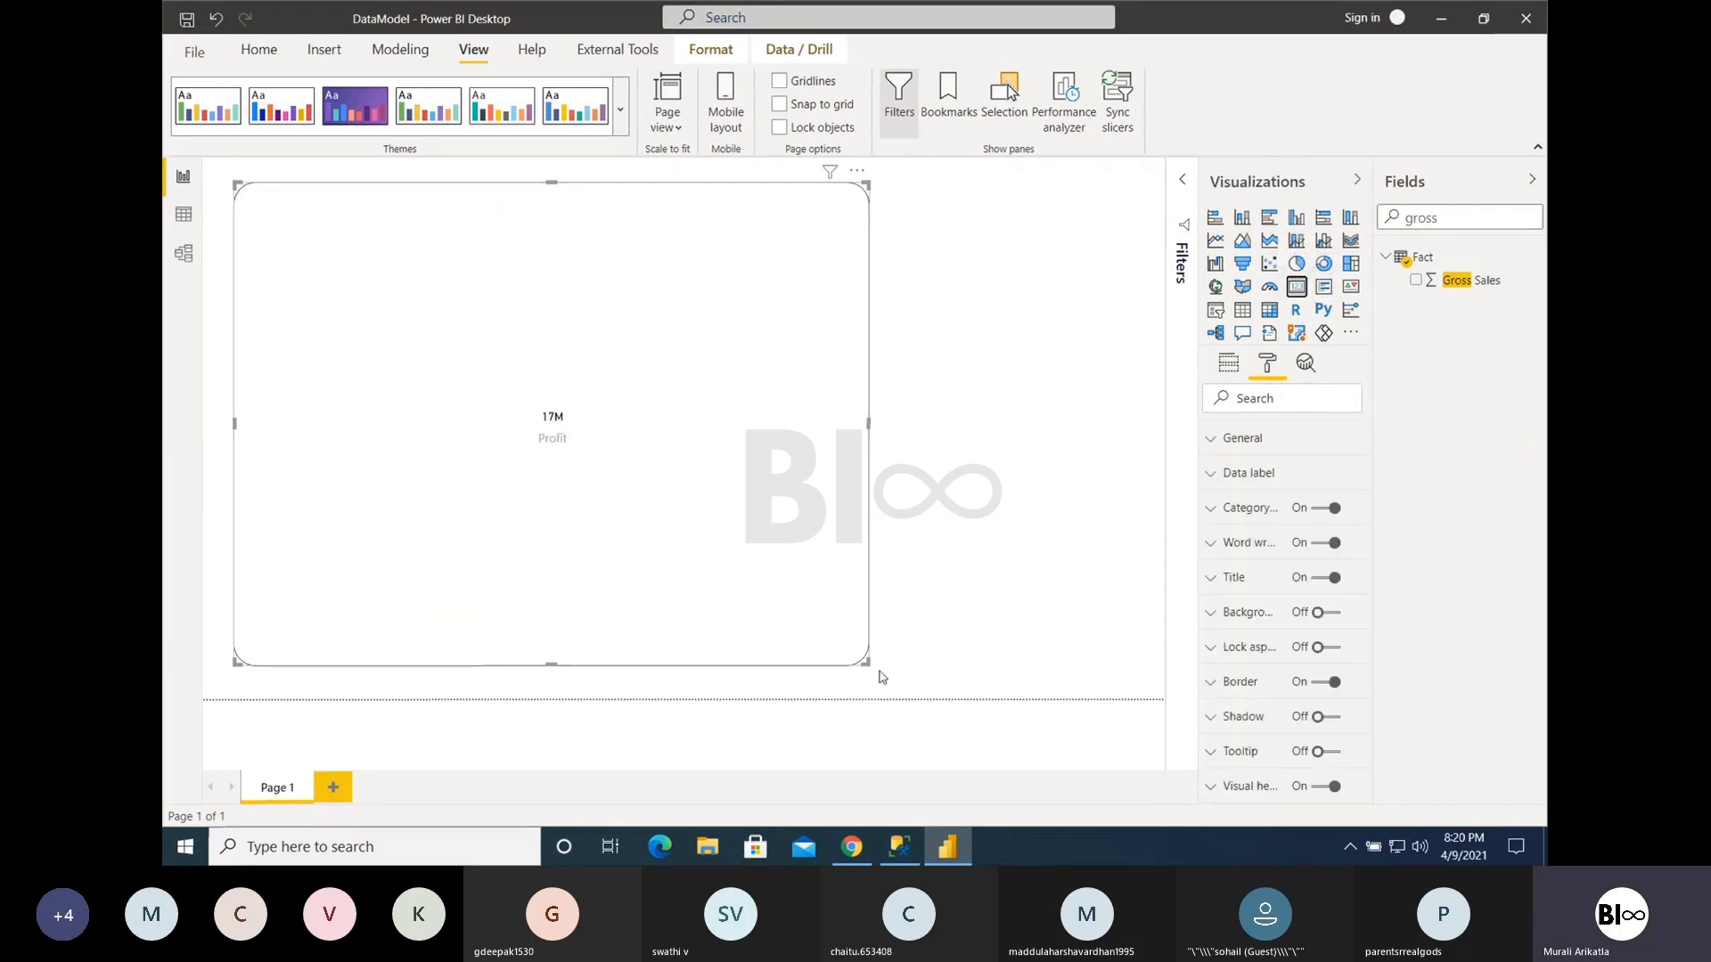
{"action": "left_click_drag", "start_coordinate": [865, 662], "coordinate": [535, 336]}
- Switch to Chrome and reload the blank Codeless.pptx page
{"action": "left_click", "coordinate": [852, 846]}
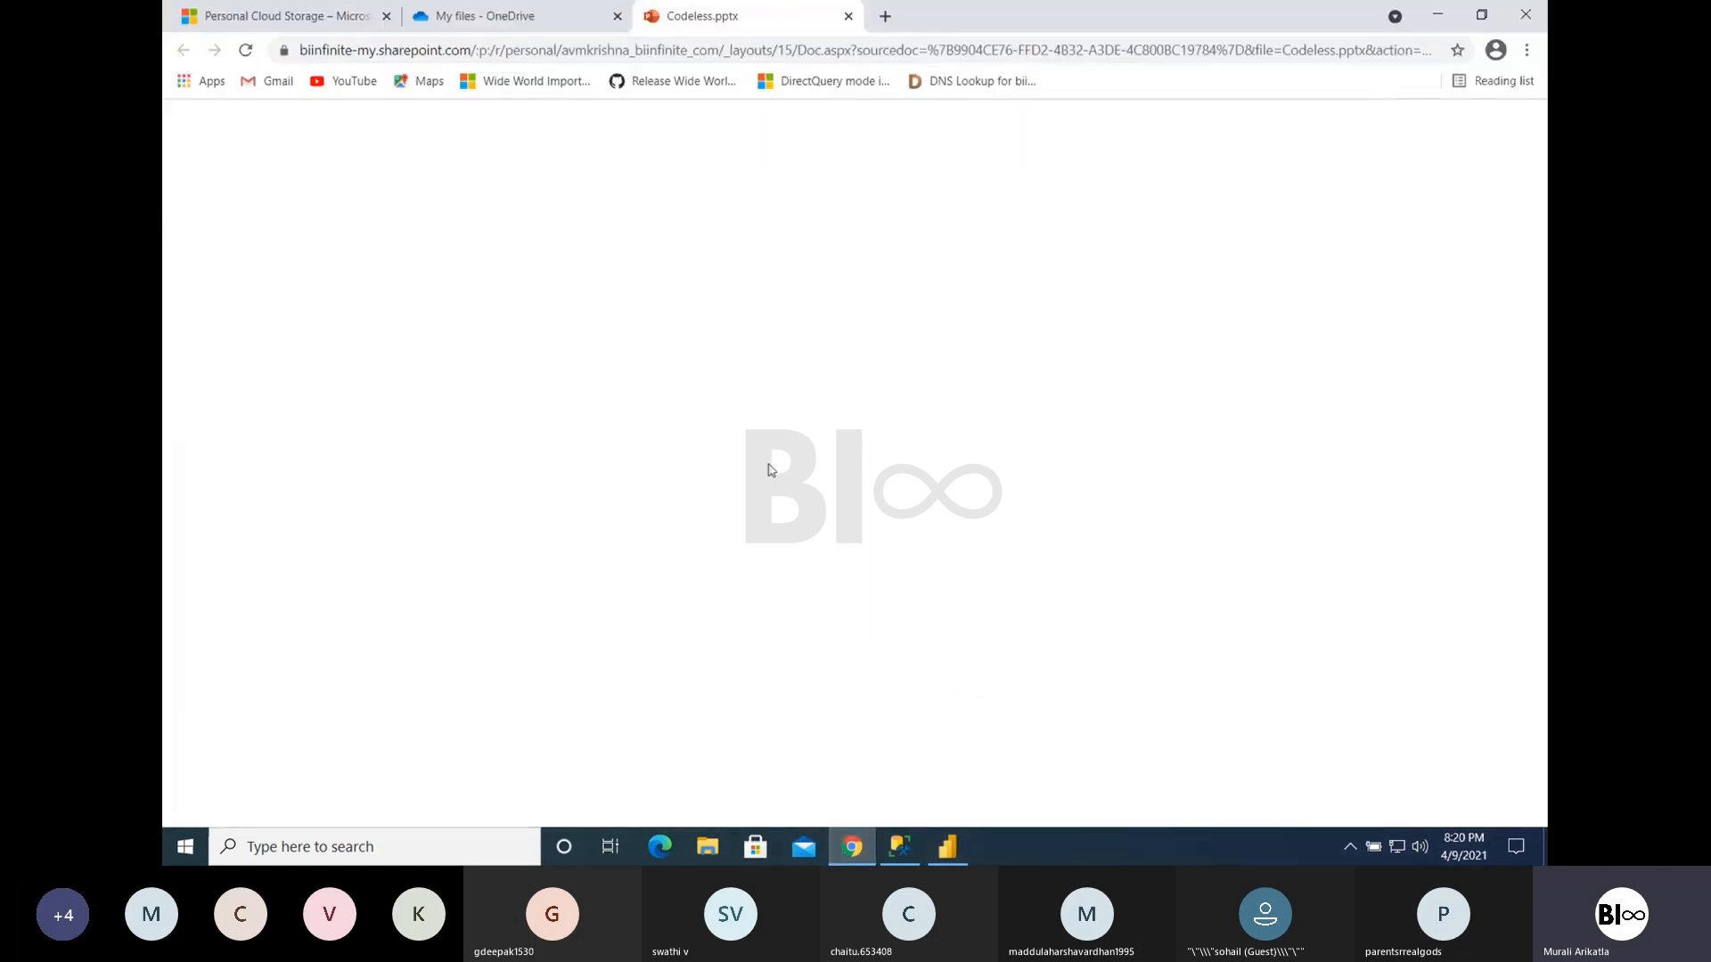
{"action": "left_click", "coordinate": [246, 50]}
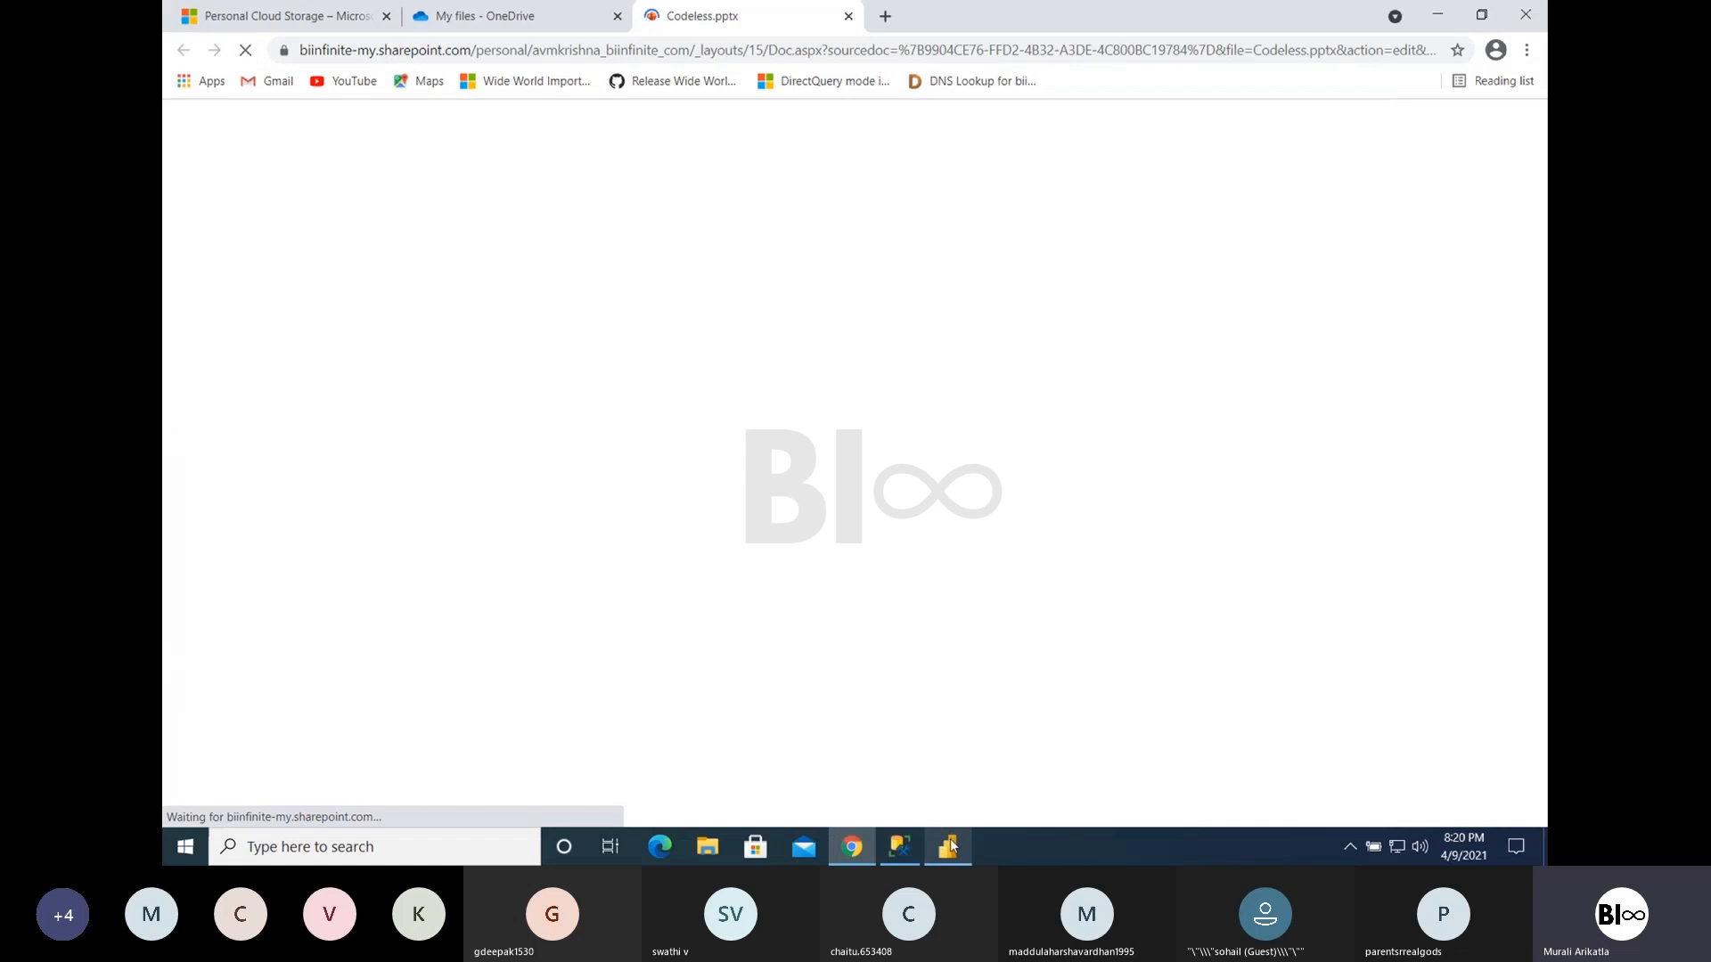
- Switch back to Power BI Desktop and set the Profit Card's border radius to 0 px
{"action": "left_click", "coordinate": [950, 847]}
{"action": "mouse_move", "coordinate": [535, 337]}
{"action": "left_mouse_down"}
{"action": "mouse_move", "coordinate": [450, 303]}
{"action": "mouse_move", "coordinate": [550, 322]}
{"action": "left_mouse_up"}
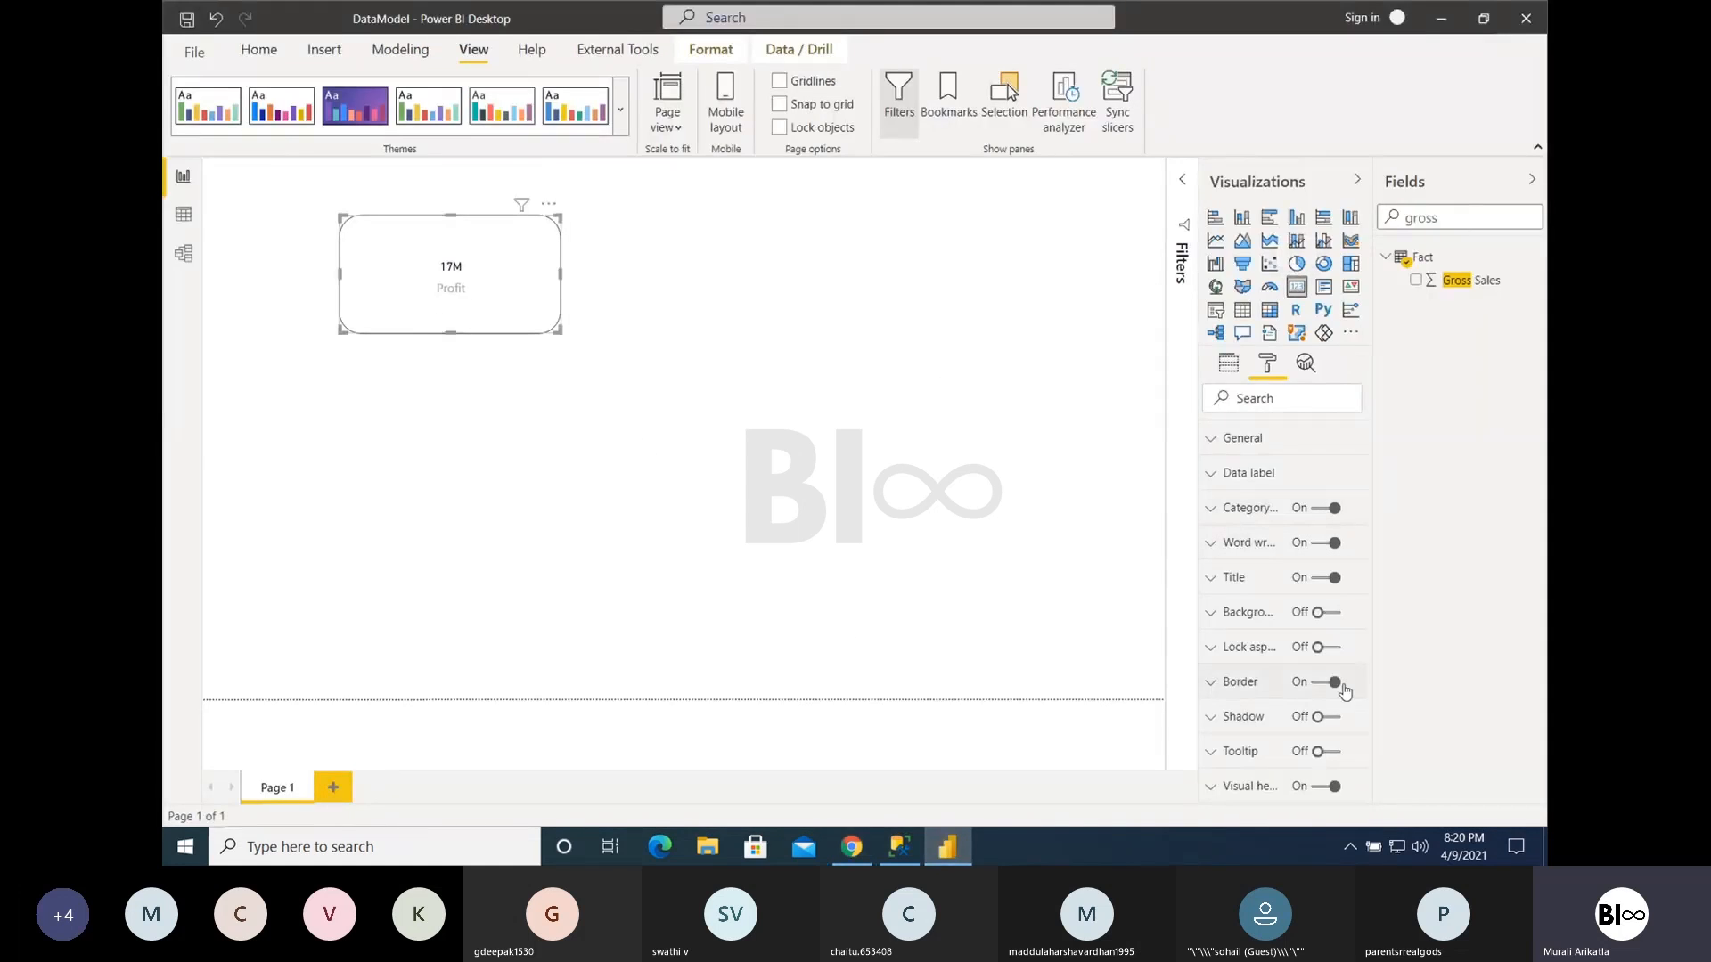
{"action": "left_click", "coordinate": [1248, 688]}
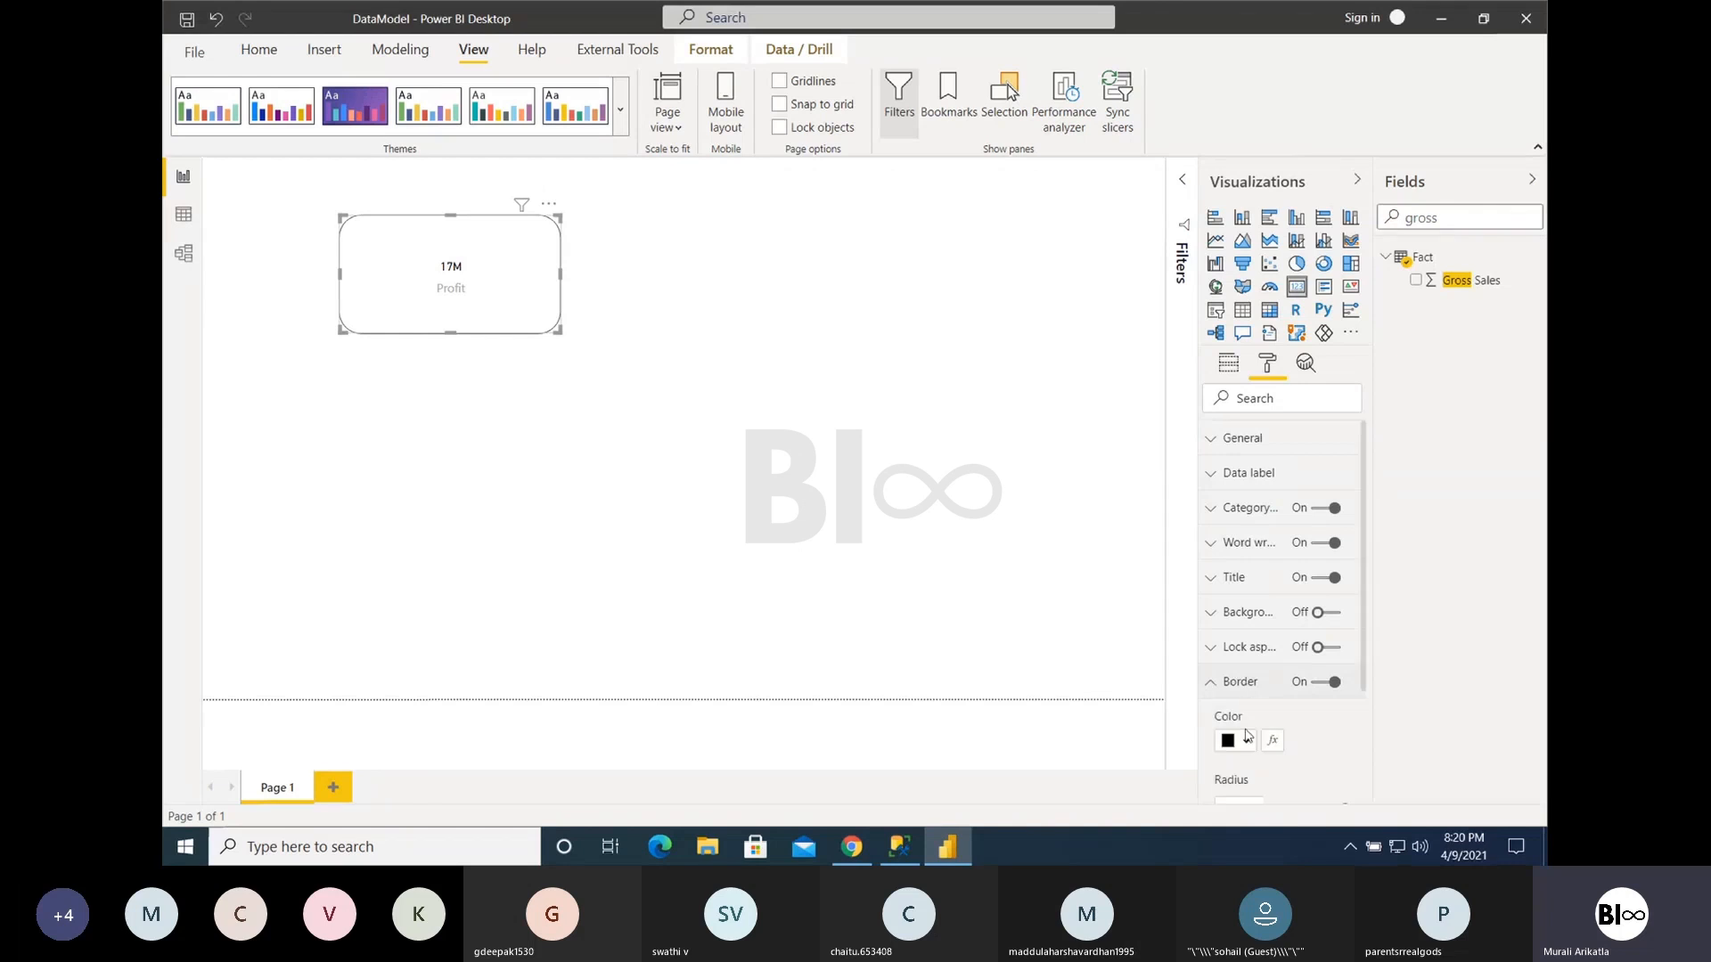
{"action": "scroll", "coordinate": [1247, 737], "scroll_direction": "down", "scroll_amount": 1}
{"action": "left_click_drag", "start_coordinate": [1345, 782], "coordinate": [1134, 743]}
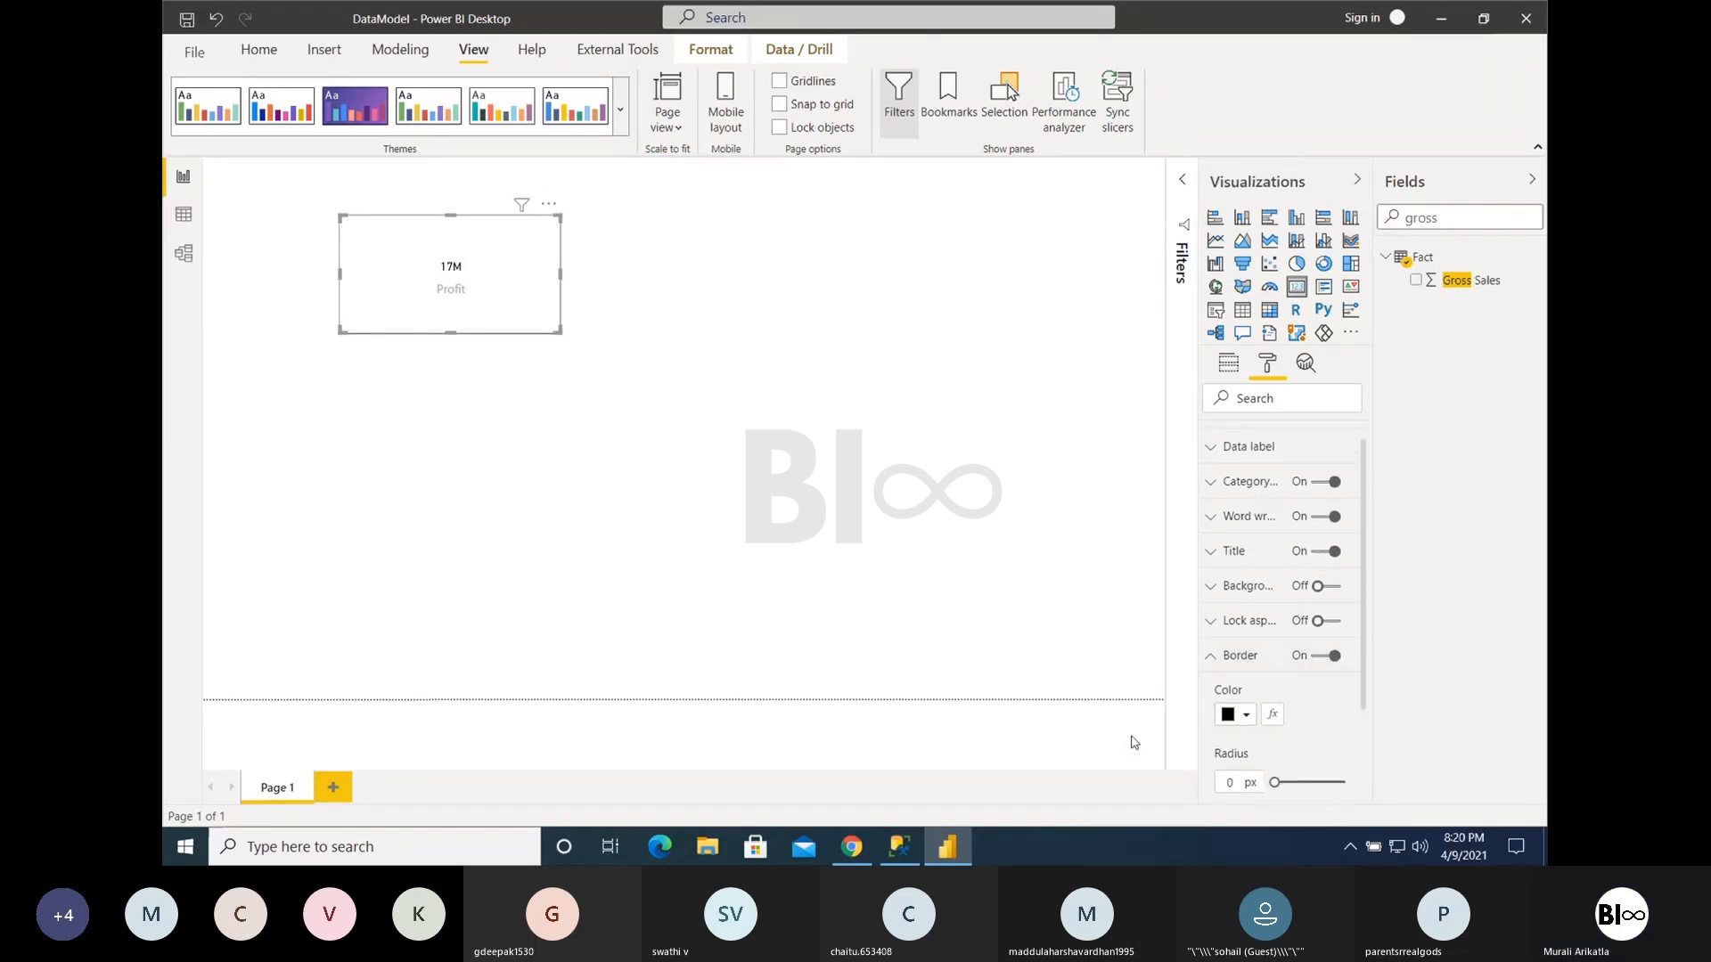
- Shrink the Profit Card from its lower-right corner to a compact frame around the value
{"action": "left_click", "coordinate": [581, 373]}
{"action": "left_click", "coordinate": [558, 331]}
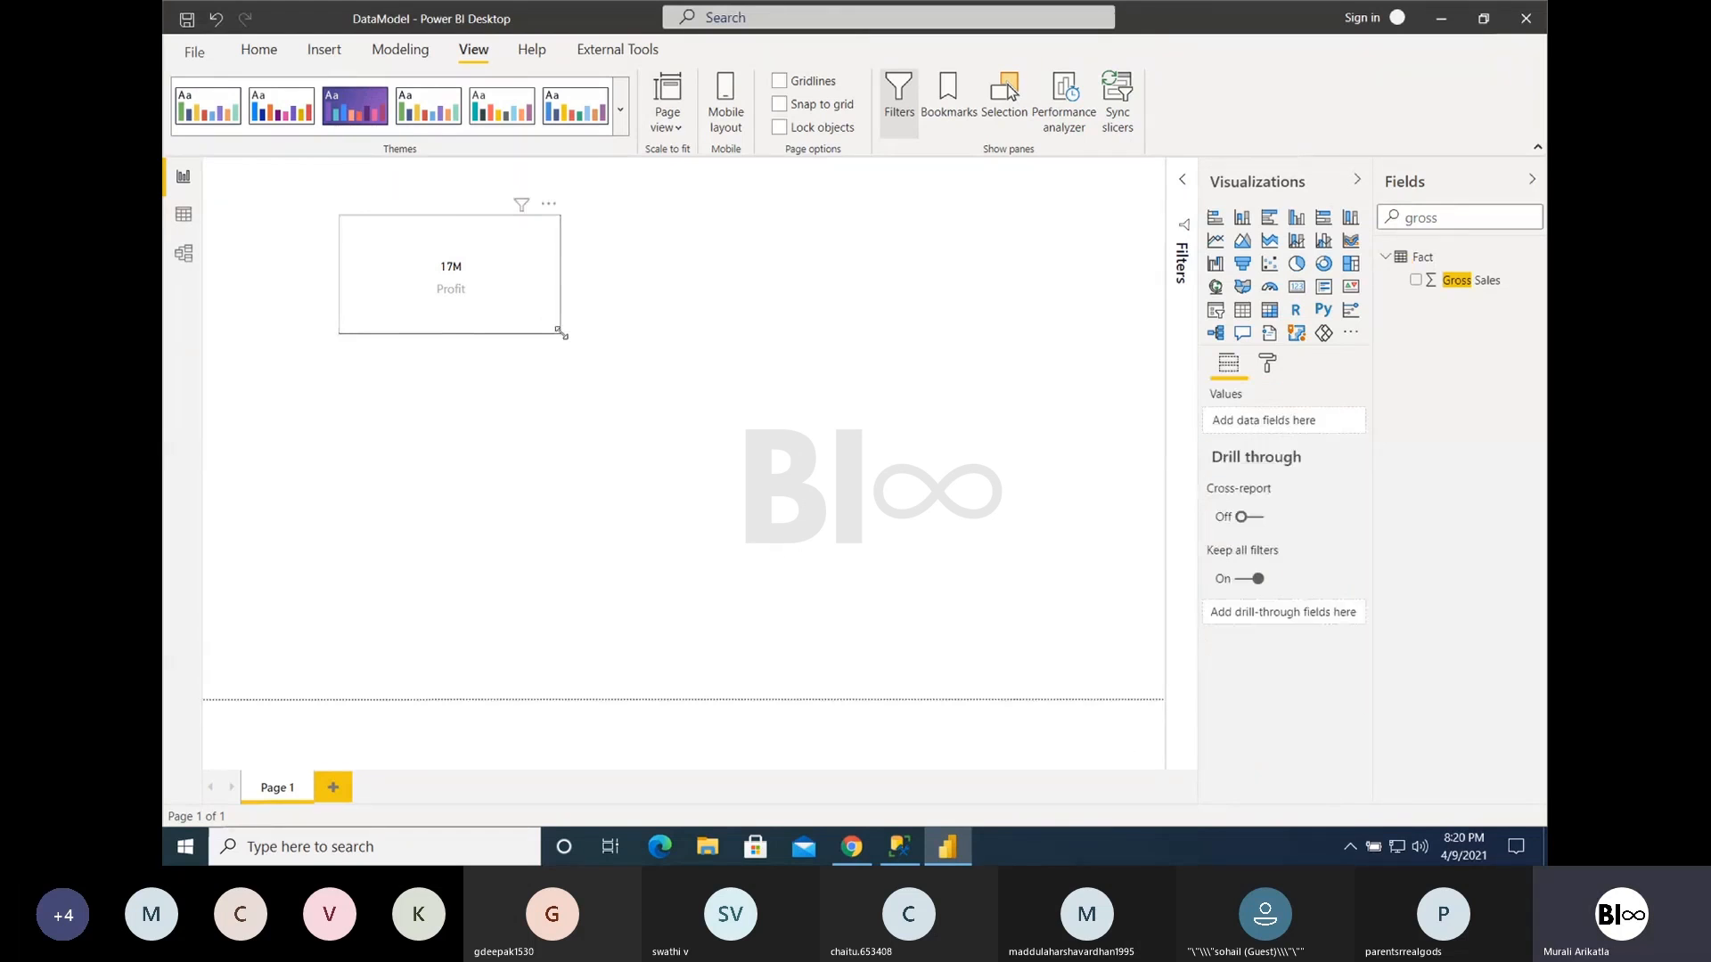
{"action": "left_click_drag", "start_coordinate": [561, 331], "coordinate": [478, 283]}
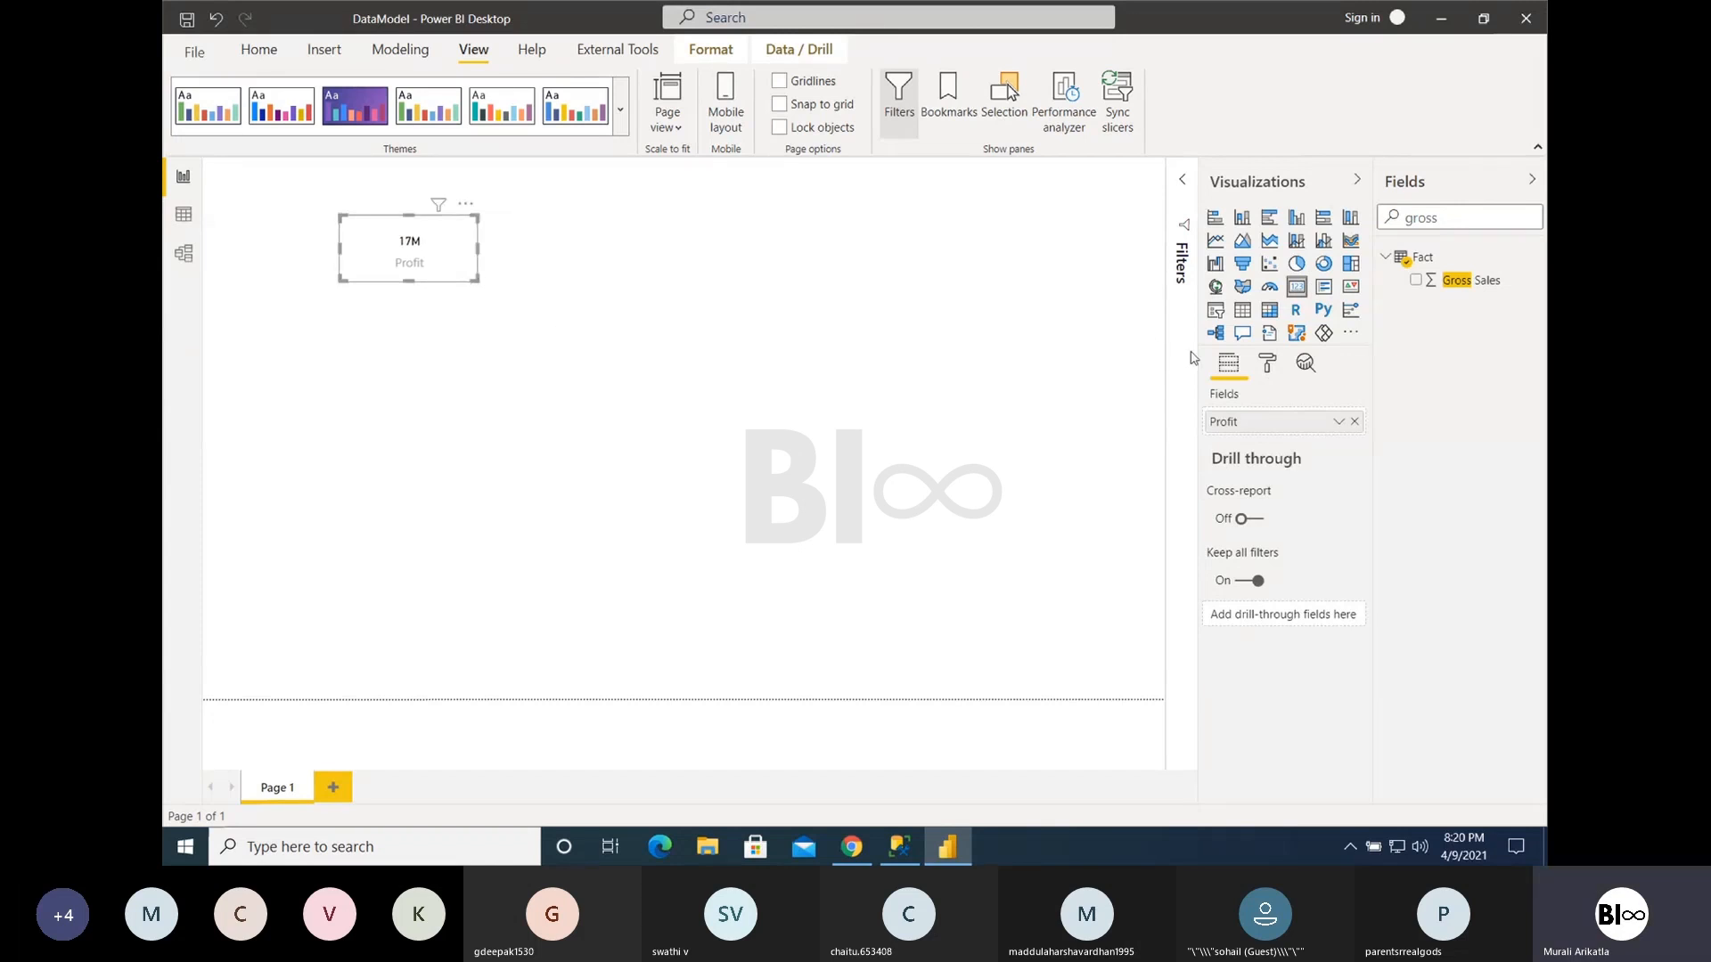
- Set the Profit Card's data label text size to 20 pt, keeping the display units at Millions
{"action": "left_click", "coordinate": [1269, 367]}
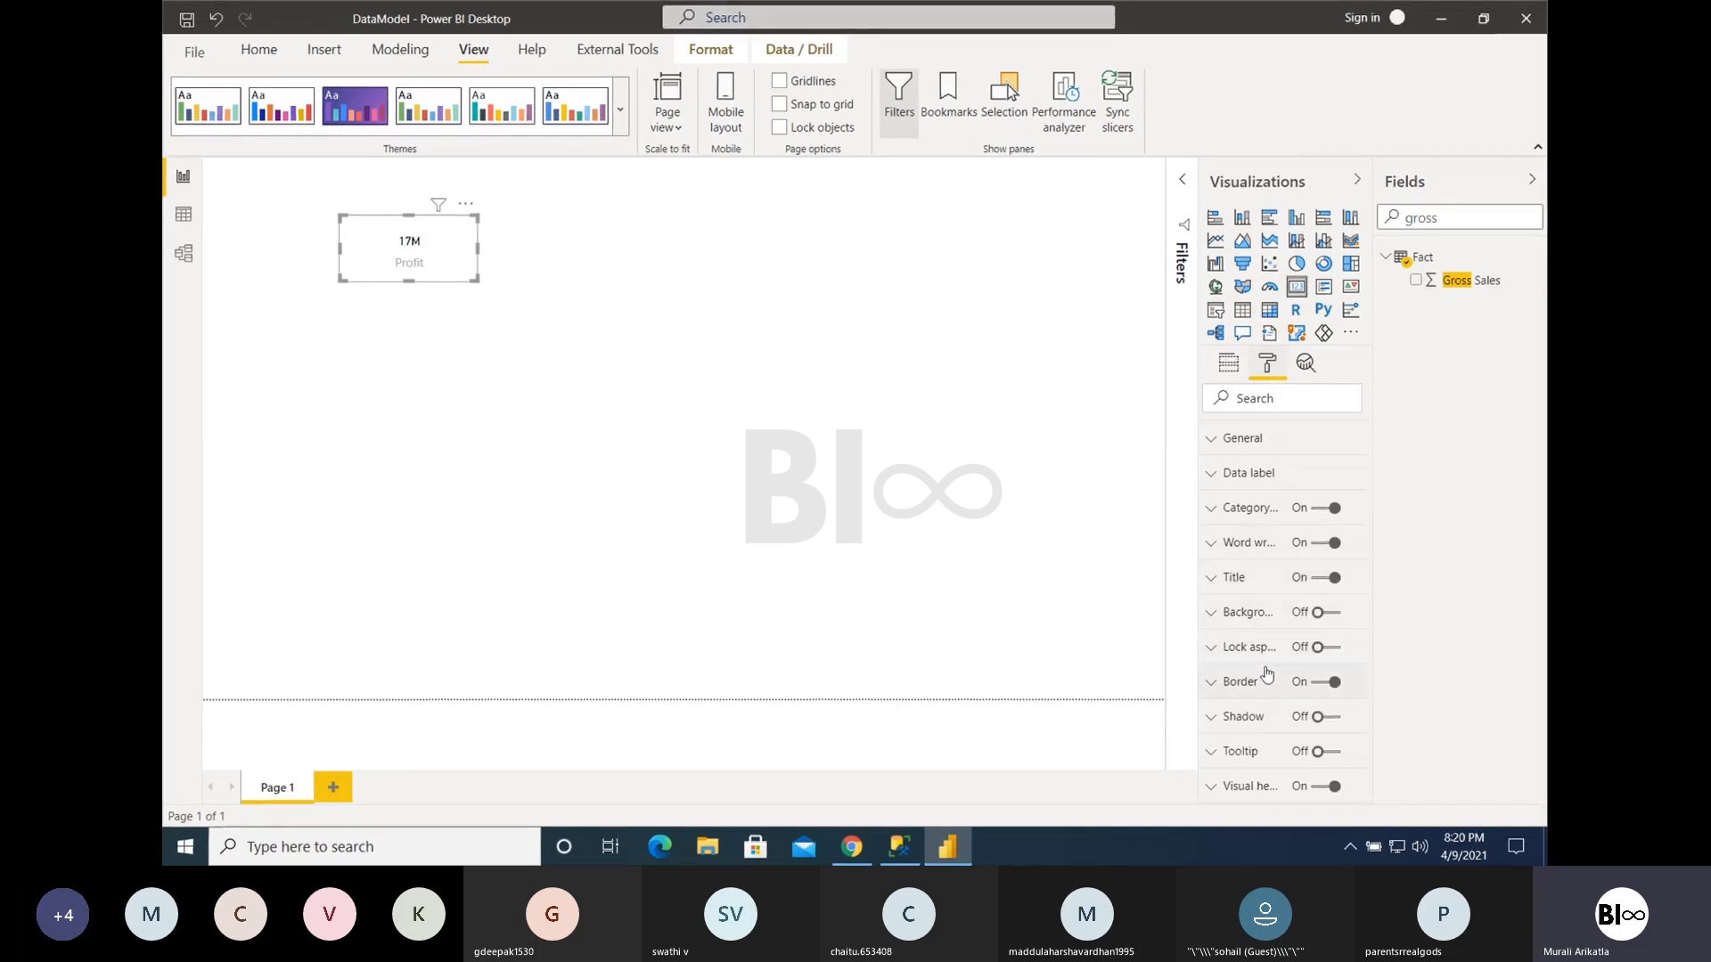
{"action": "left_click", "coordinate": [1234, 481]}
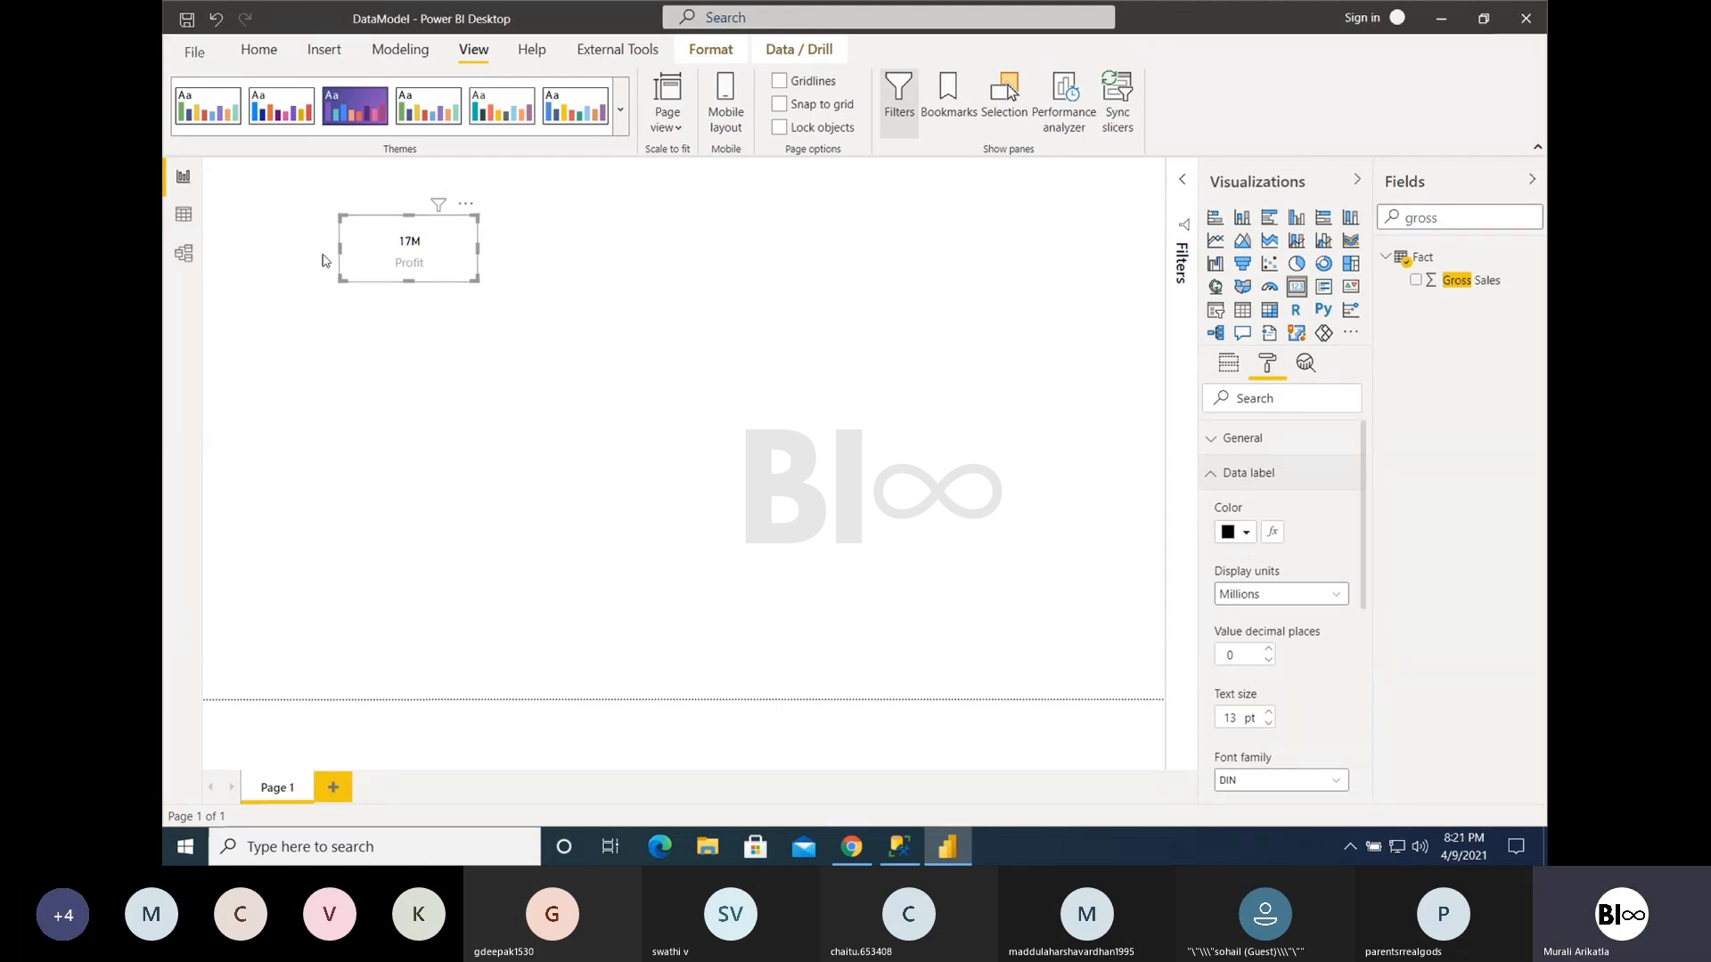
{"action": "left_click", "coordinate": [1269, 712]}
{"action": "left_click", "coordinate": [1269, 712]}
{"action": "left_click", "coordinate": [1269, 712]}
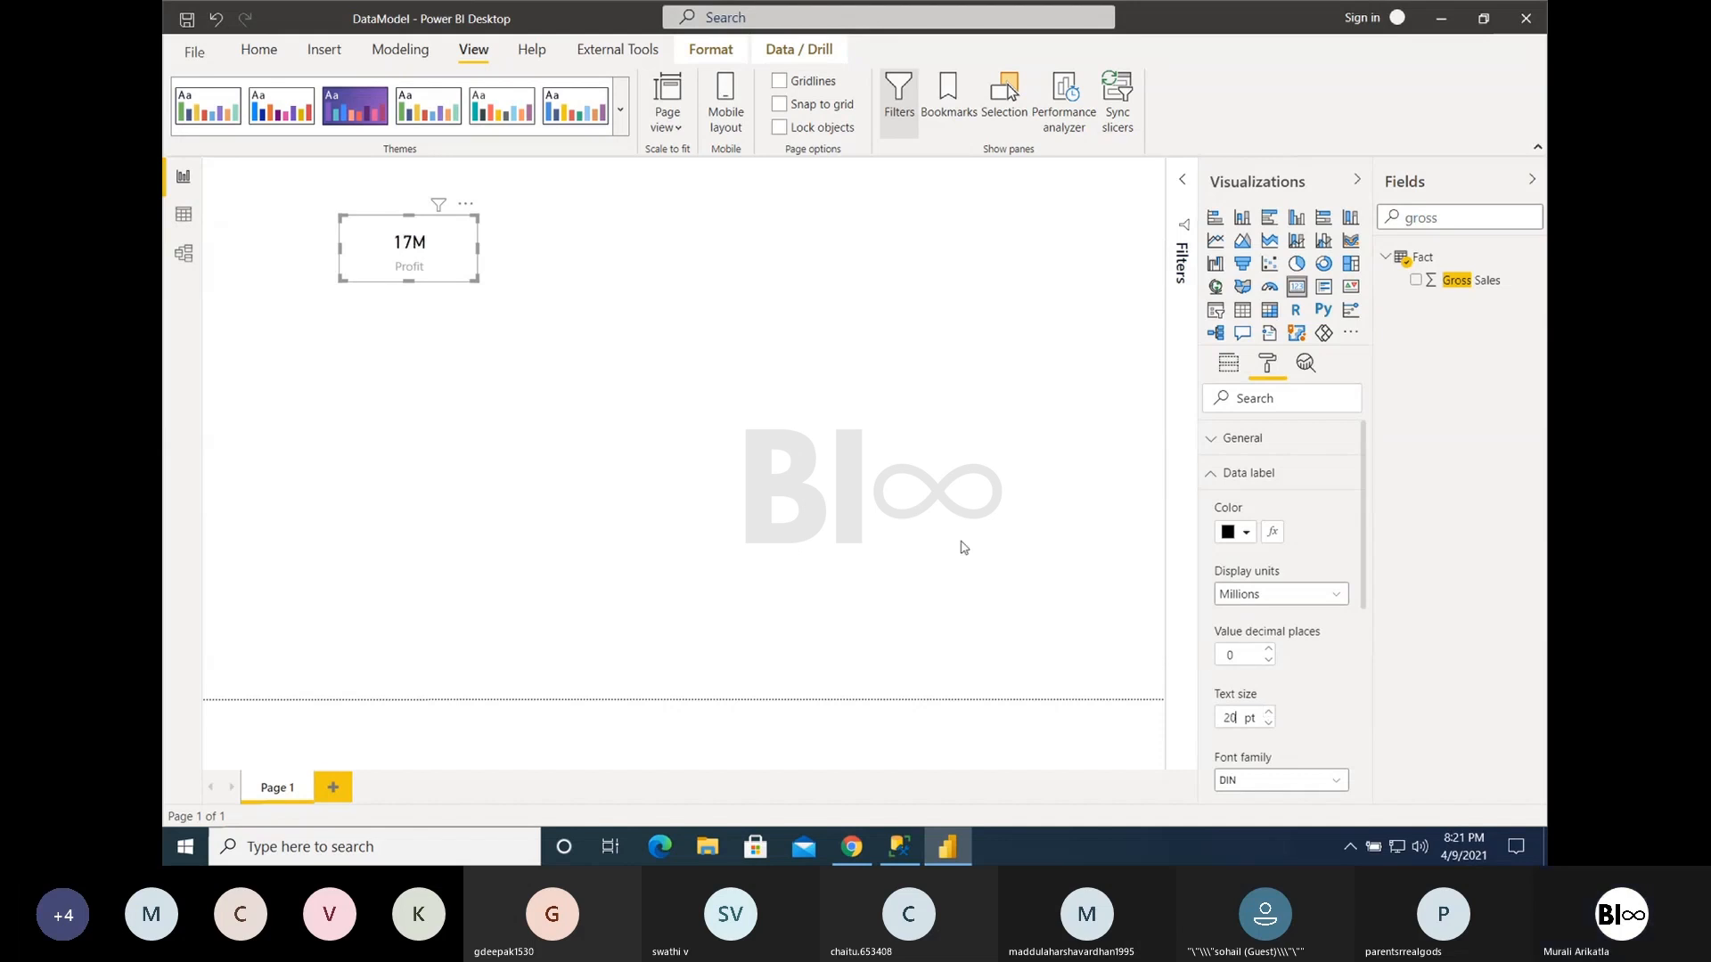
{"action": "left_click", "coordinate": [1283, 593]}
{"action": "left_click", "coordinate": [1283, 592]}
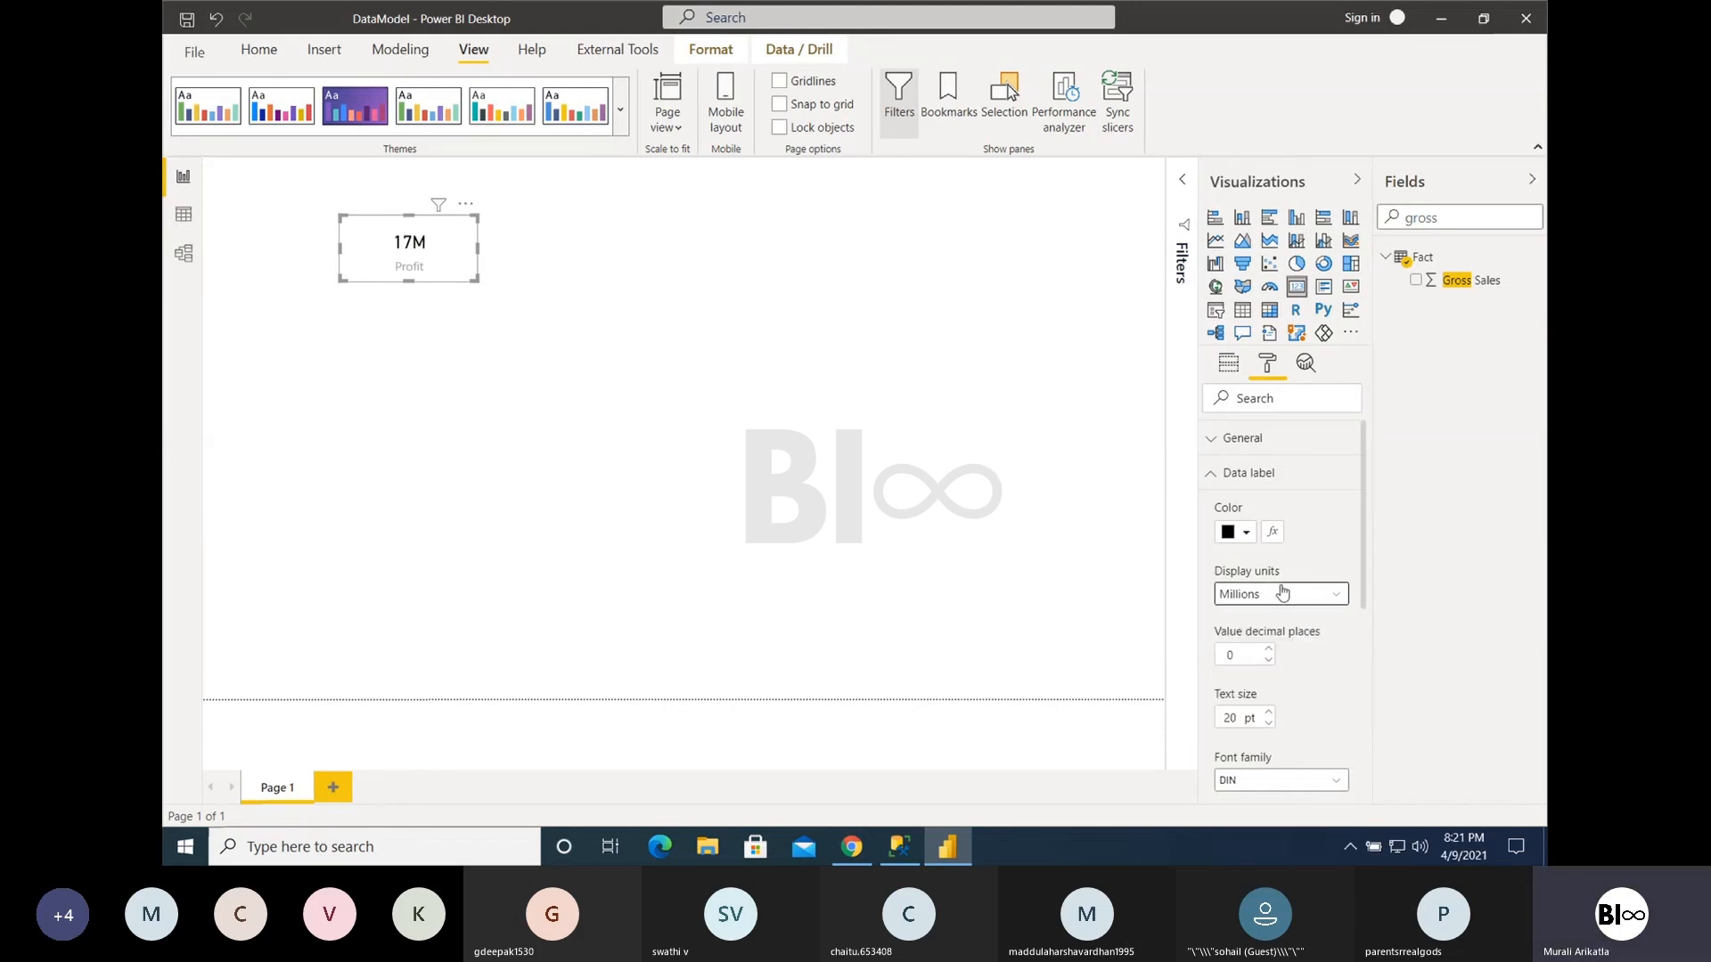
{"action": "left_click", "coordinate": [1227, 471]}
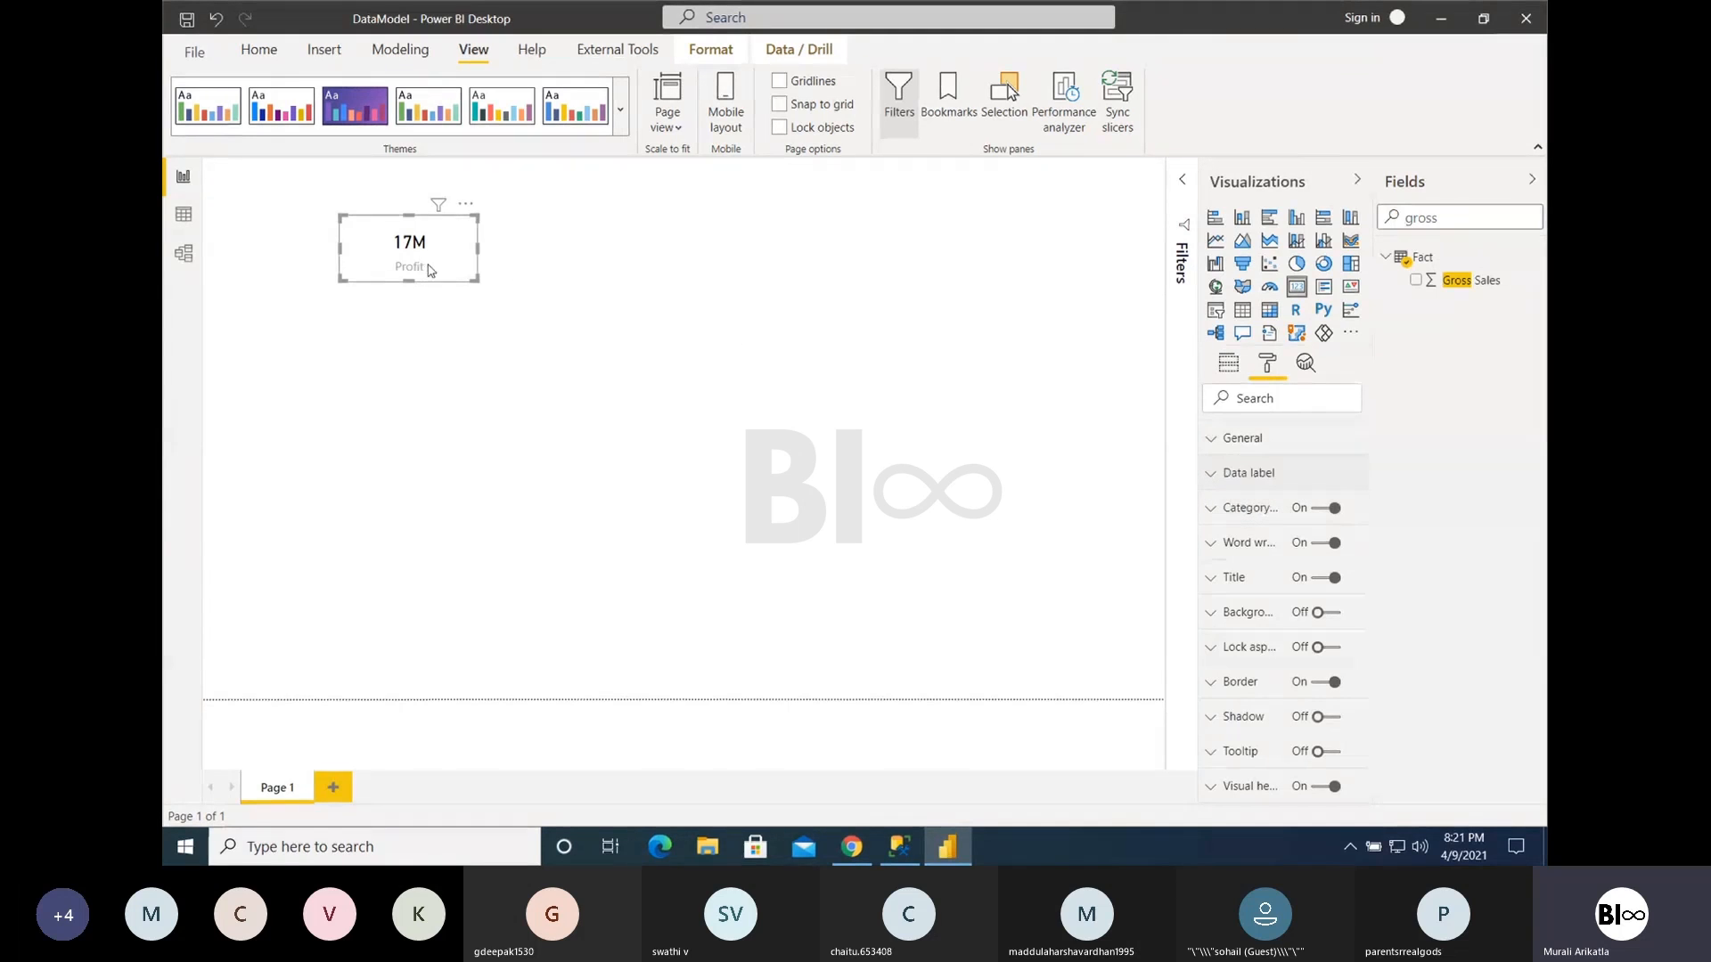
- Turn off the Card's category label and enter Profit as its title text
{"action": "left_click", "coordinate": [1325, 508]}
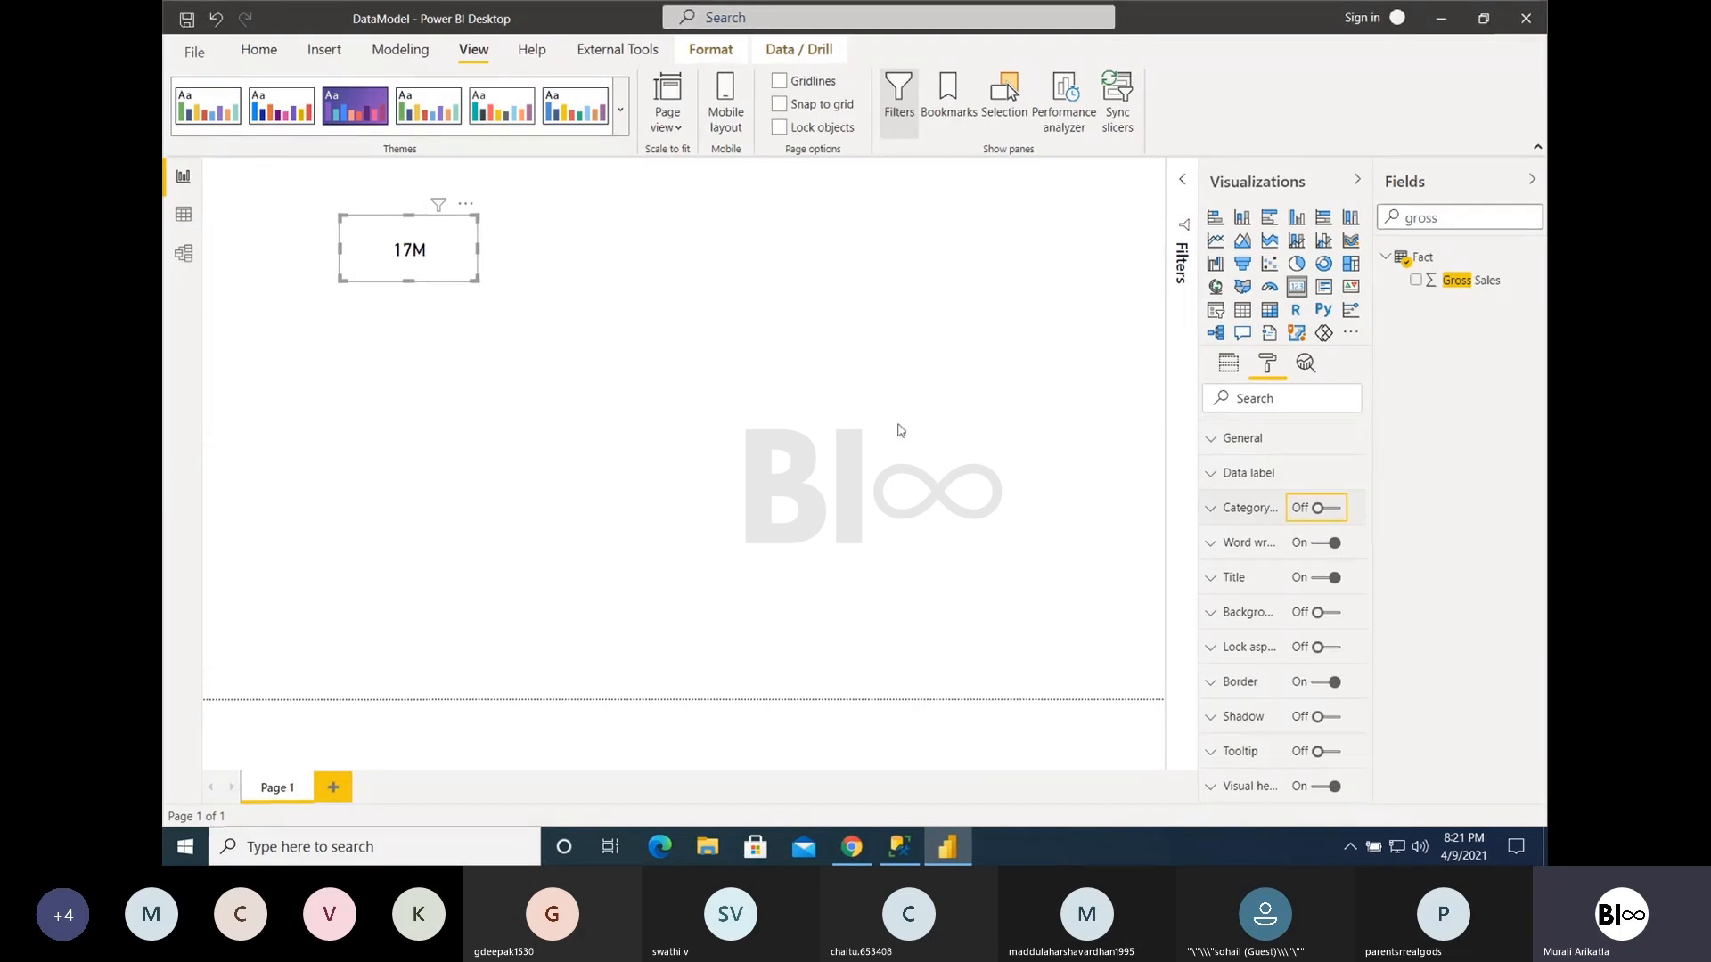
{"action": "left_click", "coordinate": [1332, 509]}
{"action": "left_click", "coordinate": [1330, 510]}
{"action": "left_click", "coordinate": [1234, 581]}
{"action": "left_click", "coordinate": [1267, 633]}
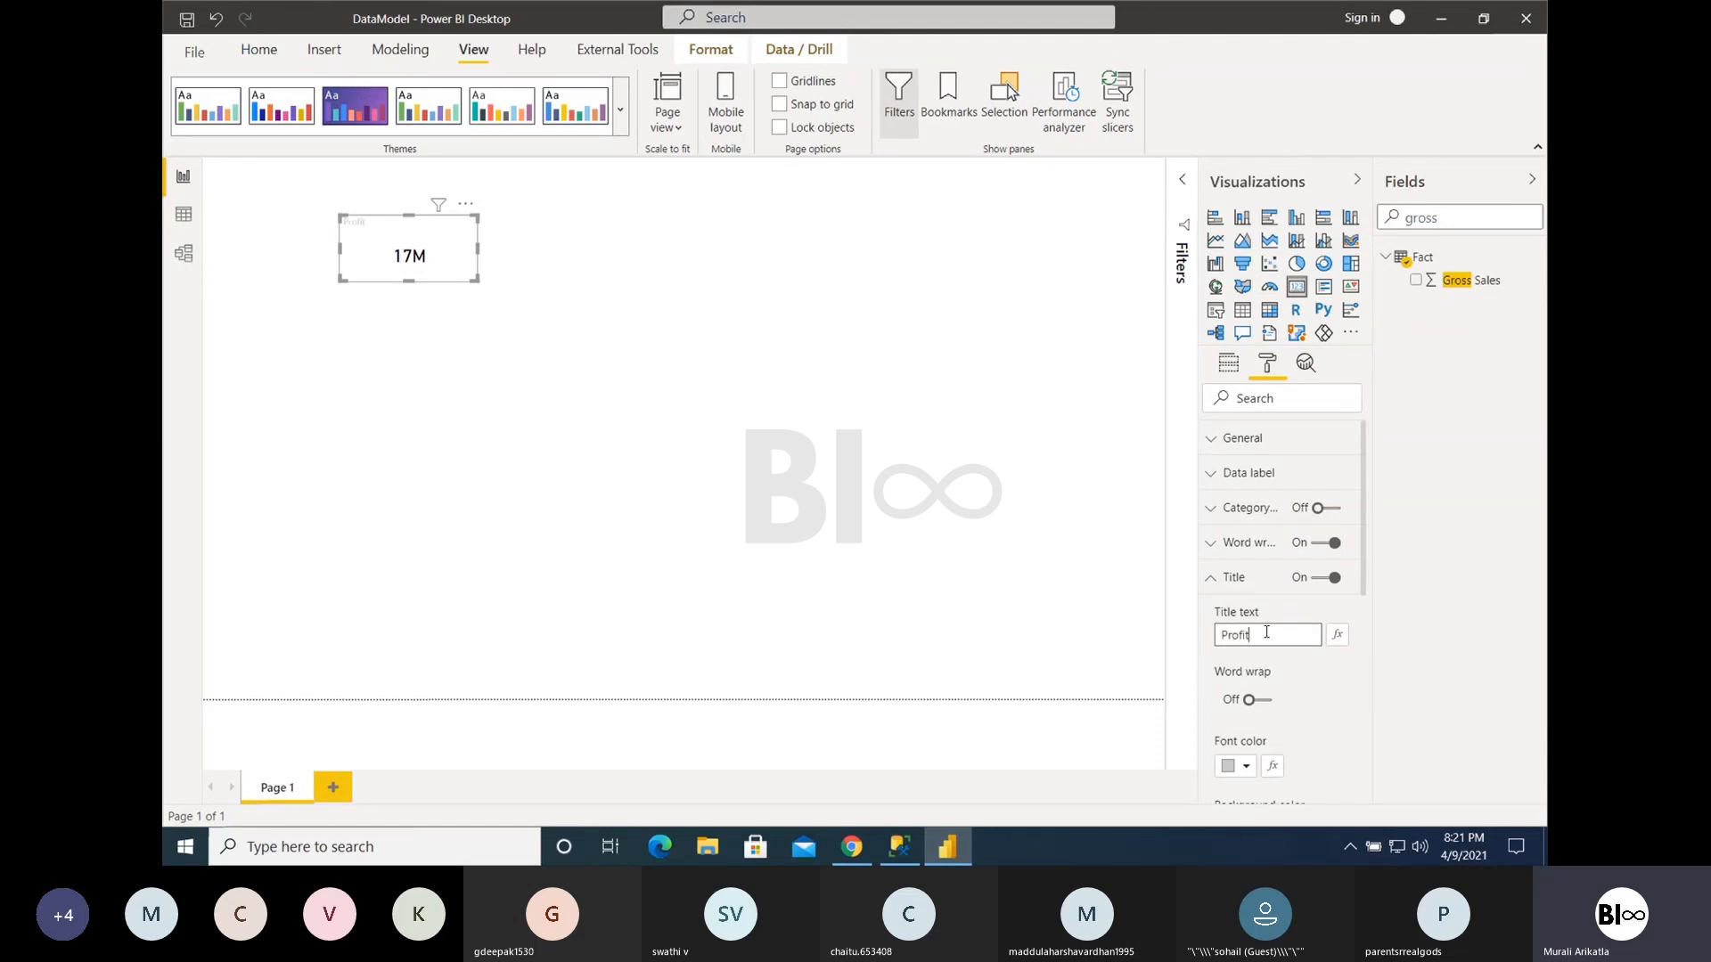
- Toggle the Card's category label on and off to compare it with the title, ending with it off
{"action": "left_click", "coordinate": [1320, 508]}
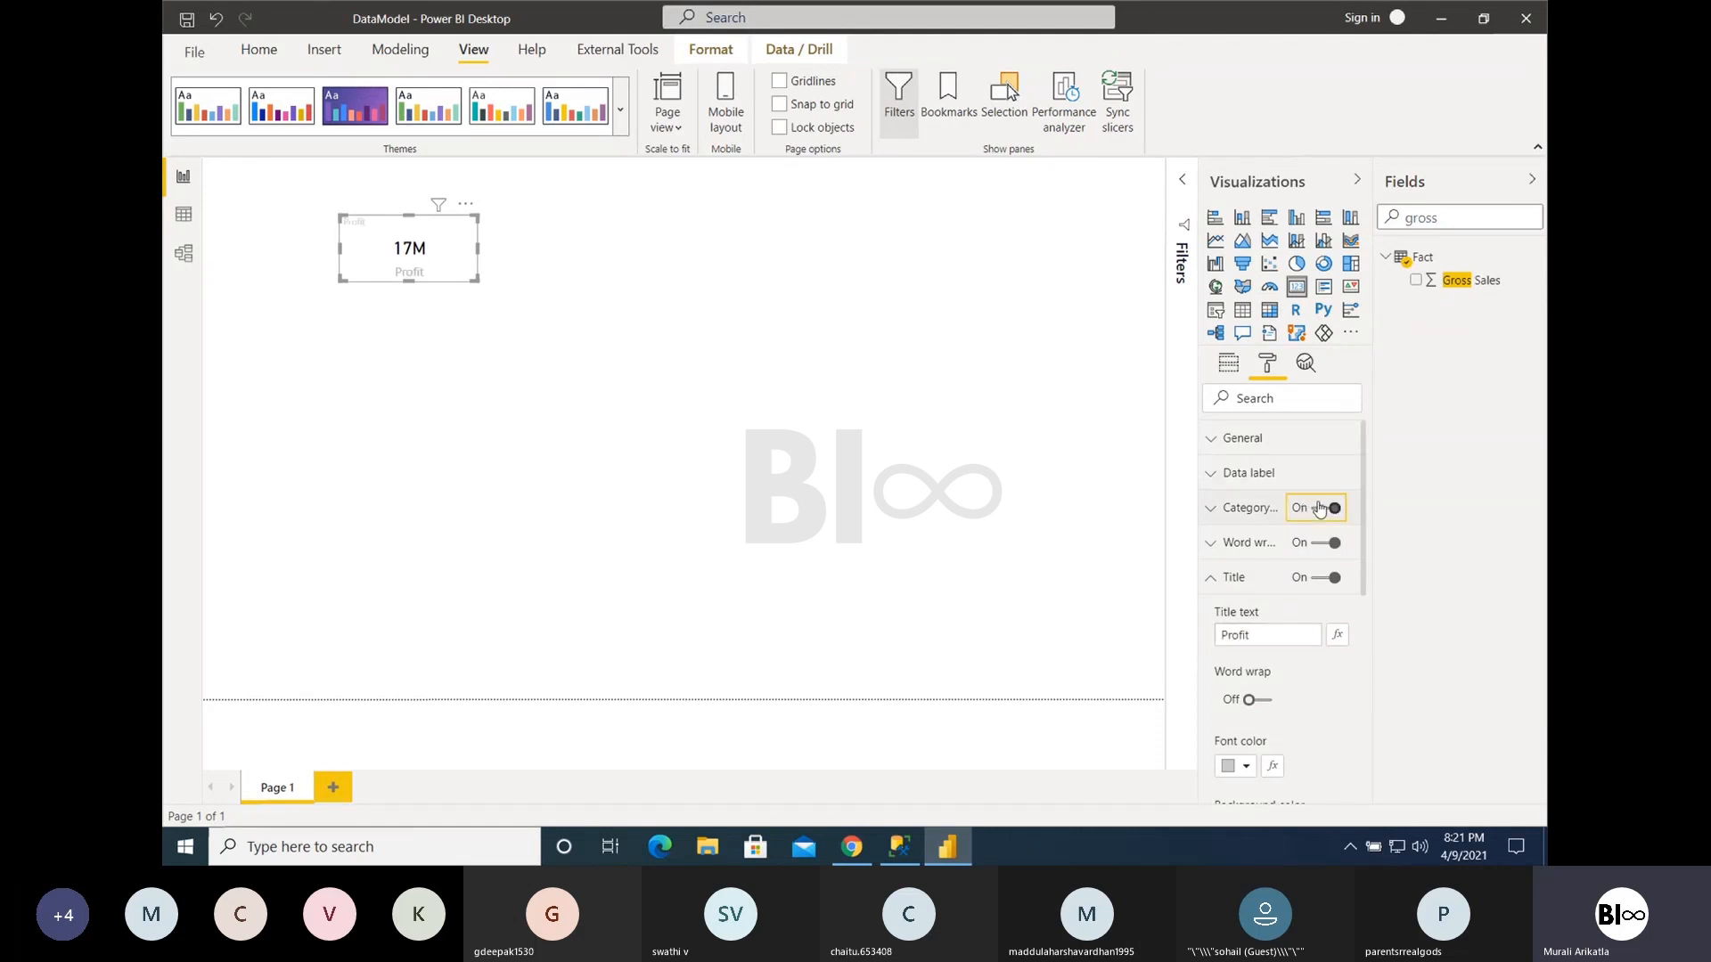
{"action": "left_click", "coordinate": [1320, 508]}
{"action": "left_click", "coordinate": [1320, 508]}
{"action": "left_click", "coordinate": [1318, 512]}
- Format the Card's title with black font color, center alignment and 14 pt text size
{"action": "left_click", "coordinate": [1245, 767]}
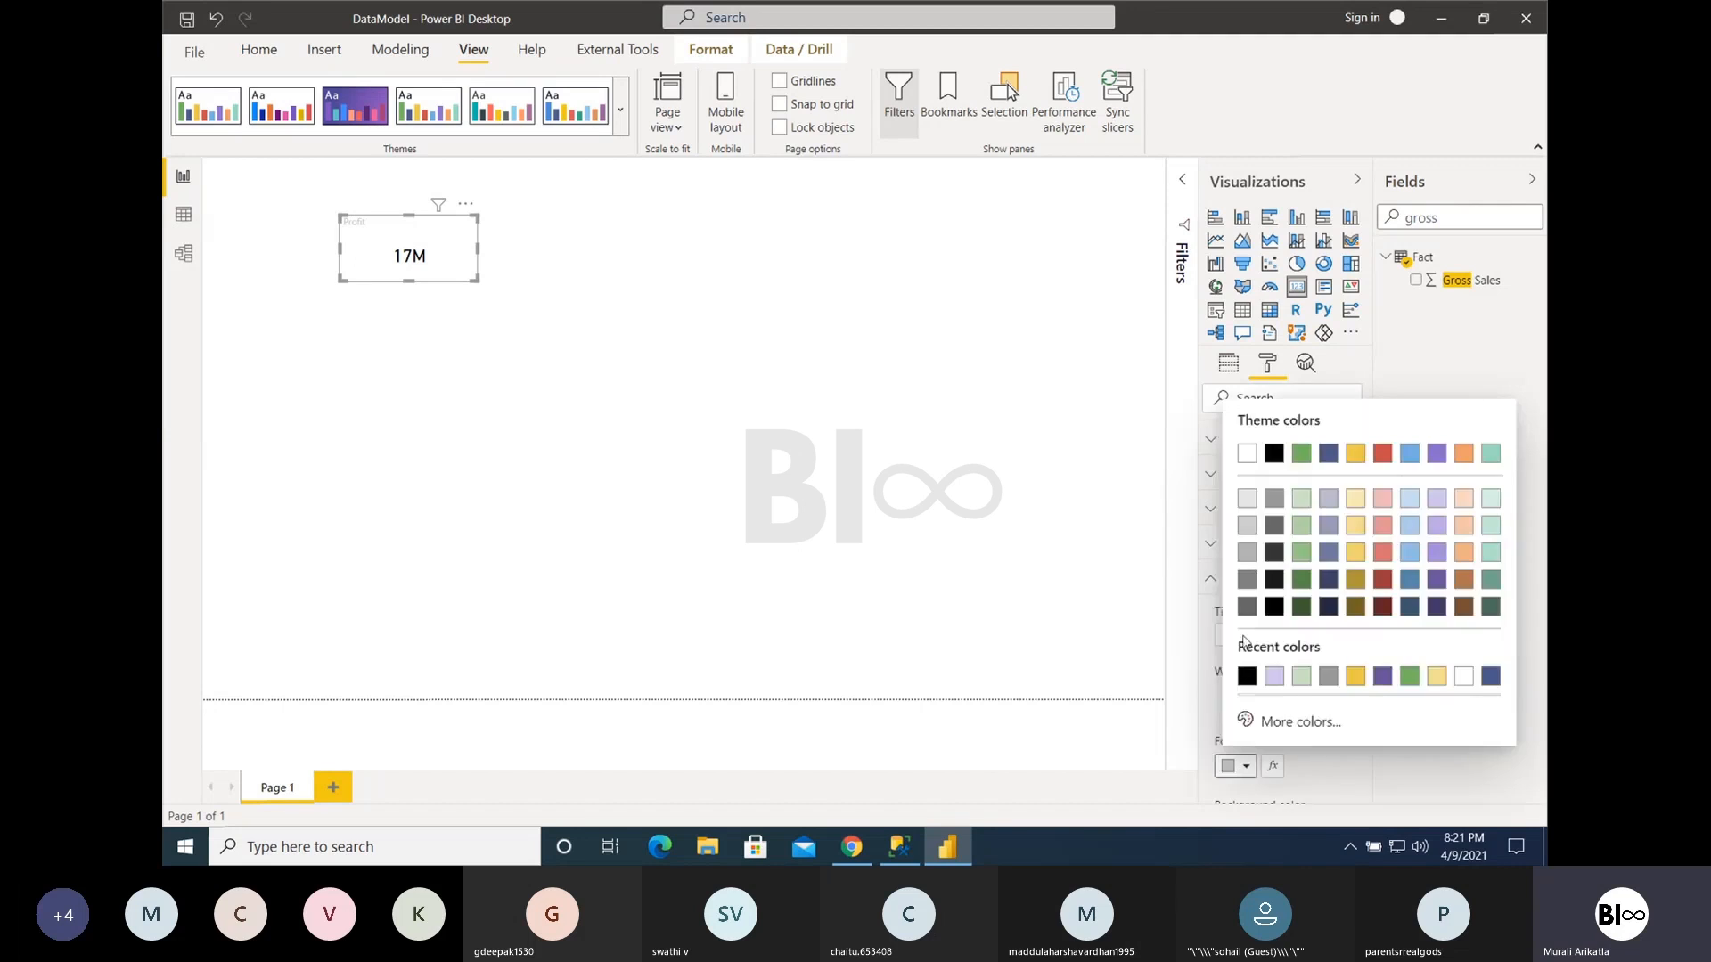
{"action": "left_click", "coordinate": [1274, 454]}
{"action": "scroll", "coordinate": [1237, 708], "scroll_direction": "down", "scroll_amount": 3}
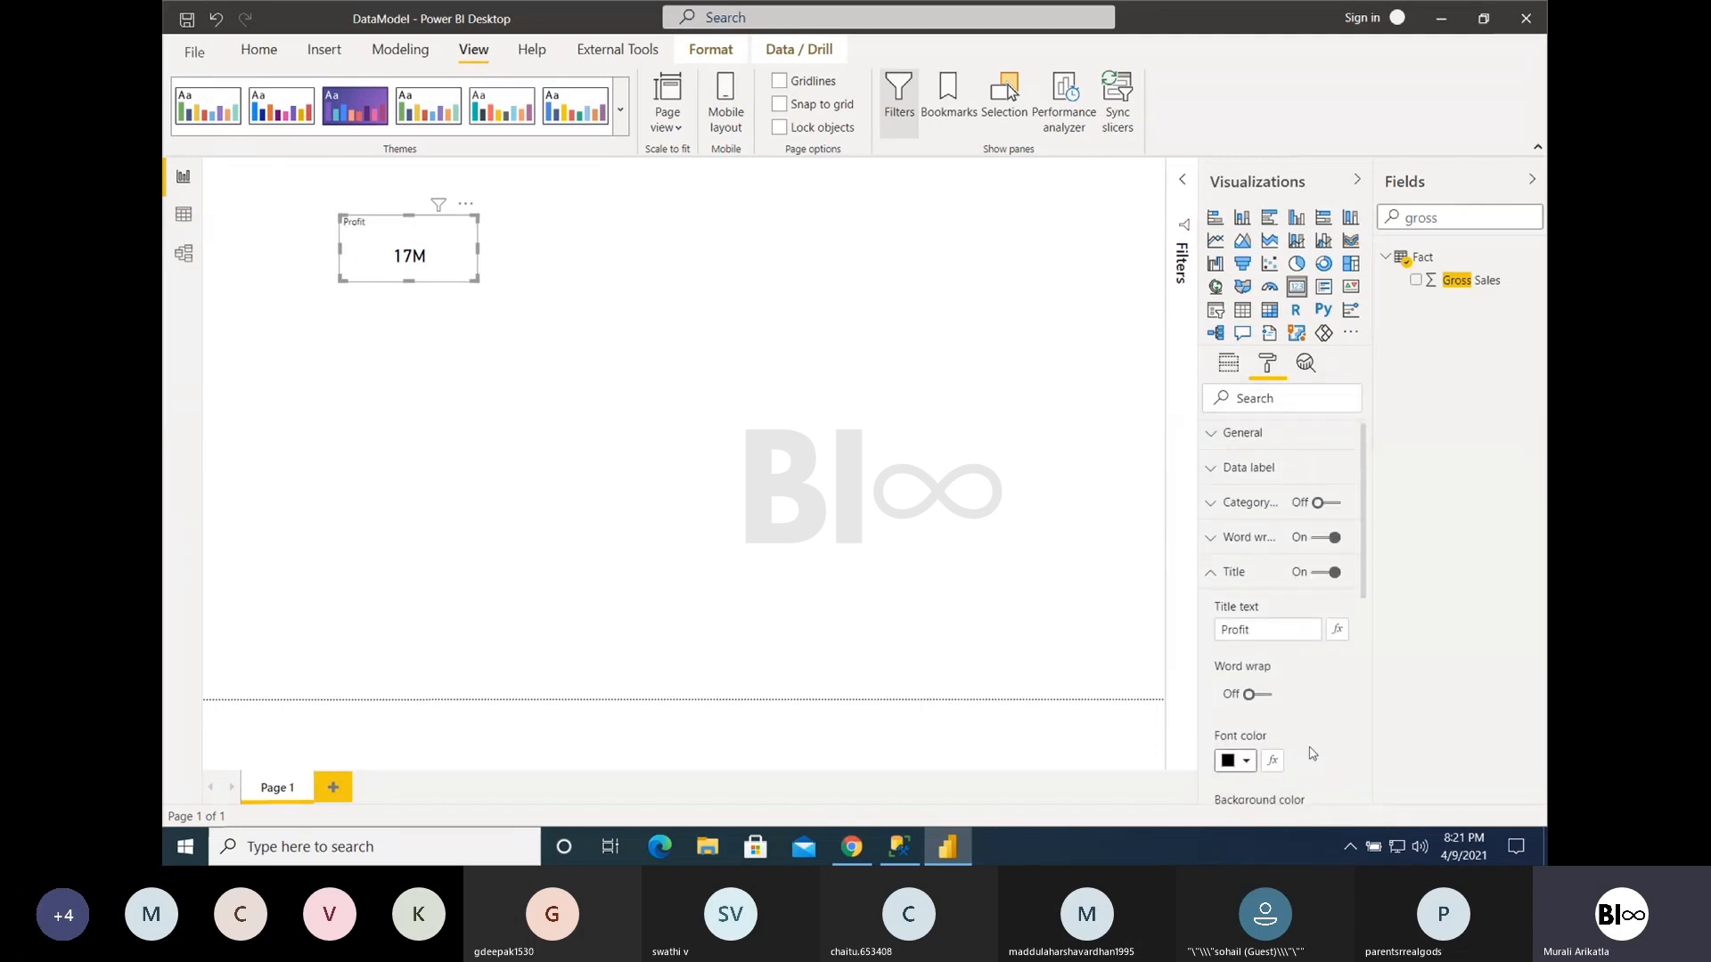
{"action": "left_click", "coordinate": [1248, 657]}
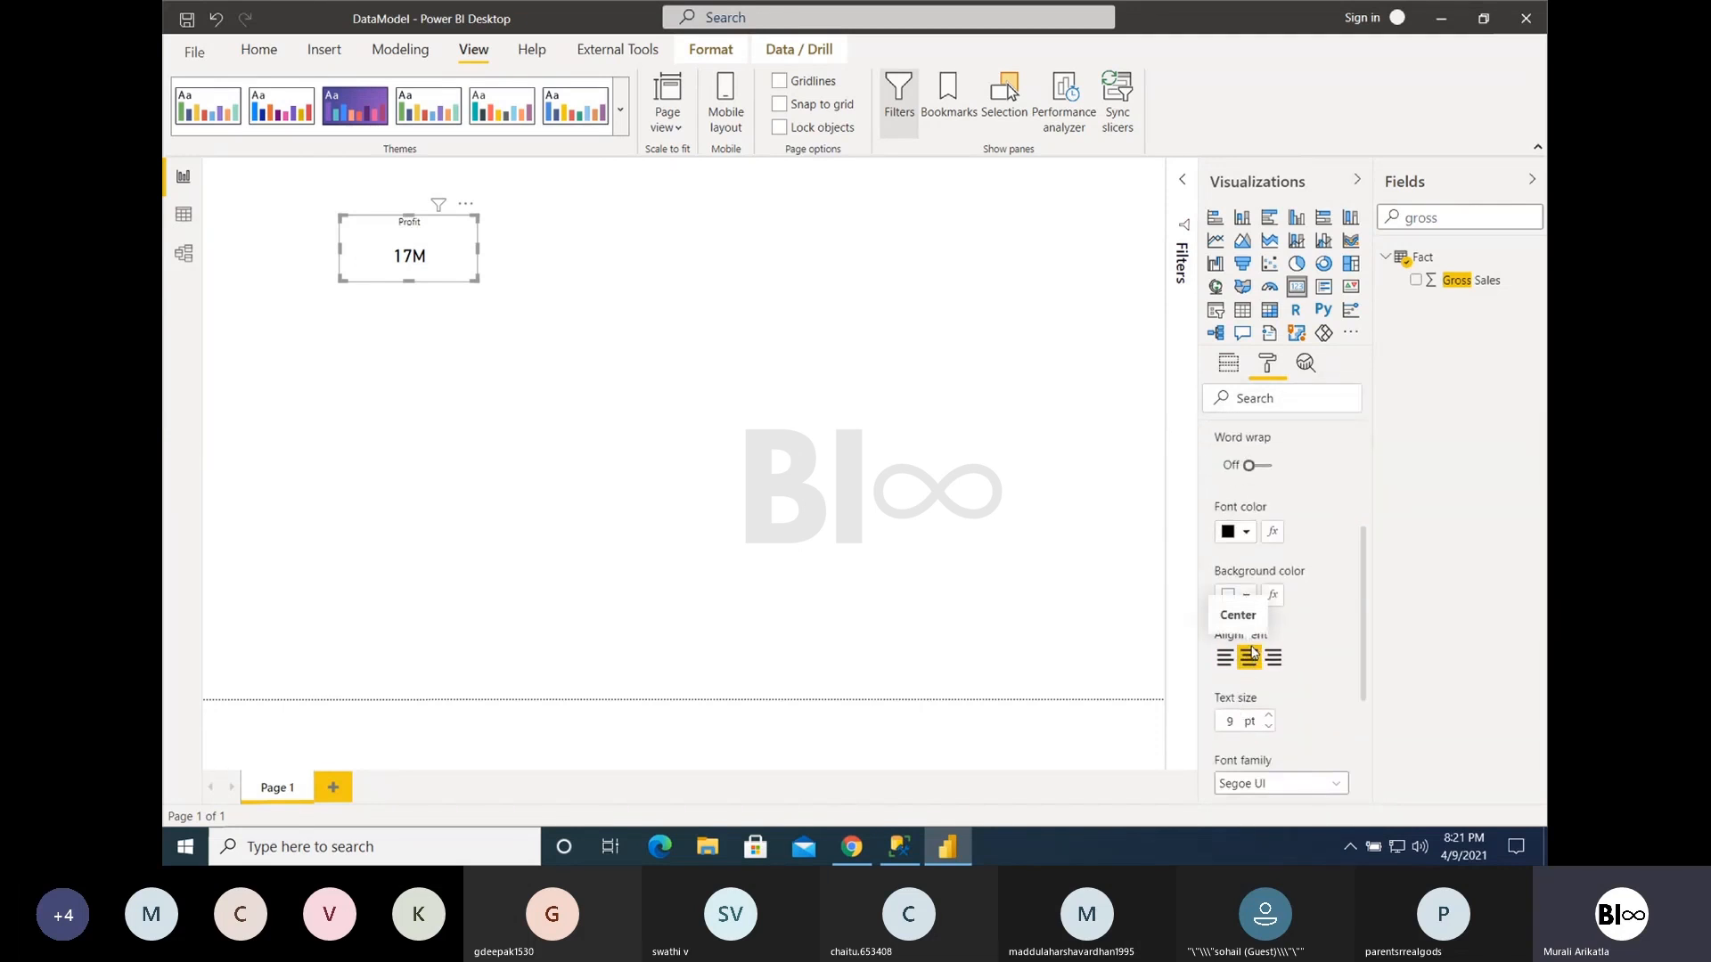
{"action": "left_click", "coordinate": [1268, 715]}
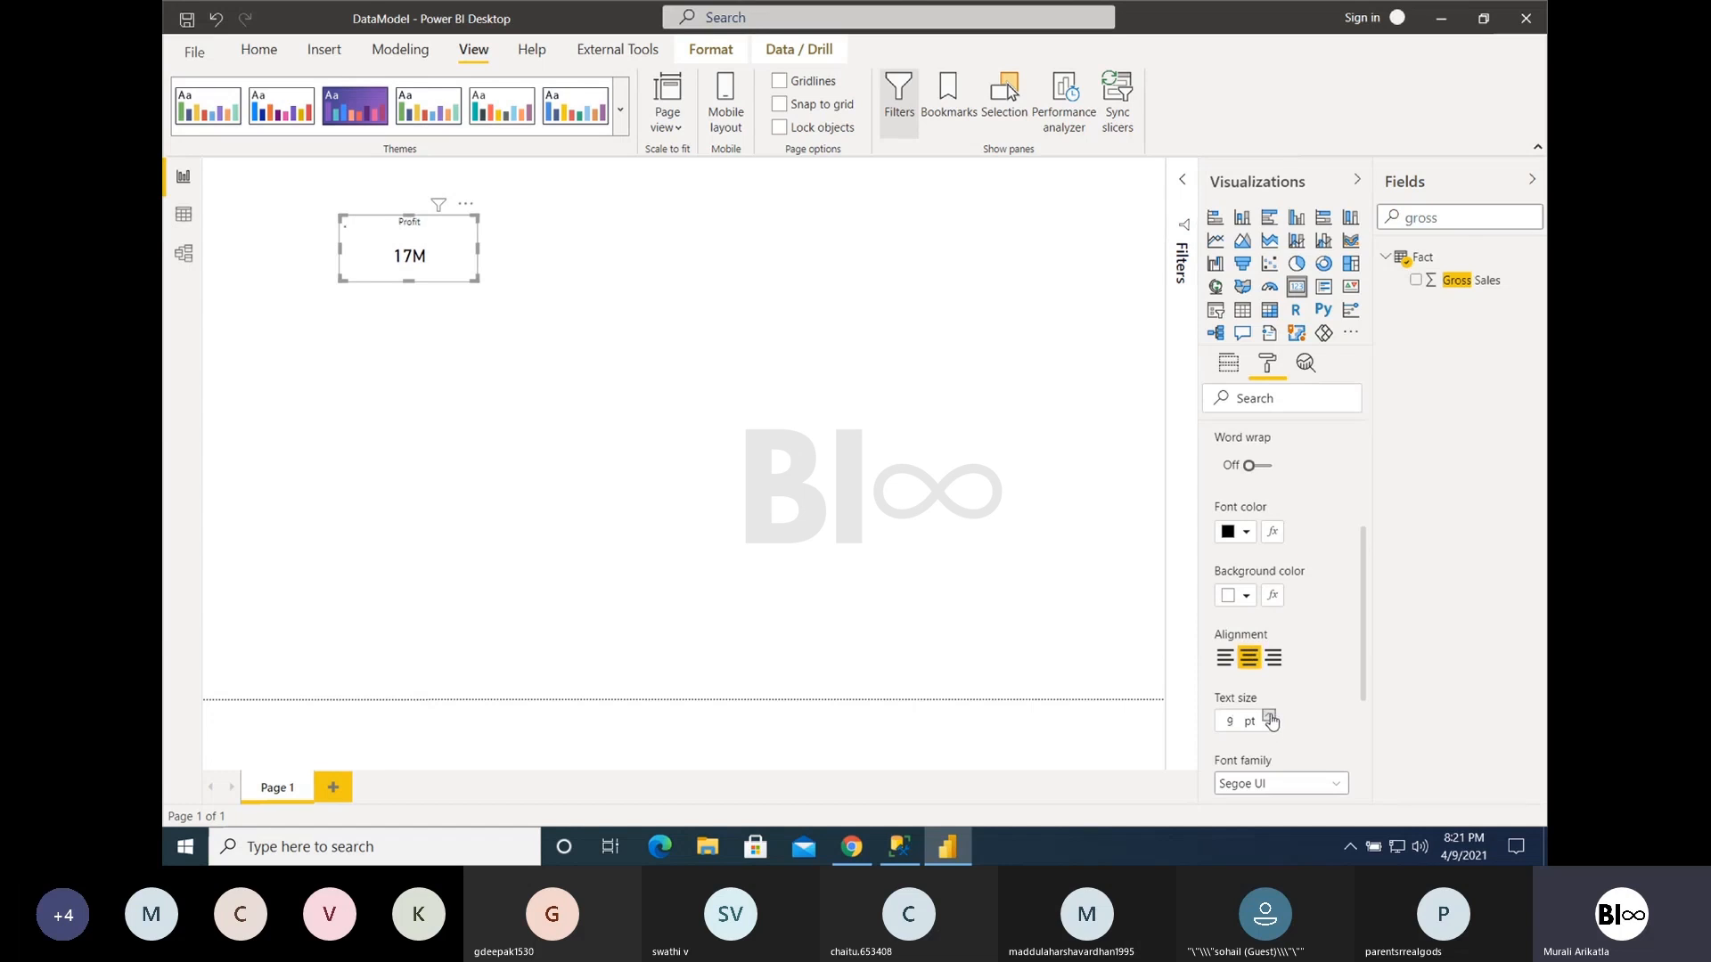
{"action": "left_click", "coordinate": [1269, 716]}
{"action": "left_click", "coordinate": [1269, 716]}
{"action": "left_click", "coordinate": [1269, 715]}
{"action": "left_click", "coordinate": [1269, 715]}
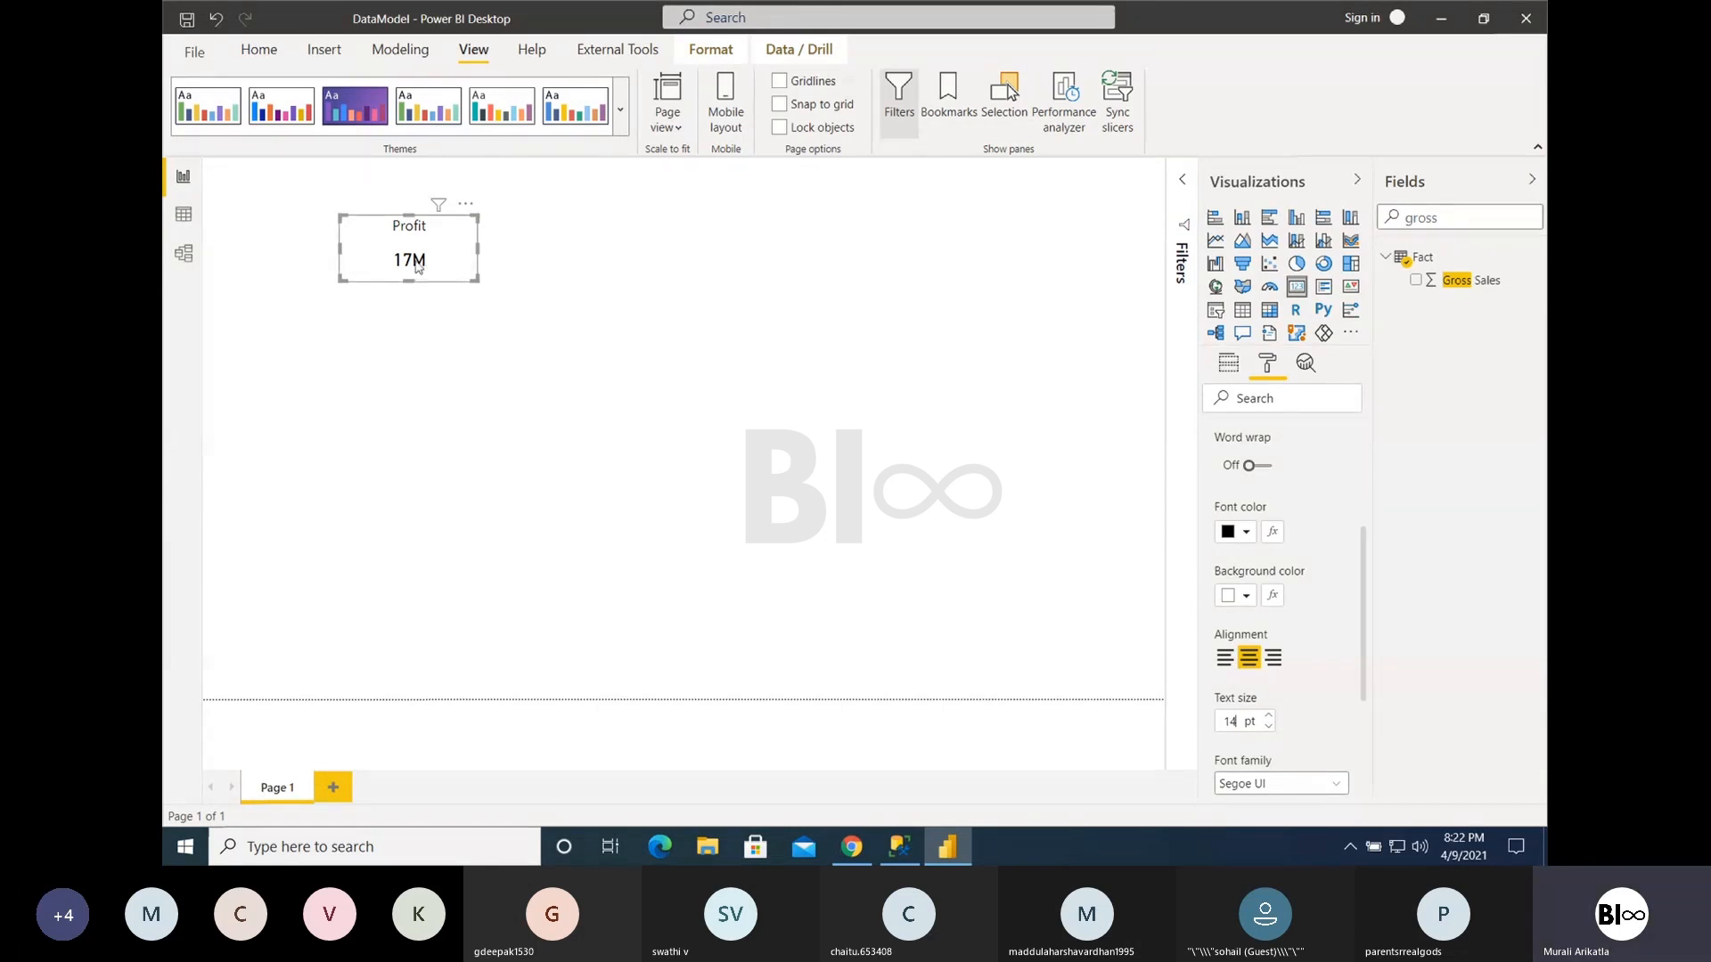
- Convert the Card to a tall, narrow Multi-row card and remove Segment, keeping Country and Profit as its fields
{"action": "left_click", "coordinate": [1326, 289]}
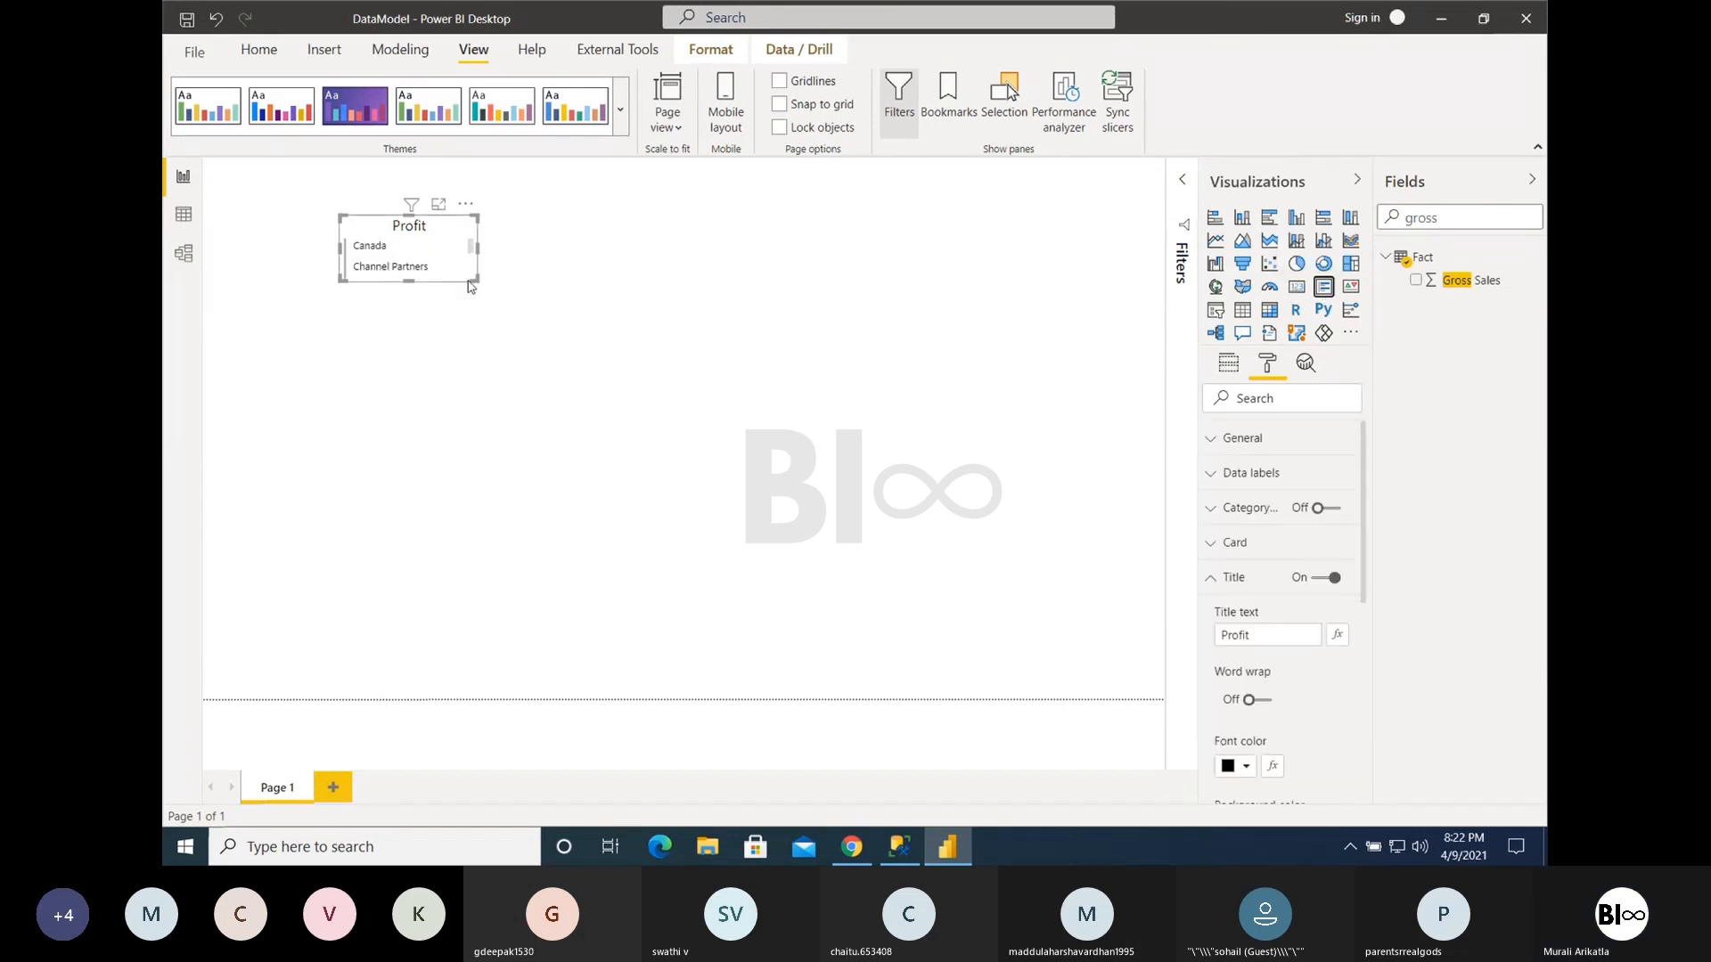
{"action": "left_click_drag", "start_coordinate": [473, 280], "coordinate": [918, 596]}
{"action": "left_click", "coordinate": [1236, 367]}
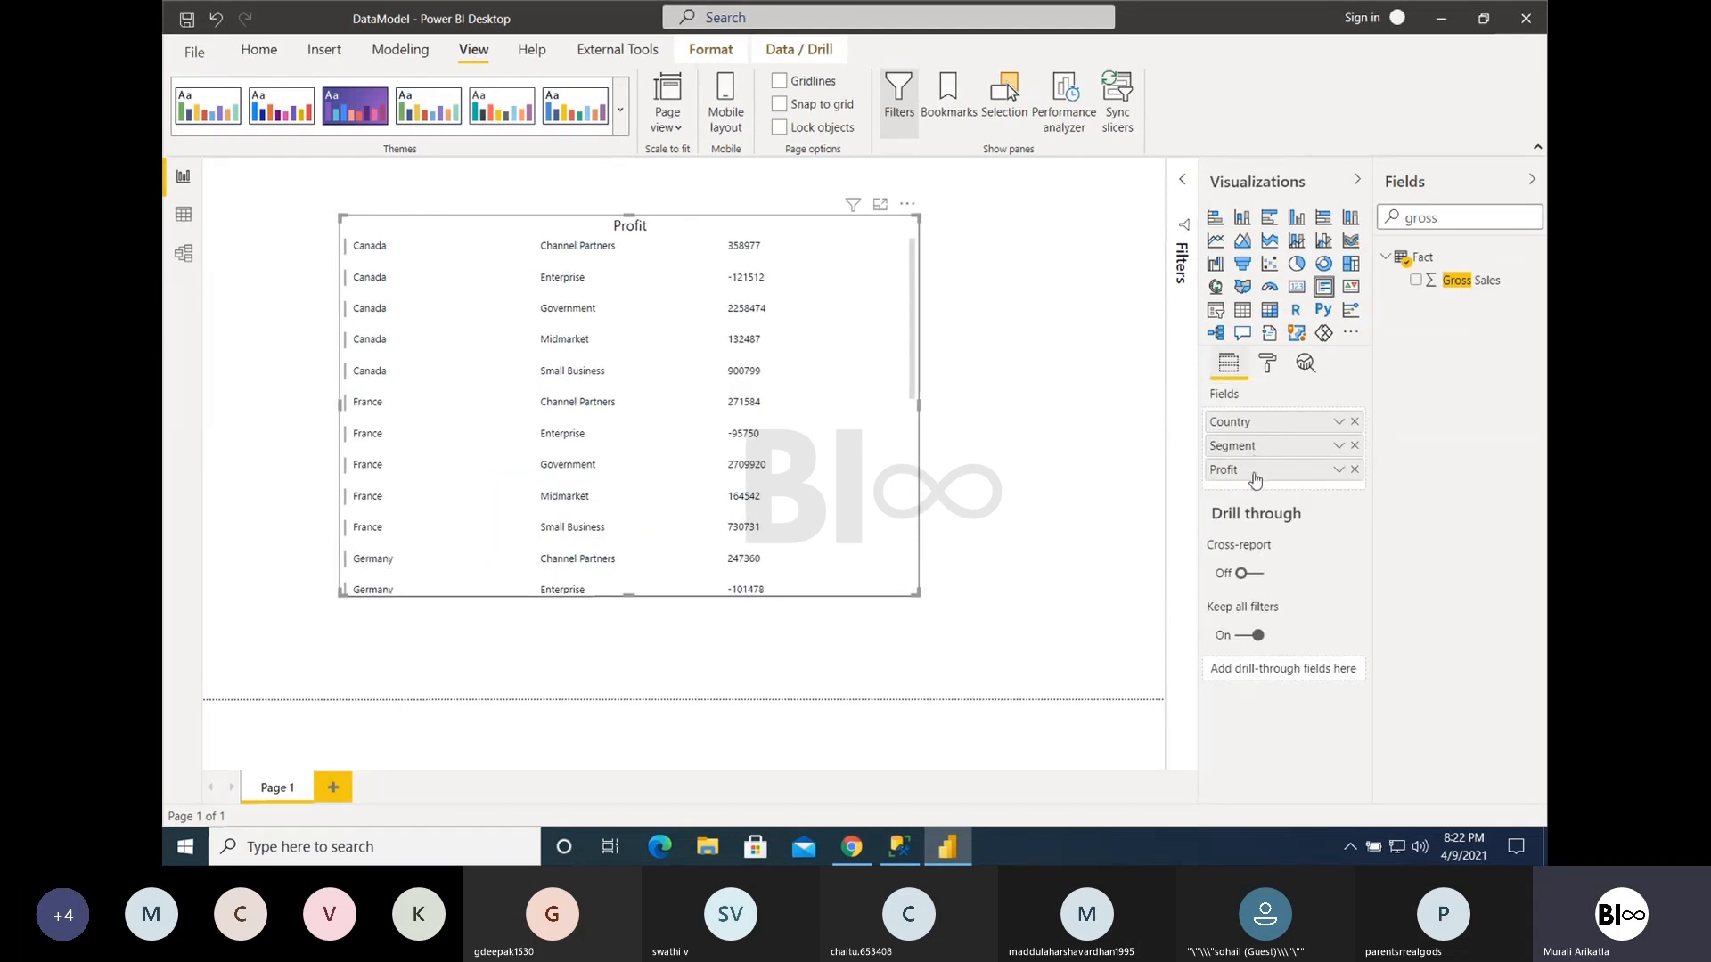
{"action": "left_click", "coordinate": [1355, 445]}
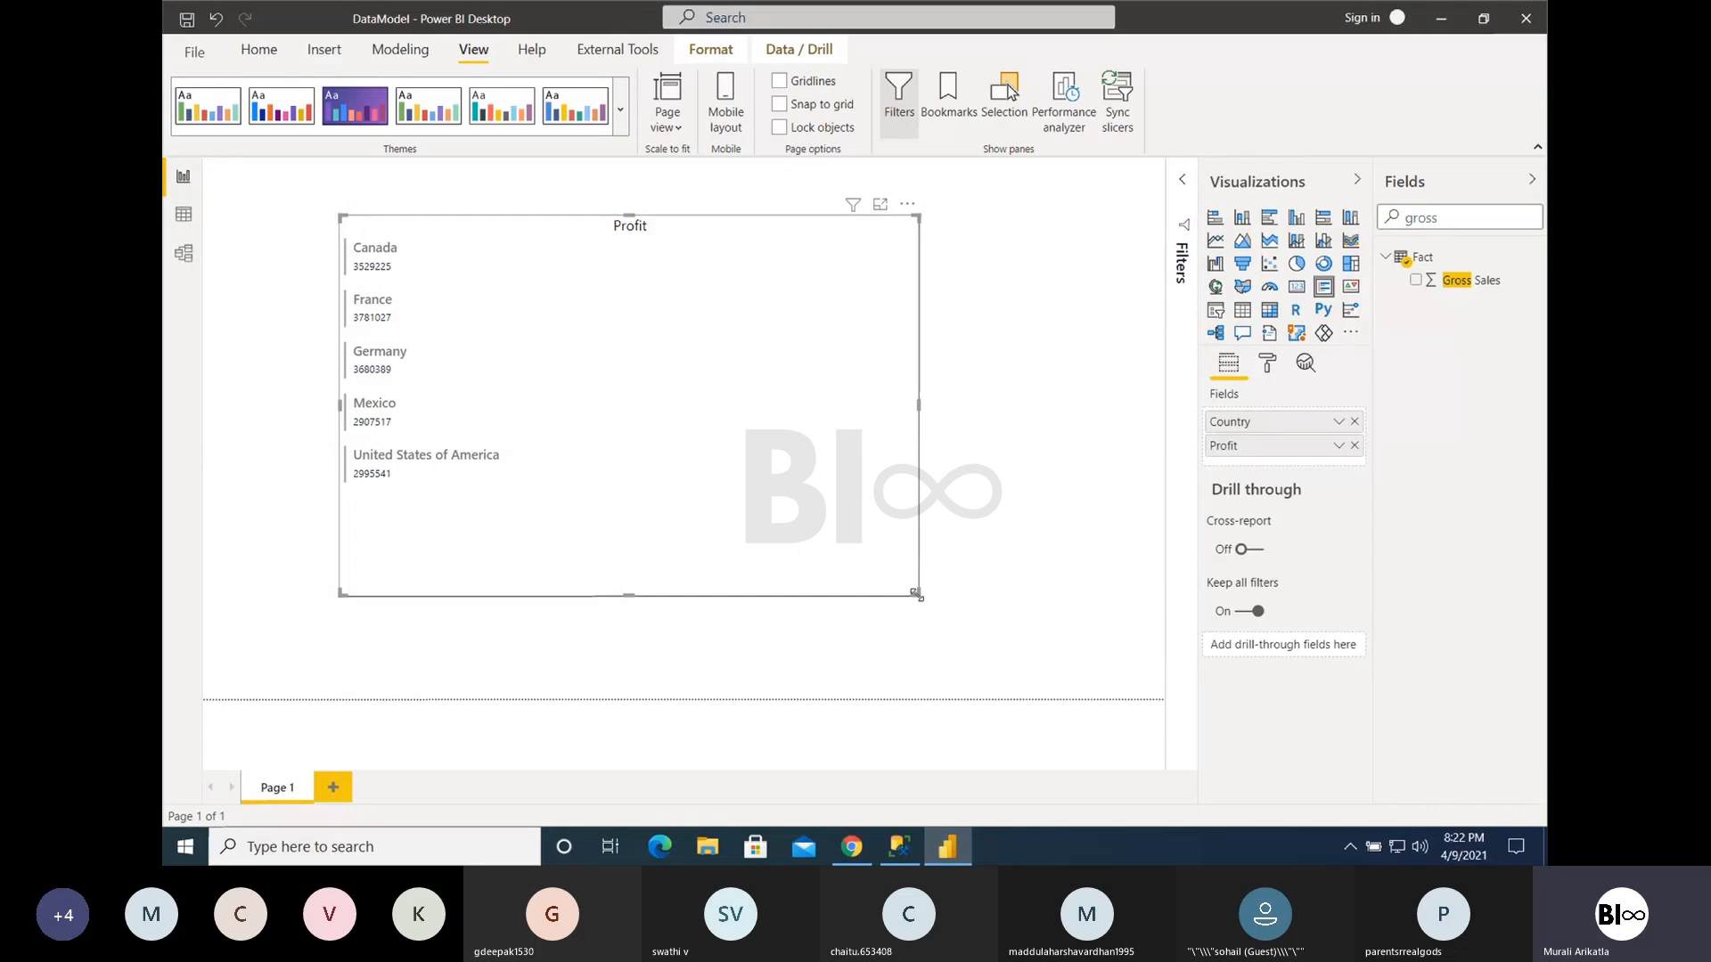
{"action": "left_click_drag", "start_coordinate": [916, 593], "coordinate": [643, 668]}
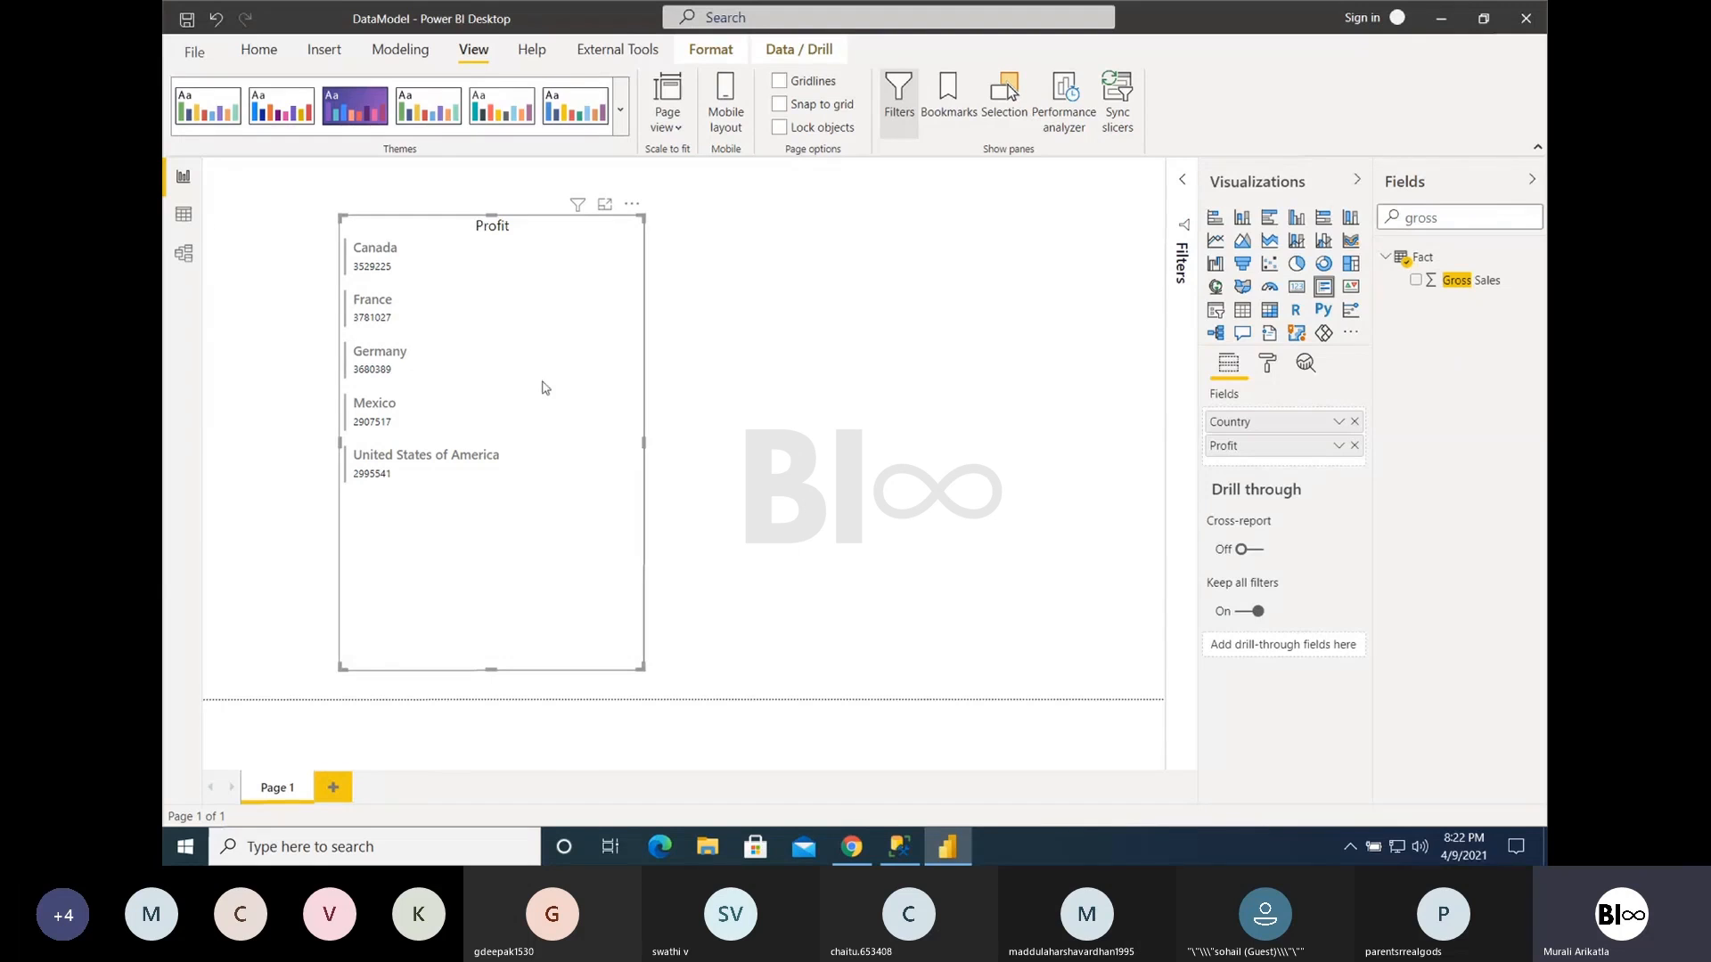
- Turn the Multi-row card's category labels on to preview them, and turn them off again
{"action": "left_click", "coordinate": [1267, 366]}
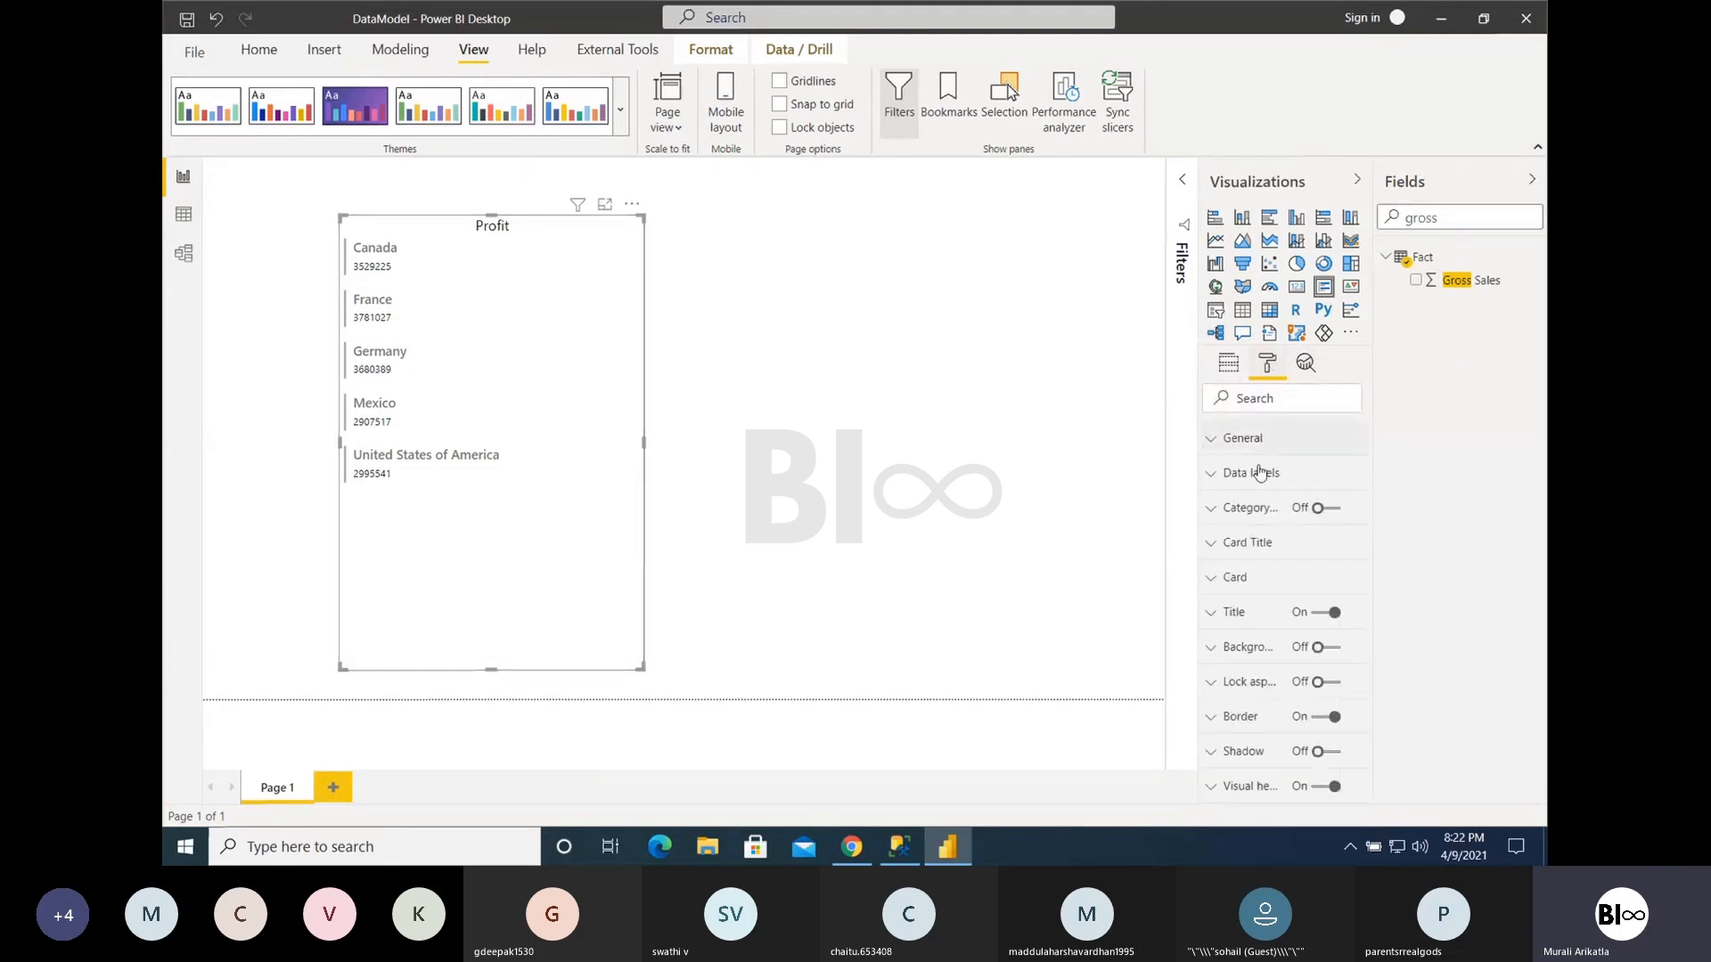
{"action": "left_click", "coordinate": [1330, 510]}
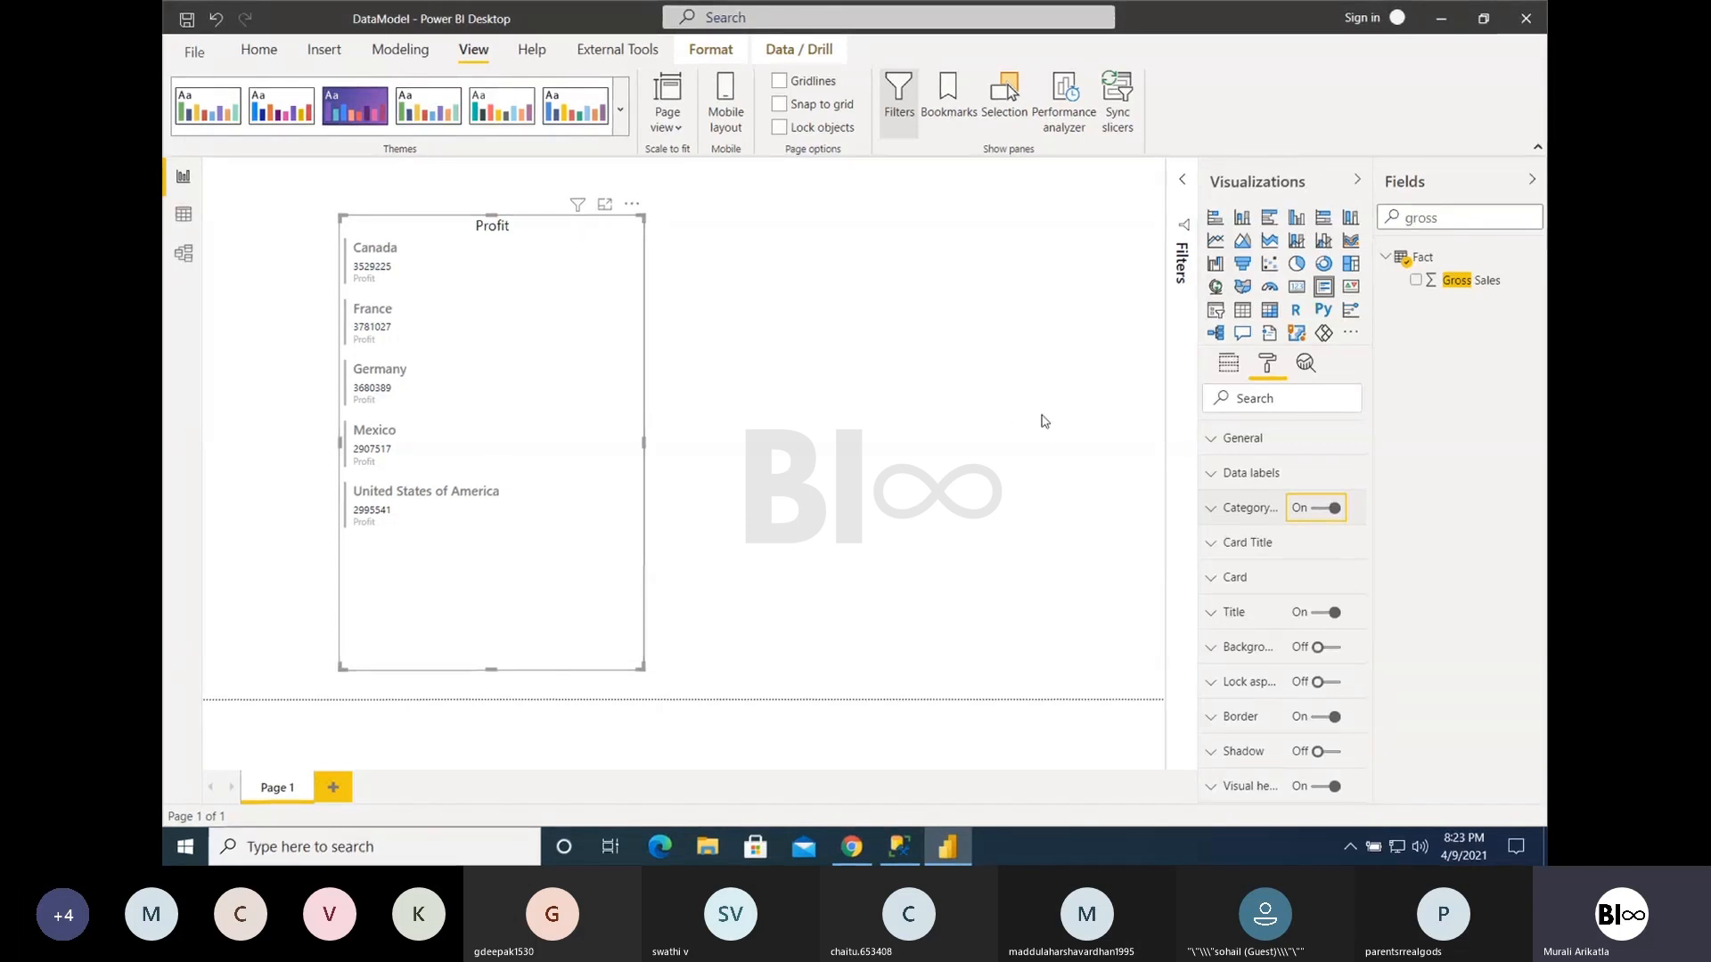
{"action": "left_click", "coordinate": [1326, 509]}
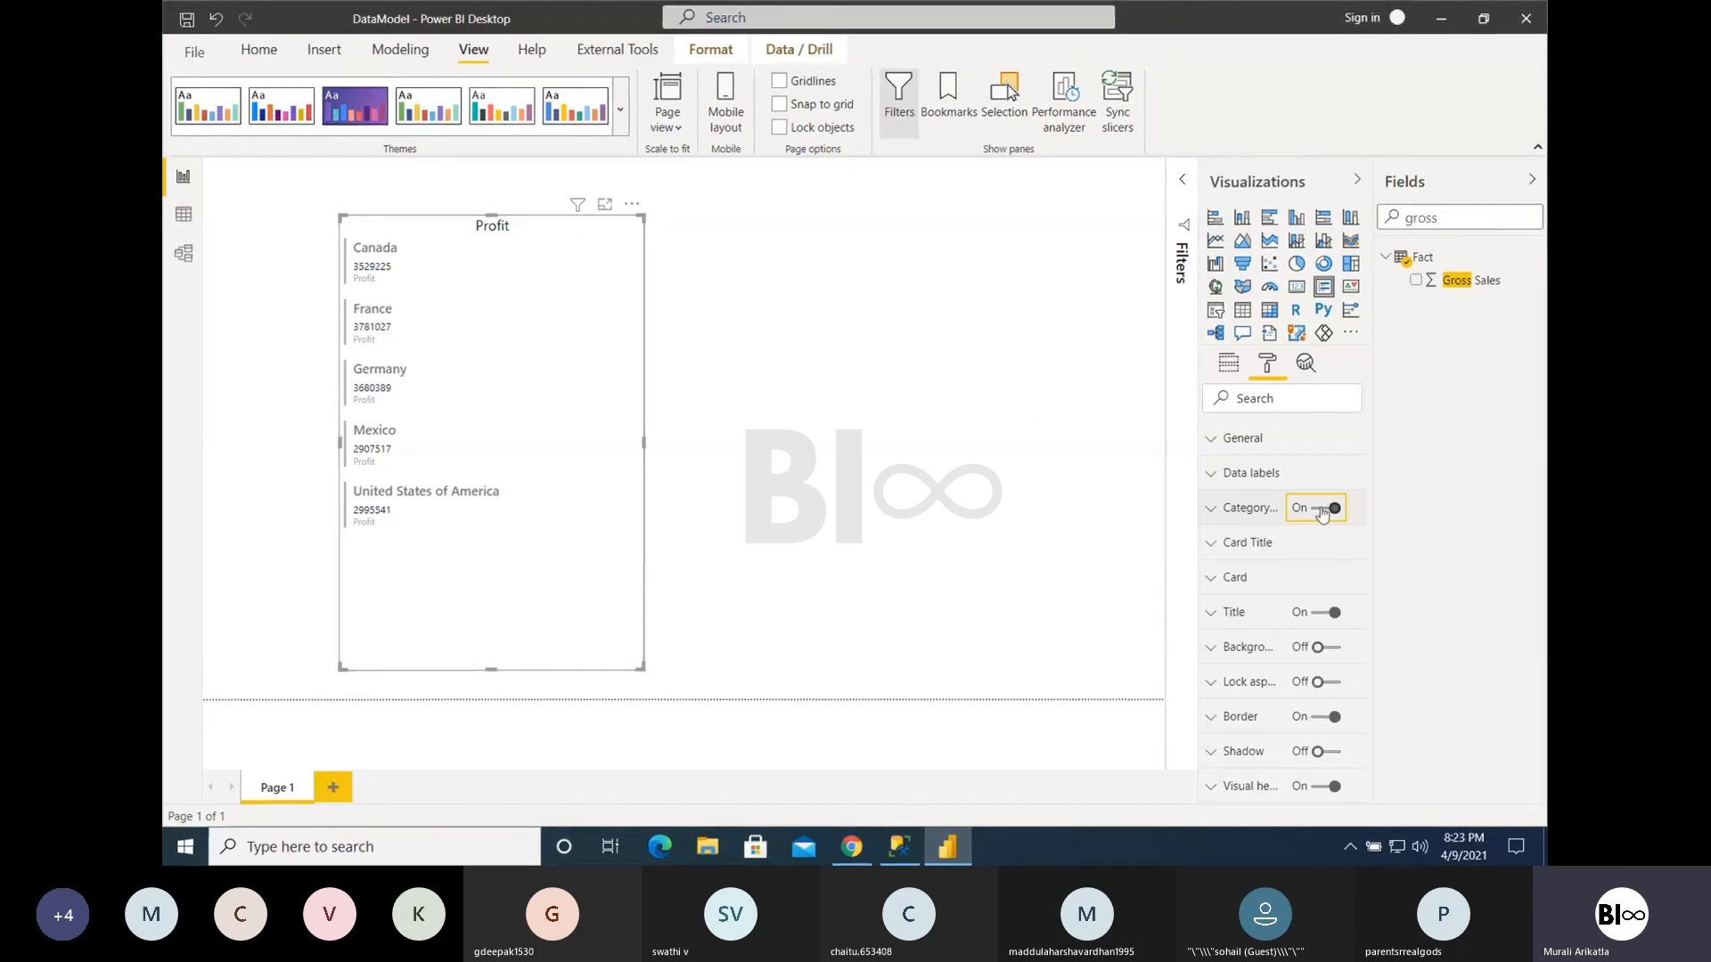
- Increase the text size of the Multi-row card's data labels to slightly above 15 pt
{"action": "left_click", "coordinate": [1244, 477]}
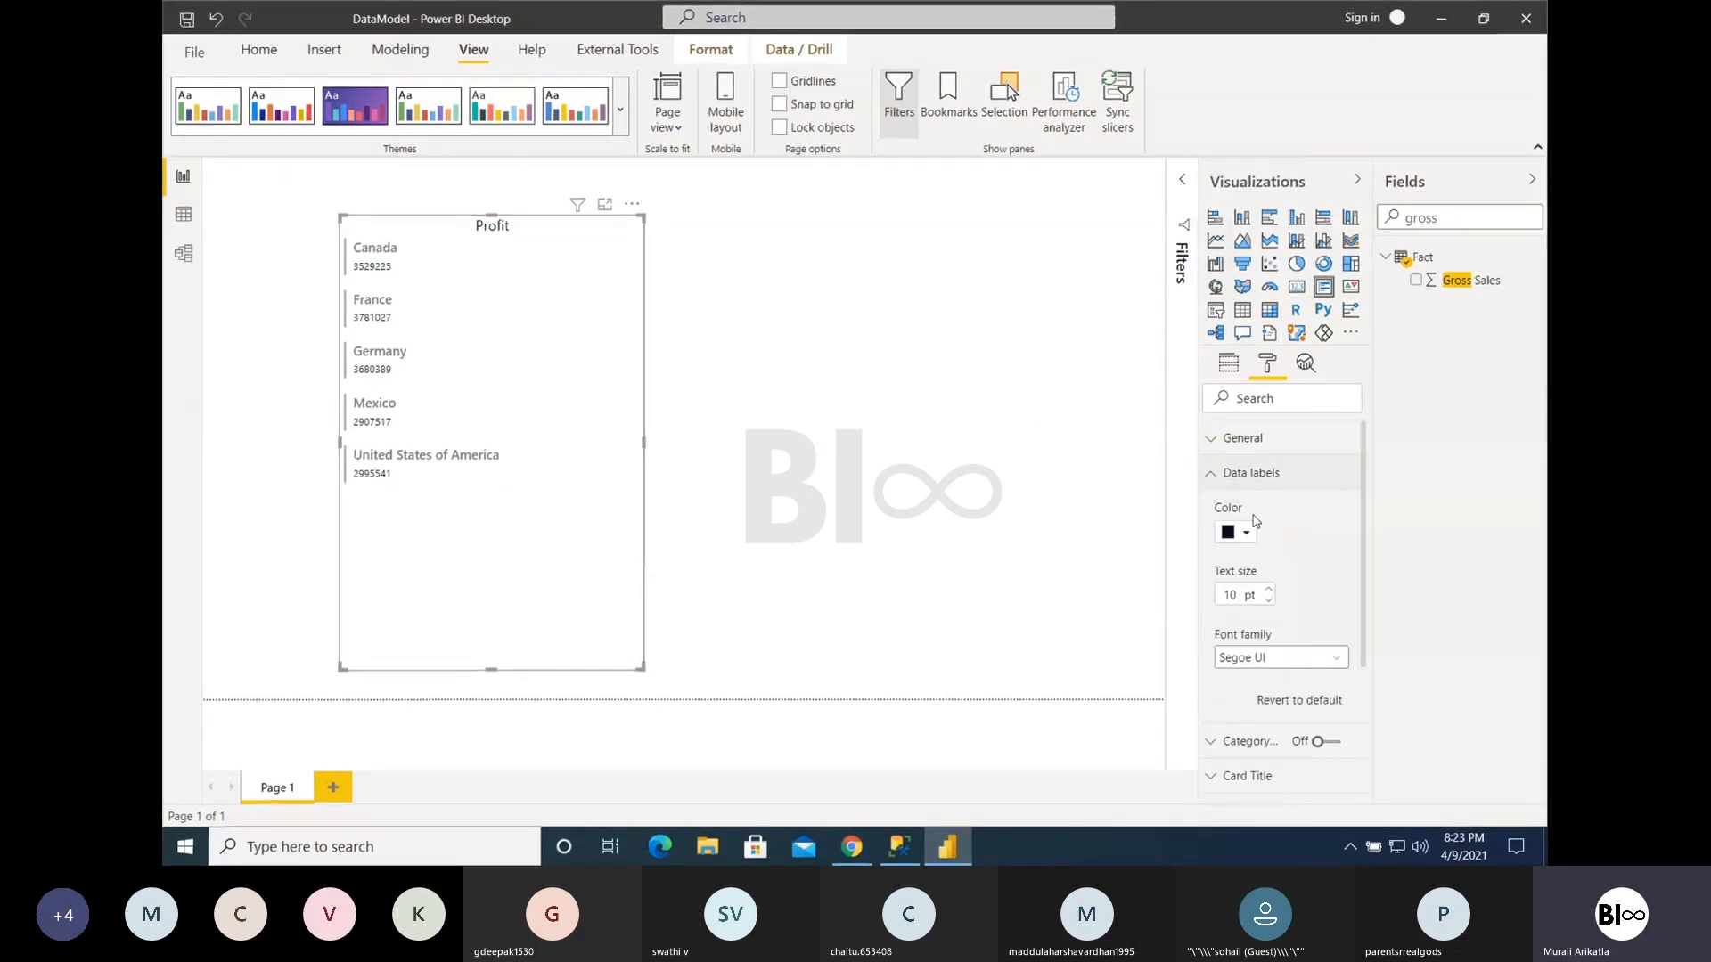
{"action": "left_click", "coordinate": [1269, 590]}
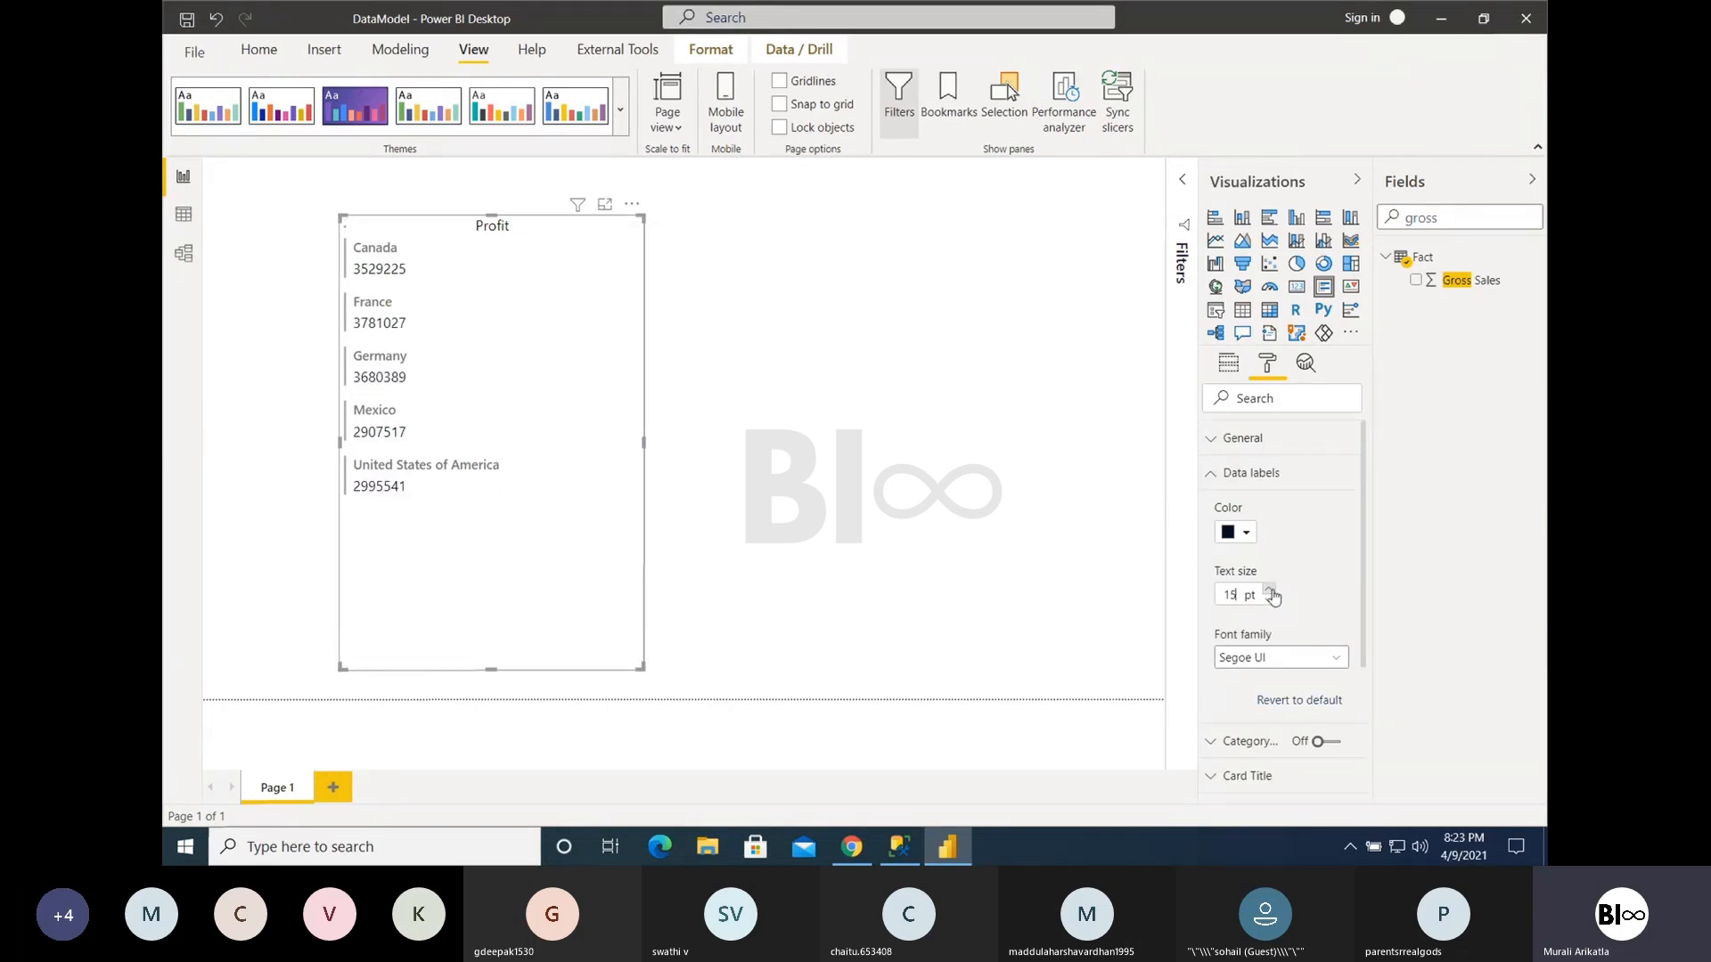
{"action": "left_click", "coordinate": [1212, 478]}
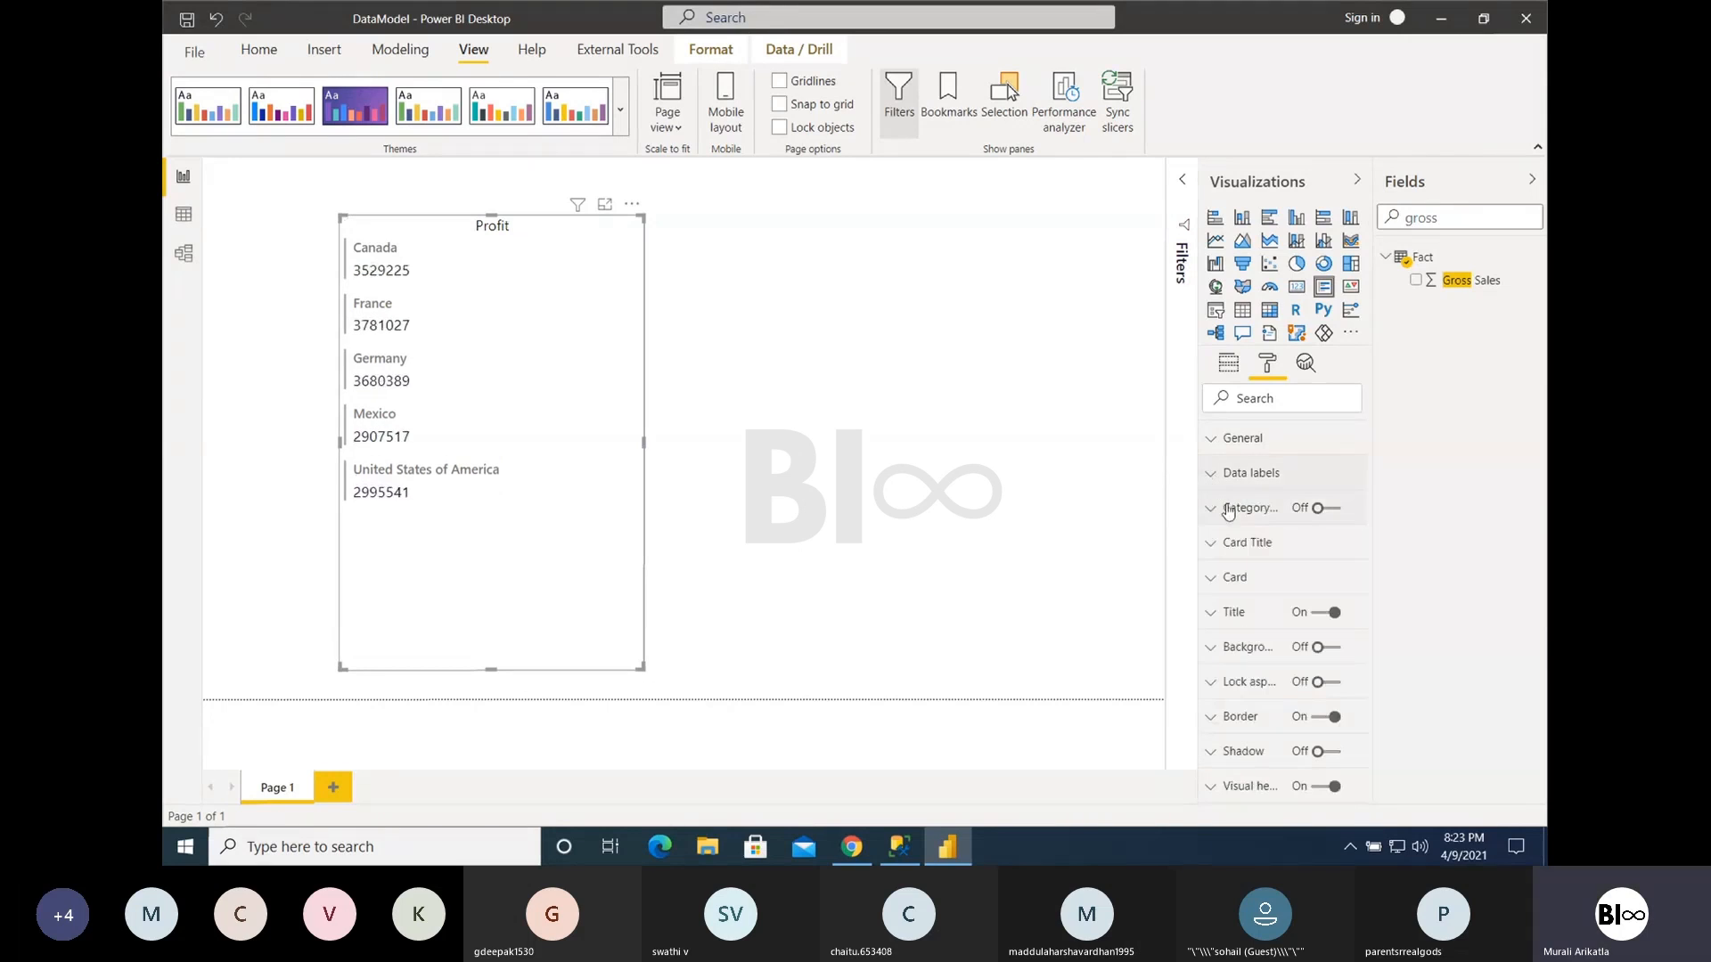
- Set the Multi-row card's card title color to black and its text size to 16 pt, leaving category labels off
{"action": "left_click", "coordinate": [1234, 543]}
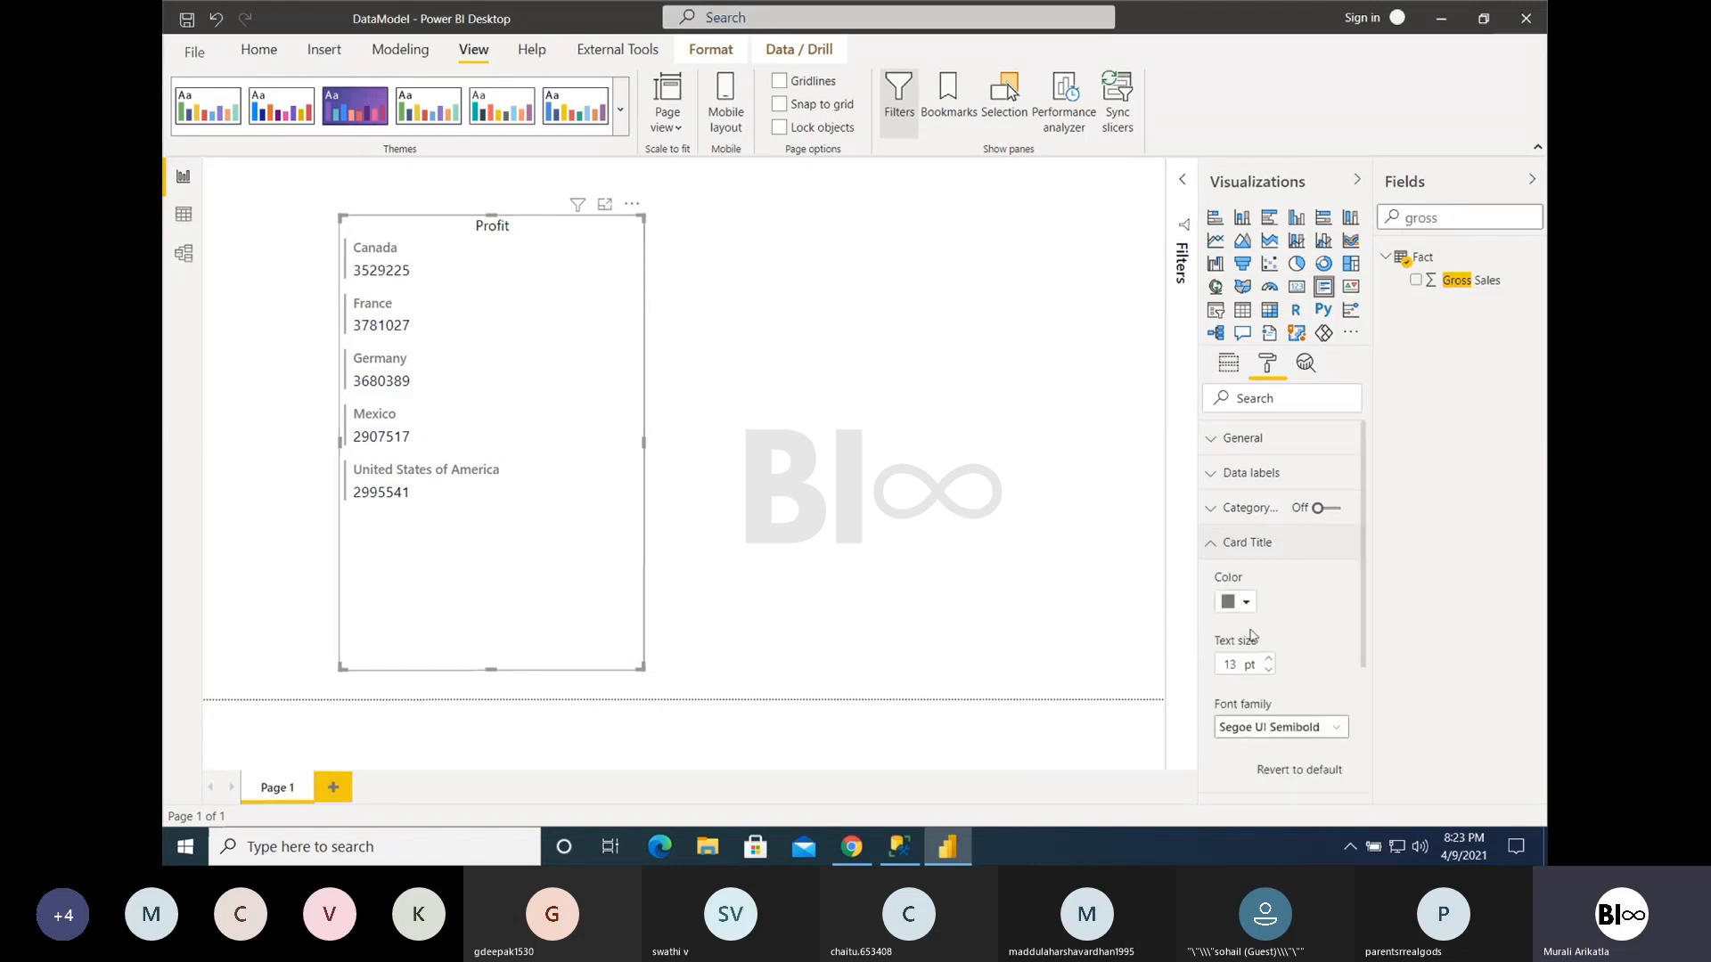
{"action": "left_click", "coordinate": [1327, 511]}
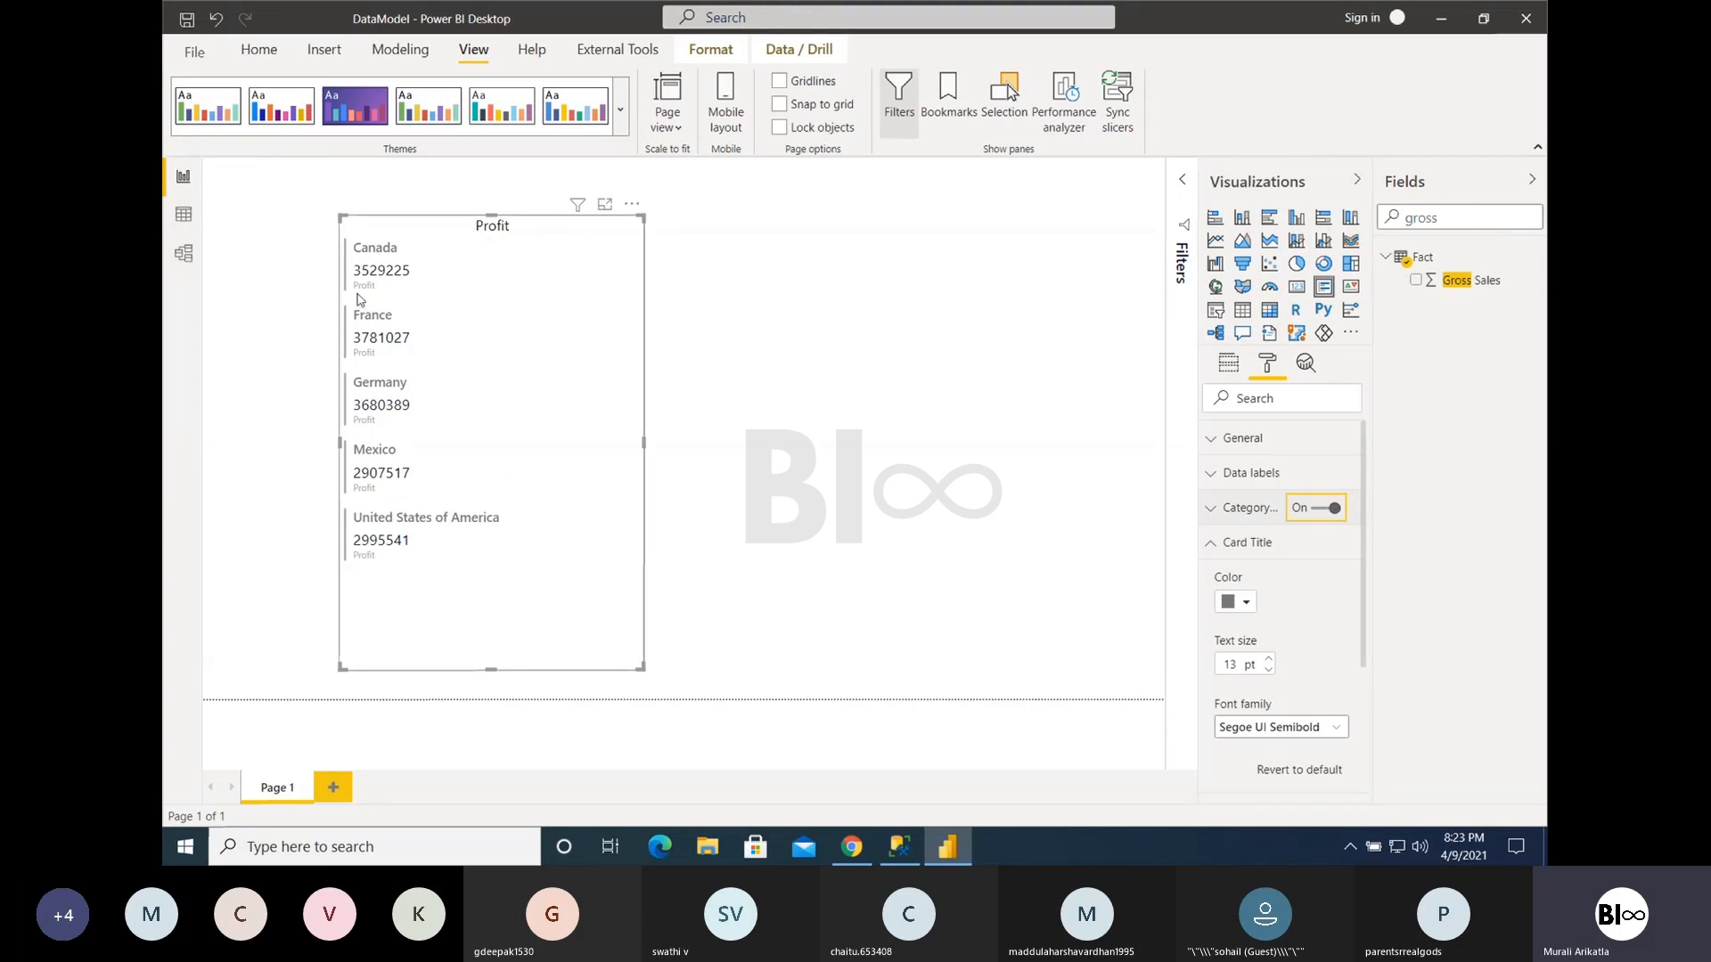
{"action": "left_click", "coordinate": [1328, 508]}
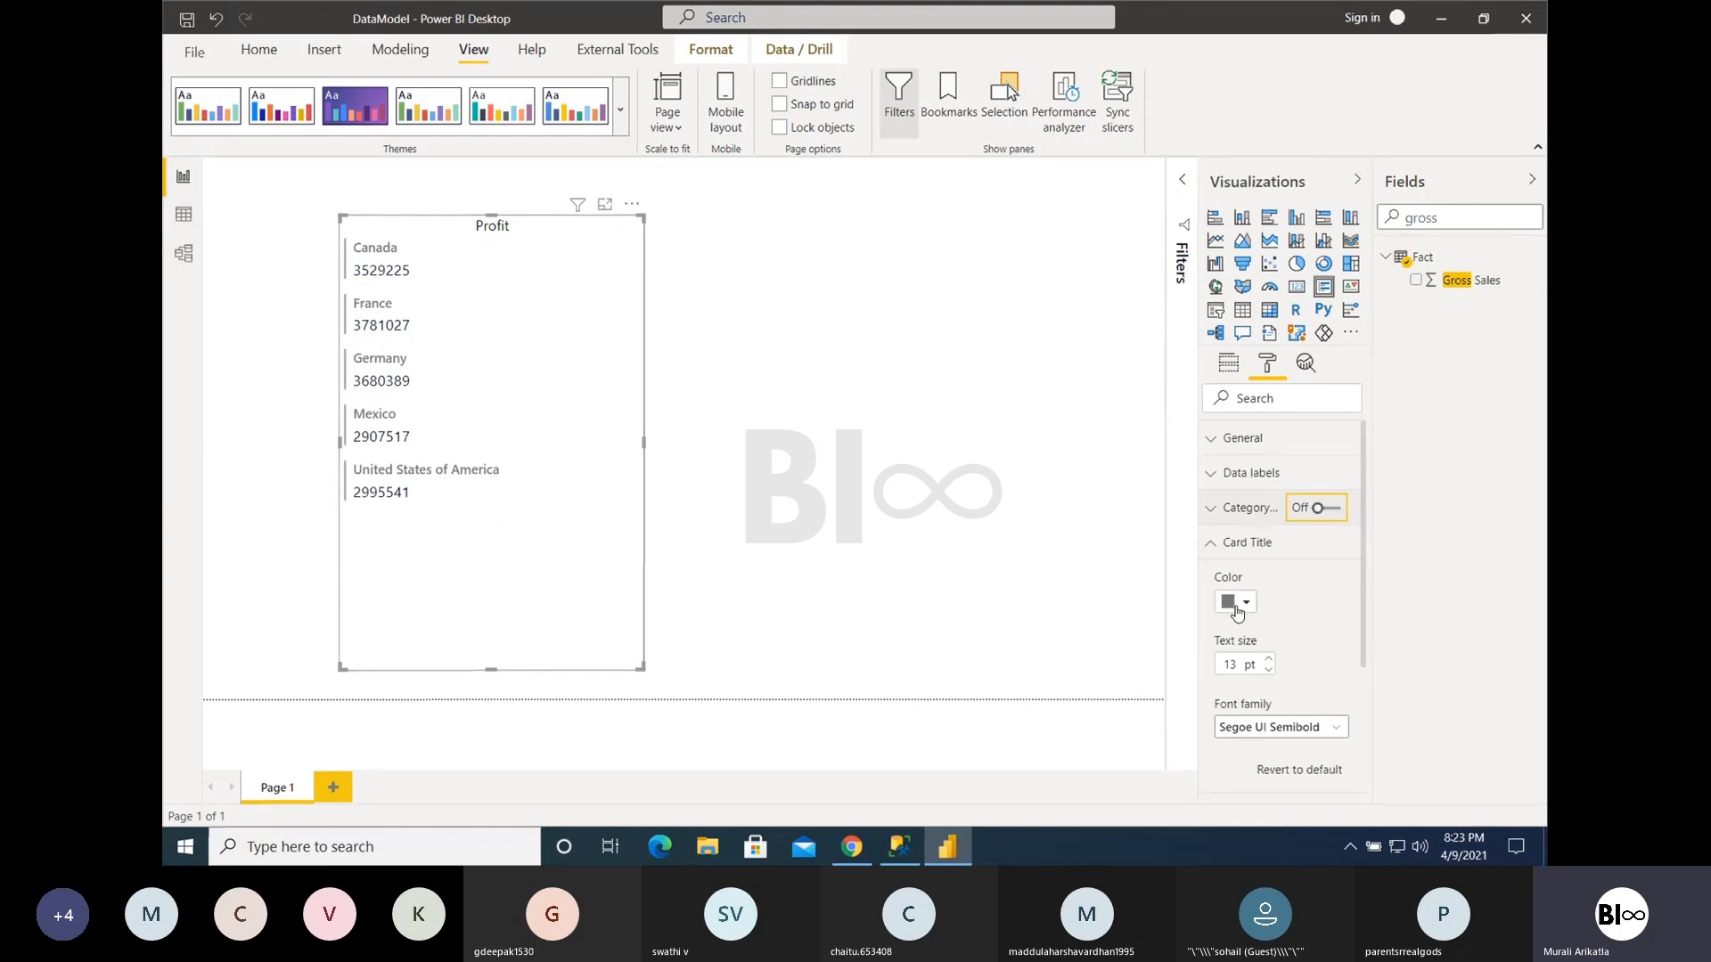
{"action": "left_click", "coordinate": [1235, 603]}
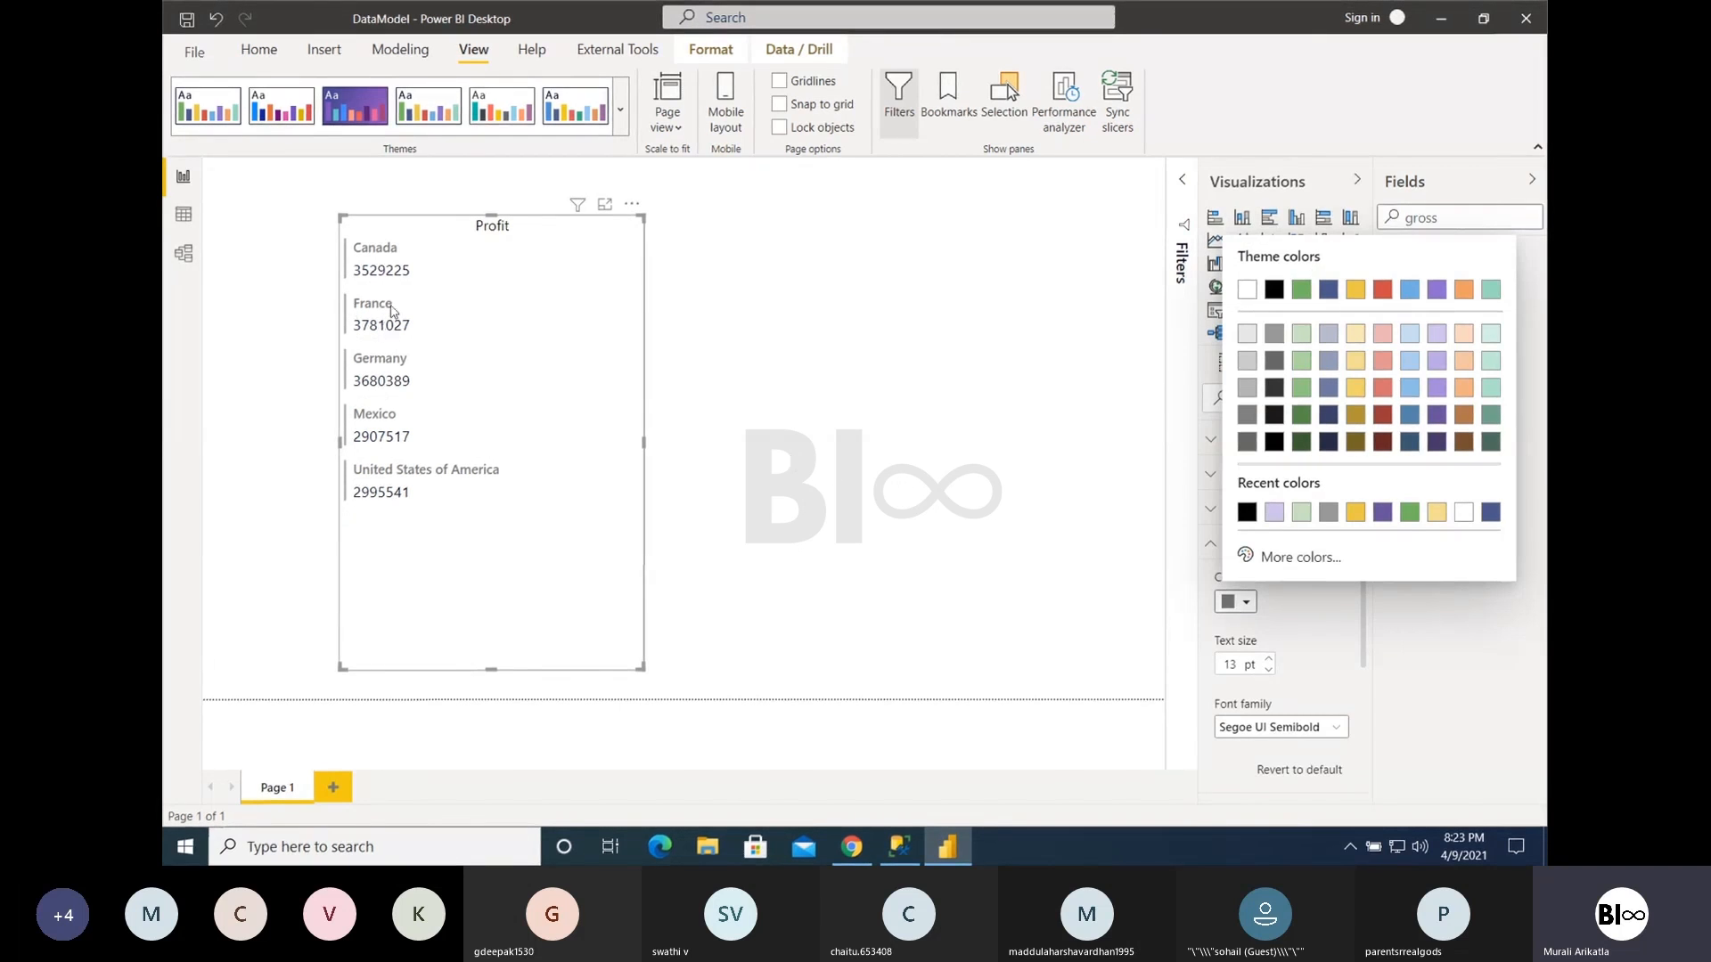
{"action": "left_click", "coordinate": [1235, 601]}
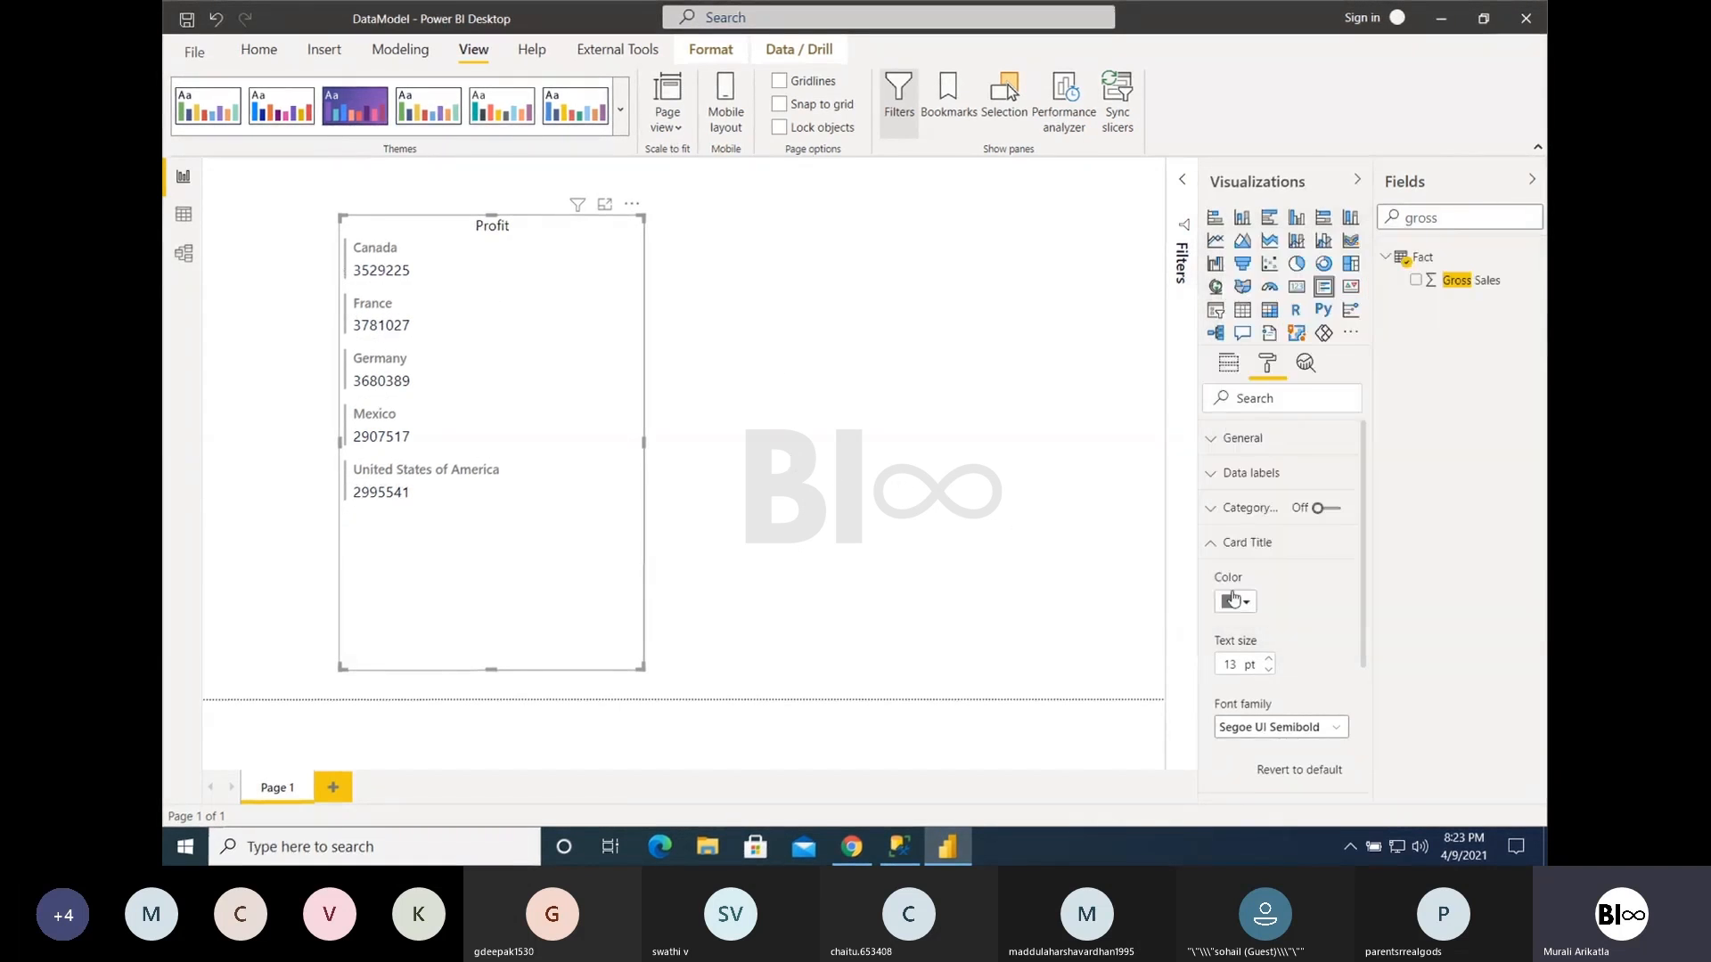
{"action": "left_click", "coordinate": [1235, 602]}
{"action": "left_click", "coordinate": [1274, 512]}
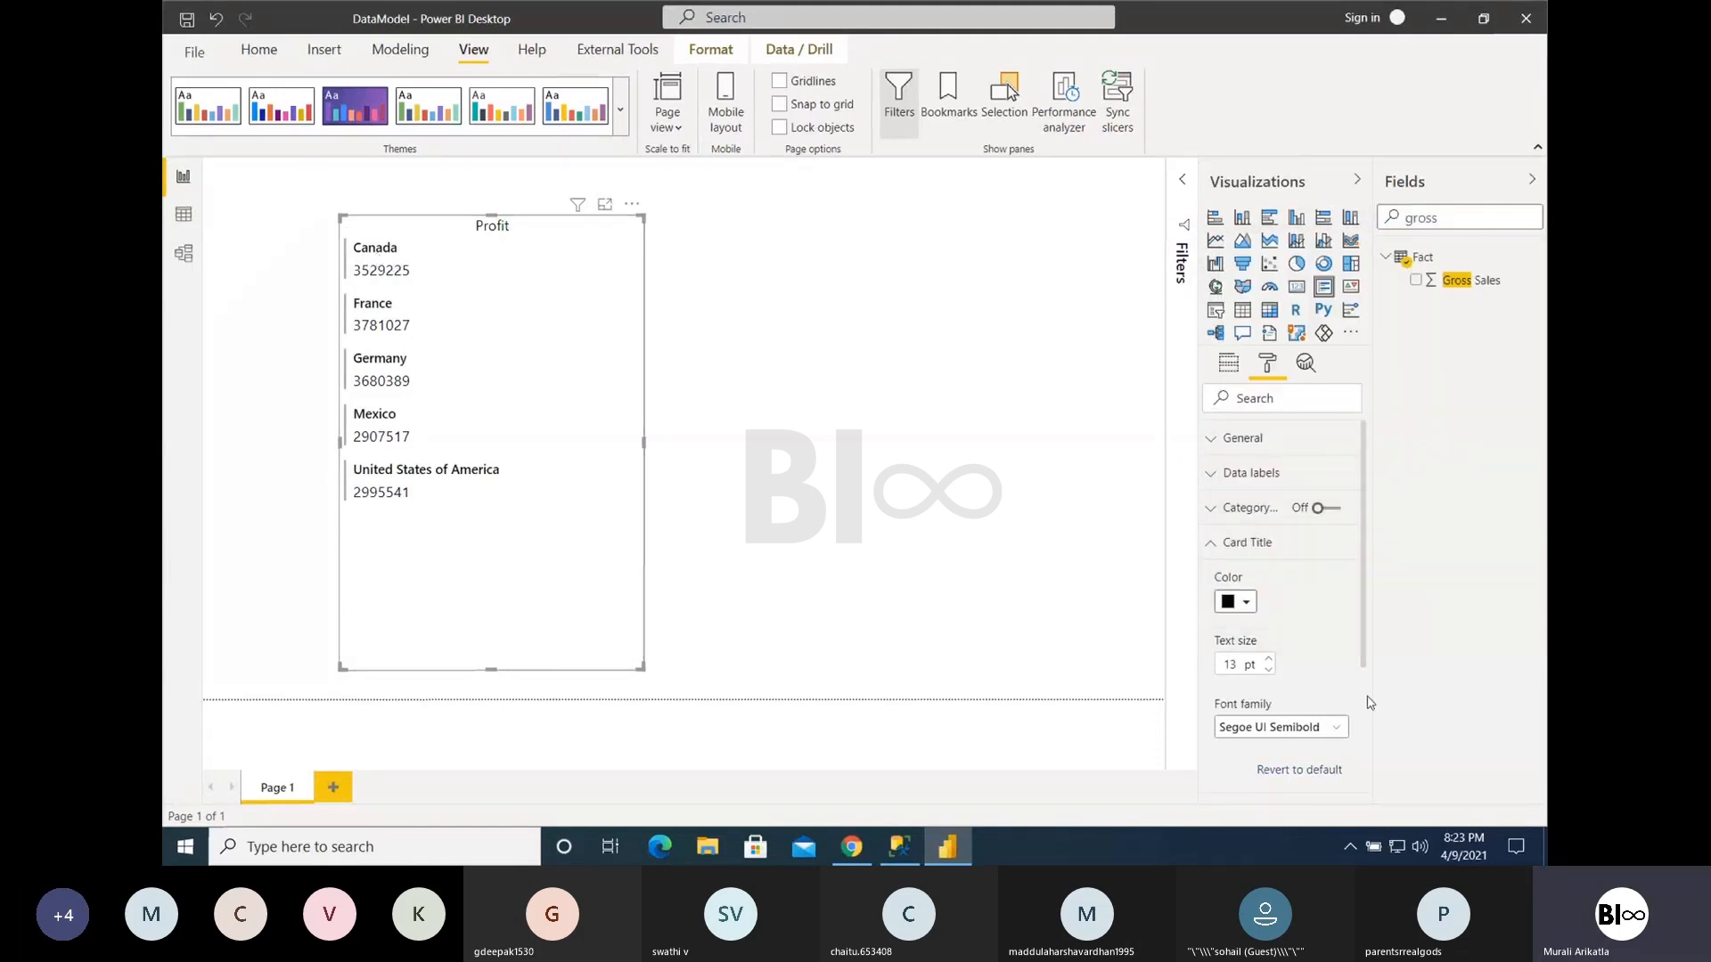
{"action": "left_click", "coordinate": [1269, 660]}
{"action": "left_click", "coordinate": [1269, 660]}
- Increase the text size of the Multi-row card's card titles to slightly above 19 pt
{"action": "left_click", "coordinate": [1268, 660]}
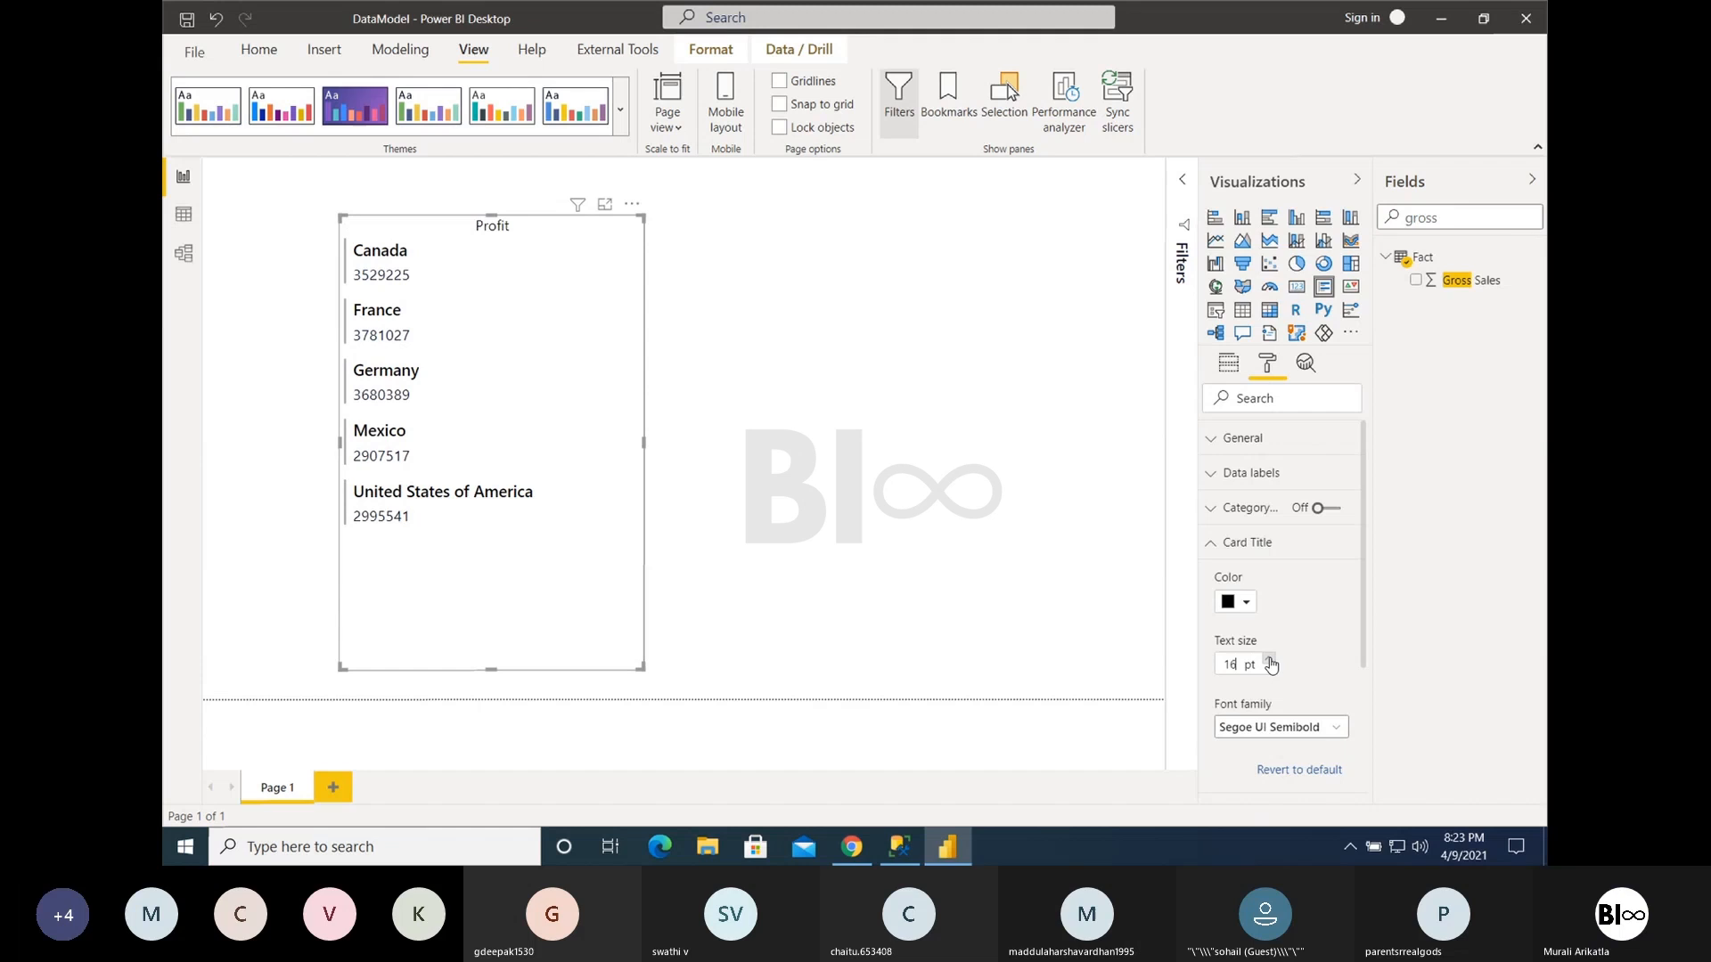
{"action": "left_click", "coordinate": [1269, 660]}
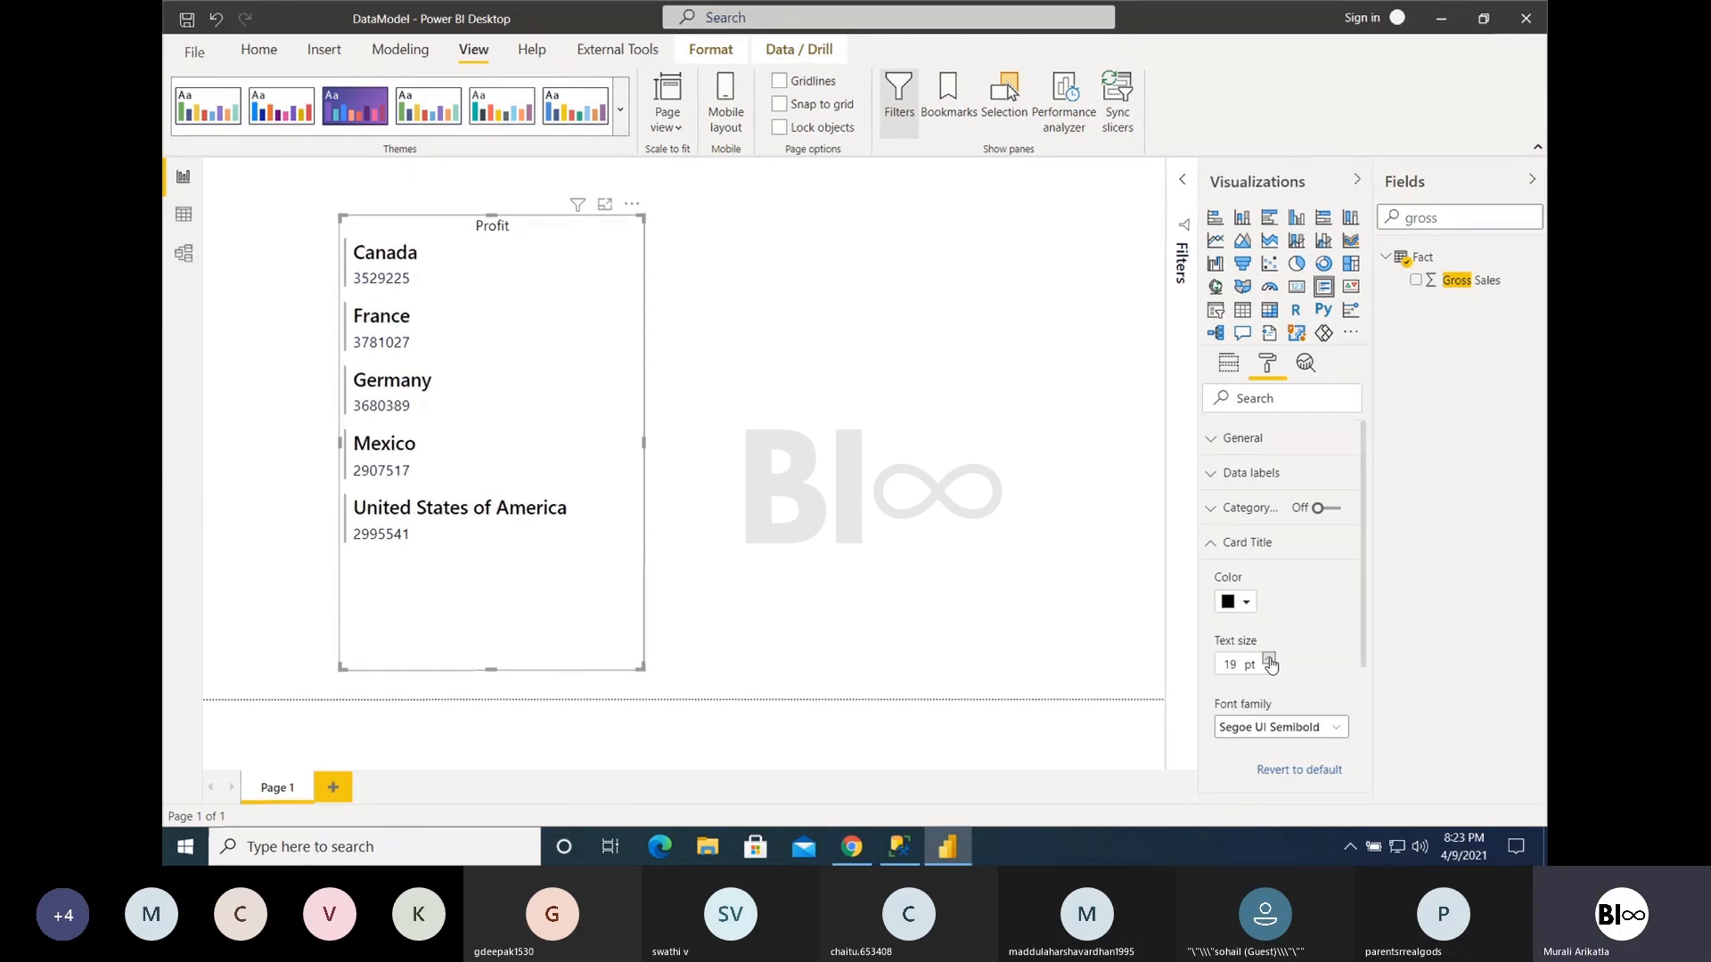
{"action": "left_click", "coordinate": [1269, 661]}
{"action": "left_click", "coordinate": [1228, 544]}
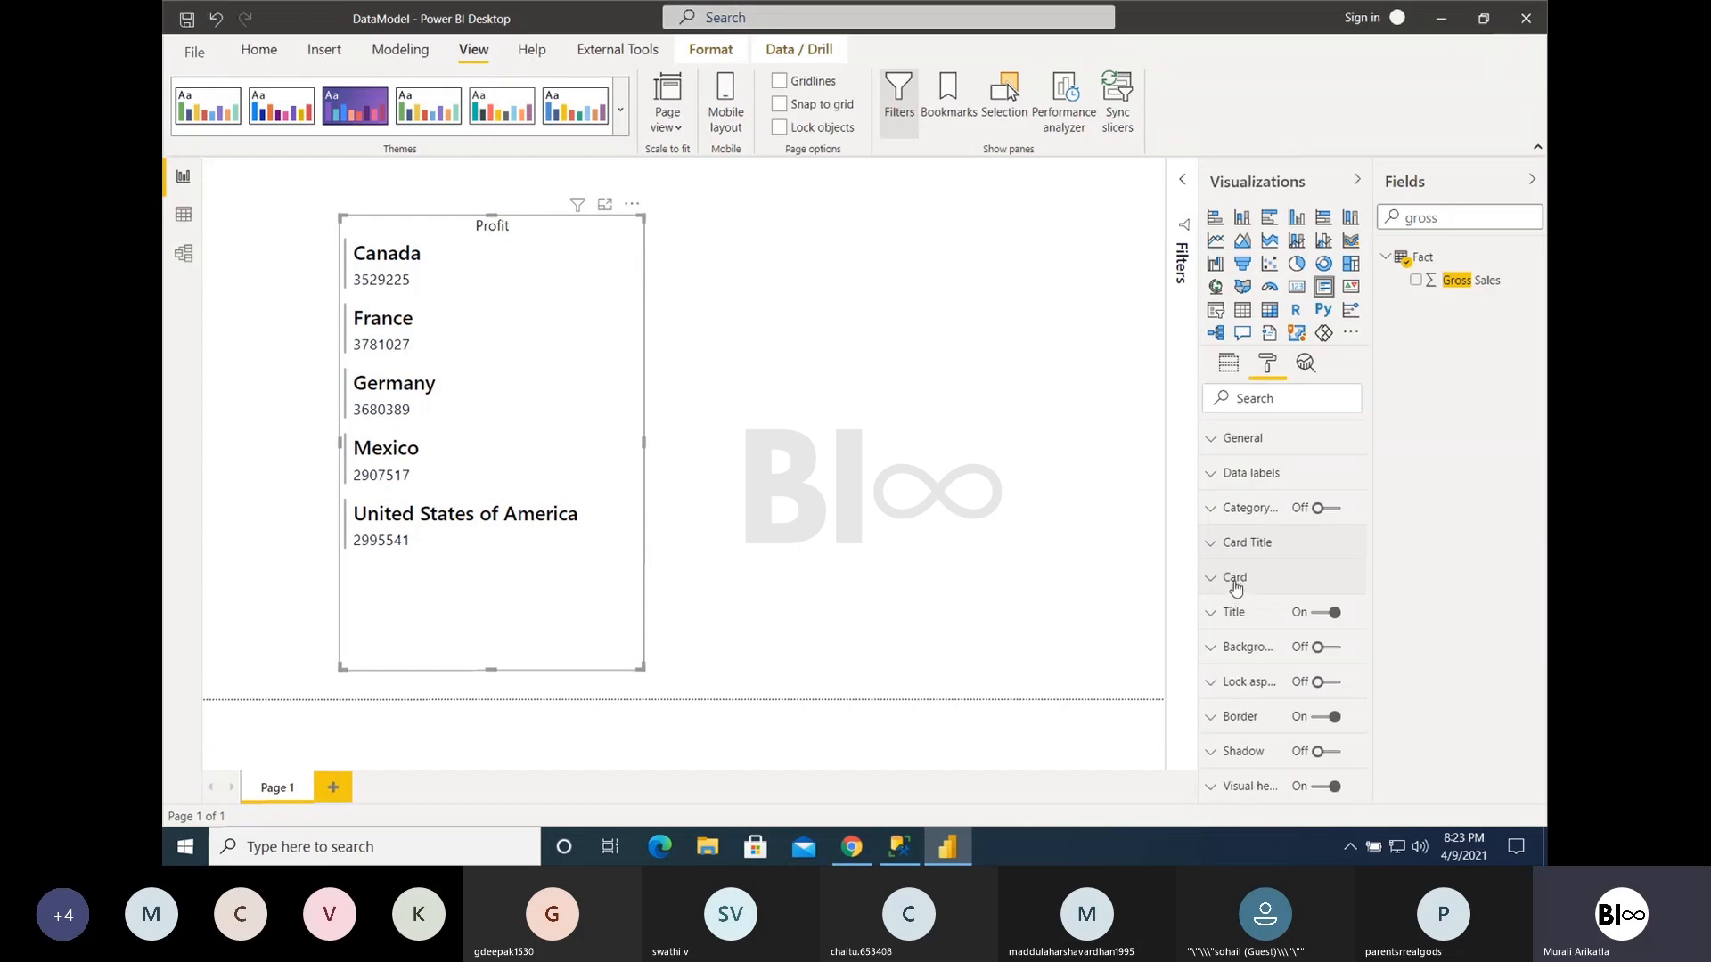
- Toggle the Multi-row card's bars off and back on, and set the bar color to the theme's red
{"action": "left_click", "coordinate": [1239, 585]}
{"action": "scroll", "coordinate": [1257, 643], "scroll_direction": "down", "scroll_amount": 3}
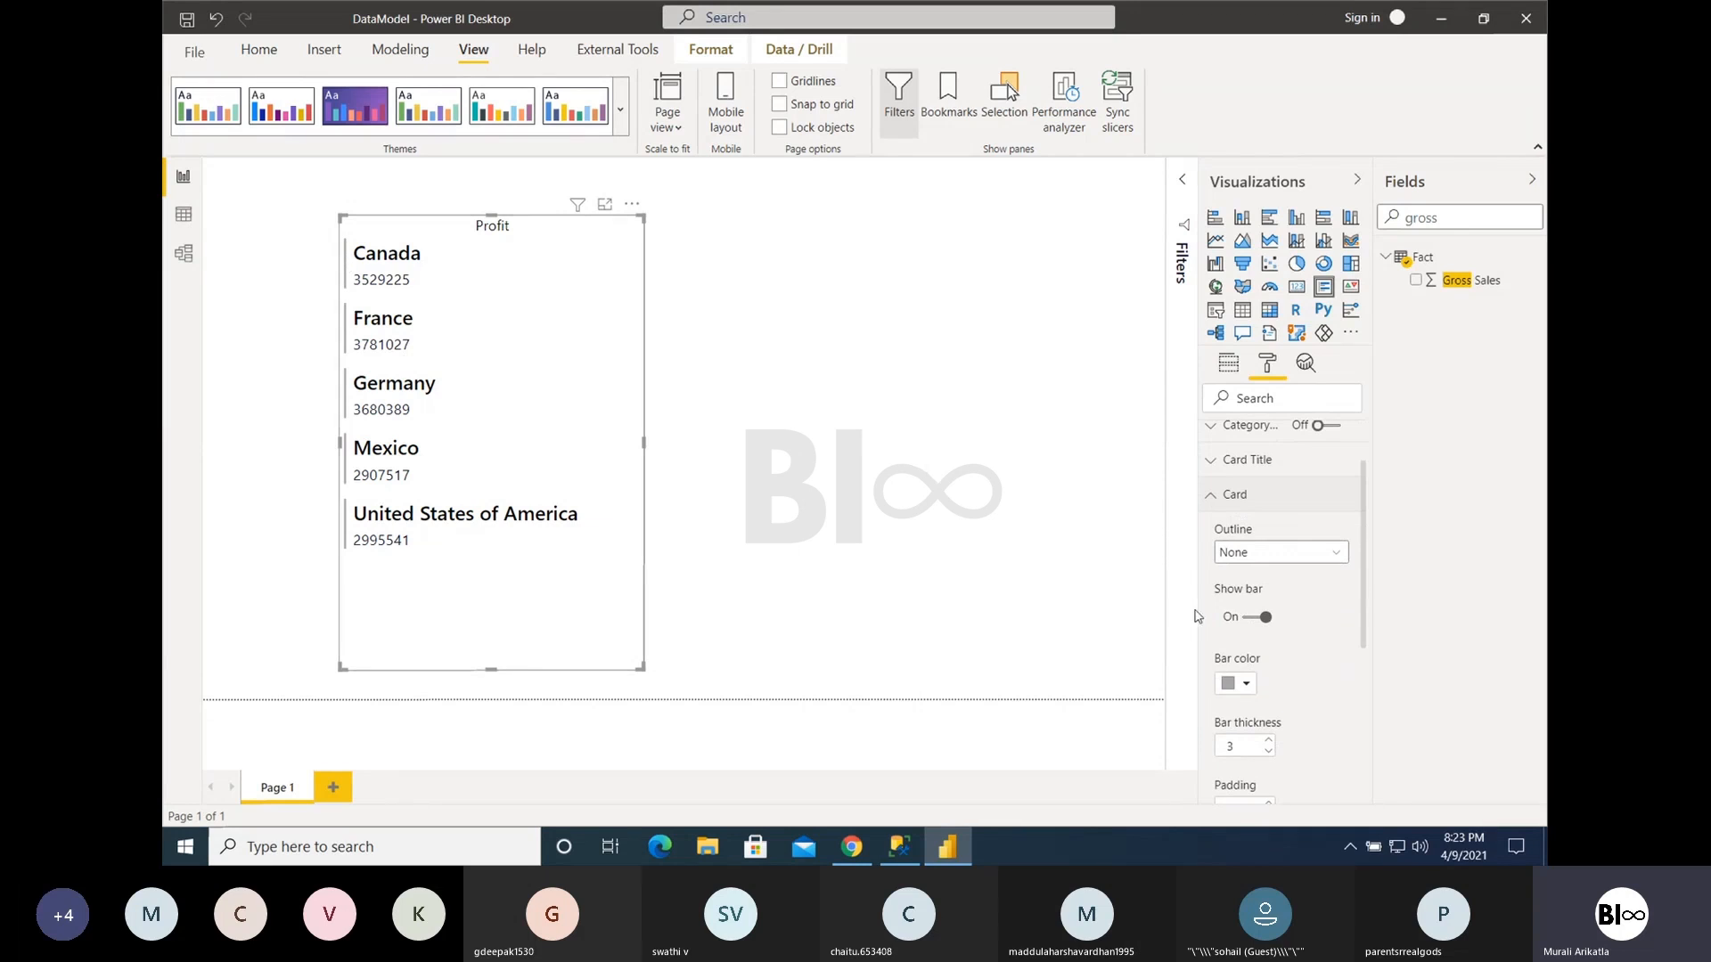
{"action": "left_click", "coordinate": [1255, 618]}
{"action": "left_click", "coordinate": [1254, 618]}
{"action": "left_click", "coordinate": [1241, 686]}
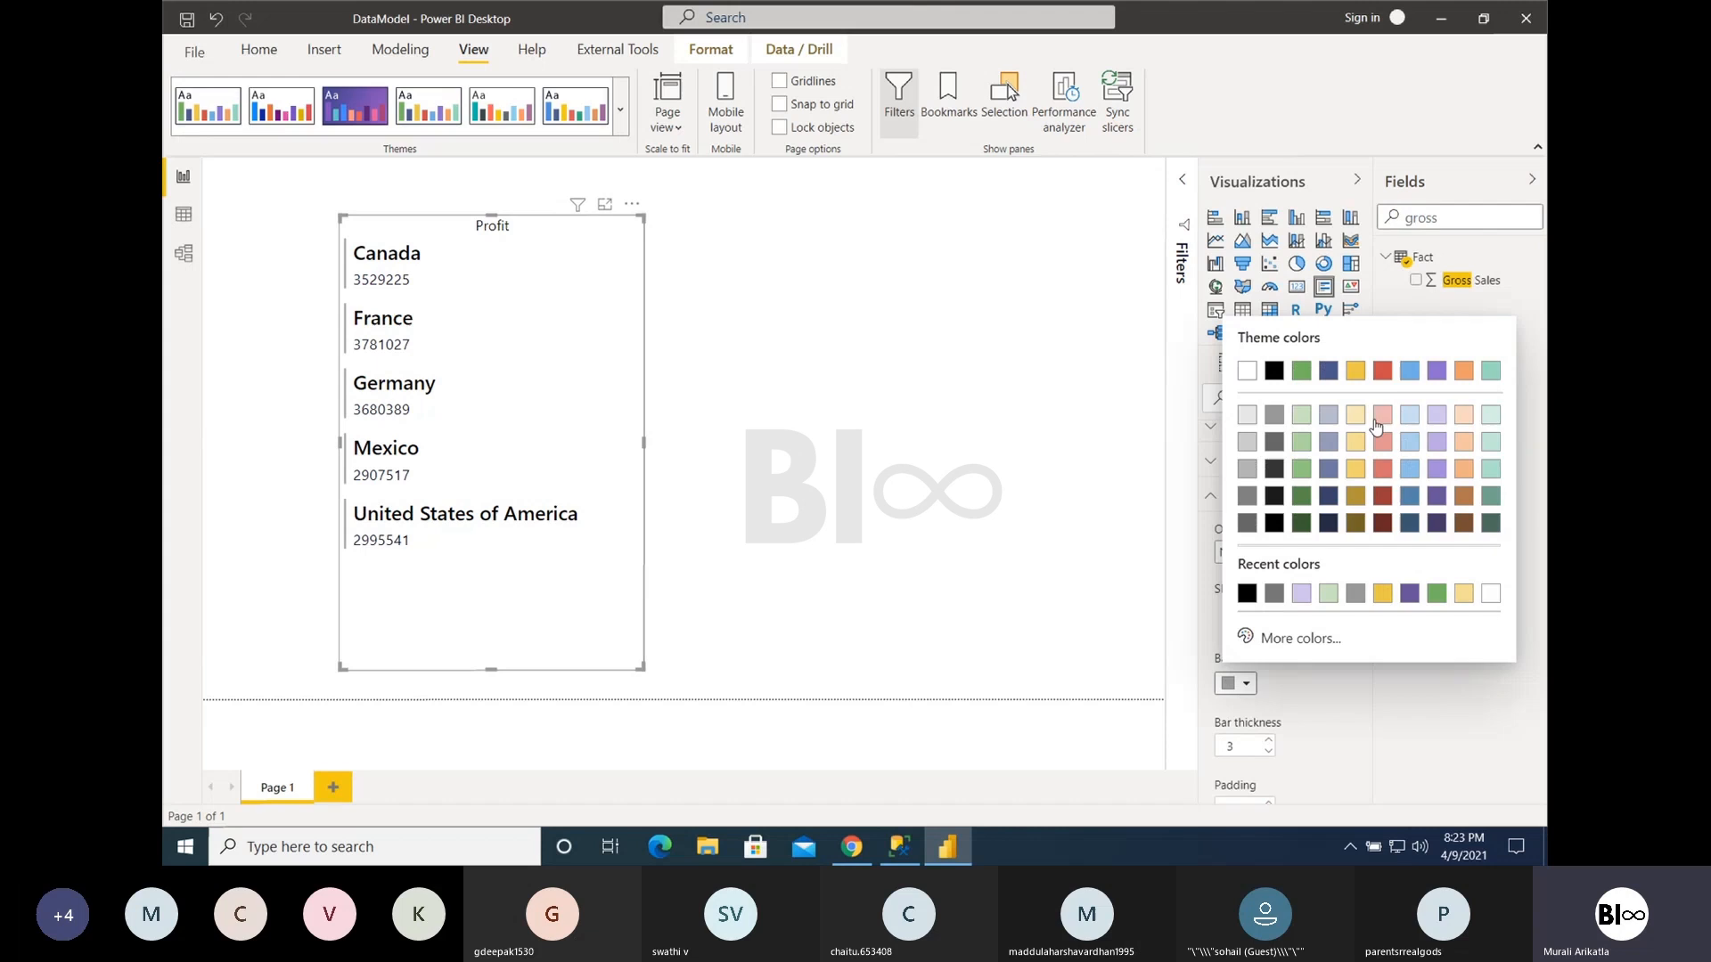
{"action": "left_click", "coordinate": [1382, 371]}
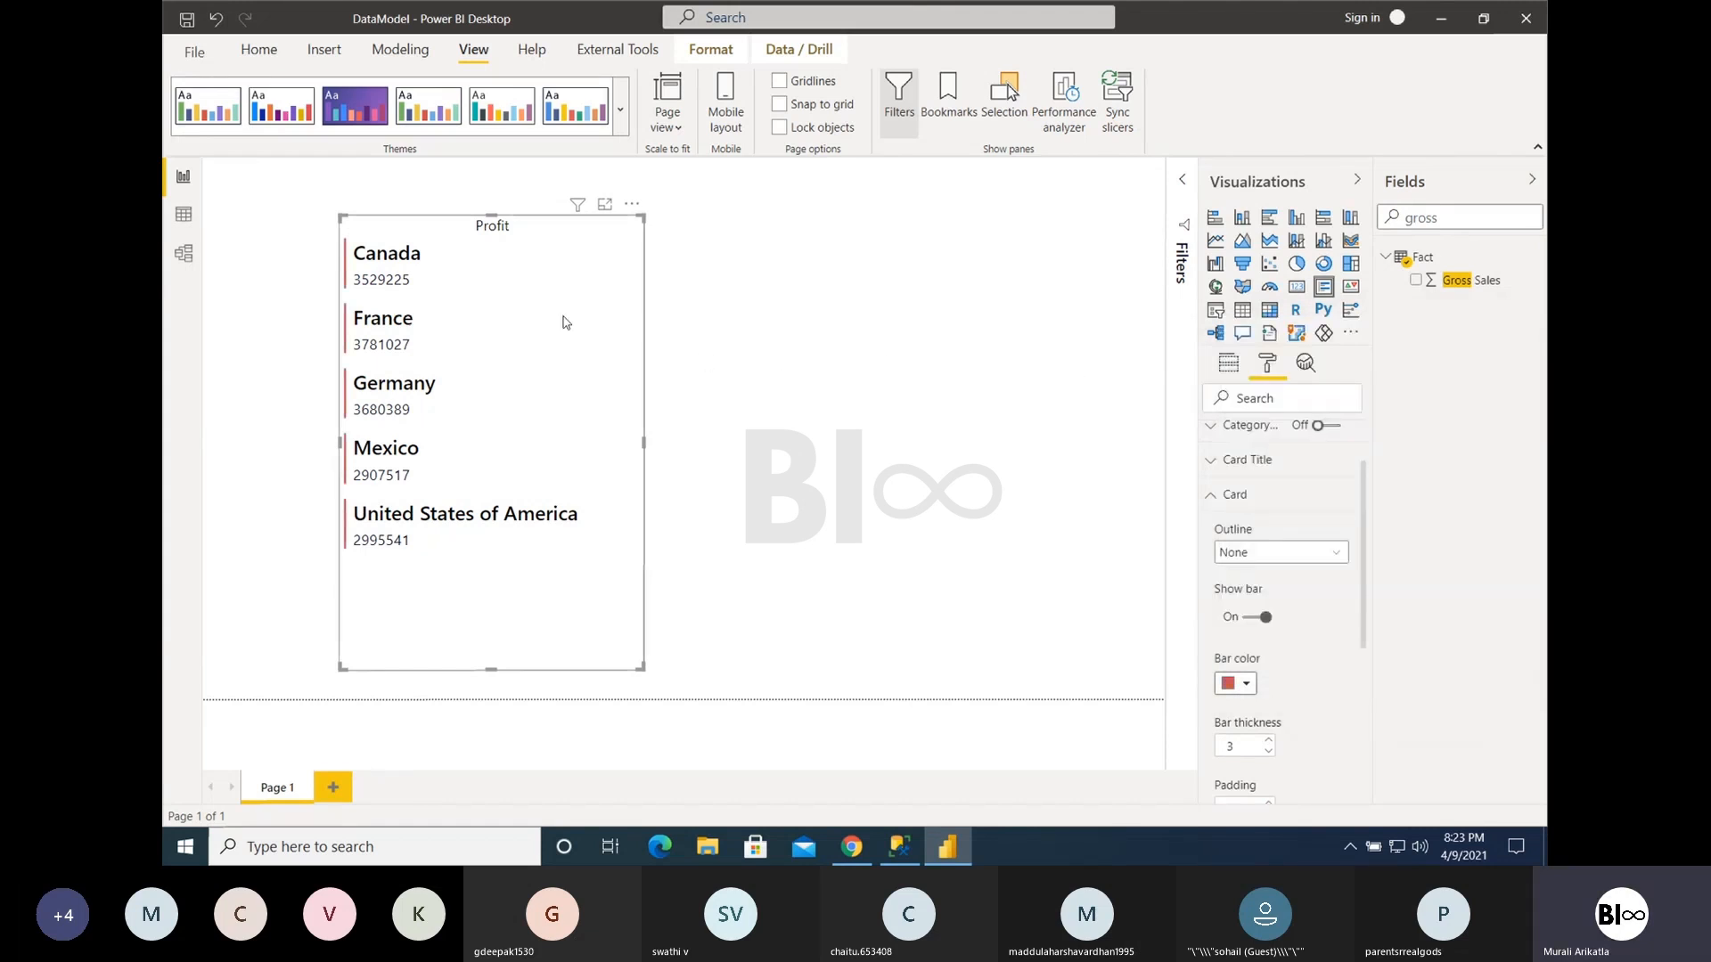
- Set the Multi-row card's bar thickness to 6 and its card padding to 17
{"action": "left_click", "coordinate": [1270, 742]}
{"action": "left_click", "coordinate": [1270, 741]}
{"action": "left_click", "coordinate": [1270, 742]}
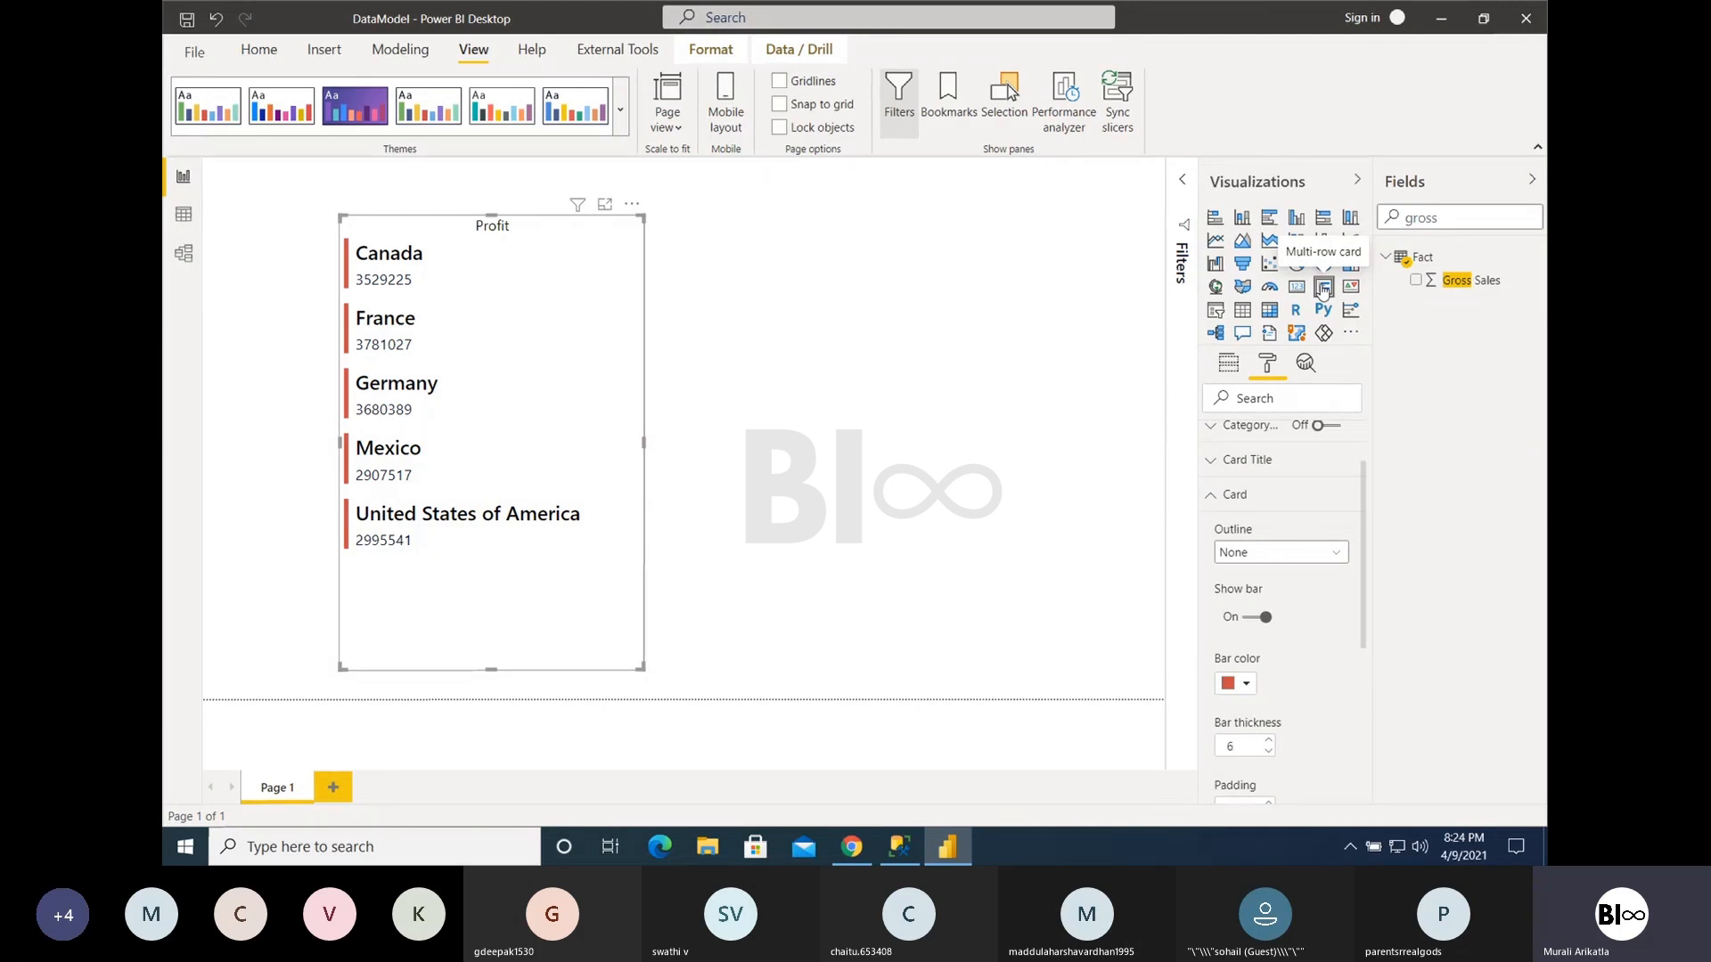
{"action": "scroll", "coordinate": [1302, 713], "scroll_direction": "down", "scroll_amount": 1}
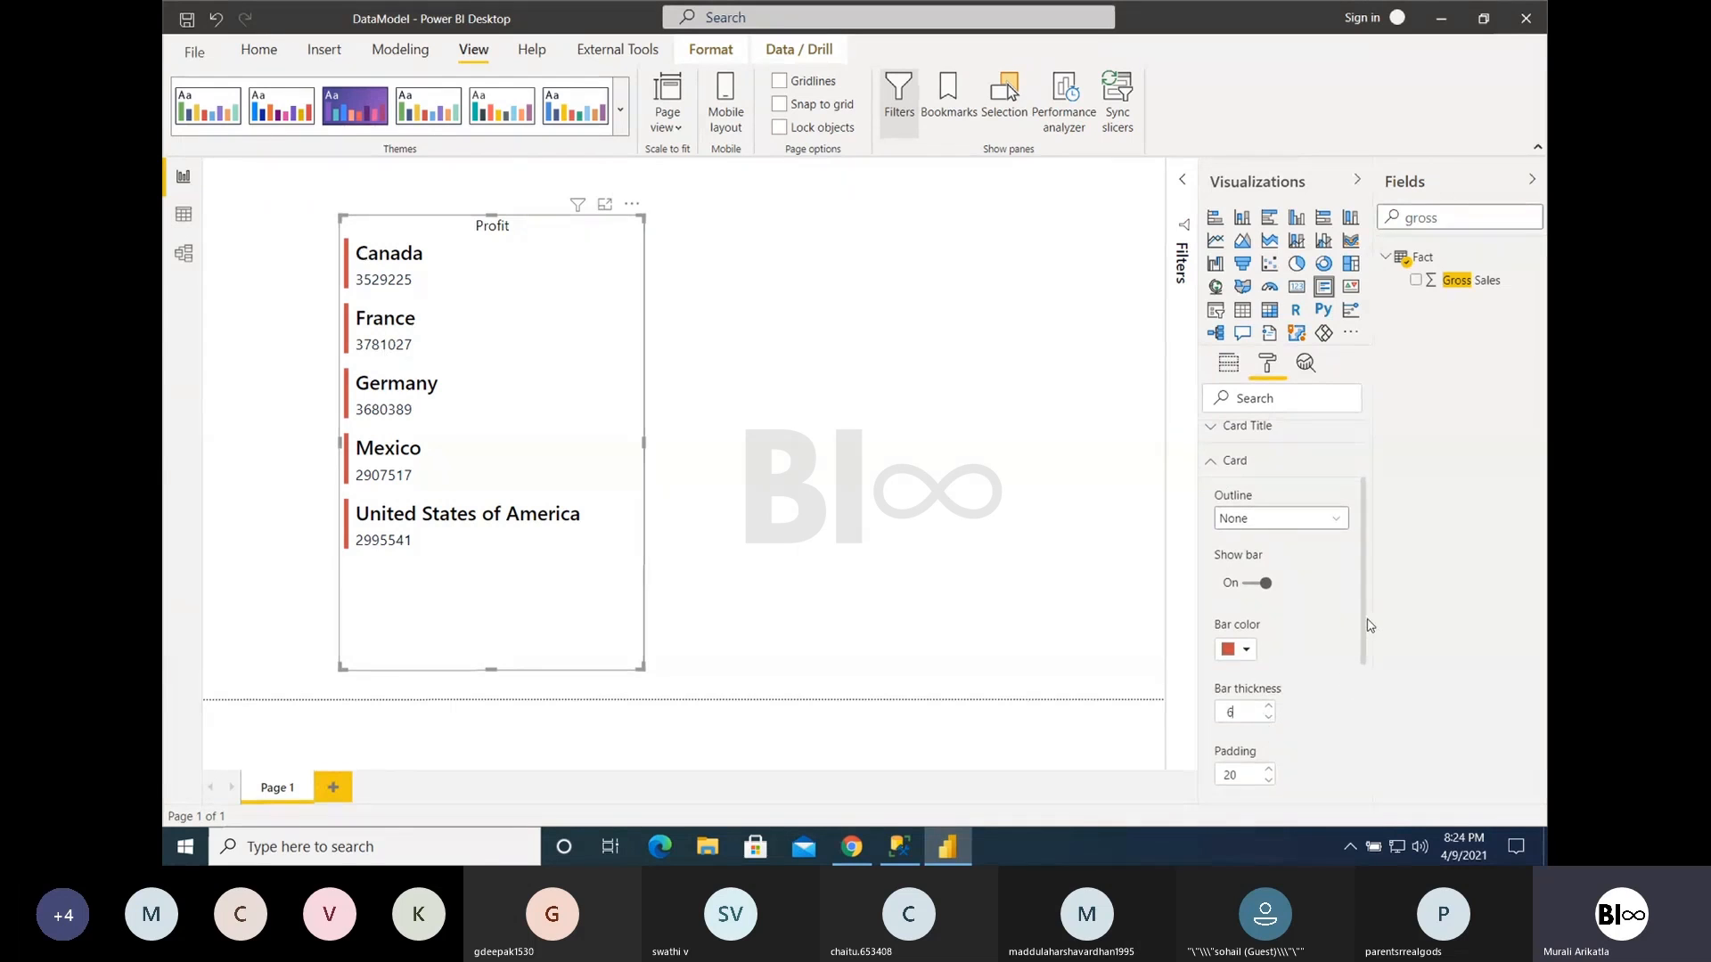
{"action": "left_click_drag", "start_coordinate": [1365, 617], "coordinate": [1373, 696]}
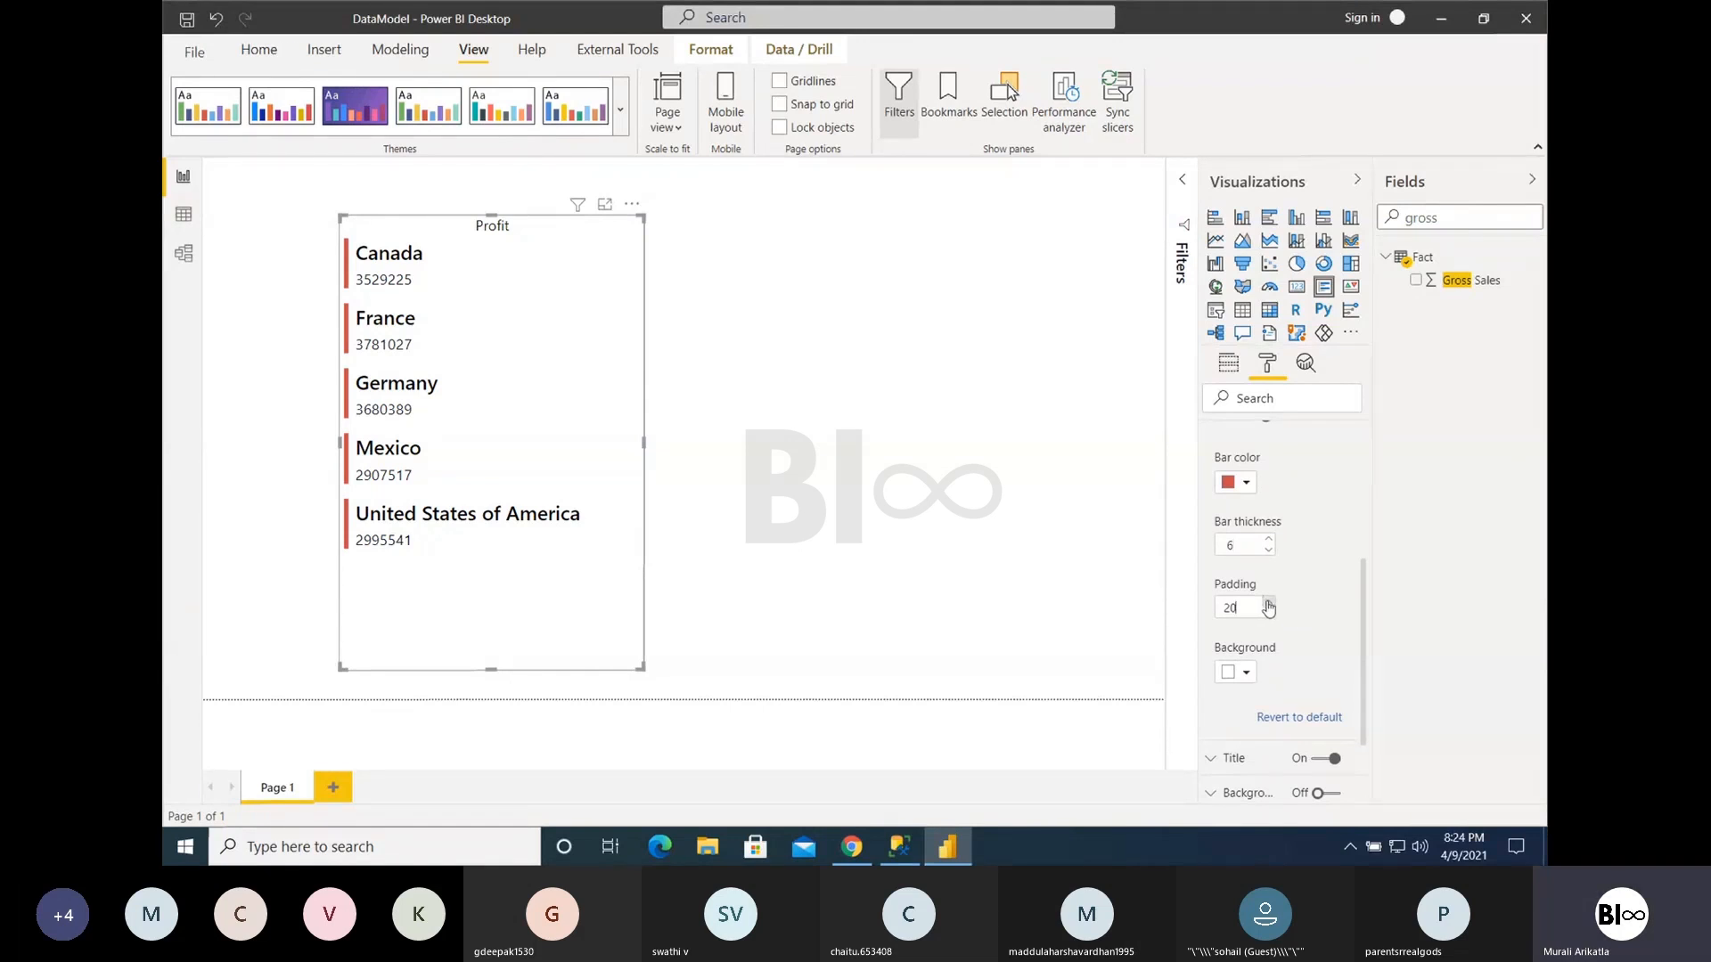
{"action": "left_click", "coordinate": [1269, 614]}
{"action": "left_click", "coordinate": [1269, 614]}
{"action": "left_click", "coordinate": [1269, 614]}
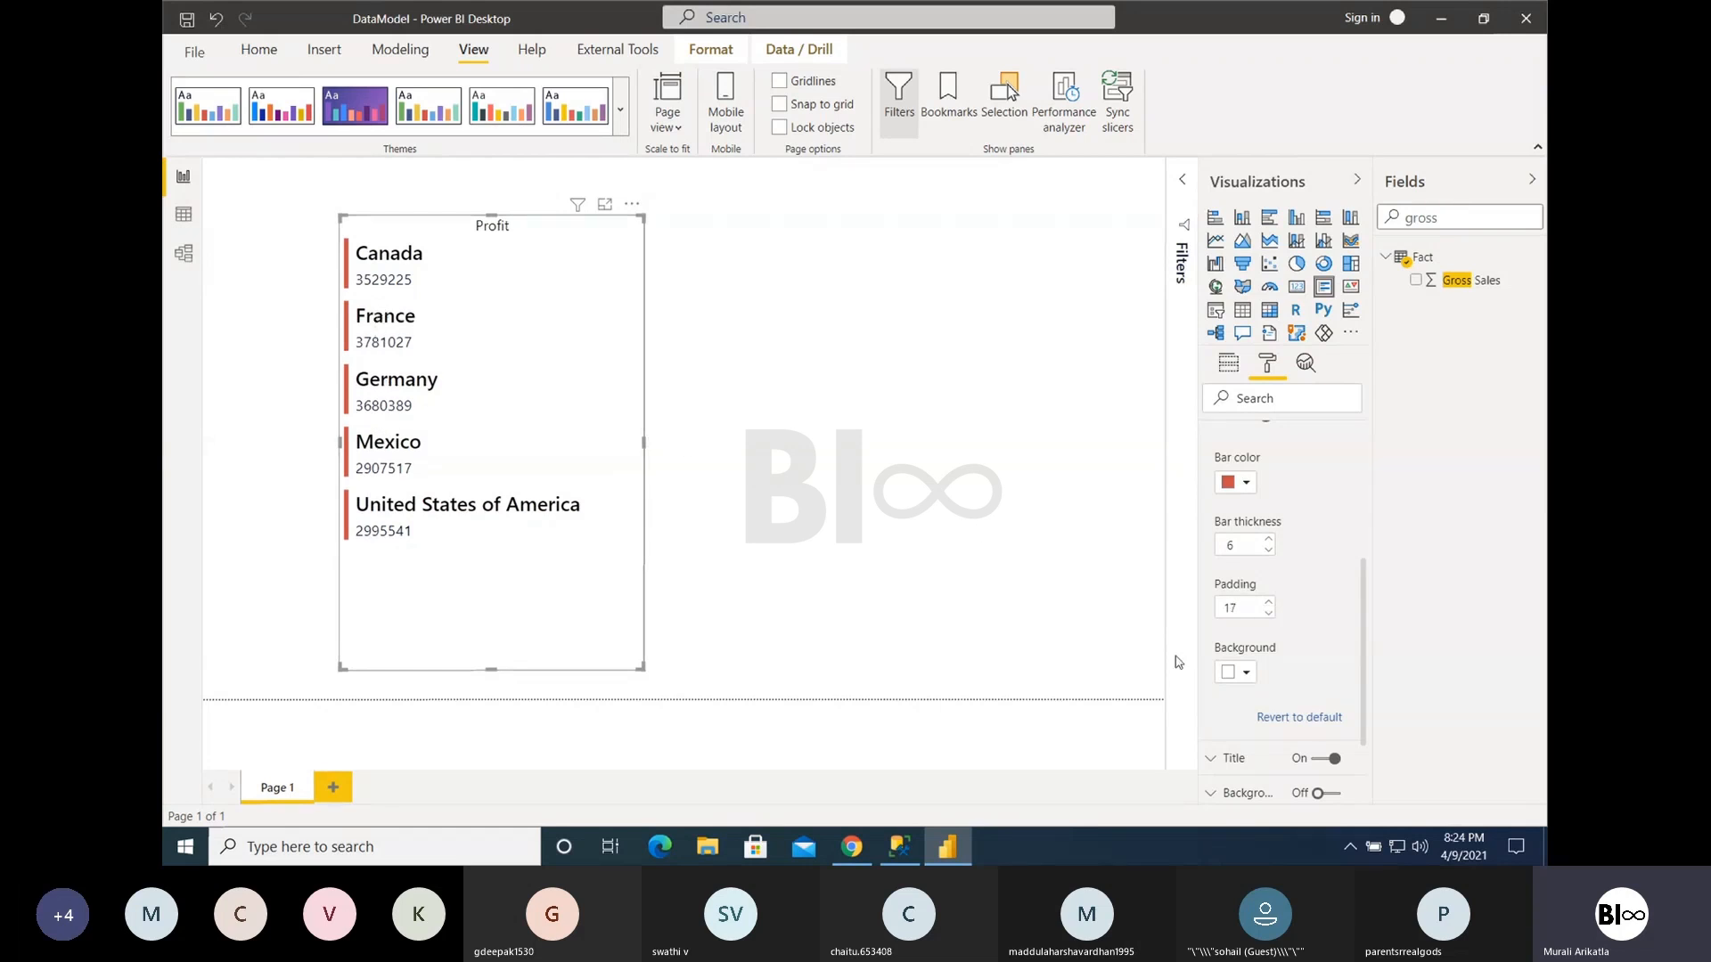
- Try black as the background of the individual cards in the Multi-row card, and settle on light green
{"action": "left_click", "coordinate": [1238, 678]}
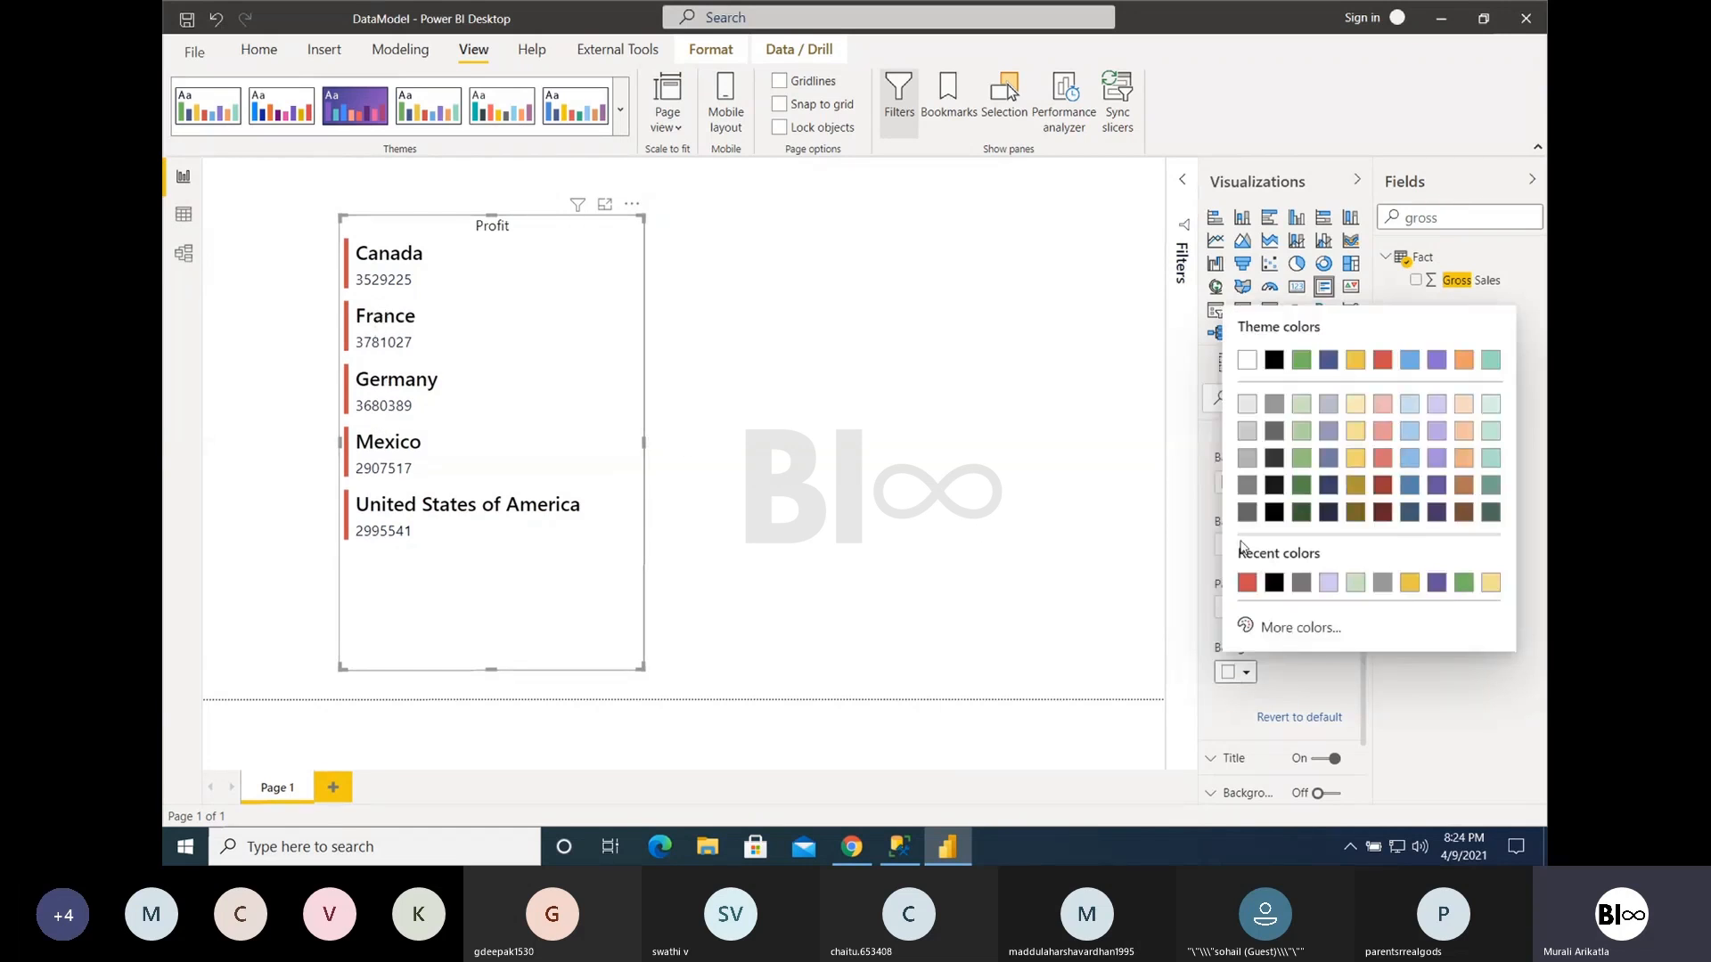
{"action": "left_click", "coordinate": [1280, 363]}
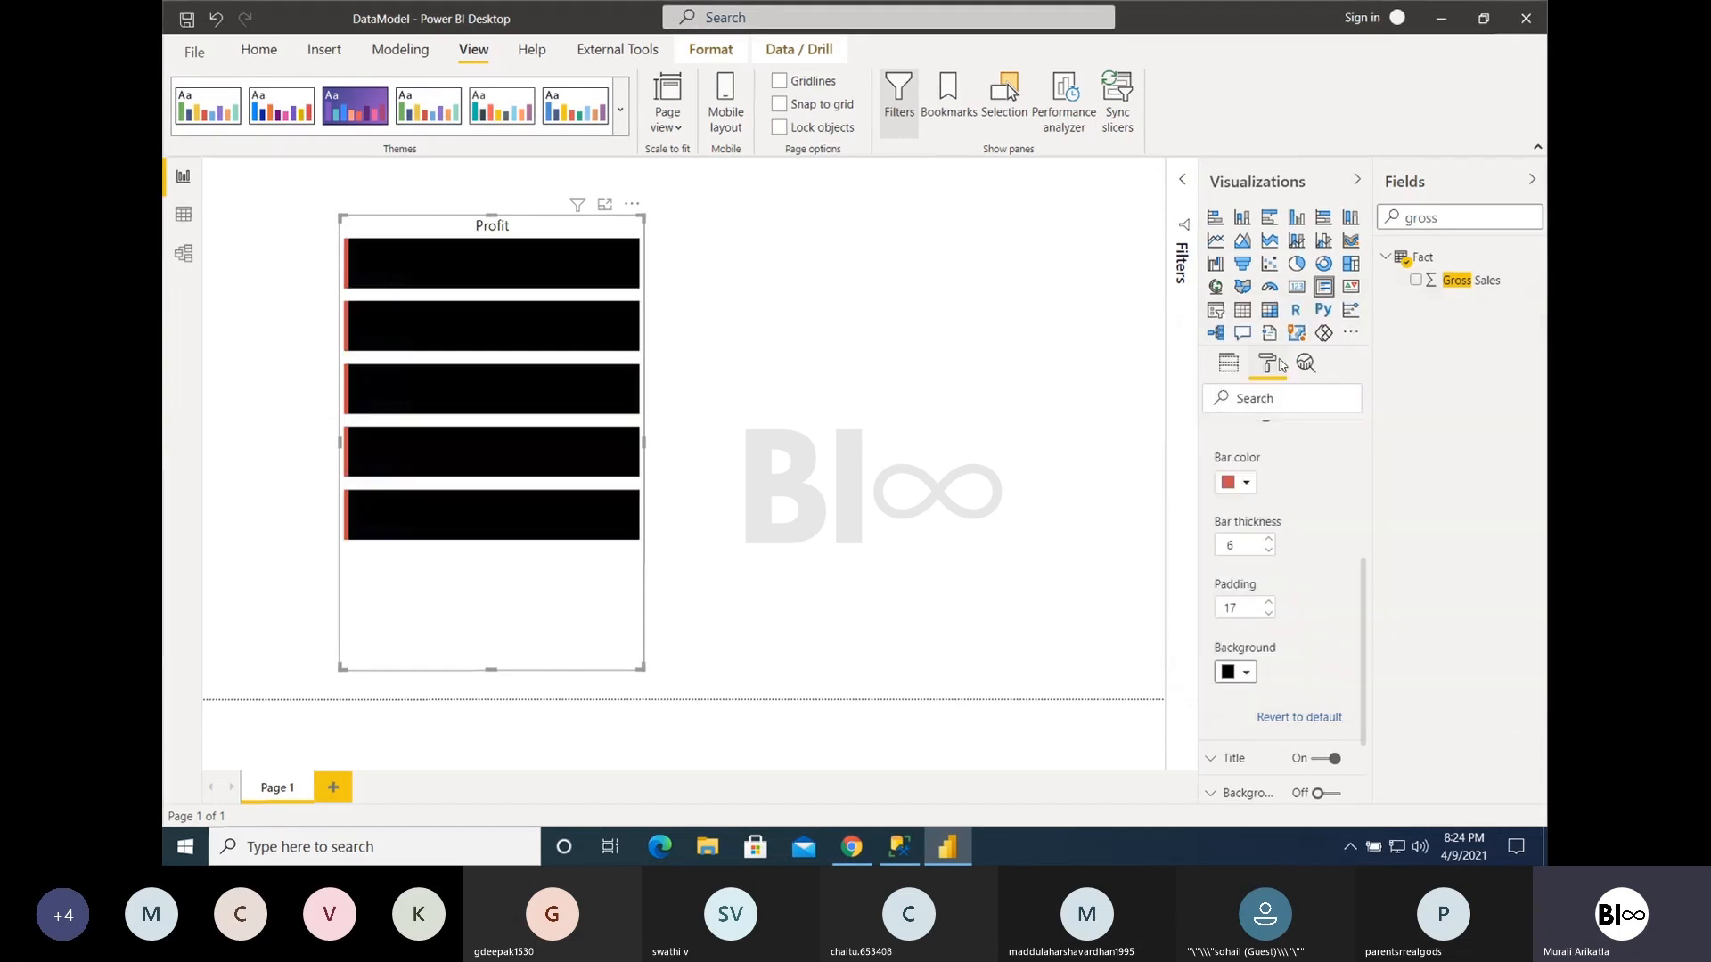
{"action": "left_click", "coordinate": [1244, 674]}
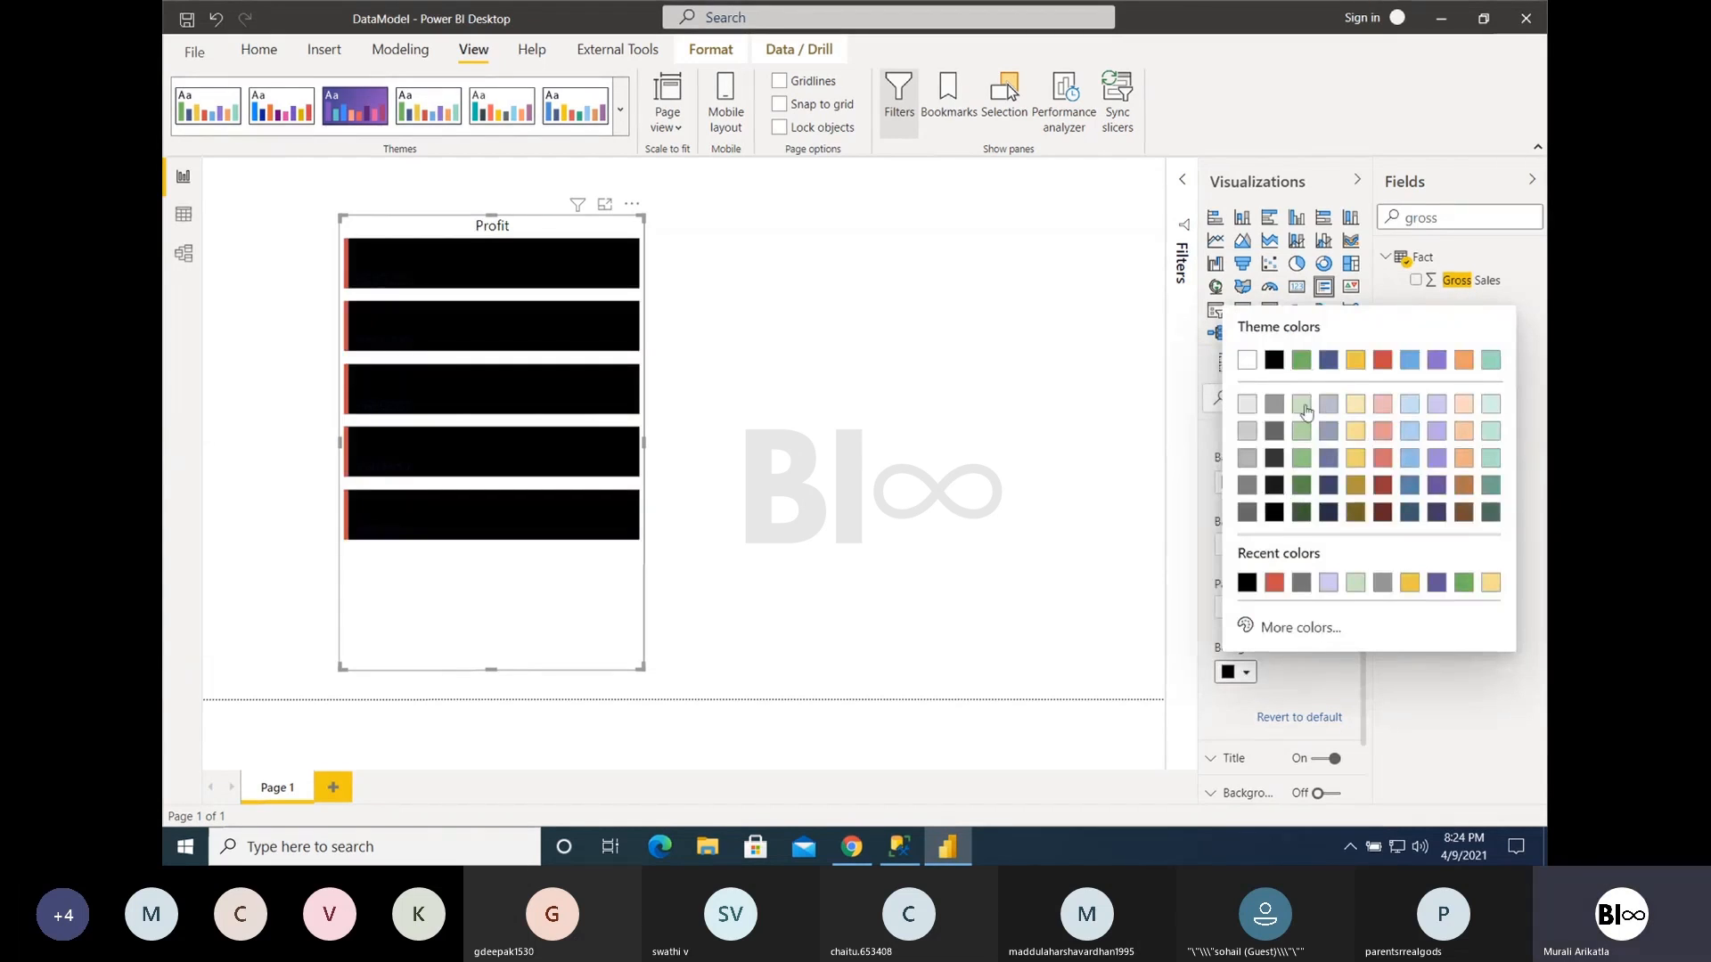
{"action": "left_click", "coordinate": [1302, 405]}
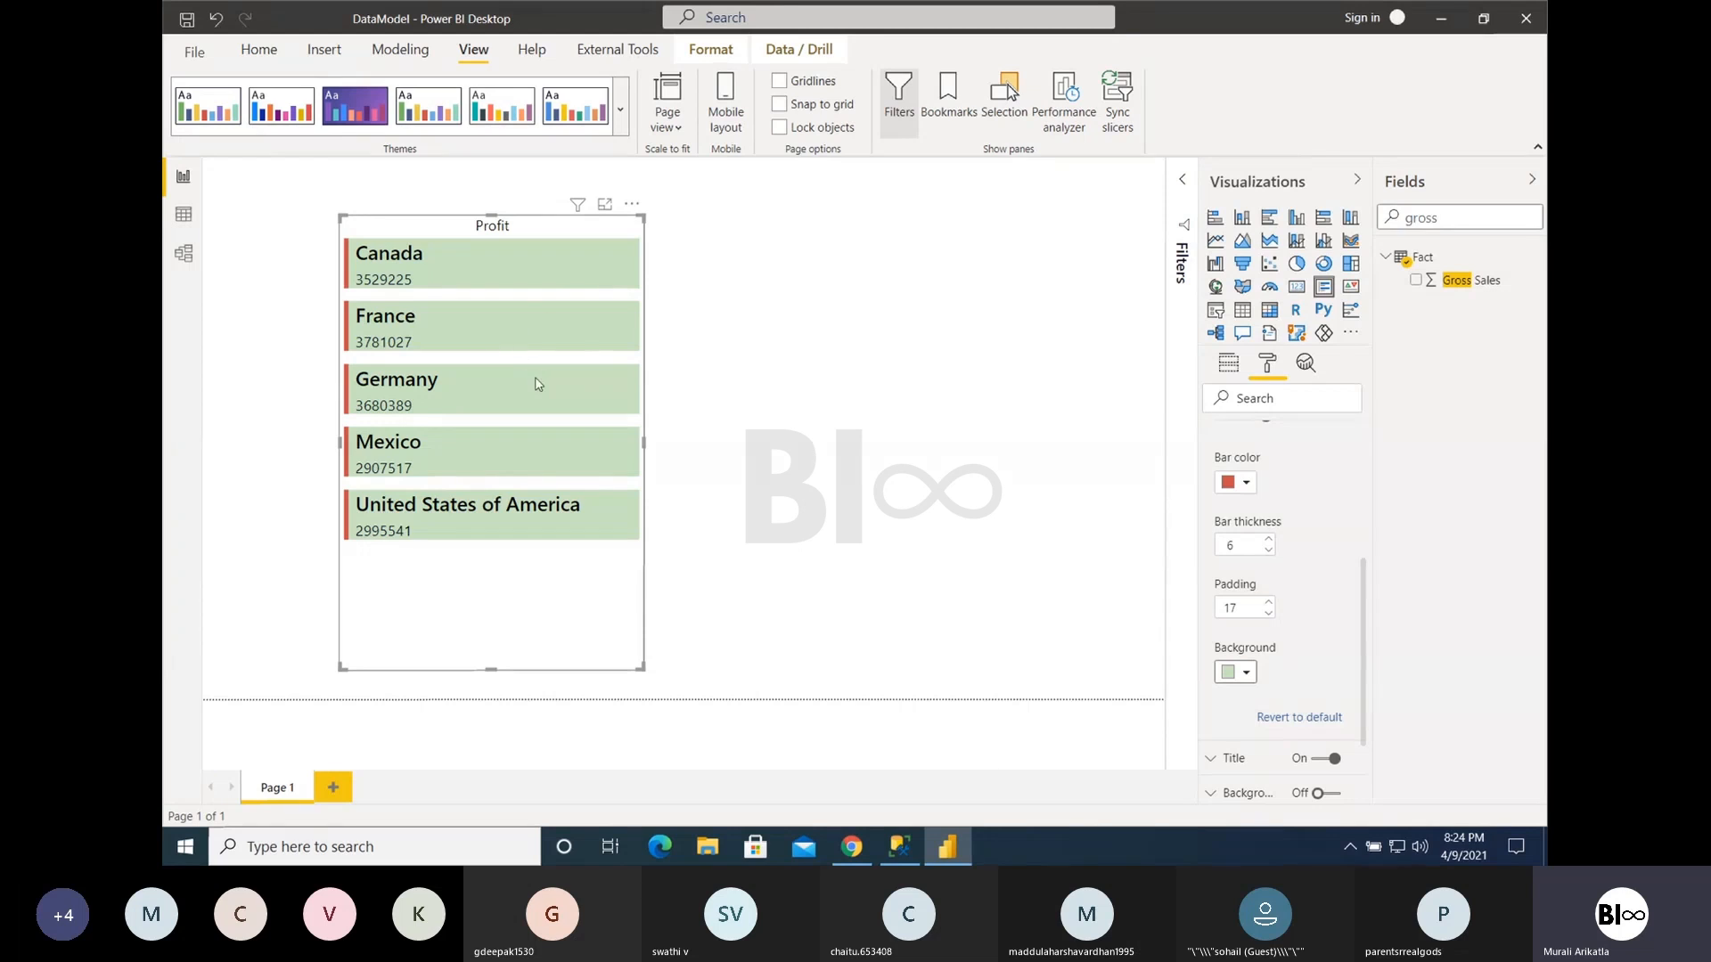
{"action": "scroll", "coordinate": [1303, 647], "scroll_direction": "up", "scroll_amount": 2}
{"action": "scroll", "coordinate": [1301, 648], "scroll_direction": "up", "scroll_amount": 3}
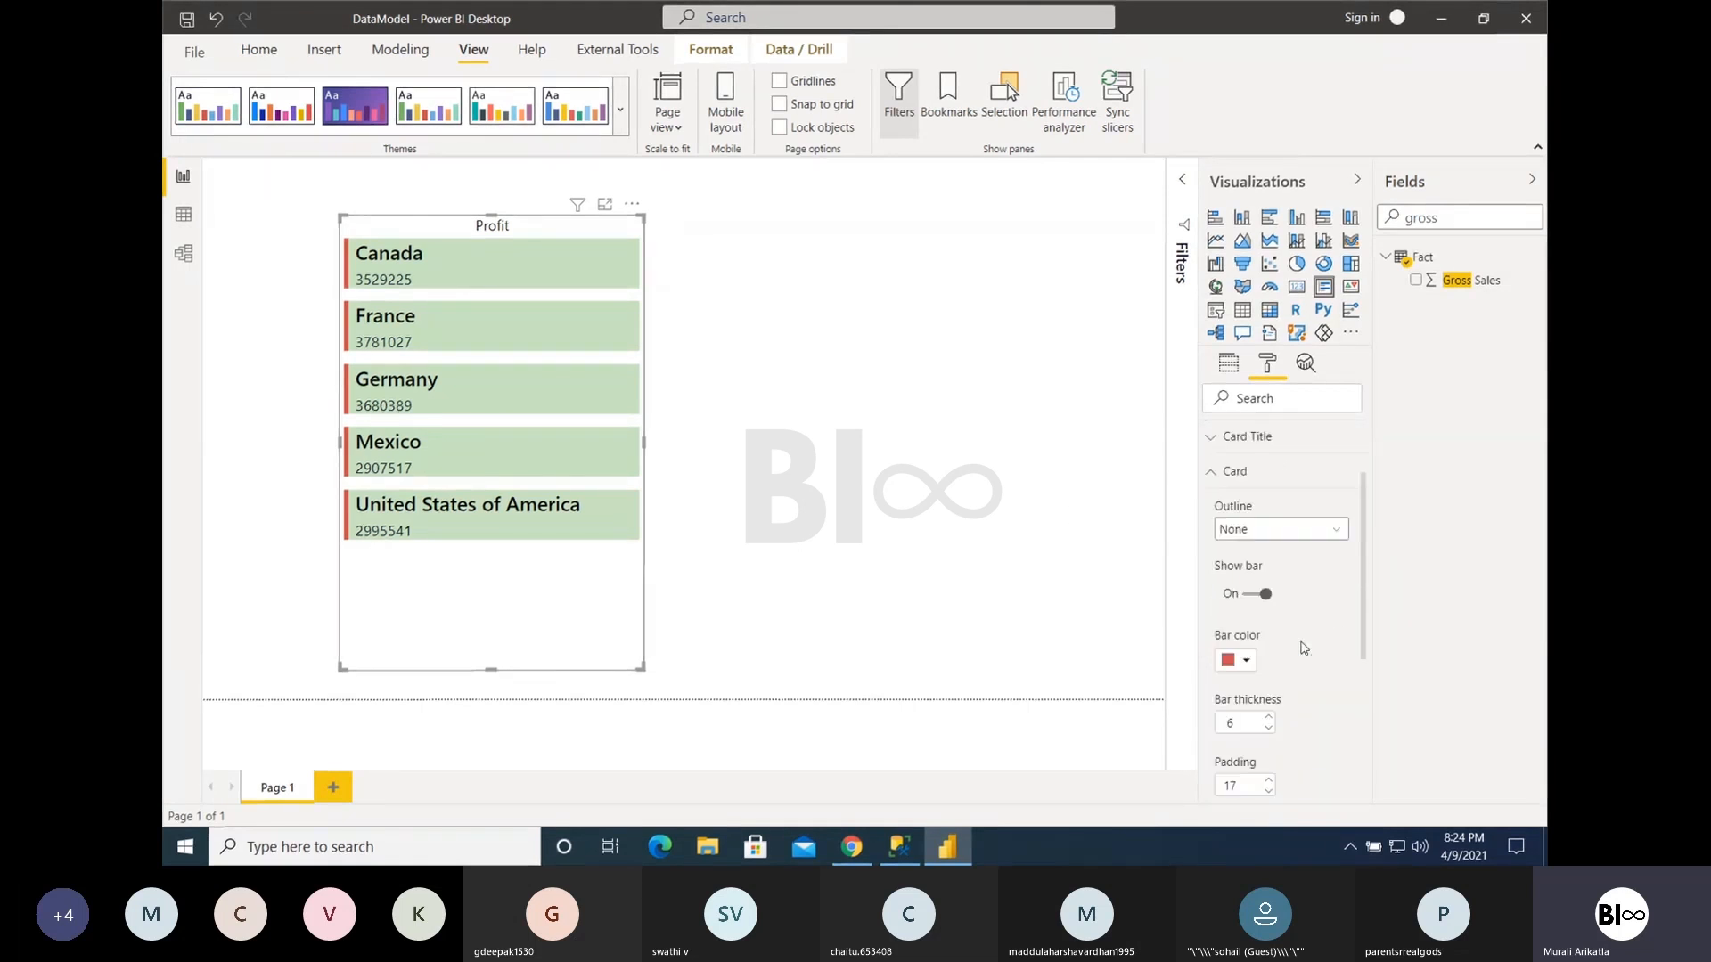
{"action": "left_click", "coordinate": [1209, 578]}
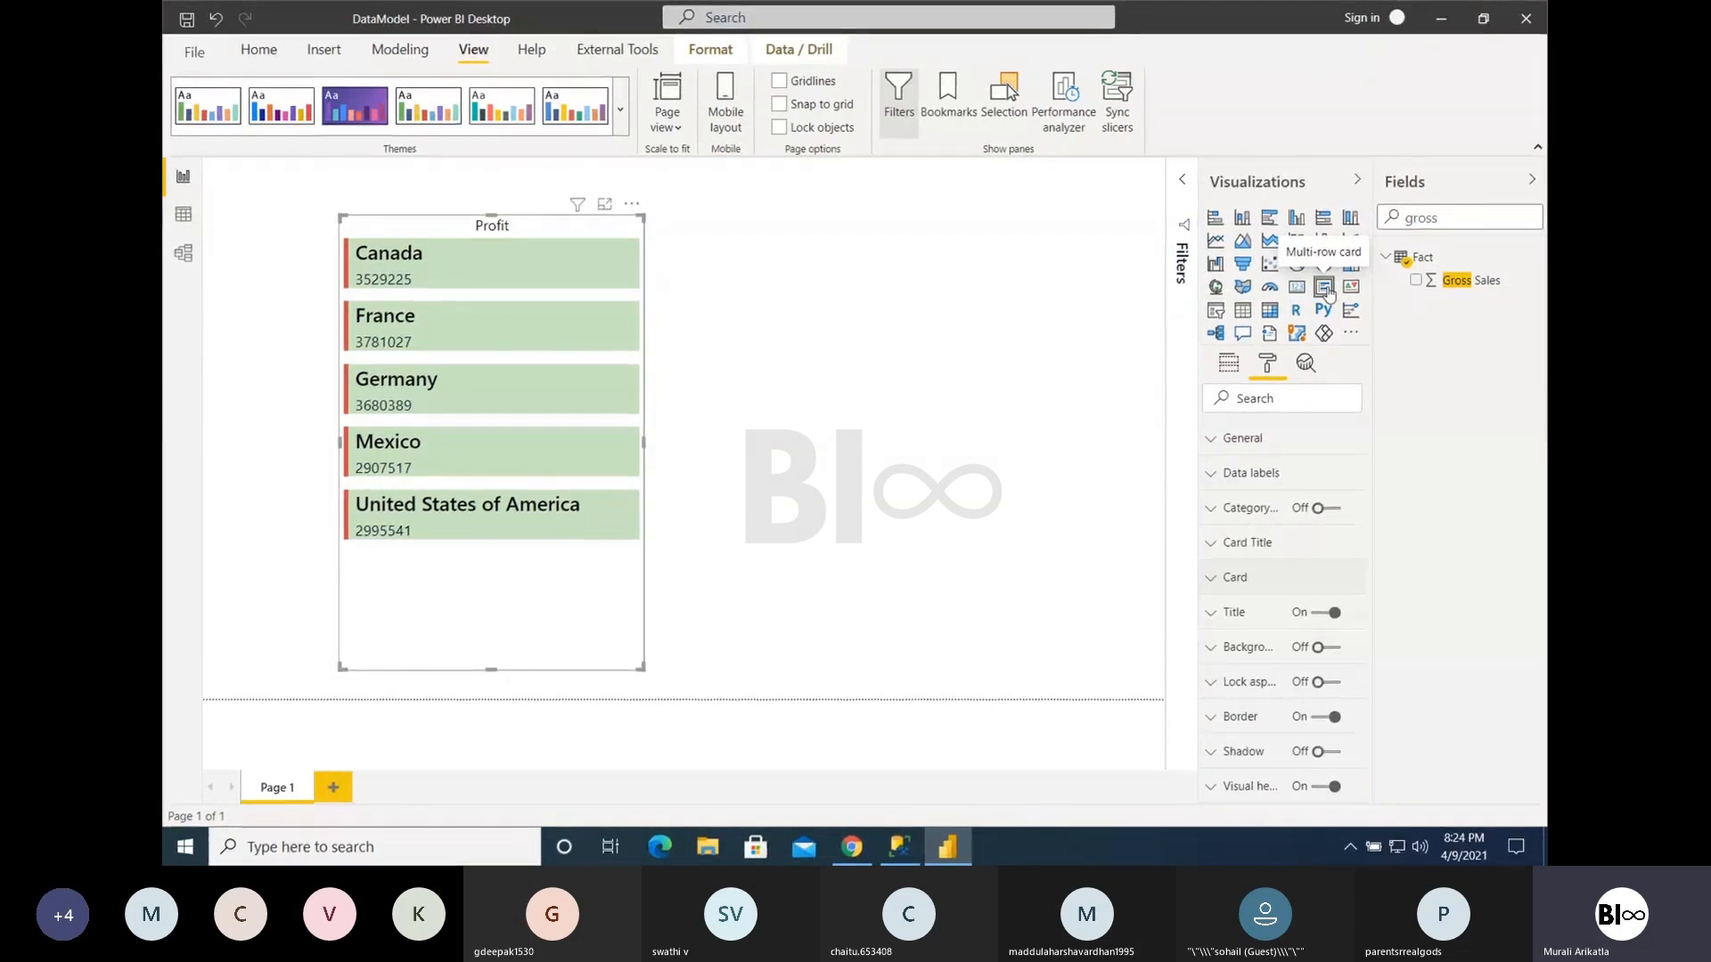
- Switch to the Codeless.pptx presentation in the browser, browse its slide thumbnails, and return to Power BI Desktop
{"action": "left_click", "coordinate": [852, 847]}
{"action": "scroll", "coordinate": [294, 624], "scroll_direction": "down", "scroll_amount": 5}
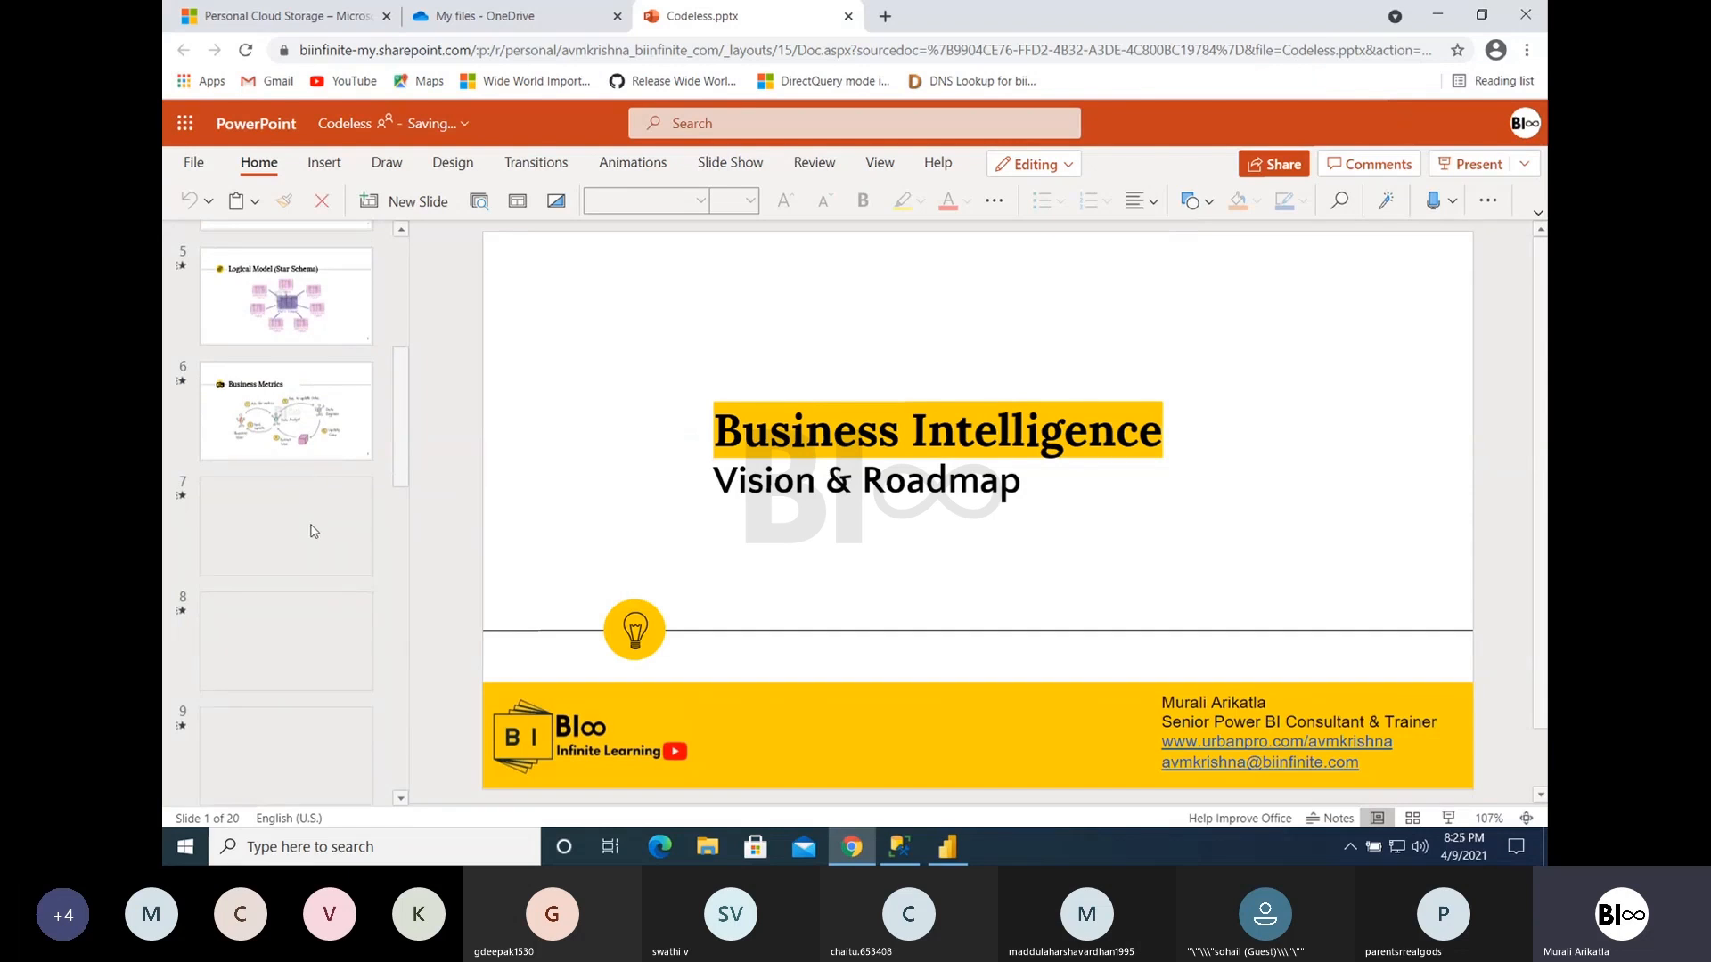
{"action": "left_click", "coordinate": [941, 850]}
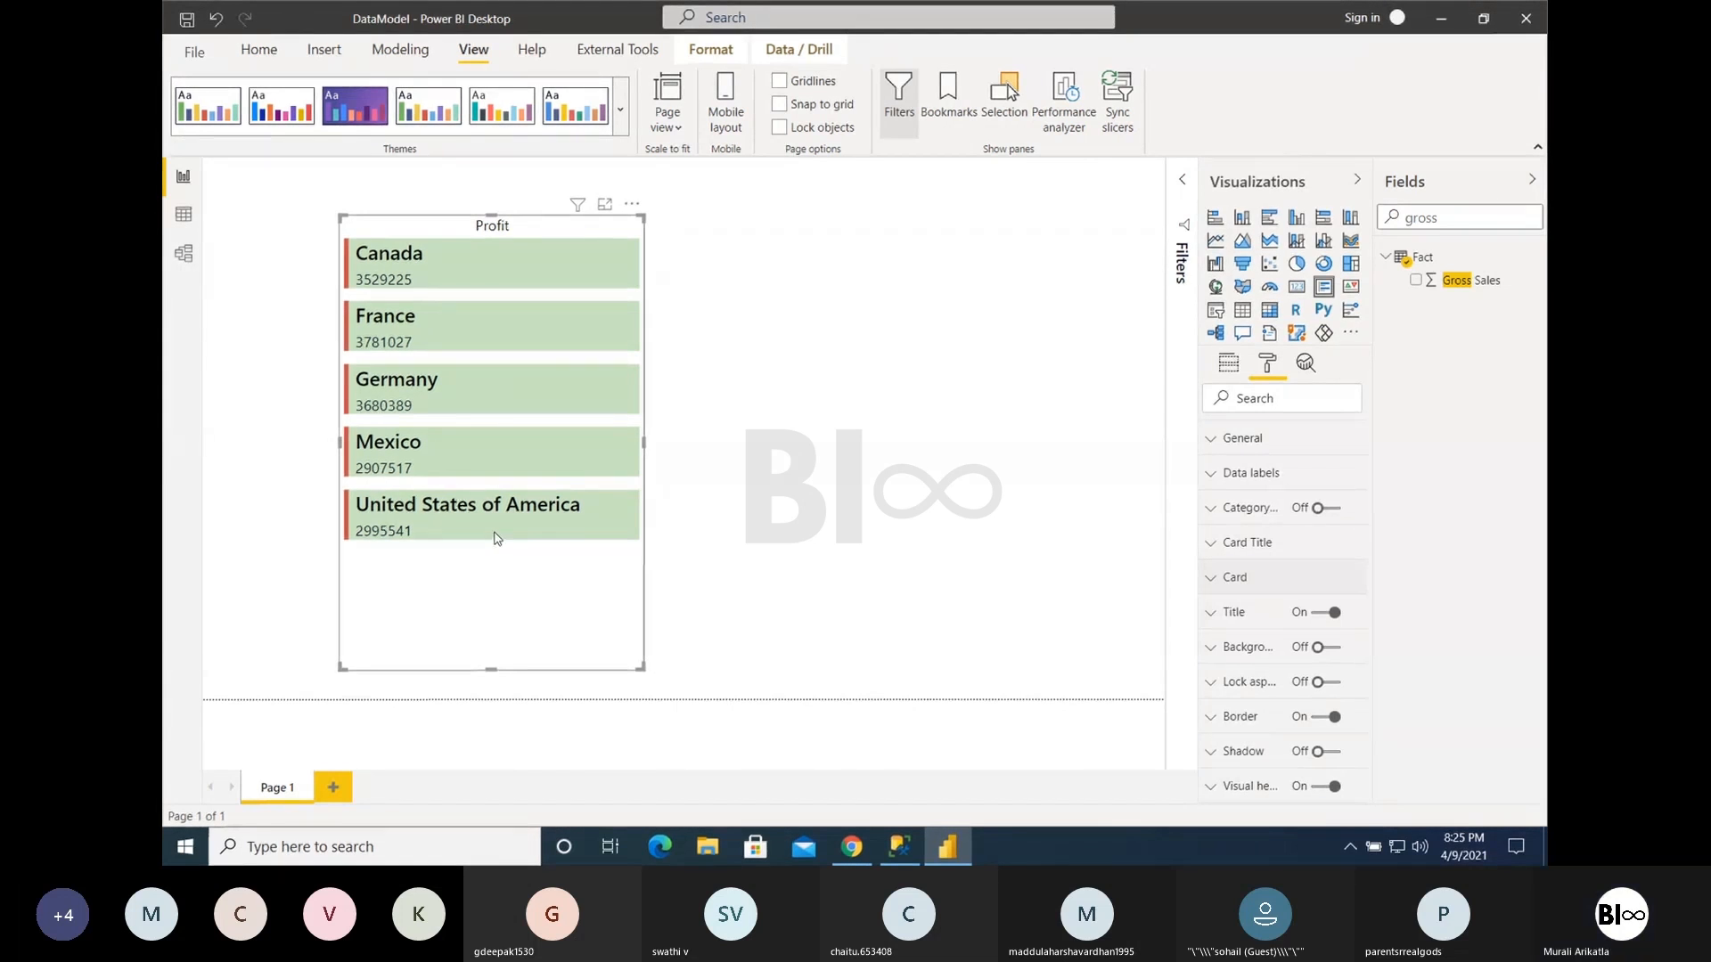
- Switch the Multi-row card between Card and Multi-row card to compare them, keep it as a Card, and shrink it to a small box
{"action": "left_click_drag", "start_coordinate": [512, 581], "coordinate": [513, 567]}
{"action": "left_click", "coordinate": [1304, 291]}
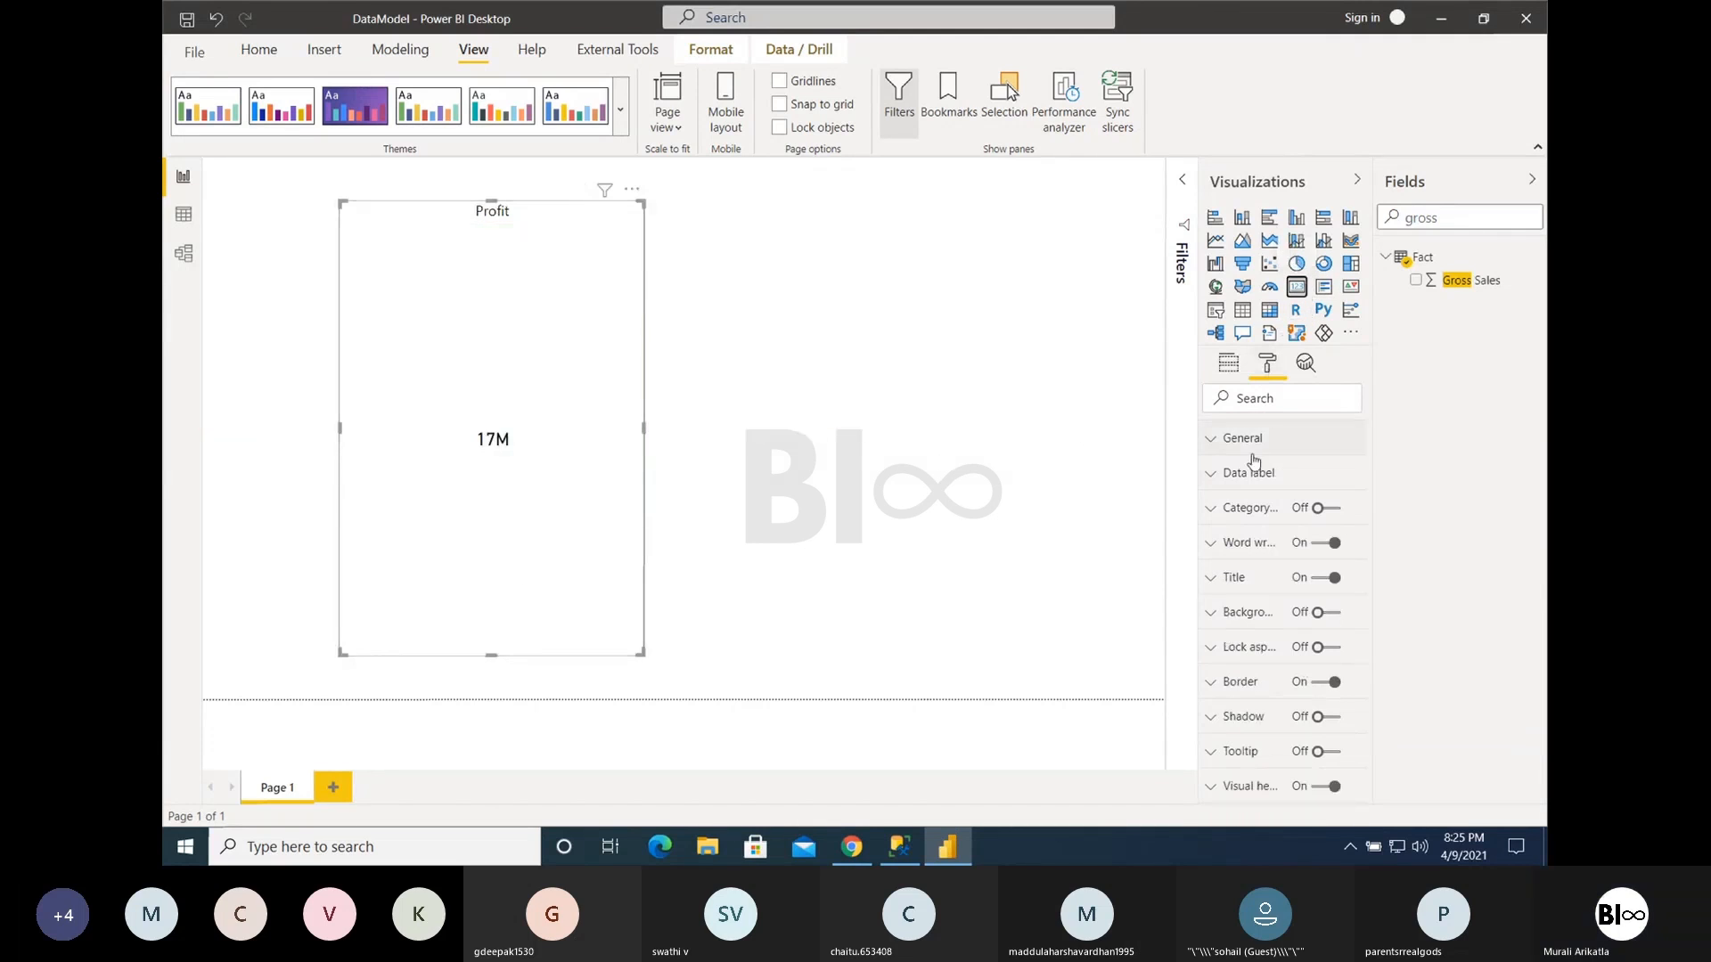
{"action": "left_click", "coordinate": [1229, 365]}
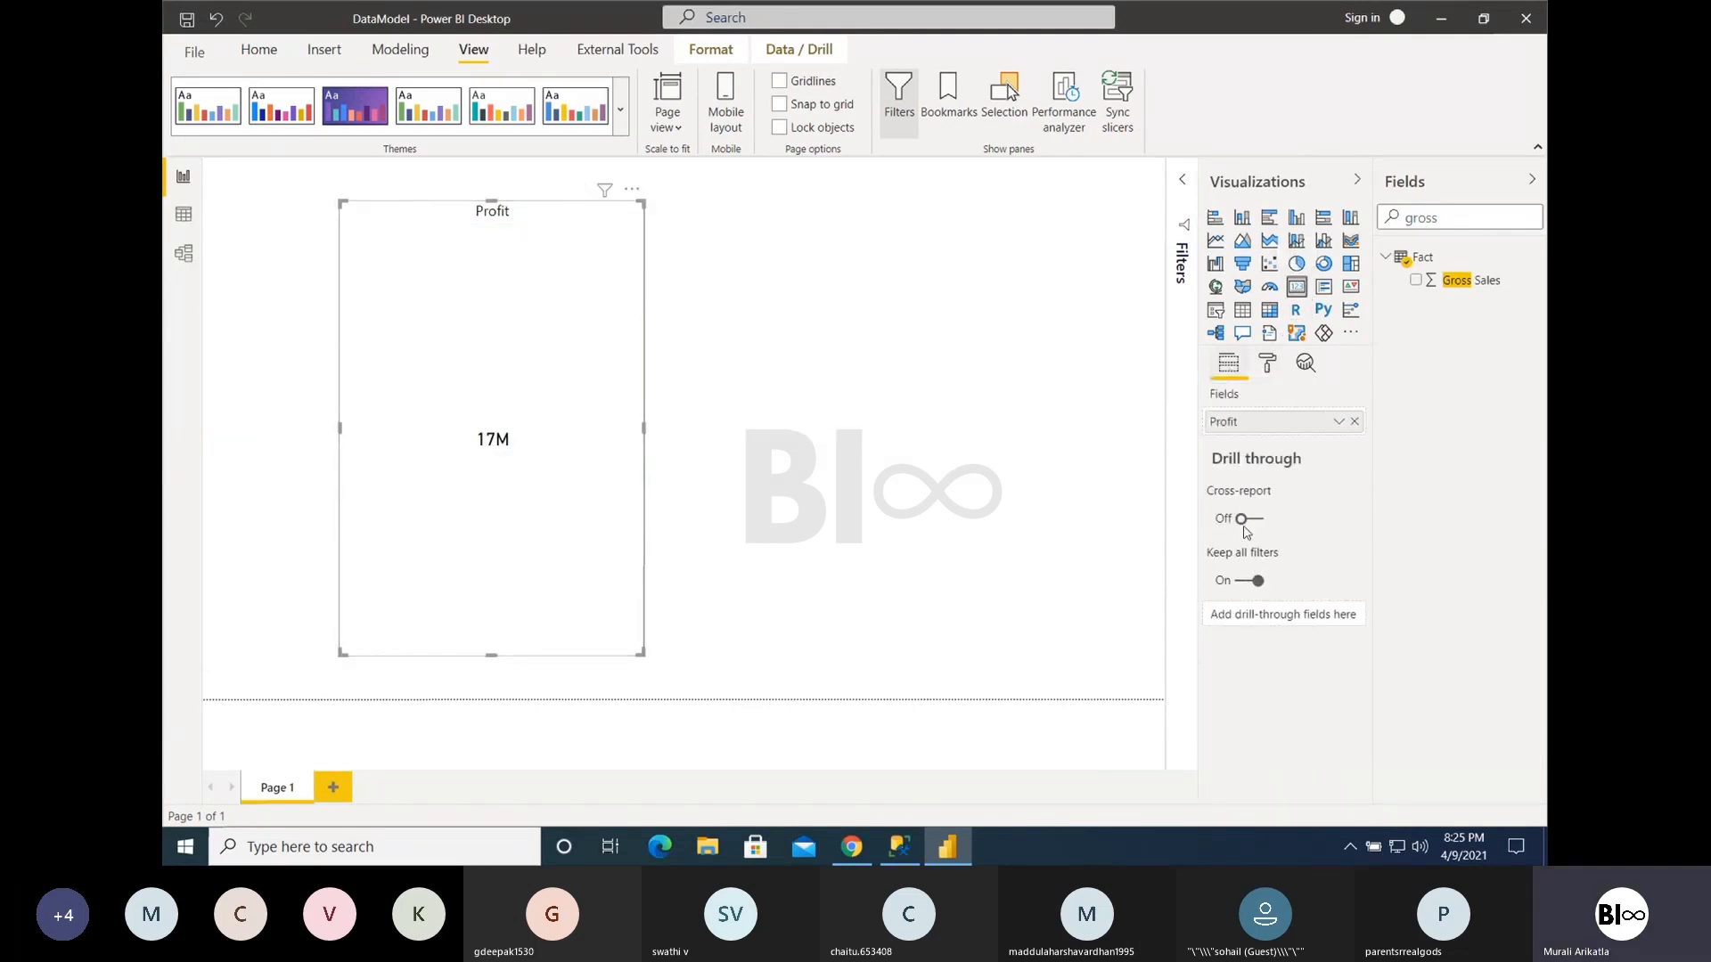
{"action": "left_click", "coordinate": [1324, 286]}
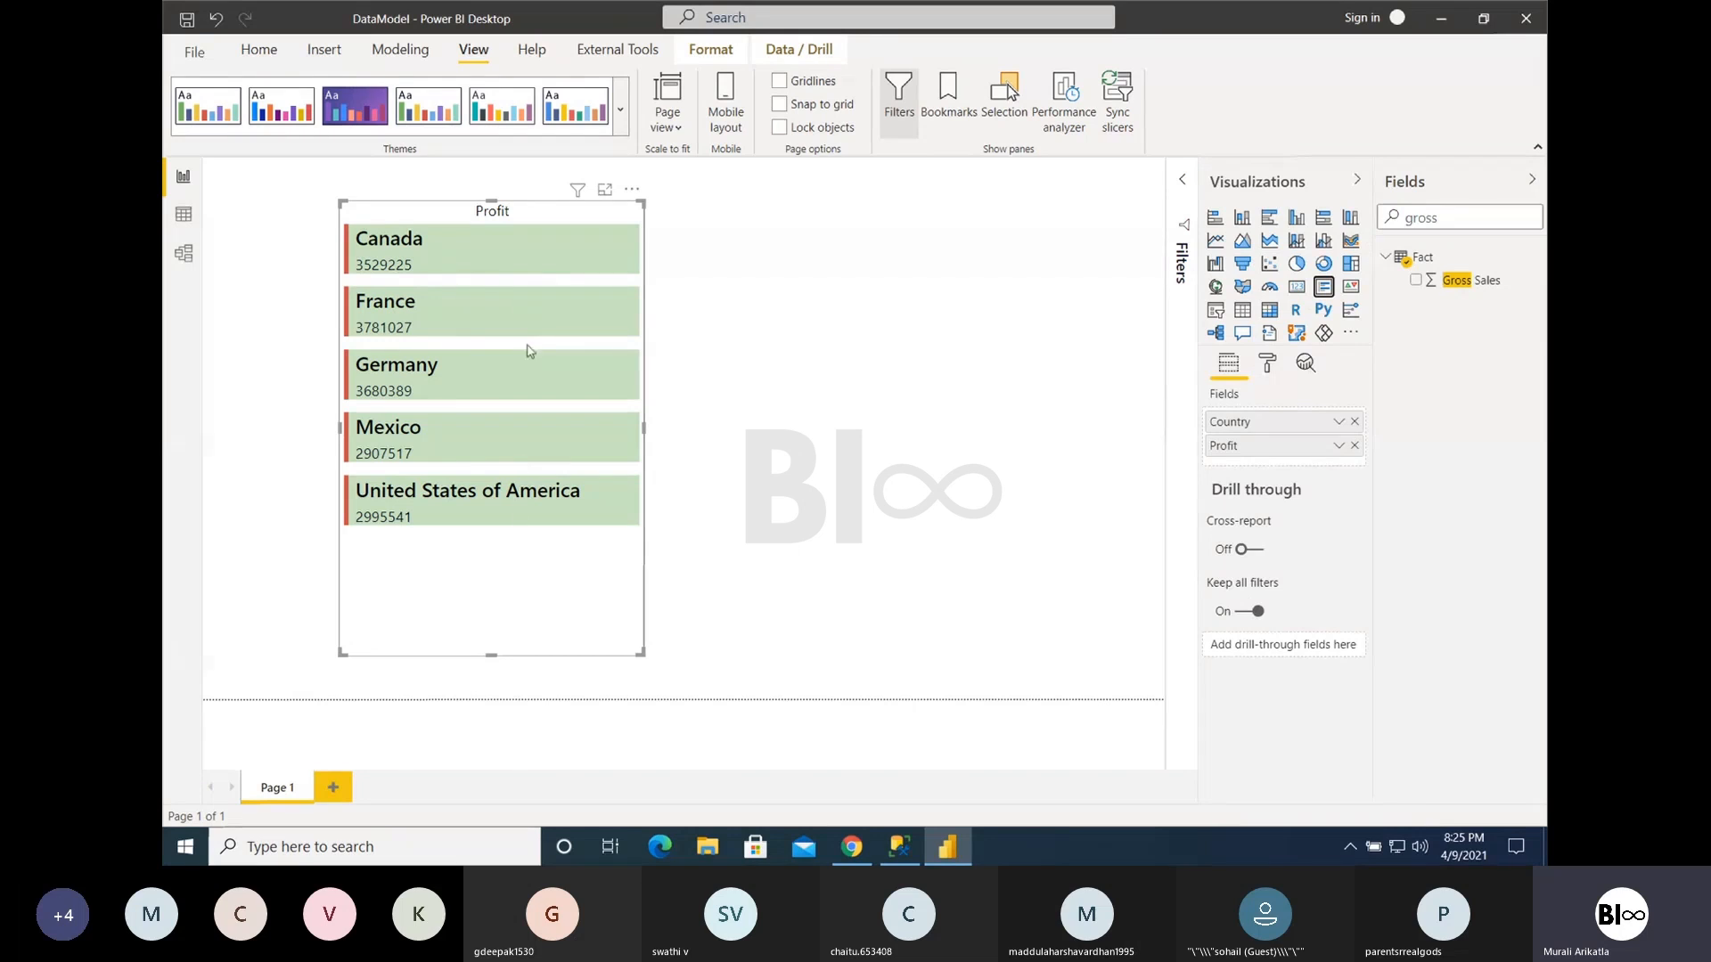
{"action": "left_click", "coordinate": [1297, 286]}
{"action": "left_click_drag", "start_coordinate": [641, 653], "coordinate": [459, 278]}
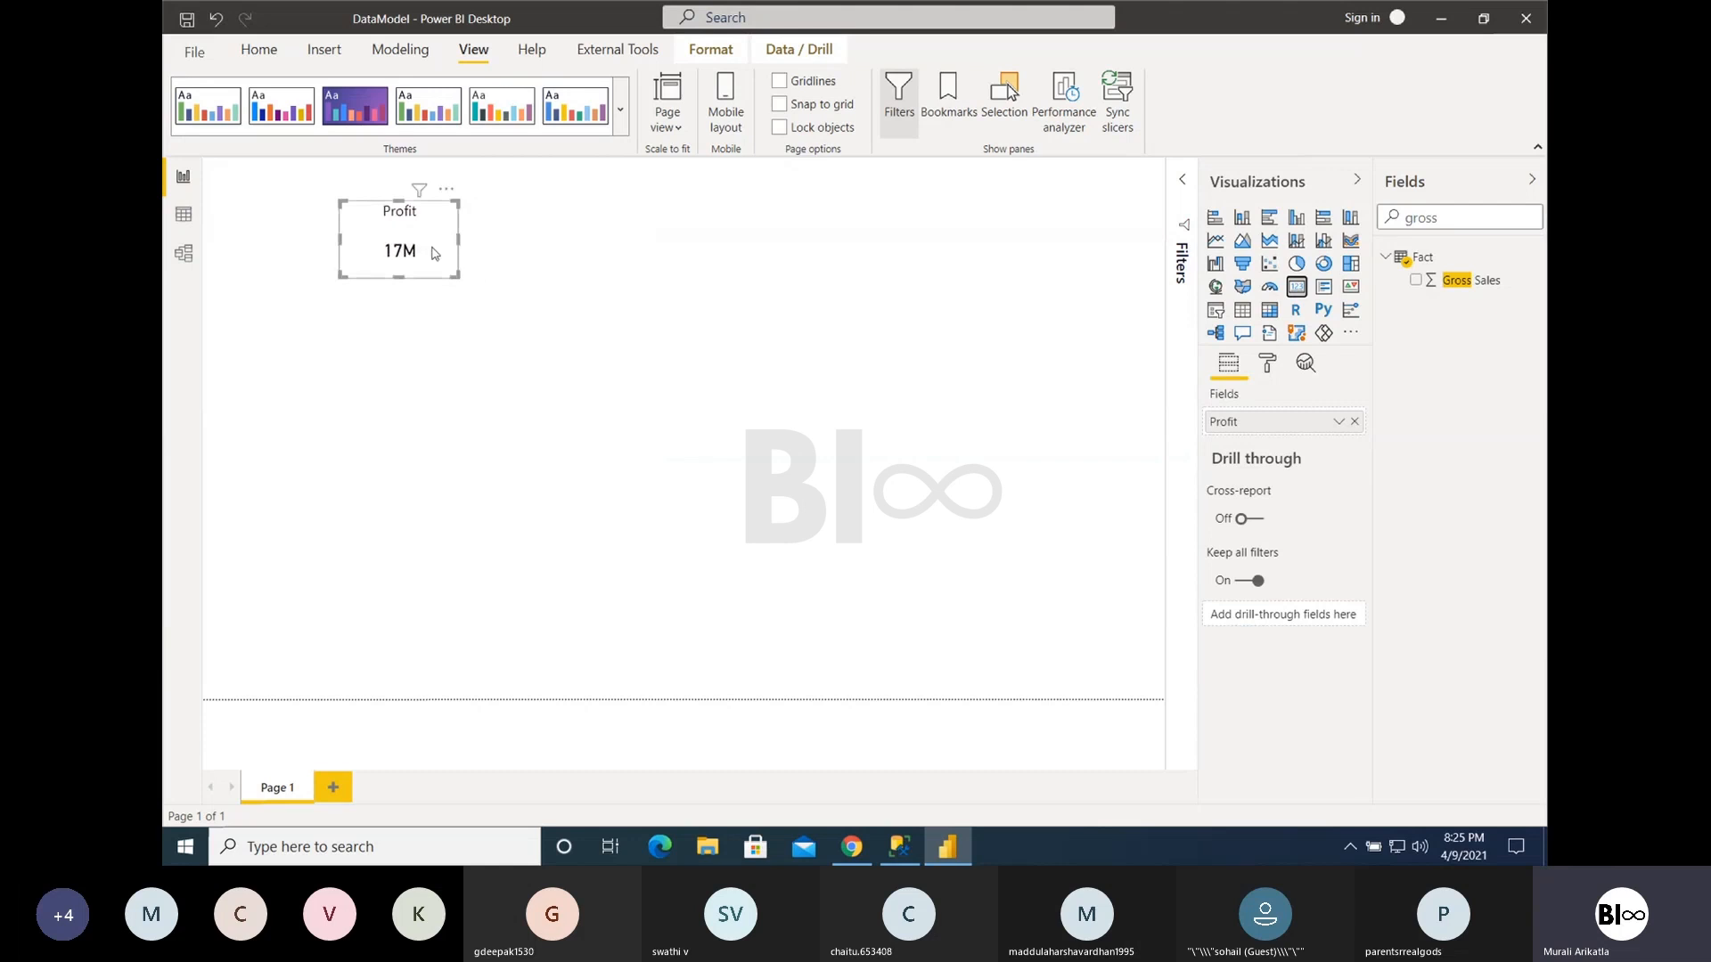
- Add Country from the Country table as a visual-level filter on the Profit Card and restrict it to Canada
{"action": "left_click", "coordinate": [1178, 184]}
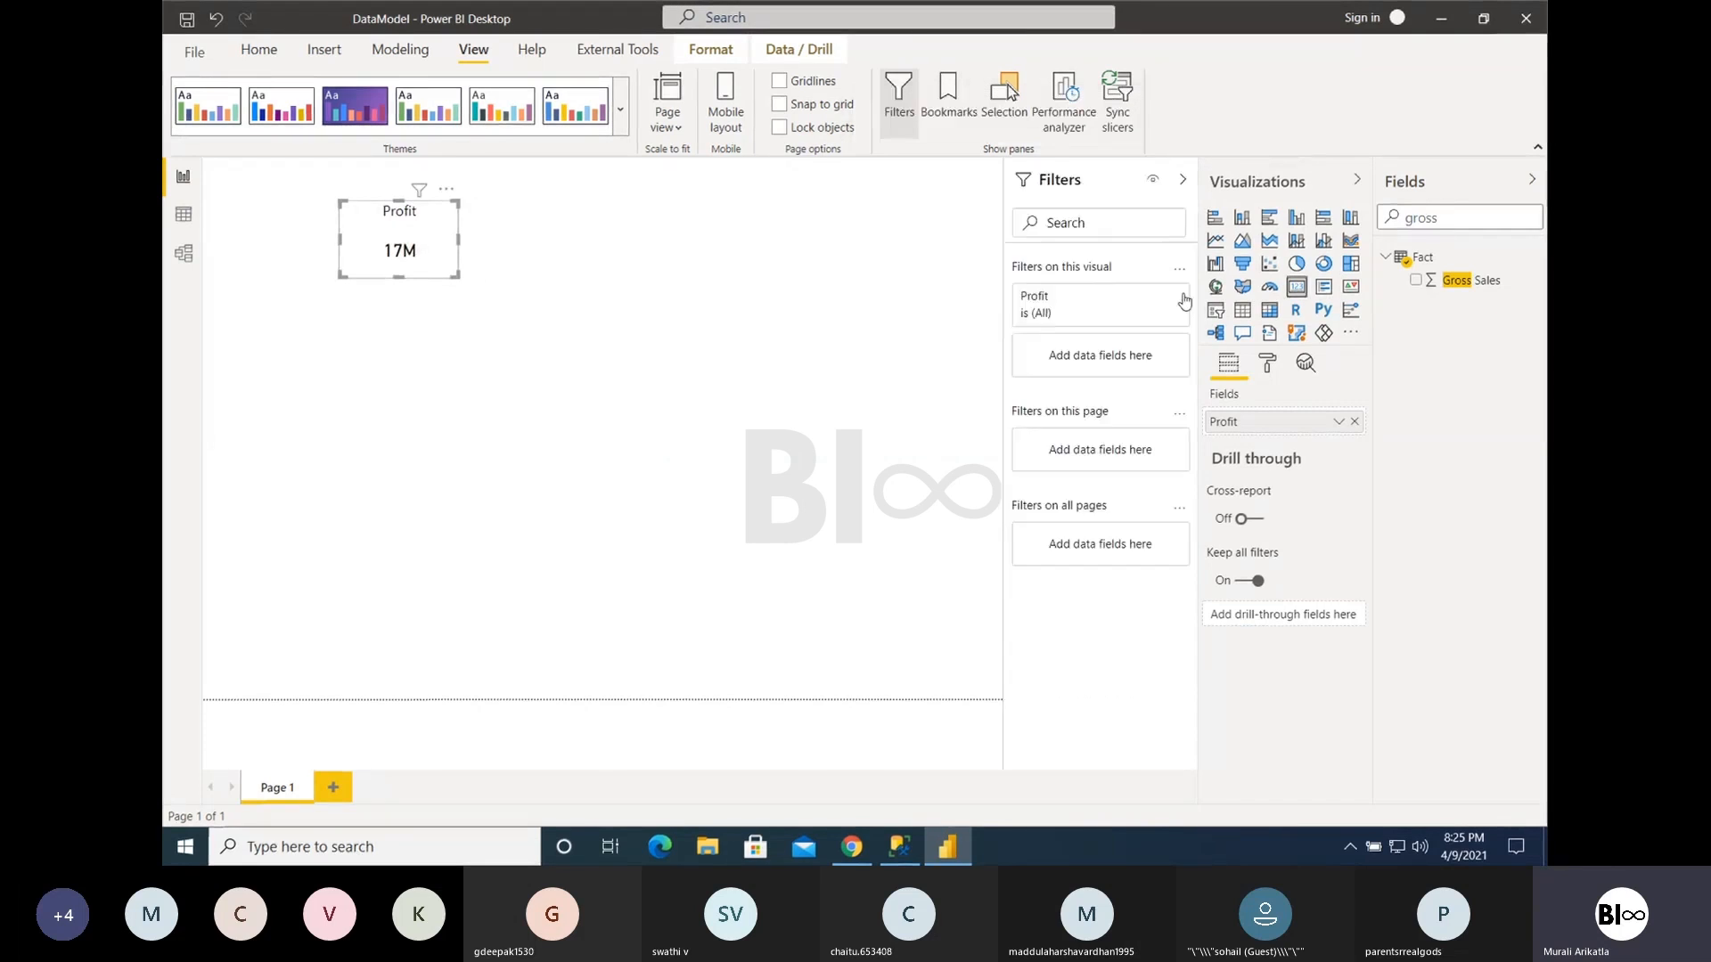
{"action": "left_click_drag", "start_coordinate": [1448, 220], "coordinate": [1370, 226]}
{"action": "type", "text": "country"}
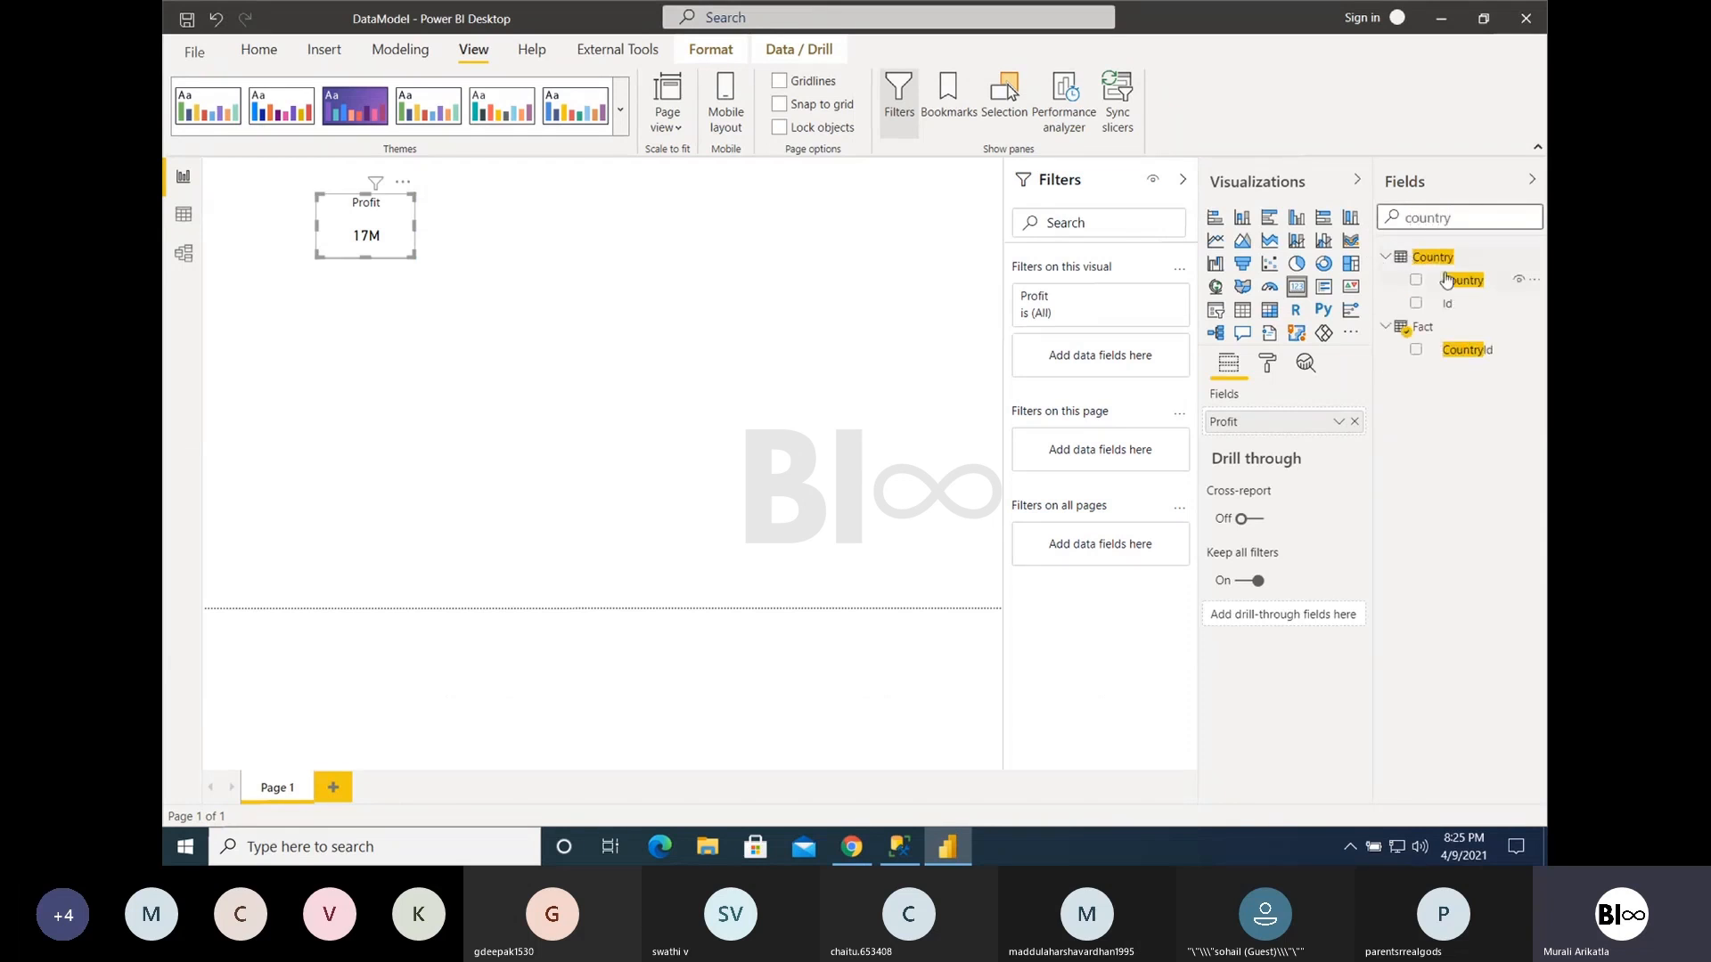
{"action": "left_click_drag", "start_coordinate": [1462, 279], "coordinate": [1105, 341]}
{"action": "left_click", "coordinate": [1035, 438]}
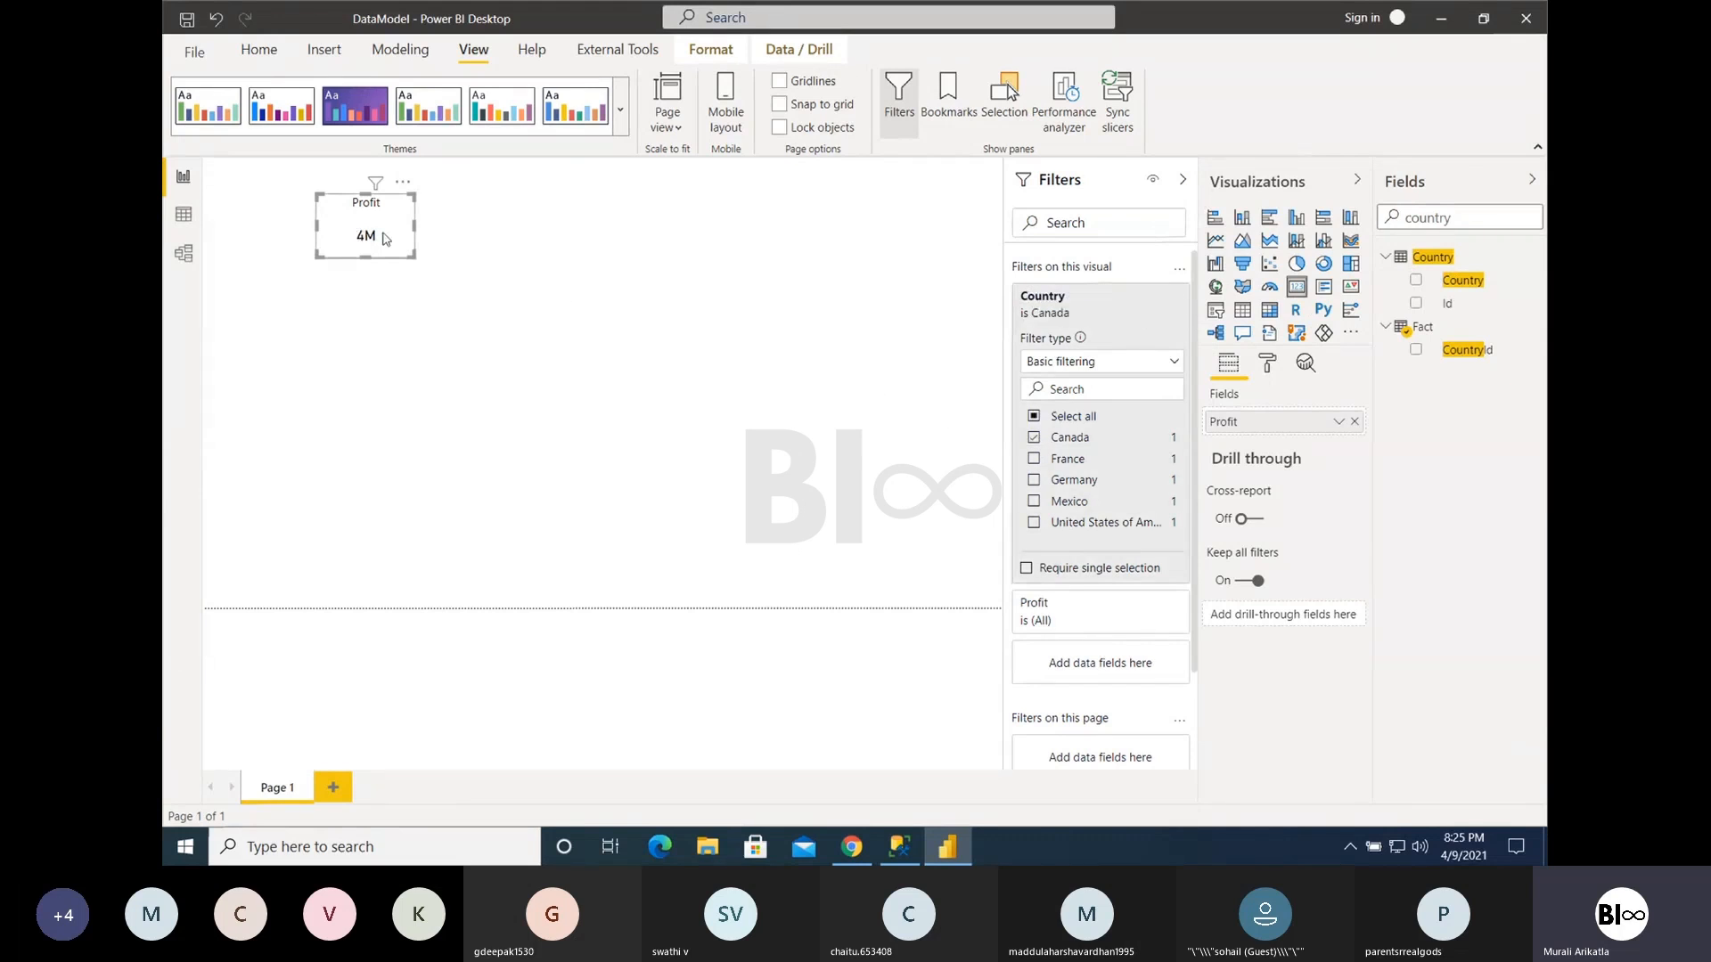
- Paste four copies of the Canada-filtered Profit Card and spread them apart across the page
{"action": "key", "text": "ctrl+v"}
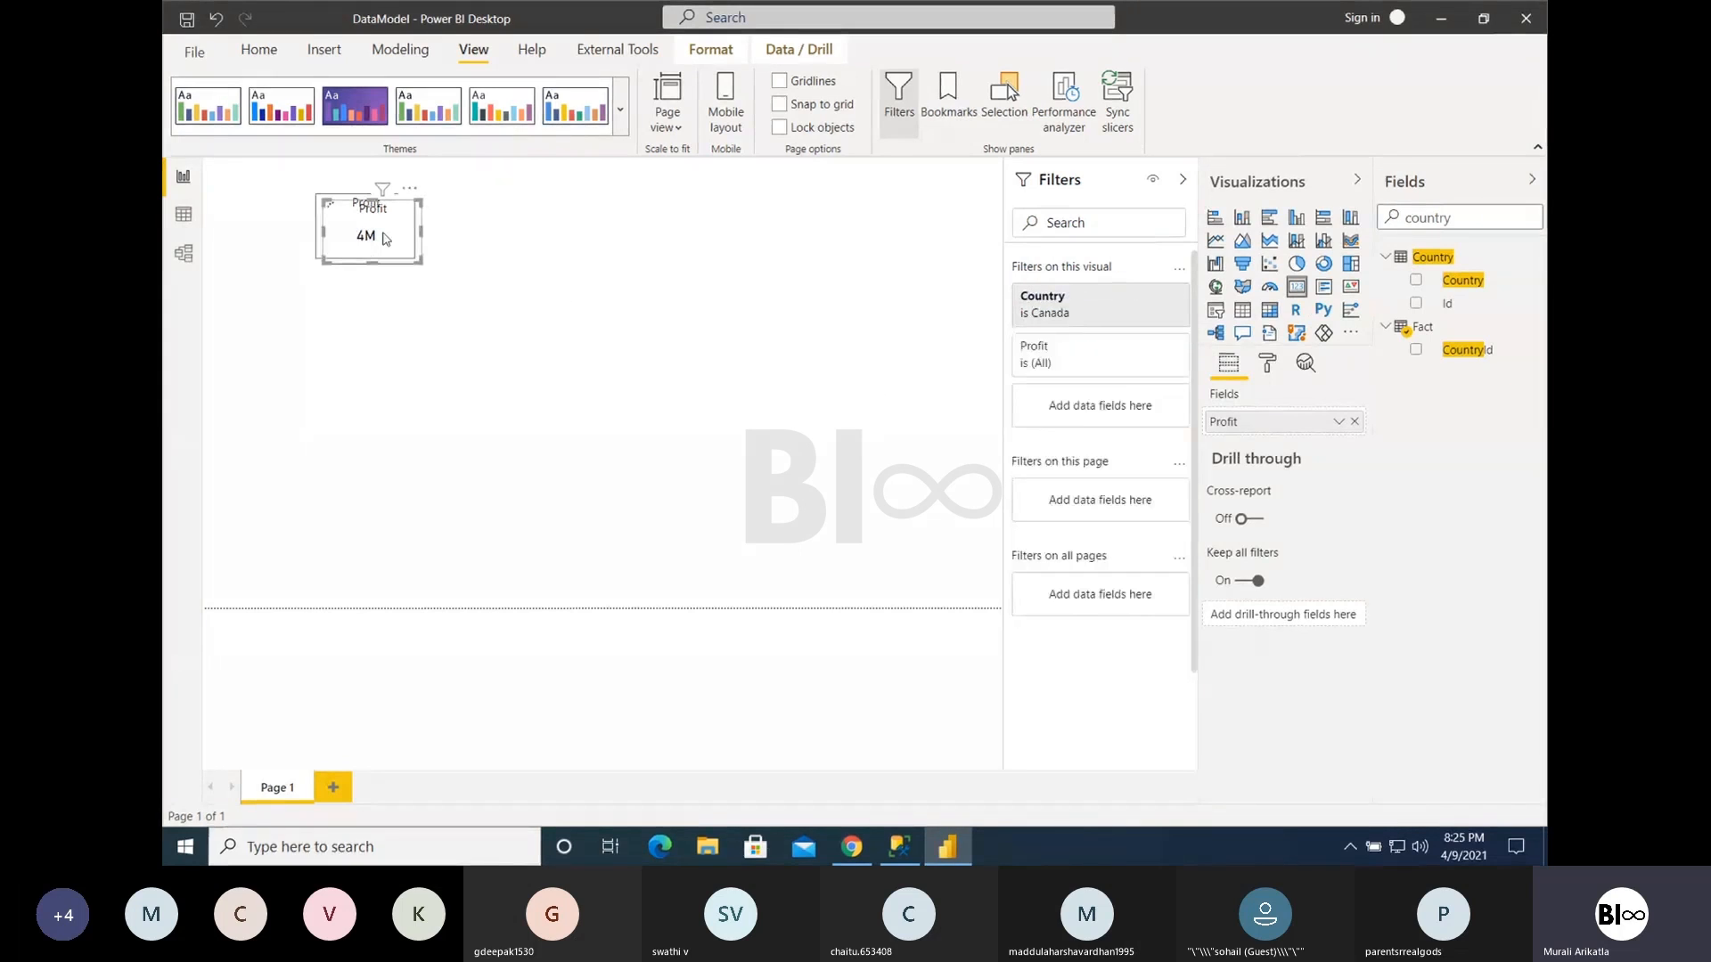
{"action": "key", "text": "ctrl+v"}
{"action": "key", "text": "ctrl+v"}
{"action": "key", "text": "ctrl+v"}
{"action": "left_click_drag", "start_coordinate": [385, 239], "coordinate": [672, 278]}
{"action": "left_click_drag", "start_coordinate": [388, 228], "coordinate": [375, 406]}
{"action": "left_click", "coordinate": [385, 274]}
{"action": "left_click_drag", "start_coordinate": [384, 238], "coordinate": [536, 338]}
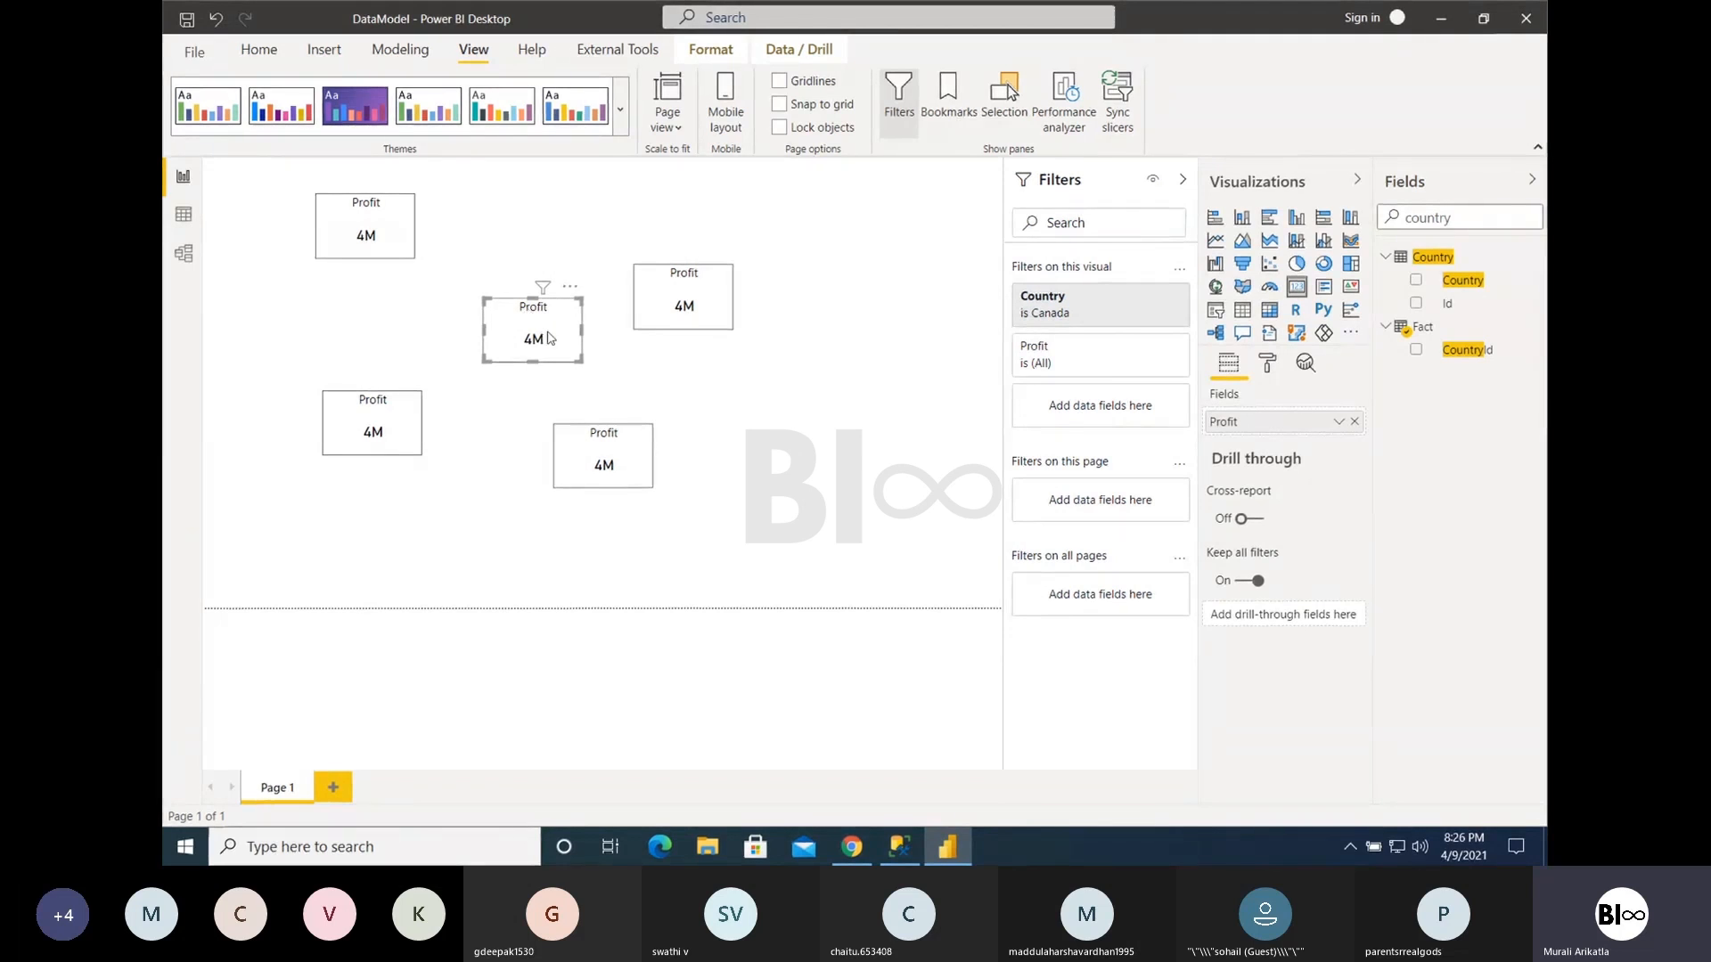
- Change the Country filter of the copied Profit Card in the middle of the group from Canada to France
{"action": "left_click", "coordinate": [1033, 307]}
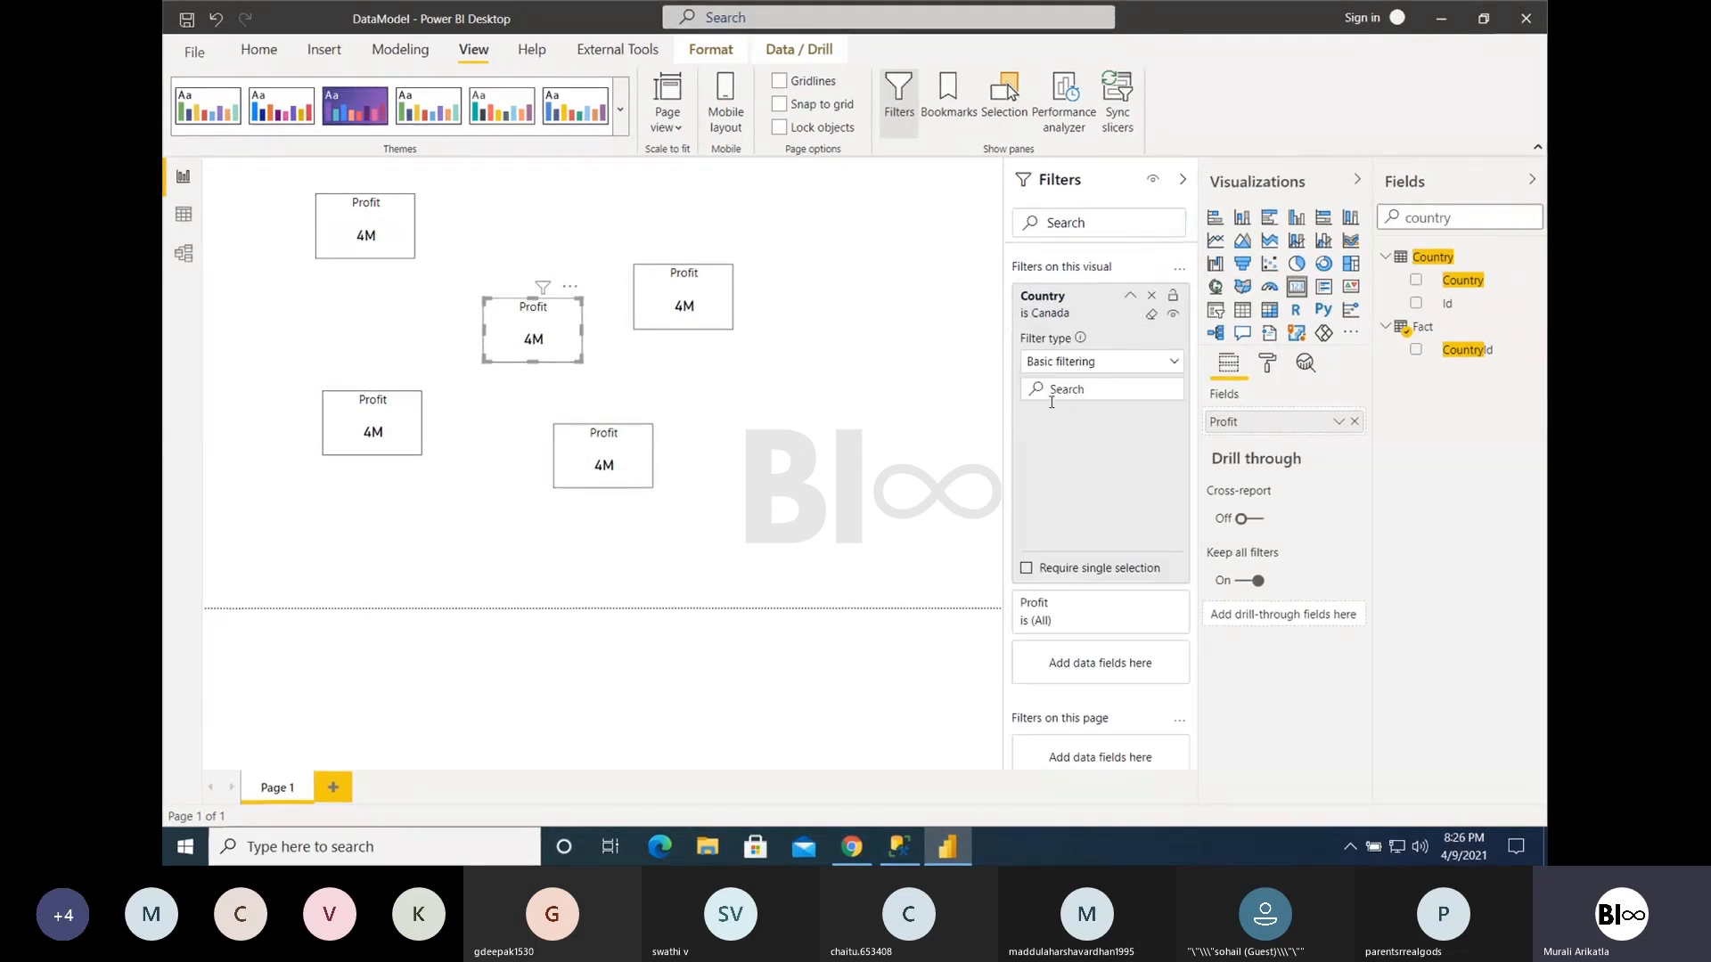
{"action": "left_click", "coordinate": [1033, 458]}
{"action": "left_click", "coordinate": [1034, 437]}
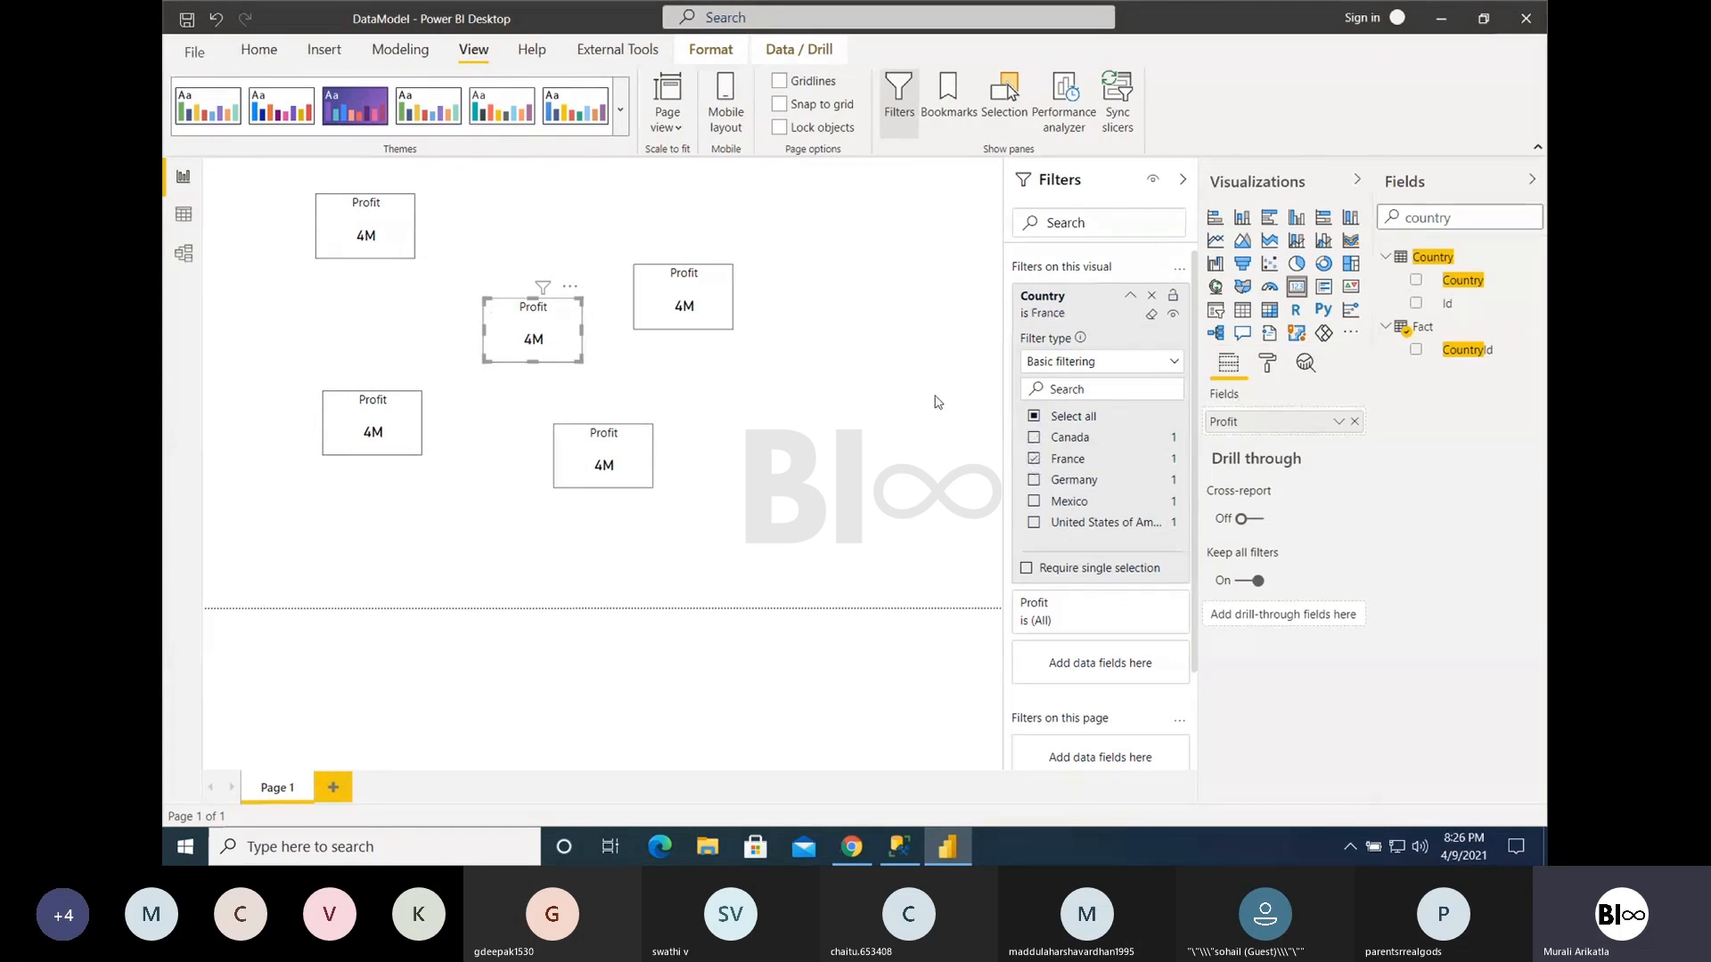
- Change the rightmost Profit Card's Country filter to Germany instead of Canada, and open the Country filter of the lower-left Card
{"action": "left_click", "coordinate": [700, 307]}
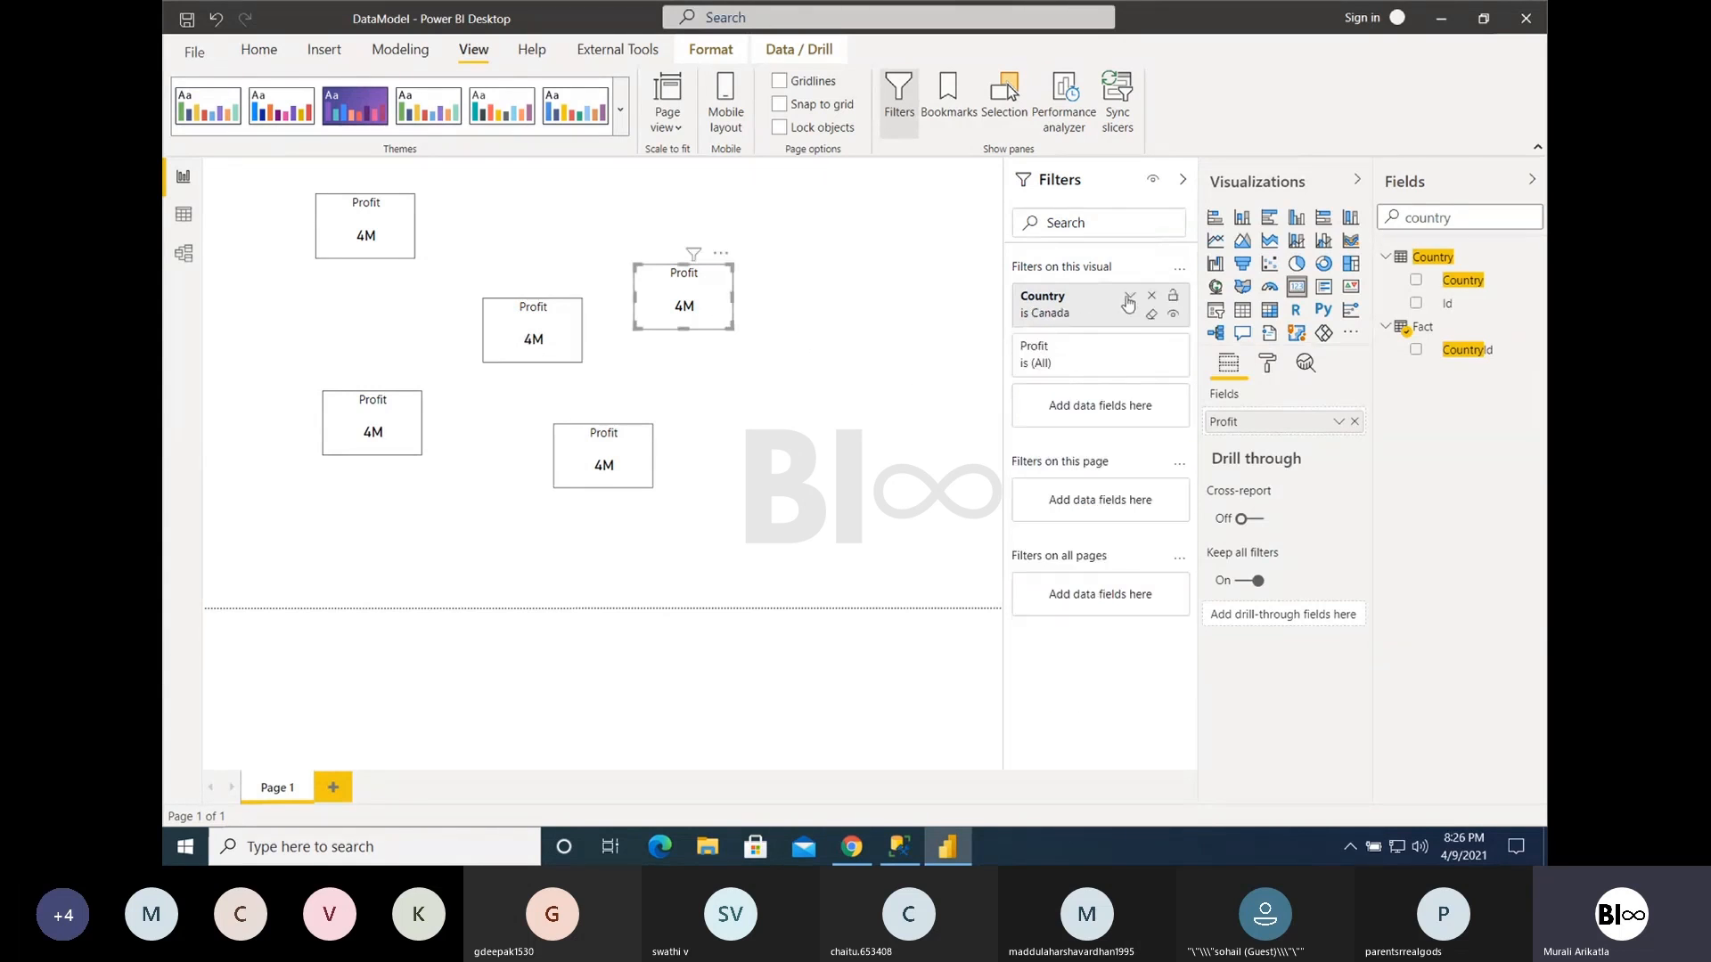
{"action": "left_click", "coordinate": [1044, 303]}
{"action": "left_click", "coordinate": [1033, 479]}
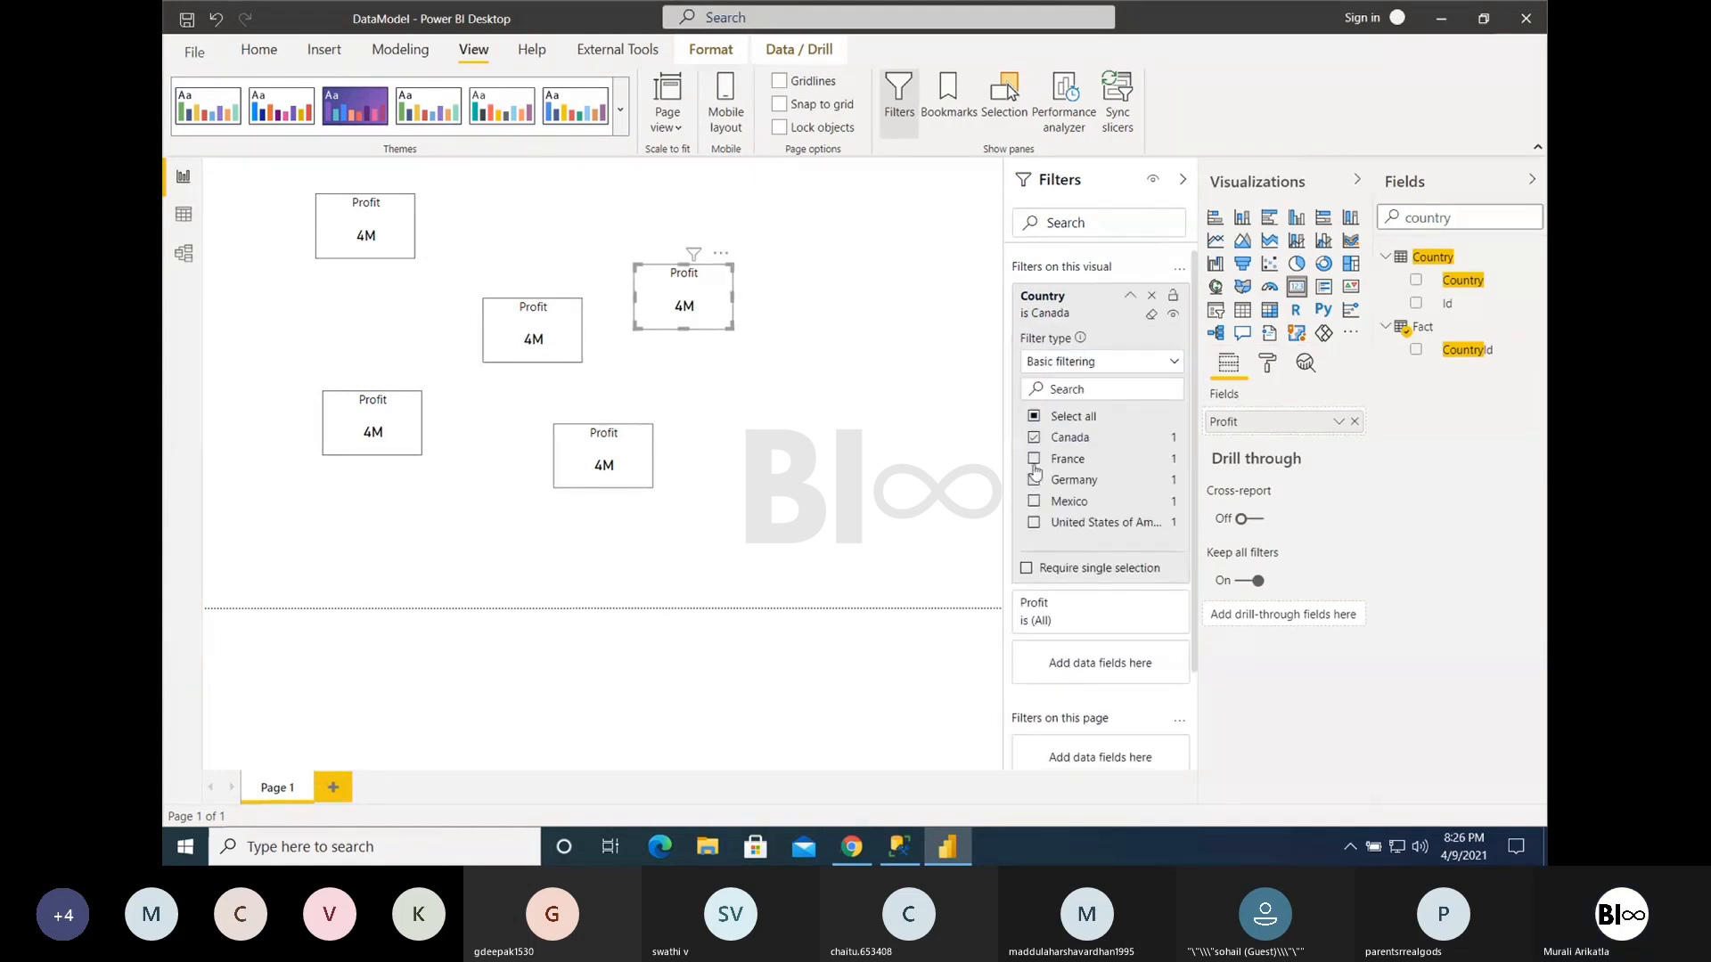
{"action": "left_click", "coordinate": [1033, 438]}
{"action": "left_click", "coordinate": [389, 438]}
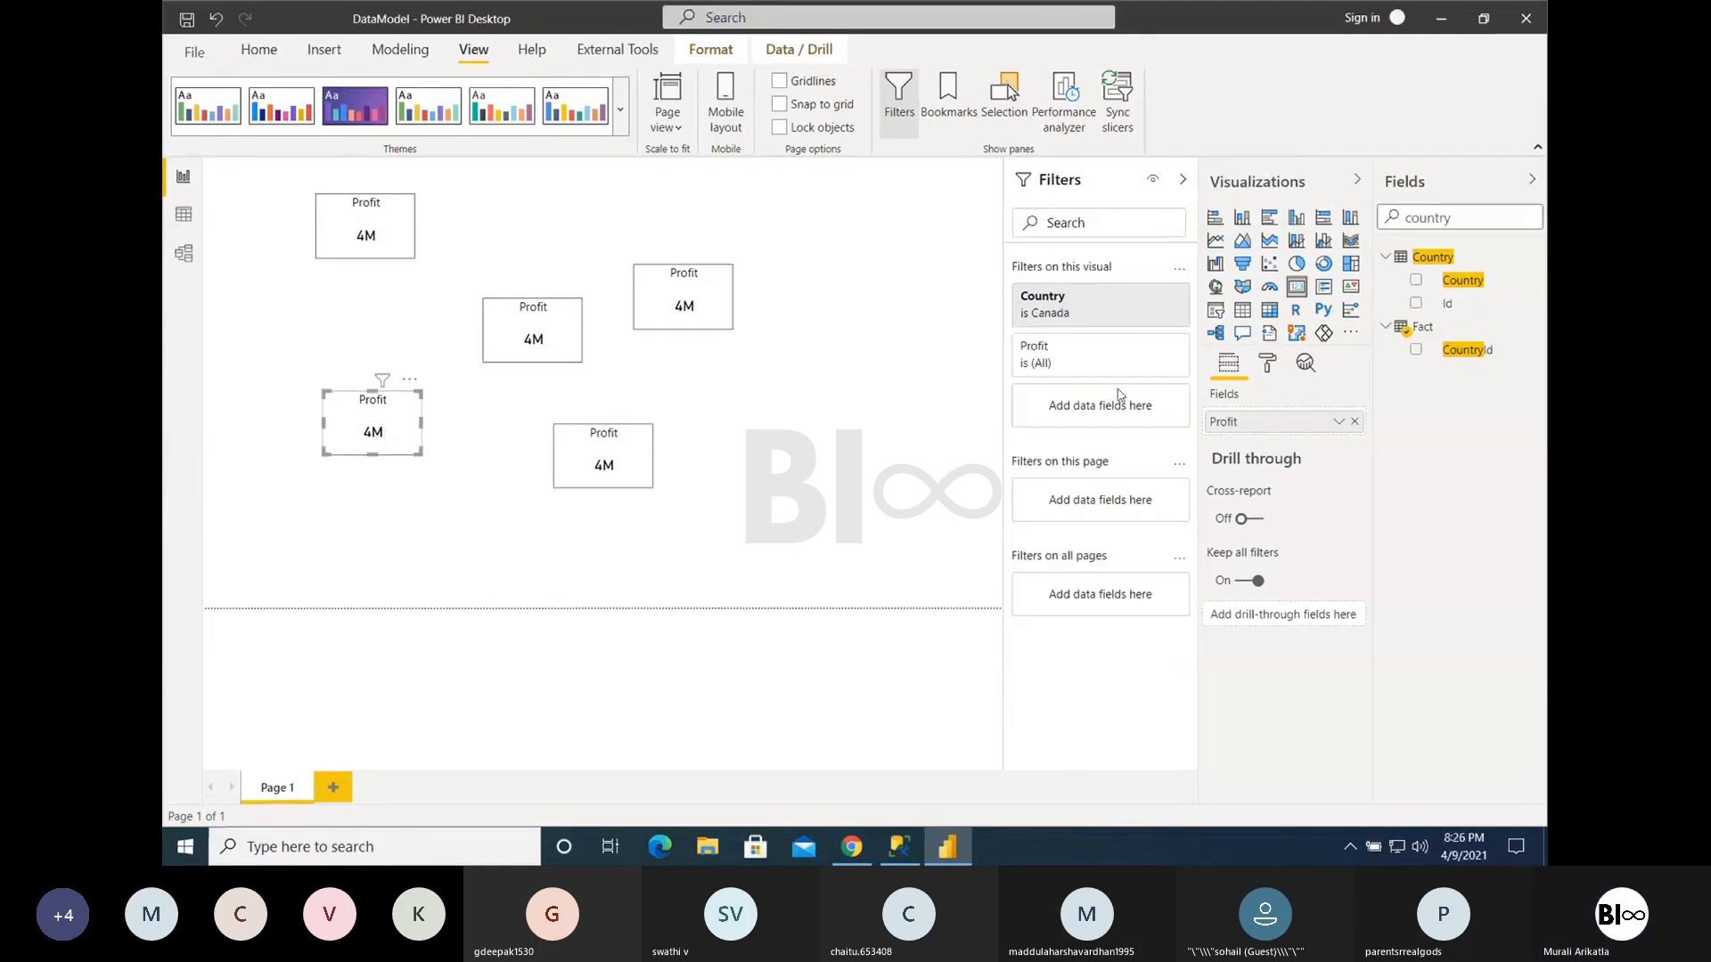
{"action": "left_click", "coordinate": [1125, 319]}
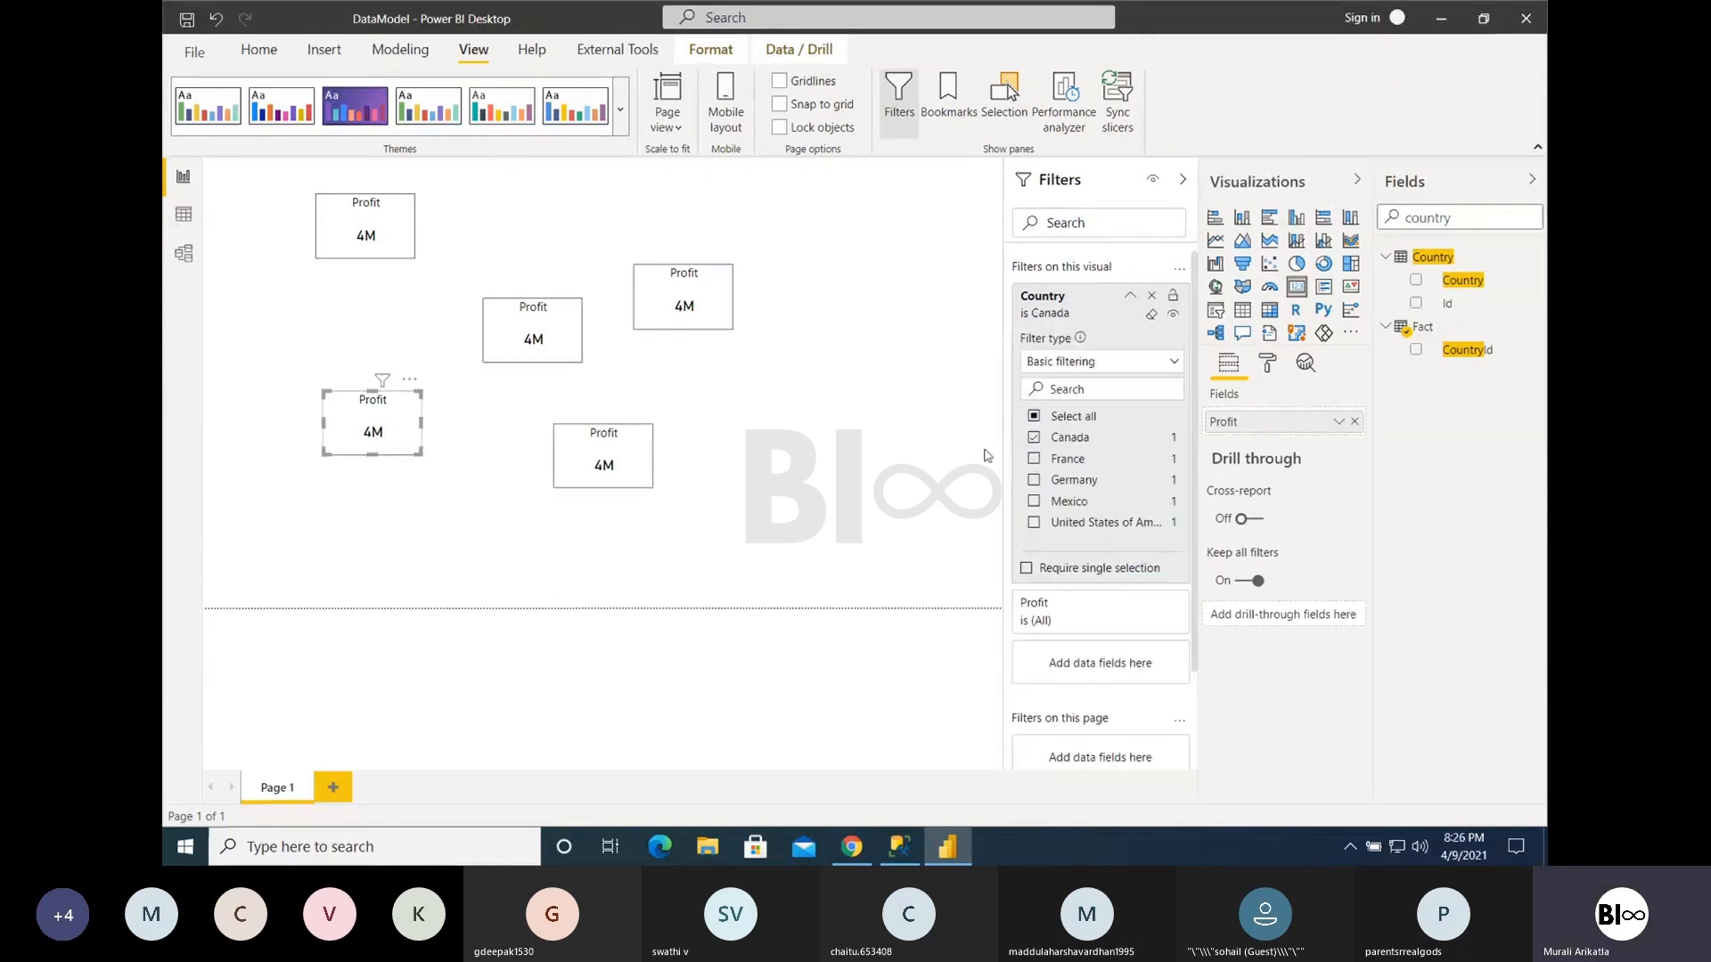
- Convert the original upper-left Profit Card to a Multi-row card, add Country to it, and clear its Canada filter
{"action": "left_click", "coordinate": [386, 234]}
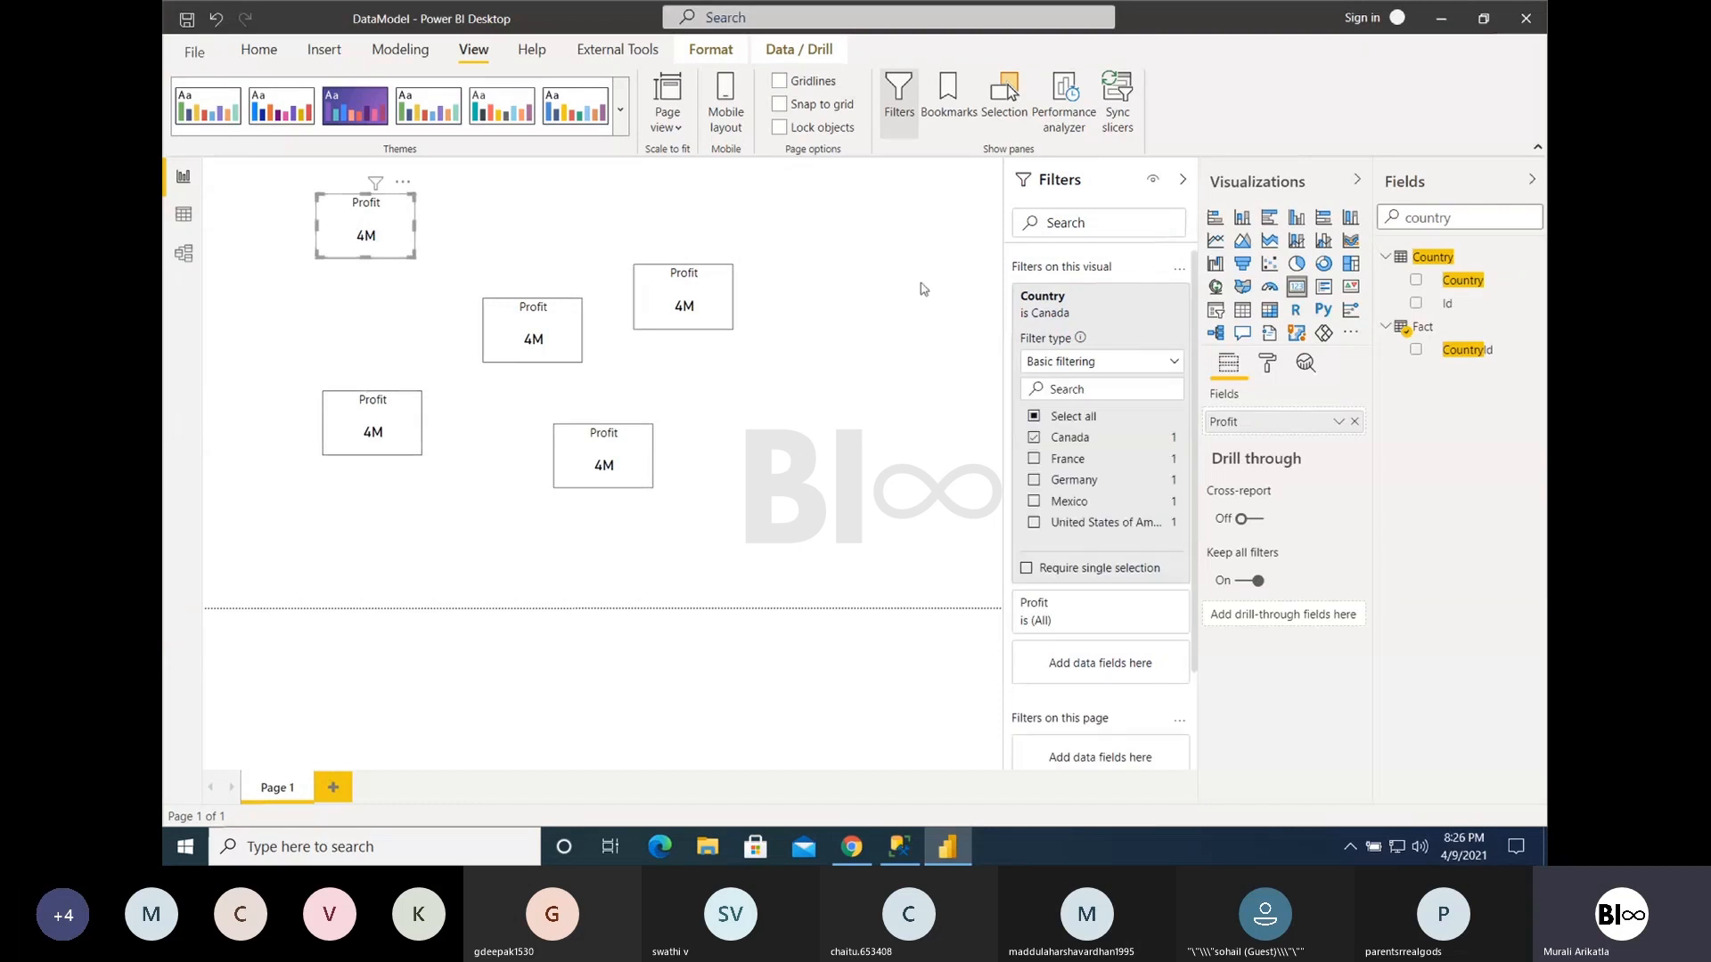
{"action": "left_click", "coordinate": [1323, 286]}
{"action": "left_click", "coordinate": [1416, 280]}
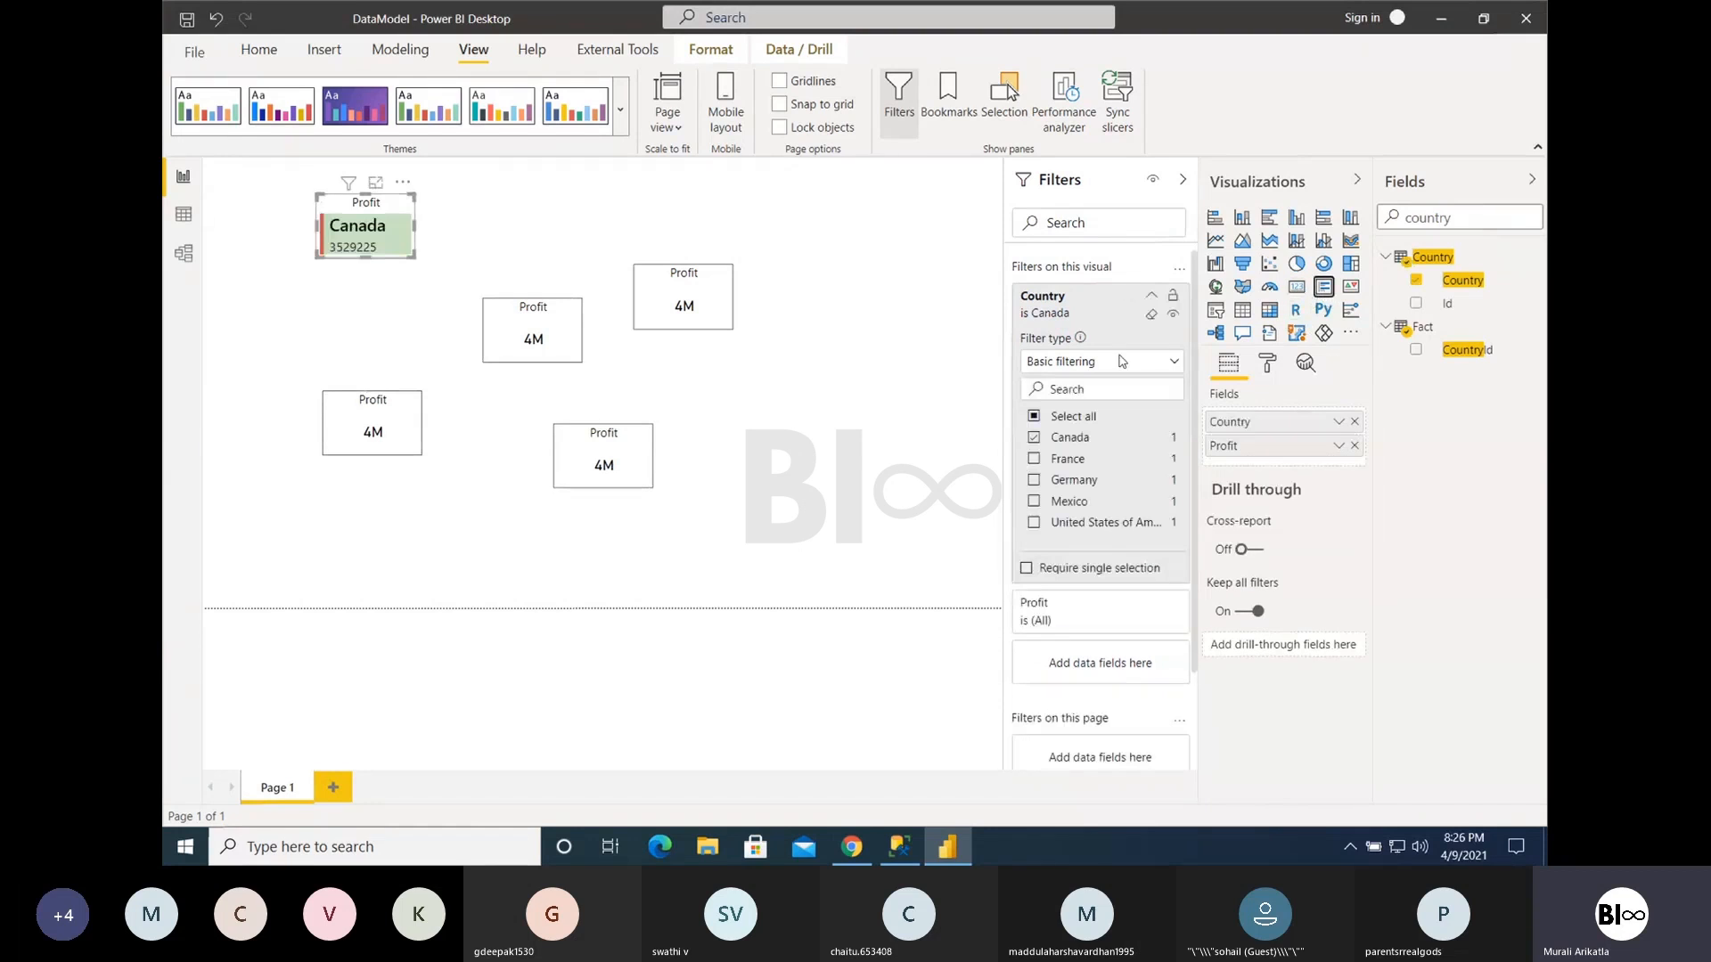
{"action": "left_click", "coordinate": [1031, 437]}
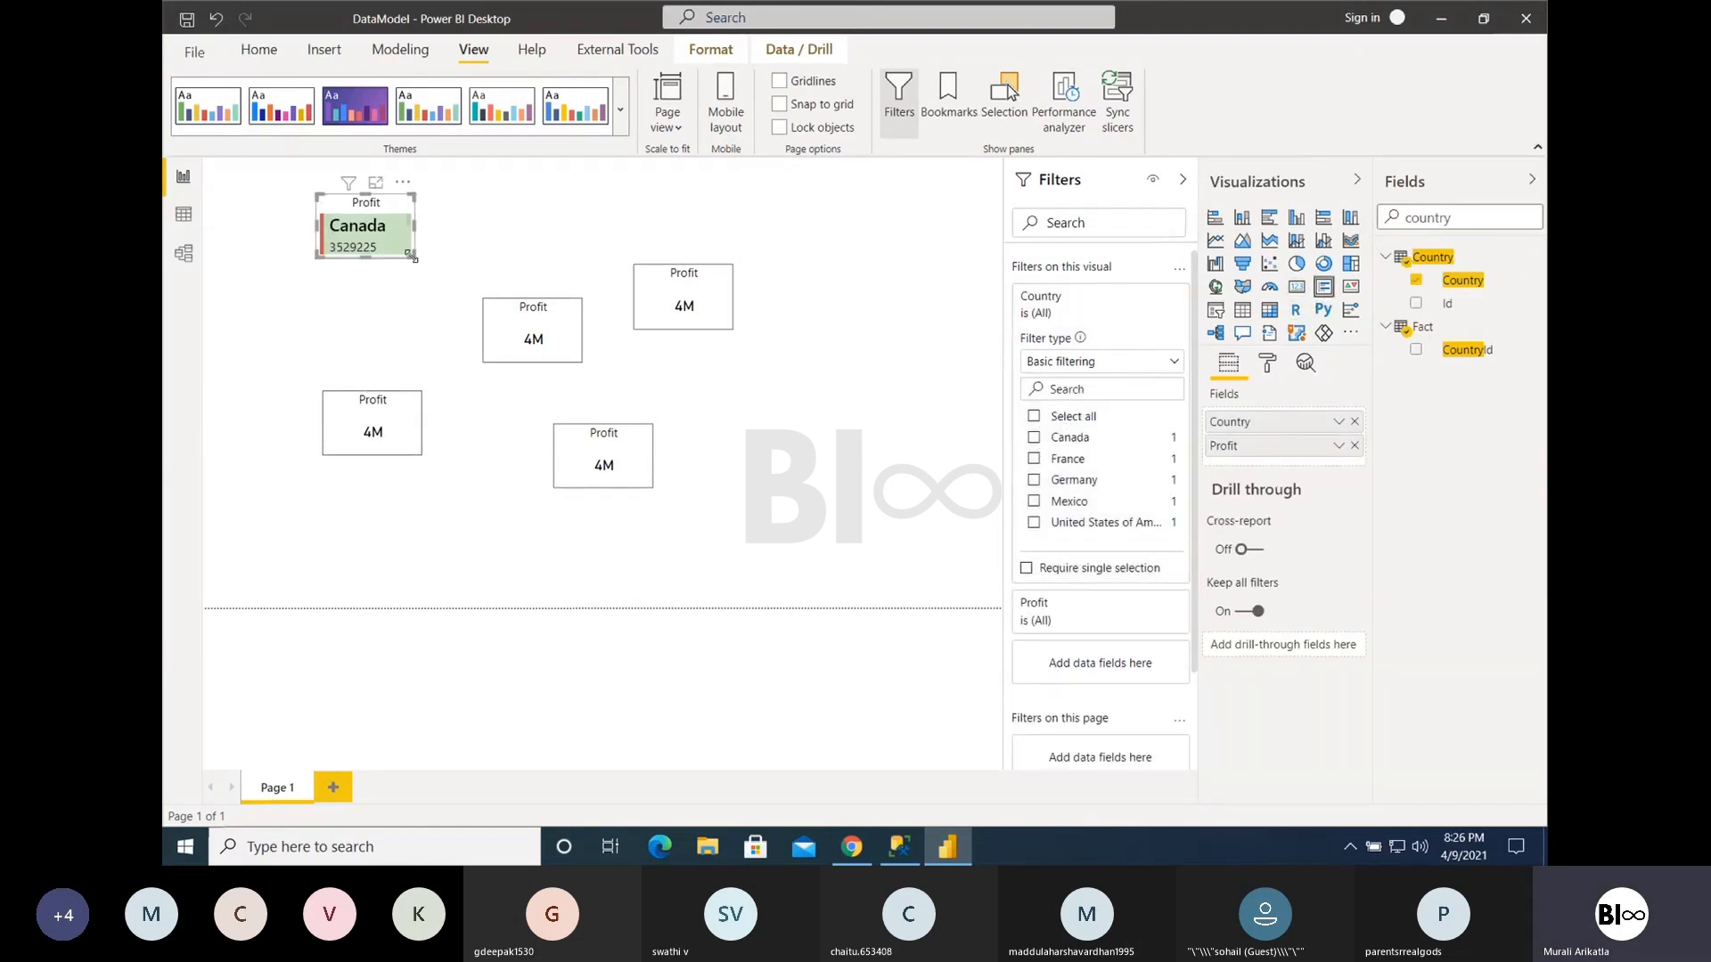
- Enlarge the Multi-row card to fit all five countries and move it to the right side of the page
{"action": "left_click_drag", "start_coordinate": [415, 257], "coordinate": [631, 544]}
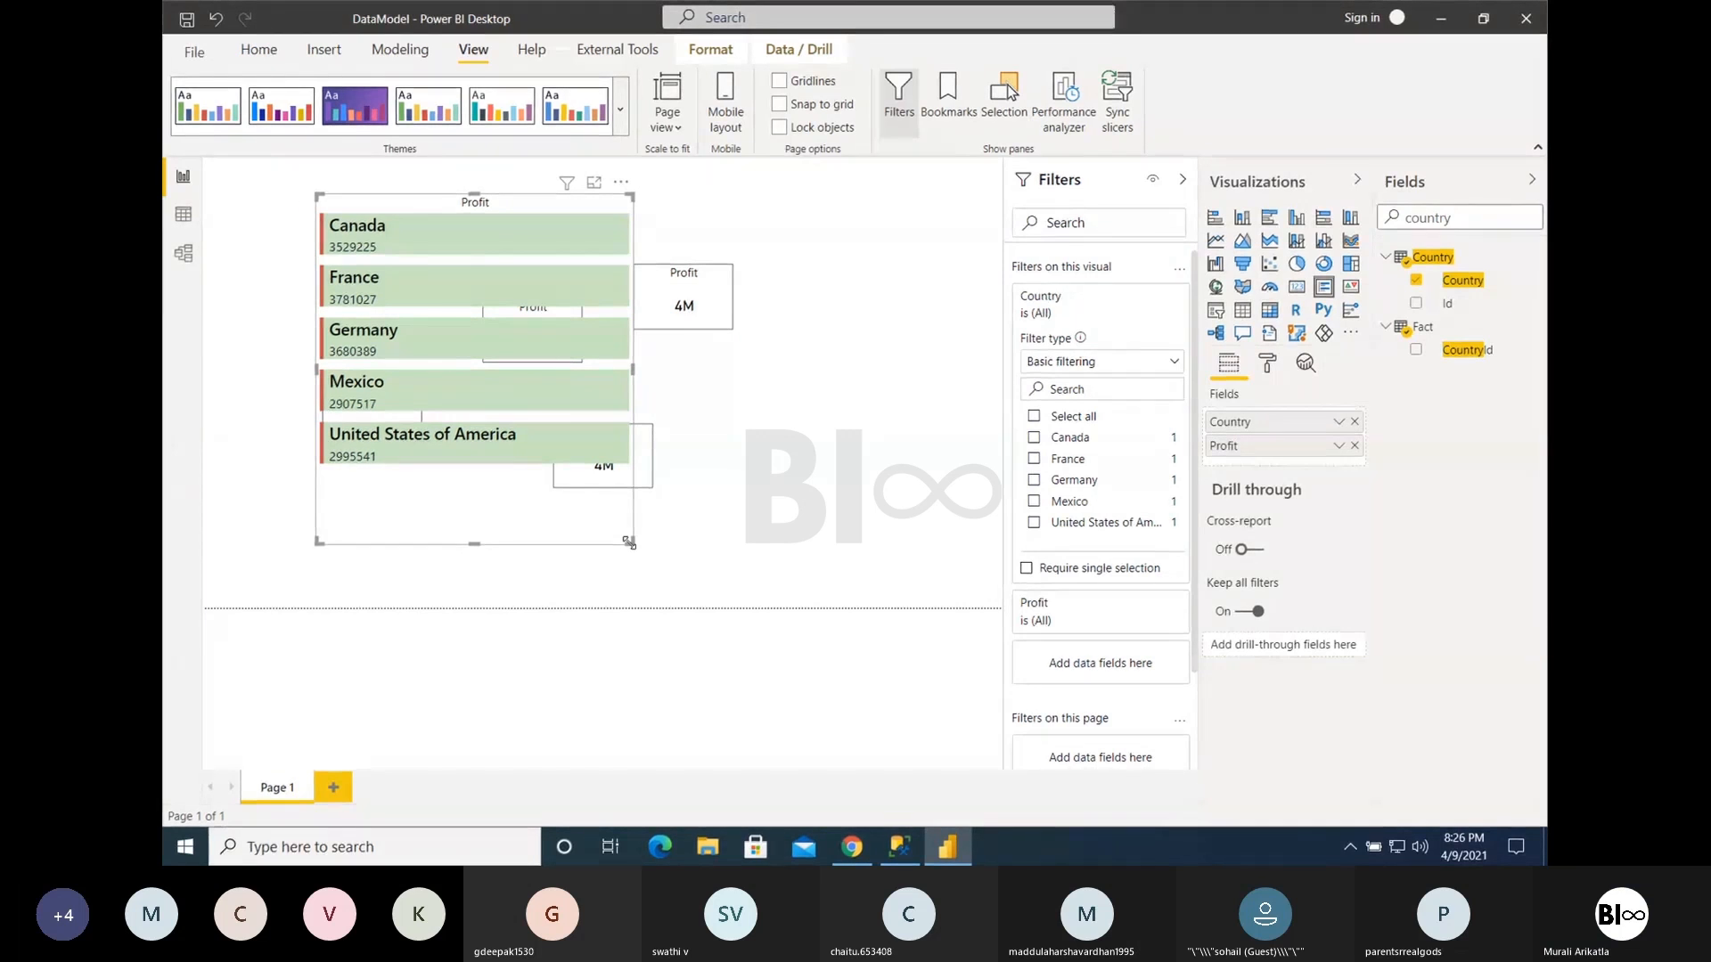
{"action": "left_click_drag", "start_coordinate": [605, 528], "coordinate": [909, 531]}
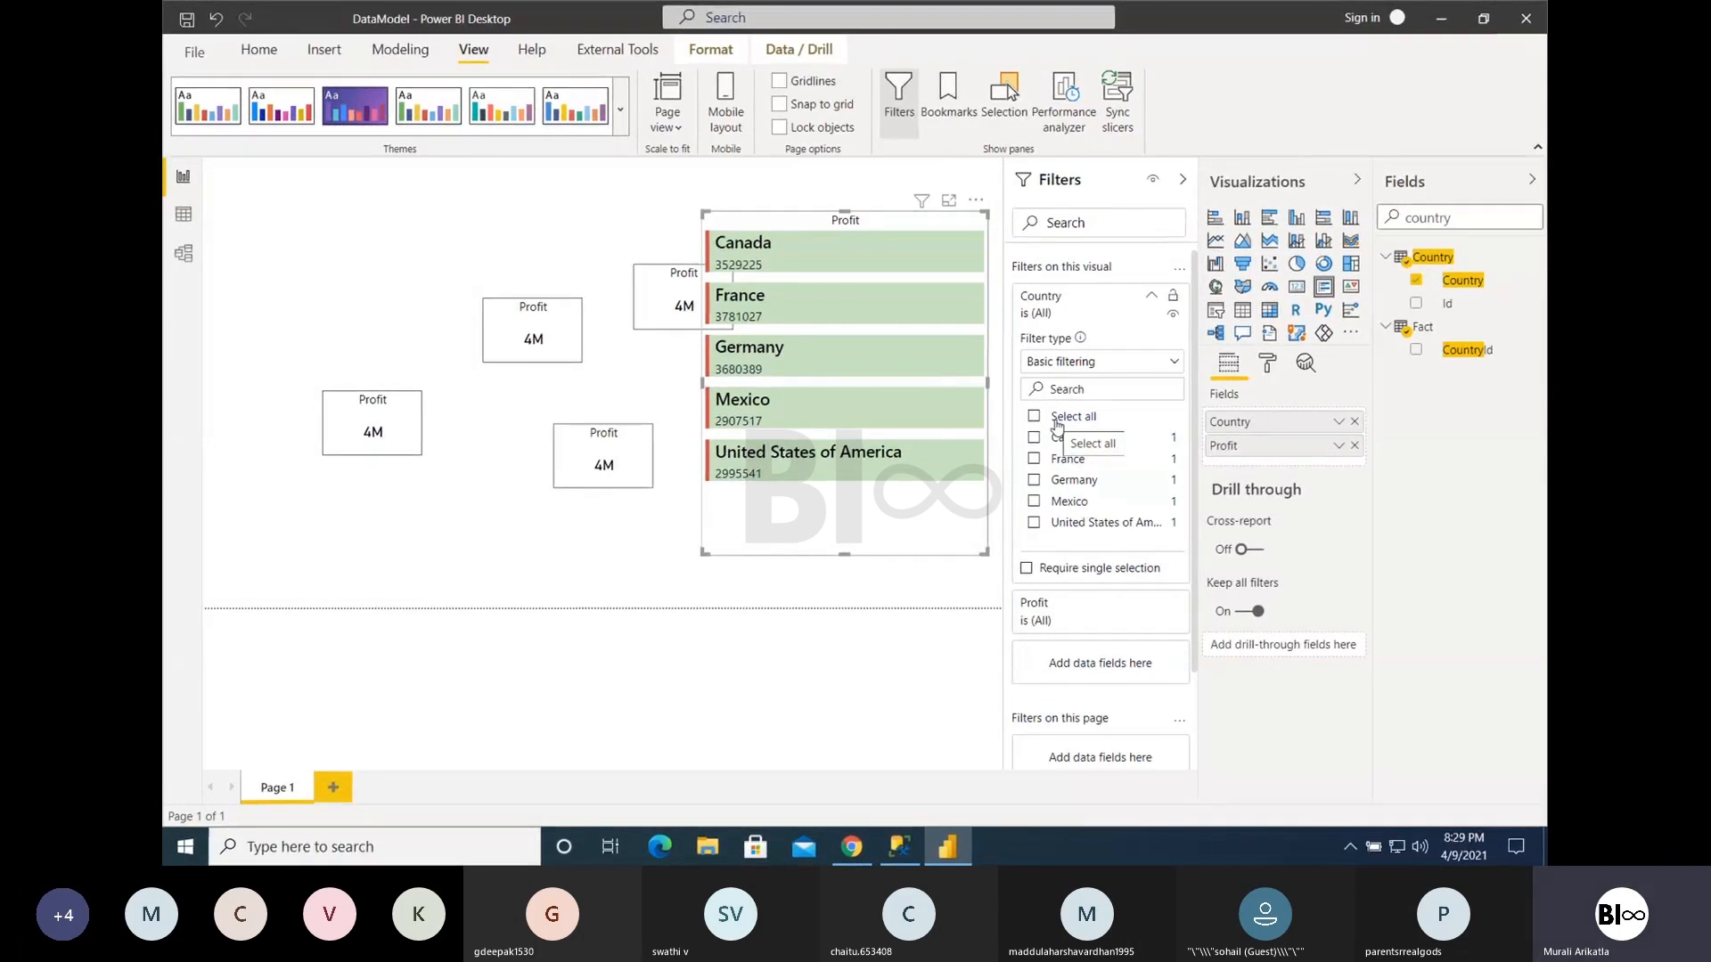
- Look over the table relationships in the data model, reload the Codeless.pptx presentation in Chrome to view its slides, and return to the Power BI report
{"action": "left_click", "coordinate": [184, 253]}
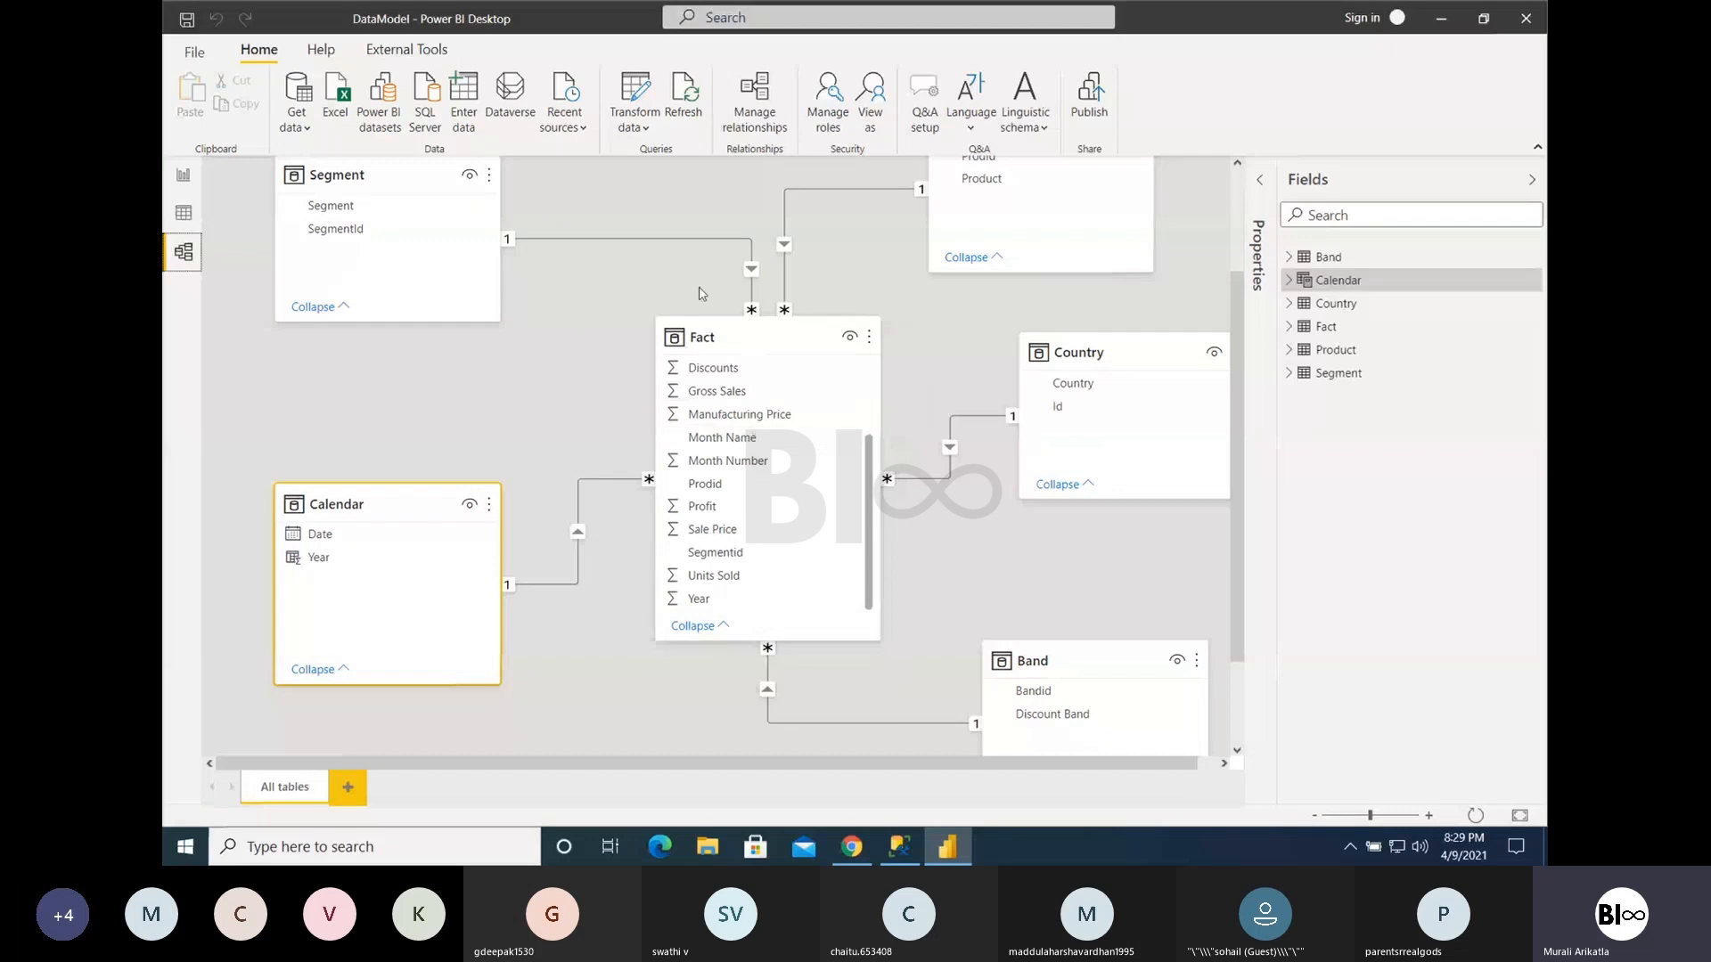
{"action": "left_click", "coordinate": [182, 176]}
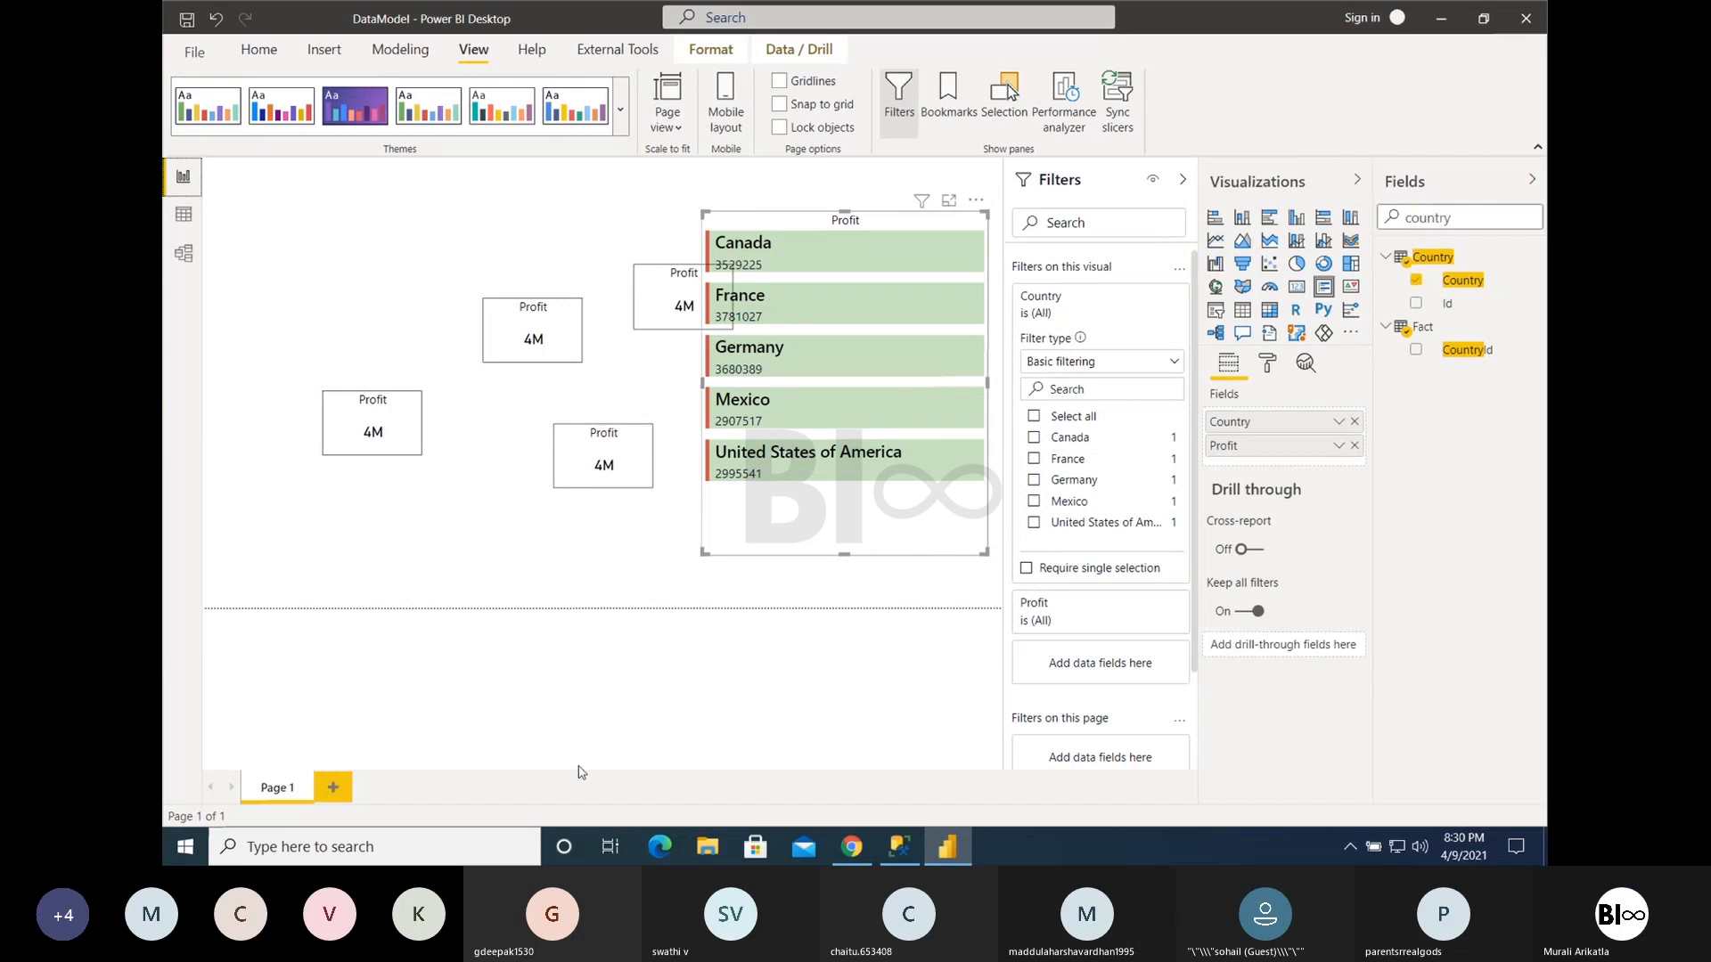
{"action": "left_click", "coordinate": [852, 847]}
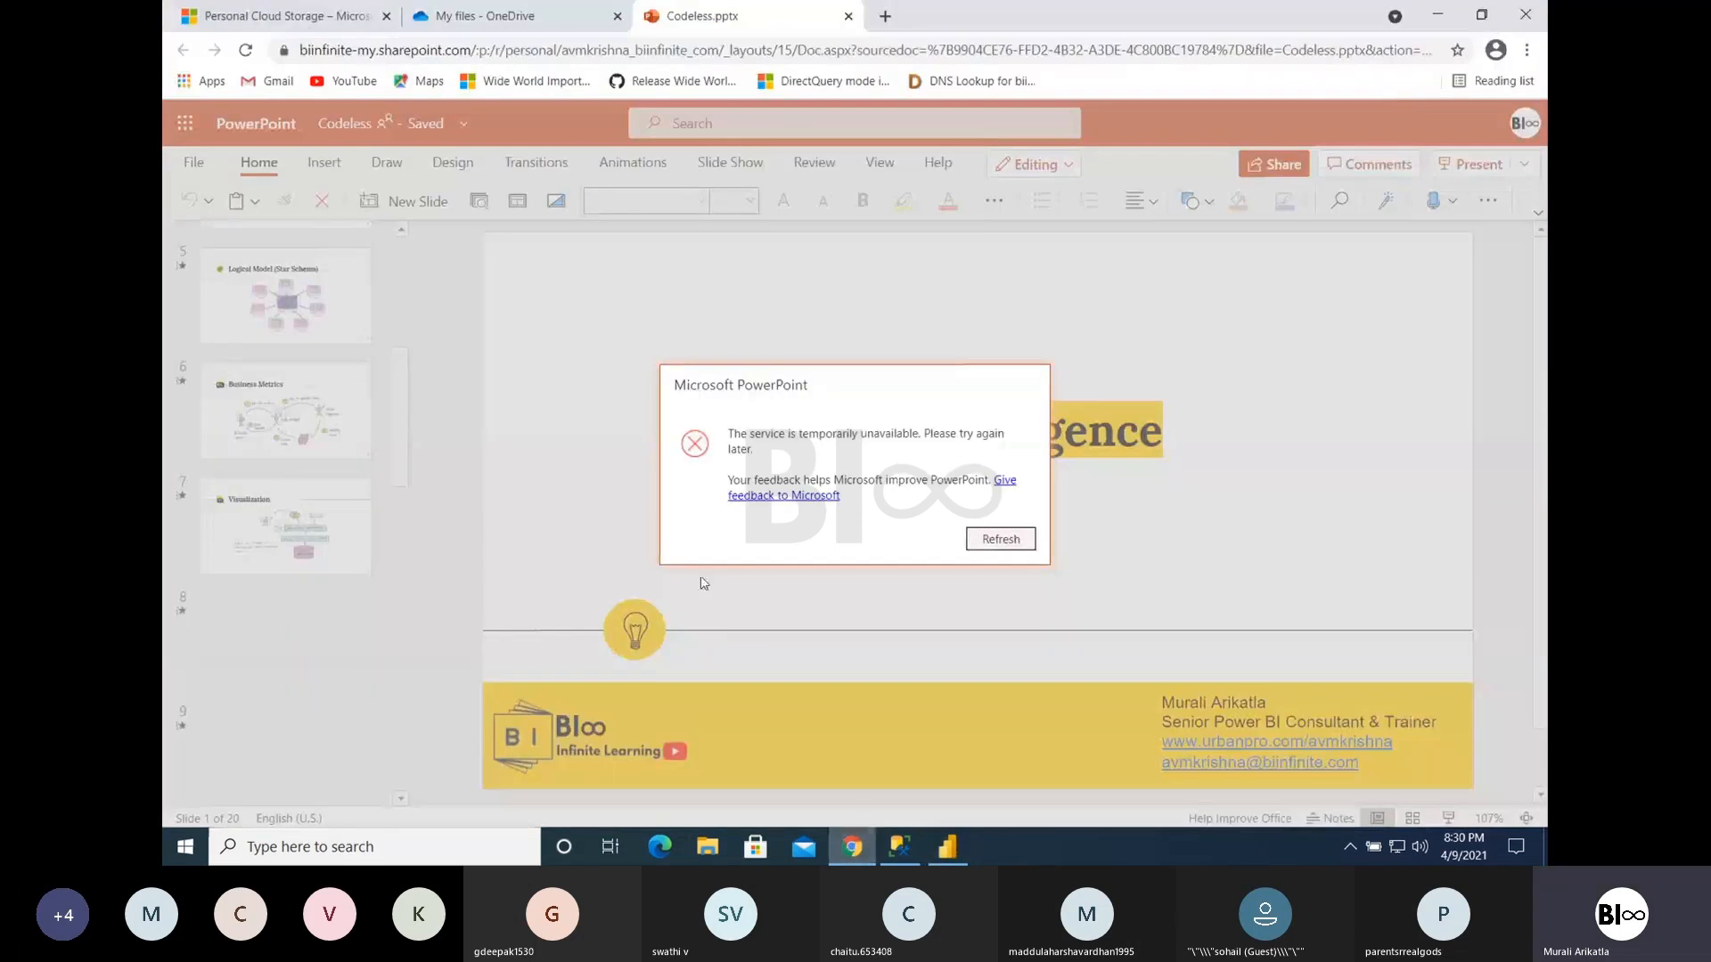
{"action": "left_click", "coordinate": [985, 542]}
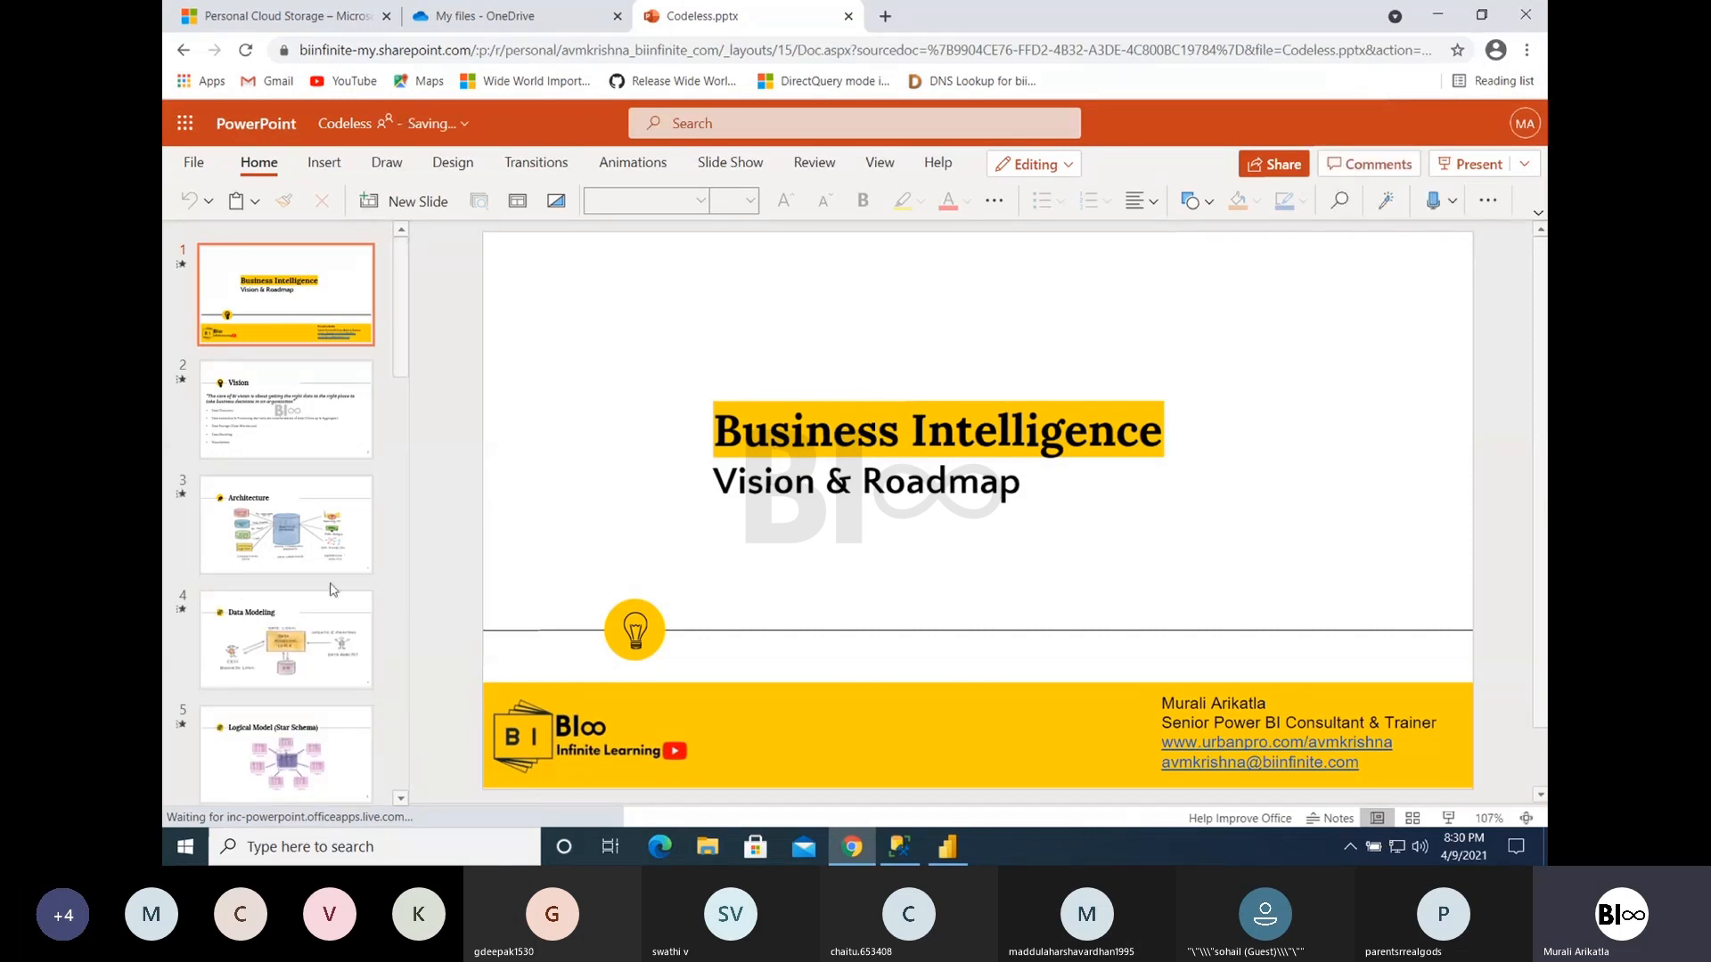
{"action": "scroll", "coordinate": [332, 589], "scroll_direction": "down", "scroll_amount": 4}
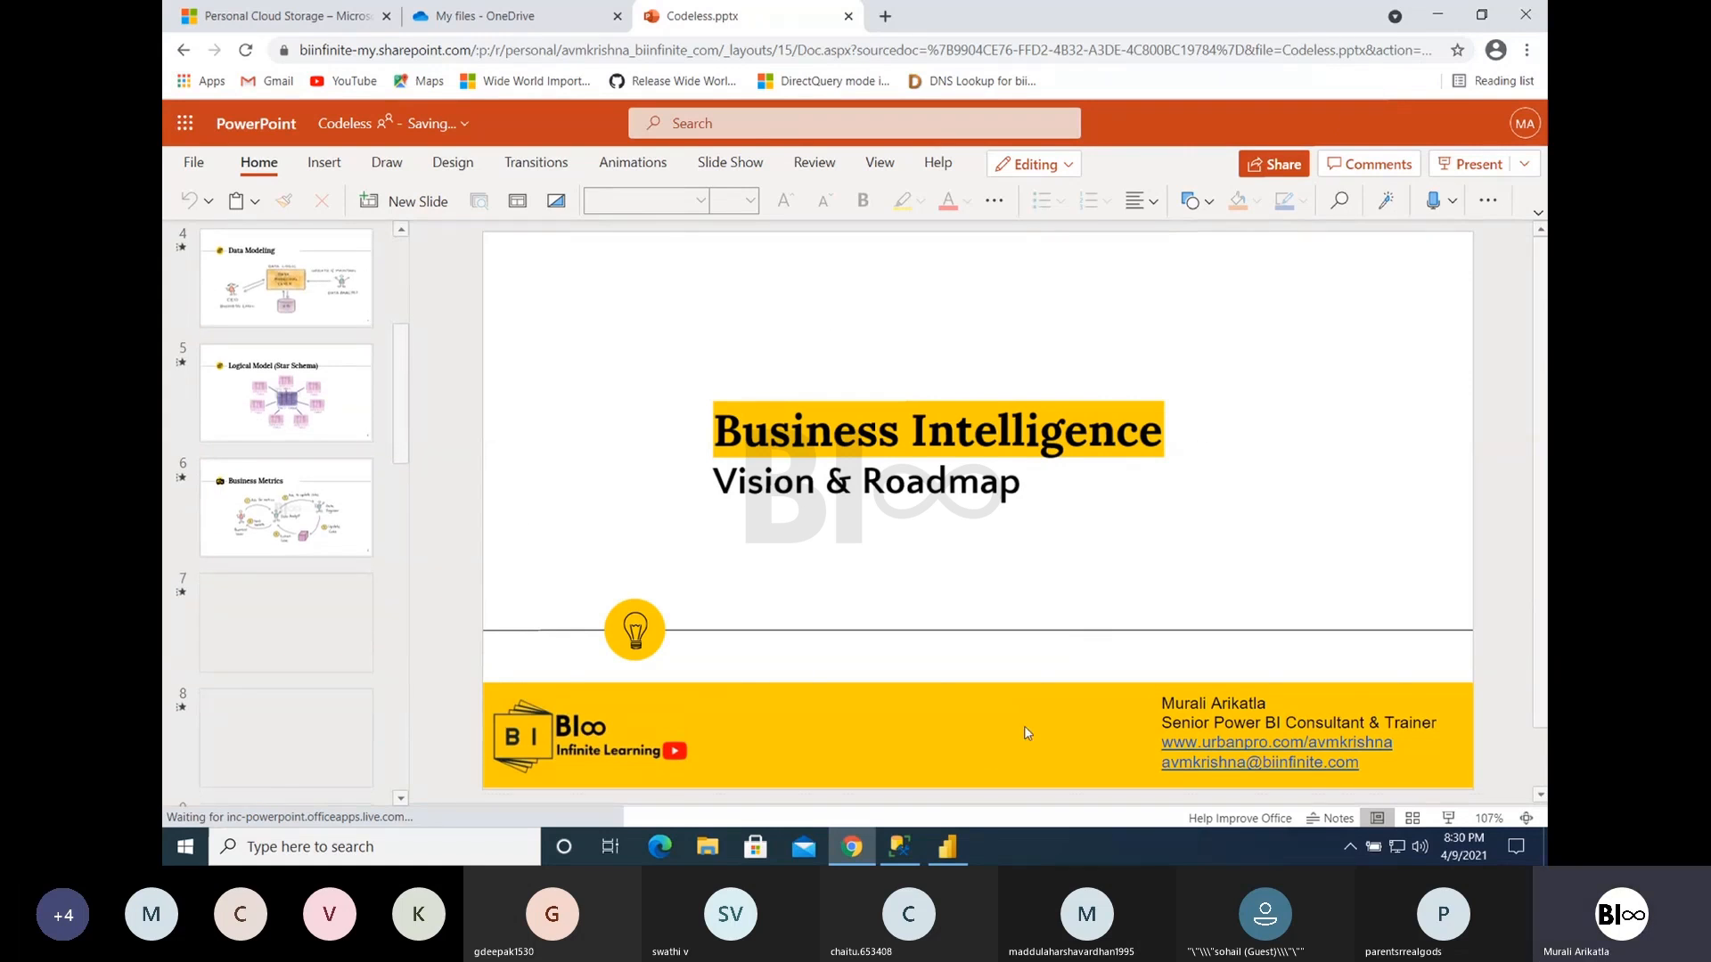
{"action": "left_click", "coordinate": [948, 848]}
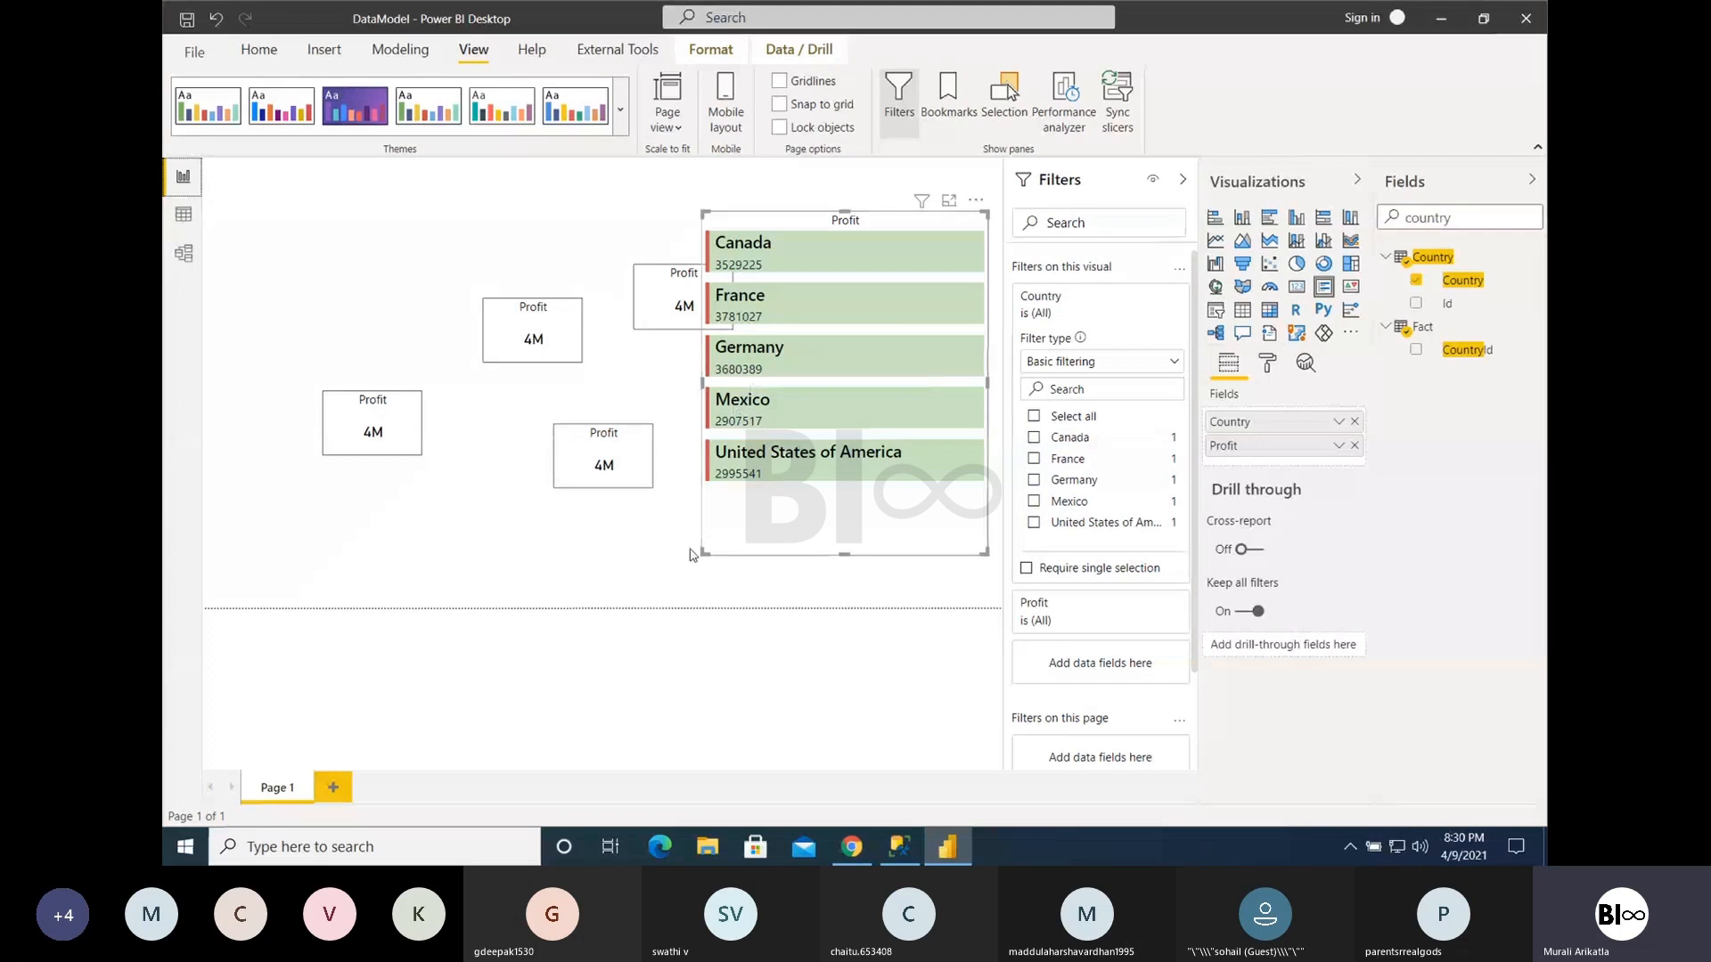
- Shrink the Multi-row card from its upper-right corner to show three countries, and select the Germany-filtered Profit Card
{"action": "left_click_drag", "start_coordinate": [986, 213], "coordinate": [959, 384]}
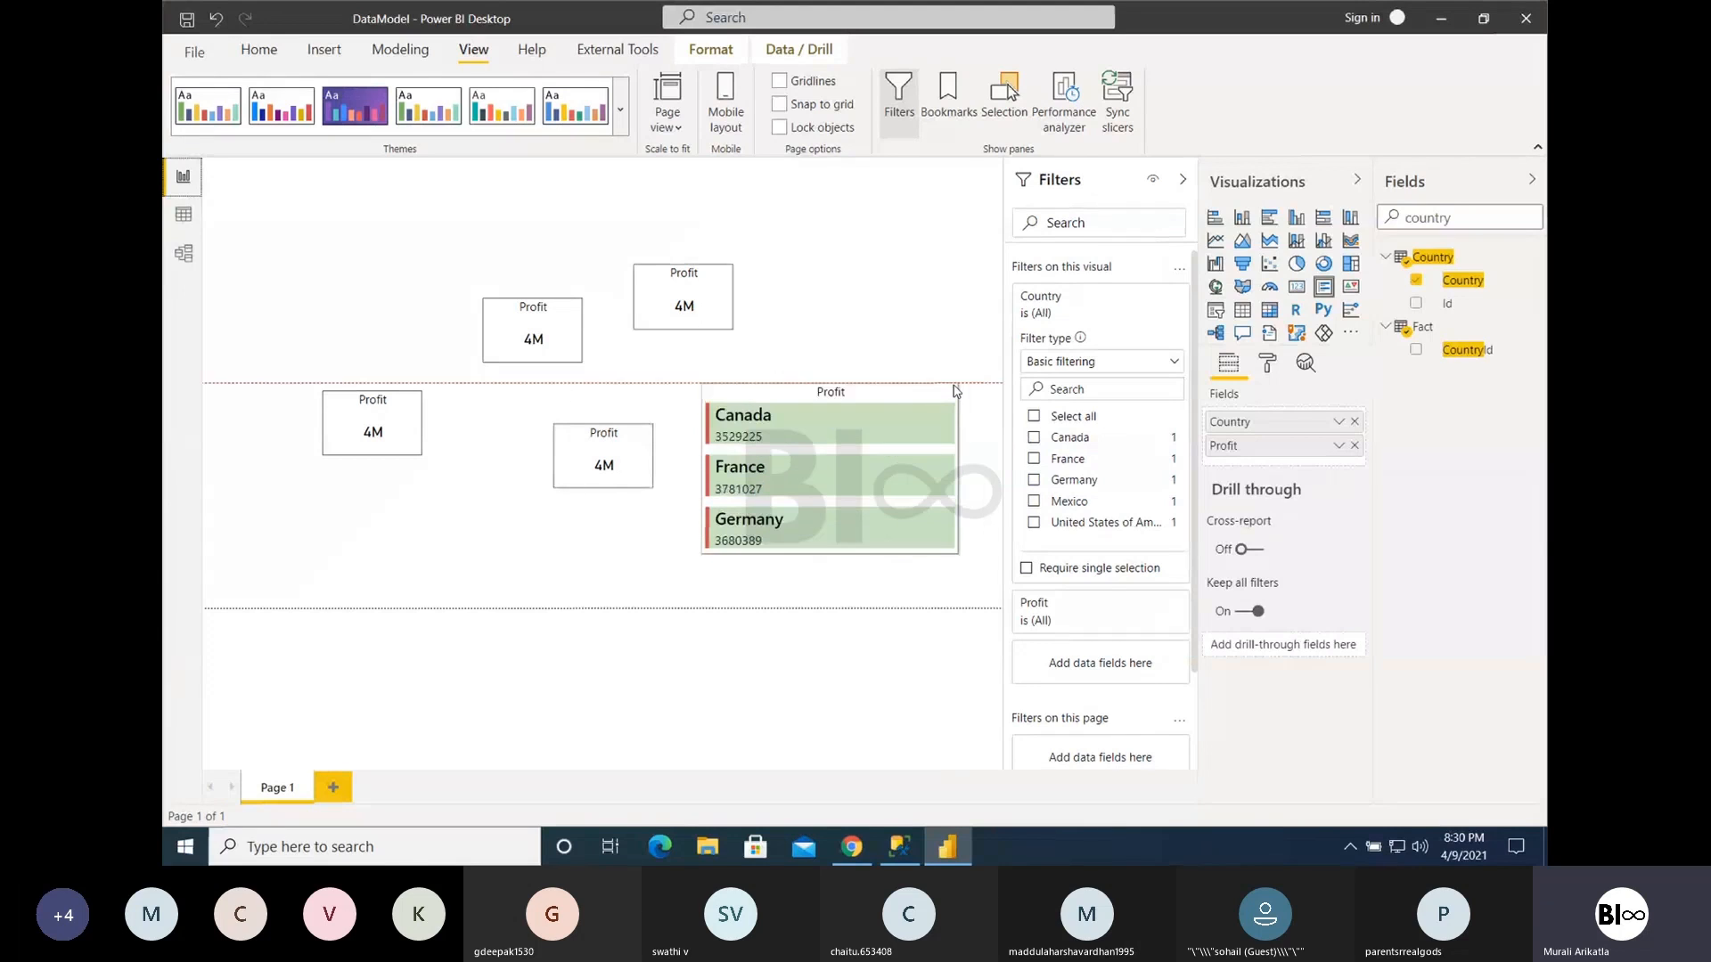
{"action": "left_click", "coordinate": [522, 355]}
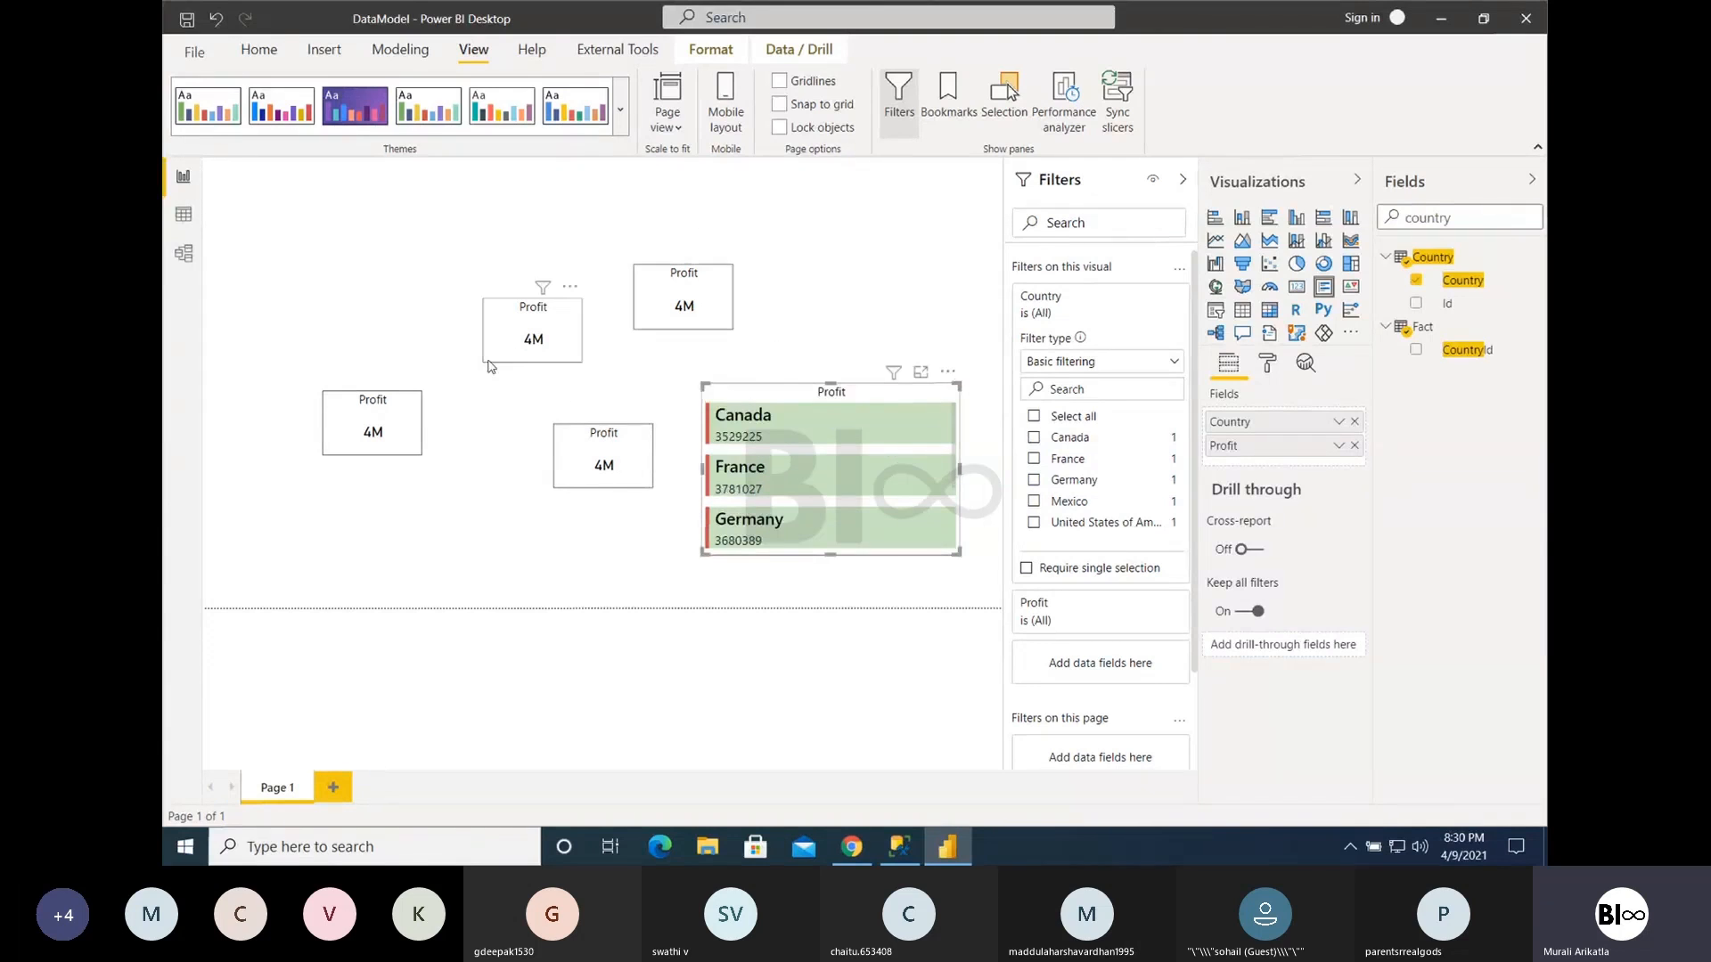
{"action": "left_click", "coordinate": [703, 304]}
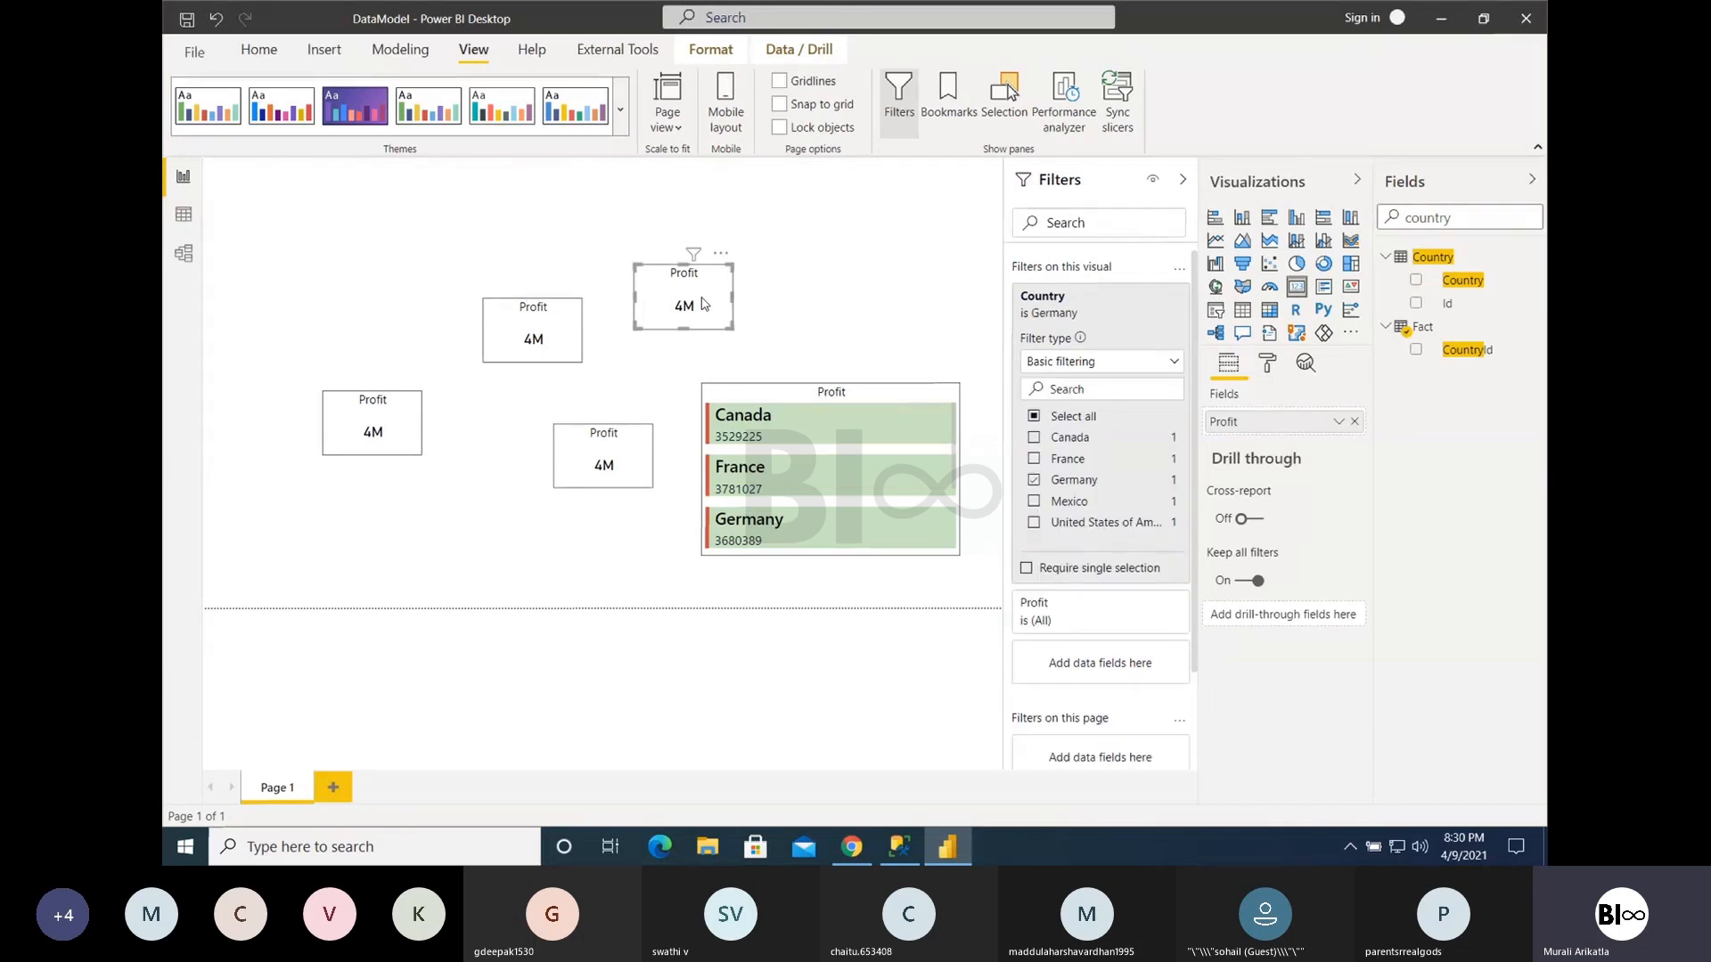
- Move the France, Germany and lower-left Canada Profit Cards into one row near the page's upper edge
{"action": "left_click", "coordinate": [519, 347]}
{"action": "left_click_drag", "start_coordinate": [571, 292], "coordinate": [346, 226]}
{"action": "left_click", "coordinate": [713, 272]}
{"action": "left_click_drag", "start_coordinate": [721, 267], "coordinate": [481, 230]}
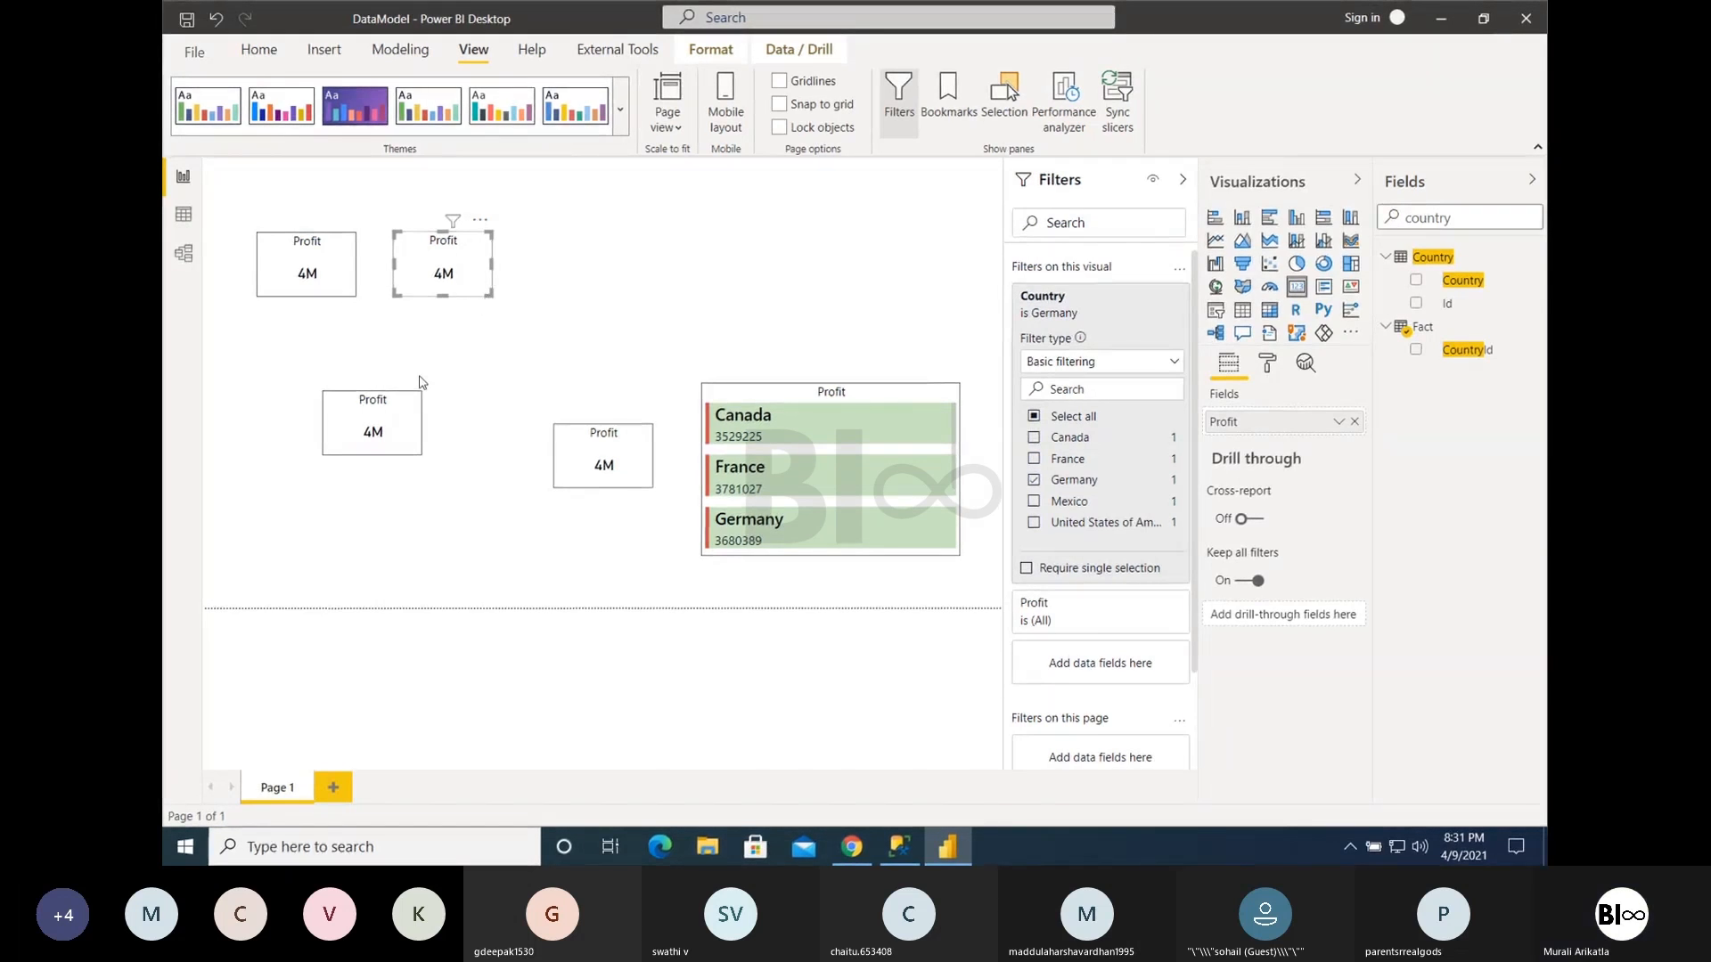
{"action": "left_click_drag", "start_coordinate": [389, 423], "coordinate": [612, 229]}
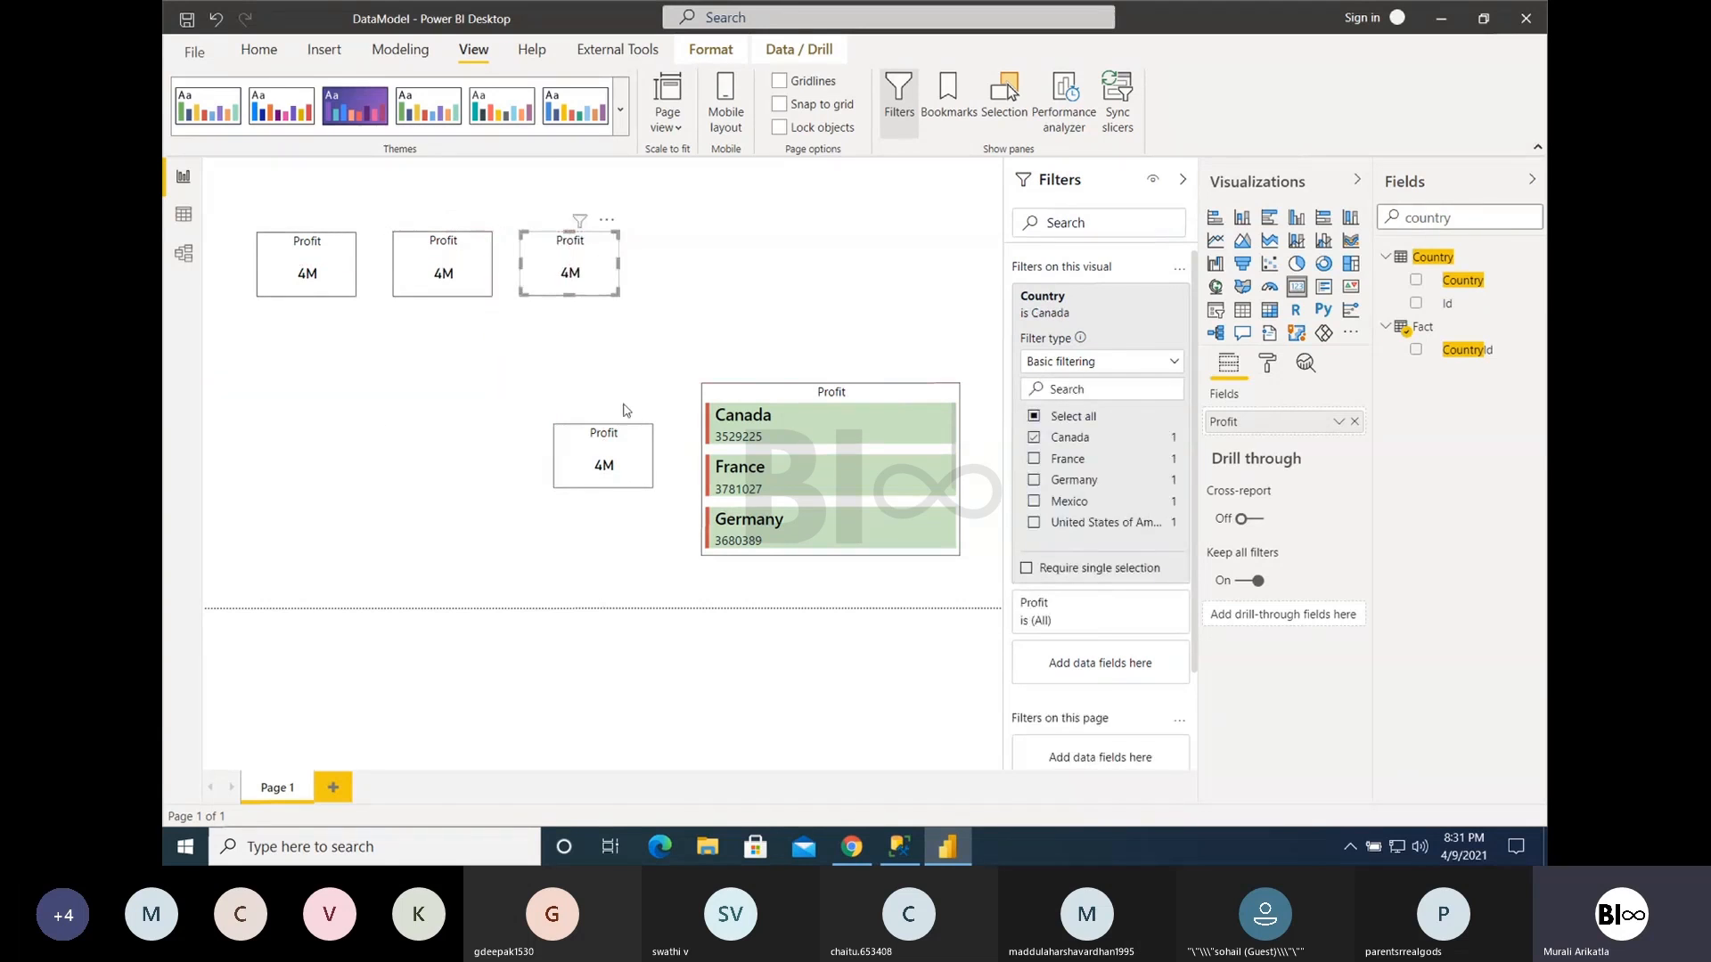
- Stack all four Profit Cards in a single column along the page's left edge
{"action": "left_click", "coordinate": [615, 435]}
{"action": "left_click_drag", "start_coordinate": [669, 349], "coordinate": [348, 327]}
{"action": "left_click_drag", "start_coordinate": [345, 223], "coordinate": [309, 224]}
{"action": "left_click_drag", "start_coordinate": [340, 329], "coordinate": [310, 323]}
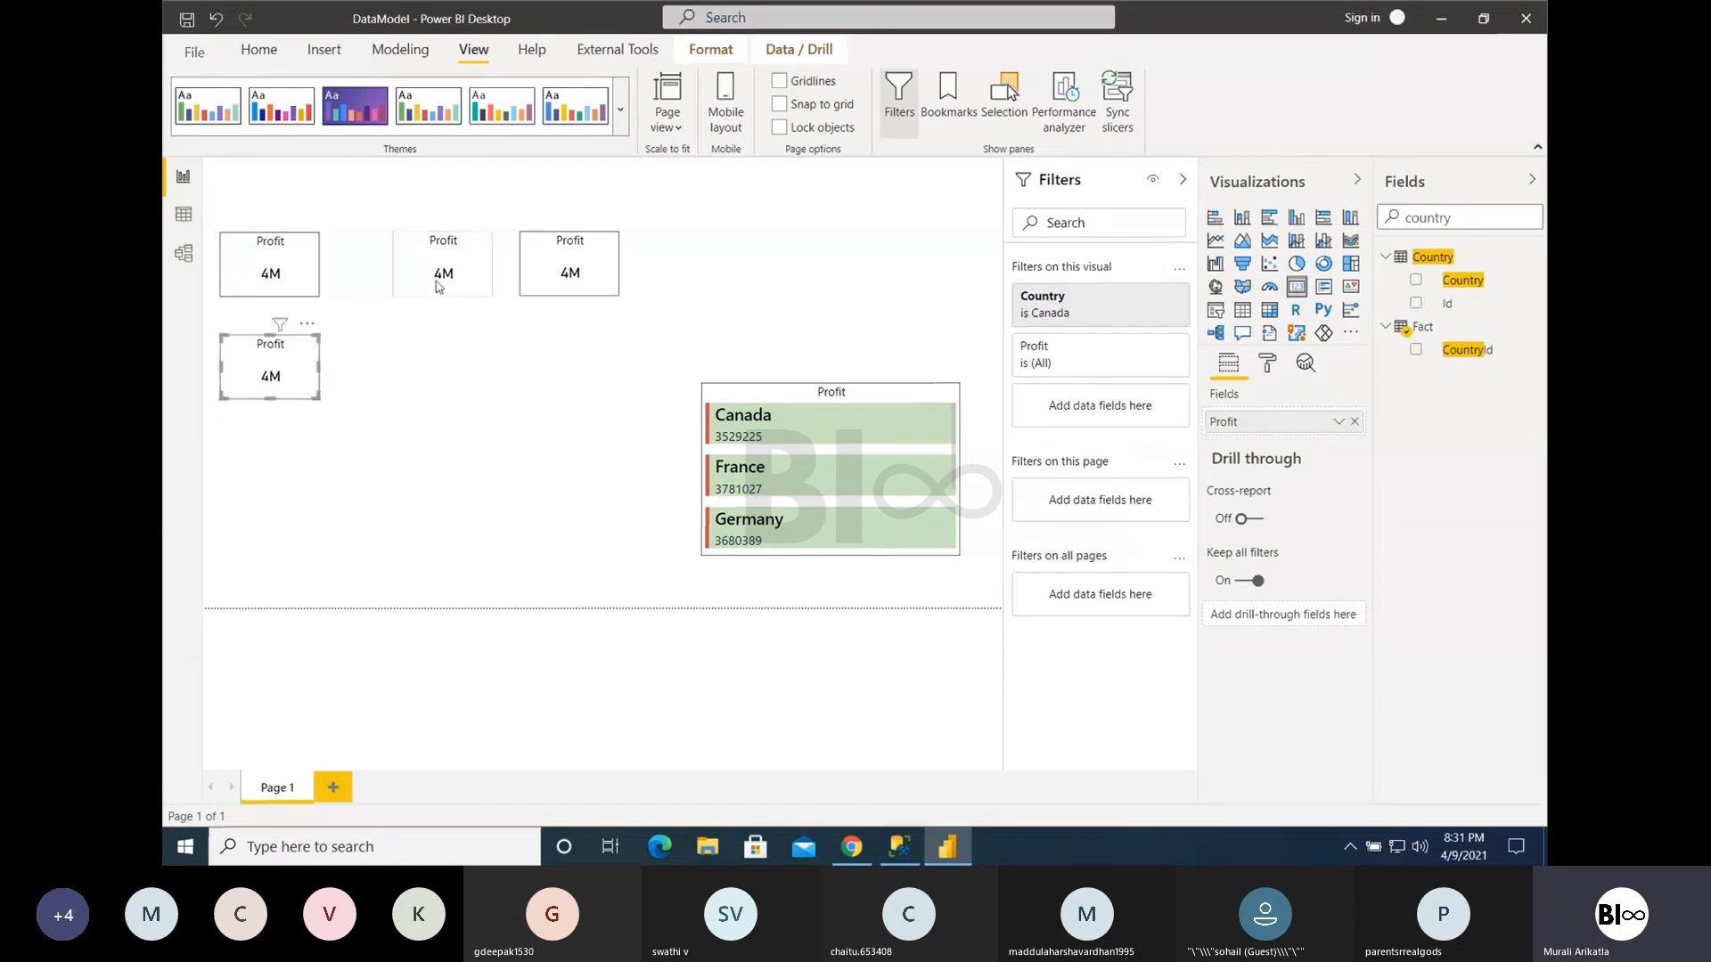
{"action": "left_click", "coordinate": [472, 254]}
{"action": "left_click_drag", "start_coordinate": [481, 227], "coordinate": [314, 431]}
{"action": "left_click_drag", "start_coordinate": [598, 230], "coordinate": [301, 530]}
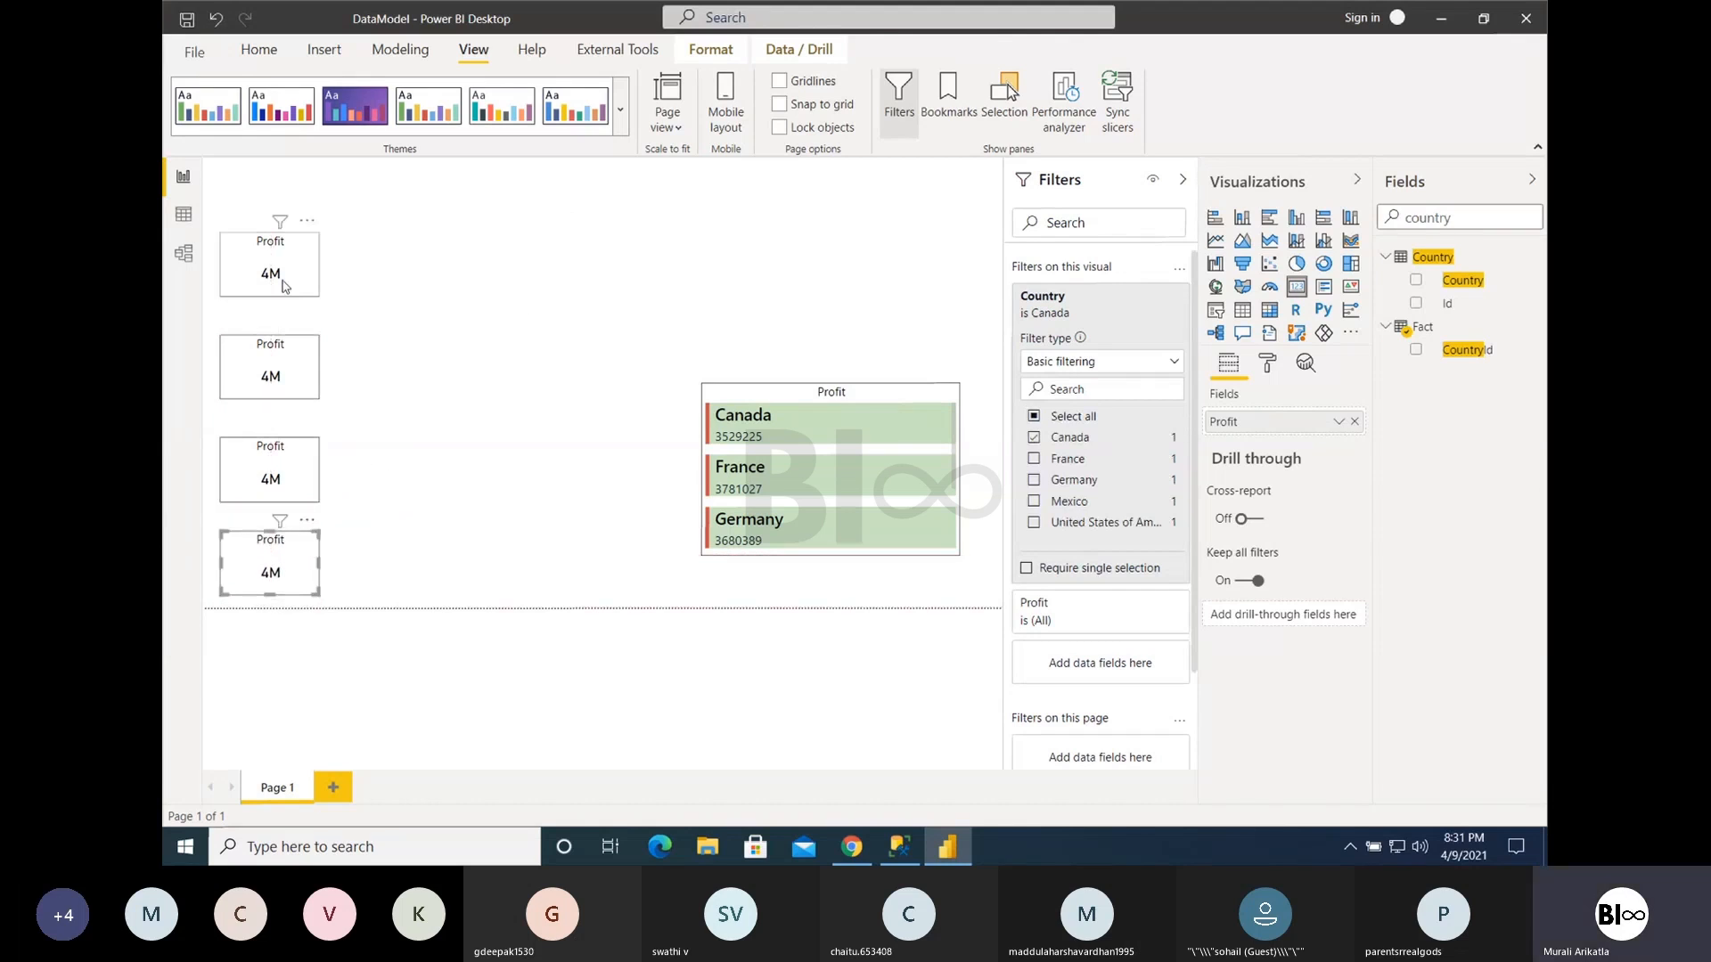
- Select the four stacked Profit Cards together and distribute them vertically
{"action": "left_click", "coordinate": [283, 370]}
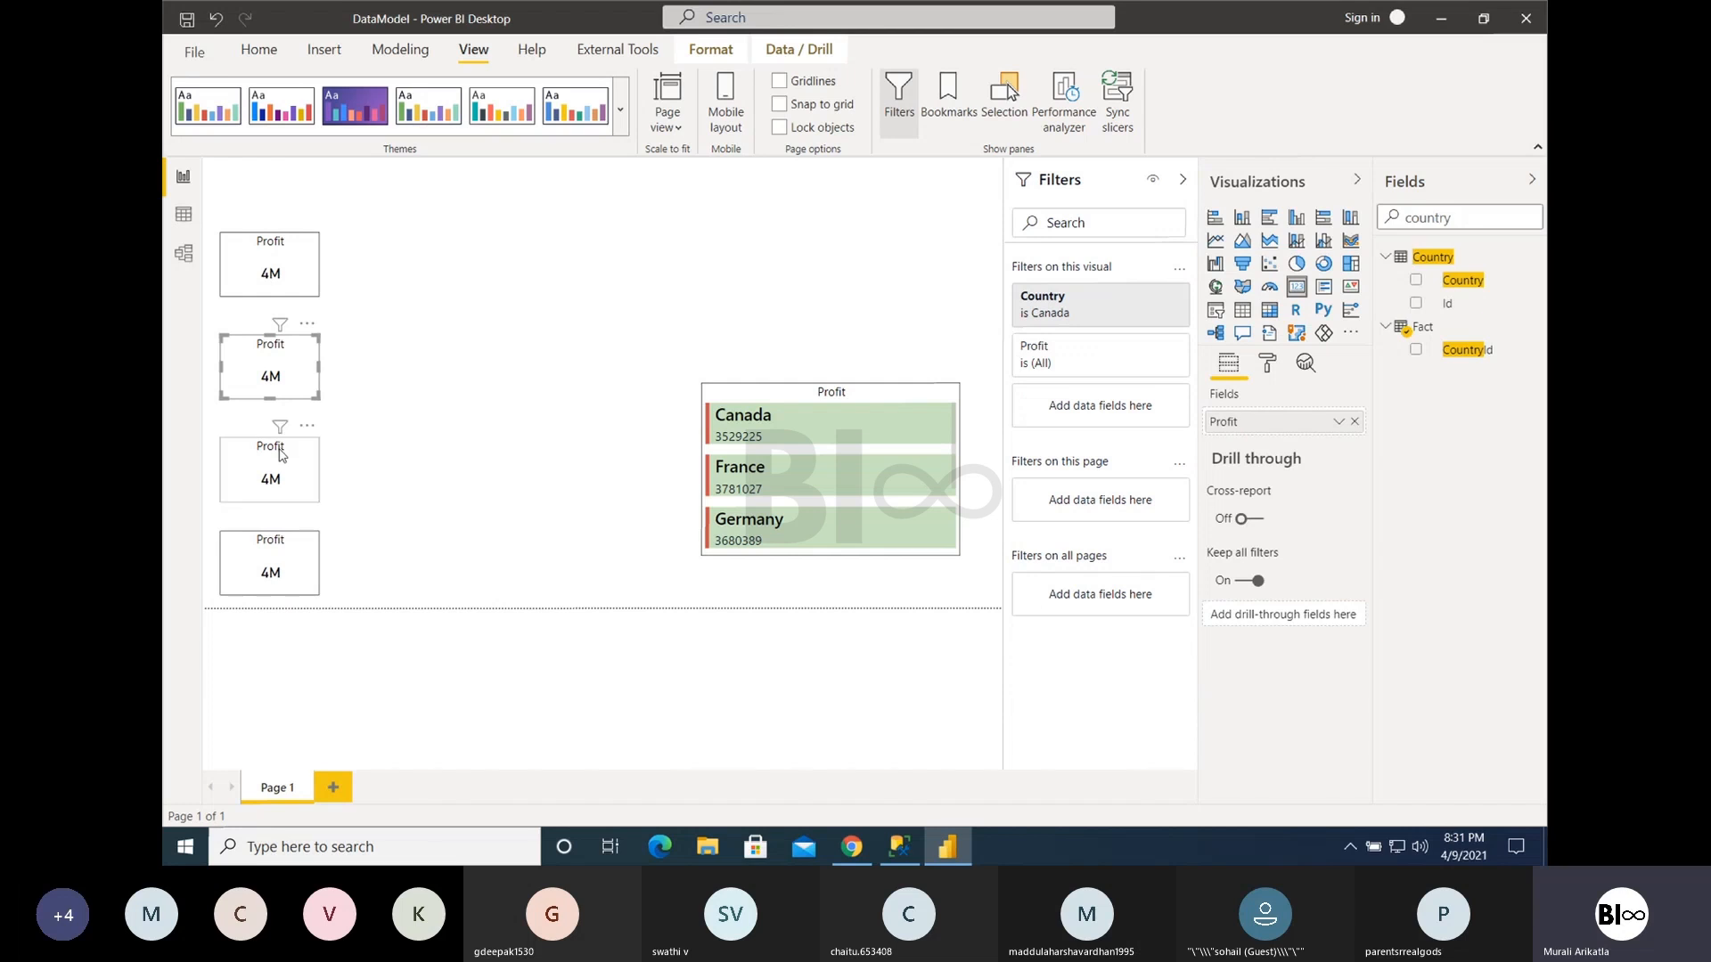
{"action": "key", "text": "super"}
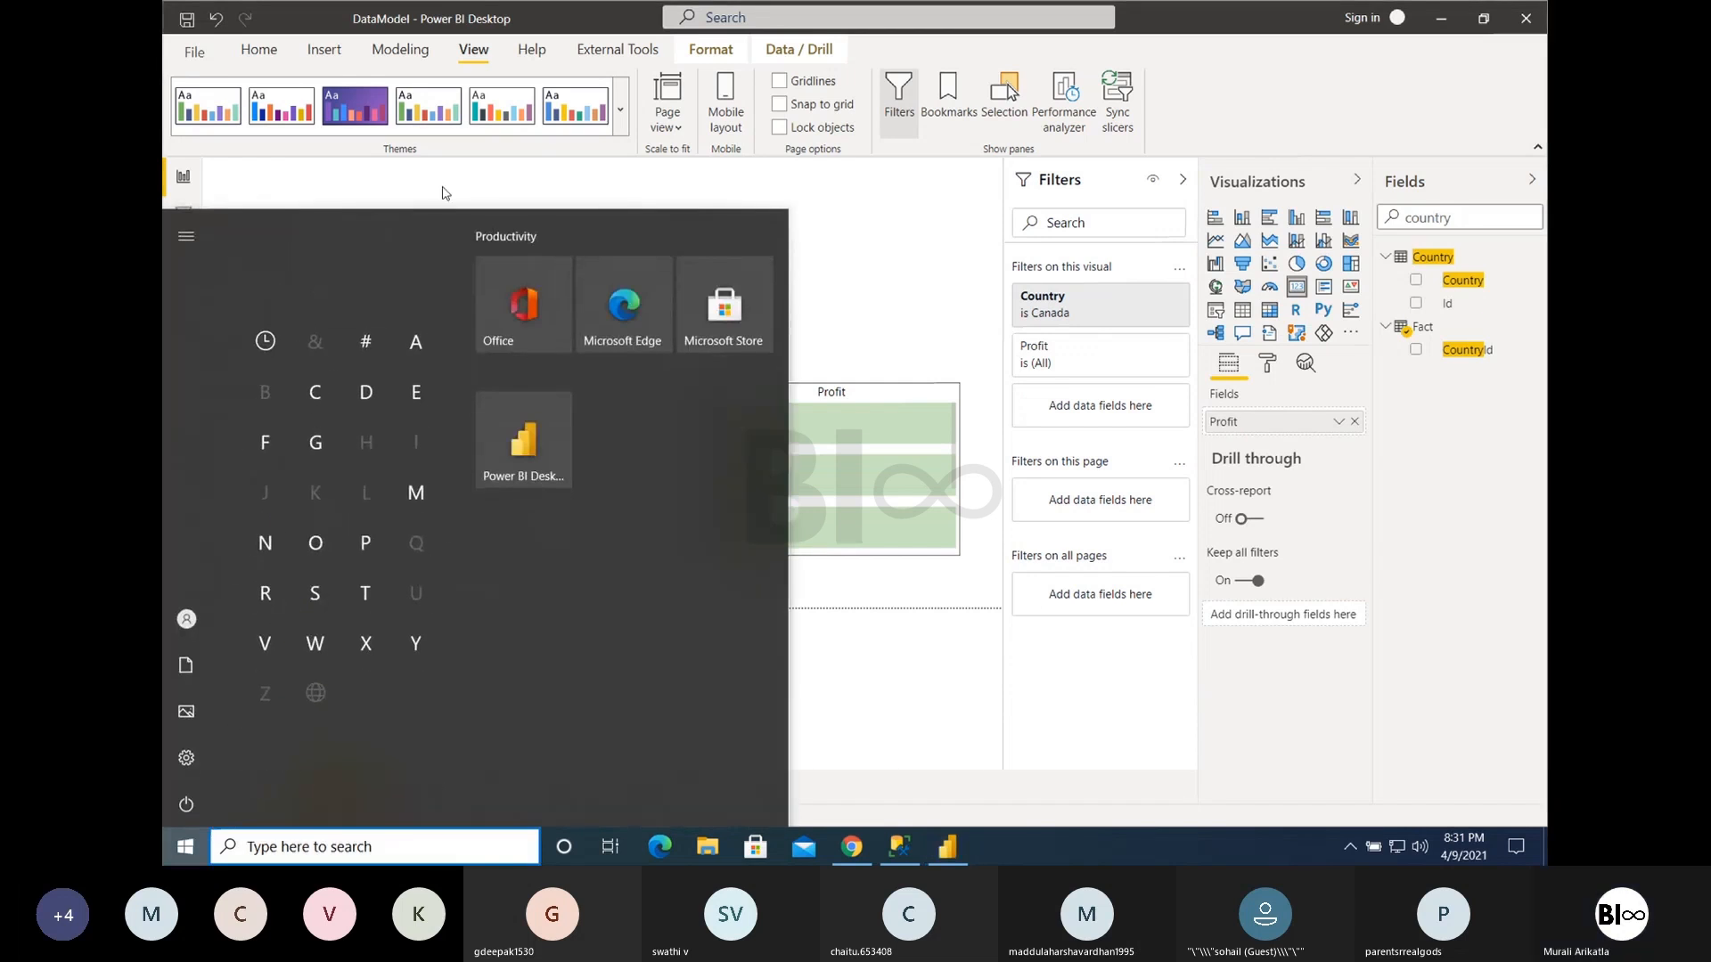
{"action": "left_click", "coordinate": [443, 193]}
{"action": "left_click", "coordinate": [301, 255]}
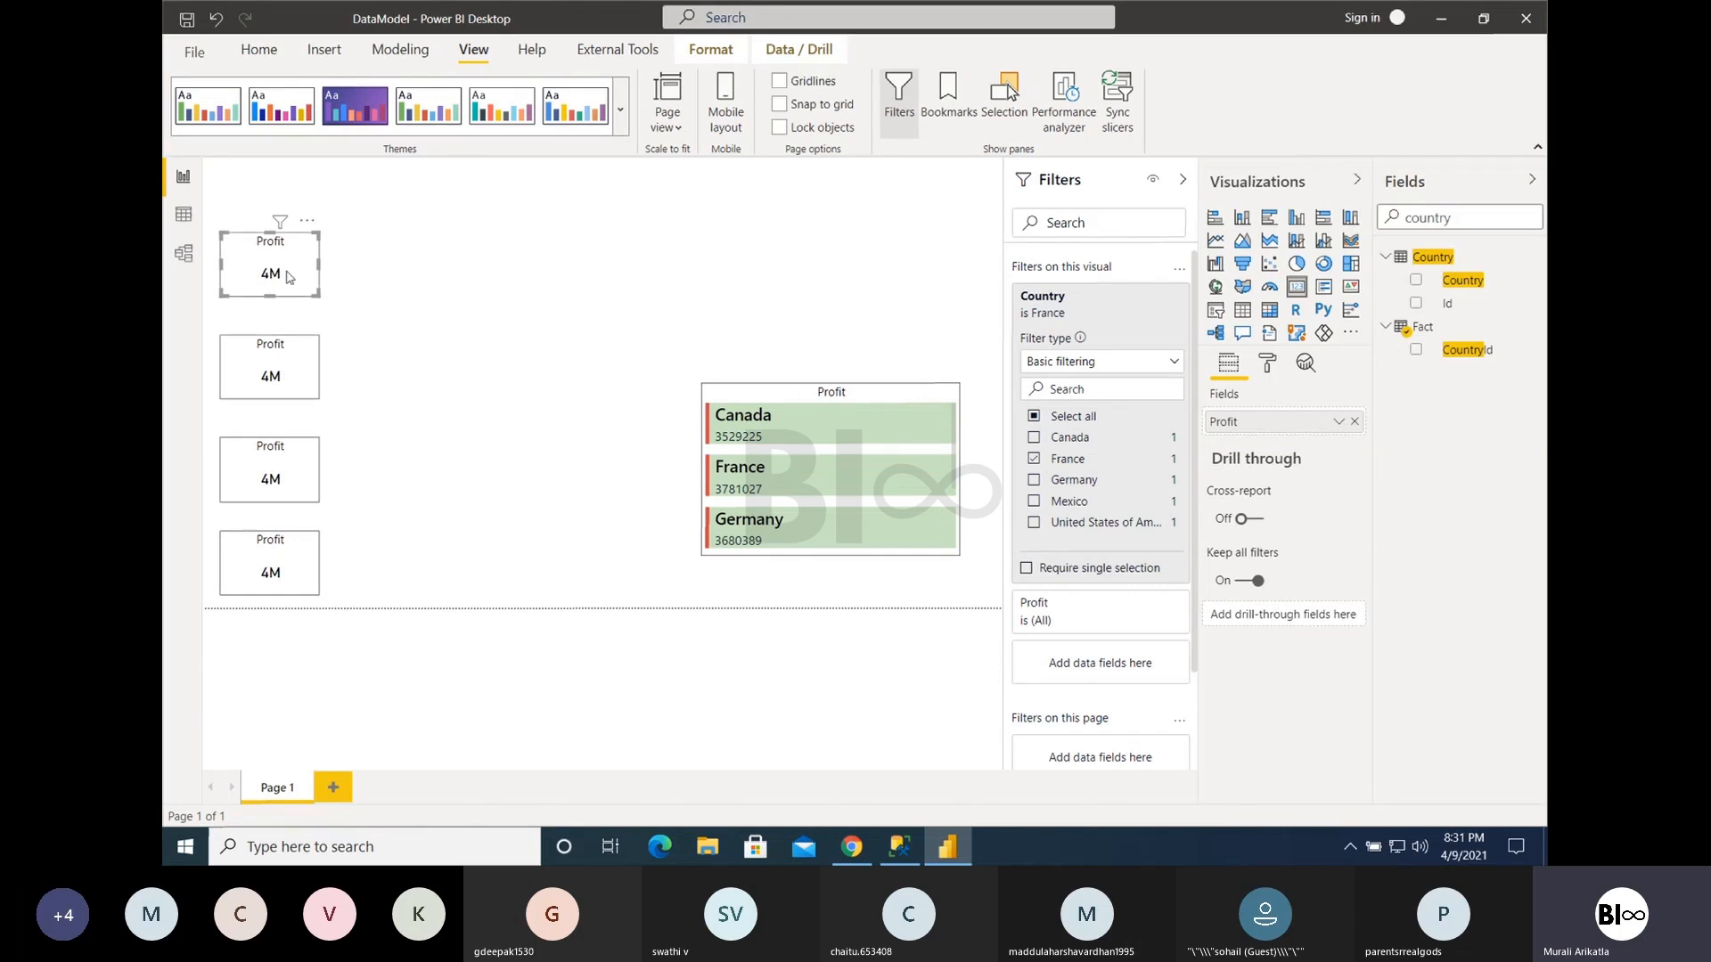
{"action": "left_click", "coordinate": [286, 353], "text": "ctrl"}
{"action": "left_click", "coordinate": [273, 465], "text": "ctrl"}
{"action": "left_click", "coordinate": [272, 553], "text": "ctrl"}
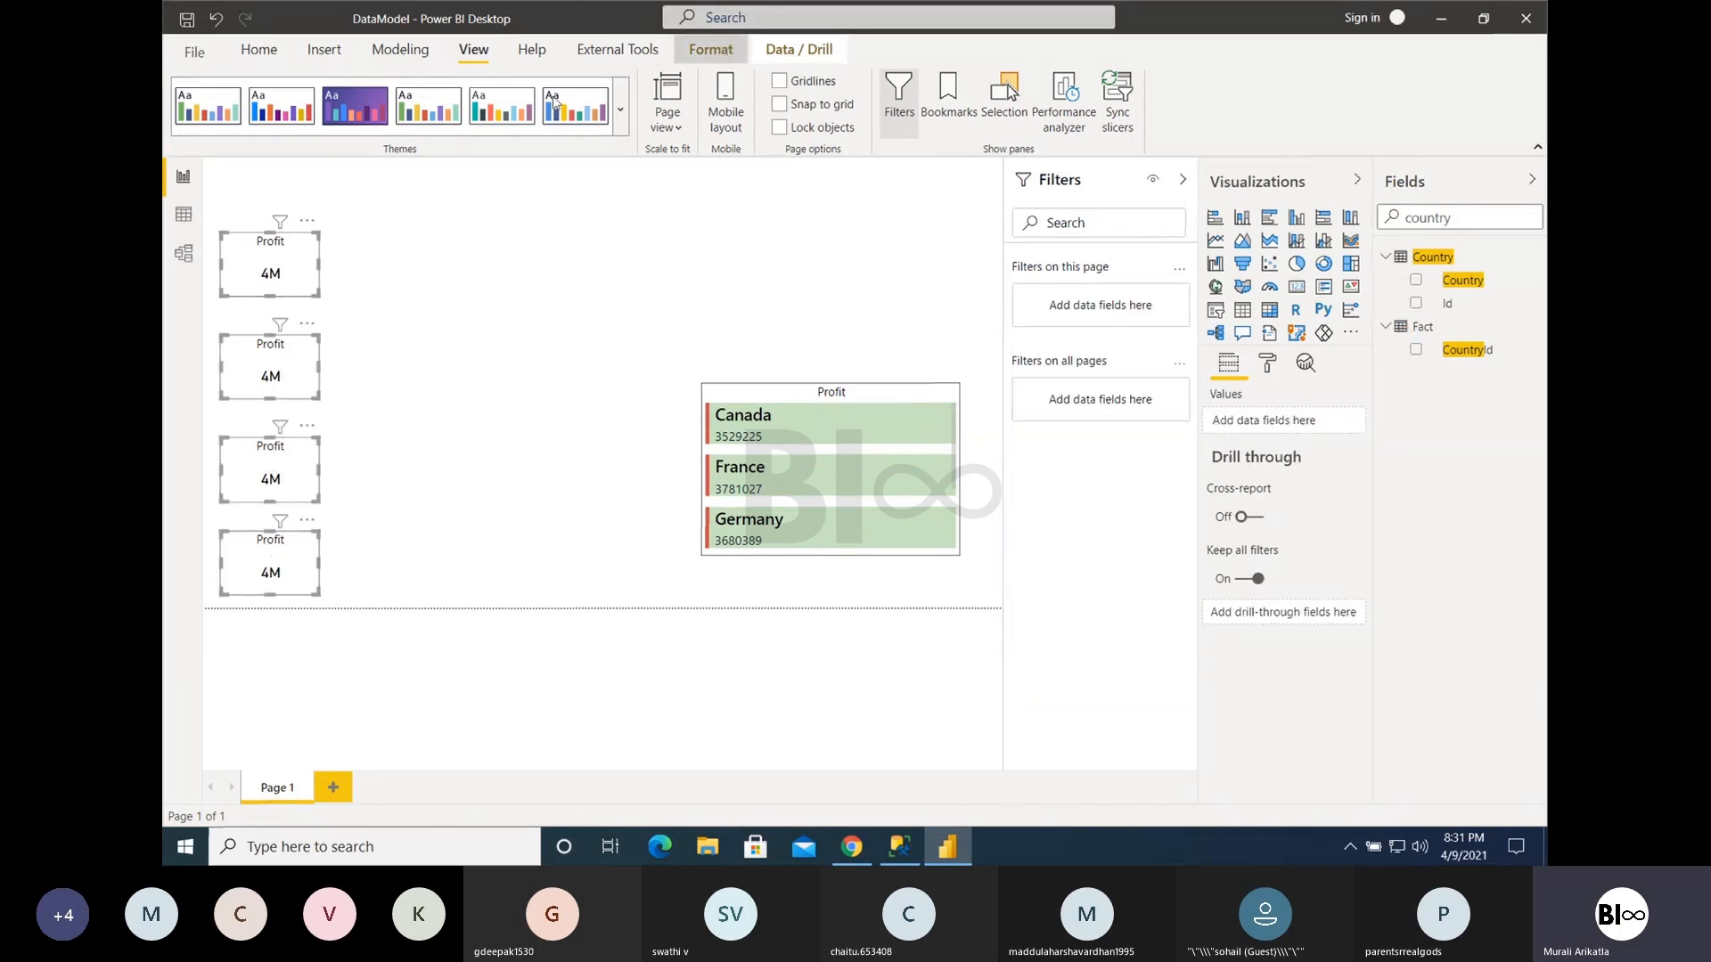
{"action": "left_click", "coordinate": [711, 49]}
{"action": "left_click", "coordinate": [582, 112]}
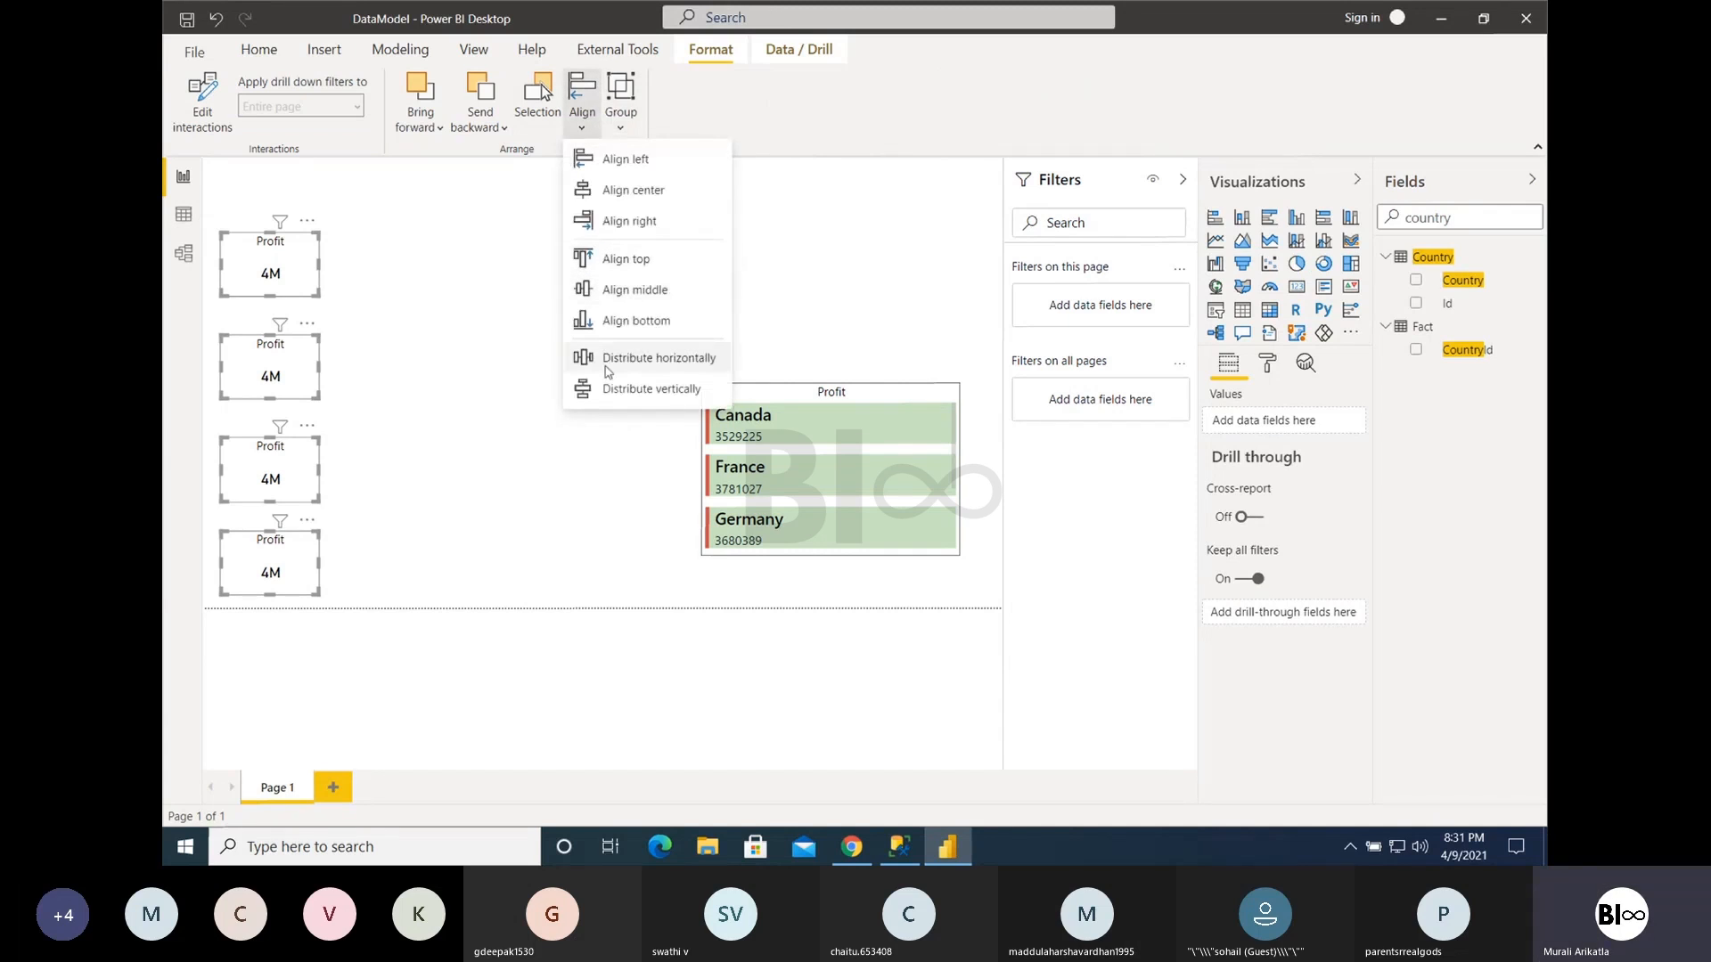
{"action": "left_click", "coordinate": [621, 392]}
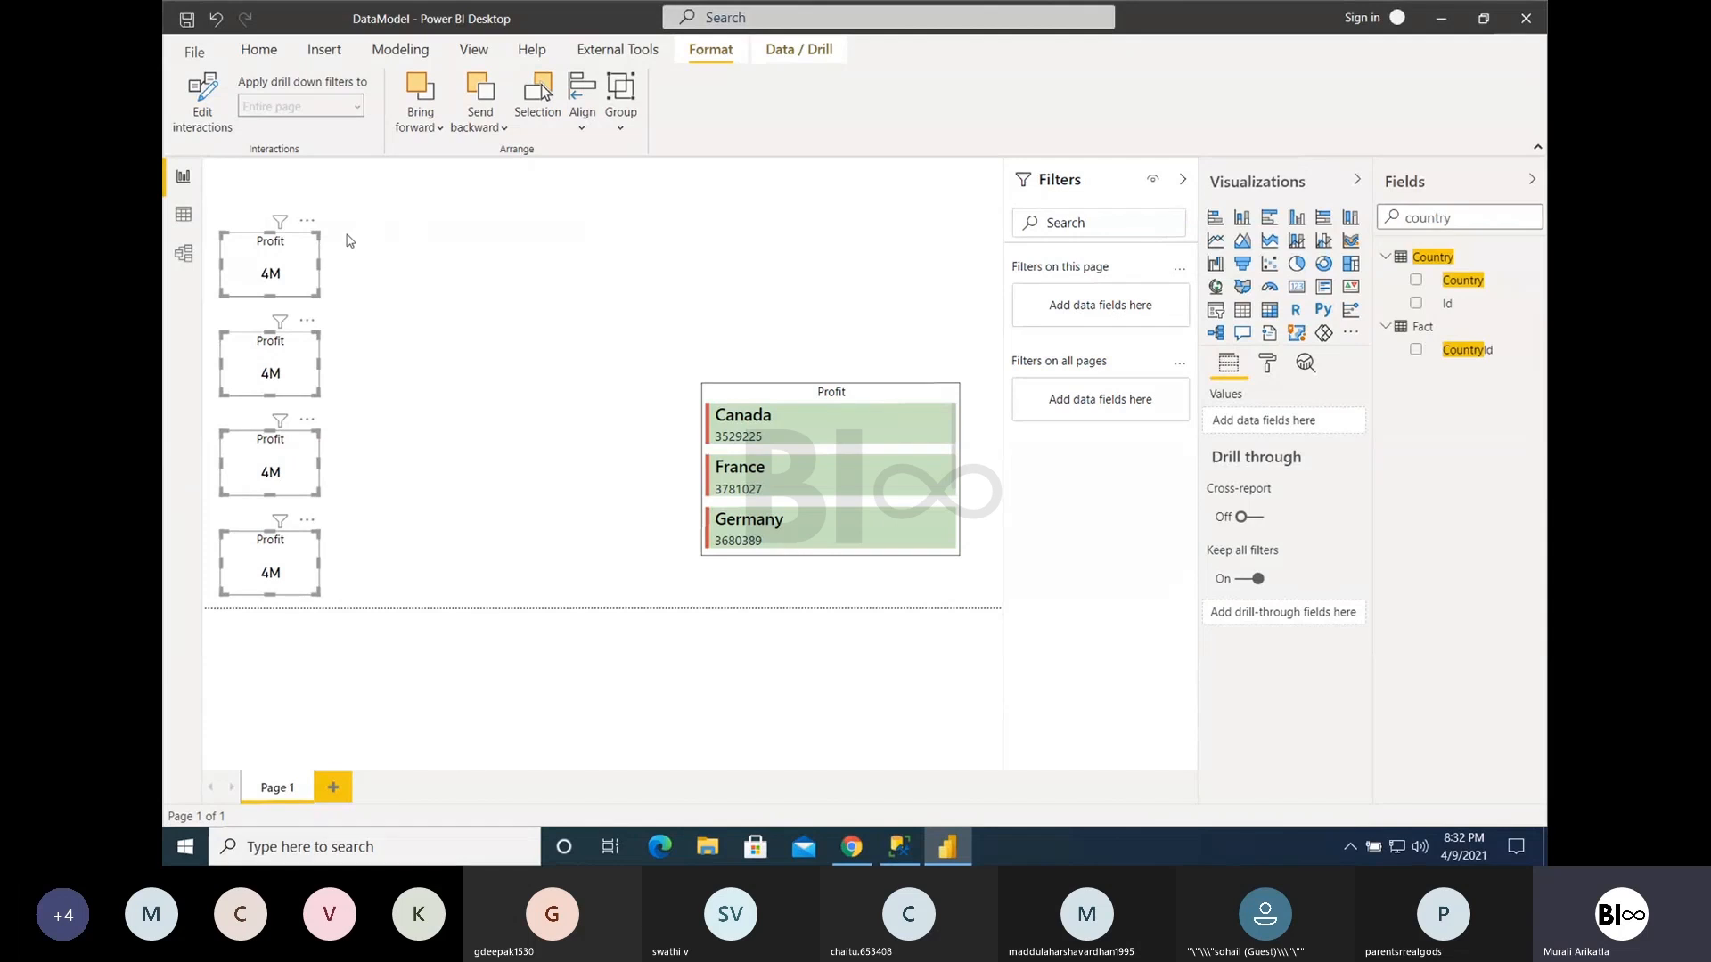
- Reselect all four Profit Cards and combine them into one group
{"action": "left_click", "coordinate": [307, 269]}
{"action": "left_click", "coordinate": [268, 337]}
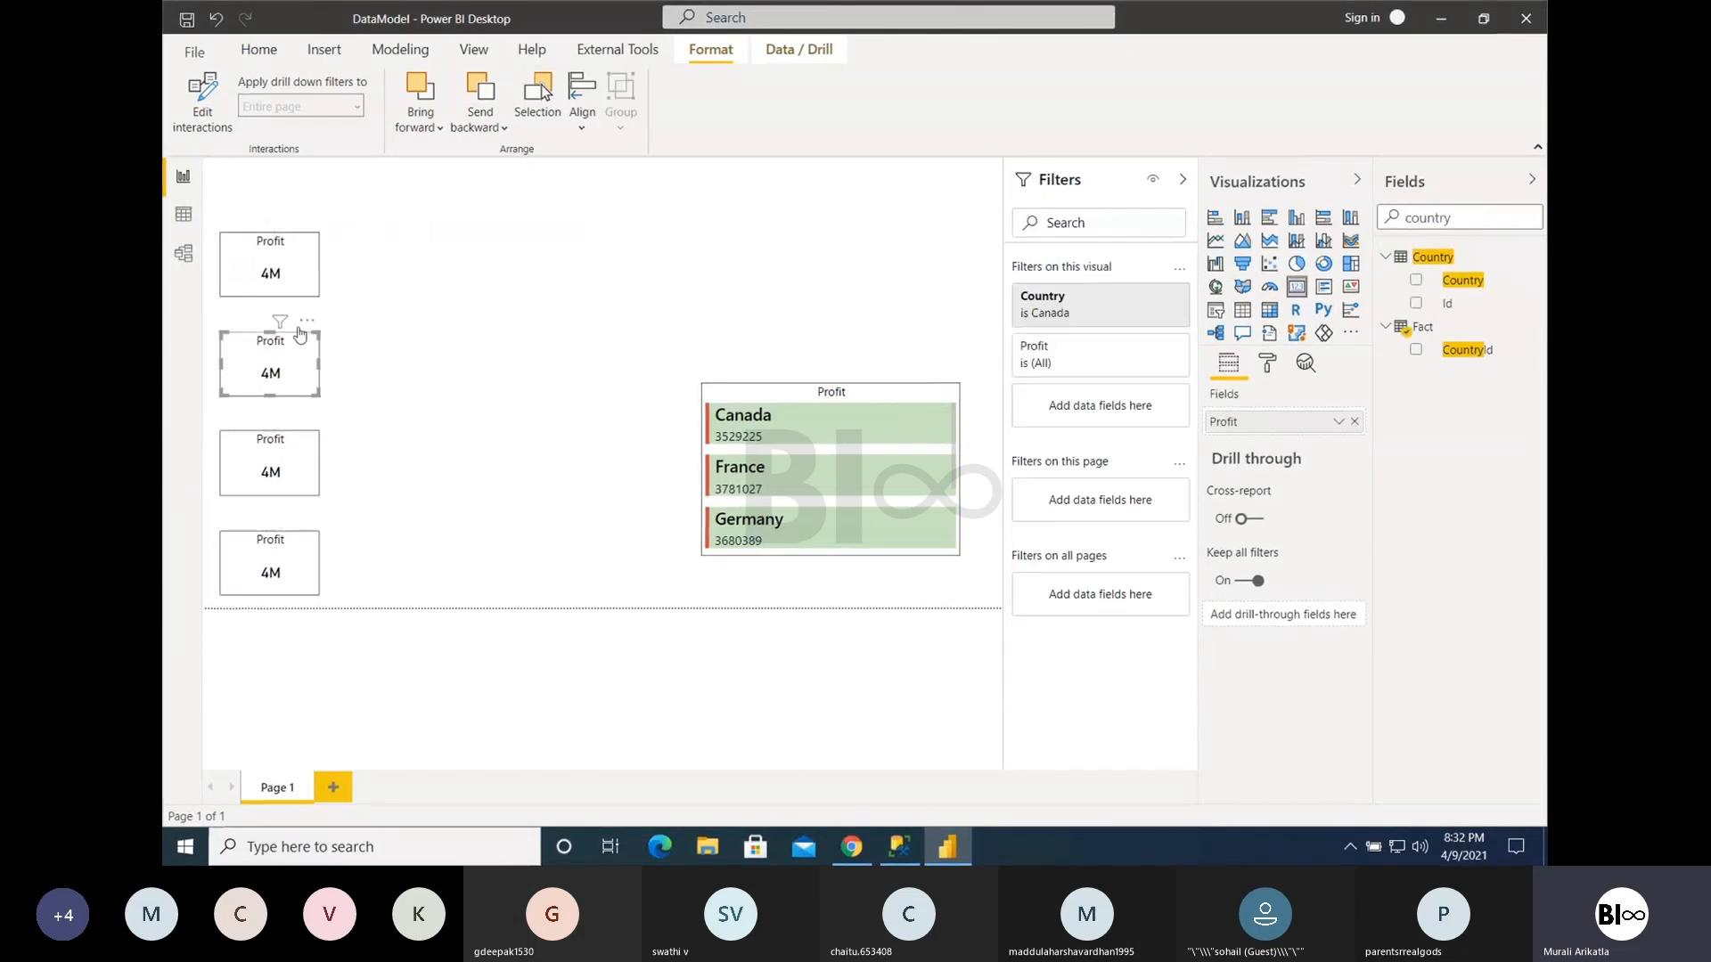
{"action": "left_click", "coordinate": [304, 278]}
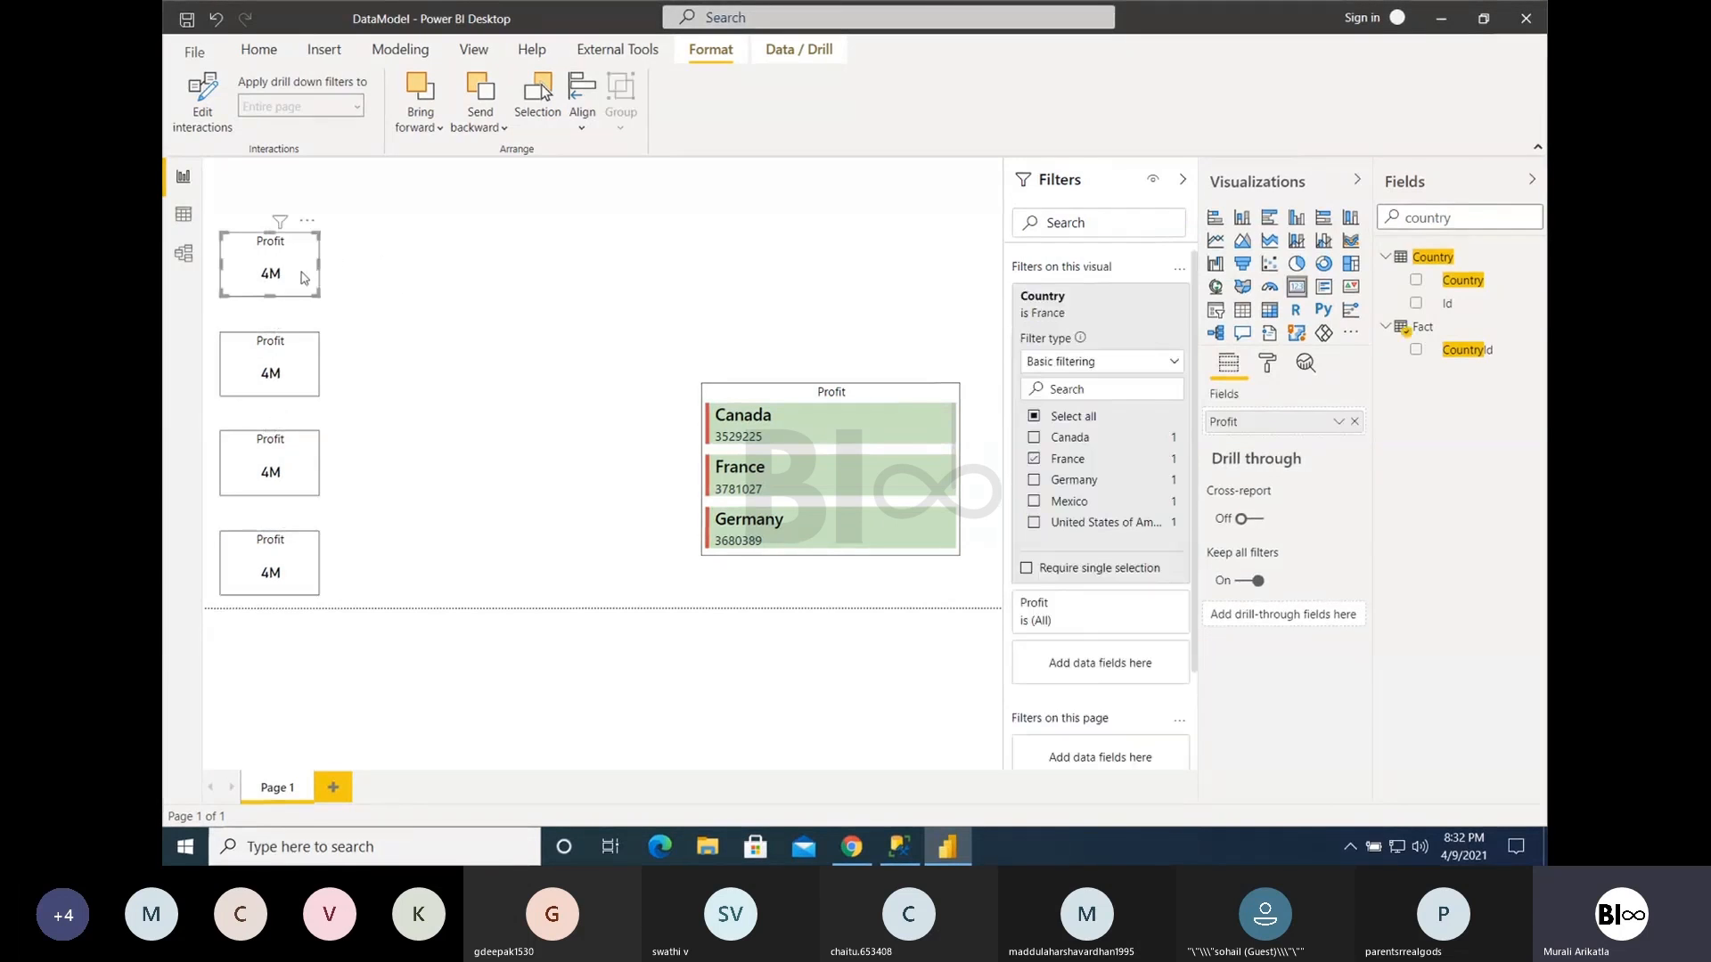
{"action": "left_click", "coordinate": [305, 353], "text": "ctrl"}
{"action": "left_click", "coordinate": [281, 480], "text": "ctrl"}
{"action": "left_click", "coordinate": [281, 559], "text": "ctrl"}
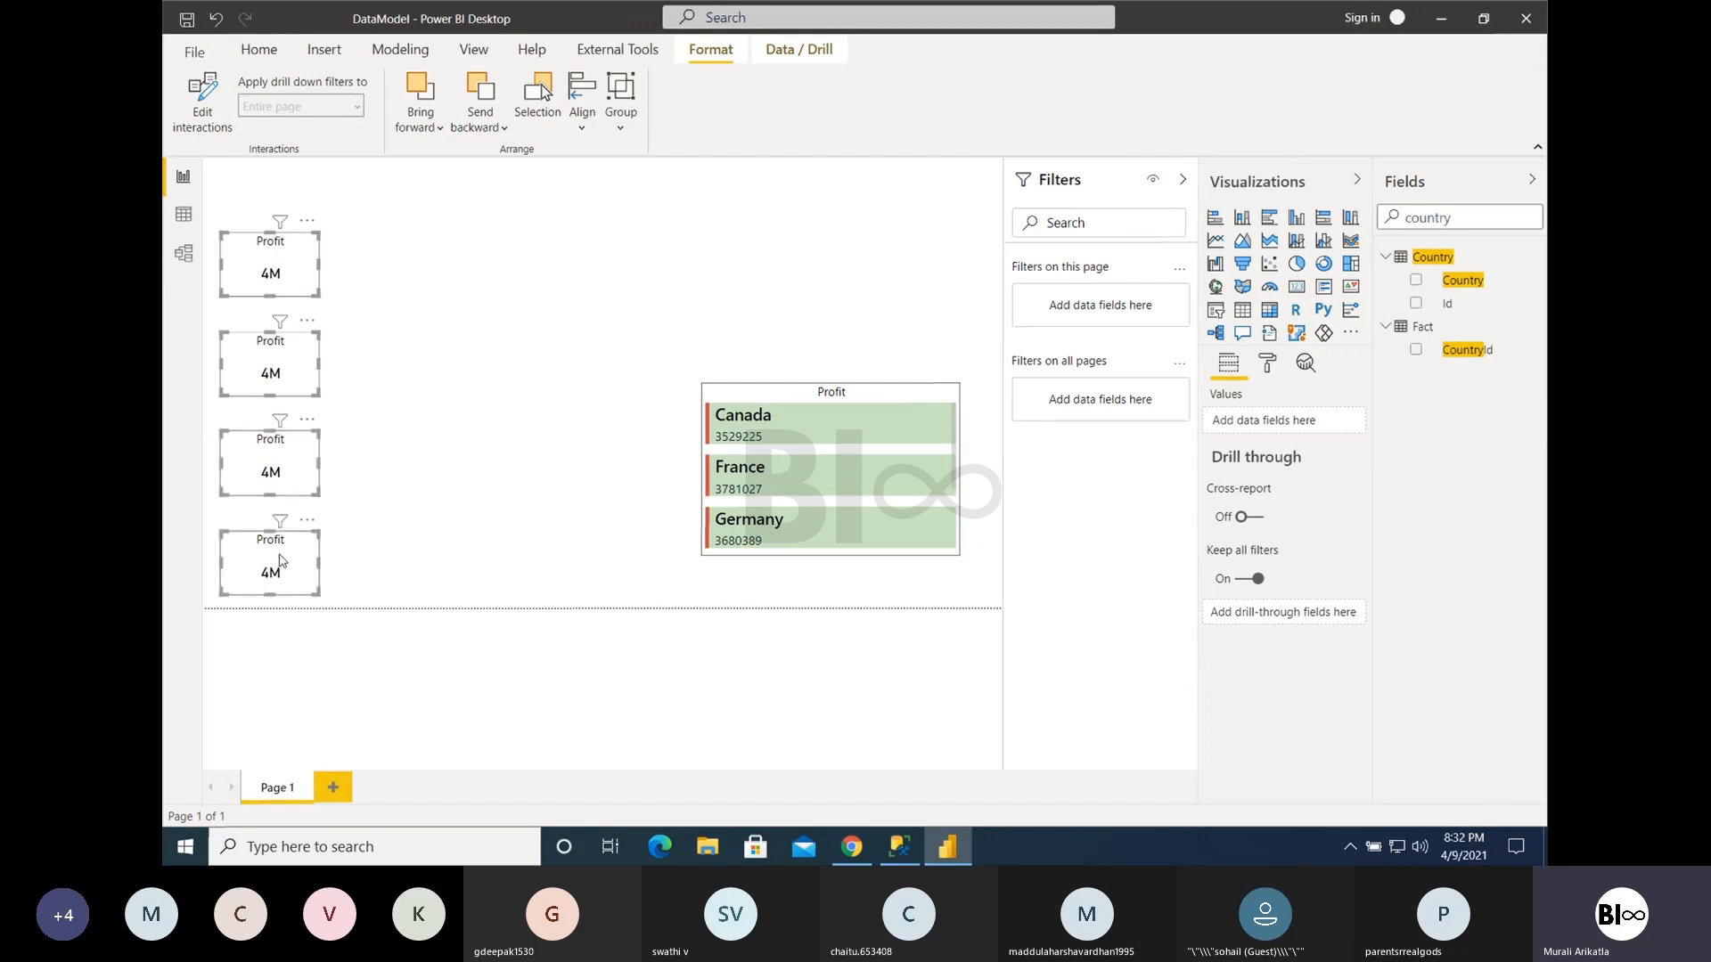
{"action": "left_click", "coordinate": [612, 99]}
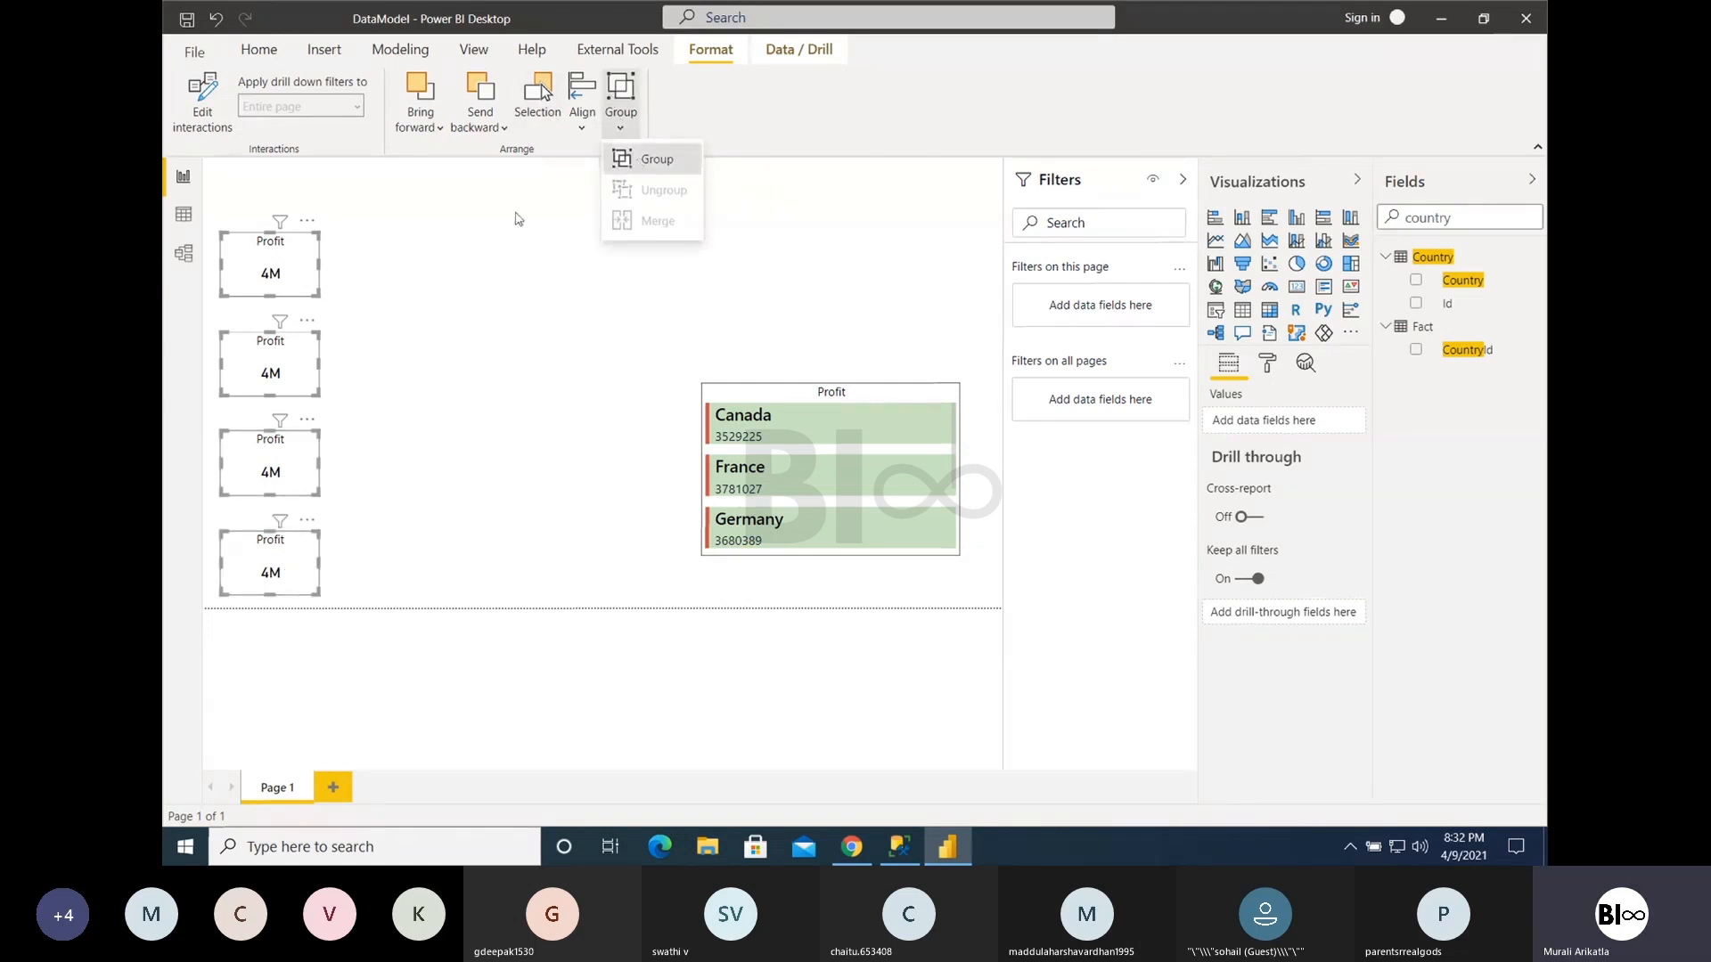
{"action": "left_click", "coordinate": [628, 160]}
- Resize the group of four Profit Cards from its lower-right corner, making it wider and shorter
{"action": "left_click", "coordinate": [310, 227]}
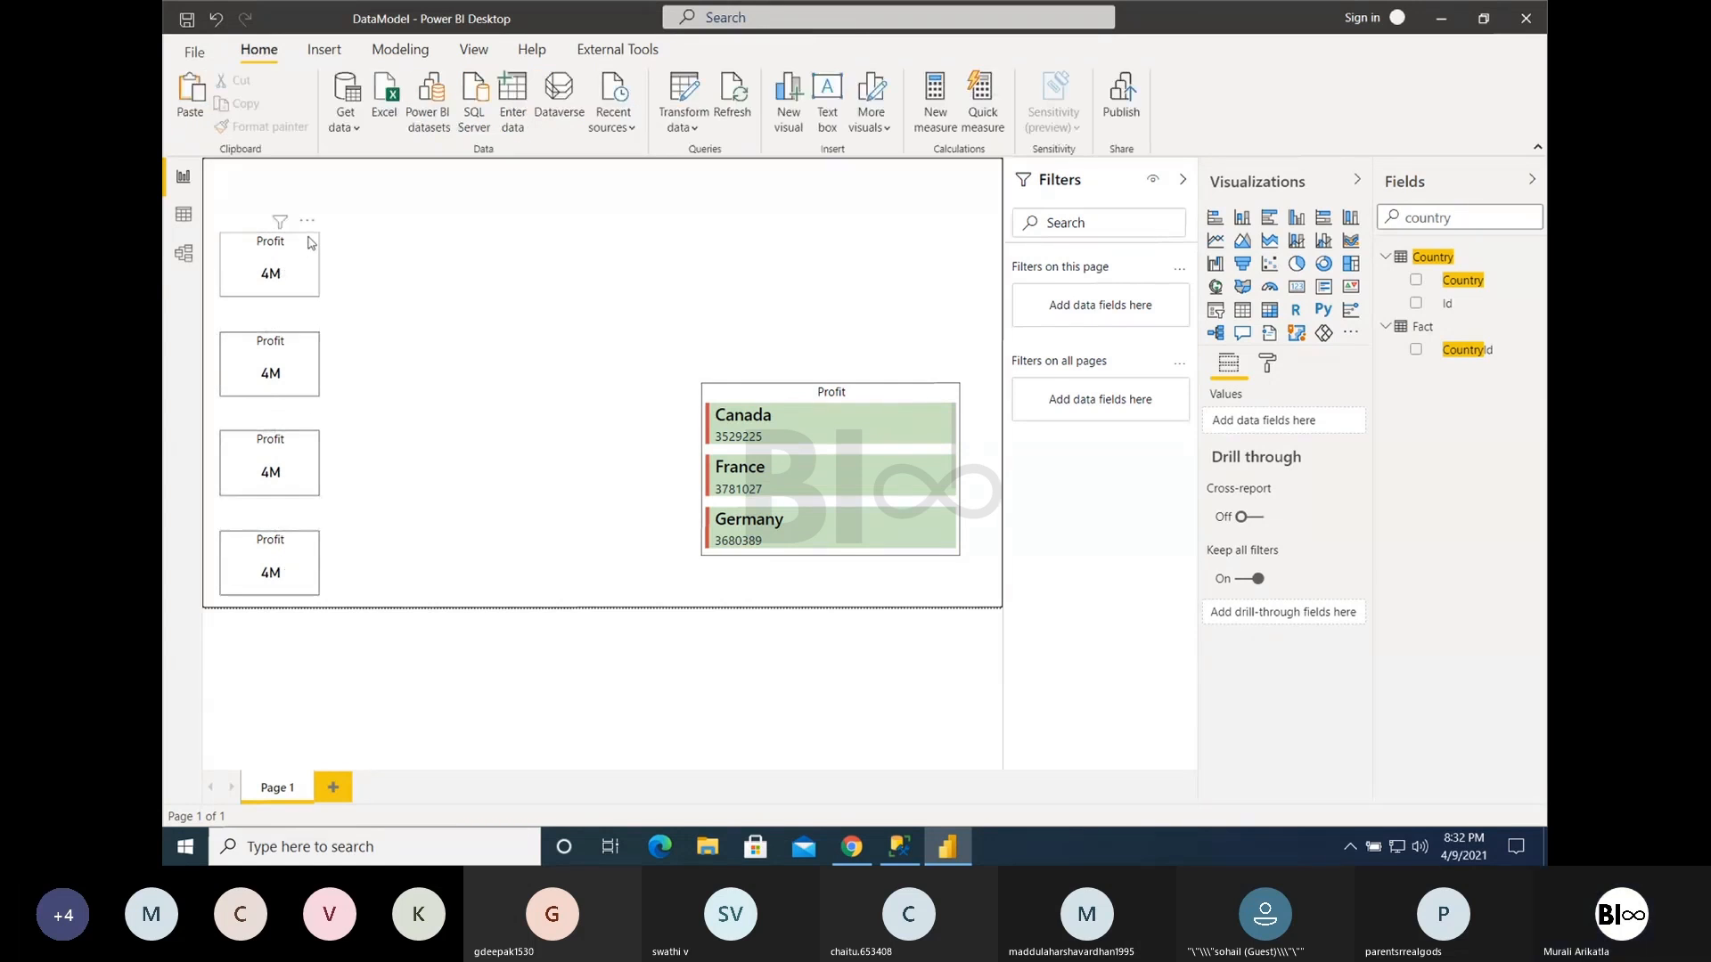
{"action": "left_click", "coordinate": [310, 242]}
{"action": "left_click_drag", "start_coordinate": [313, 588], "coordinate": [323, 541]}
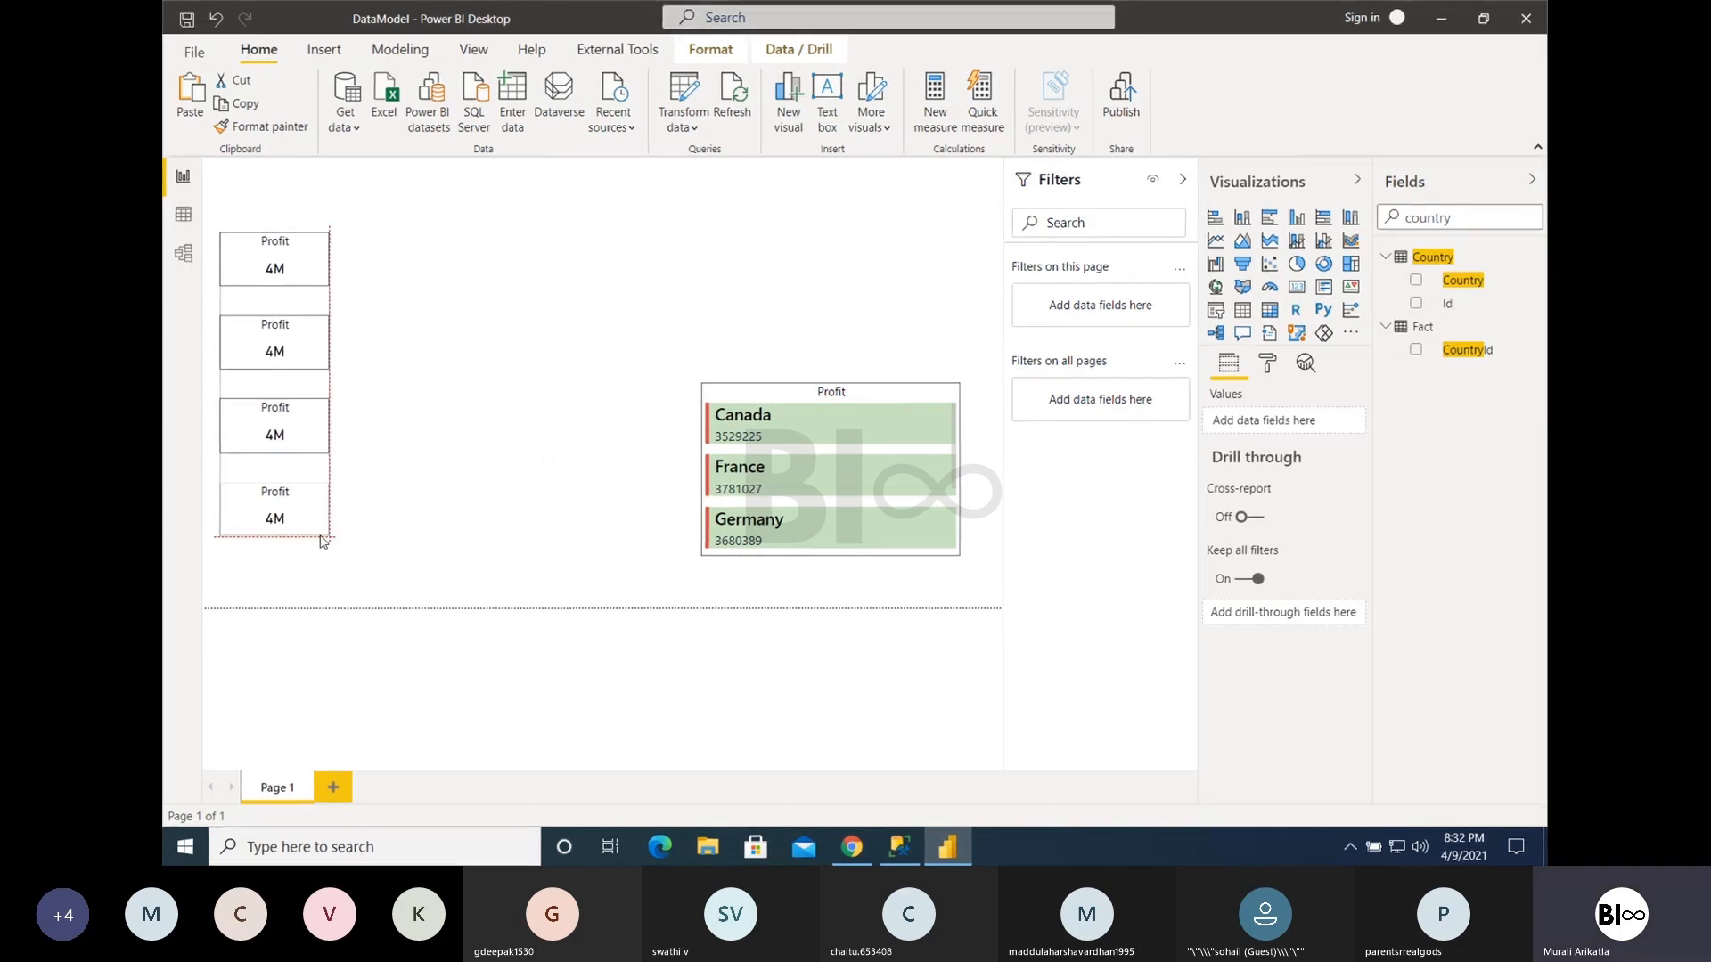
{"action": "left_click_drag", "start_coordinate": [330, 541], "coordinate": [368, 535]}
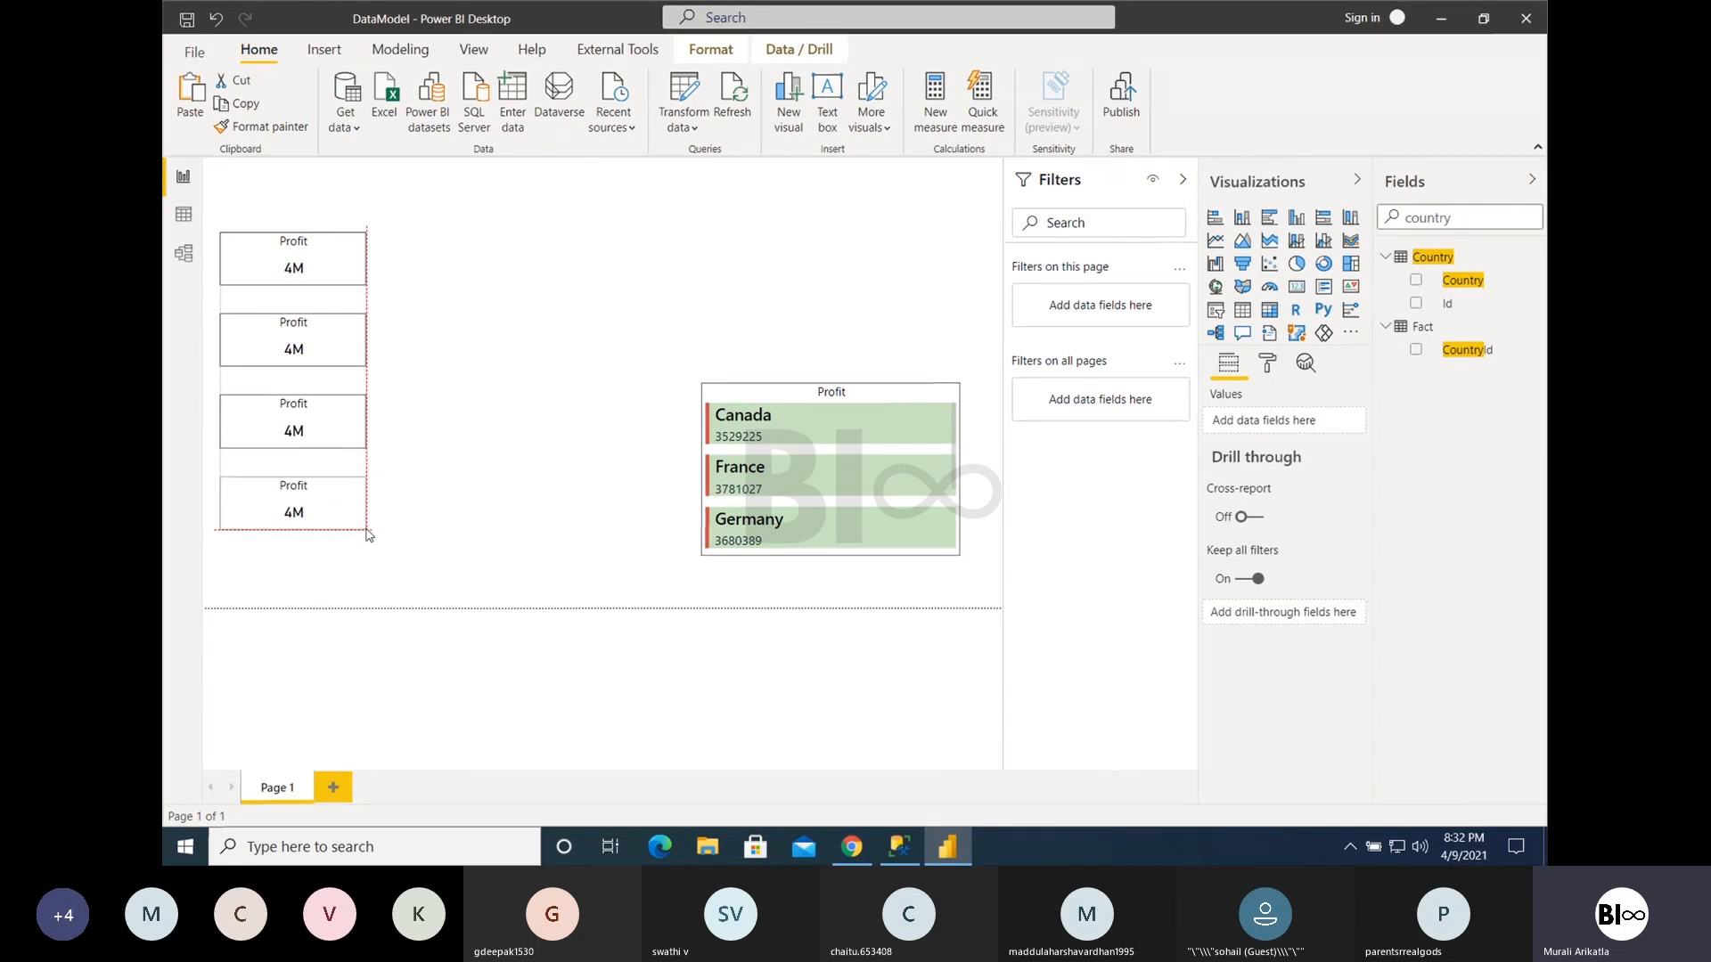
{"action": "left_click_drag", "start_coordinate": [369, 534], "coordinate": [352, 537]}
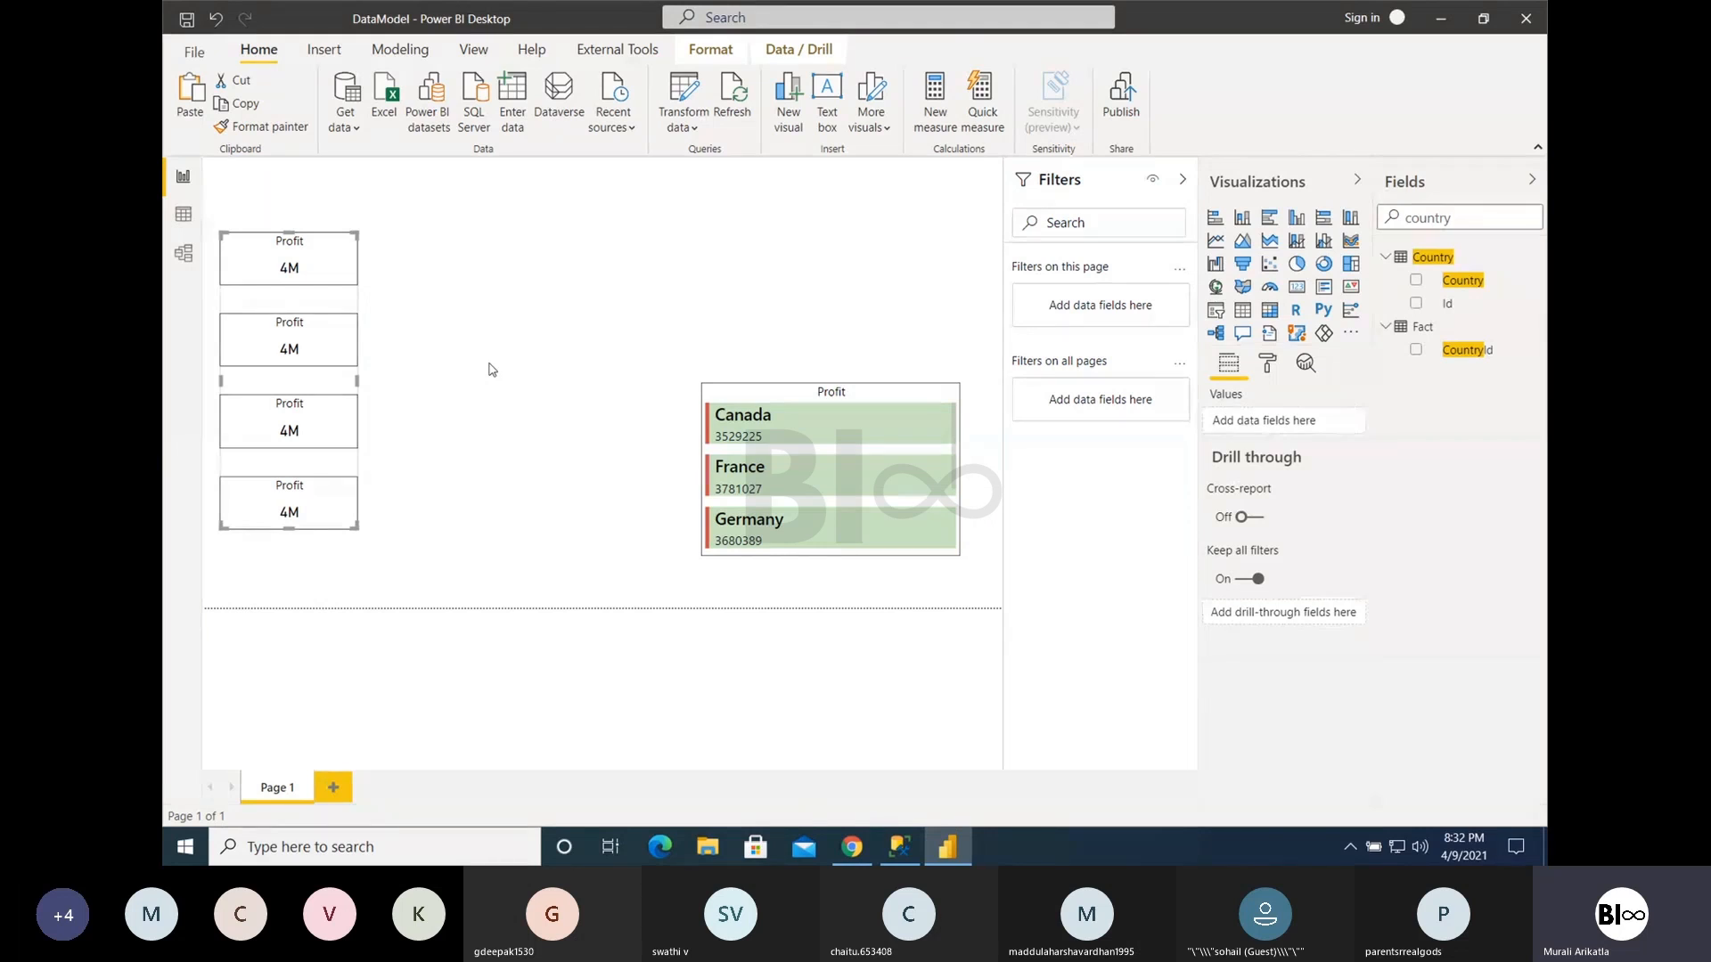
- Switch to the Microsoft Teams meeting window
{"action": "key", "text": "ctrl+Left"}
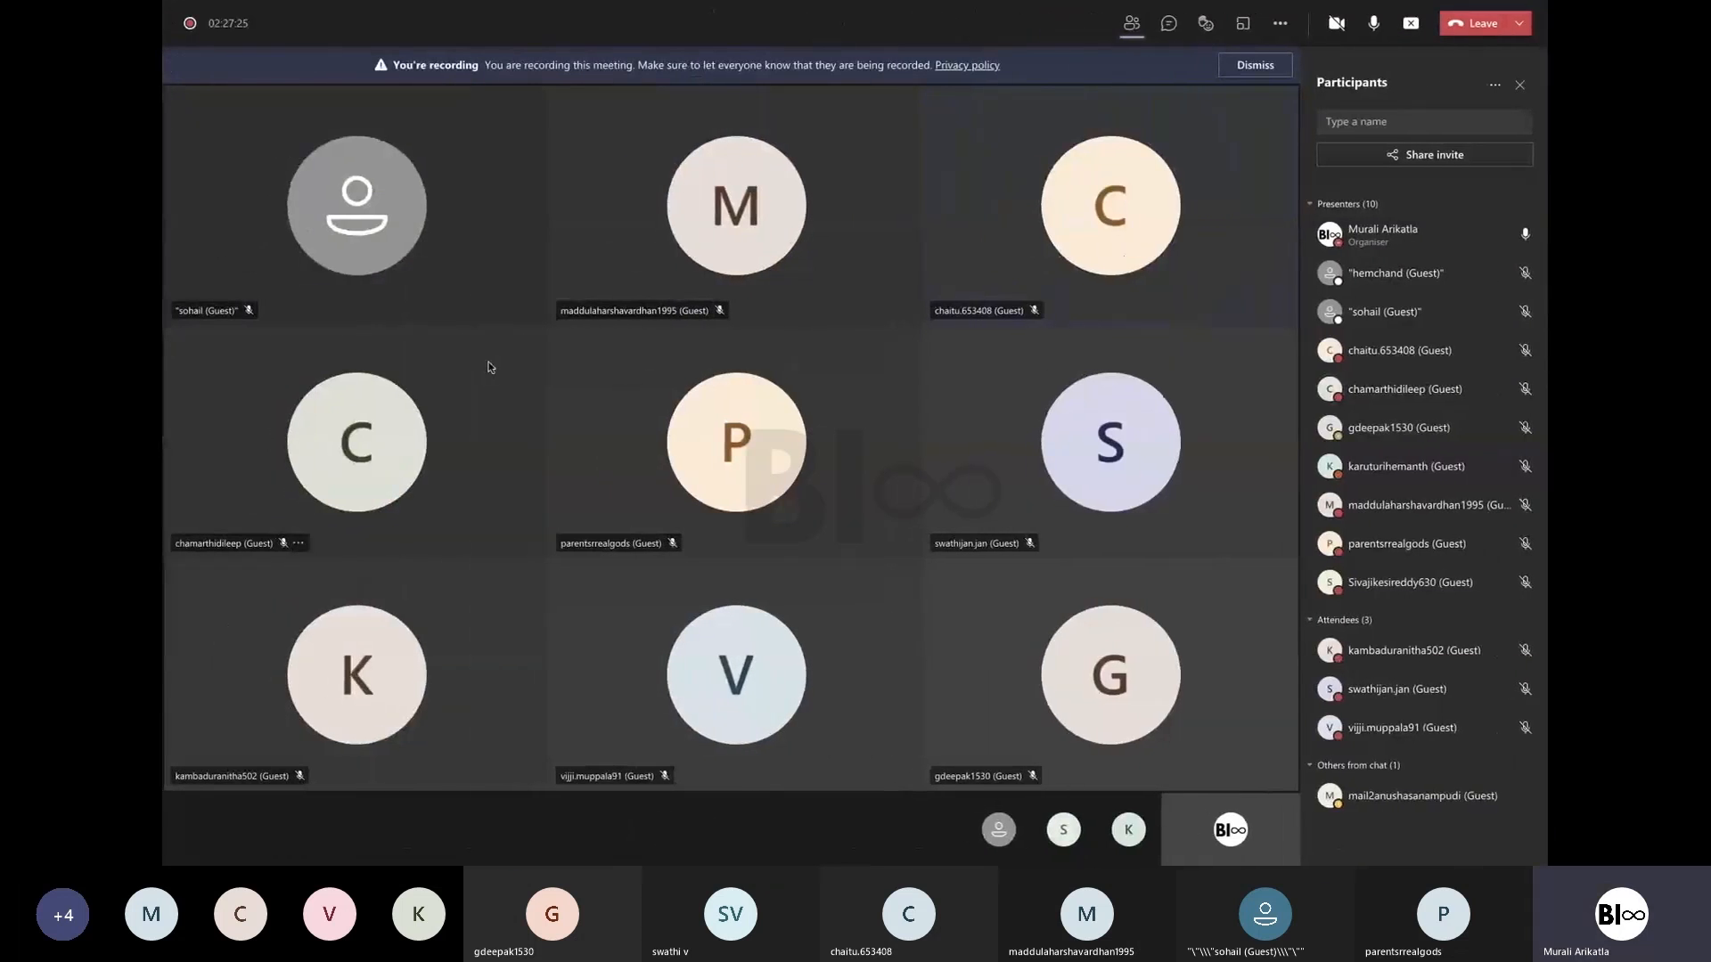
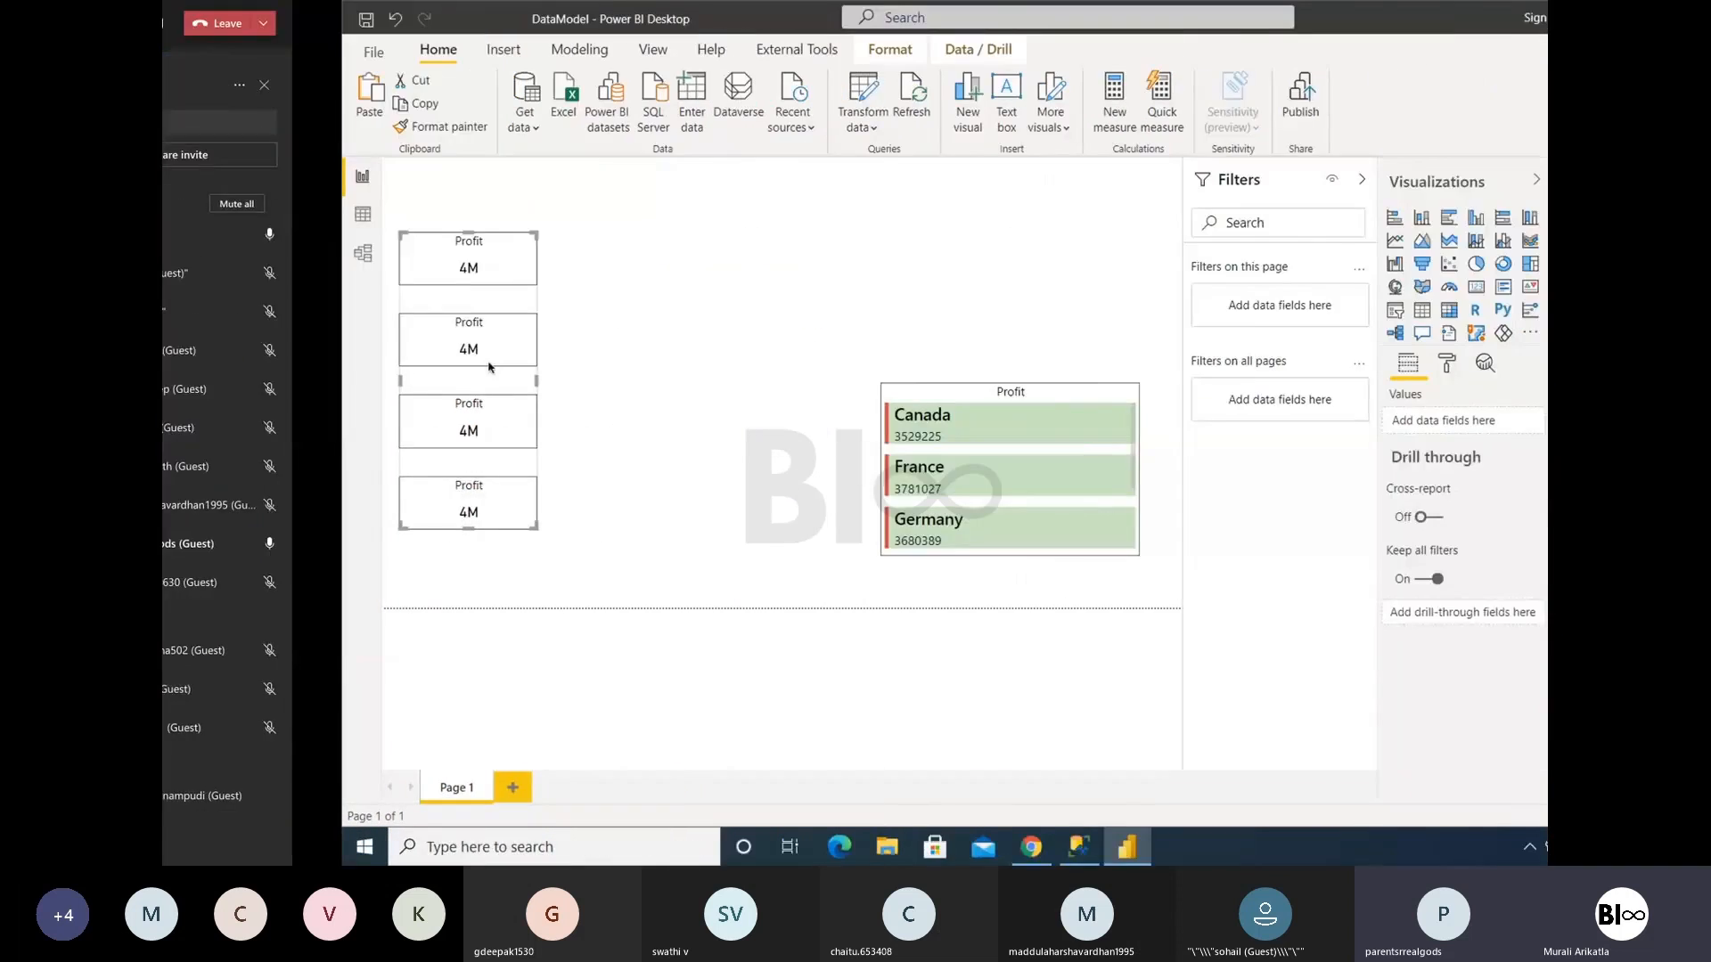
- Convert the Multi-row card into a clustered bar chart and enlarge it from its upper-left corner
{"action": "left_click", "coordinate": [671, 319]}
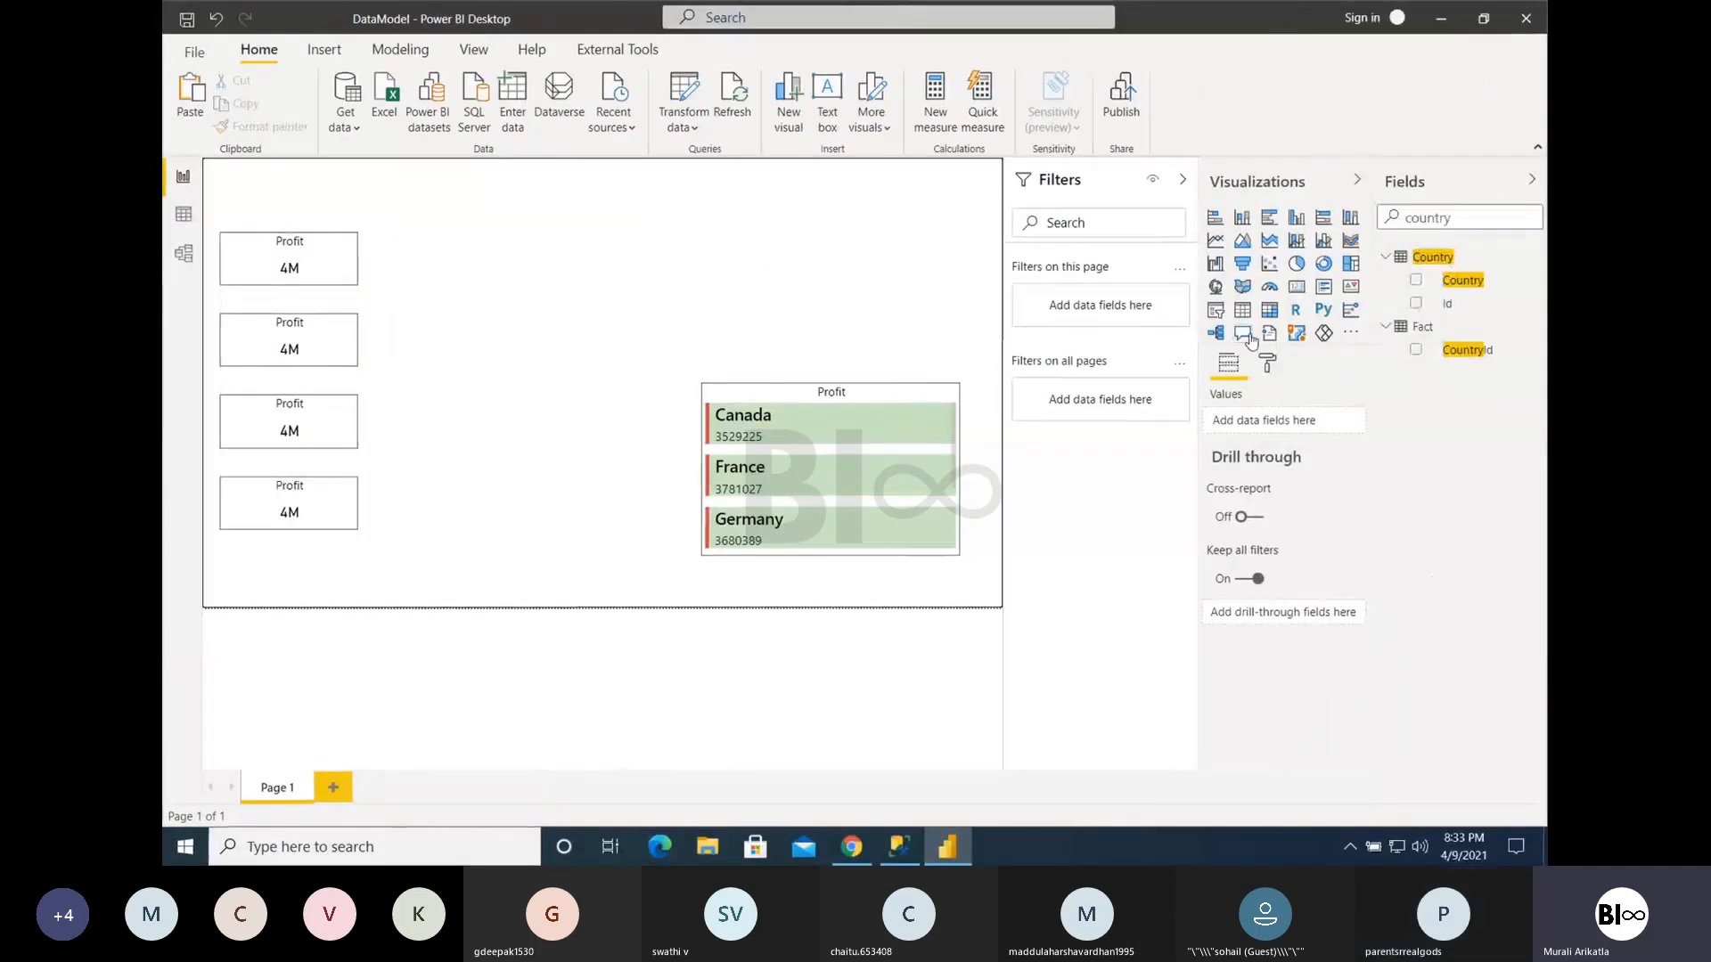
{"action": "left_click", "coordinate": [766, 406]}
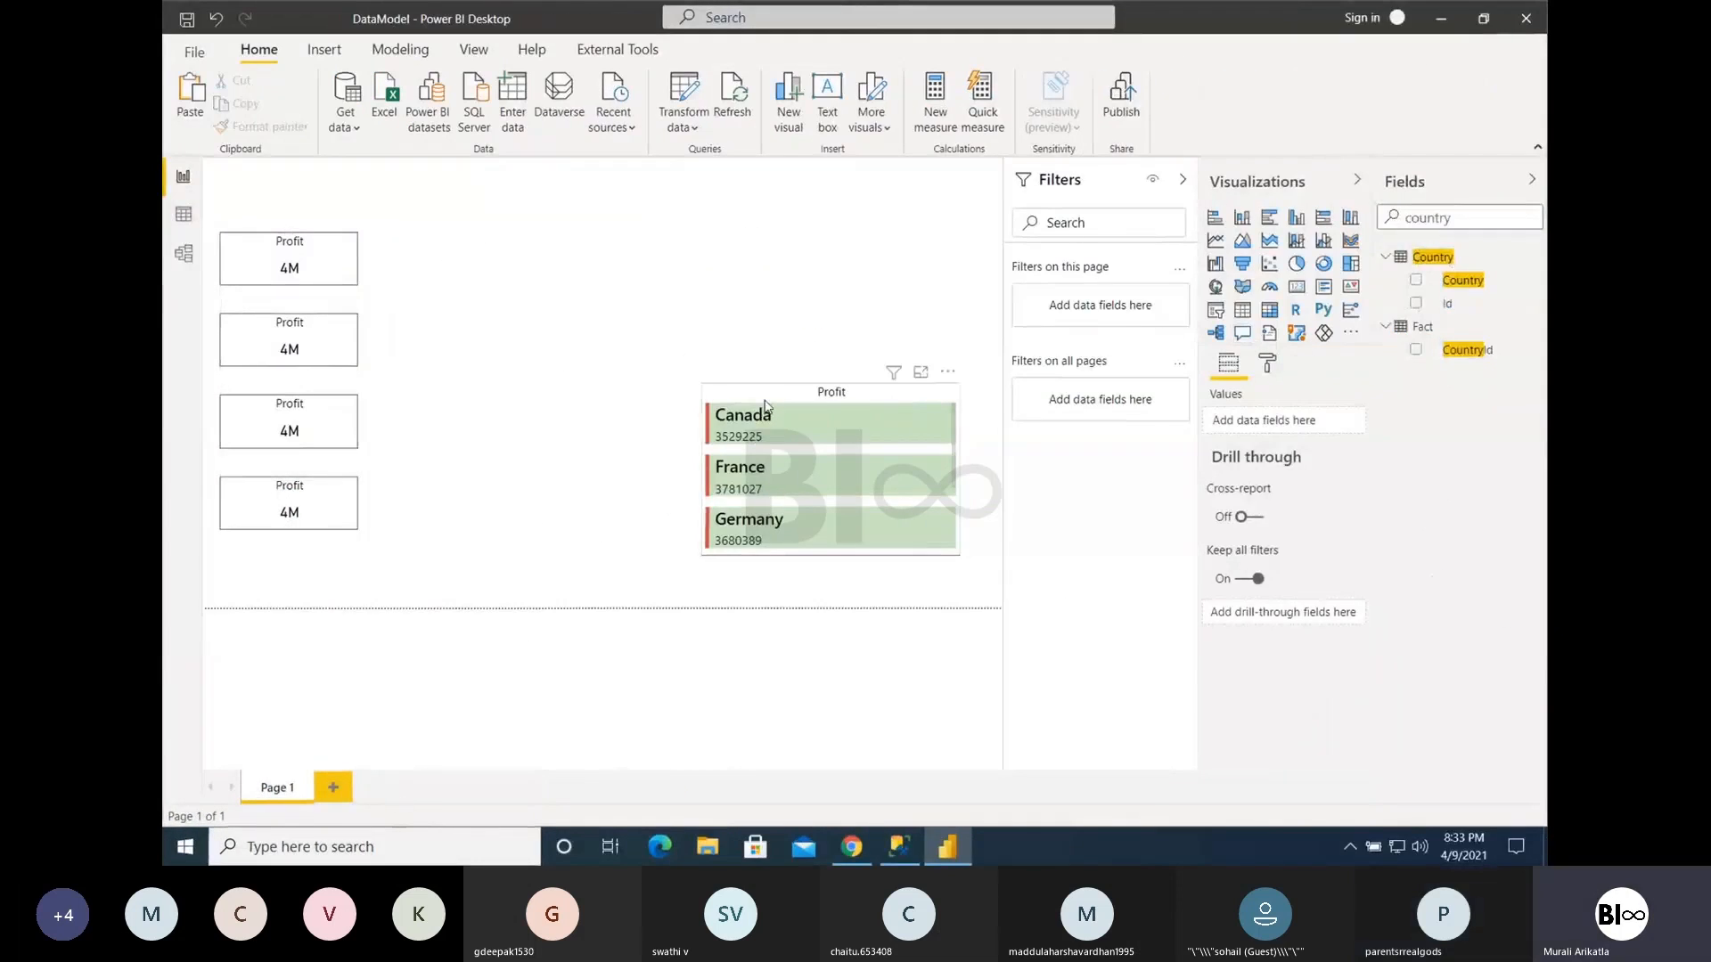
{"action": "left_click", "coordinate": [1268, 218]}
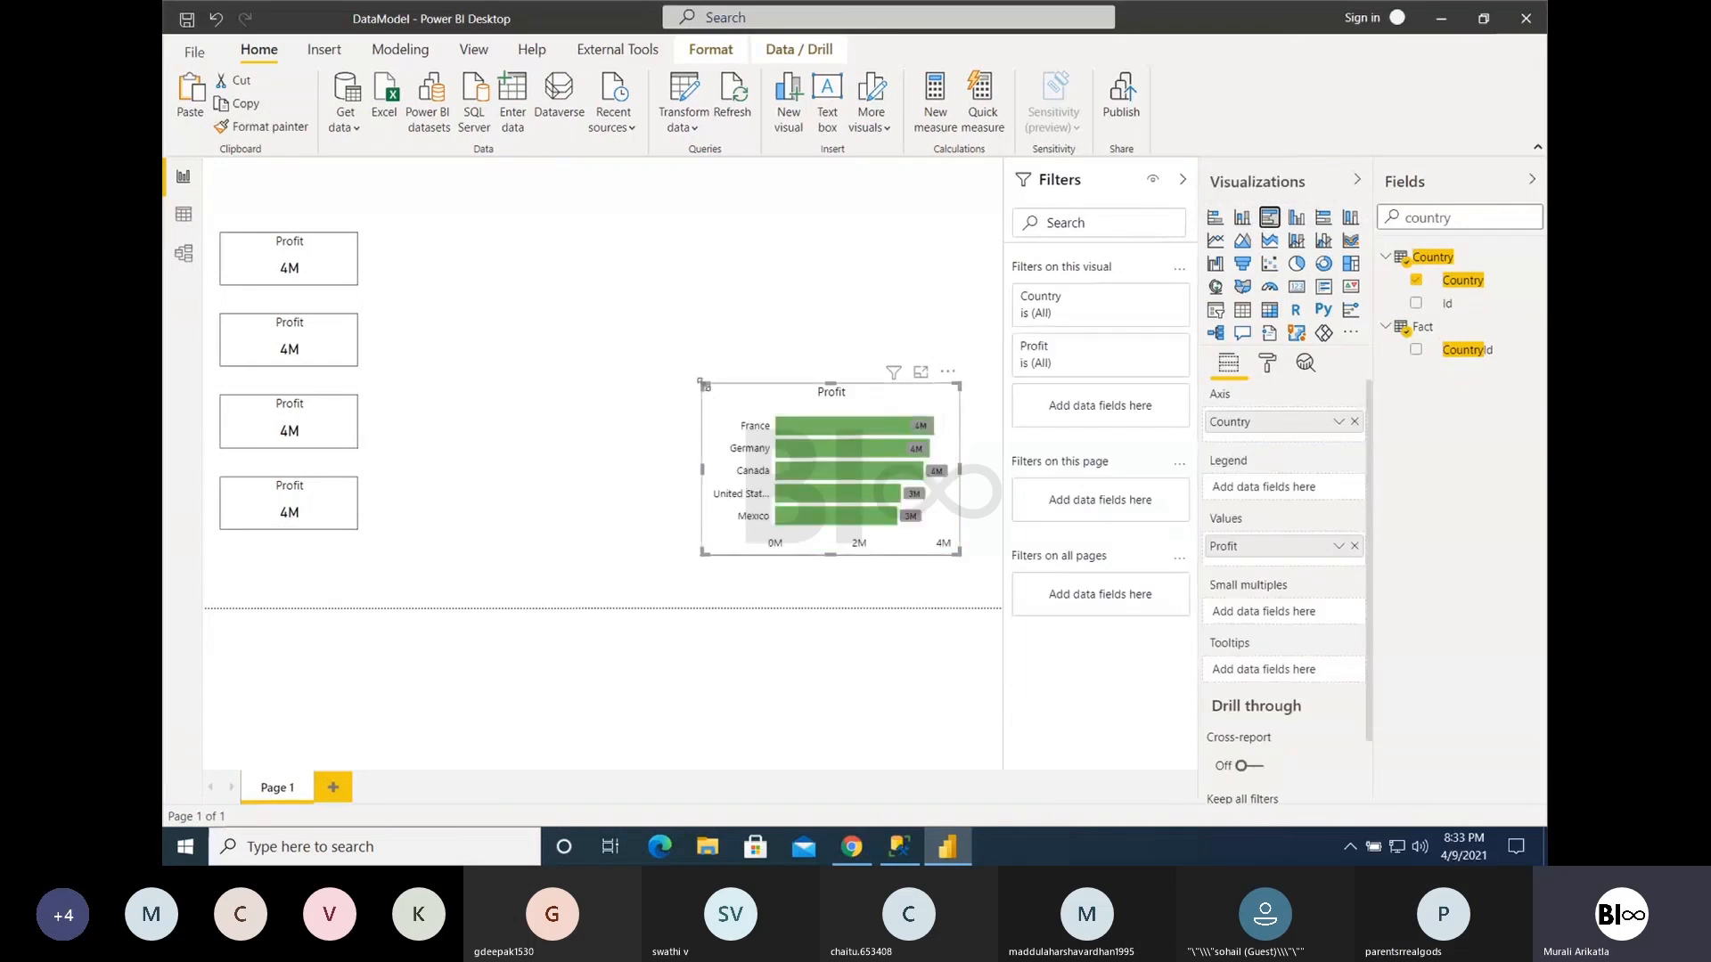
{"action": "left_click_drag", "start_coordinate": [571, 305], "coordinate": [479, 259]}
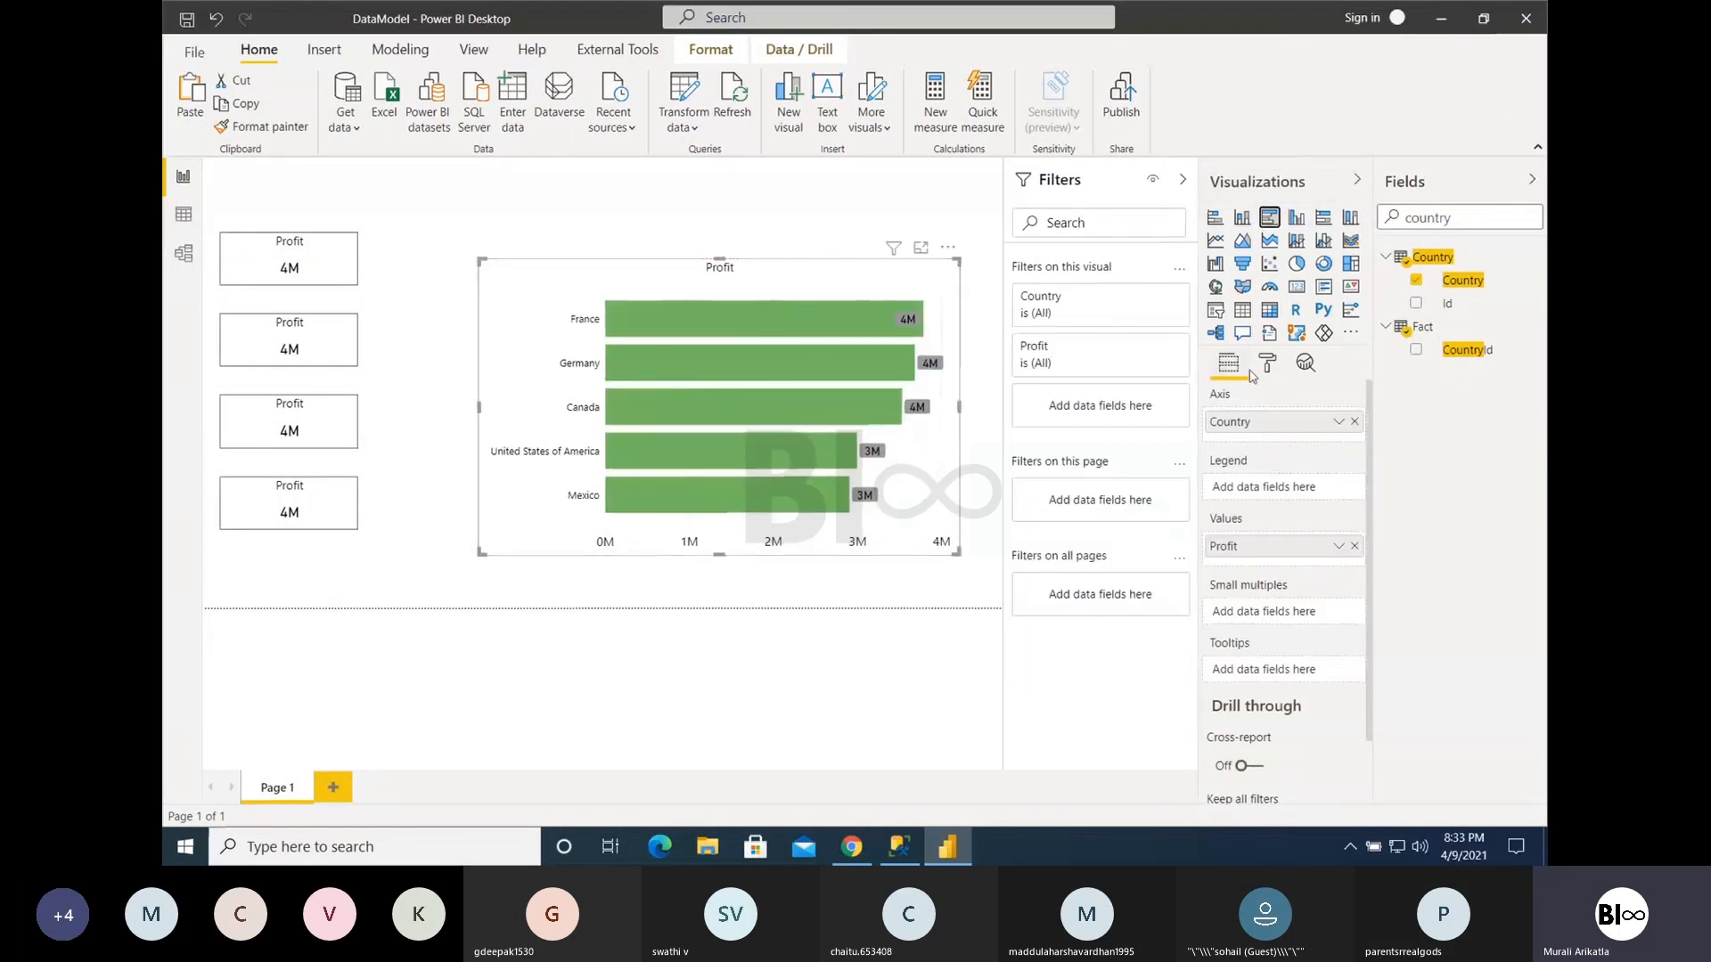
- Try a constant line on the clustered bar chart and remove it again
{"action": "left_click", "coordinate": [1303, 365]}
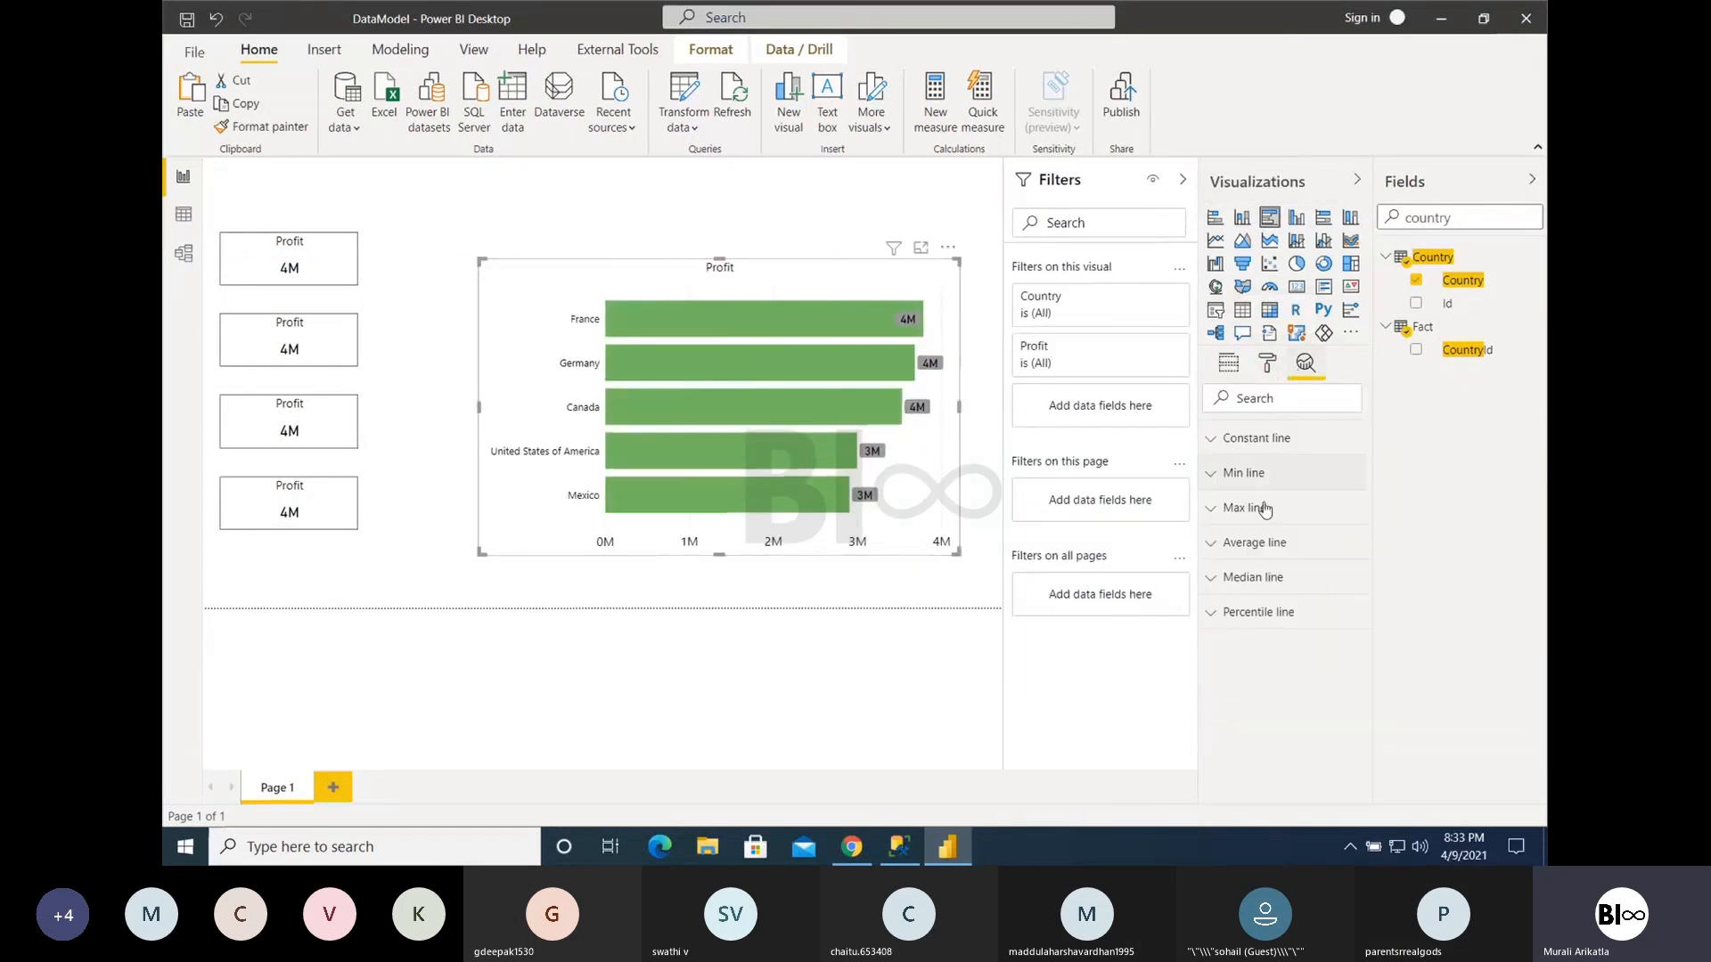
{"action": "left_click", "coordinate": [1246, 438]}
{"action": "left_click", "coordinate": [1244, 475]}
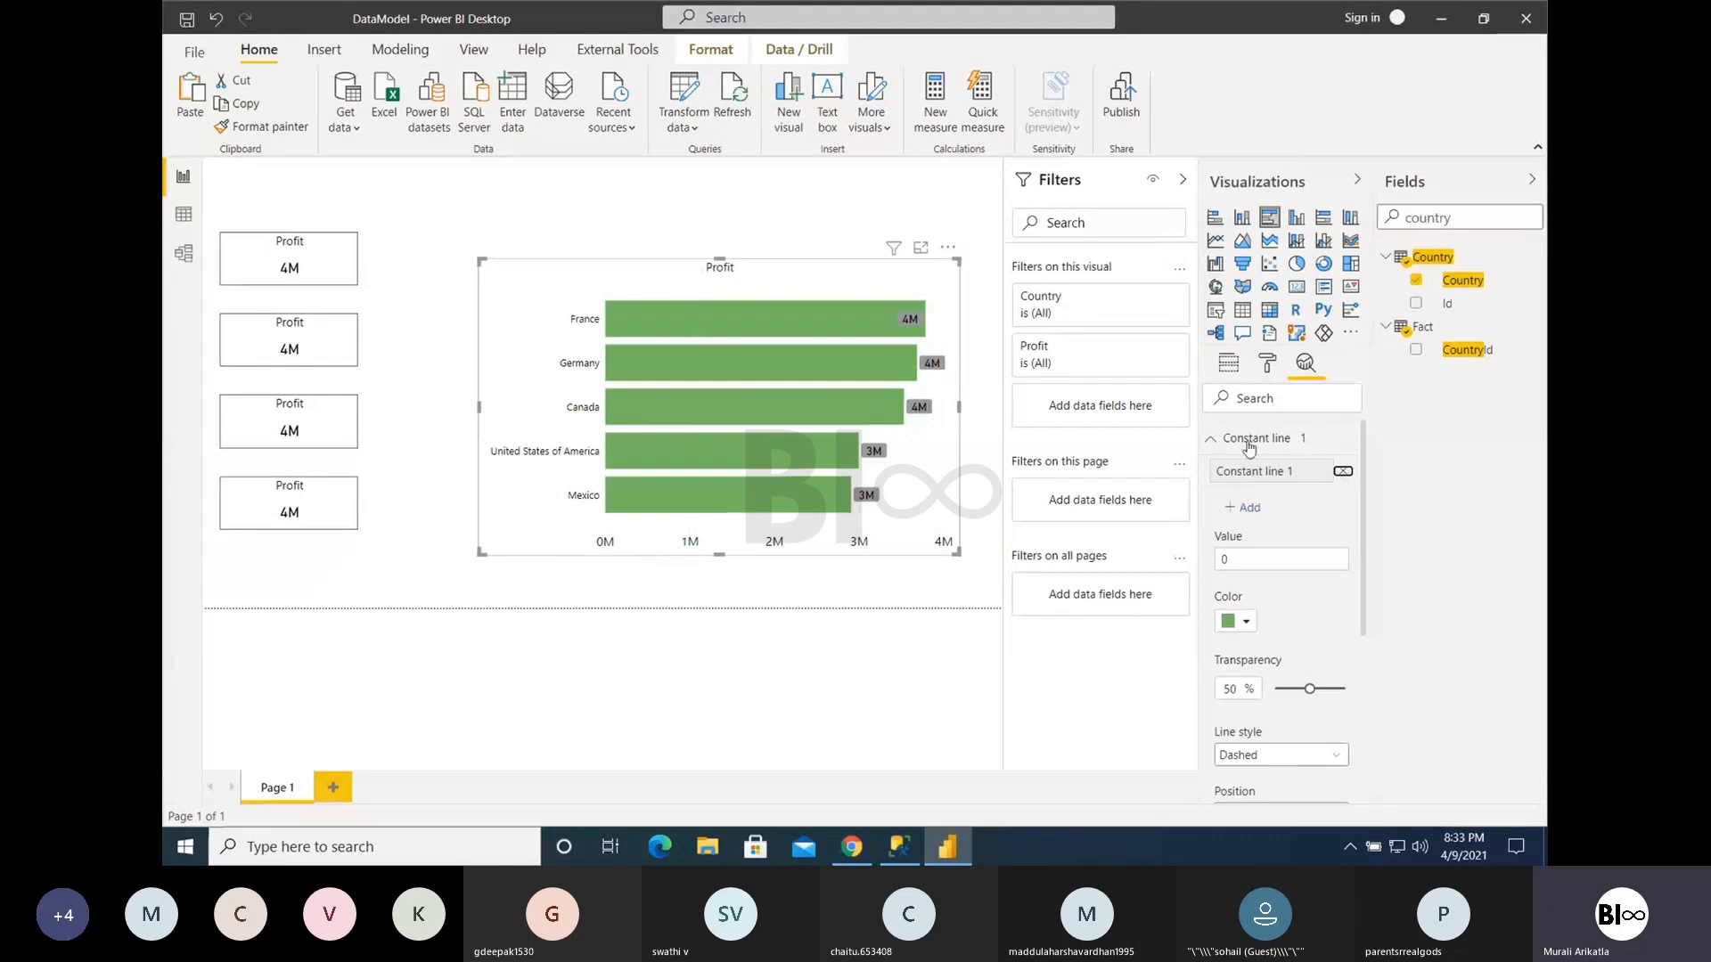
{"action": "left_click", "coordinate": [1343, 471]}
- Change the bar chart to a clustered column chart and add an average line for Profit
{"action": "left_click", "coordinate": [1296, 219]}
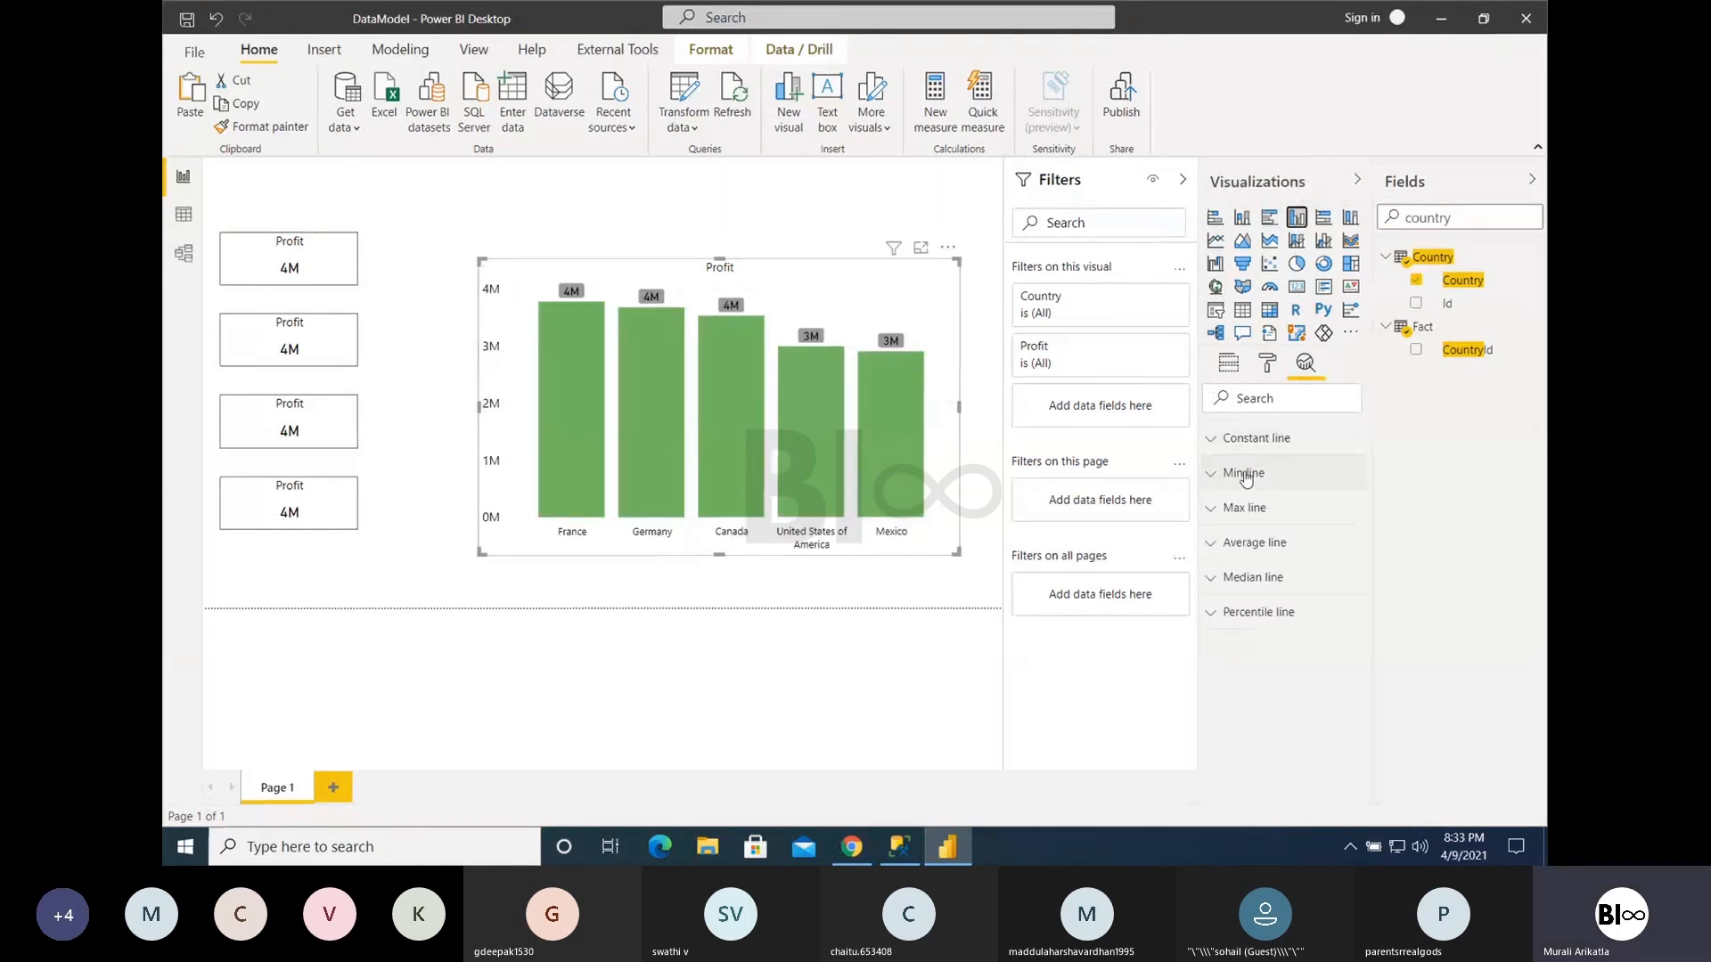
{"action": "mouse_move", "coordinate": [581, 325]}
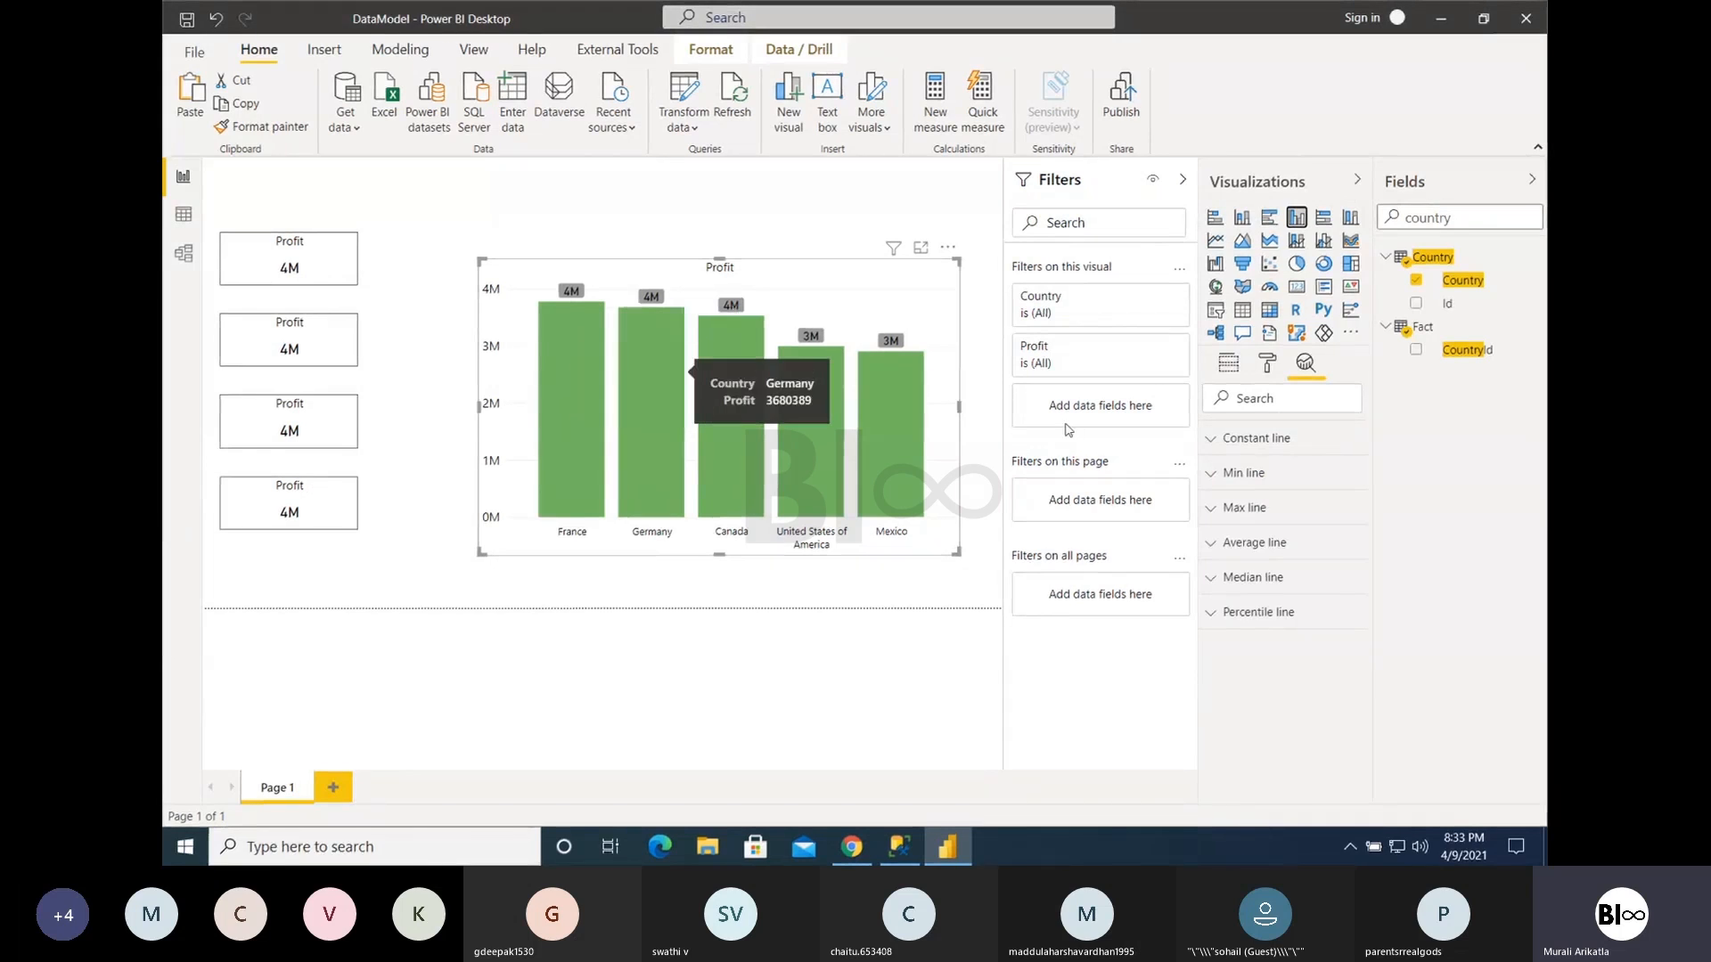
{"action": "left_click", "coordinate": [1228, 546]}
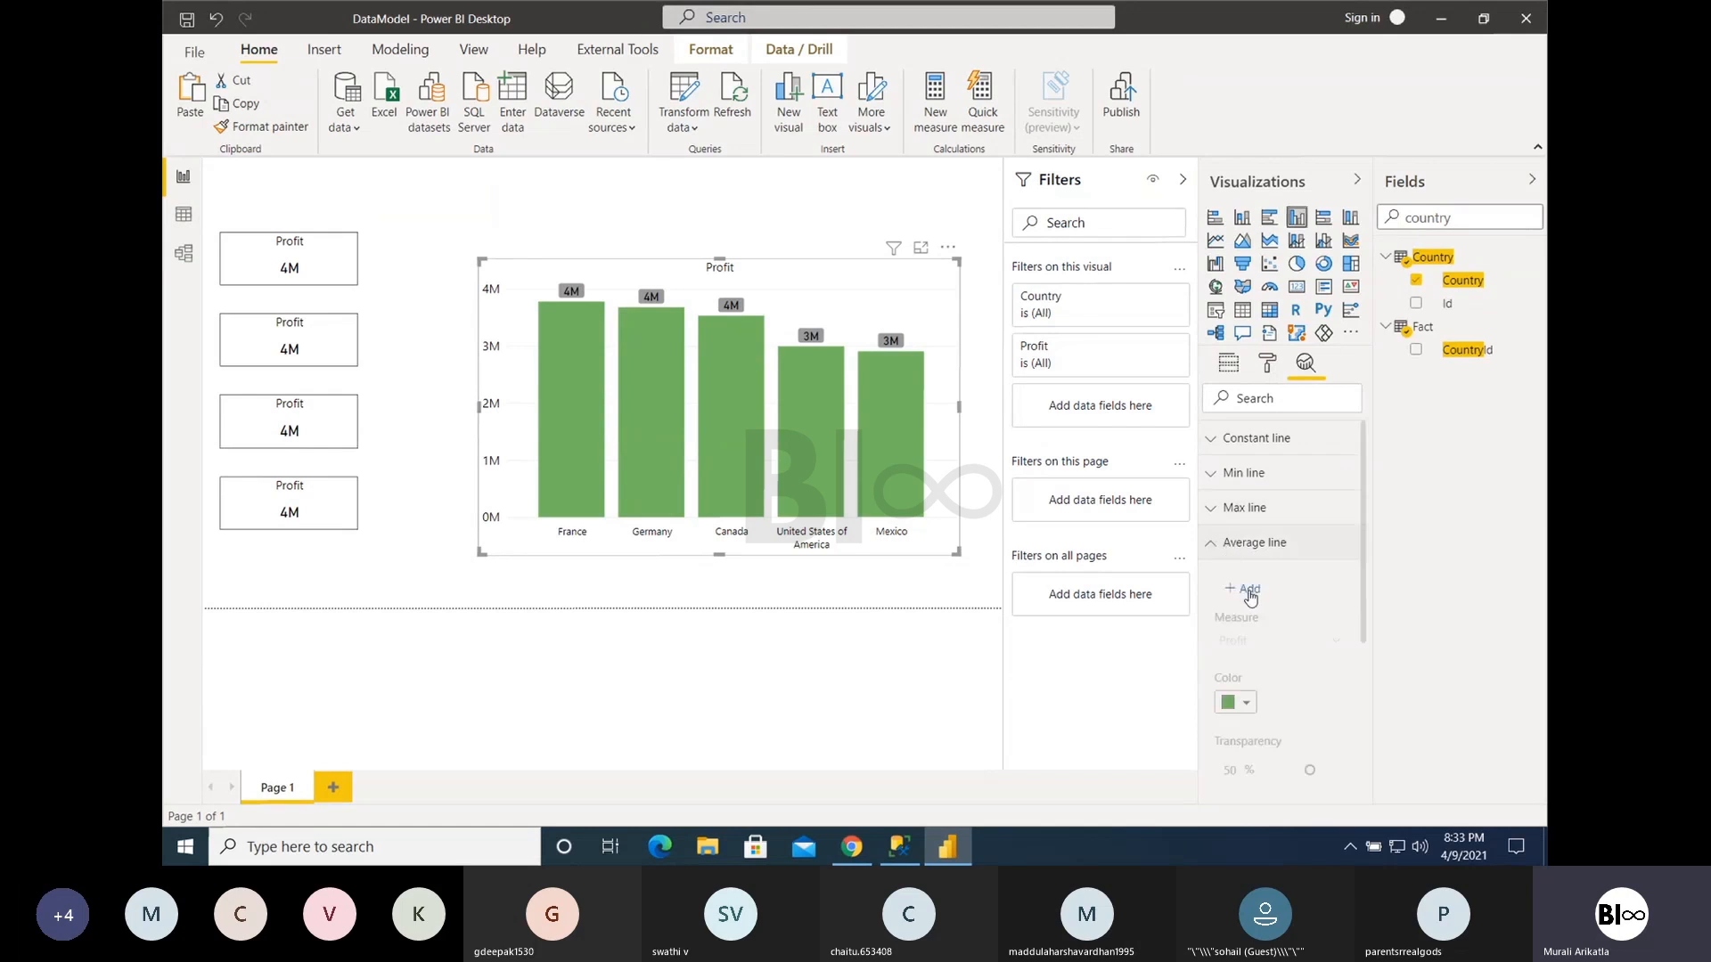
{"action": "left_click", "coordinate": [1246, 581]}
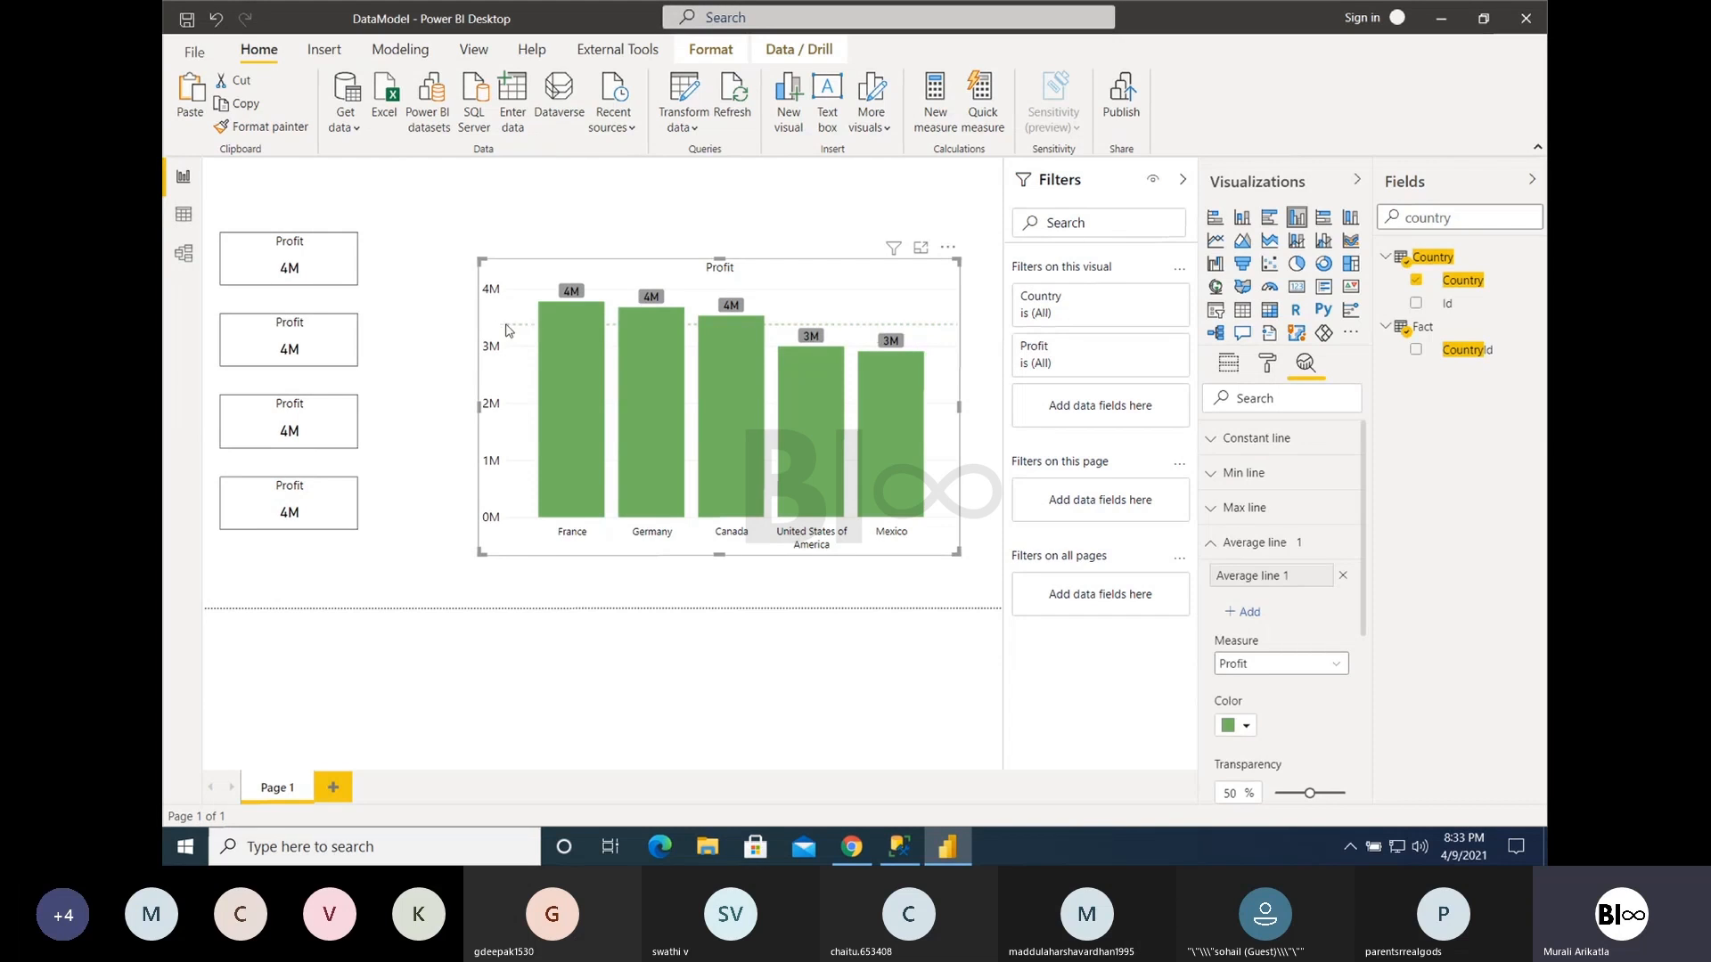
- Try a max line and a constant line on the column chart and remove both
{"action": "left_click", "coordinate": [1241, 509]}
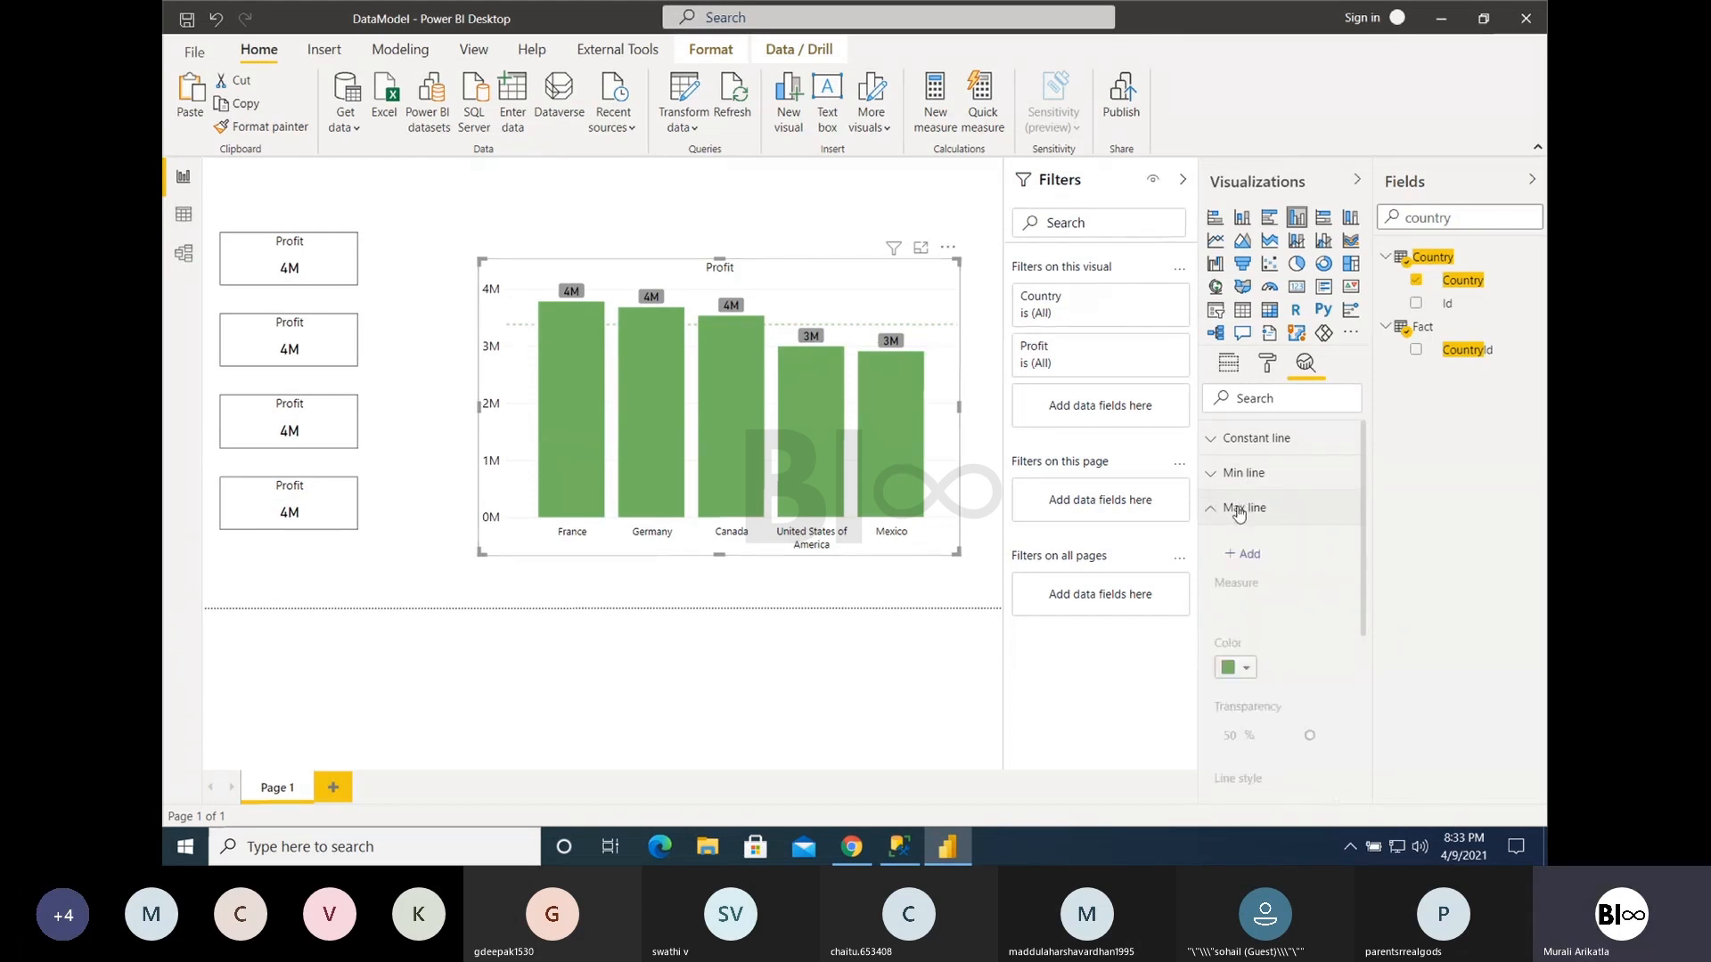
{"action": "left_click", "coordinate": [1240, 553]}
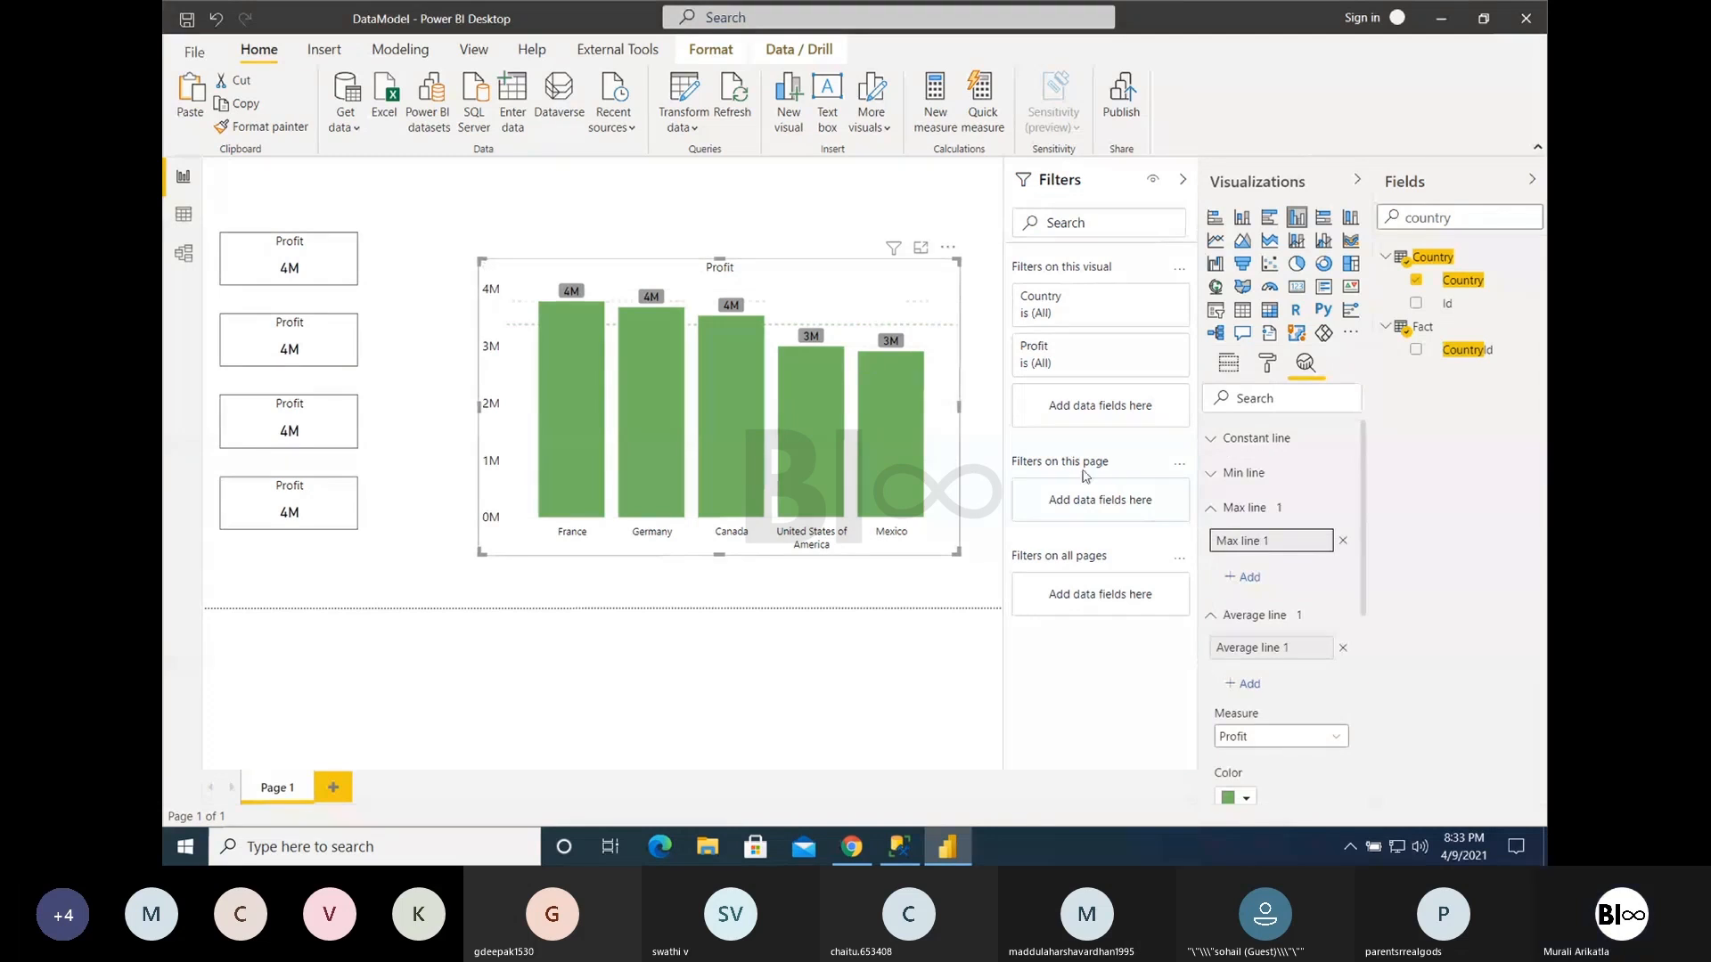
{"action": "left_click", "coordinate": [1251, 445]}
{"action": "left_click", "coordinate": [1245, 493]}
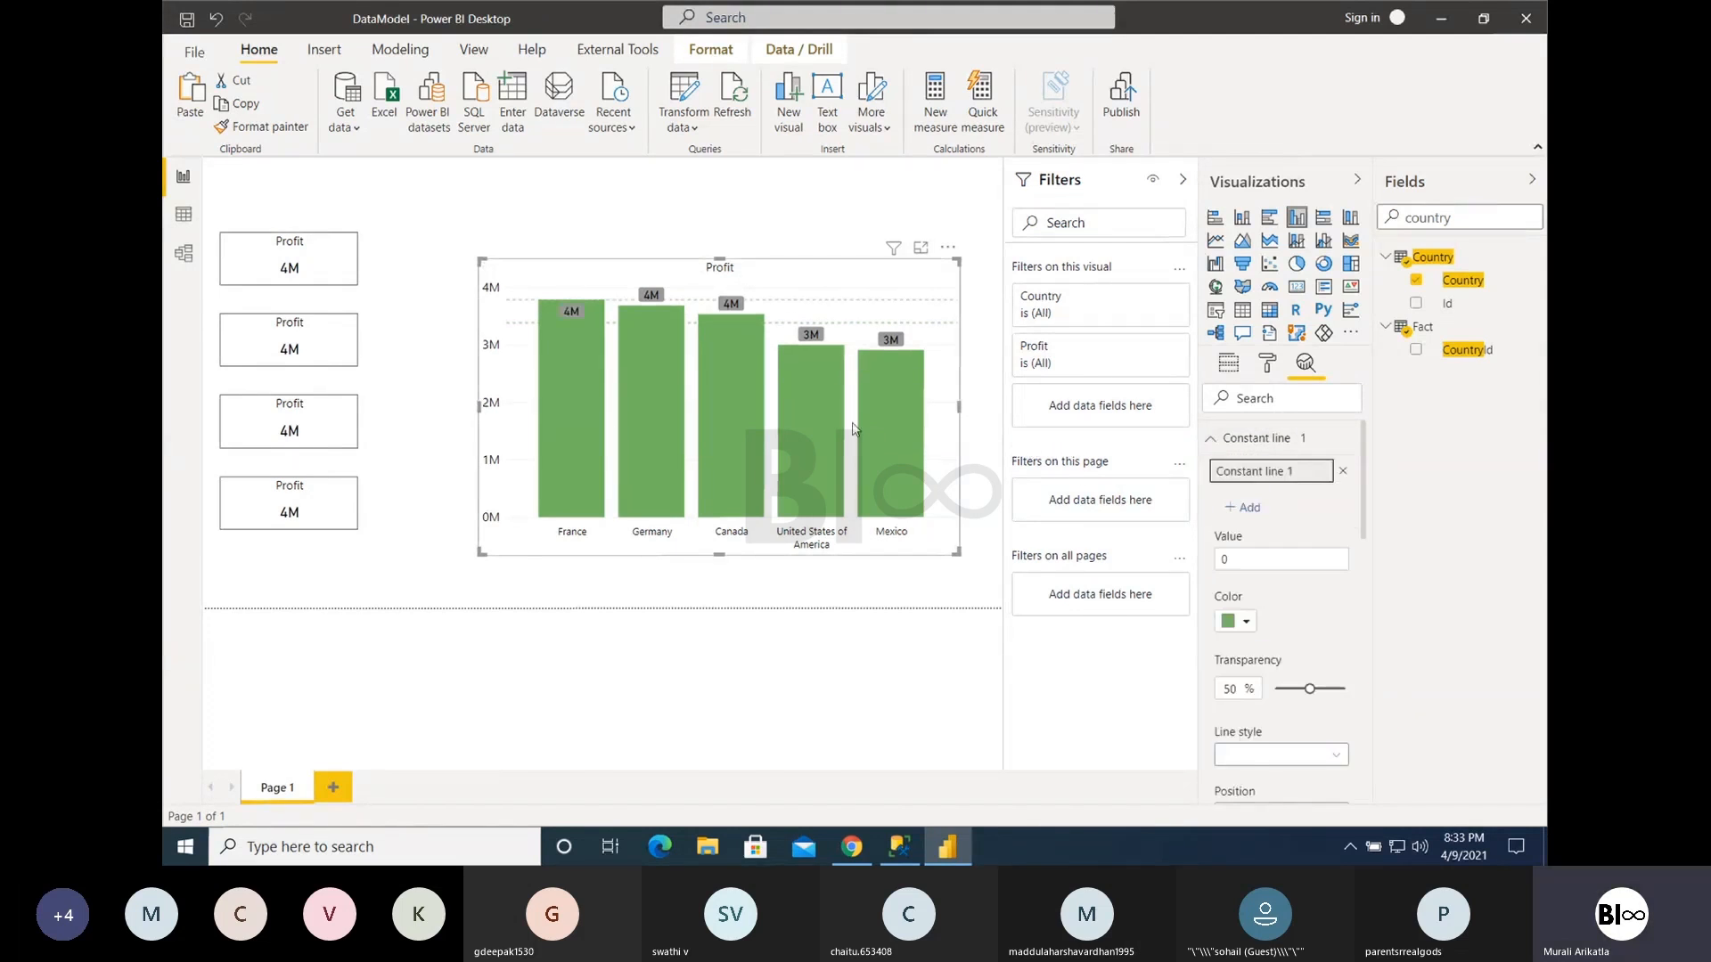
{"action": "left_click", "coordinate": [1345, 471]}
{"action": "left_click", "coordinate": [1212, 437]}
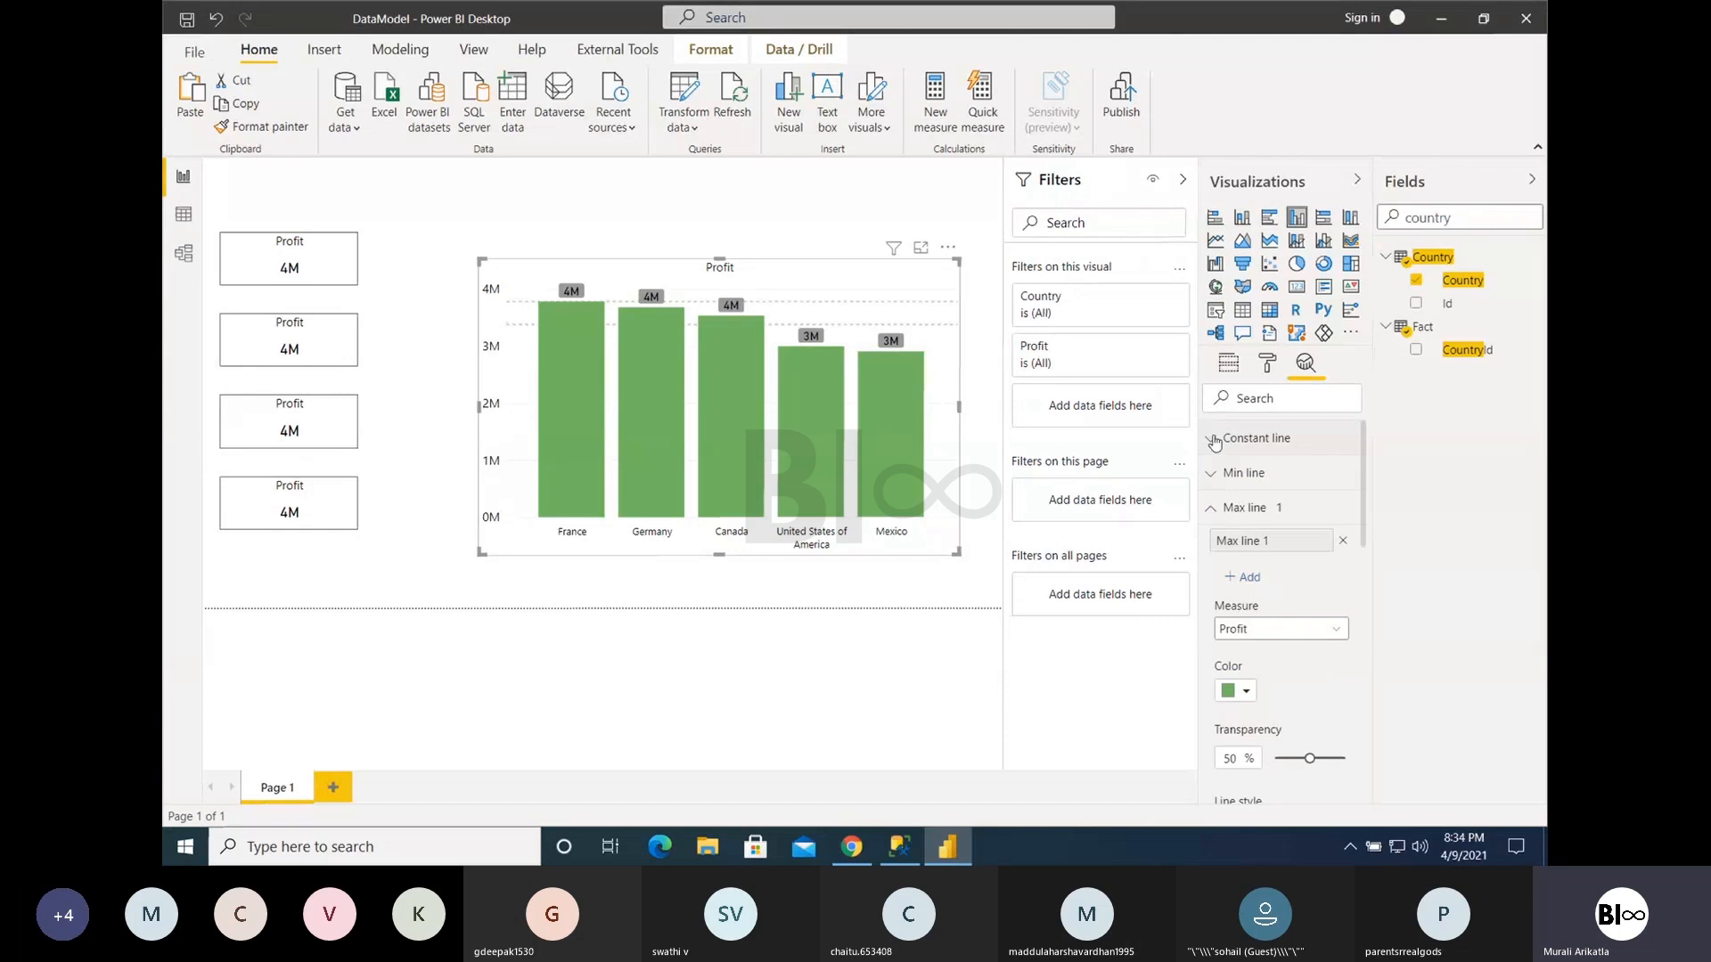
{"action": "left_click", "coordinate": [1343, 540]}
{"action": "left_click", "coordinate": [1216, 508]}
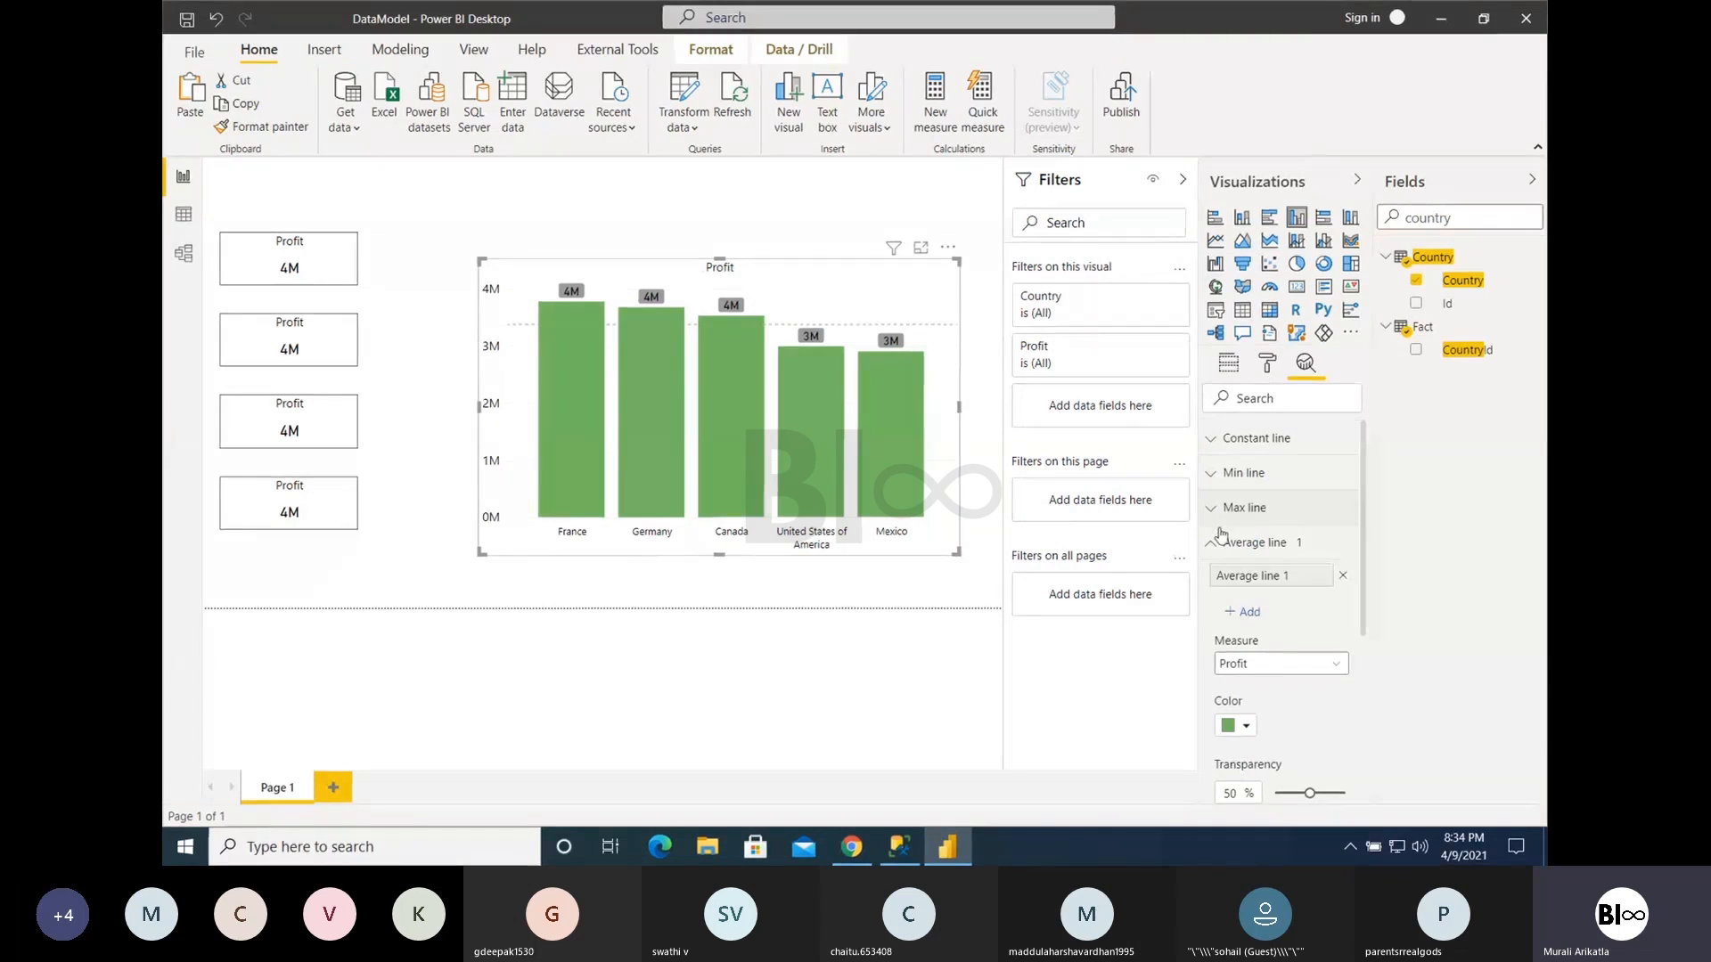
- Check the measure choices for the average line and add Gross Sales to the column chart's values
{"action": "mouse_move", "coordinate": [663, 484]}
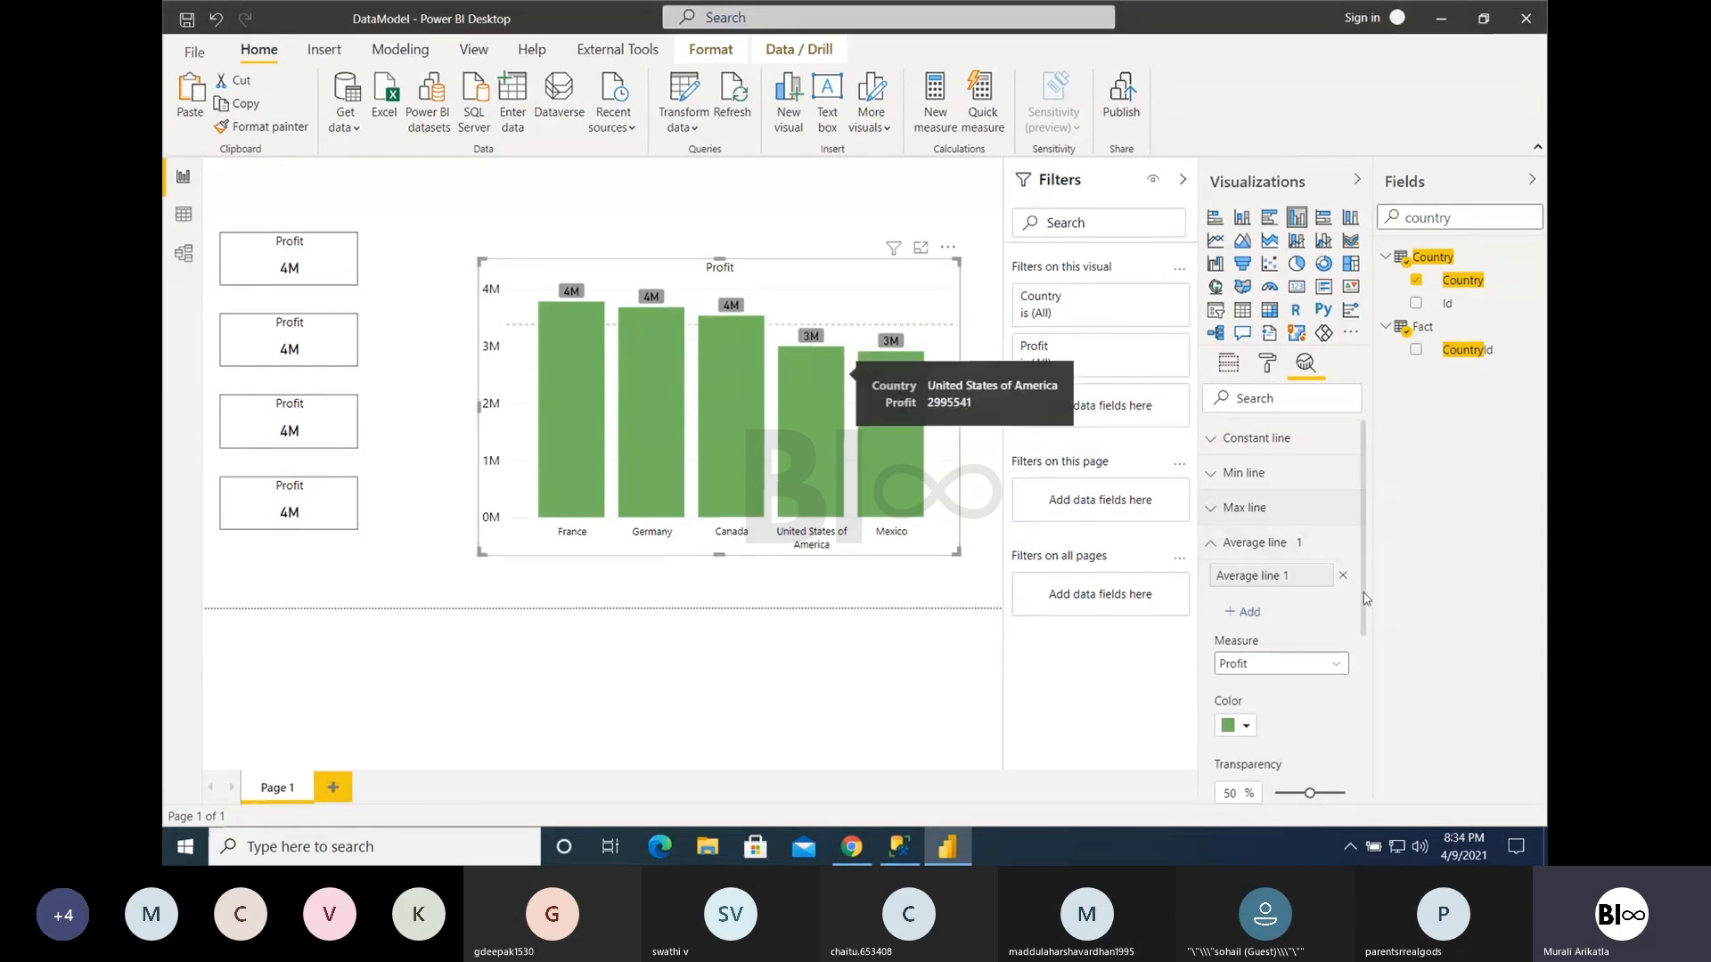
{"action": "left_click", "coordinate": [1335, 665]}
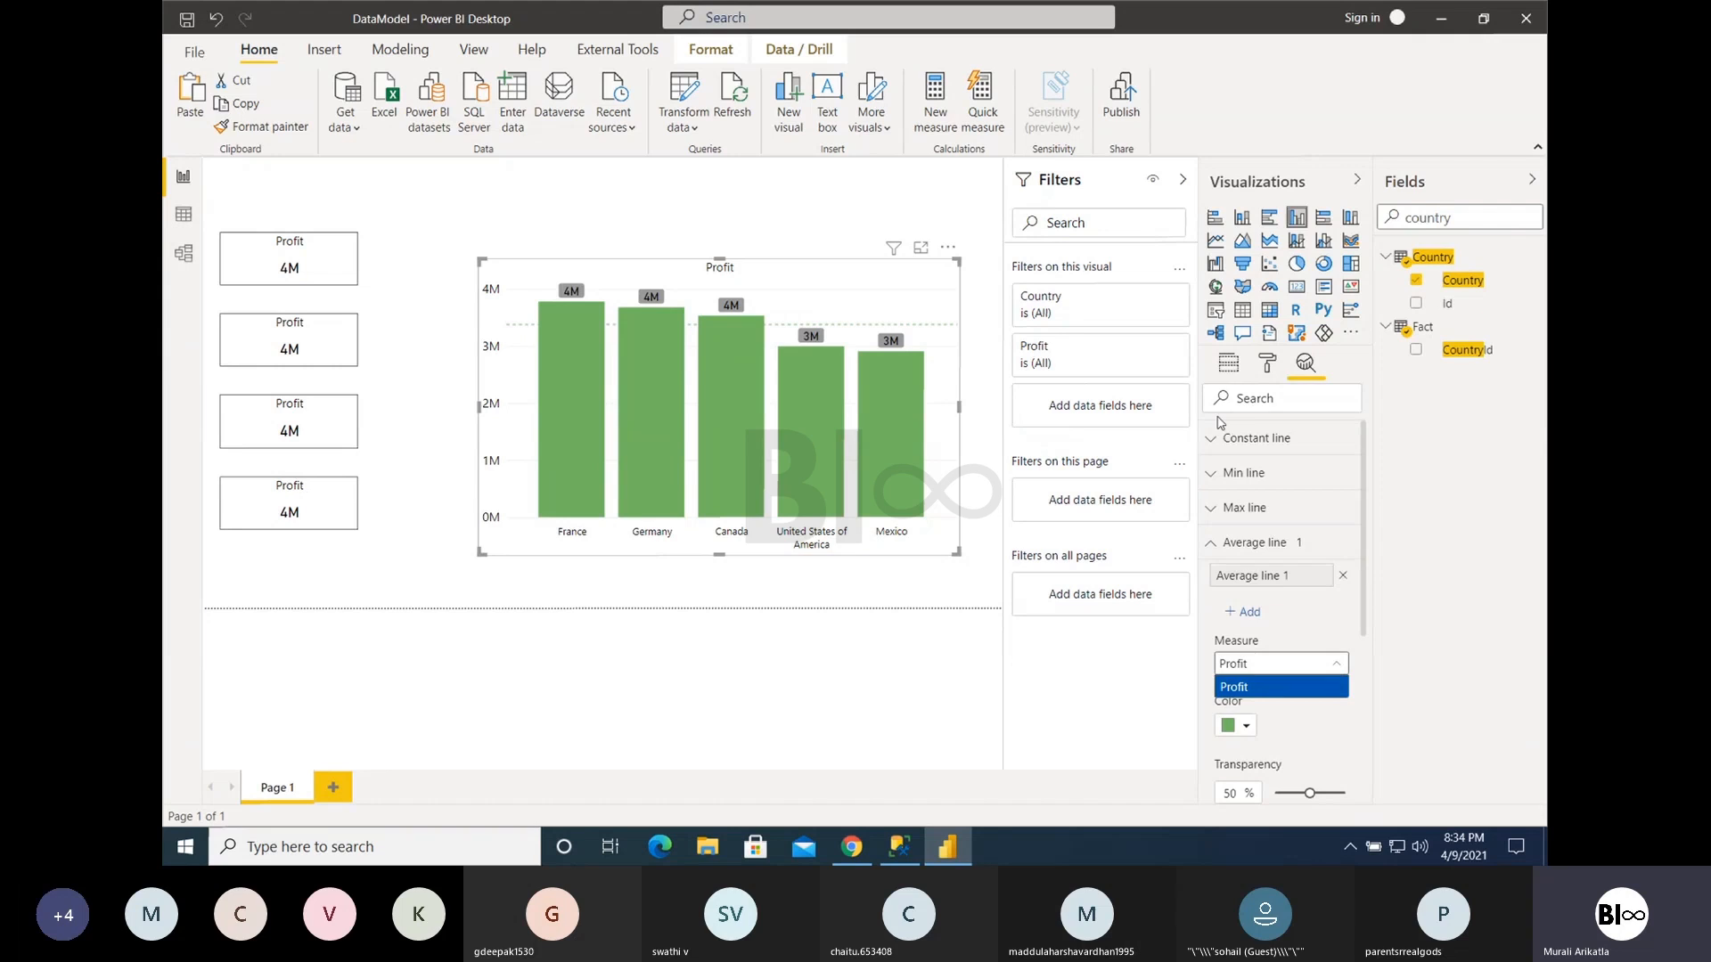
{"action": "left_click", "coordinate": [1229, 363]}
{"action": "double_click", "coordinate": [1459, 217]}
{"action": "type", "text": "gross"}
{"action": "left_click_drag", "start_coordinate": [1466, 280], "coordinate": [1240, 563]}
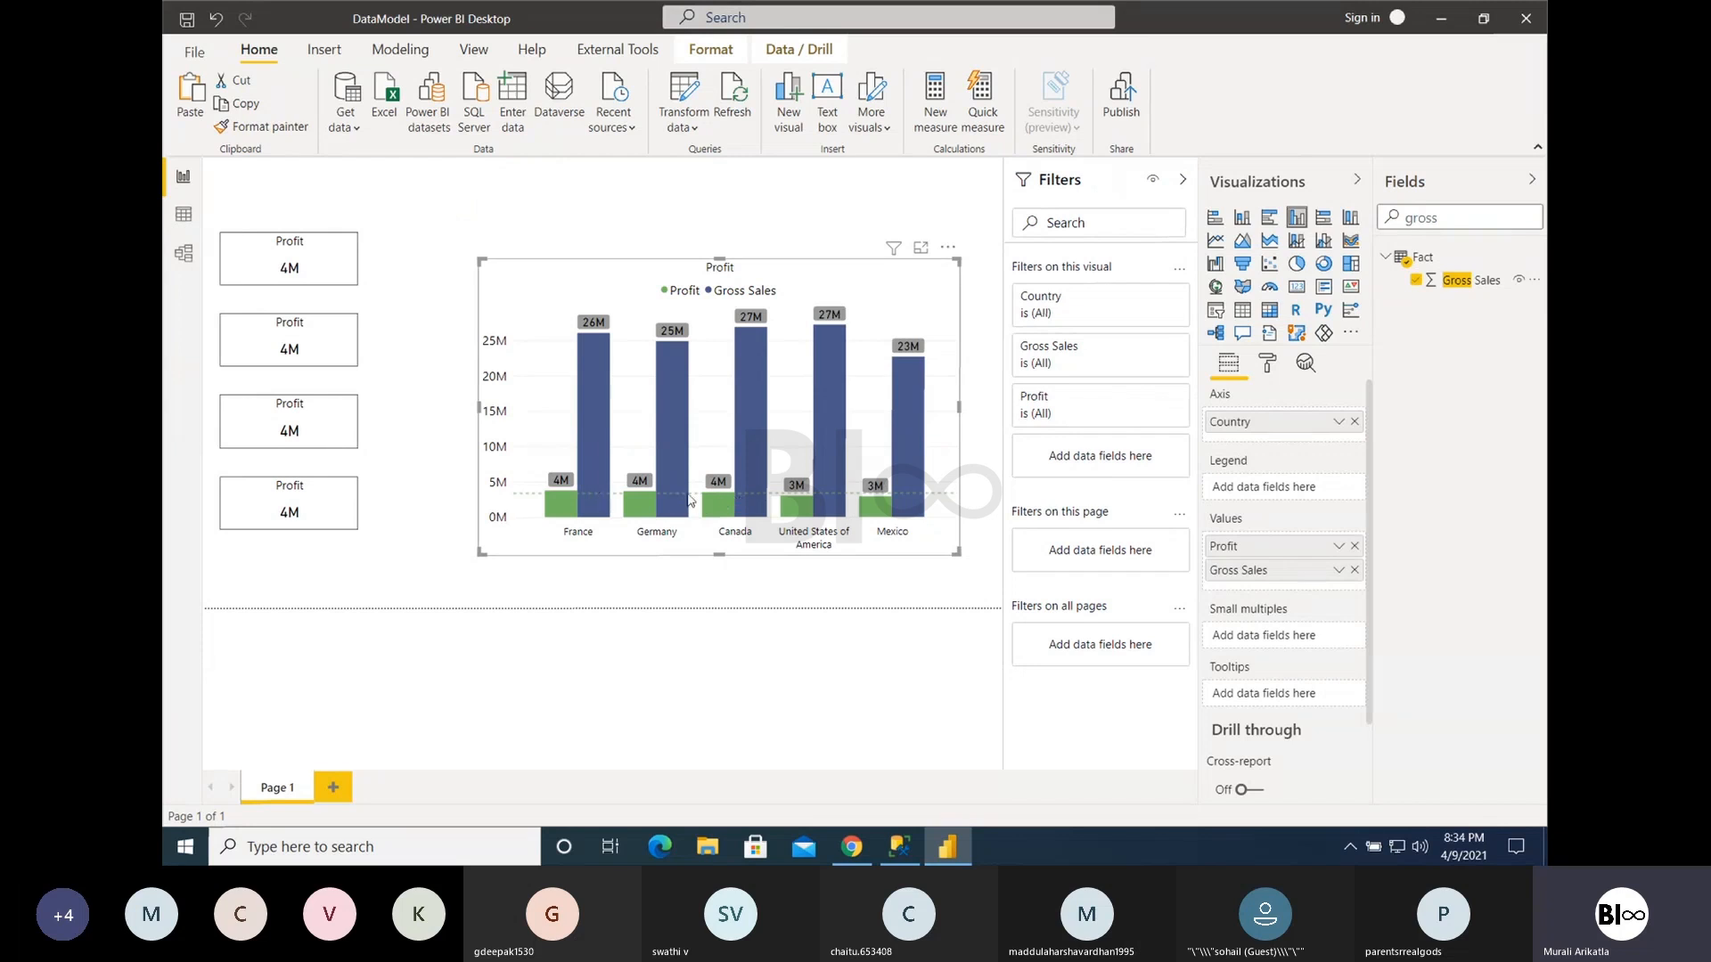
- Set the average line's measure to Gross Sales
{"action": "left_click", "coordinate": [1315, 362]}
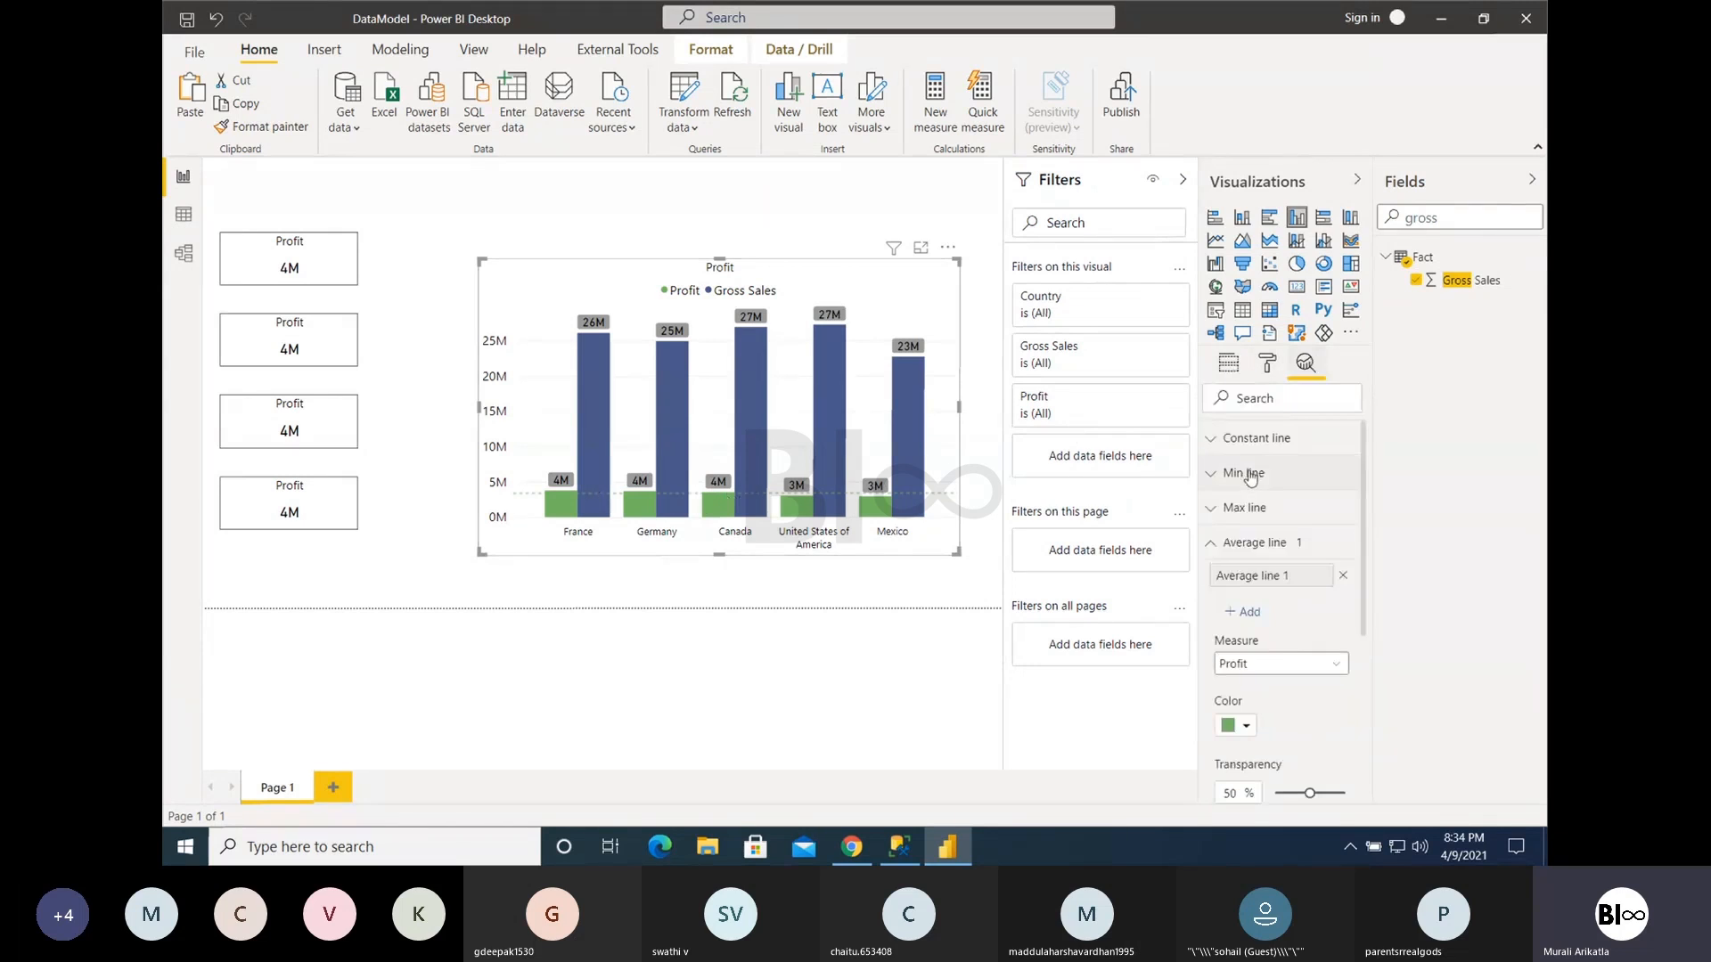
{"action": "left_click", "coordinate": [1253, 669]}
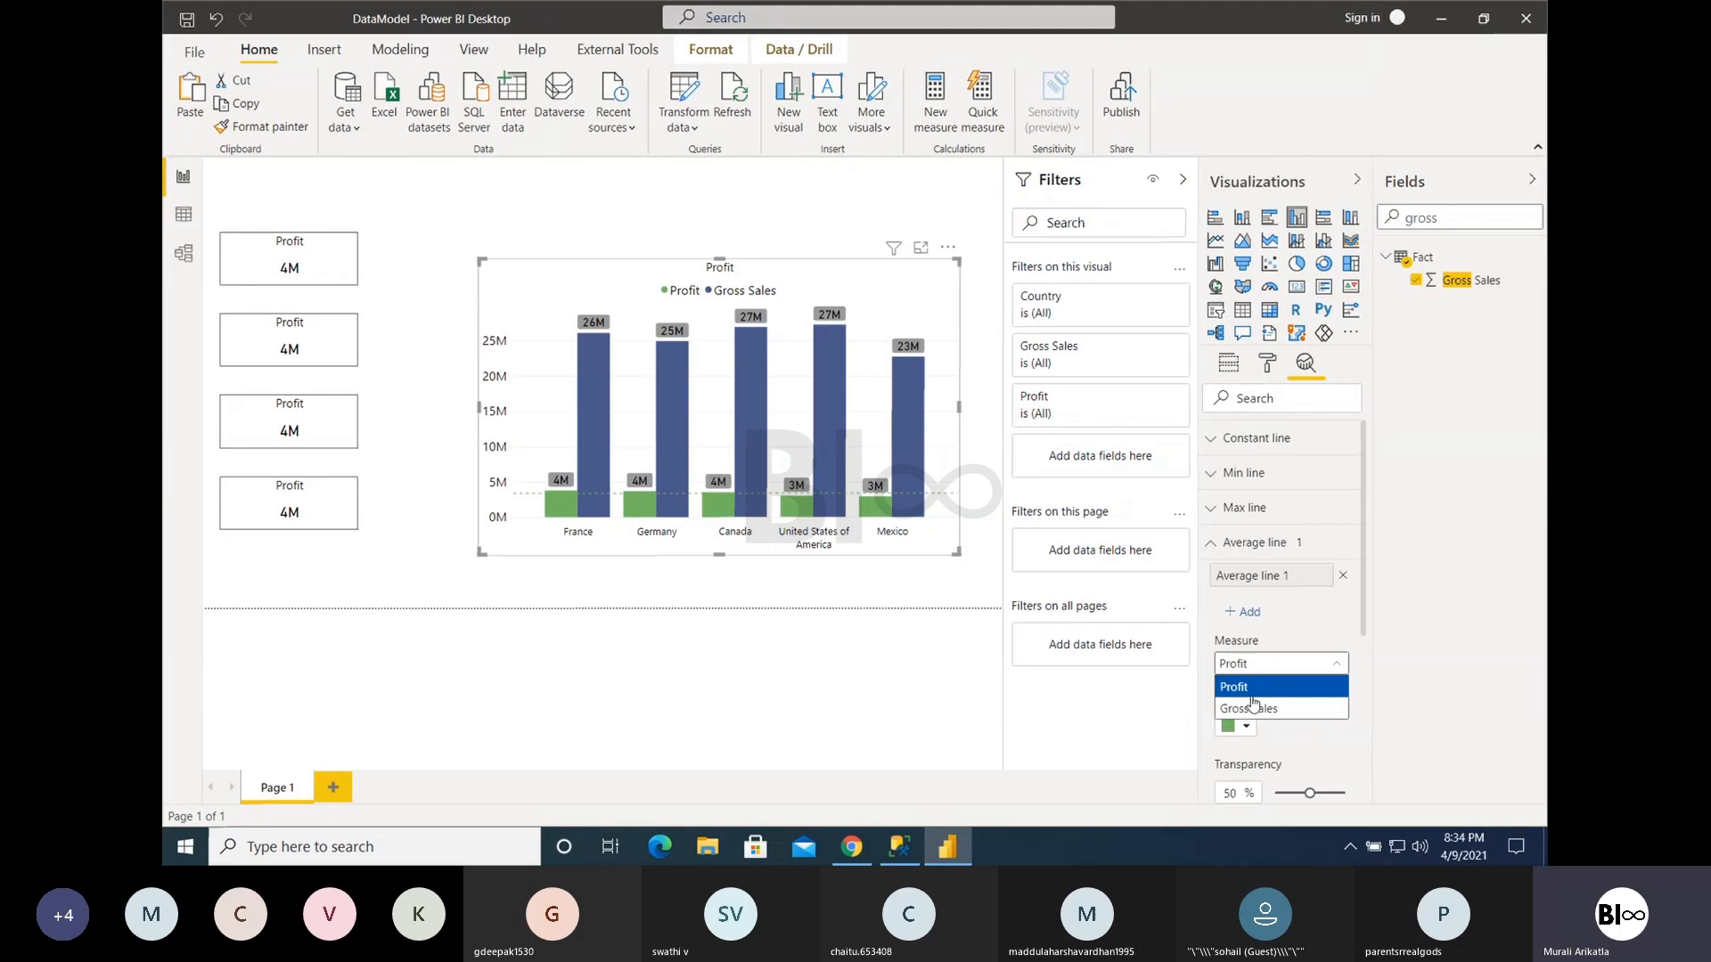
{"action": "left_click", "coordinate": [1252, 709]}
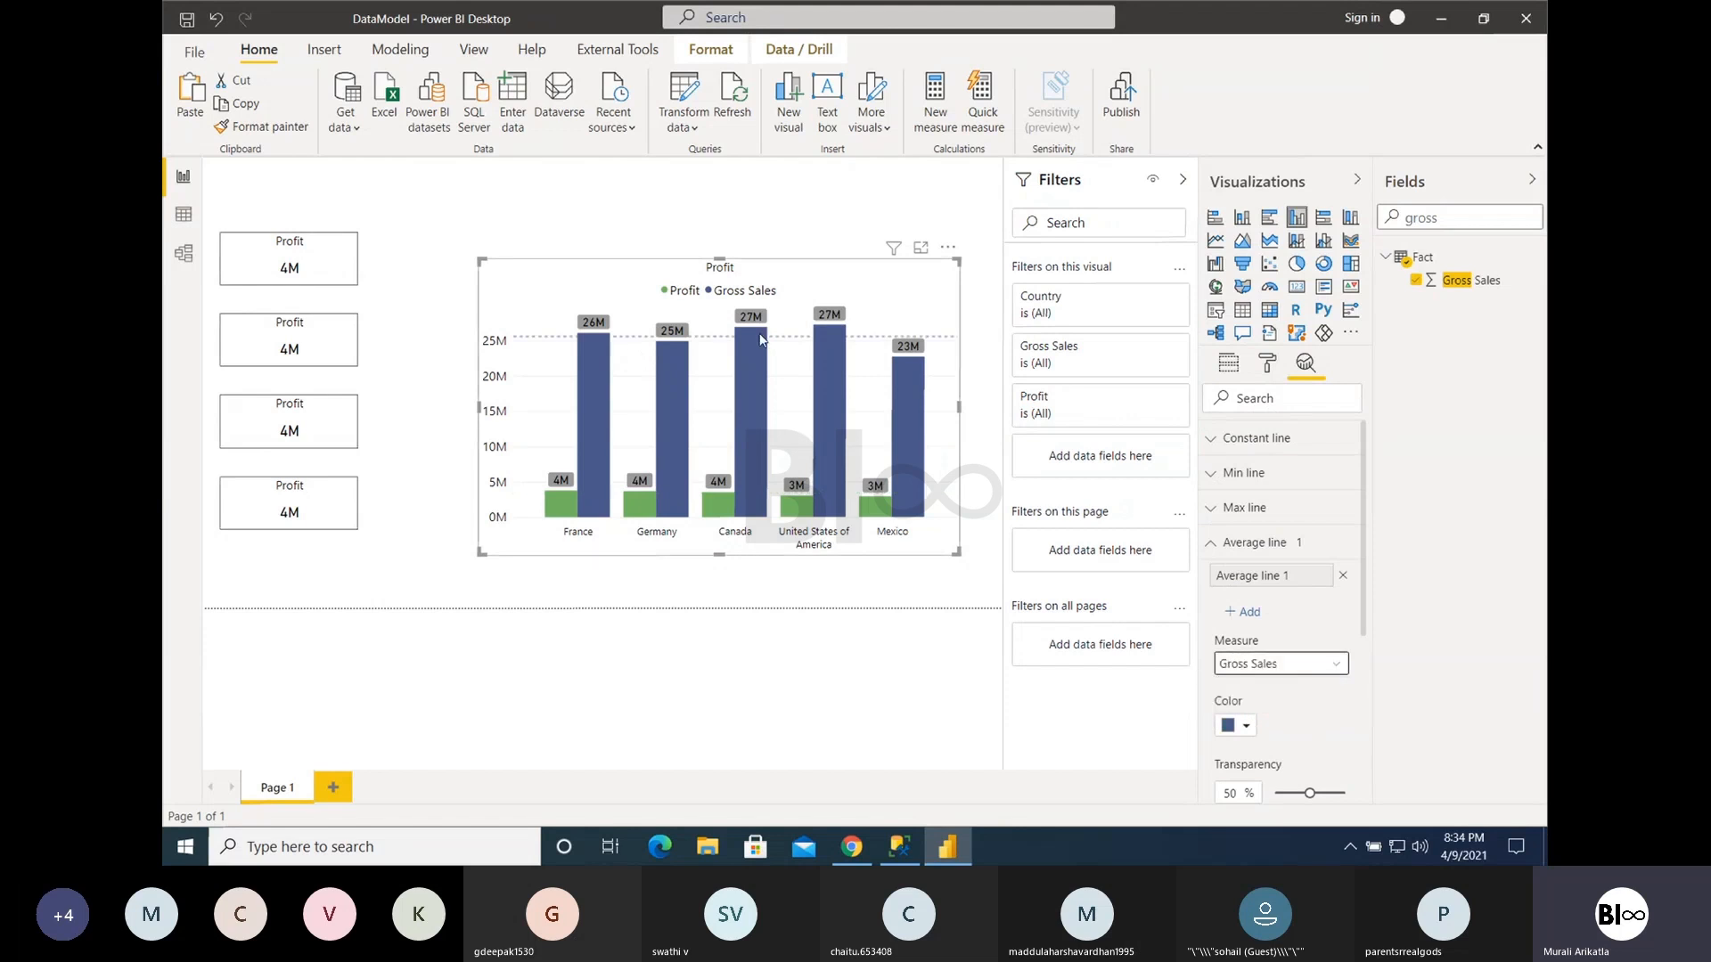
{"action": "mouse_move", "coordinate": [760, 339]}
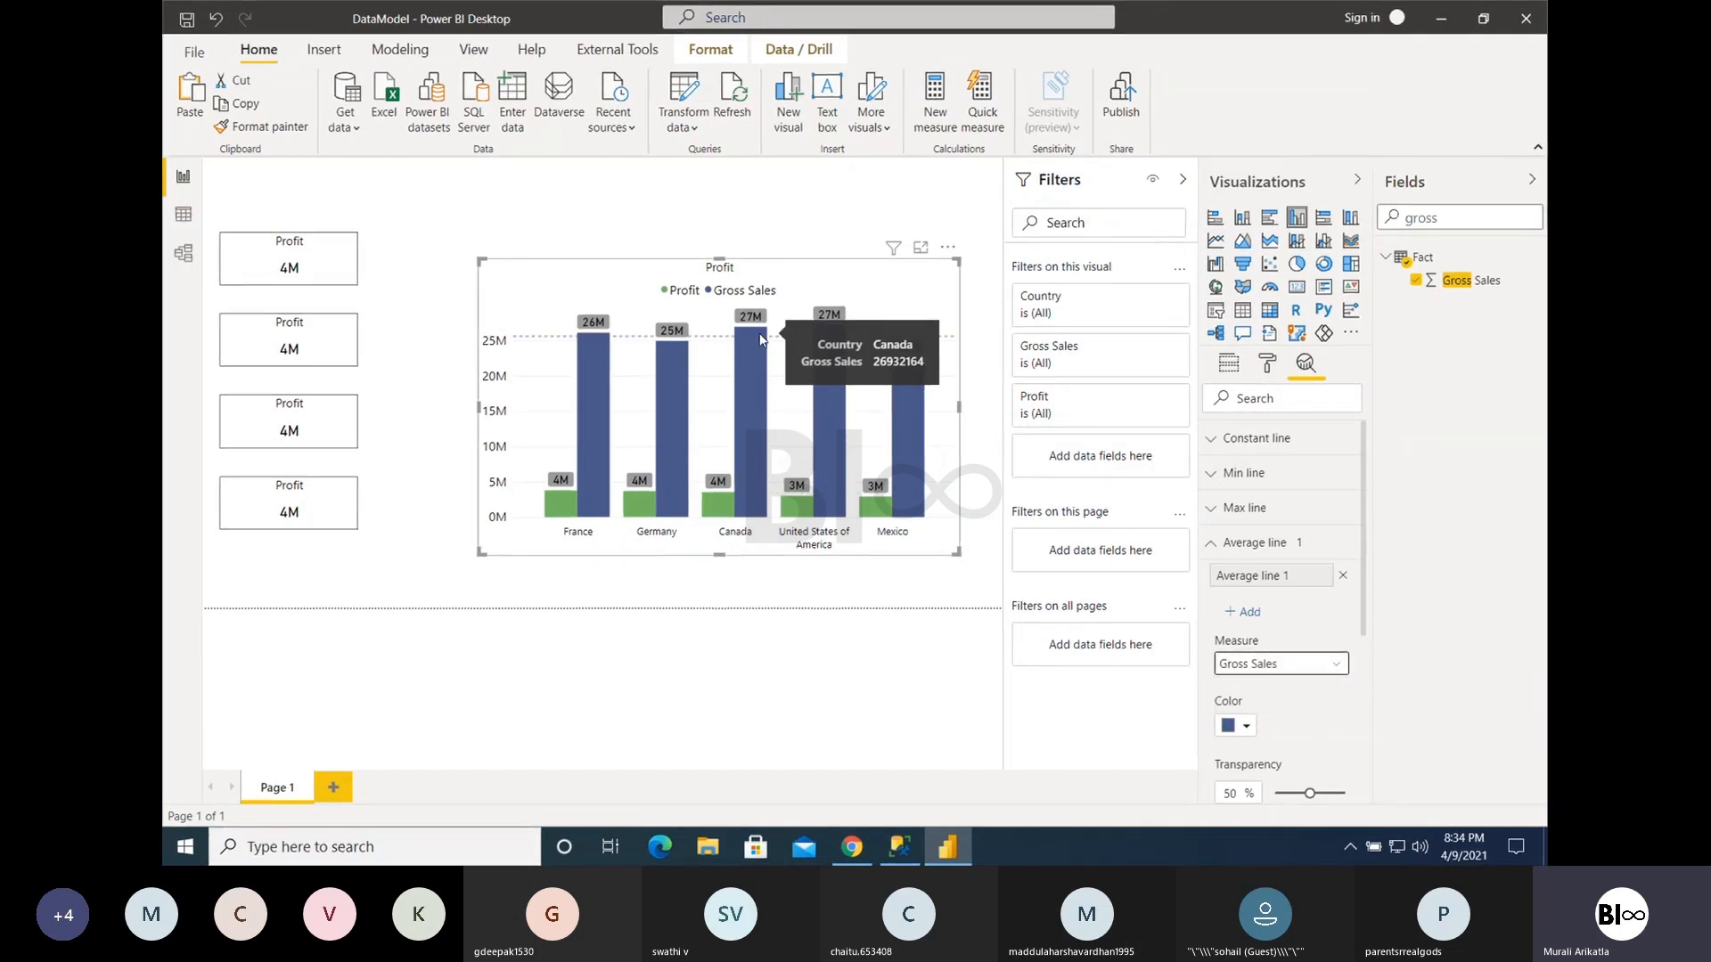
{"action": "left_click", "coordinate": [1220, 552]}
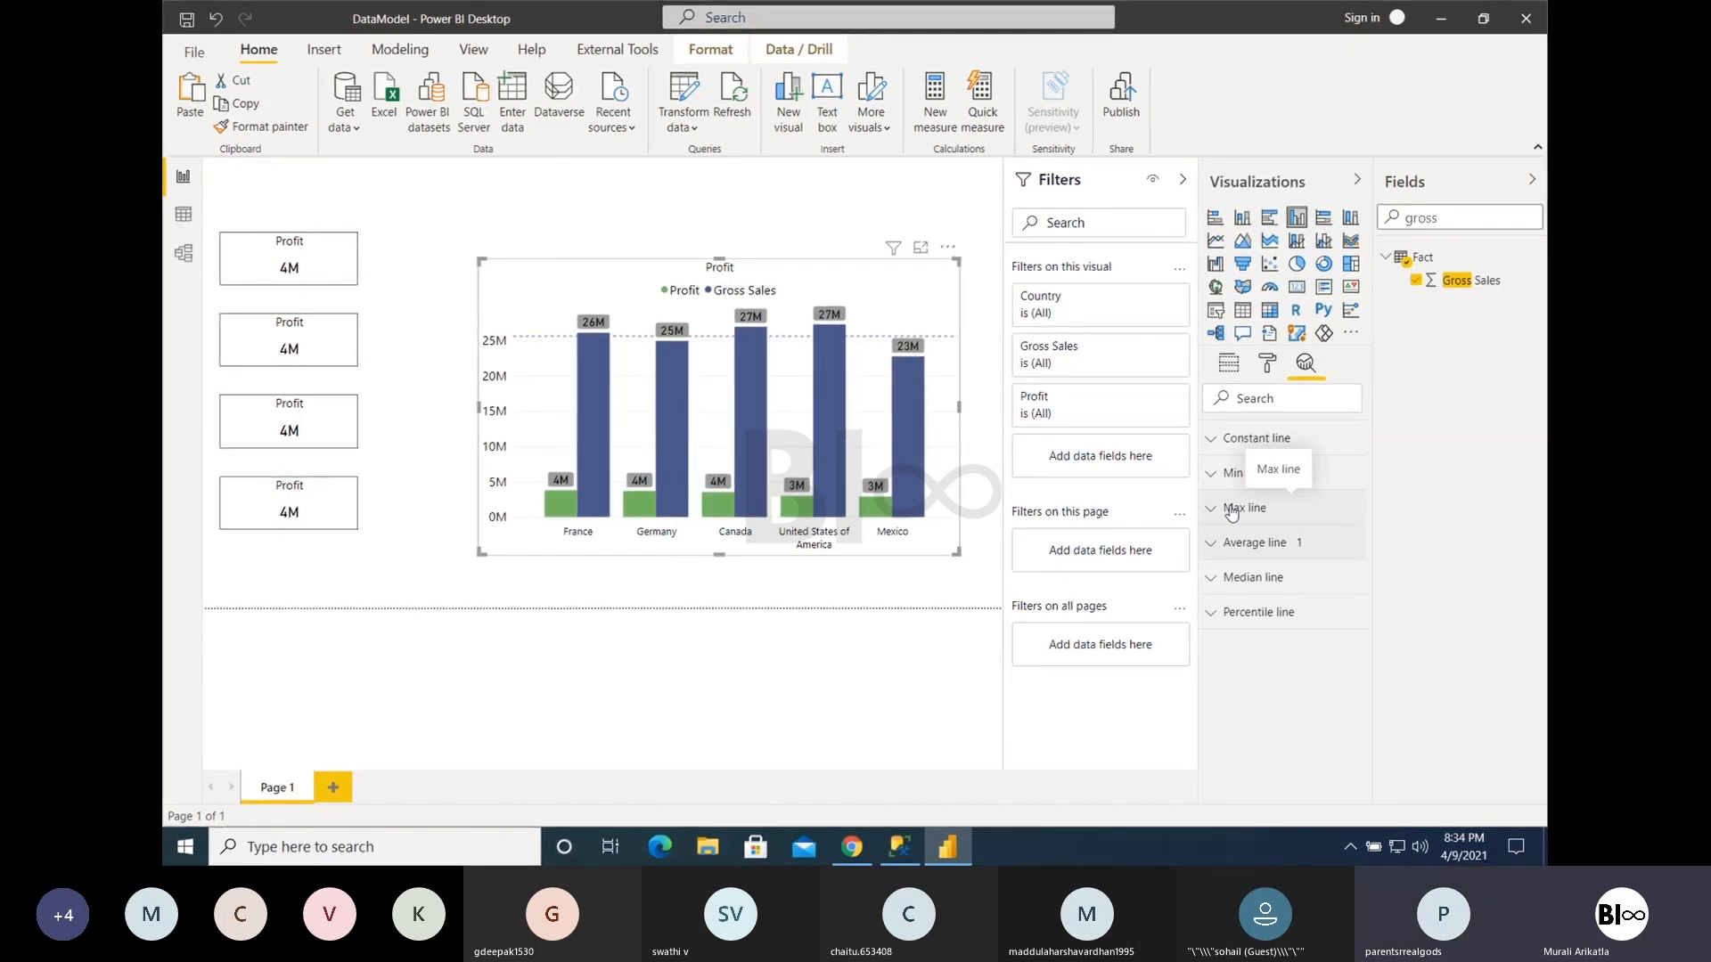
- Add the Country field as a page-level filter
{"action": "key", "text": "ctrl+Left"}
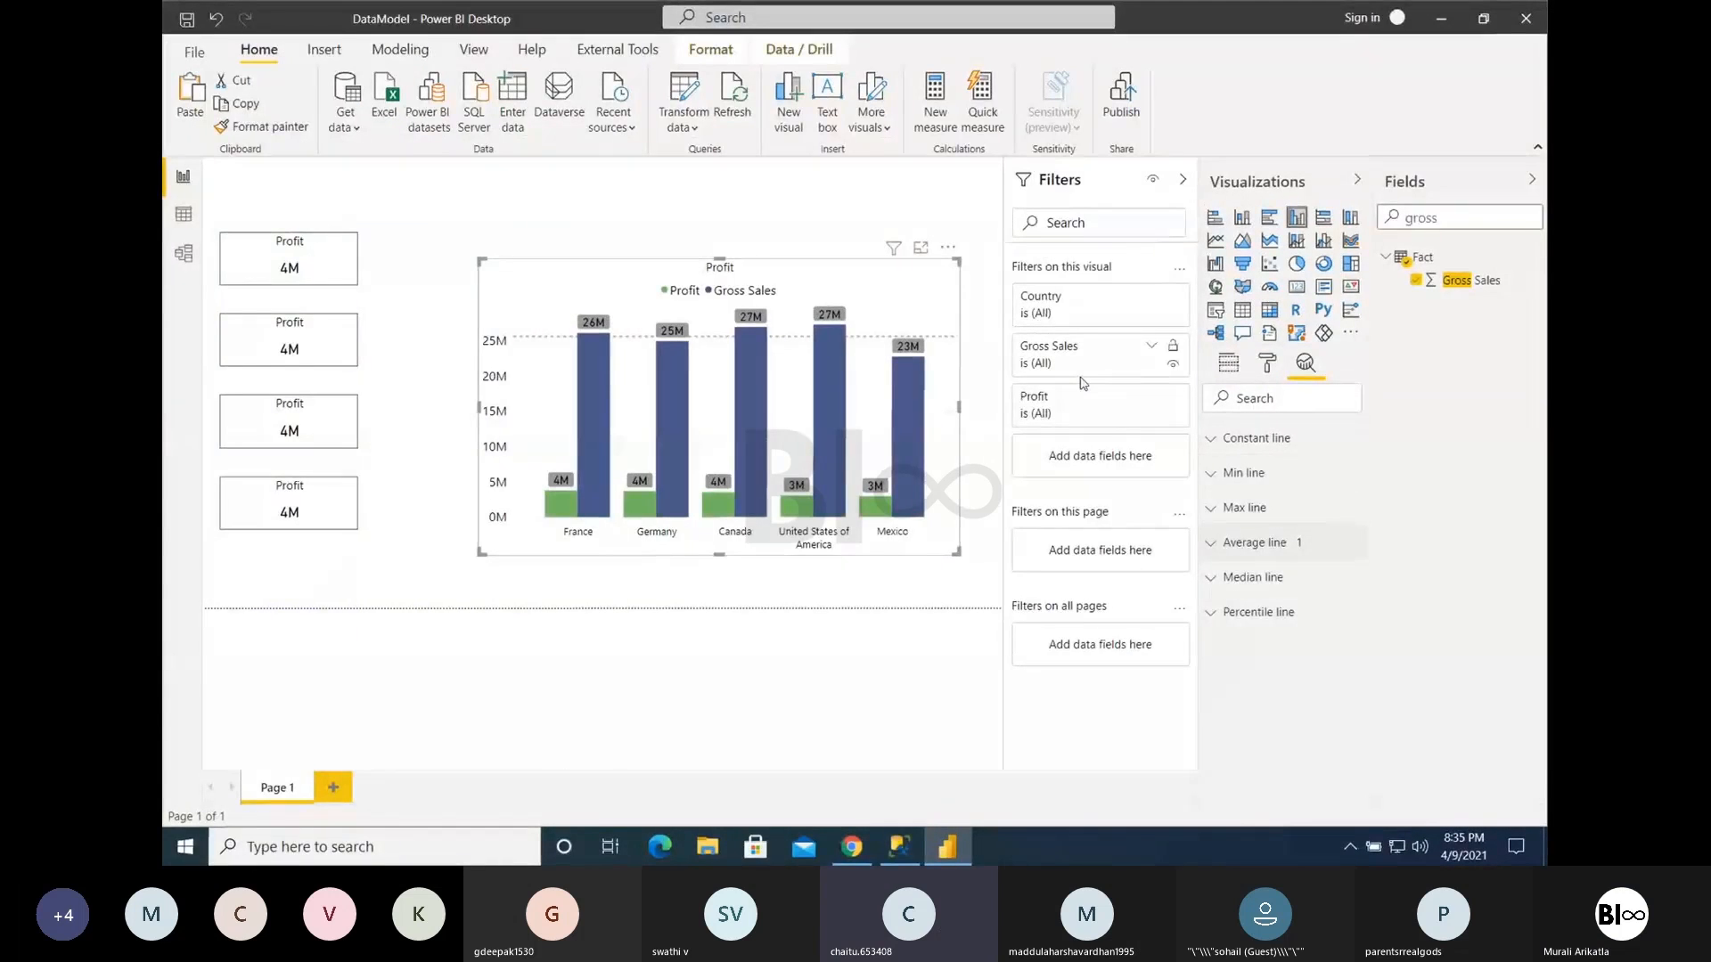
{"action": "left_click", "coordinate": [1149, 300]}
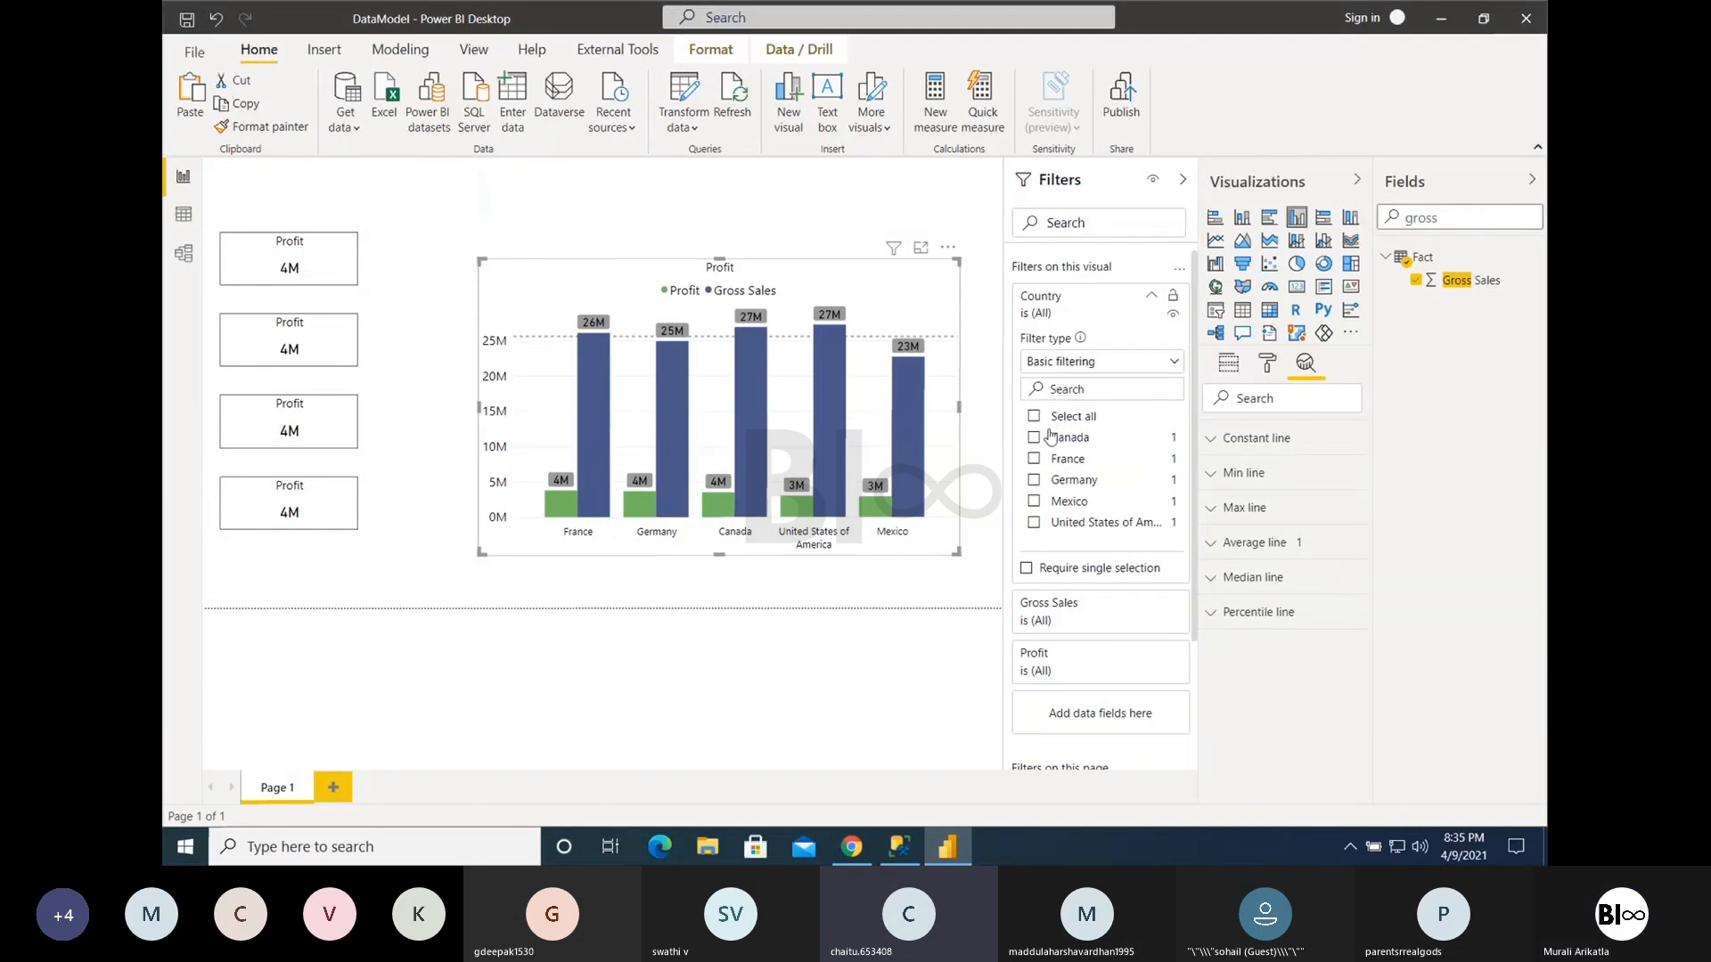
{"action": "left_click", "coordinate": [1150, 296]}
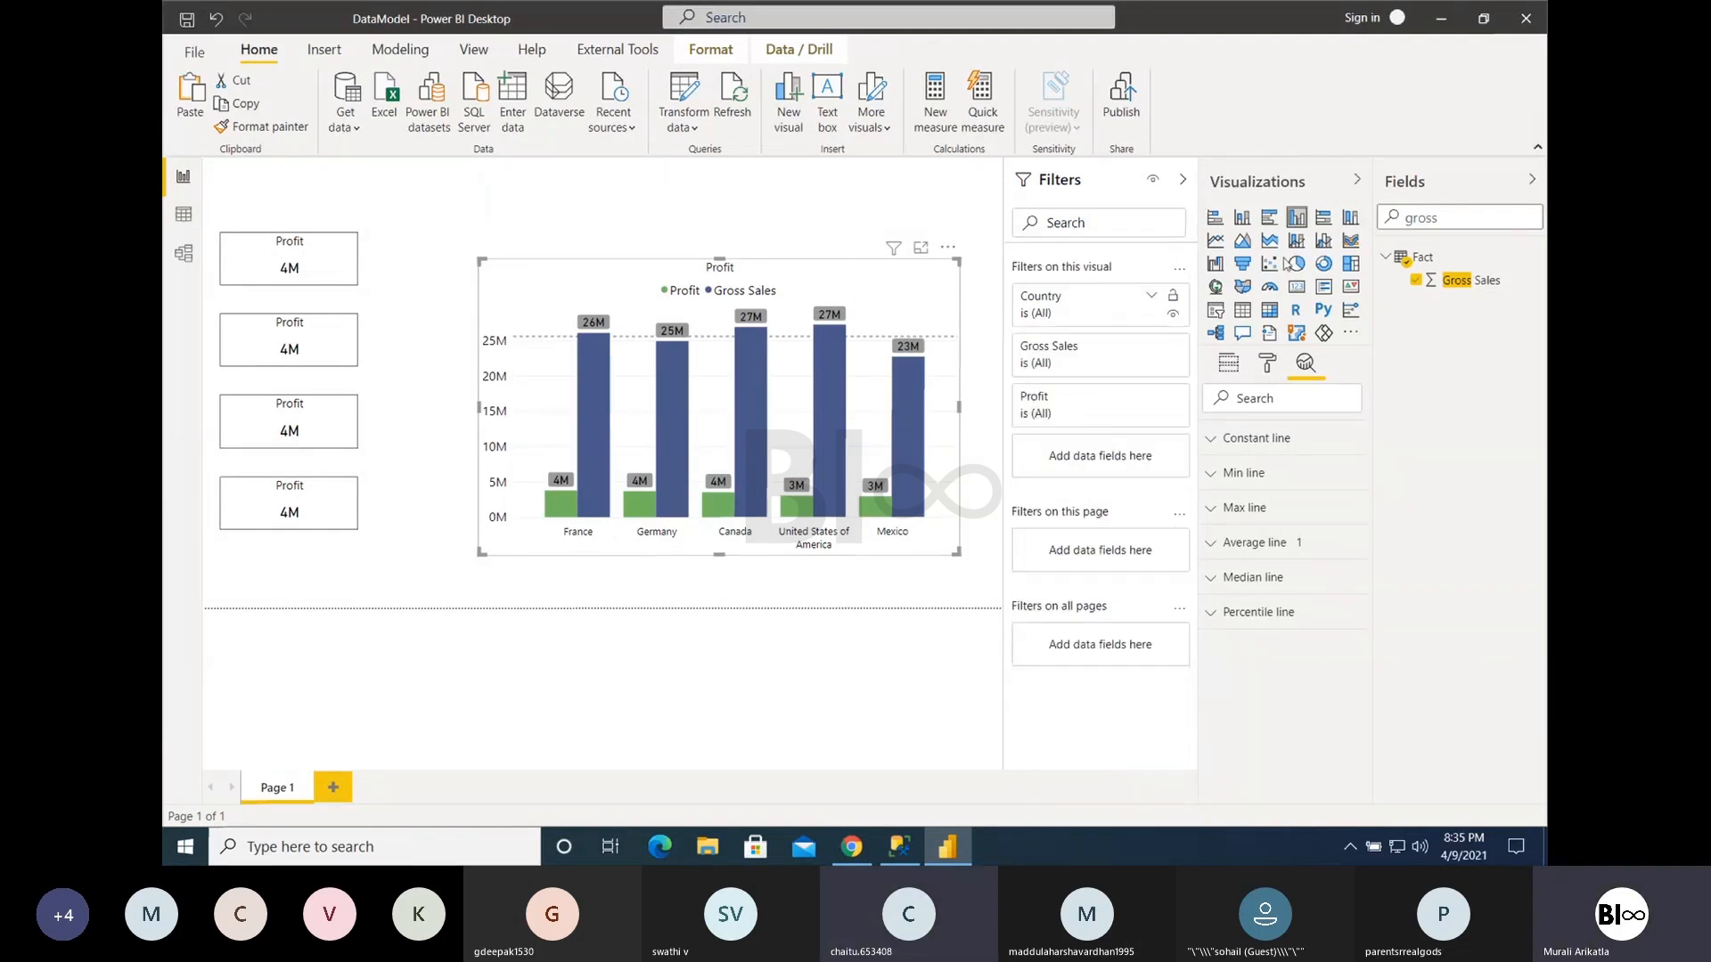
{"action": "double_click", "coordinate": [1423, 218]}
{"action": "type", "text": "country"}
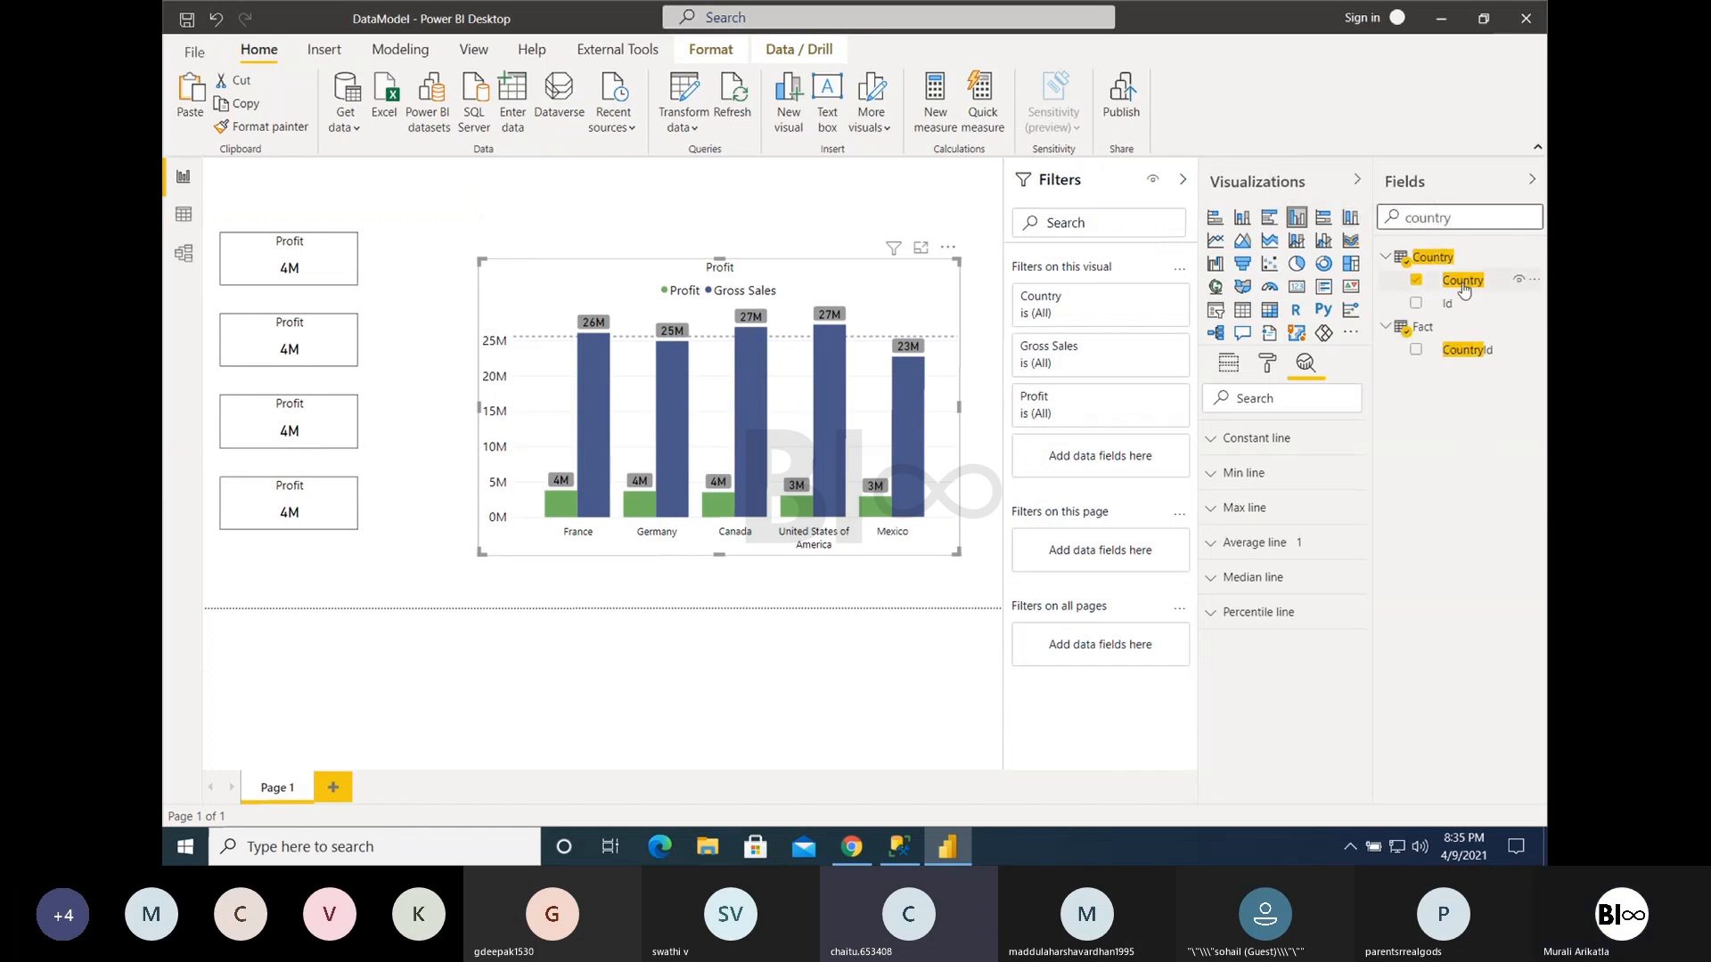
{"action": "left_click_drag", "start_coordinate": [1462, 279], "coordinate": [1075, 564]}
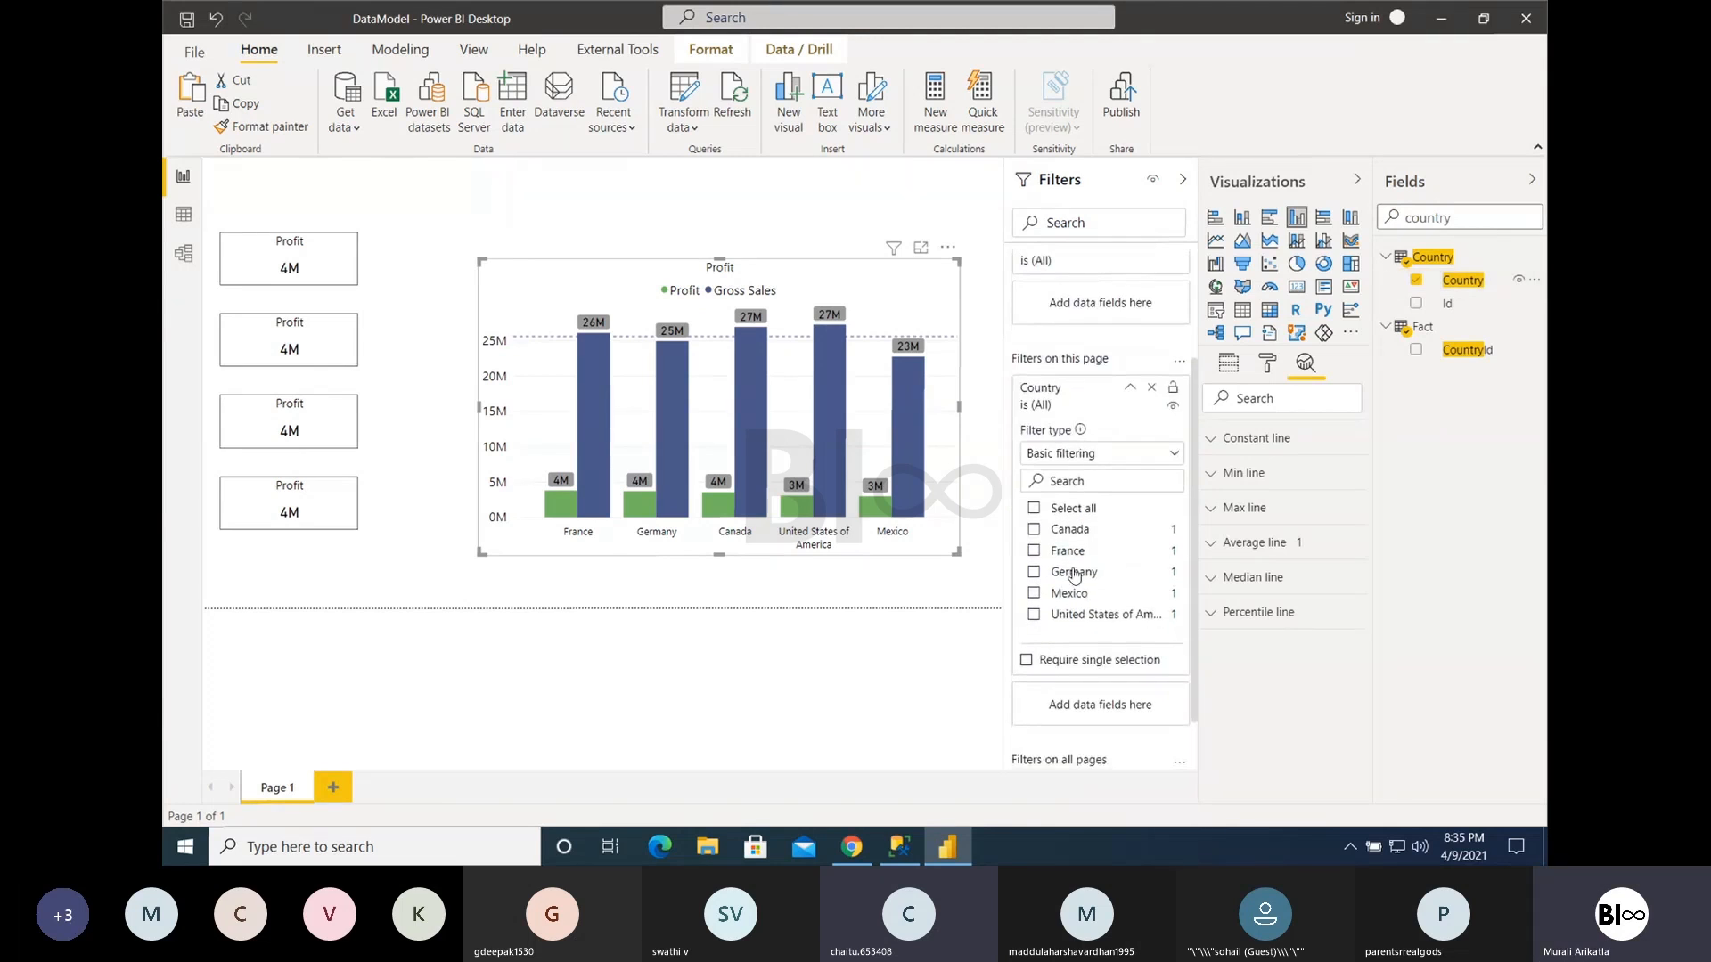
- Filter the whole page to Canada and clear the filter, repeating the check once
{"action": "left_click", "coordinate": [1035, 531]}
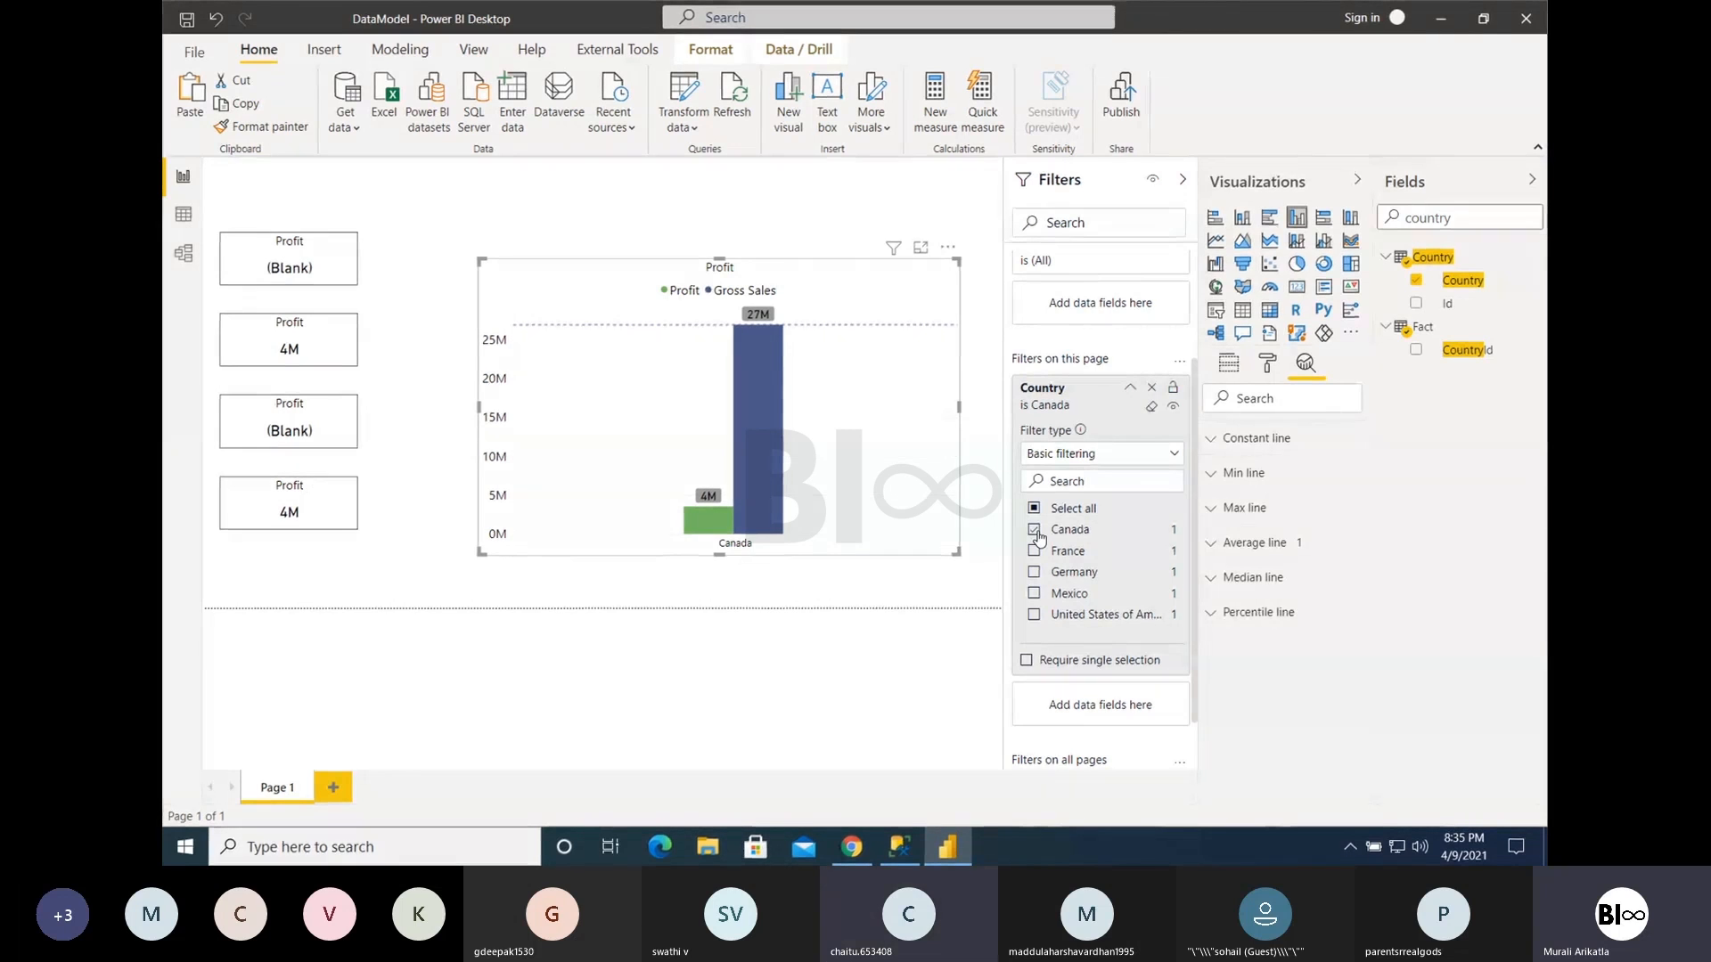
{"action": "left_click", "coordinate": [1036, 532]}
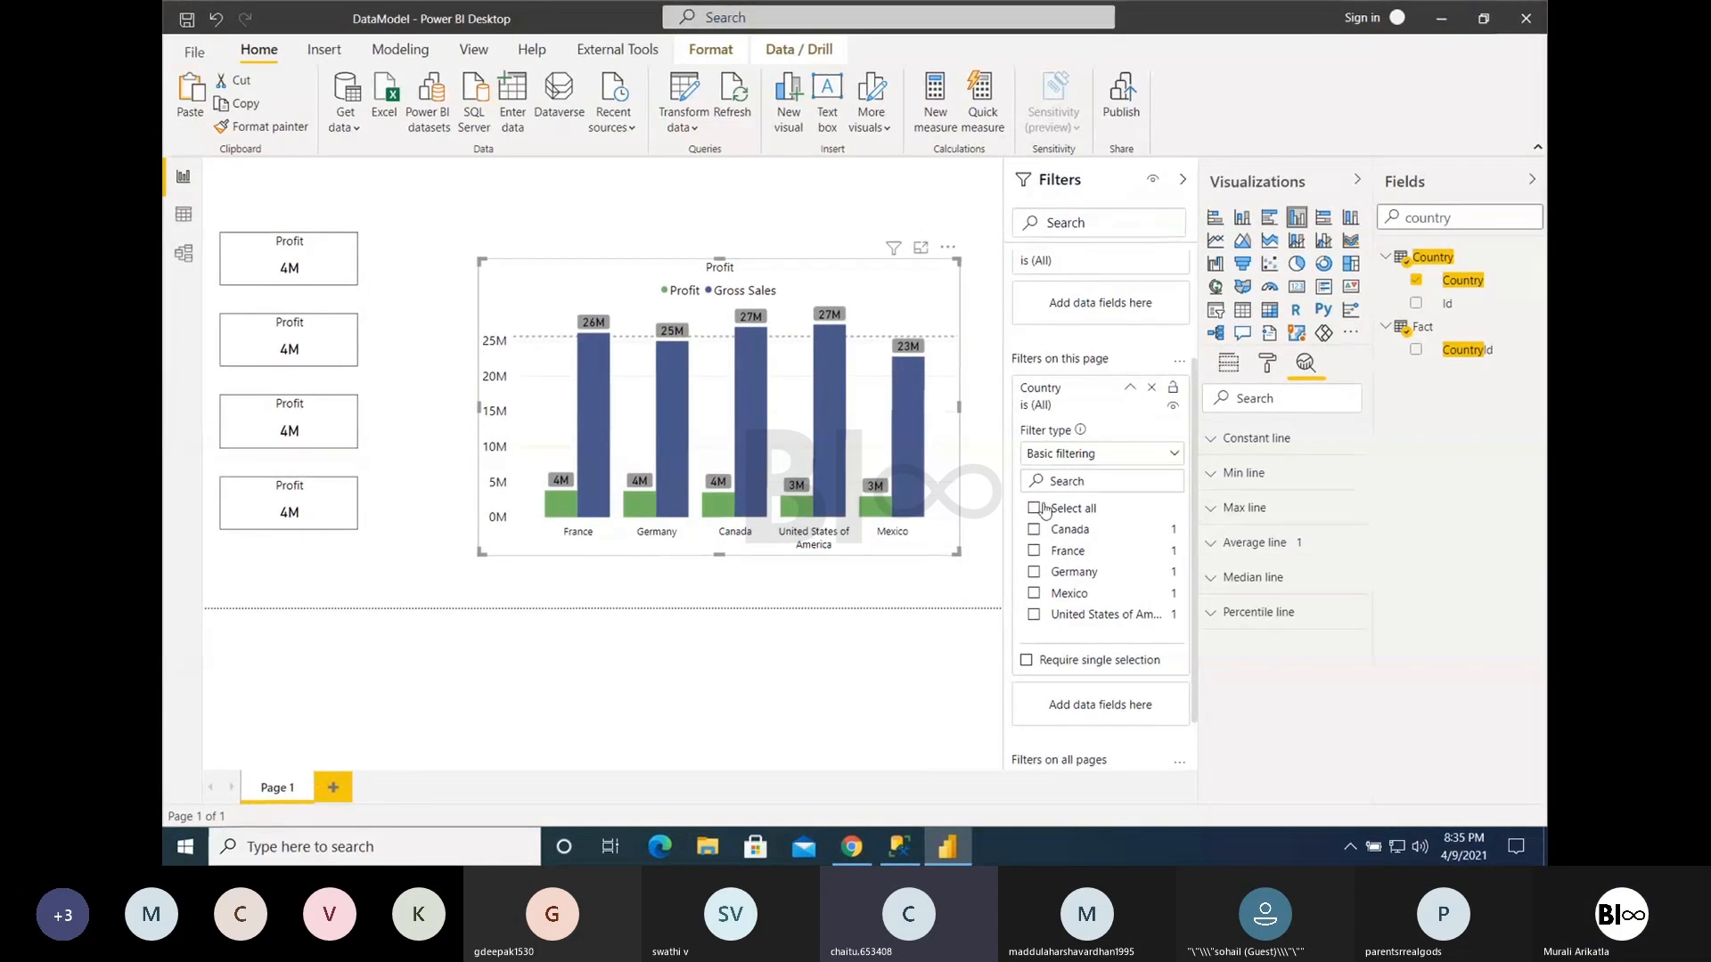
{"action": "left_click", "coordinate": [1034, 530]}
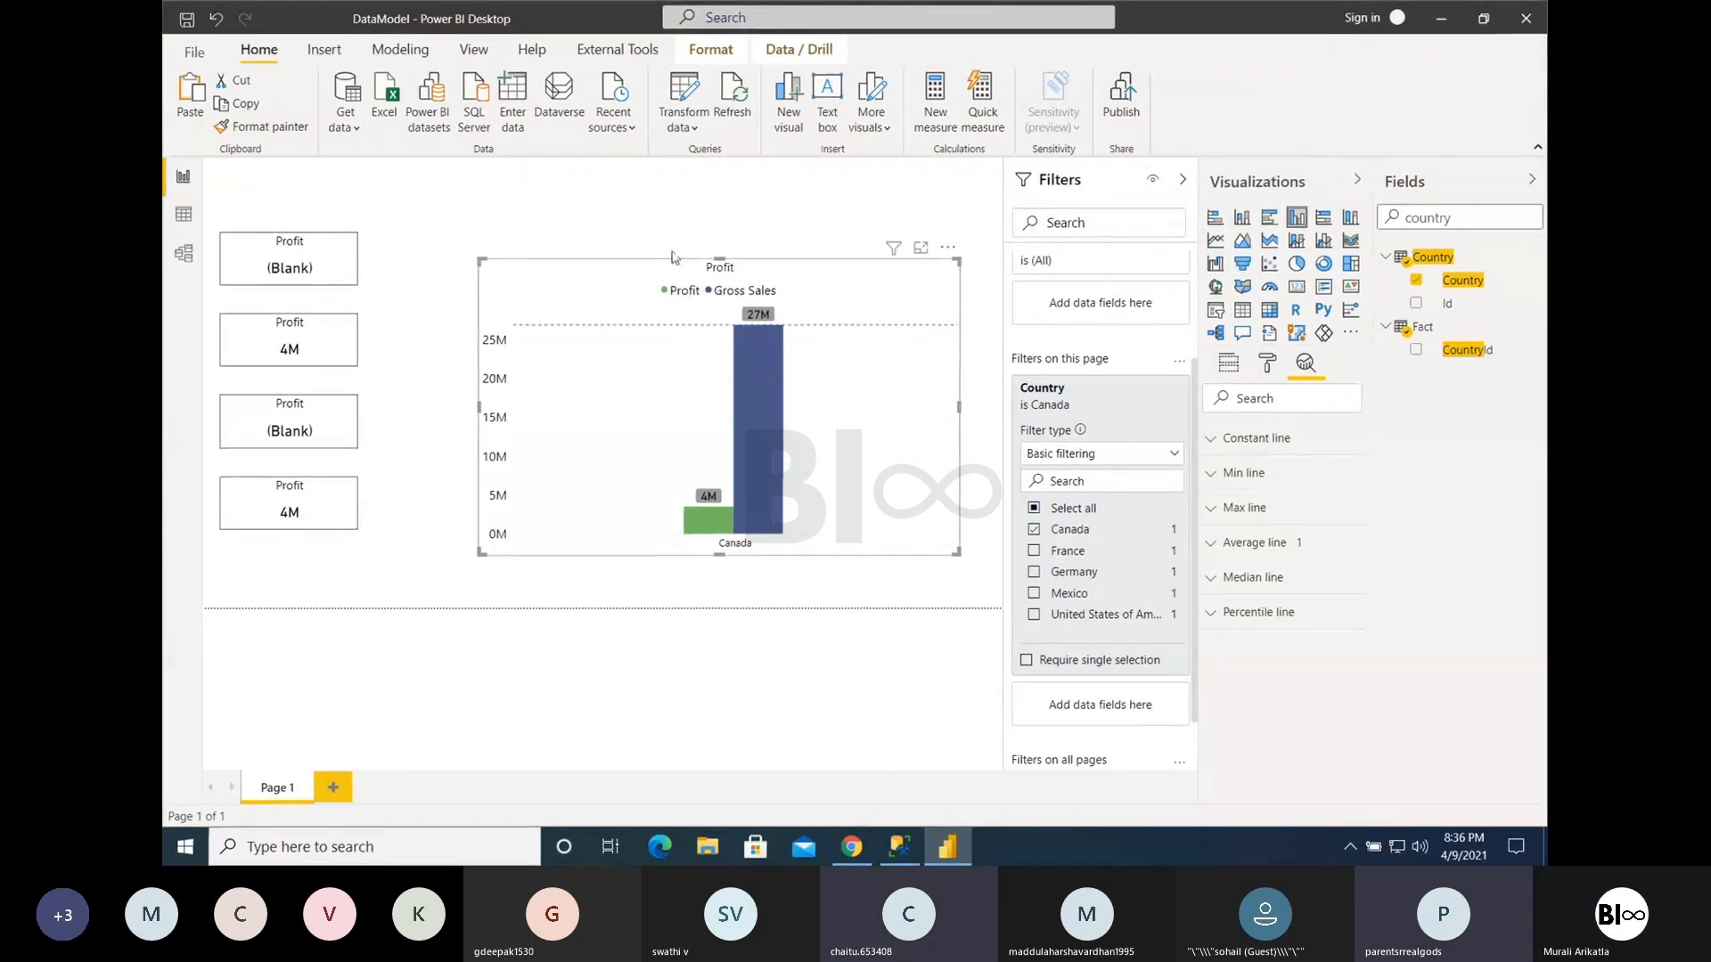
{"action": "left_click", "coordinate": [1035, 531]}
- Move the column chart down to the page's lower edge and create a map from the Country field above it
{"action": "double_click", "coordinate": [1462, 221]}
{"action": "left_click", "coordinate": [912, 193]}
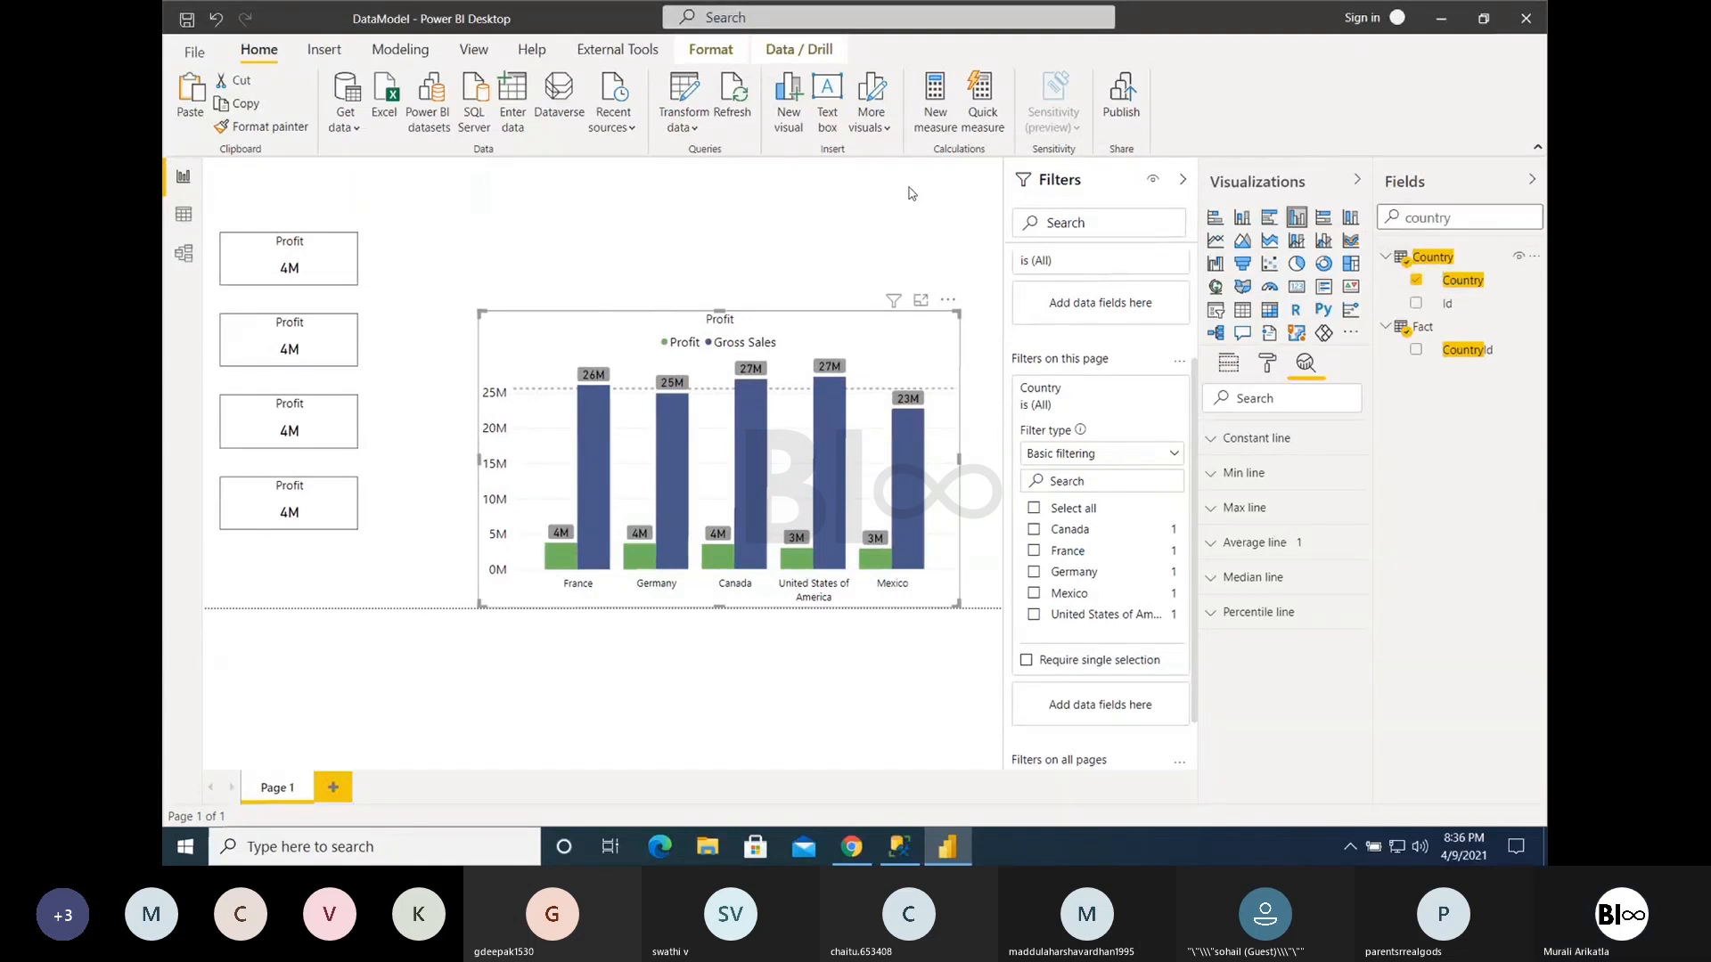
{"action": "left_click_drag", "start_coordinate": [1446, 280], "coordinate": [737, 225]}
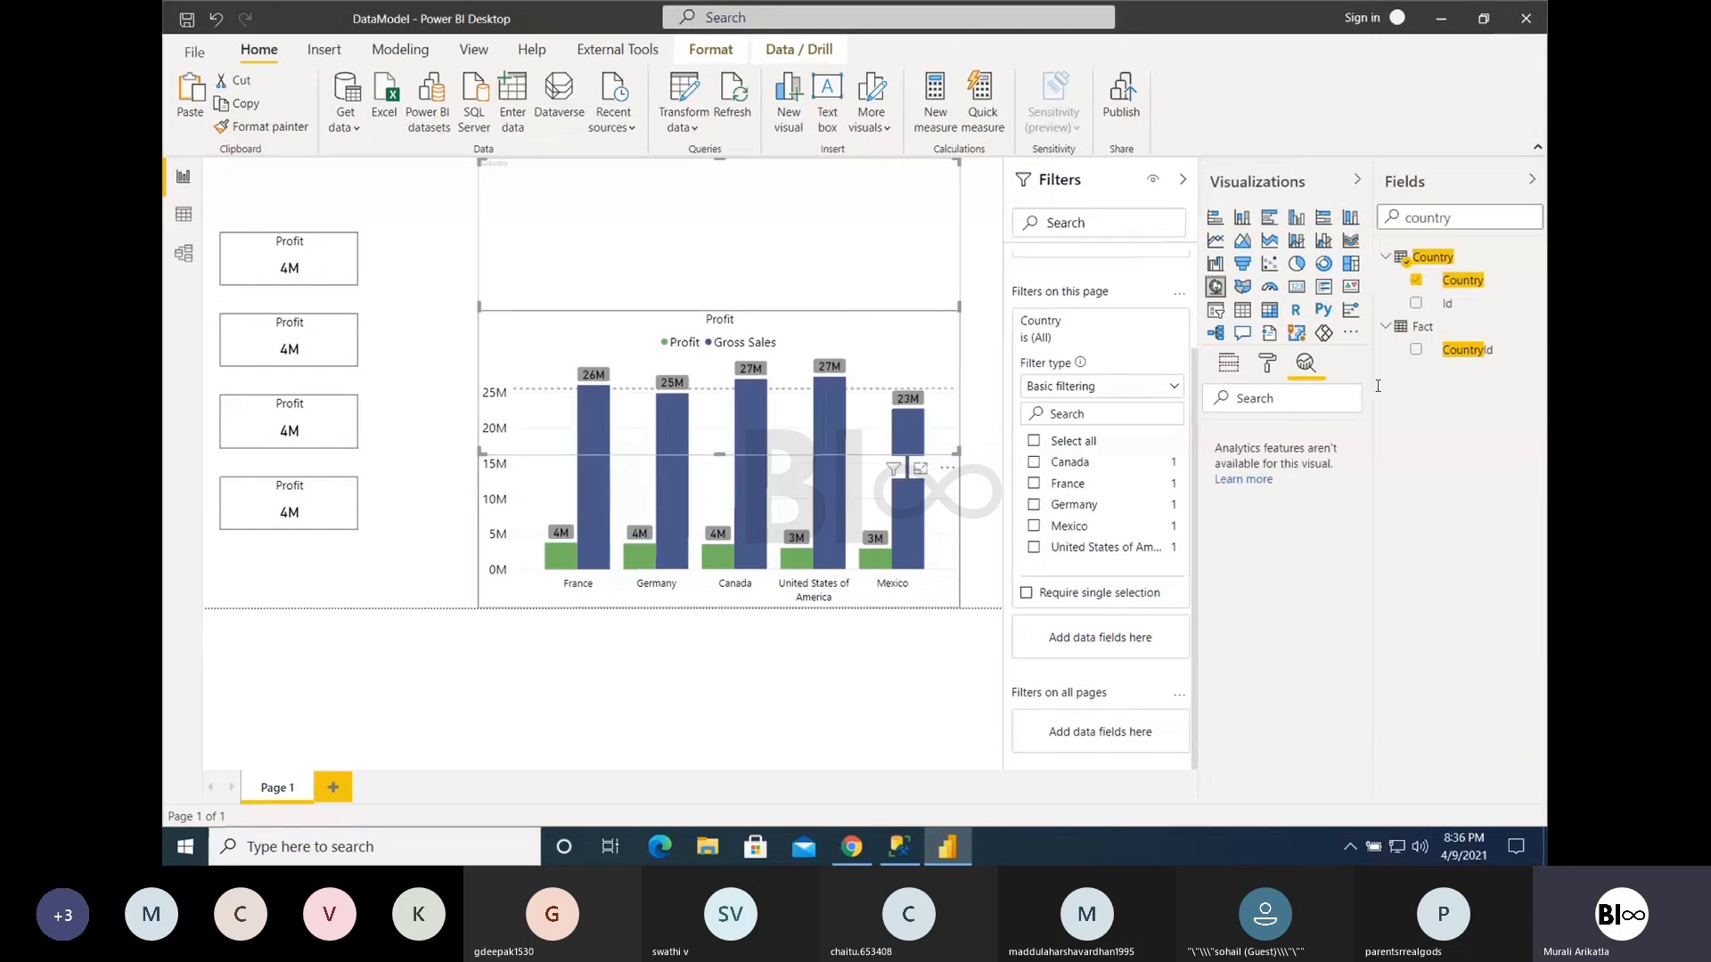
- Assign Country as the map's location and remove the duplicate Country entry
{"action": "left_click", "coordinate": [1229, 363]}
{"action": "left_click_drag", "start_coordinate": [1345, 402], "coordinate": [1350, 433]}
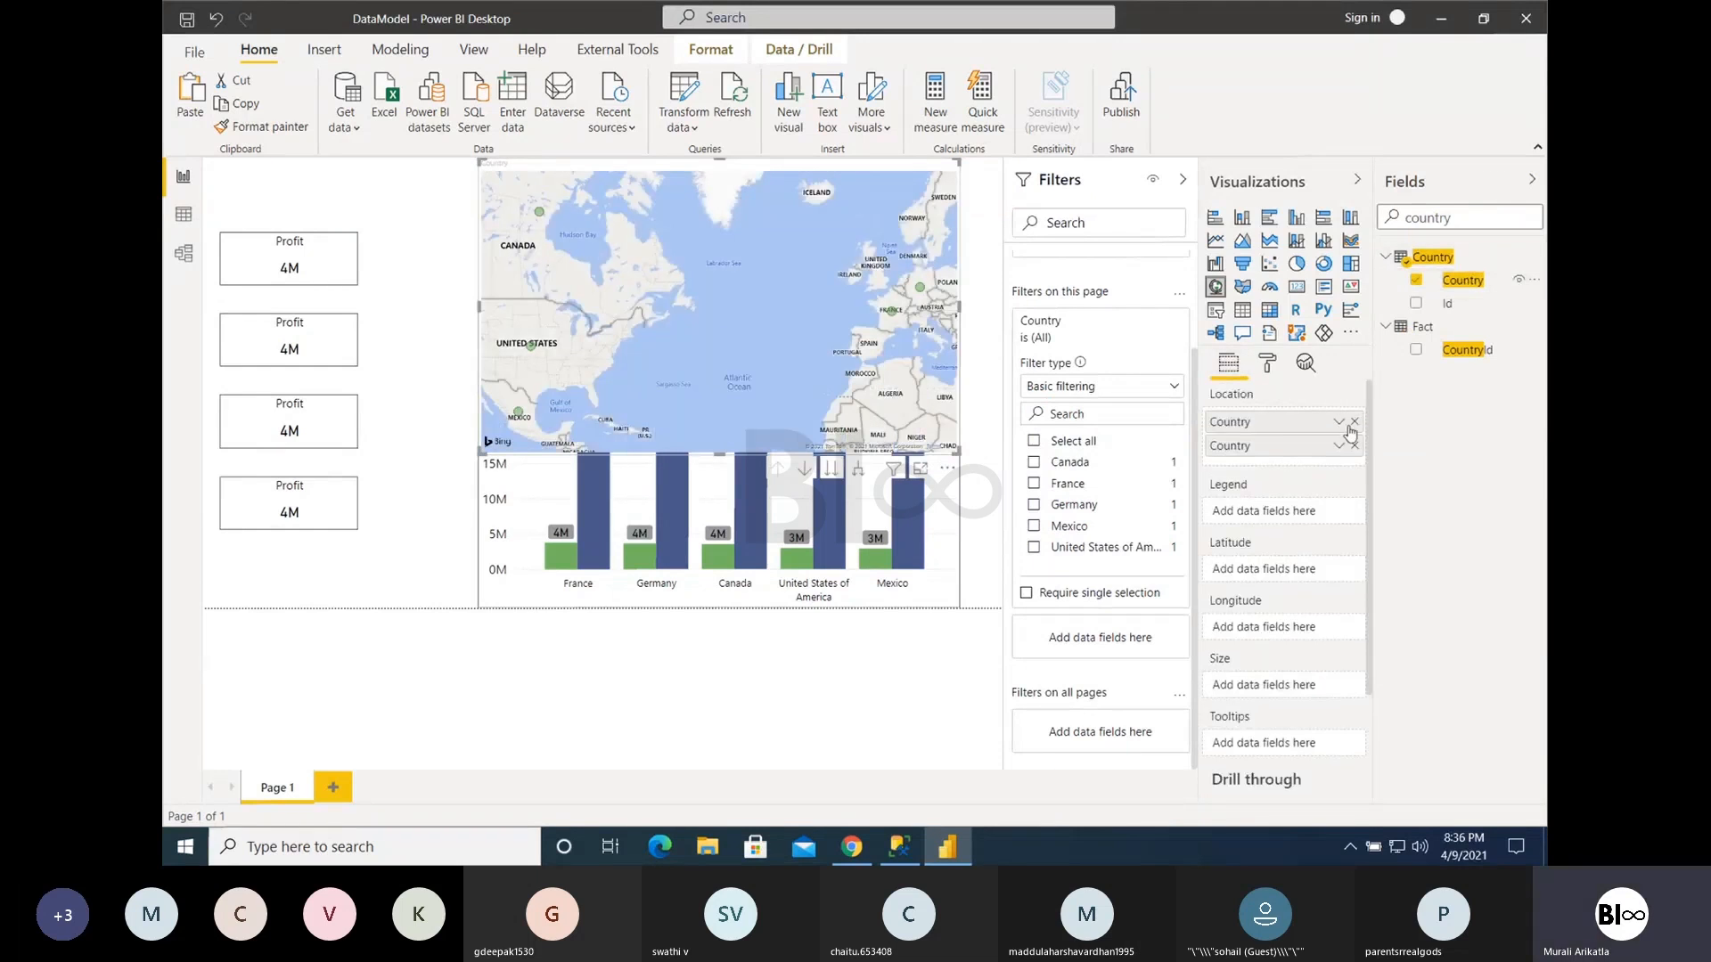
{"action": "left_click", "coordinate": [1353, 422]}
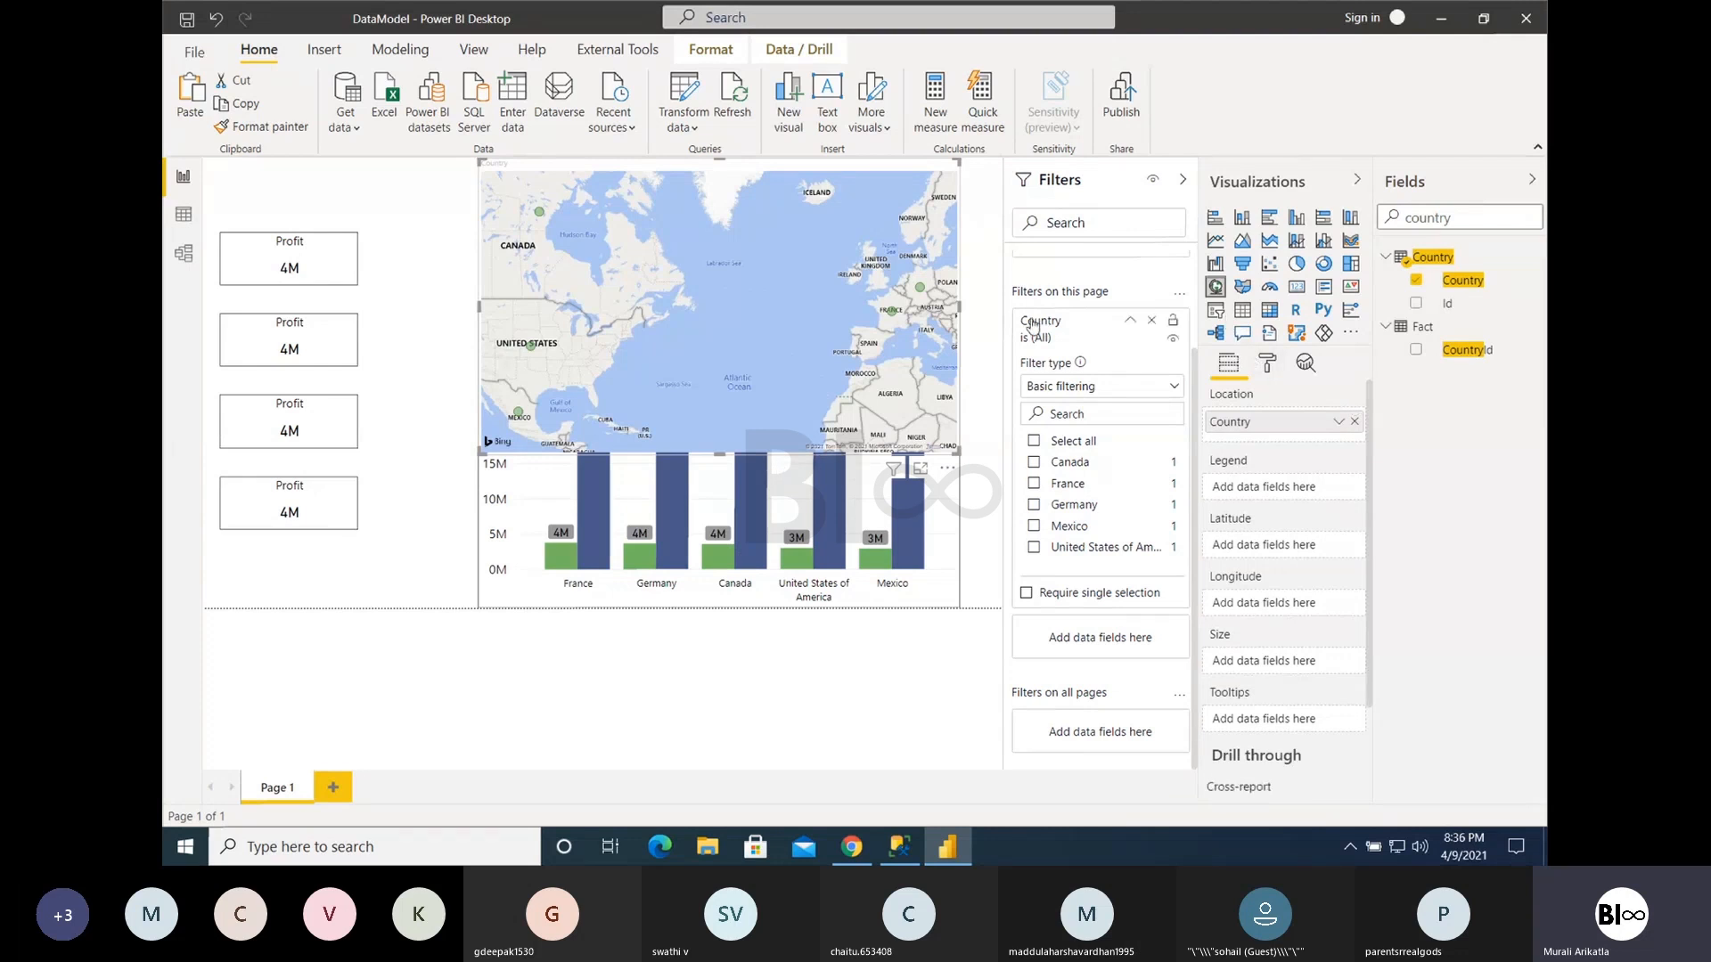
- Convert the Country map into a compact slicer above the column chart and select Canada in it
{"action": "left_click_drag", "start_coordinate": [958, 452], "coordinate": [763, 308]}
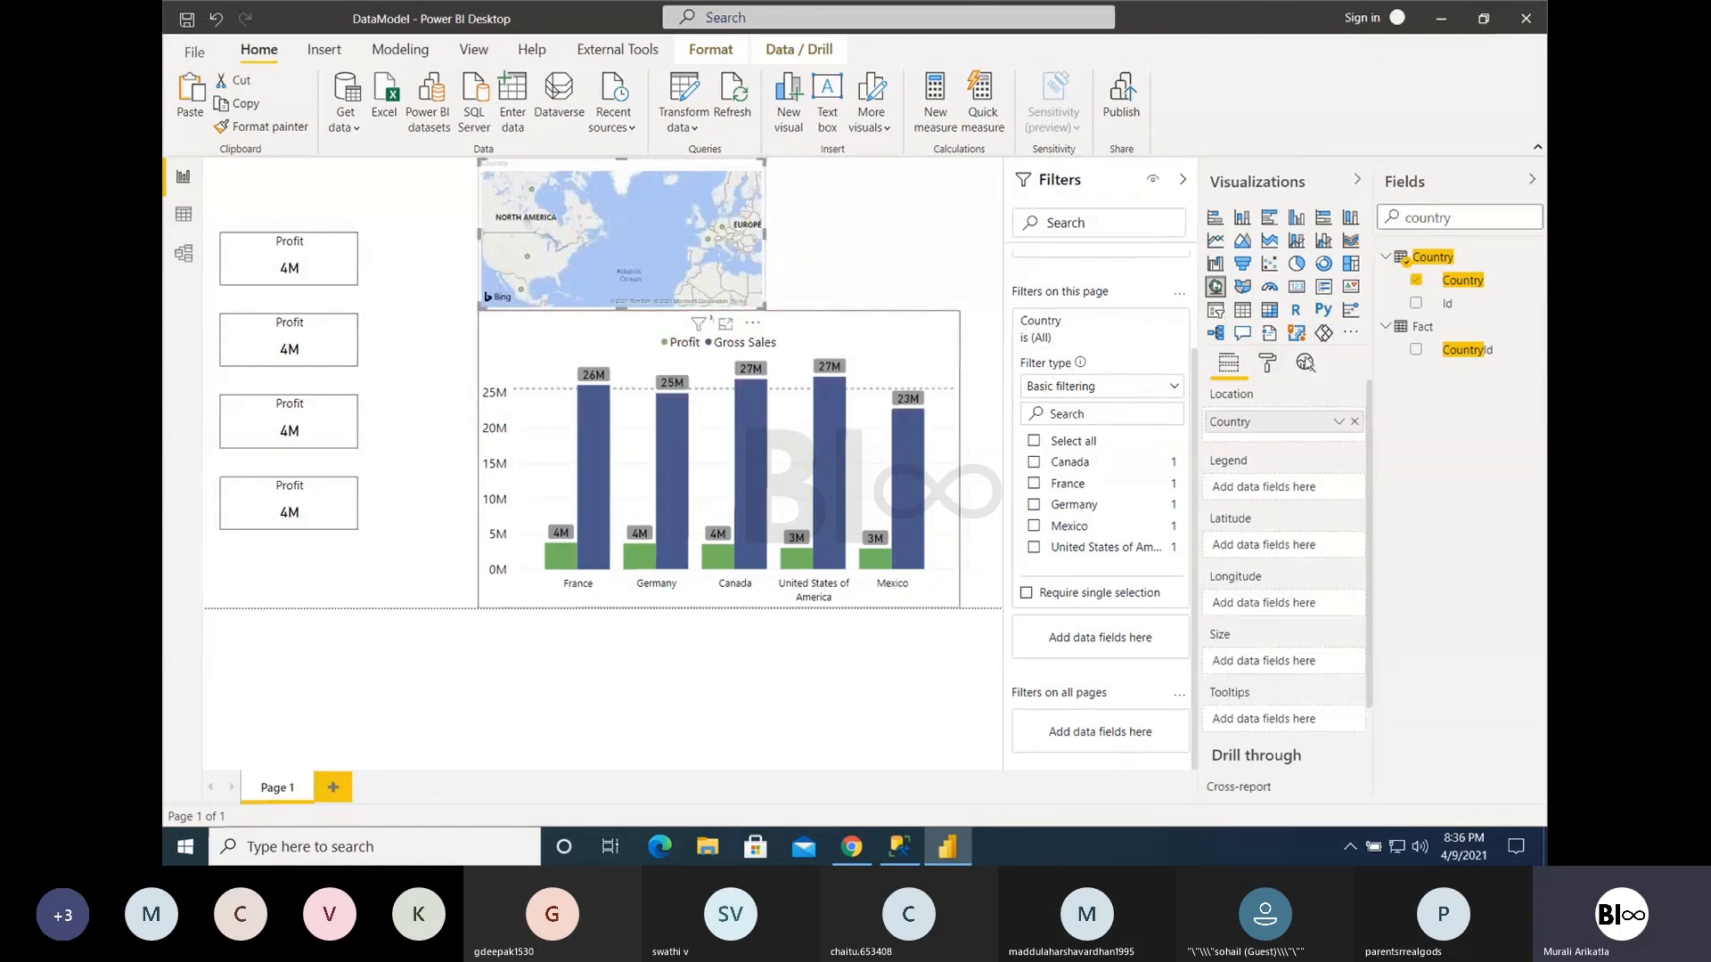
{"action": "left_click", "coordinate": [1216, 310]}
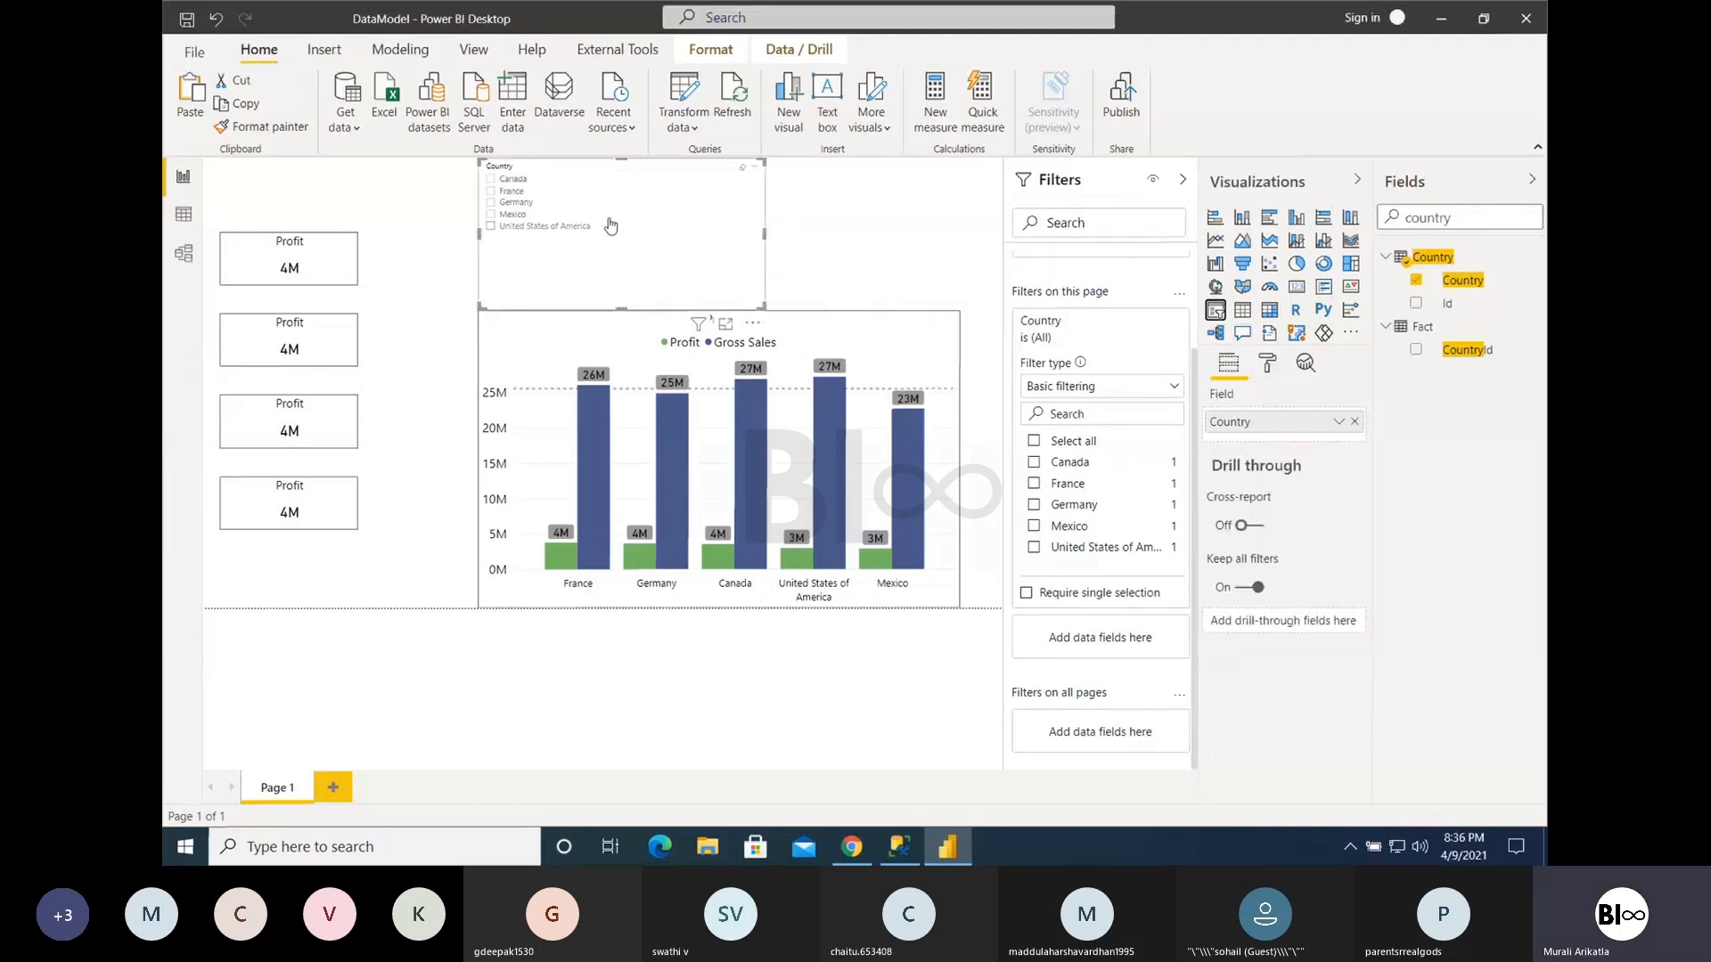
{"action": "left_click", "coordinate": [514, 180]}
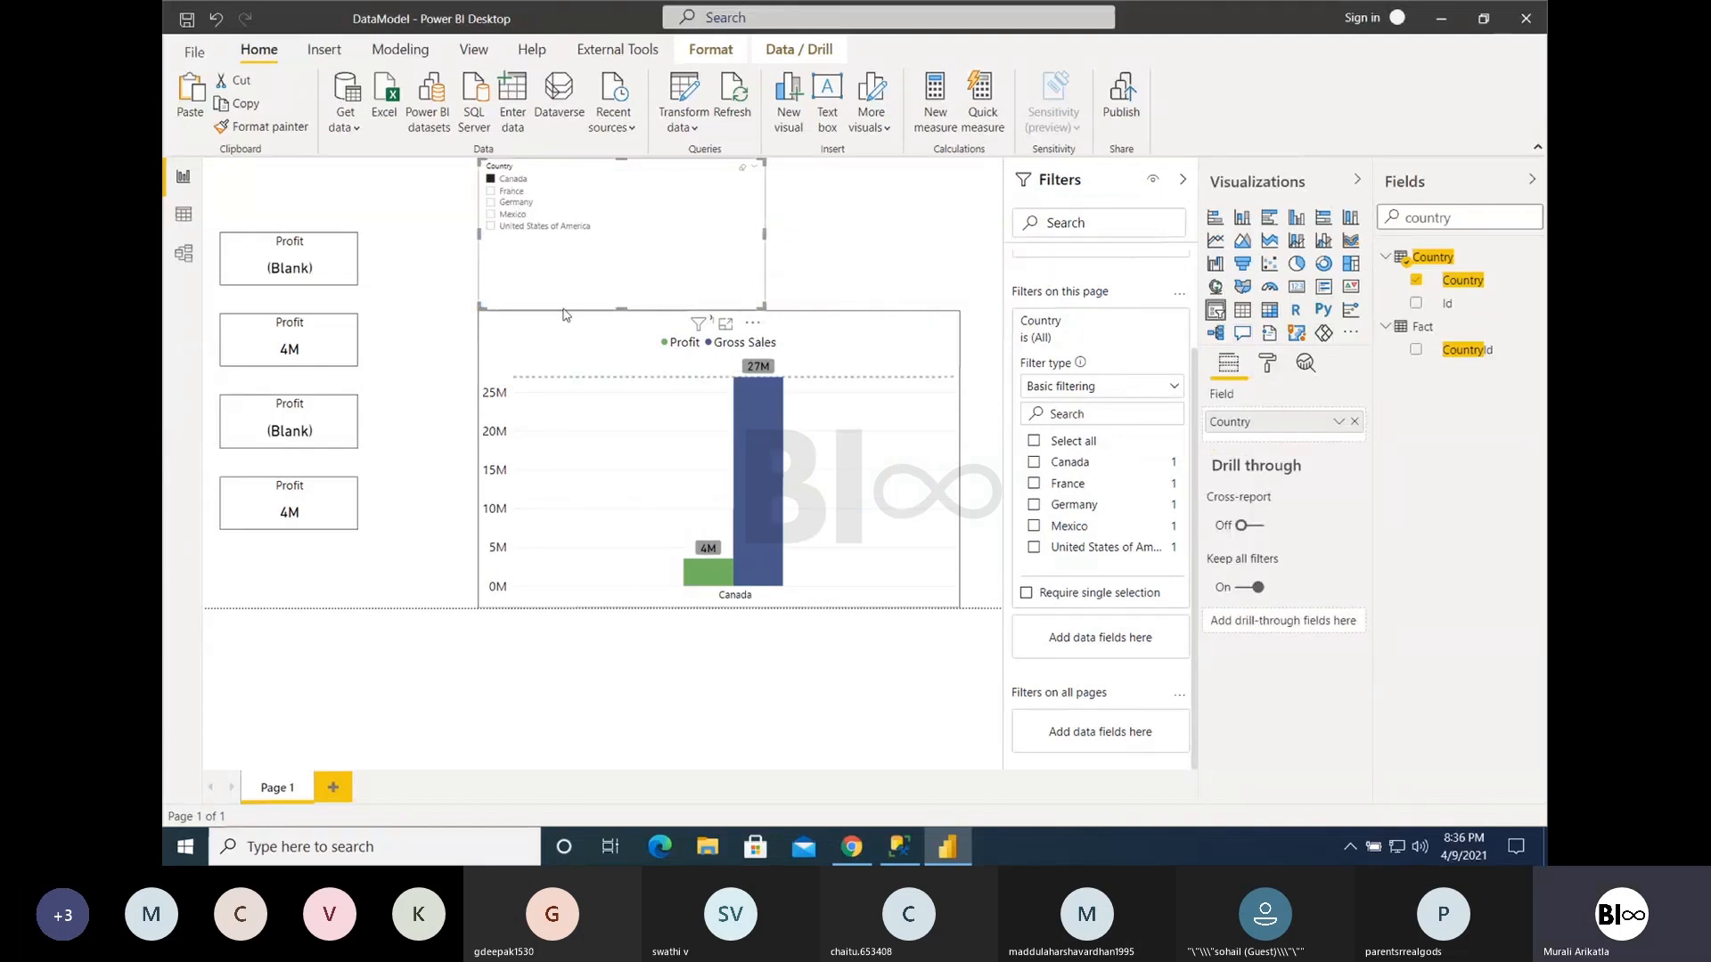
{"action": "left_click_drag", "start_coordinate": [759, 303], "coordinate": [706, 283]}
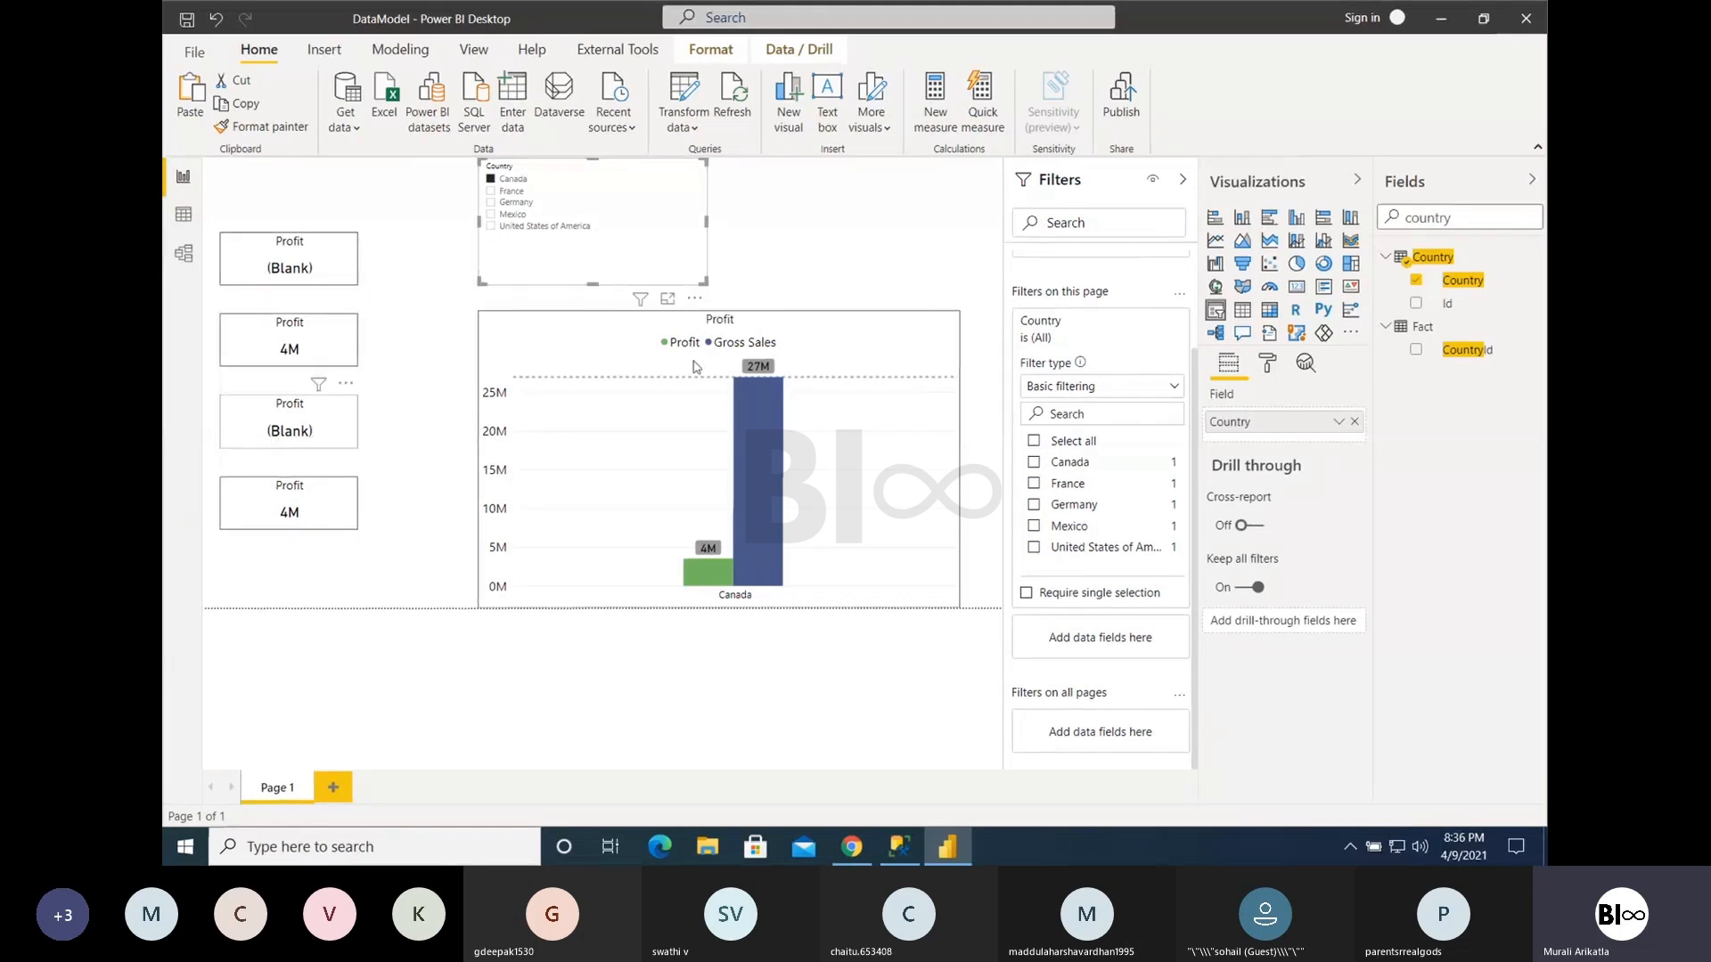
- Turn off the Country slicer's interaction with the column chart and test it by selecting and clearing Germany
{"action": "left_click", "coordinate": [710, 50]}
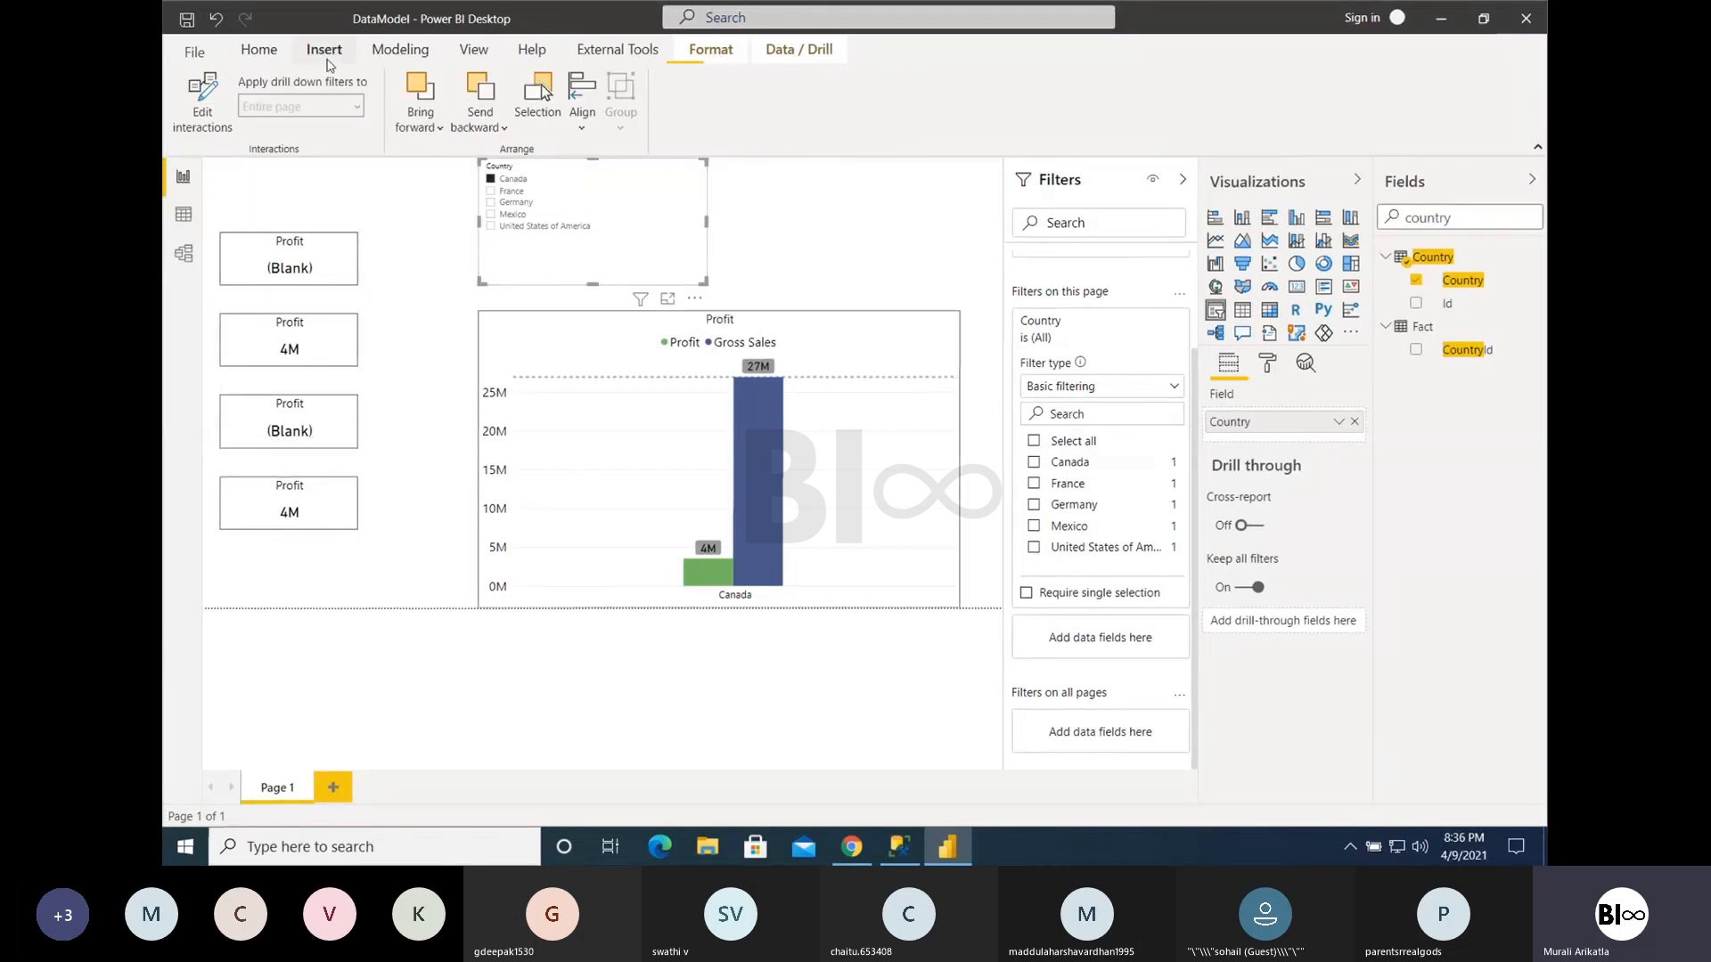
{"action": "left_click", "coordinate": [201, 100]}
{"action": "left_click", "coordinate": [942, 301]}
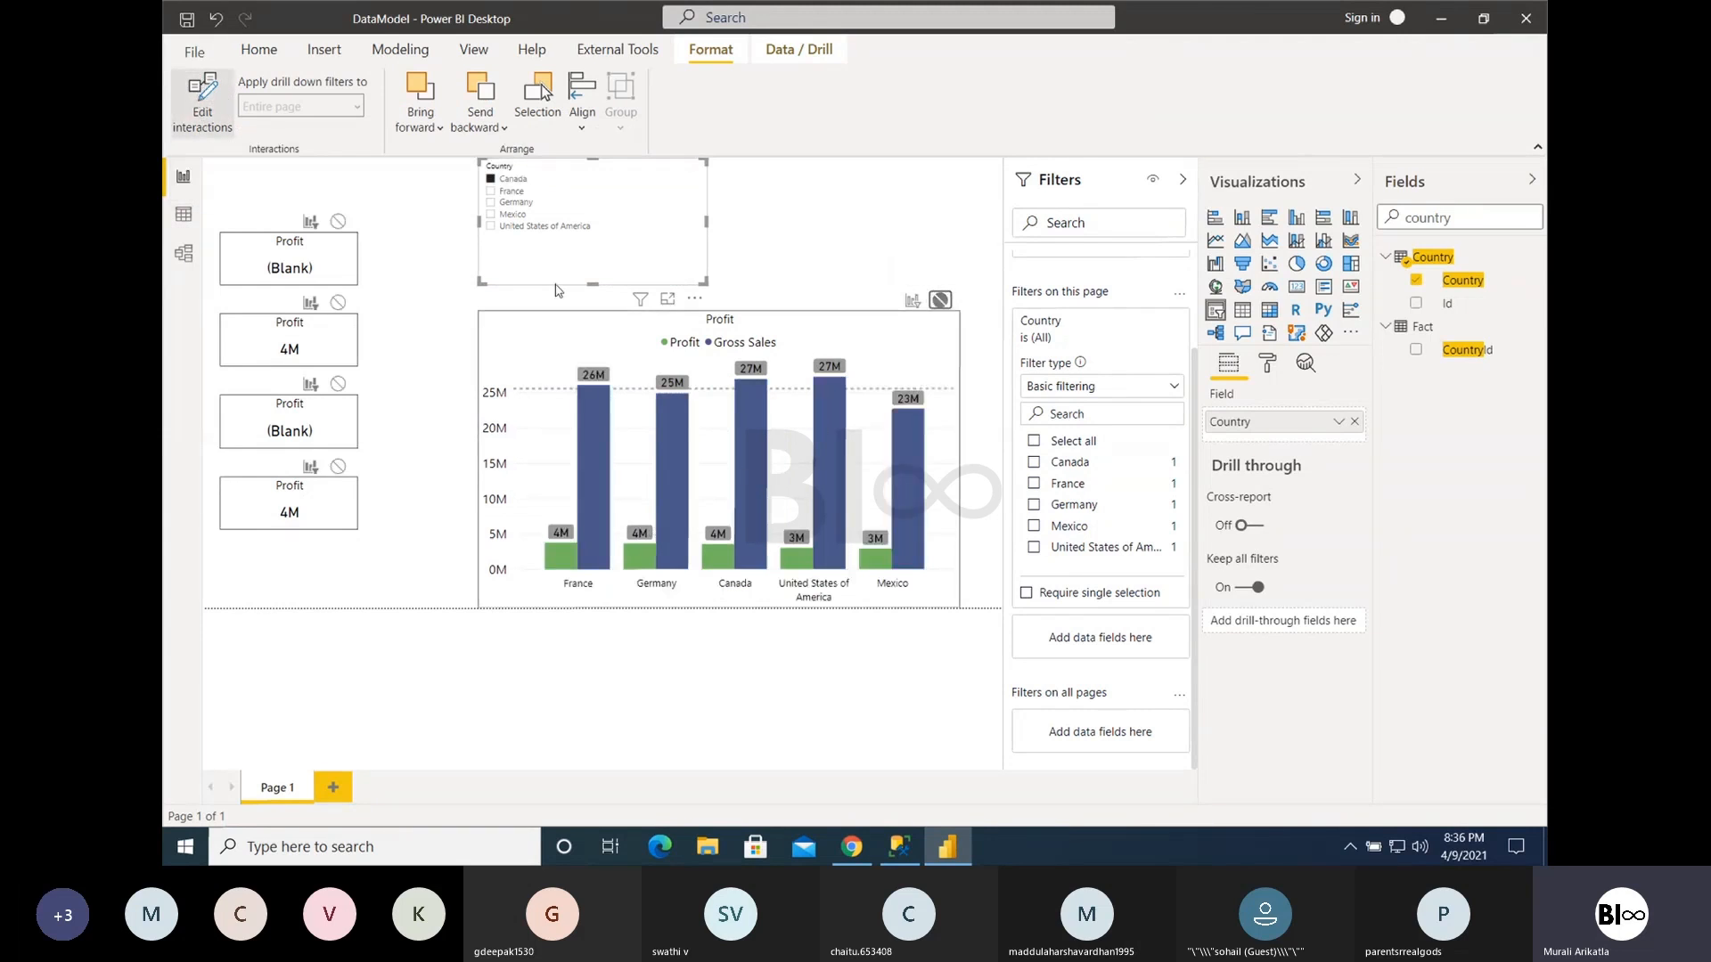
{"action": "left_click", "coordinate": [516, 203]}
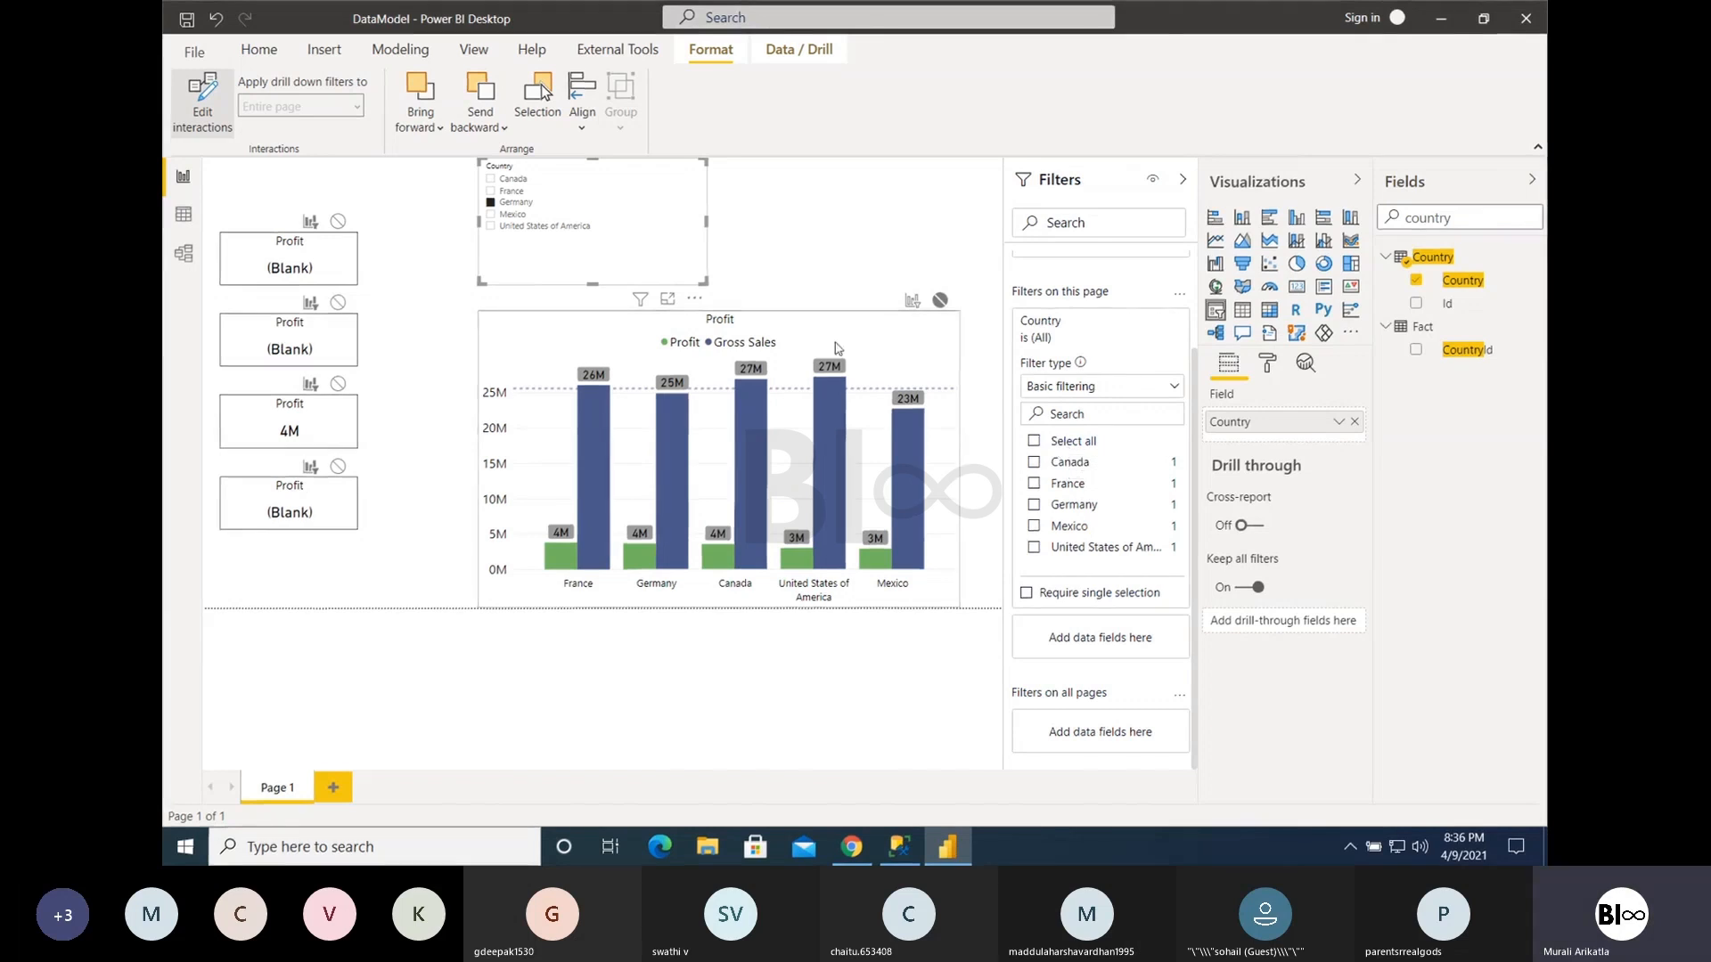
{"action": "left_click", "coordinate": [515, 203]}
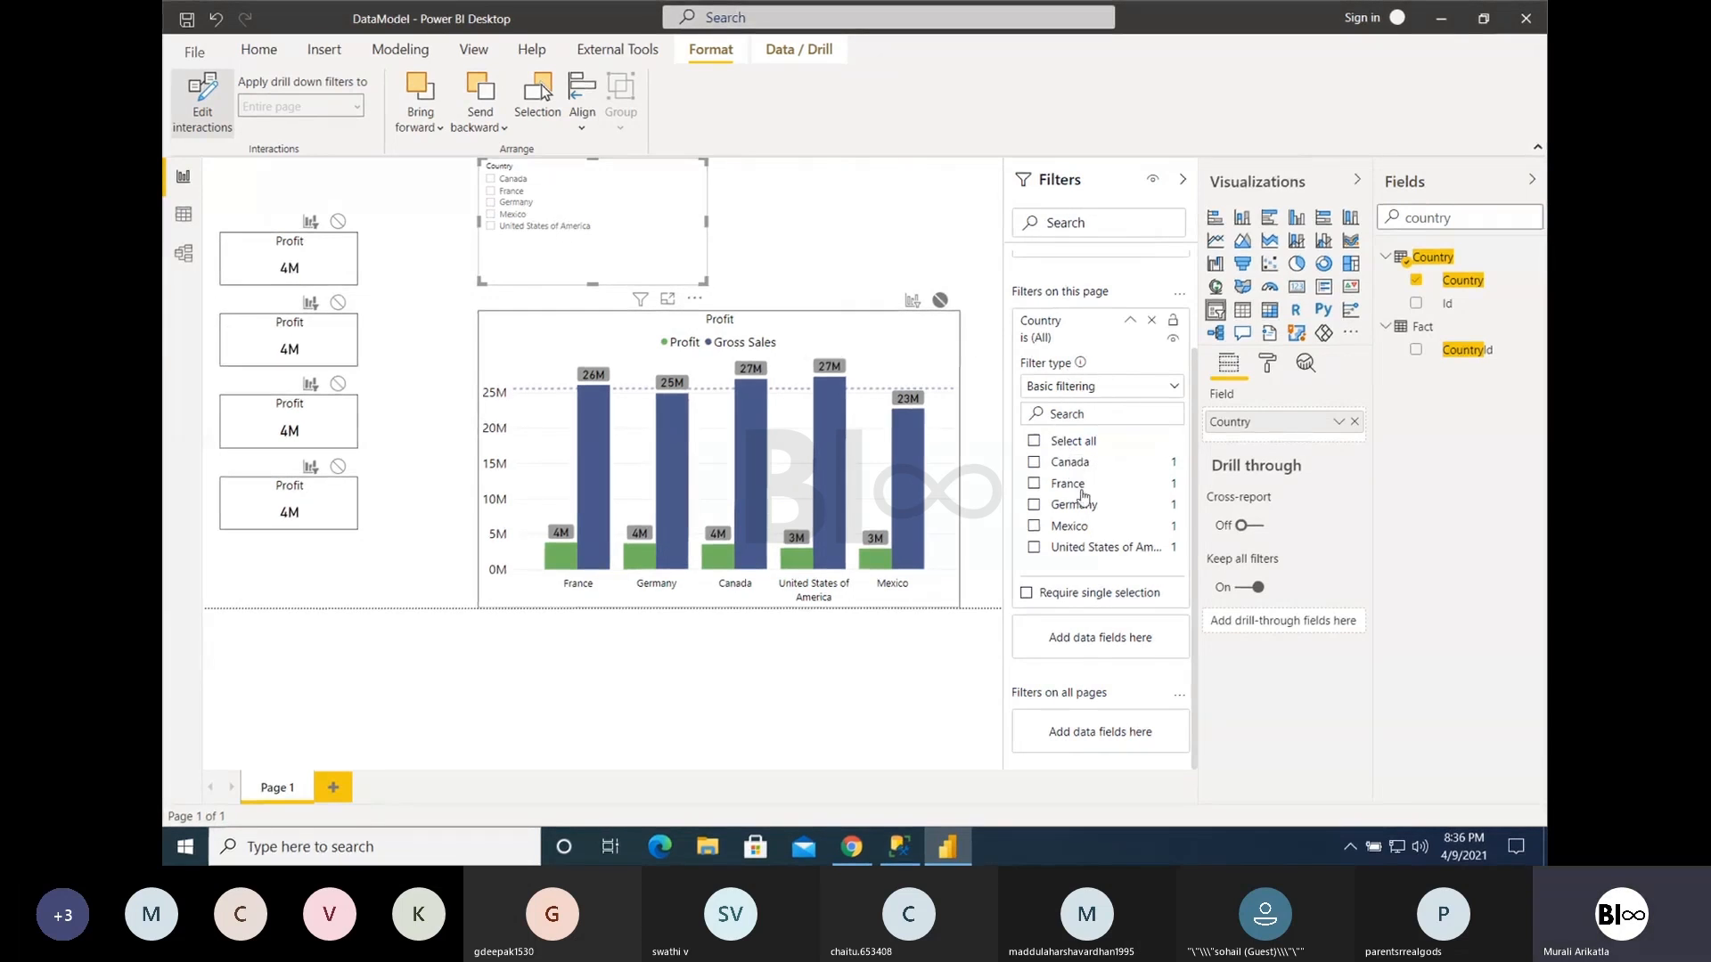
- Test the page-level Country filter by restricting the page to Canada and clearing it again
{"action": "left_click", "coordinate": [1134, 322]}
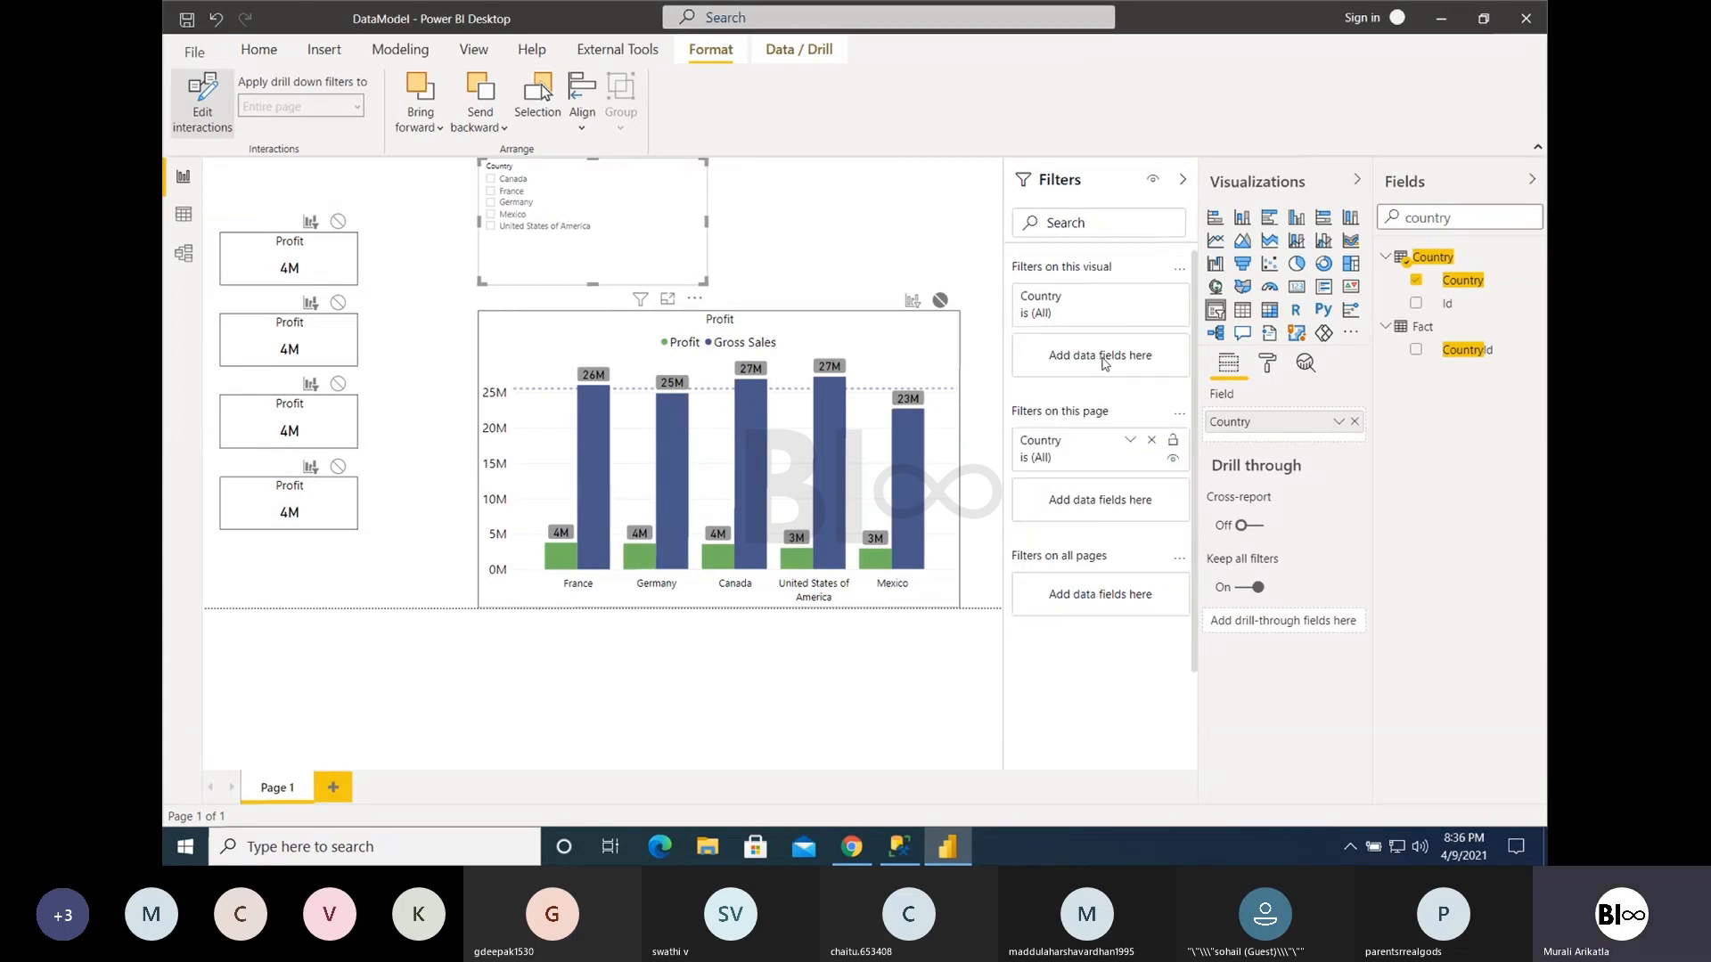
{"action": "left_click", "coordinate": [1131, 443]}
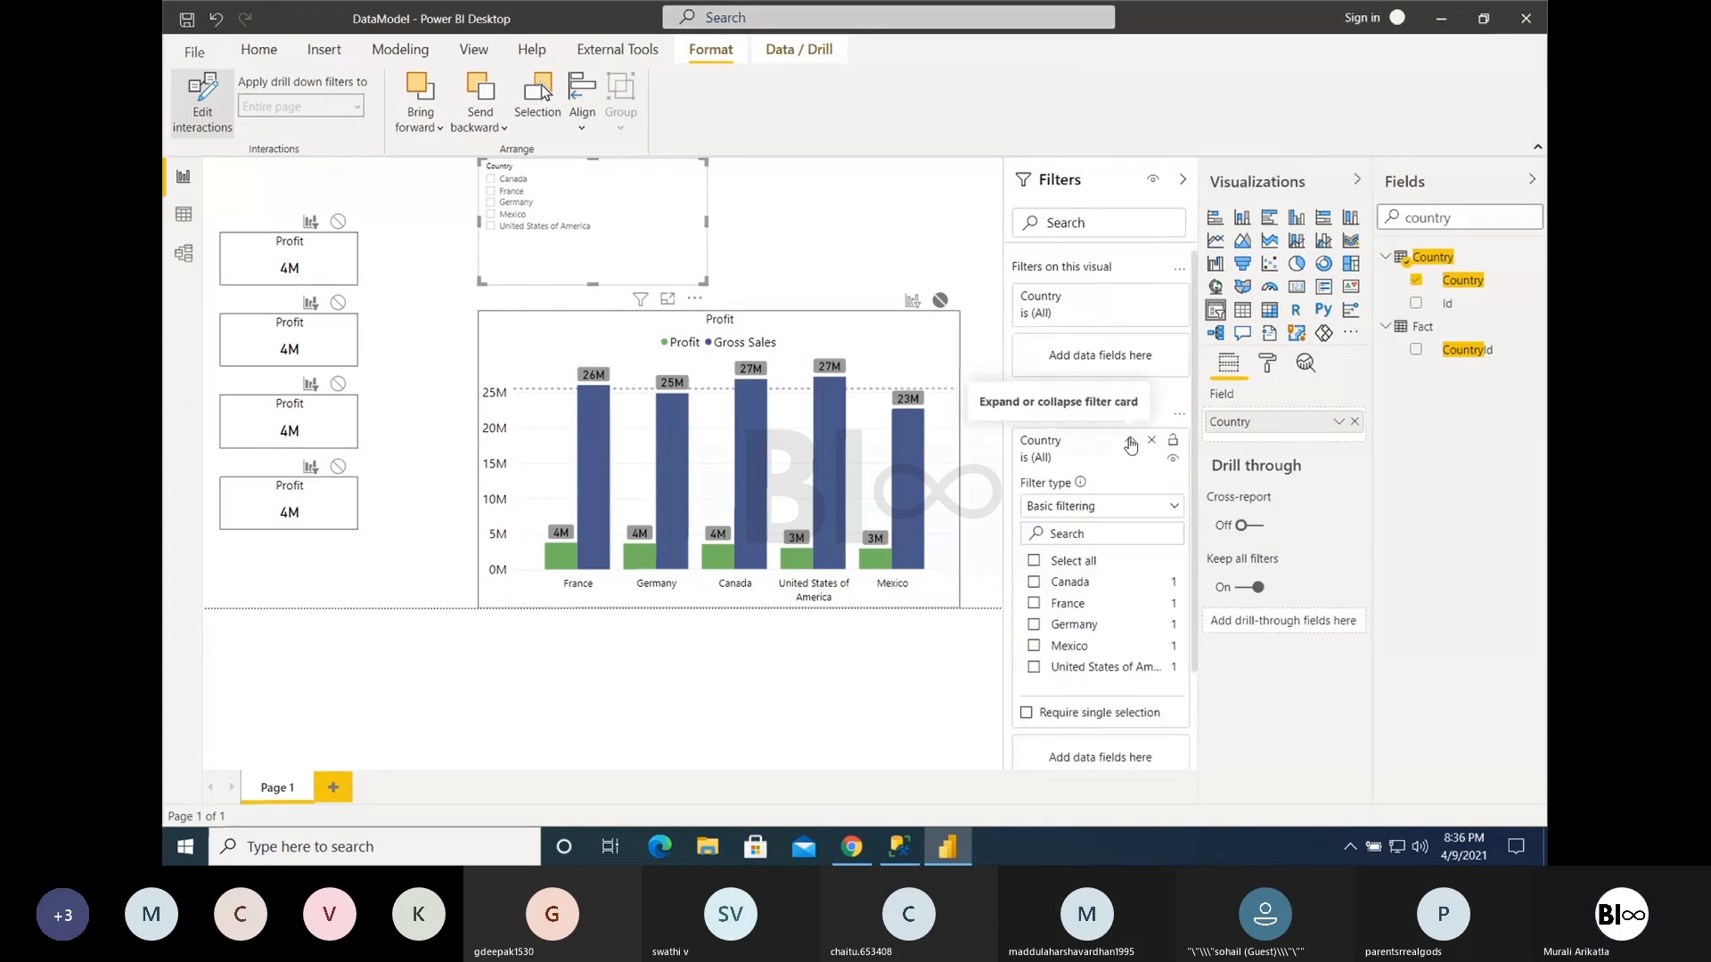
{"action": "left_click", "coordinate": [1034, 583]}
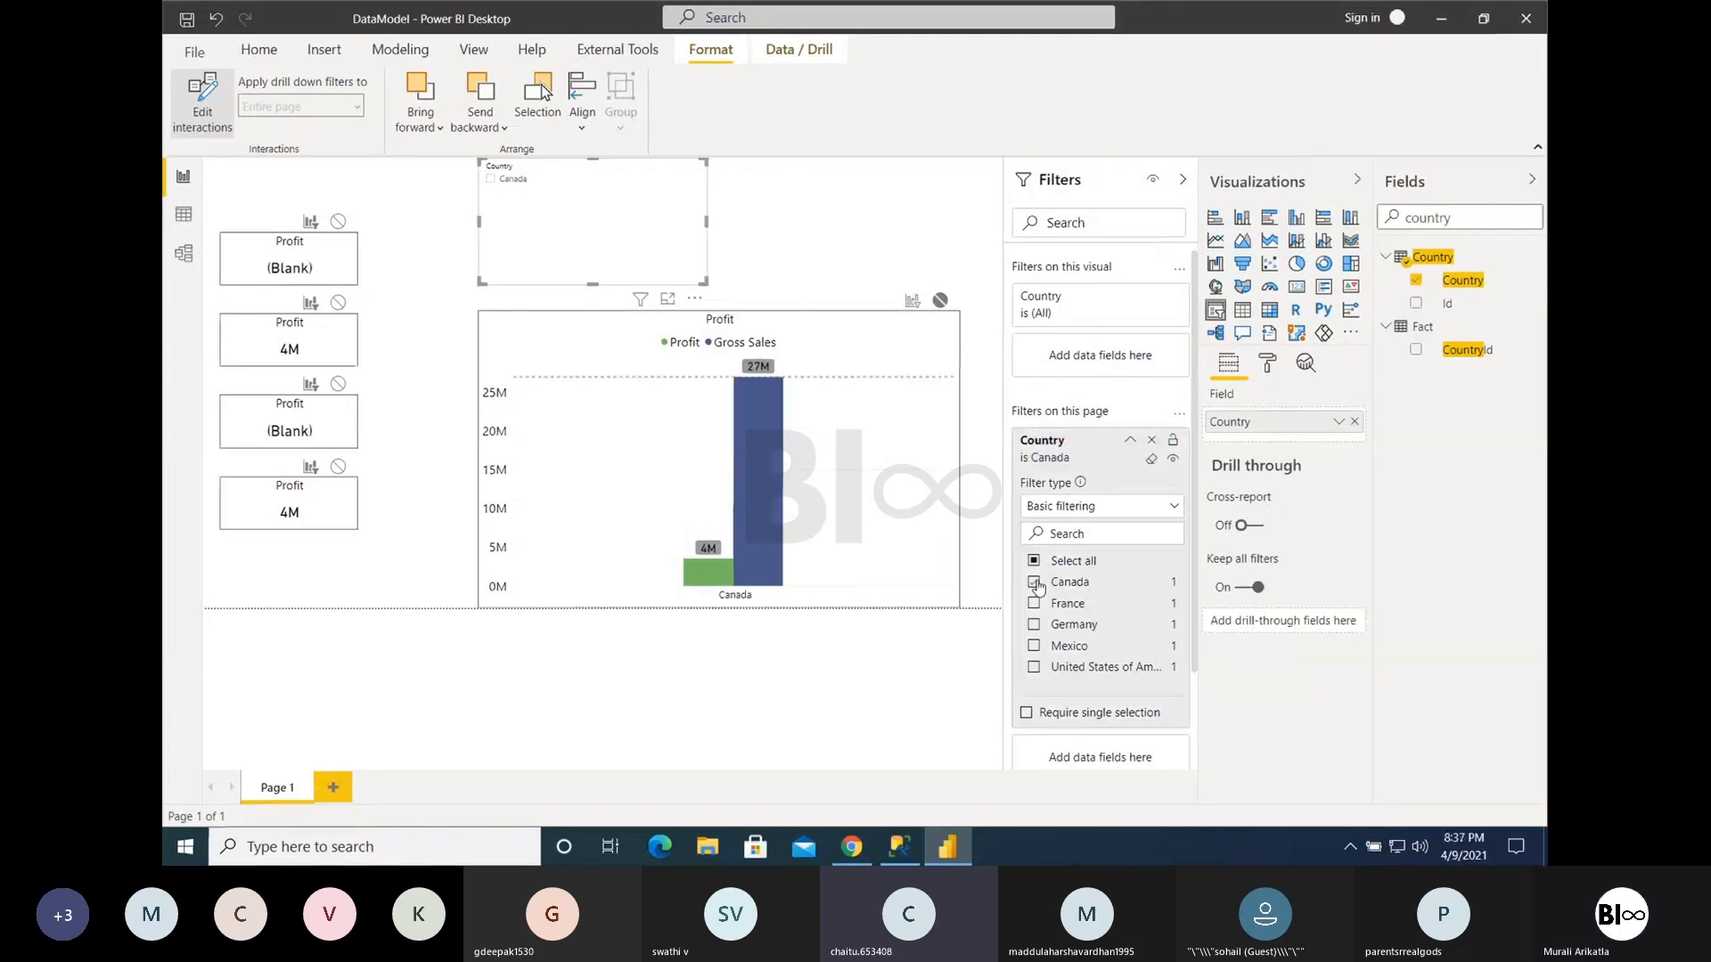
{"action": "left_click", "coordinate": [1035, 582]}
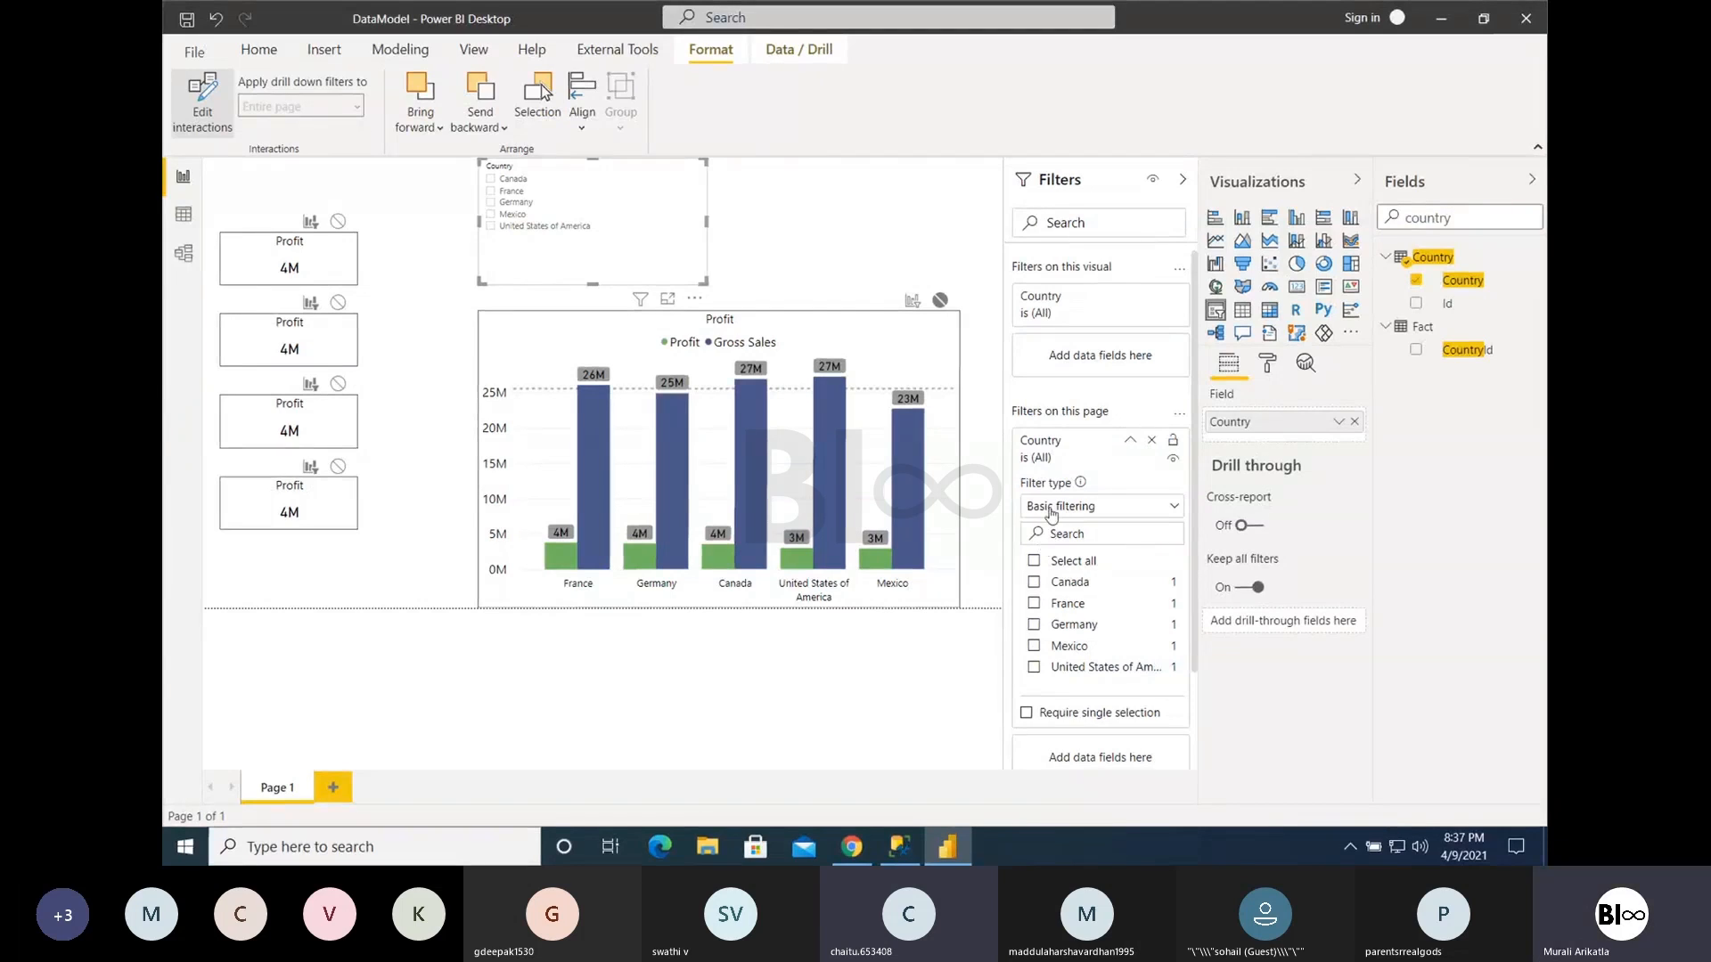
{"action": "left_click", "coordinate": [1034, 561]}
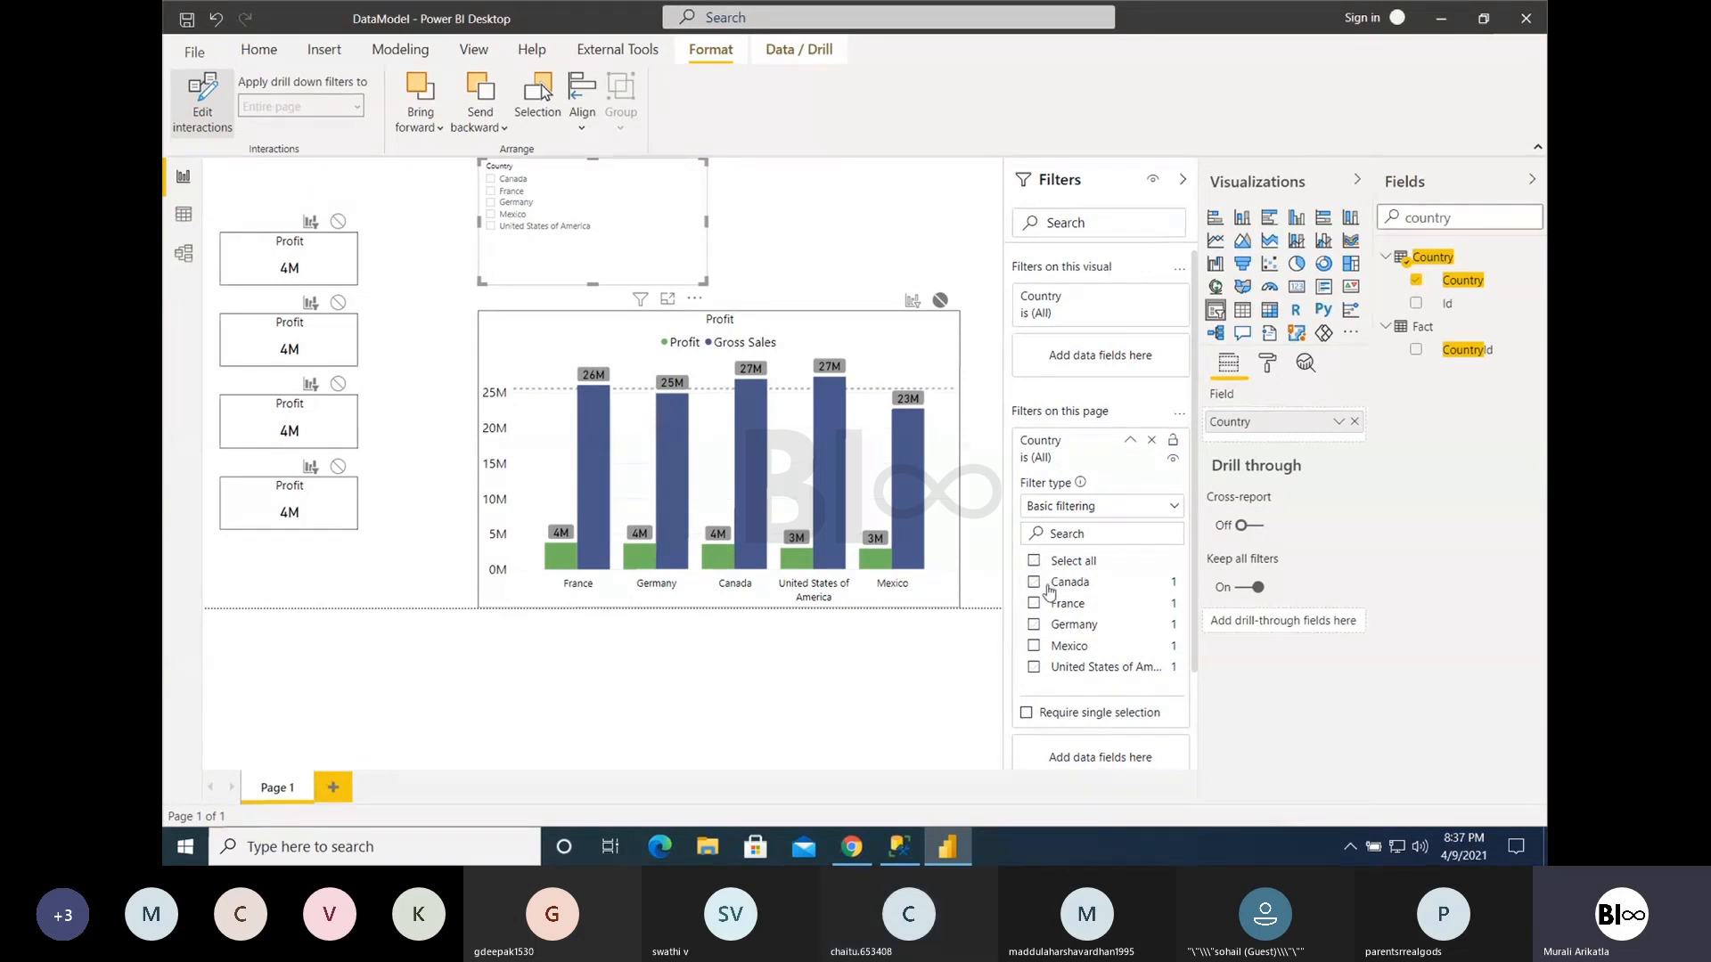
{"action": "left_click", "coordinate": [1048, 583]}
{"action": "left_click", "coordinate": [1049, 585]}
{"action": "left_click", "coordinate": [1049, 585]}
{"action": "left_click", "coordinate": [1048, 584]}
{"action": "left_click", "coordinate": [1131, 442]}
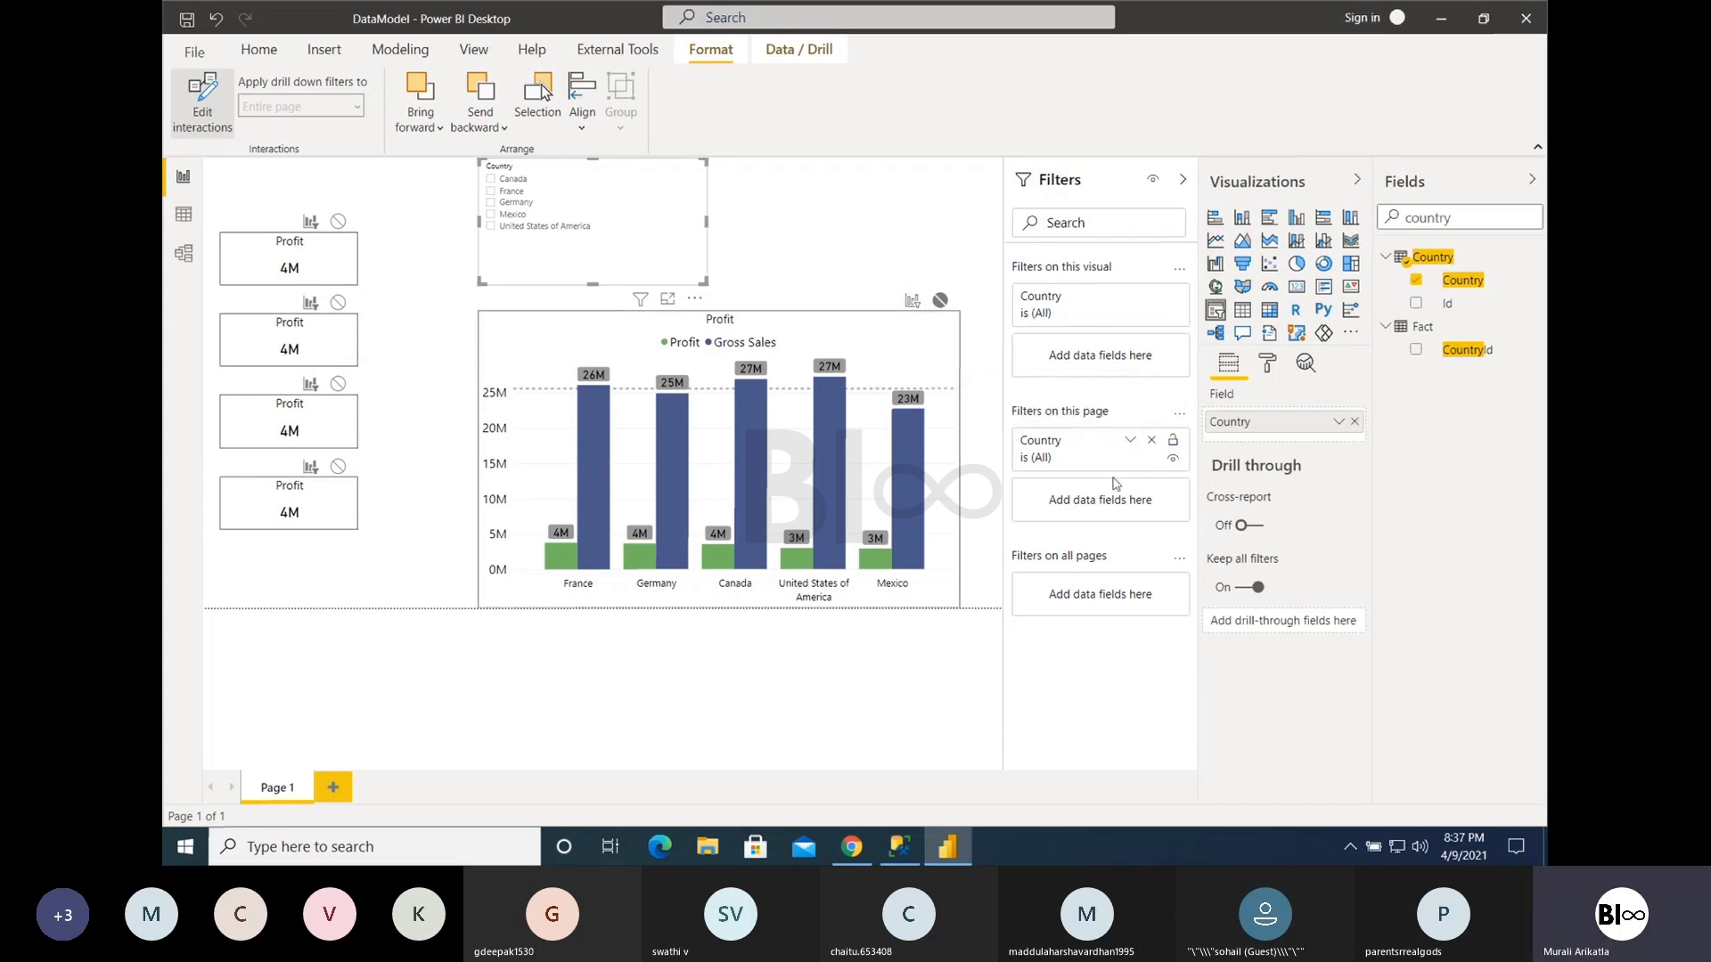
- Reopen the page-level Country filter's options, filter the page to Canada once more and remove the selection
{"action": "left_click", "coordinate": [1130, 440]}
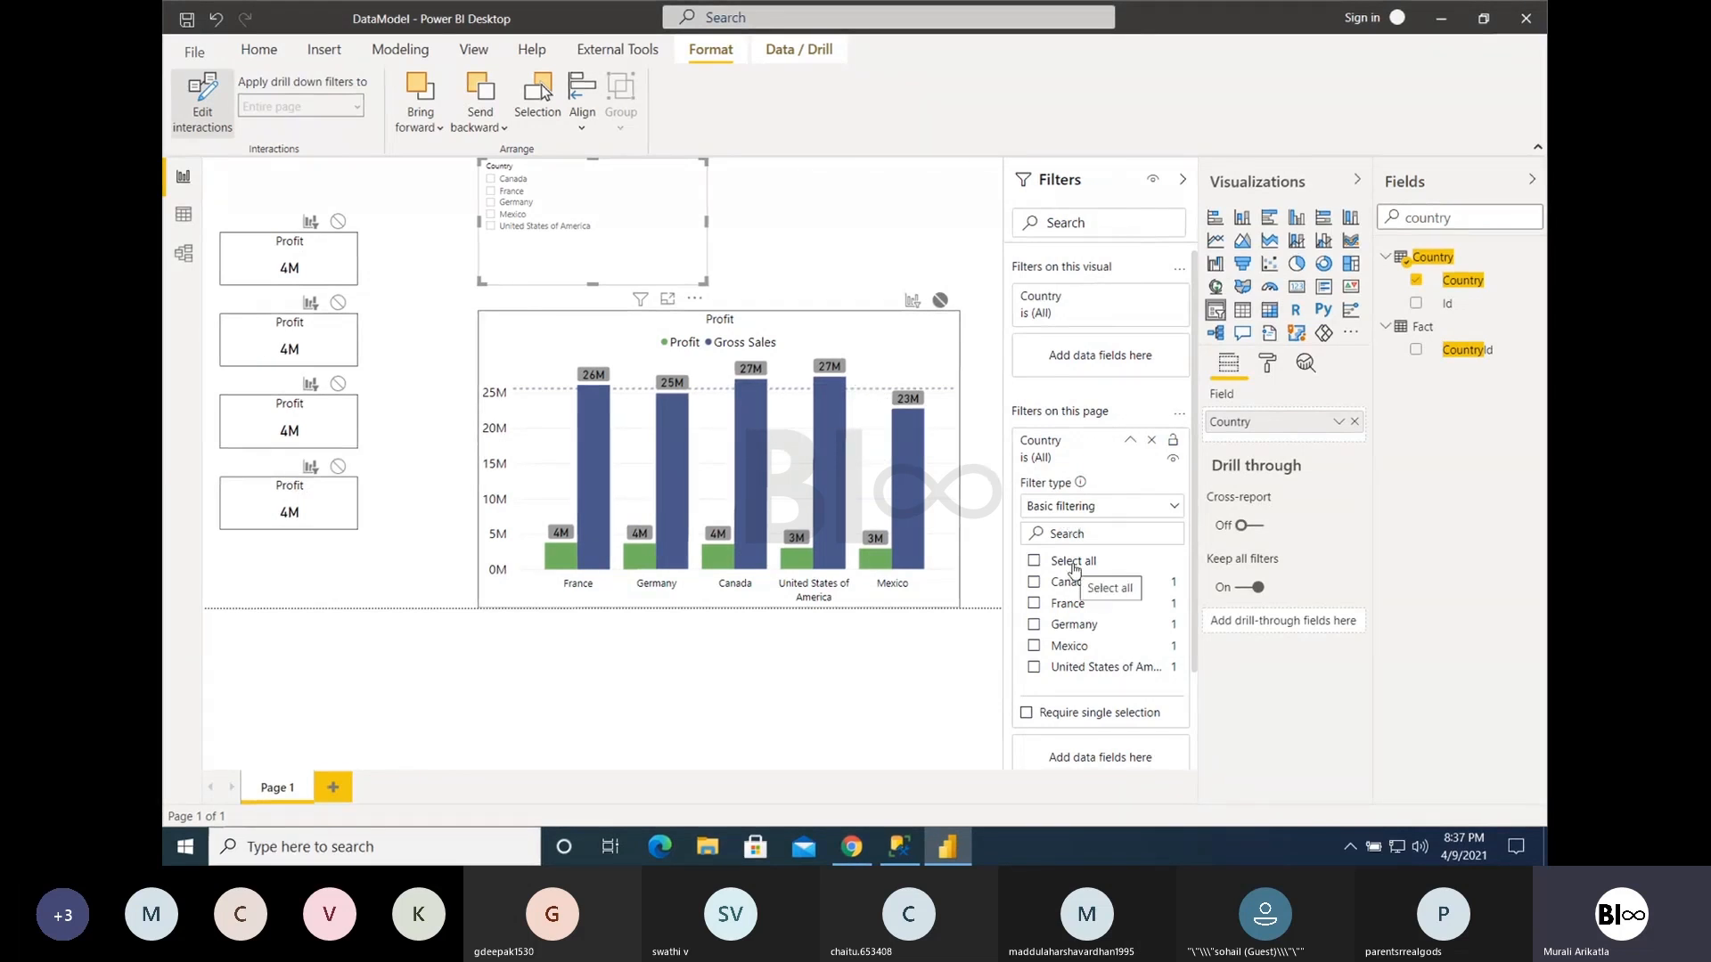
{"action": "mouse_move", "coordinate": [1082, 486]}
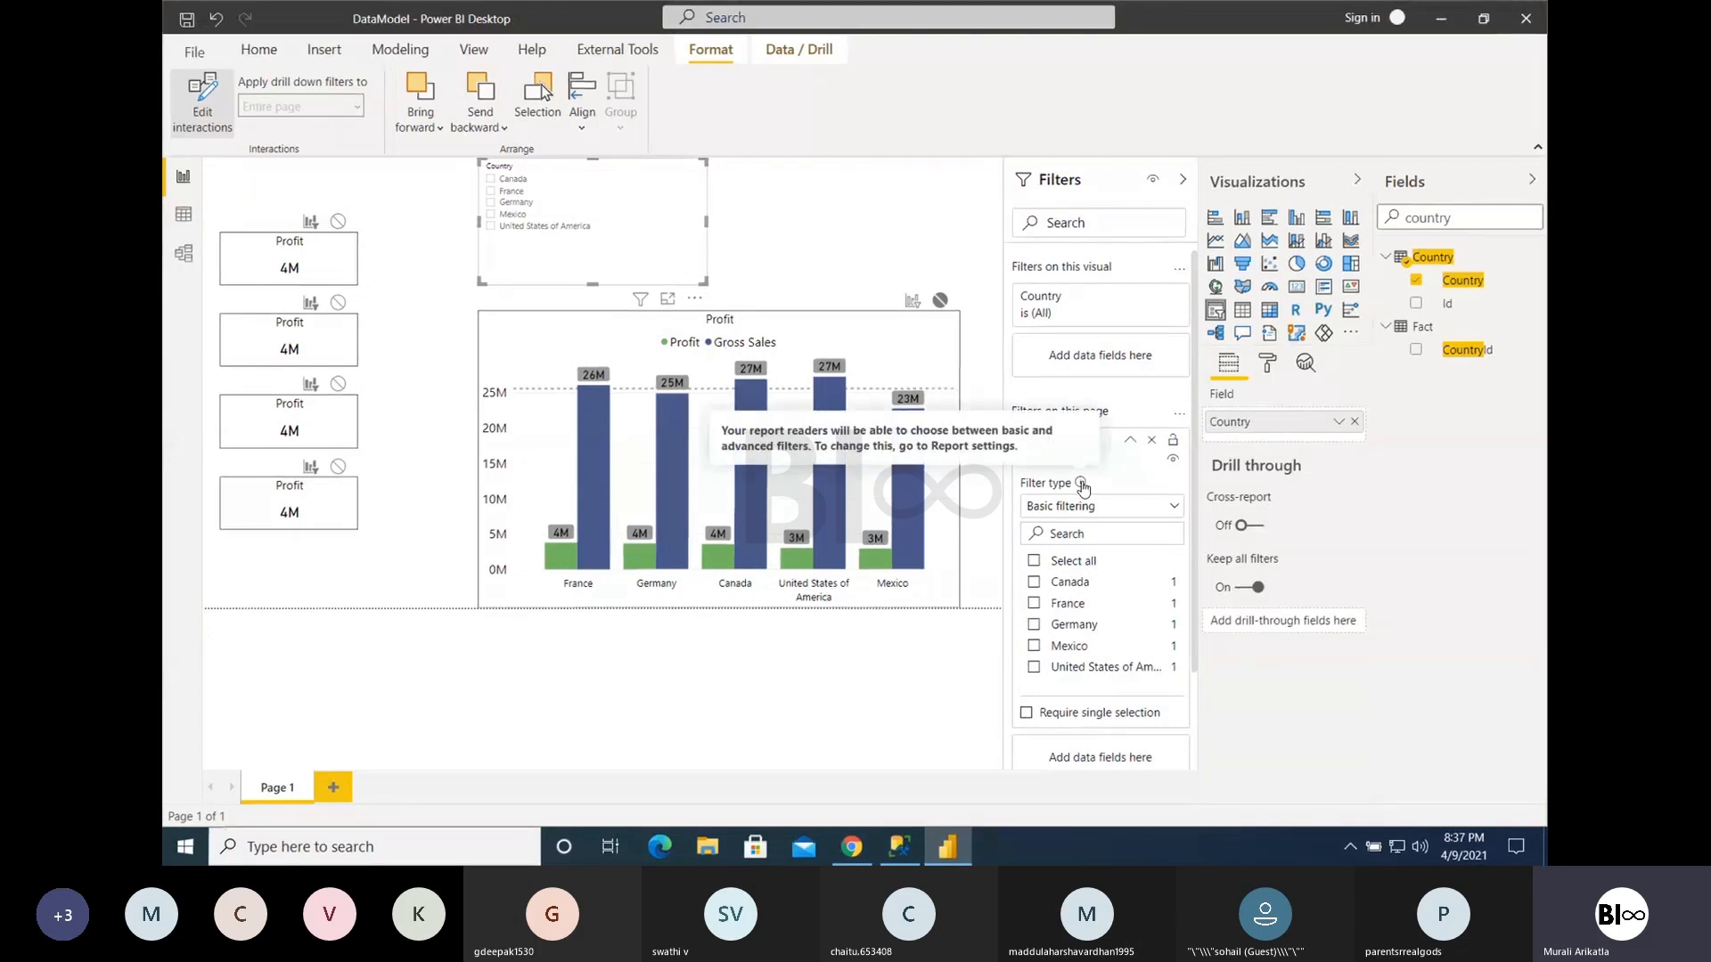
{"action": "left_click", "coordinate": [1130, 442]}
{"action": "left_click", "coordinate": [1130, 444]}
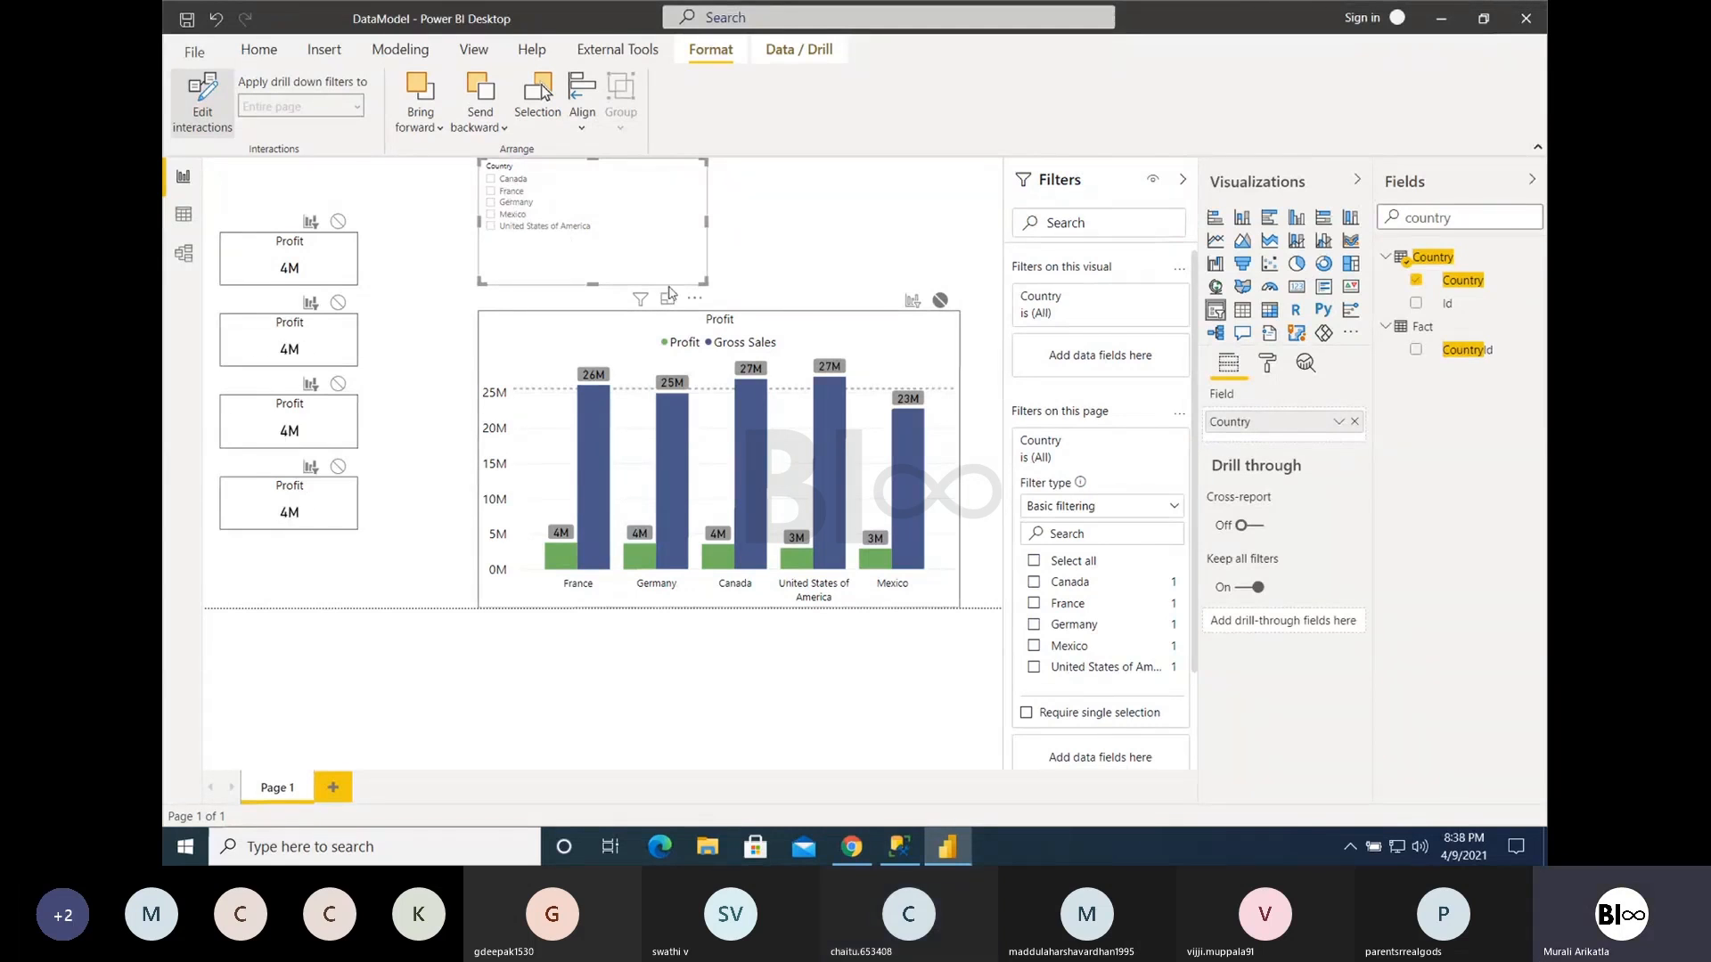
{"action": "left_click", "coordinate": [1033, 583]}
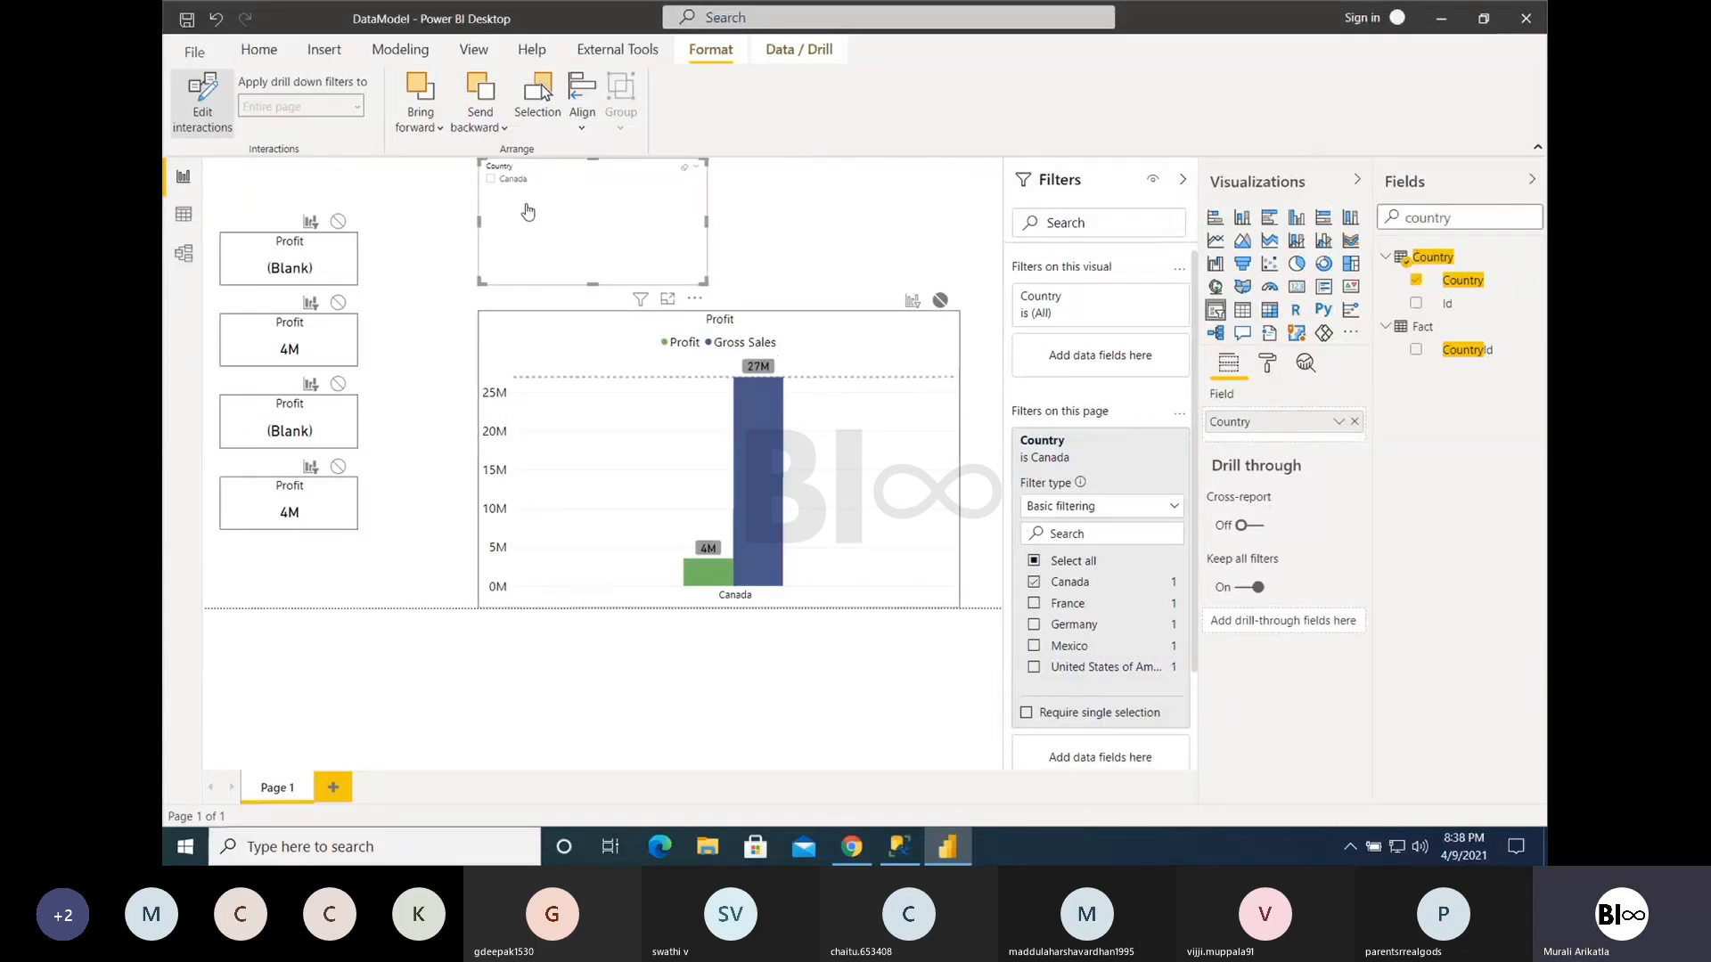
{"action": "left_click", "coordinate": [1034, 581]}
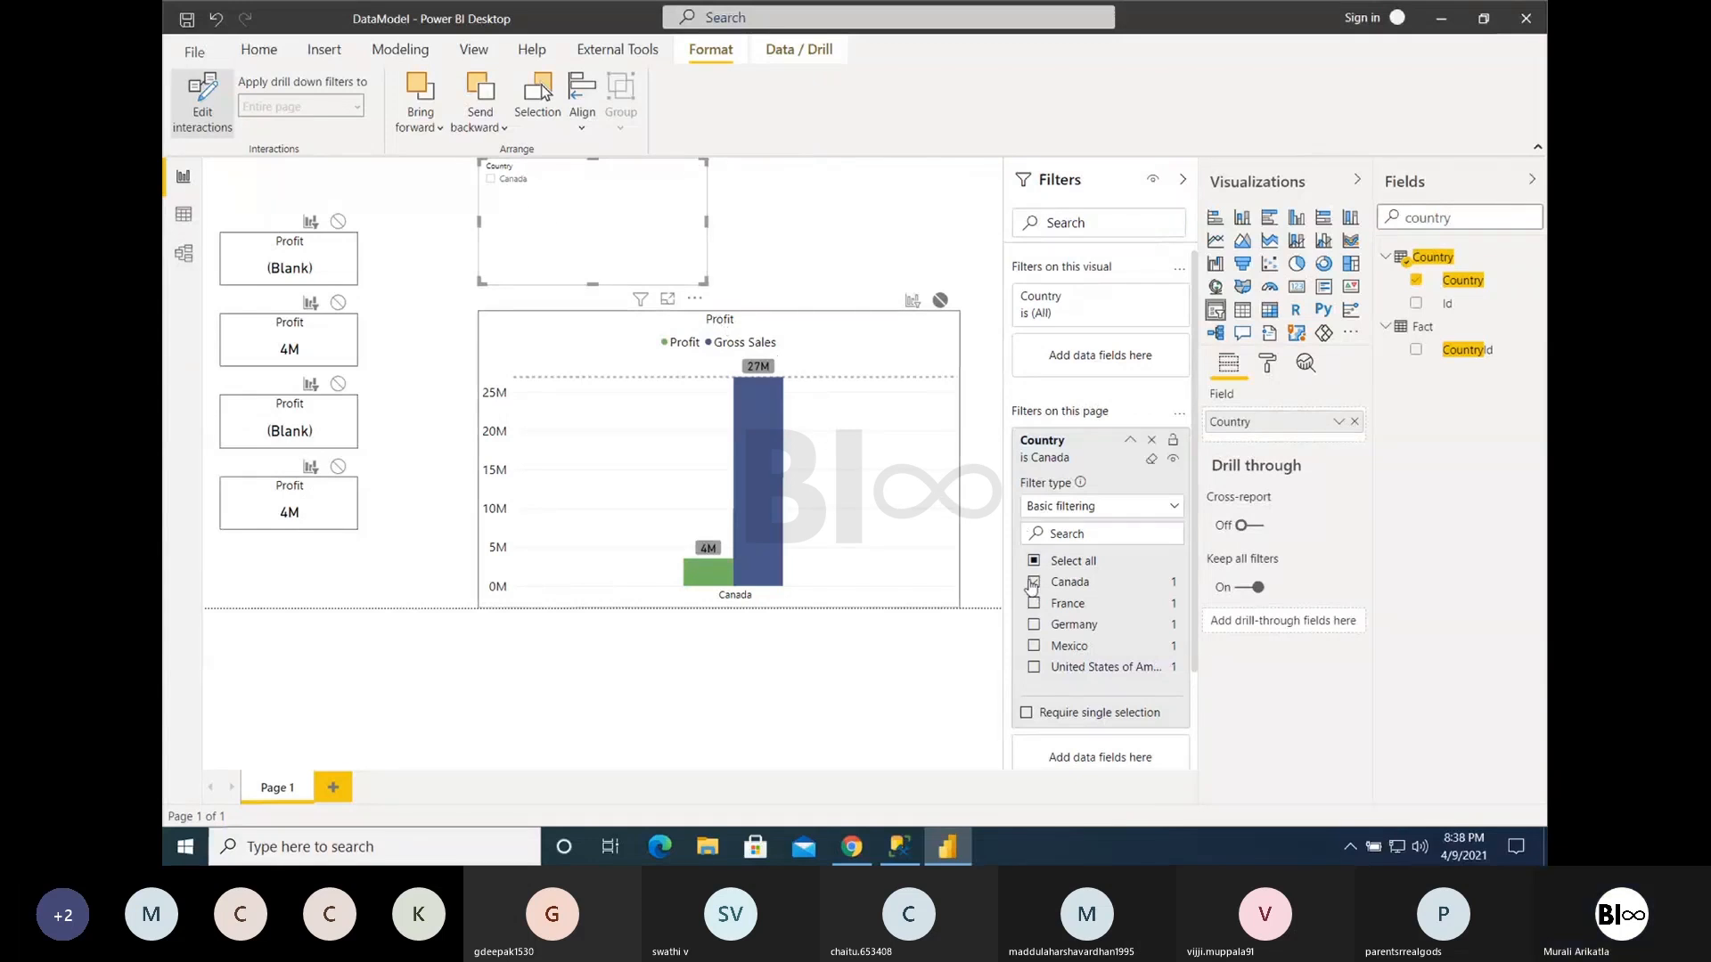
- Switch the Country slicer's selection from Canada through United States of America to Mexico and collapse the page-level filter card
{"action": "left_click", "coordinate": [491, 181]}
{"action": "left_click", "coordinate": [508, 225]}
{"action": "left_click", "coordinate": [520, 214]}
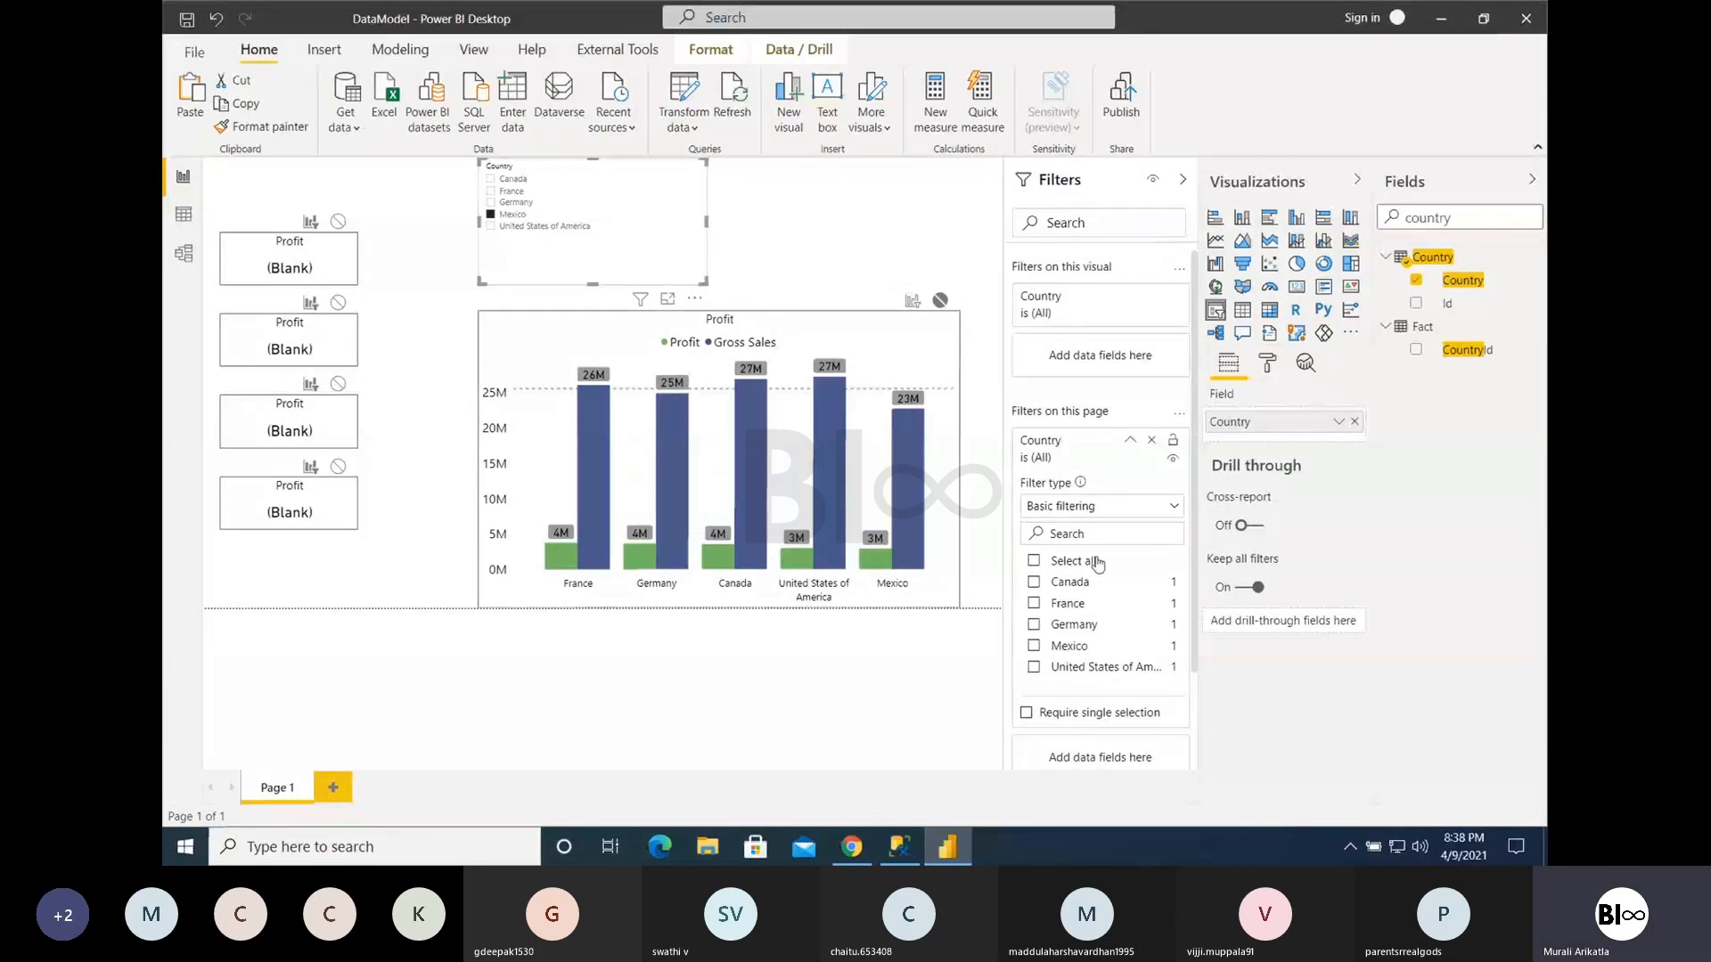
{"action": "left_click", "coordinate": [1128, 443]}
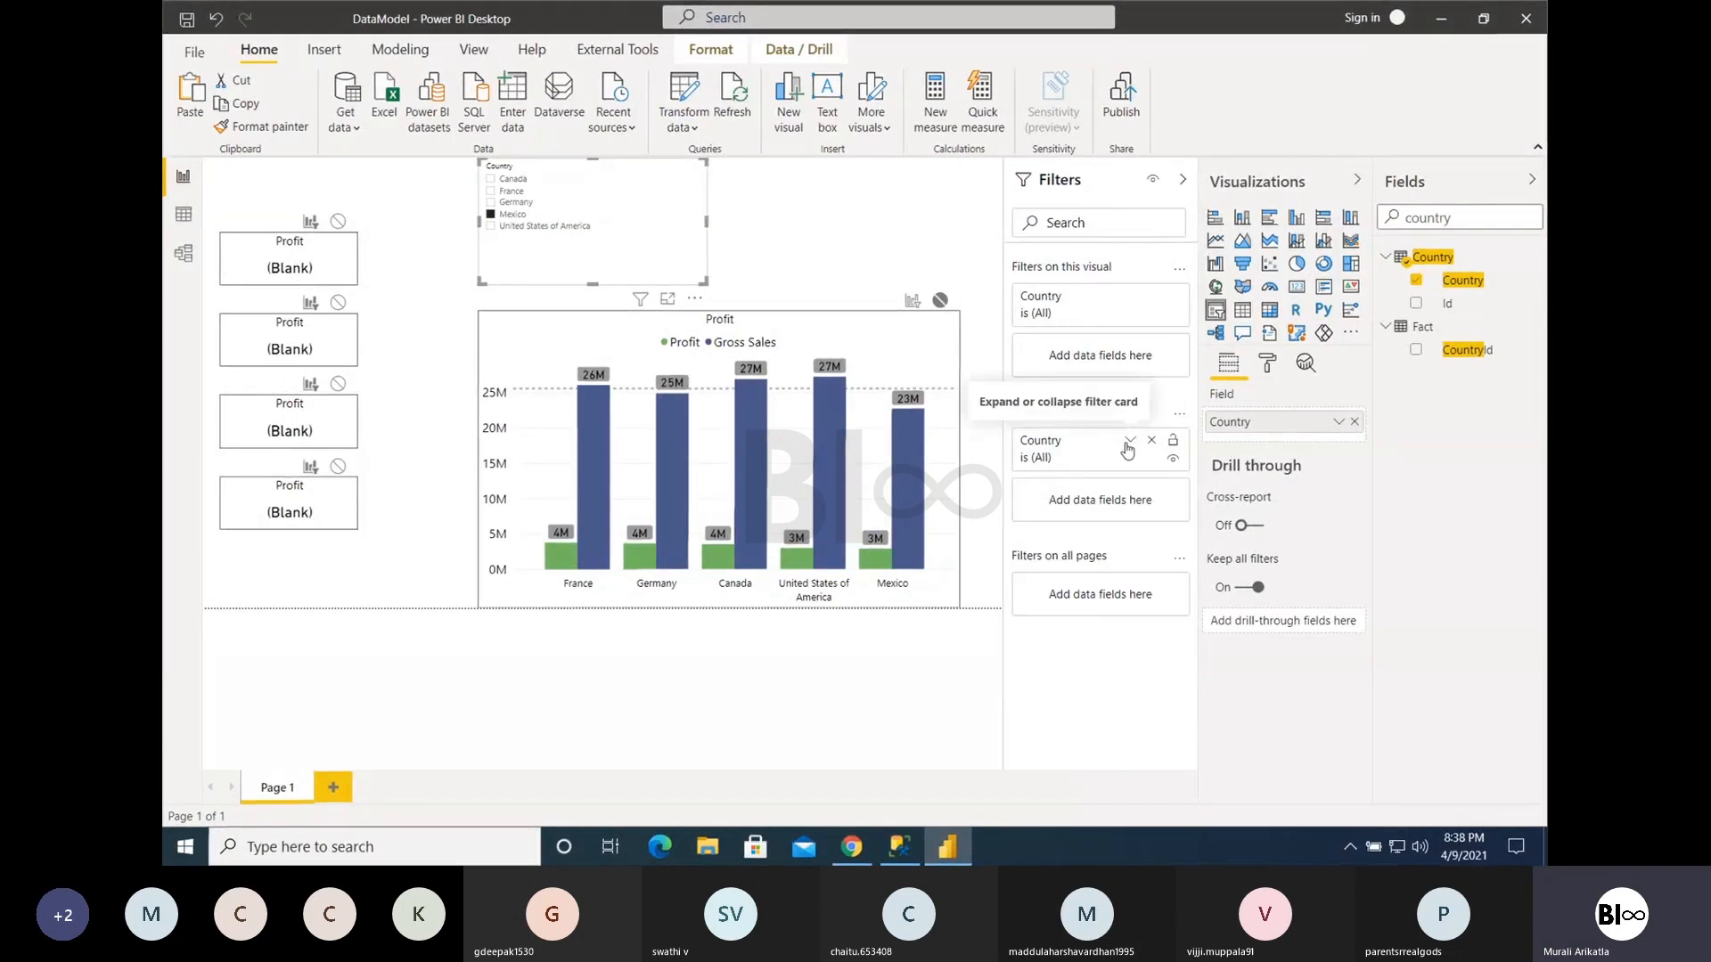
{"action": "key", "text": "ctrl+Left"}
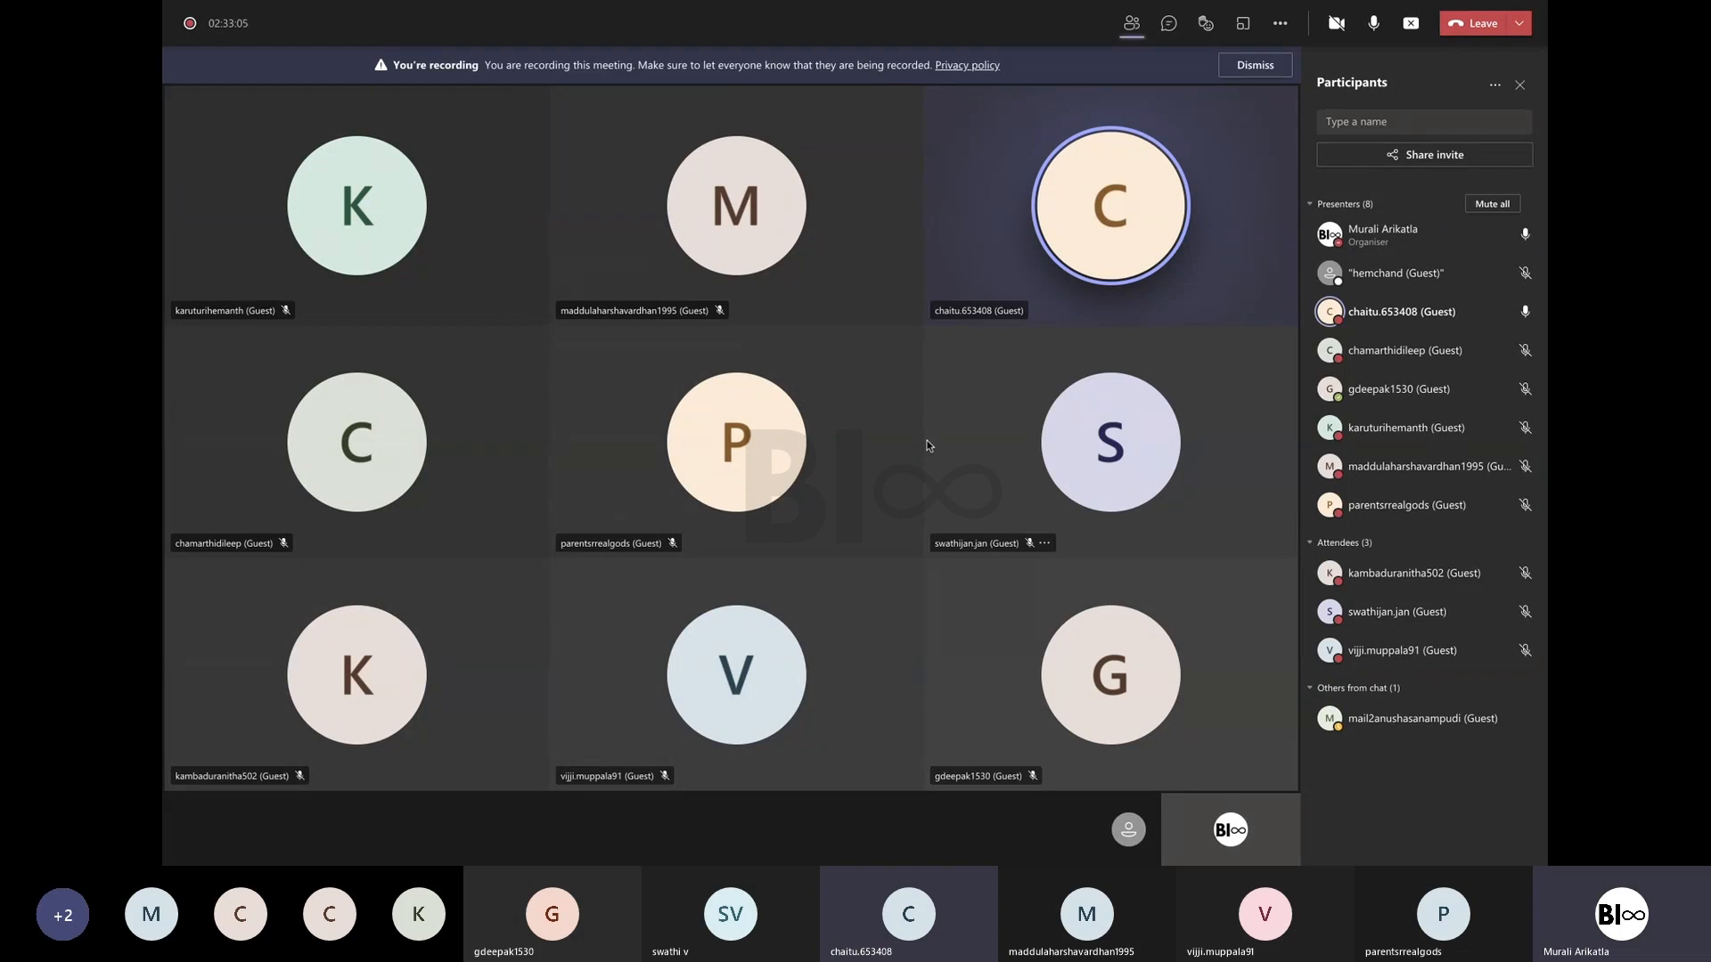
{"action": "key", "text": "ctrl+Right"}
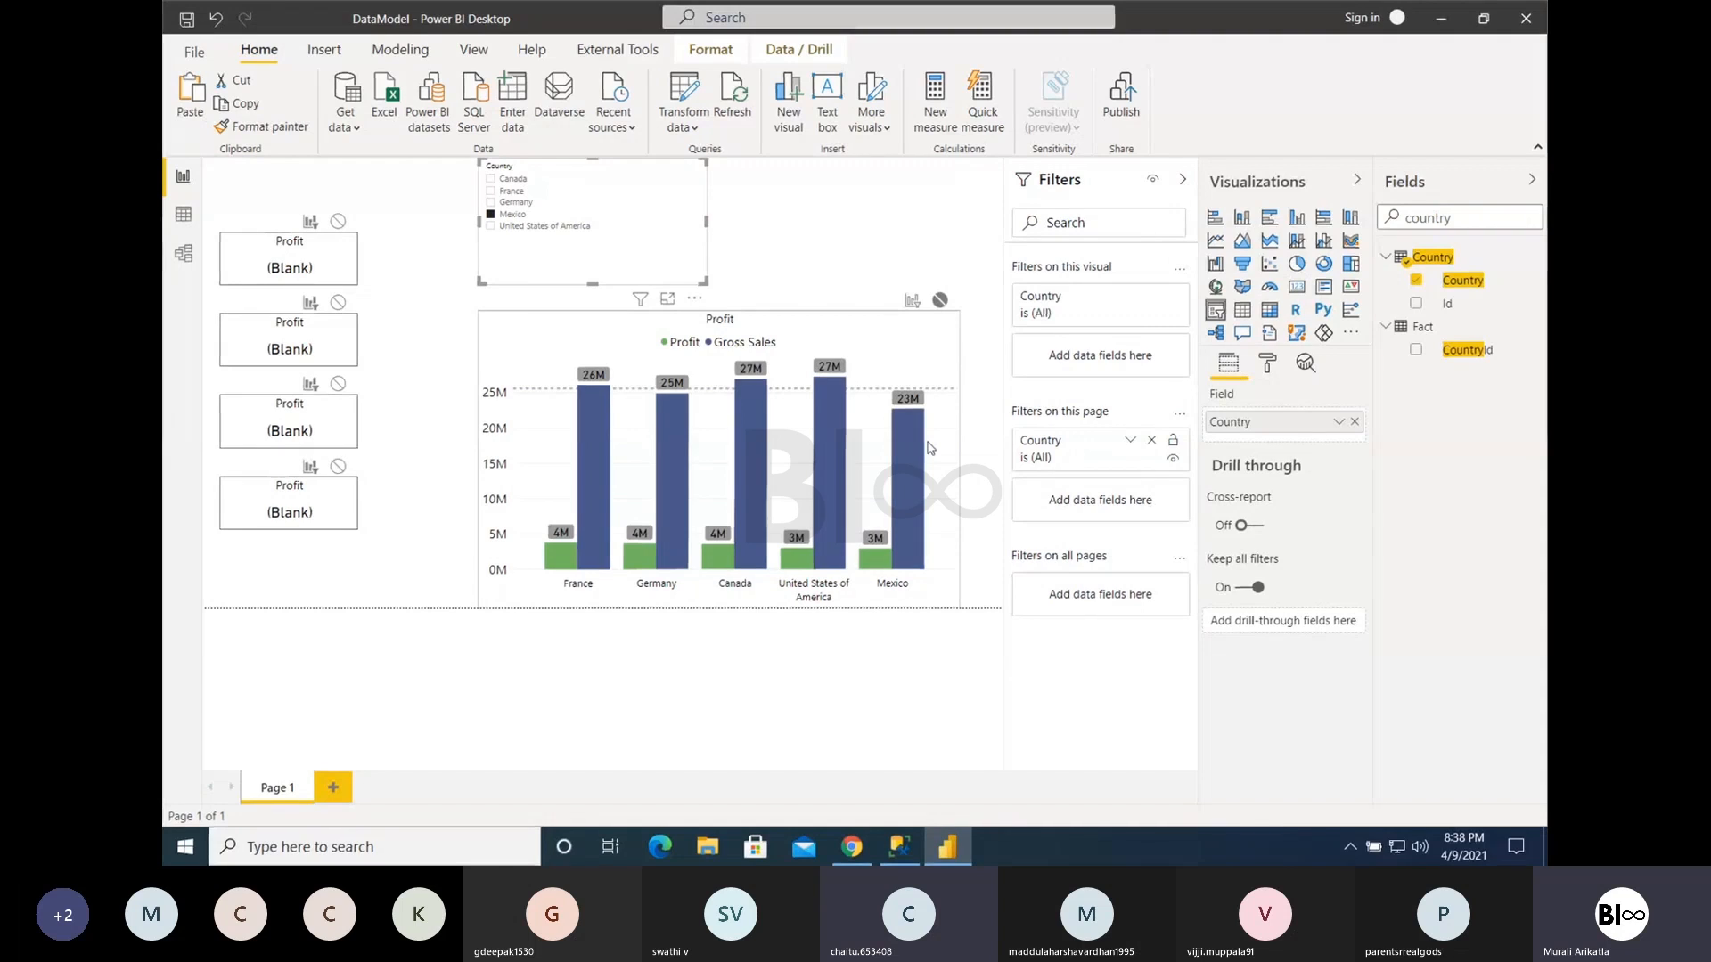
{"action": "left_click", "coordinate": [1098, 449]}
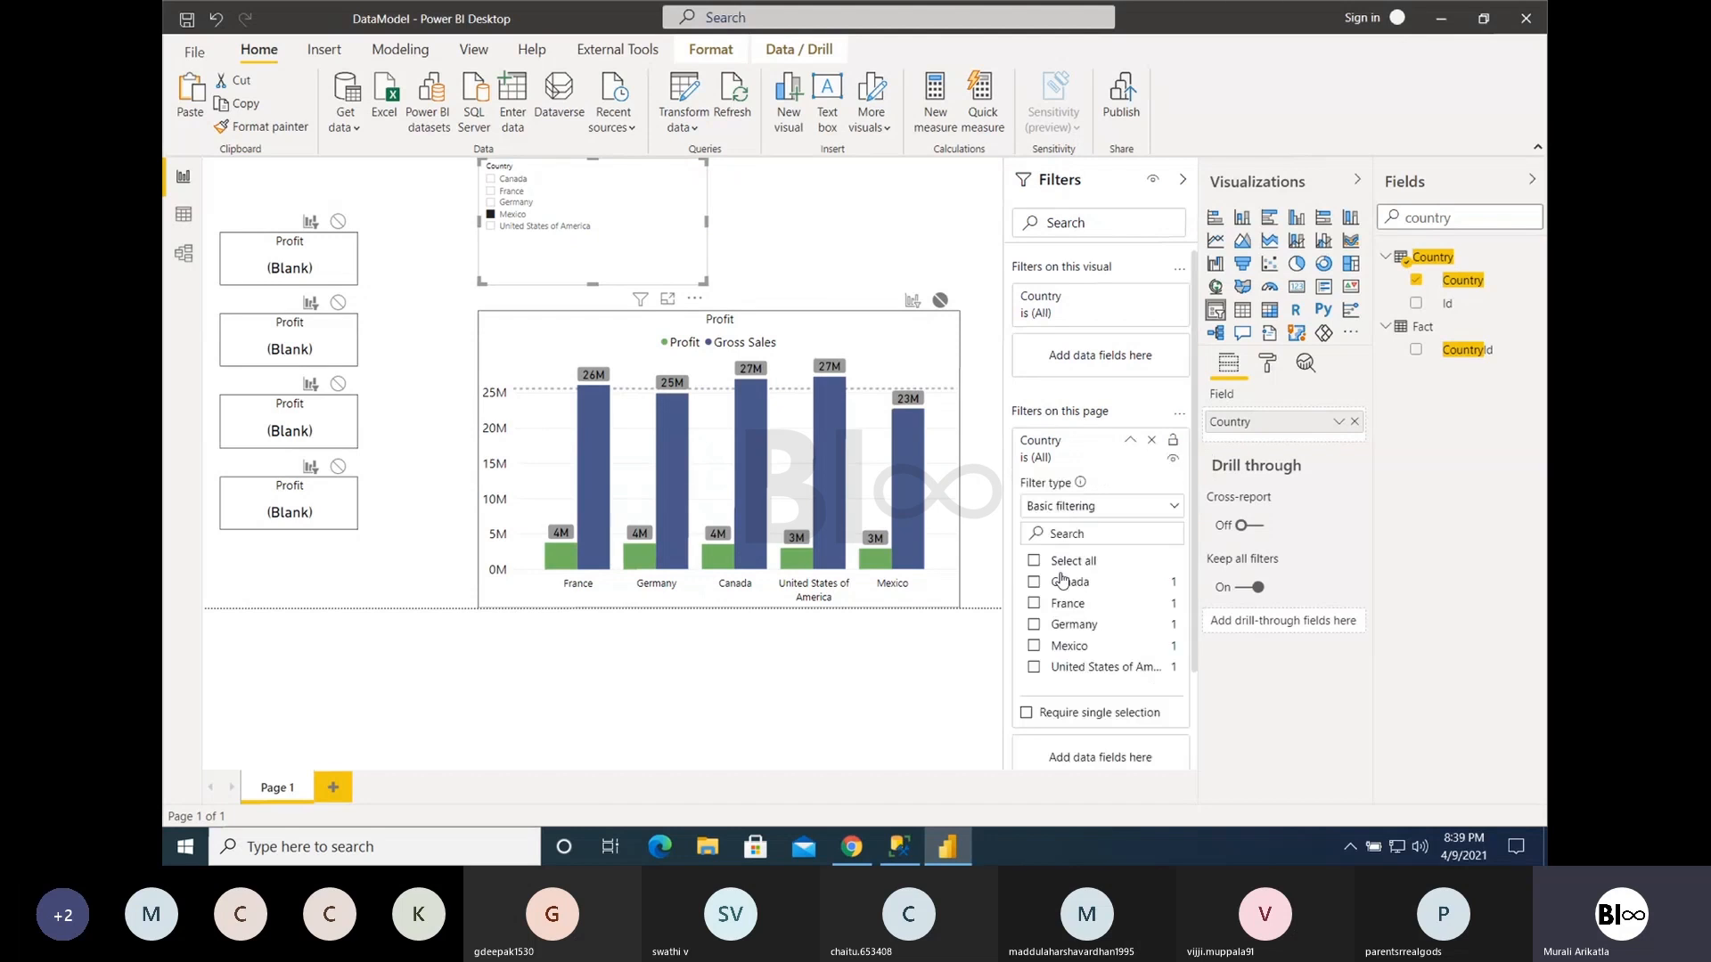
{"action": "left_click", "coordinate": [1063, 580]}
{"action": "left_click", "coordinate": [1062, 580]}
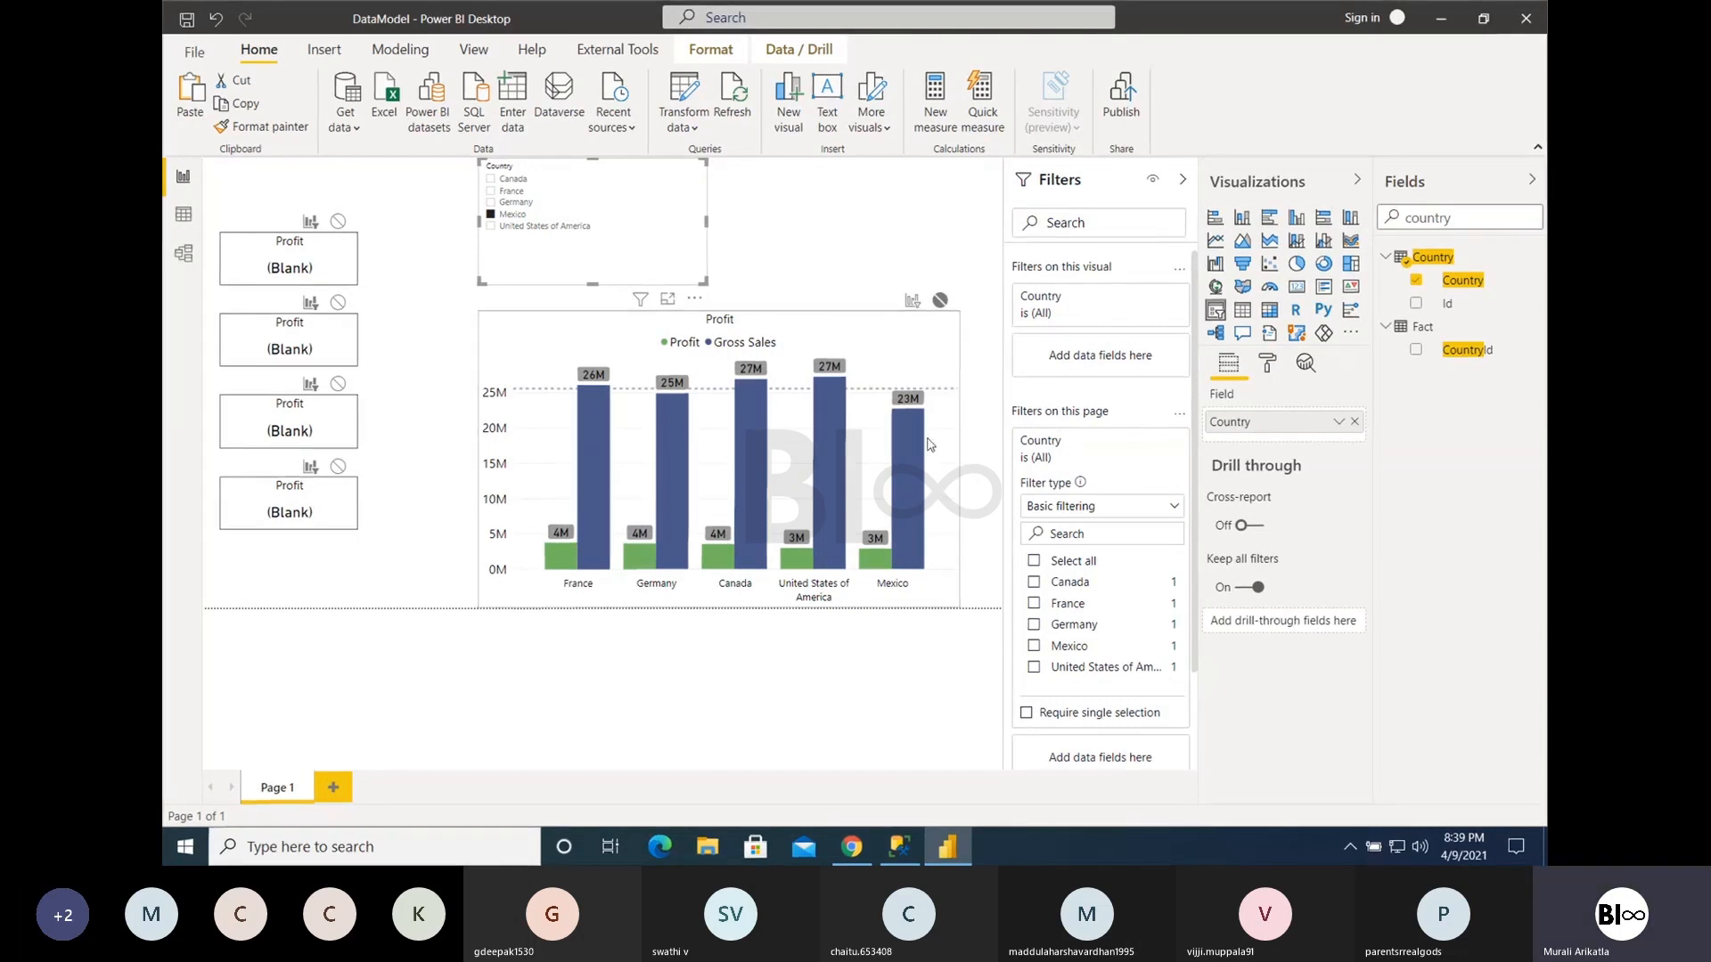
- Clear the Mexico selection in the Country slicer and deselect the visual
{"action": "mouse_move", "coordinate": [919, 461]}
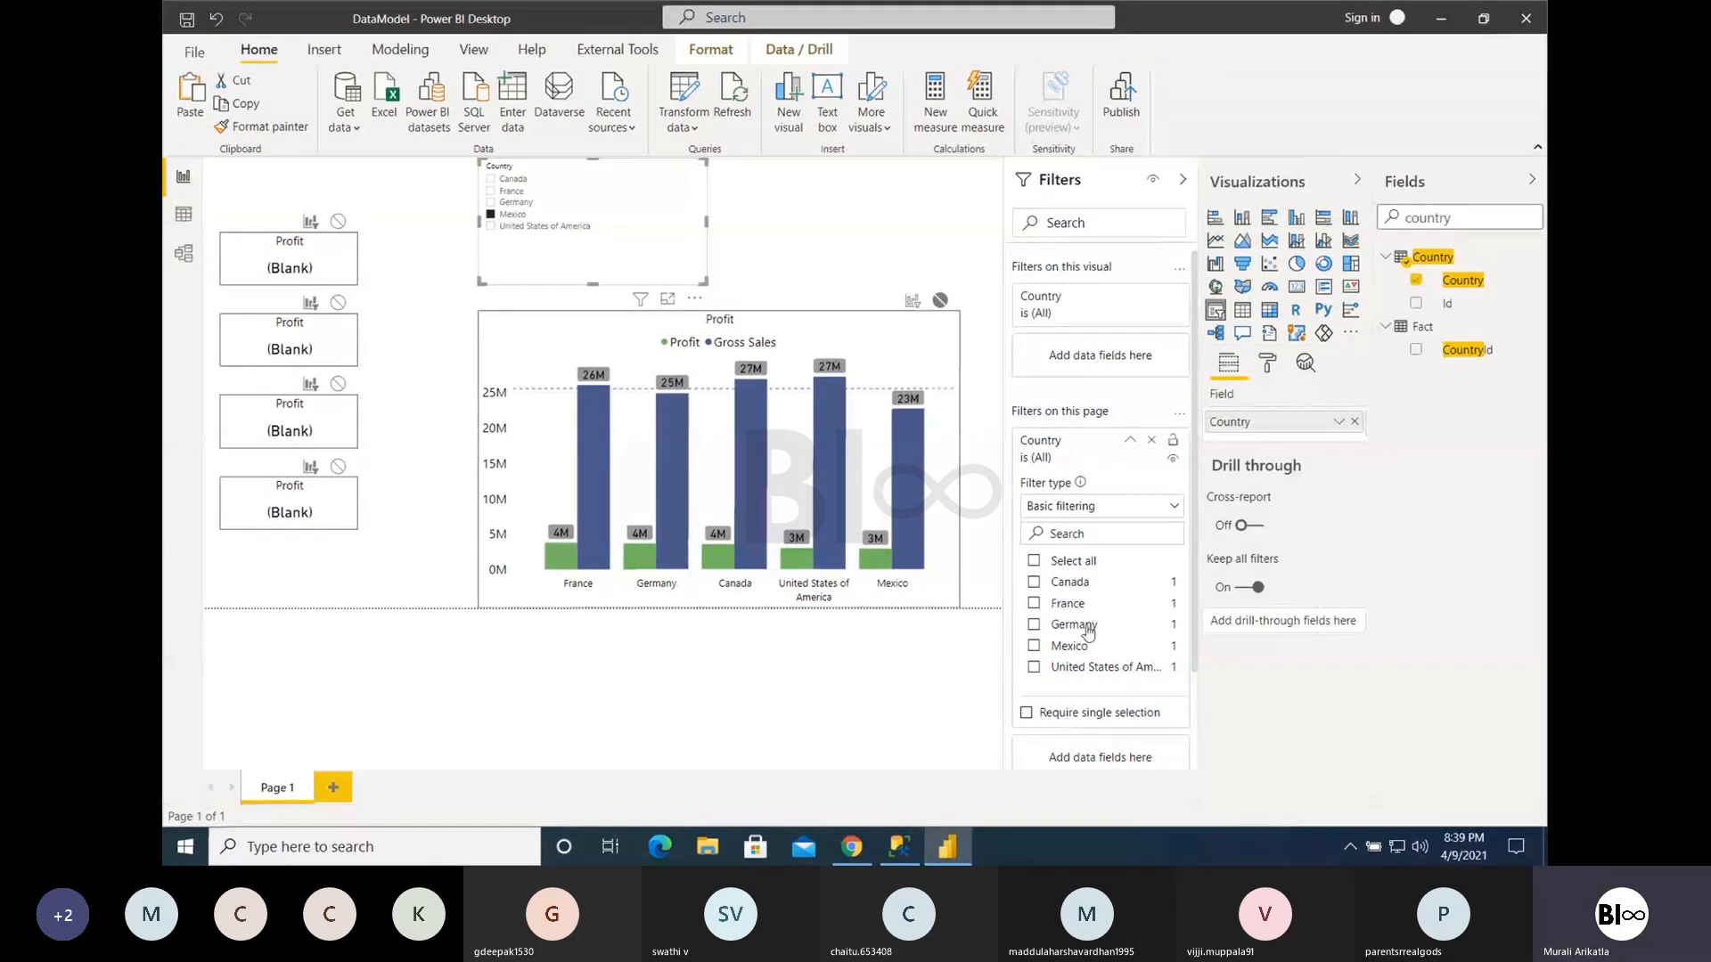
{"action": "mouse_move", "coordinate": [896, 528]}
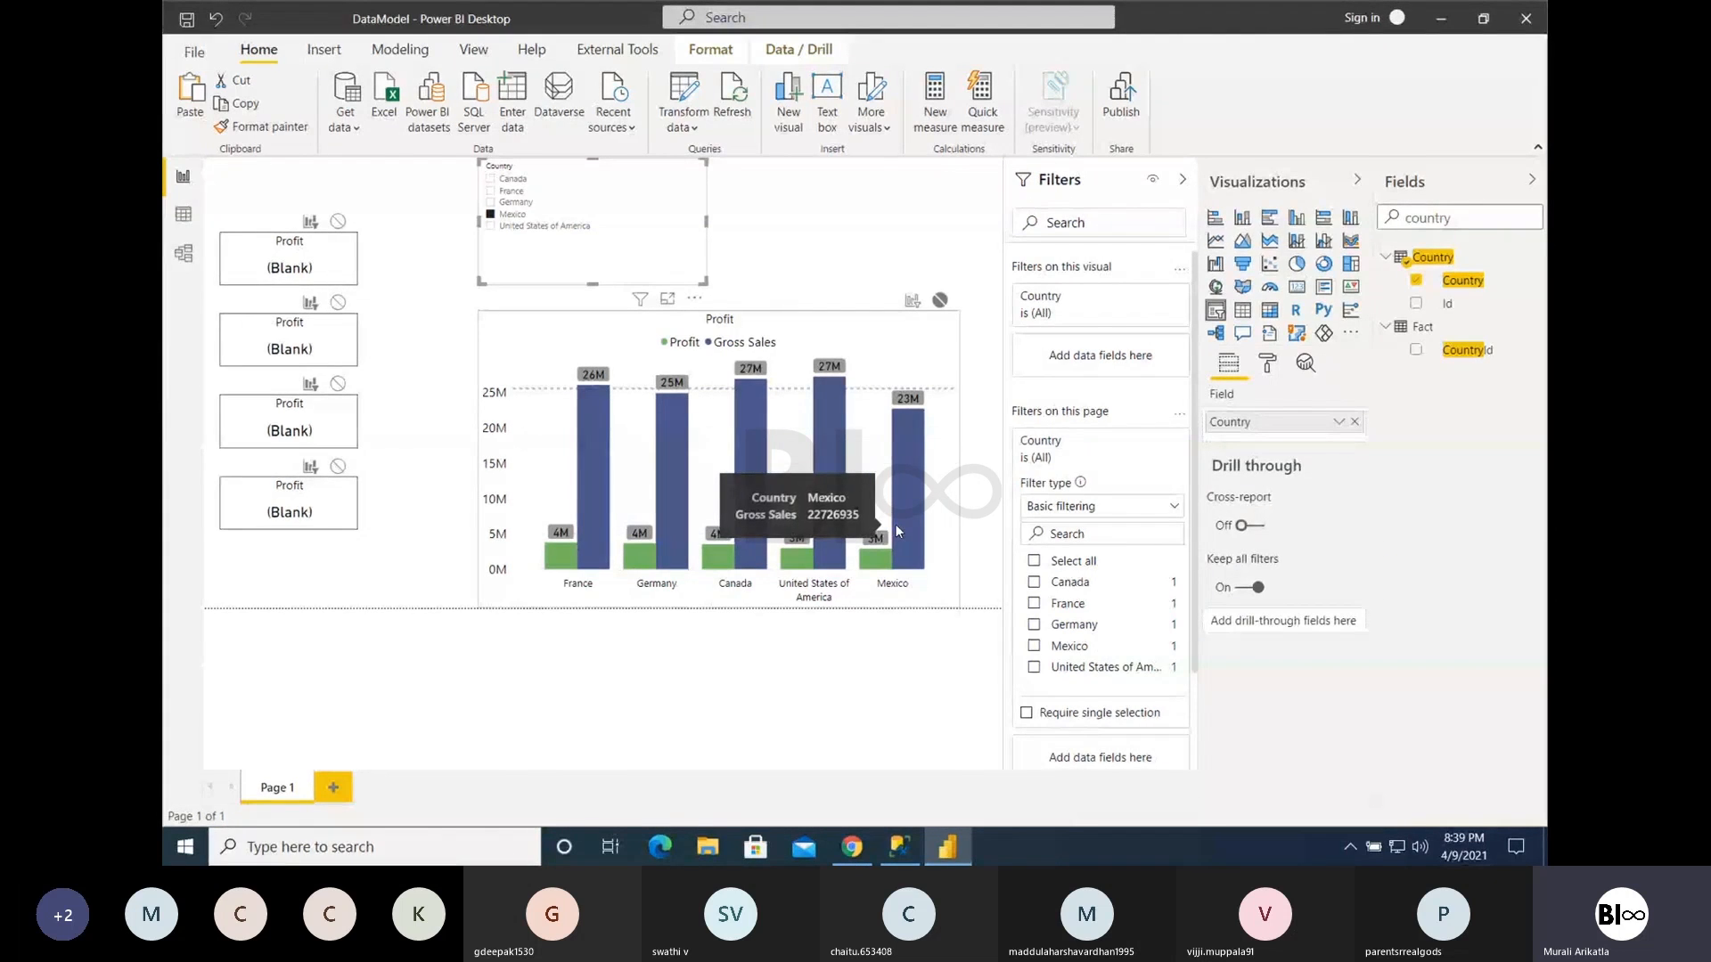
{"action": "left_click", "coordinate": [506, 217]}
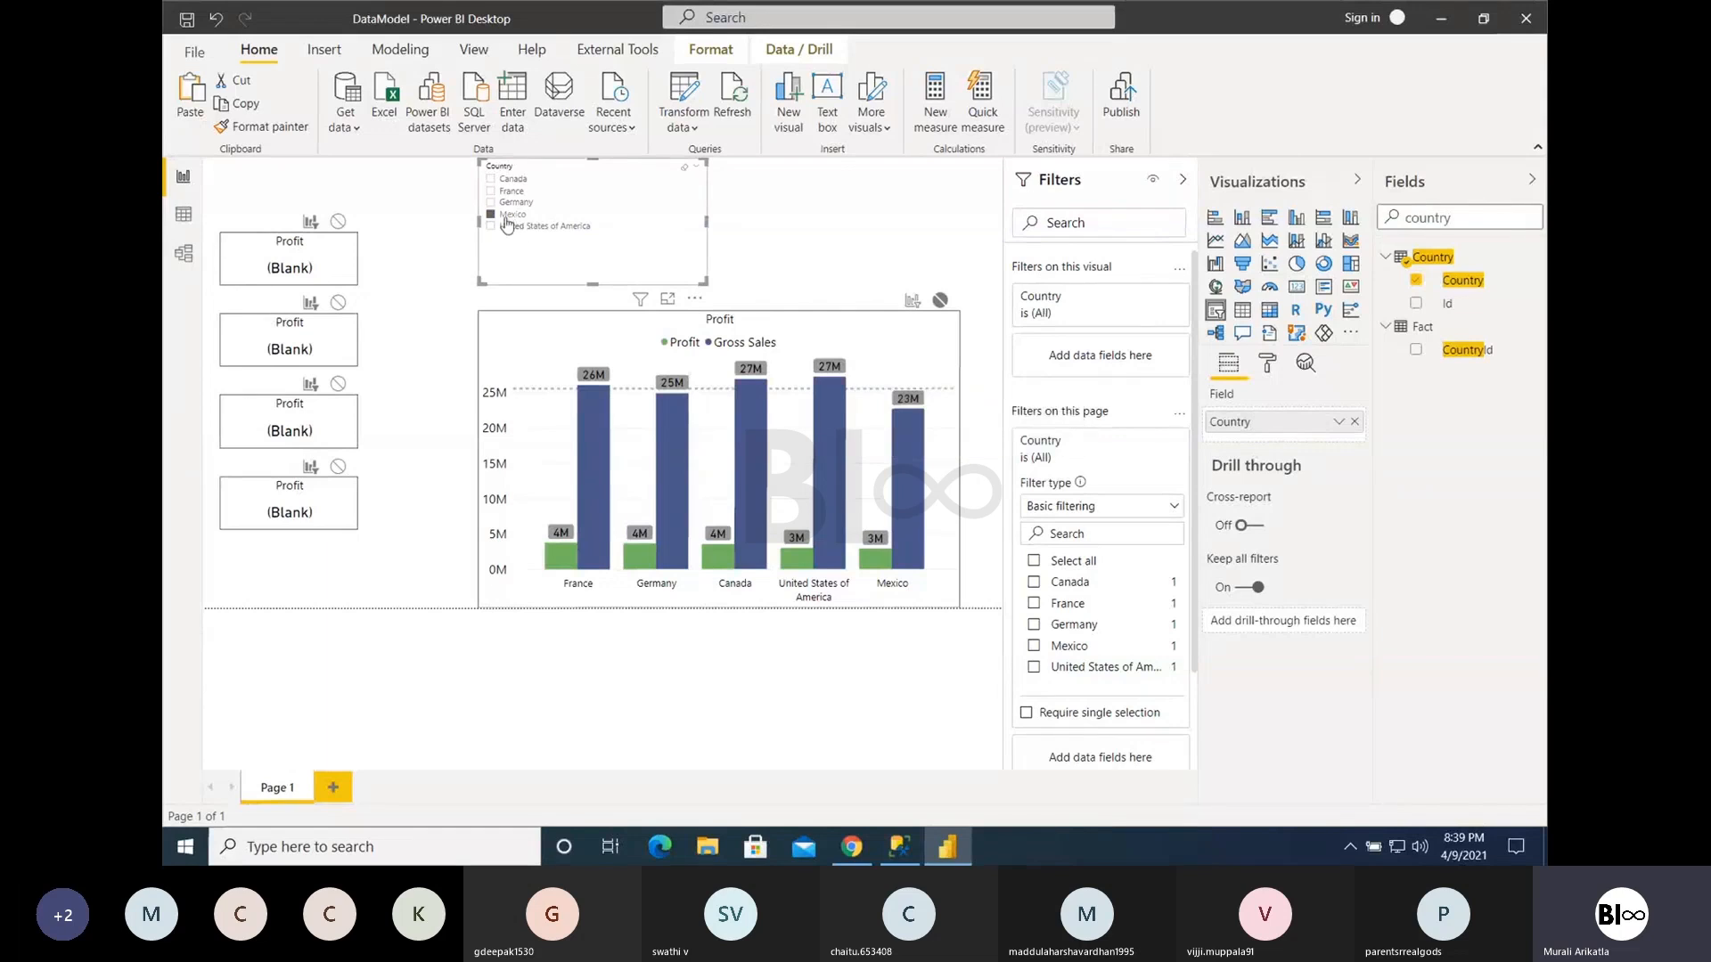
{"action": "left_click", "coordinate": [848, 267]}
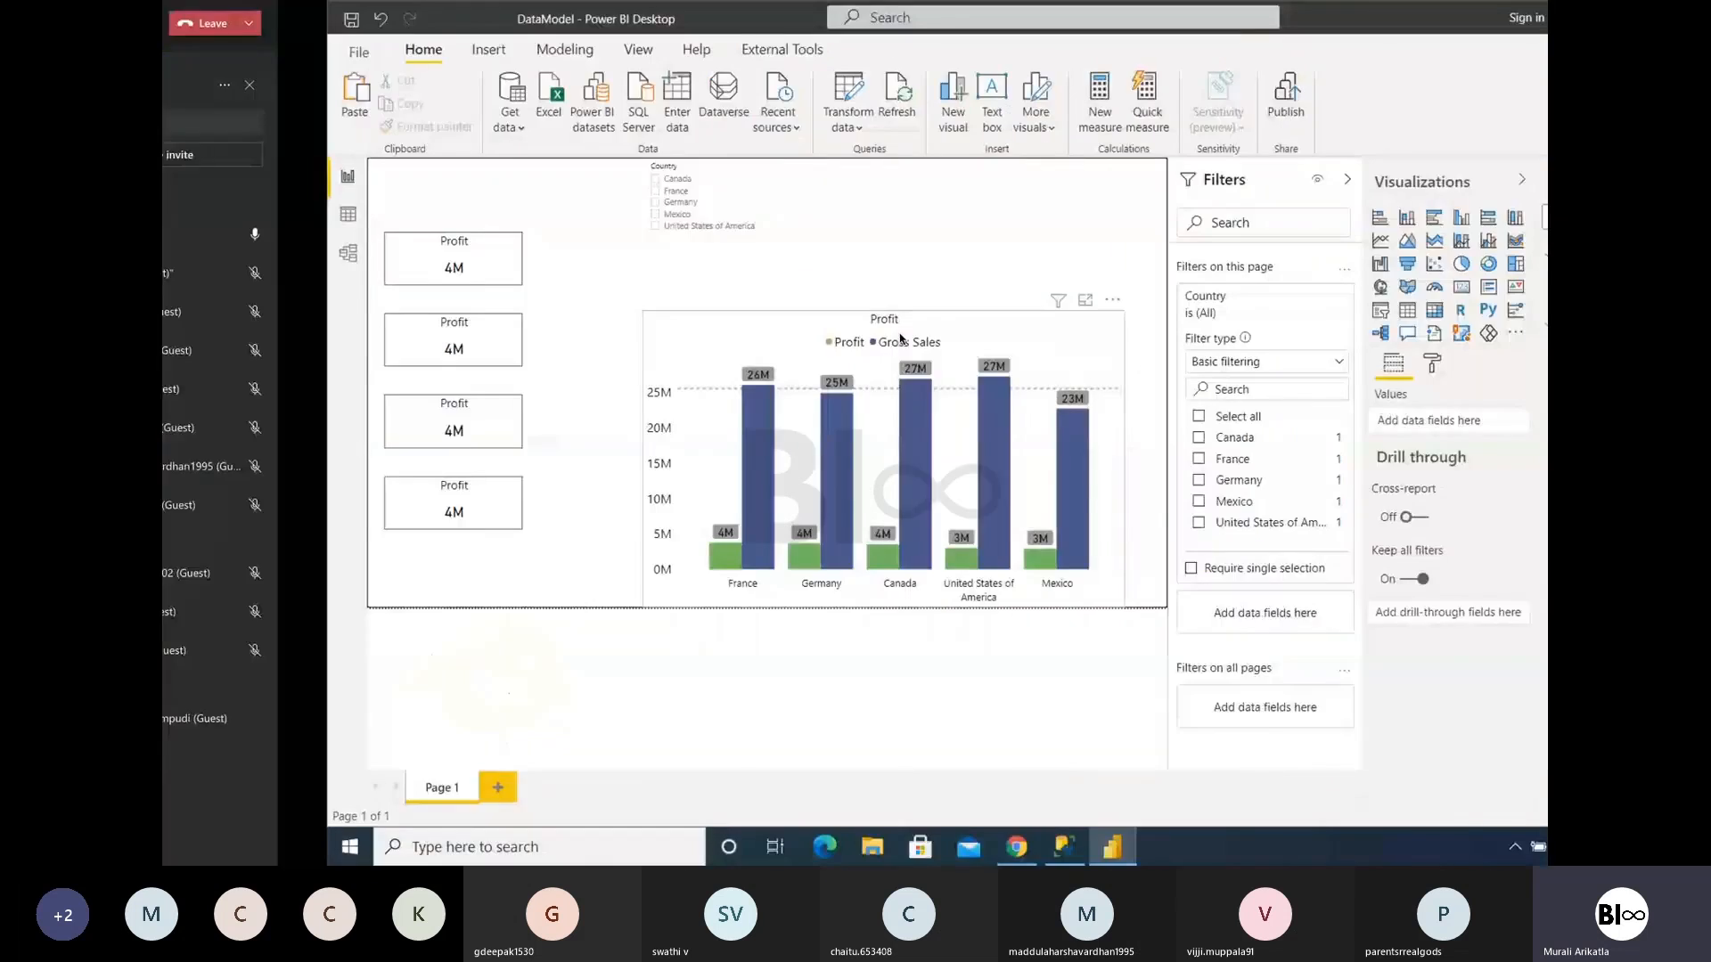
- Switch to Google Chrome and search Google Images for "sales reports examples" in a new tab
{"action": "mouse_move", "coordinate": [851, 845]}
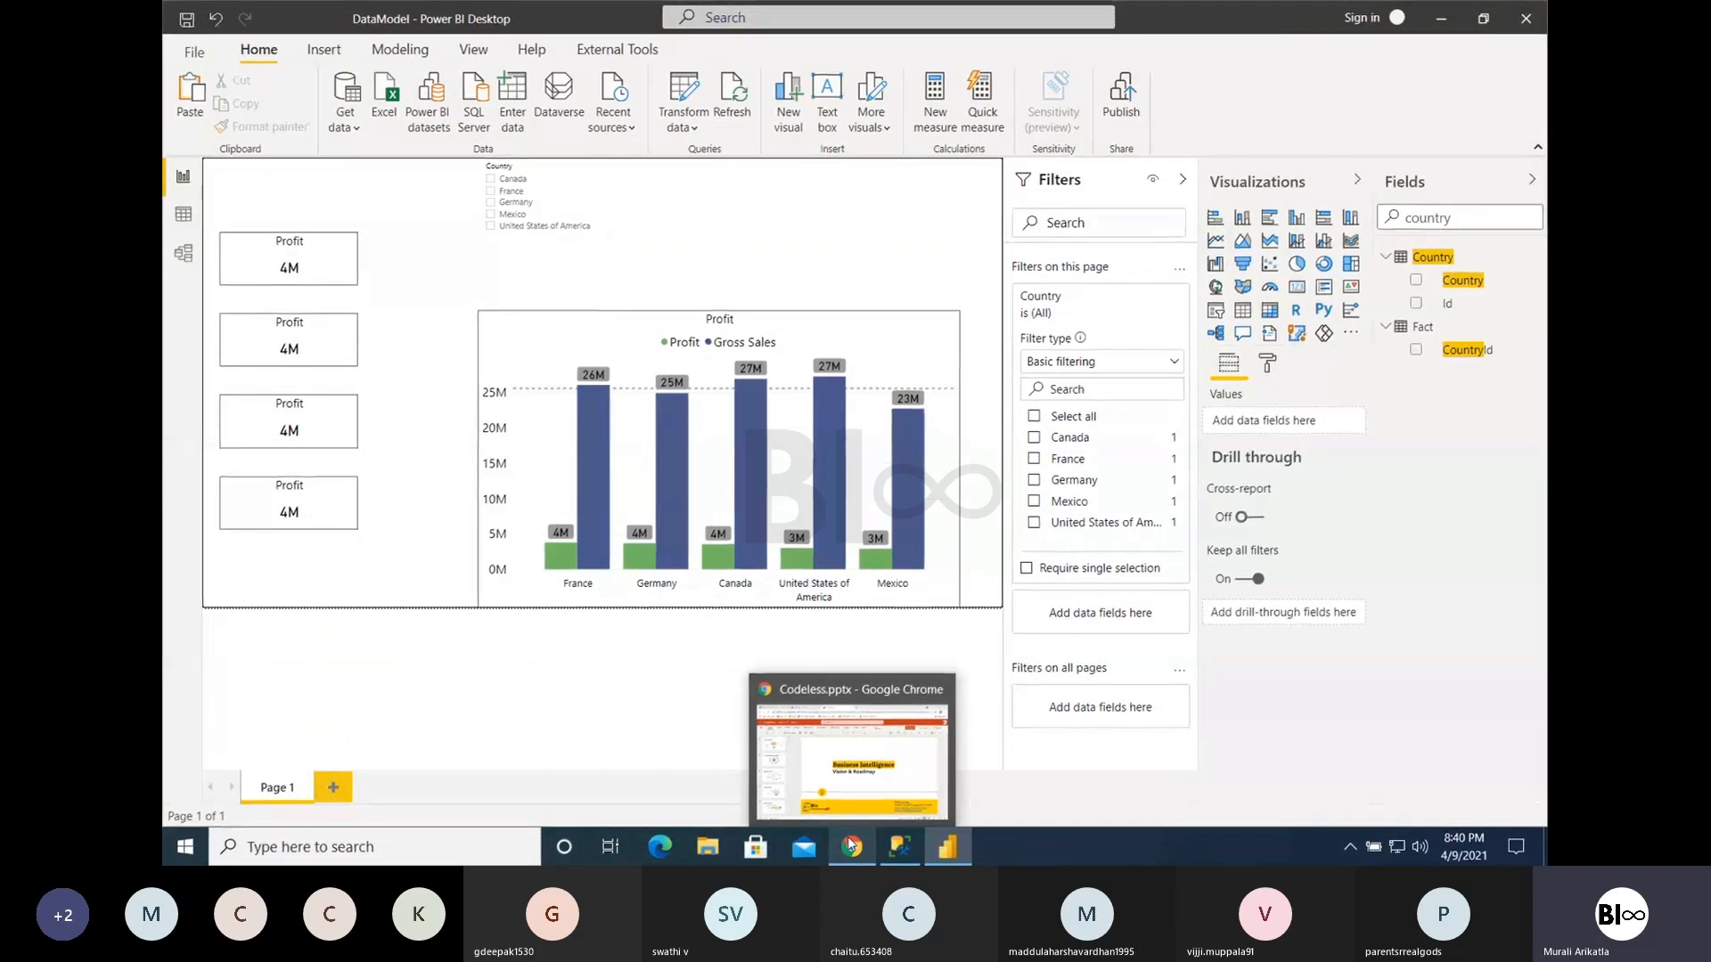
{"action": "left_click", "coordinate": [851, 845]}
{"action": "left_click", "coordinate": [888, 19]}
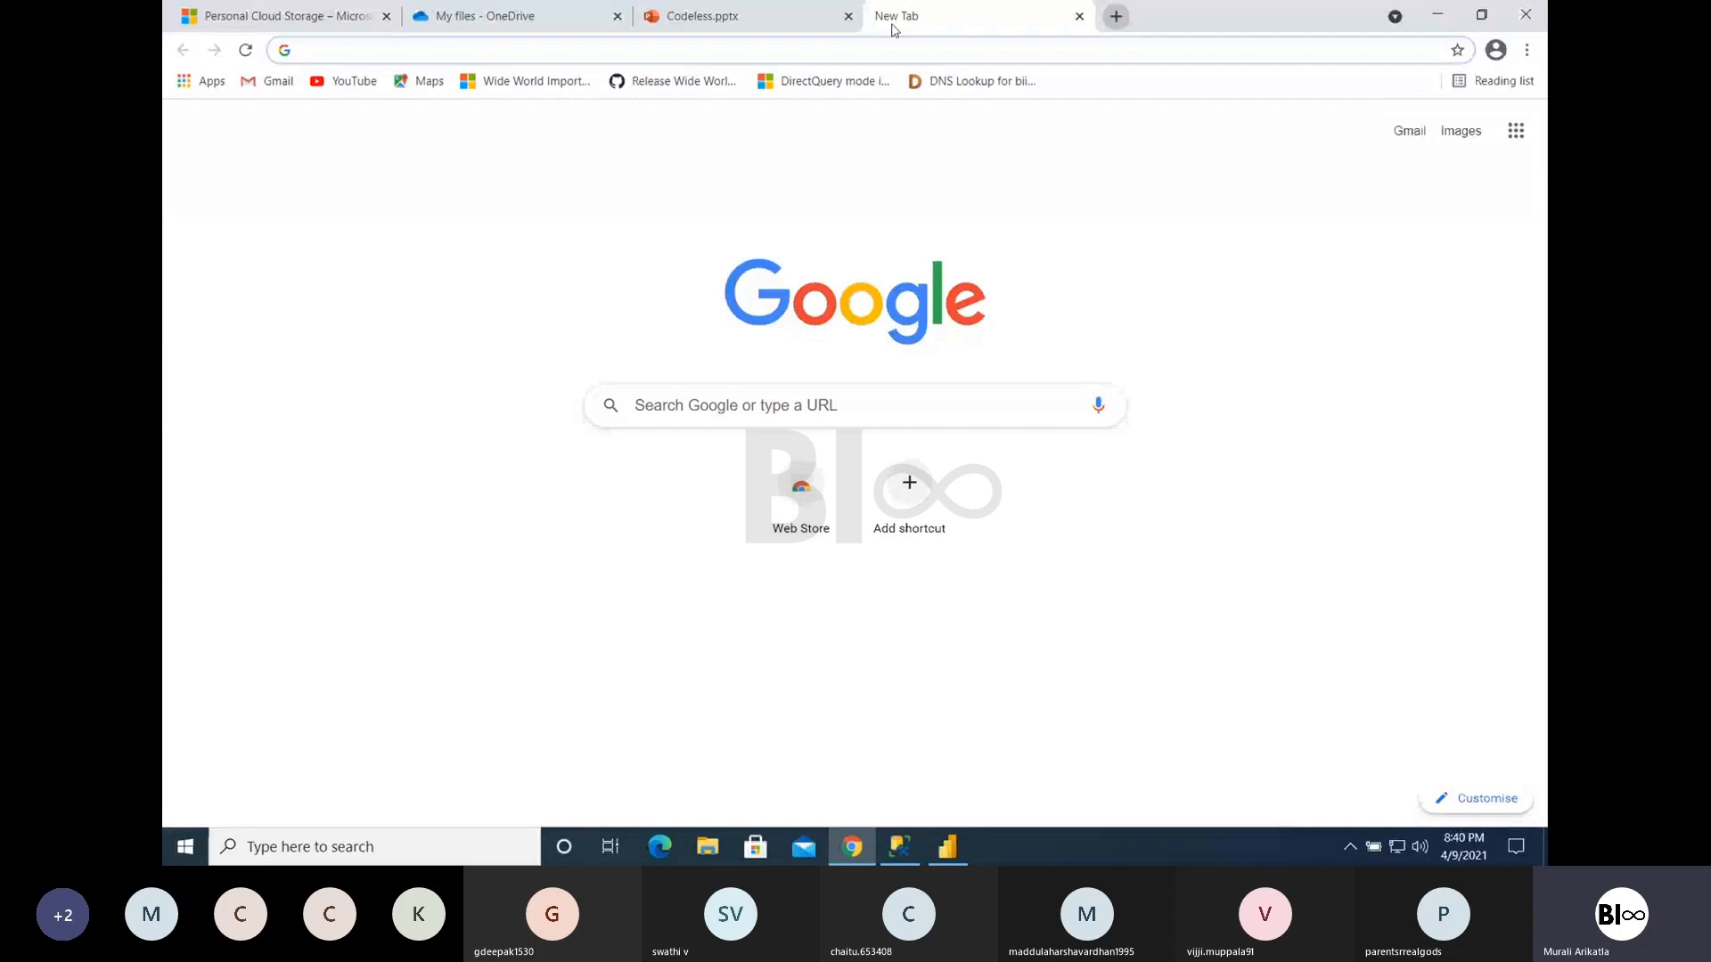
{"action": "type", "text": "Sales rep"}
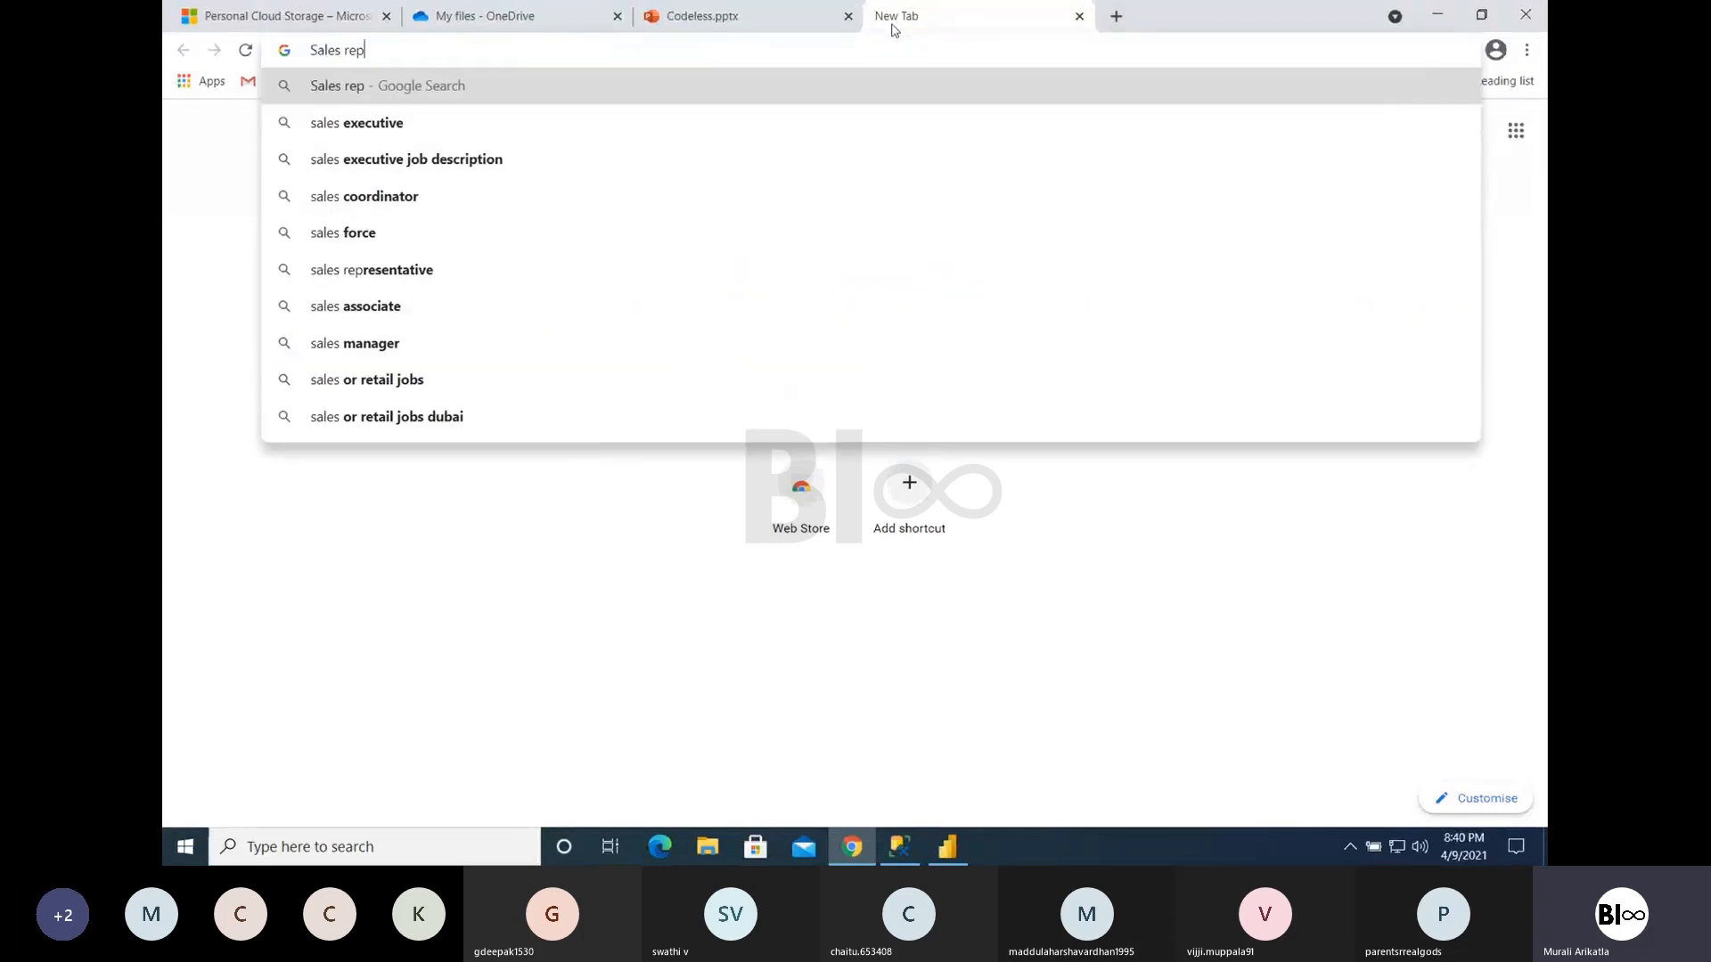
{"action": "type", "text": "orts examples"}
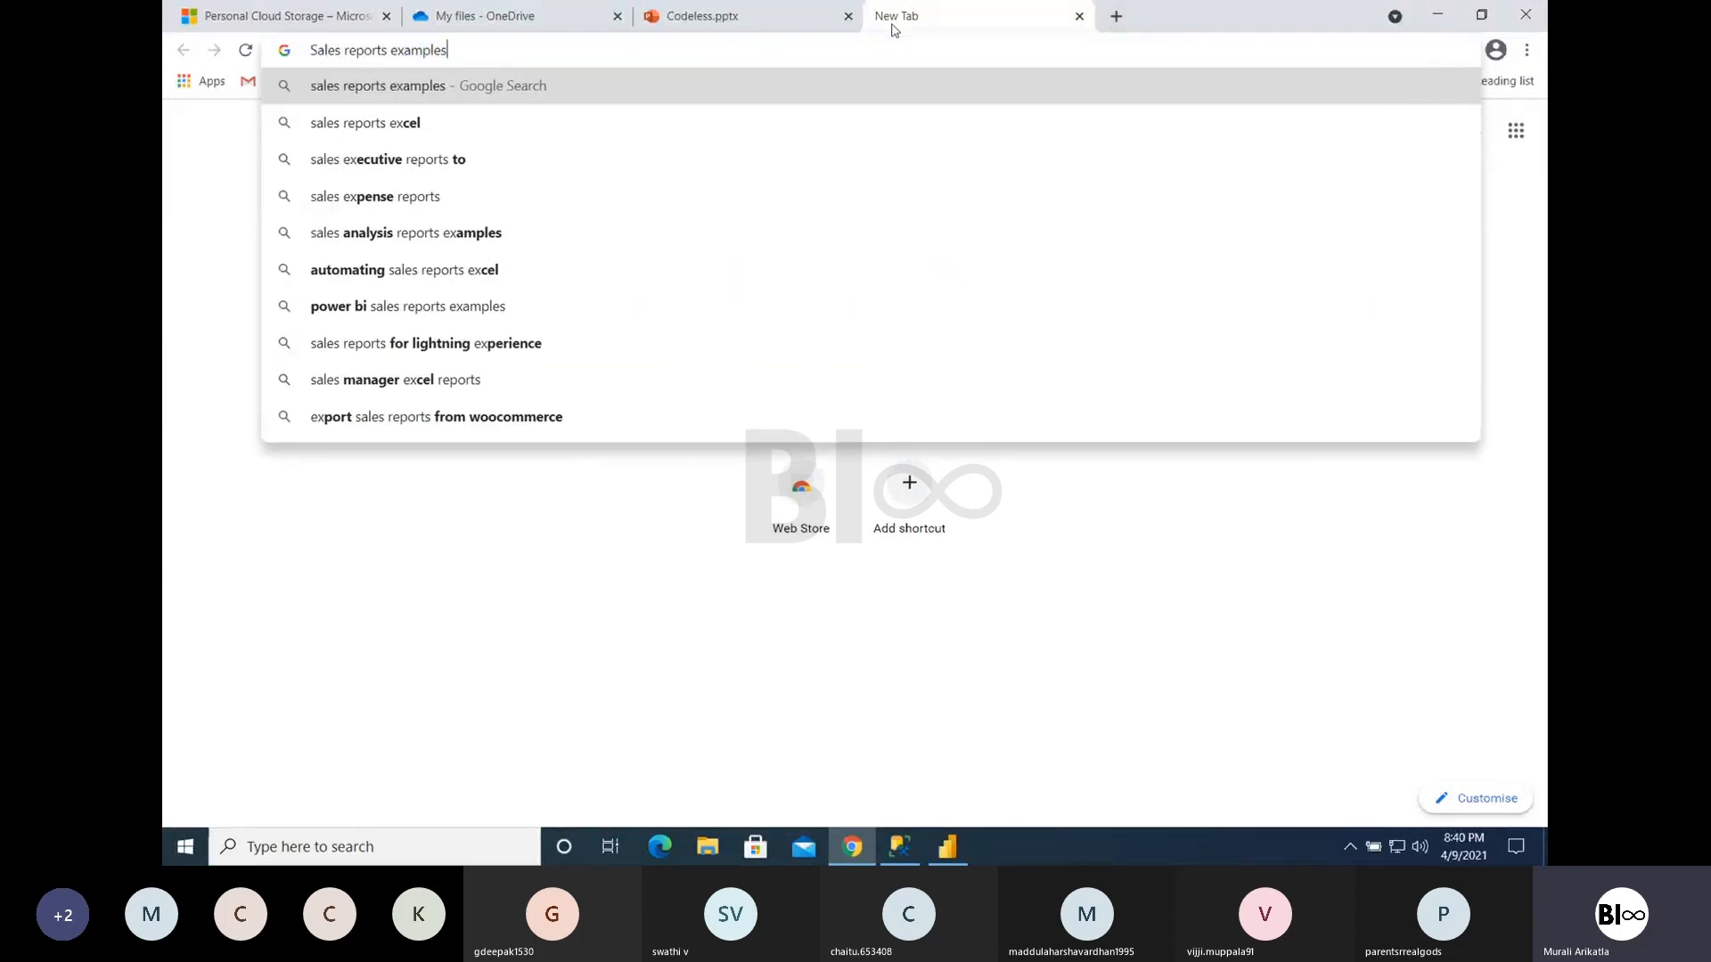
{"action": "key", "text": "Return"}
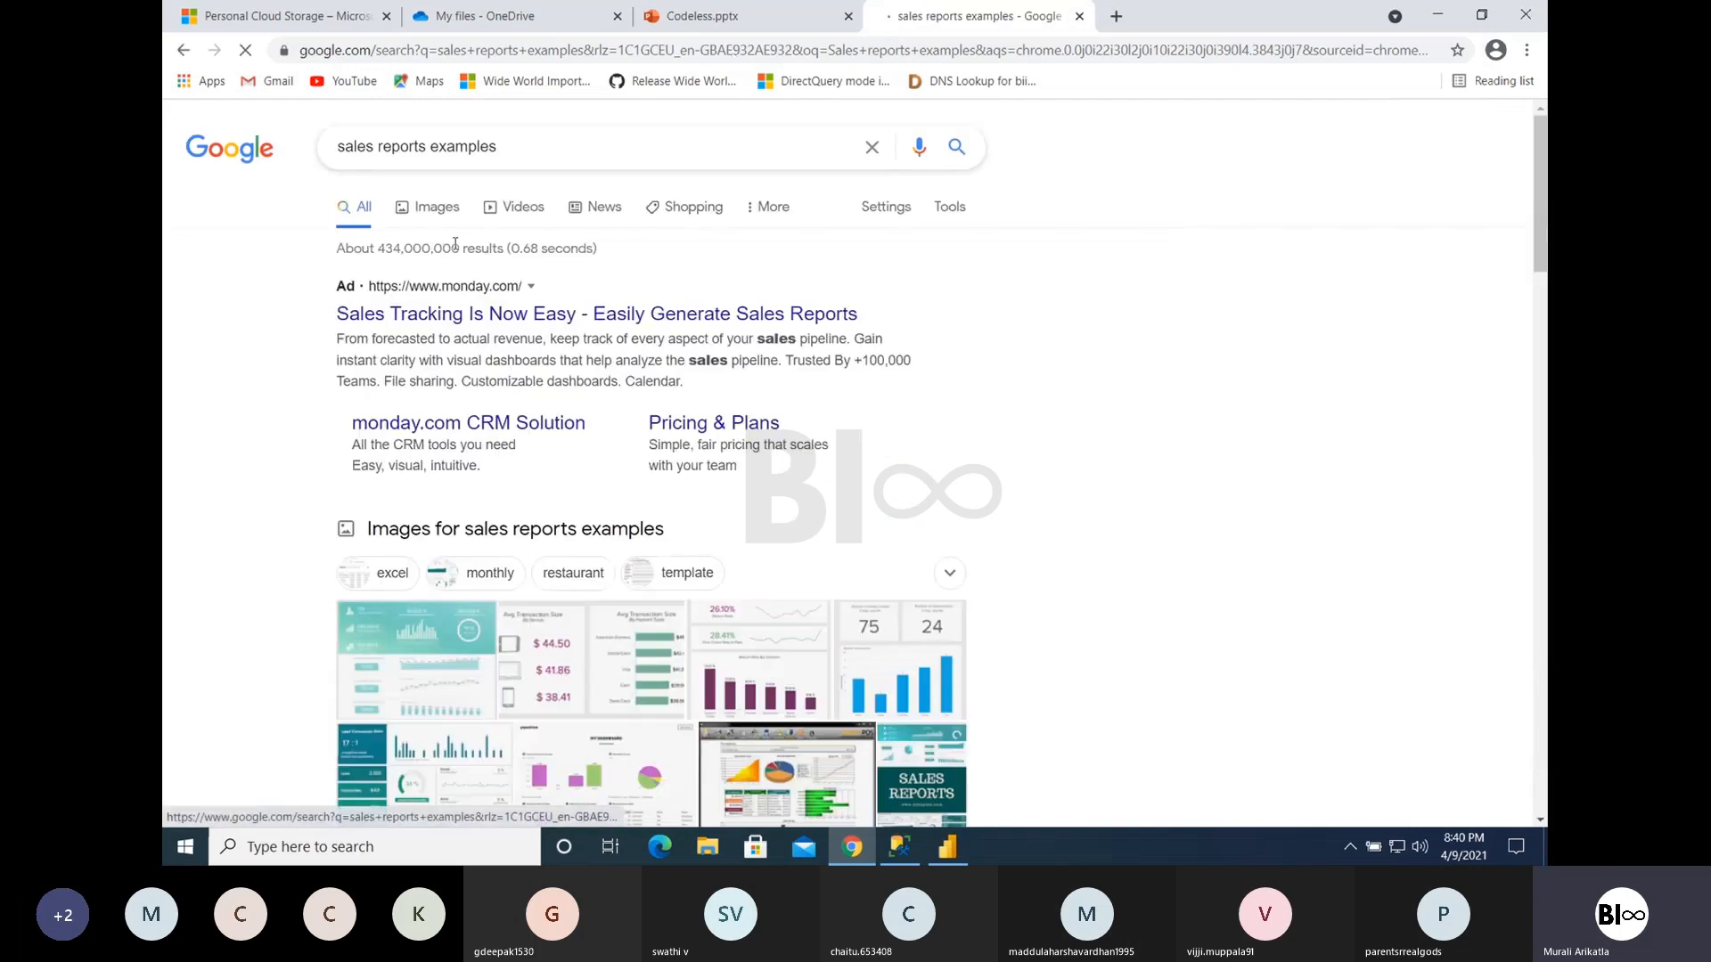
{"action": "left_click", "coordinate": [428, 223]}
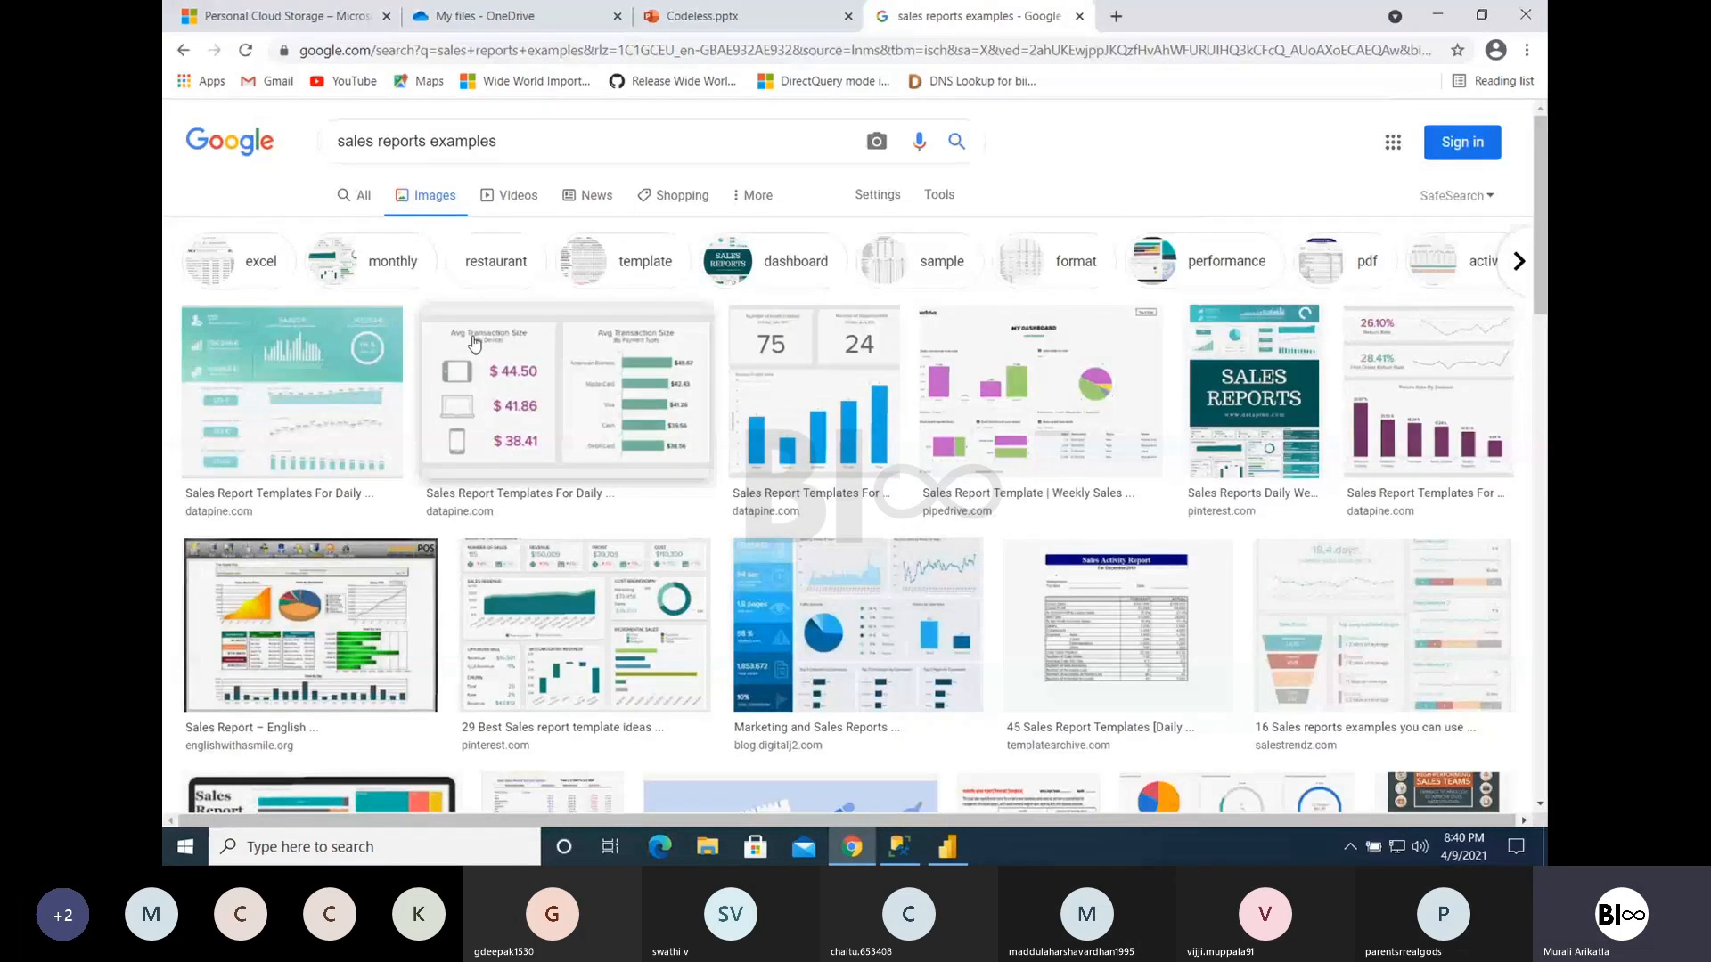
- Preview the Sales KPI Dashboard image from Pinterest and look through further sales report examples
{"action": "left_click", "coordinate": [588, 585]}
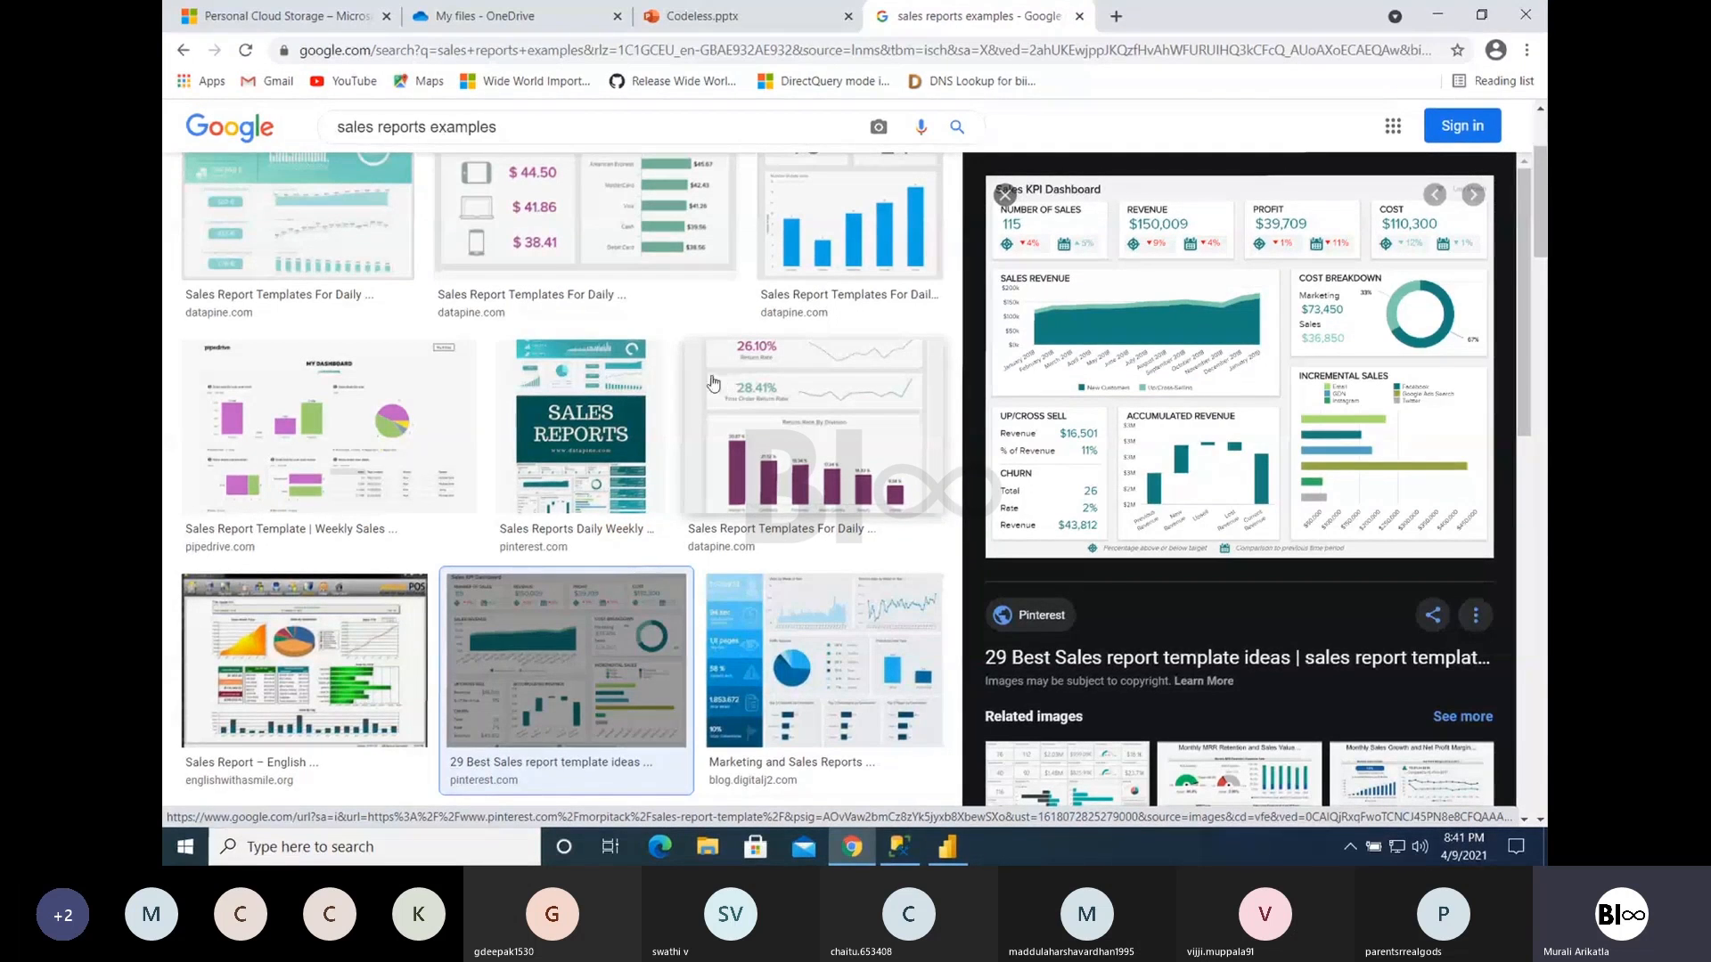
{"action": "scroll", "coordinate": [612, 553], "scroll_direction": "down", "scroll_amount": 10}
{"action": "scroll", "coordinate": [612, 552], "scroll_direction": "down", "scroll_amount": 1}
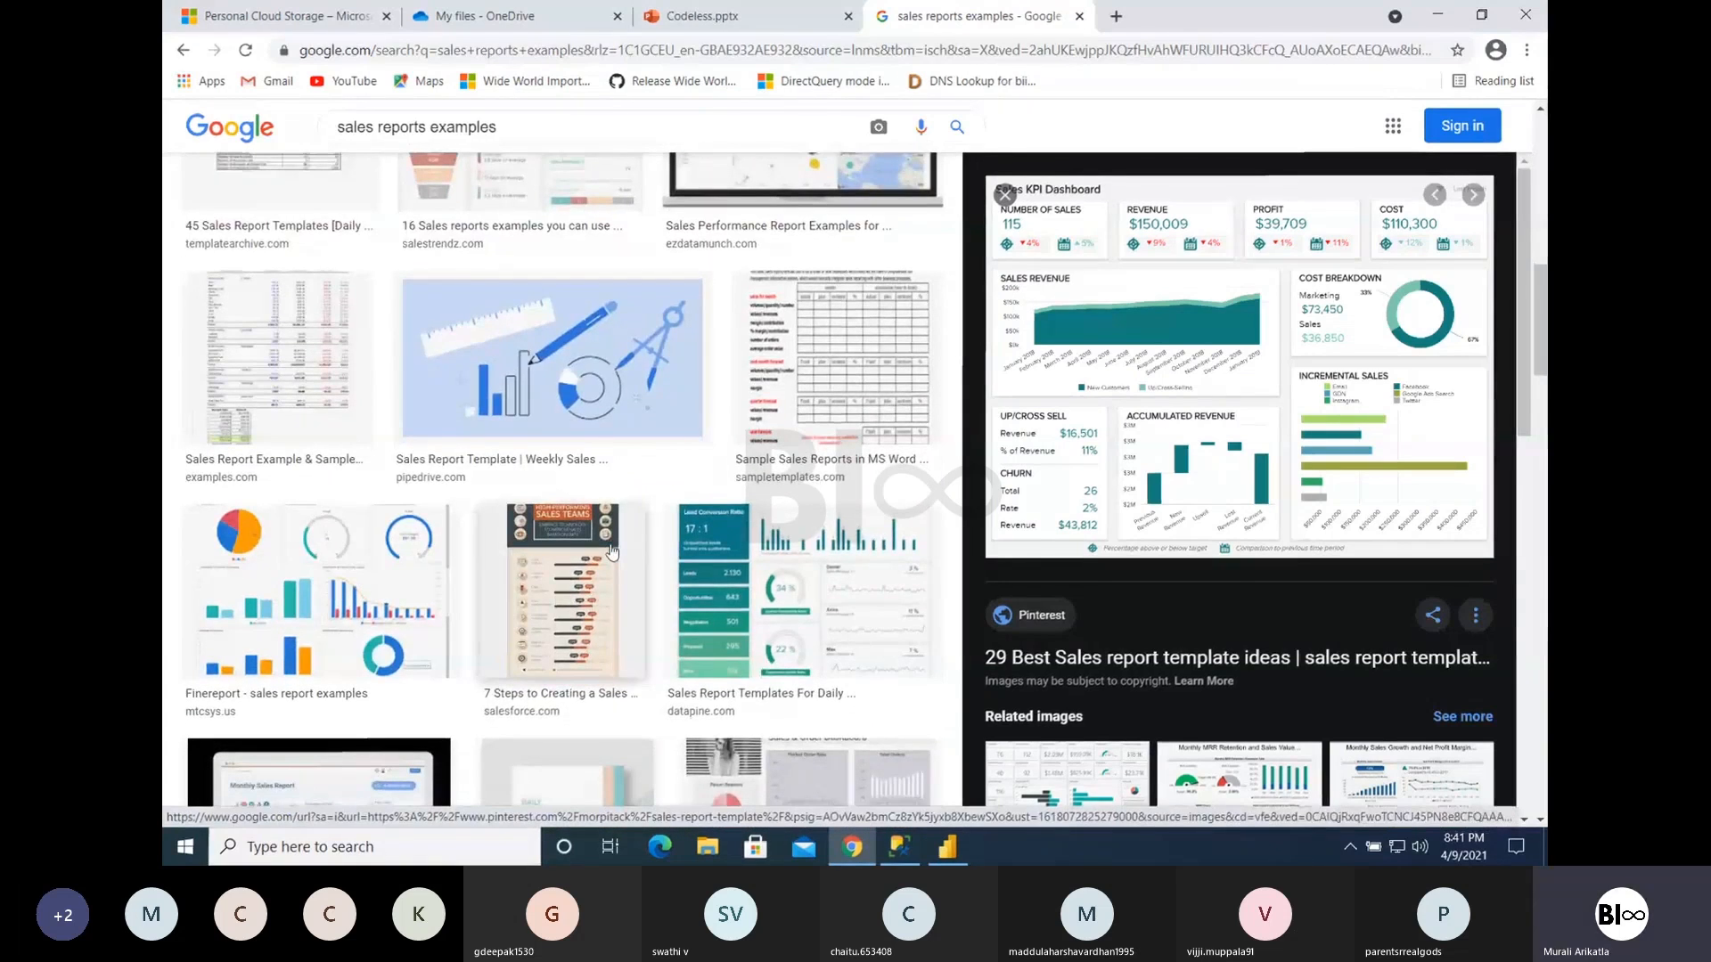
- Switch to the Microsoft Teams meeting and choose to end it for everyone
{"action": "key", "text": "ctrl+Left"}
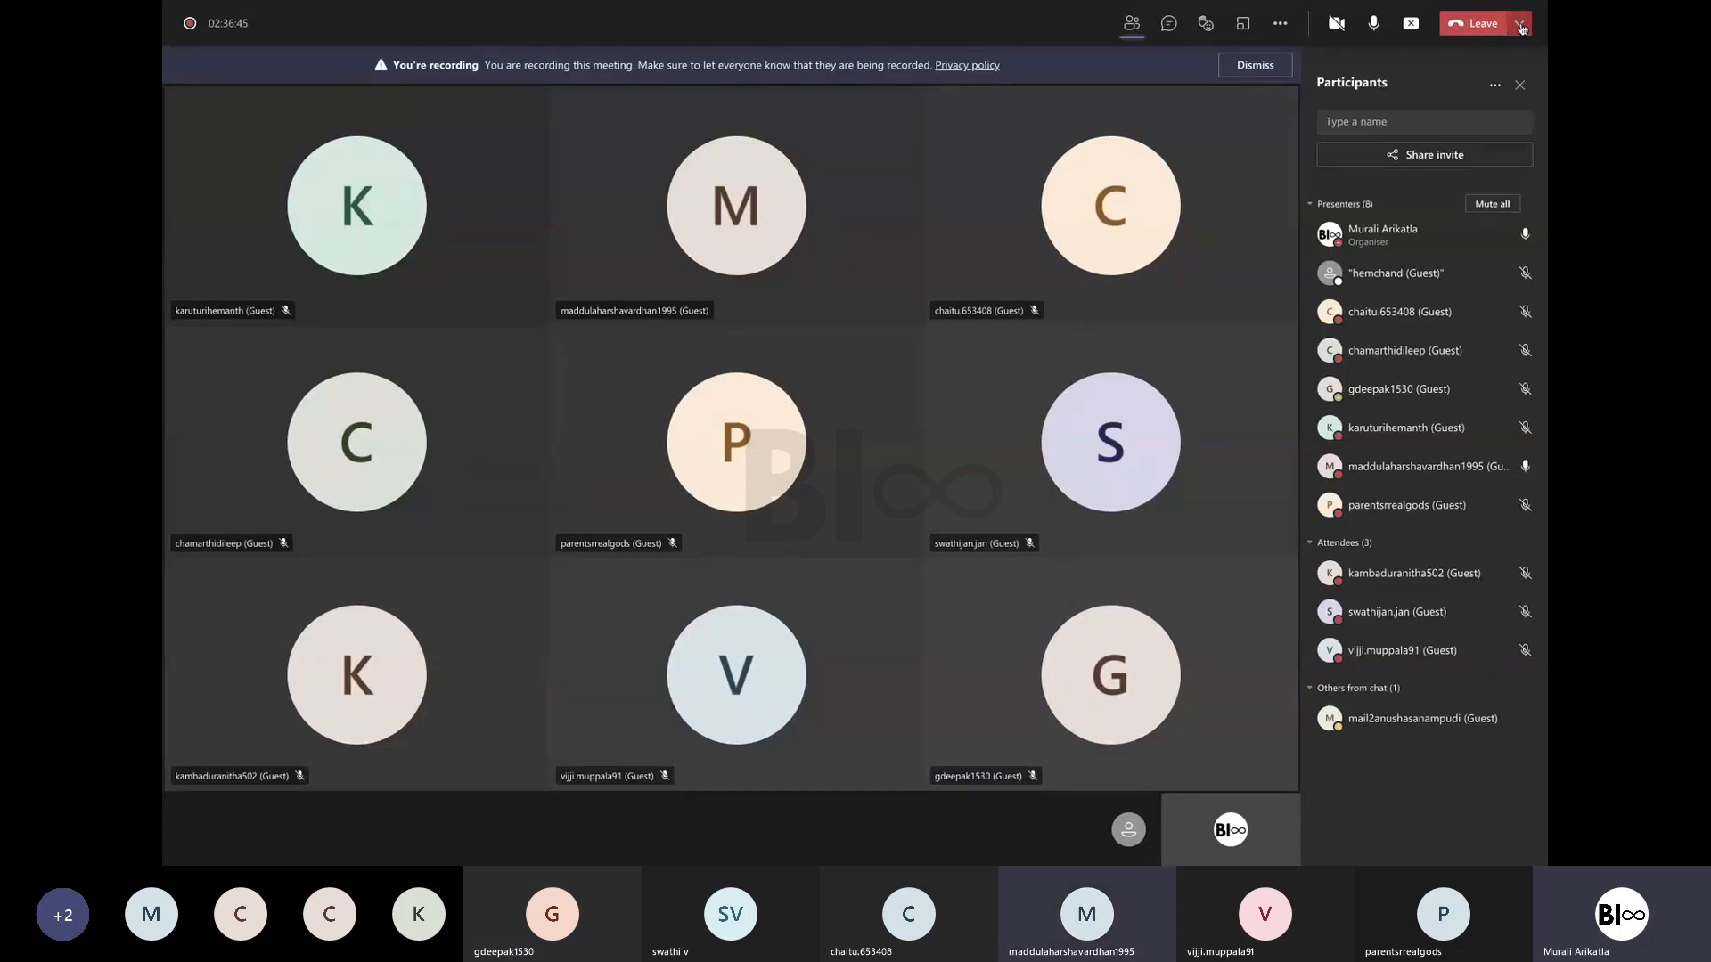
{"action": "left_click", "coordinate": [1521, 28]}
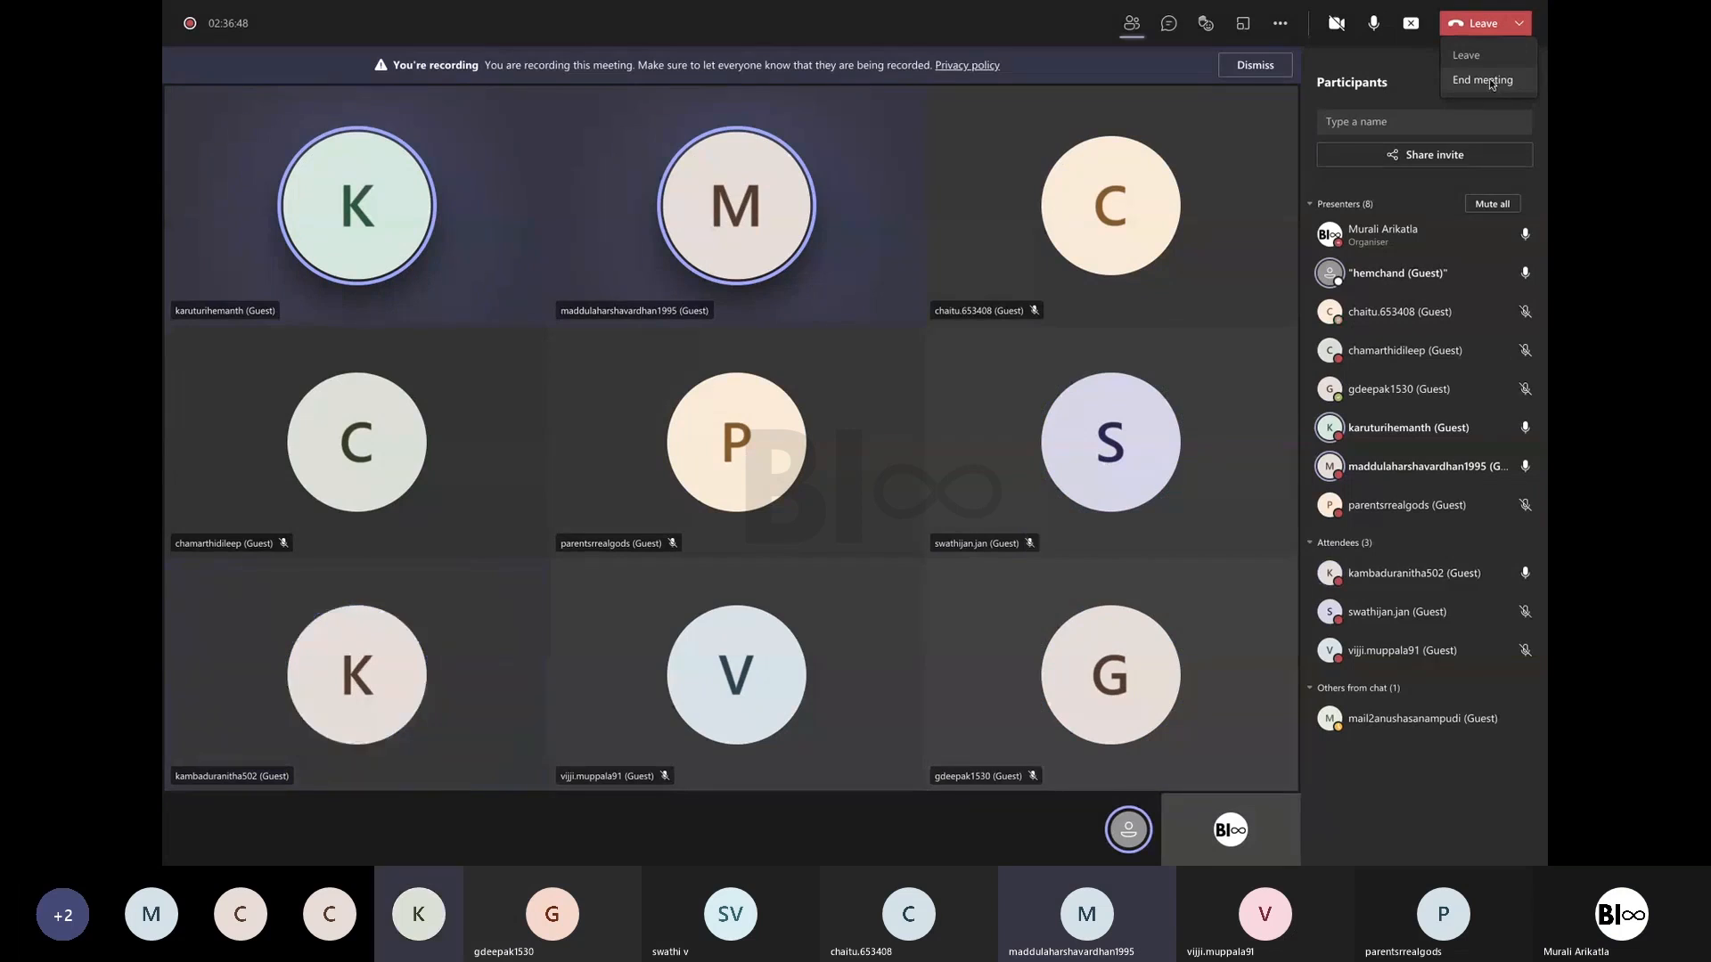
{"action": "left_click", "coordinate": [1489, 78]}
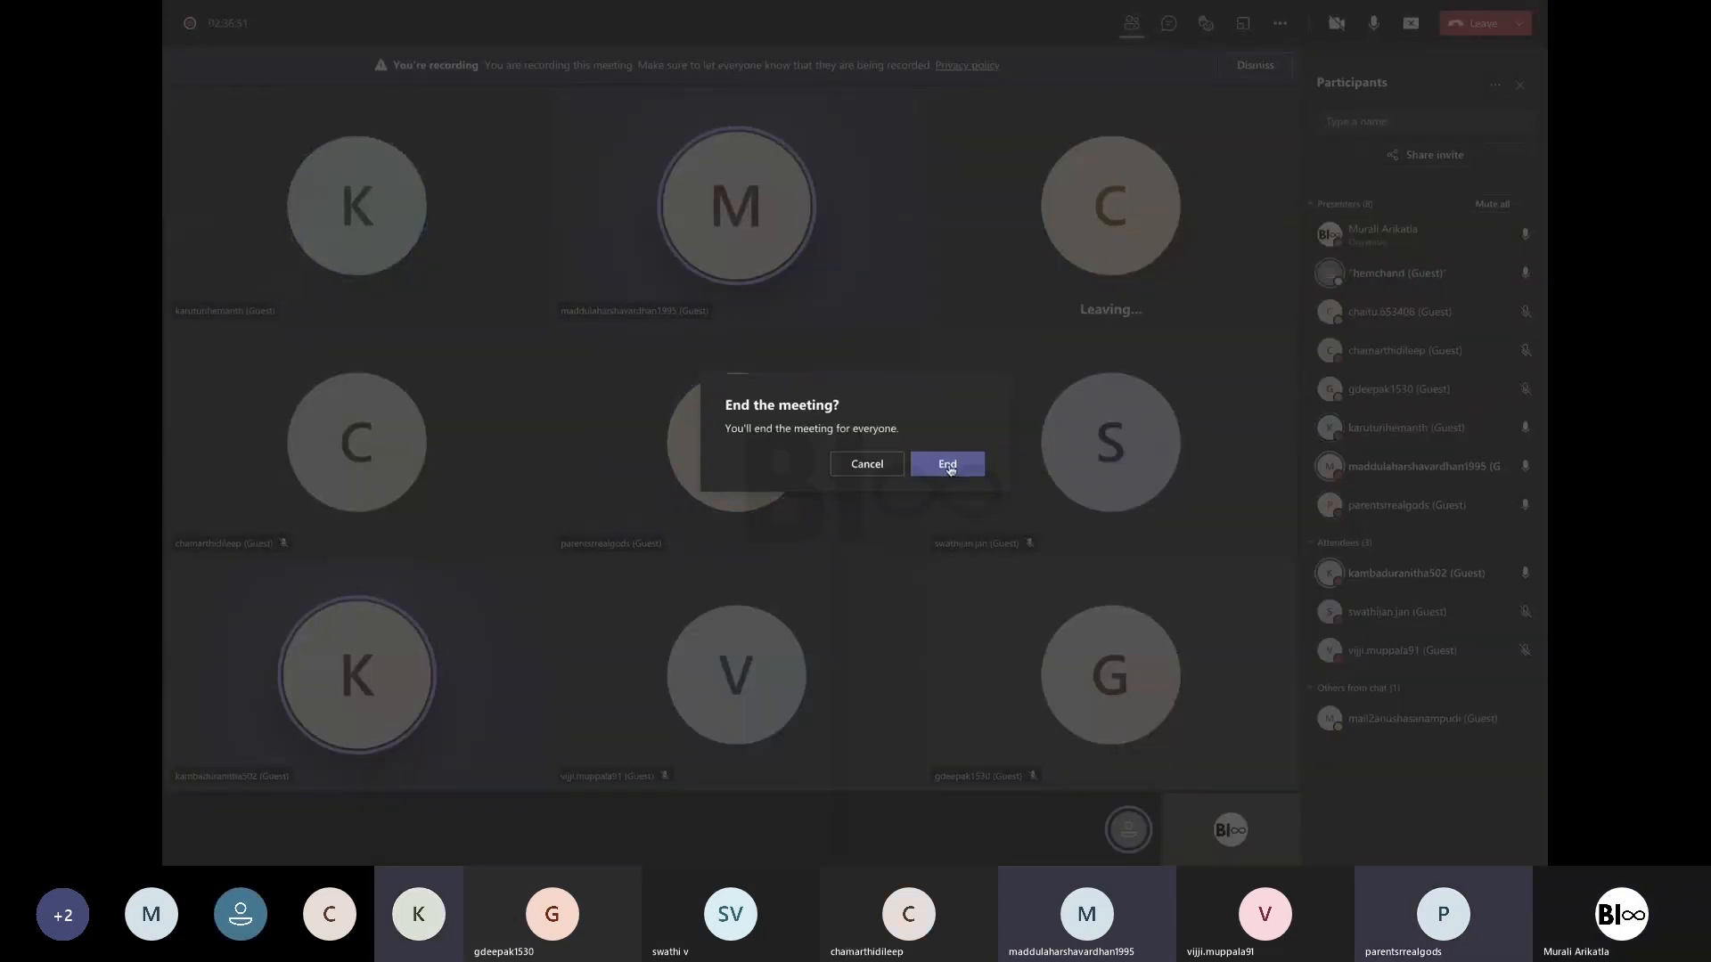